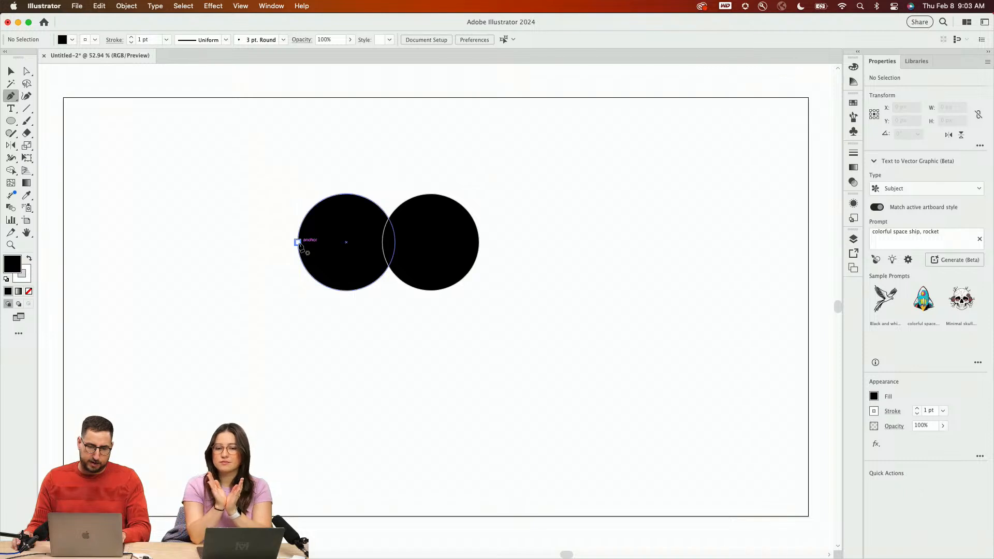
Delete the two overlapping circles and the pen path attached to them, clearing the artboard
click(417, 360)
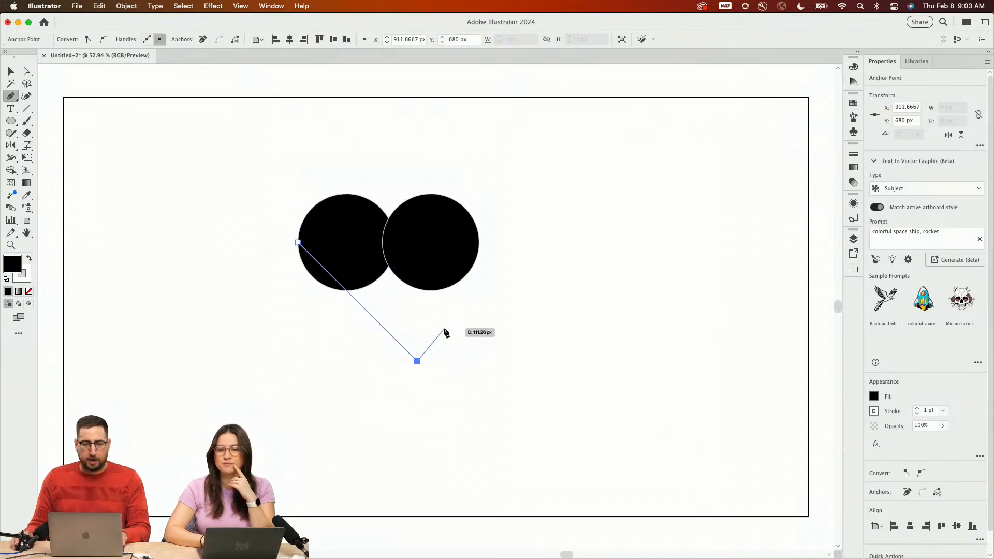
key(v)
drag(541, 158, 297, 352)
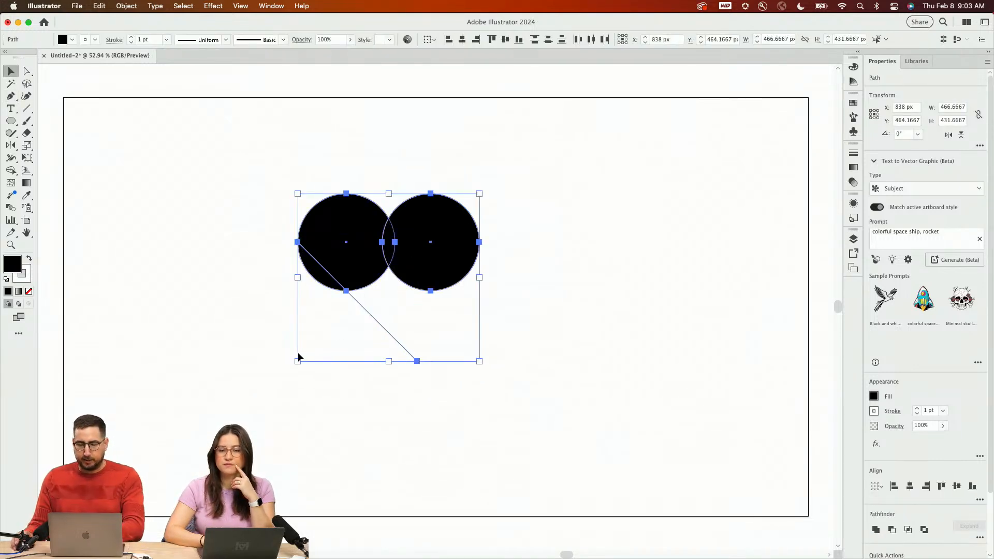
key(Delete)
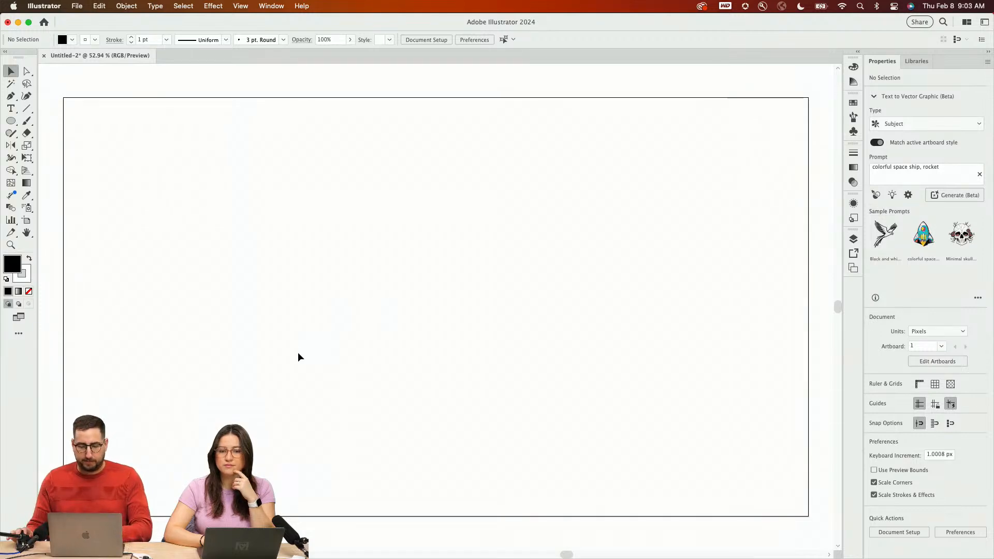
Draw a 400 px black square near the middle of the artboard and remove its stroke
key(m)
drag(338, 233, 494, 387)
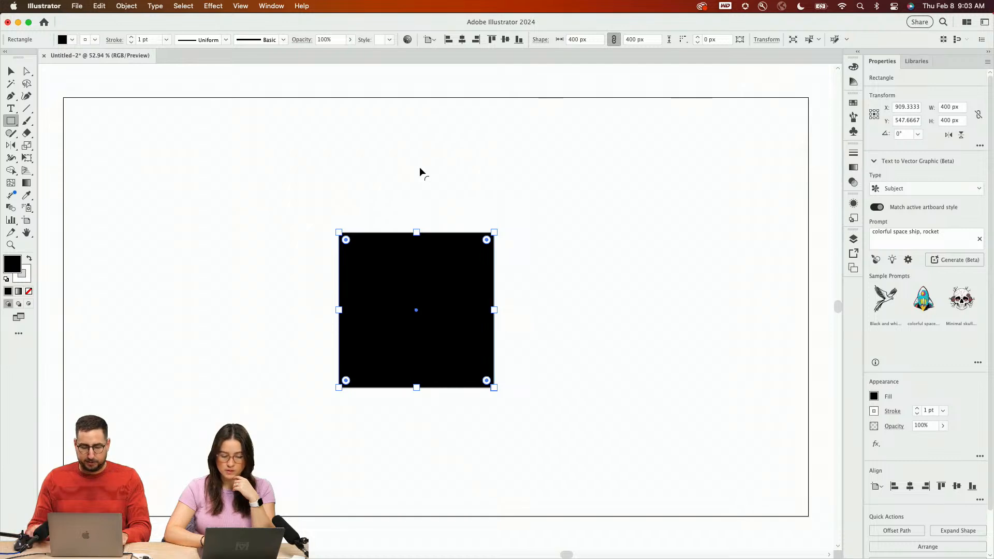
key(x)
key(slash)
Rotate the square to 315° so it stands as a diamond, and delete its top anchor point
key(r)
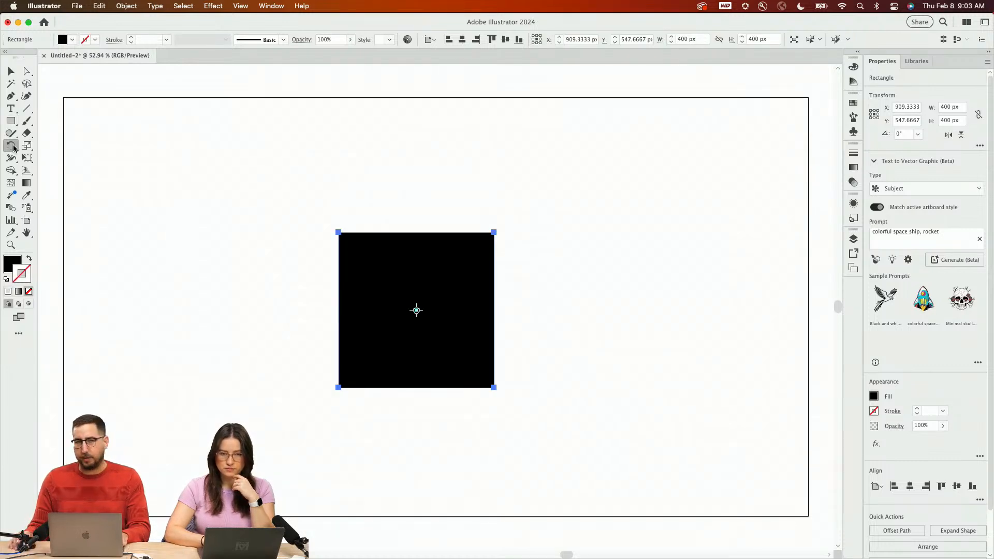
drag(756, 159, 698, 364)
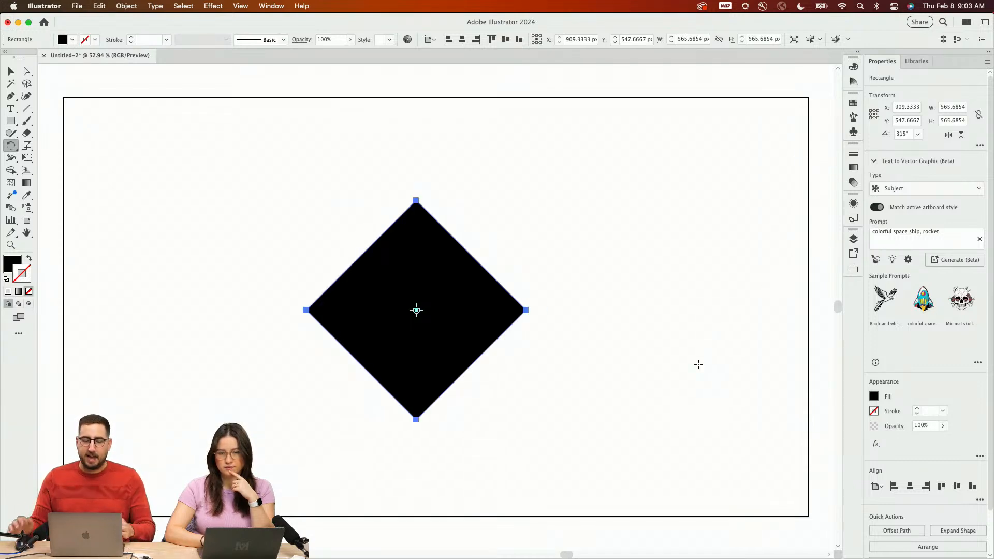
key(a)
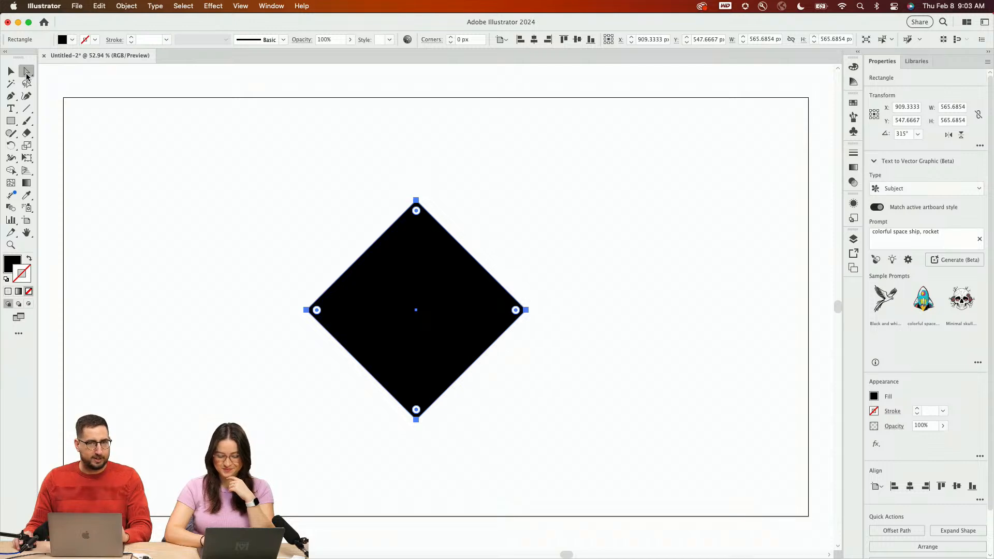
click(415, 200)
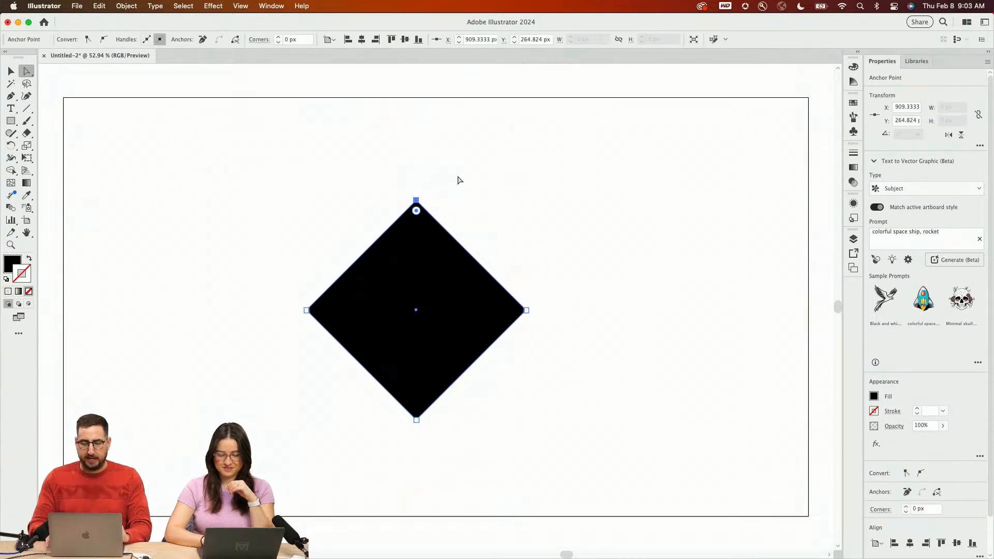
key(Delete)
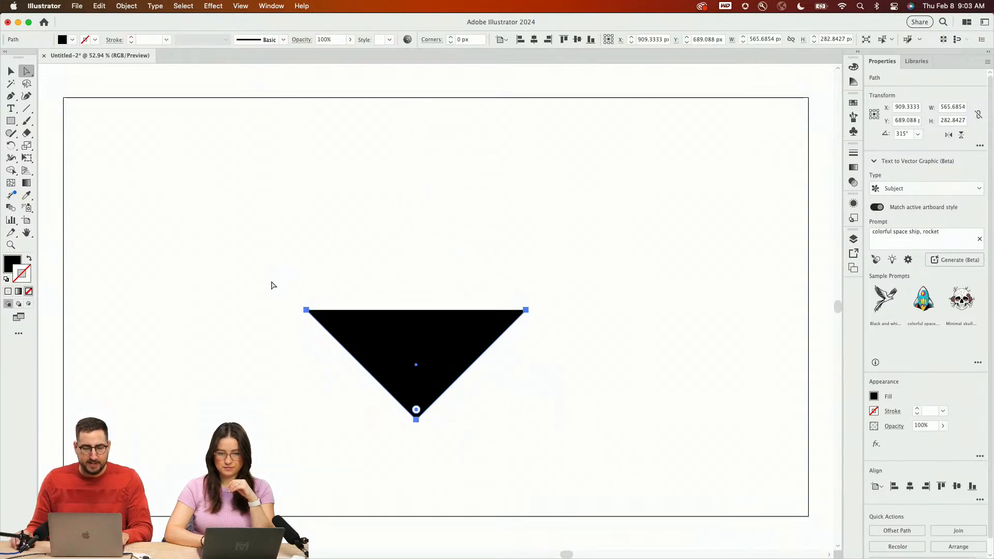
Scale the triangle's two upper anchor points closer together to a width of about 333 px and move the shape up
drag(273, 285, 660, 352)
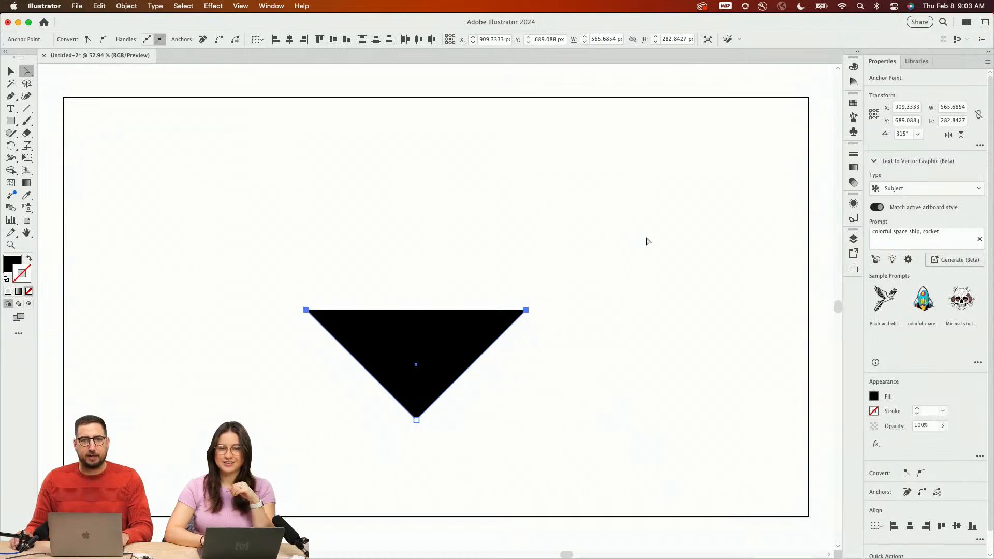
key(s)
drag(670, 155, 568, 207)
key(v)
drag(433, 346, 435, 277)
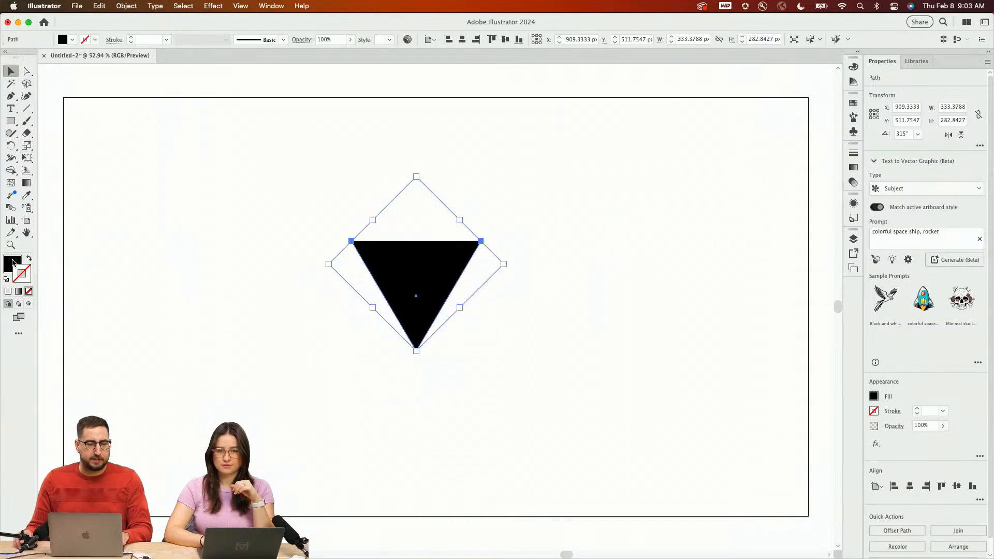
Swap the triangle's fill and stroke, and give the stroke round caps and a round join
click(29, 261)
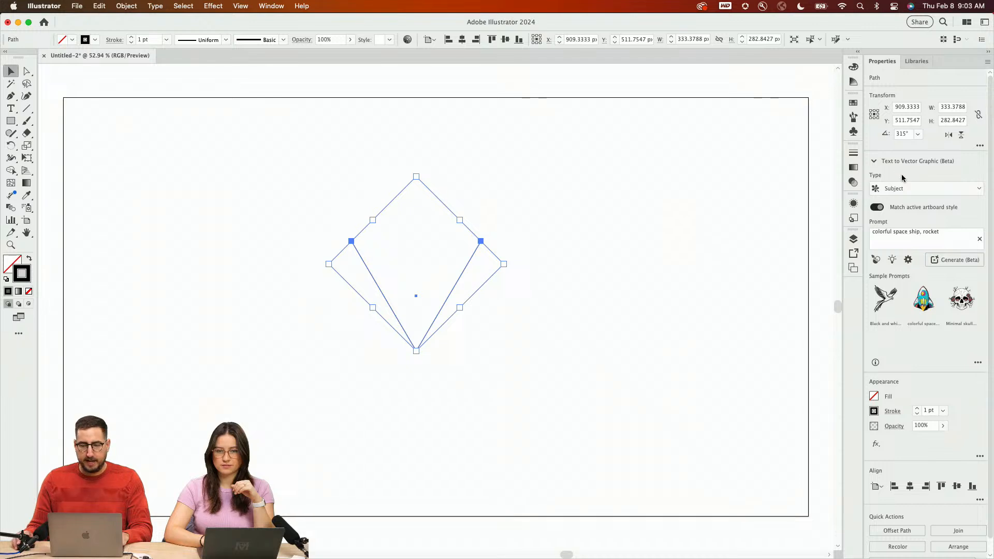
click(853, 154)
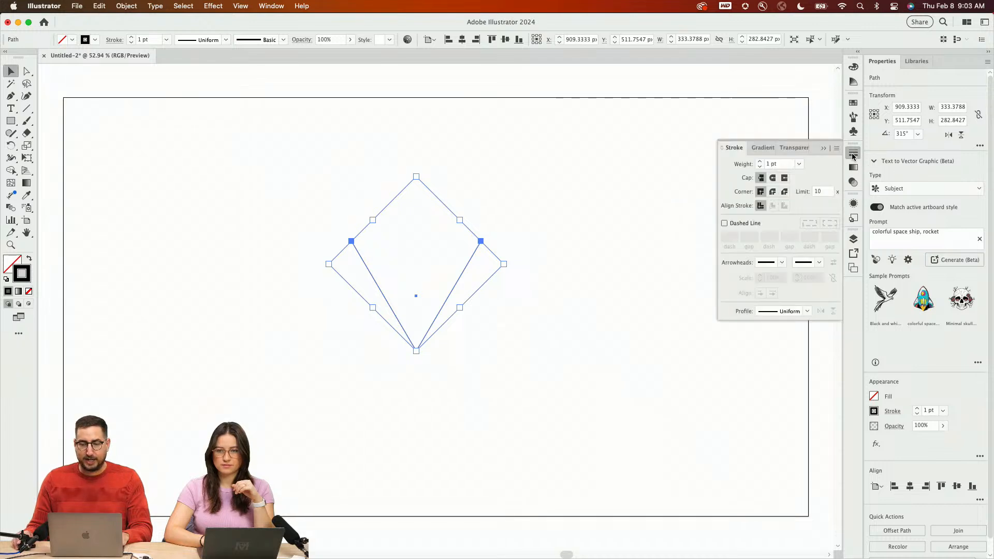
click(774, 179)
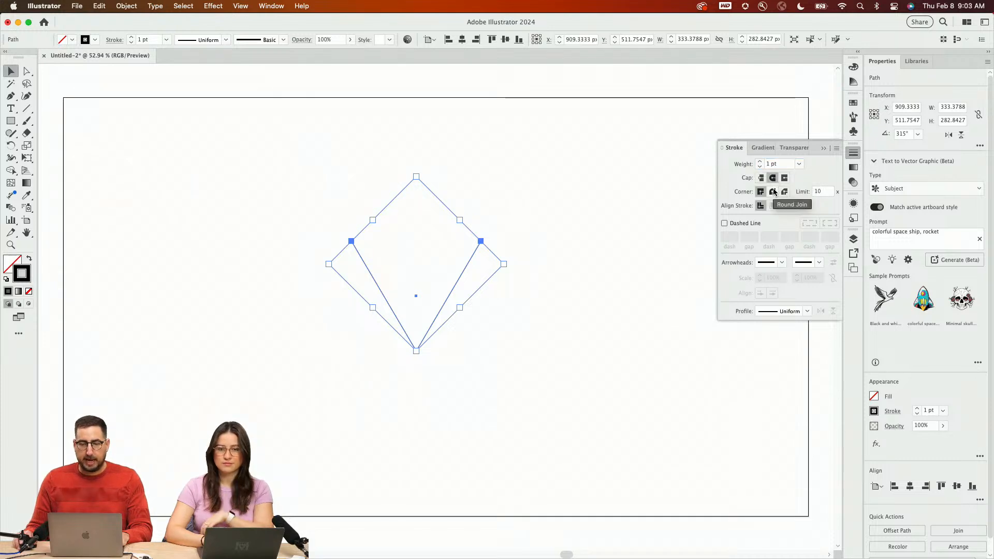
click(773, 192)
Raise the V path's stroke weight to 400 pt to form a heart, and deselect it
click(774, 165)
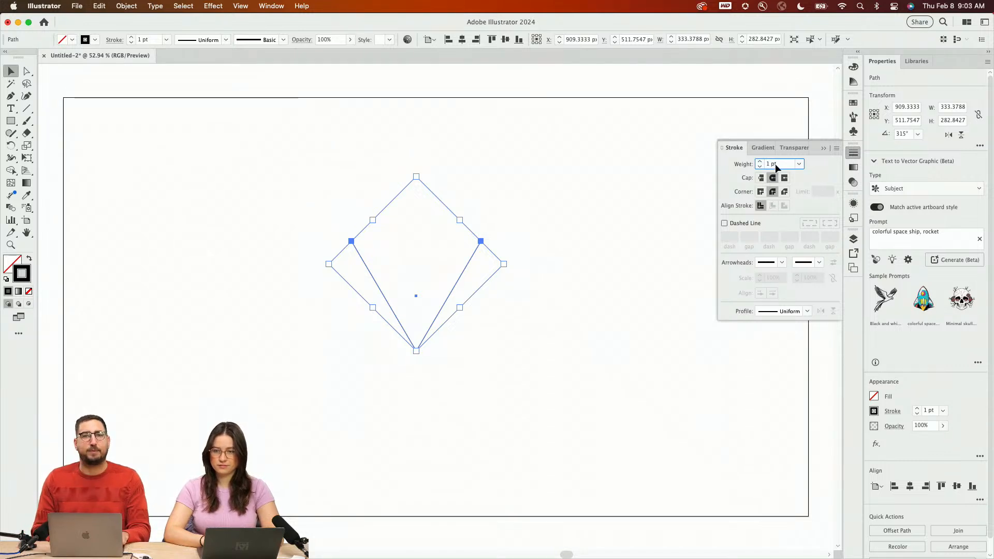
key(shift+Up)
key(shift+Up)
key(shift+Up)
key(shift+Up)
key(shift+Up)
key(shift+Up)
key(shift+Up)
key(shift+Up)
key(shift+Up)
key(shift+Up)
key(shift+Up)
key(shift+Up)
key(shift+Up)
key(shift+Up)
key(shift+Up)
key(shift+Up)
key(shift+Up)
key(shift+Up)
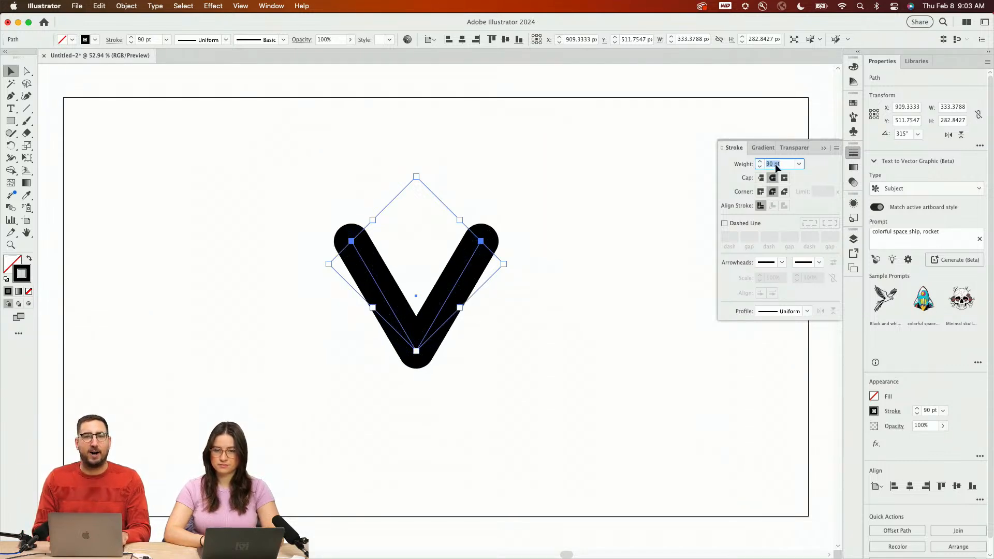
key(shift+Up)
key(shift+Up)
key(shift+Up)
key(shift+Up)
key(shift+Up)
key(shift+Up)
key(shift+Up)
key(shift+Up)
key(shift+Up)
key(shift+Up)
key(shift+Up)
key(shift+Up)
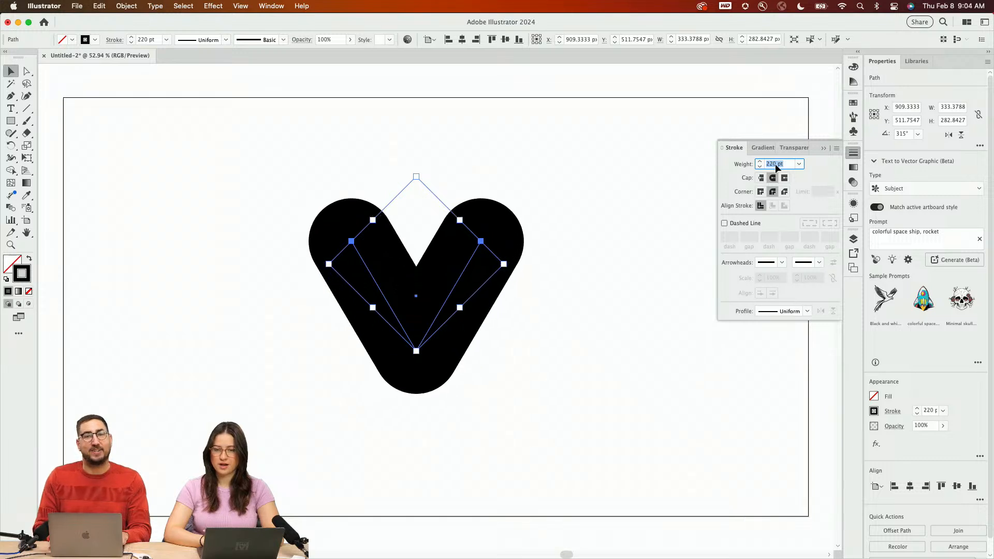
key(shift+Up)
key(shift+Up)
key(shift+Up)
key(shift+Up)
key(shift+Up)
key(shift+Up)
key(shift+Up)
key(shift+Up)
key(shift+Up)
key(shift+Up)
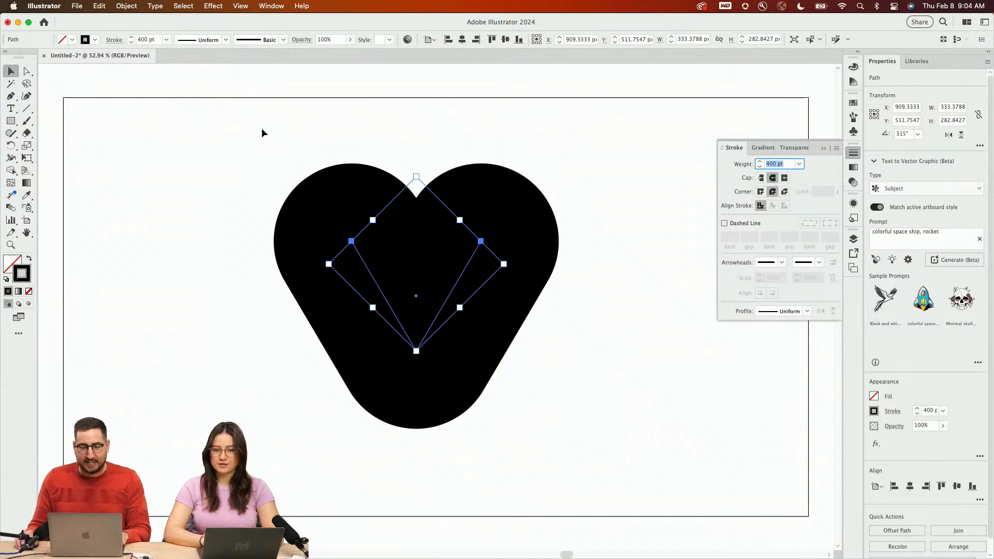
click(547, 158)
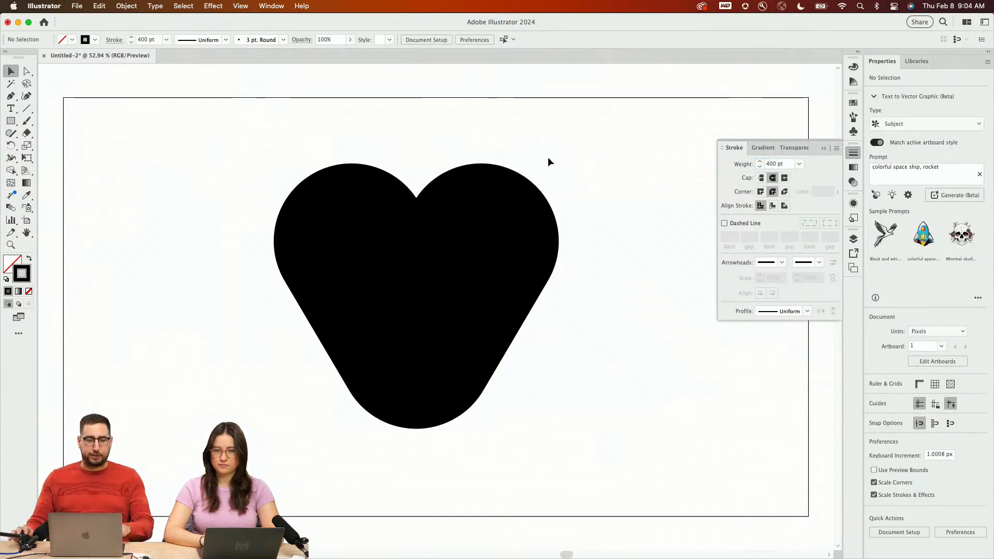
Widen the heart by scaling the V path's two upper anchor points farther apart, undoing any unwanted scaling, and deselect it
key(a)
drag(561, 156, 298, 243)
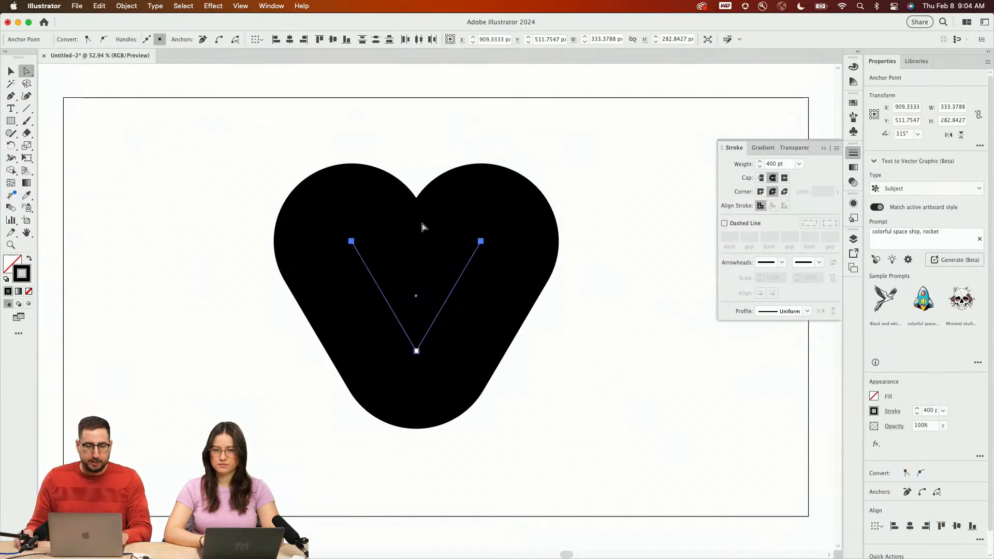
key(s)
drag(552, 160, 587, 144)
drag(650, 160, 569, 193)
key(super+z)
key(v)
click(570, 194)
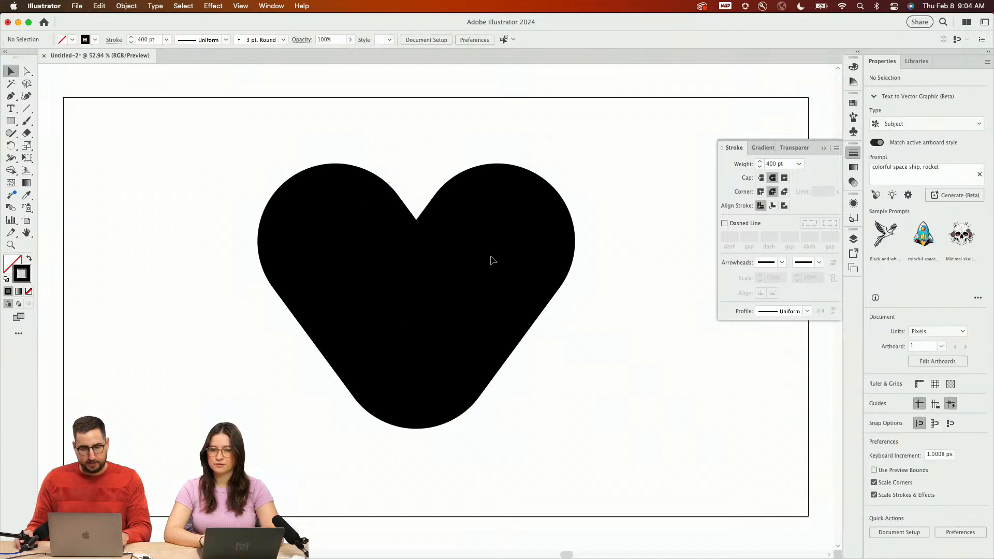
Scale the whole heart down proportionally until its path is about 329 by 223 px, and deselect it
click(481, 259)
key(s)
drag(677, 115, 628, 157)
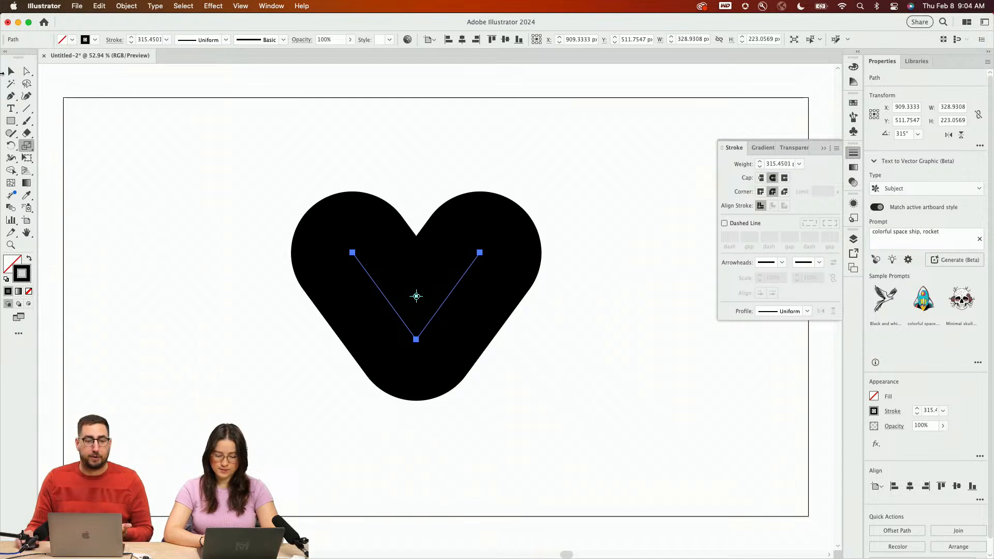
key(v)
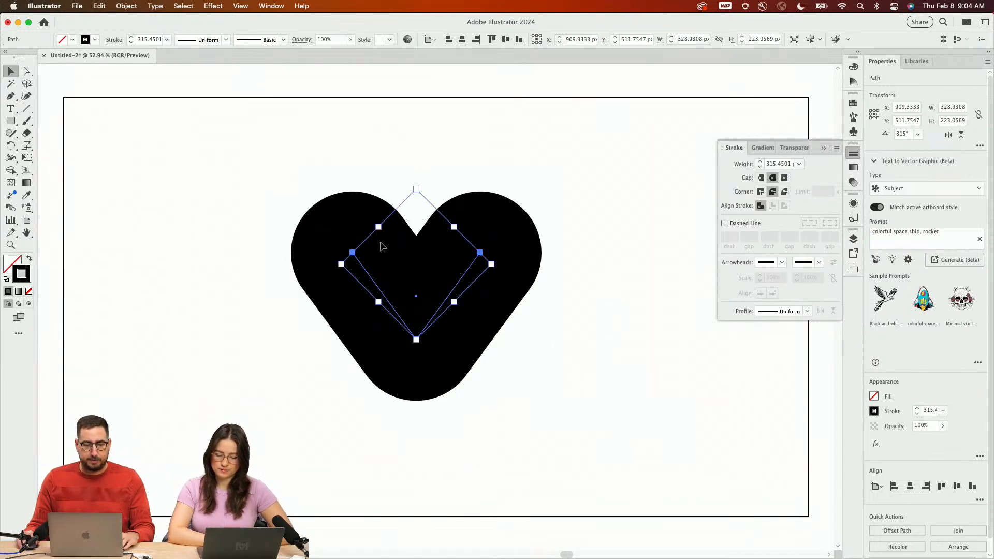
click(612, 257)
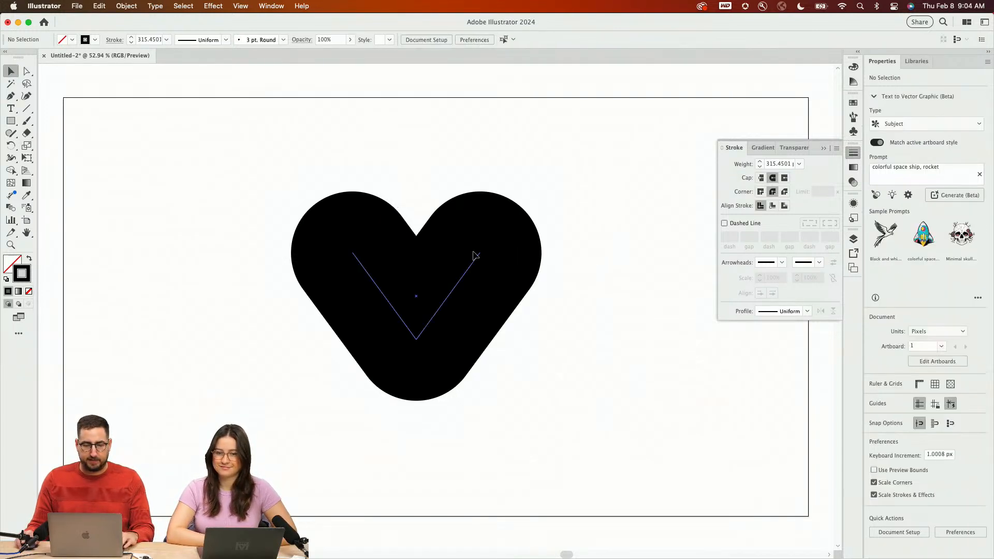
Duplicate the heart to its right and expand the fill and stroke of the original heart
drag(477, 257, 787, 348)
click(398, 249)
click(126, 5)
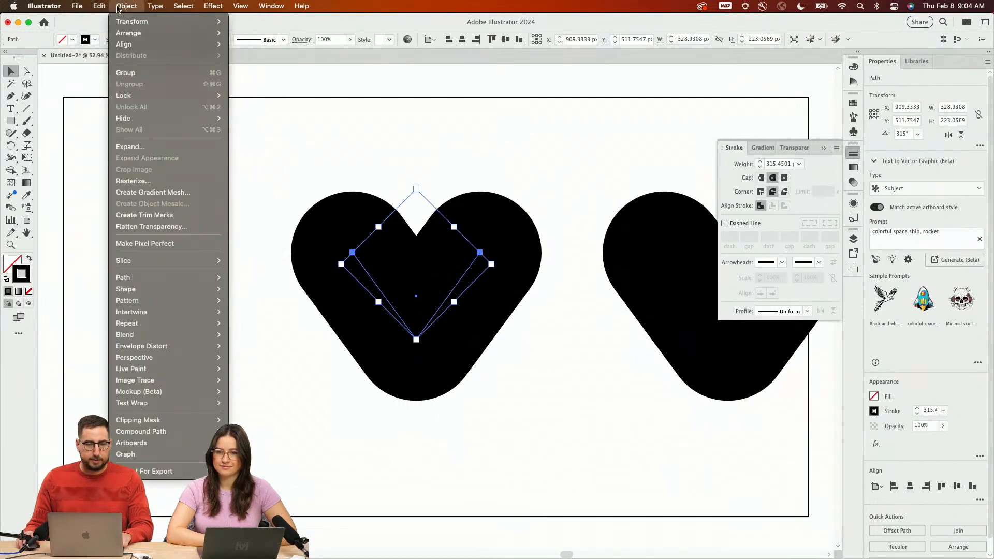
click(137, 146)
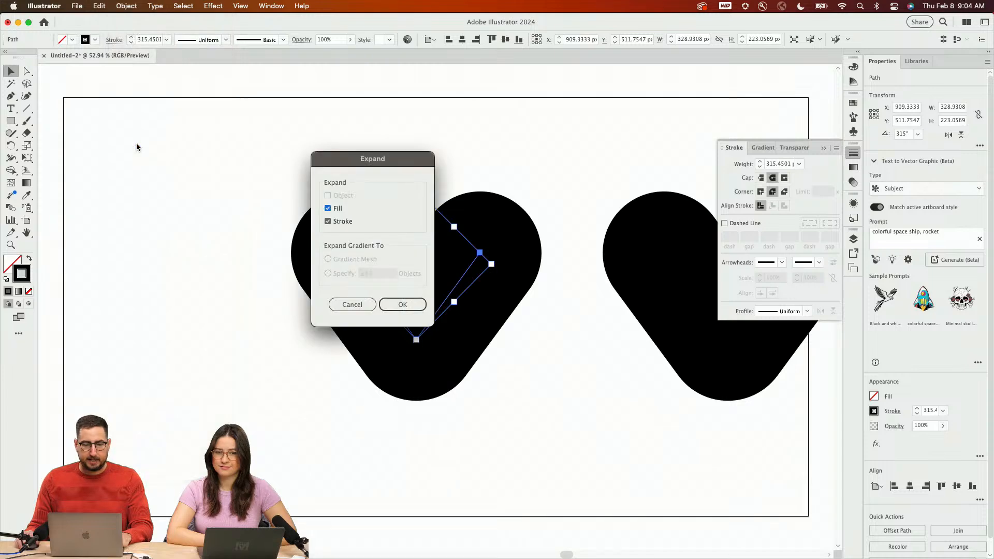
click(408, 307)
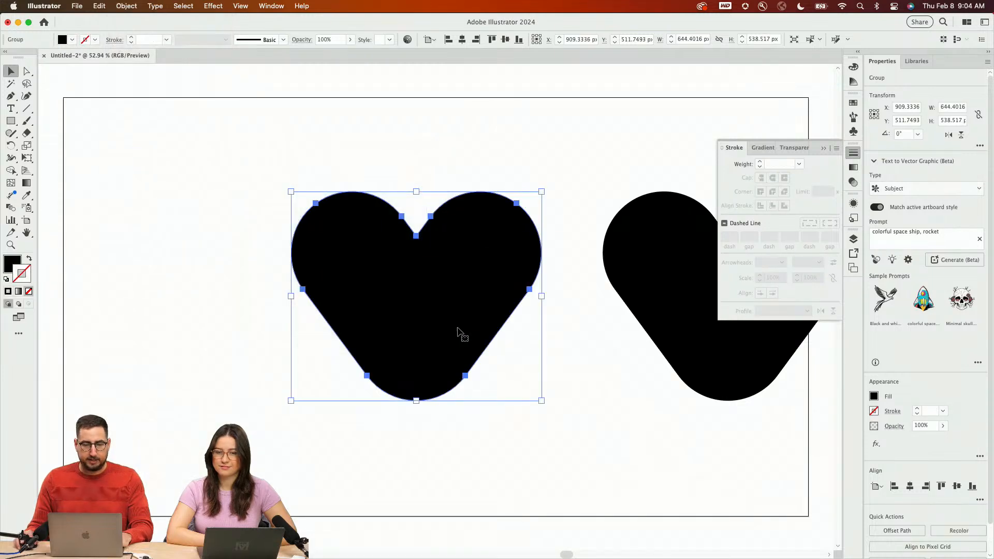
click(548, 342)
Move the expanded heart toward the artboard's left side and place the stroked copy beside it on the right half
drag(507, 295, 378, 308)
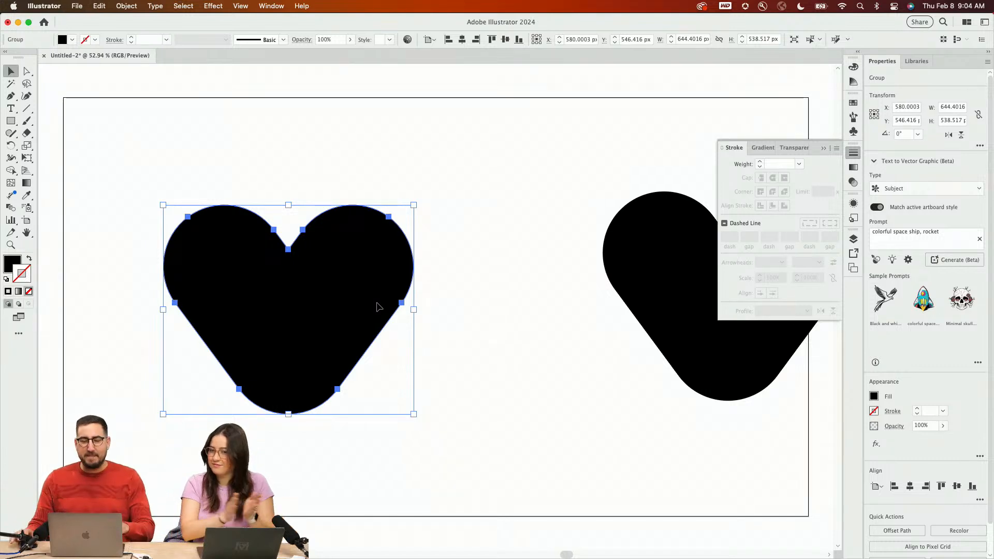
click(656, 321)
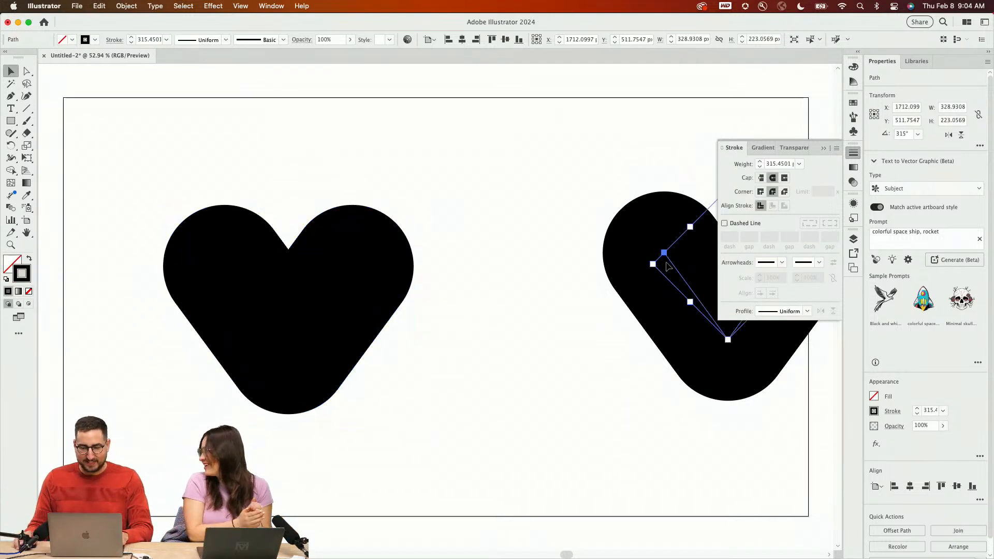
drag(669, 264, 528, 269)
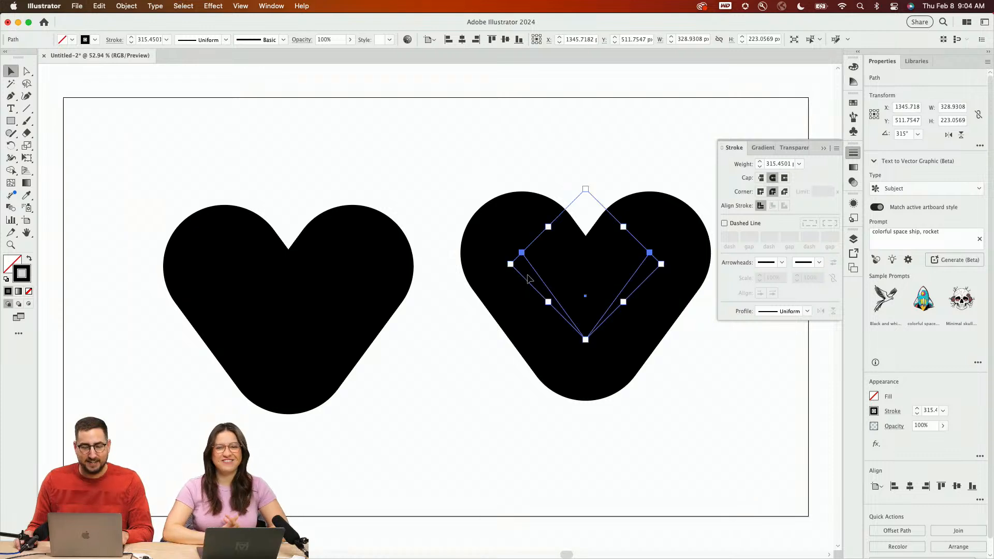
Give the stroked heart a miter join and move its bottom anchor point up to about 175 px path height
click(761, 192)
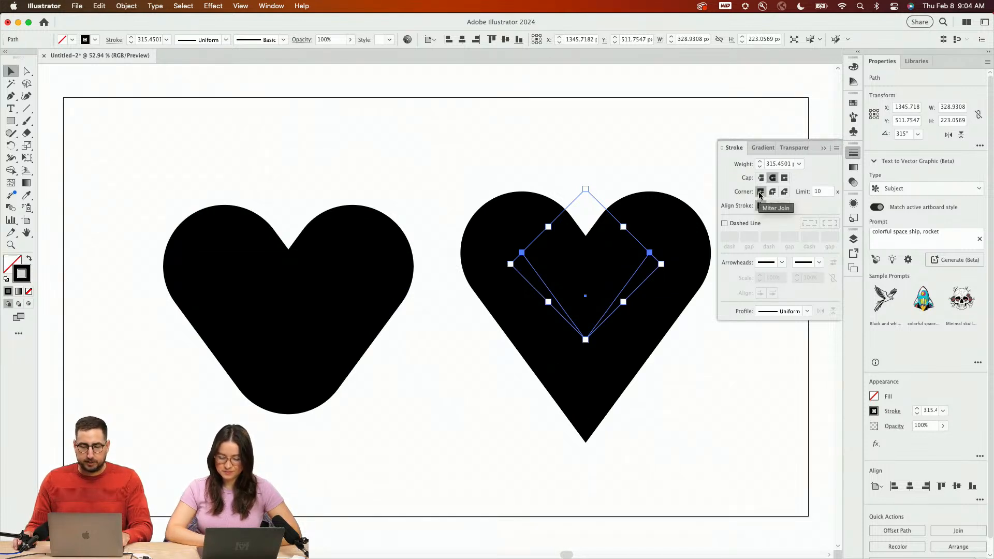
key(a)
drag(586, 340, 586, 322)
key(v)
click(605, 158)
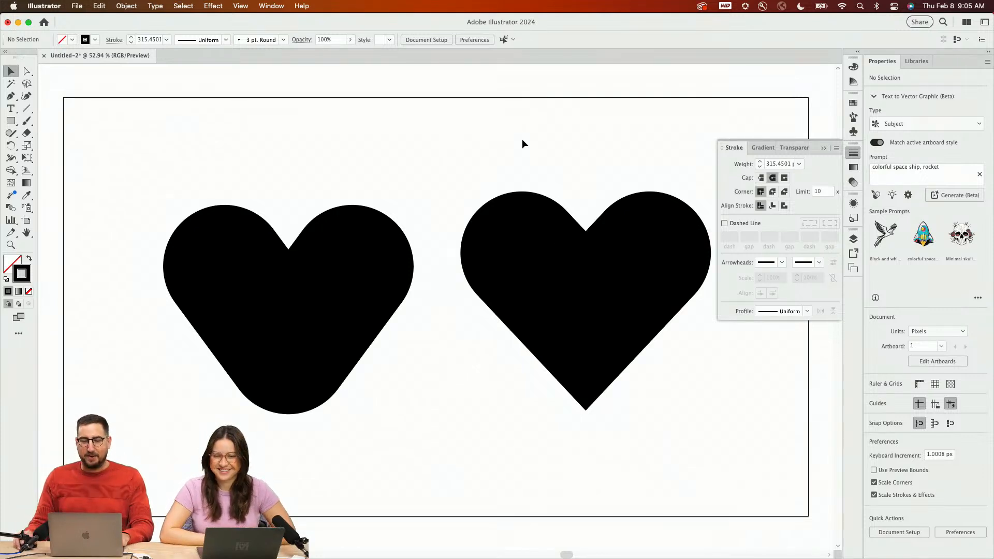
Duplicate the pointed heart horizontally about 1289 px to the right, outside the artboard
drag(522, 140, 673, 452)
drag(676, 400, 276, 404)
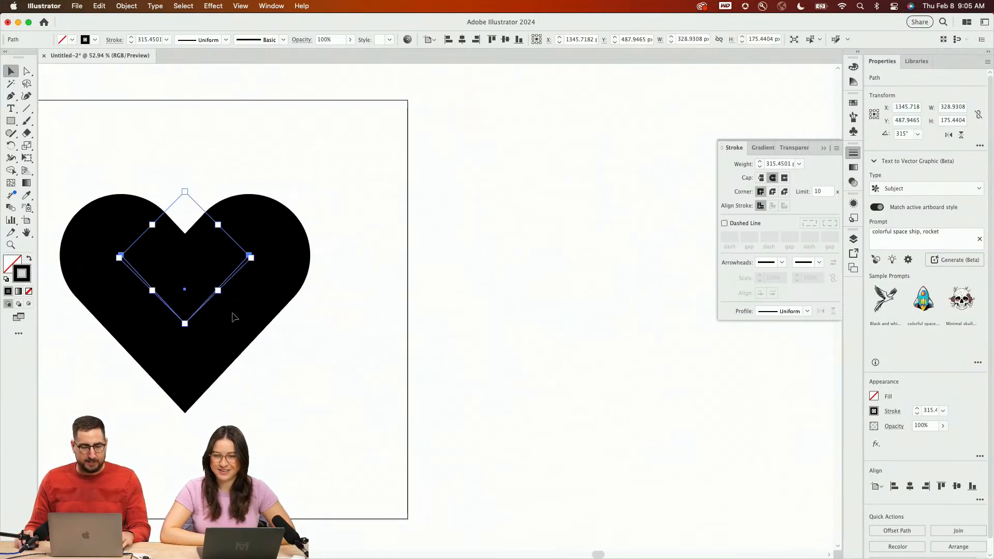
drag(204, 309, 710, 366)
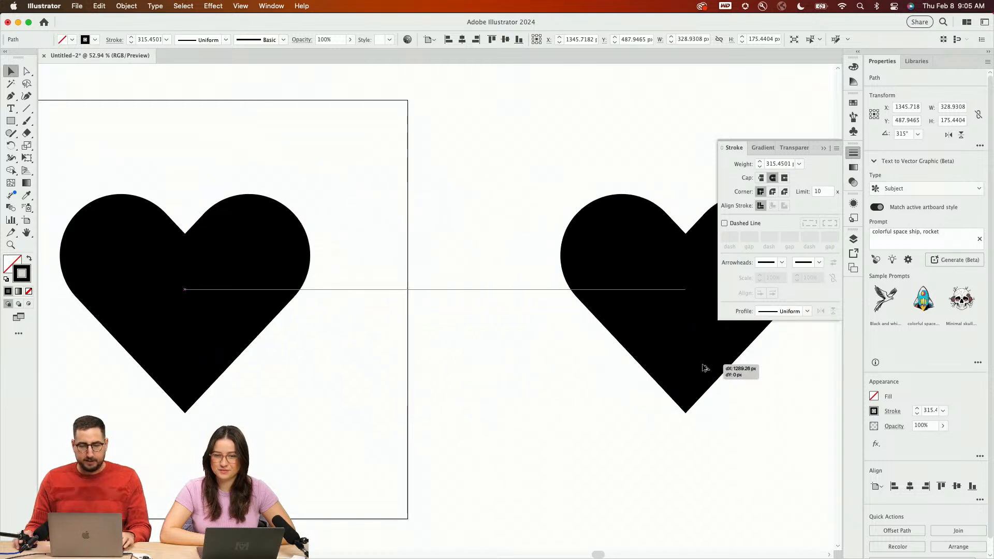
Expand the fill and stroke of the pointed heart copy outside the artboard
drag(259, 202, 179, 209)
scroll(180, 210, right, 5)
click(132, 6)
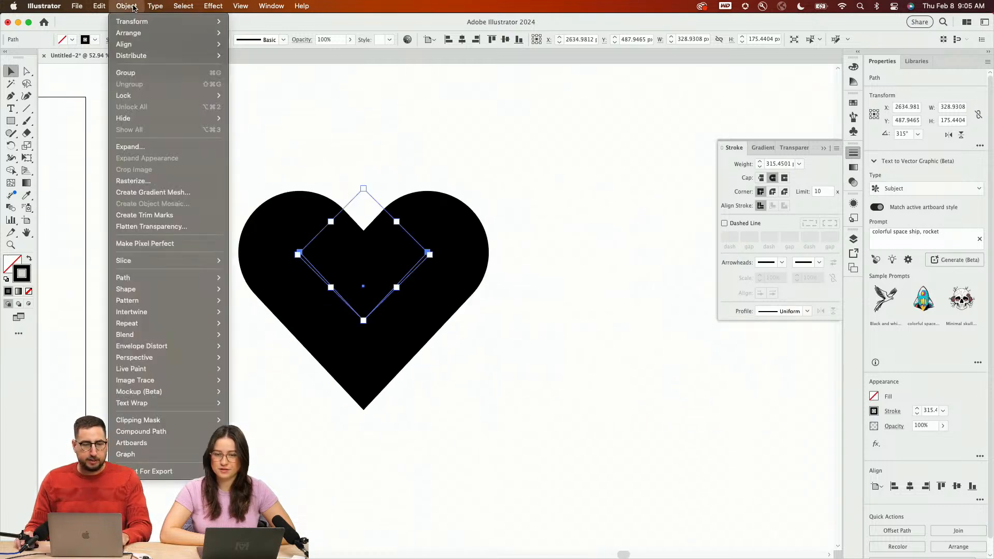
click(154, 150)
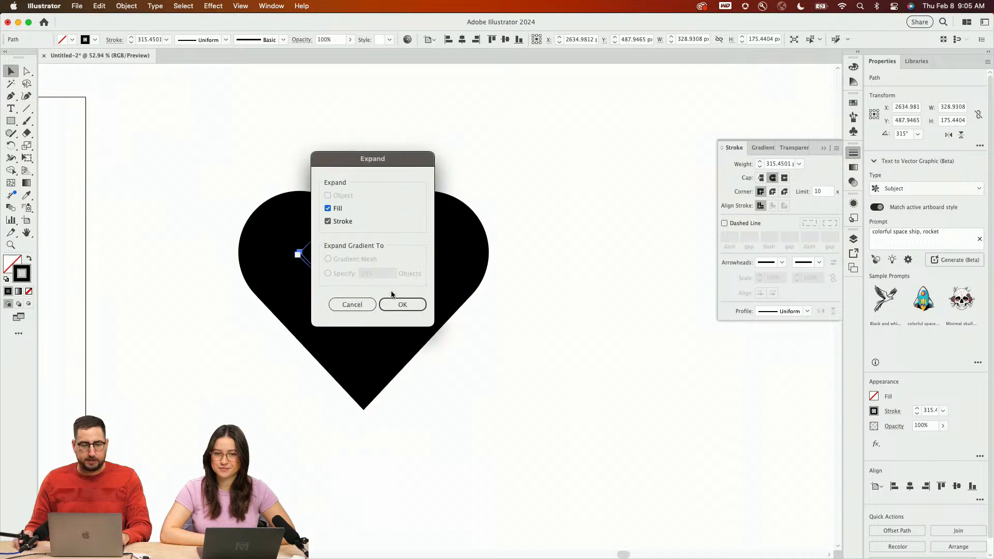
click(396, 301)
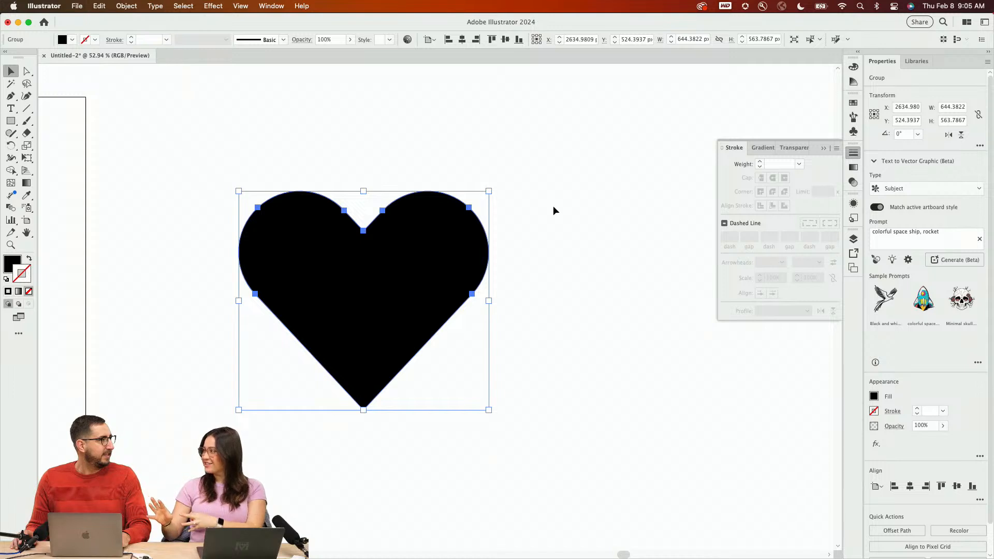
Duplicate the expanded heart horizontally to its right and repeat the duplication twice, making a row of four evenly spaced hearts
click(855, 104)
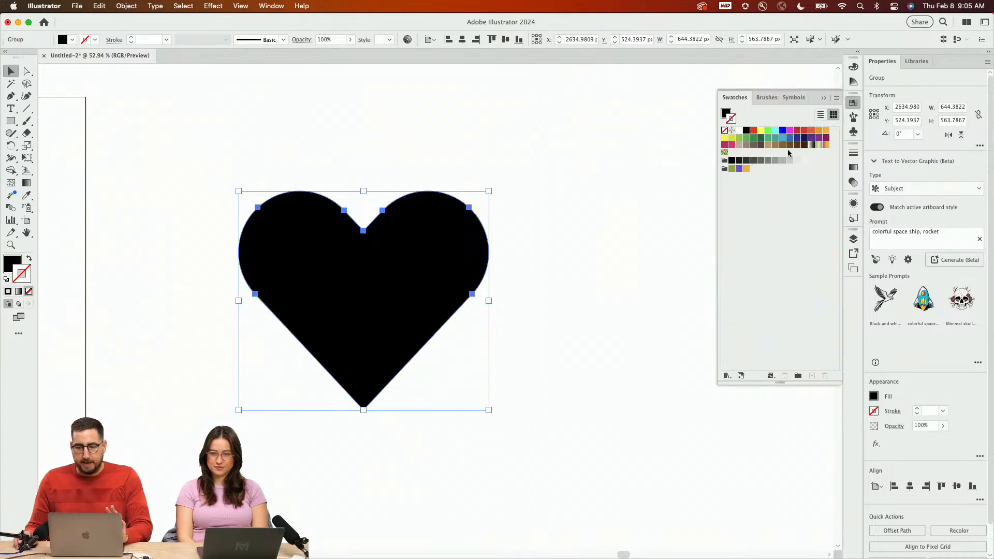
click(535, 184)
drag(364, 301, 621, 300)
key(super+d)
key(super+d)
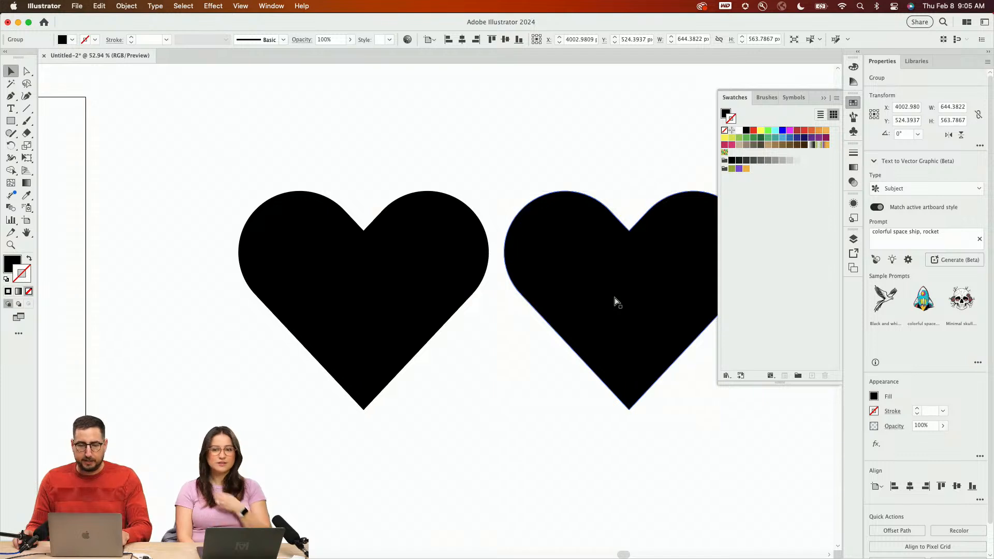
Fill the first heart of the row with the dark red swatch, leaving it without a stroke
key(z)
alt+click(578, 293)
alt+click(578, 294)
drag(476, 294, 414, 186)
key(v)
click(200, 195)
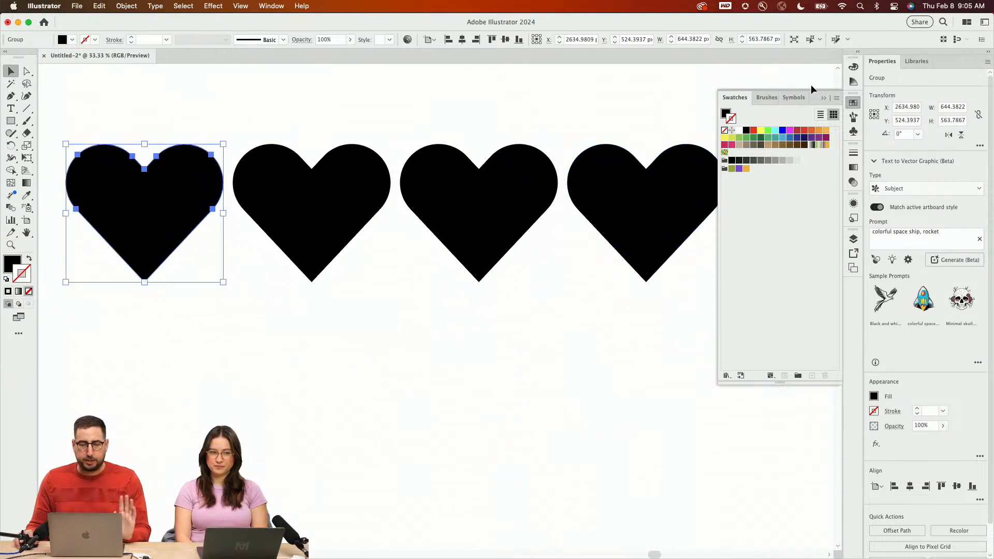
click(776, 132)
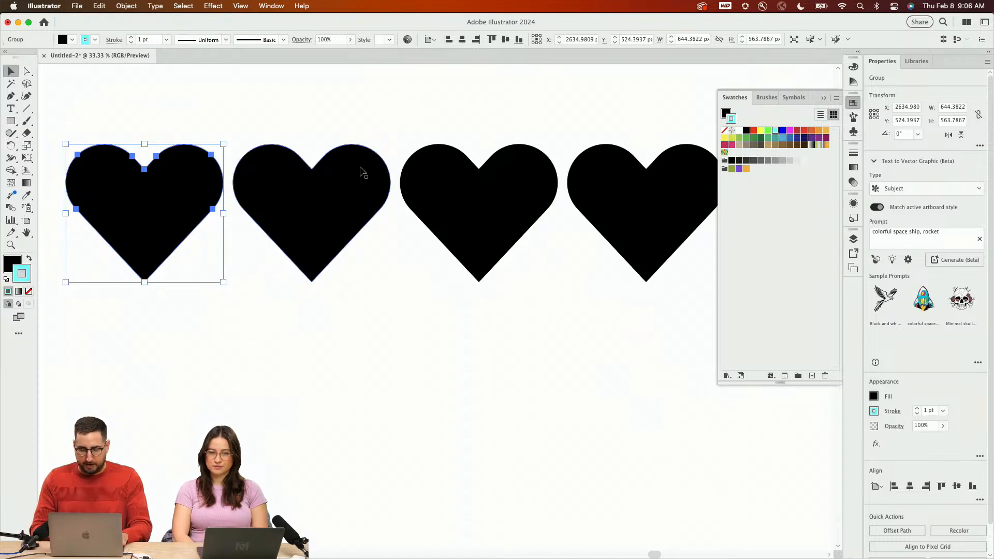
key(super+z)
click(796, 131)
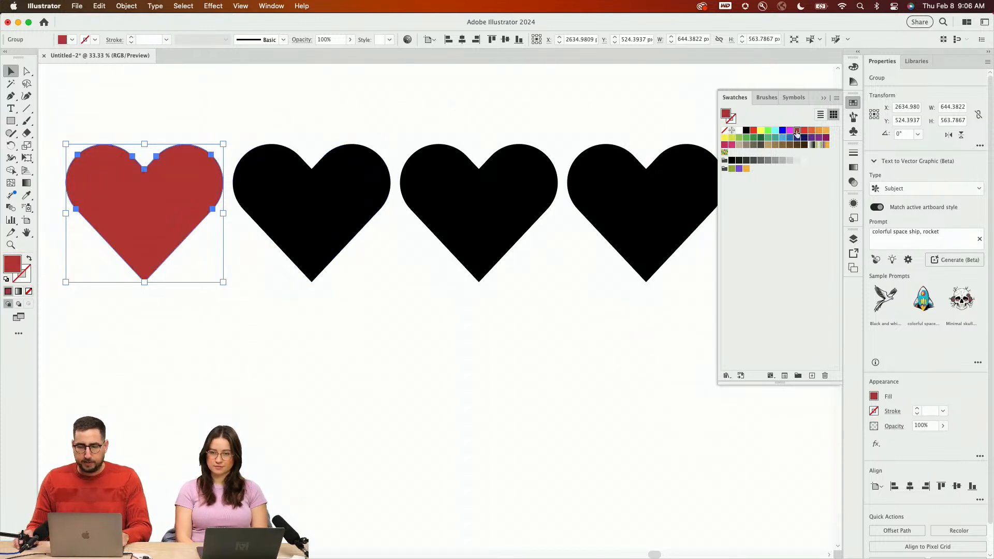
Fill the second heart with green, the third with yellow and the fourth with crimson from the swatches
click(240, 181)
click(768, 138)
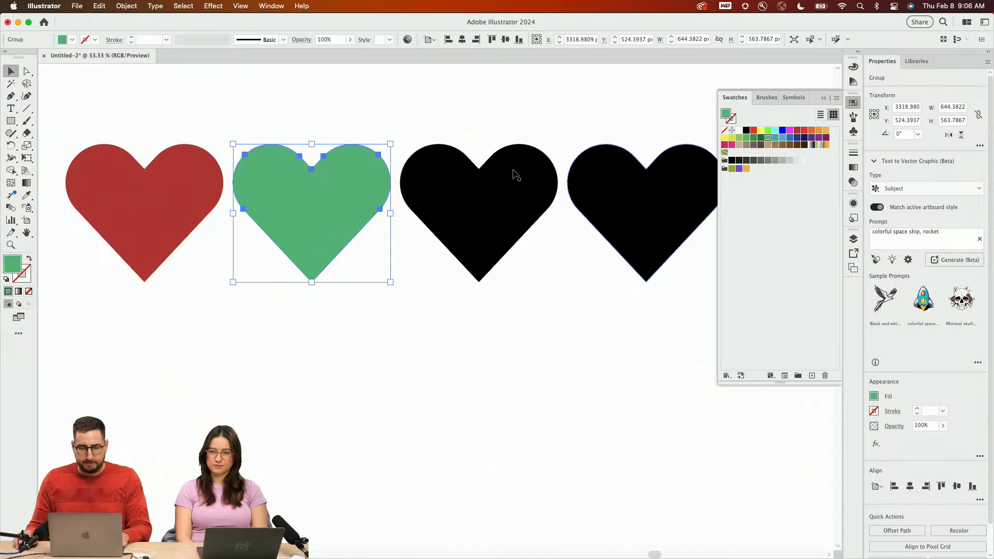
click(515, 173)
click(724, 137)
click(615, 193)
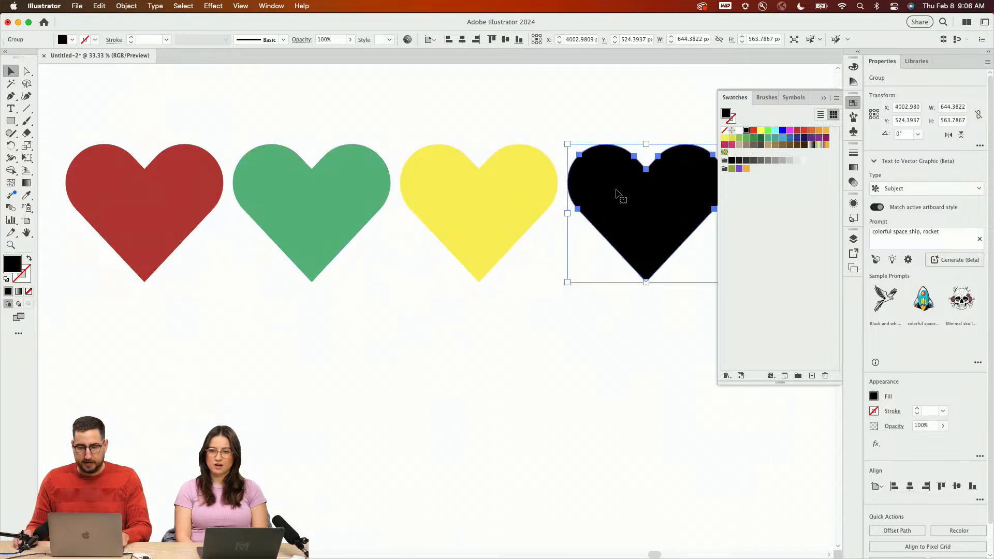
click(724, 145)
Duplicate the crimson heart below the row and fill the copy with the dark purple swatch
drag(616, 115, 156, 352)
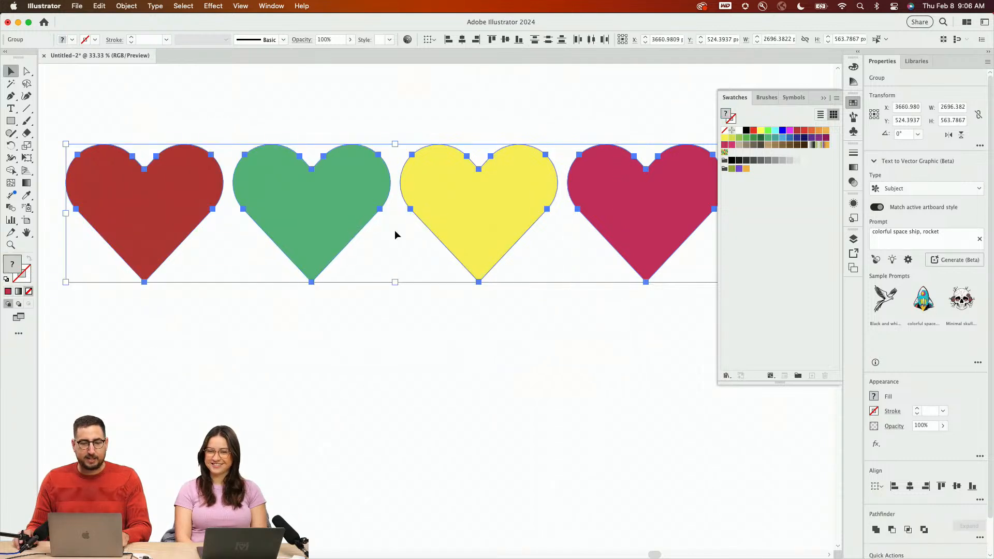
click(586, 334)
drag(620, 211, 523, 384)
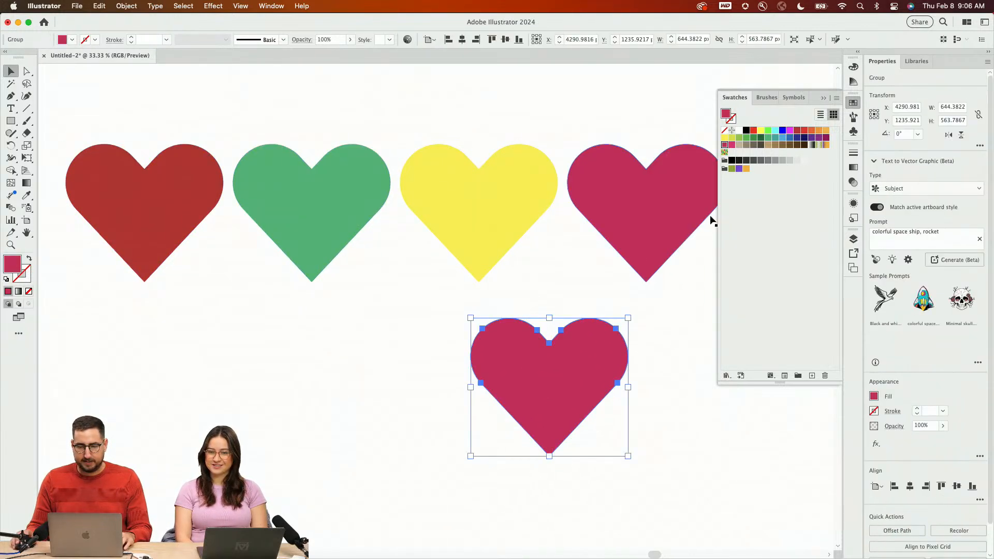
click(811, 137)
Select all five hearts and generate Generative Recolor variations from the prompt "valentine's day"
drag(154, 122, 533, 440)
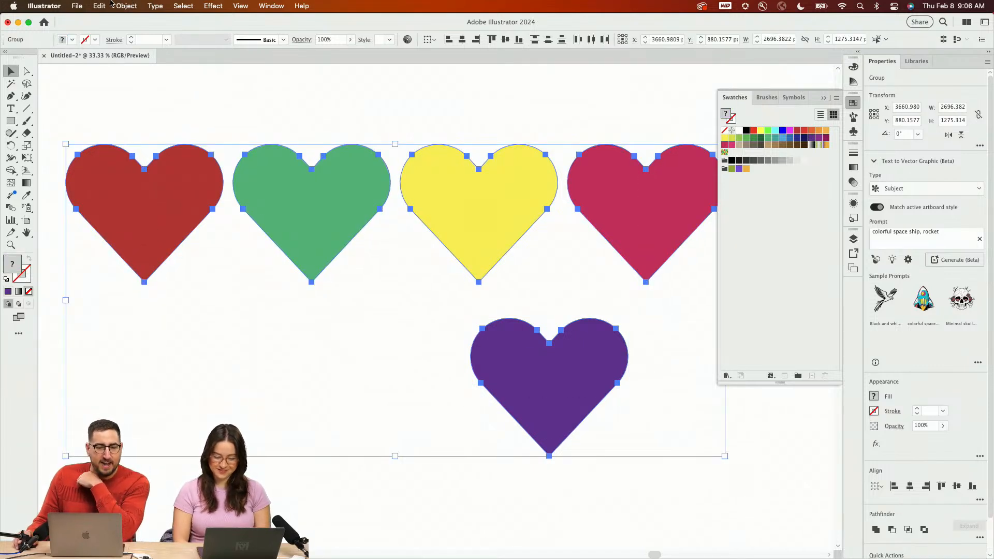
click(107, 5)
mouse_move(128, 215)
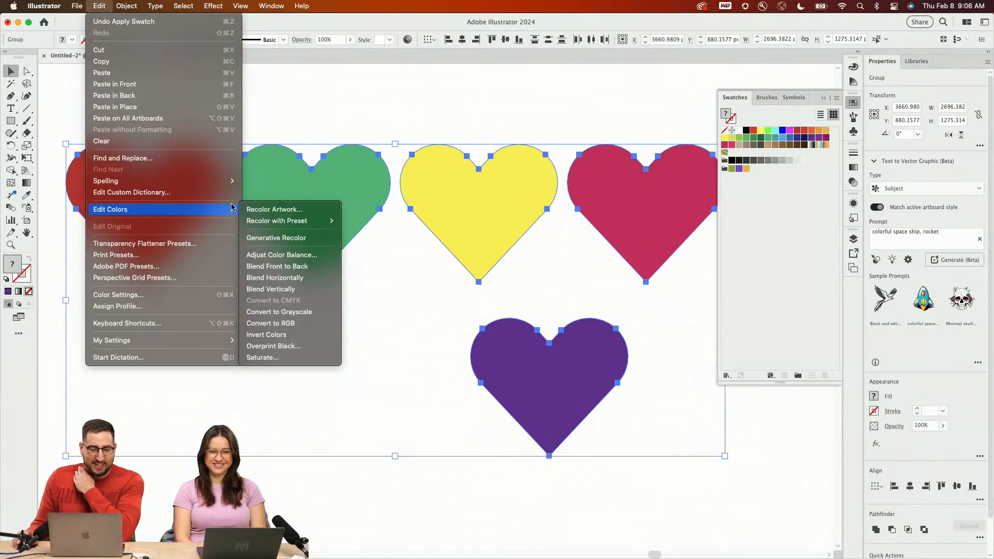
click(276, 237)
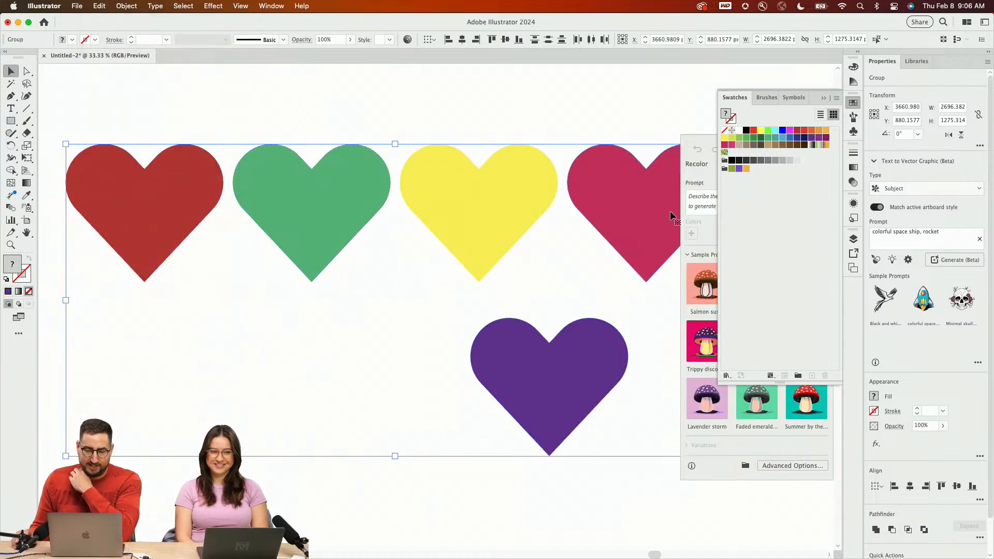
click(816, 98)
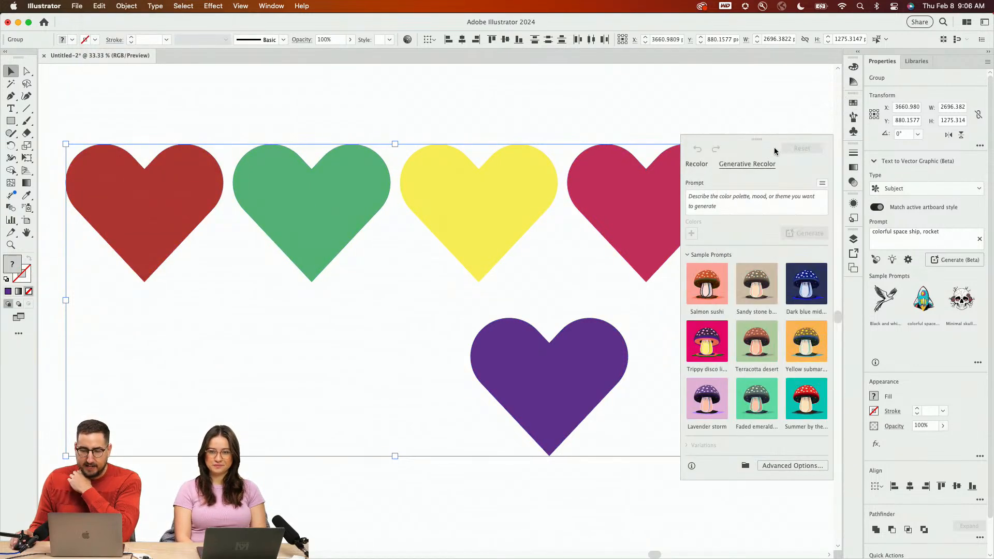
click(757, 196)
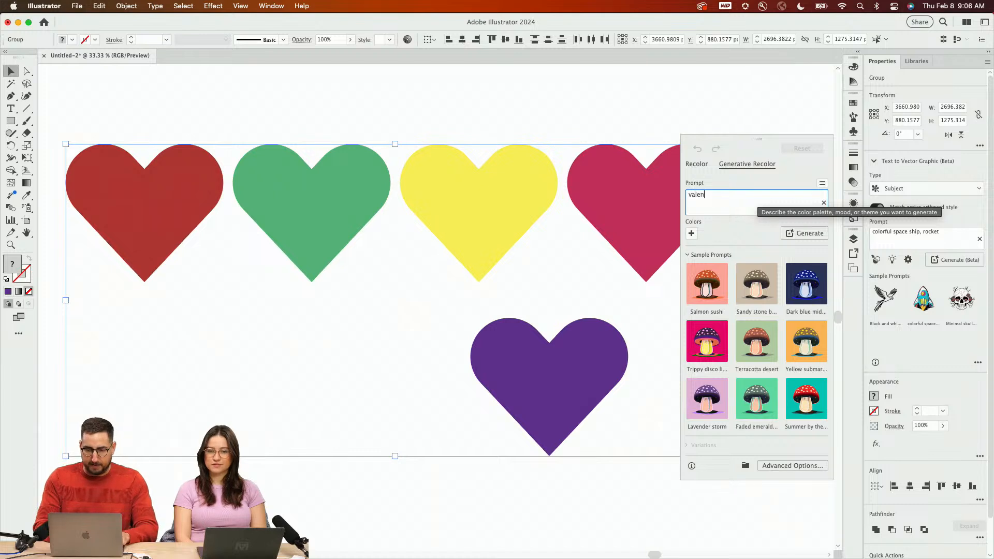
text('s d)
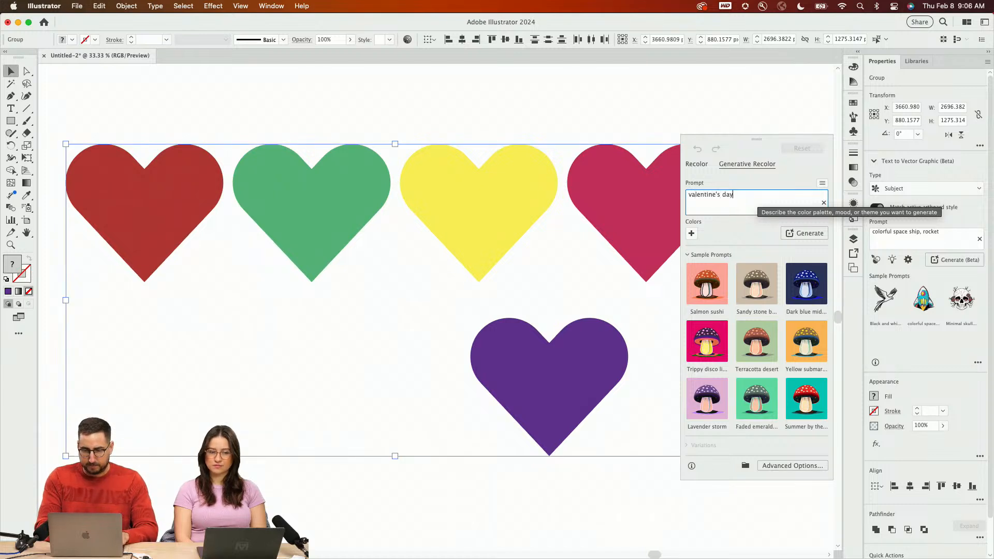
text(ay)
click(792, 233)
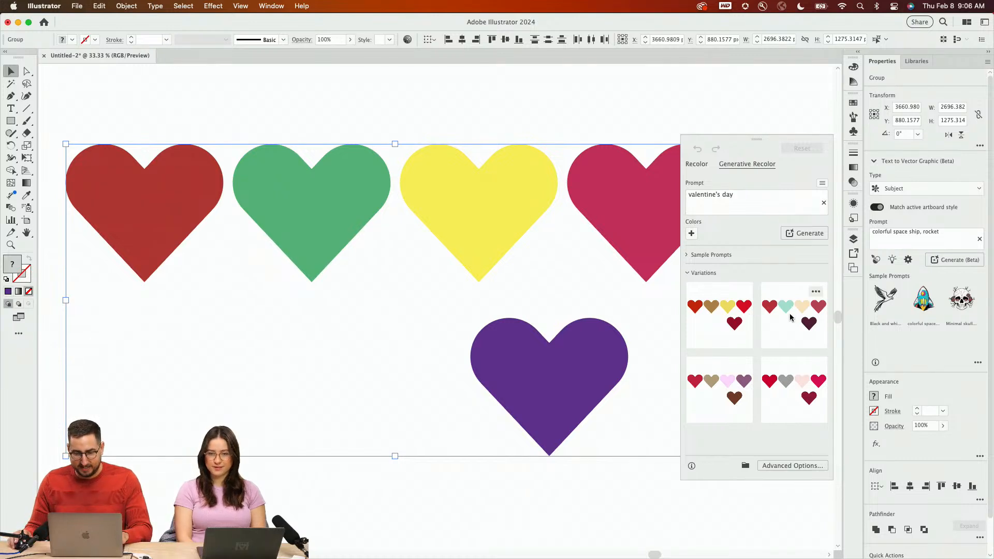
Try several generated color variations on the hearts and keep the one with red, mint, cream, rose and dark plum
click(784, 380)
key(super+minus)
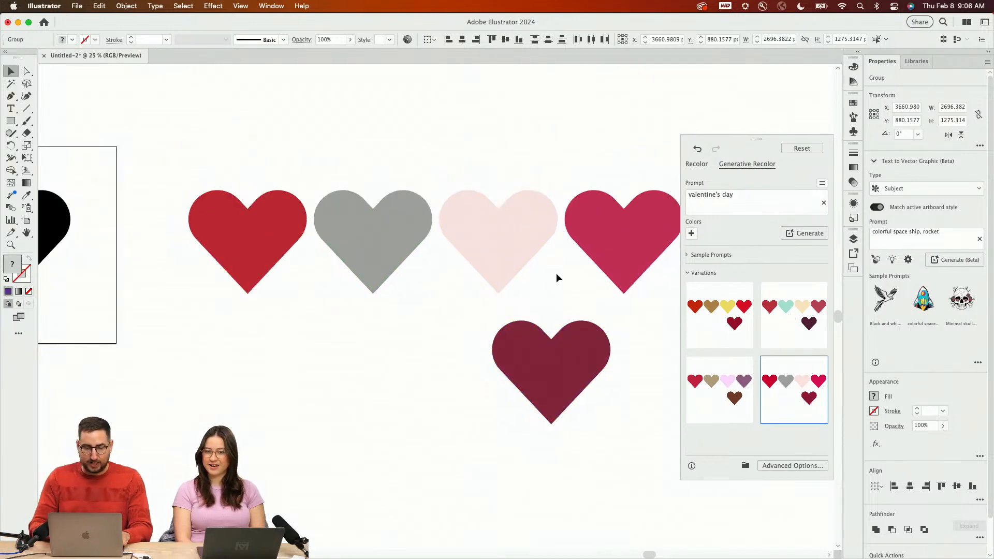
drag(556, 275, 474, 276)
click(737, 364)
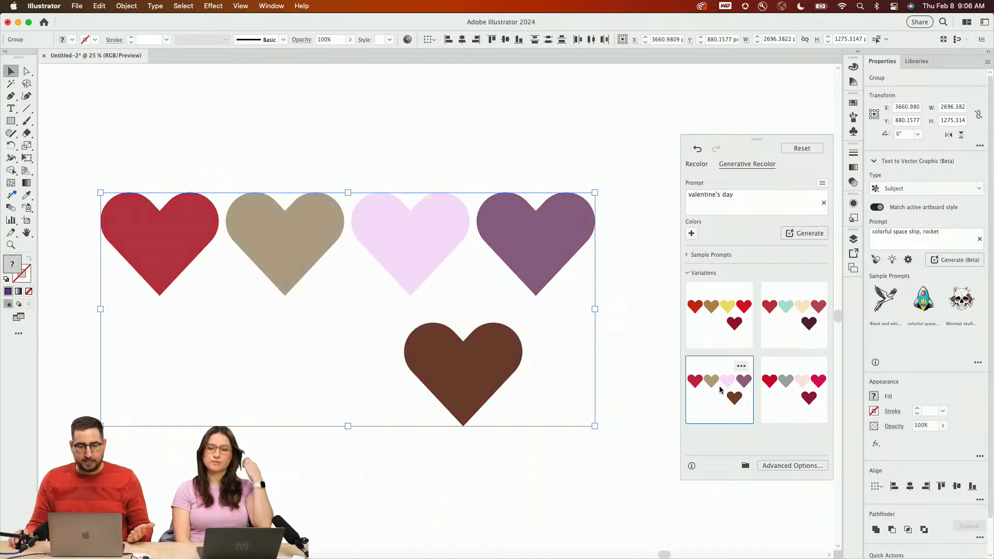
click(786, 336)
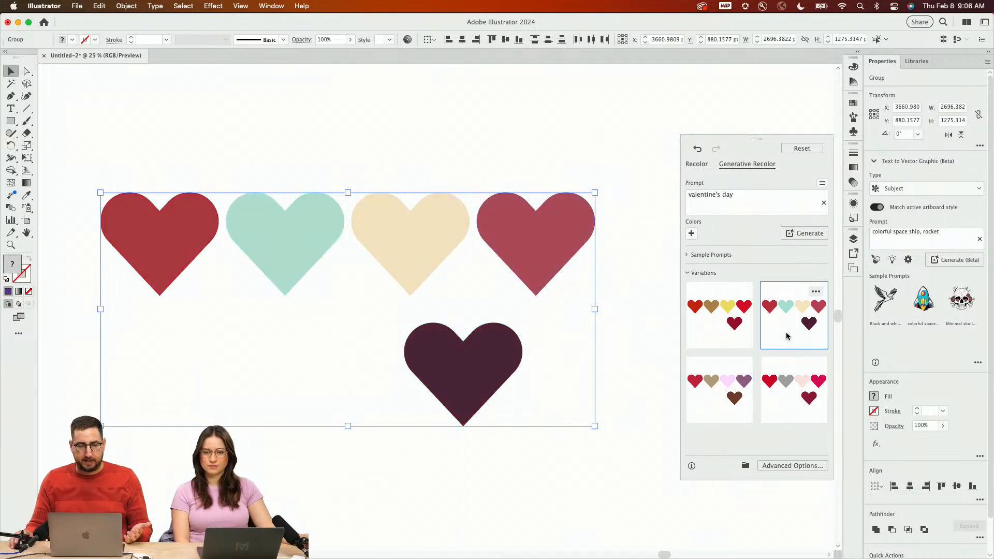
click(371, 331)
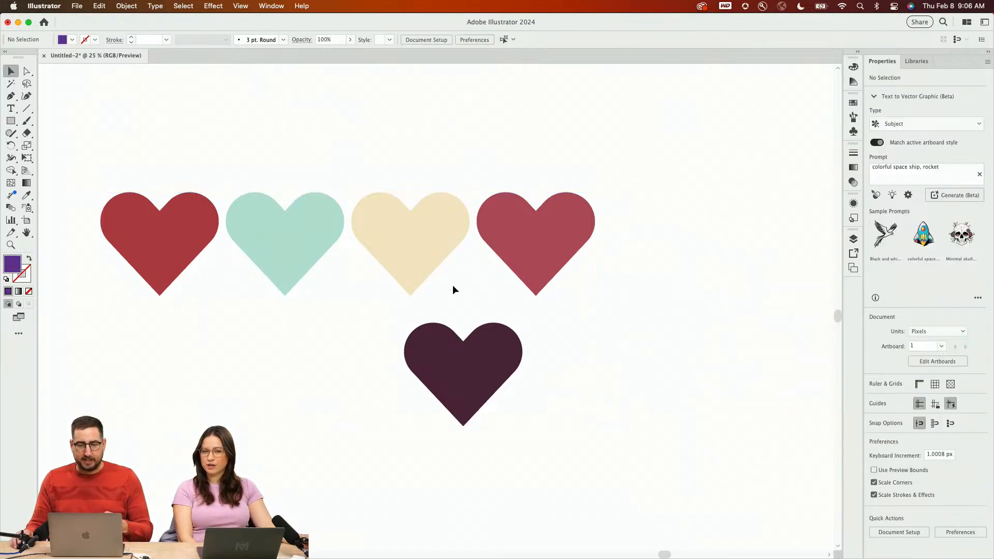
Match the fill of the row's fourth heart to the first heart's red with the Eyedropper
click(531, 241)
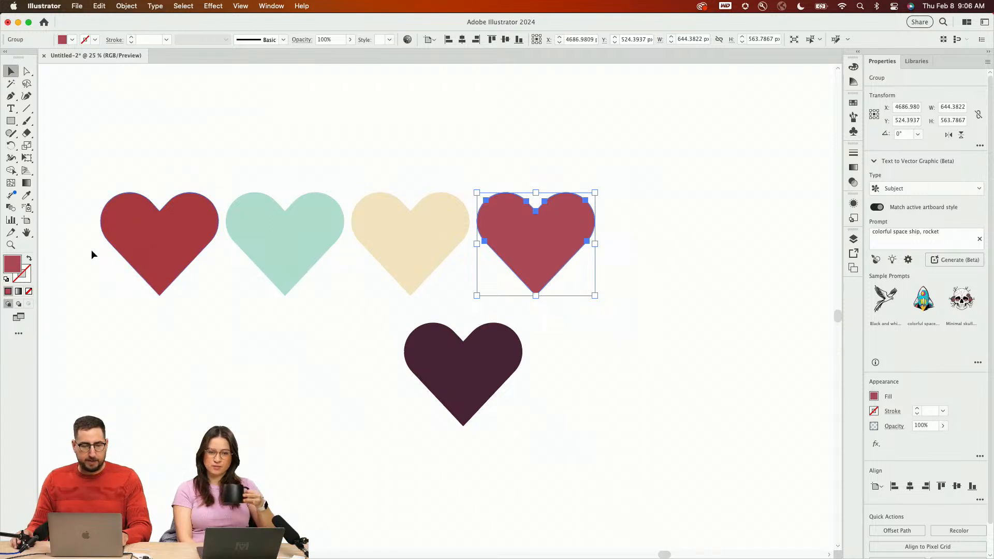
key(i)
click(178, 238)
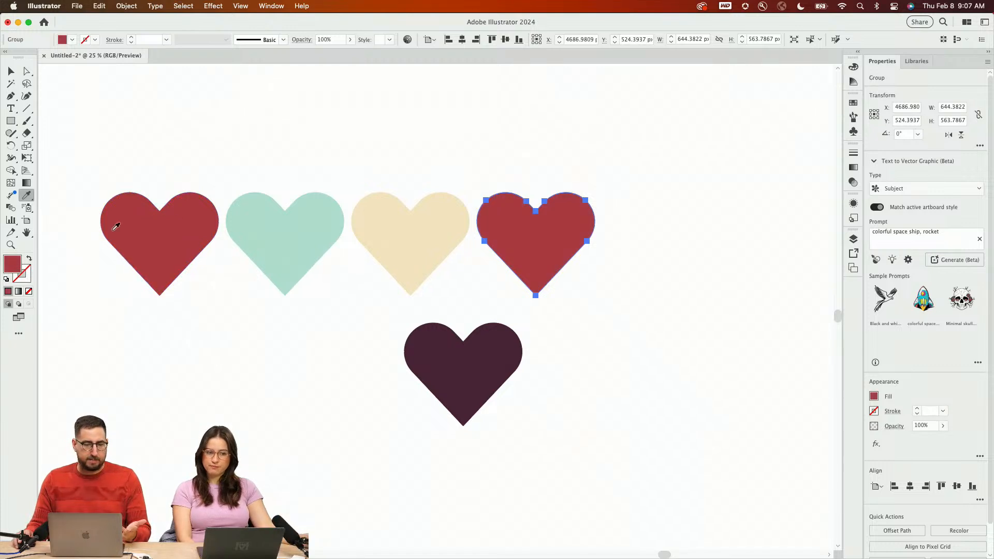
Shift the fourth heart's fill hue to 310° for the purple ba31a6 and deselect the heart
double_click(12, 264)
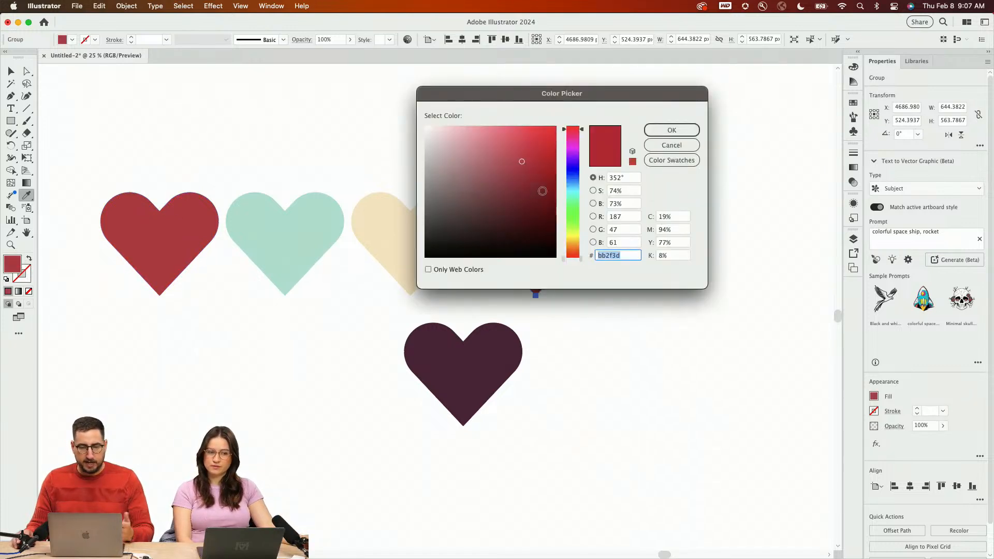
click(579, 143)
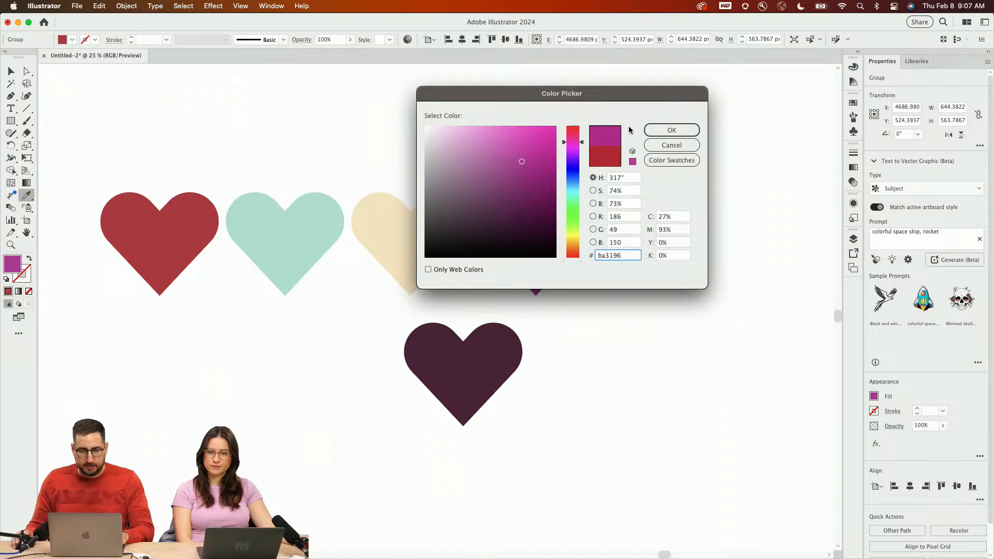
click(568, 140)
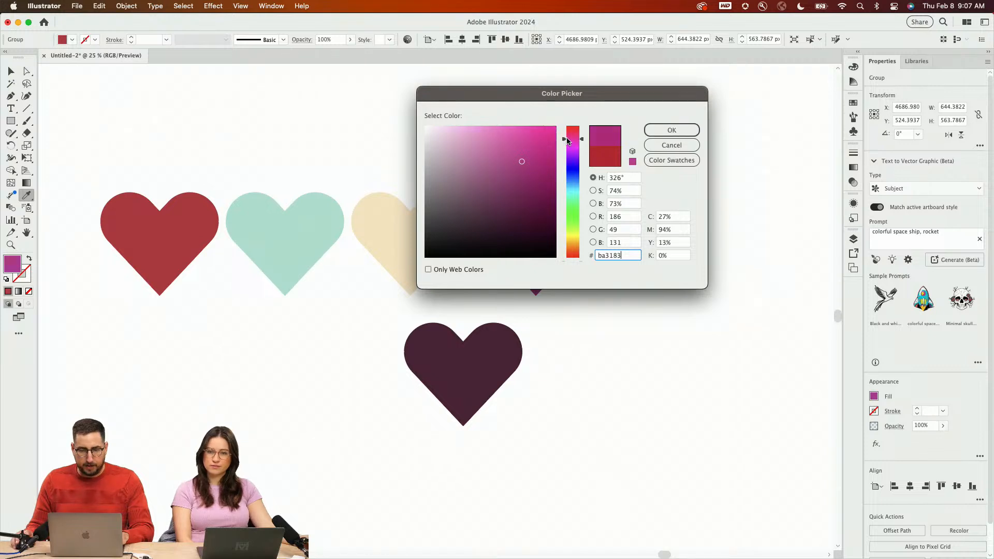
drag(568, 146, 566, 145)
click(651, 130)
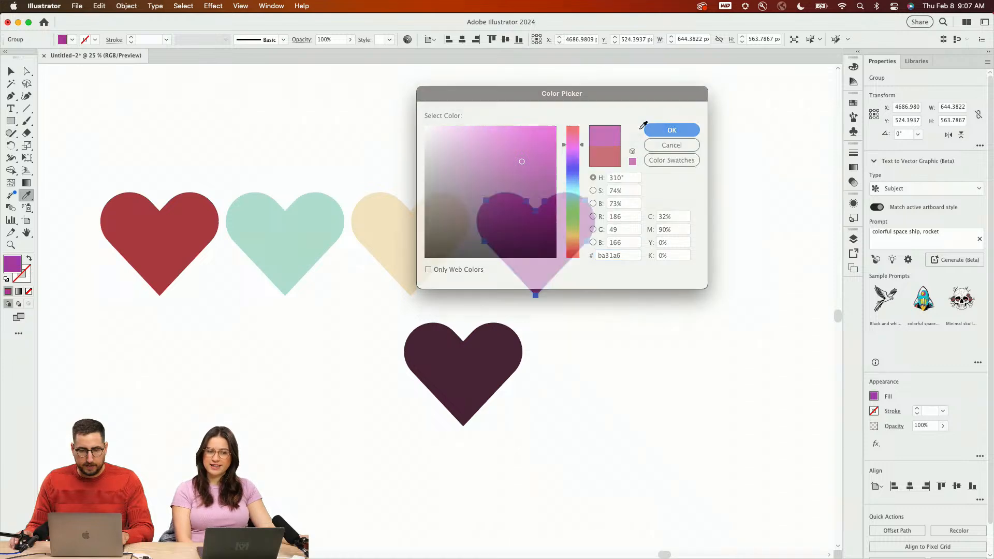
key(v)
click(547, 140)
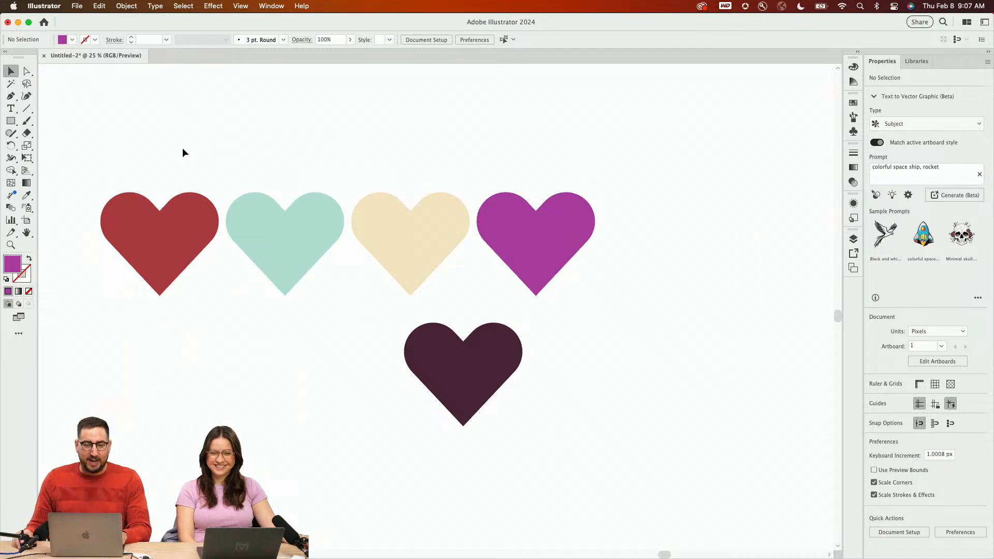
Spread the five colored hearts apart into a loose arrangement beside the artboard, with the dark plum heart lowest near the middle
scroll(311, 129, left, 5)
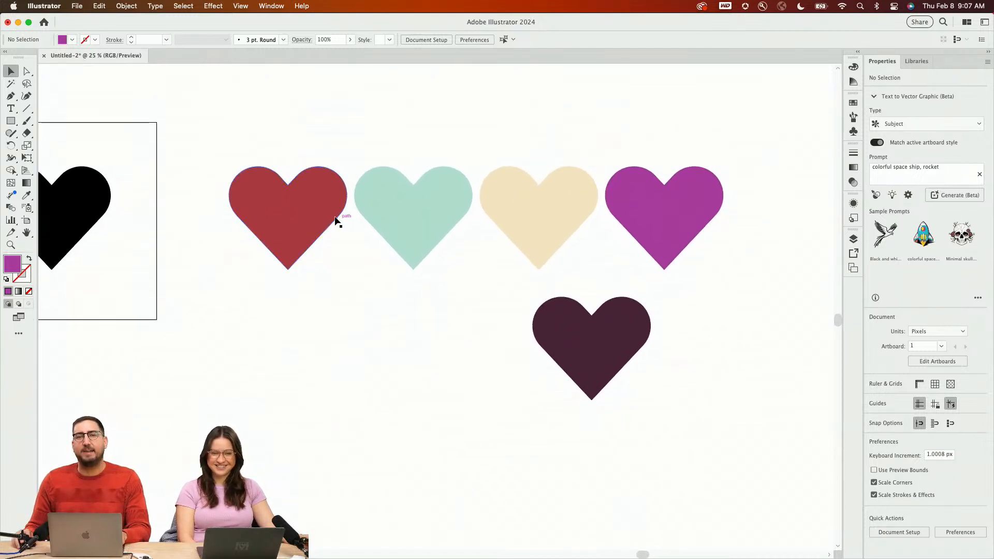
drag(593, 336, 556, 554)
drag(658, 224, 698, 227)
drag(559, 218, 586, 286)
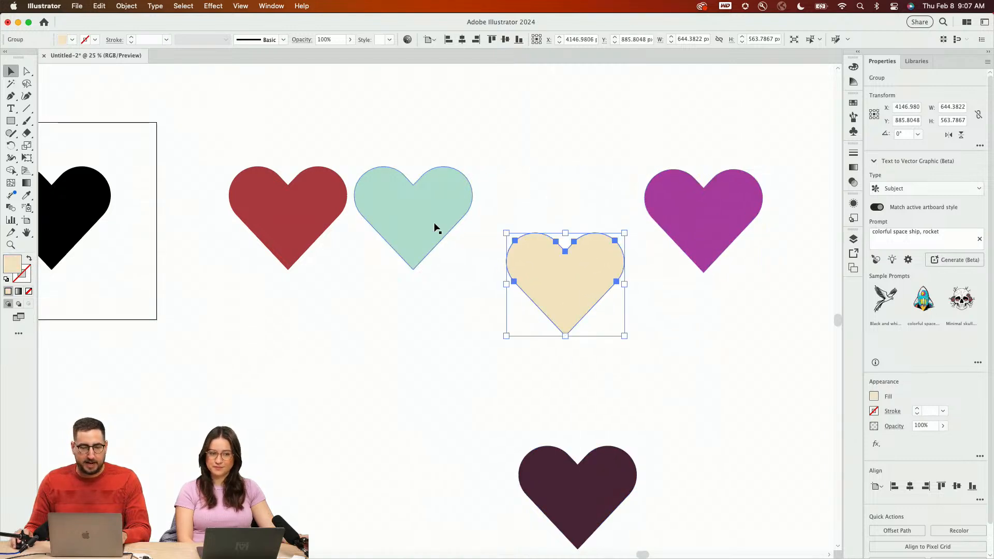
drag(435, 227, 444, 259)
drag(323, 215, 304, 178)
drag(401, 237, 397, 220)
drag(702, 208, 732, 189)
drag(572, 293, 589, 272)
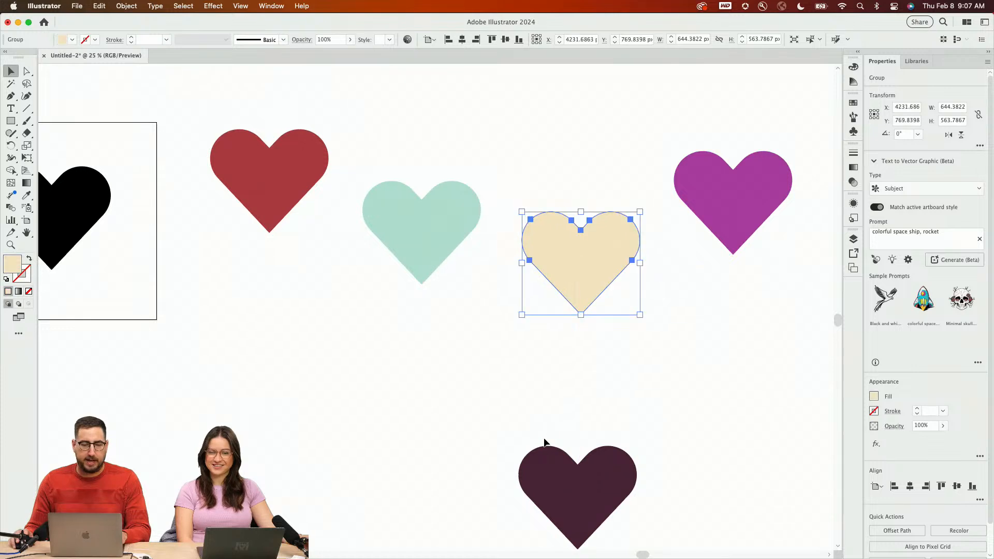
drag(544, 443, 462, 371)
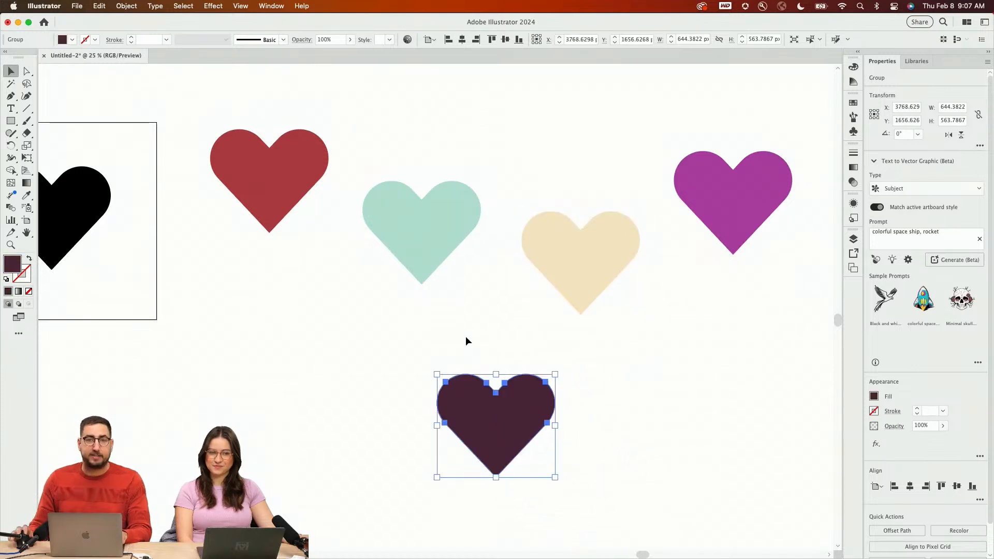
Create an artboard fitted to each of the red, mint, cream, purple and dark plum hearts with the Artboard tool
key(shift+o)
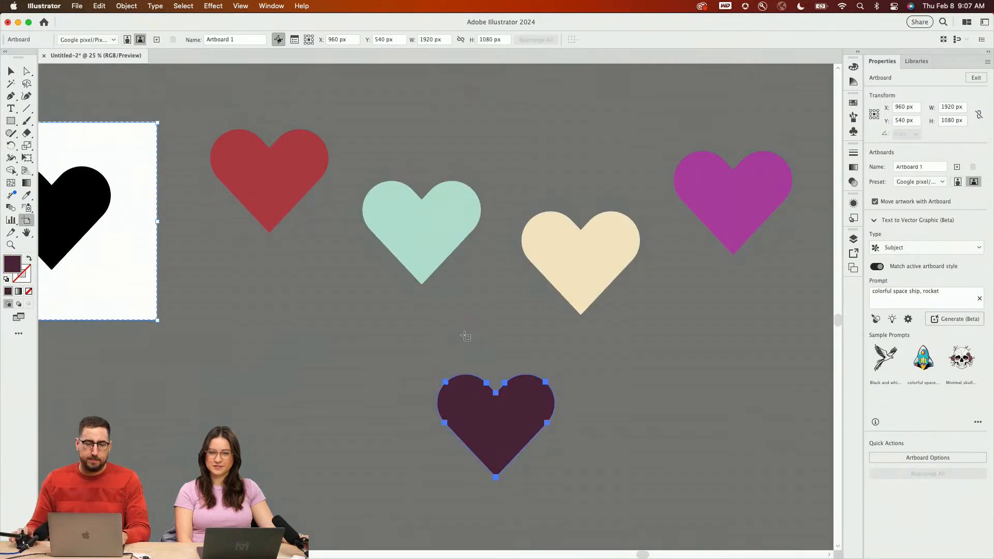
click(271, 177)
click(425, 245)
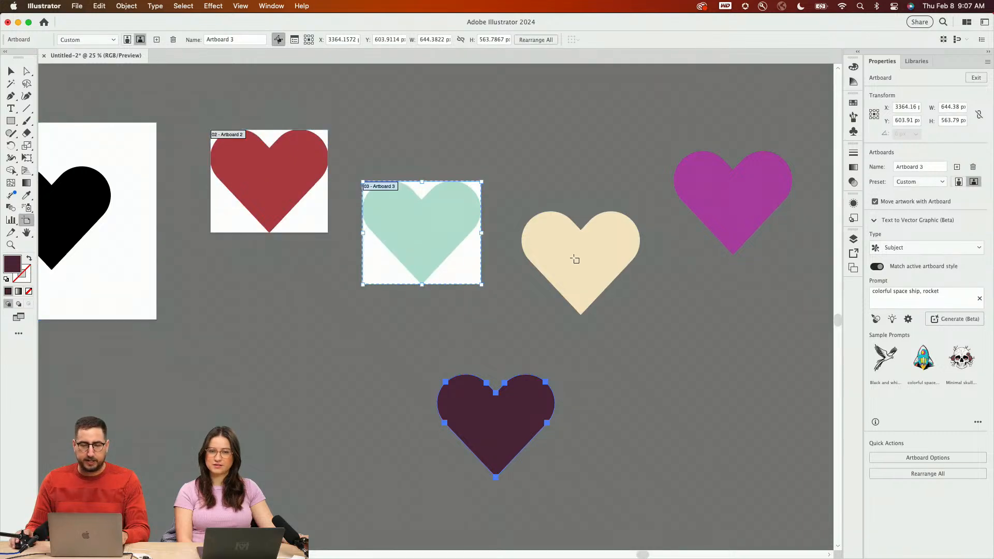
click(575, 259)
click(743, 198)
click(524, 406)
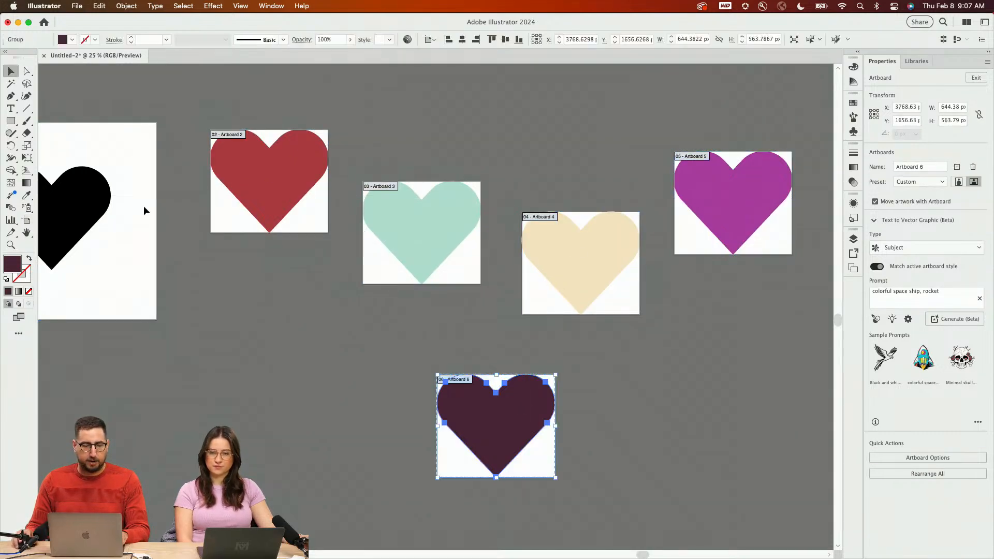
key(Escape)
Delete the original 1920 x 1080 px artboard behind the black heart and leave artboard editing
key(shift+o)
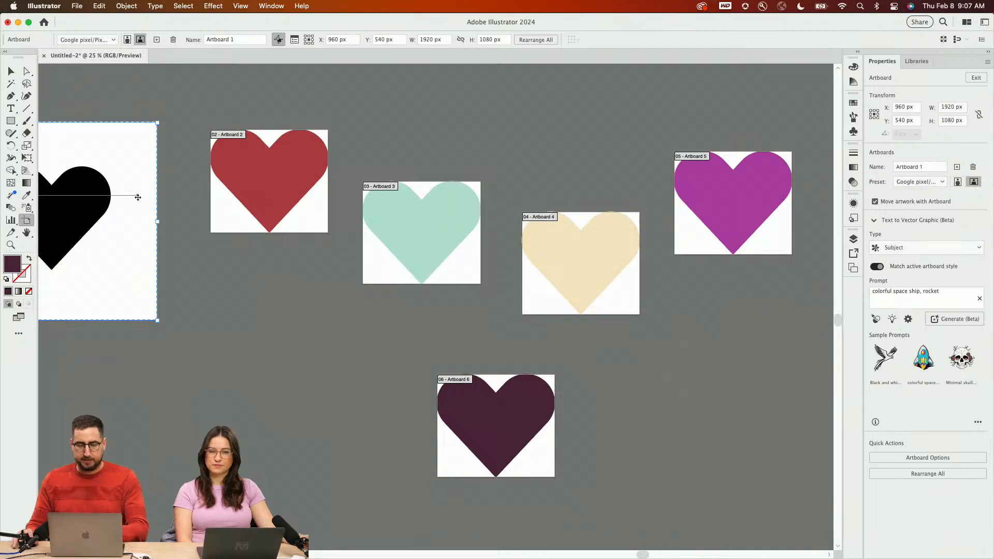
key(Delete)
key(Escape)
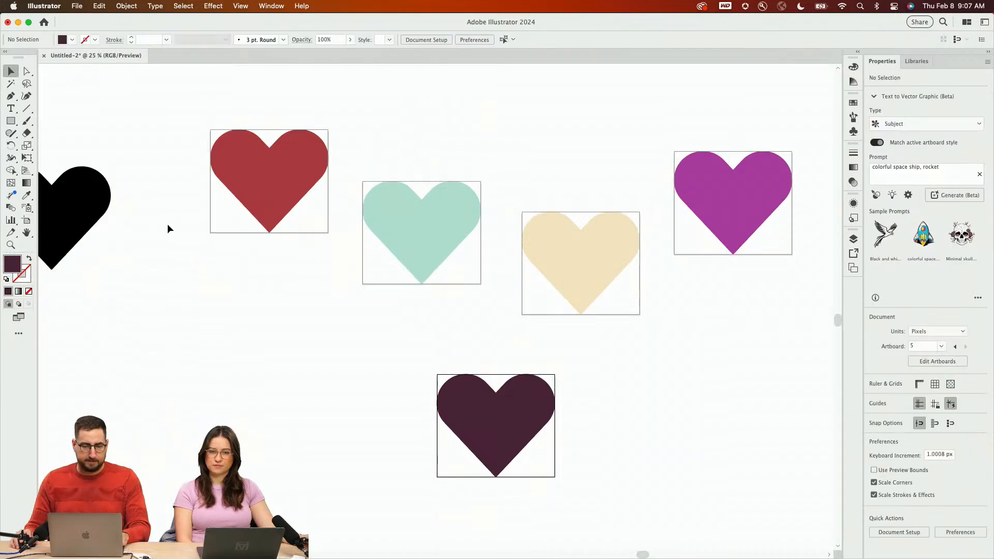
Set up a PNG export named Heart.png in a new folder called Valentine inside Downloads
click(277, 172)
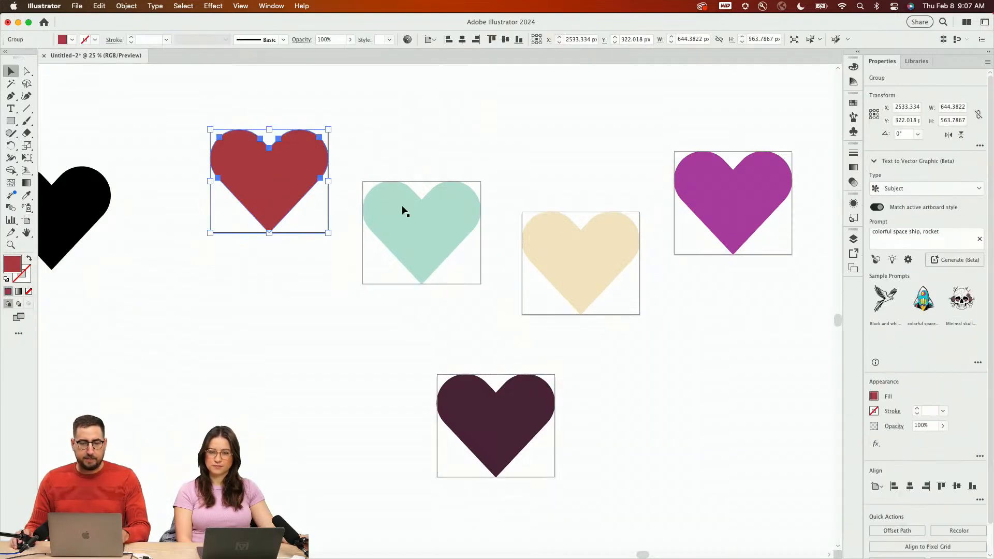
click(71, 7)
mouse_move(109, 239)
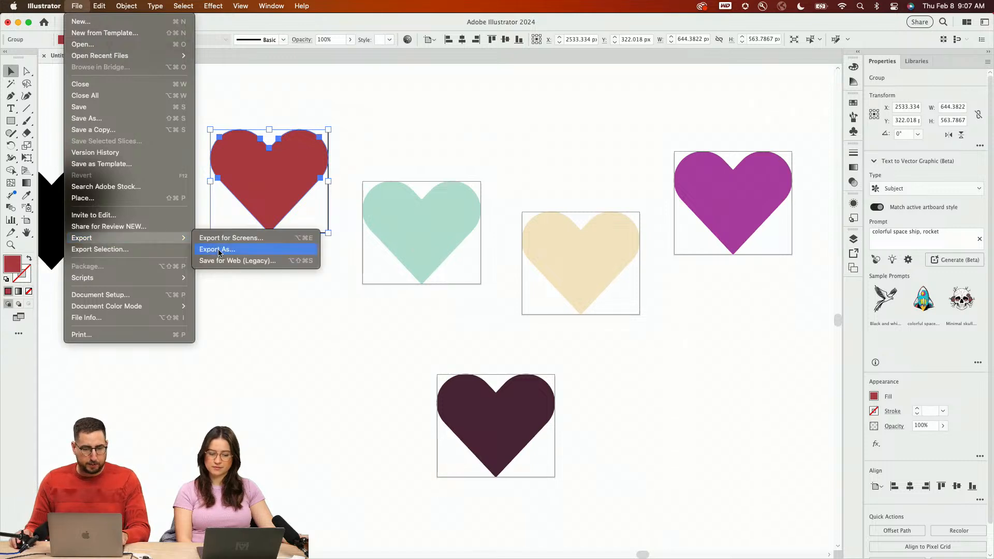
click(297, 253)
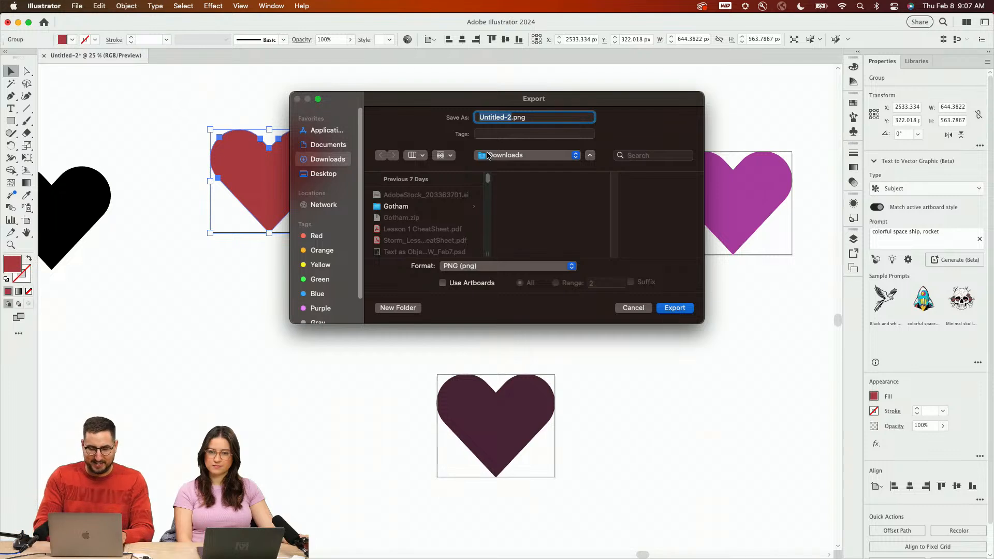
text(Heart)
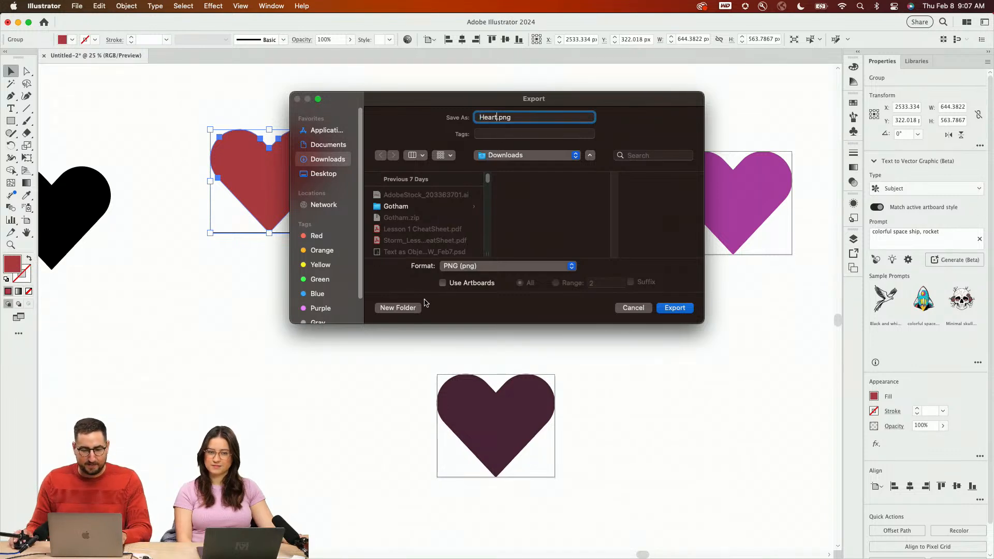
click(415, 307)
text(Valentine)
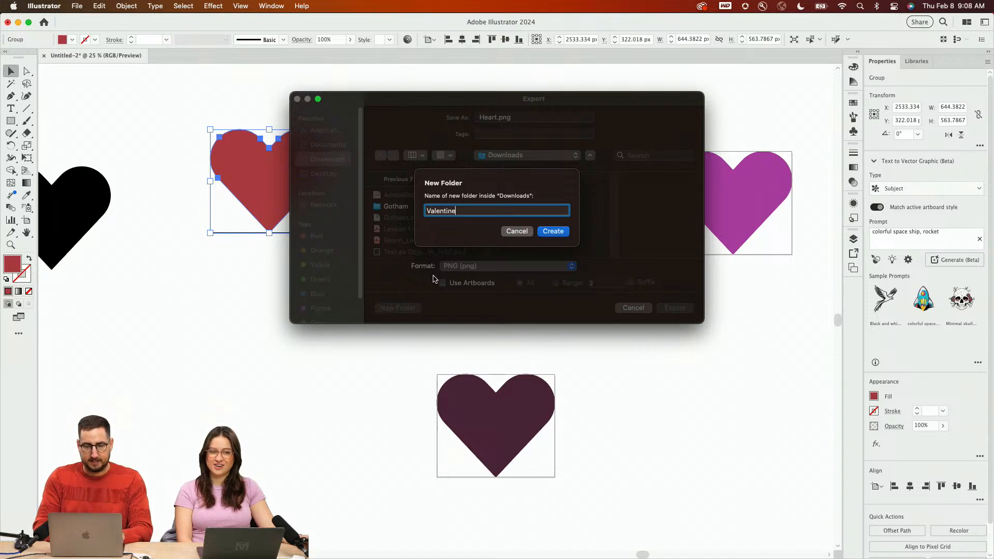
key(Return)
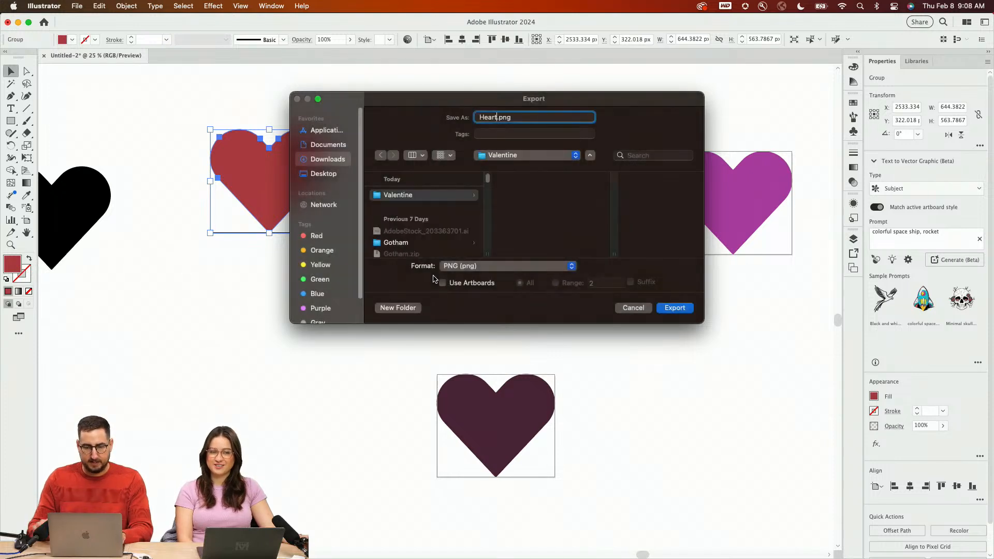
Export all artboards as separate PNG files at 72 ppi with a transparent background
click(472, 283)
click(674, 308)
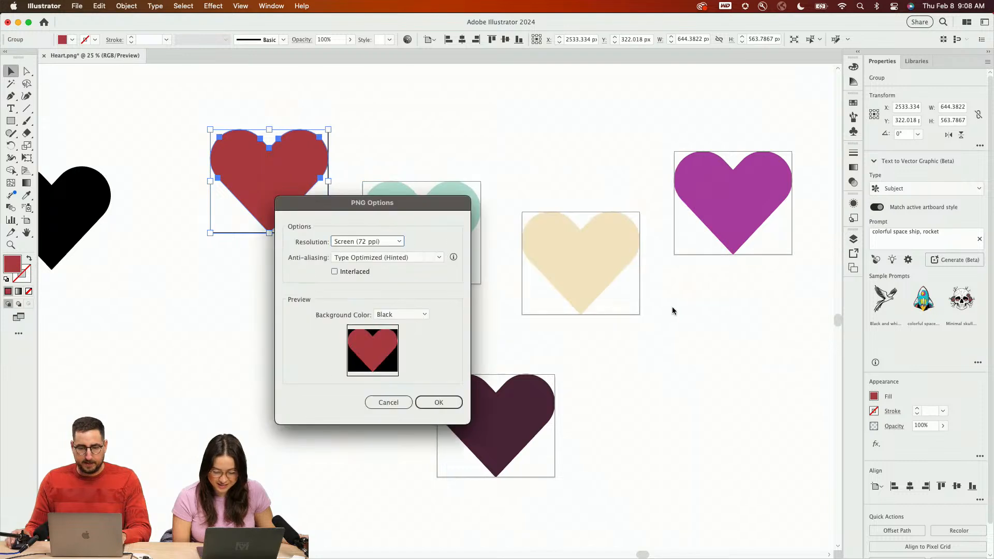
click(414, 314)
click(413, 323)
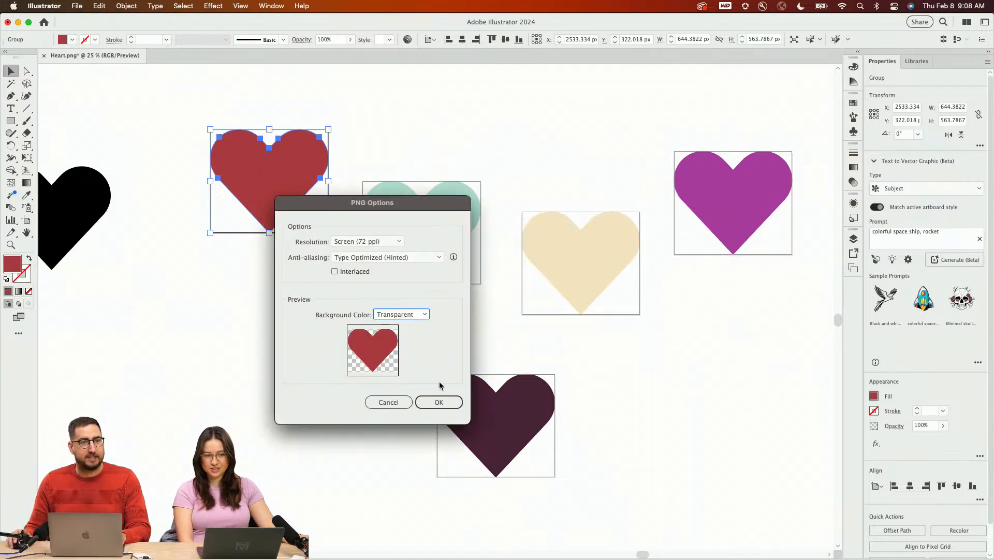
click(435, 400)
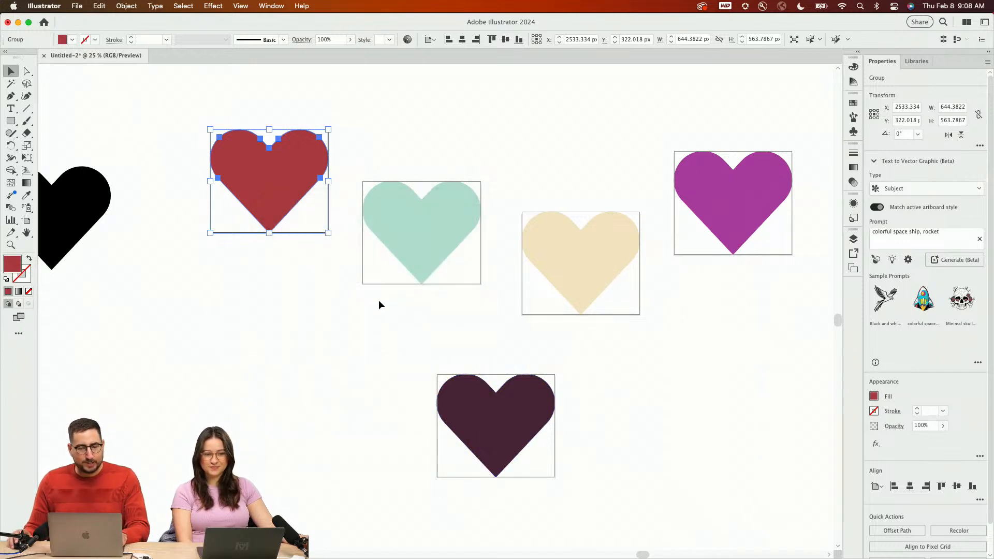
Switch to Chrome and upload Heart-01.png through Heart-05.png from the Valentine folder to the Valentine's Day Assets folder in Dropbox
key(super+Tab)
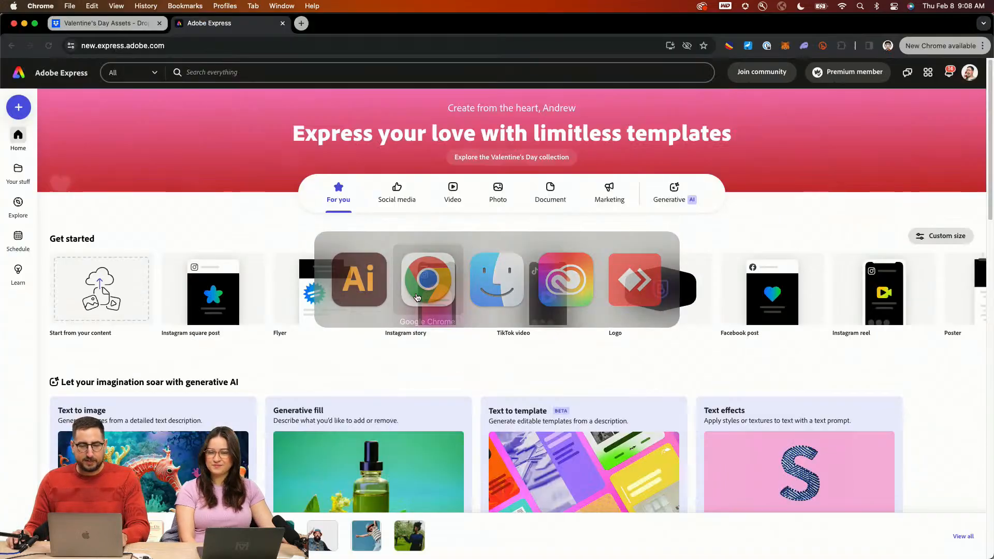
click(126, 24)
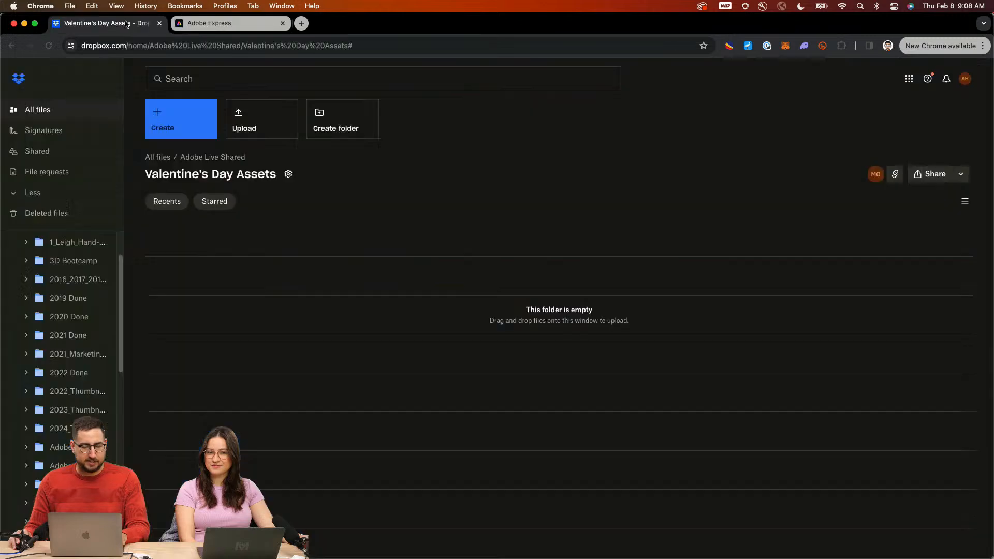
mouse_move(299, 557)
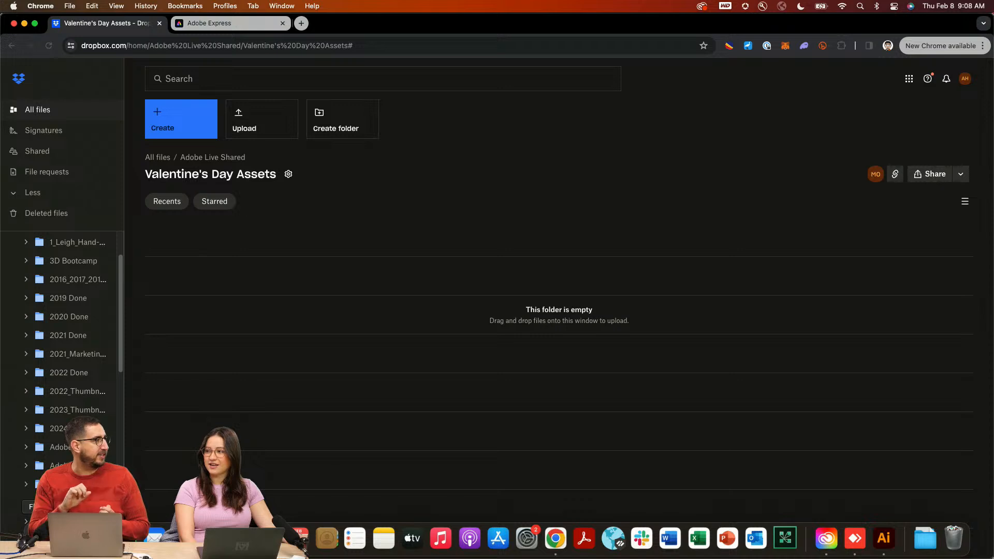
click(40, 539)
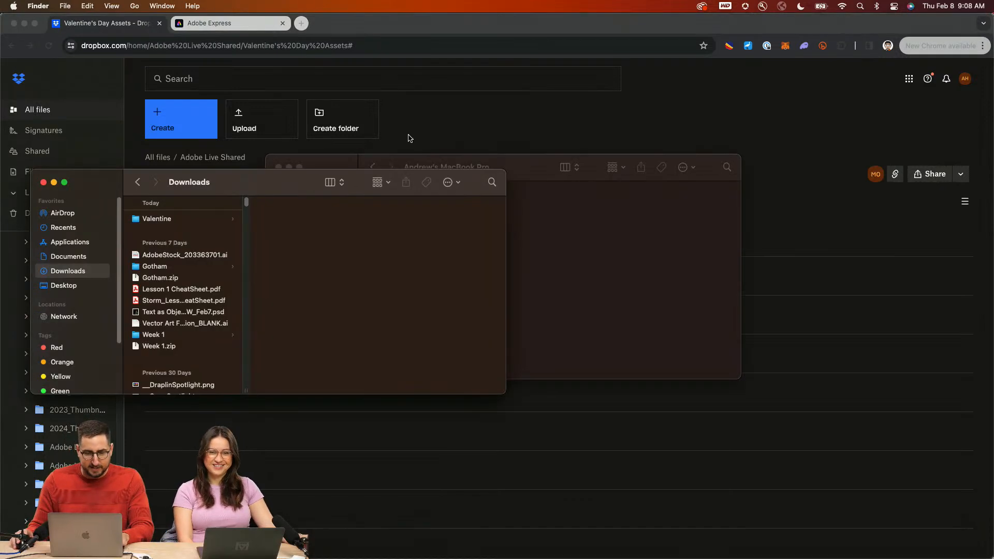
click(182, 220)
click(270, 221)
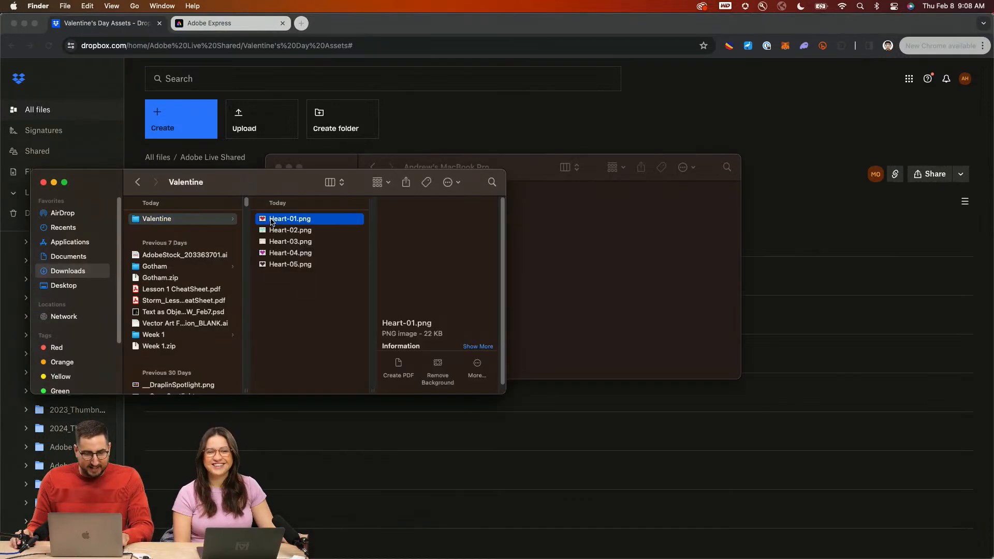
shift+click(283, 265)
drag(316, 255, 780, 408)
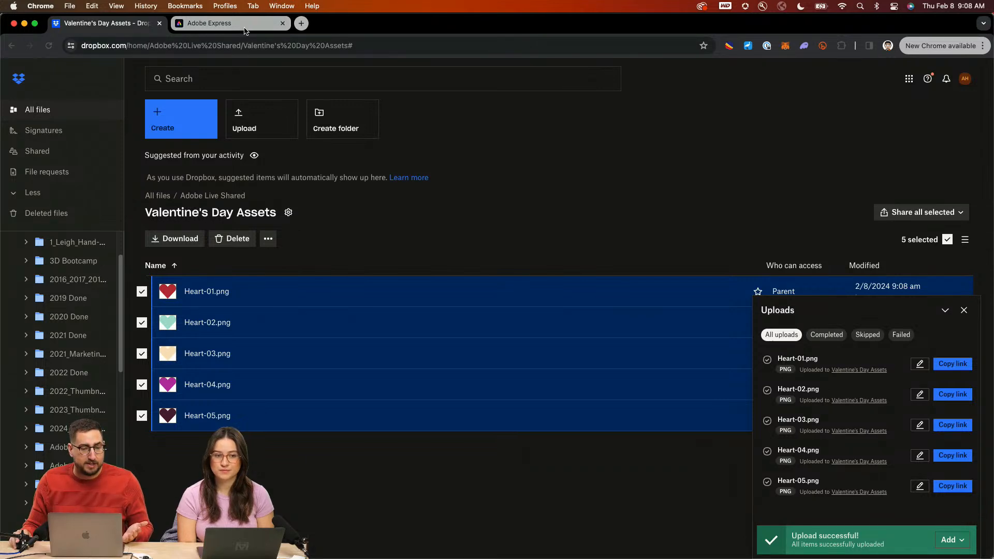
Switch back to Illustrator and create a new 1080 x 1080 px RGB document
click(227, 23)
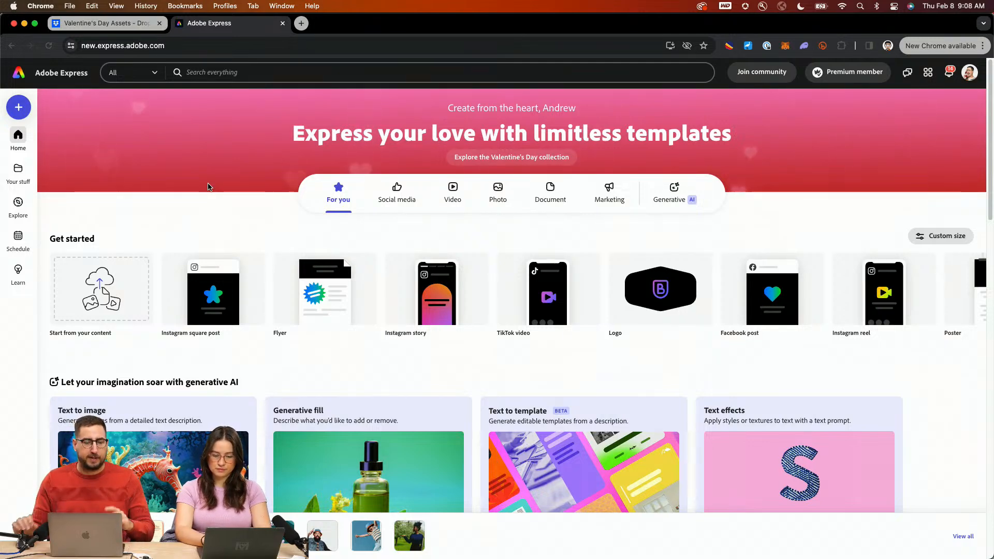
mouse_move(856, 553)
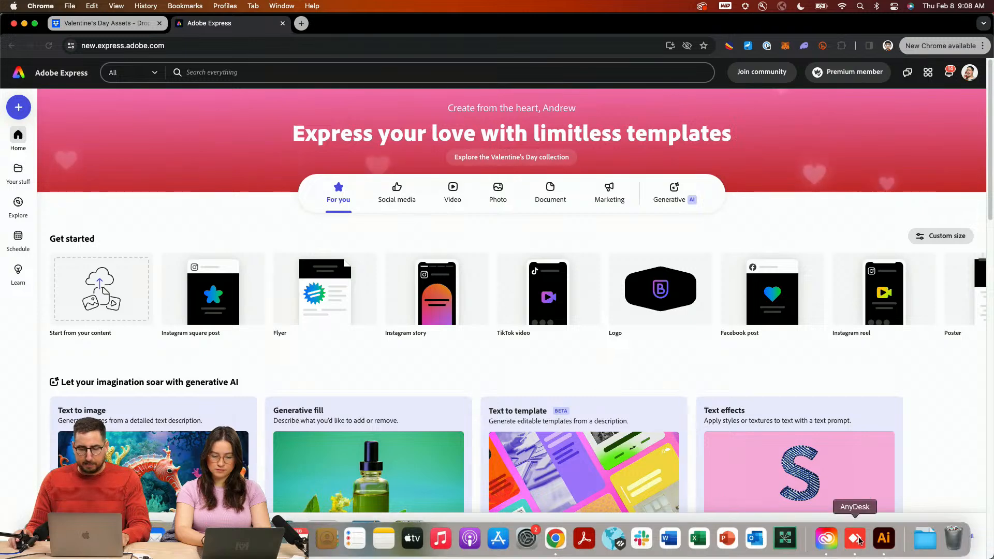
click(883, 539)
key(super+n)
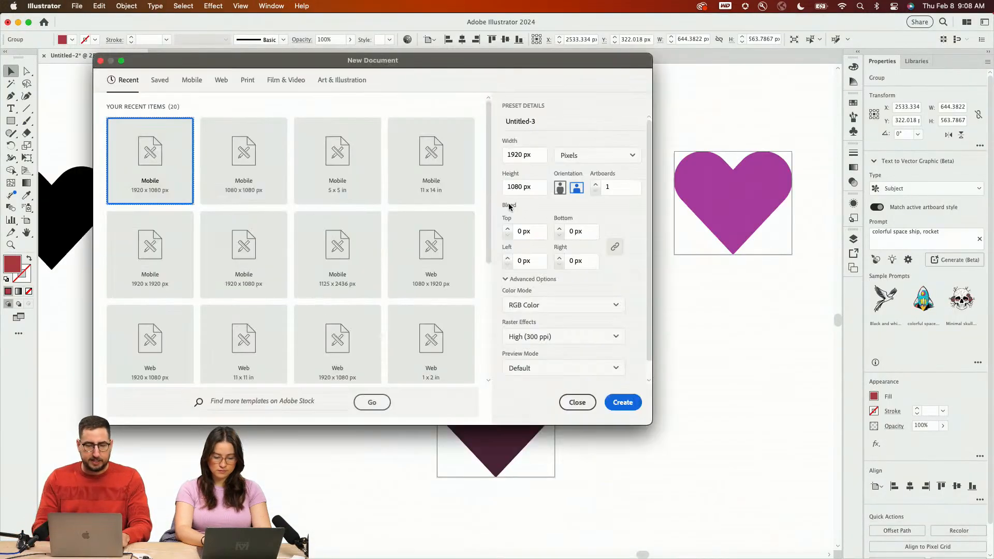
double_click(514, 156)
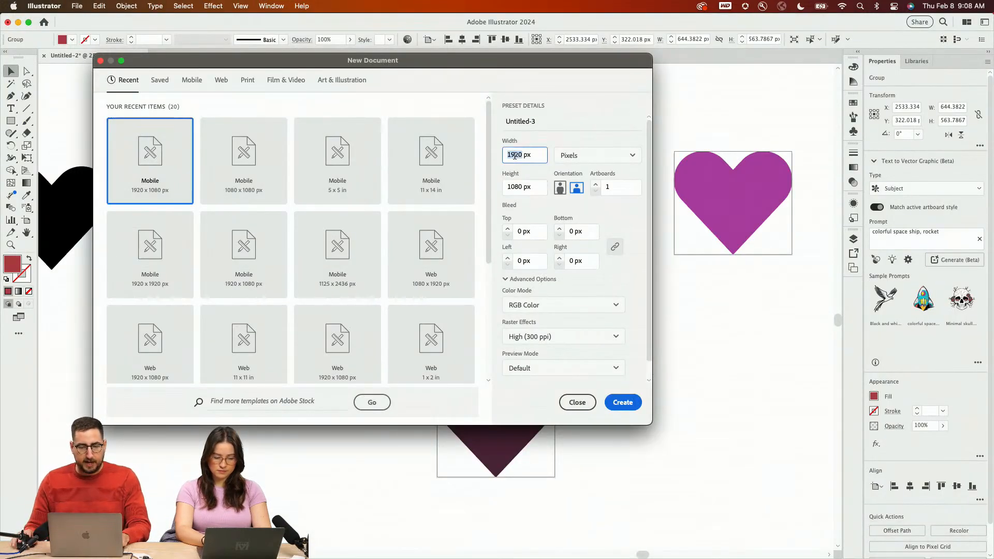
text(108)
key(Return)
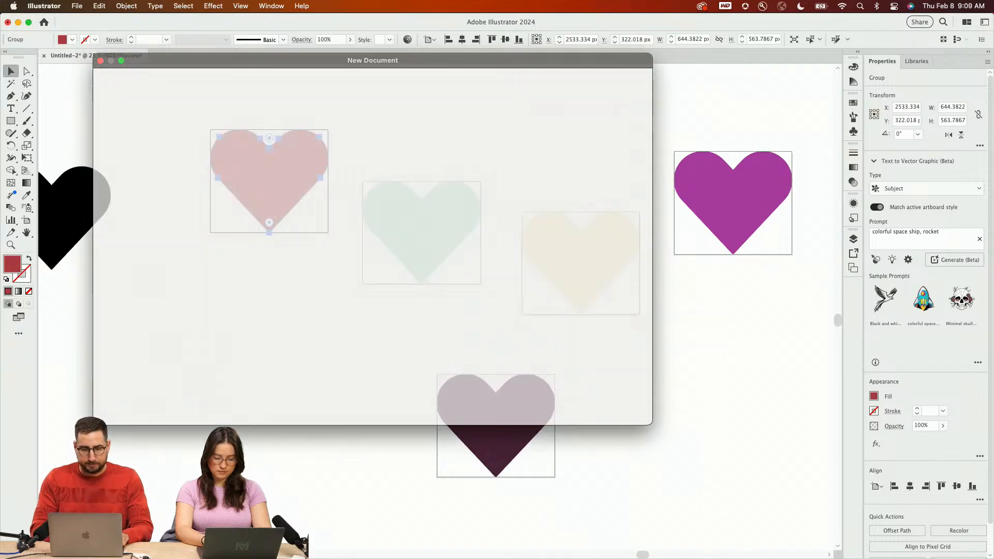
Add five more artboards of the same size to the new square document
key(z)
alt+click(449, 307)
alt+click(450, 307)
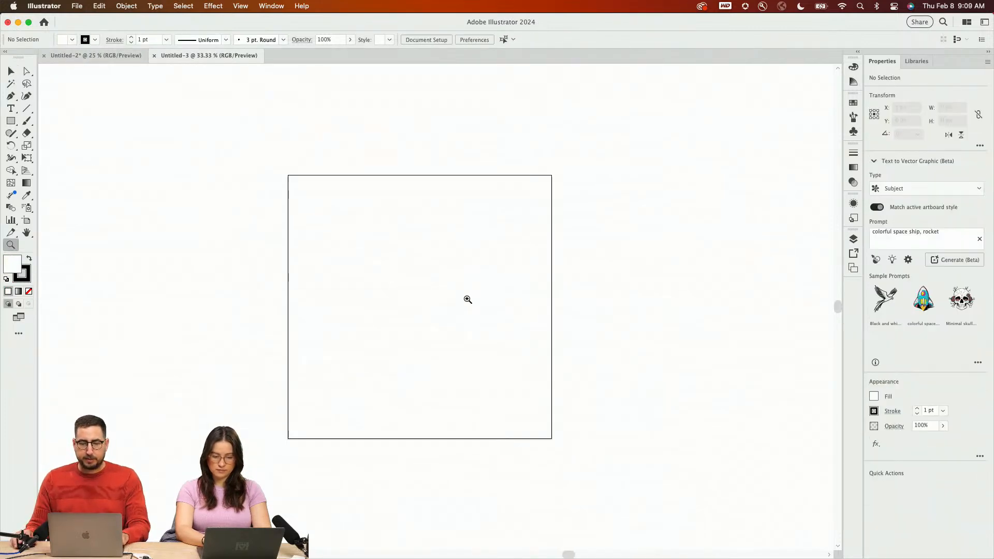
drag(466, 299, 461, 264)
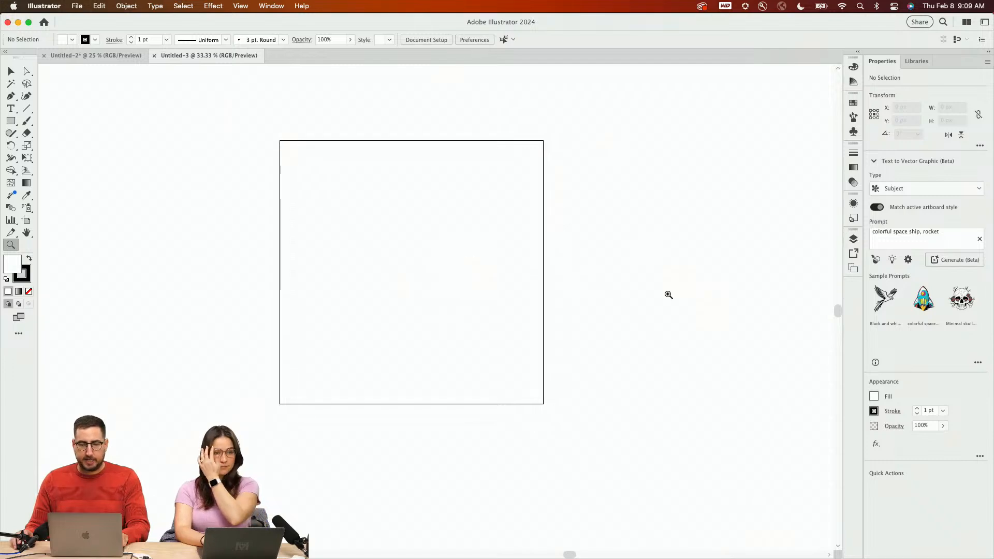
click(854, 268)
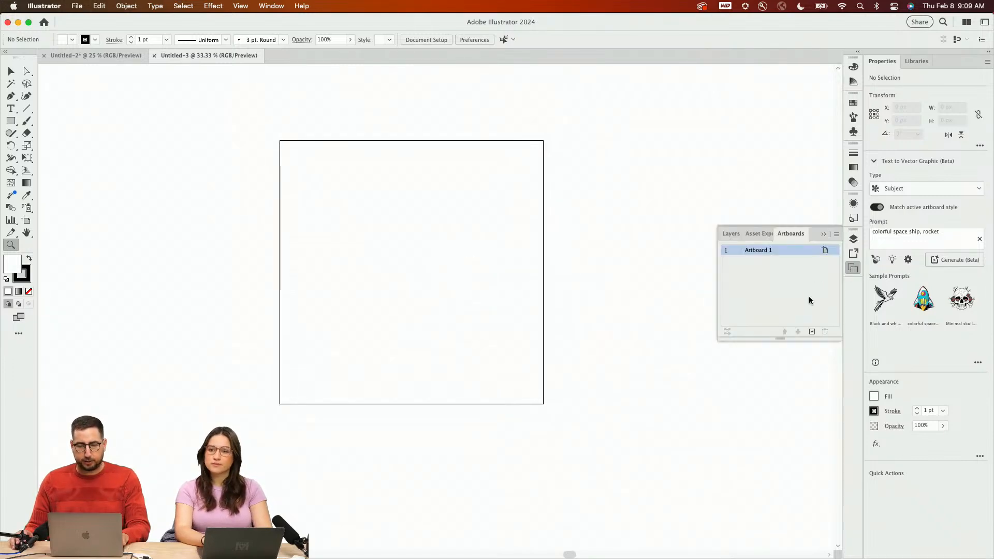
click(811, 331)
click(812, 331)
click(811, 331)
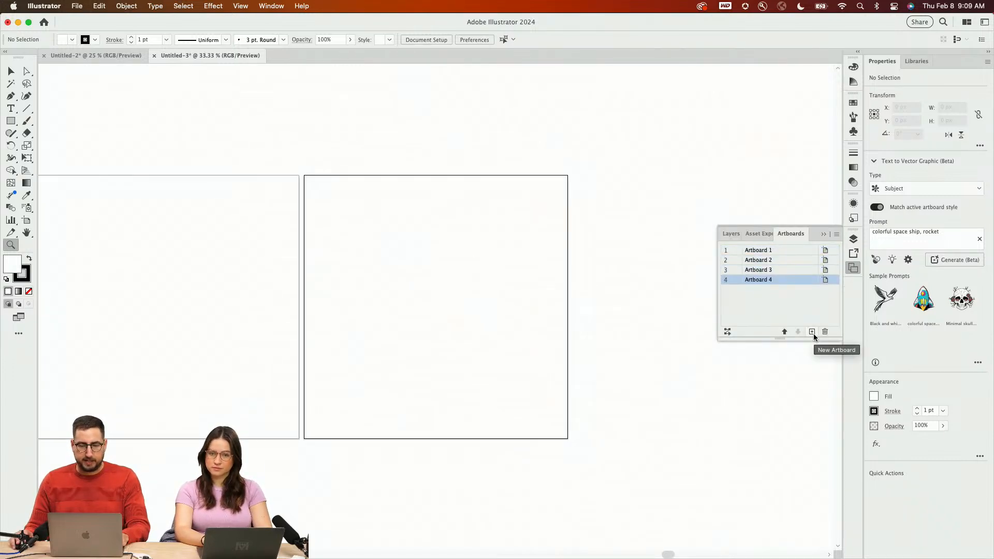
click(811, 332)
click(811, 331)
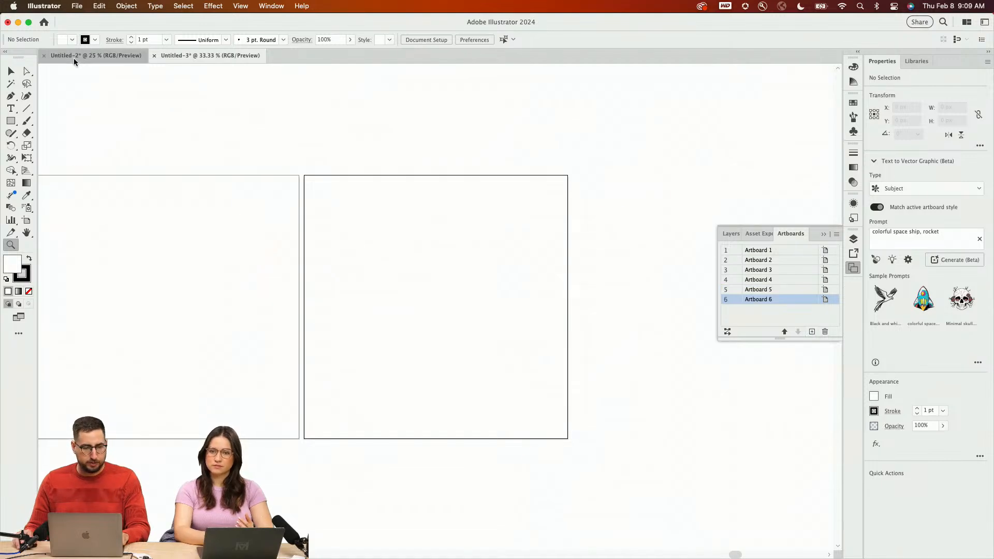
Copy the five colored hearts from the Untitled-2 document and paste them into Untitled-3
click(74, 57)
key(v)
click(313, 119)
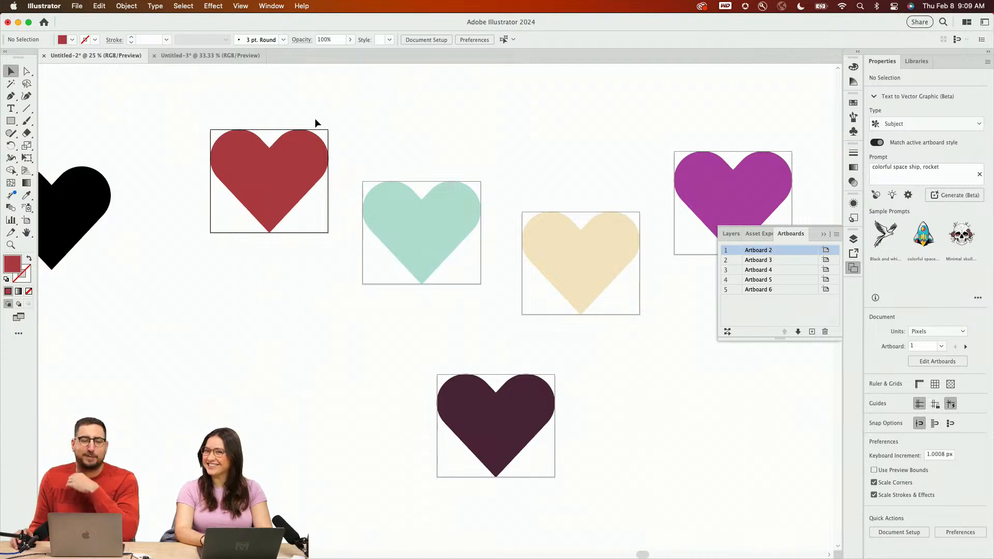
drag(288, 108, 759, 447)
click(228, 57)
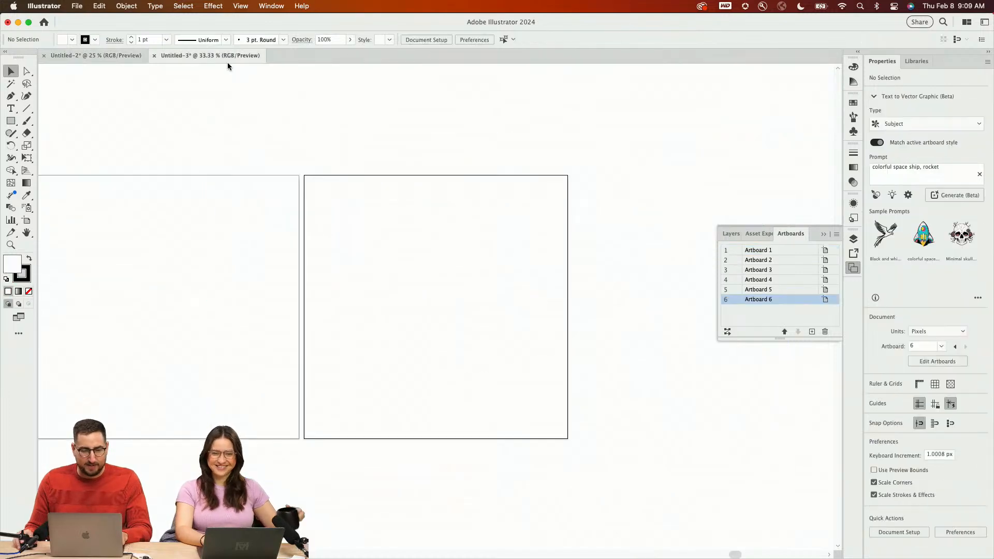
key(super+v)
key(super+minus)
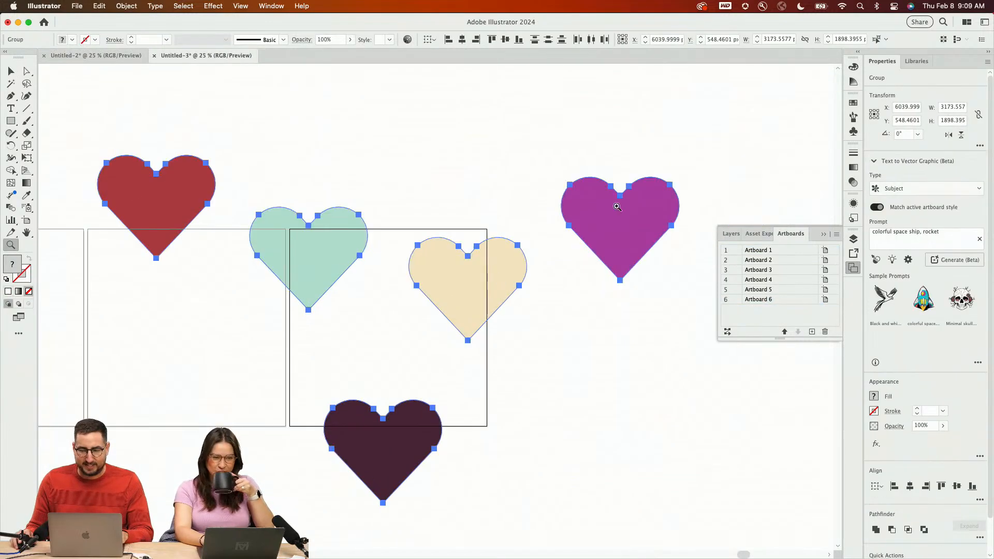
Create a swatch color group named Color Group 1 from the selected hearts, including swatches for tints
click(854, 104)
click(797, 376)
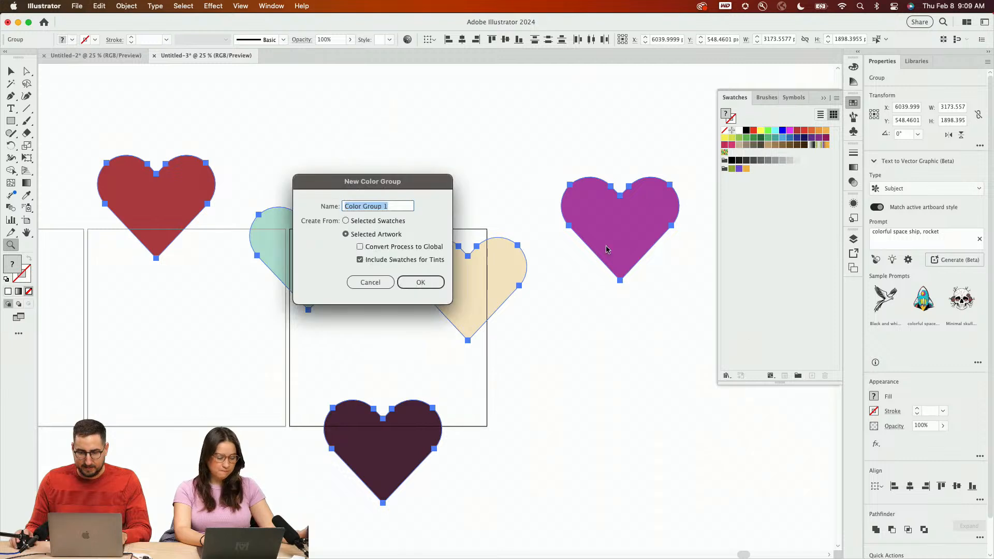
click(423, 286)
key(v)
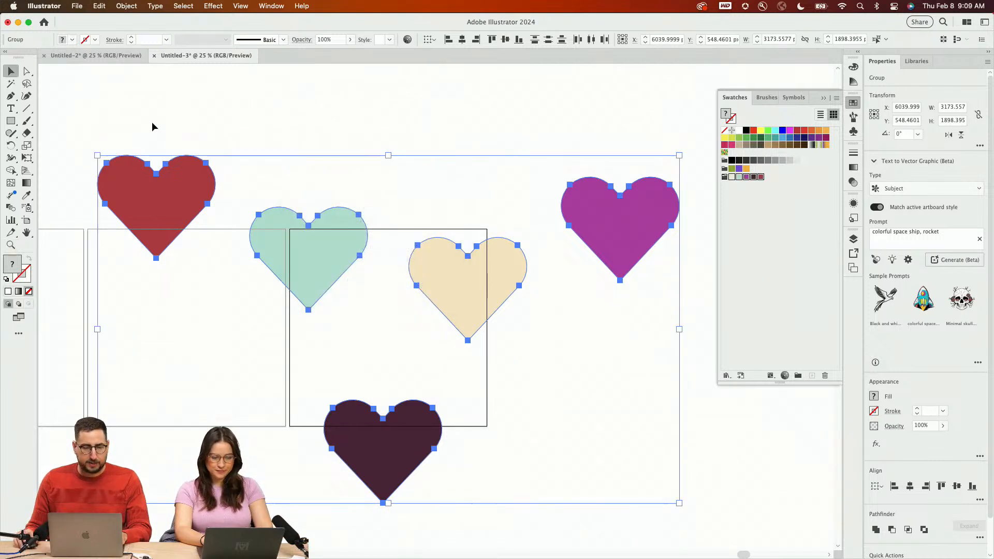
Delete the pasted hearts and draw a 1080 x 1080 px rectangle that exactly covers the first artboard
key(Delete)
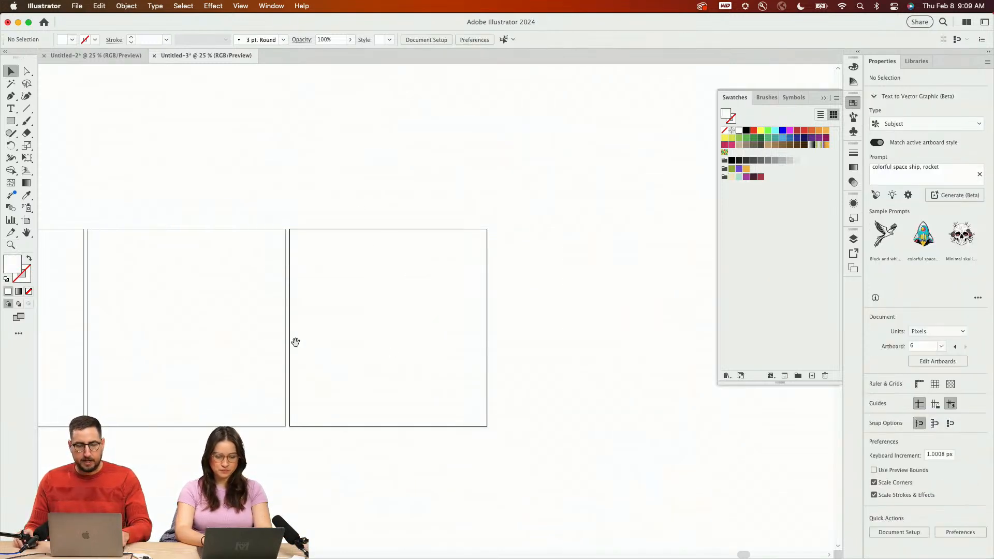
scroll(295, 340, left, 5)
drag(740, 360, 751, 360)
drag(346, 314, 523, 304)
key(z)
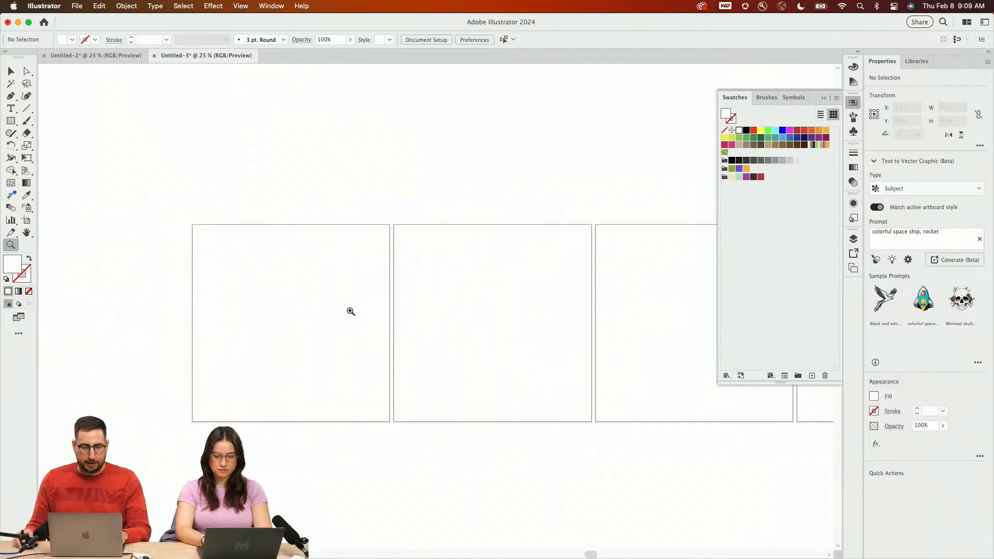
click(350, 310)
click(424, 321)
key(m)
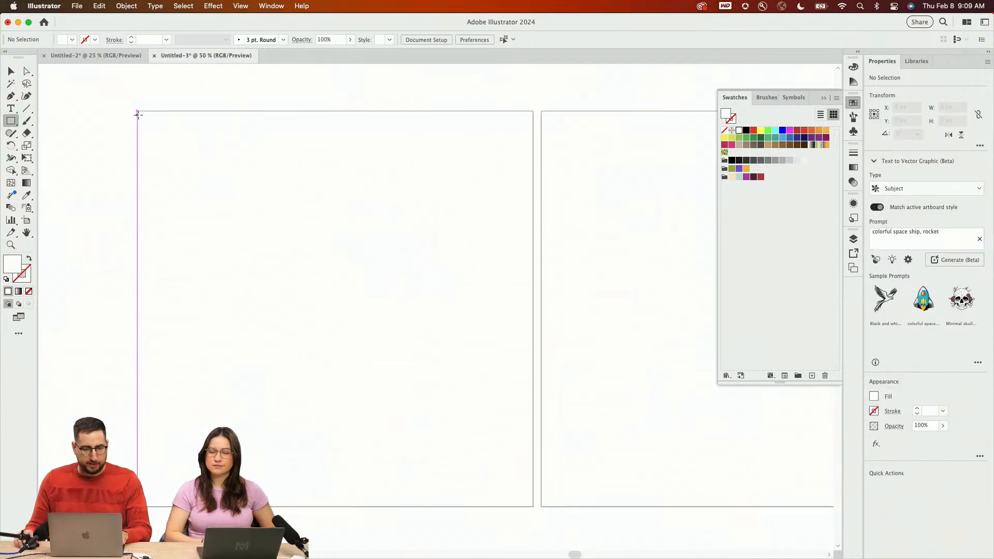
drag(137, 111, 532, 507)
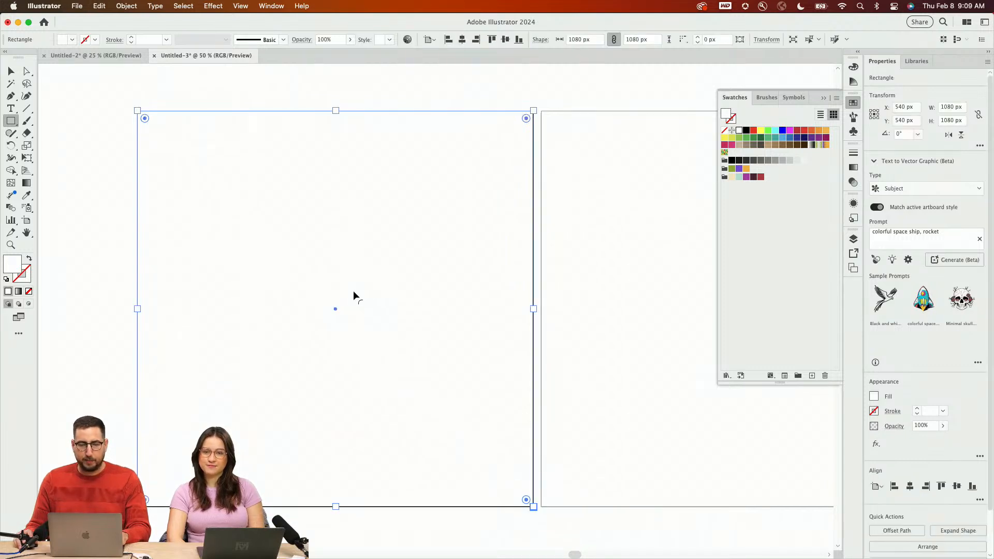
Fill the rectangle on the first artboard with the cream swatch from the hearts' color group
click(732, 177)
key(v)
click(587, 250)
Duplicate the cream square onto the second artboard so that it covers that artboard exactly
key(z)
click(485, 339)
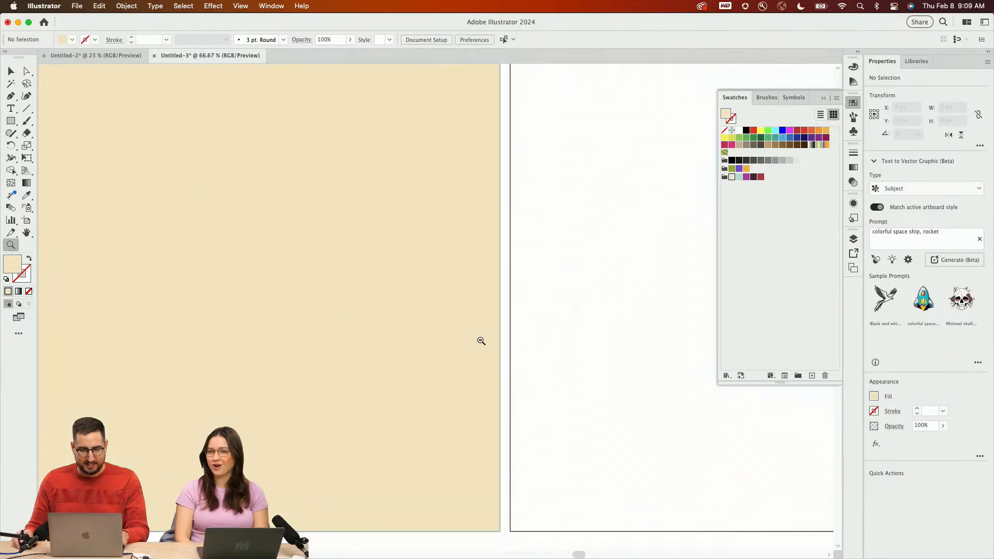
alt+click(481, 341)
alt+click(481, 341)
drag(454, 324, 393, 353)
key(v)
drag(267, 209, 517, 208)
drag(514, 205, 513, 204)
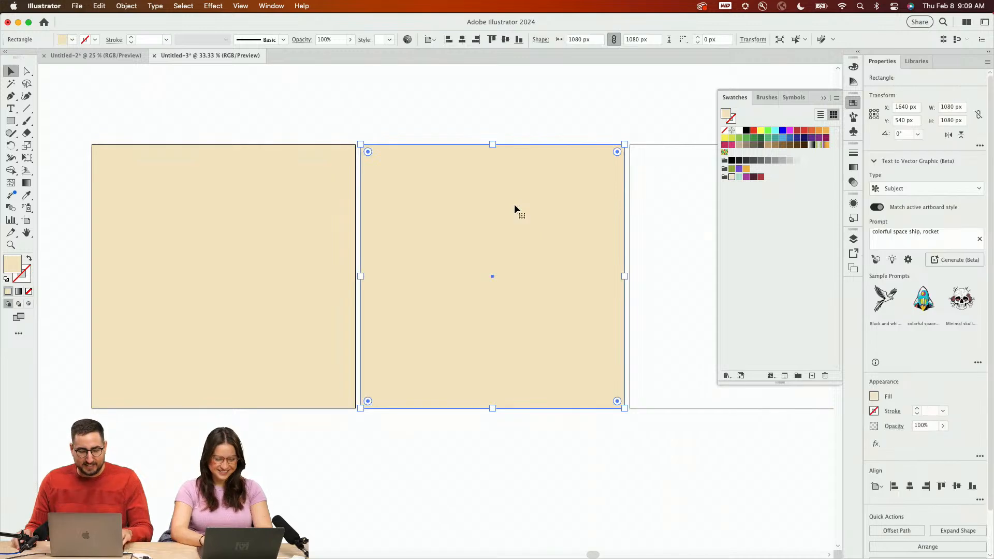
Repeat the duplication four times so that cream squares cover the remaining artboards
key(super+d)
key(super+d)
key(z)
alt+click(551, 263)
alt+click(550, 264)
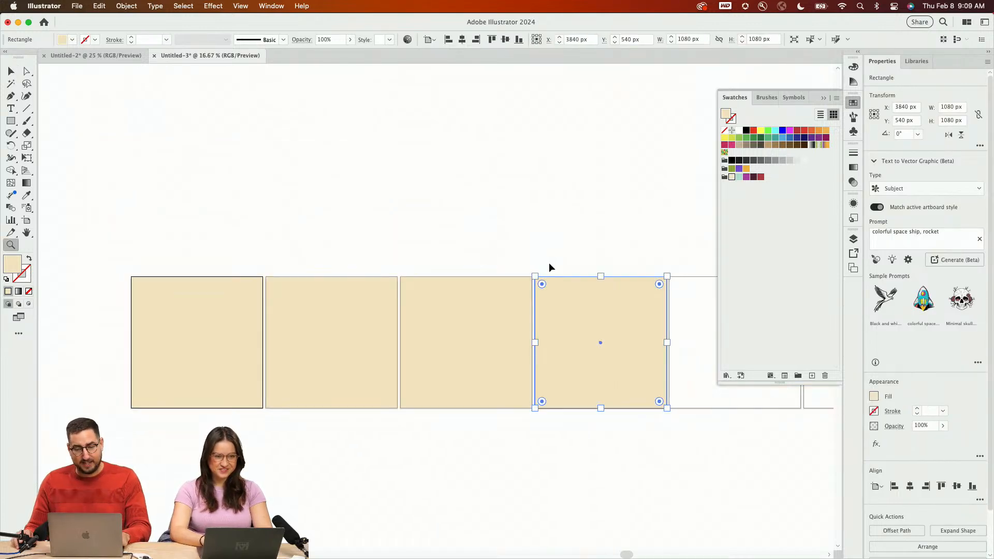
key(super+d)
key(super+d)
Recolor the second artboard's square mint and the third artboard's square purple with the hearts' swatches
key(v)
click(347, 320)
click(347, 319)
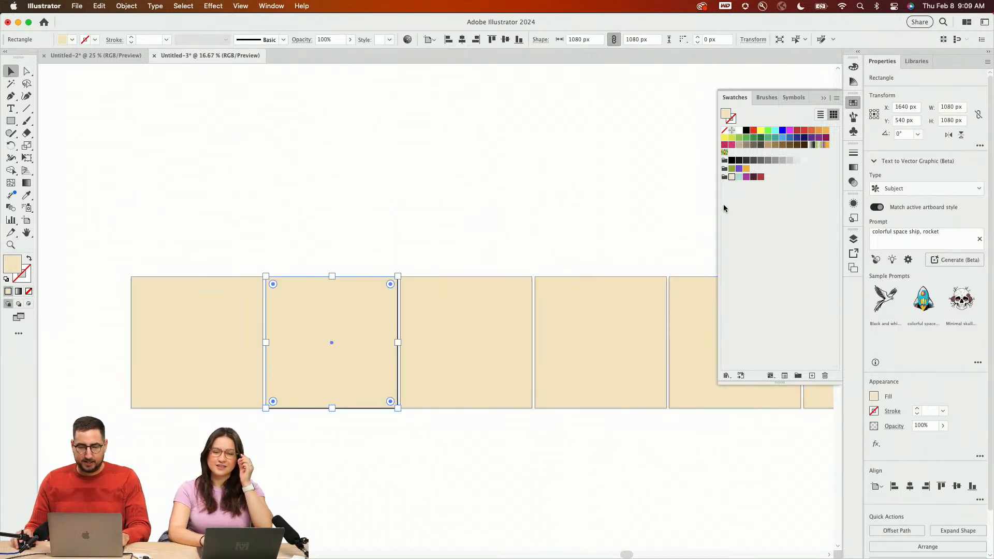
click(737, 177)
click(528, 286)
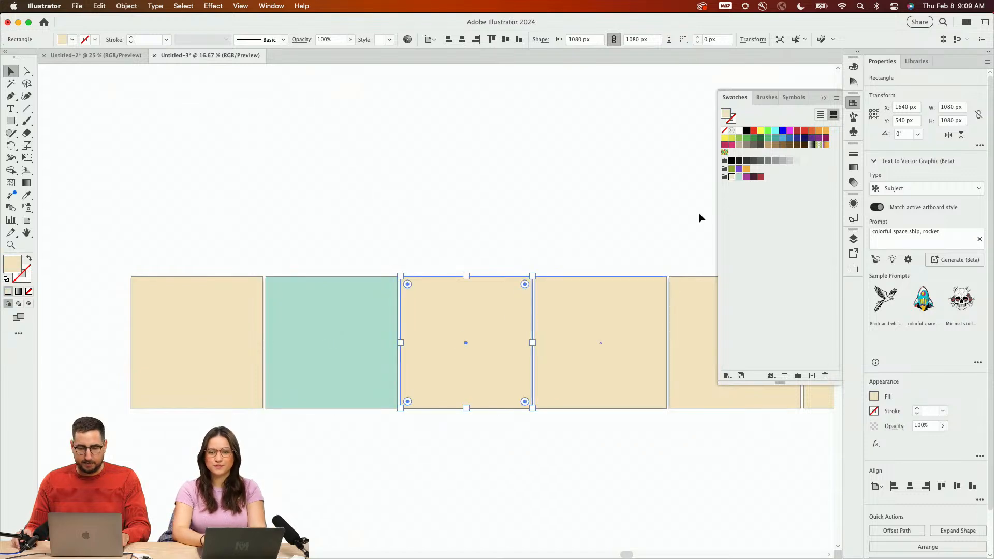
click(746, 178)
Recolor the fourth artboard's square dark plum and the fifth artboard's square red with the hearts' swatches
click(630, 328)
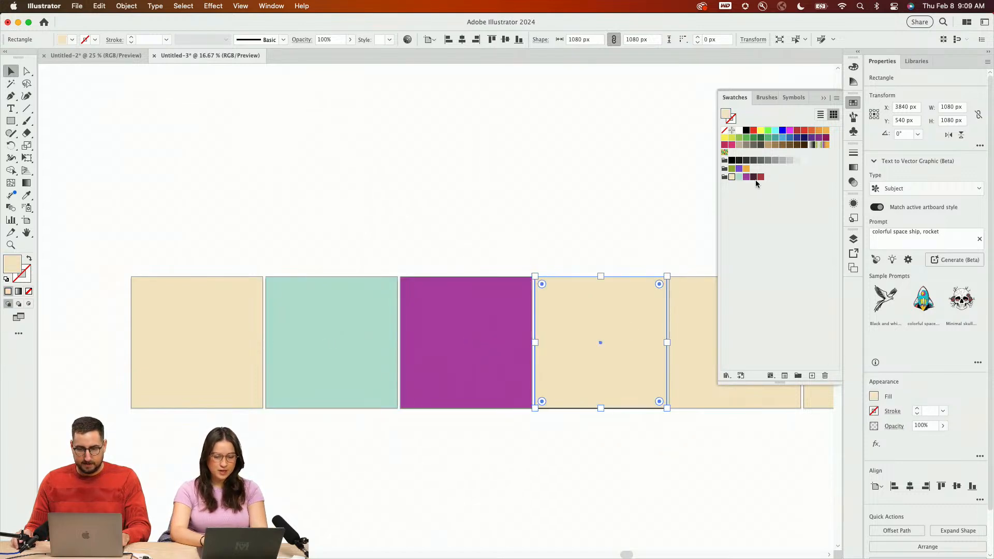
click(754, 177)
scroll(495, 256, right, 5)
click(499, 333)
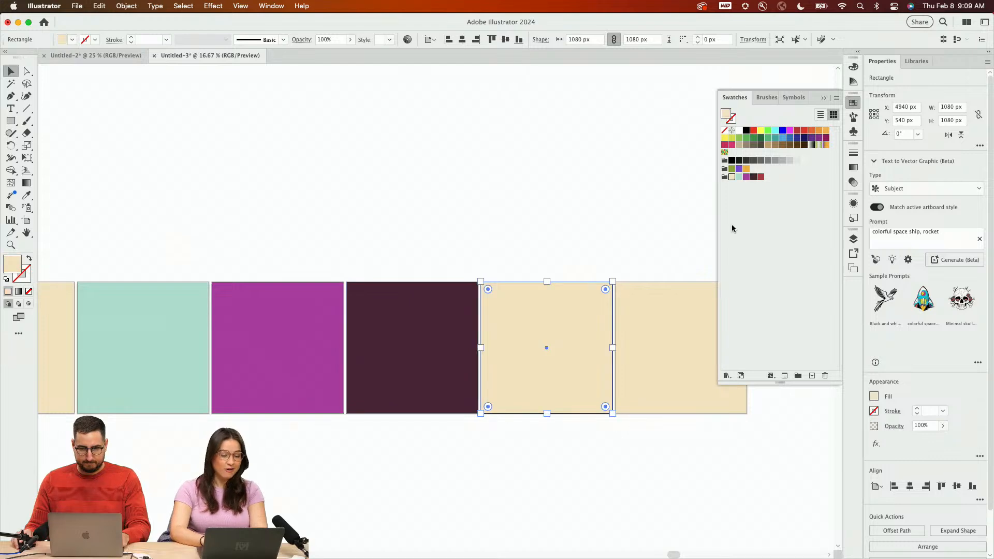
click(760, 177)
Delete the sixth artboard together with its leftover cream square
click(683, 322)
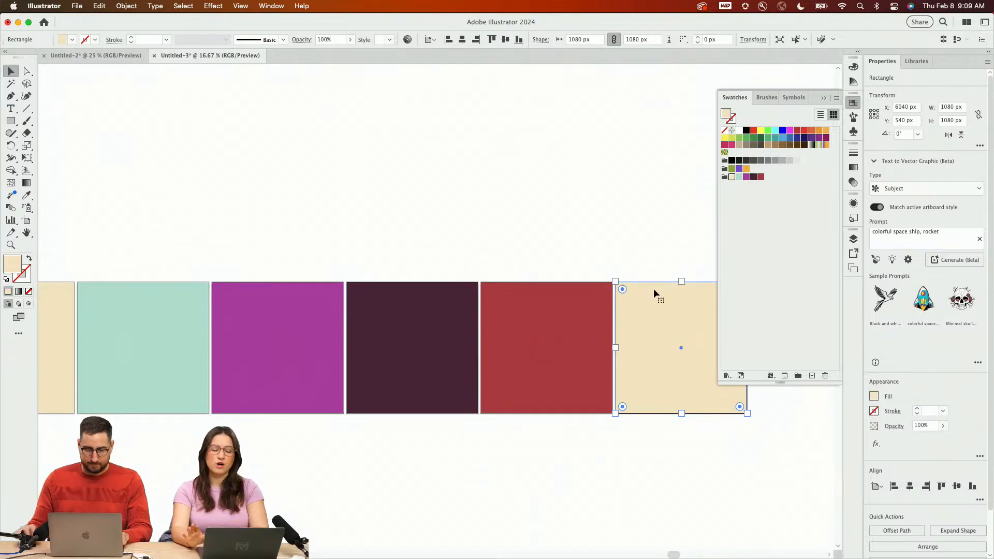
key(shift+o)
key(Delete)
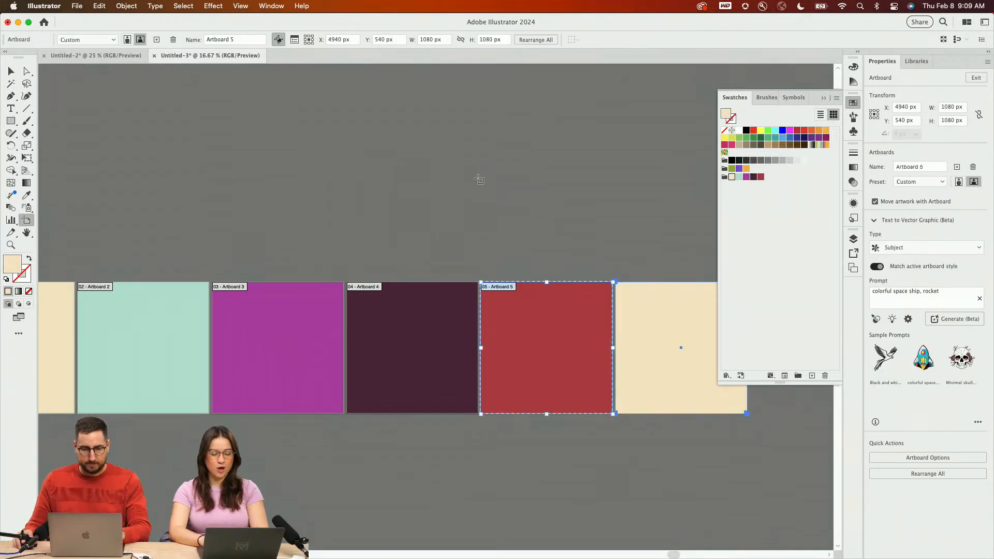
key(Escape)
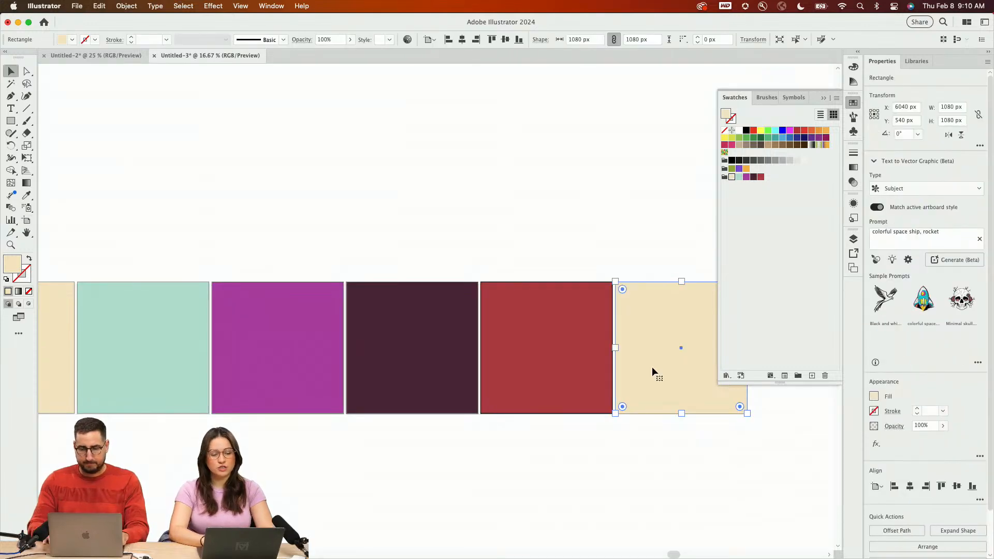
key(Delete)
Draw a circle about 921 px in diameter from the center of the first artboard's cream square
key(z)
drag(393, 357, 380, 289)
click(385, 318)
drag(321, 326, 531, 371)
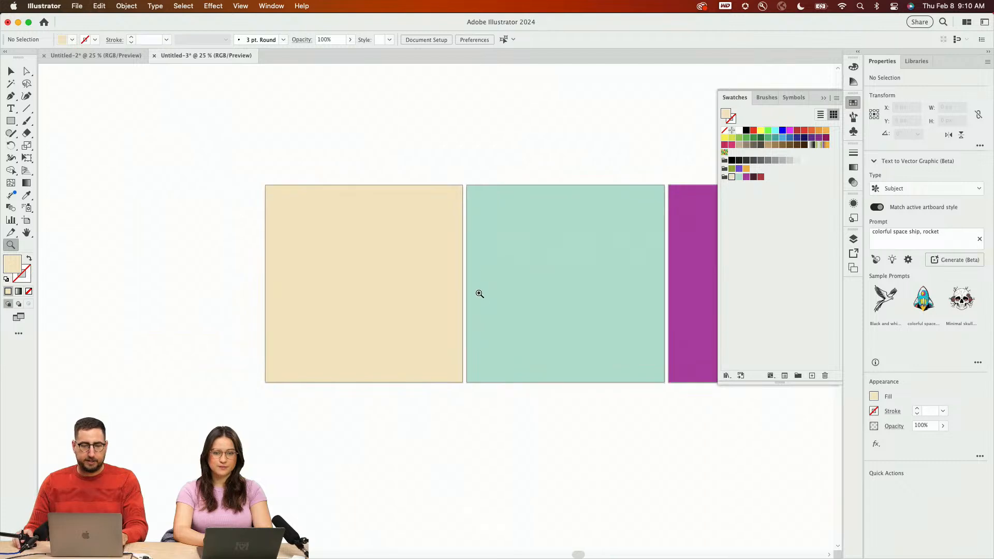
click(480, 293)
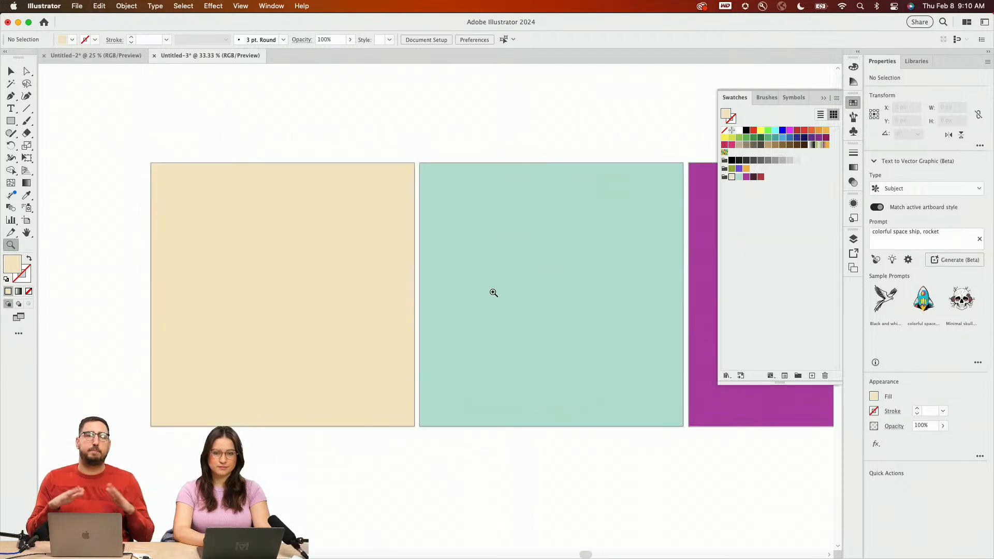
key(l)
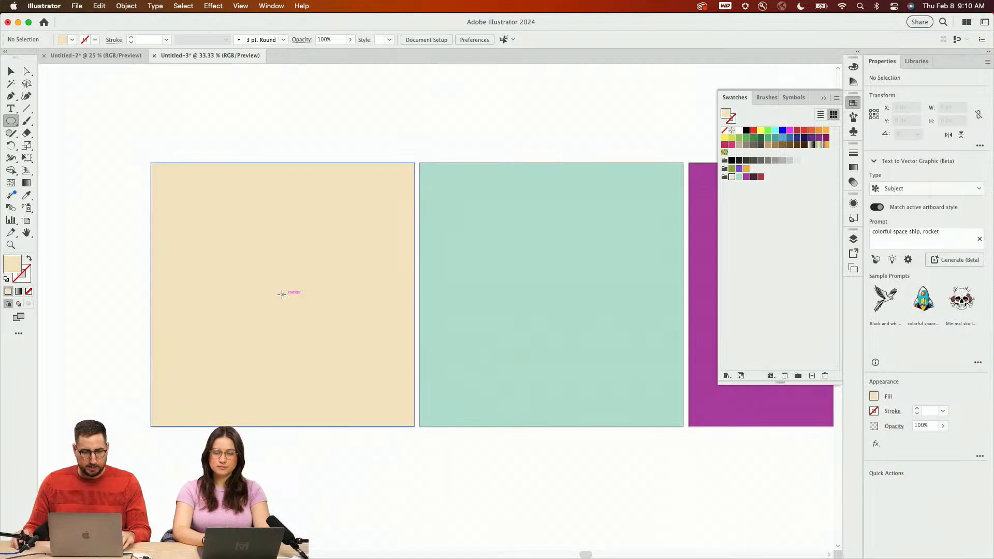
drag(281, 293, 171, 181)
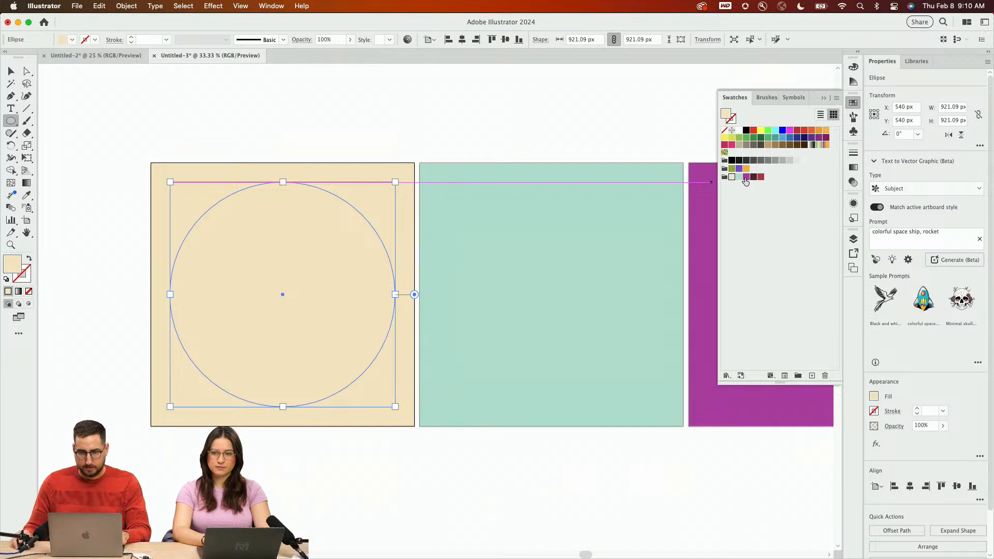
click(745, 177)
key(v)
click(328, 169)
Fill the circle on the first artboard with the mint swatch from the hearts' color group
click(308, 238)
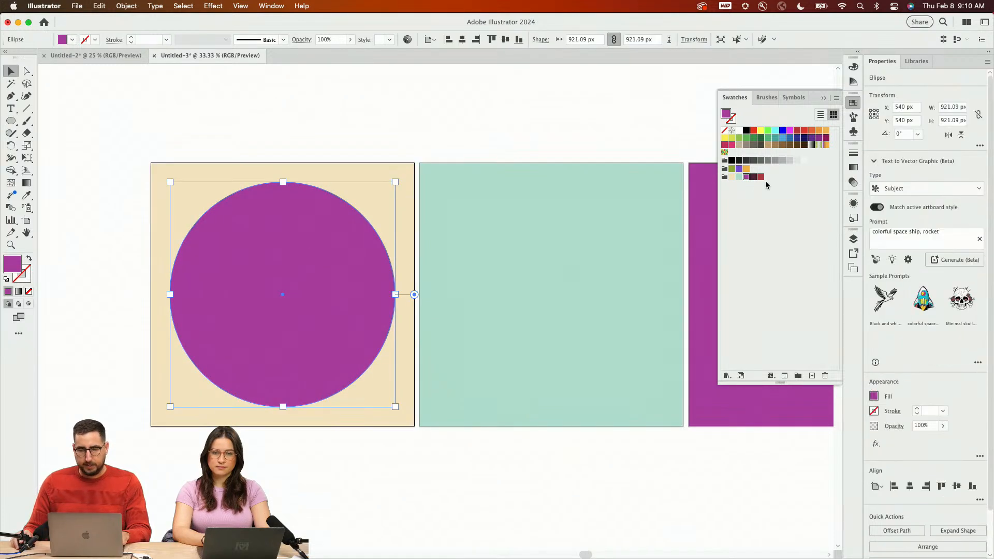
click(739, 177)
click(479, 131)
Apply a Pucker & Bloat effect with 25% bloat to the mint circle to make a four-petal flower
click(348, 217)
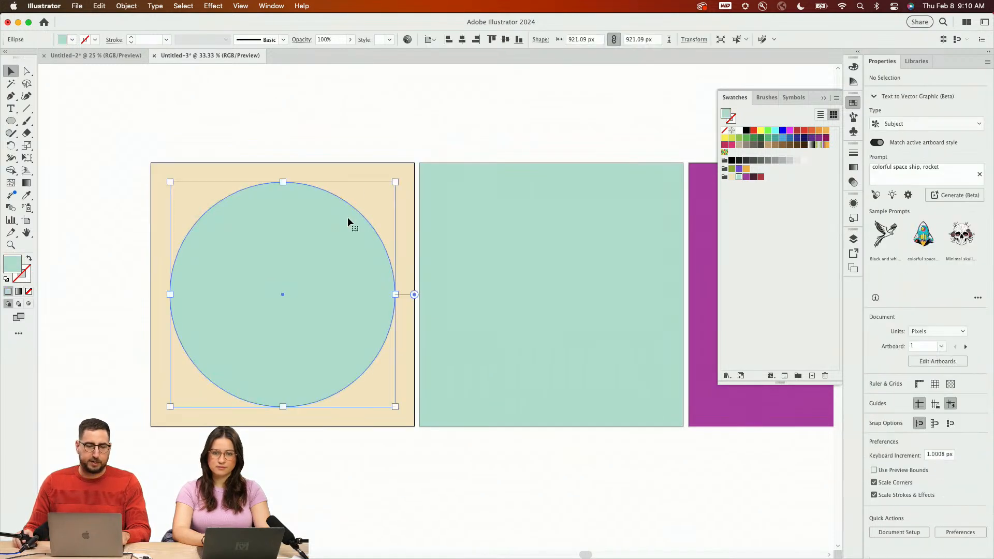
click(227, 8)
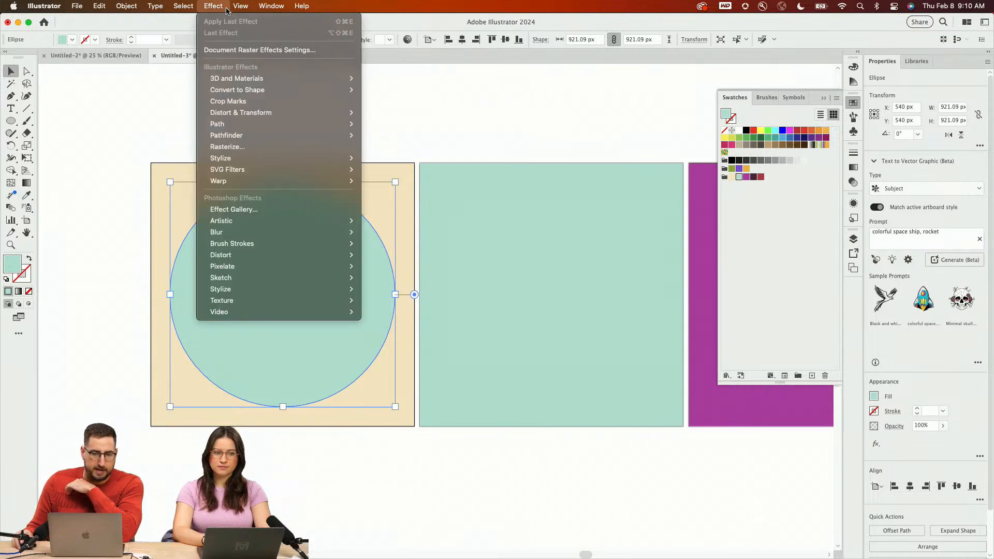
mouse_move(253, 116)
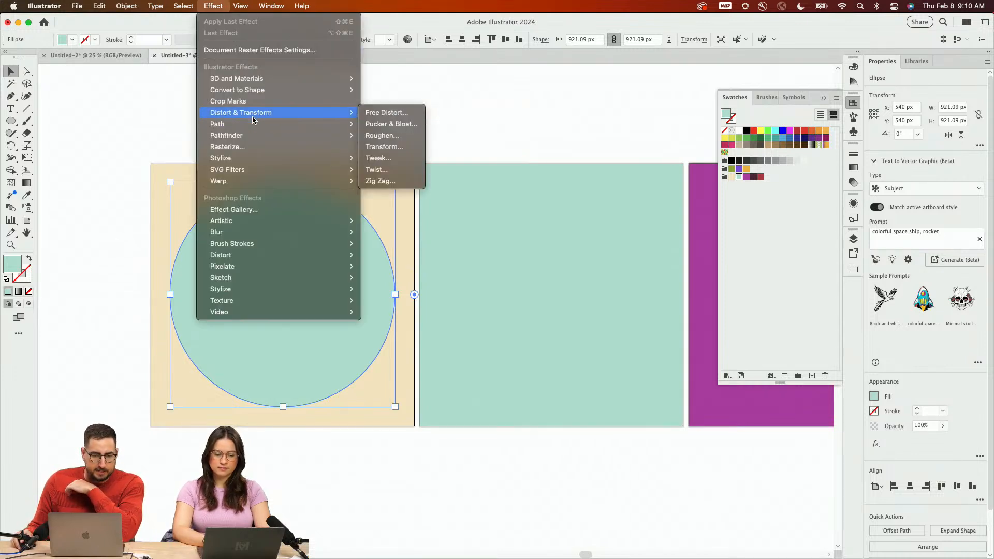
click(389, 125)
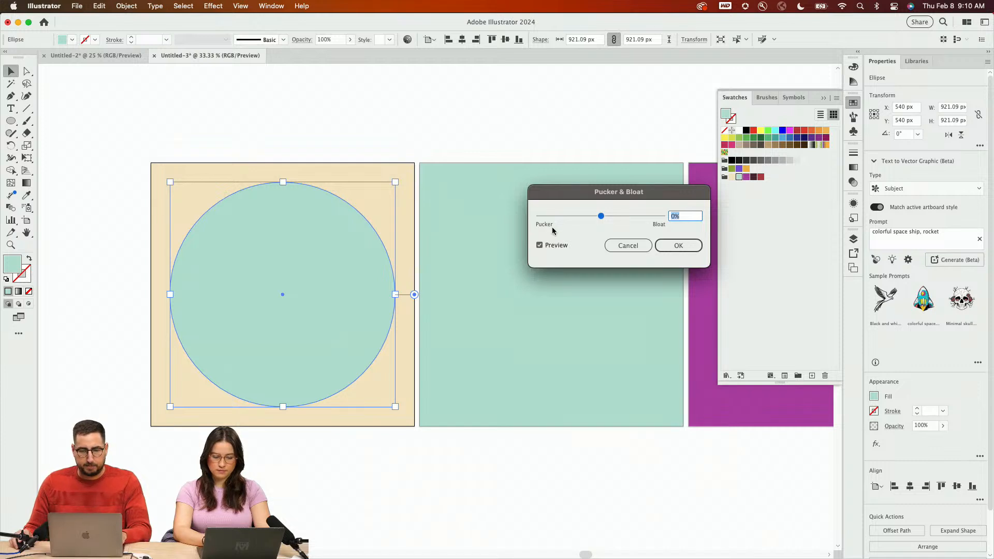
click(583, 216)
drag(603, 215, 594, 216)
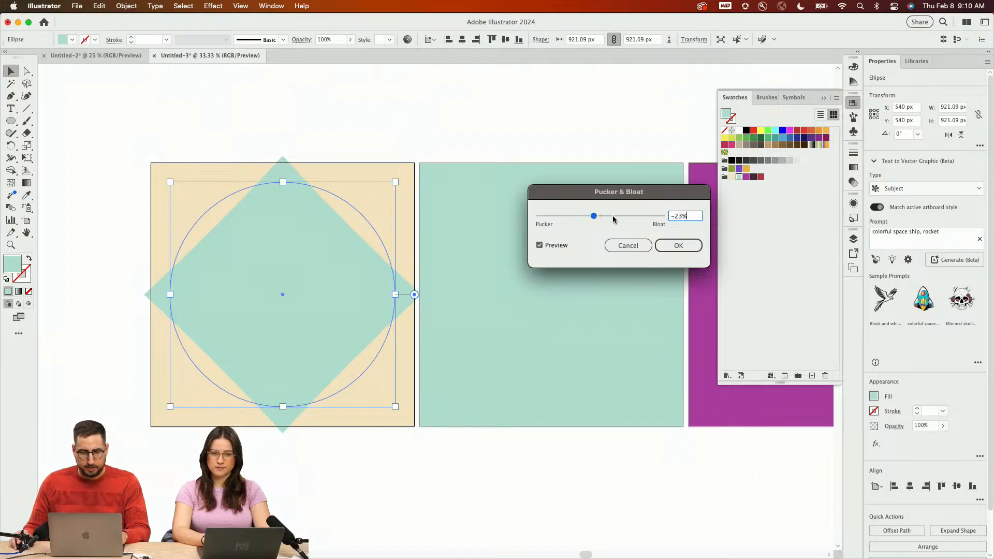
click(608, 216)
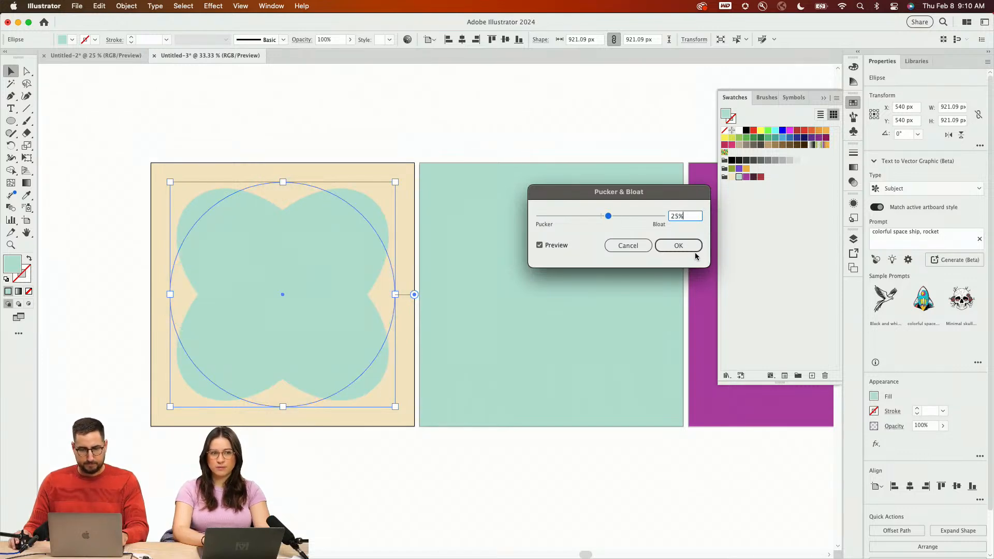
click(694, 248)
click(430, 141)
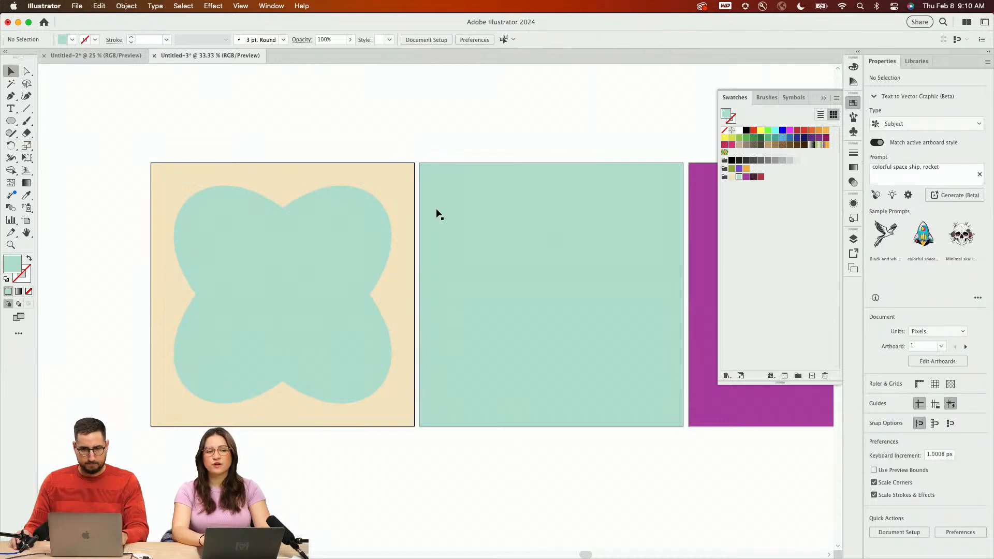
Duplicate the flower onto the center of the second artboard and fill the copy with the red swatch
key(z)
drag(486, 281, 390, 274)
key(v)
drag(294, 257, 512, 253)
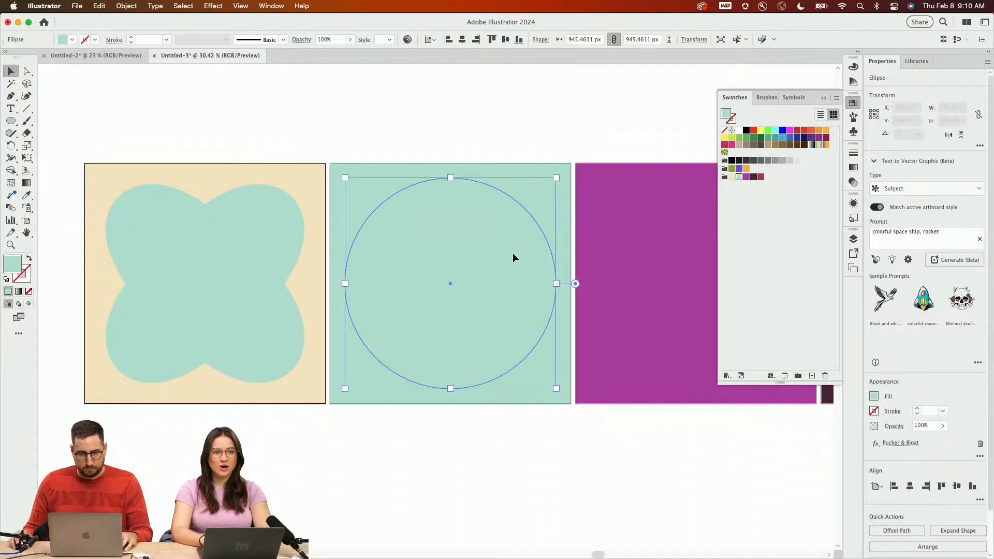
click(746, 176)
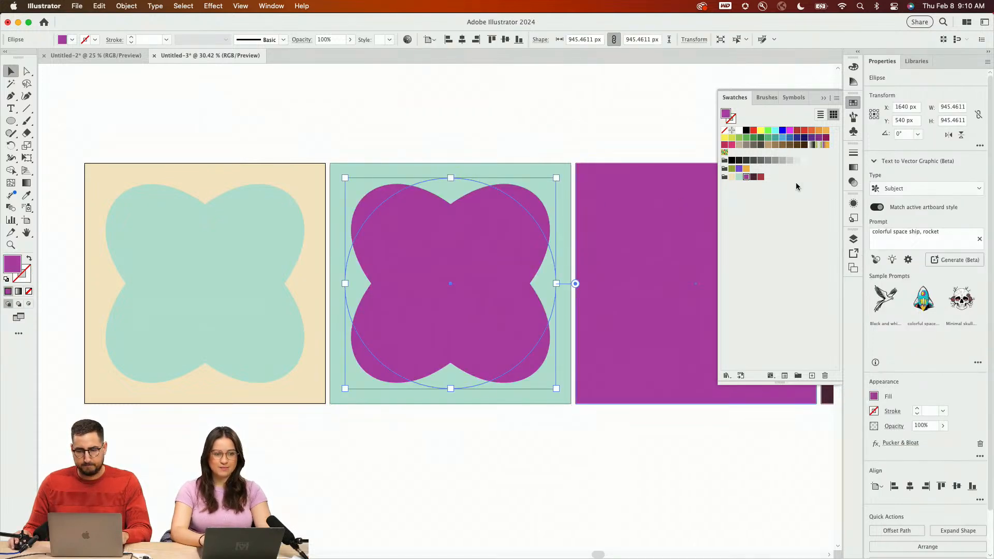
click(524, 140)
Duplicate the red flower onto the center of the purple third artboard and fill the copy with the cream swatch
scroll(244, 284, right, 5)
drag(252, 285, 496, 280)
click(730, 177)
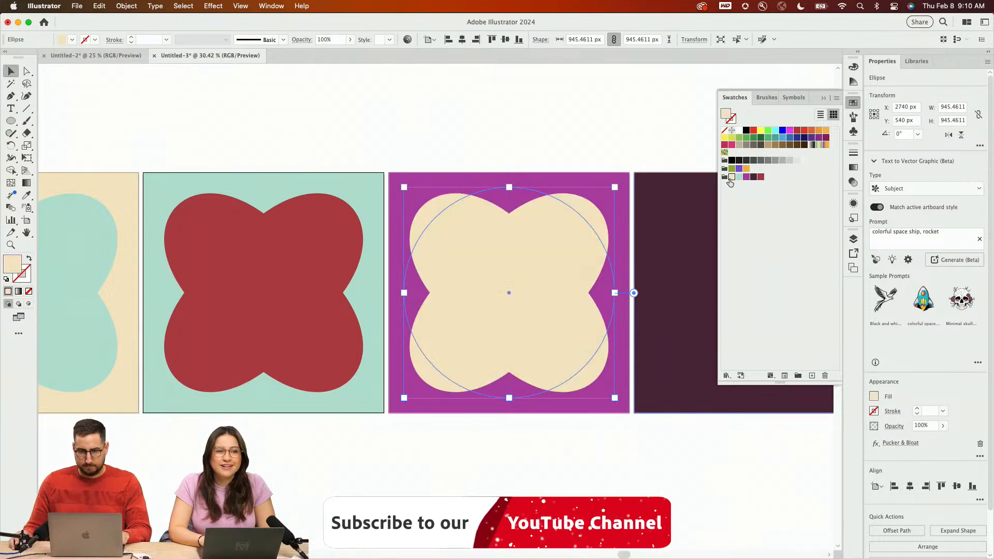
click(528, 169)
Duplicate the cream flower onto the center of the dark plum fourth artboard and fill the copy with the mint swatch
scroll(481, 274, right, 5)
drag(438, 328, 656, 319)
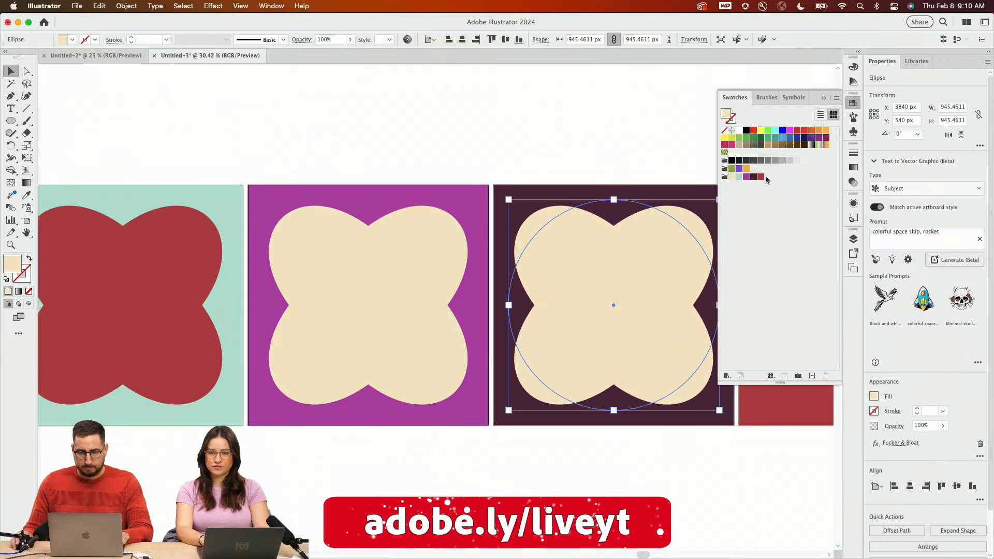
click(738, 177)
click(635, 214)
Duplicate the mint flower onto the center of the red fifth artboard and fill the copy with the cream swatch
scroll(638, 215, right, 5)
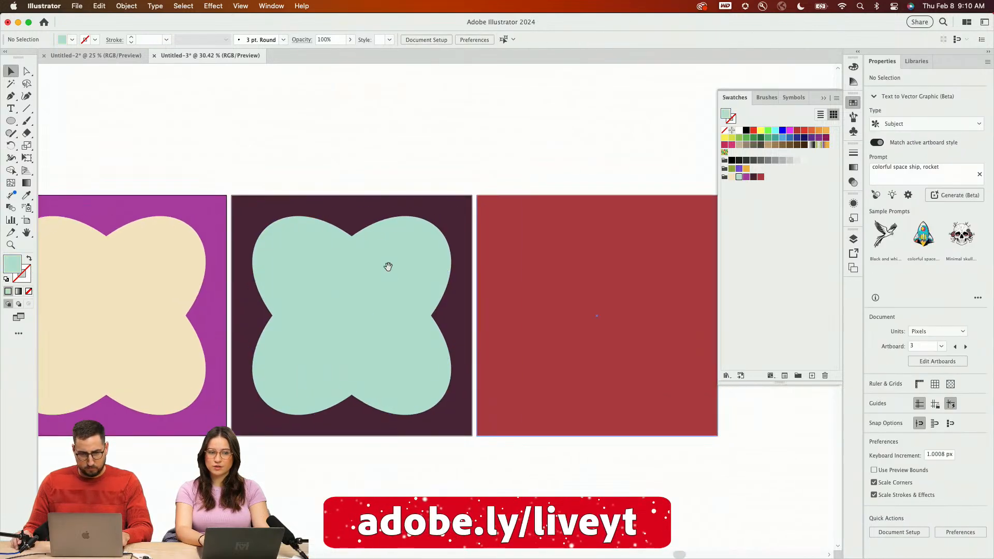
drag(388, 266, 607, 299)
click(731, 176)
key(super+shift+a)
Set the Pucker & Bloat effect of the second artboard's red flower to -57% and scale the resulting star down to fit the artboard
key(z)
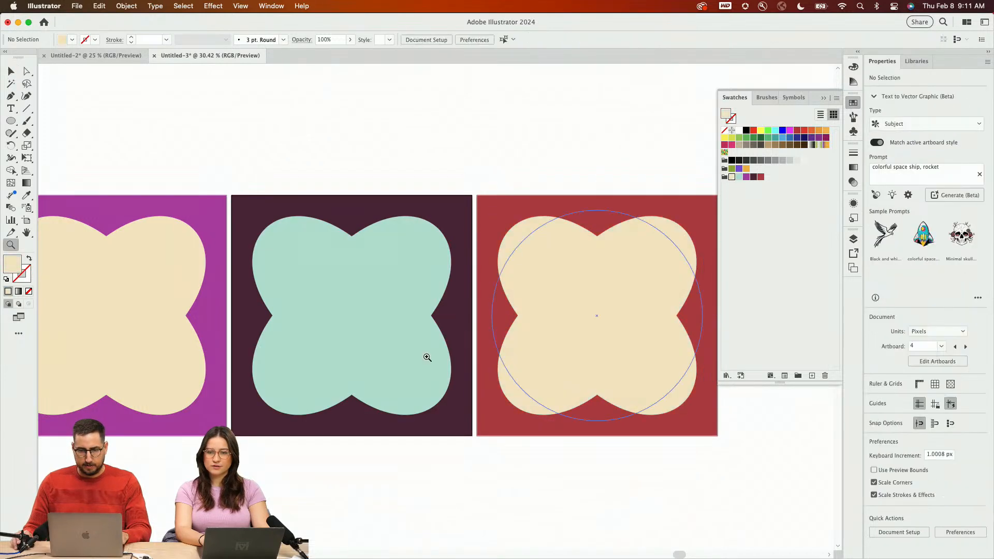
alt+click(426, 362)
alt+click(426, 363)
drag(327, 355, 482, 381)
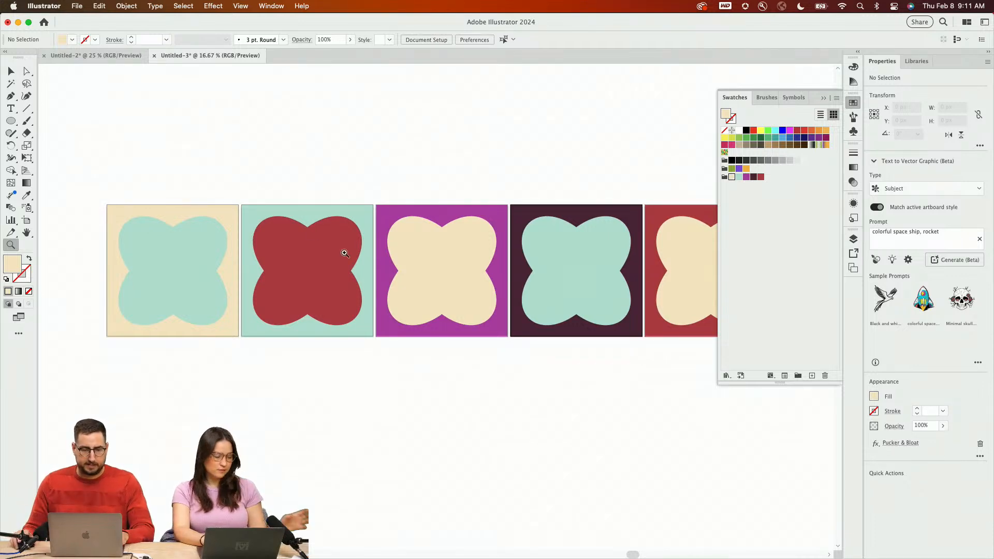
key(v)
click(306, 288)
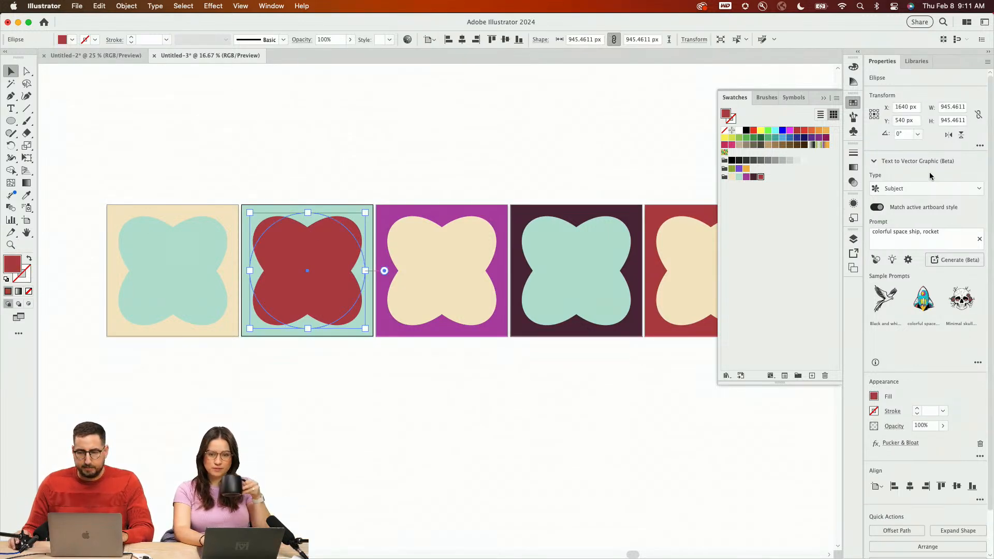
click(852, 203)
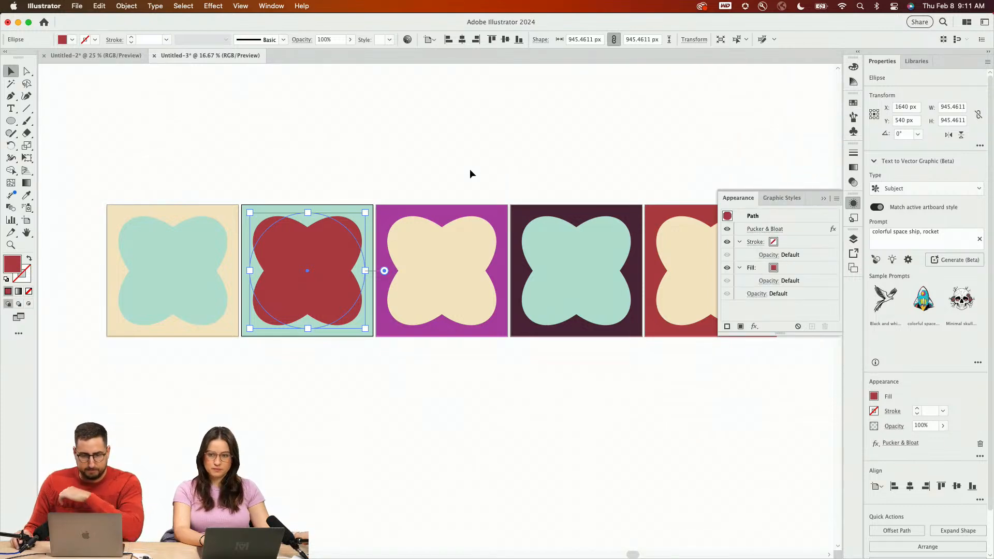
click(764, 229)
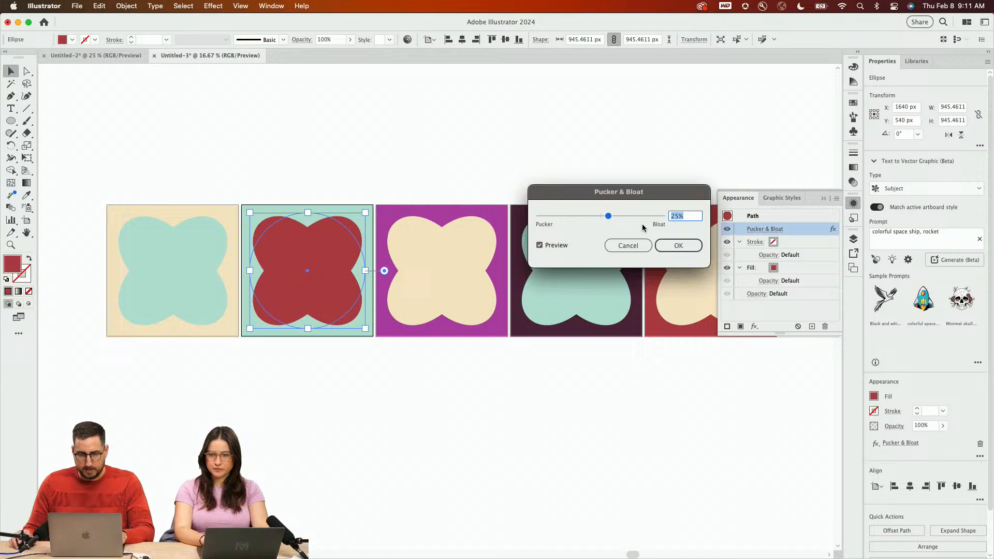
click(592, 217)
drag(593, 217, 583, 218)
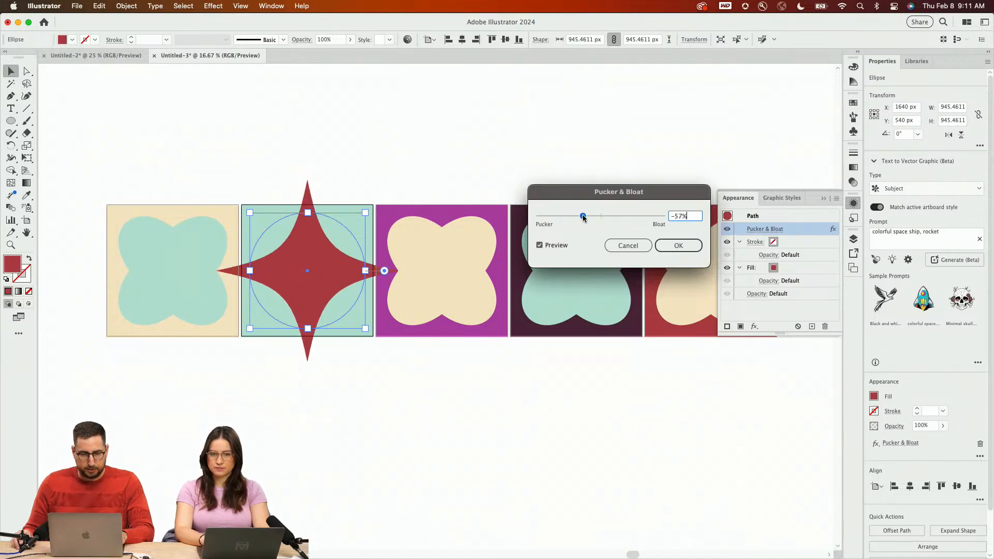
click(657, 241)
key(s)
drag(499, 116, 427, 168)
Hide the Pucker & Bloat effect on the cream flower of the purple third artboard to make it a plain circle
key(v)
click(461, 240)
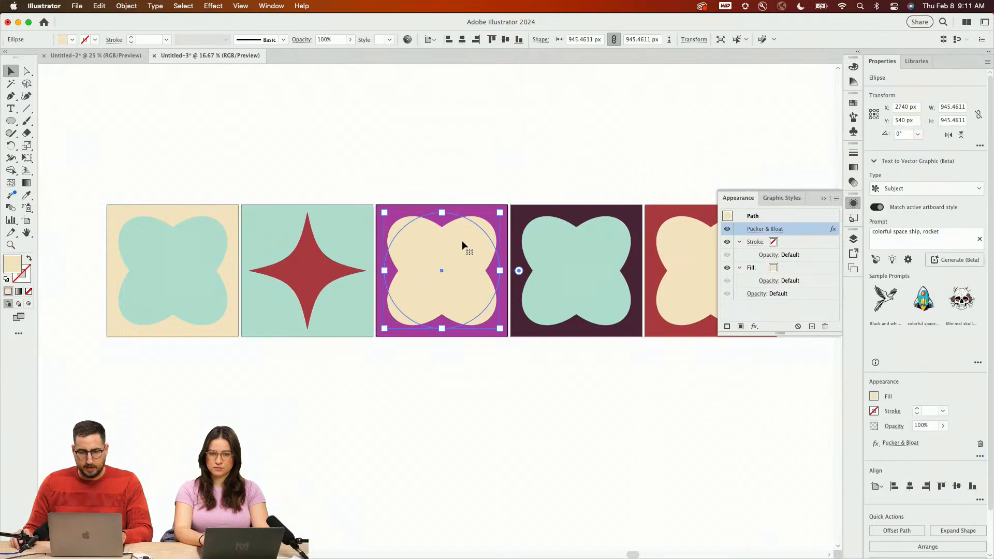
click(728, 229)
Replace the mint flower on the dark plum artboard with a centered square about 748 px wide, filled with the mint swatch
click(562, 248)
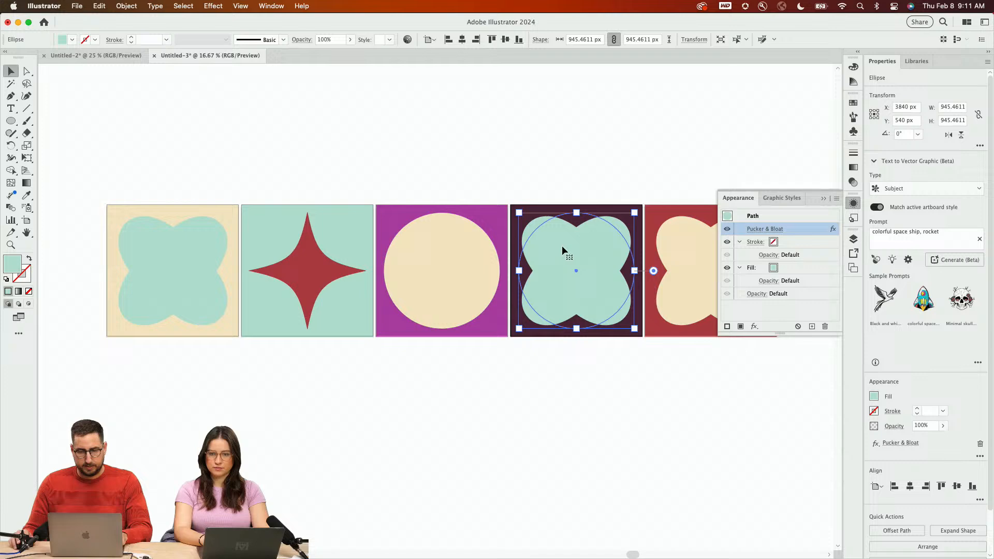
key(Delete)
key(z)
click(583, 268)
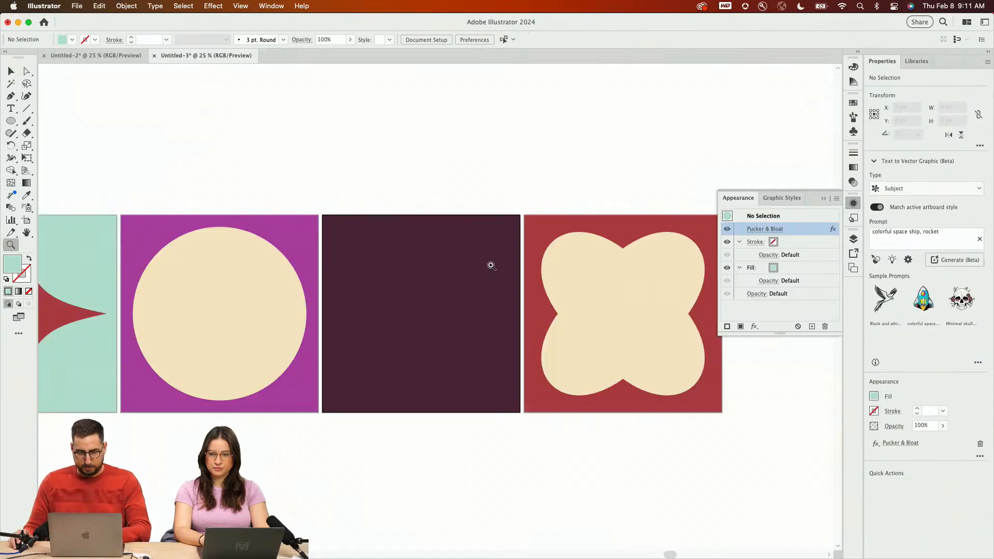
key(m)
super+click(440, 269)
key(s)
drag(618, 152, 561, 201)
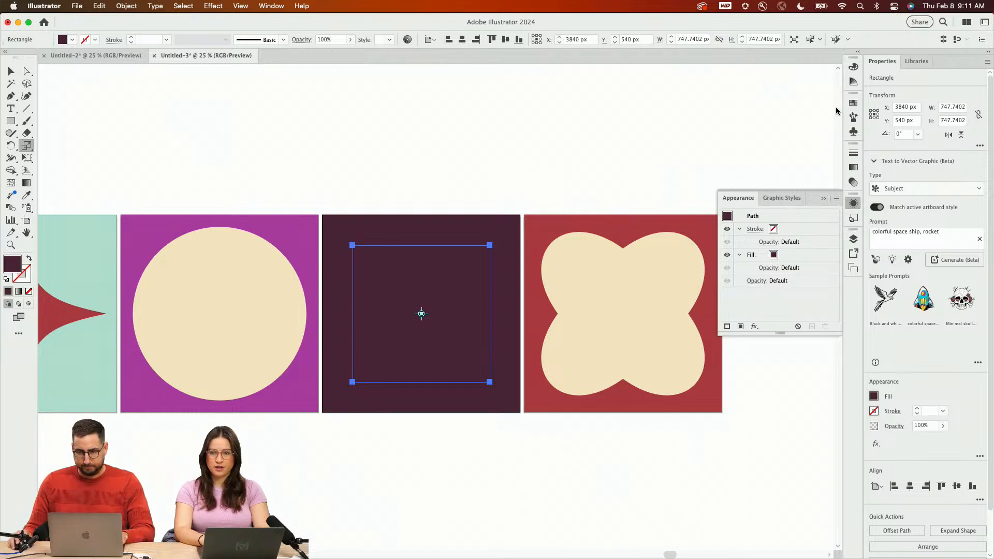
click(852, 103)
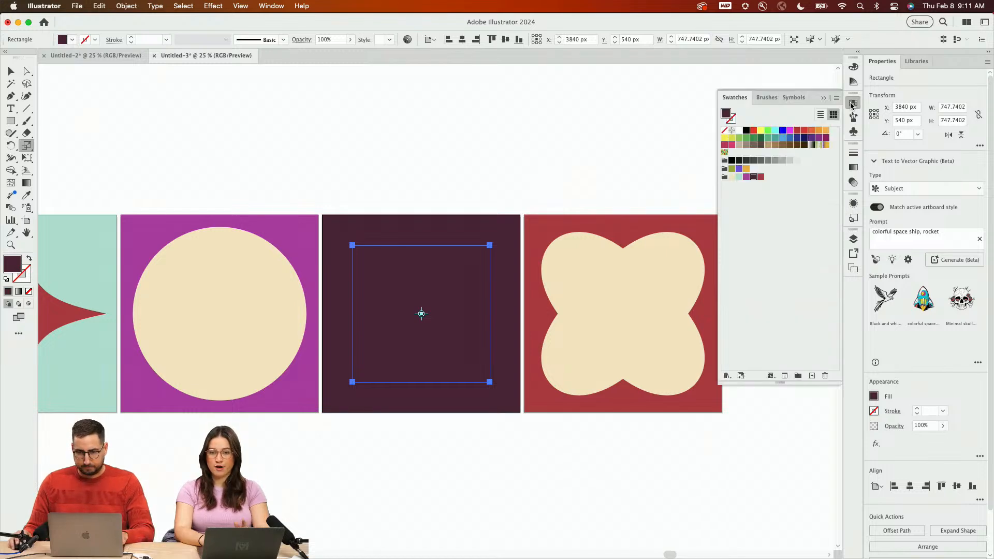
click(740, 177)
Delete the cream flower from the red fifth artboard
key(v)
click(599, 287)
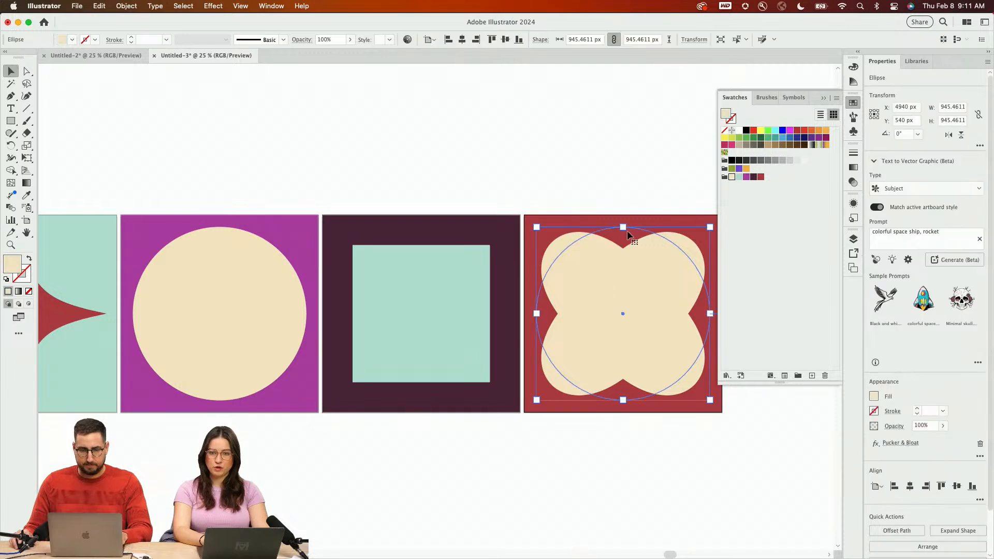
drag(640, 226, 656, 212)
key(z)
alt+click(602, 252)
alt+click(450, 294)
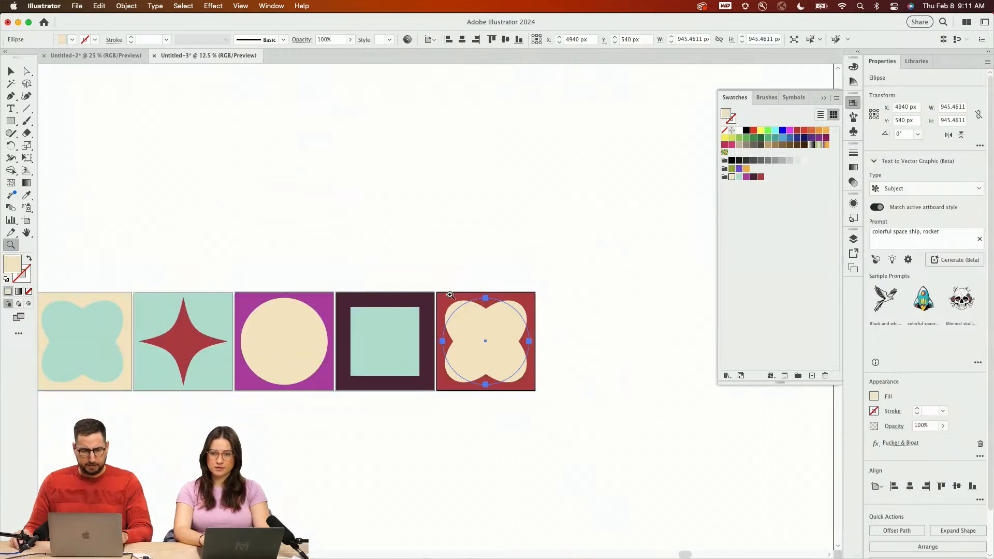
drag(381, 296, 470, 269)
scroll(547, 295, right, 3)
click(481, 295)
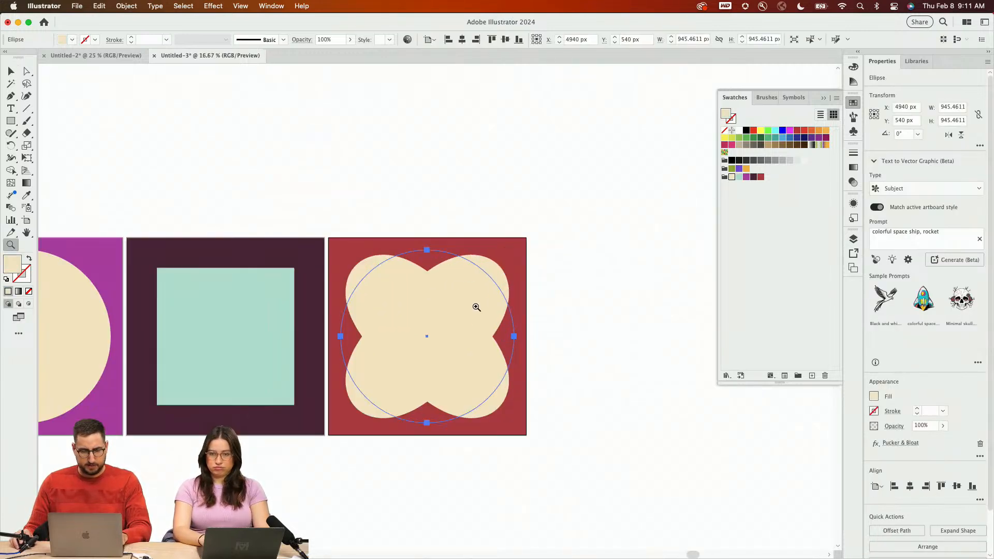
key(Delete)
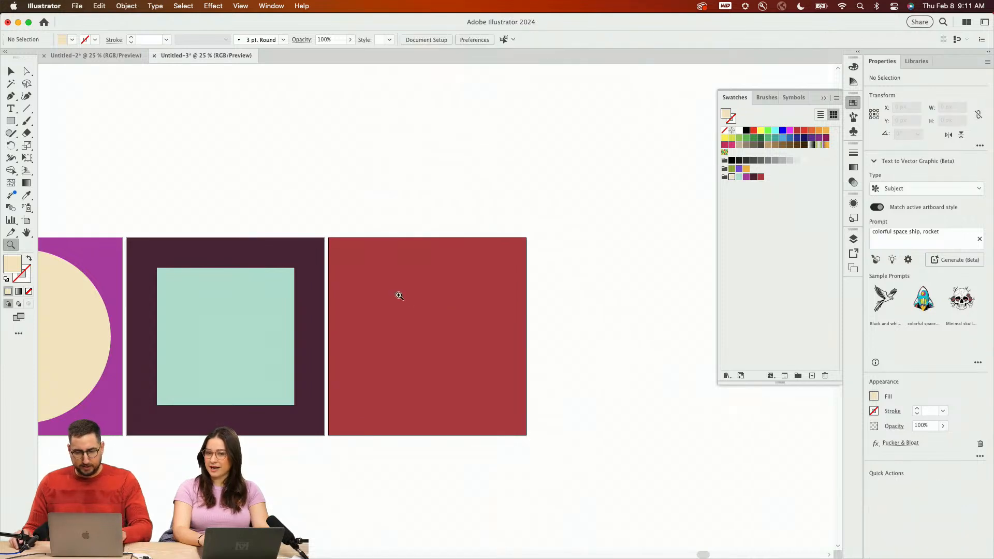
Draw a cream triangle with the Pen tool covering the lower-left half of the red fifth artboard, from corner to corner
key(p)
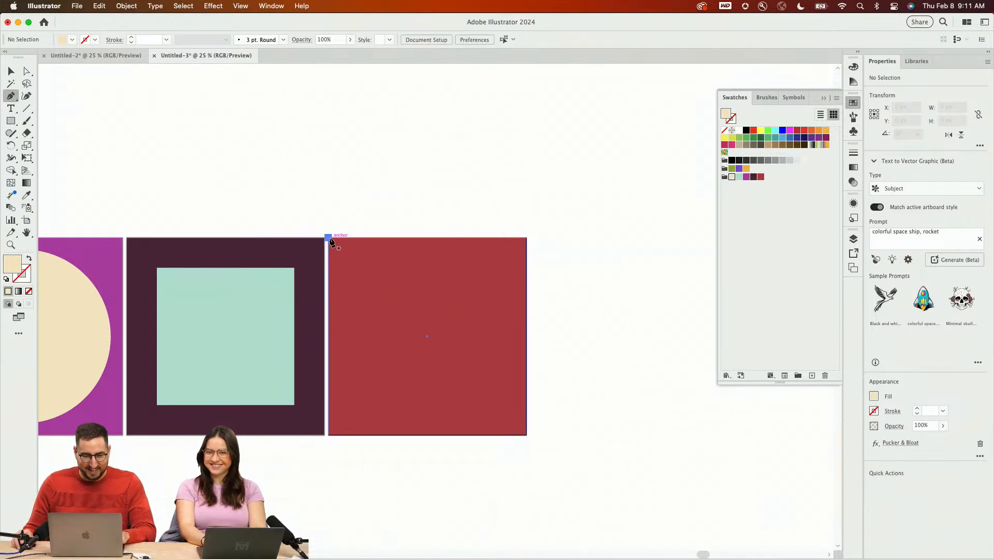
click(328, 238)
click(526, 435)
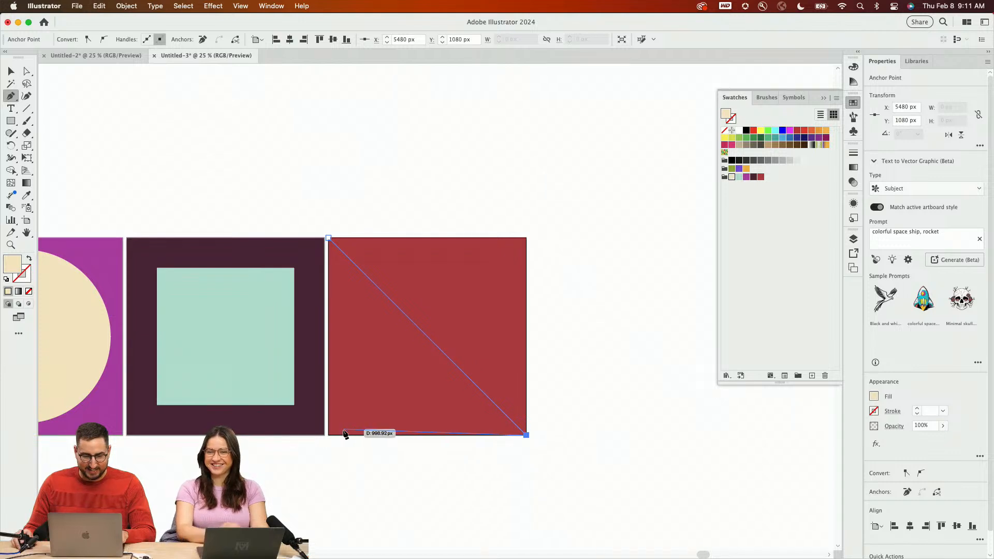
click(328, 434)
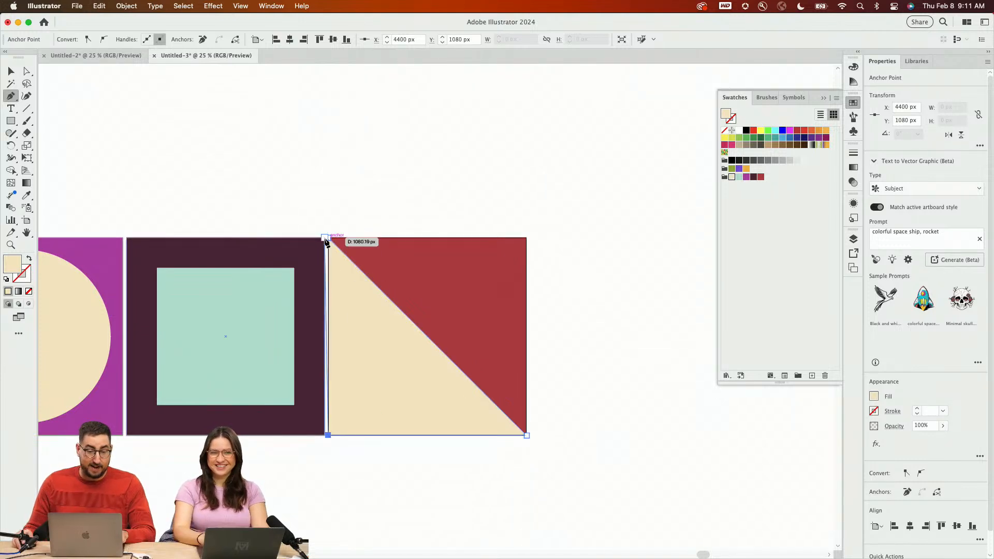
click(329, 238)
Clear the selection, hide the swatches and examine all five background artboards together
key(z)
alt+click(412, 306)
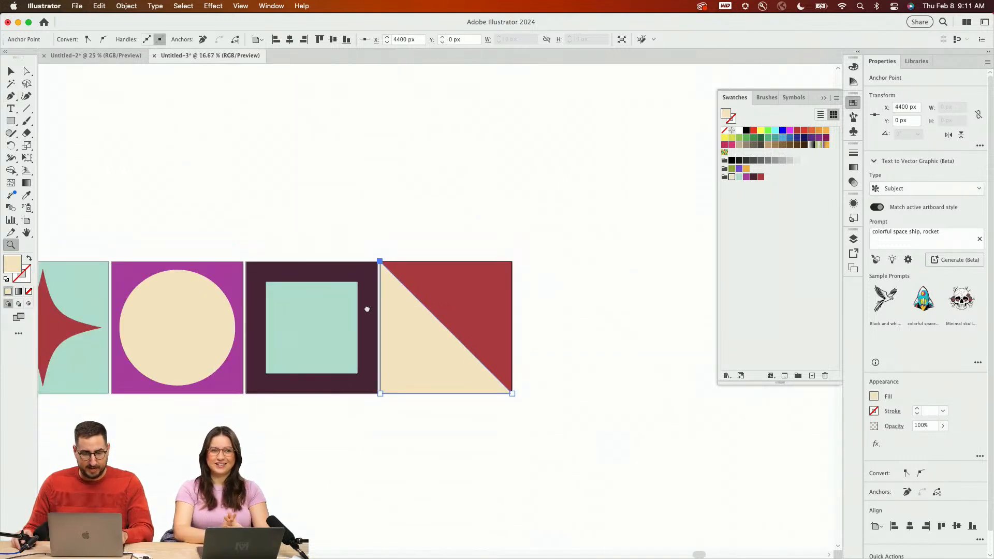
drag(366, 308, 437, 304)
key(v)
click(369, 151)
drag(217, 252, 387, 197)
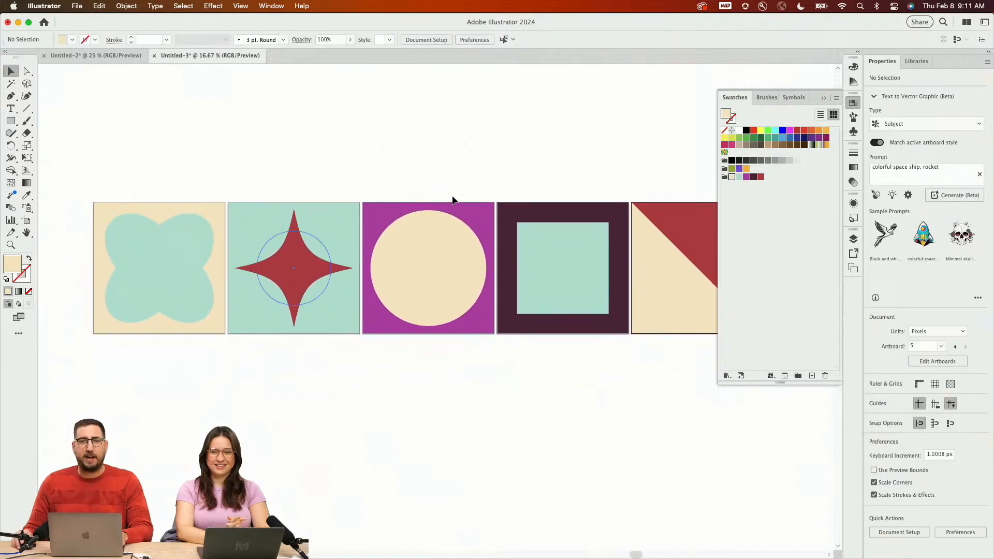
click(824, 98)
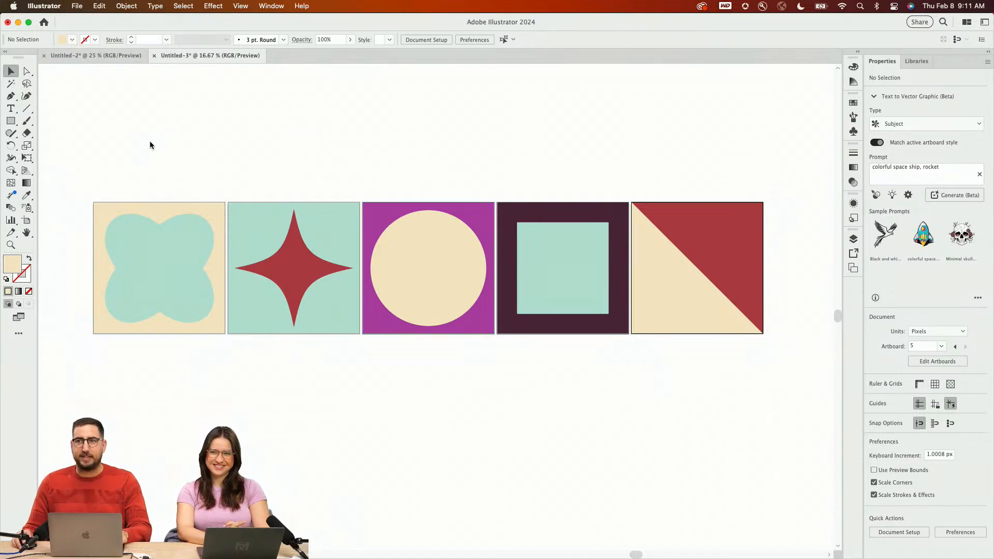
Save the document on the computer as Valentine.ai in the Valentine folder with the default Illustrator options
key(super+s)
click(251, 375)
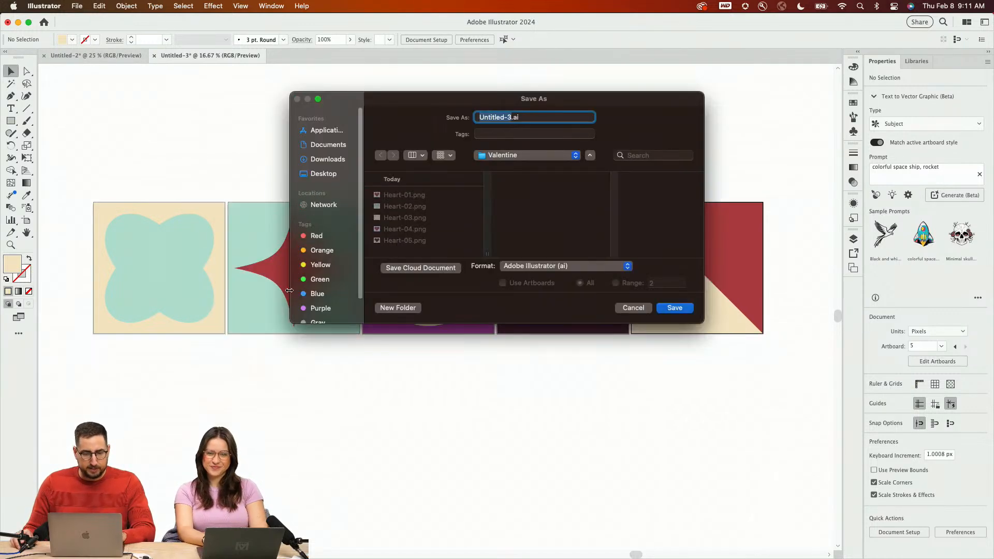
text(Valentine)
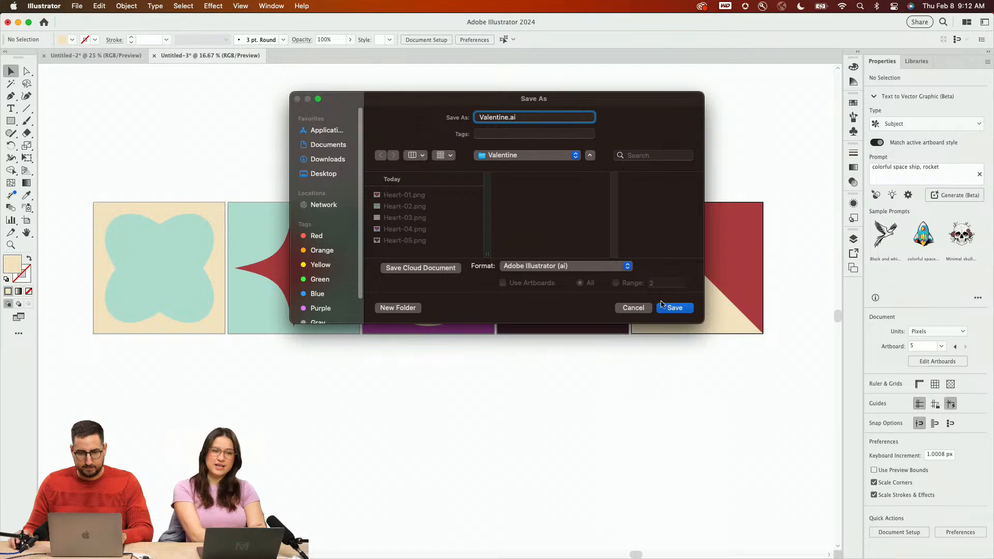
click(671, 308)
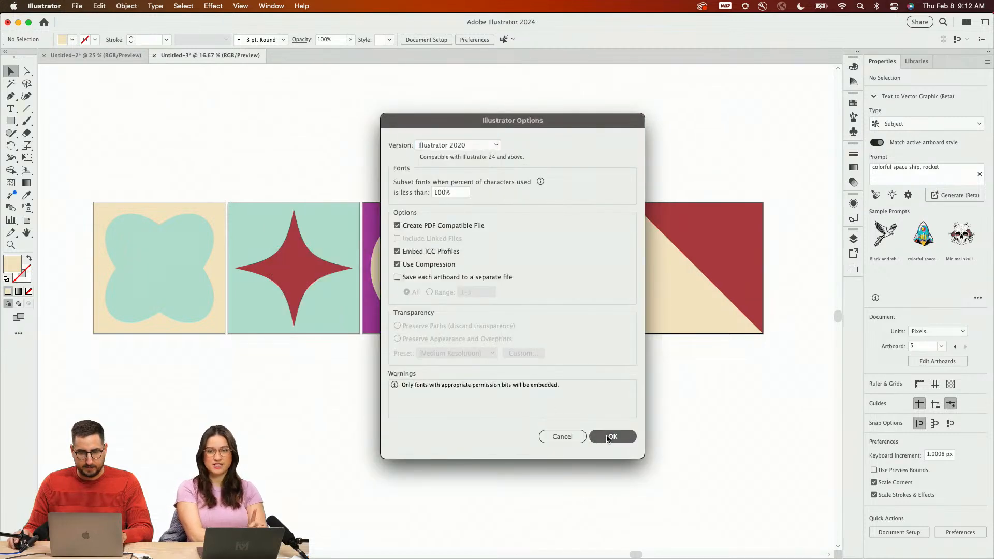
key(Return)
Export all artboards as separate PNG files named Background in the Valentine folder at Screen (72 ppi) resolution
click(77, 5)
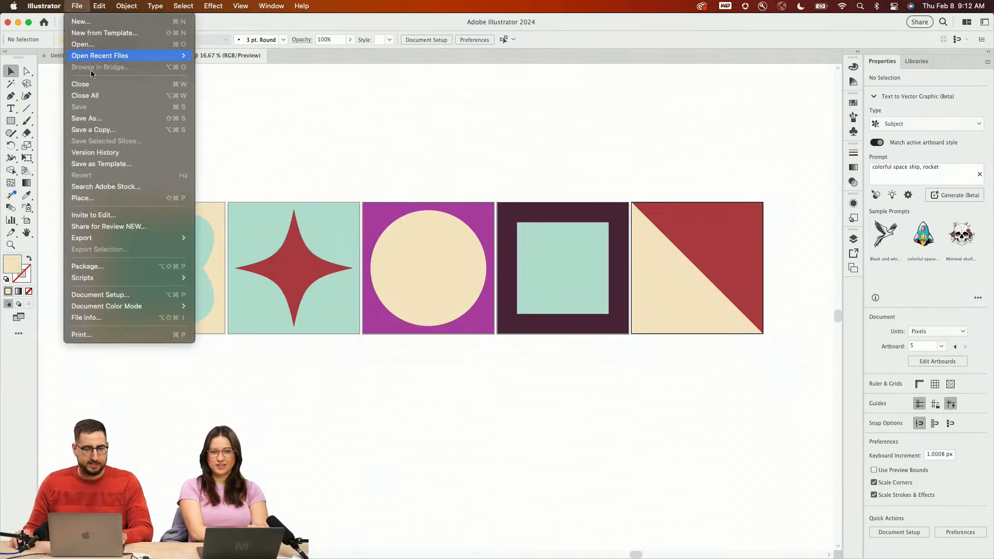
mouse_move(155, 238)
click(231, 248)
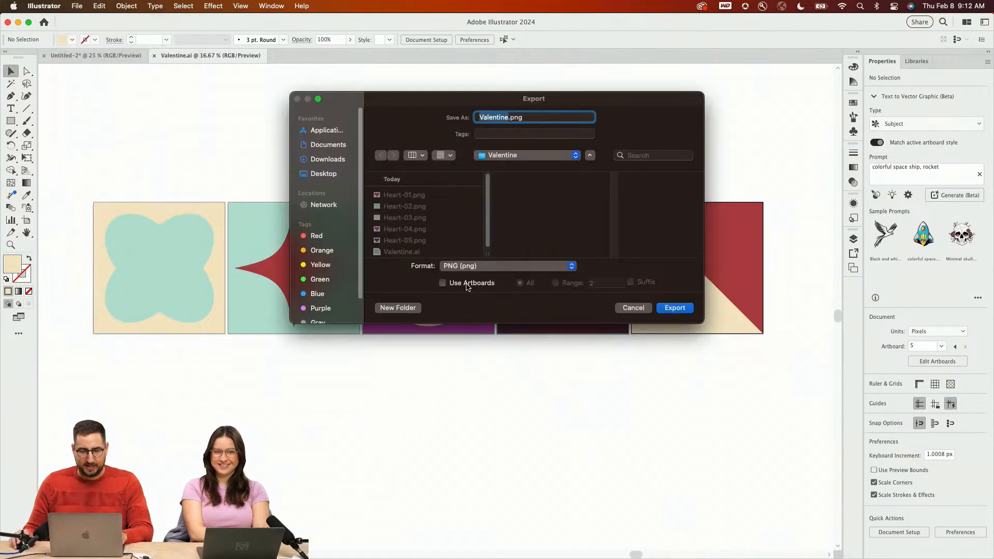
click(442, 283)
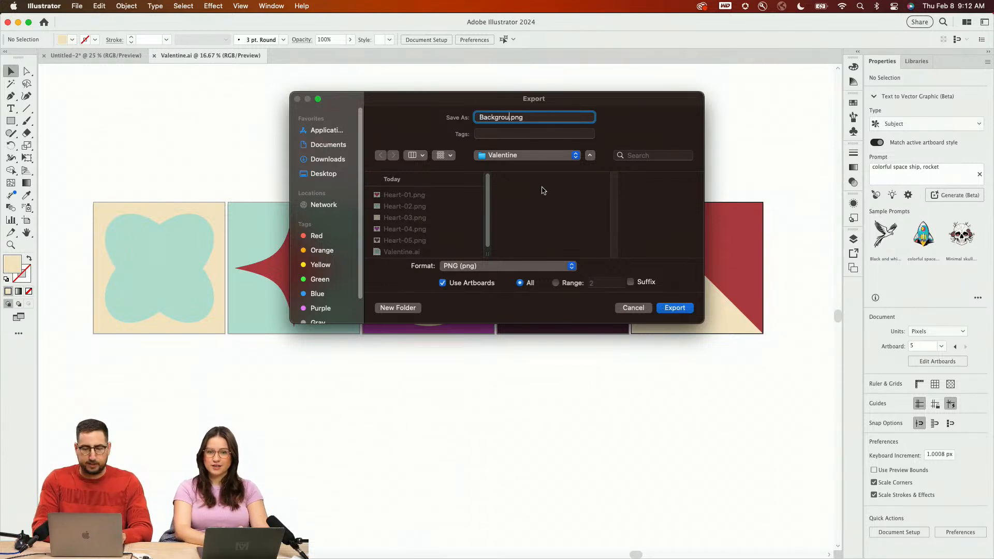
click(677, 309)
click(439, 402)
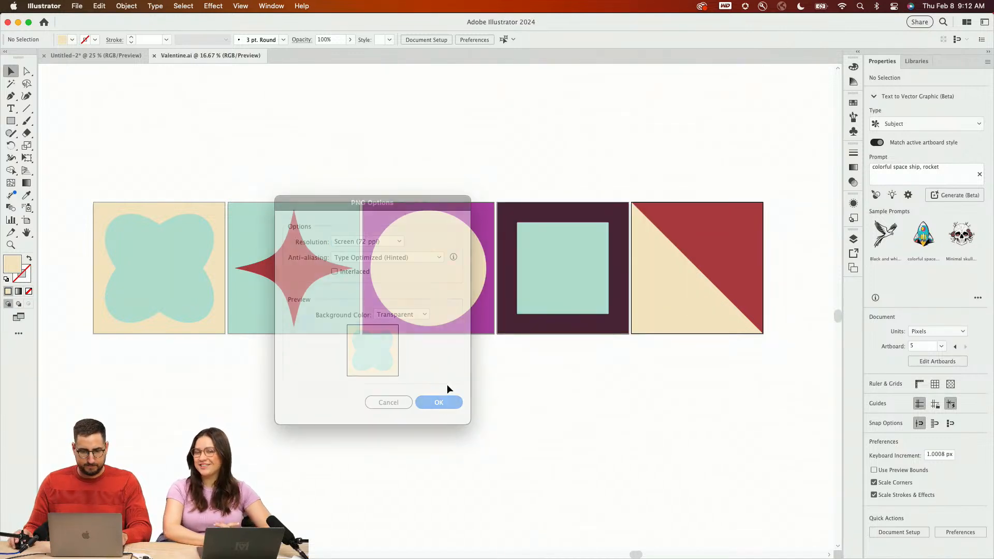
Switch to Dropbox and upload Background-01.png through Background-05.png from the Valentine folder in Finder to the Valentine's Day Assets folder
key(super+Tab)
click(407, 255)
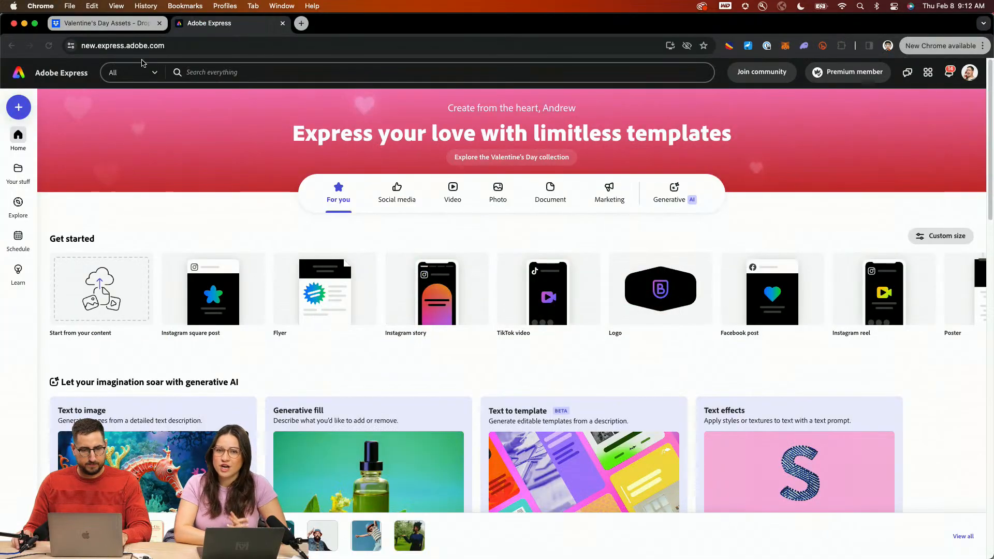
click(124, 22)
key(super+Tab)
key(super+Tab)
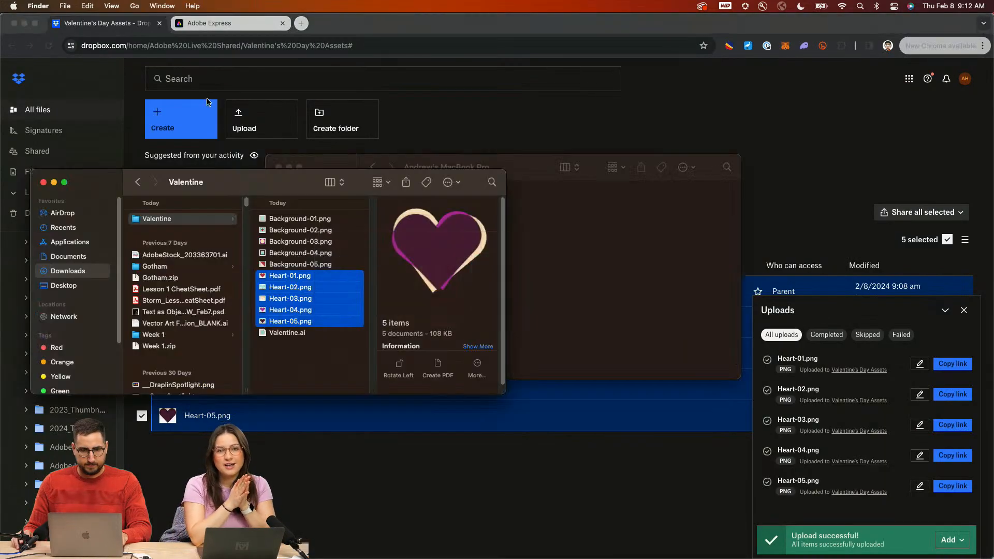
click(285, 220)
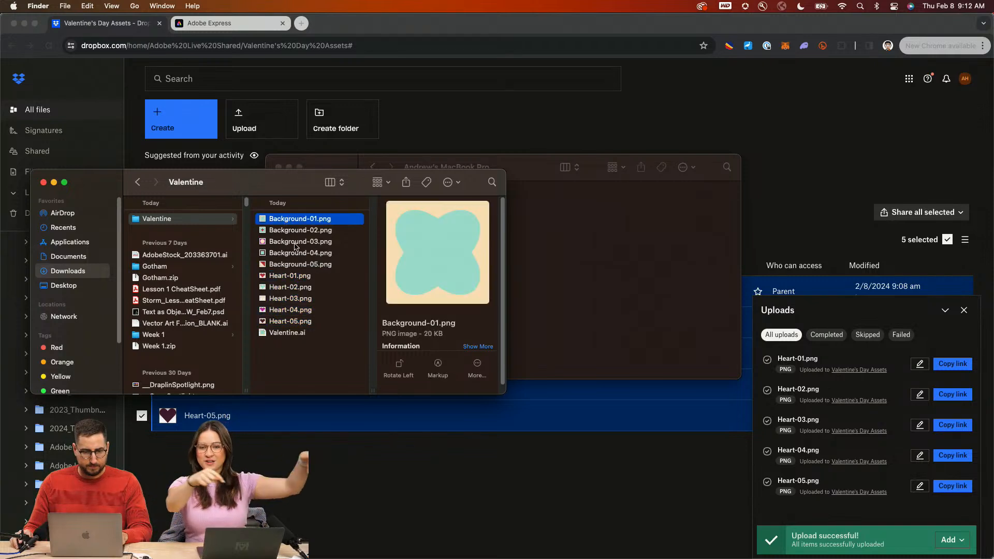
shift+click(295, 264)
drag(298, 234, 288, 478)
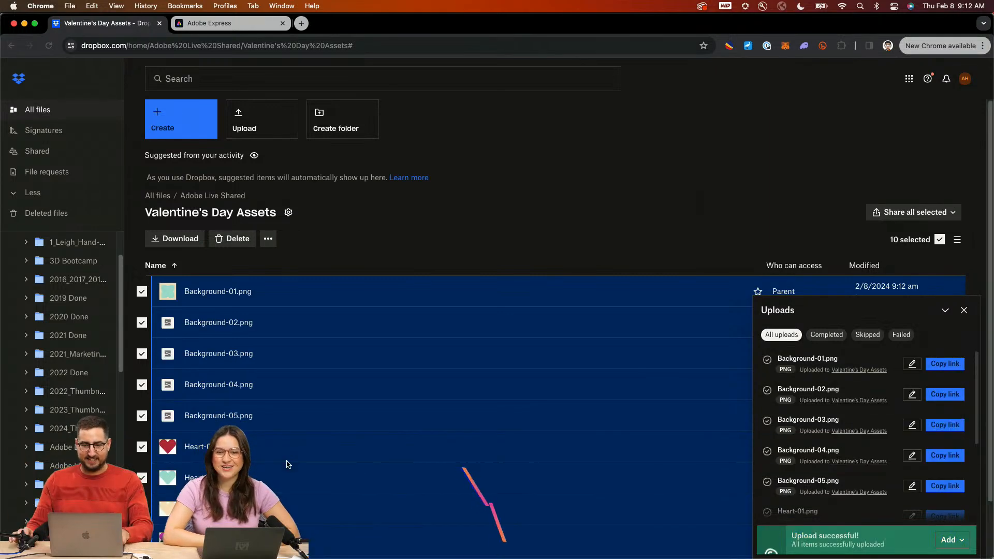
Switch to the Adobe Express home page in the browser
key(super+Tab)
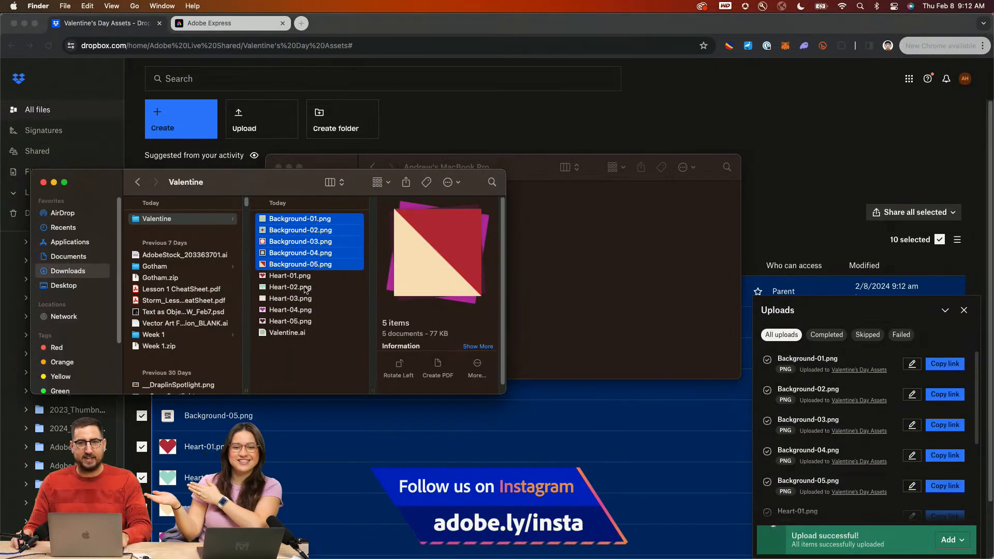
key(super+Tab)
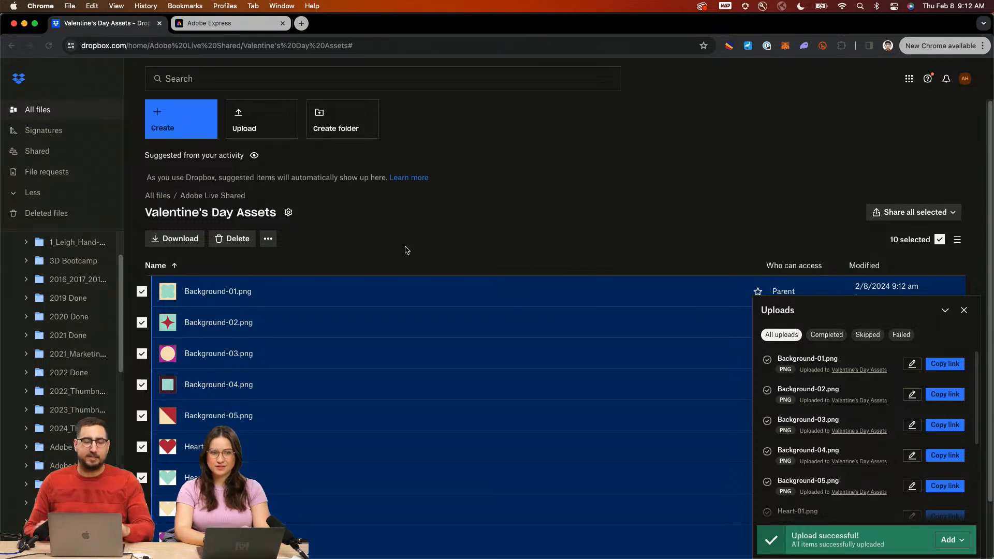
click(238, 28)
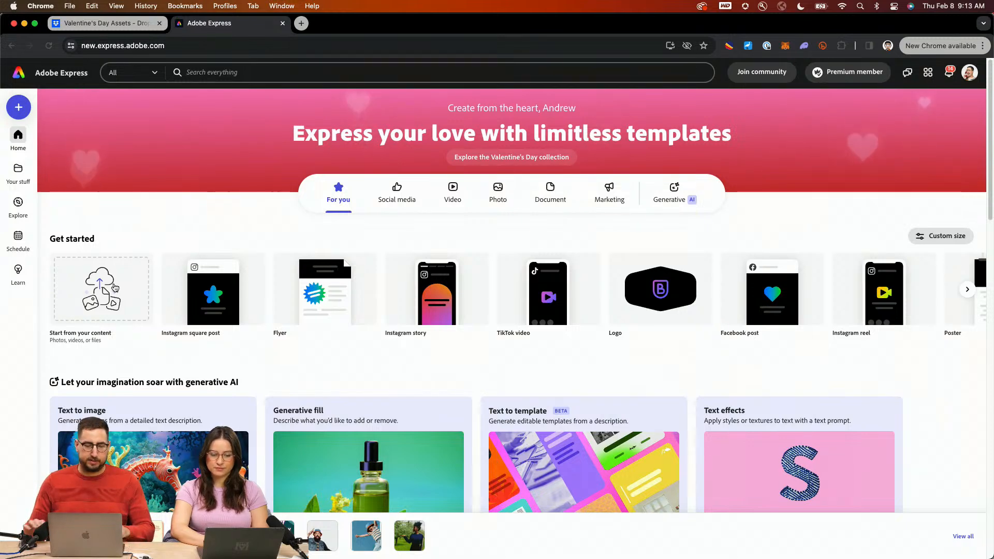
Check the Valentine.ai artboards in Illustrator, and return to Adobe Express in the browser
key(super+Tab)
key(super+Tab)
key(super+Tab)
key(Tab)
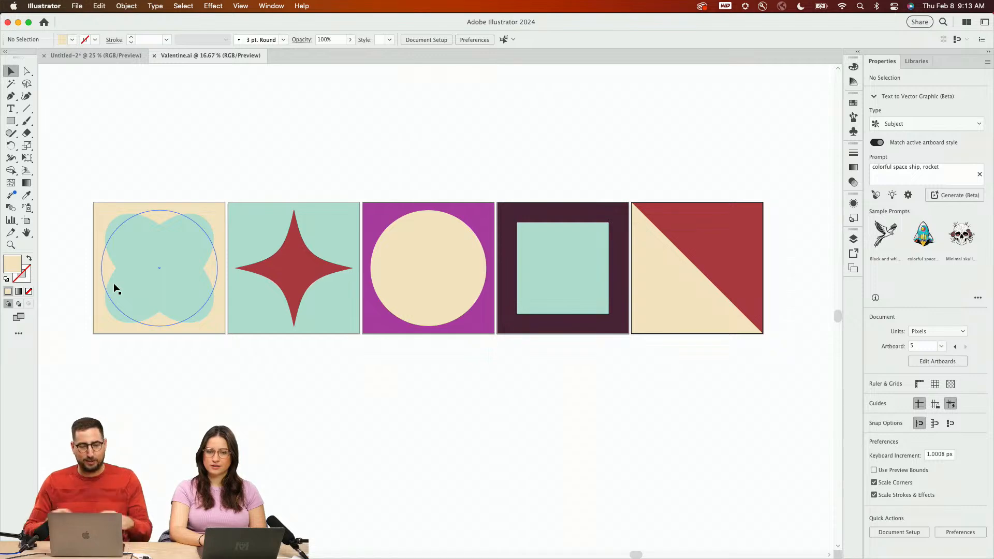
key(super+Tab)
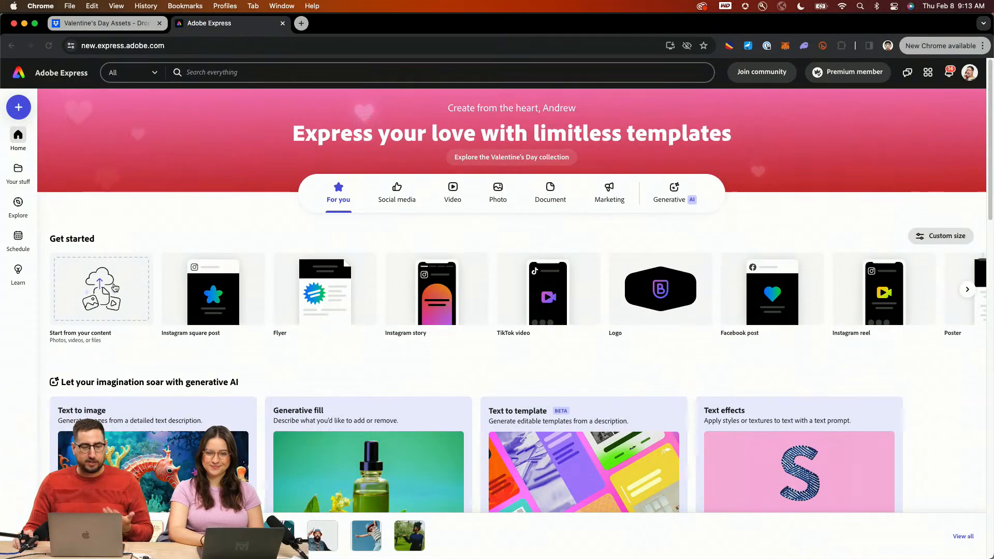
Start from own content by uploading Valentine.ai from the Valentine folder in Downloads, and open the converted file for editing
click(105, 285)
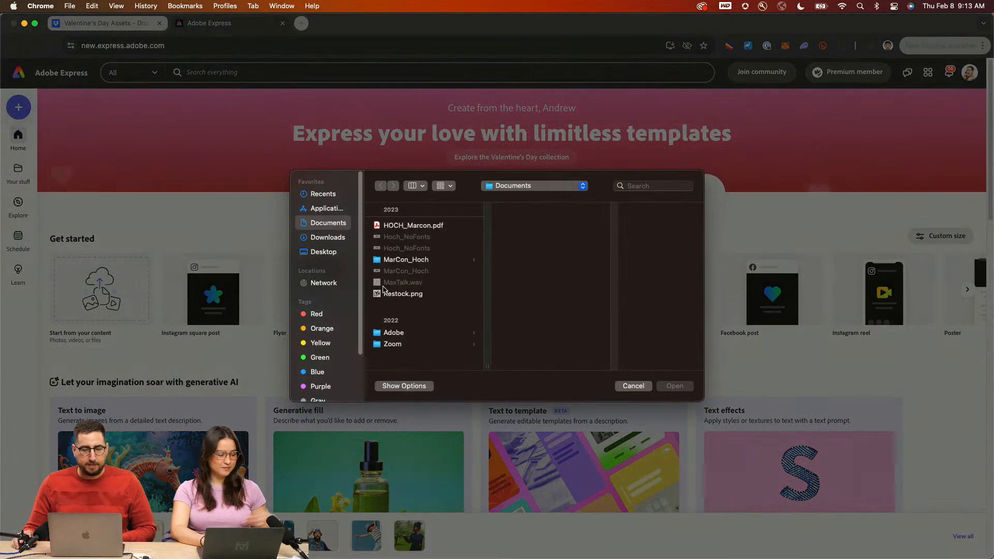
click(324, 252)
click(304, 239)
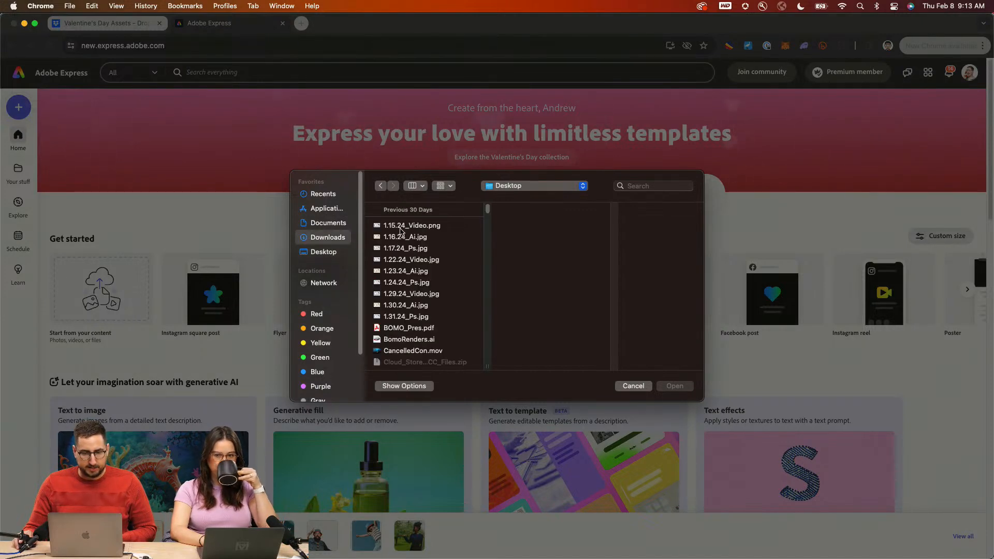
click(401, 226)
click(533, 339)
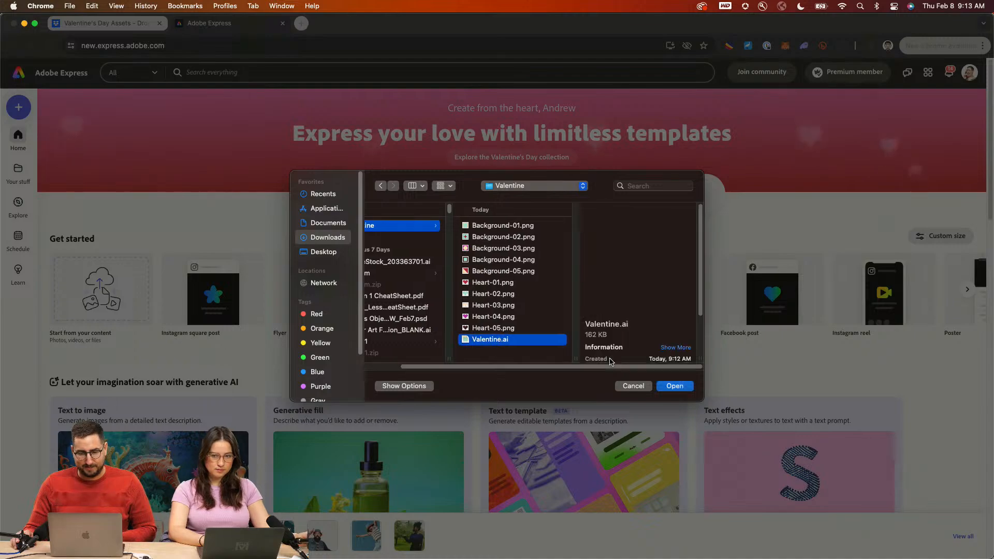
click(674, 386)
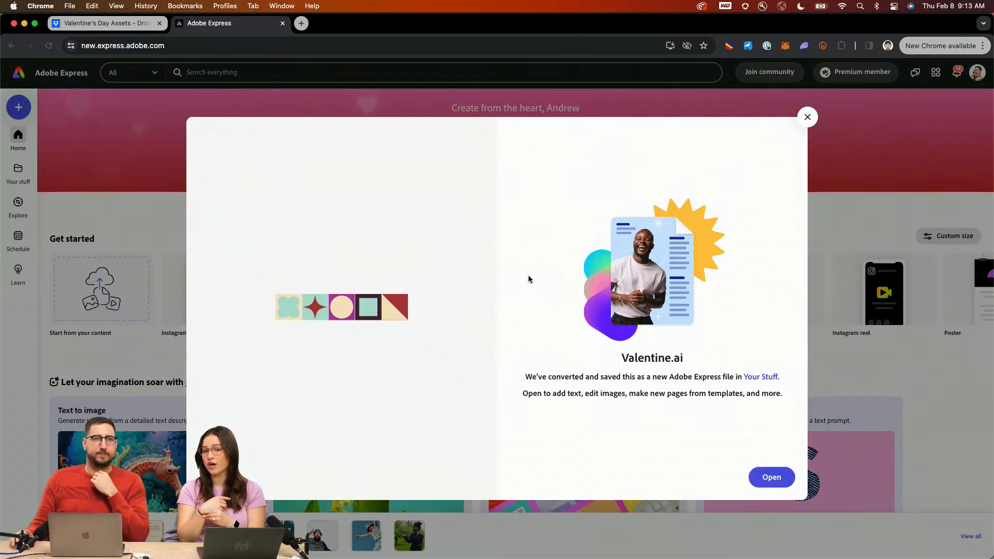
click(781, 478)
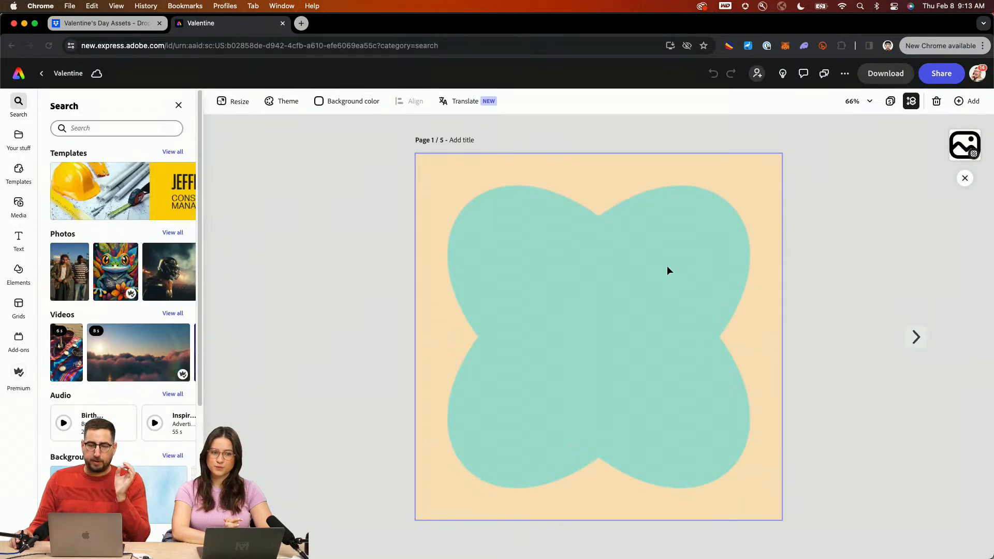
Look through all five pages of the imported Valentine file and return to page 1
click(915, 337)
click(916, 337)
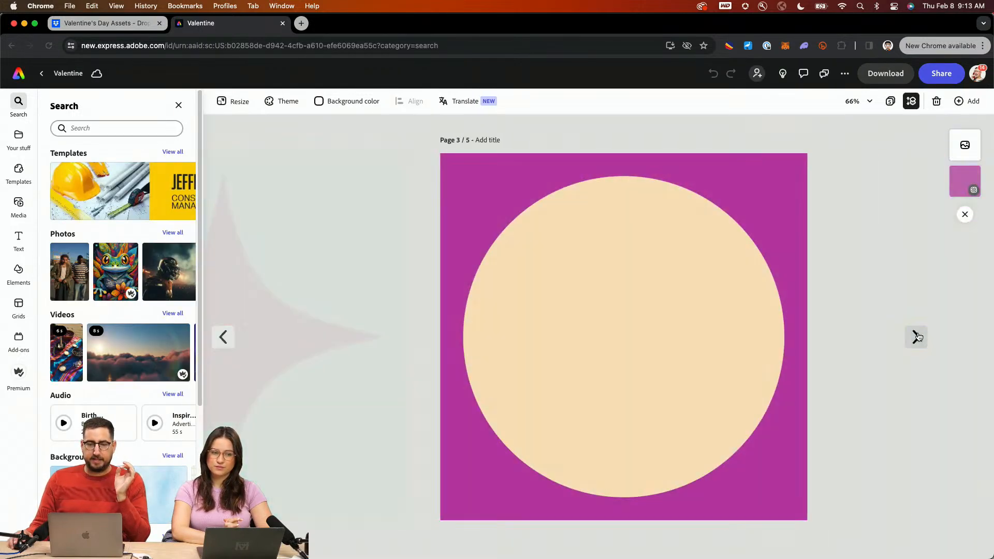
click(916, 337)
click(916, 337)
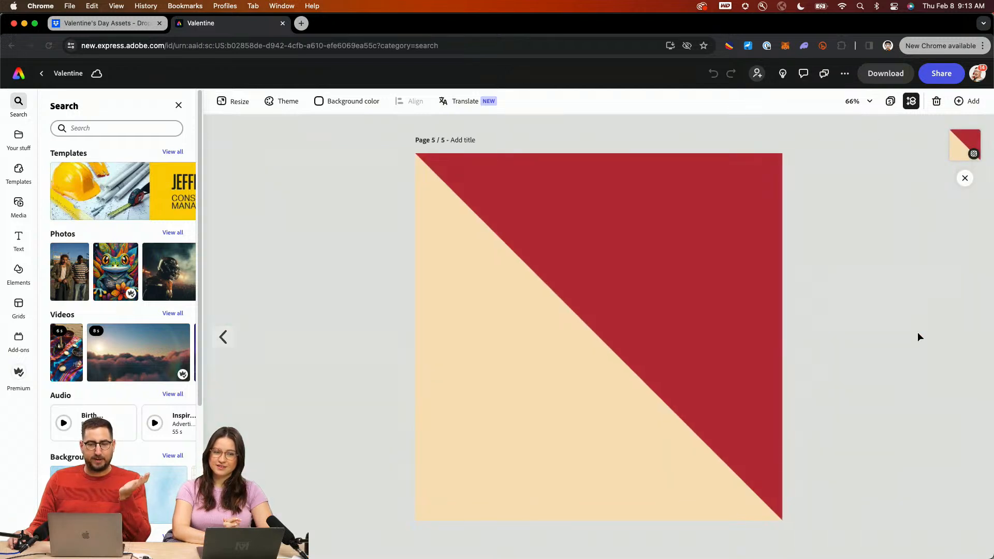
click(223, 337)
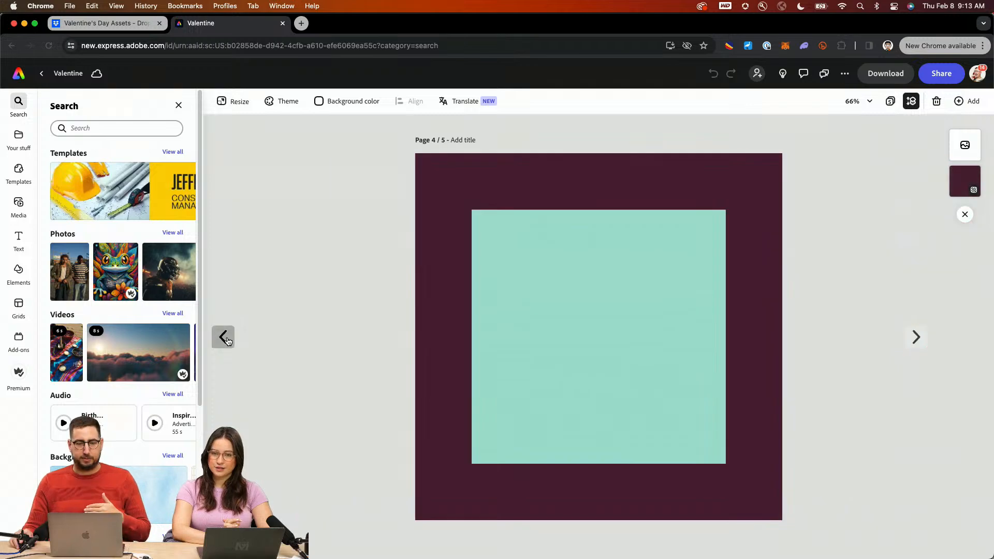
click(223, 338)
click(224, 338)
click(224, 337)
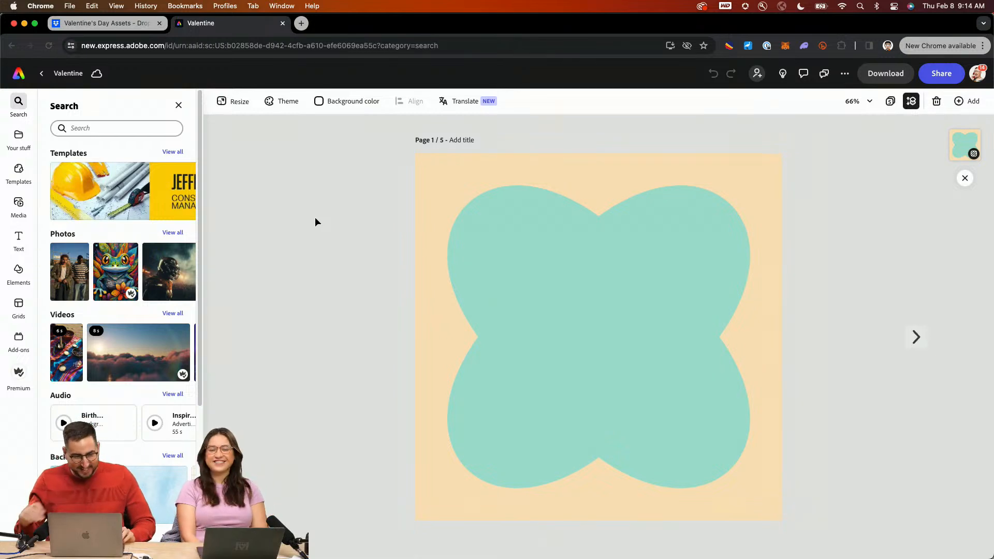
Add a text box to page 1 reading "LET'S DO" and "SOMETHING" on two lines
click(18, 236)
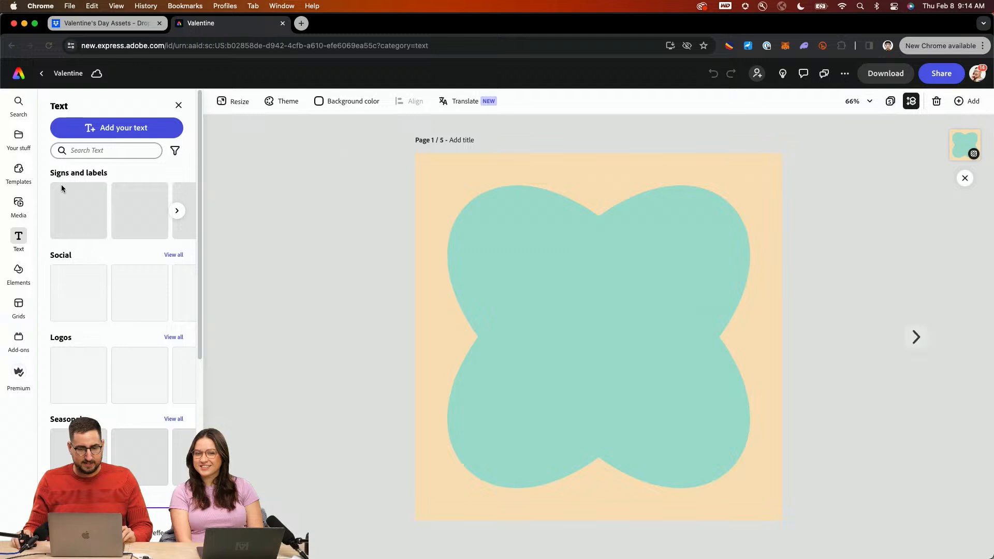
click(111, 129)
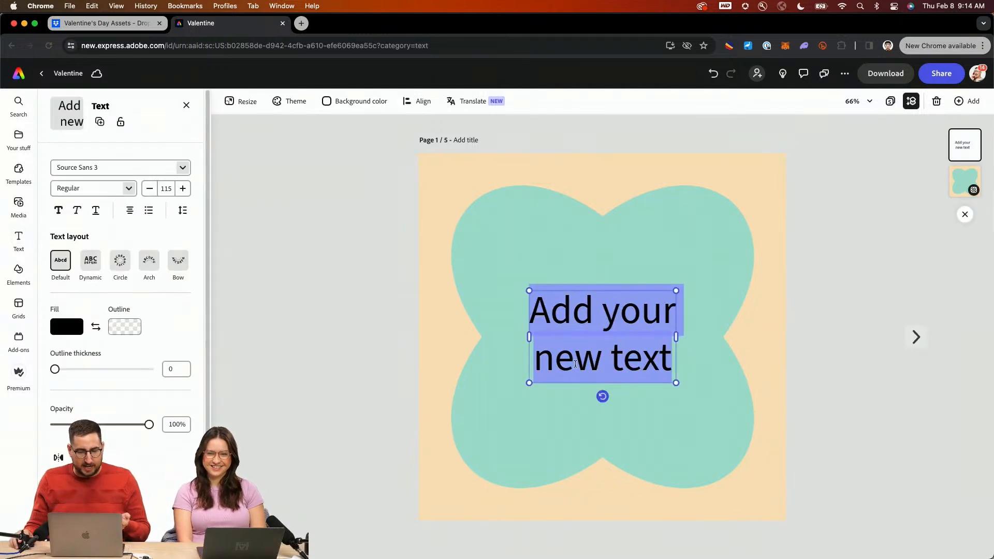
click(581, 334)
key(super+a)
text(L)
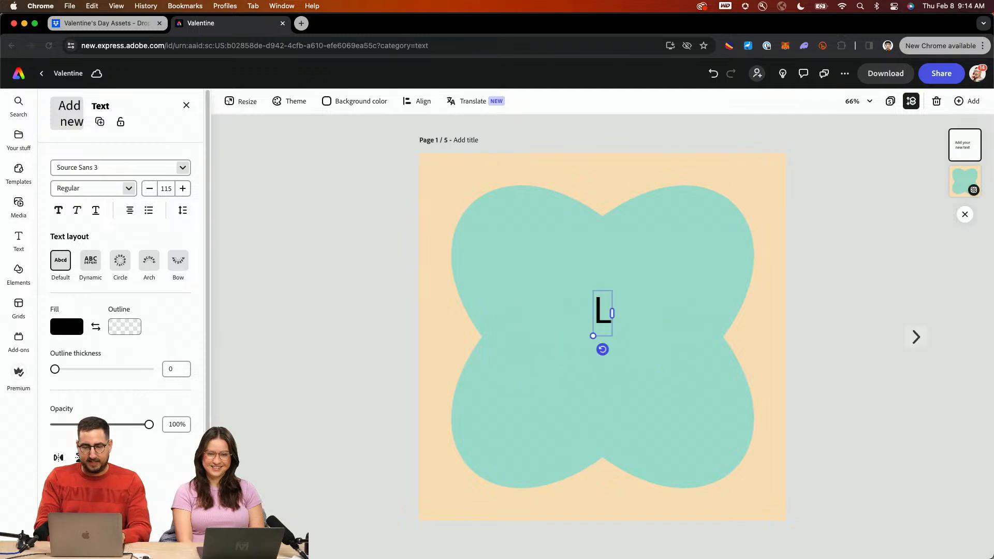
text(e)
key(BackSpace)
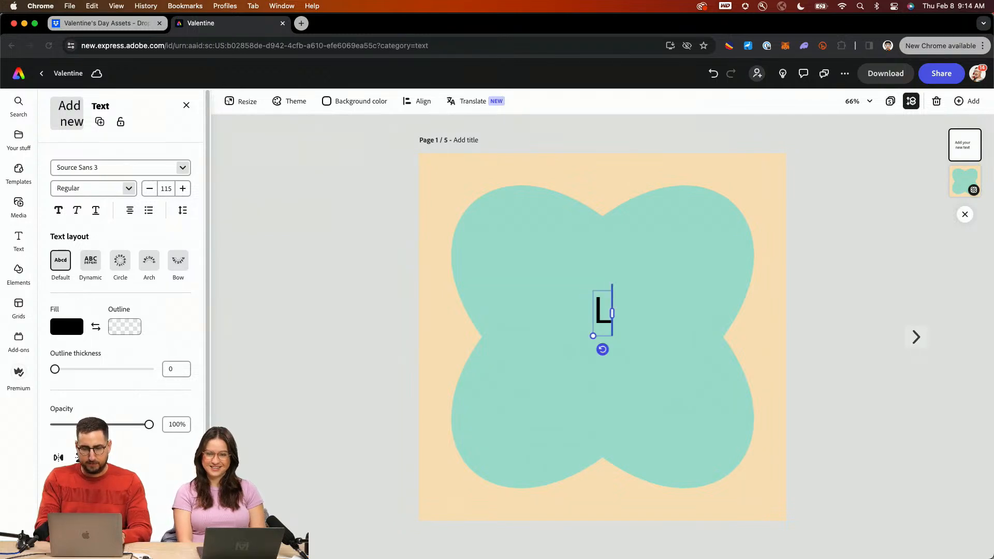
text(ET'S DO)
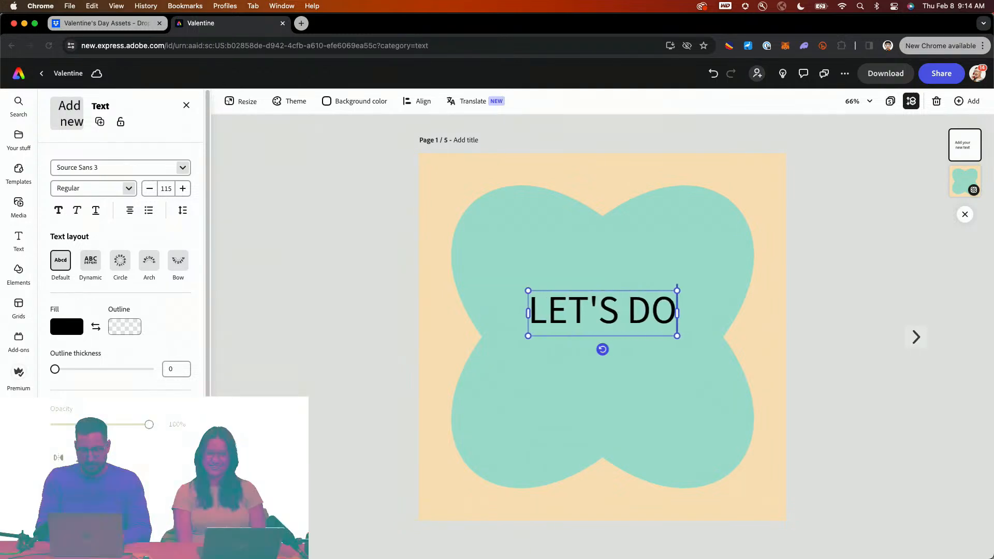
key(Return)
text(SOMETHING)
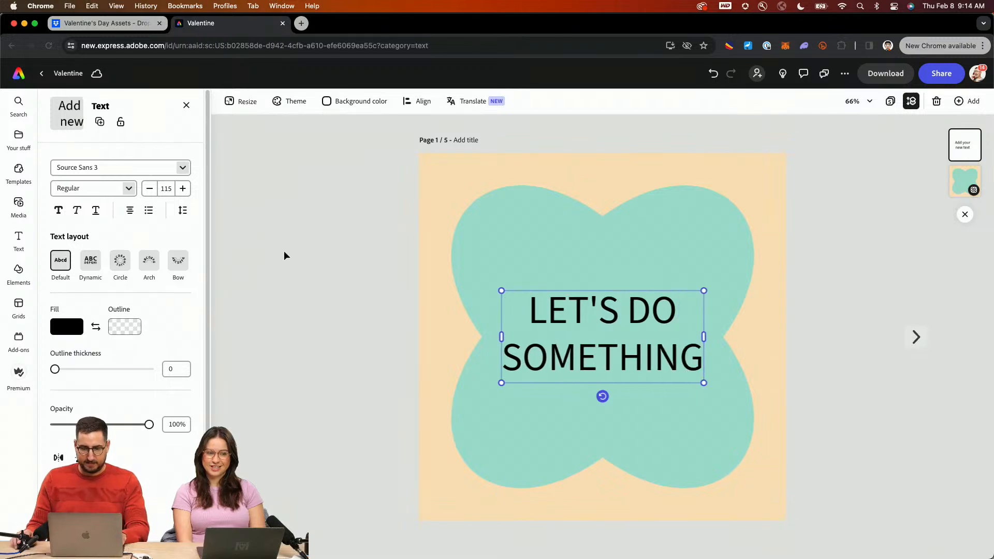
Try several recommended fonts on the whole "LET'S DO SOMETHING" text and settle on Mr Eaves XL Mod OT Heavy
key(super+a)
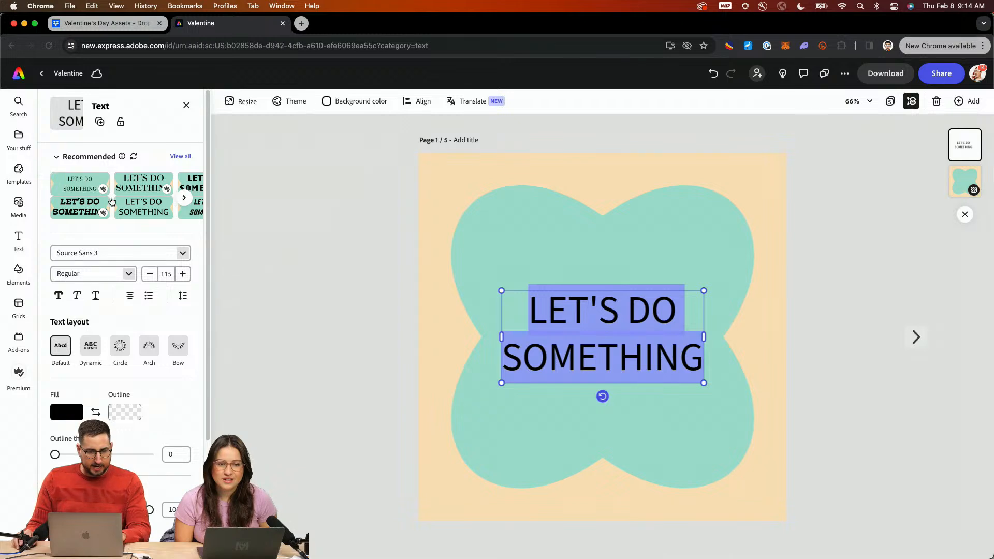
click(71, 213)
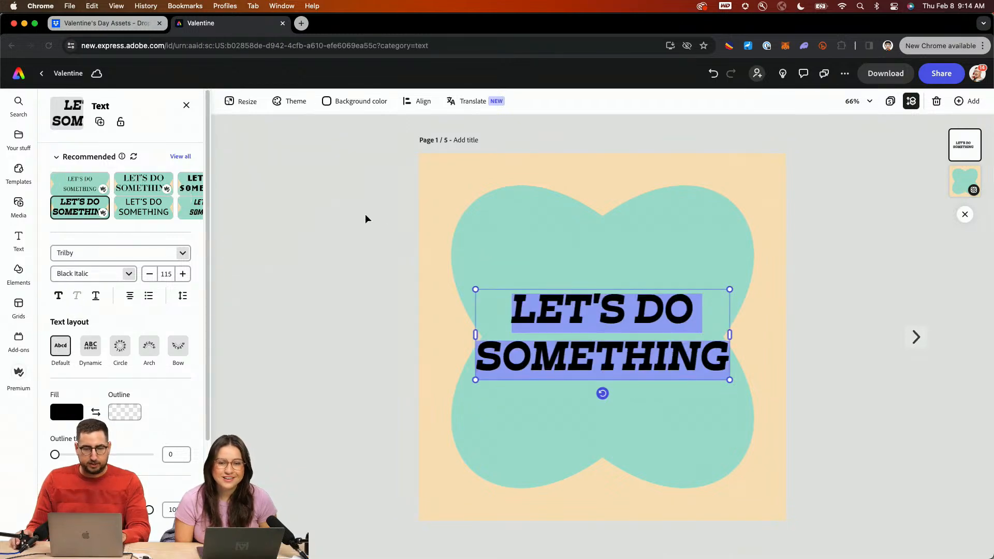
click(195, 185)
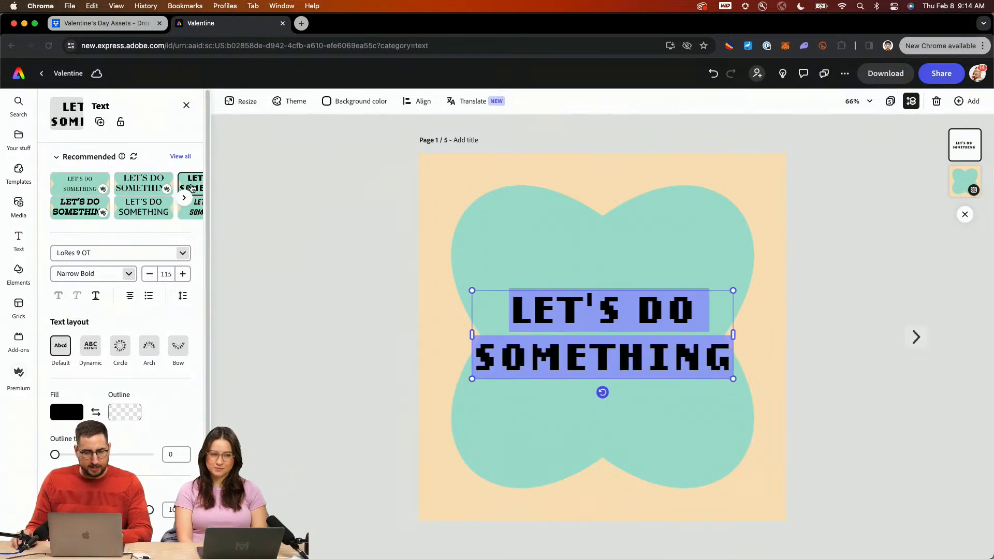
click(183, 198)
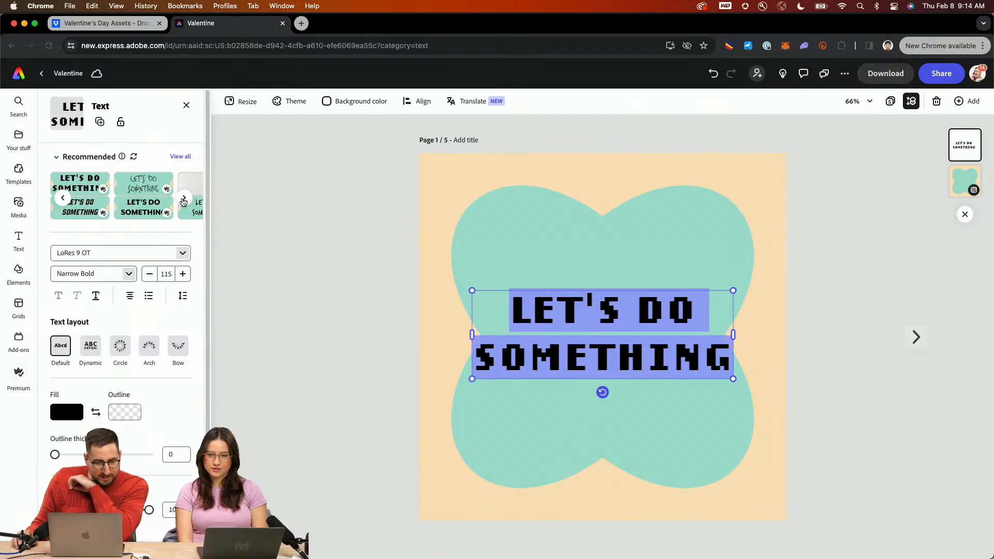
click(147, 211)
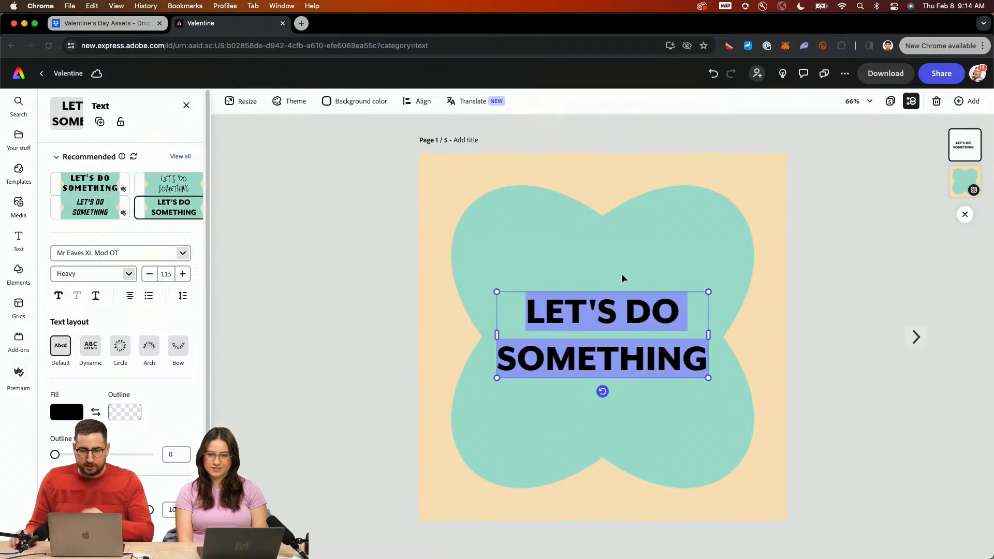
Enlarge the heading to size 179 in the upper part of the page and tighten its line spacing to 0.93
drag(709, 292, 768, 267)
drag(495, 269, 459, 185)
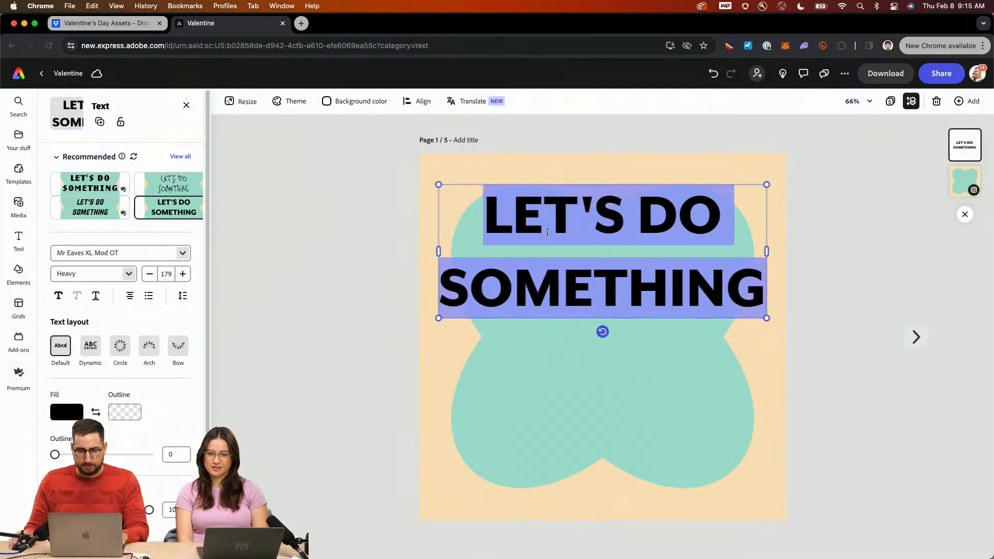
click(545, 233)
key(super+a)
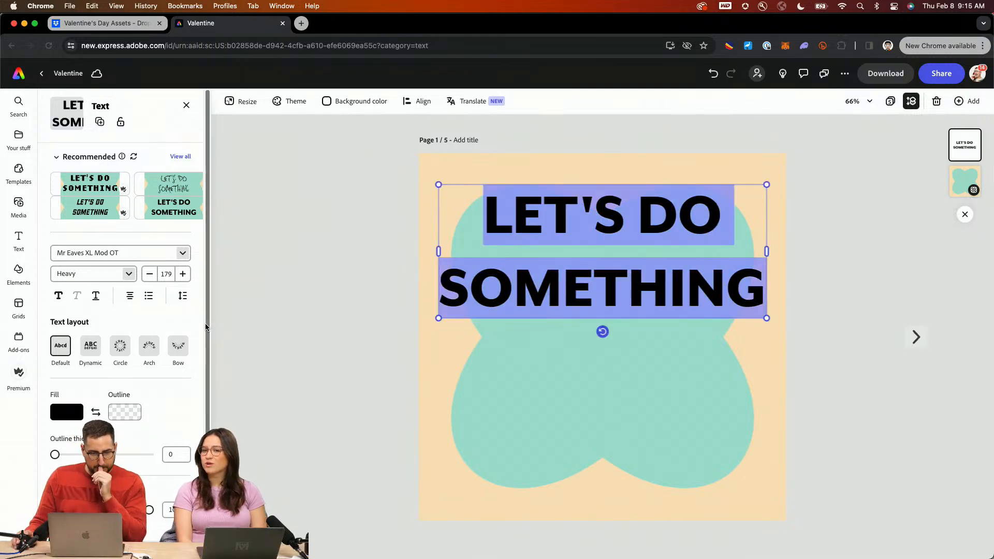
click(184, 299)
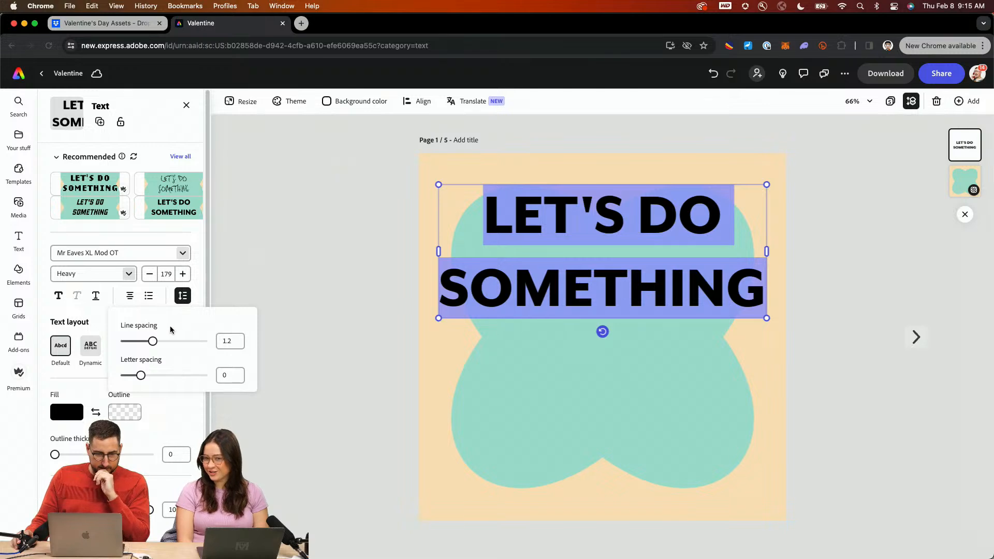
drag(154, 342, 142, 342)
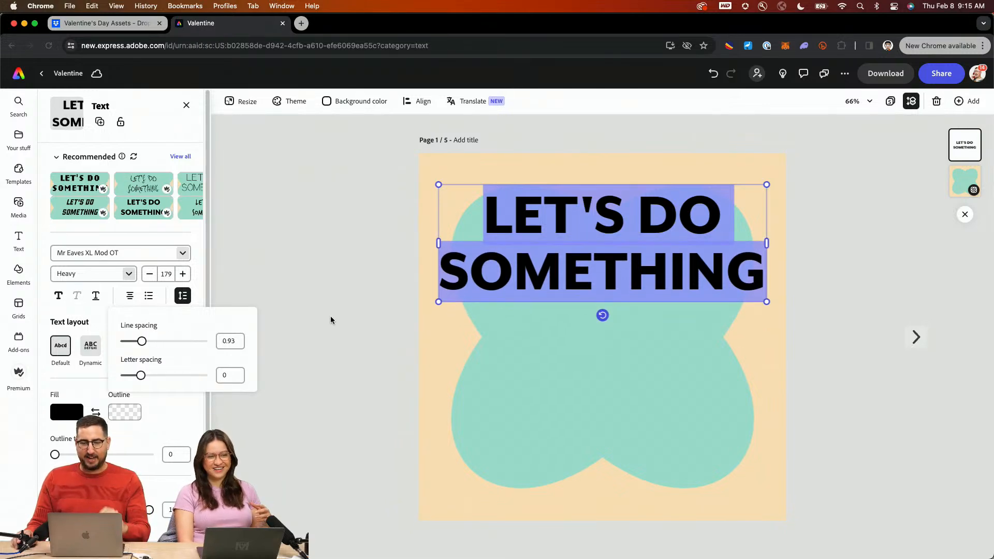
click(339, 227)
click(794, 281)
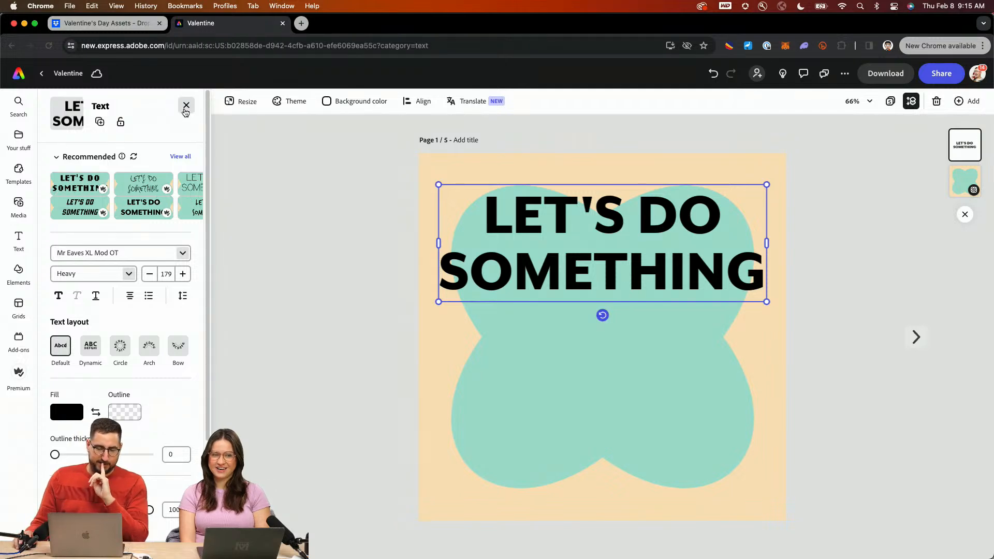
Add a second text box below the heading containing only the letter "C"
click(186, 105)
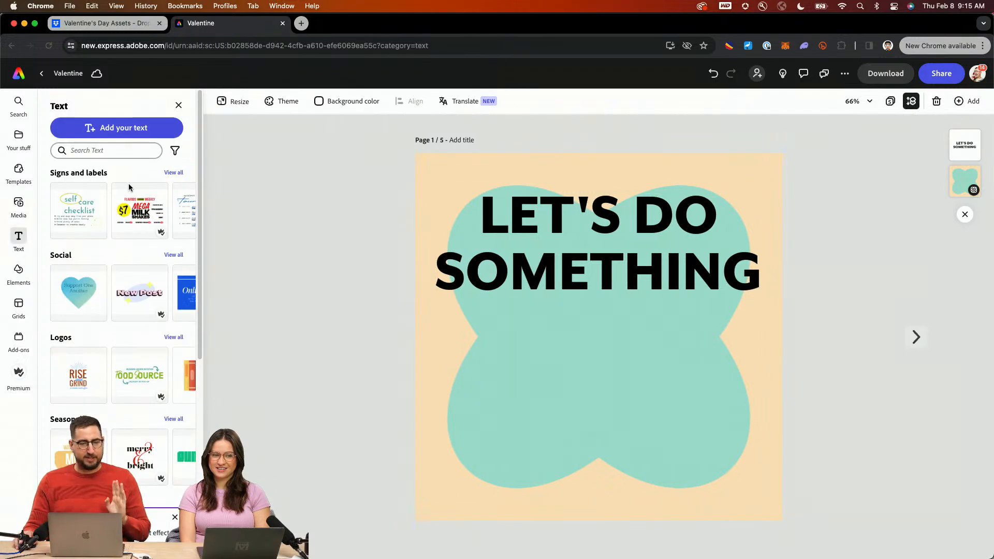
click(137, 128)
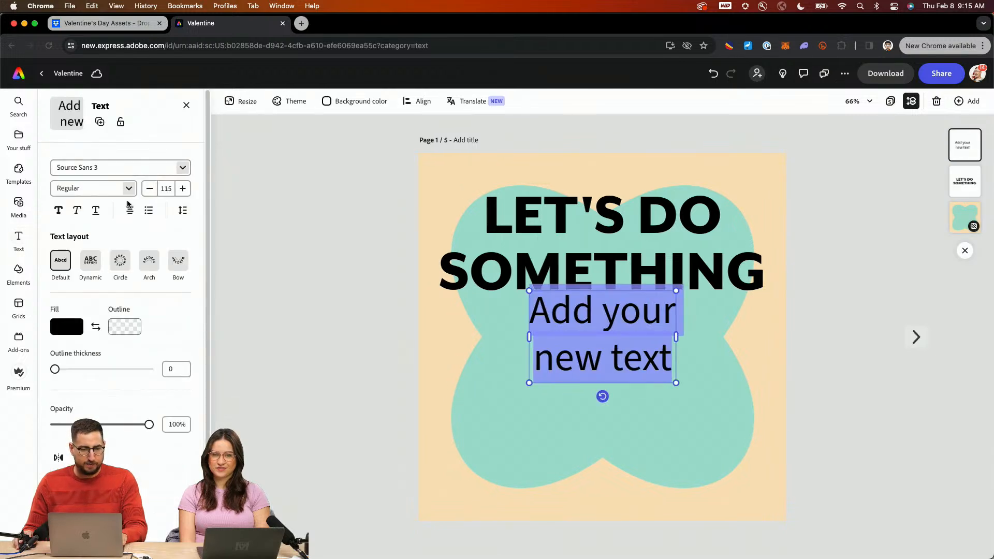
text(C)
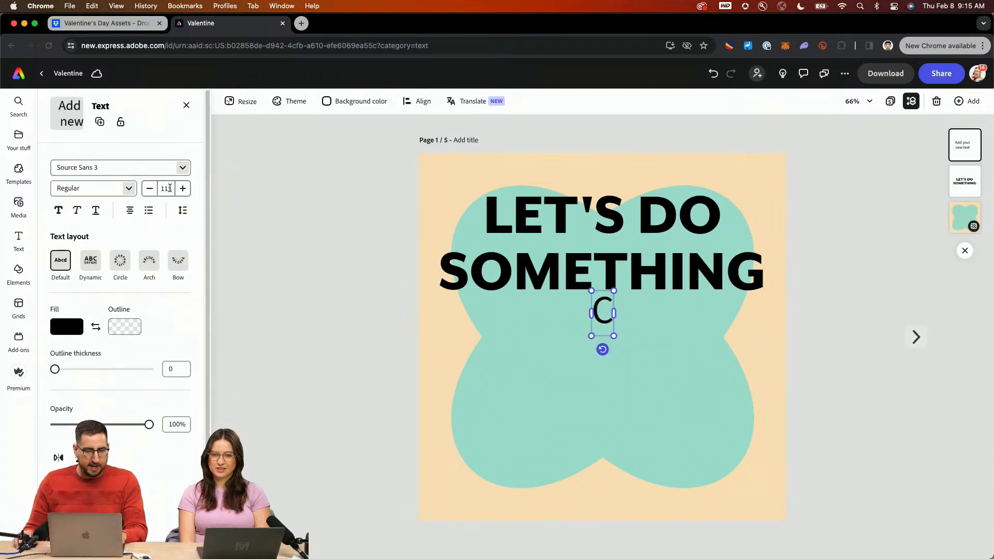
text(RA)
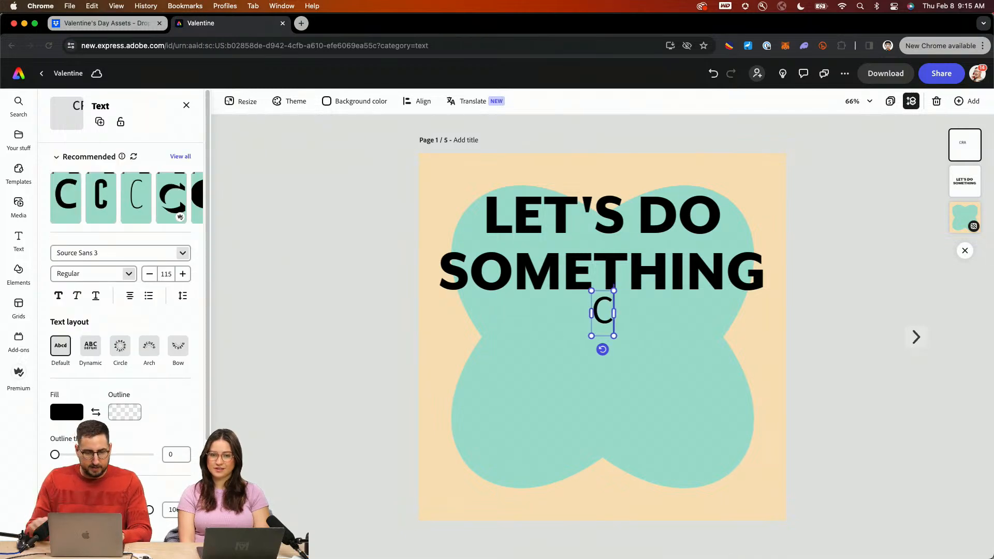
Browse the recommended fonts for the letter C and apply Bungee Inline
click(185, 199)
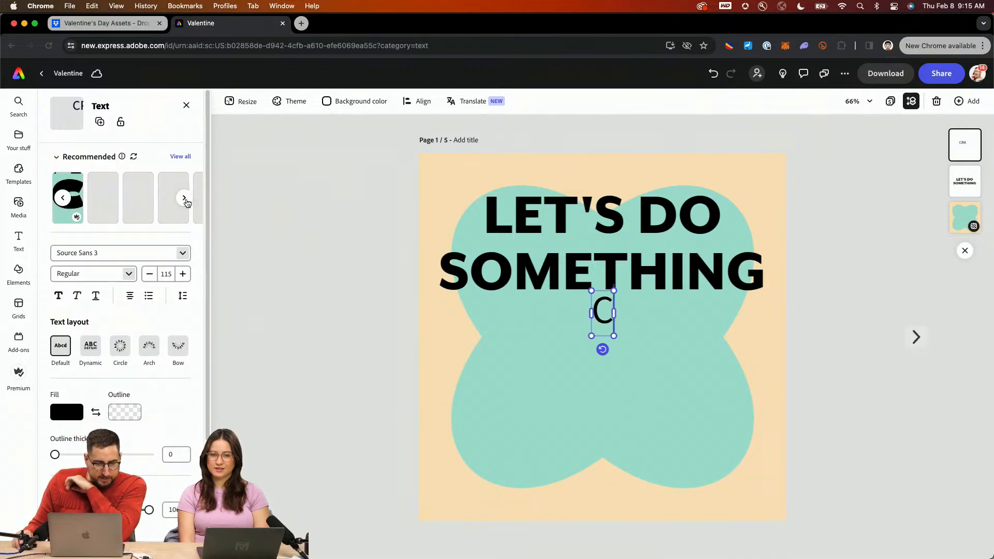
click(184, 199)
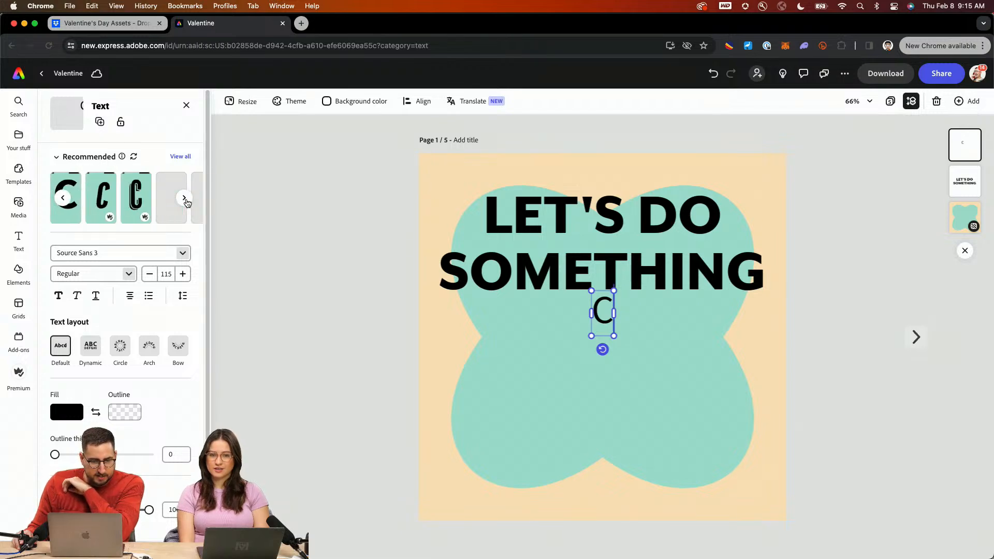
click(184, 199)
click(185, 198)
click(184, 198)
click(185, 199)
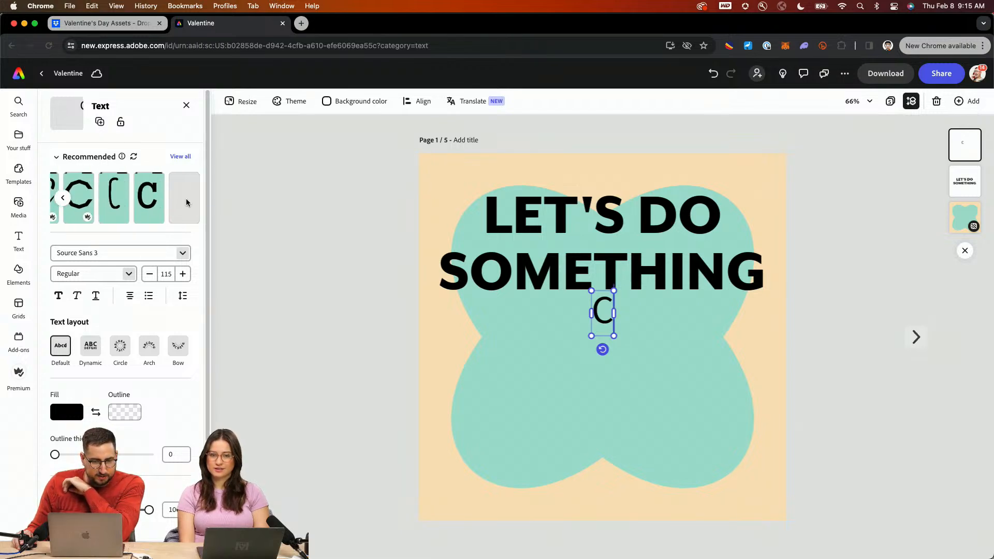
click(183, 207)
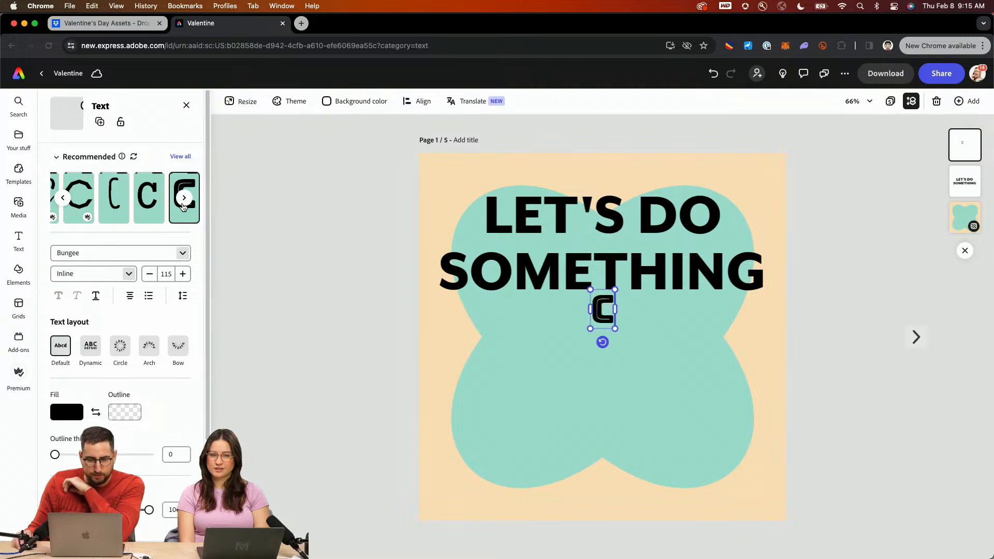
Enlarge the letter C to size 369 and place it below the start of the word SOMETHING
drag(614, 288, 722, 122)
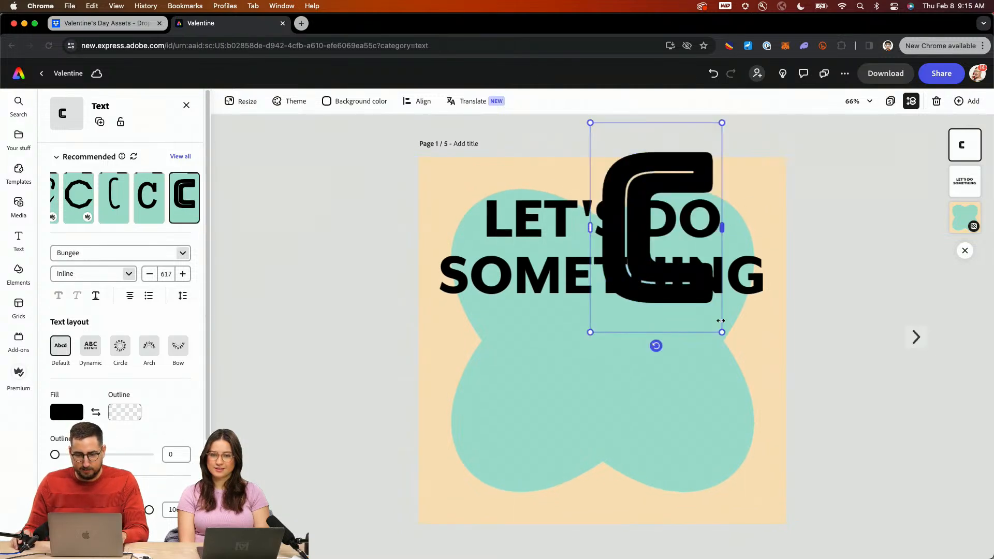
drag(721, 332, 691, 283)
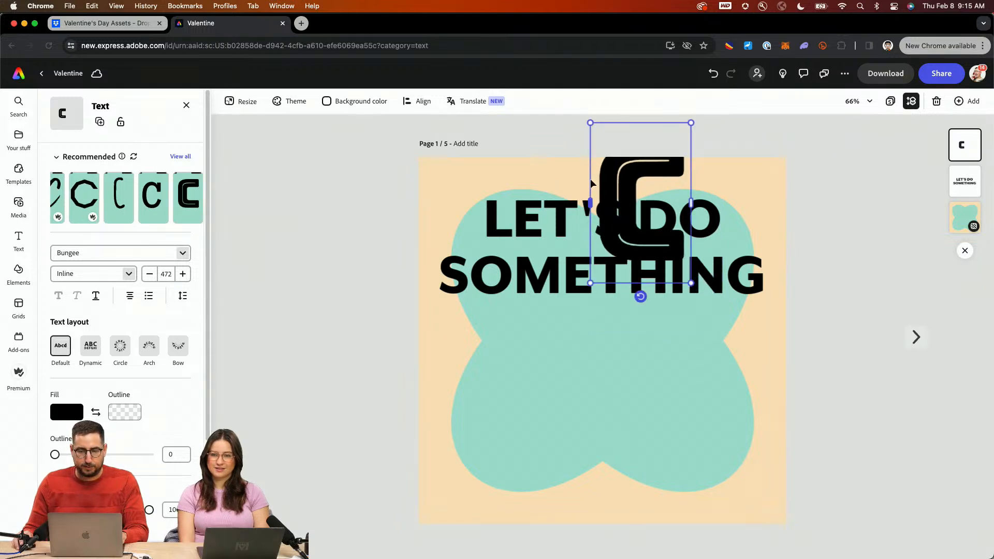
drag(621, 191, 466, 356)
drag(527, 443, 508, 412)
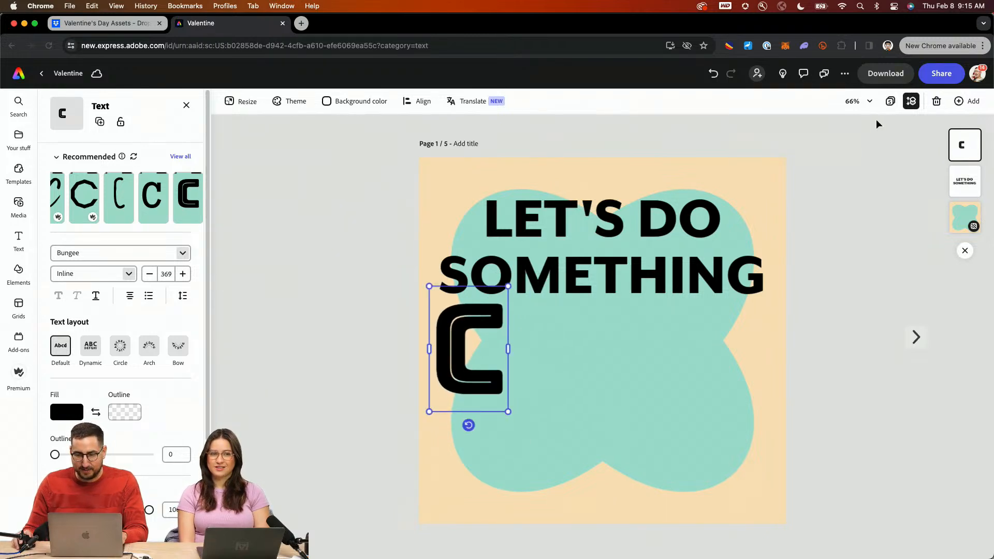
Duplicate the letter box twice, line the copies up beside the C, and change their text to "R" and "A"
click(100, 121)
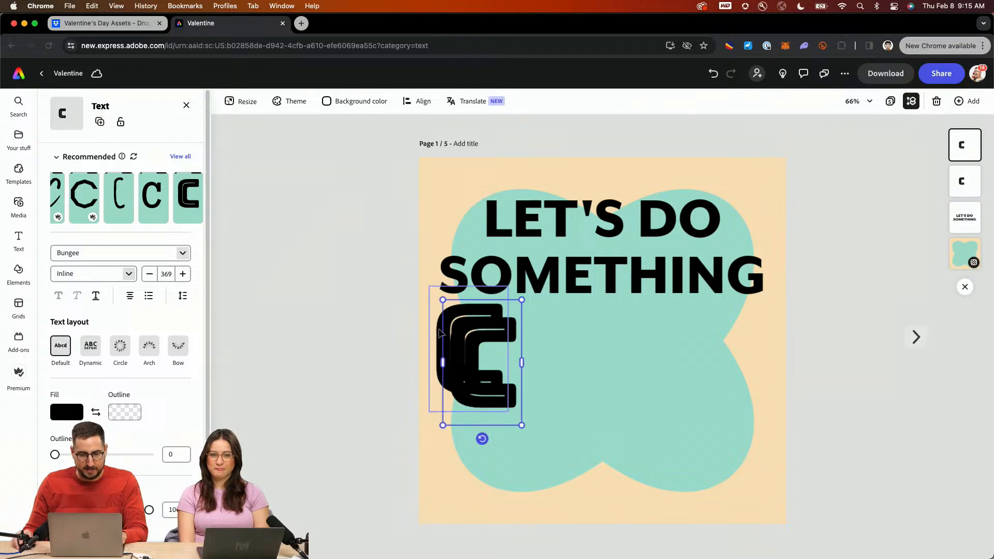
drag(519, 326, 545, 329)
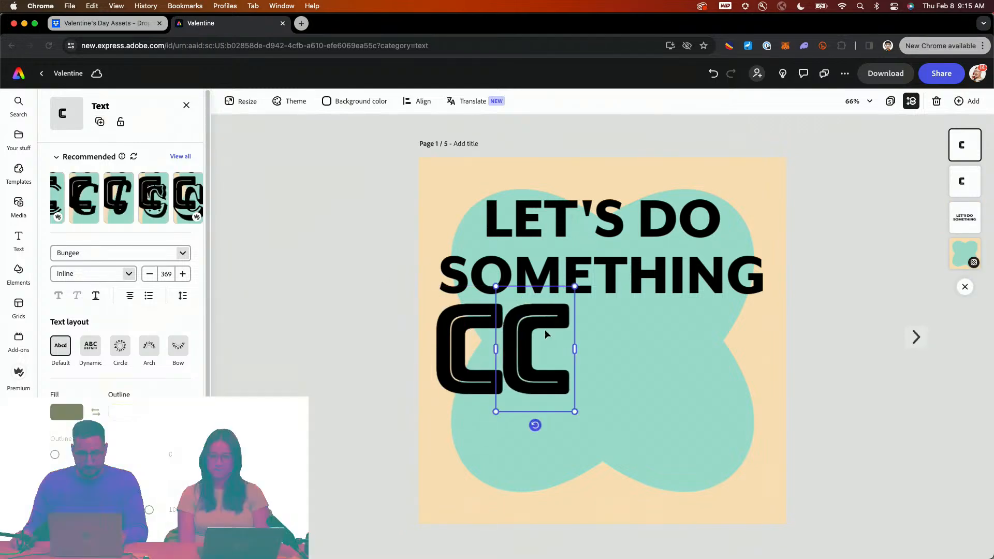
text(R)
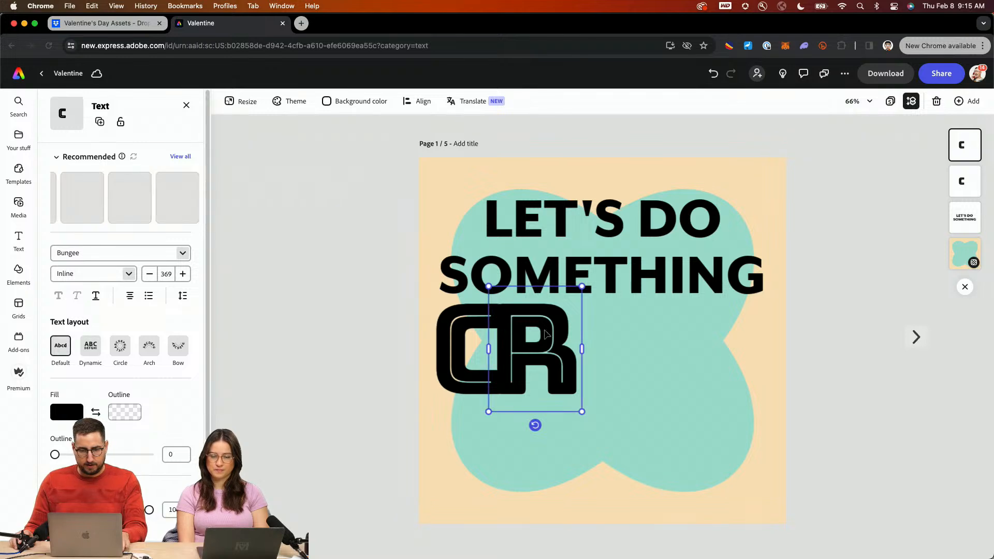
click(100, 122)
drag(546, 334, 619, 322)
double_click(619, 321)
text(A)
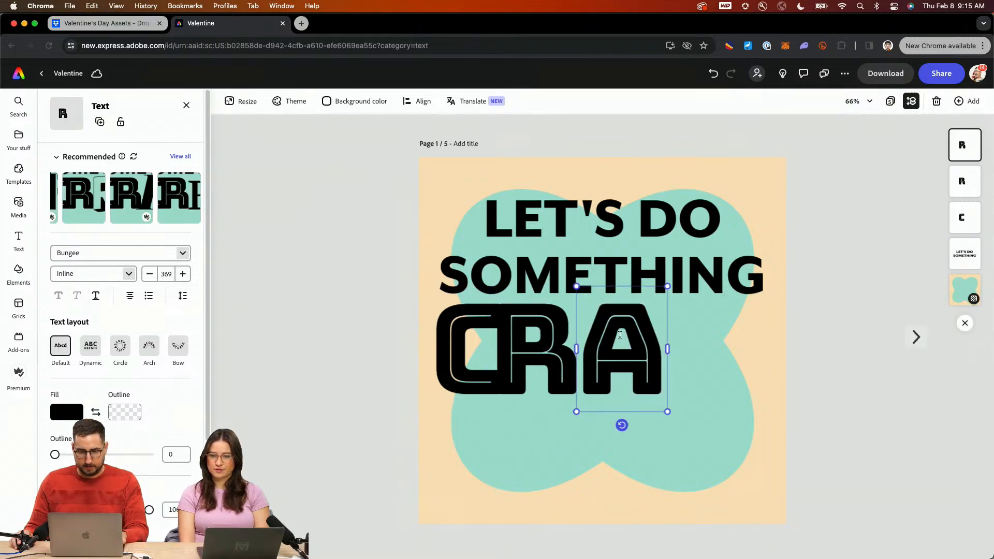
Add two more duplicated letter boxes after the A and change their text to "Z" and "Y"
click(100, 121)
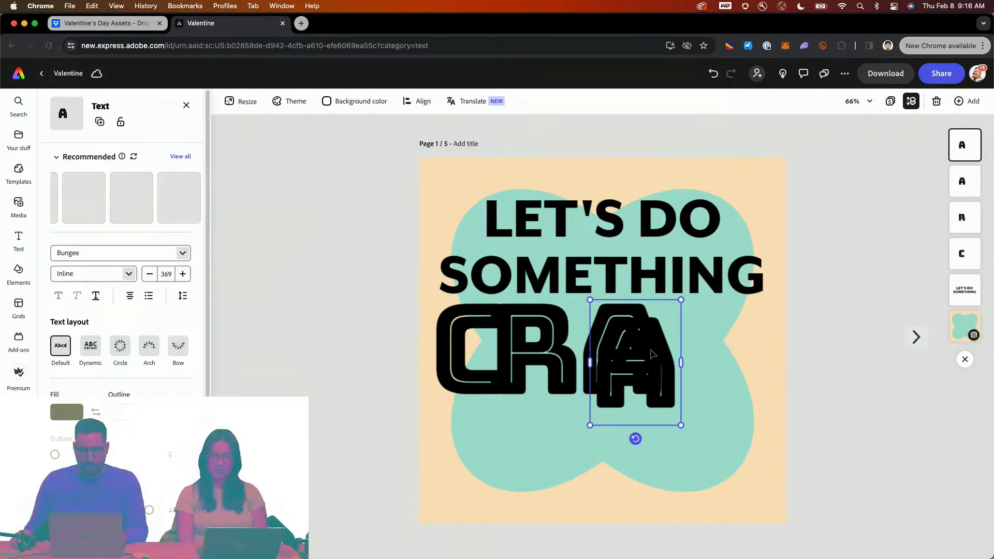
drag(671, 387, 705, 347)
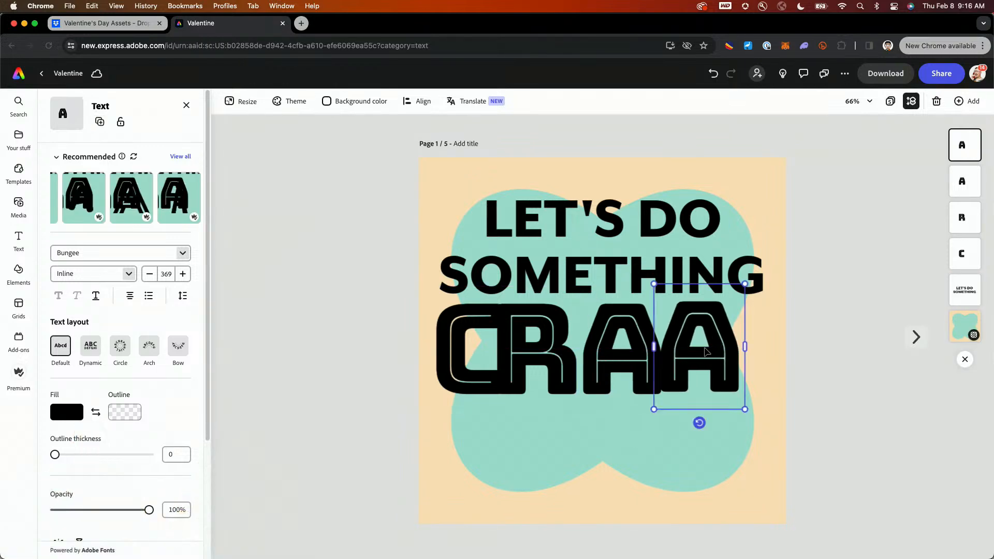
text(Z)
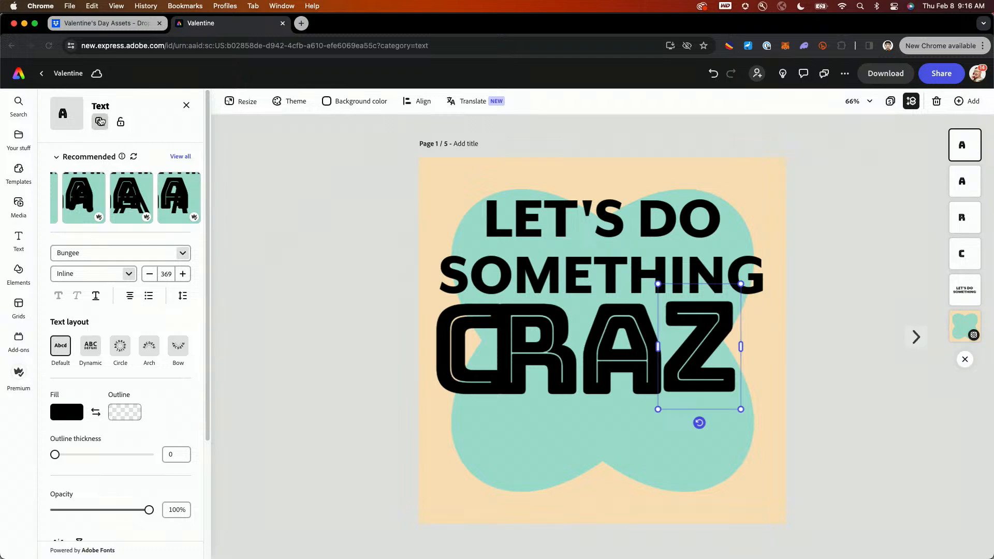
click(100, 122)
drag(694, 408, 759, 367)
double_click(758, 364)
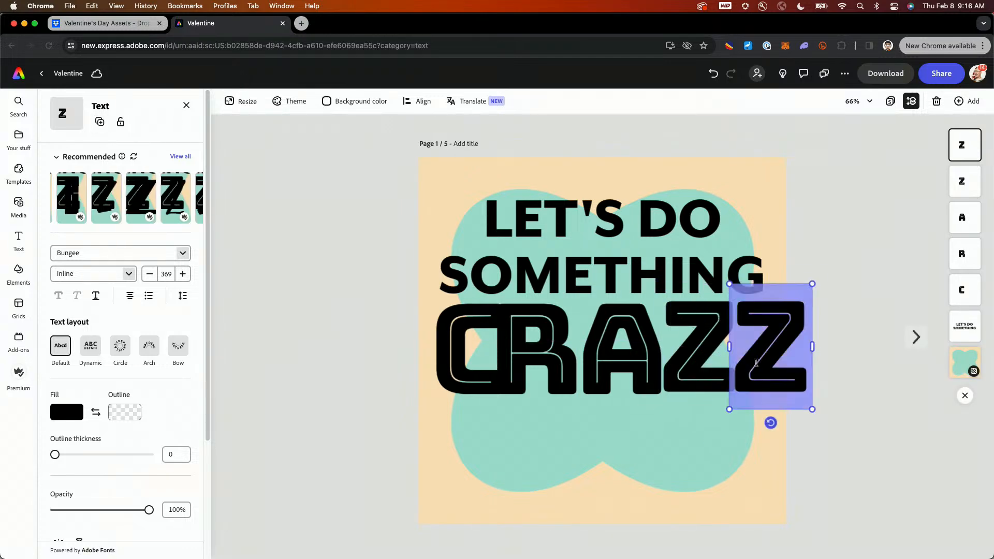
text(Y)
Group the five CRAZY letters and scale the group down to size 304 so it fits the page below the heading
click(432, 336)
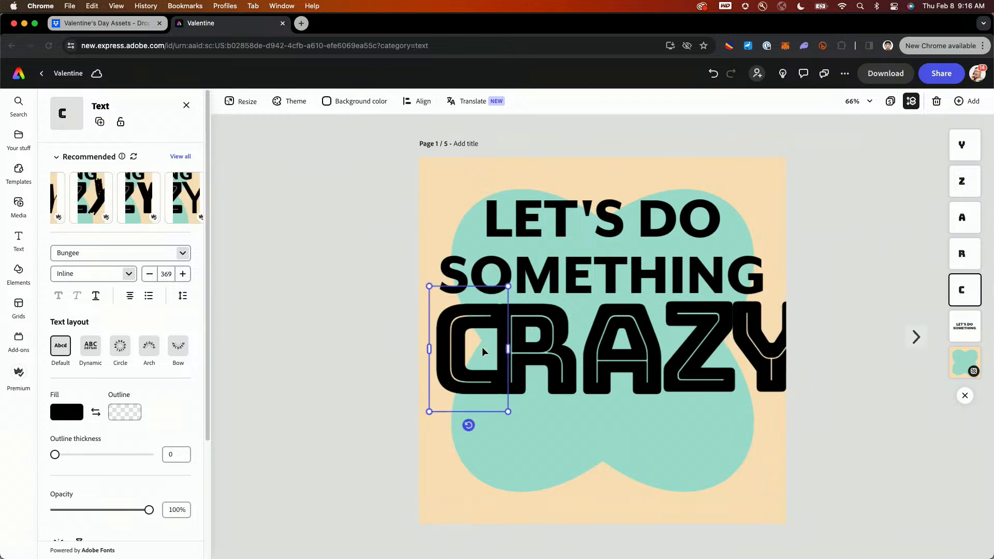
shift+click(523, 349)
shift+click(627, 352)
shift+click(701, 352)
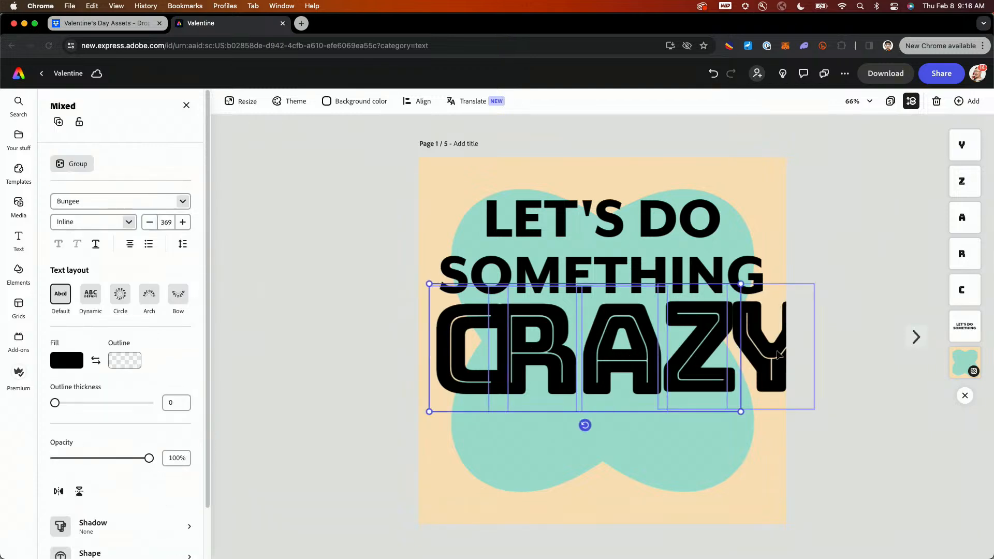
shift+click(784, 337)
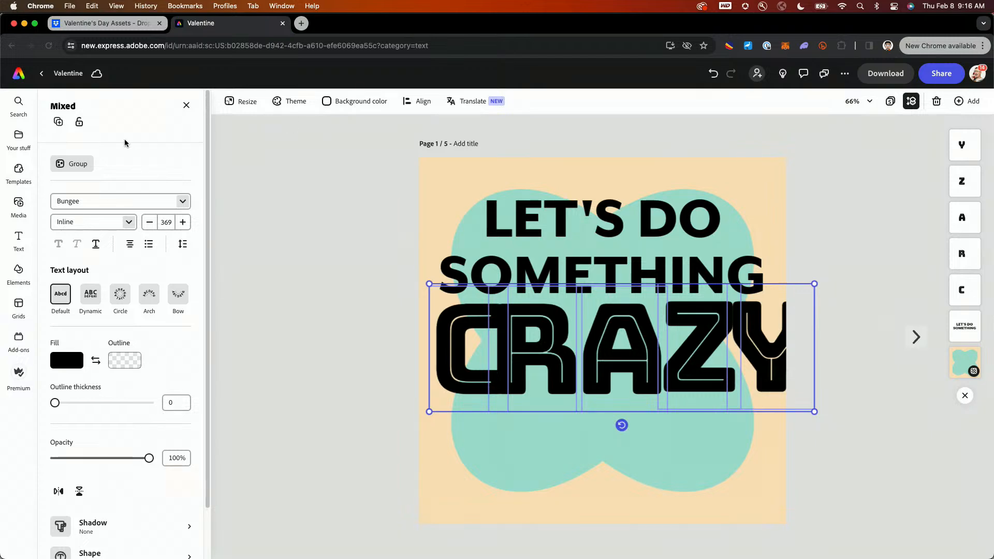
click(72, 164)
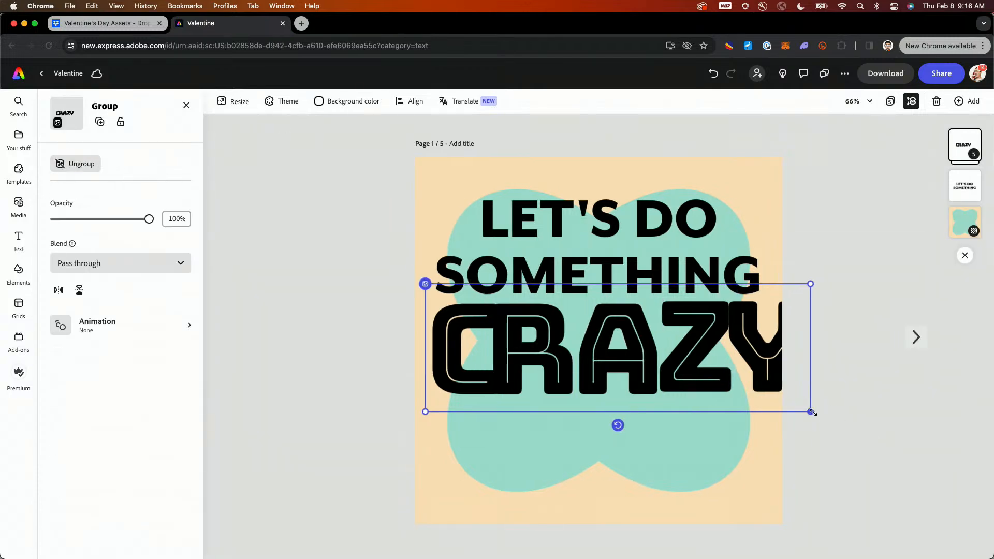
drag(811, 412, 745, 382)
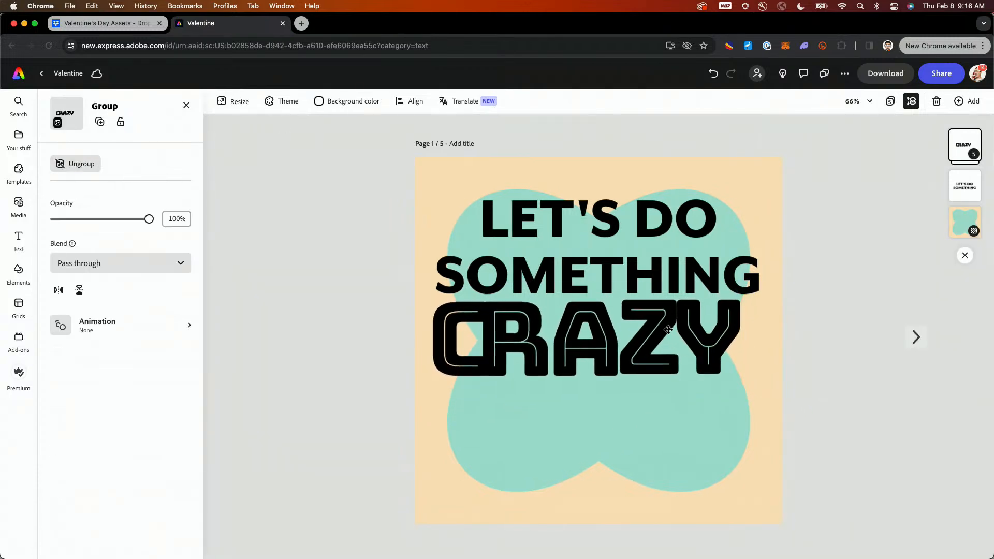
drag(668, 330, 678, 341)
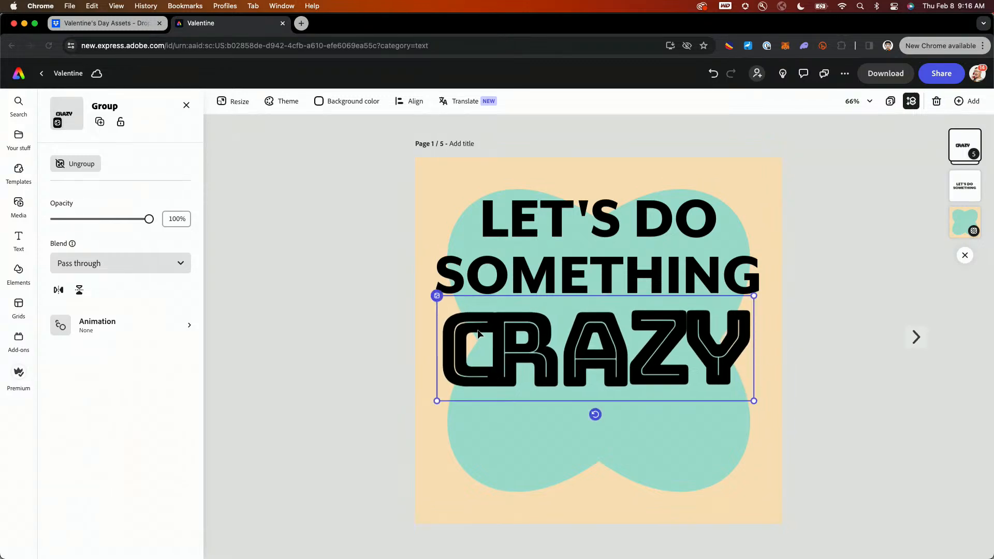
Ungroup the CRAZY letters and shift C, Z and Y outward so the letters are evenly spaced without overlapping
click(80, 165)
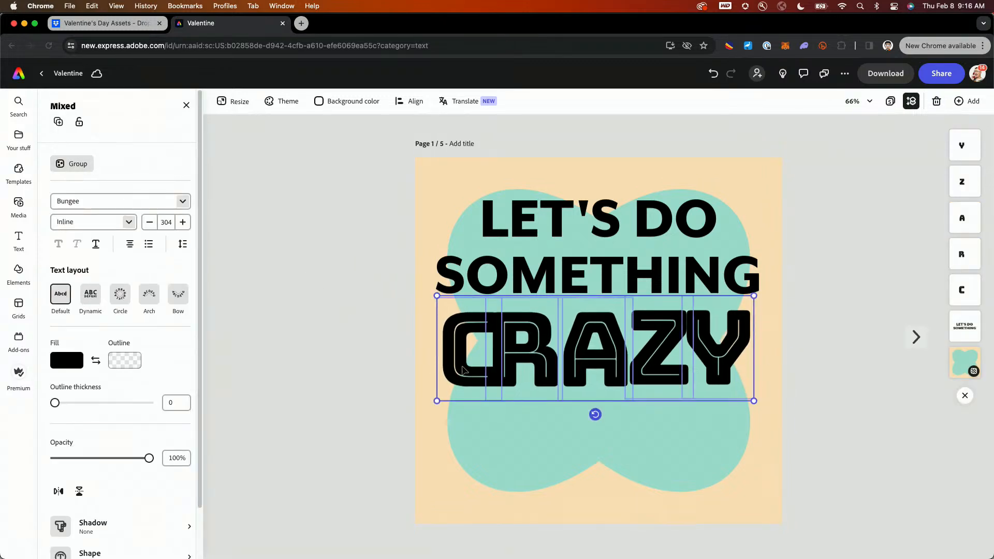
click(452, 346)
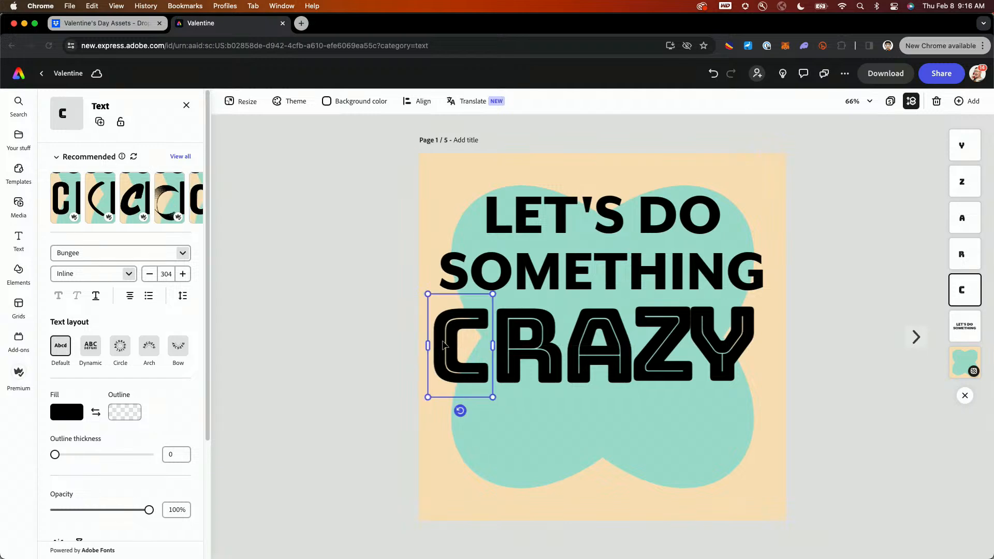
click(715, 359)
drag(714, 360, 742, 360)
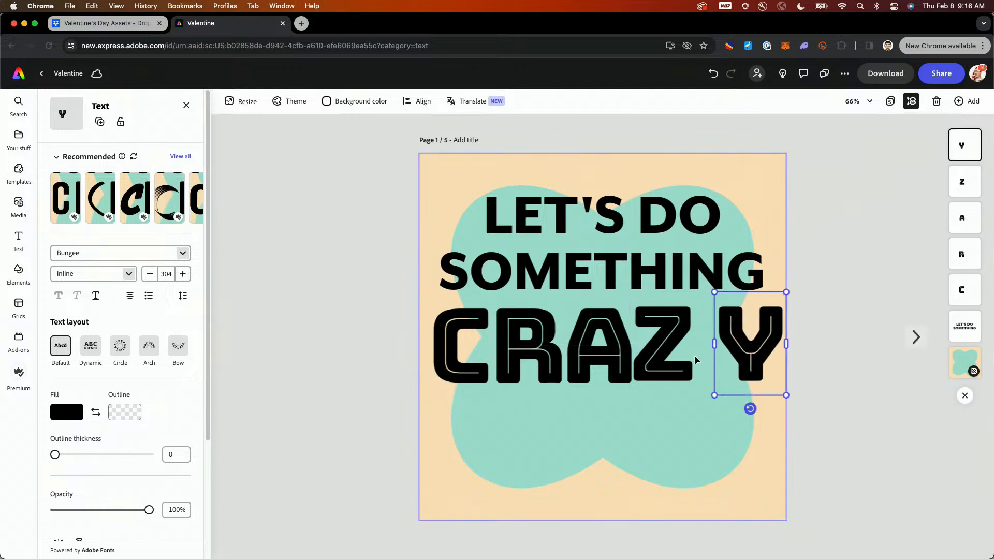
drag(676, 359, 684, 359)
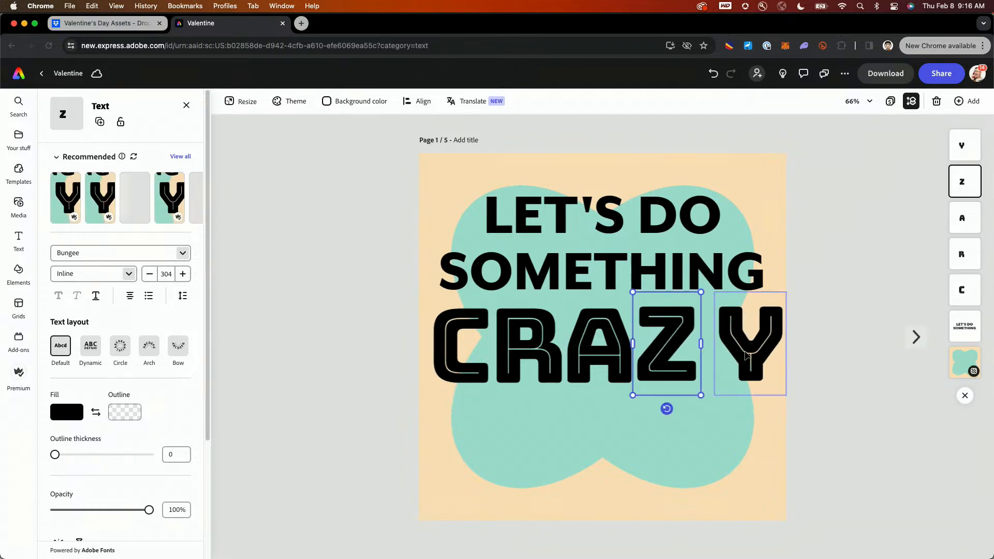
drag(744, 352, 728, 352)
Select all five respaced letters of CRAZY and group them again
shift+click(666, 343)
shift+click(599, 343)
shift+click(528, 342)
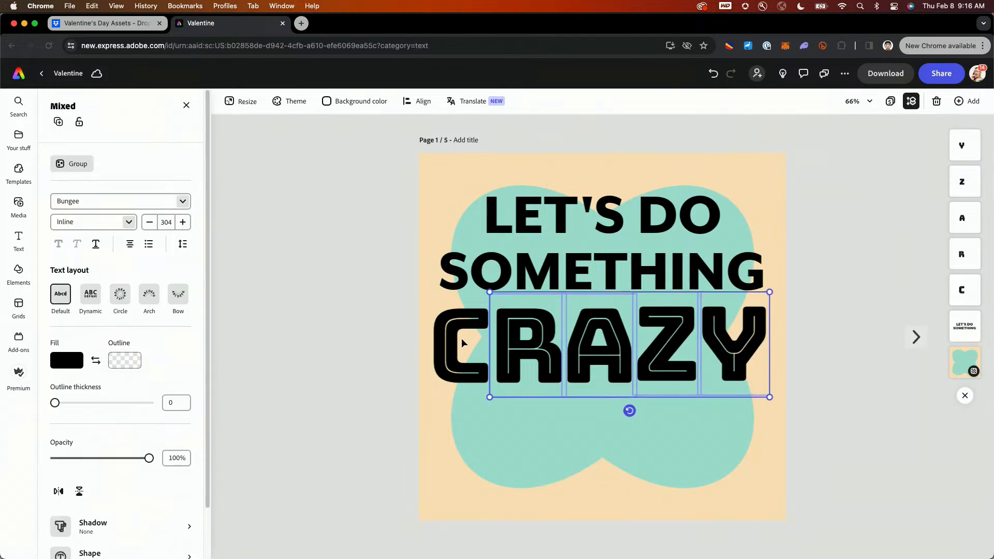
shift+click(463, 343)
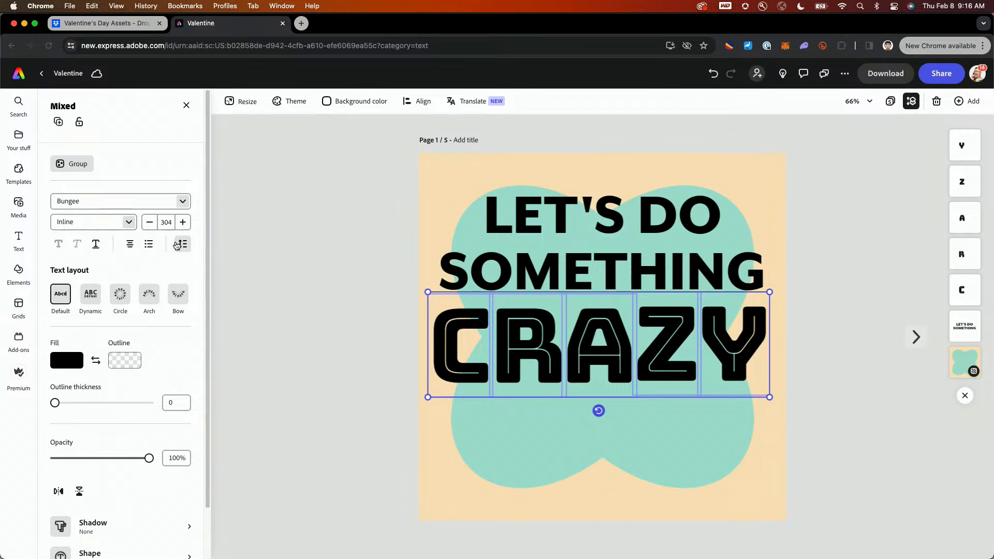
click(428, 103)
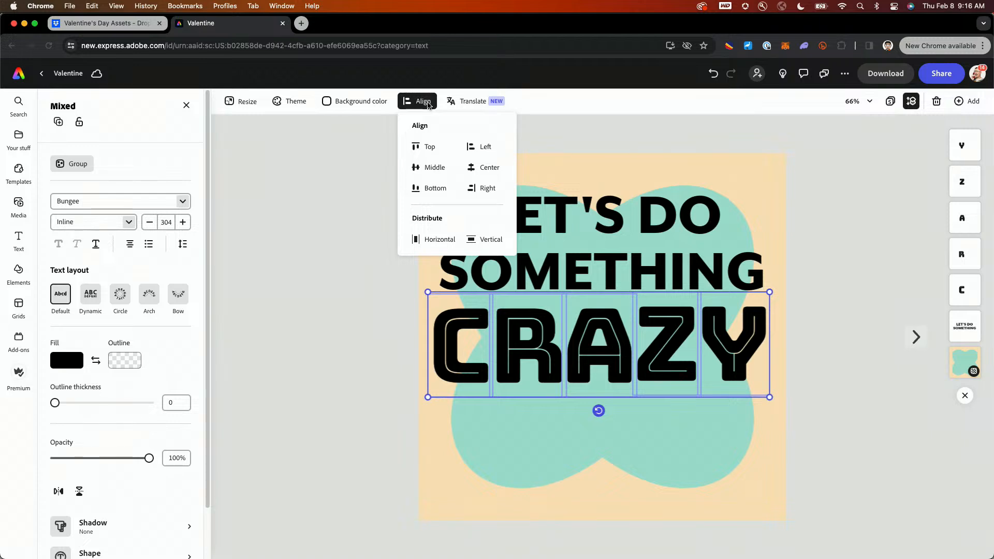
click(83, 169)
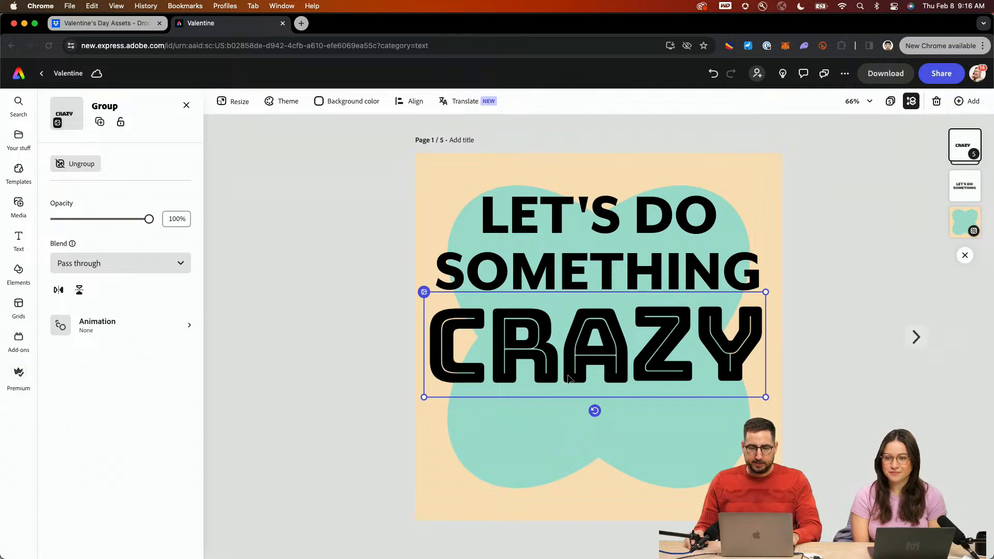
Nudge the CRAZY group under the heading, and move both texts down together to the middle of the page
drag(568, 379, 572, 374)
shift+click(586, 265)
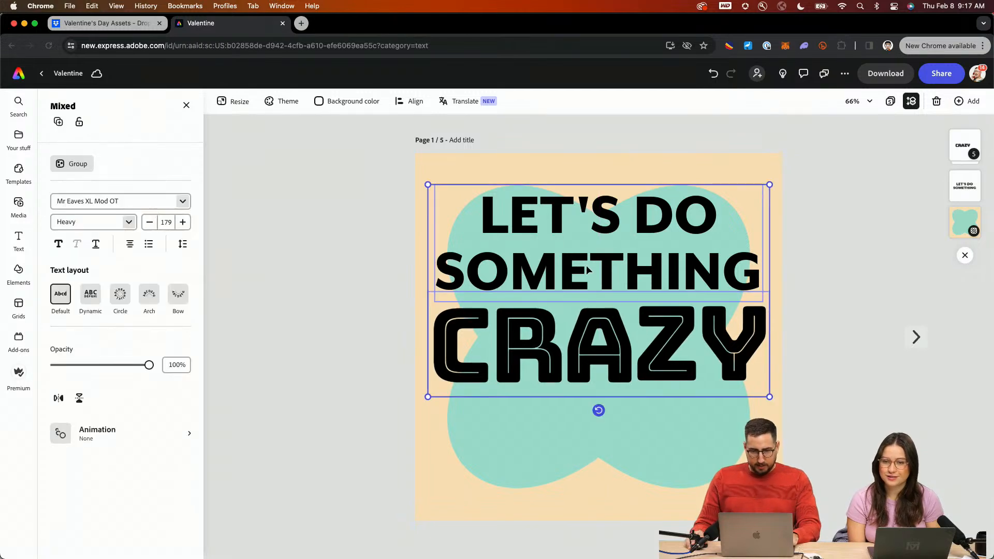
drag(587, 268, 591, 301)
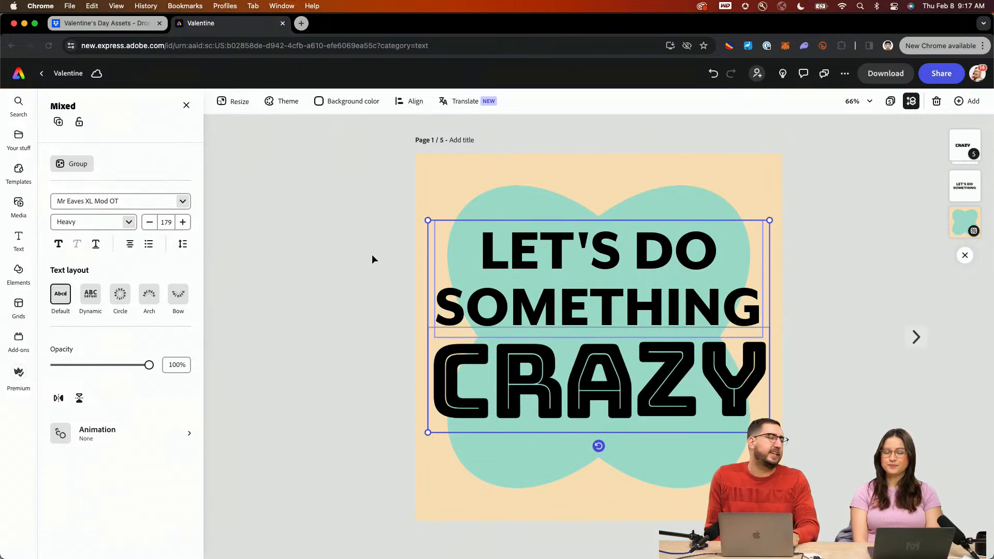
Switch to the Untitled-2 hearts document in Illustrator and rearrange the five coloured hearts into two compact columns
key(super+Tab)
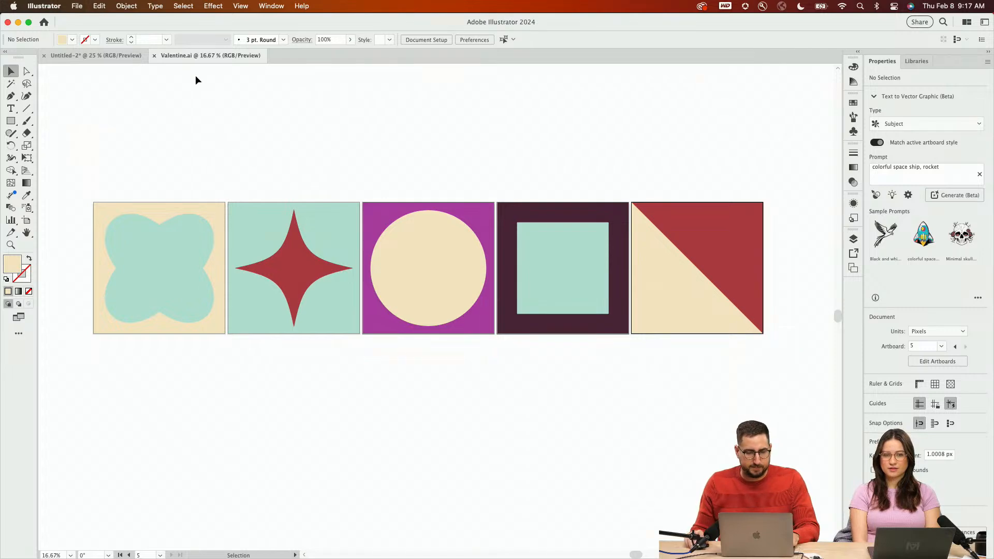
click(90, 61)
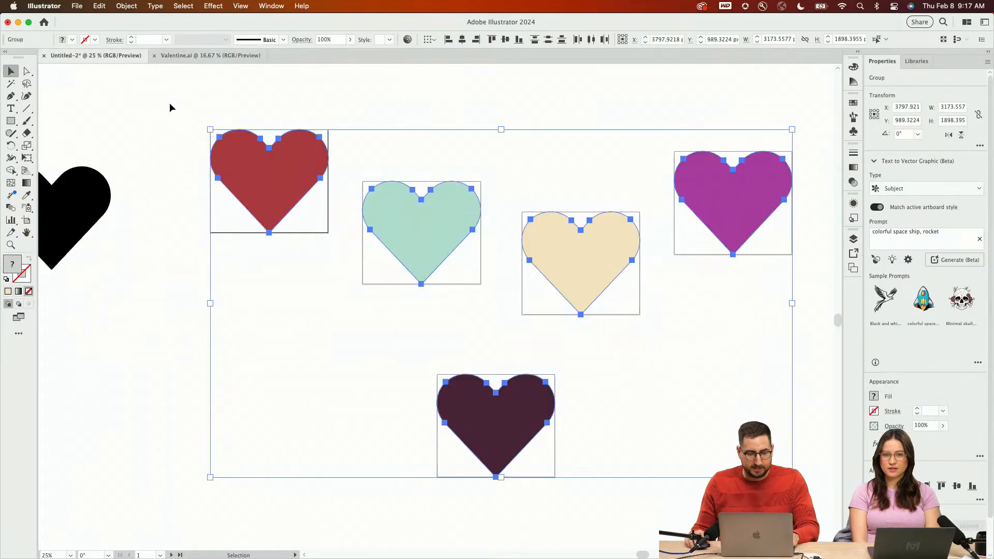
click(290, 265)
drag(402, 238, 246, 300)
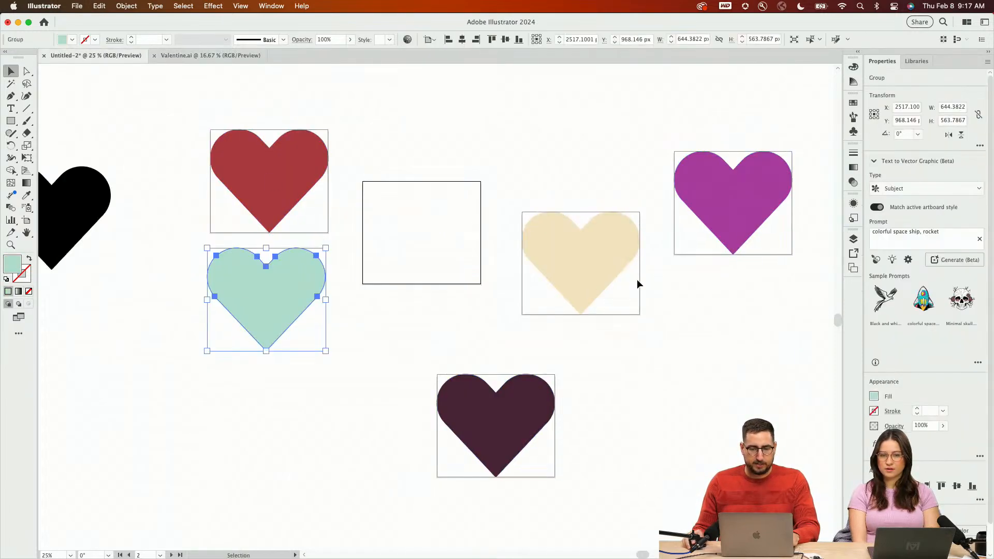
drag(596, 292, 281, 435)
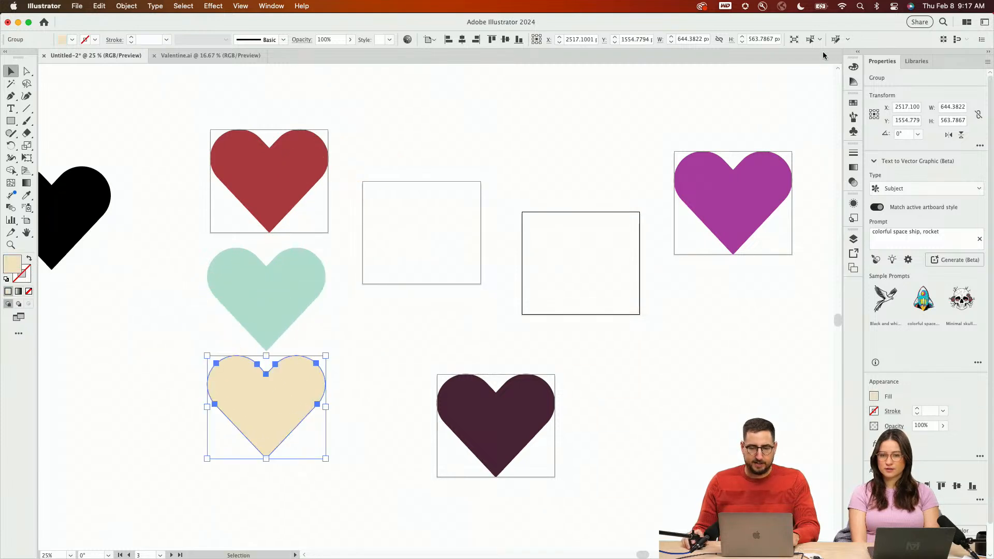
drag(740, 188, 428, 170)
drag(520, 431, 438, 338)
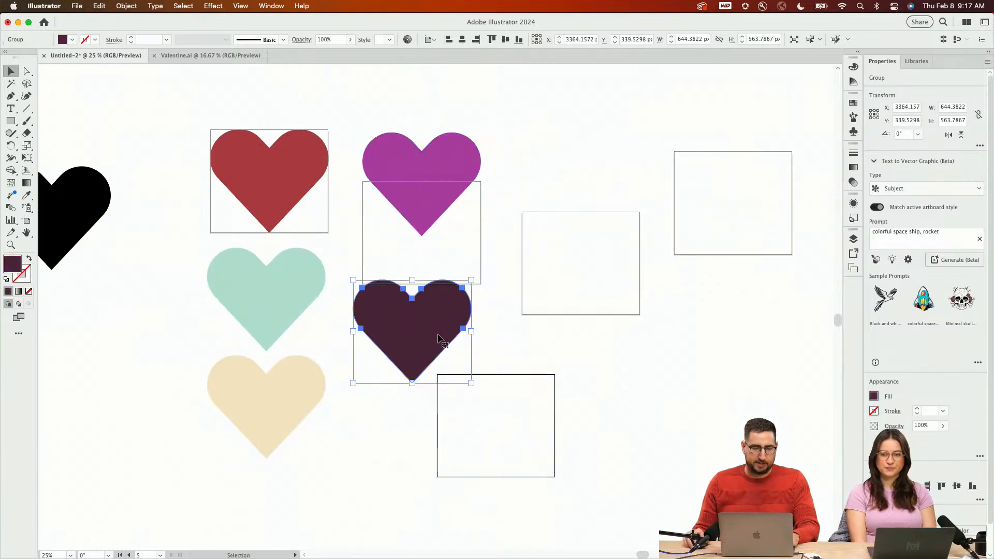
drag(440, 213, 430, 240)
Copy all five hearts and paste them onto the card page in Adobe Express
drag(528, 122, 237, 392)
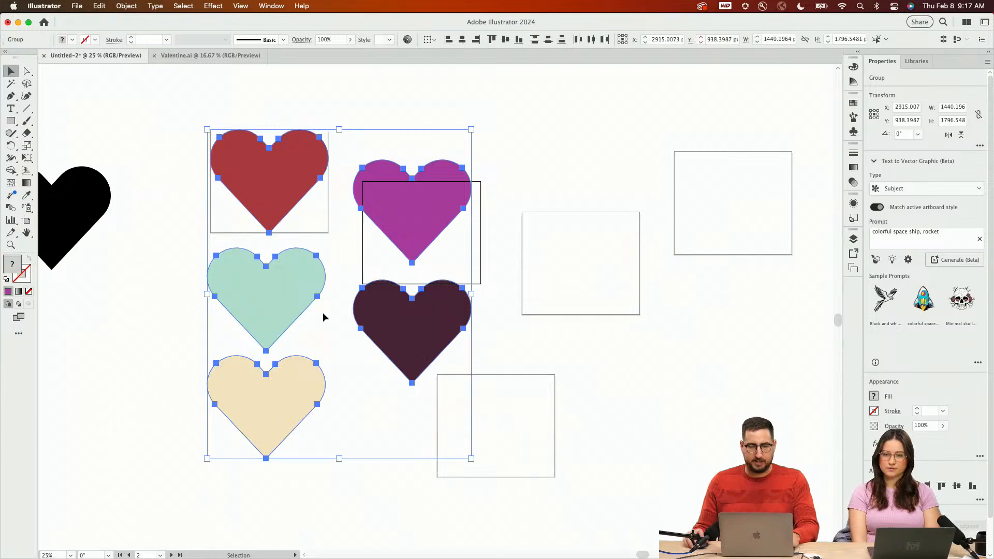
key(super+Tab)
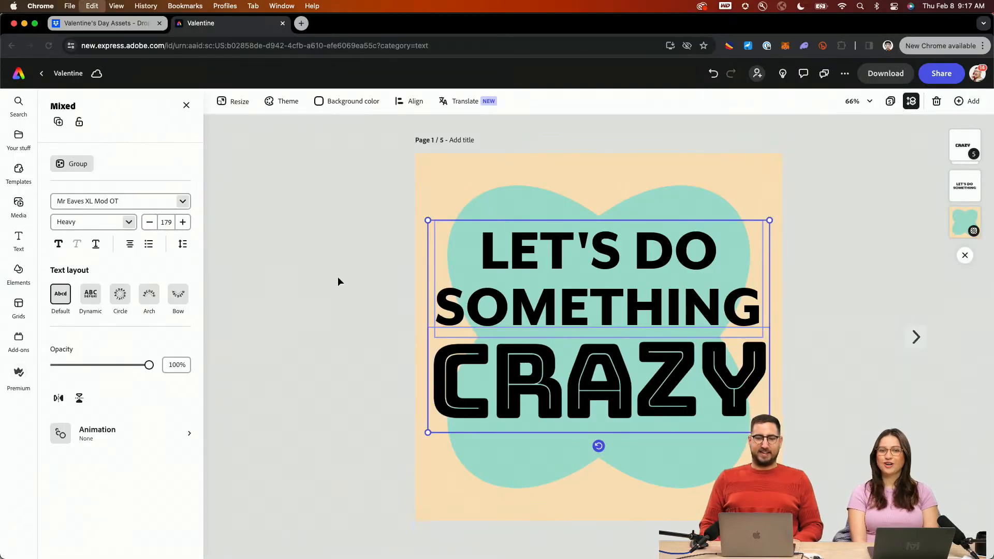
key(super+v)
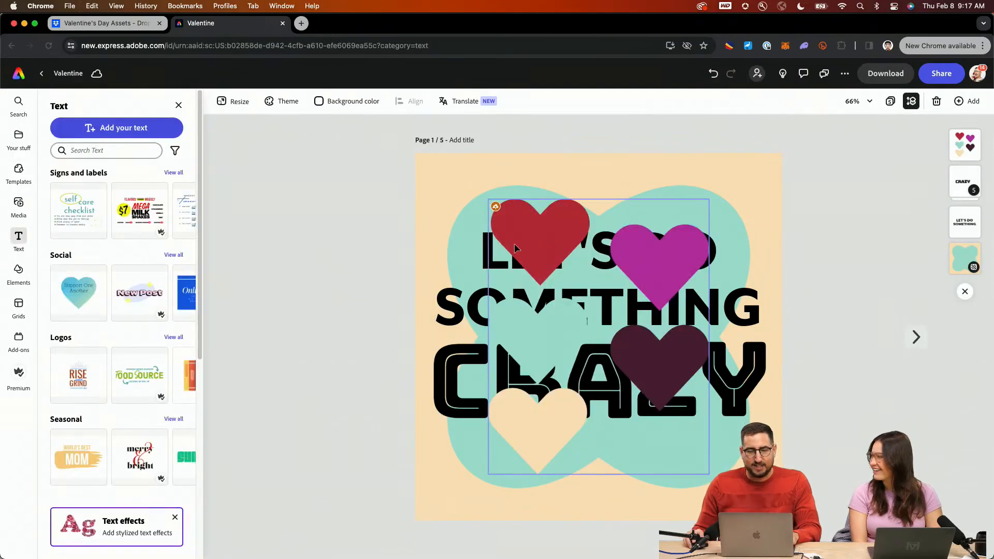
Fill the LET'S DO SOMETHING heading with the red sampled from the red heart
click(474, 298)
shift+click(468, 399)
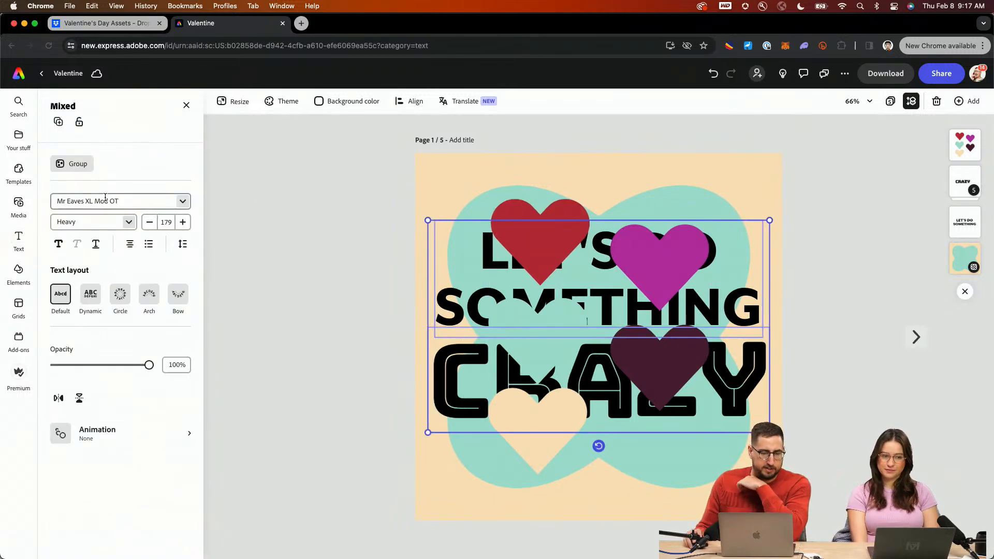
click(506, 167)
click(438, 248)
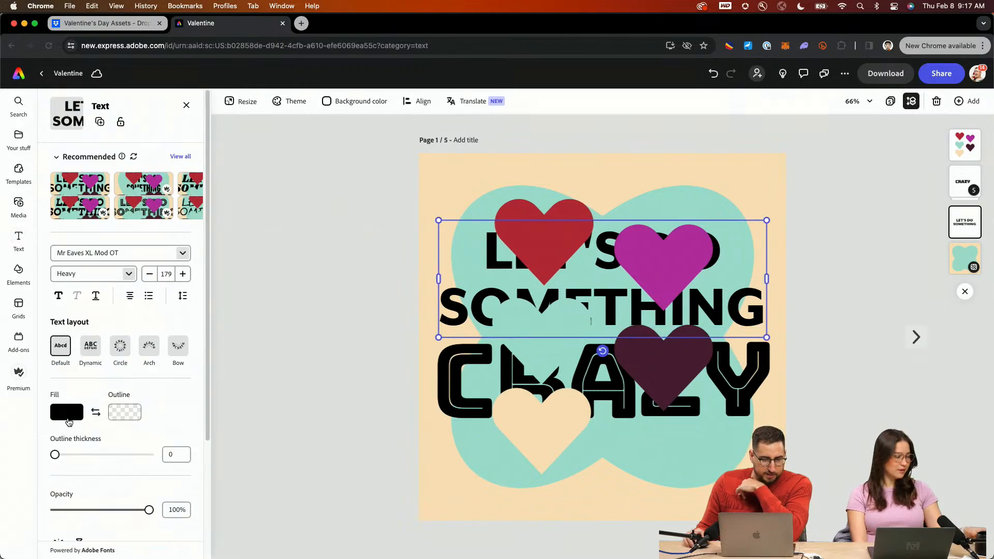
click(73, 415)
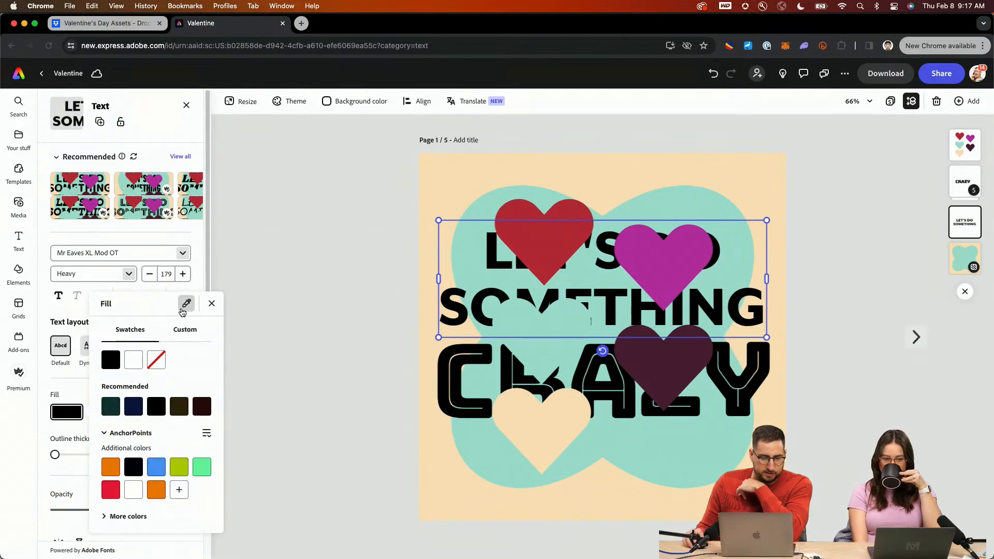
click(567, 217)
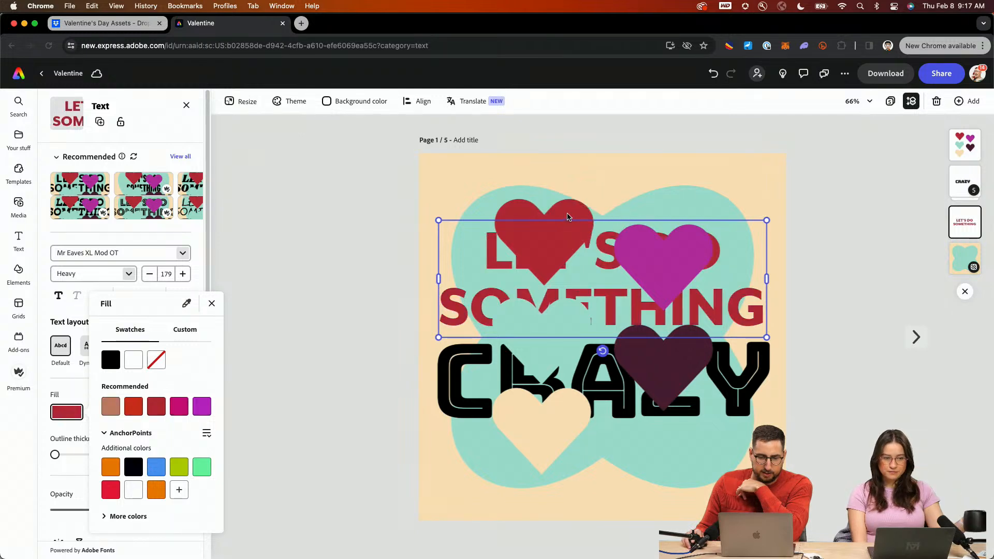
Ungroup the CRAZY lettering into its five separate letters
click(456, 382)
click(438, 380)
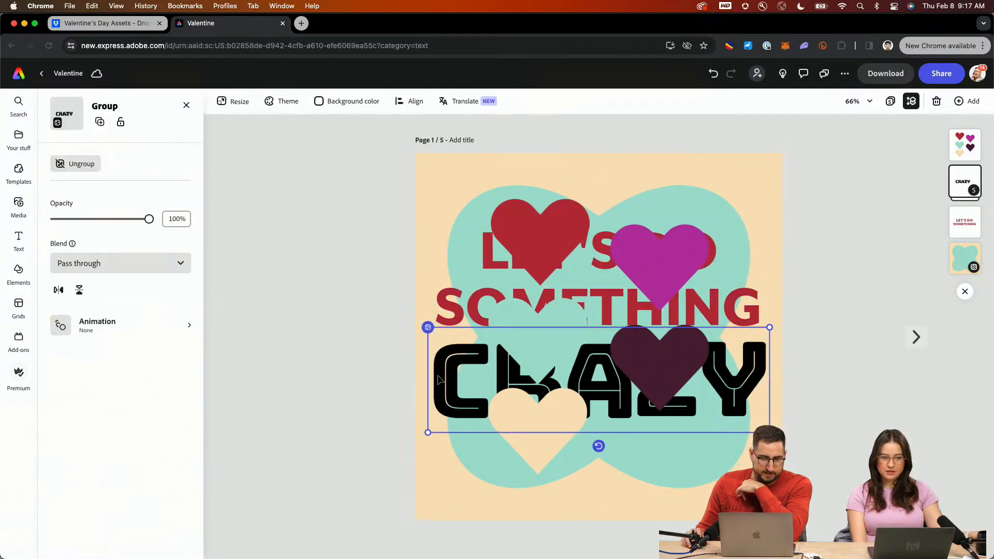
click(450, 380)
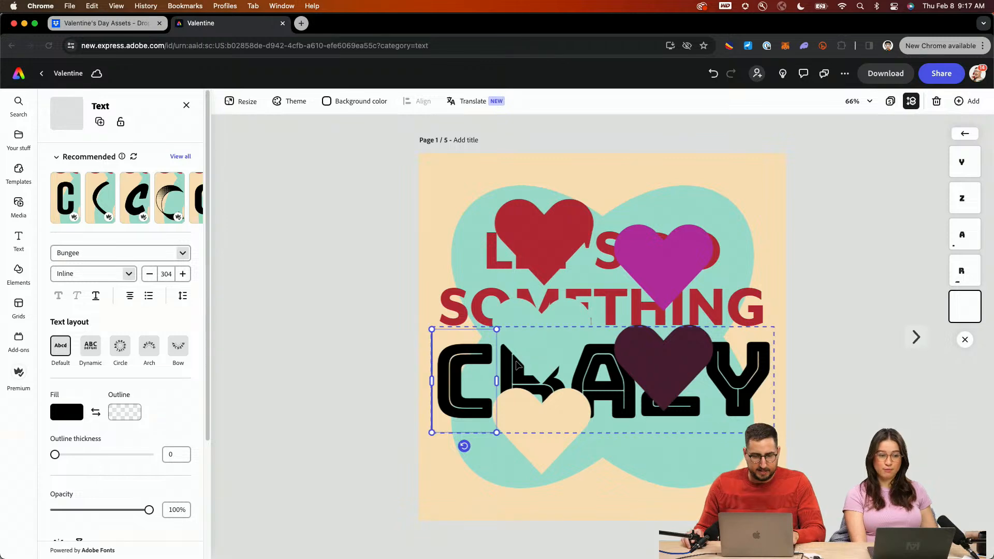
click(299, 283)
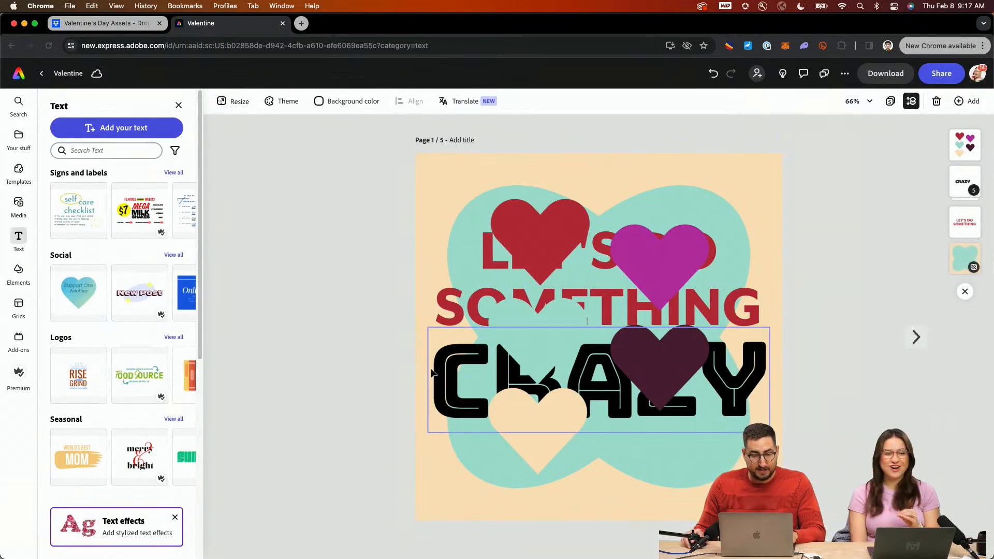
click(451, 380)
click(93, 164)
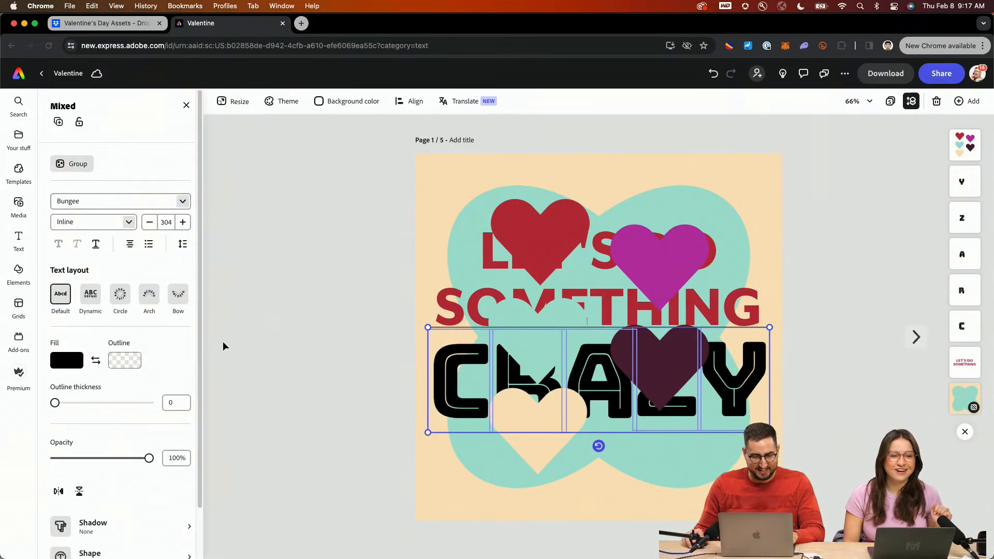
Fill all five CRAZY letters with the magenta sampled from the bright purple heart
click(83, 362)
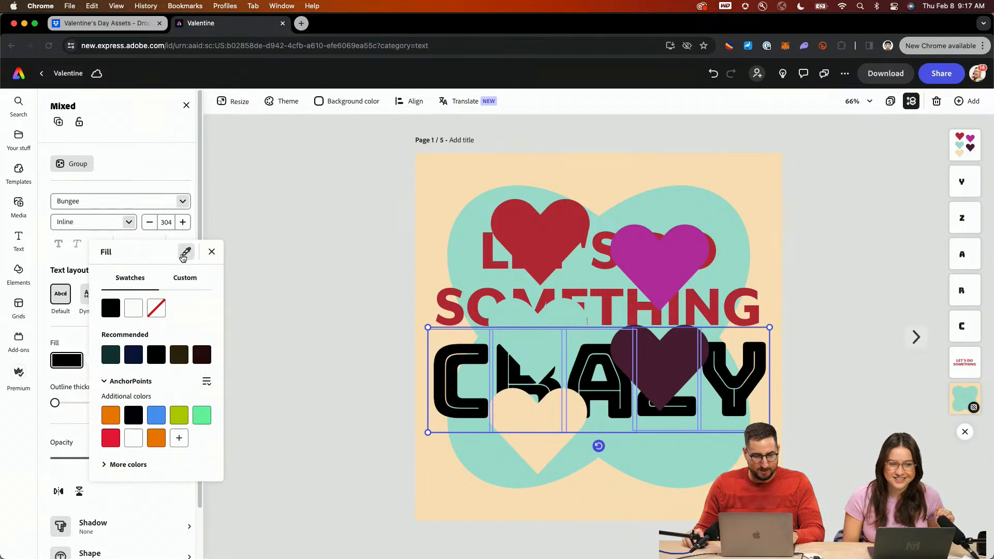
click(185, 252)
click(518, 222)
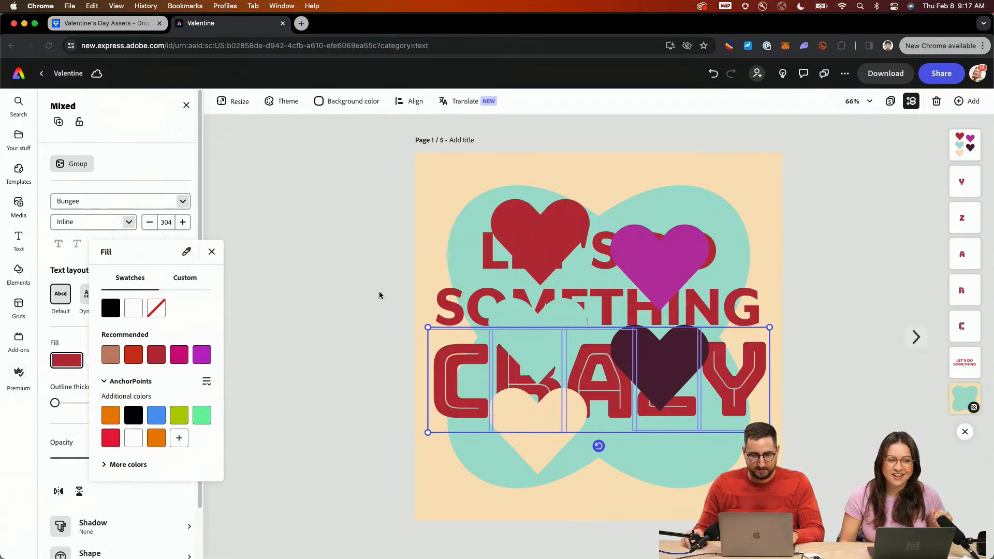
click(184, 254)
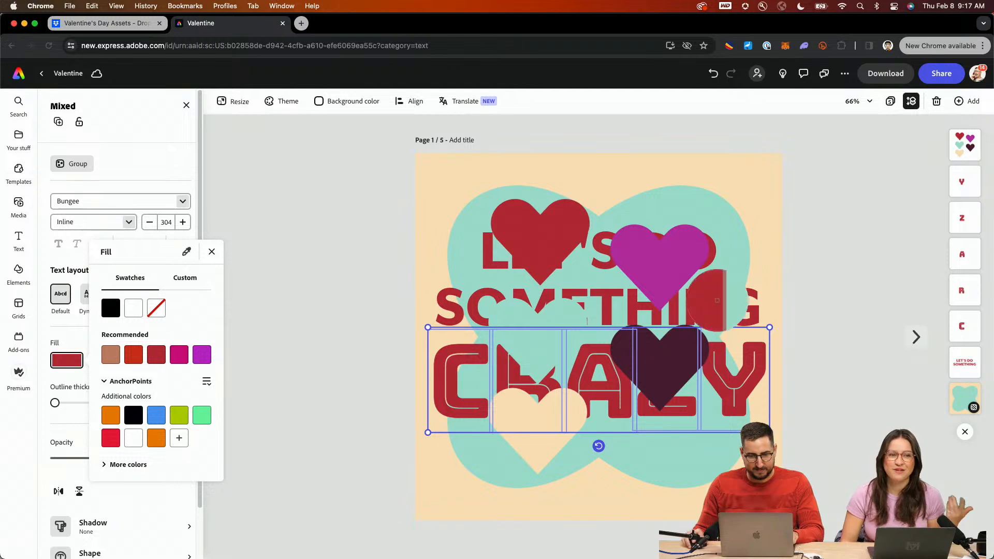
click(674, 275)
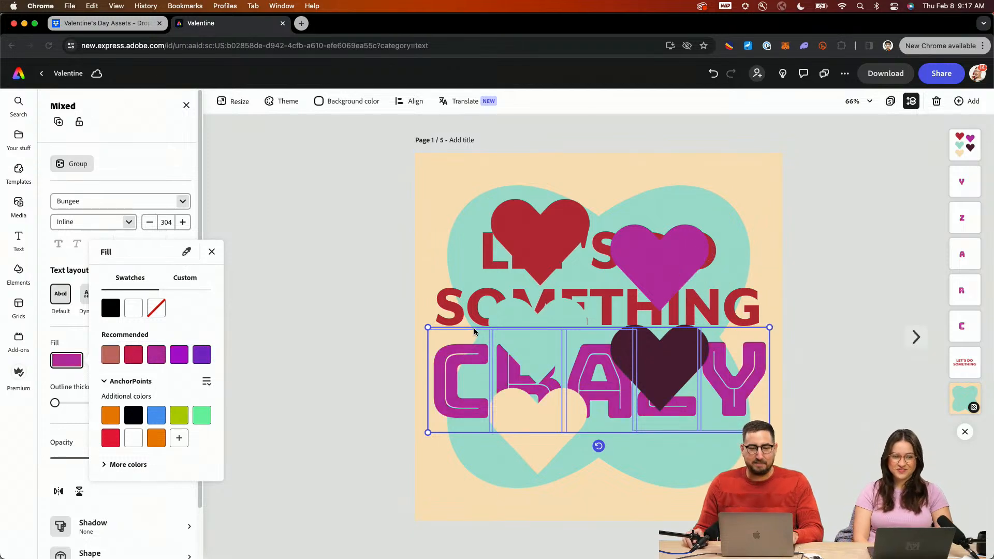
click(398, 306)
Delete the pasted image of five hearts from the card page
click(566, 268)
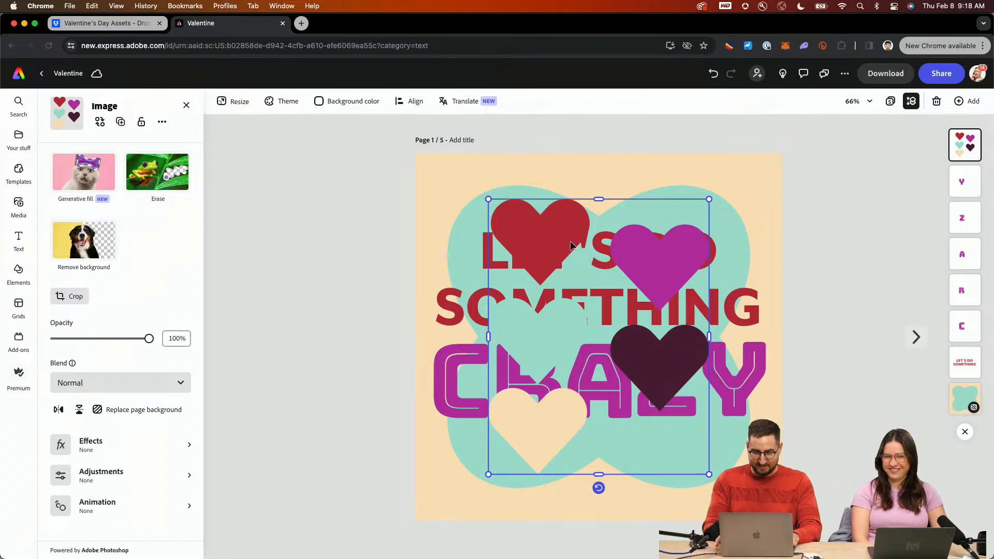
key(BackSpace)
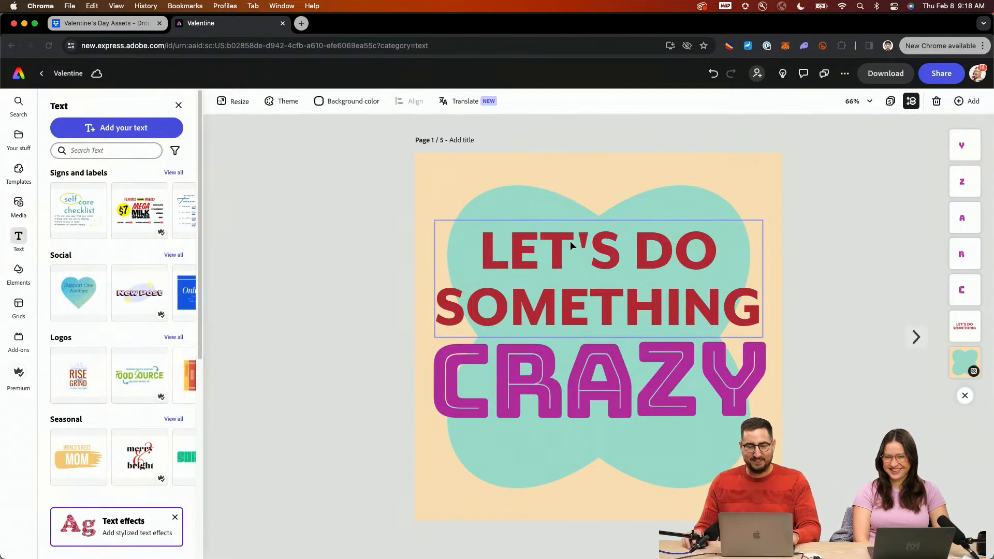
click(607, 388)
click(319, 263)
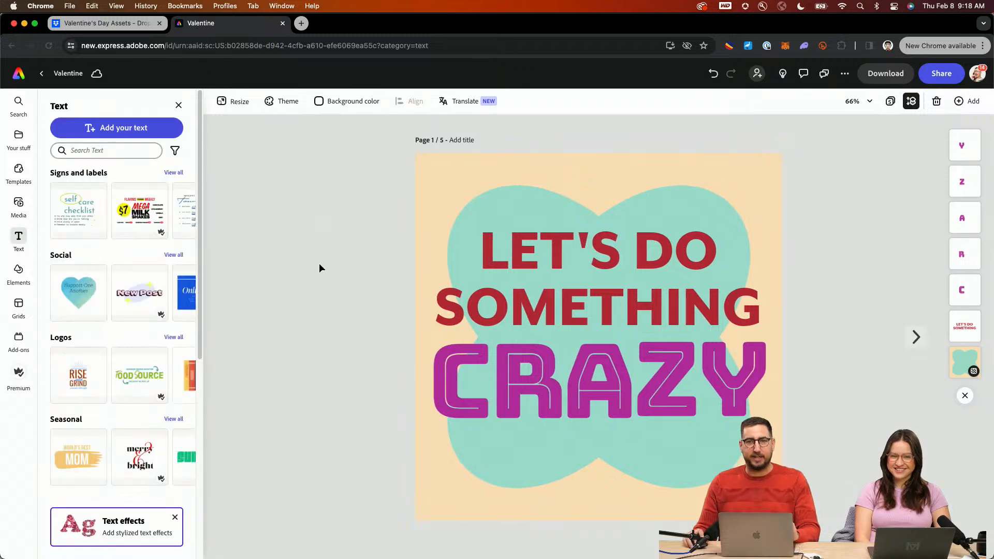
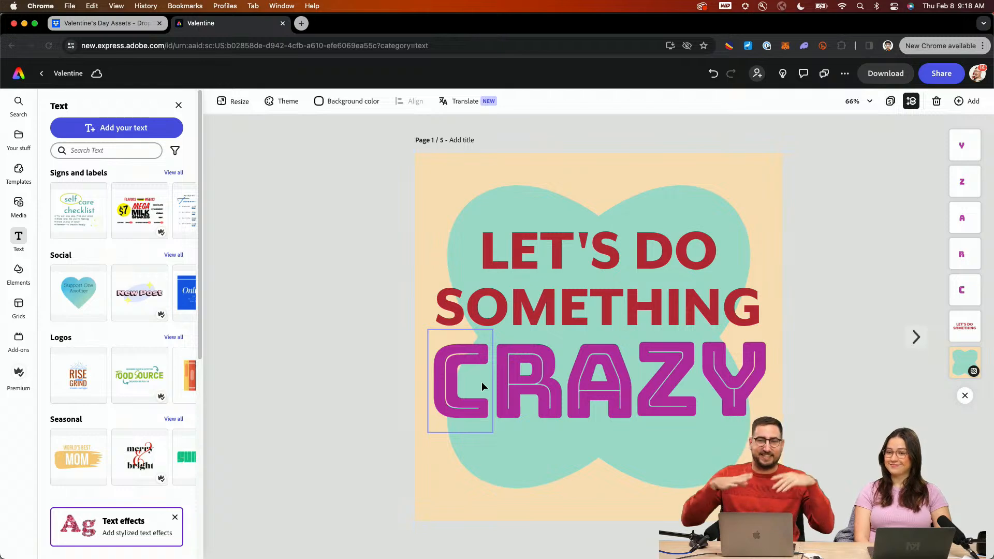
Give the LET'S DO SOMETHING heading a Bungee entrance animation
click(622, 260)
scroll(131, 364, down, 5)
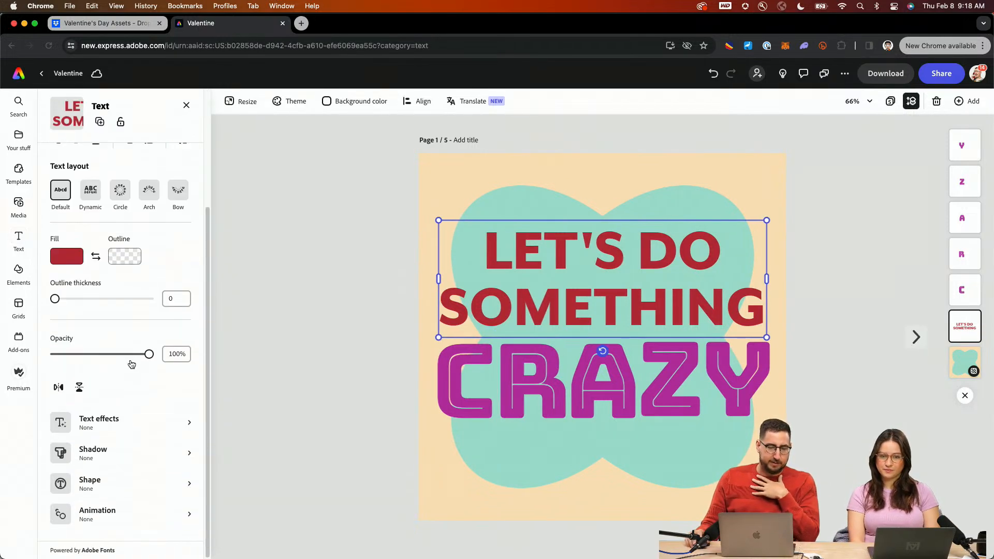
click(98, 514)
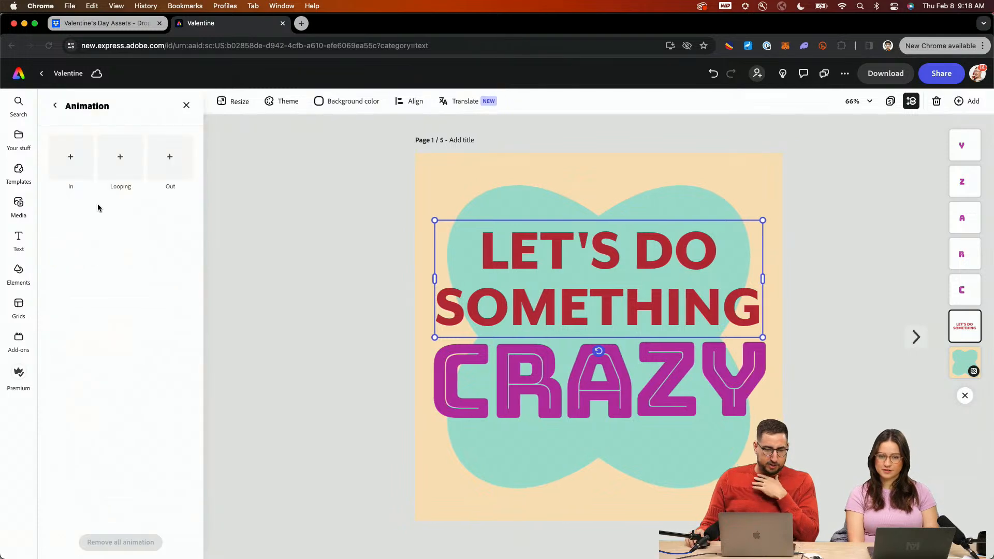
click(79, 171)
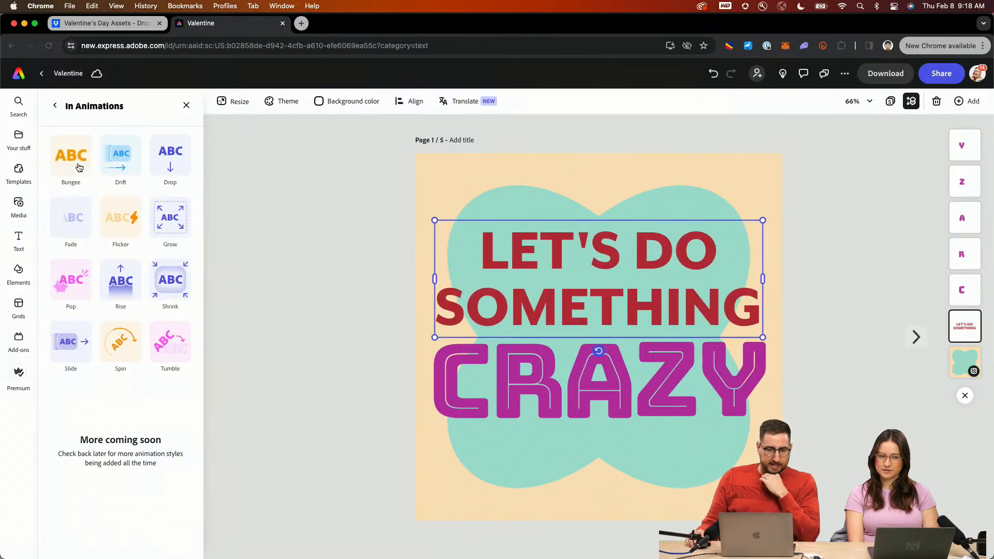
click(79, 167)
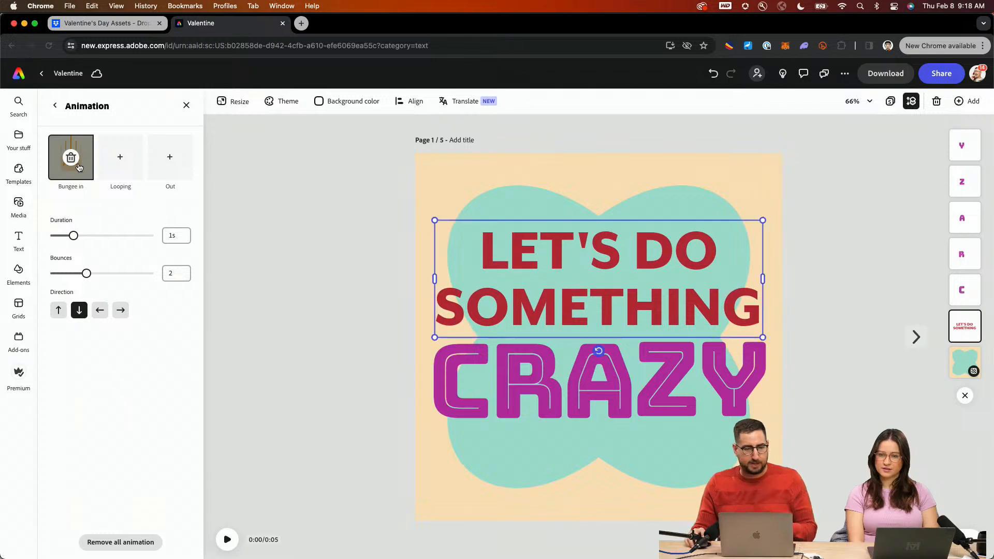
Give the letter C of CRAZY a Bungee entrance animation with an upward direction
click(445, 393)
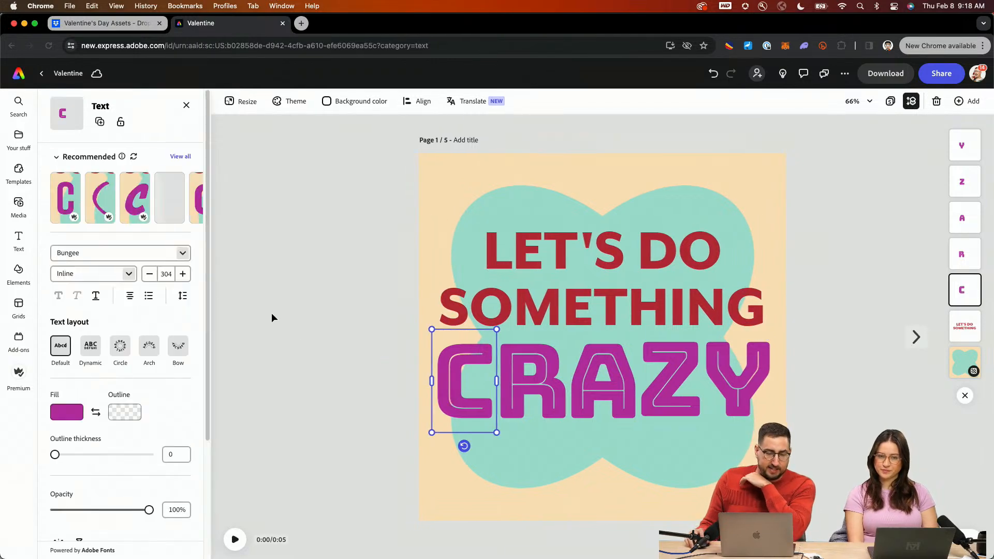
scroll(168, 350, down, 3)
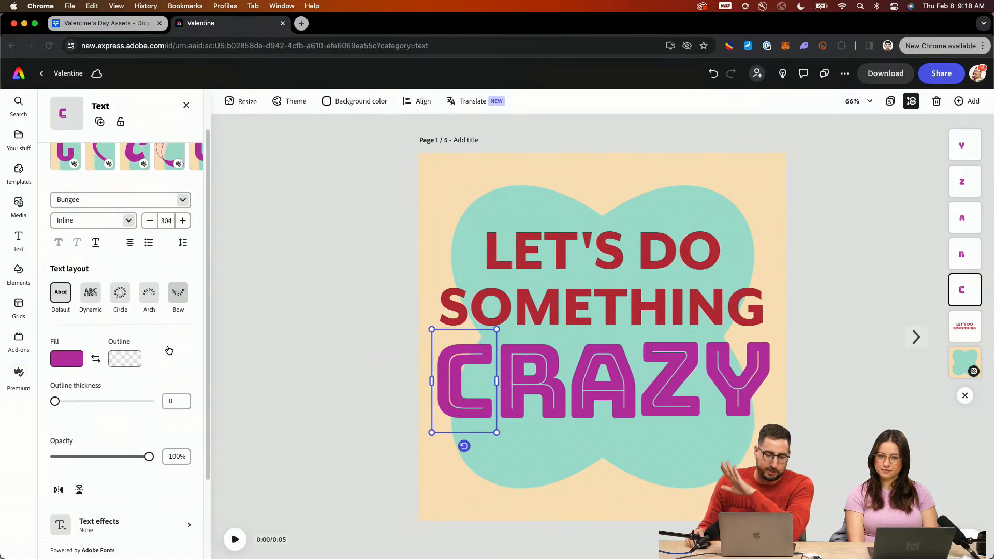
click(109, 511)
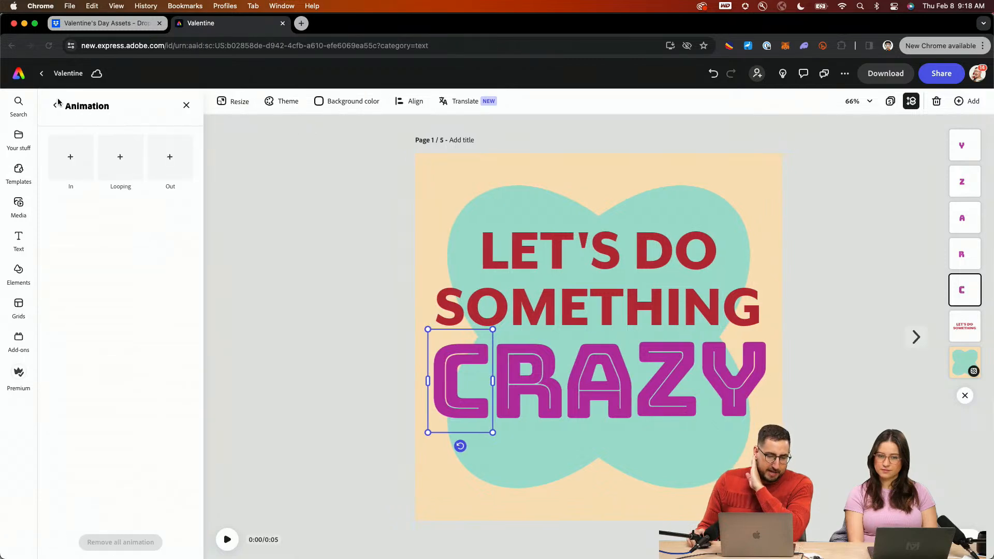
click(69, 160)
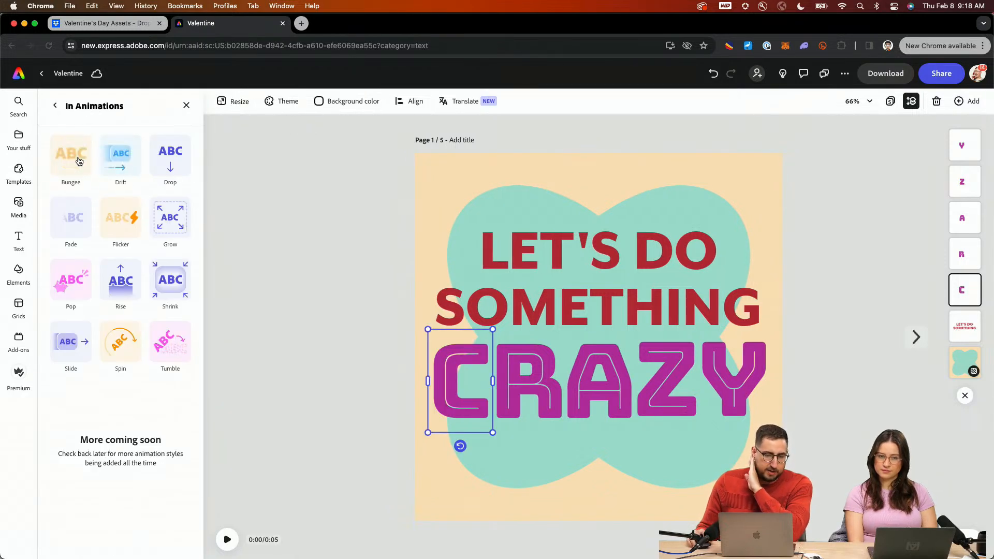
click(78, 160)
click(59, 309)
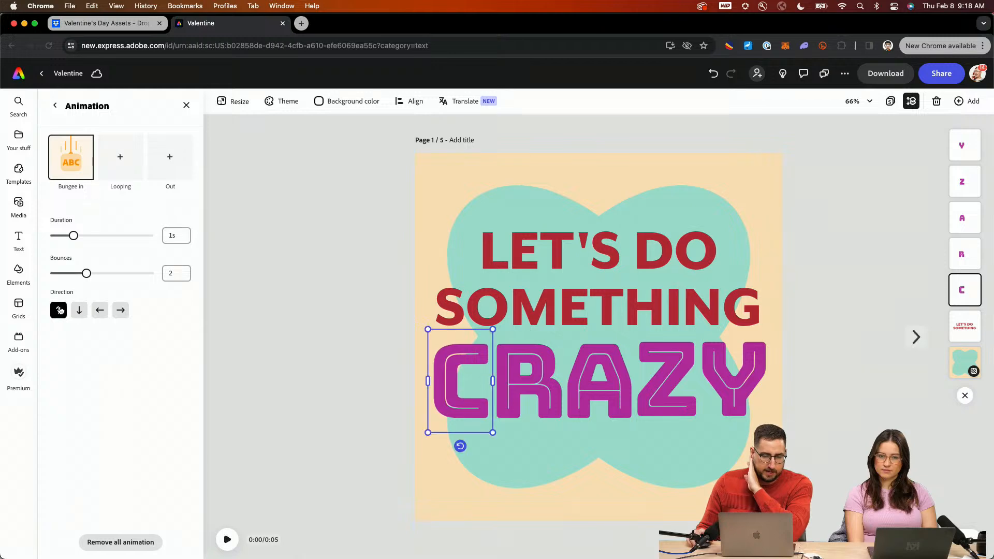
Add a looping Wiggle animation to the letter C, with speed 80 and intensity 42
click(116, 159)
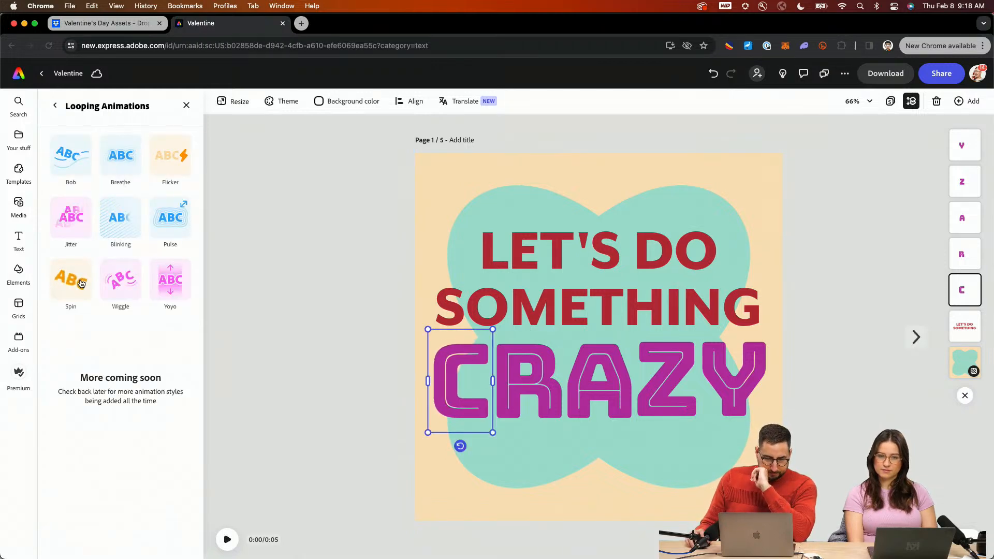
click(128, 287)
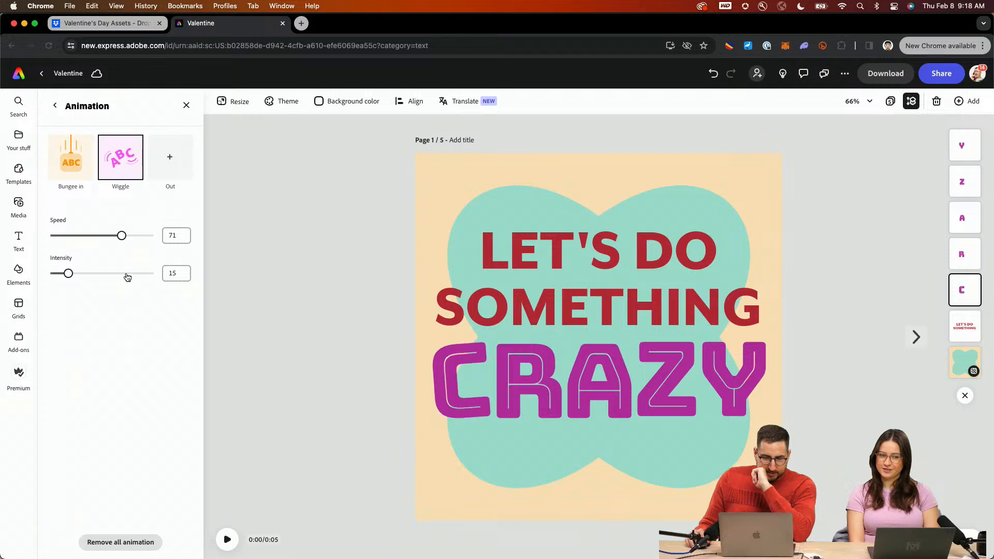
click(135, 235)
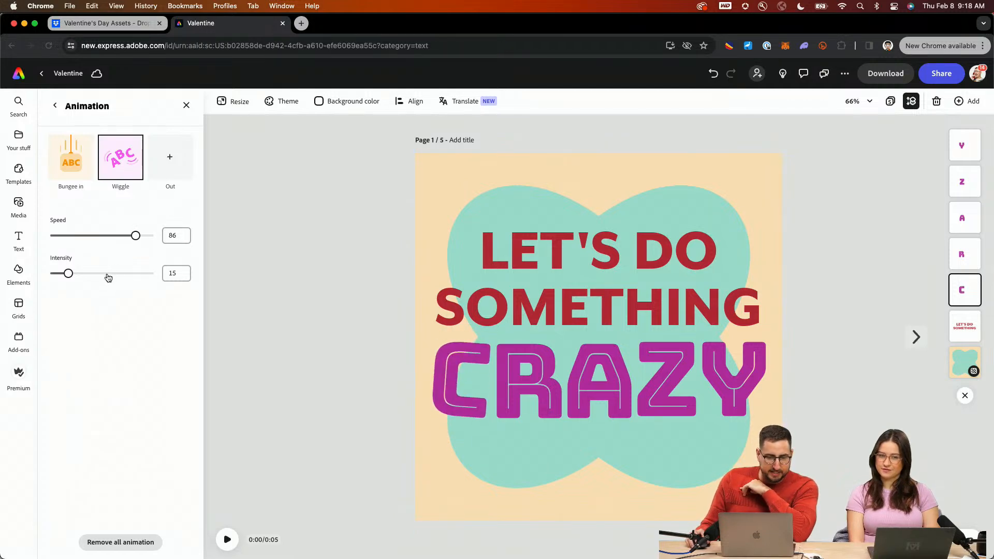
click(107, 273)
click(94, 273)
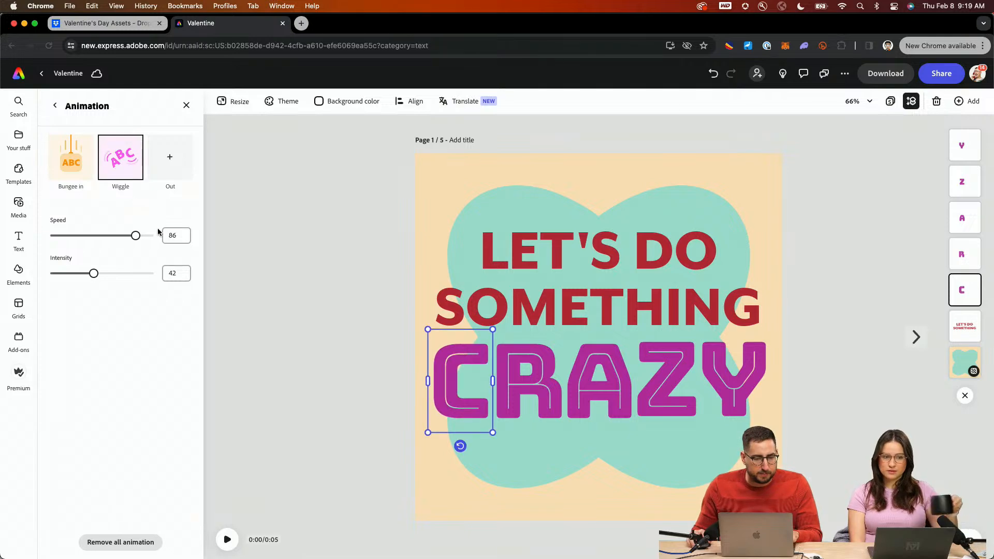
text(0)
key(Tab)
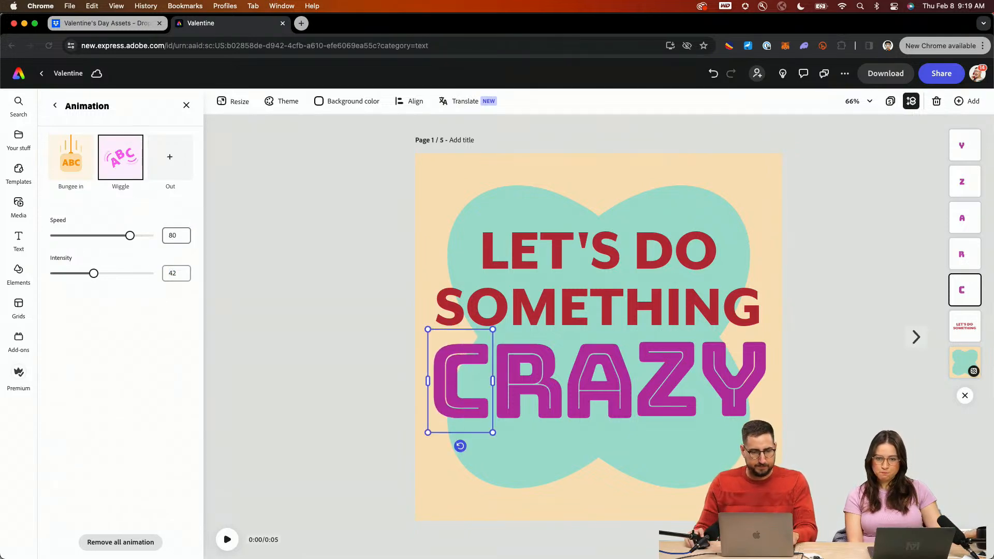
Give the letter R of CRAZY a Bungee entrance animation with an upward direction
click(542, 374)
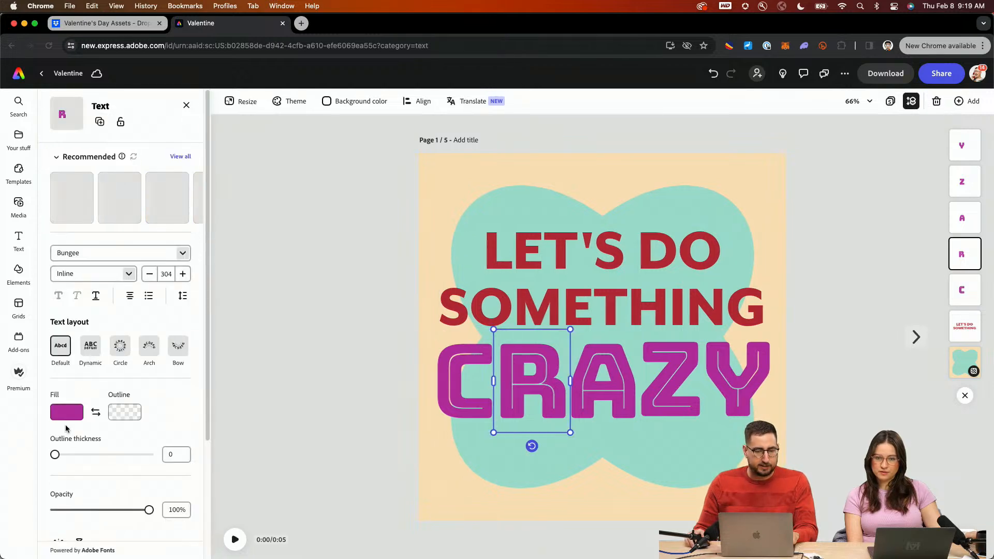
scroll(78, 414, down, 5)
click(100, 510)
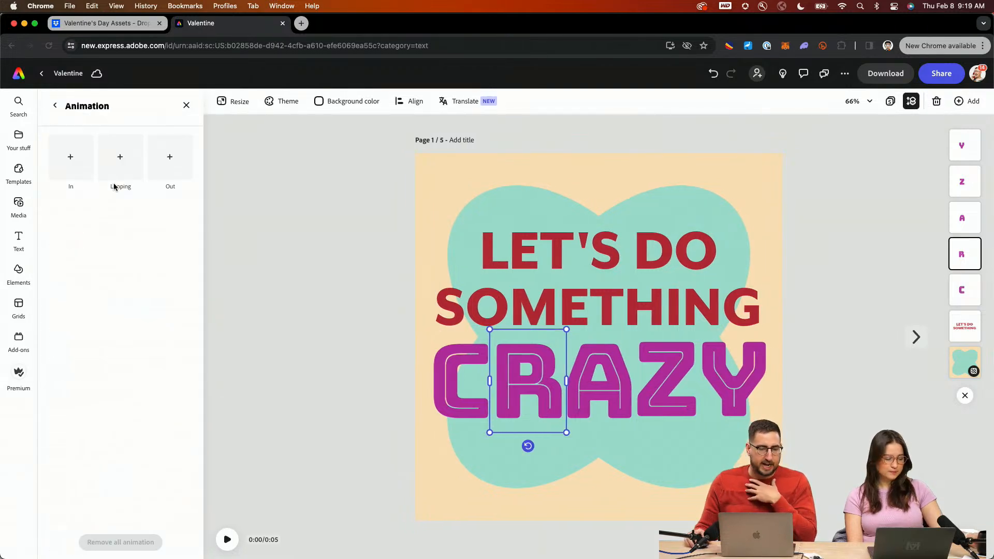
click(72, 157)
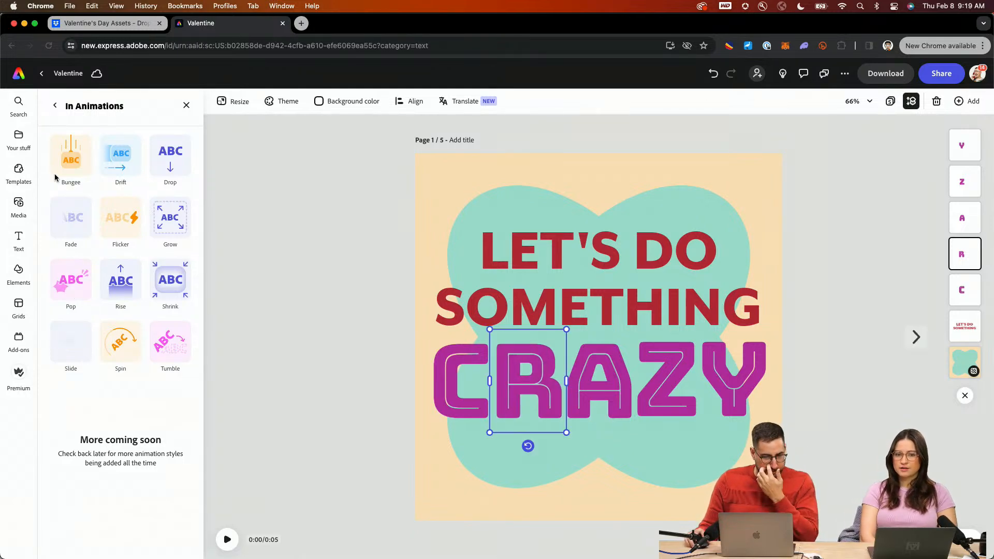
click(76, 164)
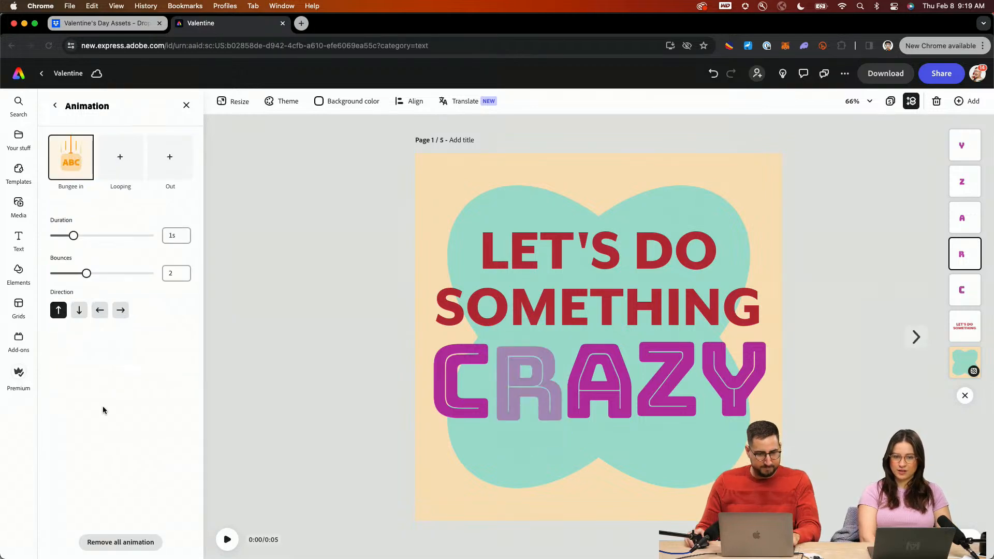
Add a looping Wiggle animation to the letter R and set its speed to 80
click(120, 156)
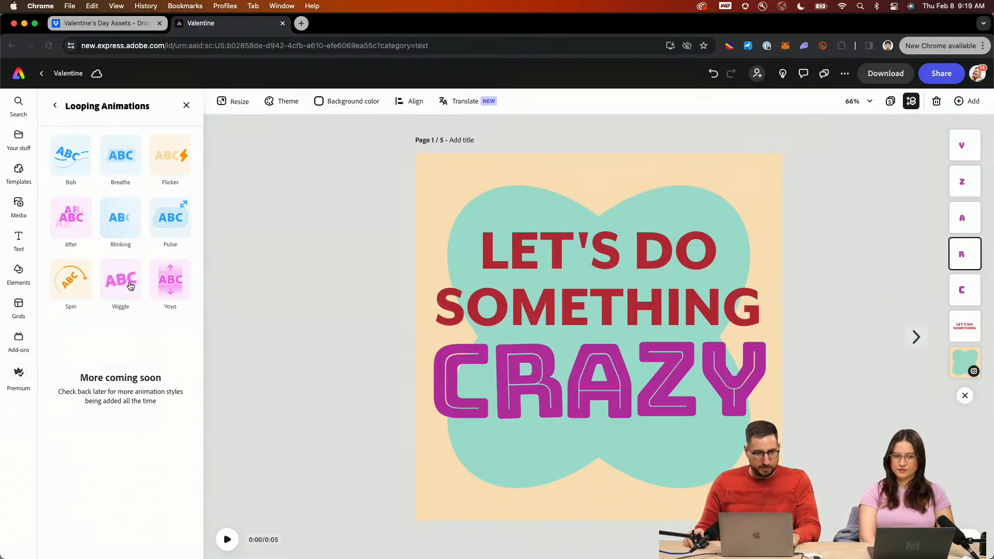
click(130, 280)
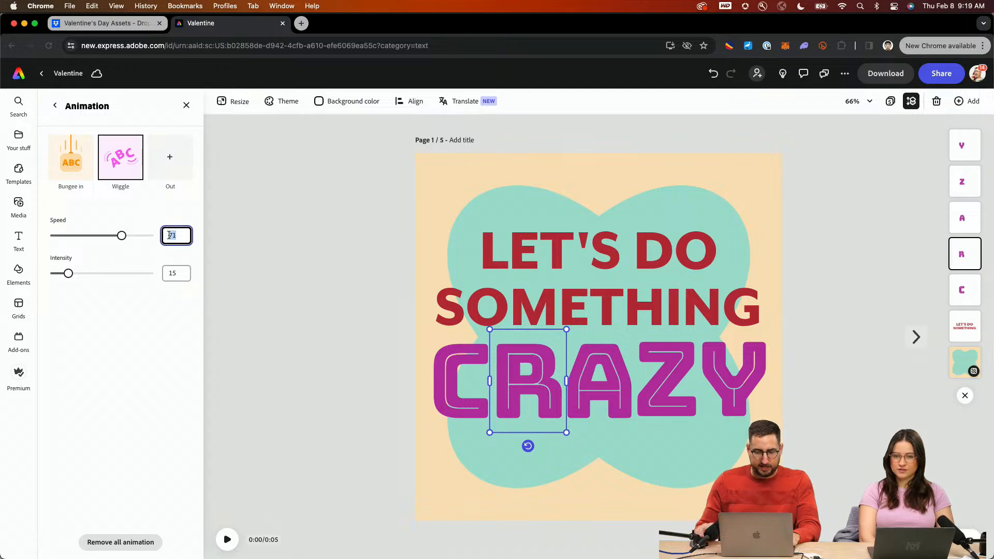
text(80)
key(Tab)
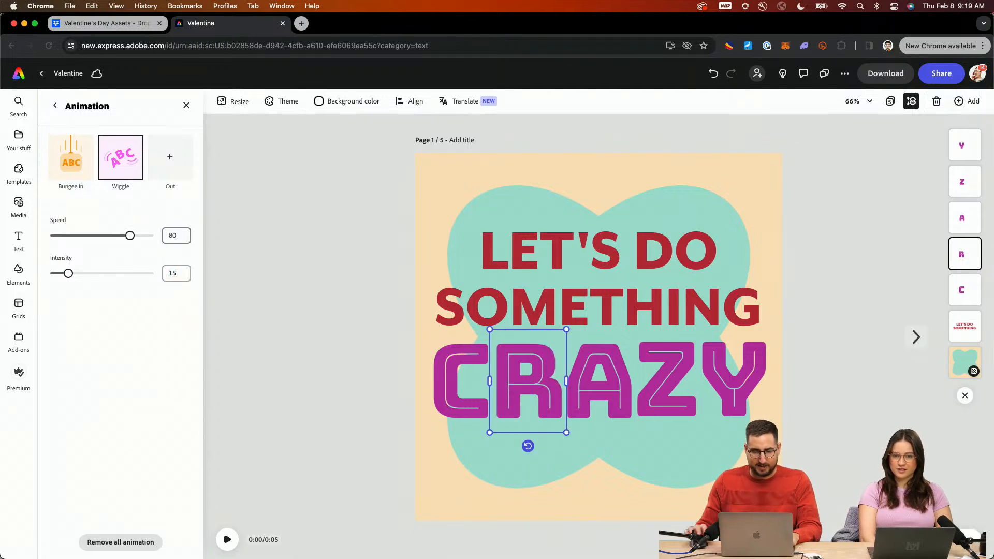
Give the letter A of CRAZY a Bungee entrance animation with an upward direction
click(592, 364)
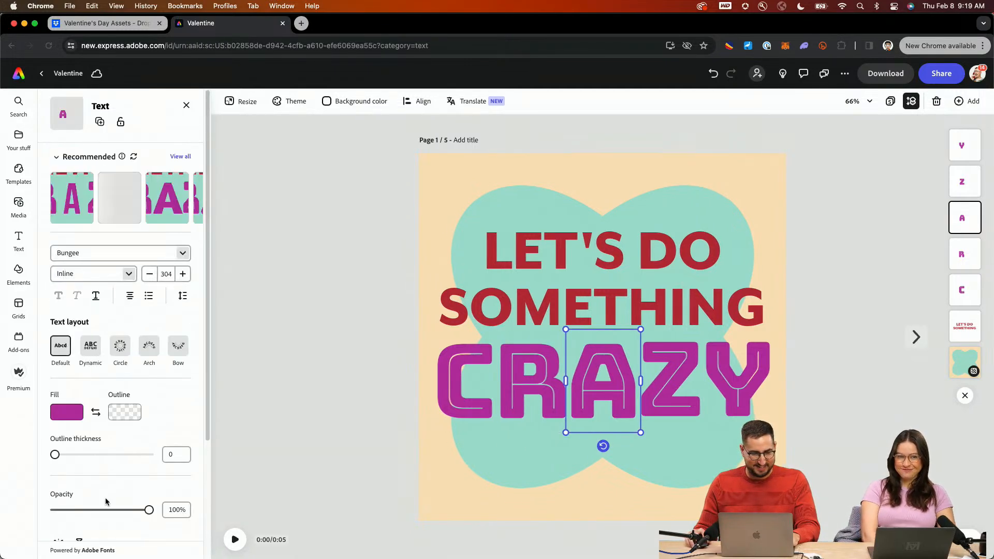
scroll(106, 501, down, 3)
click(97, 515)
click(69, 157)
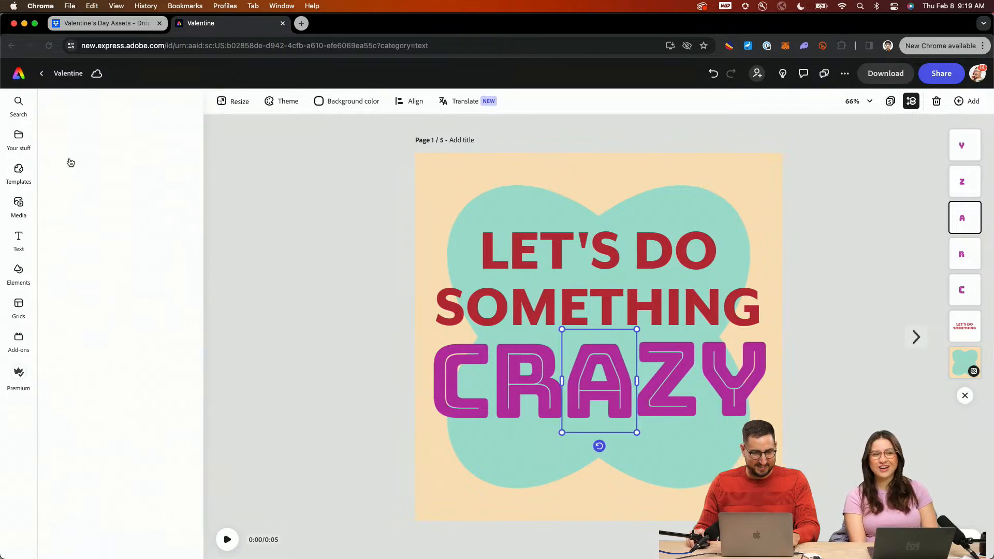
click(71, 158)
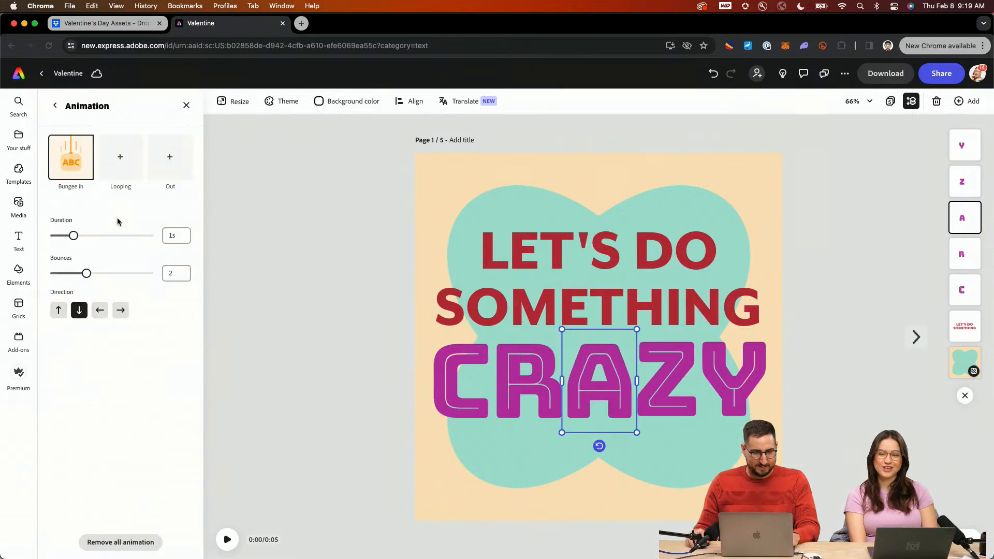
click(59, 309)
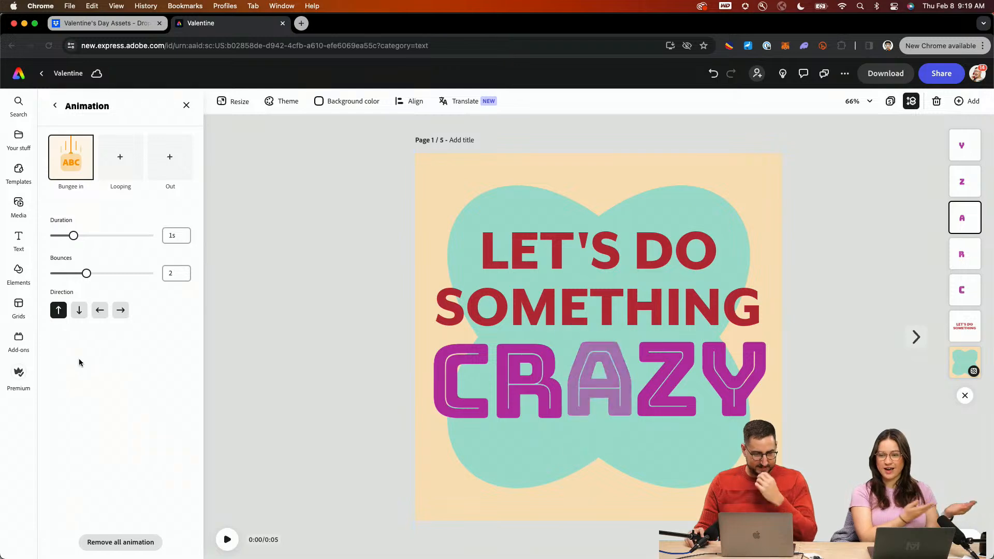
Add a looping Wiggle animation to the letter A, with speed 80 and intensity 40
click(136, 147)
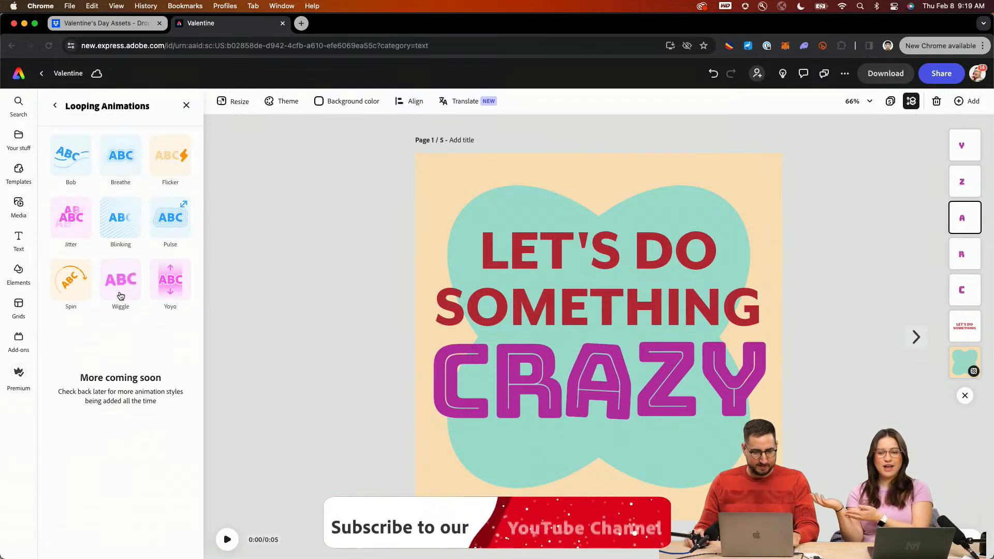
click(120, 295)
click(176, 235)
text(80)
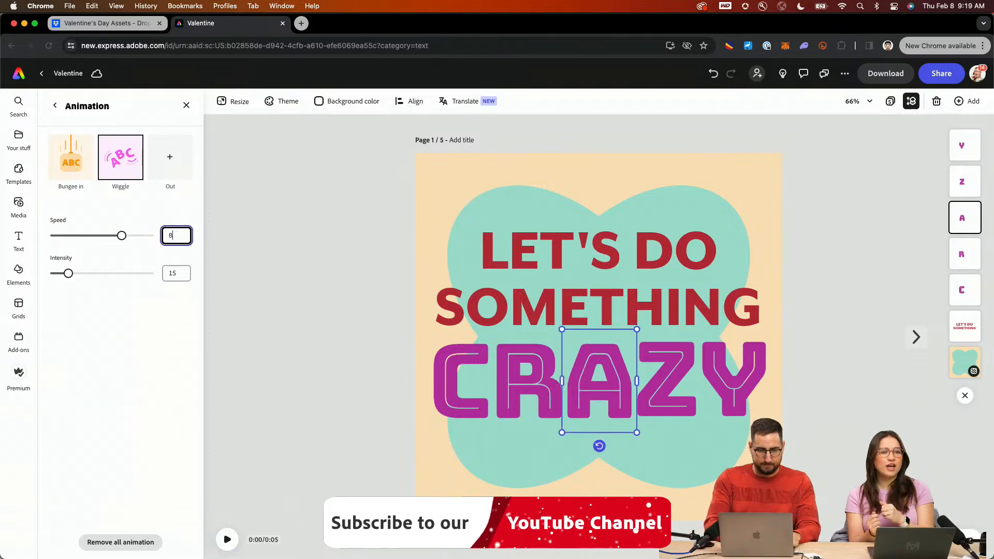
key(Tab)
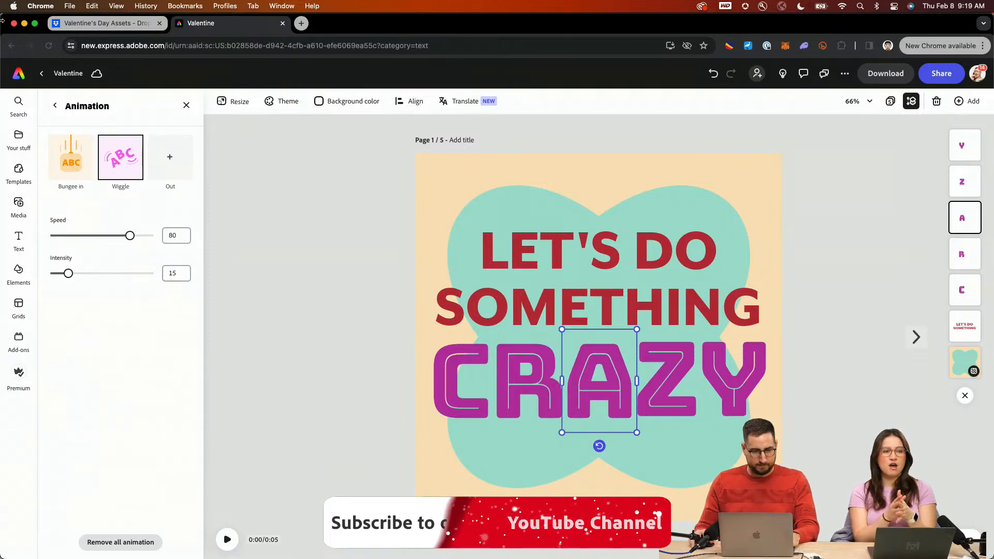
text(40)
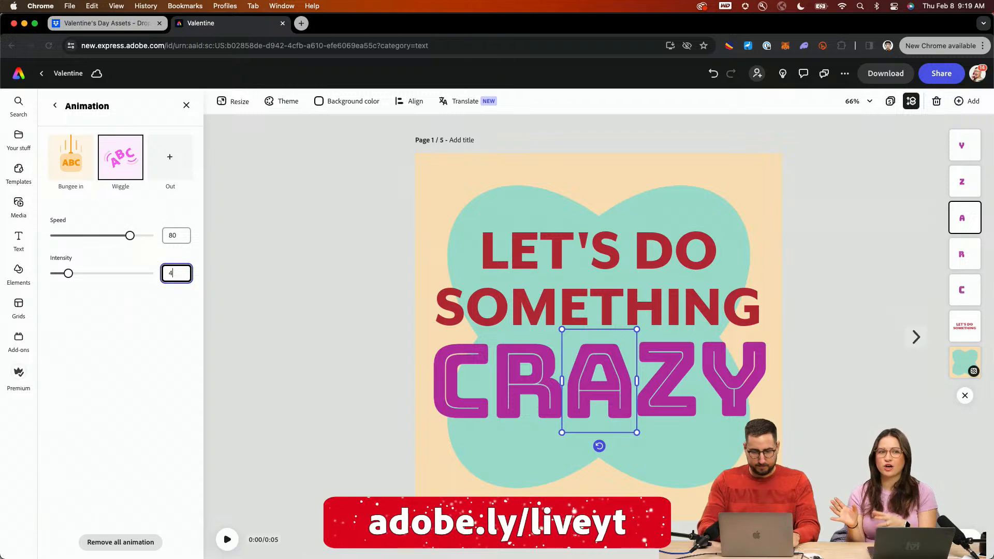
key(Tab)
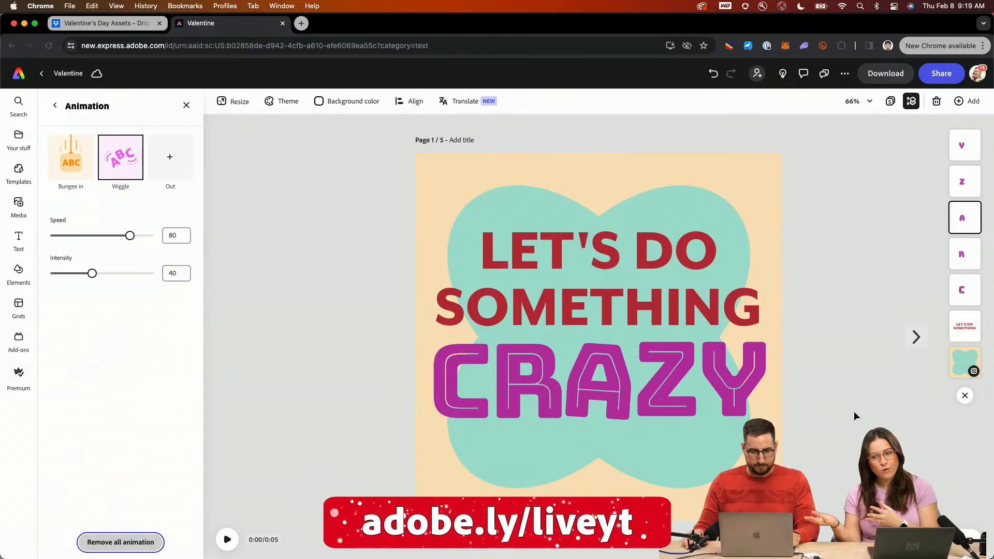
Give the letter Z of CRAZY a Bungee entrance animation with an upward direction
click(691, 396)
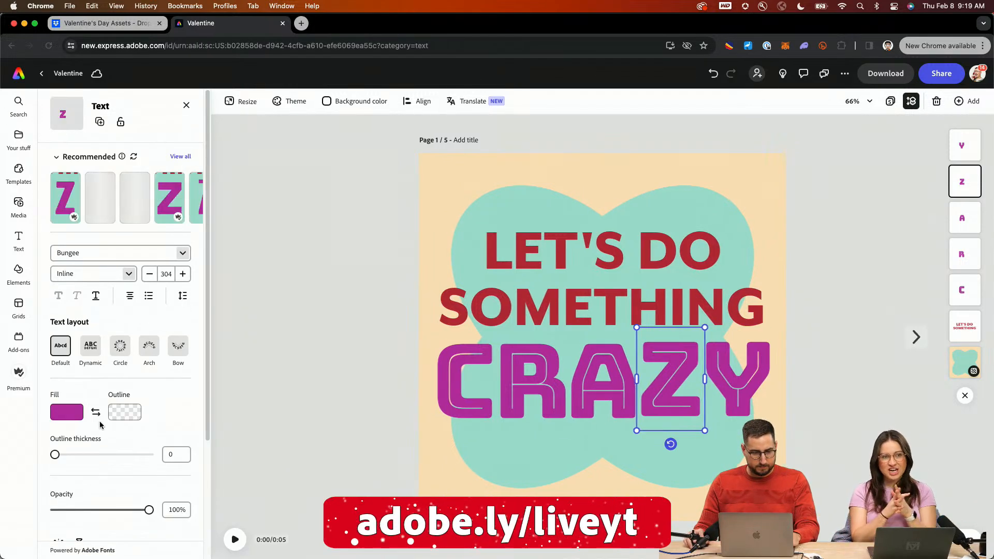
scroll(98, 417, down, 5)
click(78, 512)
click(69, 159)
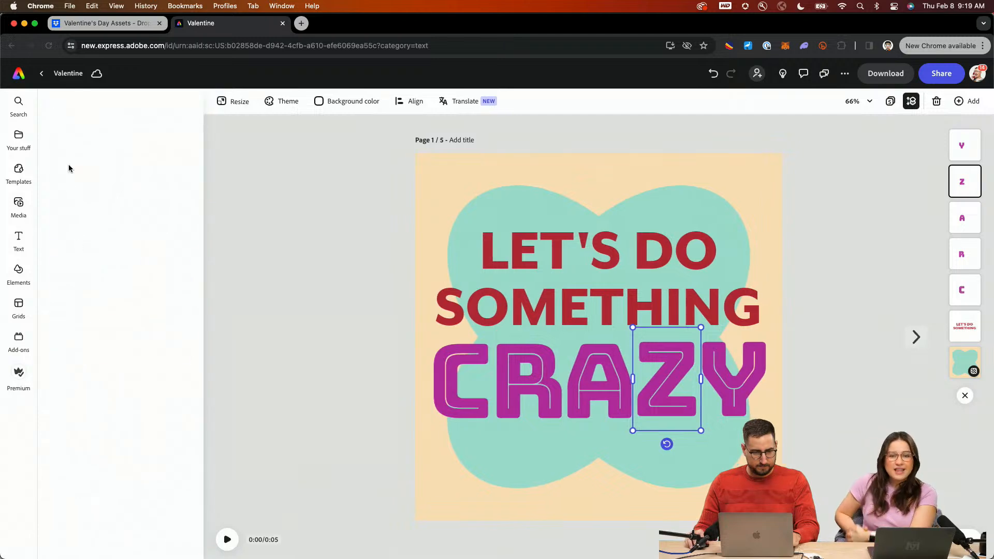
click(160, 202)
click(61, 311)
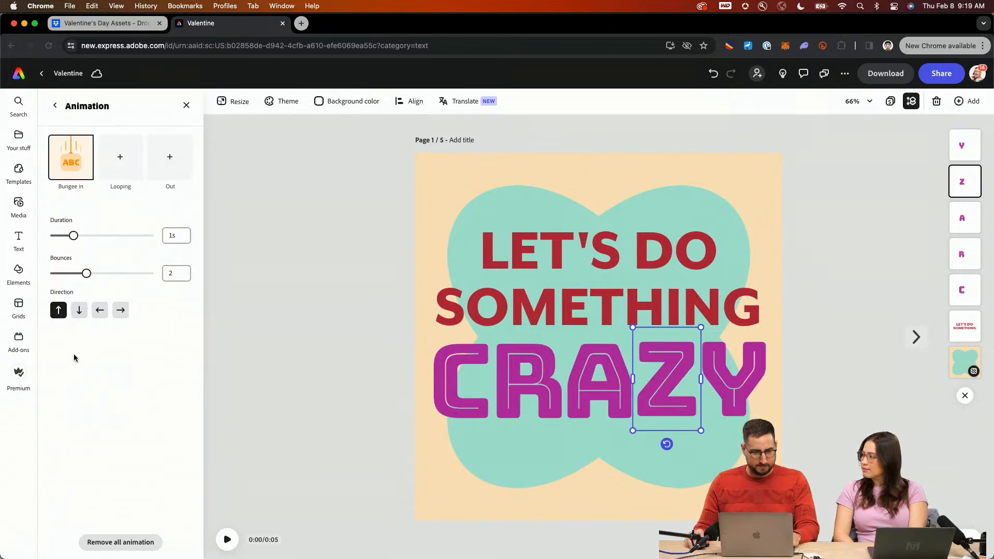
Add a looping Wiggle animation to the letter Z, with speed 80 and intensity 40
click(118, 161)
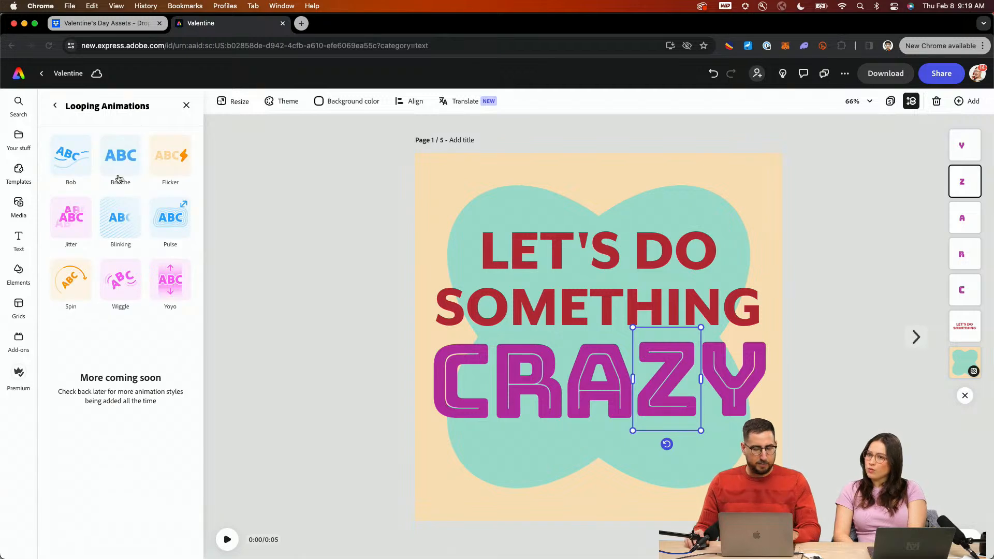
click(125, 280)
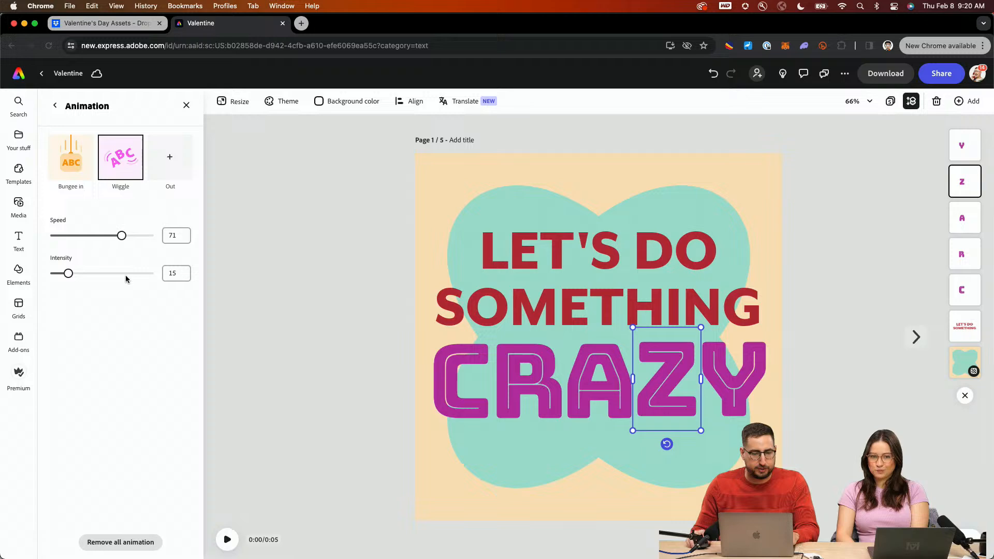
click(176, 236)
text(80)
key(Tab)
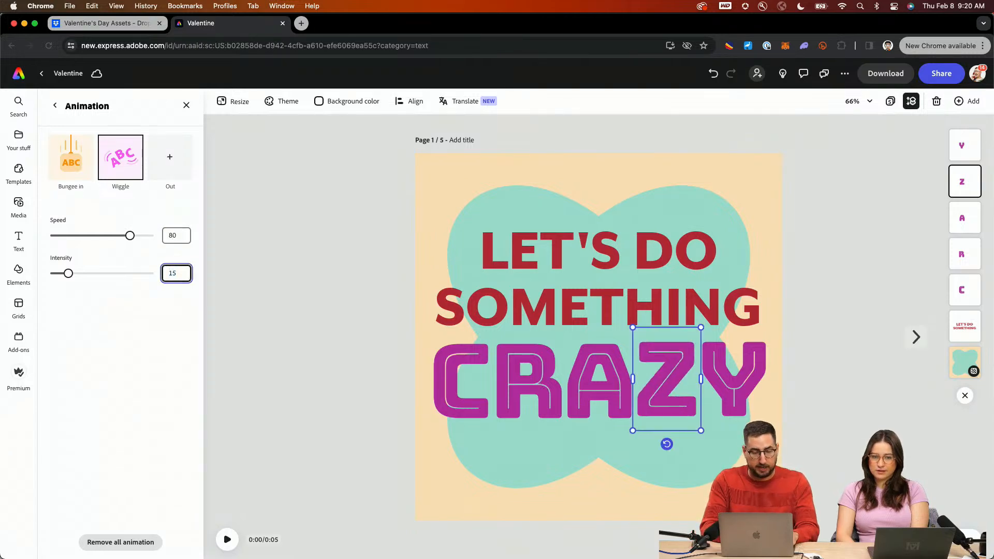
key(Return)
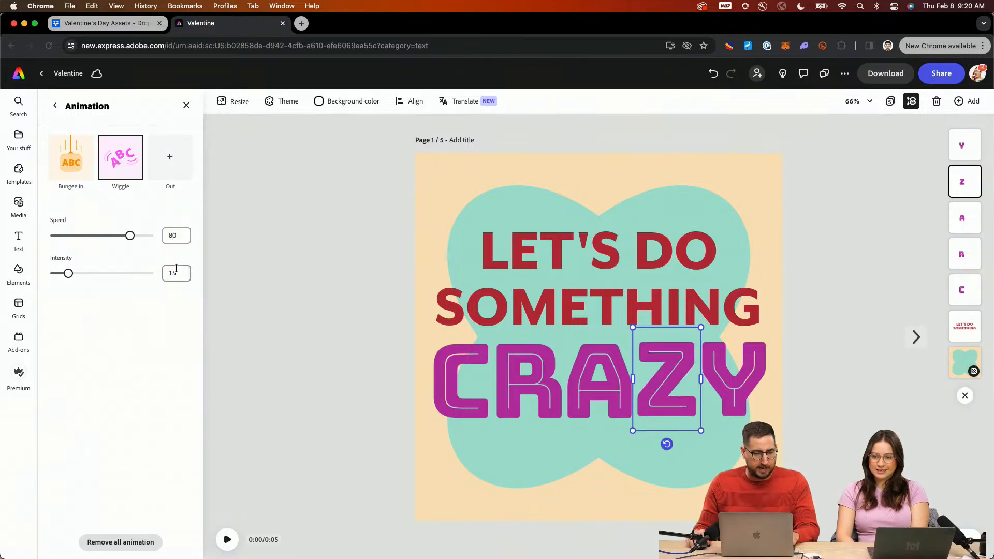
text(40)
key(Tab)
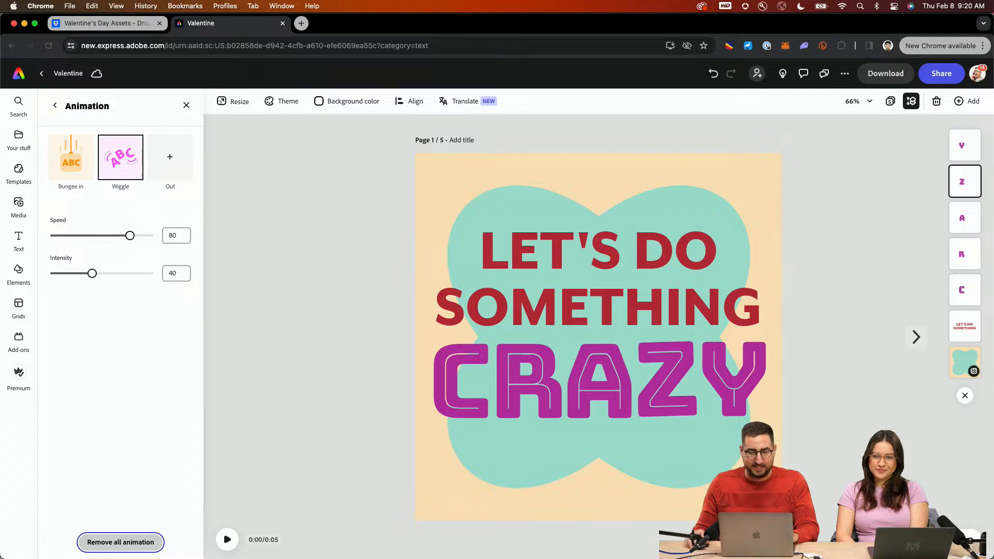
Give the letter Y of CRAZY a Bungee entrance animation with an upward direction
click(725, 384)
scroll(132, 233, down, 3)
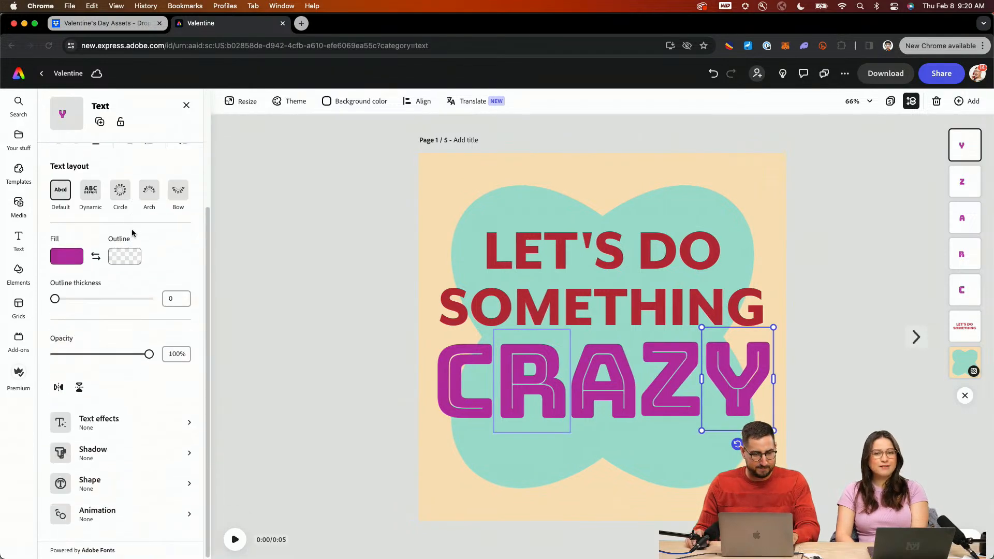
click(86, 517)
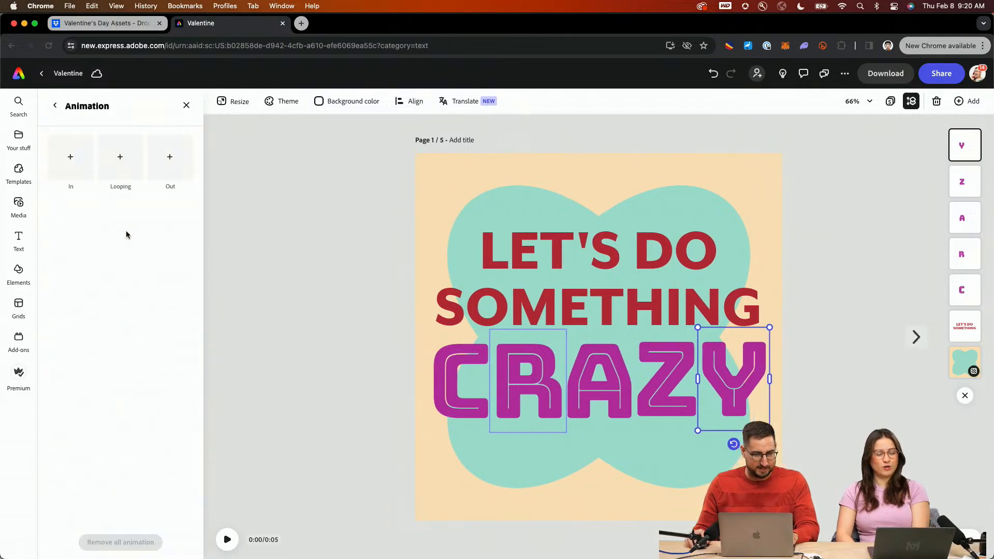
click(72, 157)
click(72, 164)
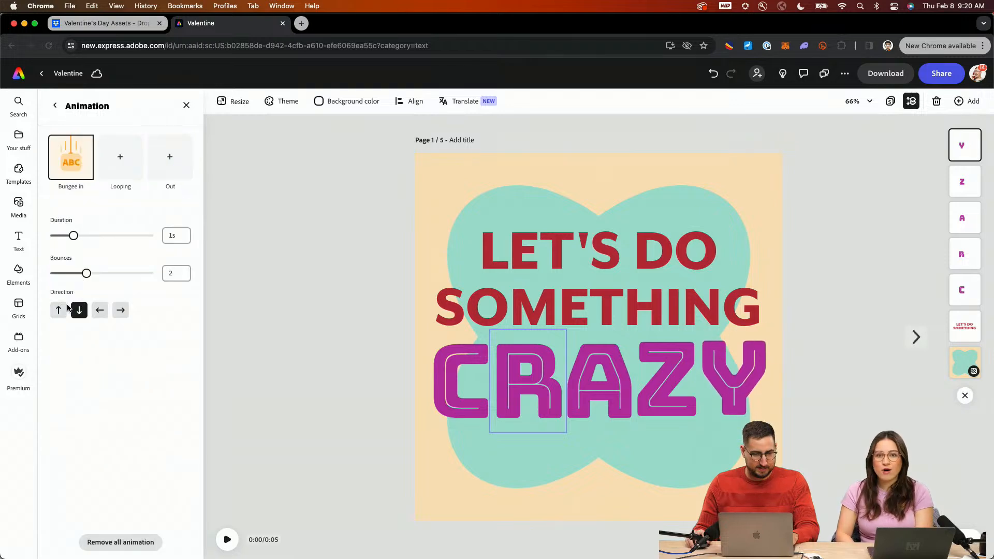
click(59, 310)
Add a looping Wiggle animation to the letter Y, with speed 80 and intensity 40
click(128, 167)
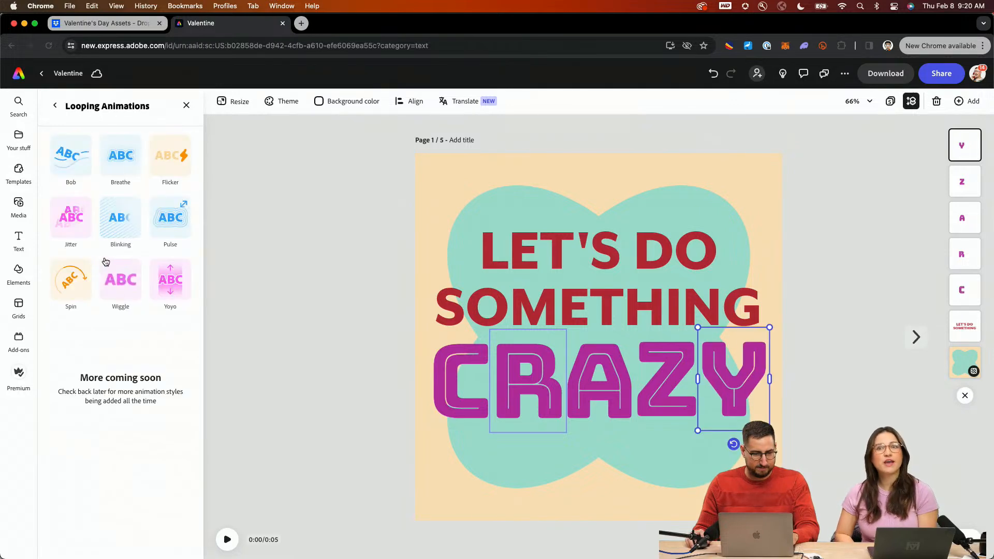
click(133, 270)
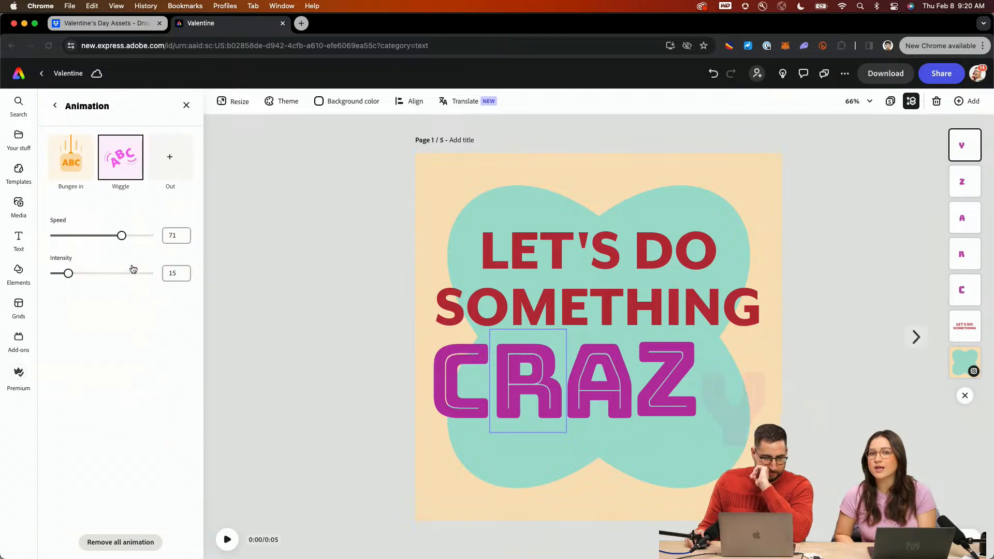
click(176, 235)
text(80)
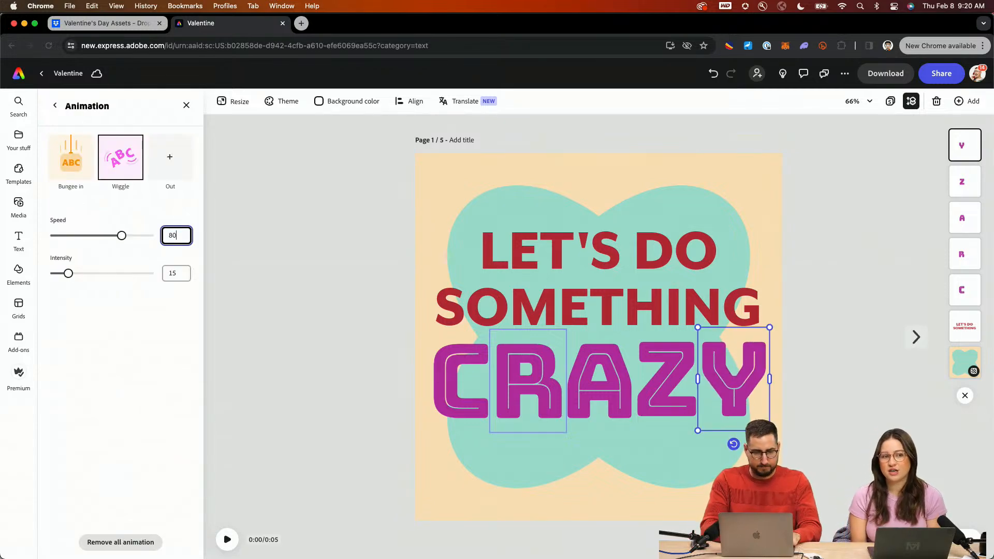
key(Tab)
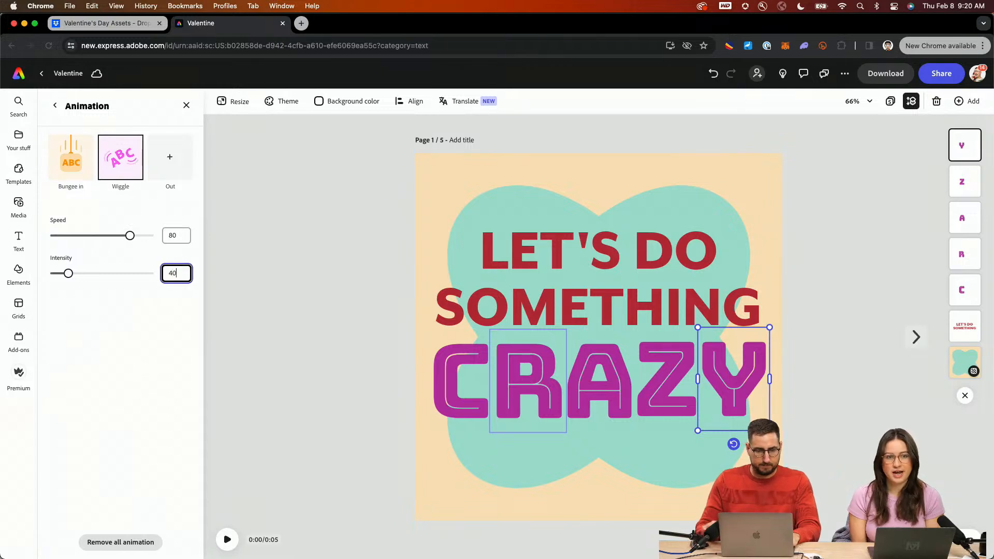
click(325, 310)
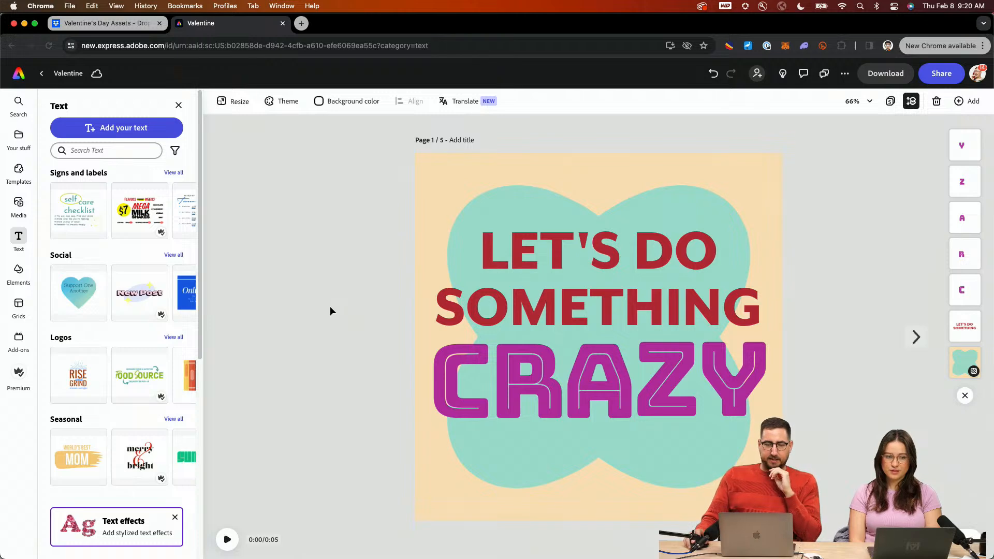
Play the page animation and turn on the layer timing display for the letter C
click(227, 540)
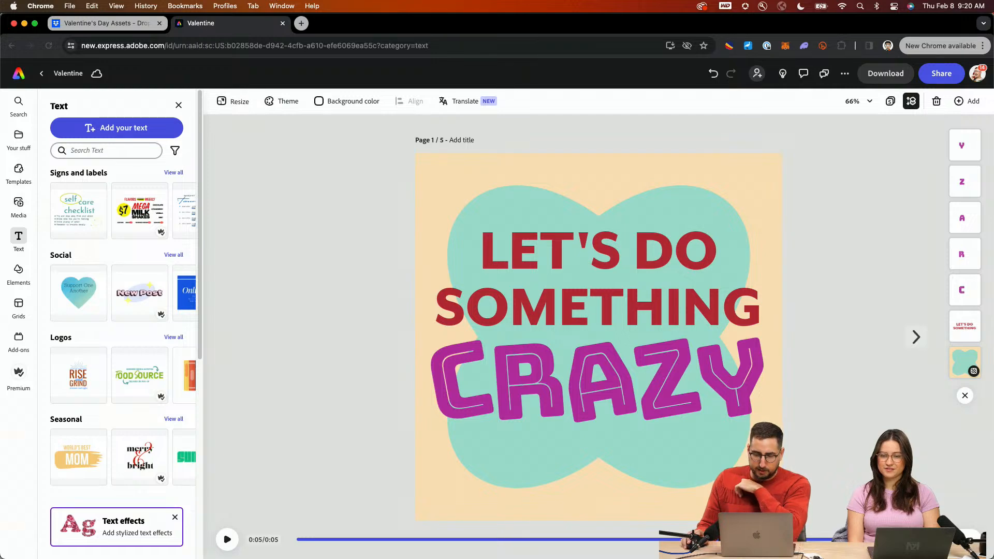
click(475, 414)
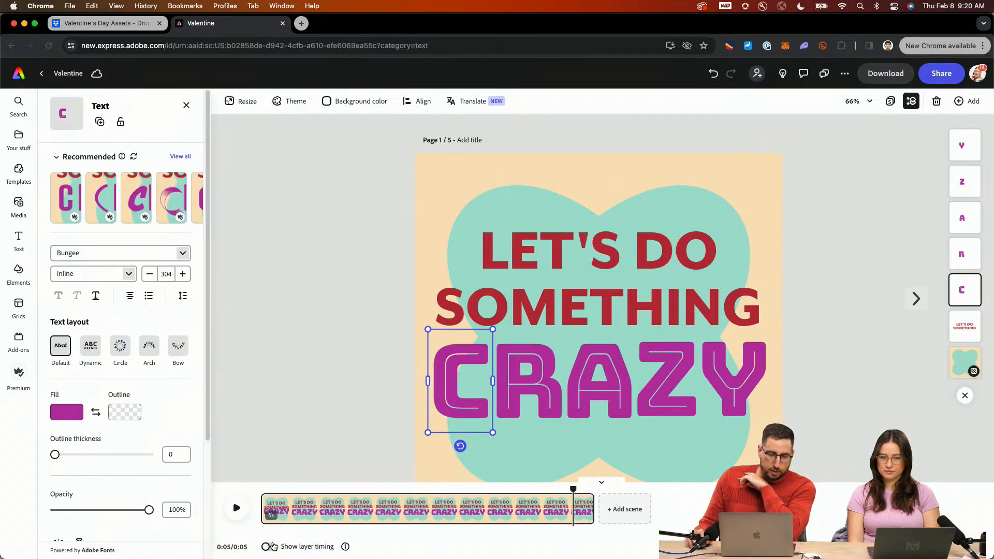
click(268, 547)
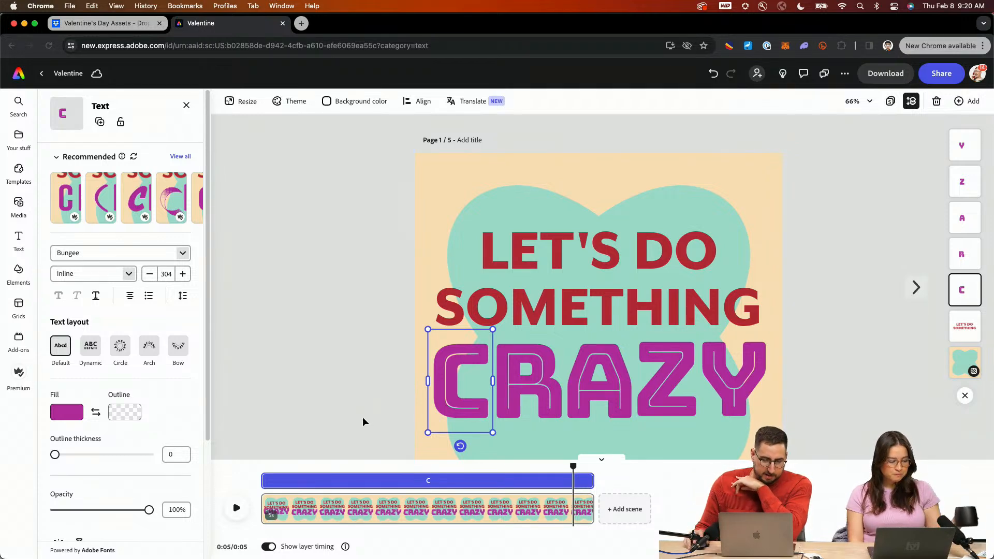
Delay the start of the letter C's layer to leave 4.8 s, and start the R and A layers progressively after it
drag(265, 481, 281, 483)
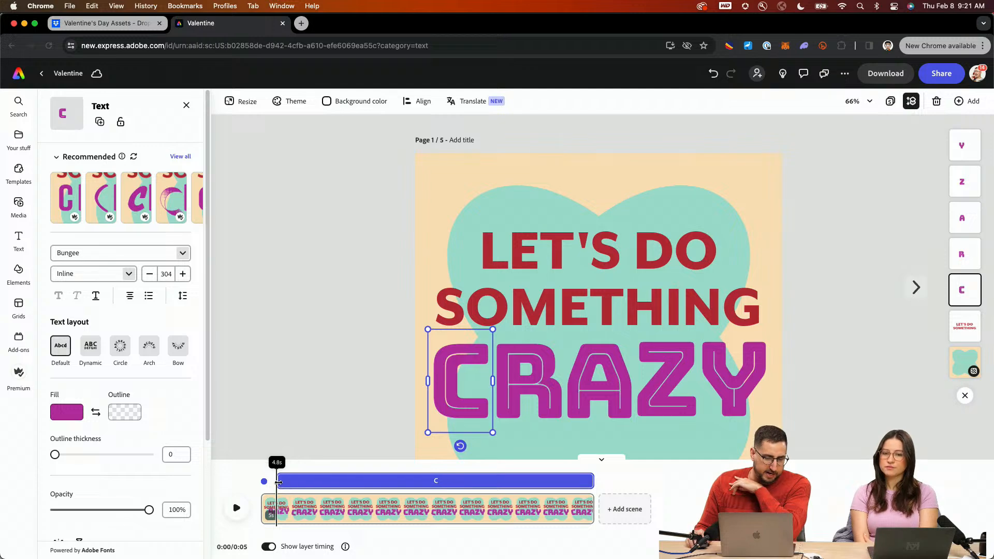
click(517, 382)
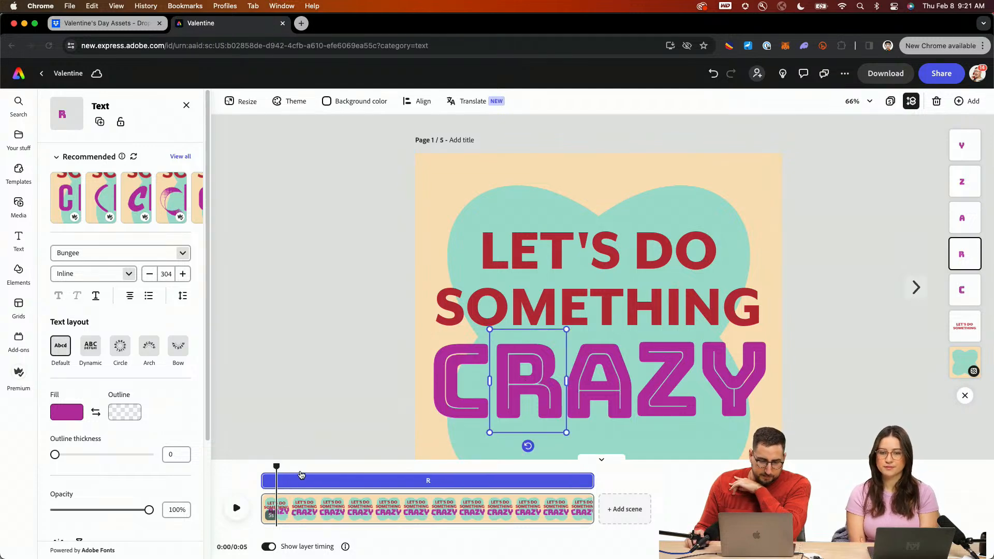
drag(287, 488, 292, 488)
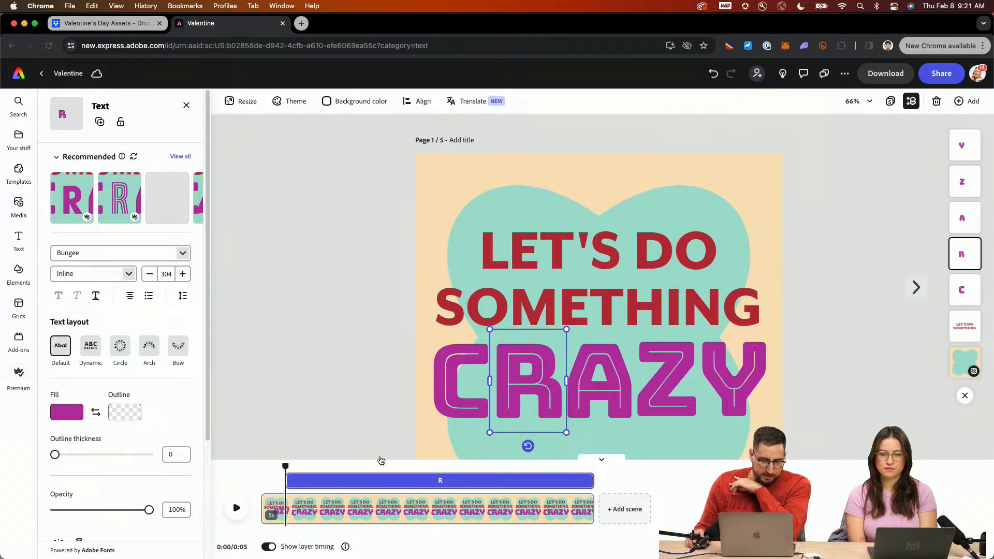
click(595, 401)
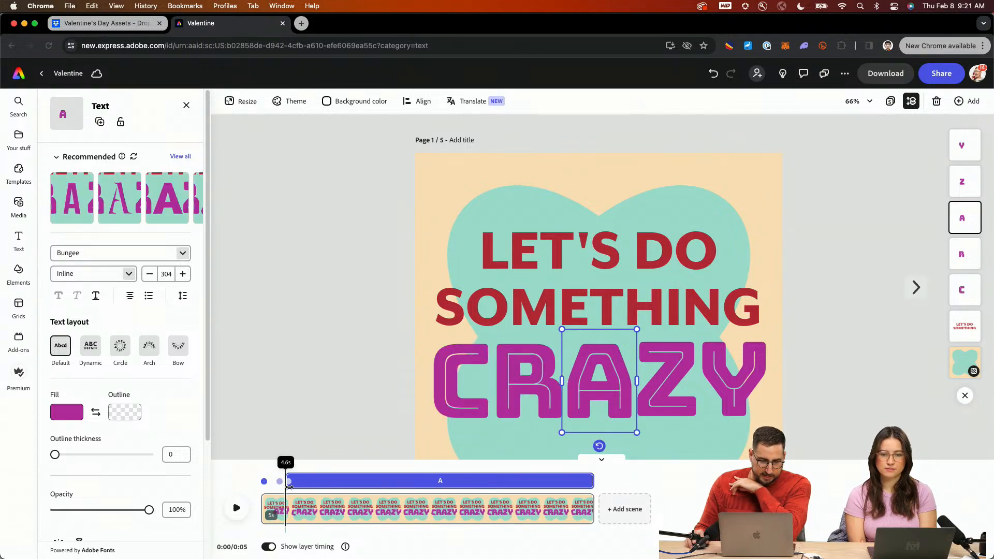
drag(292, 487, 297, 487)
Trim the start of the letter Z's layer to leave 4.4 s, and start the letter Y's layer slightly after it
click(642, 382)
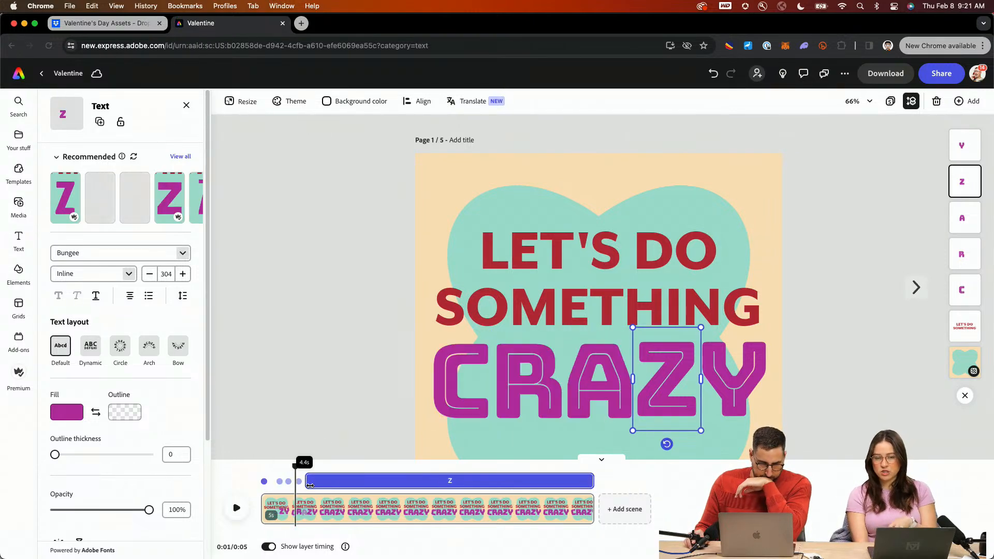
drag(310, 485, 311, 484)
click(755, 398)
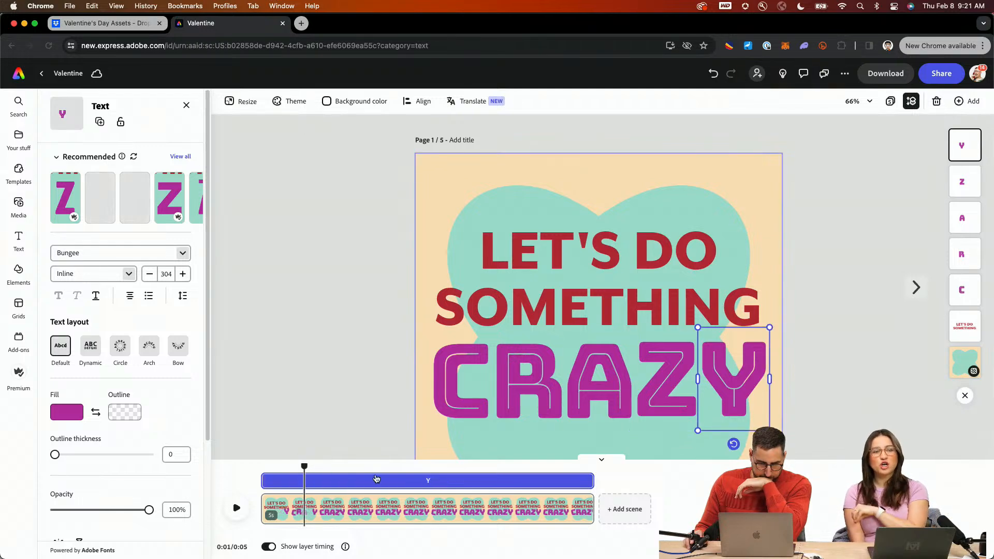
drag(302, 484, 326, 488)
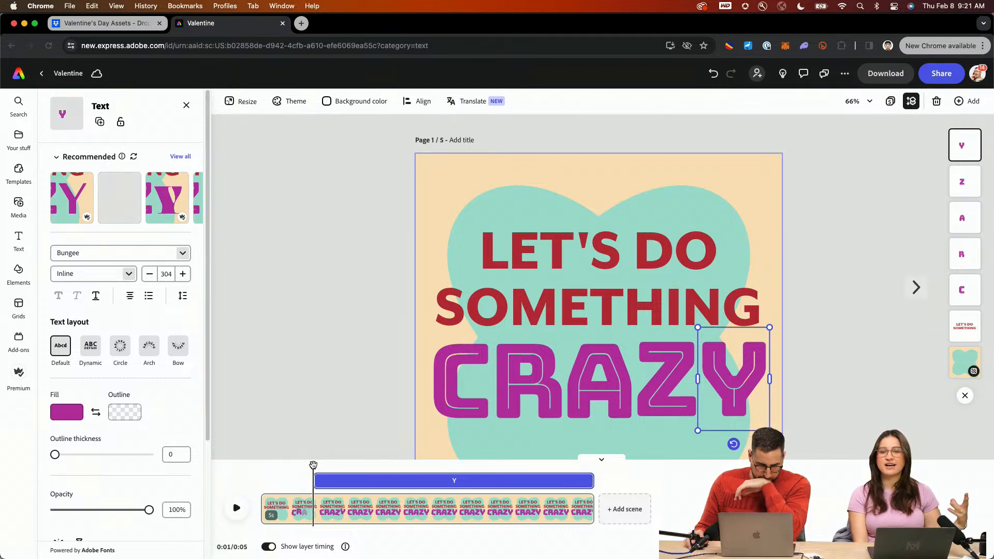
Play the page animation from the start, collapse the timeline, and replay the animation with nothing selected
drag(313, 465, 260, 466)
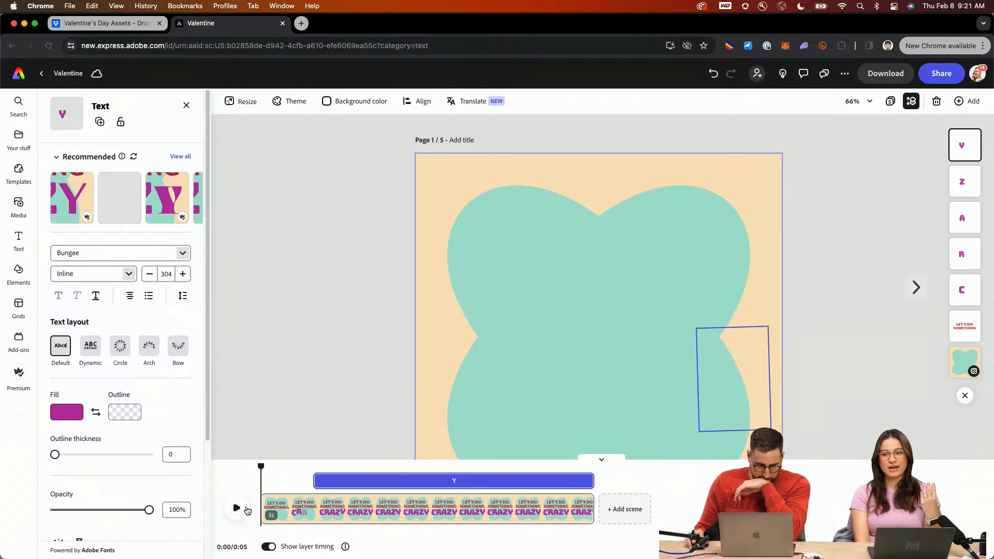
click(240, 511)
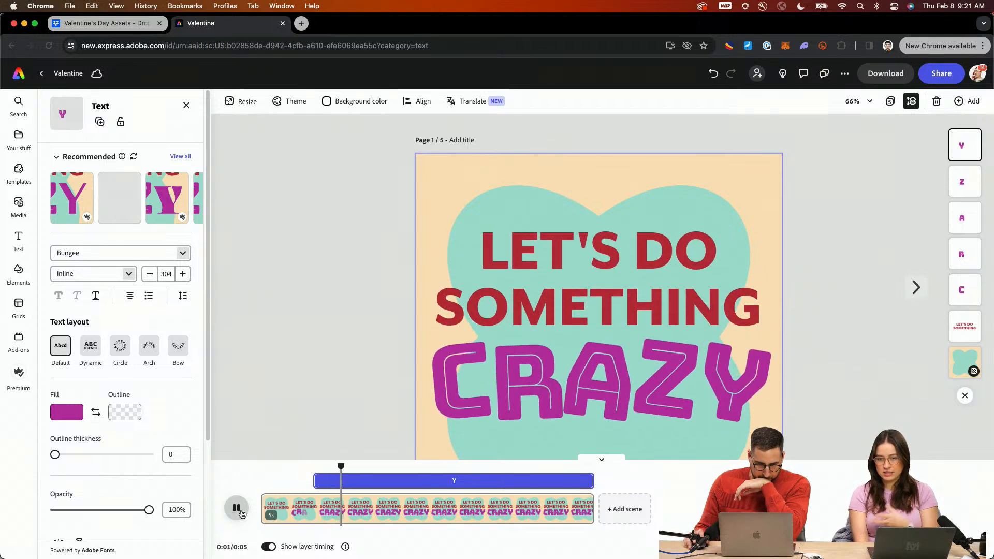
click(237, 509)
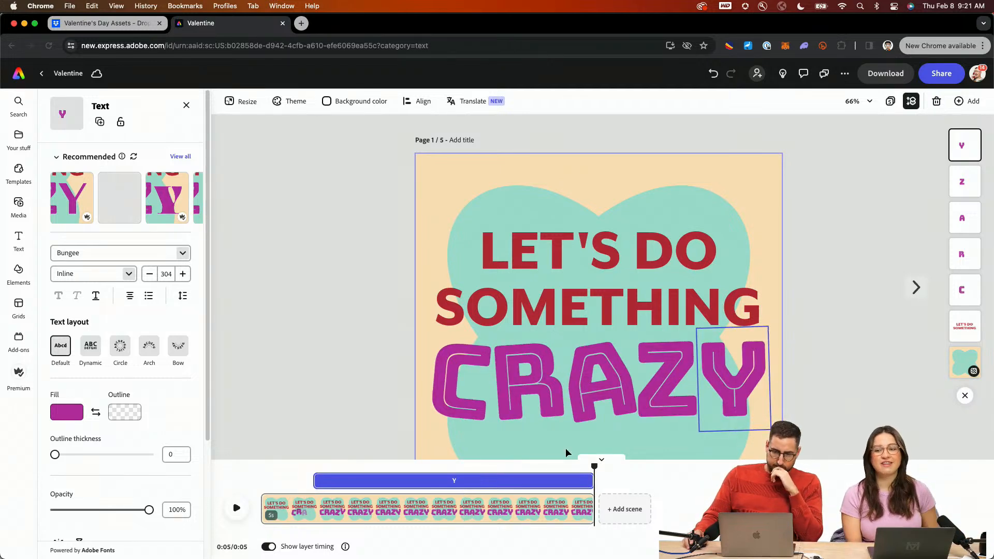
click(602, 458)
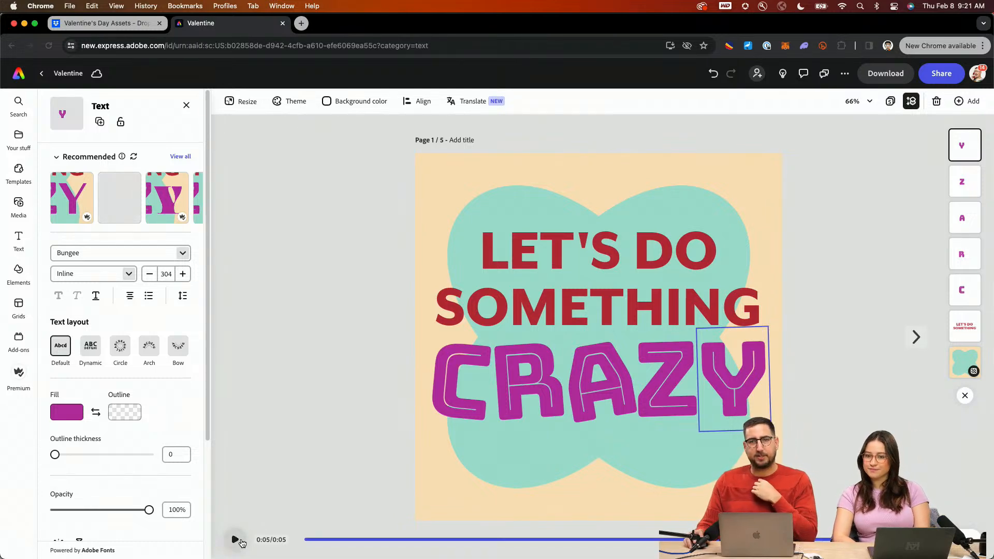
click(308, 388)
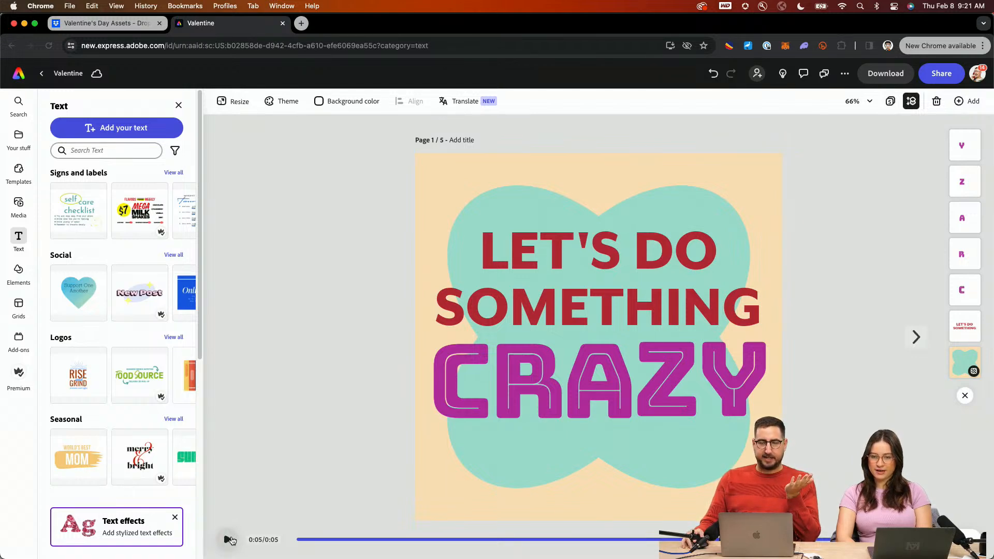
click(229, 539)
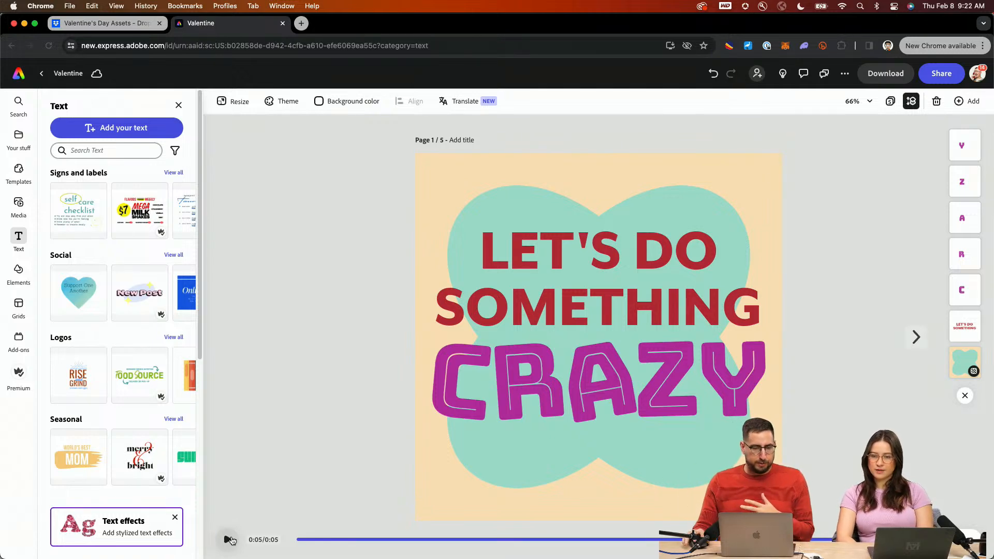
click(228, 540)
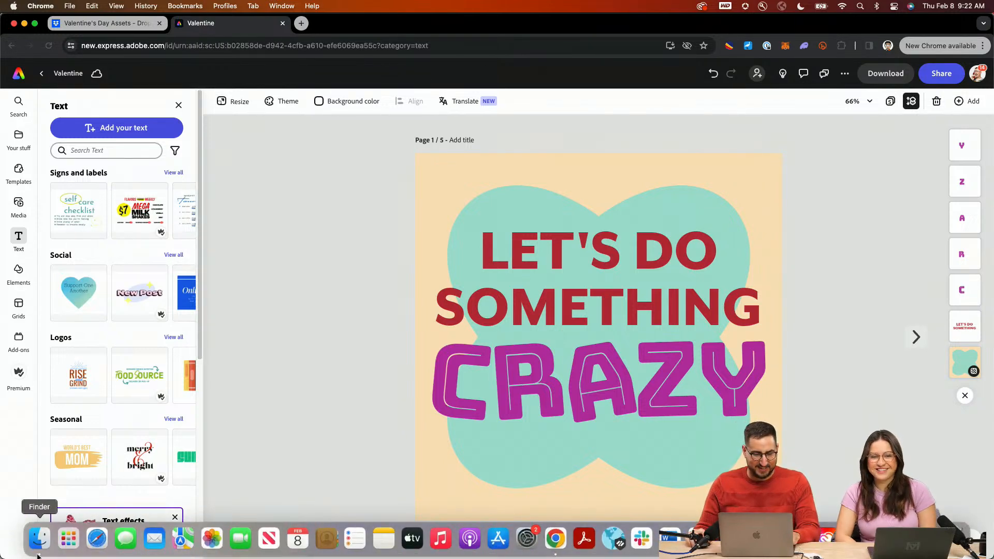
Switch to Finder, try Heart-01.png from the Valentine folder over the page's lettering, and delete it
click(36, 538)
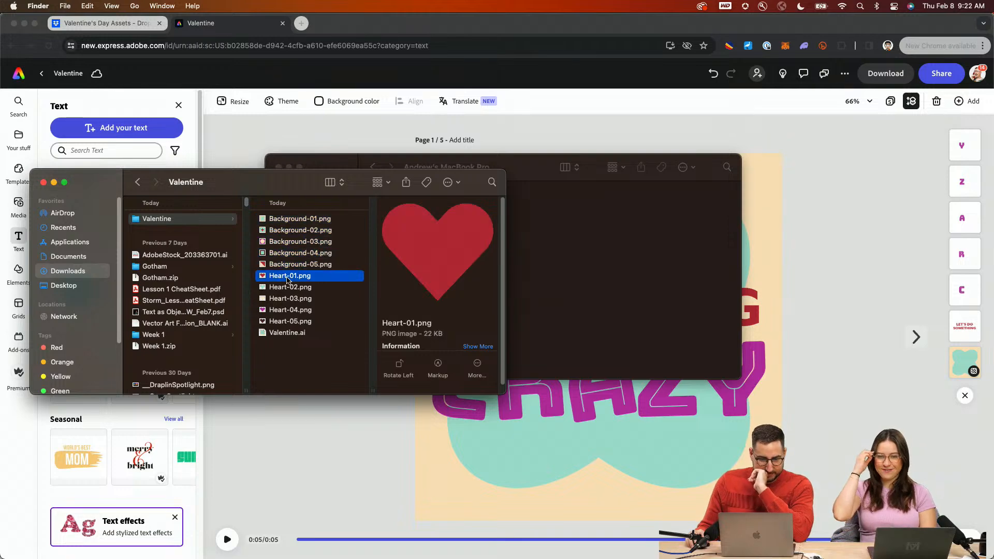
click(292, 276)
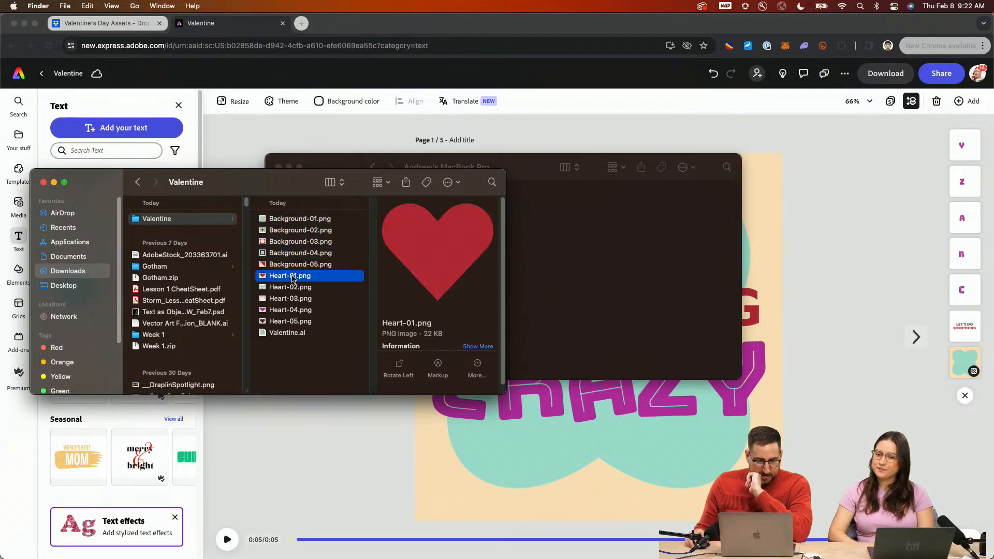
drag(295, 279, 489, 430)
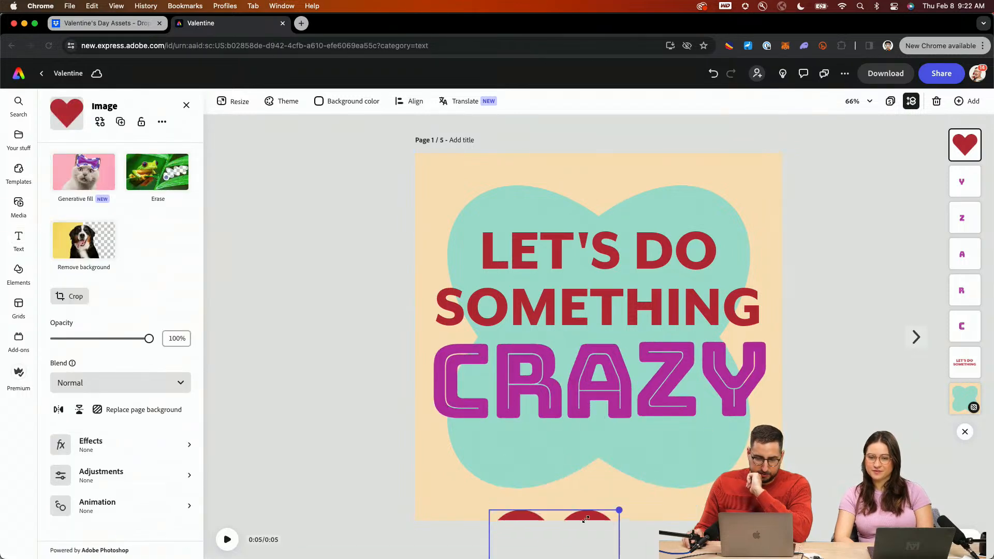
drag(582, 532, 607, 322)
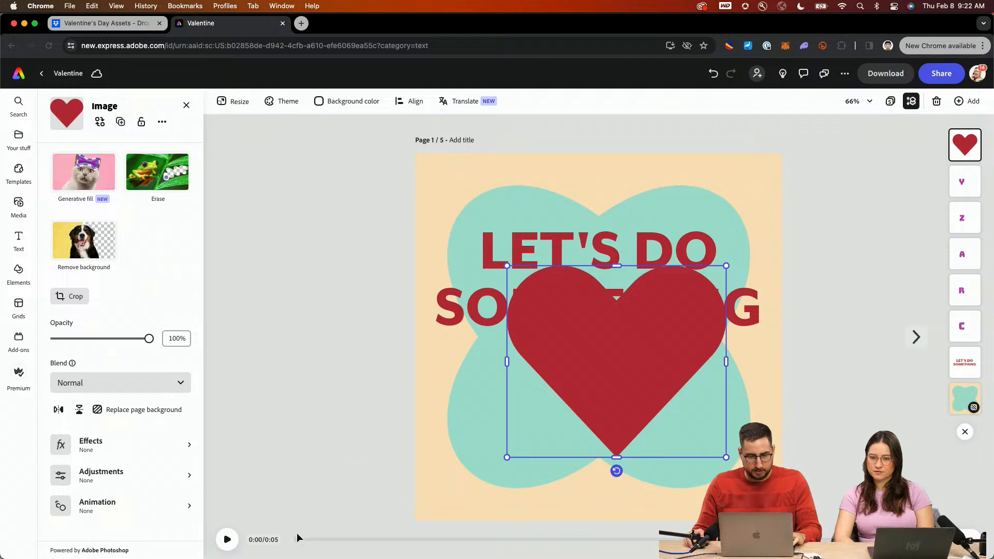
drag(296, 537, 471, 538)
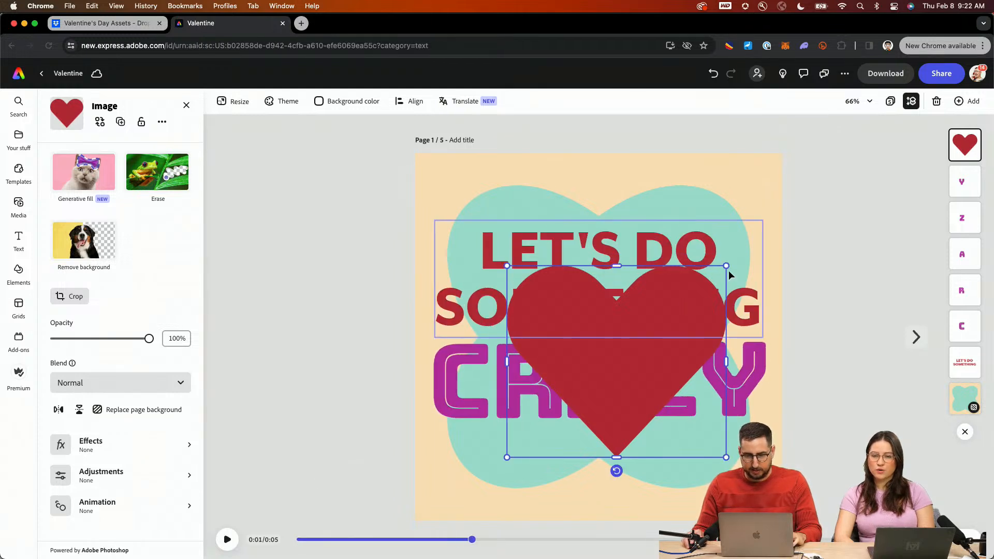
drag(717, 273, 590, 334)
key(Delete)
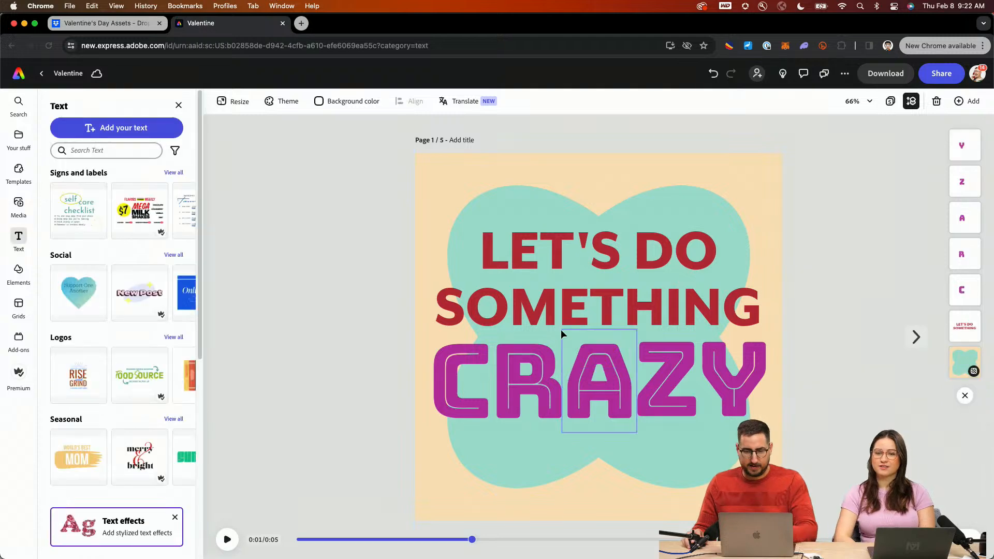
Switch to Finder, preview the other heart images, and place Heart-03.png on the page
key(super+Tab)
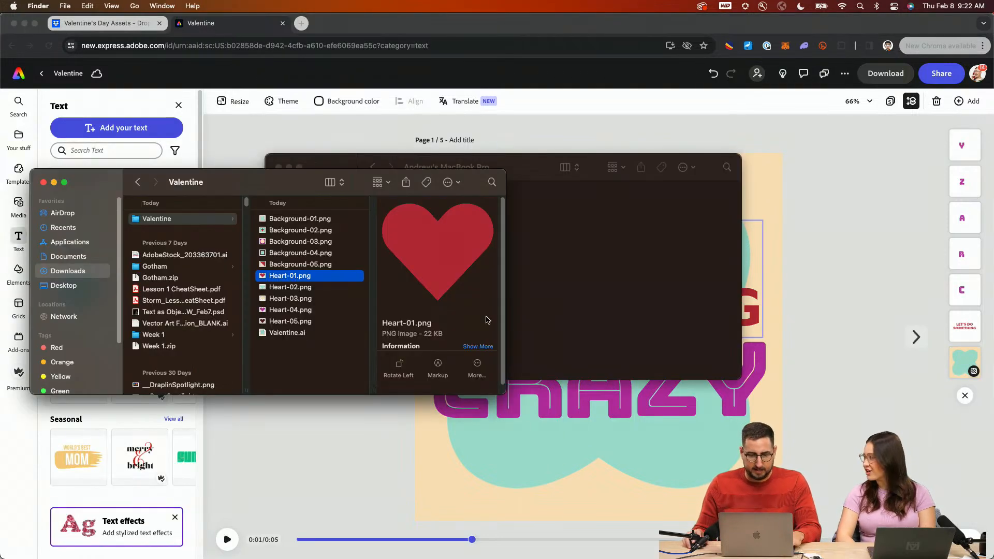
click(303, 288)
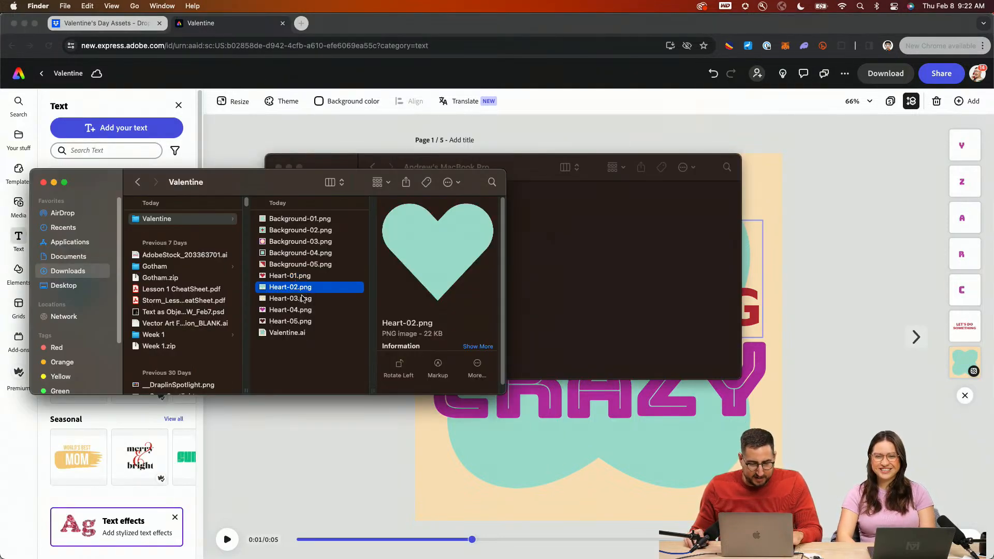
click(302, 299)
click(297, 311)
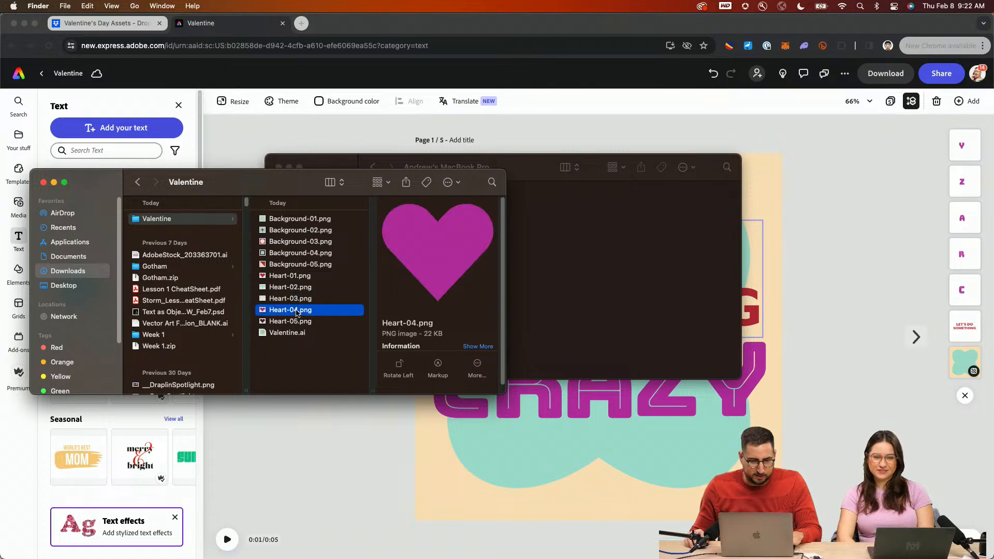
click(297, 300)
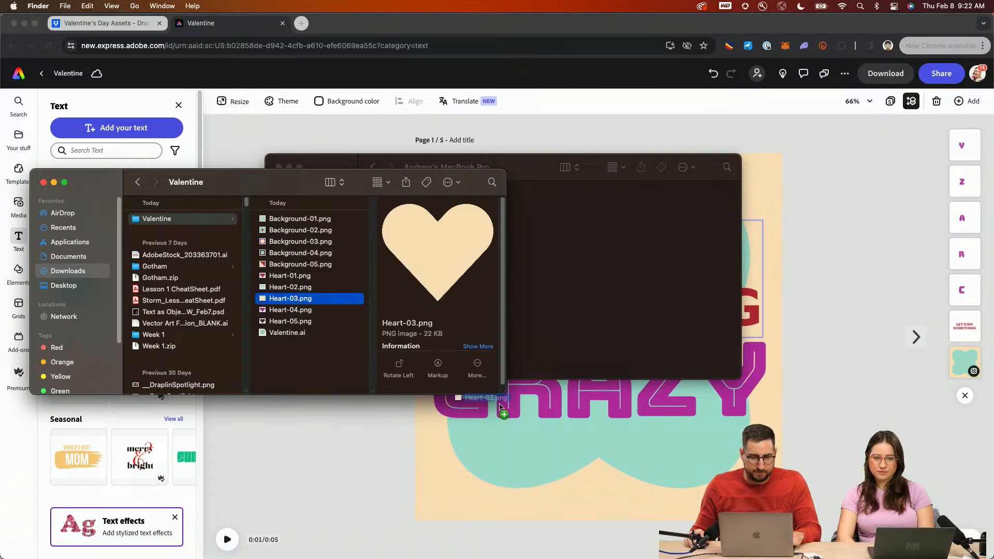
drag(500, 406, 564, 440)
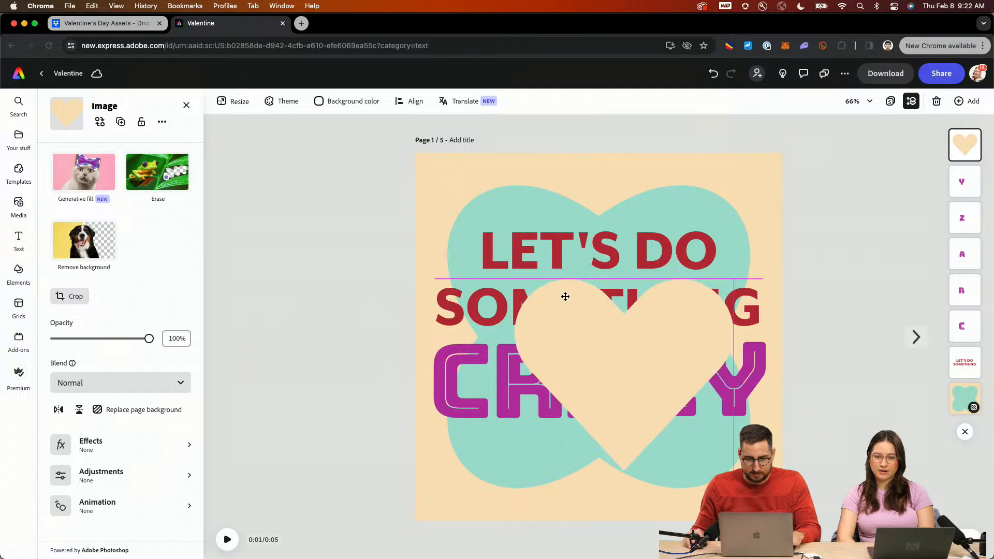
Align the cream heart to the middle and center of the page
drag(566, 297, 539, 275)
drag(592, 363, 539, 251)
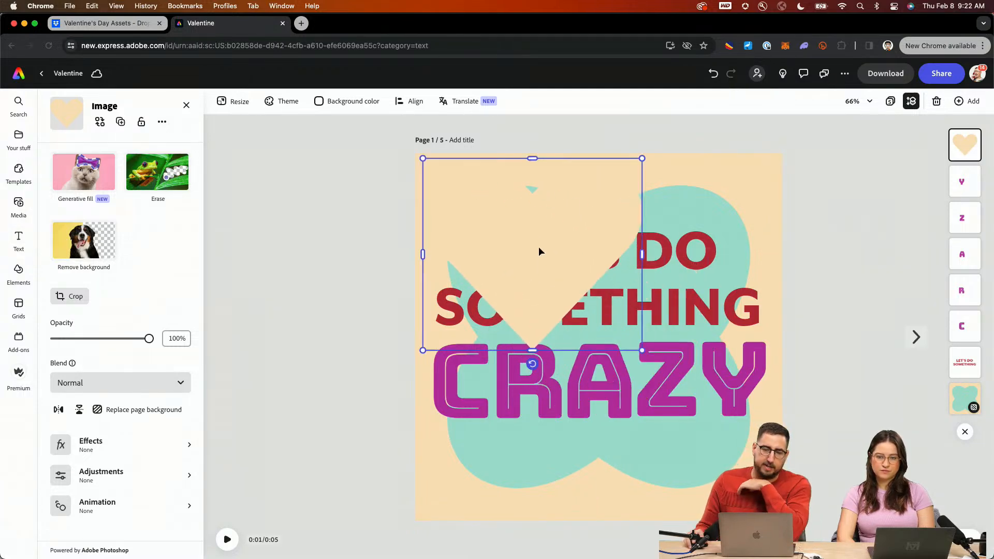
click(409, 101)
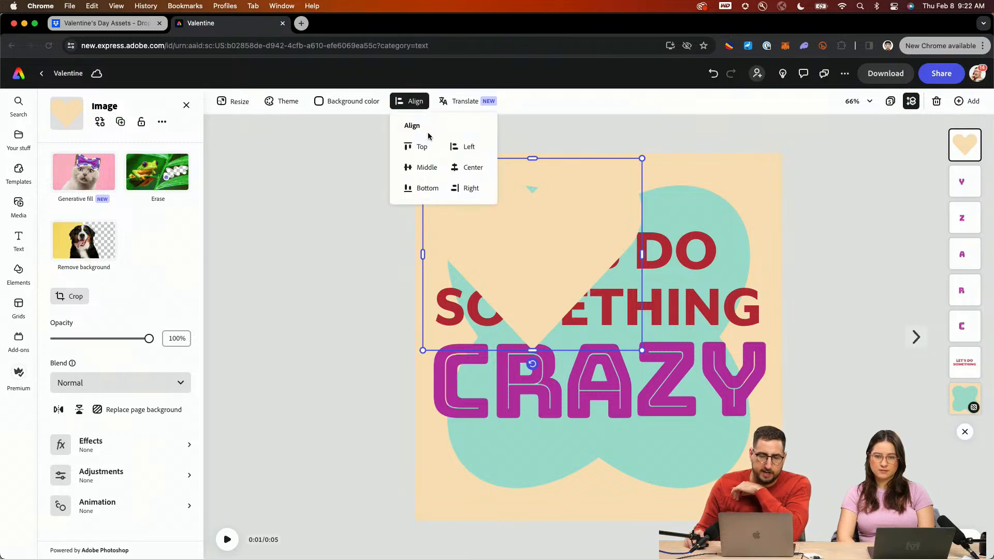
click(425, 167)
click(471, 167)
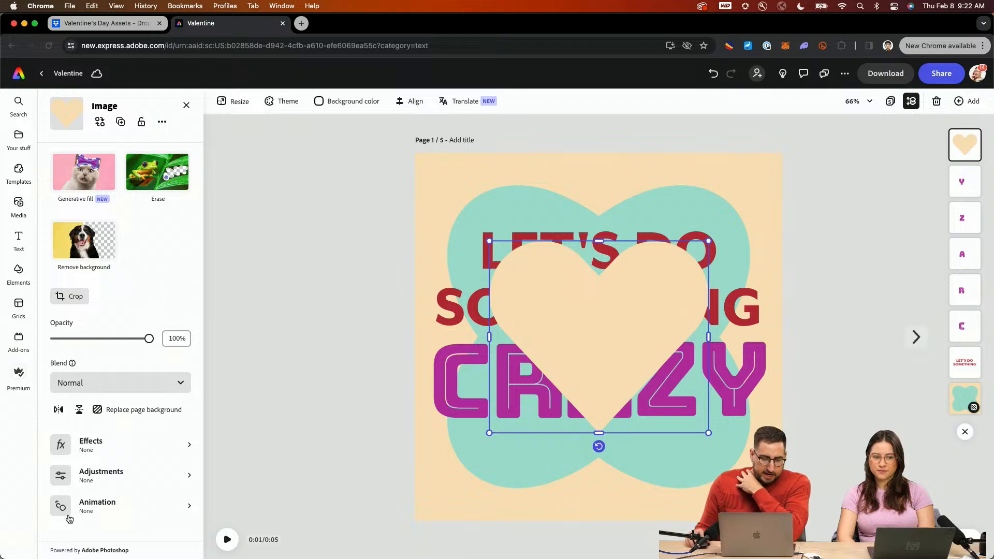
Try a Grow entrance animation on the cream heart
click(97, 505)
click(73, 158)
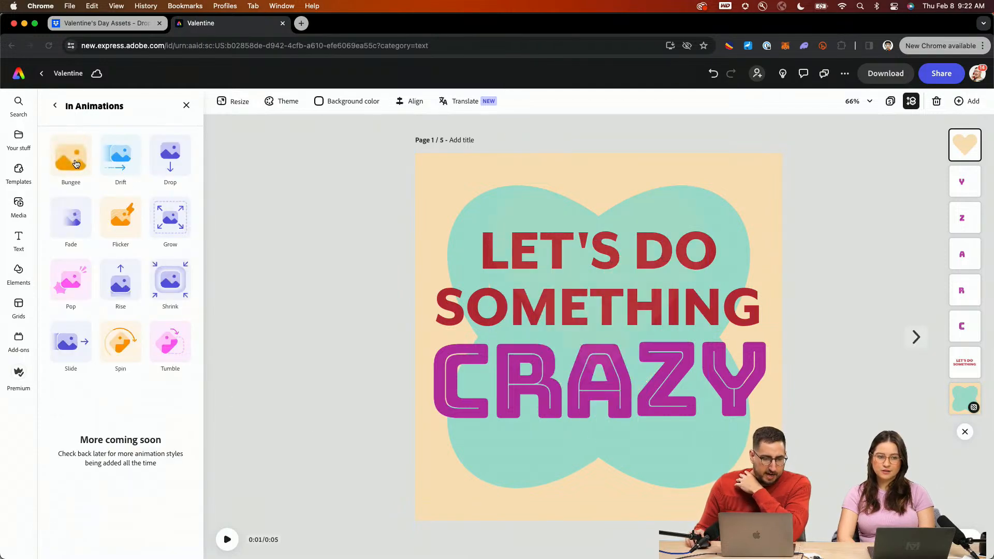
click(173, 216)
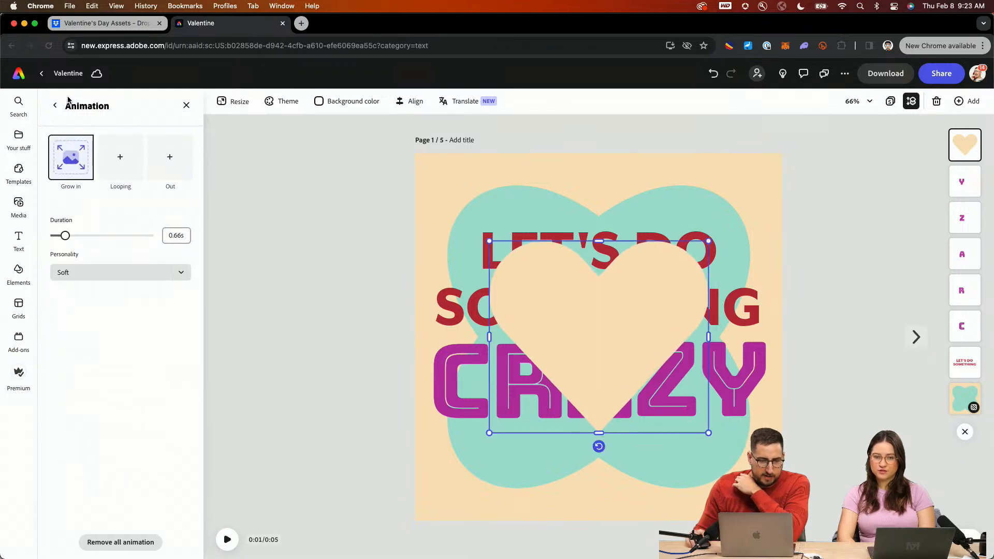
click(52, 107)
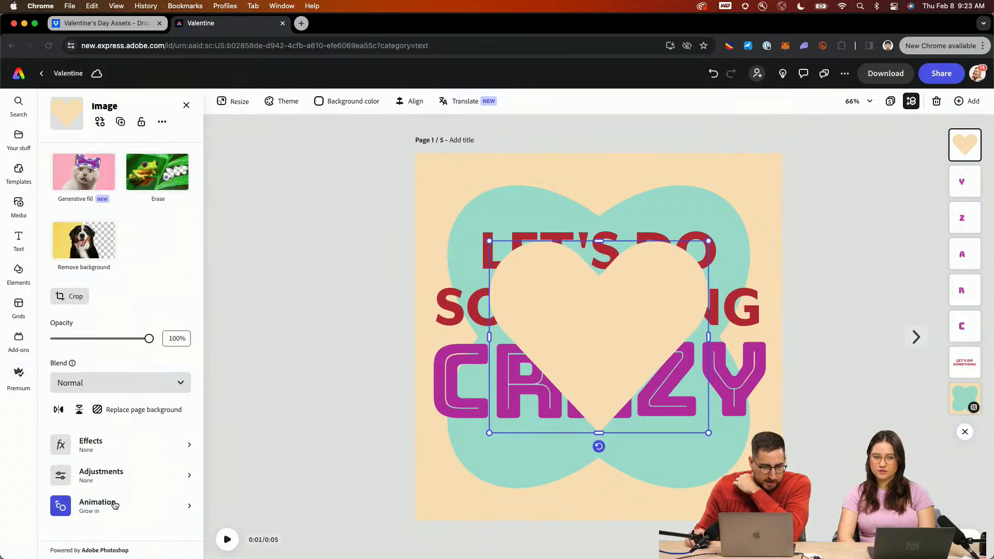
Give the cream heart a Pop entrance animation with intensity 82 and a Soft personality
click(114, 505)
click(75, 164)
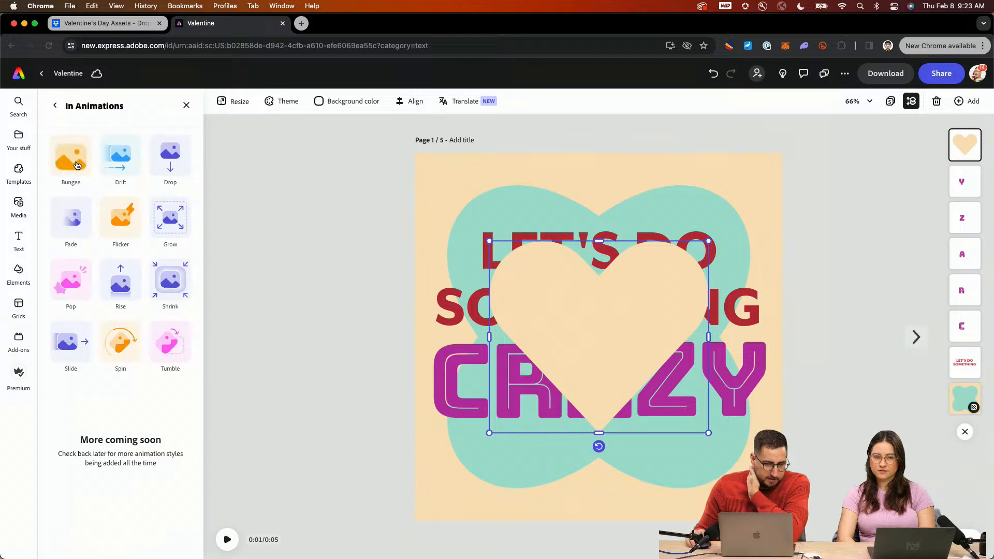
click(75, 280)
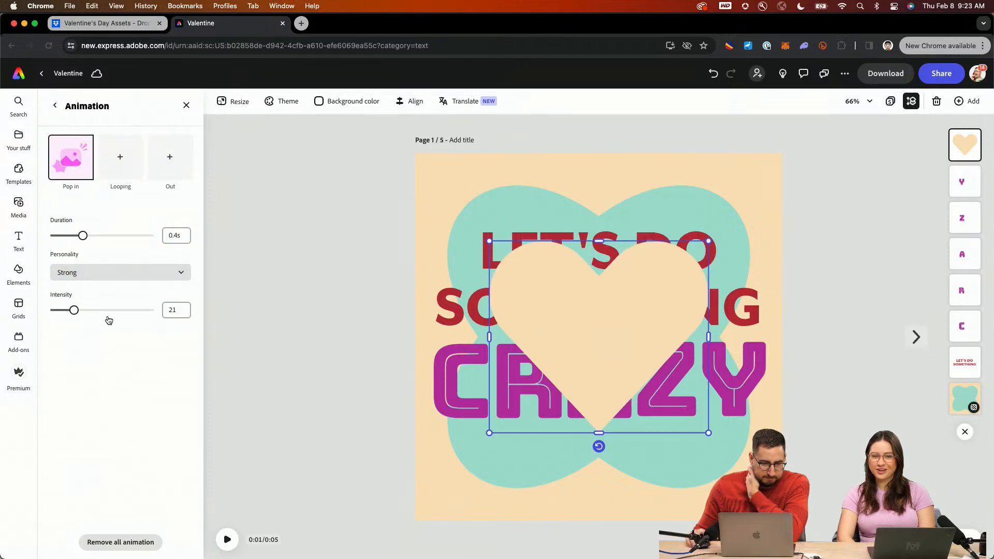
drag(107, 320, 133, 318)
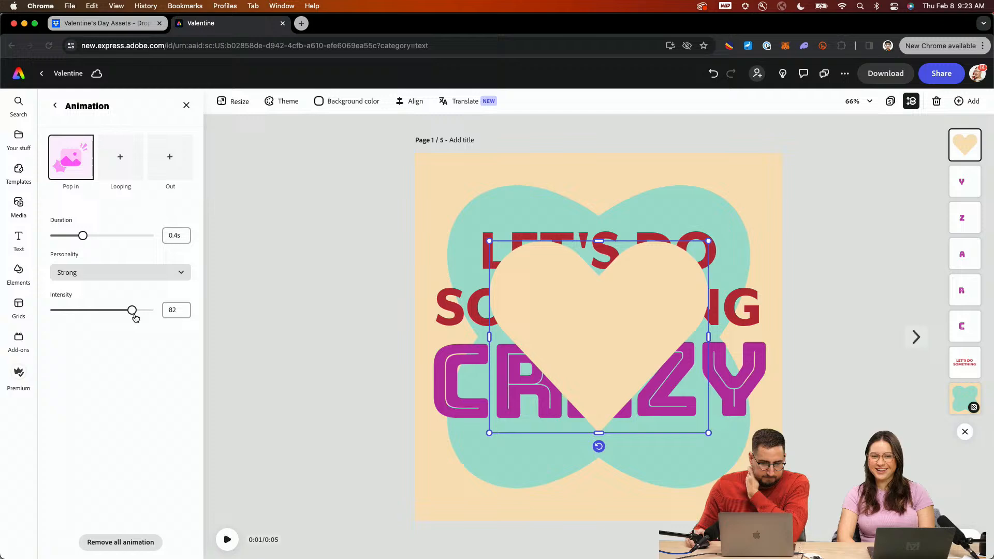
click(131, 272)
click(110, 293)
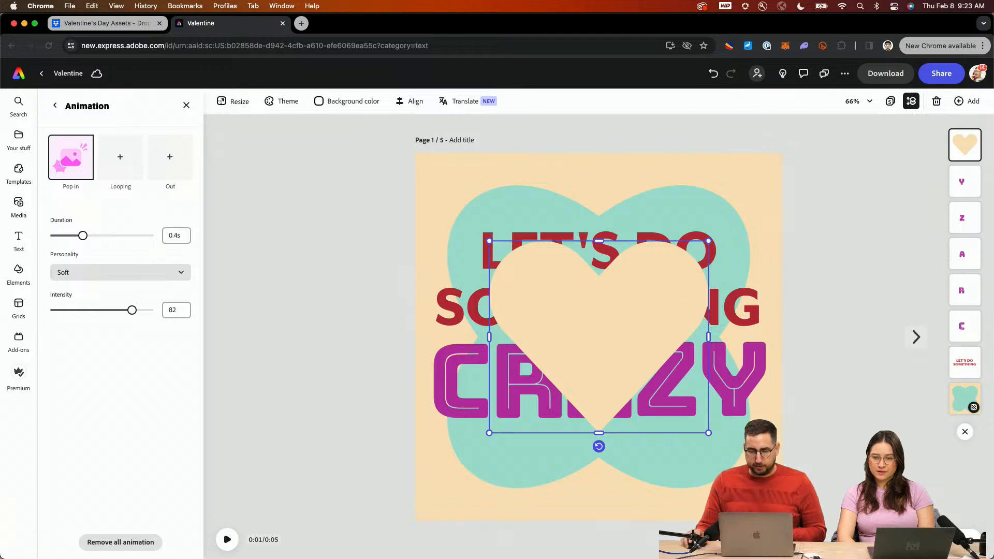
Give the red LET'S DO SOMETHING text a Fade exit animation
click(740, 311)
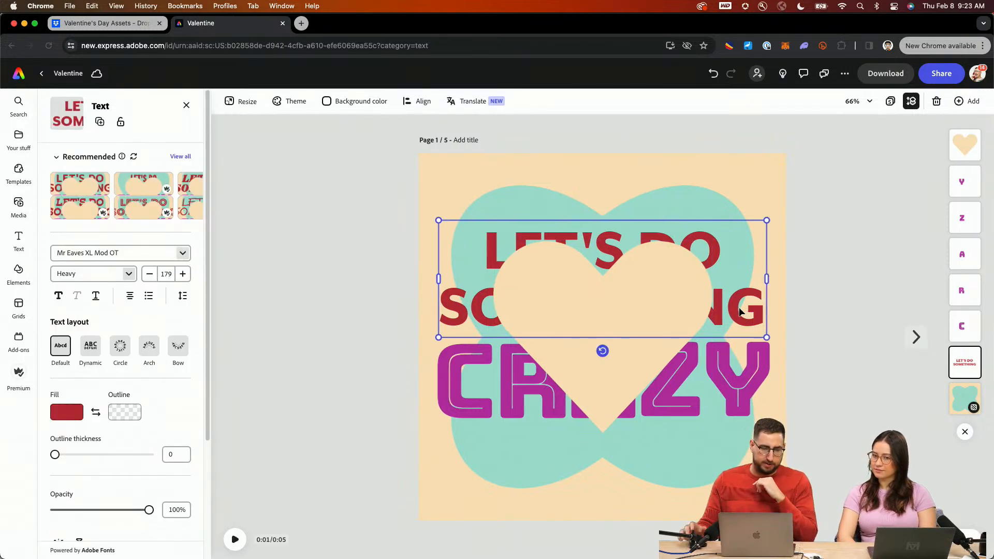
scroll(176, 379, down, 5)
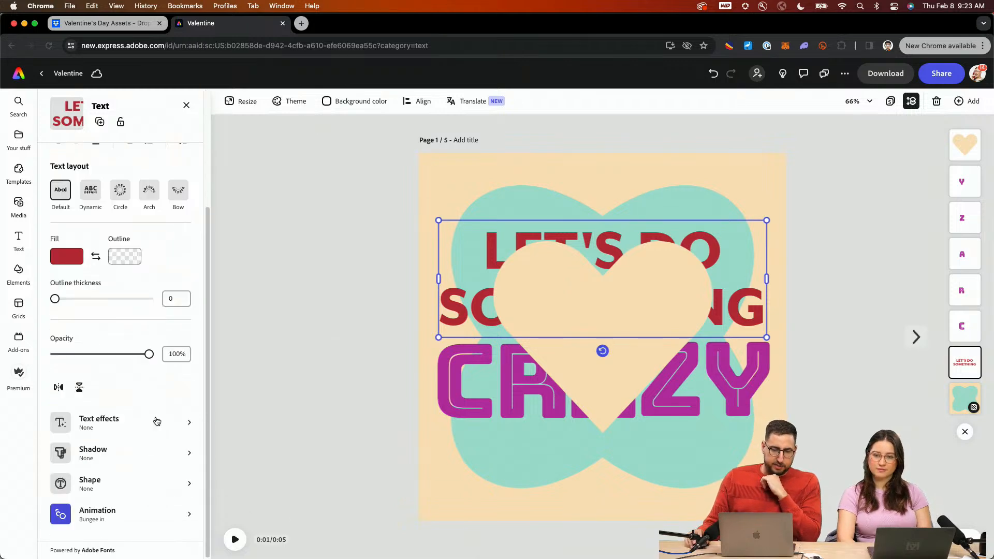
click(106, 517)
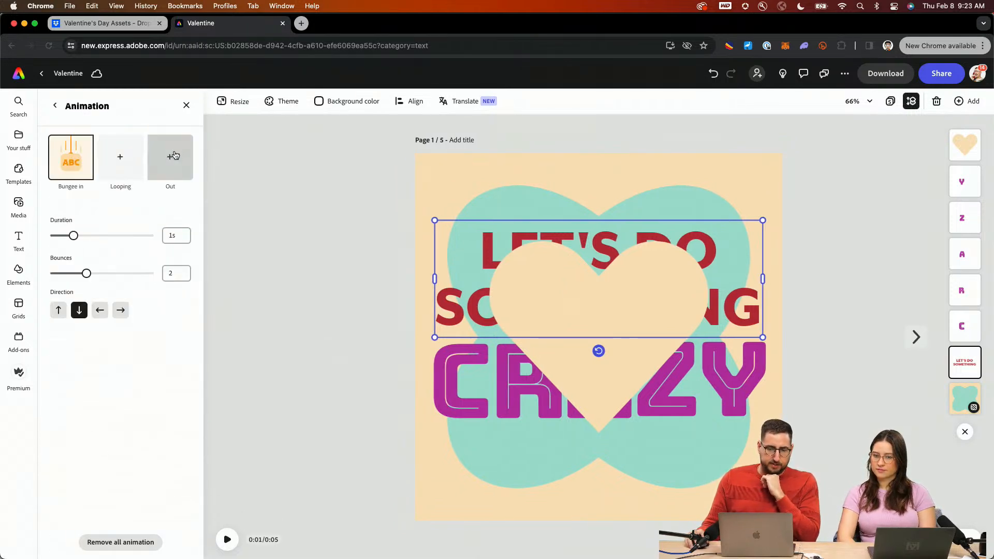
click(175, 155)
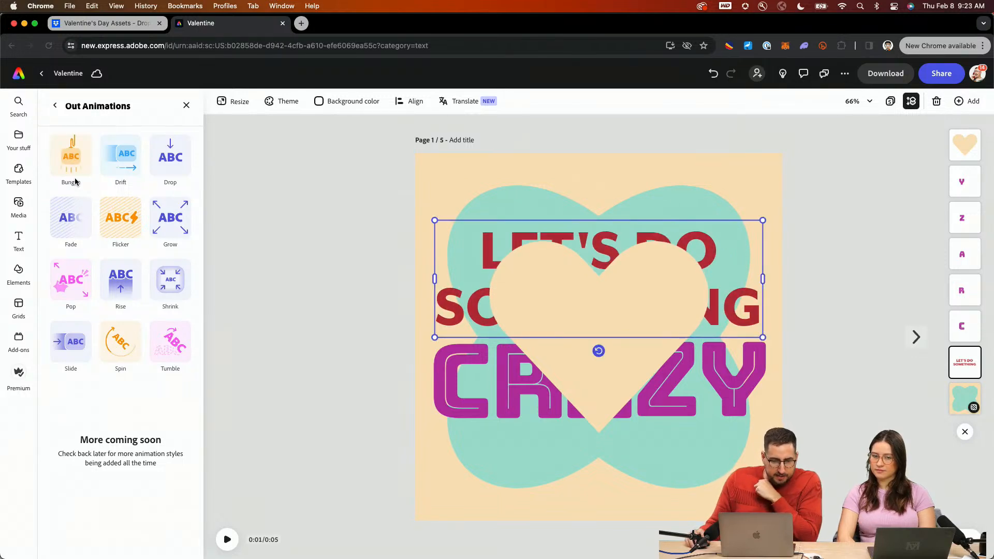
click(80, 221)
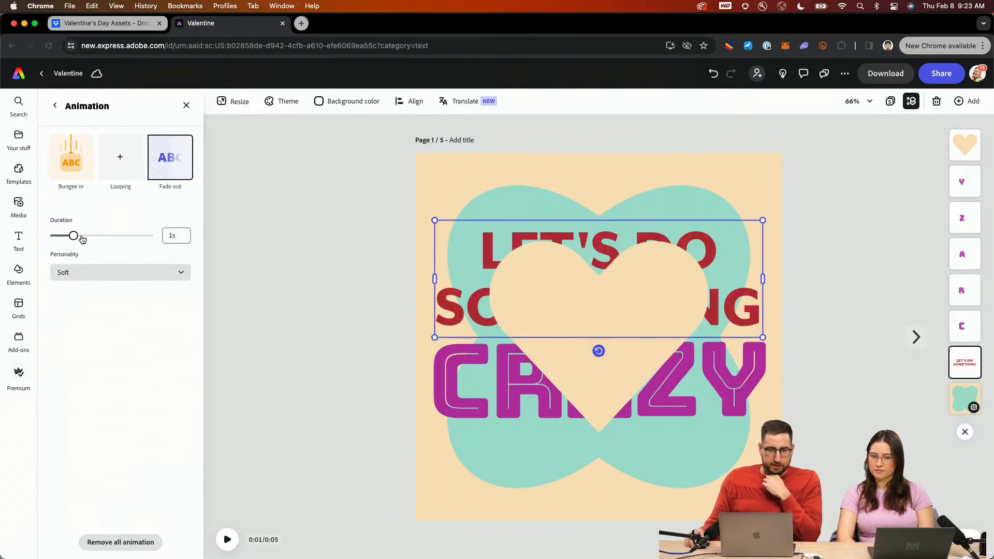
Try a Fade exit animation on the letter C of CRAZY, and undo it
click(460, 390)
scroll(105, 495, down, 5)
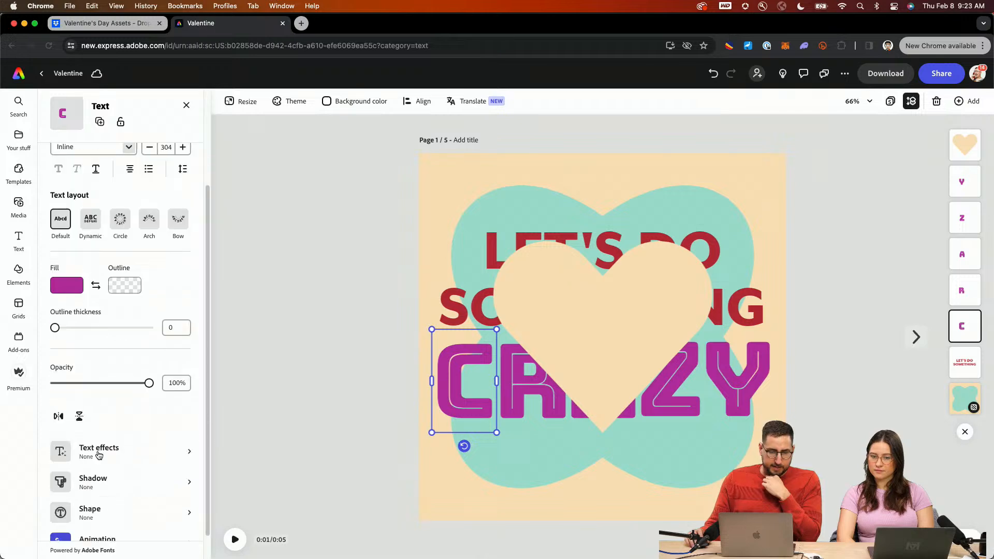
click(116, 514)
click(171, 155)
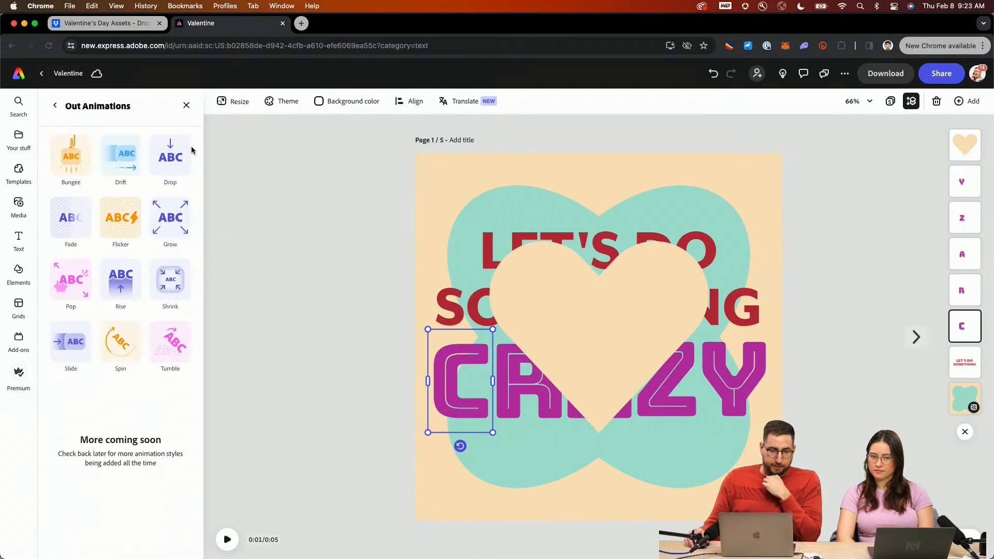
click(73, 216)
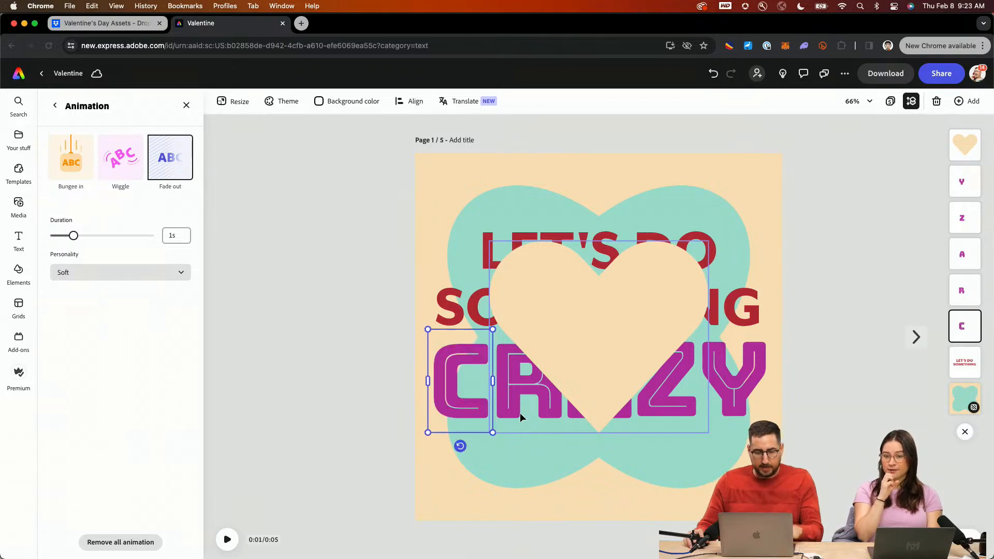
key(super+z)
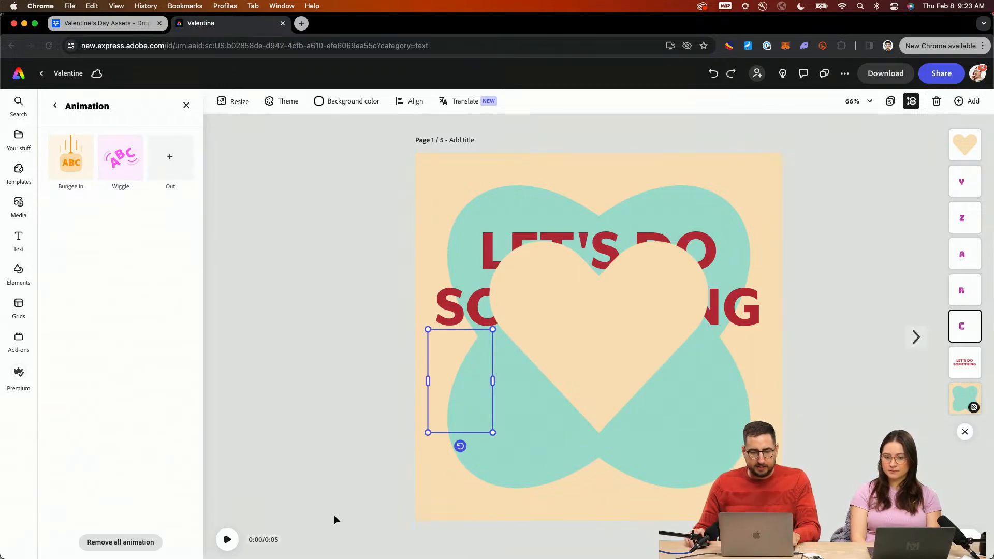
Jump to the 0:04 point of the scene and move the cream heart up, clear of the CRAZY lettering
click(375, 430)
click(457, 415)
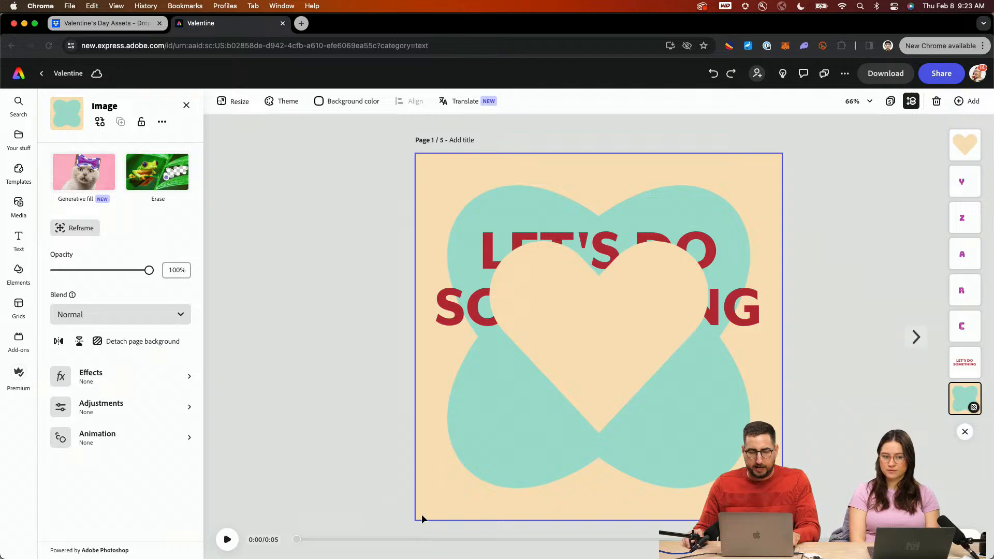
click(719, 540)
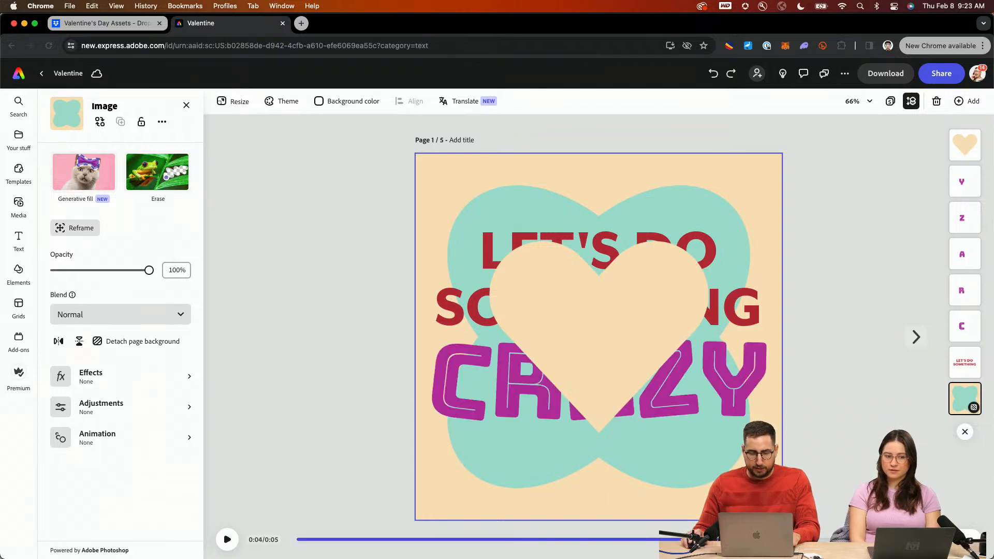
click(729, 414)
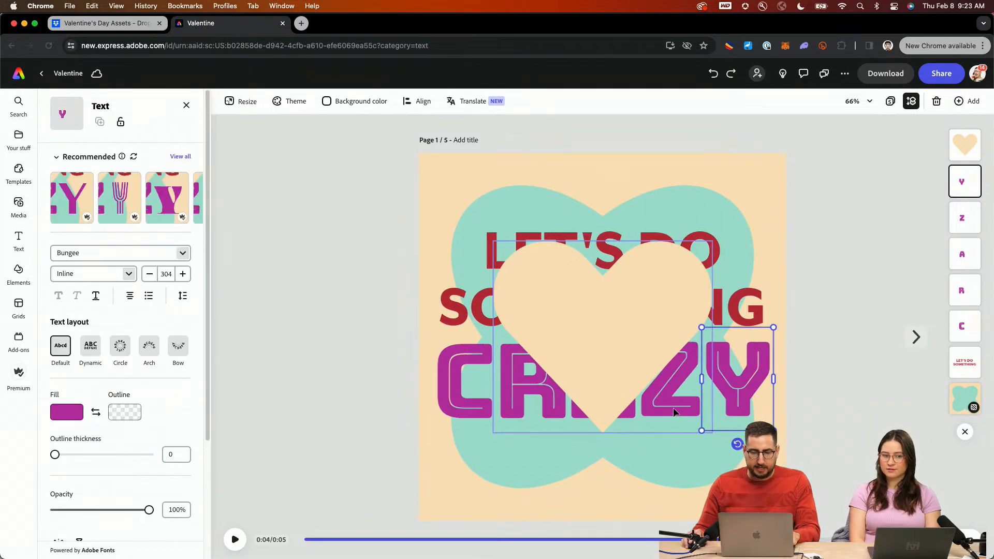
drag(603, 373, 570, 179)
Group the five separate letters of the word CRAZY
click(730, 373)
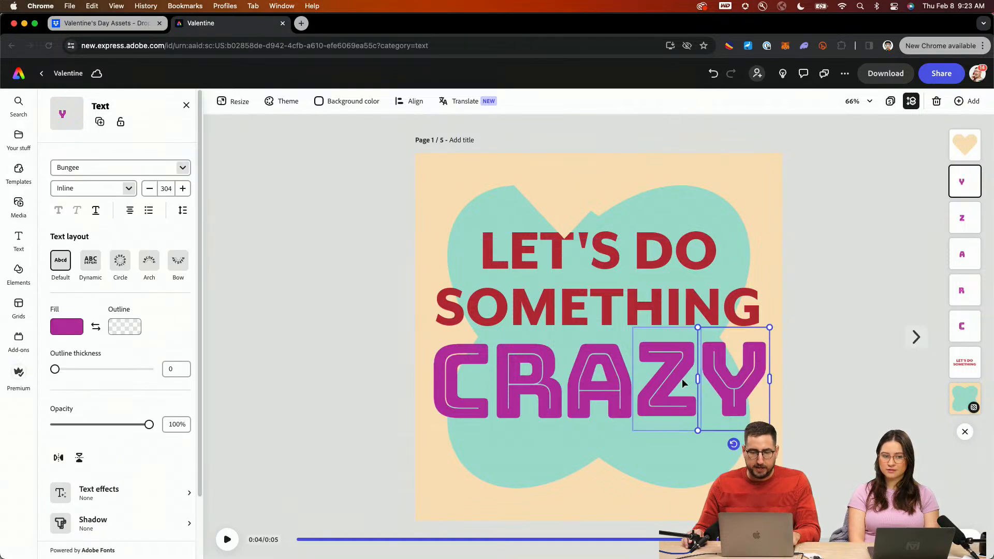
shift+click(673, 377)
shift+click(607, 384)
shift+click(542, 386)
shift+click(456, 379)
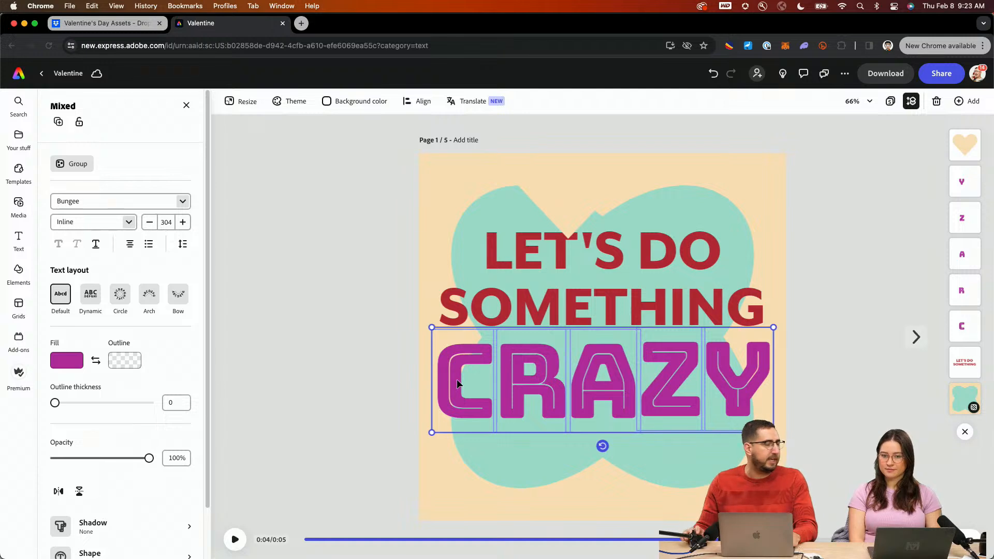
click(71, 164)
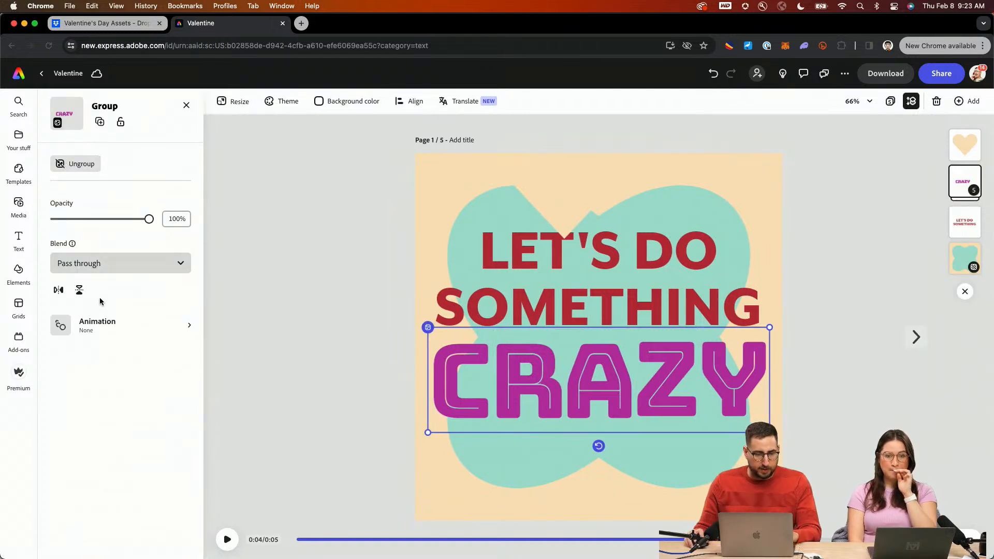
Give the CRAZY letter group a Fade exit animation
click(110, 323)
click(169, 157)
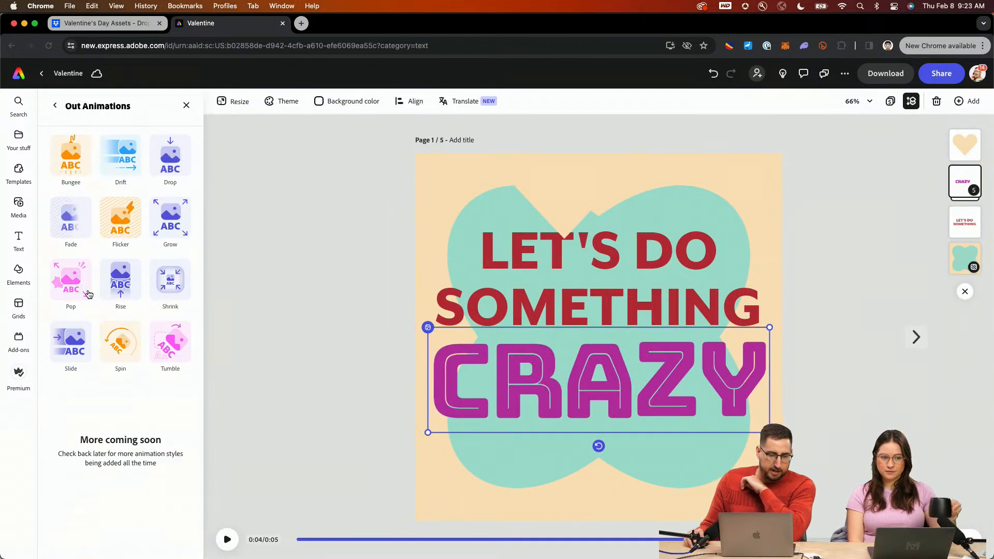
click(71, 218)
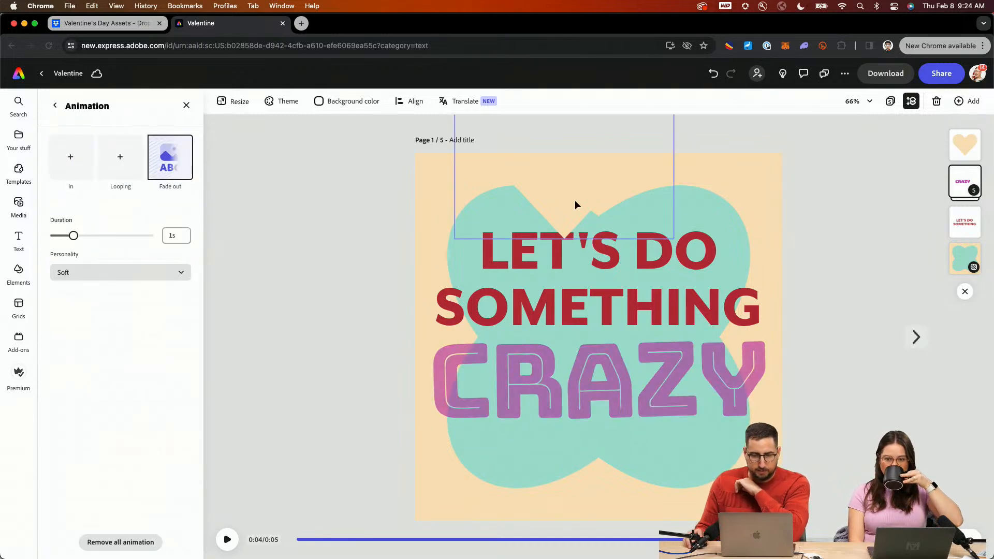
Move the cream heart back over the lettering and align it to the middle and center of the page
click(606, 178)
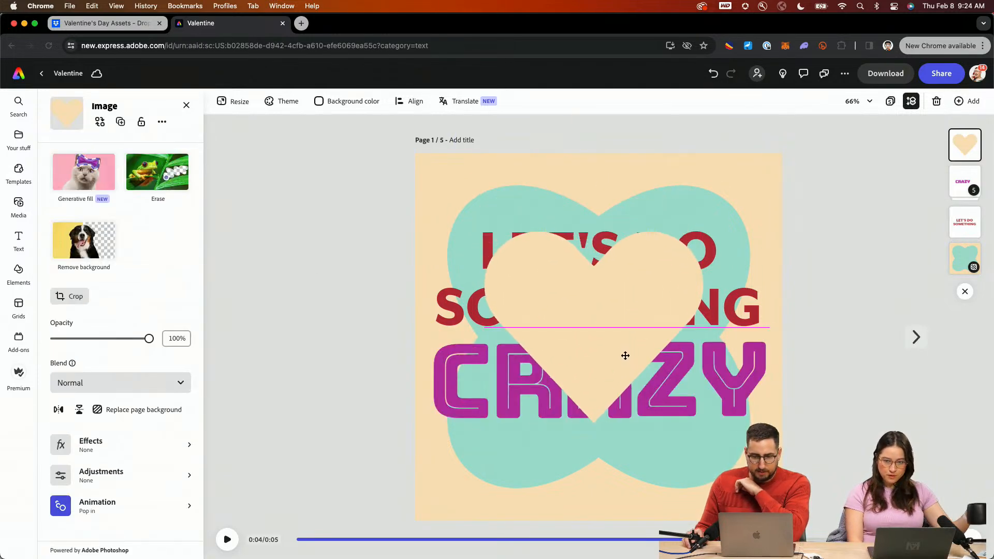
click(417, 101)
click(427, 166)
click(475, 168)
click(314, 323)
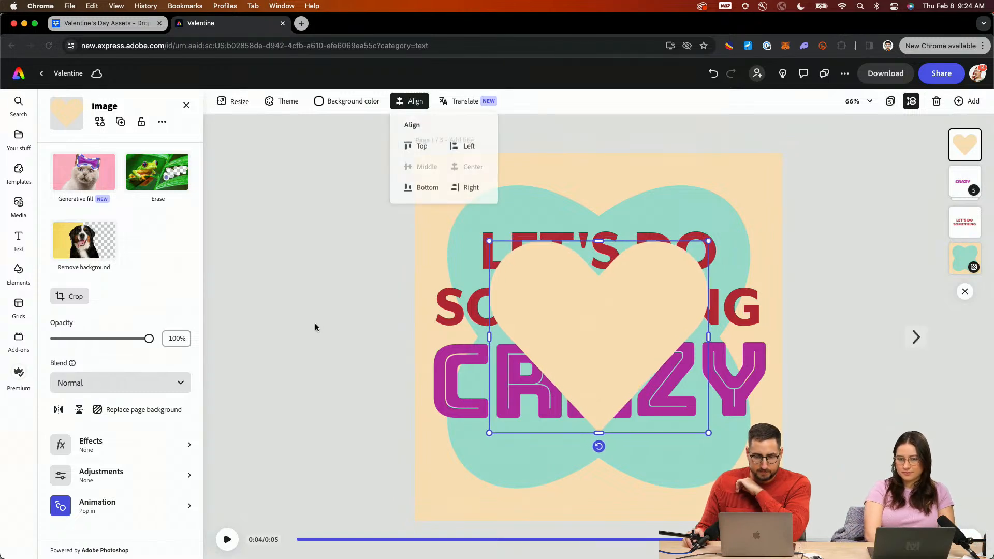
Trim the start of the cream heart's layer timing to about 0:04, return to the scene's start and collapse the timeline
click(640, 539)
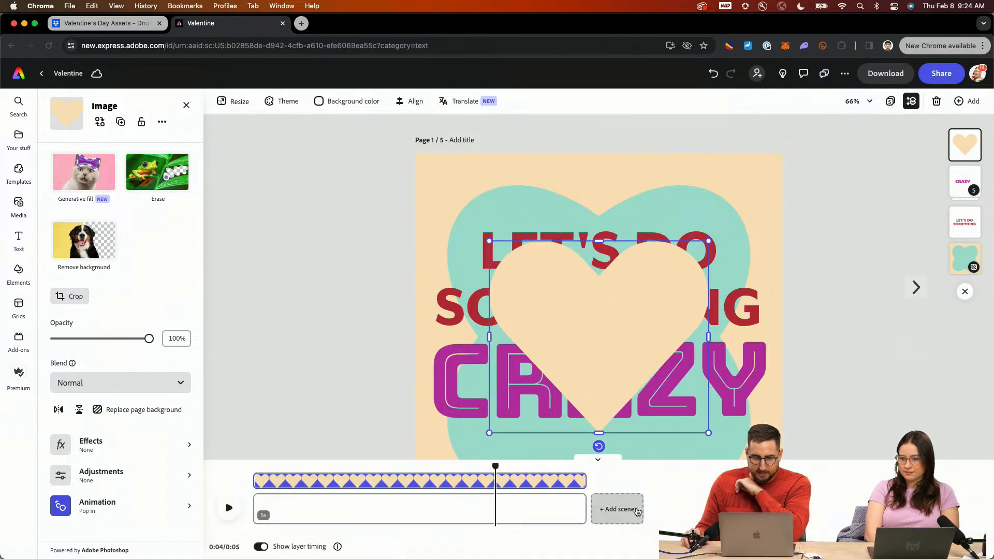
drag(257, 481, 537, 489)
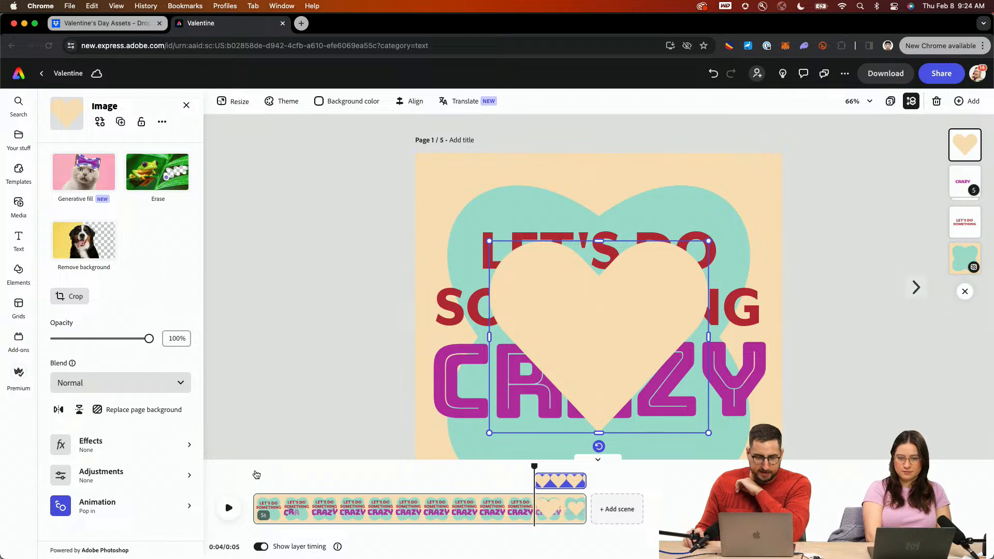
click(253, 469)
click(600, 460)
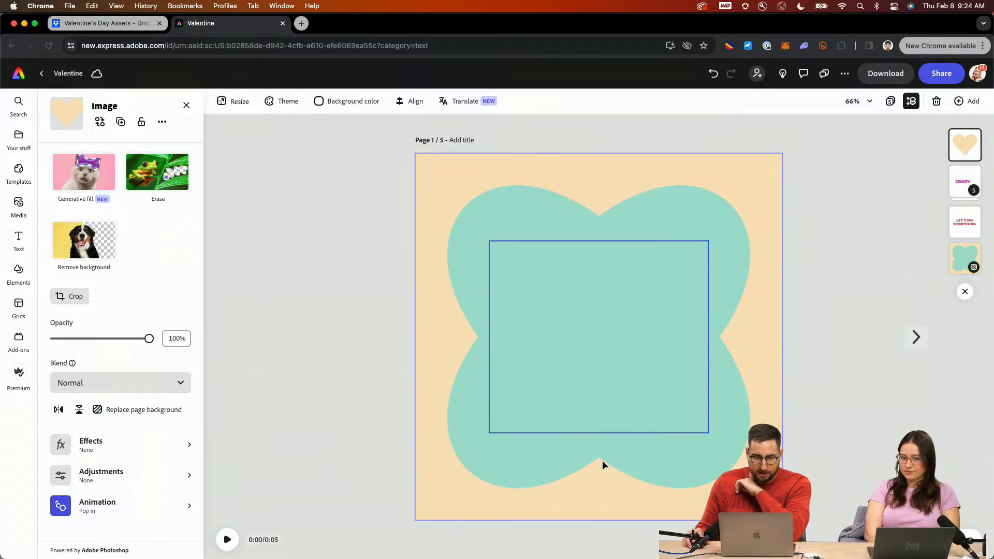
Preview the page animation and examine the post scheduling options for sharing to social media
key(space)
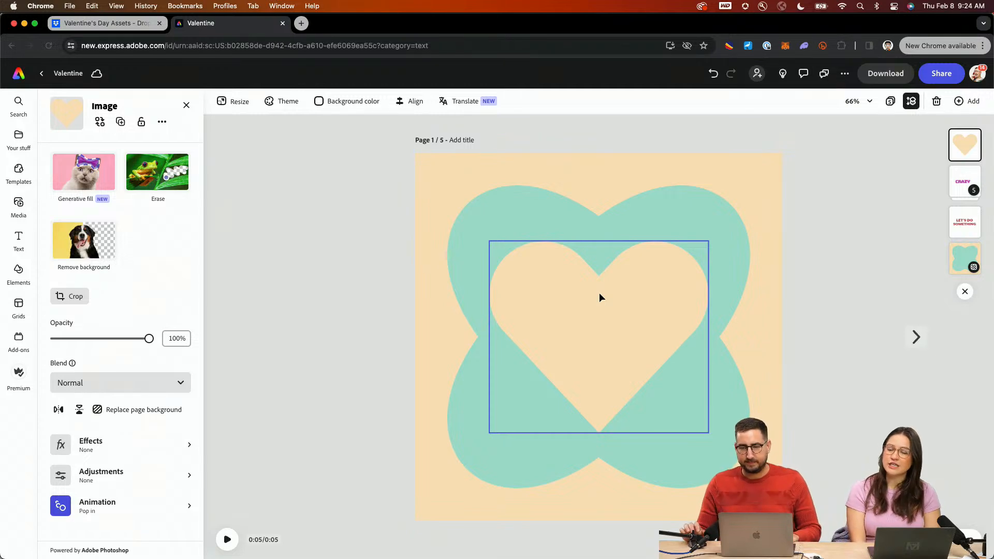
click(937, 74)
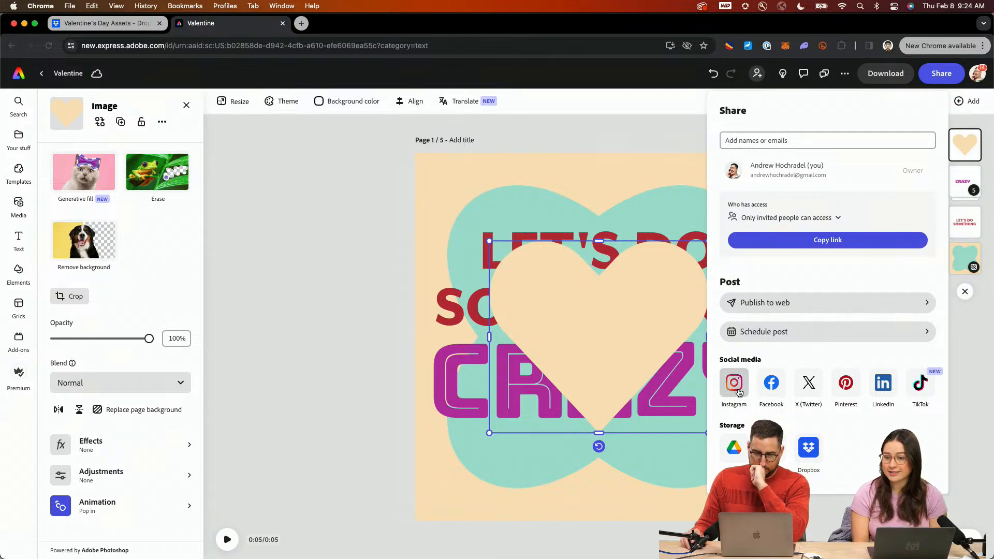
click(771, 335)
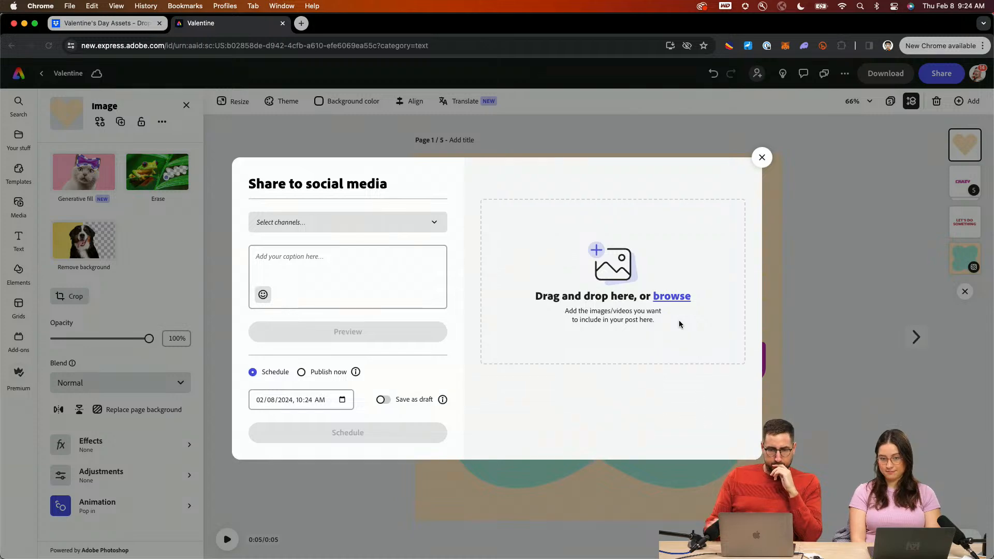
key(Escape)
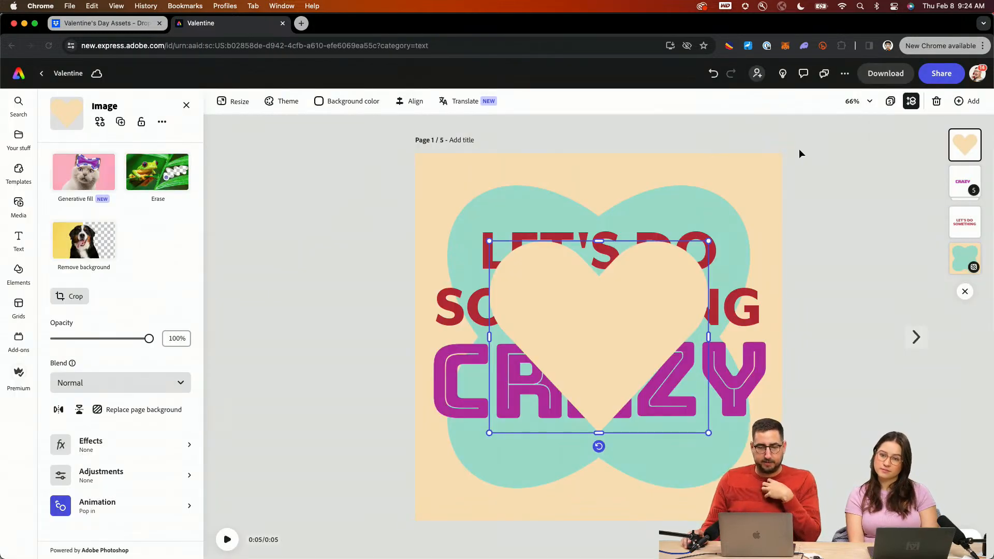
click(939, 73)
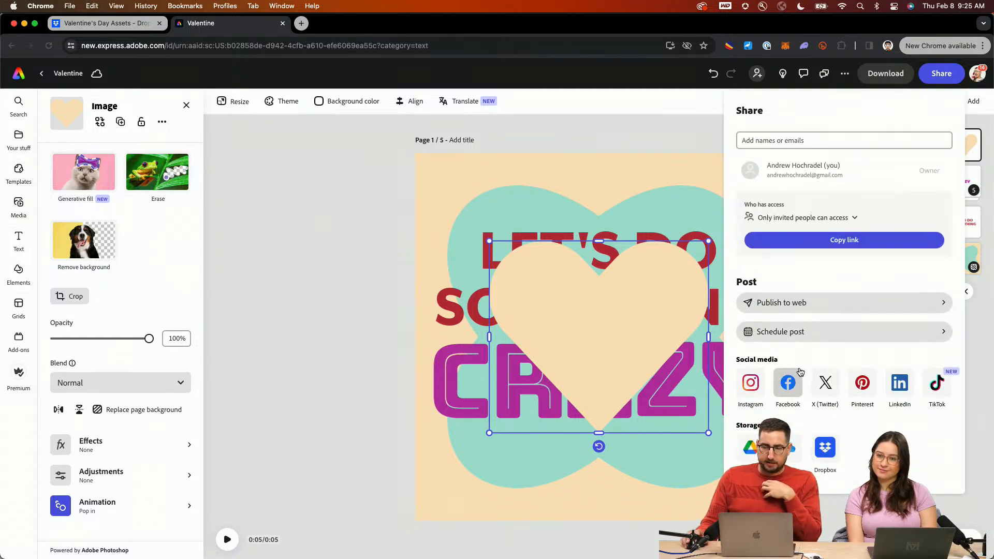
click(828, 336)
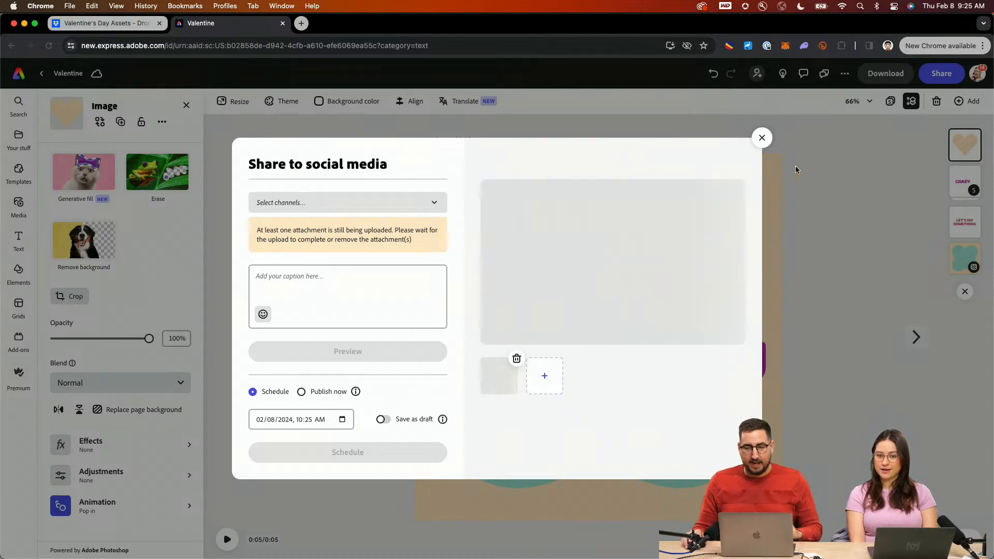
click(762, 137)
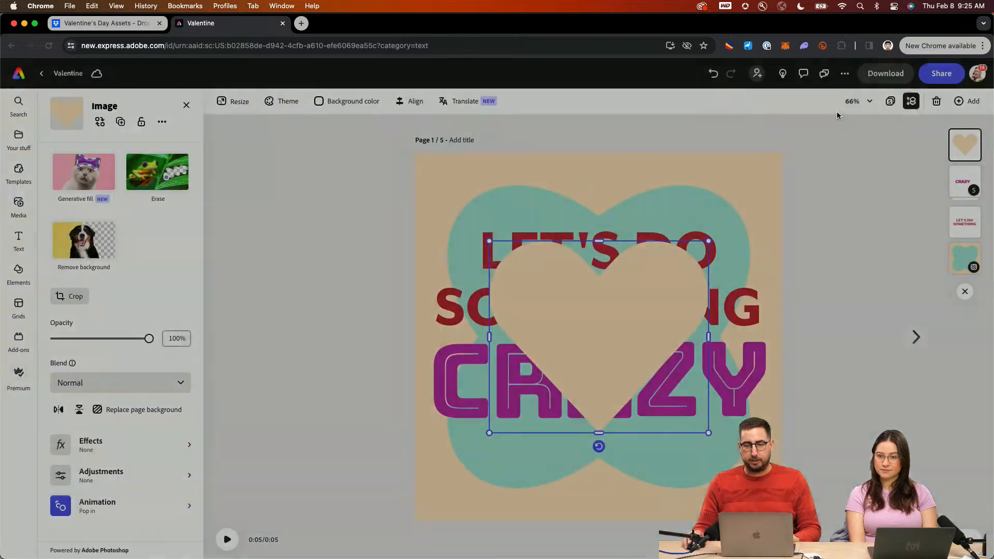
Check the download options for the selected page and replay the page's animation
click(880, 78)
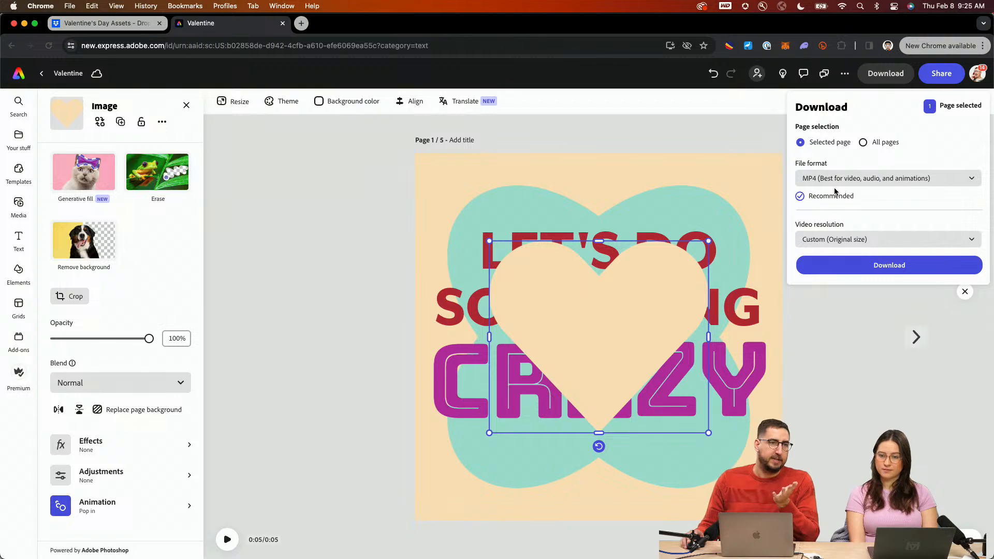
click(363, 228)
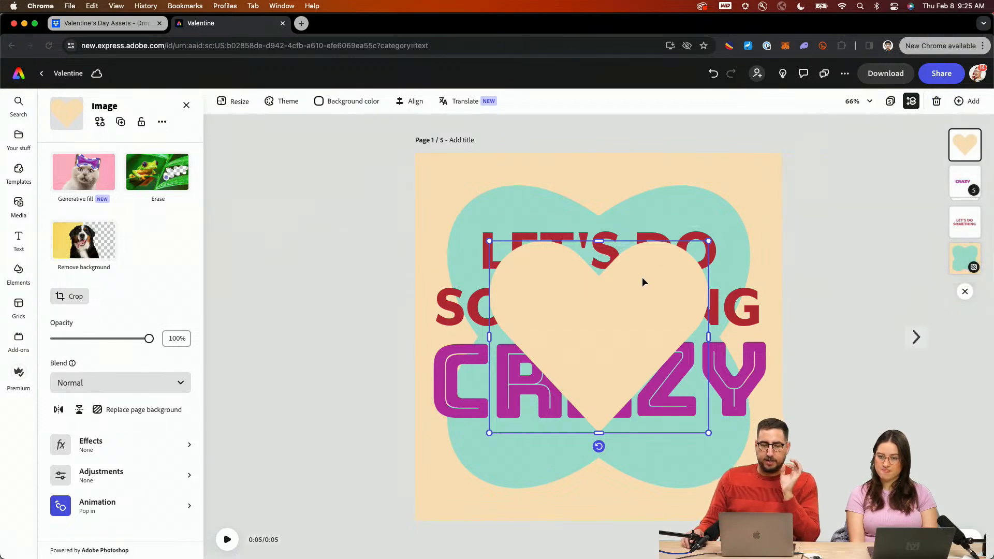
click(228, 539)
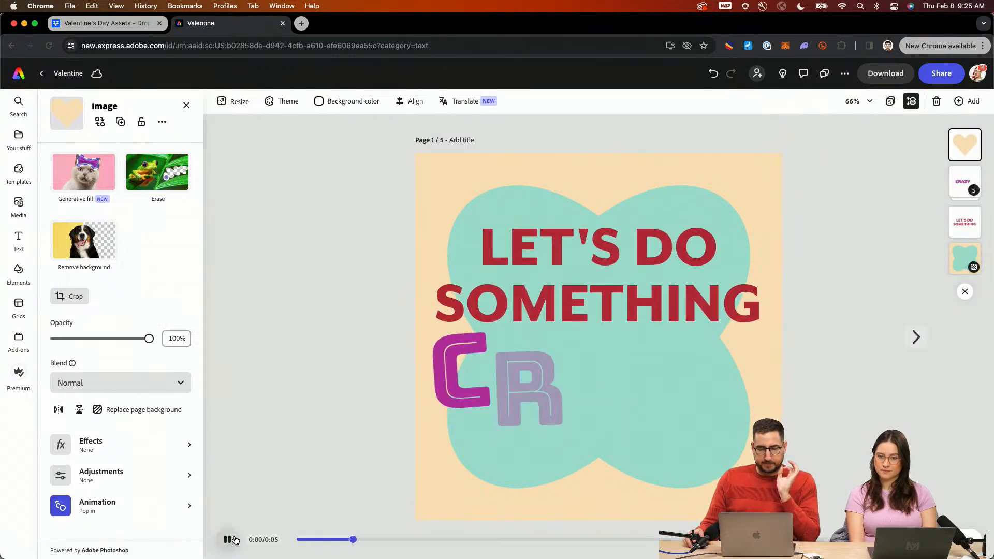
click(235, 540)
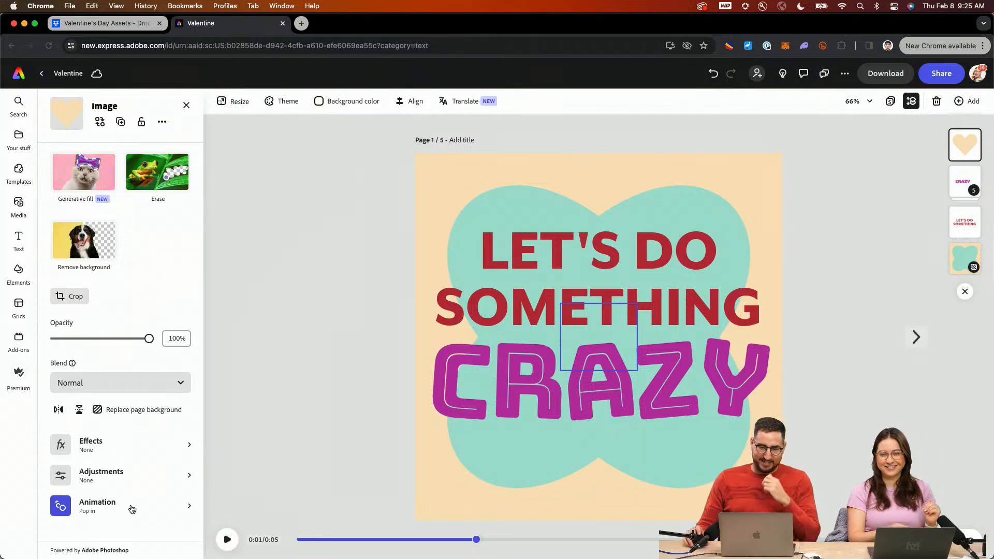
Switch to Adobe Illustrator and undo the recent moves of the coloured hearts
mouse_move(526, 539)
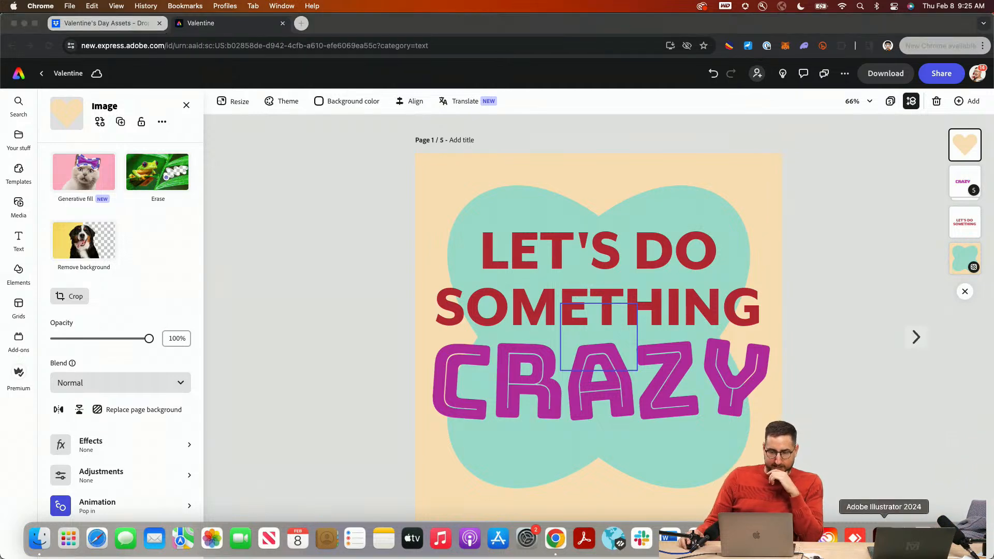
click(883, 538)
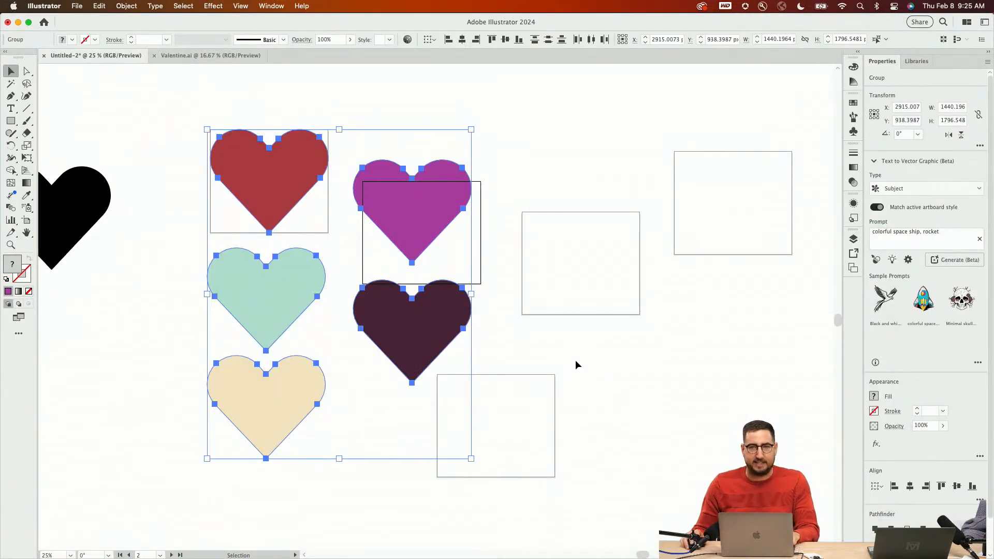
key(super+z)
key(super+z)
key(super+z)
key(super+z)
key(super+z)
key(super+z)
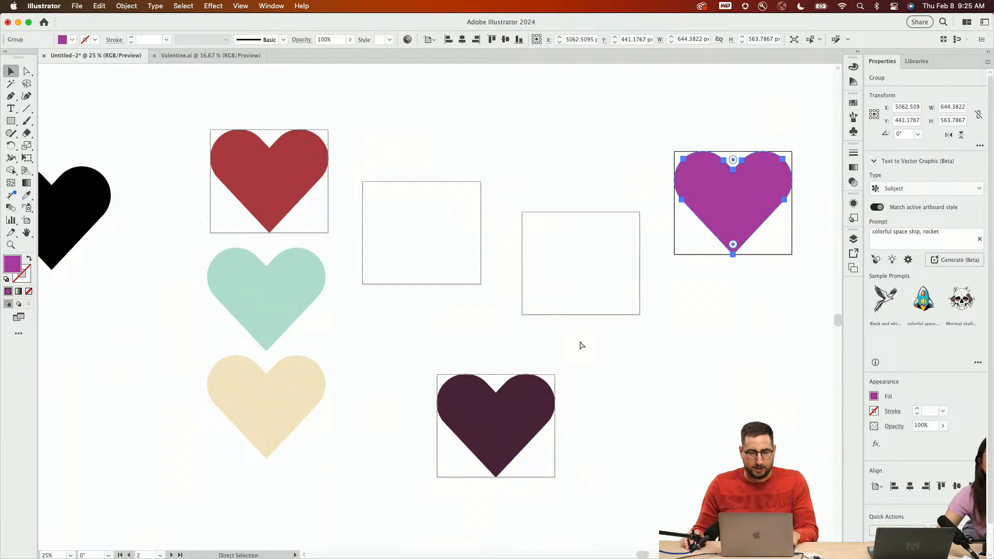
key(super+z)
click(386, 341)
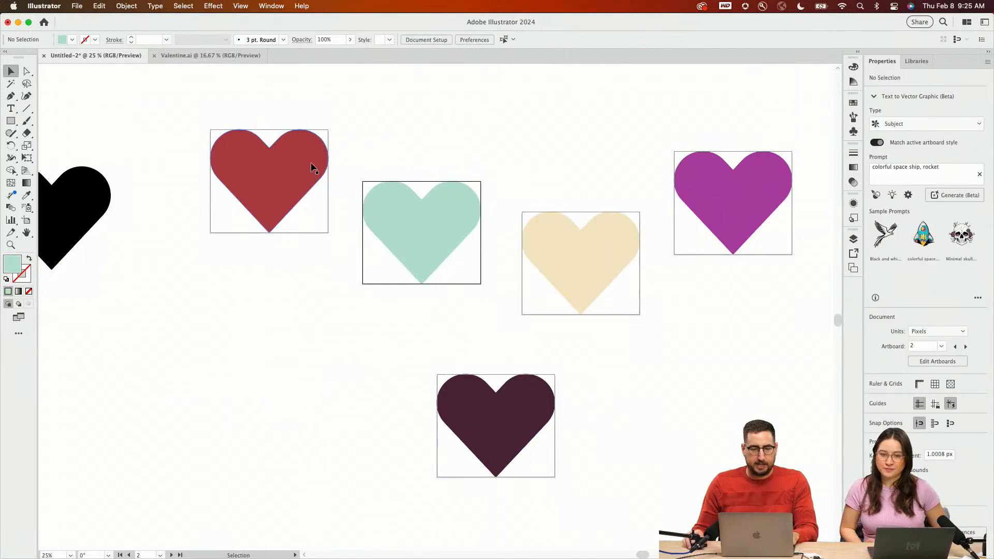
Paste a copy of the red heart into empty canvas away from the artboards and move it farther left
click(294, 180)
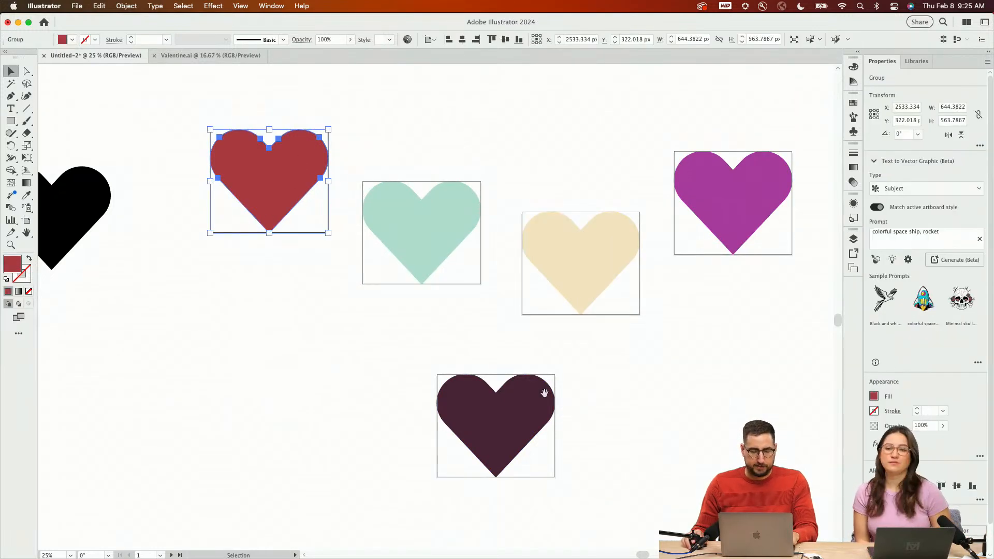
drag(544, 392, 122, 310)
drag(455, 347, 159, 120)
key(super+v)
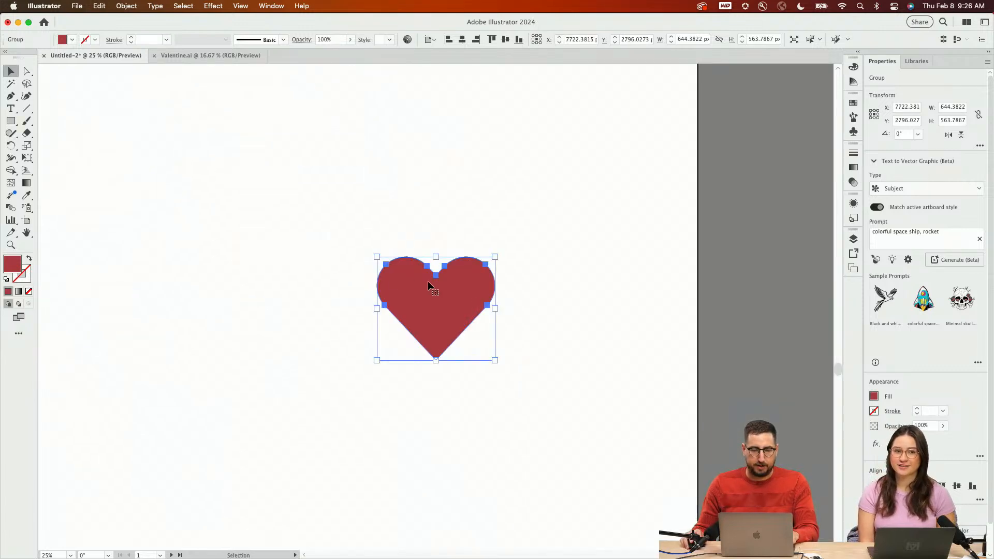
drag(428, 280, 101, 349)
key(z)
click(174, 370)
click(493, 261)
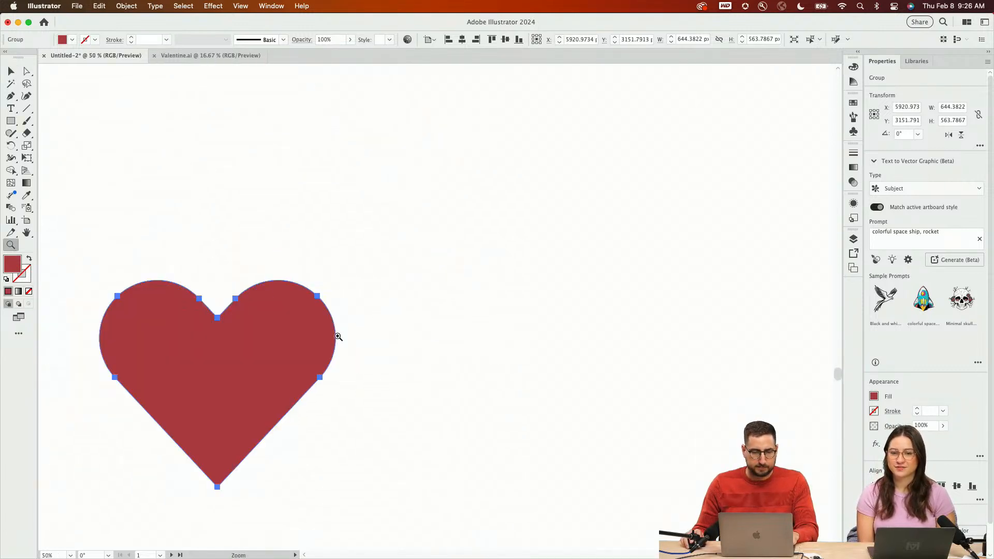
drag(338, 337, 592, 220)
drag(355, 137, 276, 165)
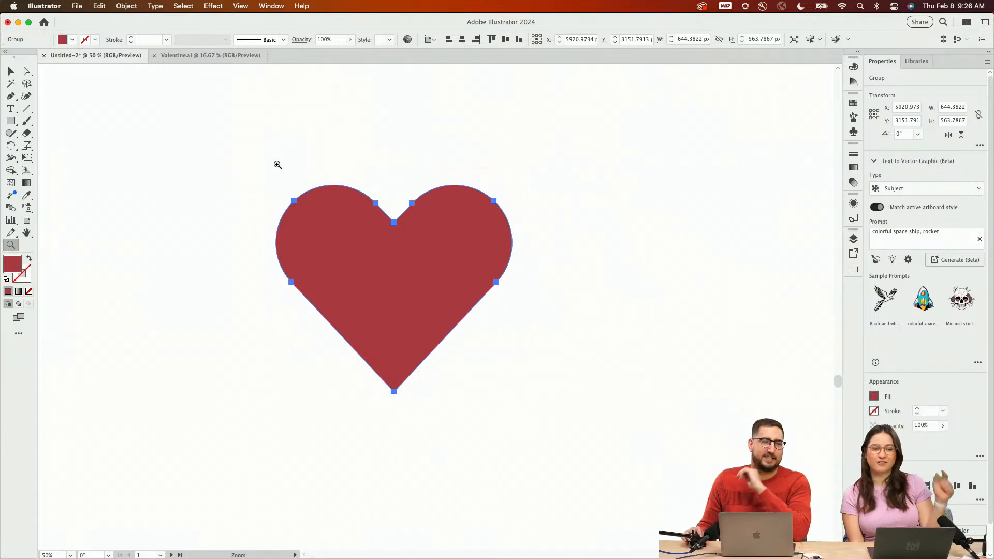
Apply the 3D Inflate effect to the copied red heart and inflate it on both sides
click(201, 5)
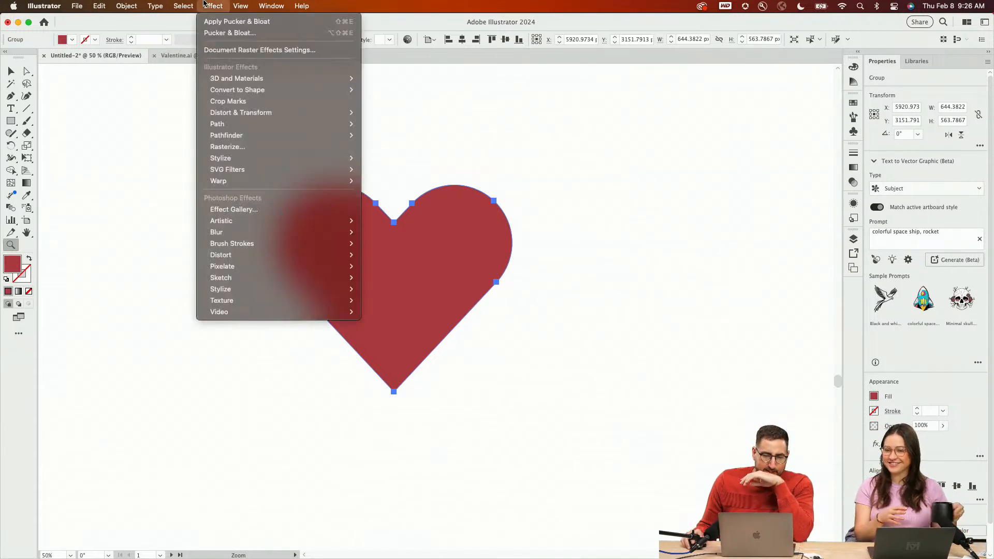
mouse_move(315, 78)
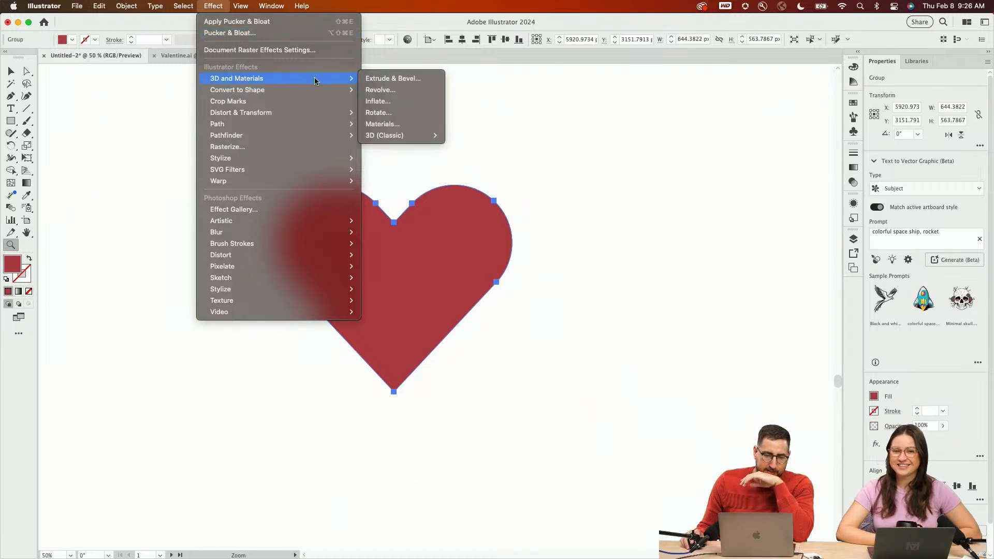
click(384, 103)
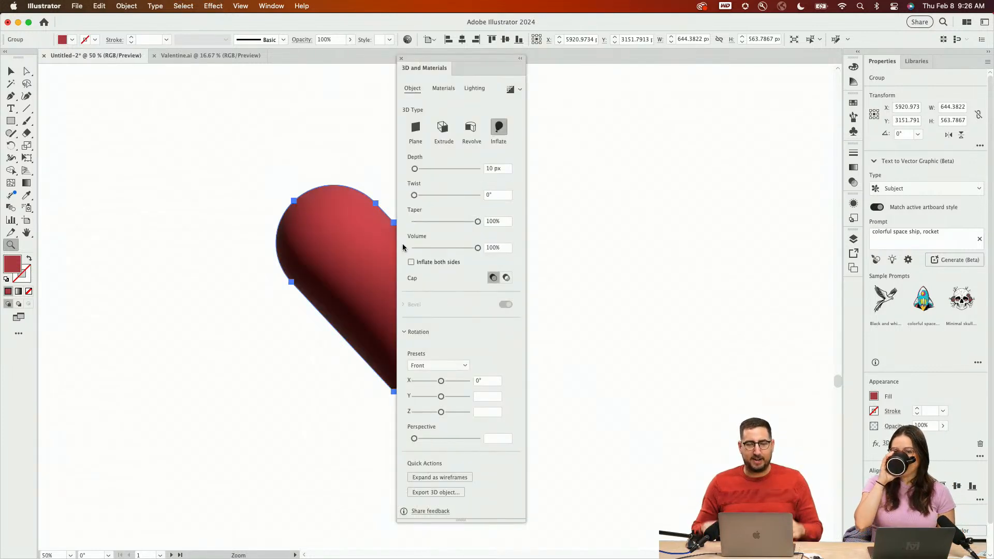
drag(430, 61, 676, 82)
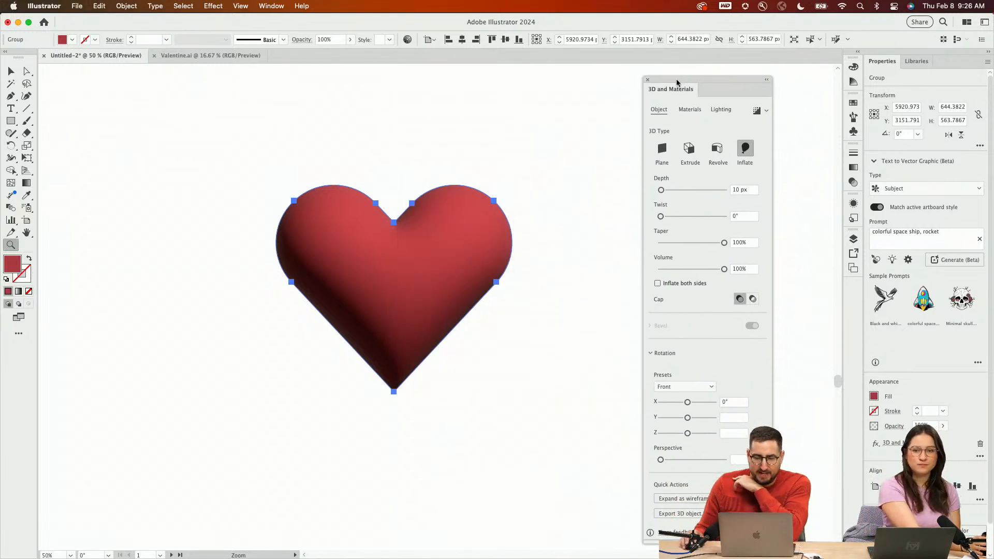
click(679, 284)
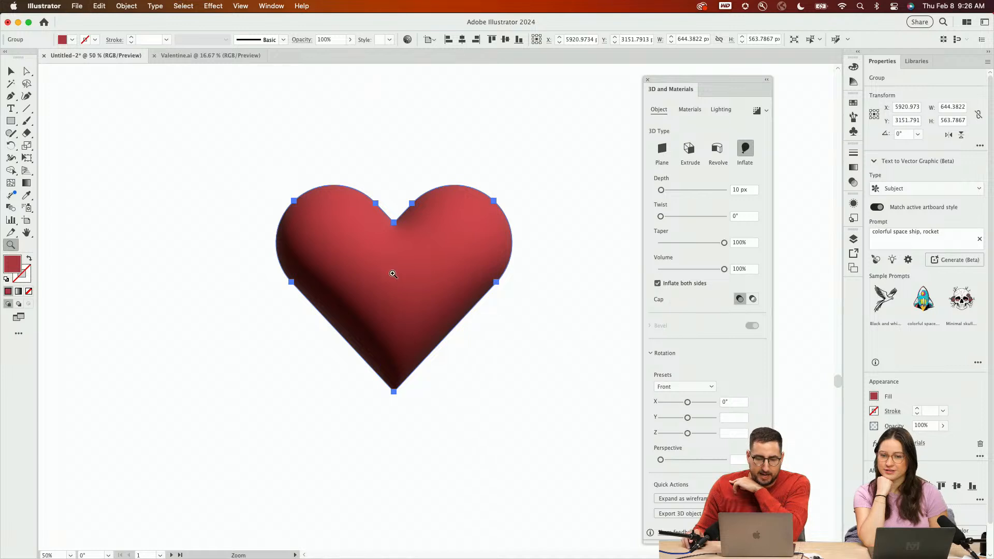
Try a freeform 3D rotation of the inflated heart and undo it
click(11, 69)
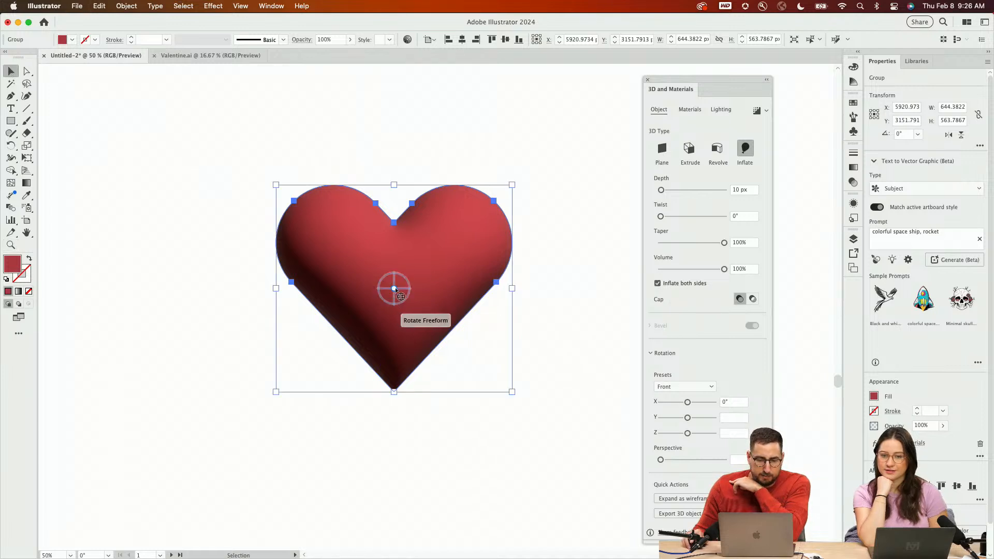
drag(394, 288, 375, 294)
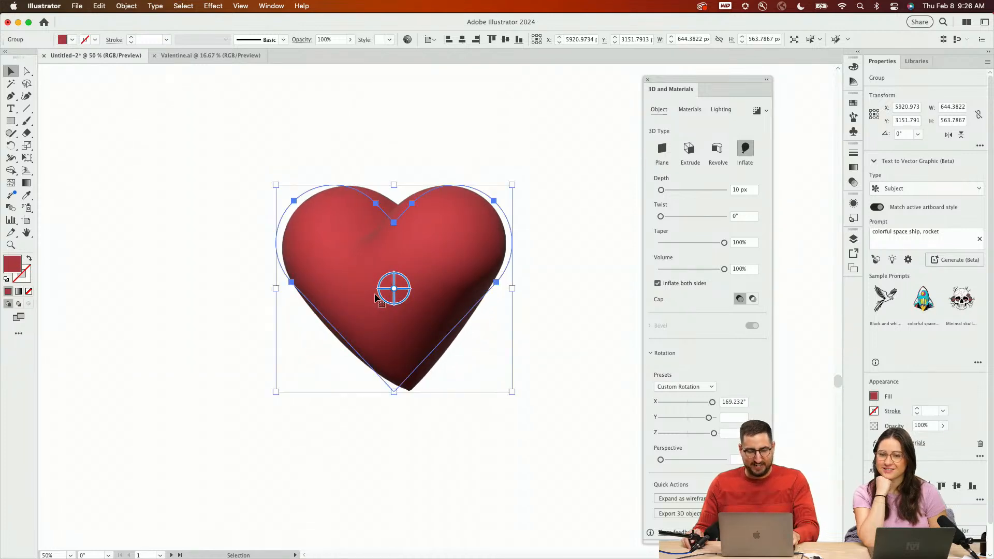
key(super+z)
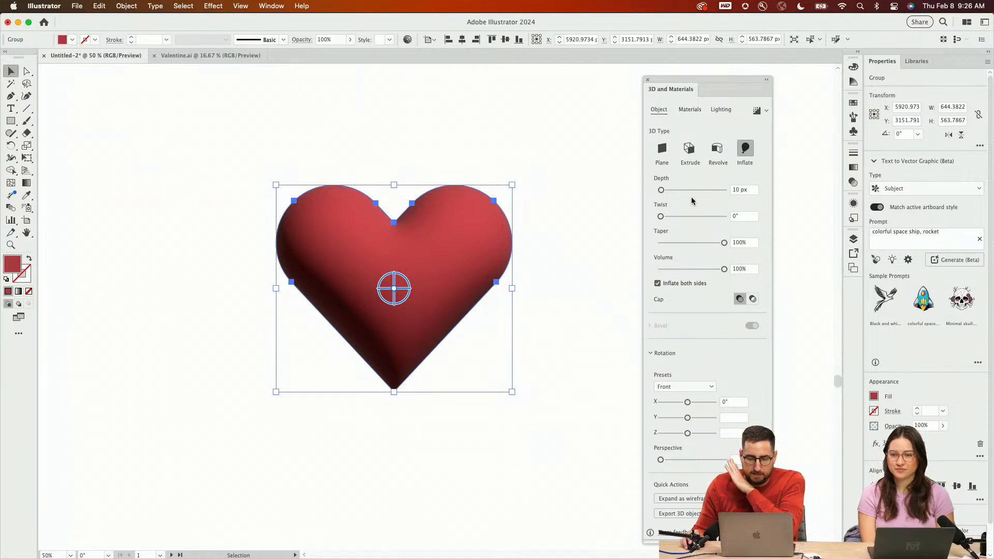
Make the heart's material glossy at roughness 0.4 and light it from the upper left at 158% intensity, about -141° rotation and 21° height
click(691, 111)
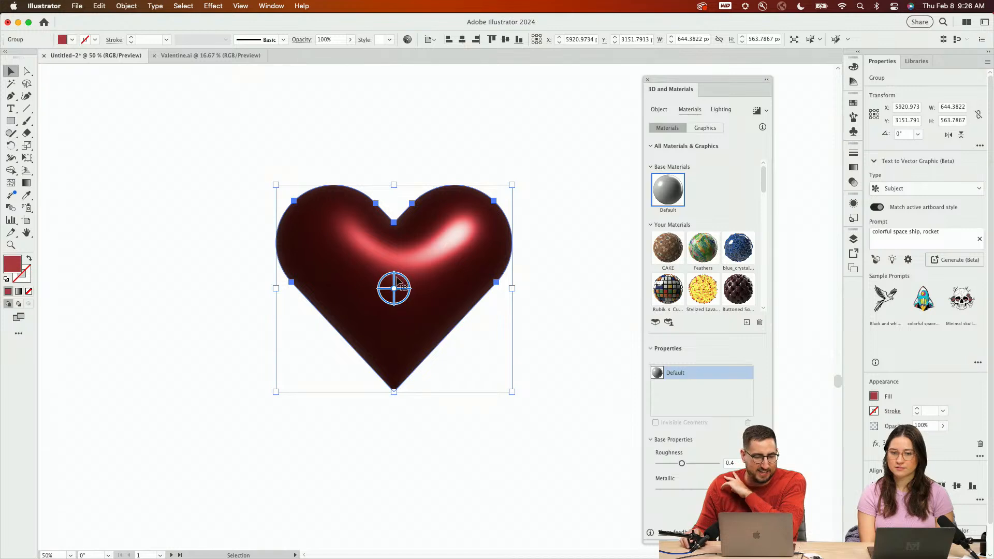
click(717, 111)
drag(690, 371, 708, 372)
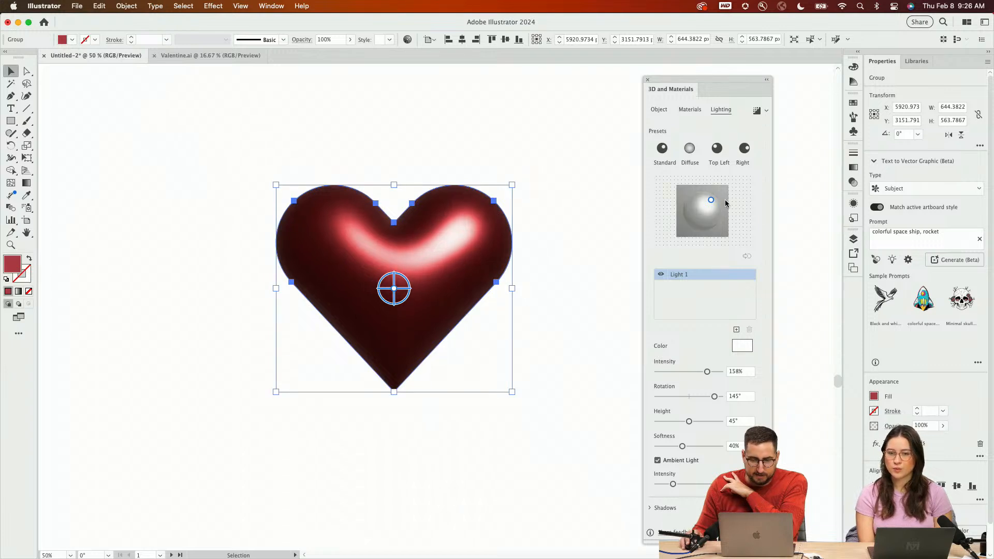
drag(711, 202, 691, 198)
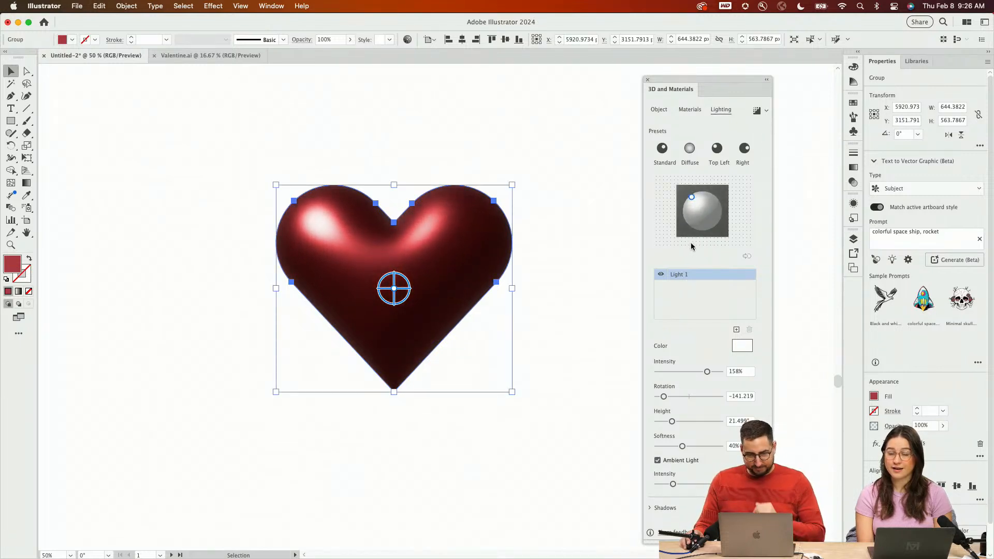
Add two more lights to the heart, placing the third near the sphere's lower middle with 100% softness
click(736, 330)
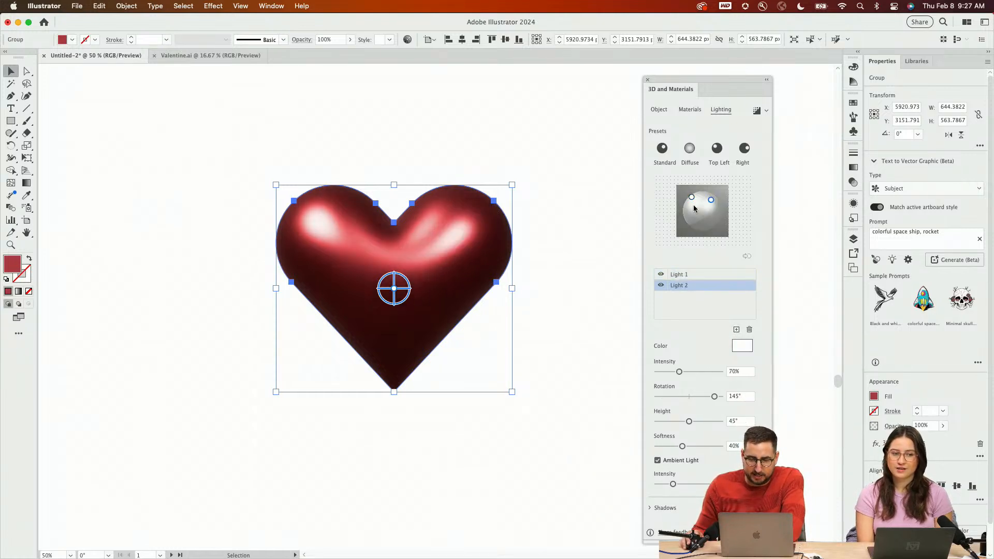
click(736, 330)
drag(712, 201, 702, 222)
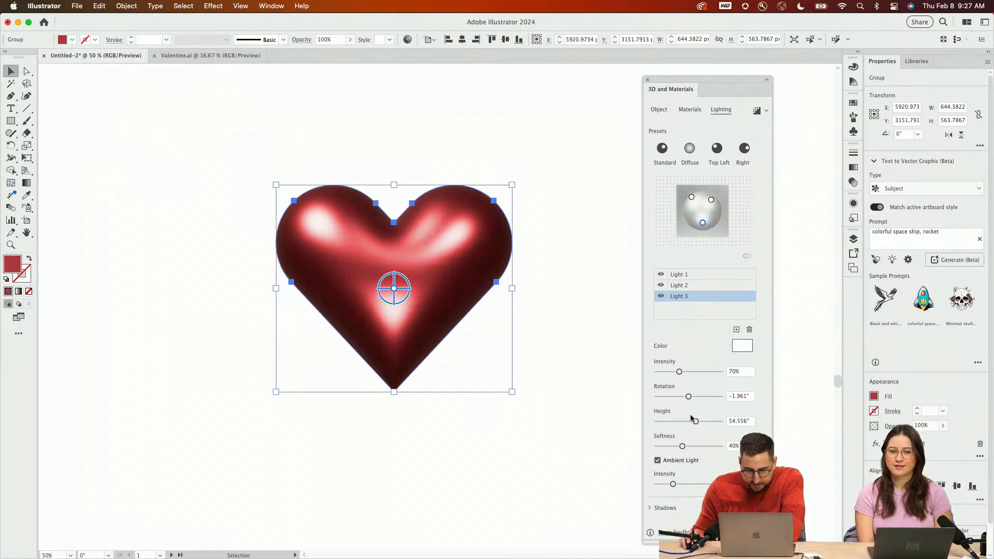
drag(682, 446, 734, 443)
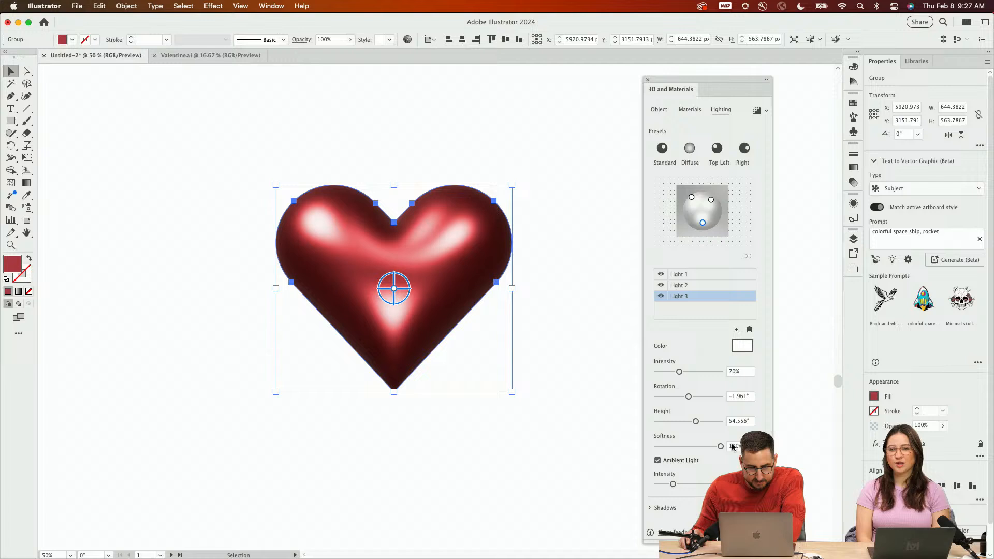
Rotate the glossy heart freely in 3D so it faces slightly sideways
click(561, 298)
click(411, 293)
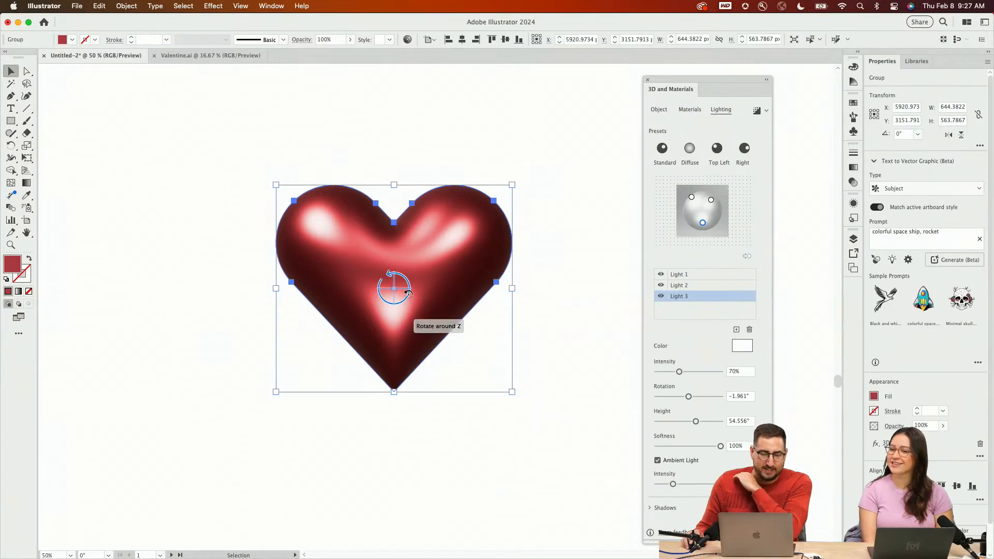
drag(401, 297, 375, 289)
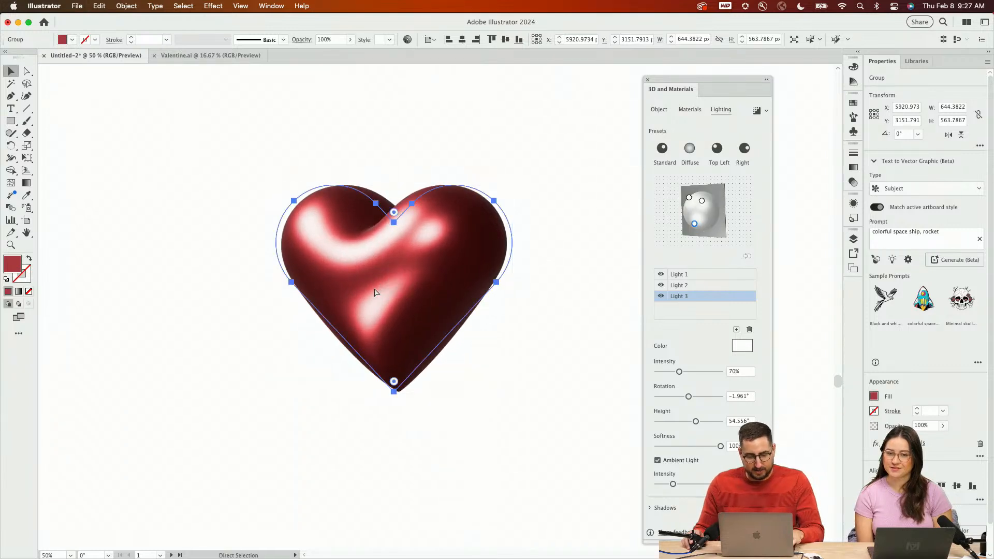
Undo the last 3D rotation of the glossy heart and place a duplicate diagonally below it
key(super+z)
click(450, 138)
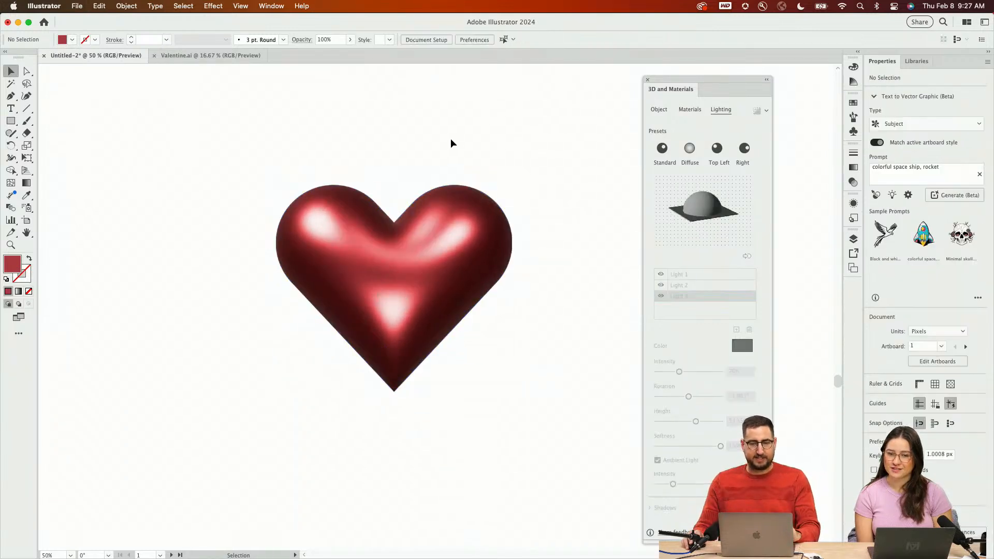
click(417, 283)
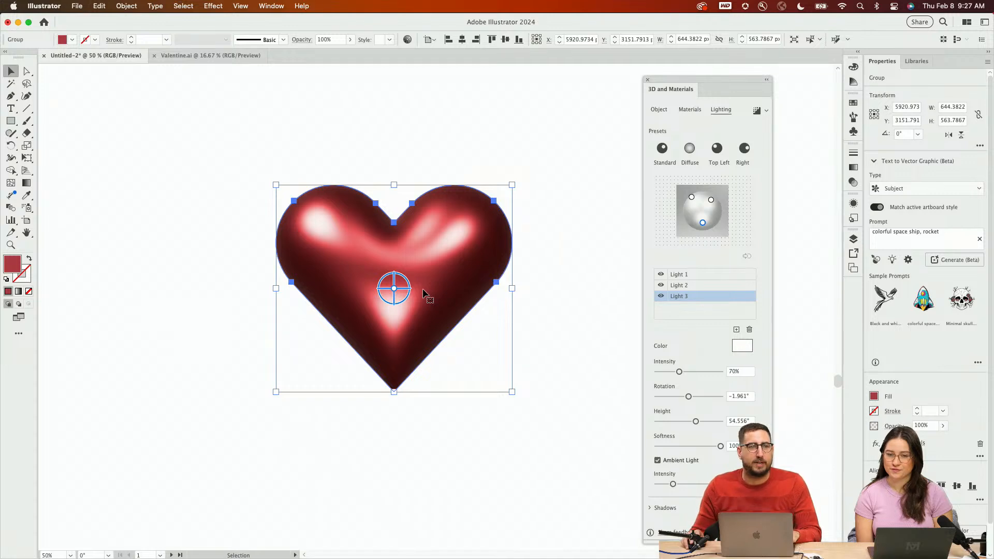
key(super+minus)
drag(448, 285, 489, 366)
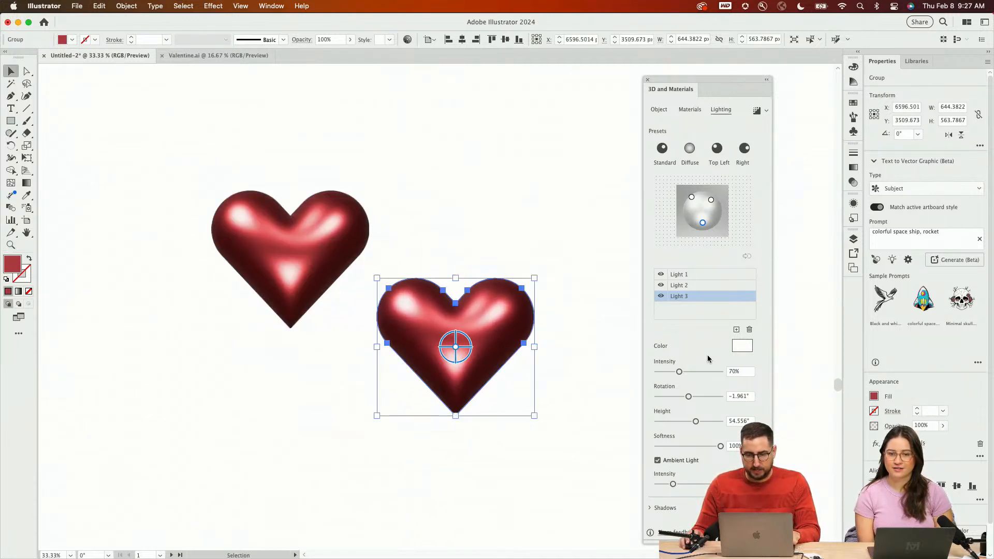
Apply the Off-Axis Front rotation preset to the duplicated heart
click(659, 109)
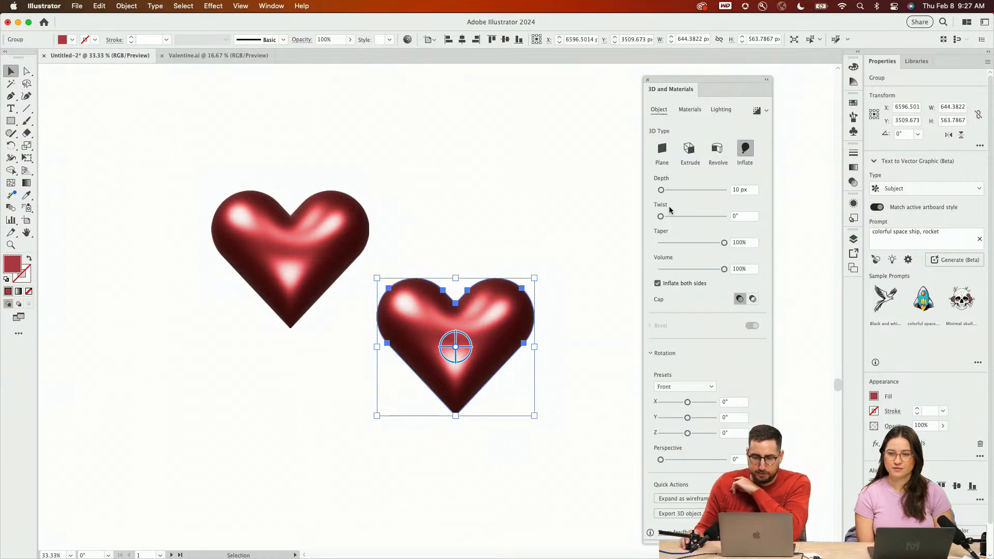
click(695, 386)
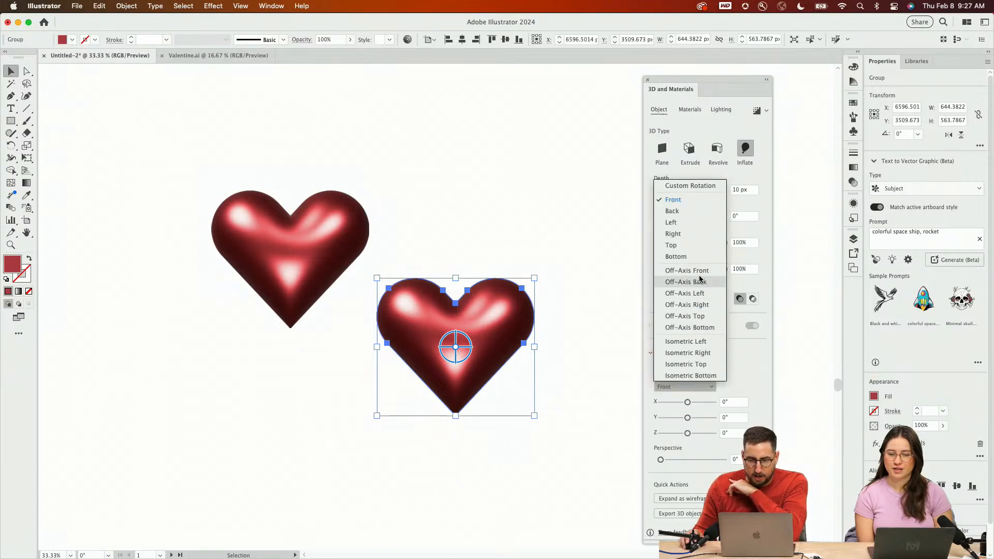
click(698, 271)
click(577, 263)
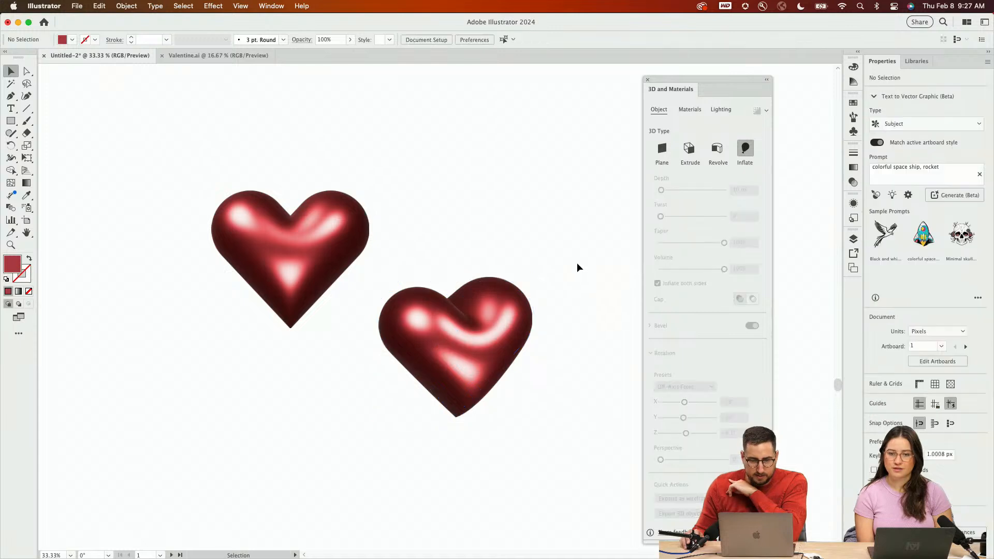
Duplicate the off-axis heart below the original and rotate the copy freely in 3D to about 147° X, 164° Y and 162° Z
drag(441, 372, 285, 485)
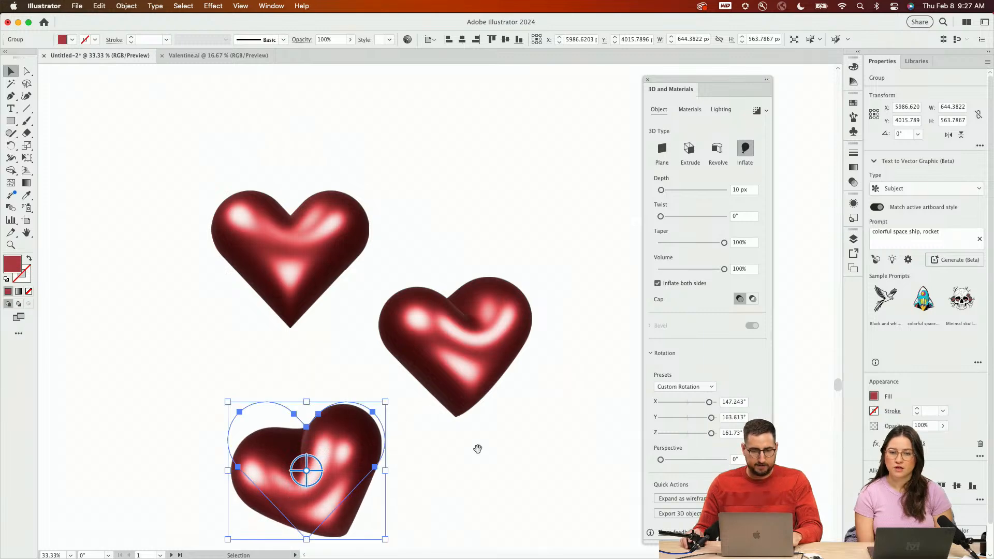
drag(476, 449, 595, 352)
key(super+alt+space)
click(515, 350)
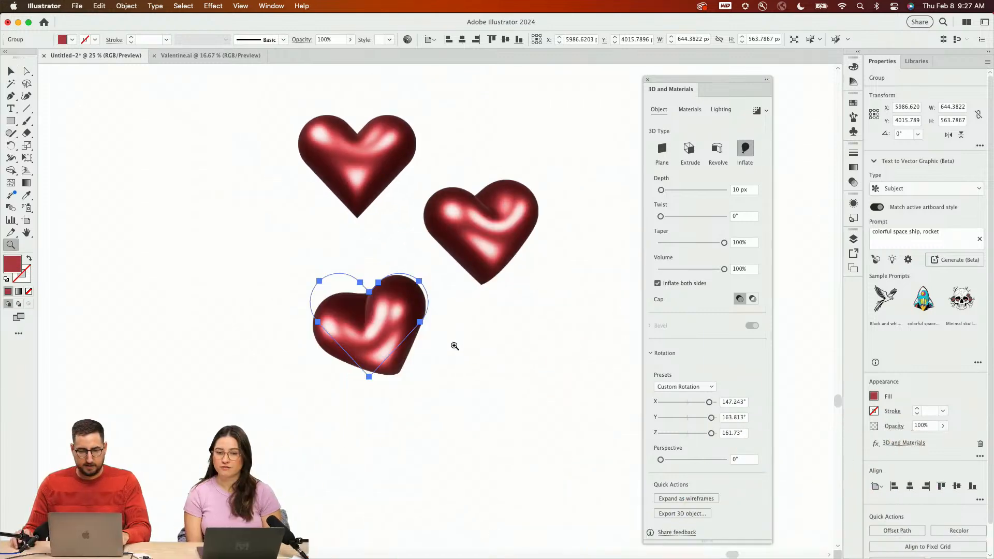
click(454, 343)
Duplicate the lowest heart to its left and rotate the copy freely in 3D to about 10° X, 31° Y and -28° Z
drag(382, 320, 684, 408)
drag(607, 400, 402, 331)
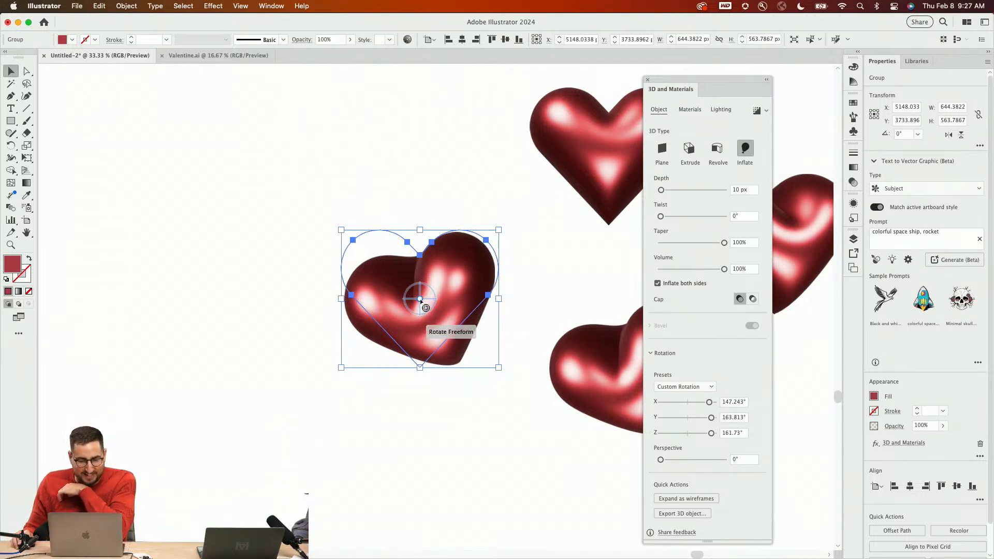
drag(418, 296, 405, 284)
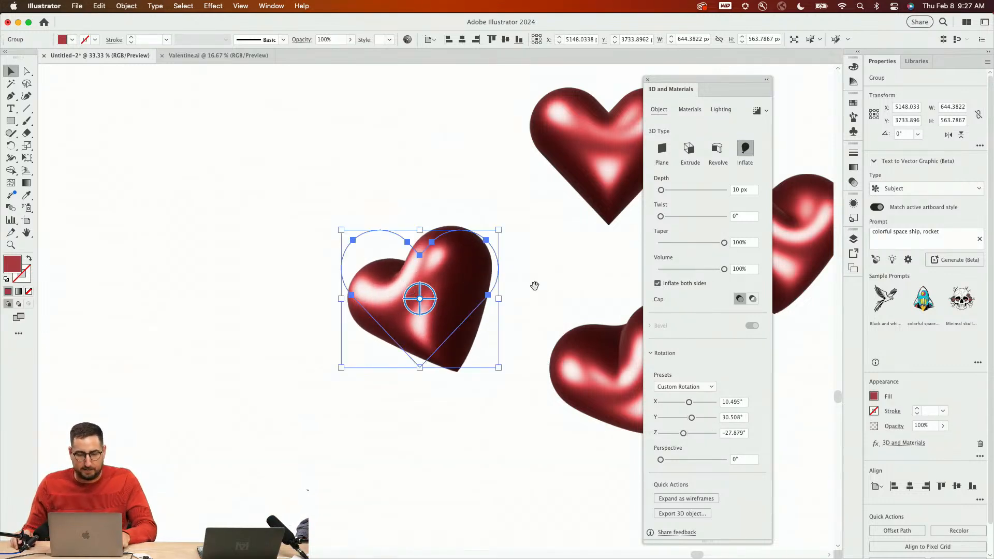
Duplicate the newest heart above itself and rotate the copy in the plane to about 323°
drag(535, 286, 311, 355)
drag(252, 357, 206, 184)
key(r)
drag(302, 135, 303, 220)
key(z)
alt+click(402, 284)
alt+click(440, 312)
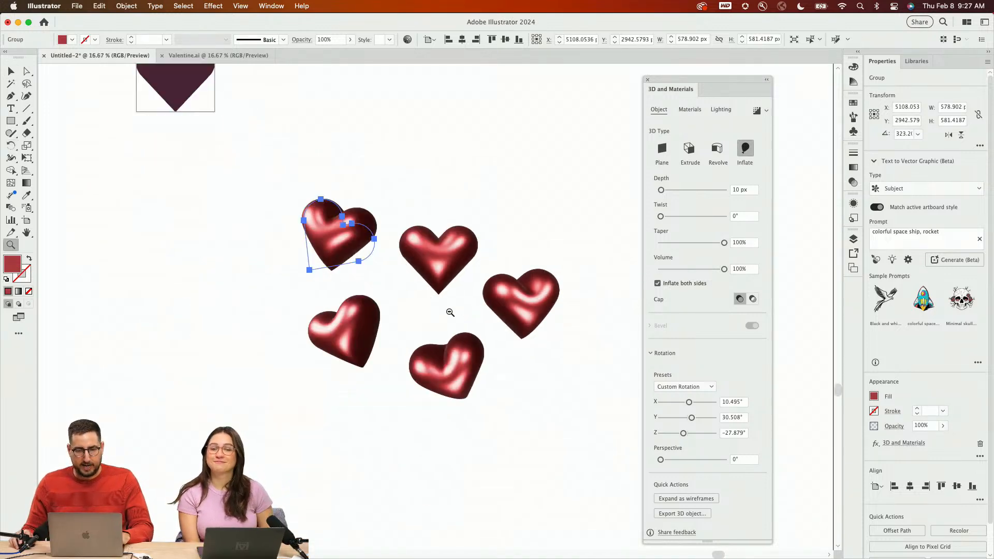
Recolor the upper-left 3D heart by sampling the flat mint green heart with the Eyedropper
drag(423, 375, 471, 457)
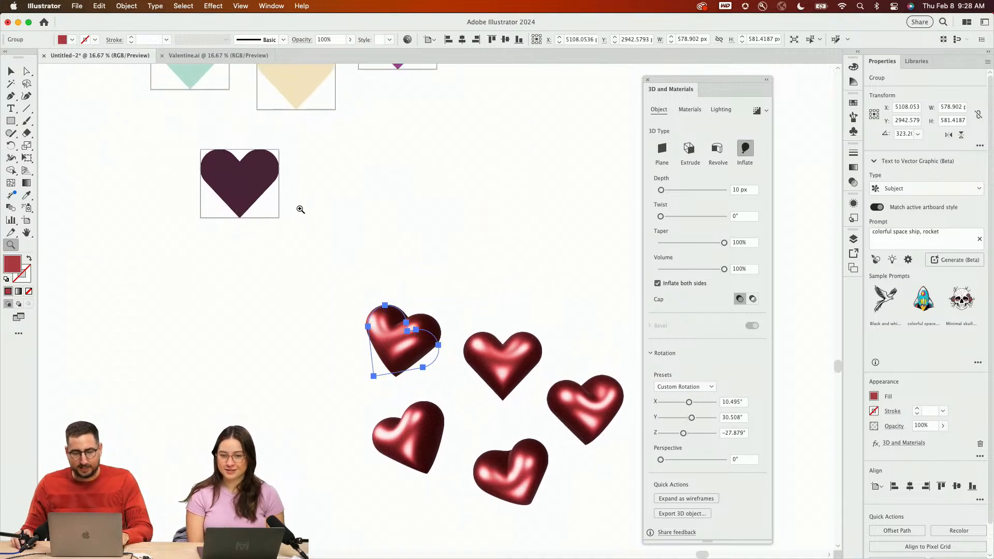
scroll(300, 209, up, 3)
scroll(300, 209, right, 1)
key(i)
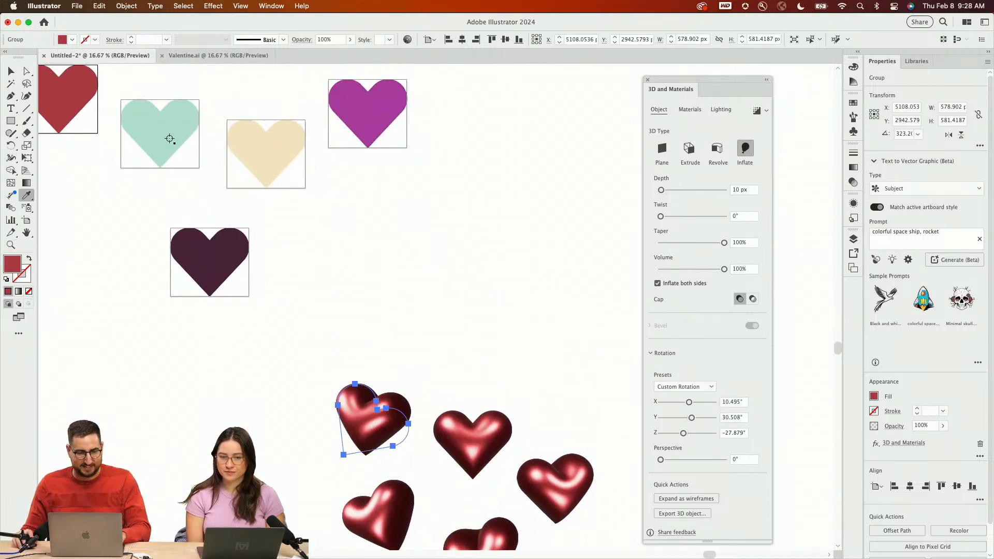
click(166, 137)
key(v)
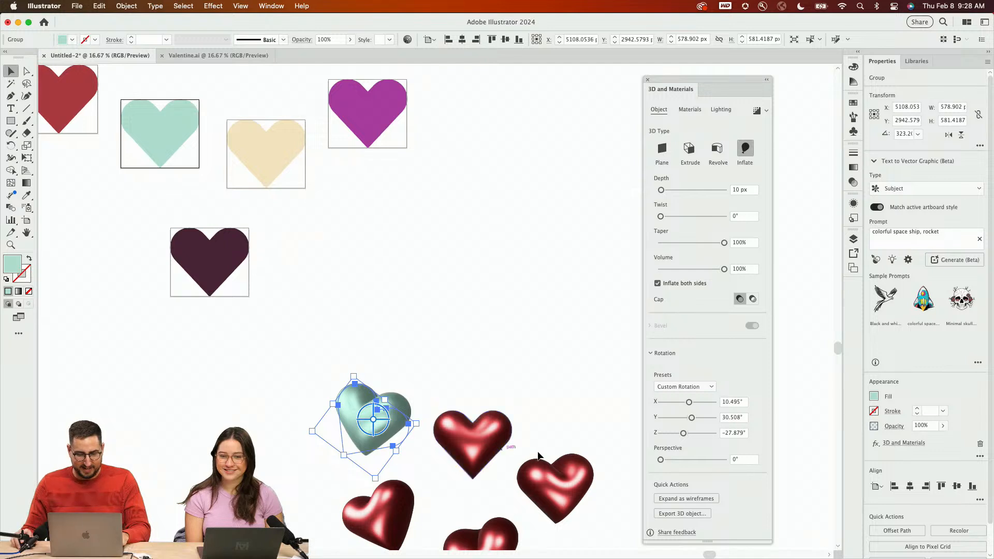
Recolor the Off-Axis Front 3D heart with the purple sampled from the flat purple heart
click(490, 436)
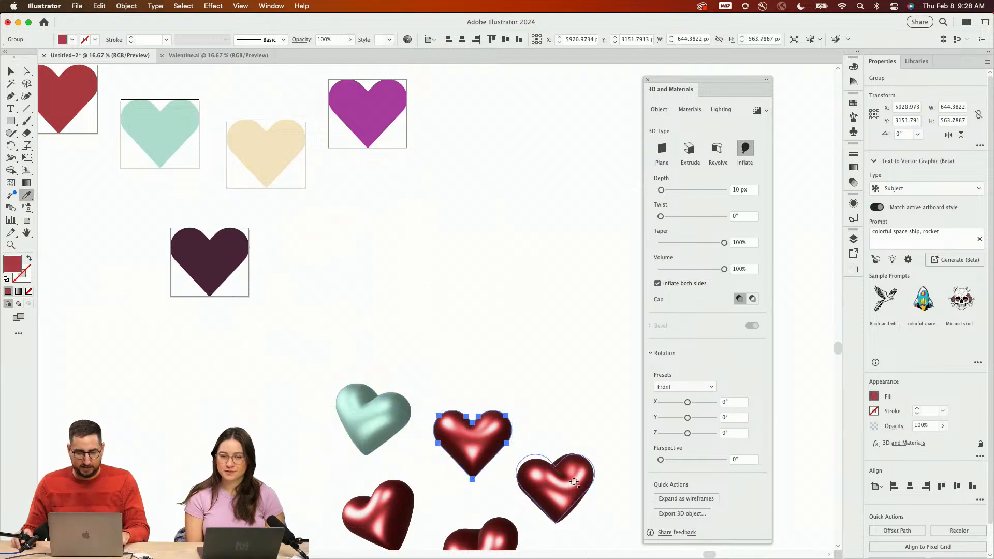
click(561, 485)
key(y)
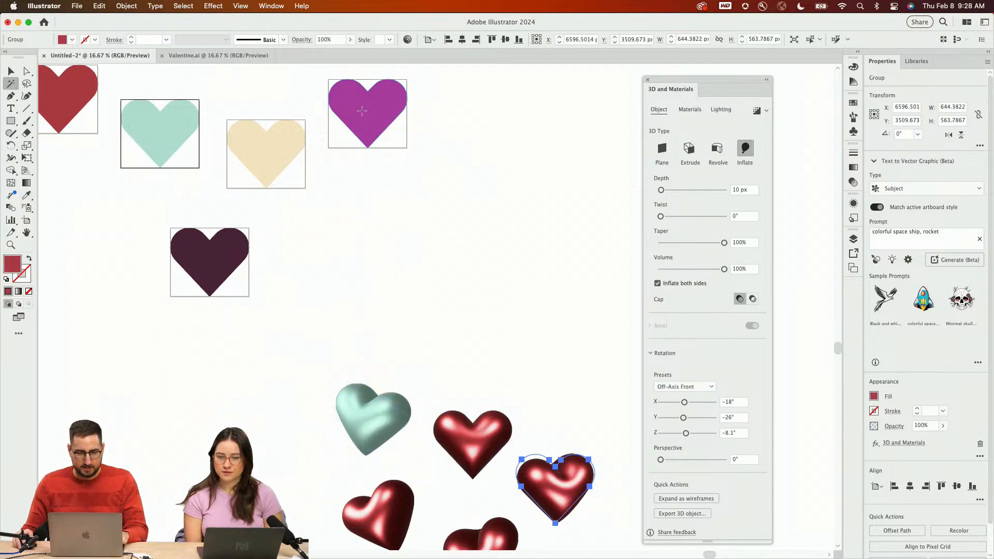
click(362, 110)
key(v)
click(548, 485)
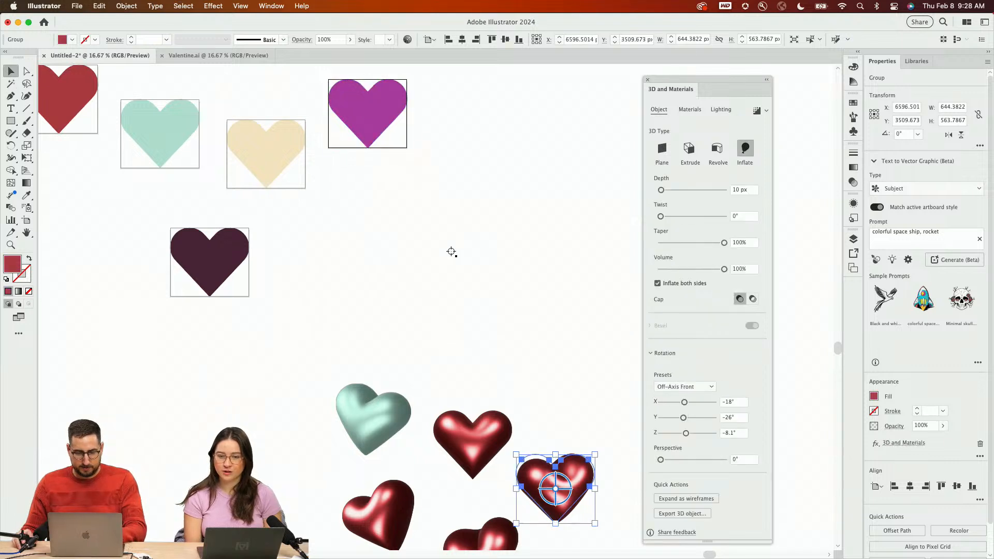
key(i)
click(386, 98)
Recolor the lower-left 3D heart with the dark plum sampled from the flat plum heart
scroll(457, 311, down, 4)
key(v)
click(400, 444)
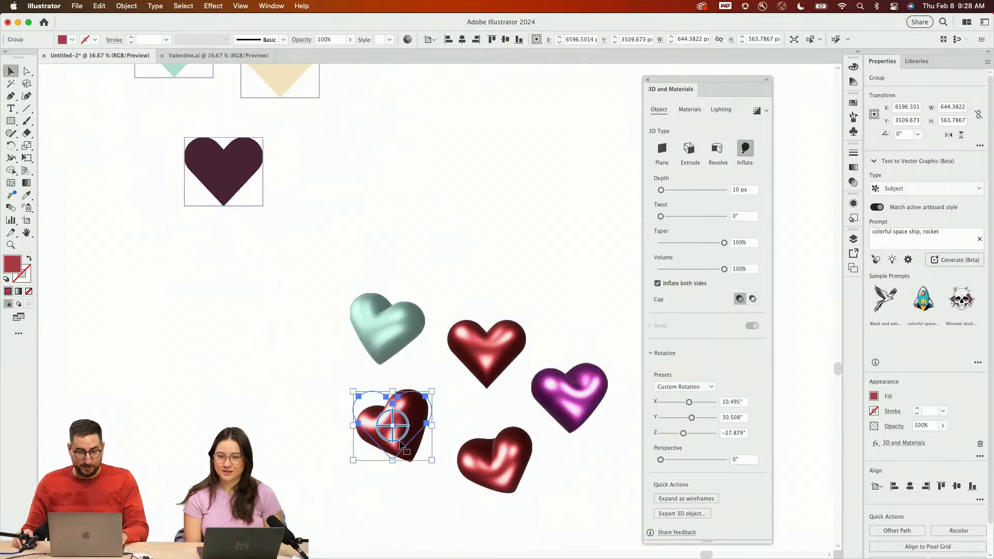
key(i)
click(234, 189)
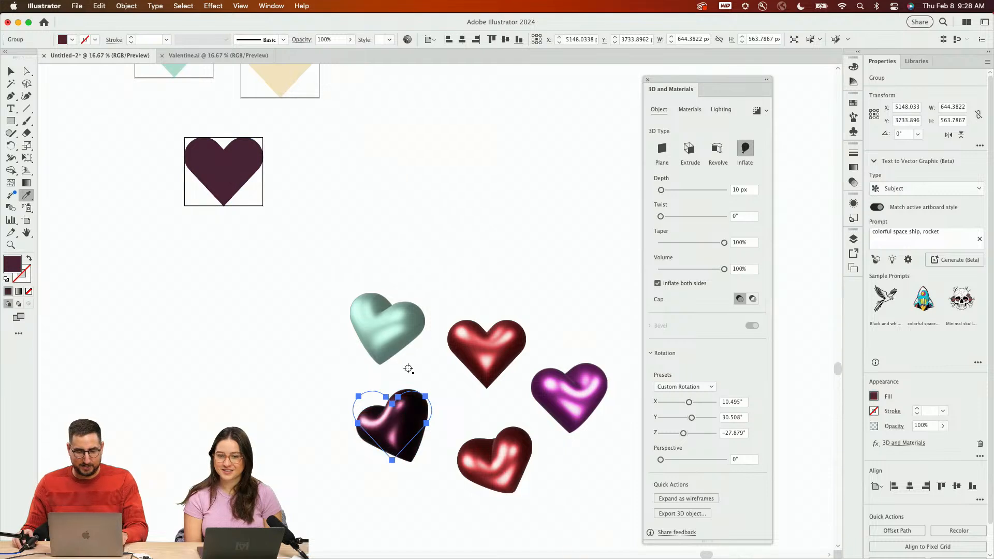
Recolor the lowest 3D heart with the cream sampled from the flat cream heart
key(v)
click(489, 455)
scroll(368, 254, up, 3)
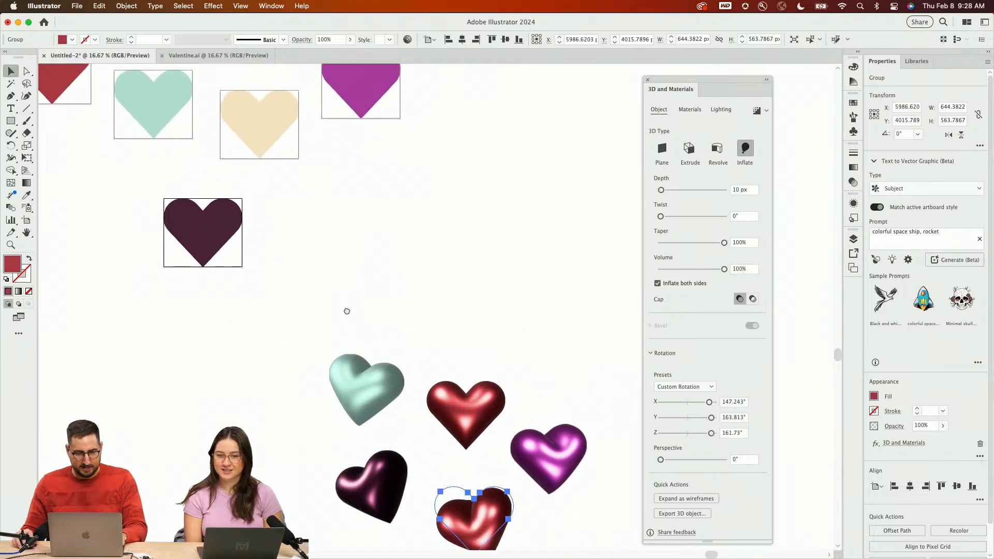
key(i)
click(266, 112)
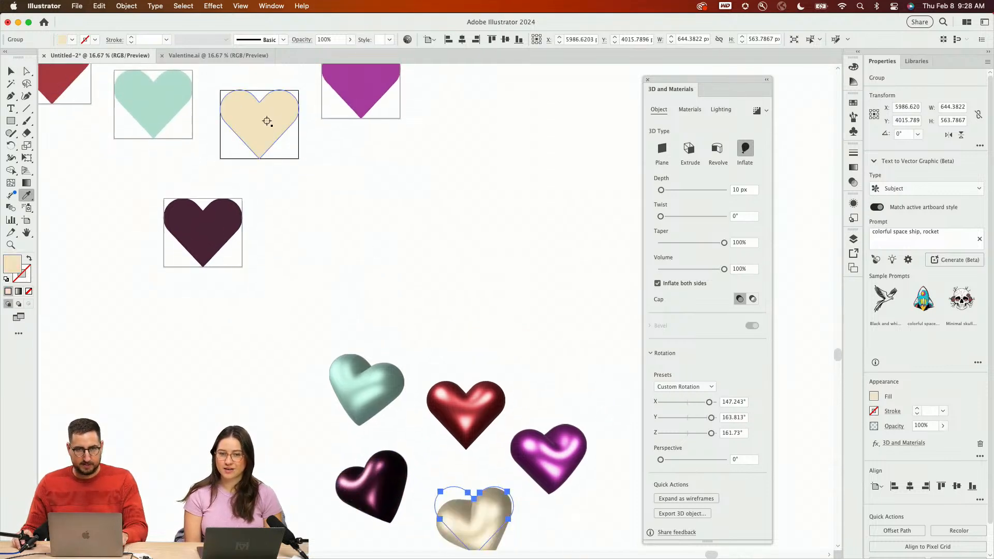
Arrange the 3D hearts in two rows, with mint, red and purple above and plum and cream below
scroll(523, 336, down, 4)
key(v)
click(497, 253)
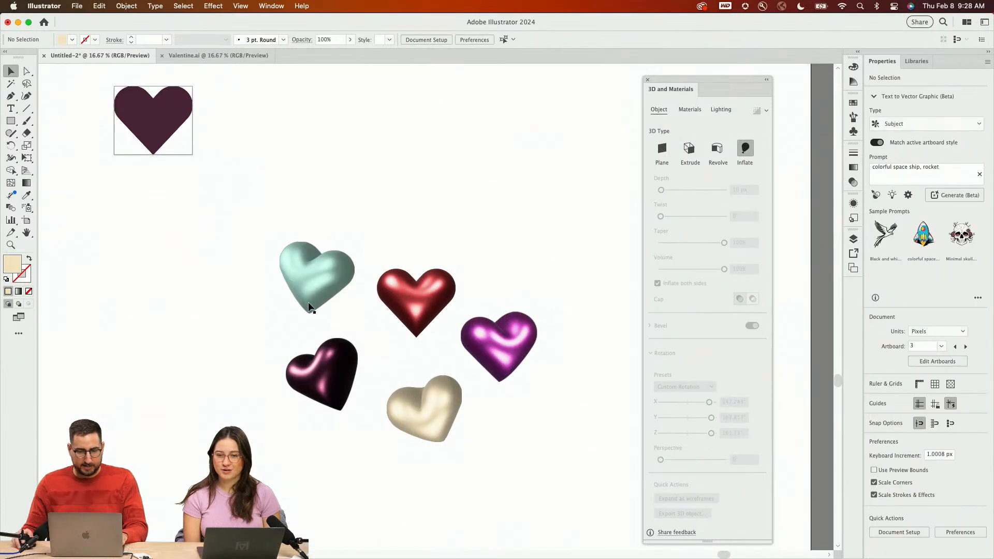
drag(309, 306, 264, 296)
drag(392, 295, 363, 259)
drag(513, 331, 525, 254)
drag(405, 399, 431, 368)
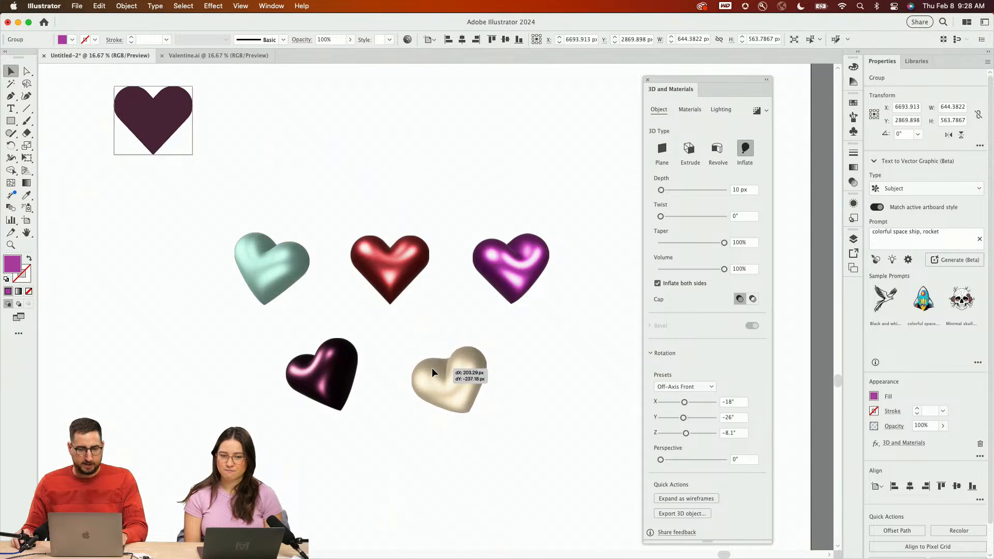
click(323, 376)
click(434, 393)
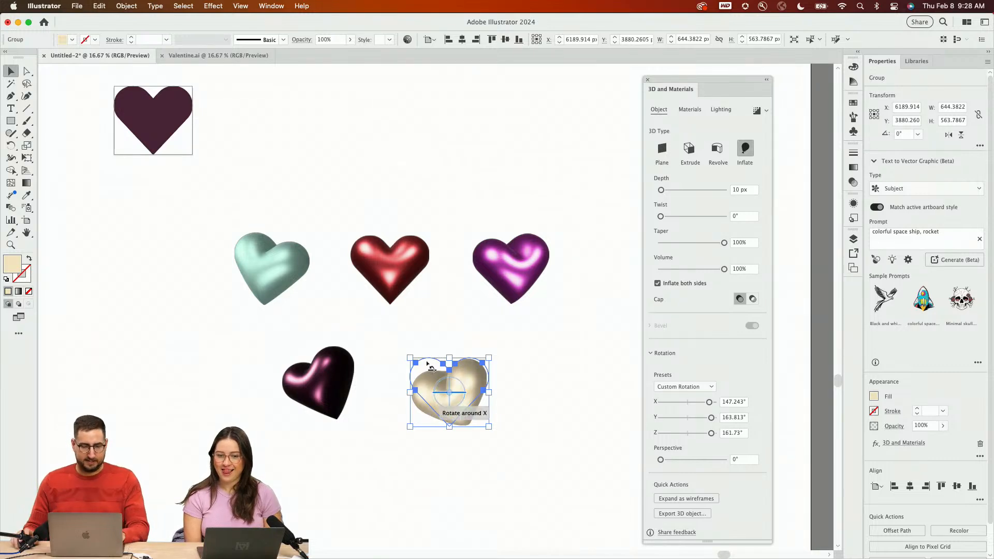
Try to create an artboard fitted to each of the five 3D hearts
click(291, 187)
click(256, 292)
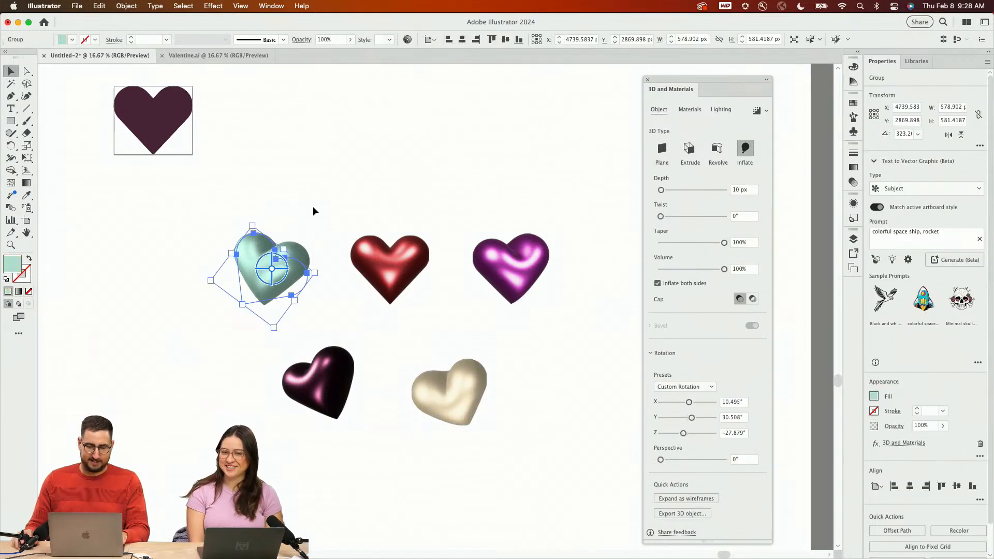
key(shift+o)
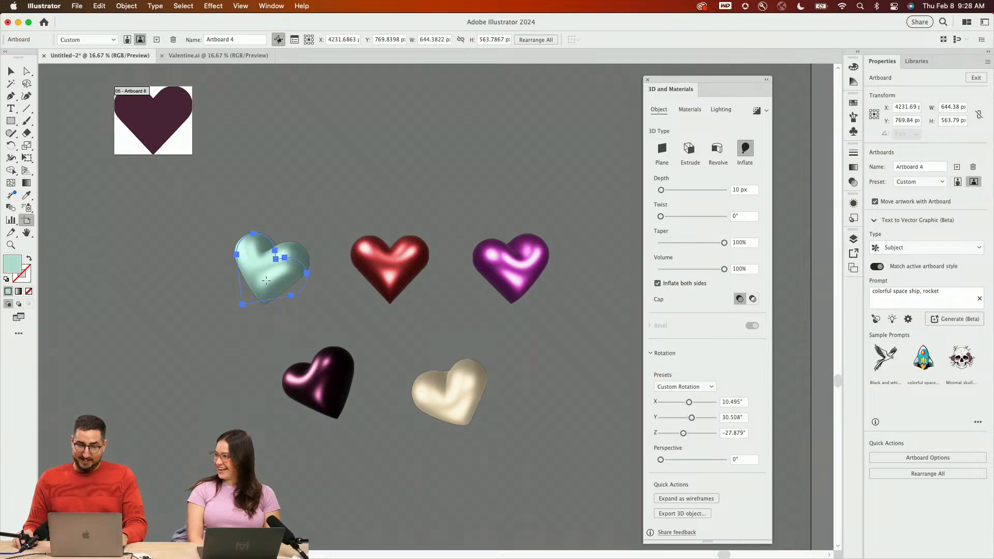
click(274, 264)
click(389, 267)
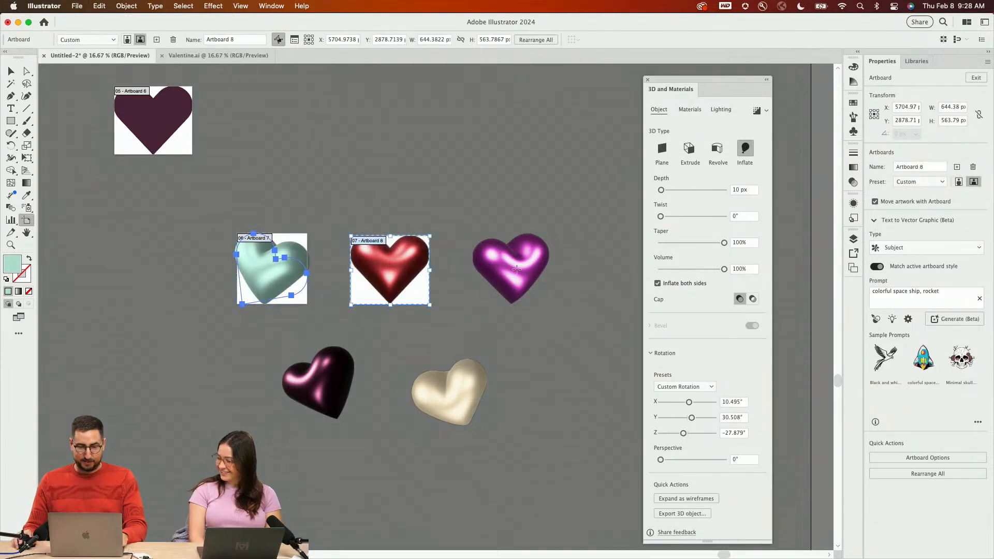
click(485, 290)
click(340, 362)
click(463, 368)
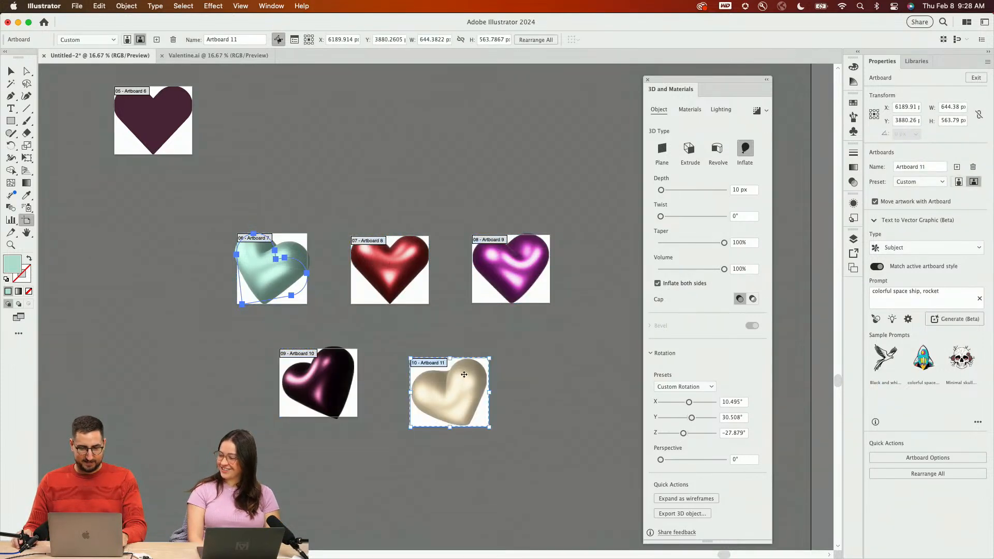
key(v)
click(436, 222)
key(z)
click(421, 270)
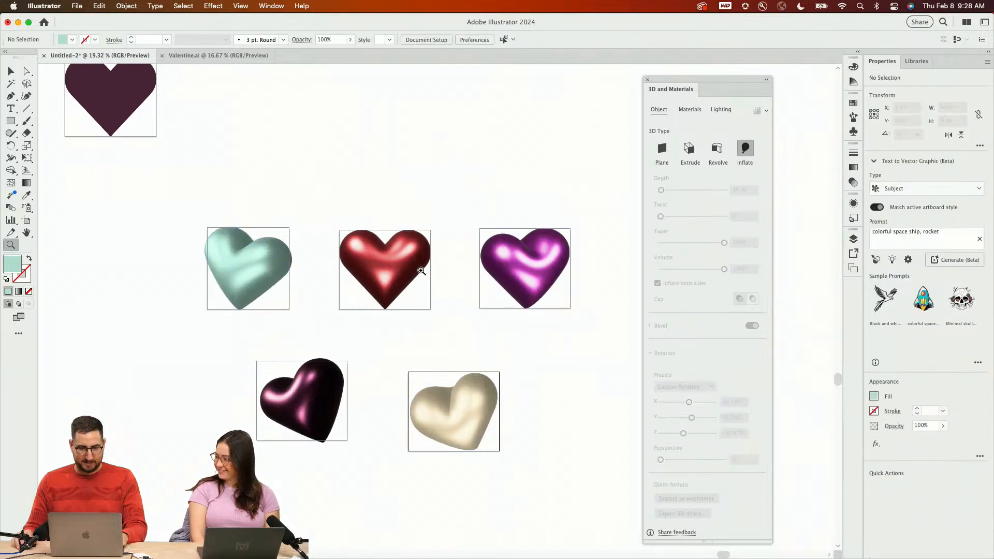
Undo the artboards created around the 3D hearts and clear the selection
key(super+z)
key(super+z)
key(super+z)
key(super+z)
key(super+z)
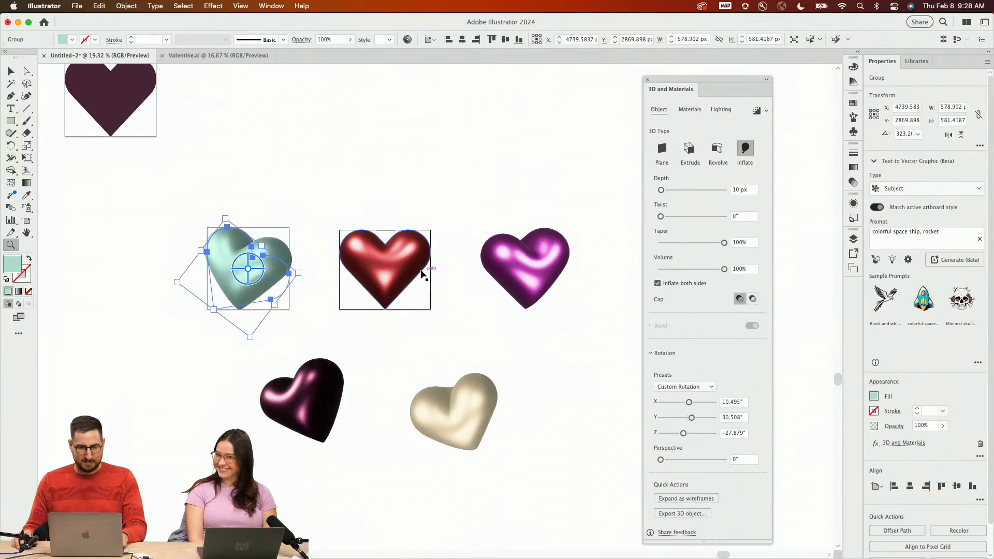
key(super+z)
key(v)
click(313, 222)
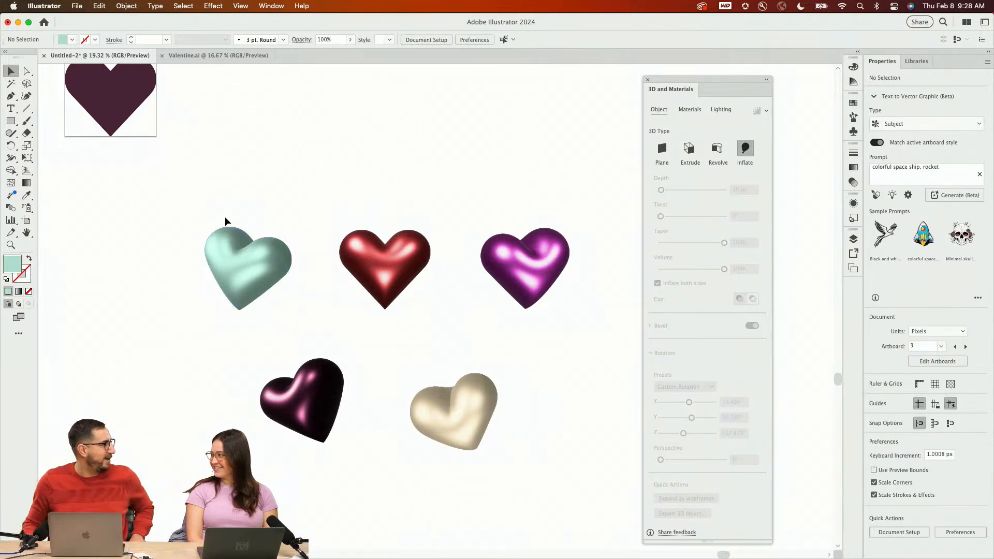
Select all five 3D hearts and duplicate the set into the empty area to the left
click(252, 238)
drag(237, 210, 587, 473)
scroll(553, 233, left, 10)
scroll(553, 233, down, 3)
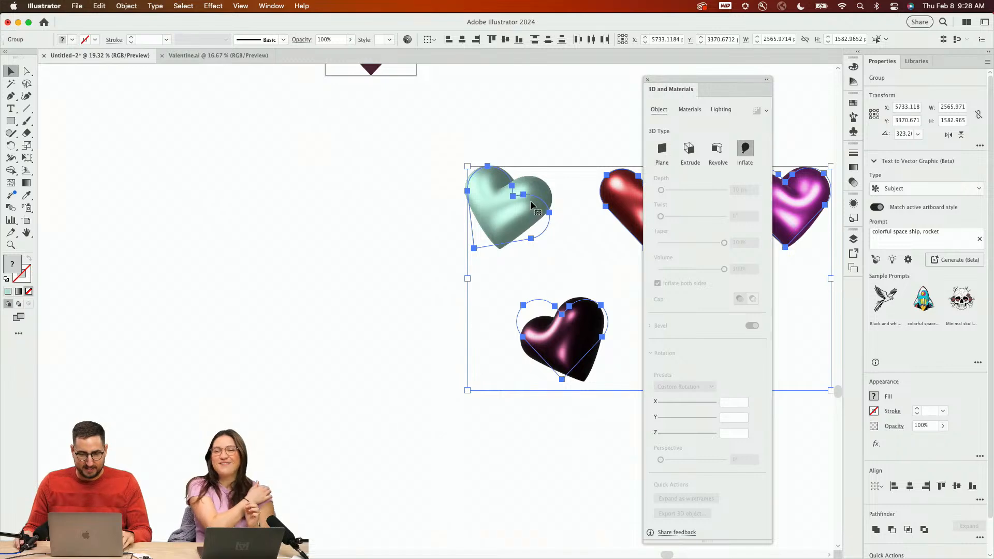
alt+drag(530, 201, 112, 345)
drag(250, 374, 334, 323)
click(281, 191)
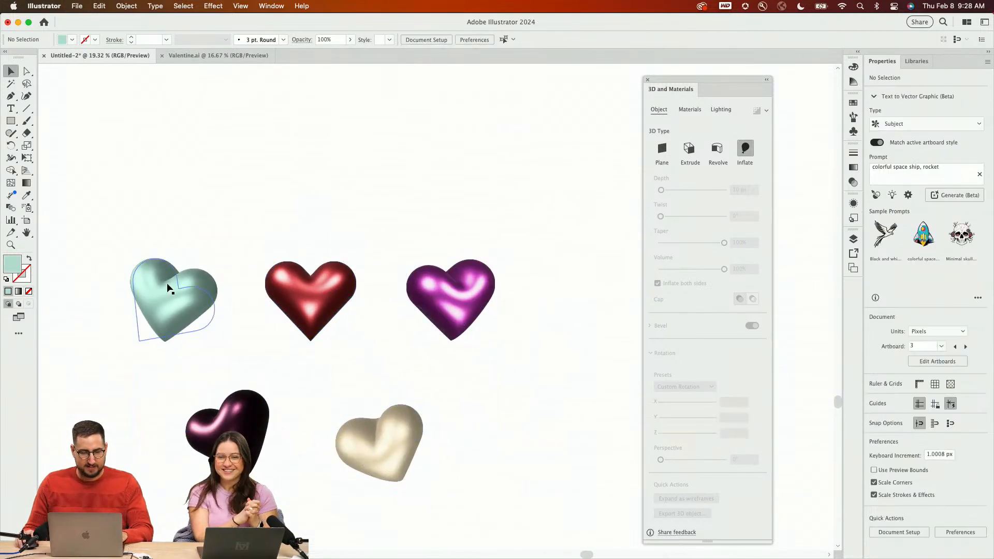
Expand the appearance of the mint, red and purple 3D hearts in the upper row, one heart at a time
click(169, 288)
click(126, 6)
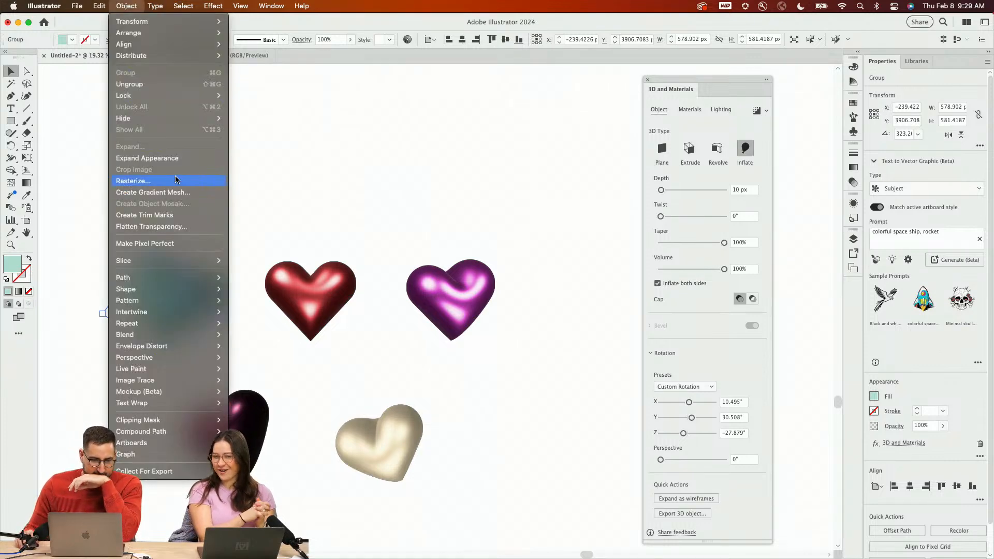
click(168, 158)
click(310, 290)
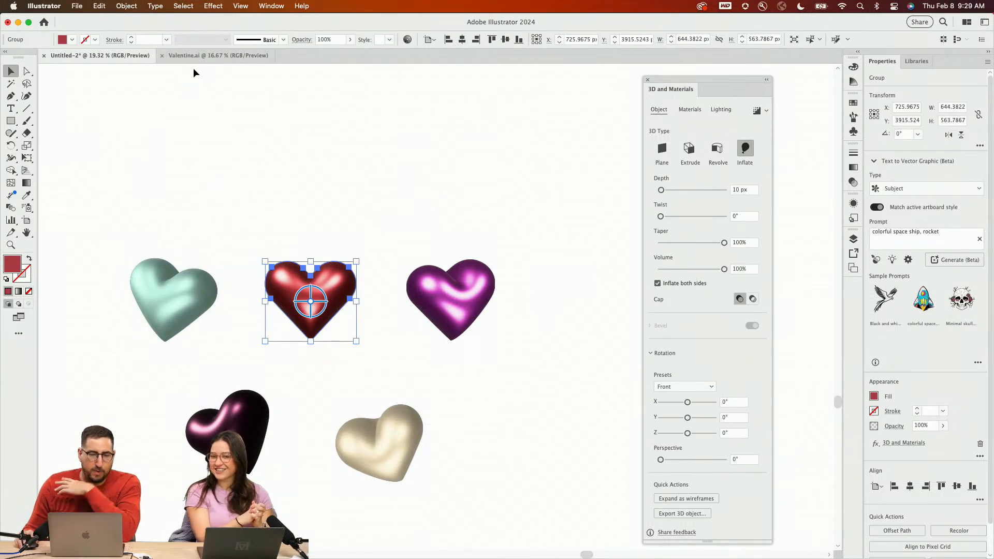
click(136, 5)
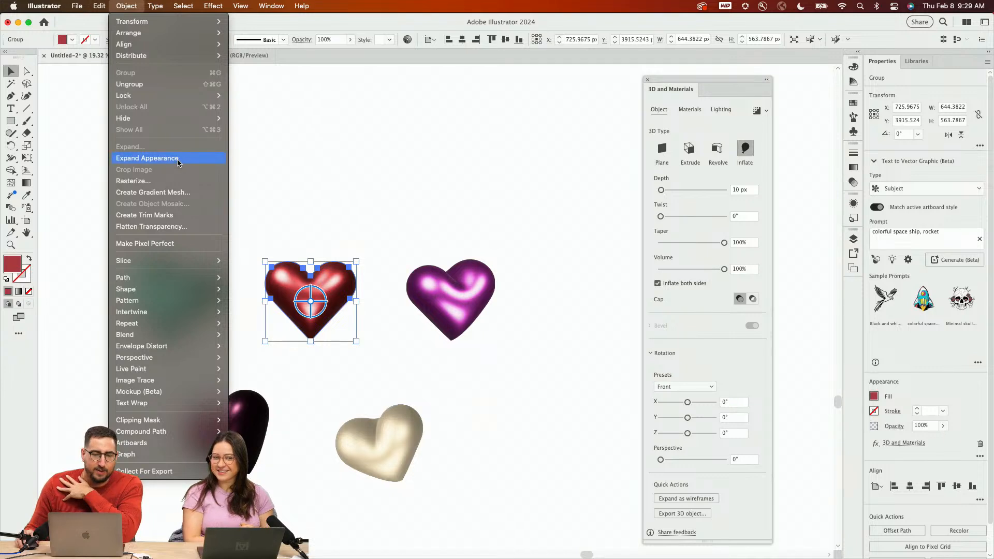
click(147, 157)
click(468, 309)
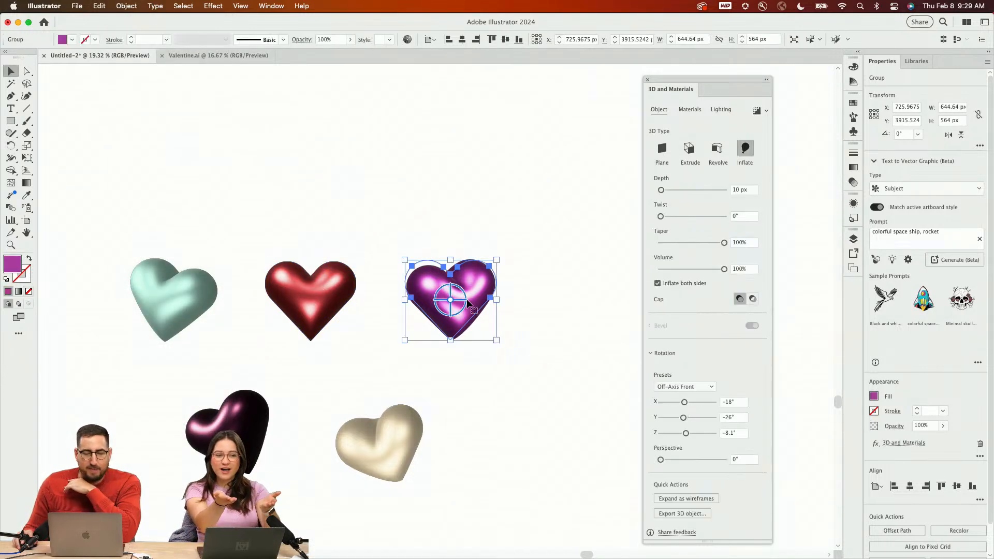
click(128, 8)
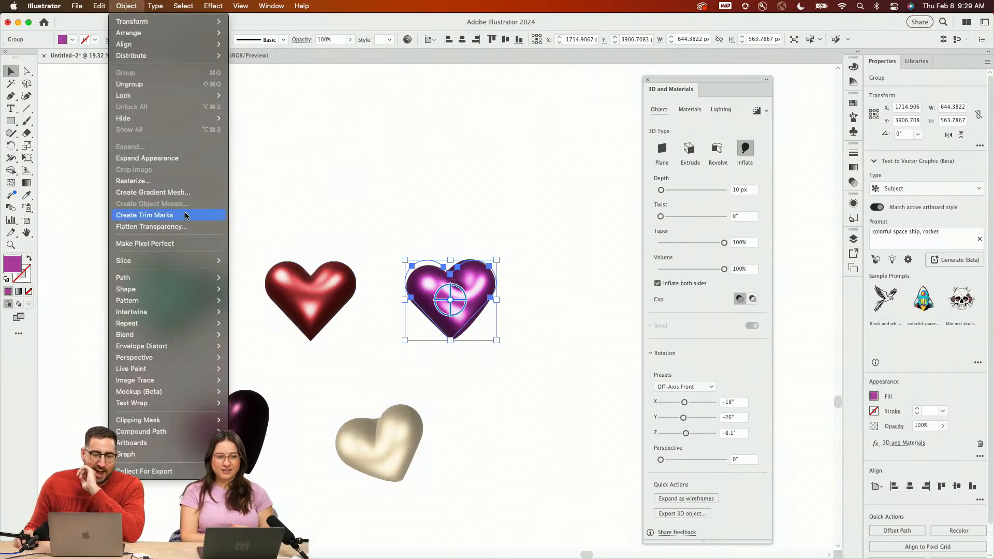
key(Escape)
Expand the appearance of the plum and cream 3D hearts in the lower row
click(244, 419)
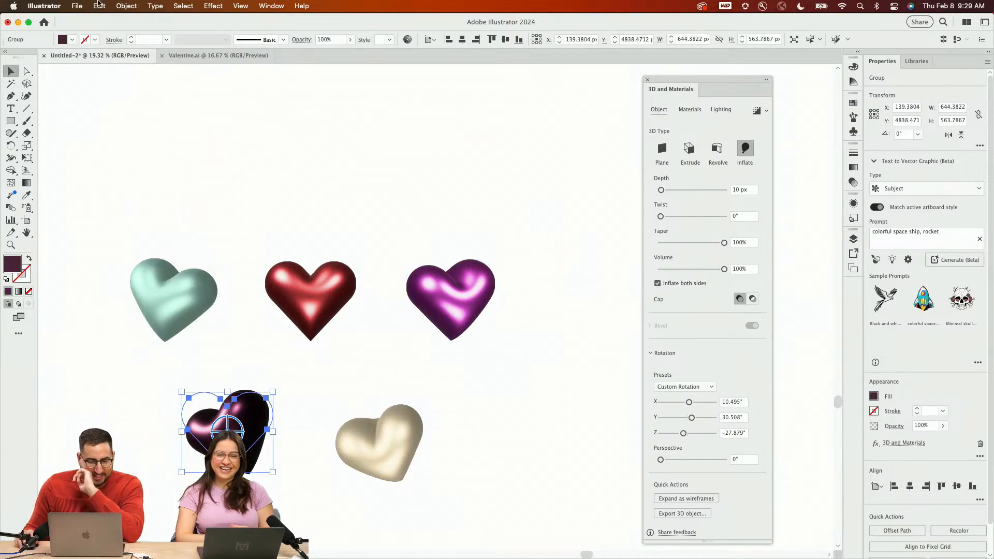
click(128, 6)
key(Escape)
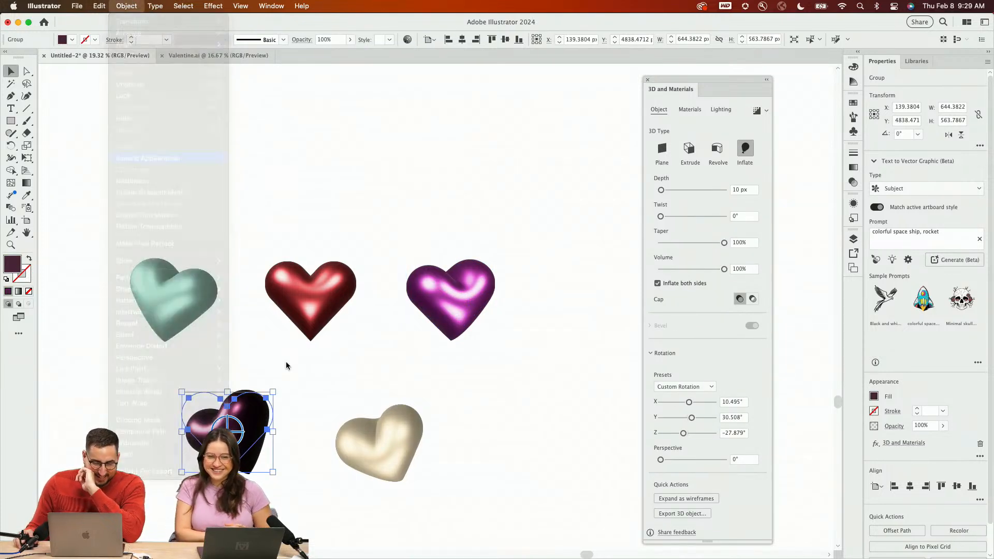
click(373, 455)
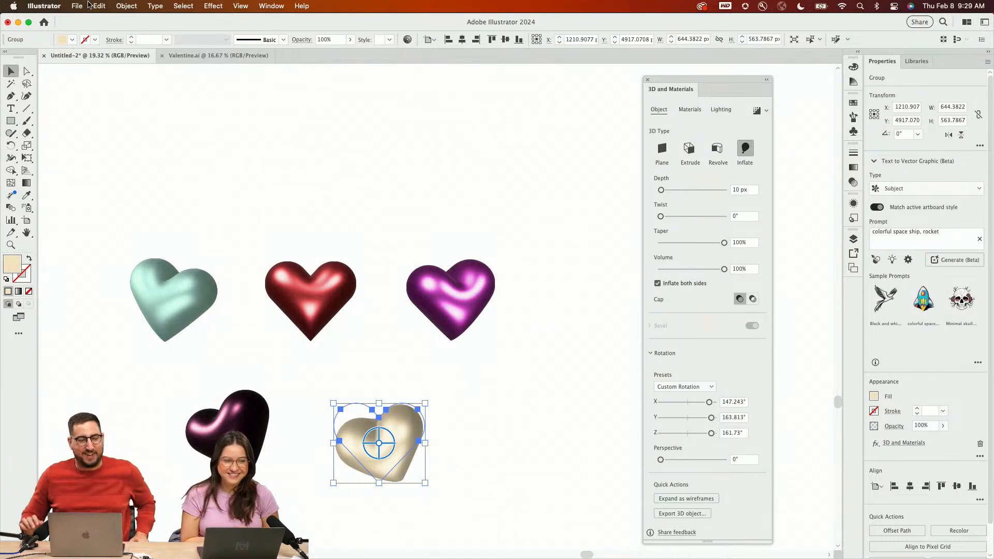
click(126, 6)
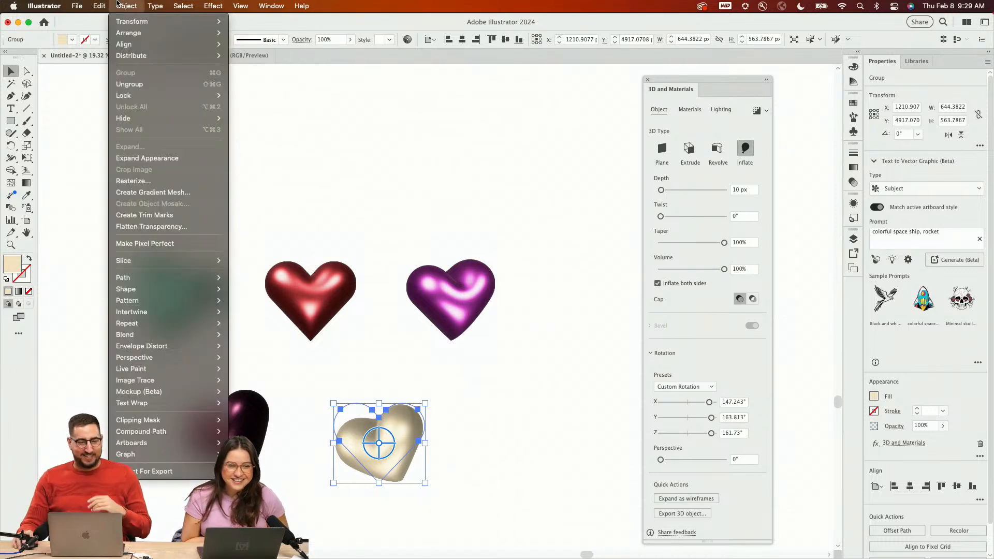
click(162, 159)
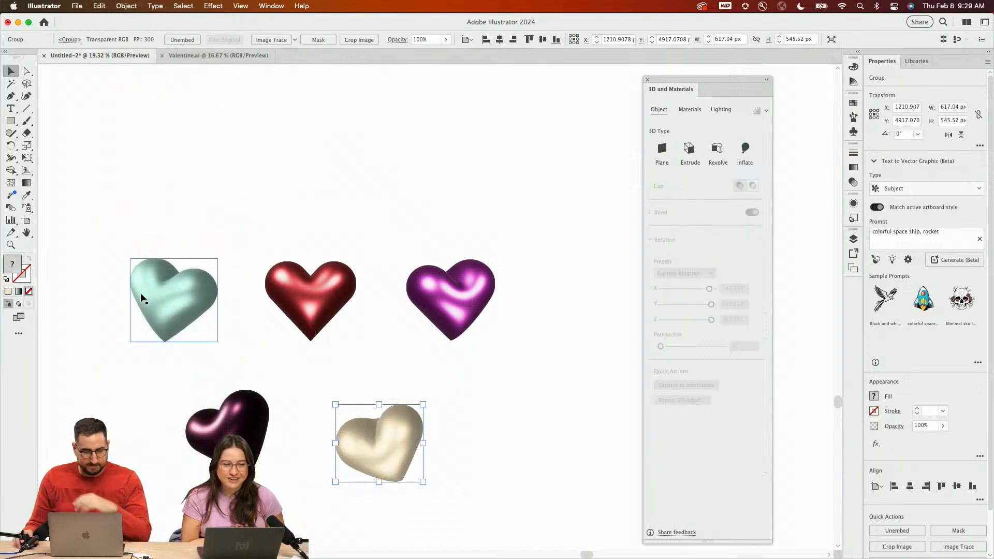
Create an artboard fitted to each of the five expanded hearts with the Artboard tool
key(shift+o)
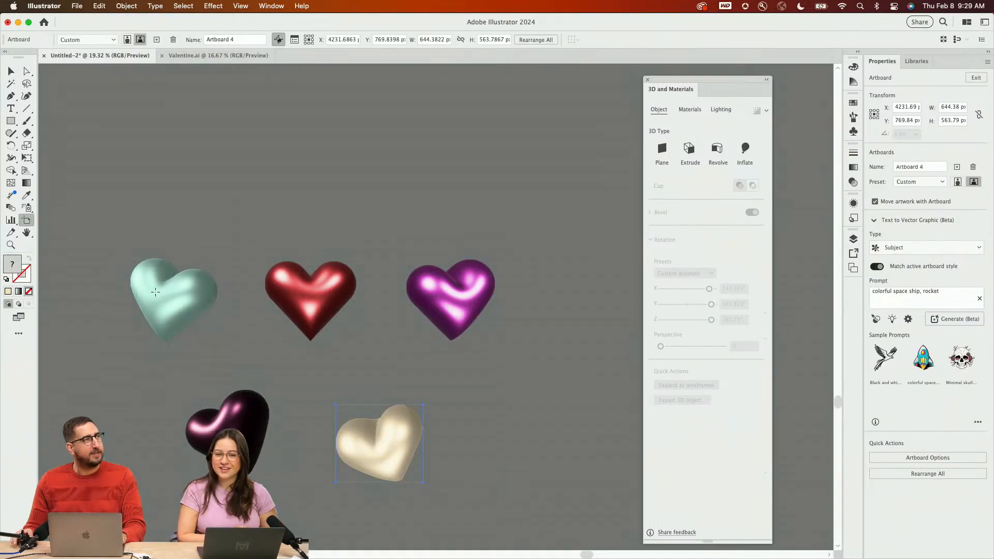
click(156, 292)
click(281, 301)
click(466, 295)
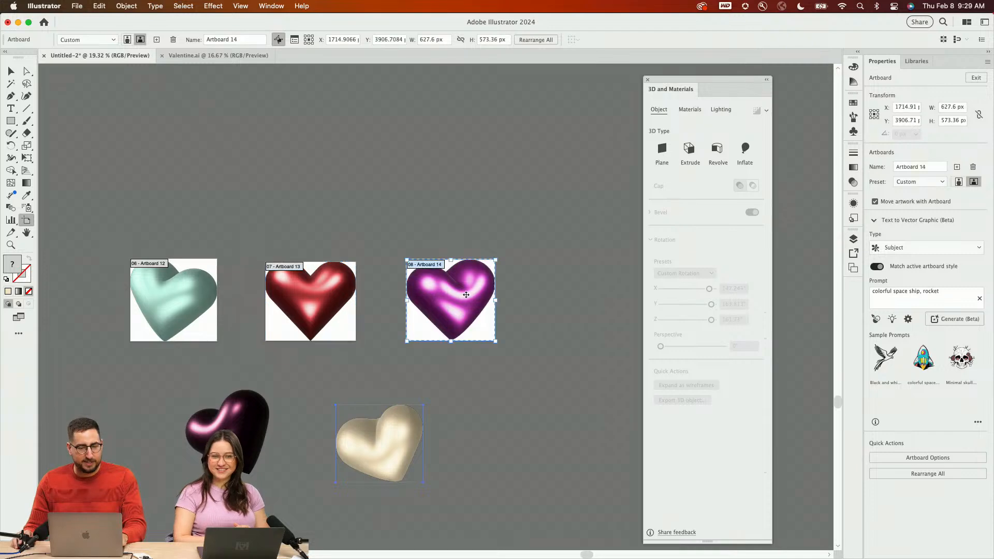
click(238, 419)
click(374, 436)
key(v)
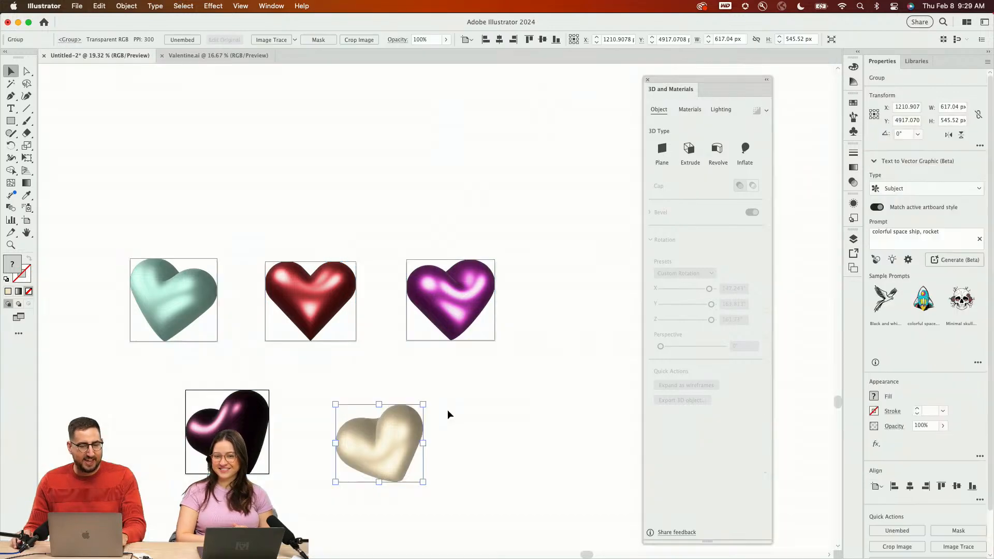
key(shift+o)
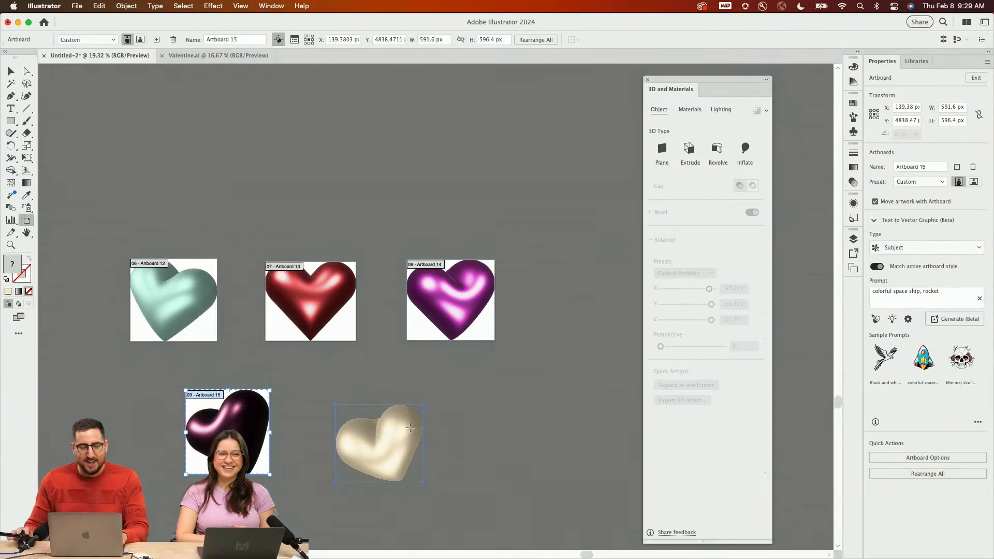
click(410, 428)
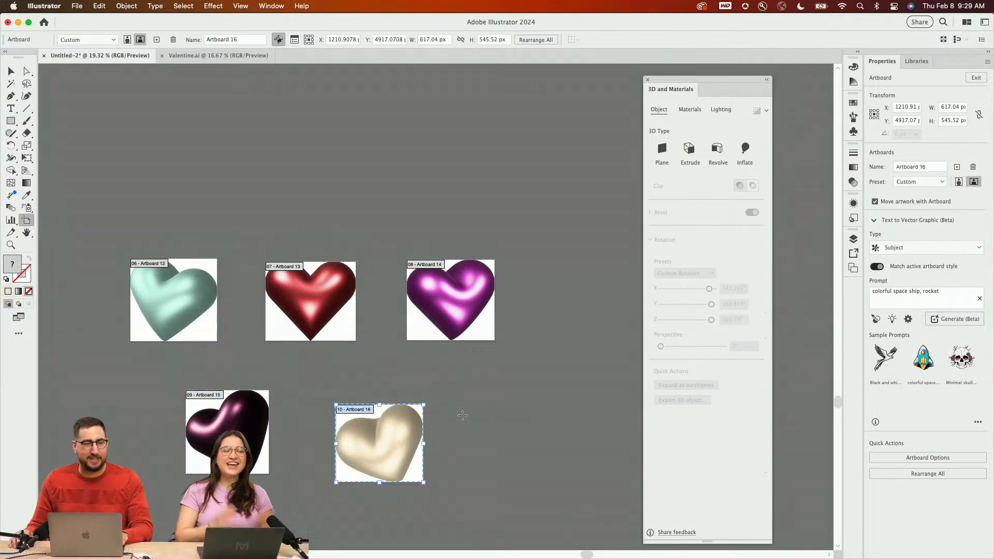
key(Escape)
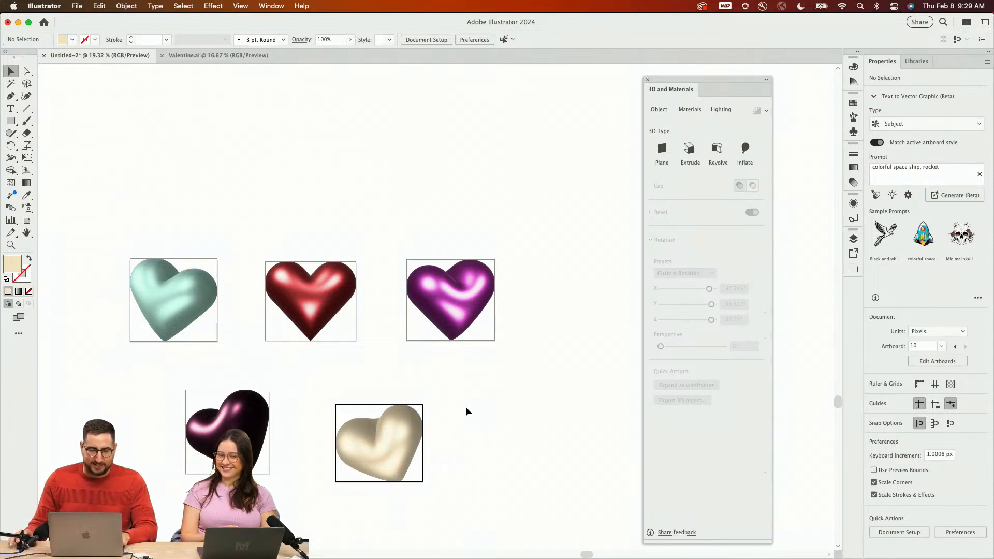
click(205, 333)
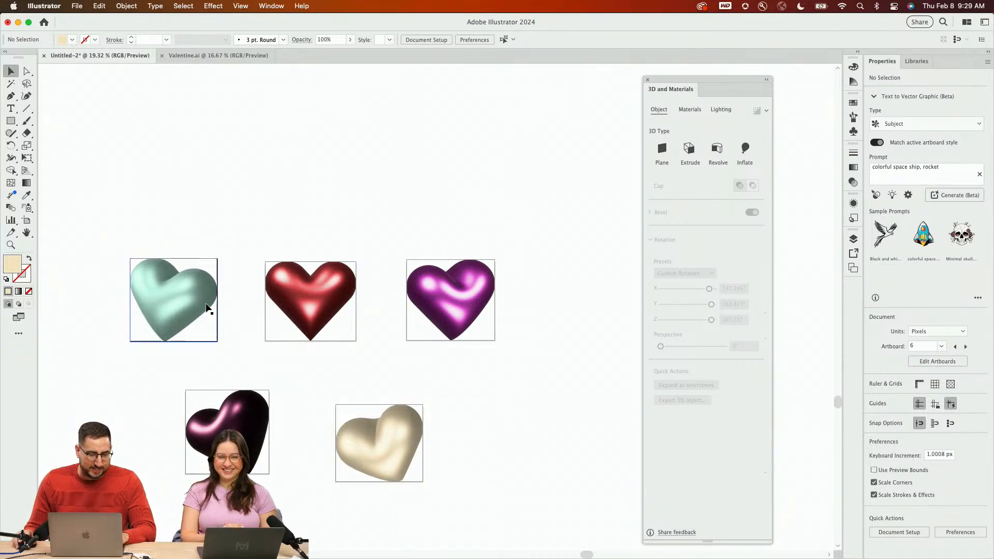
click(78, 6)
mouse_move(101, 243)
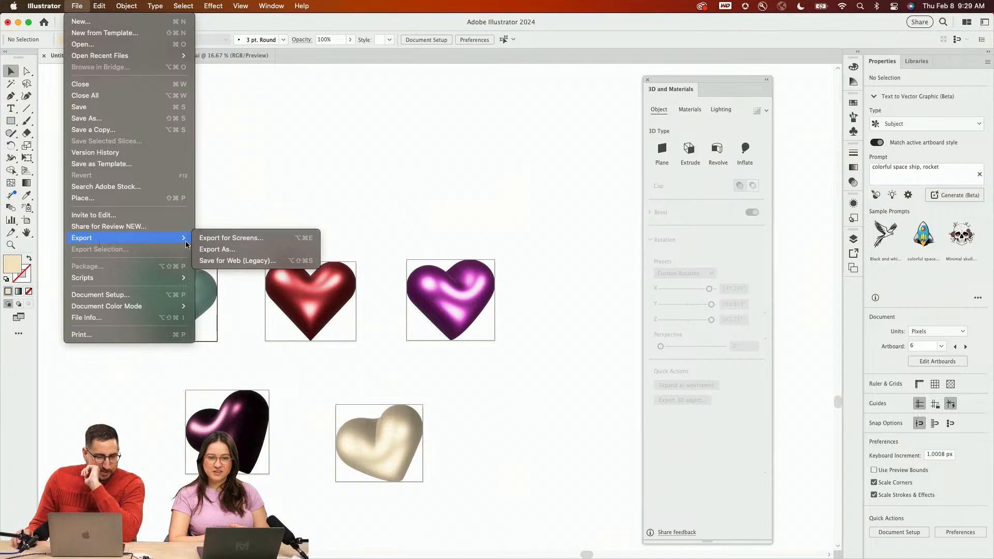
click(218, 250)
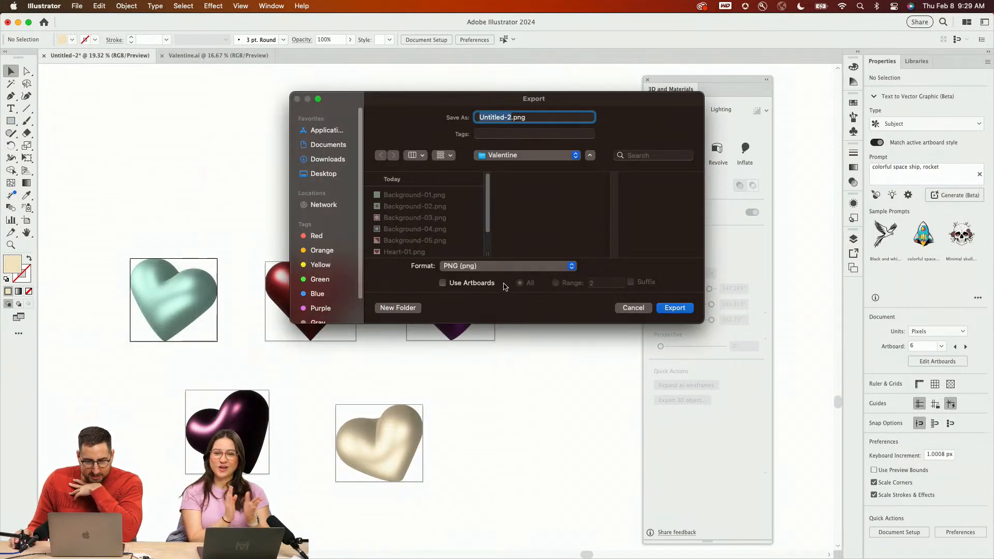
click(625, 308)
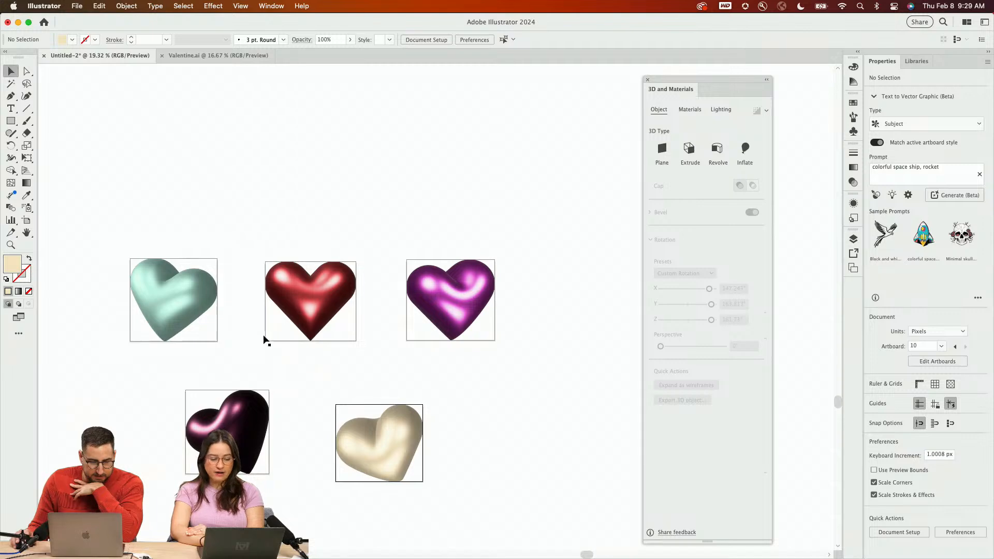
Set up a PNG export to the Valentine folder that uses artboards, with the file name 3D_HEART
click(76, 5)
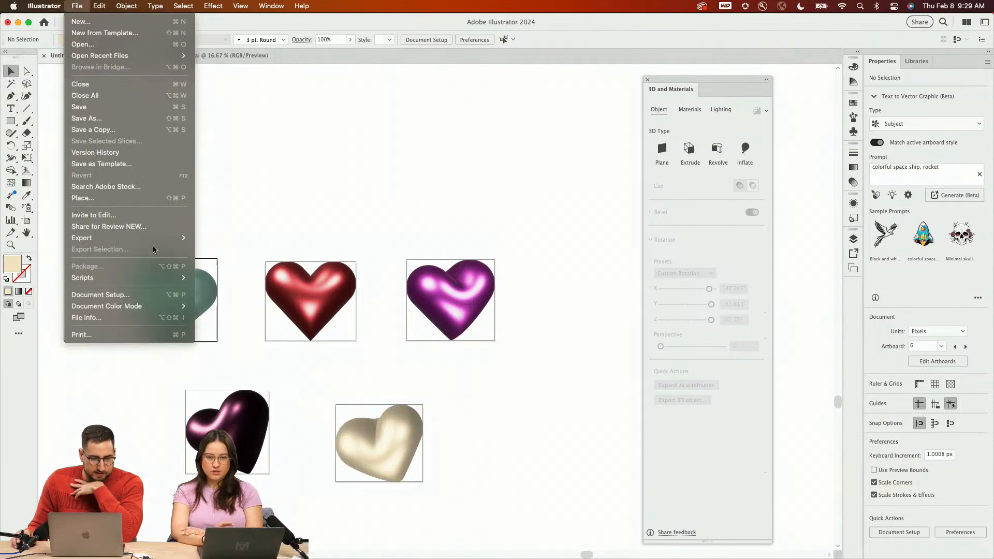
mouse_move(161, 241)
click(221, 250)
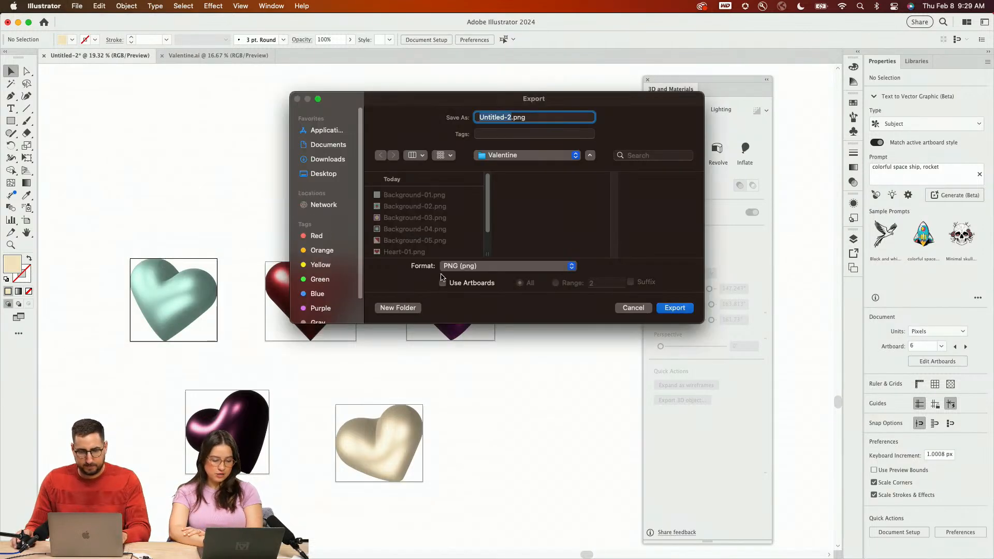
click(460, 285)
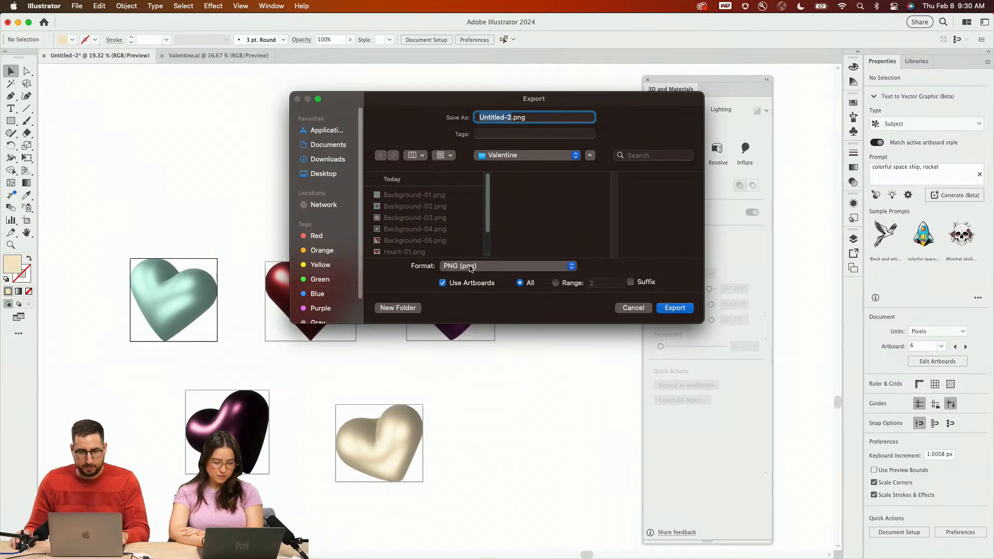
text(3D)
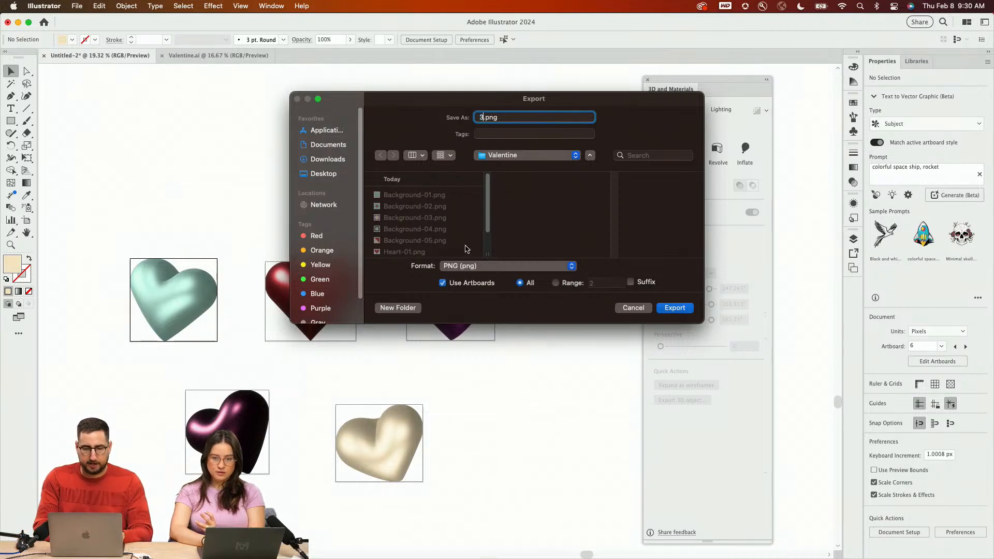
text(_HEART)
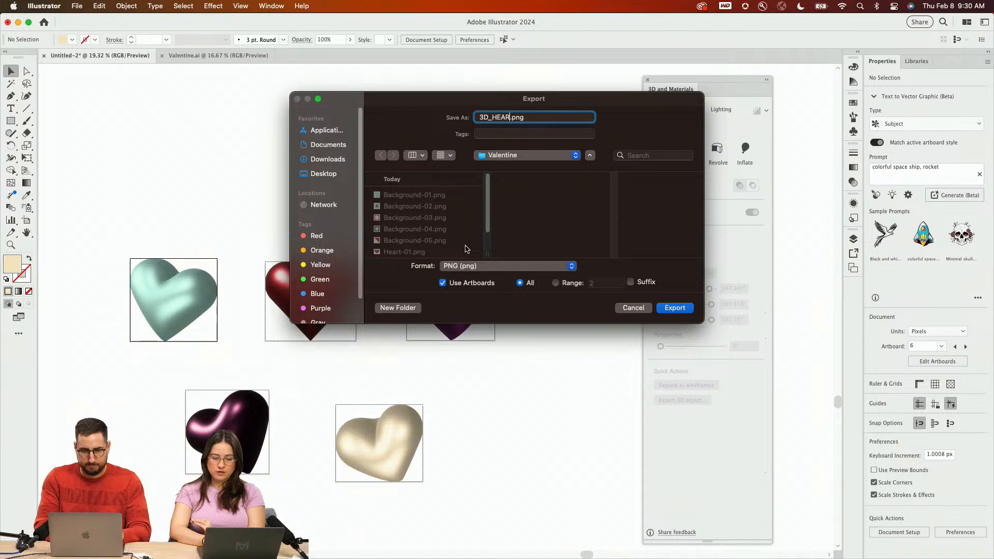
Limit the export to artboards 6-10 and export them at Screen (72 ppi) with a transparent background
click(557, 283)
text(6-10)
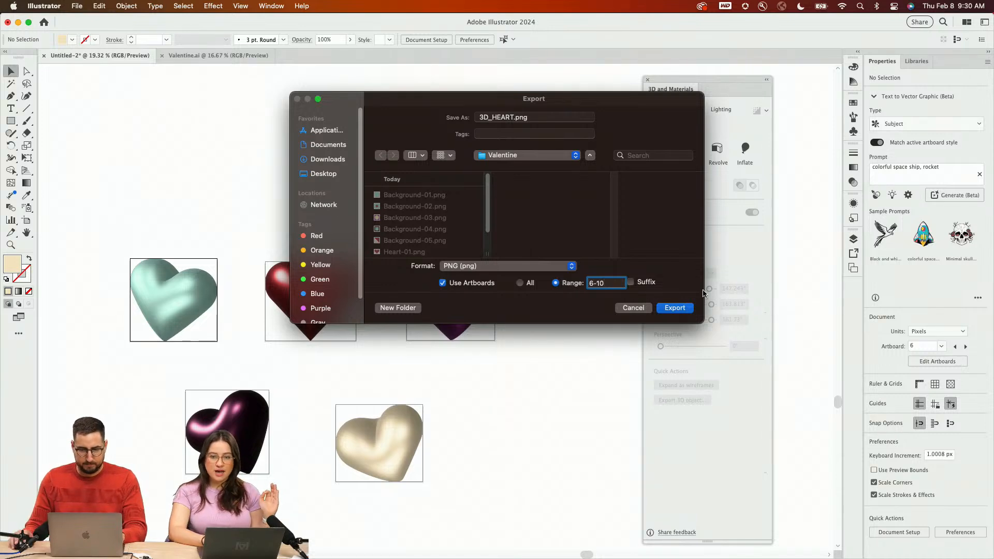
click(675, 307)
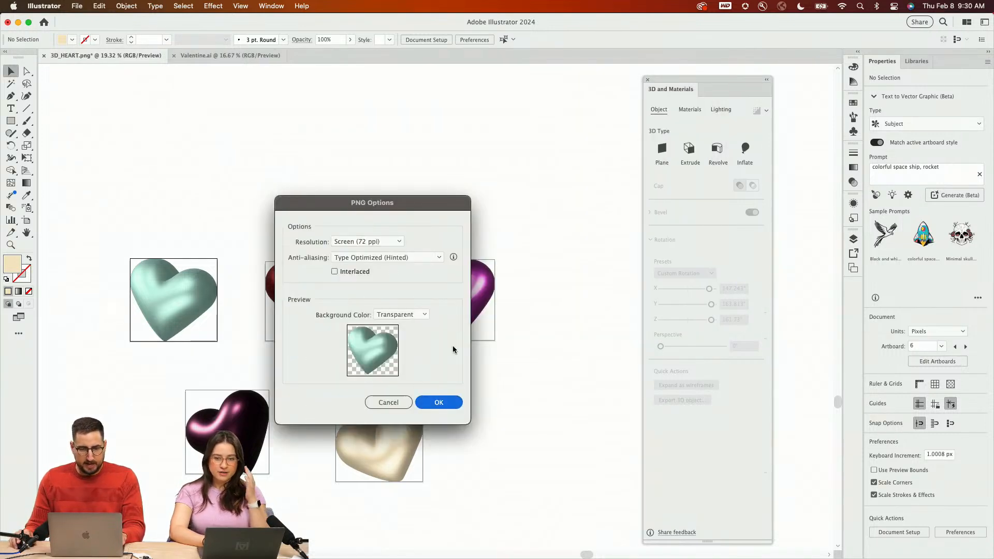
click(443, 402)
Switch to Dropbox in Chrome and upload 3D_HEART-06.png through 3D_HEART-10.png from the Valentine folder to Valentine's Day Assets
key(super+Tab)
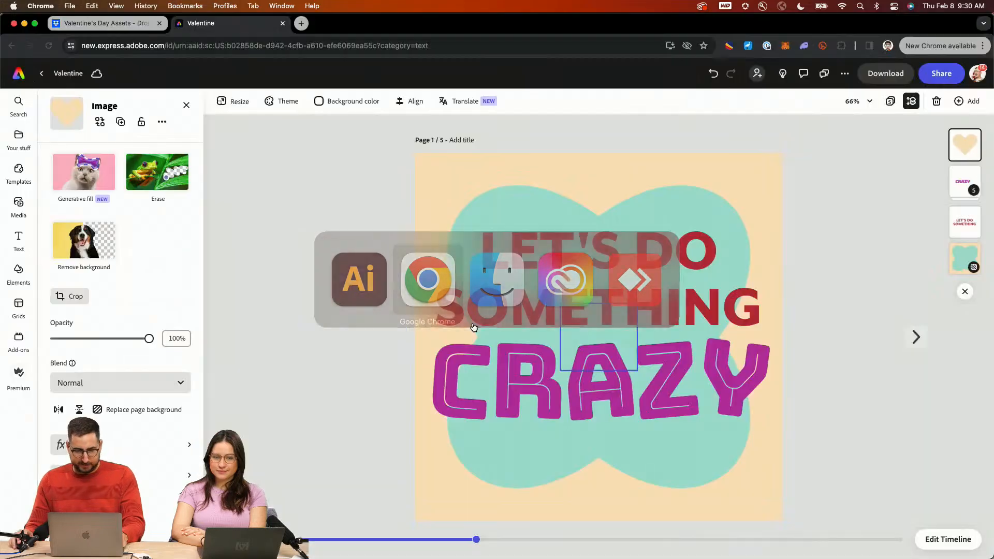
click(102, 24)
mouse_move(102, 558)
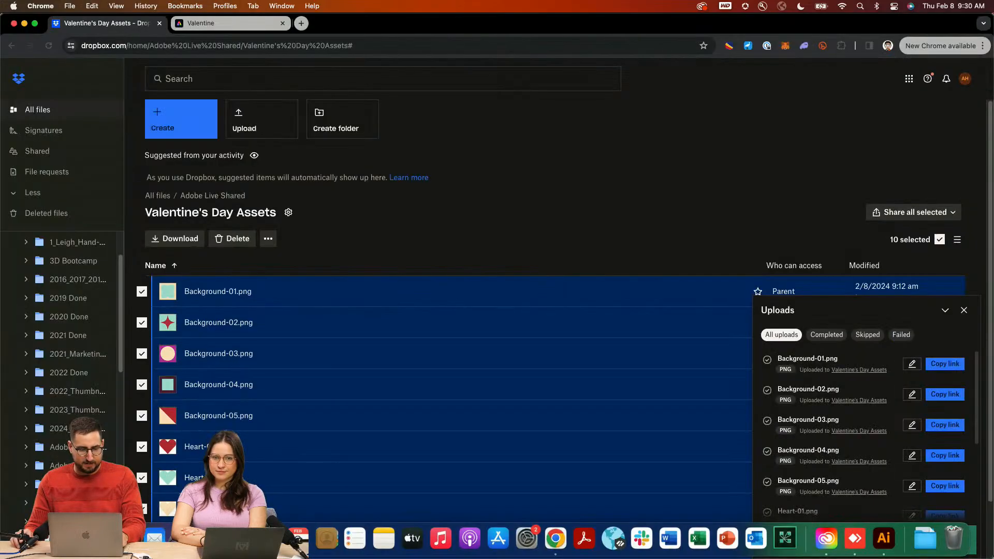
click(41, 538)
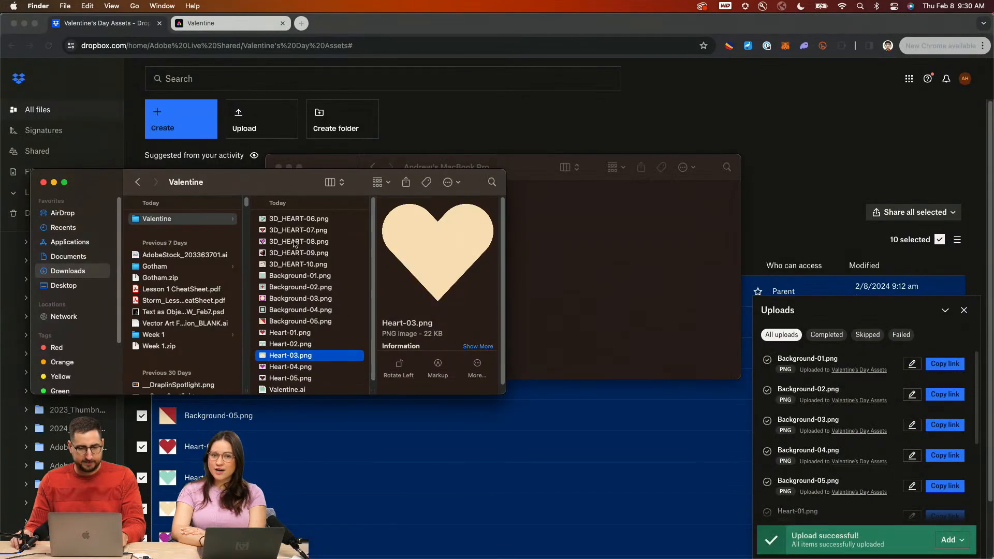
click(299, 220)
shift+click(293, 265)
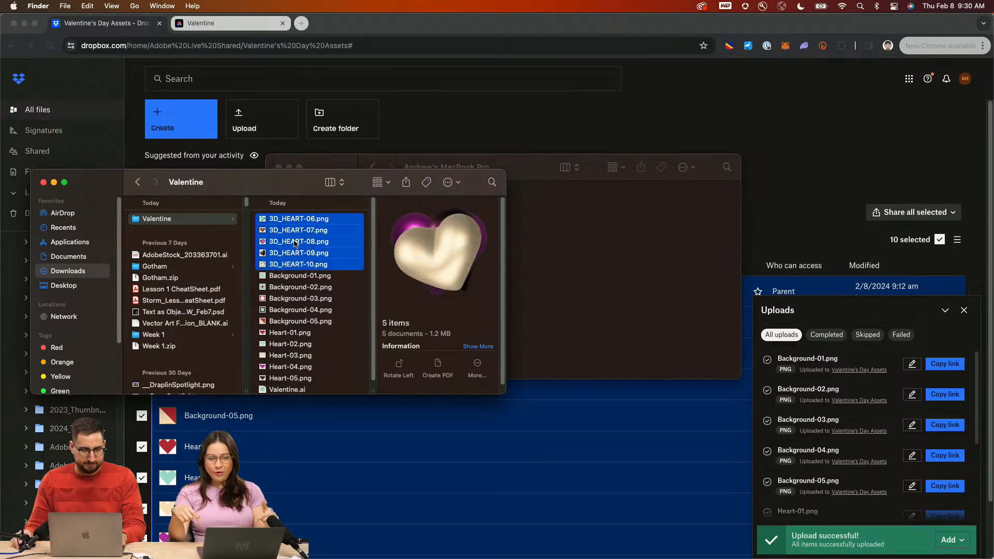
drag(294, 264, 357, 419)
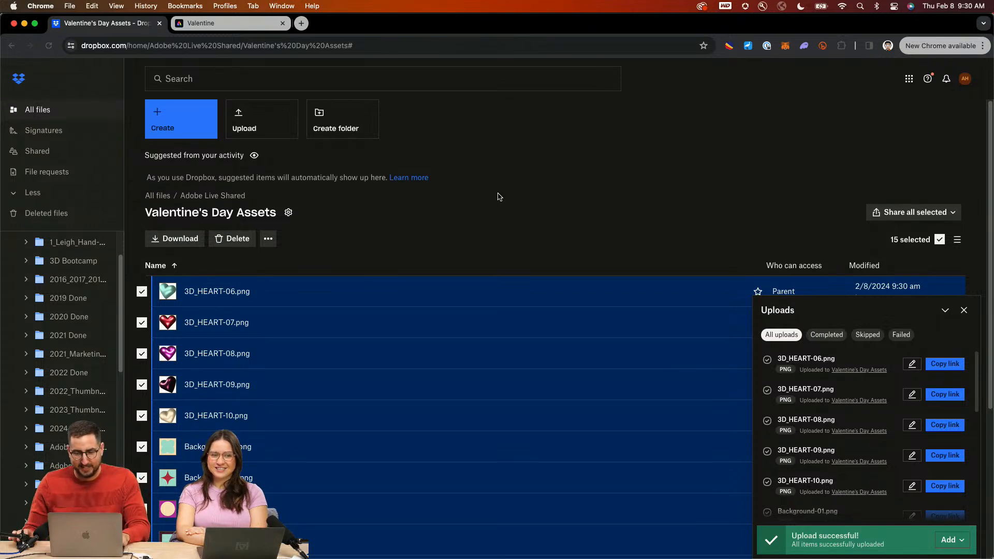
Return to the Valentine design in Adobe Express and go to page 3, the purple page with the cream circle
key(super+Tab)
key(super+Tab)
click(232, 21)
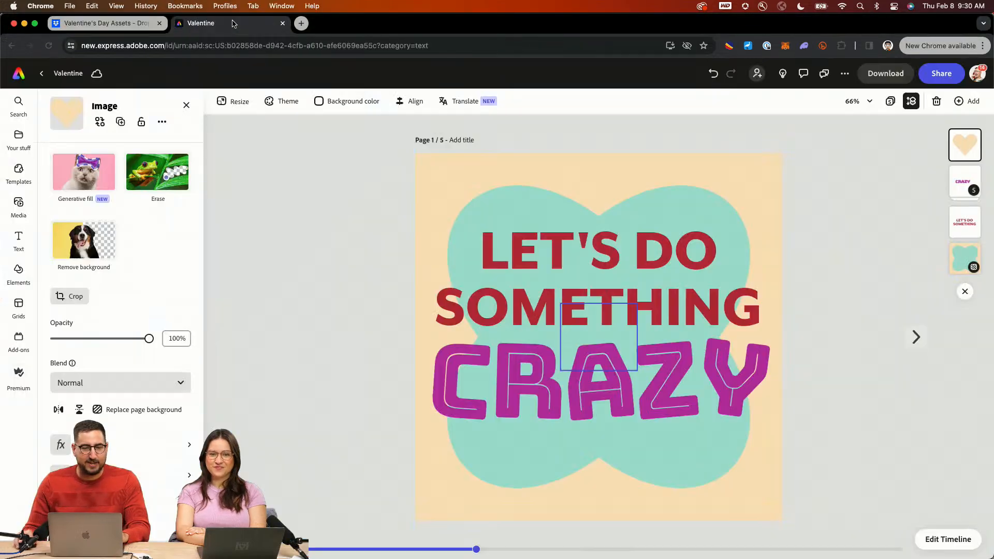
click(915, 337)
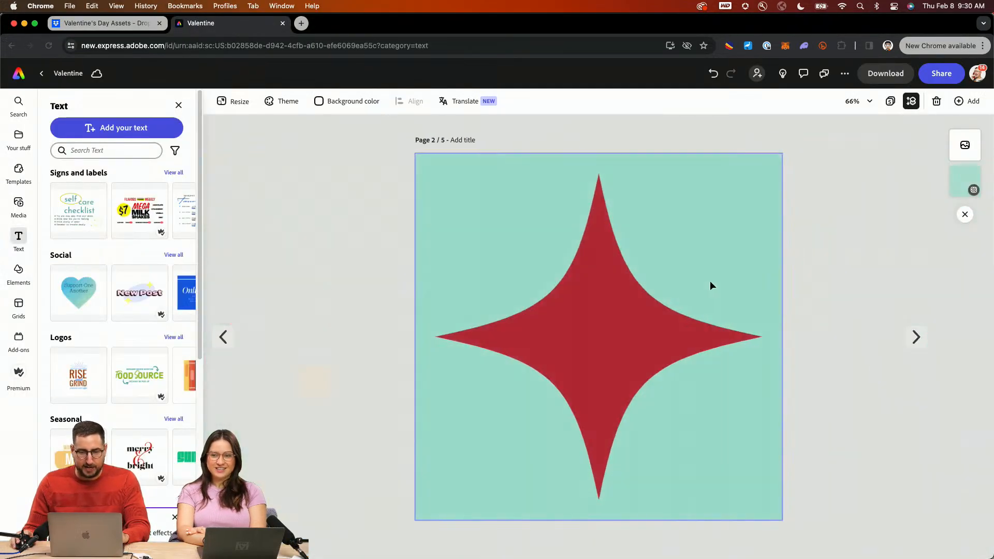
click(915, 336)
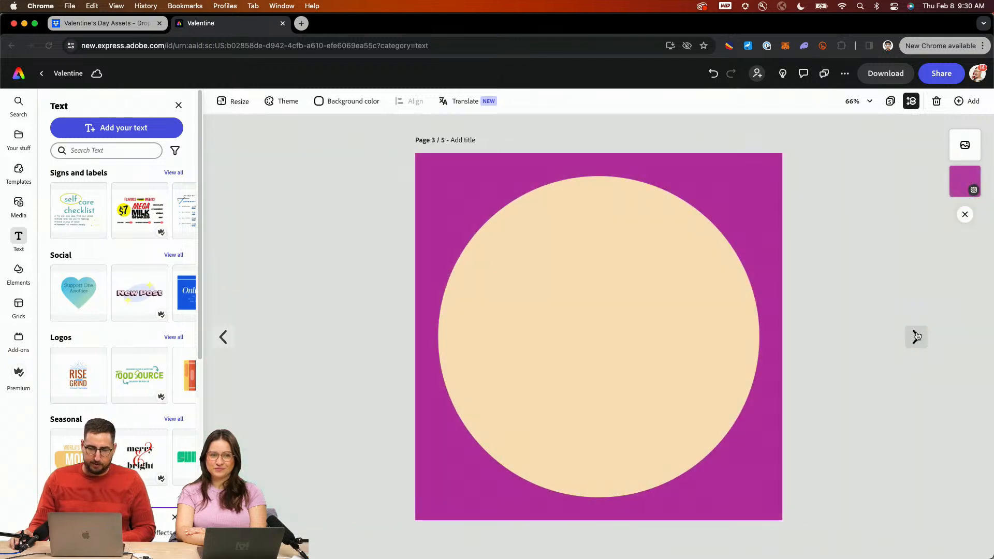
Go to page 5, the red and cream diagonal page, and place 3D_HEART-06.png through 3D_HEART-10.png from the Valentine folder on it
click(915, 337)
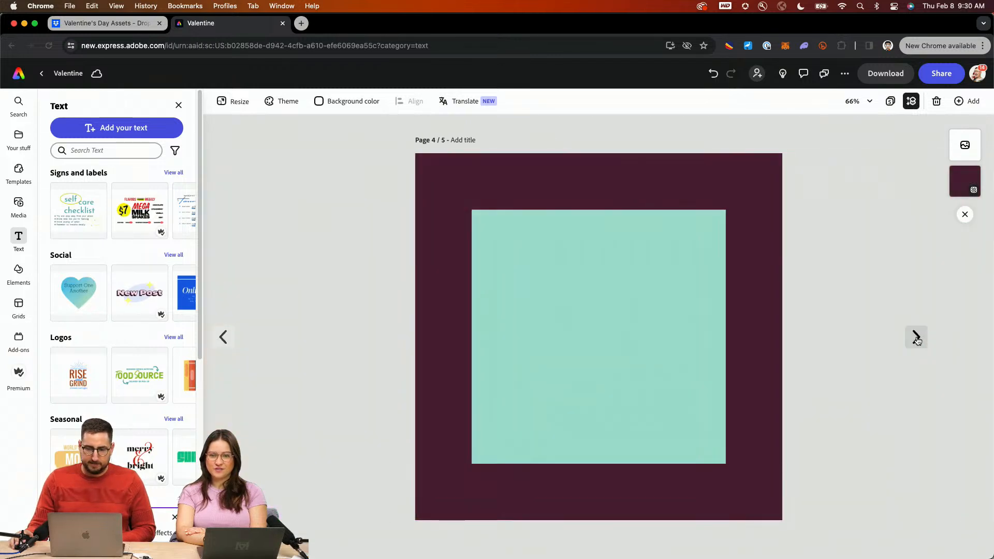
click(915, 337)
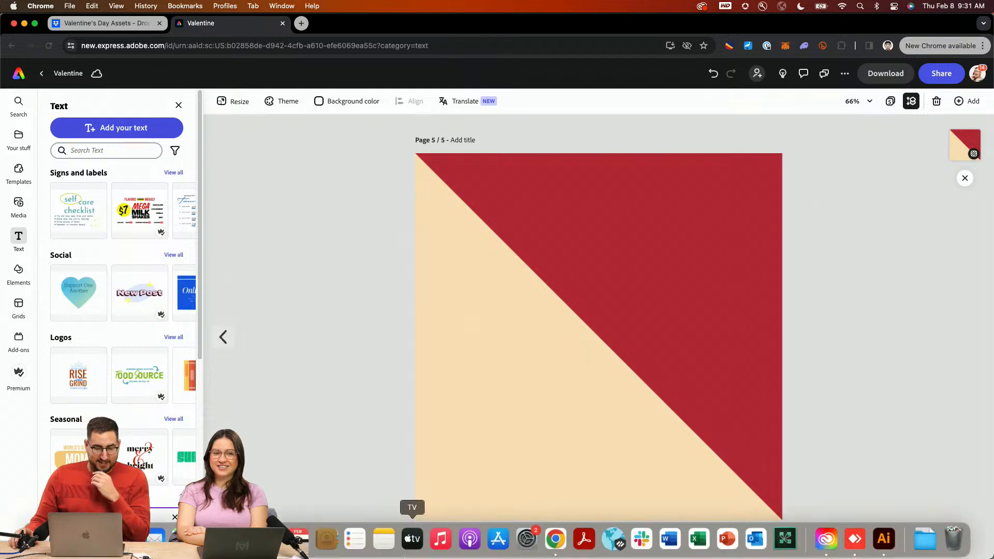
click(32, 541)
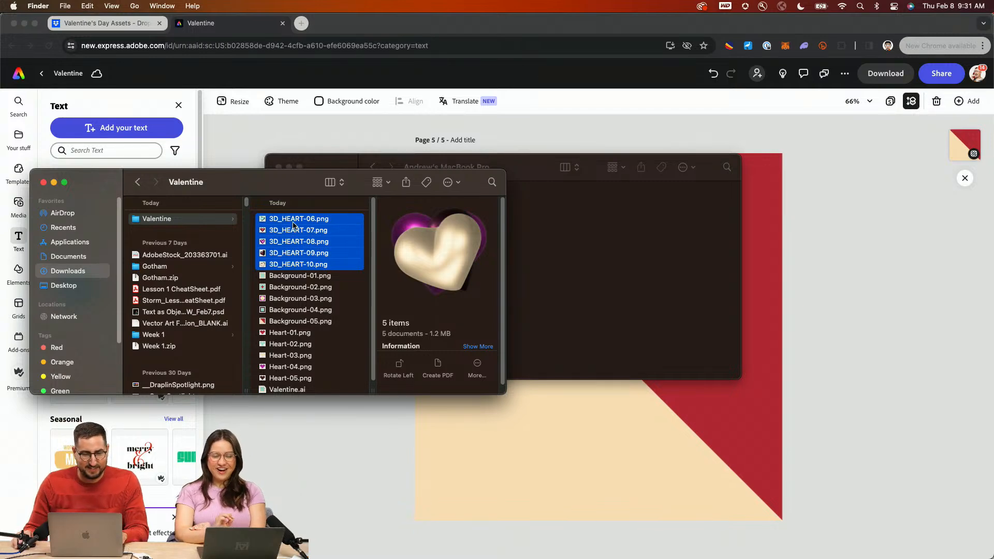
drag(298, 238, 643, 420)
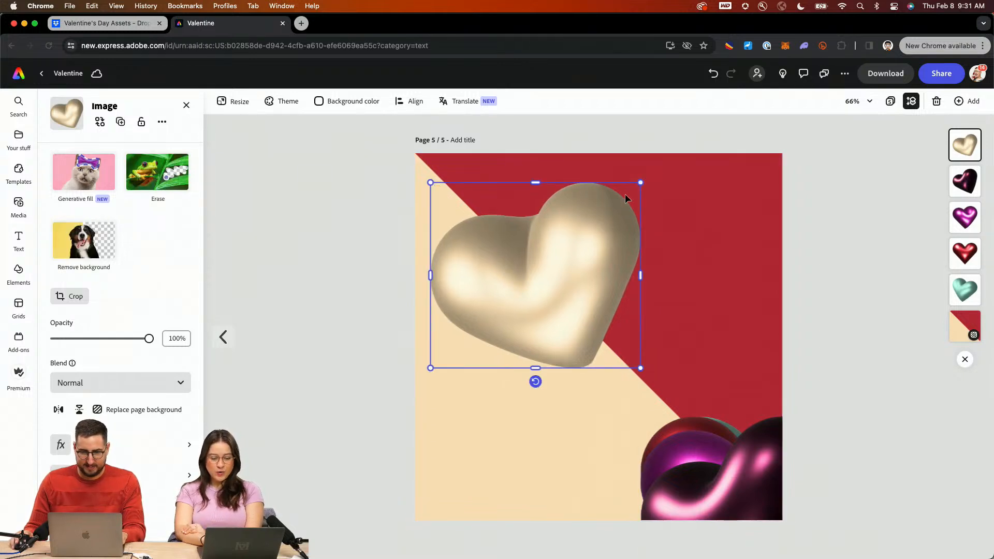
Shrink the gold heart into the page's upper-right corner, and shrink and rotate the black heart in the lower-left corner
drag(636, 183, 809, 145)
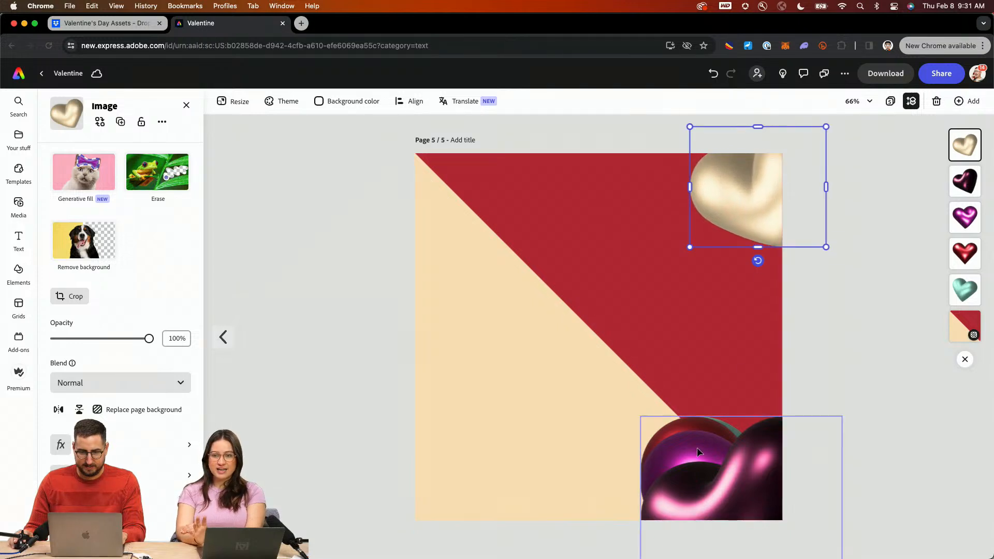
click(731, 471)
drag(731, 471, 466, 409)
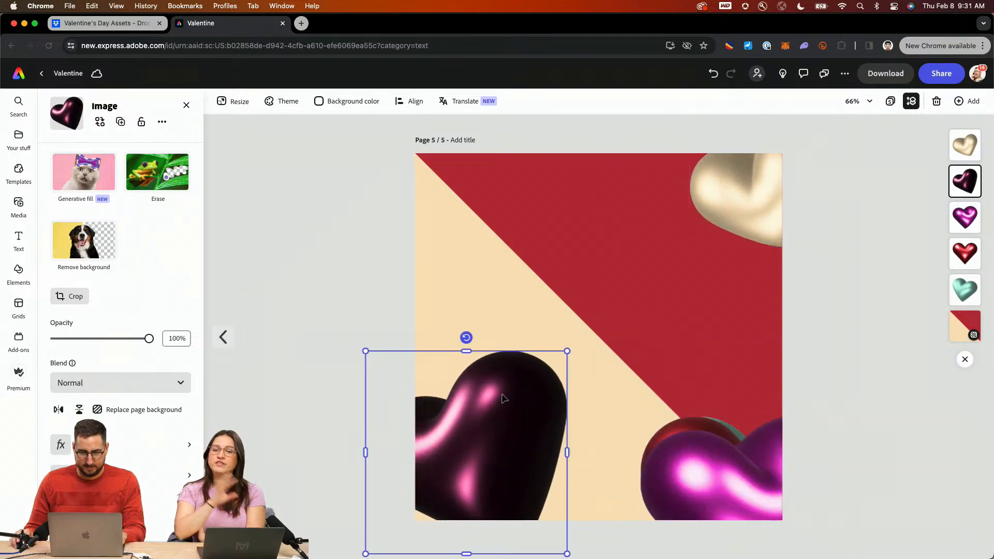
drag(567, 350, 500, 419)
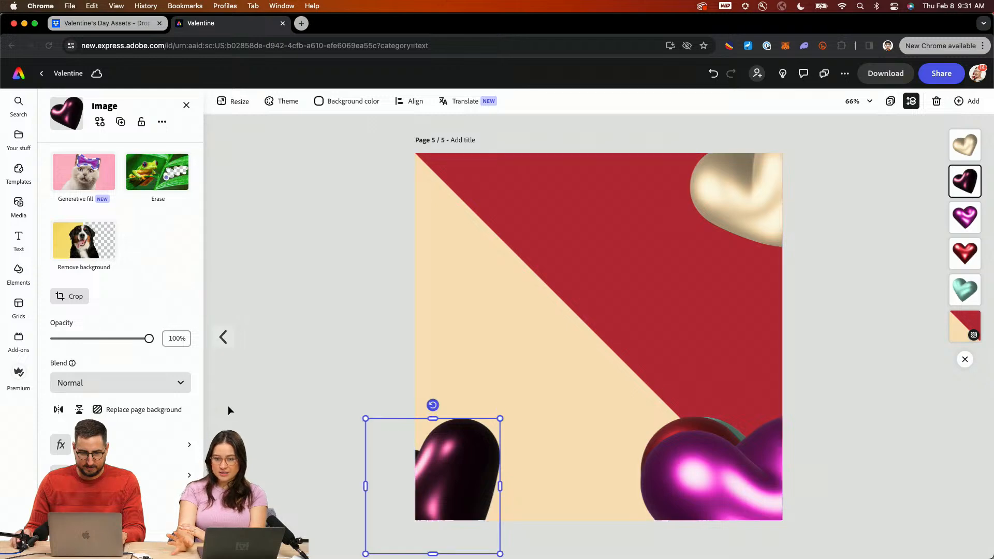
drag(433, 404, 494, 468)
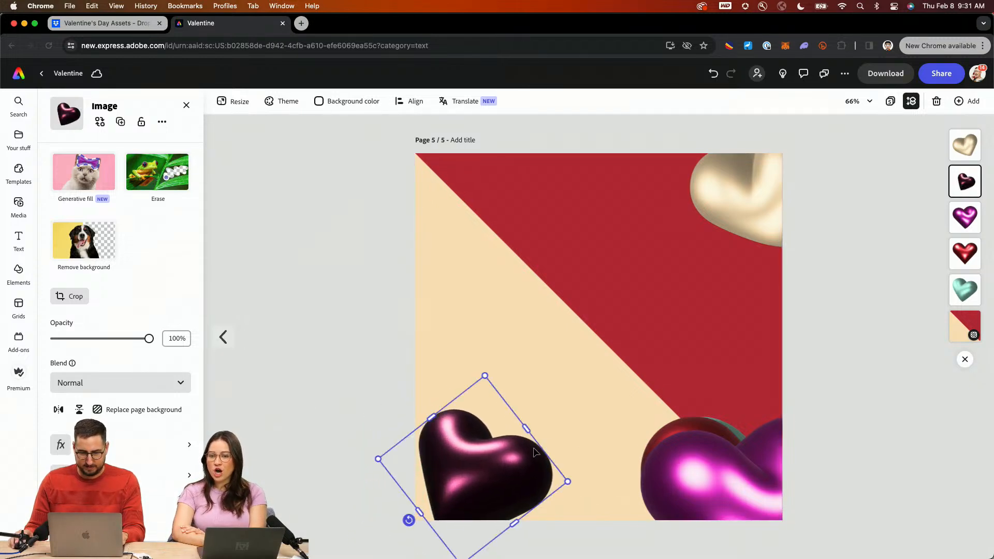
Shrink the purple heart and move it to the upper-left corner of the page
drag(681, 473, 560, 295)
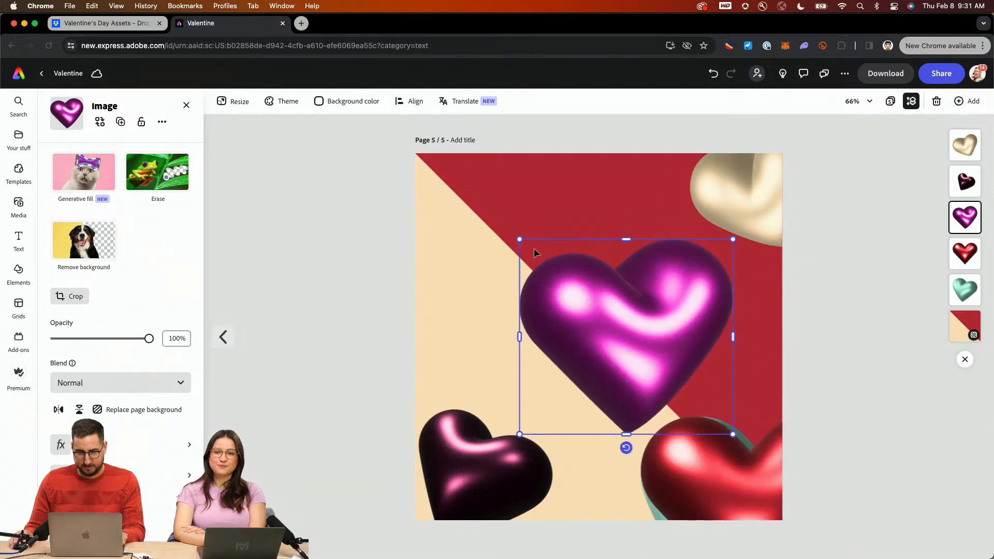
drag(534, 238, 582, 295)
drag(614, 336, 459, 200)
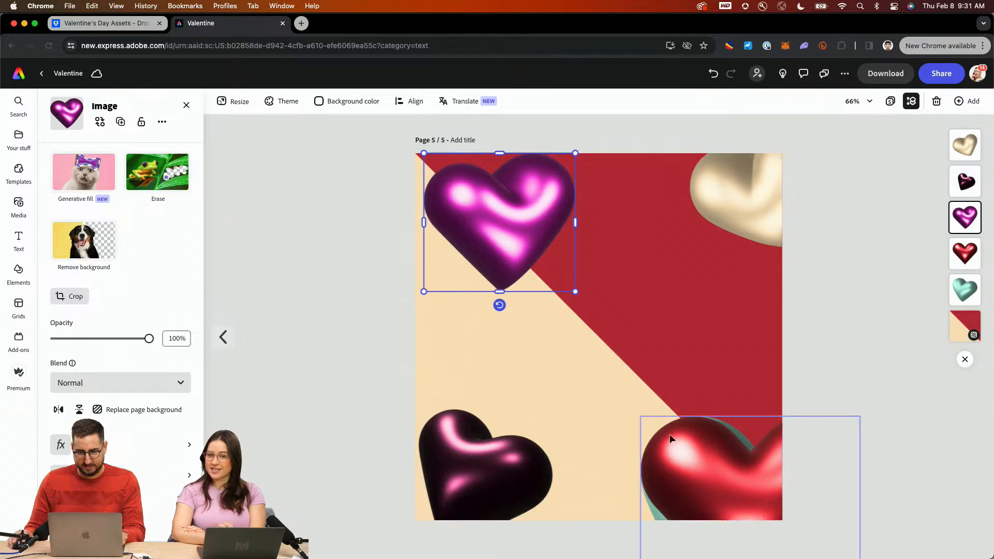
Shrink the red heart and place it at the page's bottom edge, and shrink the teal heart against the right edge
drag(669, 439, 643, 284)
drag(602, 255, 610, 451)
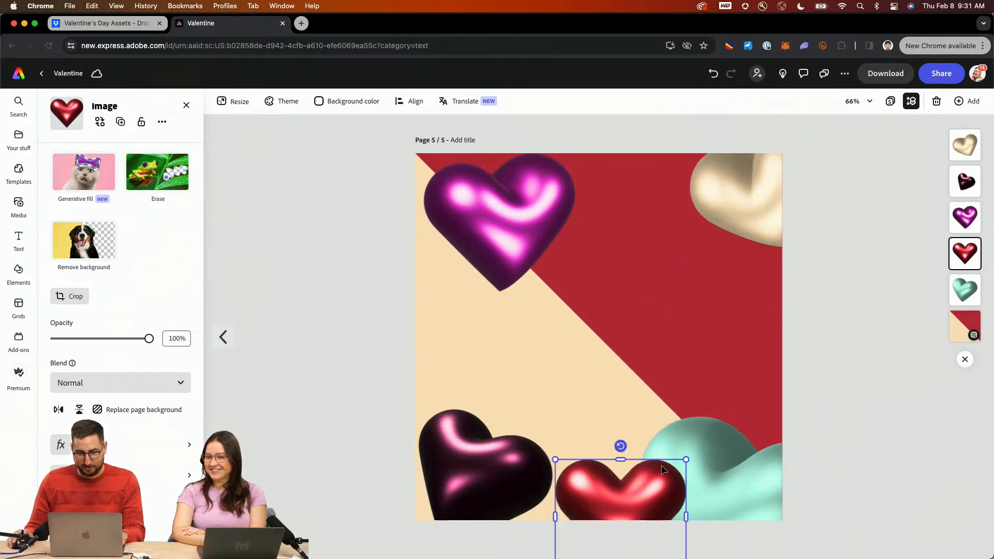
drag(743, 469, 753, 334)
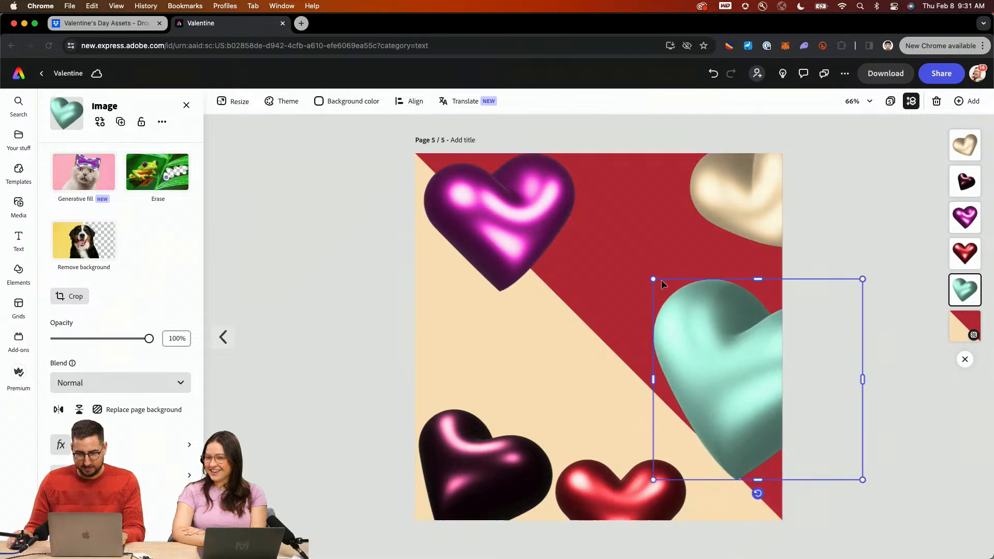
drag(653, 278, 723, 345)
drag(754, 380, 713, 335)
drag(667, 478, 706, 484)
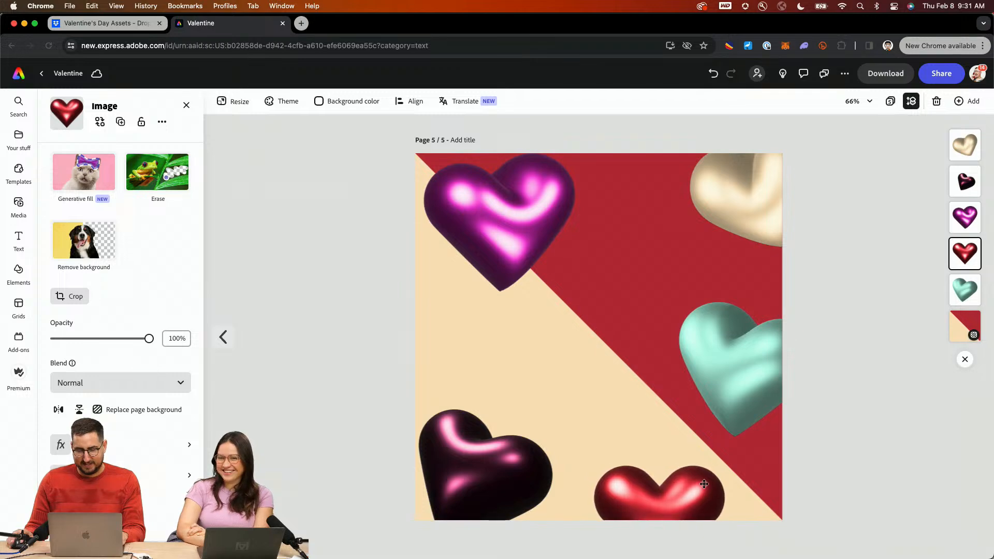
Shift the black and purple hearts partly off their corners, delete the red heart, and move the teal heart to the lower-right corner
drag(529, 464, 491, 481)
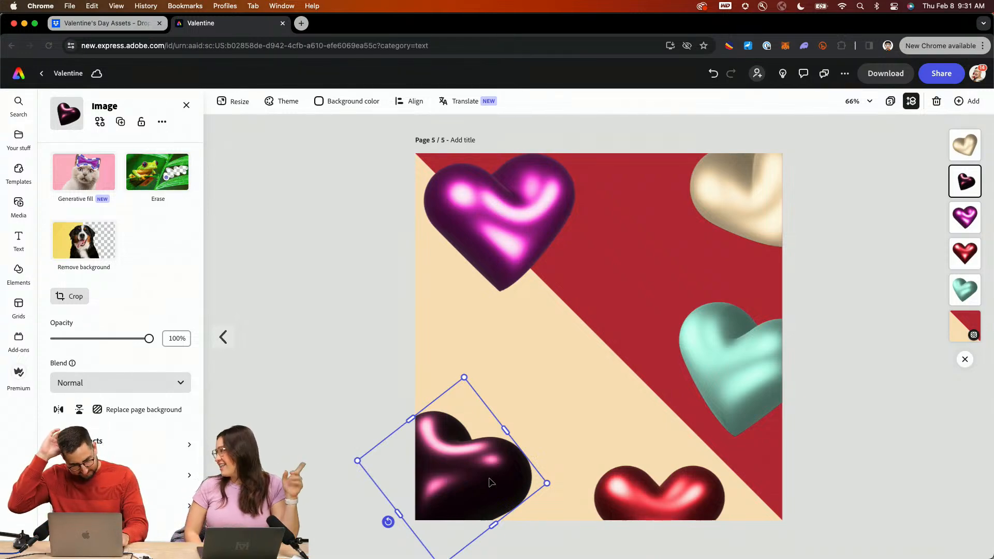
drag(509, 244, 475, 225)
drag(654, 494, 642, 471)
key(Delete)
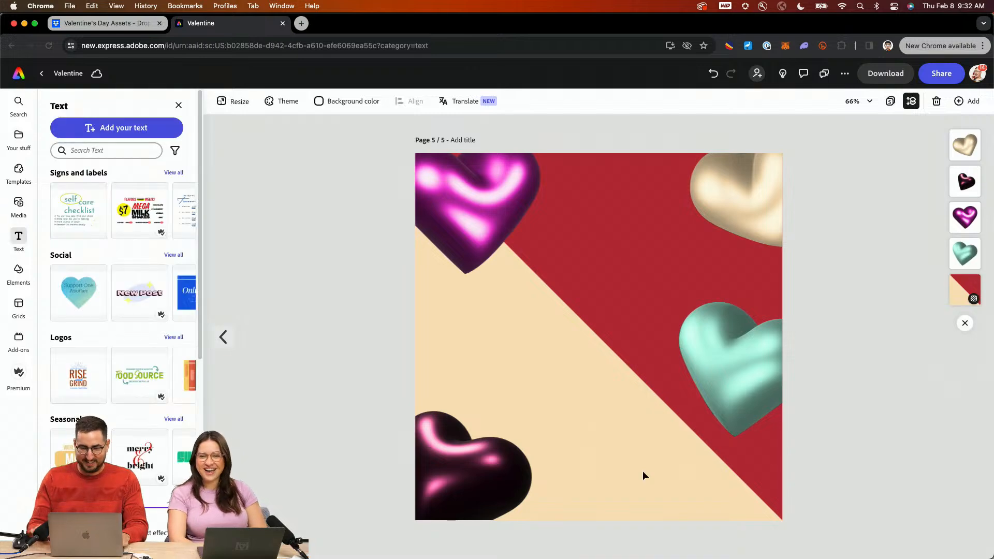
drag(703, 390, 726, 485)
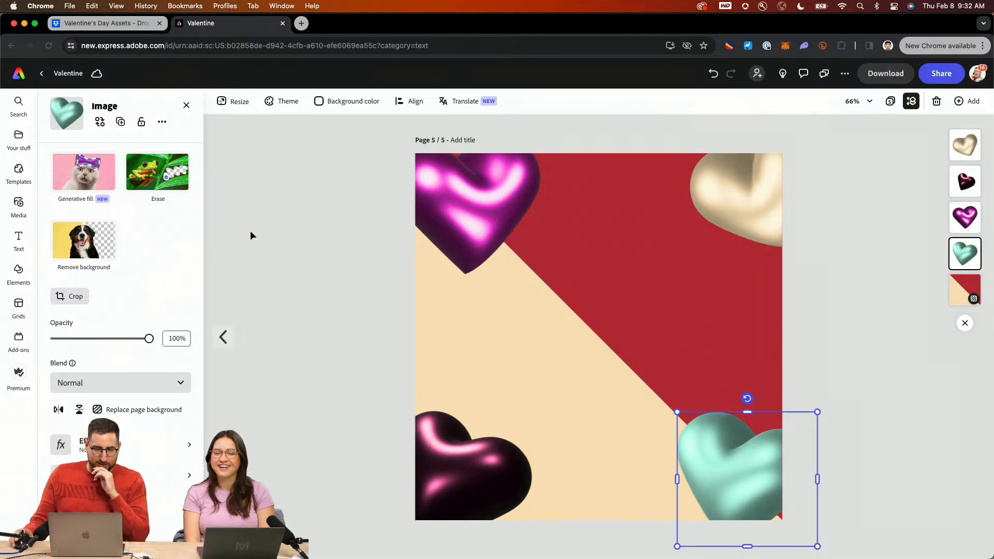
Add the pink metallic mylar balloon text effect to the page and replace its wording with SWEET HEART on two lines
click(21, 234)
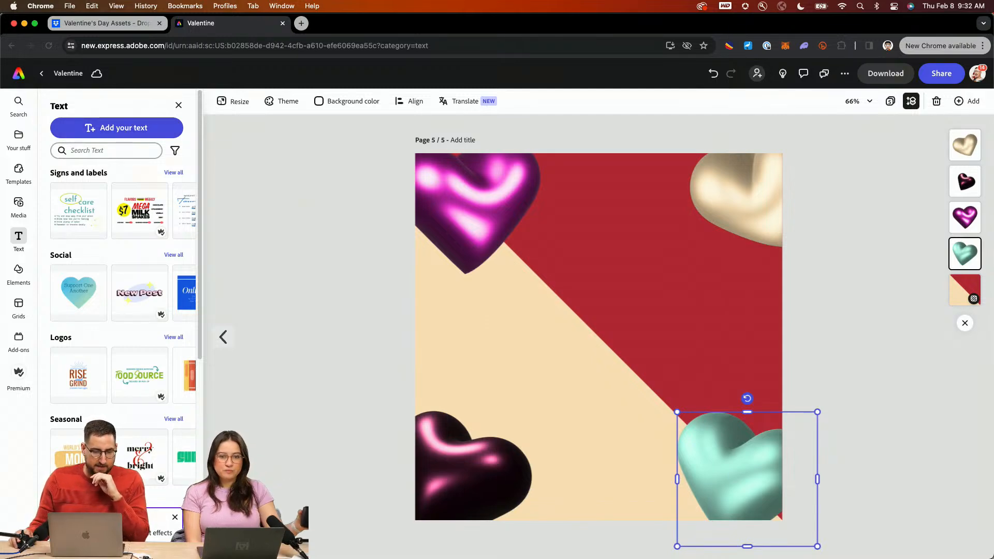
click(160, 532)
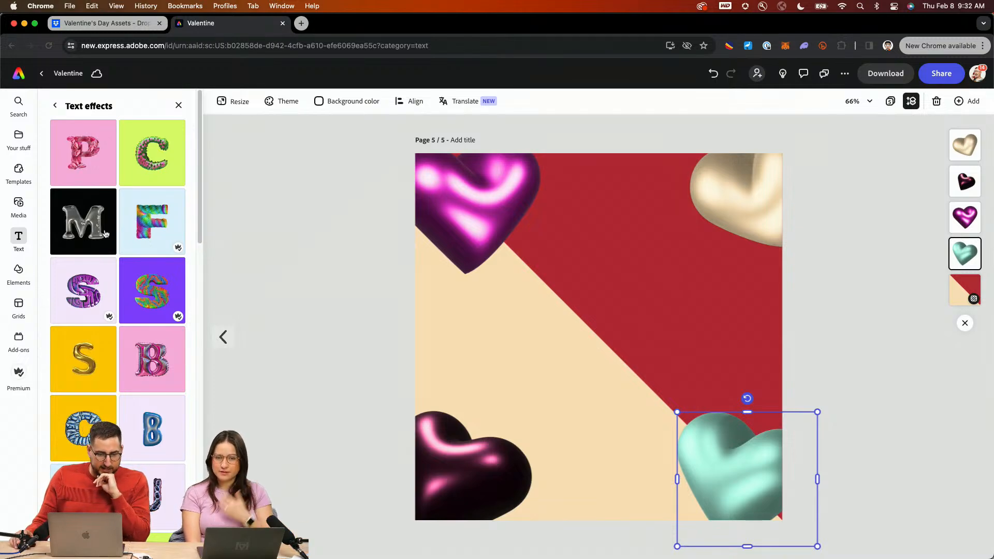
click(138, 354)
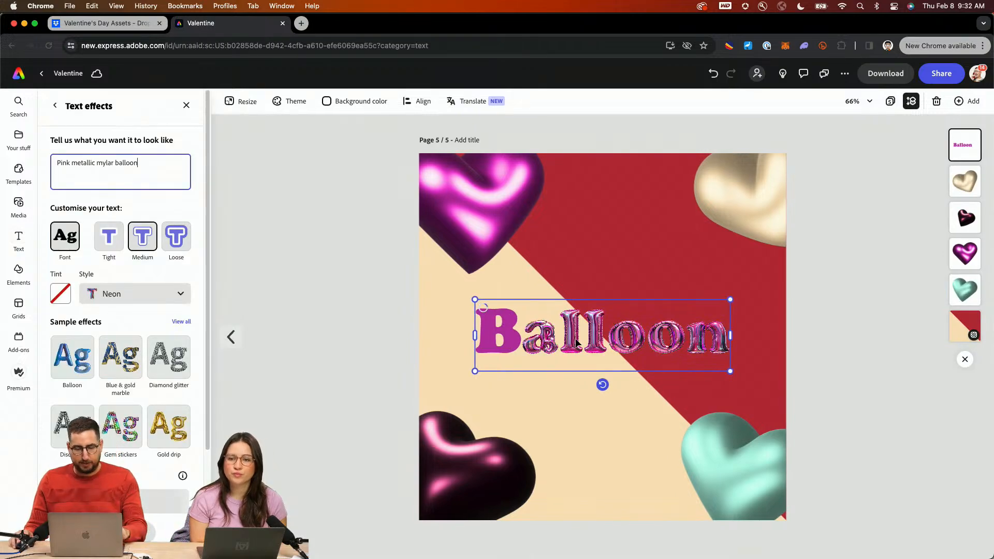
double_click(566, 336)
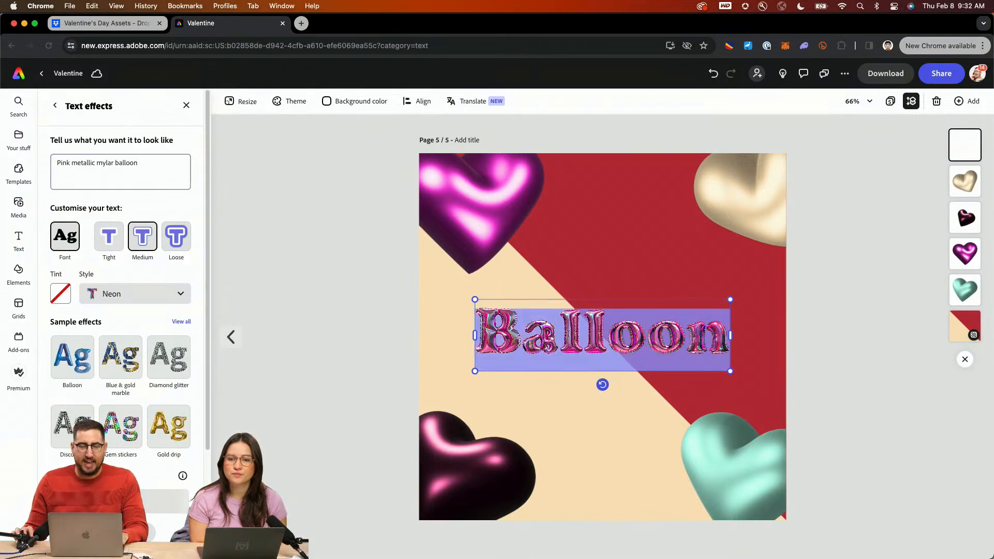
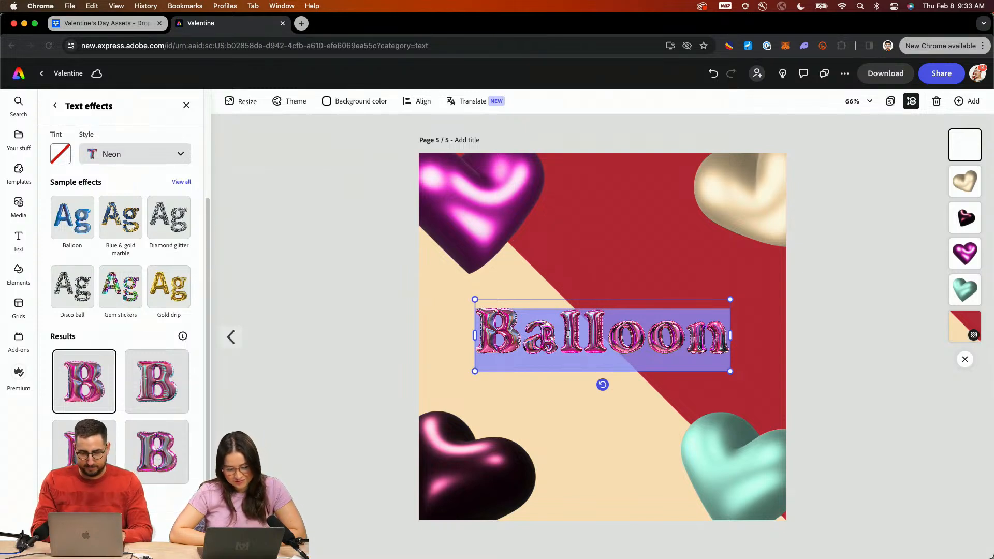
text(SWEET)
key(Return)
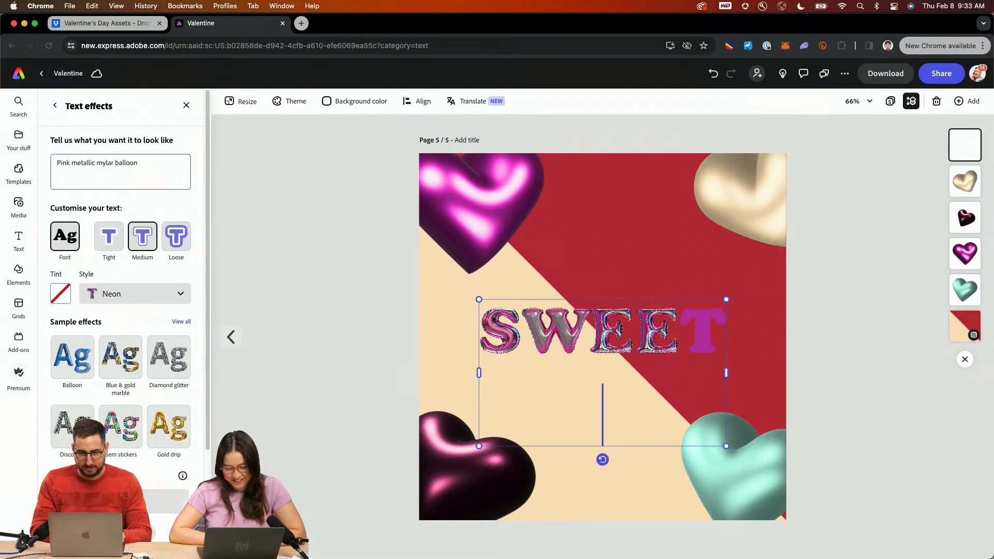
text(HEART)
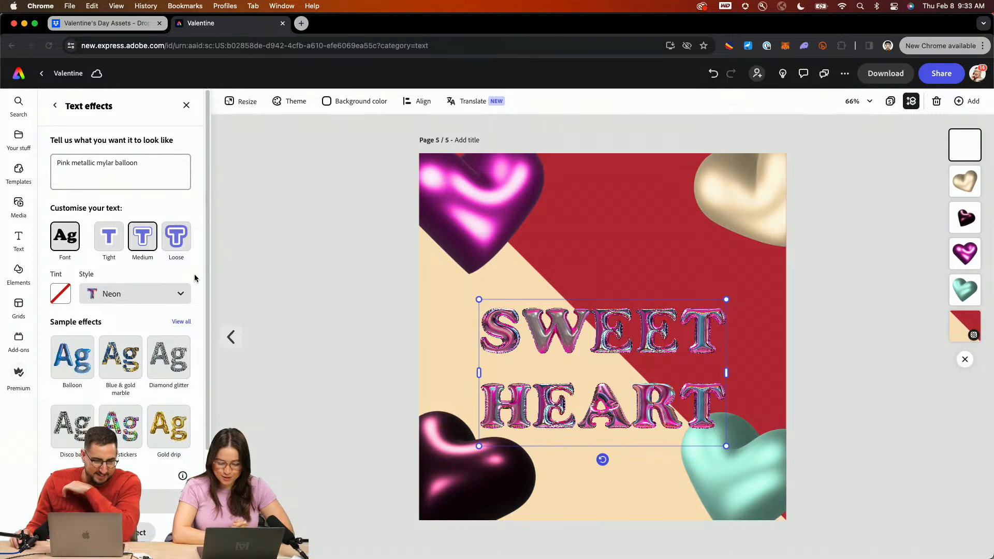
Set the SWEET HEART text's line spacing to 0.94, enlarge it to size 247, and center it on the page
scroll(194, 278, down, 4)
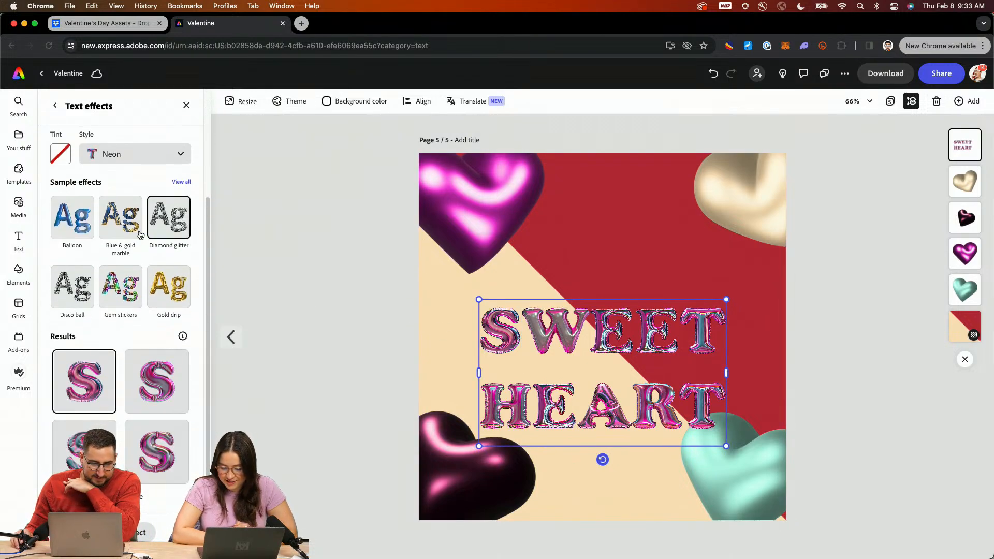
scroll(138, 235, up, 4)
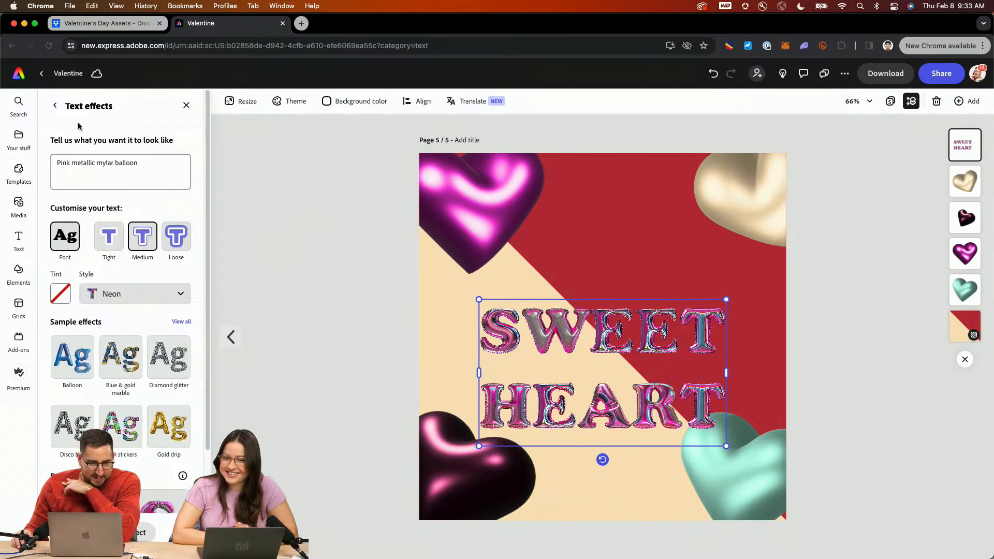
click(56, 107)
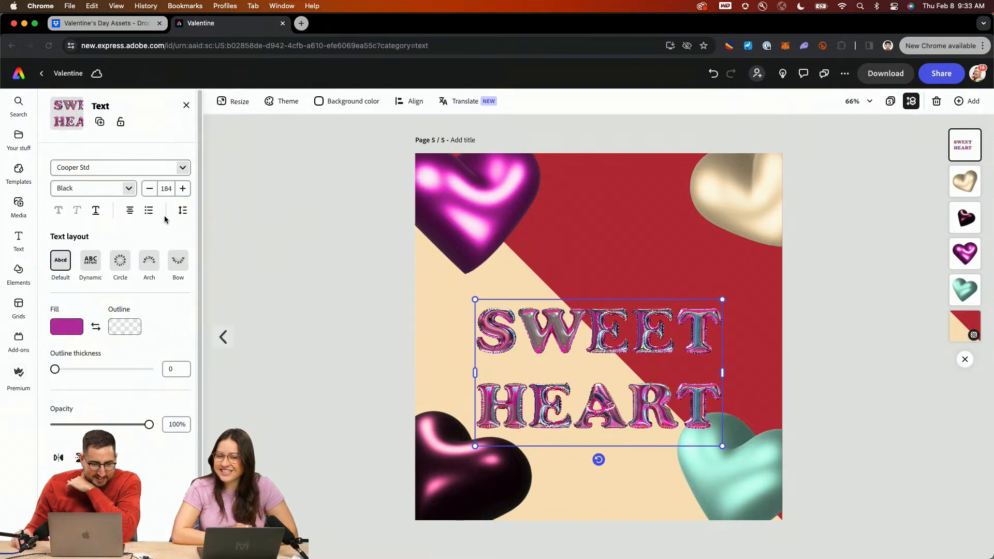
click(178, 211)
drag(150, 256, 141, 255)
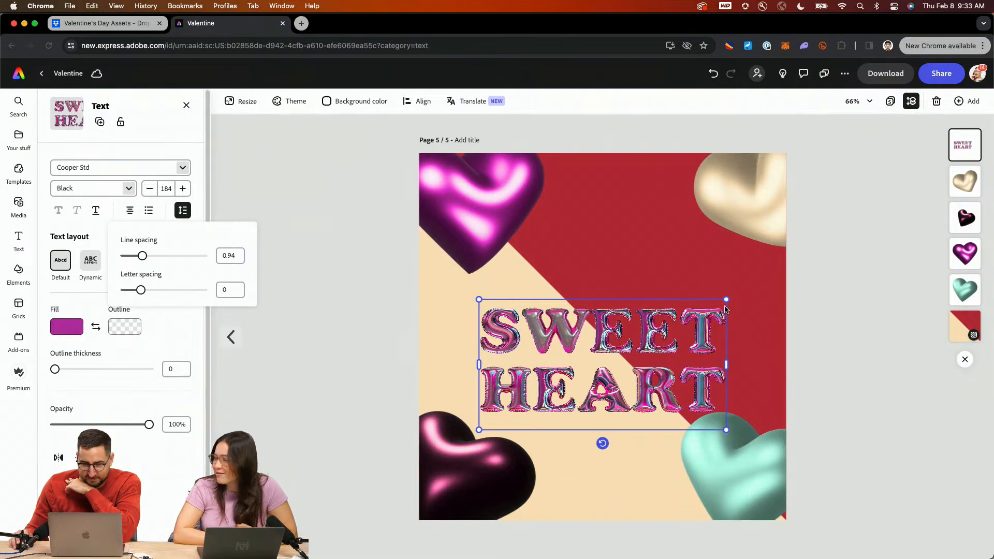
drag(726, 300, 809, 250)
drag(694, 289, 653, 294)
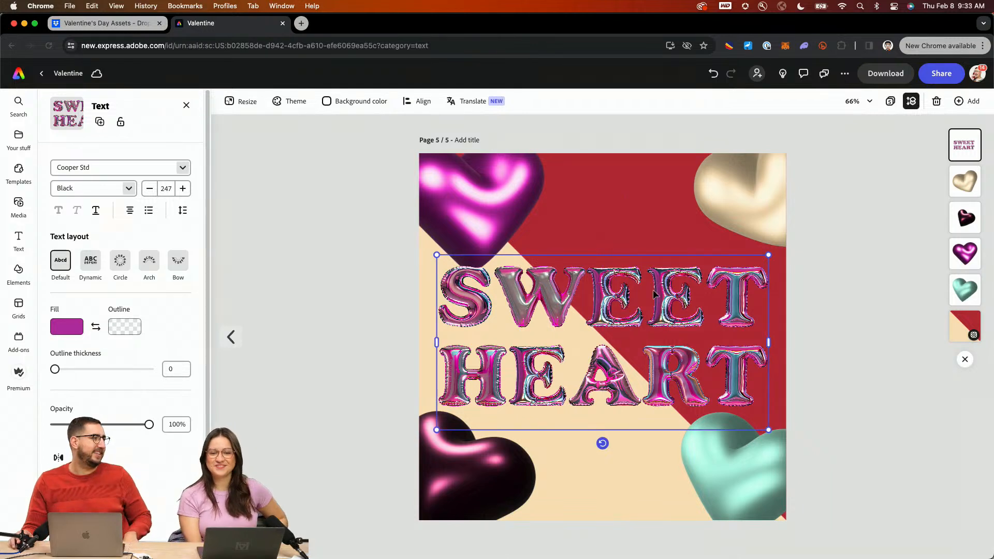
Enlarge the gold heart slightly and nudge it into position in the page's upper-right corner
click(753, 182)
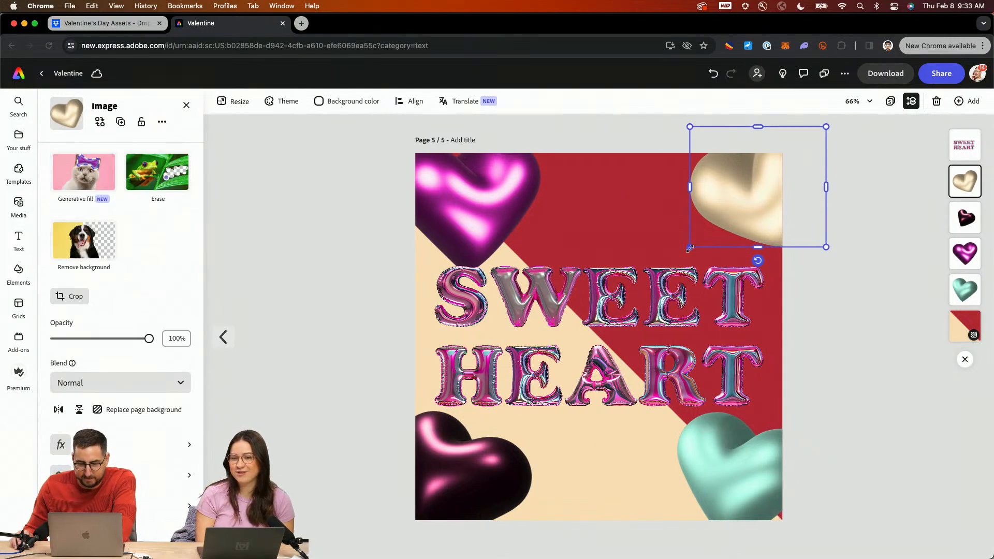
drag(689, 247, 677, 257)
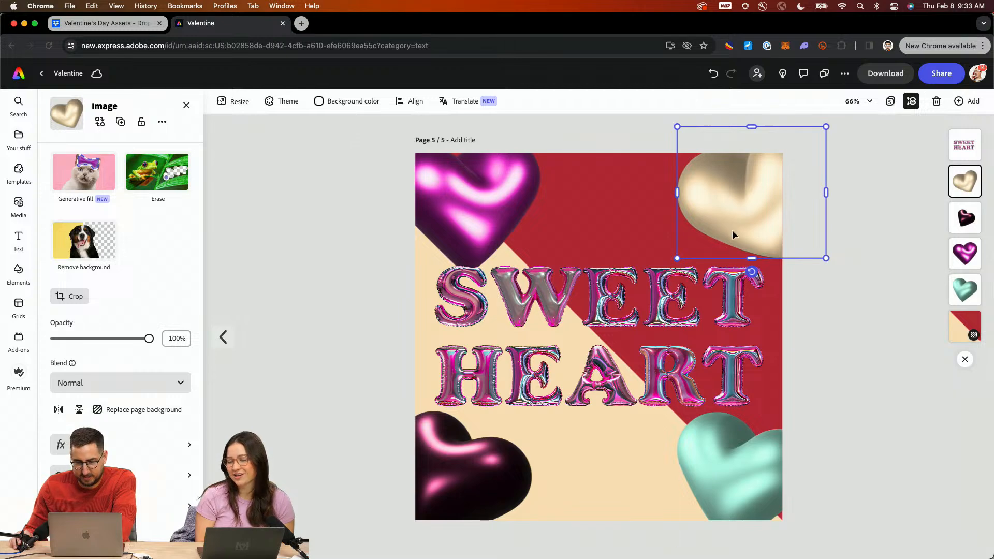
mouse_move(733, 235)
mouse_down()
mouse_move(738, 259)
mouse_move(735, 228)
mouse_up()
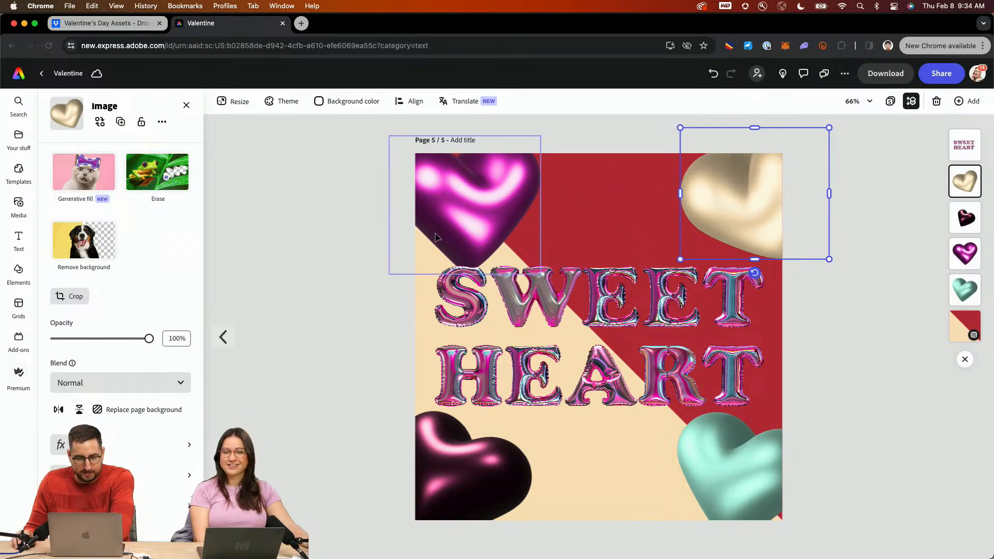
Enlarge the purple heart slightly and bring its layer to the front so it overlaps the SWEET HEART text
click(462, 219)
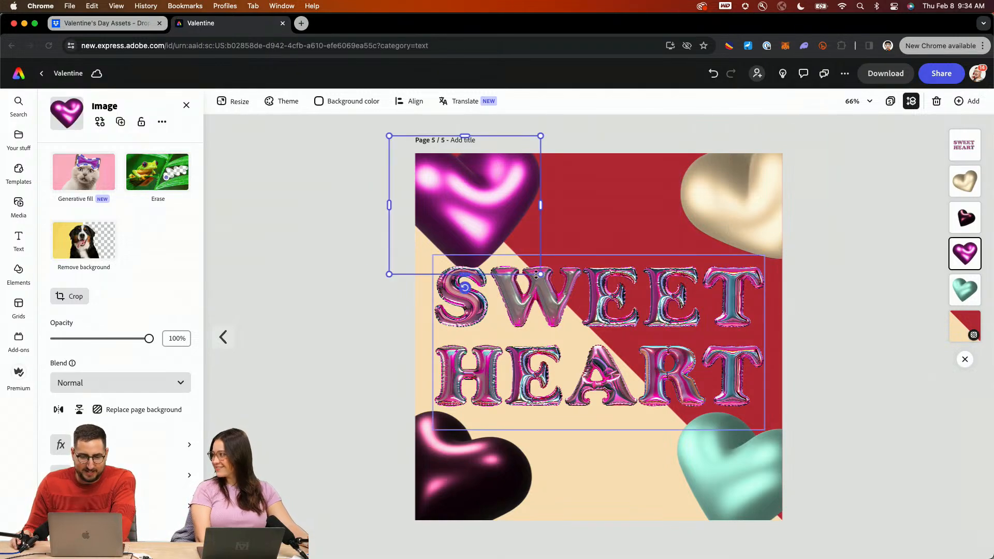
drag(540, 274, 545, 284)
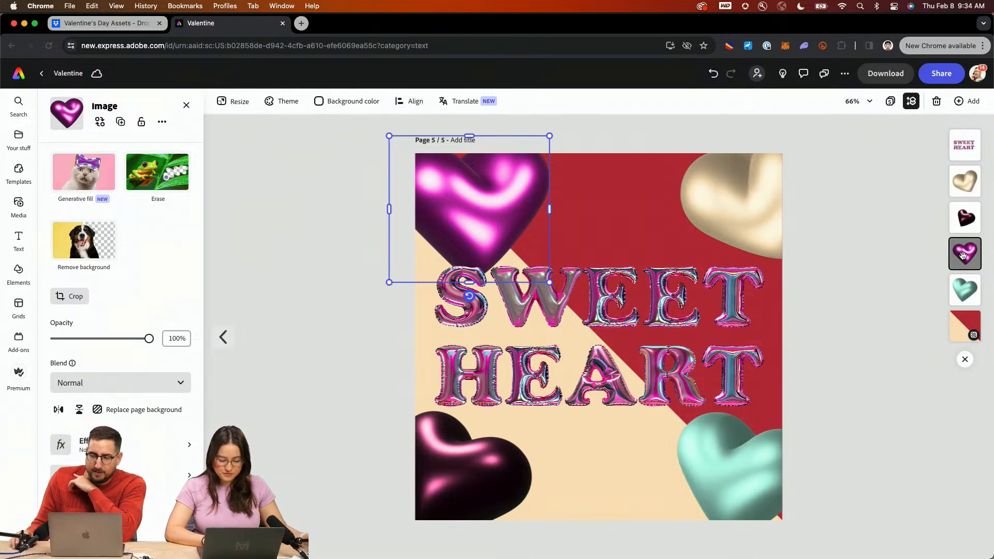
drag(962, 253, 964, 146)
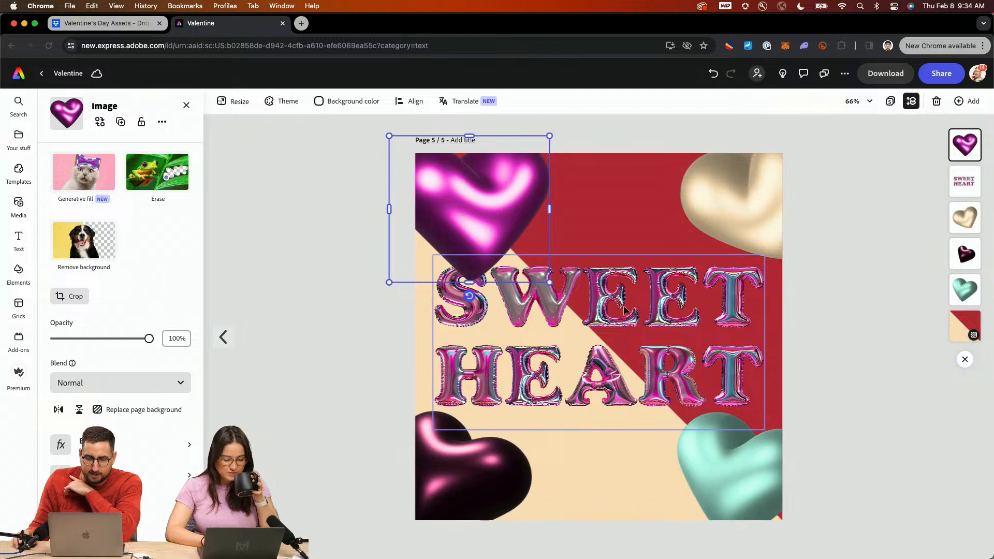
Enlarge the teal heart and bring its layer above the SWEET HEART text, nudging it and the purple heart slightly outward
click(700, 448)
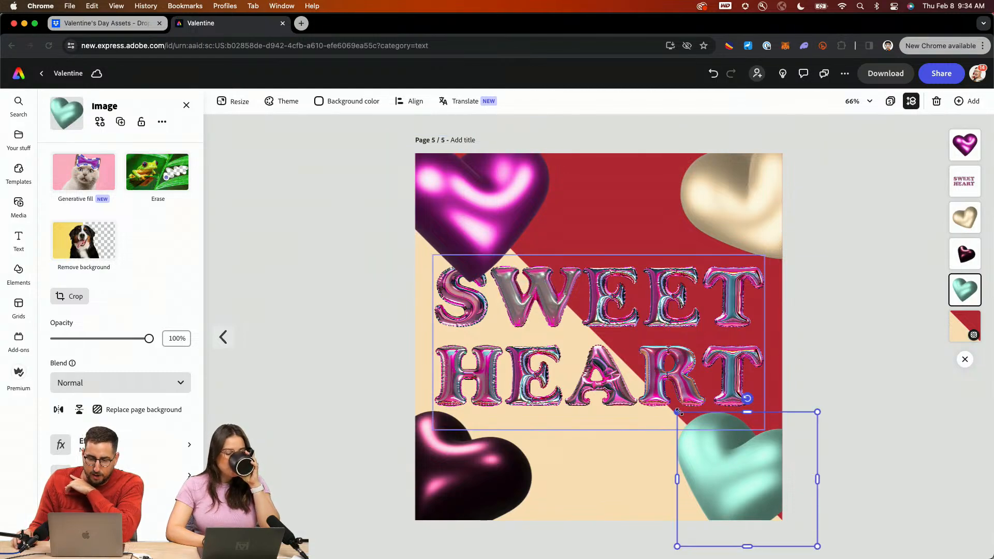
drag(677, 411, 654, 389)
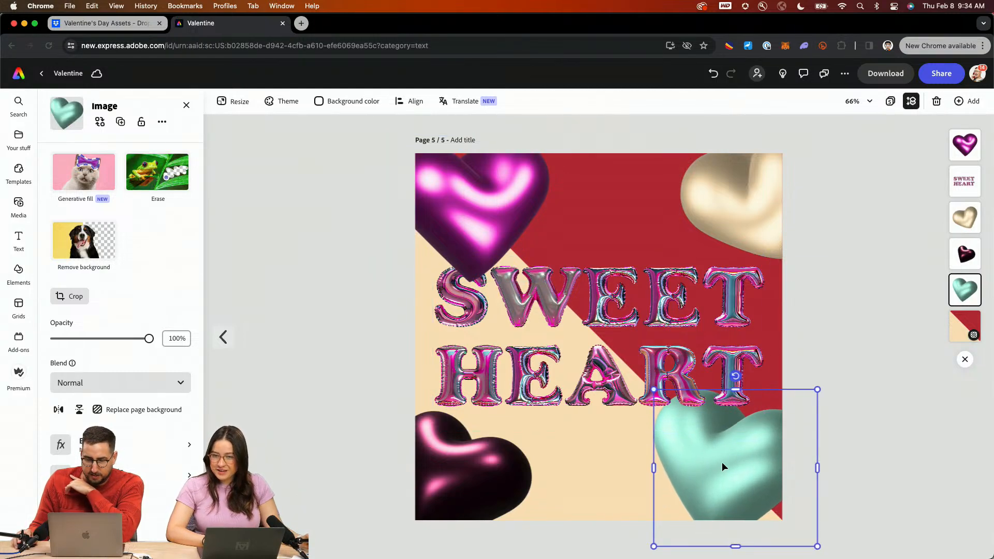
drag(723, 467, 728, 467)
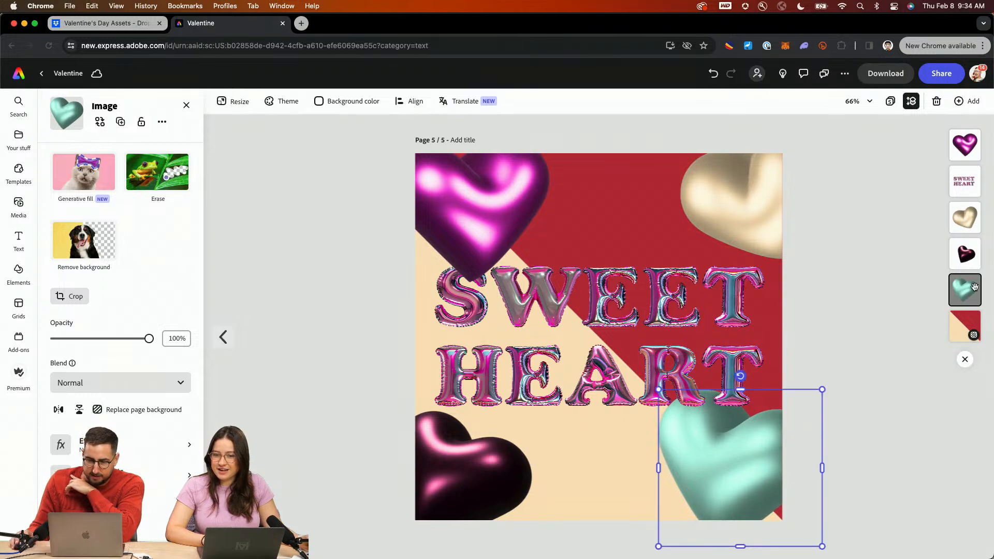
drag(974, 286, 965, 180)
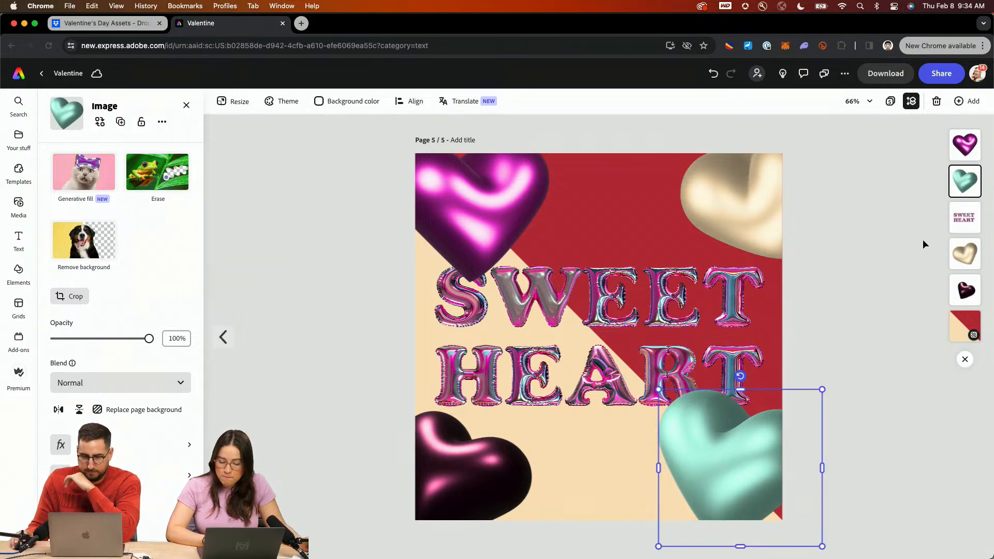
drag(483, 209, 480, 209)
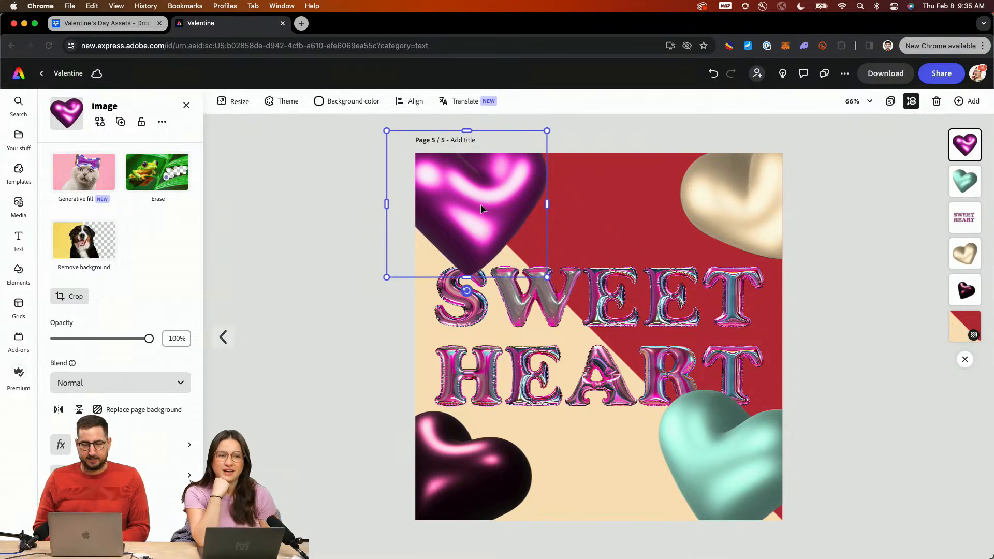
Replace the SWEET HEART balloon text's wording with FLOAT AWAY WITH ME!
double_click(596, 292)
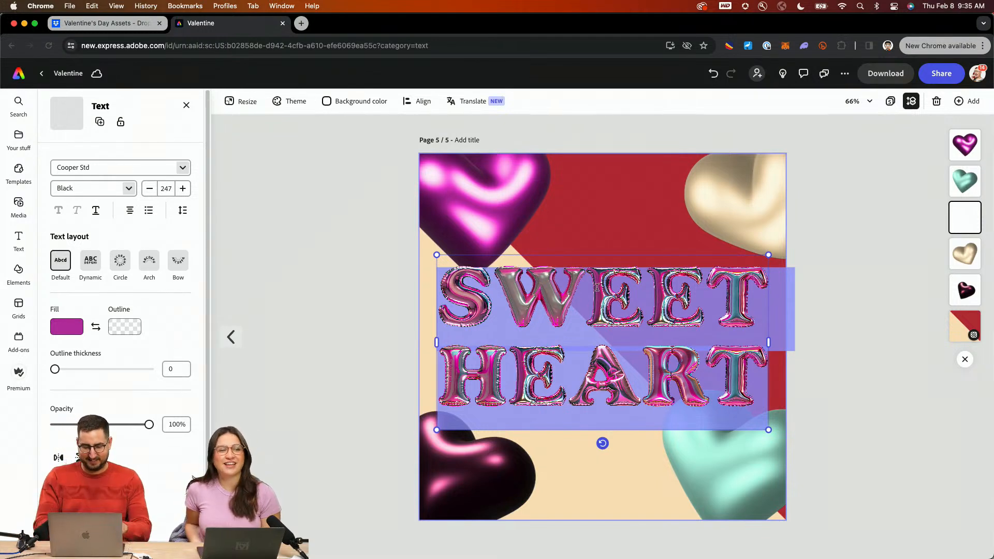
text(FLOAT)
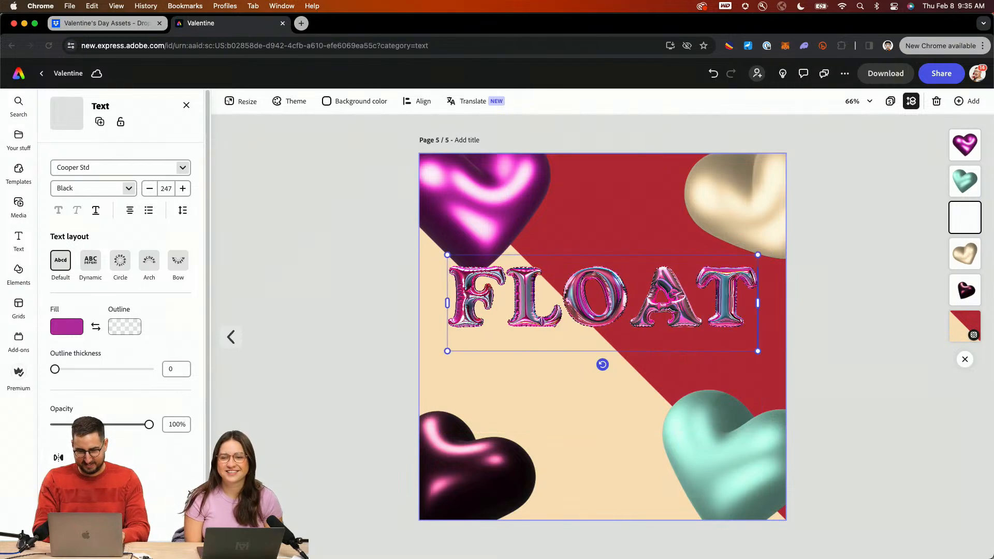
text( AWAY WI)
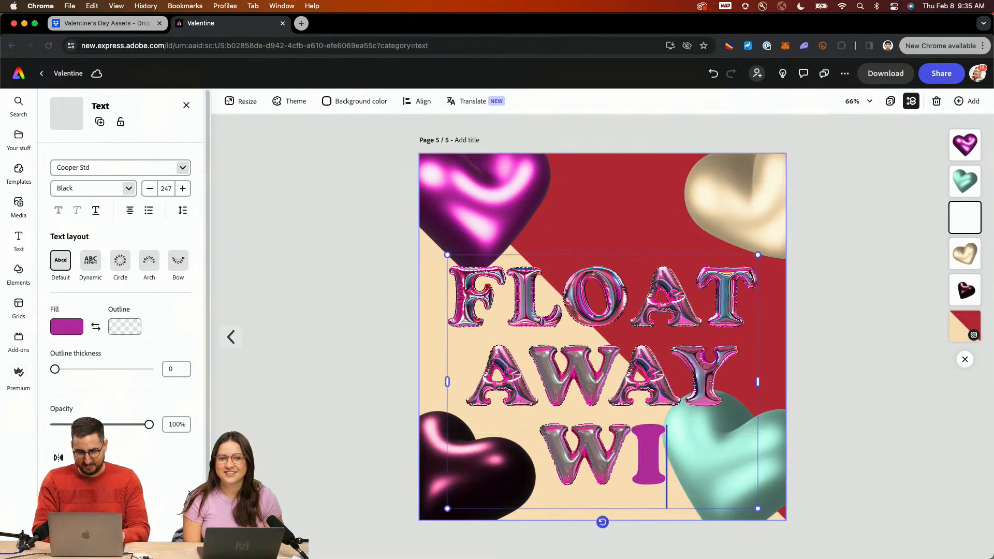
text(TH ME!)
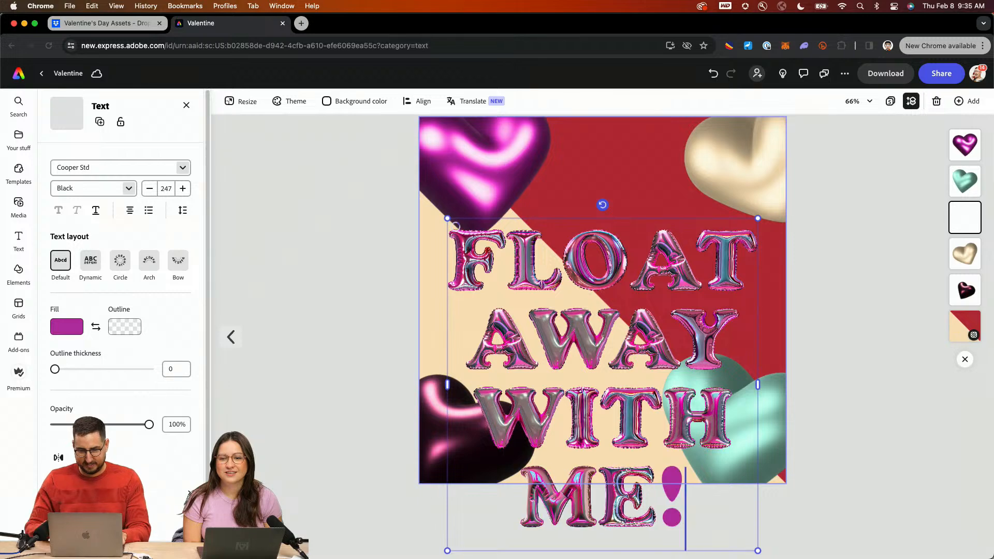
key(Escape)
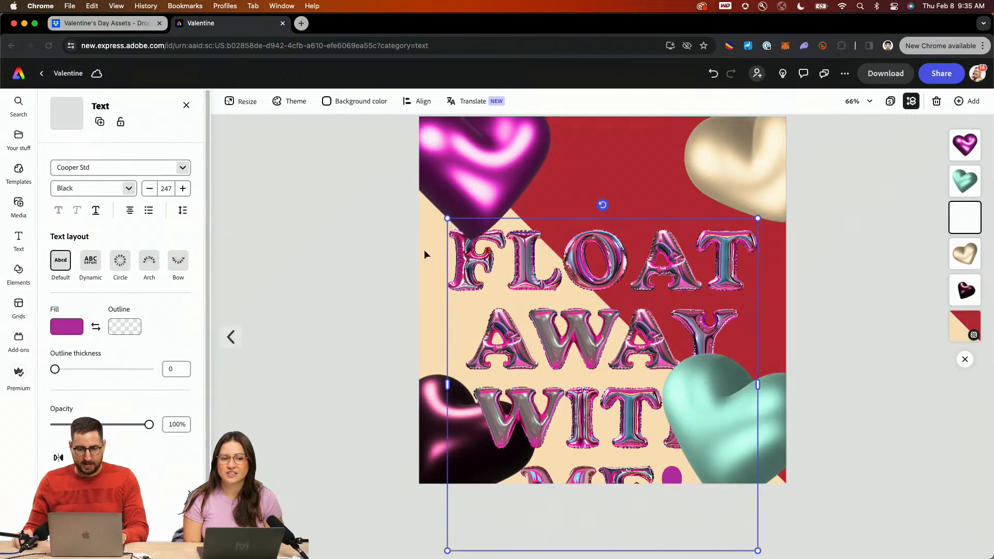
Align the FLOAT AWAY WITH ME! text to the vertical middle of the page
click(418, 101)
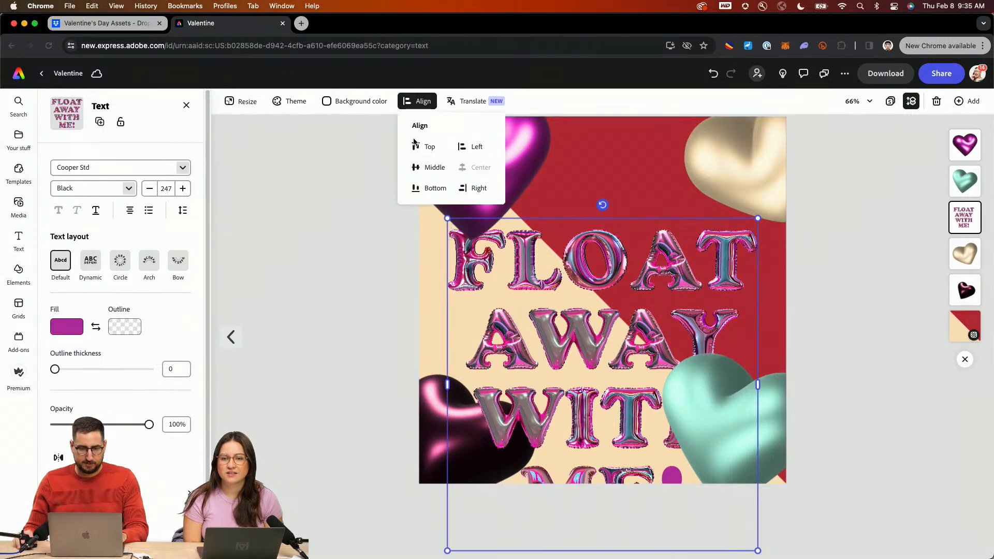
click(429, 167)
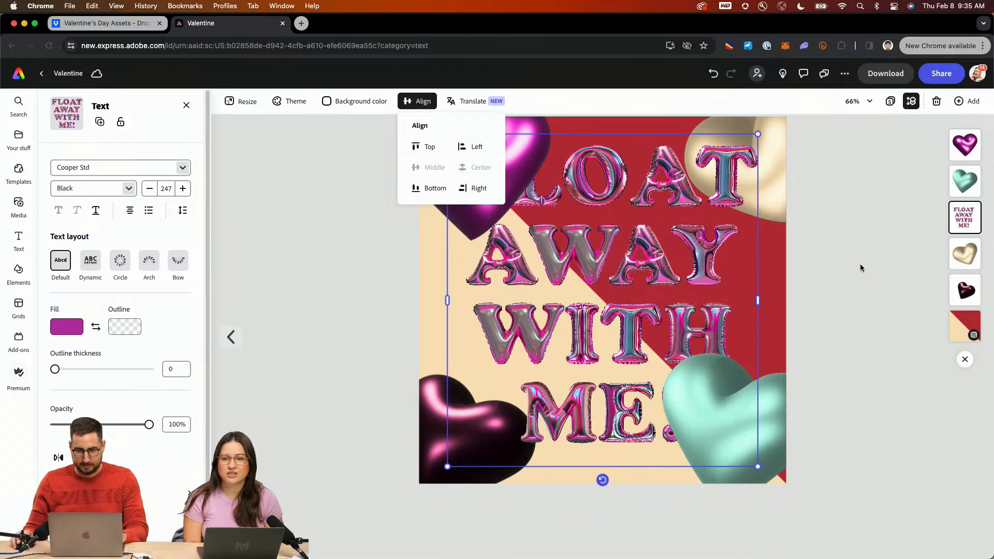
click(866, 285)
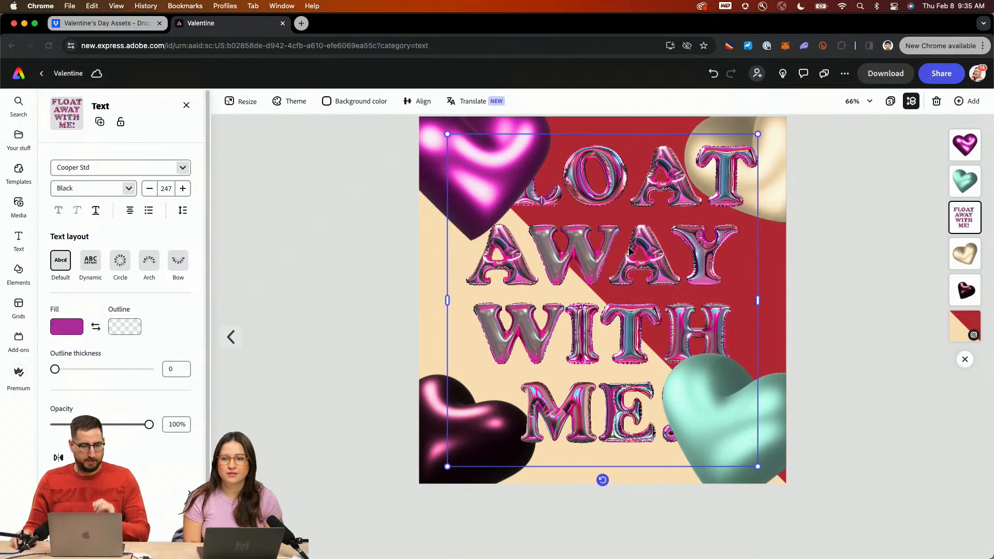
Set the FLOAT AWAY WITH ME! text's fill color to white
click(77, 328)
click(134, 284)
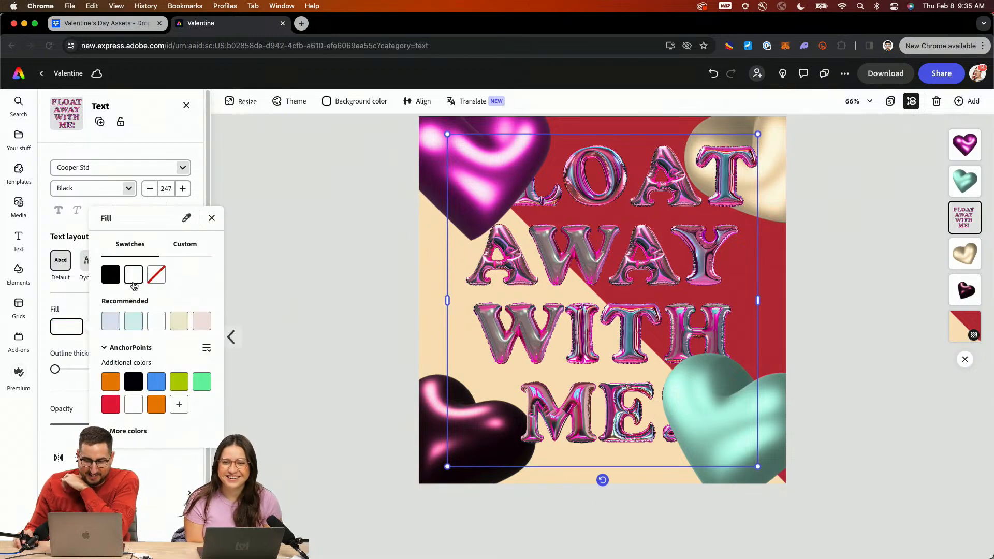
click(274, 238)
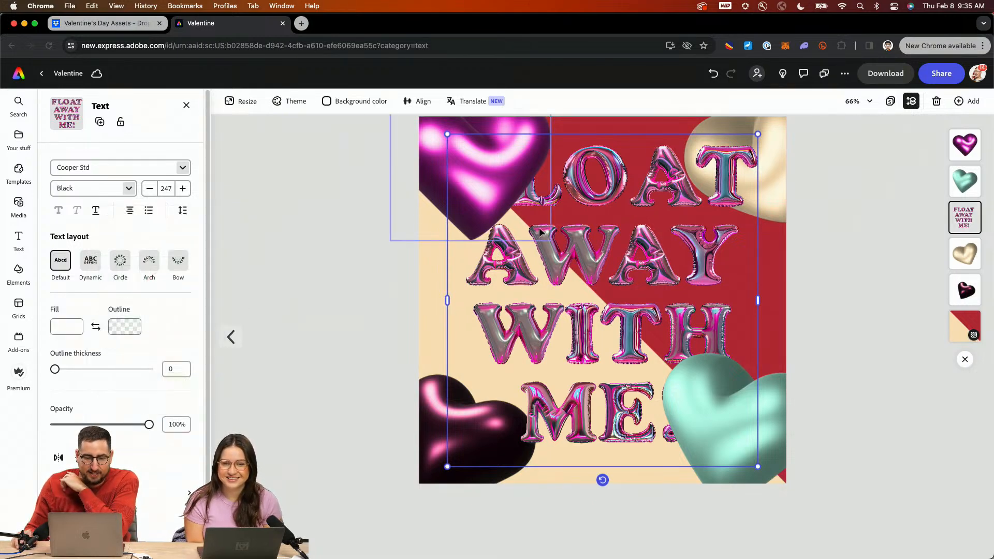
Change the text effect prompt to "SILVER metallic mylar balloon" and generate the new effect for the text
click(120, 492)
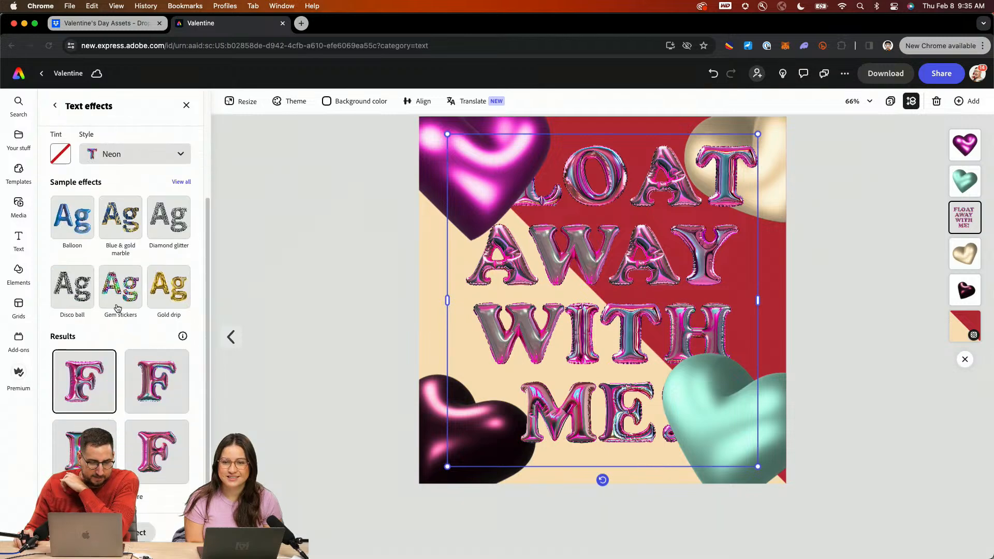
scroll(115, 290, up, 5)
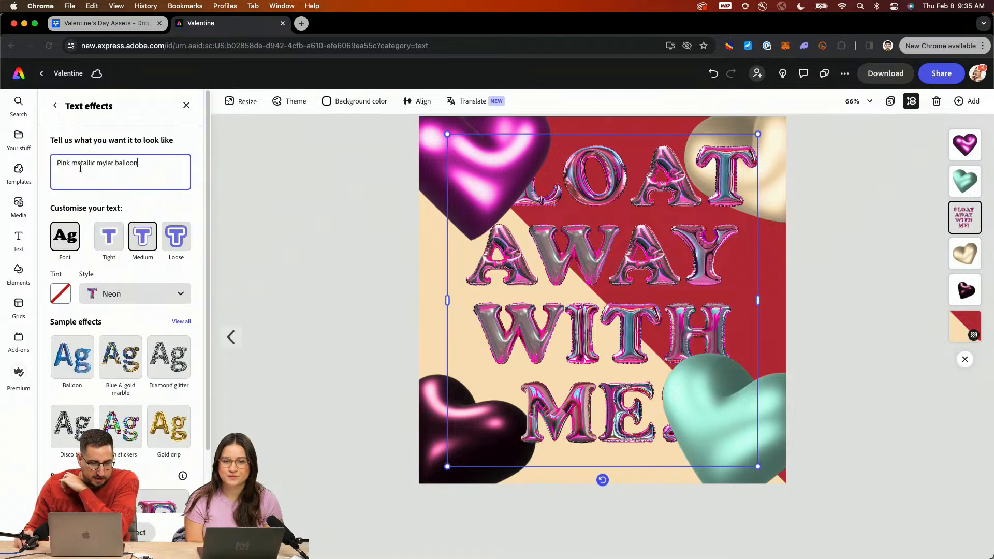
double_click(60, 163)
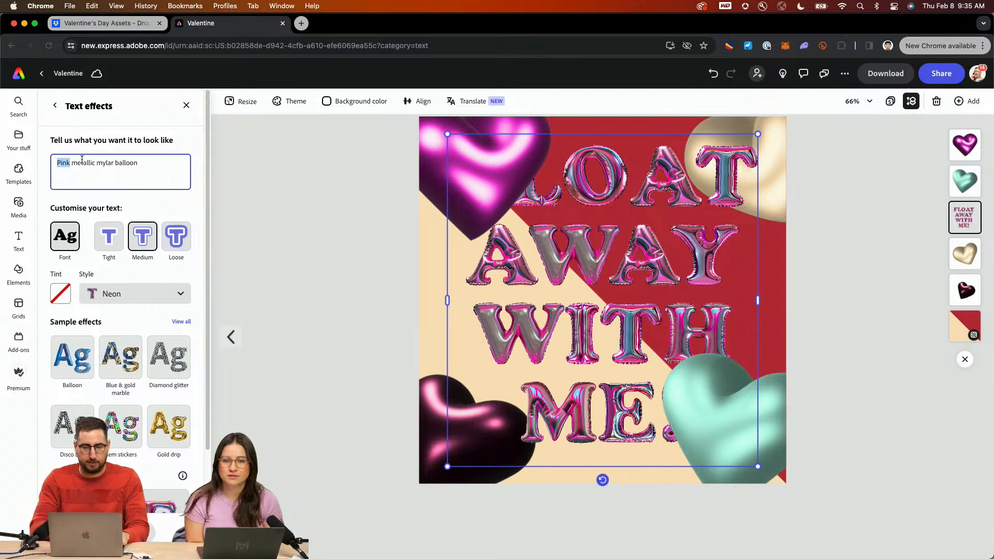
text(SILVER)
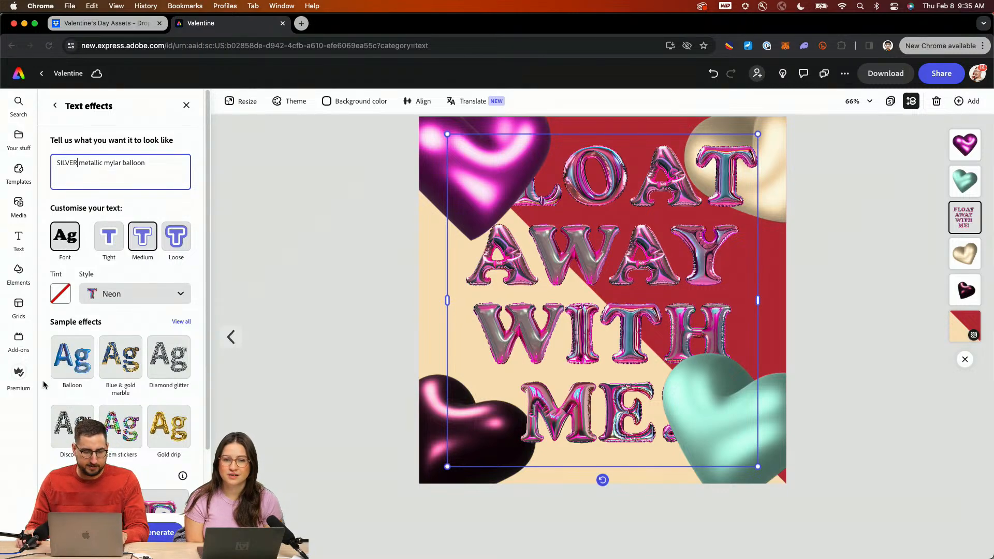
click(159, 533)
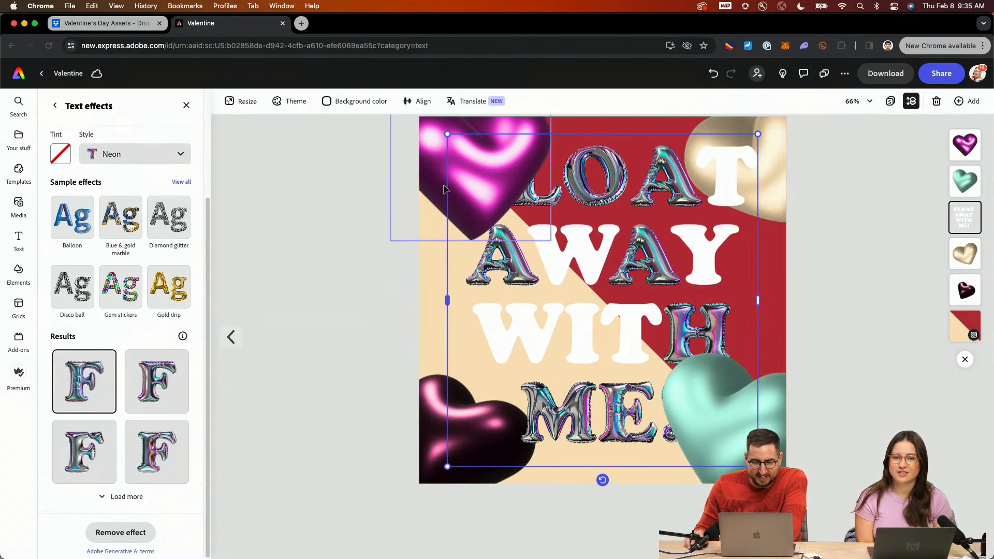
Nudge the purple heart outward, and shrink the FLOAT AWAY WITH ME! text to size 220, centered both ways on the page
click(425, 186)
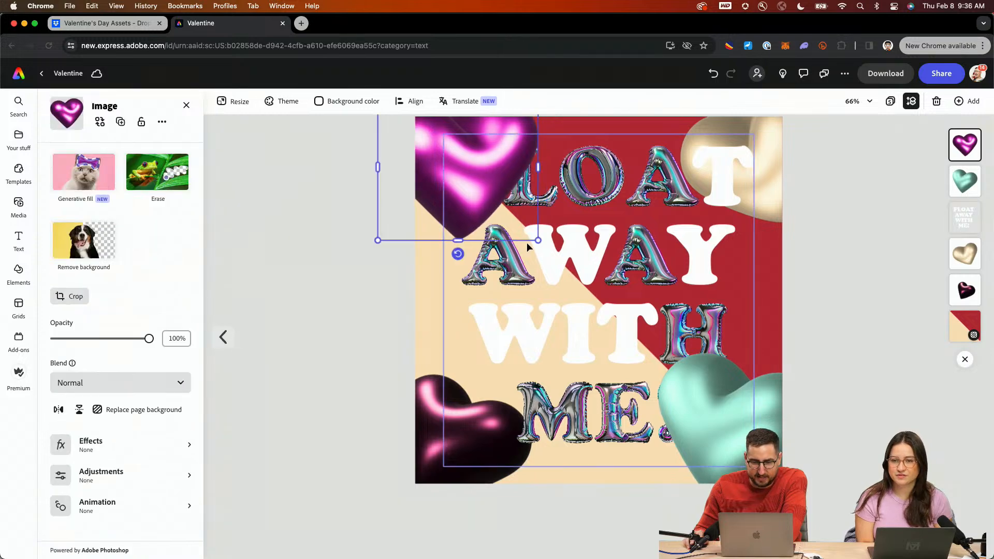
click(597, 264)
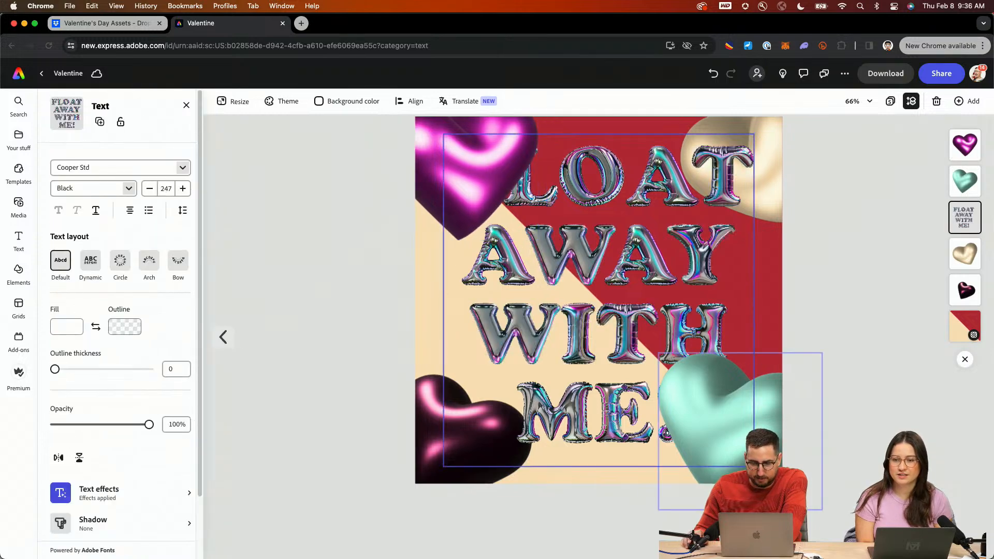
drag(753, 466, 721, 431)
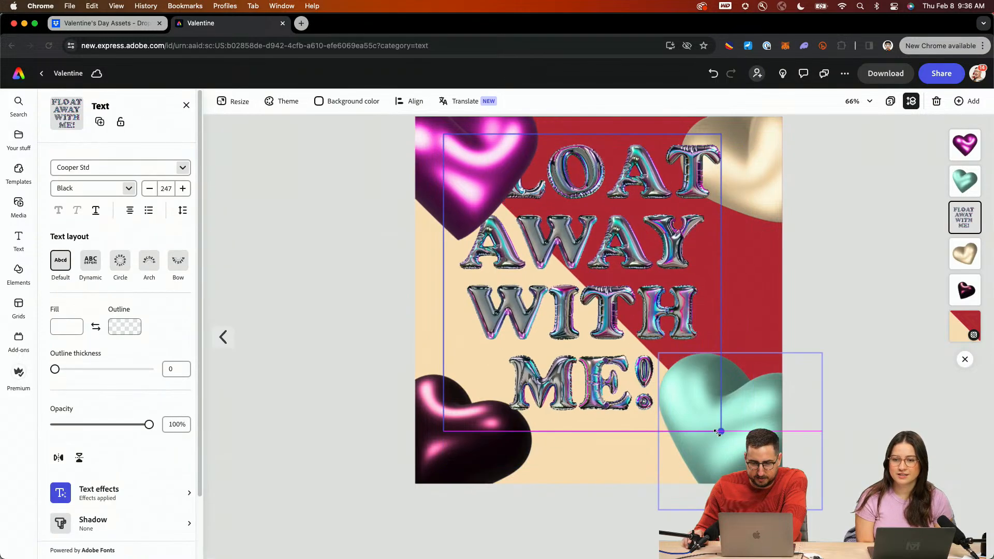
click(420, 102)
click(434, 167)
click(474, 167)
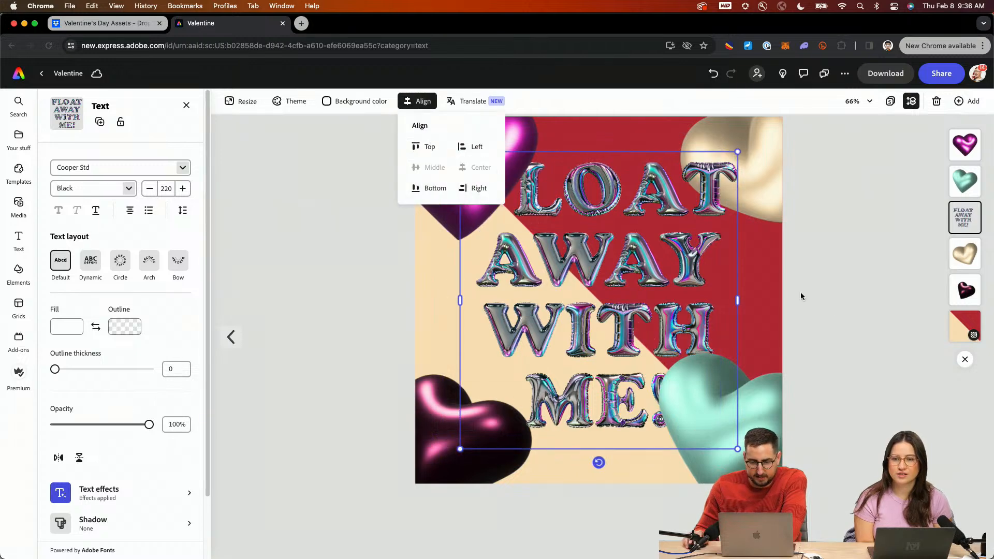
Nudge the teal heart outward, and shrink the purple heart into the page's upper-left corner, clear of most of the letter F
drag(741, 421, 748, 425)
click(473, 188)
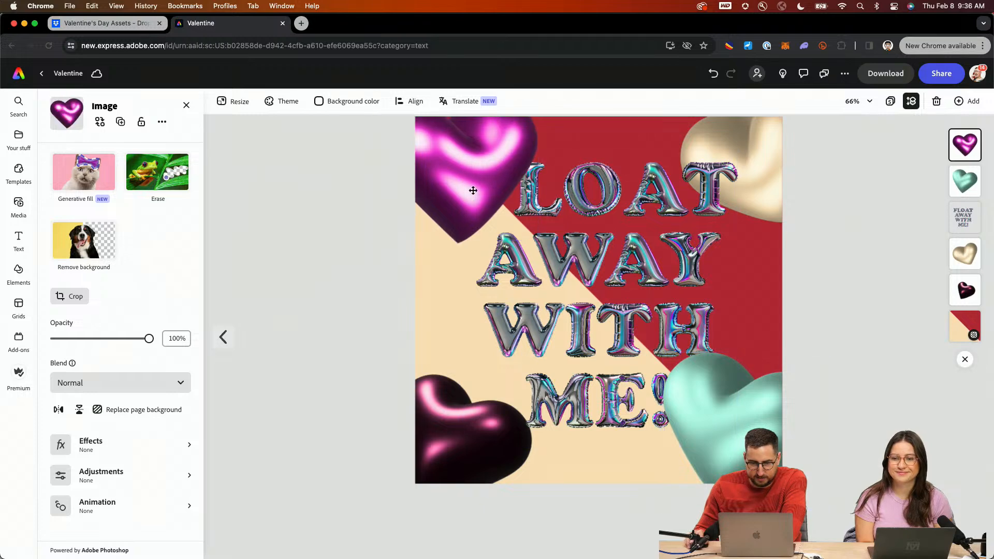
drag(473, 188, 436, 179)
drag(341, 230, 367, 206)
drag(416, 180, 412, 187)
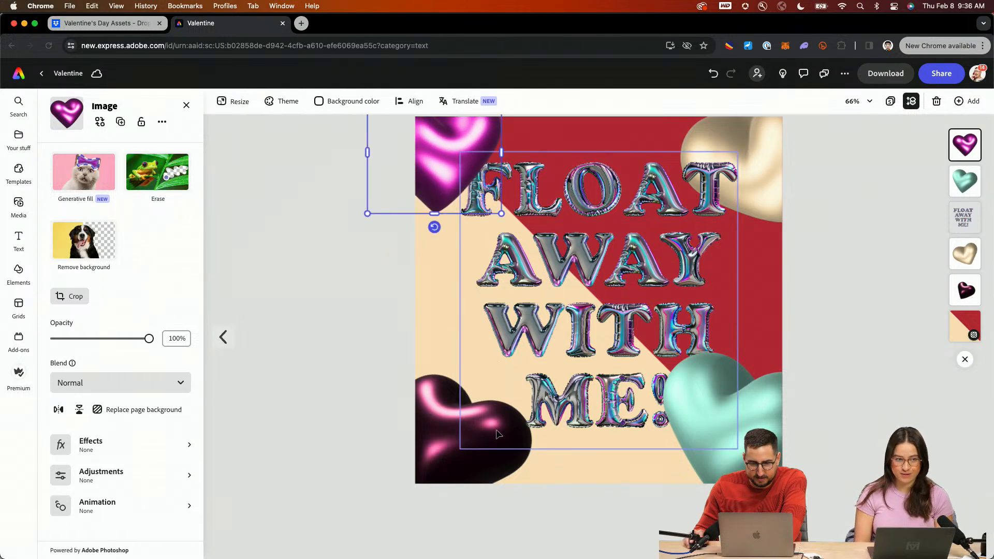
Enlarge the dark burgundy heart slightly and move it up and inward from the page's lower-left corner
click(497, 430)
click(452, 470)
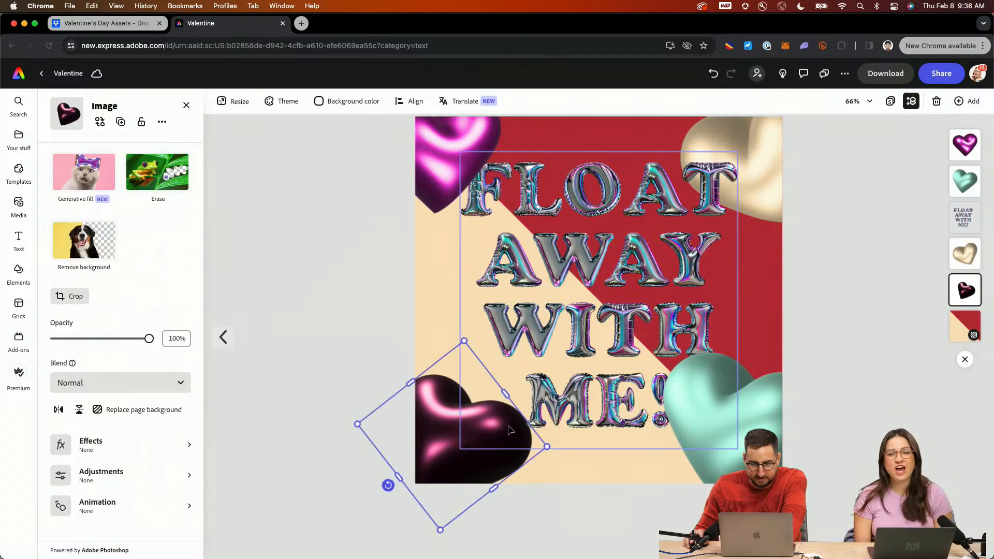
drag(547, 446, 561, 446)
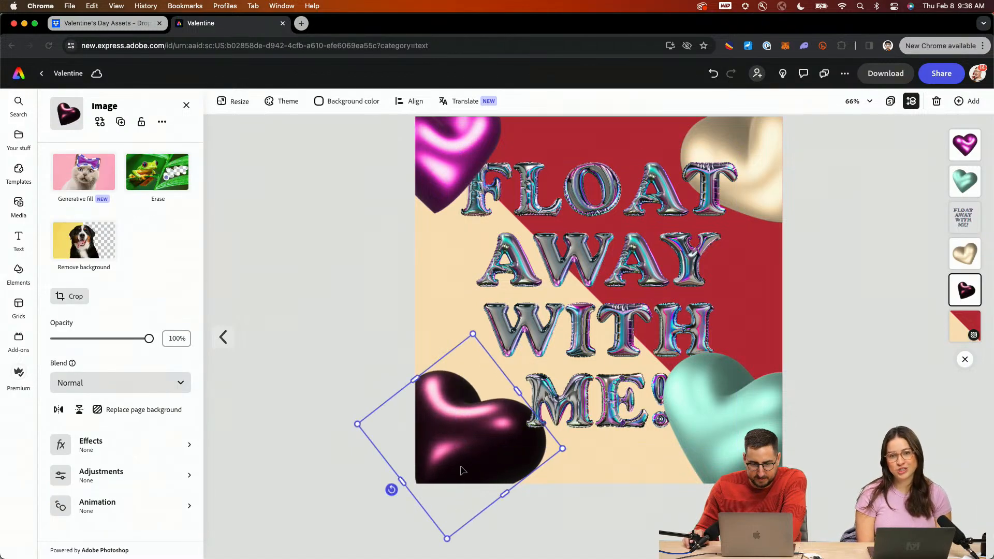
drag(454, 471, 463, 453)
drag(464, 454, 465, 456)
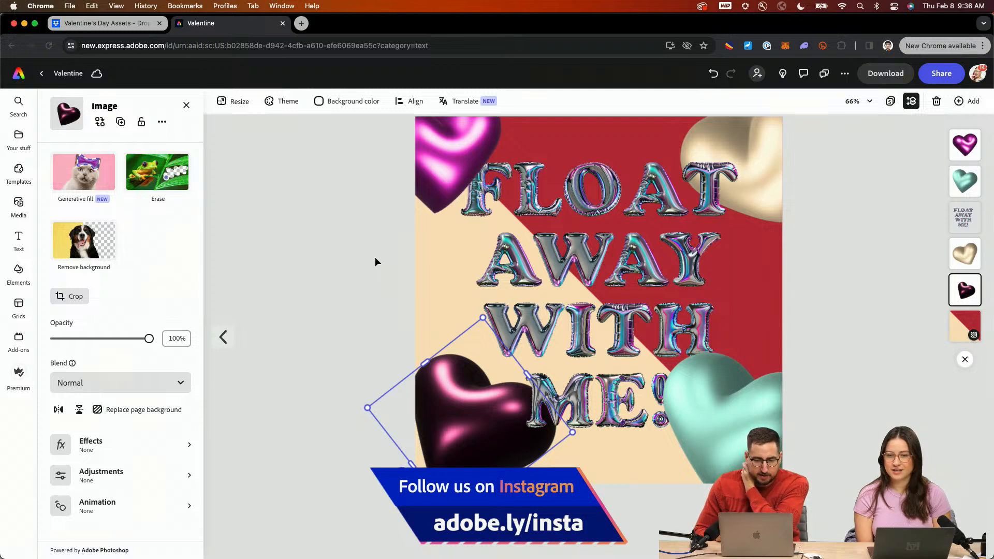
Search the stock photos for OPEN SKY and add the light blue sky photo with faint clouds to the page
click(365, 274)
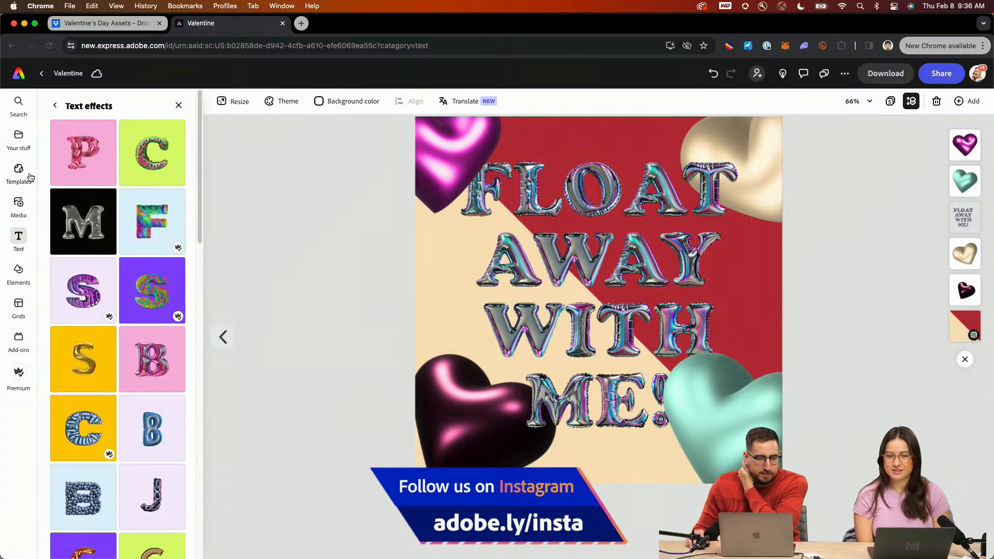
click(57, 104)
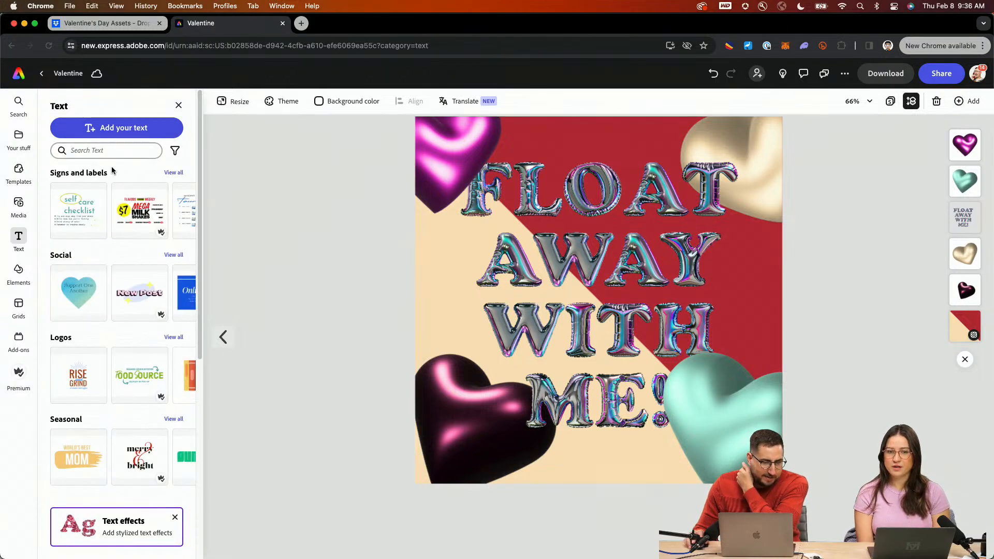
click(18, 204)
click(102, 199)
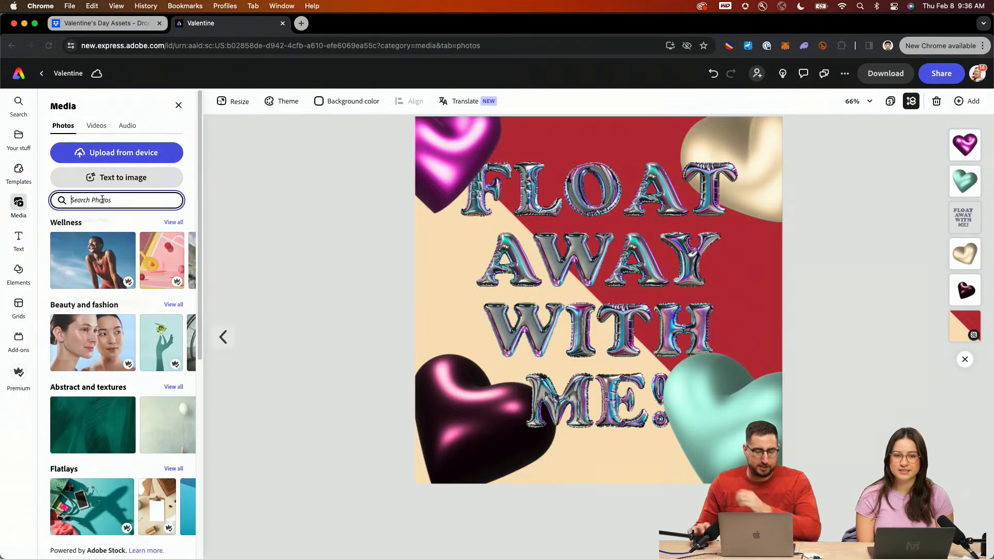
text(OPEN SKY)
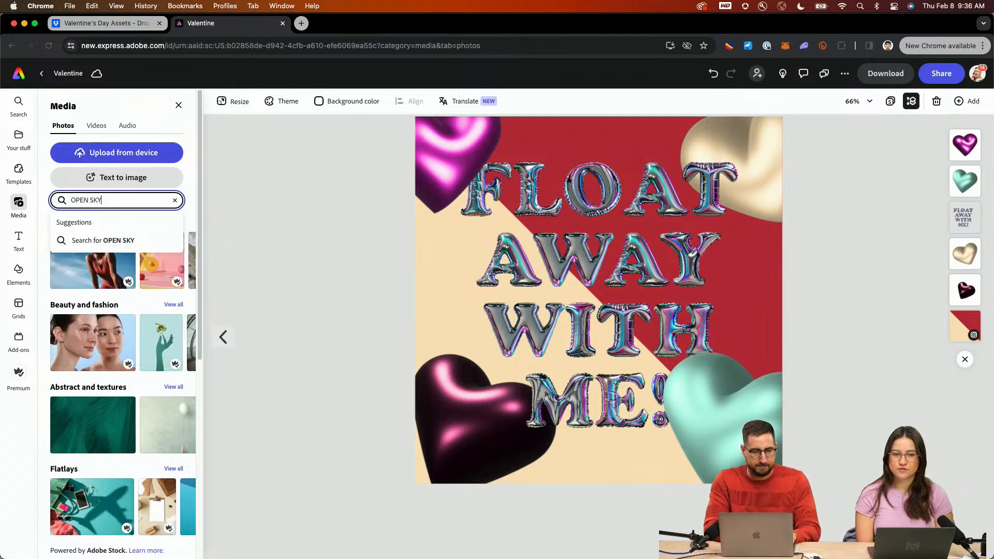
key(Return)
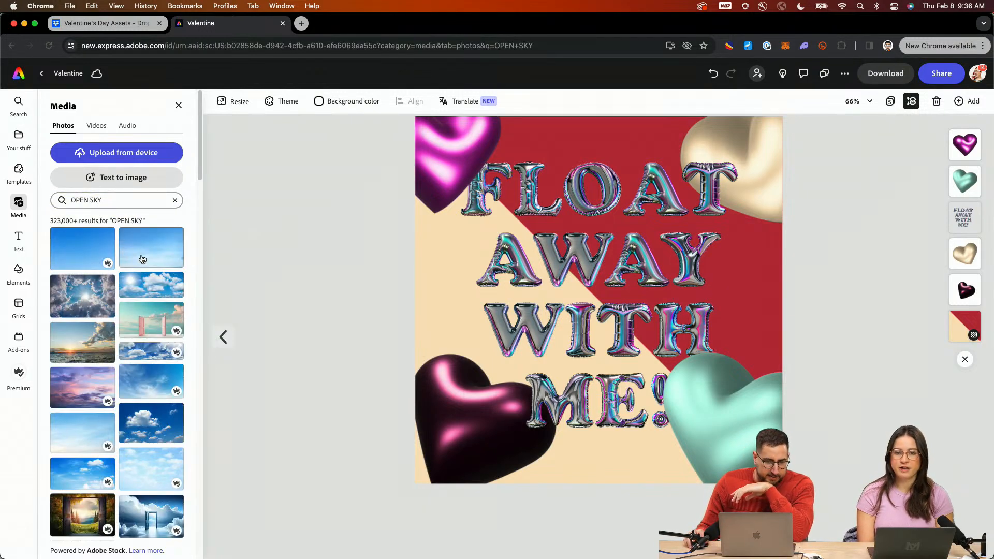
click(148, 259)
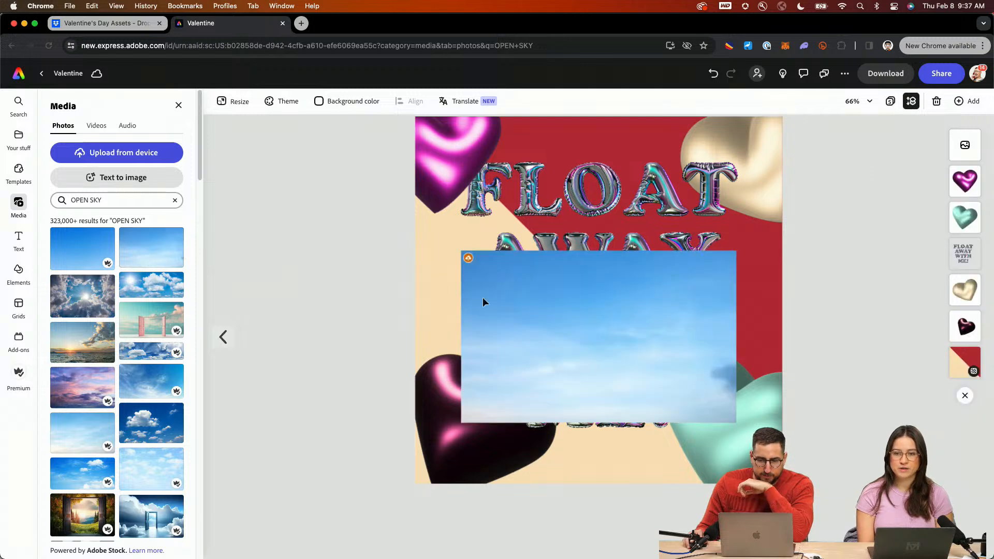
Delete the red and cream background image and set the light blue sky photo as the page background
click(560, 321)
click(443, 284)
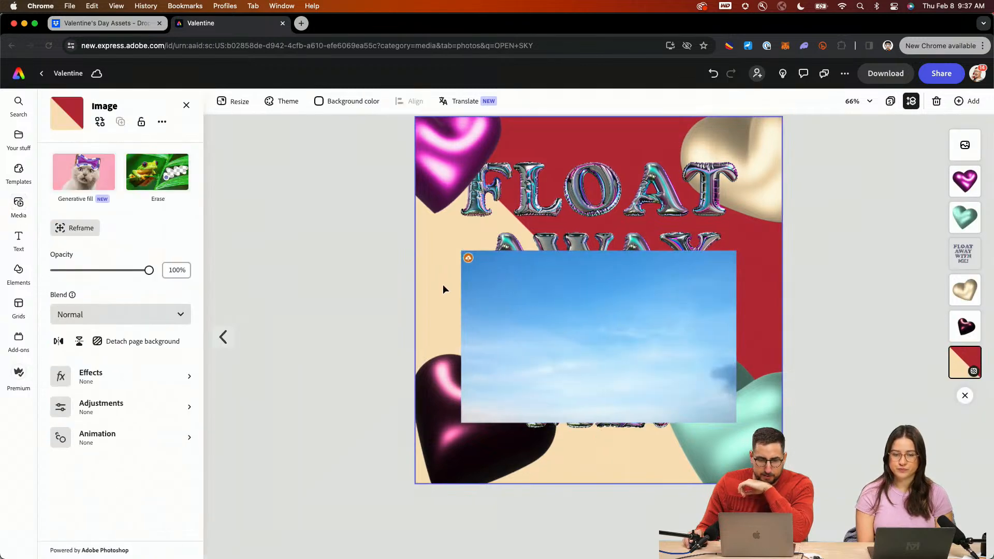
key(Delete)
click(668, 277)
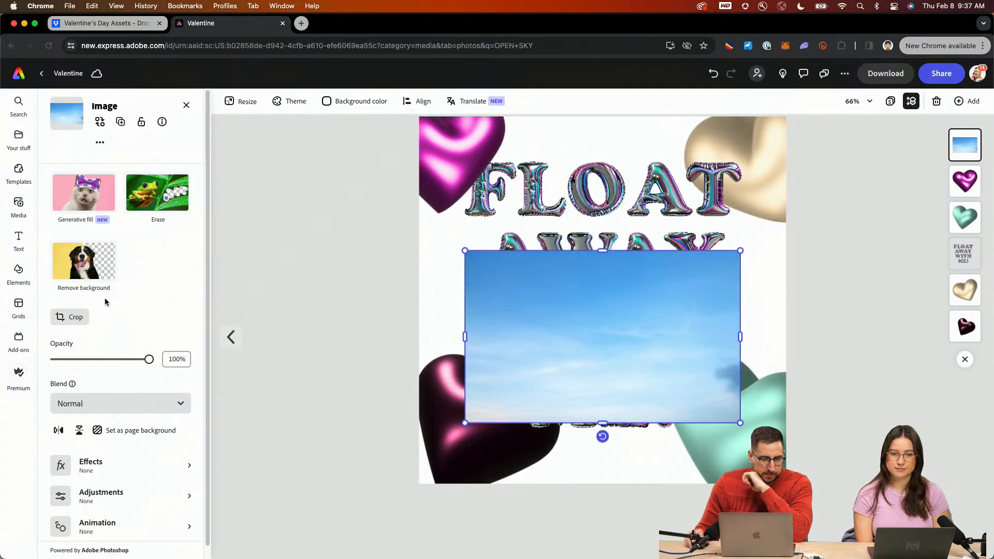
click(132, 430)
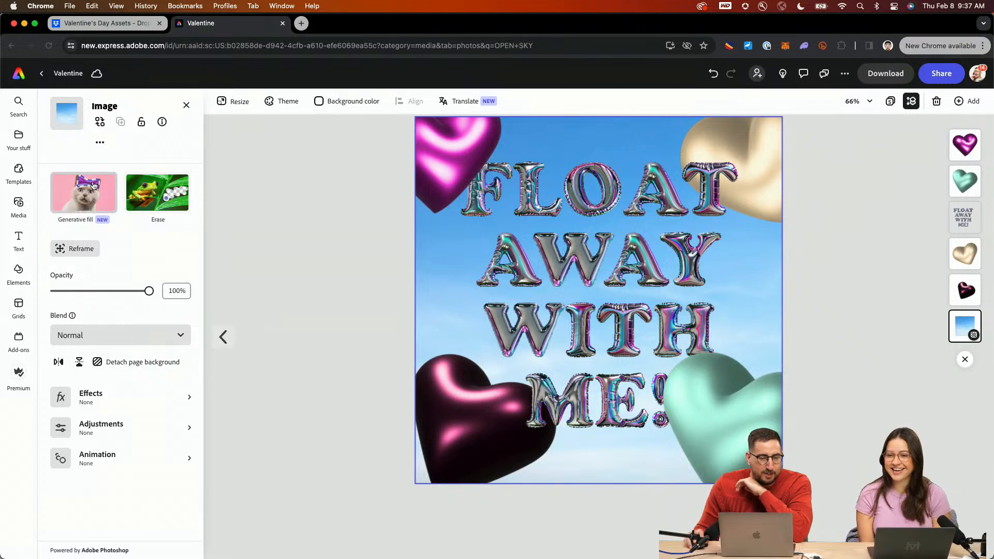
Search the stock photos for OPEN SKY SUNSET
click(186, 105)
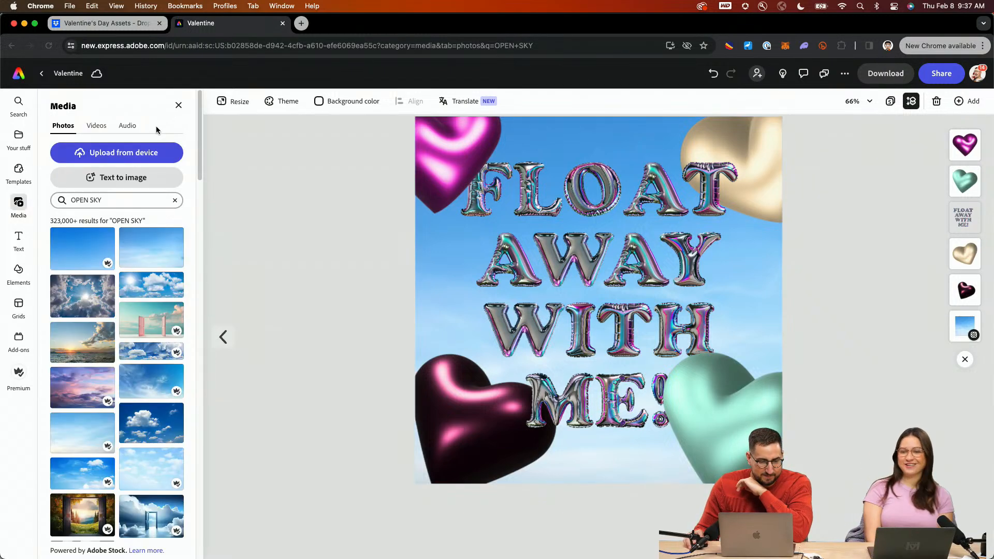
click(116, 201)
text(SUNSET)
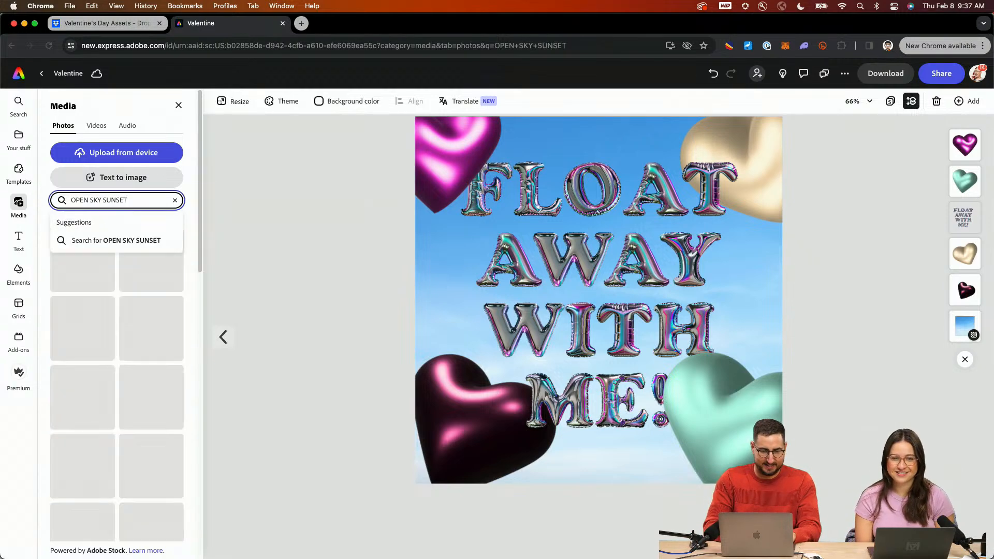
key(Return)
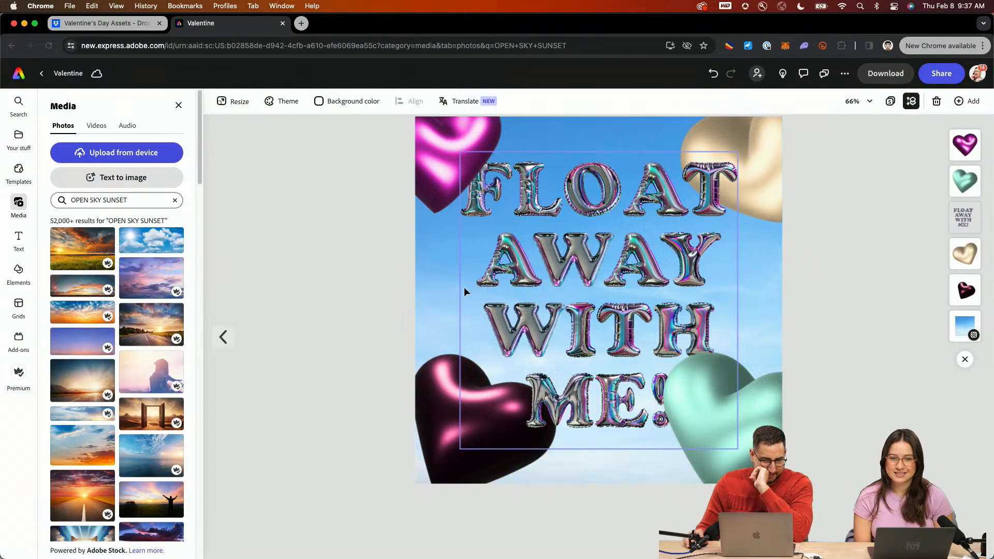
Try several sunset photos as replacements for the page background and settle on the pink and purple cloudy sky
click(439, 285)
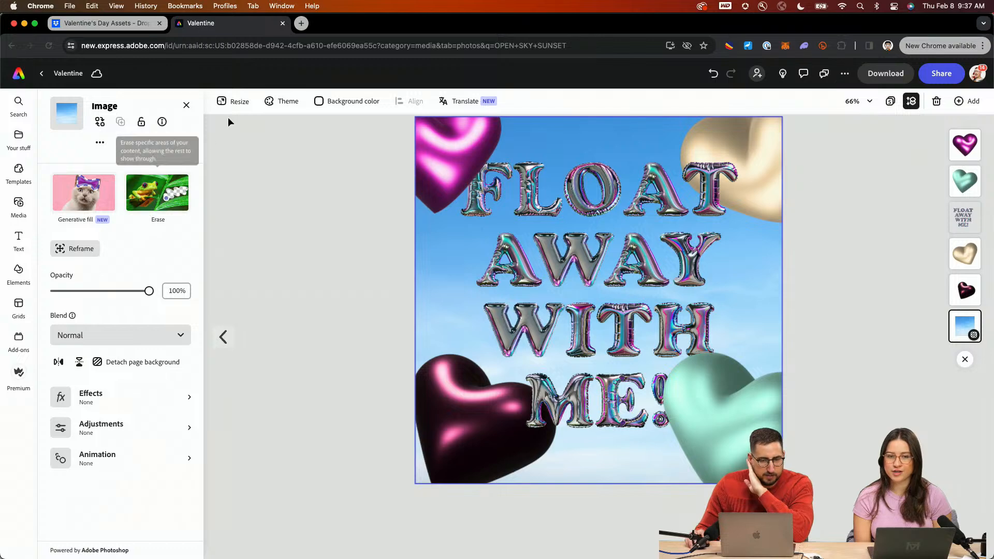
click(100, 123)
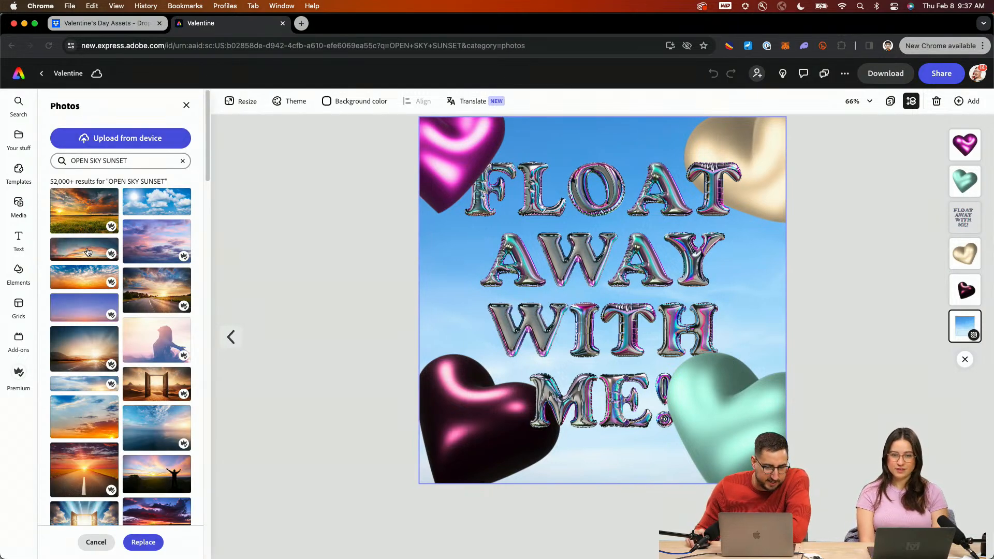
click(88, 252)
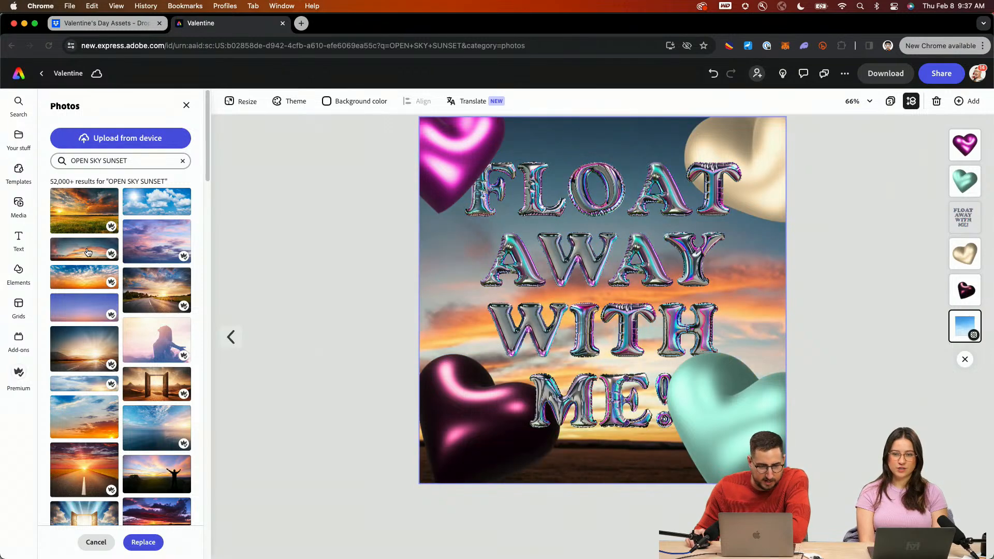
click(85, 281)
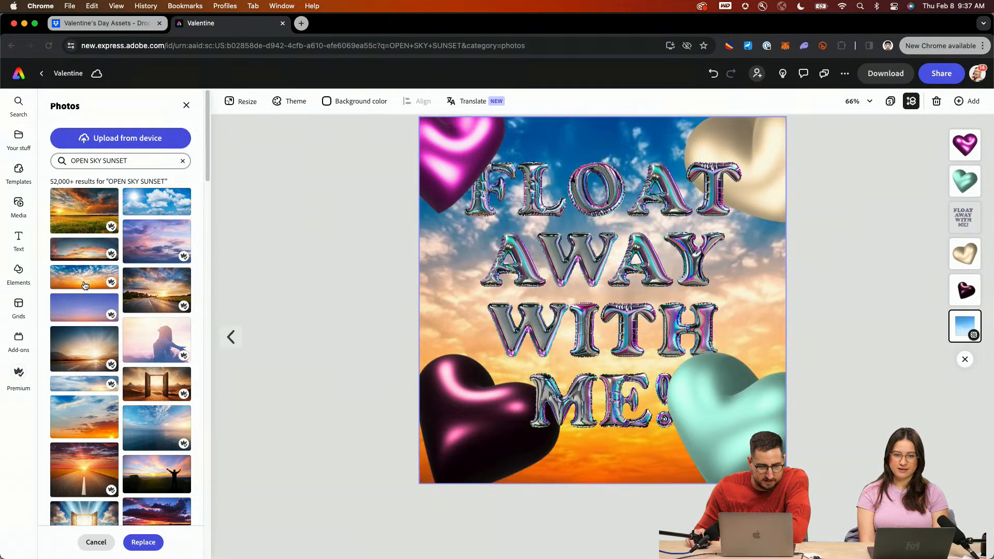
click(83, 306)
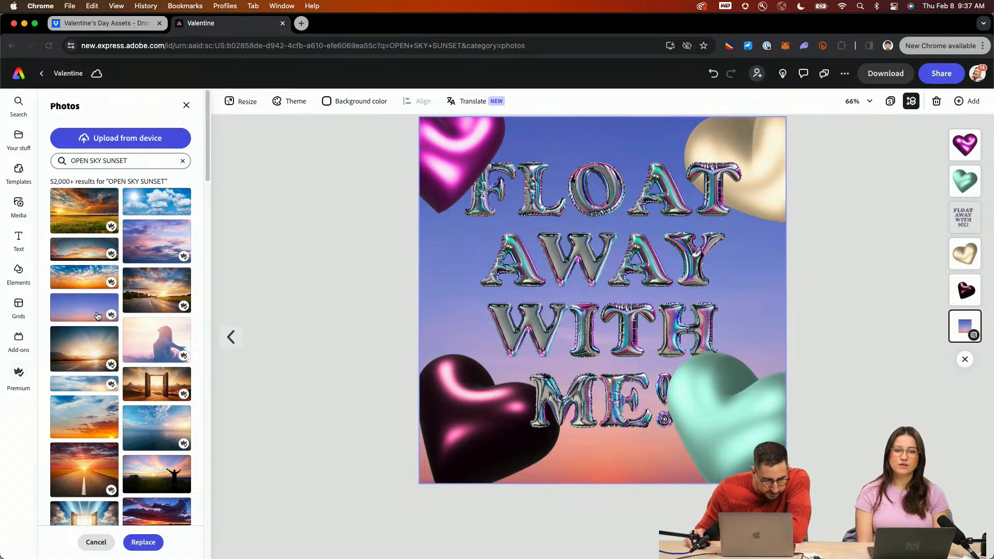
scroll(90, 312, down, 3)
scroll(98, 315, down, 3)
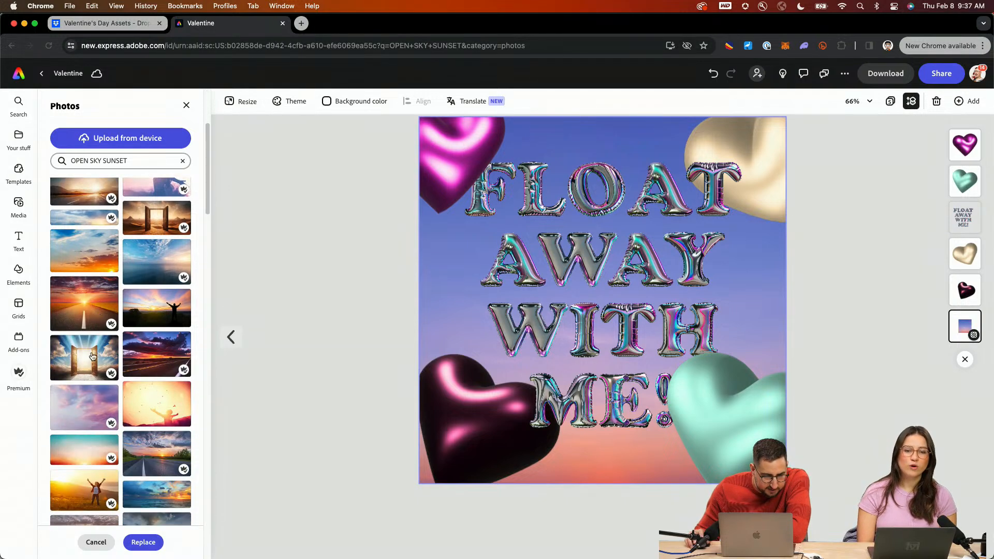
click(86, 401)
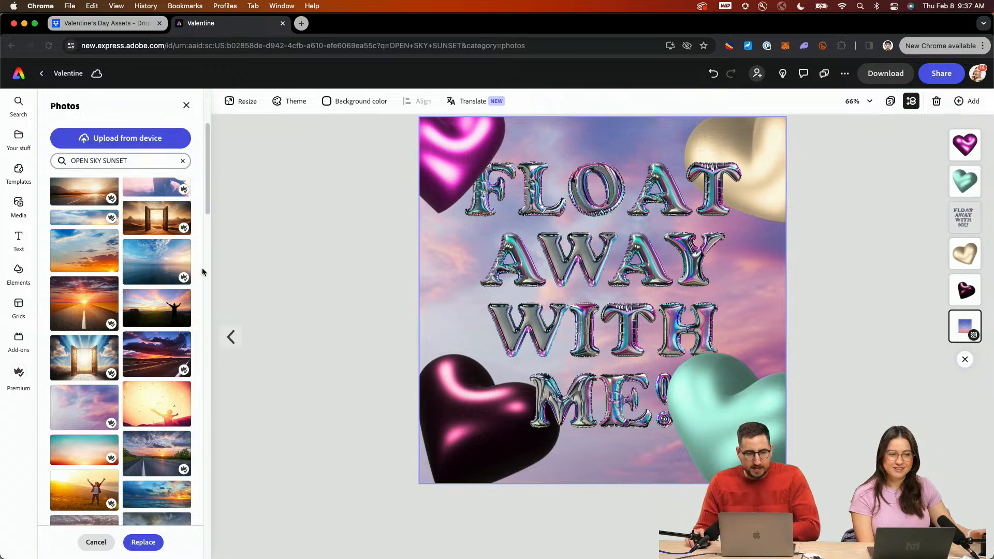
click(295, 253)
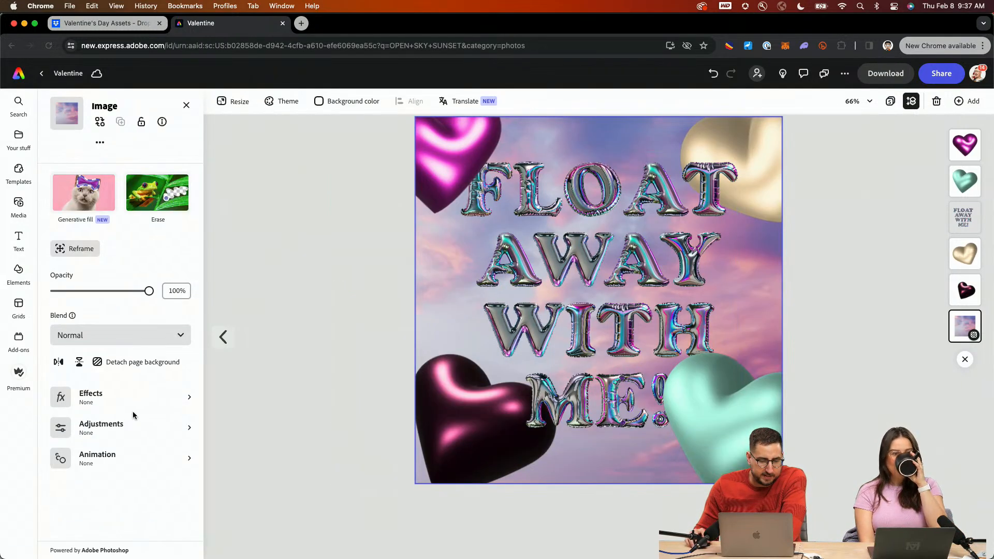
Adjust the sky background to contrast 36, brightness 27, highlights 28, shadows -31, saturation 30 and warmth -7
click(106, 435)
click(121, 176)
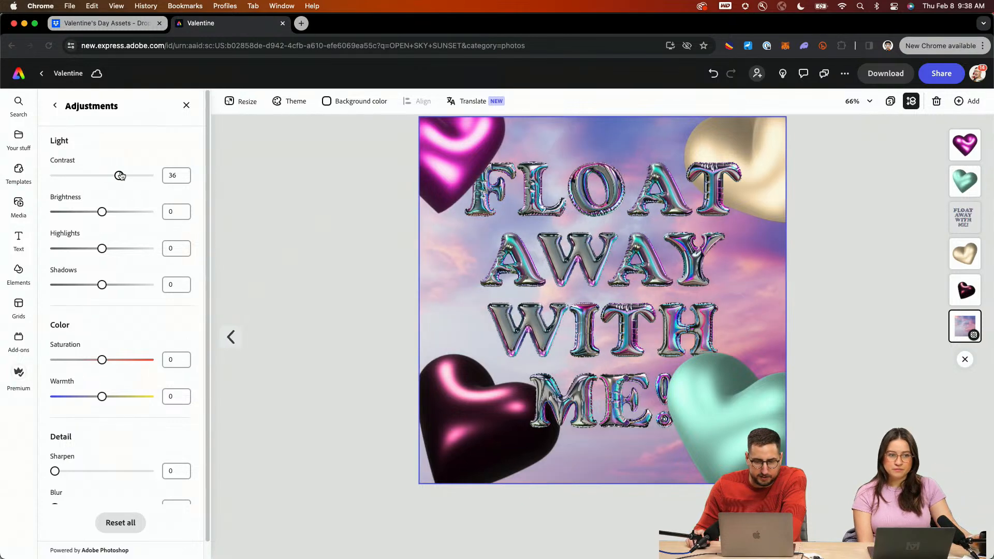
drag(102, 211, 115, 213)
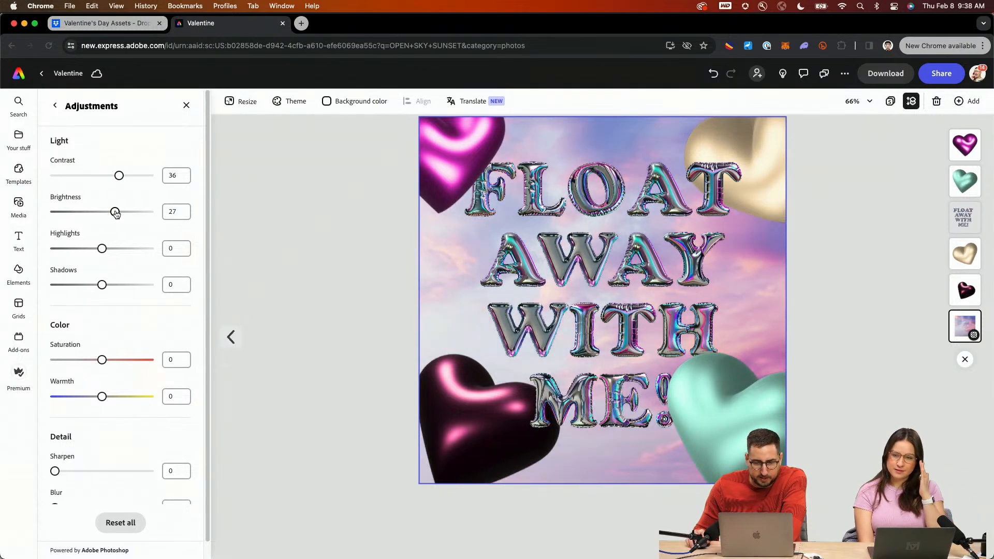
drag(107, 248, 115, 249)
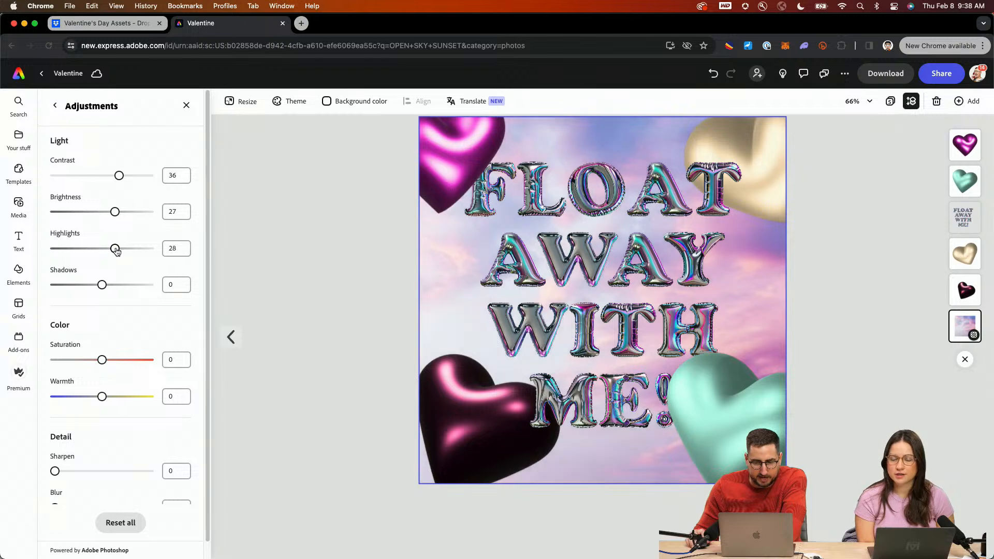
click(86, 285)
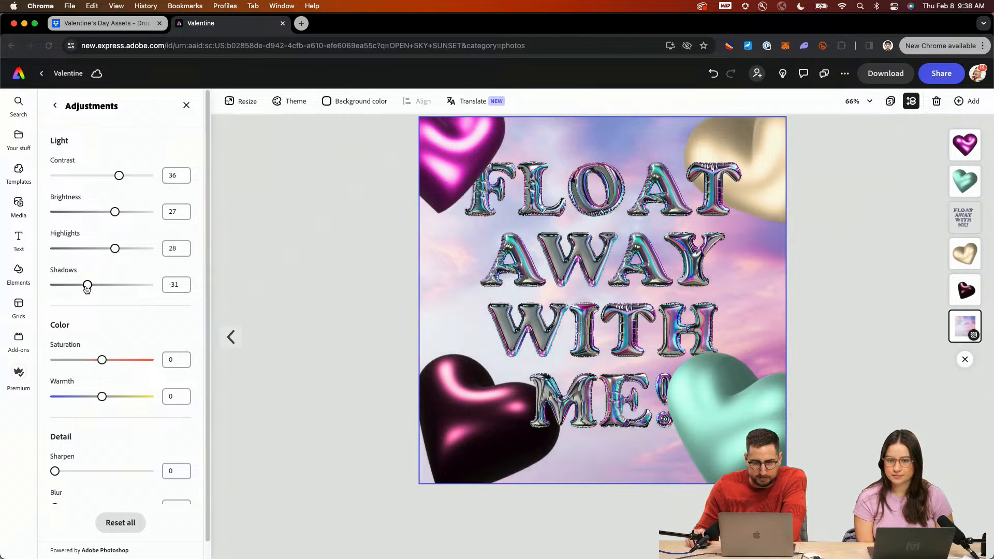
drag(102, 360, 115, 360)
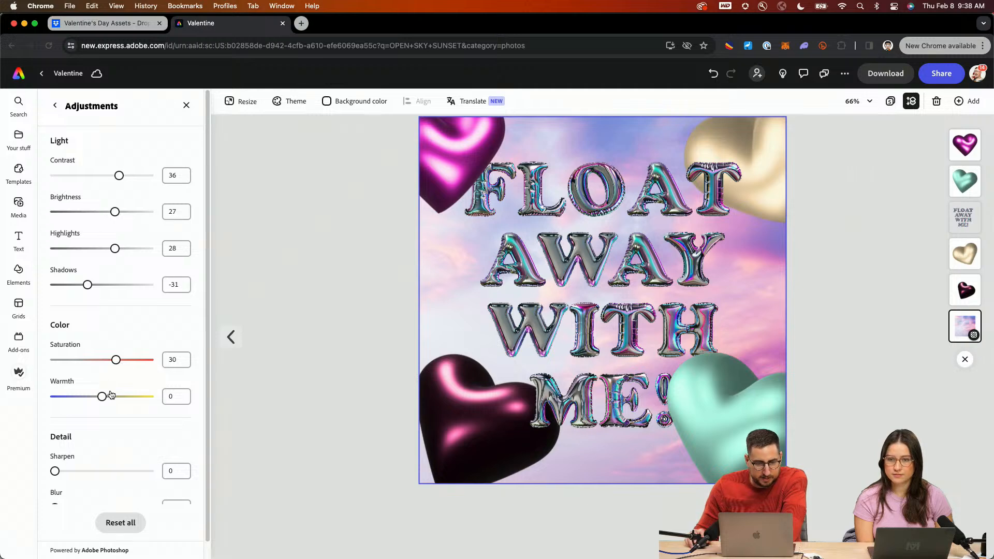
mouse_move(102, 396)
mouse_down()
mouse_move(113, 397)
mouse_move(98, 397)
mouse_up()
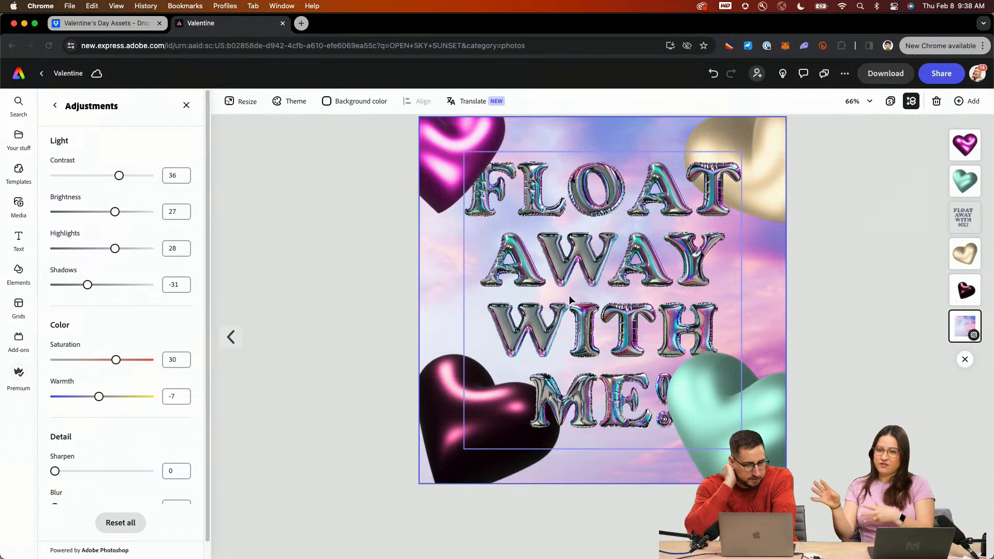
Animate the dark burgundy heart with Rise as its entrance, Bob as its loop and Rise as its exit
click(457, 168)
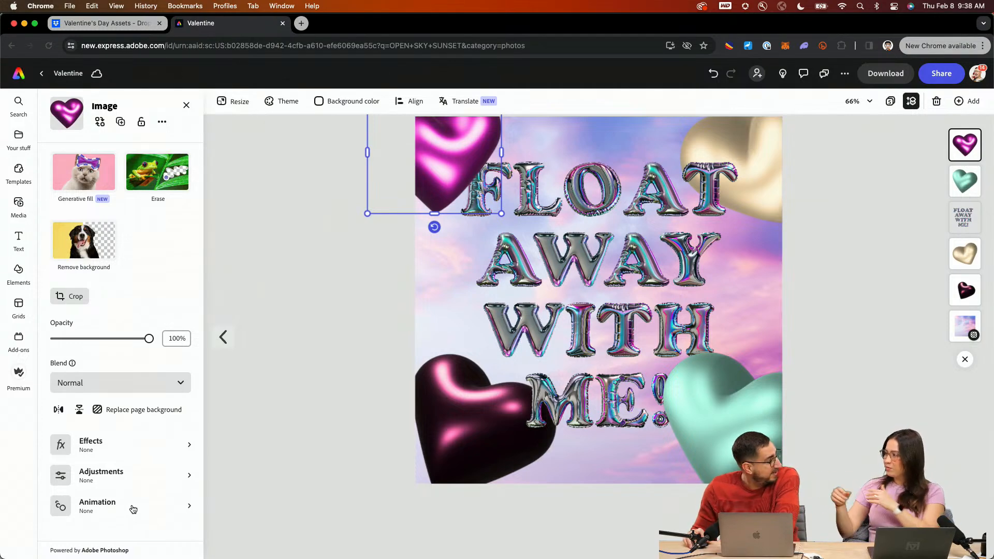
click(448, 422)
click(135, 508)
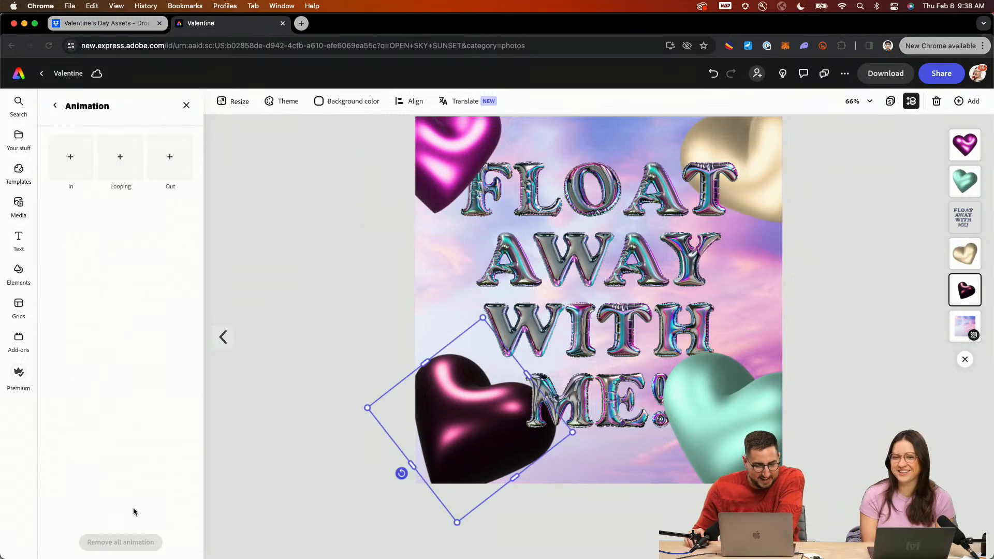
click(80, 164)
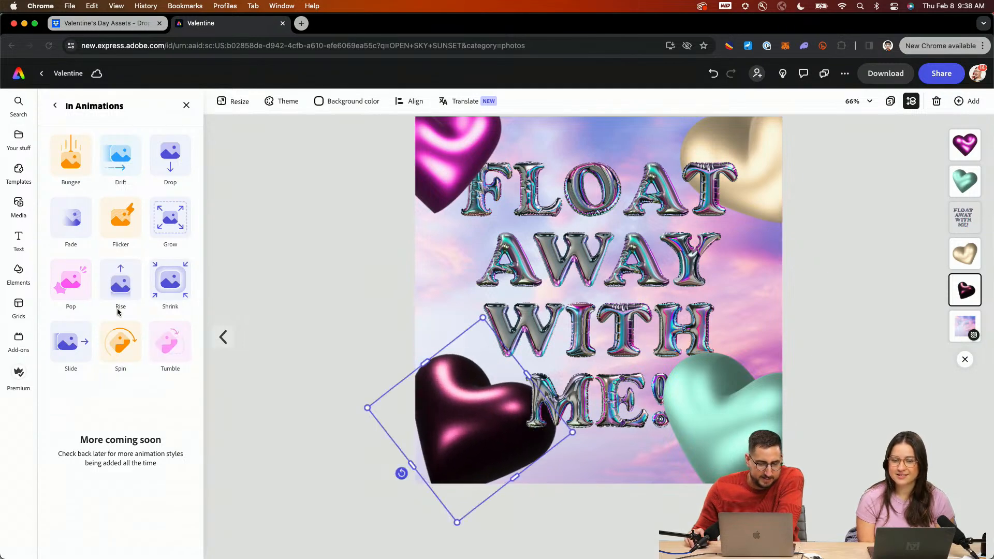
click(125, 288)
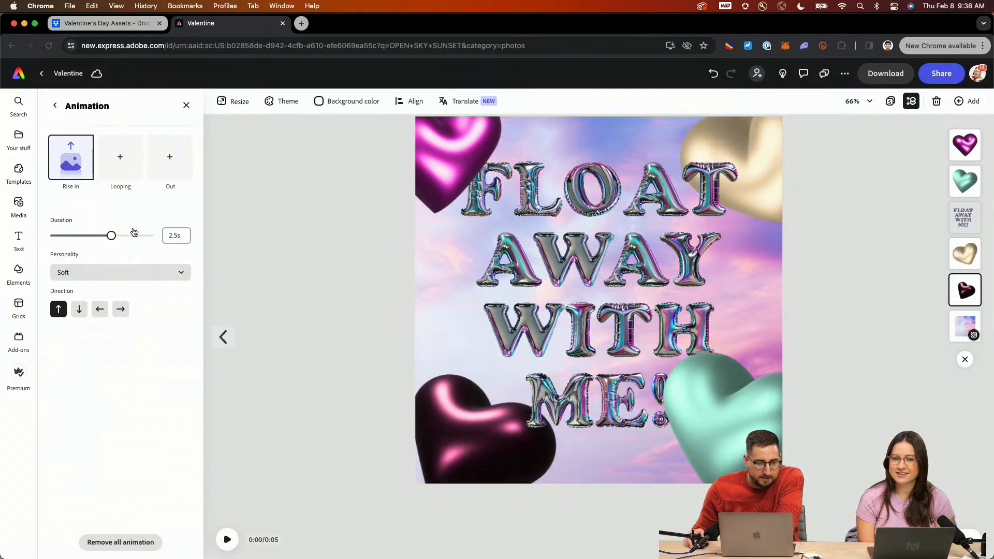
click(127, 174)
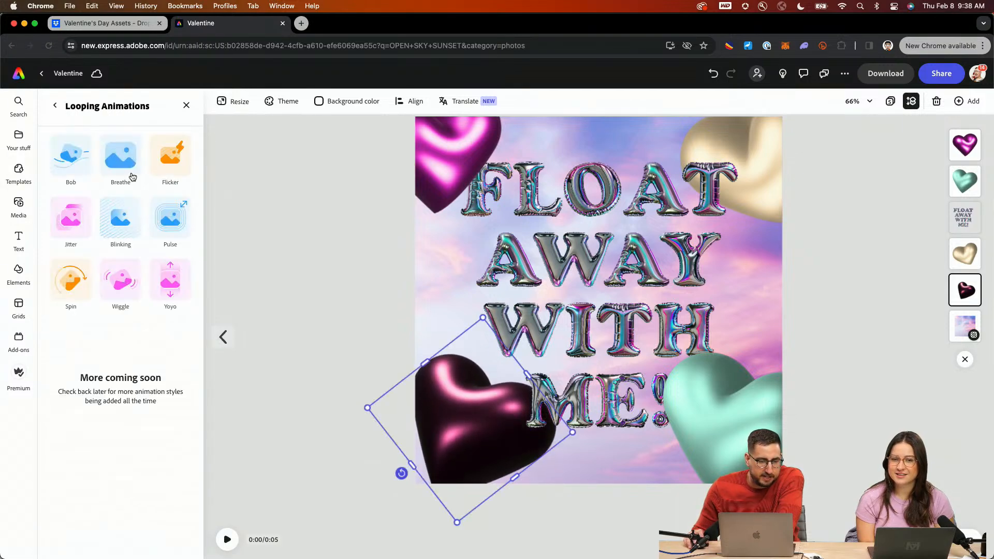
click(72, 161)
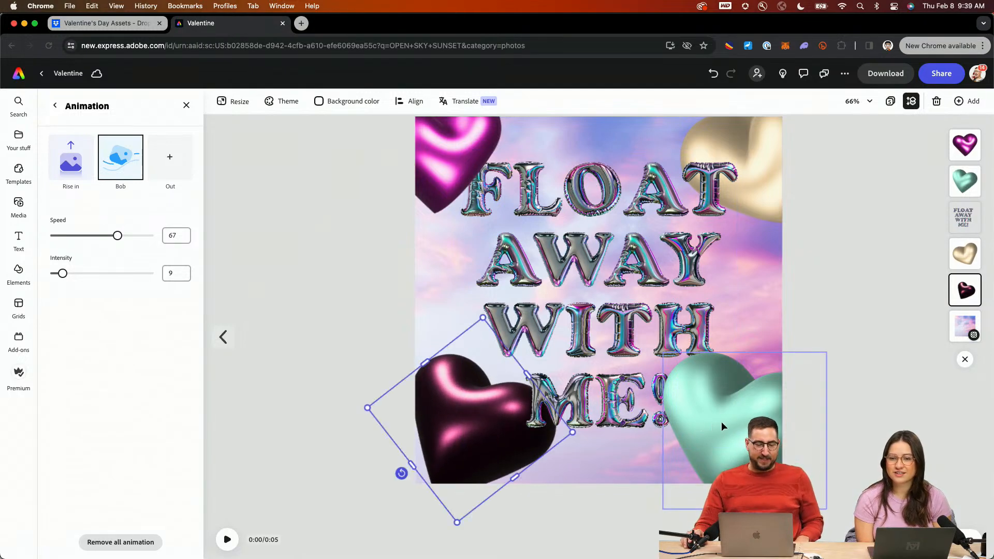
click(170, 156)
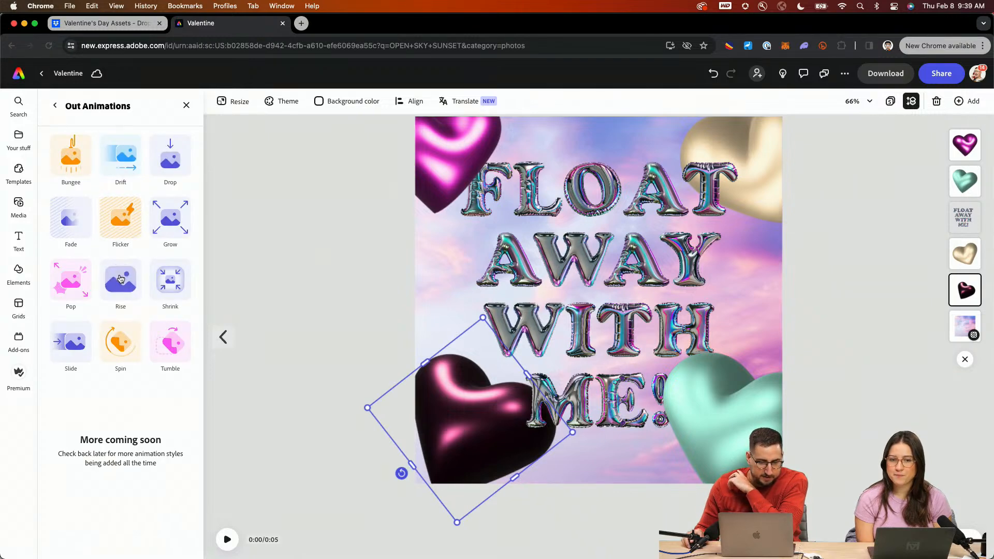
click(120, 280)
Animate the teal heart with a Rise entrance, a Bob loop and a Rise exit
click(749, 417)
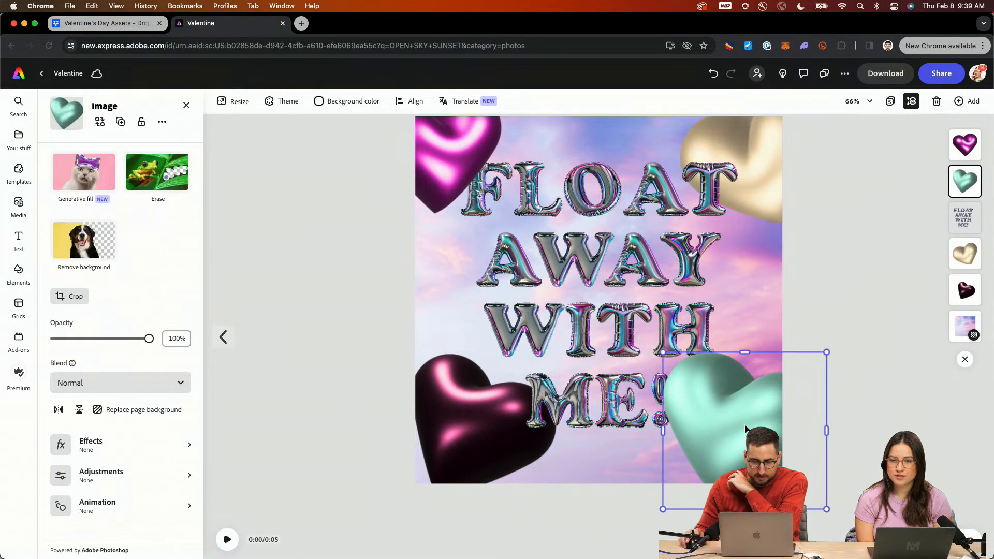
click(119, 501)
click(76, 160)
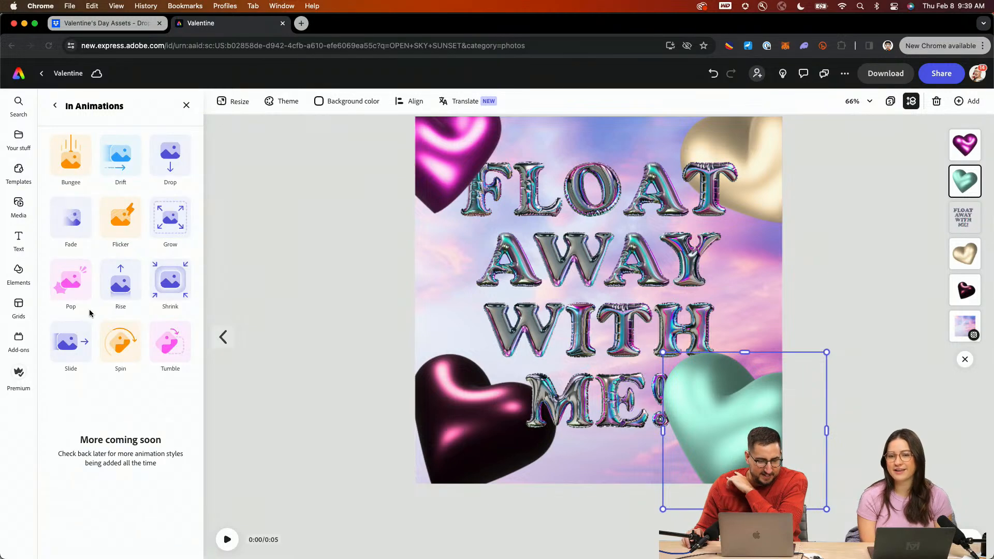
click(132, 270)
click(119, 157)
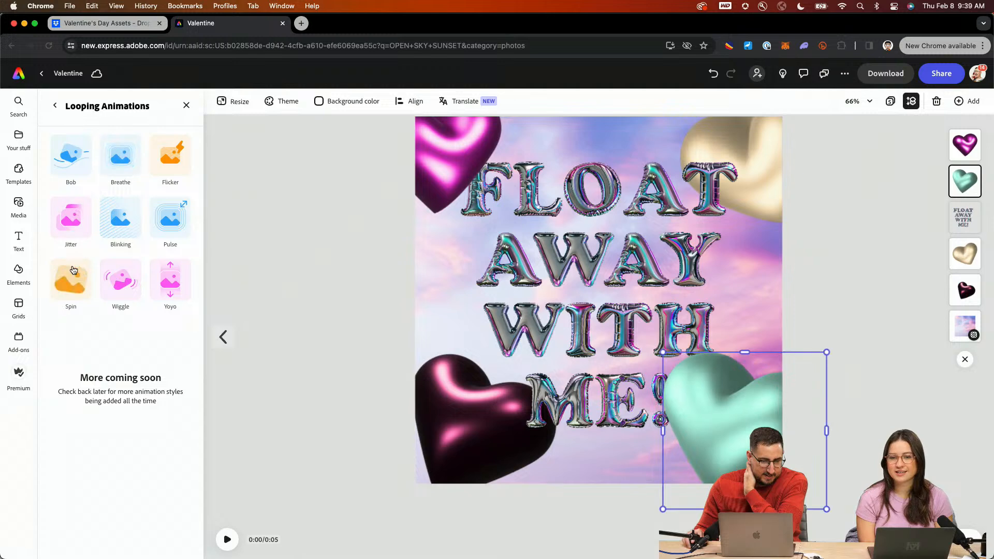
click(73, 232)
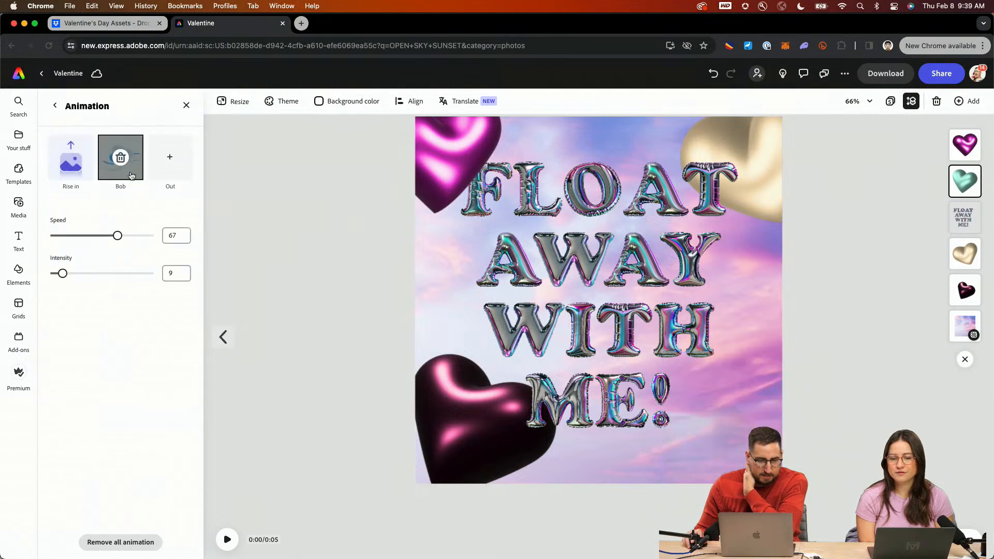
click(173, 163)
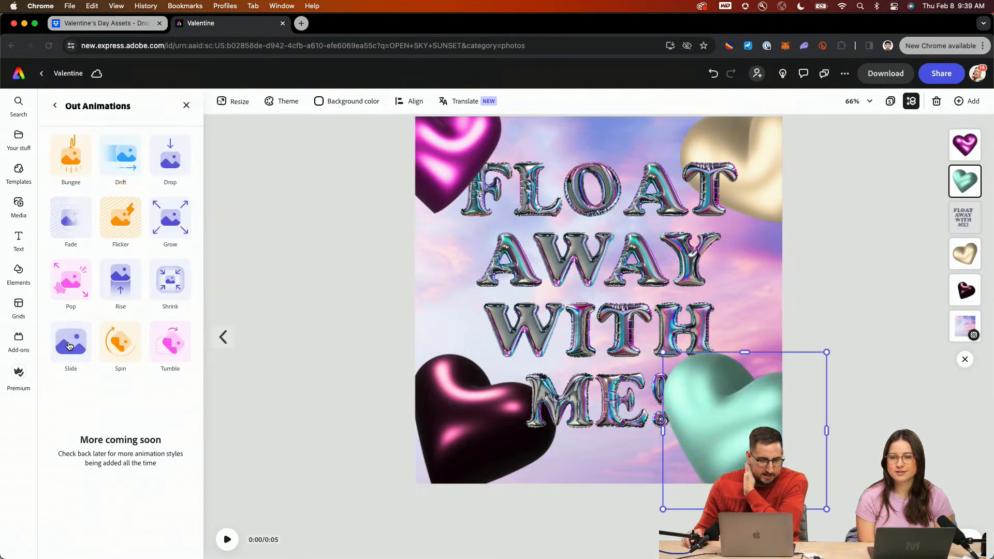
click(113, 293)
Animate the magenta heart with Rise as its entrance, Bob as its loop and Rise as its exit
click(424, 170)
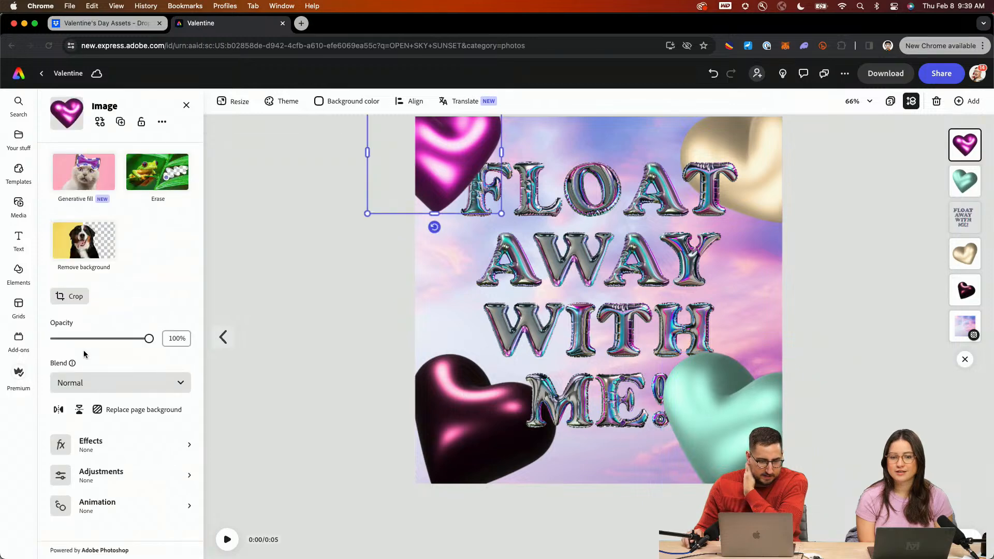
click(95, 508)
click(66, 157)
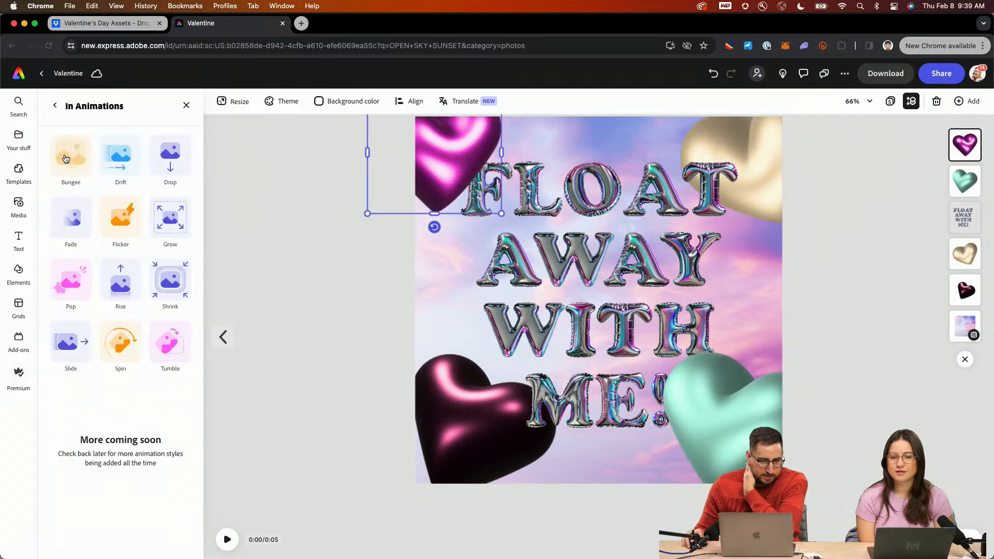
click(114, 339)
click(122, 158)
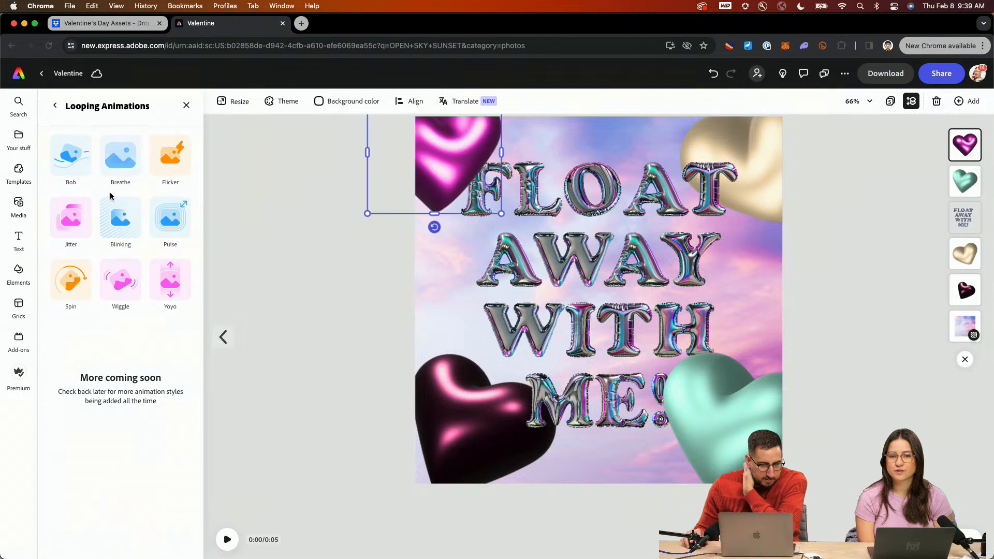
click(120, 155)
click(171, 156)
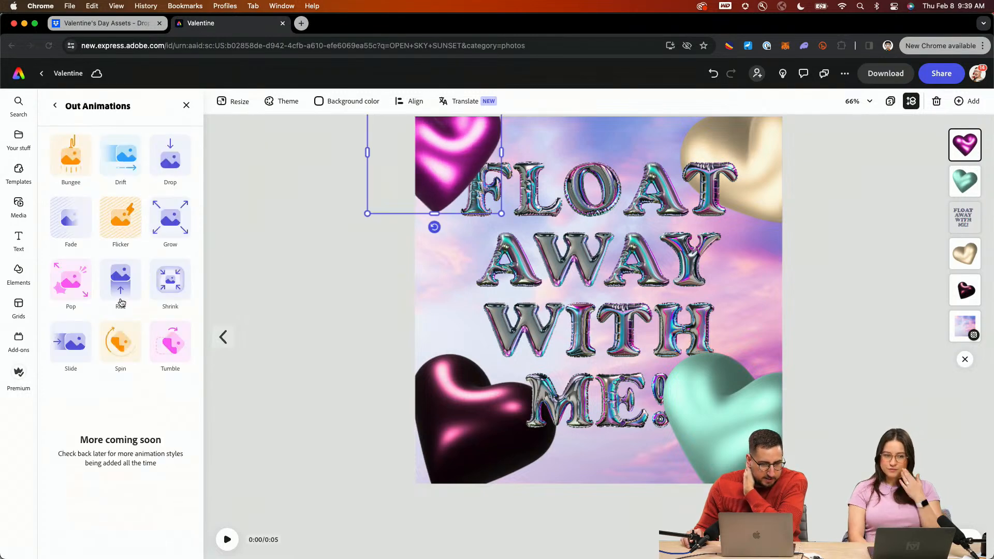
click(121, 303)
Animate the gold heart with a Rise entrance, a Bob loop and a Rise exit
click(744, 152)
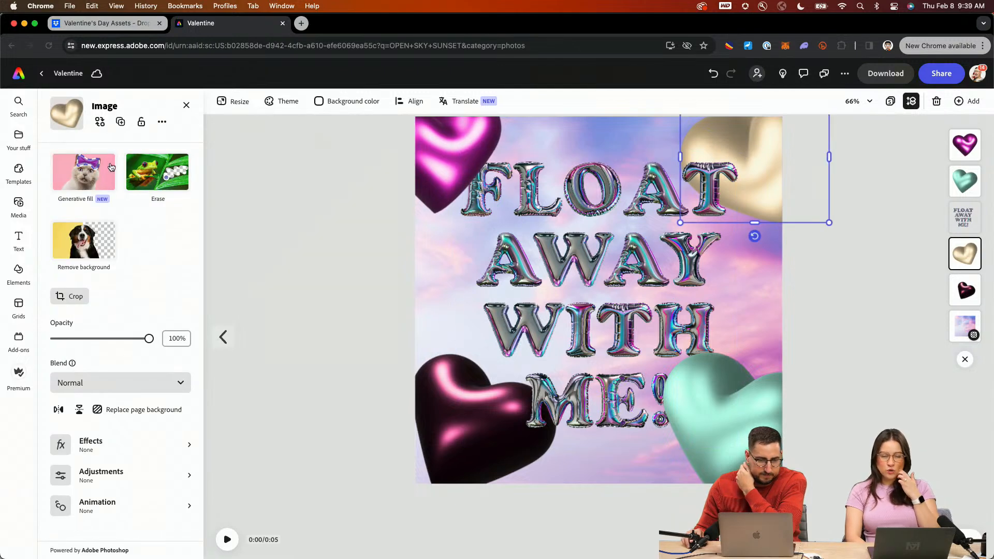
click(119, 505)
click(71, 156)
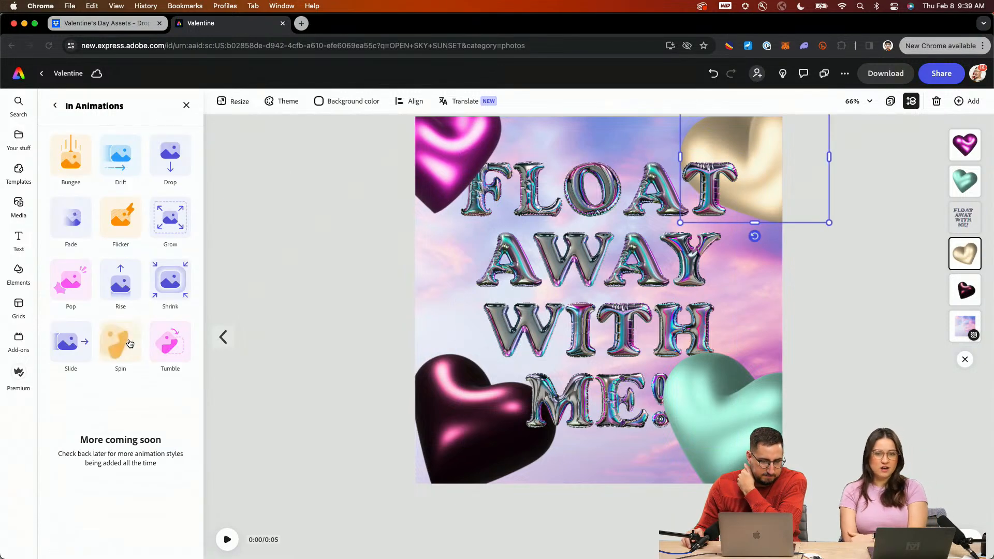
click(121, 337)
click(126, 162)
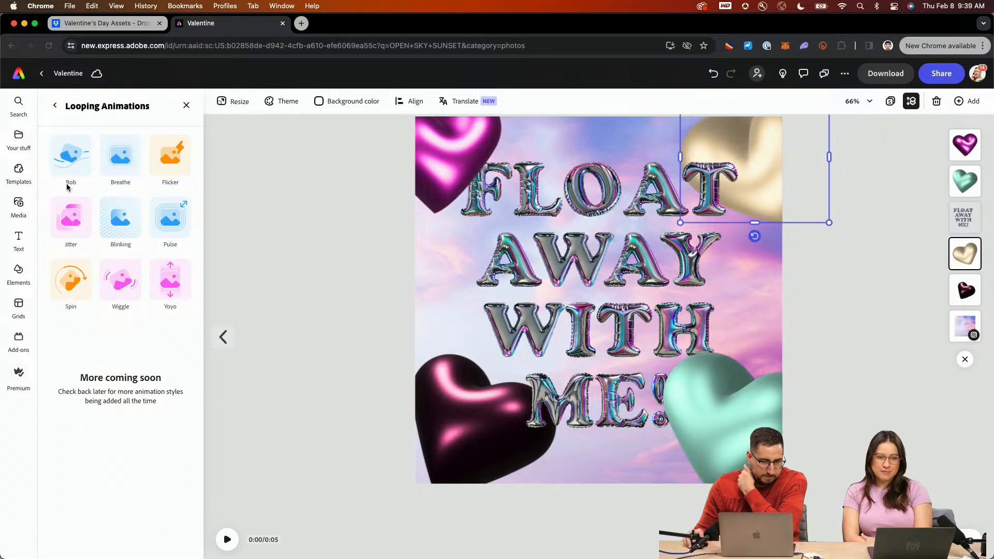
click(67, 181)
click(171, 157)
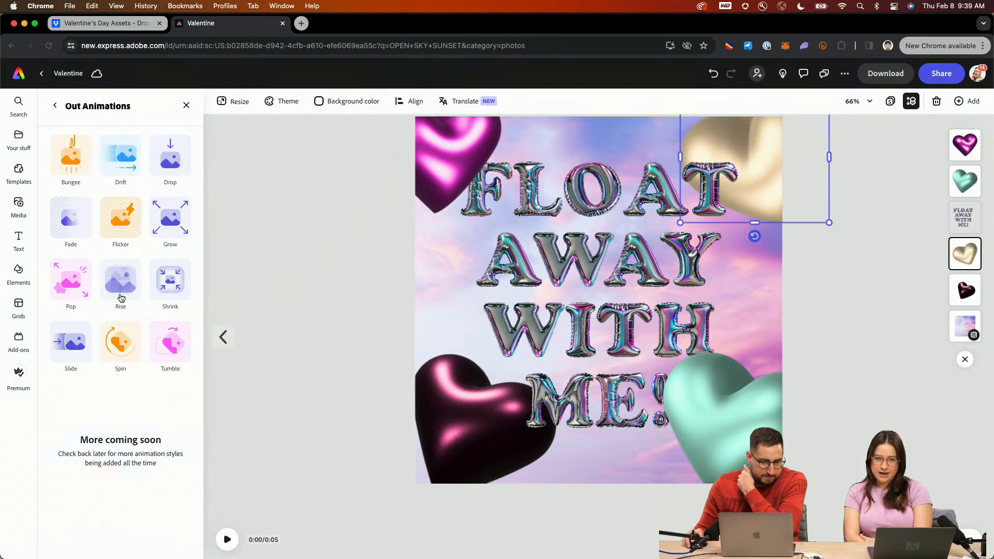
click(121, 298)
Give the FLOAT AWAY WITH ME! text a Drift entrance and a Bob looping animation
click(632, 277)
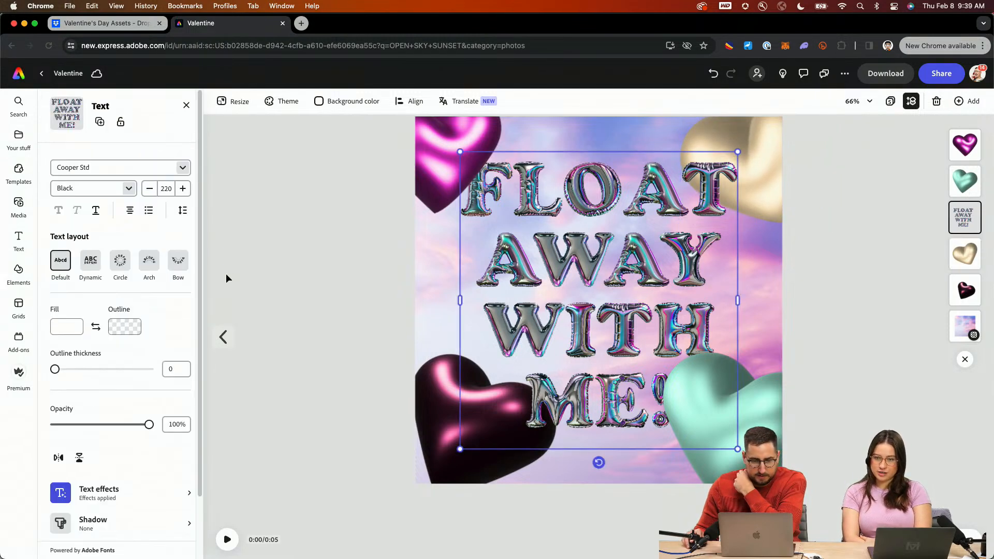
scroll(111, 463, down, 3)
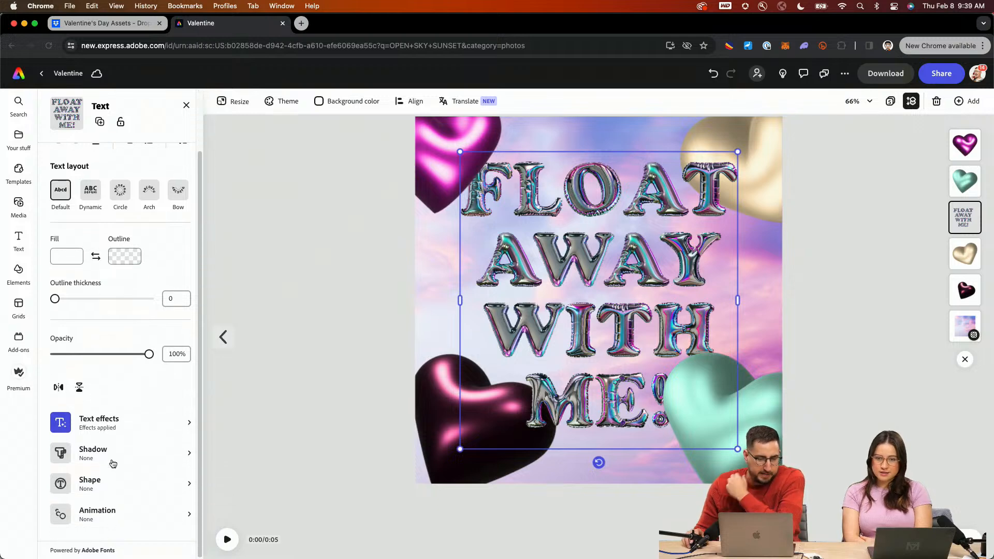
click(106, 511)
click(71, 155)
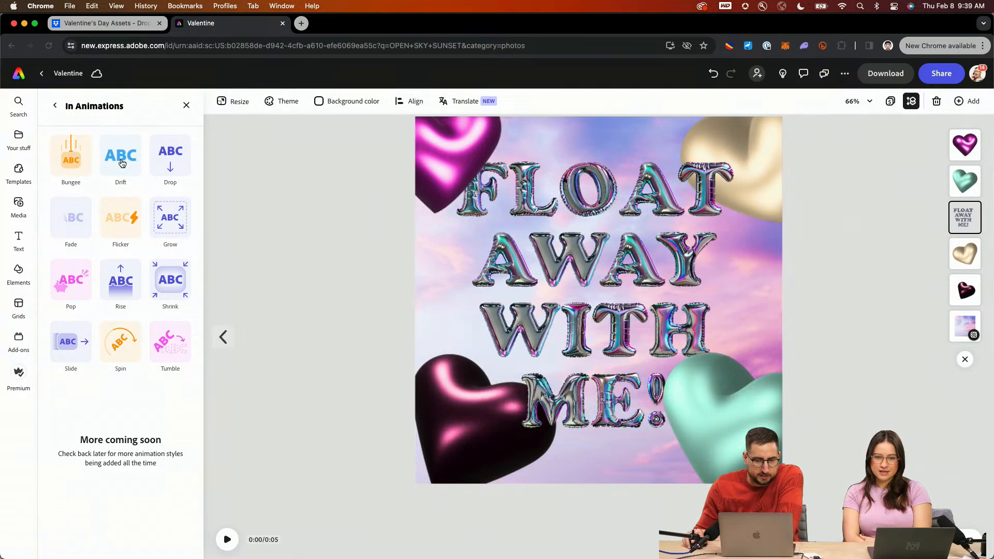
click(123, 164)
click(117, 164)
click(87, 165)
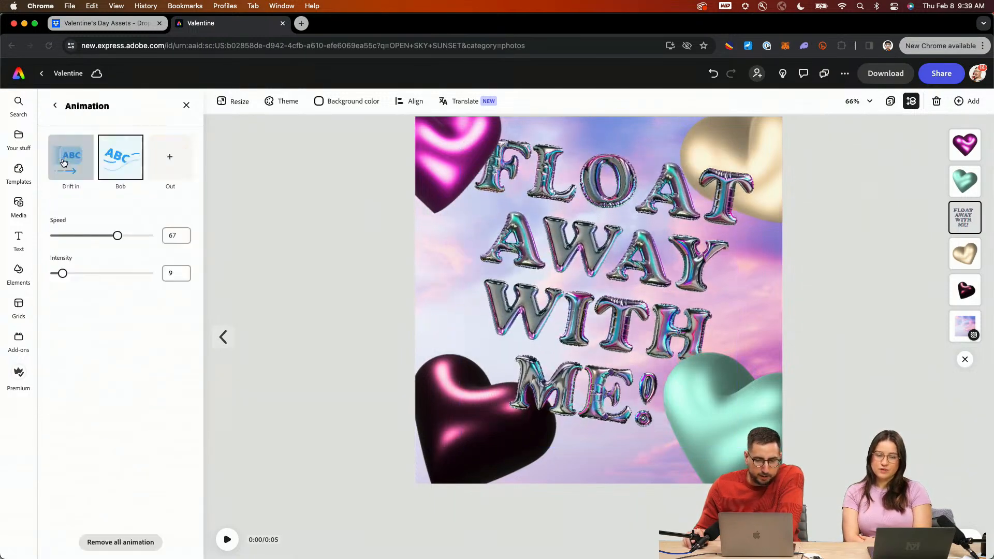
Slow the text's Bob loop to speed 27 and add Drift as its exit animation
click(93, 235)
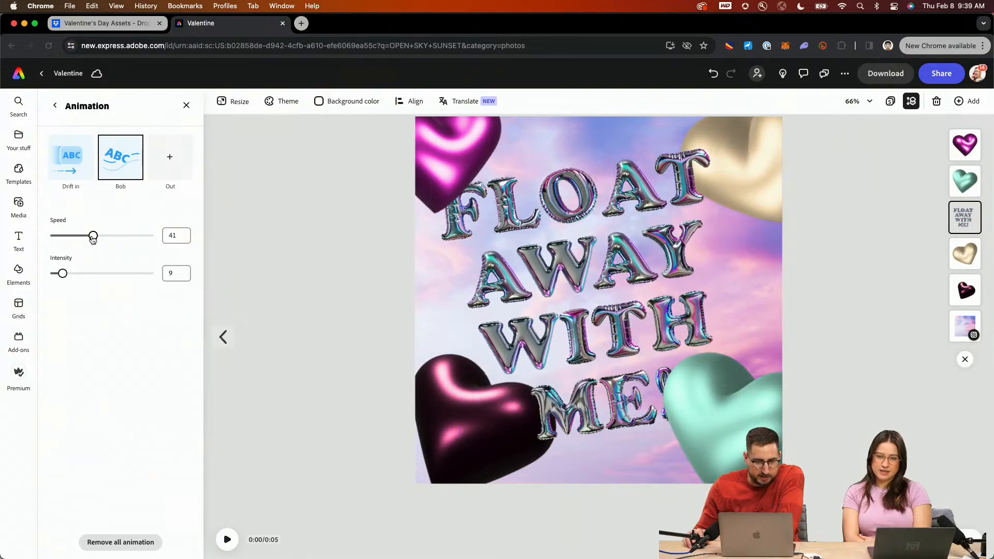
drag(93, 236, 79, 237)
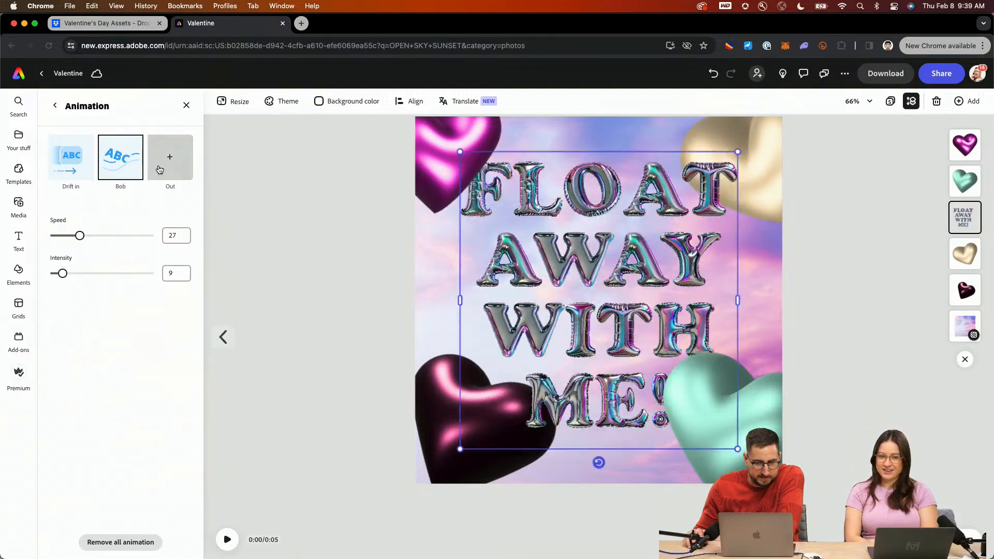
click(156, 171)
click(130, 166)
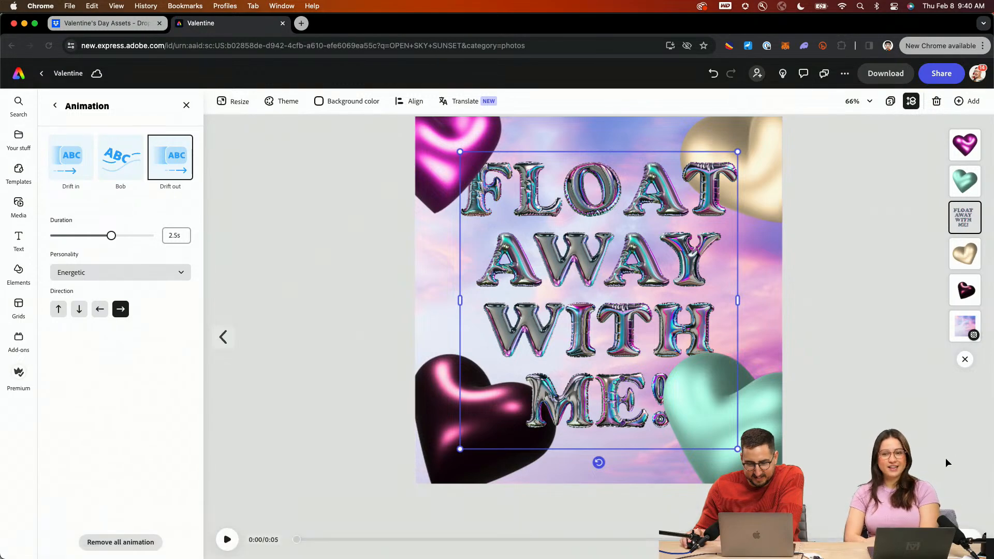
Stagger the hearts' start times on the scene timeline: magenta first, gold second, burgundy at about 1 s and teal at about 2 s
click(960, 538)
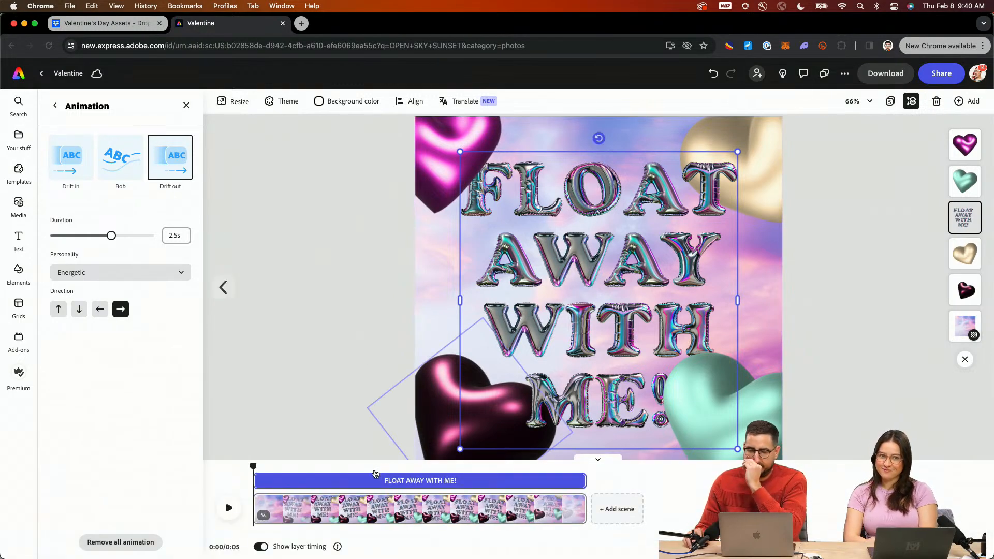
click(441, 158)
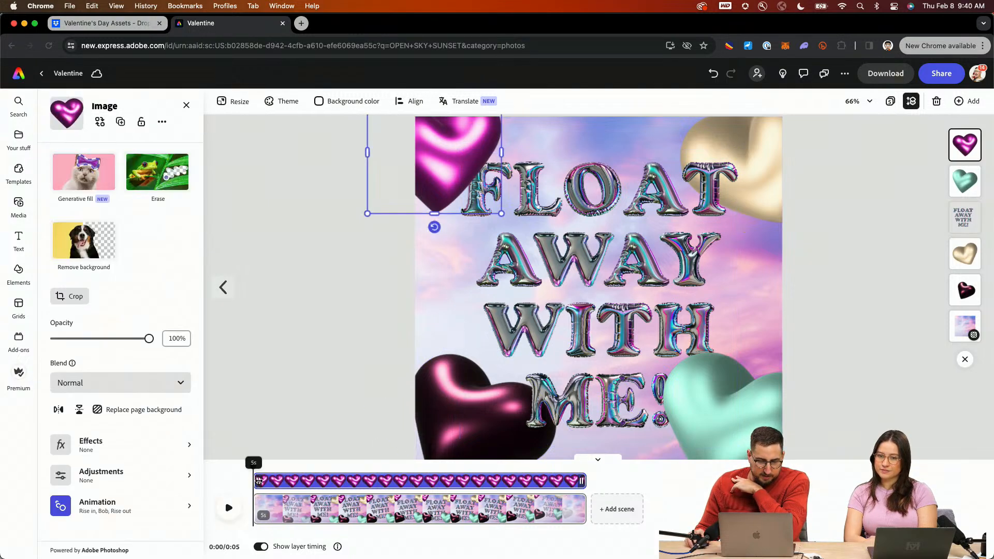
drag(256, 480, 282, 481)
click(748, 187)
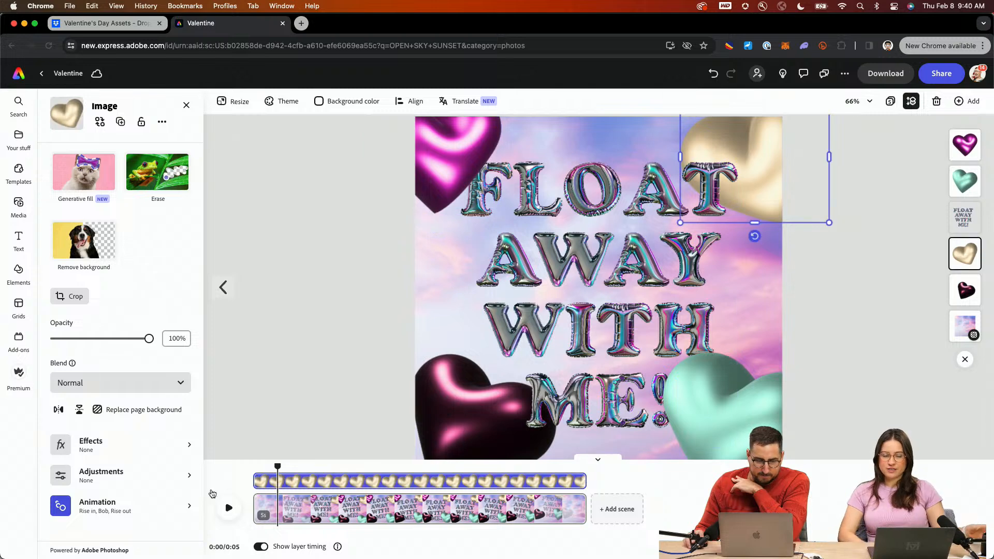
drag(255, 481, 339, 483)
click(443, 424)
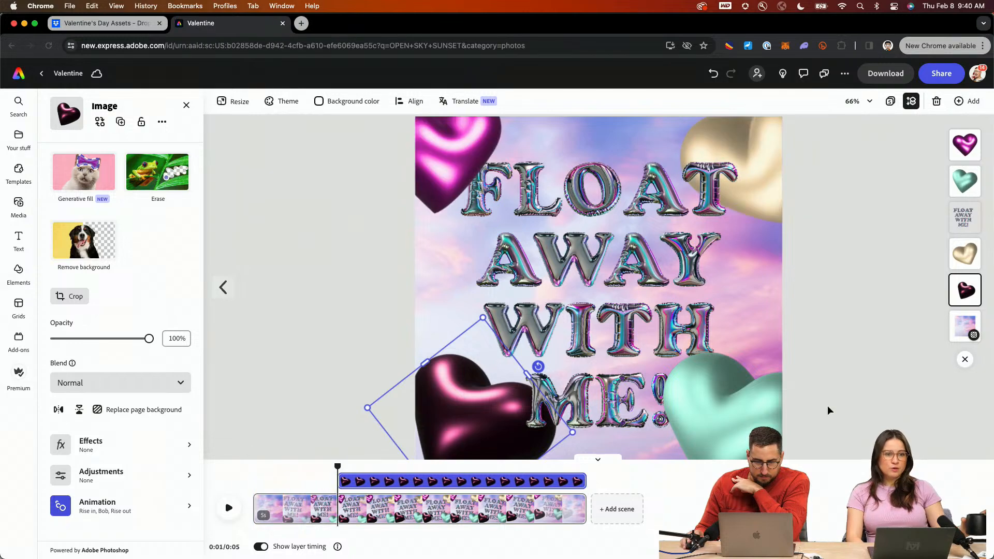
click(784, 416)
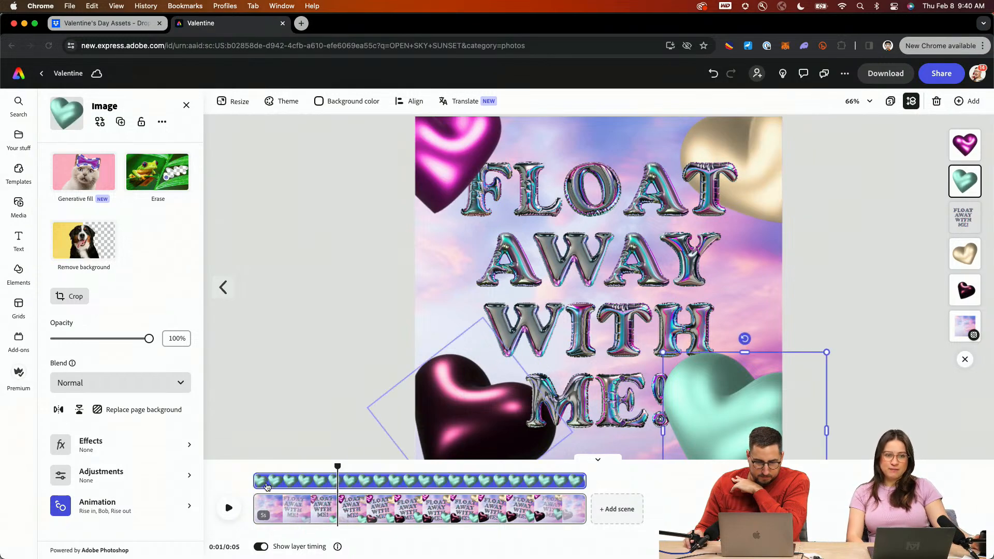
drag(259, 481, 374, 480)
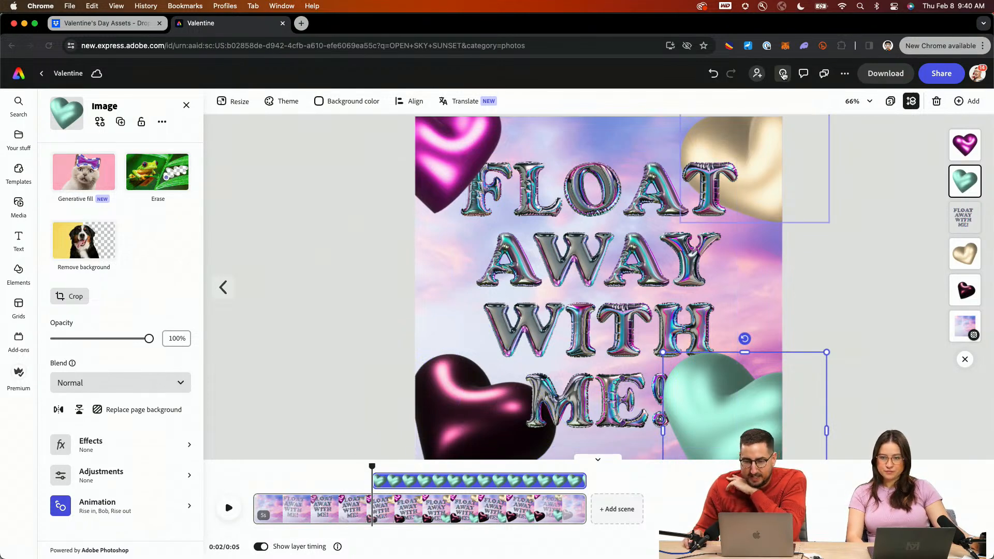
Find where to submit an idea, join the community or report a bug, and close the Discover guide
click(844, 74)
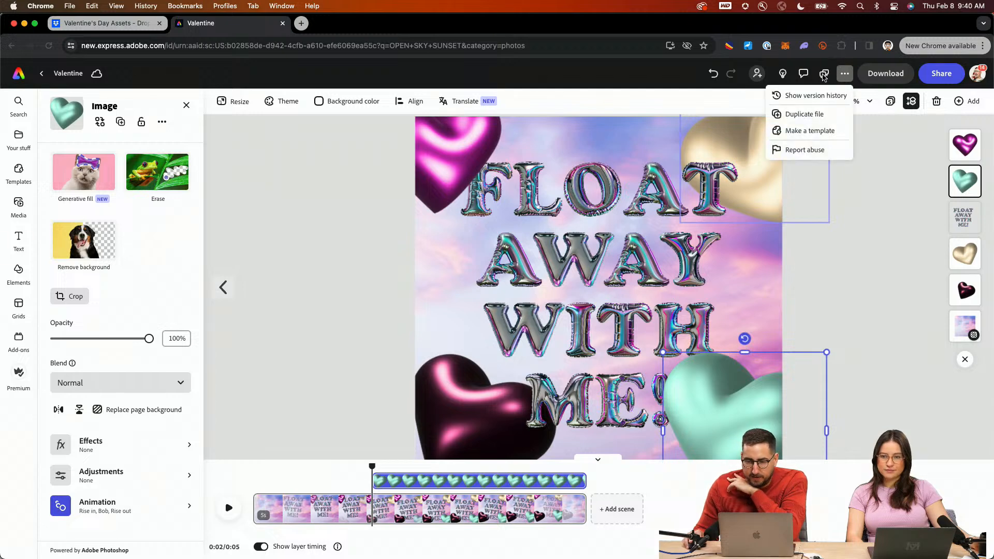
click(784, 76)
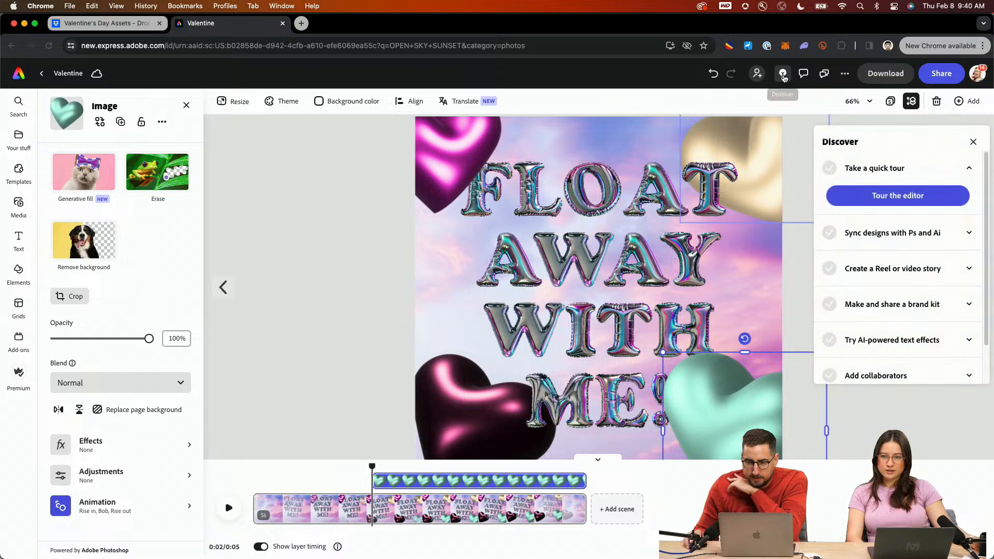
click(803, 75)
click(803, 76)
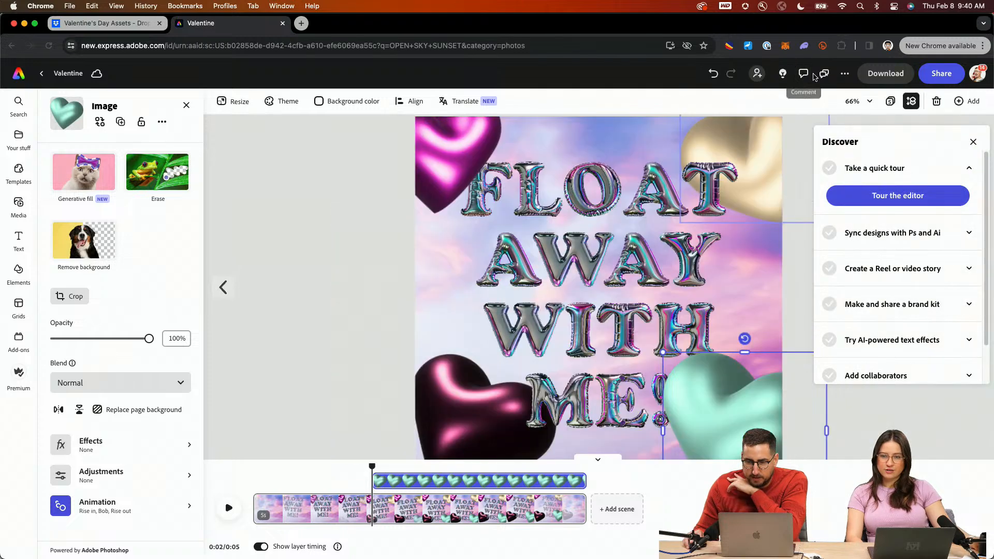
click(821, 76)
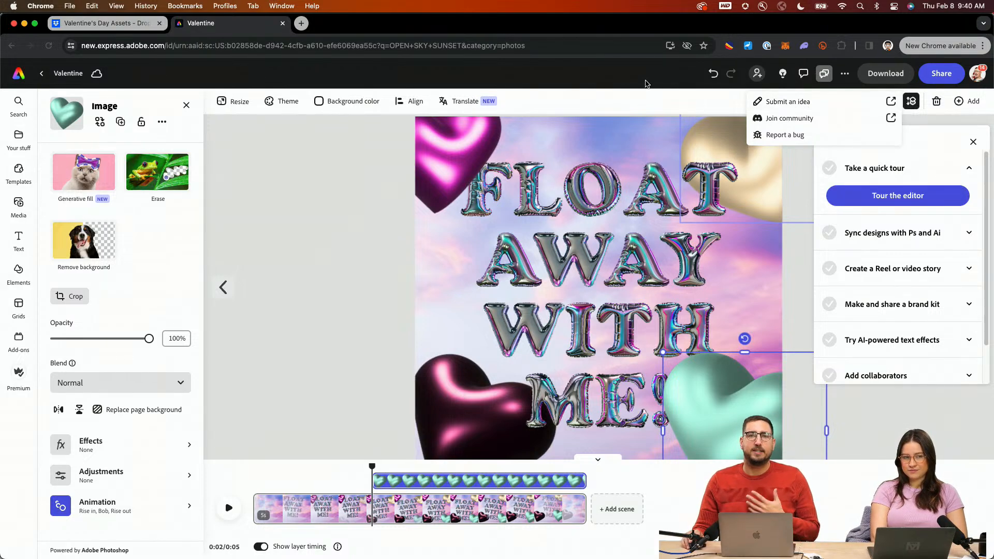
click(597, 80)
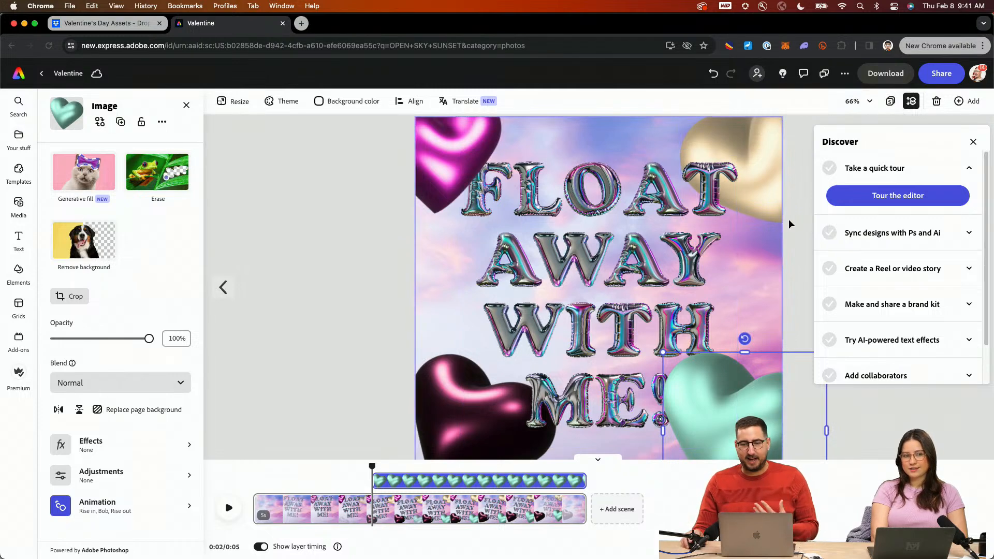
click(972, 145)
Collapse the layer timeline, rewind the scene to its start and switch the browser to full screen
click(864, 378)
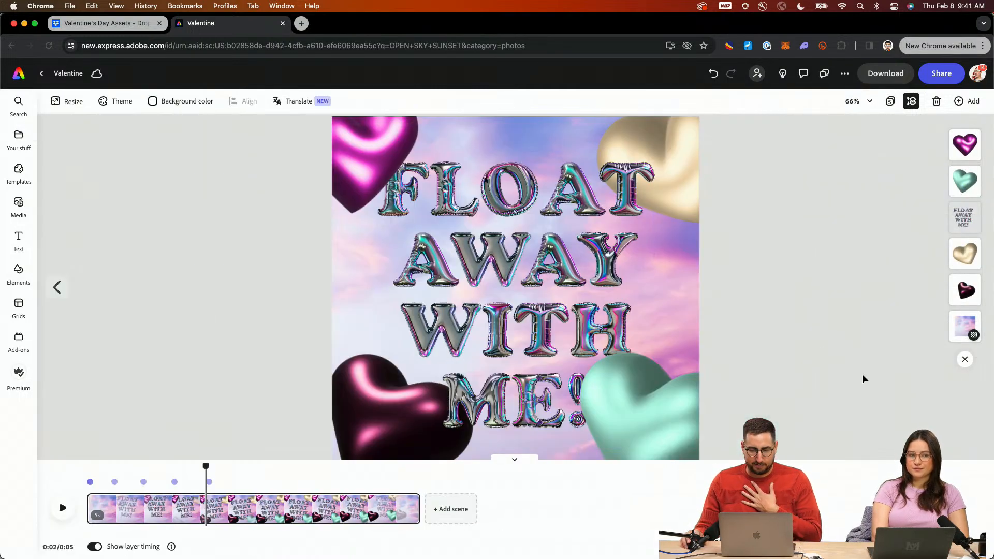
click(516, 460)
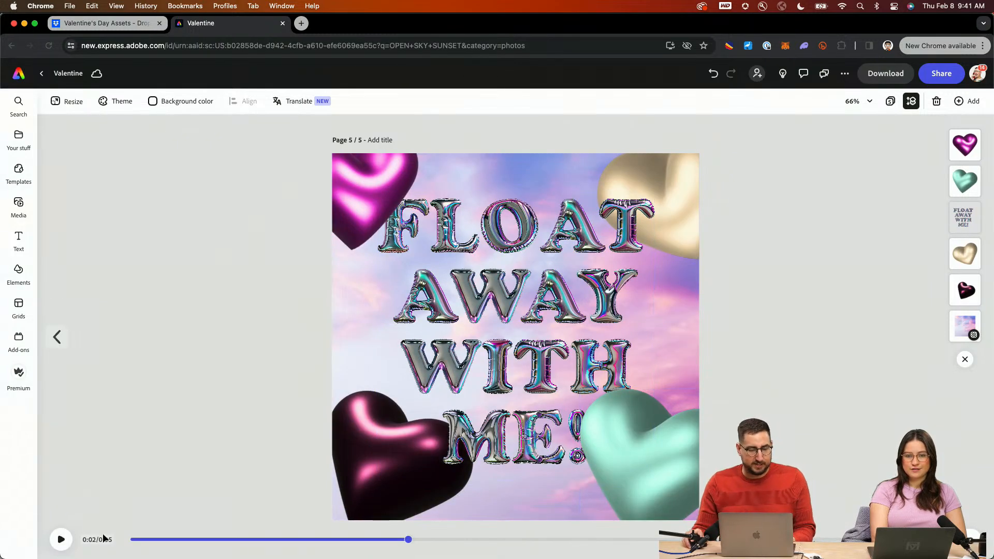
click(132, 540)
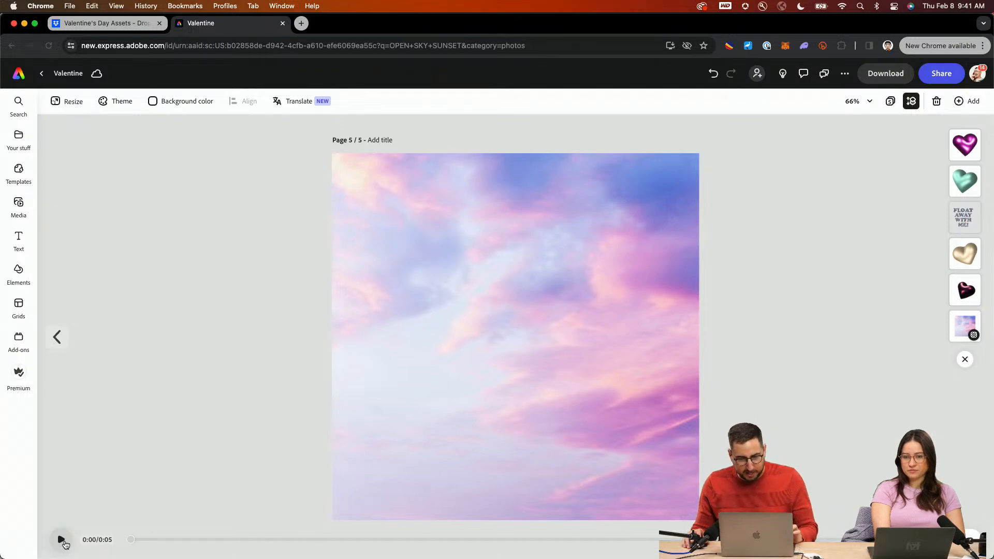
click(282, 6)
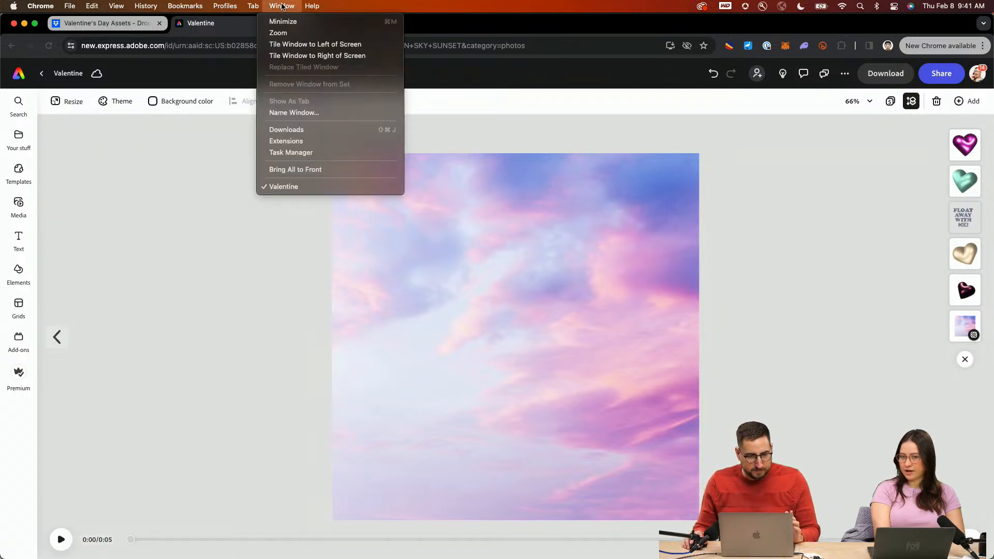
mouse_move(118, 5)
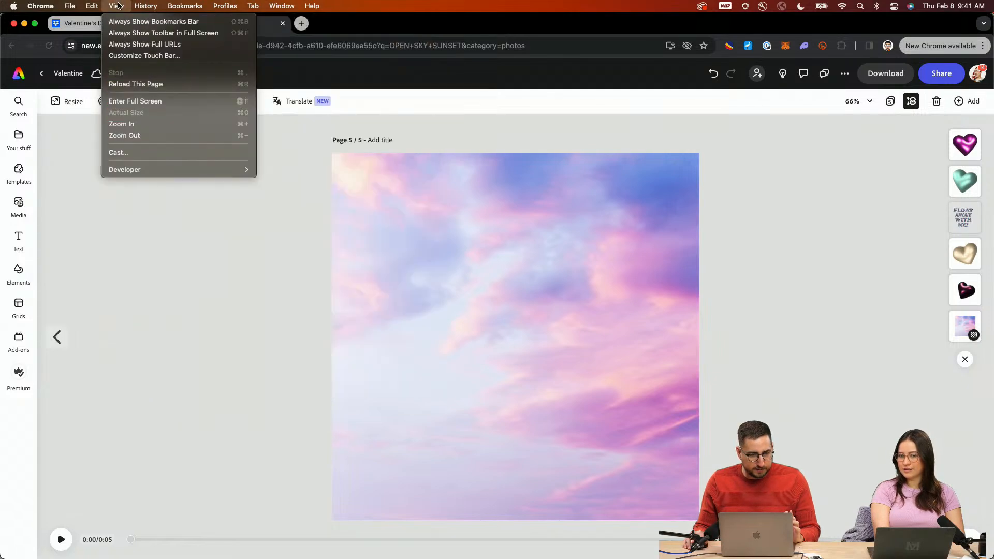
click(151, 104)
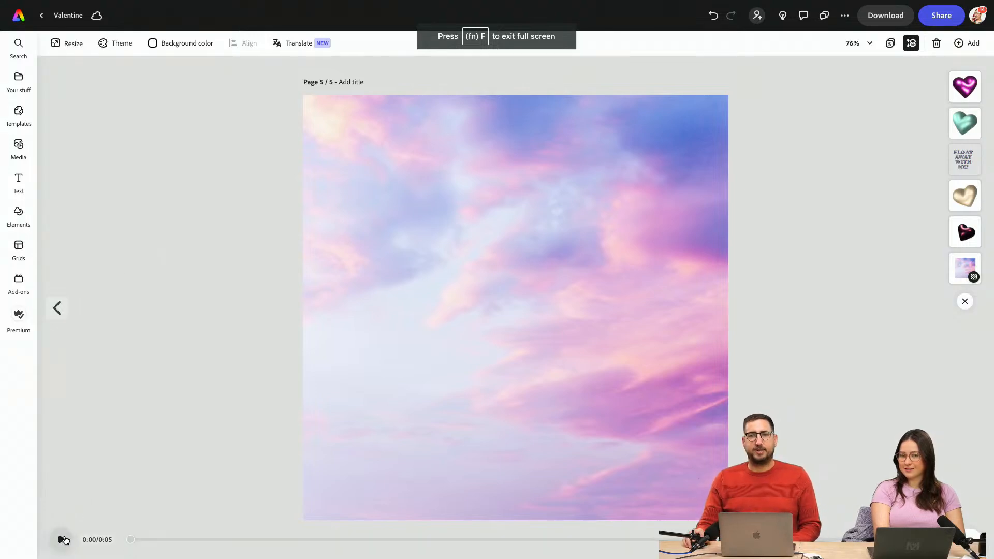
Play the whole animation through and scrub to 0:03 to view the hearts and text together
click(61, 539)
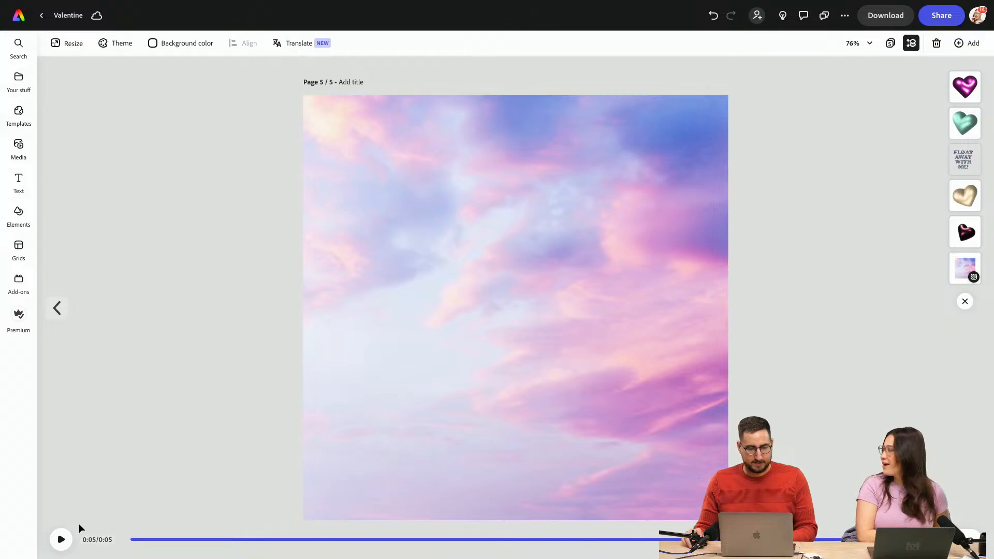
click(231, 539)
drag(230, 541, 614, 532)
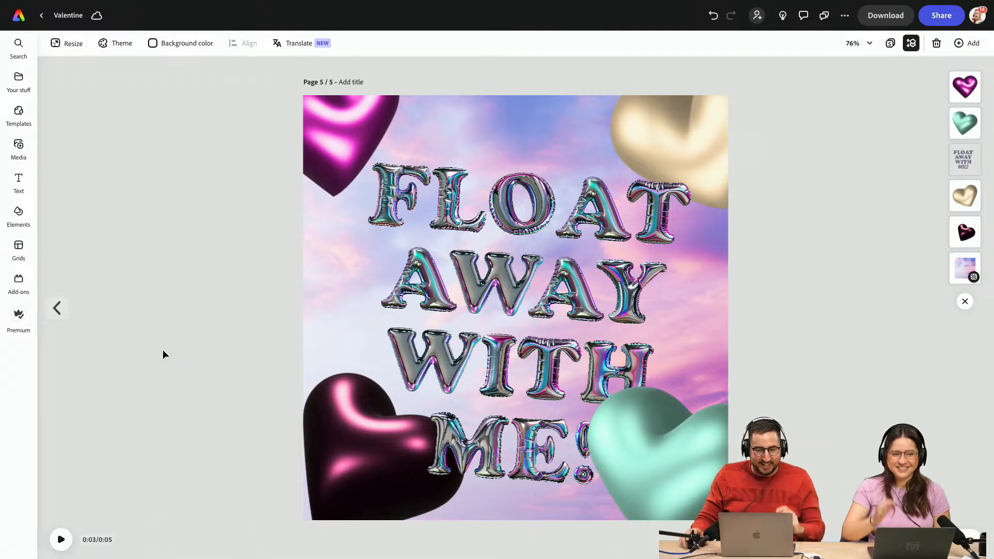
Search the audio media library for LOVE in place of the previous search term
click(18, 146)
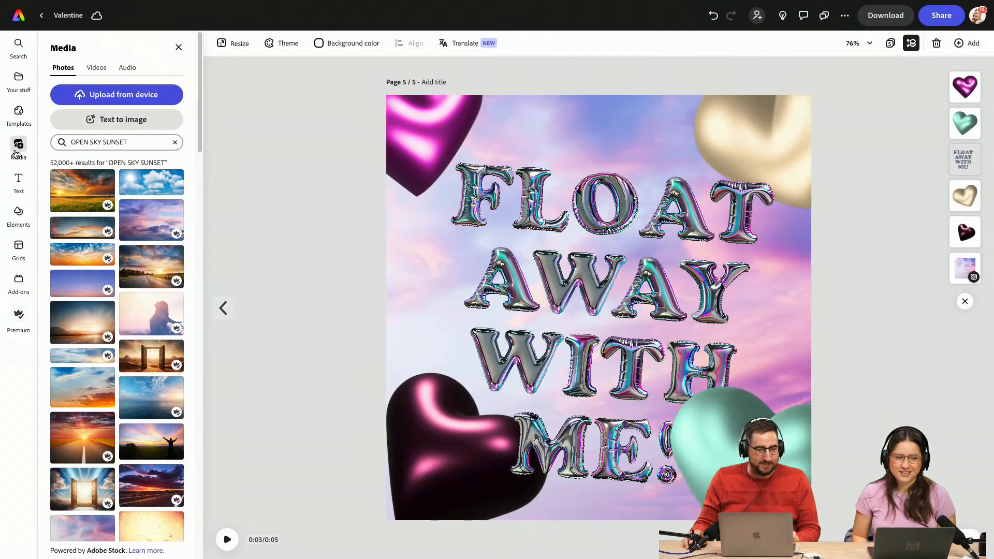
click(127, 67)
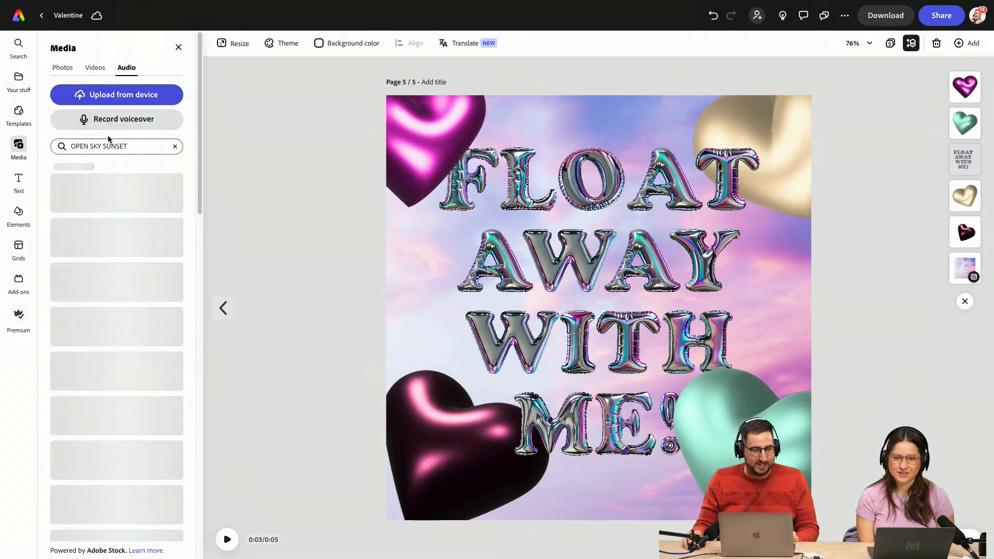
click(182, 146)
text(LOVE)
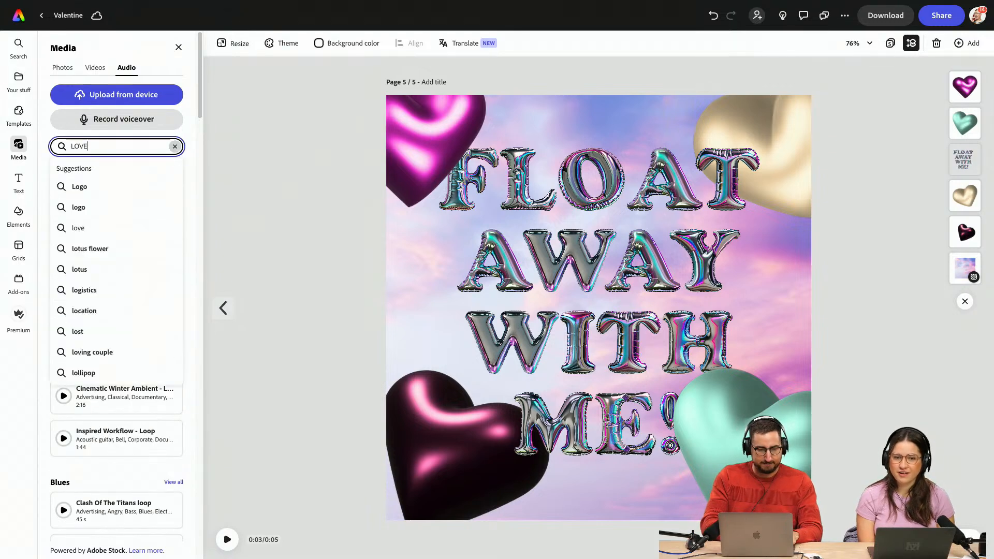
key(Return)
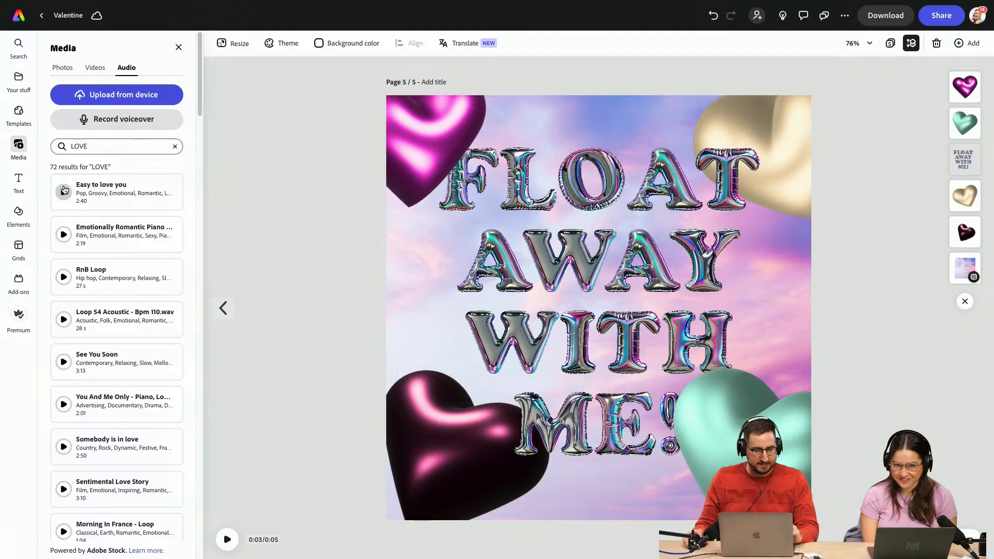
Preview love-themed tracks such as Easy to love you, RnB Loop and Morning In France - Loop to compare them as background music
click(65, 192)
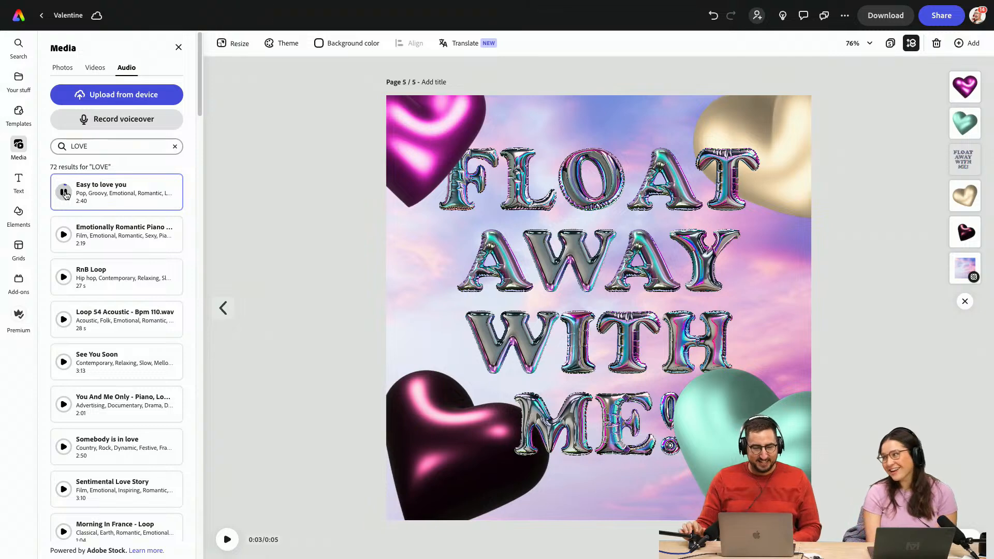
click(64, 234)
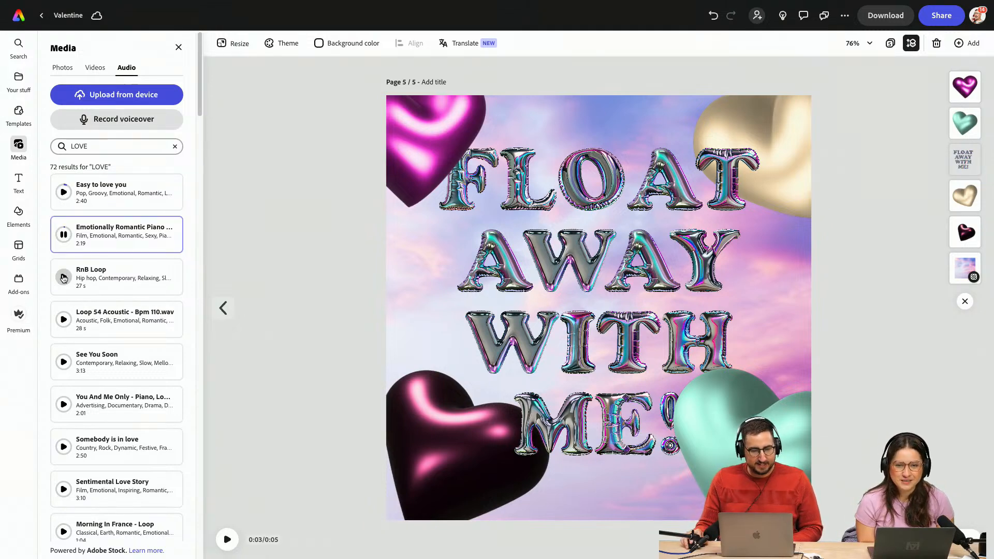
click(64, 361)
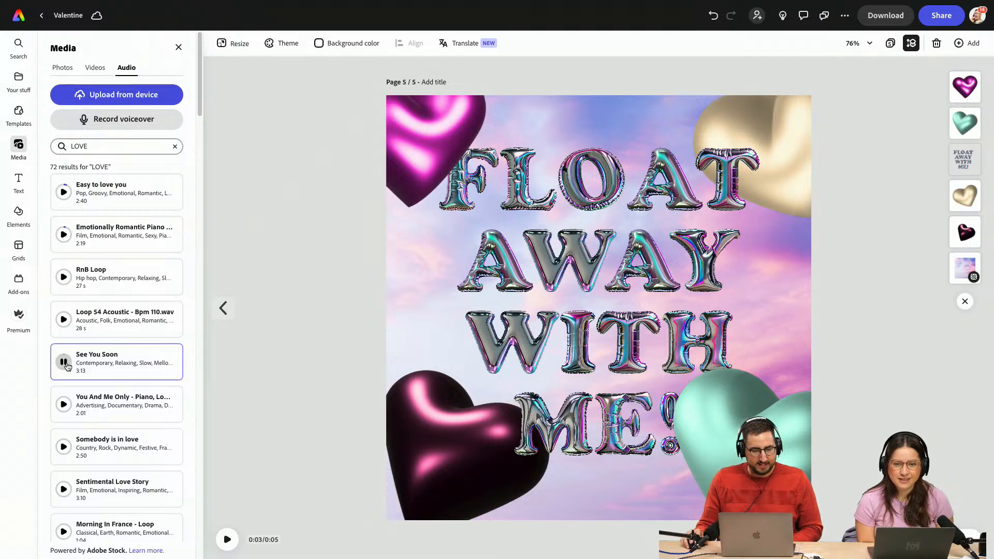
click(64, 320)
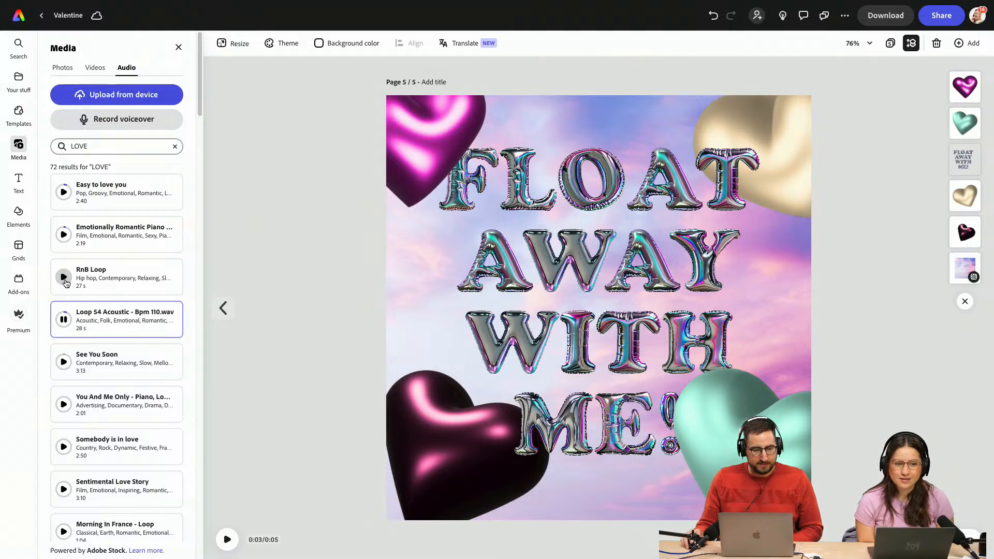
click(65, 282)
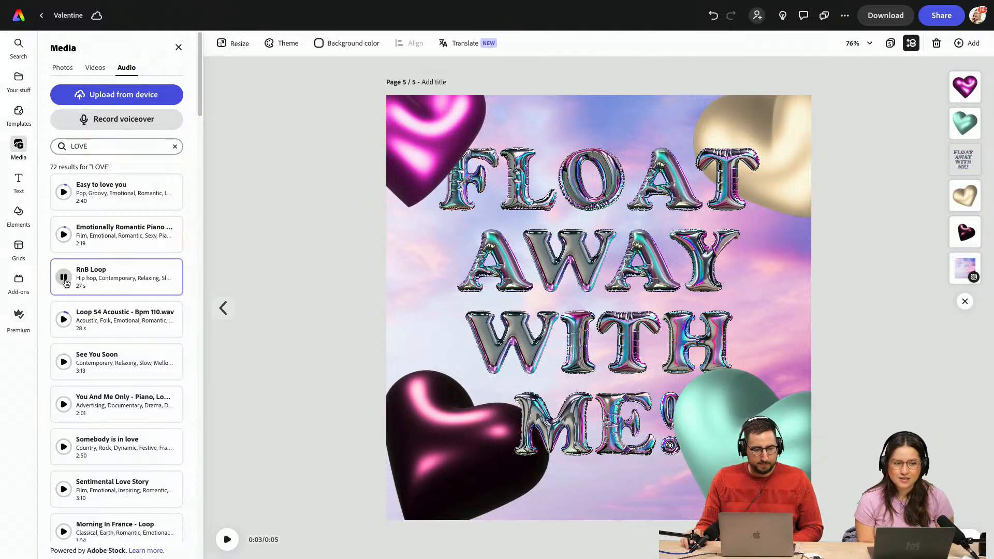
click(64, 404)
scroll(76, 395, down, 4)
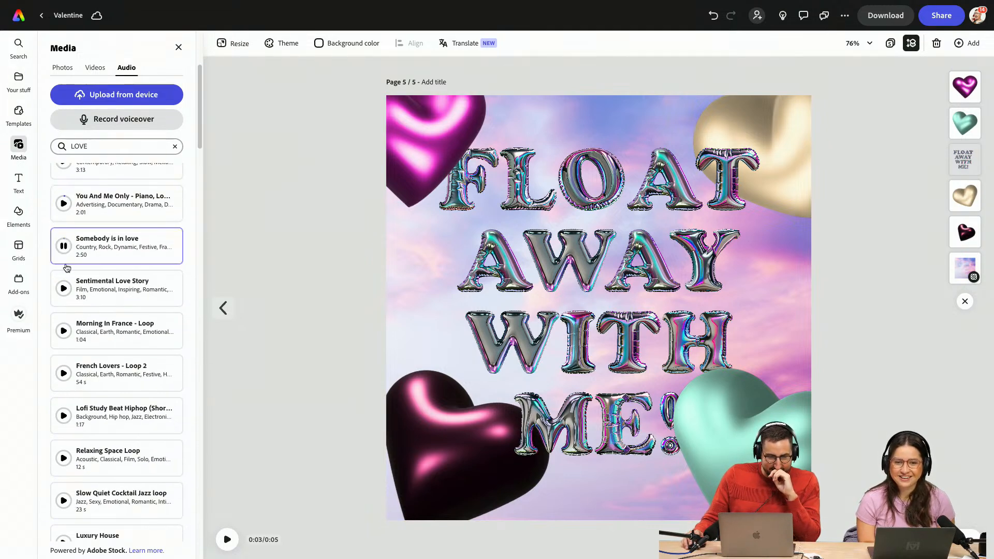
click(63, 288)
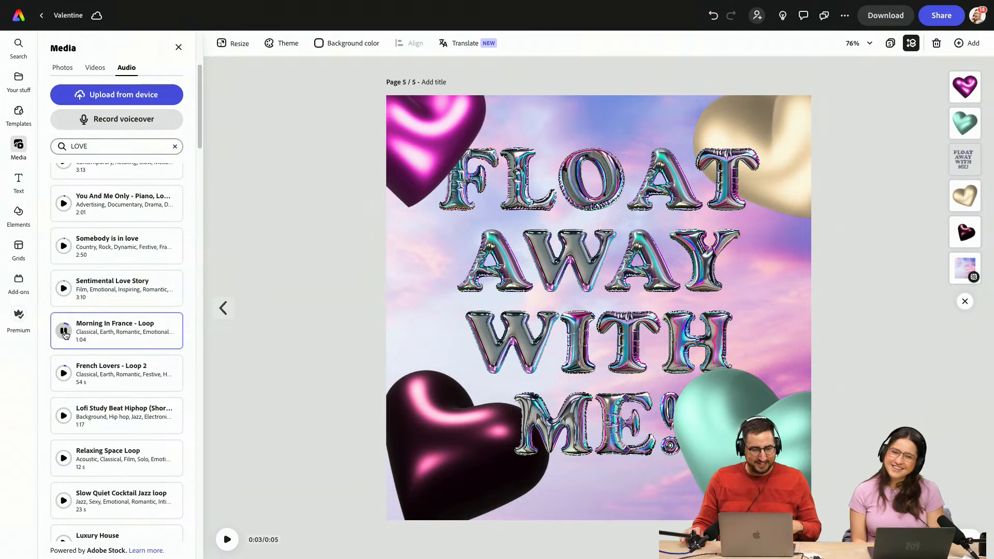
Add Morning In France - Loop as the scene's soundtrack and play the scene from the start with the music
click(112, 332)
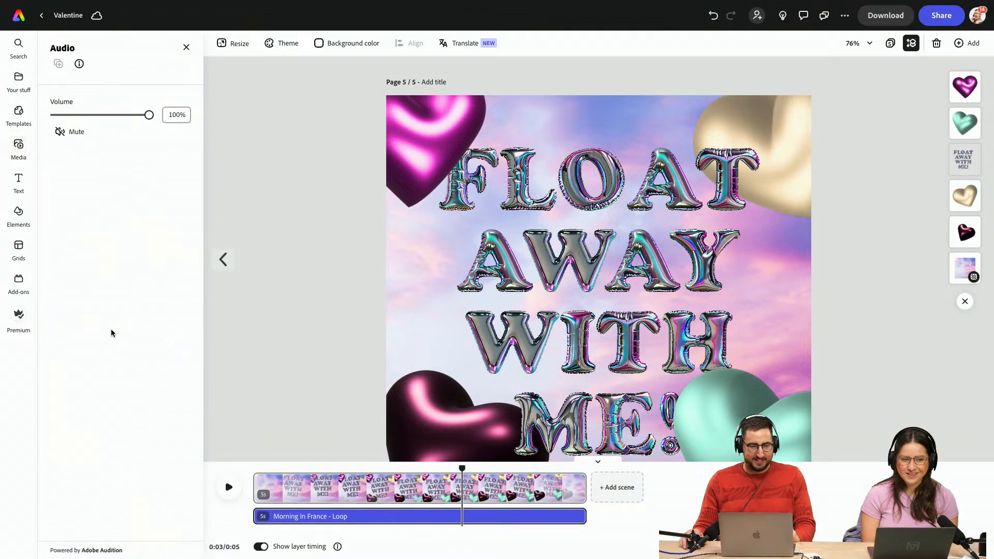
click(255, 473)
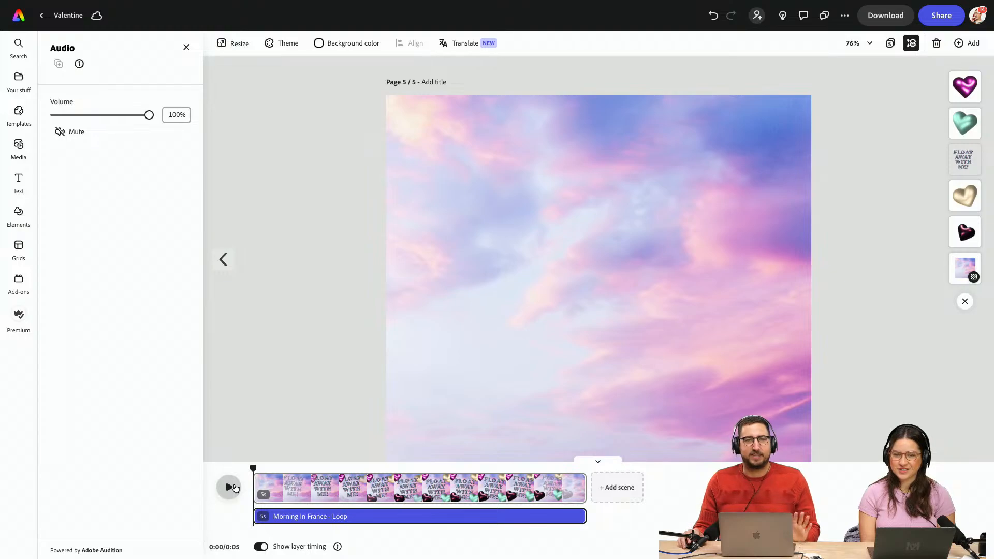
click(229, 487)
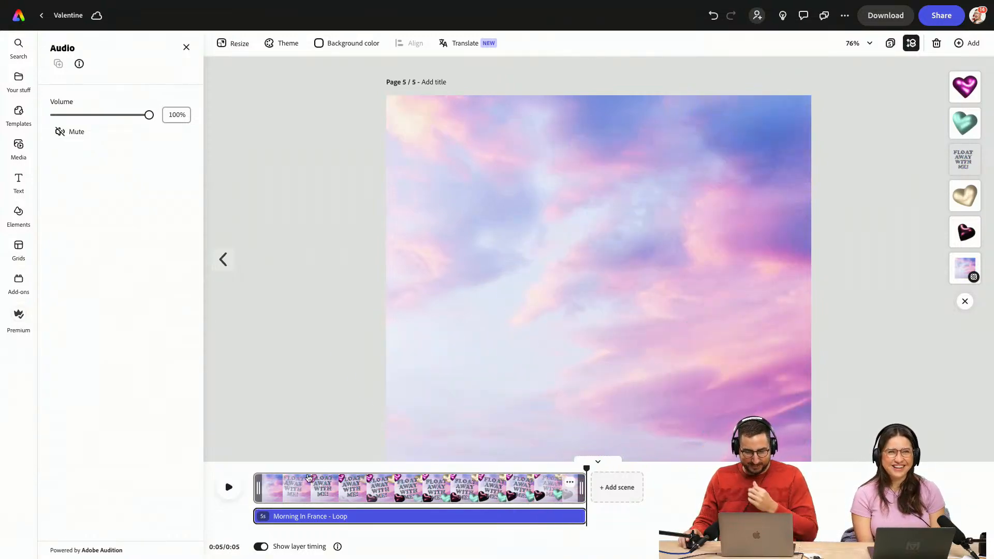
Extend the scene's duration to 10 s and play the longer animation through
drag(582, 487, 735, 493)
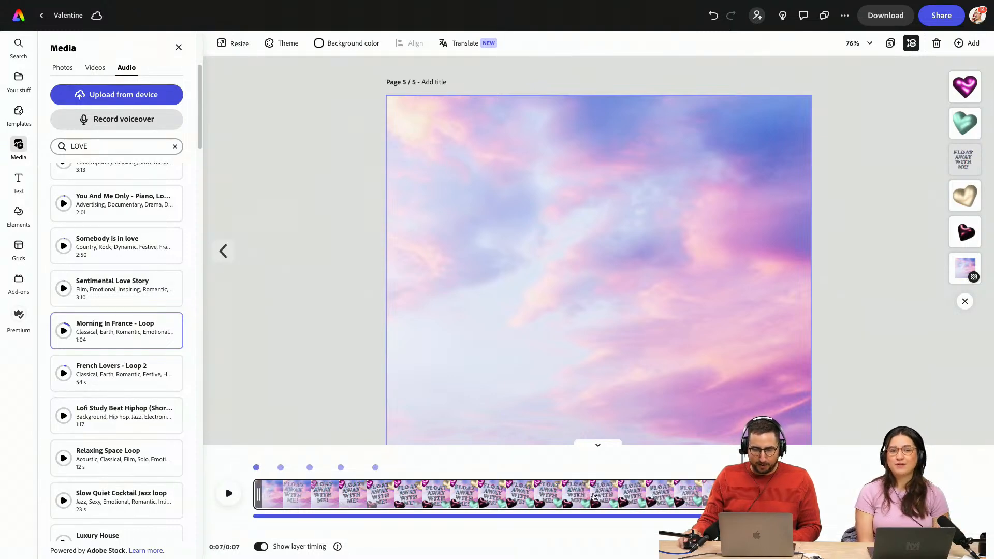
drag(736, 493, 794, 493)
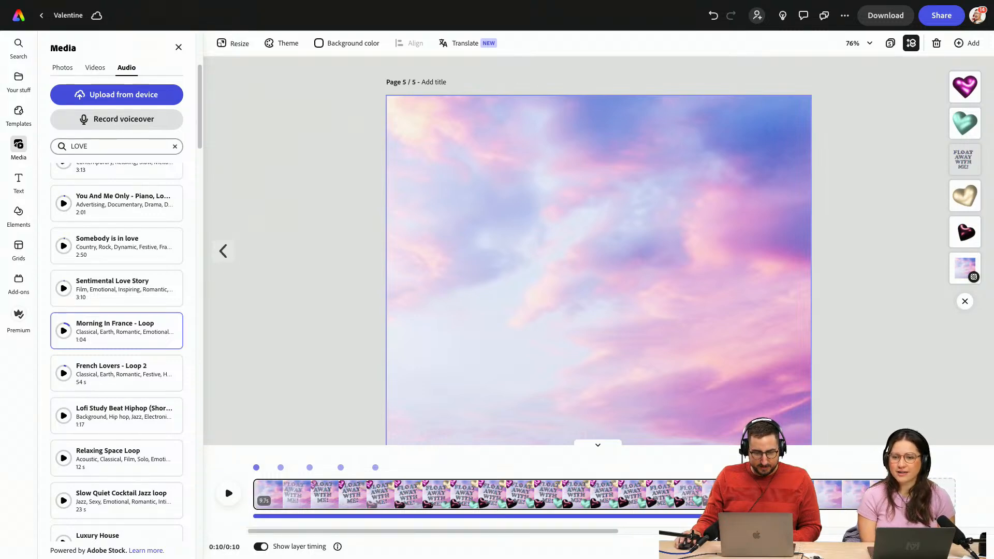
drag(891, 493, 911, 493)
mouse_move(256, 467)
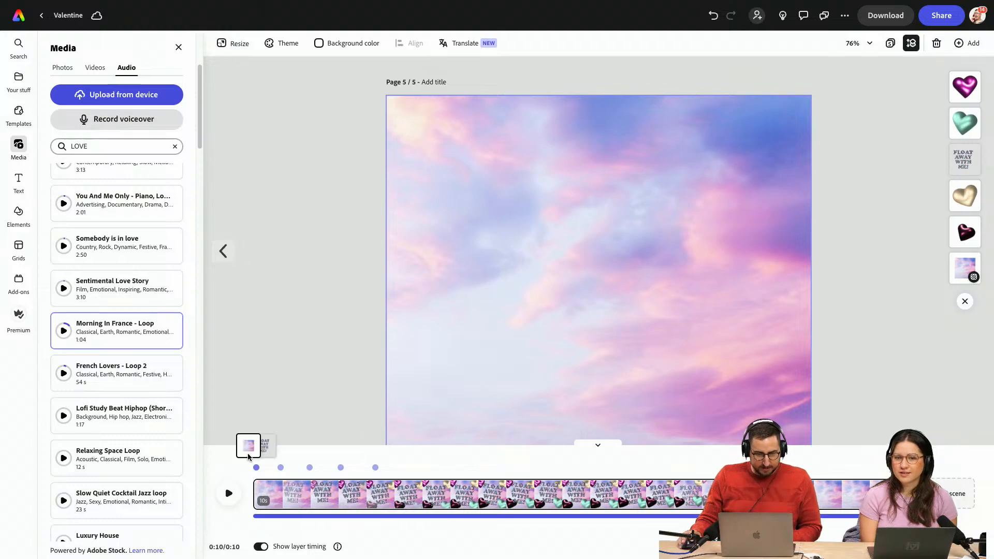
click(228, 493)
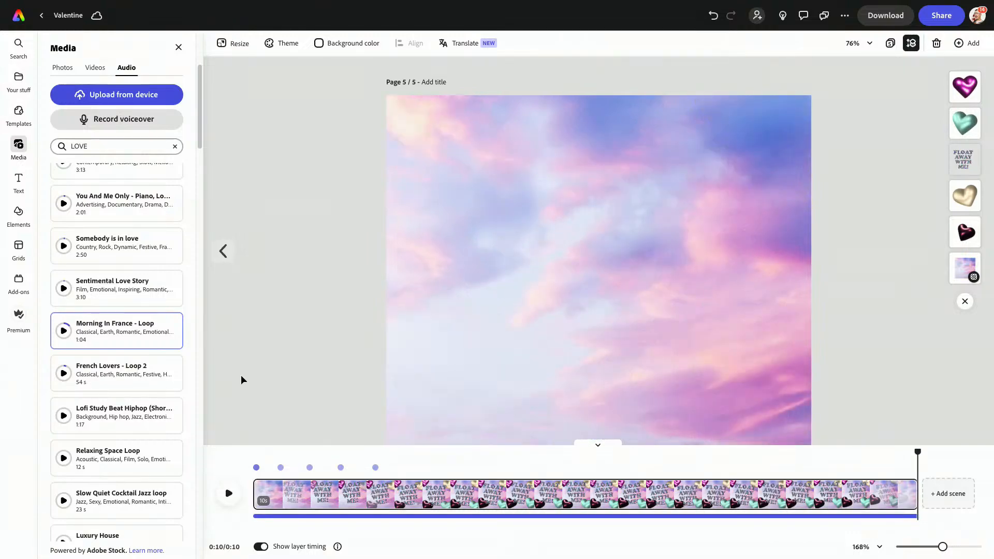
Delay the magenta heart's start to about 0:03 on the timeline and replay the scene from the beginning
click(446, 464)
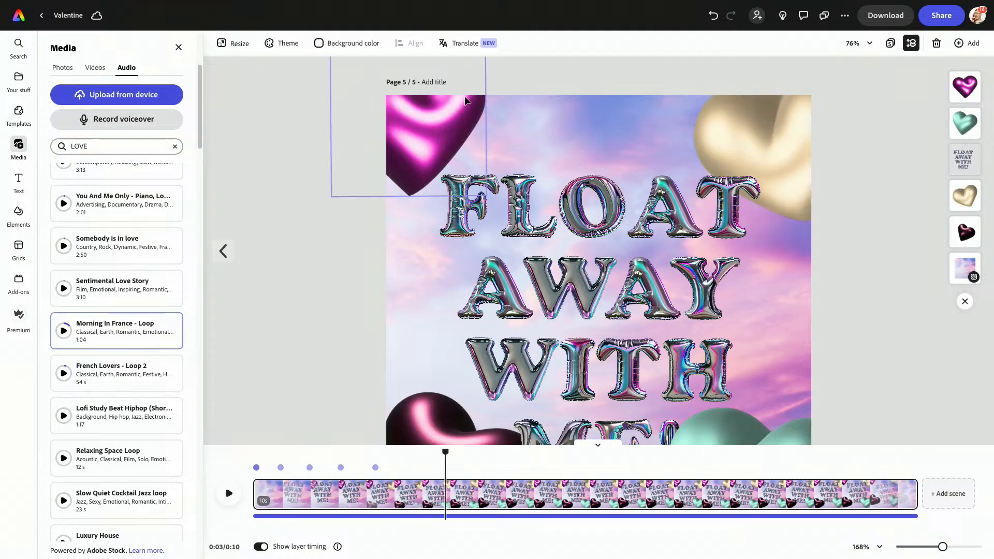
click(417, 127)
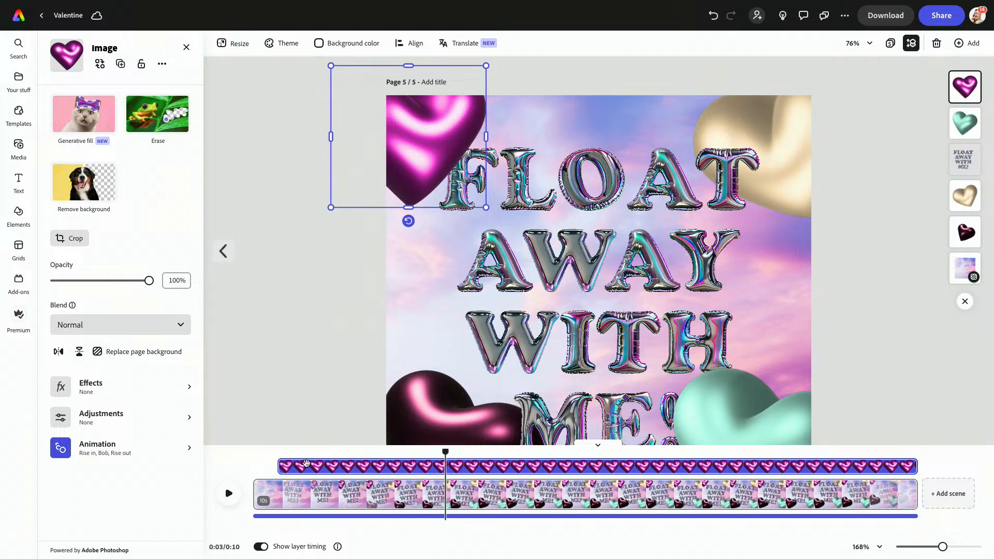
drag(281, 466, 436, 466)
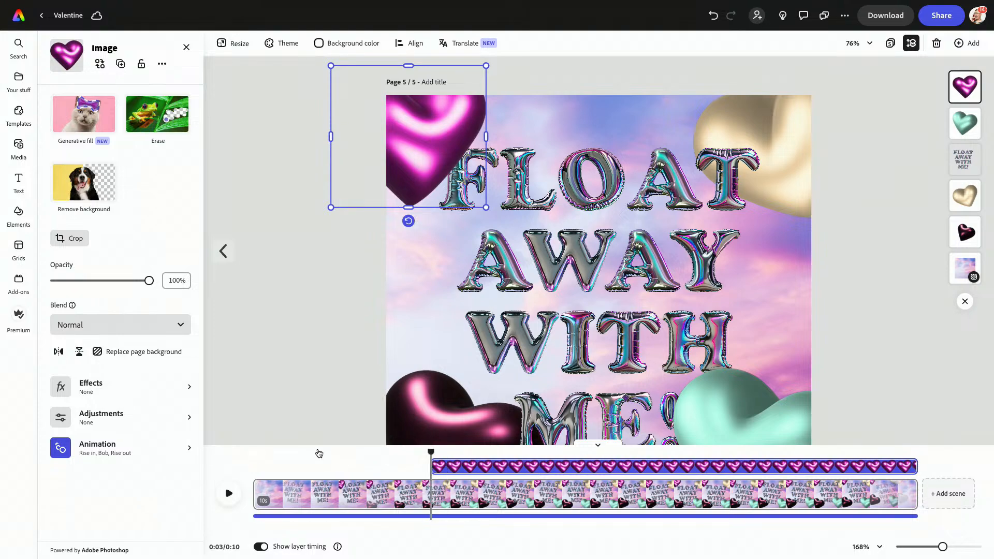
click(257, 456)
click(228, 493)
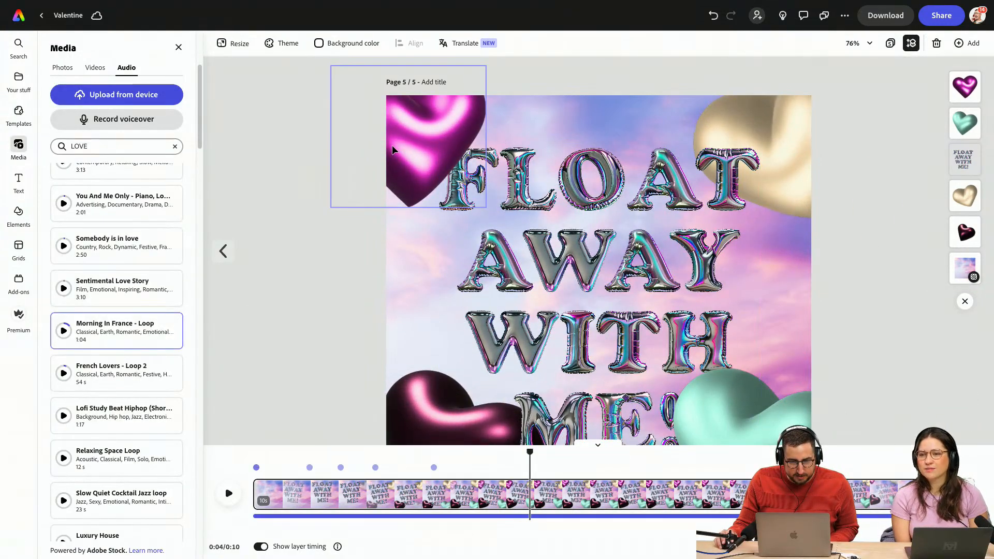
Move the magenta heart's layer behind the FLOAT AWAY WITH ME! text and play the scene to check the overlap
click(392, 149)
drag(952, 81, 955, 161)
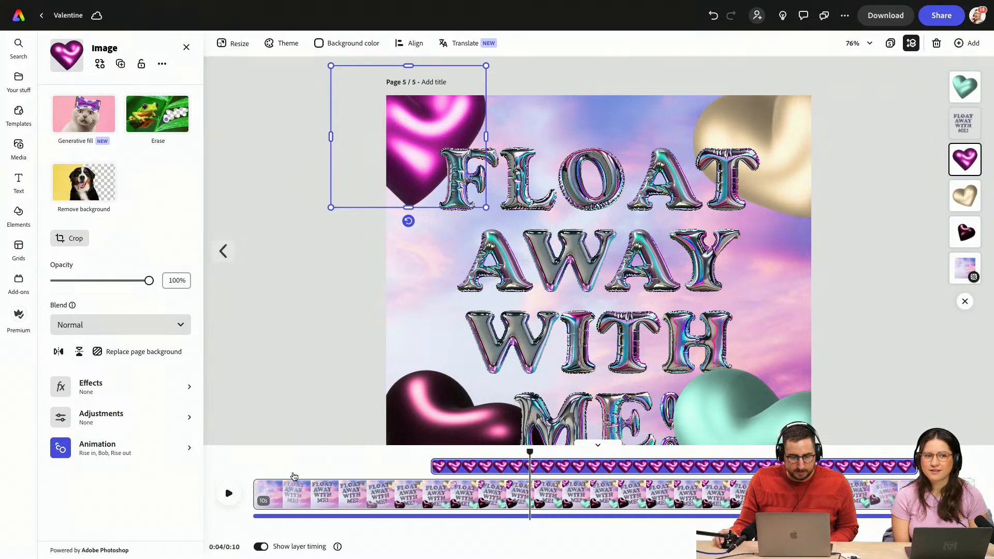
click(229, 493)
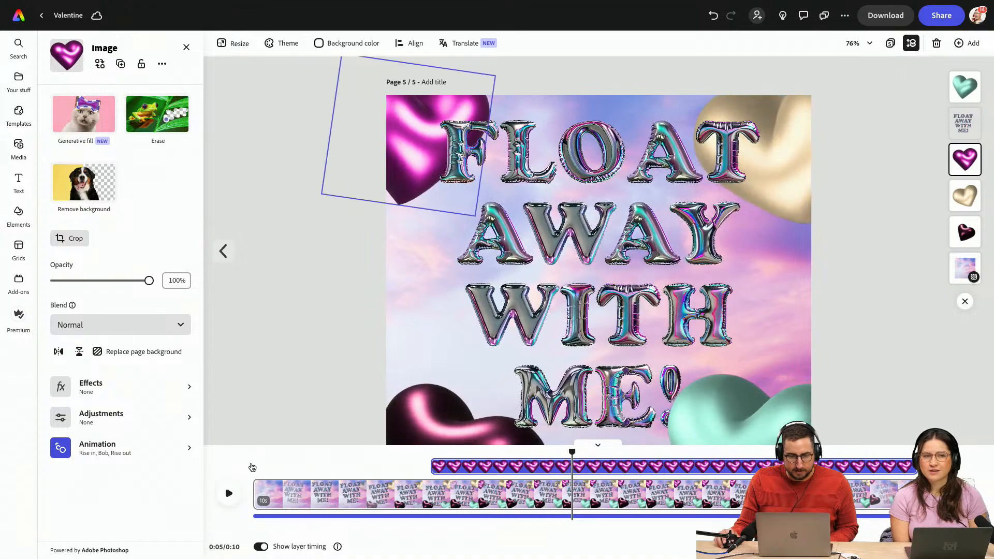
Start the magenta heart earlier, at about 0:02 on the timeline, replaying the scene between adjustments, and deselect it
click(268, 453)
mouse_move(436, 466)
mouse_down()
mouse_move(386, 465)
mouse_move(417, 464)
mouse_up()
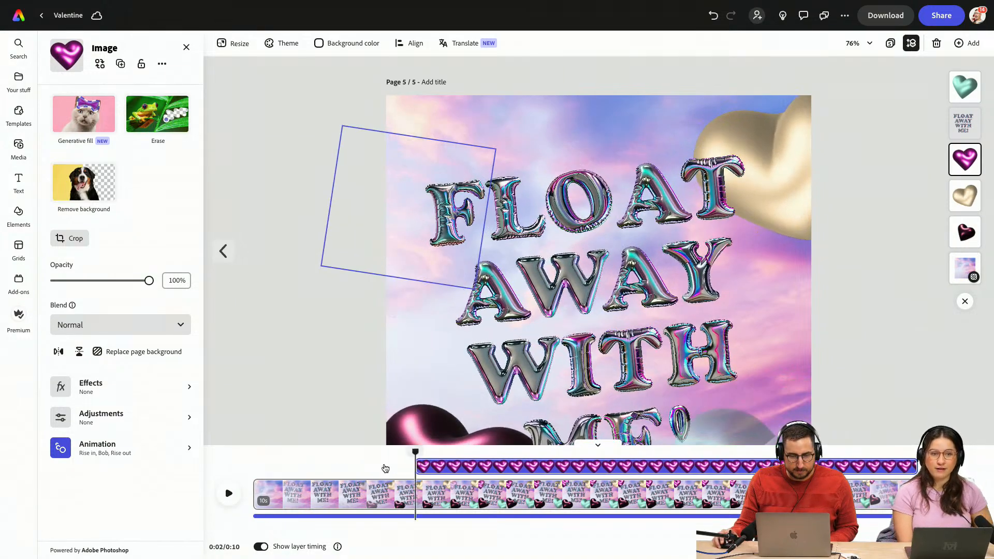
click(258, 455)
click(228, 493)
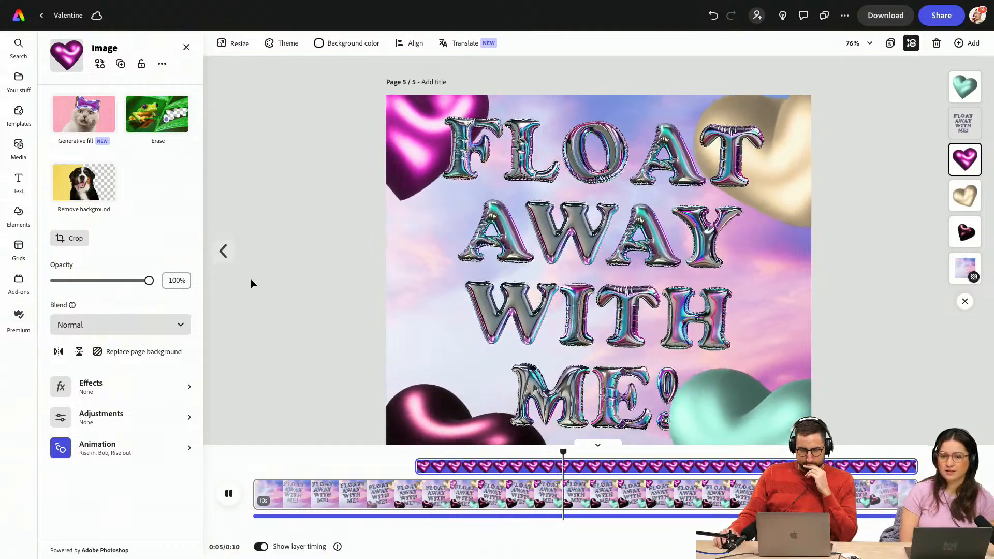
click(422, 467)
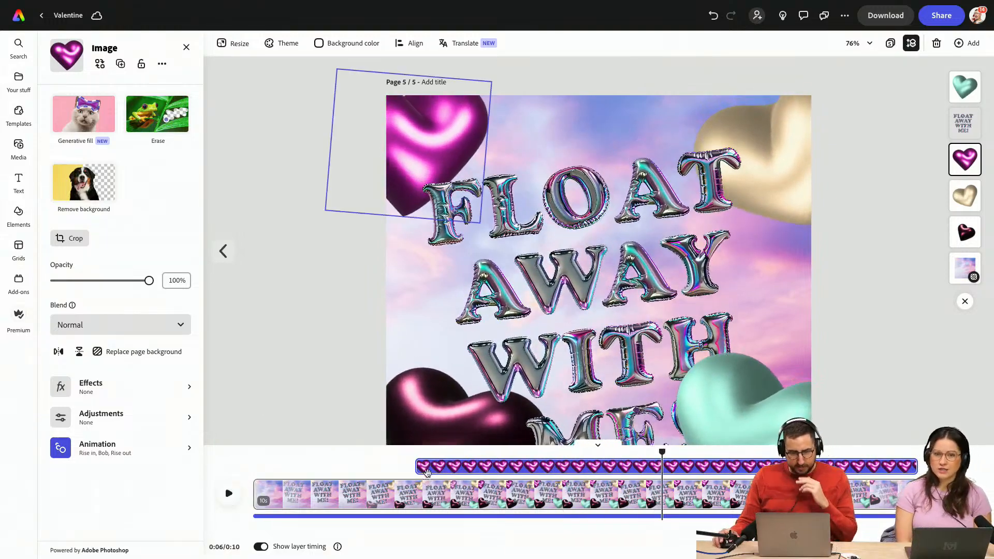
drag(422, 467, 394, 471)
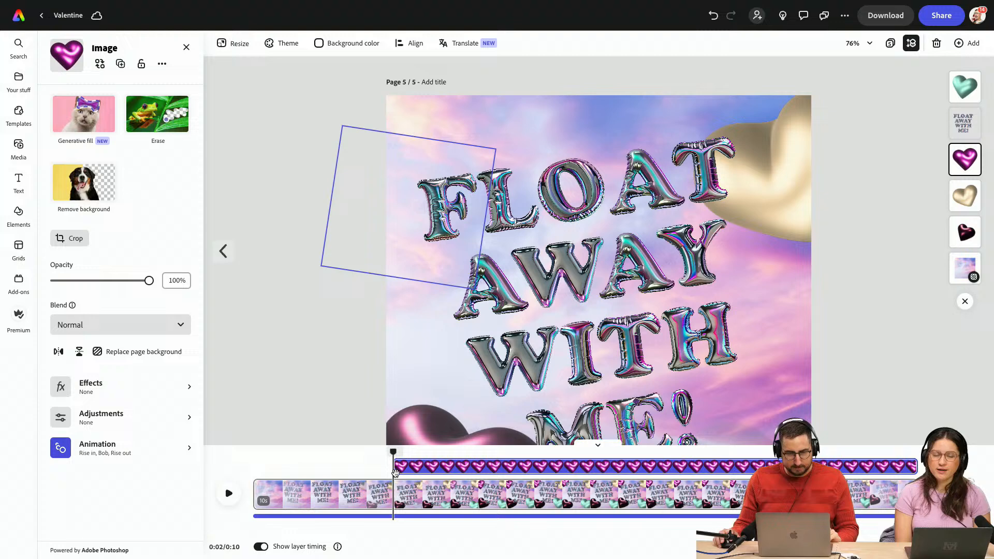
click(309, 313)
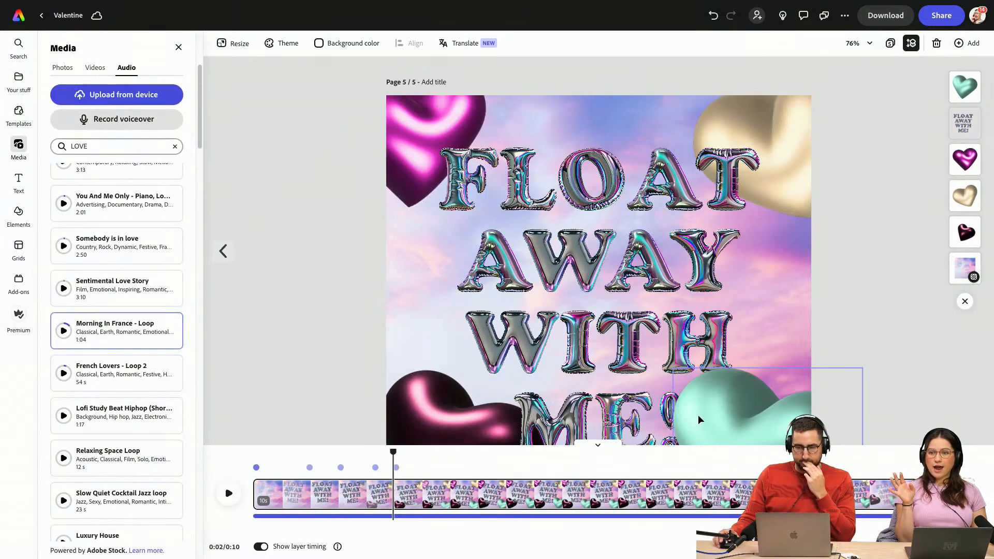
Collapse the layer timeline and play the 10 s animation from the start with its music, pausing at 0:08
click(611, 447)
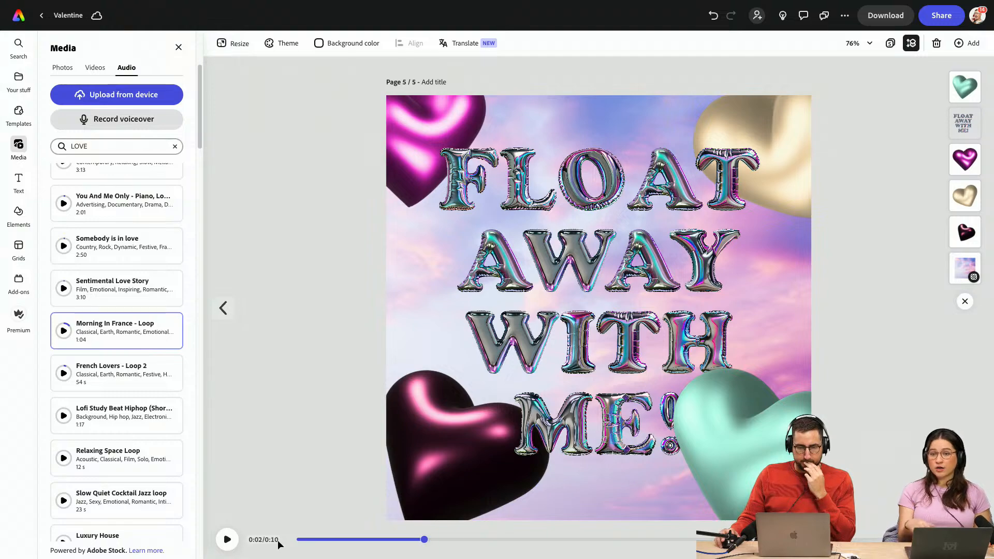
click(298, 540)
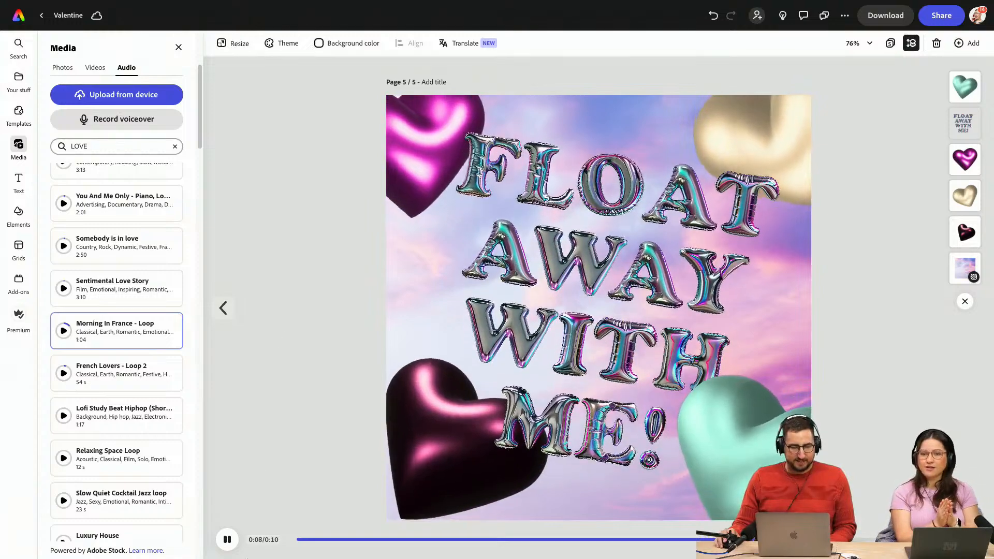
click(228, 540)
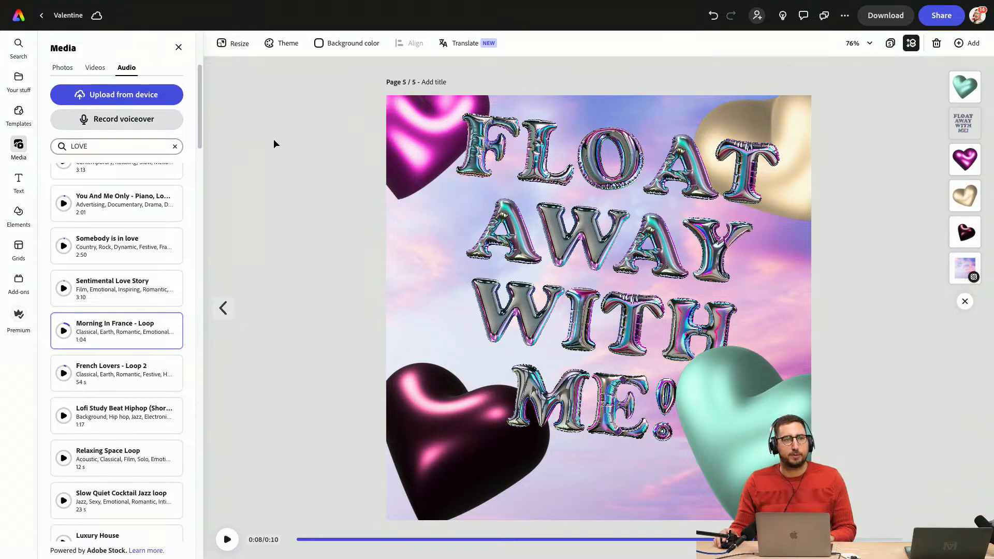
Record a voiceover over the scene from 0:00 using the default MacBook Pro microphone
click(300, 541)
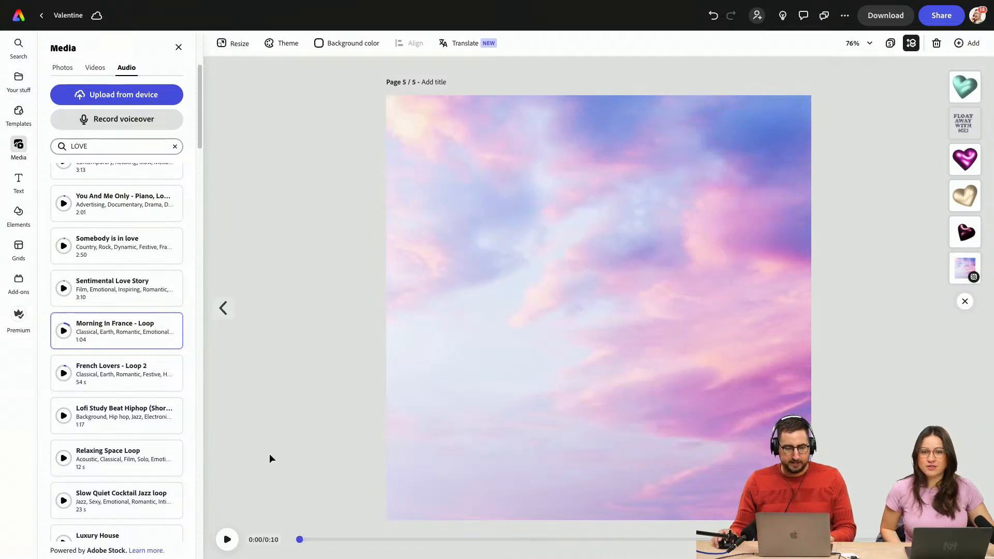
click(128, 120)
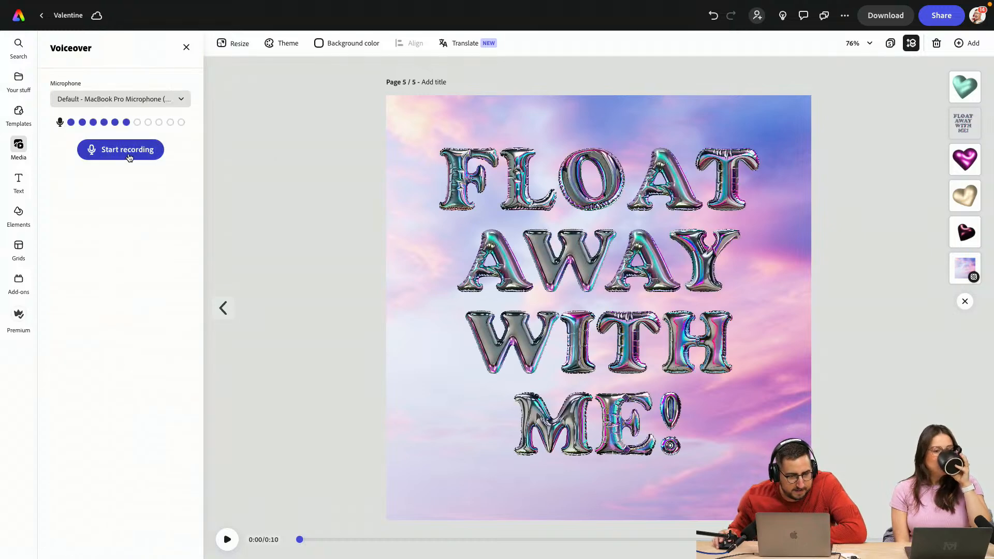
click(128, 152)
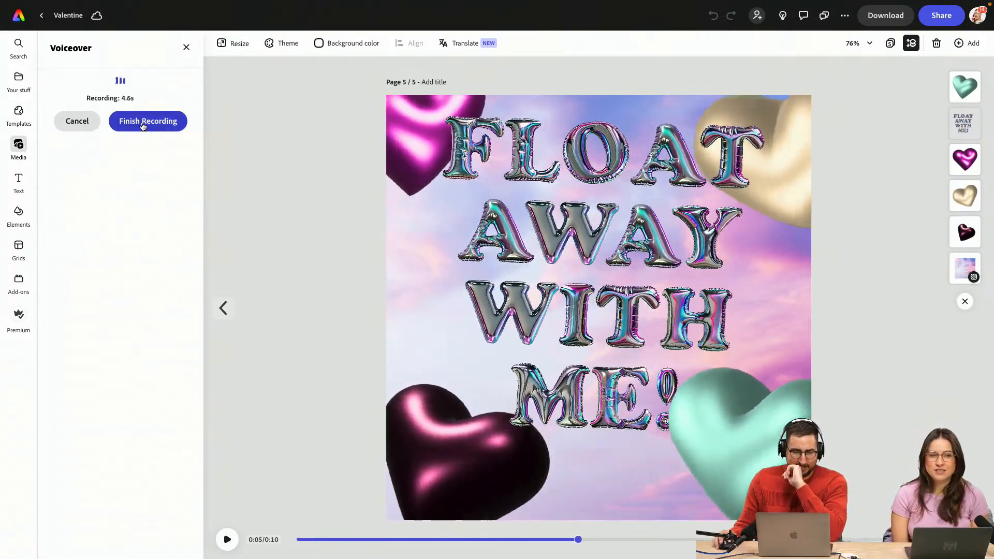
click(142, 124)
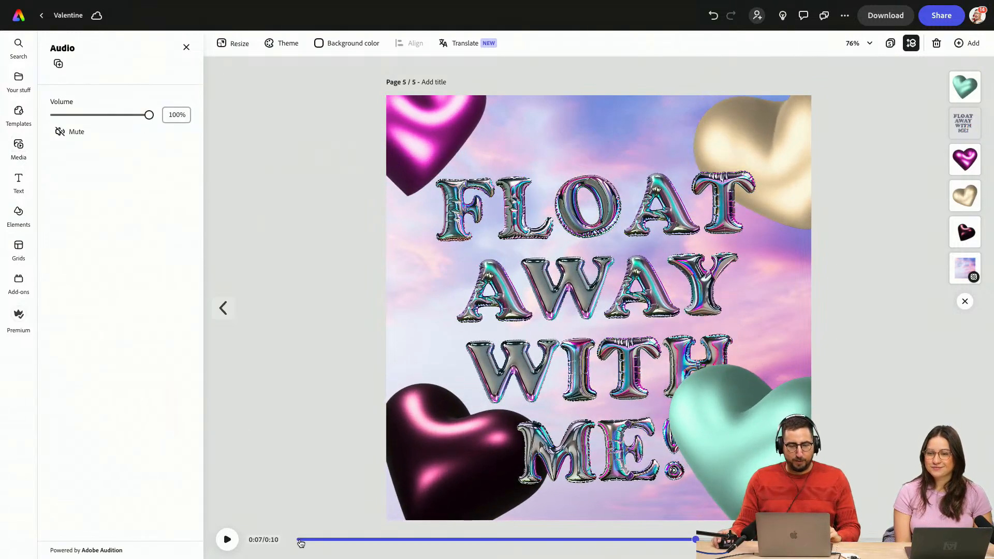
Set the Morning In France - Loop track's volume to 30% and play the scene from the start with the voiceover
click(300, 541)
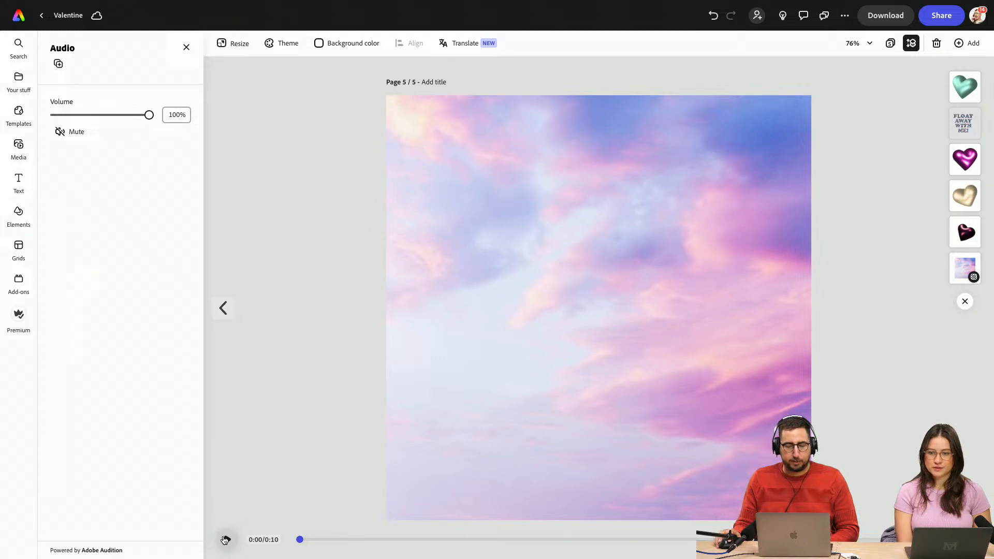
click(947, 539)
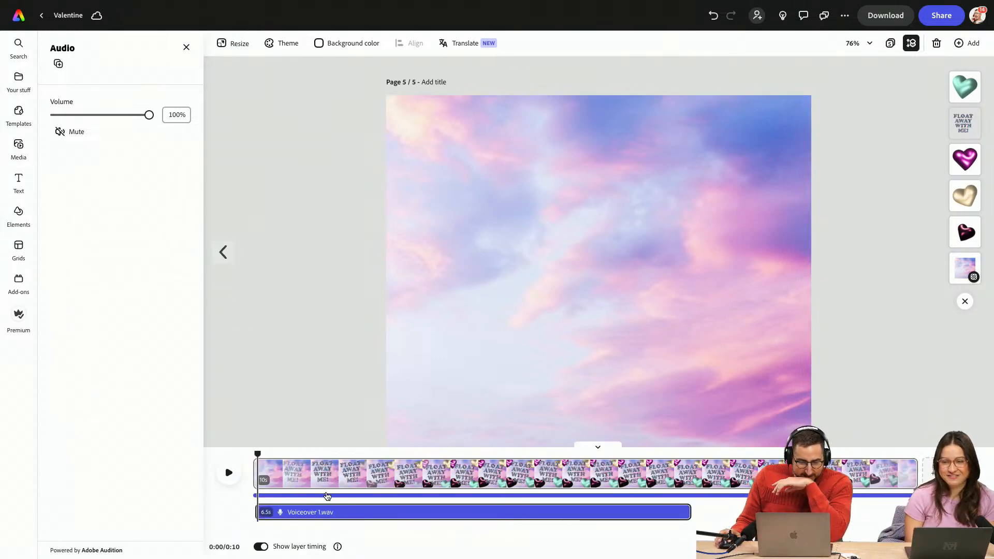
click(326, 496)
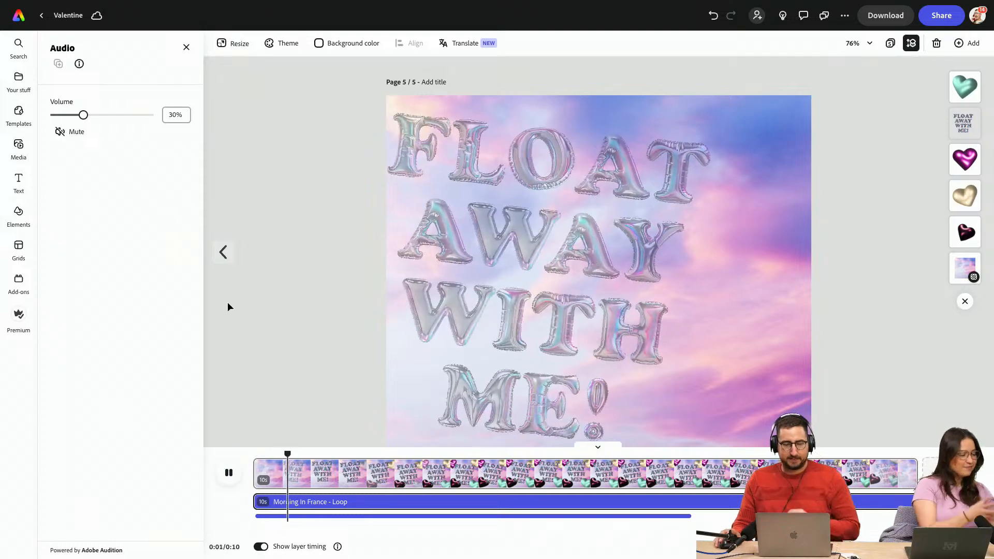
click(229, 469)
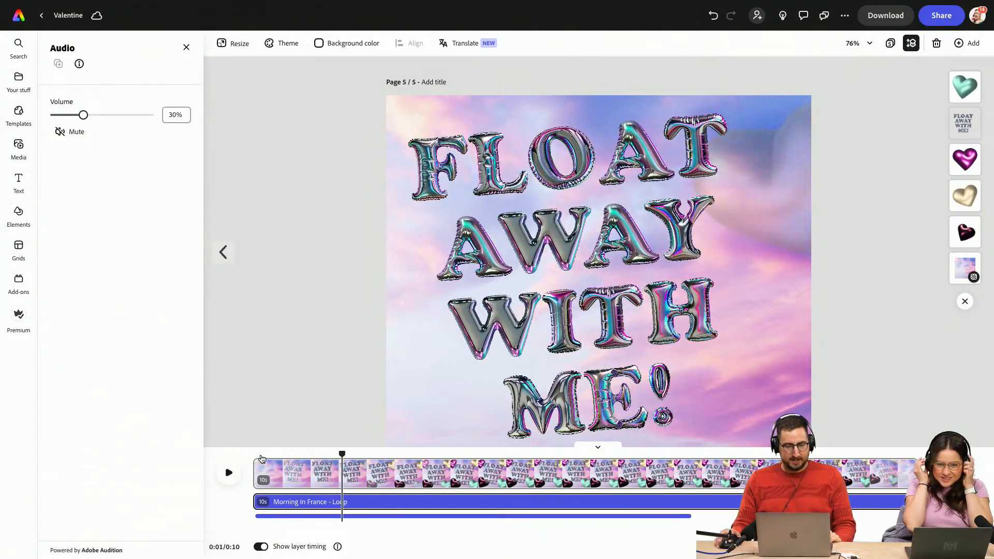
click(260, 455)
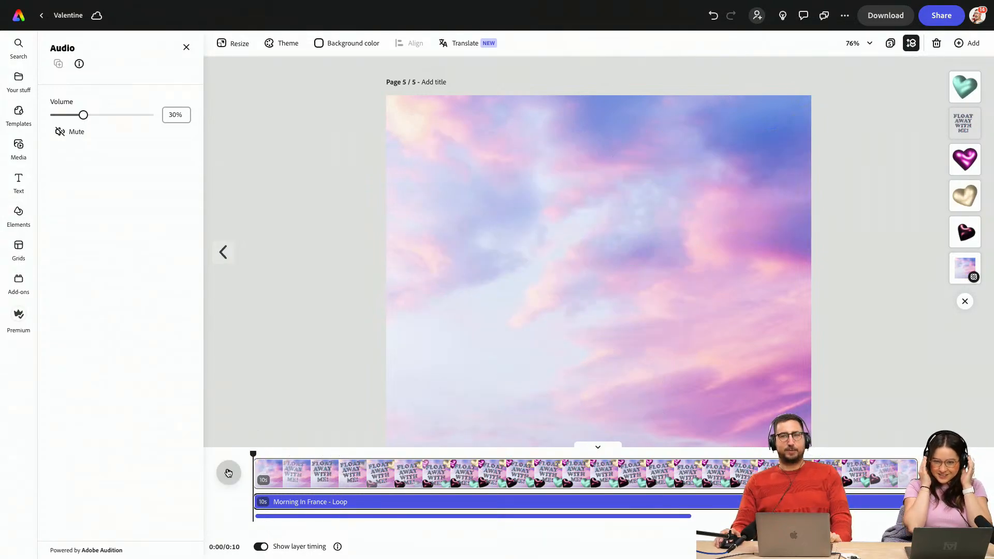
click(229, 473)
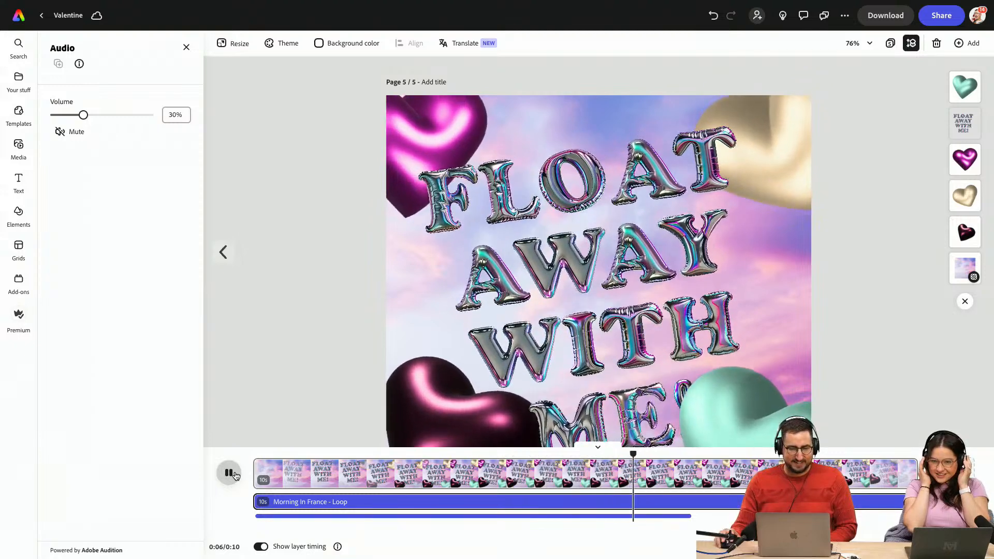
click(229, 473)
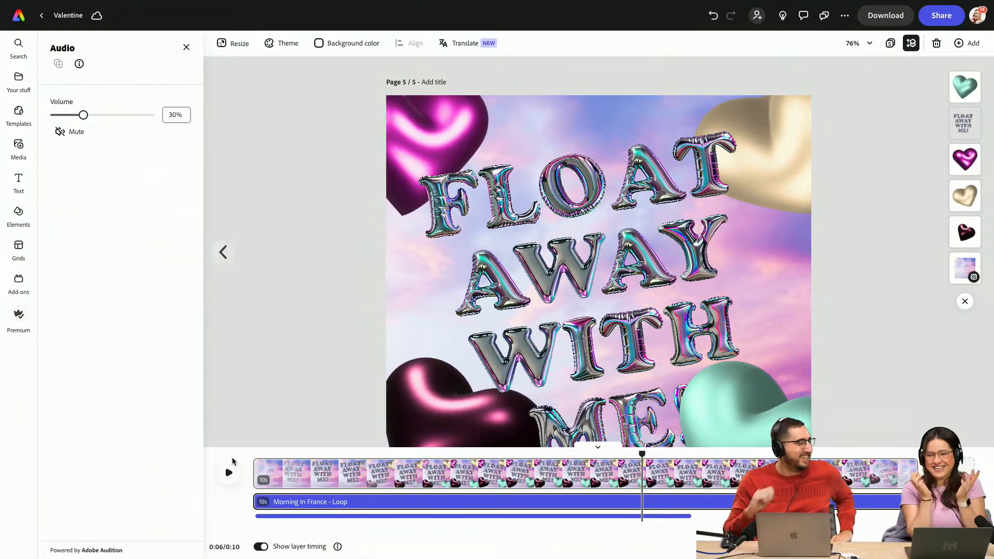
Delete the existing voiceover clip and record a new voiceover from the beginning of the scene
click(319, 517)
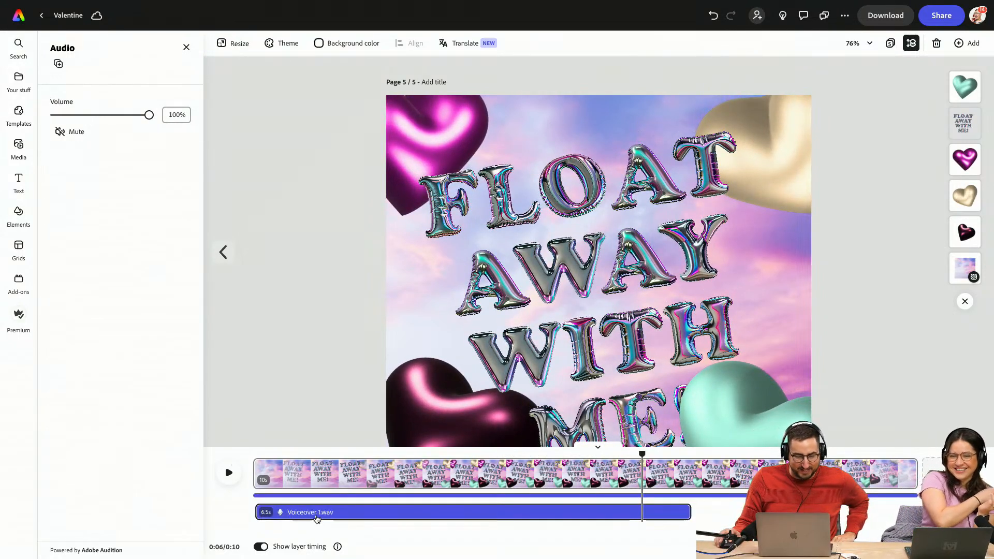
key(Delete)
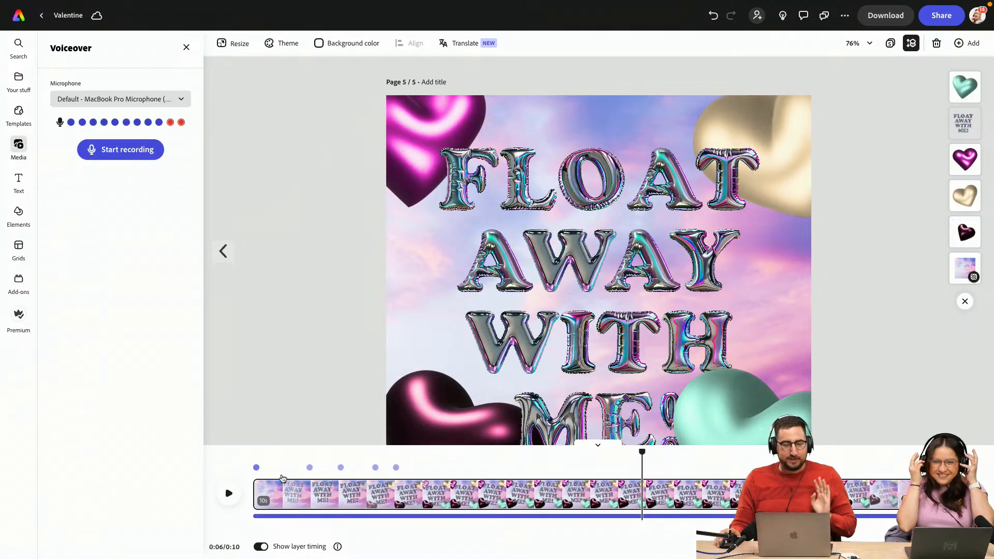
click(254, 455)
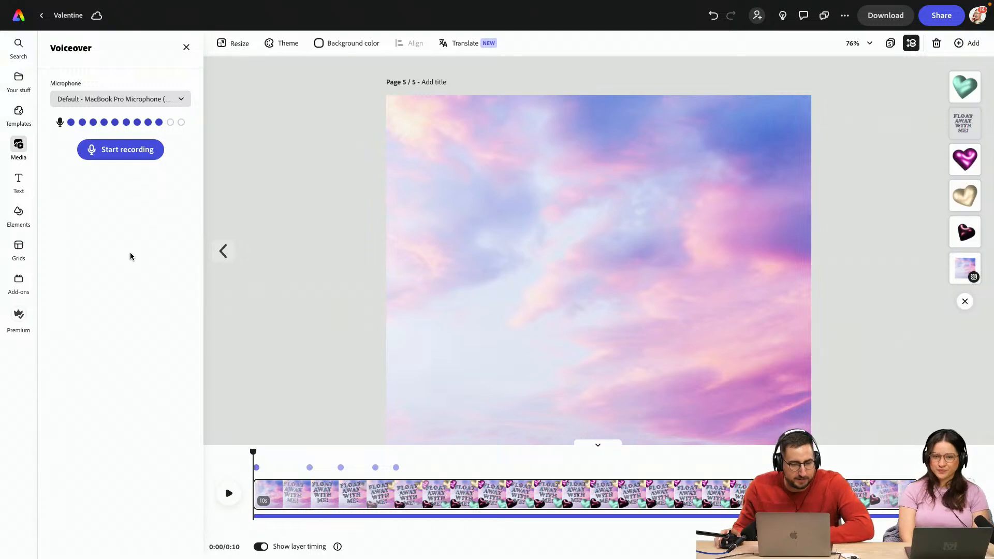
click(120, 155)
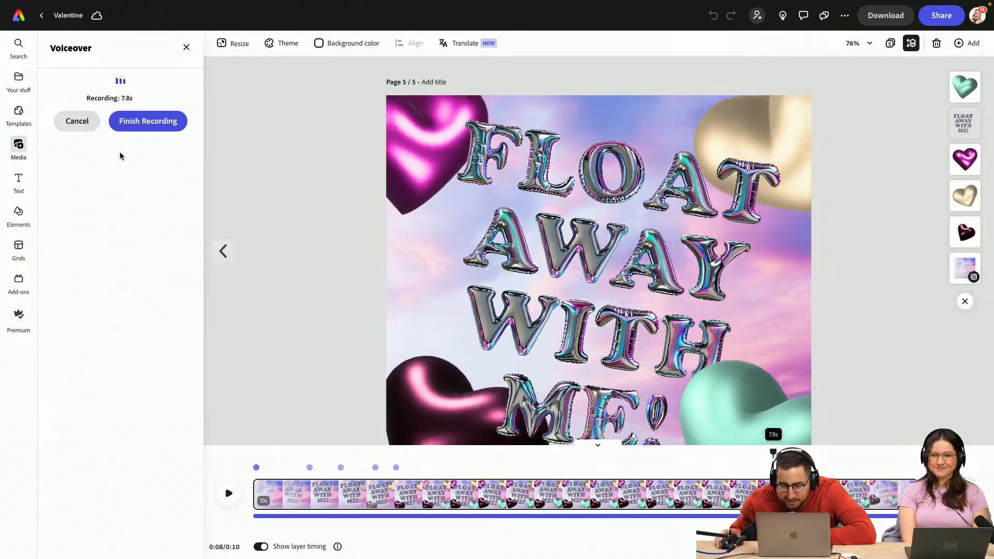
click(145, 124)
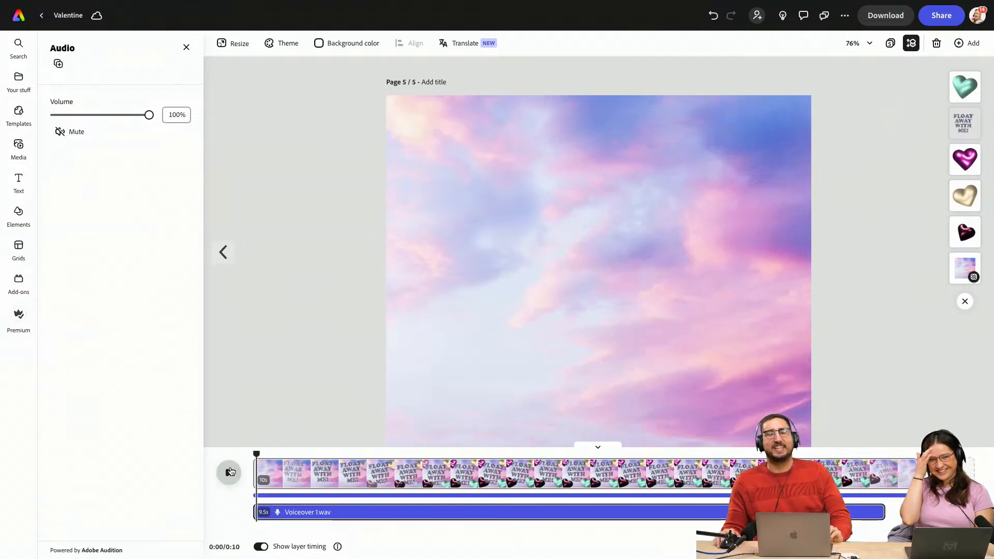
Lower the Morning In France - Loop track's volume to 13% and play the scene to check the balance with the voiceover
click(229, 472)
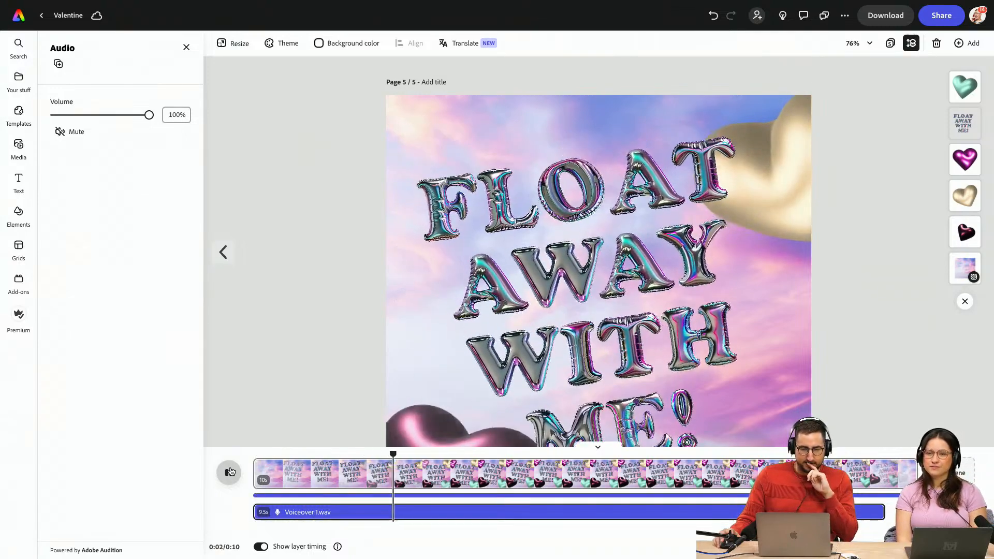
click(230, 472)
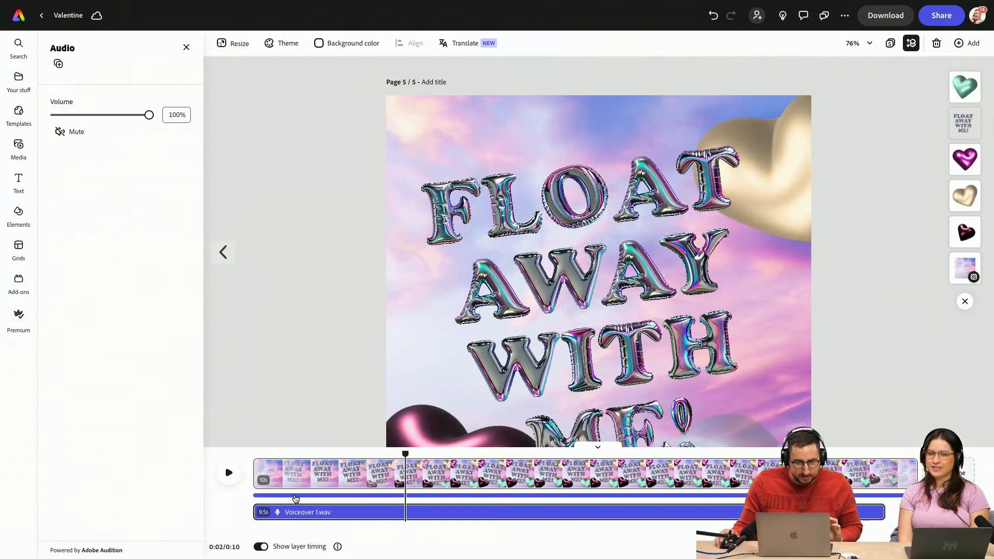
click(295, 498)
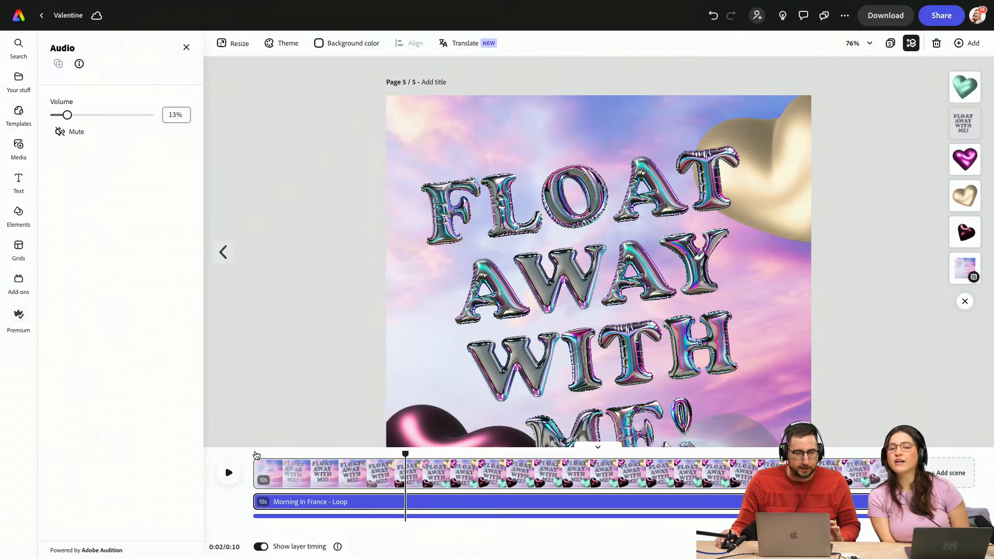
click(255, 455)
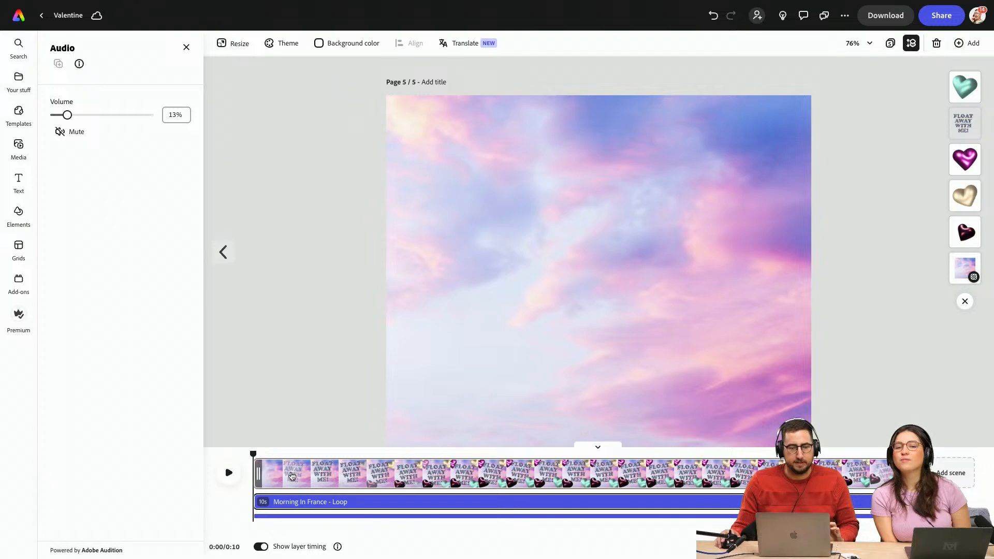
click(312, 502)
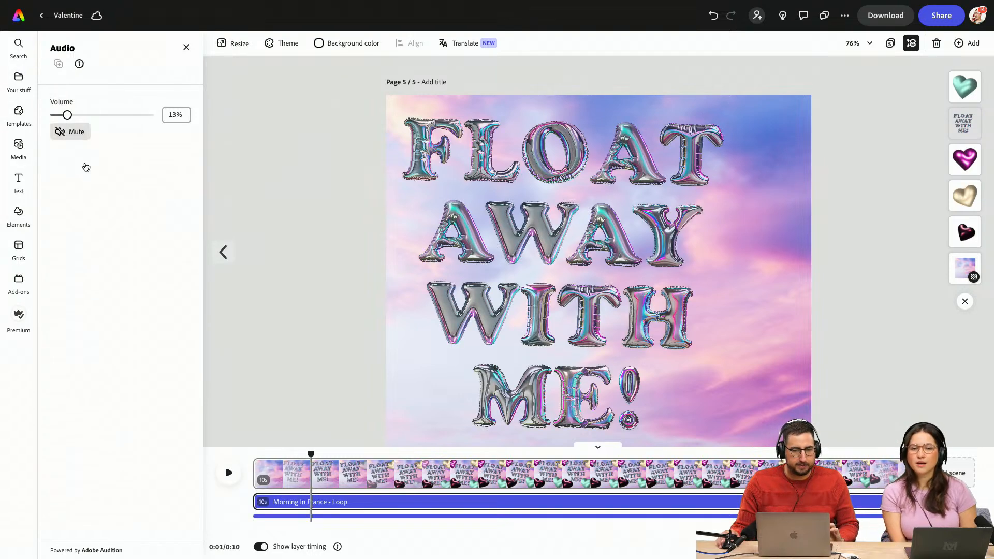
click(229, 472)
click(238, 466)
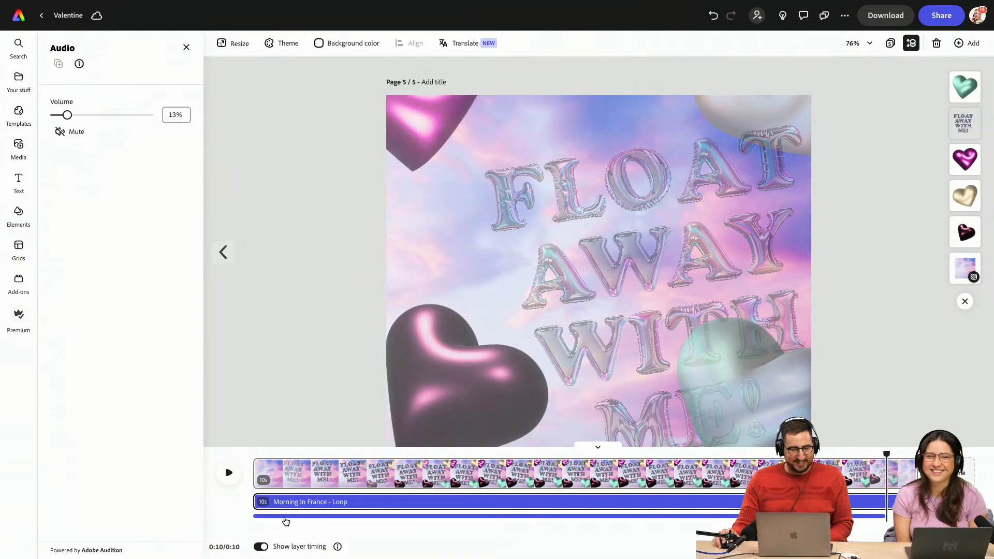
Delete the voiceover clip, set the Morning In France - Loop track's volume to 100% and collapse the timeline
click(285, 519)
key(BackSpace)
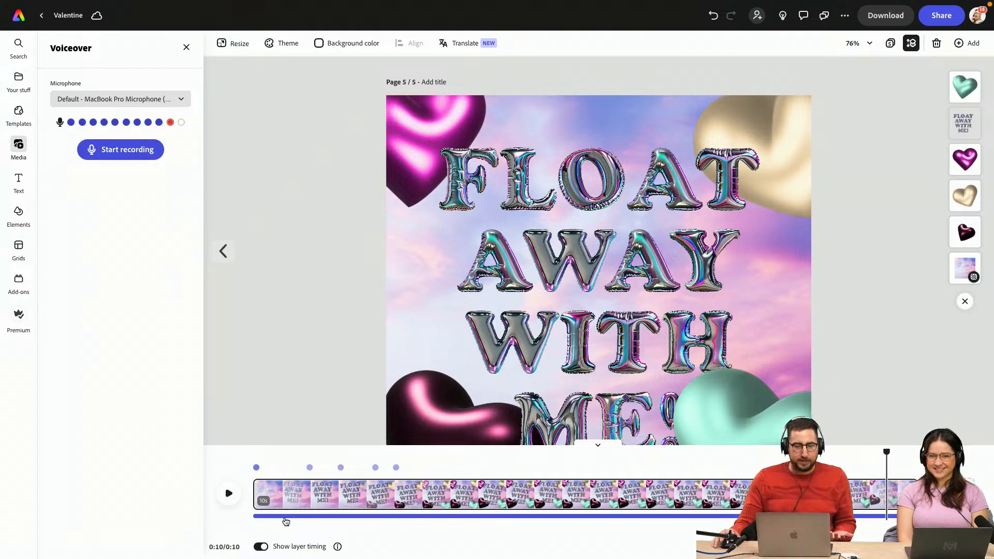
click(285, 517)
click(149, 116)
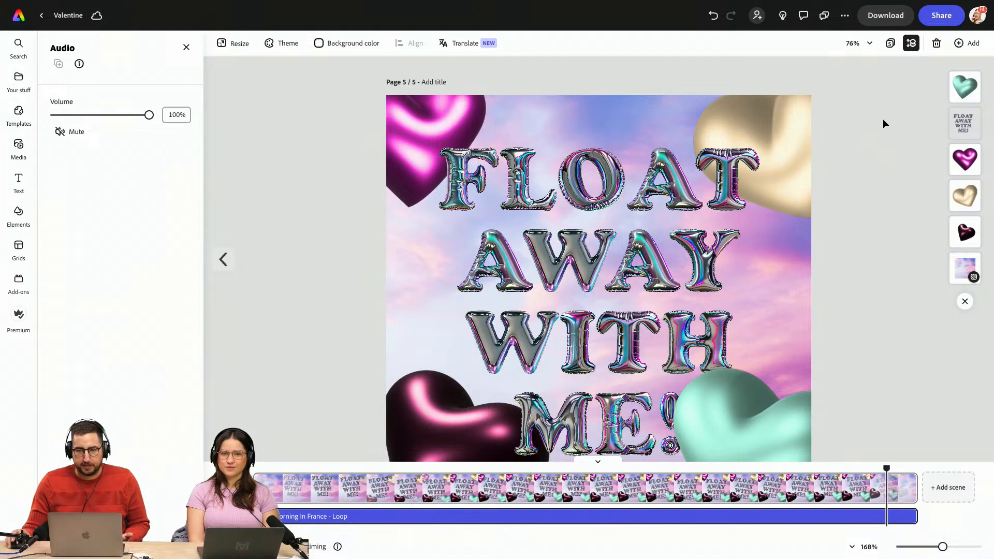
click(598, 461)
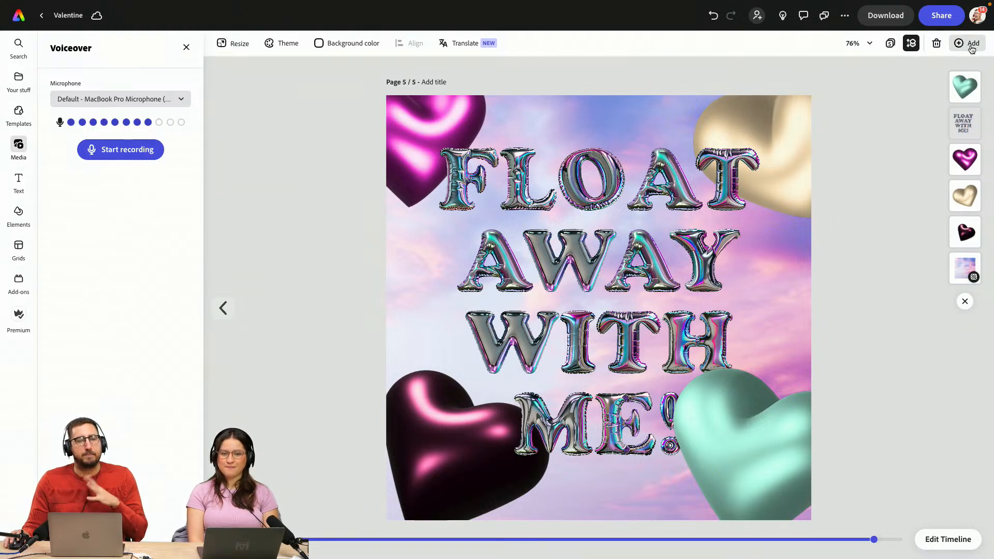
Duplicate and resize page 5 as a 1080 x 1920 px Instagram reel, then open the new page and play it
click(970, 43)
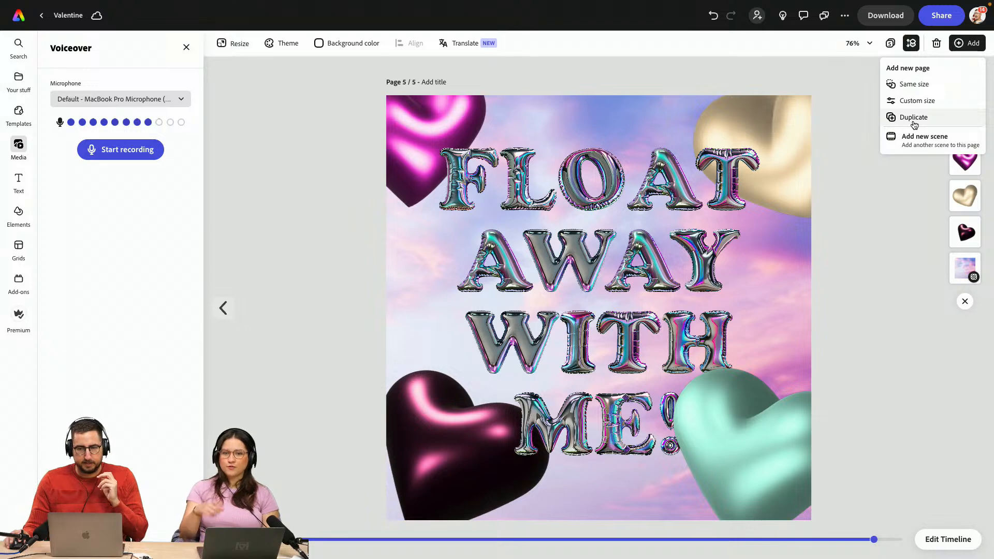
click(627, 77)
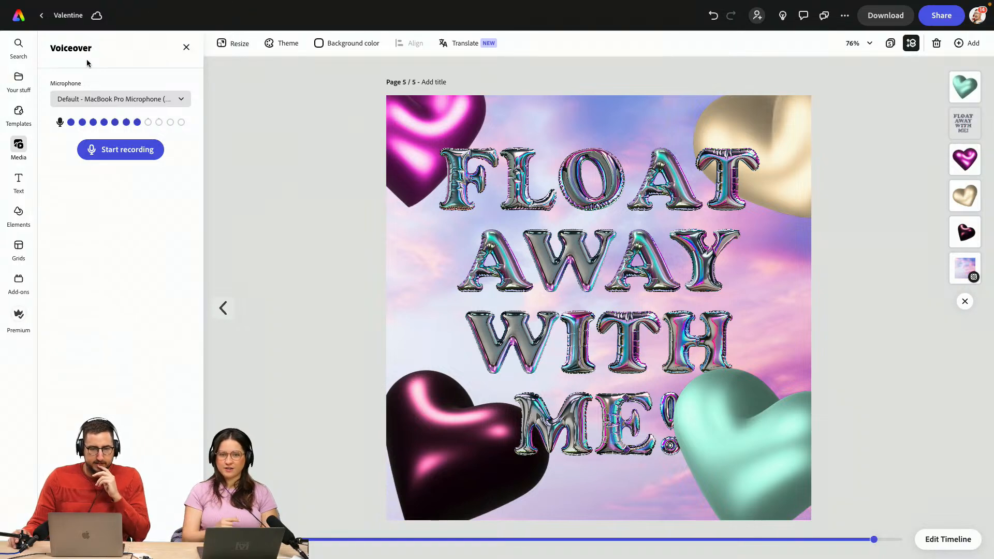
click(231, 43)
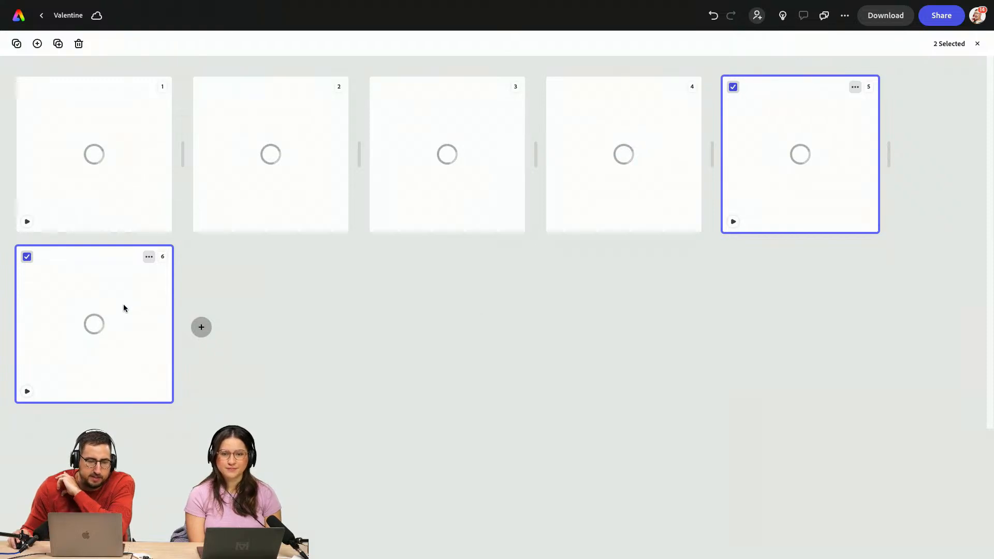
double_click(75, 317)
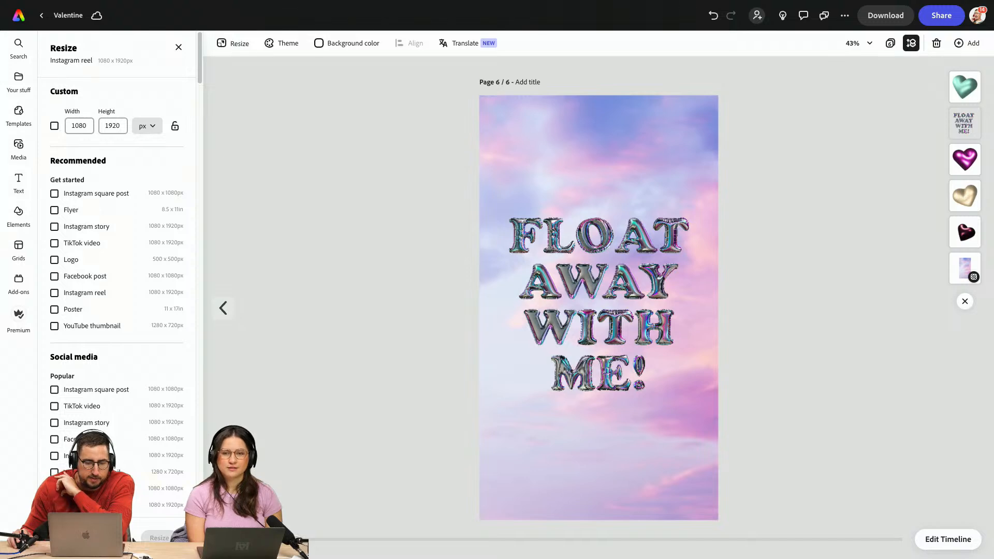
key(space)
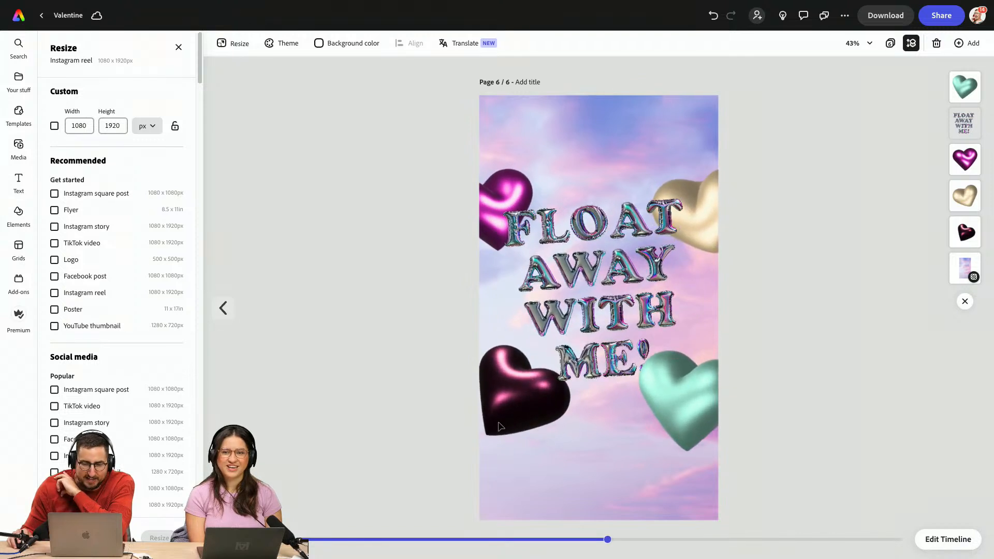
On the reel page, enlarge the dark heart and place it in the lower-left area, and slightly enlarge the teal heart
click(489, 435)
mouse_move(506, 452)
mouse_down()
mouse_move(492, 498)
mouse_move(497, 436)
mouse_move(509, 469)
mouse_up()
click(703, 387)
drag(567, 454, 584, 466)
click(679, 396)
mouse_move(743, 445)
mouse_down()
mouse_move(743, 459)
mouse_move(730, 436)
mouse_up()
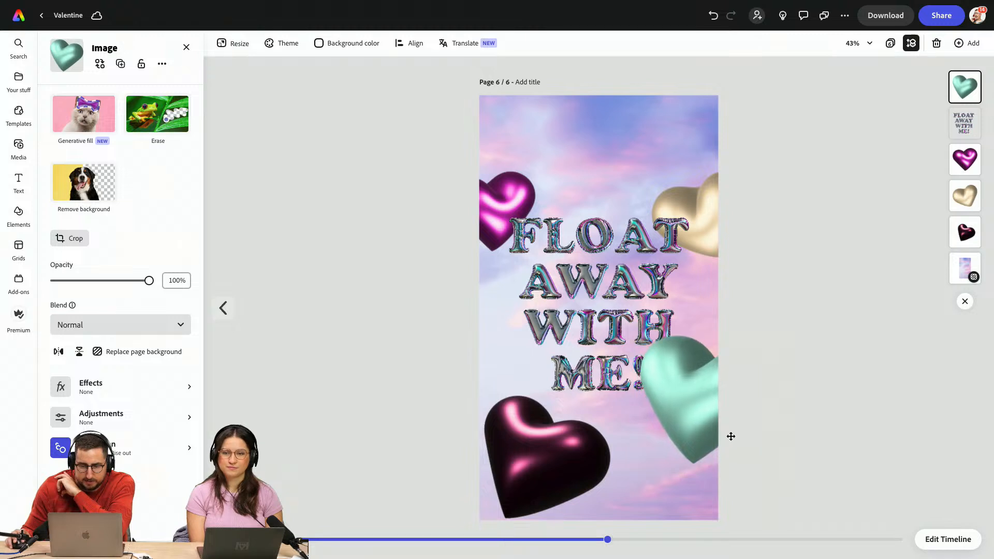
Enlarge the magenta and gold hearts above the text, and move the gold heart up toward the page's upper-right corner
click(514, 182)
drag(535, 170, 572, 139)
click(706, 209)
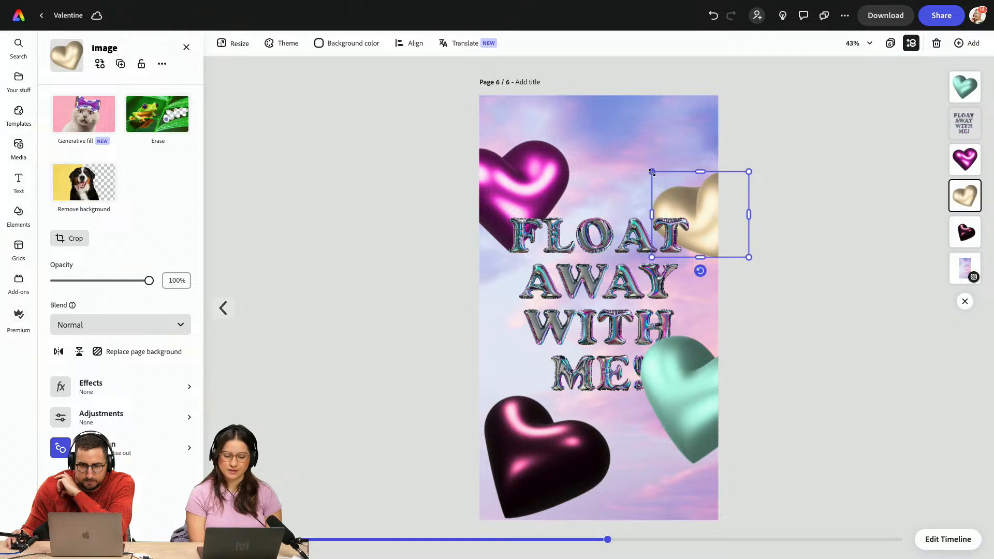
drag(651, 172, 612, 133)
drag(706, 188, 715, 156)
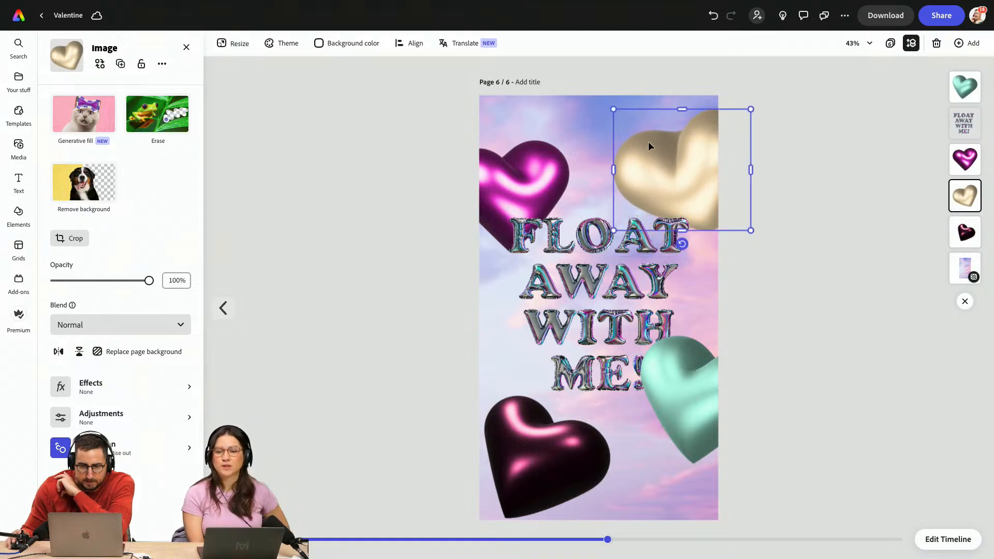
drag(613, 109, 617, 113)
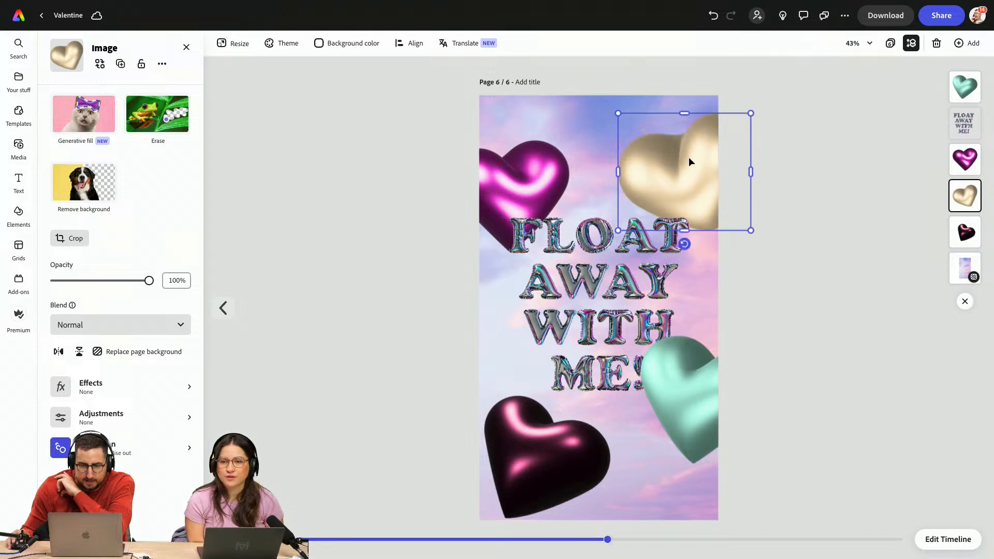
drag(688, 157, 687, 158)
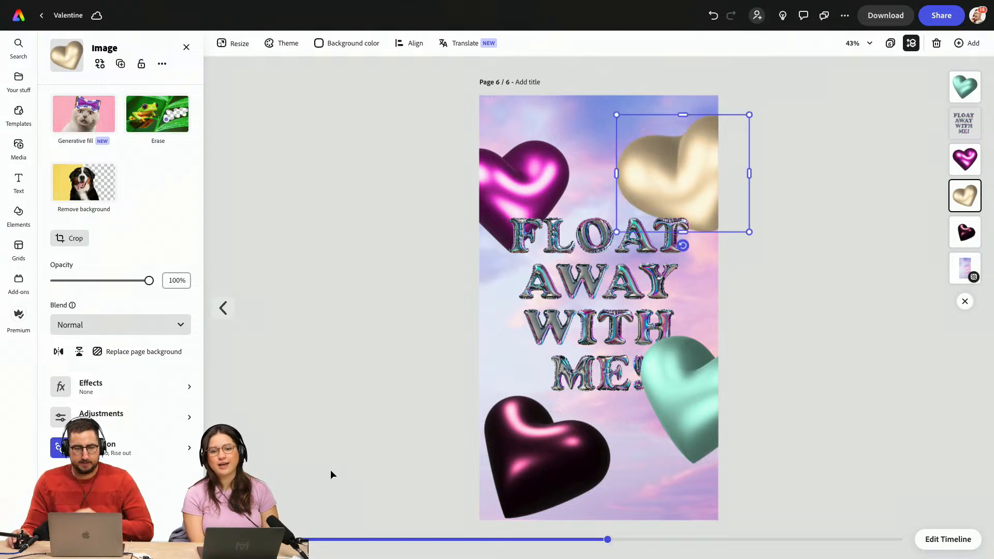
Replay the reel page, then replace the FLOAT AWAY WITH ME! text's out animation with Drift out, directed upward
click(223, 538)
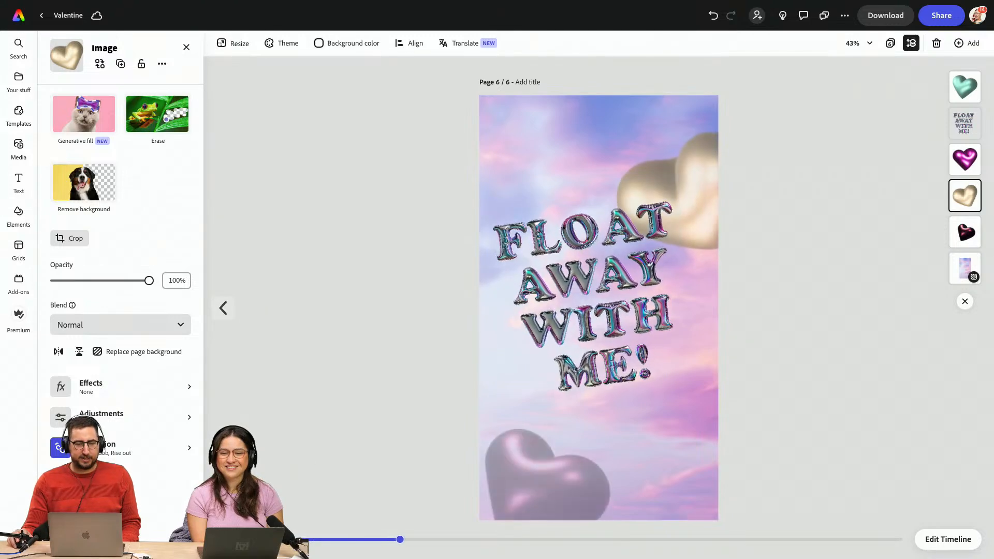
click(529, 325)
click(598, 296)
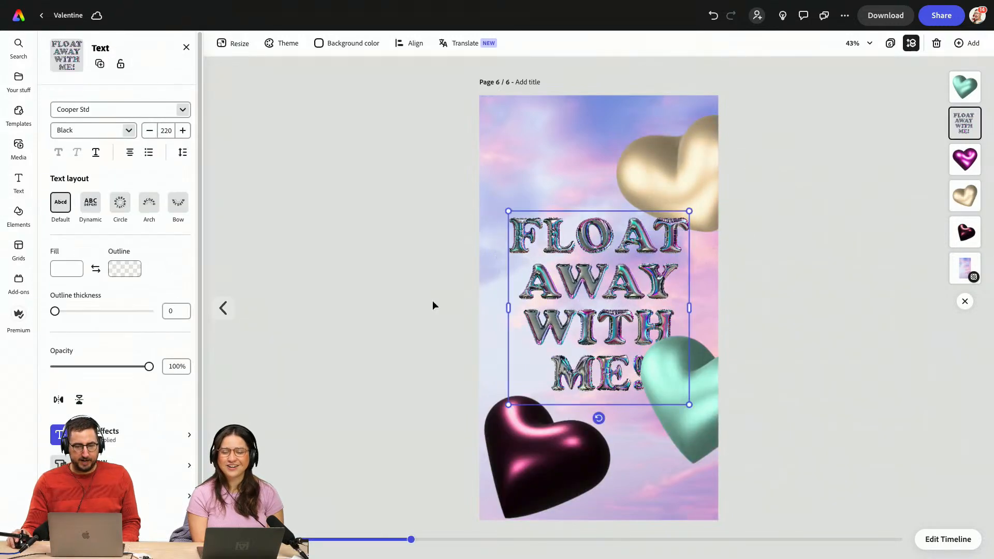
click(119, 526)
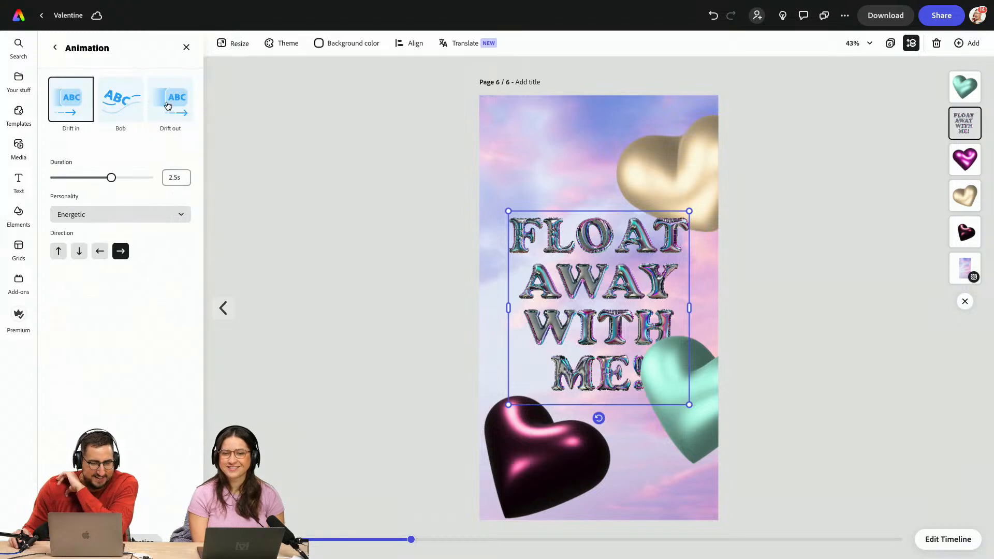
click(169, 107)
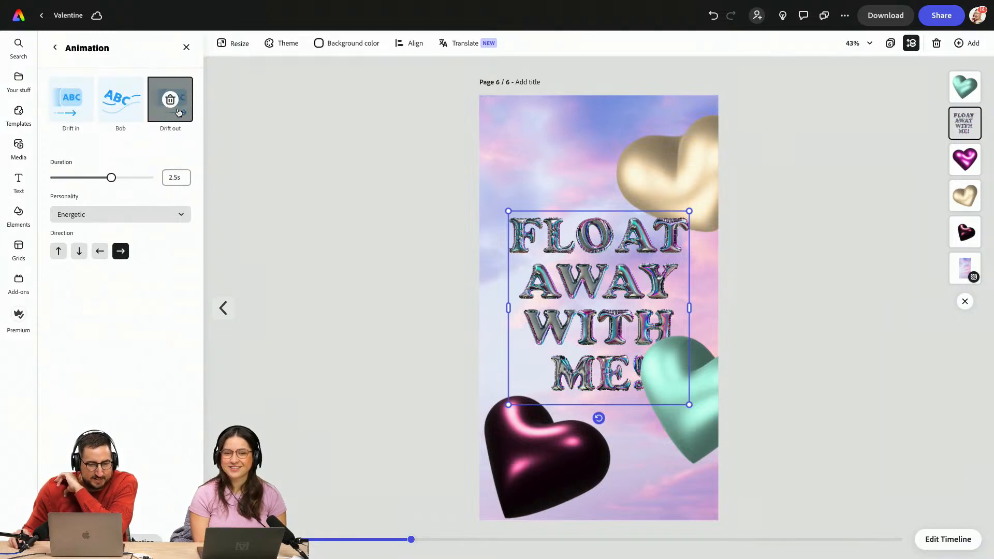
click(178, 112)
click(178, 114)
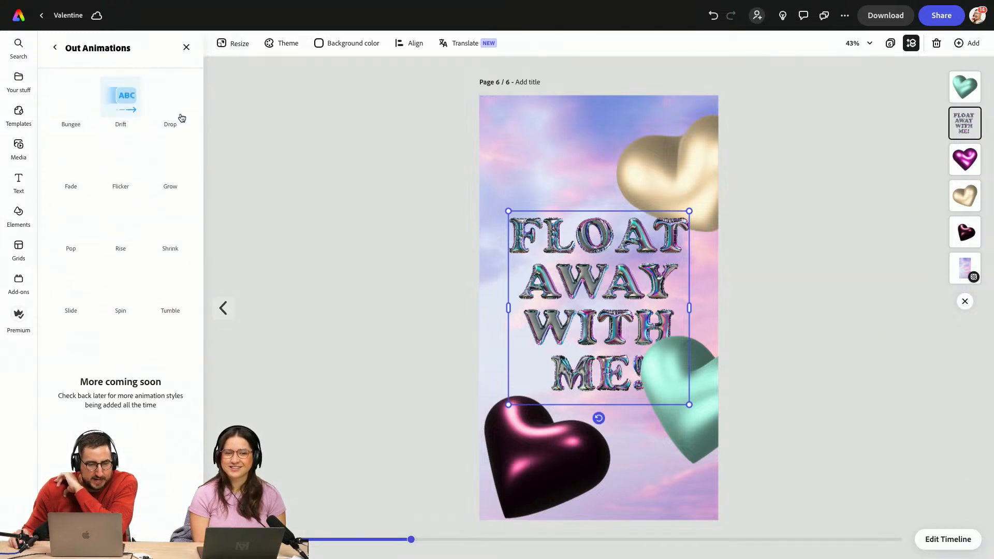
click(121, 114)
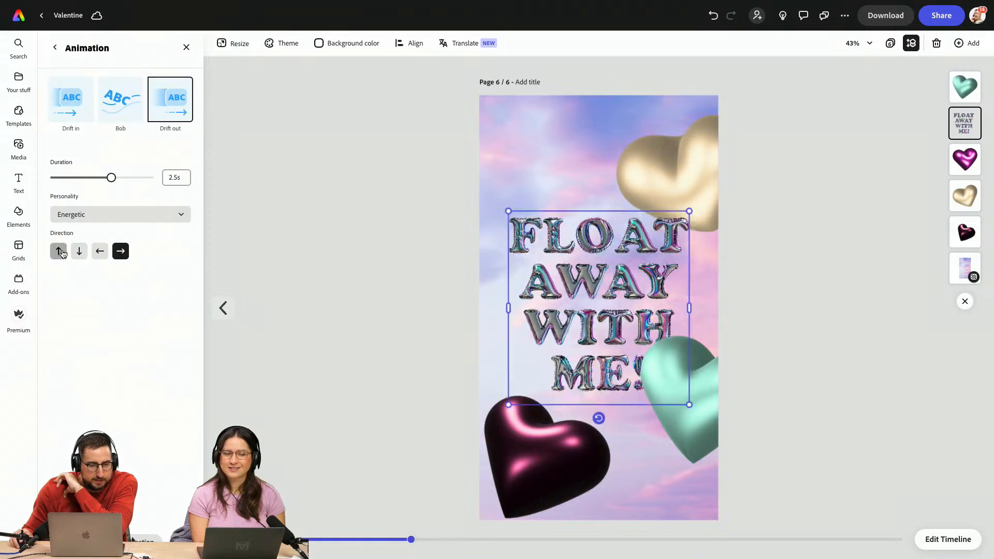
click(60, 252)
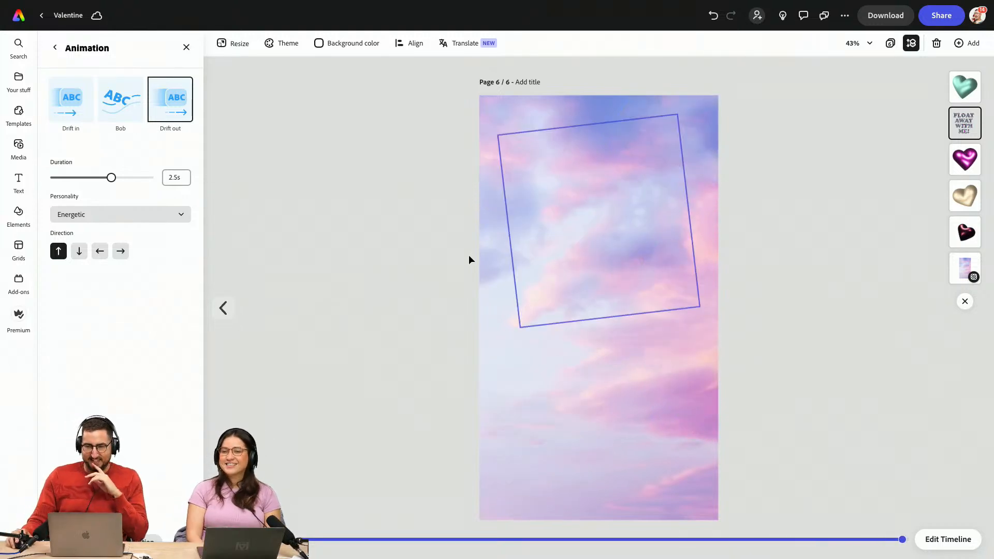
Download the reel page as an MP4 at 1080p and exit the browser's full-screen view
click(881, 17)
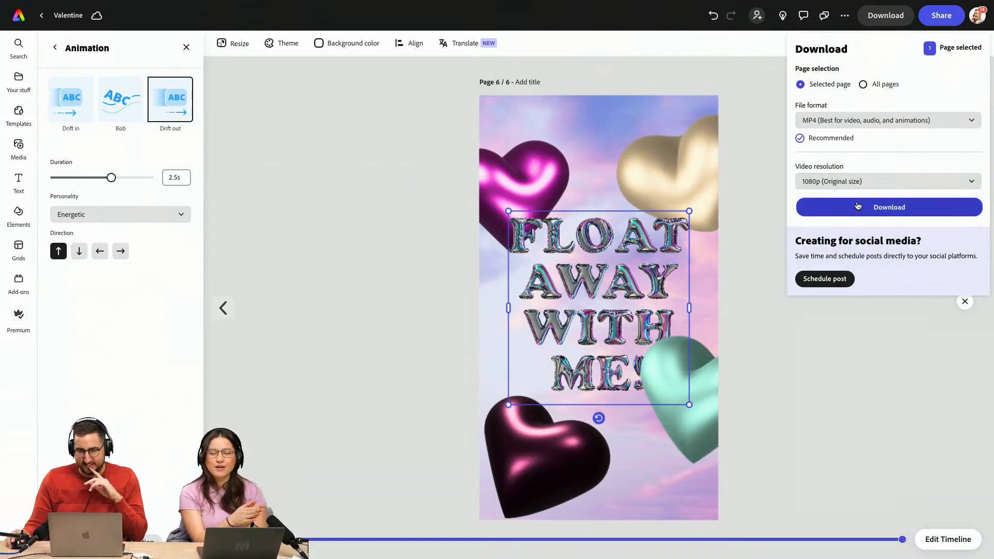
click(857, 206)
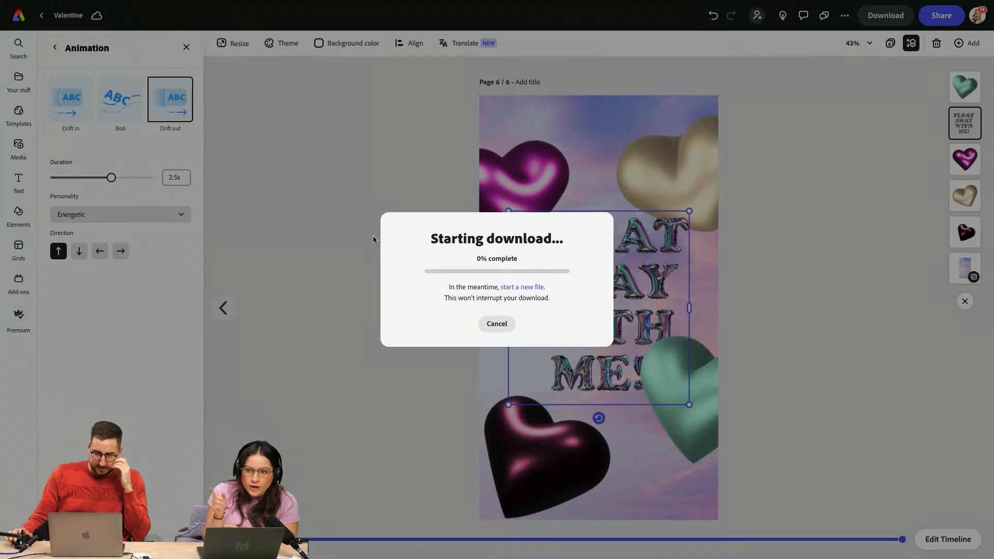
mouse_move(376, 2)
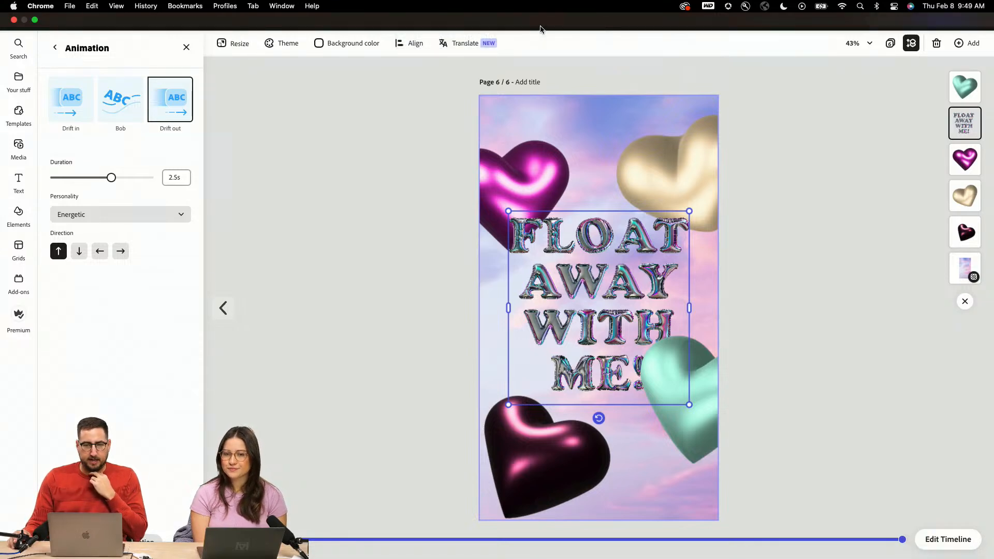
click(117, 5)
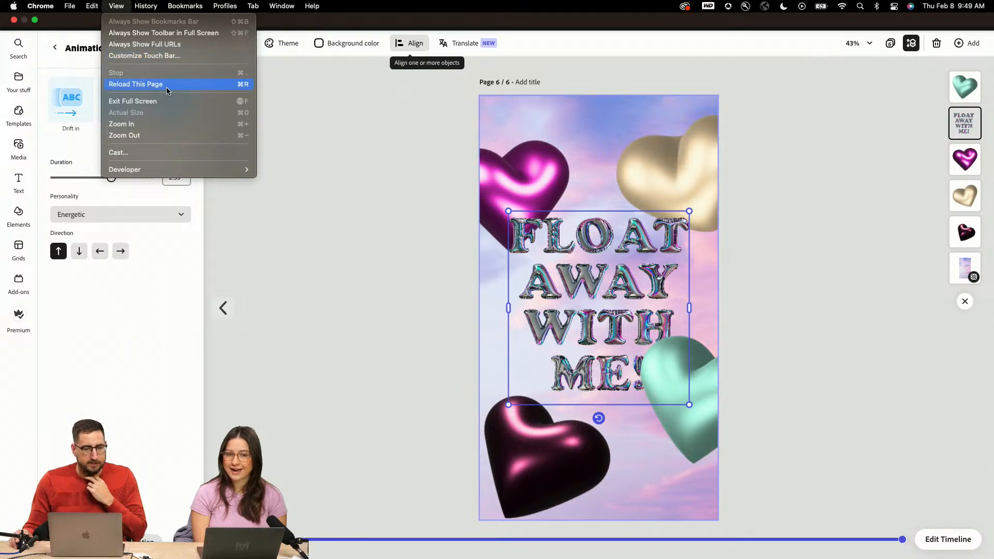
click(144, 102)
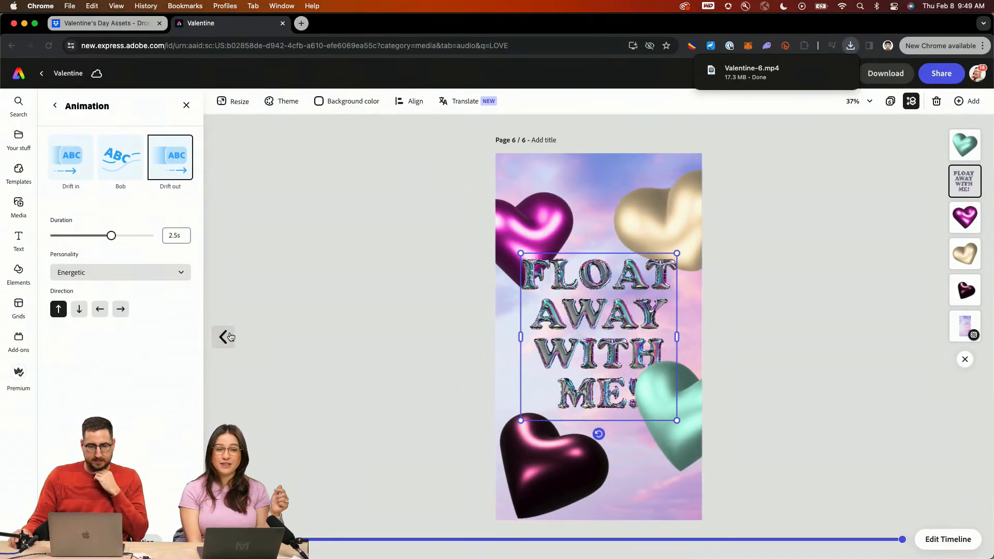
Download the square FLOAT AWAY WITH ME! design on page 5 as an MP4 at its original size
click(231, 337)
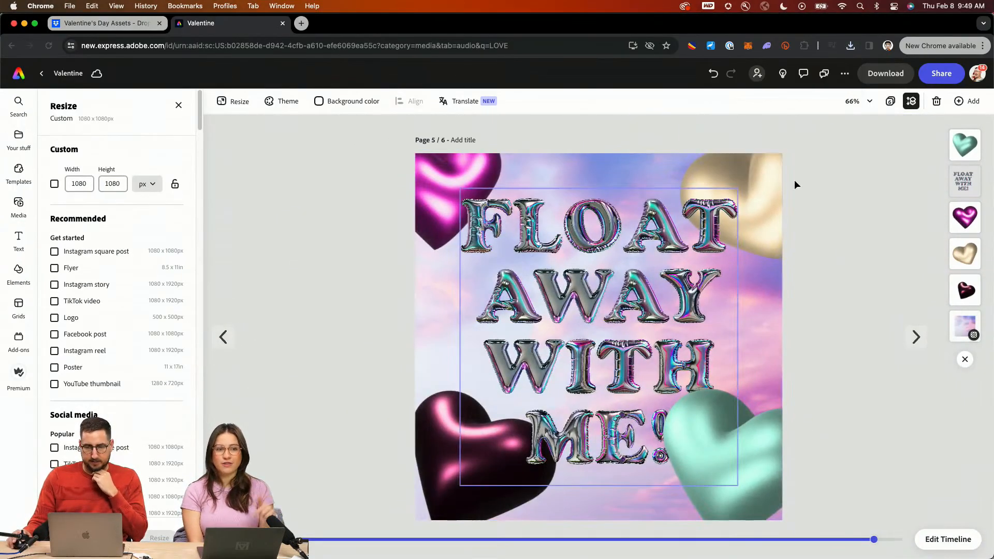
click(886, 74)
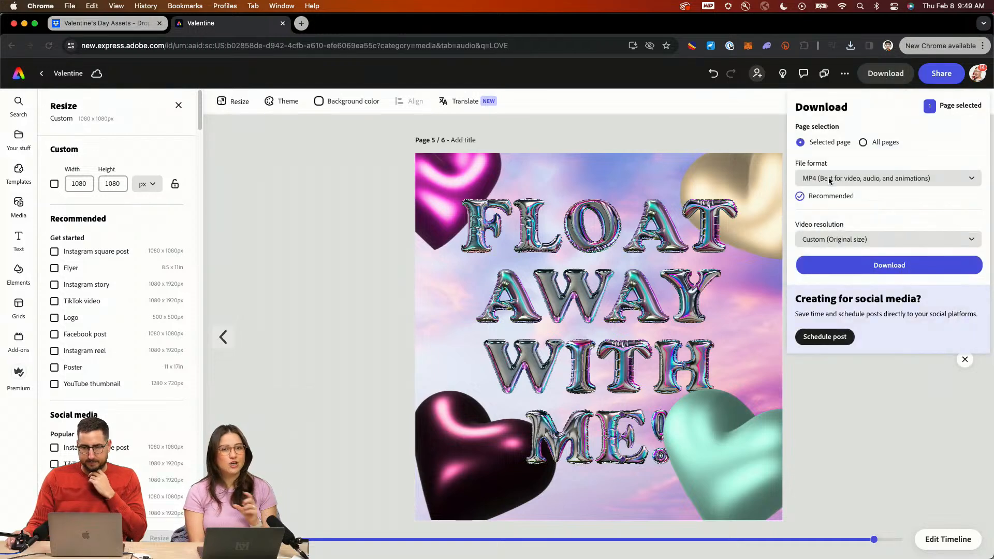
click(845, 264)
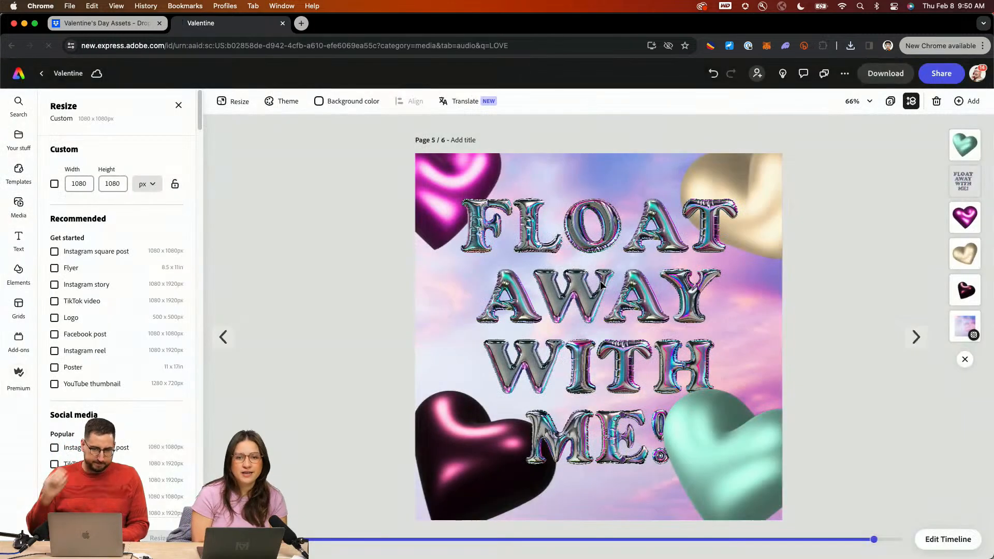
Go back to page 1, LET'S DO SOMETHING CRAZY, and download it as an MP4 at its original size
click(230, 343)
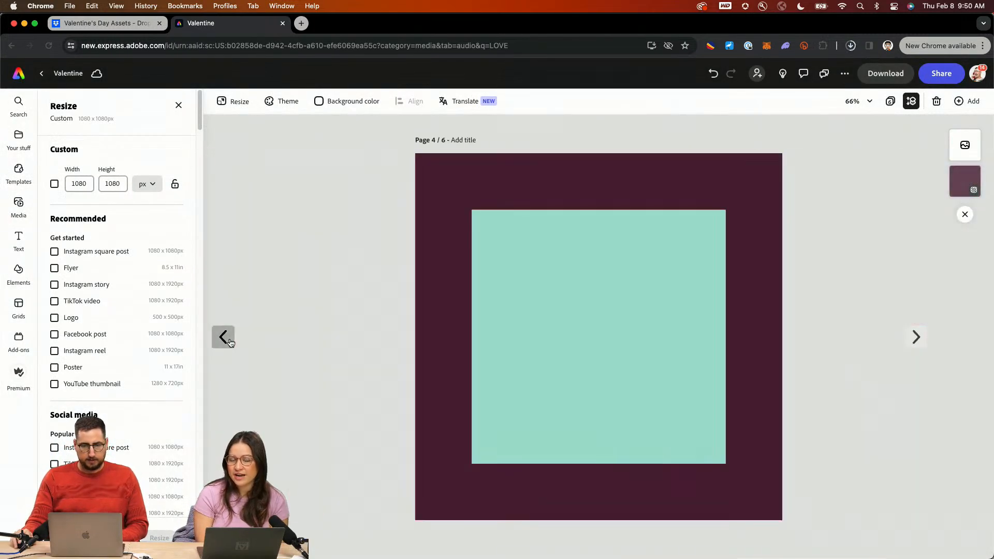
click(230, 343)
click(230, 341)
click(229, 339)
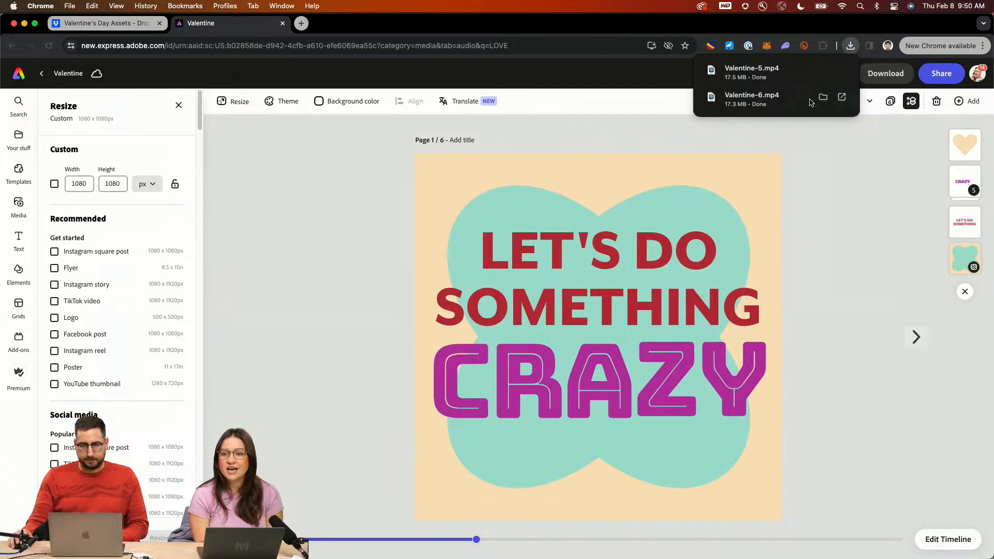
click(884, 76)
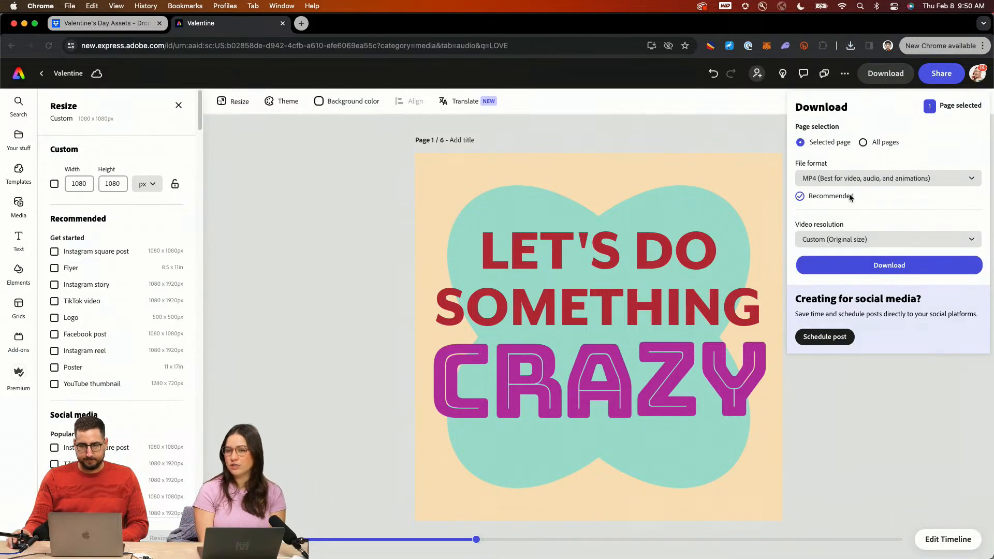
click(839, 266)
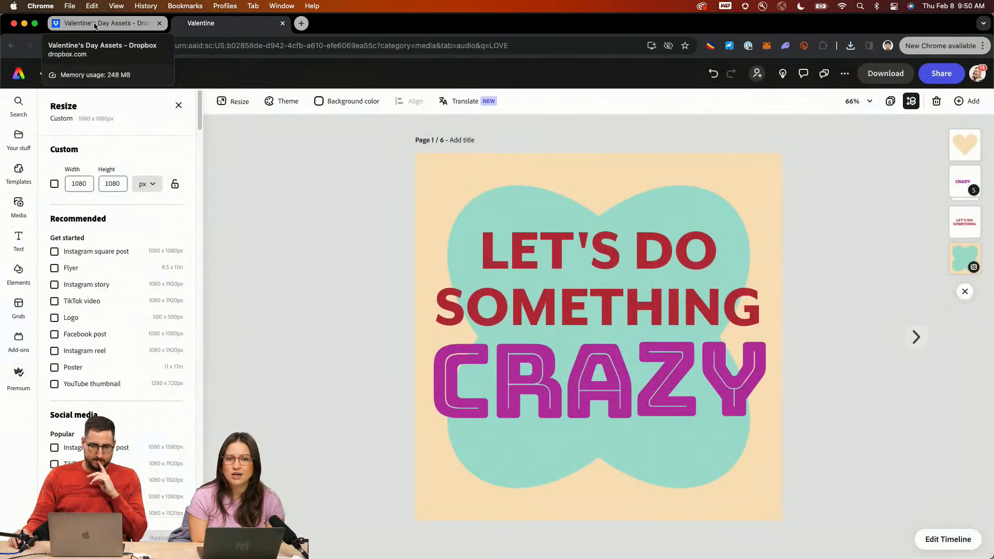
Upload Valentine-1.mp4, Valentine-5.mp4 and Valentine-6.mp4 from Downloads to the Valentine's Day Assets folder in Dropbox
click(95, 24)
mouse_move(297, 554)
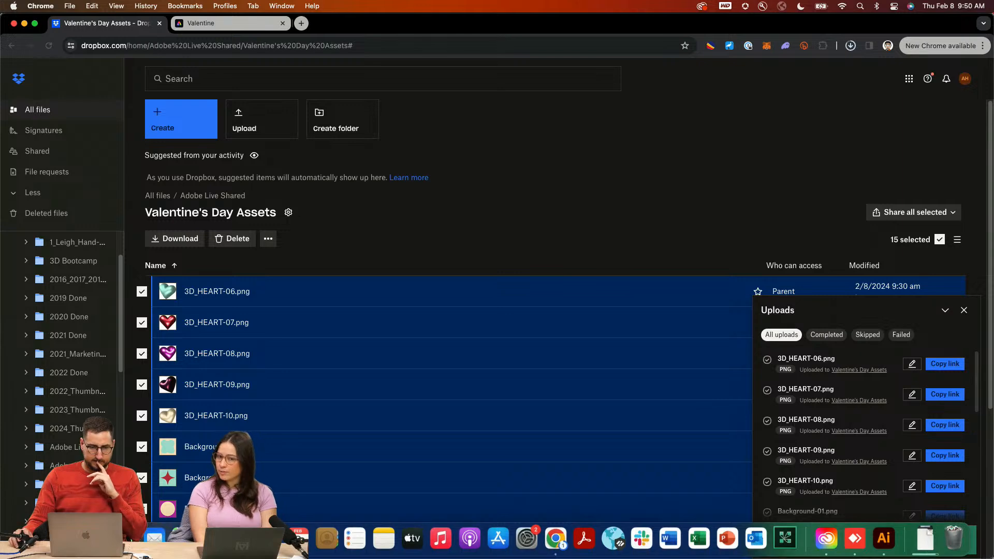
click(38, 538)
scroll(277, 330, down, 1)
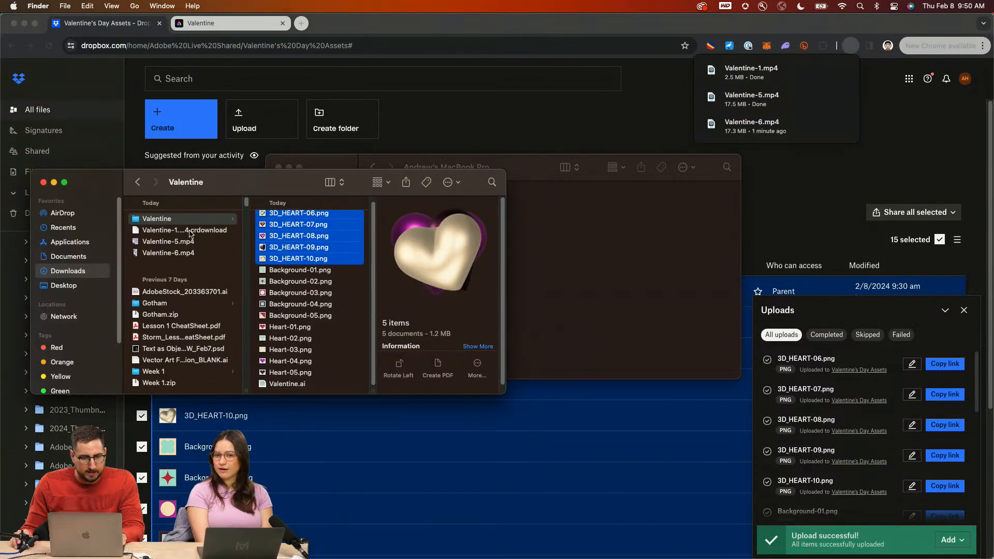
click(177, 253)
shift+click(176, 231)
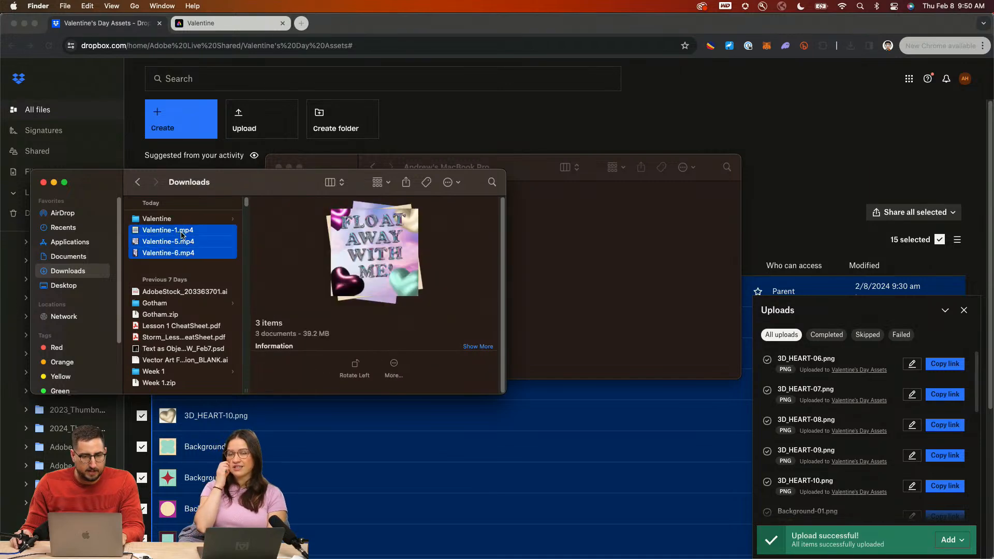
drag(175, 241, 402, 424)
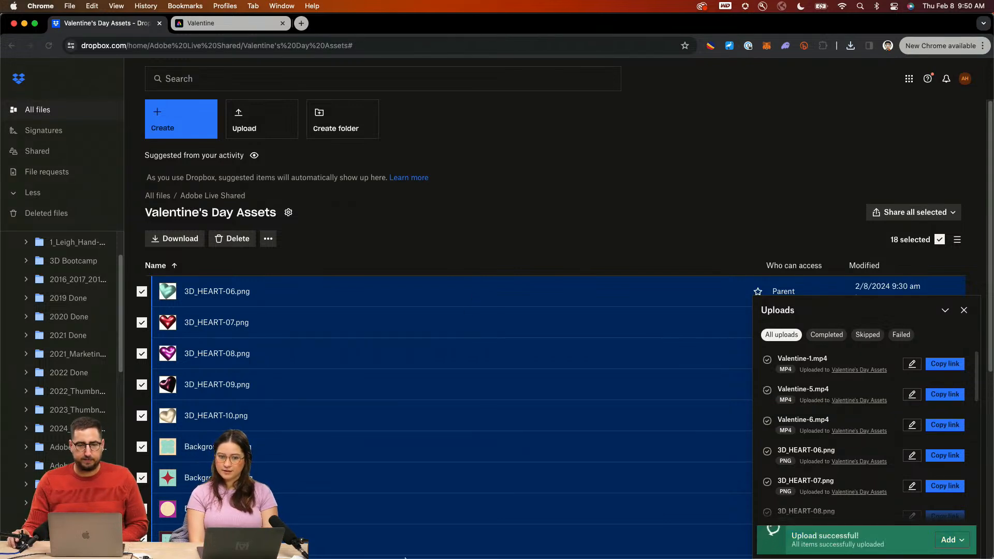
Switch to Illustrator and draw a square about 760 px wide in the empty space above the 3D hearts
mouse_move(482, 556)
click(883, 538)
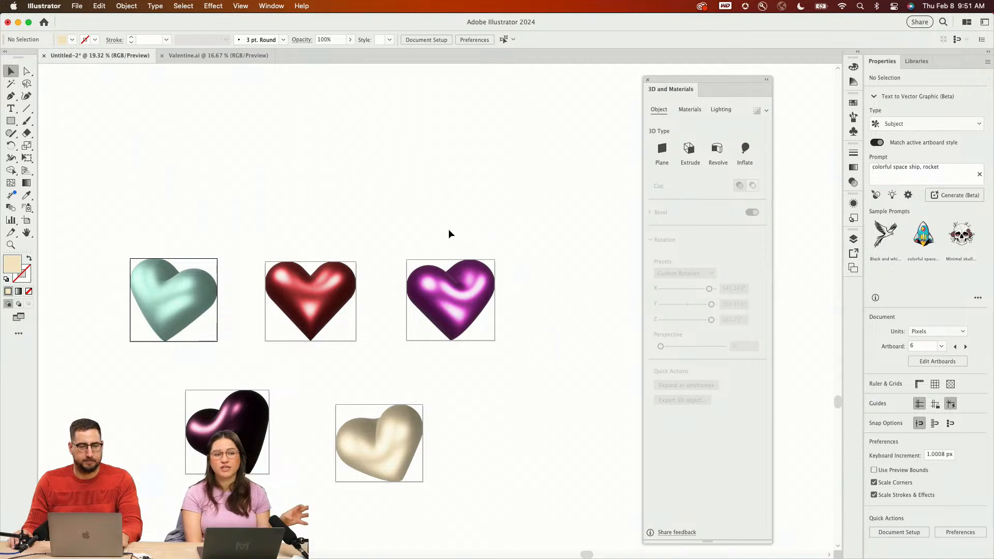
drag(428, 236, 497, 421)
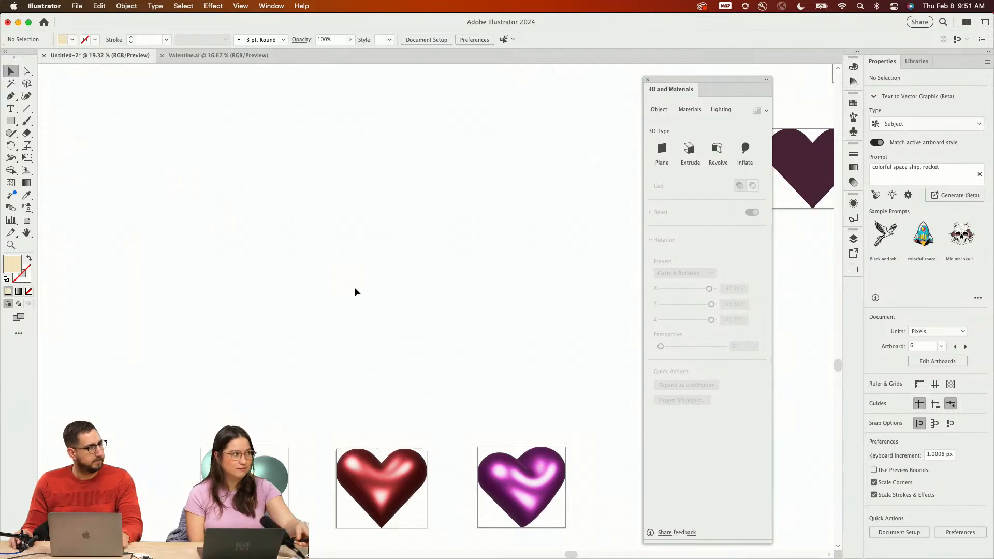
key(m)
drag(248, 178, 355, 285)
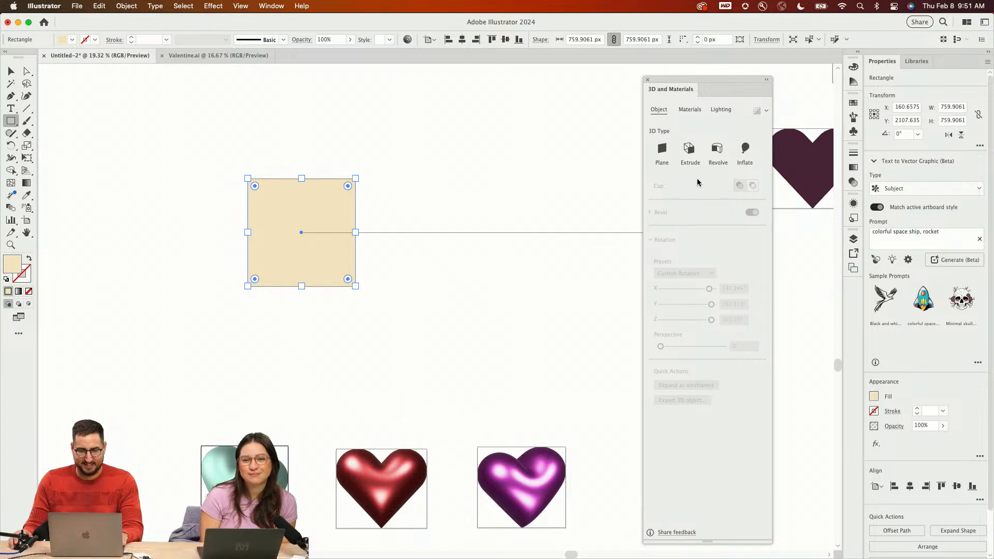
Change the square's fill to a dark brown
double_click(18, 269)
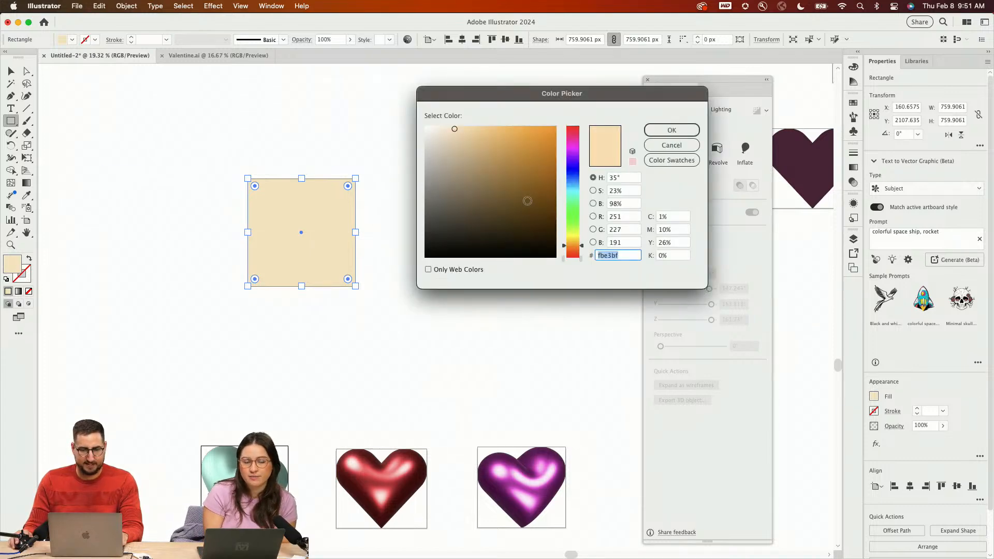
click(542, 212)
click(682, 135)
Apply a 3D Extrude to the brown square and set its rotation preset to Front
key(z)
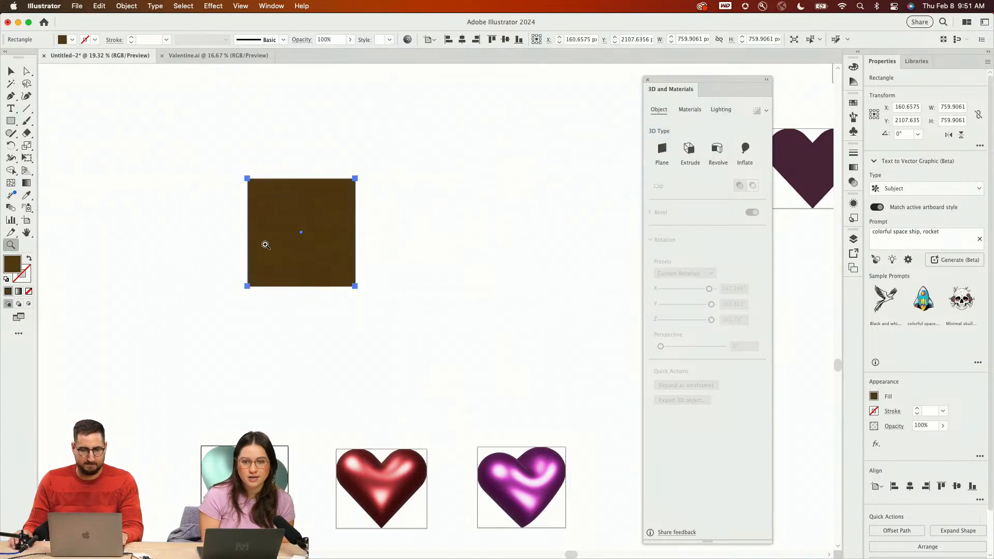
click(263, 244)
click(453, 281)
drag(523, 293, 372, 274)
key(super+shift+a)
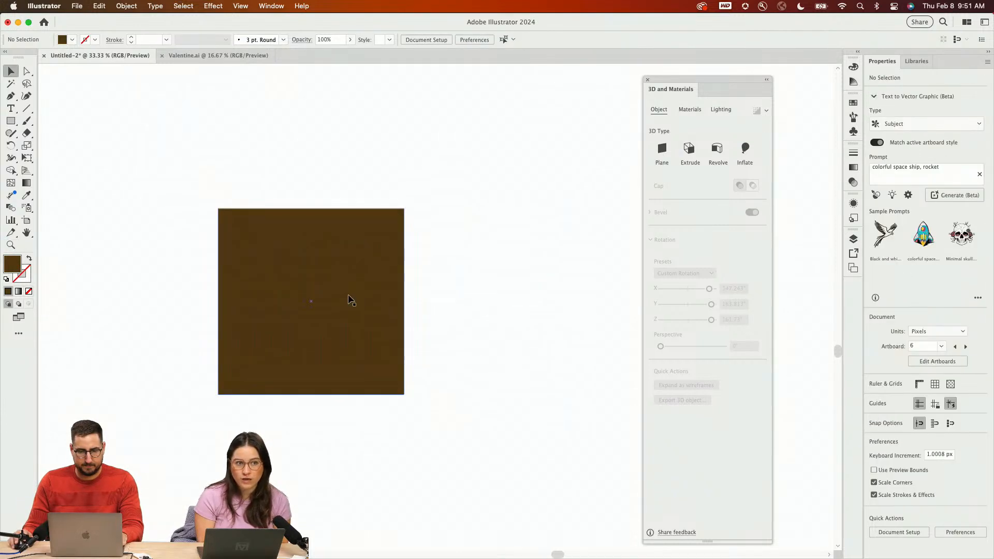
super+click(348, 297)
click(392, 289)
drag(404, 307, 437, 271)
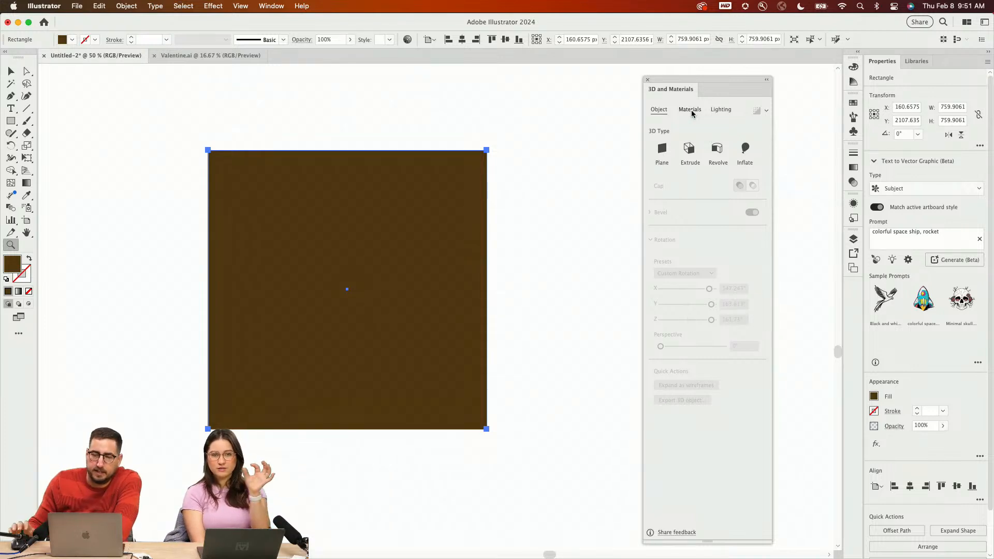
click(690, 148)
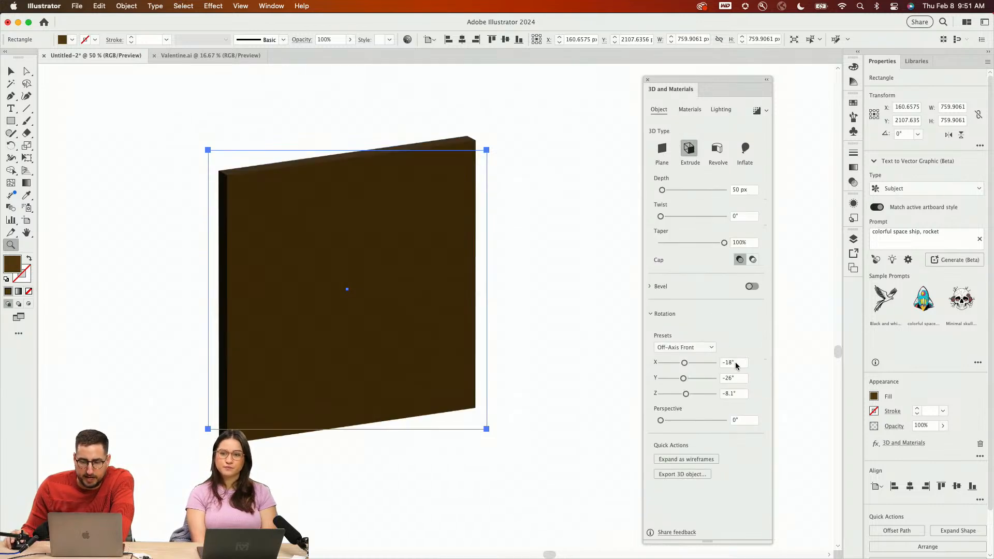
click(710, 350)
click(696, 371)
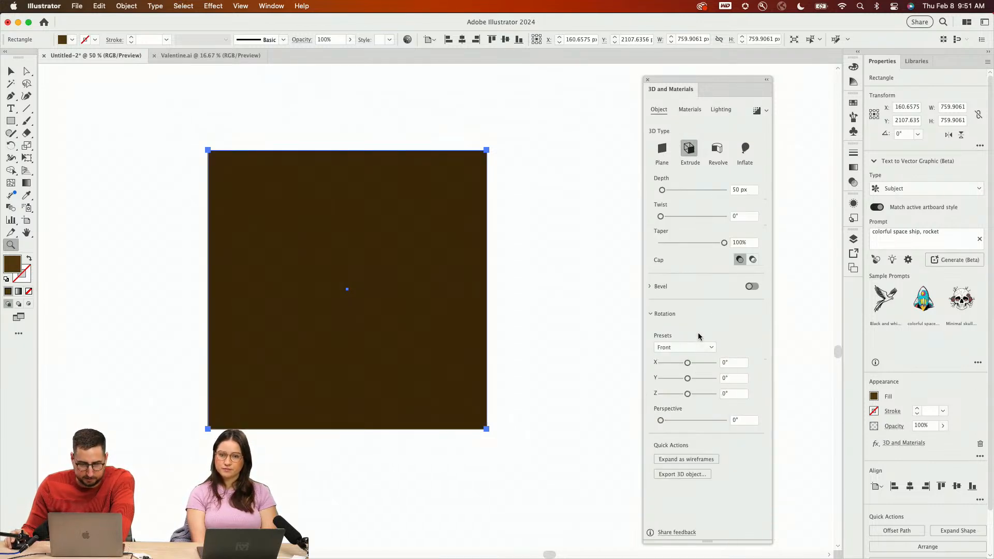
Increase the square's extrusion depth to about 693 px and turn on its bevel with the Classic shape
click(683, 191)
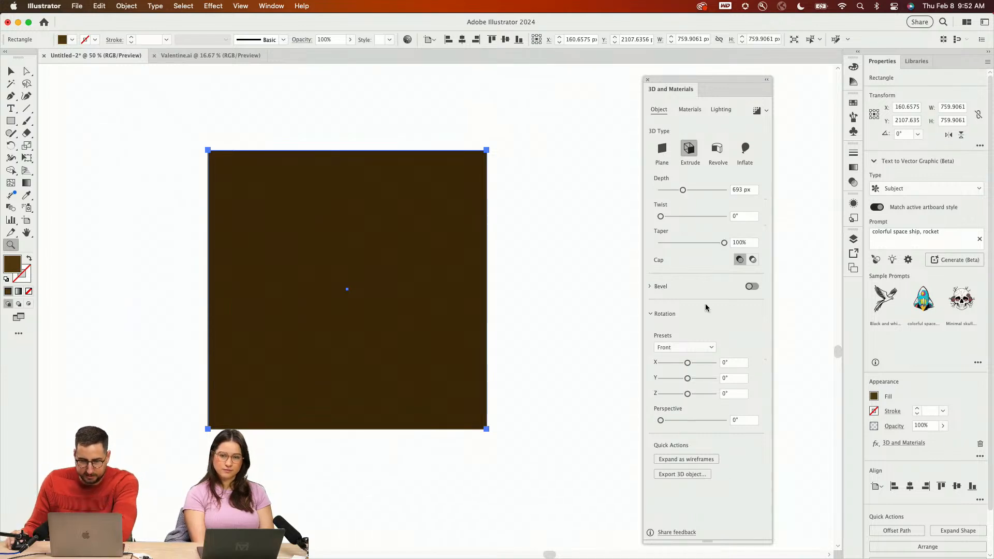
click(650, 286)
click(752, 286)
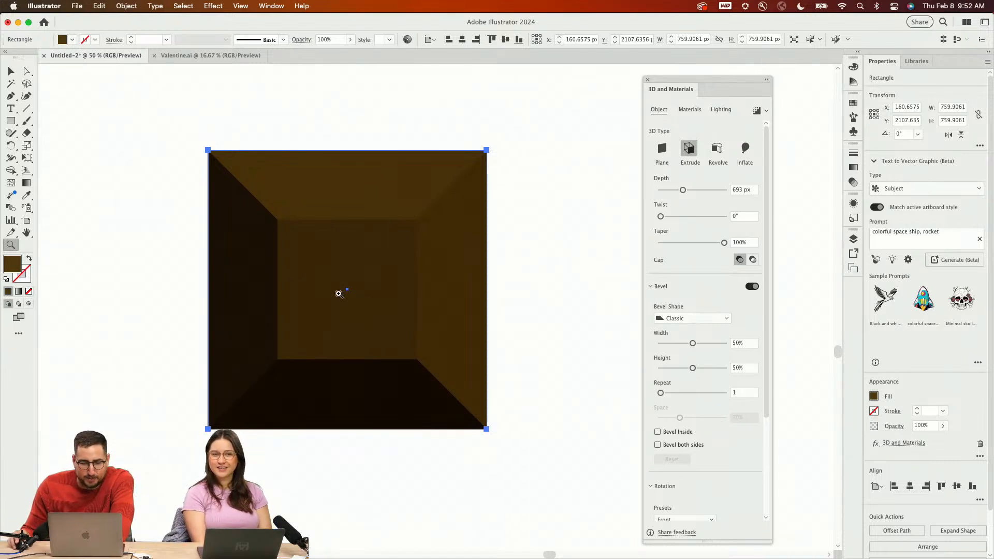
key(v)
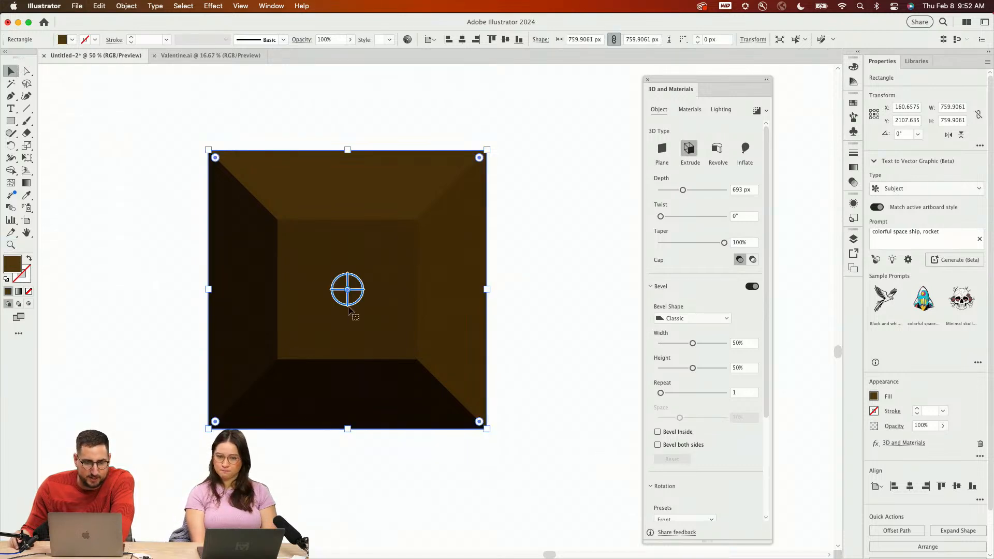
Rotate the beveled 3D square freely to a tilted angle and reduce its extrusion depth to about 301 px
drag(348, 293, 394, 249)
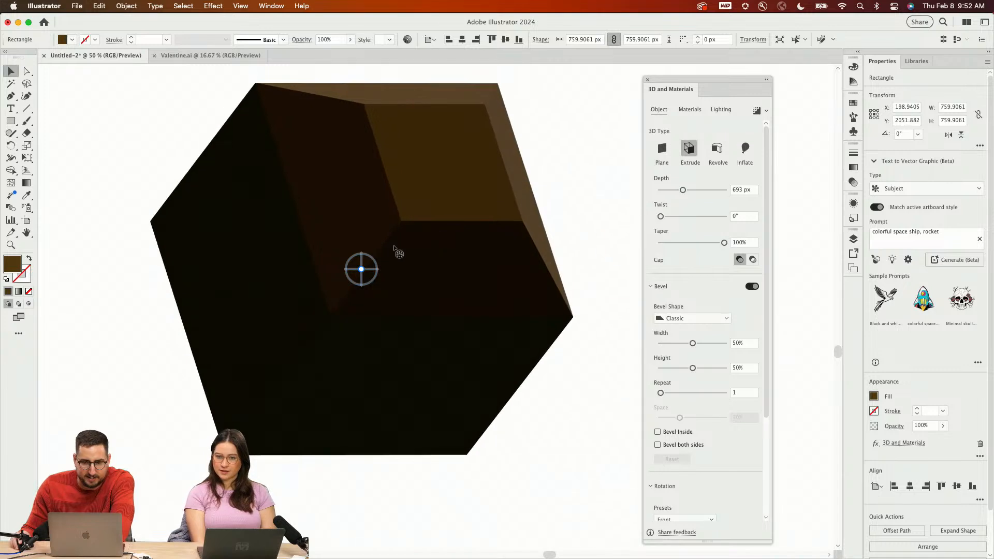
drag(683, 190, 670, 190)
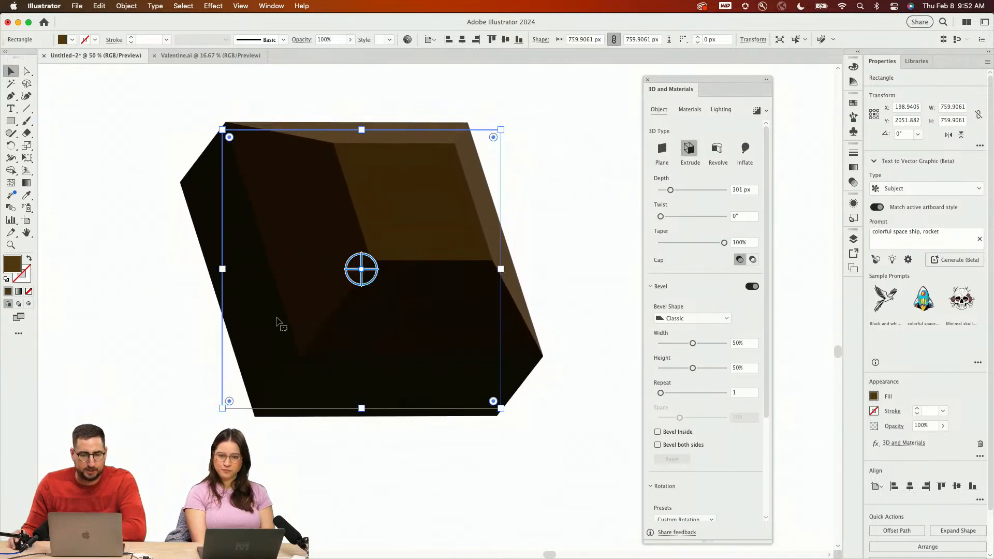
Add a second light to the brown 3D block and position it at about -39° rotation and 23° height
click(726, 113)
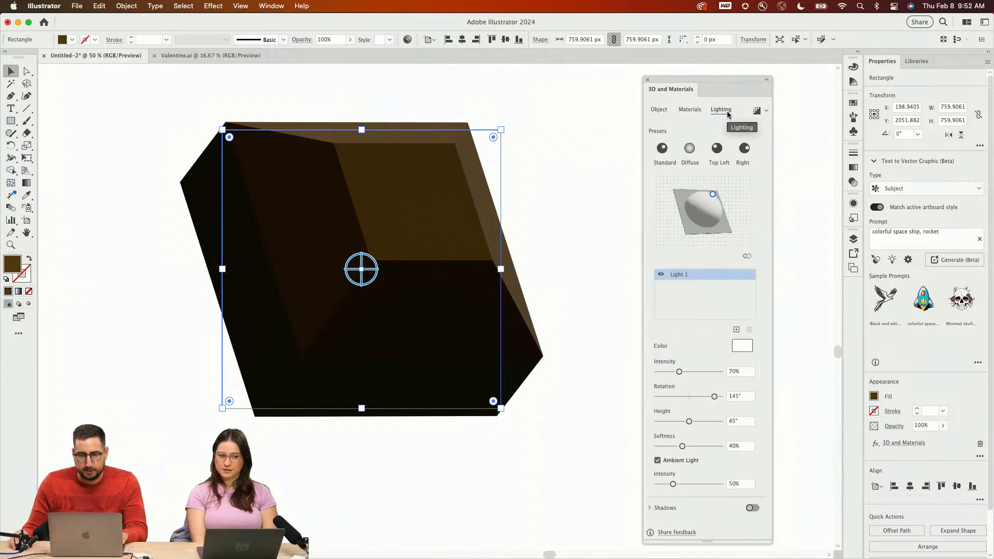
click(736, 329)
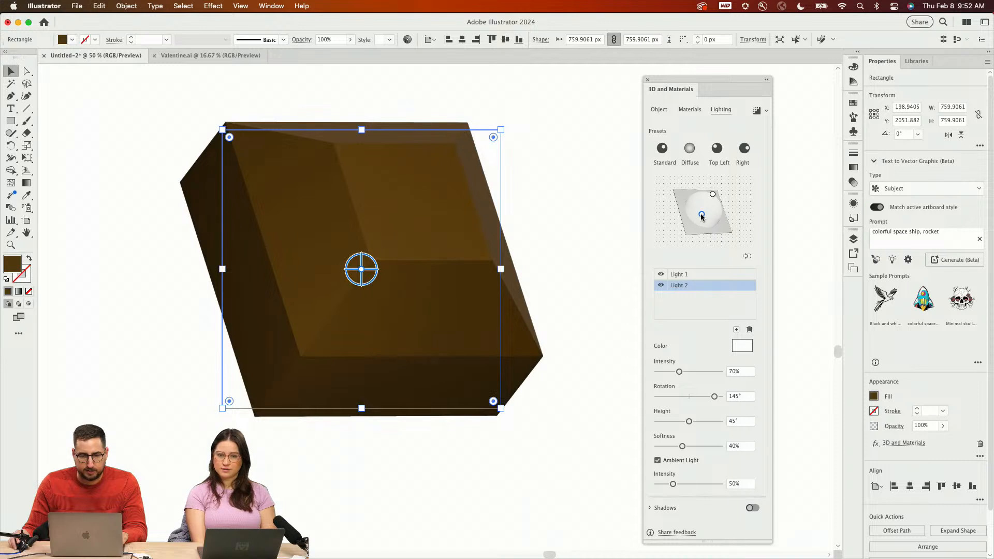
drag(702, 216, 698, 220)
click(555, 275)
key(z)
alt+click(478, 303)
alt+click(468, 317)
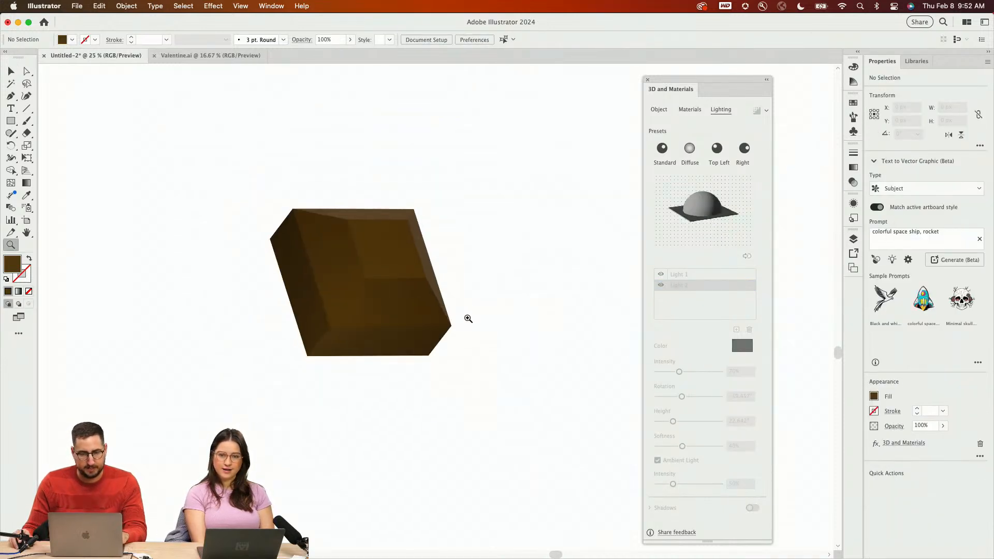
scroll(458, 305, right, 2)
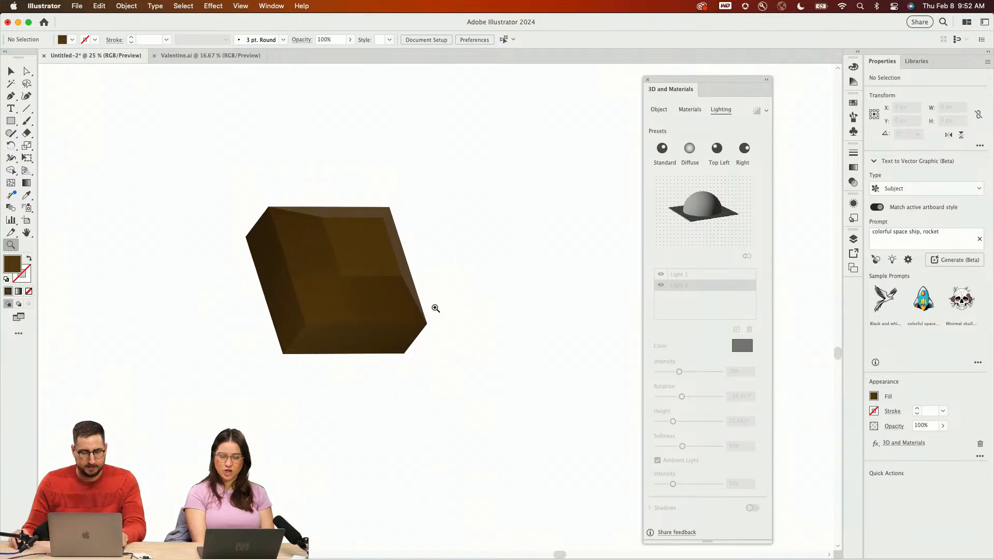
Set the brown block's 3D rotation preset to Isometric Left
key(v)
click(286, 295)
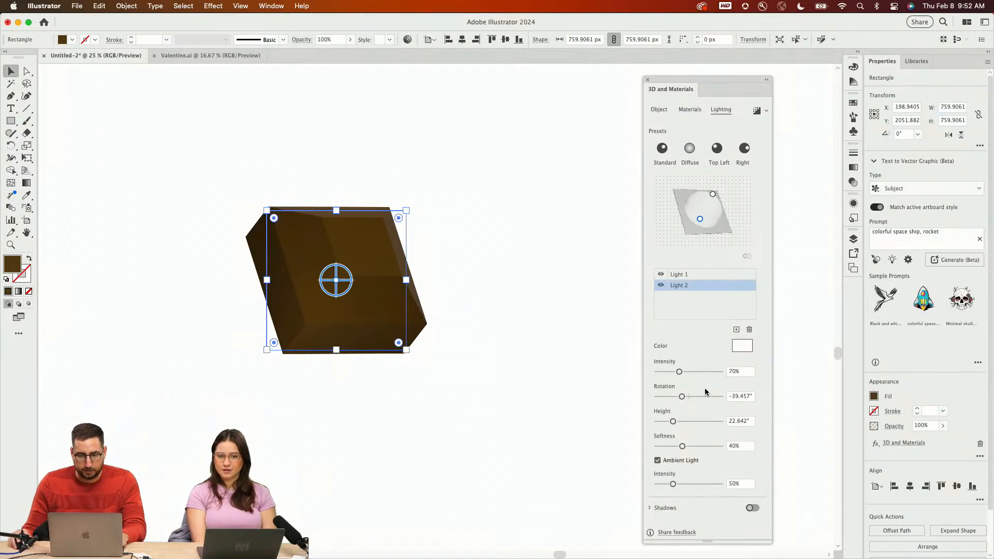
click(657, 109)
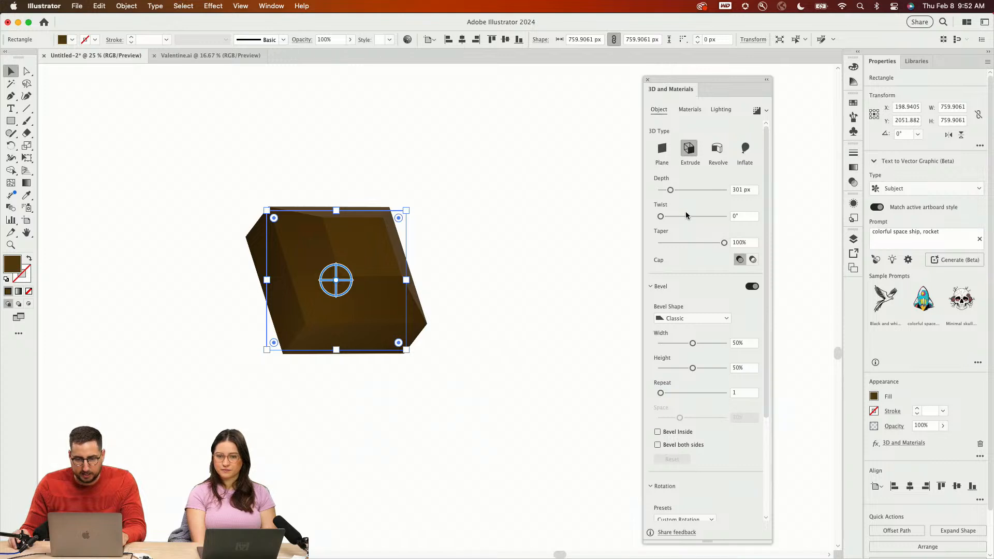
click(693, 319)
click(697, 299)
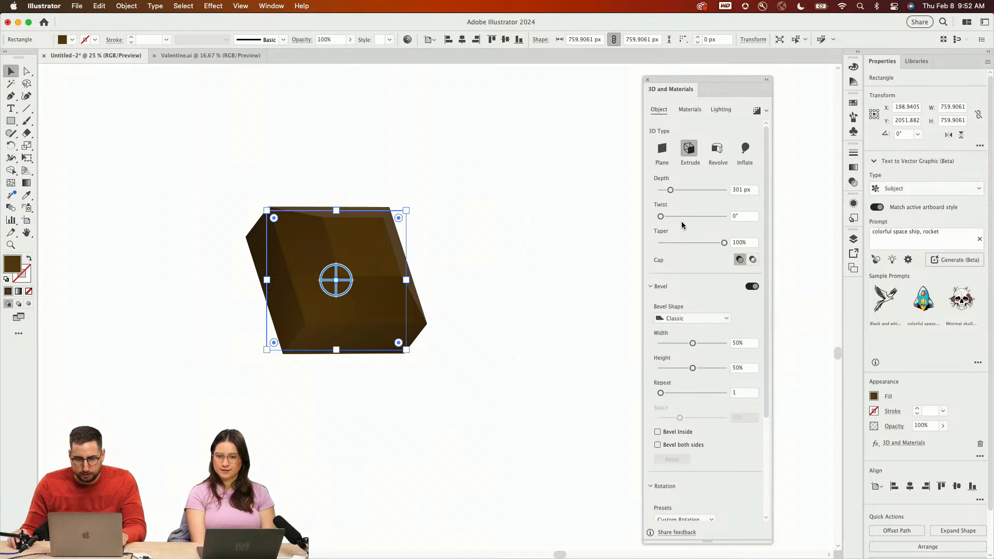
scroll(701, 276, down, 5)
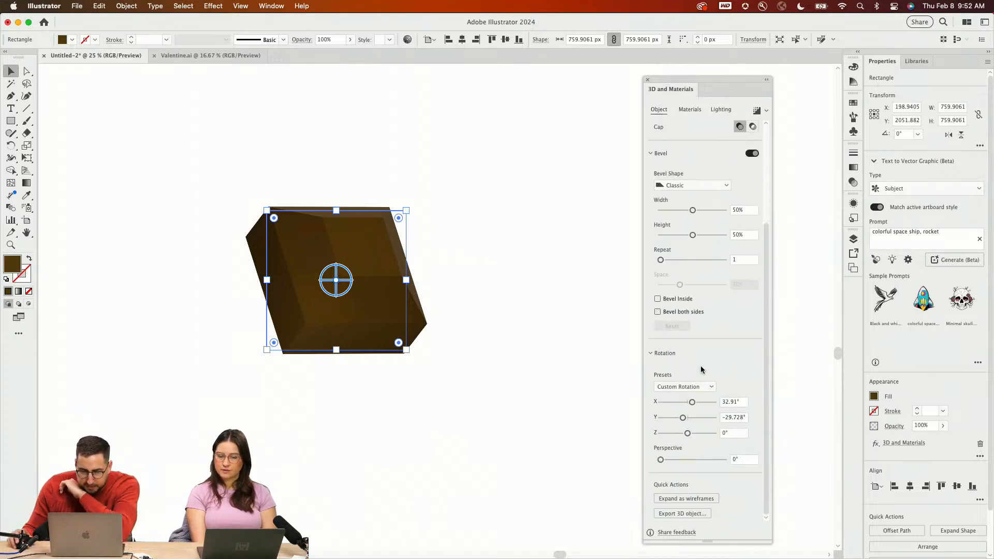
click(700, 385)
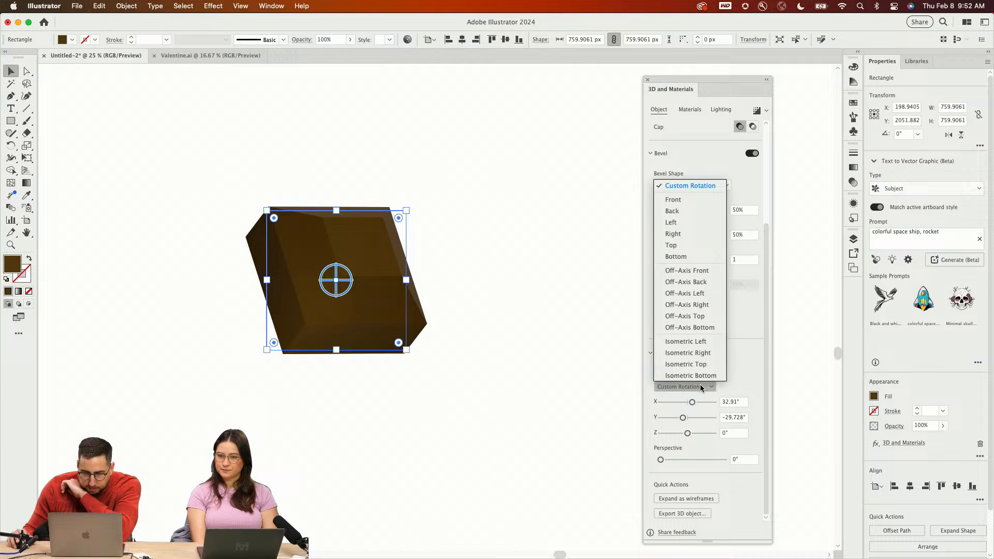
click(699, 342)
click(490, 259)
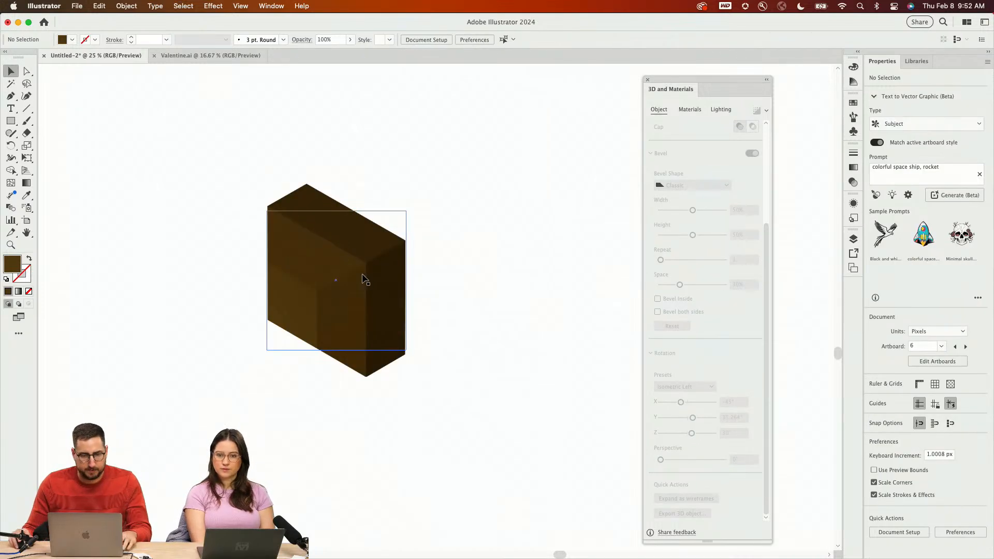
Duplicate the block along its isometric edge and repeat the copy twice to form a row of four adjoining blocks
drag(364, 278, 459, 333)
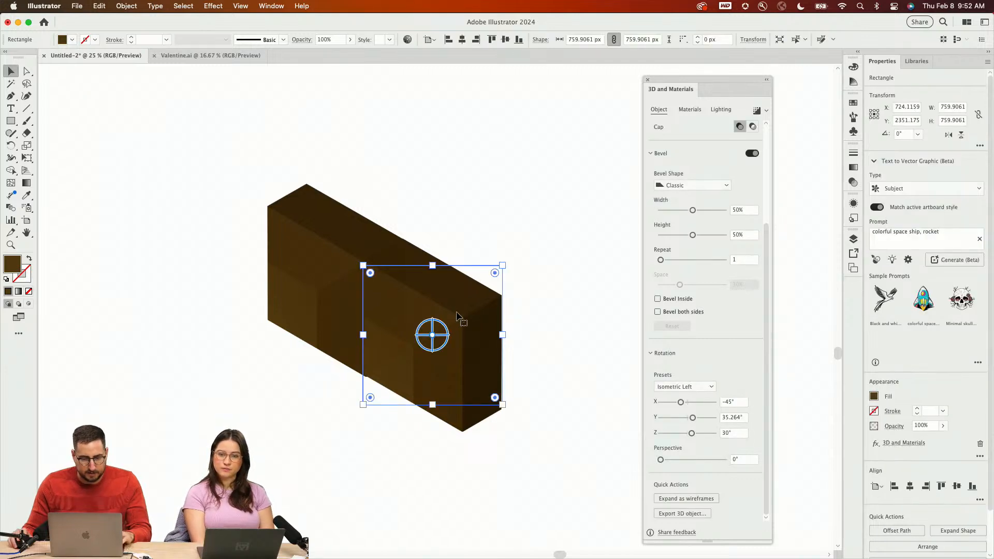
key(ctrl+d)
key(ctrl+d)
Select the four blocks, scale each down to about 470 px wide, and move the row into the empty space left of the hearts
key(z)
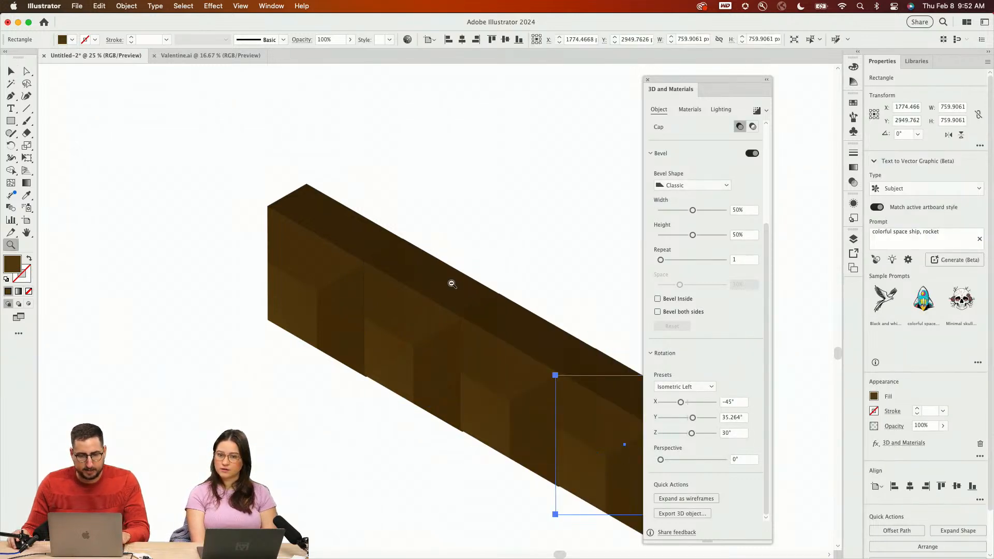
alt+click(450, 282)
drag(478, 276, 426, 239)
key(s)
drag(550, 216, 181, 381)
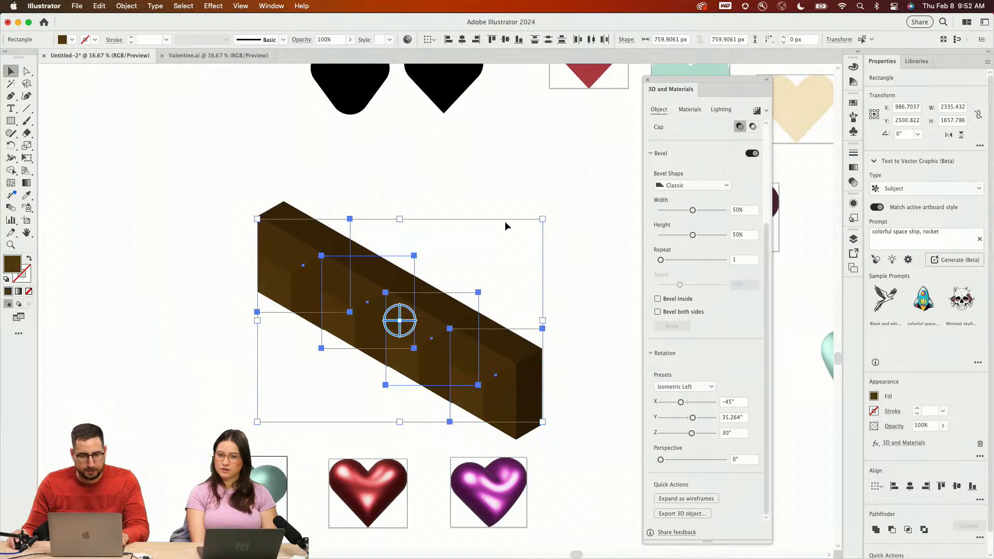
drag(506, 224, 486, 229)
key(v)
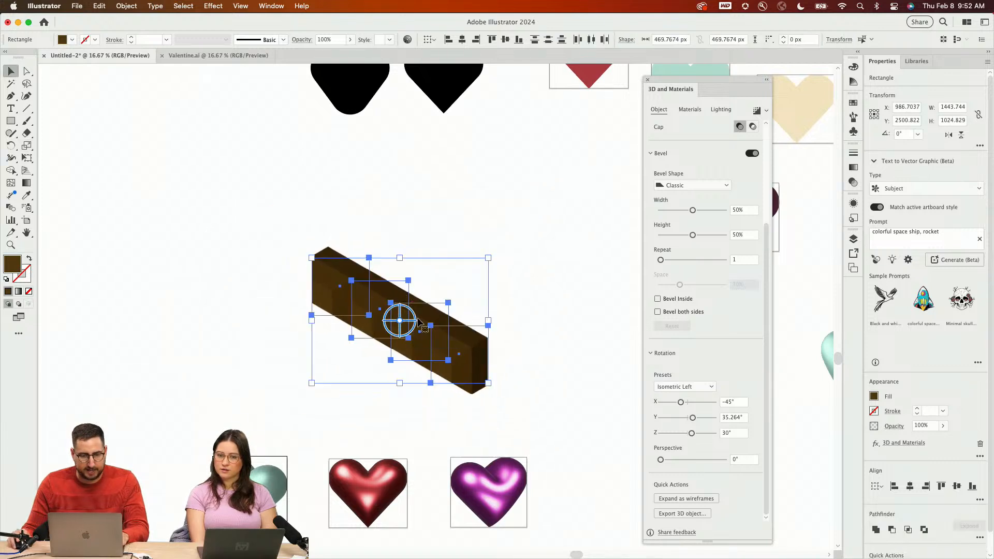
drag(405, 337, 234, 303)
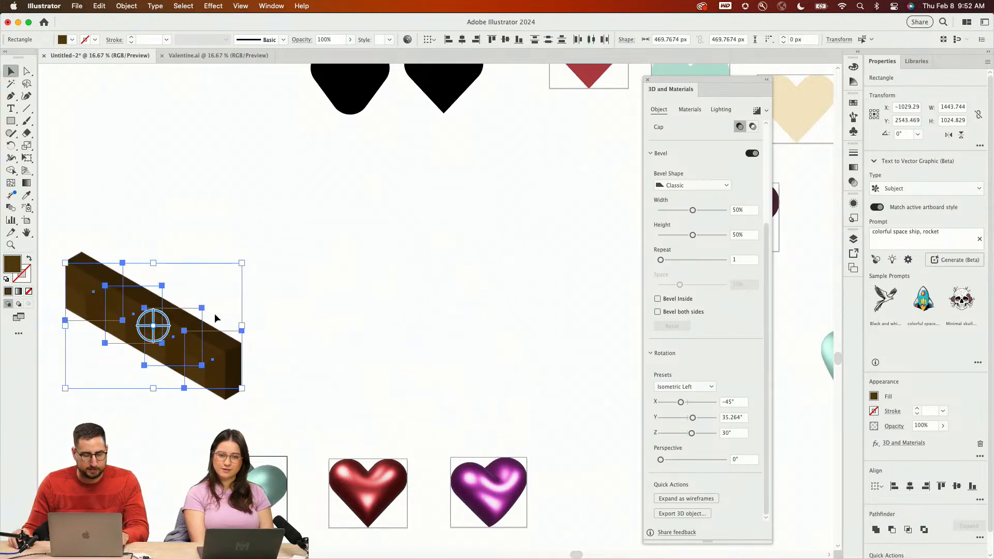
Duplicate the row of blocks straight upward and repeat the copy four times to stack six rows into a bar
key(super+equal)
key(super+equal)
drag(178, 314, 173, 226)
drag(173, 226, 172, 226)
key(super+d)
key(super+d)
key(super+d)
key(super+d)
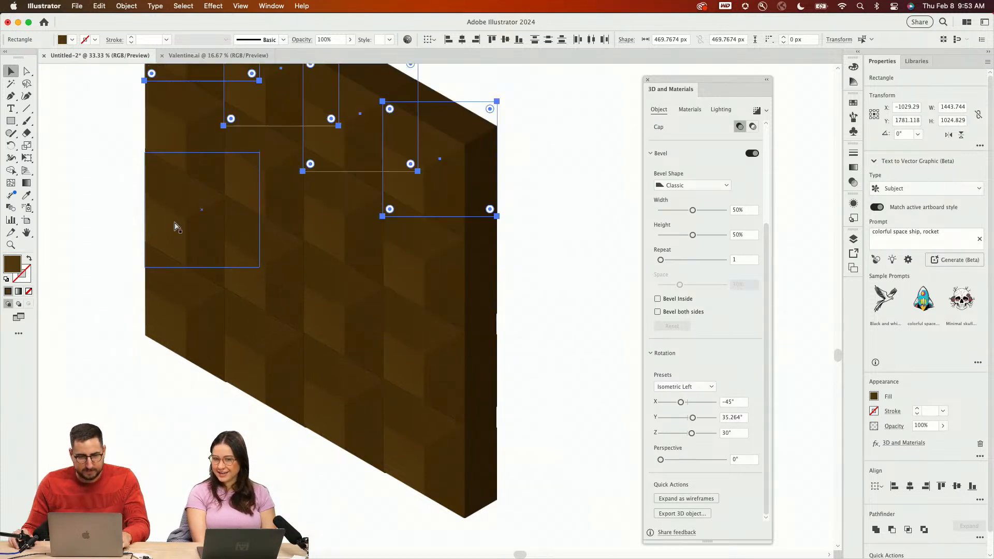
Select all blocks of the stacked bar and place a duplicate of it in the empty space to its left
key(z)
alt+click(379, 258)
alt+click(379, 257)
drag(430, 272, 362, 278)
key(v)
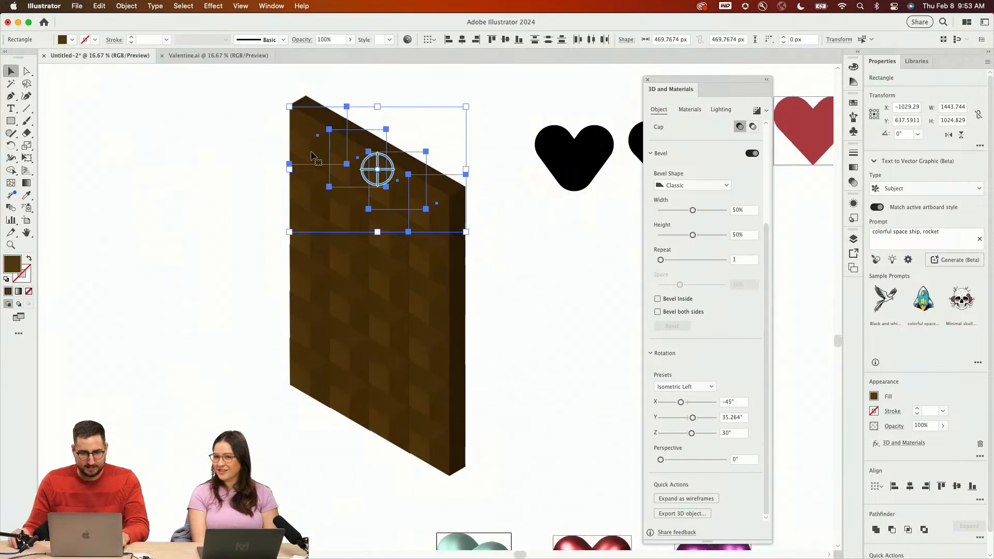
drag(355, 224, 449, 476)
drag(420, 417, 545, 420)
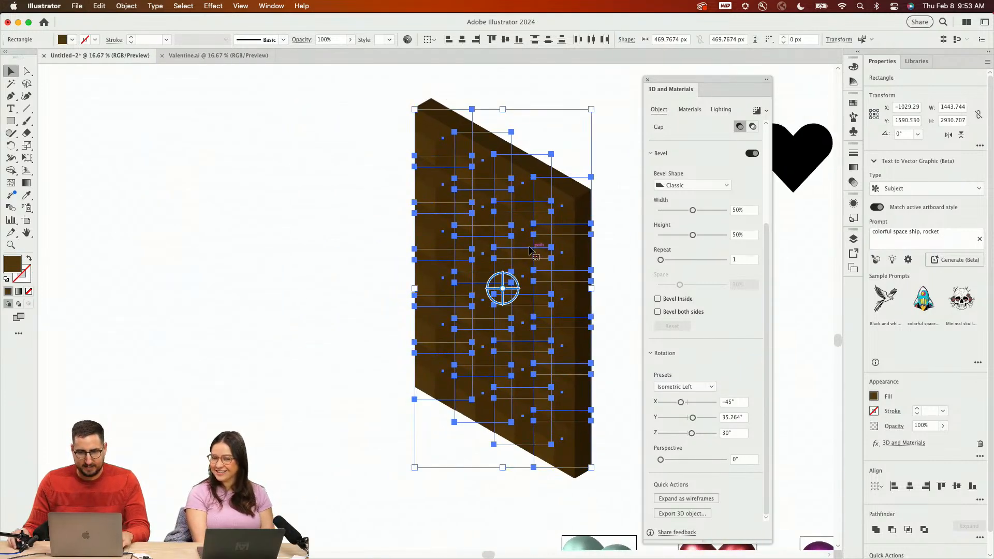
drag(524, 226, 226, 251)
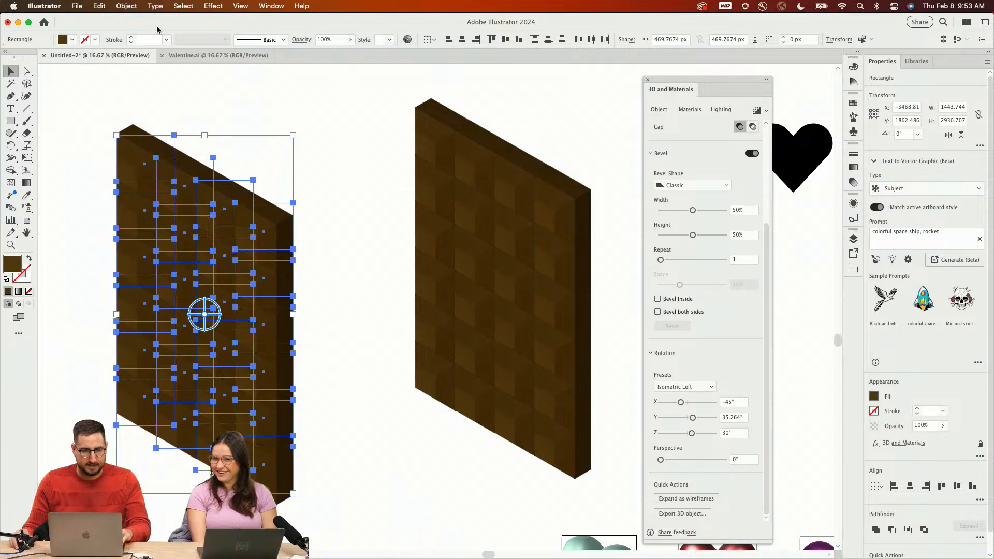
Expand the appearance of the selected 3D chocolate bar so it becomes a group of images
click(126, 5)
click(146, 159)
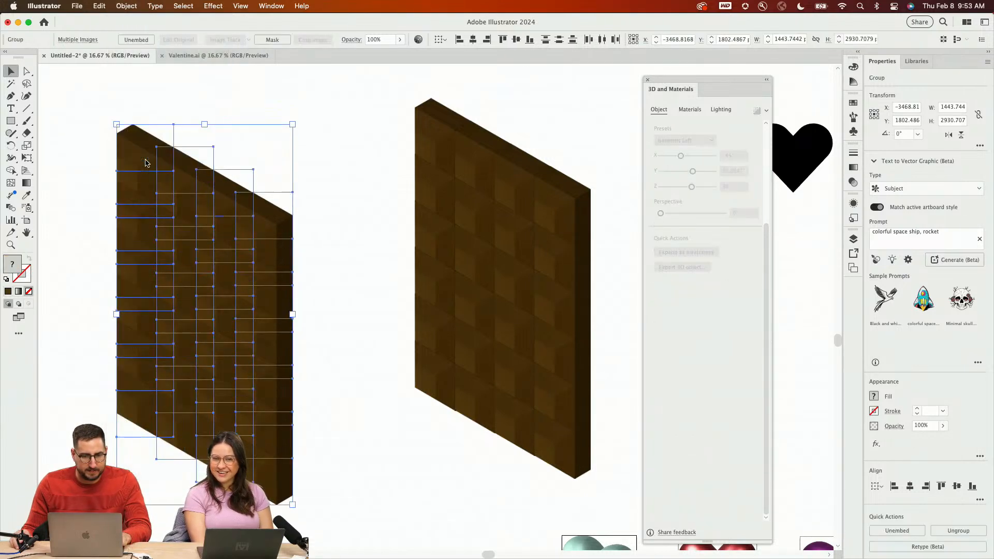
scroll(246, 195, left, 5)
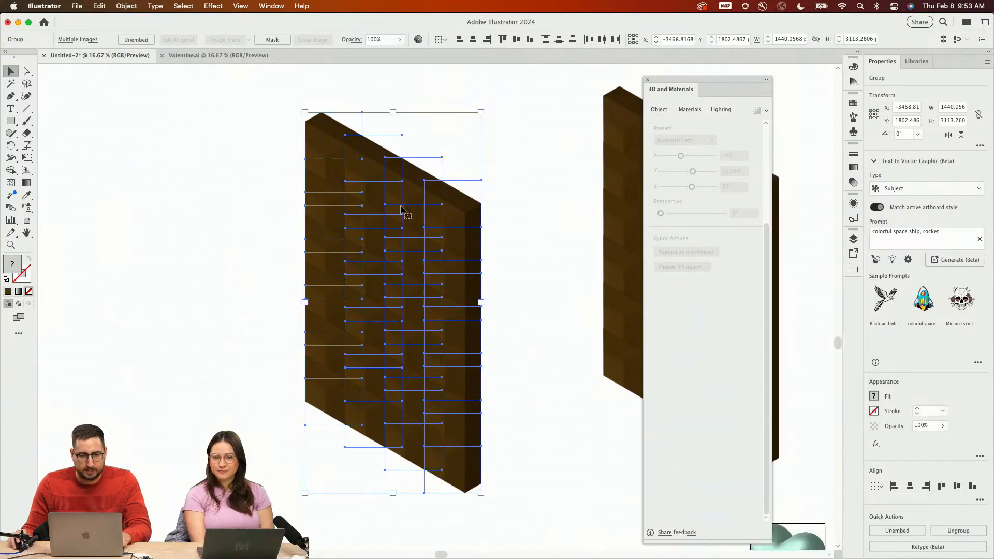
Group the expanded chocolate pieces and create an artboard fitted to the upright chocolate bar
key(super+g)
key(shift+o)
click(402, 206)
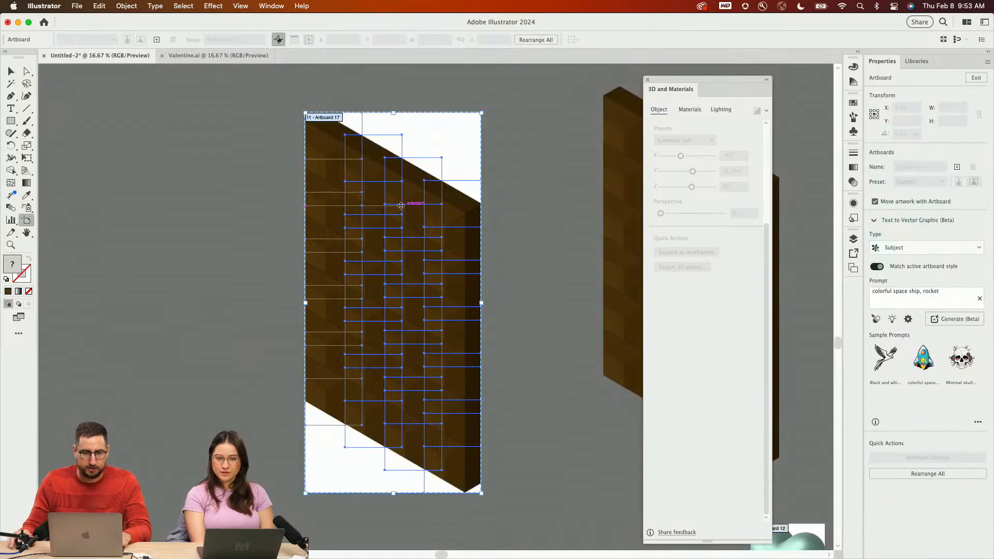
key(v)
click(223, 242)
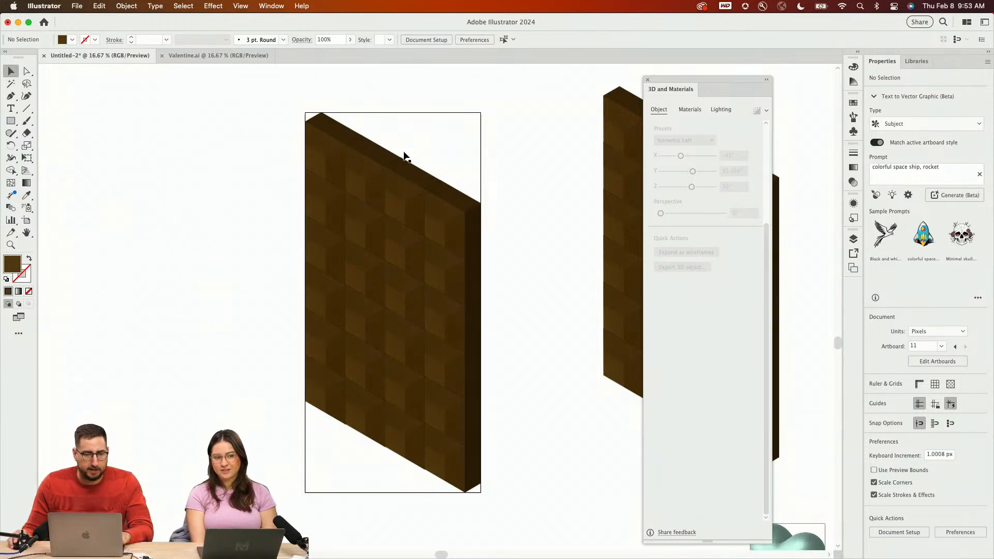
Rotate the expanded chocolate bar to 270° so it lies horizontally, and move it left, mostly off its artboard
click(397, 244)
key(r)
drag(284, 137, 595, 213)
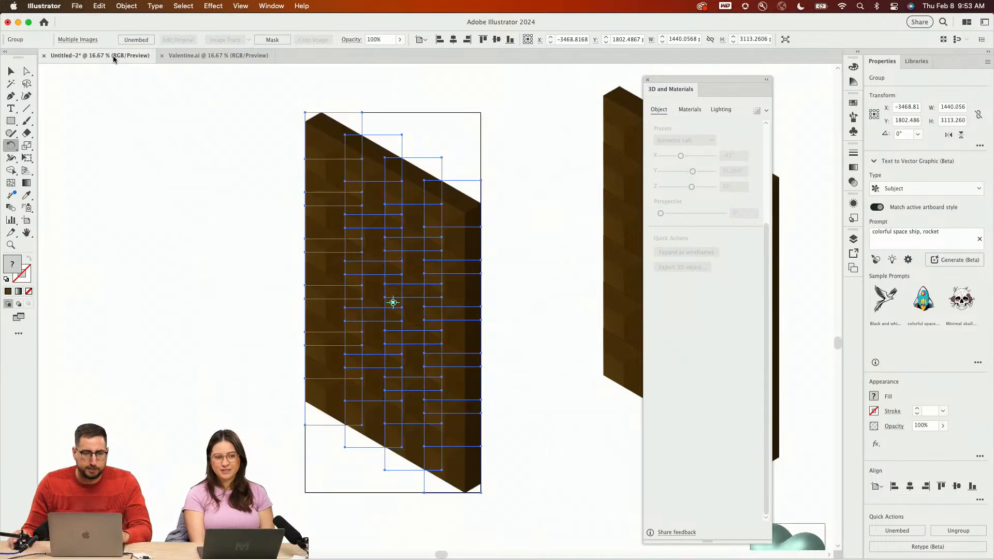
drag(329, 142, 640, 200)
drag(502, 307, 688, 306)
key(v)
drag(477, 278, 331, 284)
Delete the empty upright artboard and create a new one fitted to the rotated chocolate bar
key(shift+o)
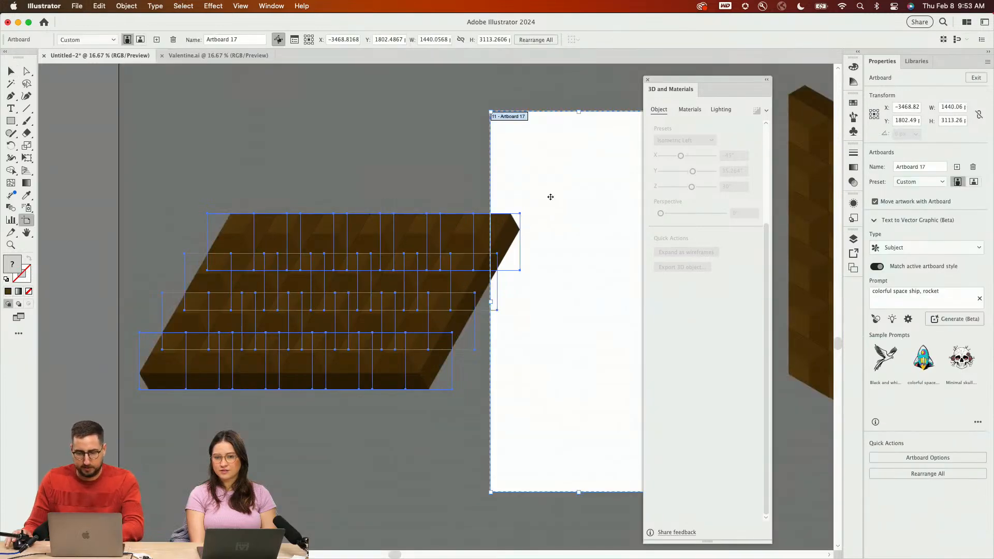
key(Delete)
click(329, 276)
key(Escape)
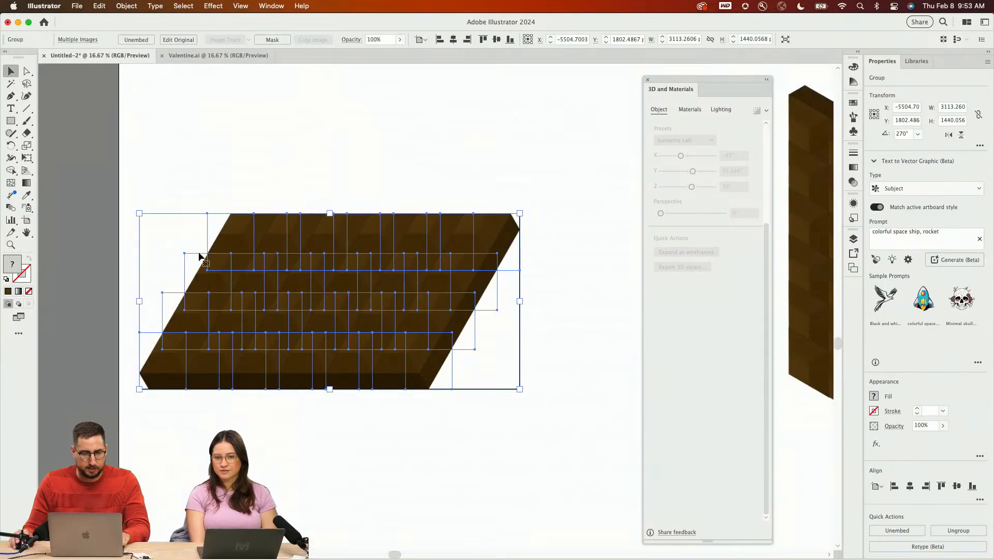
click(134, 270)
click(204, 269)
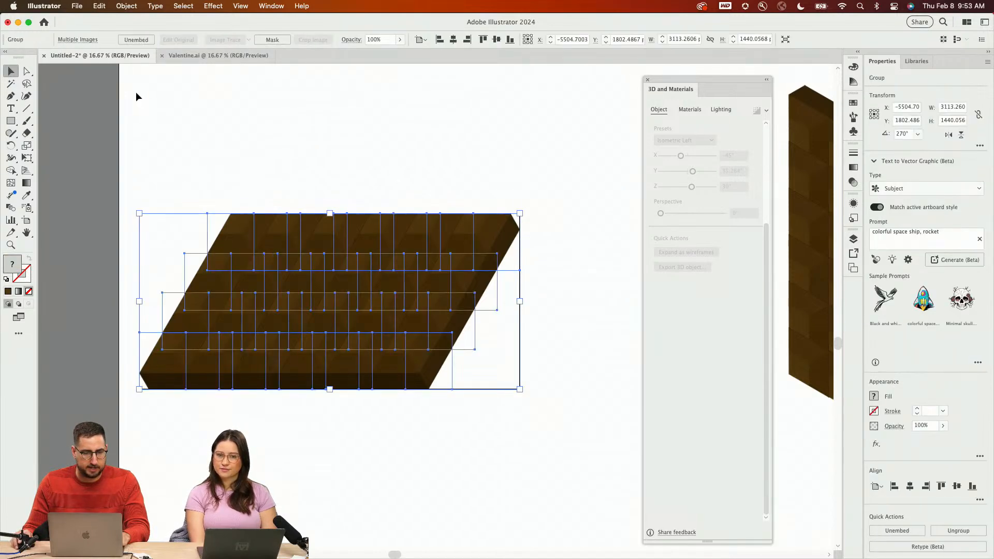
Export the chocolate artboard as CHOCOLATE.png to the Valentine folder, using an artboard range, 72 ppi and a transparent background
click(77, 5)
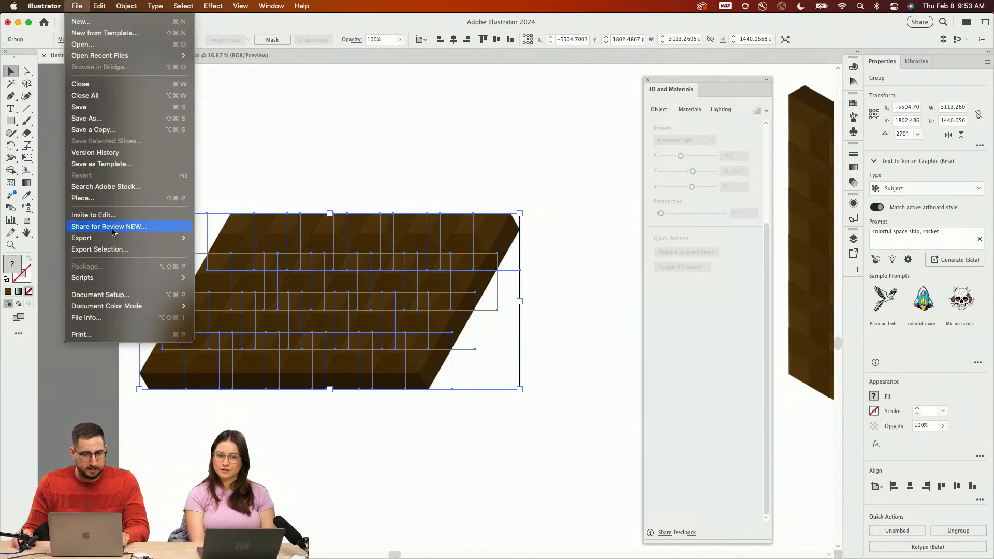
mouse_move(111, 238)
click(245, 248)
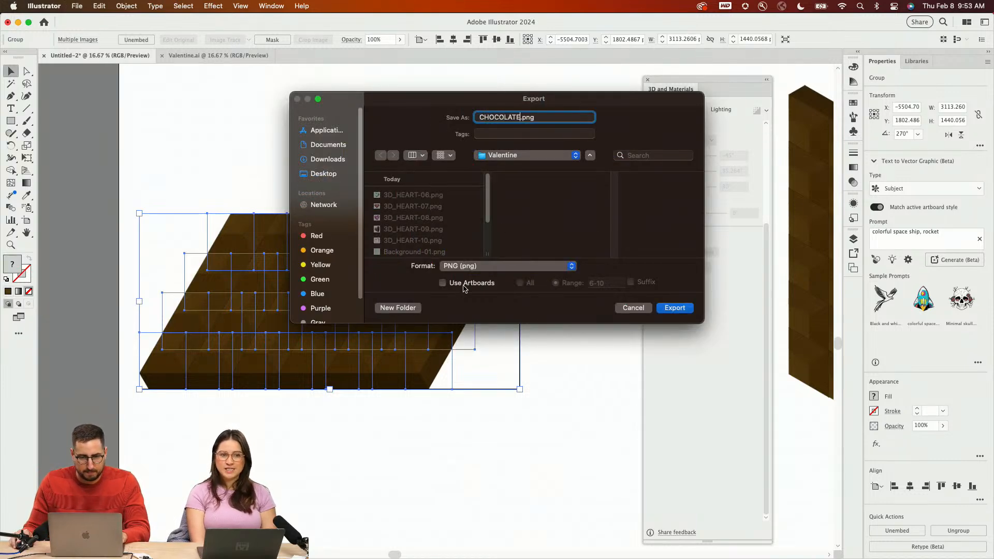
click(593, 284)
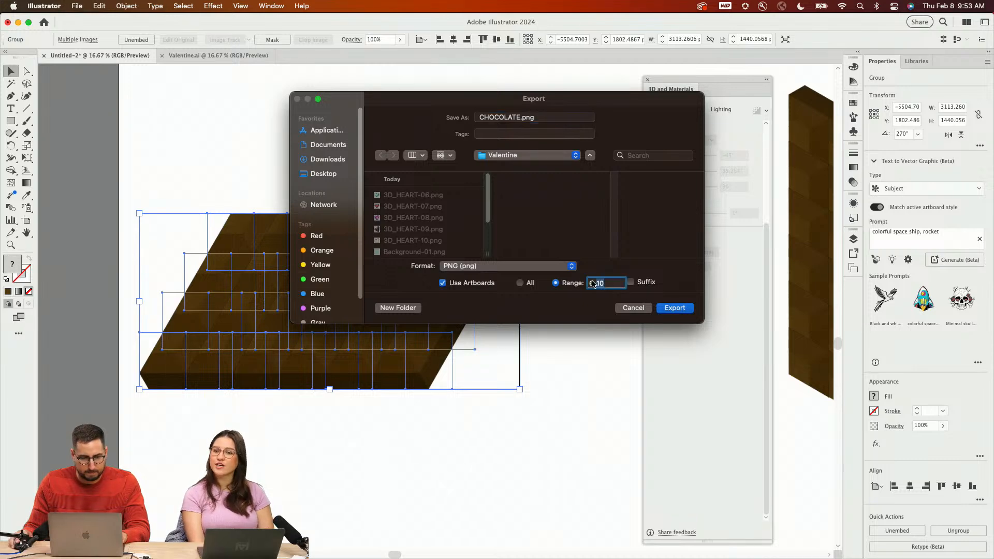
click(675, 308)
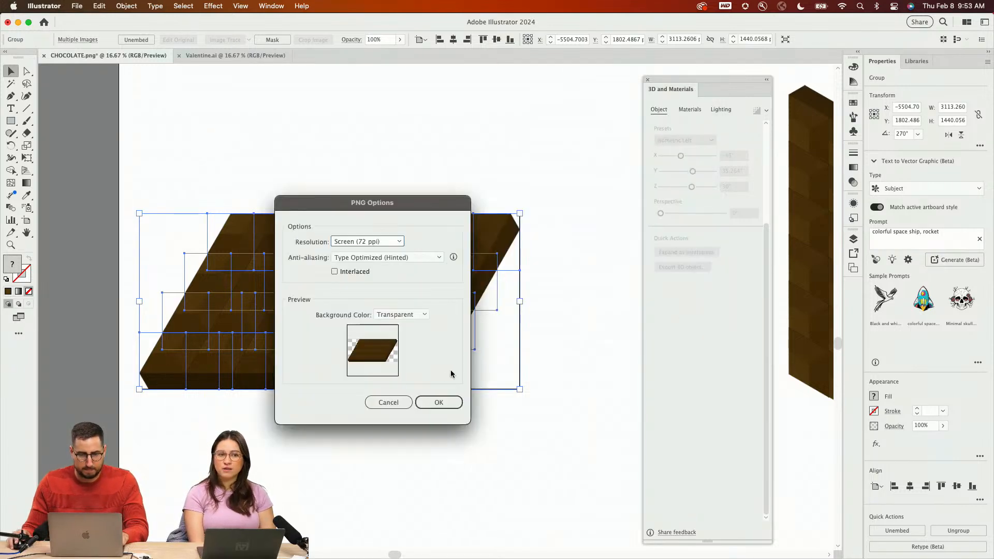
click(438, 402)
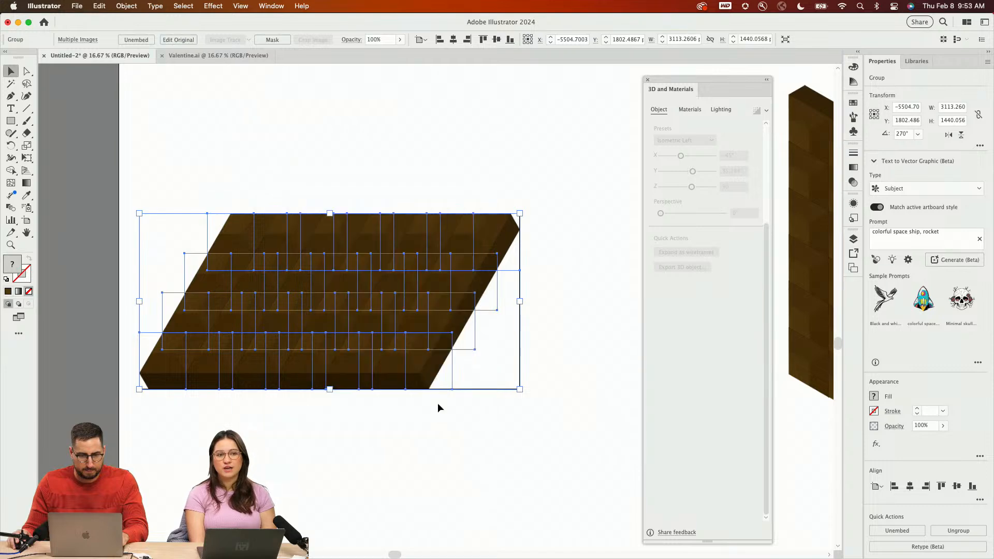
Switch to Chrome, upload CHOCOLATE.png from the Valentine folder to Dropbox's Valentine's Day Assets, and bring up the Valentine project in Adobe Express
key(super+Tab)
mouse_move(39, 558)
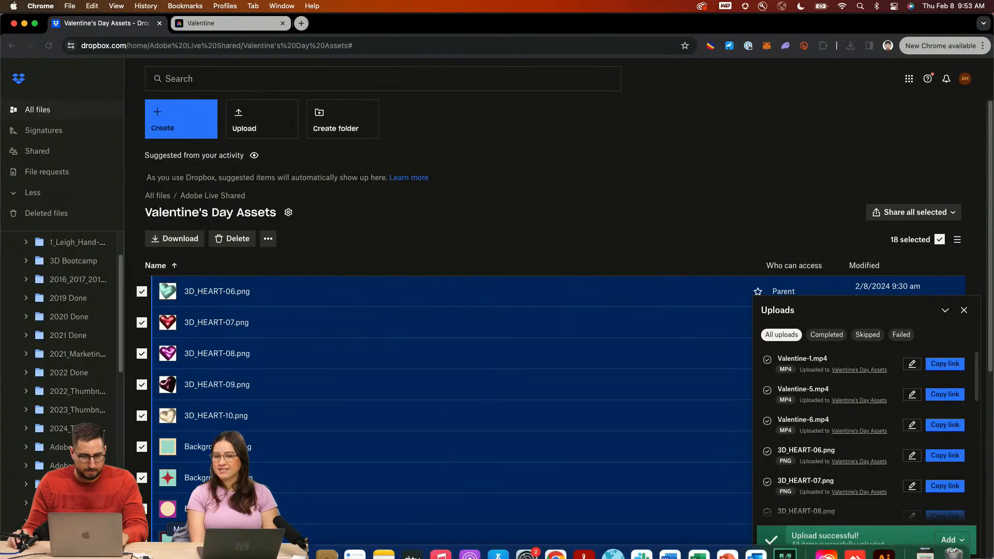
click(39, 541)
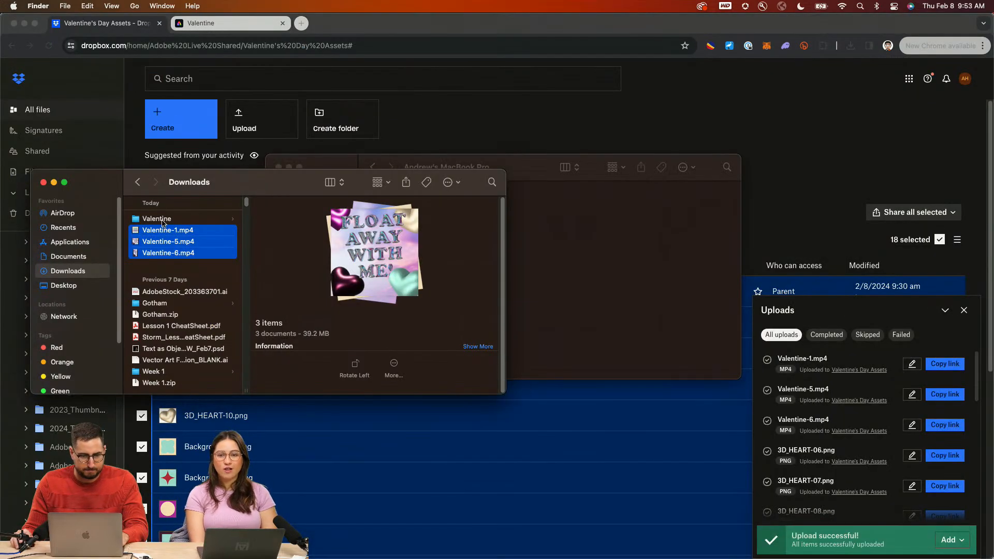
click(163, 219)
scroll(303, 289, down, 2)
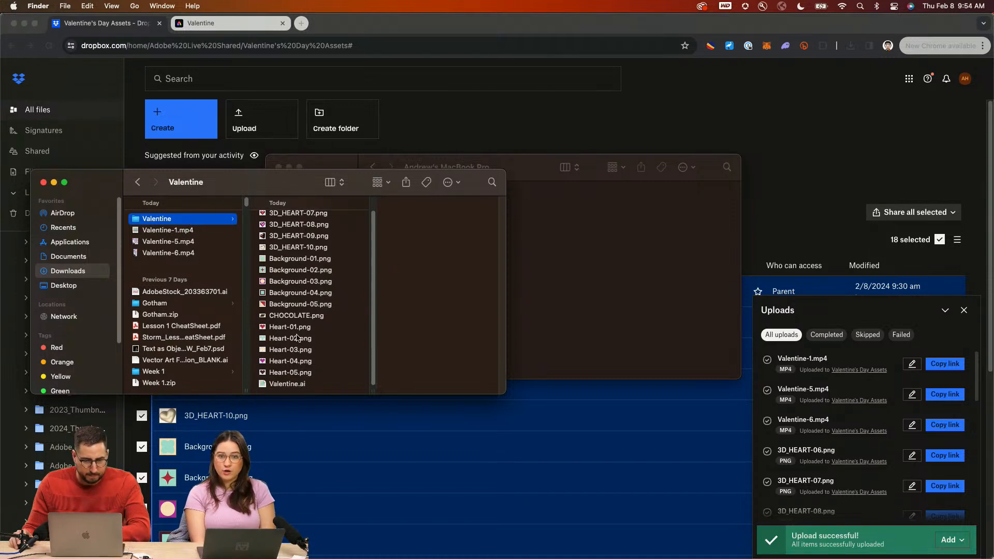
drag(298, 315, 362, 461)
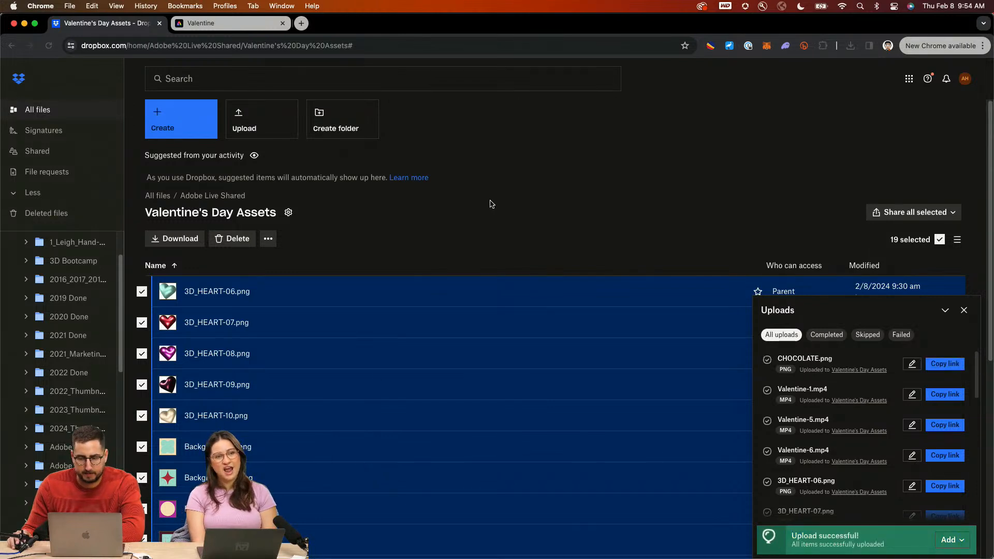
click(230, 25)
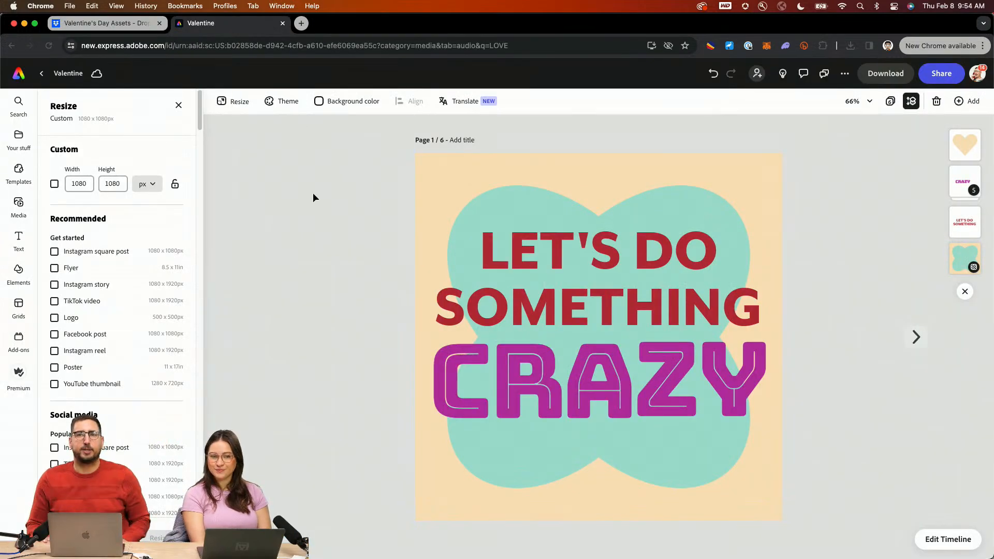
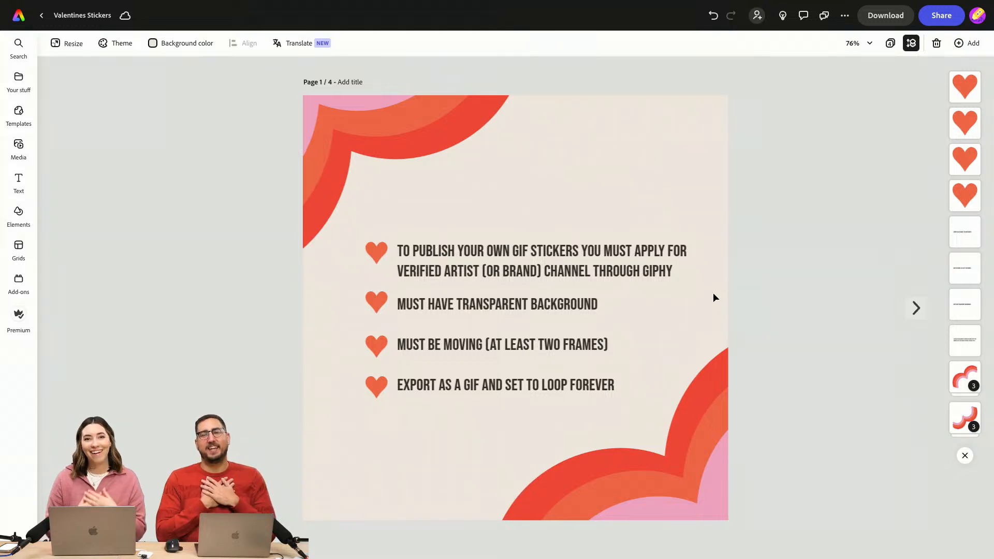
Look through the inspiration board and phrase list in Valentines Stickers, and reopen the project from the saved files
click(917, 306)
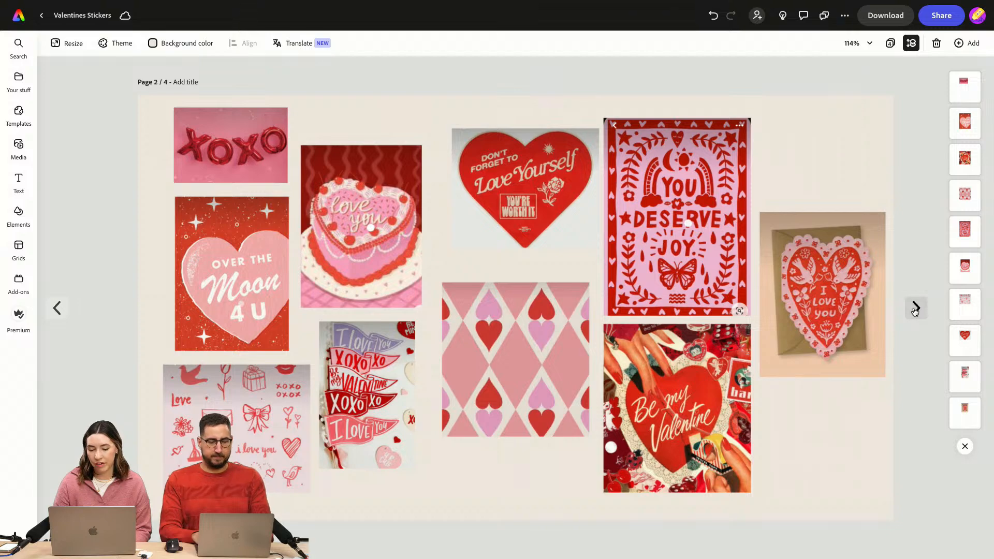
click(915, 308)
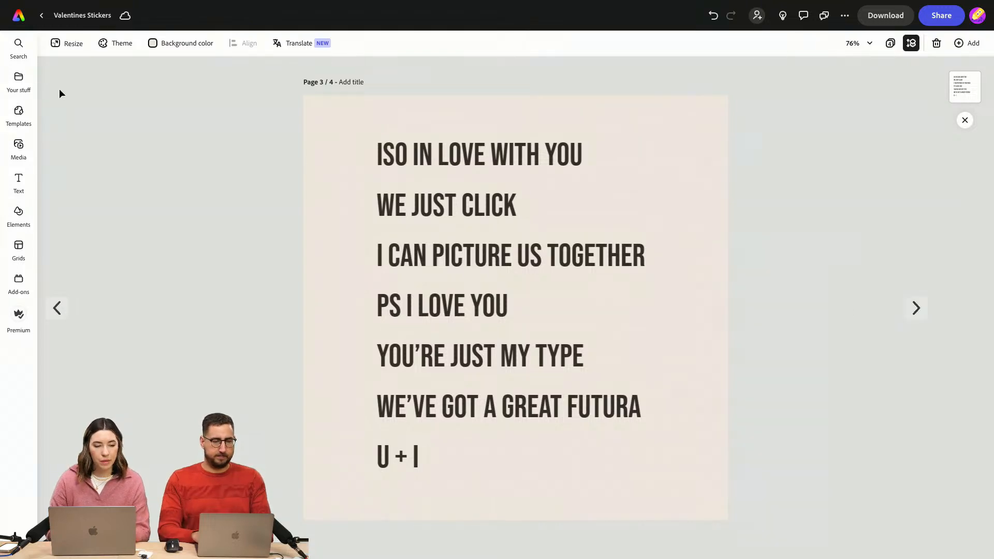
click(20, 16)
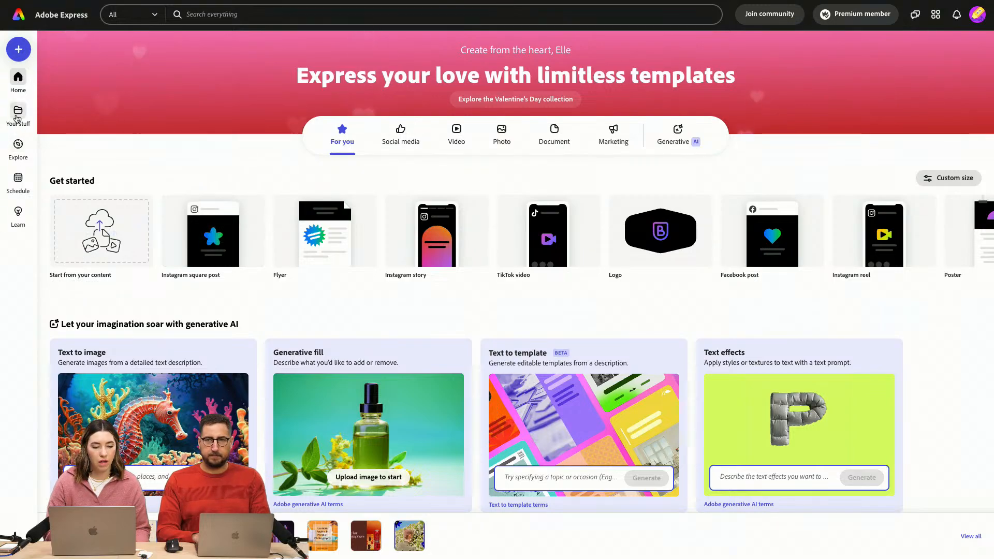
click(18, 111)
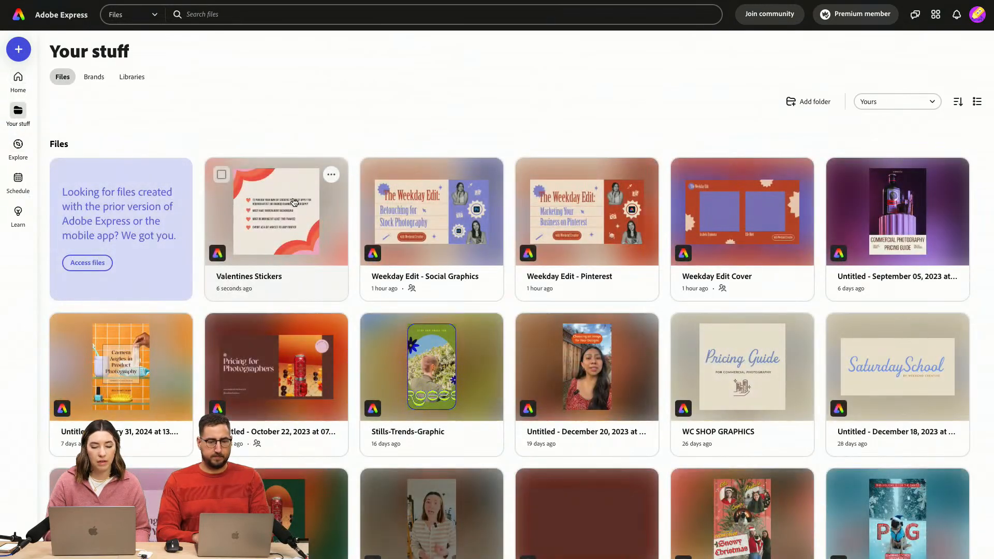
click(234, 197)
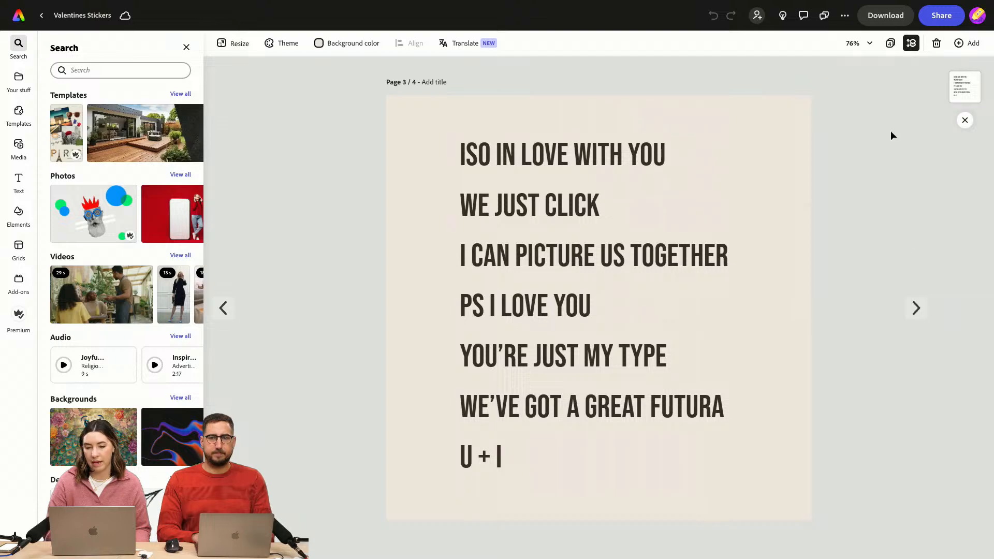
Open page 4 from the page overview and examine its graphic elements, including the scalloped rectangle and pink shape
click(890, 43)
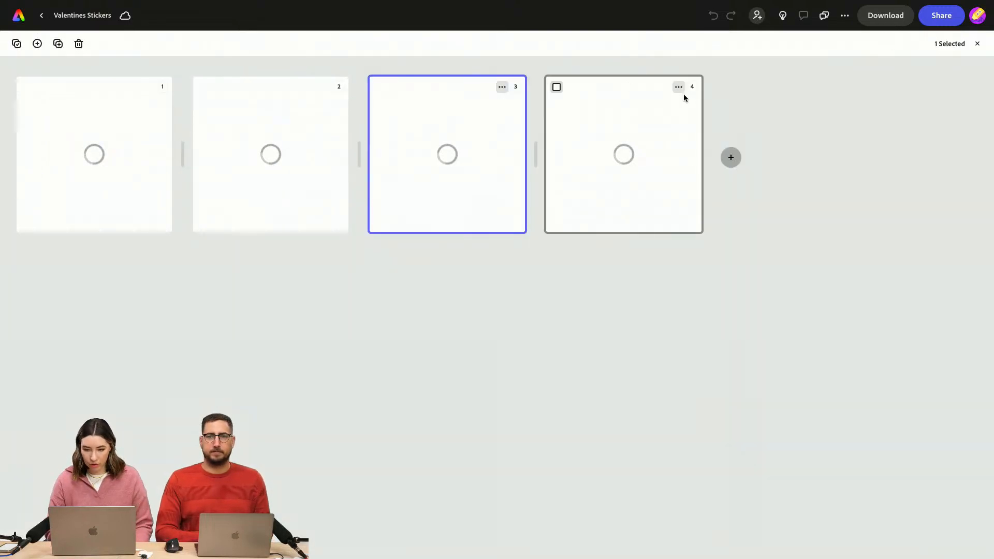
click(677, 87)
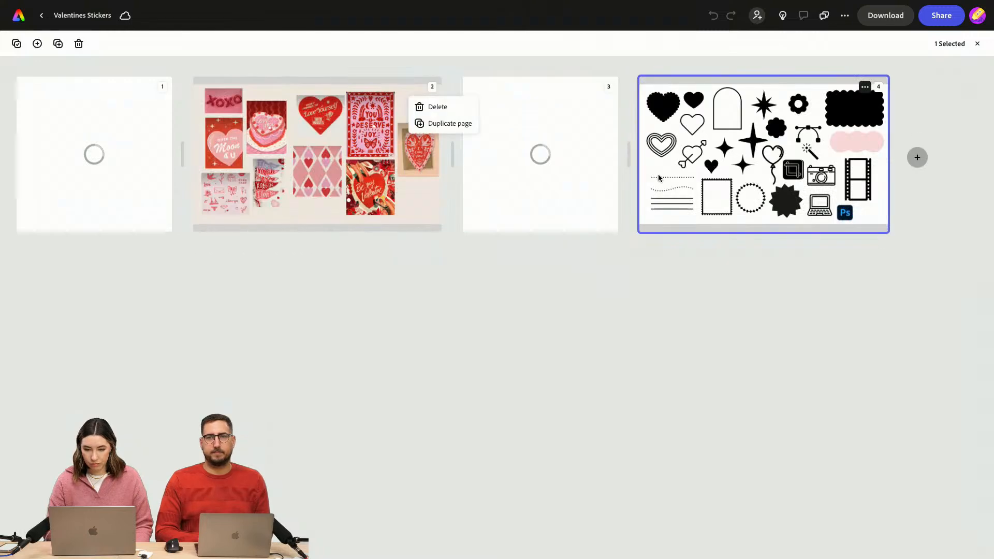
click(880, 300)
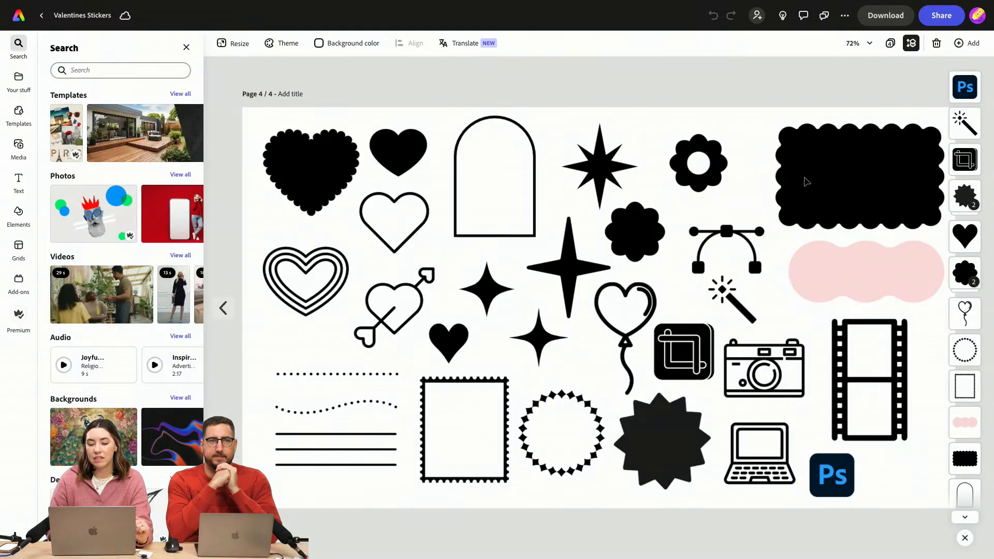
double_click(805, 180)
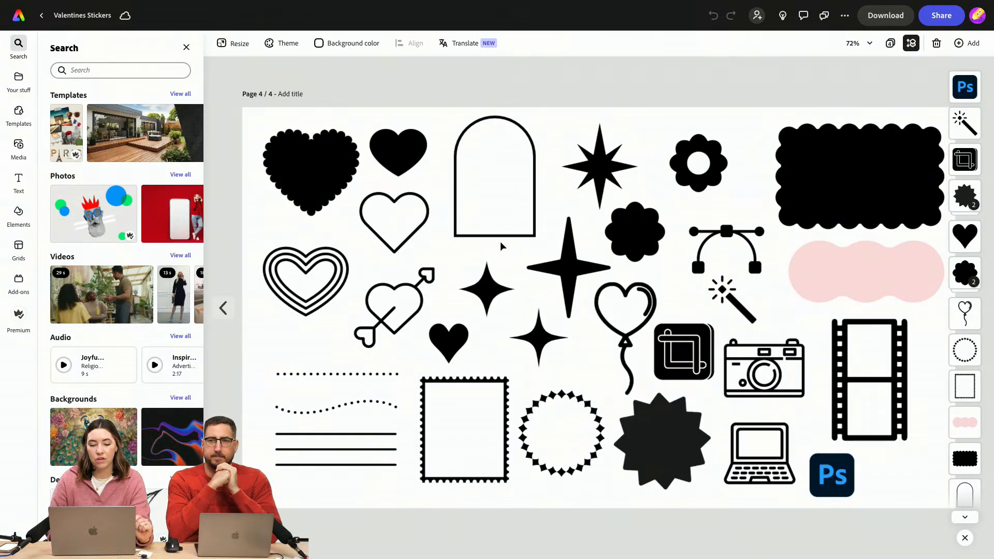
click(840, 288)
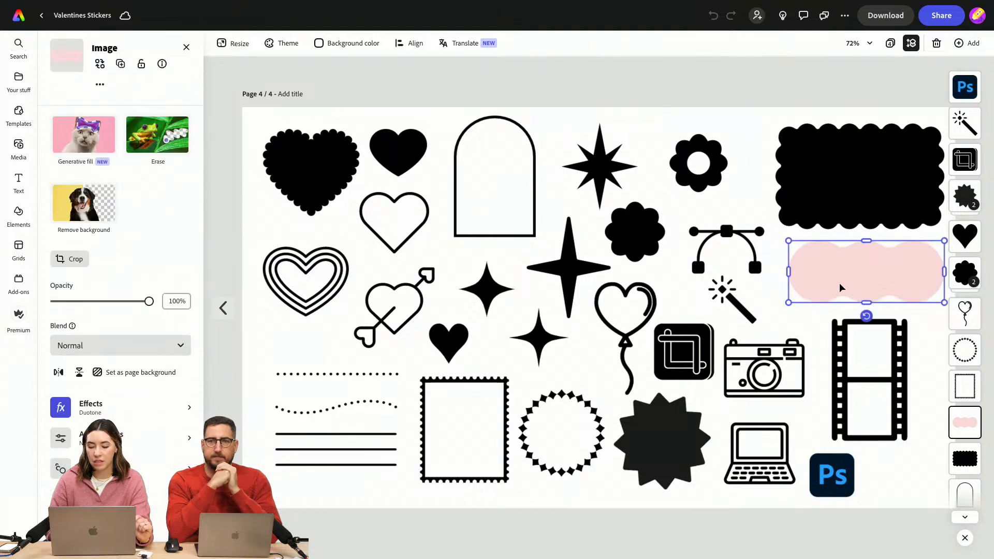
click(849, 472)
click(880, 471)
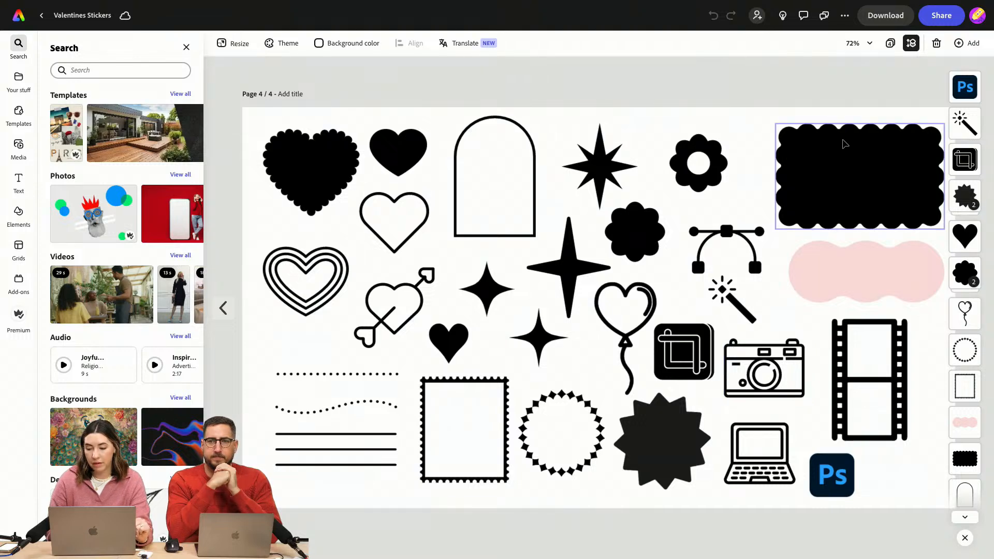
Add a blank page after page 4 in the page overview and open it for editing
click(890, 45)
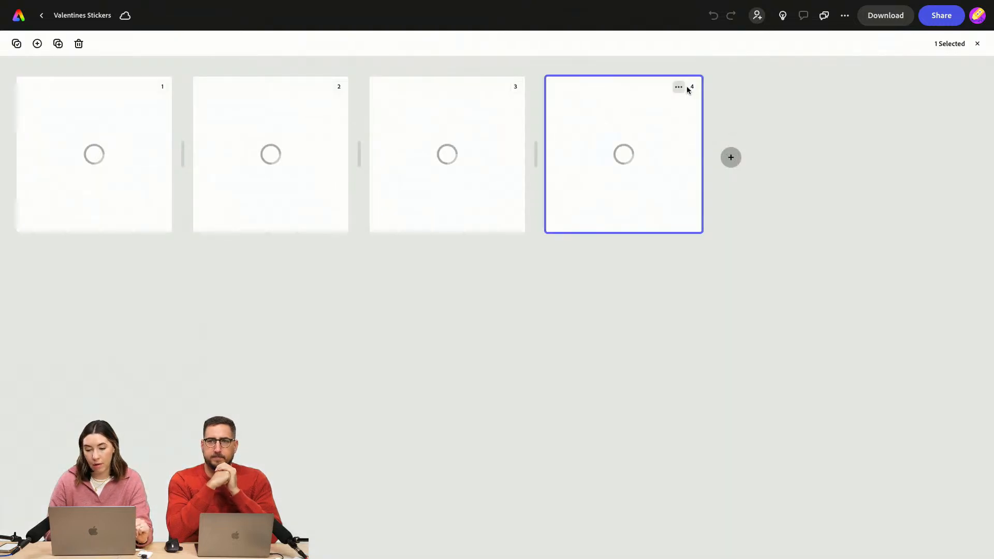
click(678, 87)
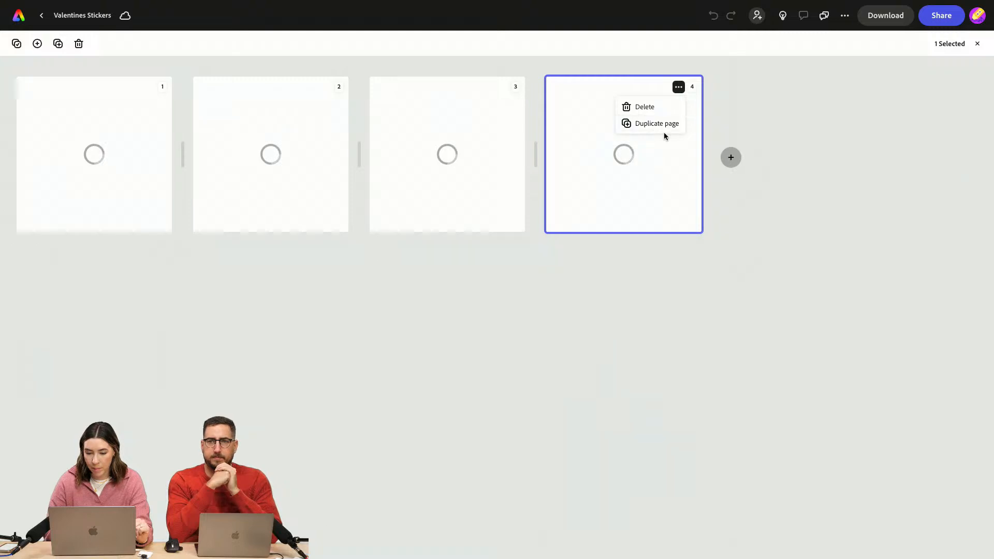
click(731, 157)
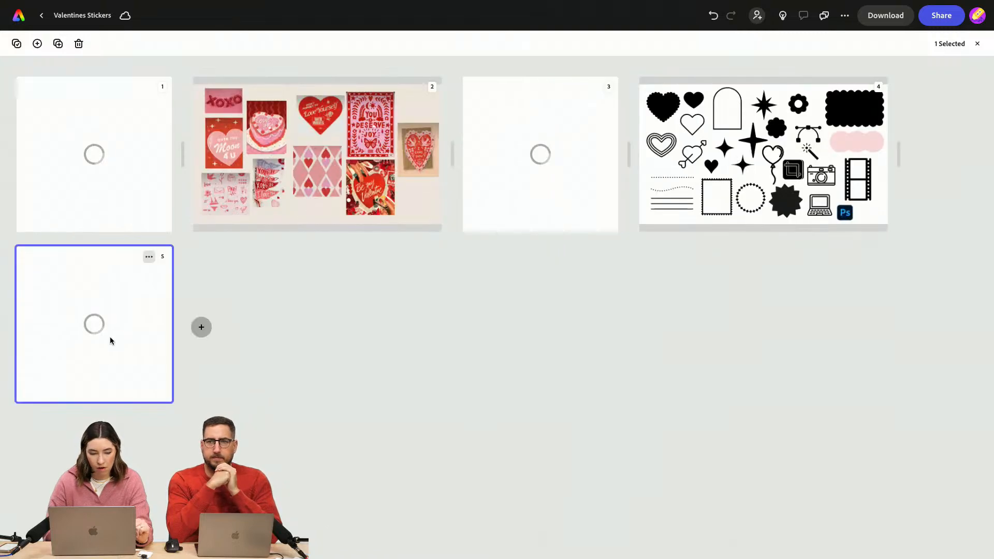
double_click(110, 336)
Resize the new blank page 5 to a custom size of 1080 x 1080 px
click(233, 43)
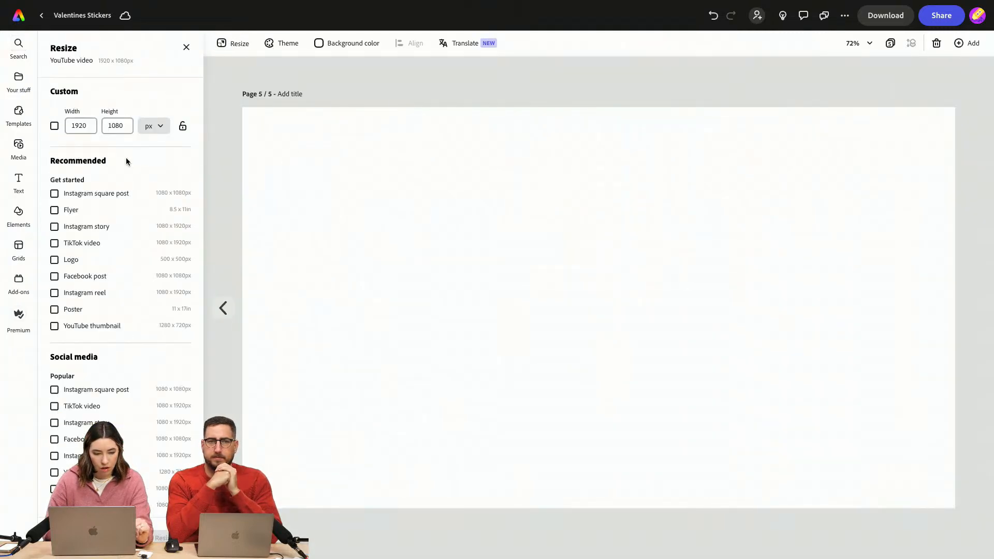
double_click(88, 125)
text(1080)
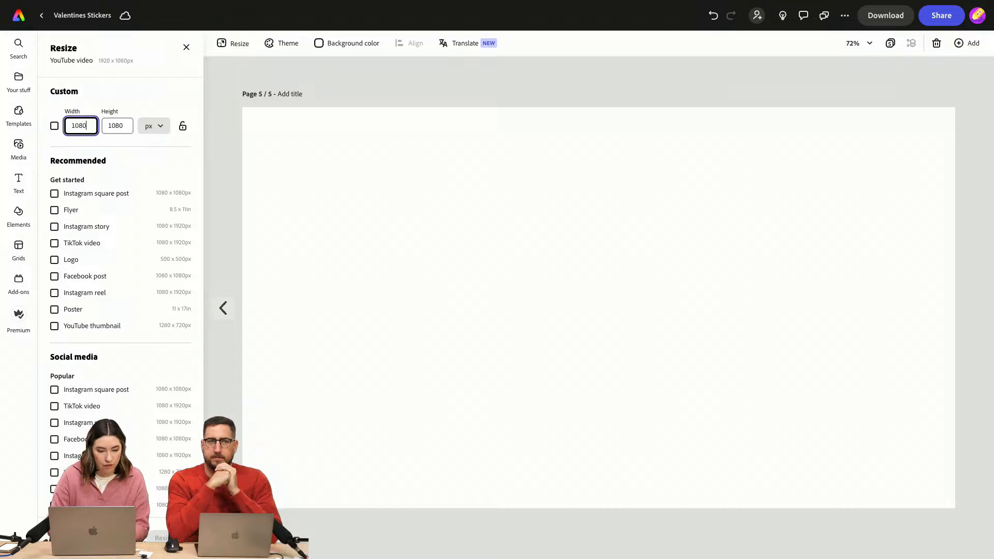
key(Tab)
text(1080)
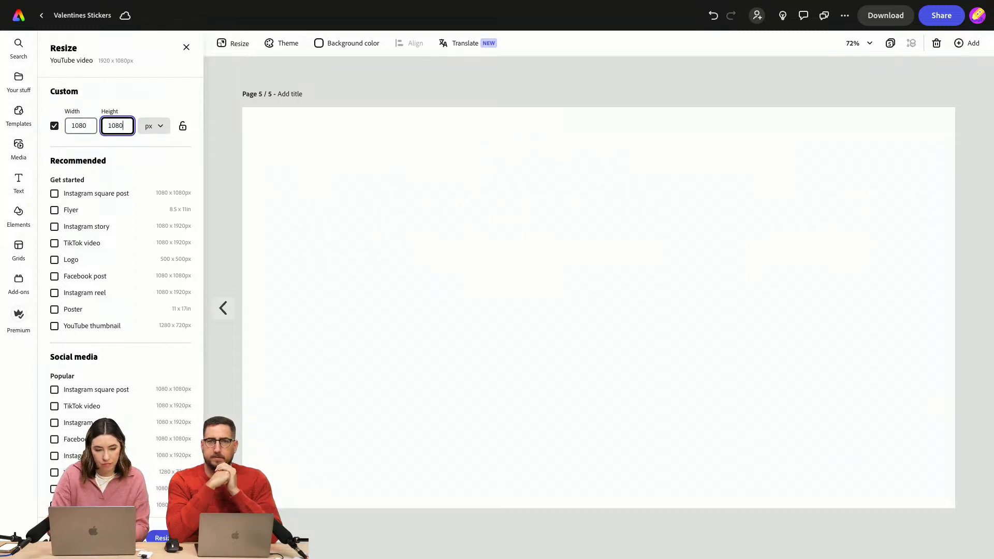
click(163, 538)
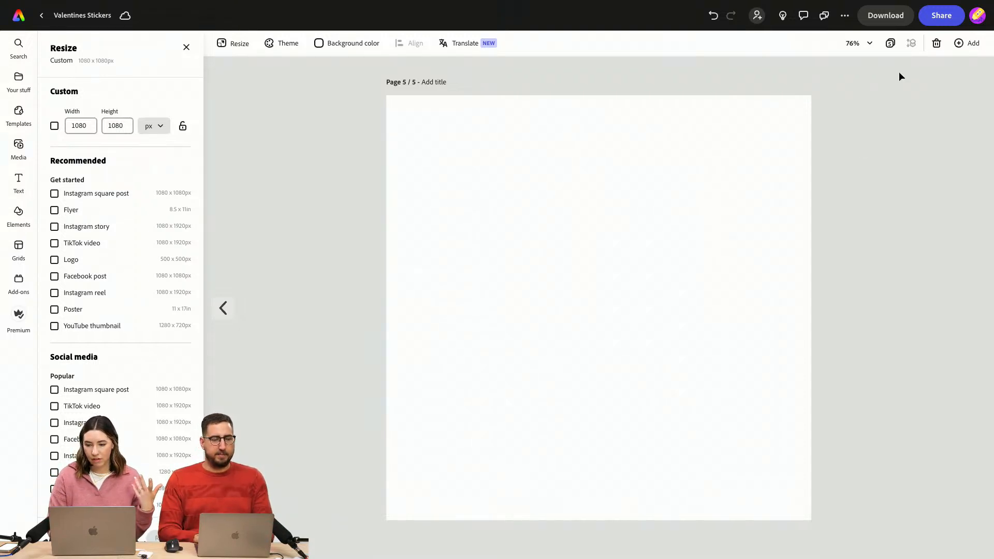
Go back through the page 4 graphic elements and the page 3 phrase list for sticker ideas
click(891, 43)
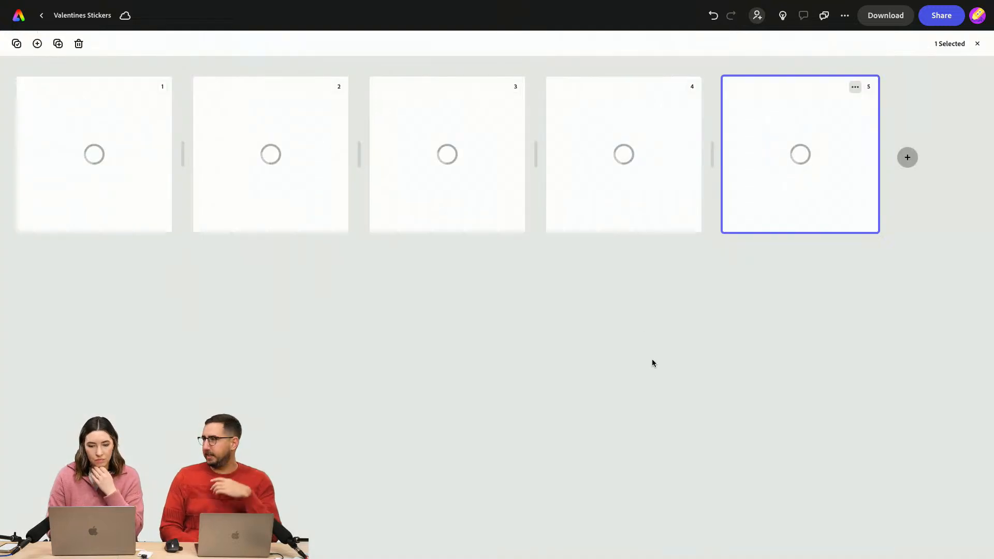
click(650, 217)
double_click(814, 195)
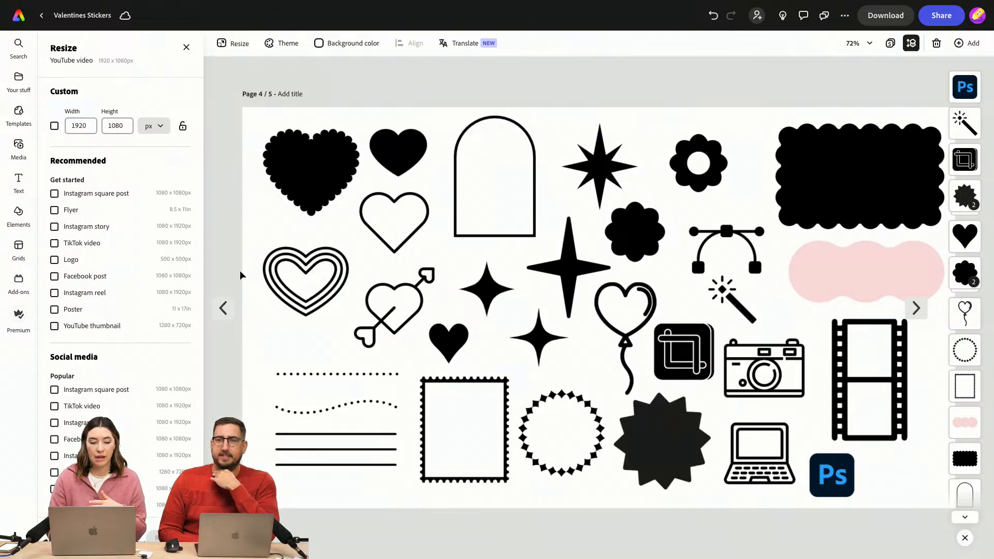
click(223, 308)
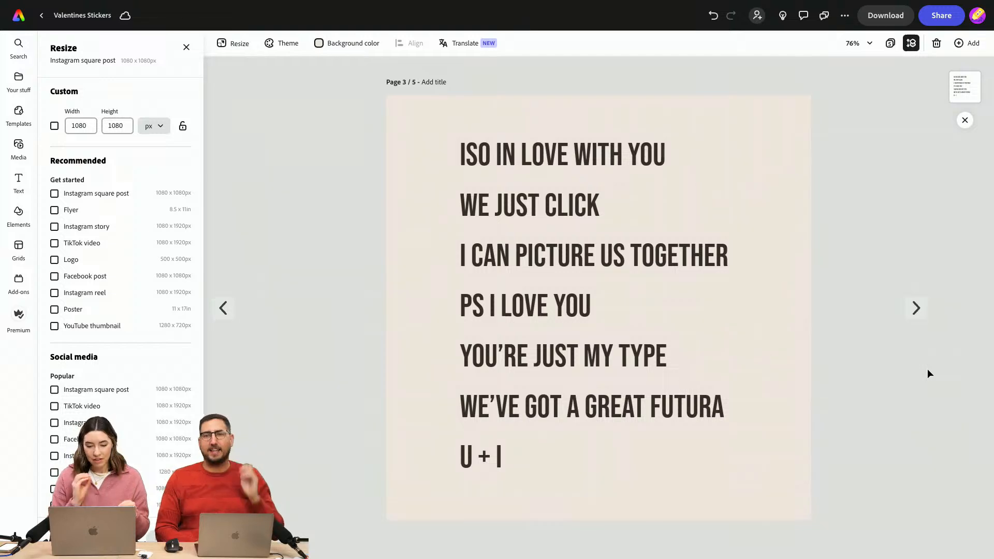
Copy the vector curve icon with anchor handles from page 4 and paste it onto blank page 5
click(916, 308)
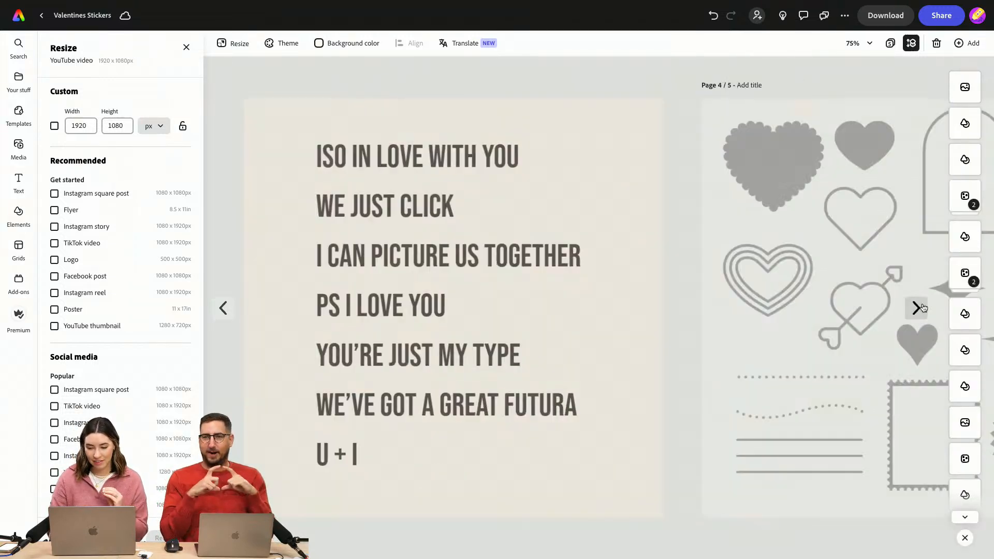
click(684, 232)
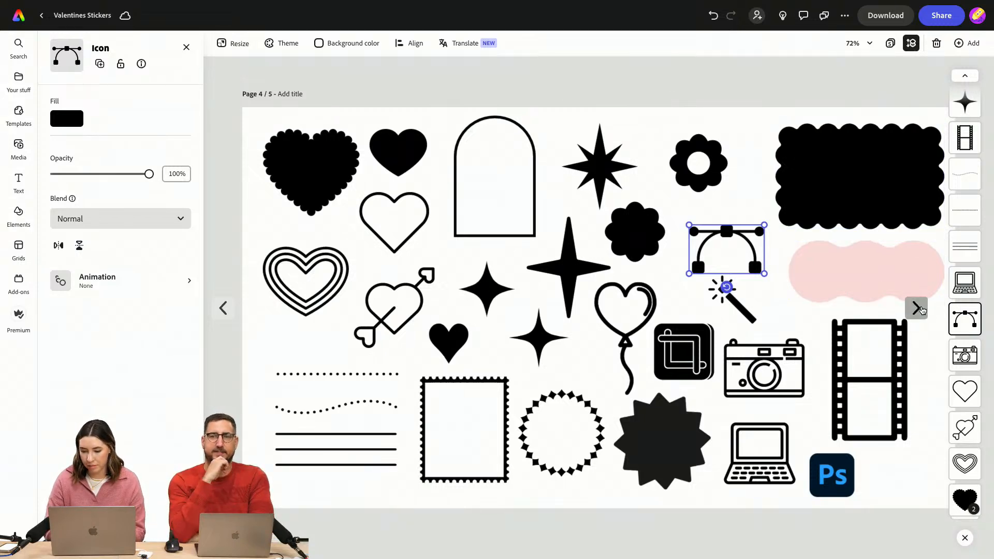
click(918, 308)
key(ctrl+v)
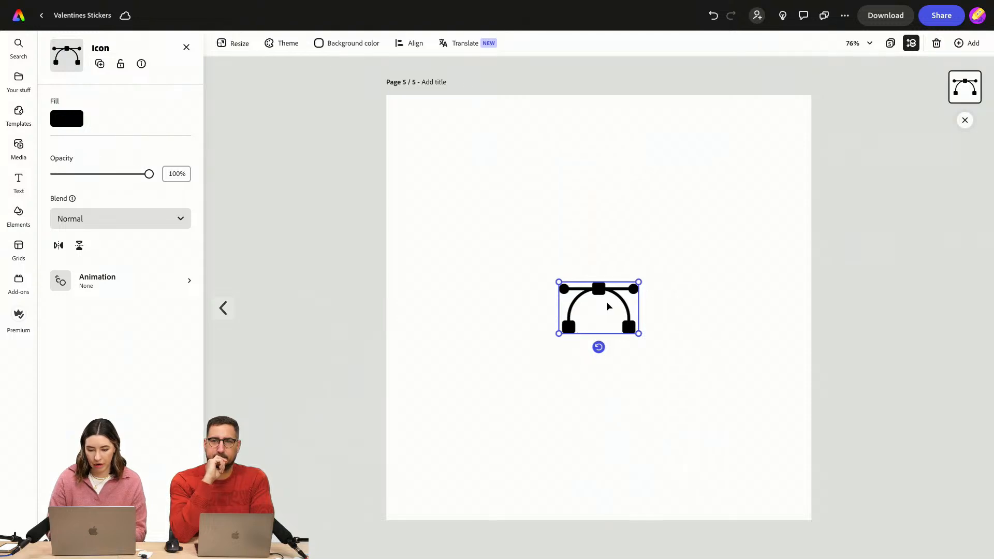
Enlarge the pasted vector curve icon to span most of the page width and center it on the page
drag(639, 281, 754, 222)
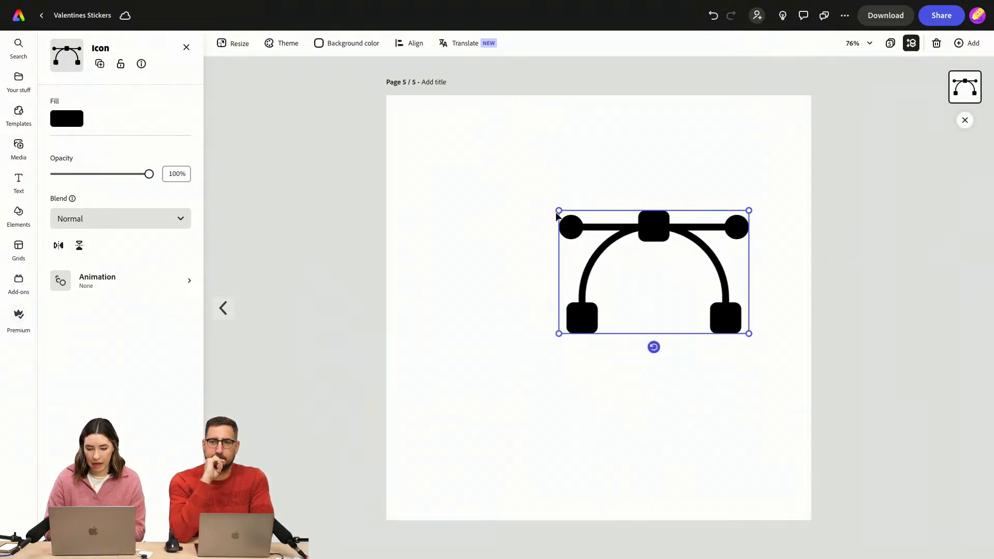
drag(558, 211, 413, 138)
drag(565, 147, 580, 226)
drag(763, 198, 805, 165)
drag(623, 204, 602, 228)
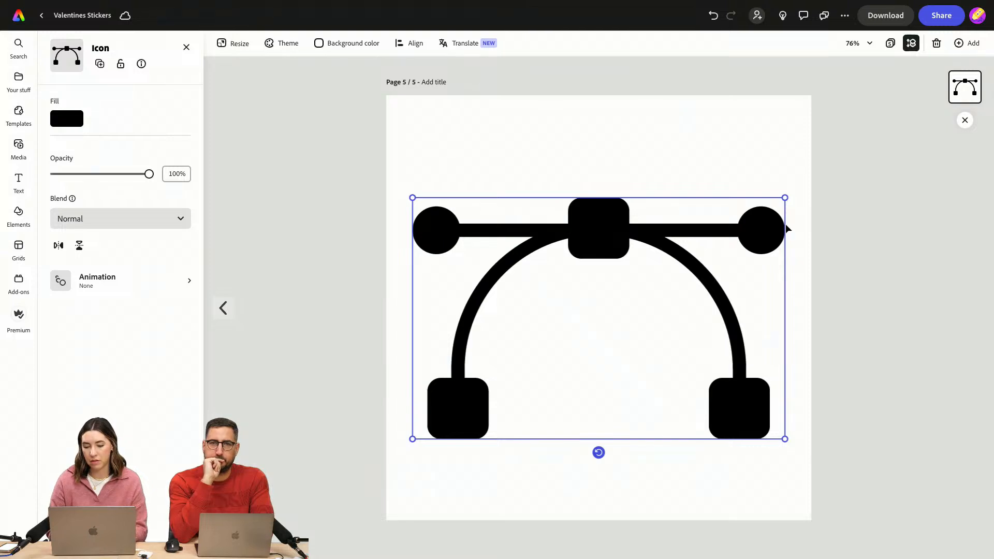
click(690, 150)
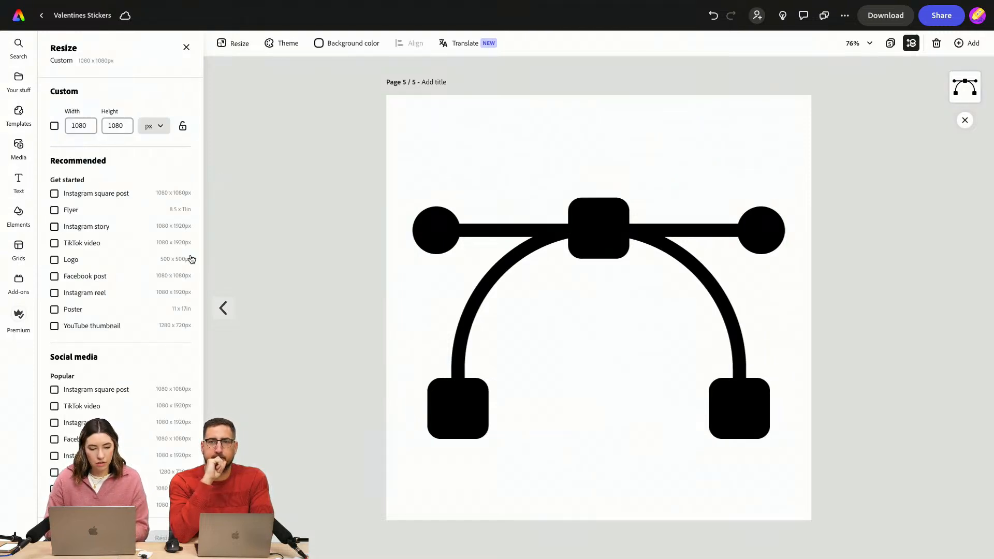
Search the icon elements for "heart" and add the solid heart from the results to the page
click(186, 47)
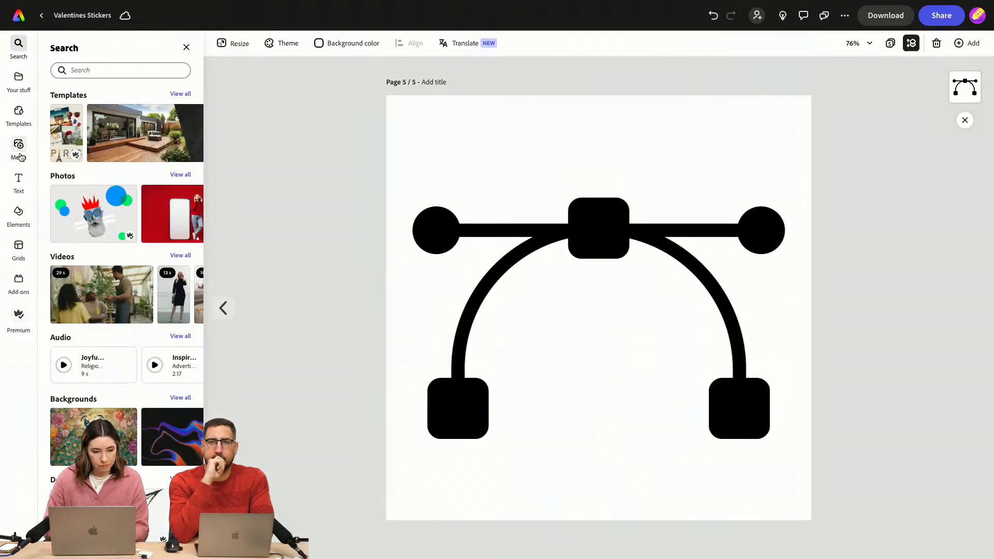
click(18, 212)
click(191, 67)
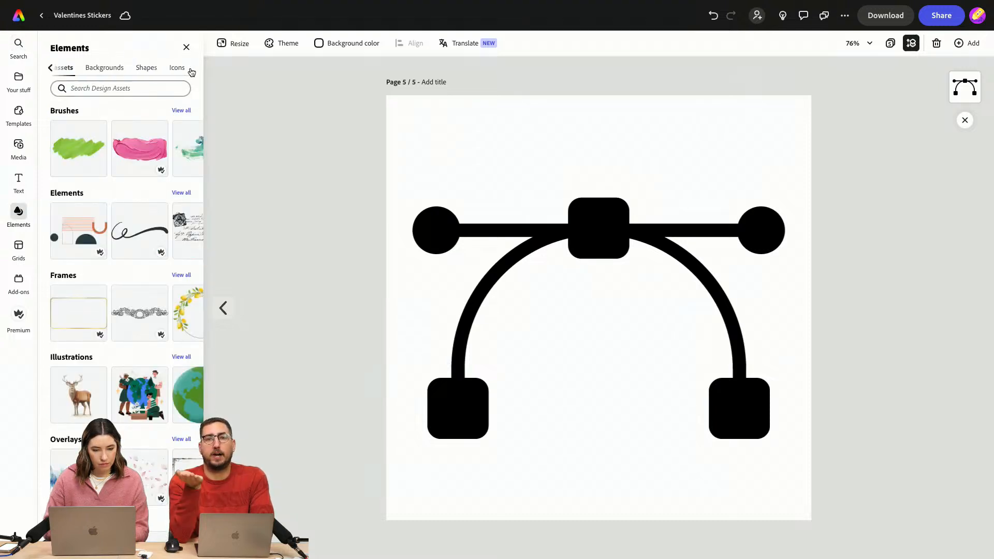
click(177, 68)
click(127, 91)
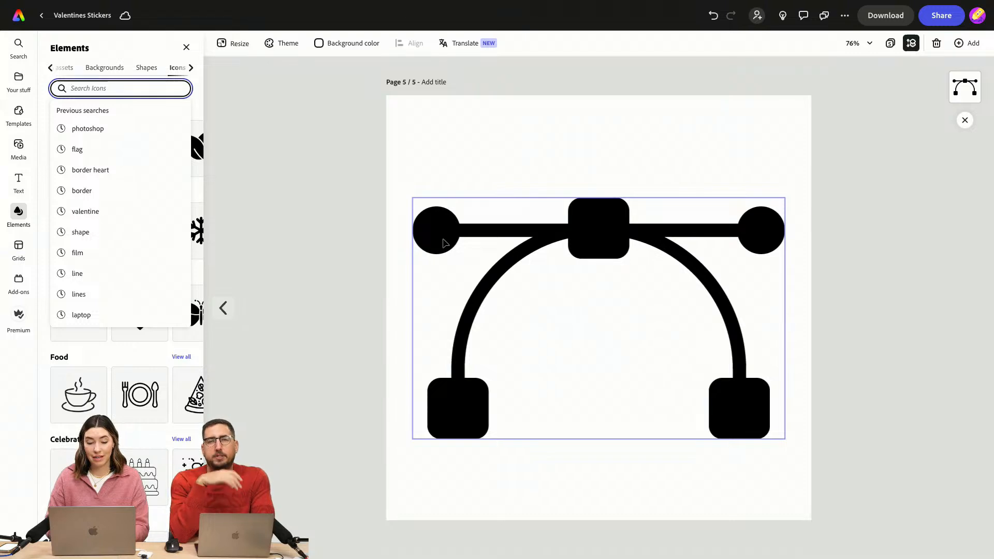
text(heart)
key(Return)
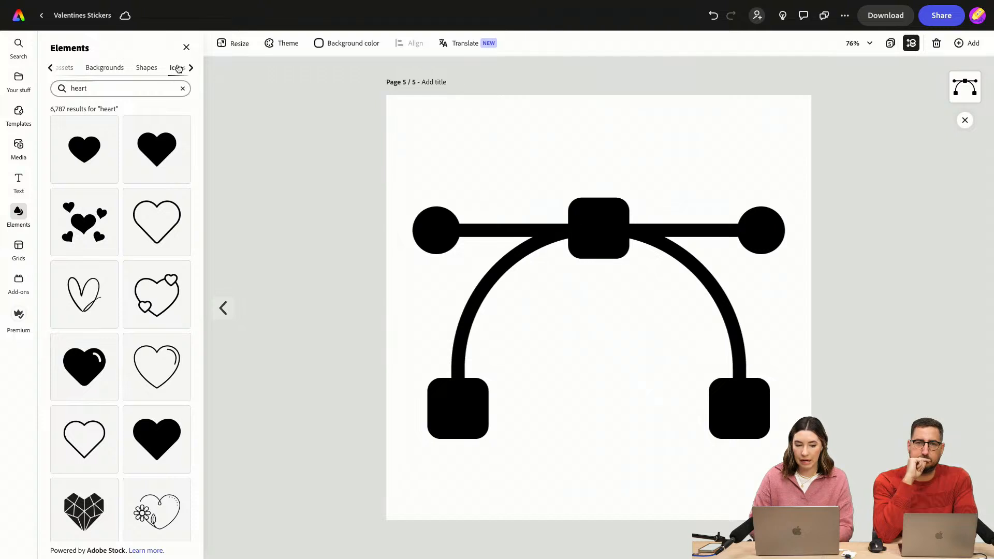
click(157, 155)
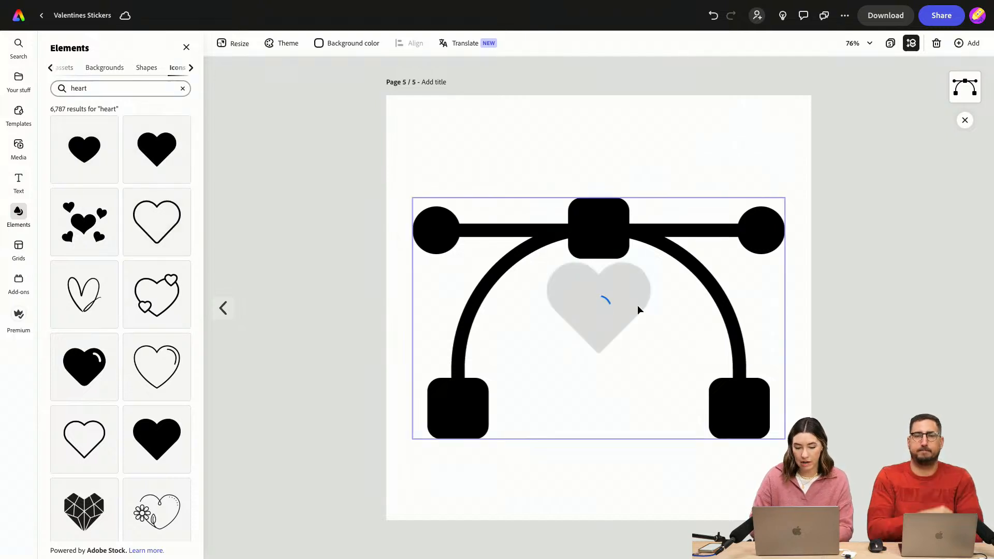
Shrink the heart to cover the curve icon's left circular handle and place a duplicate over the right one
drag(626, 310, 465, 238)
drag(490, 186, 467, 203)
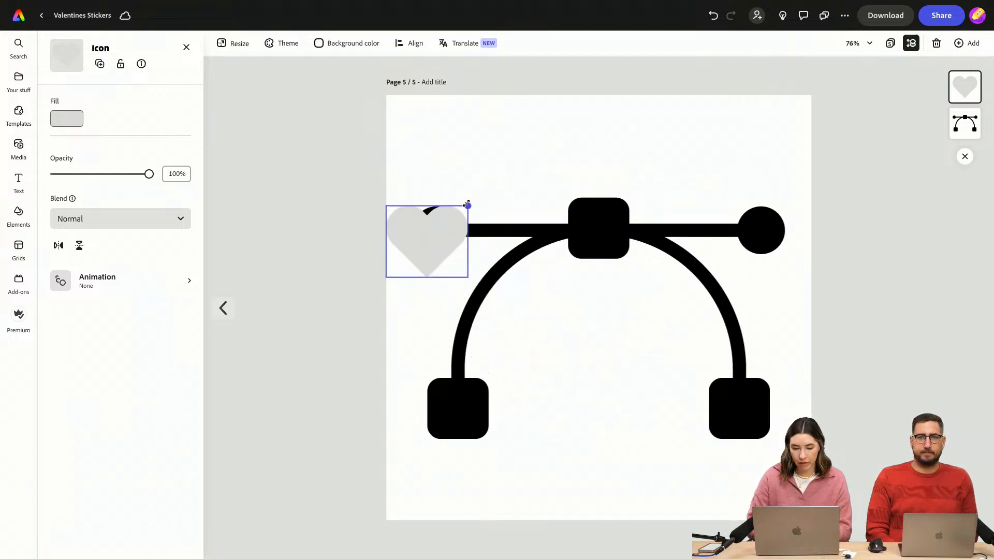
drag(427, 261, 761, 250)
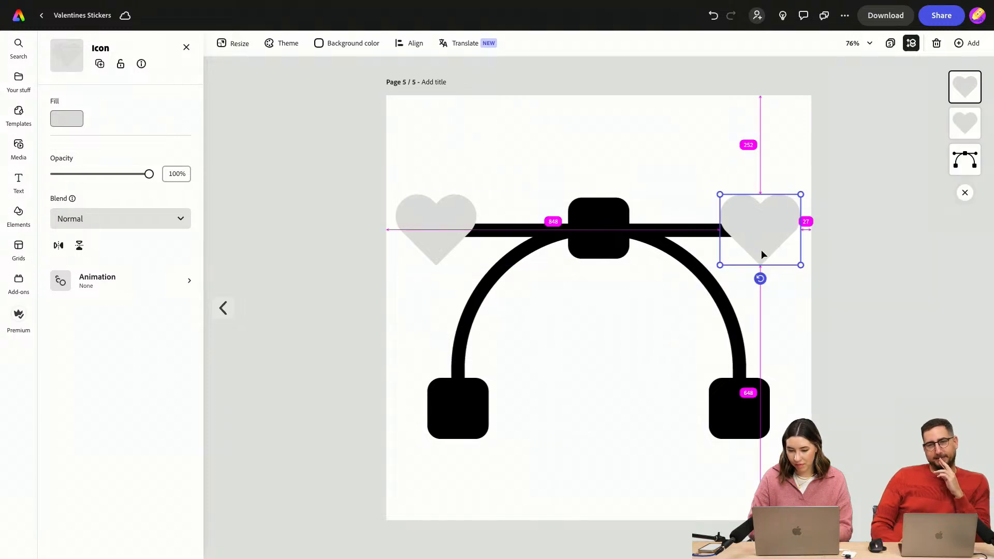
click(821, 325)
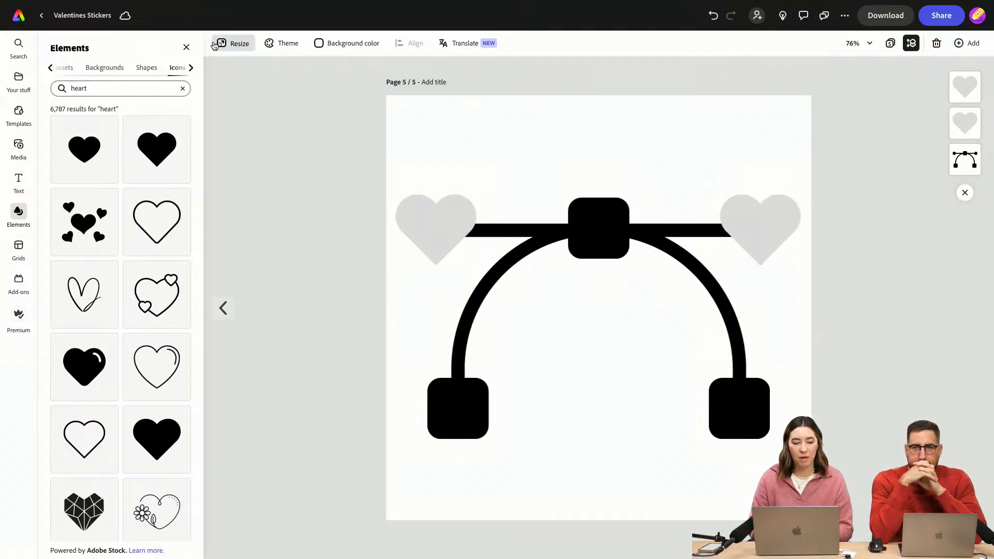
Fill the left heart with the magenta swatch from the extended color set
click(186, 47)
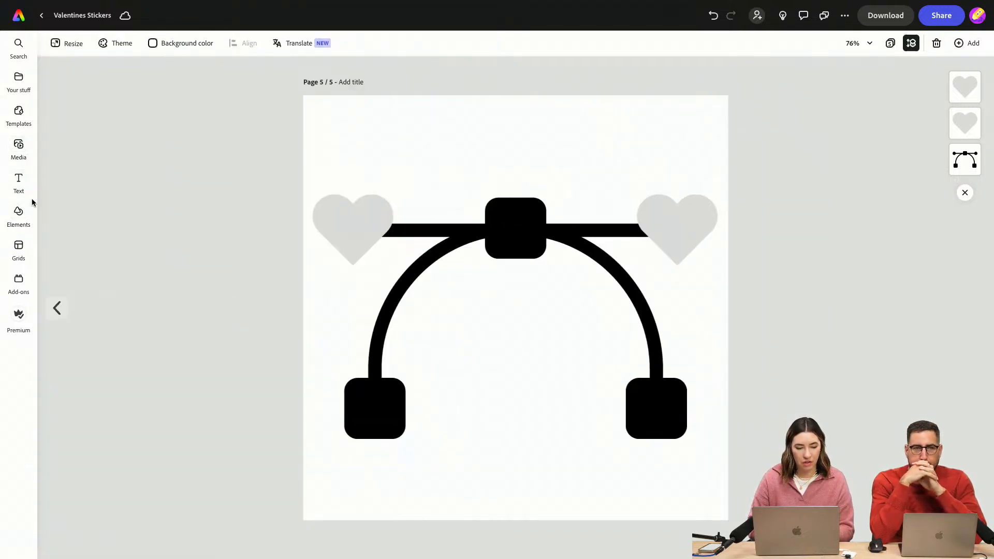
click(363, 240)
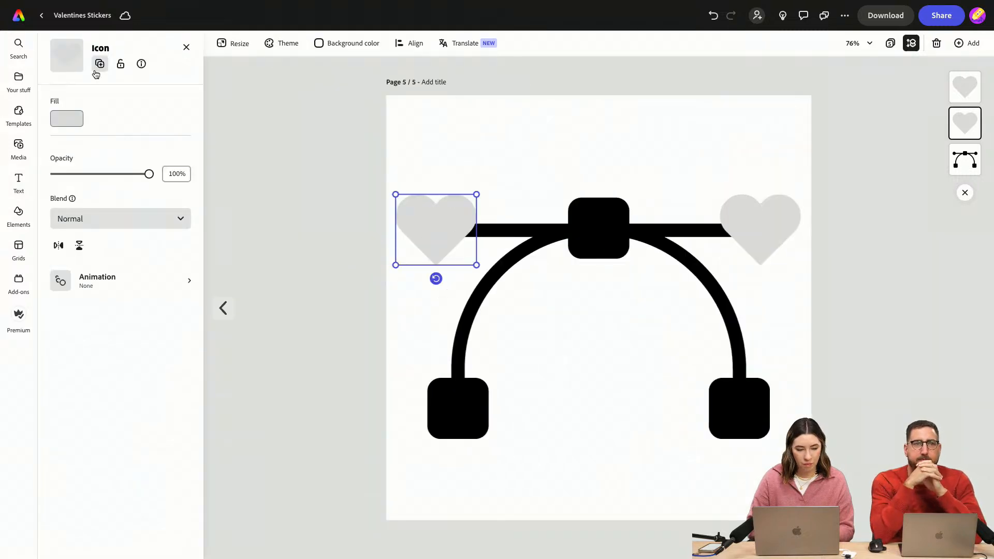
click(66, 119)
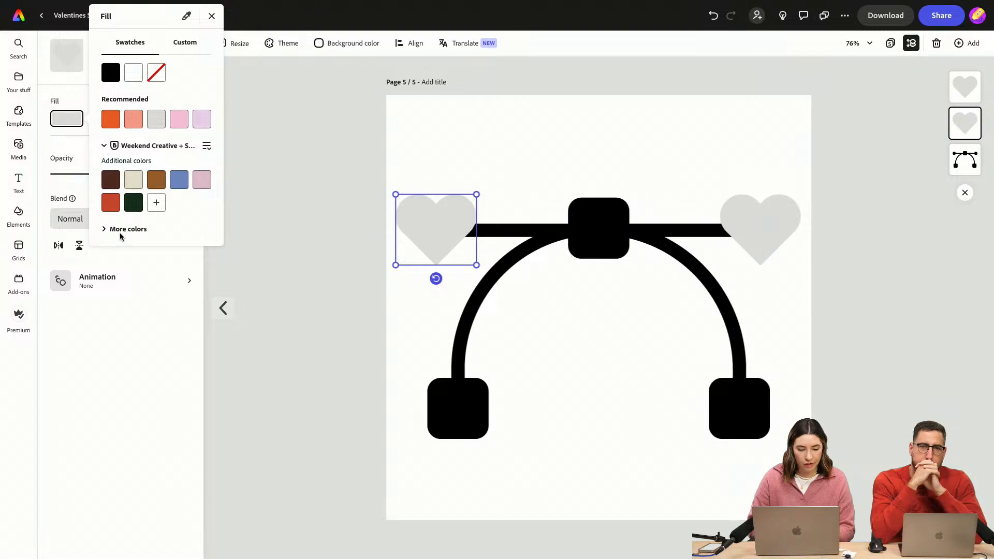
click(119, 230)
scroll(174, 304, down, 5)
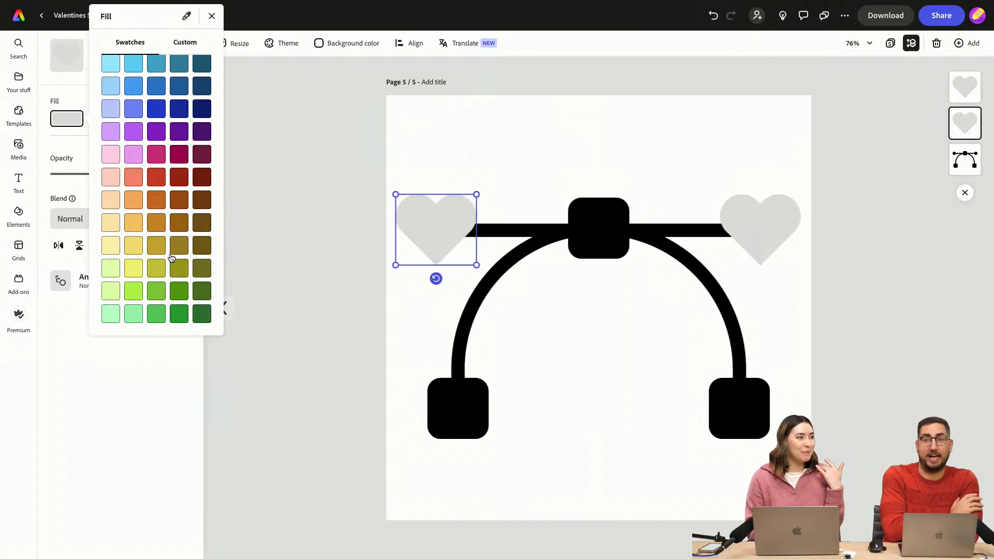
click(164, 152)
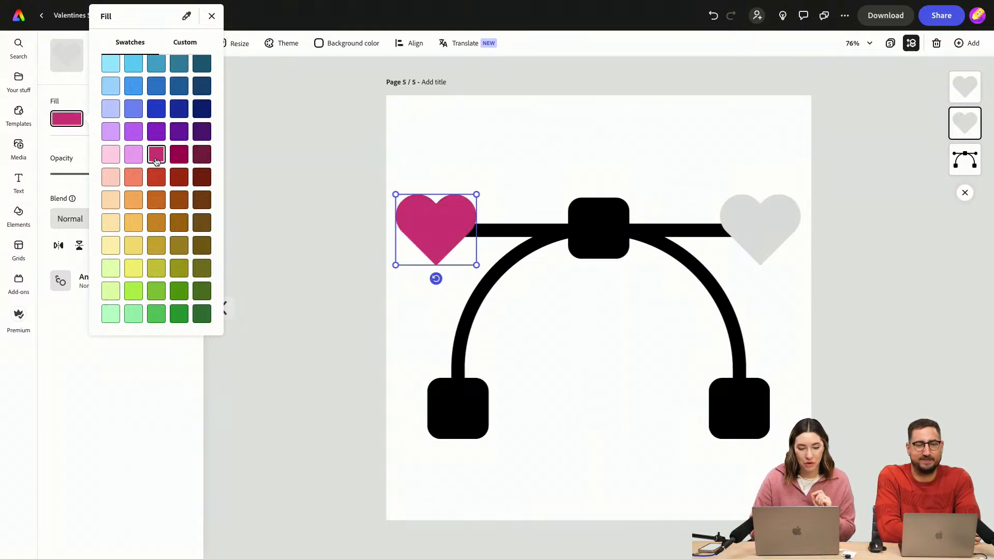
Fill the right heart with the same magenta swatch as the left heart
click(759, 222)
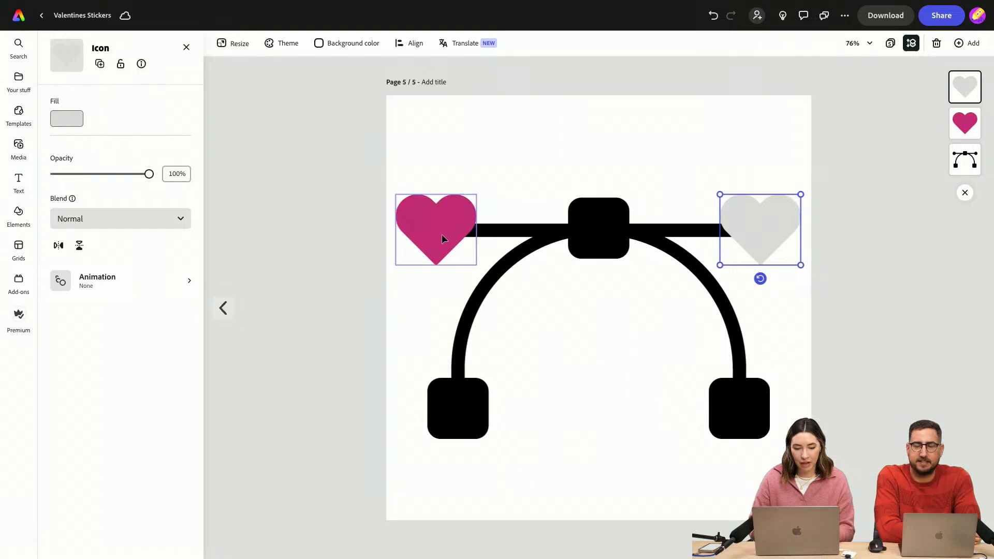
click(66, 119)
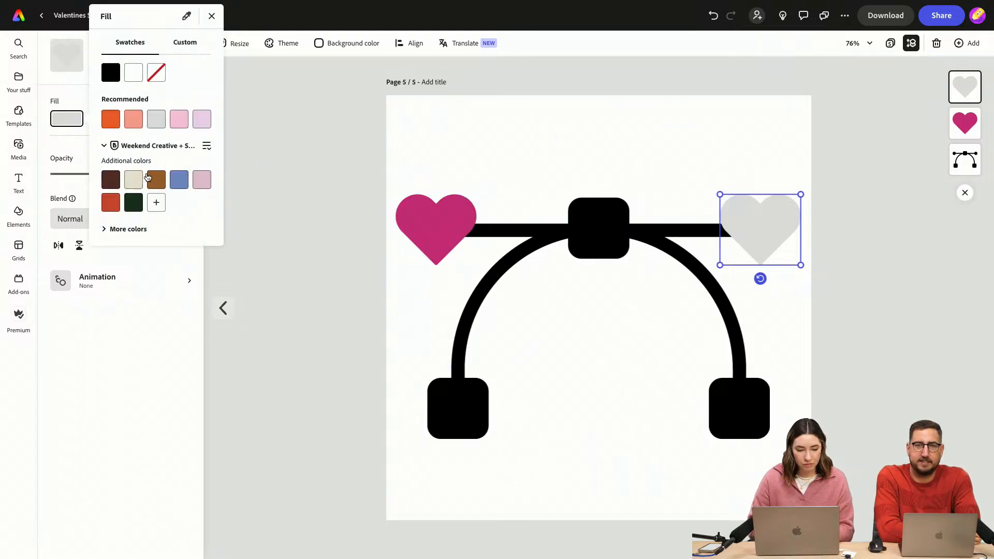
click(124, 229)
scroll(161, 233, down, 5)
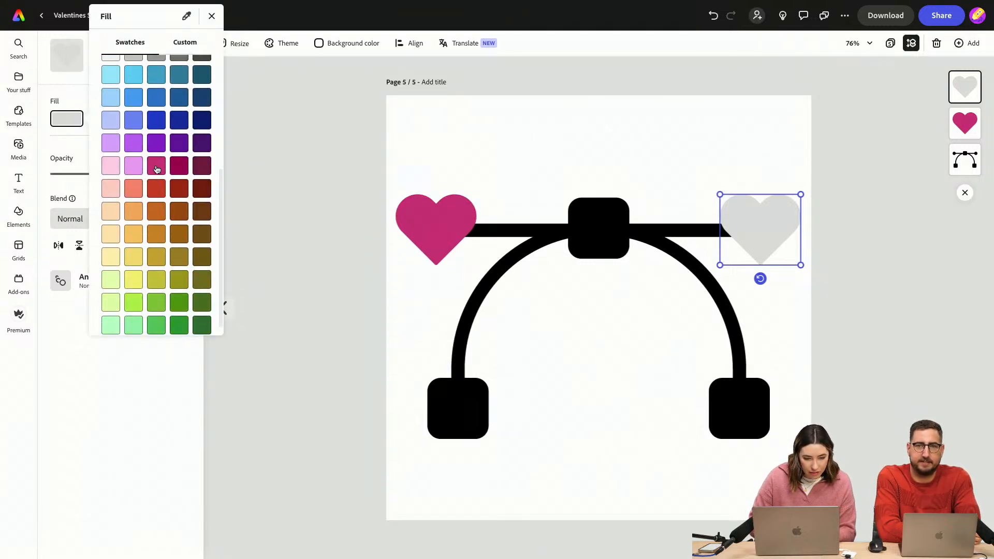
click(156, 168)
Try the #ECA2F5 fill on the vector curve icon, settle on the pale pink swatch beside it, and deselect the icon
click(575, 205)
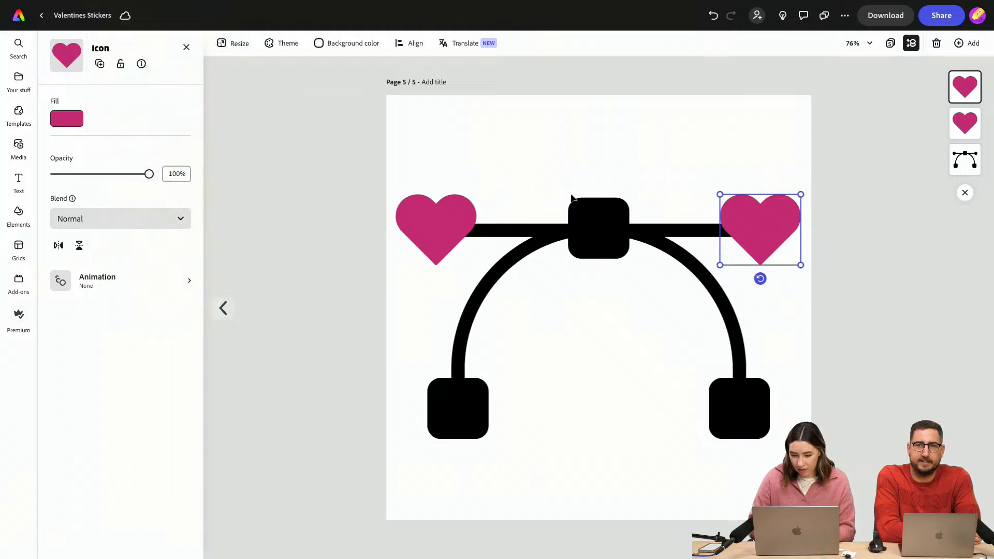
click(71, 121)
click(124, 229)
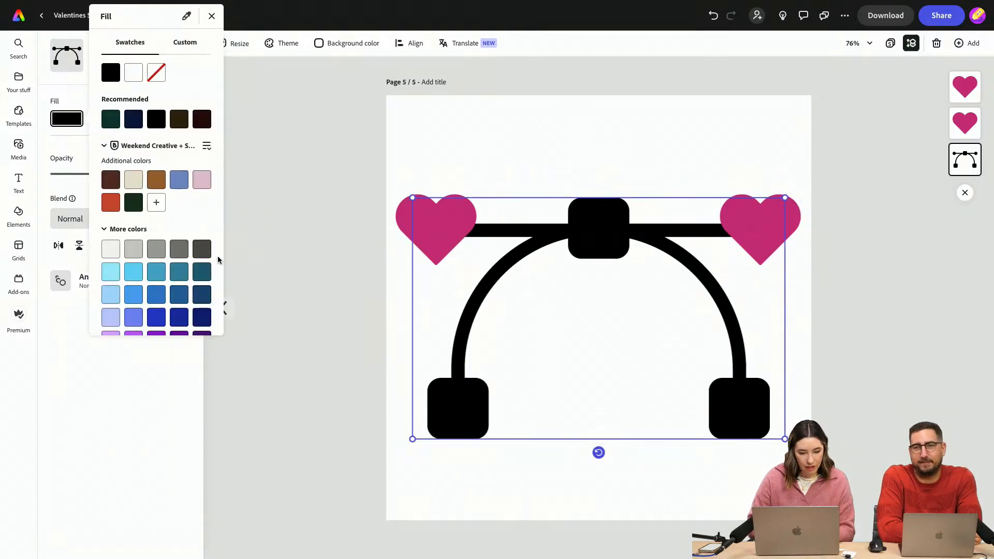
scroll(162, 262, down, 5)
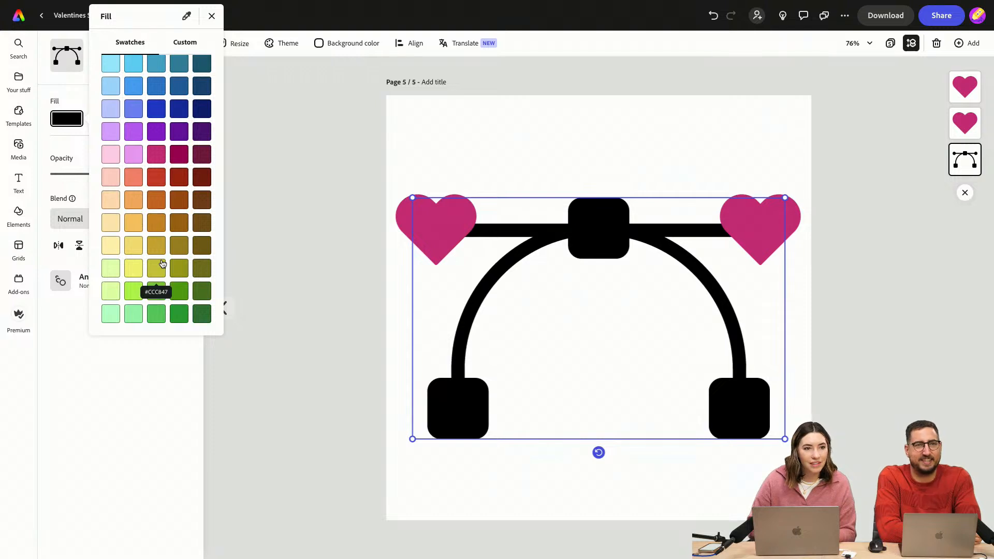
click(136, 153)
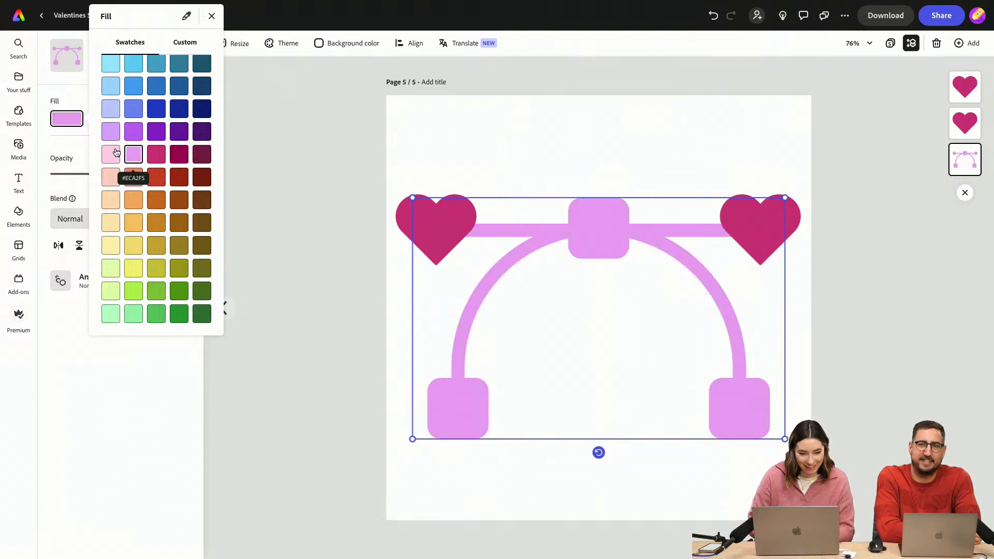
click(113, 154)
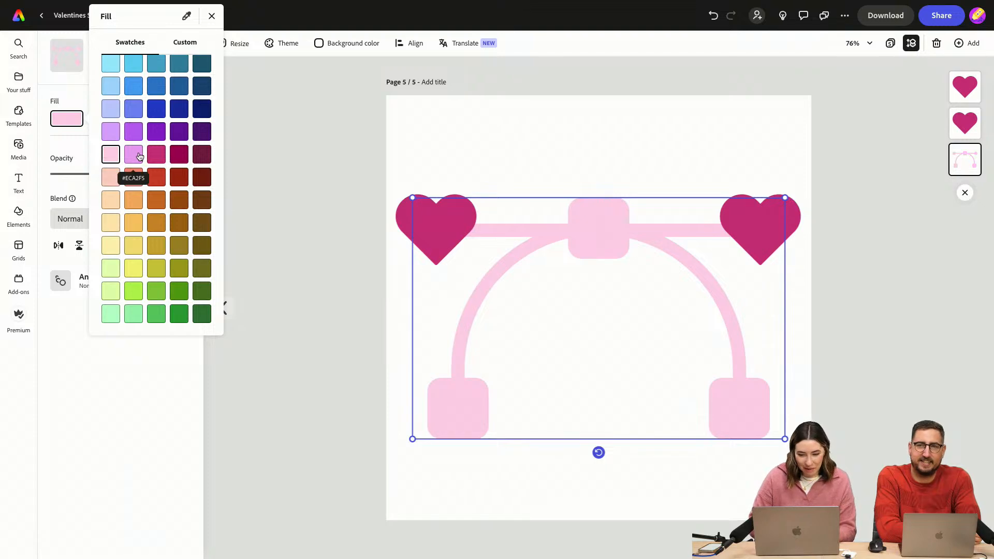
click(318, 133)
click(519, 149)
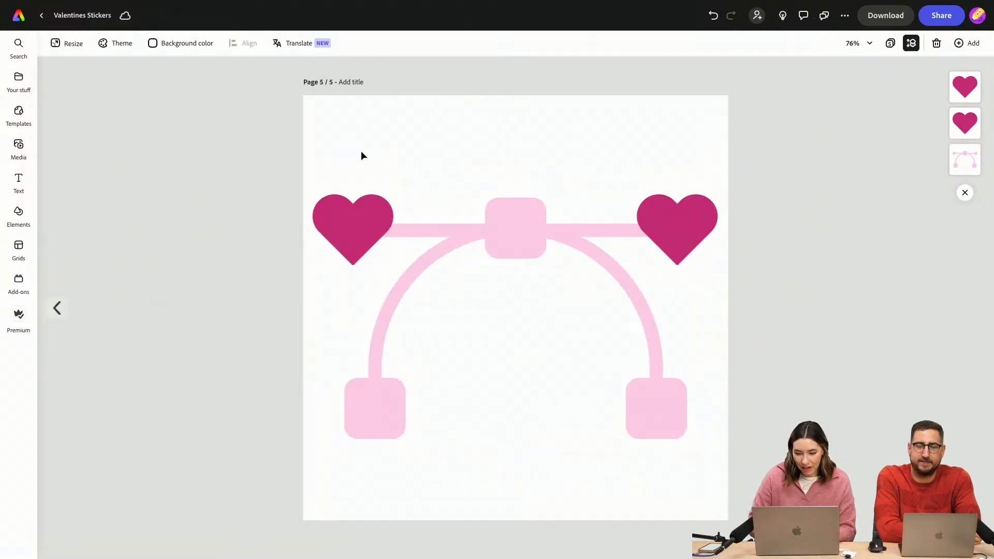
drag(361, 152, 670, 382)
click(608, 184)
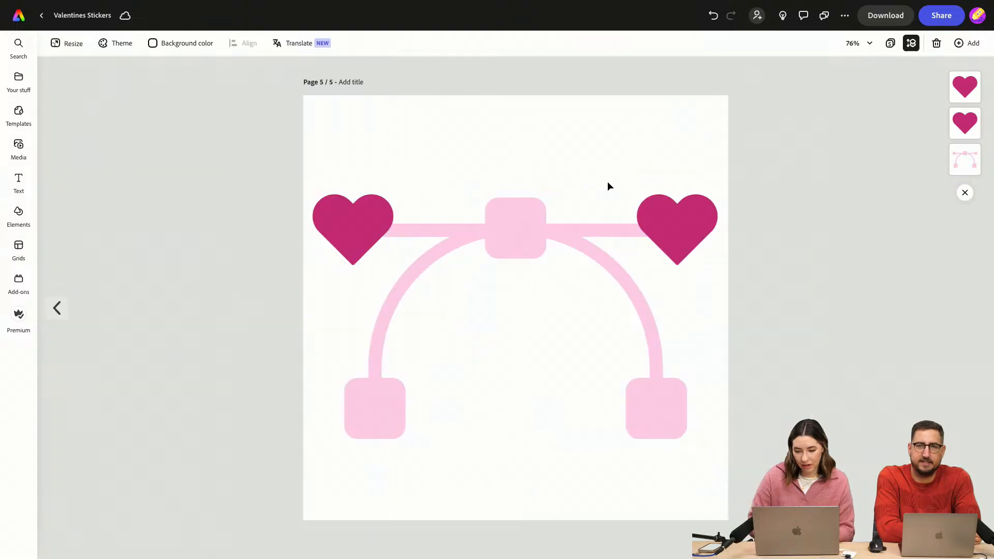
Add a text box to the page reading "You found the path to my heart"
click(19, 182)
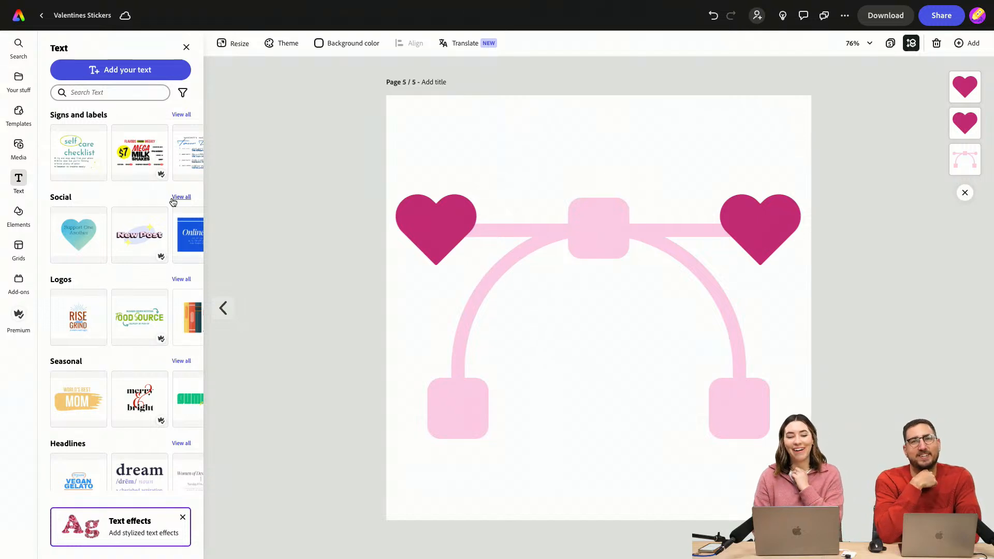
click(127, 70)
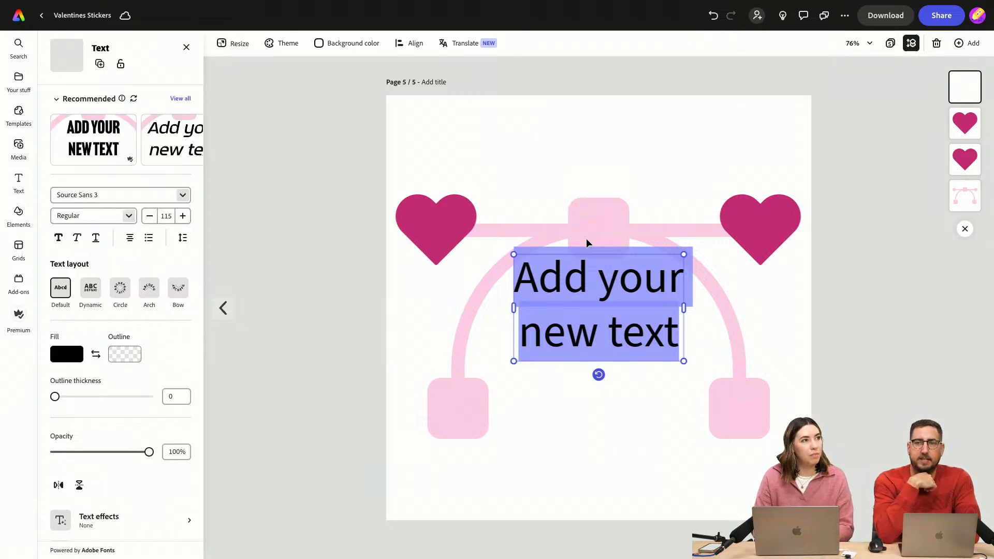
text(You)
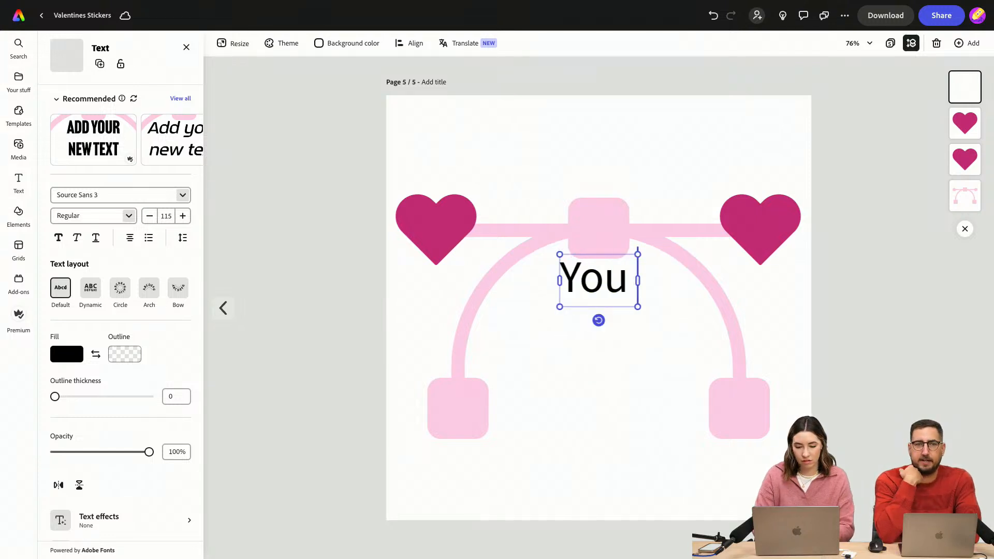
text( found the path to)
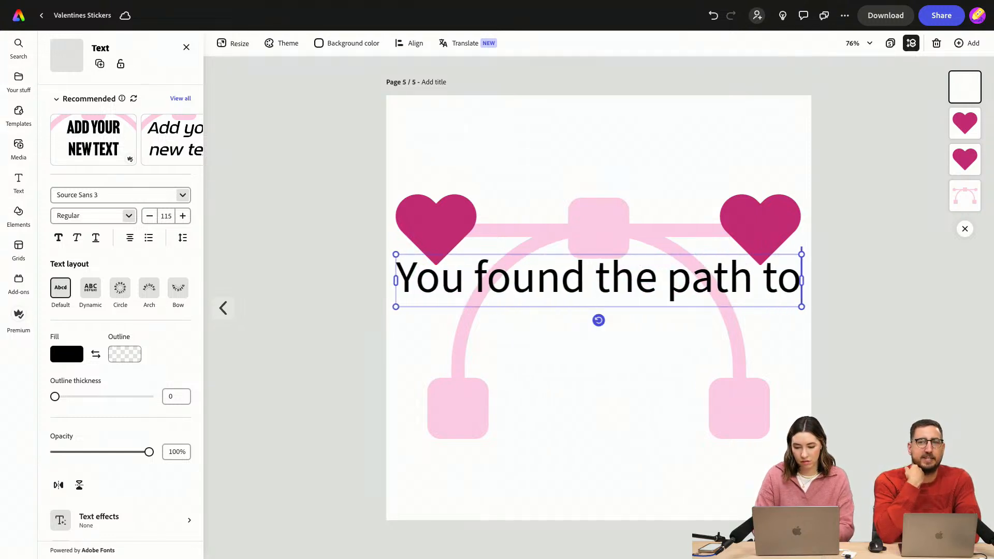
text( my heart)
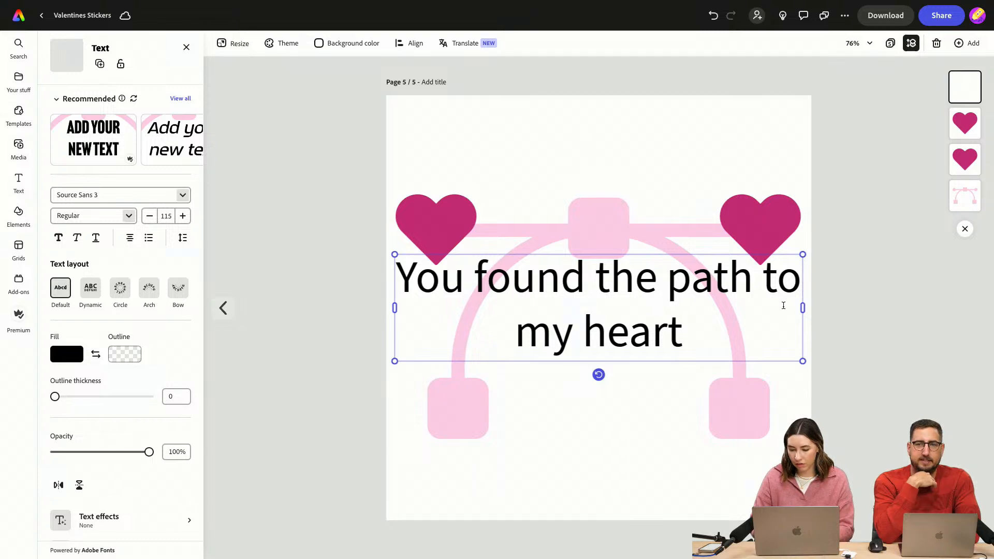
Try line breaks before "path" and before "to", keeping the text on two lines split before "to my heart"
click(762, 279)
key(Return)
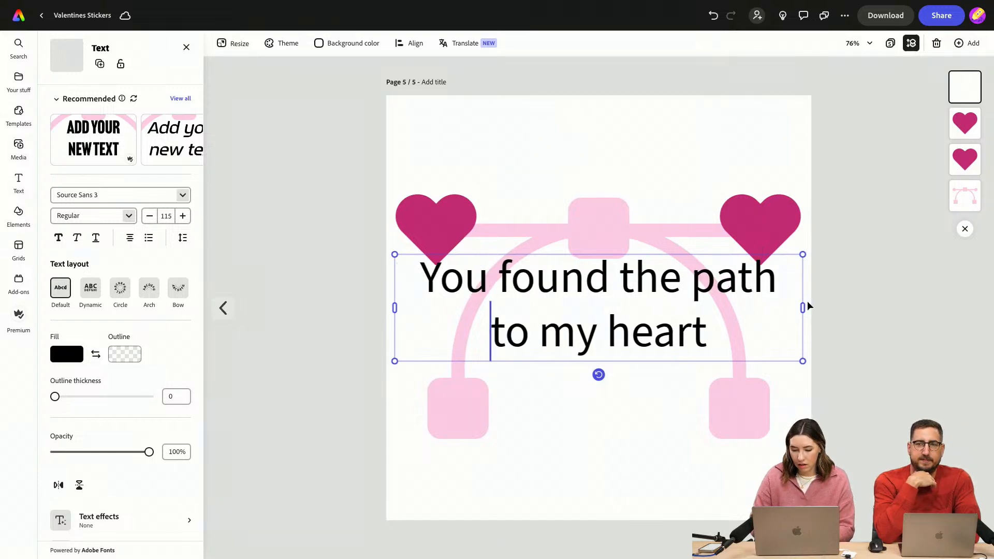
click(690, 274)
key(Return)
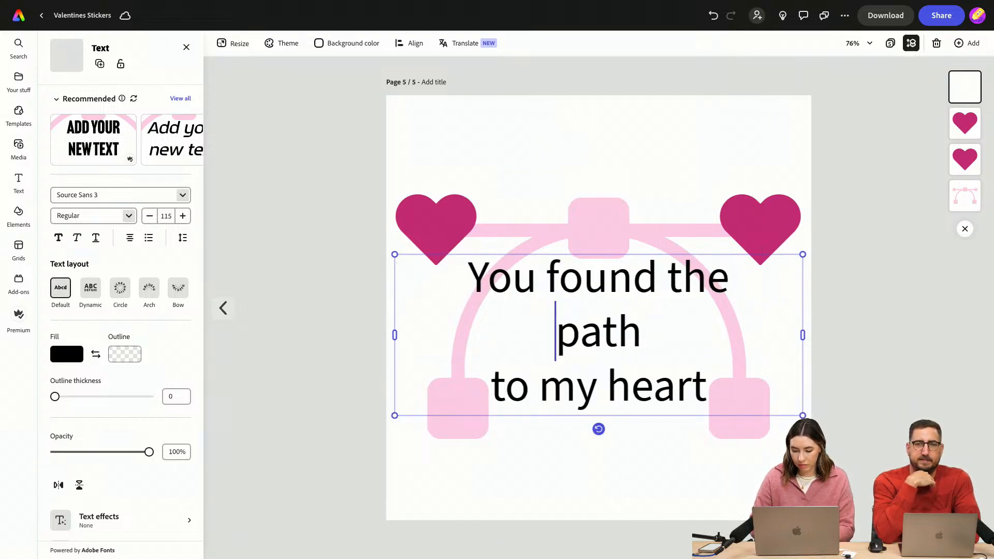
click(493, 386)
key(BackSpace)
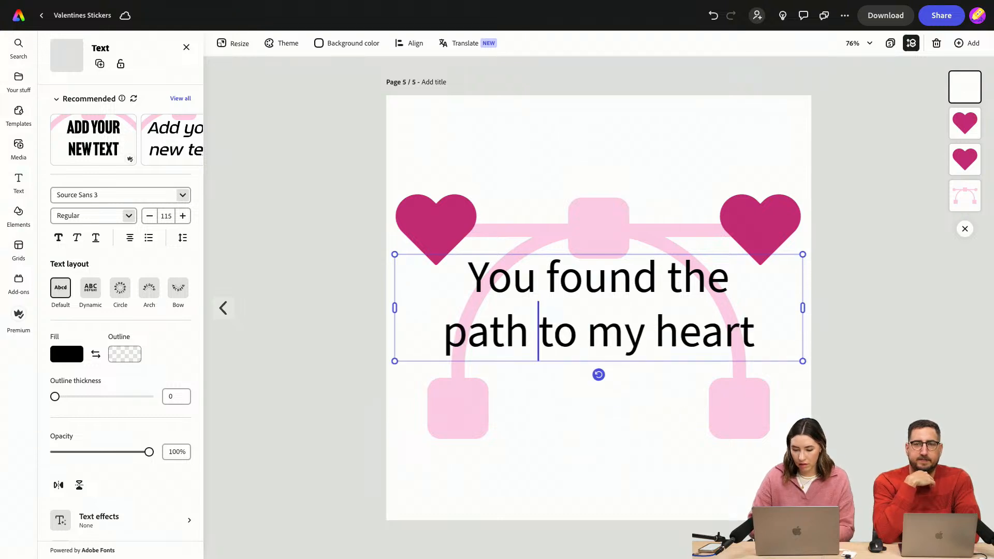
click(440, 339)
key(BackSpace)
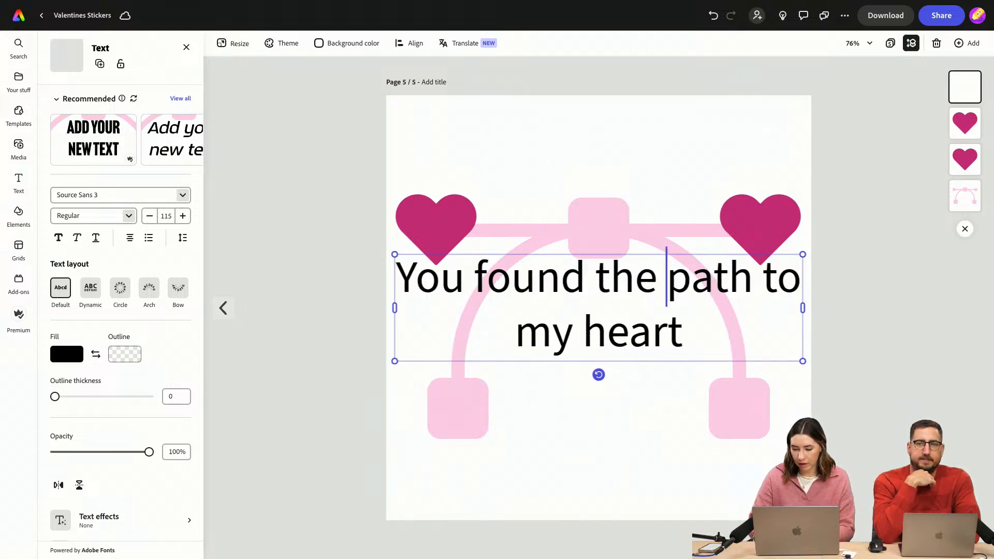
click(765, 274)
key(Return)
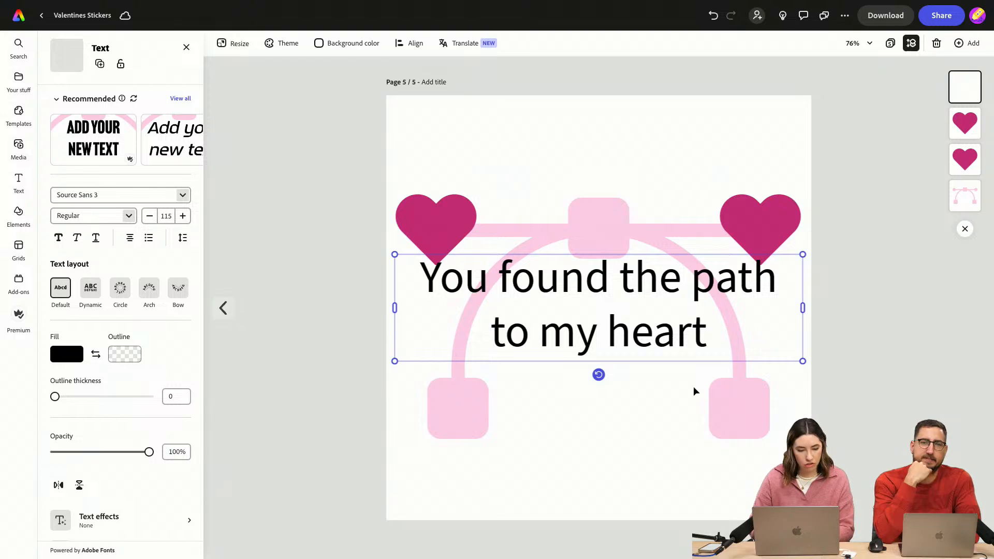
key(ctrl+a)
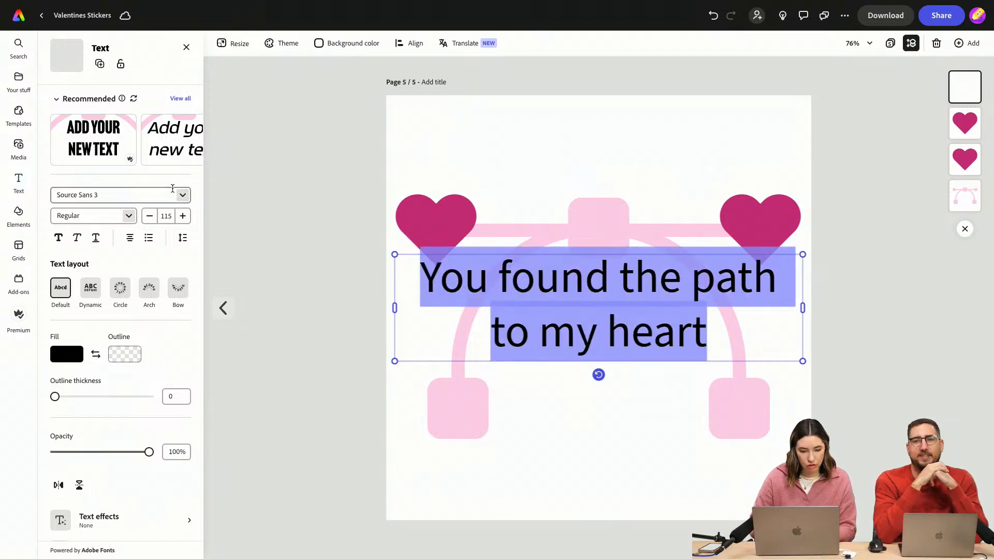
click(183, 195)
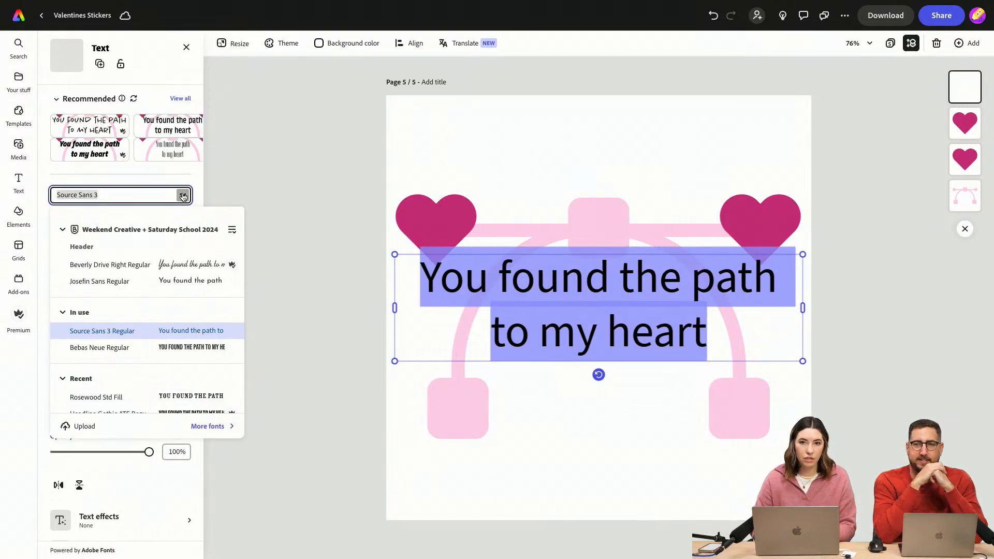
click(430, 134)
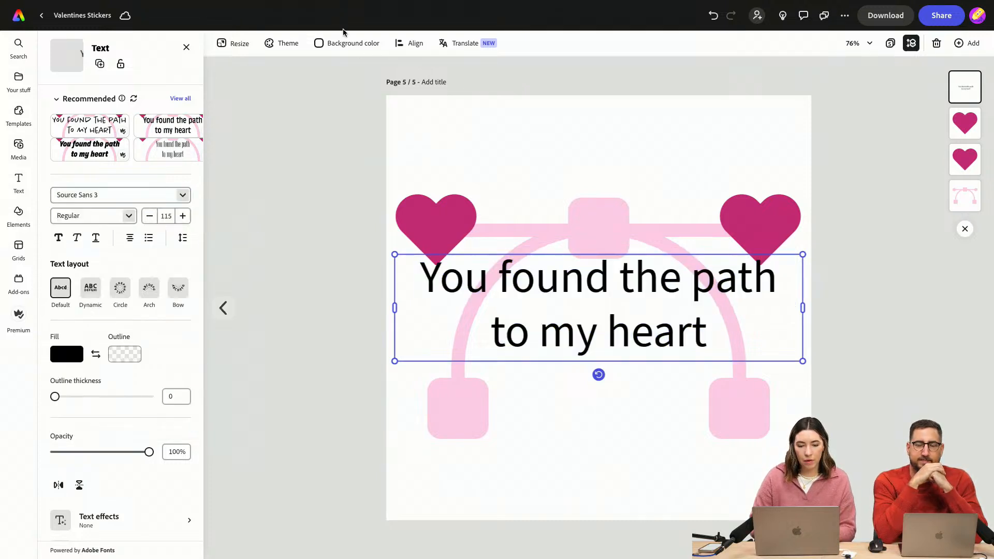
Make the page background transparent by setting its custom color's opacity to 0%
click(342, 45)
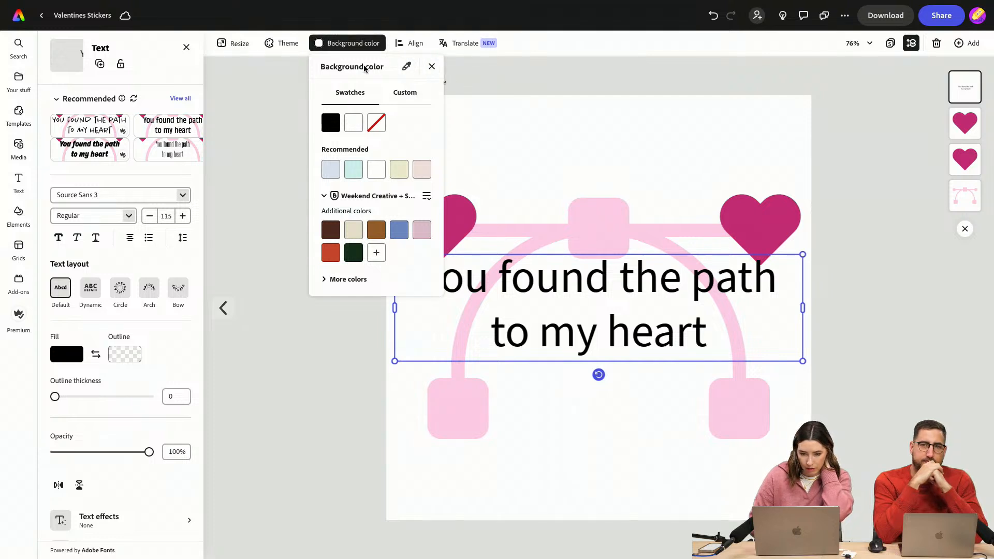
click(405, 93)
click(350, 93)
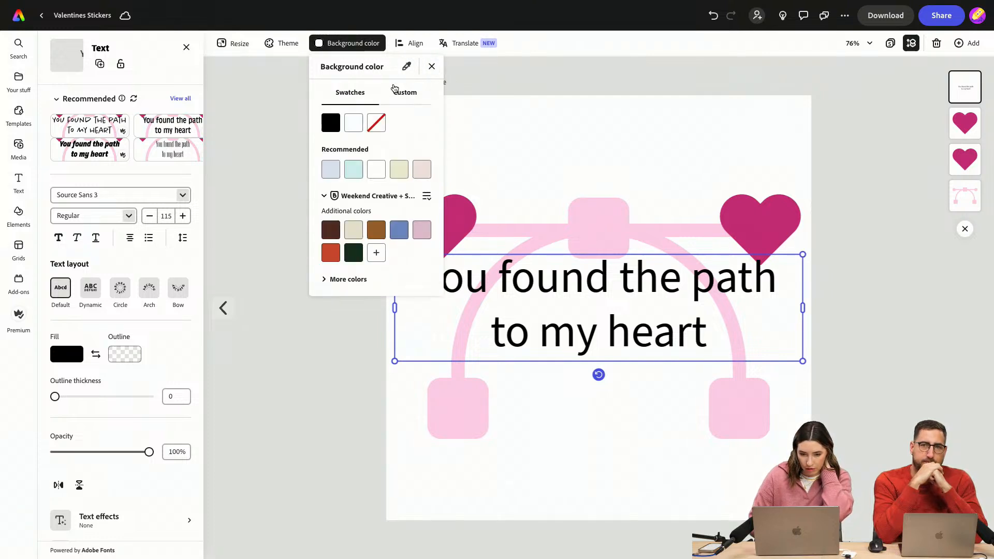
click(403, 92)
drag(382, 230, 293, 228)
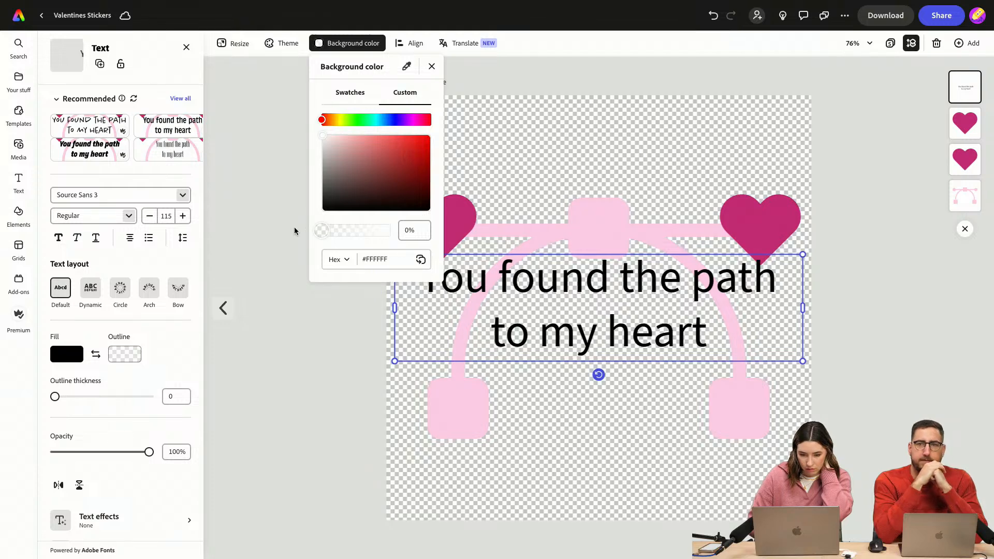
click(511, 145)
click(572, 152)
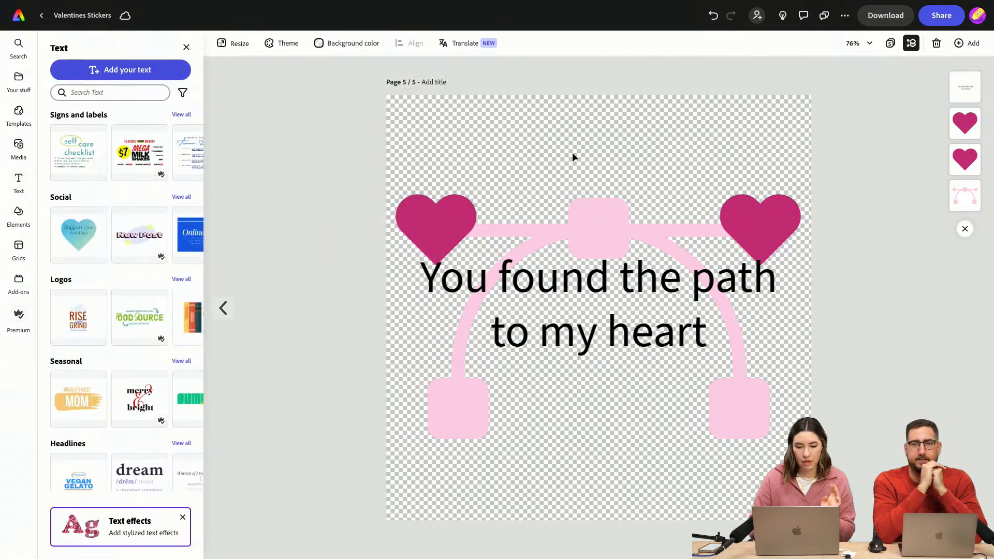
click(357, 44)
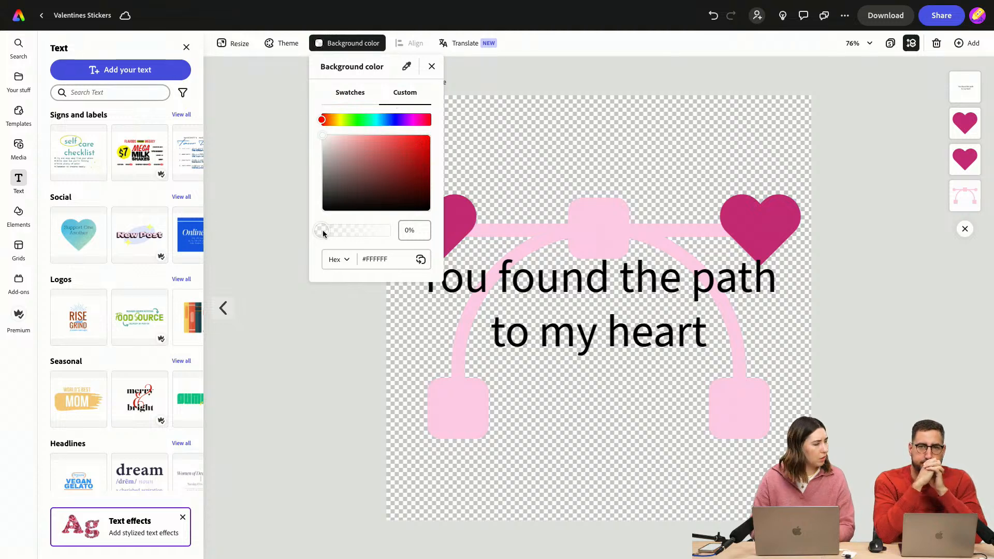
click(431, 66)
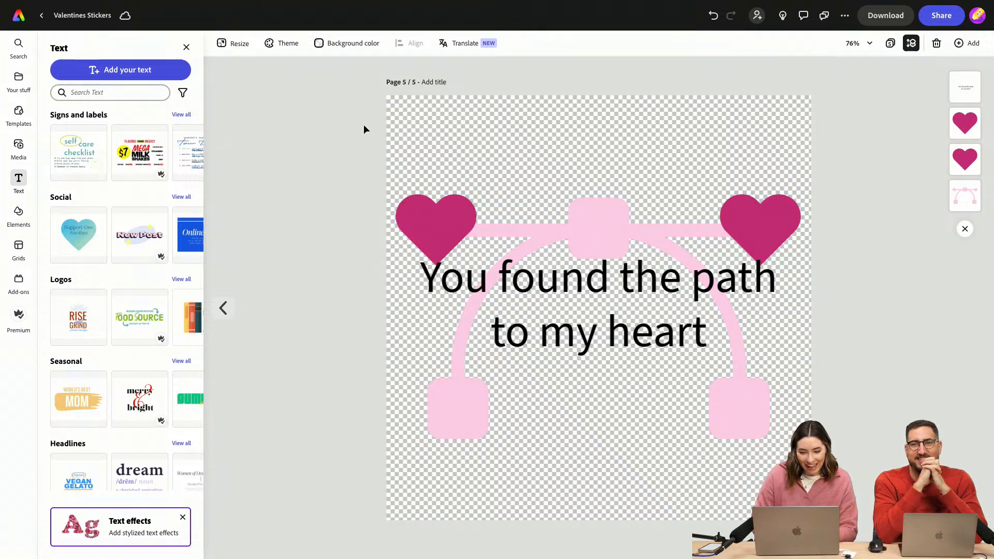
Try Josefin Sans Regular on the whole text and settle on the Beverly Drive Right Regular font
double_click(529, 277)
key(ctrl+a)
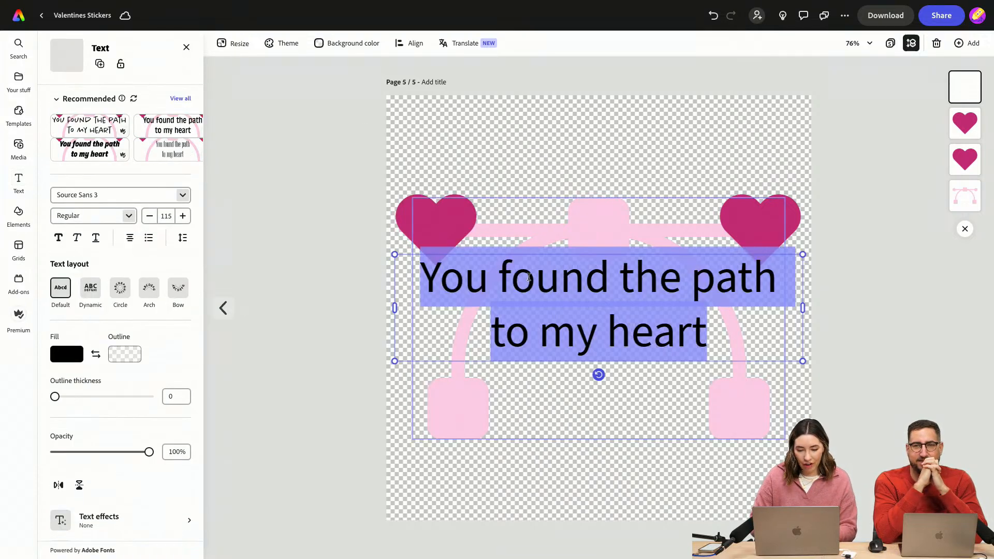
click(182, 195)
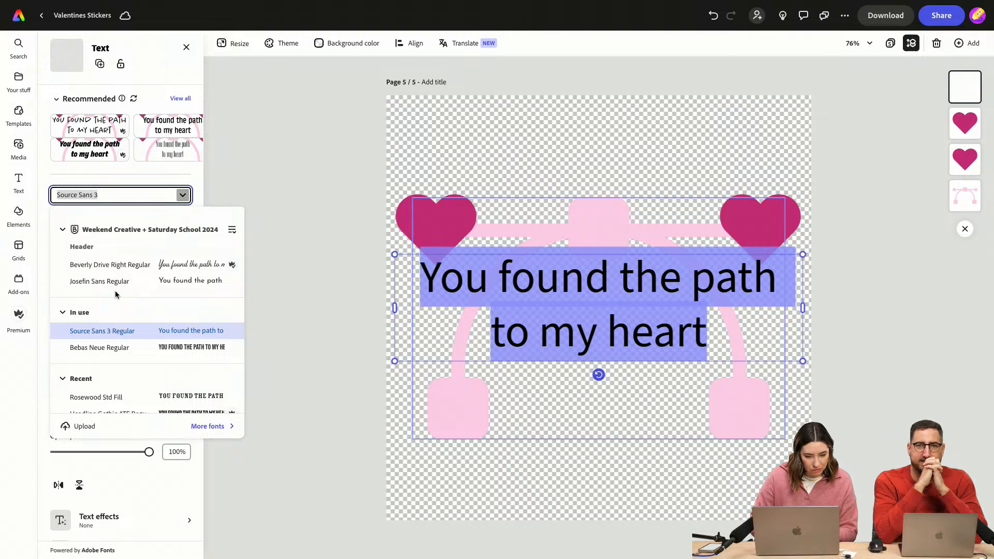
click(183, 265)
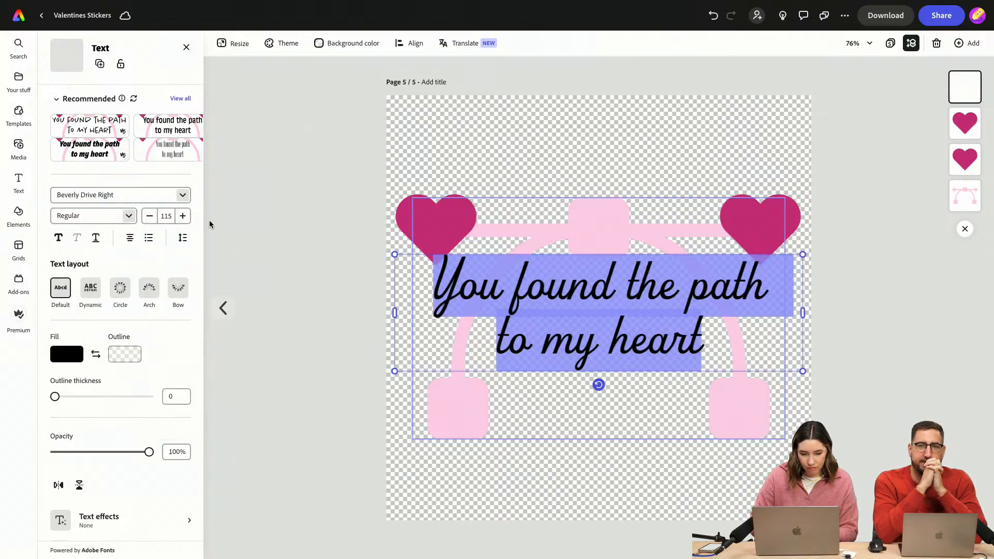
click(183, 195)
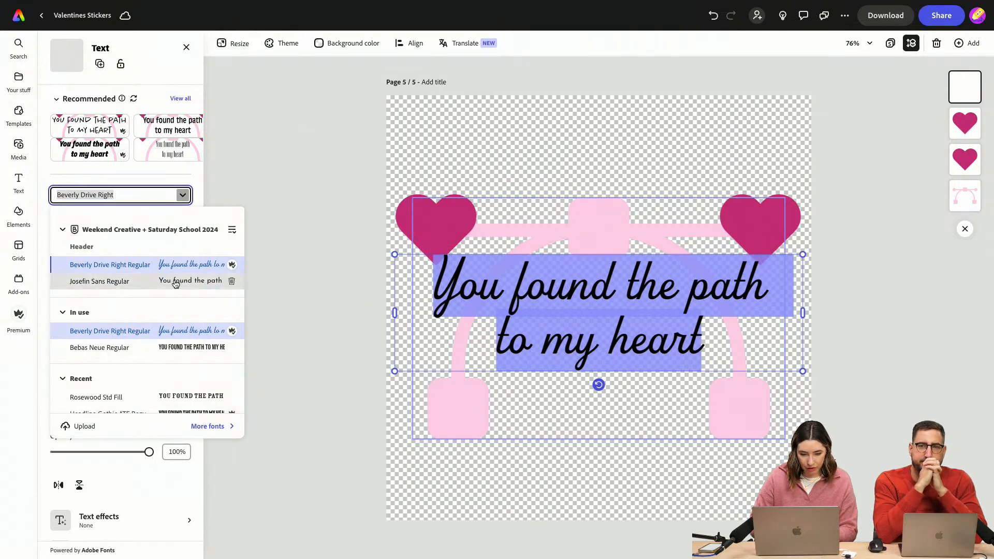
click(175, 282)
click(183, 194)
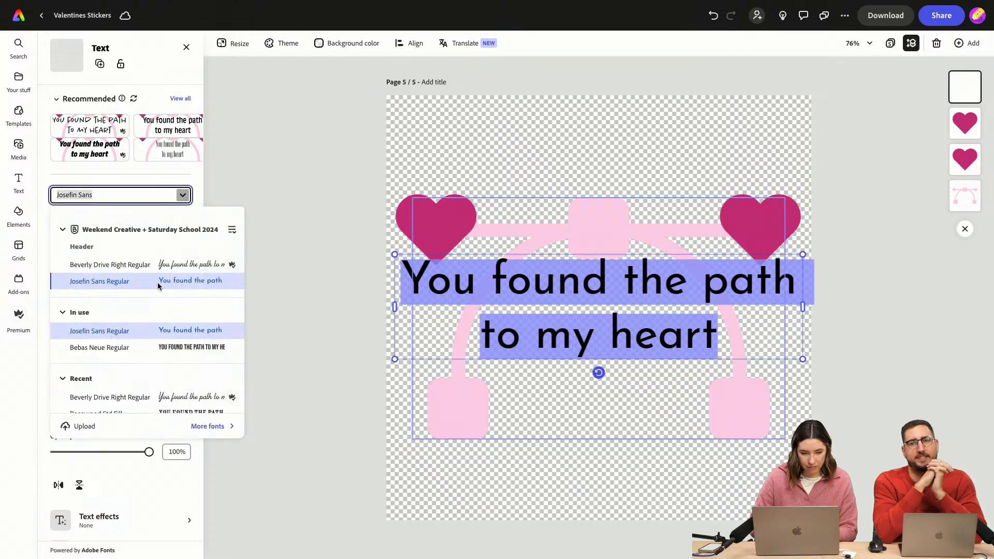
click(131, 264)
click(182, 195)
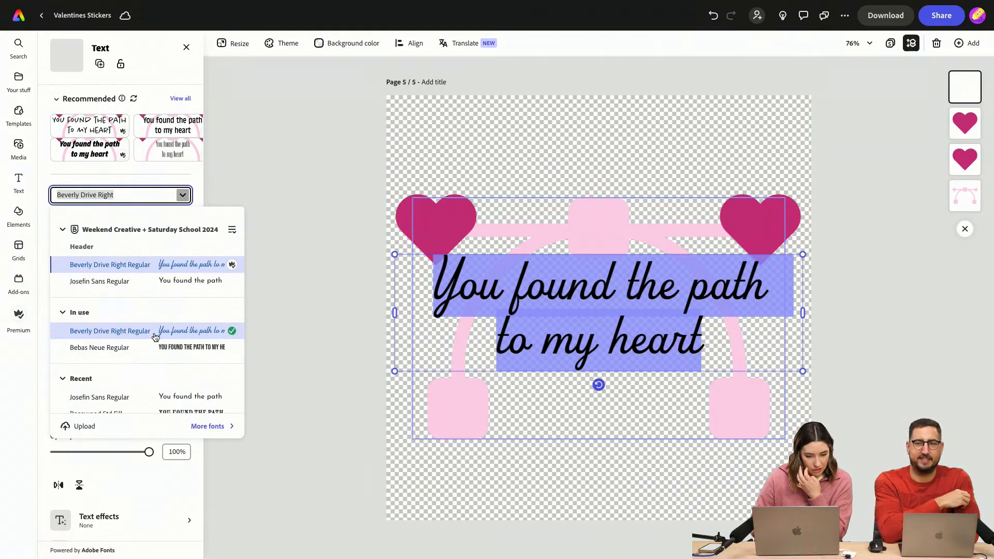
scroll(155, 337, down, 2)
click(223, 206)
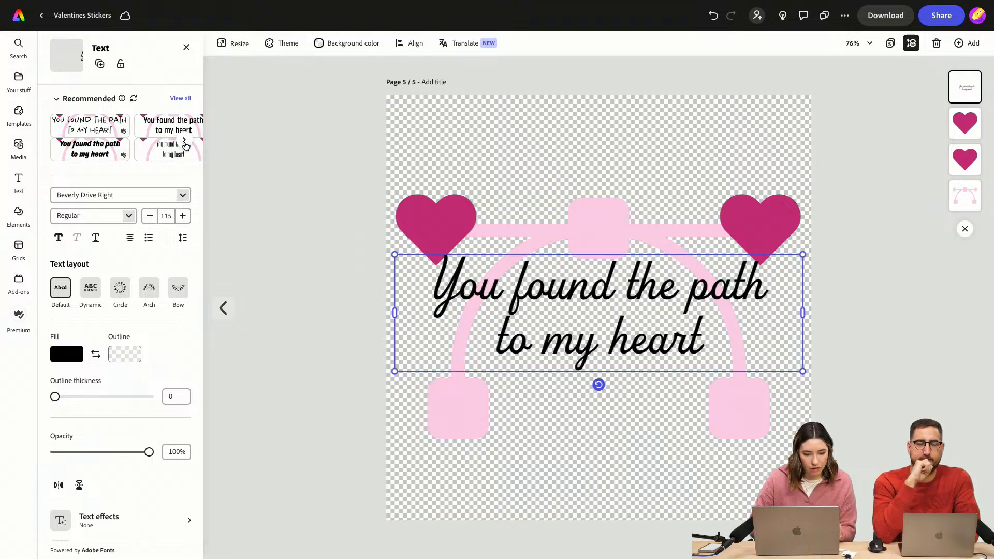
Browse the full set of recommended font styles for the text, including the additional suggestions
click(185, 142)
click(180, 98)
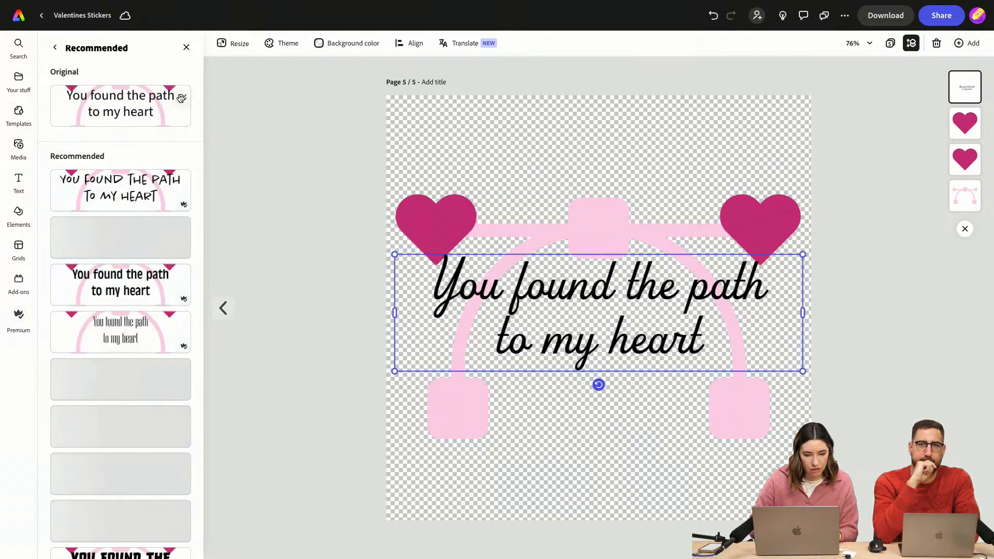
scroll(135, 349, down, 1)
scroll(135, 349, down, 1)
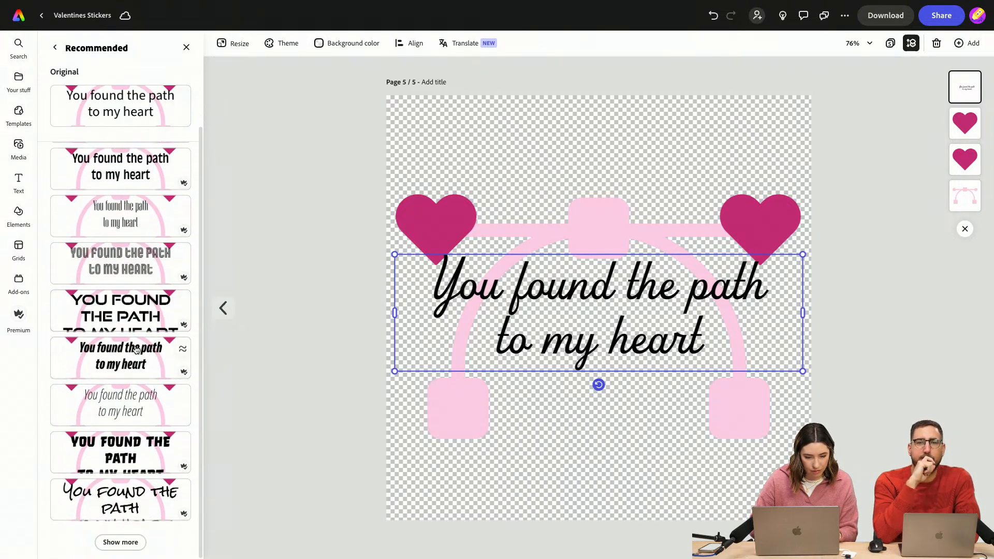
click(126, 542)
scroll(109, 509, down, 8)
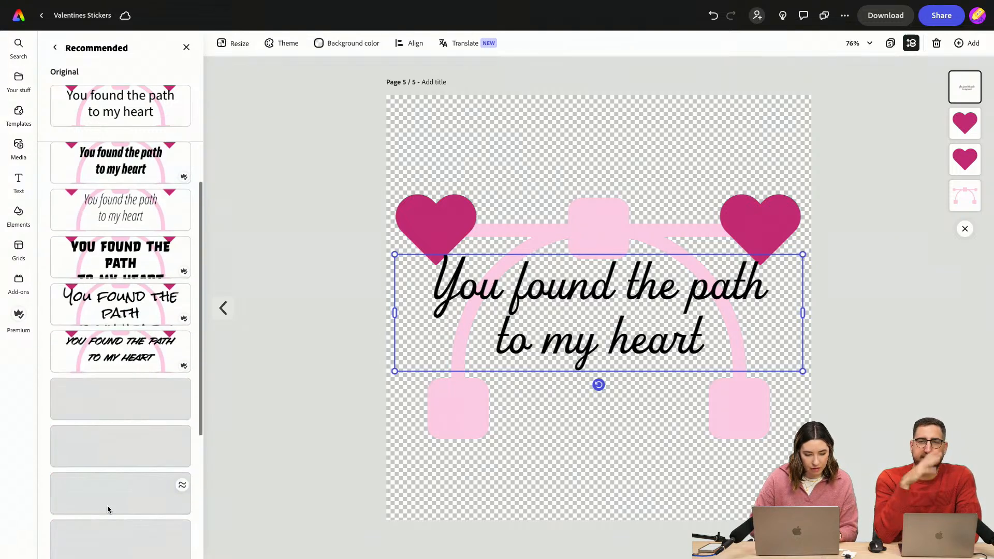
scroll(109, 510, down, 1)
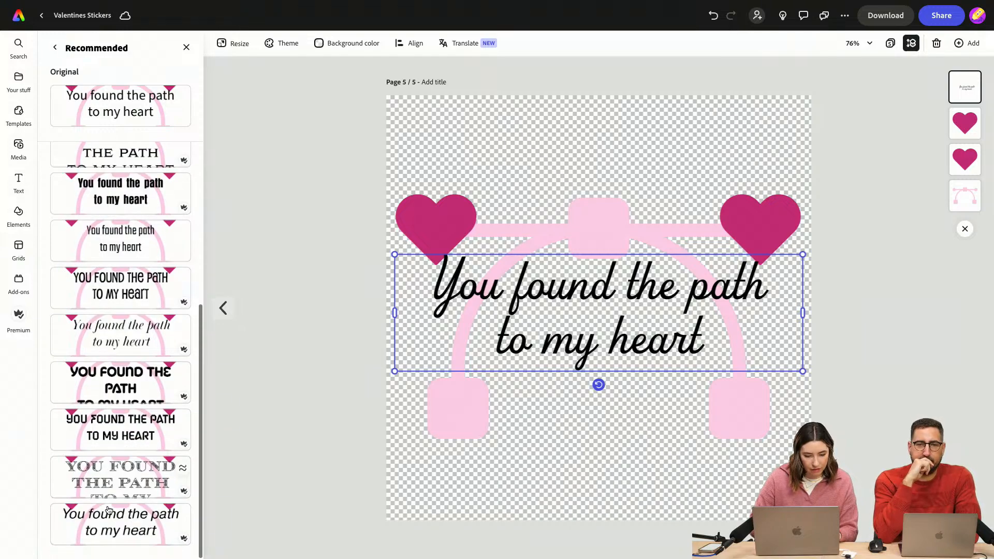
scroll(126, 370, up, 1)
scroll(126, 370, up, 10)
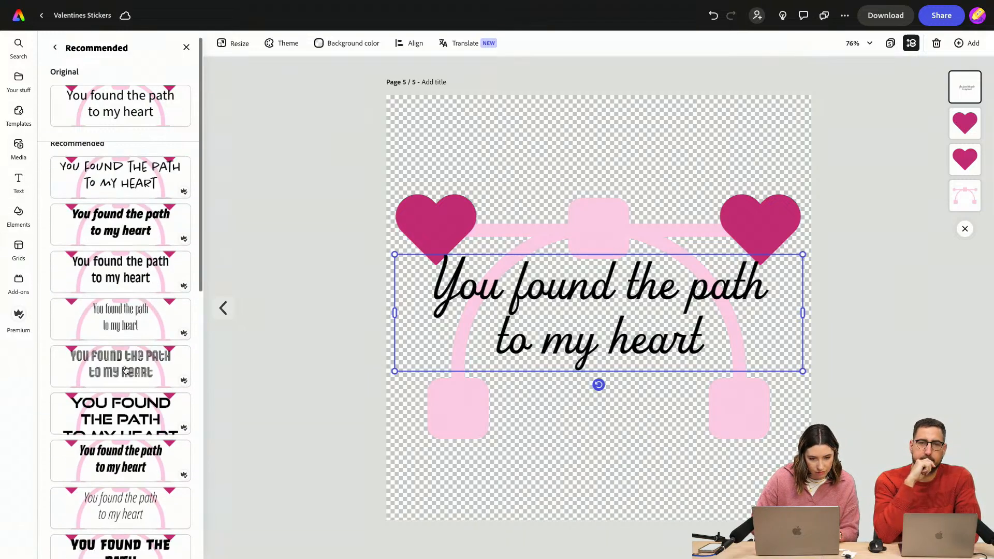
click(186, 48)
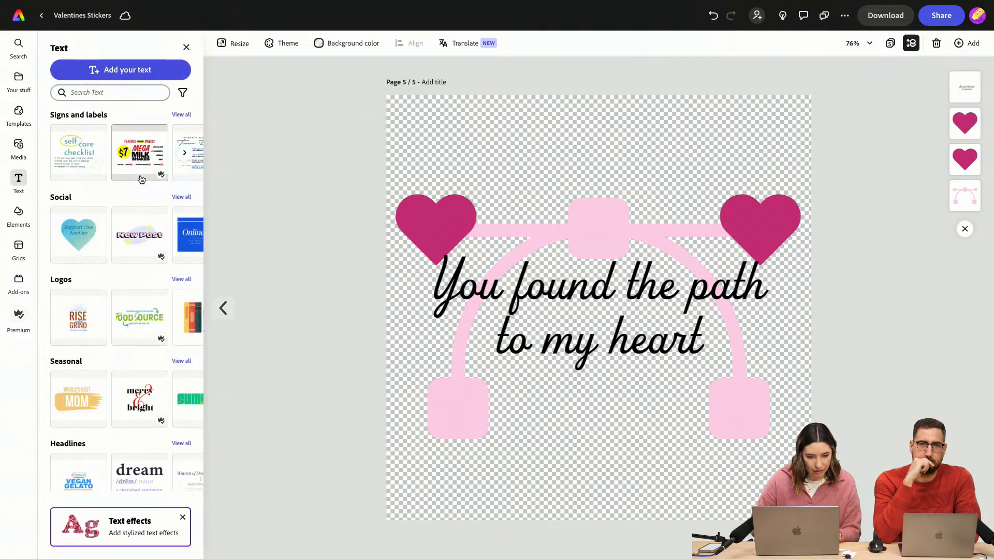
Look through the script fonts for the whole "You found the path to my heart" text and try Brush Script Std Medium
click(523, 260)
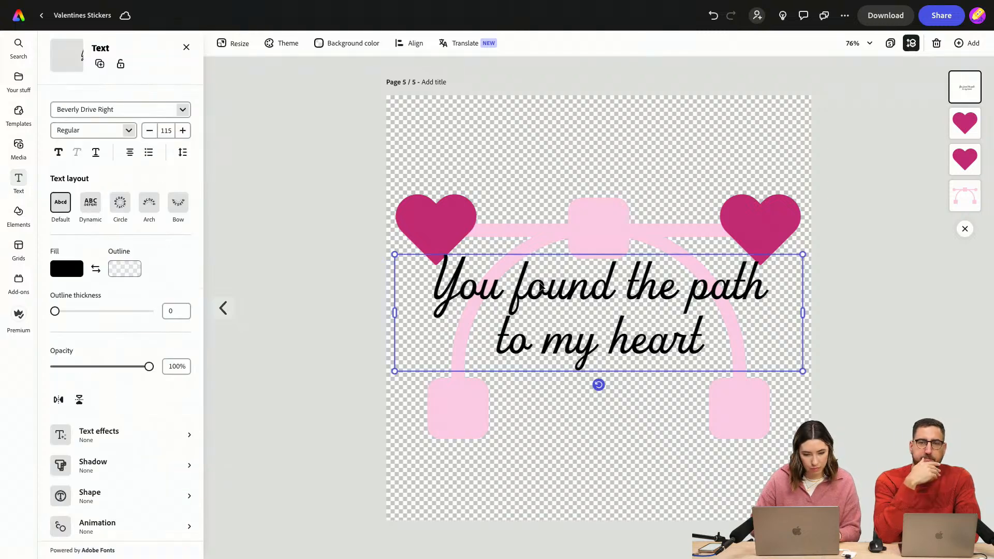
click(182, 196)
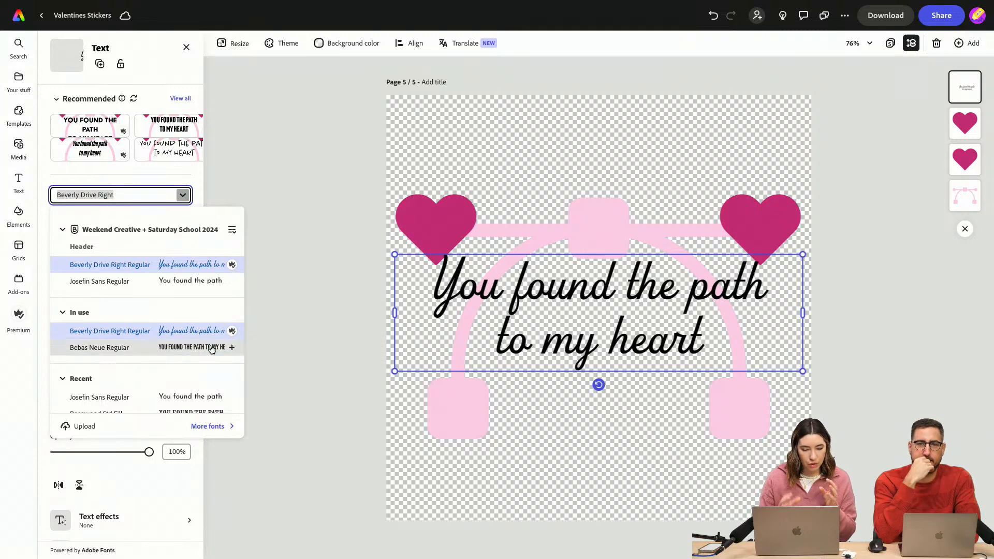
scroll(211, 350, down, 10)
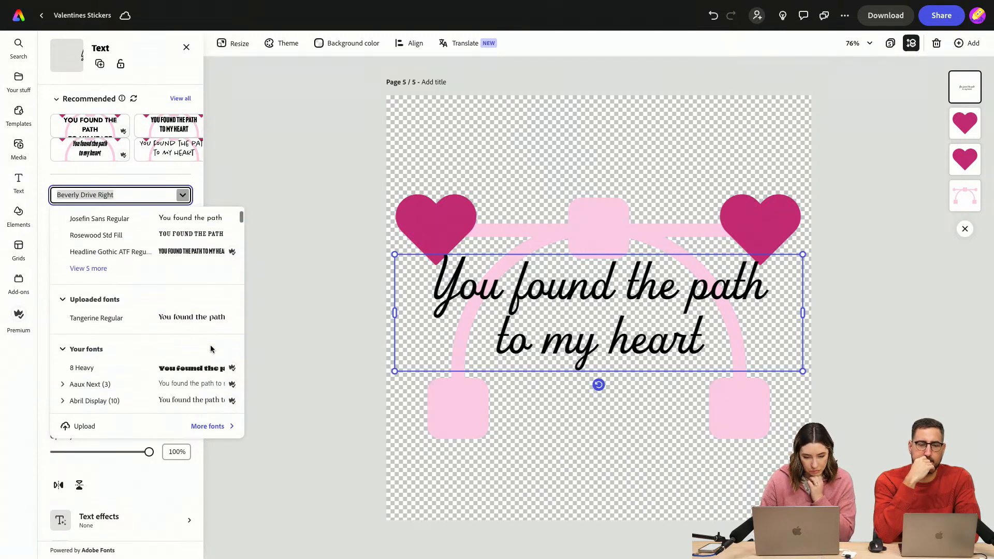
scroll(211, 350, down, 3)
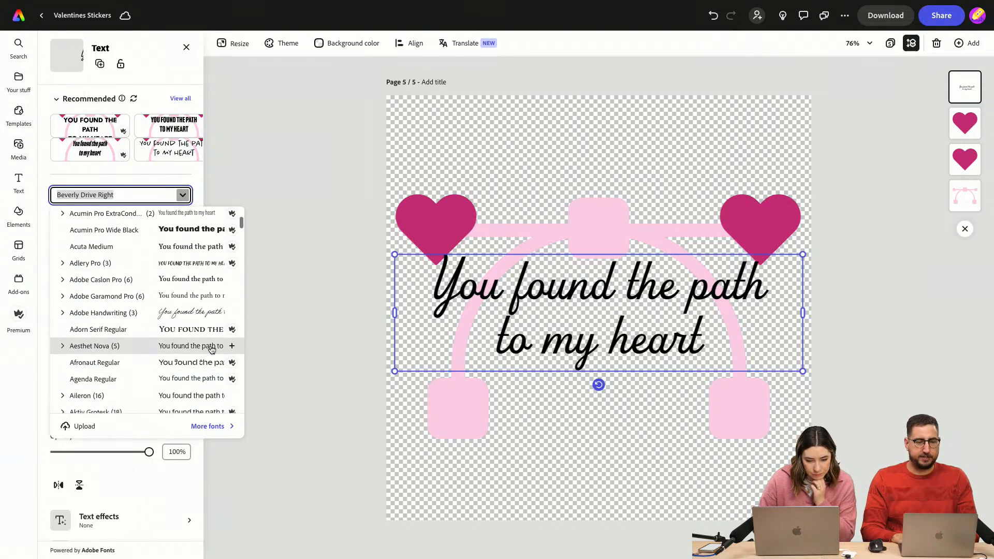
scroll(168, 357, down, 10)
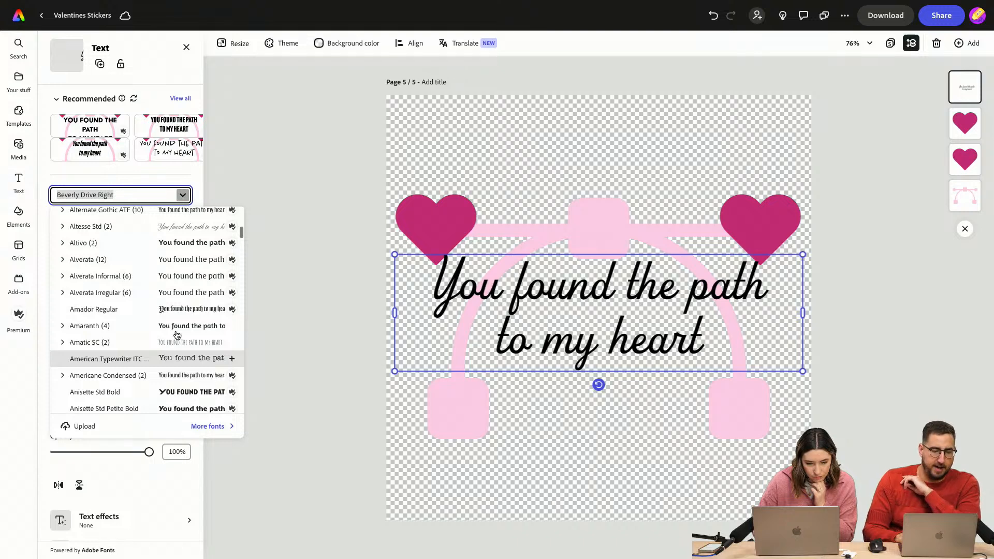
scroll(194, 303, down, 10)
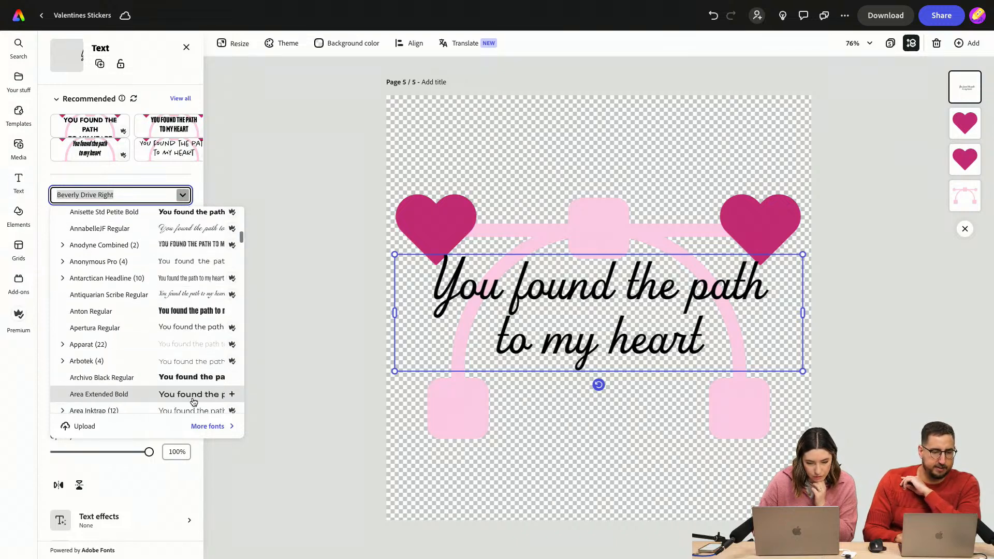
scroll(193, 402, down, 10)
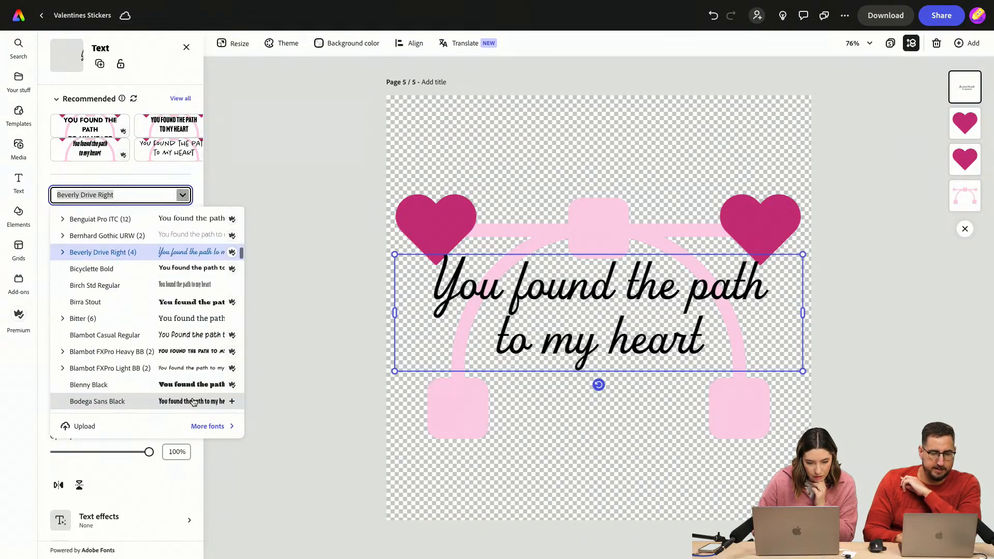
scroll(193, 401, down, 10)
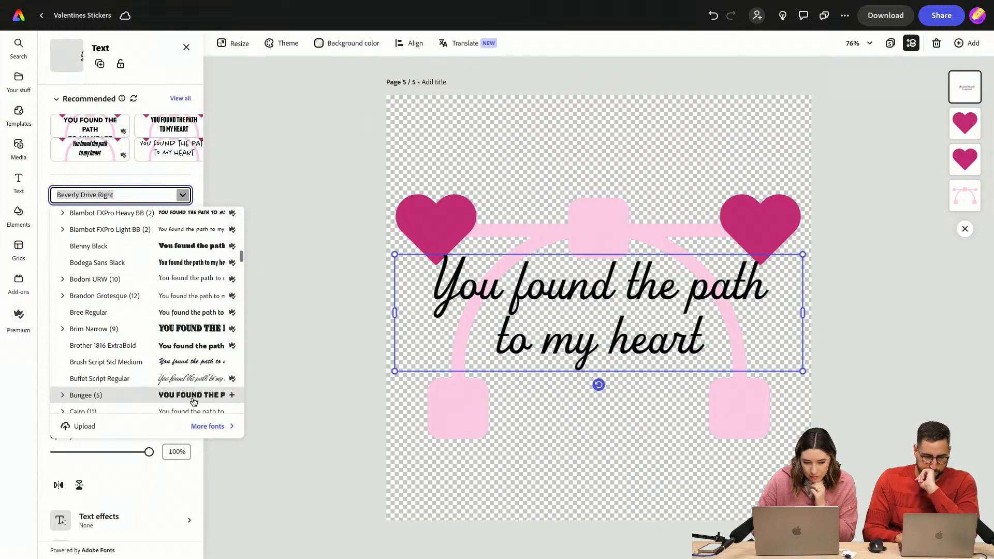
click(200, 306)
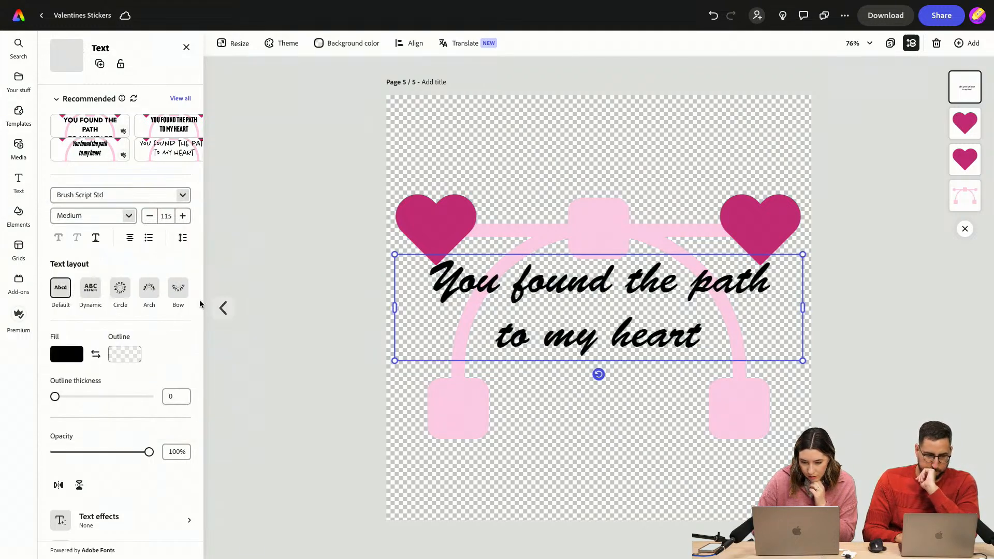
Try the CCBiffBamBoomOutline Regular font on the text, followed by Cortado Regular
click(182, 194)
scroll(140, 347, down, 5)
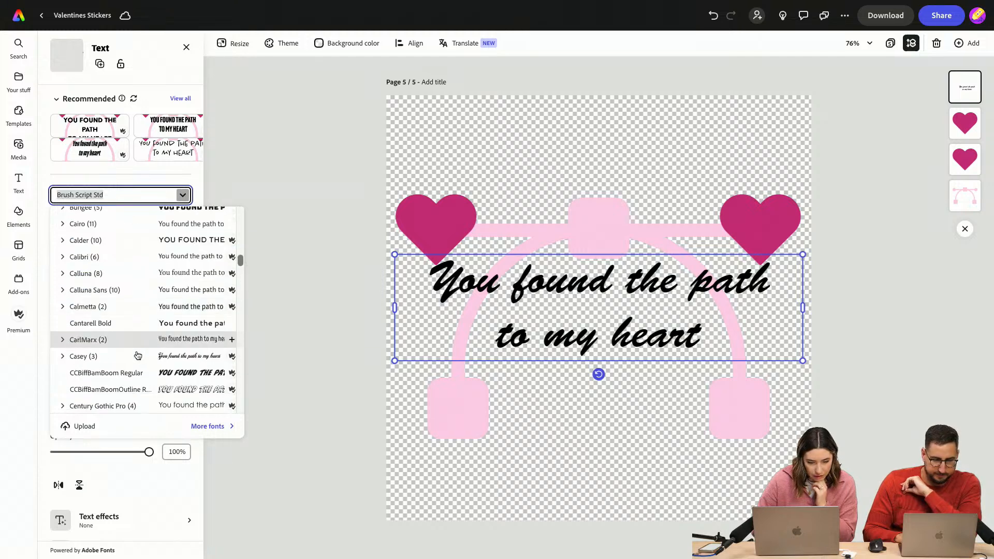
click(162, 378)
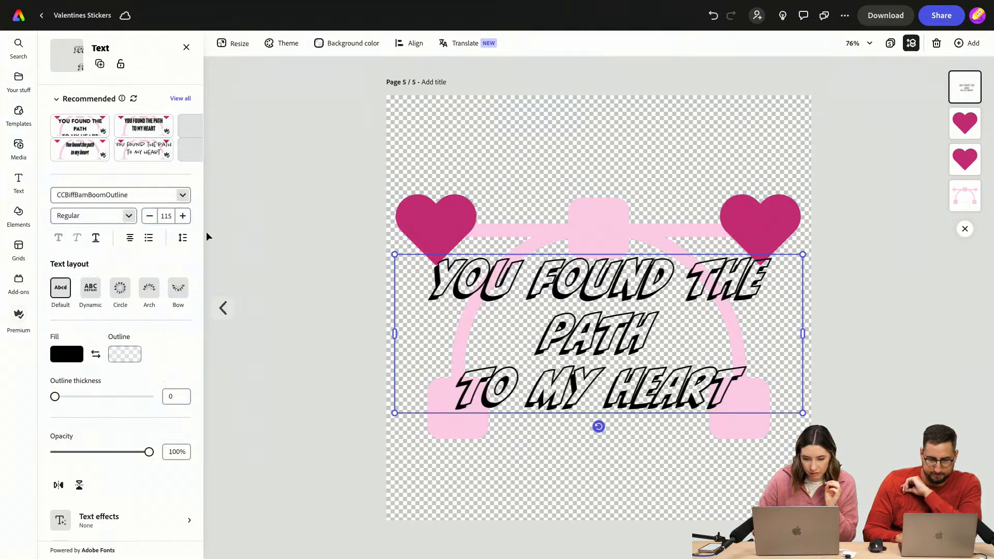
click(182, 195)
scroll(135, 363, down, 3)
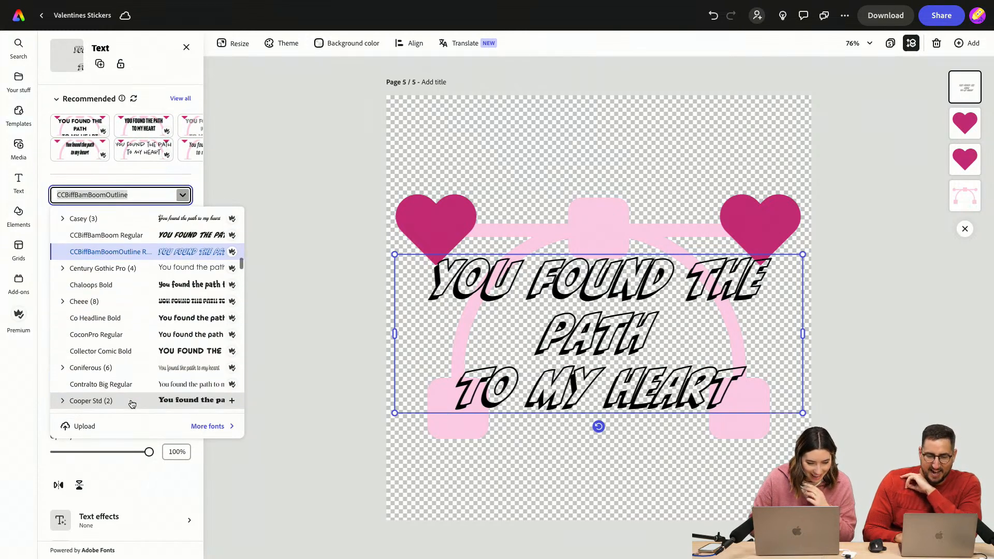
scroll(132, 404, down, 3)
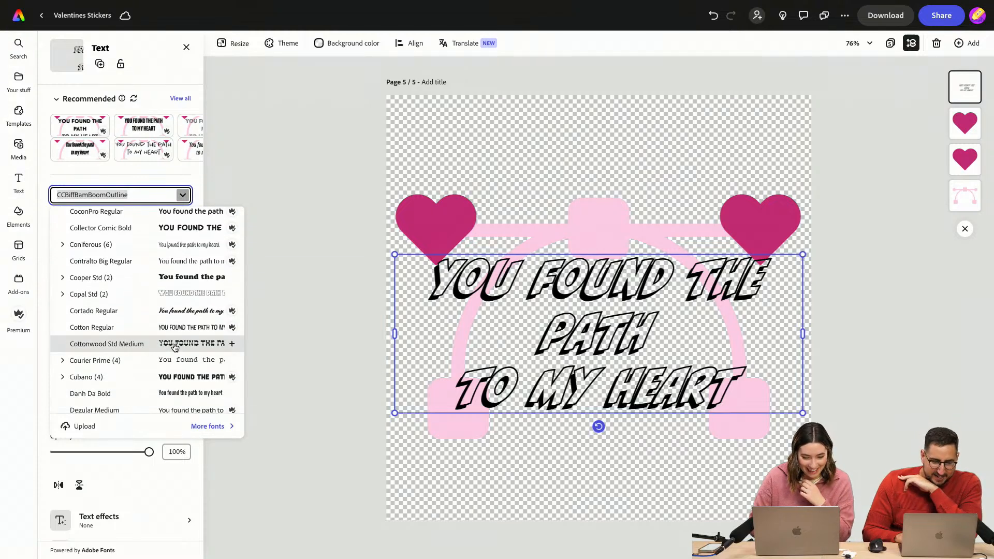
click(182, 320)
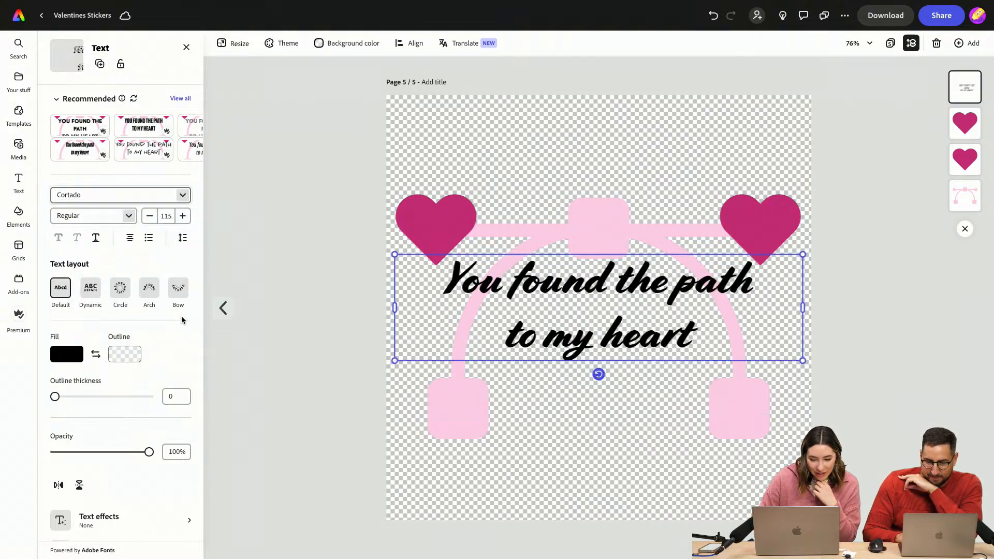
Find the Hobo font by name and apply Hobo Std Medium to the text
click(182, 196)
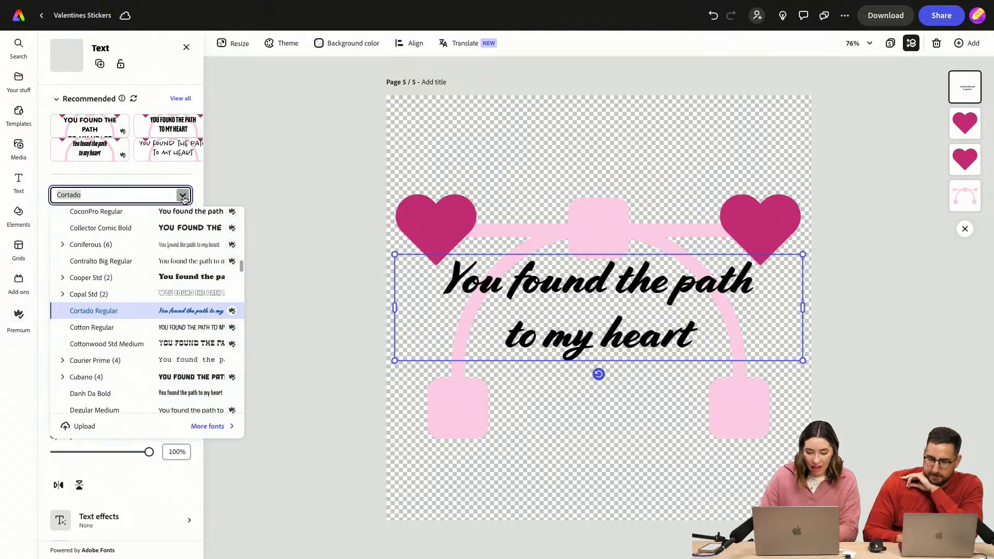
text(hpb)
key(BackSpace)
key(BackSpace)
text(obo)
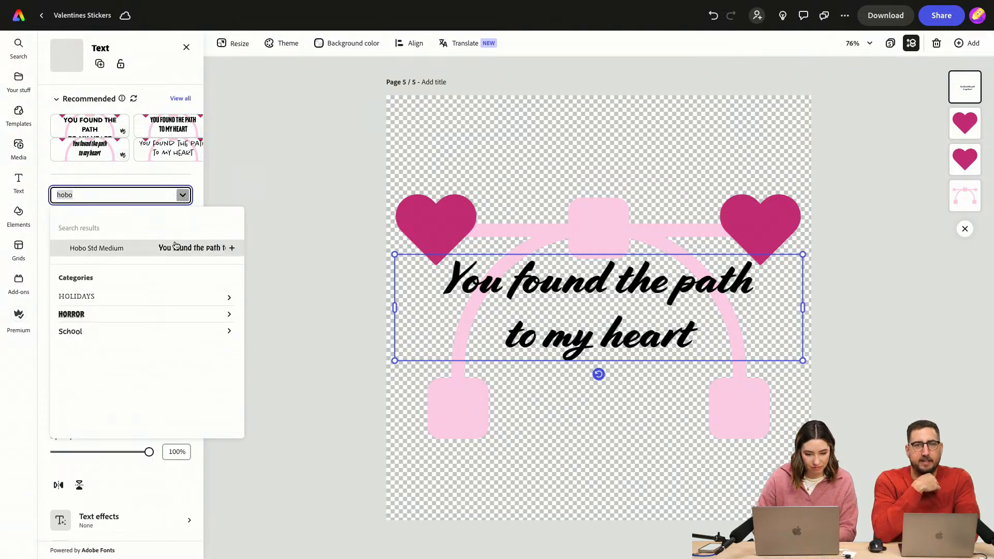
click(181, 248)
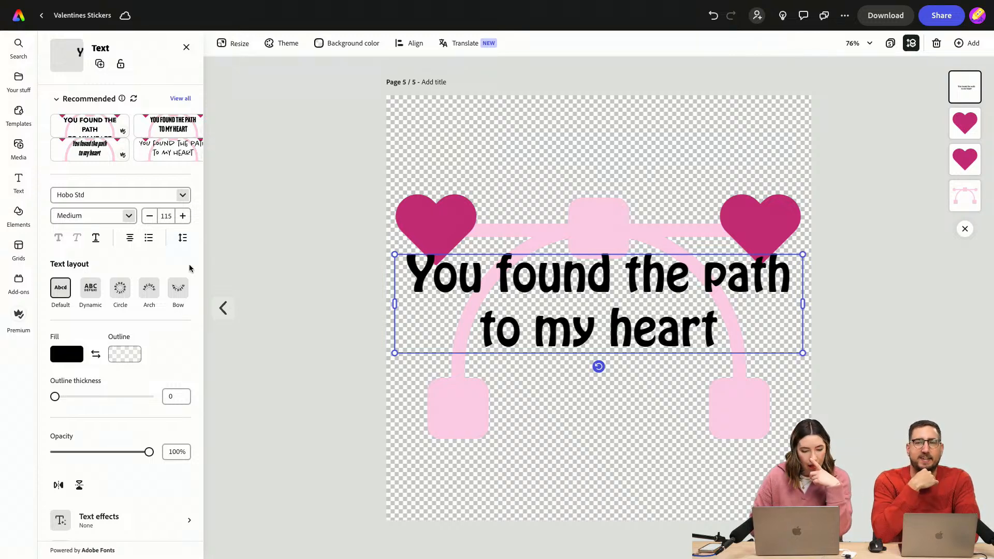
Apply the Arch layout to the text and cut "to my heart" out of it, leaving "You found the path"
click(154, 288)
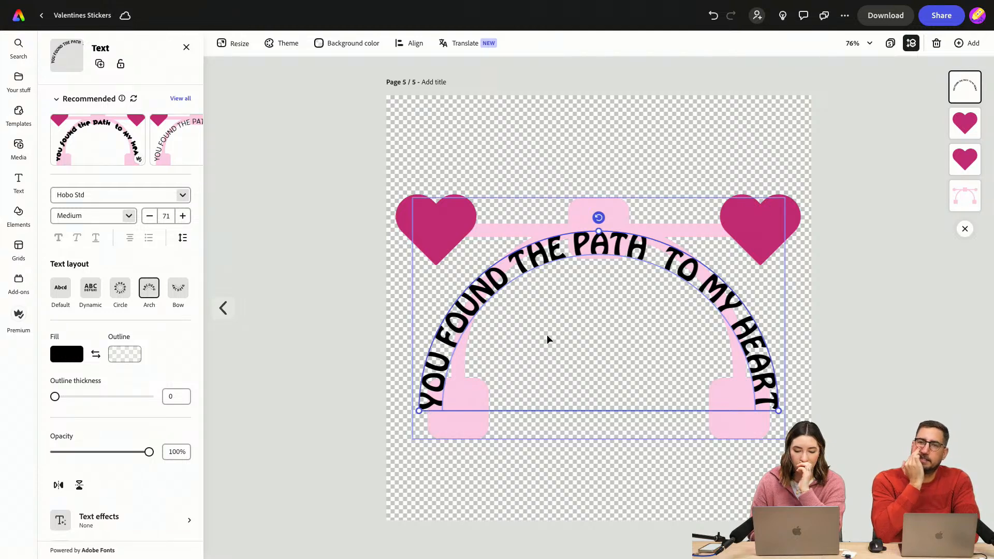
double_click(659, 258)
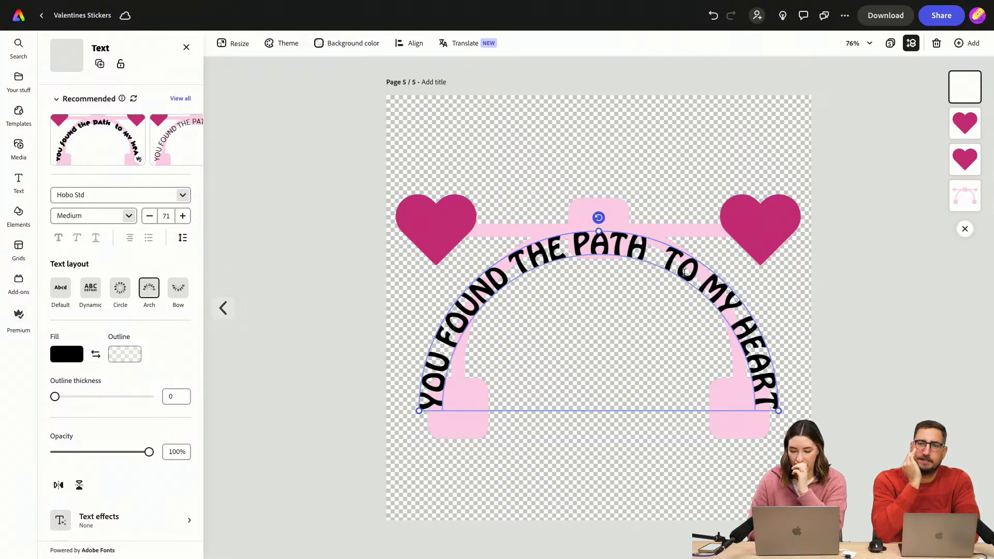
drag(660, 258, 833, 447)
key(super+c)
key(BackSpace)
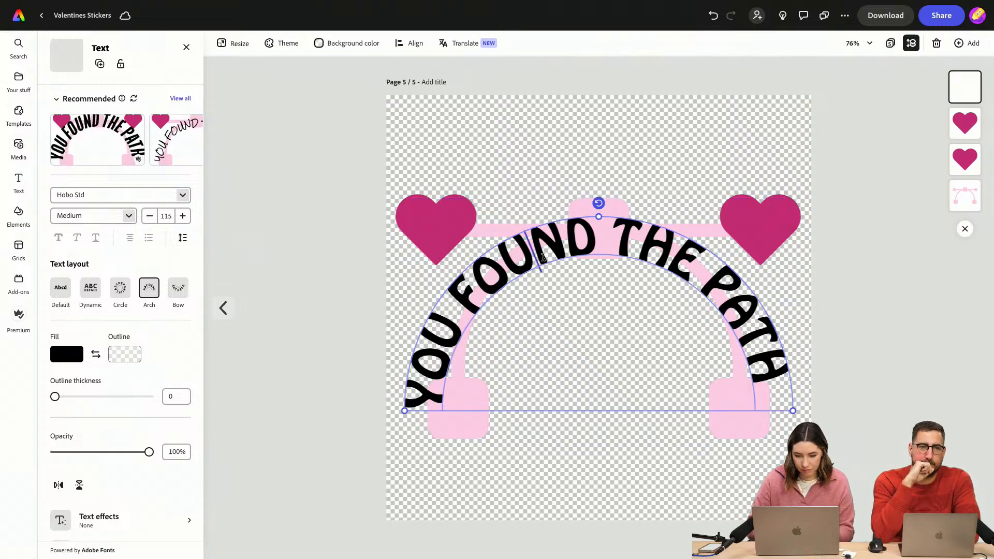
Paste "to my heart" as a separate text and give it the Default layout
drag(563, 240, 567, 291)
double_click(569, 290)
key(super+v)
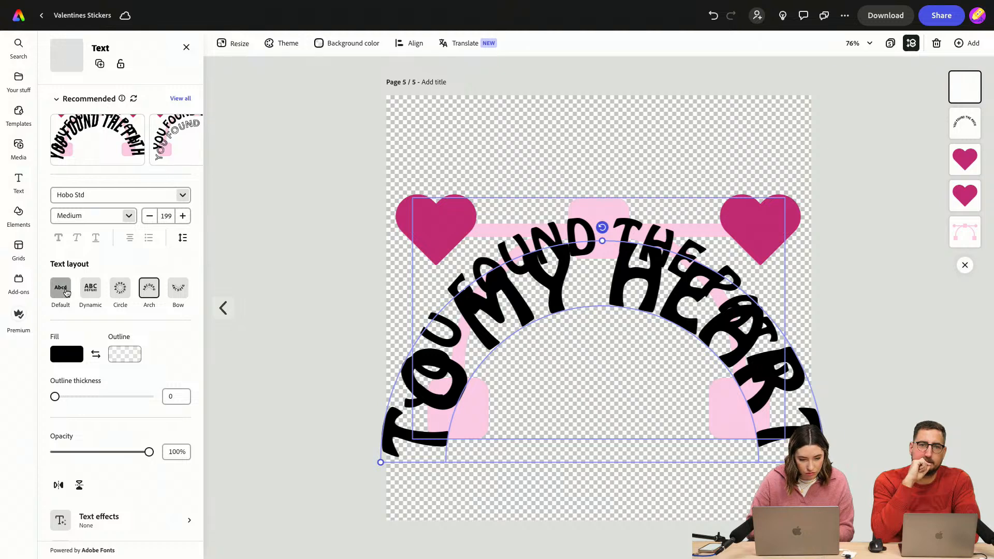
click(61, 288)
Shrink the "to my heart" text to size 110 and place it roughly centered inside the arched line
drag(892, 306, 567, 406)
drag(509, 347, 667, 362)
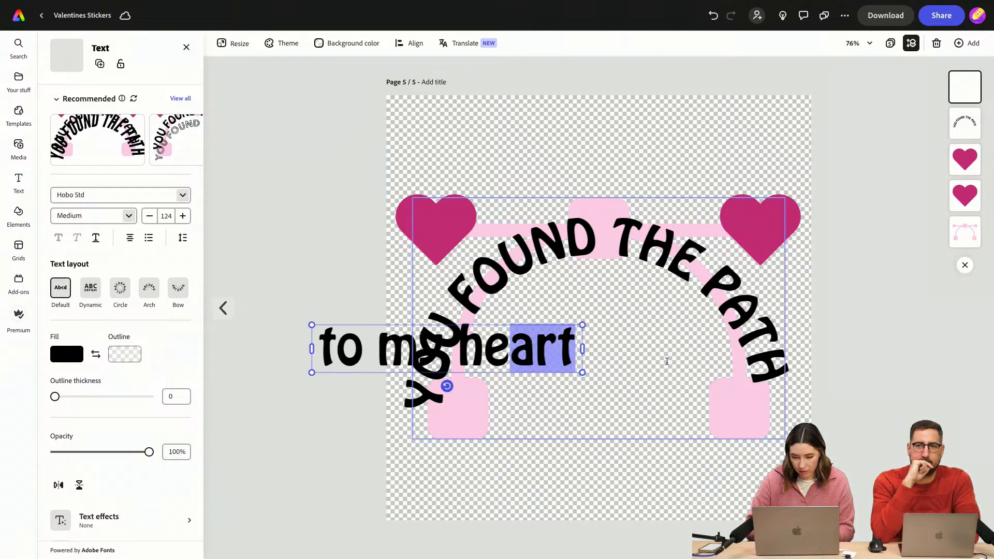
key(Escape)
drag(520, 351, 673, 357)
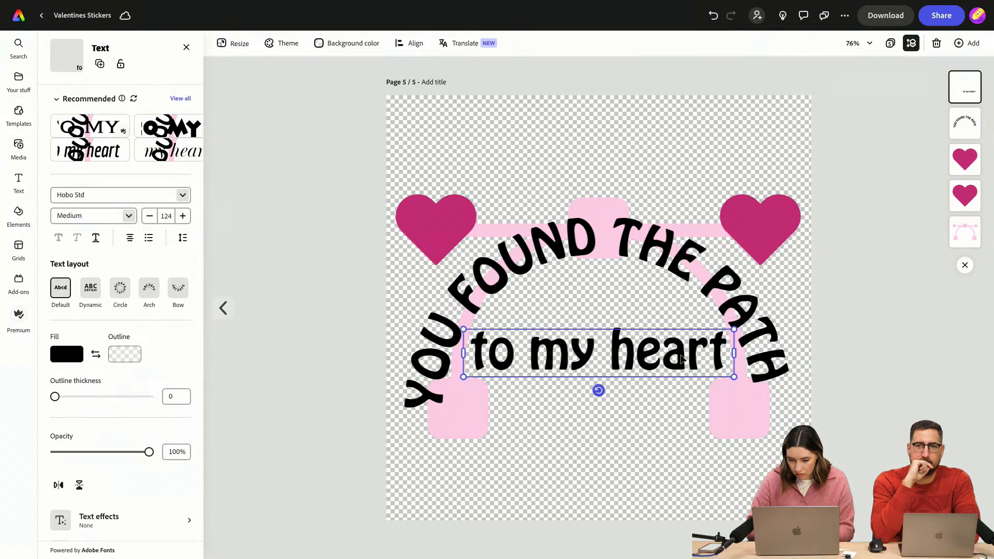
drag(736, 378, 703, 368)
drag(649, 343, 660, 329)
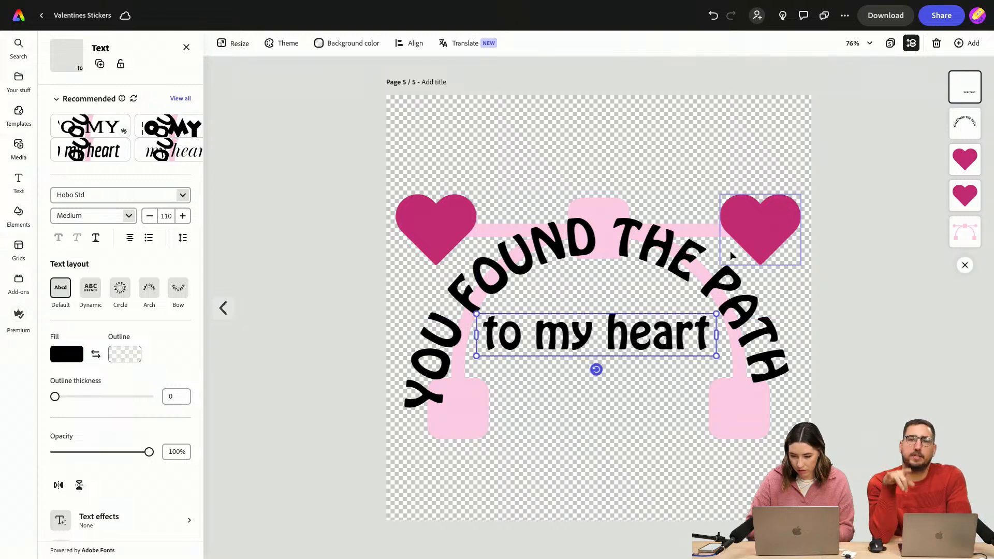
drag(775, 221, 611, 379)
key(Delete)
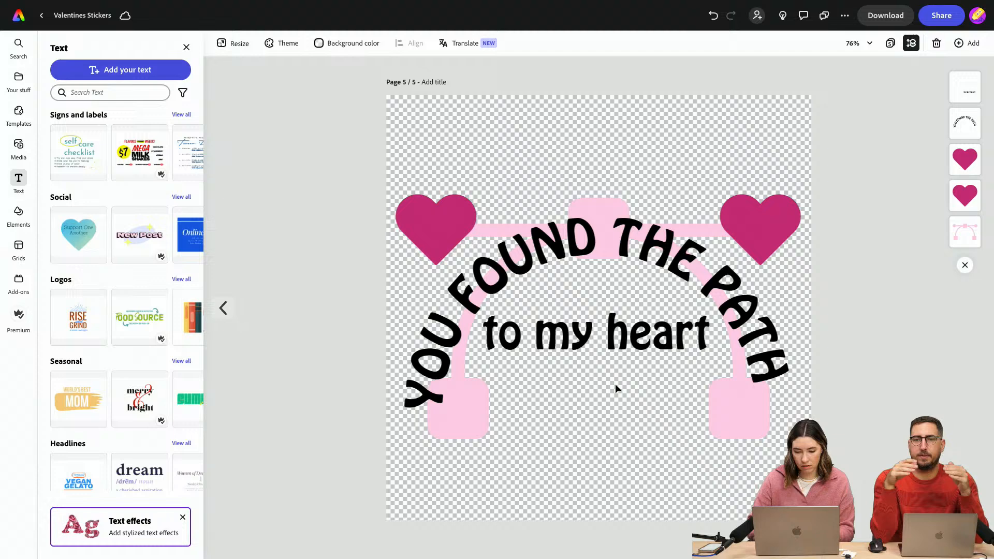
Try shrinking the arched "You found the path" text to size 96 and aligning it over the pink curve
click(670, 265)
drag(405, 411, 436, 410)
drag(580, 267, 582, 234)
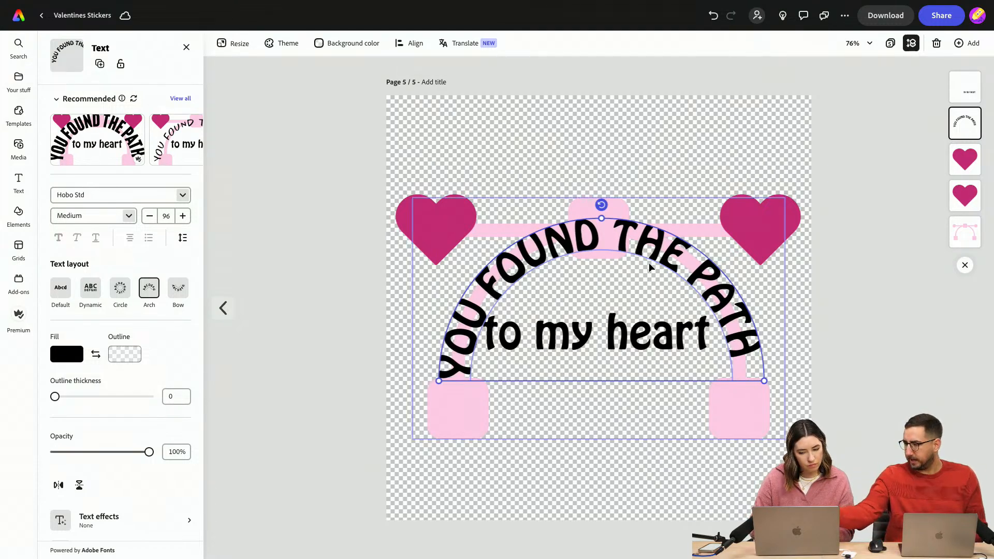
drag(646, 254, 666, 252)
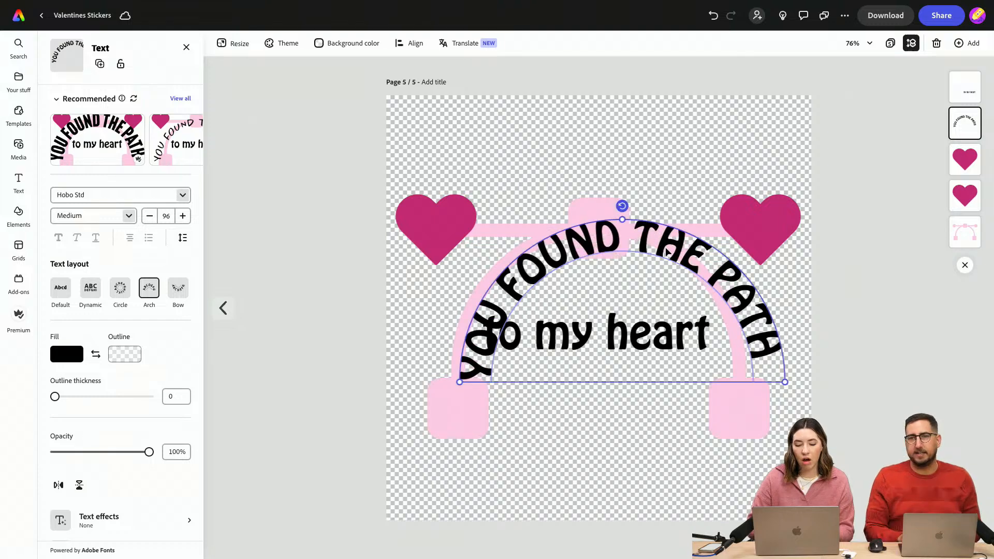
drag(785, 383, 780, 382)
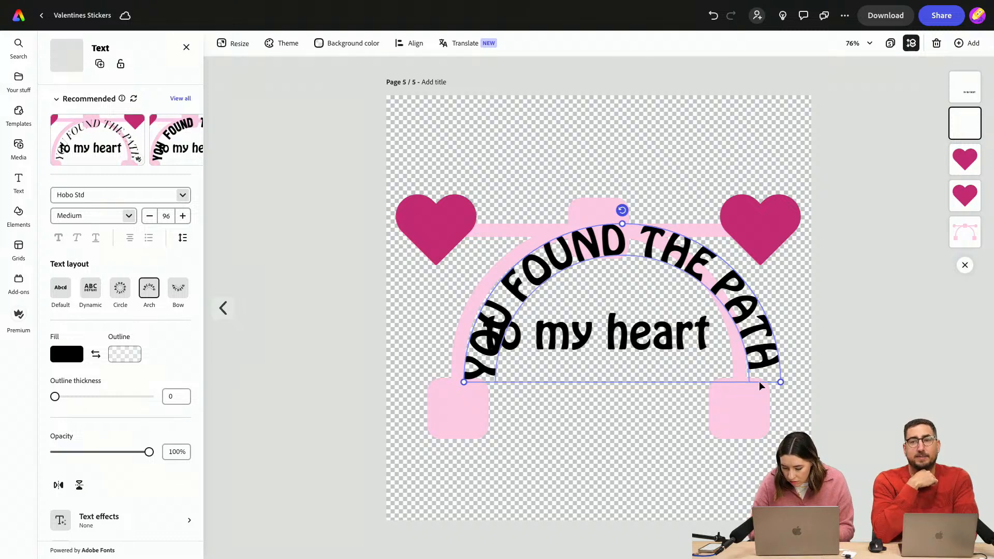
Fit the arched text inside the pink curve at size 69 and center "to my heart" beneath it at size 87
drag(780, 381, 733, 358)
drag(636, 346, 647, 459)
drag(692, 321, 669, 295)
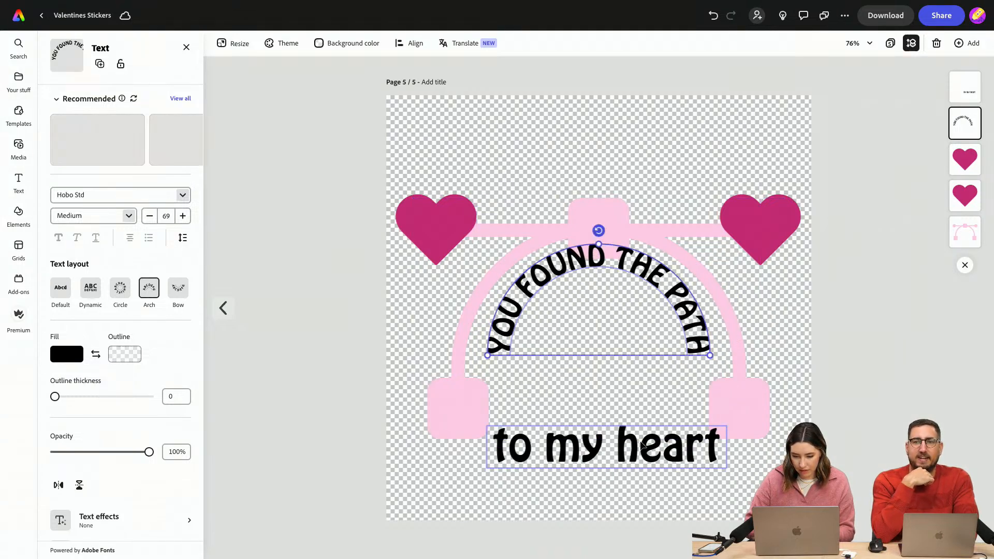
click(694, 444)
drag(726, 468, 658, 390)
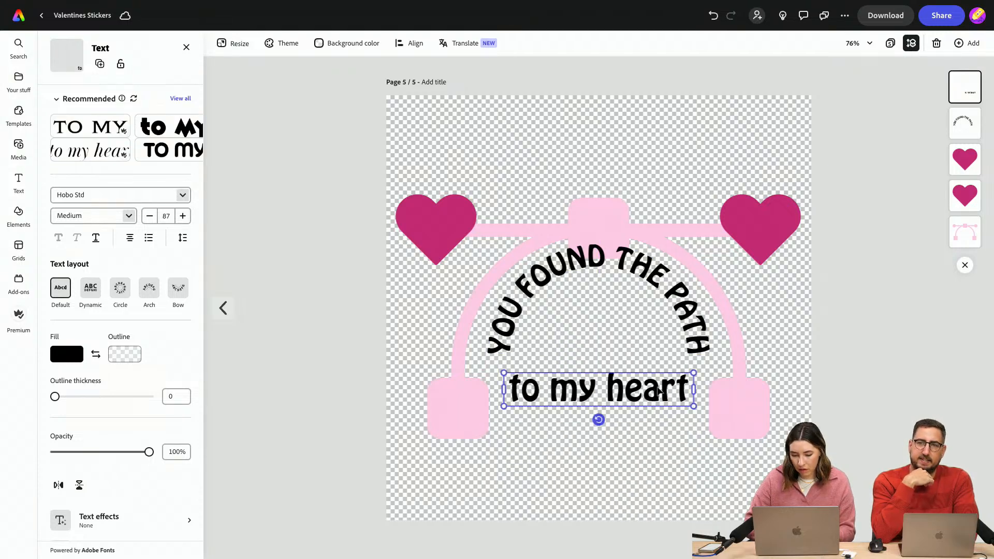
shift+click(630, 266)
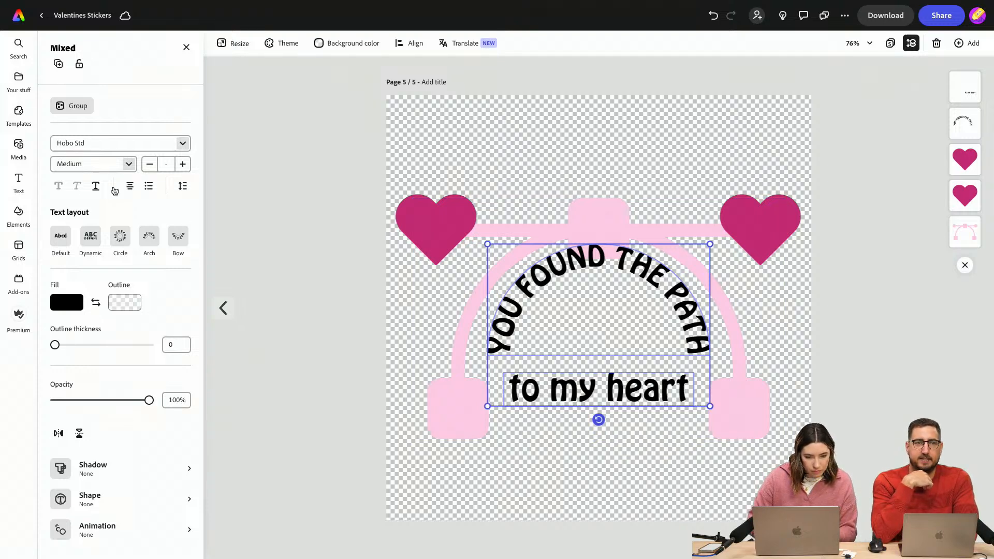
click(465, 254)
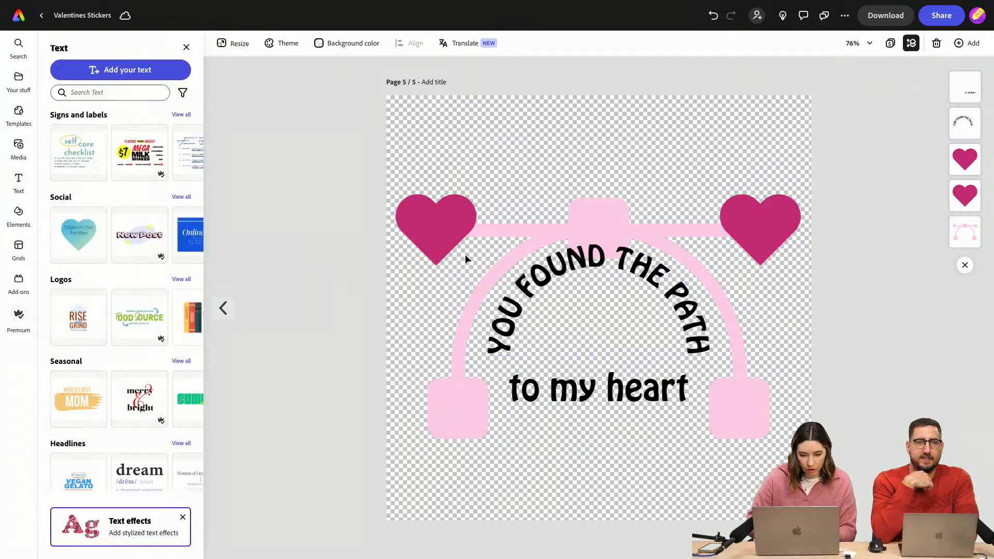
click(560, 278)
click(560, 278)
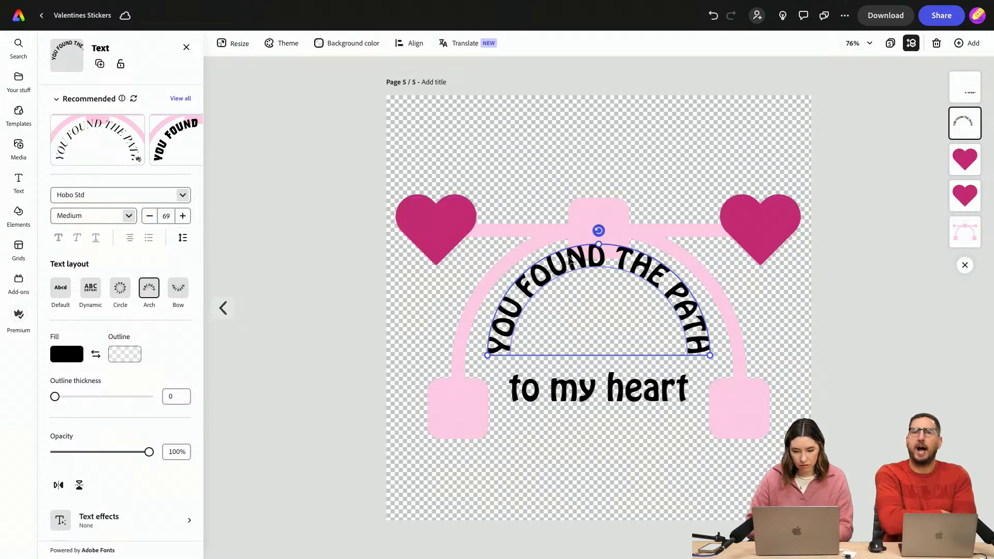
Retype the lower text in capitals as "TO MY HEART" on one line and center it beneath the arched text at size 79
click(580, 381)
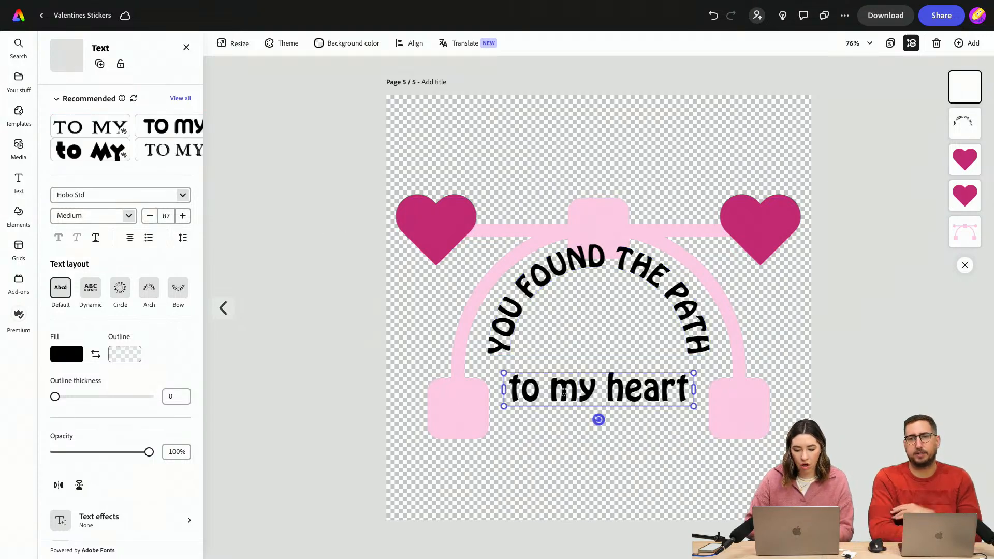
double_click(564, 391)
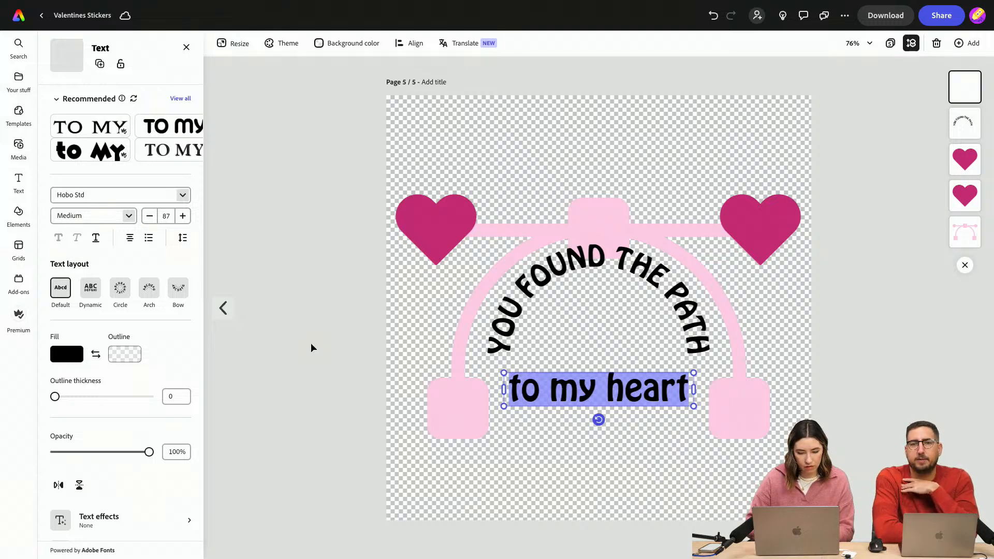
text(TO MY HEAR)
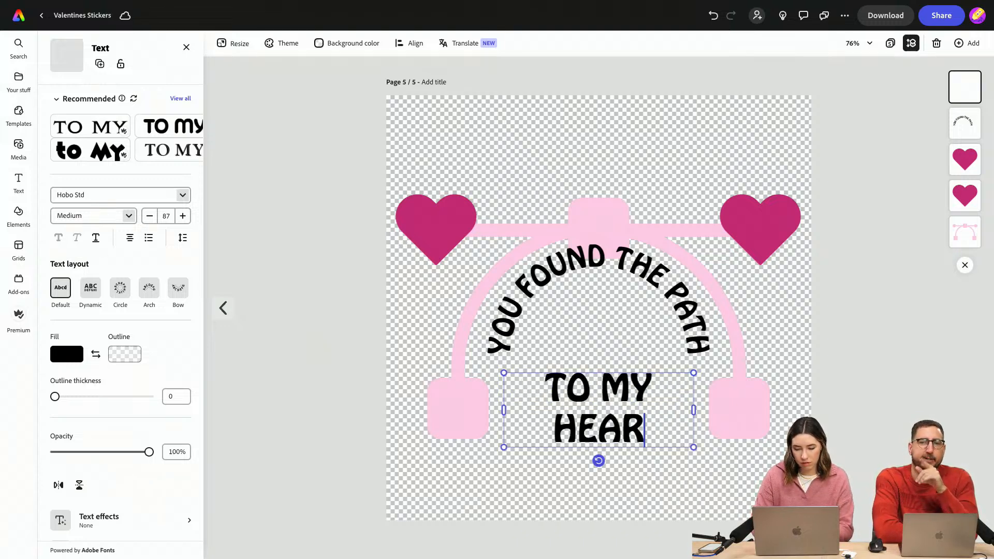
text(T)
drag(693, 409, 735, 408)
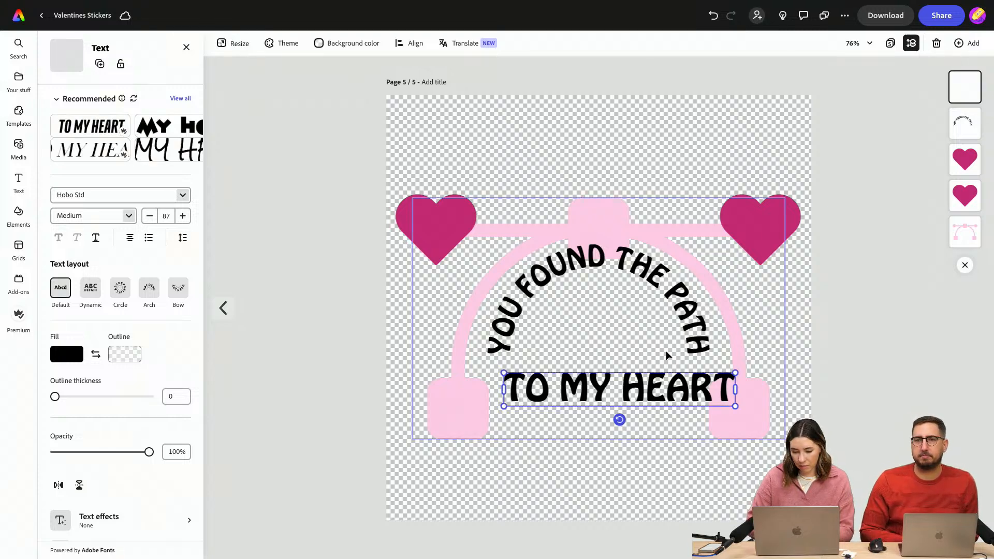
drag(664, 382, 642, 379)
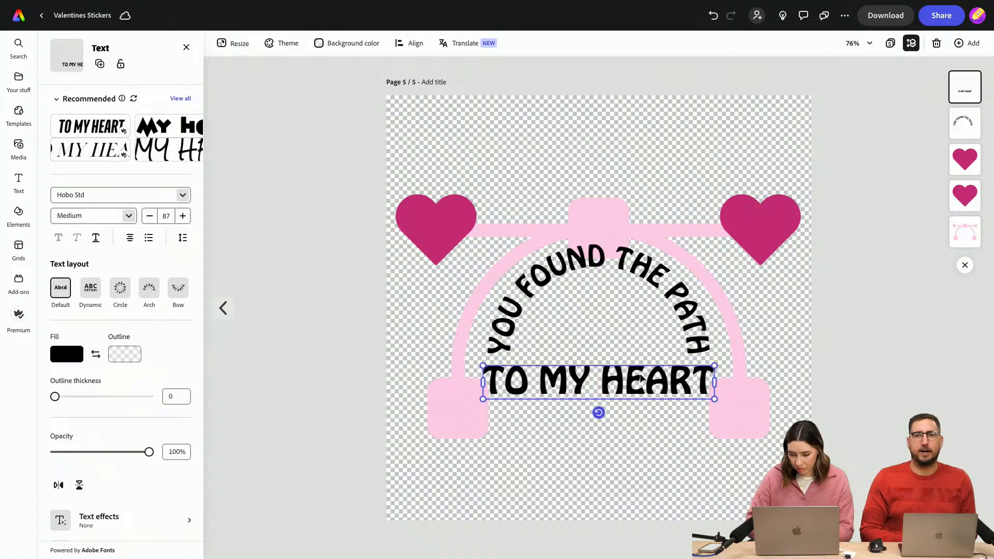
drag(714, 398, 663, 374)
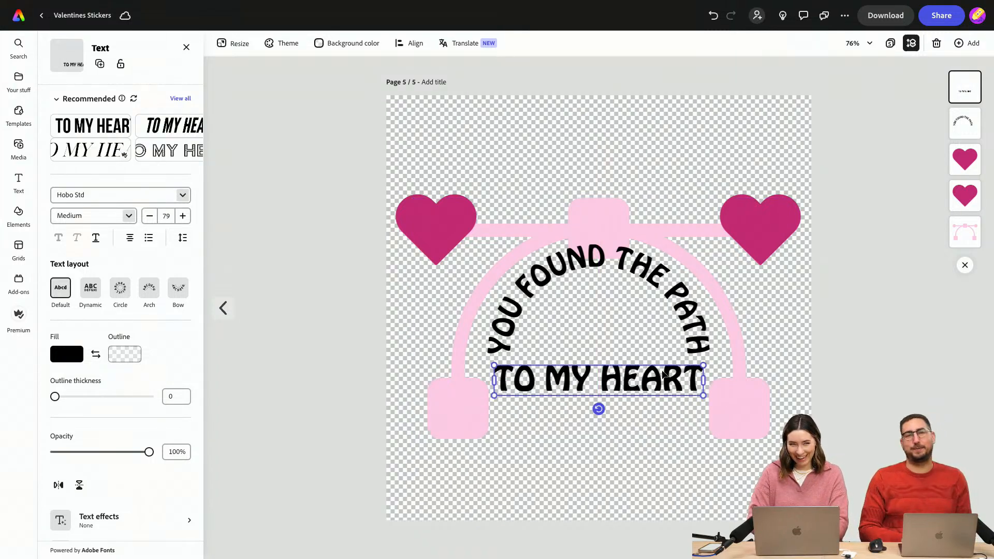
Add a smaller copy of the magenta heart centered inside the arched text
drag(787, 220, 614, 307)
click(783, 330)
click(827, 339)
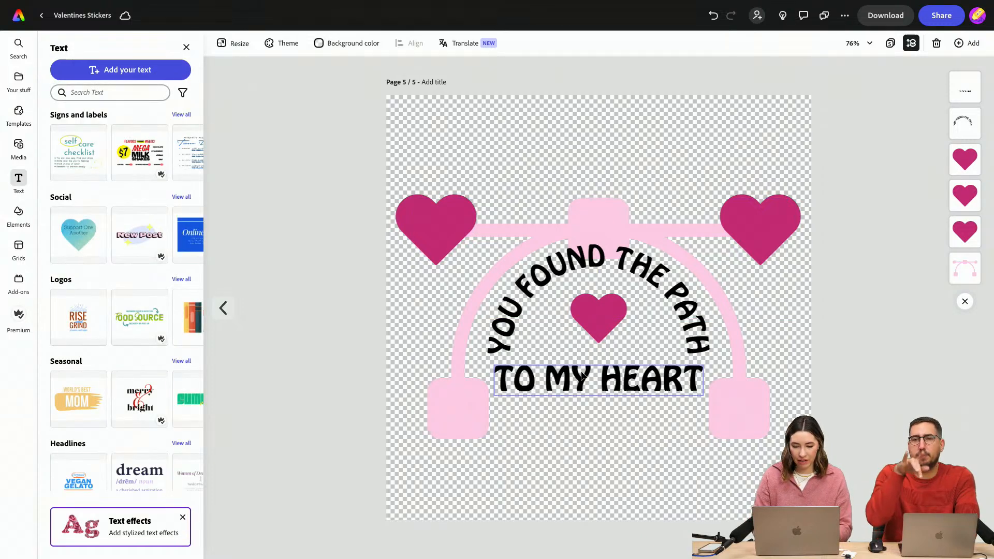
Move the arched text, the small heart and "TO MY HEART" down together within the pink curve
click(597, 325)
click(606, 262)
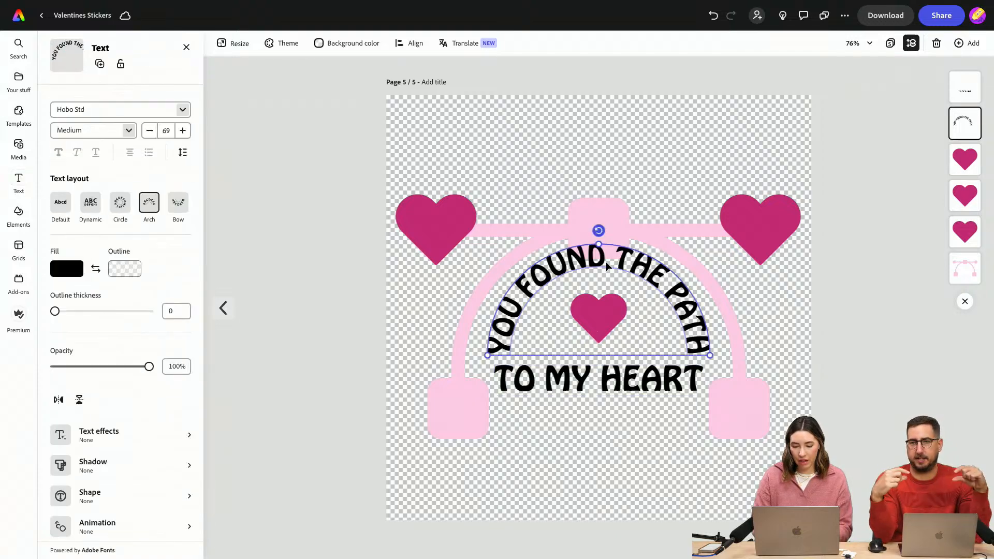
shift+click(599, 318)
shift+click(603, 380)
mouse_move(603, 380)
mouse_down()
mouse_move(602, 410)
mouse_move(602, 400)
mouse_up()
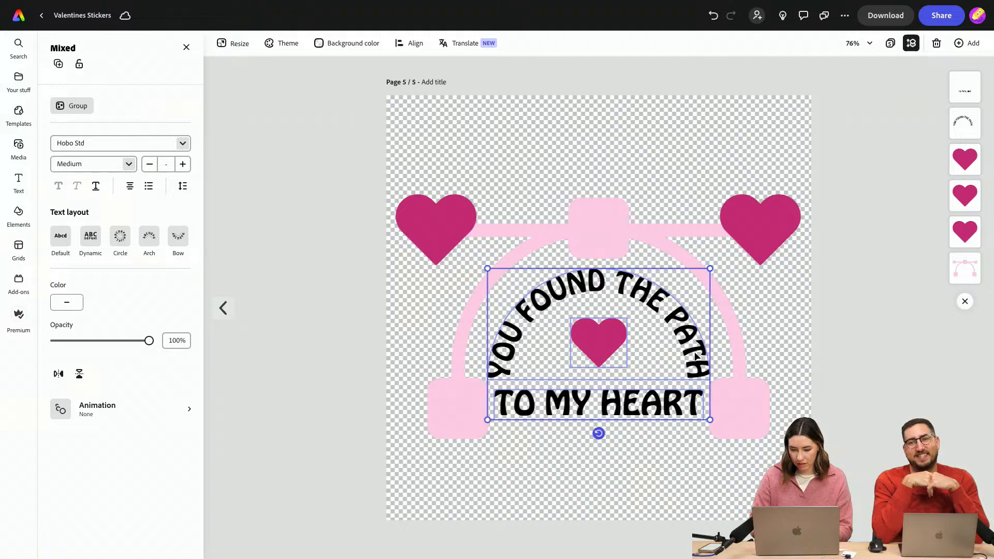
click(784, 325)
Recolor the arched text and "TO MY HEART" with the darkest pink swatch, a deep plum
click(609, 284)
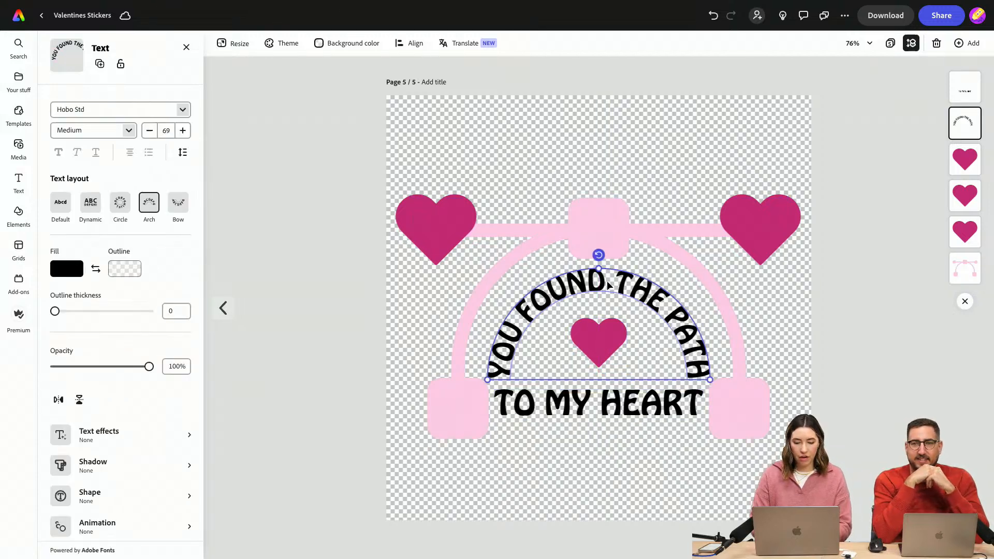
shift+click(566, 409)
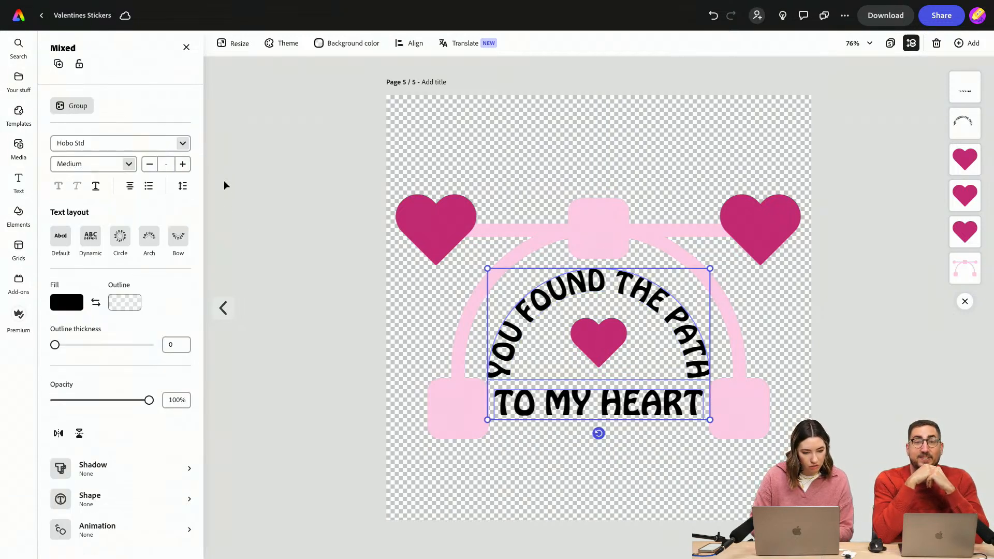
click(59, 310)
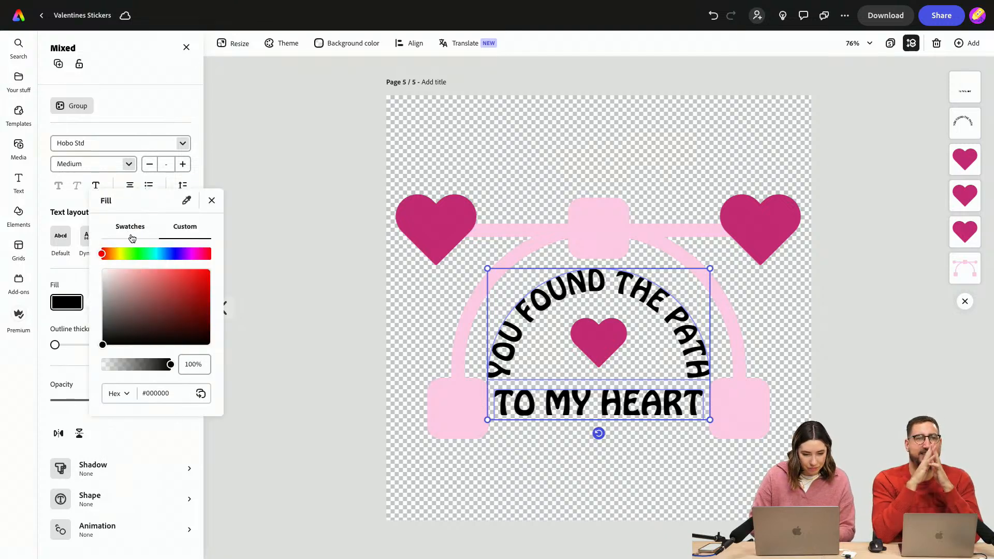
click(130, 228)
click(123, 413)
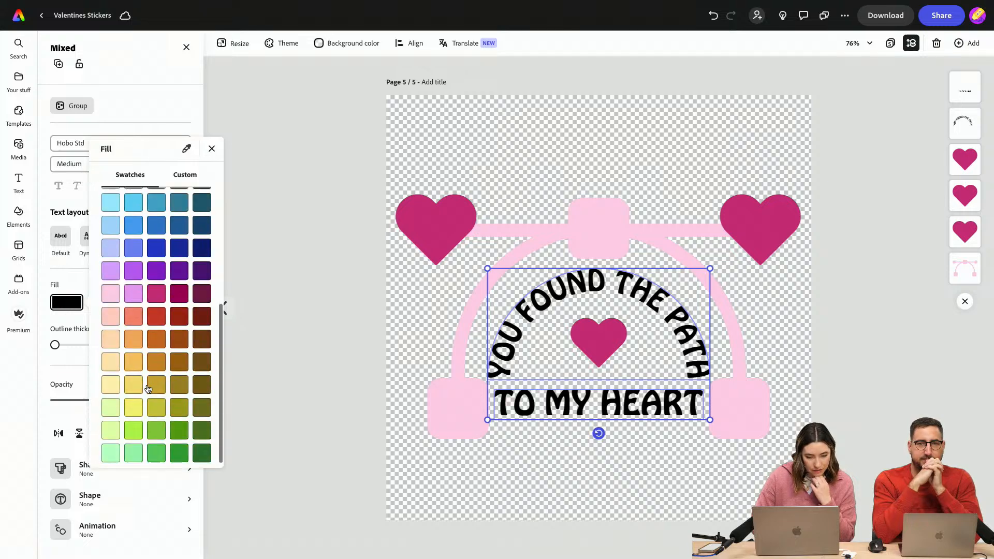
click(179, 288)
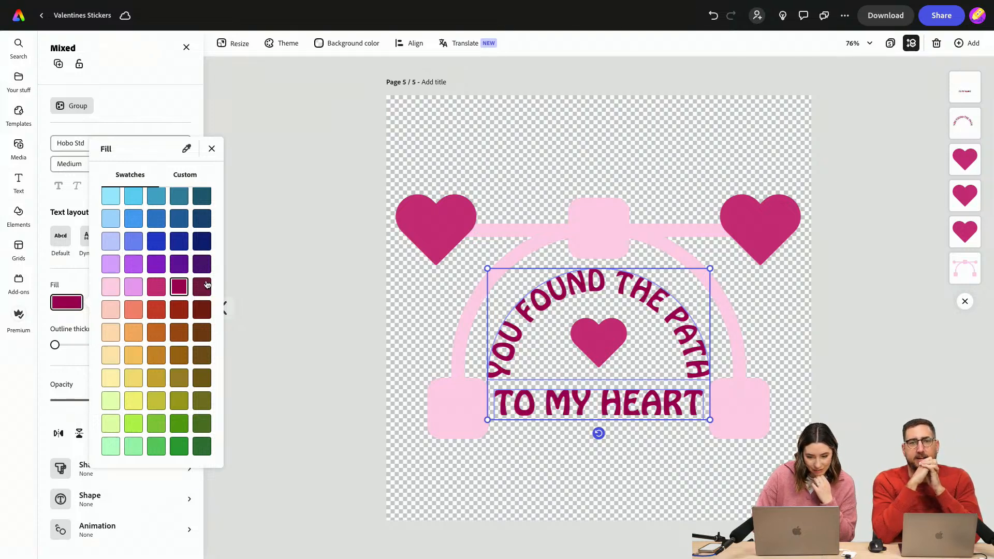
click(203, 286)
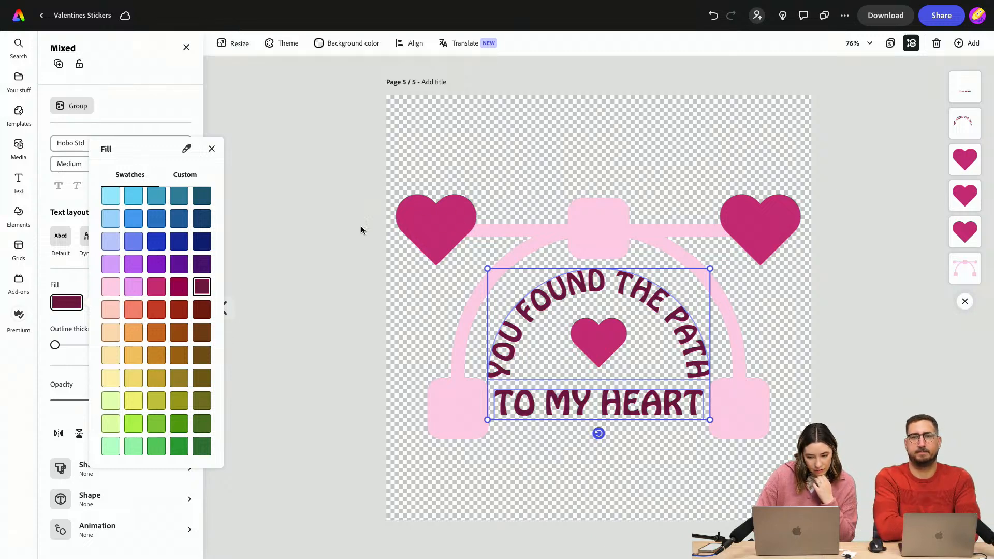
click(598, 194)
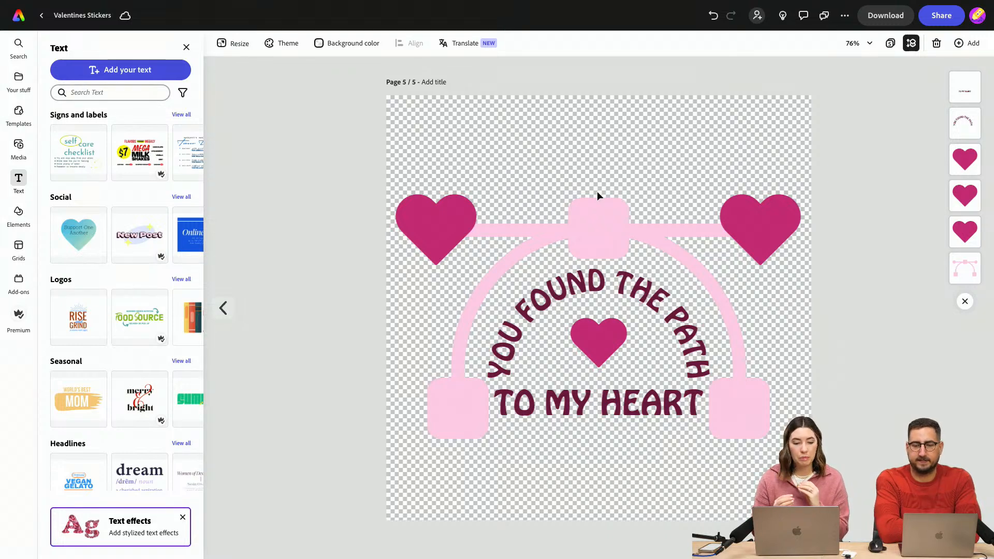
click(186, 47)
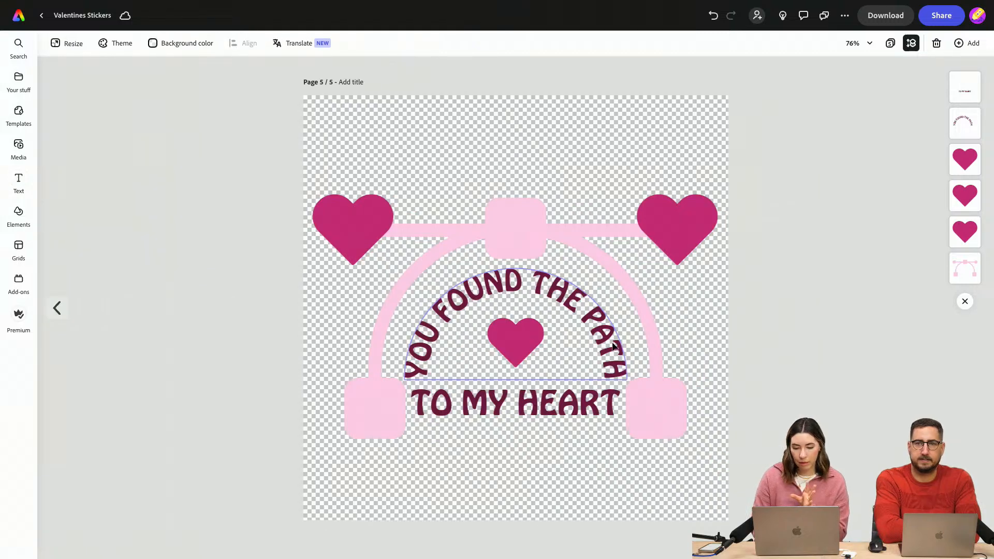
Group the pink curve with the two large hearts at its handle ends
click(365, 242)
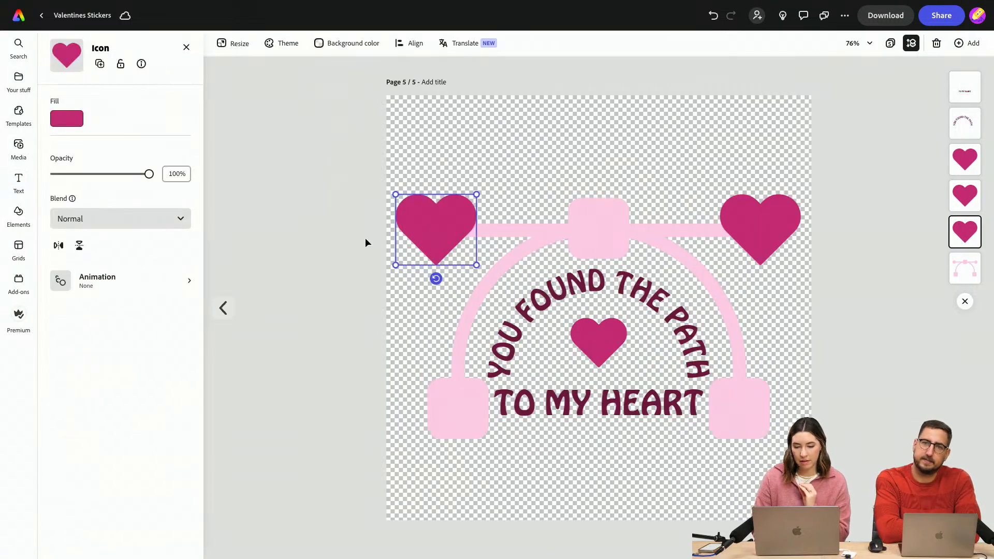
click(628, 228)
shift+click(439, 223)
shift+click(748, 230)
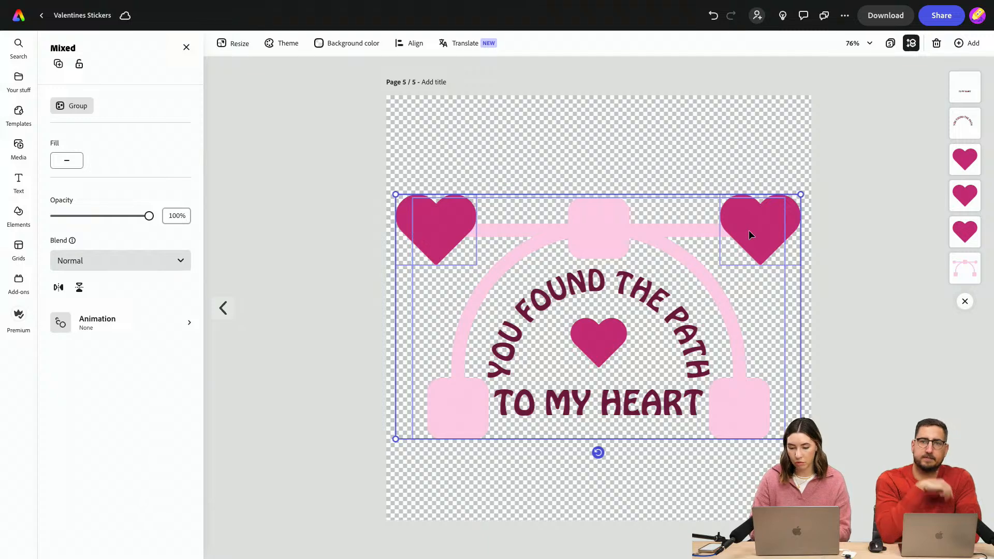
key(ctrl+g)
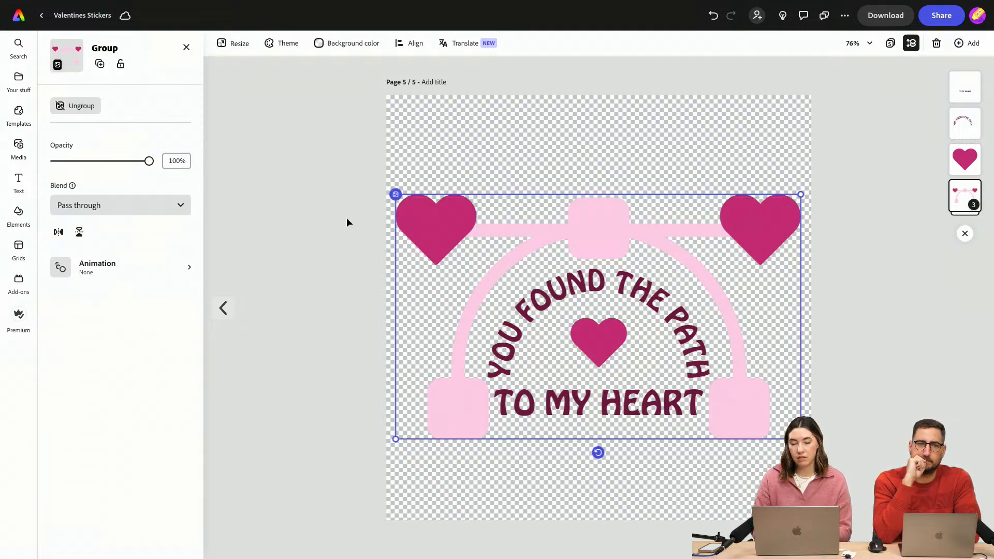
Try the Wiggle and Jitter looping animations on the group of the curve and its two hearts
click(90, 267)
click(133, 106)
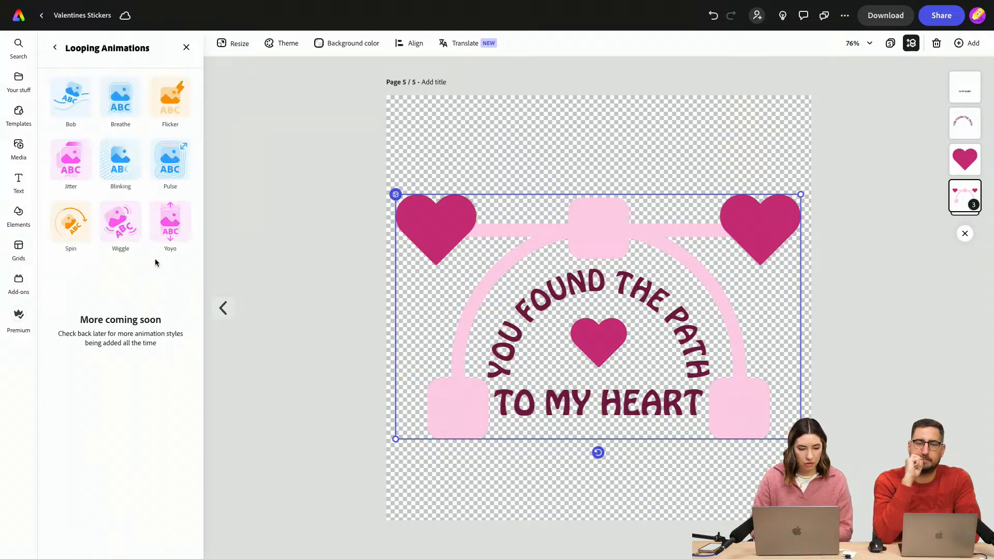
click(136, 231)
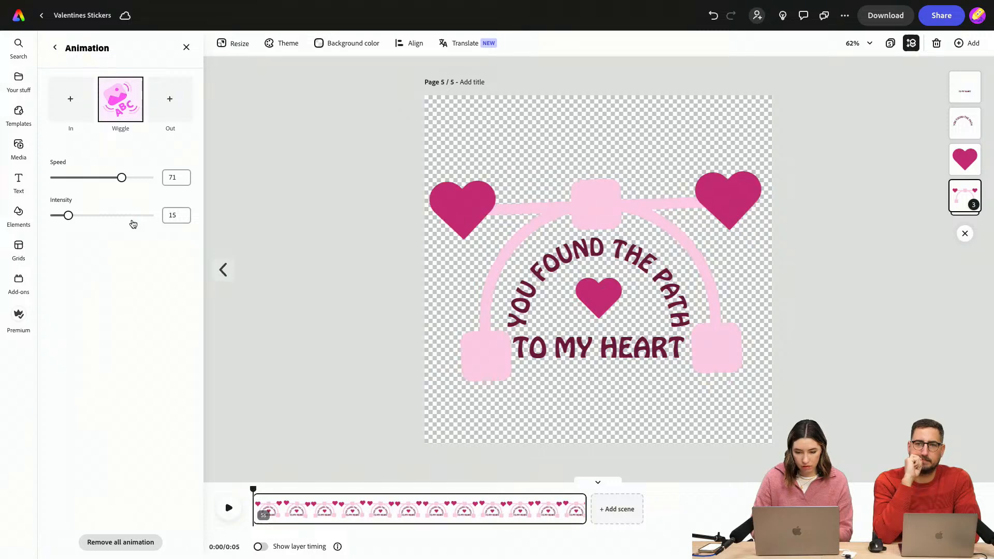
click(119, 106)
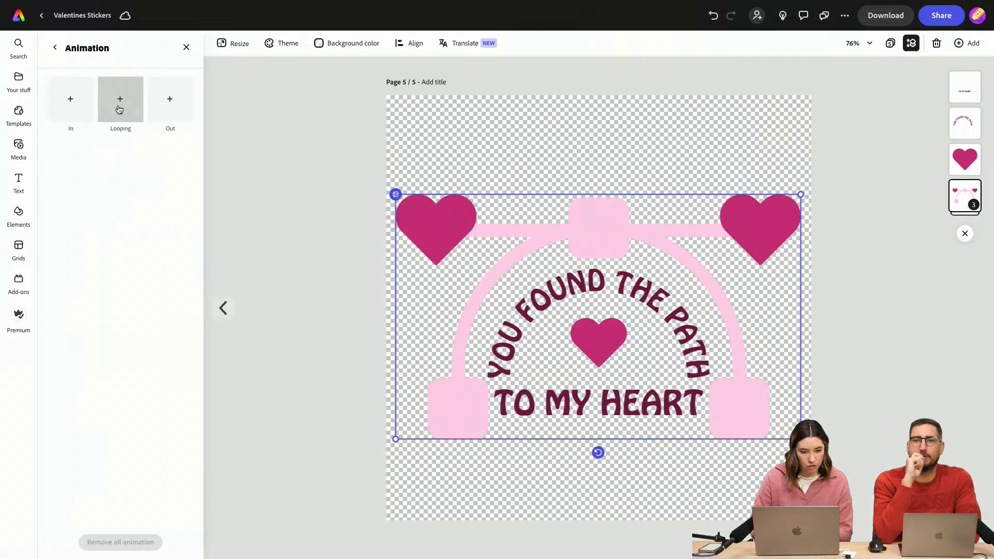
click(119, 107)
click(69, 165)
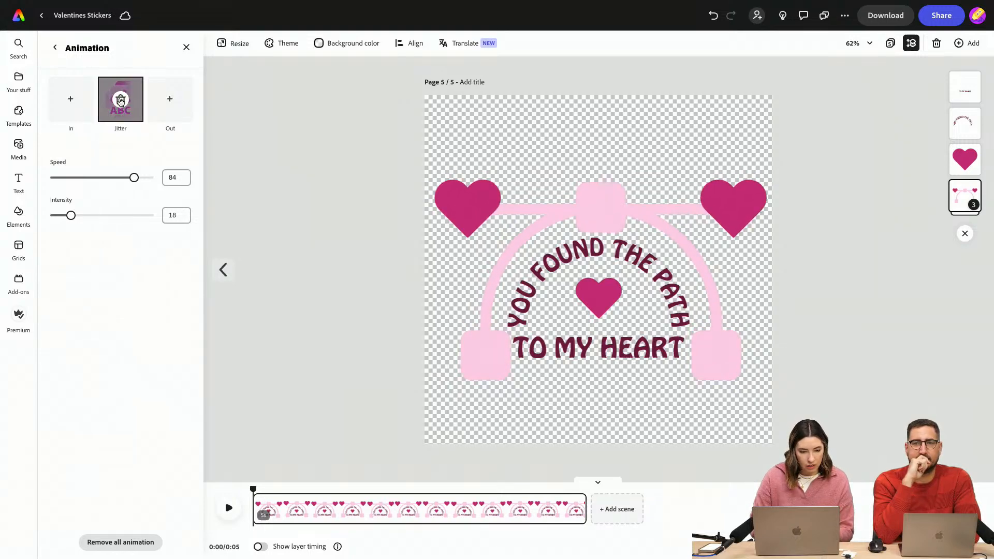
click(120, 103)
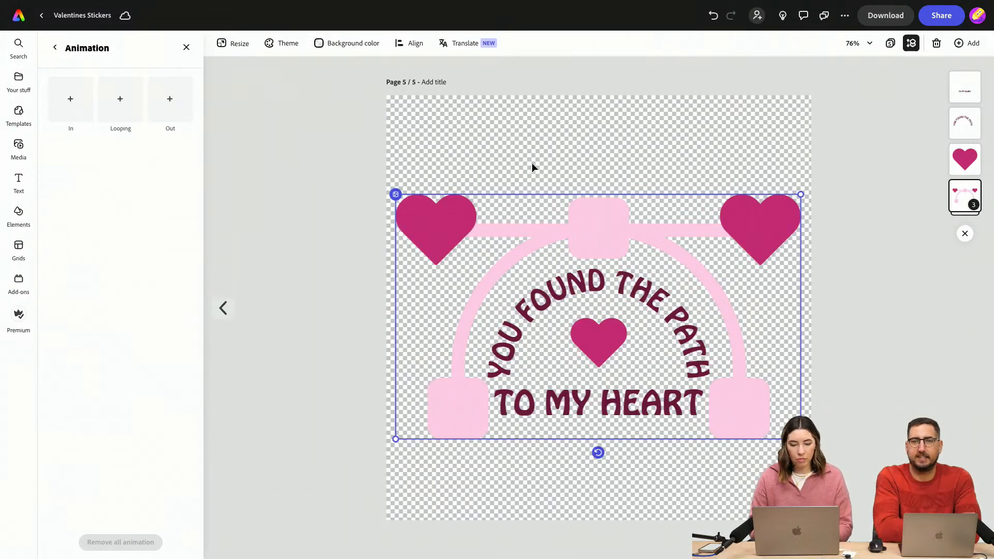
Group all of the sticker artwork and give it the Pulse looping animation with intensity 5 and speed 78
drag(510, 153, 683, 446)
key(super+g)
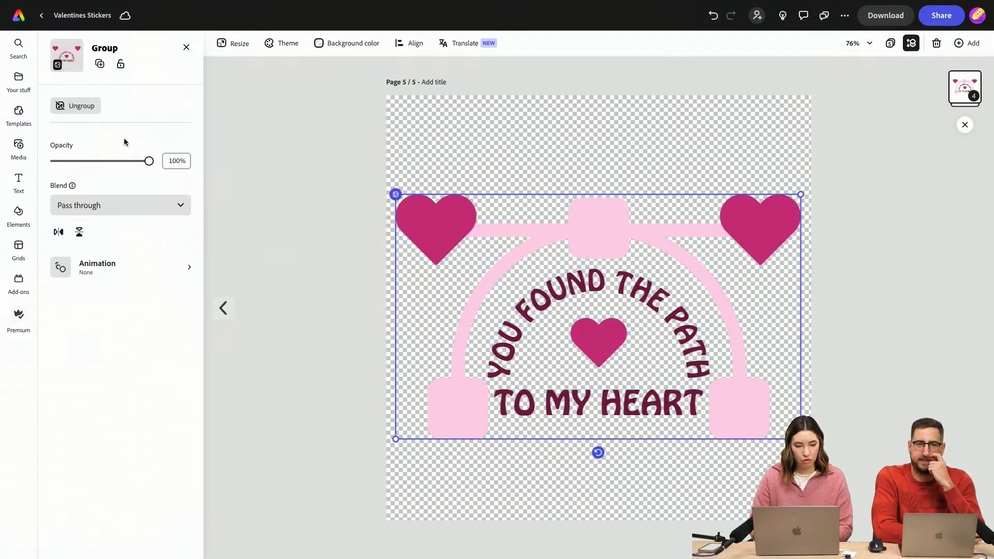
click(98, 262)
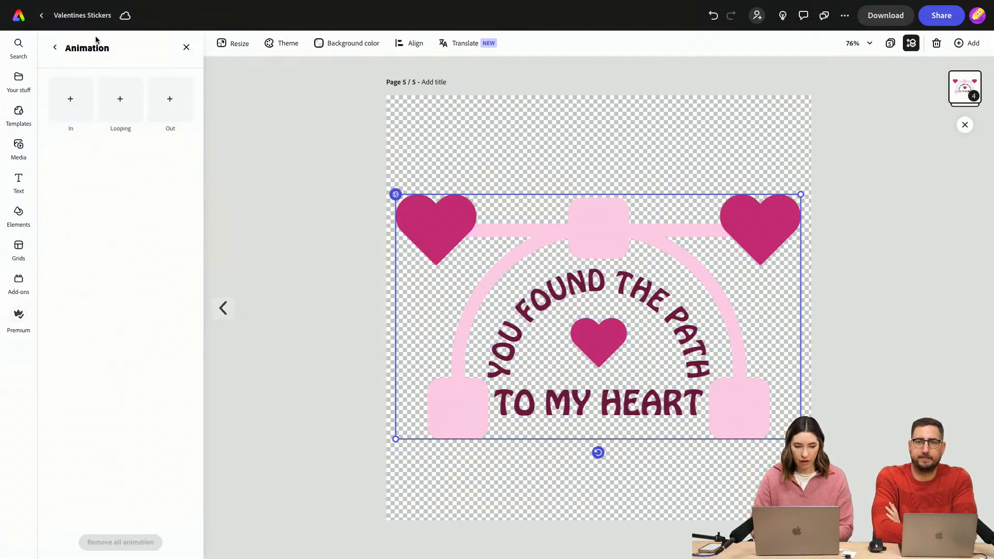
click(107, 104)
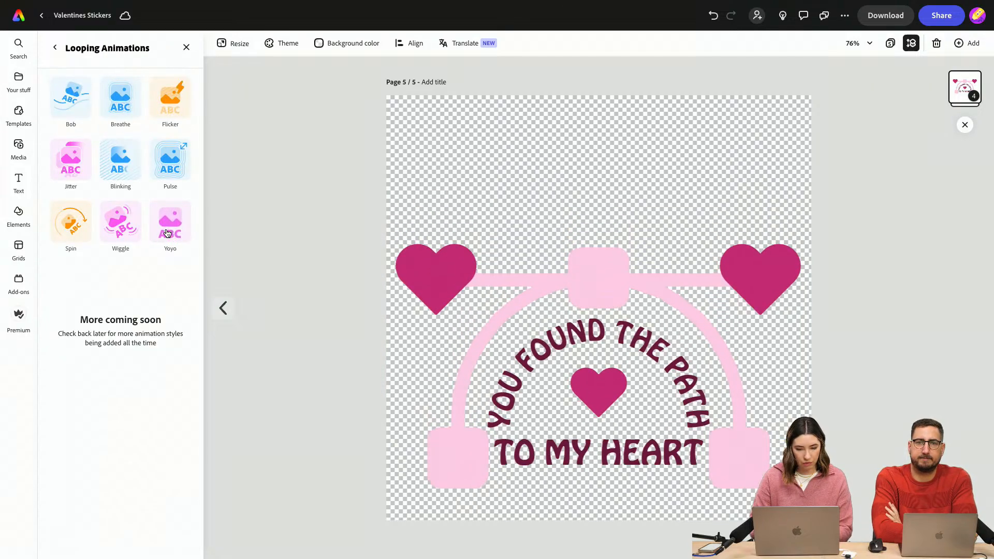
click(171, 173)
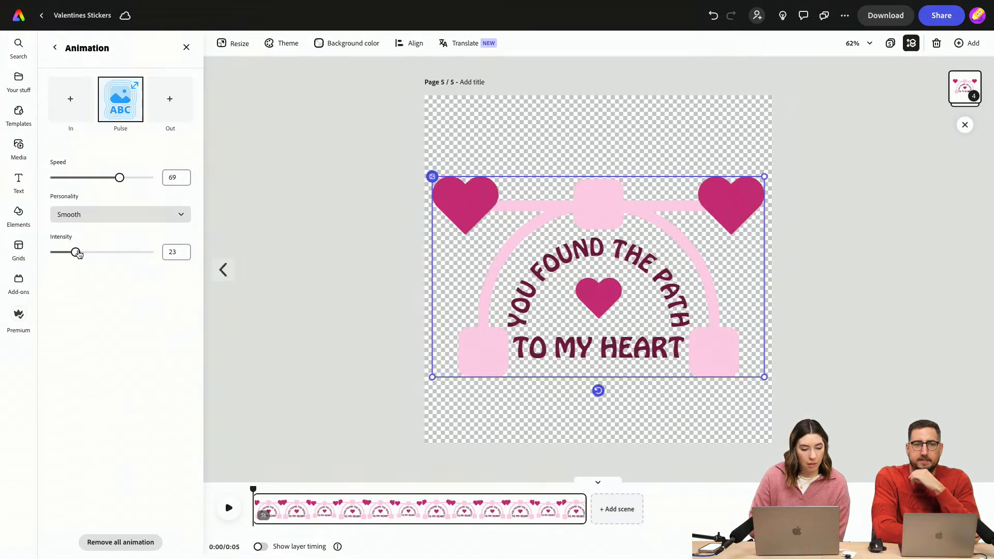
drag(70, 254, 55, 254)
drag(117, 186, 125, 180)
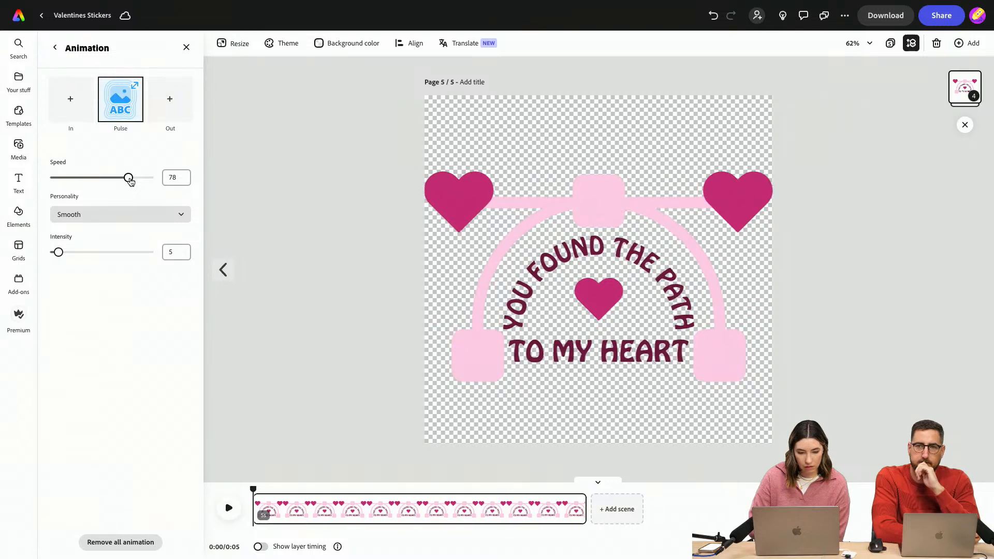
Try the Energetic personality on the sticker's Pulse animation and settle on Soft
click(122, 214)
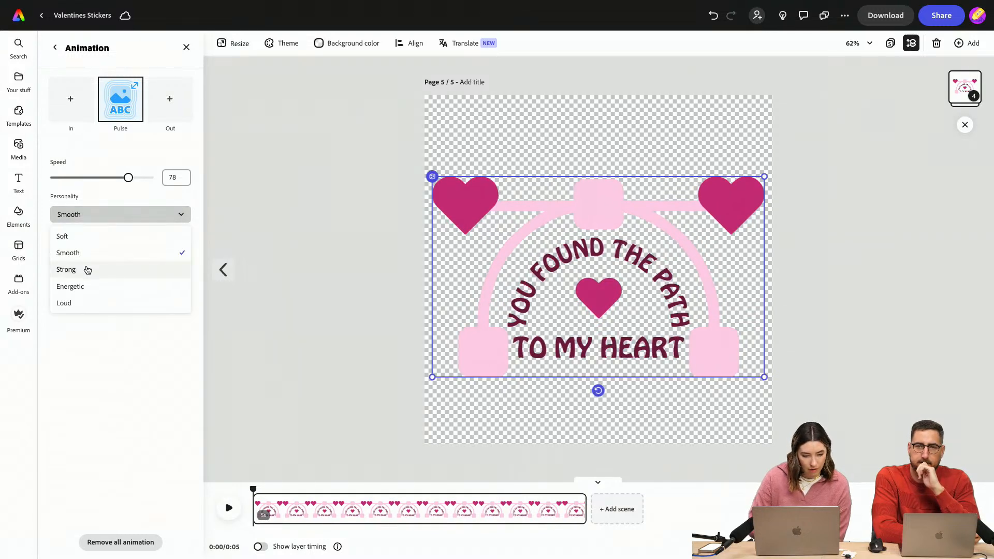
click(93, 289)
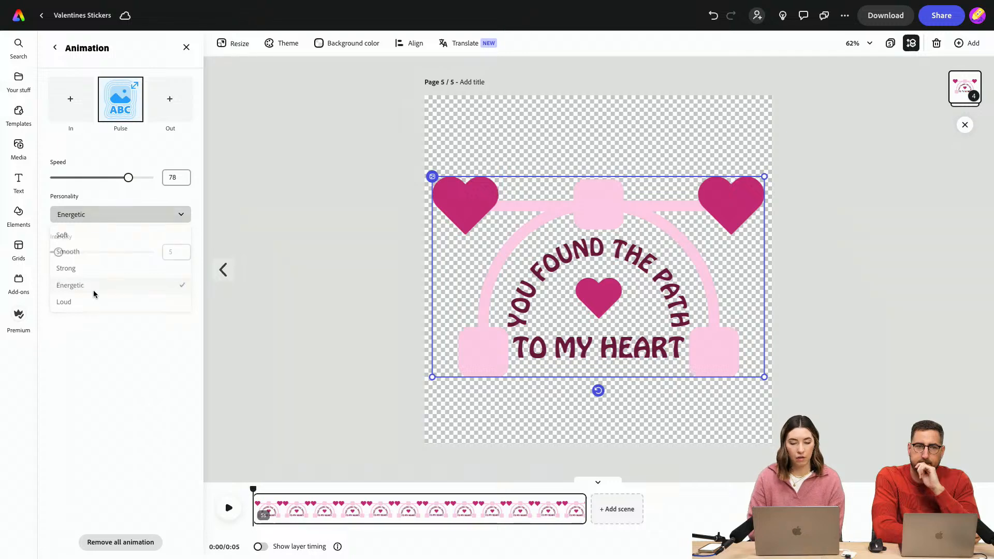
click(101, 214)
click(83, 238)
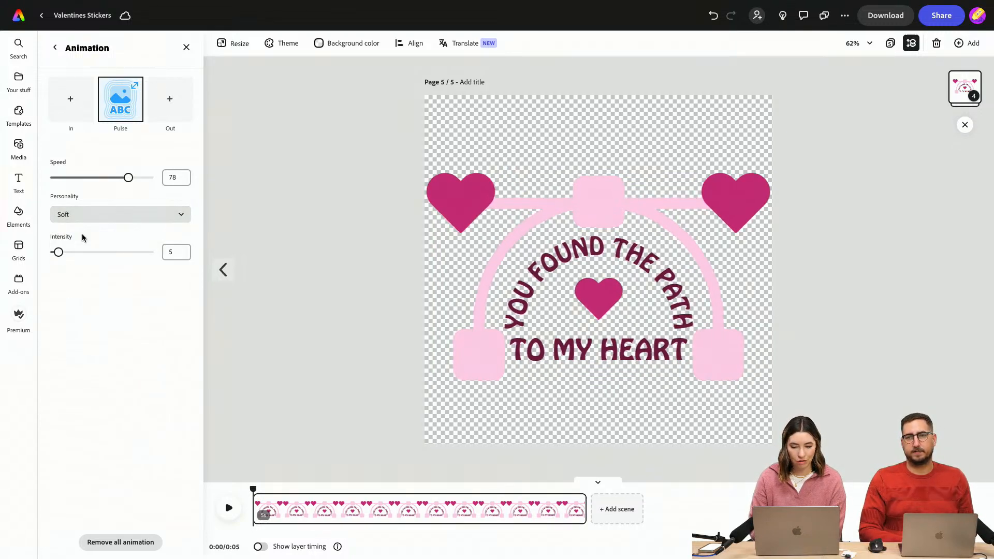
click(80, 282)
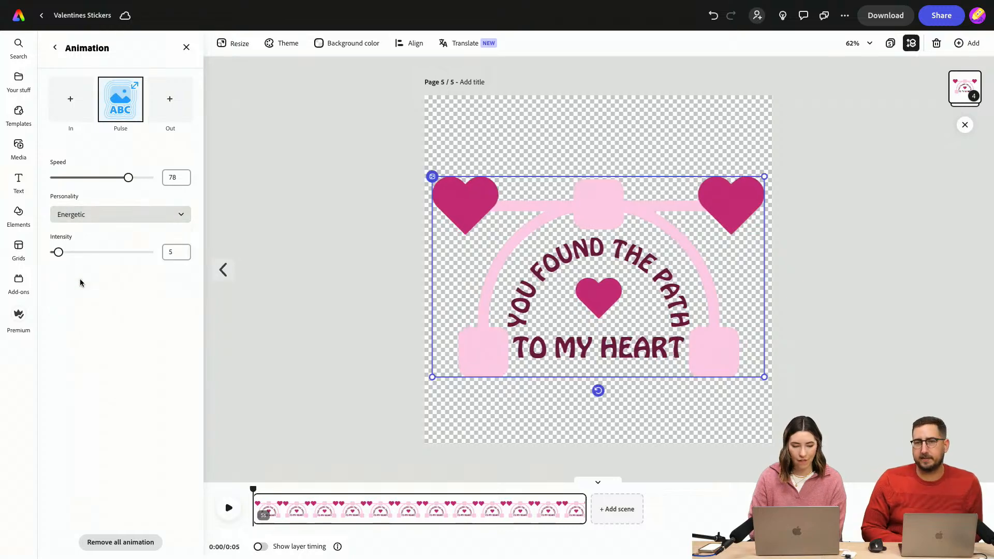
click(82, 215)
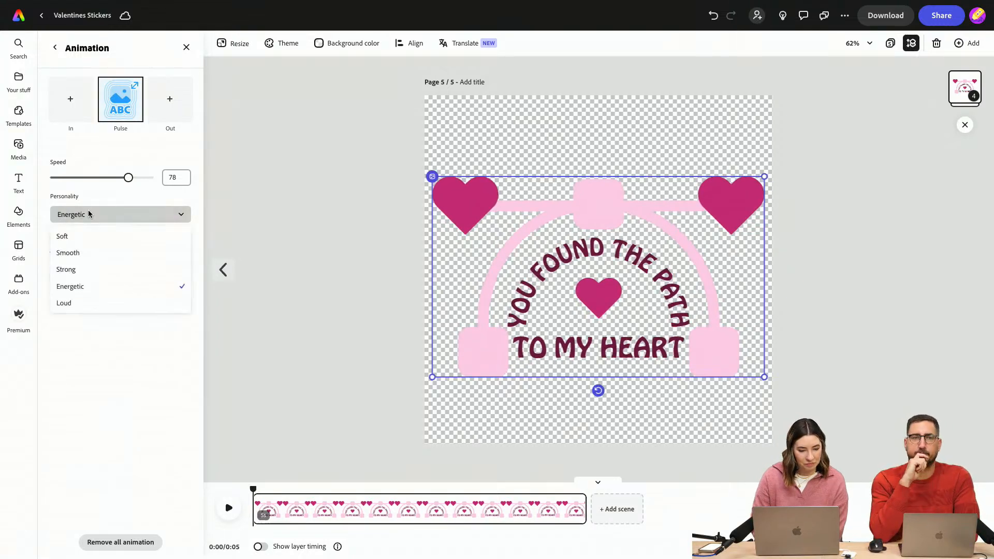
click(80, 233)
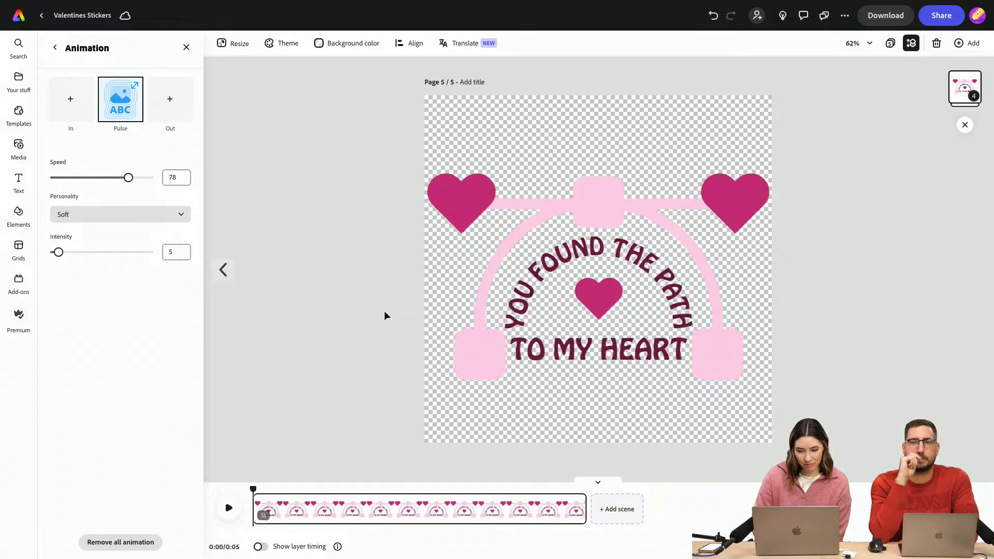
Scale all of the sticker artwork down slightly and recenter it on the page
click(635, 228)
drag(763, 175, 745, 187)
key(ctrl+z)
drag(535, 165, 671, 390)
drag(764, 177, 743, 188)
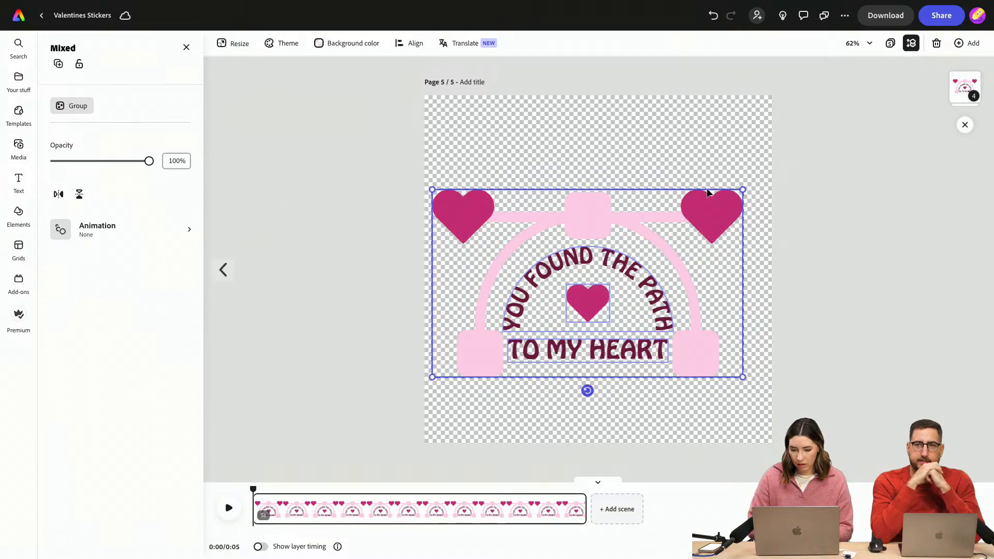
drag(595, 209, 606, 202)
click(606, 162)
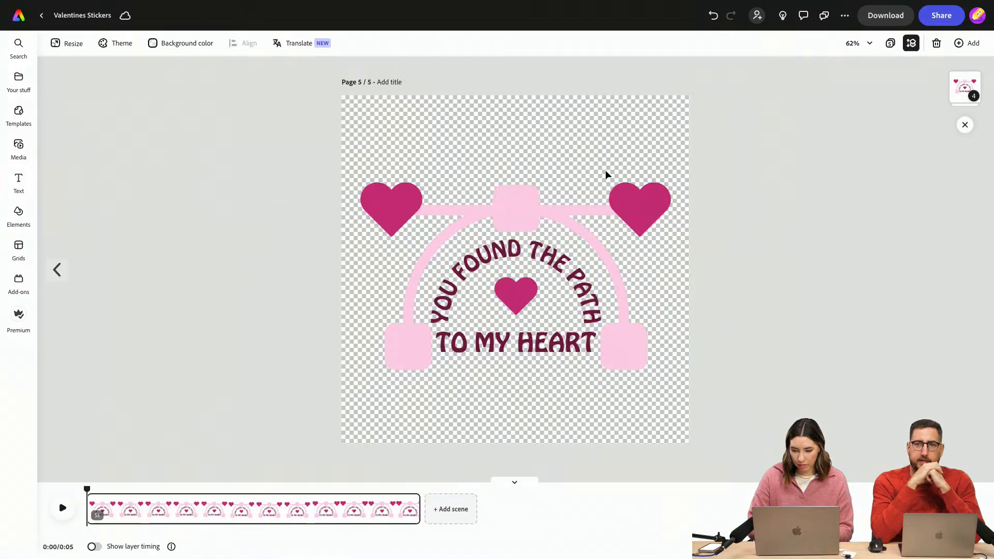
Play the sticker animation through and download the selected page as an MP4 at its original size
click(60, 511)
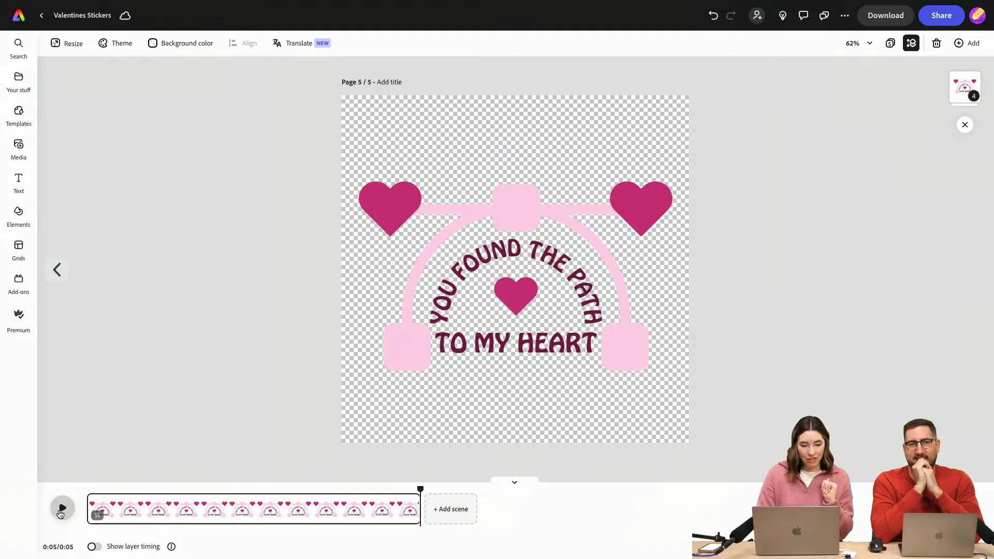
drag(421, 490, 87, 495)
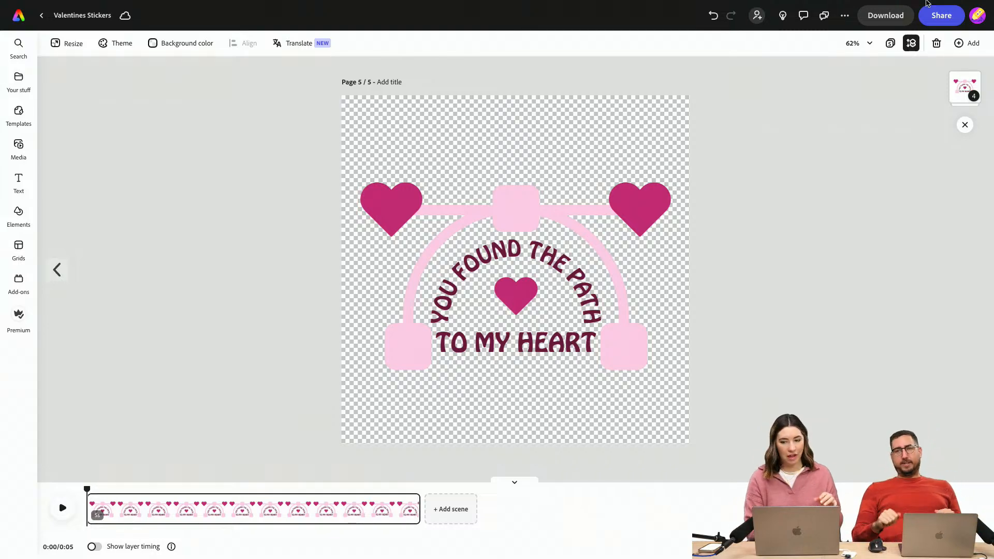
click(886, 16)
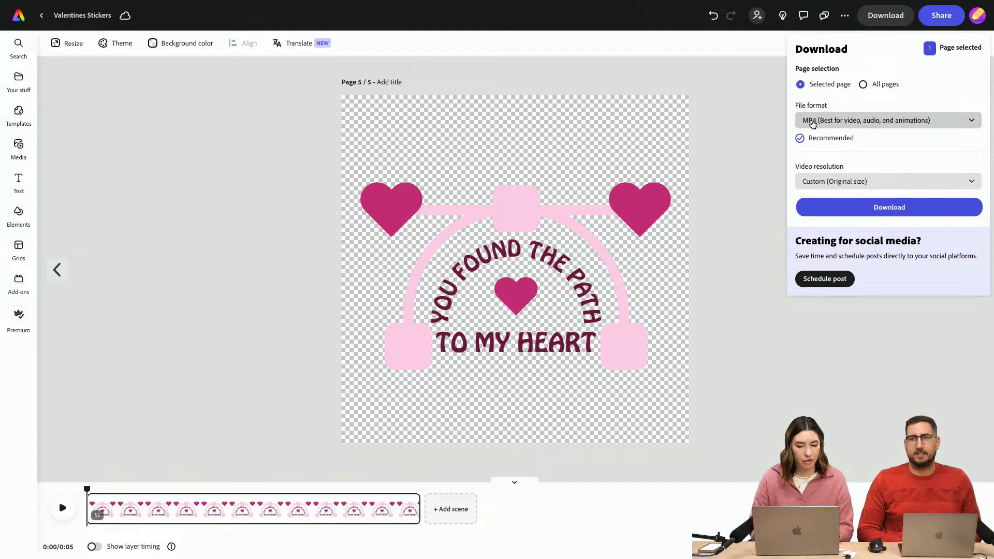
click(851, 207)
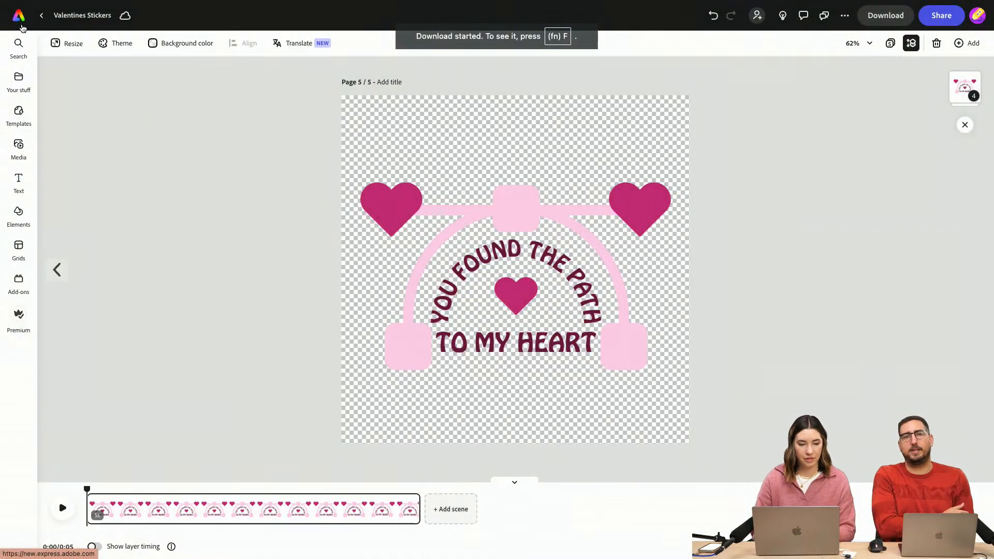
Convert Valentines Stickers-5.mp4 to a large, high-quality square (1:1) GIF with the Convert to GIF quick action and download it
click(22, 27)
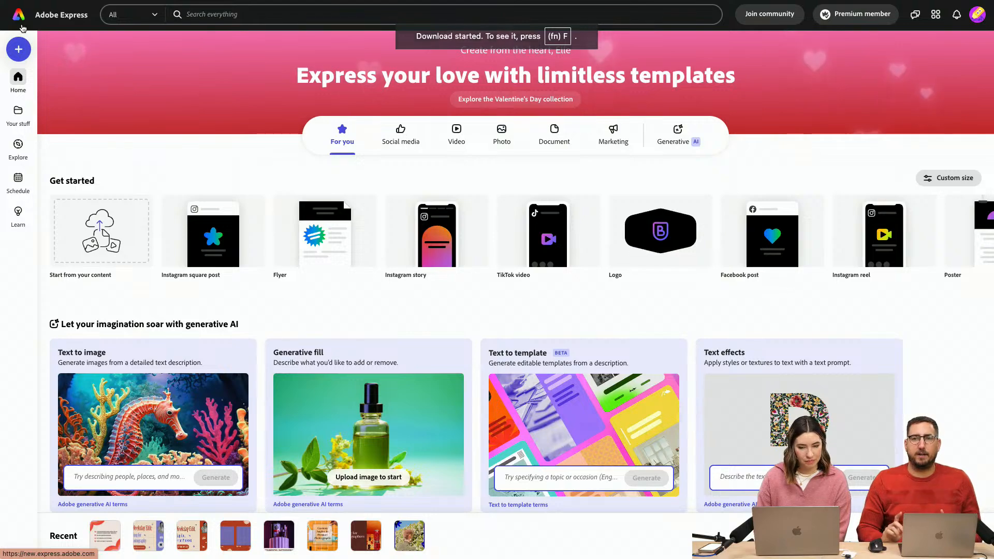
scroll(520, 407, down, 6)
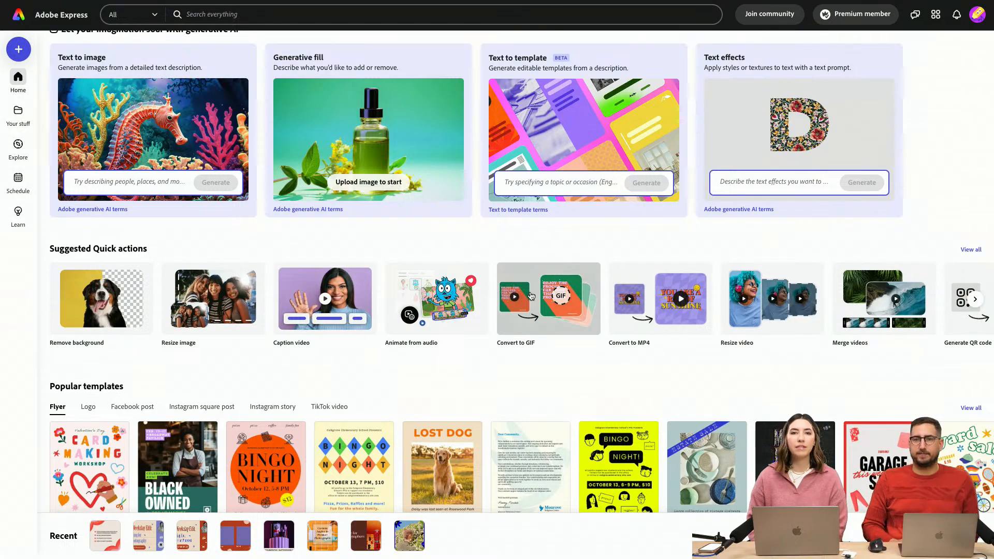
click(531, 296)
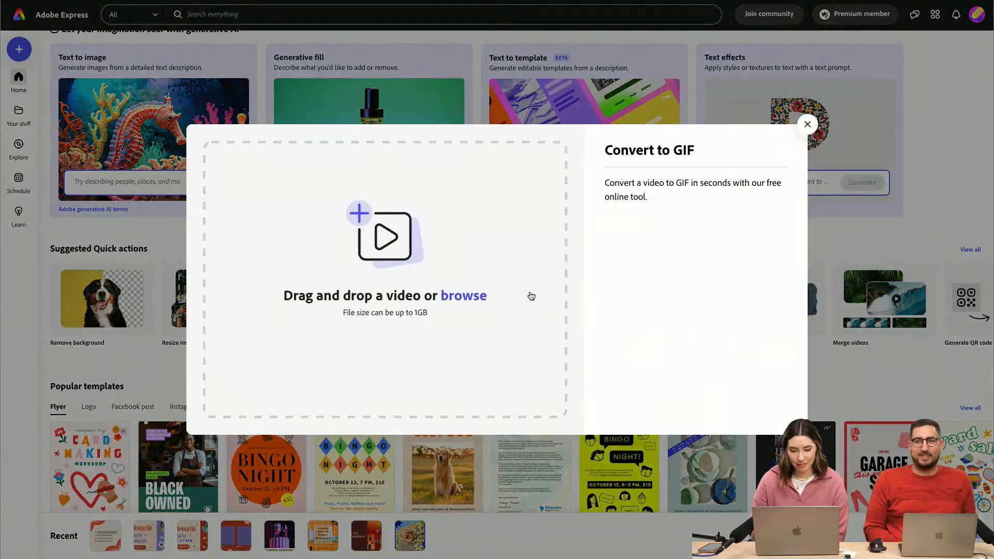
click(408, 249)
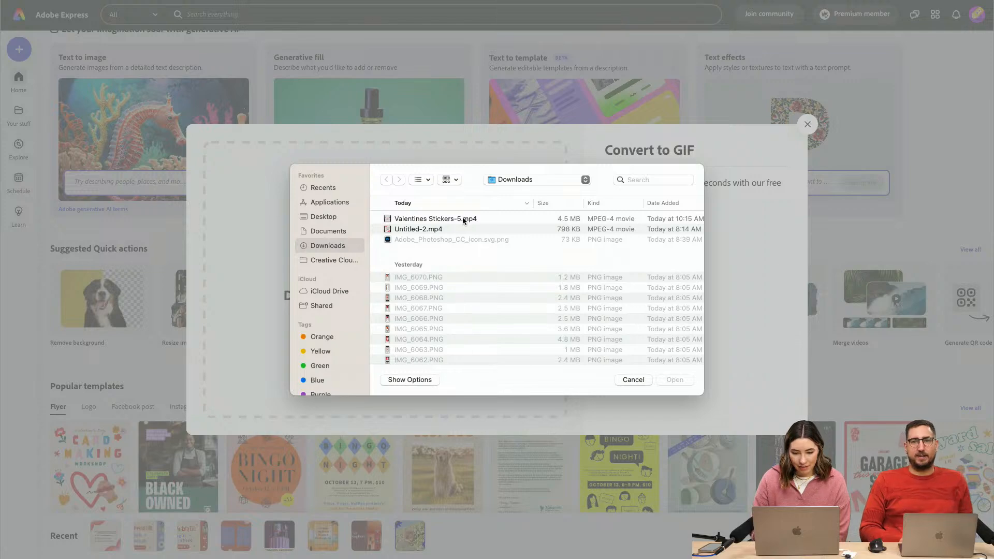
click(462, 219)
double_click(463, 218)
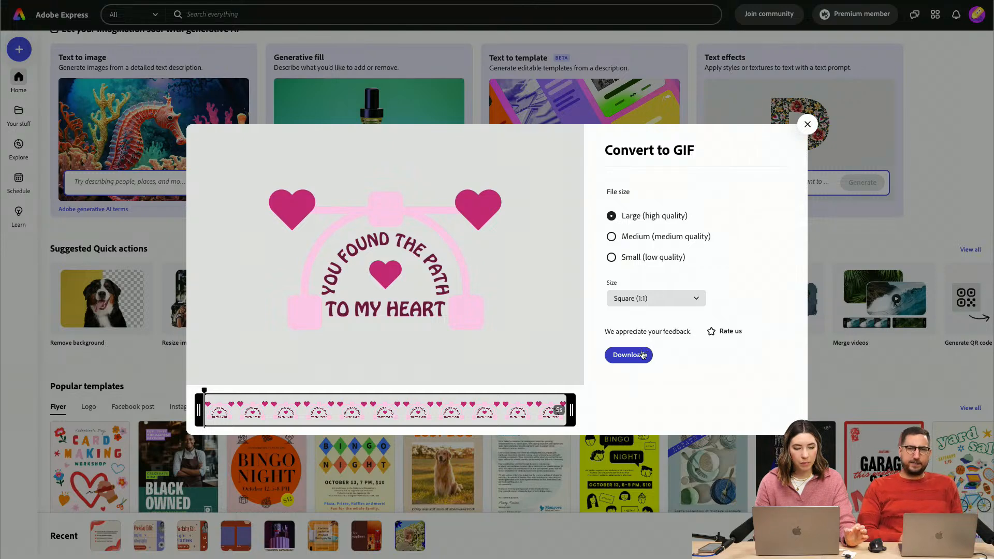
click(642, 355)
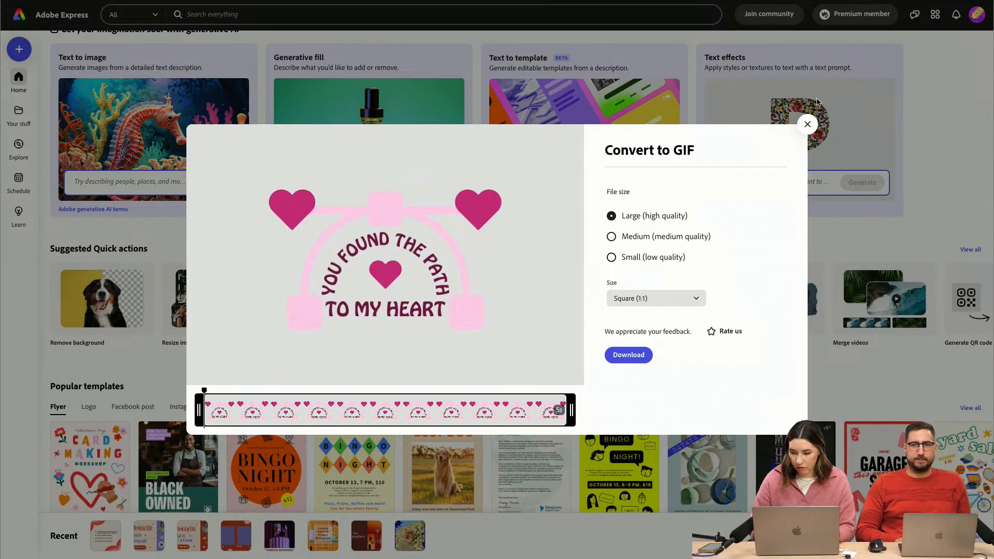
click(807, 124)
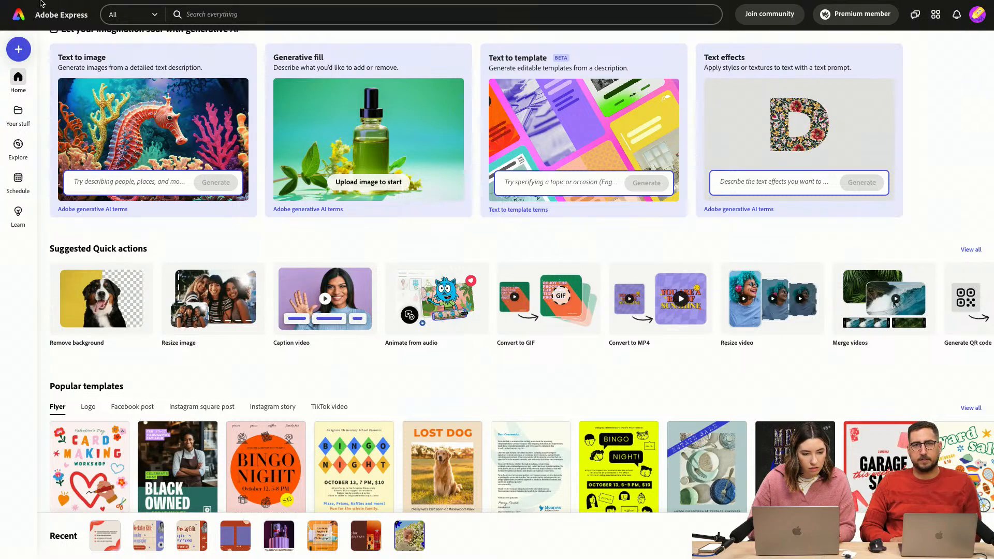
Exit the browser's full-screen view
mouse_move(40, 3)
mouse_move(35, 20)
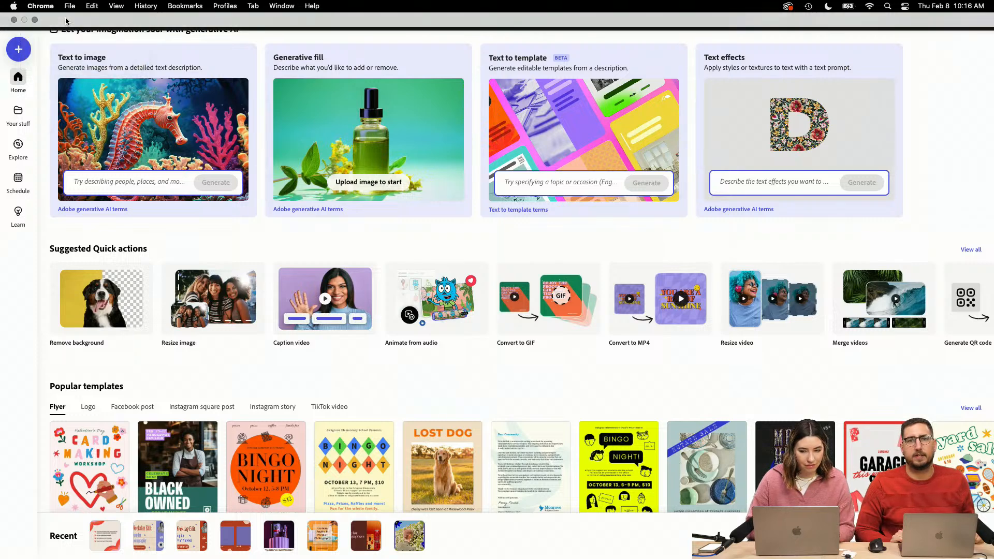
click(72, 7)
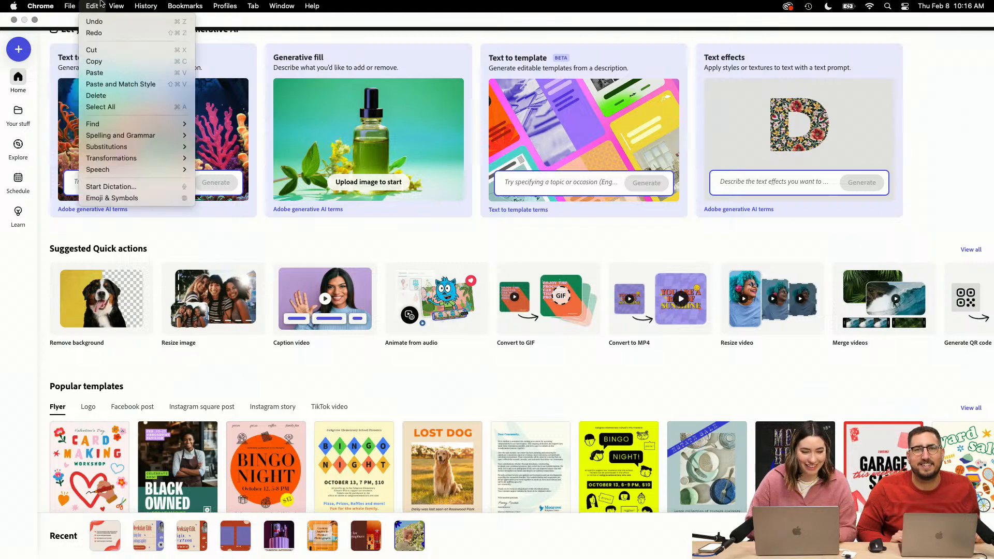
mouse_move(116, 5)
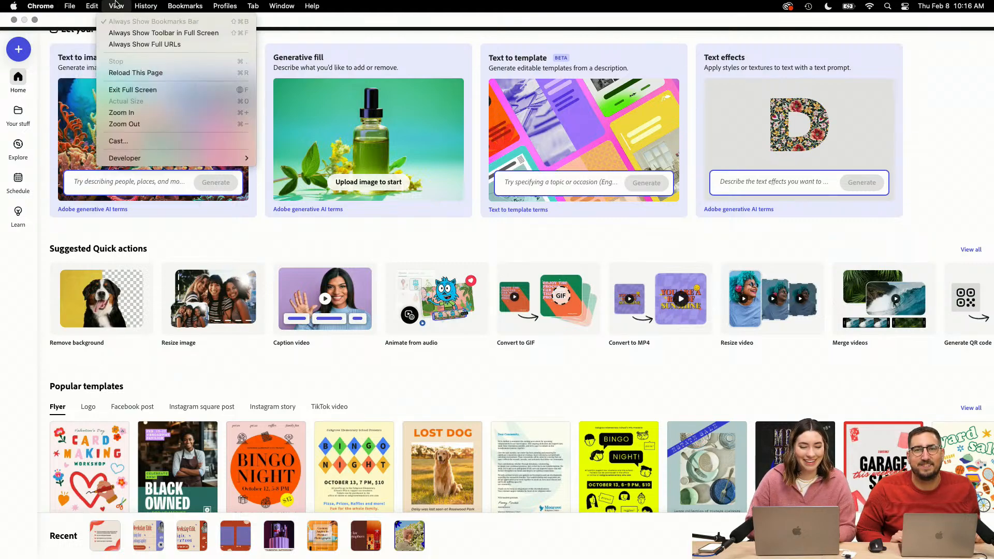
click(126, 90)
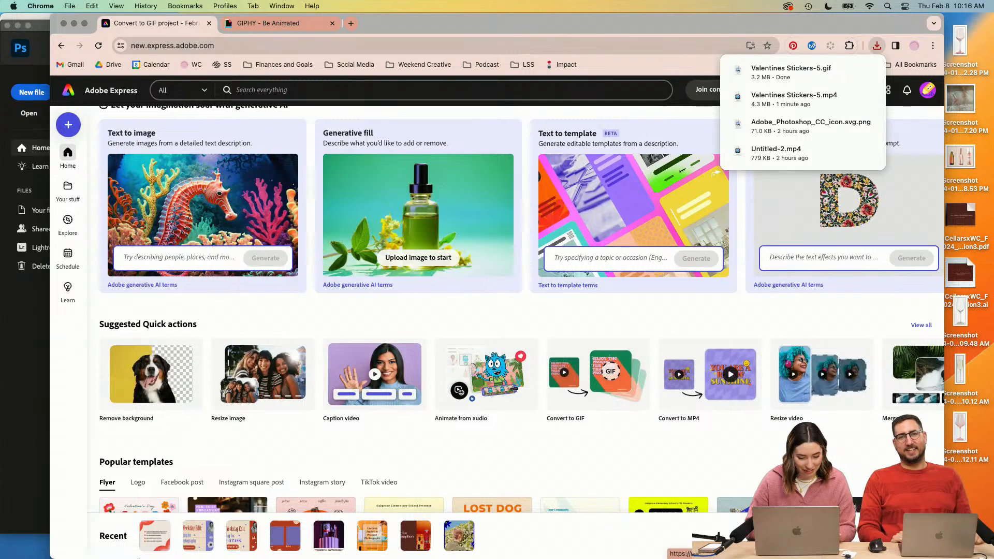
Switch to Finder, open Valentines Stickers-5.gif from Downloads in Preview, and look at its first three frames
mouse_move(226, 543)
click(200, 534)
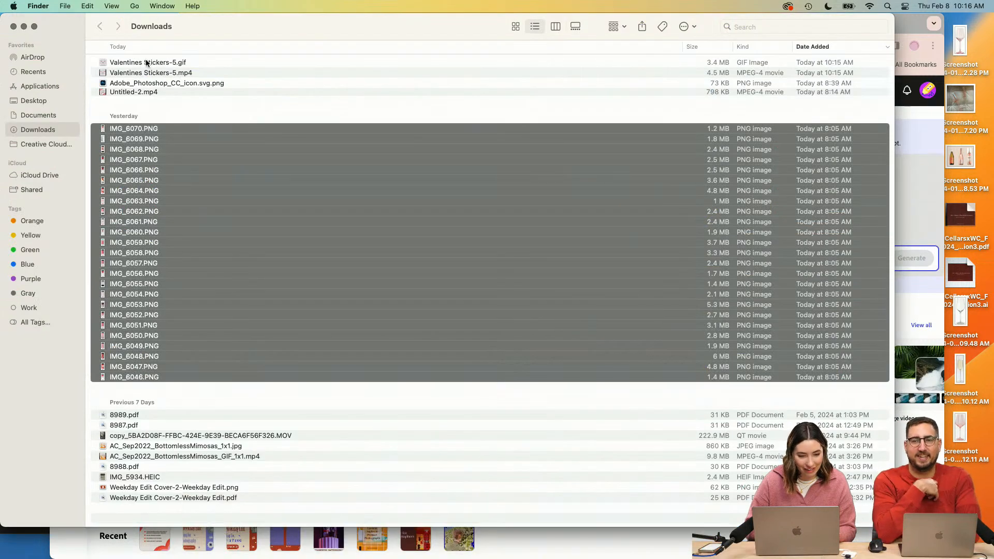
click(167, 62)
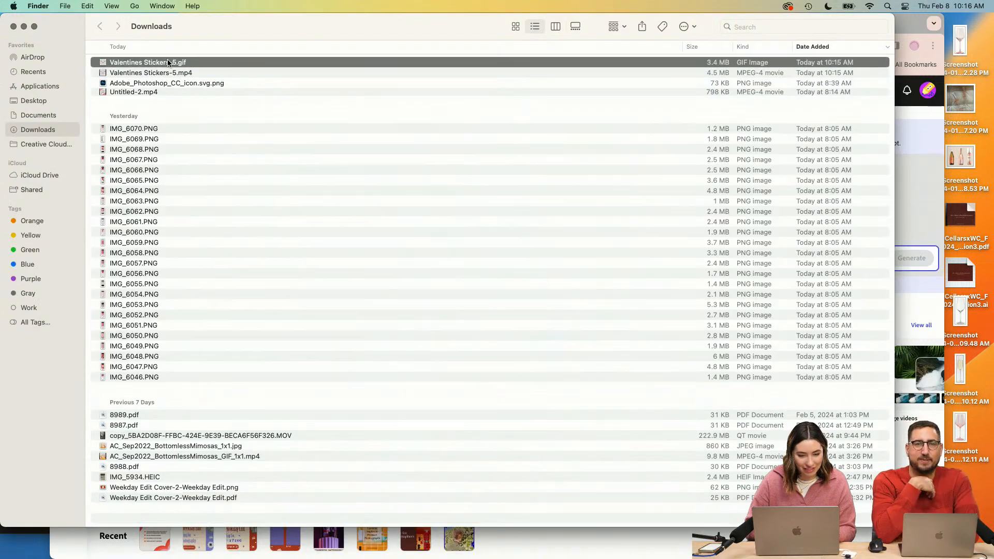
double_click(206, 62)
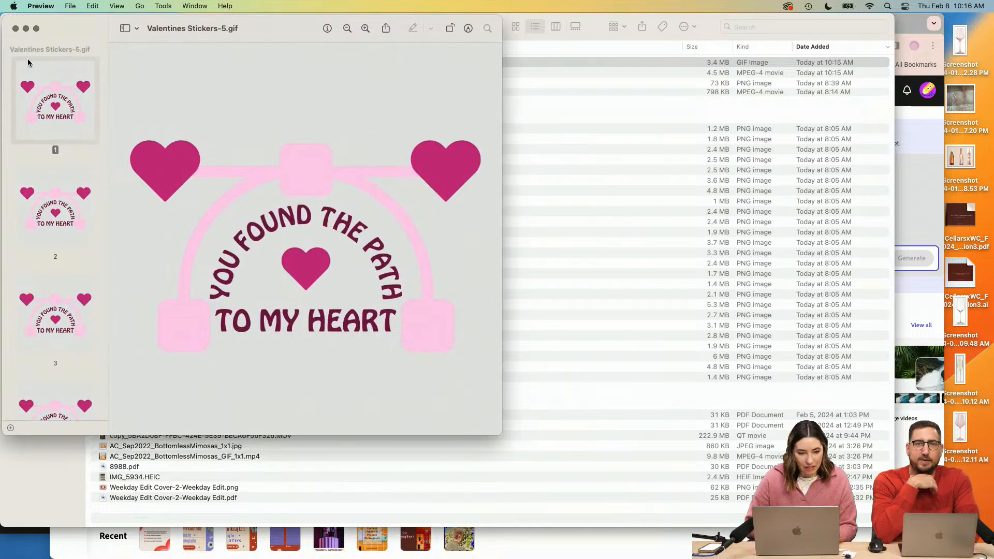
click(50, 214)
click(67, 314)
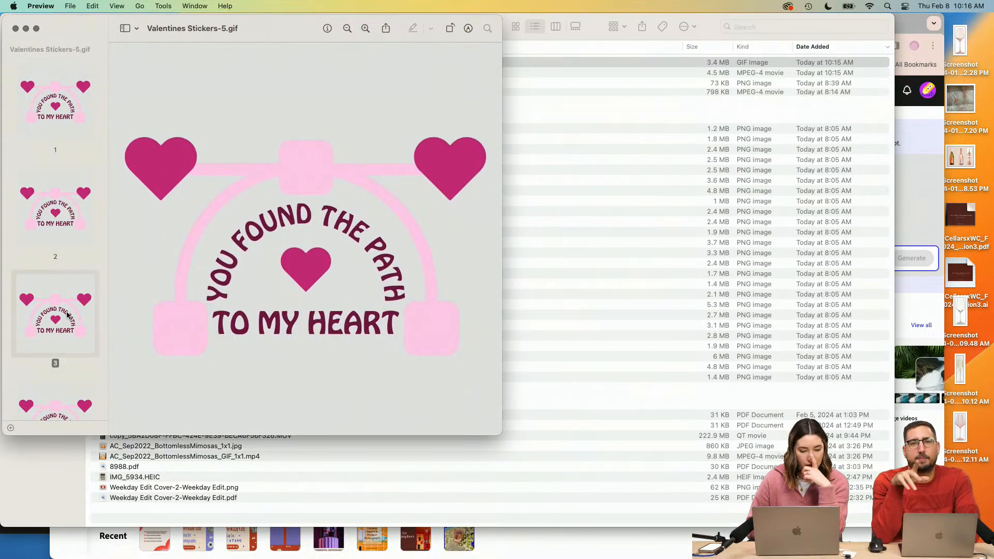
click(16, 29)
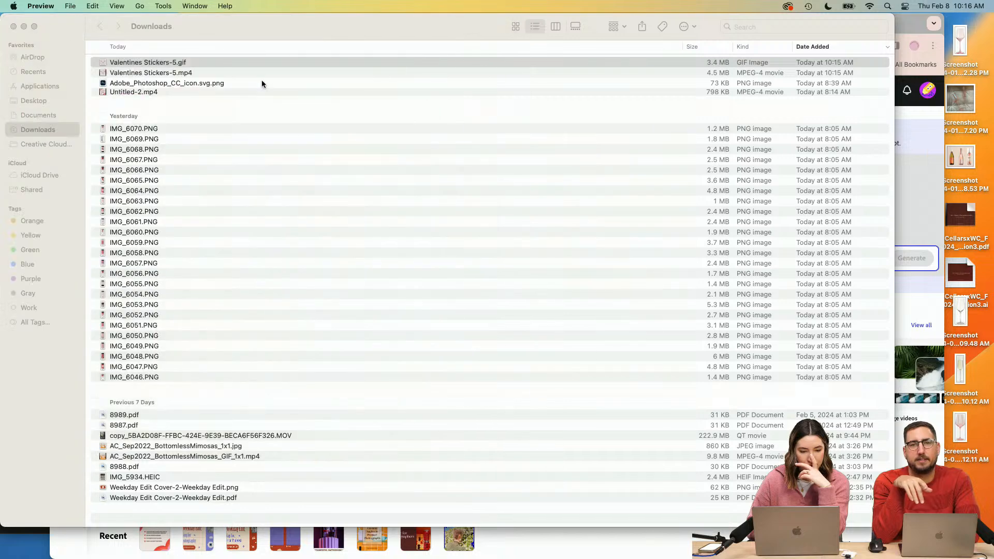
Watch Valentines Stickers-5.gif in a Chrome tab and in a Finder quick preview to check its animation
drag(202, 65, 340, 535)
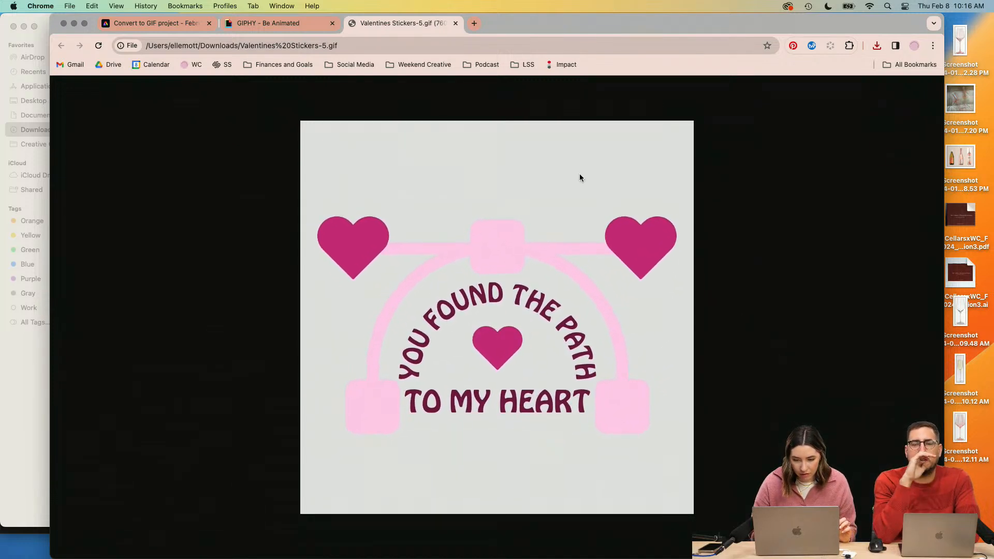
mouse_move(134, 557)
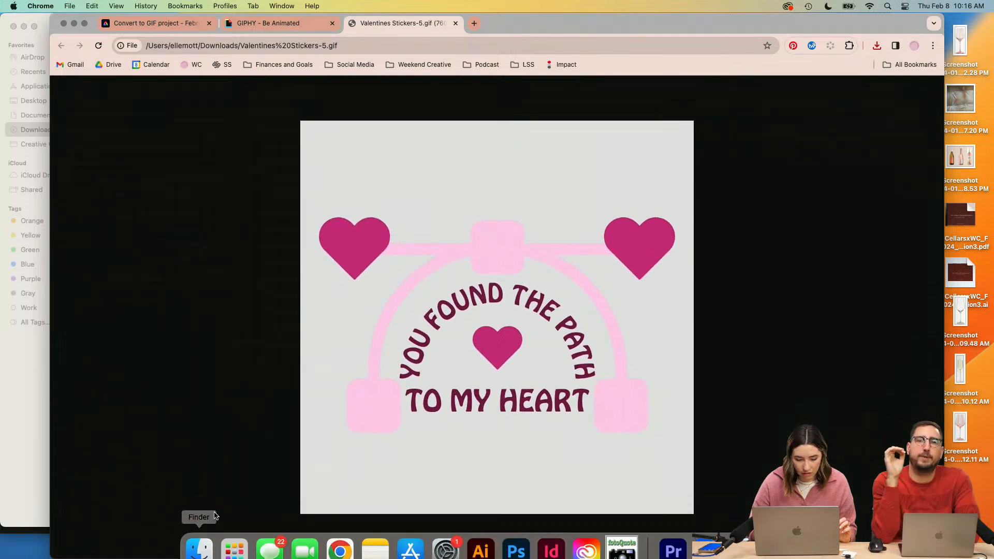
click(199, 545)
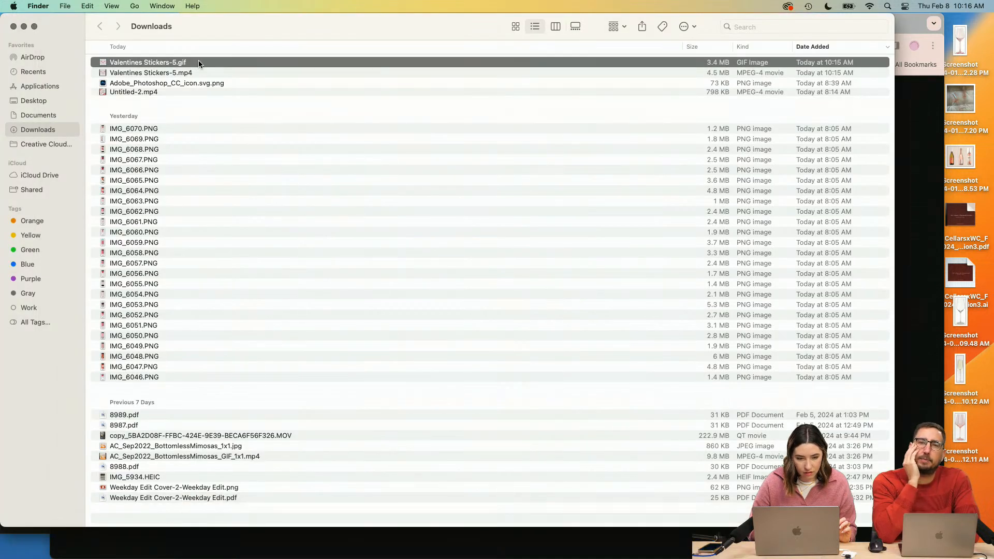
key(space)
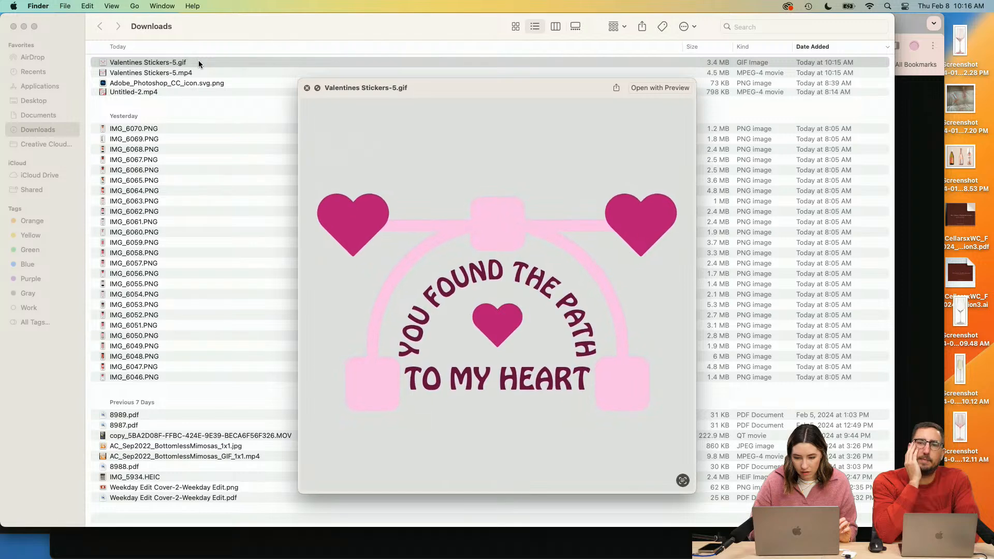
key(space)
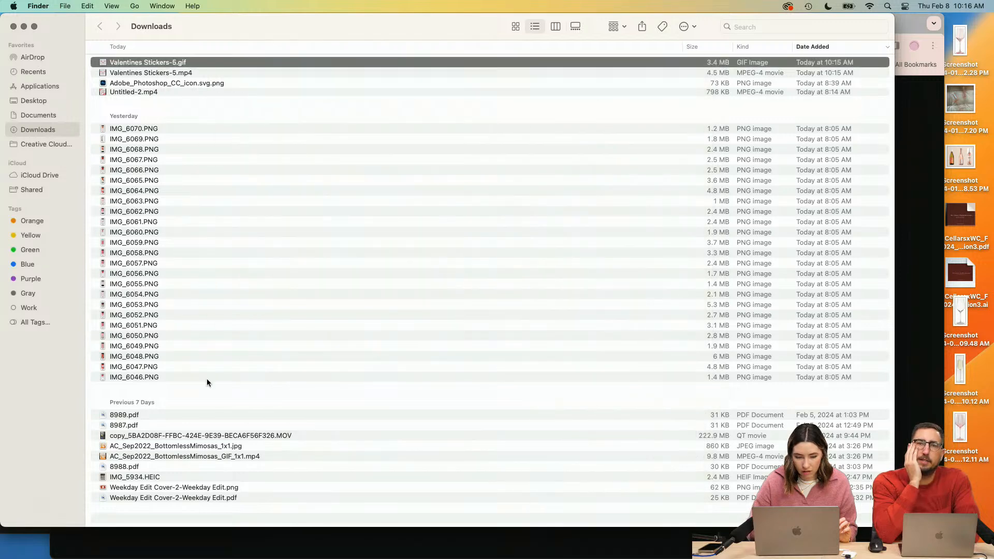
Play Valentines Stickers-5.mp4 in a quick preview from the Downloads folder to check the exported video
click(165, 72)
key(space)
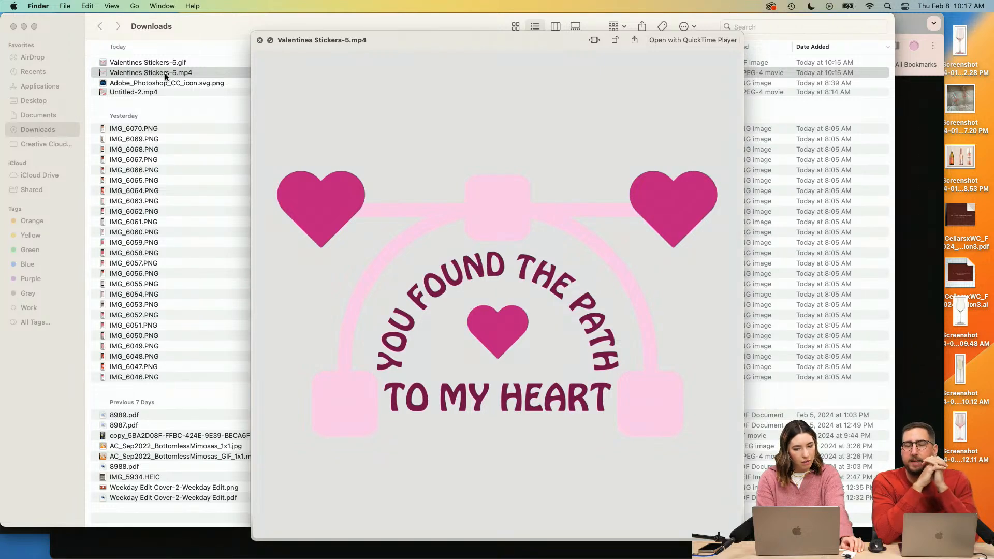
key(space)
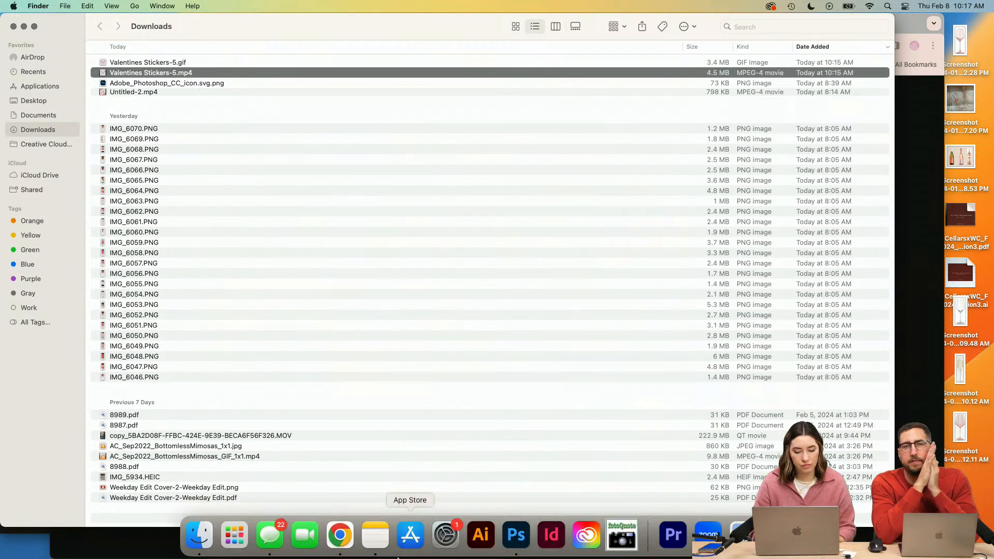
Try to open Valentines Stickers-5.mp4 in Photoshop straight from the Downloads folder, and return to Finder
drag(157, 73, 518, 536)
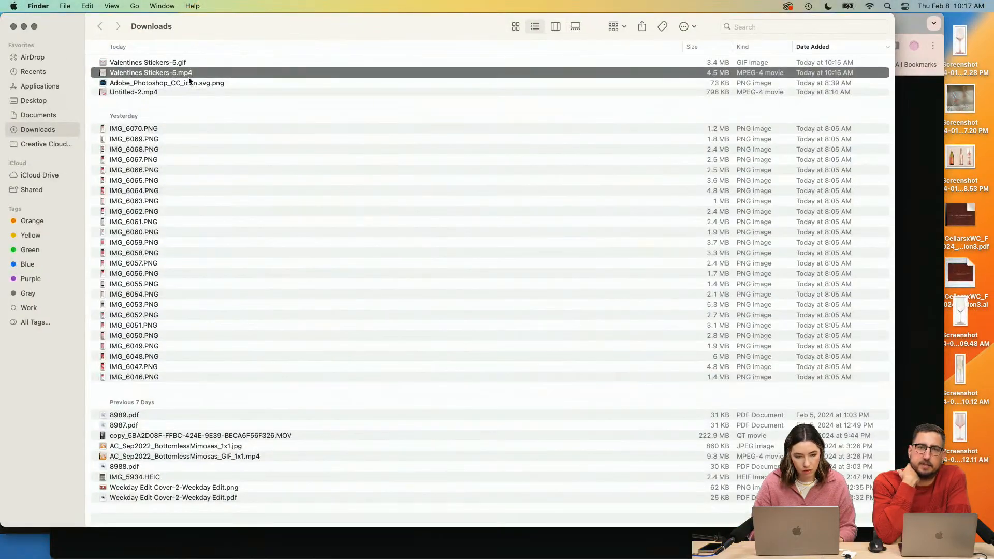
drag(155, 73, 516, 543)
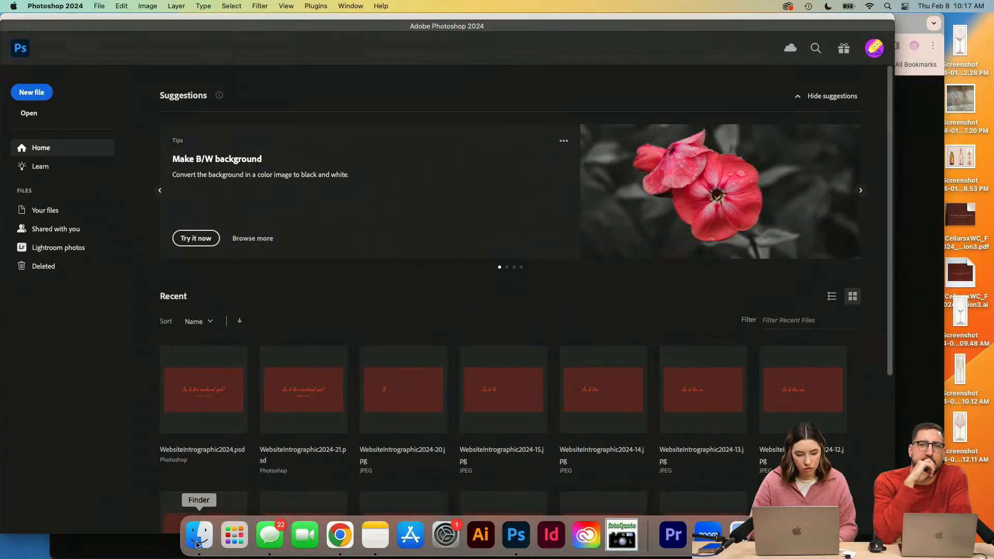
click(204, 543)
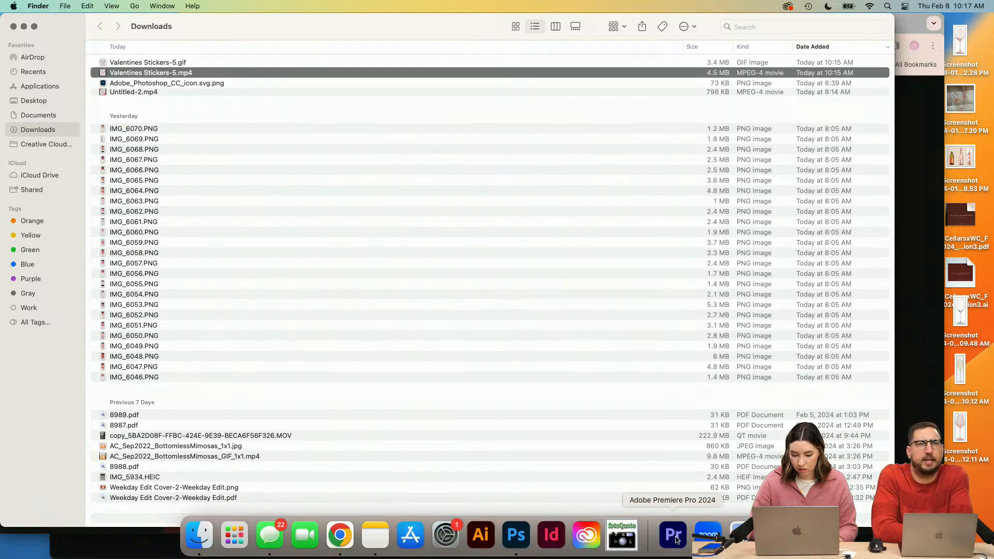
Switch to Photoshop and open Valentines Stickers-5.mp4 from the Downloads folder
click(515, 536)
click(99, 7)
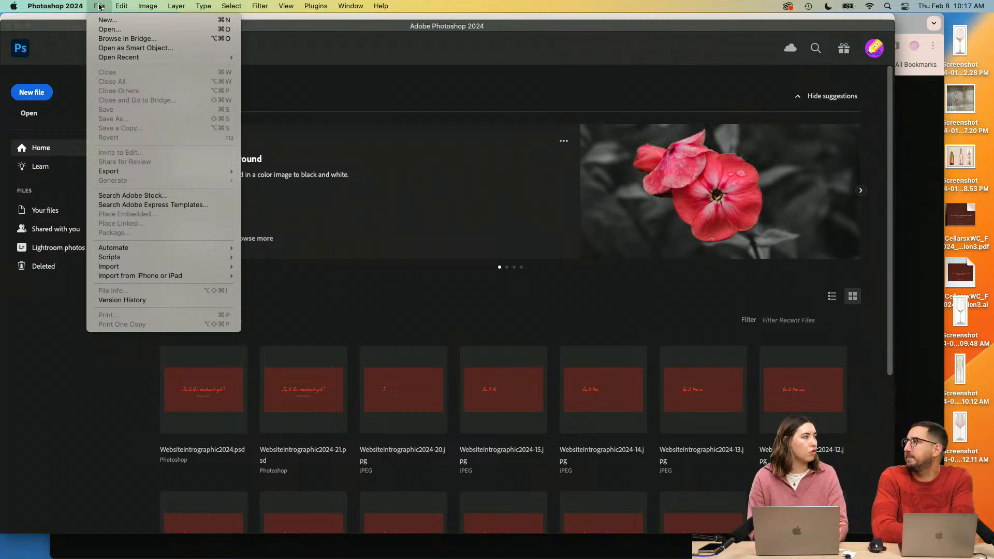
mouse_move(111, 11)
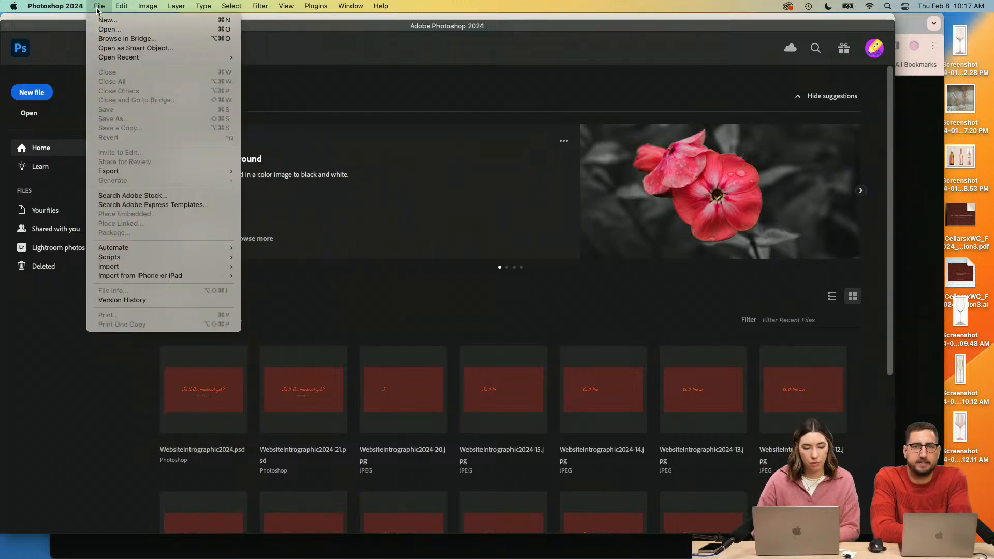
click(118, 30)
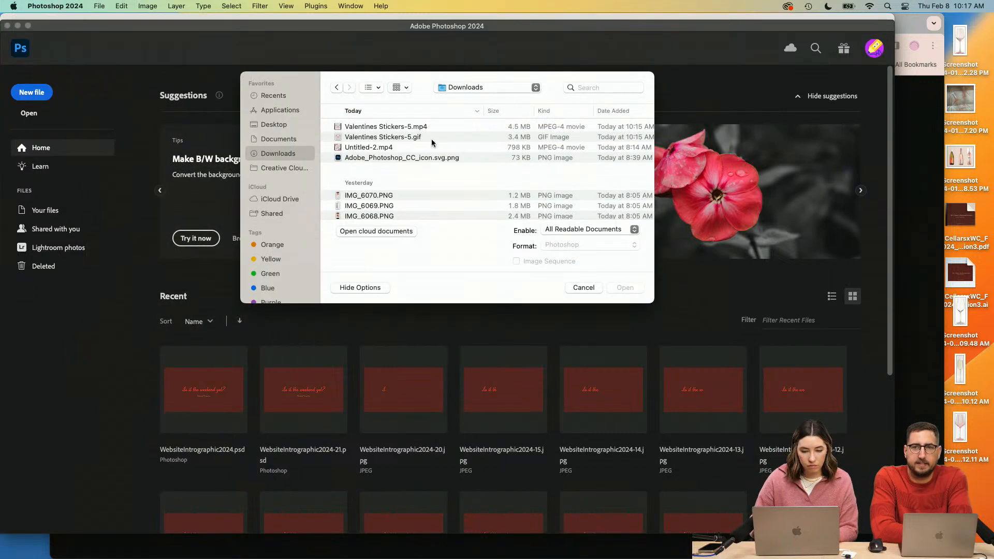
click(428, 127)
double_click(429, 128)
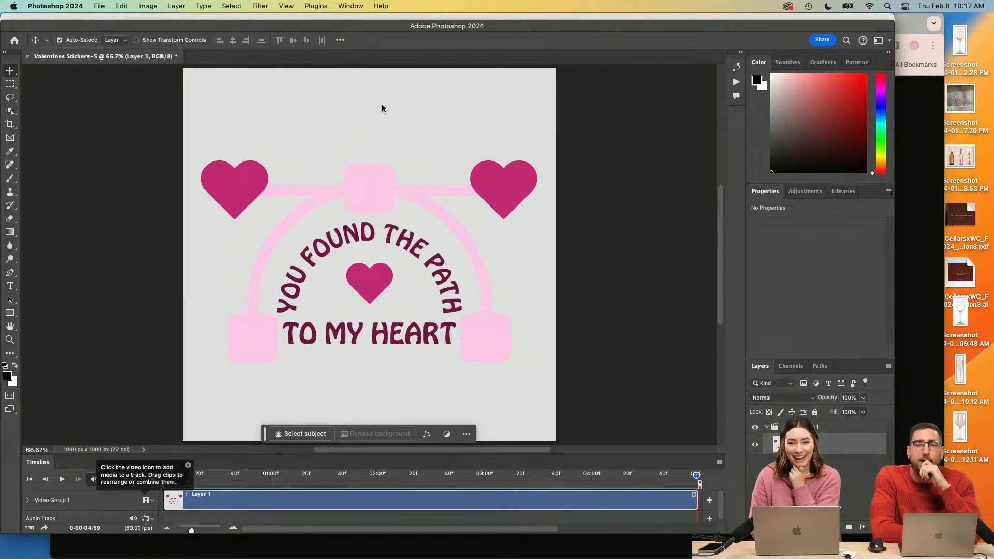
Play part of the sticker video, try Select Subject on that frame, deselect, and return the playhead to the start
key(space)
key(space)
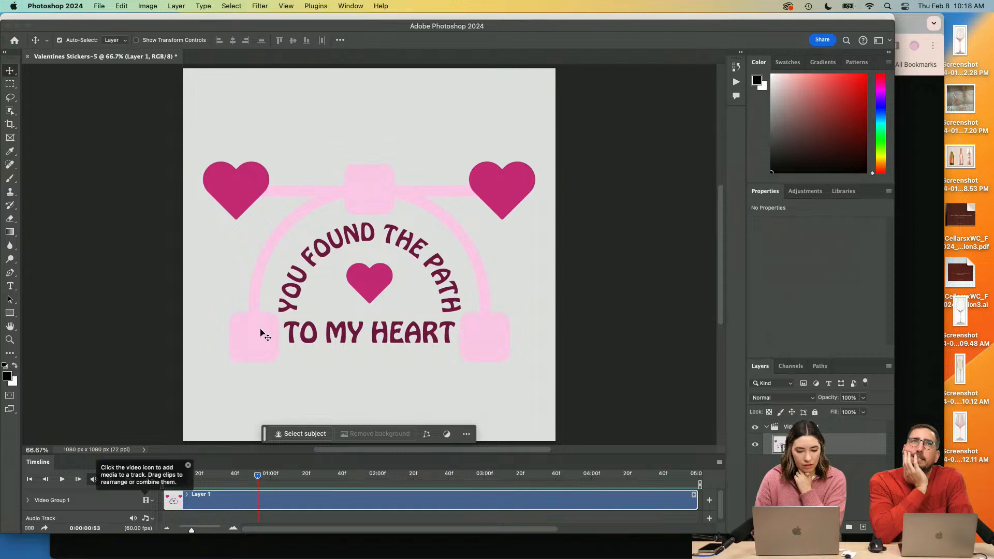
click(304, 435)
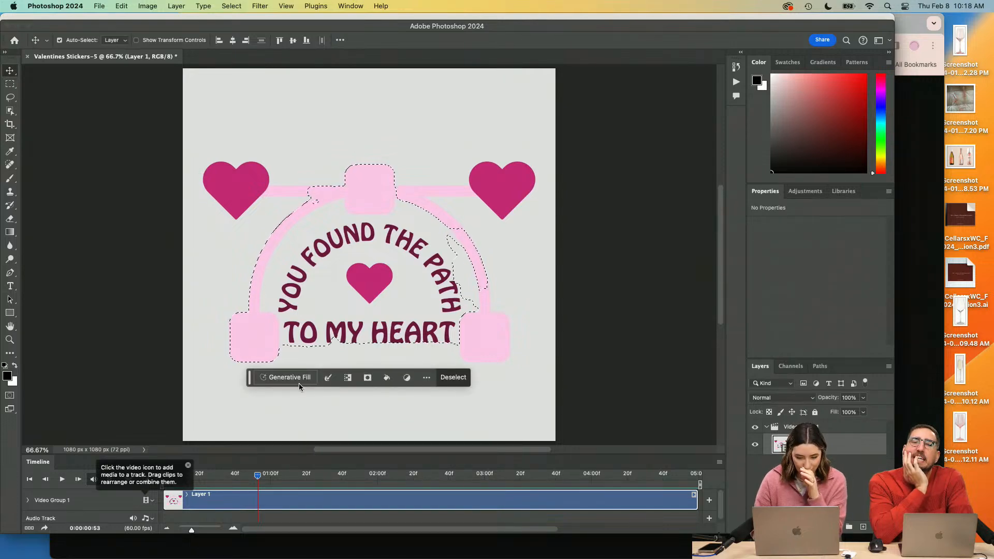
key(super+d)
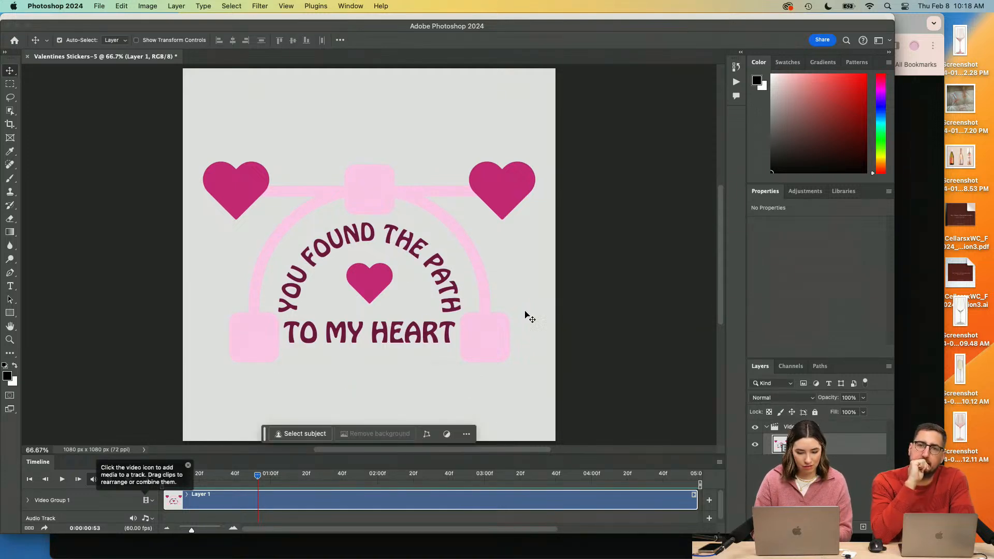
drag(257, 478, 160, 479)
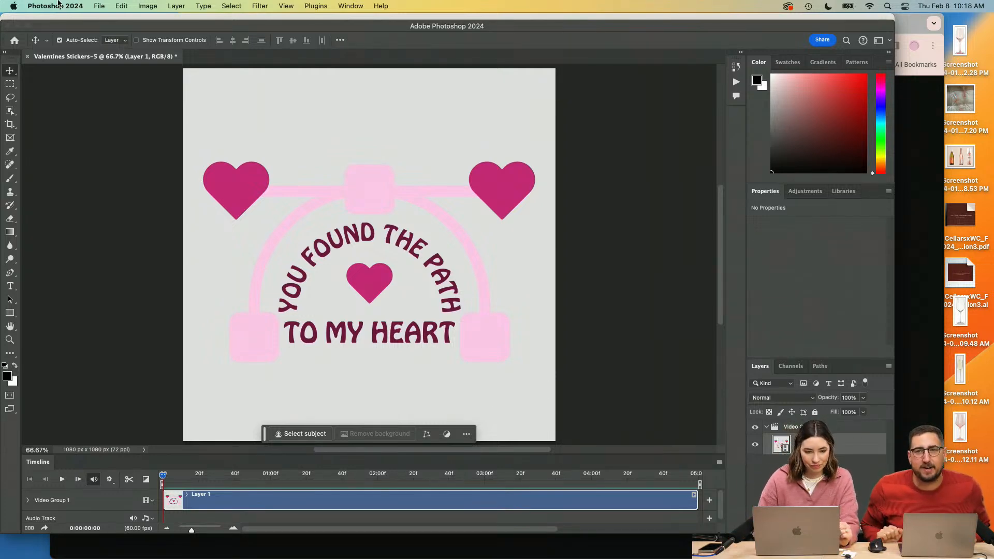
Minimize the Photoshop and Downloads windows, switch to Chrome, and show the Adobe Express tab in full screen
click(24, 26)
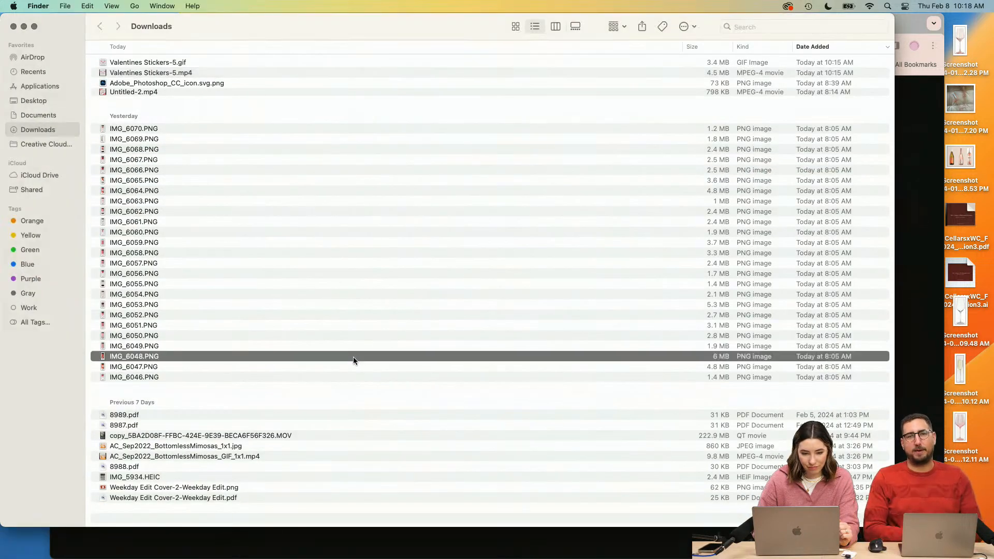
click(23, 26)
mouse_move(417, 554)
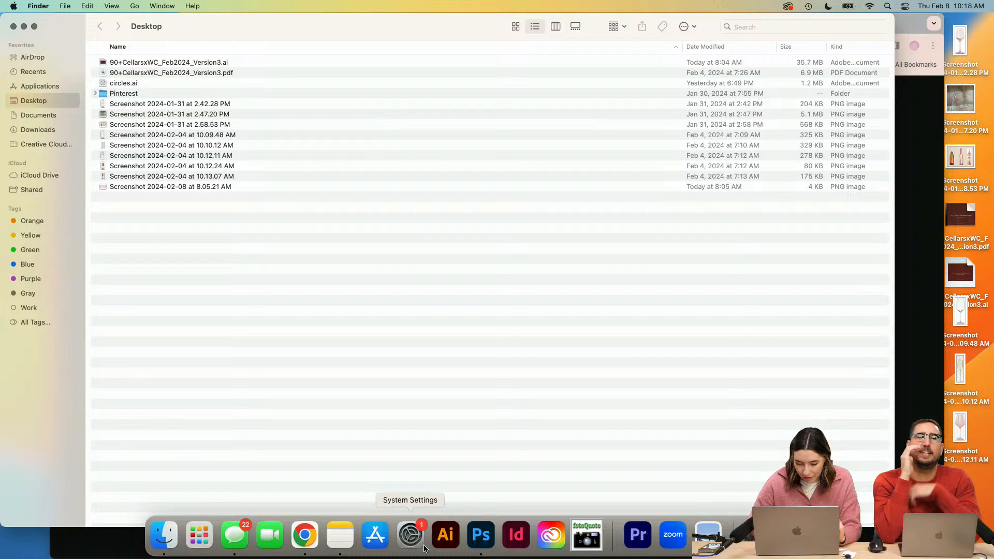
click(309, 548)
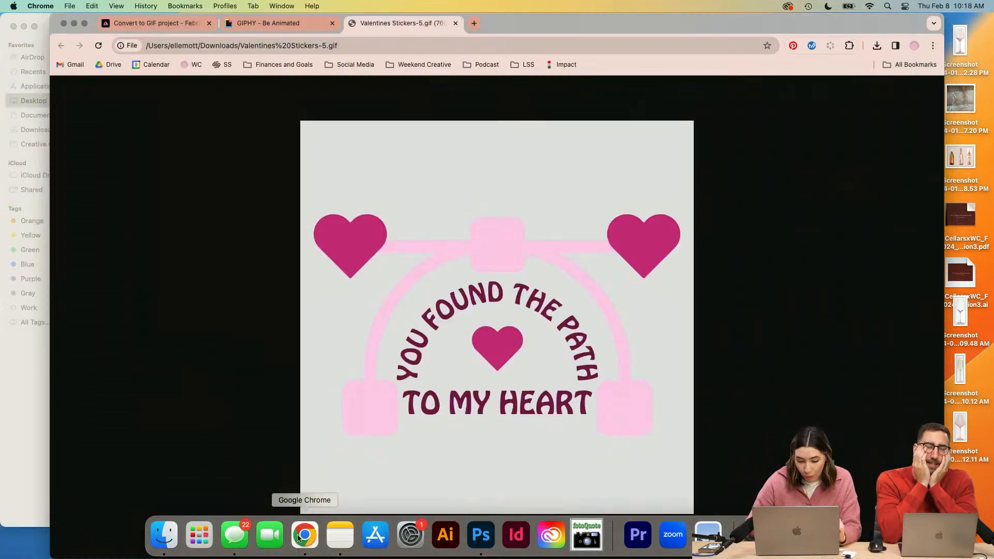
click(160, 25)
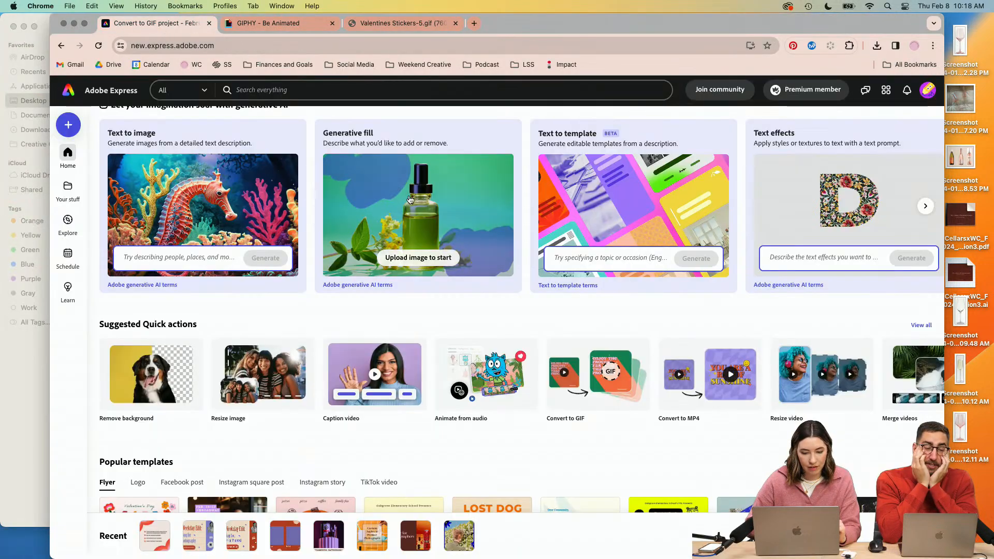
click(84, 26)
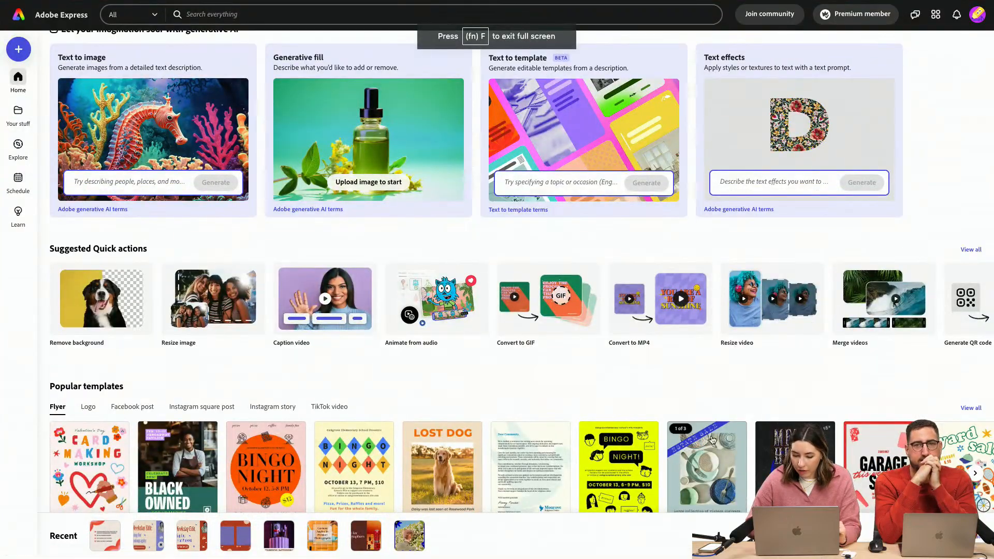
Open the Valentines Stickers project from the Your stuff files in Adobe Express
scroll(712, 440, up, 6)
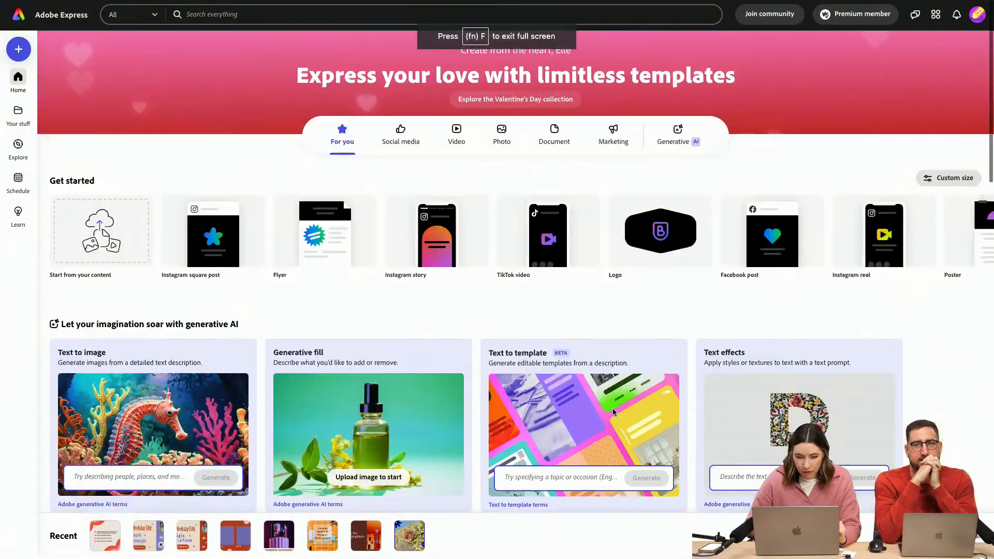
click(18, 112)
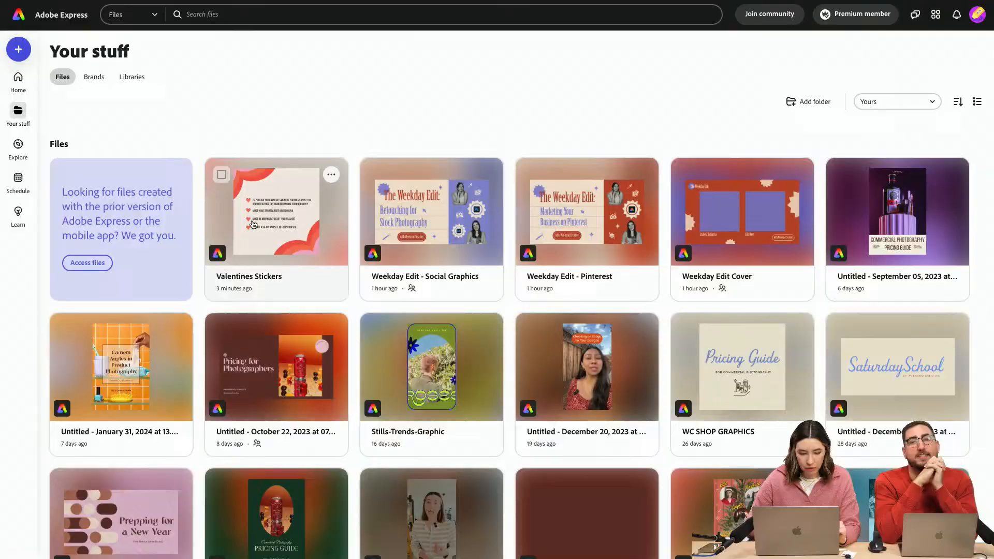
click(253, 224)
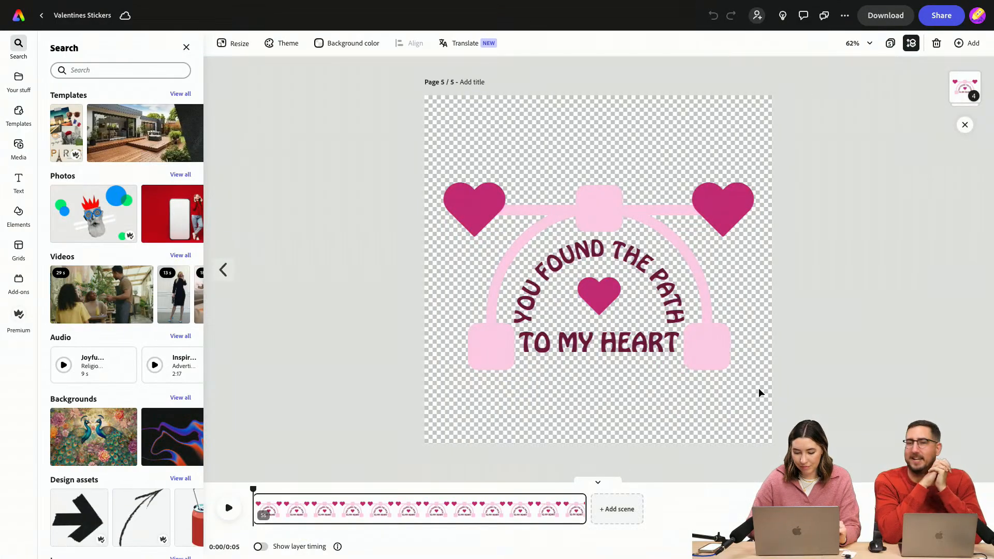
Set the page 5 background to the coral swatch, trying the darker red first, and close the search results
click(361, 40)
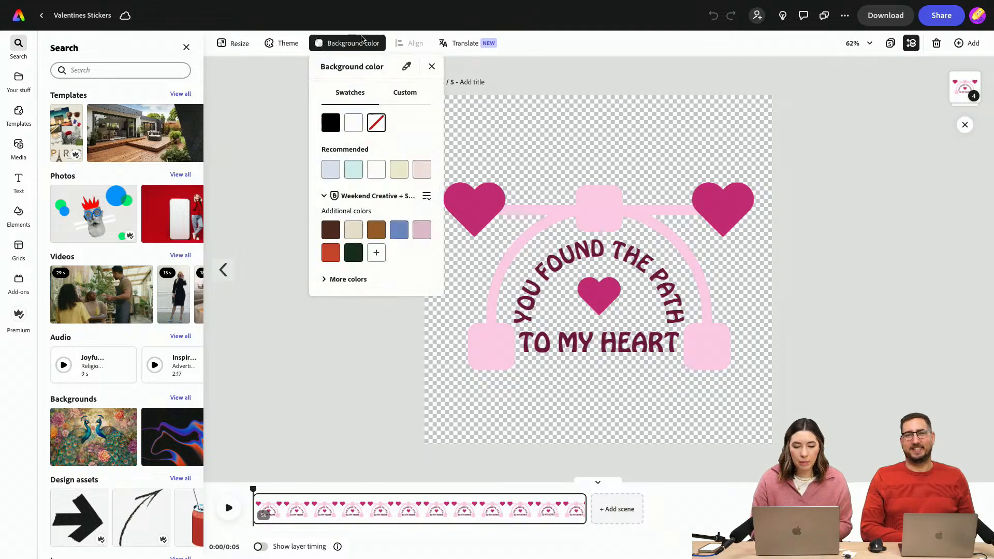
click(342, 280)
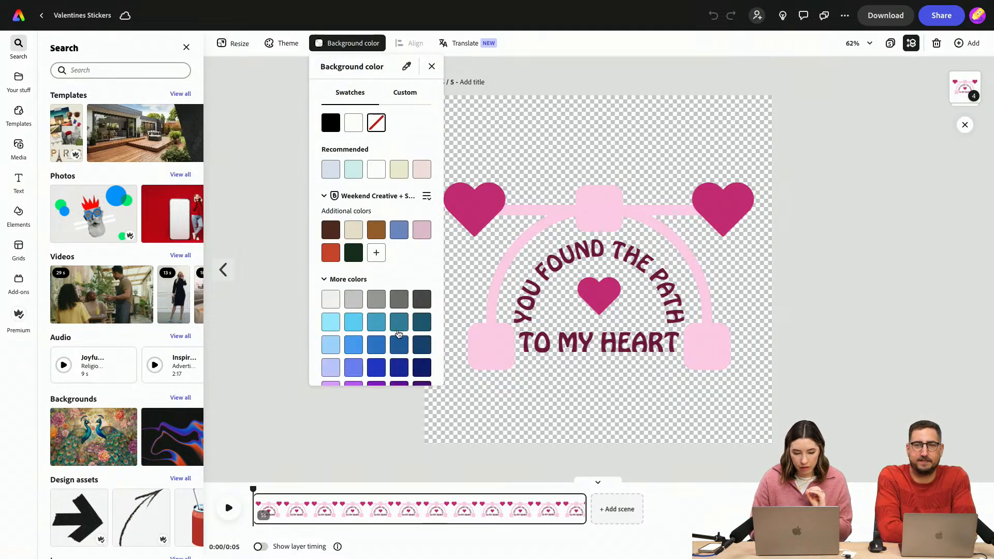
scroll(363, 254, down, 4)
click(372, 239)
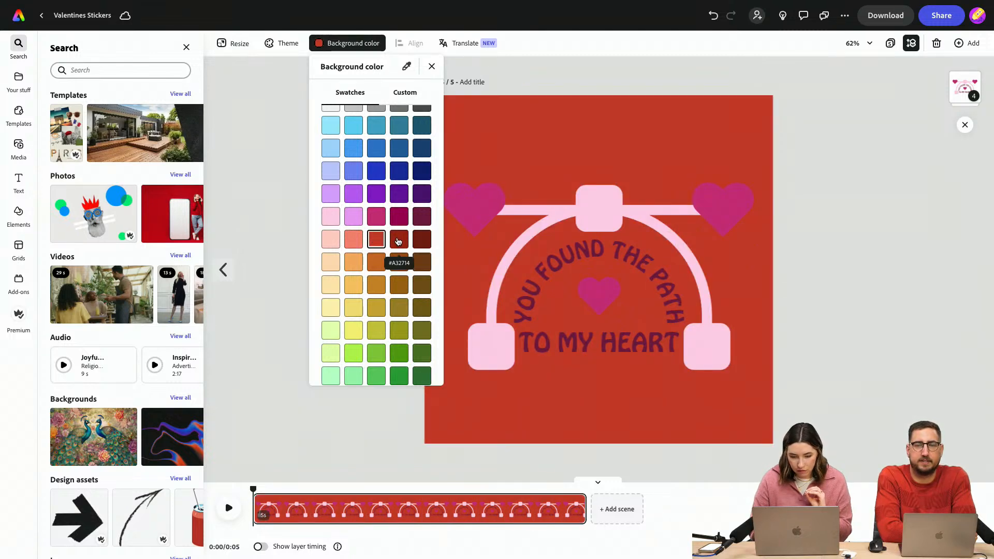
click(362, 240)
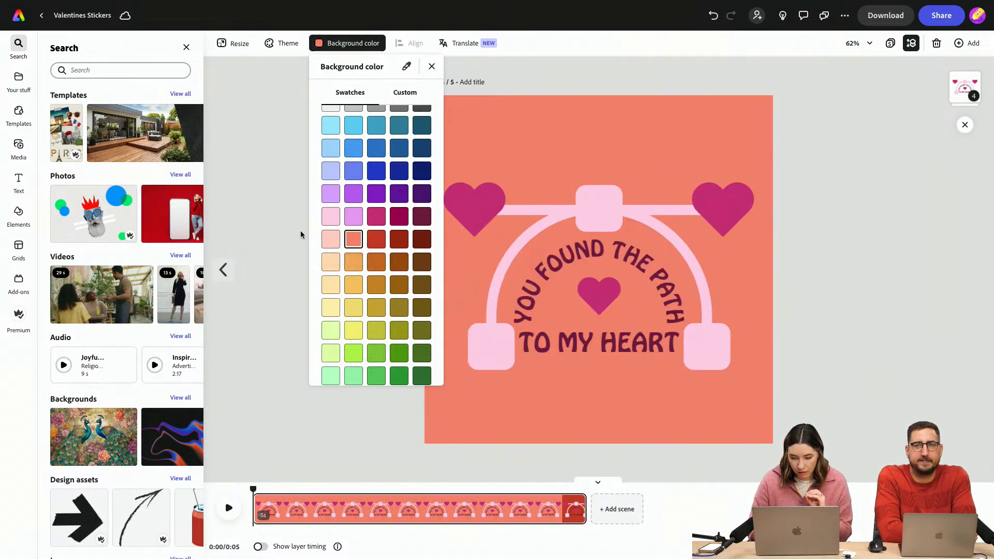
click(276, 231)
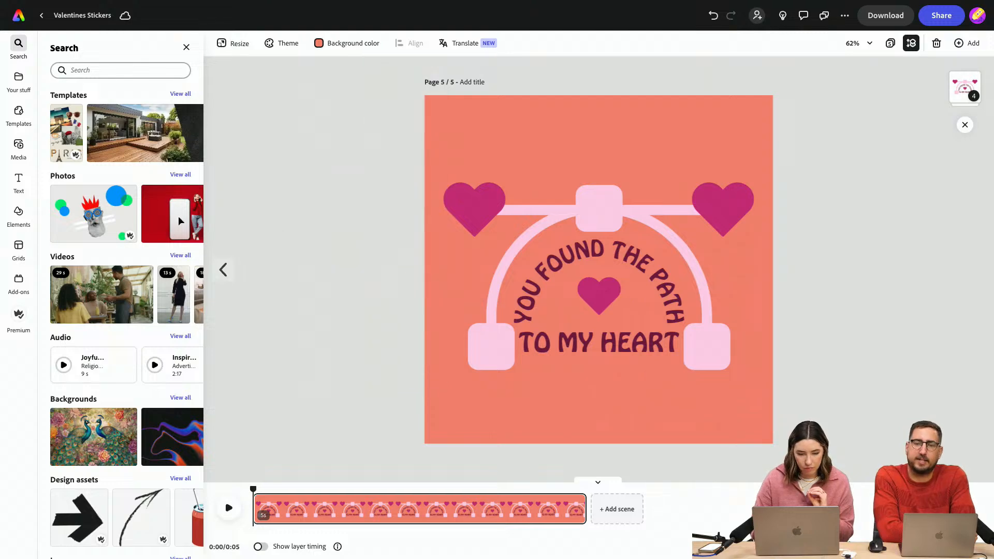
click(187, 46)
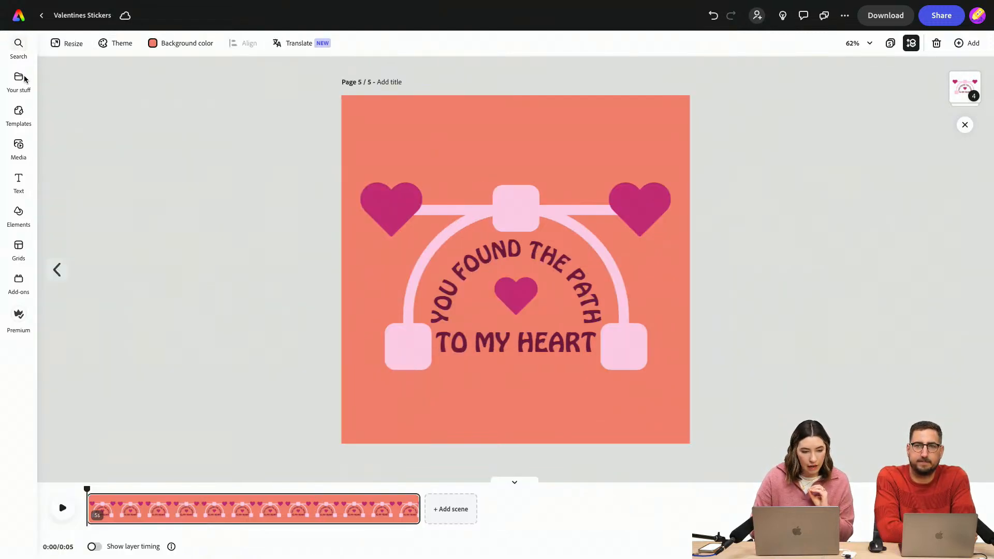
Look at the black scalloped rectangle on page 4 and return to the sticker on page 5
click(57, 269)
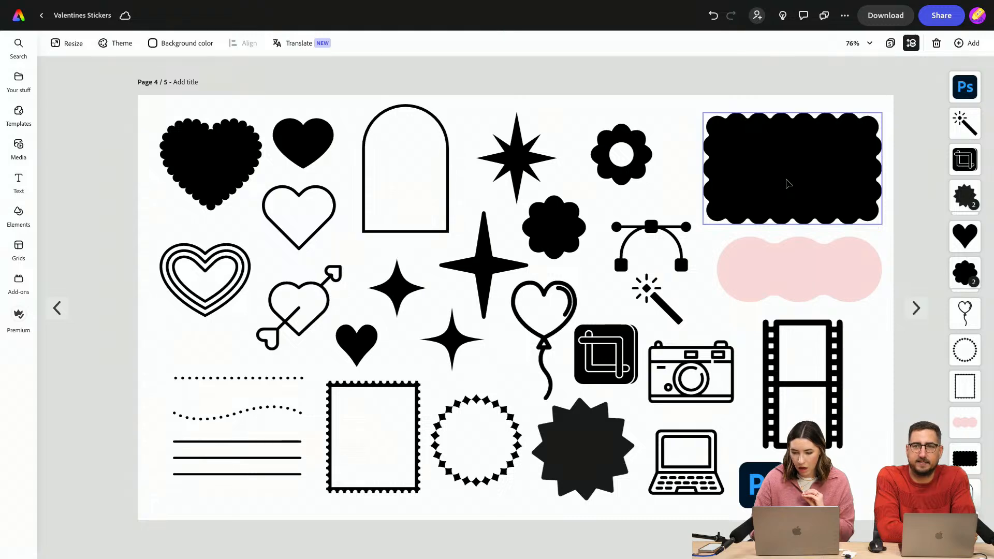
click(788, 183)
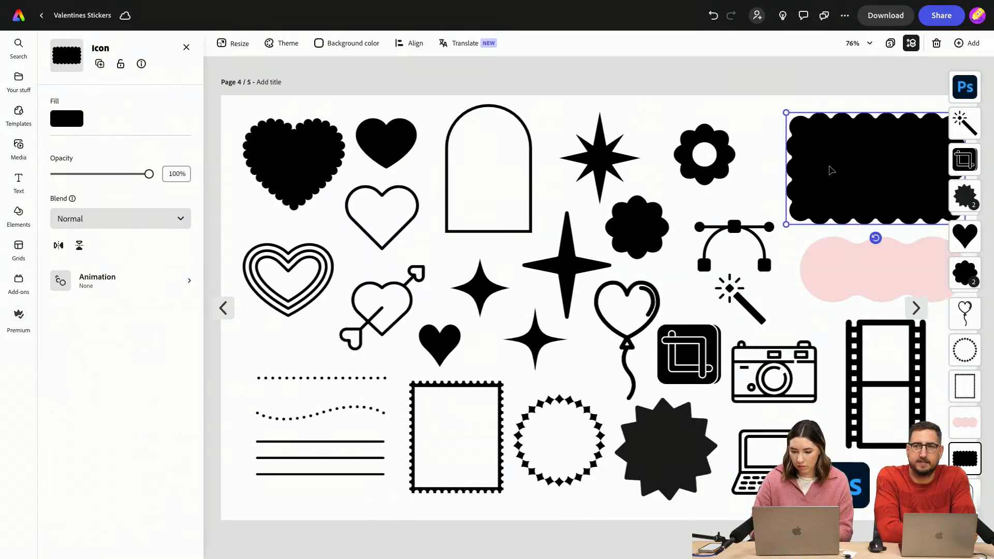
click(764, 178)
click(914, 308)
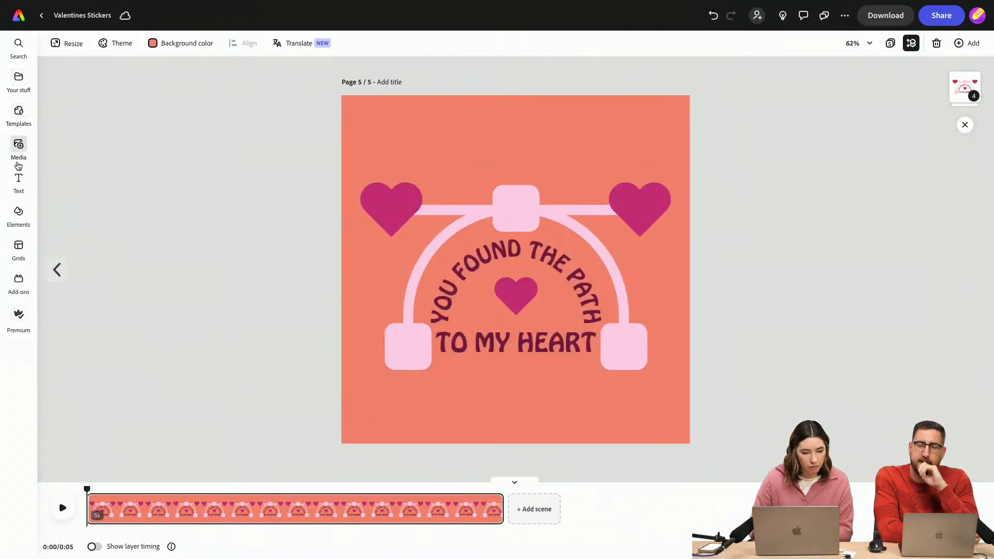
Add the rounded rectangle shape to page 5 and enlarge it to fit the full page edge to edge
click(18, 212)
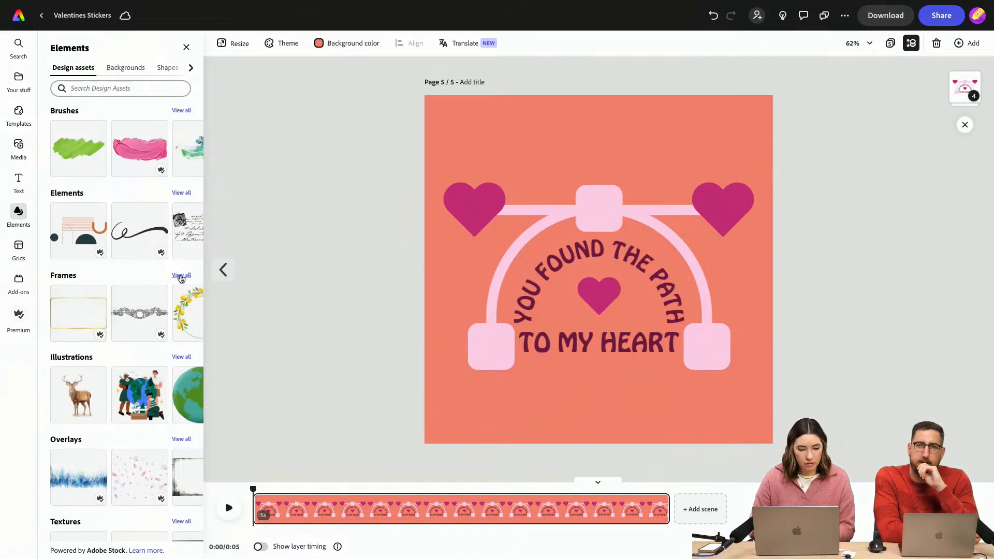
click(166, 67)
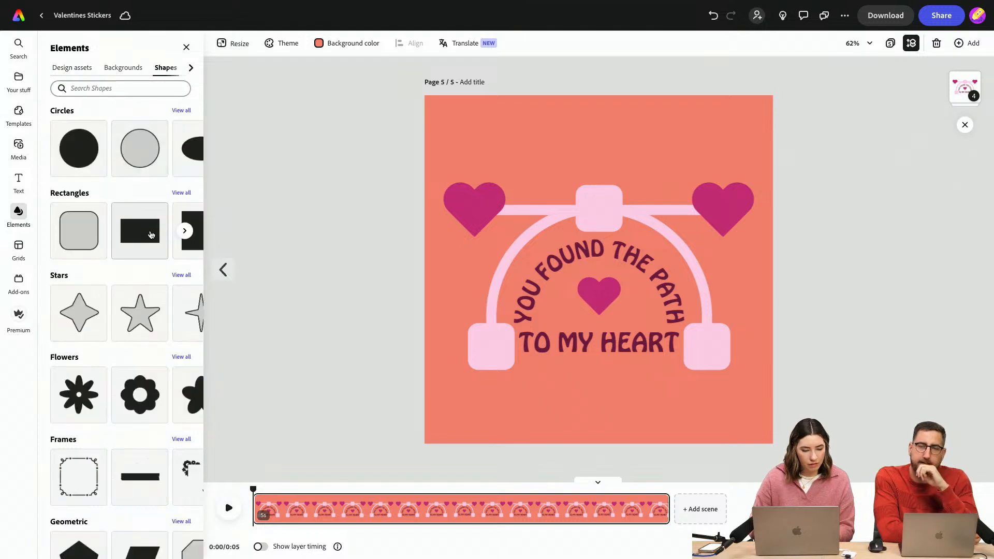
click(91, 228)
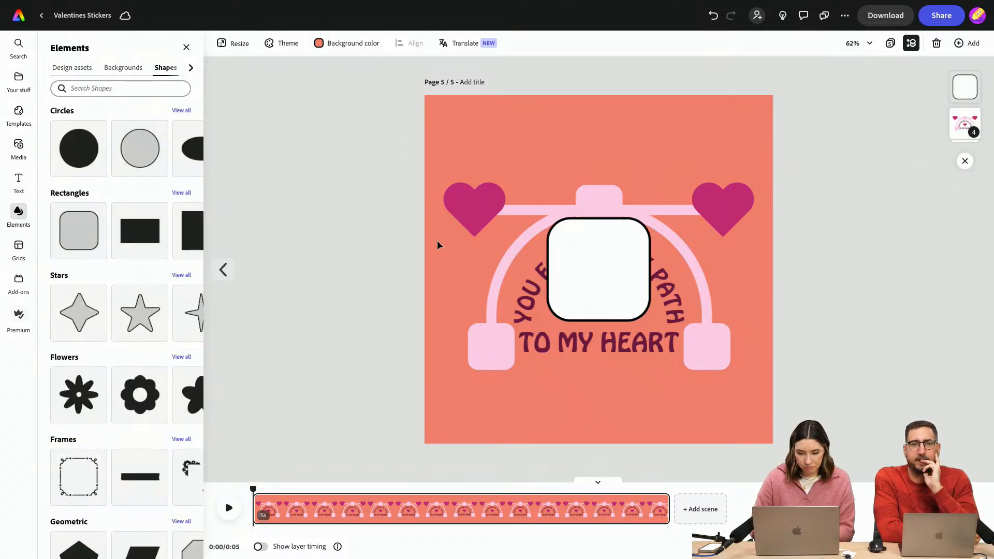
click(629, 290)
drag(462, 154, 421, 88)
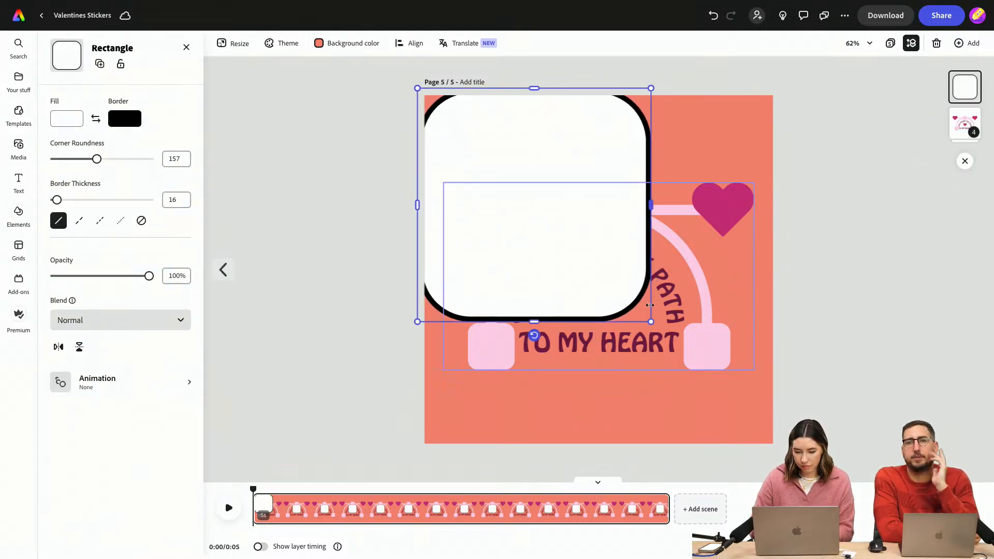
drag(651, 322, 783, 432)
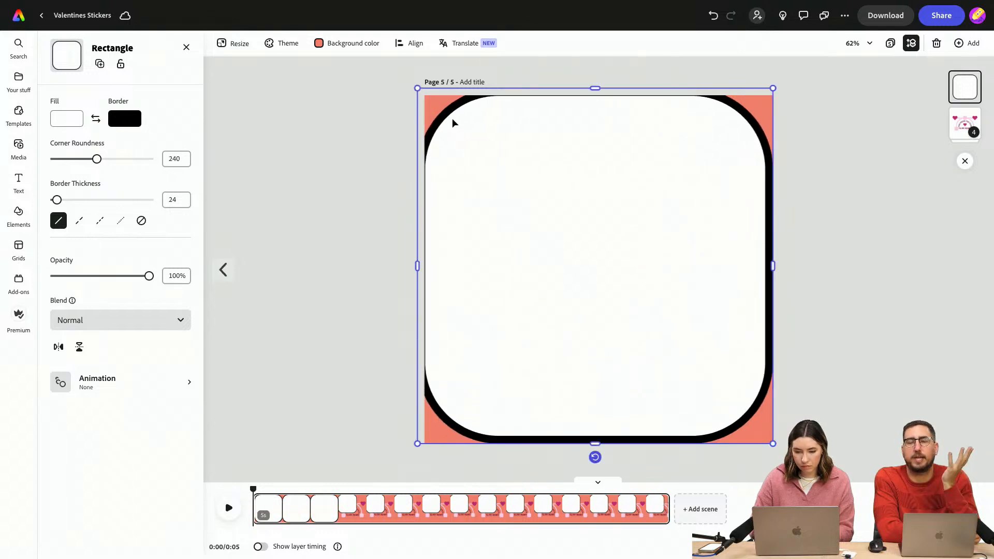
drag(418, 88, 423, 95)
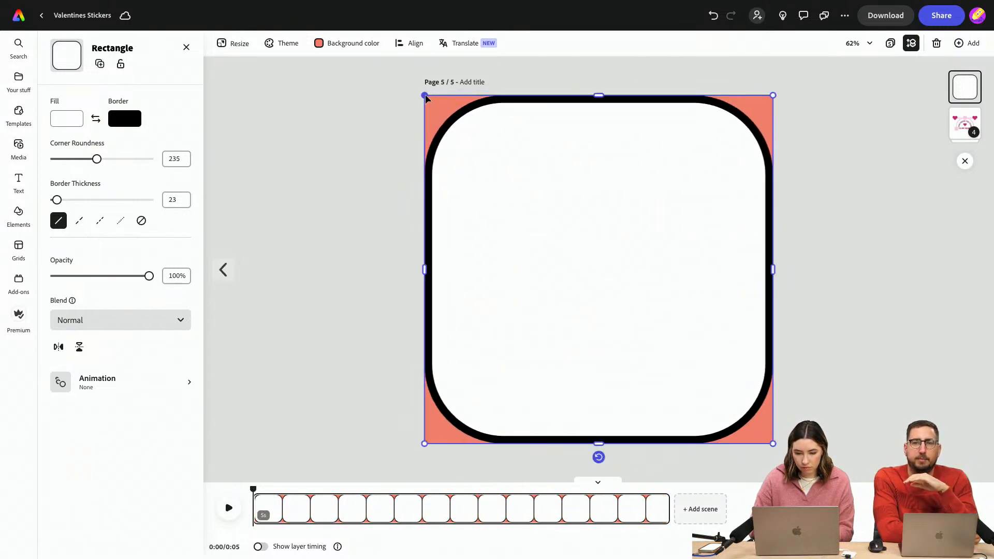
Remove the fill from the rounded rectangle on page 5 so the artwork shows through
click(66, 119)
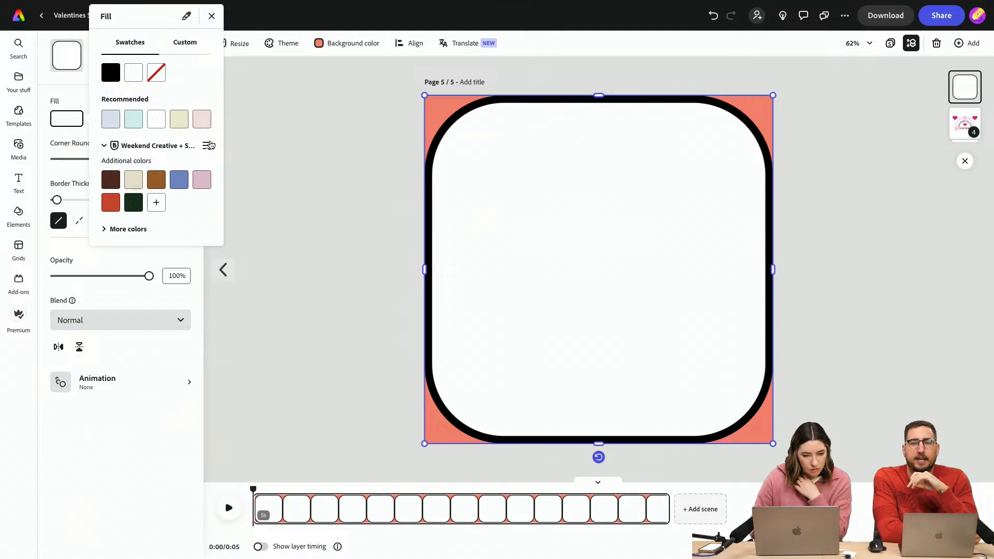
click(163, 79)
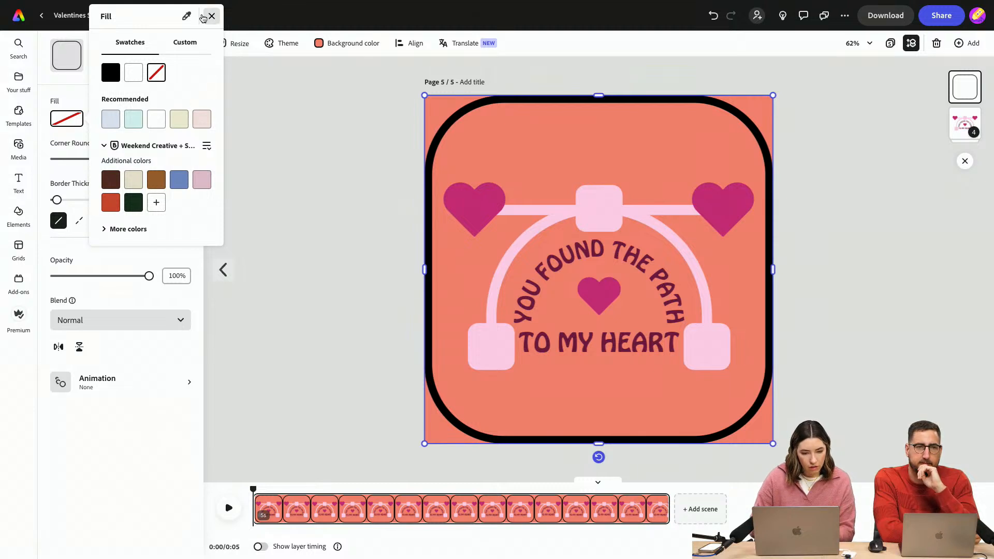
click(206, 16)
Set the rounded rectangle's border to the dark magenta swatch from the expanded color palette and deselect it
click(124, 118)
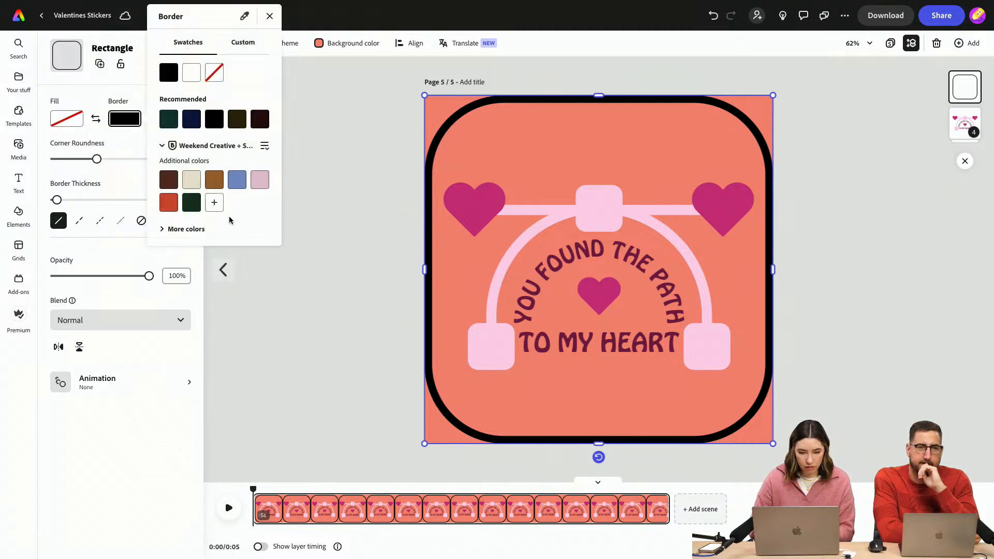
click(173, 228)
scroll(220, 269, down, 5)
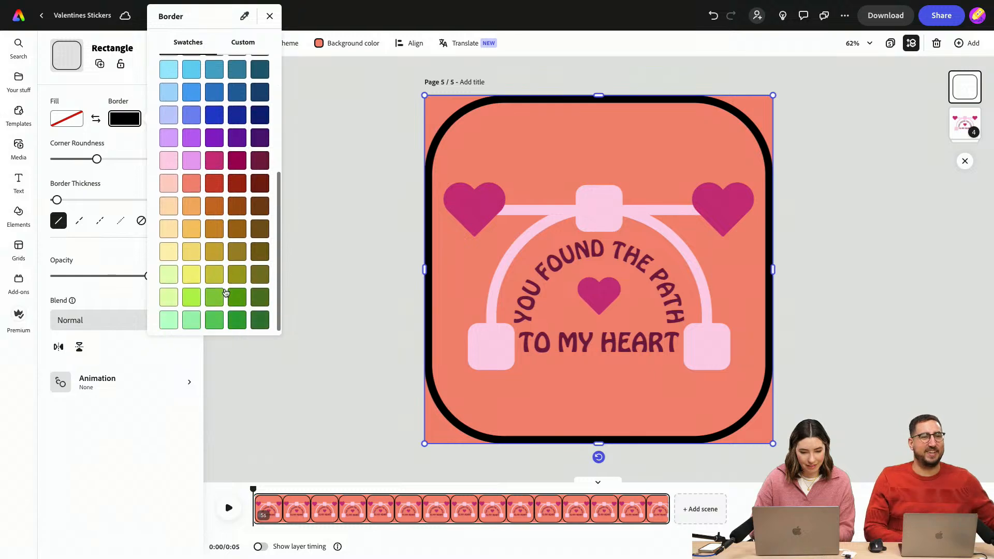
click(238, 158)
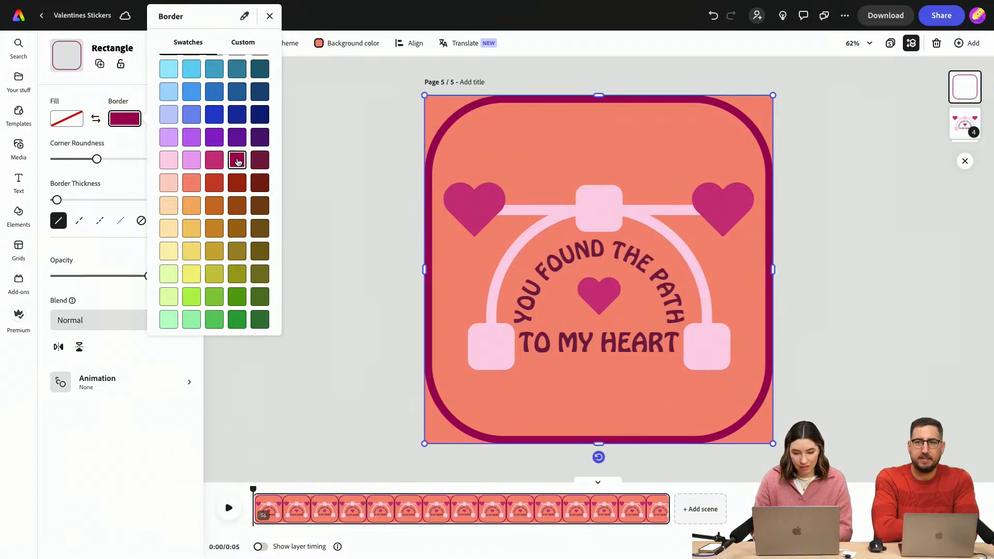
click(310, 173)
click(797, 326)
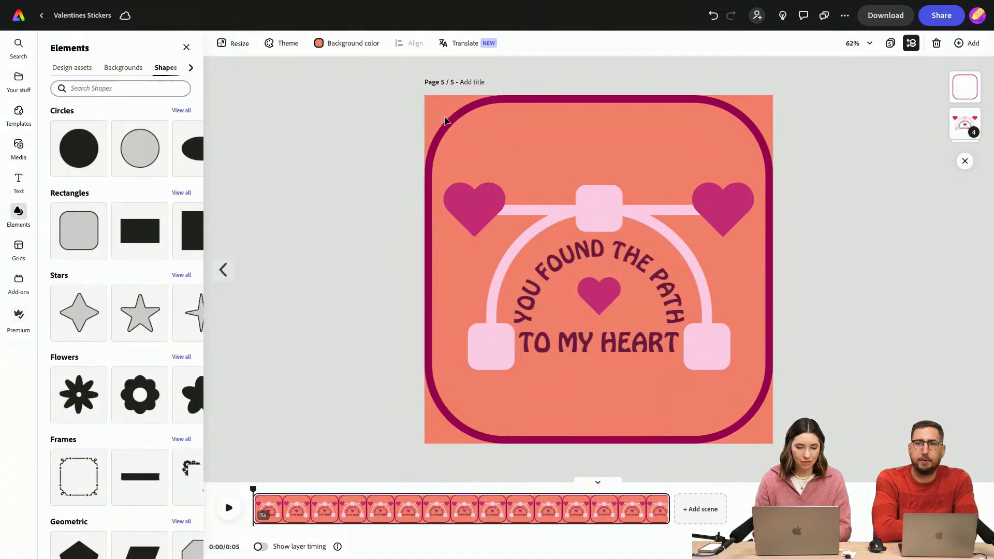
Shrink the rounded rectangle to sit just inside the page edges and place it behind the artwork group in the layer order
click(434, 107)
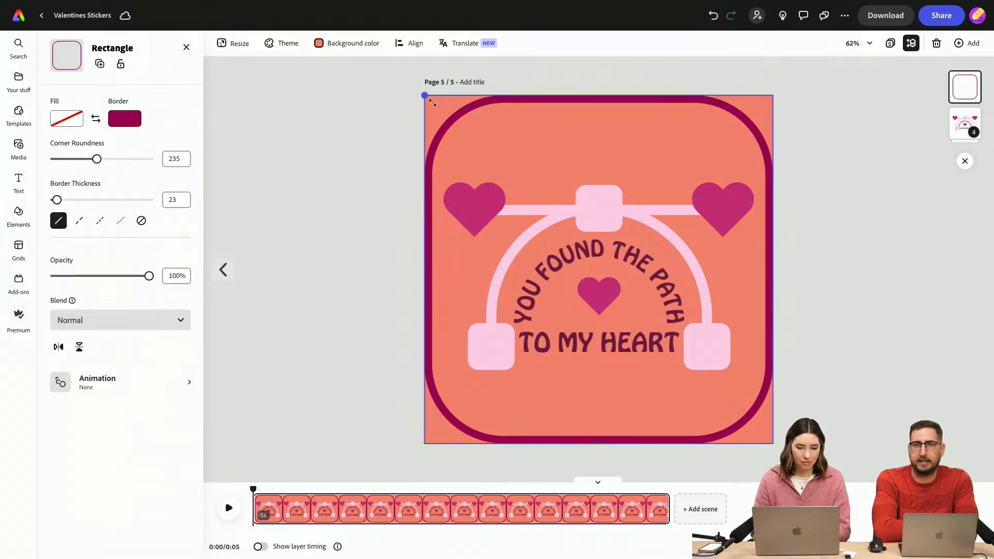
drag(424, 97, 444, 115)
drag(526, 127, 516, 115)
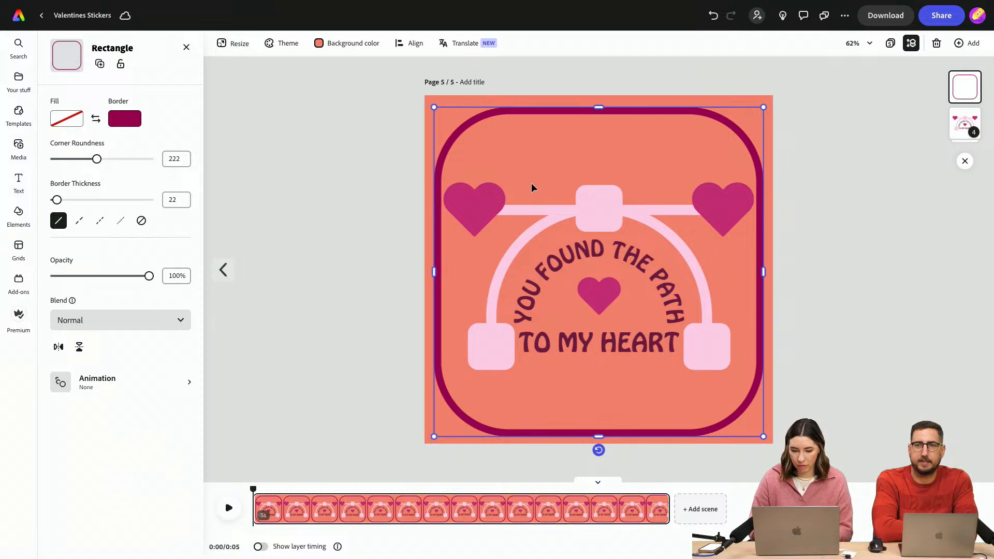
drag(964, 86, 964, 128)
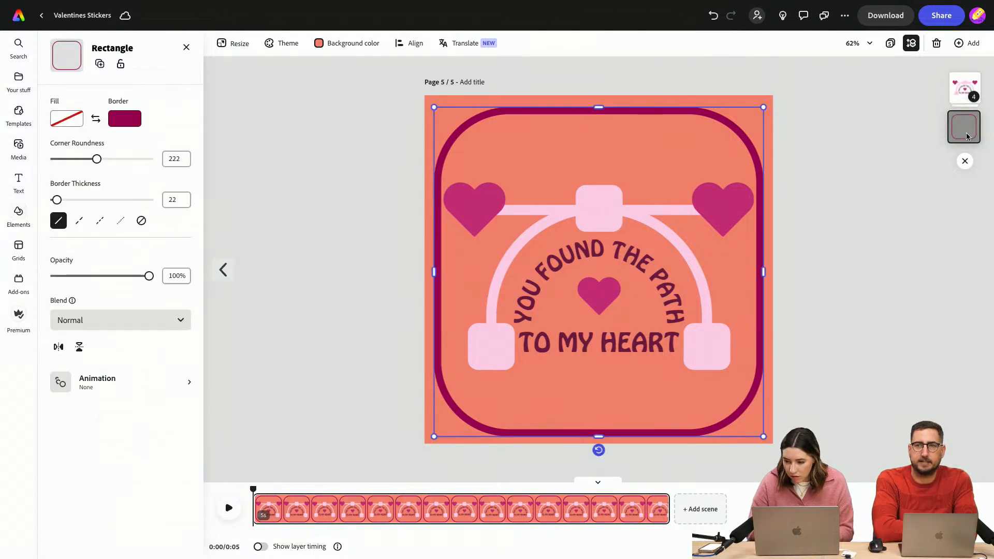
click(718, 210)
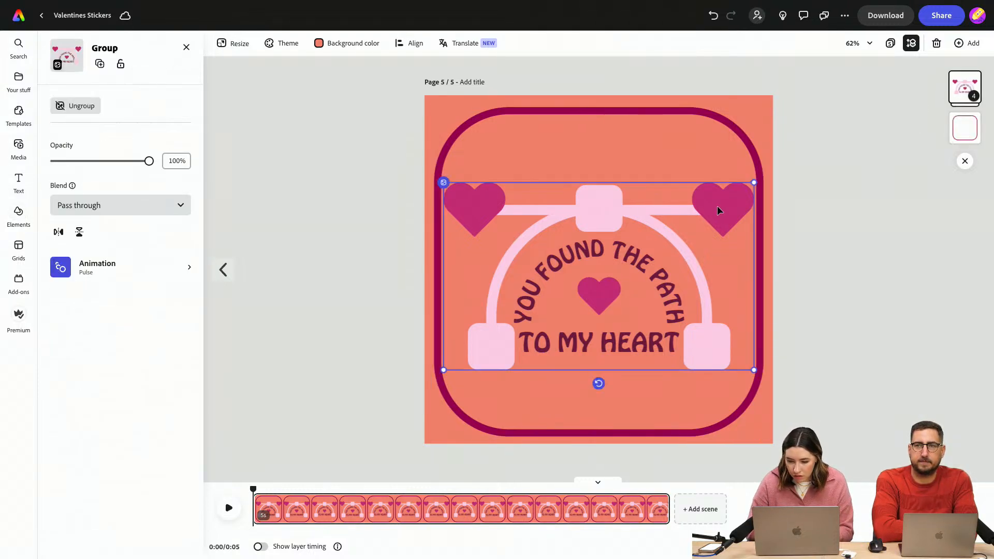
double_click(615, 262)
click(608, 210)
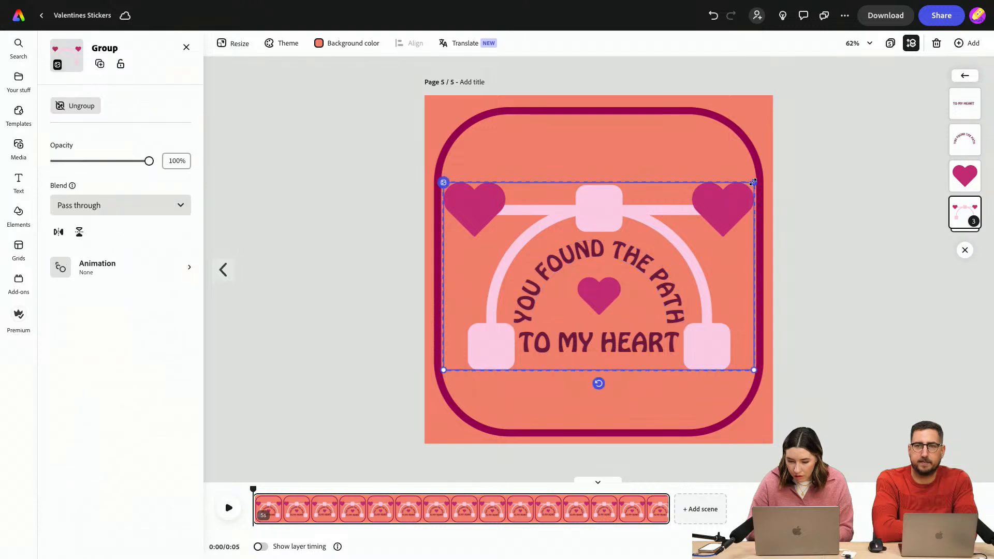
drag(753, 182, 740, 191)
key(super+z)
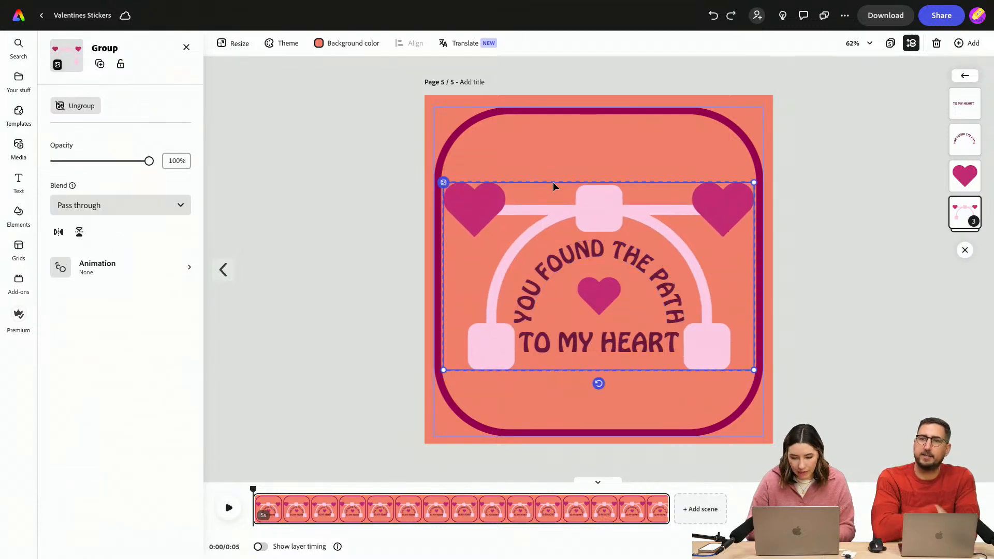
Scale the whole artwork group down slightly and center the rounded rectangle frame around it on the page
click(542, 155)
drag(541, 155, 555, 188)
drag(380, 162, 351, 163)
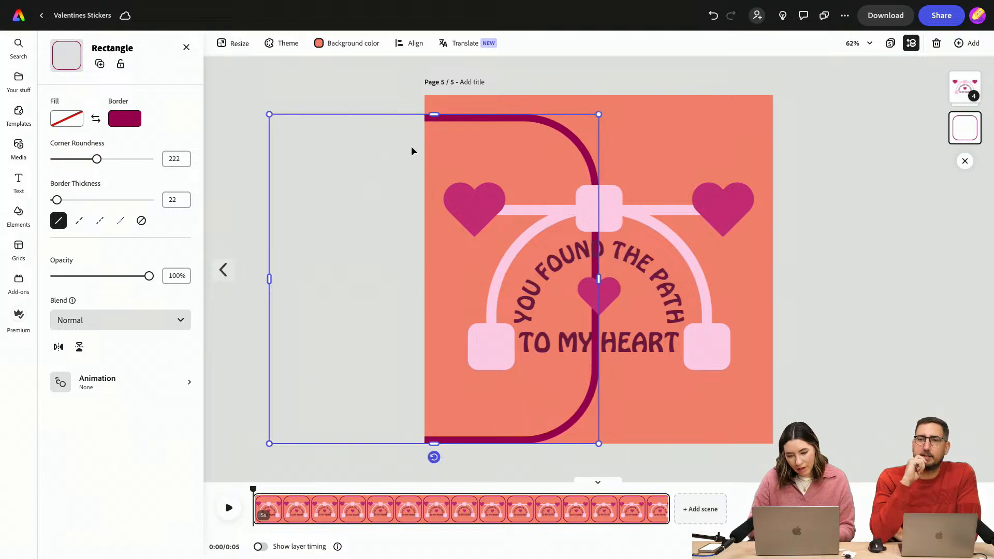
drag(629, 166, 663, 340)
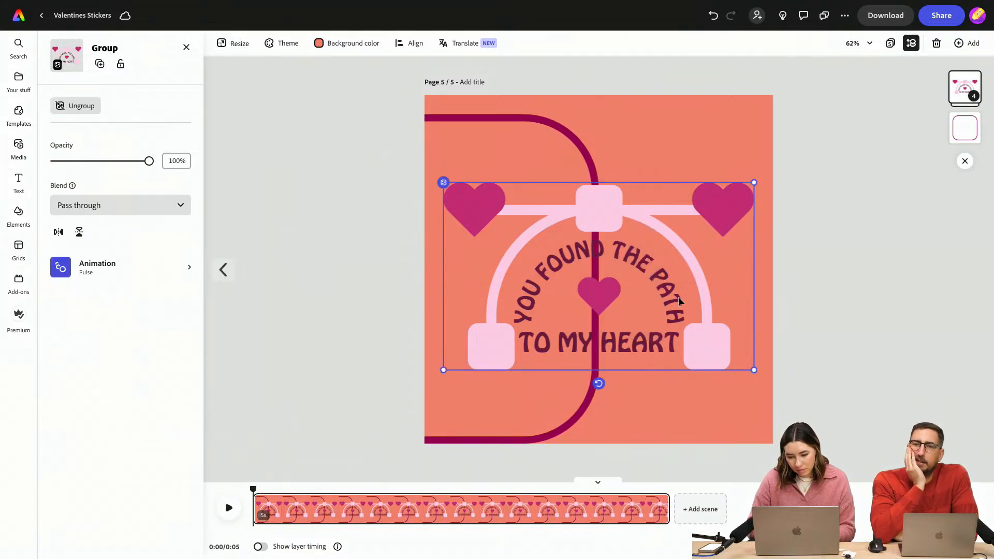
drag(753, 181, 730, 194)
drag(599, 222, 757, 164)
click(850, 212)
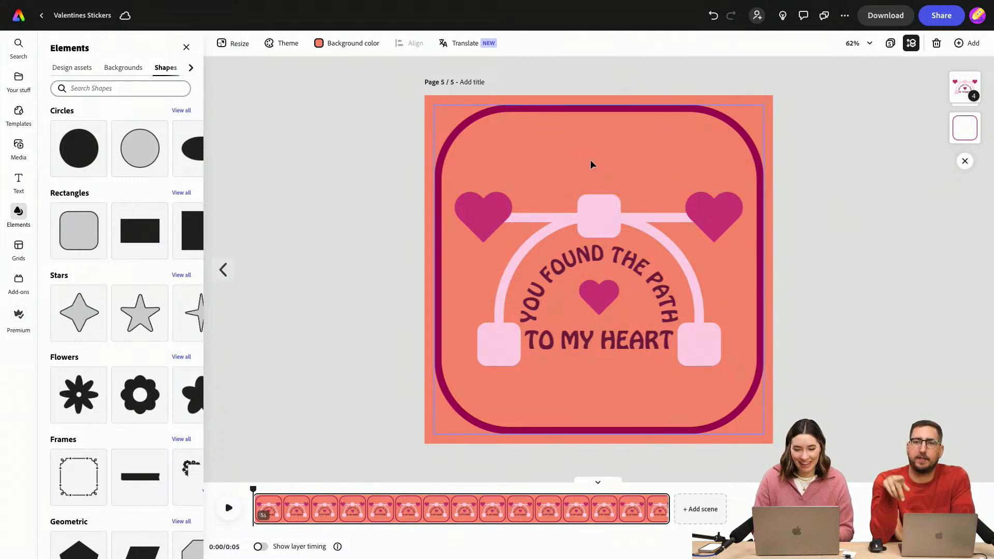
click(603, 298)
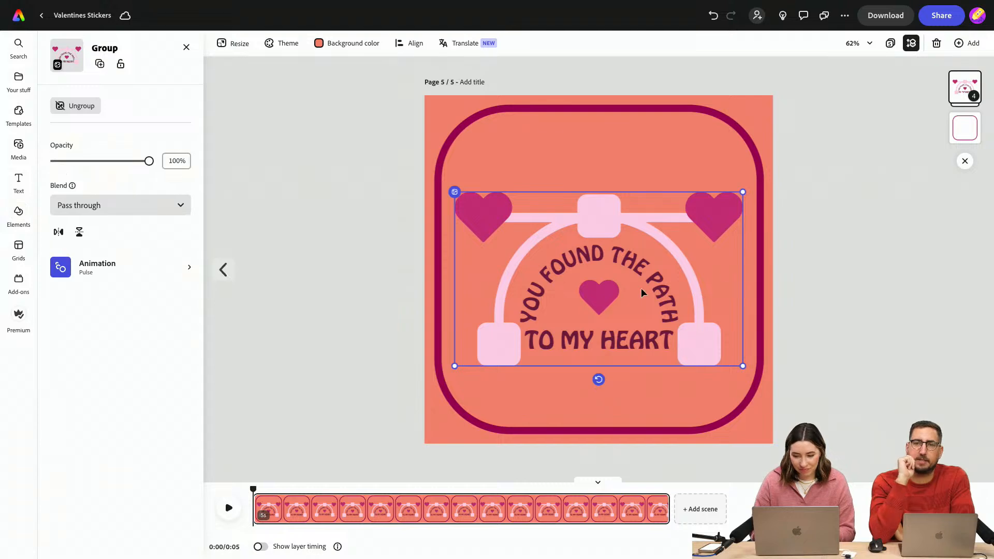
click(82, 105)
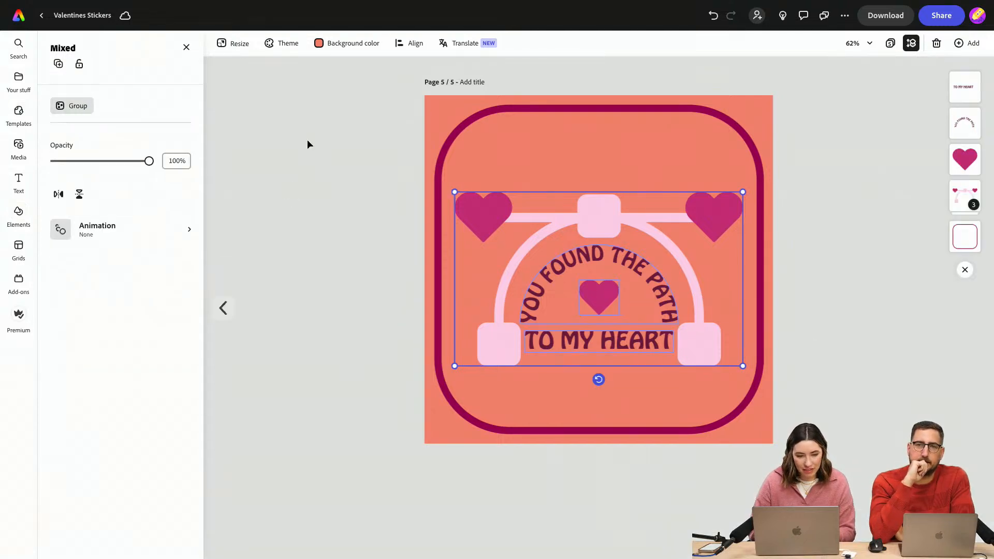
click(306, 138)
click(588, 330)
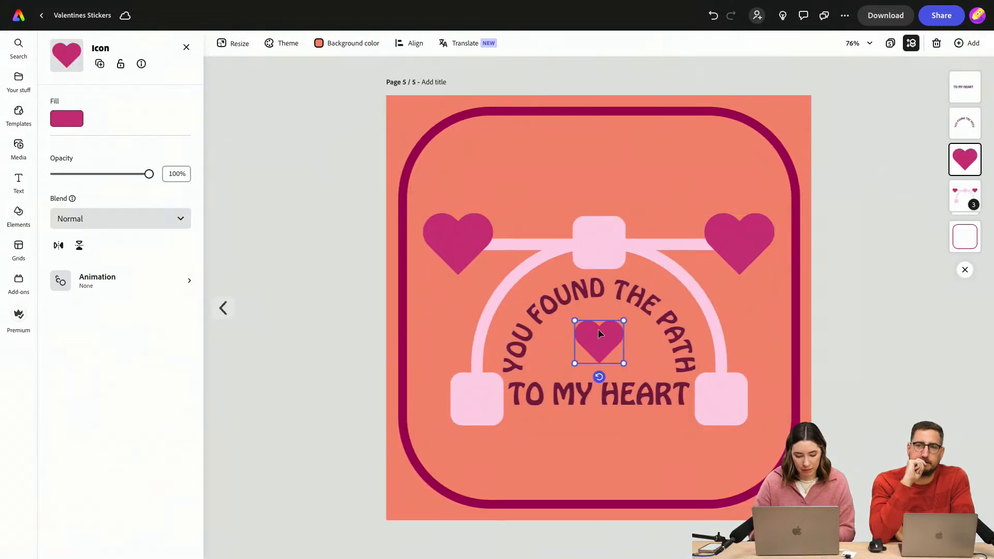
key(ctrl+z)
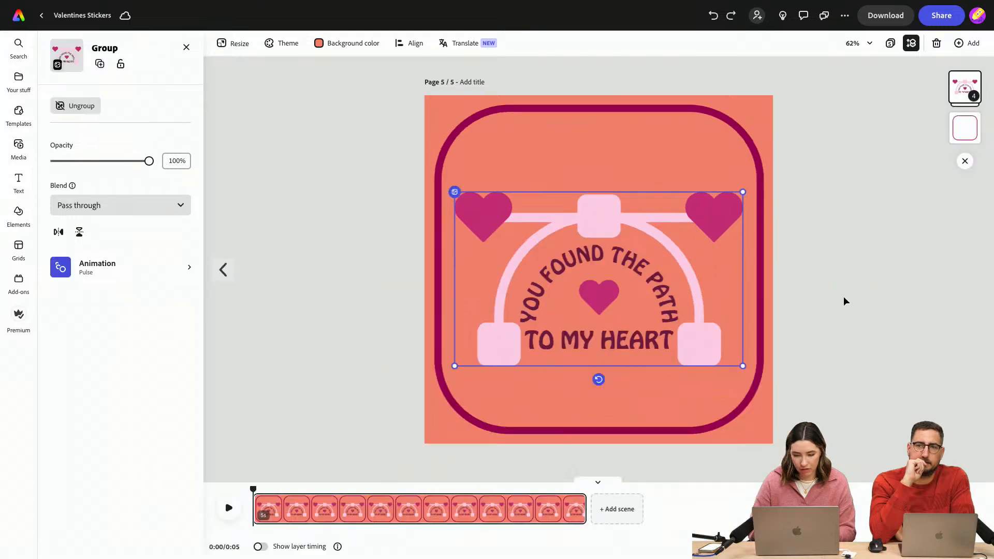
Duplicate the small center heart twice, placing one copy above the arch and one below the text, both centered
click(594, 290)
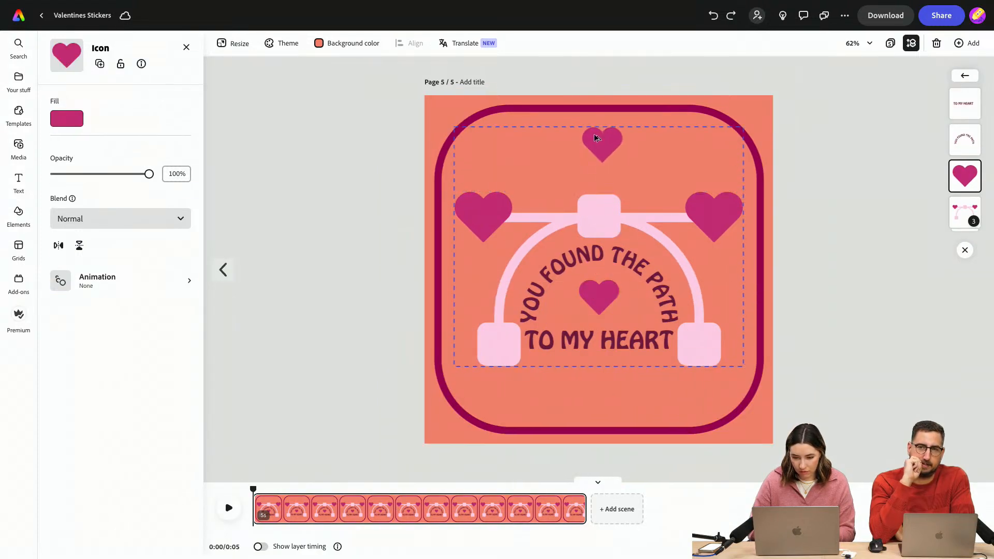
alt+drag(603, 289, 601, 391)
click(815, 399)
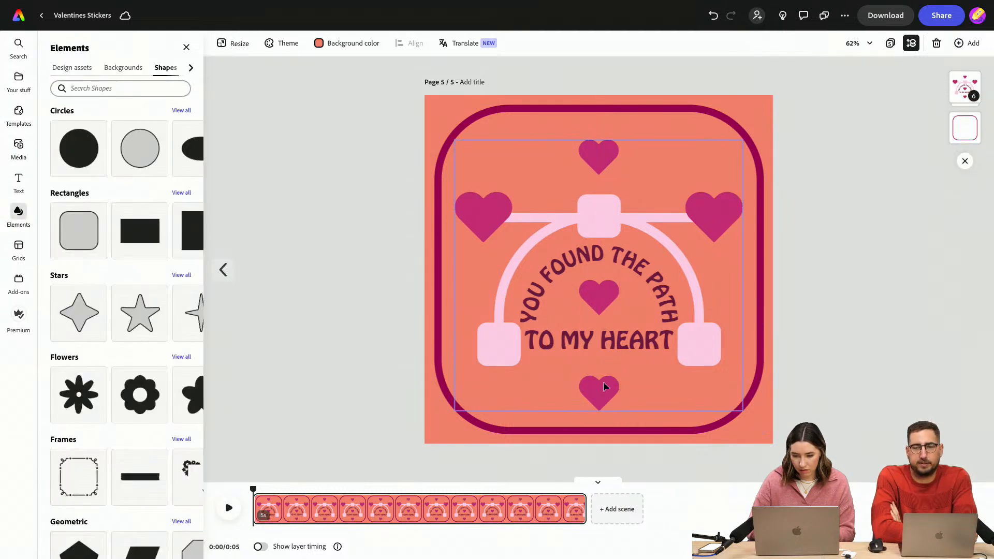
Move the heart above the arch slightly higher toward the frame and delete the stray extra copy of it
click(611, 147)
click(609, 148)
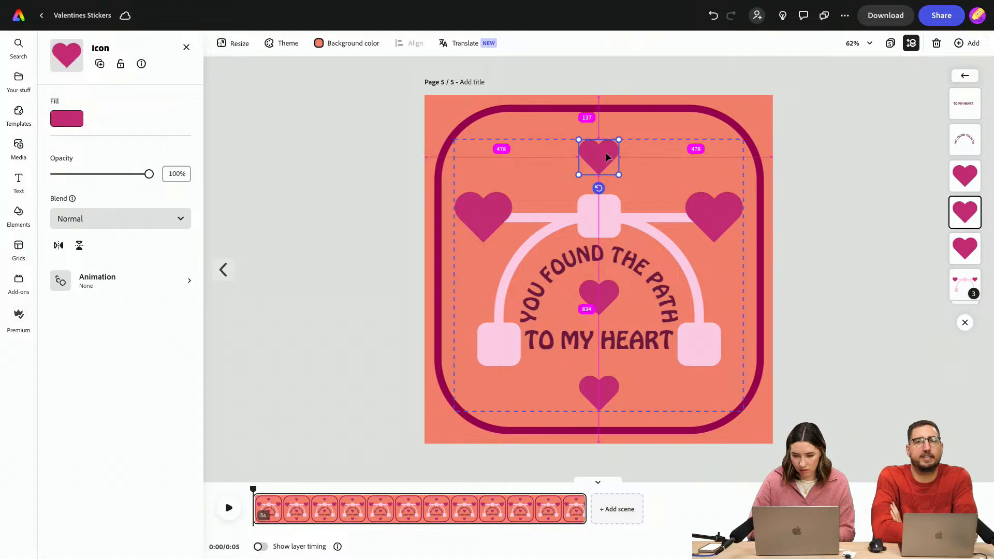
drag(605, 152, 601, 141)
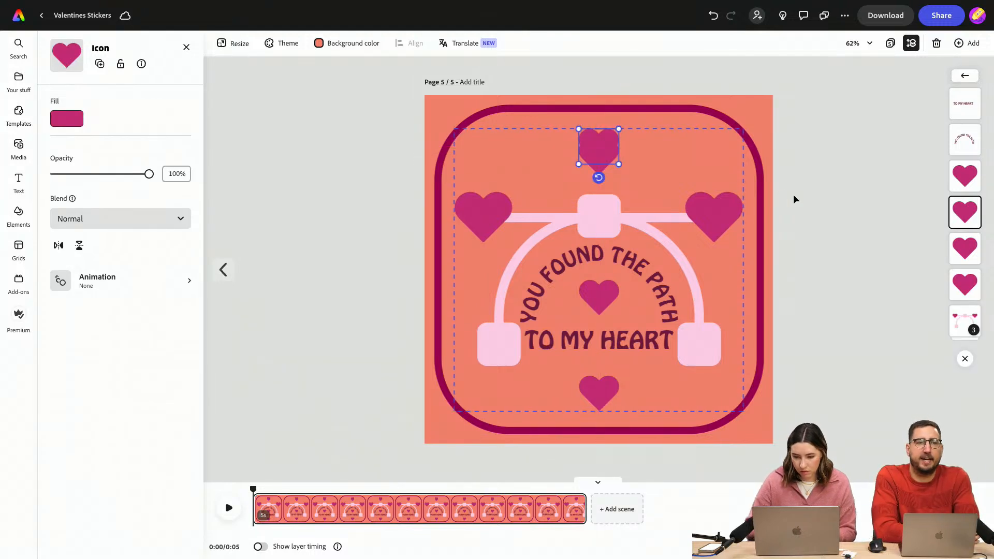
key(Delete)
drag(591, 153, 591, 142)
click(783, 221)
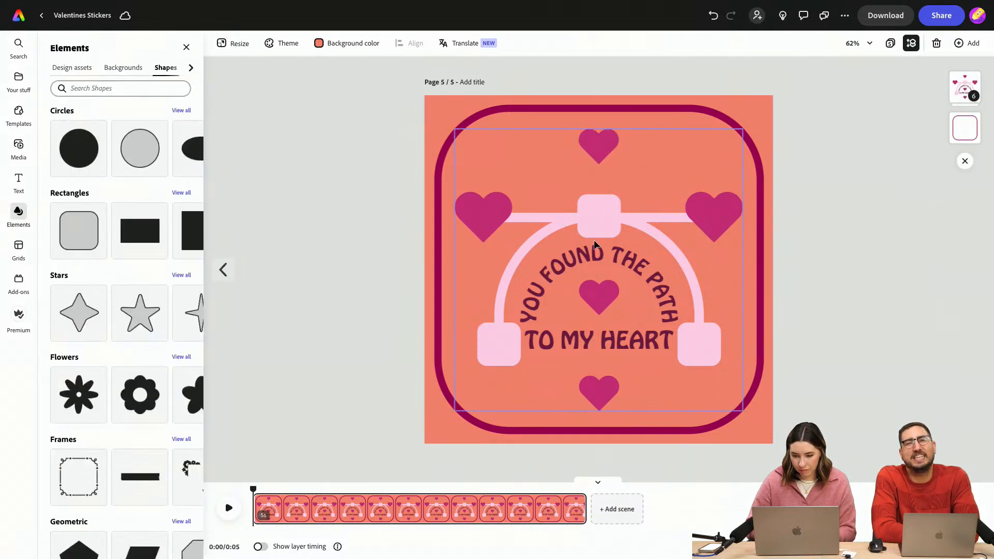
click(592, 227)
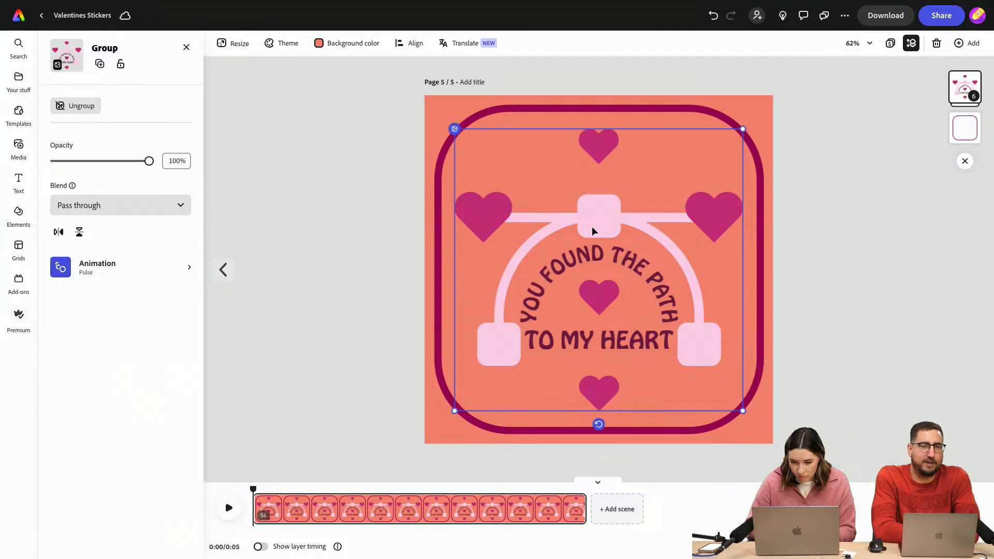
click(595, 147)
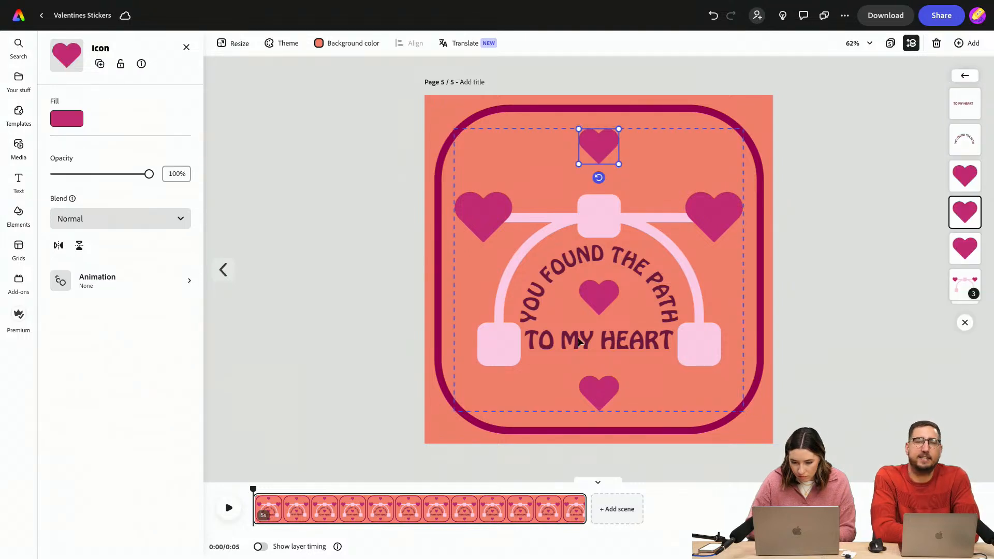
click(598, 393)
click(595, 293)
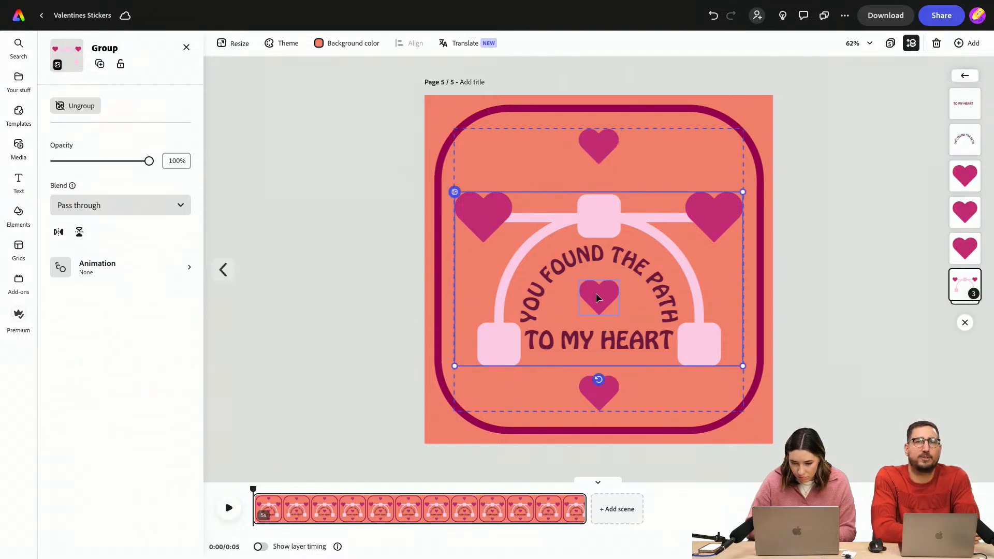
drag(595, 293, 599, 287)
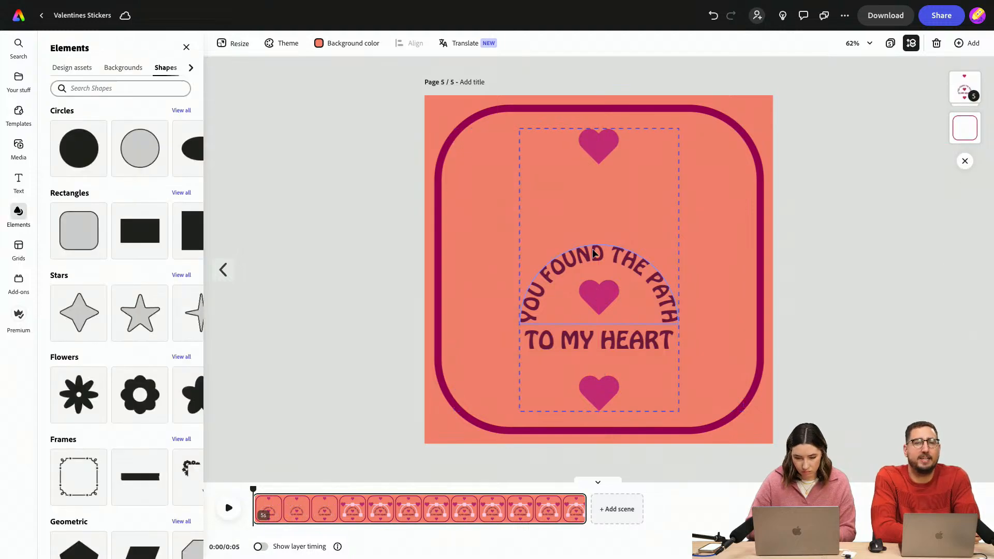
key(ctrl+z)
Move the arch artwork, both text lines and the center heart up together, leaving the upper and lower hearts in place
click(492, 181)
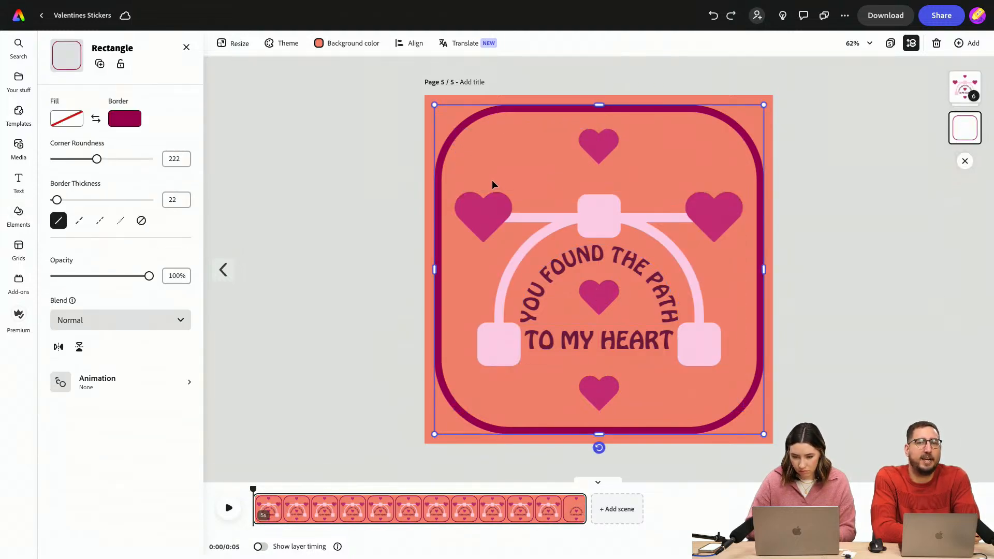
click(599, 232)
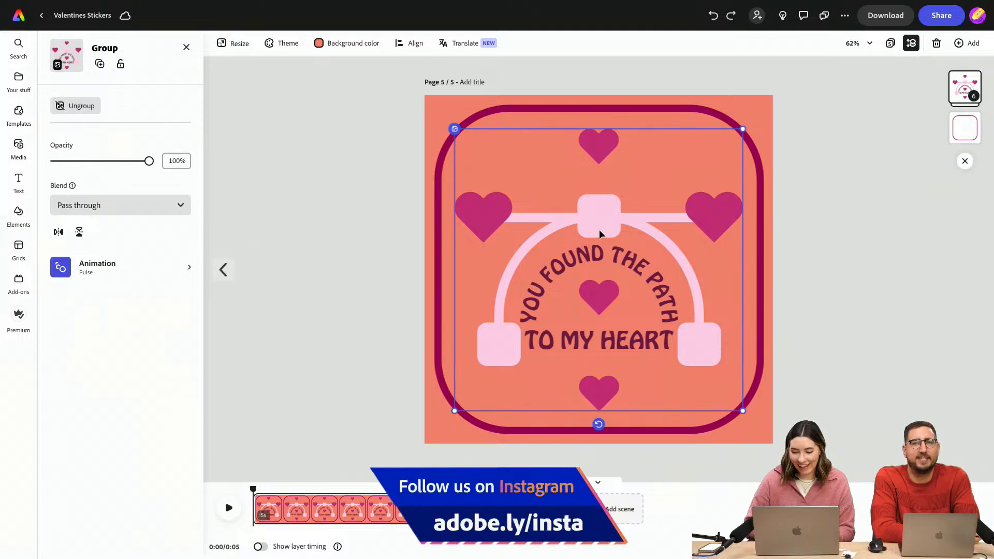
click(599, 232)
shift+click(598, 307)
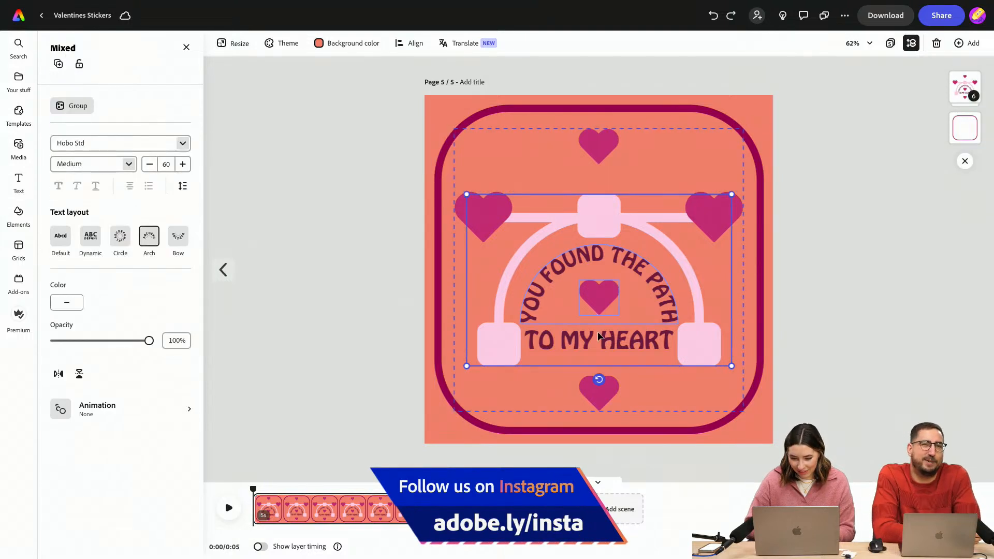
shift+click(579, 341)
shift+click(492, 221)
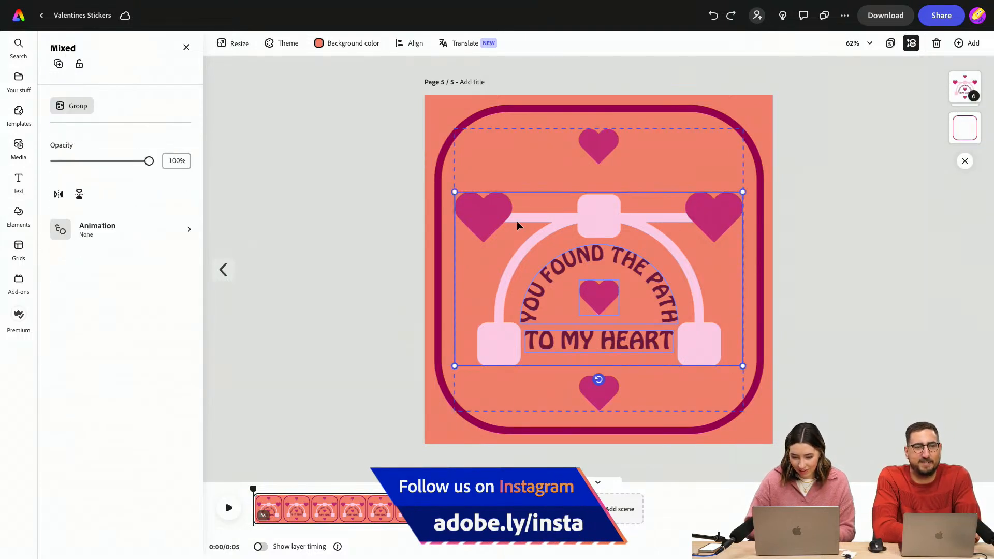
drag(604, 218, 601, 212)
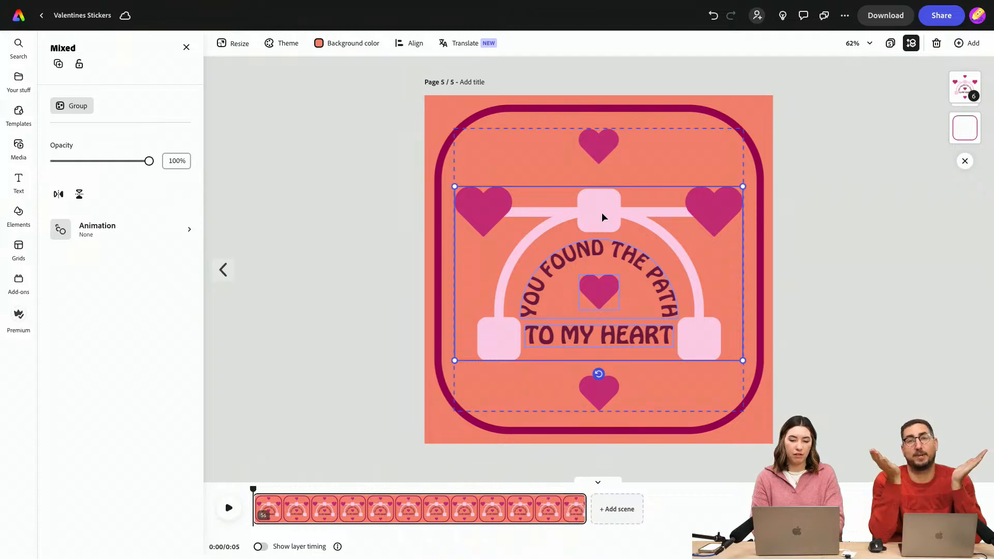
drag(601, 214, 603, 209)
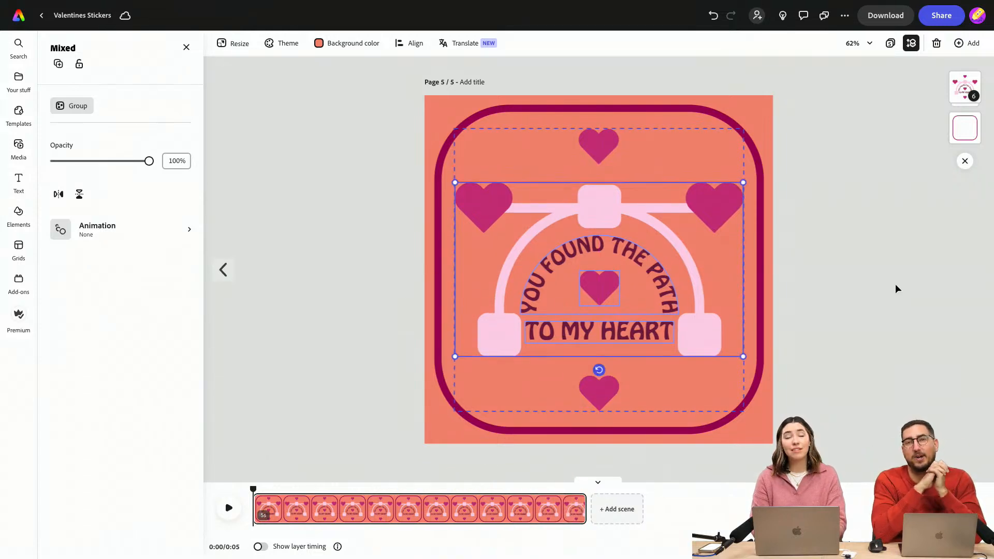
click(938, 319)
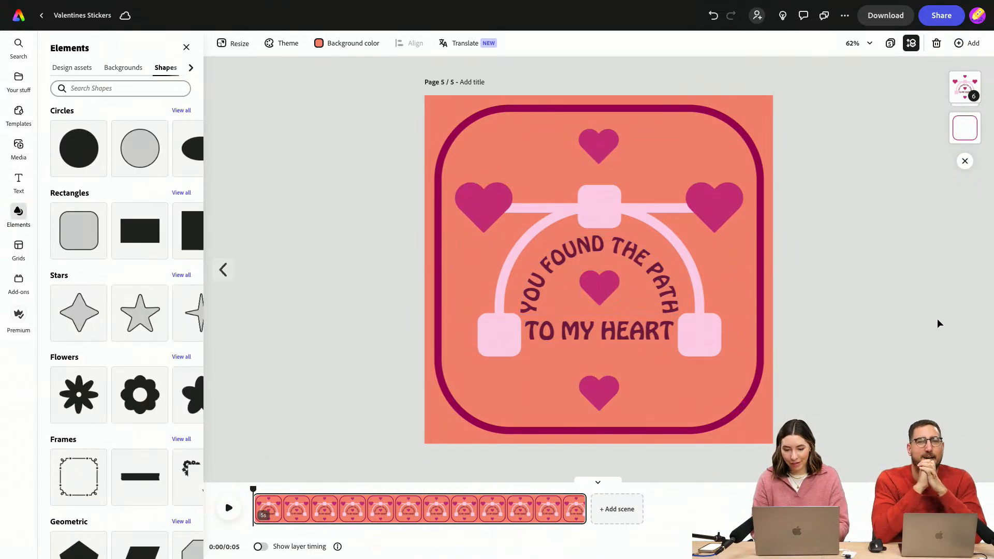
Scale down the heart below the text and the heart above the arch
click(597, 397)
click(598, 396)
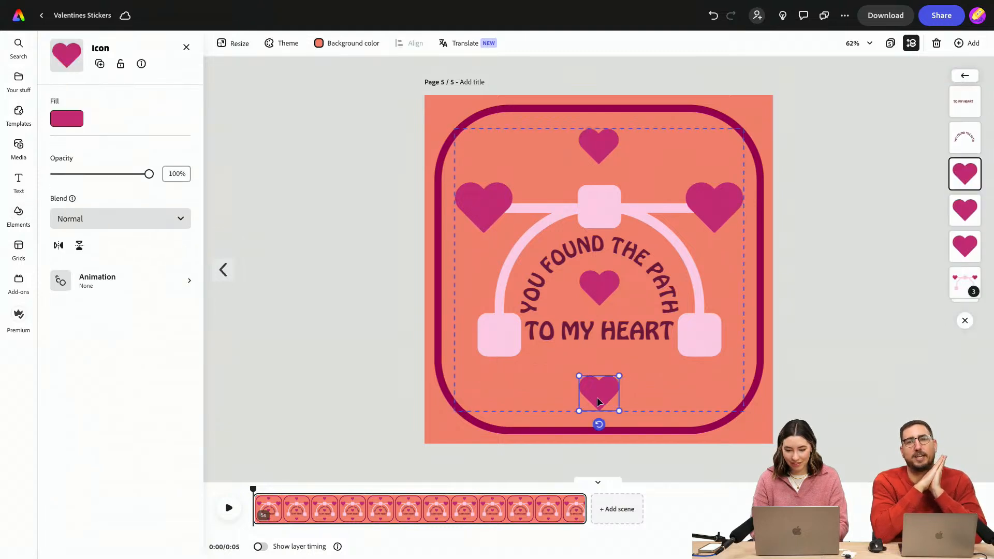
drag(579, 374, 593, 392)
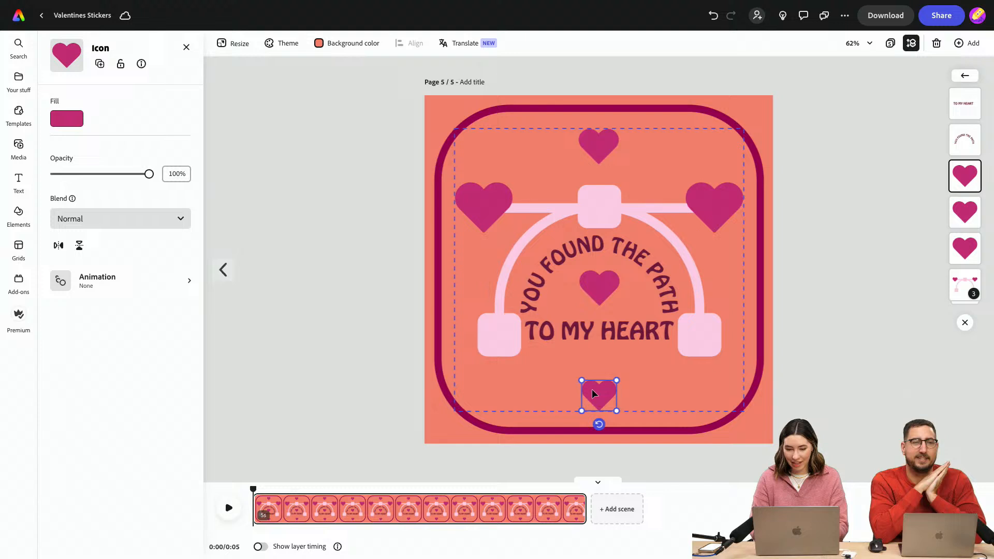
click(602, 147)
drag(619, 164, 600, 141)
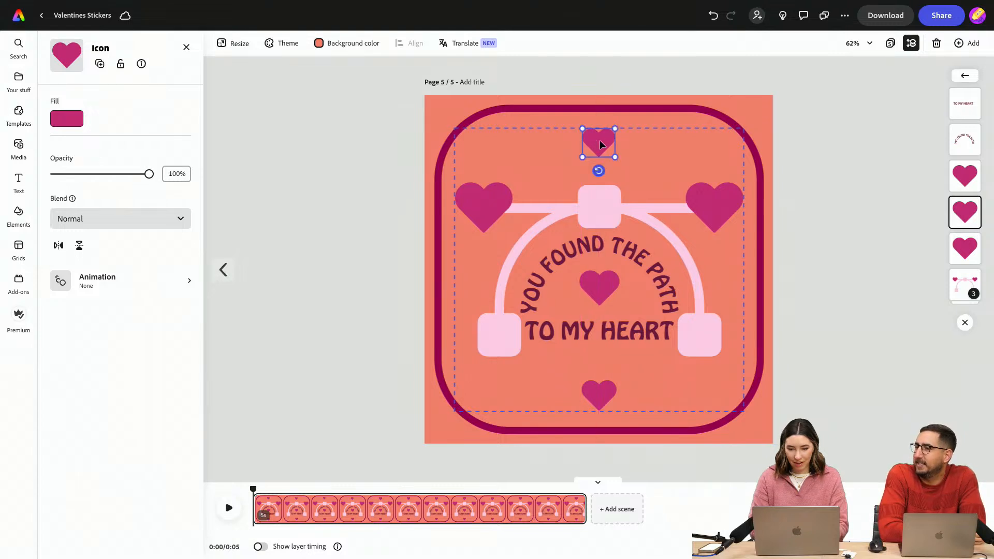
click(781, 191)
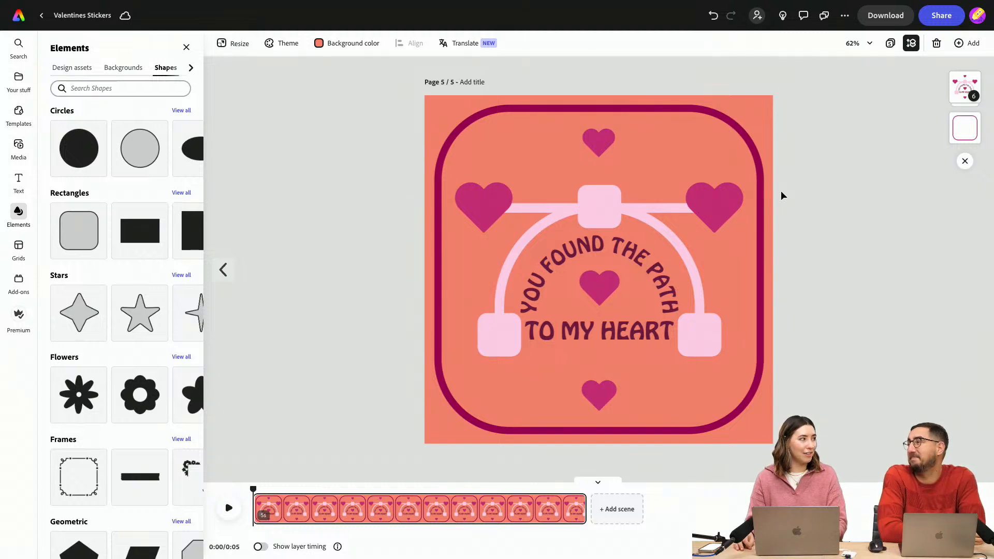
Enlarge the lower heart and the upper heart slightly so the two match in size
double_click(598, 404)
drag(617, 381, 625, 381)
click(600, 138)
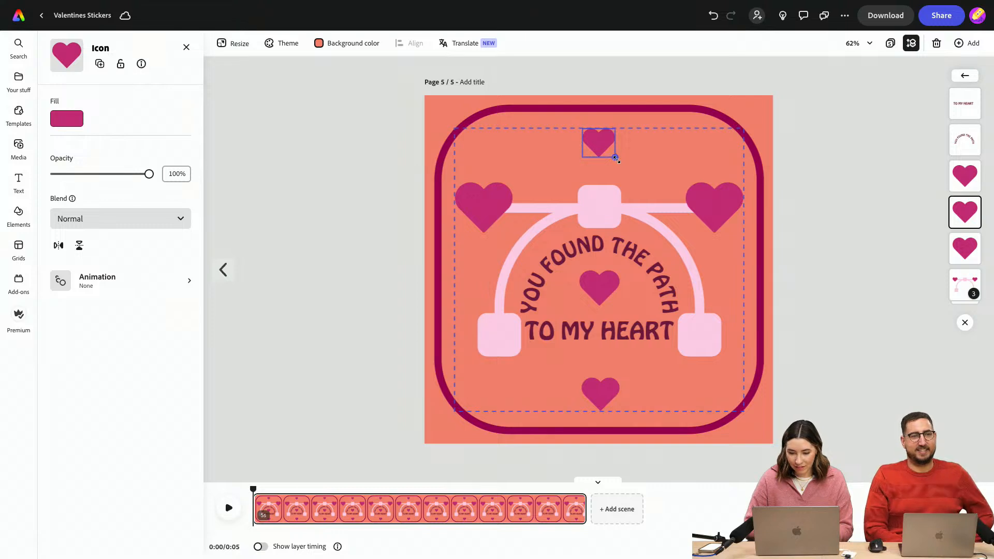
drag(616, 159, 598, 148)
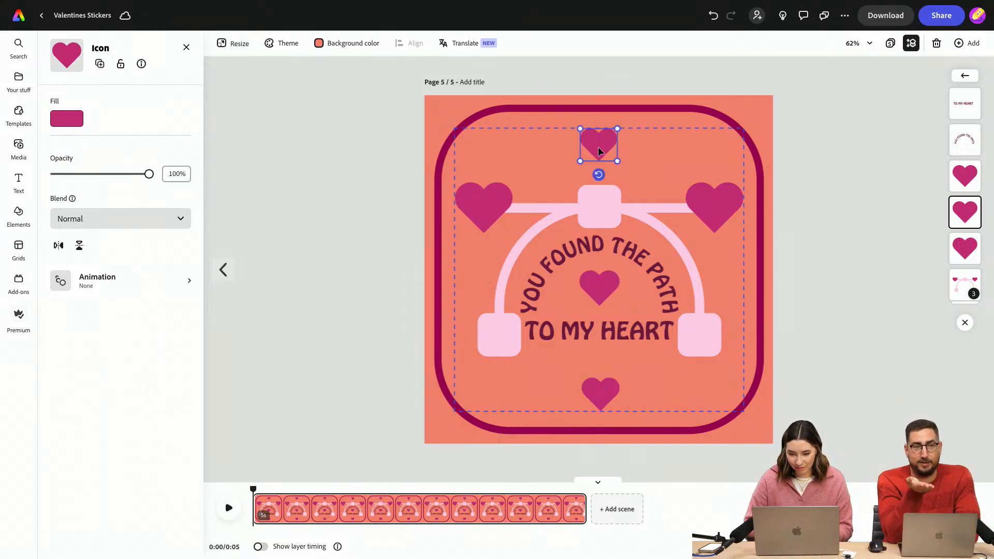
click(810, 243)
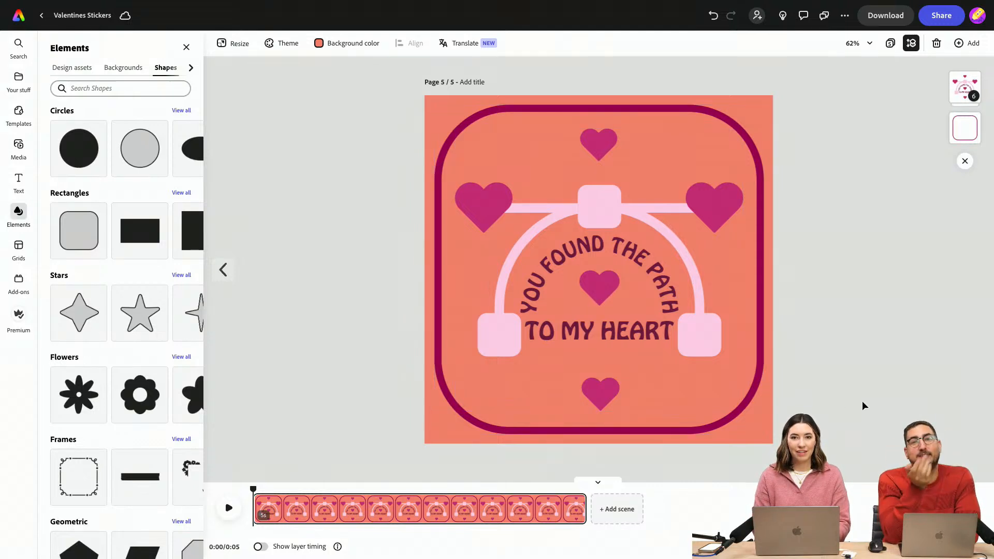
click(501, 338)
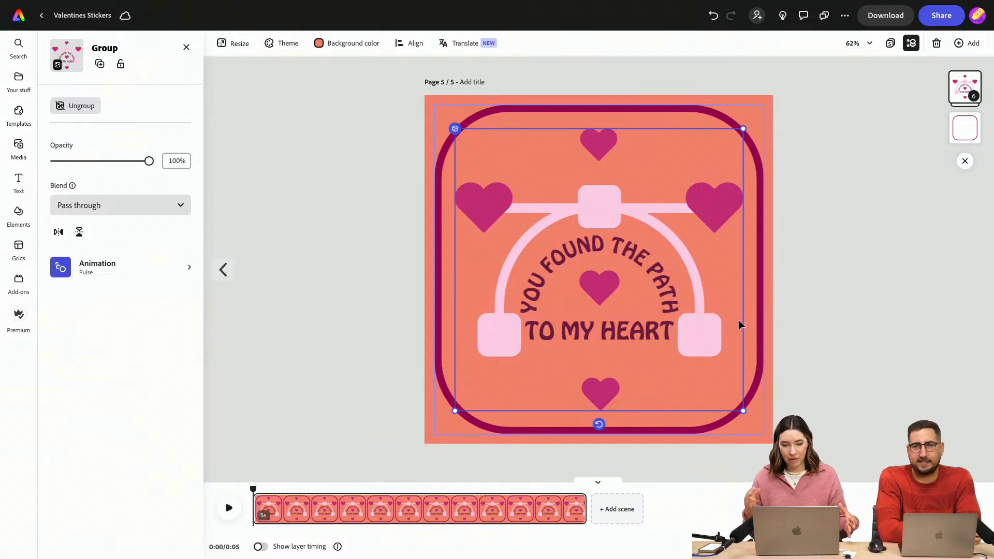
click(322, 410)
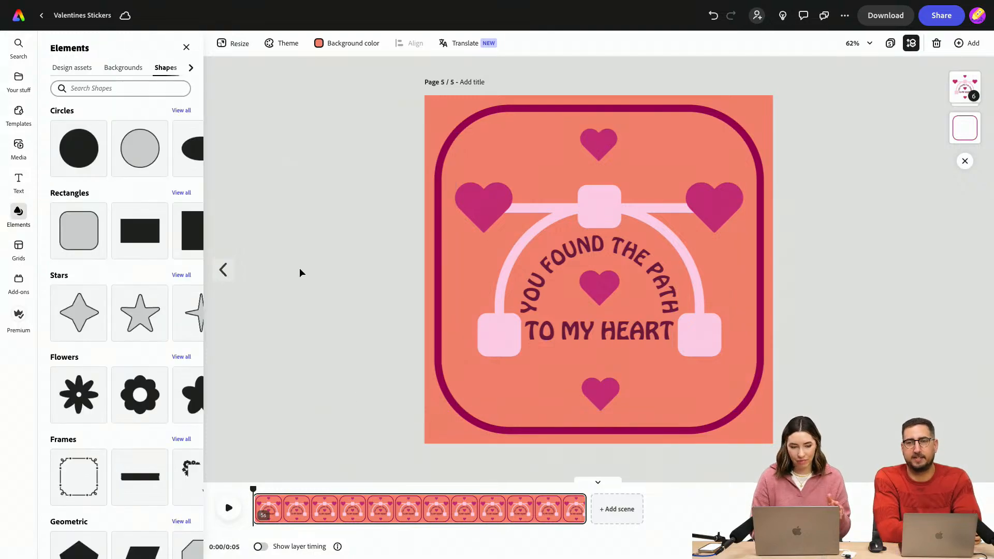
Add a new blank page after the finished heart sticker on page 5
click(223, 270)
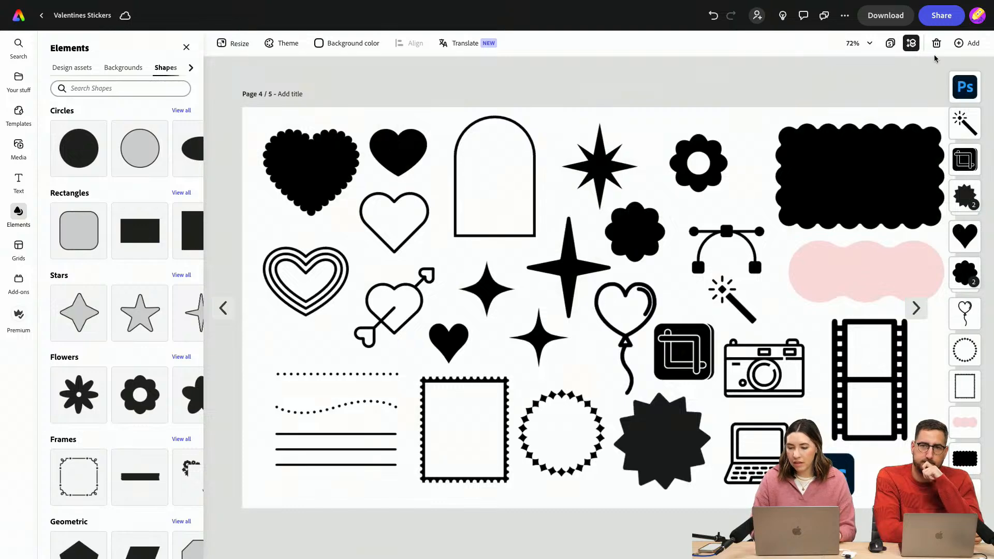
click(889, 45)
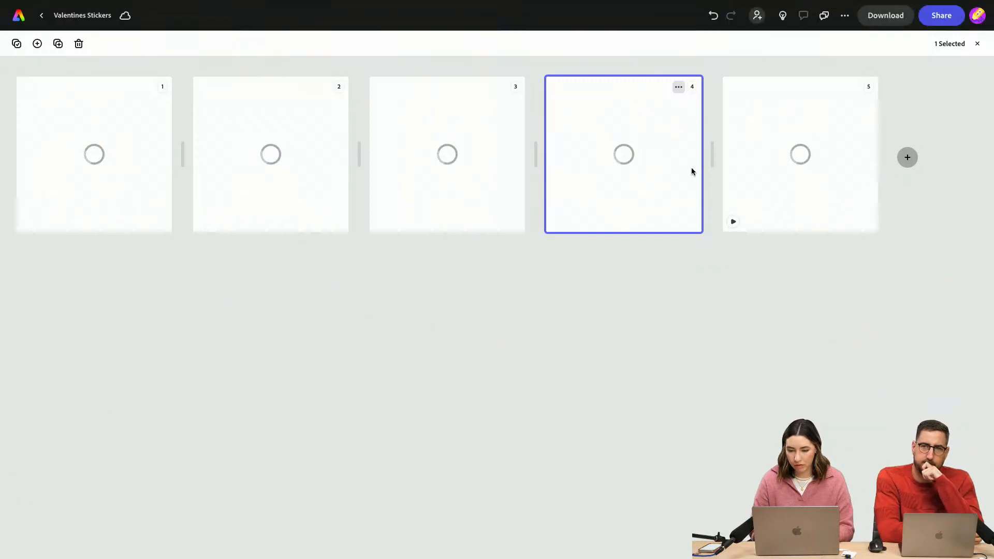
click(911, 162)
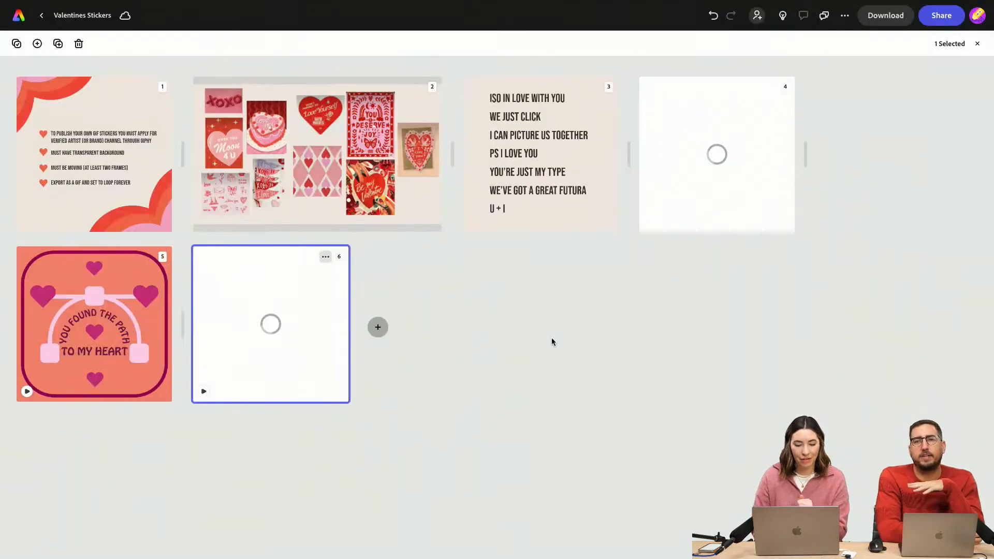
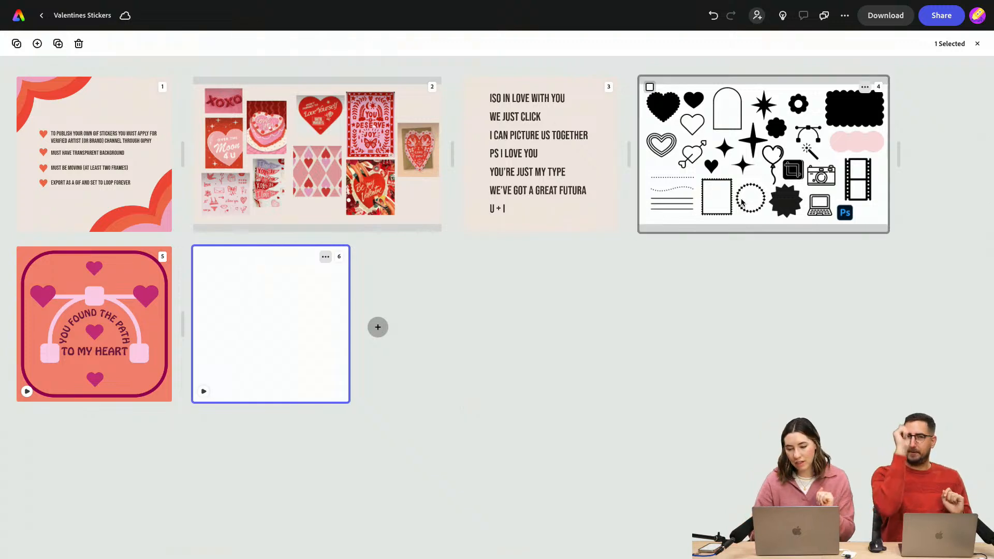
Copy the magic wand icon from the graphics collection on page 4 and open blank page 6
click(755, 200)
double_click(844, 193)
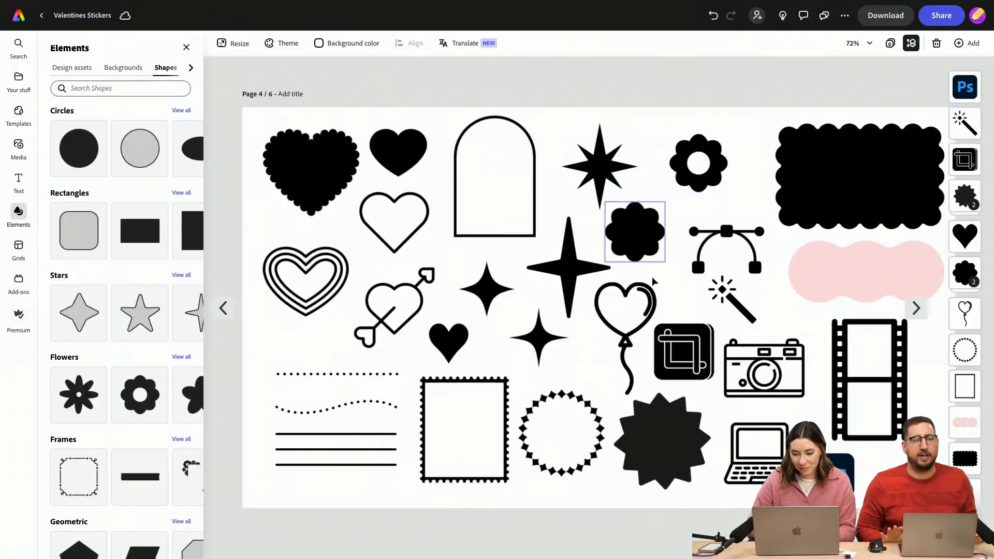
click(722, 302)
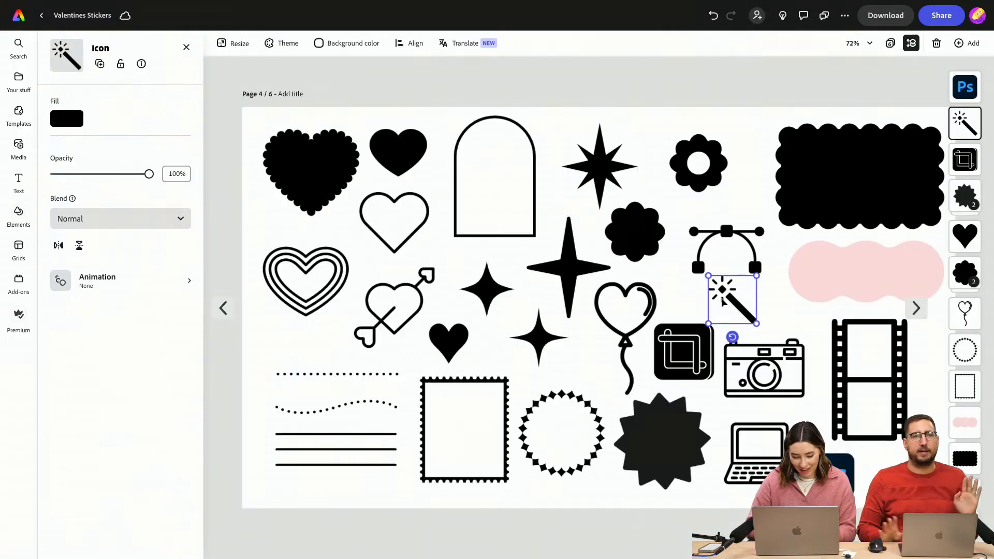
click(757, 69)
click(890, 43)
double_click(113, 307)
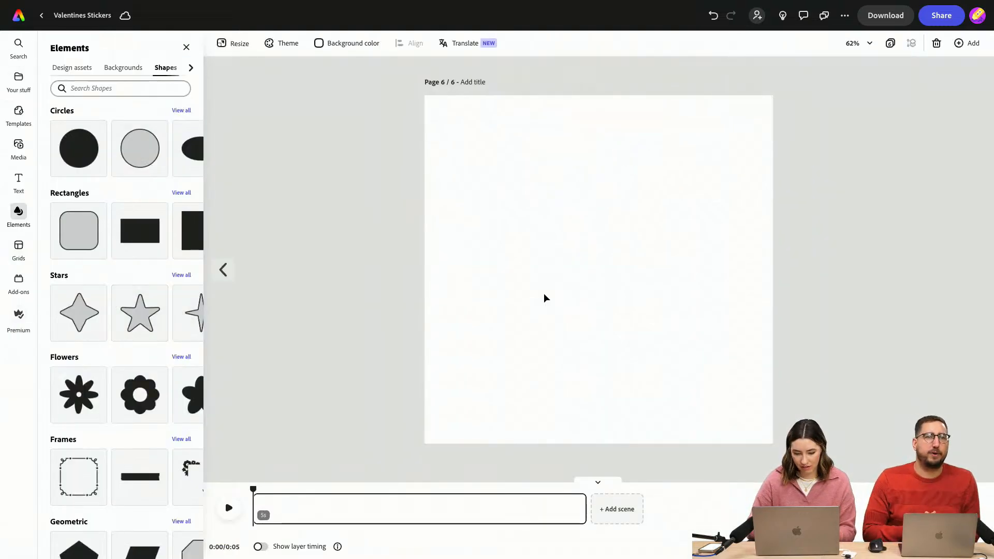
Remove the scene duration from the blank page 6
click(229, 508)
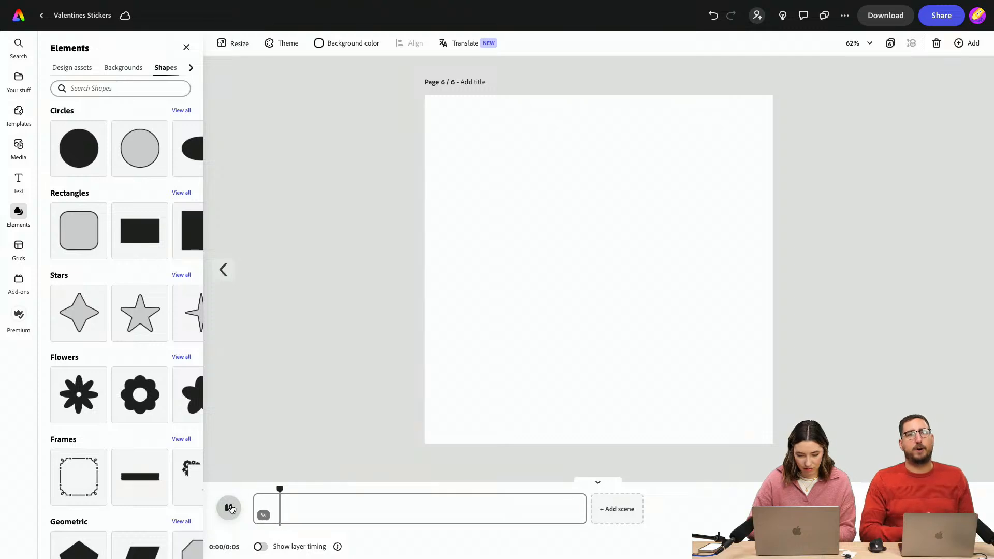
click(228, 508)
click(564, 500)
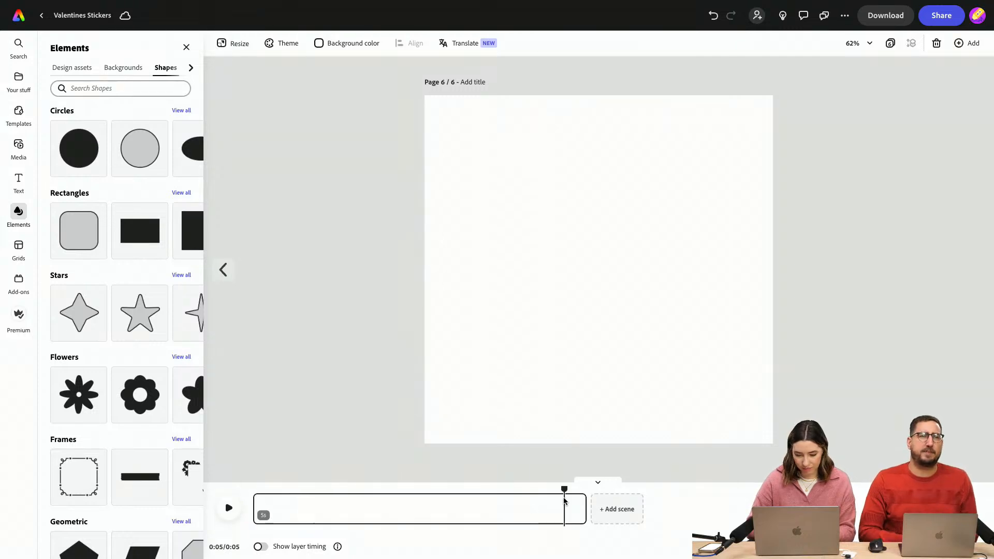
right_click(565, 500)
click(561, 449)
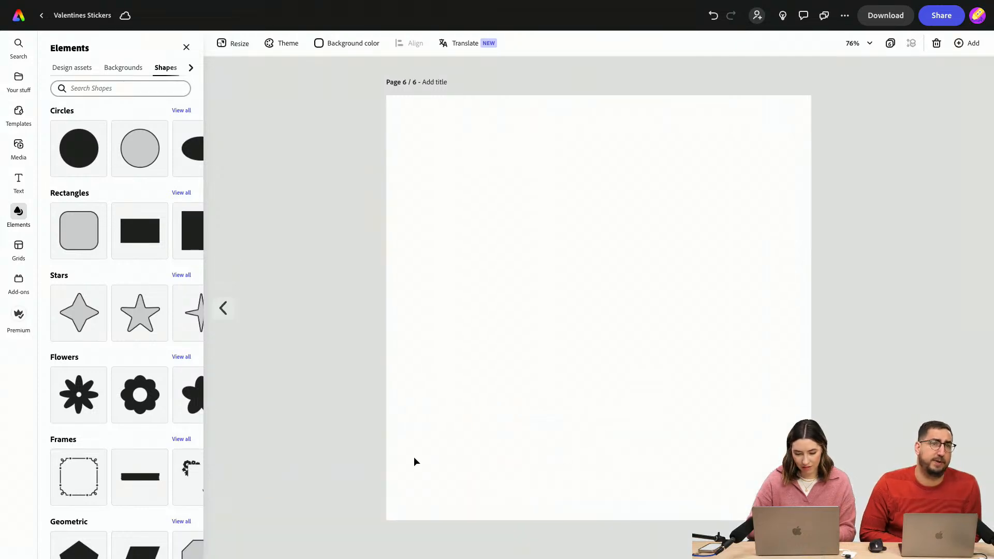
Paste the magic wand icon onto page 6 and enlarge it to span most of the page
key(ctrl+v)
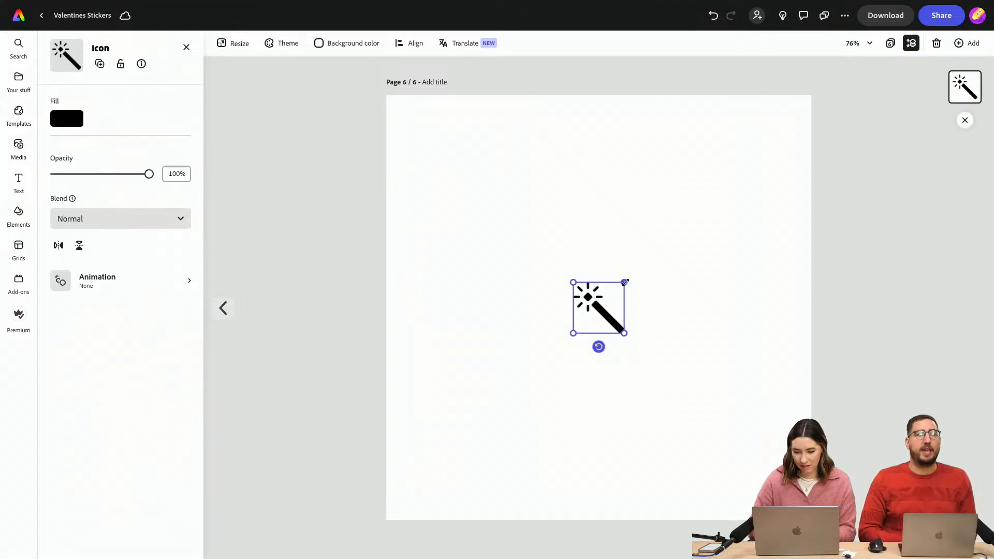
drag(625, 282, 753, 153)
drag(574, 334, 417, 486)
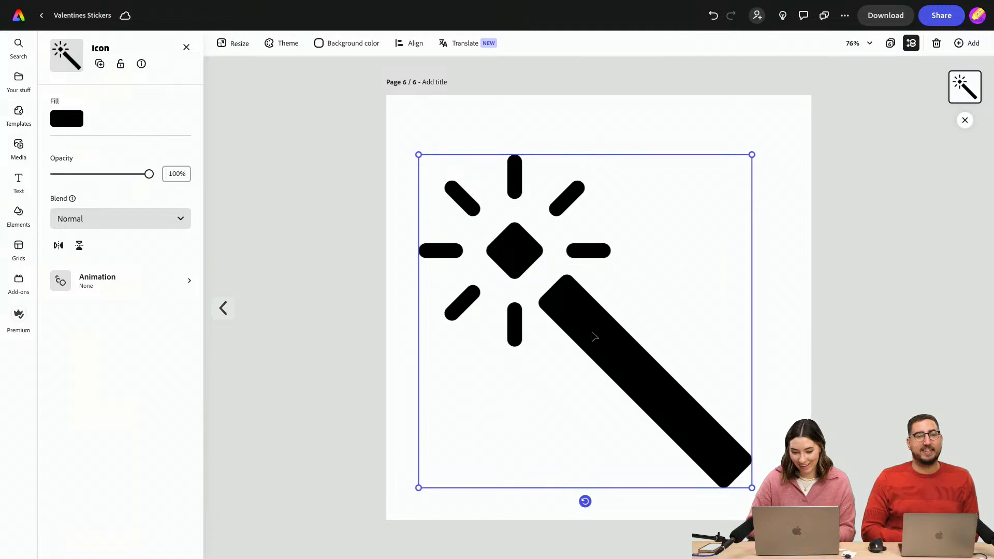
Shrink the magic wand slightly and shift it toward the page's lower-right corner
drag(594, 336, 630, 333)
drag(458, 157, 495, 191)
drag(628, 308, 607, 303)
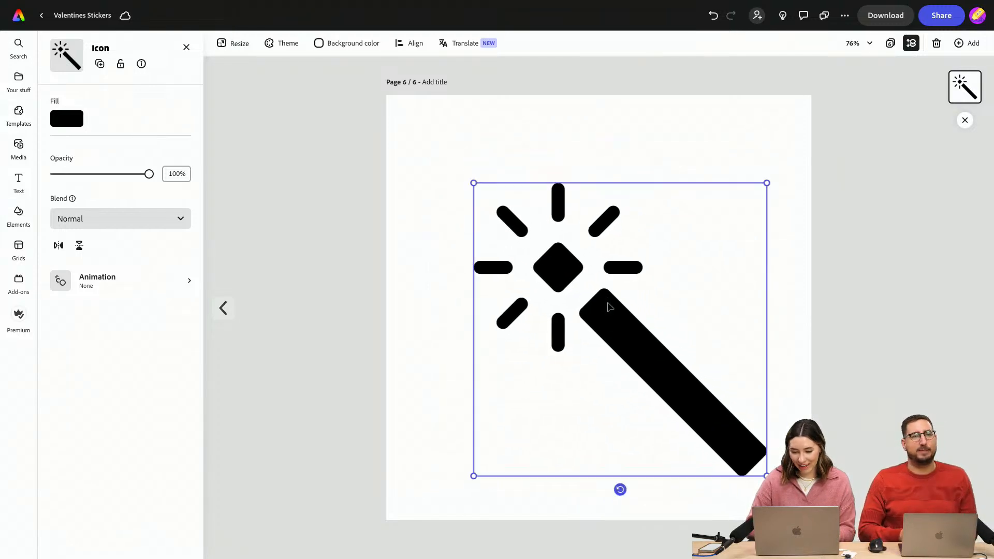
click(865, 293)
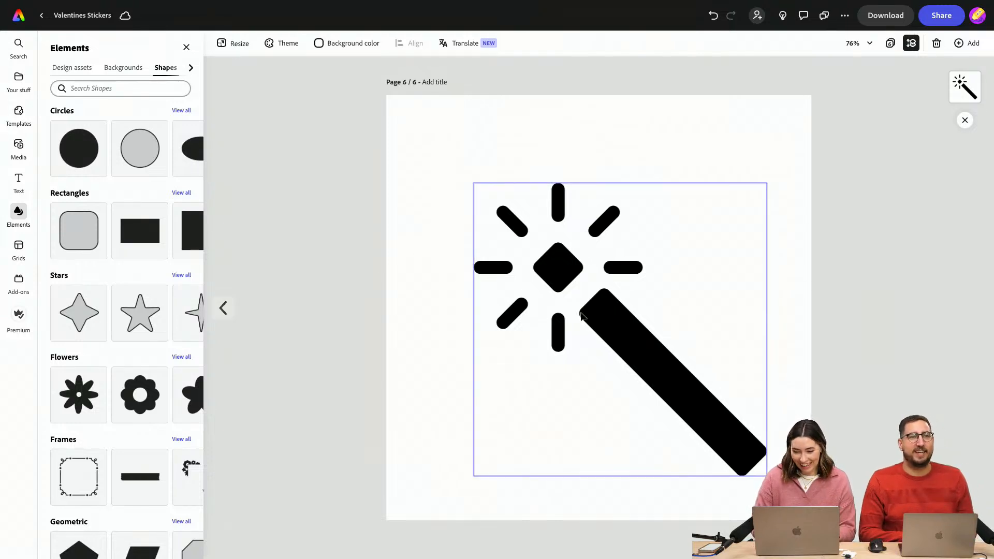
drag(552, 297, 565, 304)
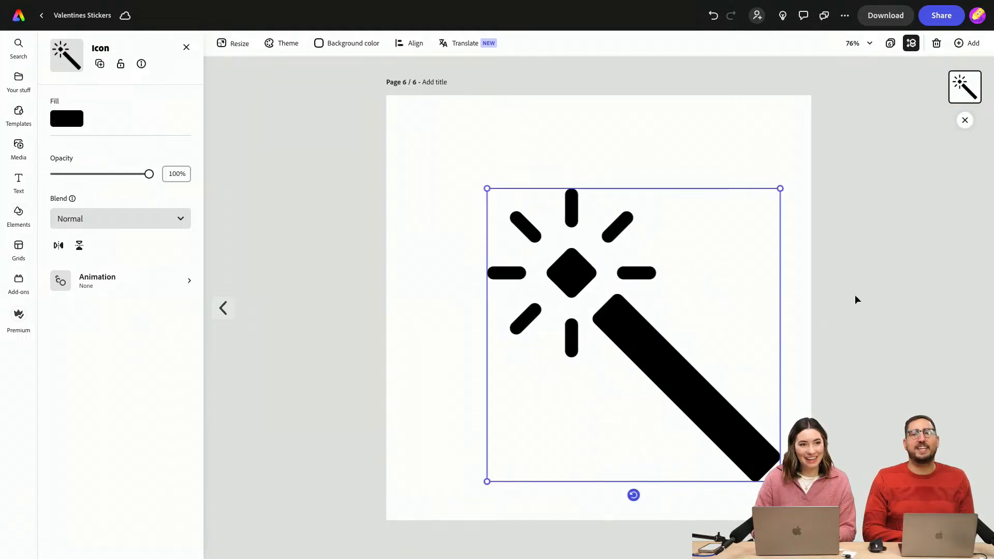
click(845, 311)
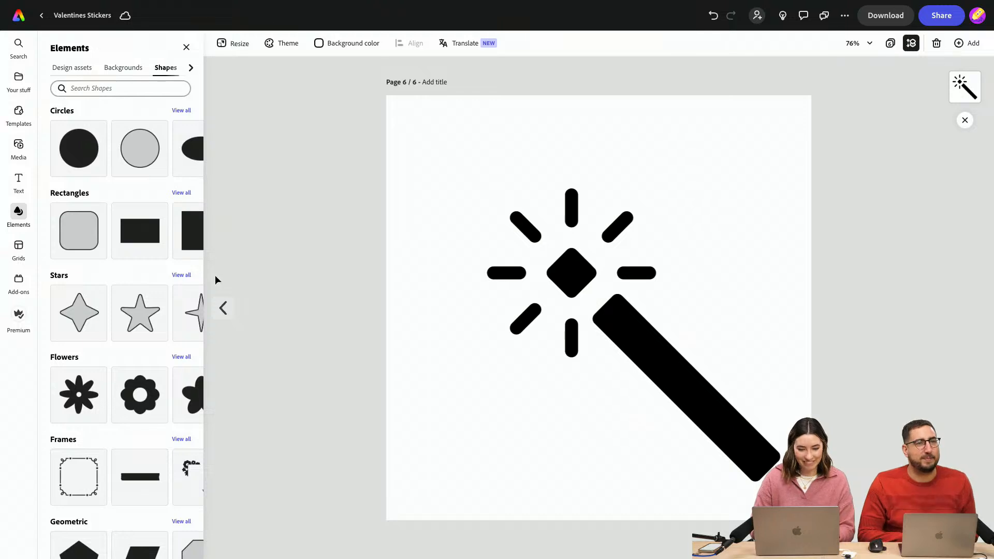
Apply the Pop in-animation to the magic wand and set its duration to 0.83s
click(539, 296)
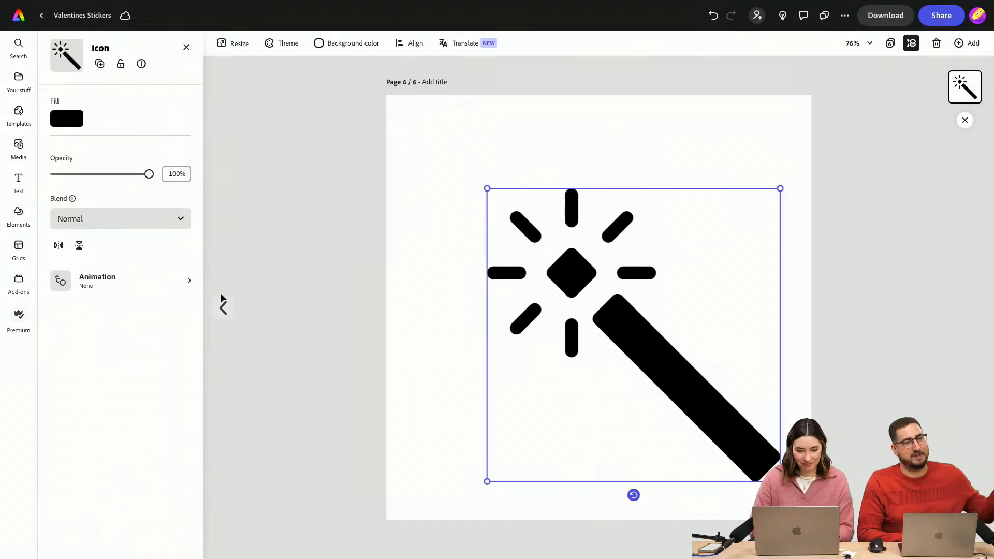
click(92, 284)
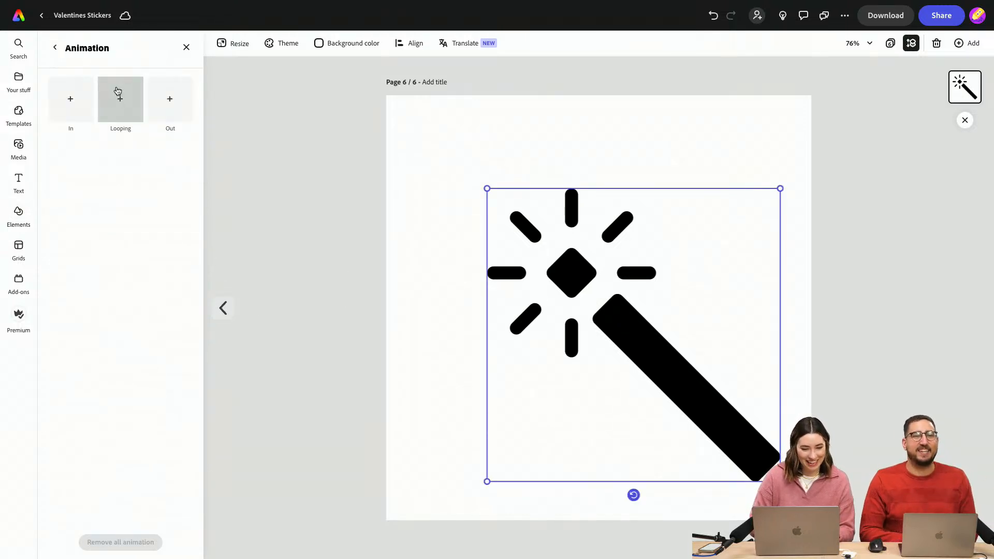
click(120, 100)
click(75, 221)
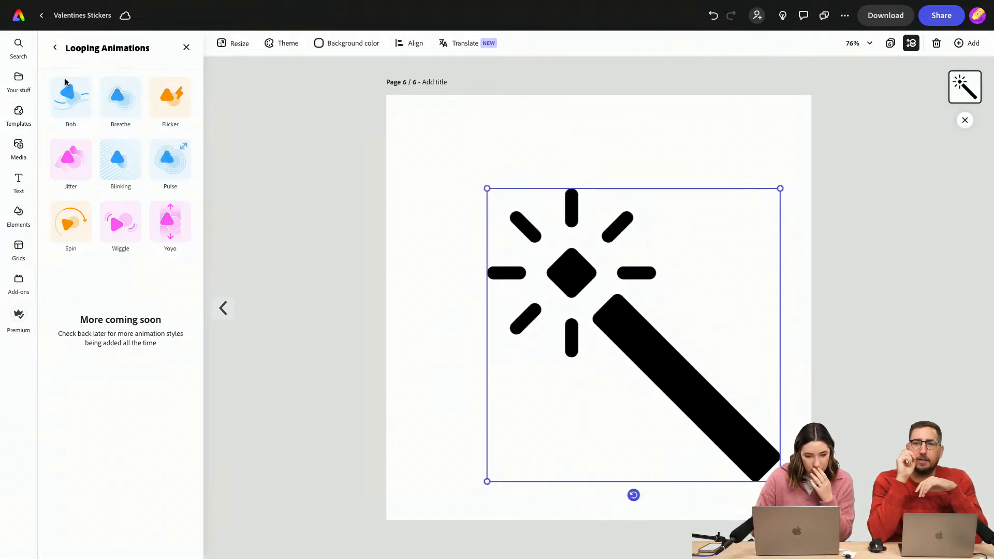
click(55, 48)
click(68, 115)
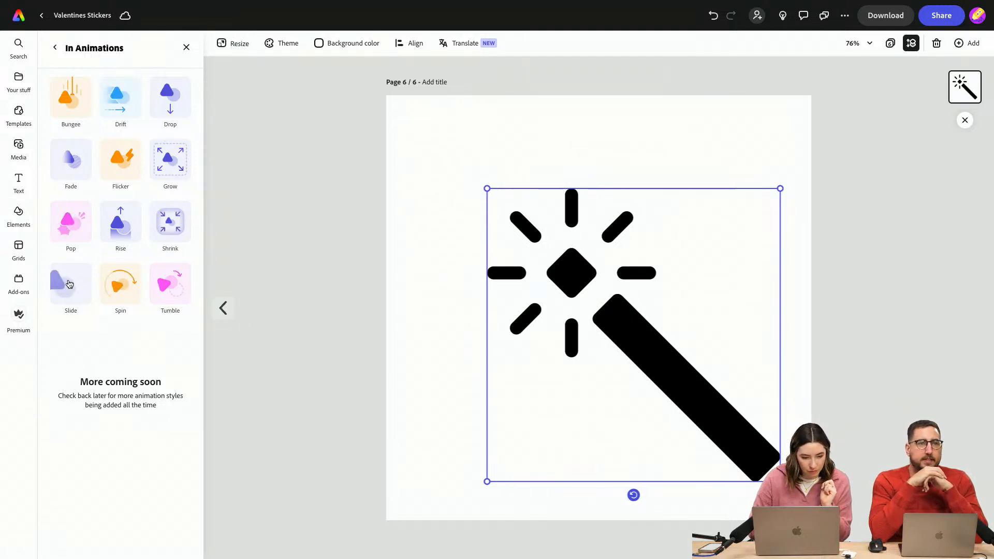
click(70, 231)
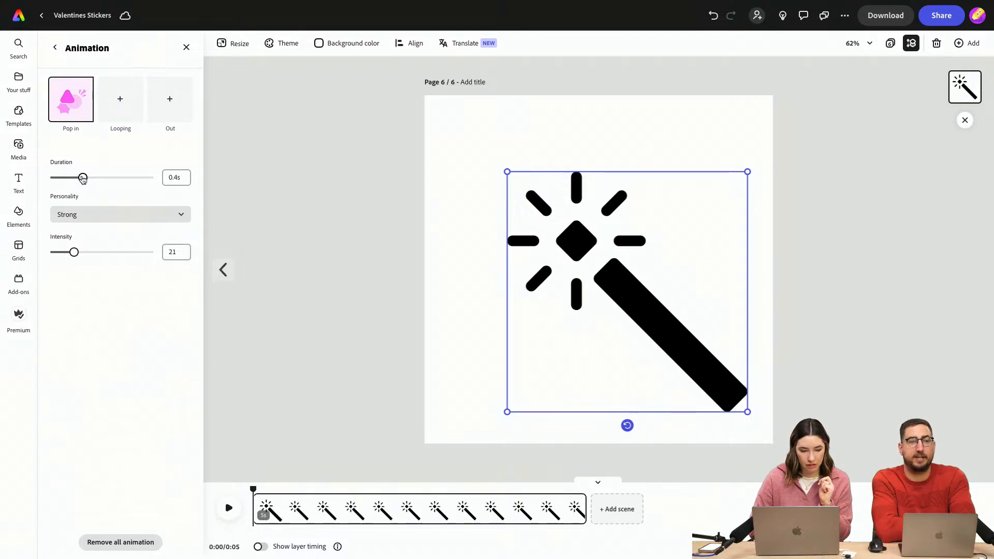
drag(128, 181, 128, 181)
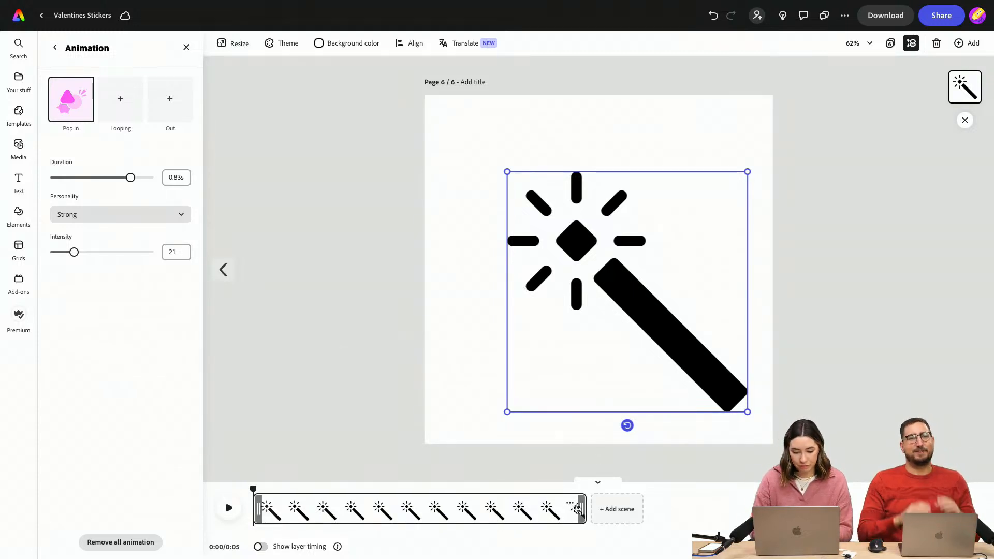
Duplicate the animated wand scene on page 6 and select the wand in the second scene
click(576, 501)
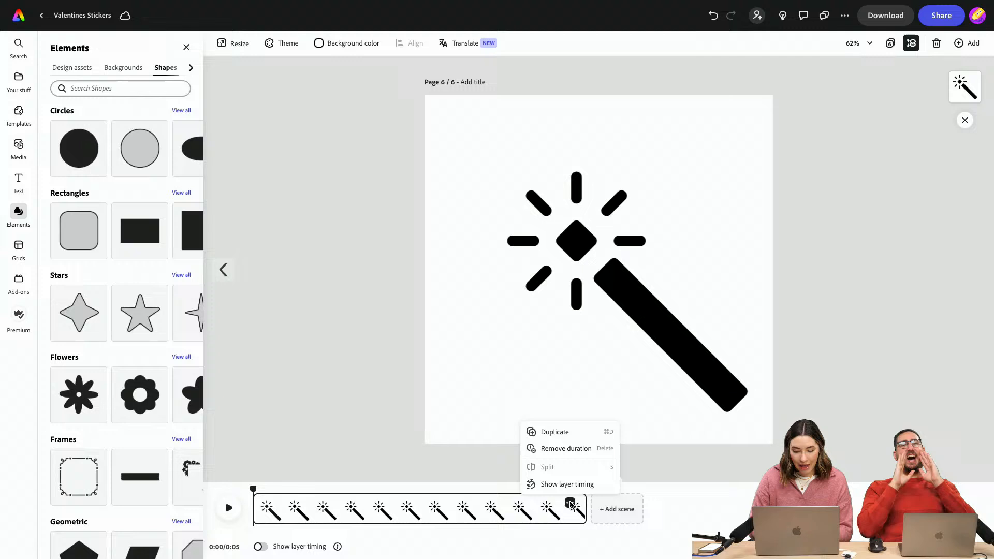
click(572, 434)
click(628, 511)
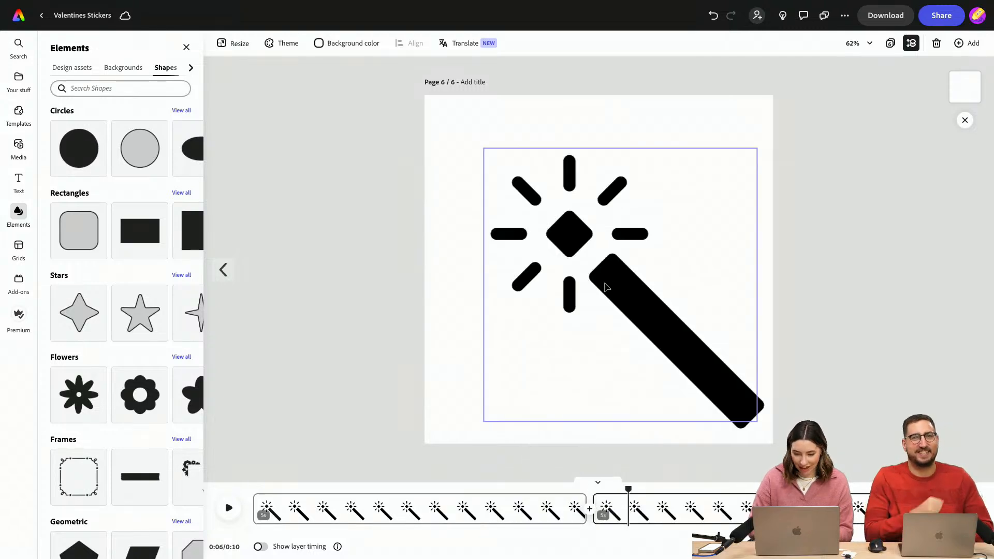
click(606, 286)
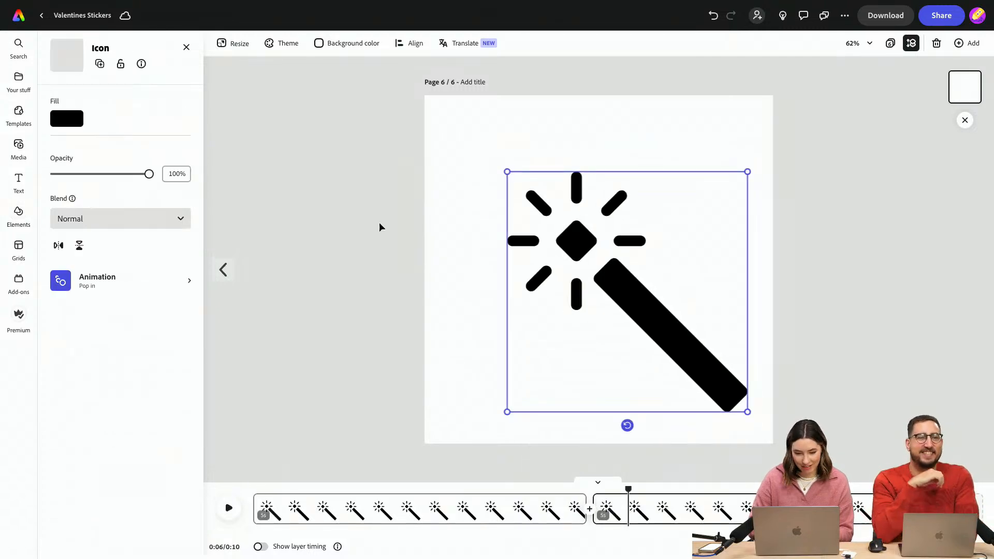
click(142, 219)
click(208, 215)
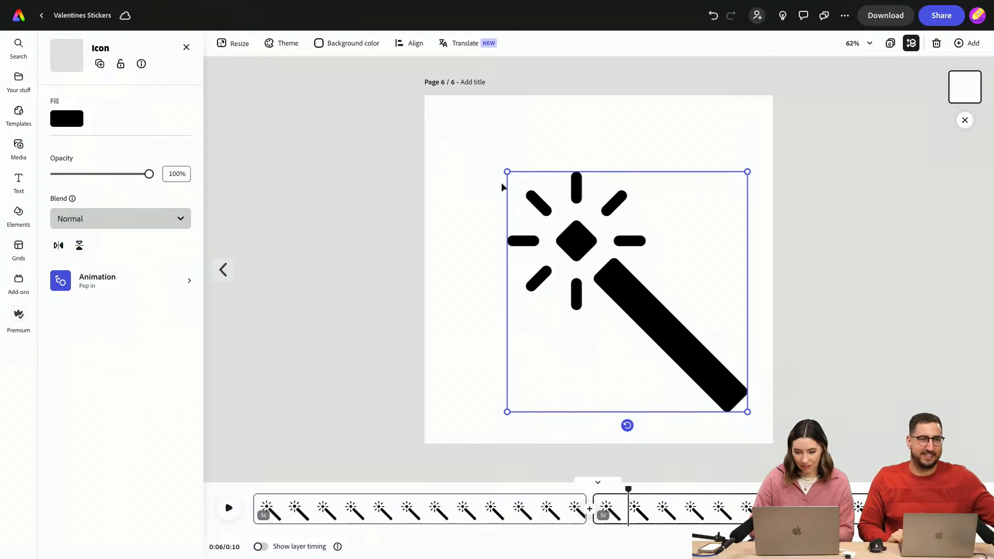
Delete the magic wand from the second scene and add the solid pointed heart found by searching shapes for "heart"
key(Delete)
click(118, 89)
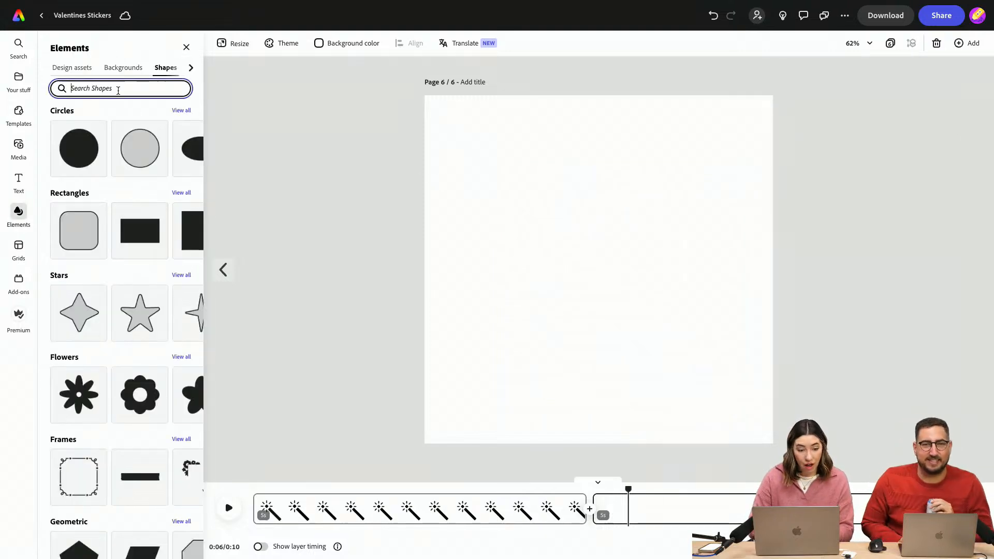
text(heart)
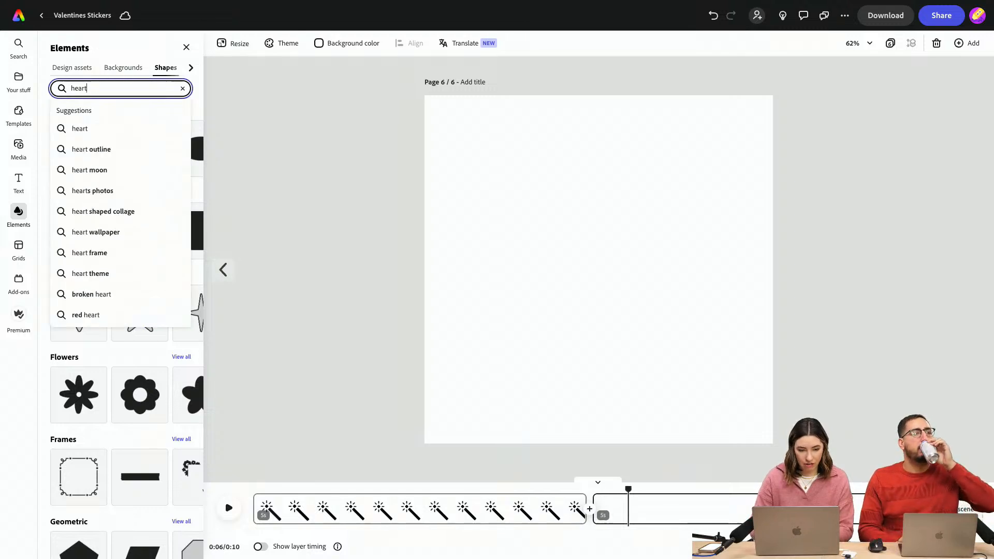
key(Return)
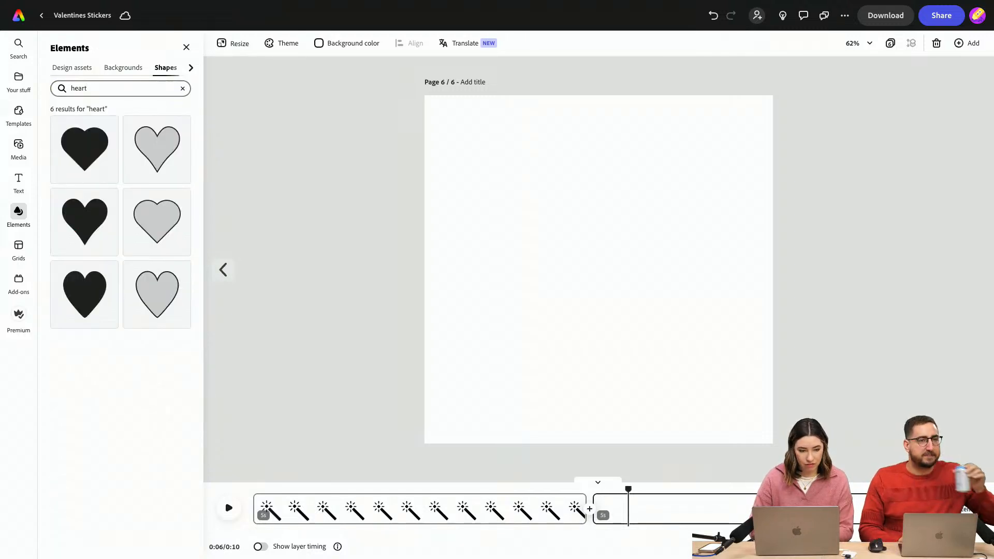
click(94, 229)
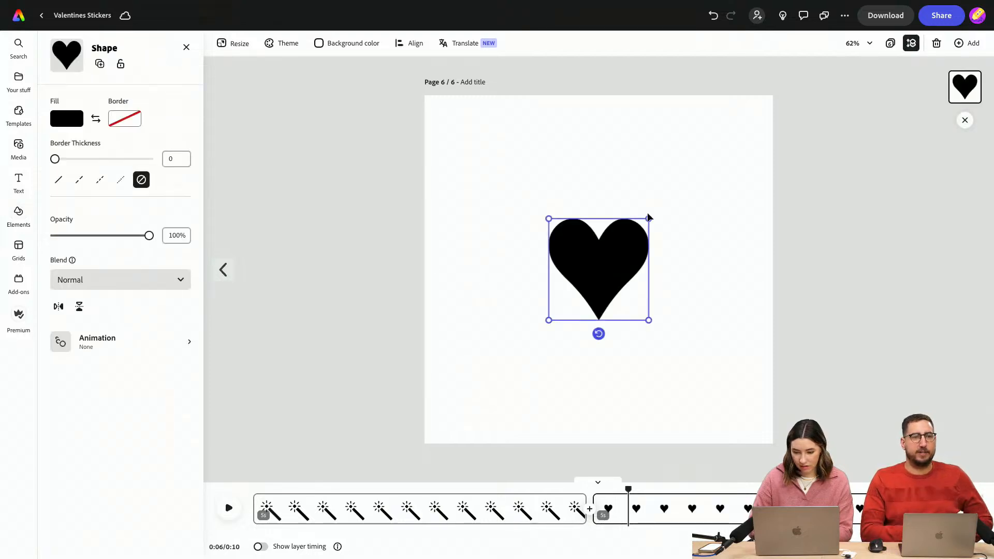
Enlarge the black heart to more than half the page's width and center it on the page
drag(687, 203, 745, 176)
drag(654, 222, 613, 250)
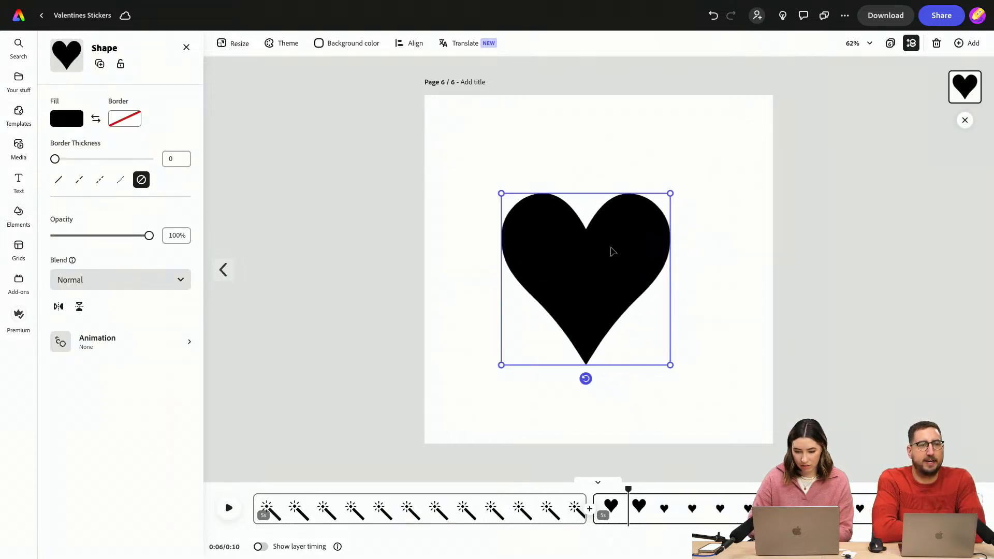
drag(670, 193, 705, 155)
mouse_move(642, 212)
mouse_down()
mouse_move(641, 222)
mouse_move(630, 211)
mouse_move(637, 220)
mouse_up()
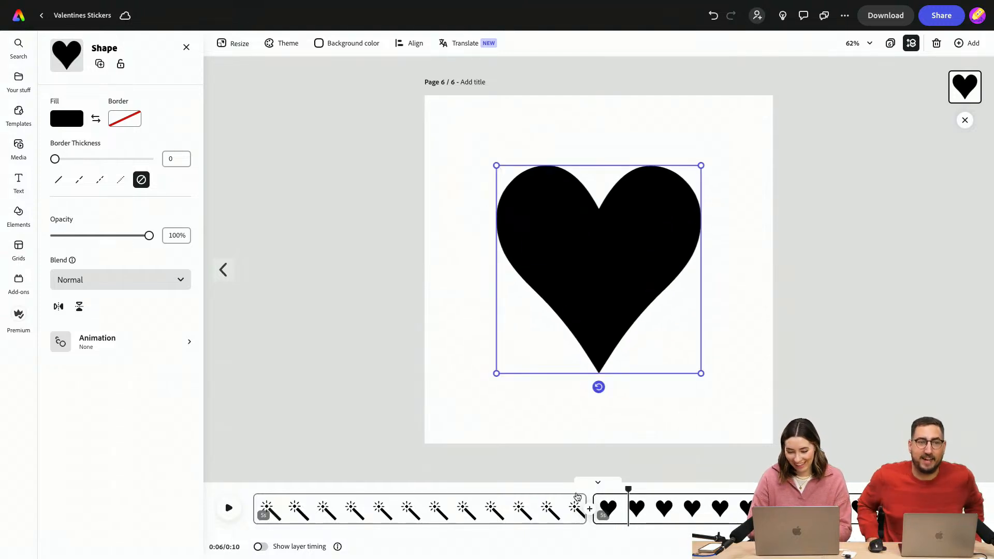
Apply the Pop in-animation to the black heart in the second scene
click(550, 509)
click(670, 508)
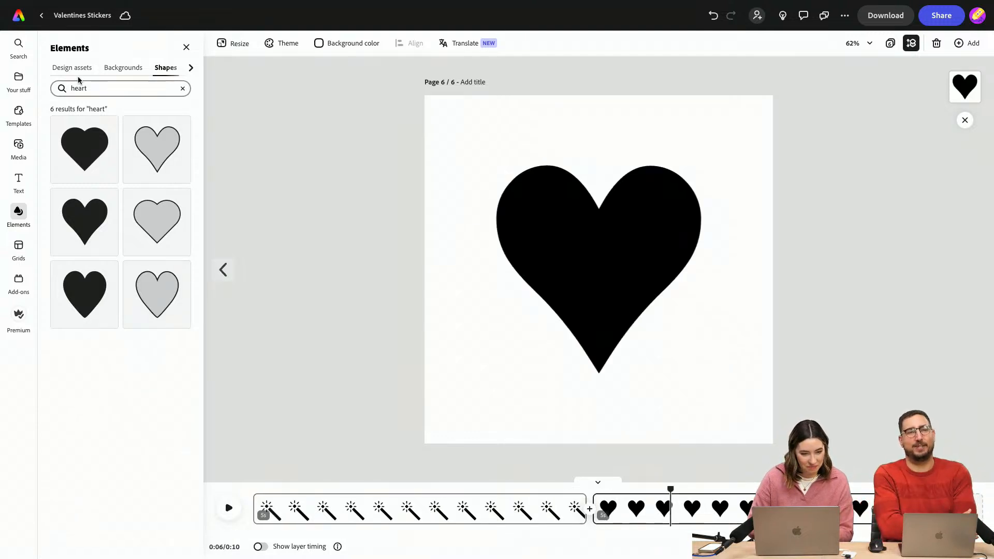
click(559, 235)
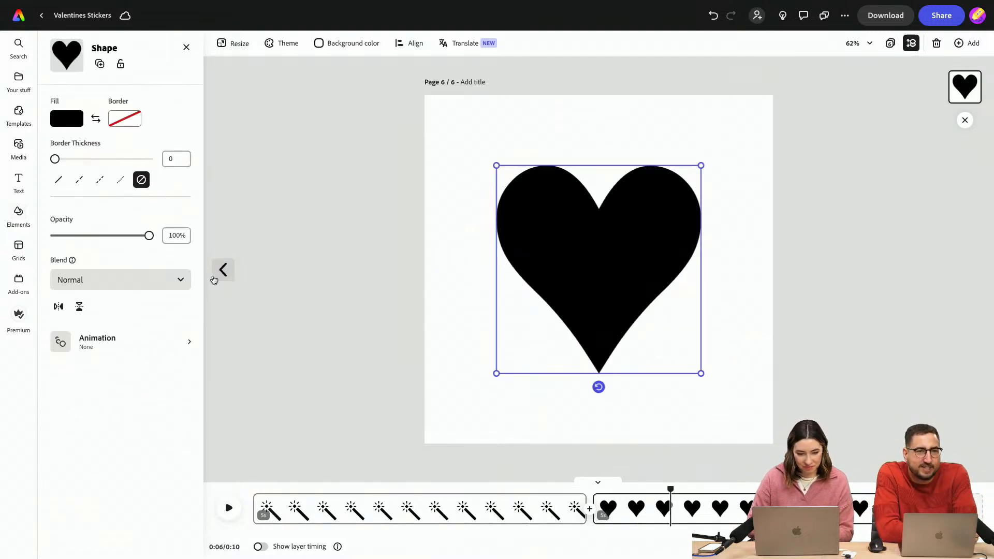
click(86, 341)
click(70, 100)
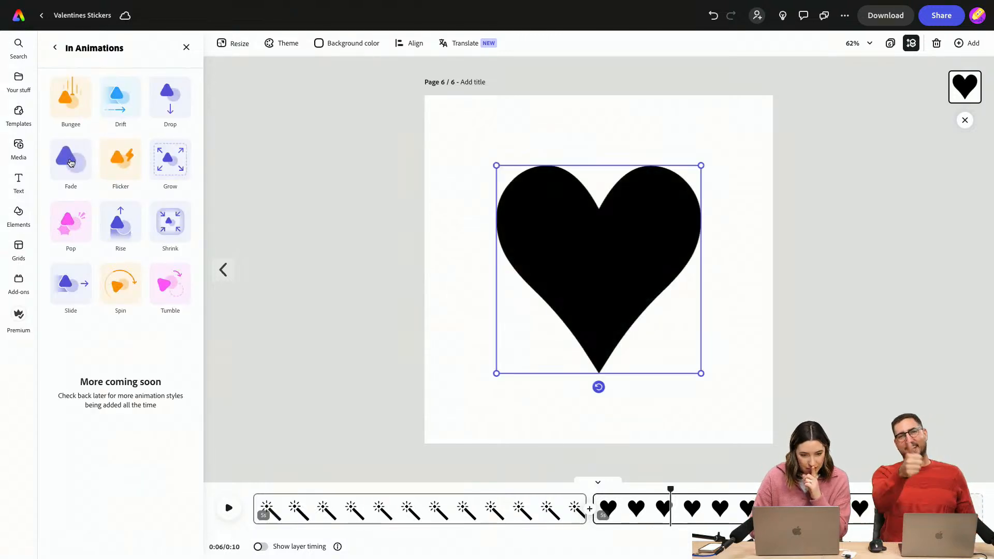
click(72, 231)
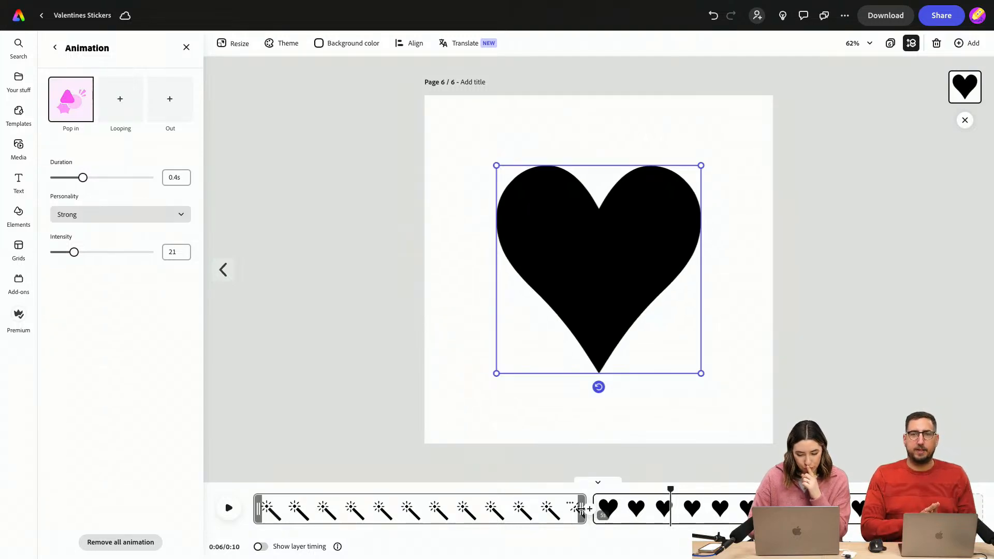
Trim the end of the magic wand scene to 4.9s and delete the second scene with the black heart
drag(581, 508, 573, 509)
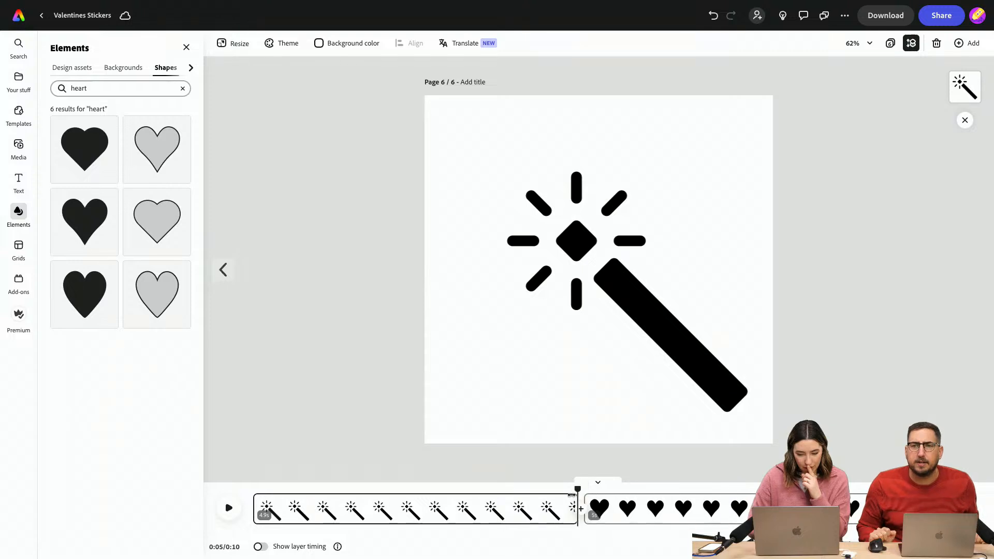
click(661, 512)
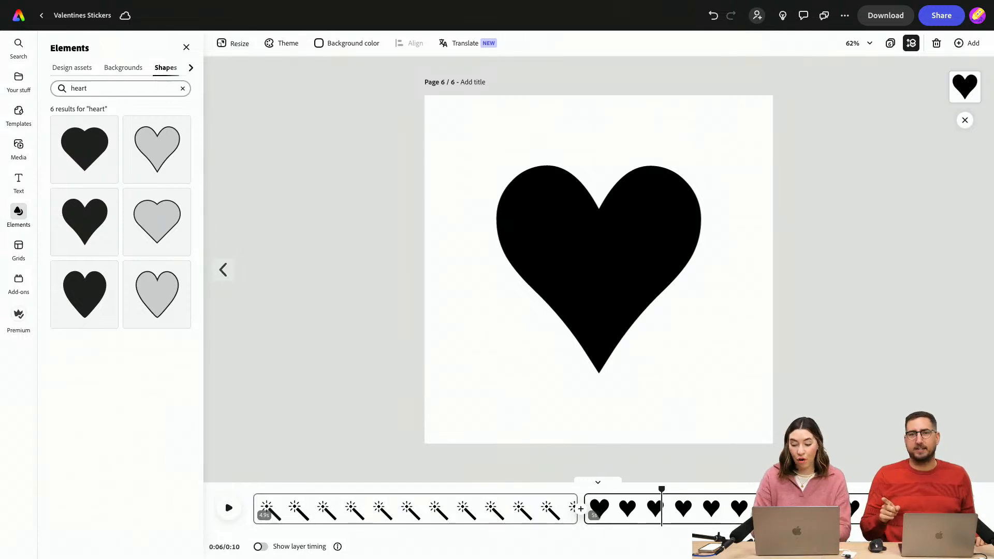
click(898, 501)
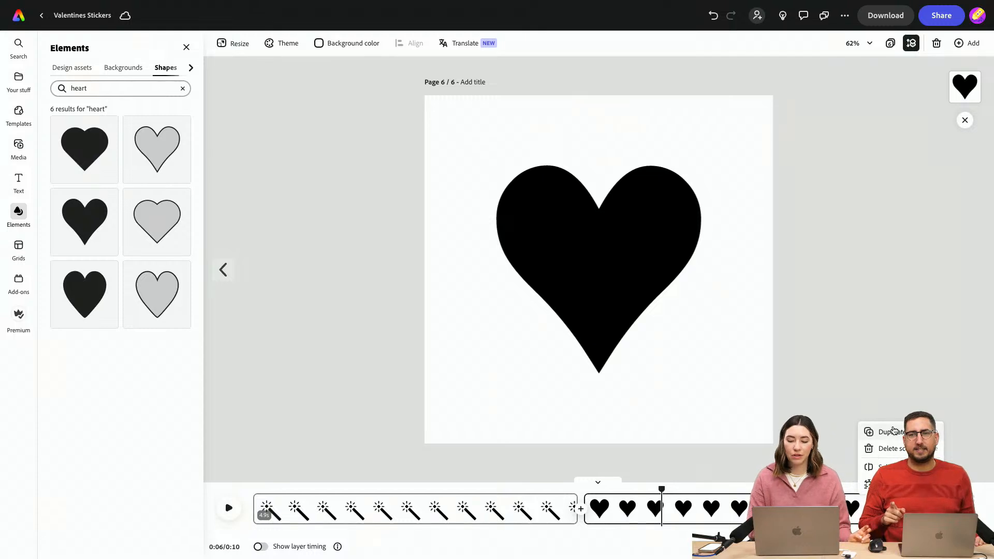
click(892, 449)
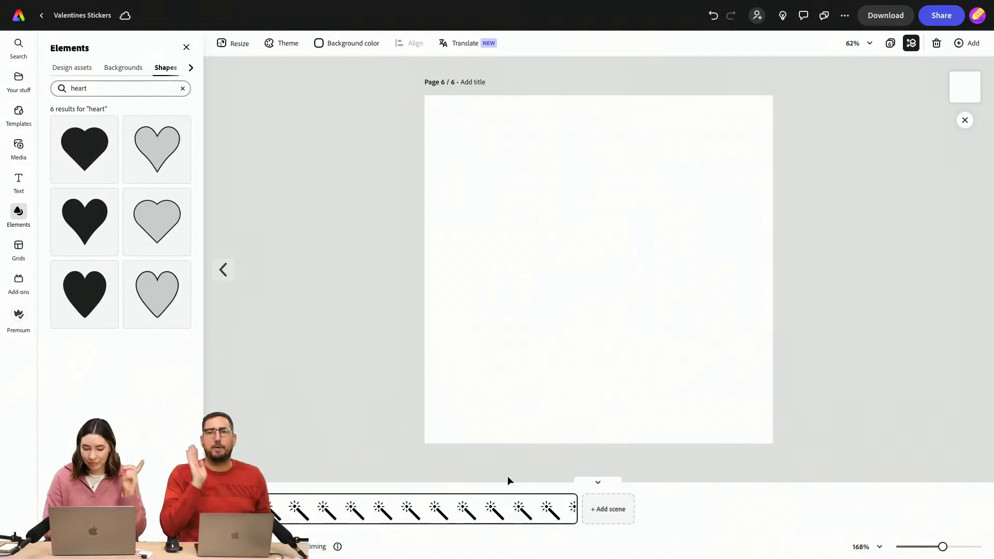
Add the wide solid heart shape over the magic wand and fill it with light pink
click(85, 149)
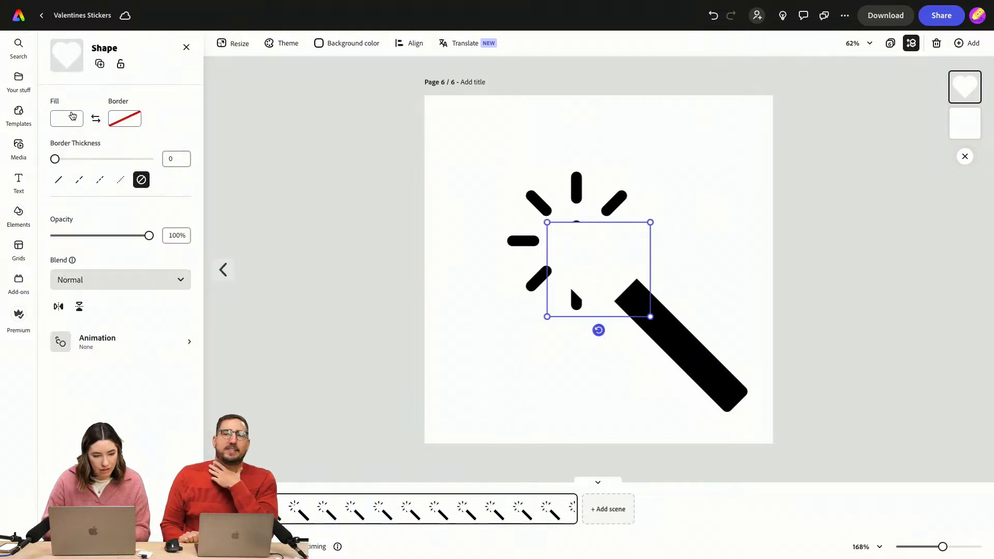
click(72, 116)
click(202, 180)
click(529, 352)
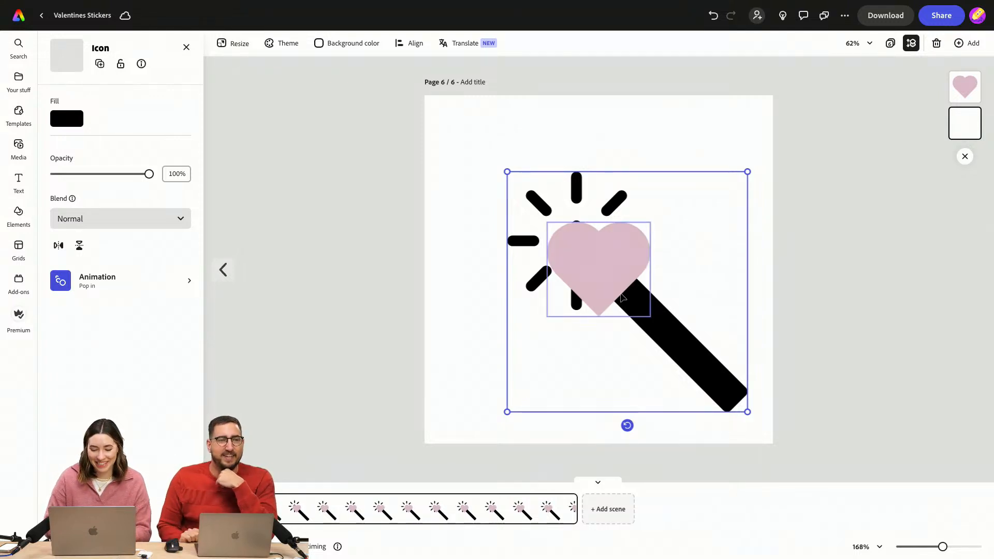
Apply the Pop in-animation to the pink heart
click(569, 259)
click(74, 346)
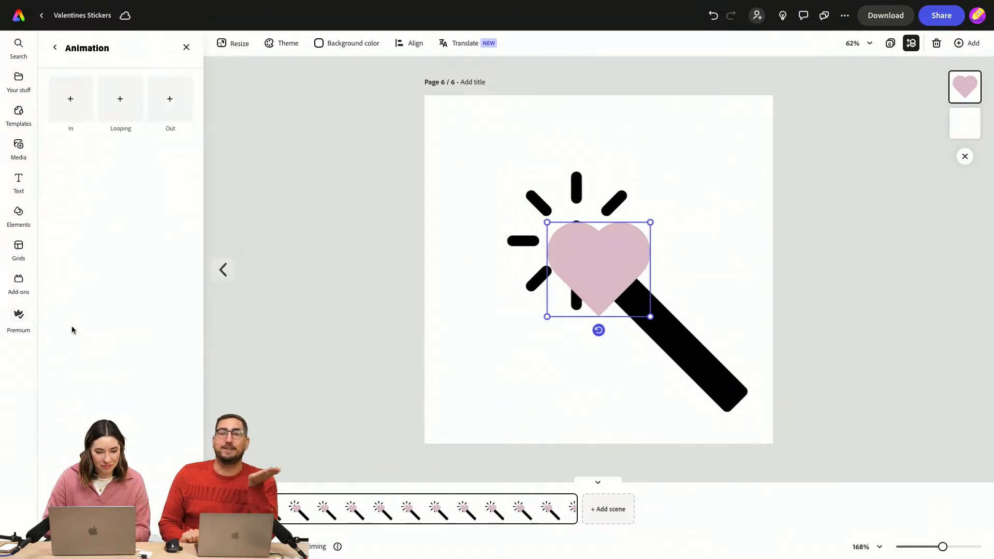
click(71, 98)
click(61, 229)
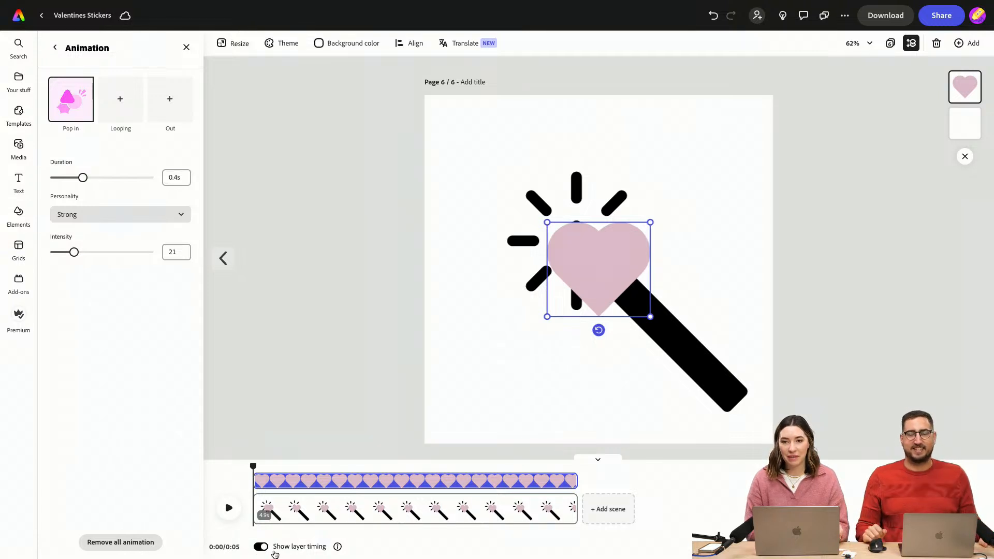
Using layer timing, trim the start of the pink heart's layer so the heart enters shortly after the wand
drag(255, 477, 429, 477)
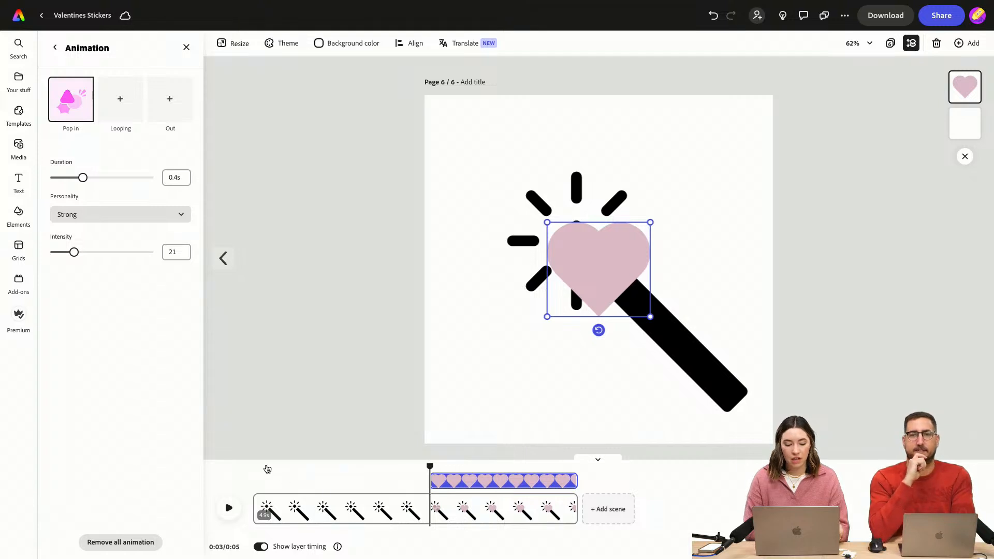
drag(266, 464, 237, 450)
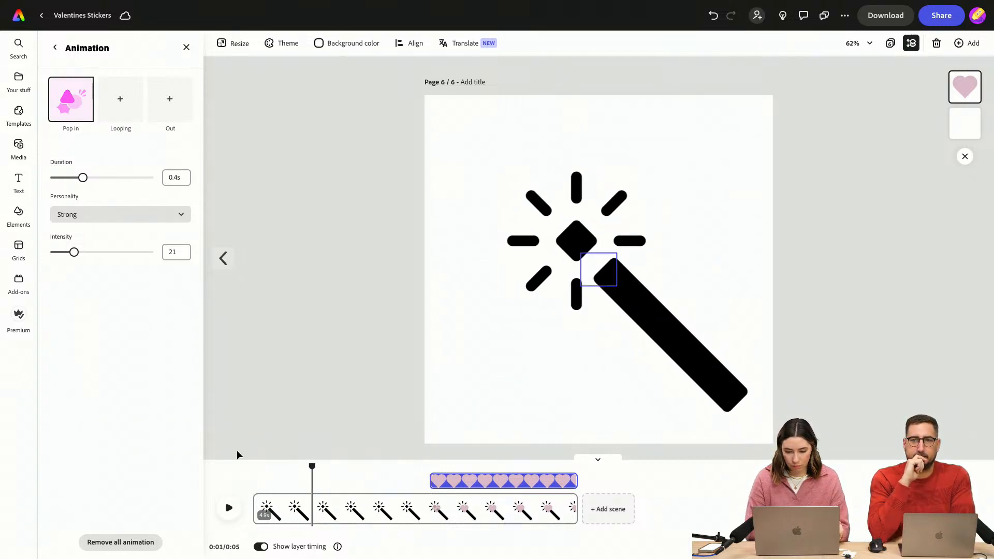
drag(312, 465, 258, 465)
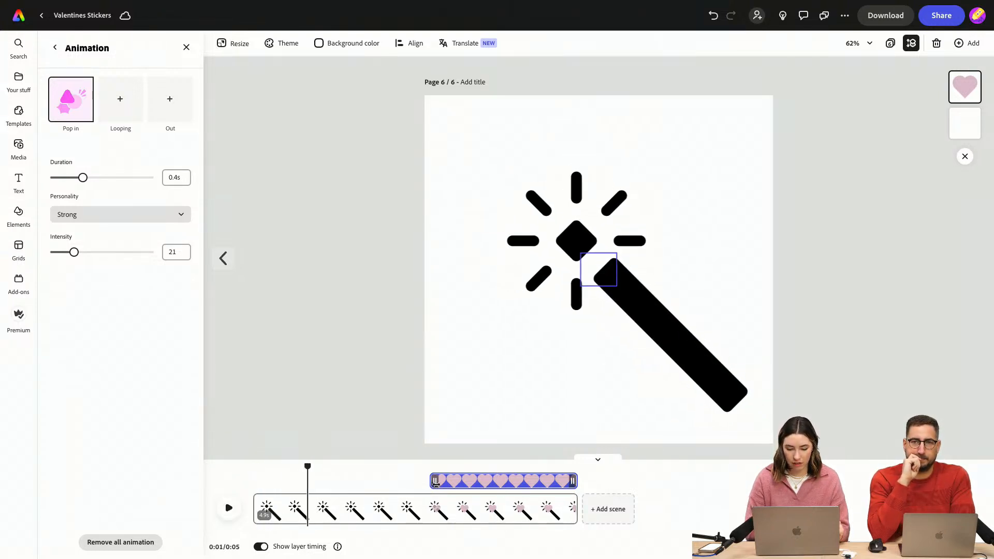
drag(434, 484, 244, 468)
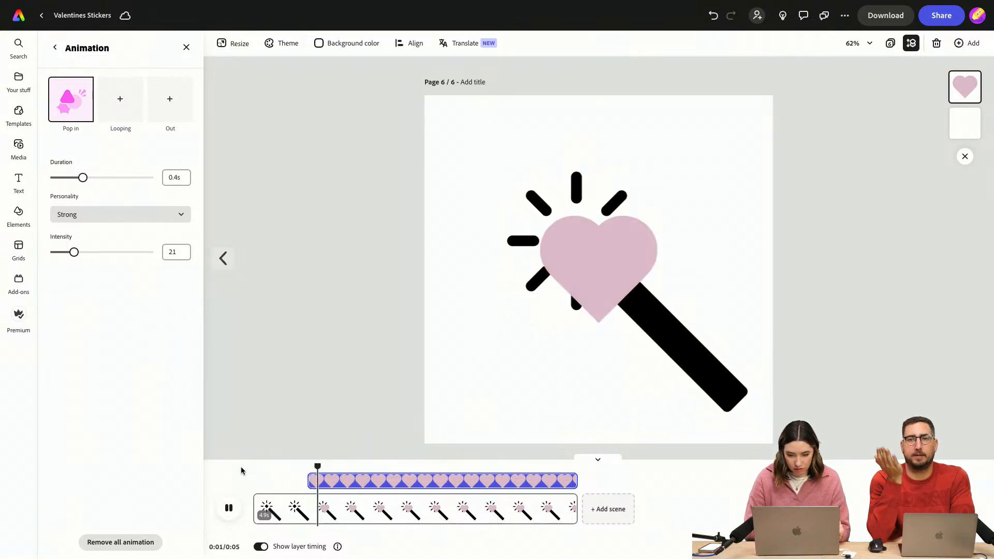
mouse_move(310, 477)
mouse_down()
mouse_move(241, 467)
mouse_move(314, 468)
mouse_up()
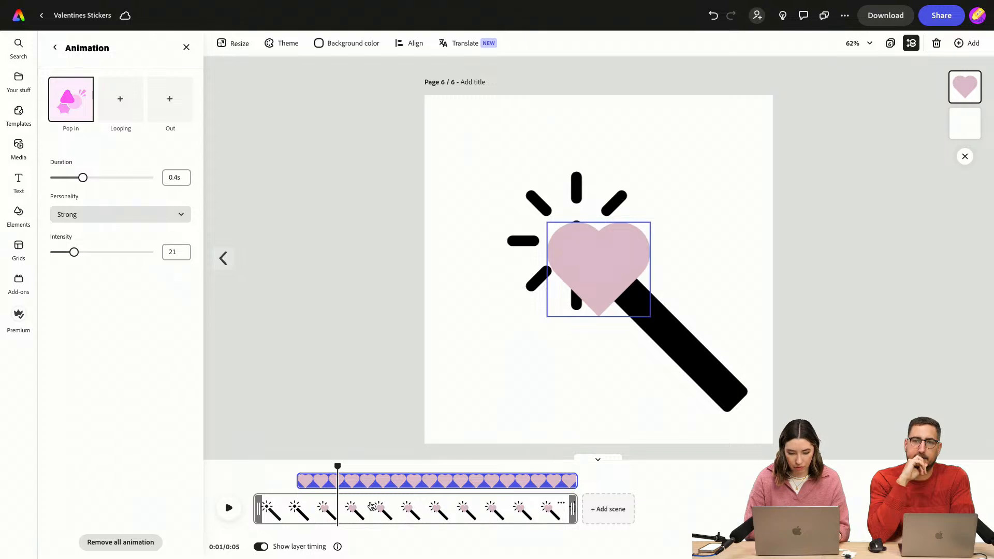
Extend the scene's end slightly and trim the wand's layer so the wand leaves early while the heart stays
drag(572, 509, 577, 531)
click(563, 528)
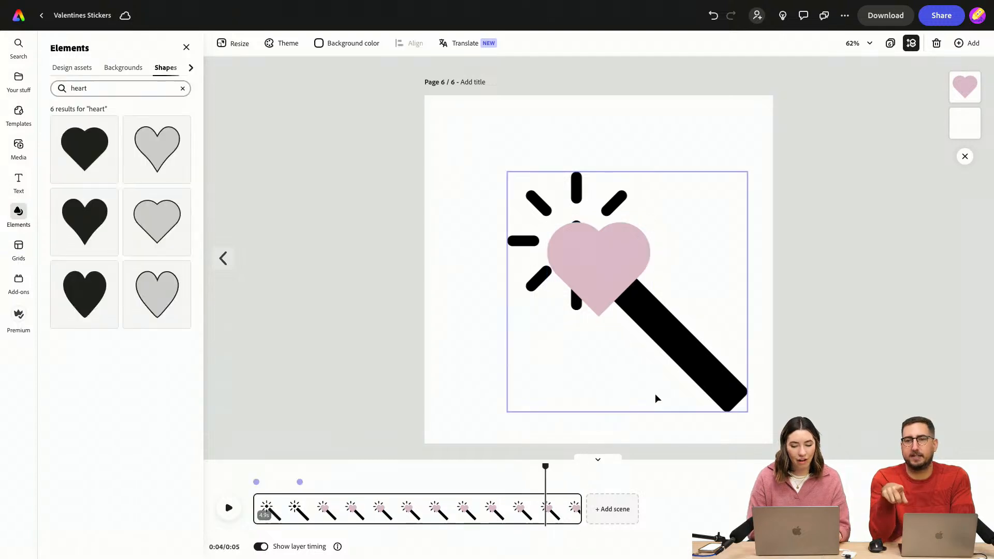
click(682, 371)
click(460, 482)
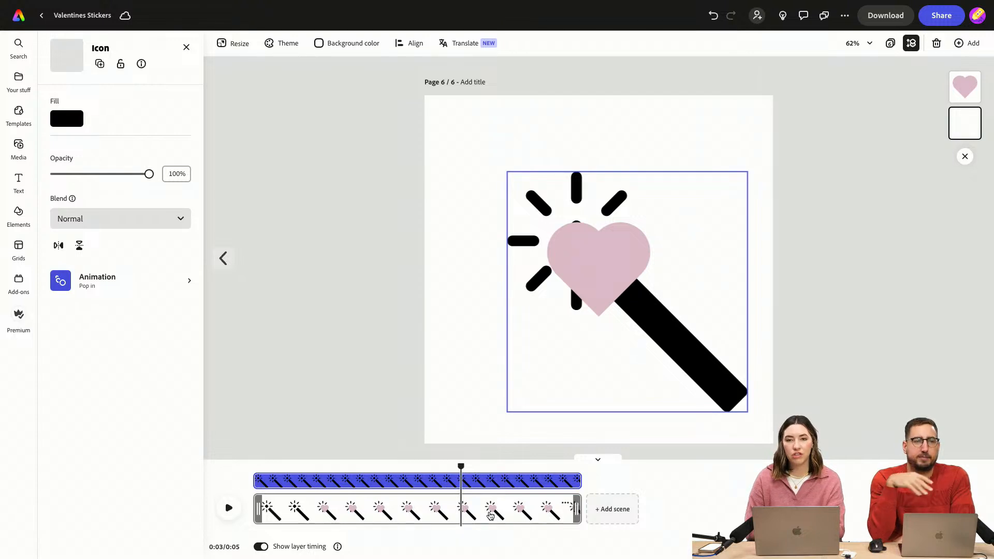
drag(579, 478, 298, 495)
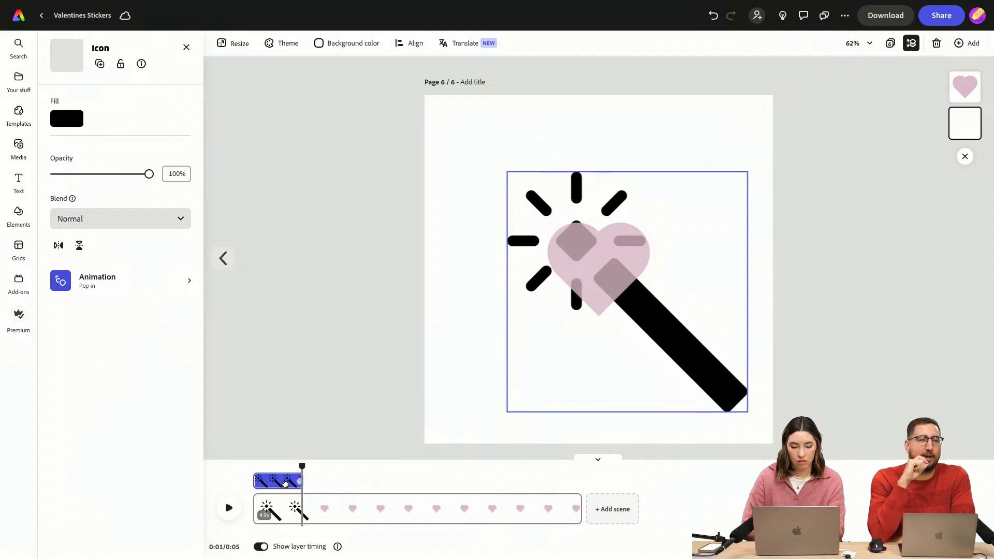
drag(285, 483, 255, 482)
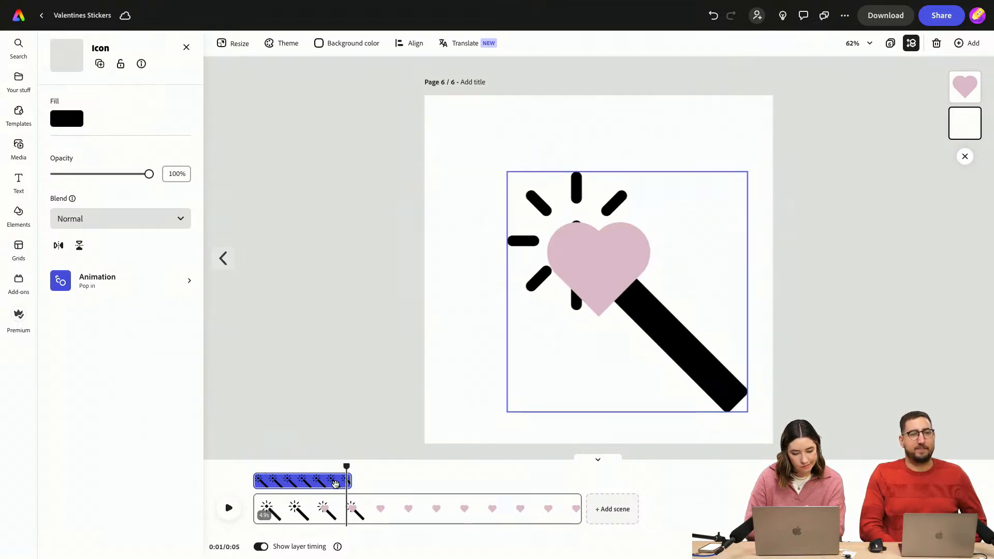
Start the pink heart's layer slightly earlier and play the animation from the beginning
click(601, 247)
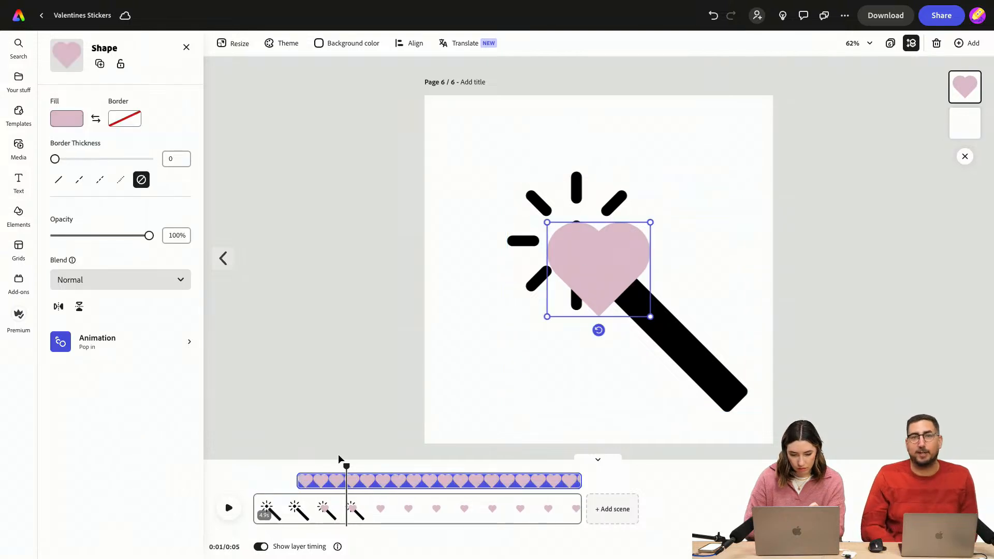
drag(300, 480, 239, 465)
key(space)
key(space)
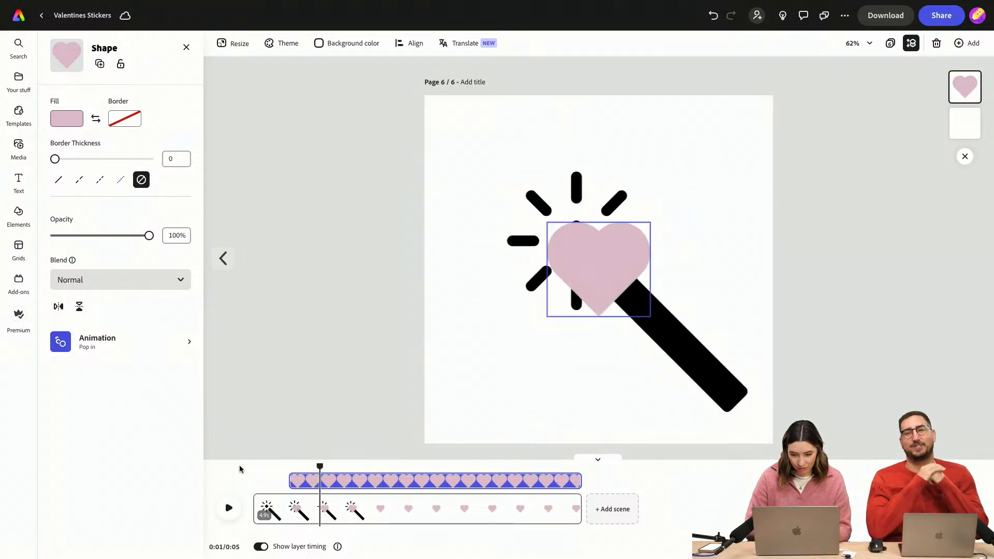
Shorten the magic wand's layer to about 1.2s and preview the animation
click(692, 344)
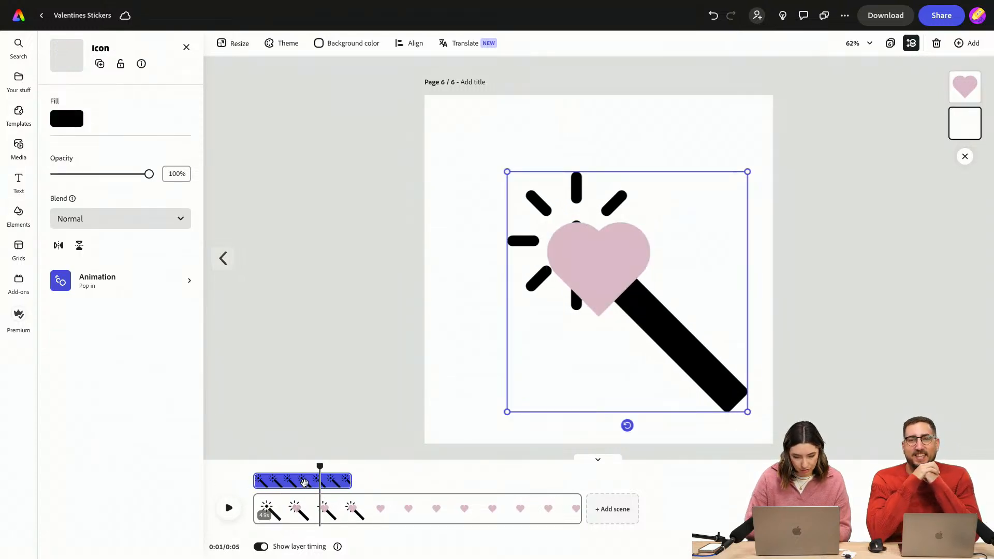
click(304, 480)
drag(348, 480, 233, 461)
key(space)
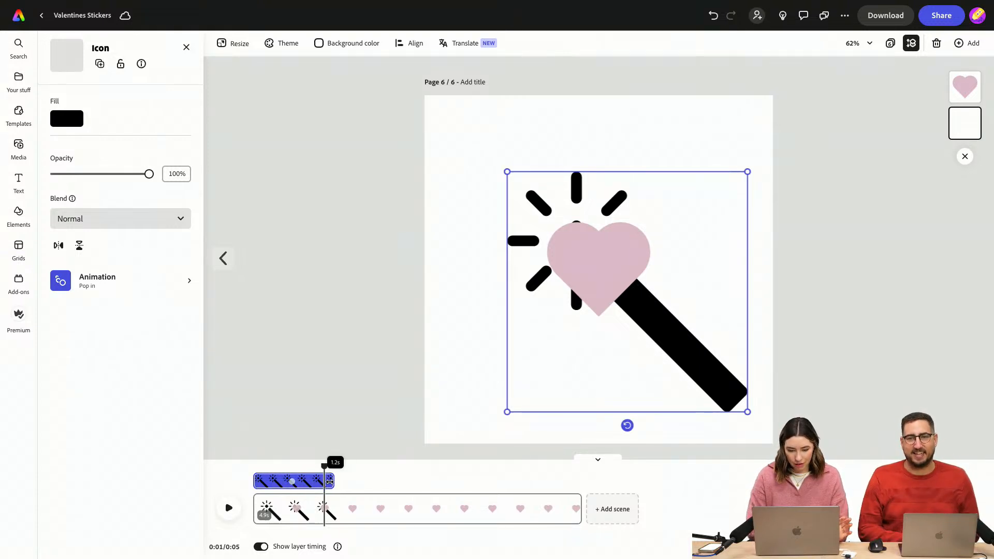
drag(329, 480, 329, 481)
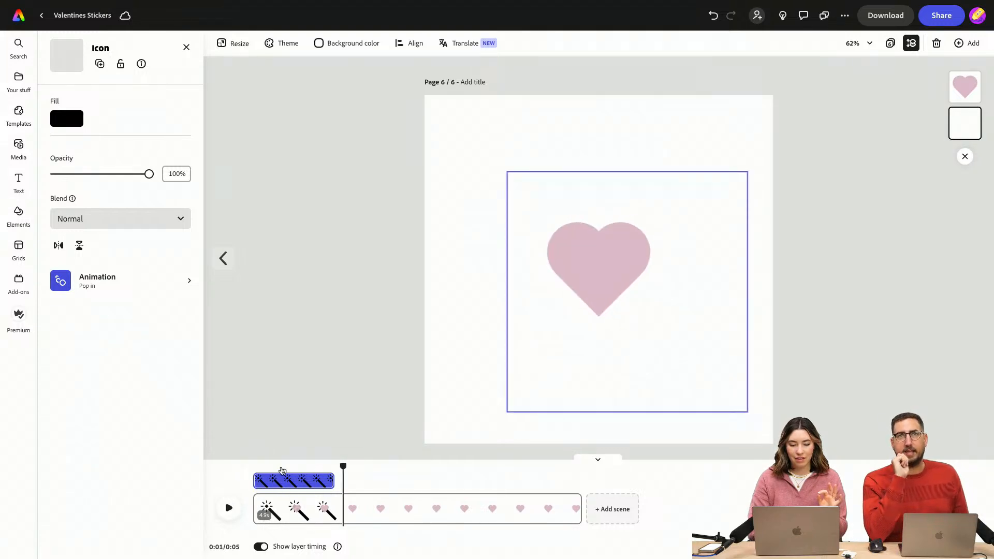
Extend the end of the magic wand's layer so it overlaps the heart longer, and replay the animation from the start
drag(329, 481, 248, 461)
key(space)
key(space)
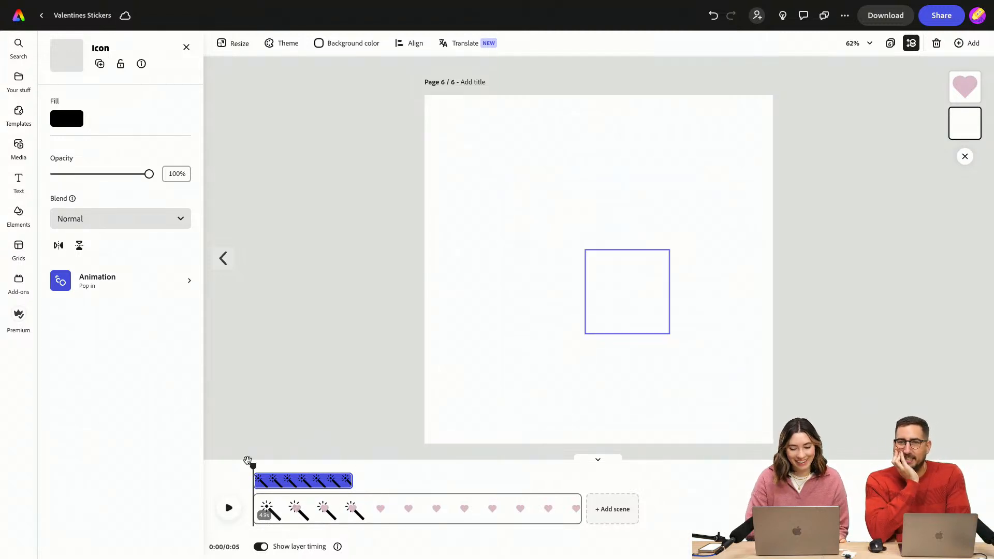
key(space)
key(space)
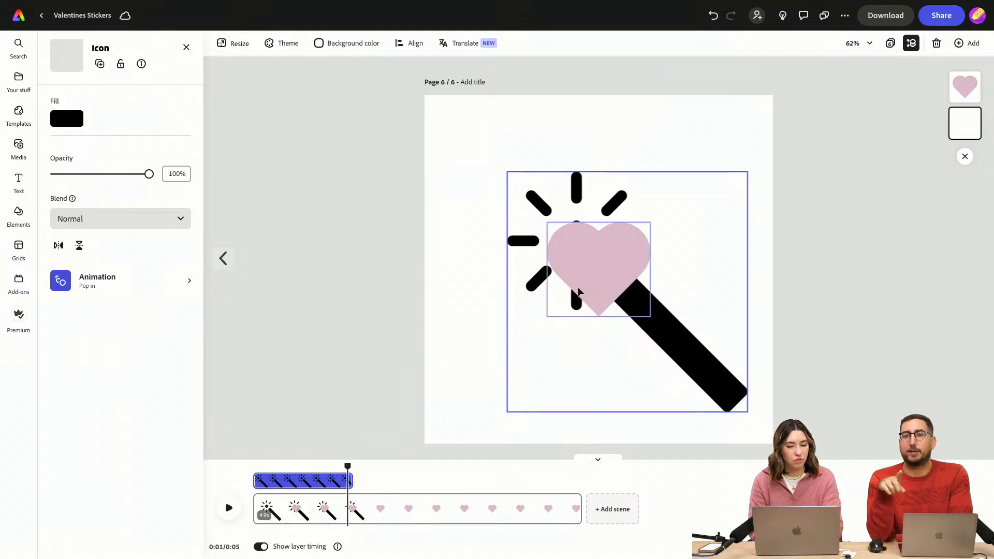
Extend the start of the pink heart's layer slightly earlier and replay the animation from the beginning to check the overlap
click(578, 287)
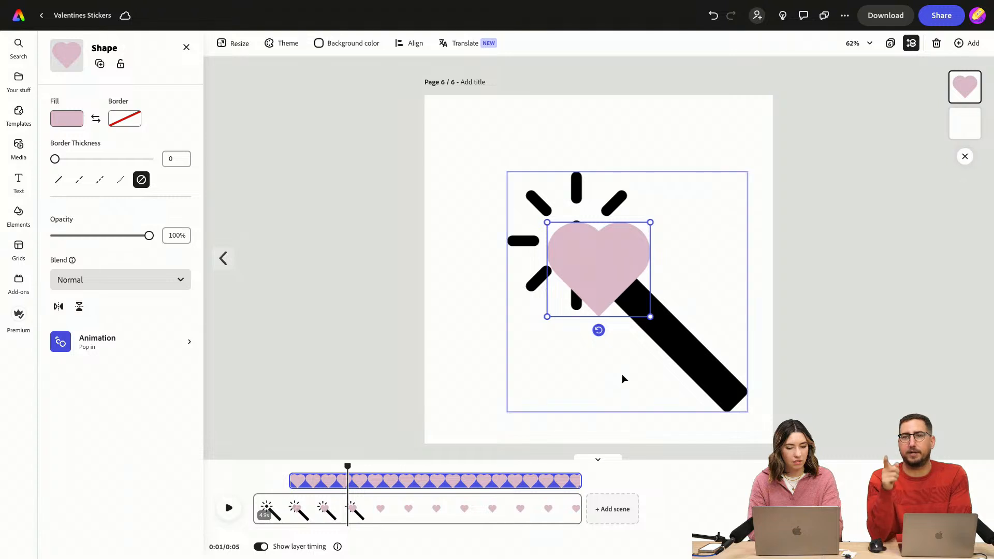
drag(293, 481, 280, 477)
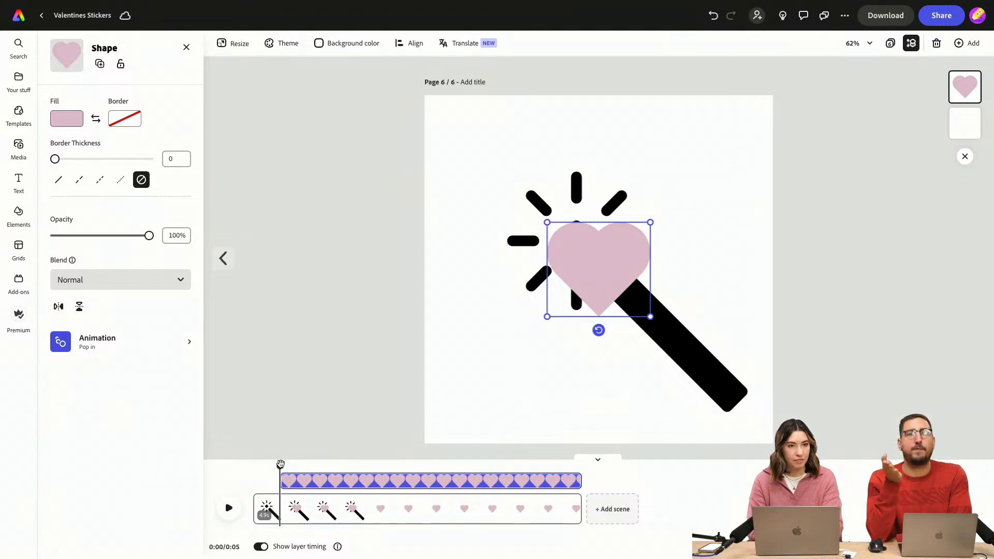
key(space)
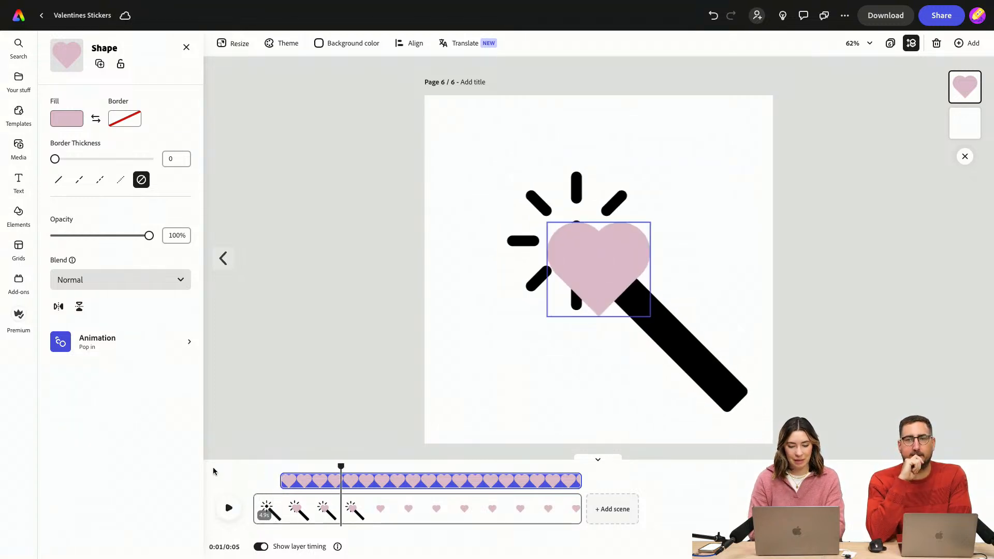
key(space)
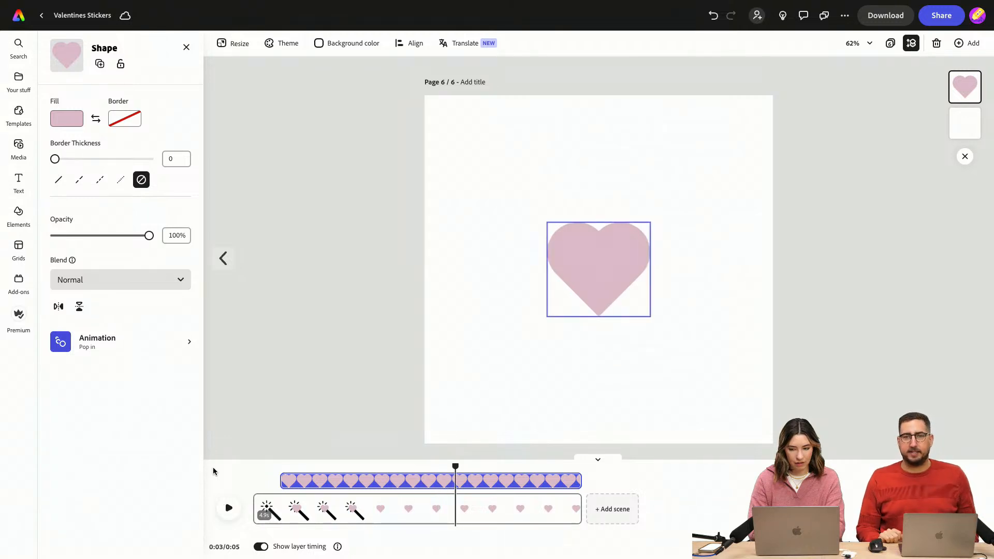
click(964, 123)
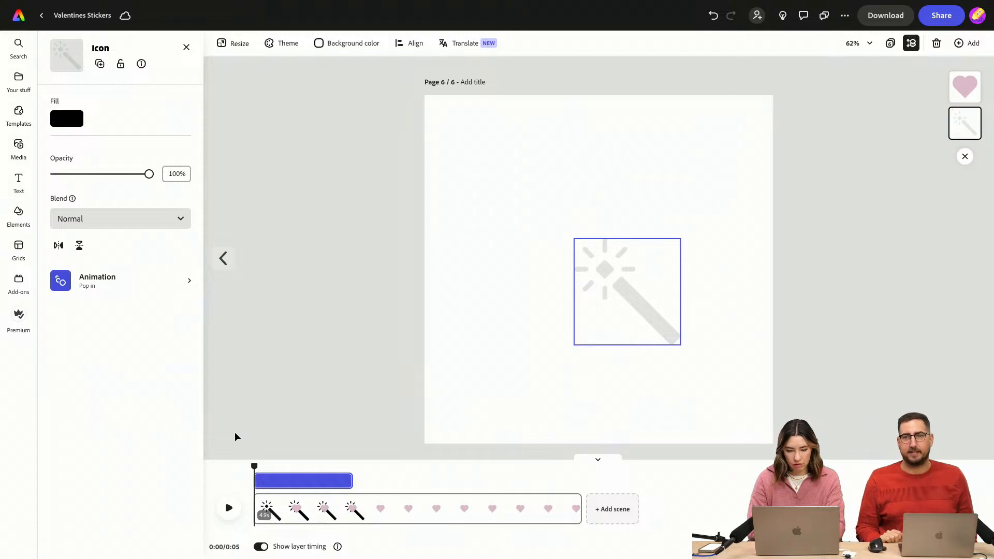
key(space)
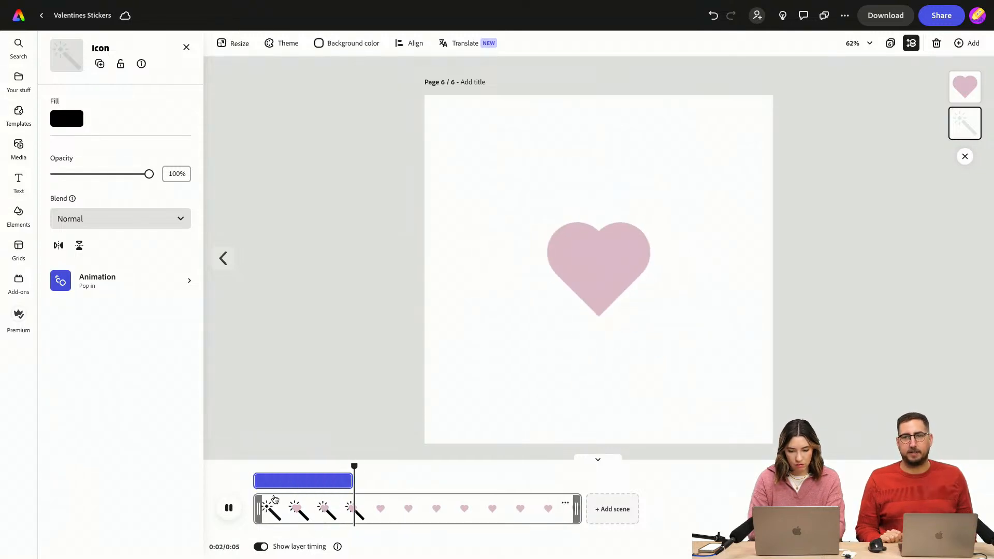
key(space)
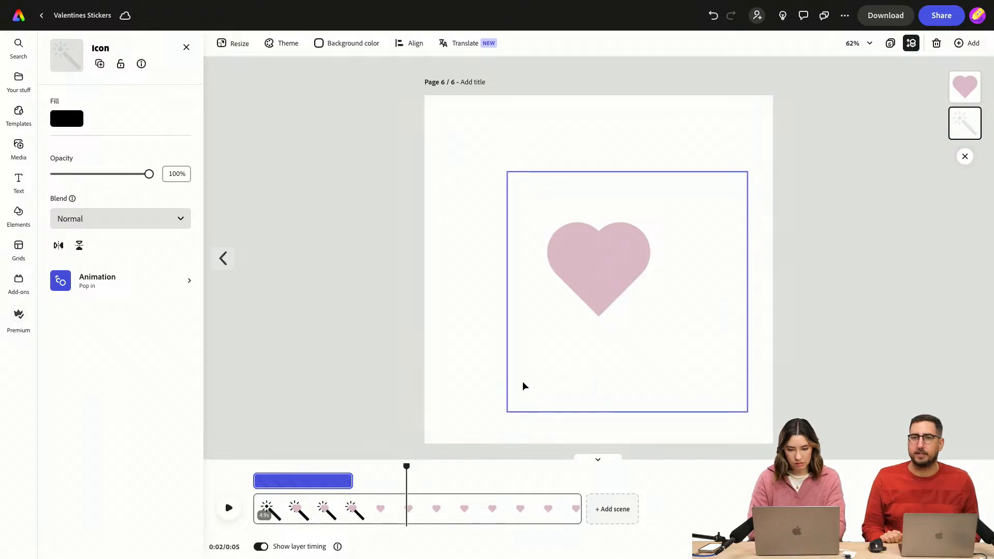
Enlarge the pink heart to roughly twice its size and centre it on the page
click(595, 282)
drag(649, 222, 745, 138)
drag(643, 247, 596, 268)
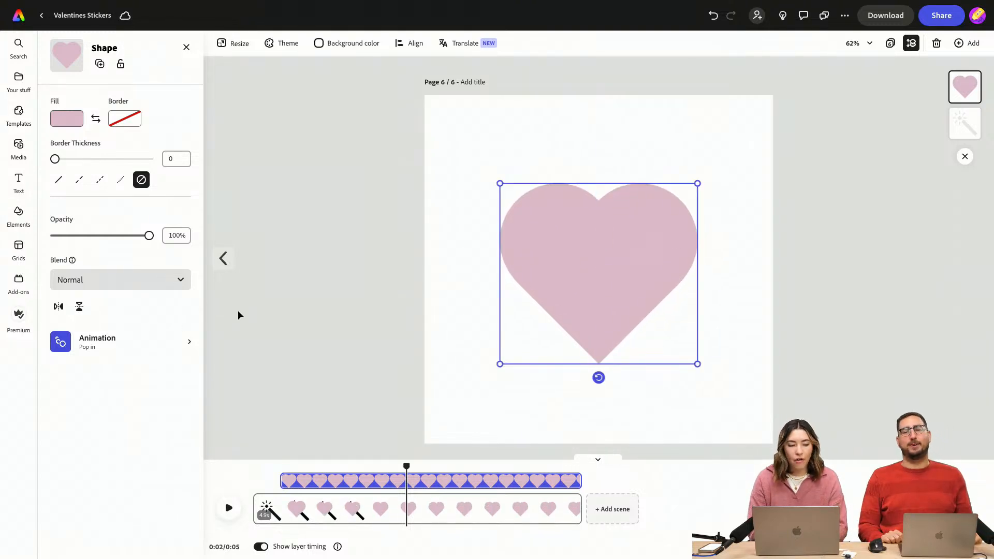
Try the Pulse looping animation on the pink heart and remove it
click(107, 341)
click(121, 102)
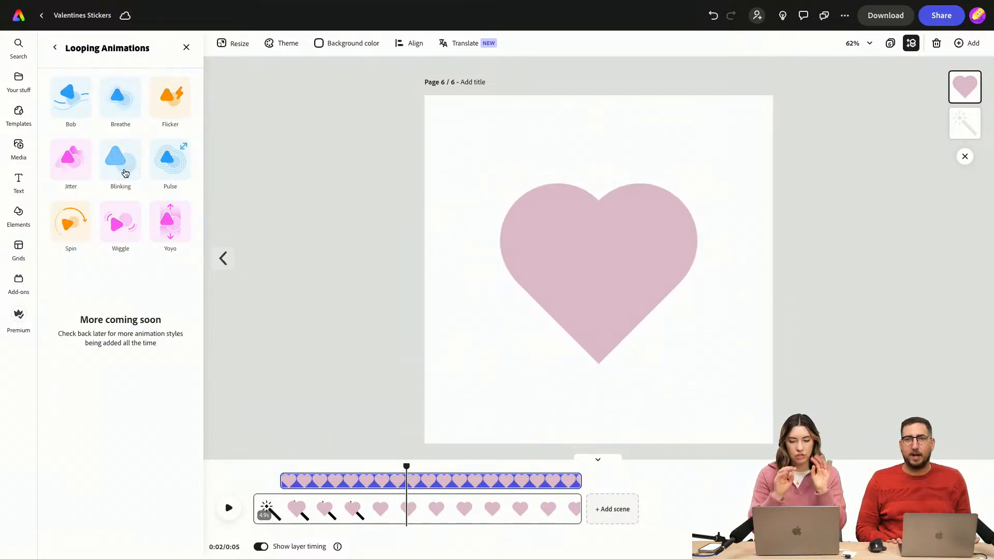
click(167, 158)
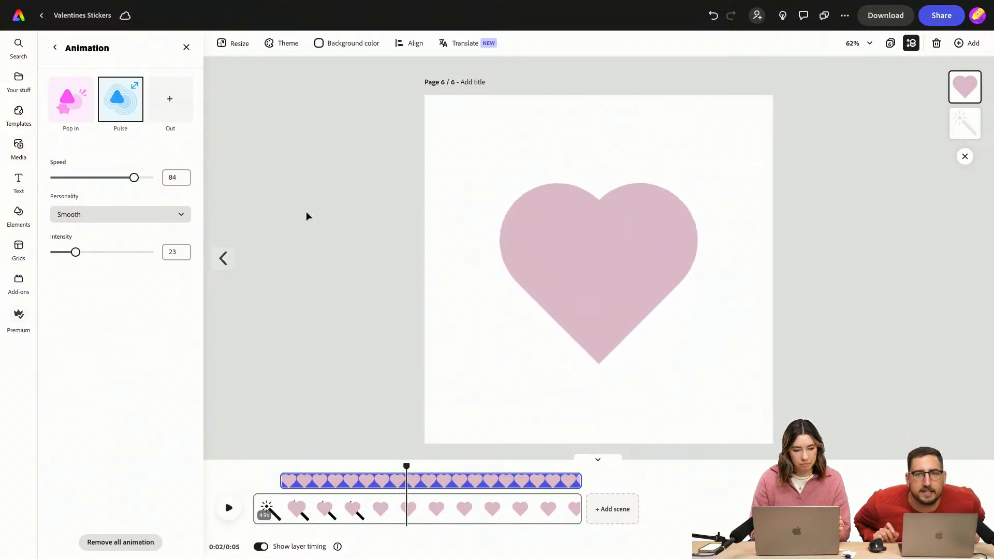
mouse_move(136, 122)
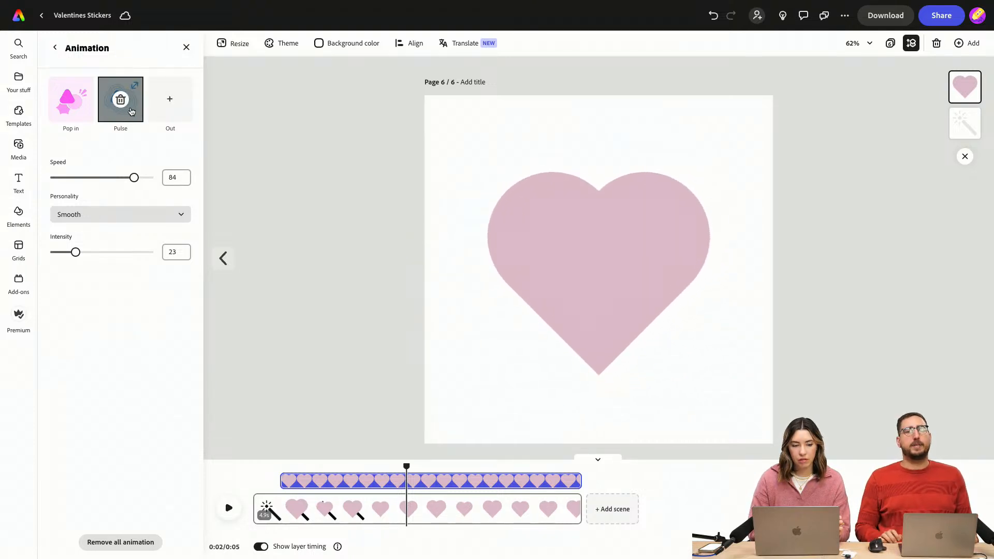
click(121, 101)
Try the Breathe looping animation on the heart and remove it
click(120, 106)
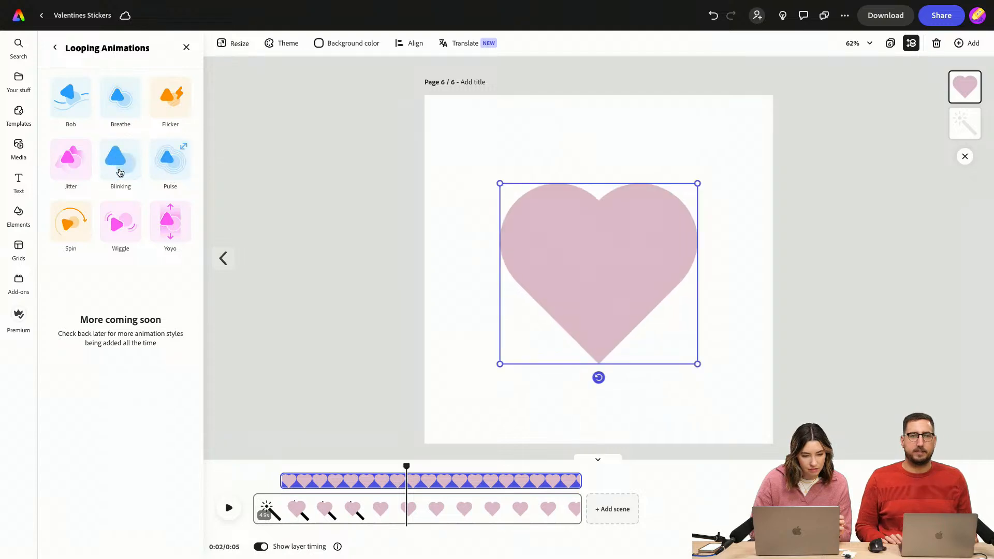
click(117, 100)
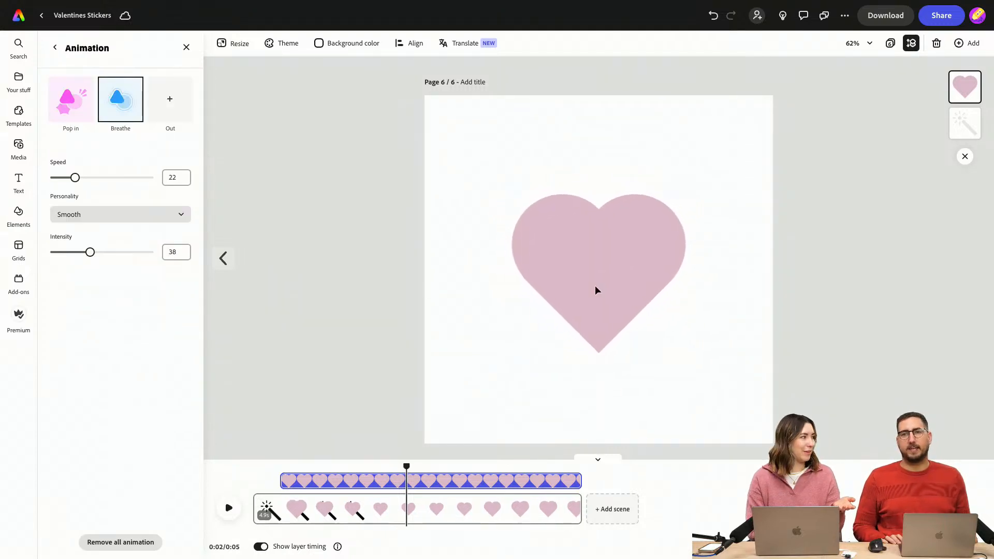
click(117, 101)
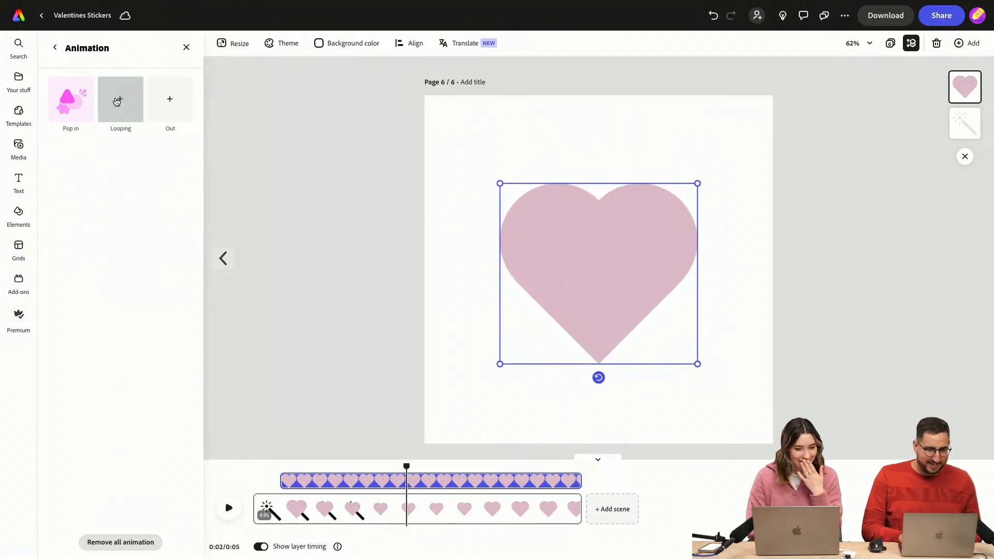
Apply Breathe to the heart again, play the scene from the start, and remove the looping animation
click(117, 101)
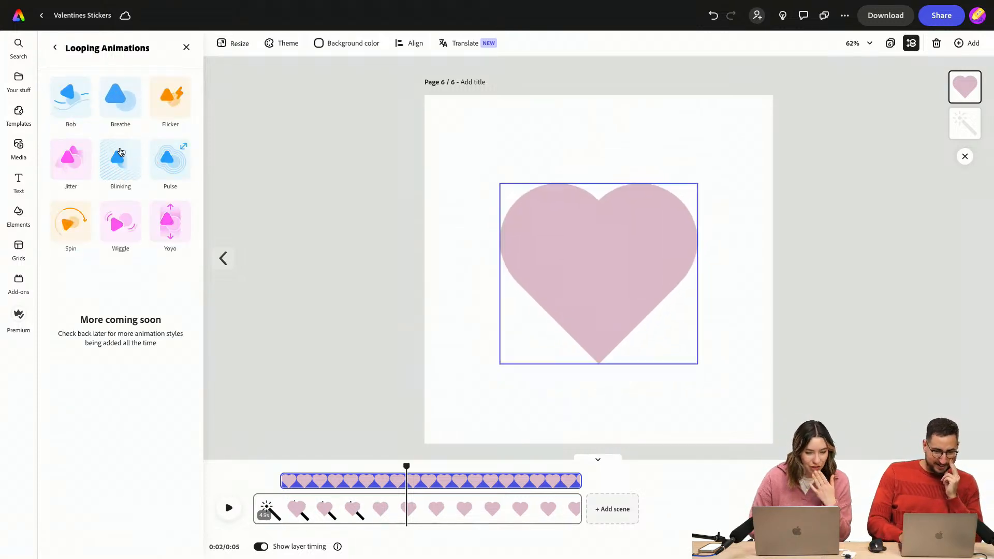
click(119, 101)
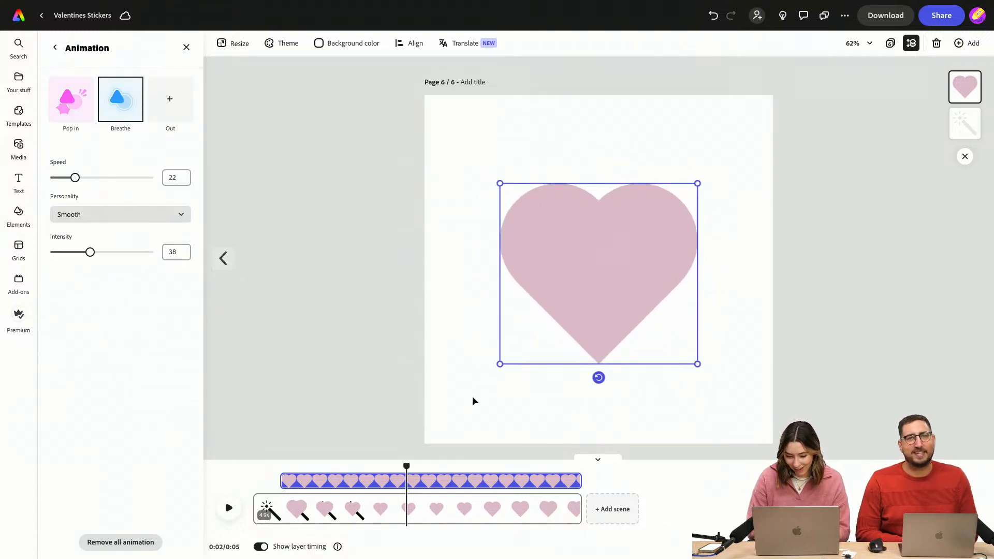
drag(406, 465, 242, 453)
key(space)
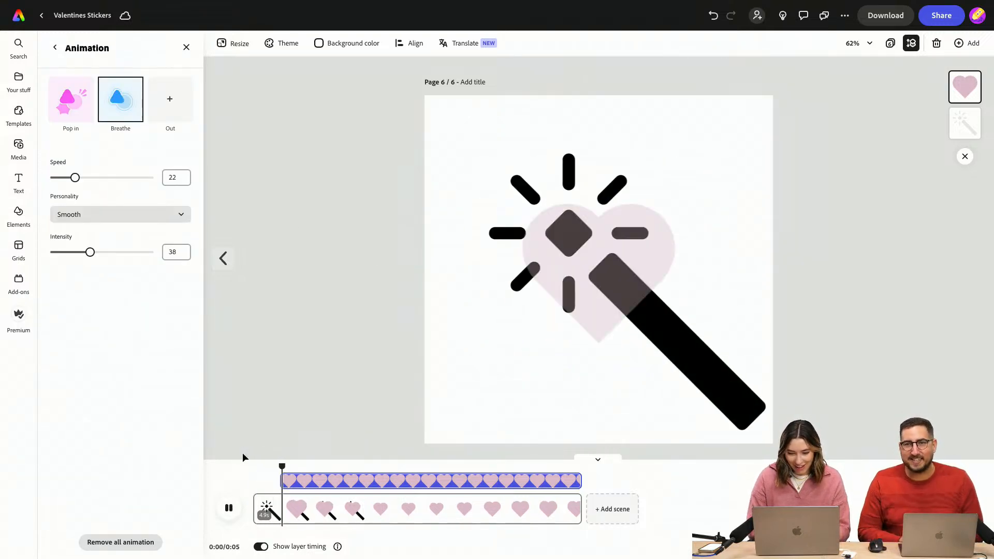
key(space)
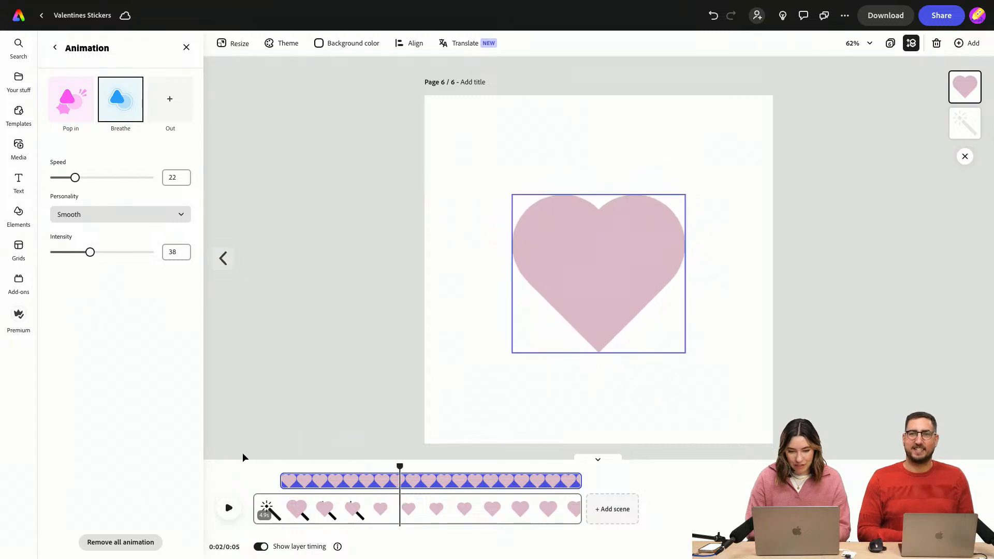
click(121, 101)
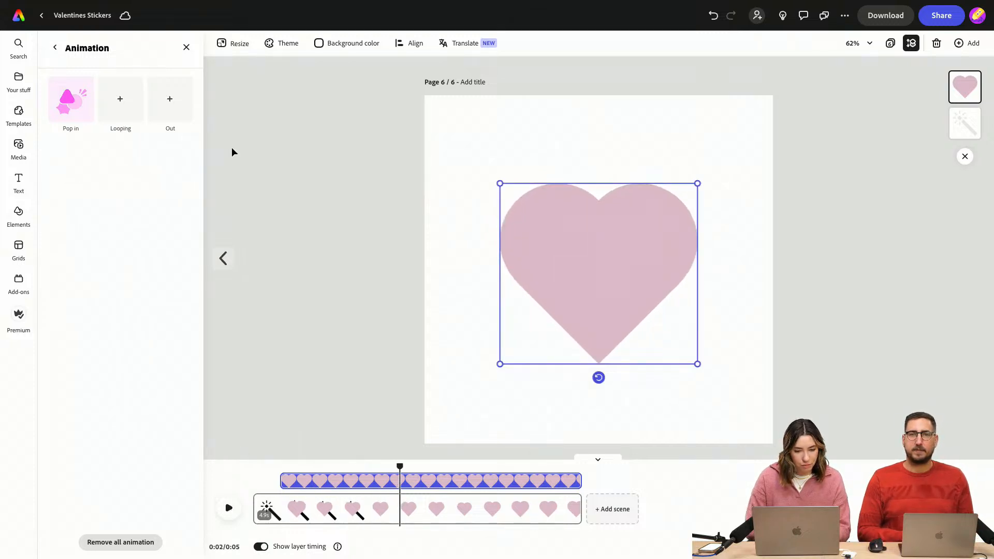
Apply the Breathe looping animation to the heart and set its speed to 52
click(123, 102)
click(123, 99)
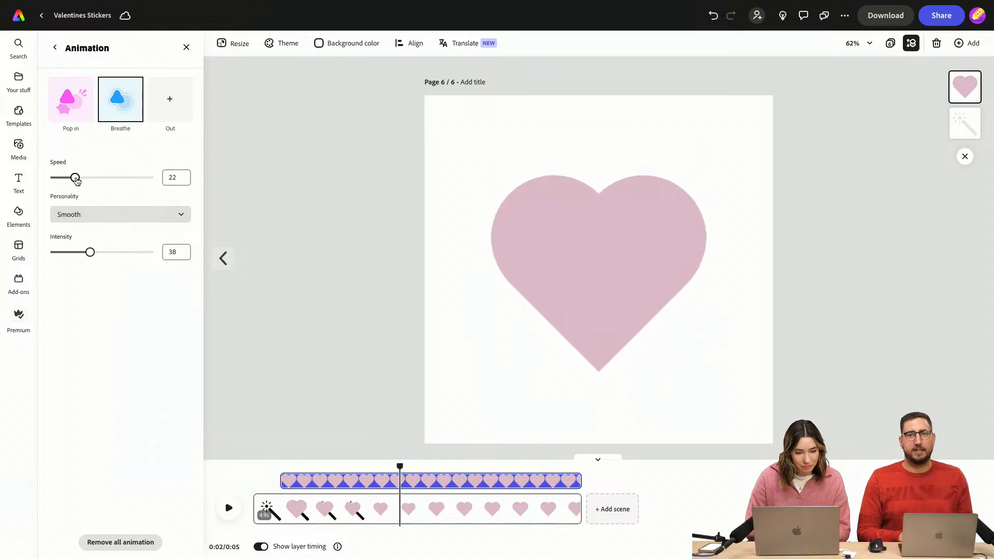
drag(76, 177, 101, 179)
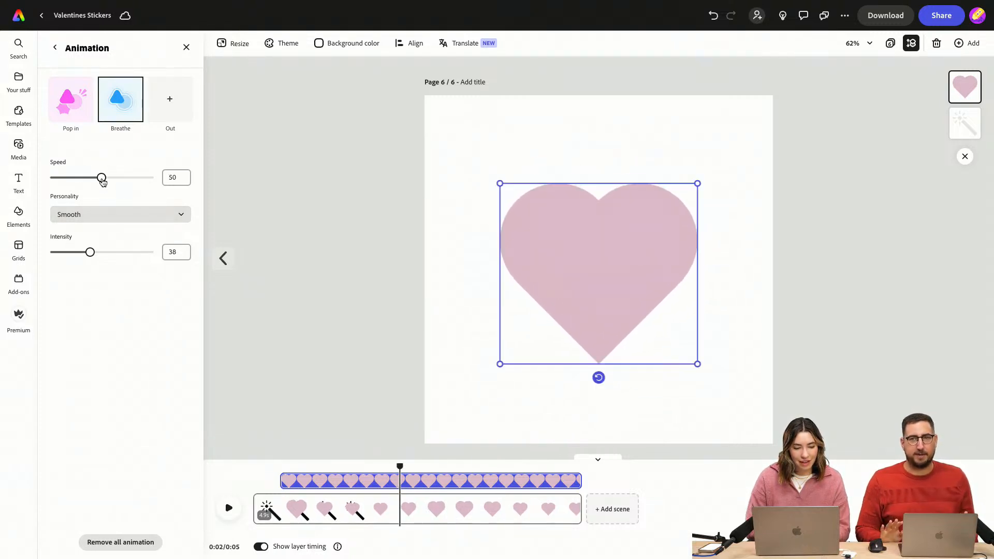
drag(111, 178, 104, 178)
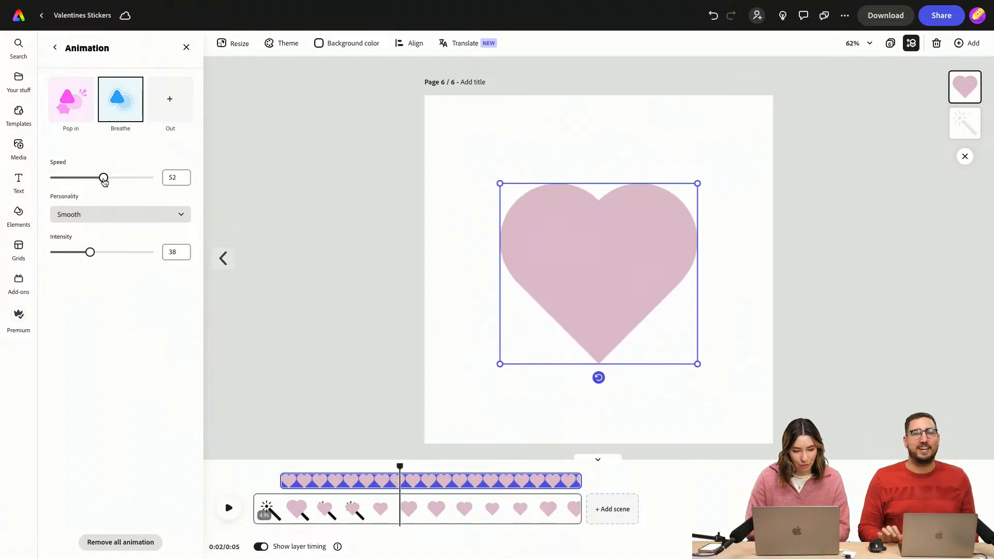
Lower the heart's Breathe animation to intensity 14 and speed 33
drag(92, 252, 66, 252)
right_click(81, 252)
click(50, 262)
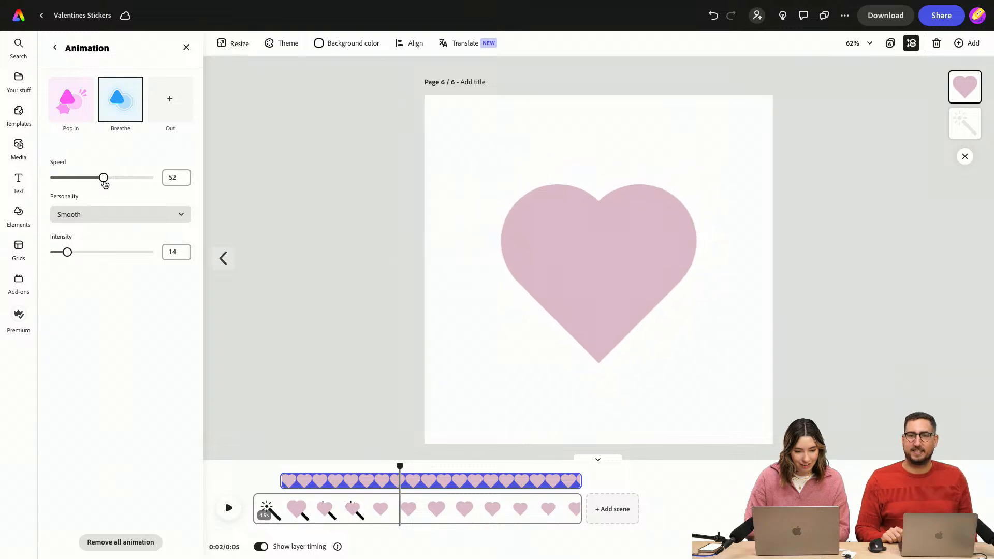
drag(104, 179, 83, 178)
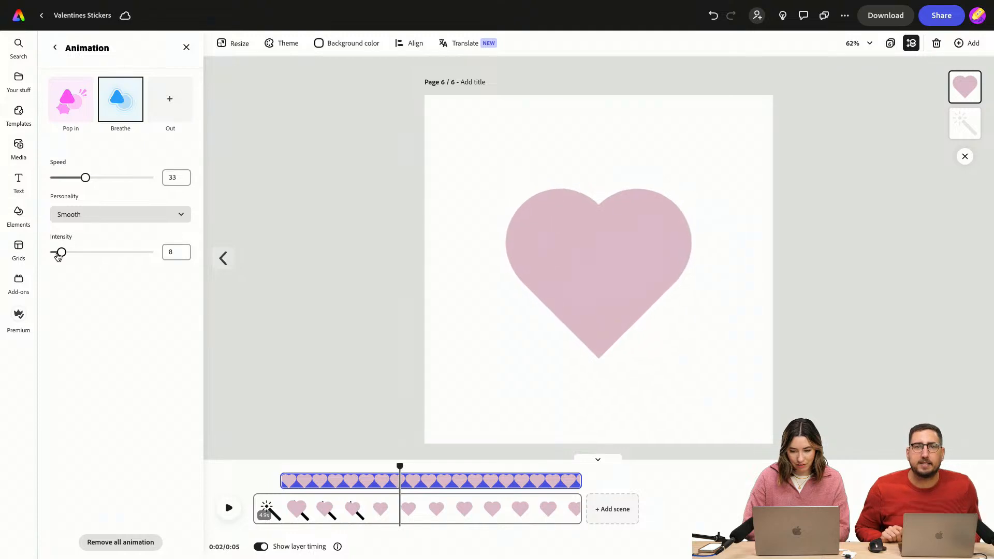
Set the heart's Pop in animation to intensity 12 and duration 0.6s, and preview the scene from the start
mouse_move(103, 87)
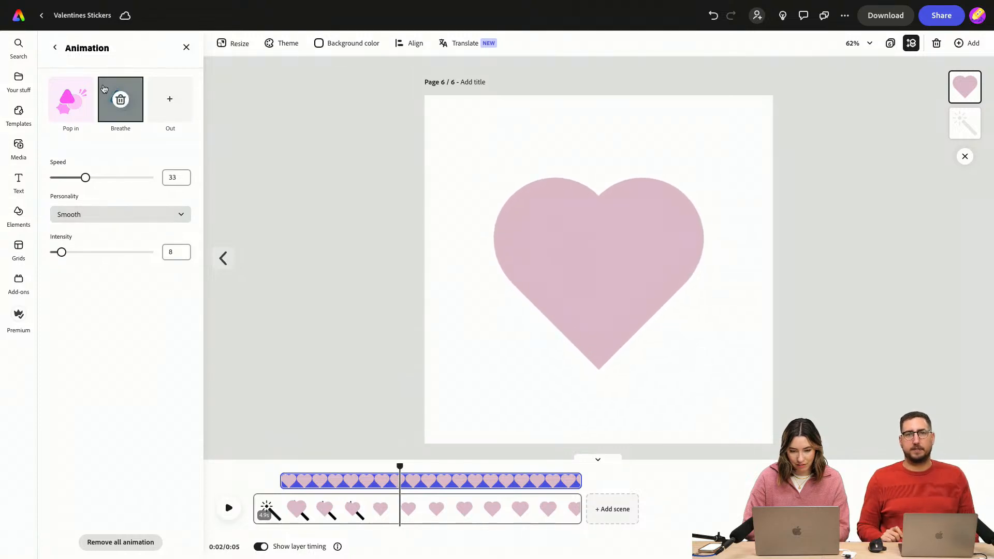
click(72, 98)
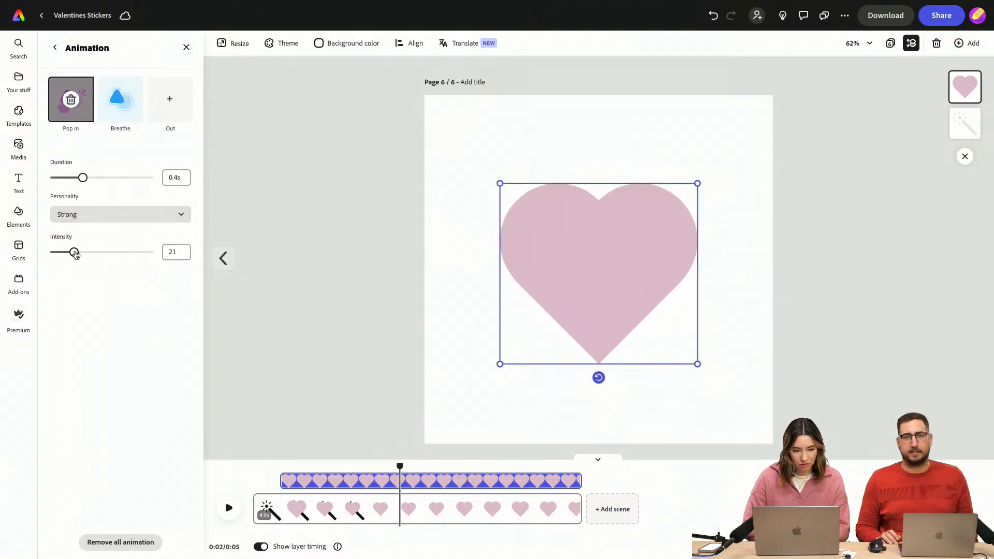
drag(75, 254, 67, 255)
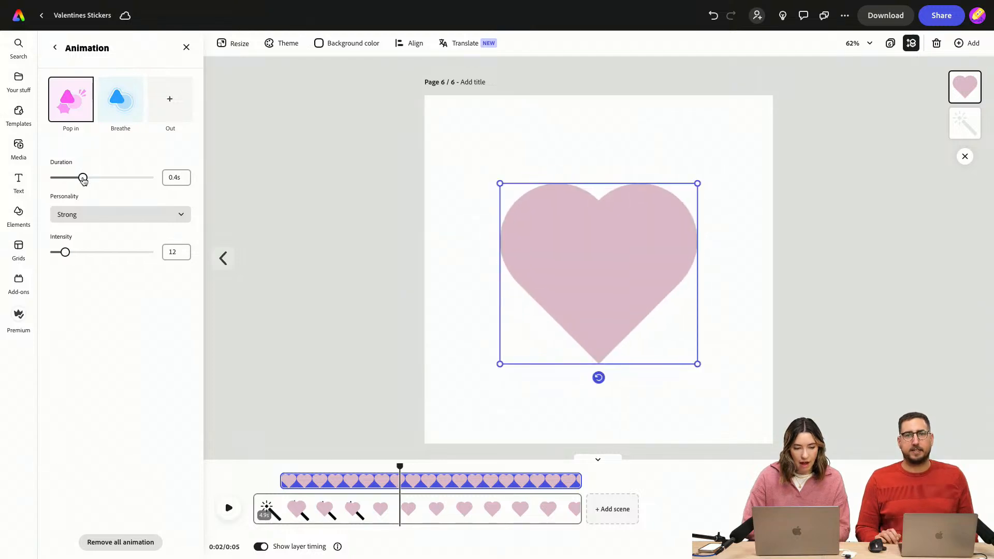
drag(93, 179, 95, 180)
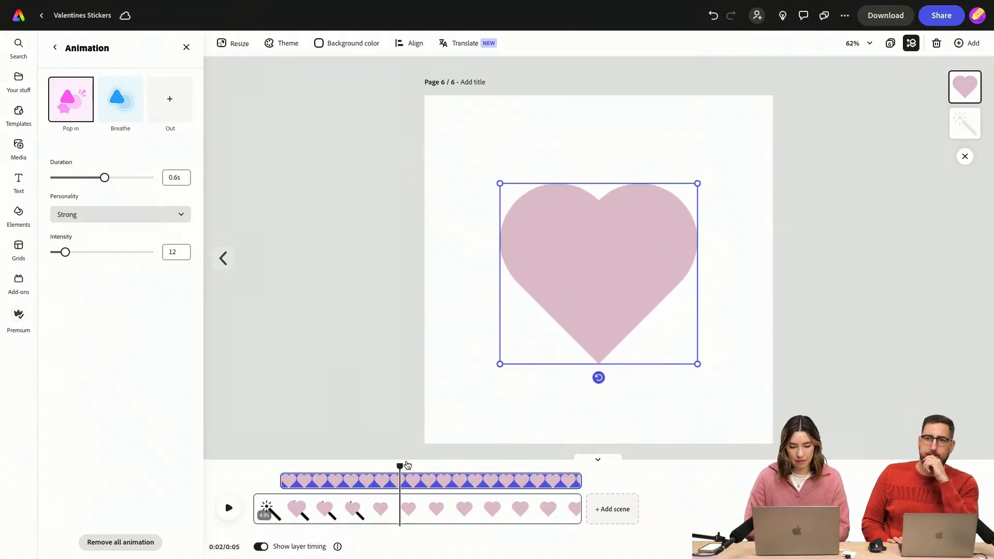
drag(401, 466, 249, 466)
key(space)
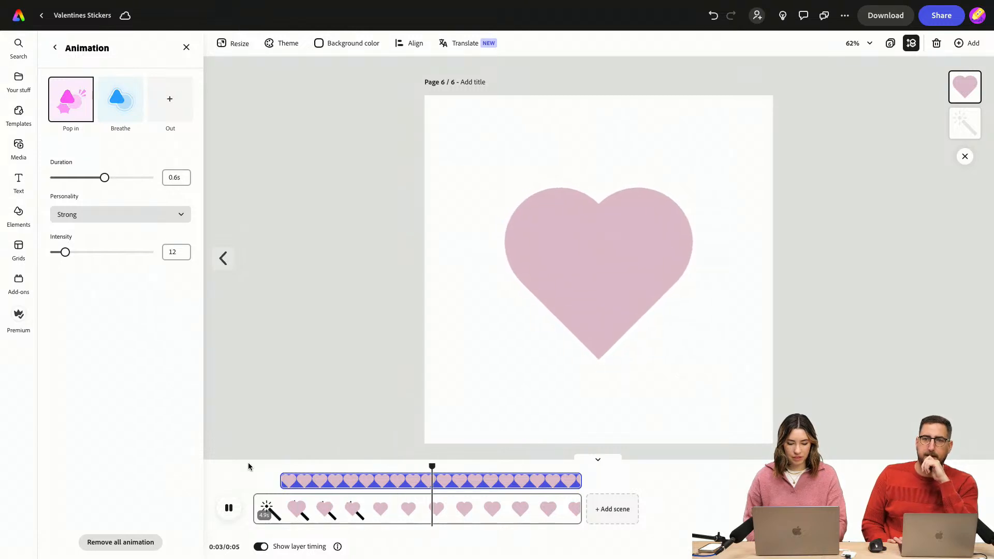
key(space)
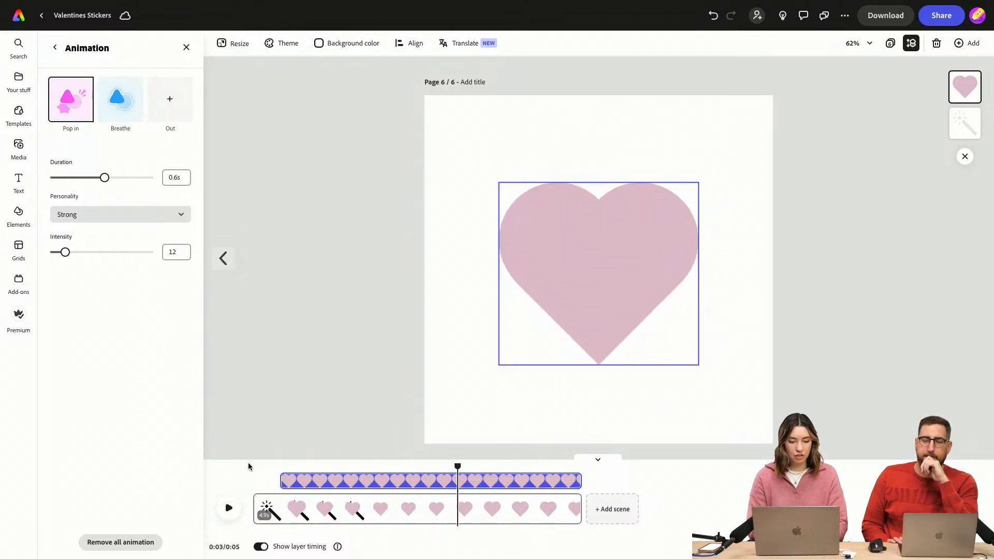
Add a Grow out animation with a 1.74s duration to the magic wand icon and preview it from the start
click(279, 512)
click(591, 341)
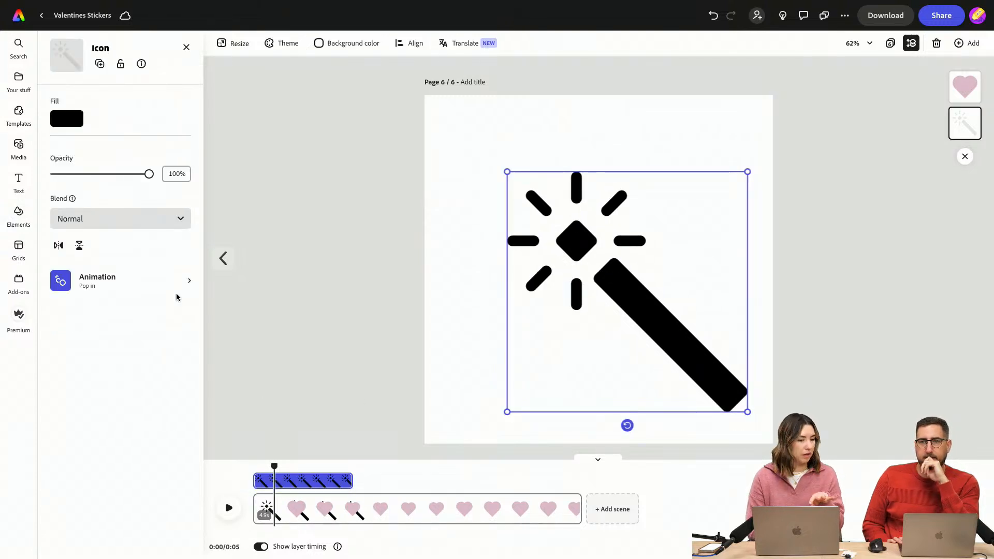
click(105, 284)
click(177, 111)
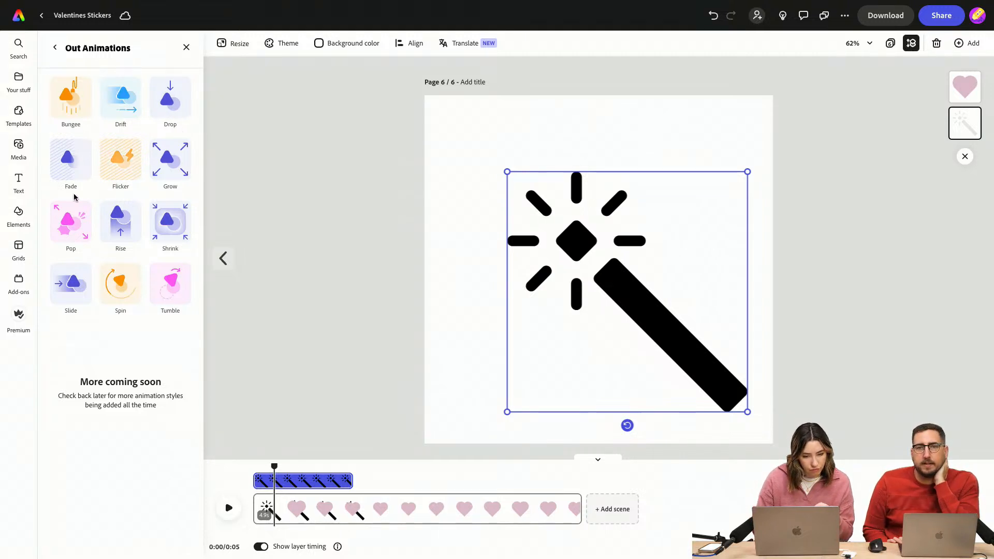
click(170, 159)
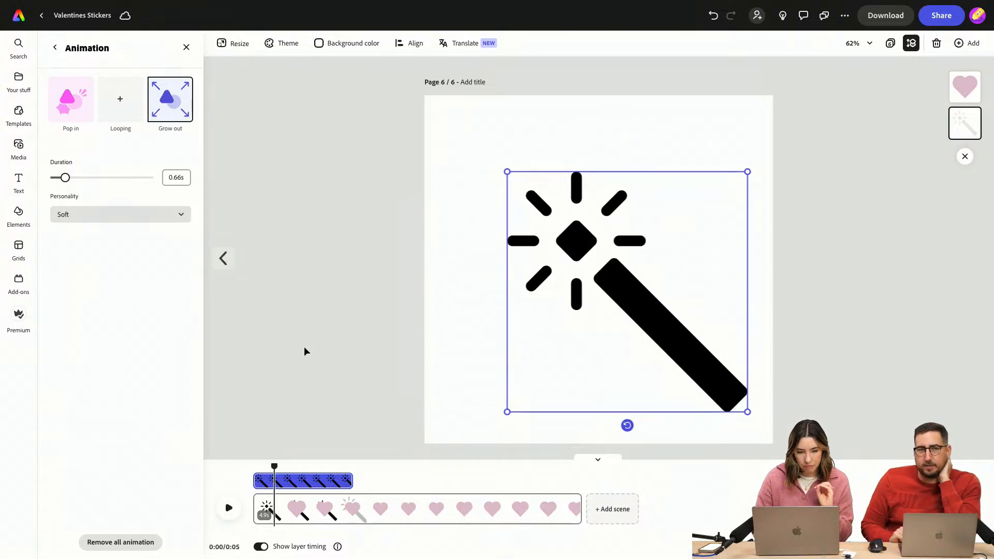
drag(63, 177, 92, 177)
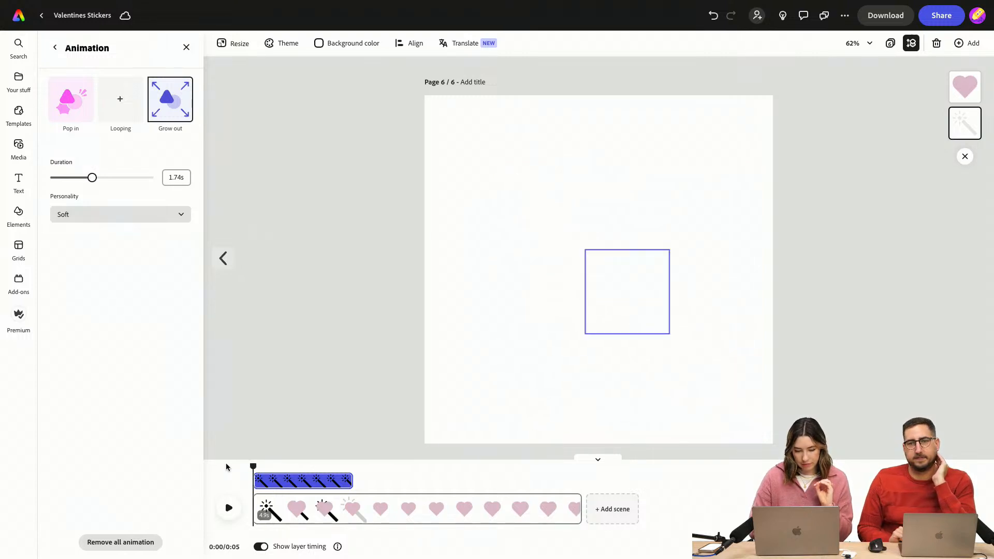
key(space)
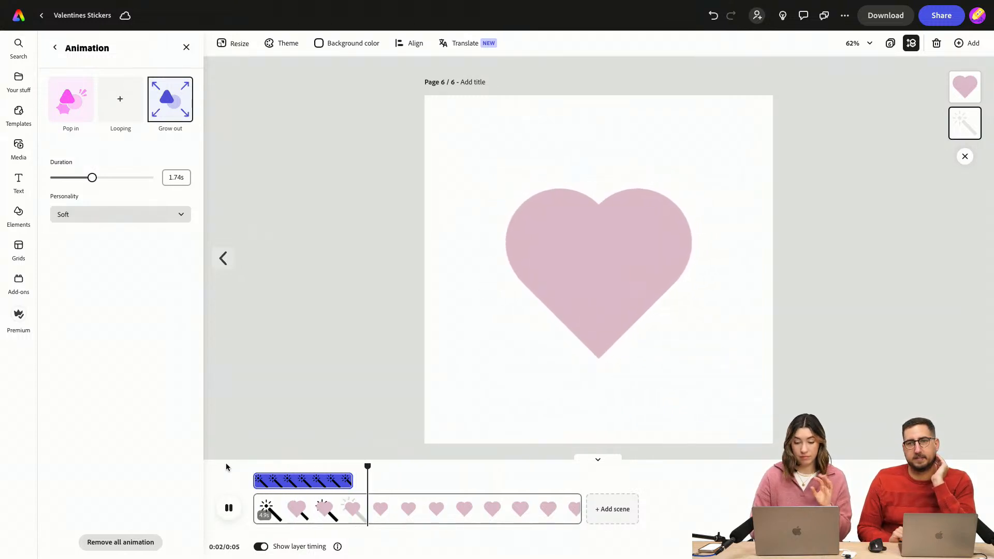
key(space)
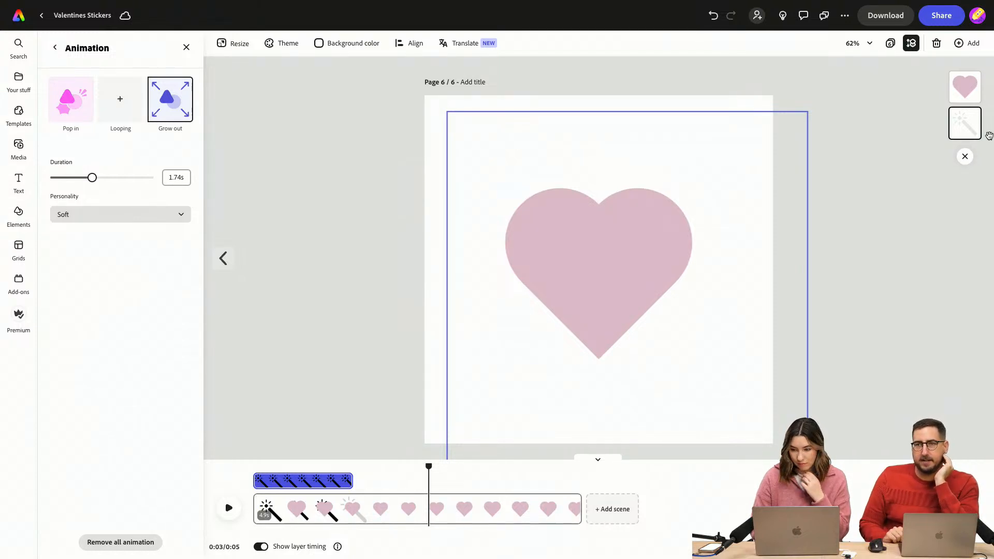
Move the magic wand layer above the heart layer and check the stacking early in the scene
drag(967, 129, 964, 84)
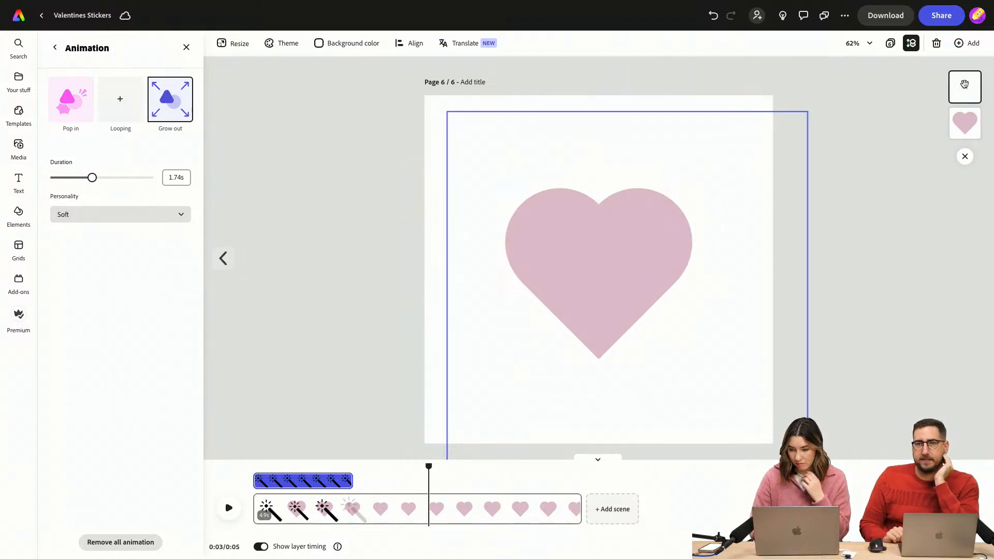
click(849, 239)
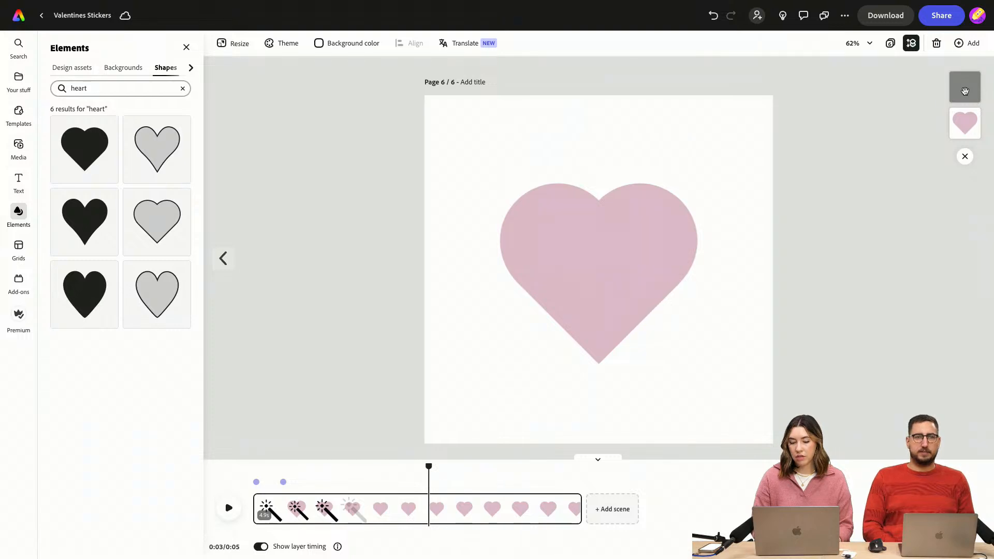
drag(430, 466, 279, 466)
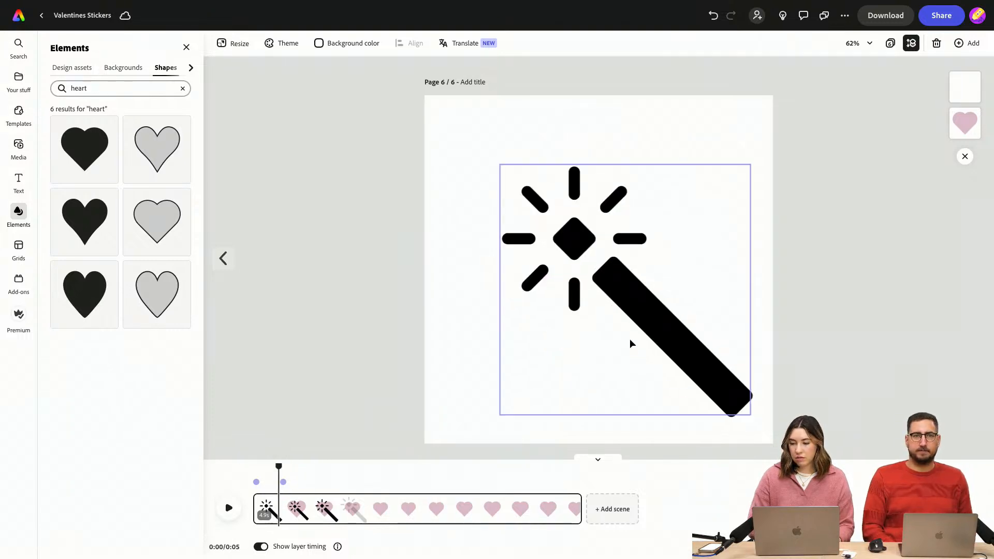
click(968, 90)
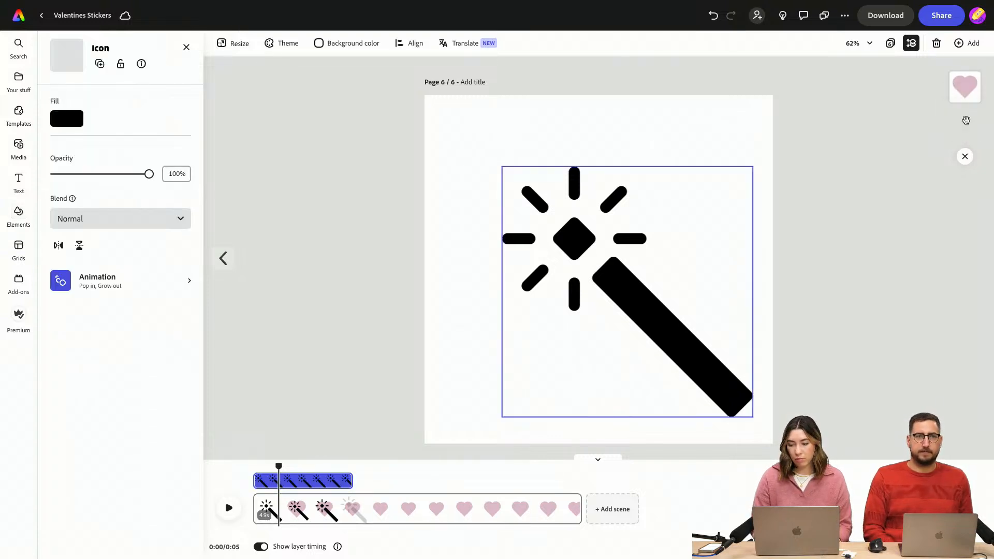
click(887, 147)
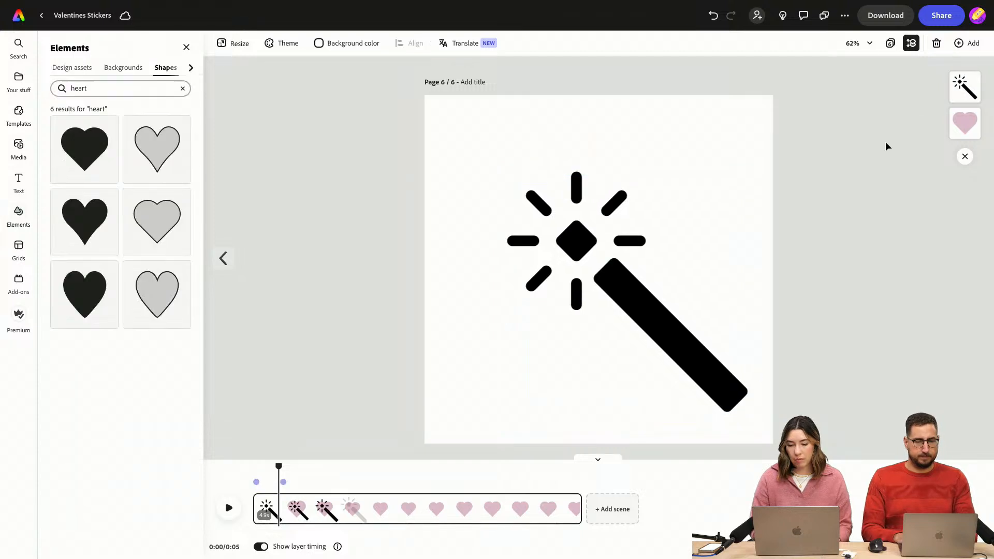
Play the scene from the start twice to review the wand's transition into the heart
drag(277, 465, 252, 463)
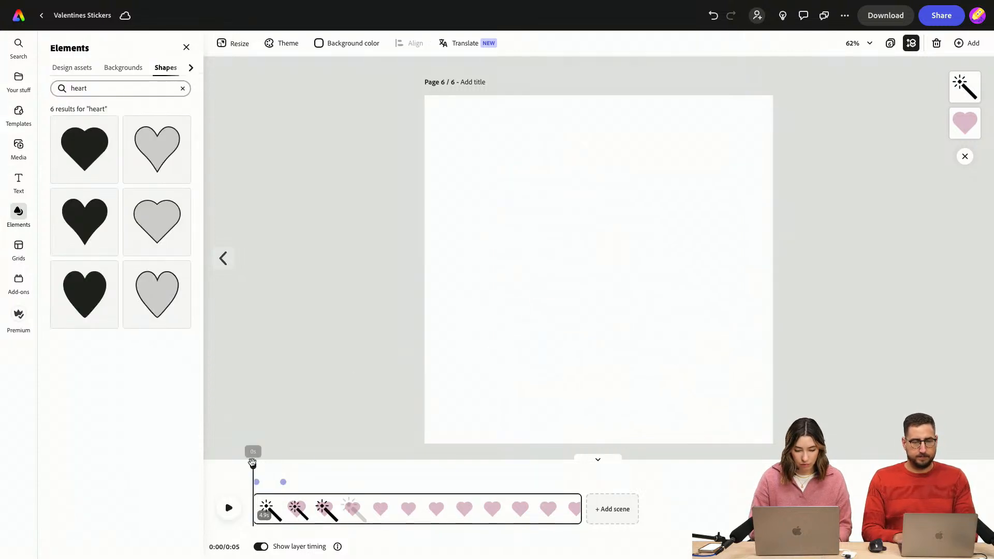
key(space)
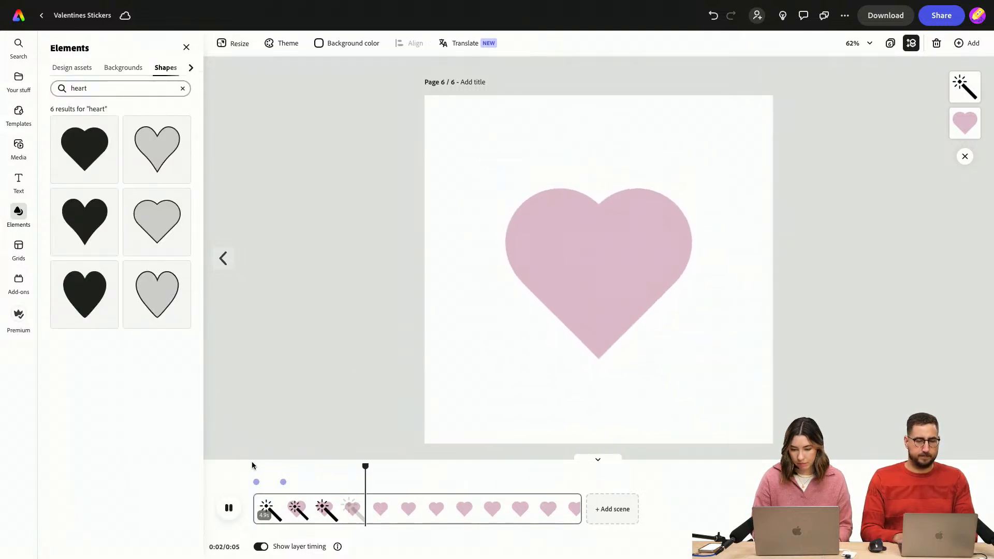
key(space)
drag(243, 469, 204, 468)
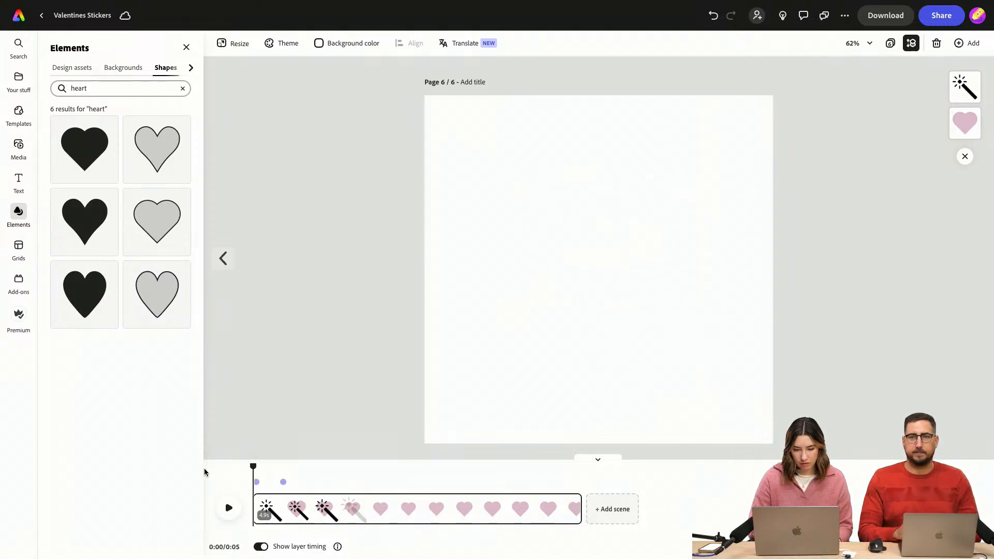
key(space)
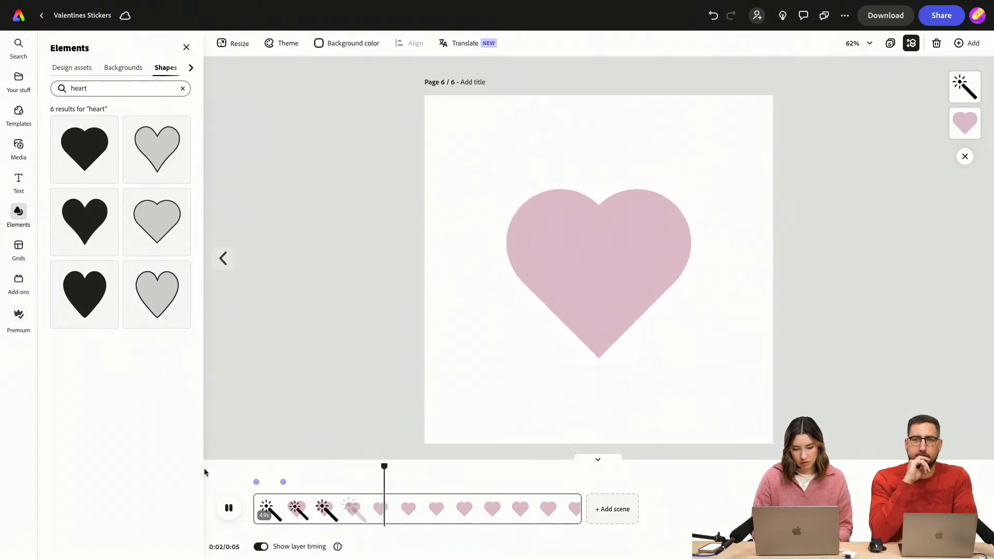
key(space)
Scale the magic wand icon down to about three quarters of its size and play the scene
click(576, 260)
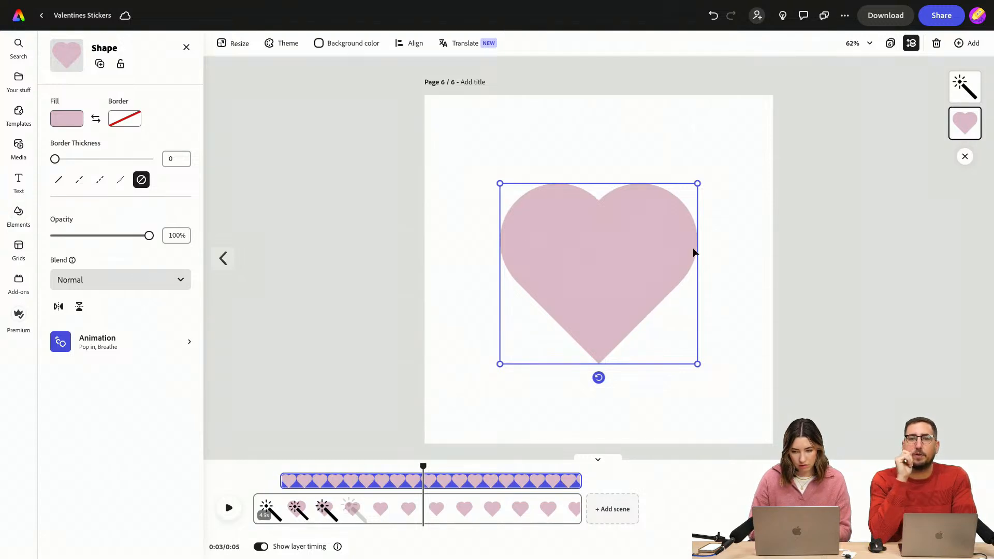
click(966, 83)
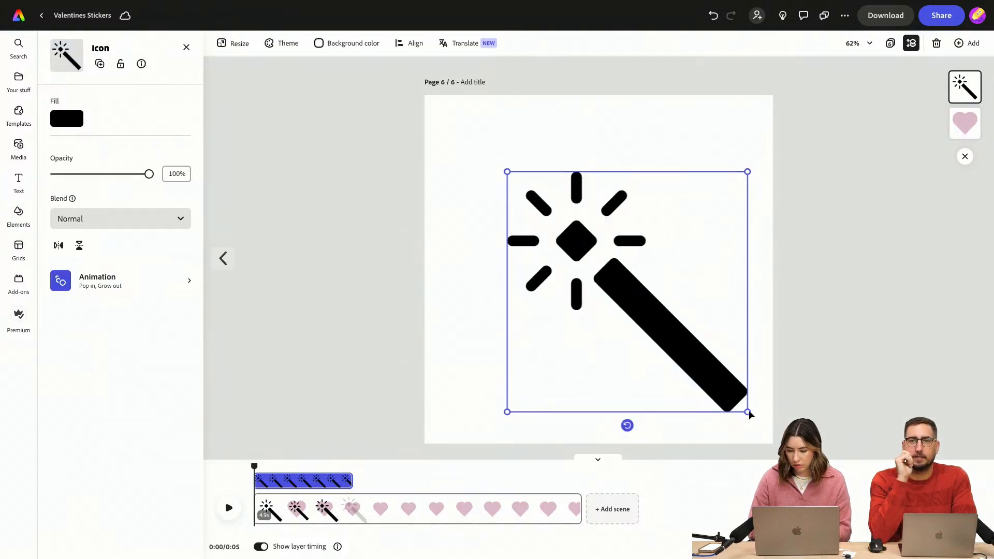
drag(747, 411, 690, 356)
click(742, 329)
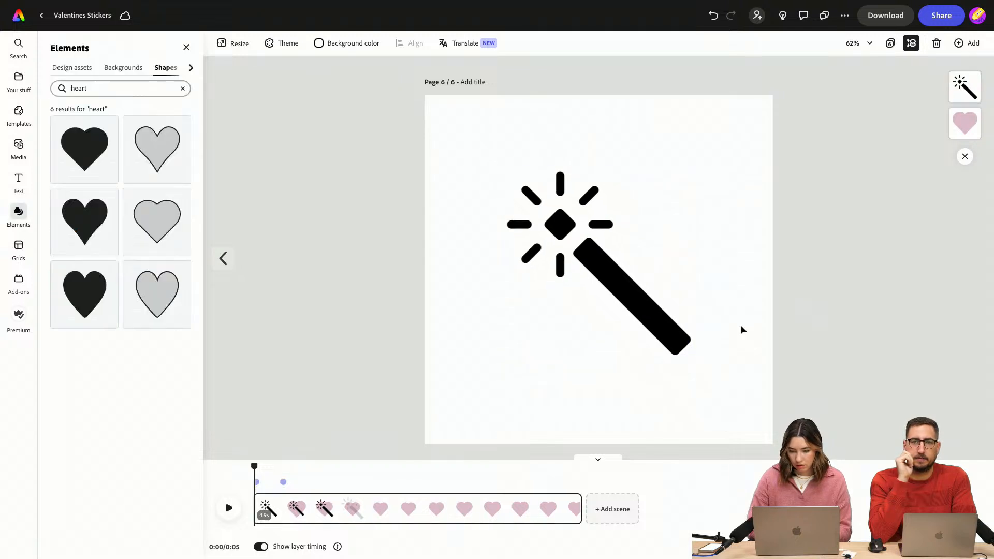
click(229, 515)
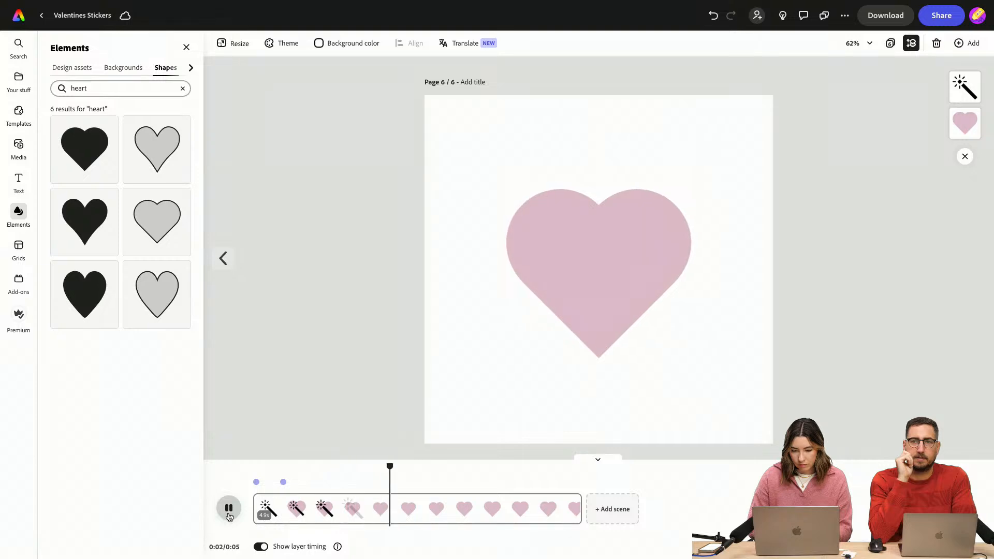
click(228, 509)
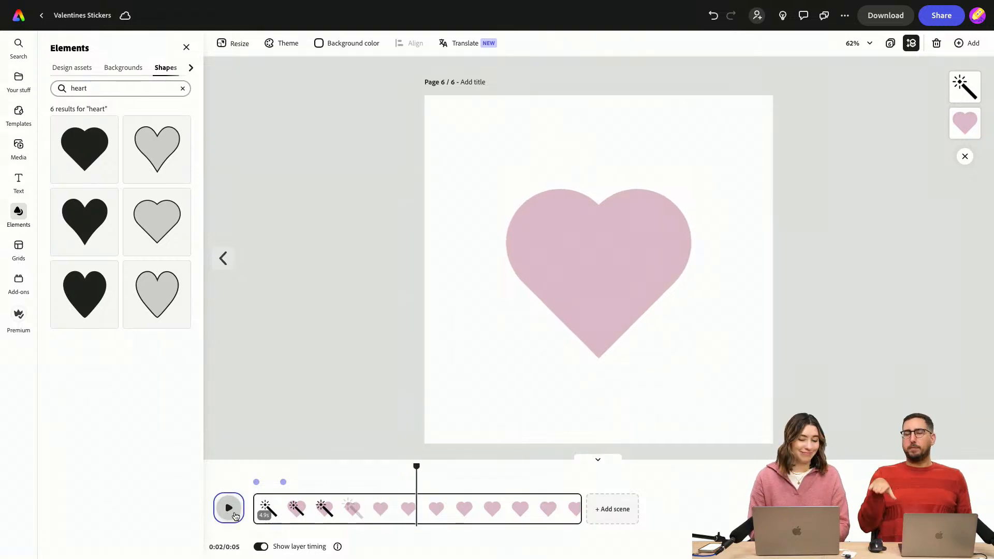
Shift the smaller magic wand down and to the right on the page and preview the animation
click(964, 87)
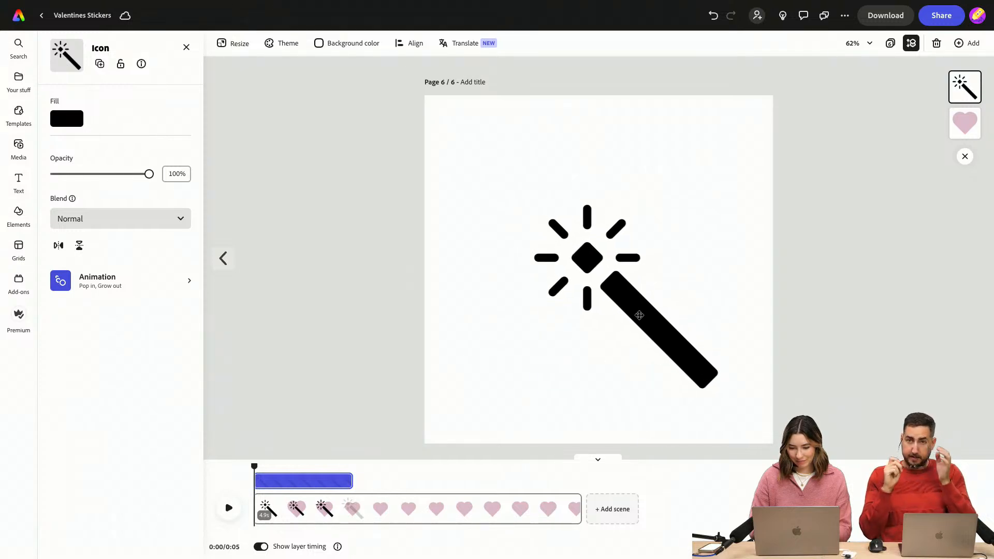
click(229, 502)
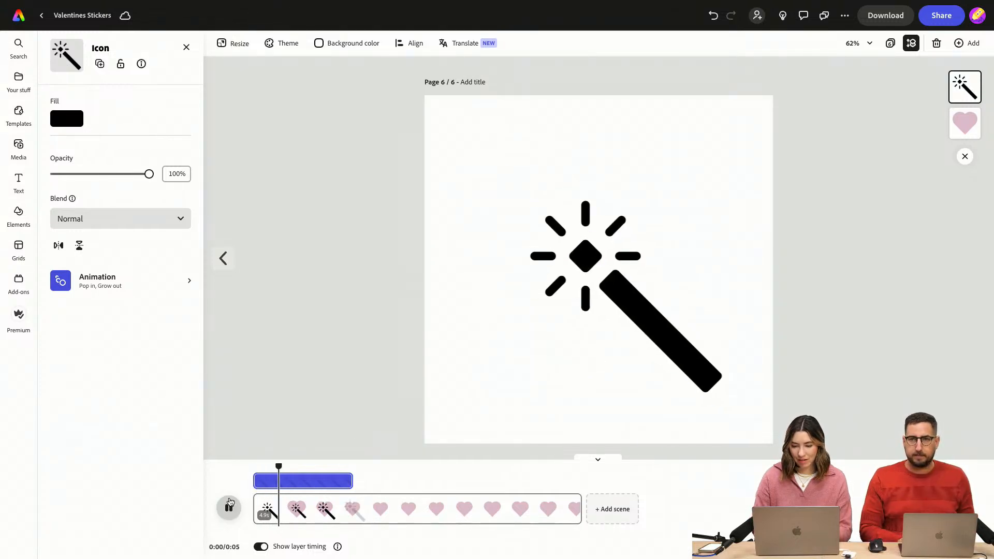
click(229, 502)
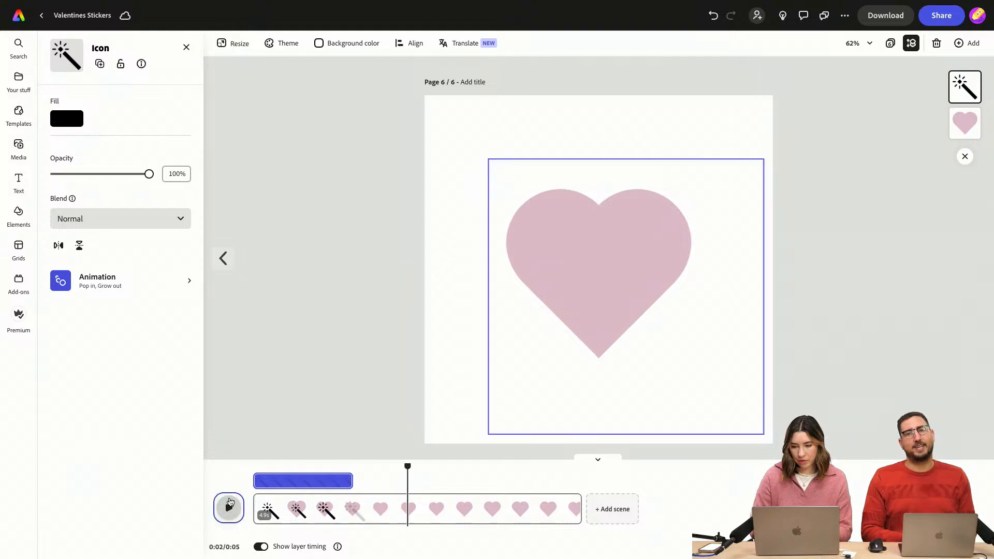
Shorten the scene to 2.5s and clear the selection
drag(575, 510, 417, 498)
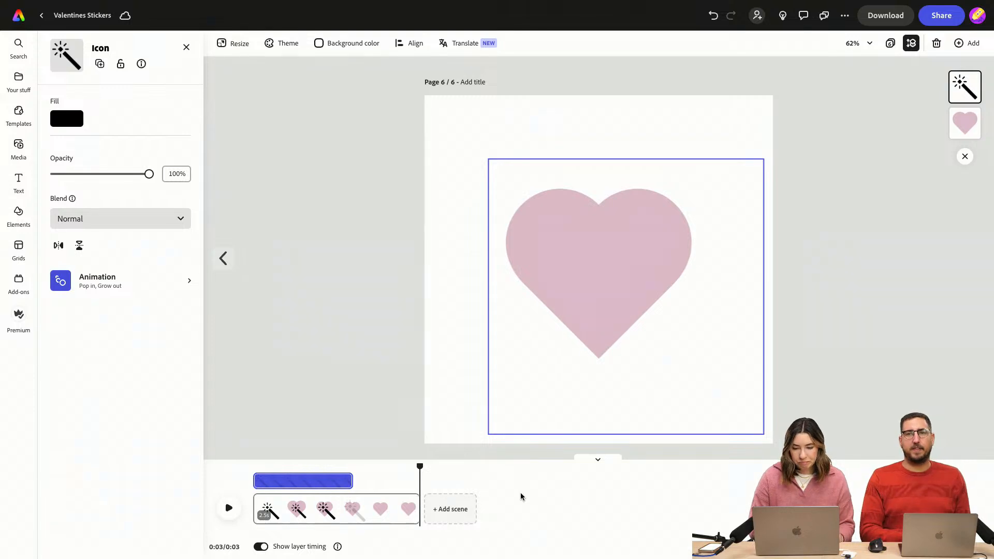
click(607, 313)
click(851, 297)
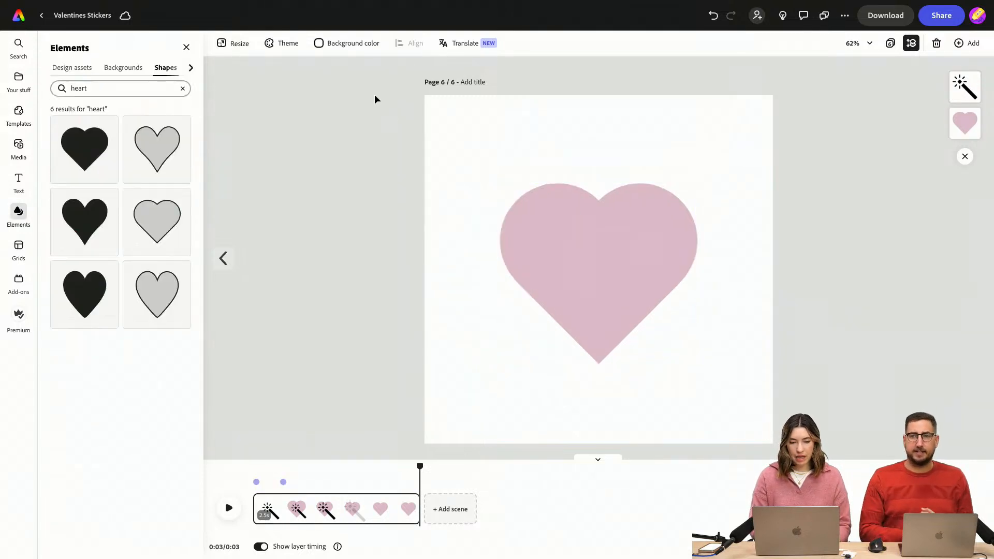
Try a magenta page background from the extended color swatches, and change it to dark burgundy
click(346, 42)
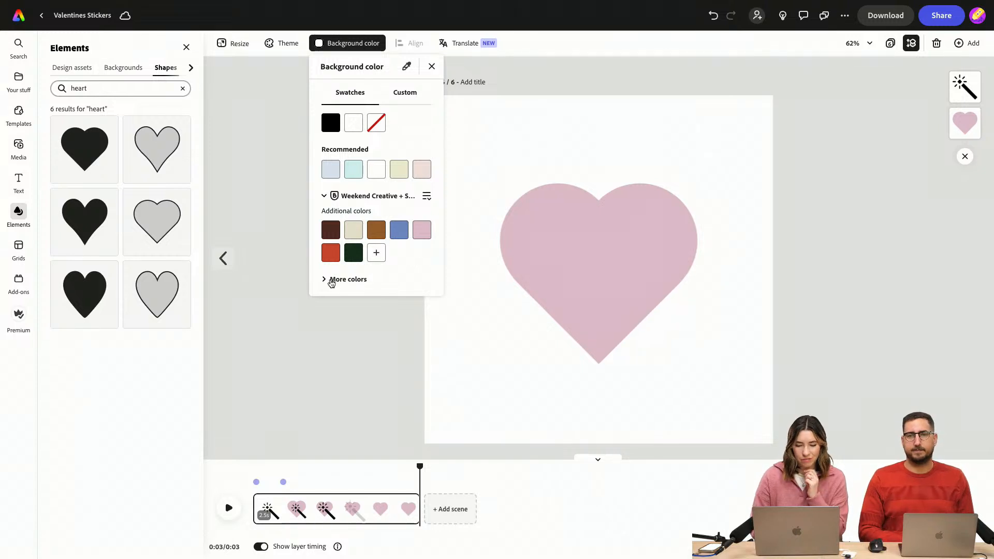
click(334, 280)
scroll(373, 345, down, 5)
scroll(373, 344, down, 2)
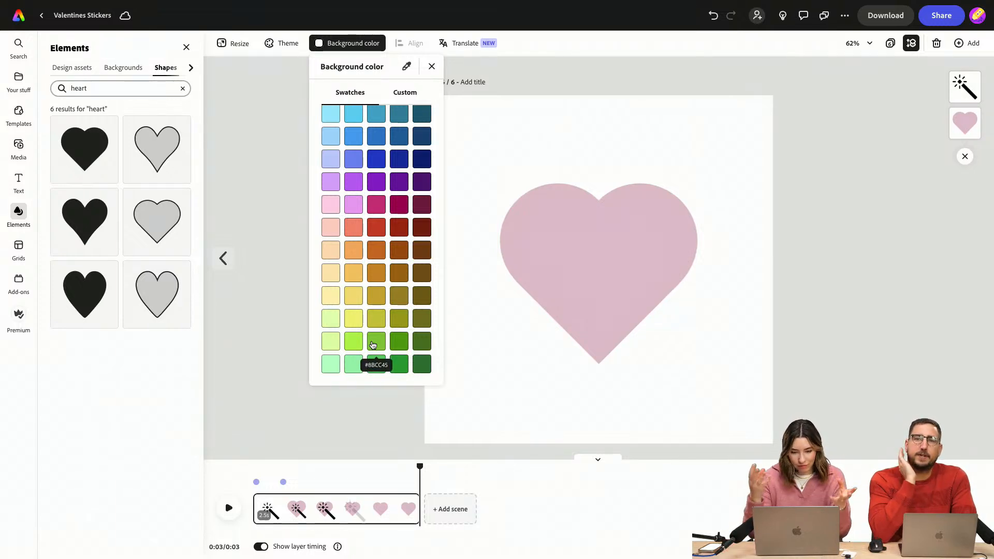
click(376, 204)
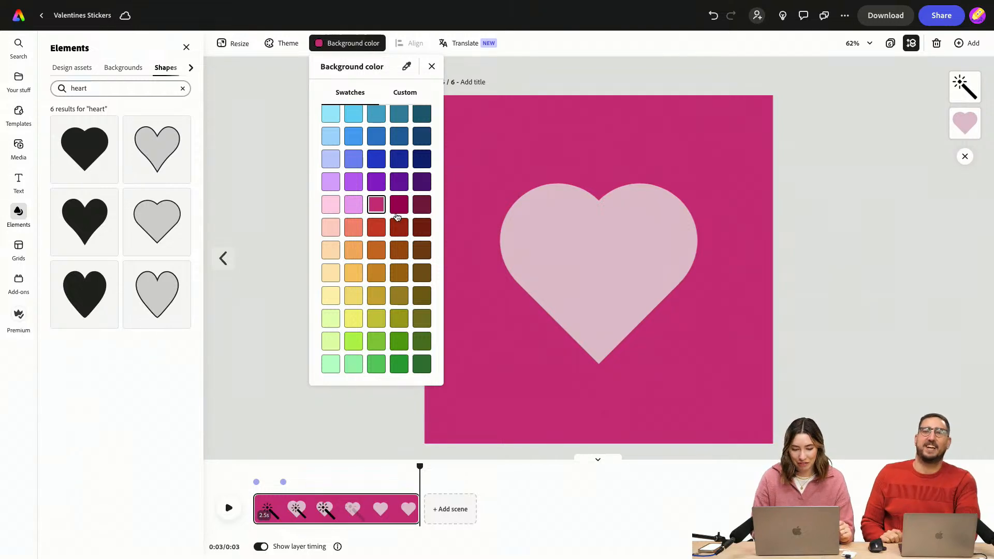
click(422, 205)
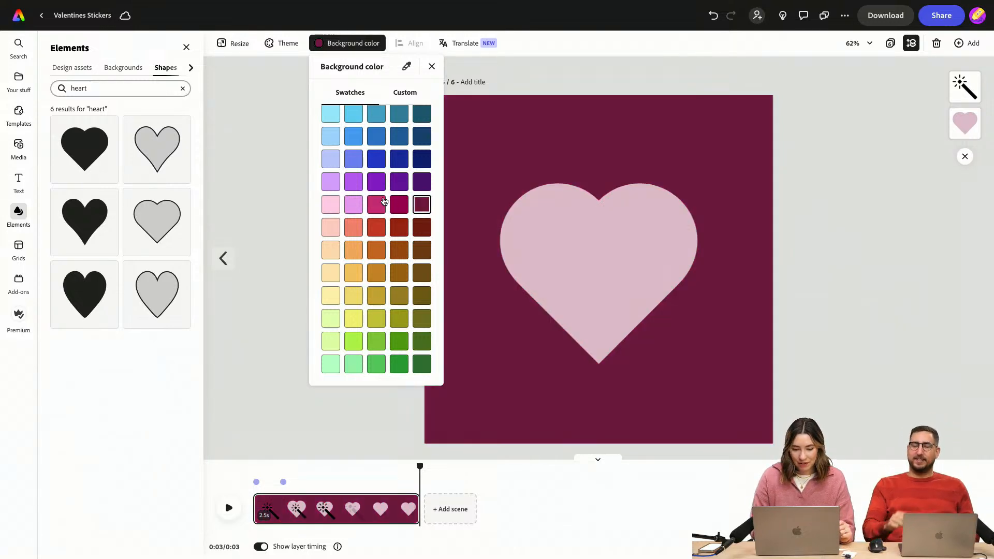
Recolor the magic wand icon with the magenta swatch from the extended colors
click(827, 309)
click(964, 90)
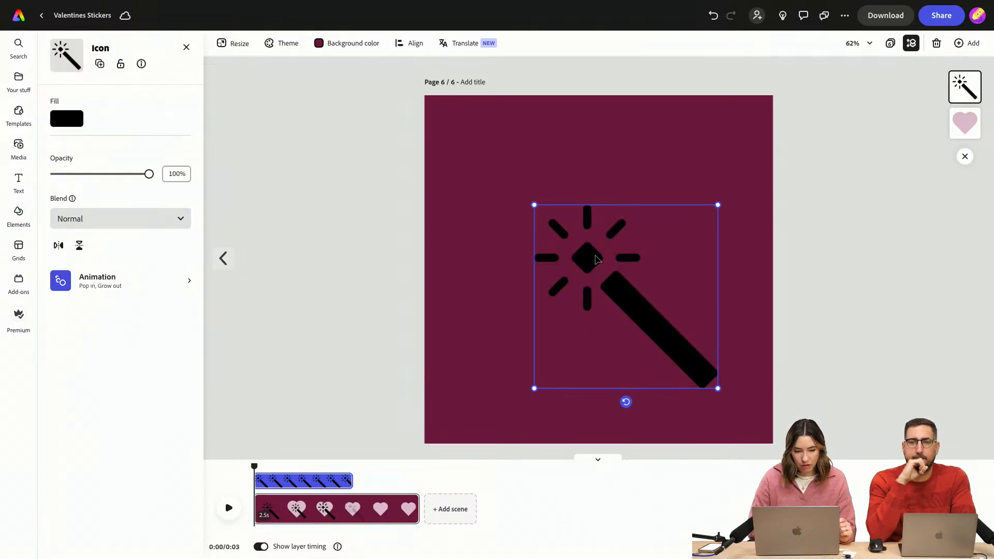
click(65, 124)
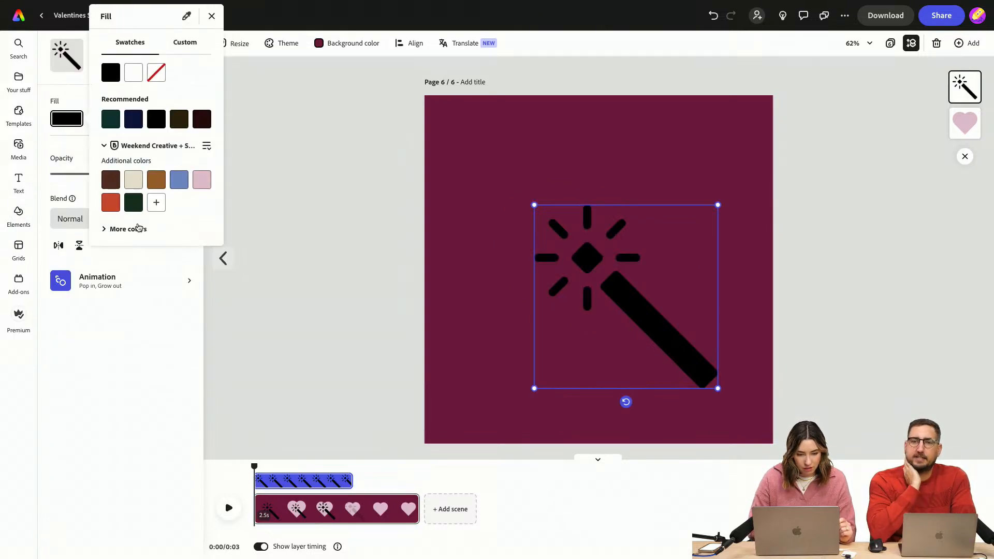
click(128, 229)
scroll(175, 147, down, 5)
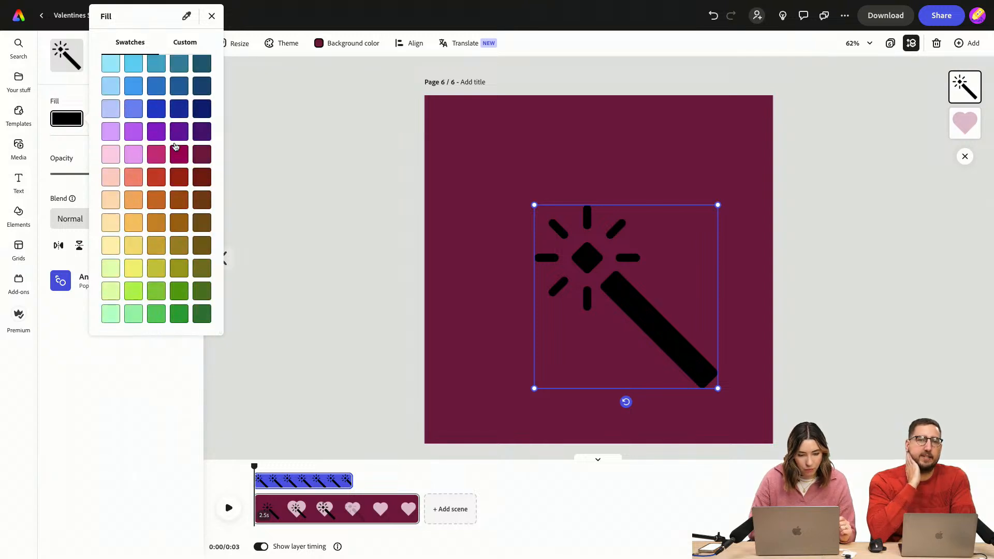
click(151, 153)
click(304, 347)
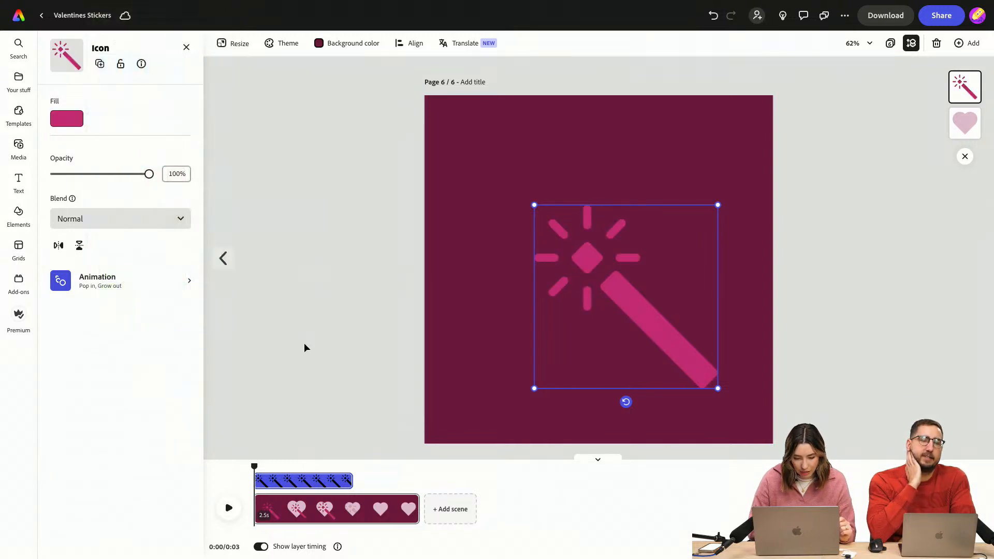
Play the scene to preview the recolored wand, and lengthen the scene to 3.8s
click(229, 512)
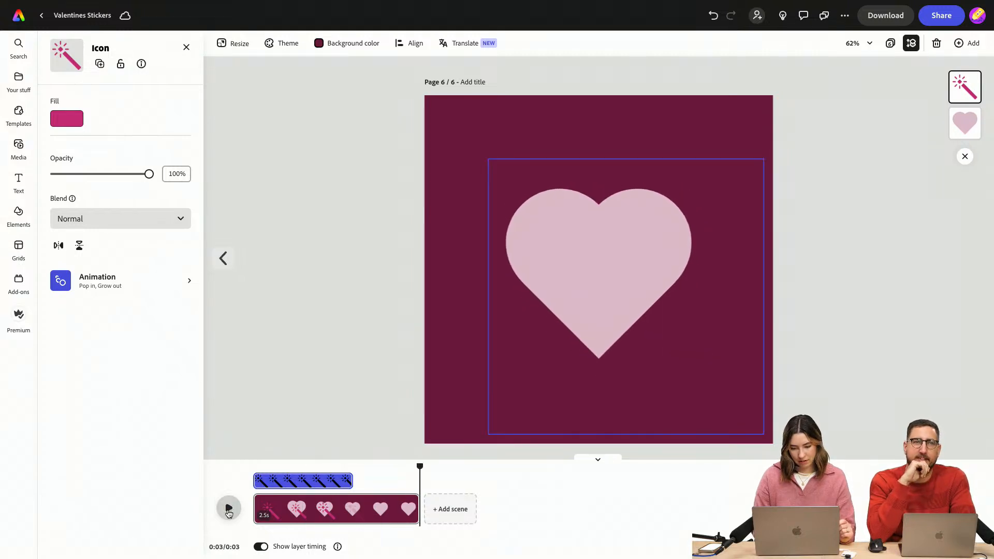
click(228, 508)
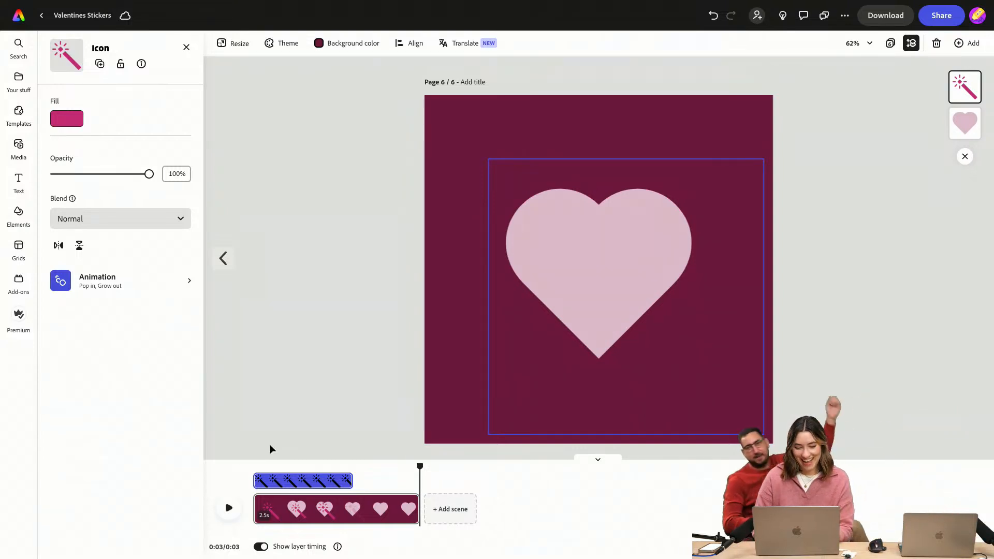
click(229, 509)
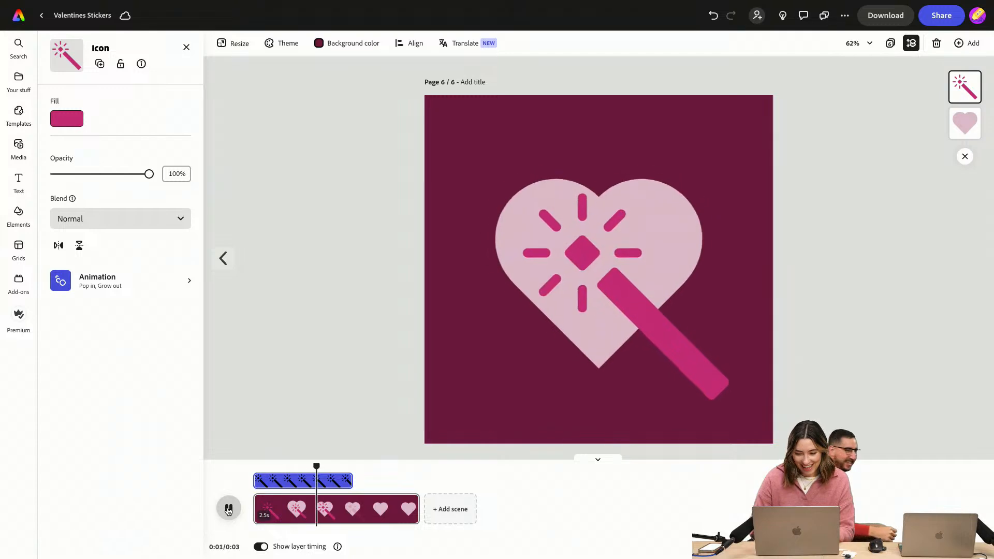
click(228, 509)
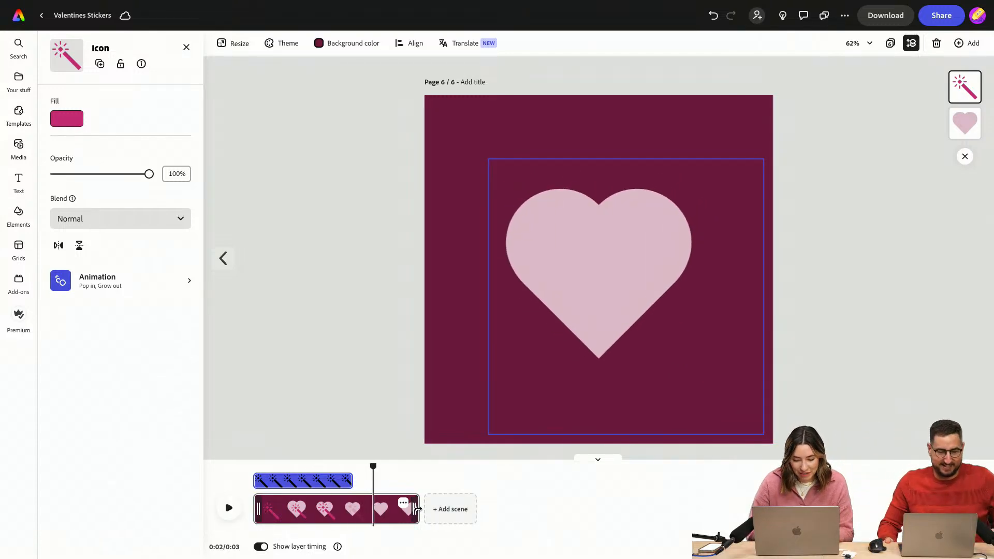
drag(414, 509, 502, 508)
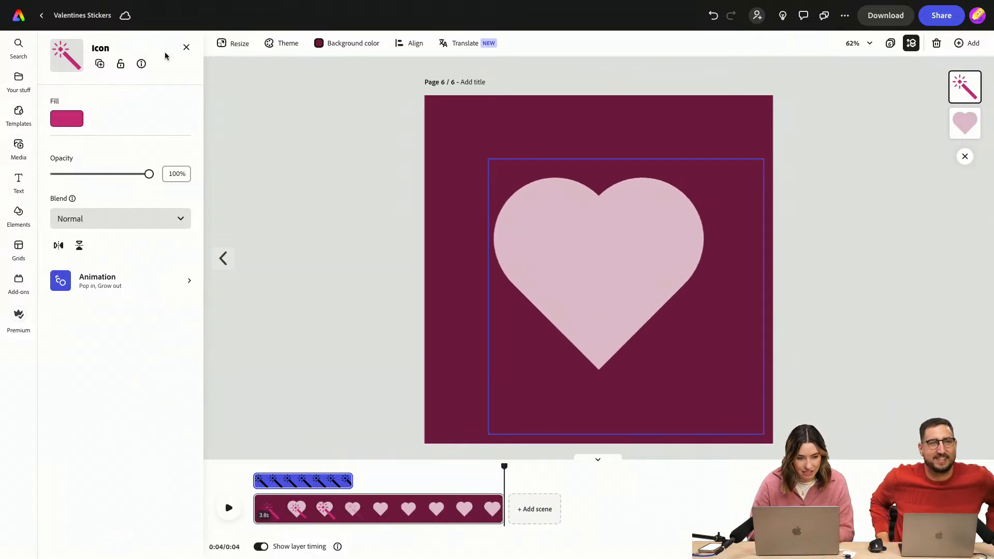
click(186, 47)
Add the text "you're my selection" on two lines and scale it down to size 99 inside the heart
click(19, 180)
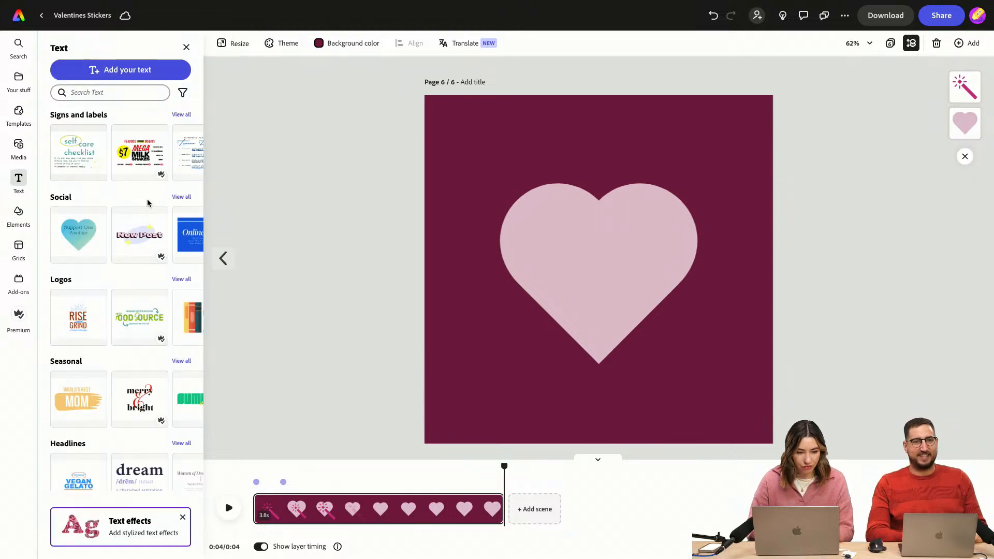
click(111, 69)
key(BackSpace)
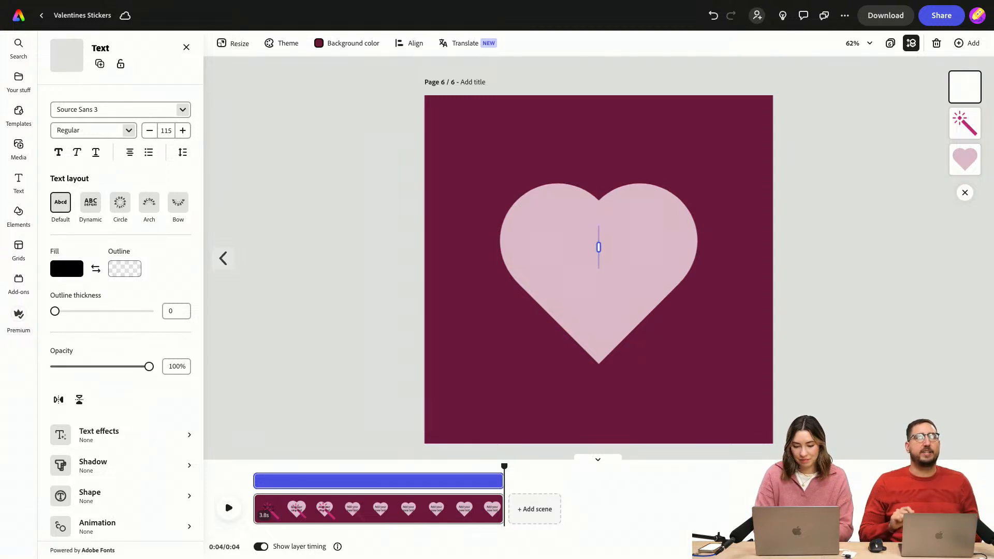
text(you're my sele)
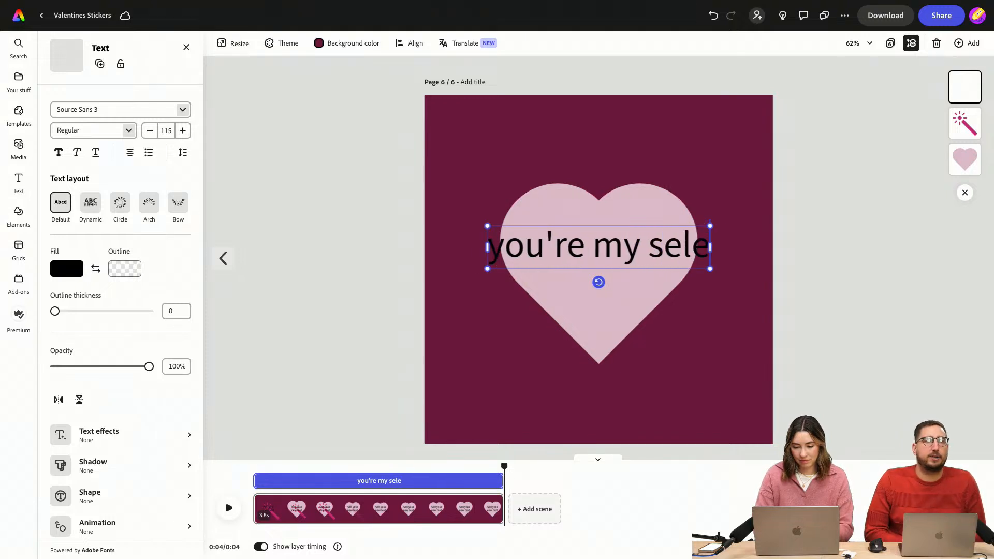
text(ction)
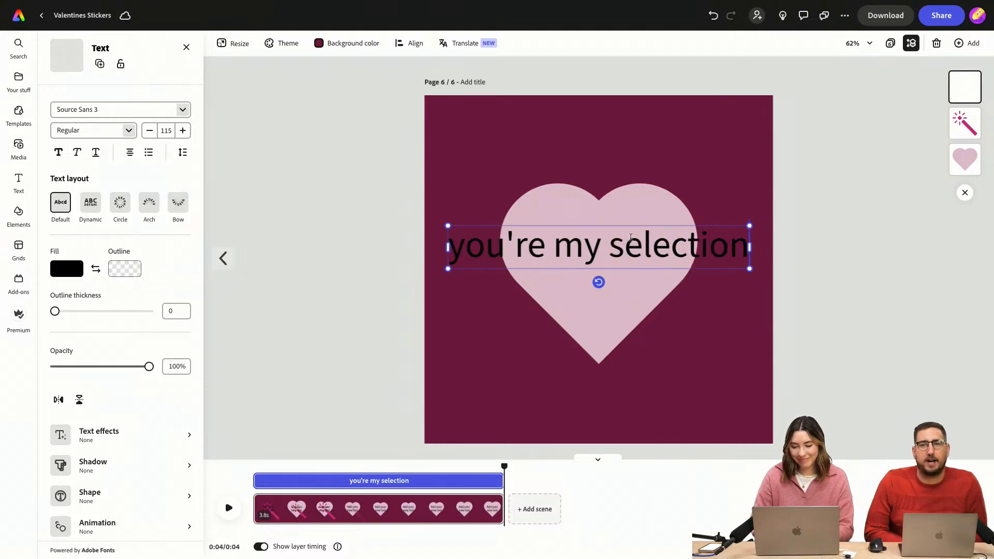
key(Return)
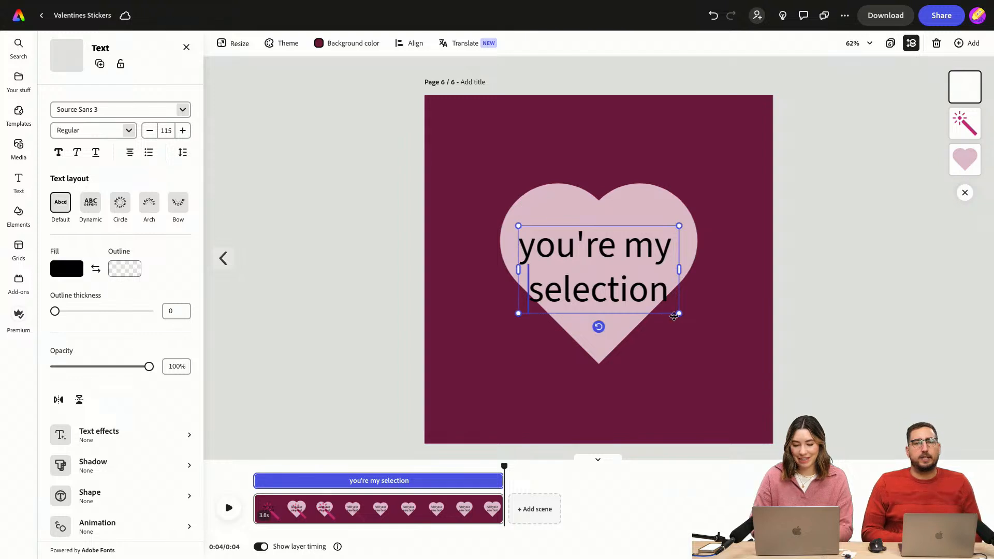
drag(680, 316, 656, 300)
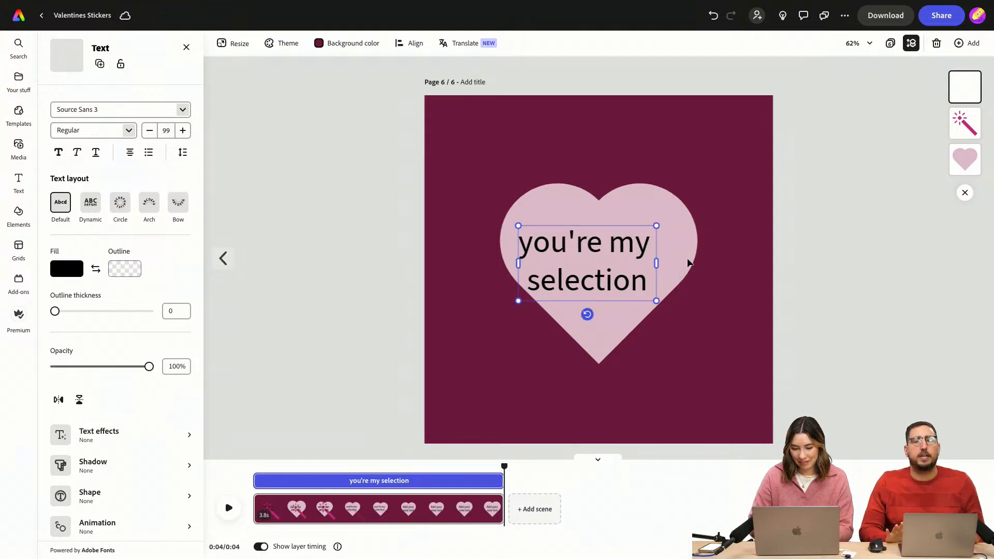
mouse_move(622, 251)
mouse_down()
mouse_move(628, 239)
mouse_move(621, 244)
mouse_up()
Set the text's font to Beverly Drive Right and enlarge it to size 119, centered in the heart
click(103, 194)
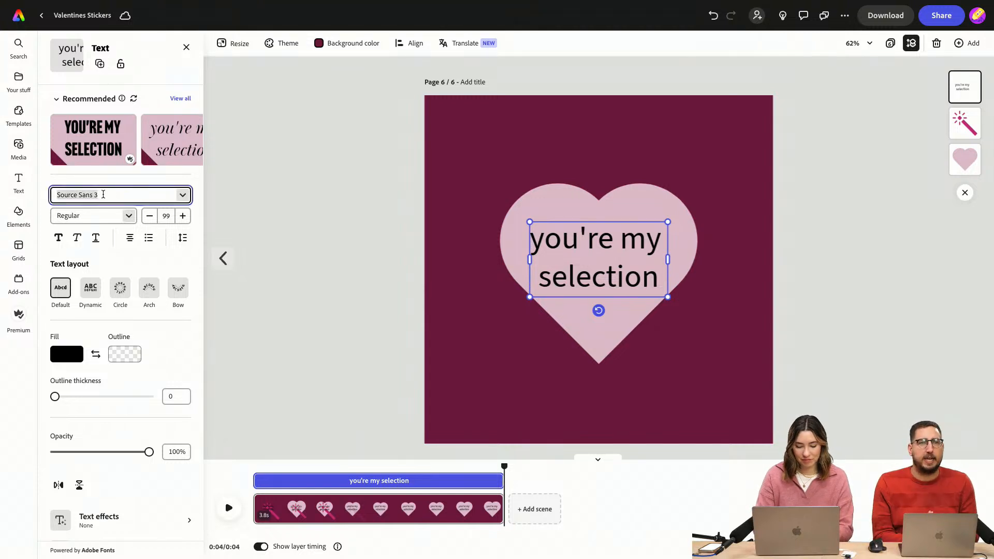
text(bev)
click(116, 246)
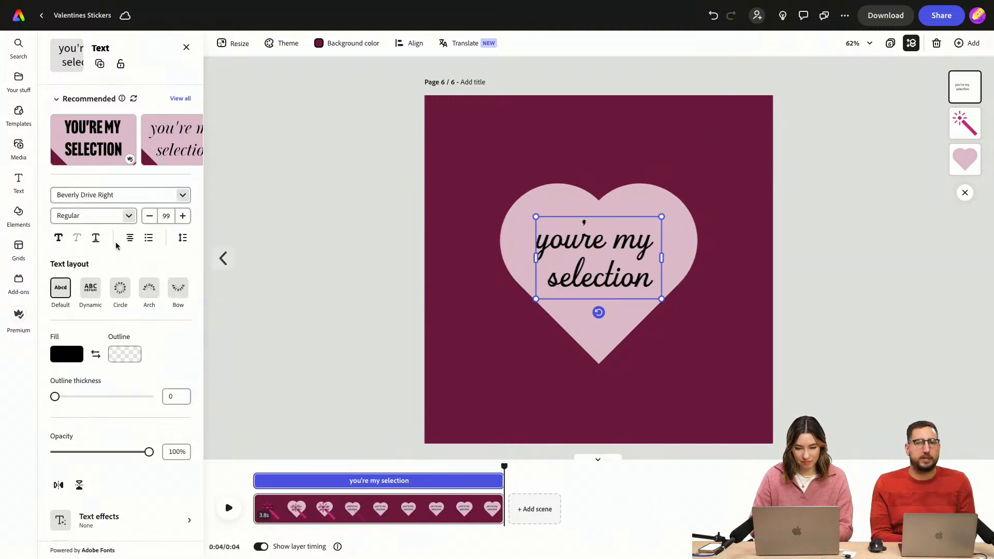
drag(661, 217, 705, 187)
drag(669, 224, 647, 234)
drag(683, 309, 666, 299)
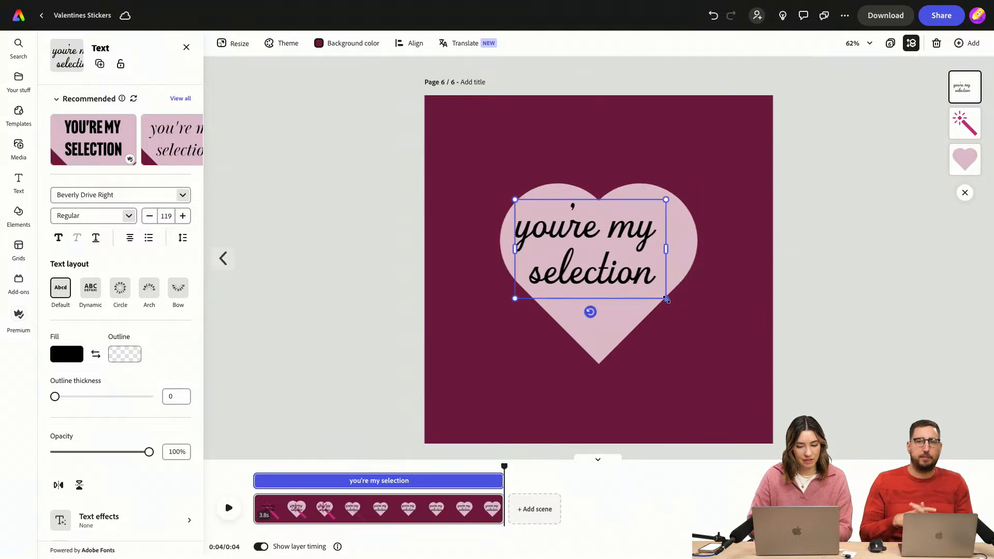
drag(594, 246, 596, 245)
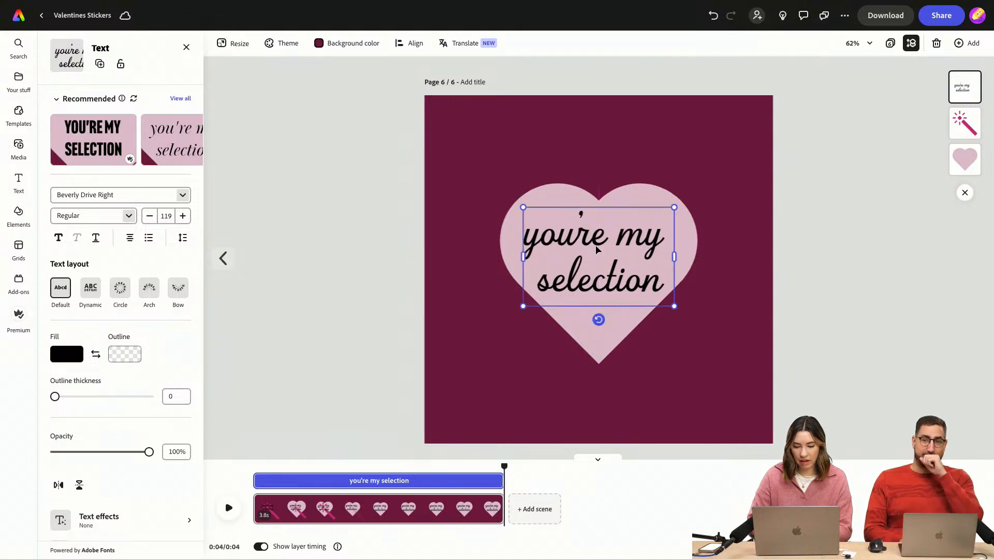
Enlarge the heart and text together until the text size is 146, and recenter them on the page
click(716, 366)
click(638, 187)
shift+click(636, 252)
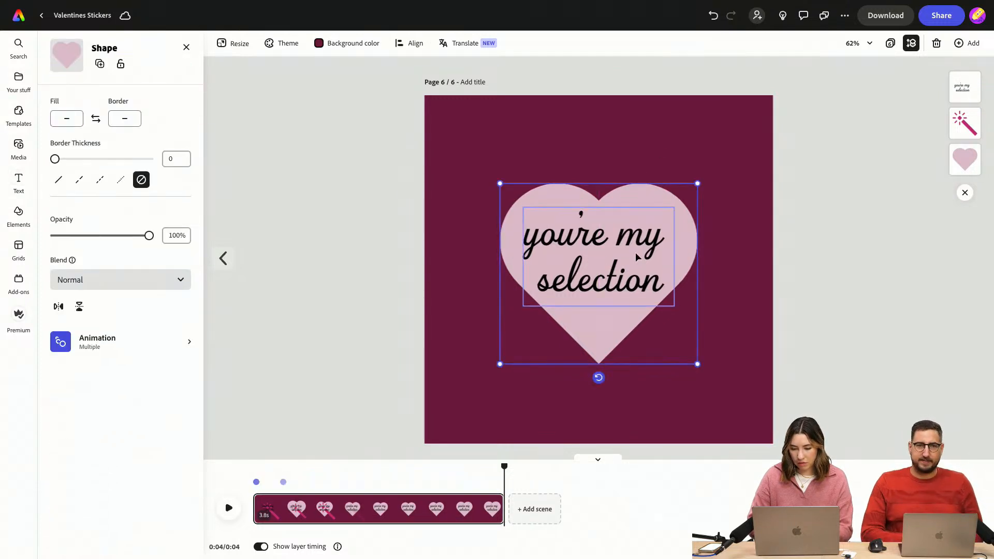
drag(697, 183, 743, 138)
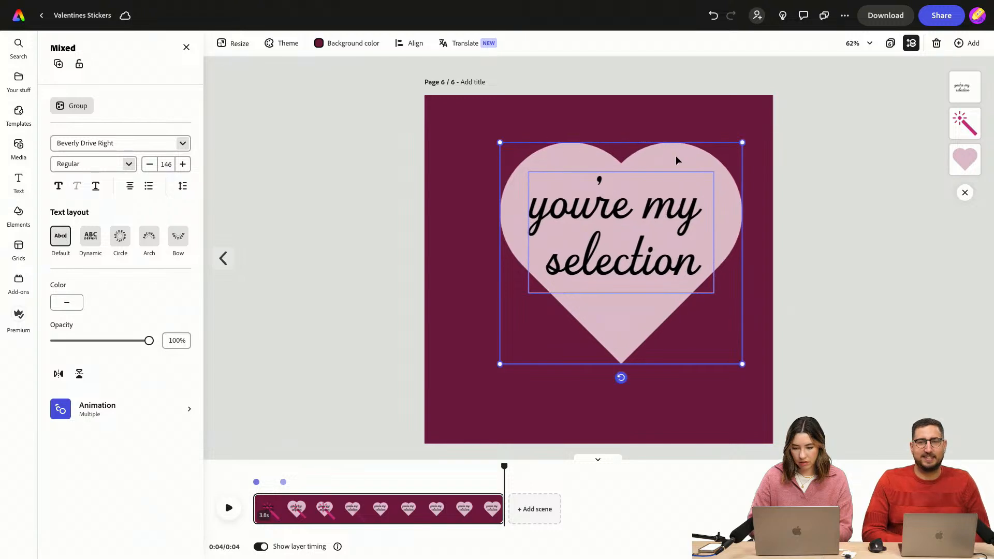
drag(676, 160, 654, 175)
click(798, 298)
Tighten the text's line spacing to 0.99 and shift the text slightly down within the heart
click(688, 303)
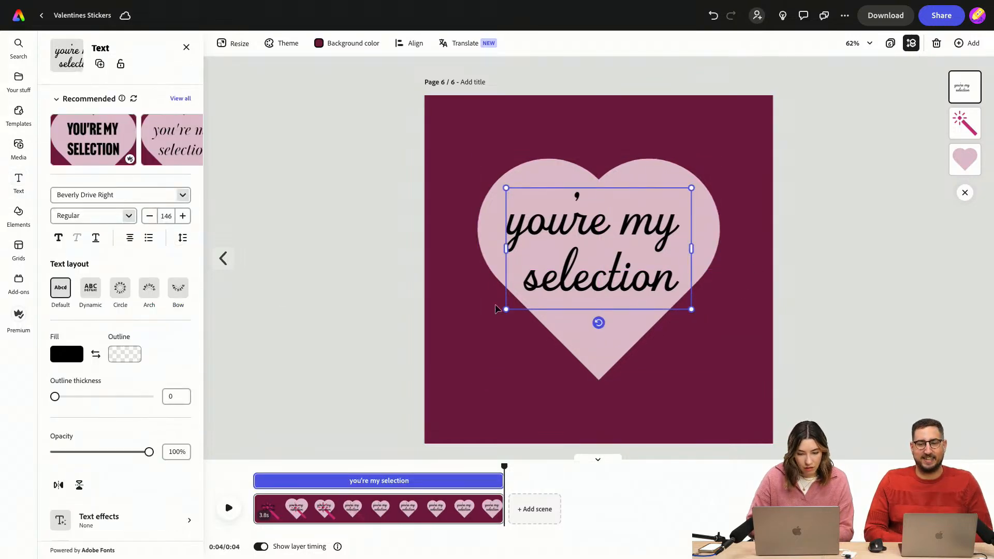
click(183, 238)
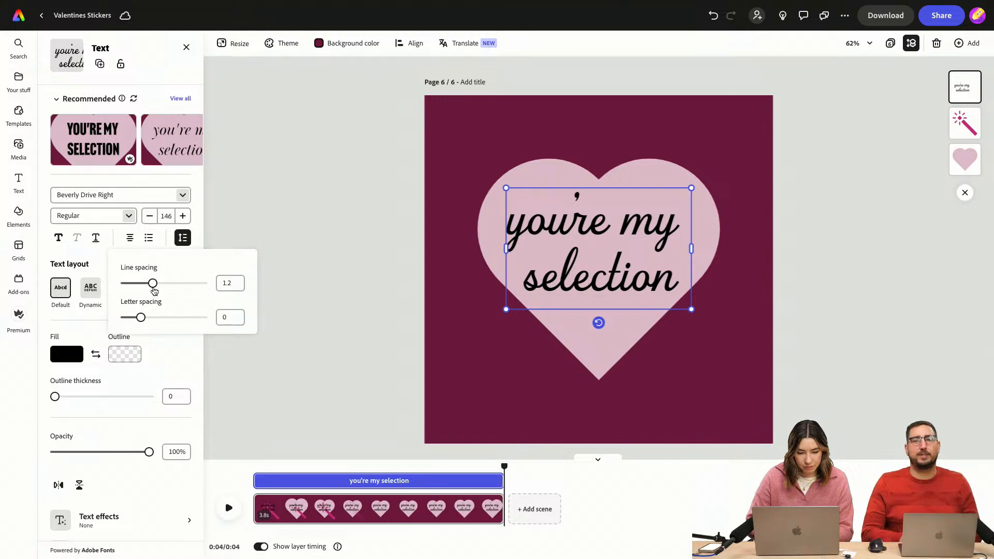
drag(154, 289, 146, 289)
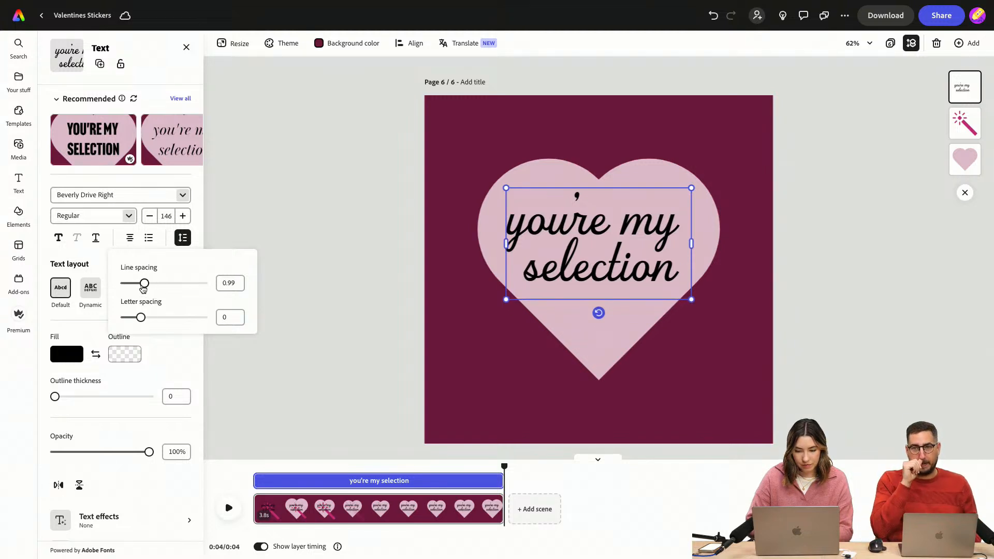
drag(600, 227, 600, 234)
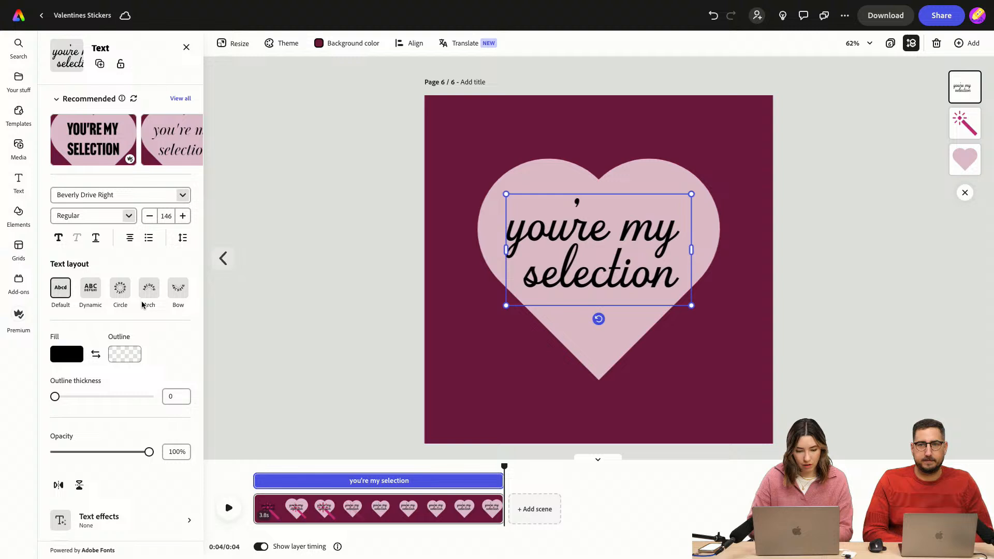
Try magenta, crimson and dark burgundy fills on the text from the extended color swatches
click(70, 358)
click(137, 459)
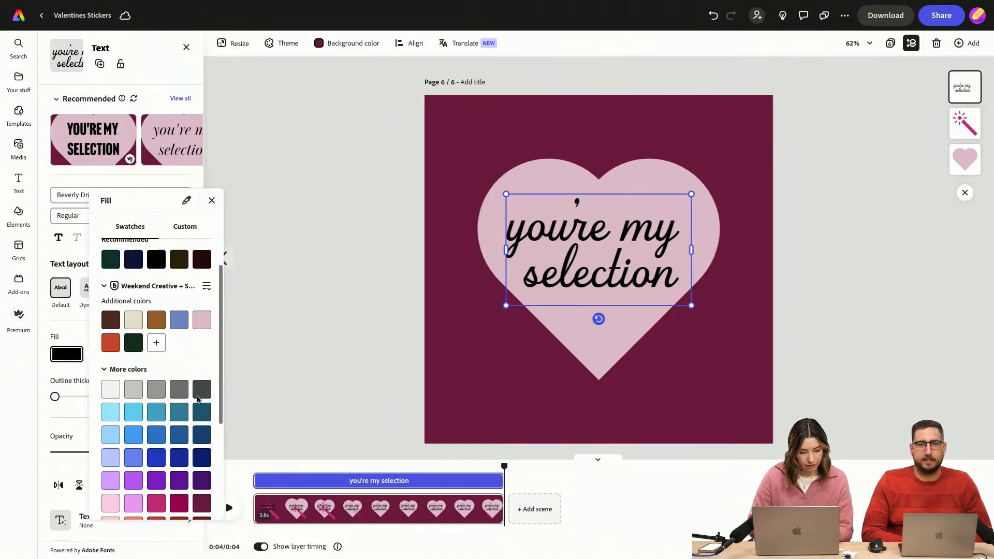
scroll(155, 388, down, 5)
click(156, 338)
click(202, 339)
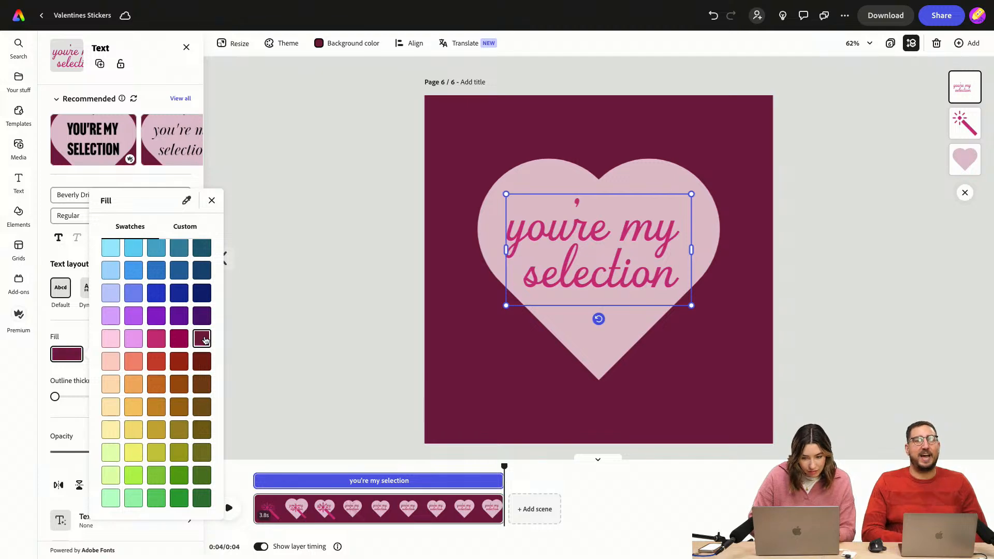
click(187, 340)
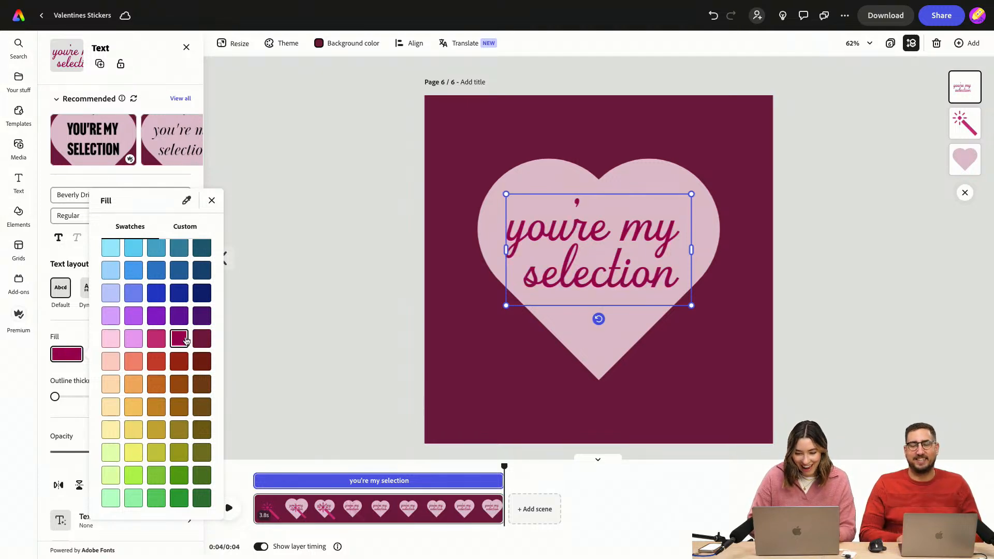
click(162, 341)
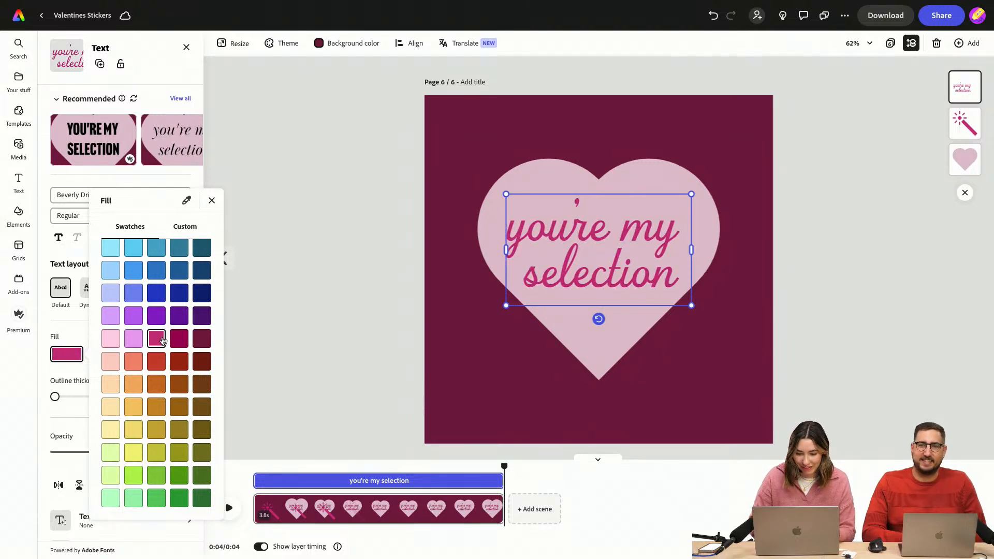
click(198, 338)
click(186, 342)
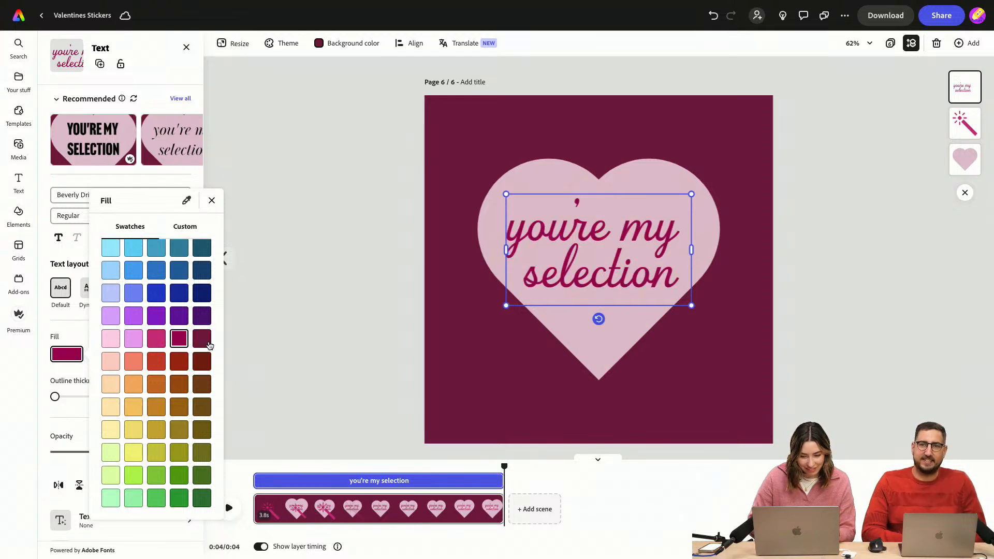
click(202, 341)
Compare red and dark red fills on the text, settle on the brighter red, and keep the text selected
click(154, 367)
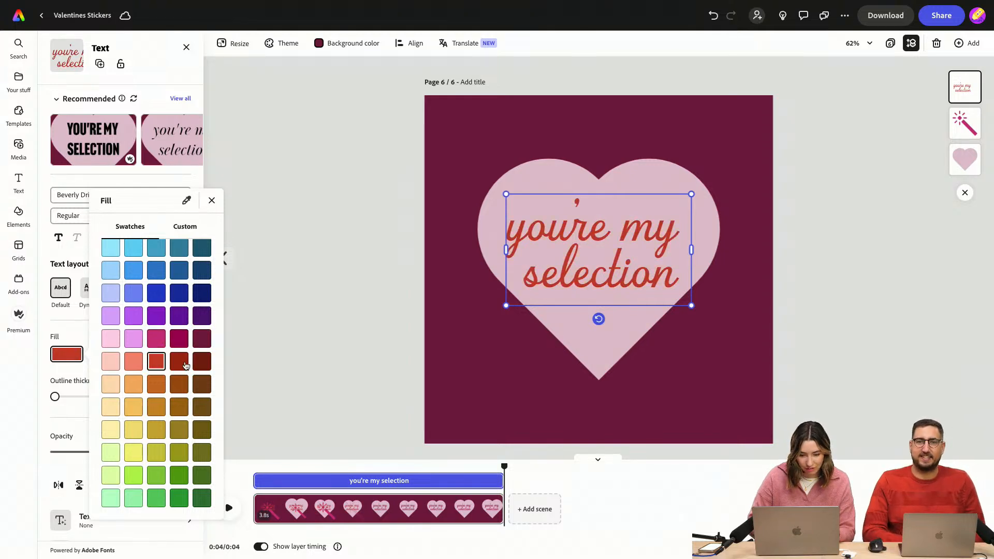
click(180, 363)
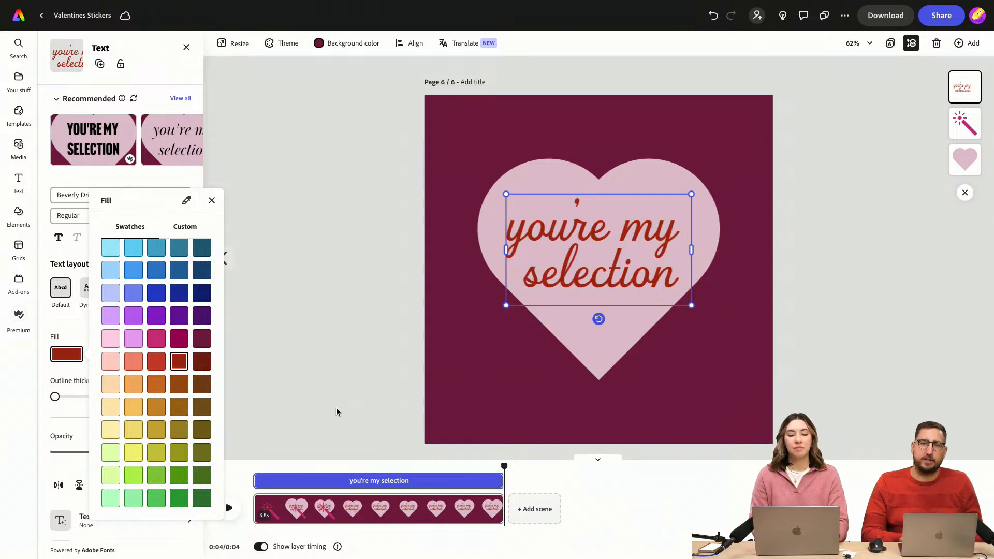
click(158, 364)
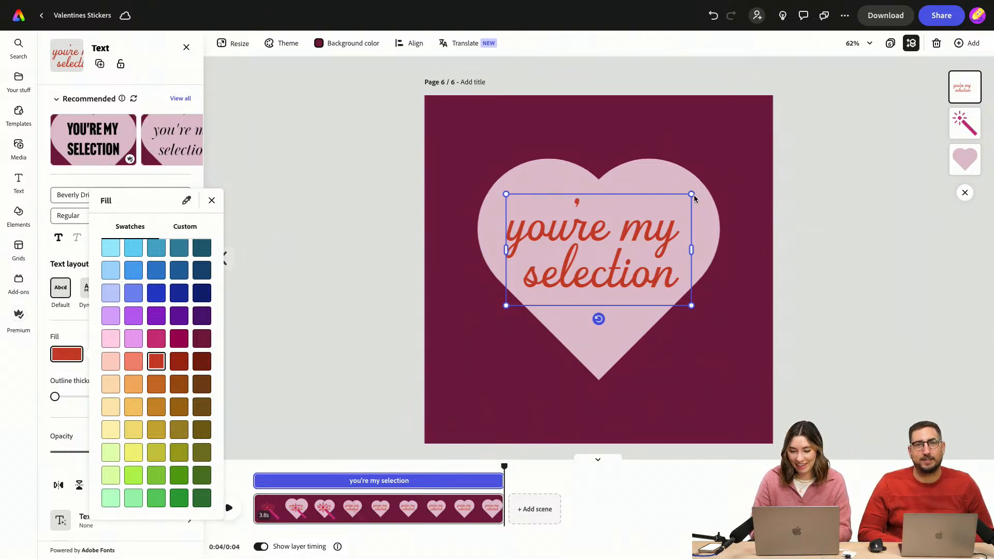
click(506, 305)
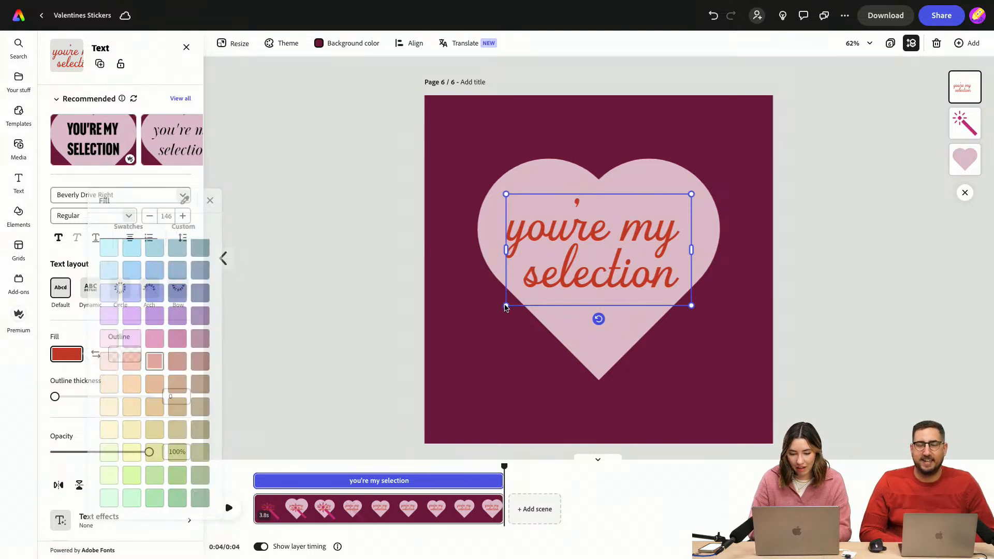
click(696, 324)
click(678, 285)
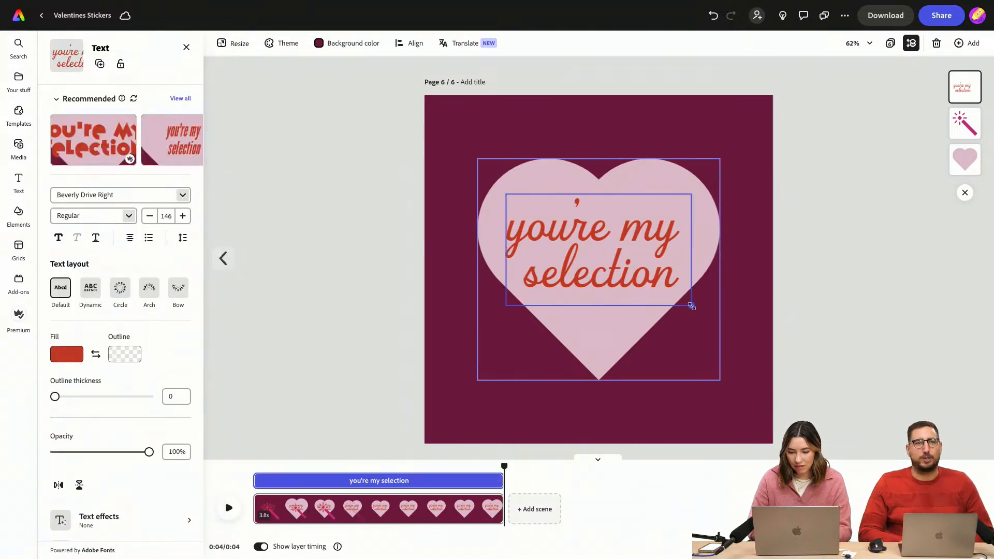
Enlarge the text to size 156 and recenter it within the heart
drag(691, 306, 705, 311)
drag(642, 277, 635, 271)
click(765, 314)
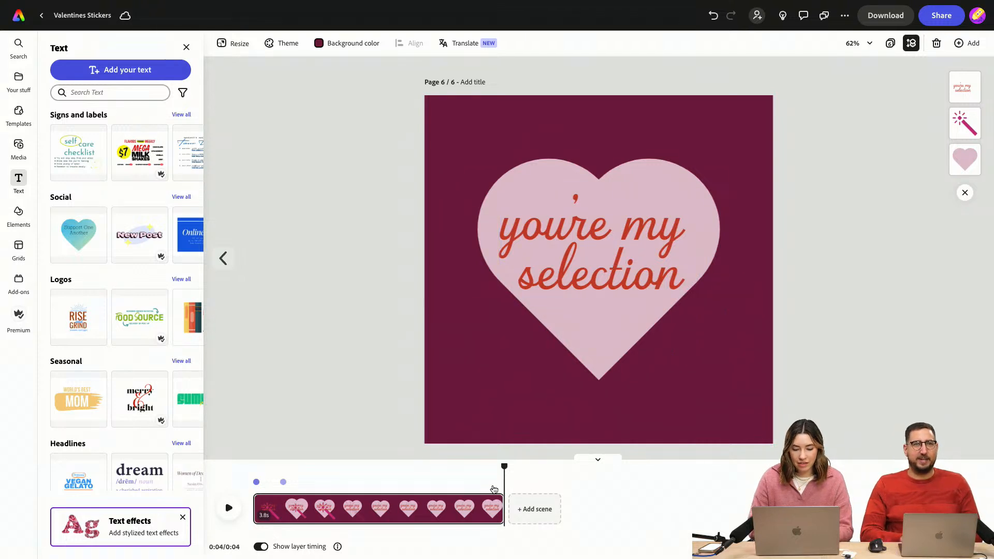
Delay the text layer's start to about 2 seconds on the timeline and open its entrance animation choices
click(518, 247)
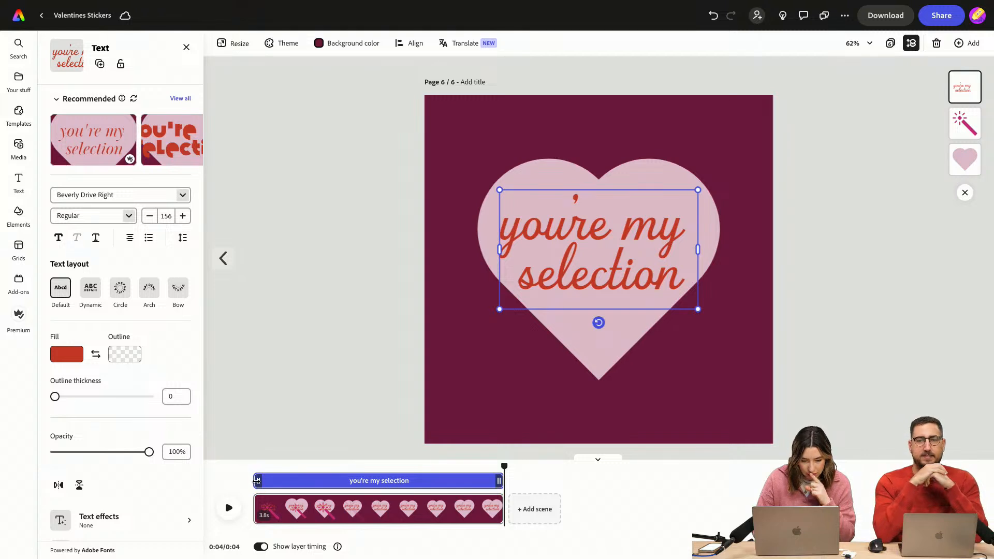
drag(257, 481, 354, 470)
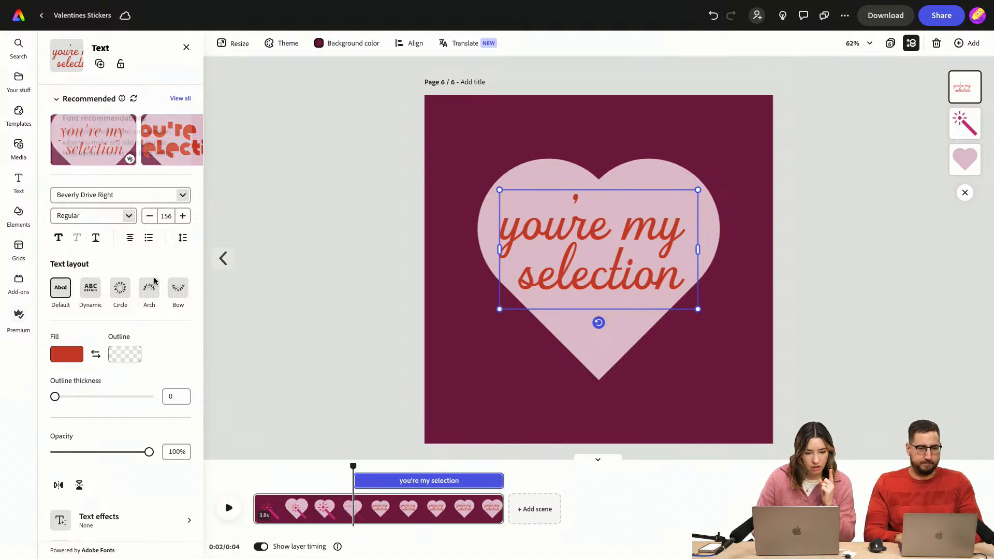
scroll(155, 468, down, 2)
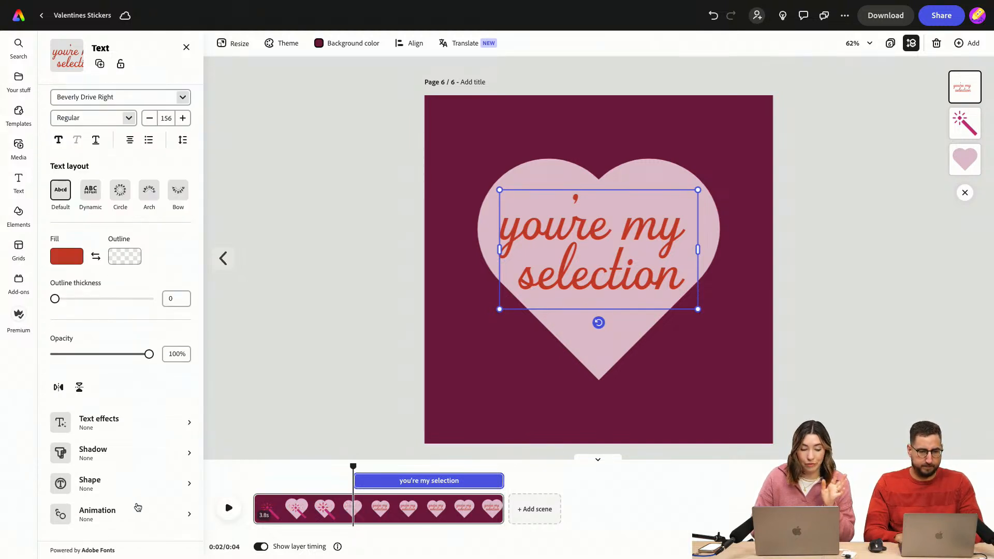
click(137, 508)
click(76, 106)
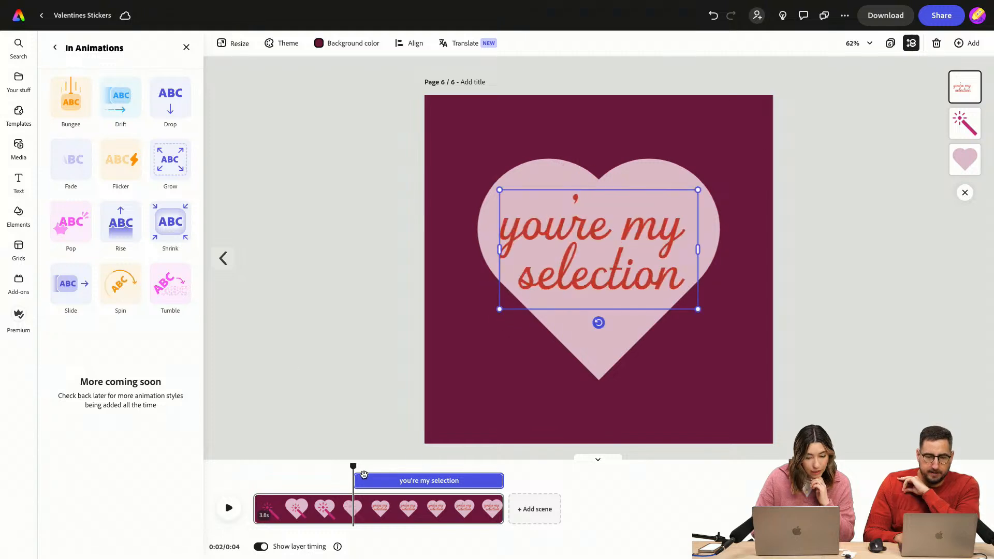
drag(354, 480, 396, 481)
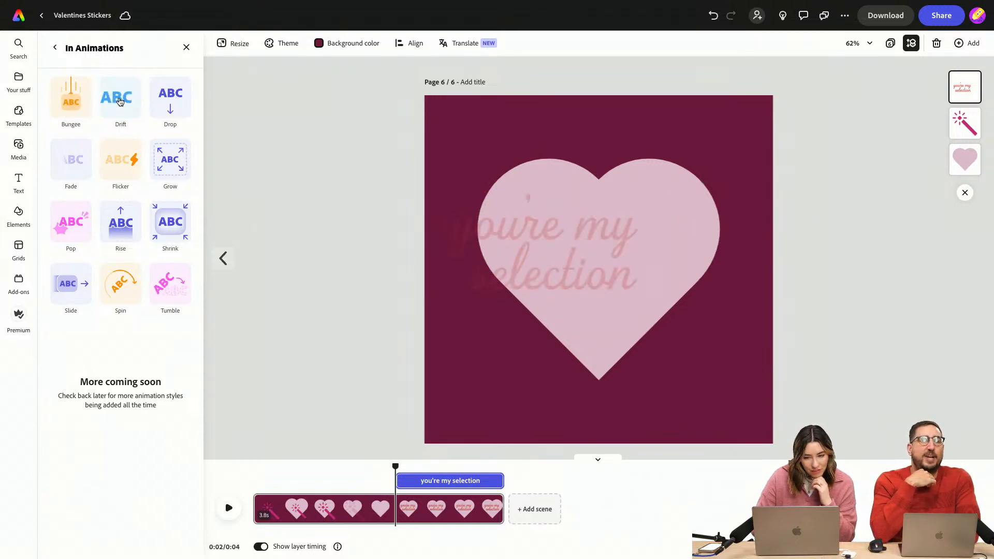
Try a downward Drop entrance animation on the text with a 1.14 s duration and Strong personality
click(169, 101)
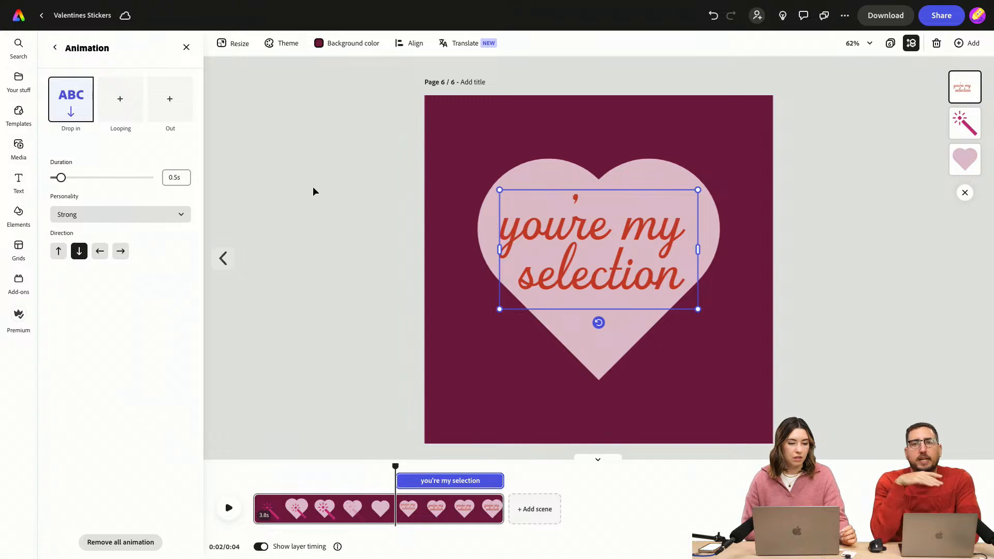
drag(61, 178, 77, 178)
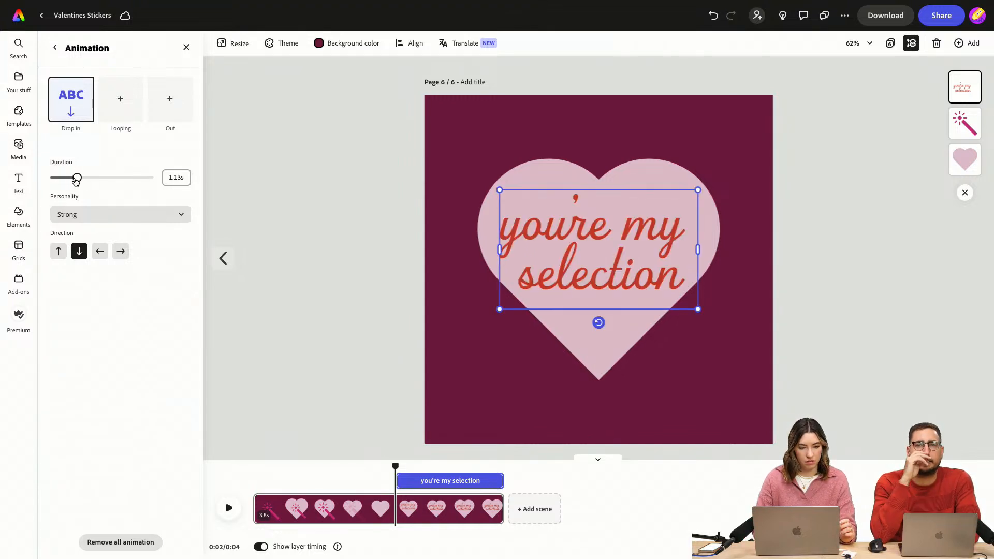
click(138, 214)
click(138, 214)
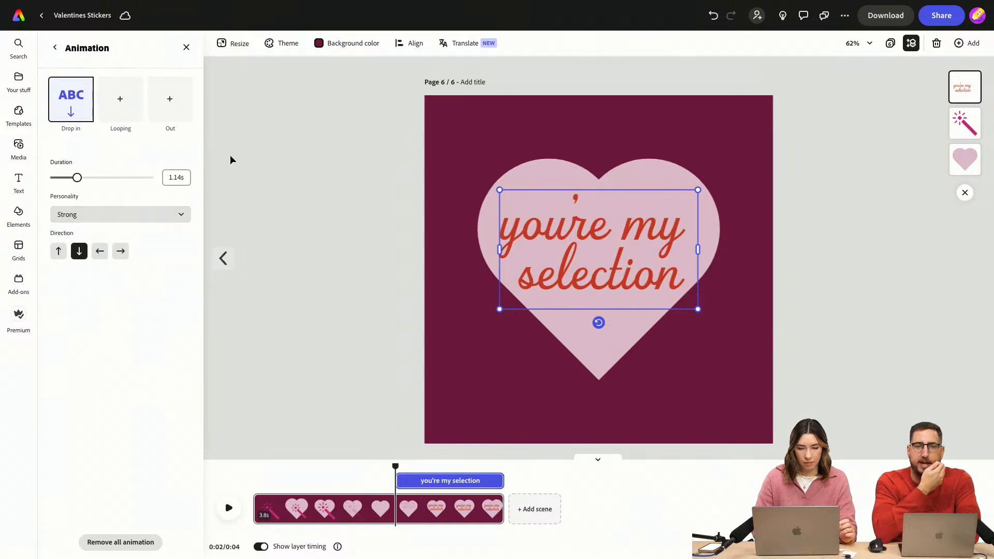
click(281, 197)
Add a Breathe looping animation to the text and preview it around the 3-second mark
click(575, 237)
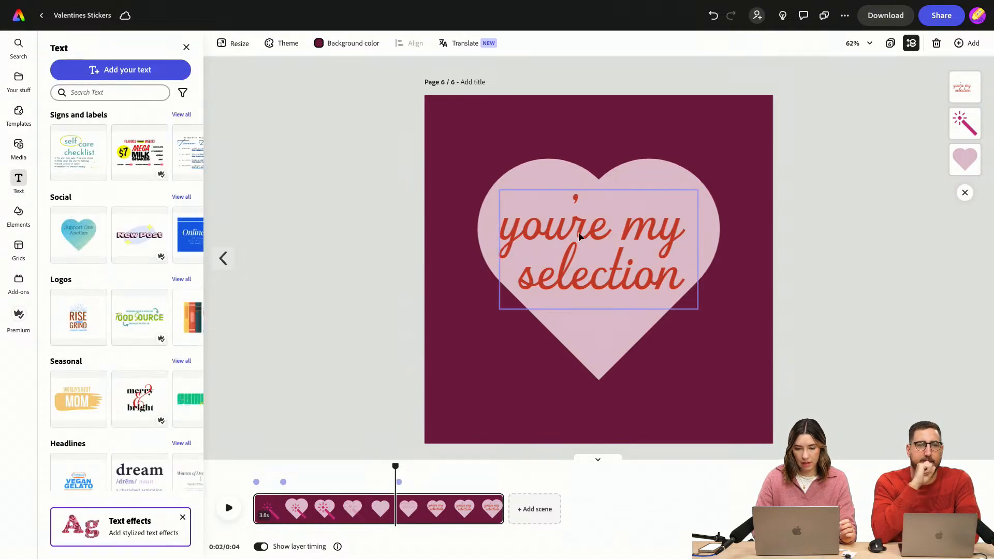
scroll(102, 498, down, 3)
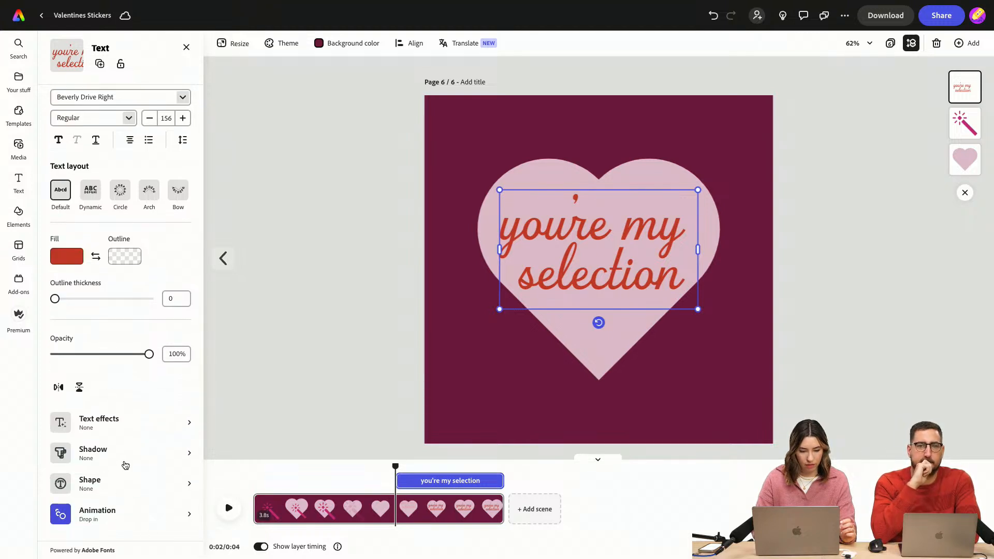
click(99, 515)
click(110, 106)
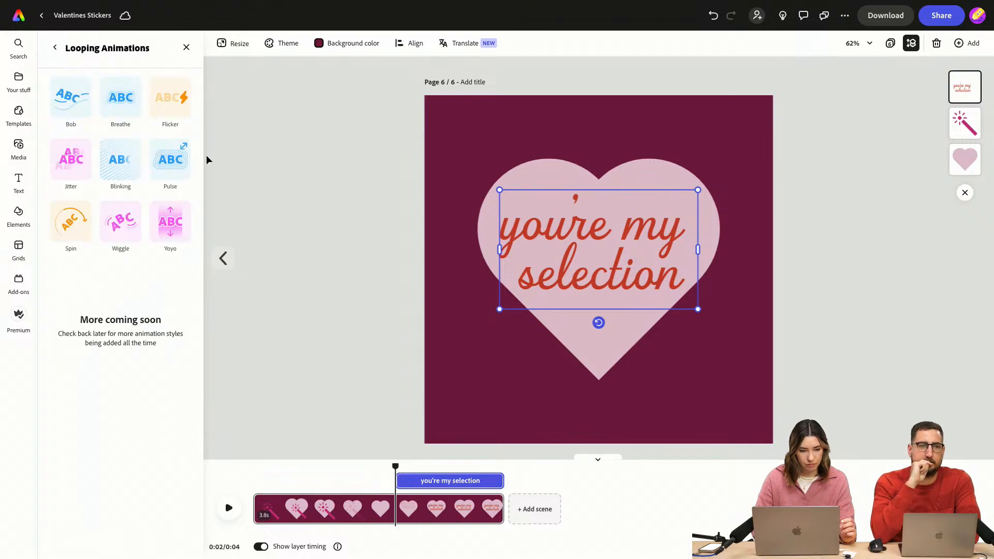
click(127, 97)
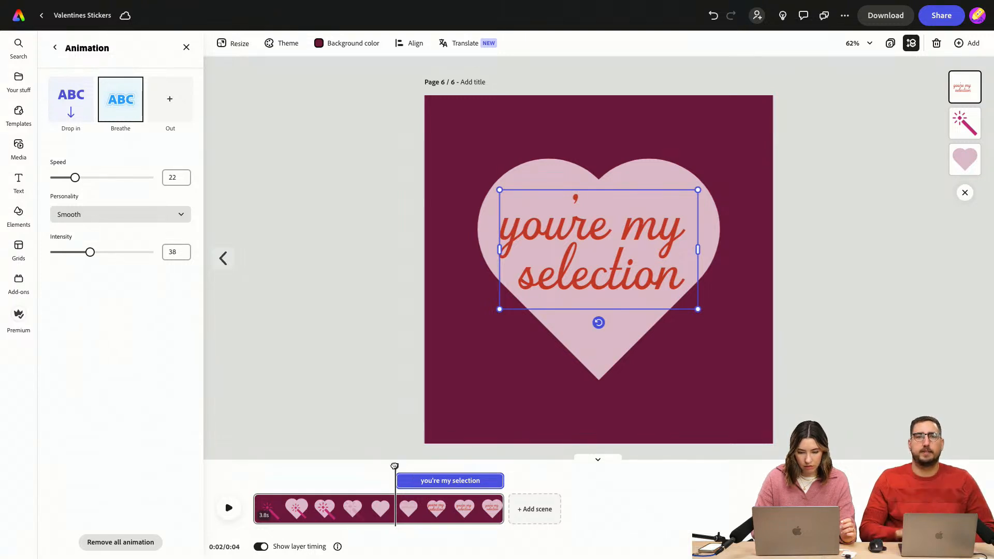
drag(394, 466, 431, 464)
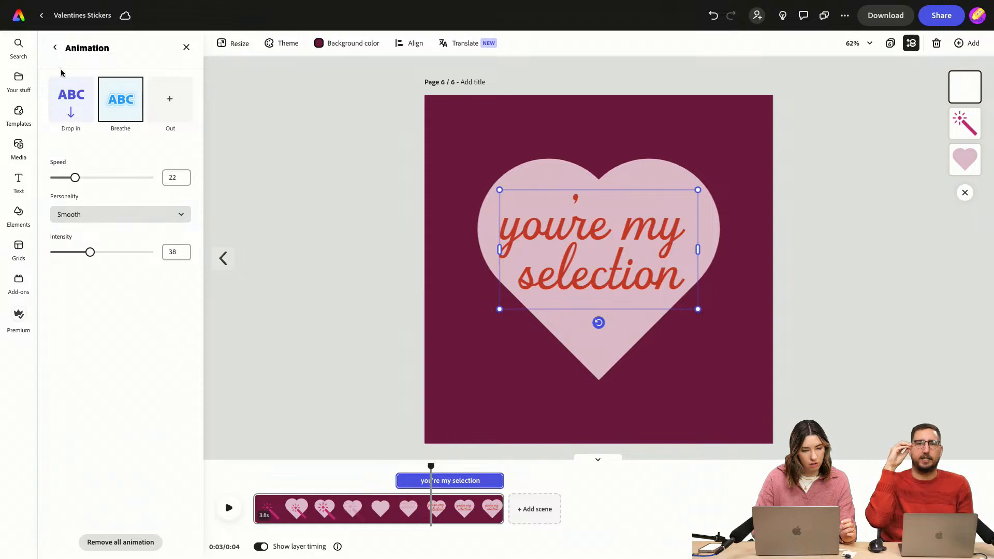
Try the Shrink entrance animation on the text and preview it partway through the scene
click(70, 101)
click(70, 101)
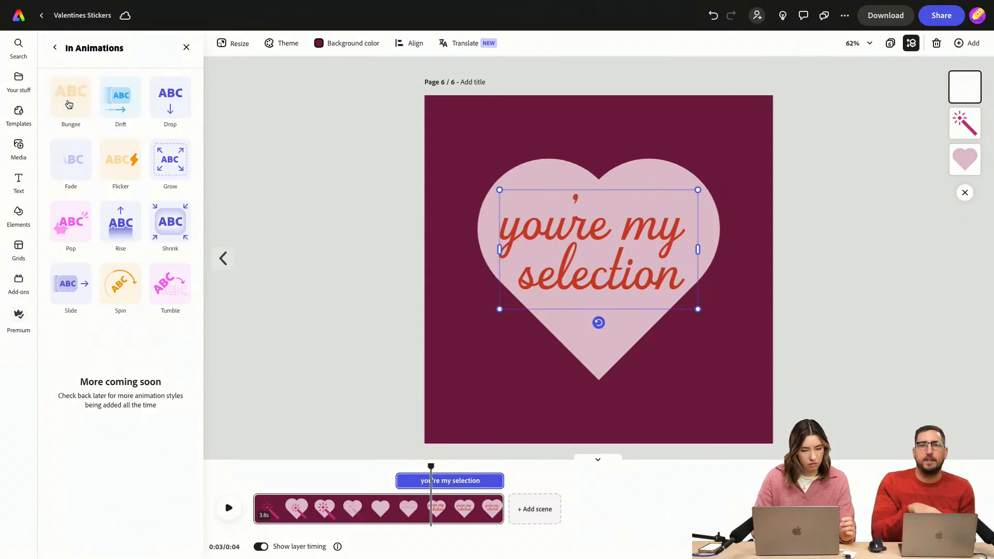
click(171, 223)
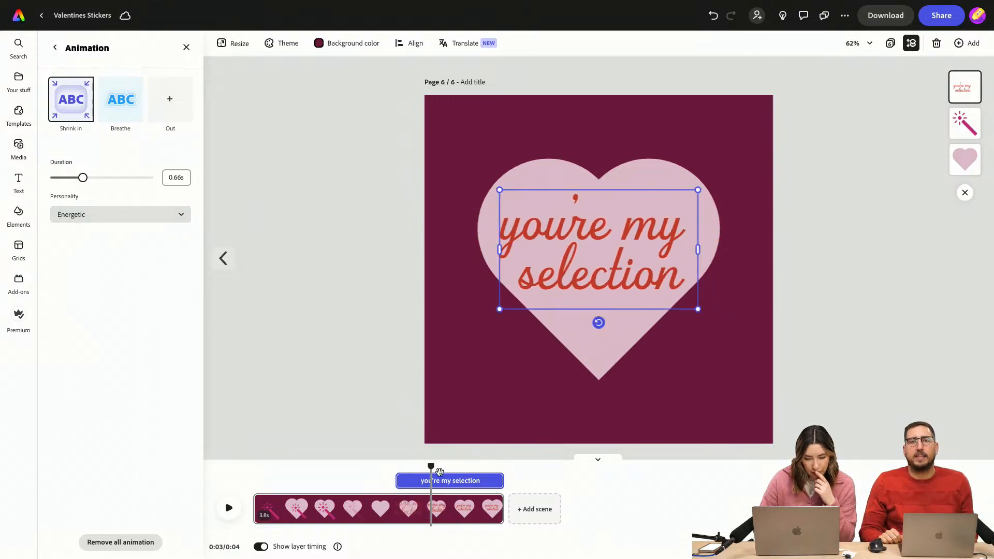
drag(432, 467, 449, 482)
Try the Fade entrance animation on the text and play the scene from the beginning
click(73, 104)
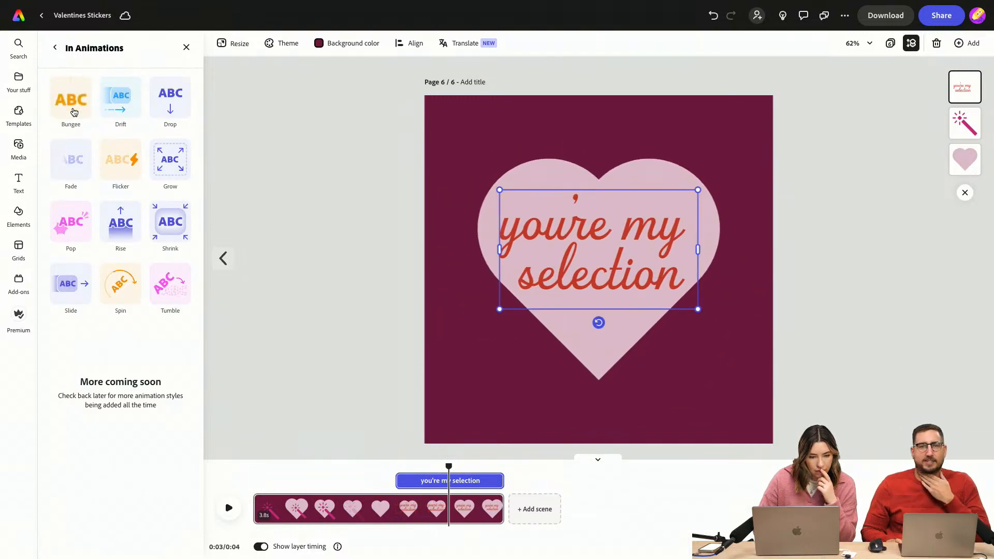
click(67, 165)
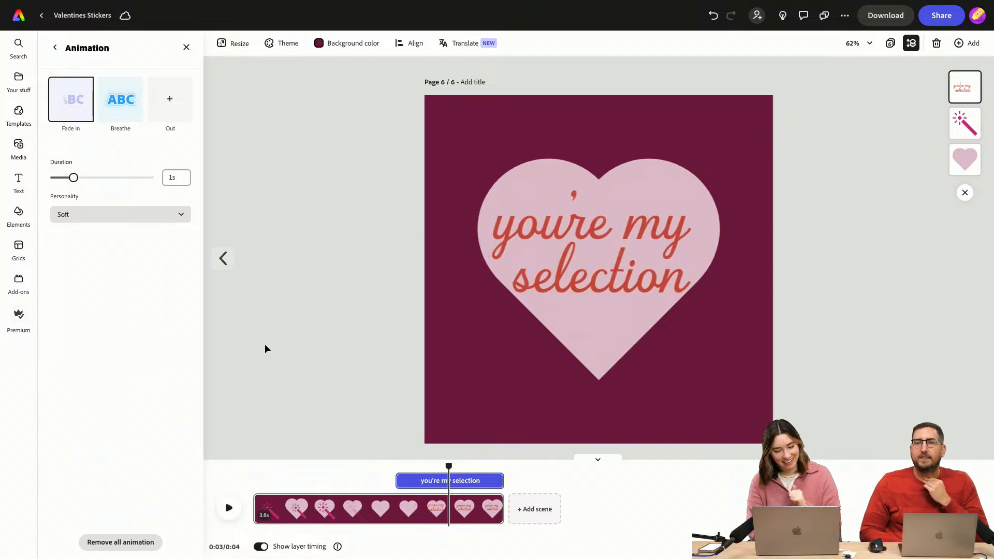
drag(448, 466, 253, 465)
key(space)
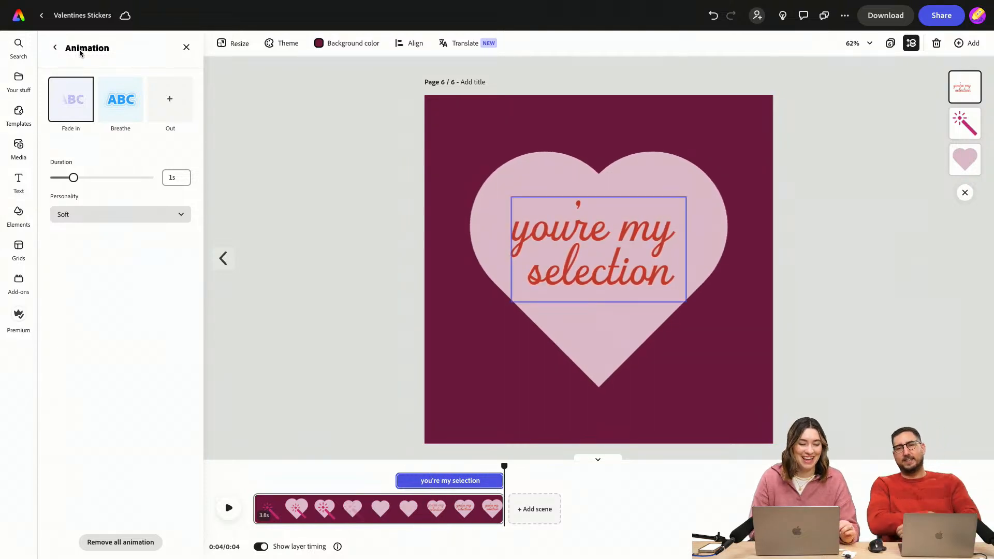
Apply the upward Rise entrance animation to the text and preview it around the 3-second mark
click(71, 98)
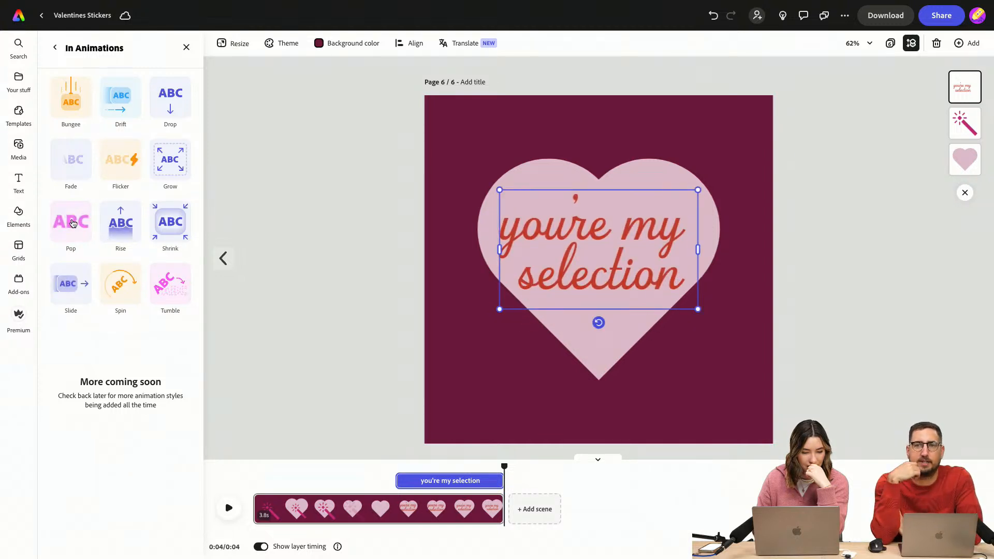
click(120, 222)
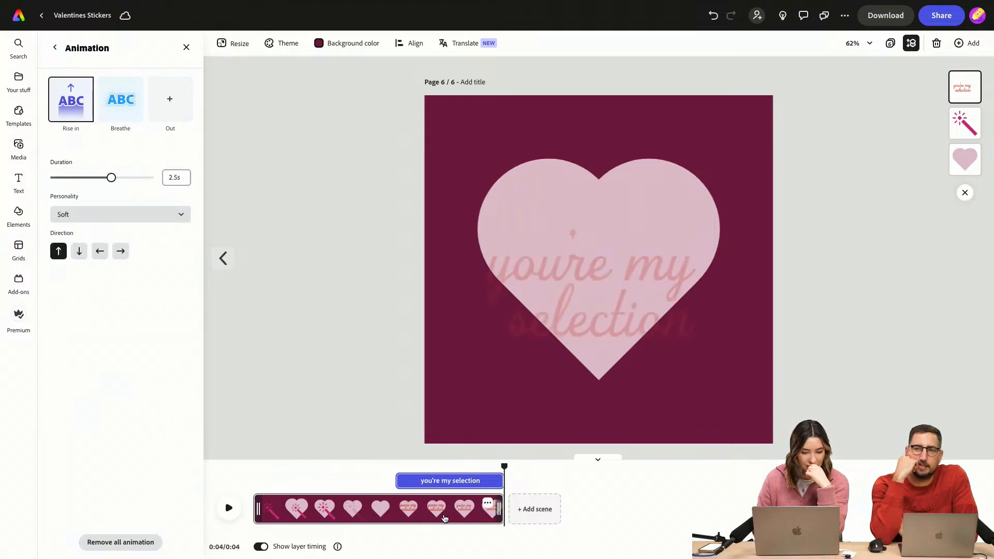
drag(504, 467, 441, 458)
Reduce the text to size 137, recenter it within the heart, and play the scene from the start
click(673, 304)
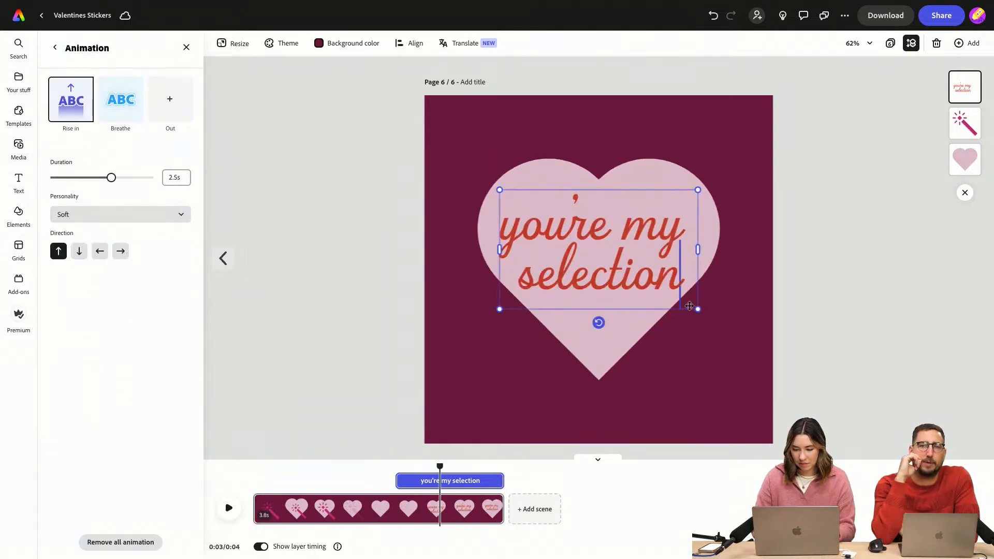
drag(697, 309, 673, 294)
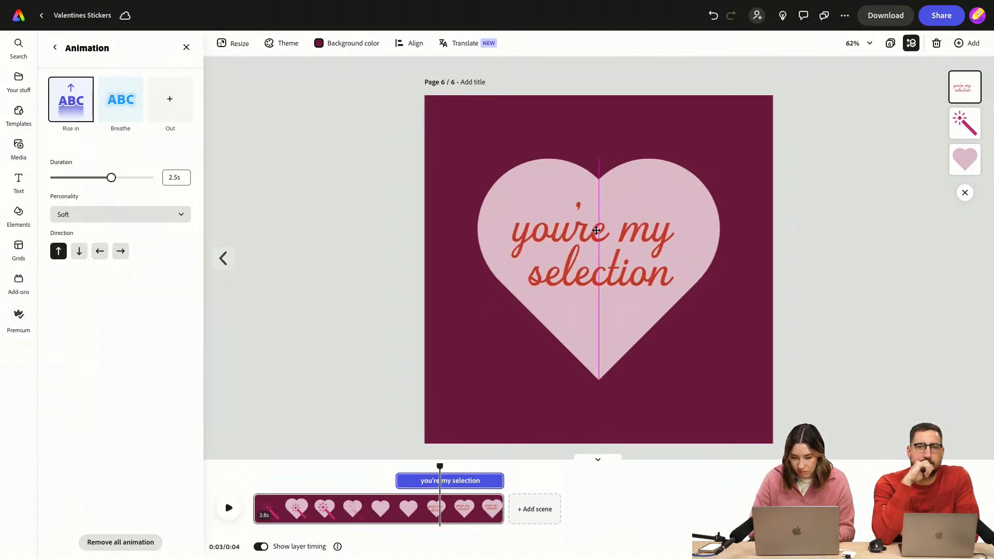
click(610, 342)
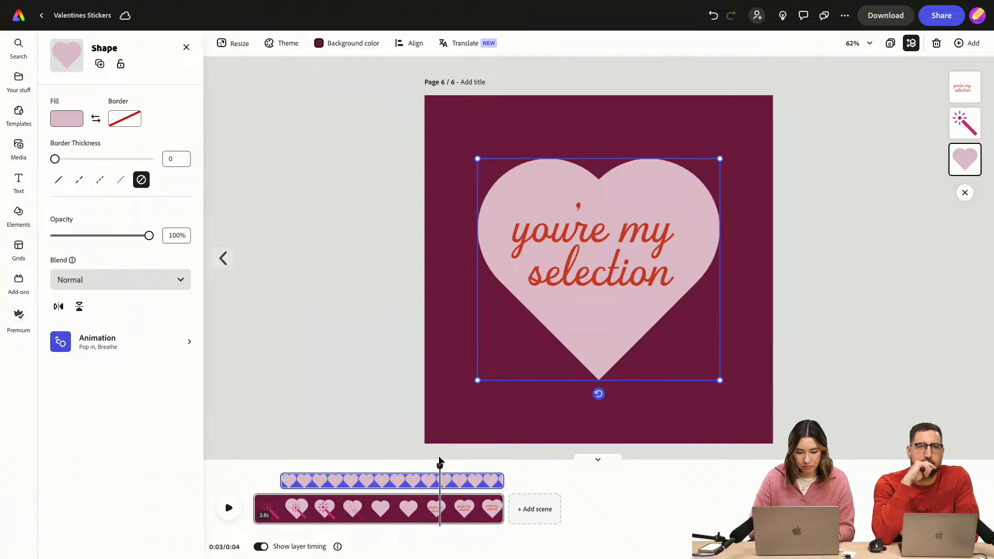
drag(439, 464, 238, 459)
key(space)
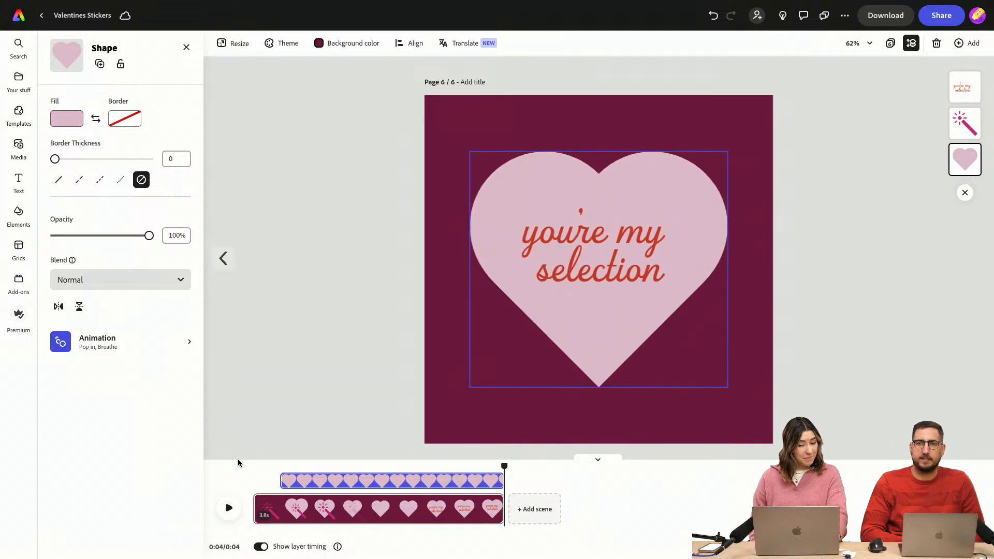
Extend the scene's duration to 4.9 s and play back the animation
drag(502, 512, 576, 517)
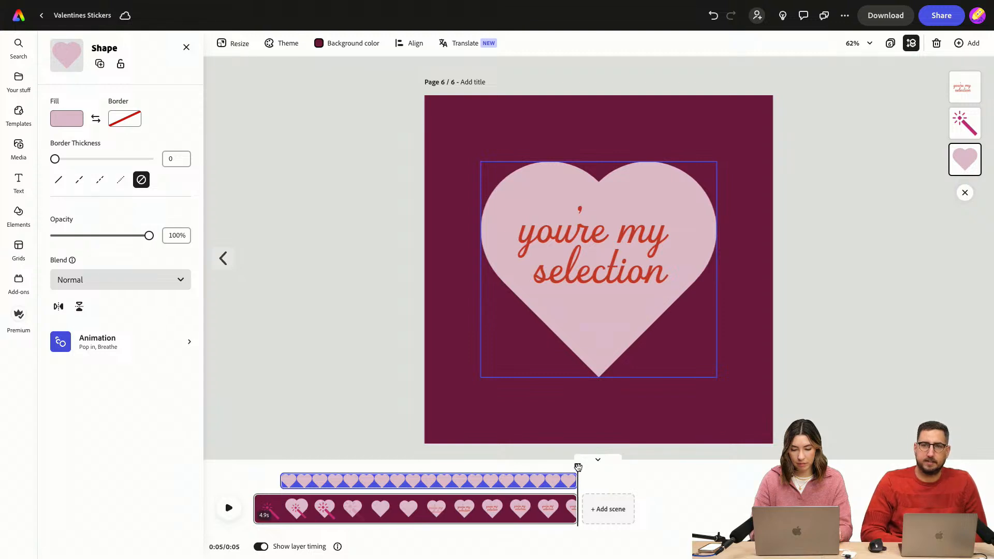
click(228, 507)
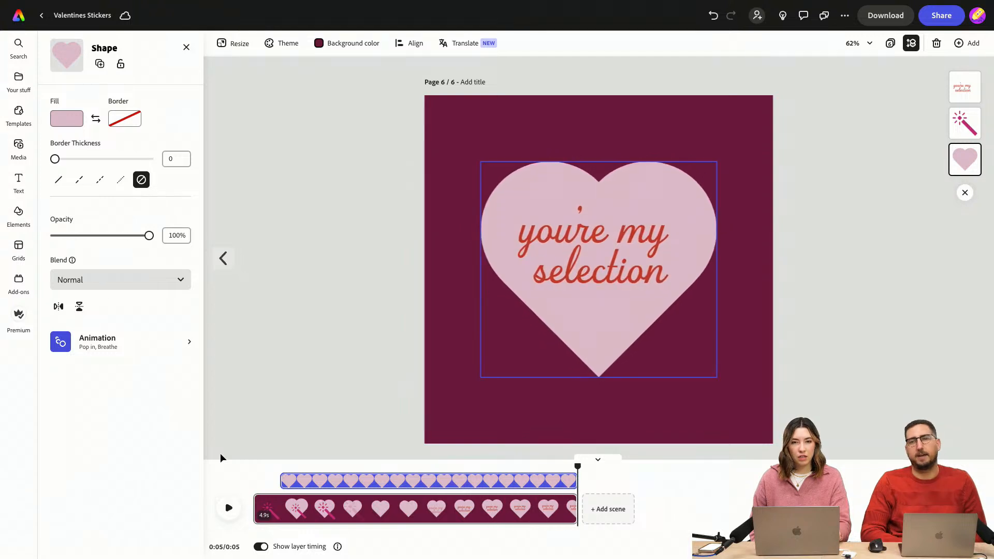
key(space)
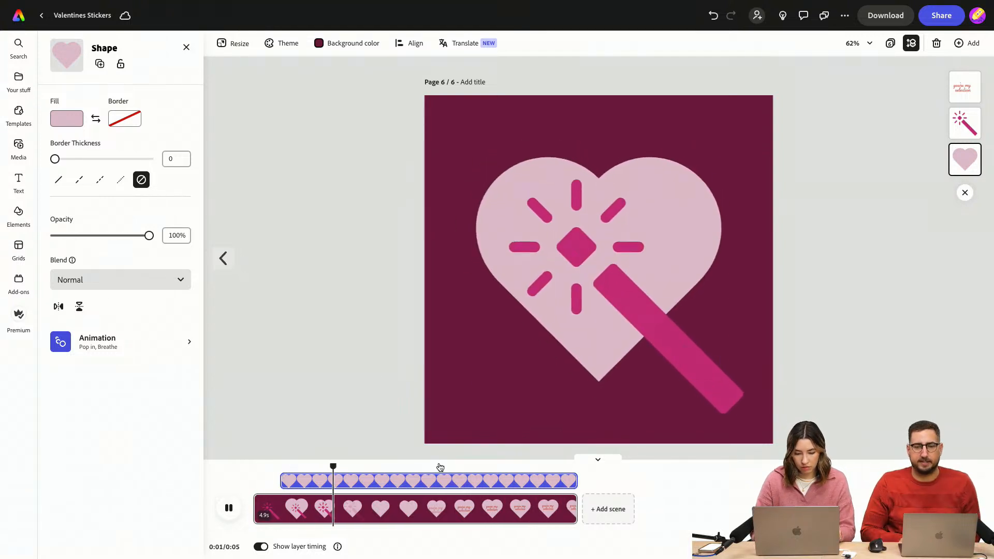
key(space)
Move the text layer's start earlier on the timeline in two small adjustments, replaying the scene to check the timing
drag(351, 466, 525, 397)
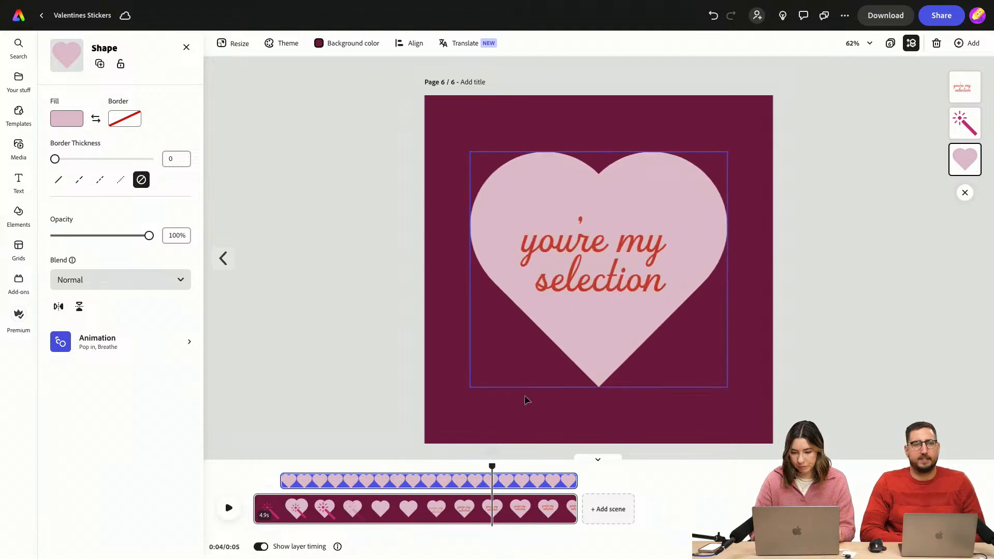
click(582, 283)
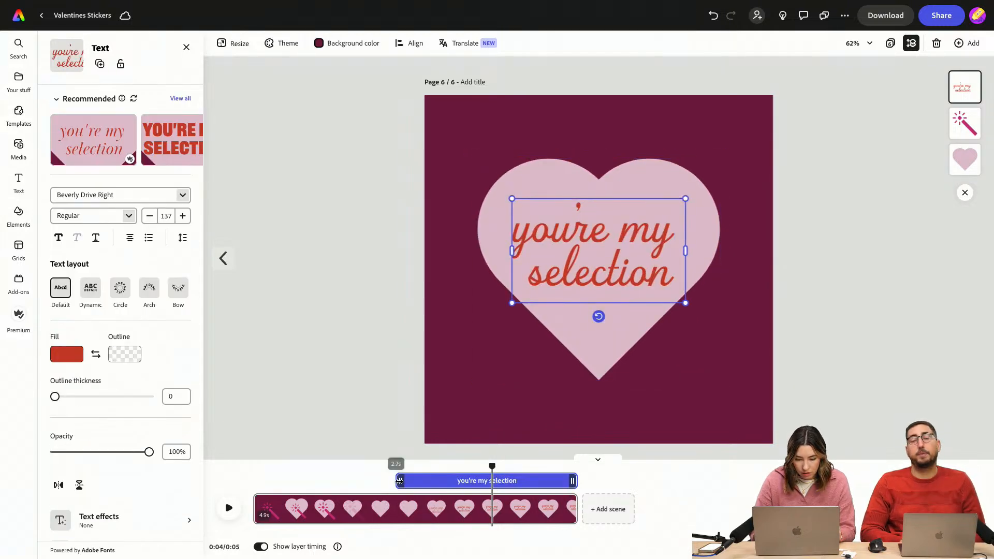
drag(397, 480, 385, 482)
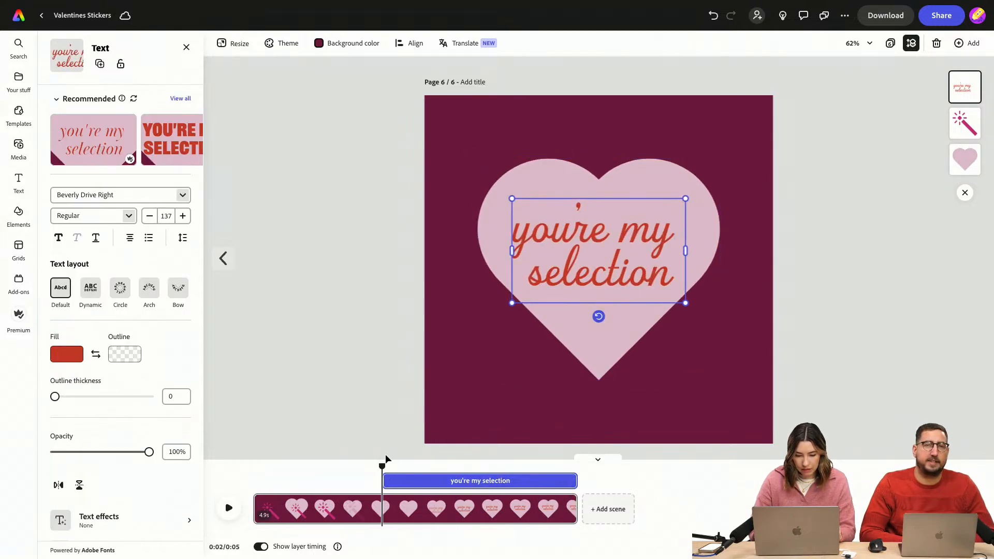
key(space)
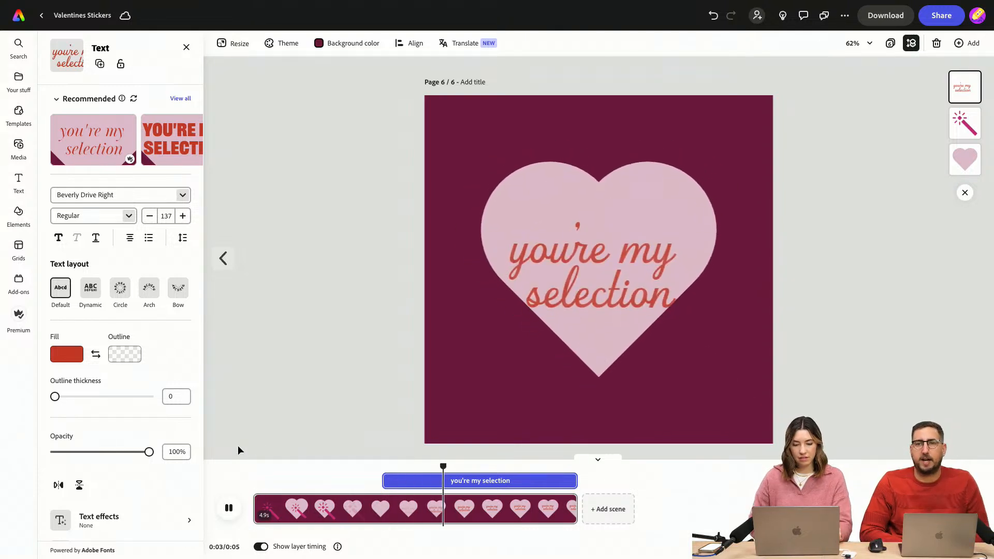
key(space)
drag(387, 480, 255, 469)
key(space)
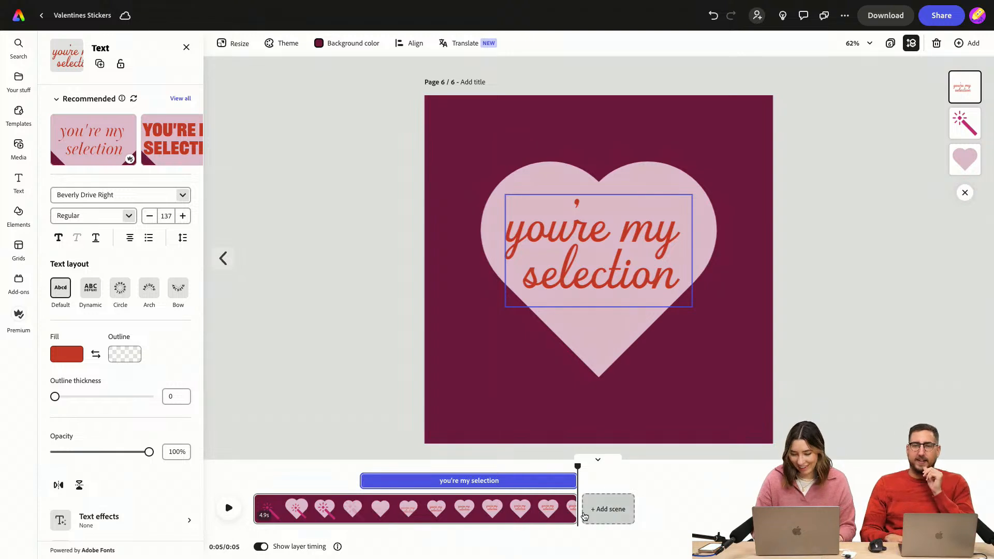
Extend the scene's duration to 9.8 s and play it from the beginning
drag(576, 509, 821, 505)
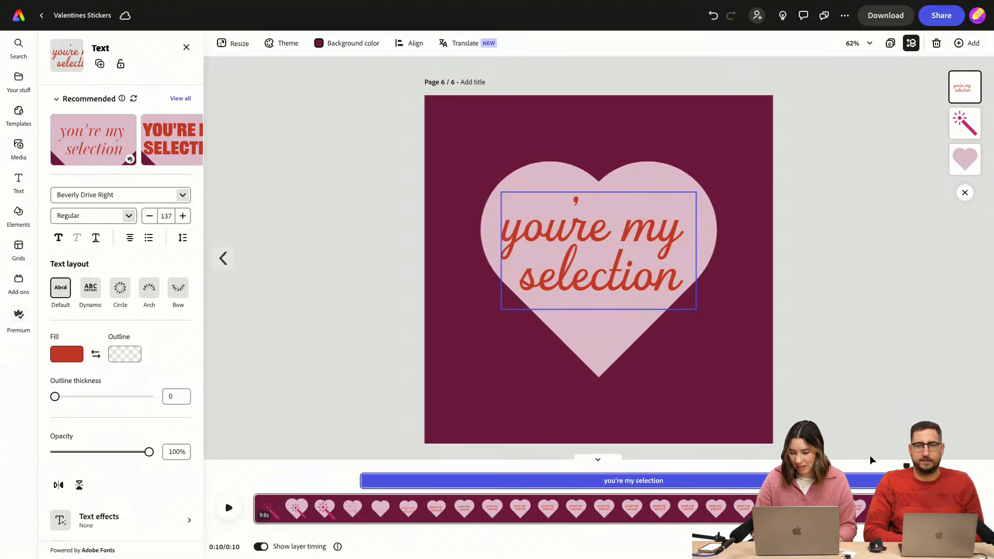
drag(906, 466, 207, 495)
key(space)
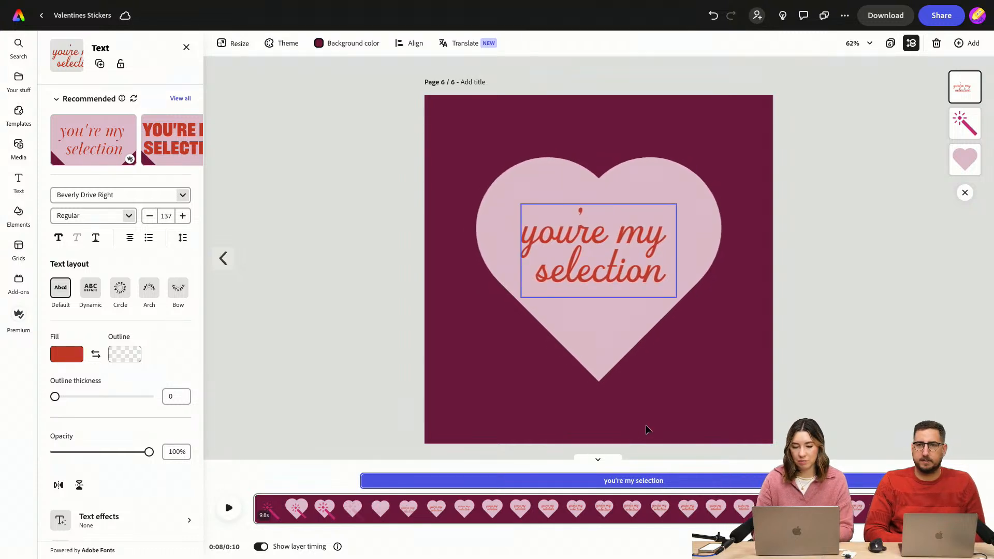
Reduce the "you're my selection" text to size 123 and reposition it within the heart
click(624, 243)
drag(686, 303, 667, 294)
drag(619, 200, 625, 203)
click(626, 207)
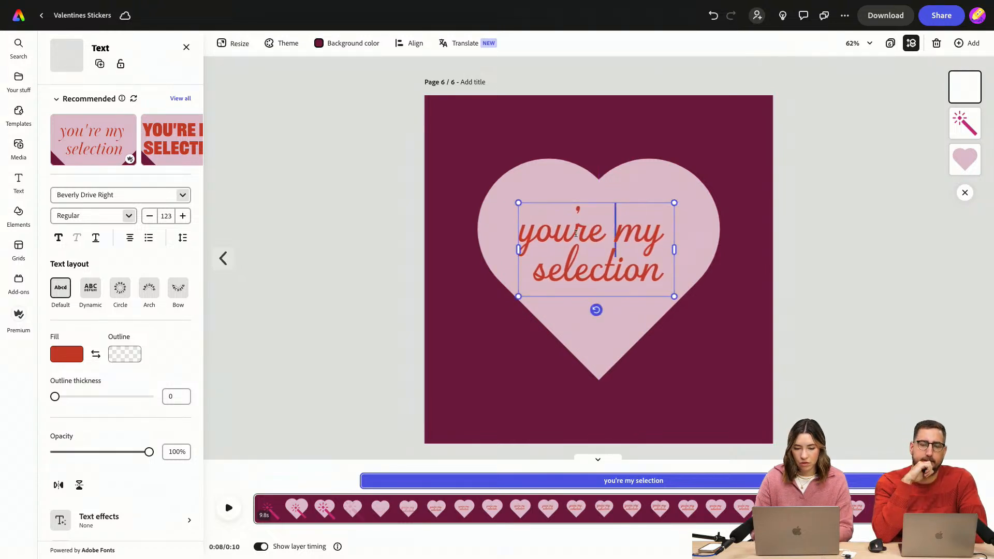
Set the text's Breathe animation to intensity 8 and speed 31
scroll(106, 400, down, 3)
click(103, 512)
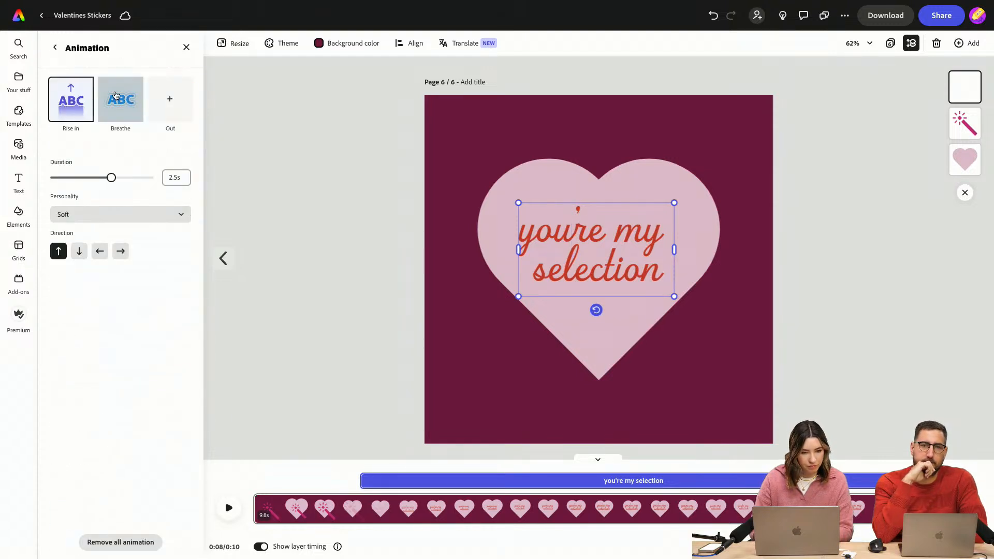
click(125, 120)
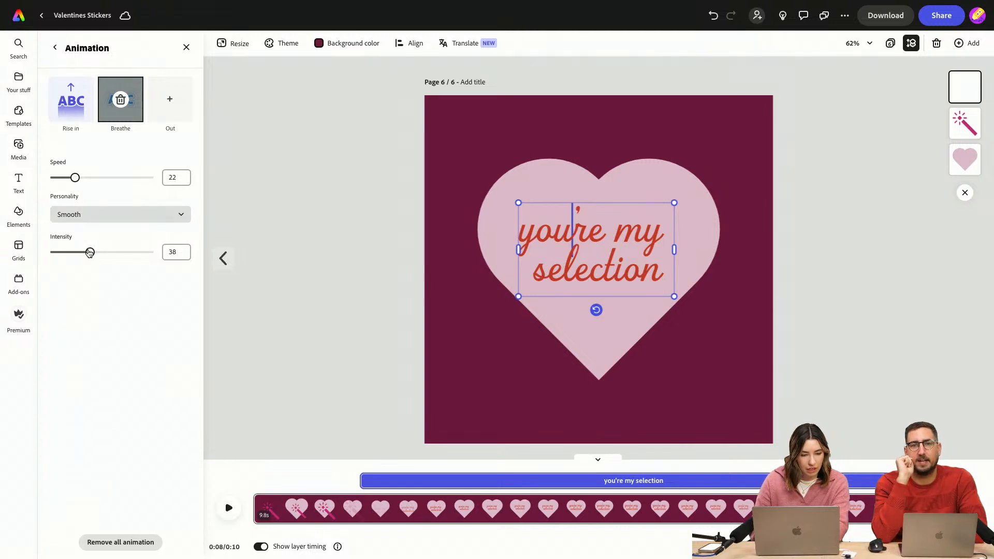
drag(90, 253, 85, 253)
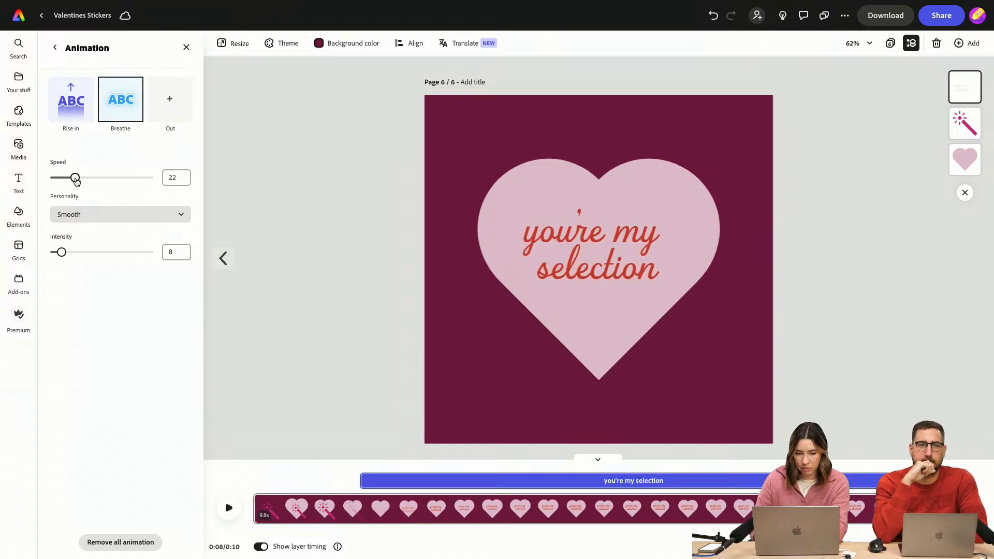
drag(75, 178, 83, 178)
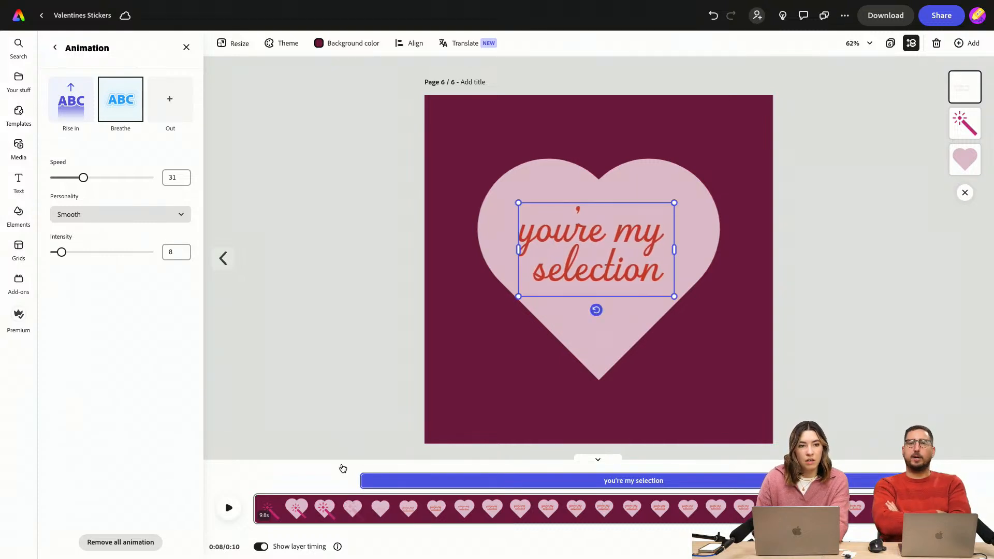
Give the heart a dark magenta border 16 thick in the shortest-dash style, and play the scene from the start
click(557, 177)
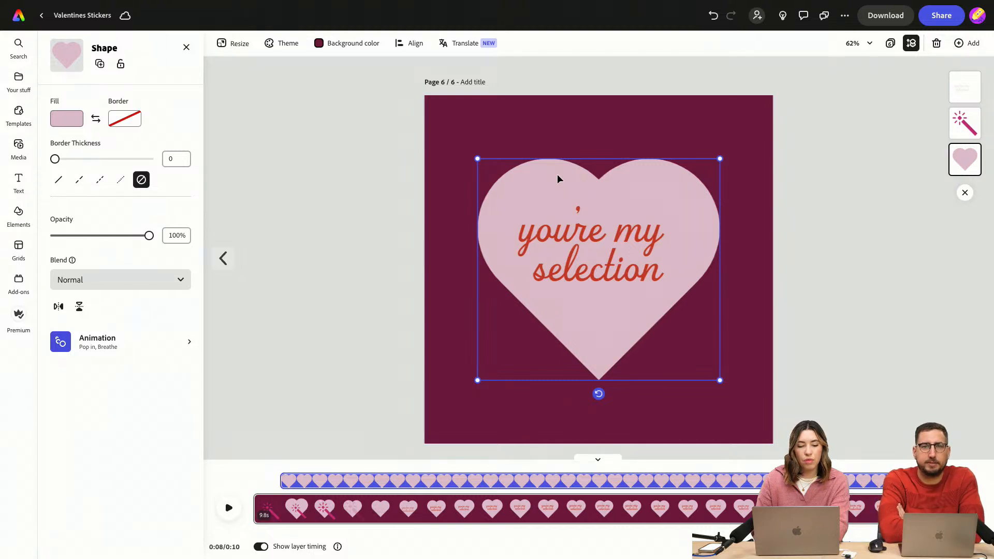
click(122, 179)
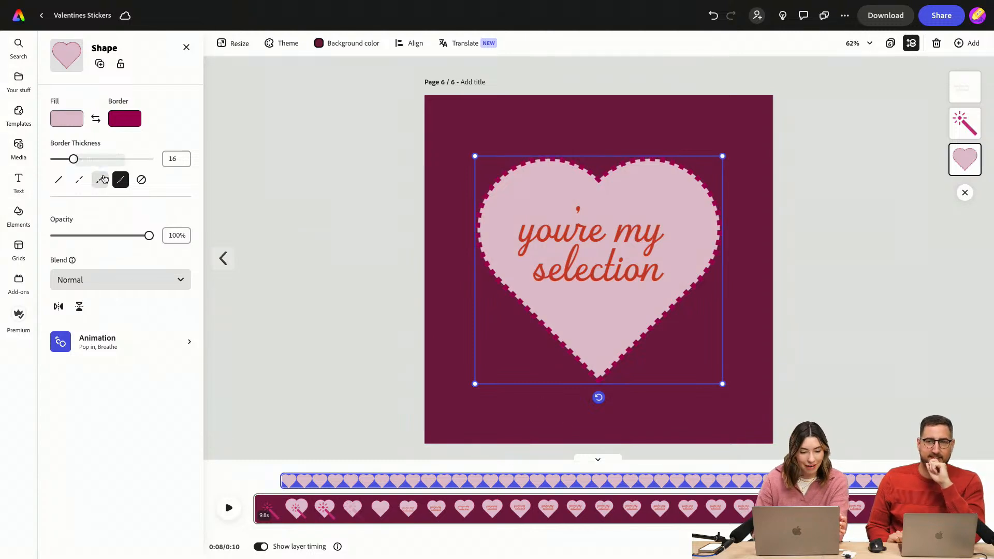
click(77, 180)
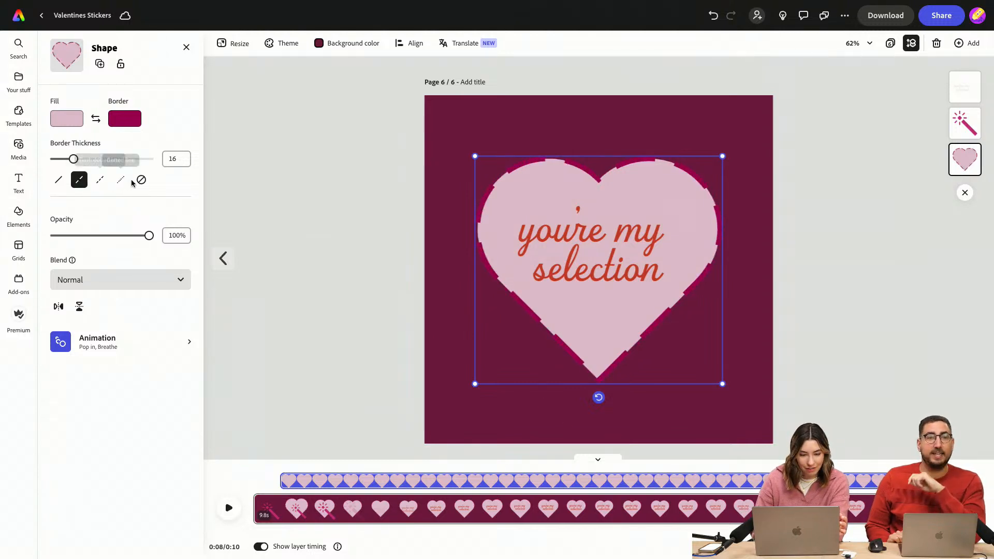
click(121, 180)
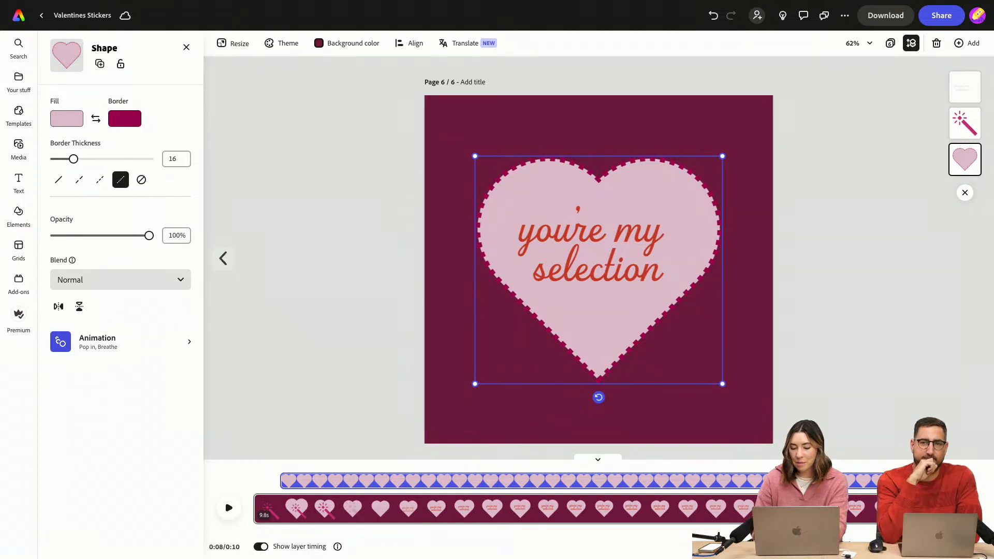
drag(841, 466, 252, 446)
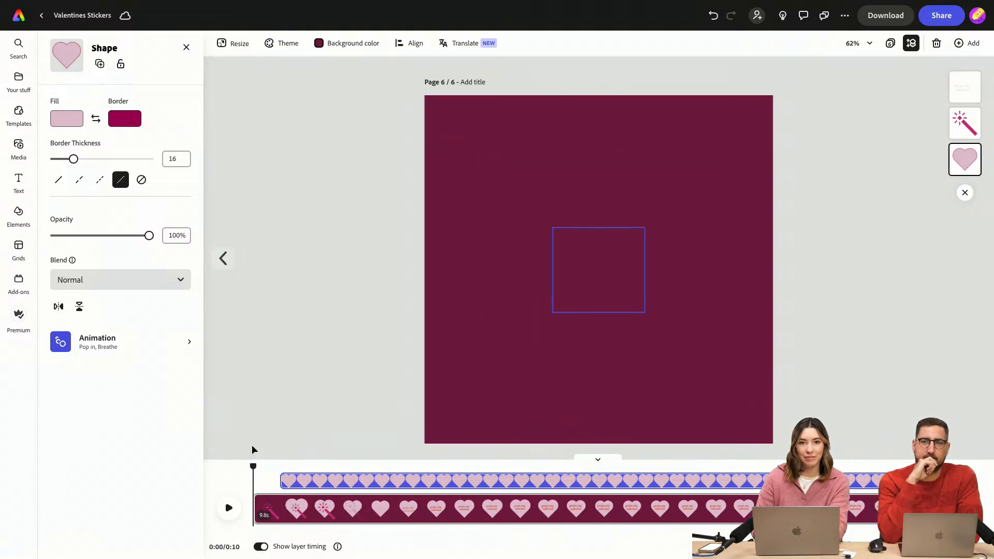
key(space)
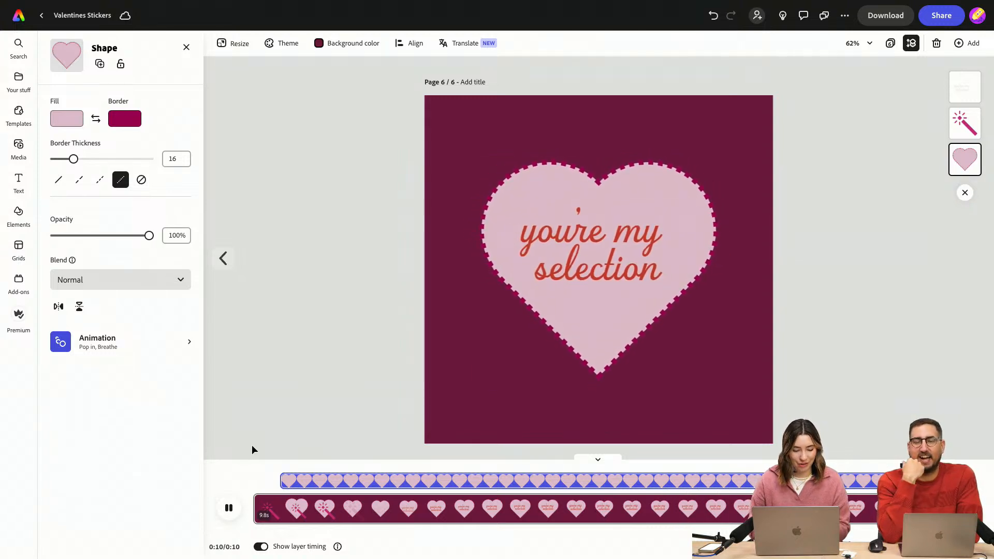
Search the Elements icons for "border" and look through the results for a decorative frame
click(856, 357)
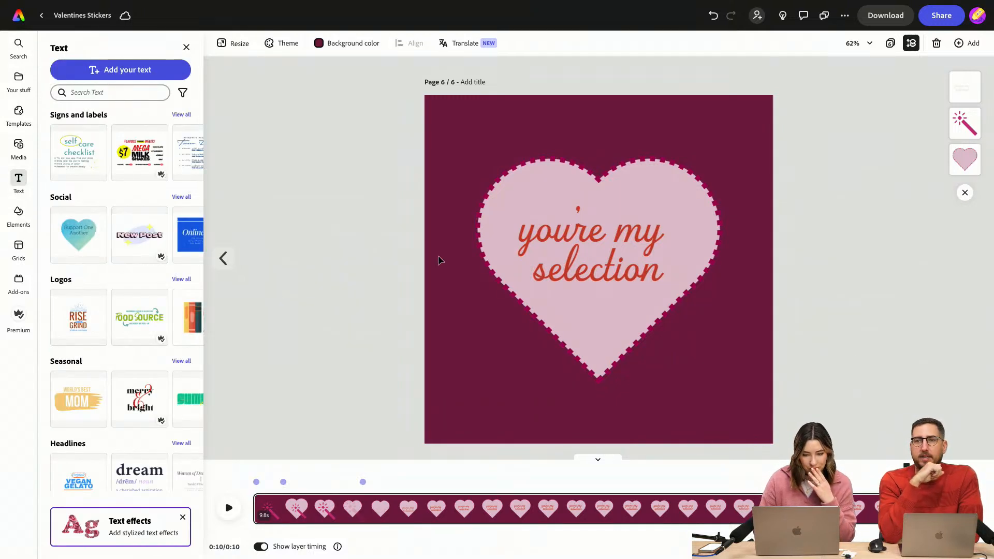
click(186, 48)
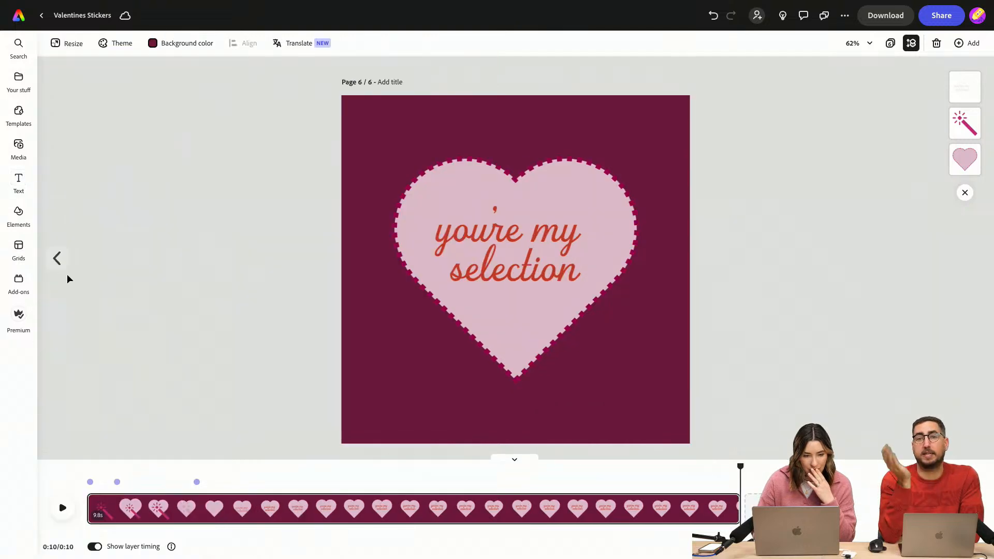
click(18, 213)
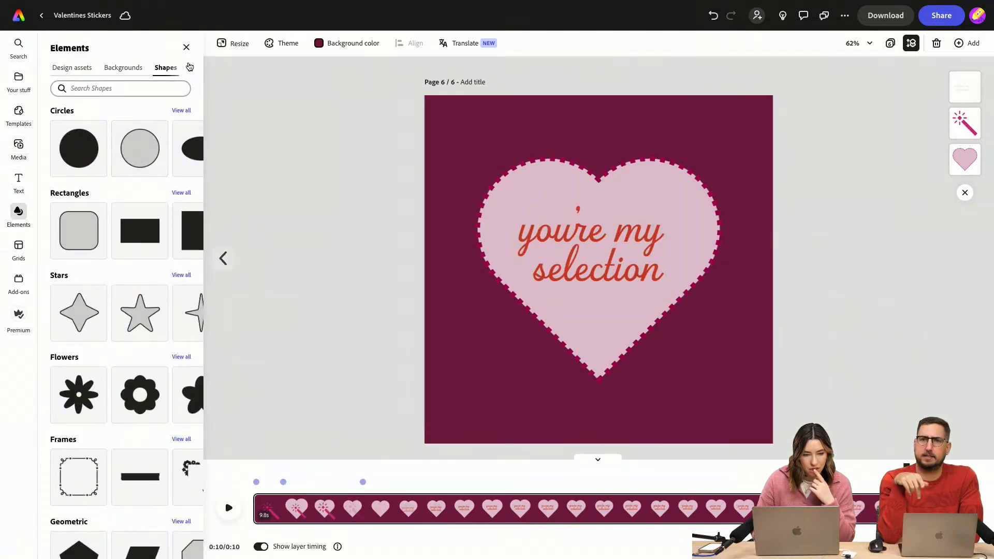
click(190, 67)
click(172, 69)
click(123, 72)
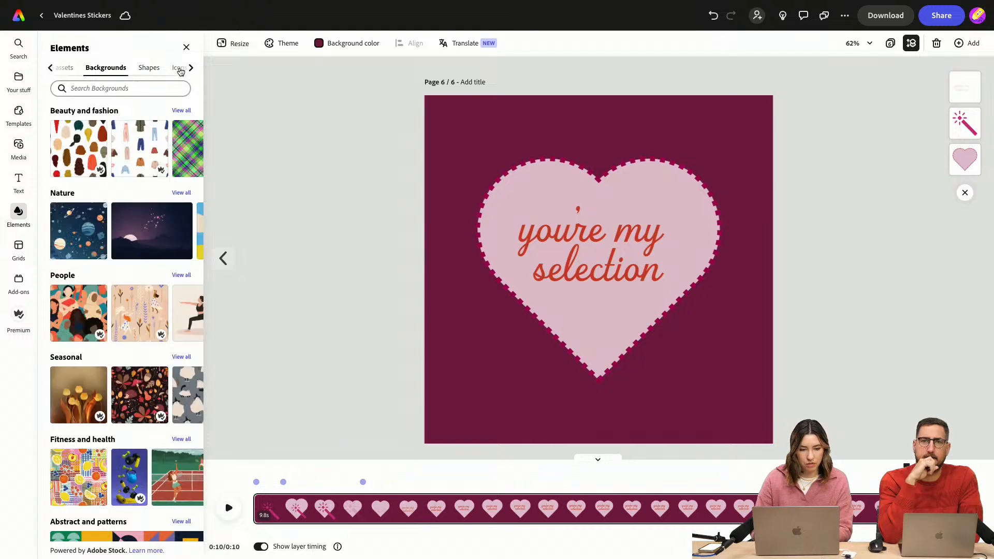
click(64, 88)
text(b)
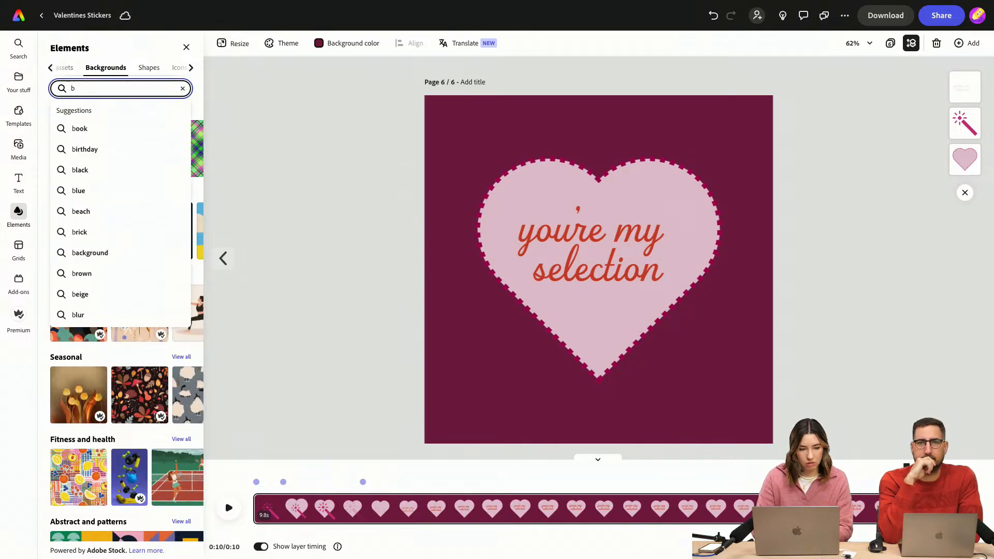
click(185, 73)
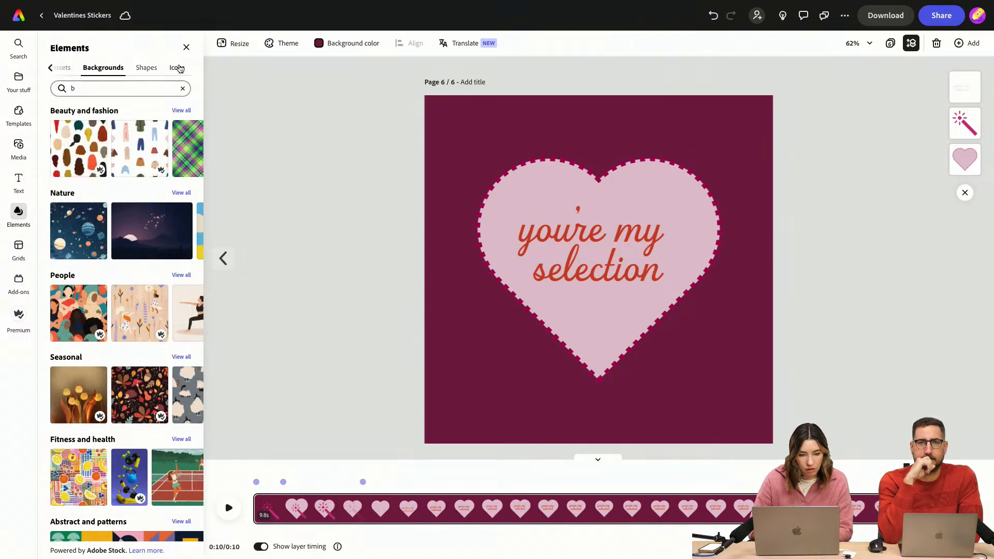
click(176, 68)
click(140, 88)
text(ord)
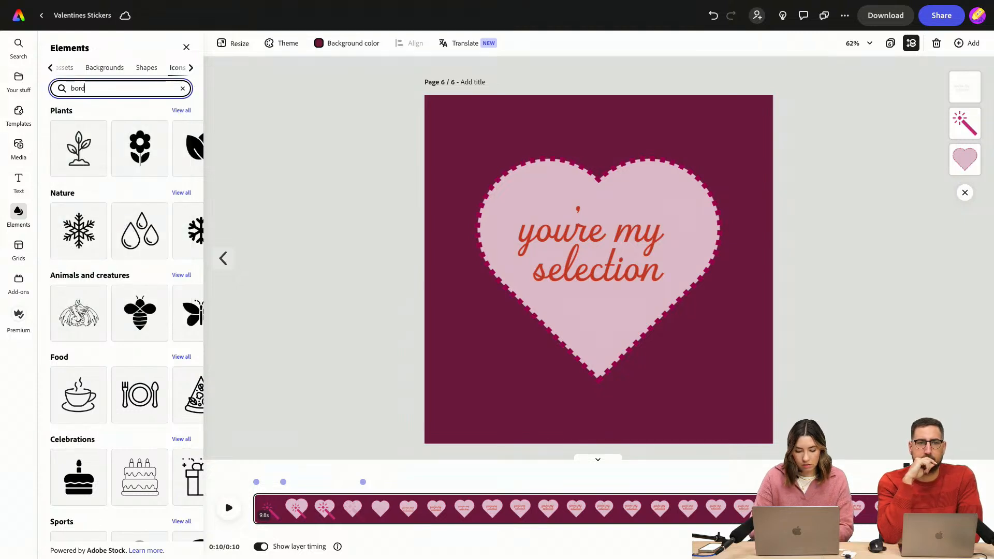
text(er)
key(Return)
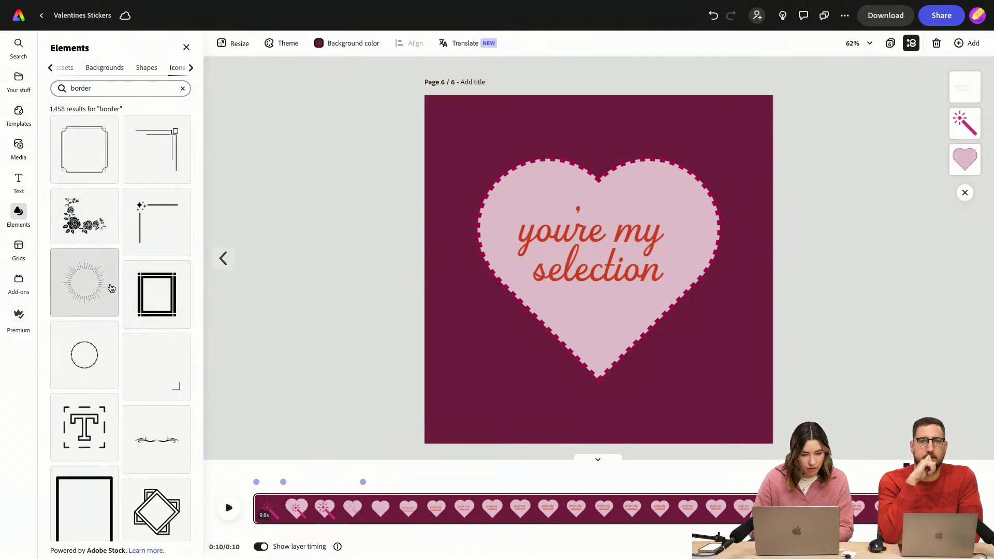
scroll(123, 404, down, 4)
scroll(124, 410, down, 3)
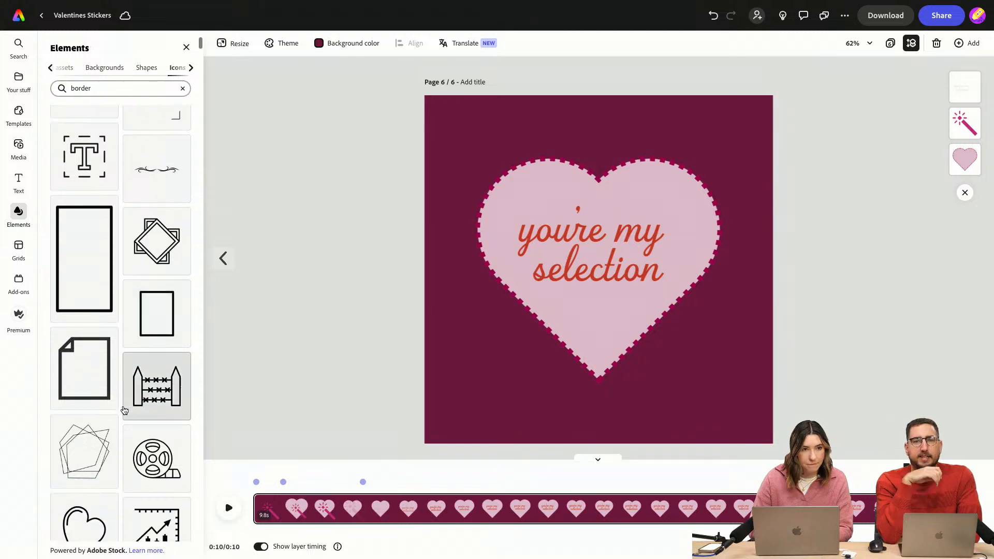
scroll(124, 410, down, 5)
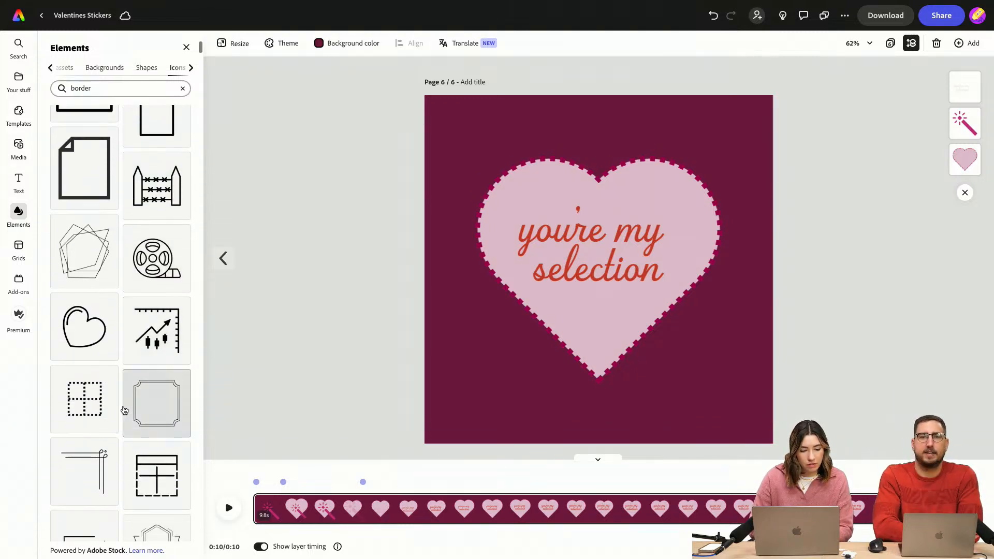
click(160, 207)
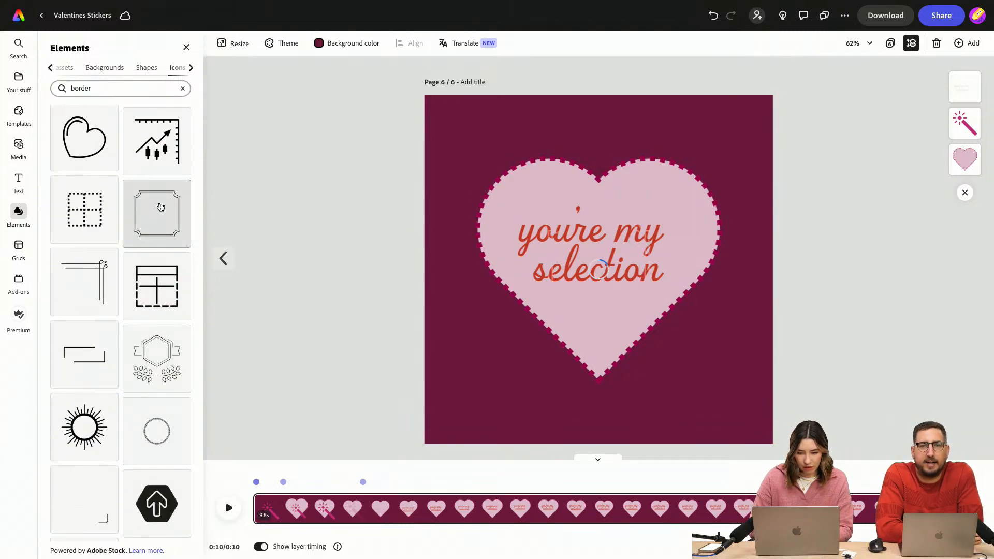
click(561, 256)
drag(547, 218, 441, 113)
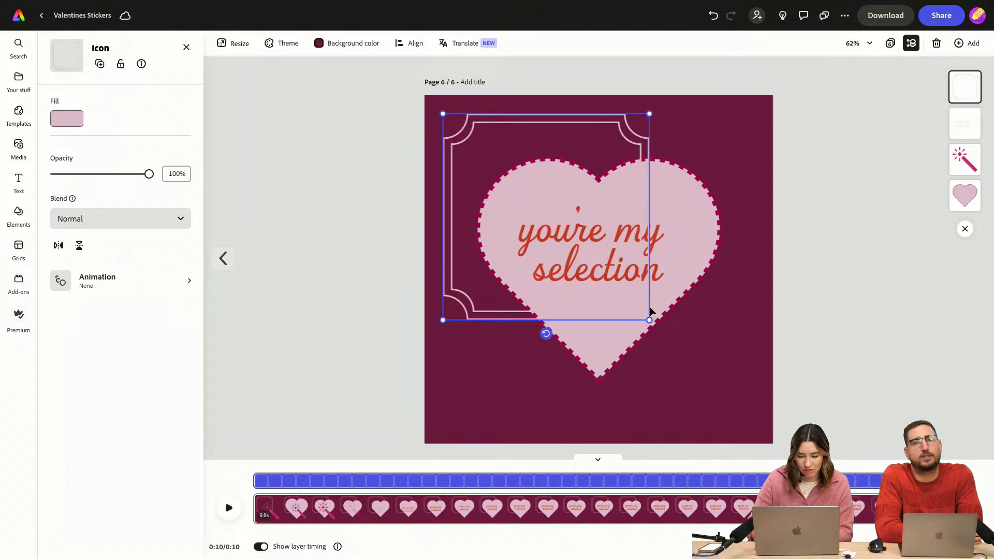
key(Delete)
Insert the double-line square frame with notched corners, enlarge it to surround the heart near the page edges, and play the scene
click(156, 214)
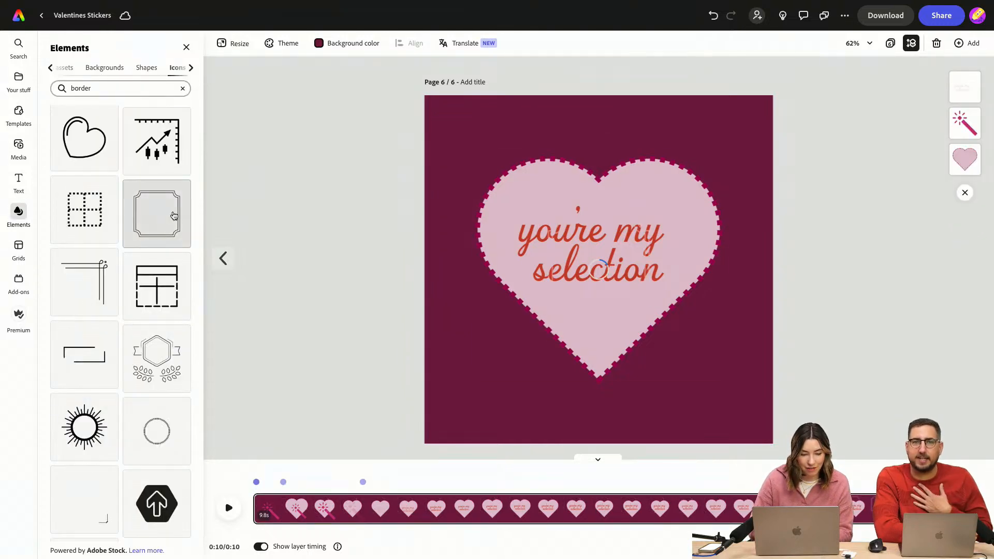
drag(552, 224, 462, 116)
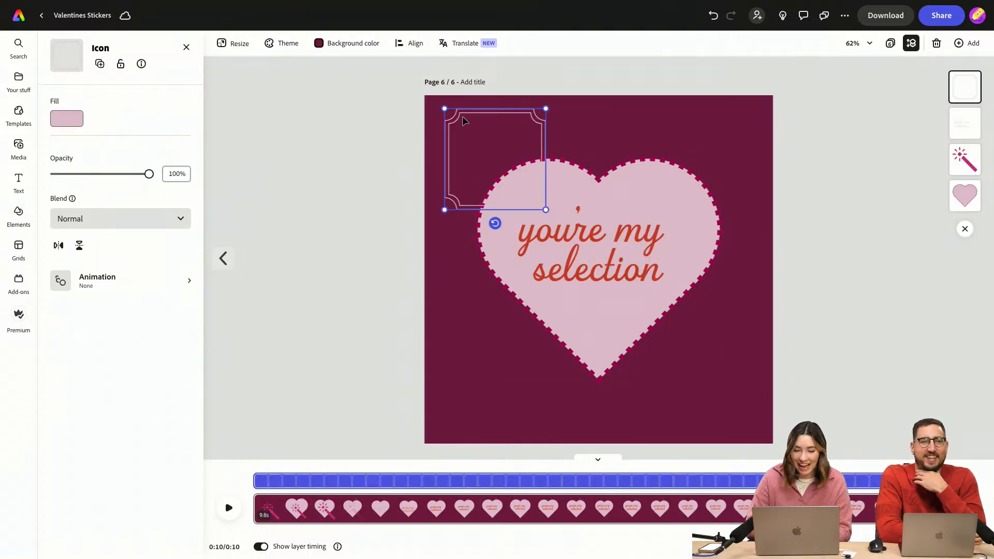
drag(545, 210, 770, 432)
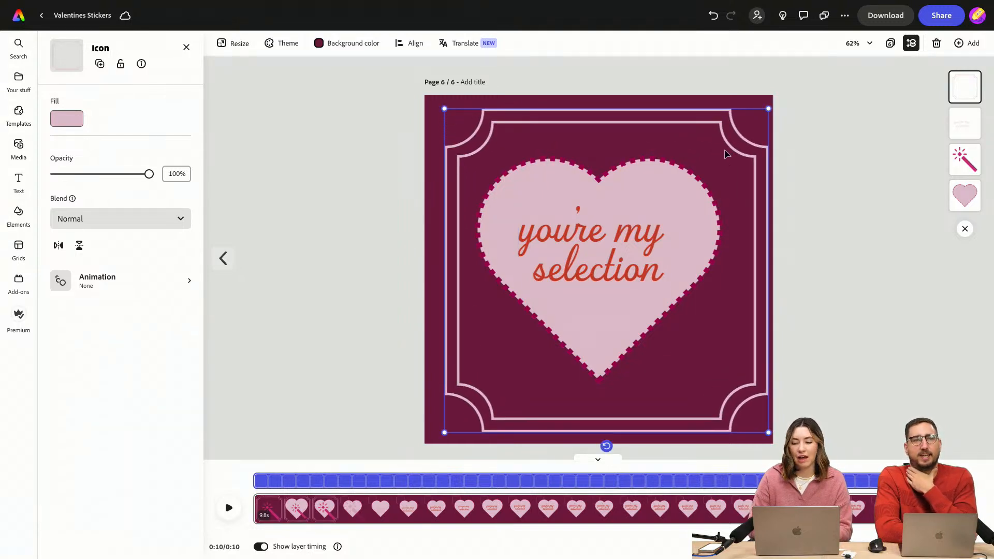
drag(724, 162, 719, 144)
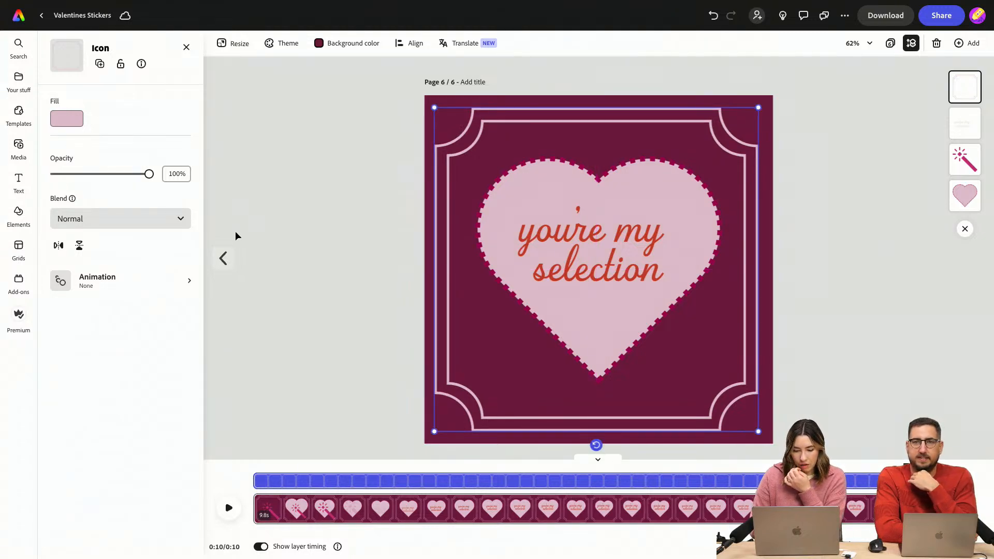
drag(907, 464, 228, 438)
key(space)
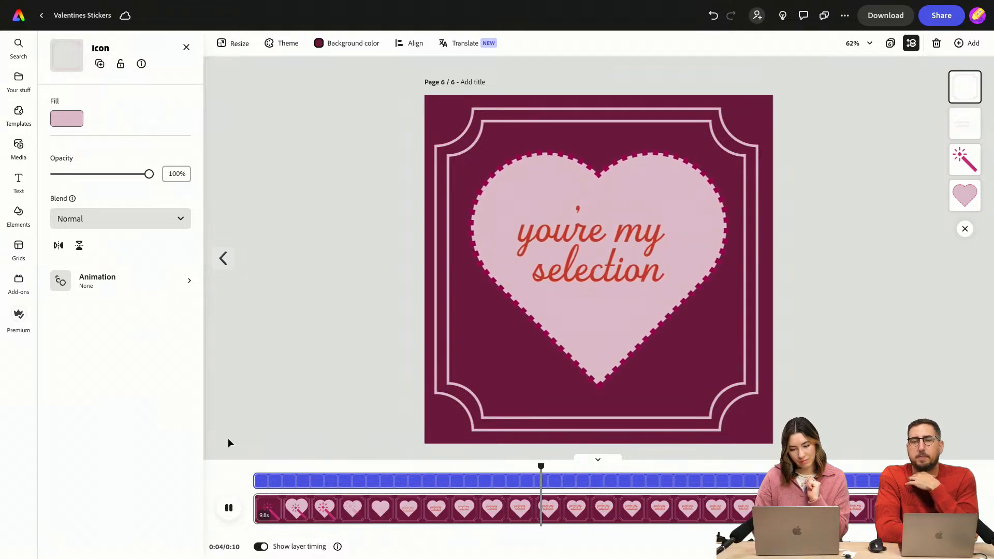
key(space)
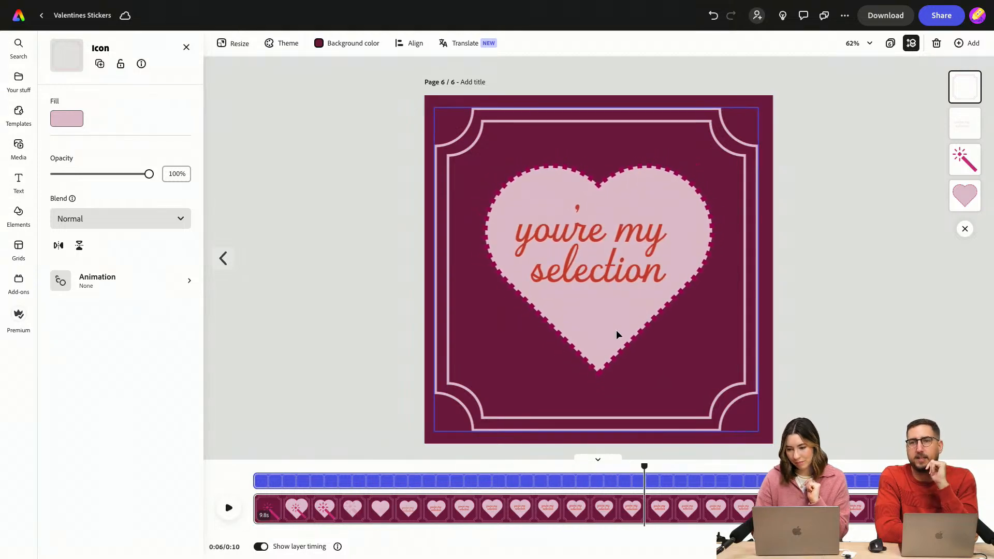
Move the frame to the back of the layer stack, behind the heart, and replay the scene from the start
drag(964, 86, 964, 197)
drag(645, 466, 253, 466)
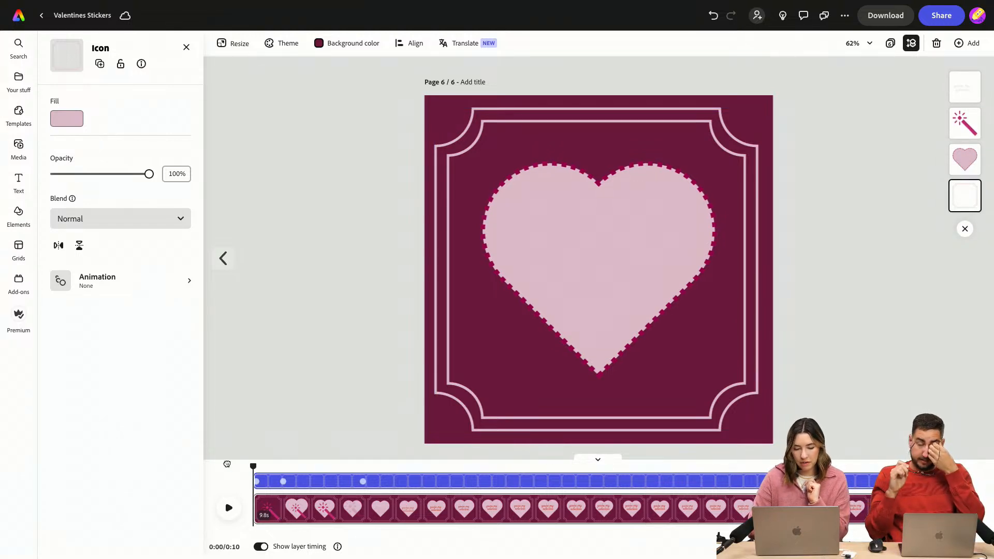
key(space)
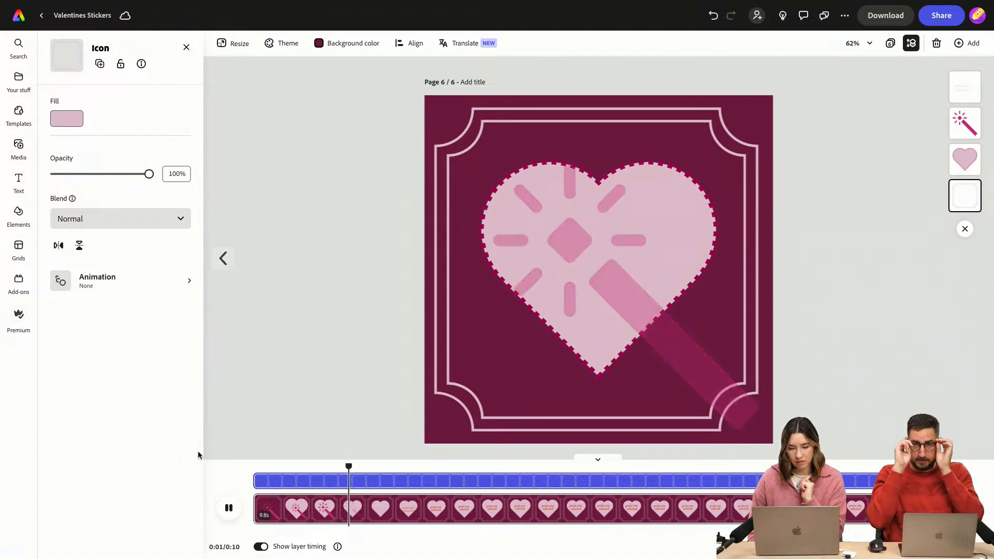
key(space)
Shrink the magic wand to about three quarters of its size and move it closer to the middle of the frame
click(963, 123)
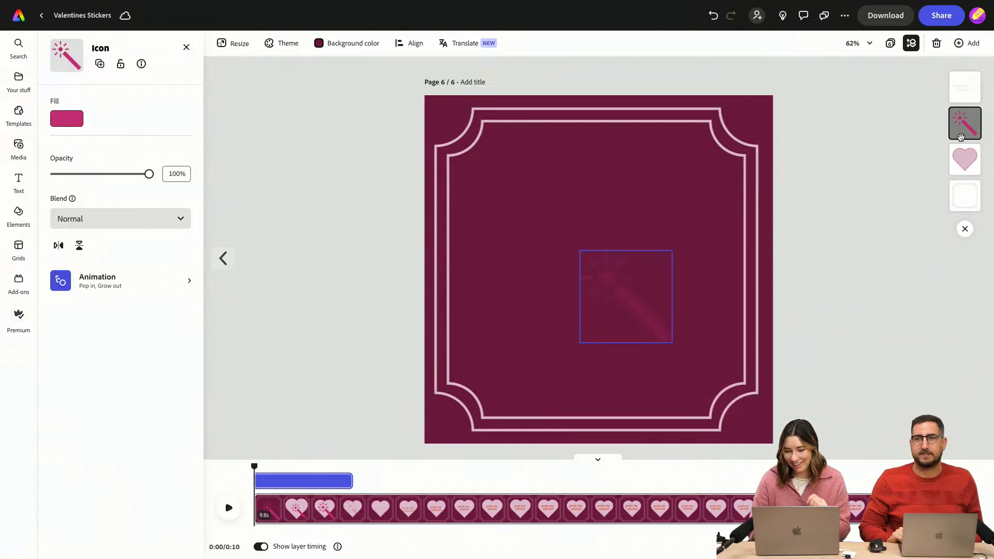
click(622, 300)
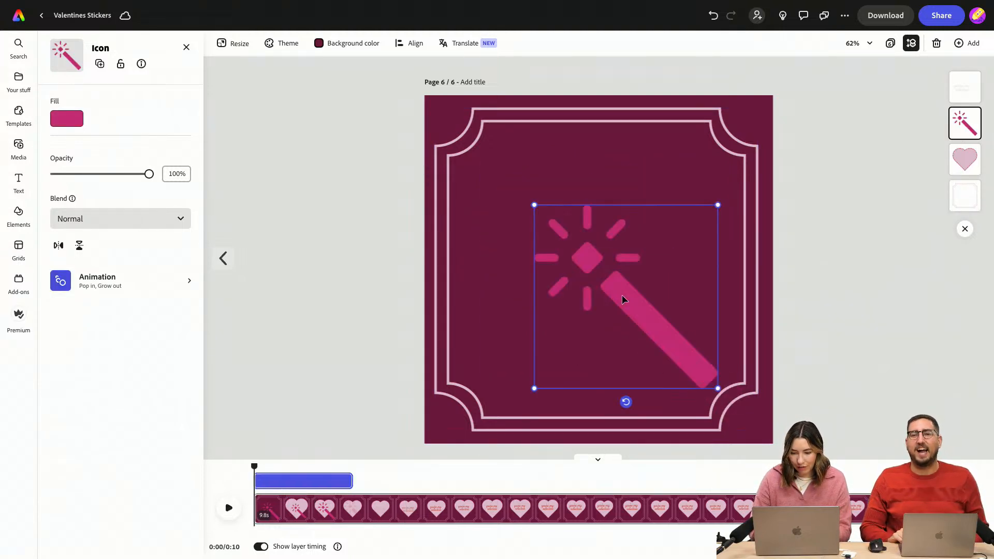
drag(535, 206, 581, 253)
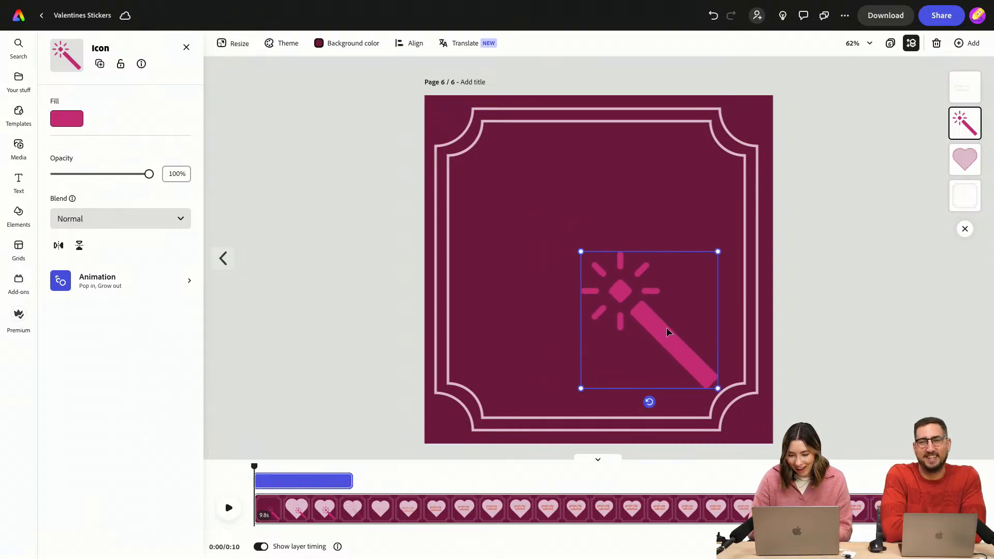
drag(666, 327, 642, 293)
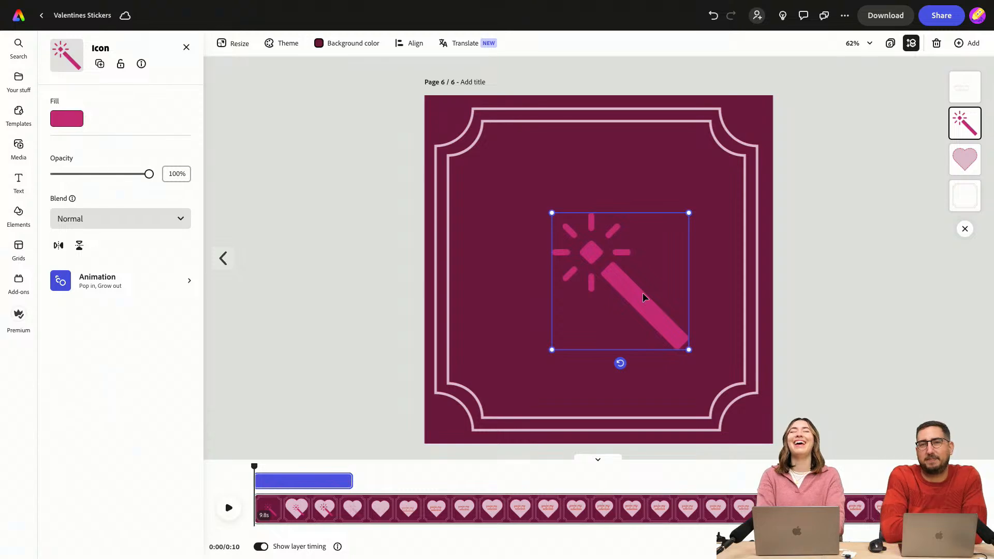
Play the scene and download the selected page as an MP4 at 1080p resolution
click(223, 510)
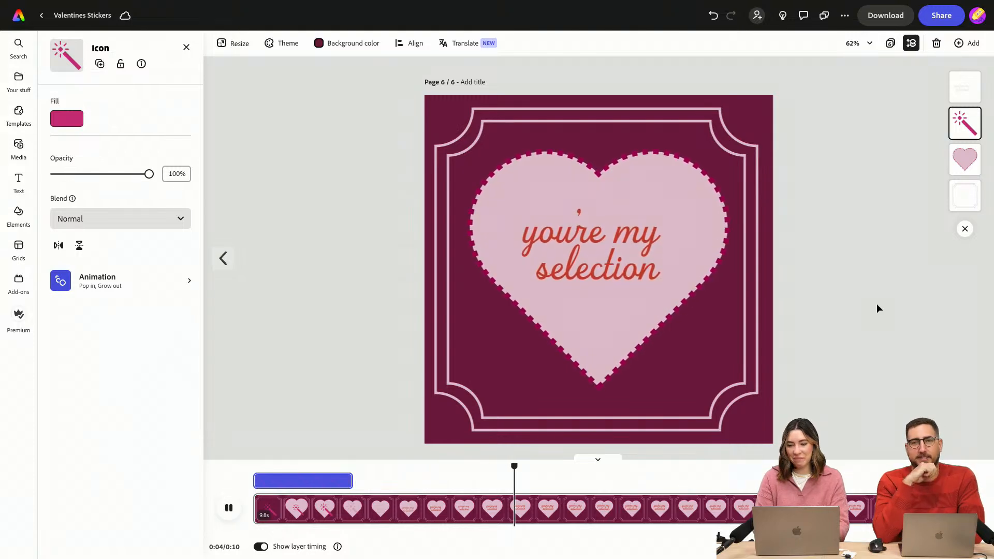
click(885, 15)
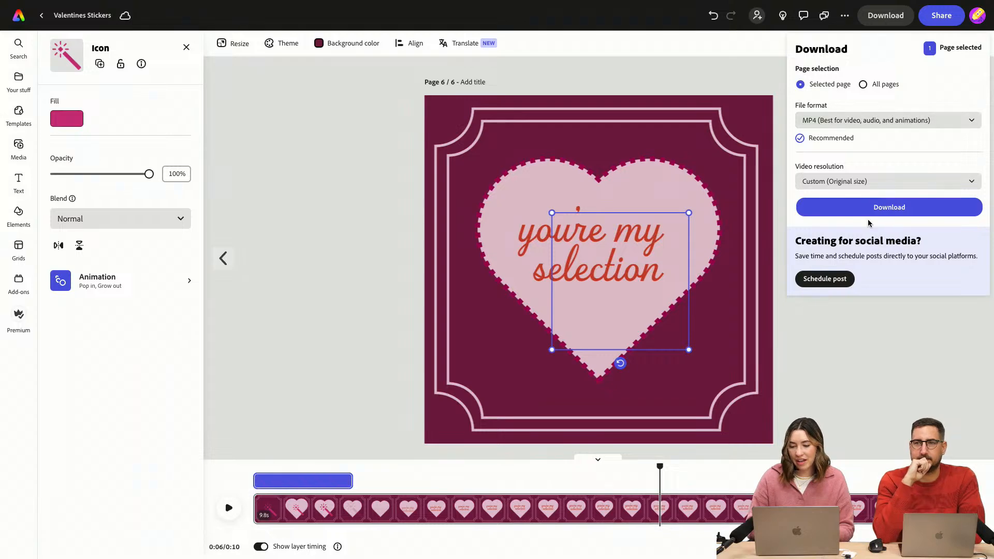
click(858, 181)
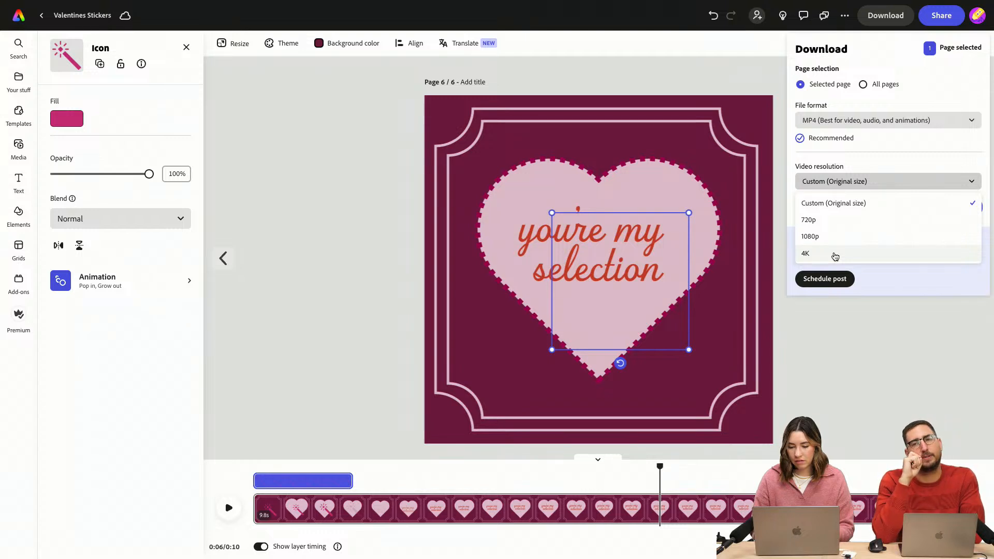
click(832, 236)
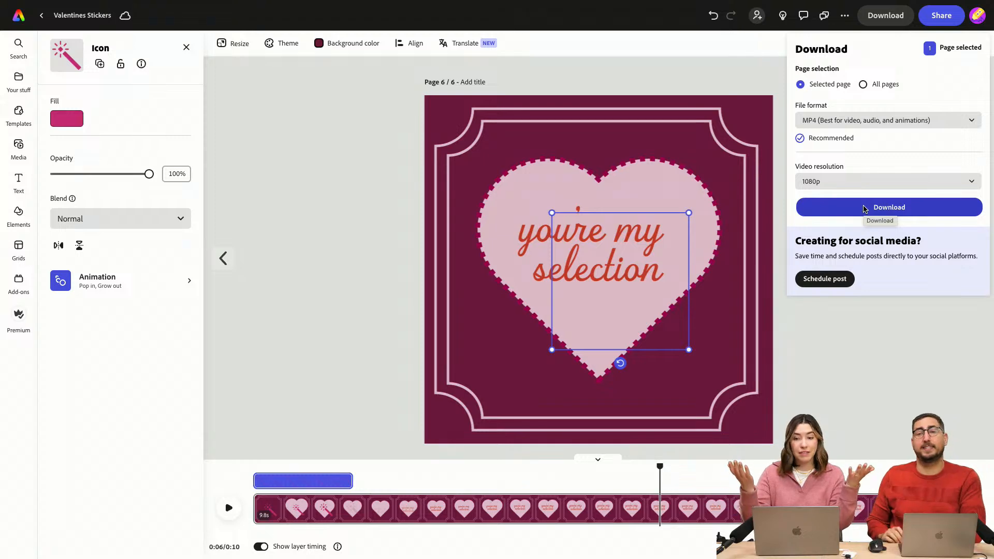
click(864, 208)
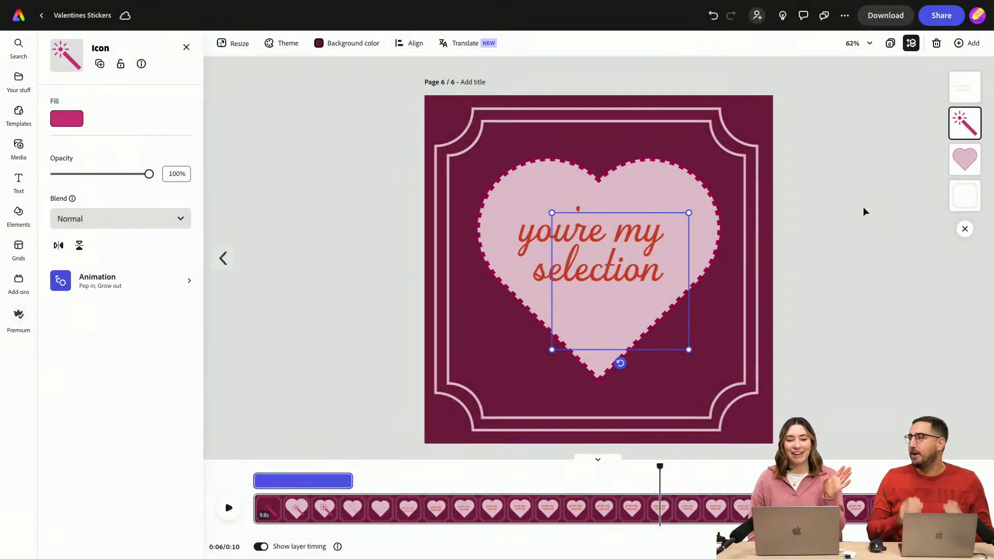
Try replacing the magic wand's Pop entrance animation with Tumble, set to the leftward direction
click(877, 285)
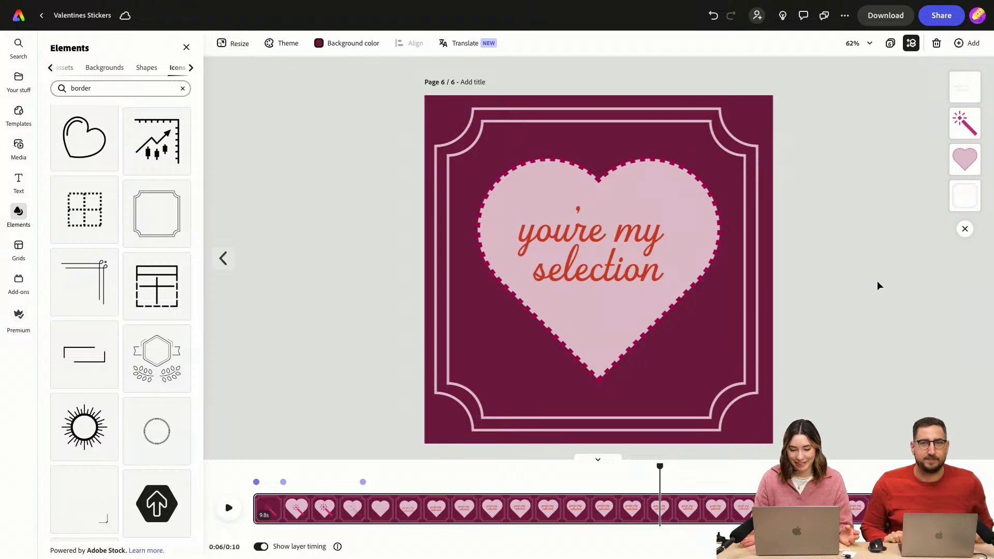
click(186, 46)
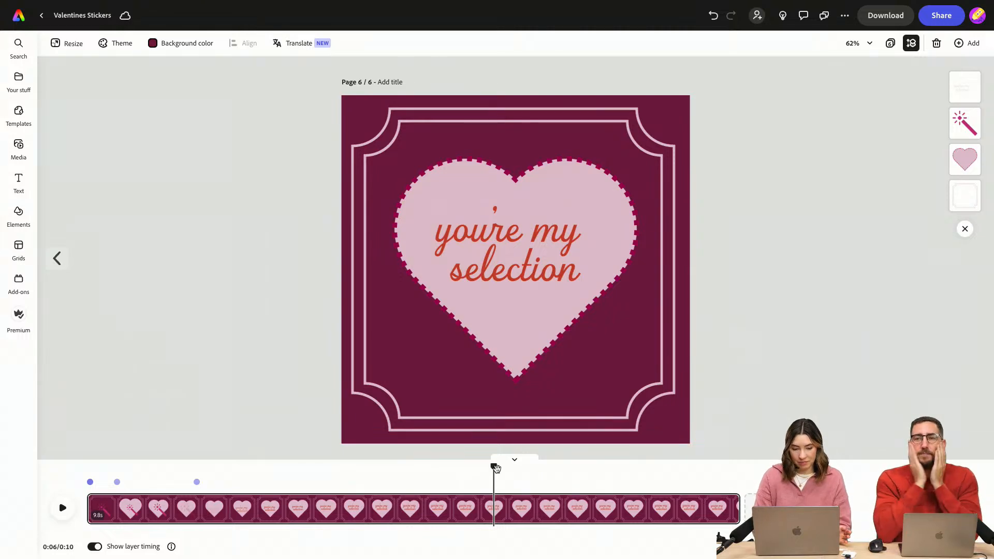
drag(486, 467, 132, 467)
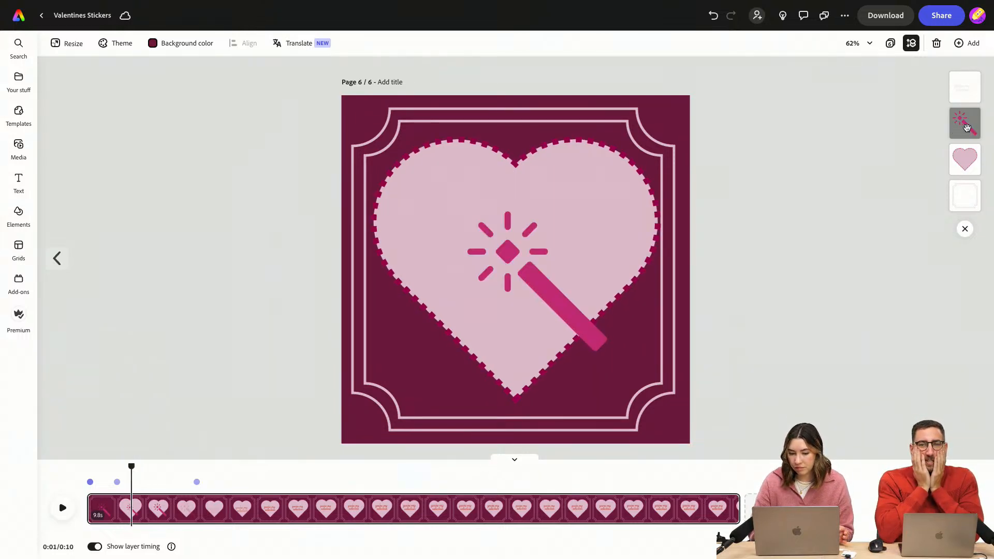
click(964, 123)
click(98, 274)
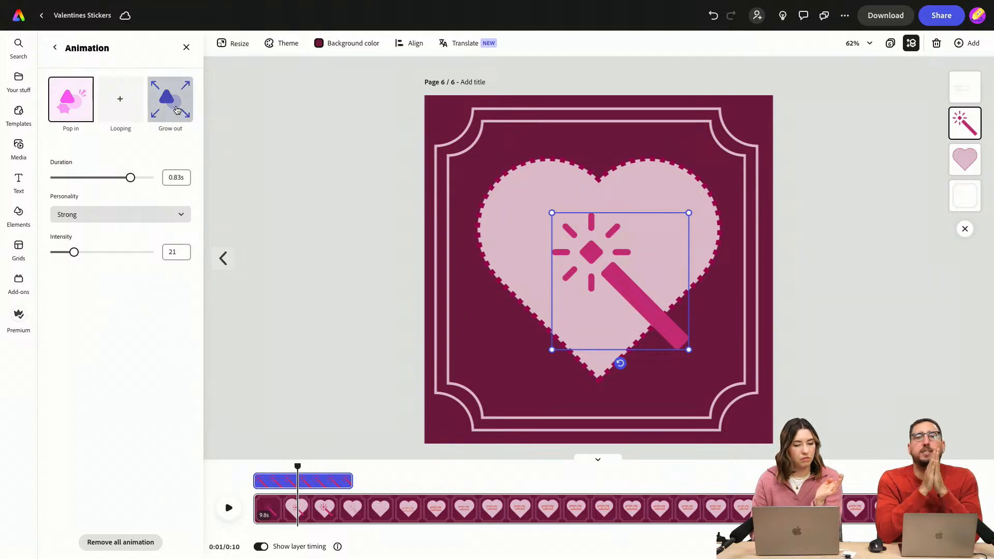
click(60, 107)
click(60, 107)
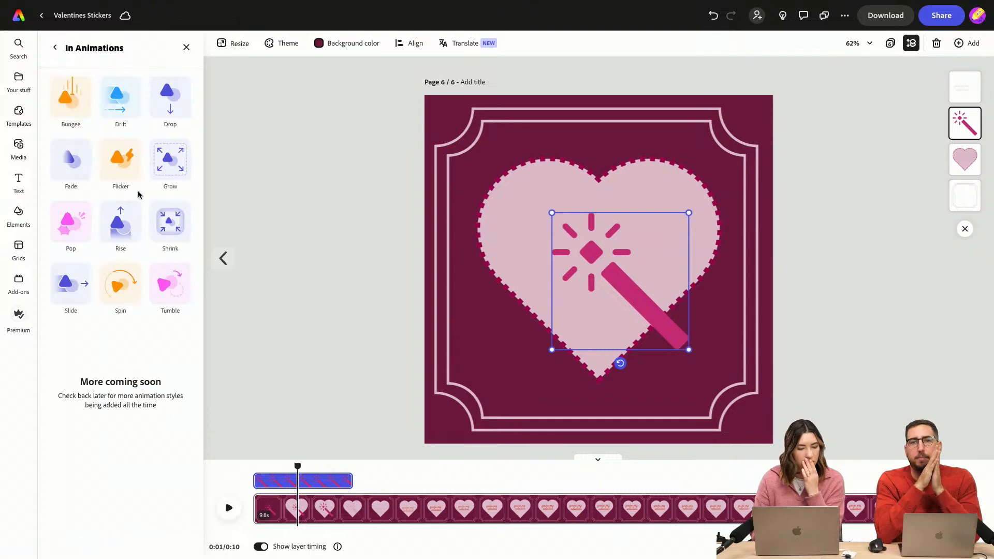
click(165, 277)
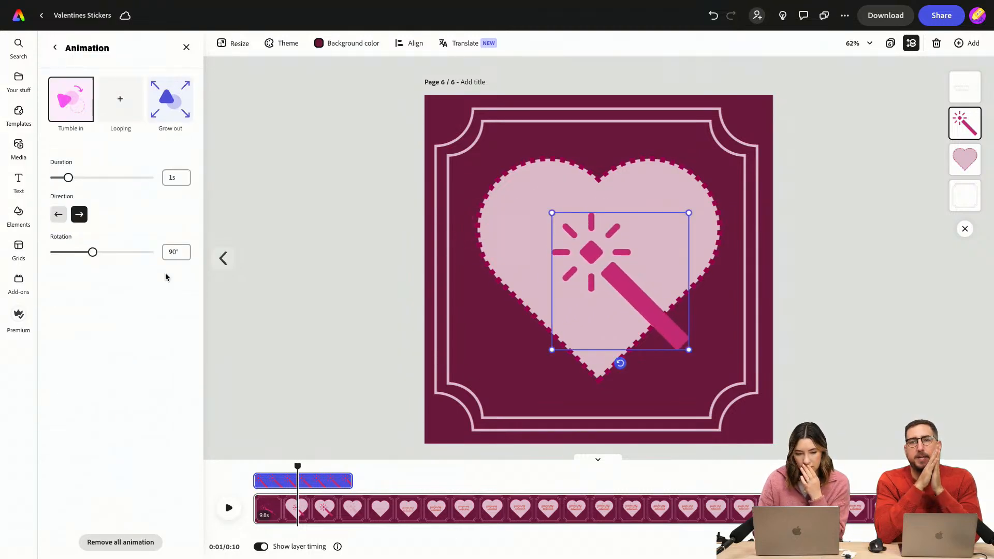
click(58, 214)
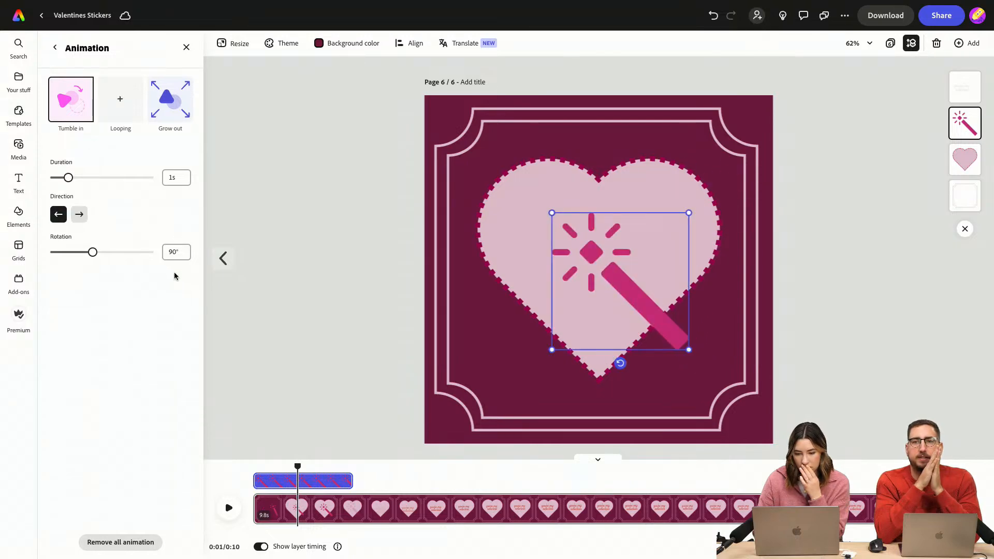
Replay the opening seconds of the scene twice to preview the wand's Tumble entrance
drag(299, 467, 235, 452)
key(space)
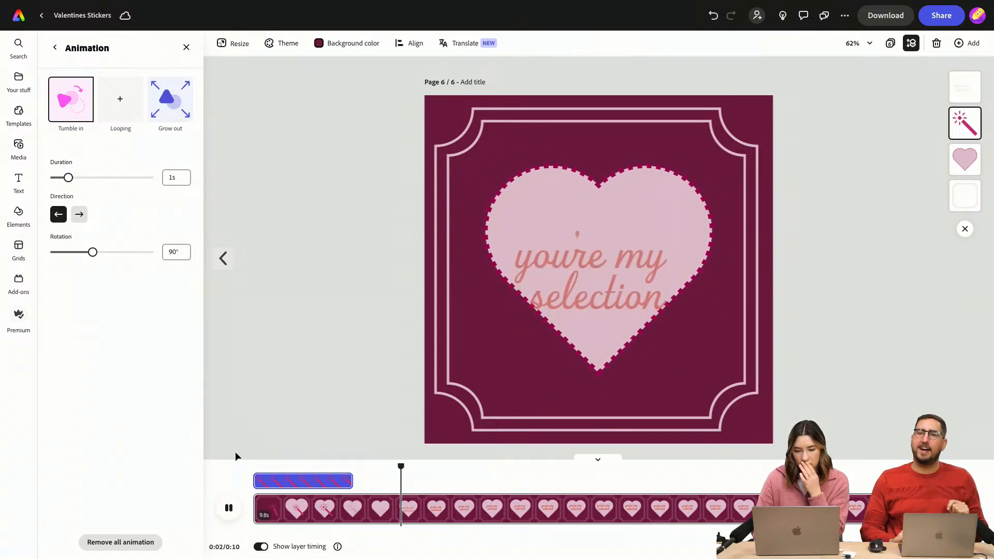
key(space)
drag(436, 467, 276, 466)
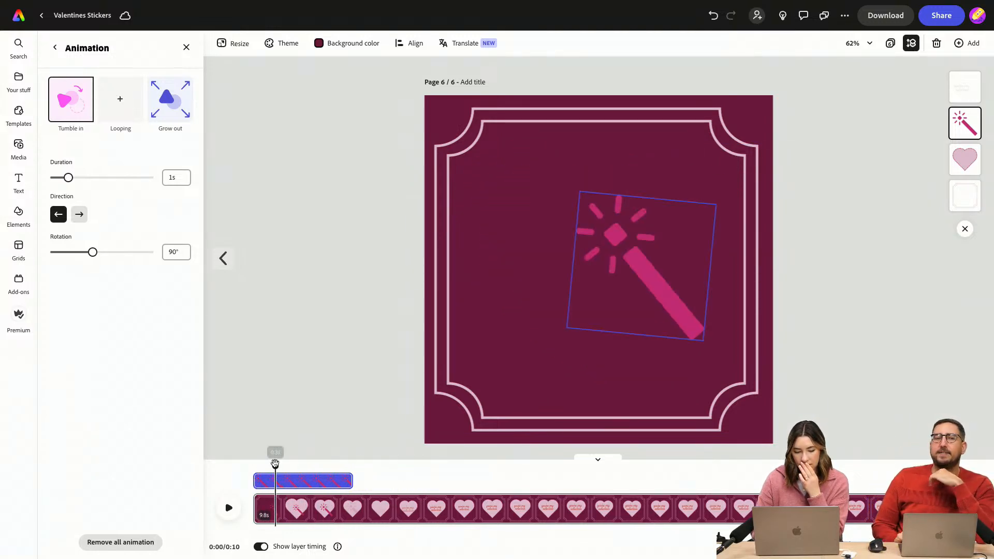
key(space)
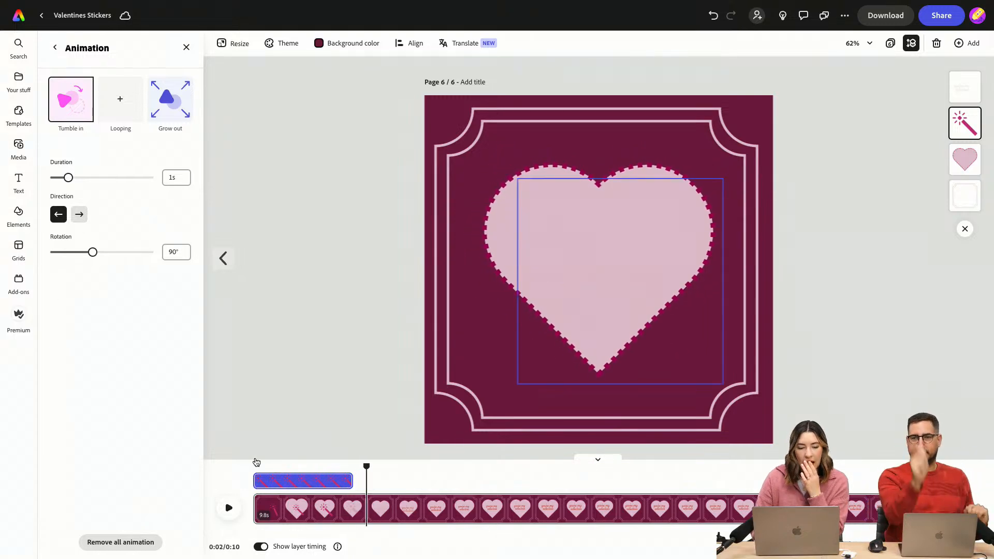
Remove the wand's Tumble entrance and apply the Pop in animation instead
click(68, 105)
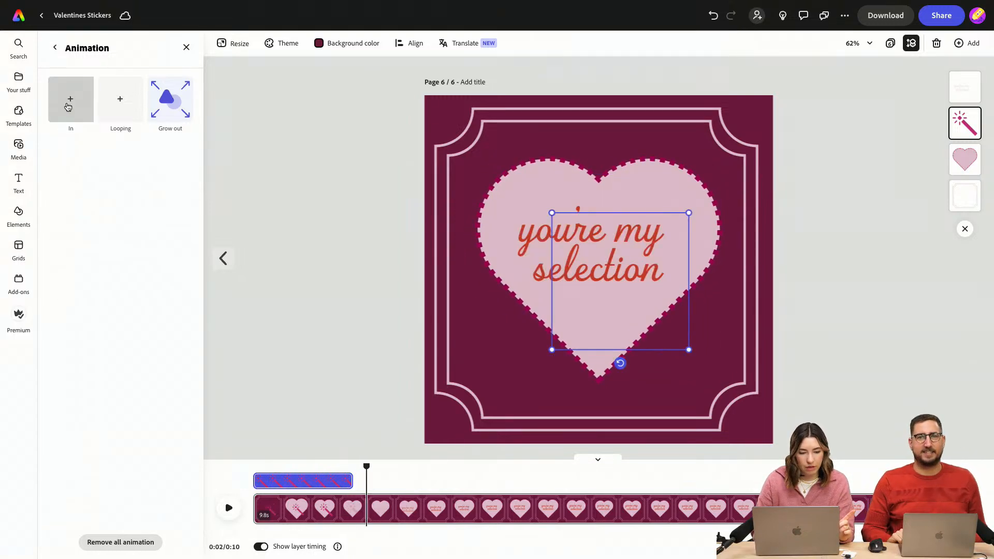
click(68, 106)
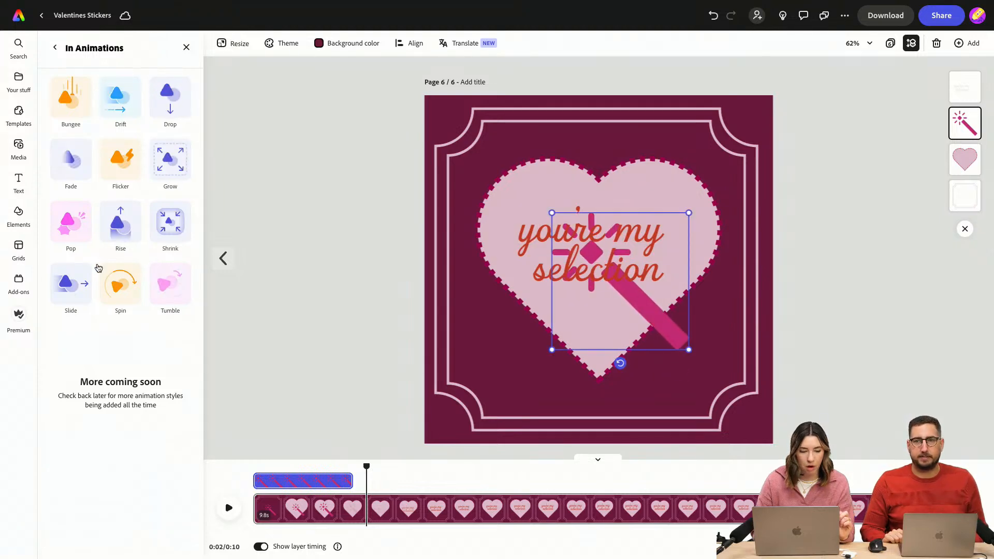
click(77, 228)
Try a Wiggle looping animation on the magic wand, preview it from the start, and remove it again
click(123, 110)
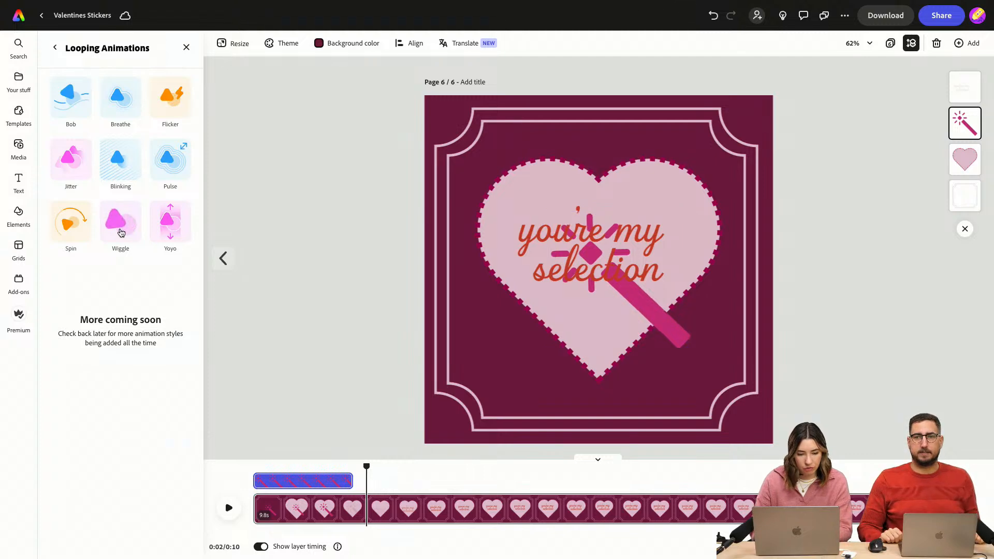
click(121, 233)
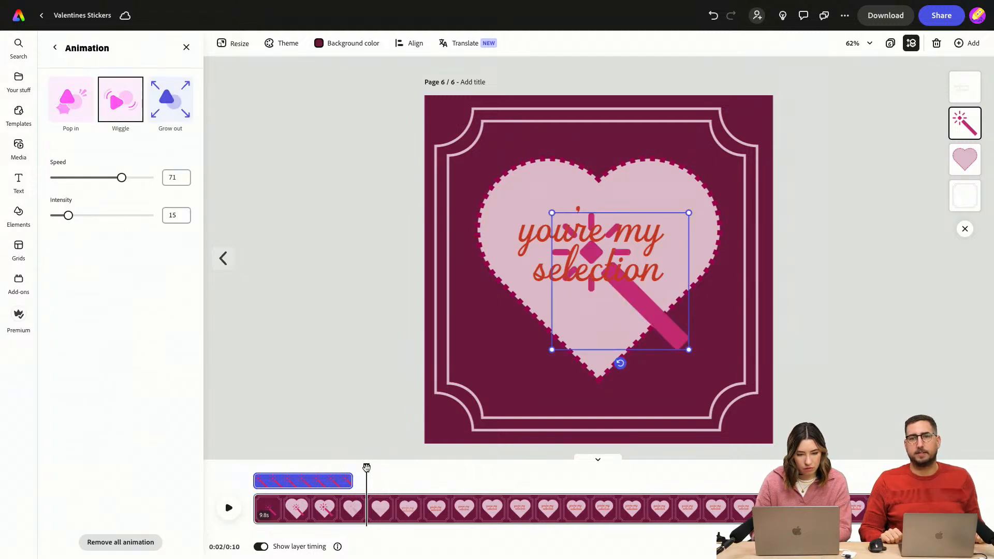
drag(366, 467, 253, 466)
key(space)
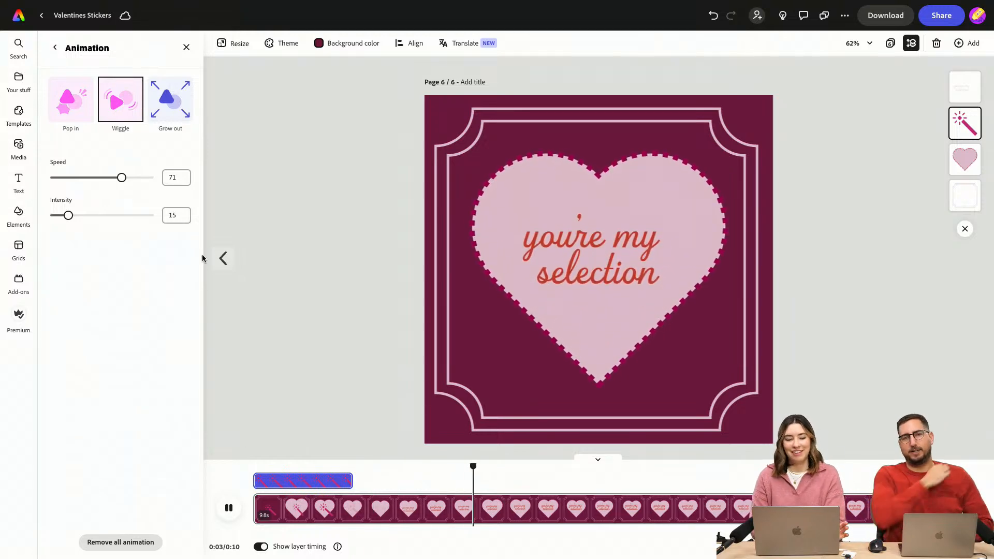
click(120, 99)
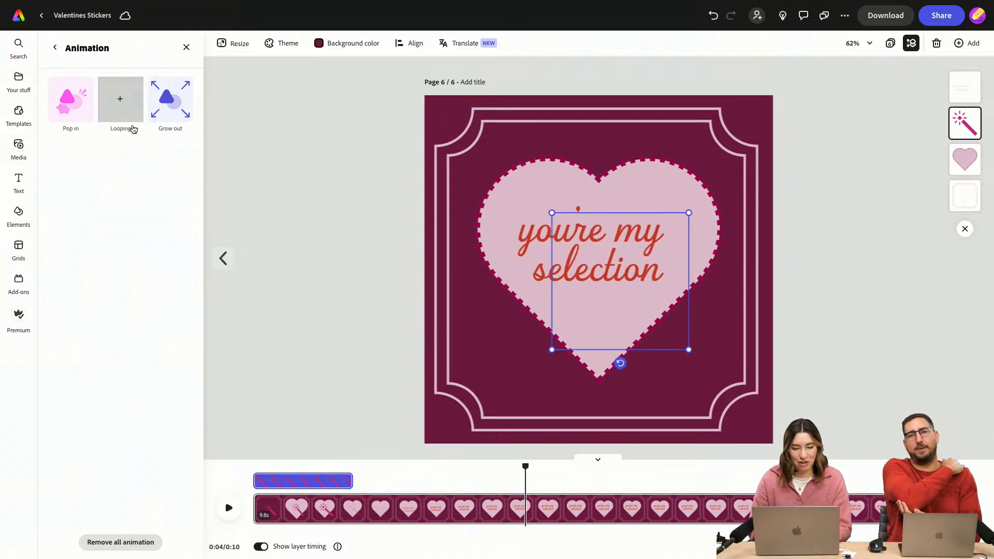
click(333, 288)
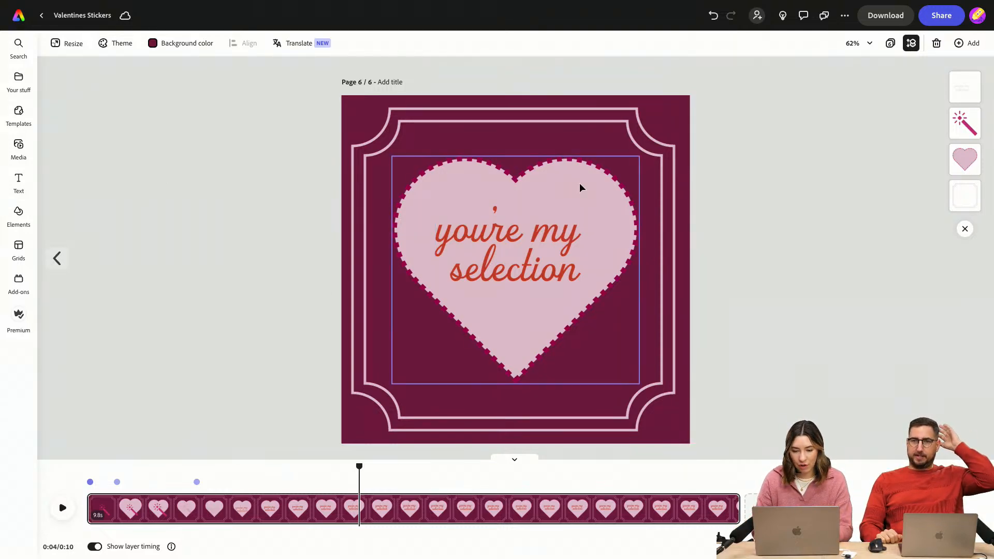
Move the heart slightly down inside the frame and replay the scene from the start
drag(580, 183, 579, 185)
key(ctrl+z)
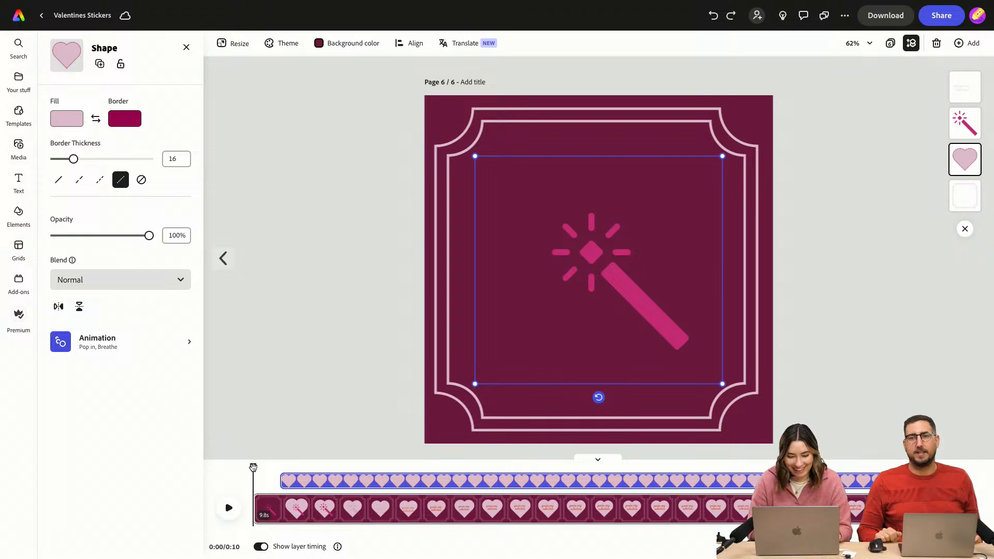
drag(253, 467, 403, 467)
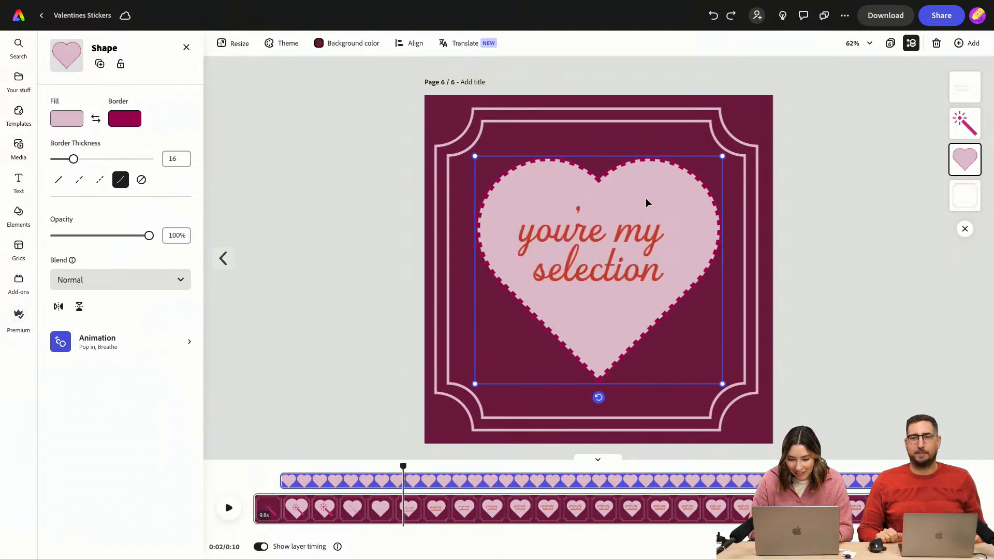
drag(646, 203, 644, 203)
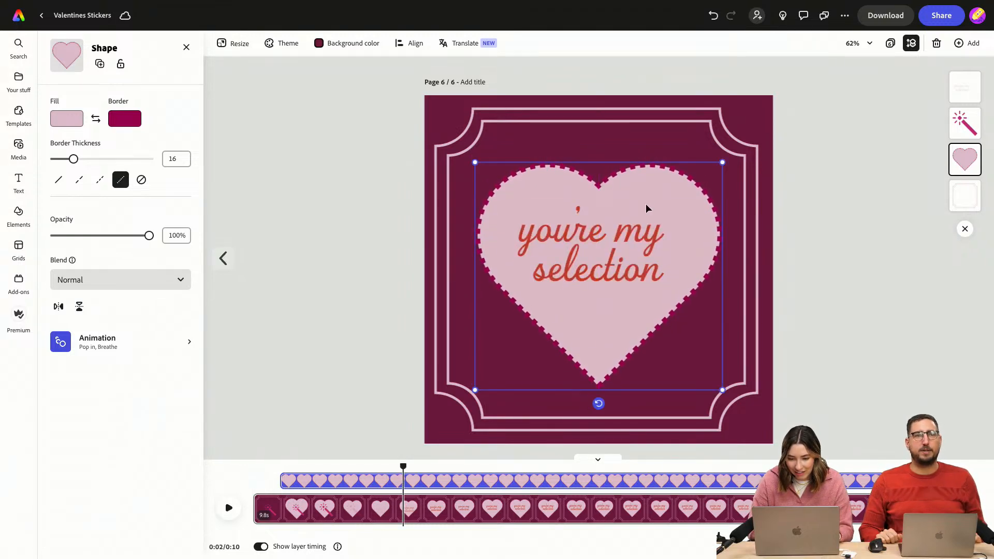
click(905, 284)
drag(237, 462, 68, 437)
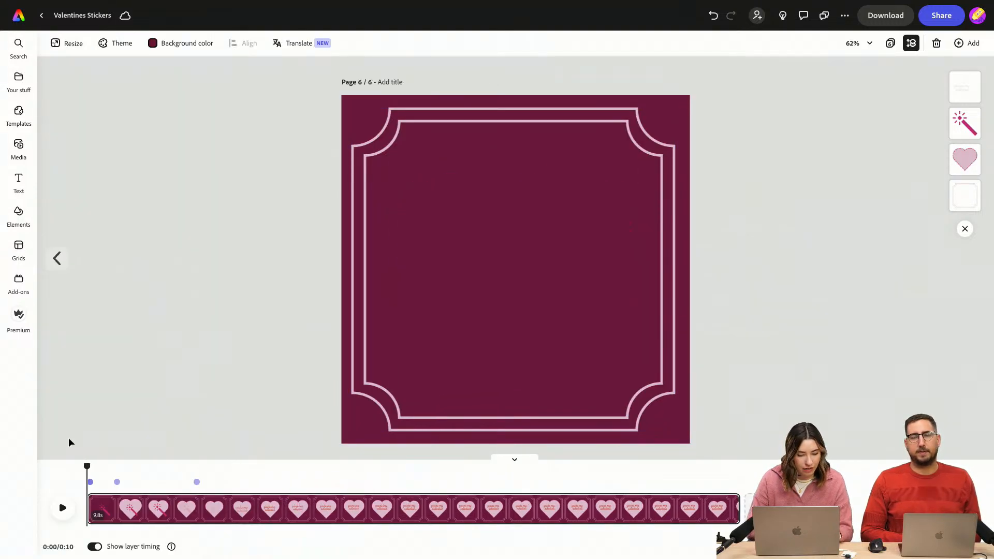
key(space)
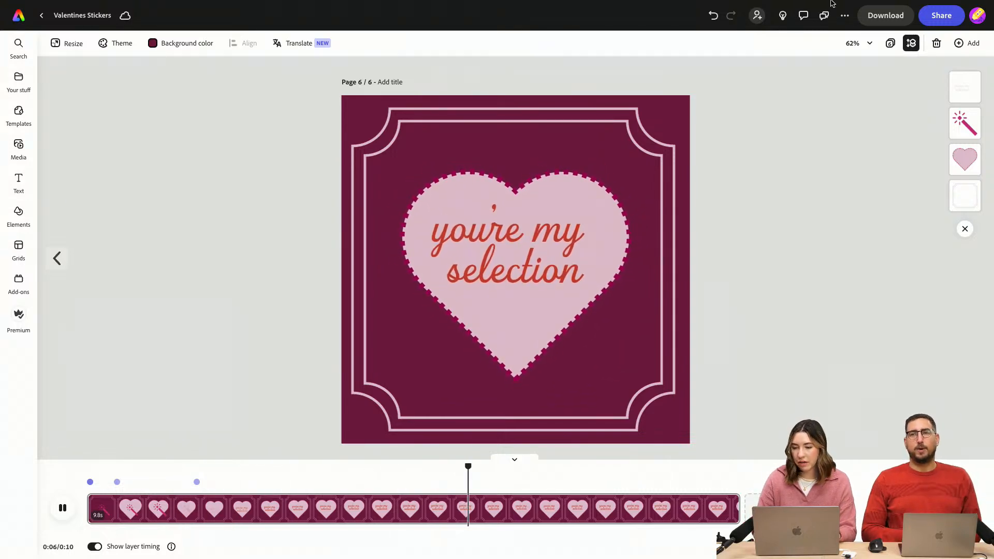
click(885, 15)
click(887, 208)
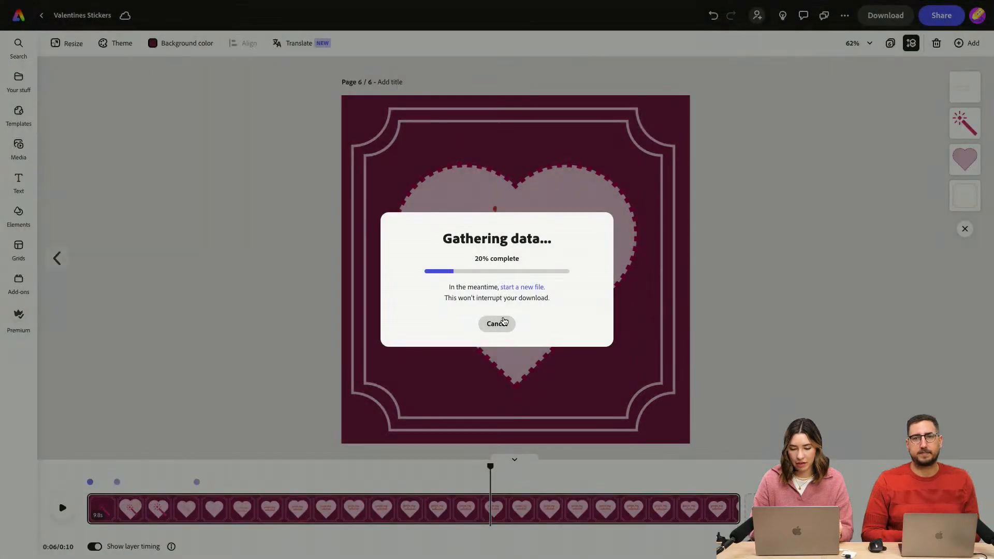
click(503, 322)
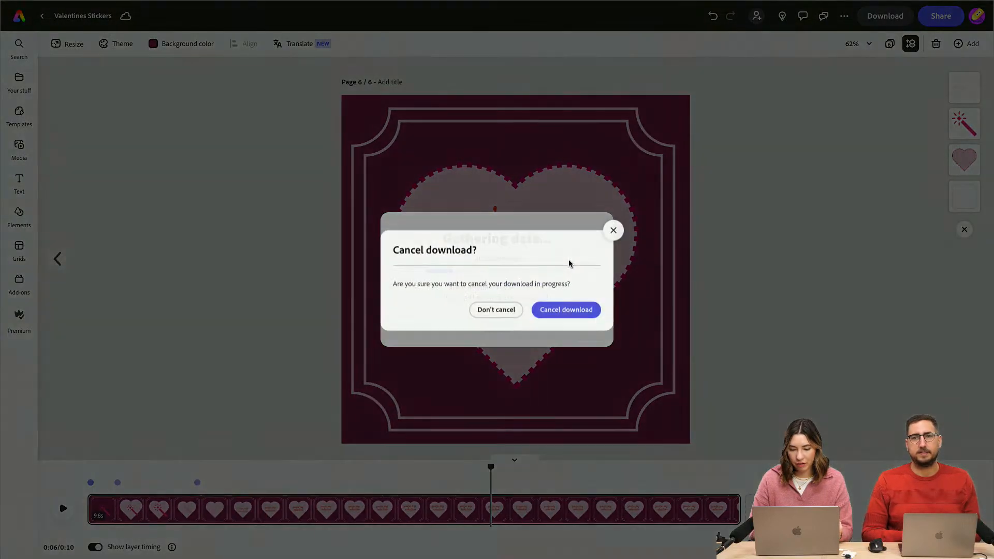
click(565, 313)
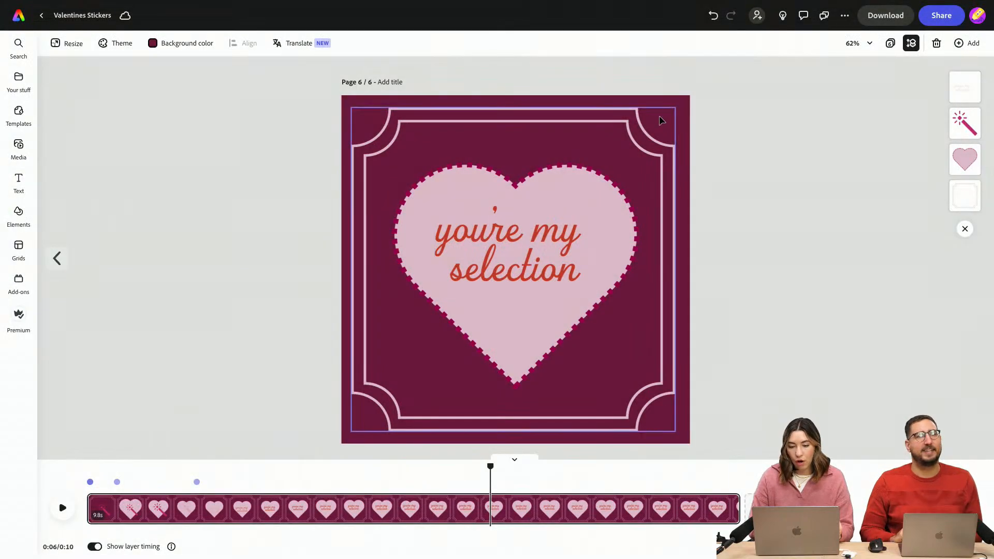
Align the decorative double-line frame to the horizontal center of the page
click(640, 125)
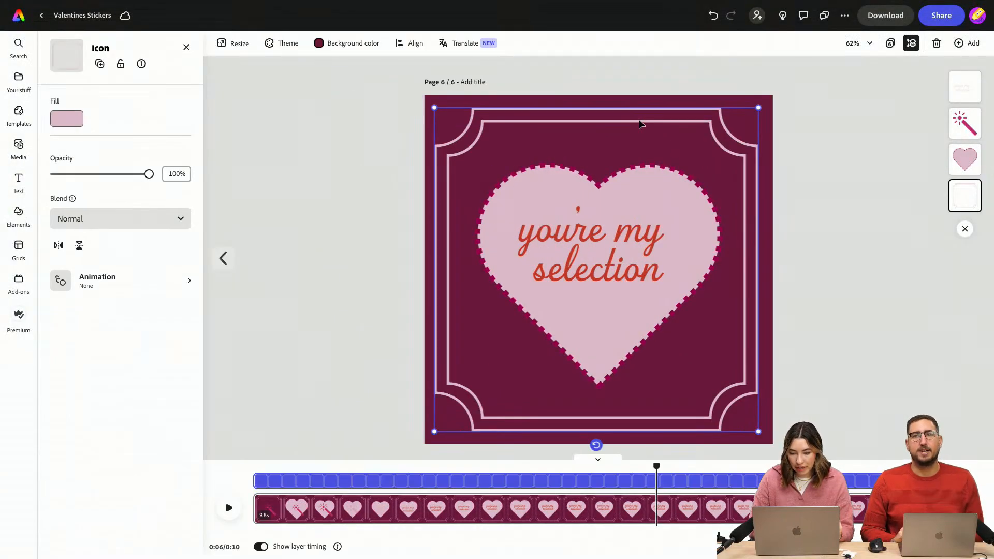
click(412, 43)
click(467, 108)
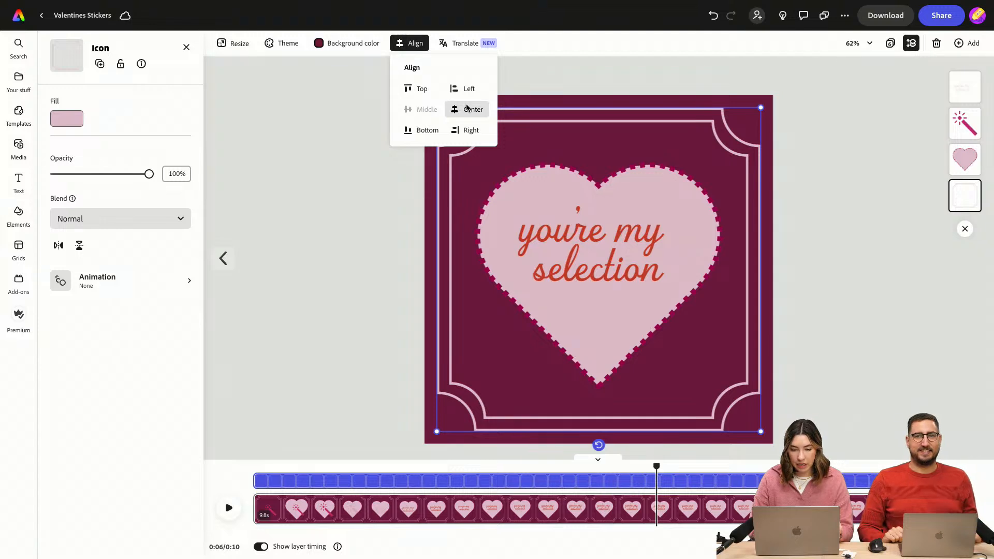
click(887, 182)
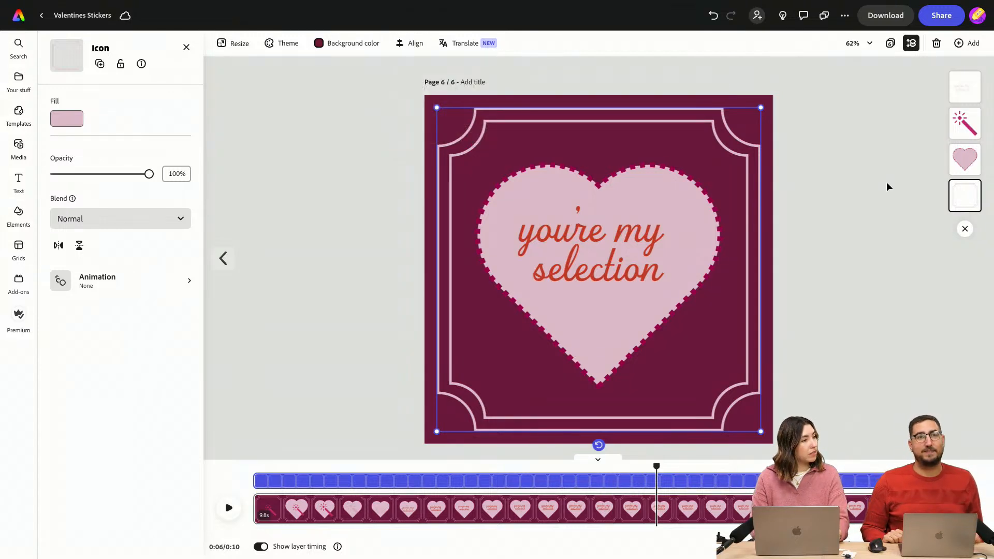
Download the selected page as an MP4 at the custom original size
click(886, 15)
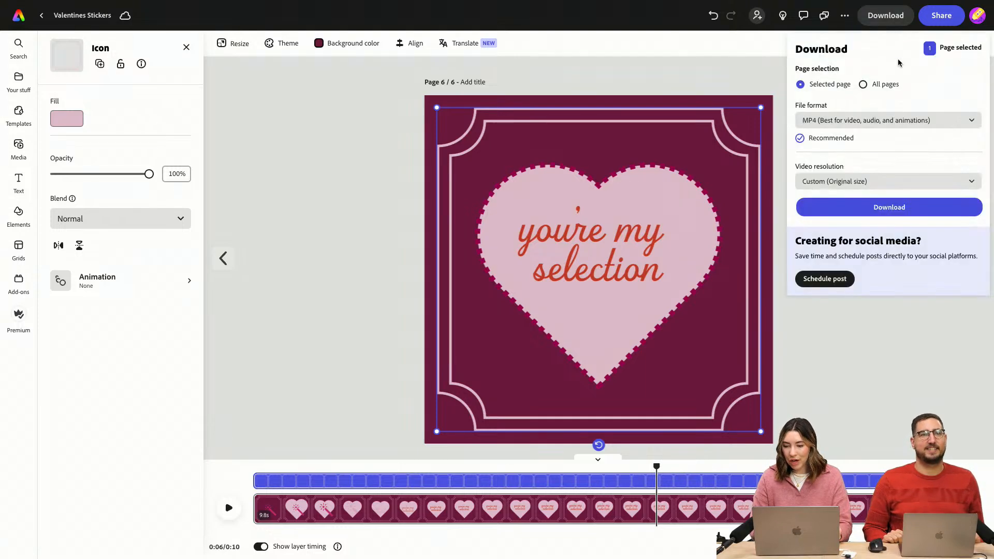
click(871, 210)
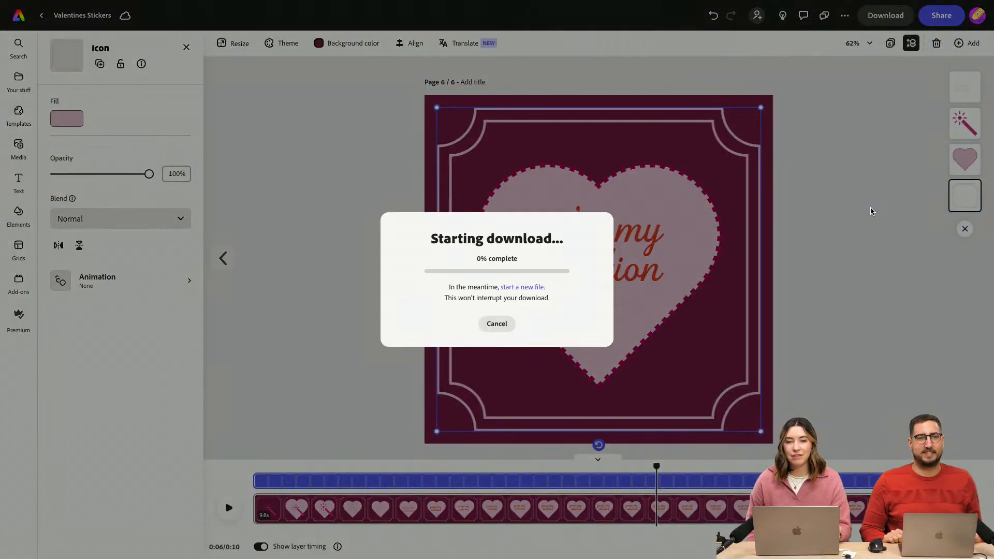
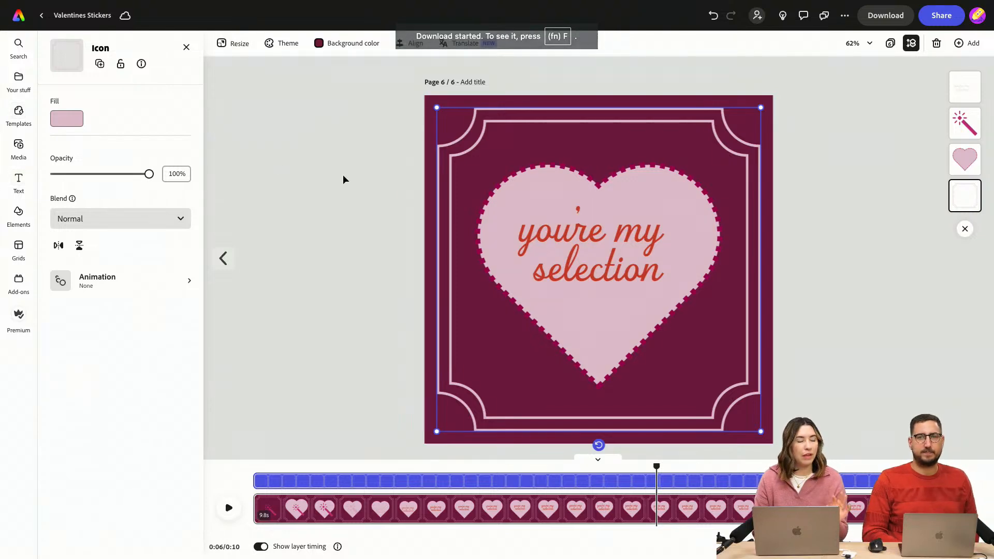
Add a new blank page after the "you're my selection" page and open it for editing
click(901, 50)
click(641, 178)
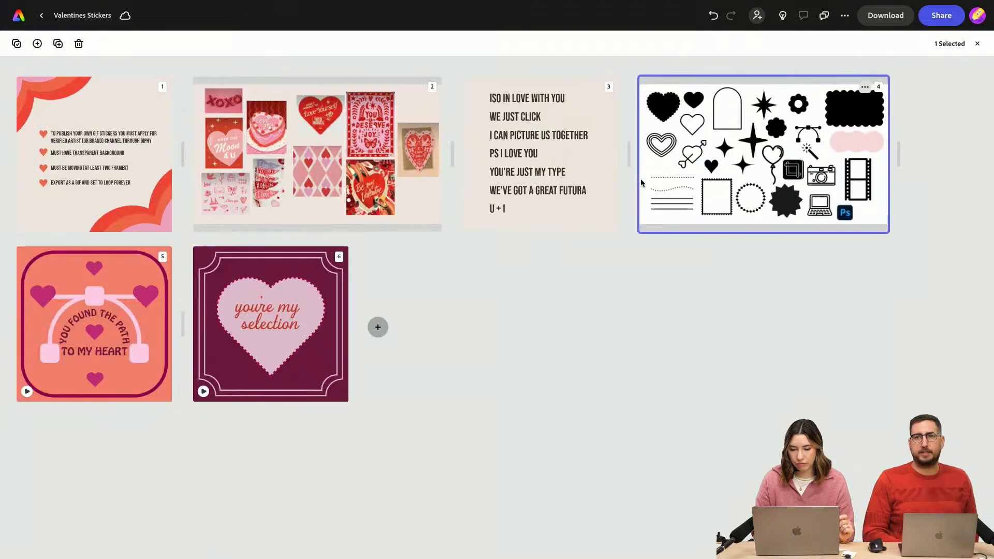
click(542, 174)
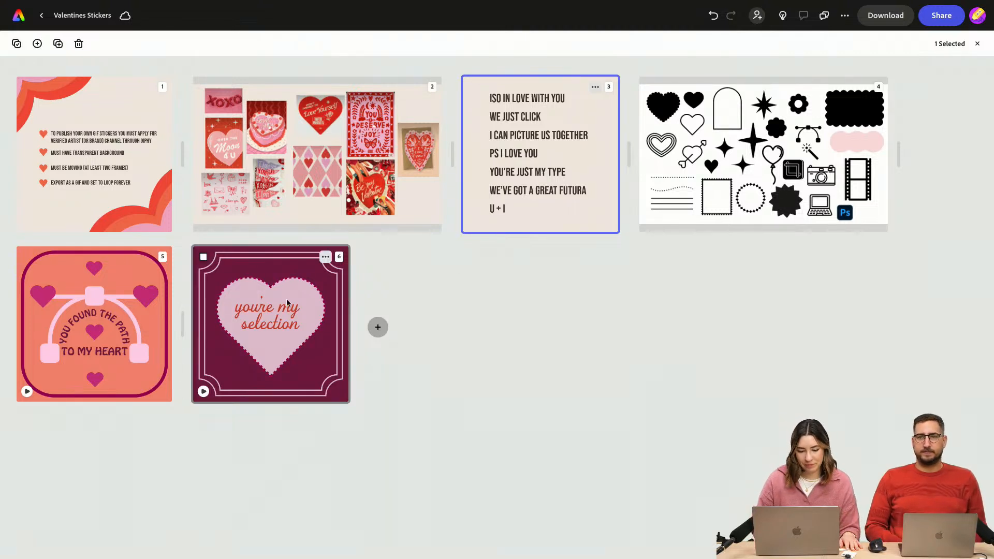
click(312, 353)
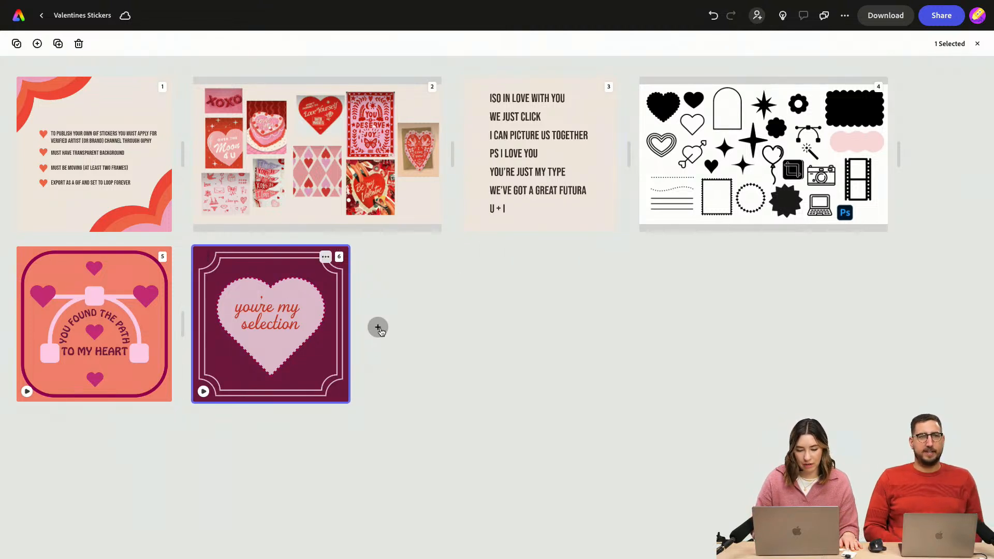
click(378, 327)
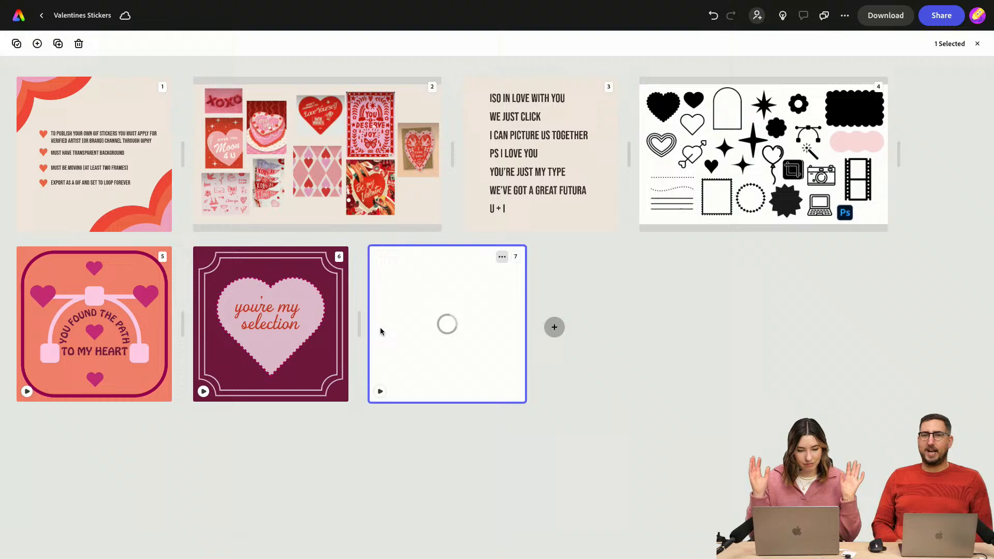
double_click(416, 331)
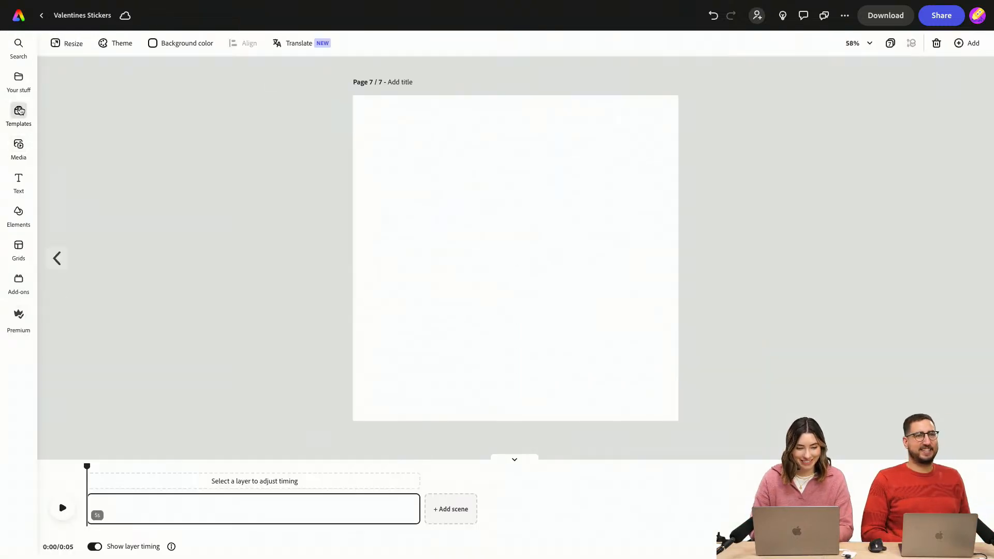
Search the icon elements for "camera" and browse the camera designs
mouse_move(19, 111)
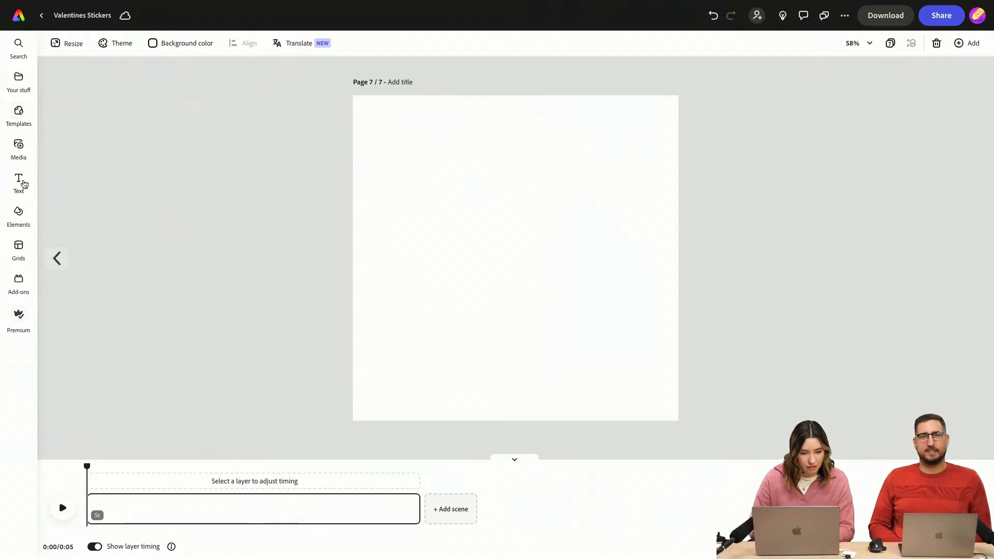
click(18, 212)
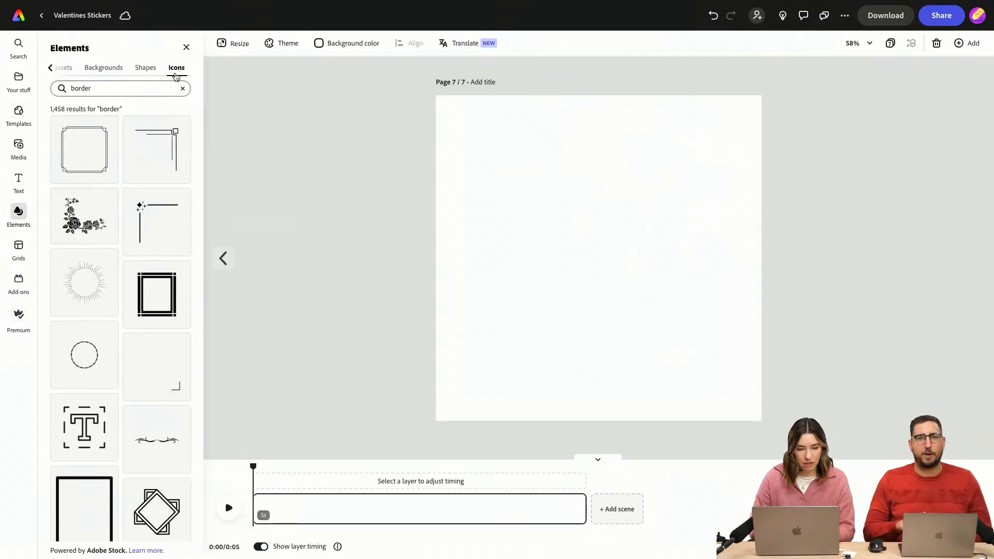
click(147, 89)
key(super+a)
text(camera)
key(Return)
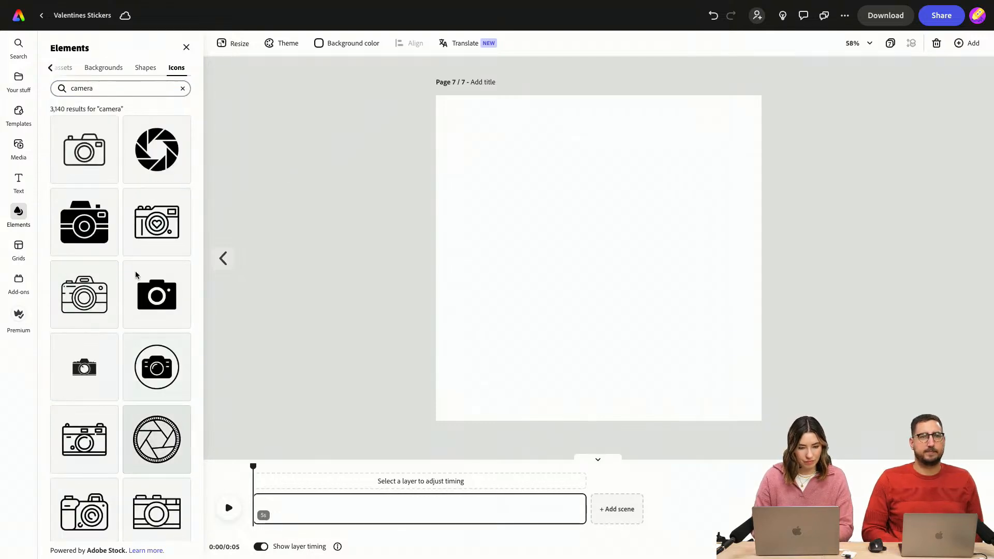
click(148, 67)
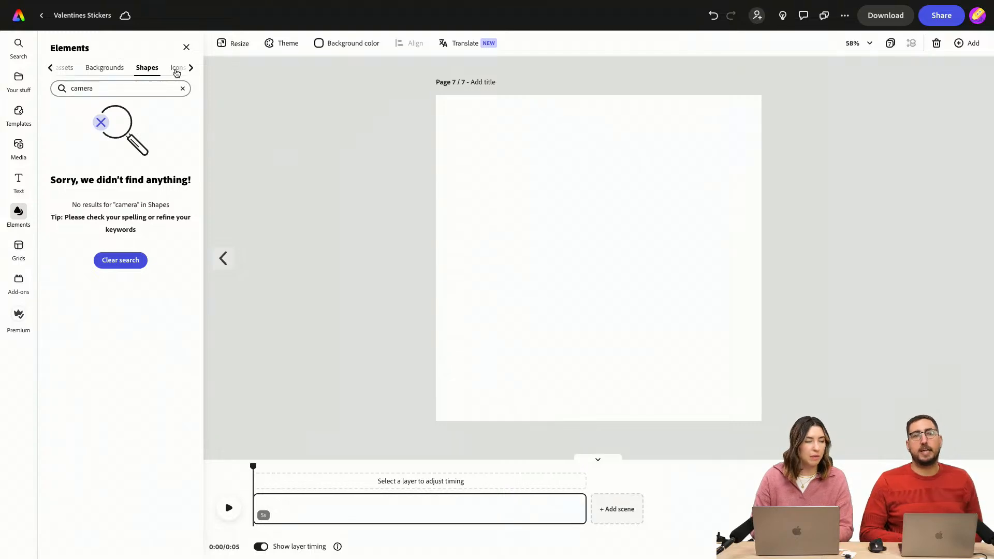
click(176, 68)
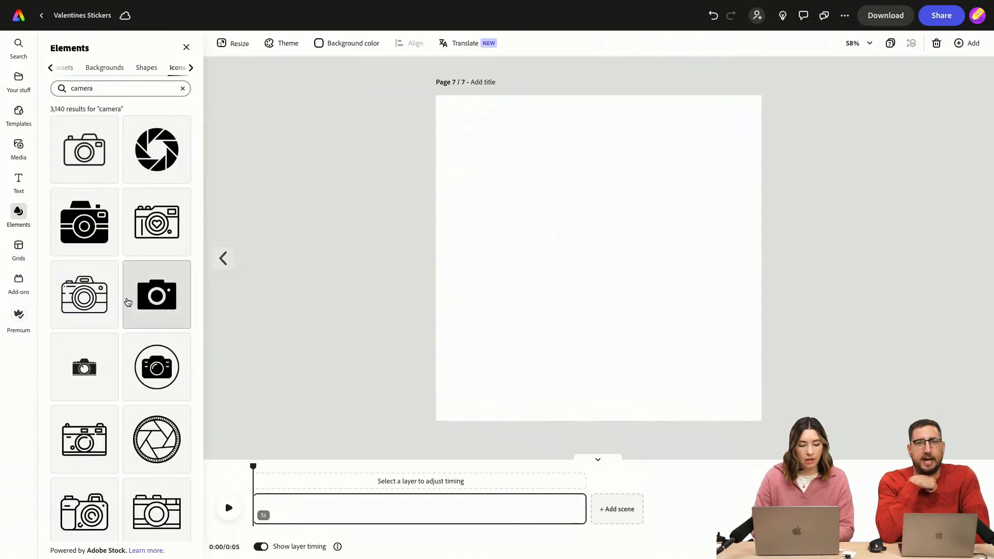
scroll(135, 295, down, 10)
scroll(128, 303, down, 5)
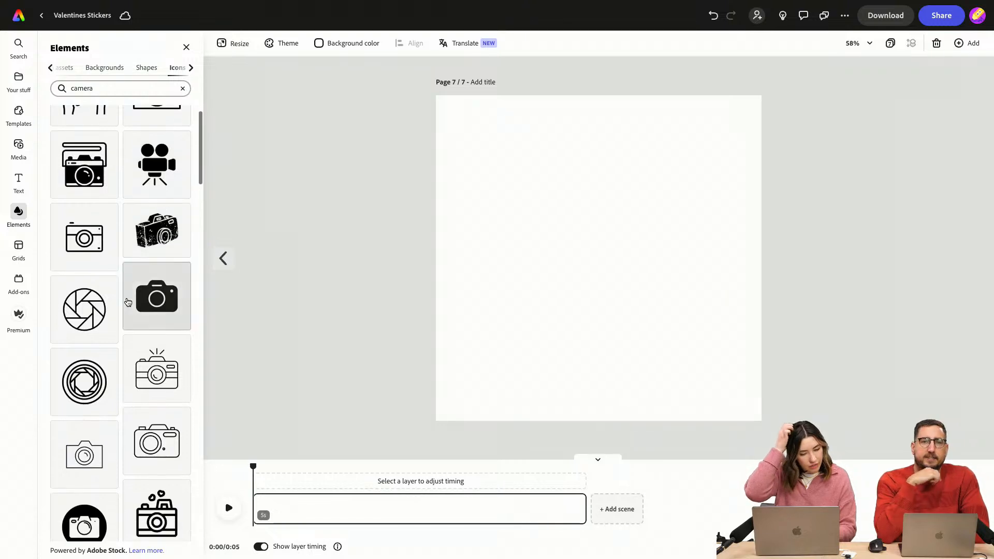
scroll(128, 302, up, 1)
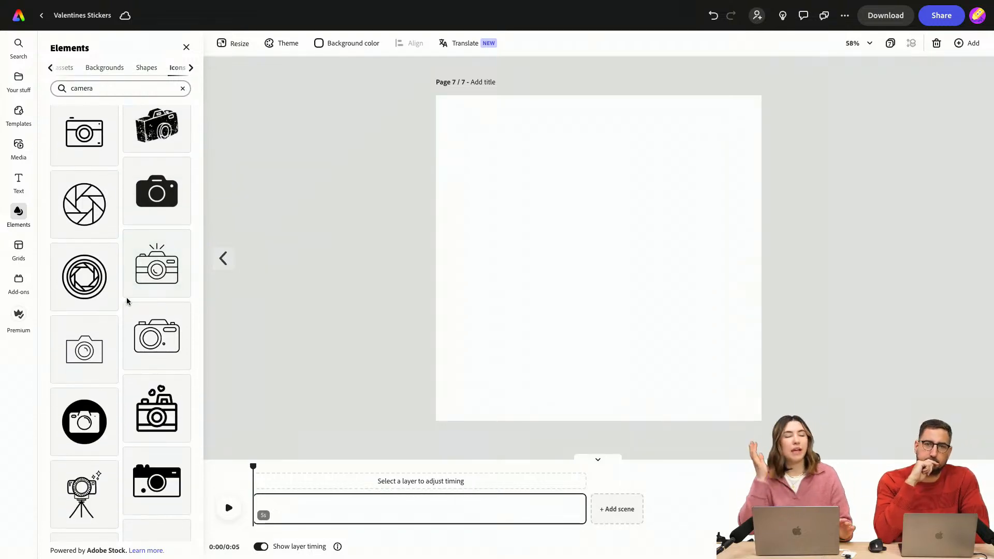
Copy the filmstrip icon from the graphics collection on page 4 and return to blank page 7
click(224, 260)
click(231, 266)
click(232, 266)
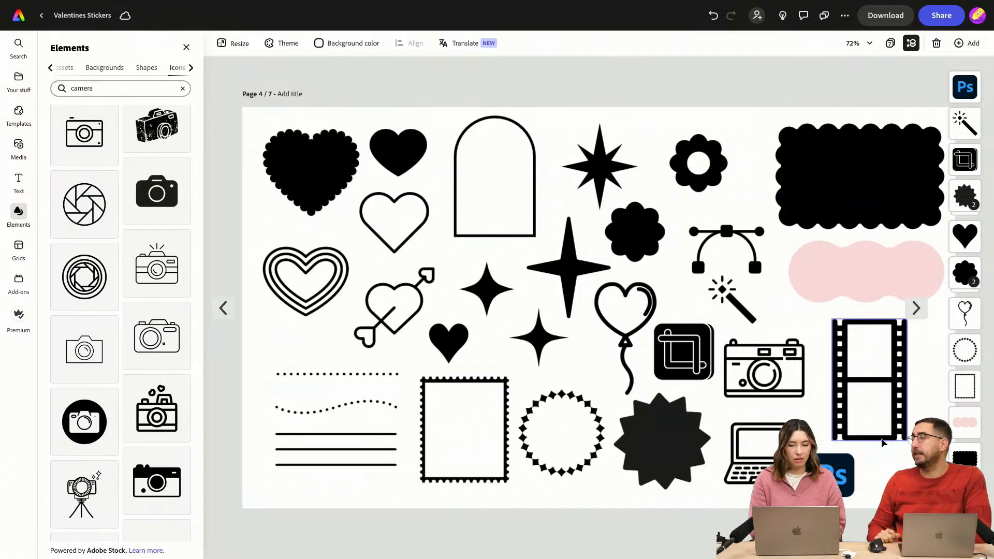
click(894, 383)
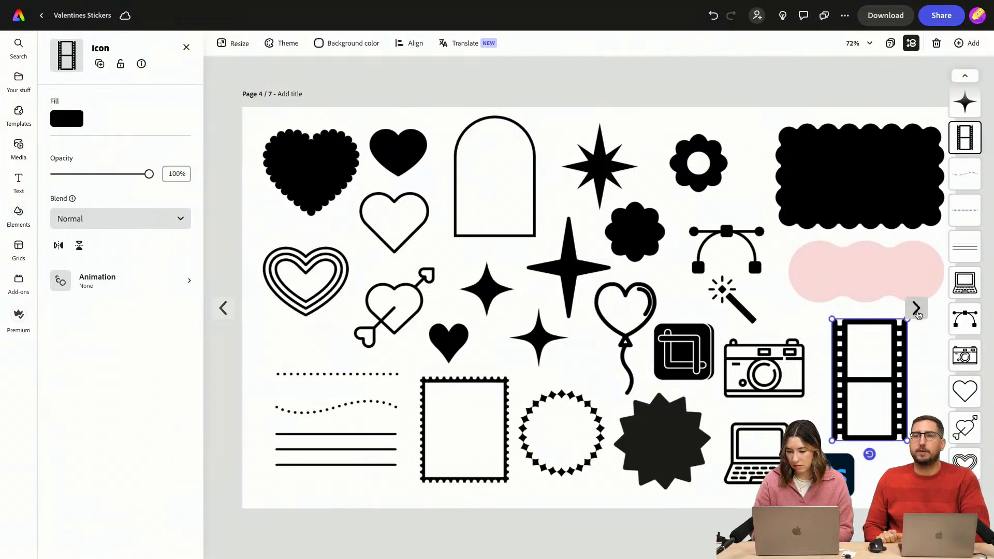
click(916, 309)
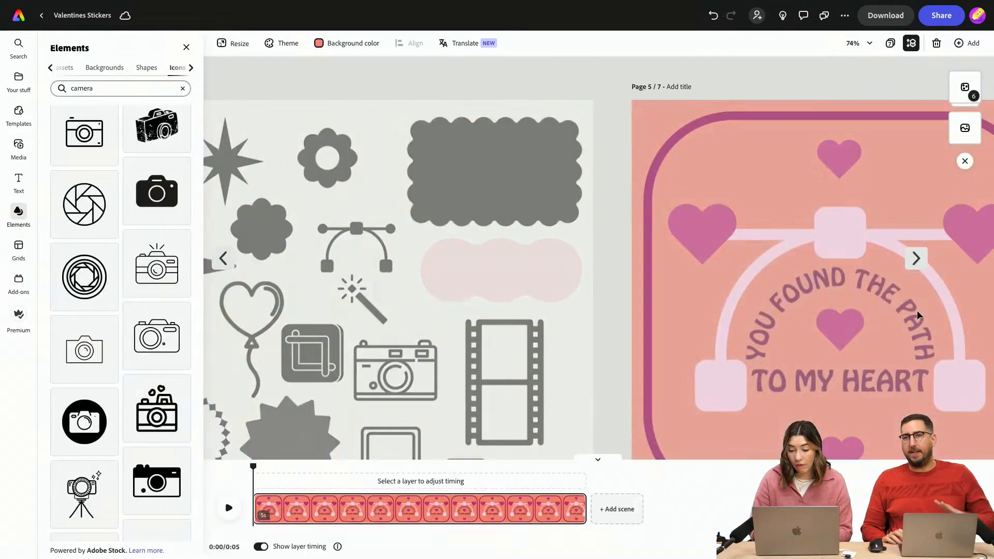
click(917, 258)
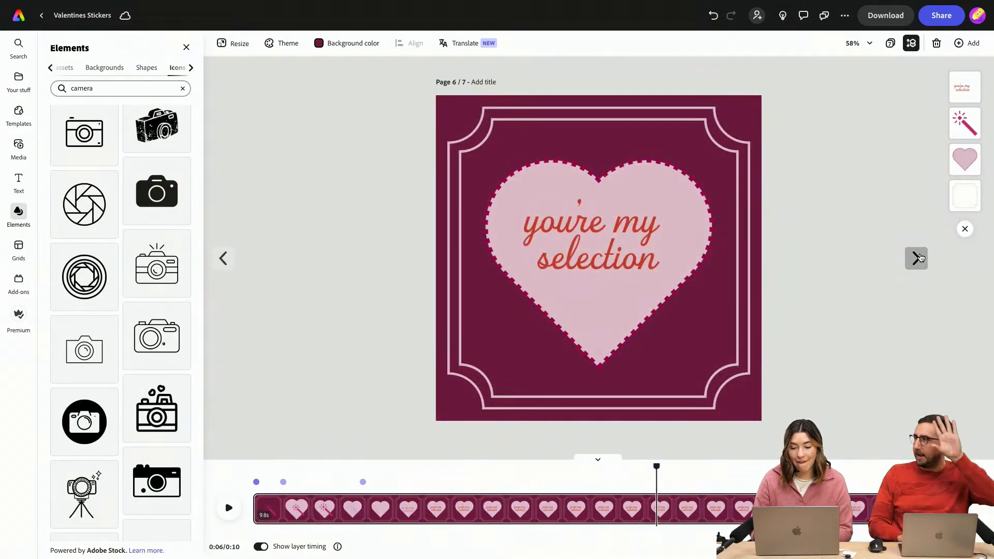
click(917, 257)
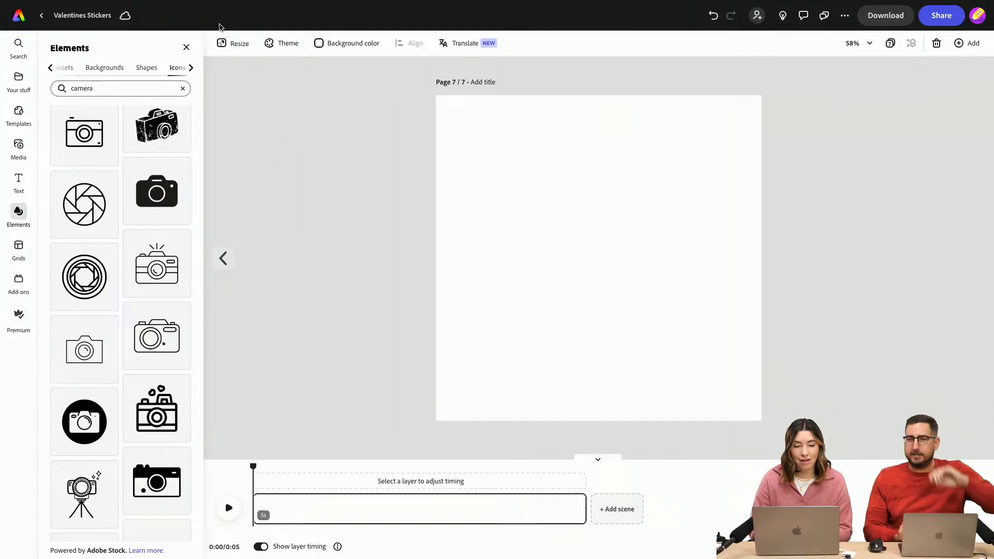
Resize page 7 to the Instagram story format, 1080 x 1920 px, and look through the other preset sizes
click(232, 49)
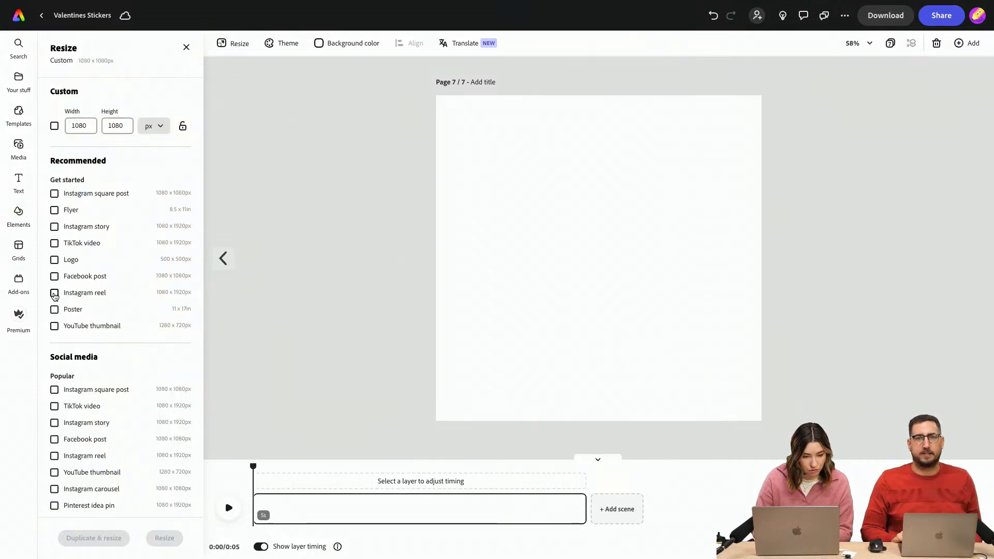
click(54, 226)
click(159, 539)
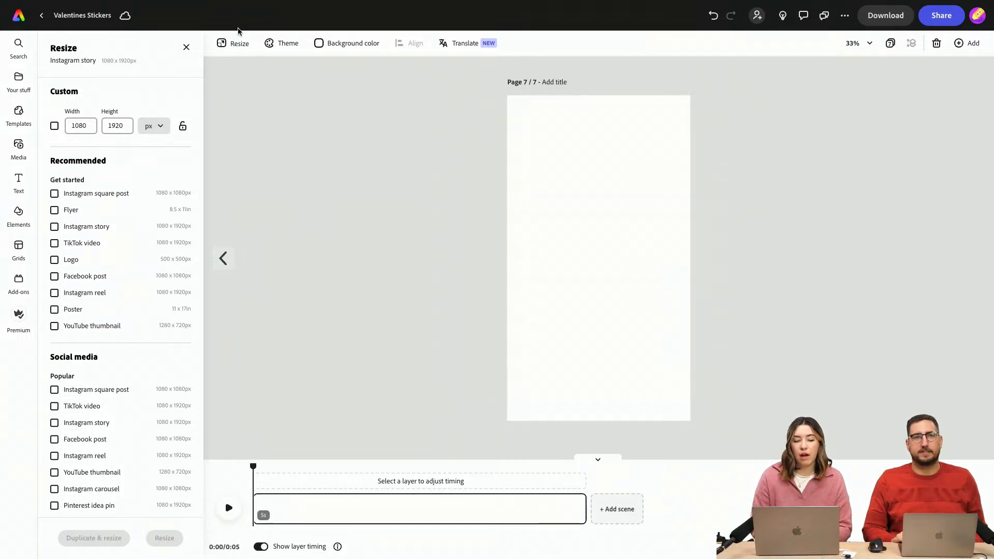
scroll(75, 381, down, 3)
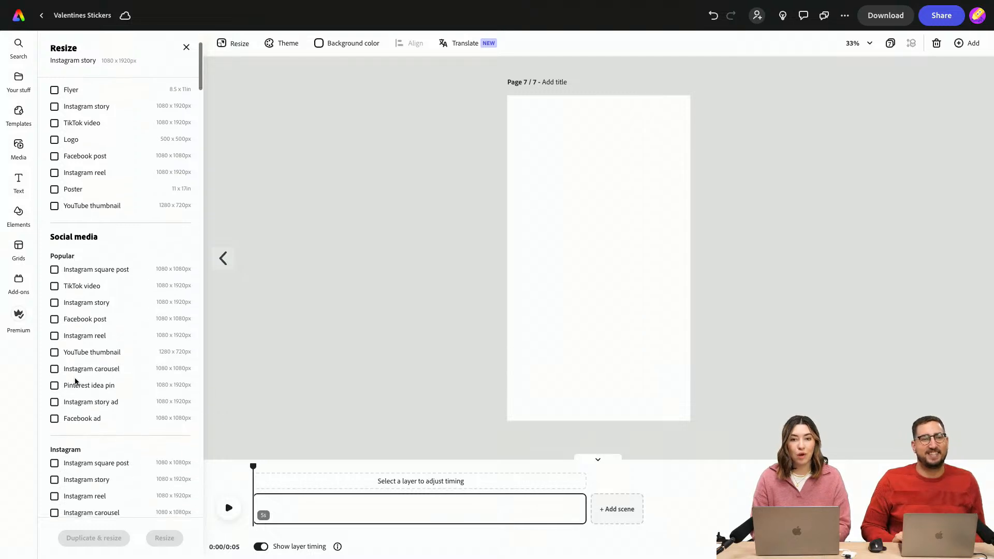
scroll(75, 381, down, 5)
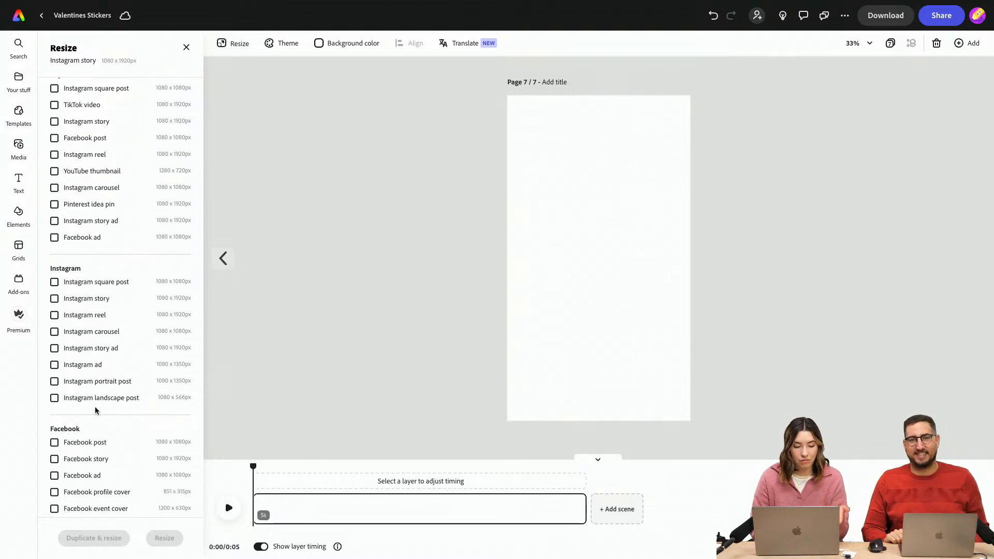
scroll(85, 440, down, 2)
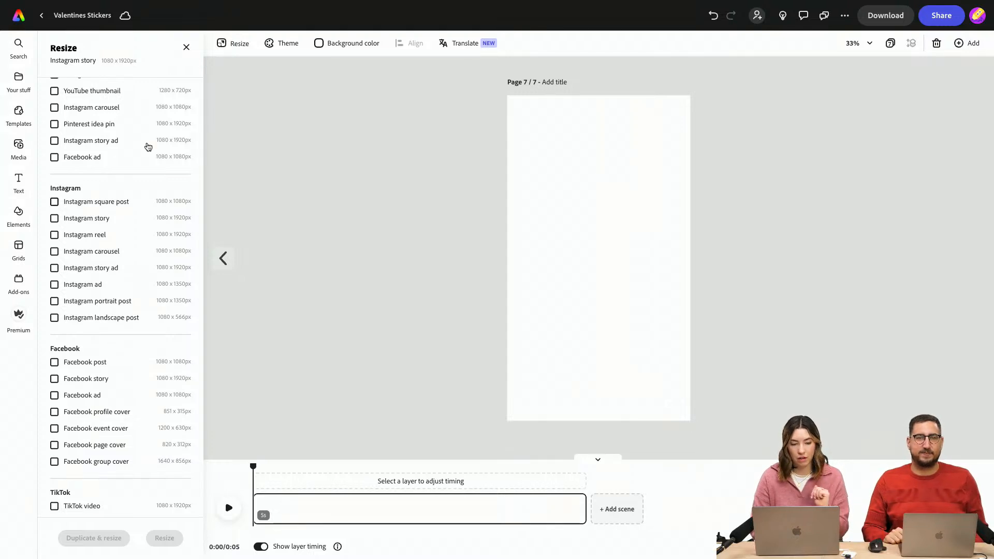
click(186, 48)
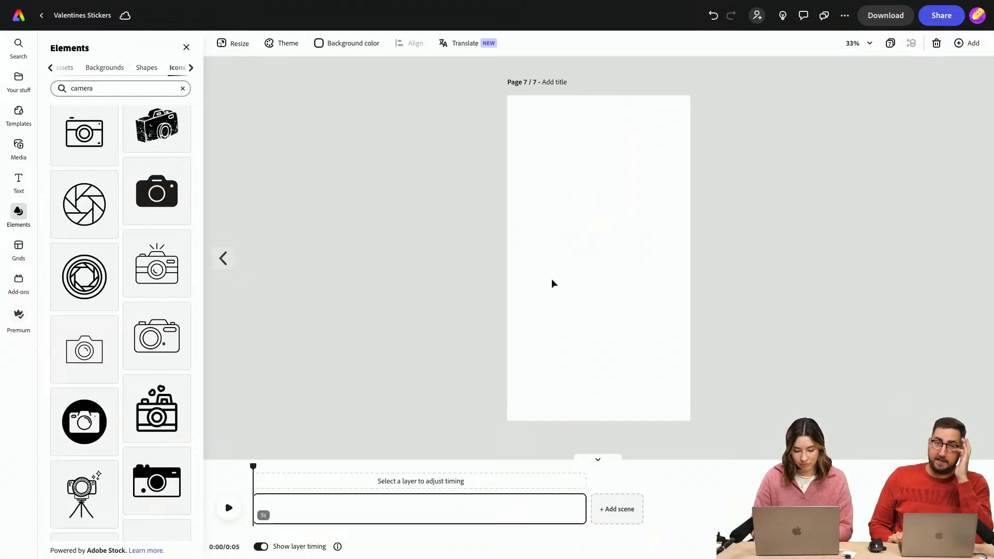
Paste the filmstrip icon onto the page, scale it to about half the page width, and center it horizontally in the lower half
key(super+v)
drag(615, 230, 666, 111)
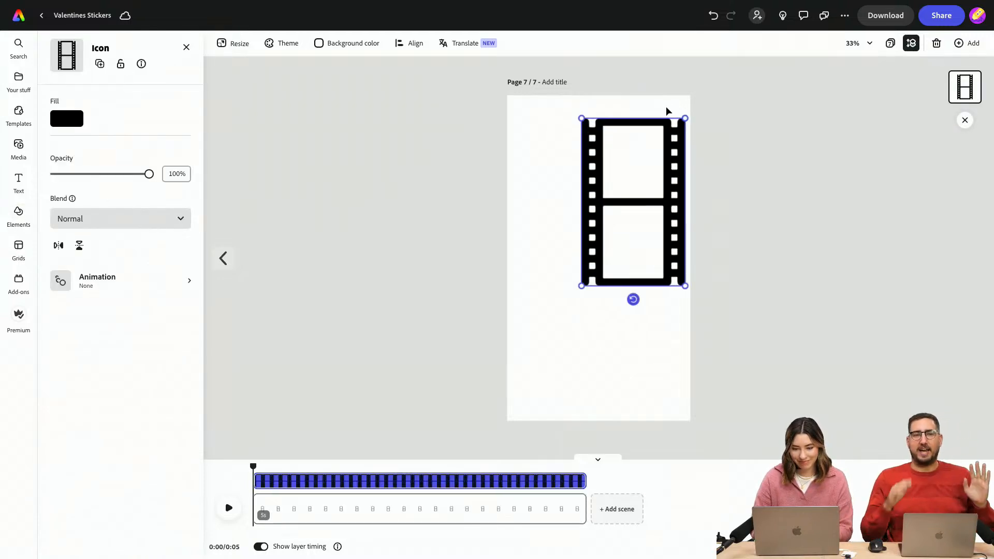
drag(678, 241, 651, 250)
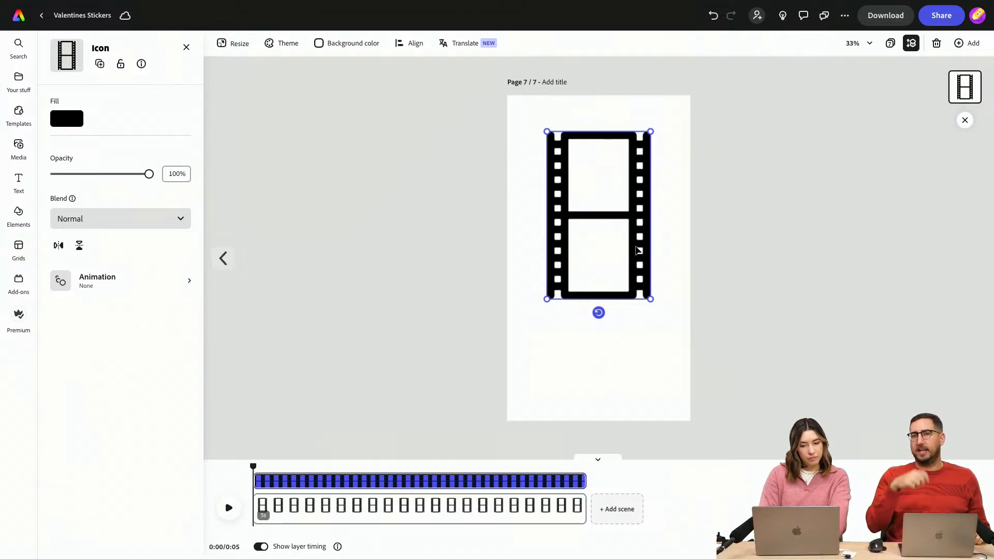
drag(638, 250, 638, 293)
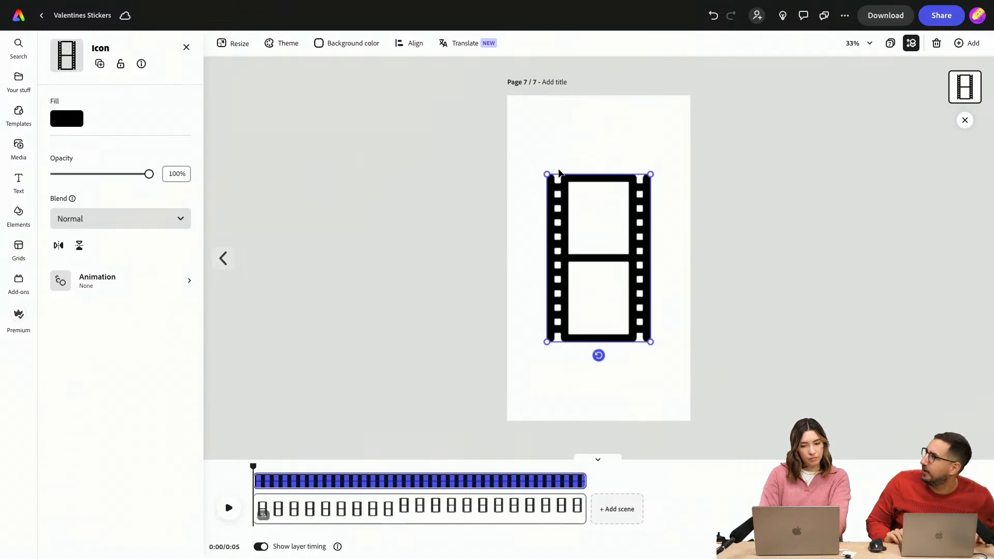
drag(546, 174, 538, 136)
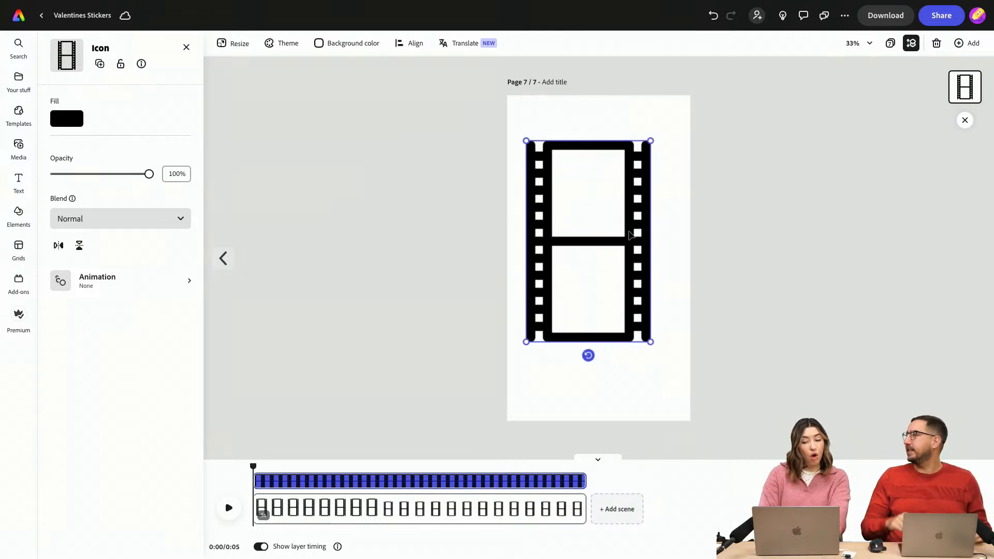
drag(628, 231, 639, 282)
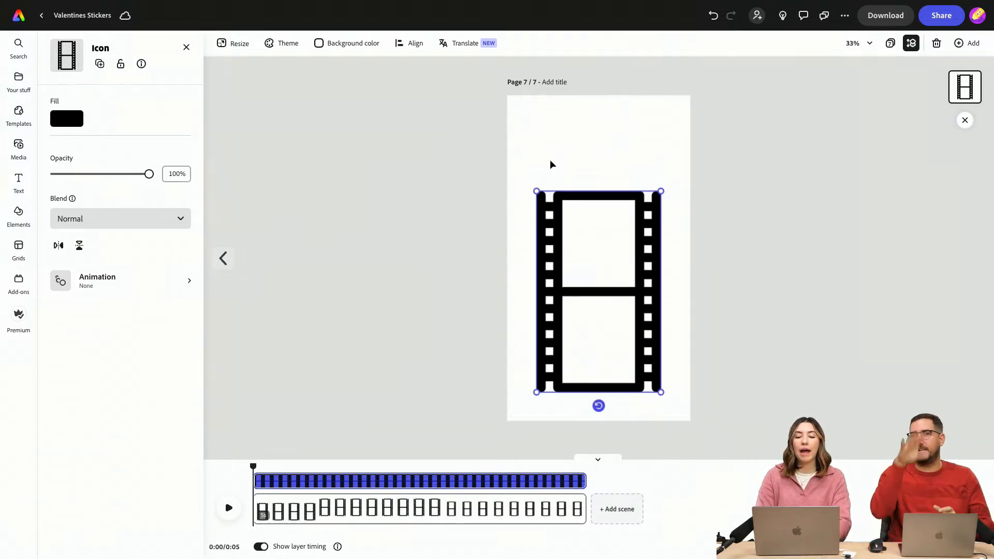
drag(537, 192, 567, 241)
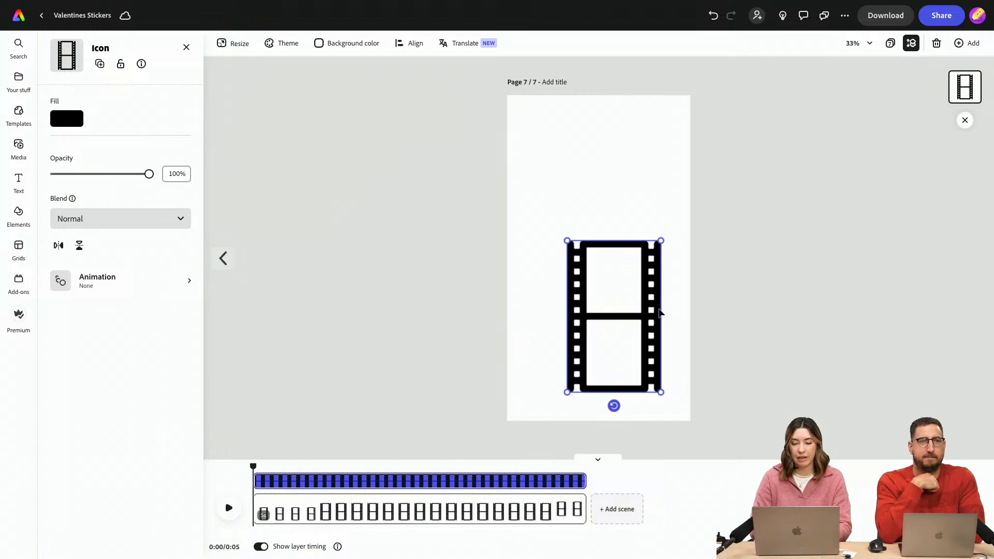
drag(658, 311, 644, 296)
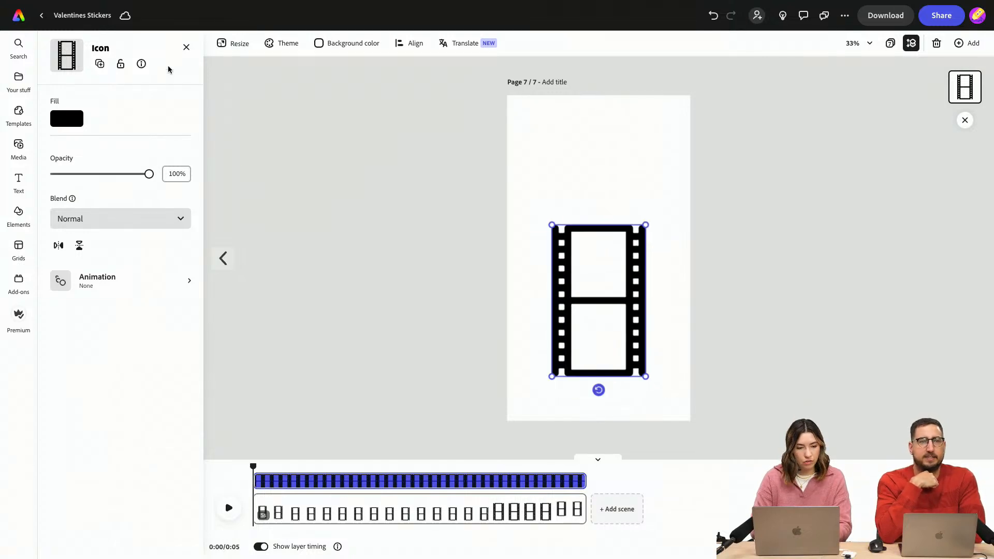
Search the icon elements for "polaroid camera" and look through the designs
click(186, 47)
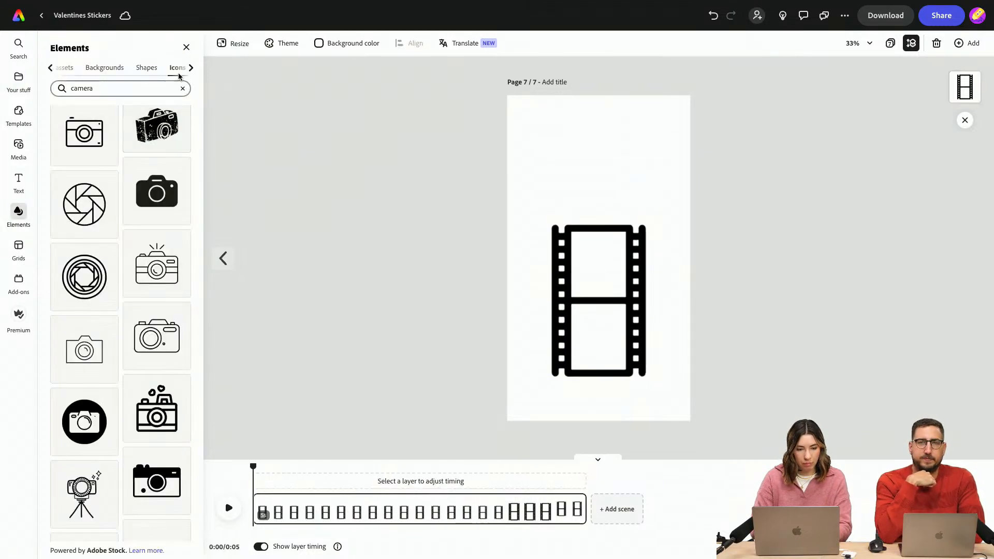
click(67, 88)
text(polaroid)
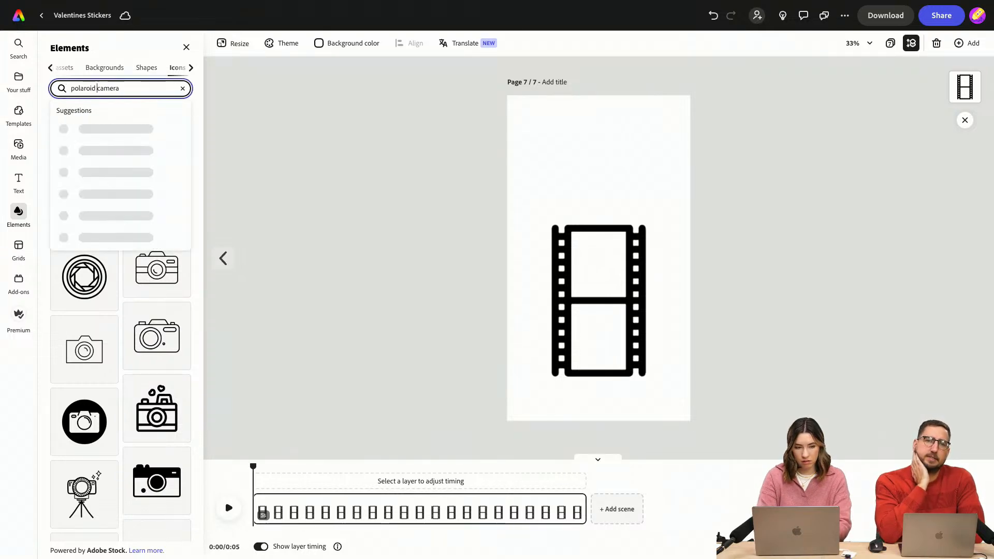
key(Return)
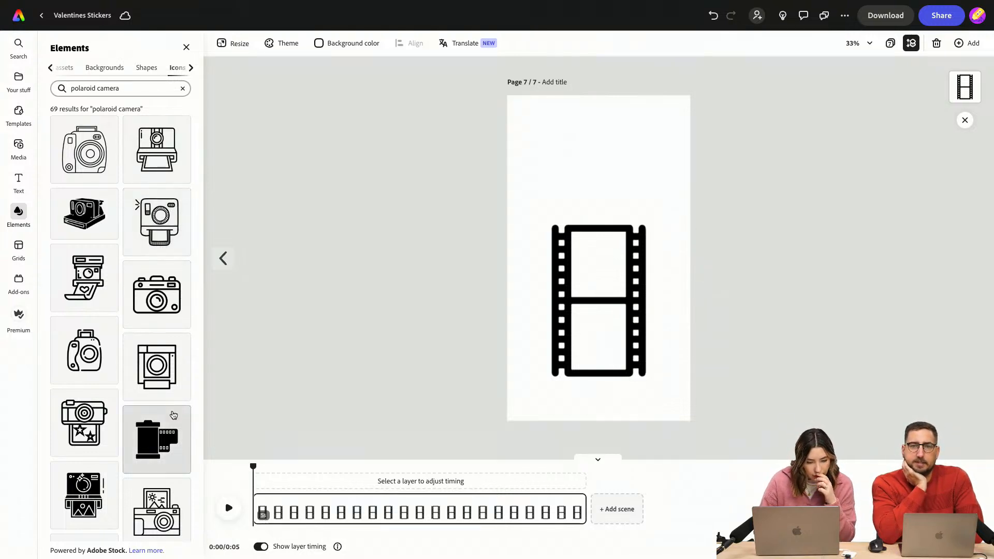
scroll(171, 424, down, 2)
scroll(174, 415, down, 4)
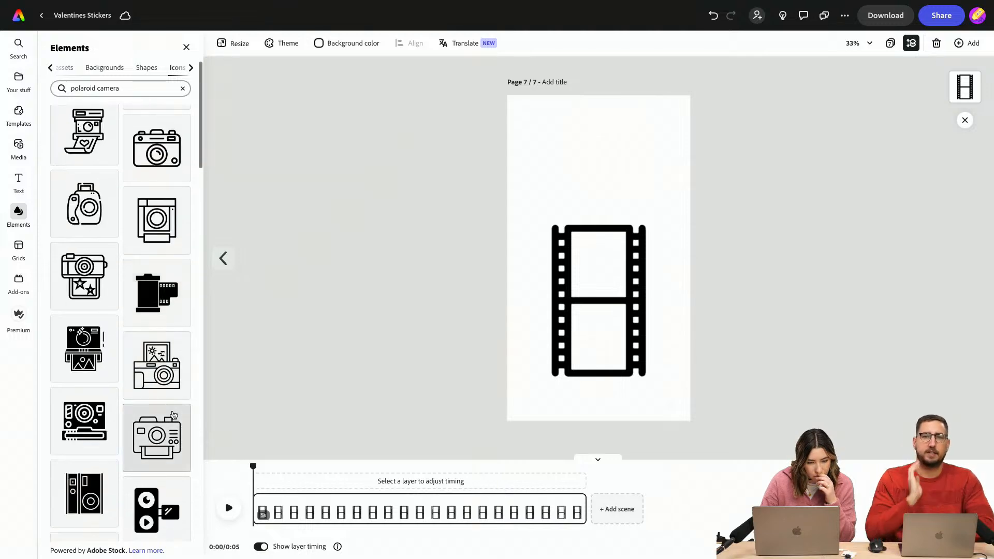
scroll(173, 414, down, 2)
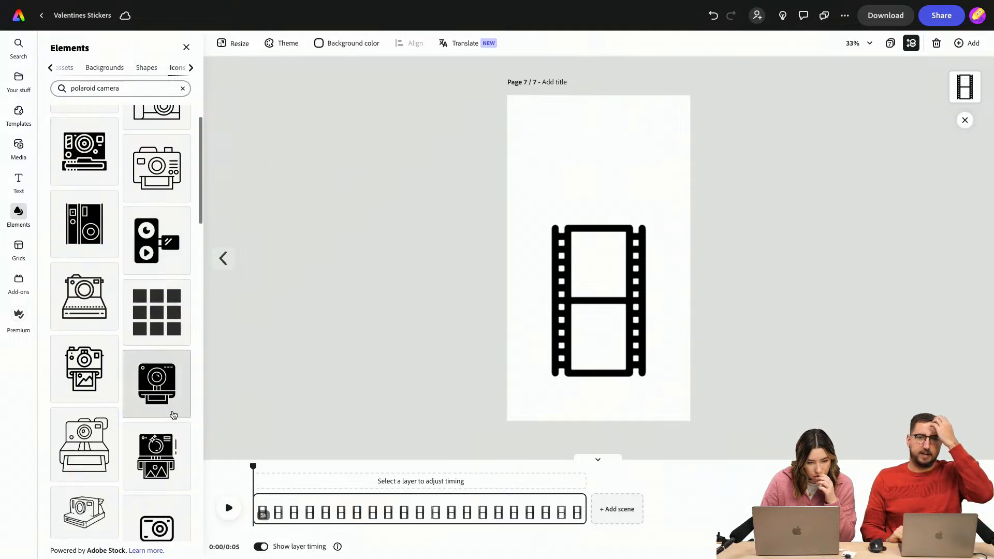
scroll(173, 415, down, 2)
scroll(173, 415, up, 2)
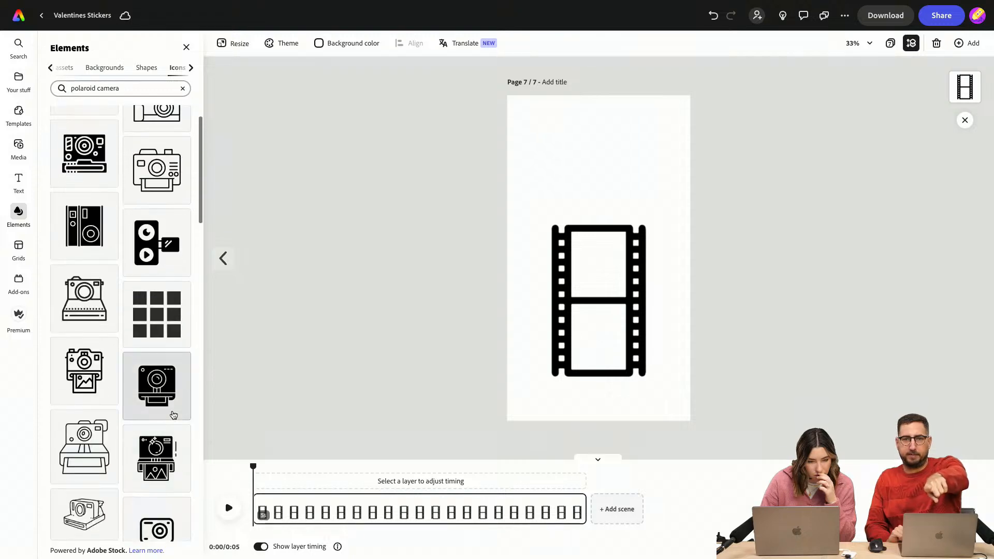
Add the outlined polaroid camera icon and position it enlarged and horizontally centered directly above the filmstrip
click(79, 301)
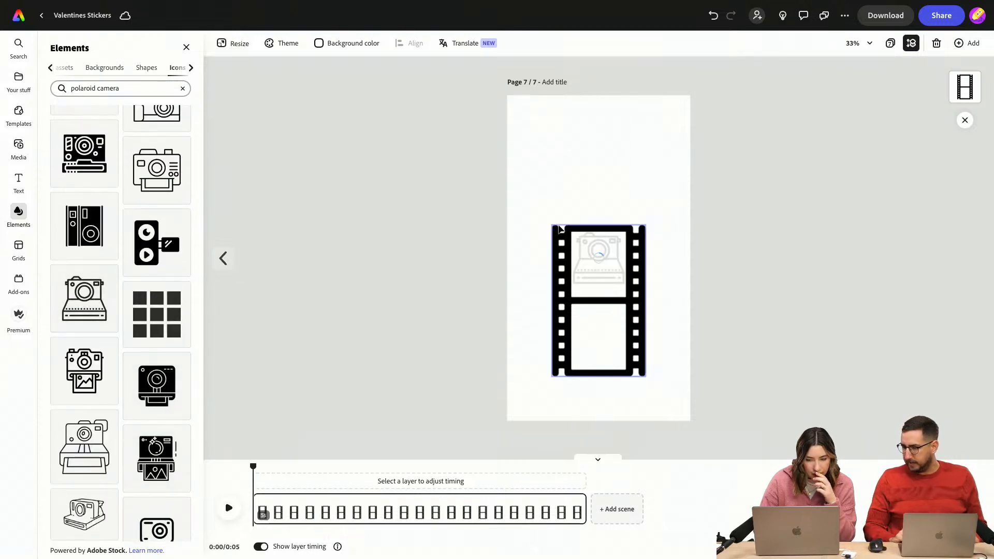
drag(613, 274, 663, 243)
drag(641, 202, 615, 206)
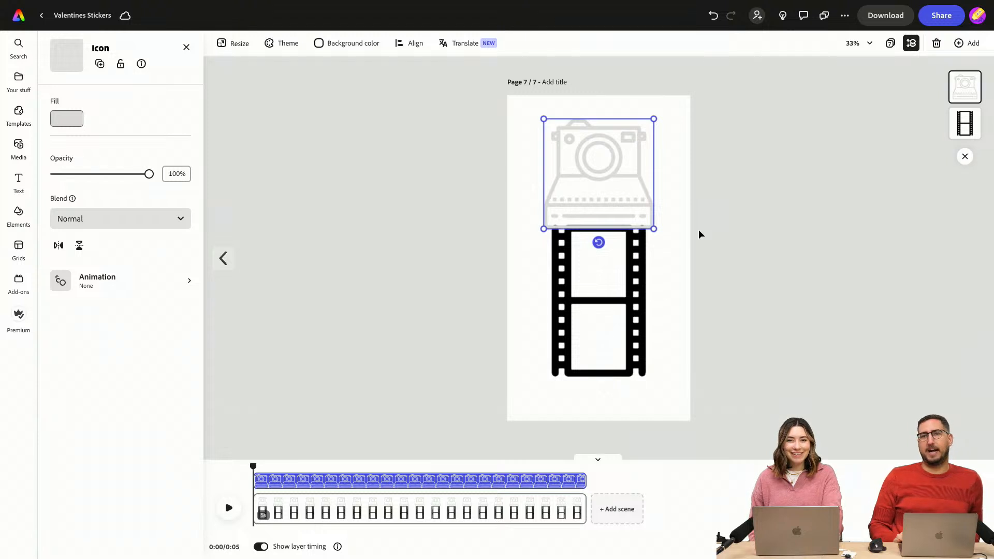
click(110, 288)
click(290, 253)
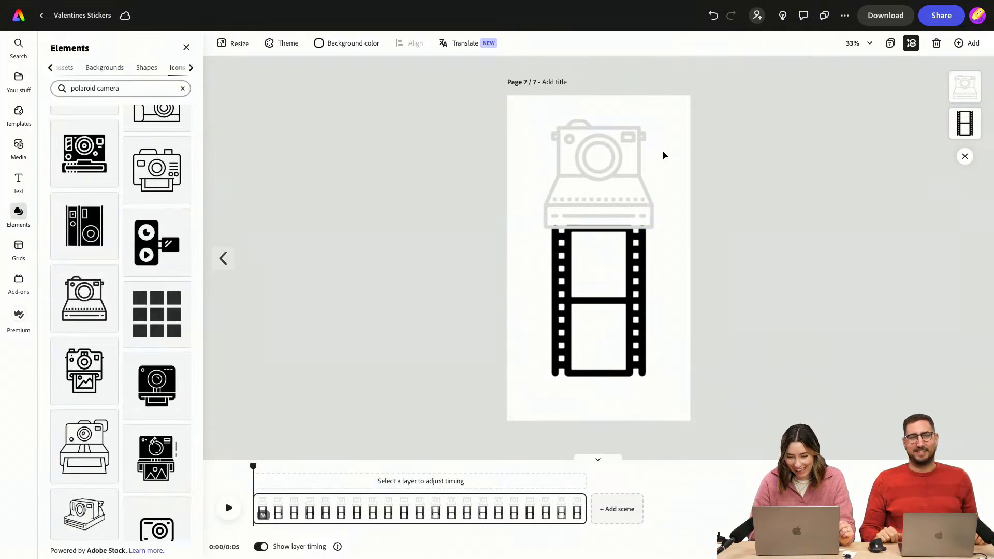
Recolor the polaroid camera icon with the red swatch from the brand's additional colors
click(621, 156)
click(64, 120)
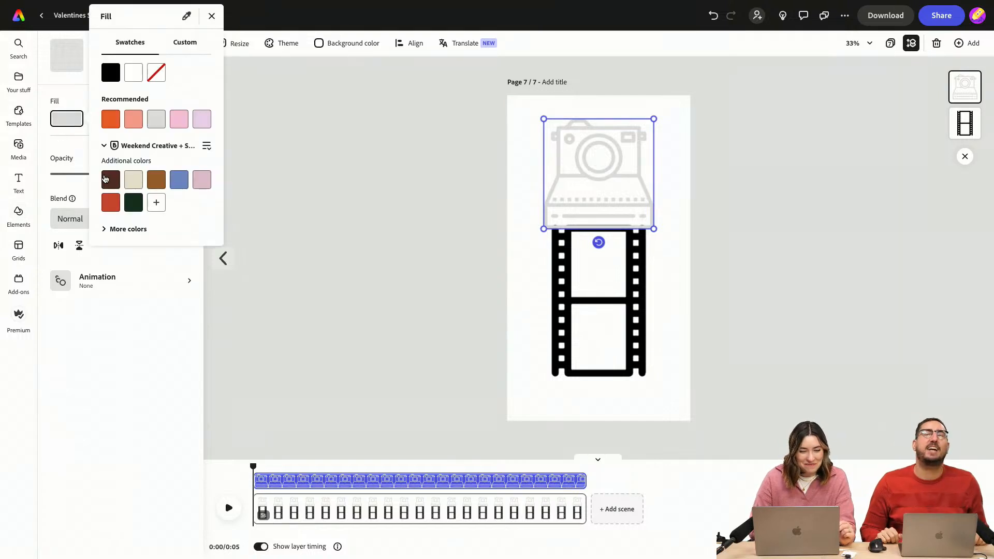
click(110, 203)
click(443, 290)
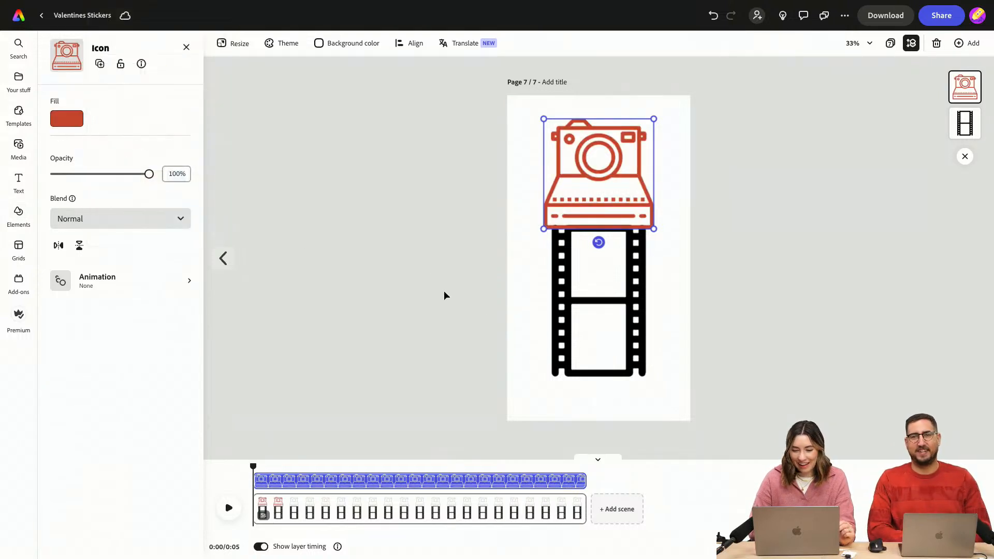
click(765, 318)
Try aligning the filmstrip to the middle of the page, undo it, and check the alignment options for the camera
click(623, 156)
shift+click(633, 272)
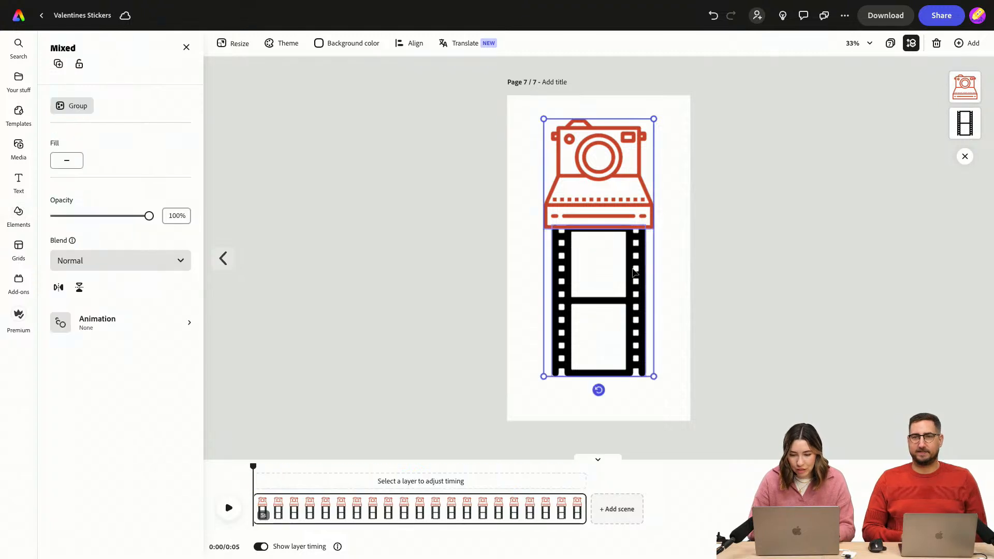
click(460, 189)
click(621, 269)
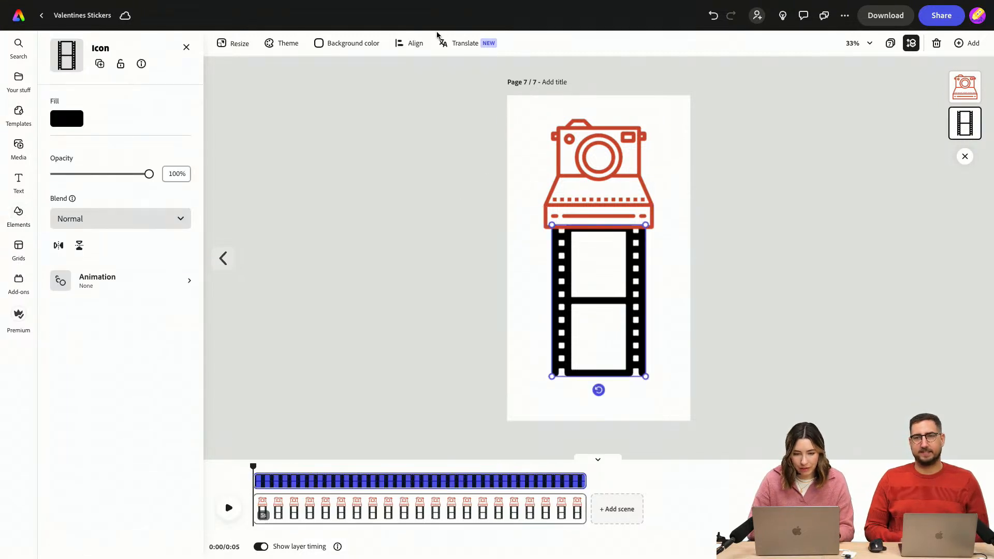
click(409, 43)
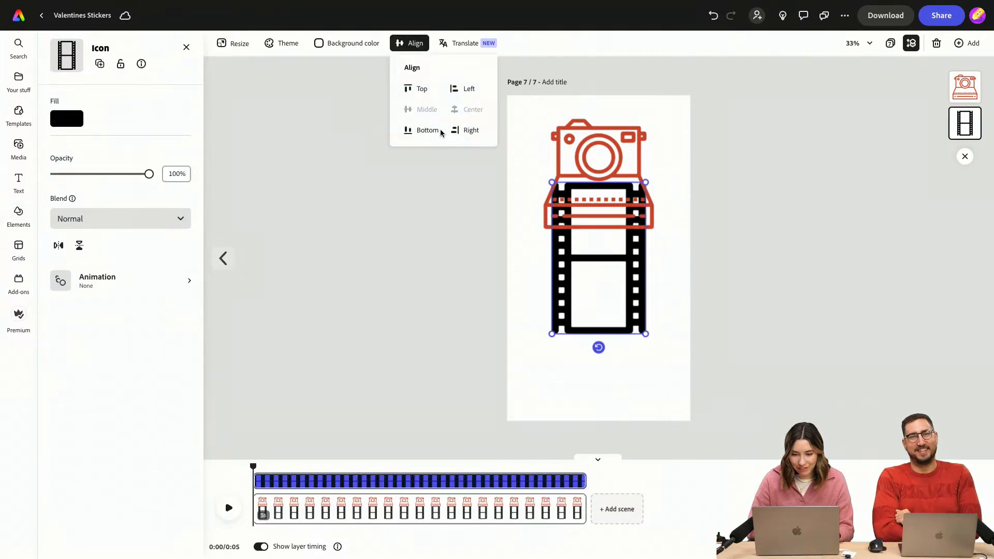
click(911, 360)
click(617, 183)
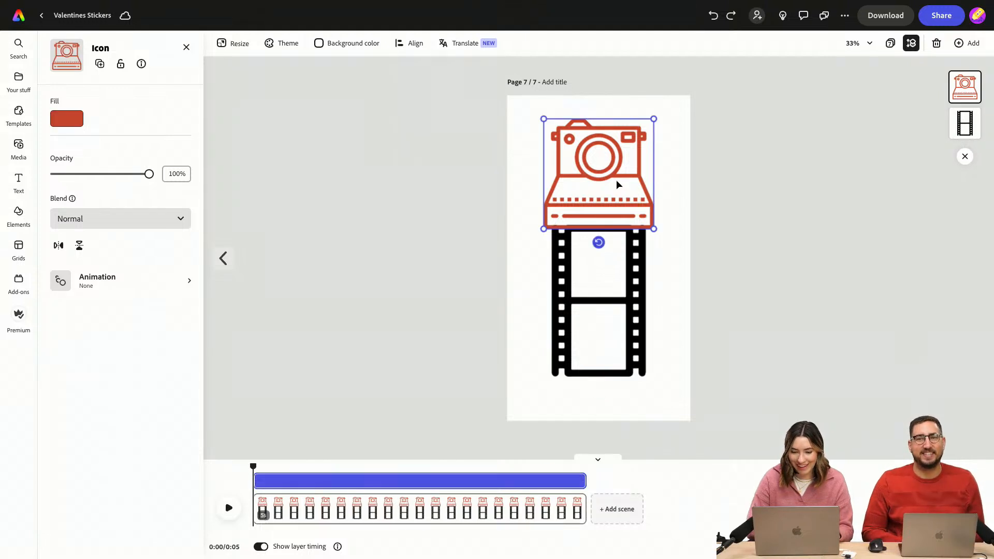
click(417, 47)
click(452, 209)
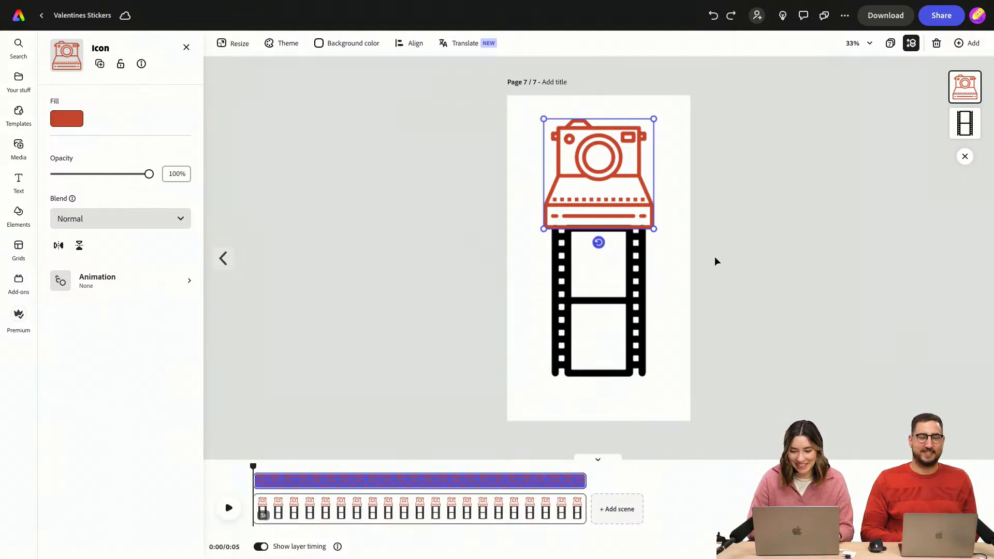
Move the camera and filmstrip together slightly down to center them vertically on the page
shift+click(645, 260)
drag(644, 260, 639, 271)
click(808, 266)
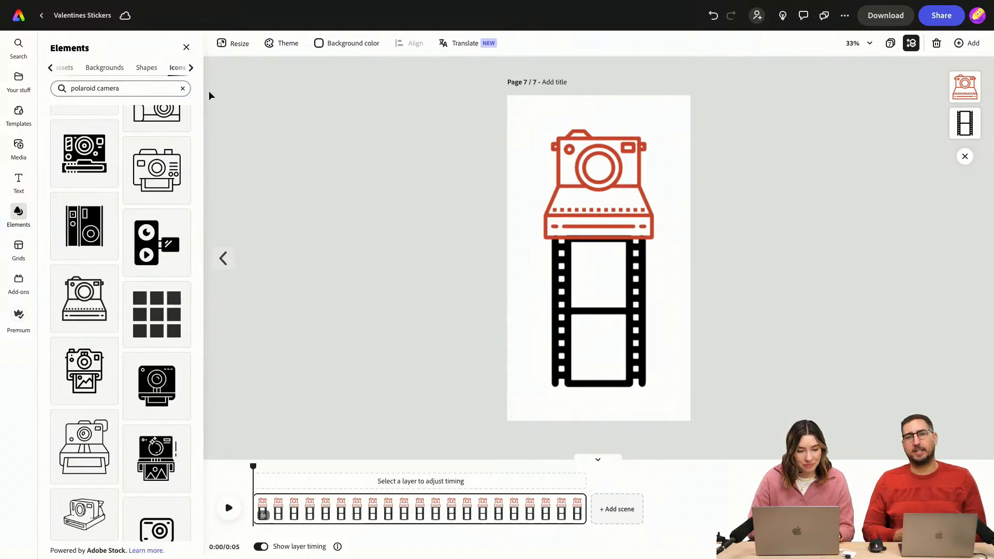
Search the icon elements for "heart"
triple_click(145, 86)
text(heartds)
key(Return)
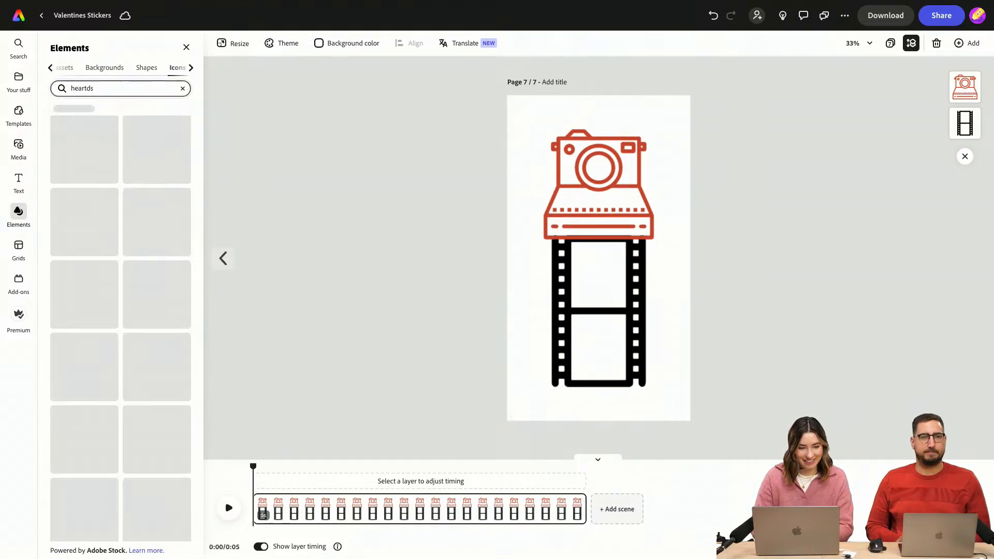
click(105, 87)
key(BackSpace)
key(BackSpace)
key(Return)
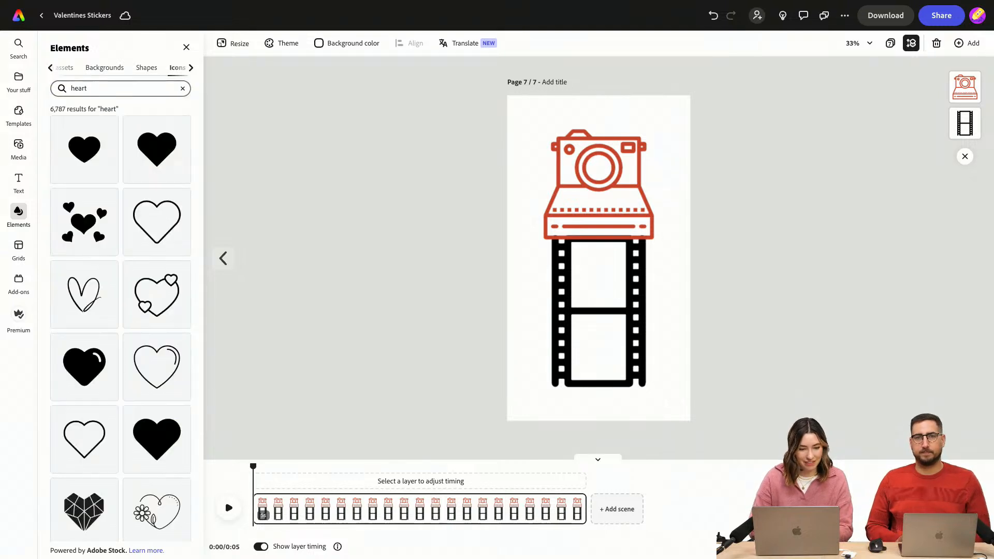
Add the solid heart icon to the filmstrip's upper frame and place a duplicate in the lower frame
click(172, 136)
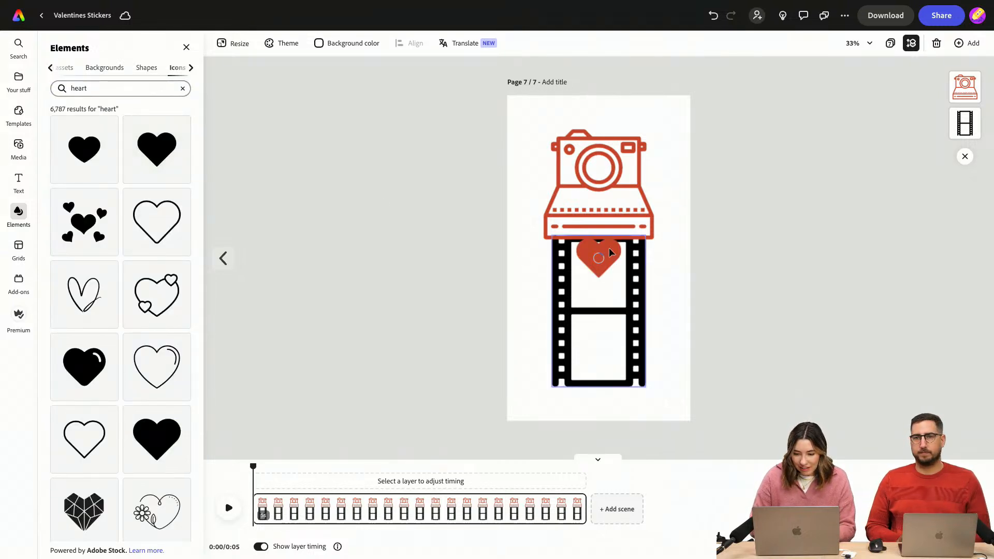
drag(613, 252, 608, 335)
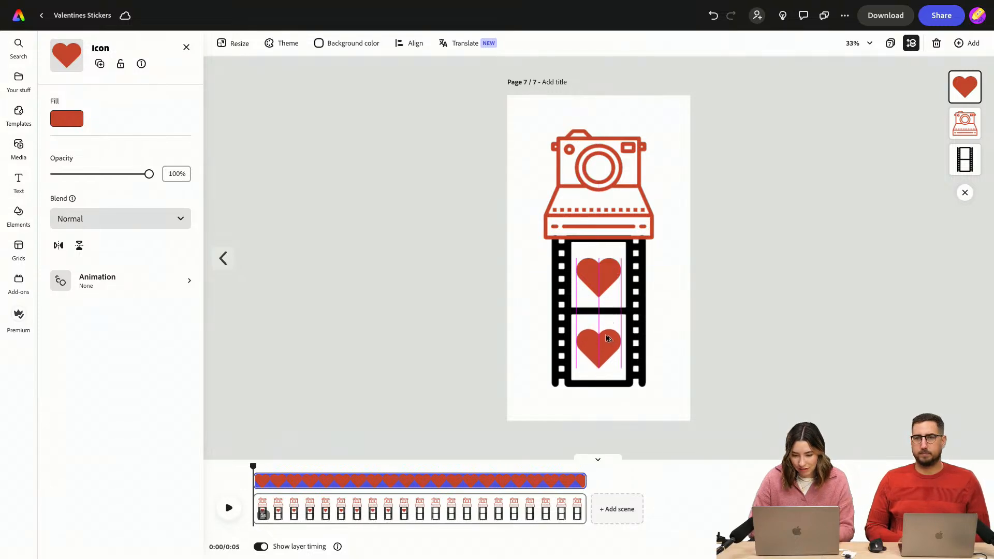
click(683, 344)
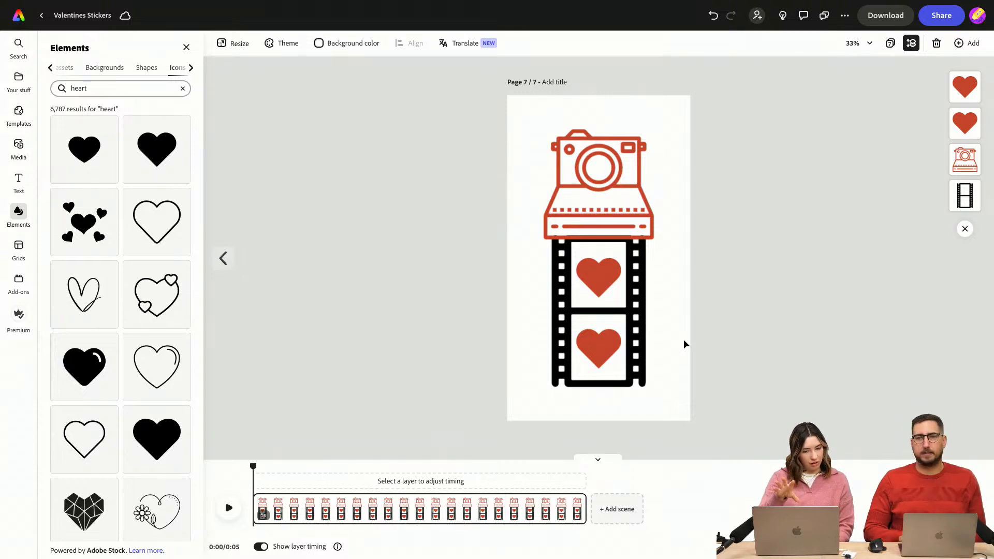
Apply a Drop in animation to the filmstrip and set its duration to 1.45 s
click(964, 196)
click(101, 289)
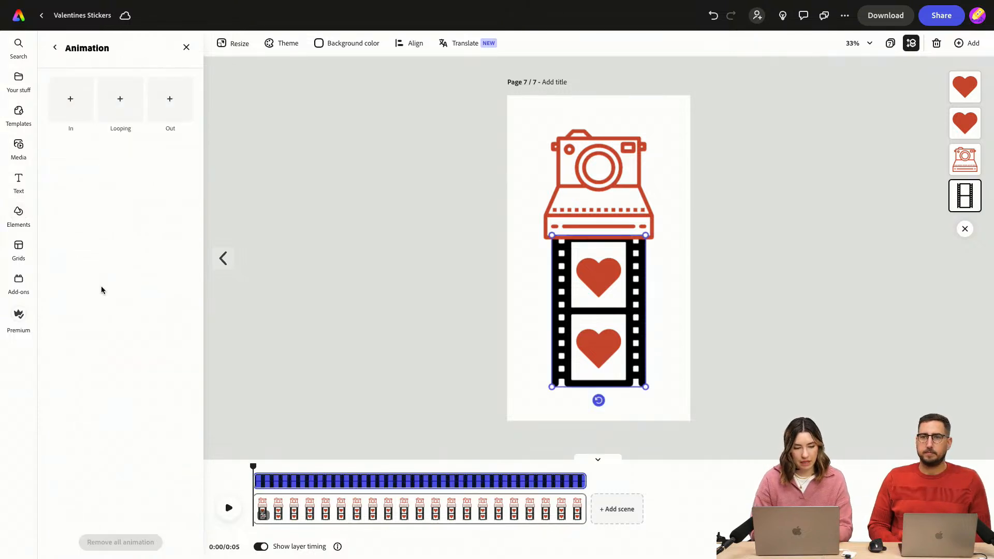
click(73, 93)
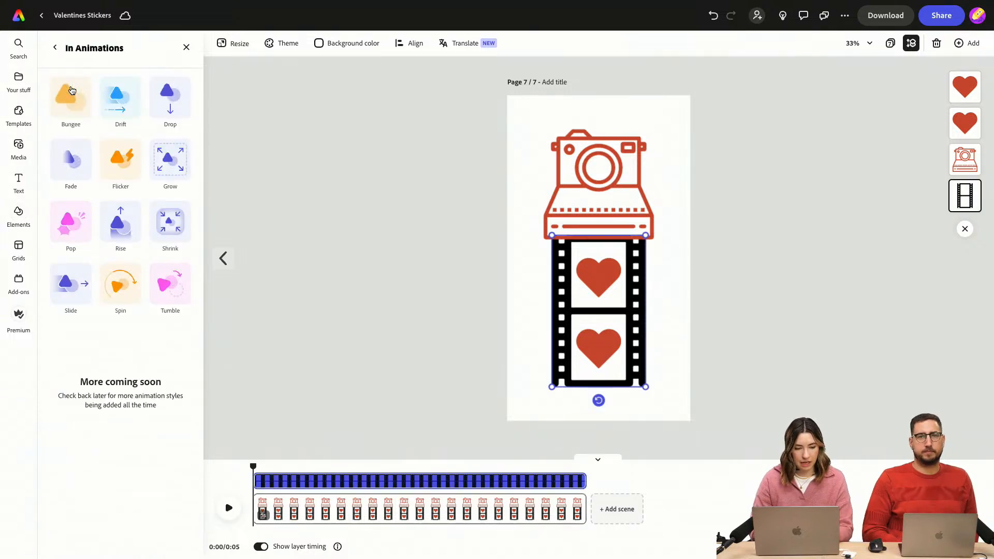
click(173, 100)
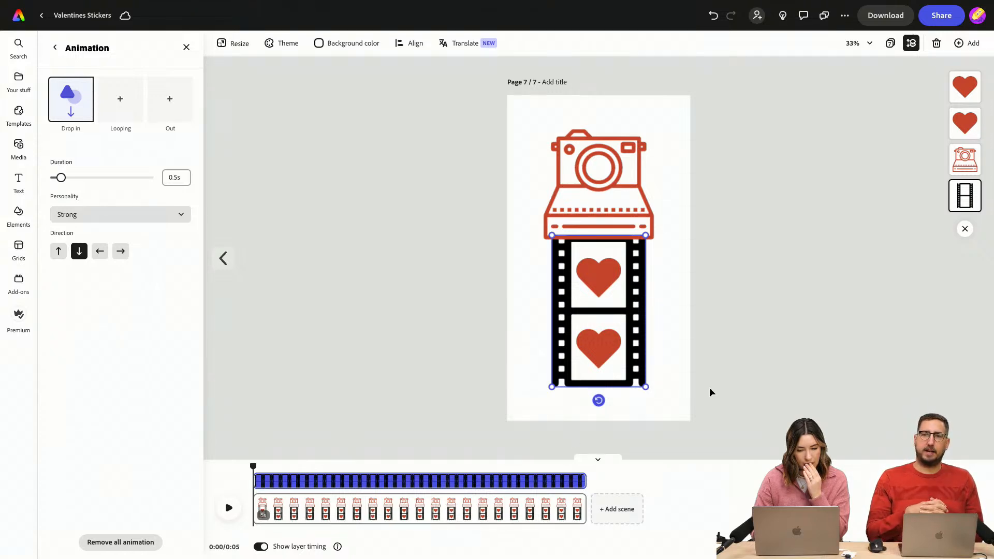
mouse_move(254, 465)
mouse_down()
mouse_move(364, 465)
mouse_move(218, 470)
mouse_move(288, 468)
mouse_move(250, 471)
mouse_move(299, 482)
mouse_up()
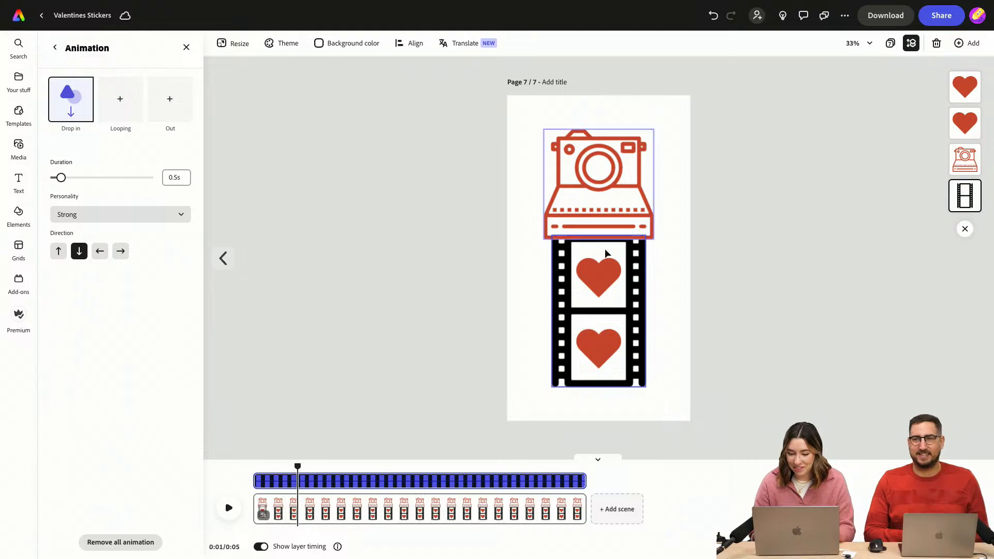
drag(61, 177, 84, 178)
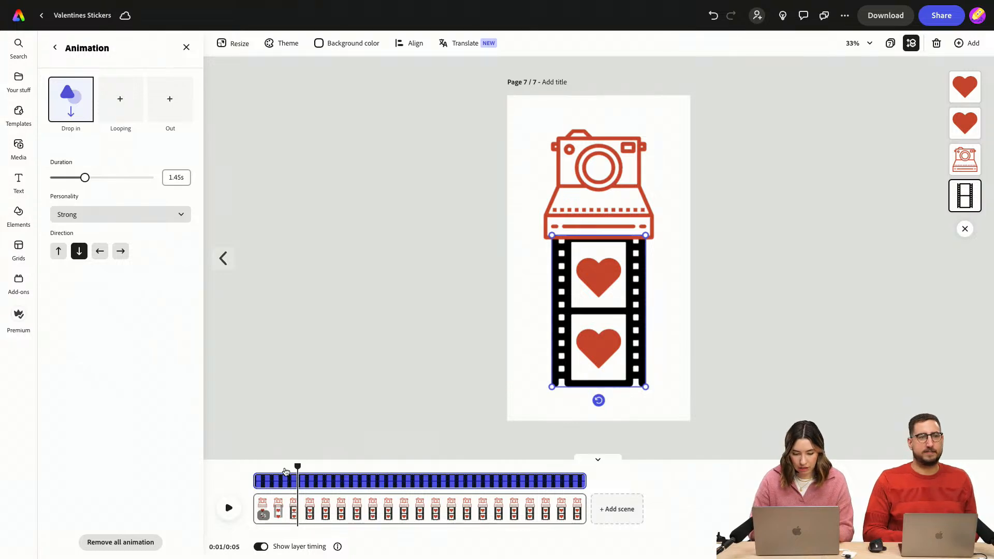
Trim the start of the filmstrip's layer timing so it appears shortly after the scene begins
mouse_move(255, 481)
drag(257, 478, 298, 479)
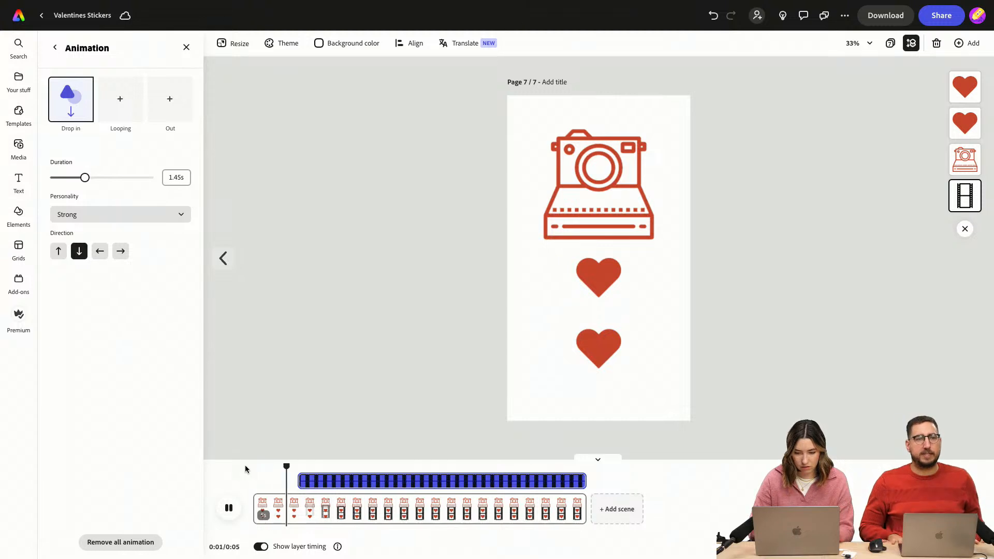
drag(303, 481, 281, 482)
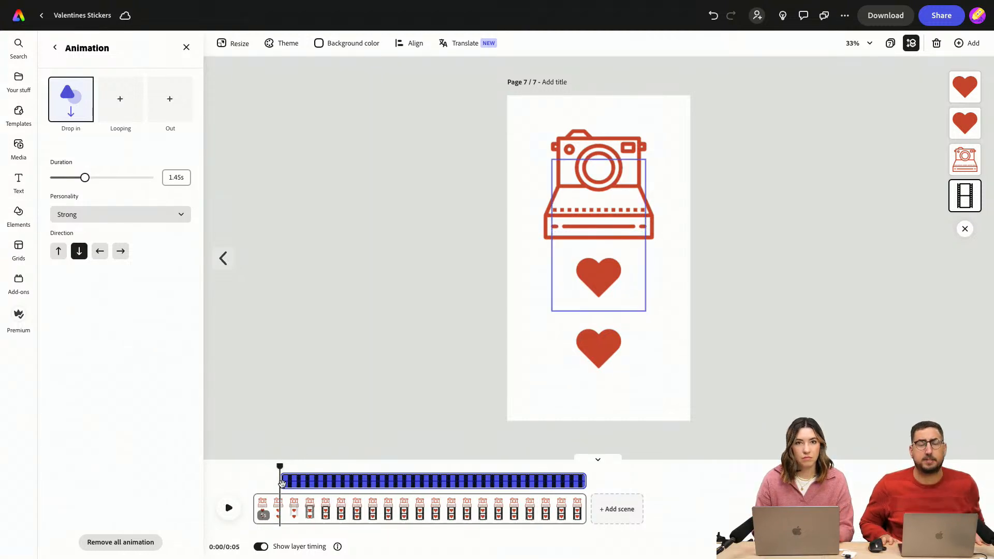
click(681, 357)
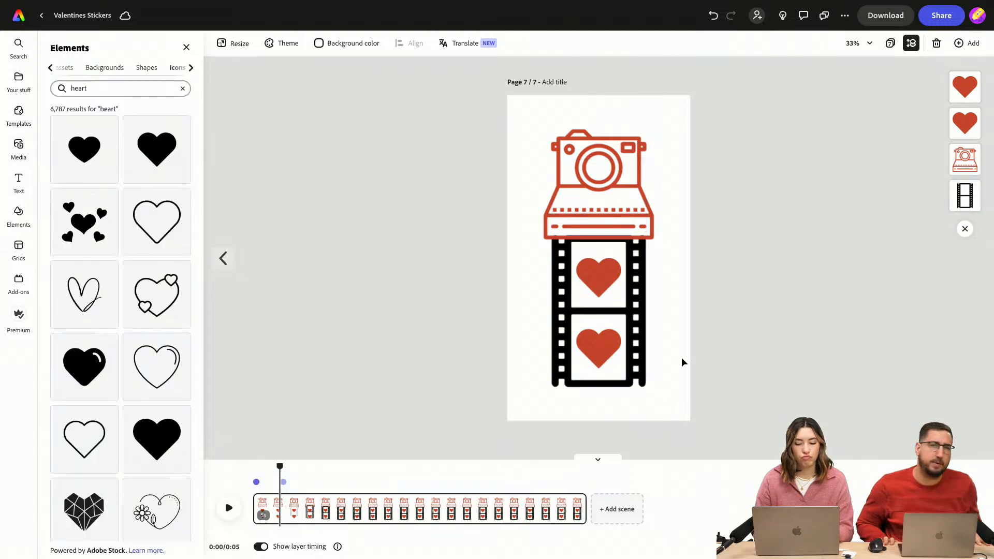
Group the two hearts and trim the start of the group's timing so they appear after the filmstrip drops in
click(611, 288)
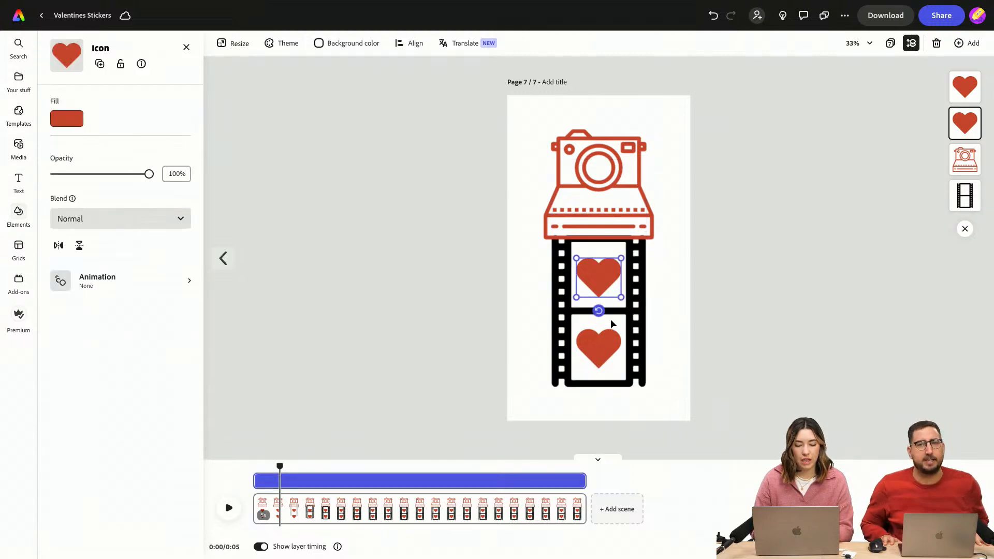
shift+click(609, 355)
key(super+g)
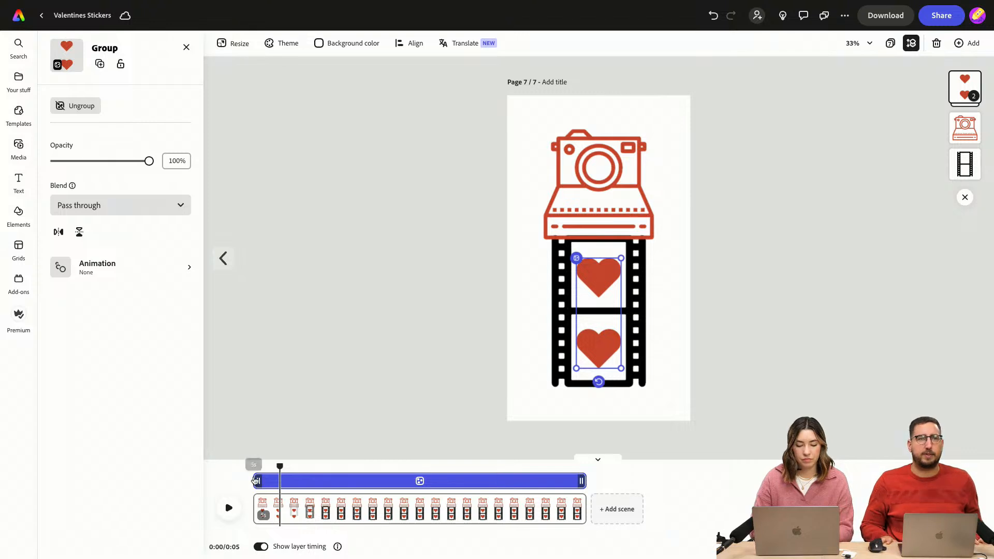
drag(255, 481, 315, 466)
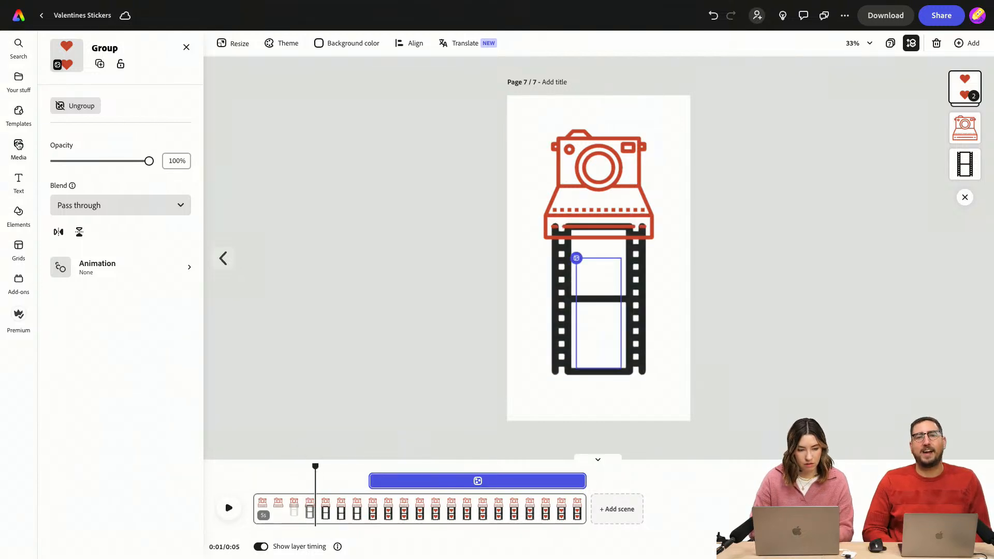
Search the shapes library for "box", then clear the search to browse all shape categories
click(18, 213)
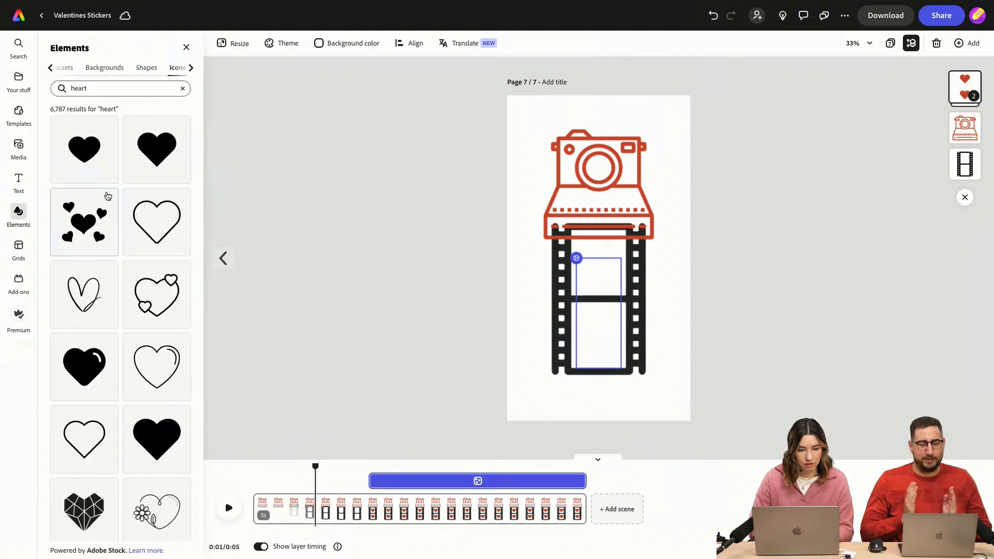
click(48, 67)
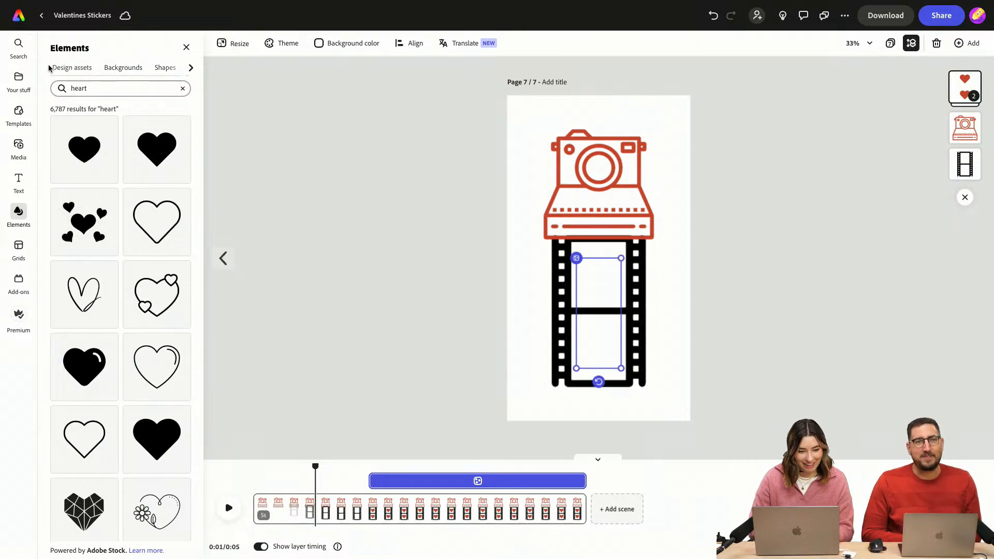
click(167, 70)
click(109, 92)
double_click(108, 92)
text(bi)
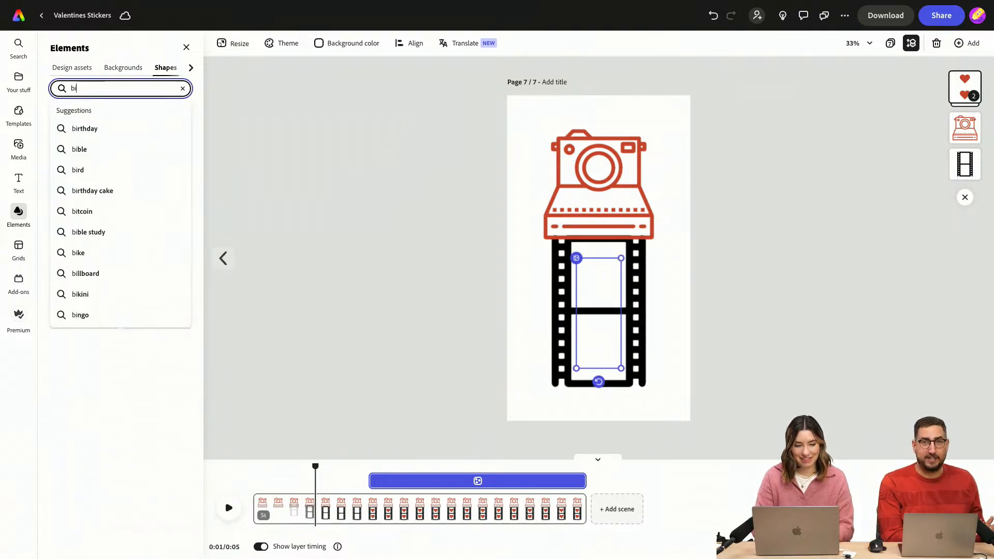
key(BackSpace)
text(ox)
key(Return)
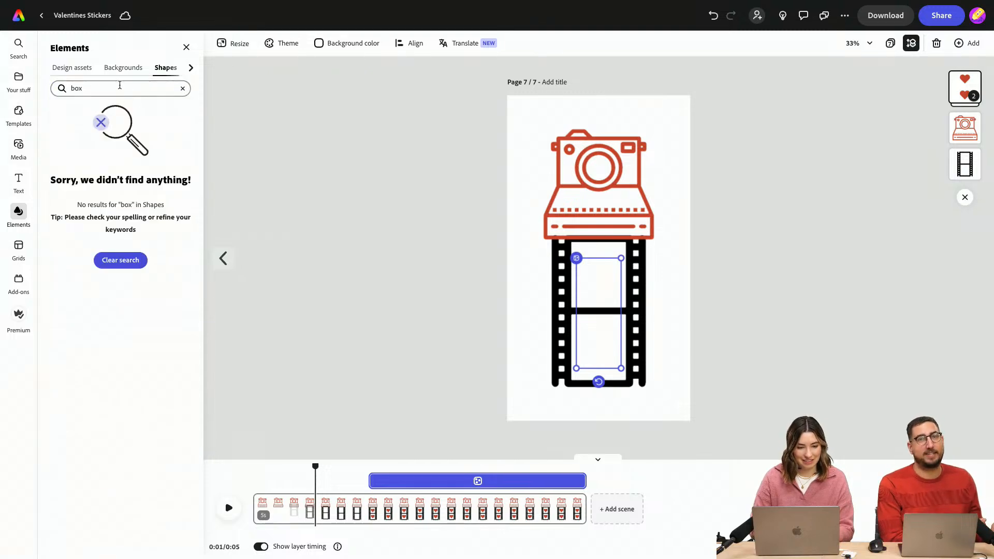
click(183, 86)
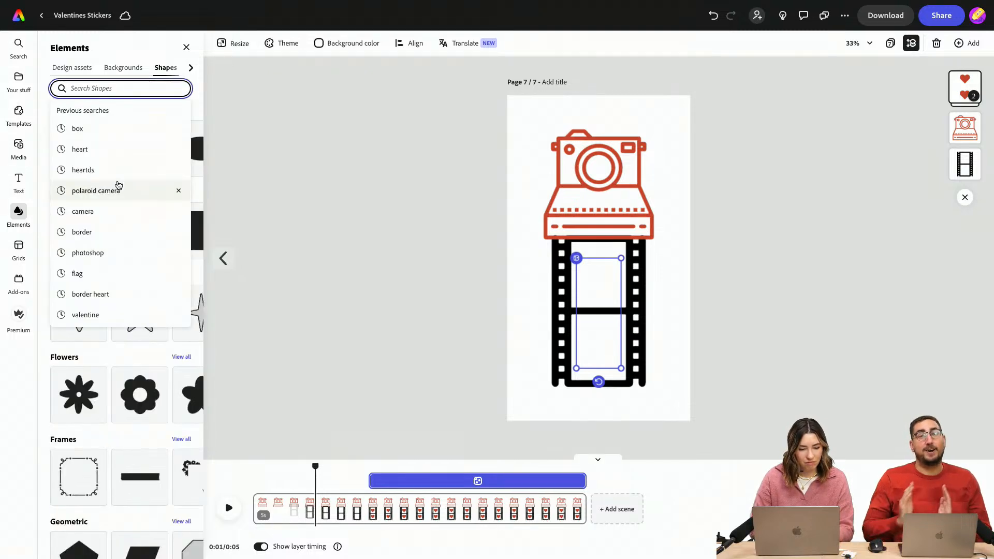
click(242, 197)
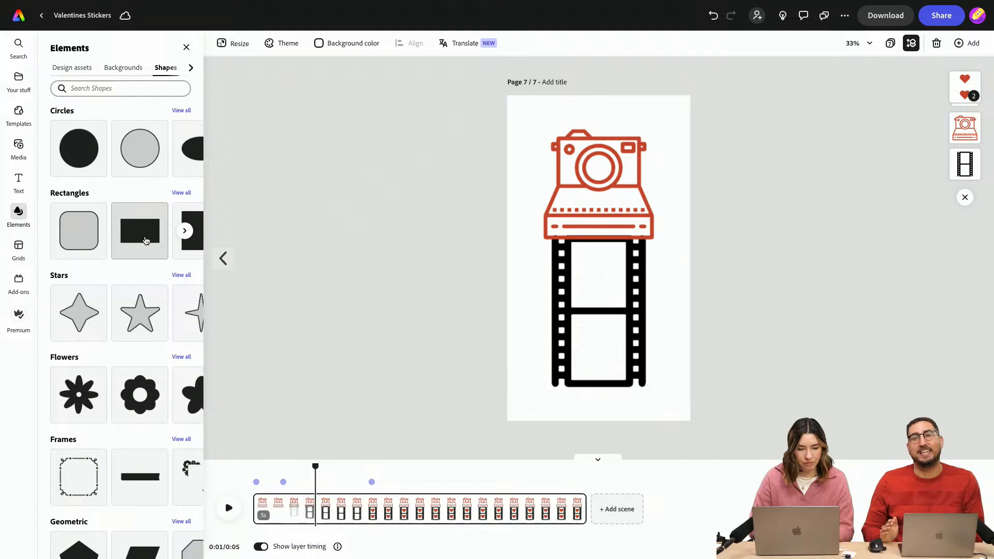
Add a solid rectangle shape to the page and enlarge it to cover the lower half of the camera at the camera's full width
click(146, 241)
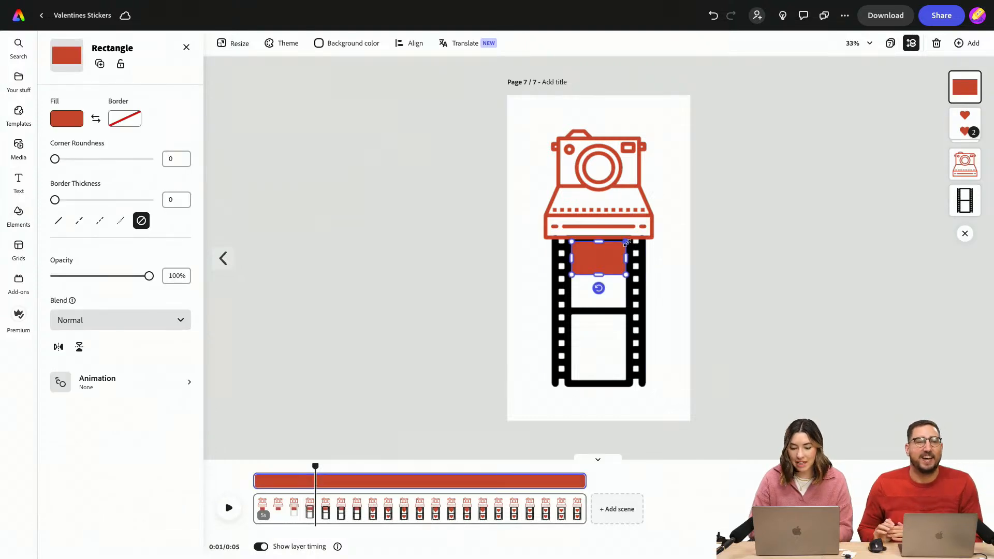
drag(626, 242, 681, 207)
drag(648, 253, 619, 228)
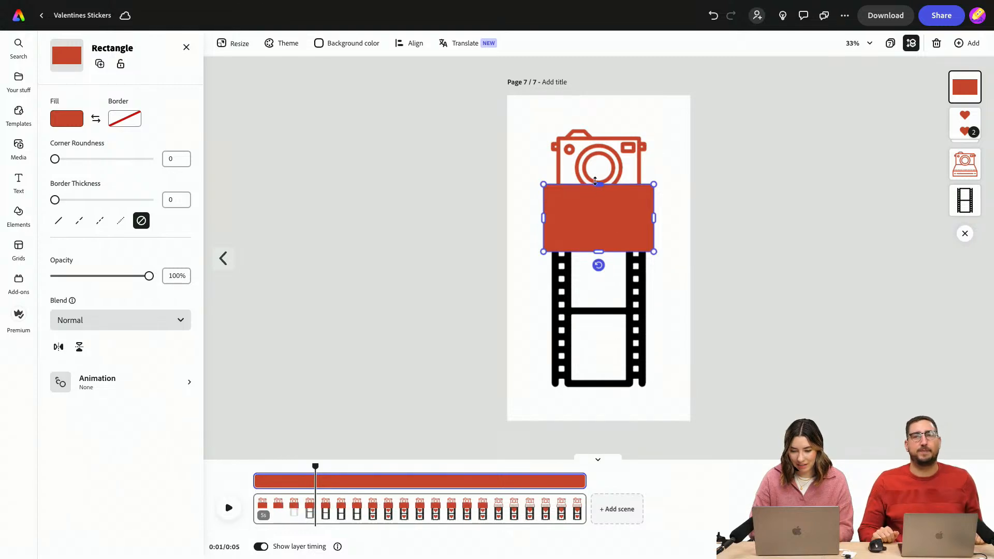
Move the camera icon's layer above the rectangle to the front of the layer stack
click(593, 150)
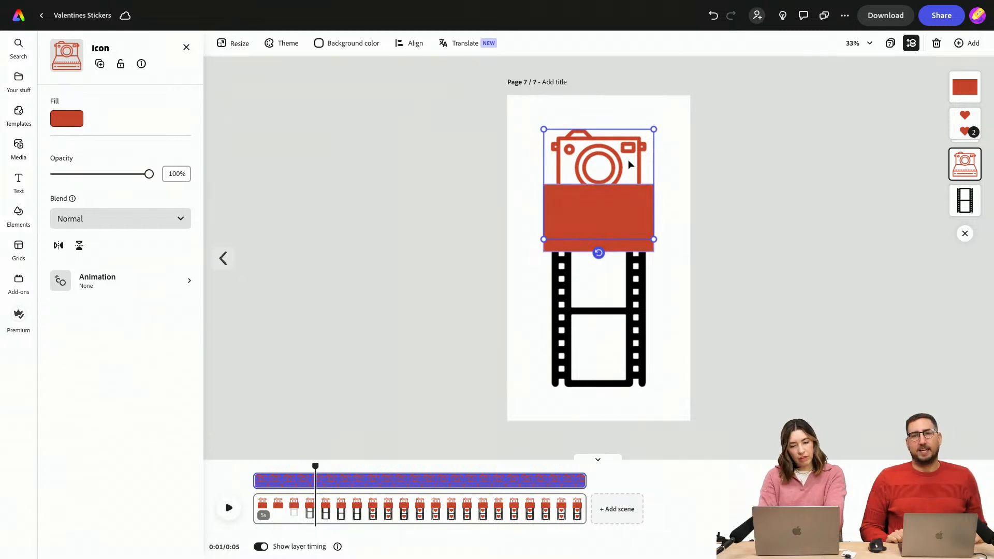
click(588, 209)
click(599, 146)
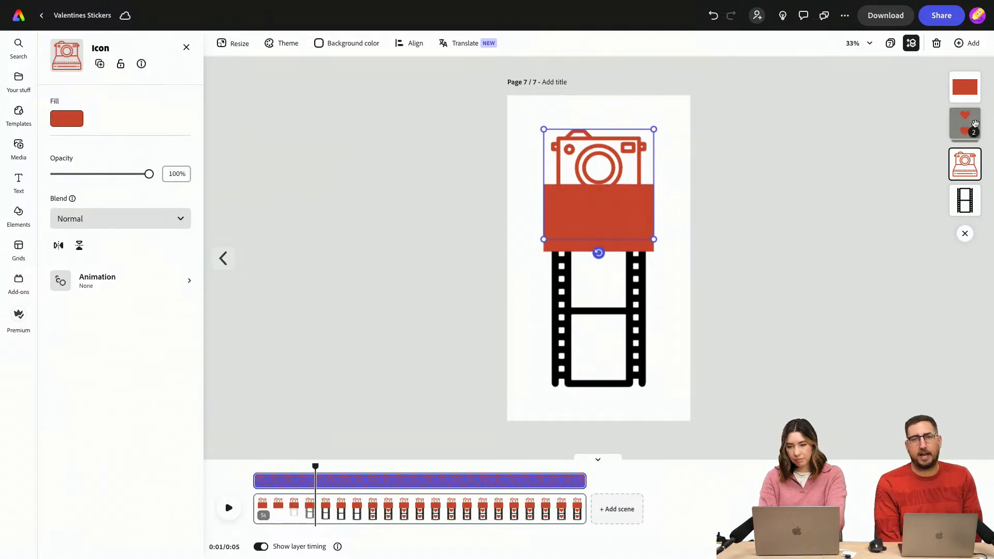
drag(964, 164, 963, 87)
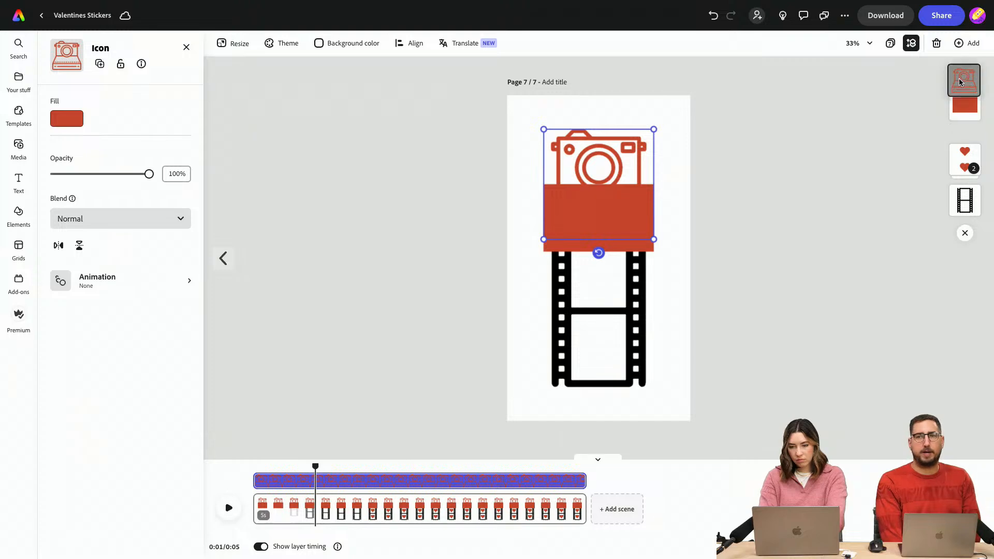
Try filling the camera icon with white and undo the color change
click(63, 121)
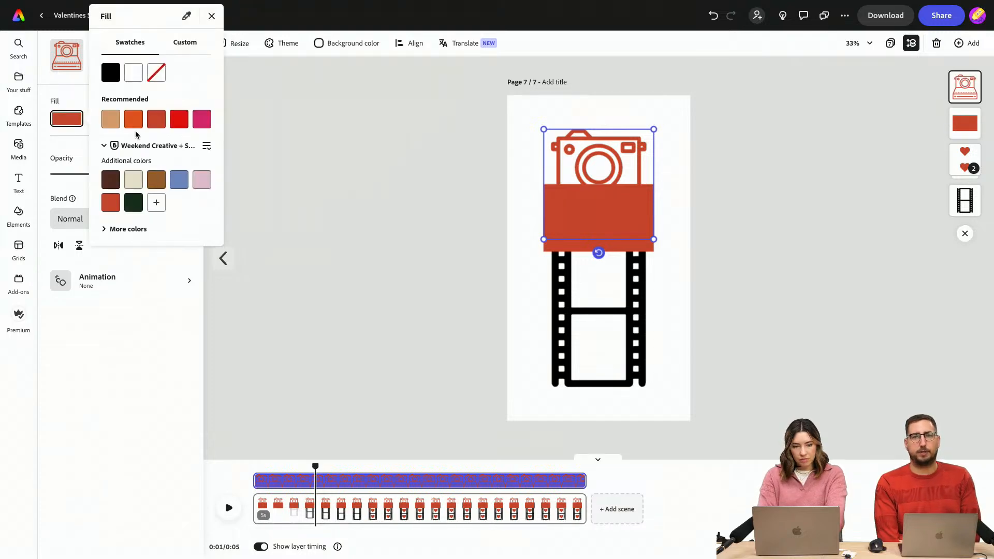
click(133, 76)
click(766, 198)
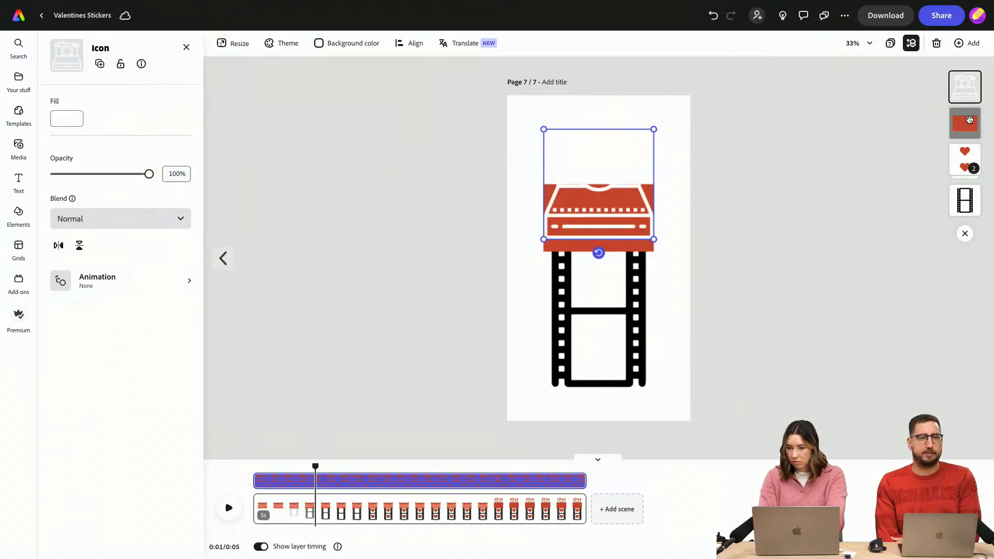
key(ctrl+z)
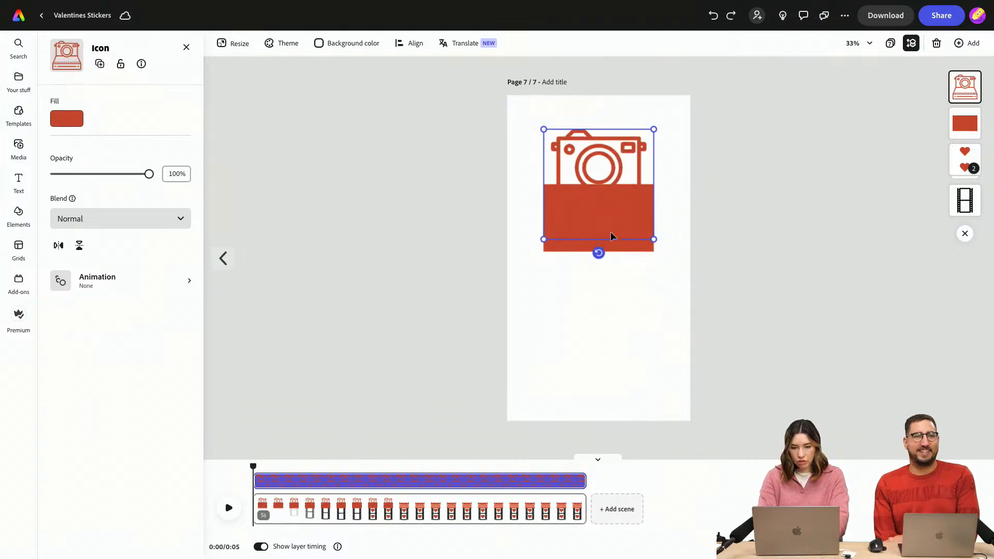
Fill the rectangle behind the camera with white and deselect it
click(590, 246)
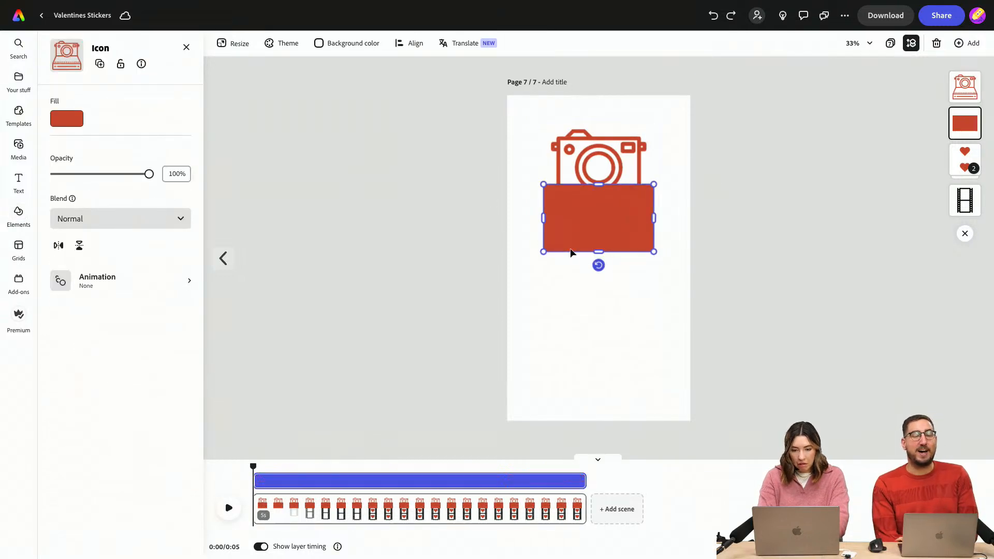
click(67, 119)
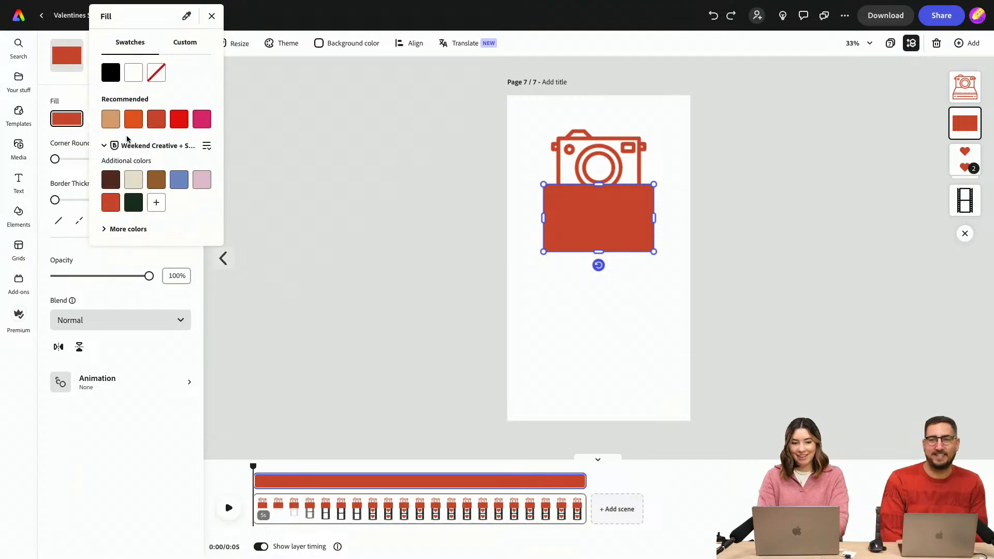
click(134, 73)
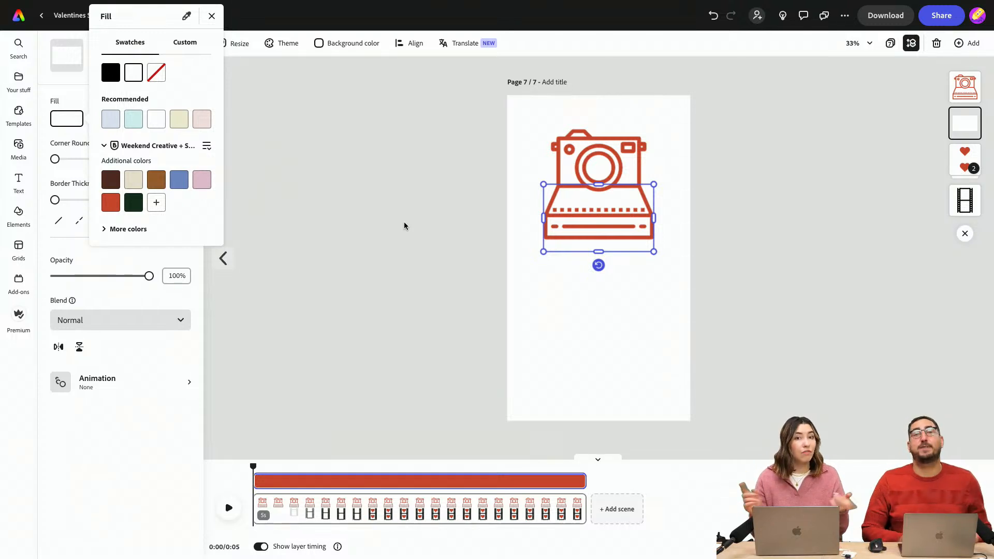
click(852, 246)
click(795, 249)
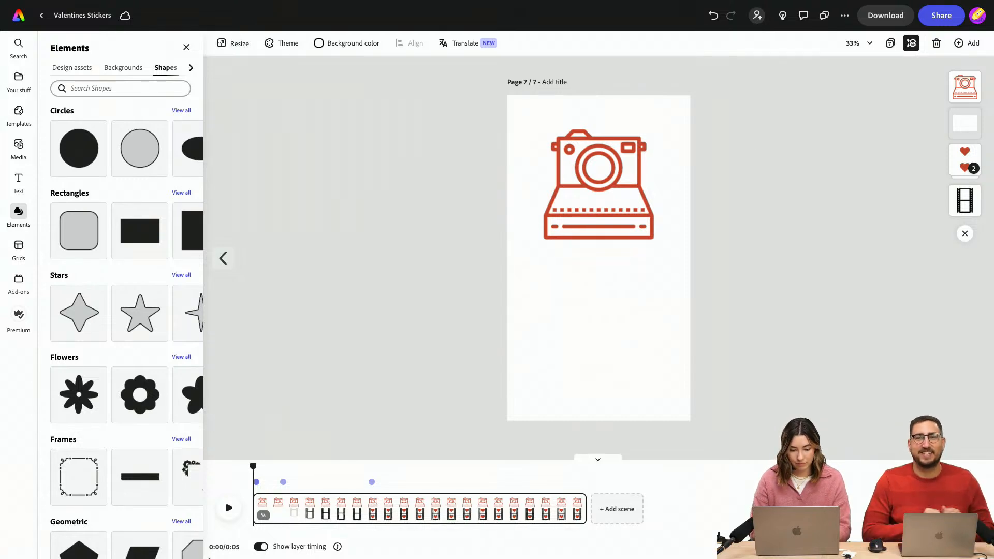
Preview the animation and move the white rectangle up so its lower edge lines up with the camera's base, replaying from the start
click(228, 507)
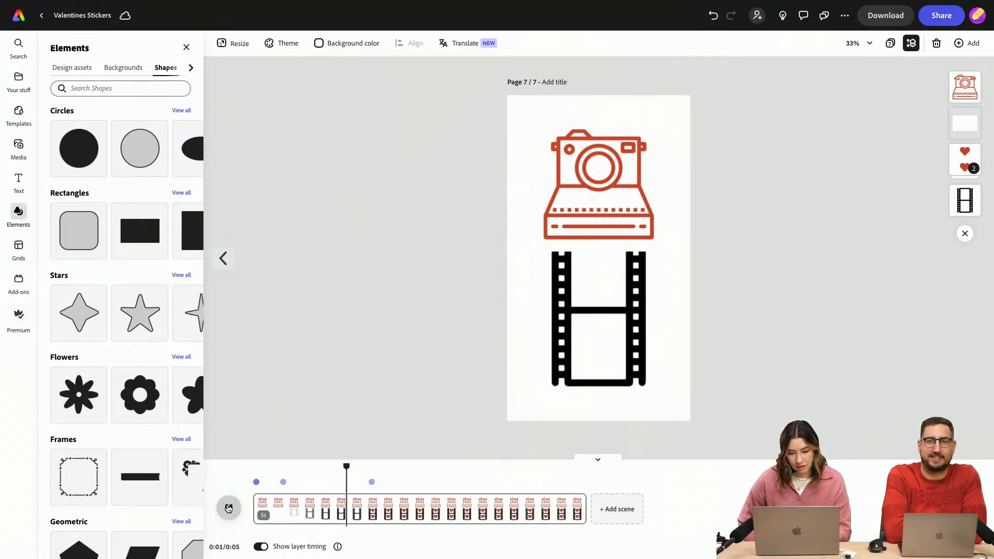
click(228, 507)
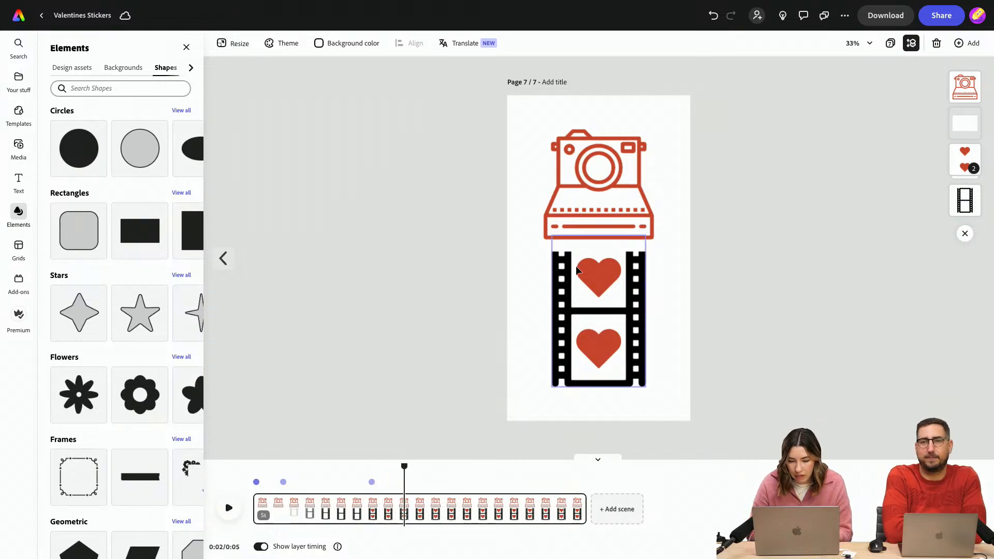
click(600, 236)
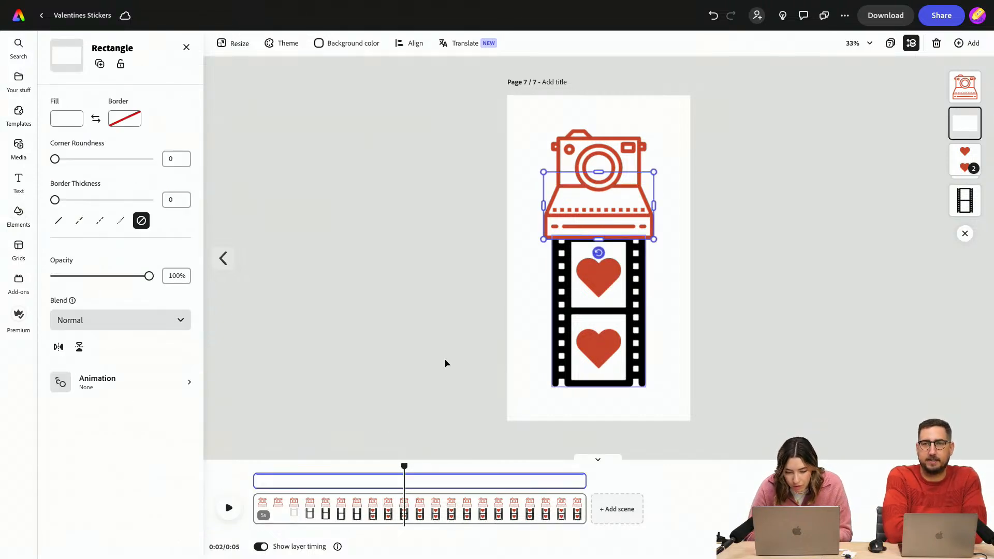
drag(402, 466, 253, 453)
key(space)
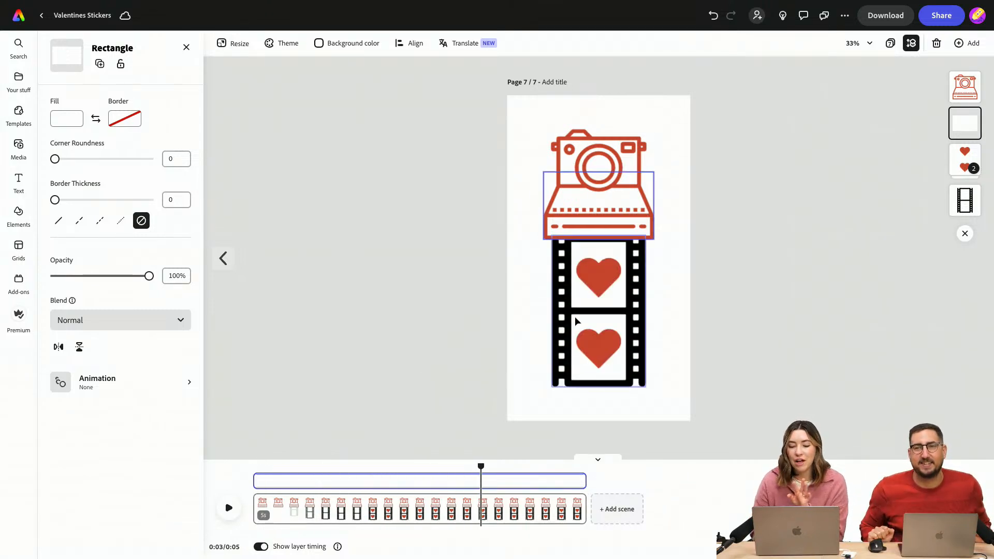
Try grouping the hearts with the filmstrip, preview the animation, and undo the grouping and the rectangle's repositioning
click(606, 278)
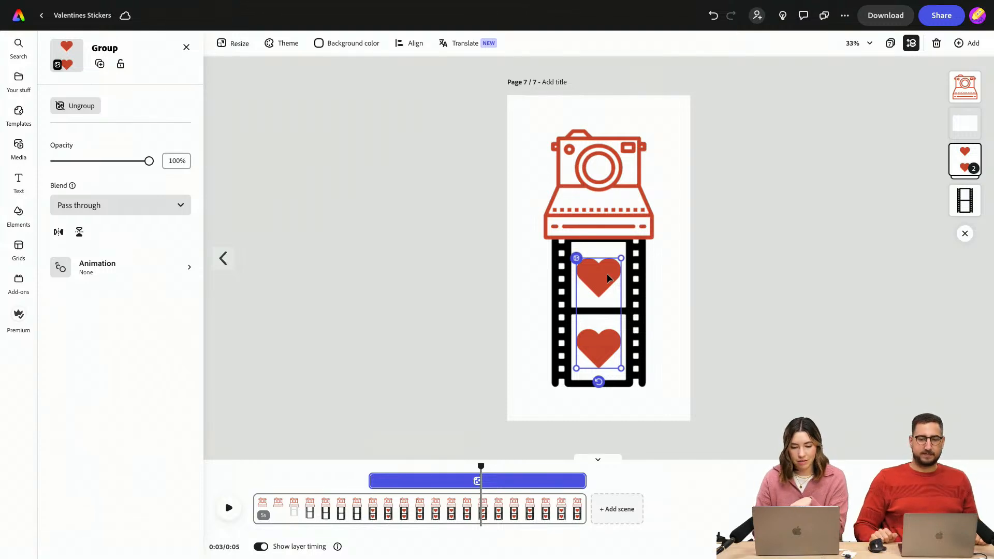
shift+click(641, 278)
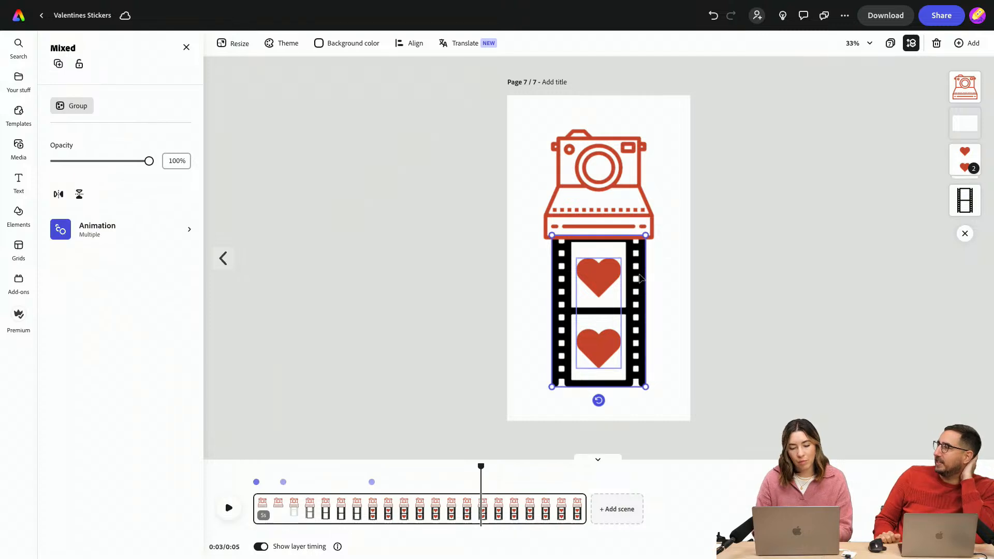
key(ctrl+g)
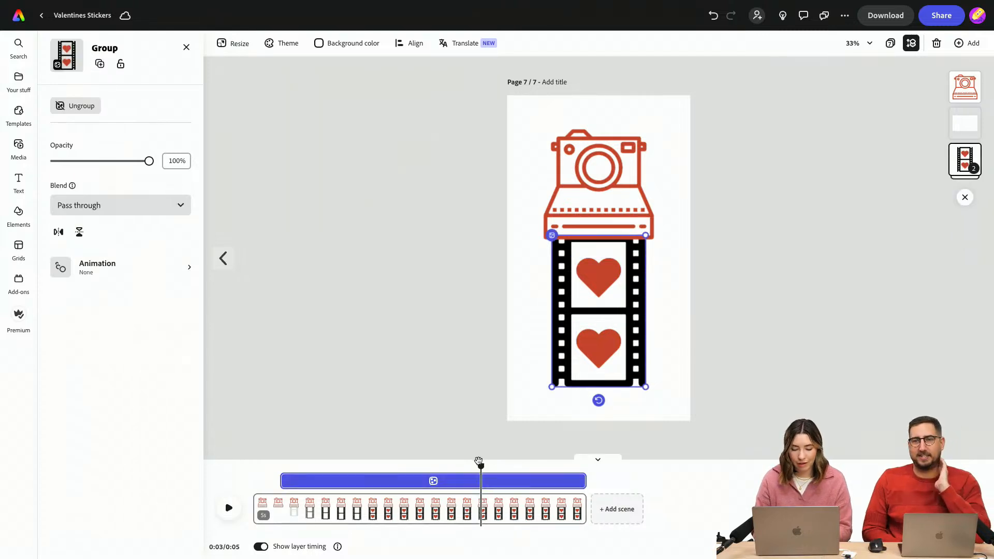
drag(478, 461, 195, 440)
key(space)
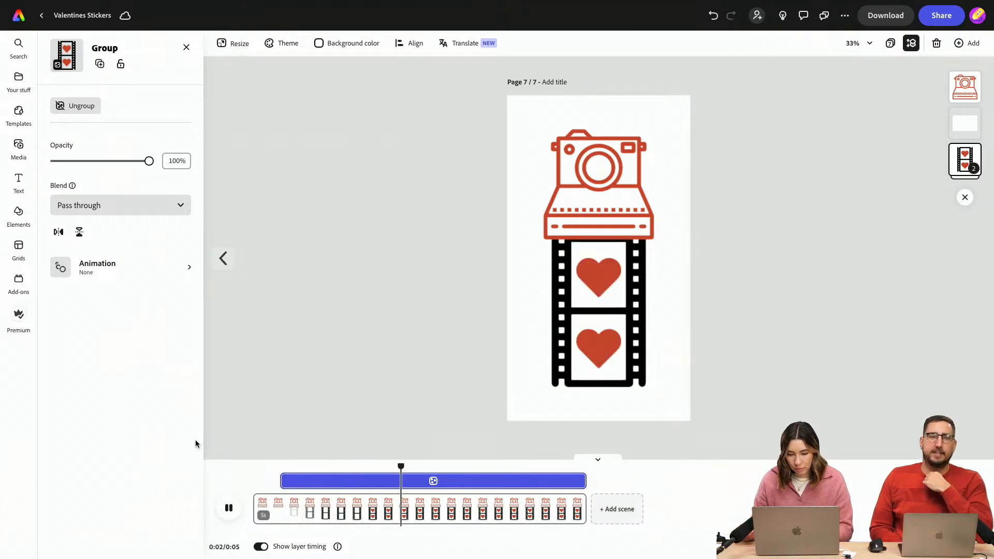
key(space)
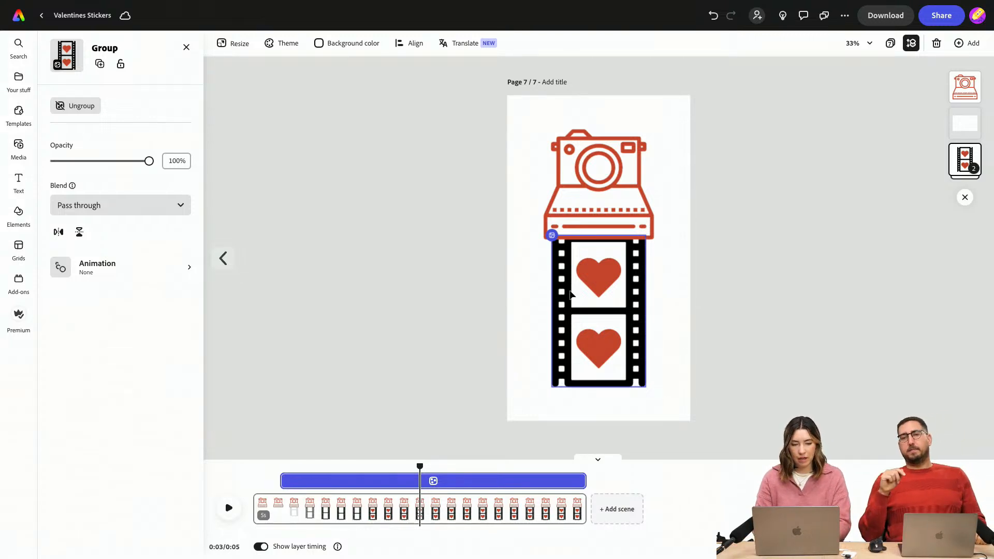
key(ctrl+z)
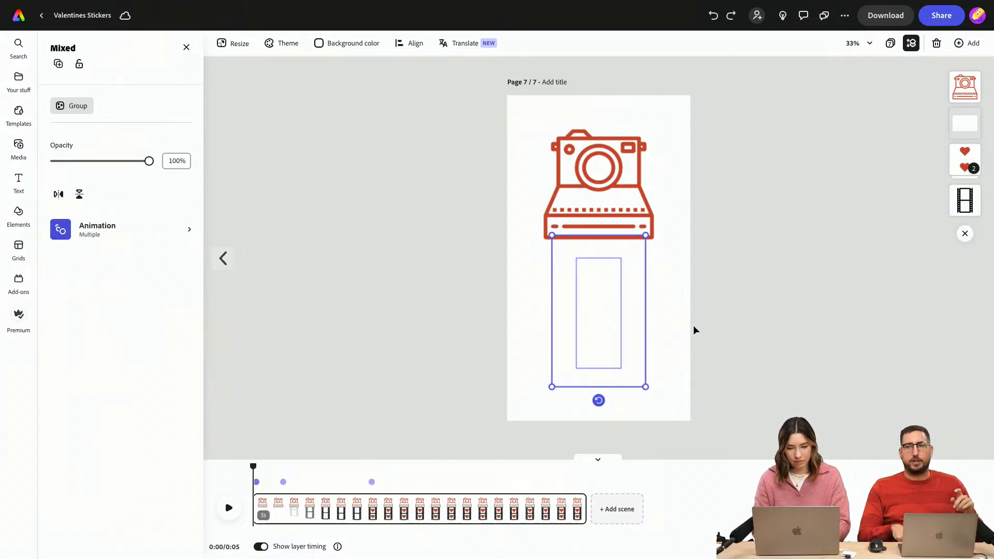
key(ctrl+z)
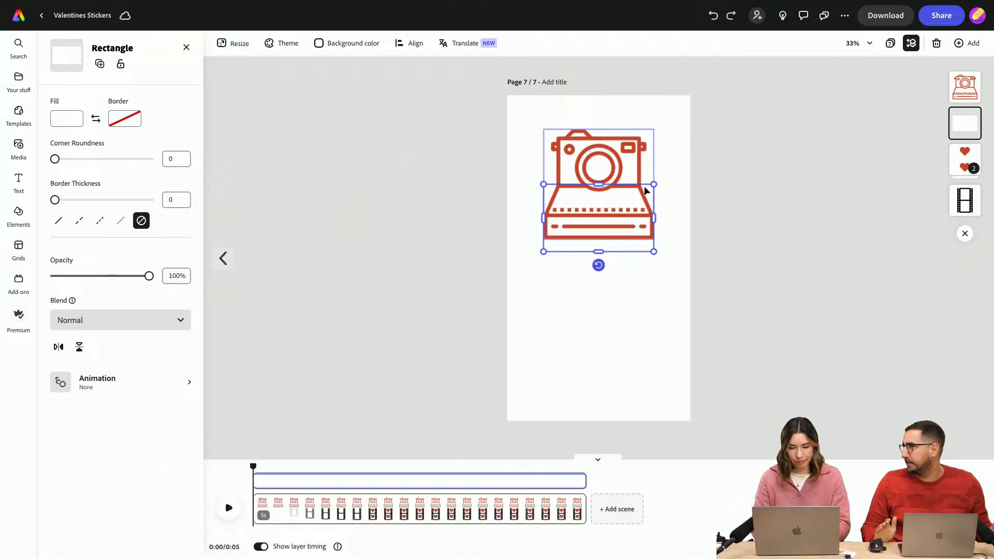
Shorten the white rectangle from below so its lower edge lines up with the camera's base
click(627, 328)
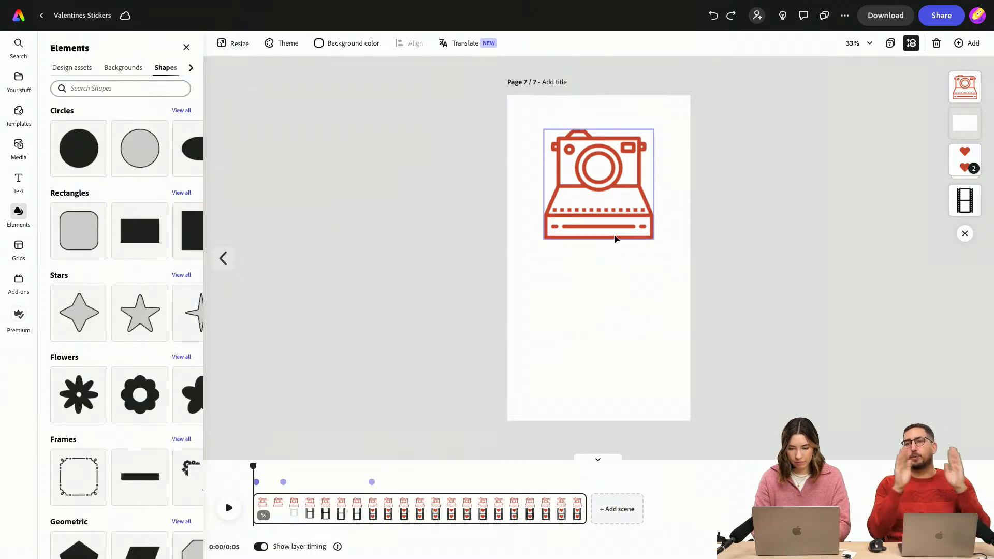
click(616, 251)
drag(598, 251, 598, 236)
click(606, 320)
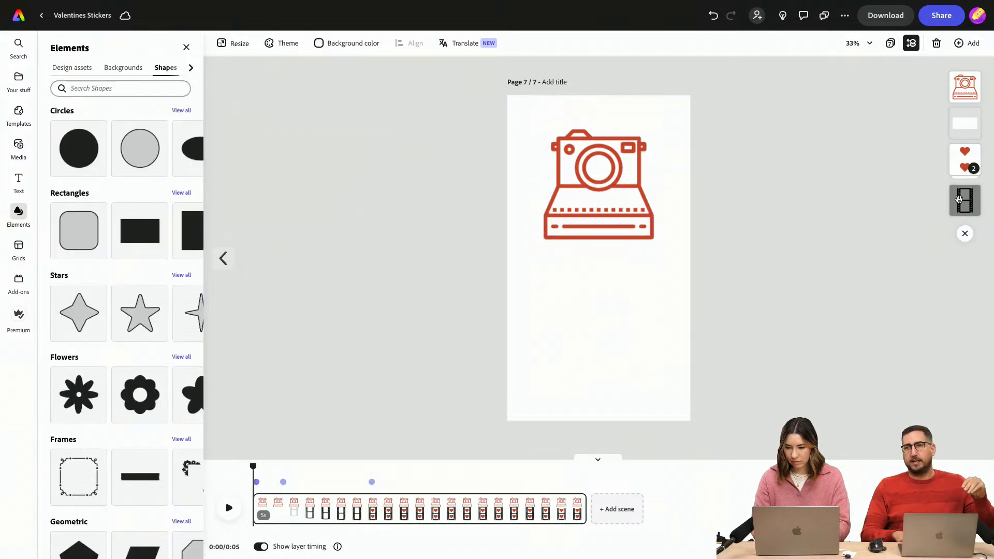
Extend the start of the hearts group's layer timing back to the filmstrip's start and preview the animation
click(964, 200)
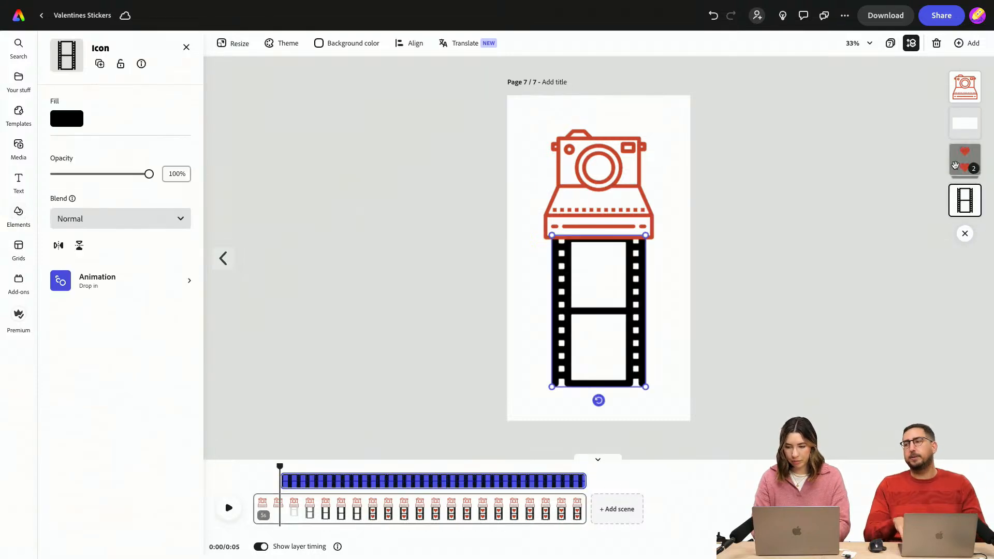
click(956, 166)
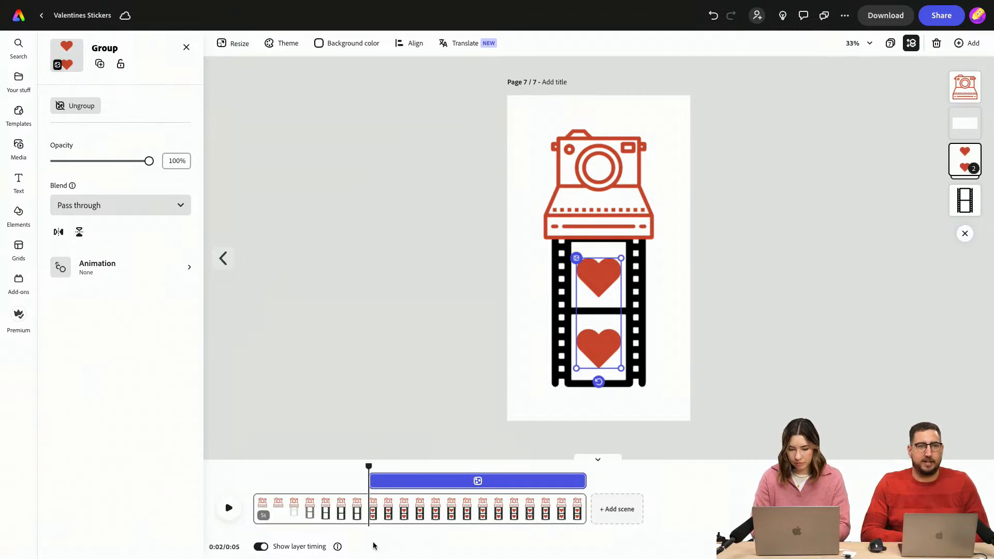
drag(370, 480, 255, 465)
key(space)
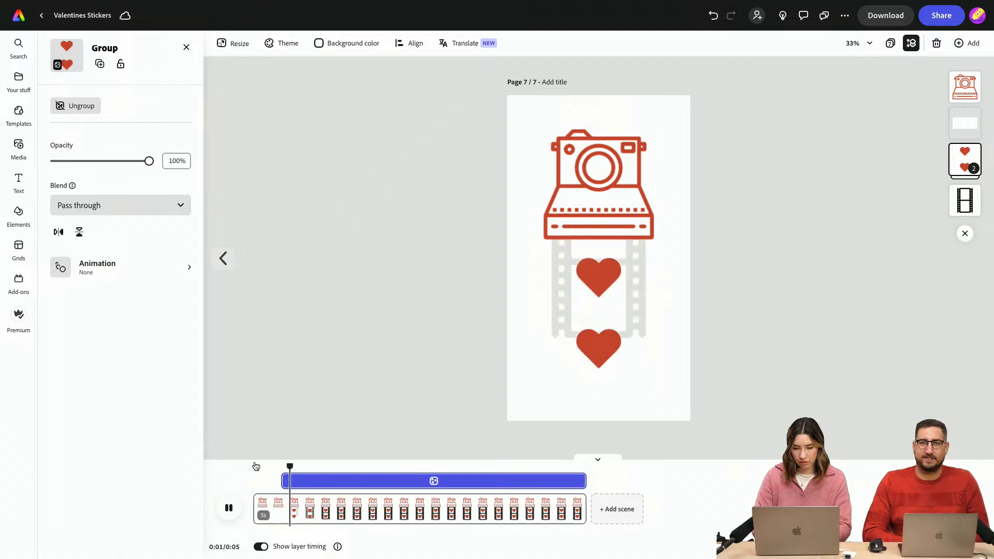
key(space)
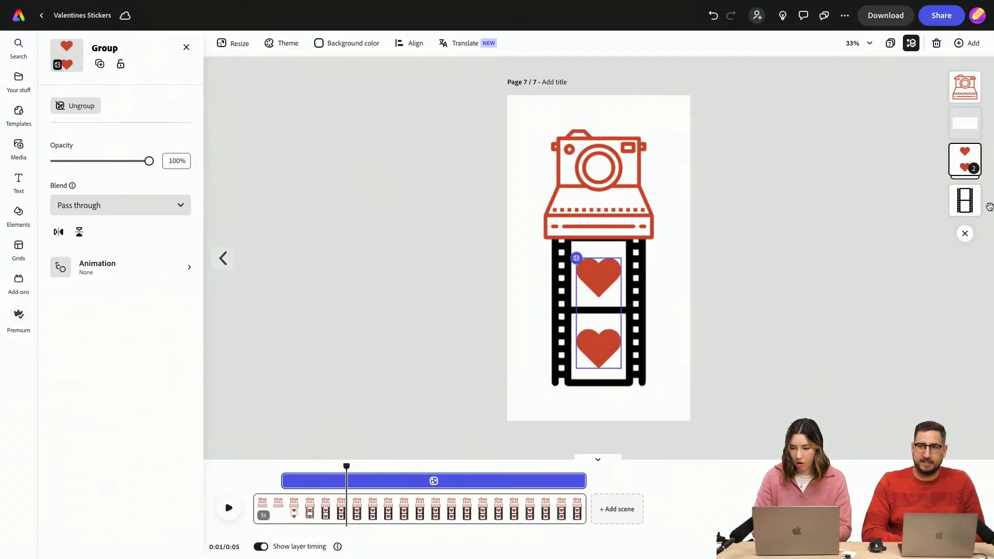
Ungroup the two hearts and remove the Drop in animation from the filmstrip
click(76, 105)
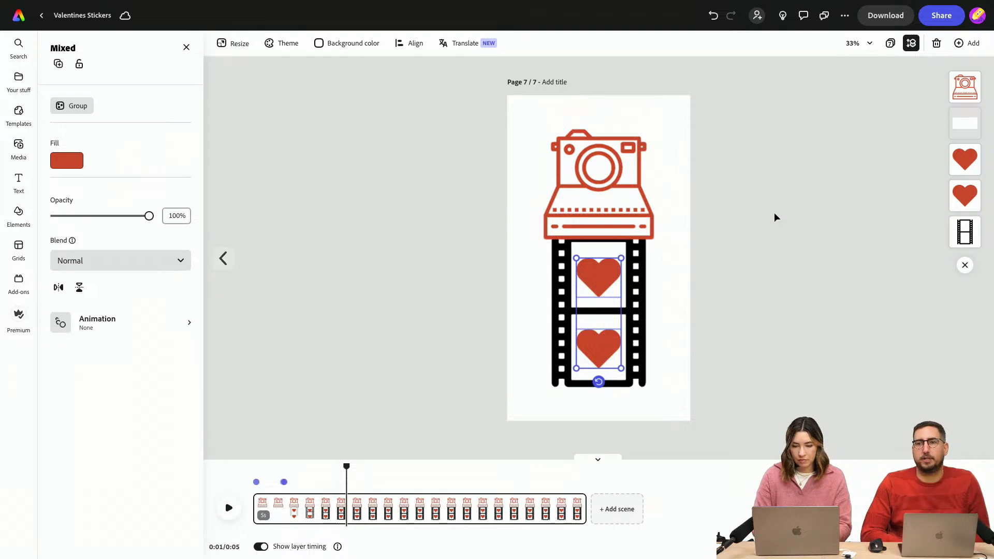
click(637, 332)
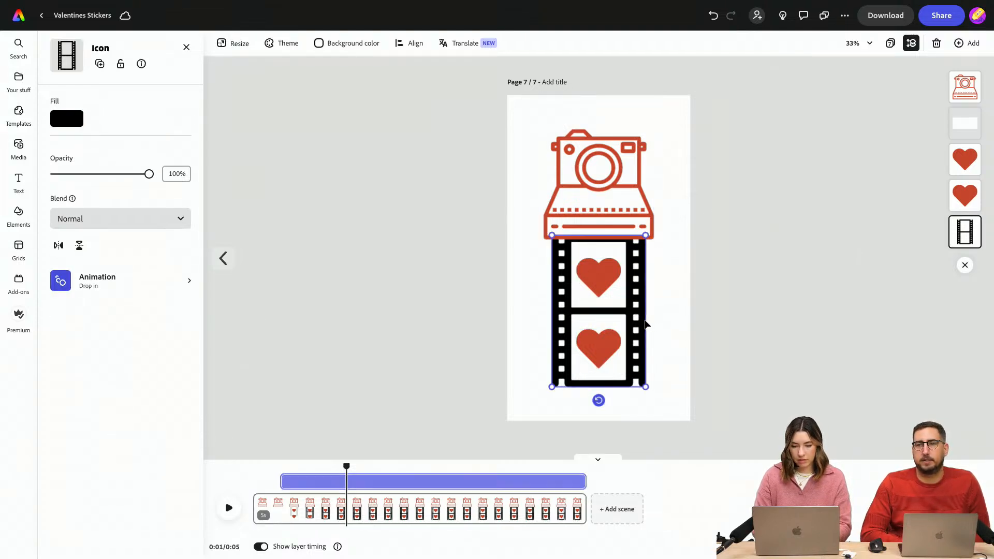
click(119, 322)
click(71, 99)
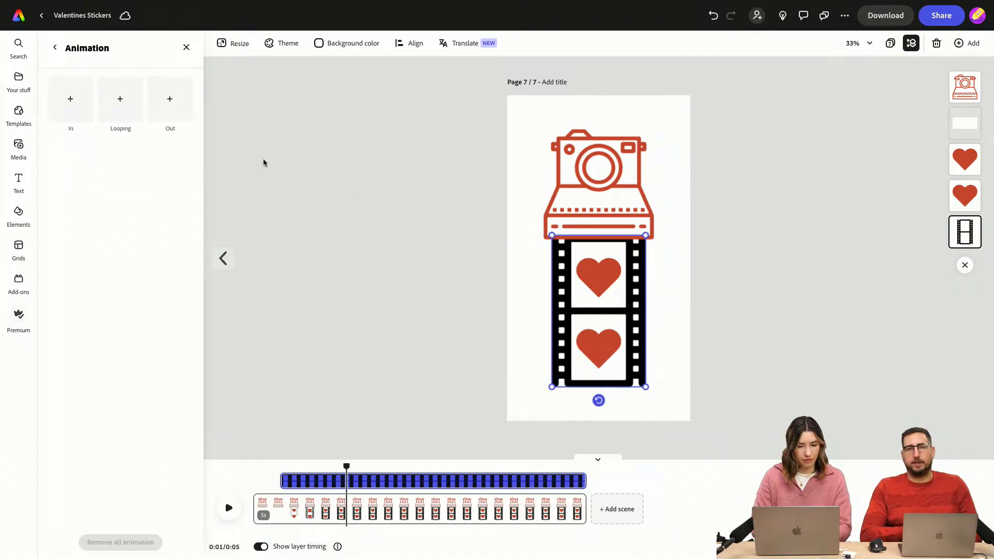
click(264, 161)
Group the filmstrip and both hearts into a single object
click(635, 334)
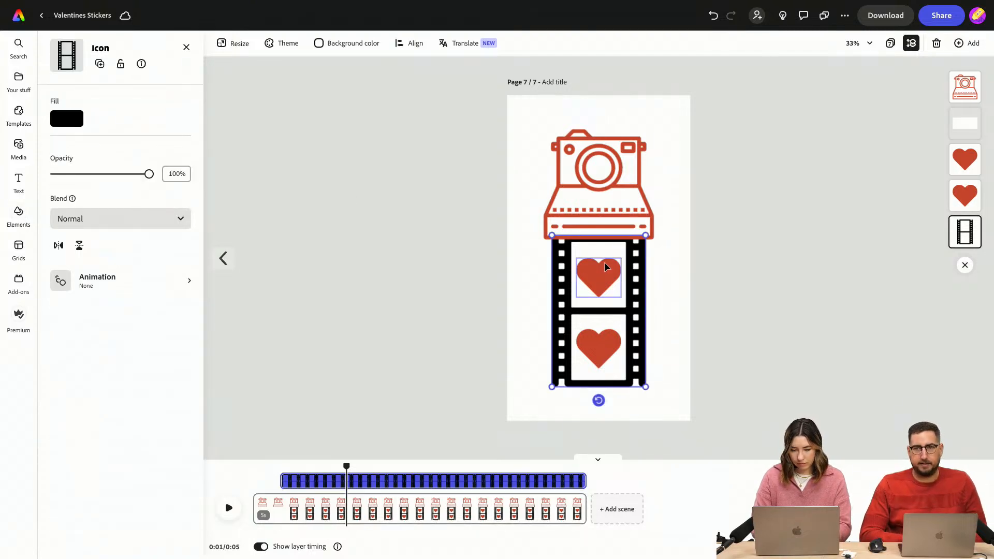
shift+click(604, 261)
shift+click(601, 344)
key(super+g)
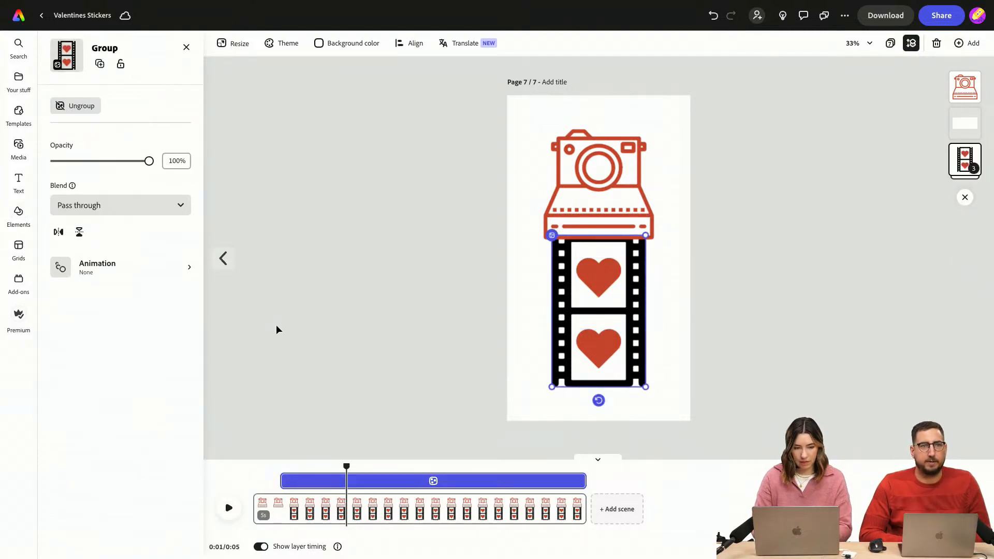
Apply the Drop entrance animation to the filmstrip and hearts group
click(126, 268)
click(71, 100)
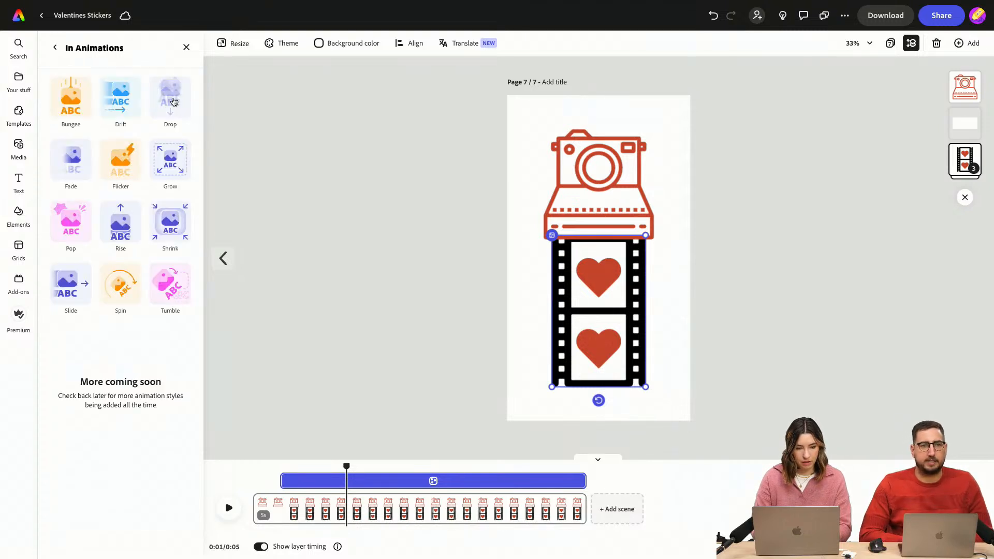
click(71, 96)
click(384, 342)
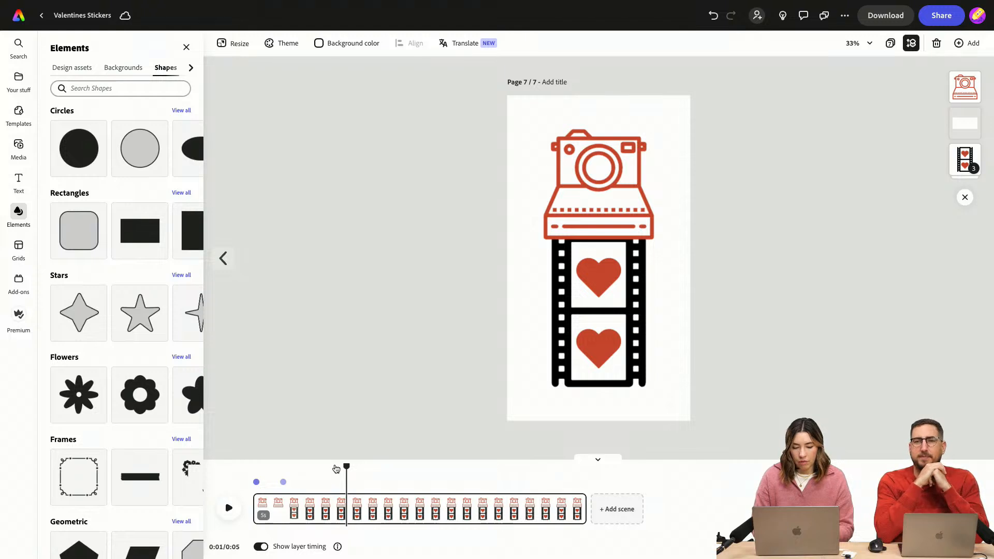
Set the Drop in animation's duration to 2.04 s for the filmstrip and hearts group
click(633, 318)
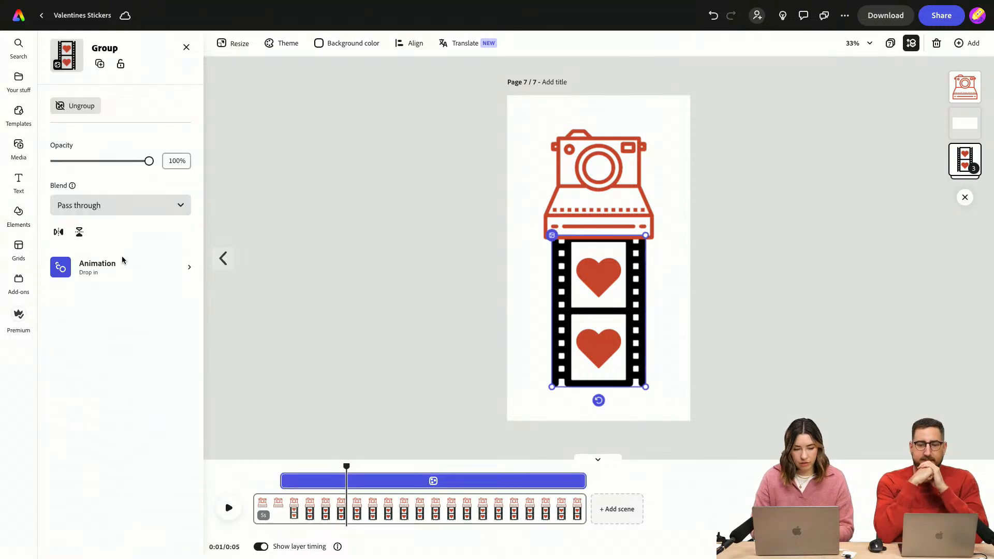
click(126, 272)
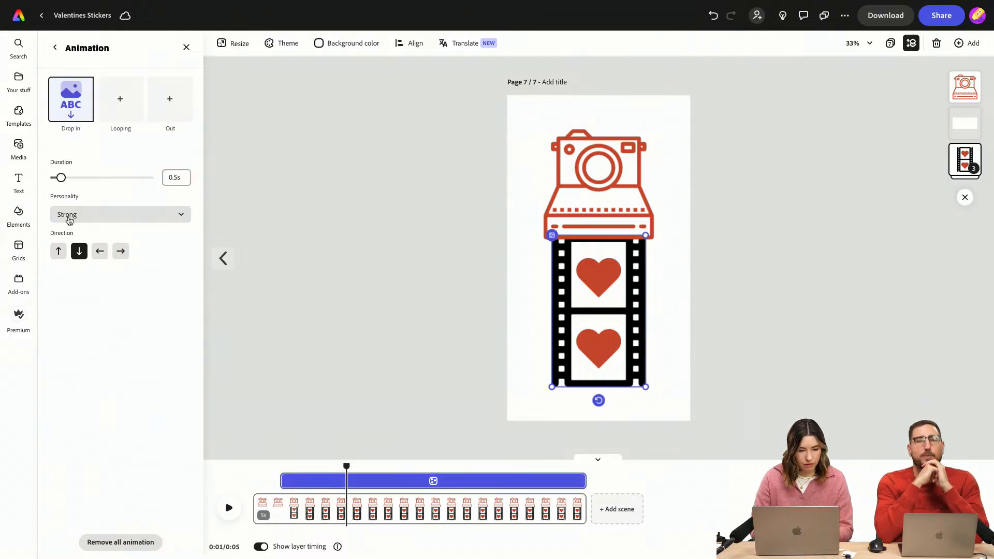
drag(62, 179, 100, 179)
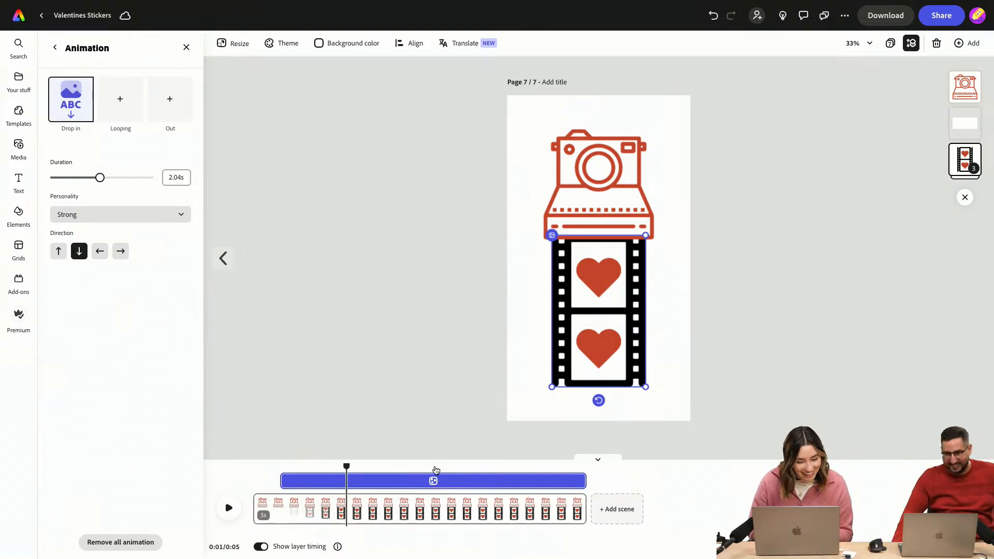
click(769, 308)
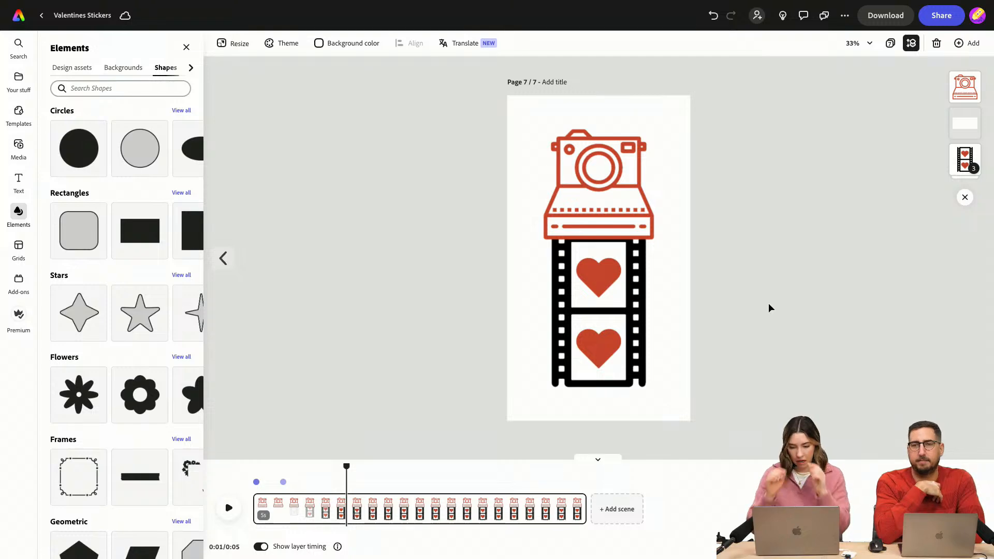
Change the fill of the filmstrip inside the group to light coral red
click(646, 280)
double_click(636, 309)
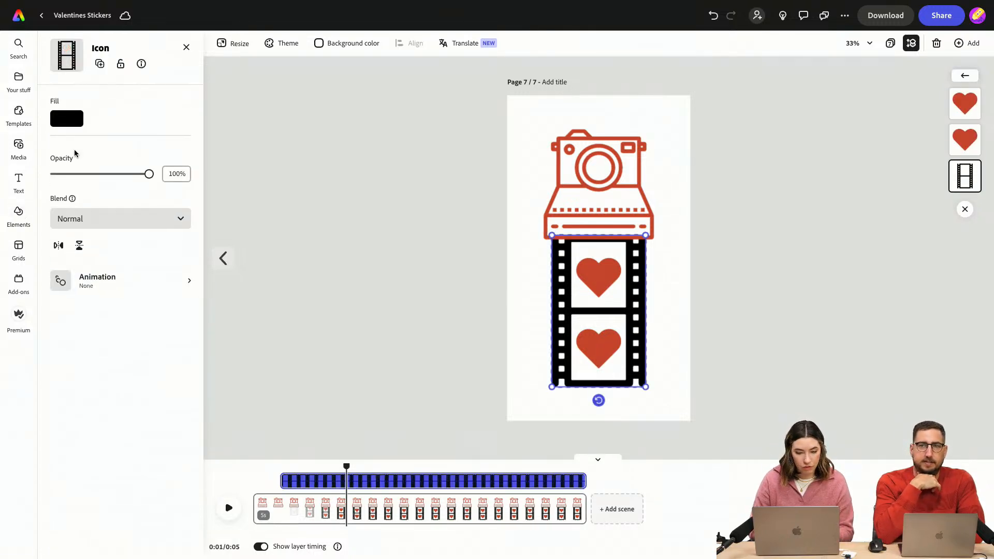
click(72, 114)
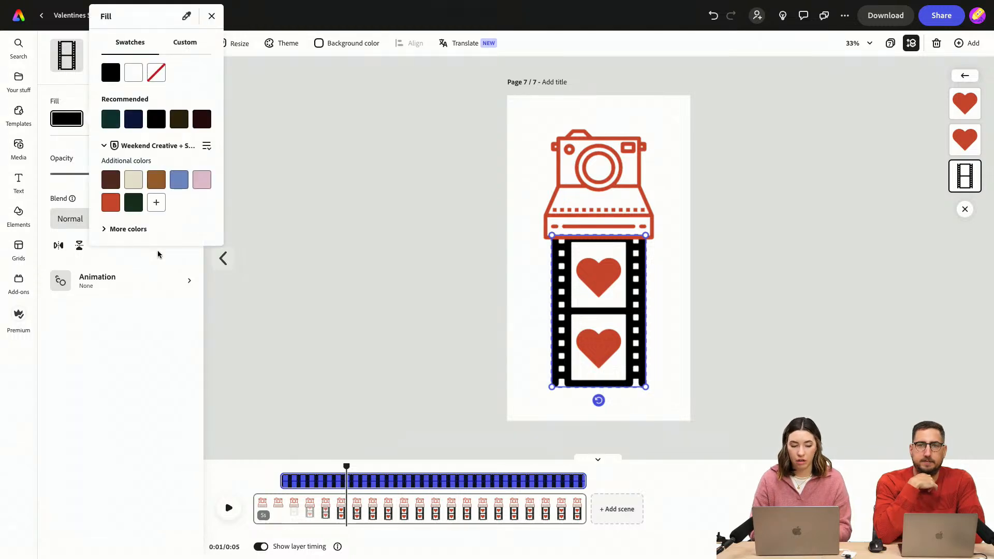
click(120, 229)
scroll(168, 312, down, 5)
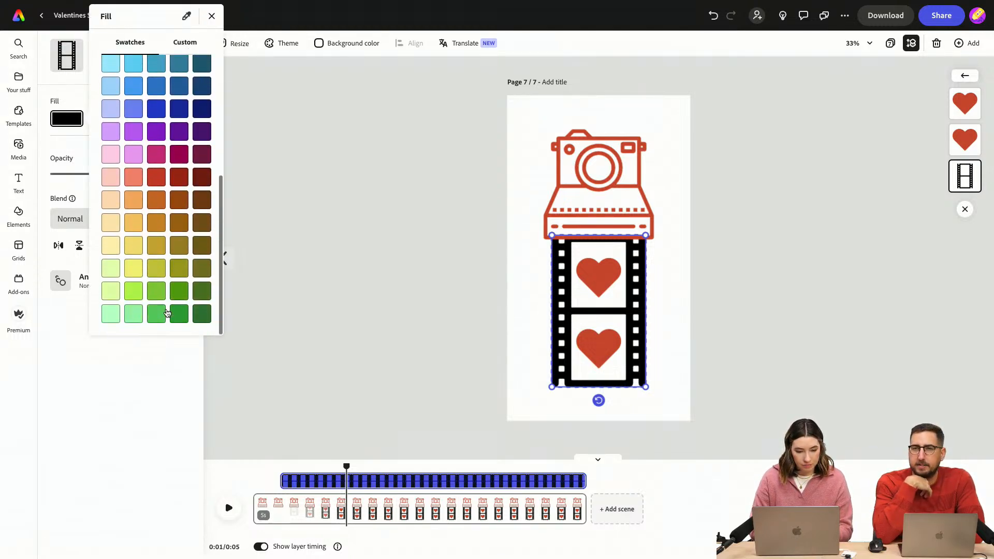
click(135, 178)
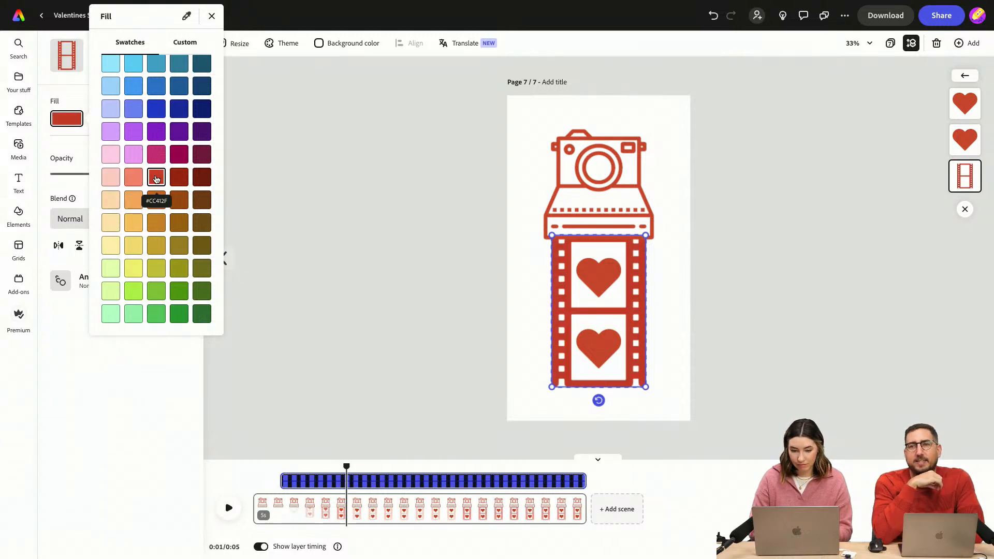
click(360, 233)
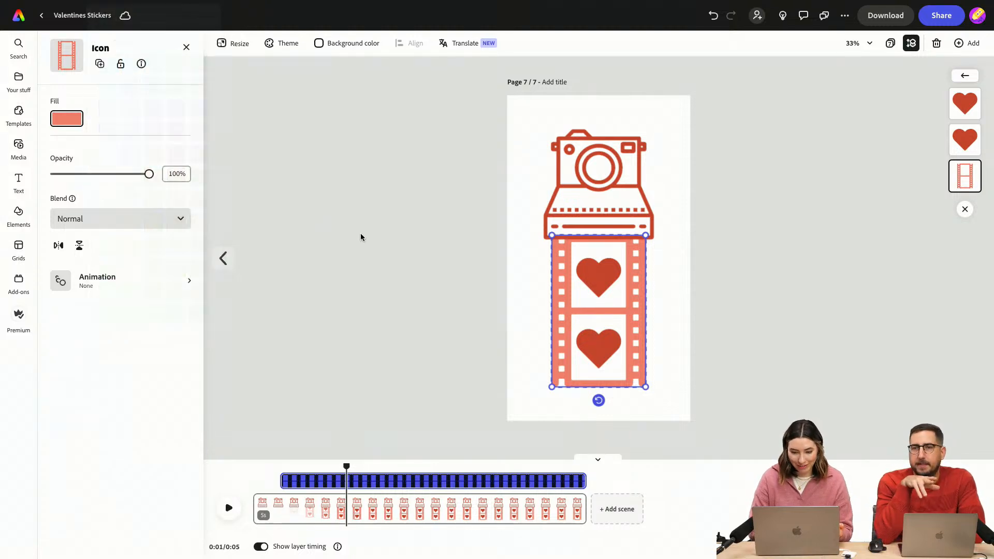
click(725, 334)
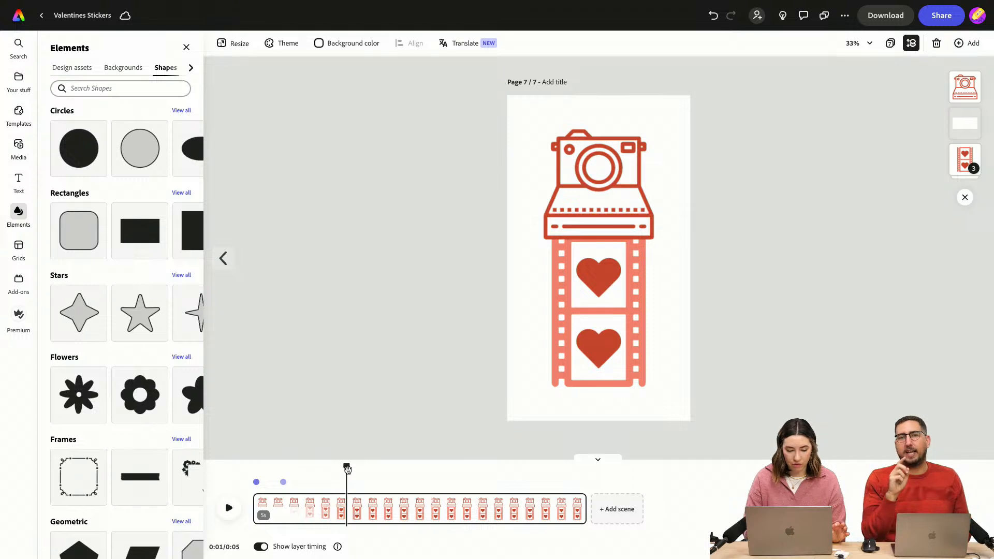
Try coral, pale pink and deep red as the page background and settle on the darkest red
click(343, 43)
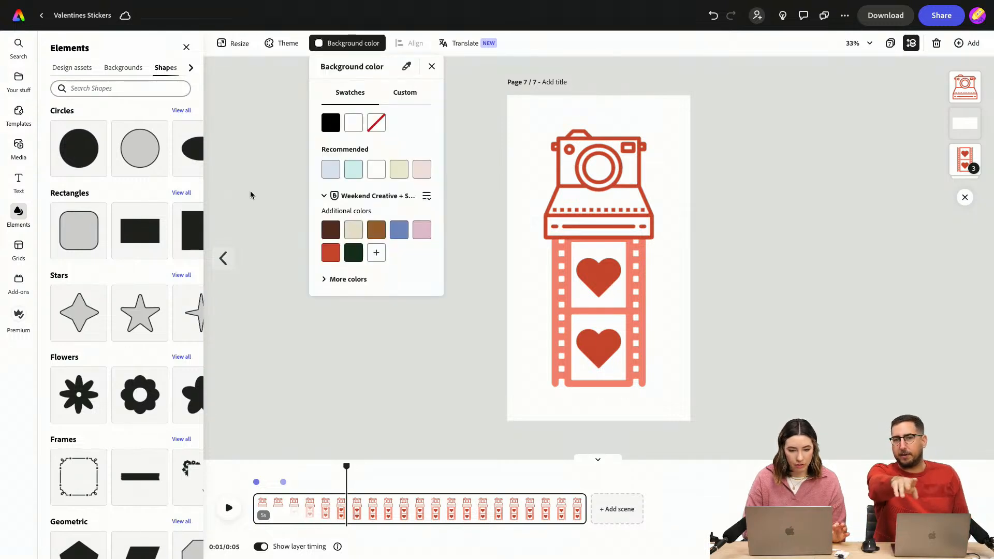
click(350, 280)
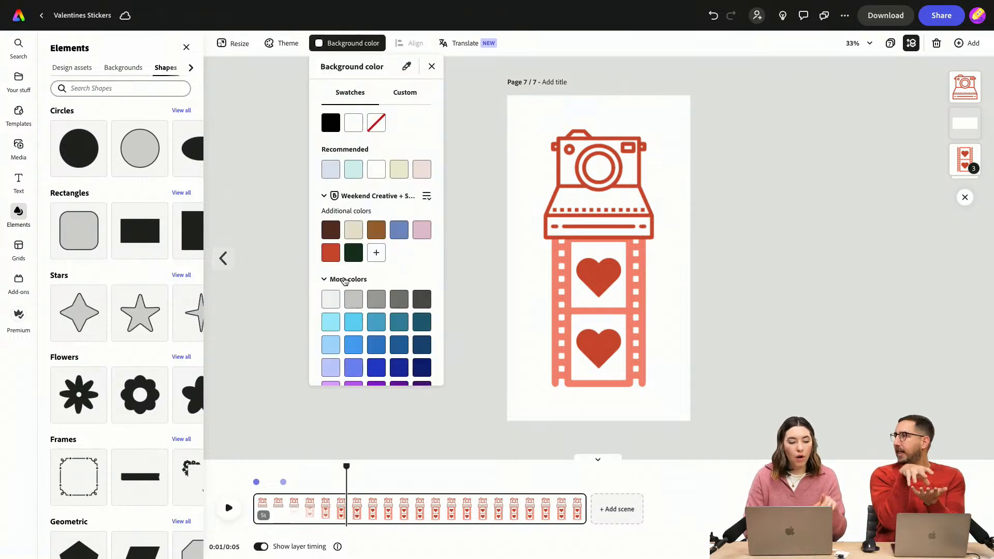
scroll(357, 305, down, 5)
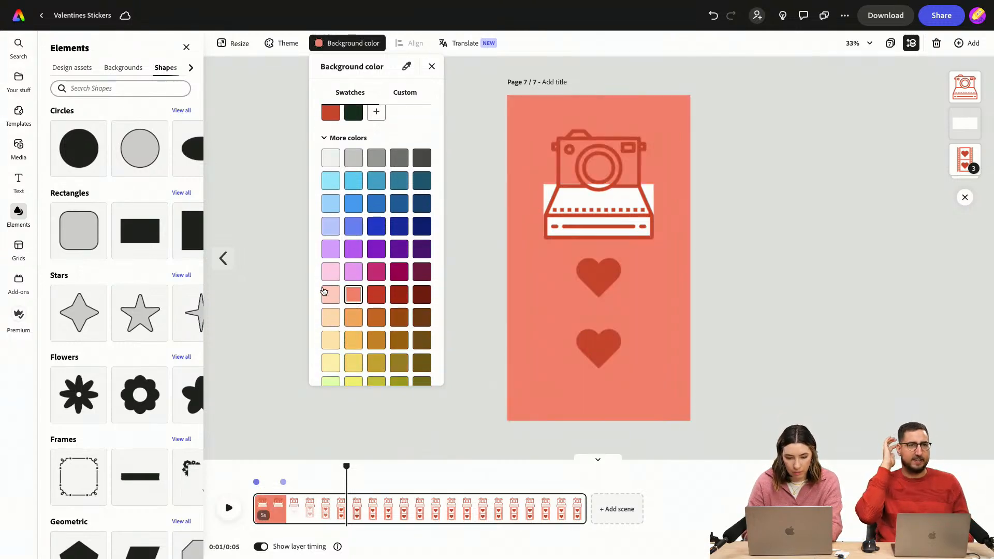
click(330, 293)
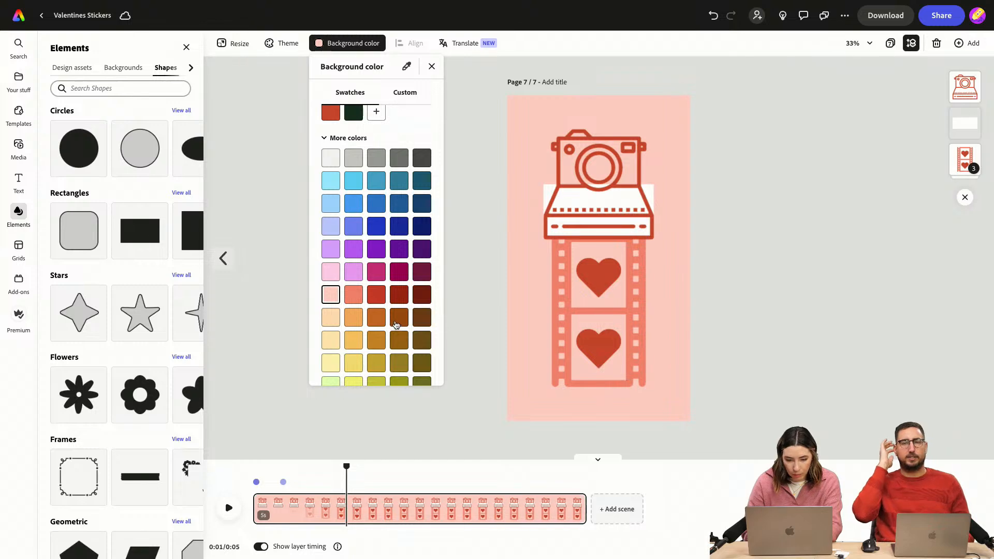
click(421, 294)
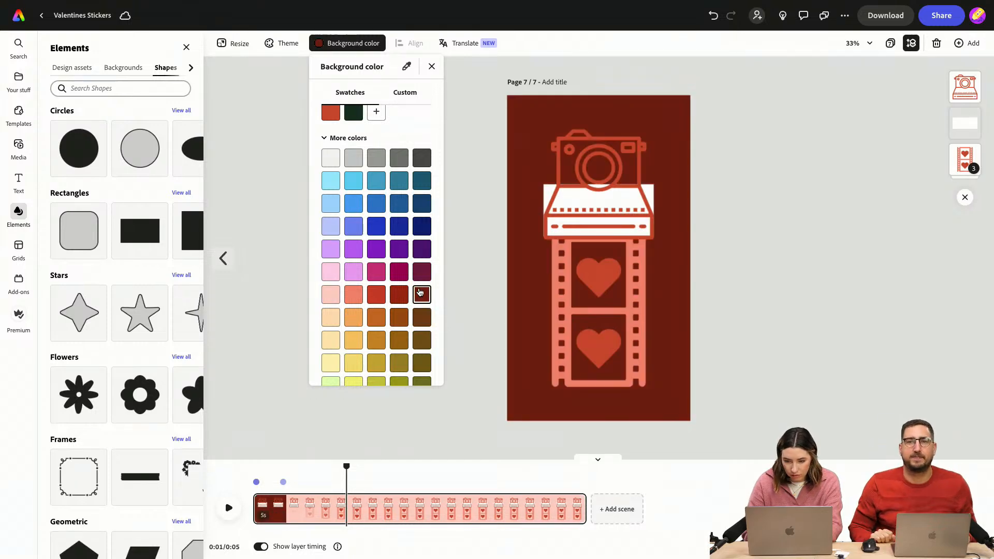
click(402, 292)
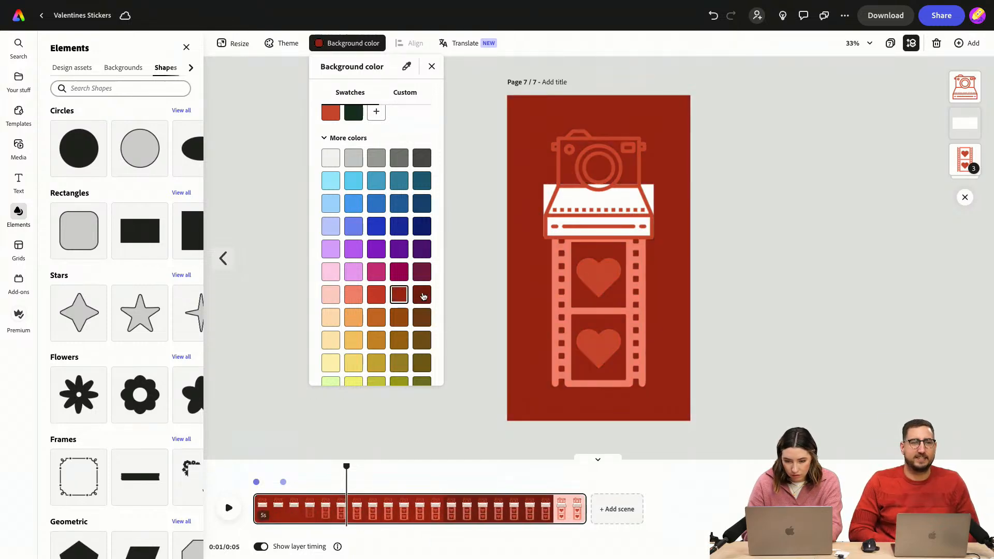
click(421, 294)
click(588, 203)
Fill the white masking rectangle behind the camera with the same darkest red as the page background
click(964, 122)
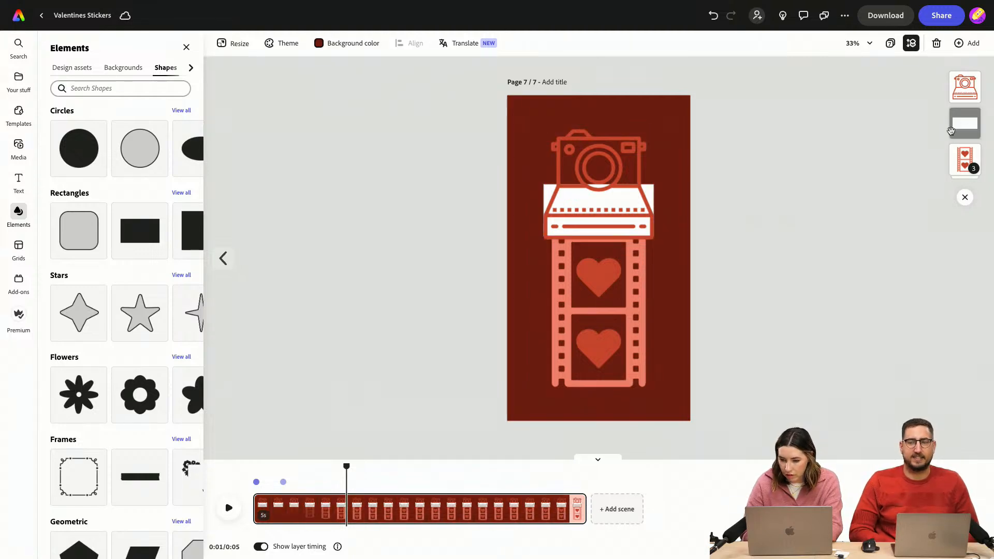
click(74, 126)
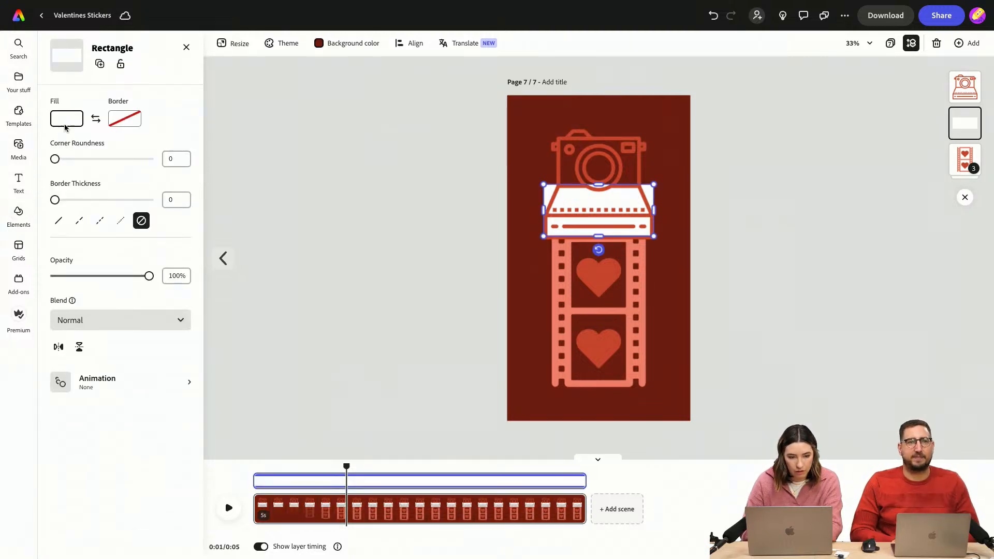
click(120, 229)
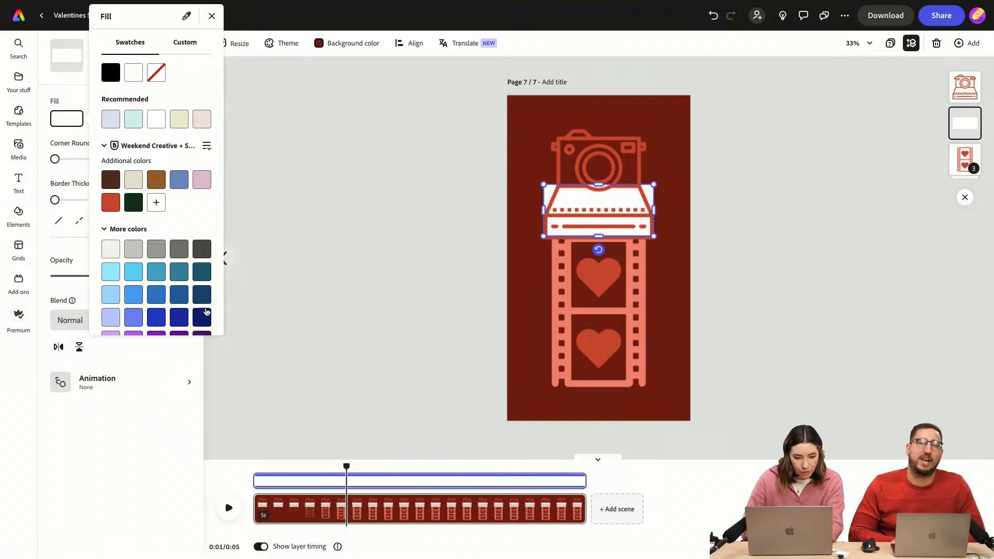
scroll(206, 311, down, 5)
click(180, 189)
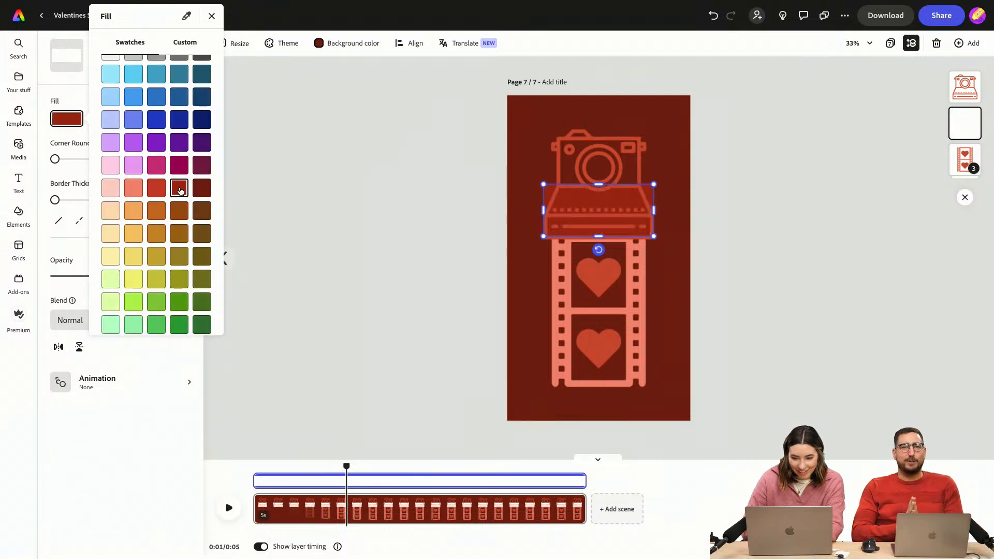
click(355, 224)
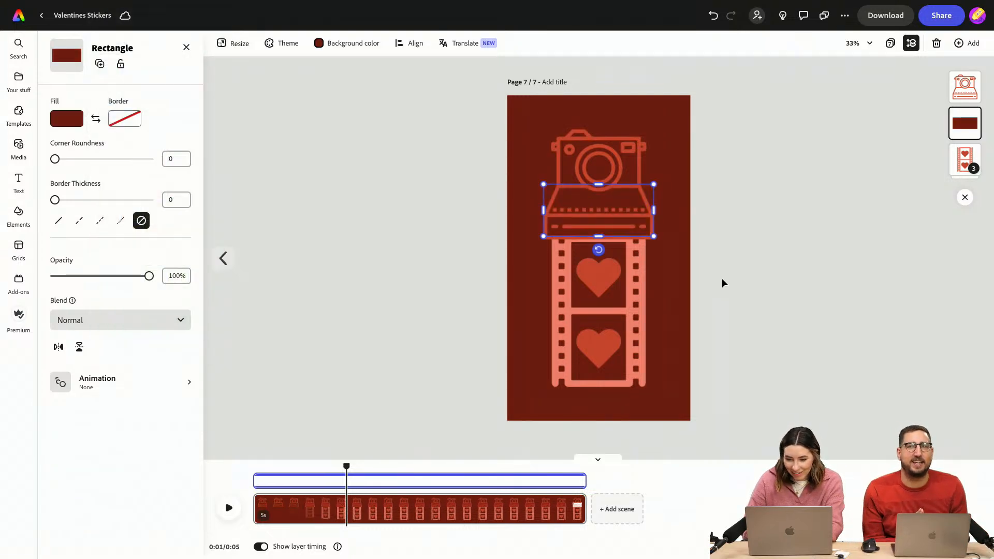
click(742, 297)
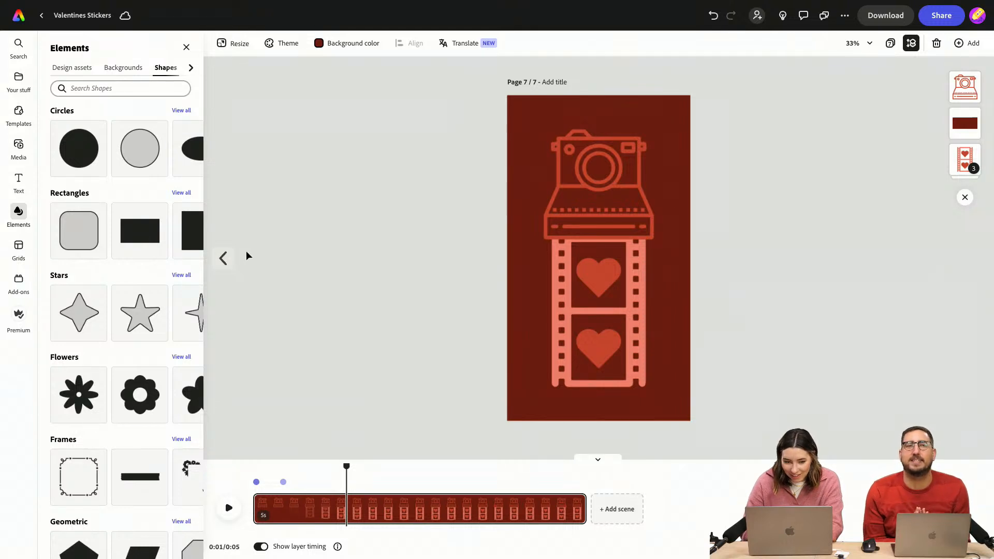
Add the outlined eight-pointed star shape to the page and fill it with the brand's orange-red, trying brown as well
click(182, 275)
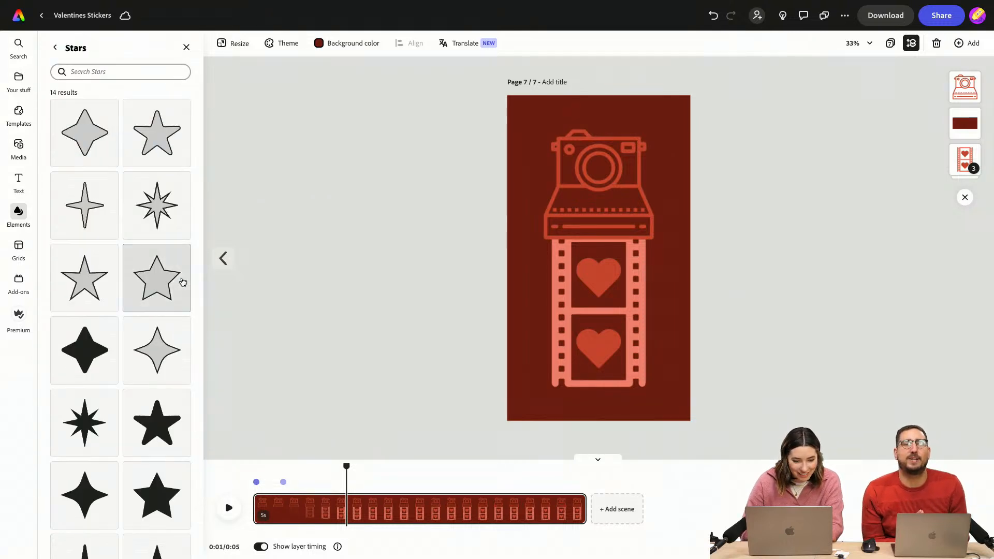
click(158, 223)
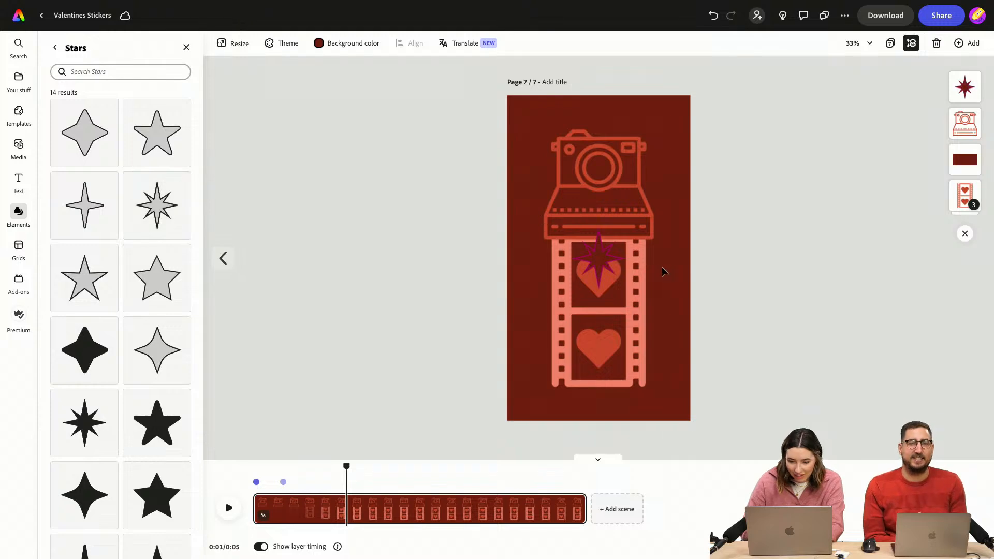
click(597, 256)
click(64, 125)
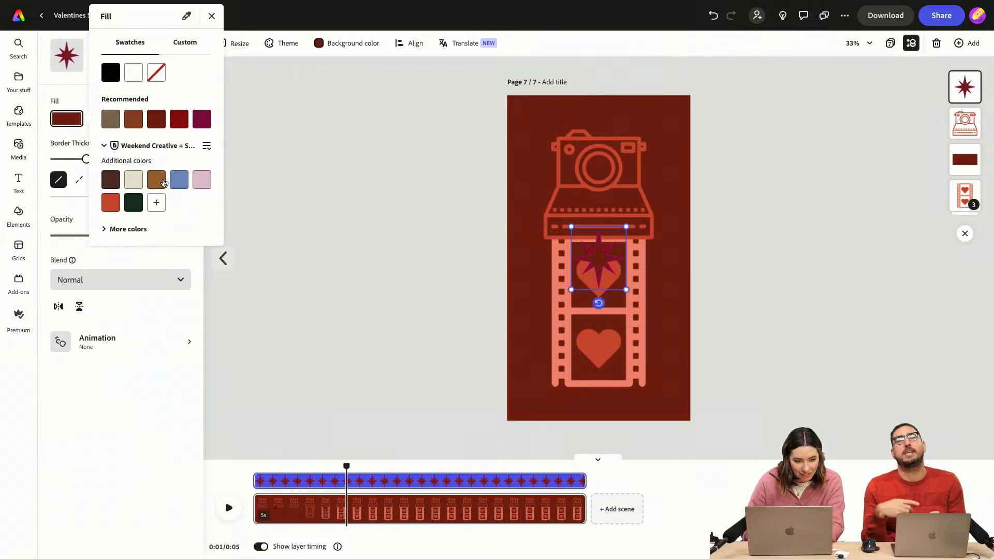
click(112, 201)
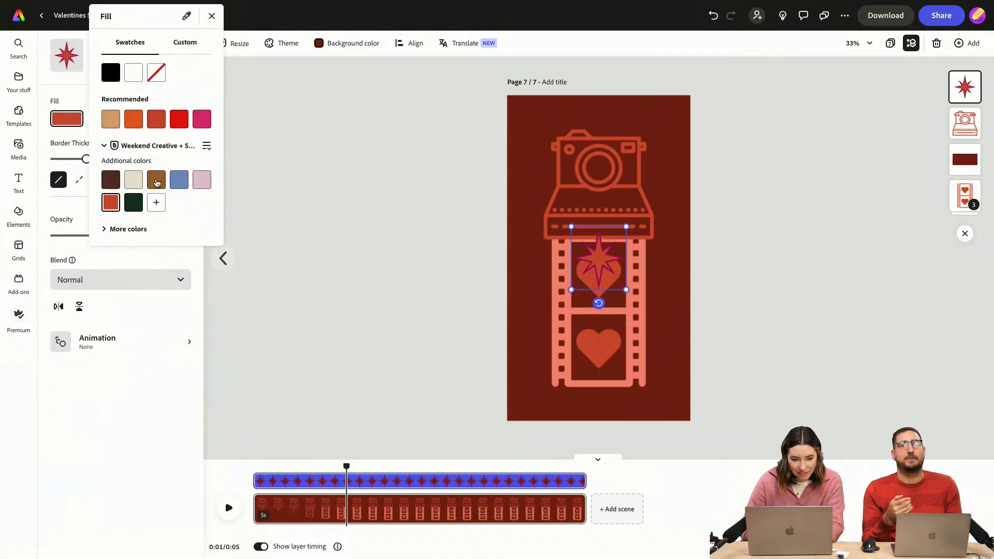
click(157, 182)
click(117, 201)
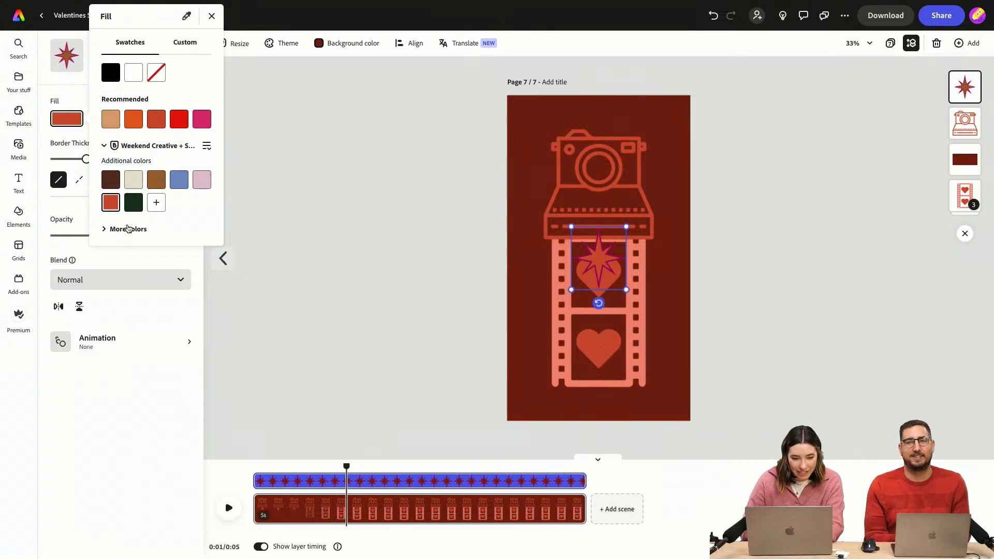
Try ochre, pale yellow, golden yellow and bright lime yellow as the star's fill and settle on the recommended dark yellow
click(128, 229)
scroll(134, 235, down, 5)
scroll(140, 241, down, 1)
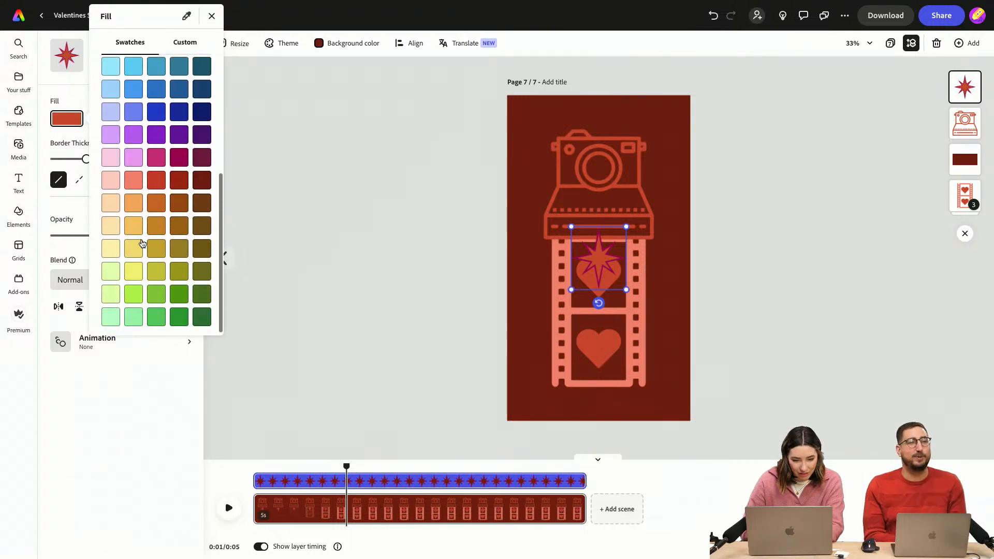
click(157, 227)
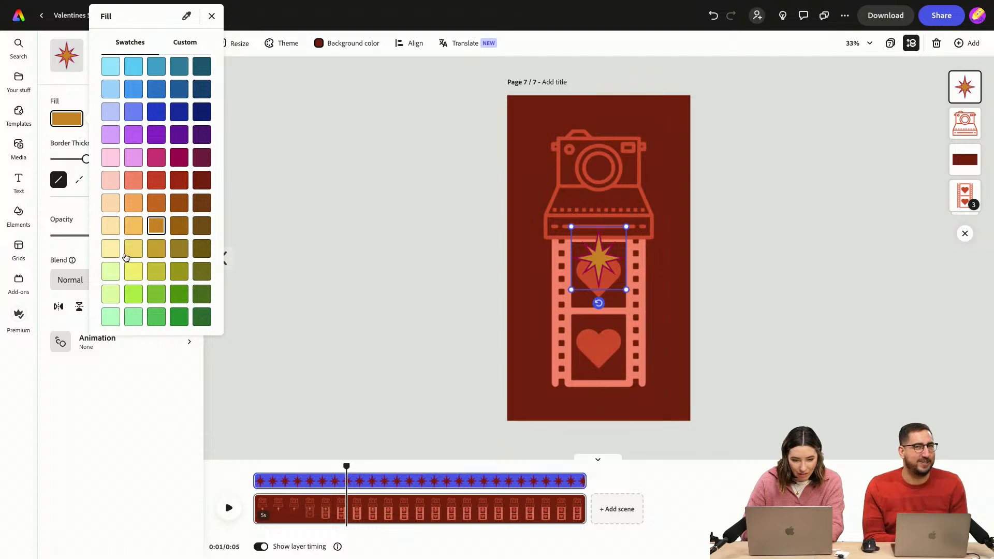
click(130, 267)
scroll(140, 261, down, 1)
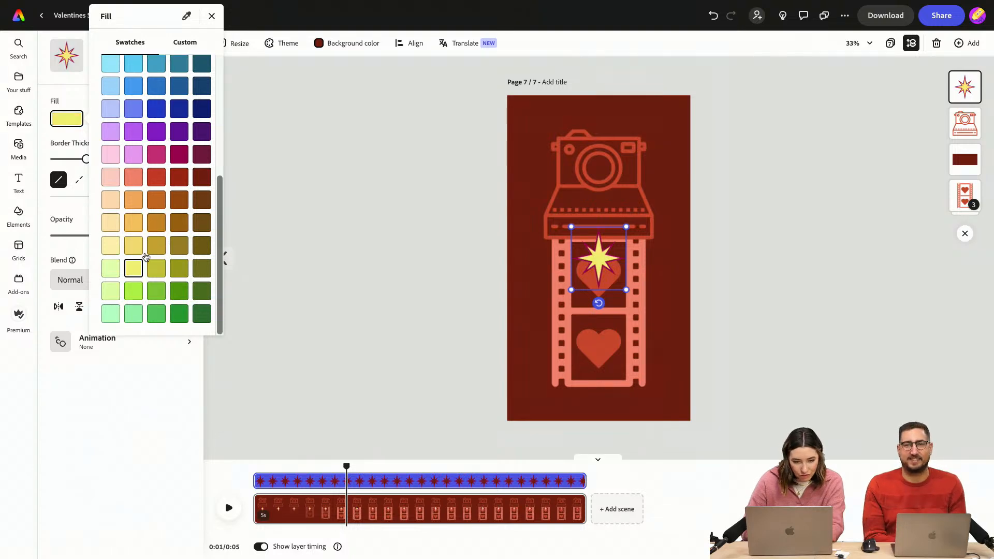
click(134, 245)
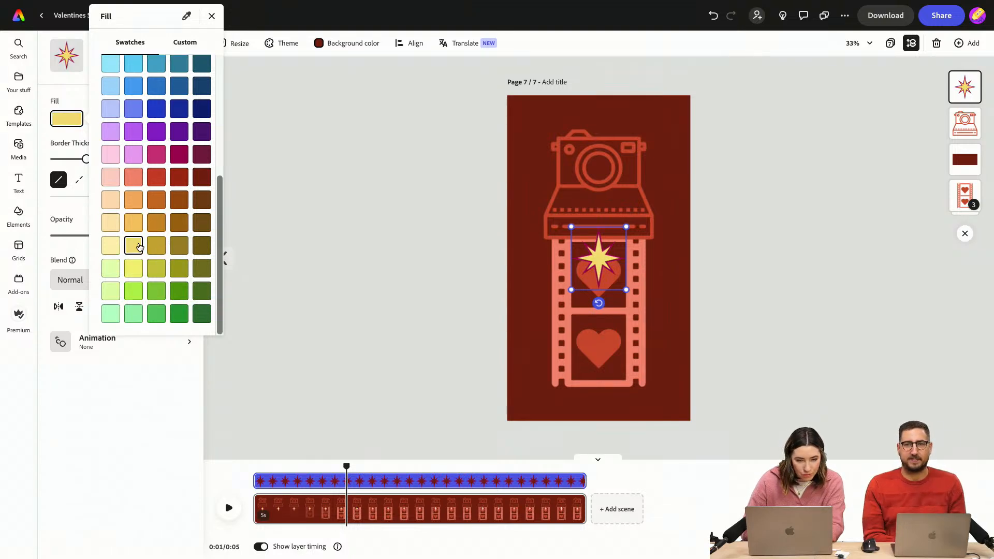
scroll(139, 247, up, 8)
click(111, 118)
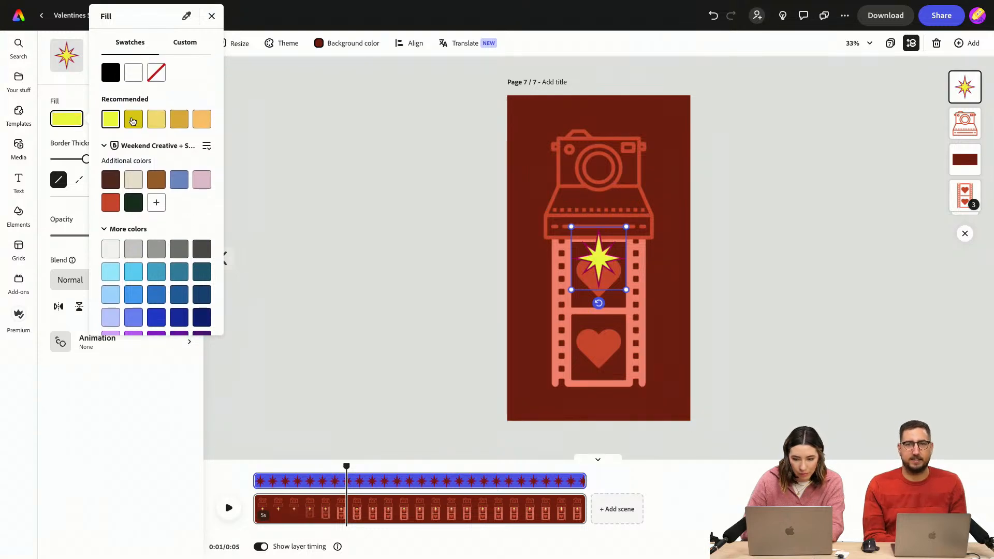
click(133, 121)
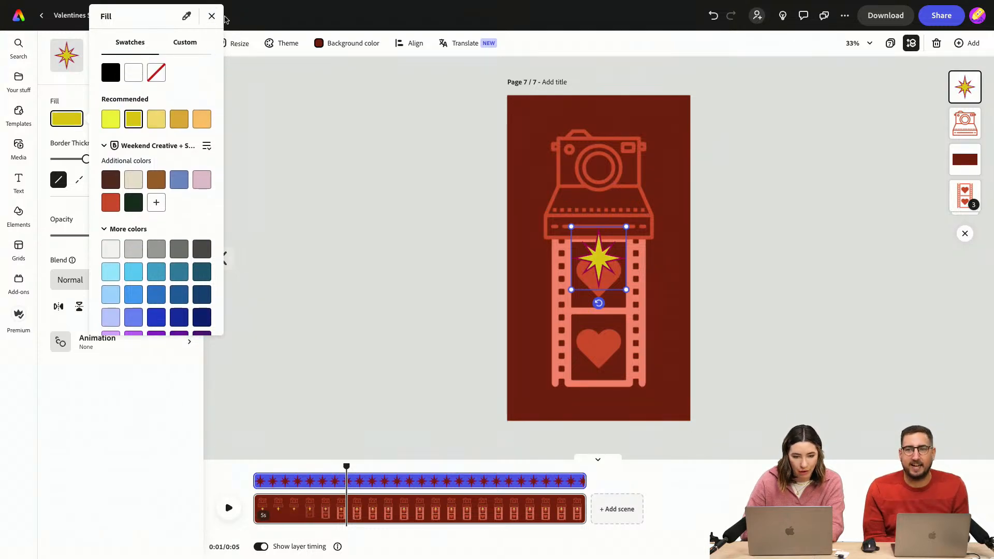
click(212, 16)
Remove the star's border, shrink the star slightly and place it over the flash at the camera's upper right corner
click(124, 119)
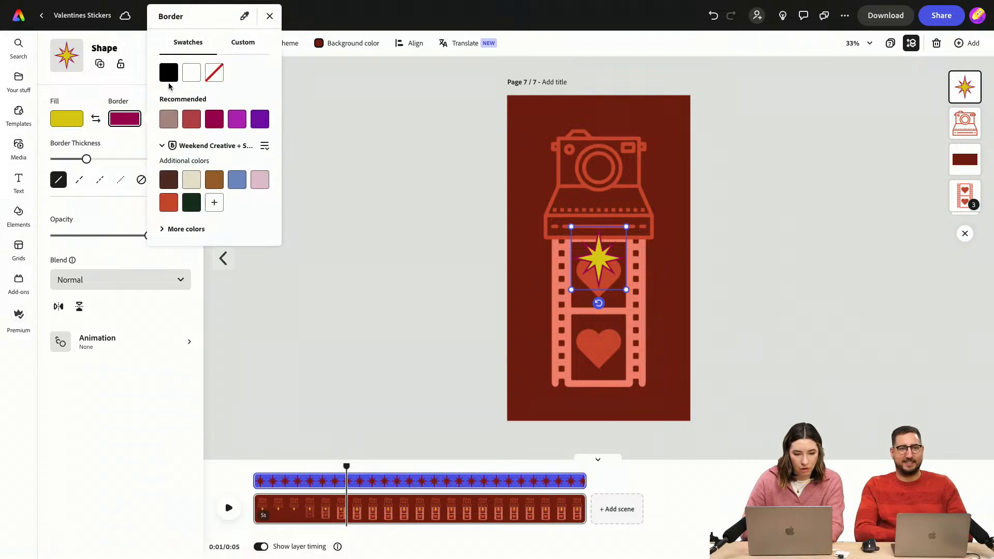
click(214, 73)
click(584, 259)
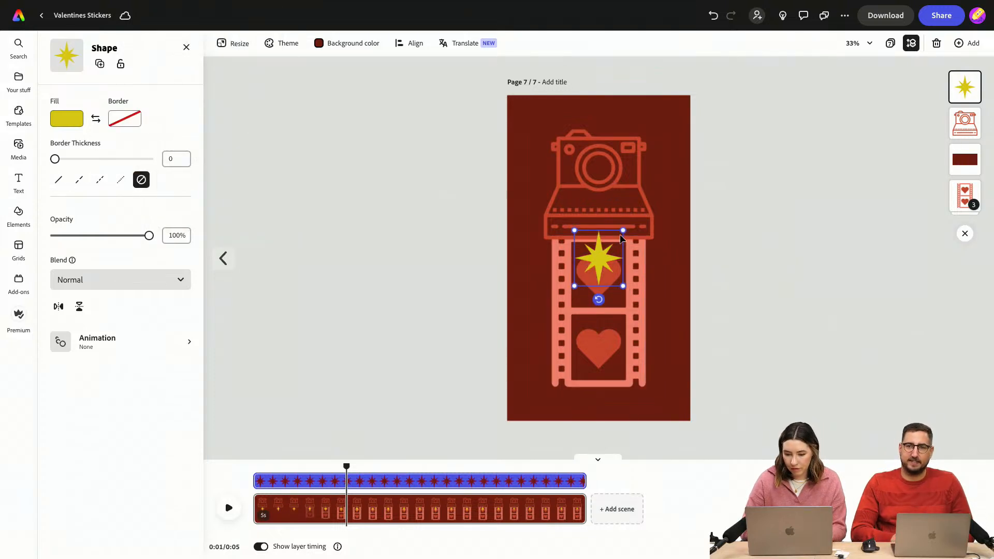
drag(601, 252, 631, 146)
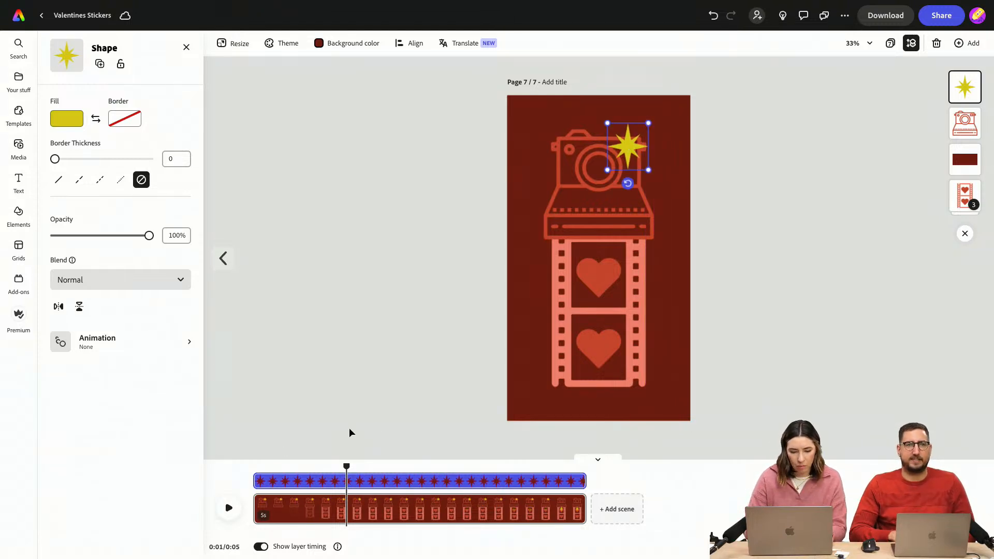
Give the star a Pop in animation with a duration of 0.58s and an intensity of 43
click(97, 343)
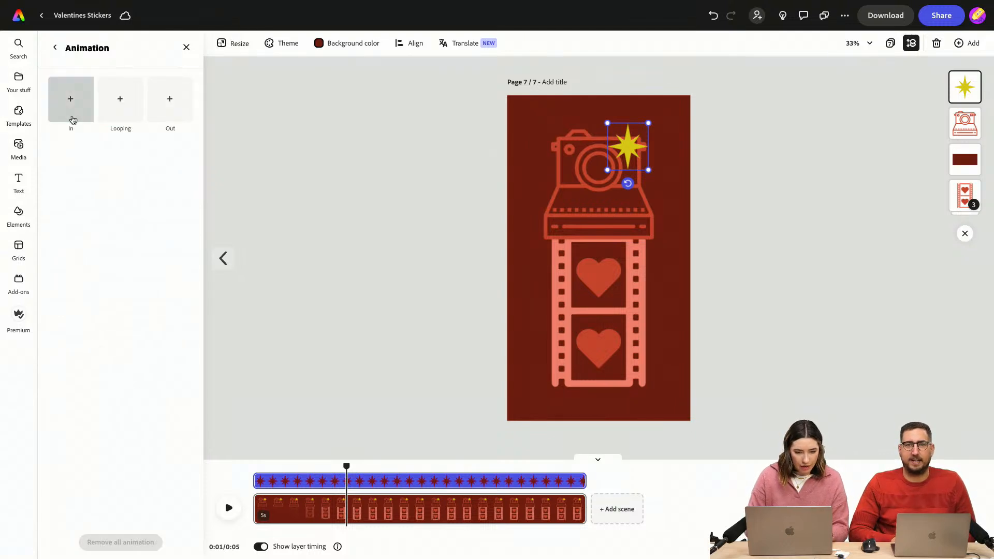
click(70, 118)
click(78, 235)
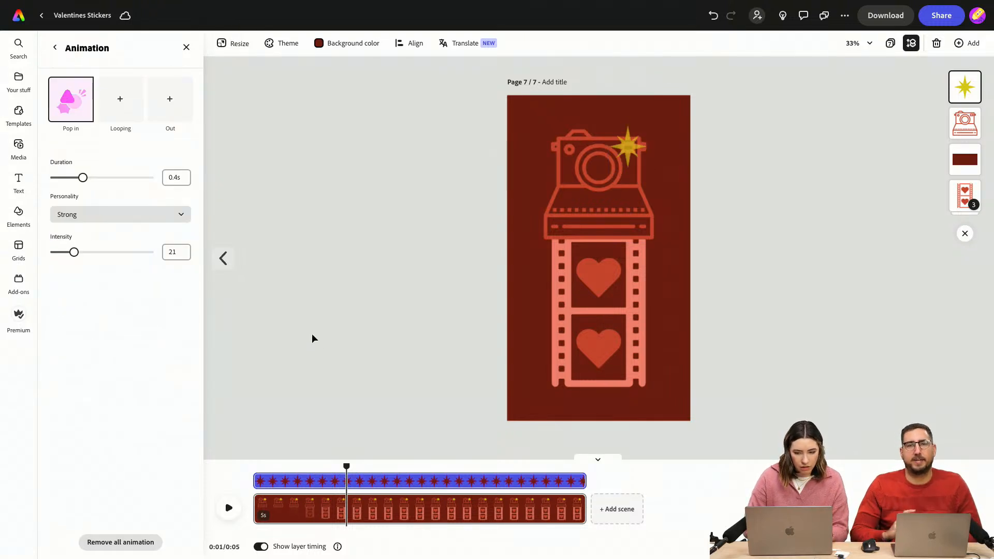
drag(83, 178, 102, 178)
drag(75, 253, 93, 253)
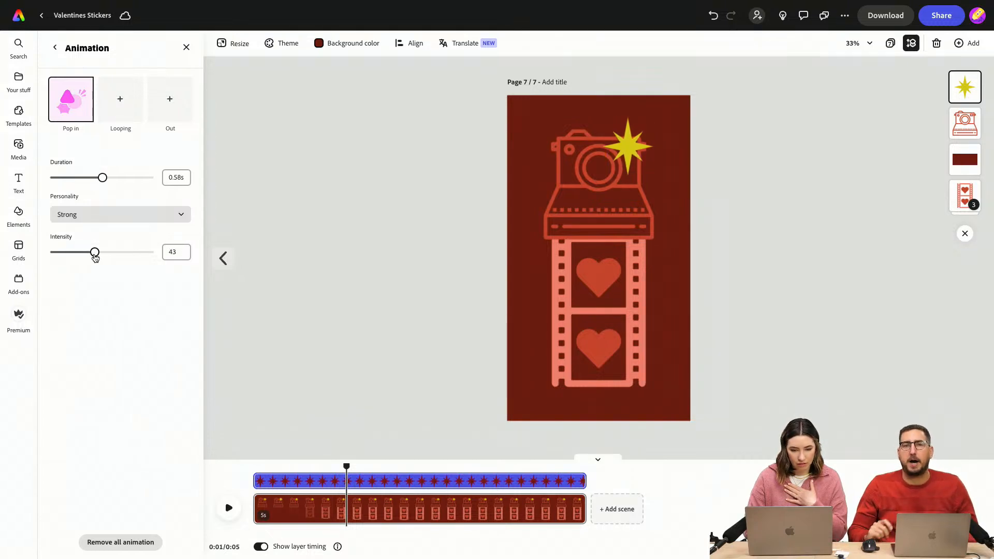
Look at the star's looping animation options, leave looping unset, and add a Pop out animation to the star
click(123, 119)
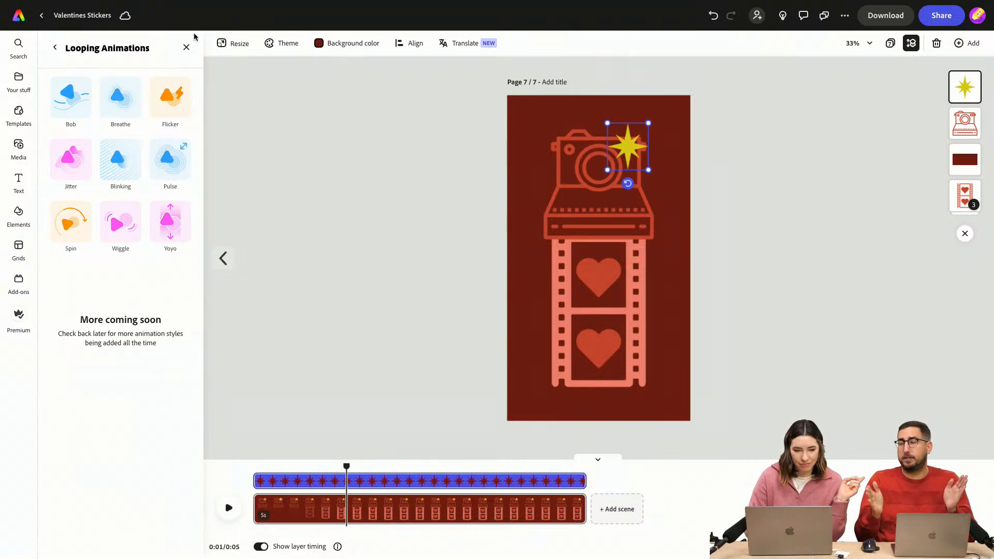
click(186, 48)
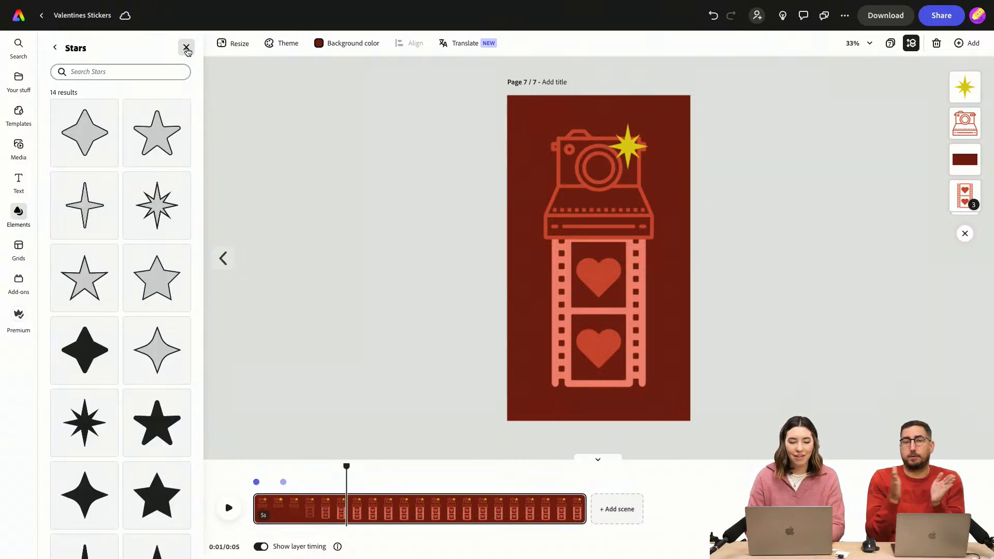
click(620, 124)
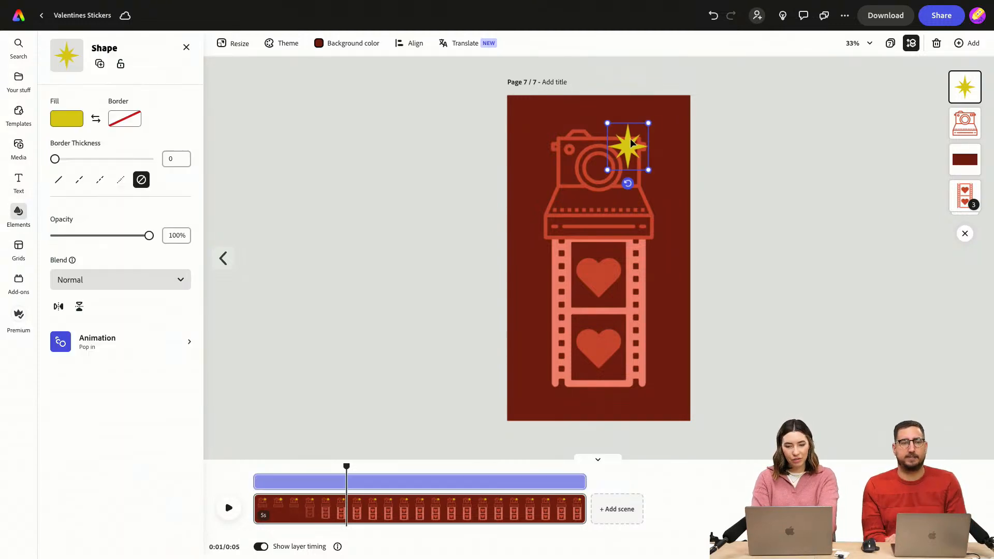
click(78, 339)
click(171, 101)
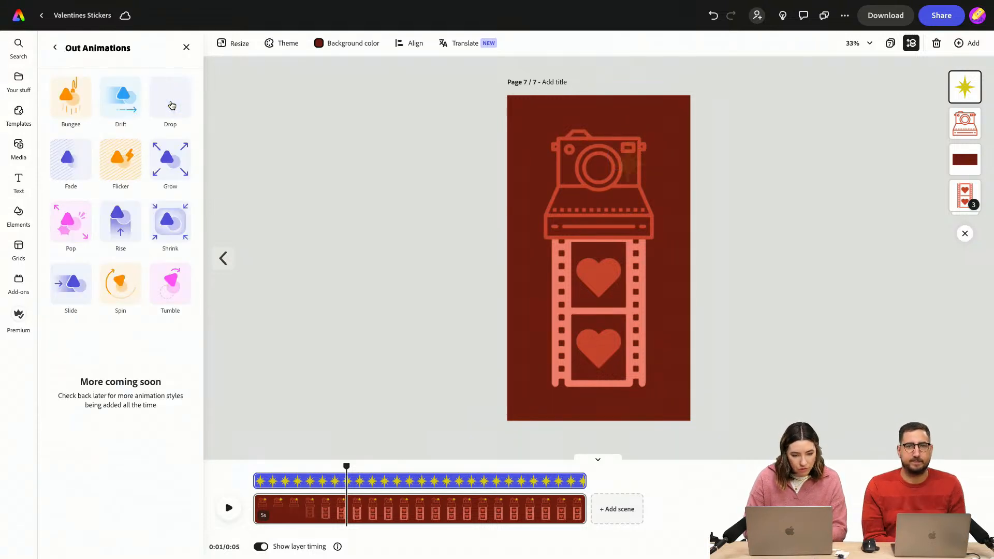
click(83, 228)
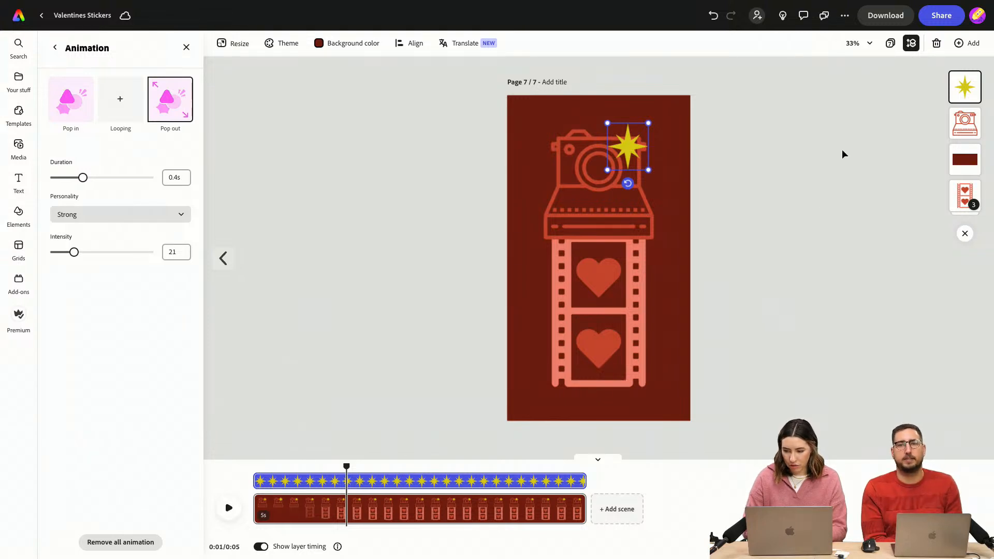
Trim the star's layer timing to about the first 0.4s of the scene and play the page back
drag(346, 466, 270, 481)
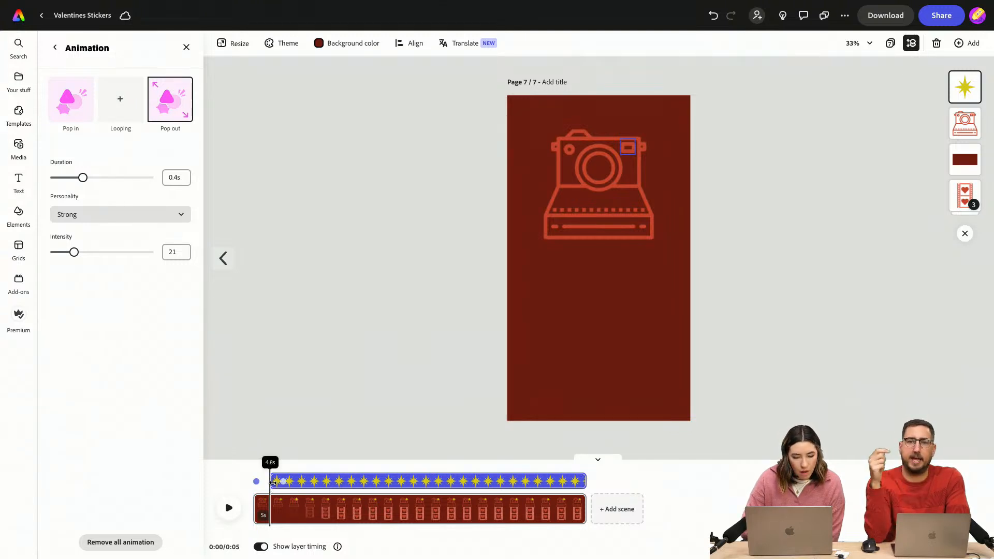
drag(273, 481, 255, 481)
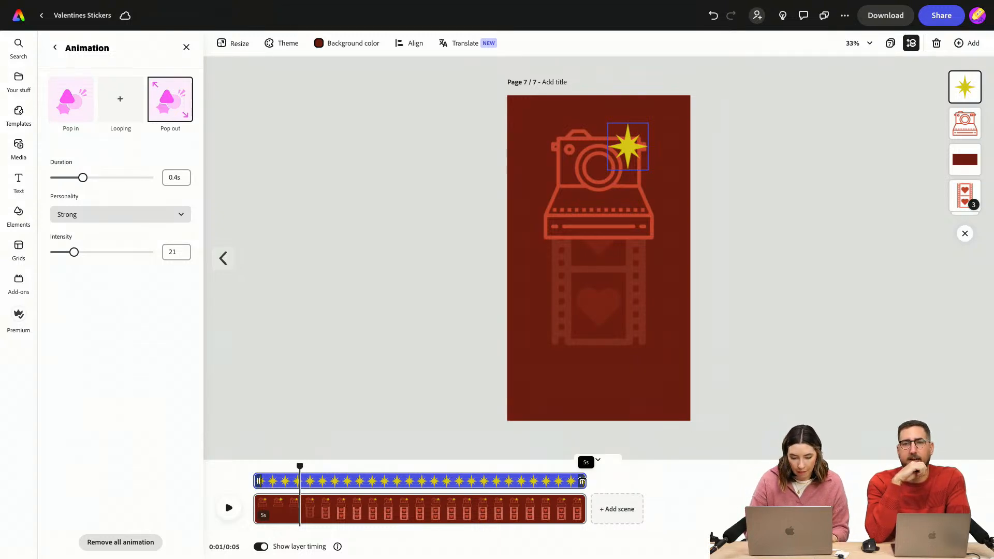
drag(581, 481, 247, 467)
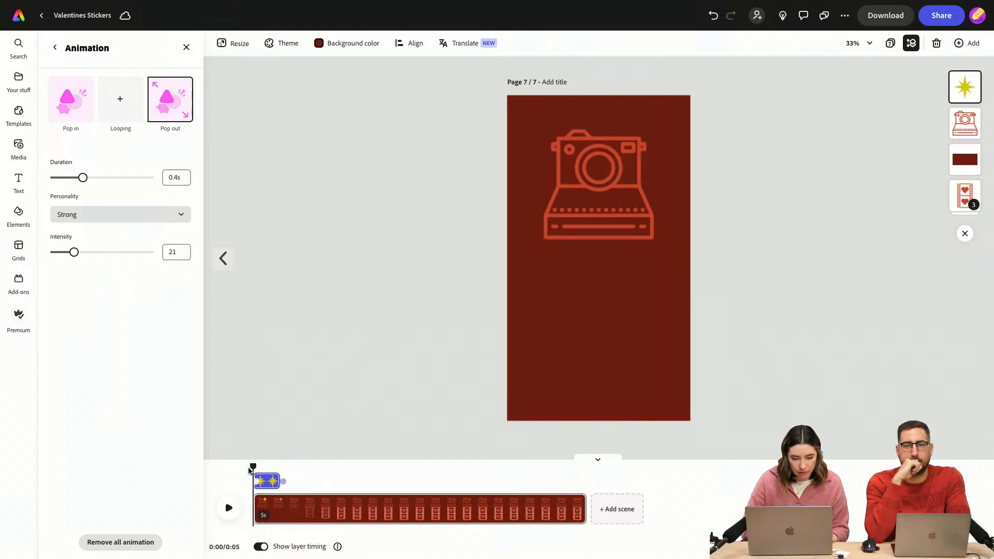
key(space)
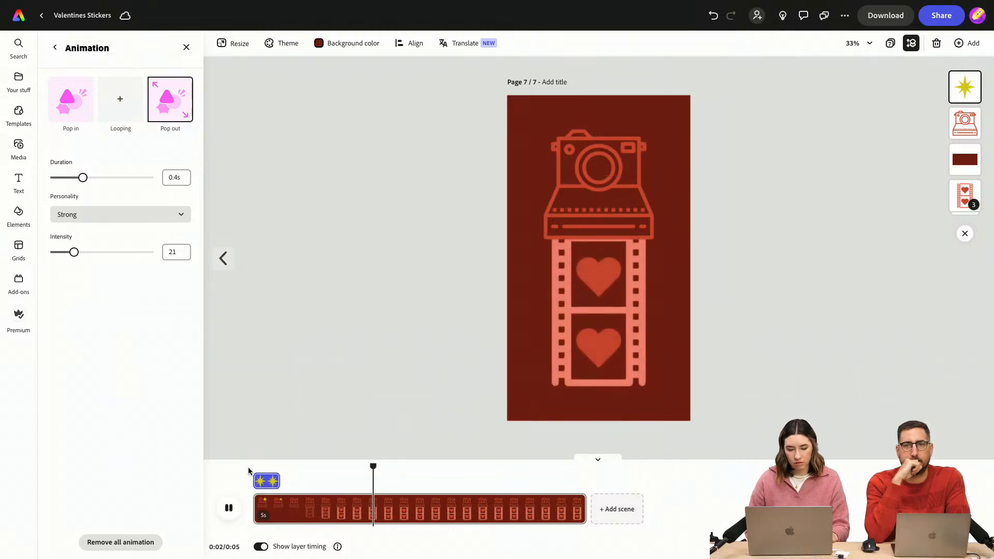
key(space)
drag(391, 464, 269, 464)
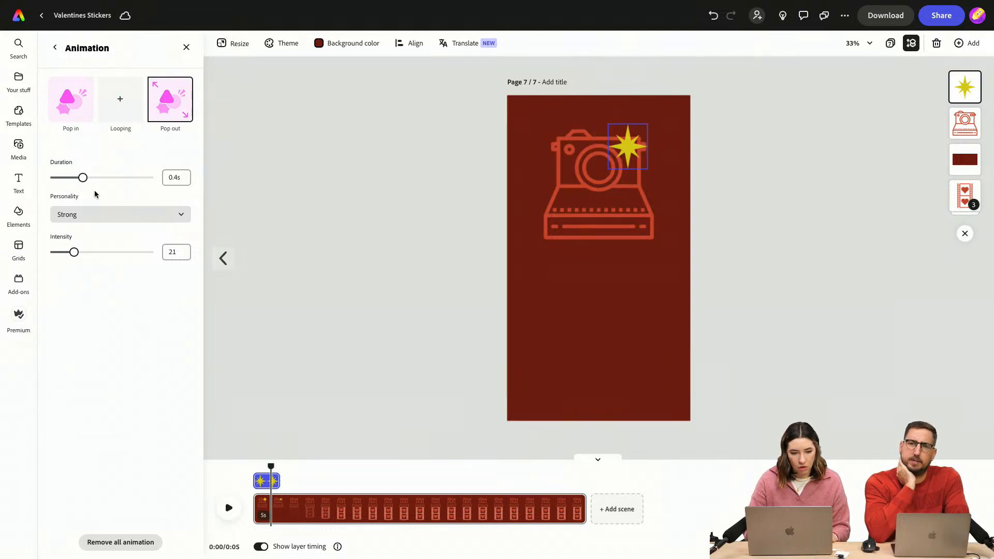
Set the star's Pop out duration to 0.51s and extend its layer timing to 0.5s
drag(83, 177, 95, 177)
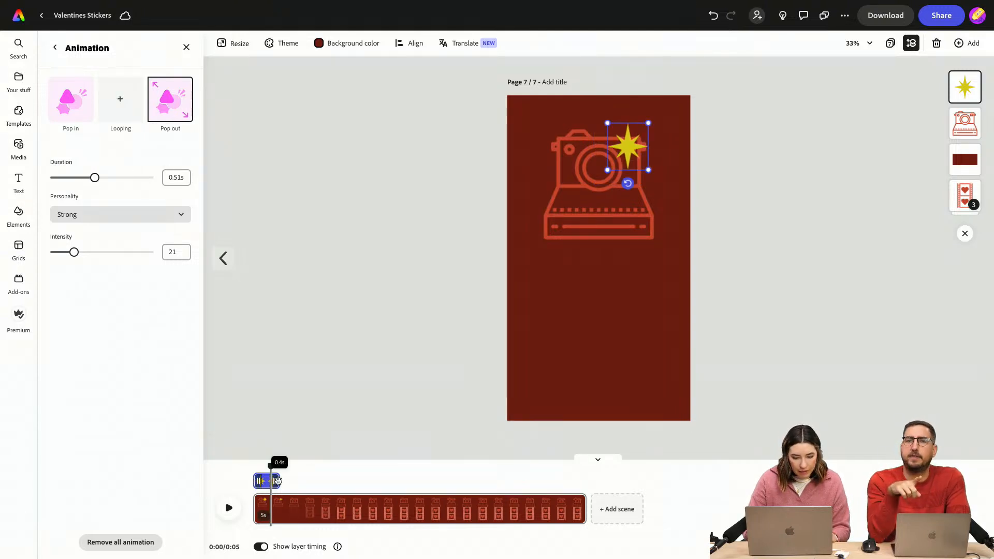
drag(277, 481, 282, 482)
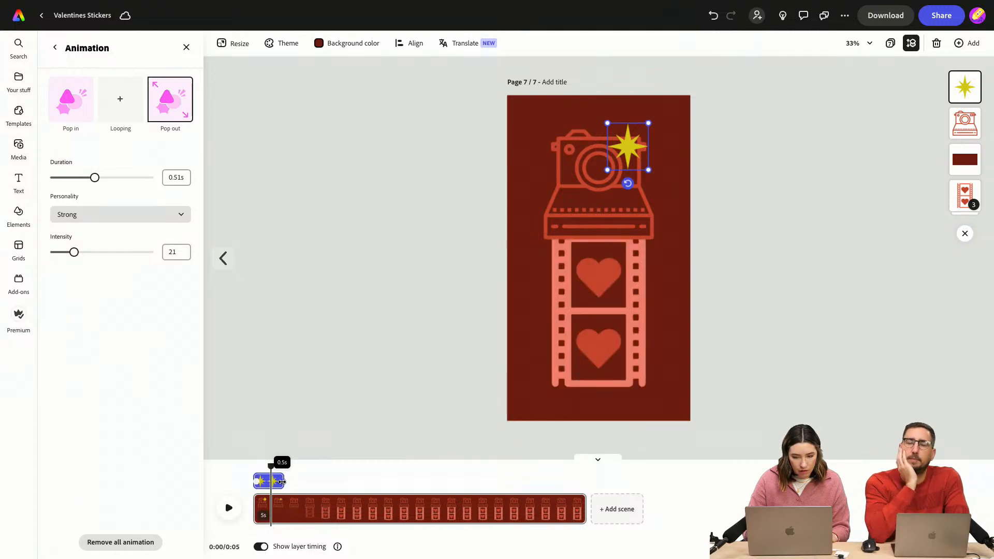
Delay the start of the filmstrip group's layer timing until shortly after the star's layer ends, and play the page back
click(326, 506)
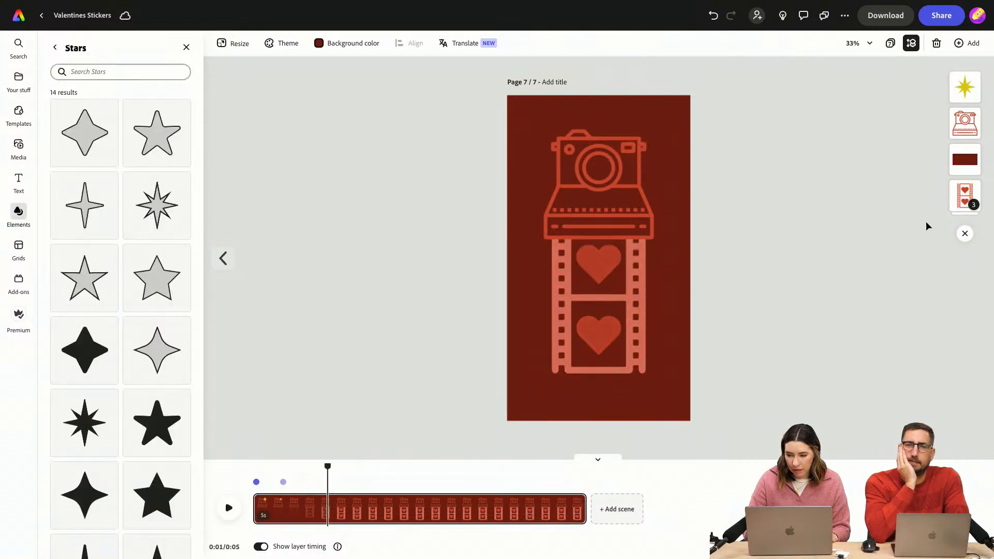
click(964, 195)
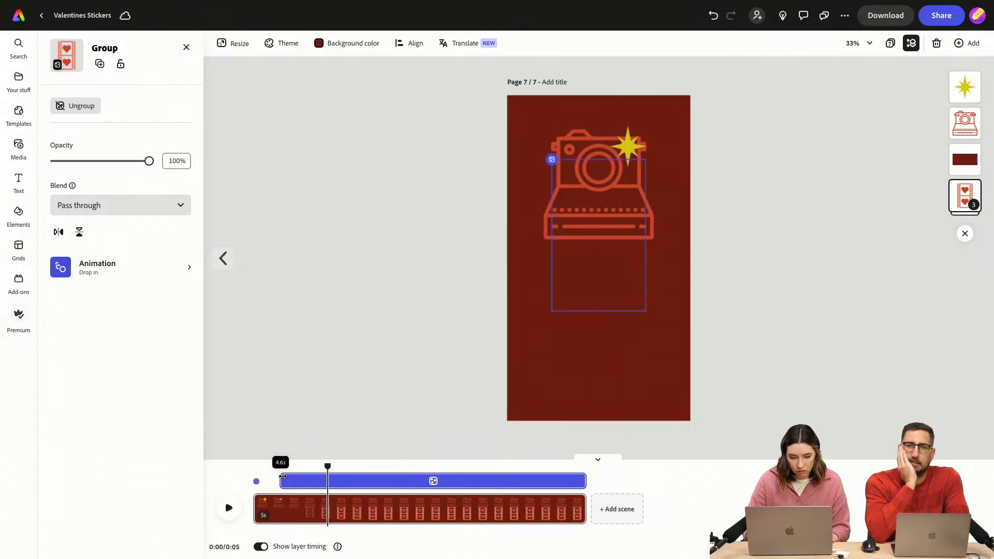
drag(283, 480, 299, 479)
key(space)
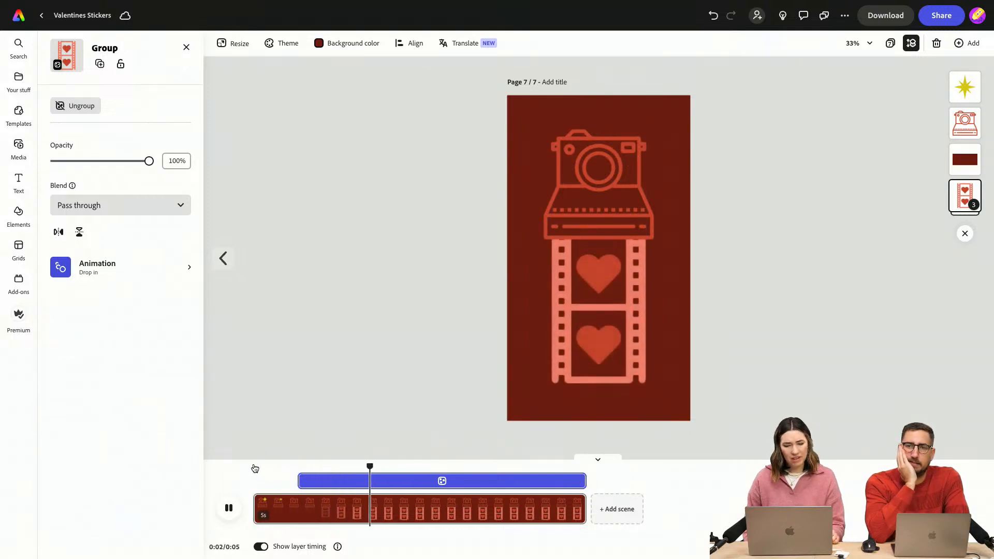
key(space)
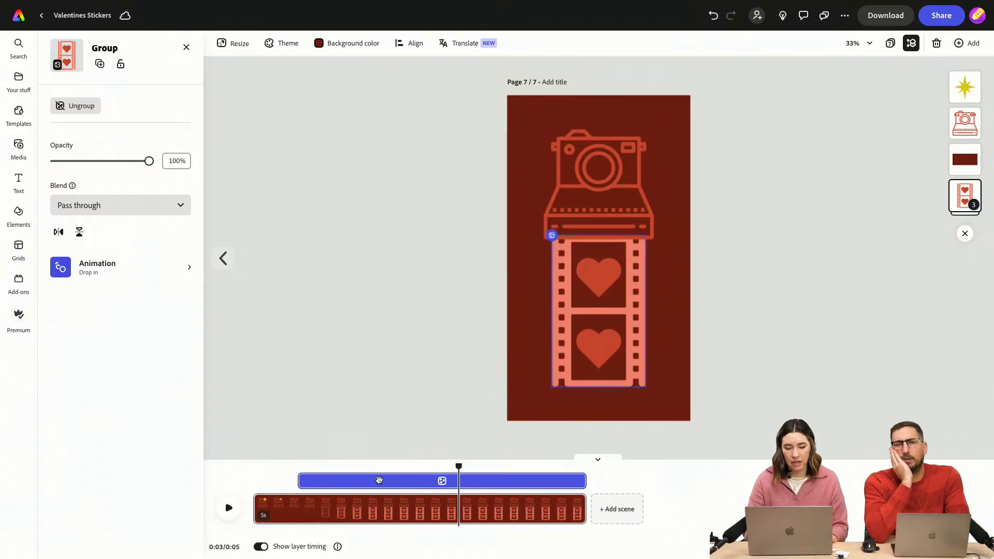
Review the star's Pop in and Pop out settings, then replace its Pop out animation with Shrink out
drag(253, 480, 279, 480)
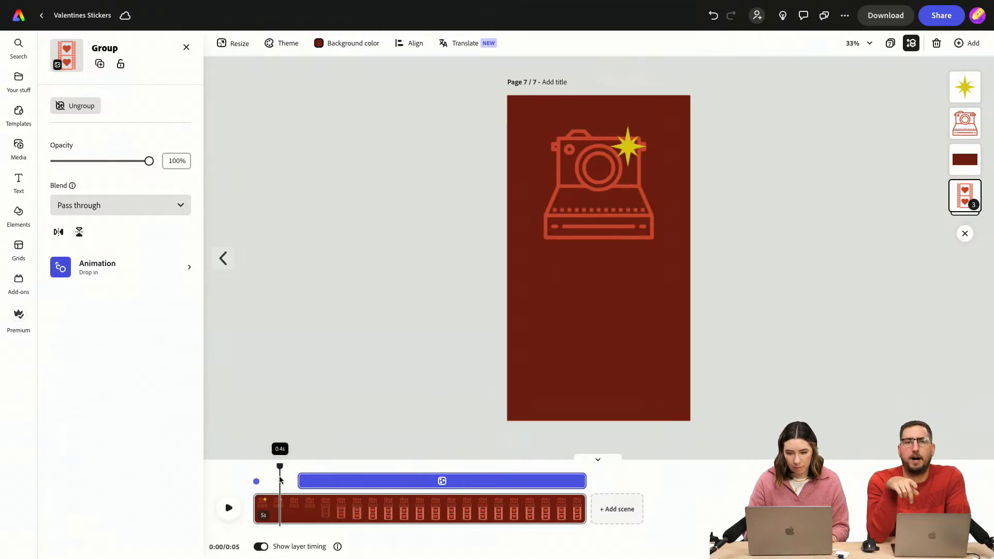
click(628, 146)
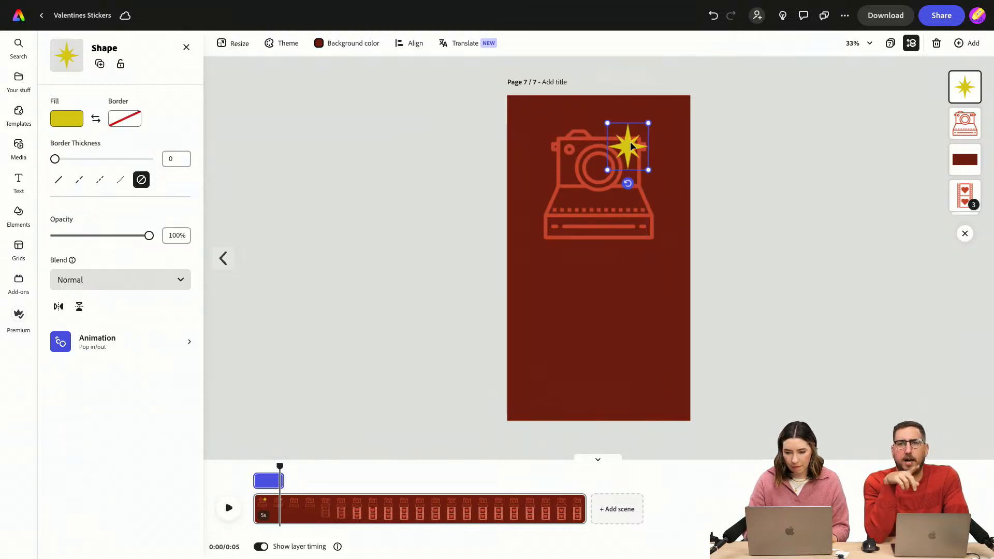
click(92, 343)
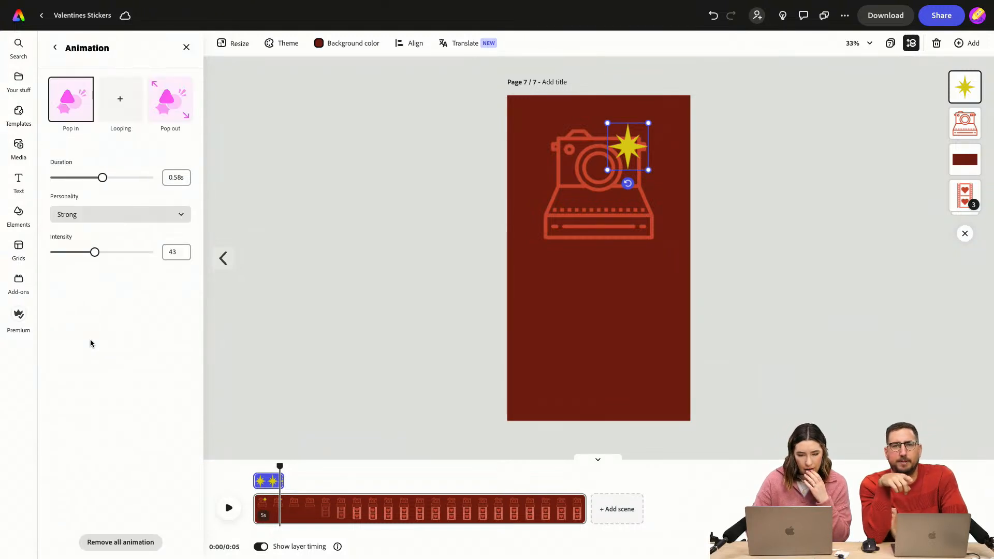
click(90, 212)
click(90, 210)
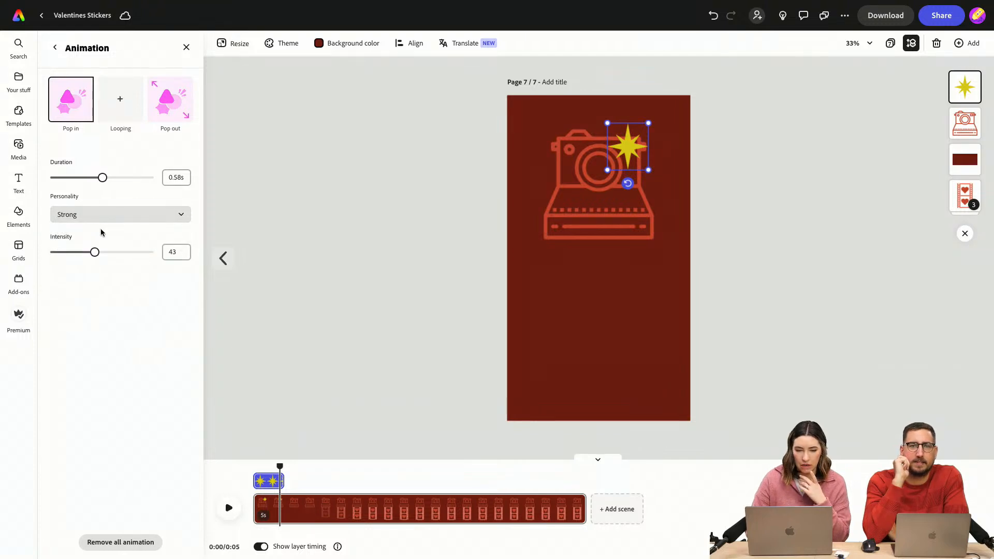
click(173, 113)
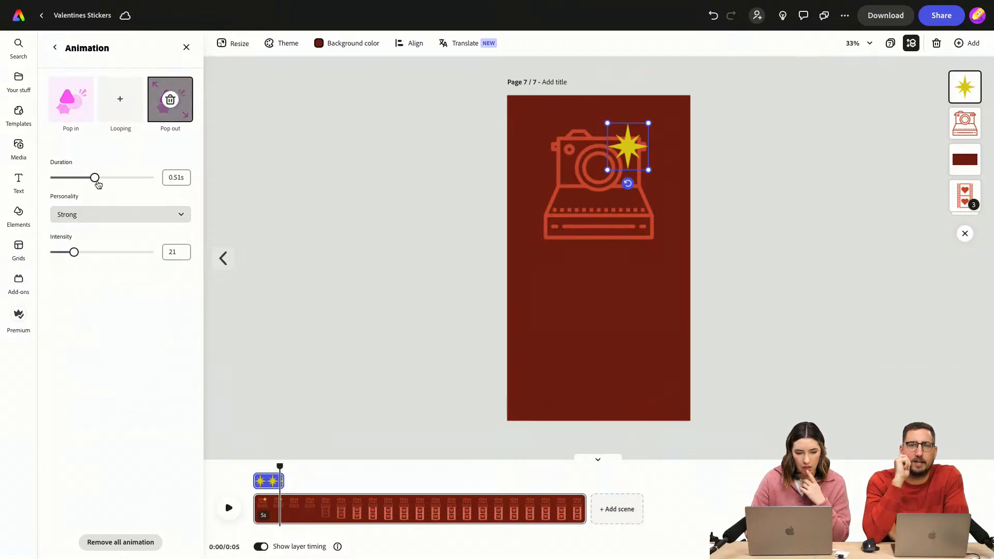
mouse_move(97, 182)
mouse_down()
mouse_move(117, 180)
mouse_move(52, 180)
mouse_move(85, 178)
mouse_up()
click(169, 102)
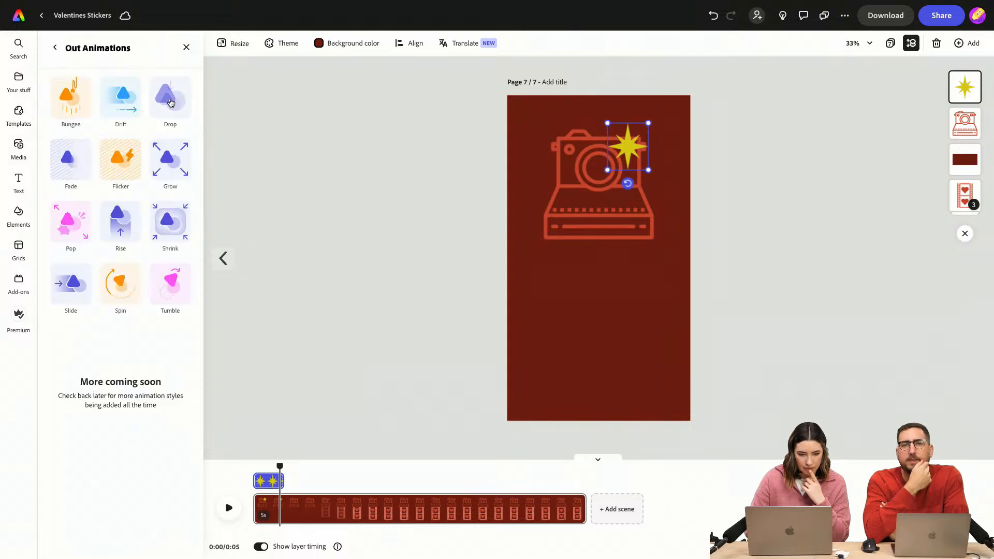
click(171, 228)
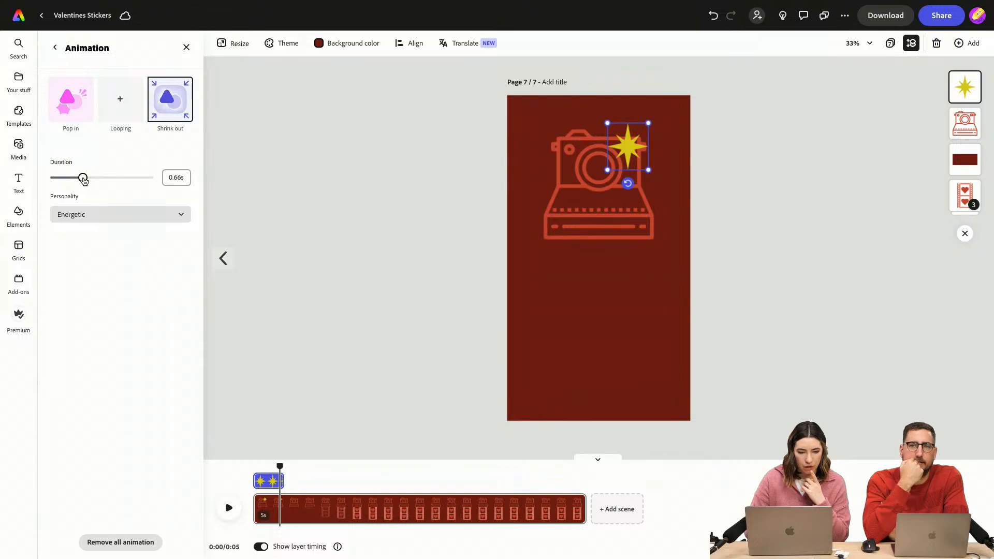
Play the page back from the start, shorten the star's layer timing slightly, and play the page again
drag(275, 462, 255, 467)
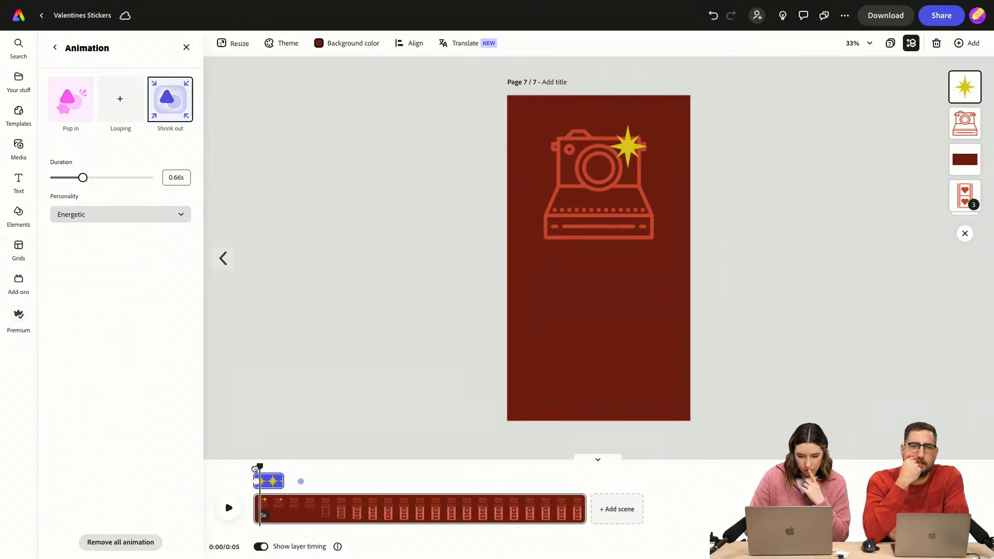
key(space)
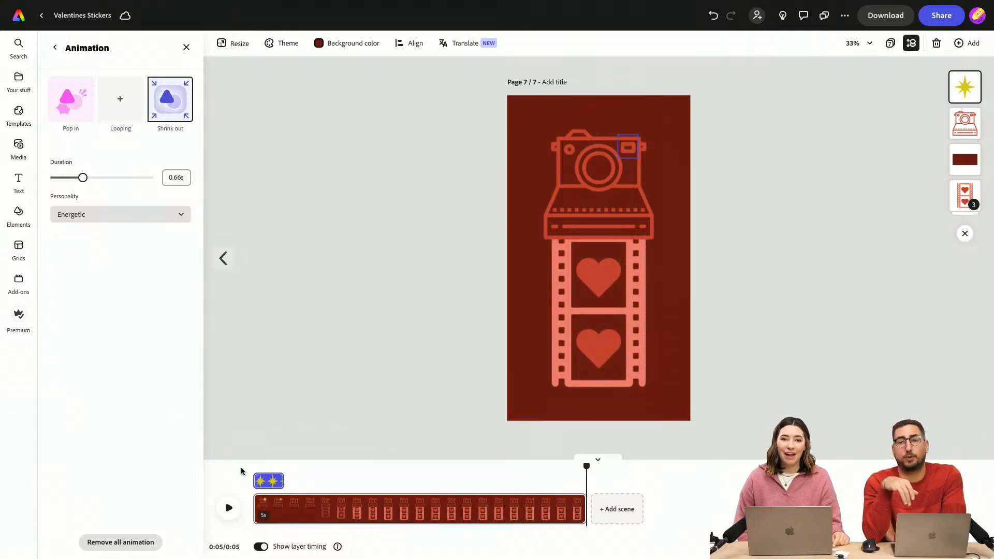
drag(283, 481, 236, 463)
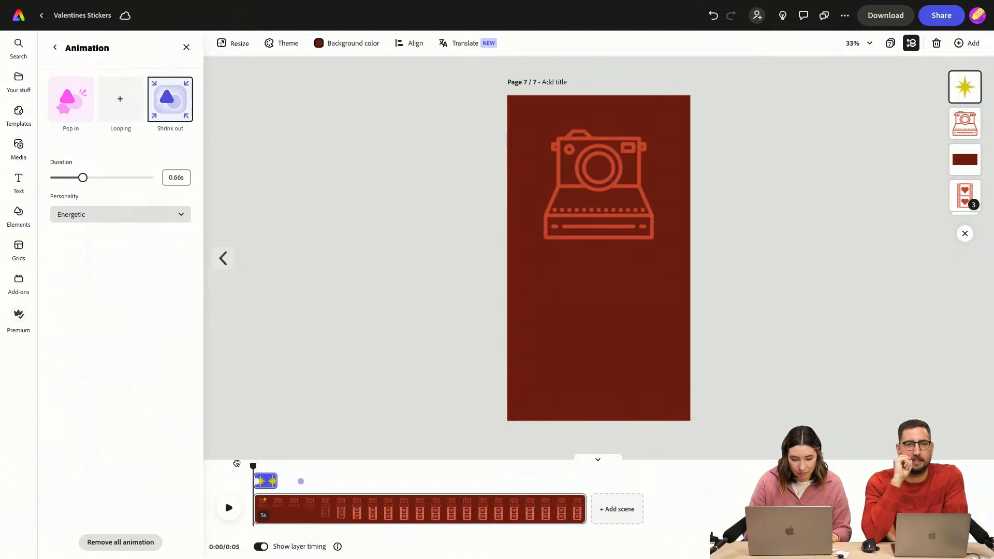
key(space)
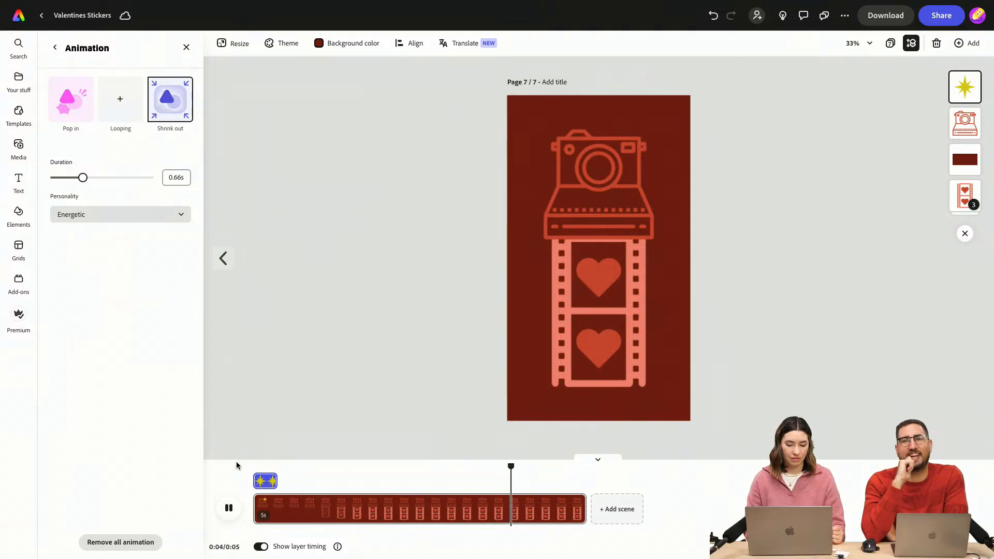
key(space)
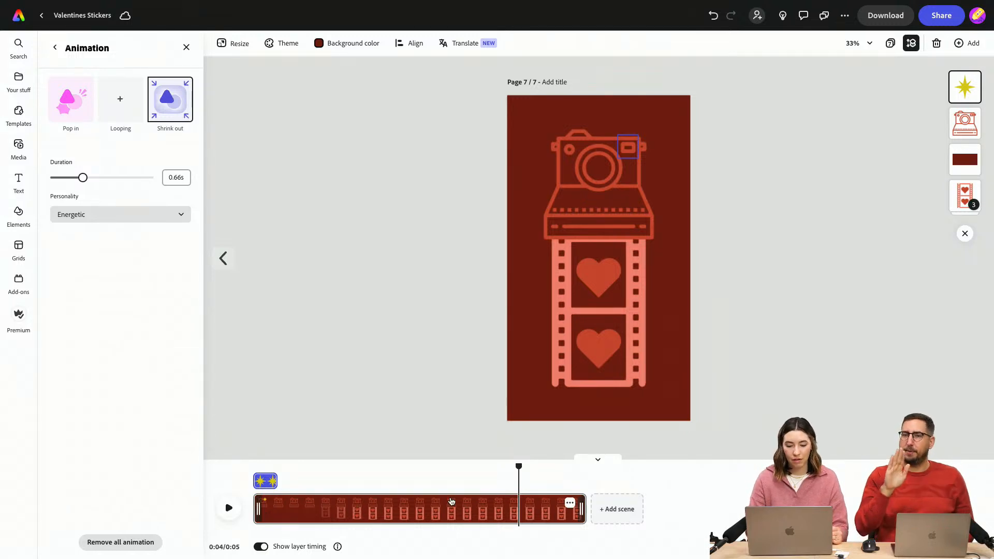
Try to select the star, camera and filmstrip elements together at different points in the scene
click(654, 399)
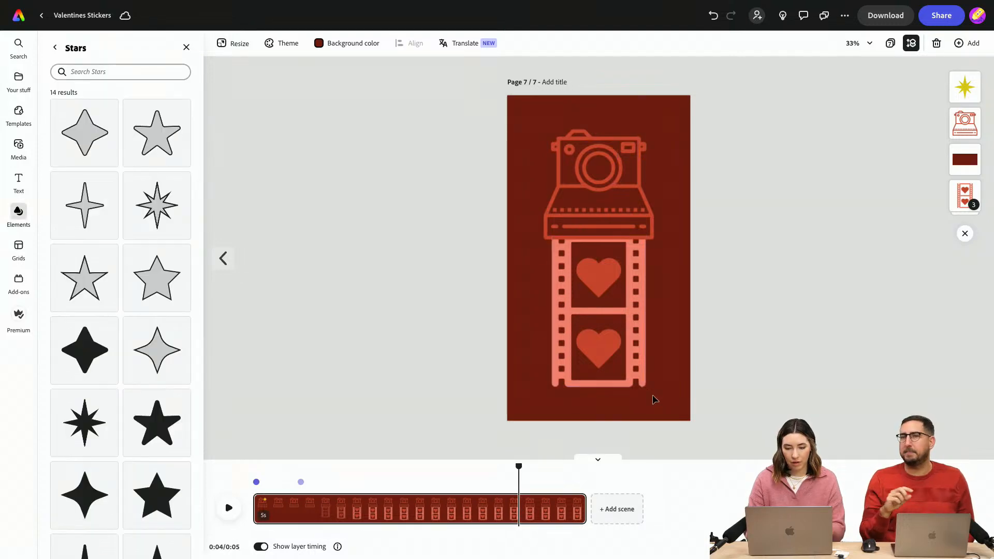
drag(654, 399, 543, 126)
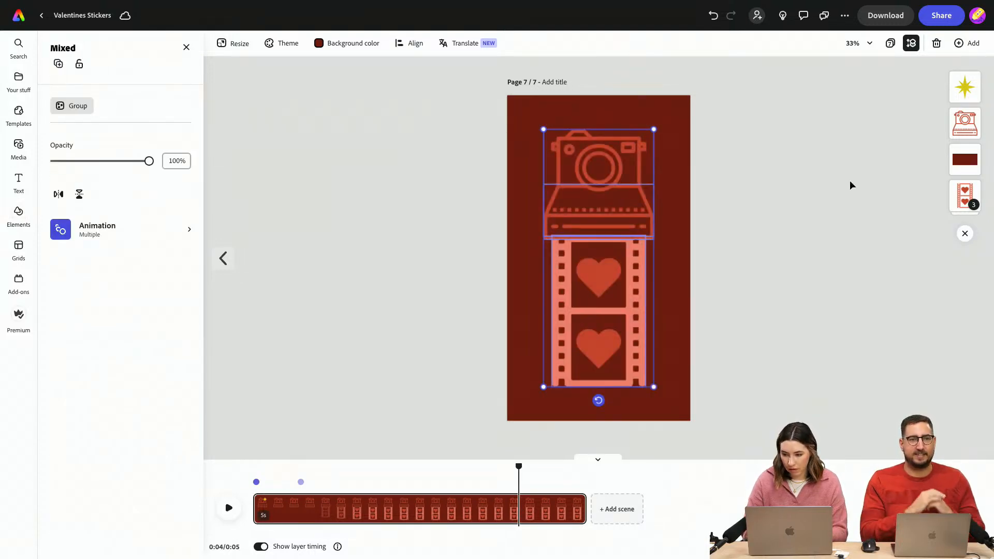
click(765, 303)
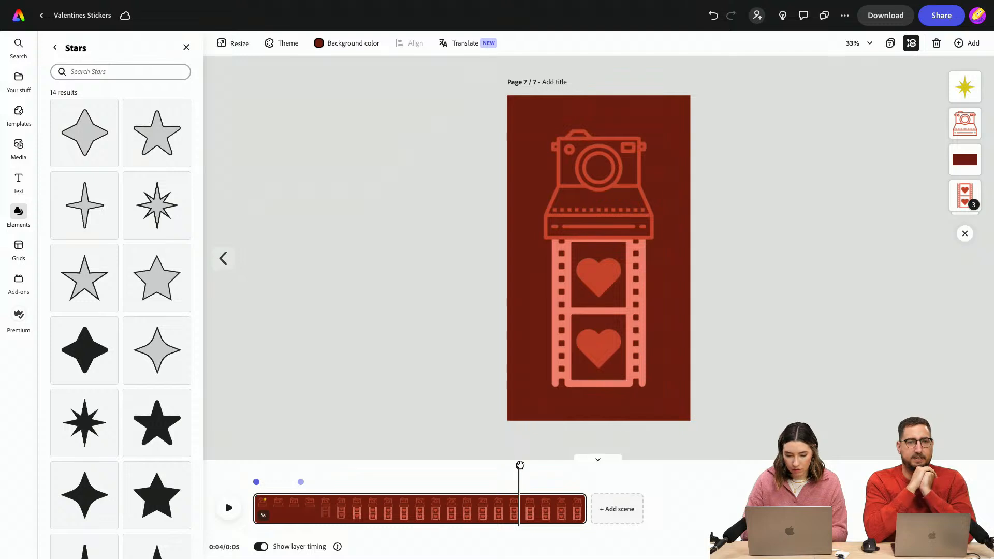
drag(519, 465, 482, 464)
drag(675, 392, 514, 59)
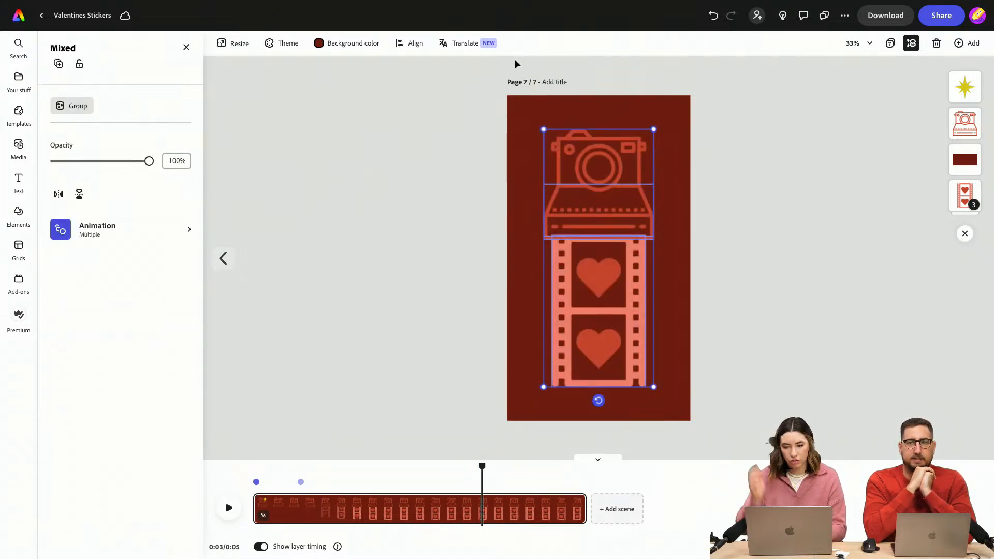
click(965, 92)
click(967, 121)
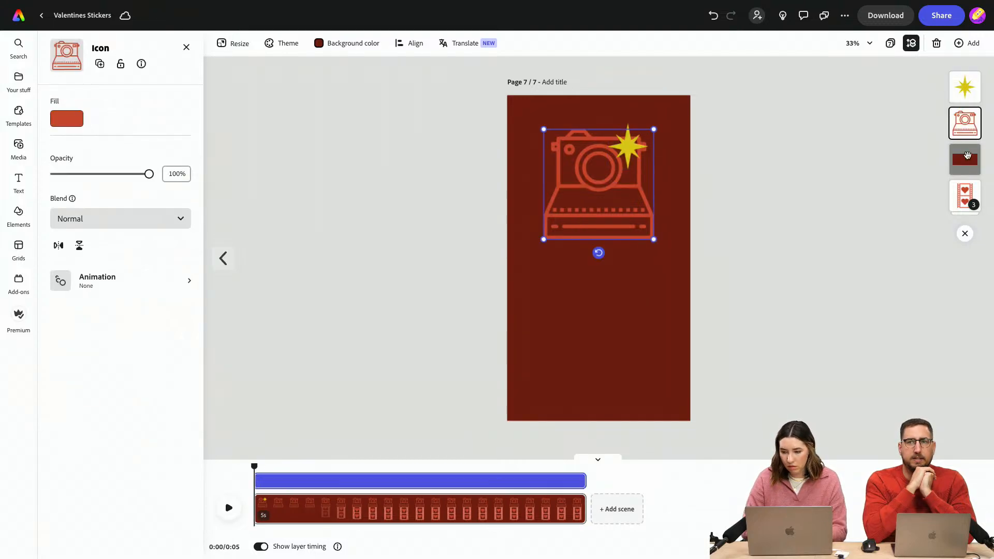
click(965, 88)
click(798, 202)
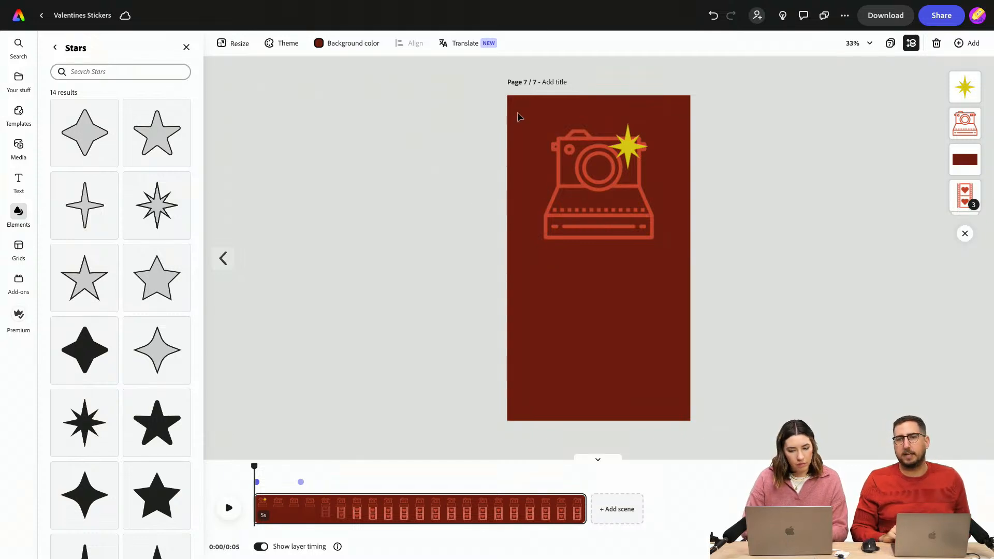
drag(519, 116, 623, 335)
drag(254, 466, 362, 468)
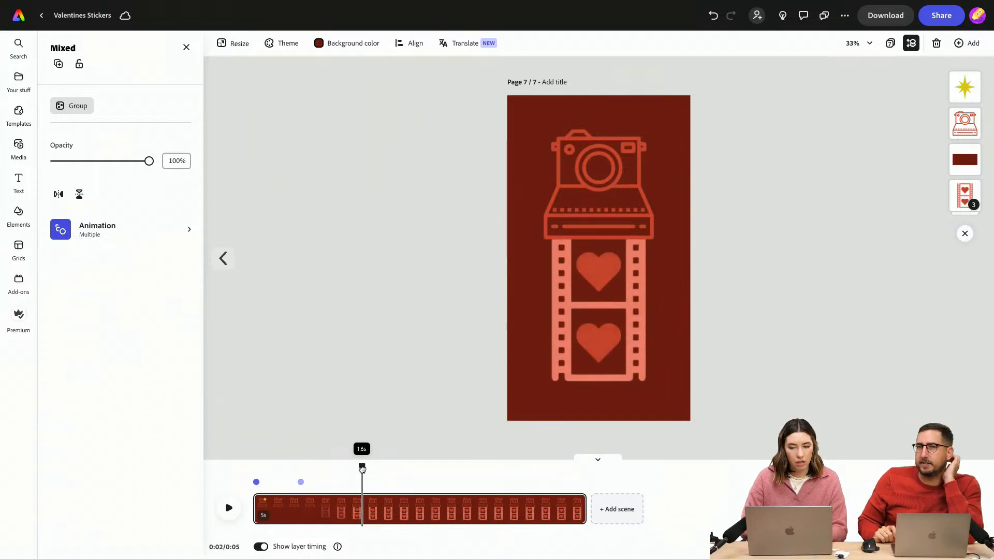
Group the star, polaroid camera and dark red rectangle together at the start of the scene
click(964, 87)
click(964, 123)
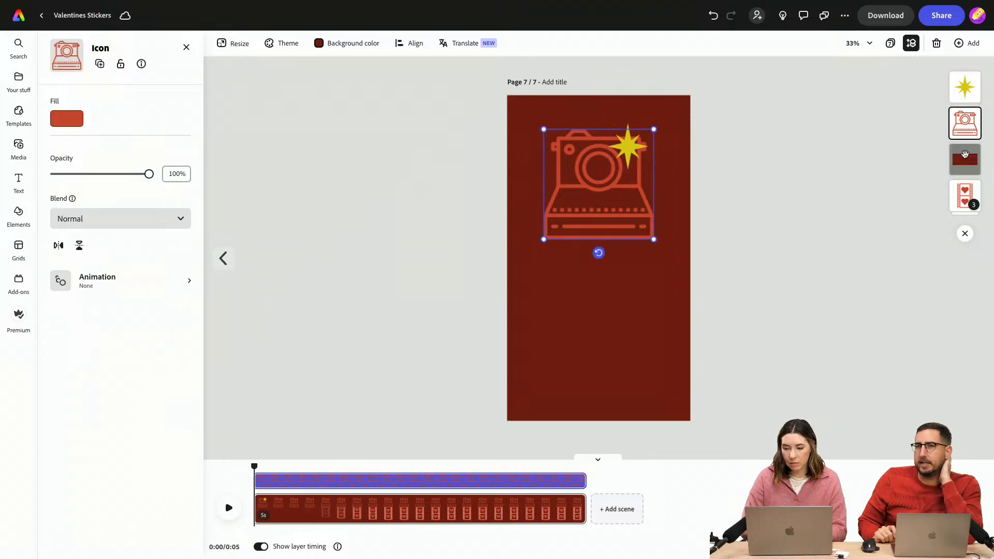
click(965, 154)
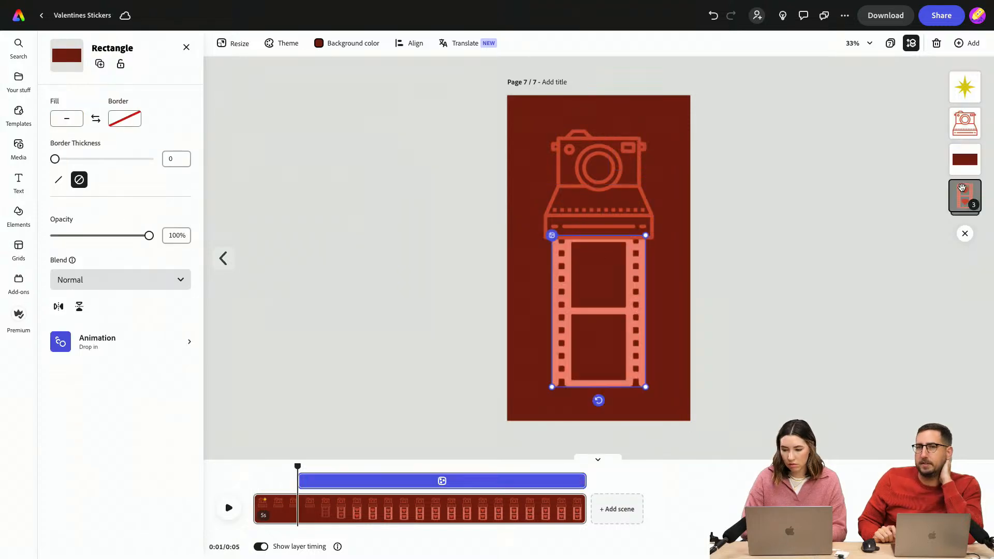
click(960, 87)
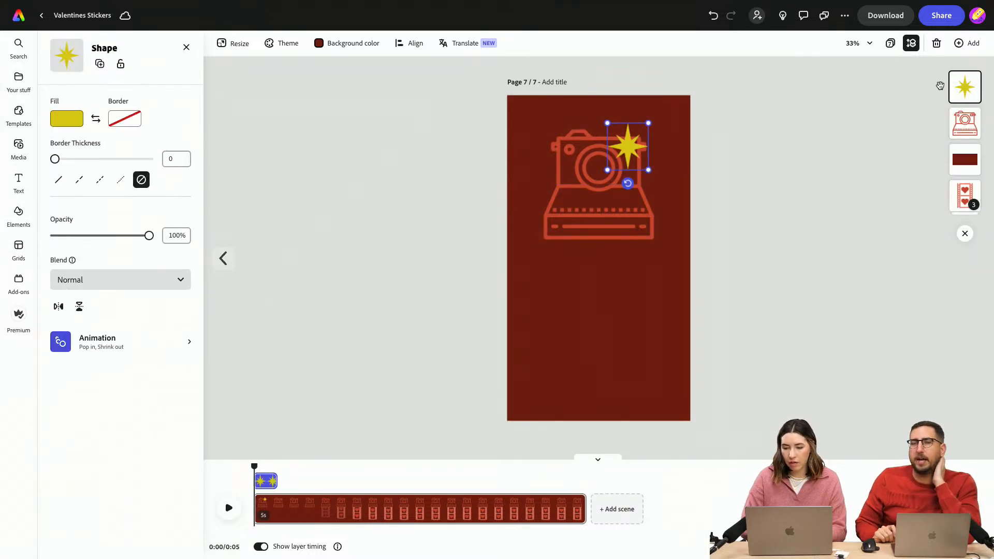
drag(604, 81, 652, 272)
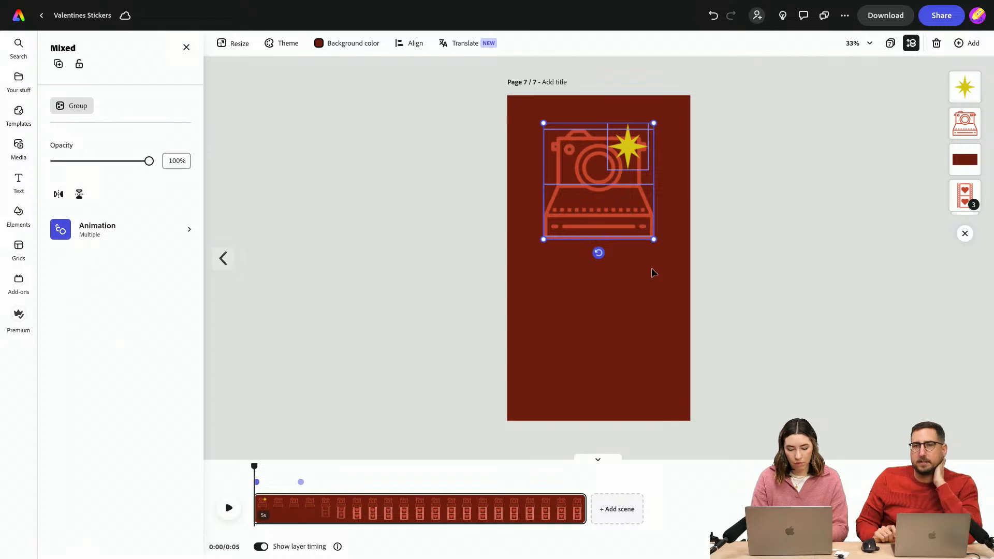
key(ctrl+g)
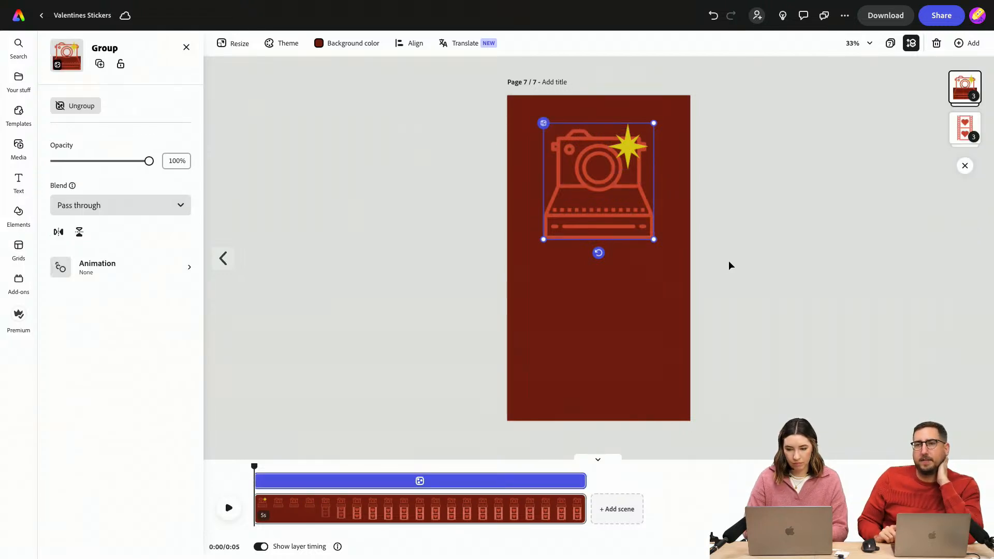
click(729, 262)
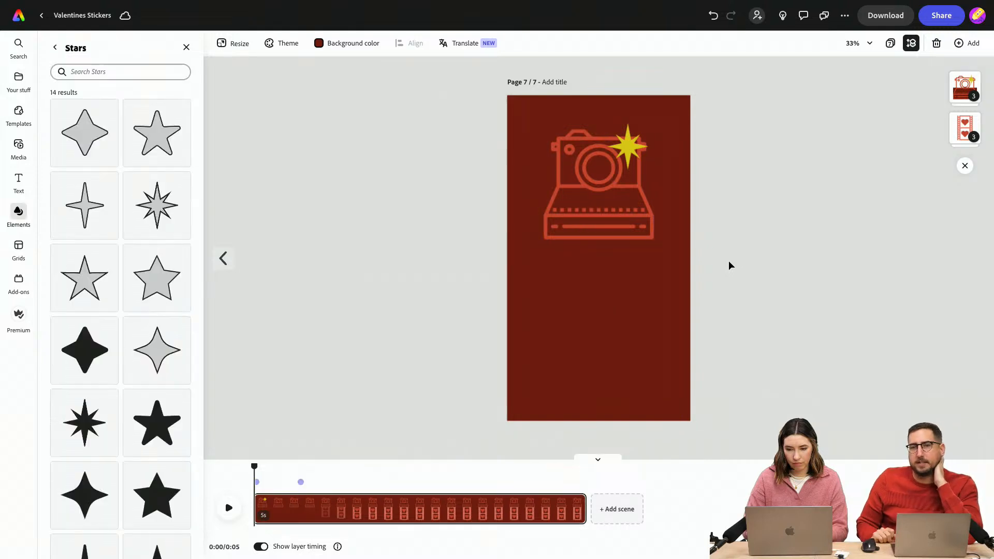
Move the camera and film strip together slightly up the page and play back the animation
drag(256, 480, 348, 480)
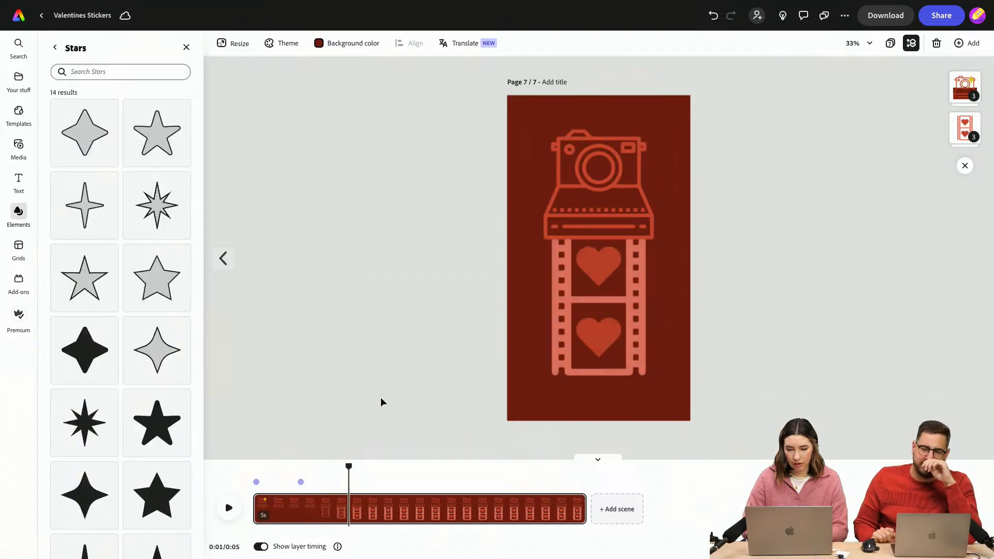
drag(524, 160, 586, 296)
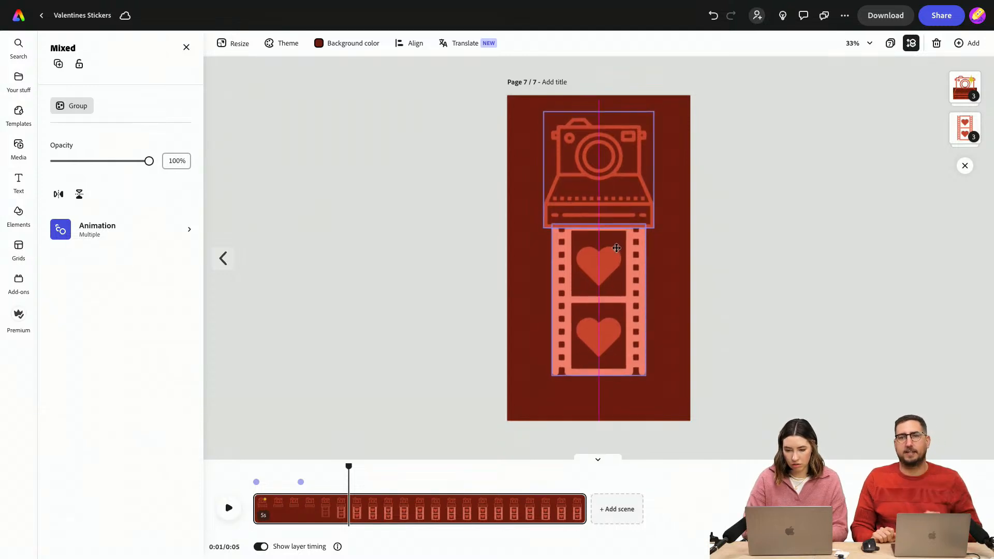
click(747, 262)
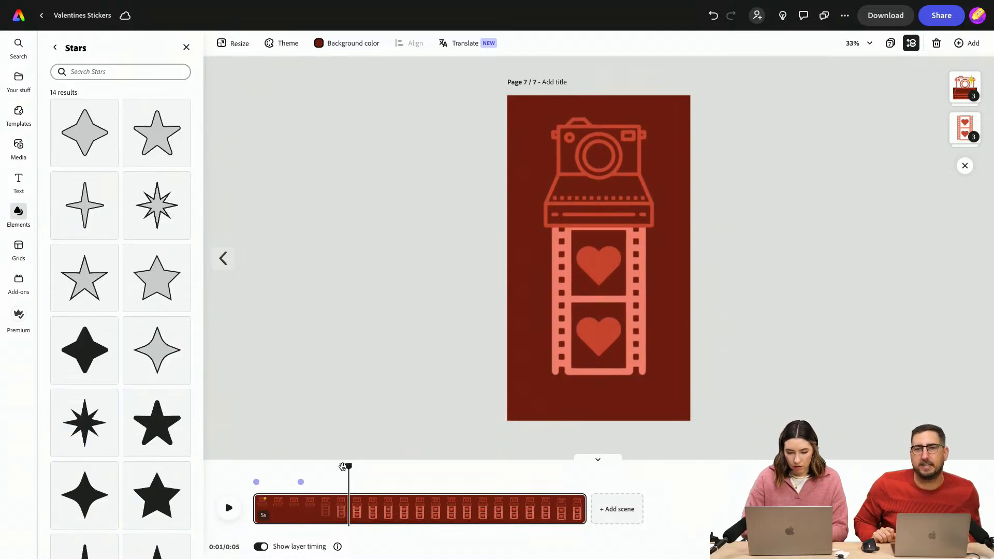
drag(347, 466, 248, 466)
key(space)
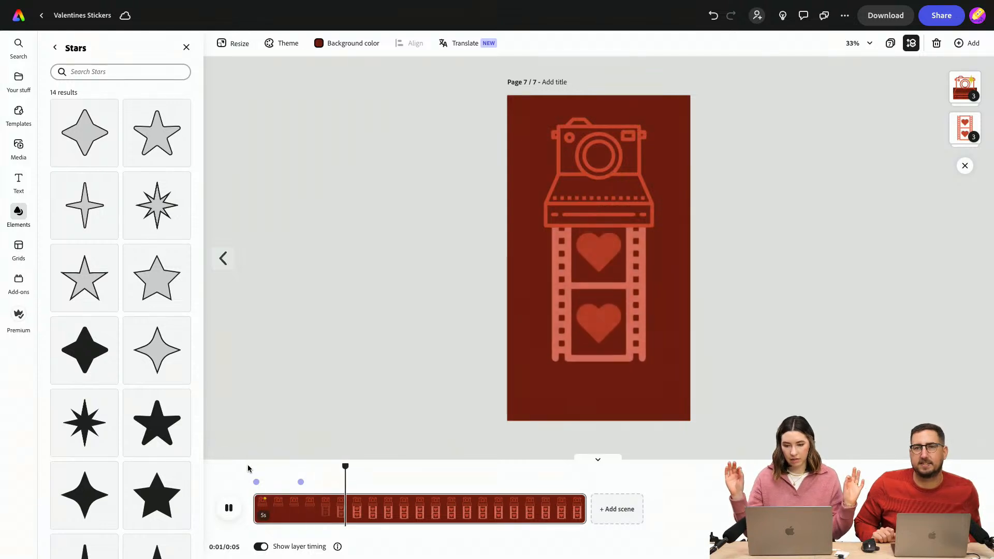
key(space)
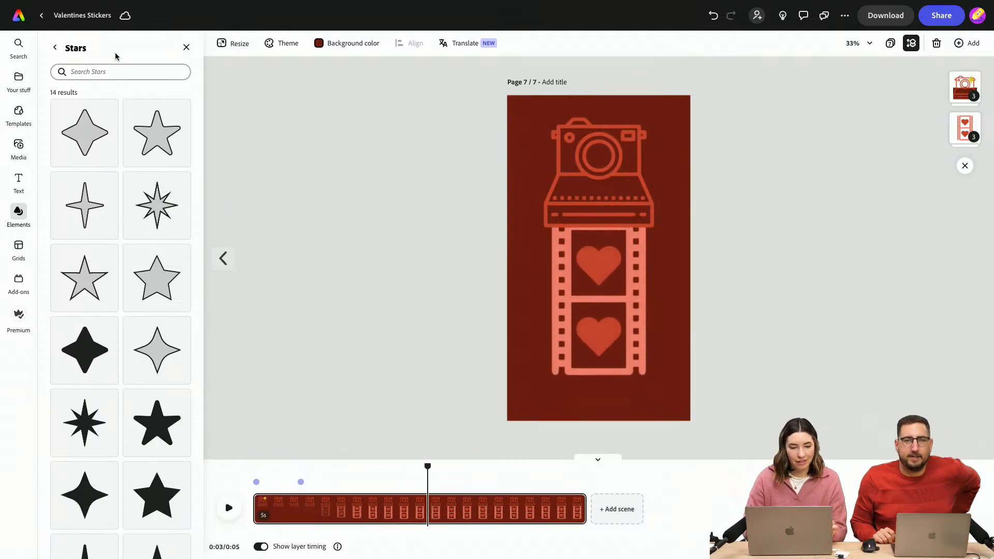
Add a new text element to the page reading "I can picture us together"
click(186, 47)
click(19, 177)
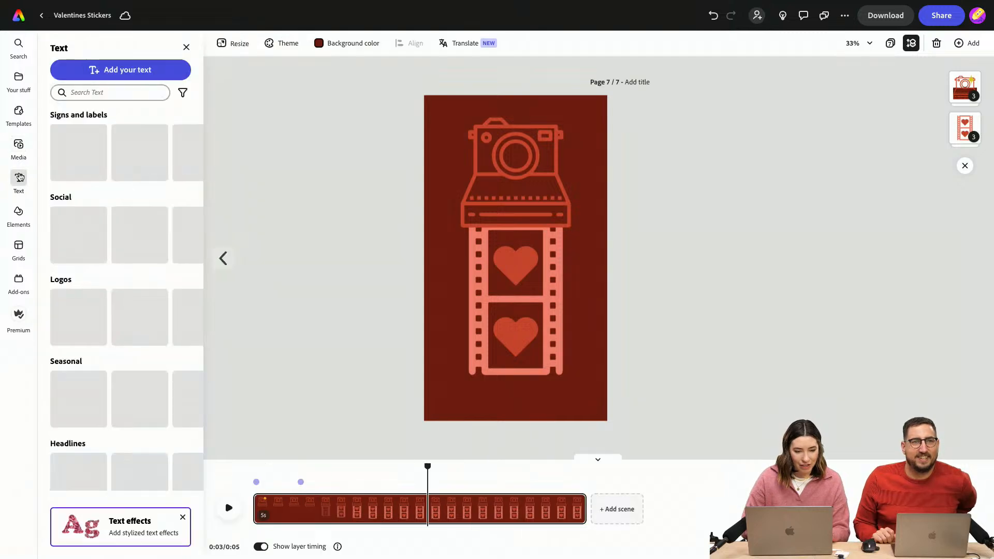
click(121, 69)
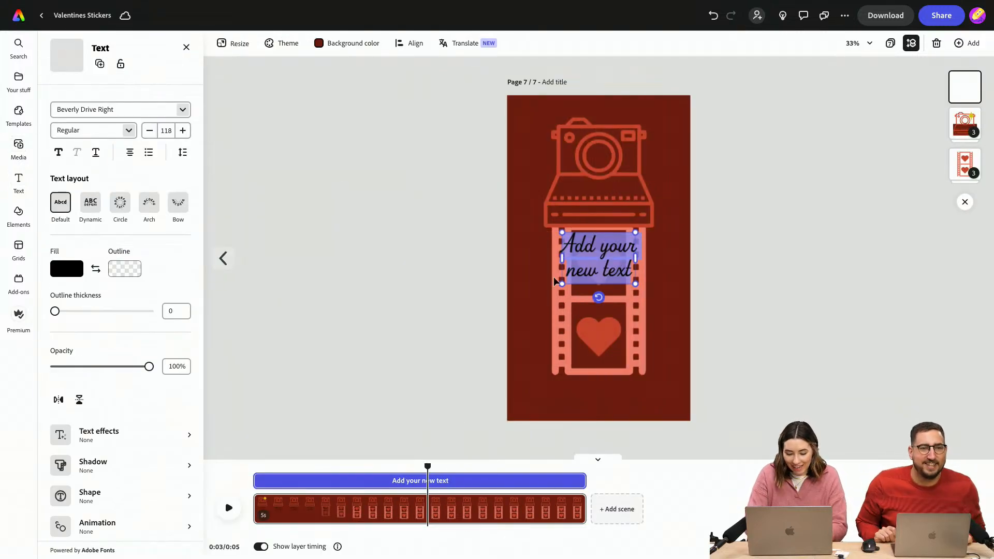
text(I can icture)
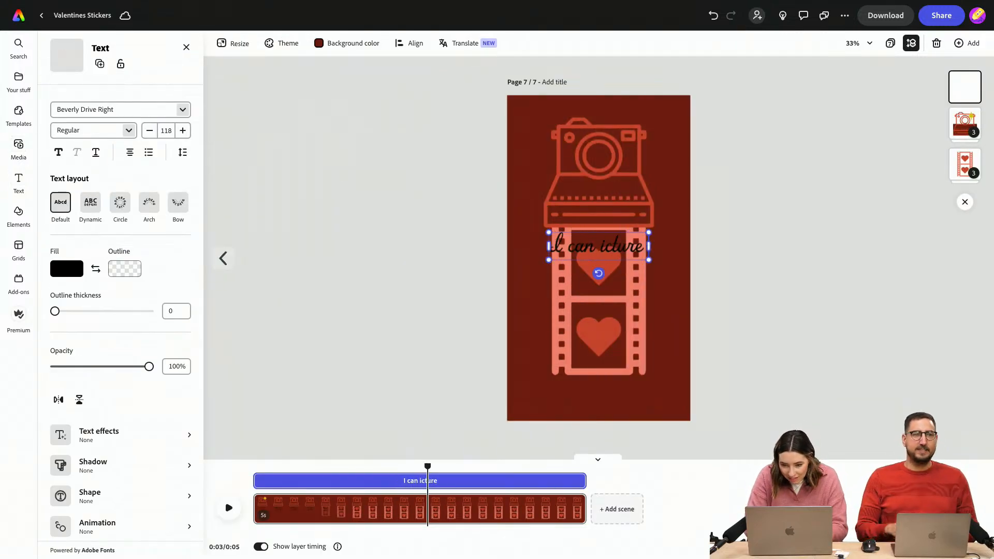
key(BackSpace)
key(BackSpace)
key(BackSpace)
key(BackSpace)
key(BackSpace)
key(BackSpace)
text(pict)
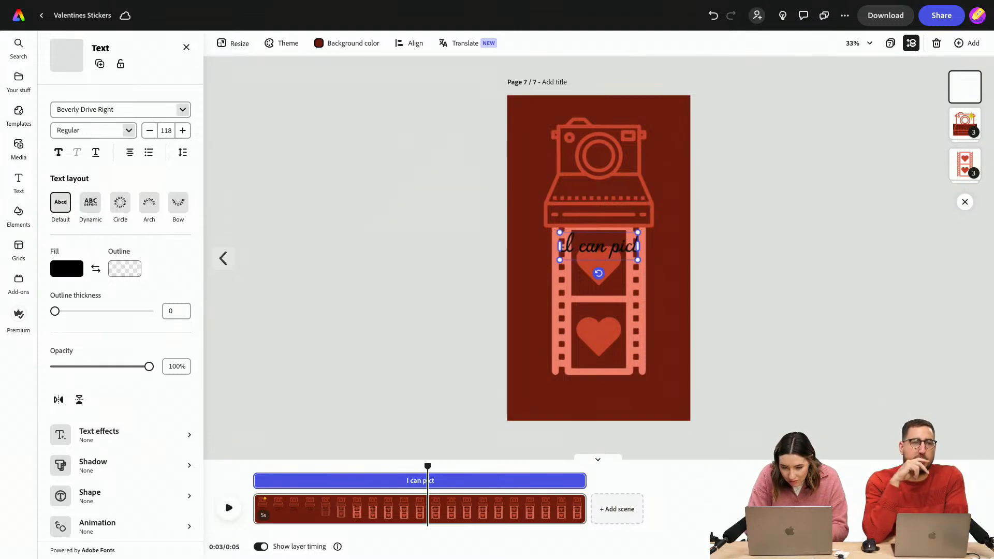
text(ure us togetyher)
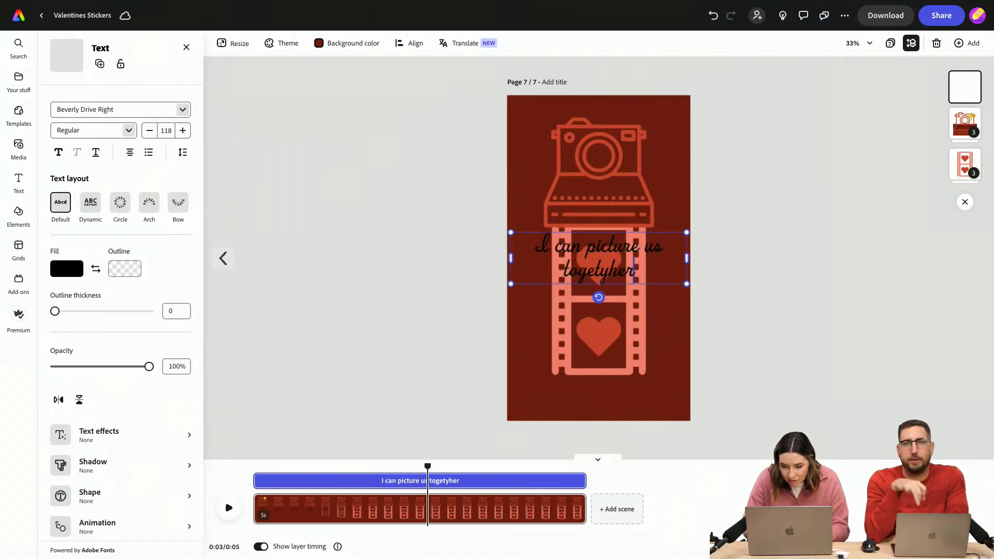
key(BackSpace)
key(BackSpace)
key(BackSpace)
key(BackSpace)
text(her)
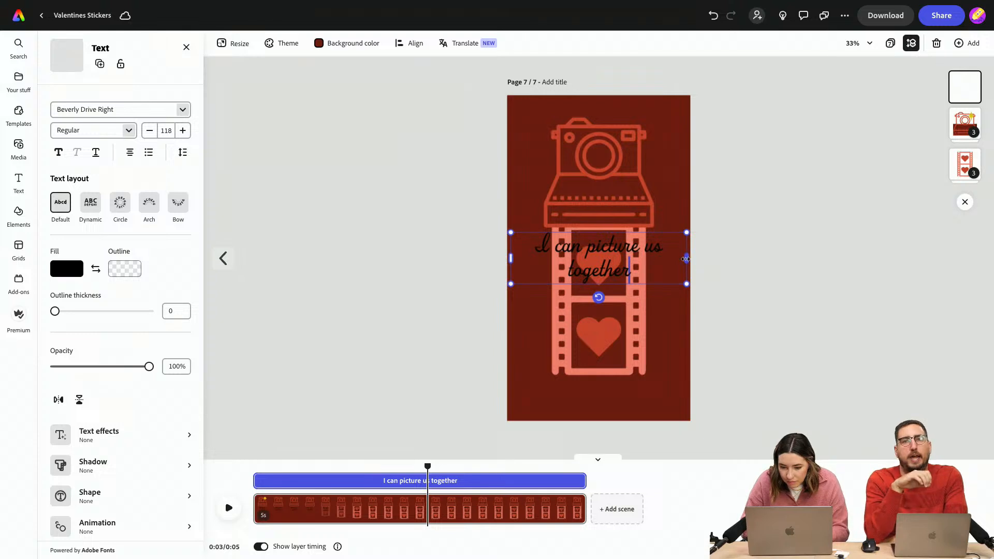
Break the caption onto a second line before "us" and narrow its text box
click(648, 248)
key(Return)
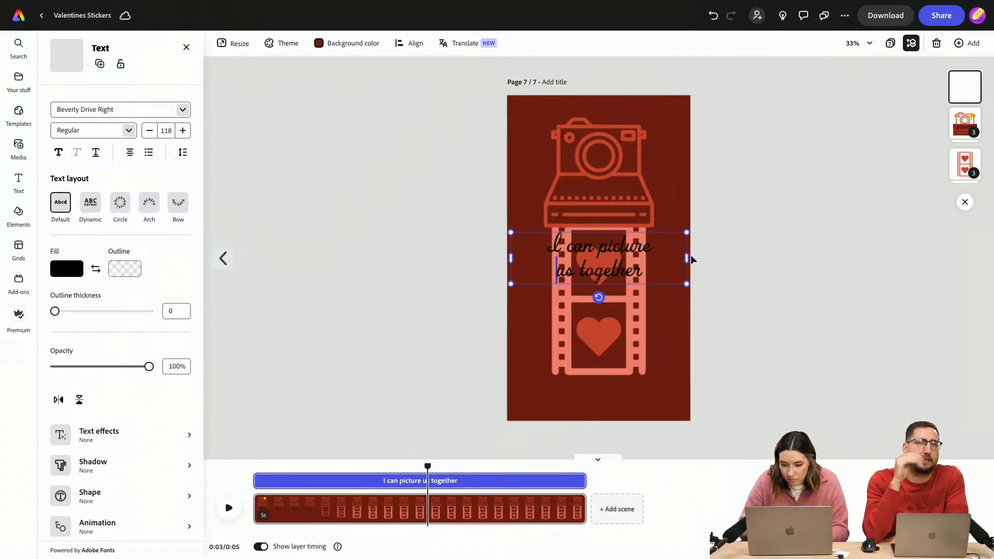
drag(686, 260, 619, 259)
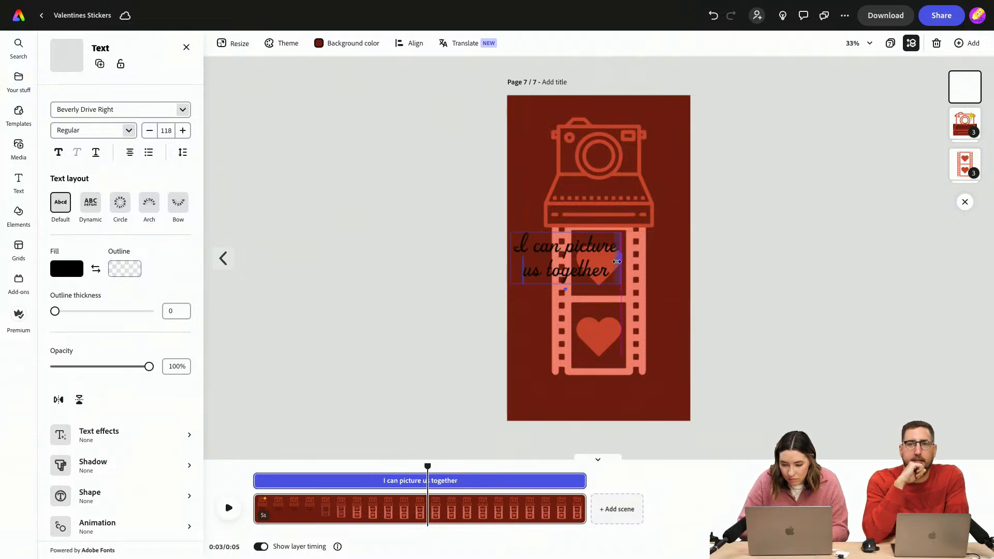
Change the caption's font to Hobo Std Medium
click(102, 111)
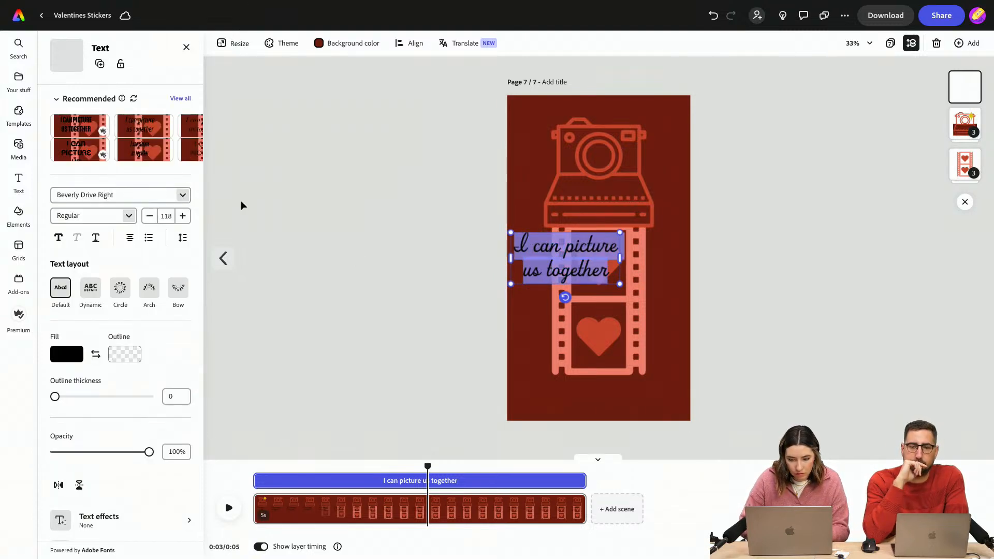
click(65, 194)
text(hob)
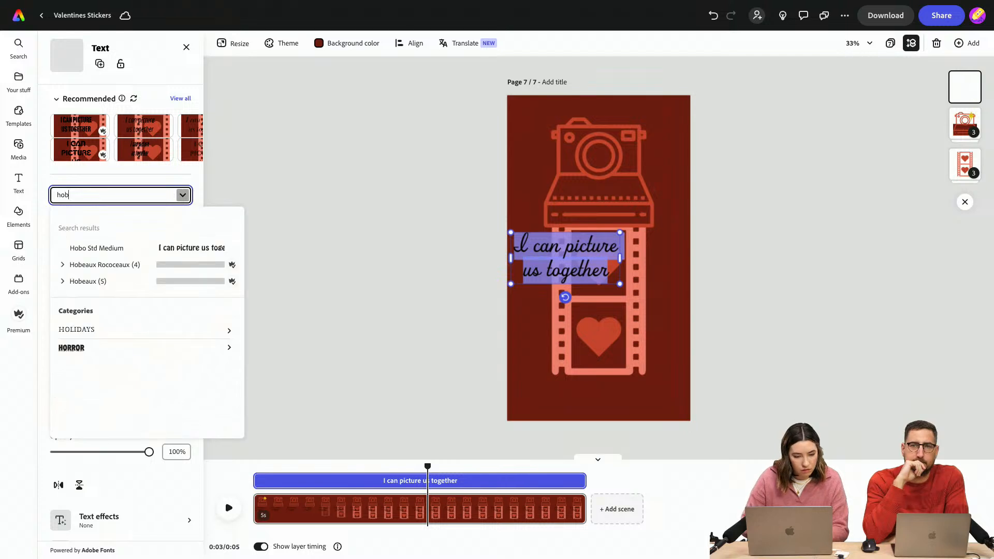
click(96, 248)
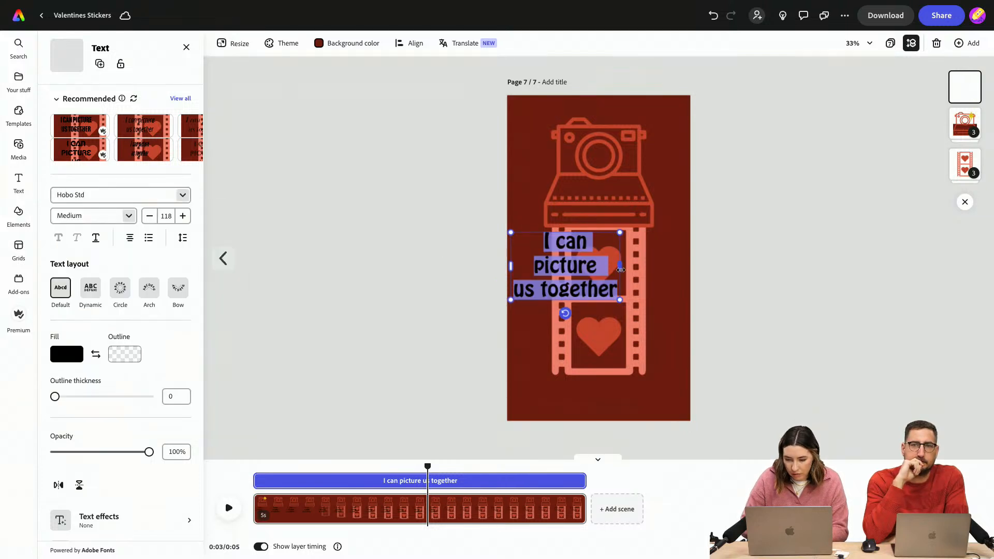
Shrink the caption to size 88 and place it on a single line beneath the film strip
drag(621, 270, 689, 395)
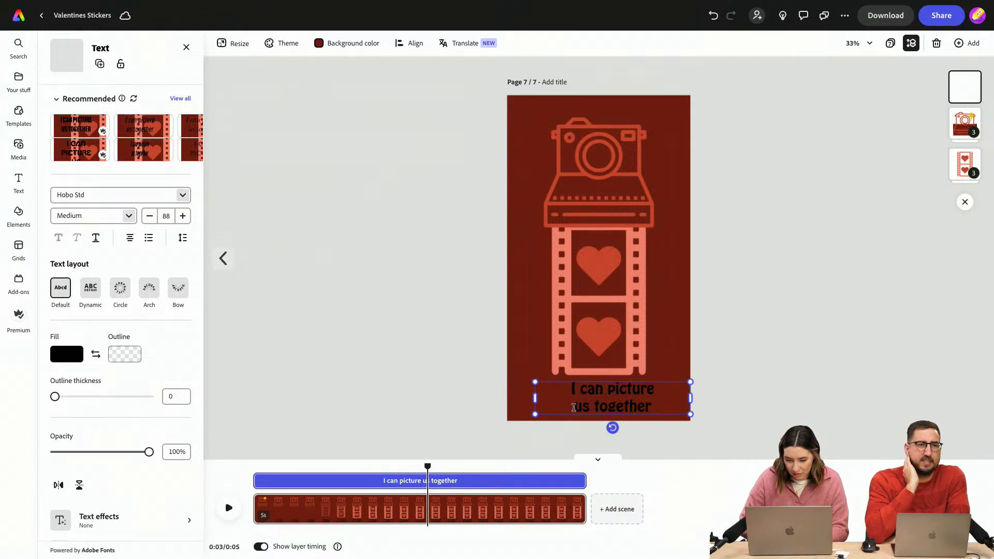
click(574, 408)
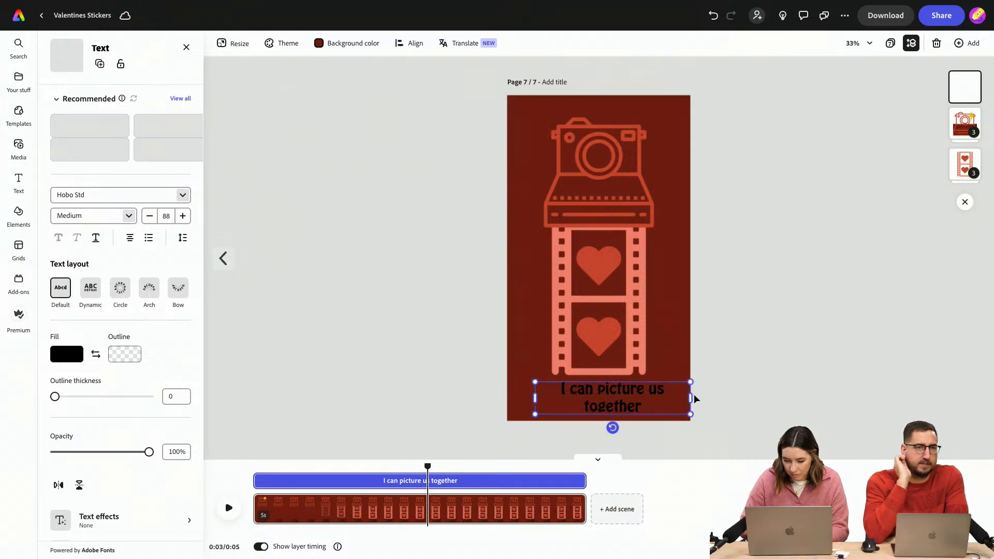
drag(691, 398, 650, 393)
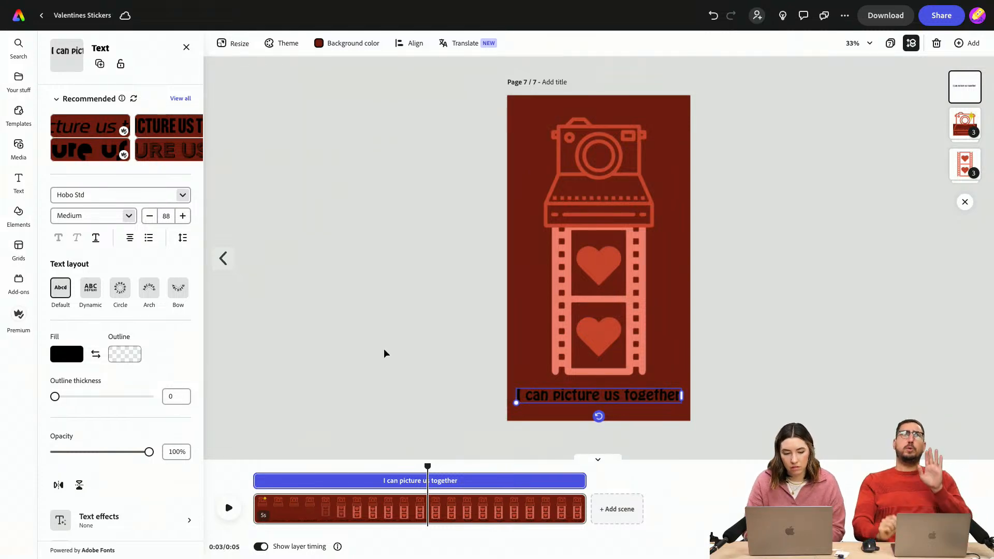
Replace the whole caption with the uppercase text "I CAN PICTURE US TOGETHER"
double_click(613, 395)
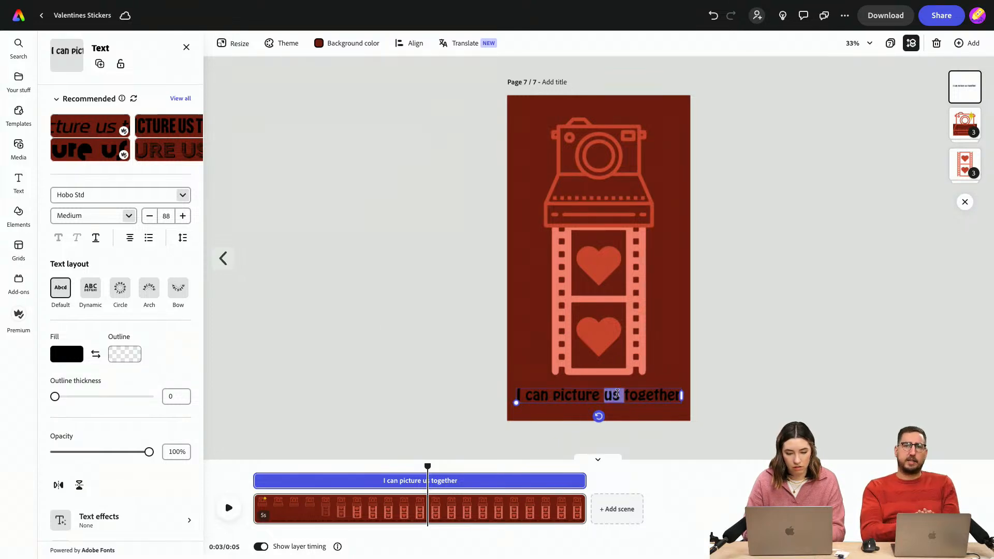
key(ctrl+a)
text(I CAN PICTUR)
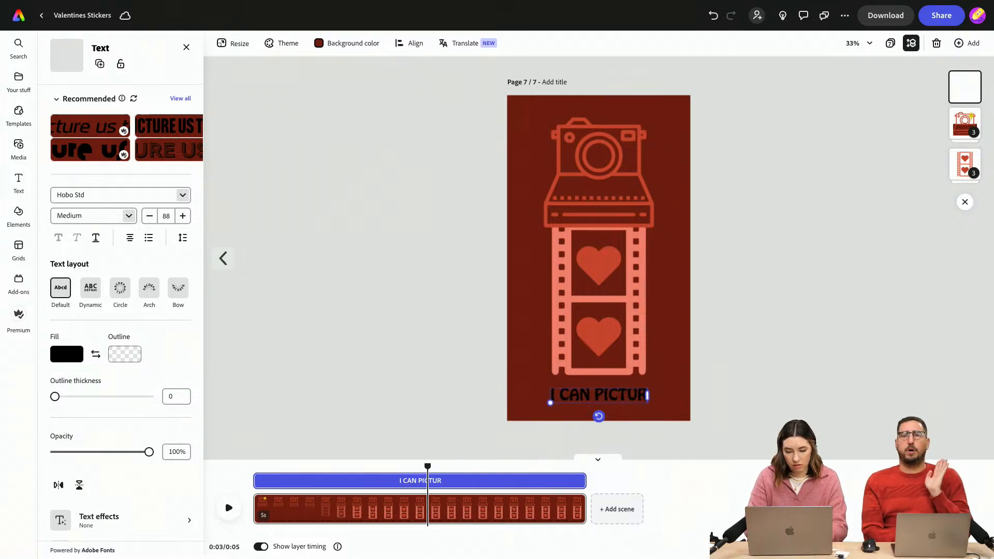
text(E US TOGETHER)
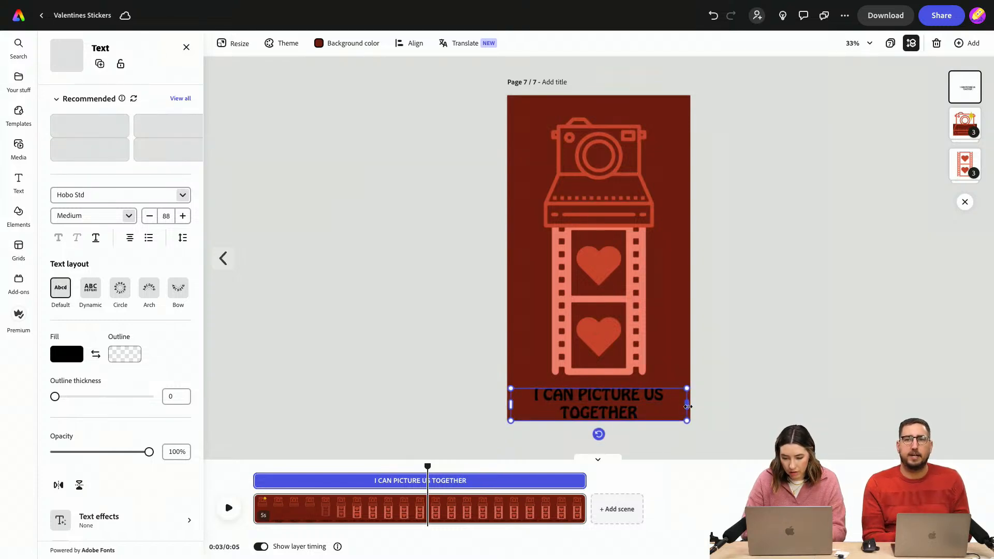
Reduce the uppercase caption to size 64 and fit it on one line, centered beneath the film strip
drag(686, 404, 730, 407)
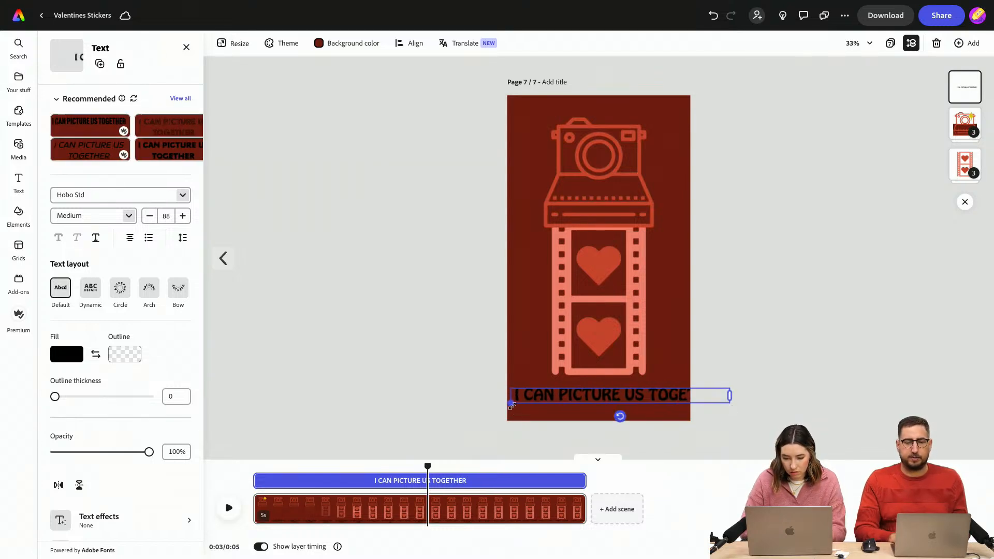
drag(512, 402, 576, 393)
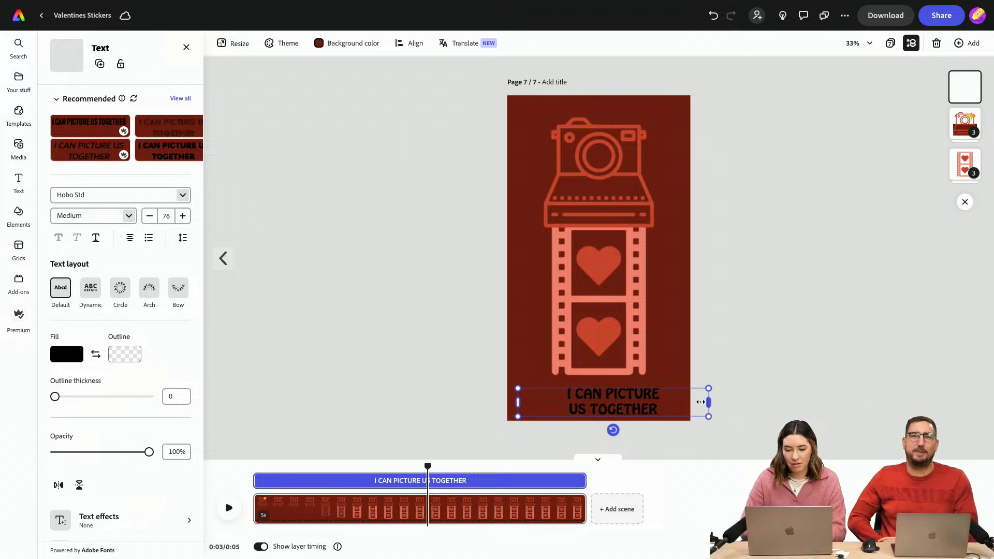
key(BackSpace)
drag(518, 400, 547, 397)
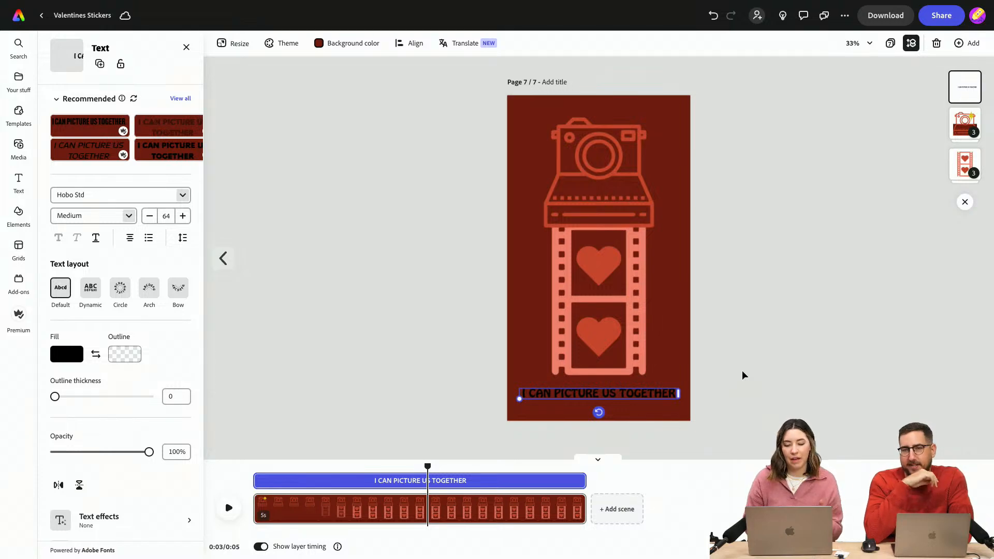
Set the caption's fill to the salmon swatch from the extended colors, after comparing it with pale pink and red
click(182, 195)
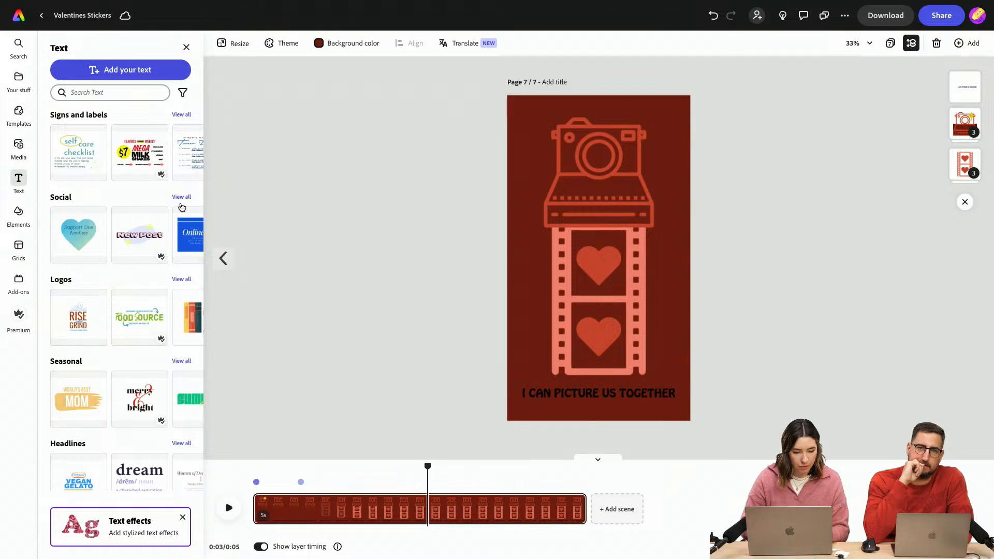
click(572, 388)
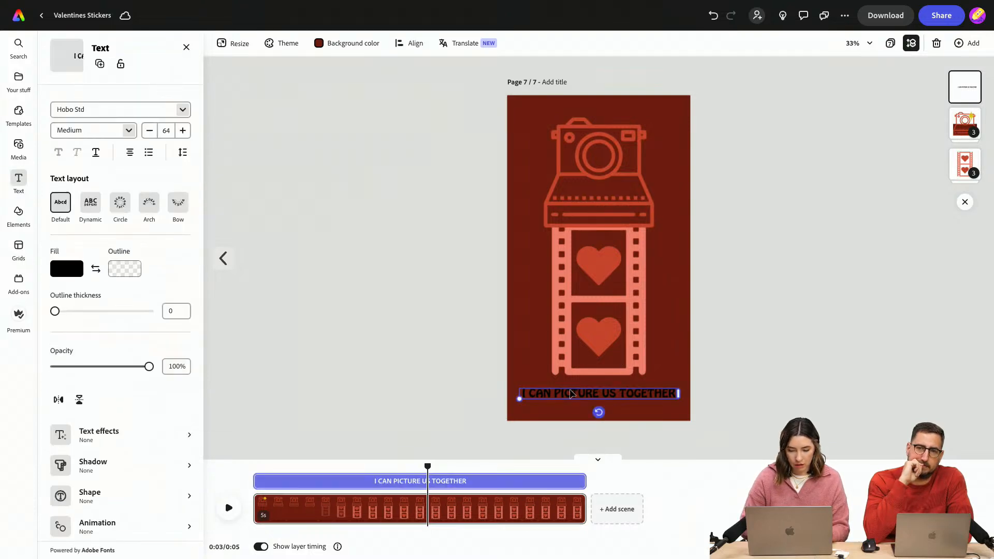
click(65, 355)
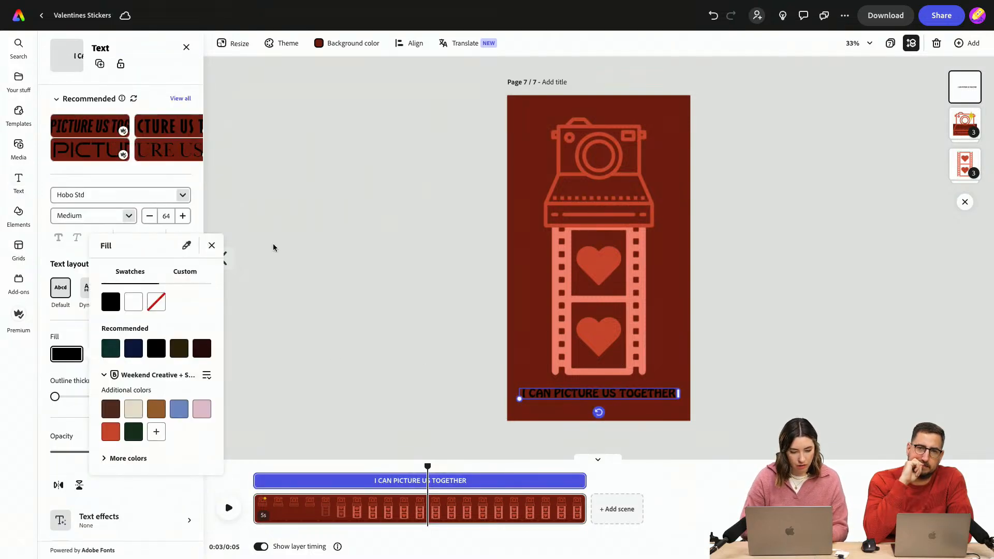
click(201, 409)
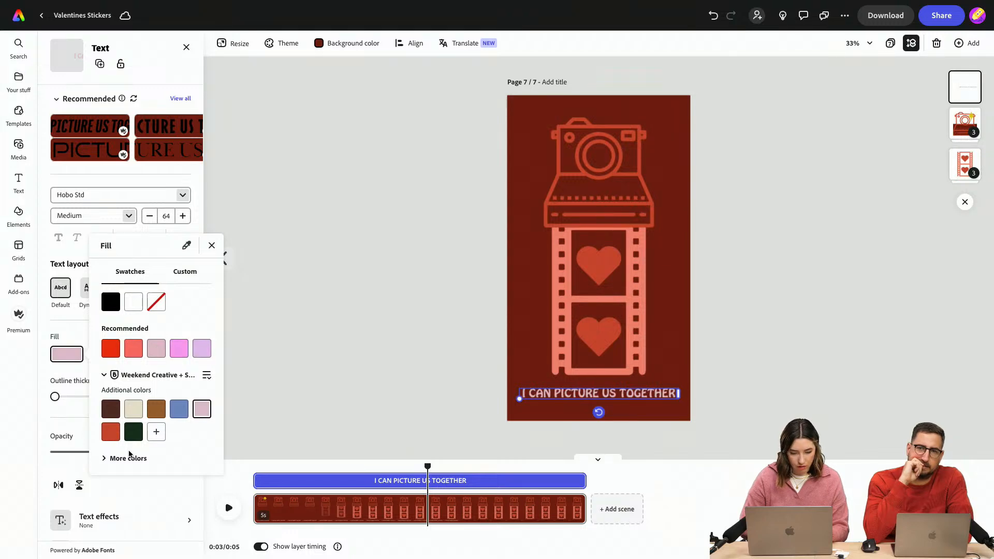
click(128, 458)
scroll(153, 367, down, 3)
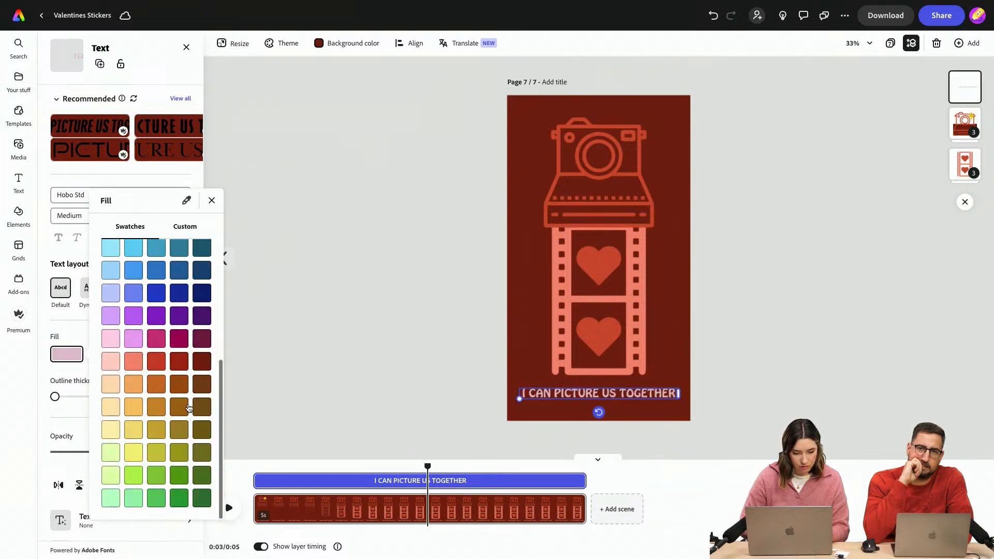
click(111, 362)
click(155, 364)
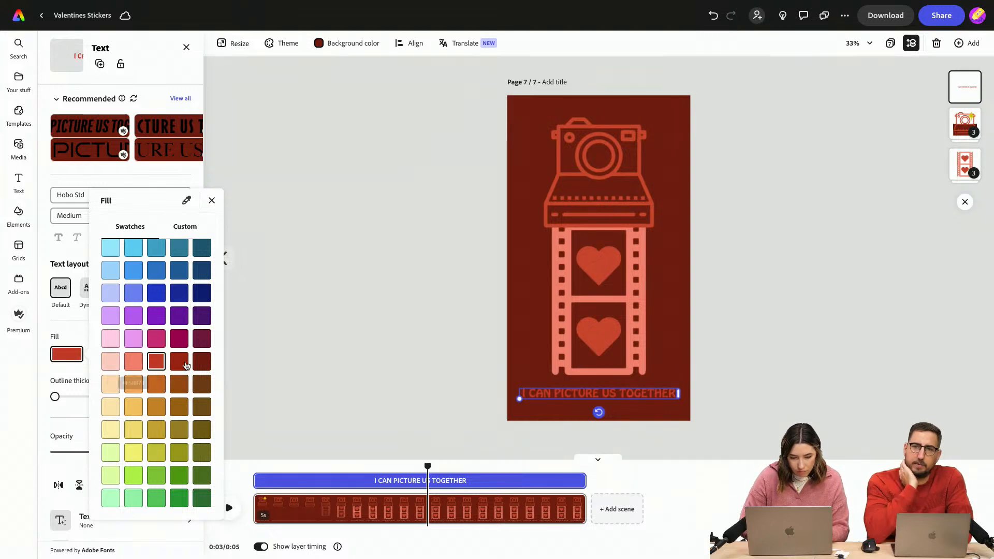
click(110, 363)
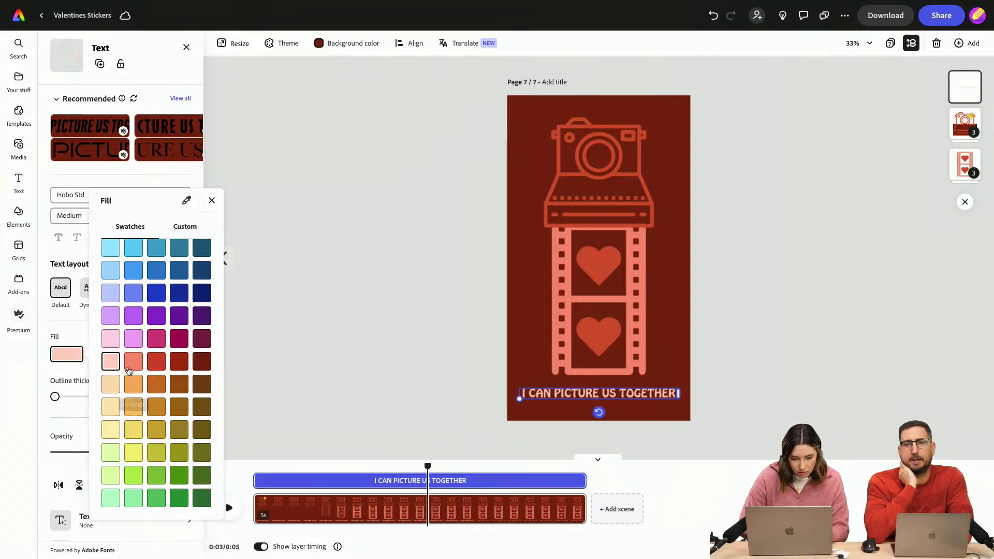
click(134, 365)
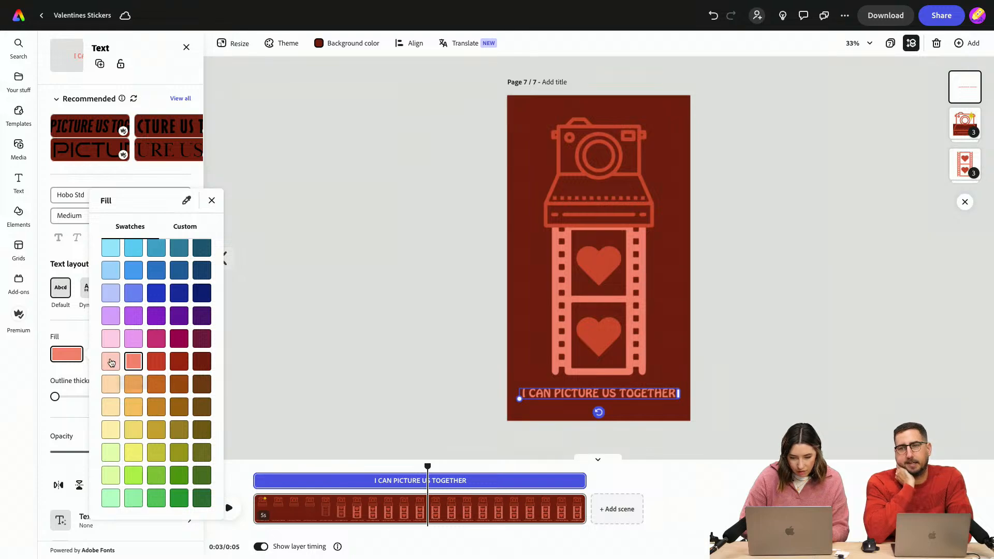
click(110, 363)
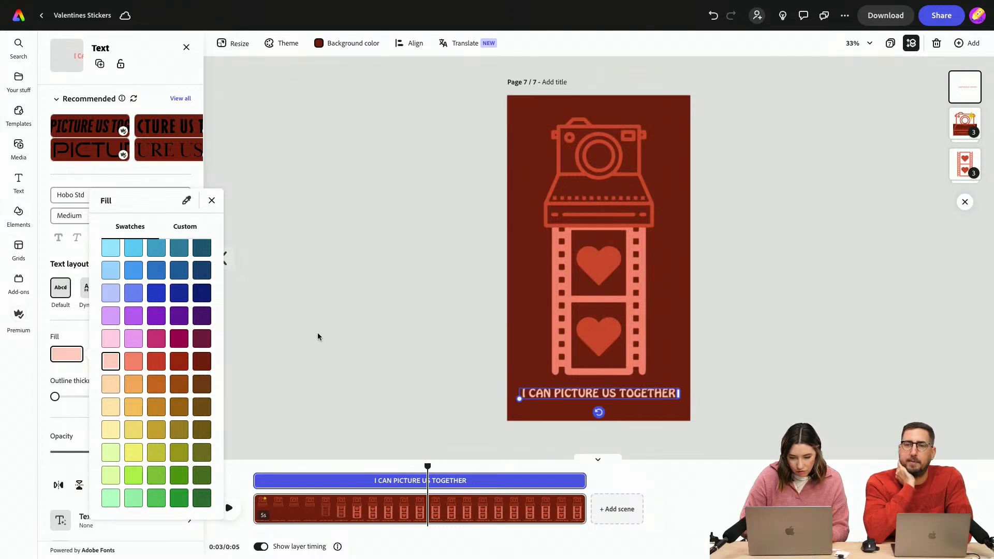
click(134, 364)
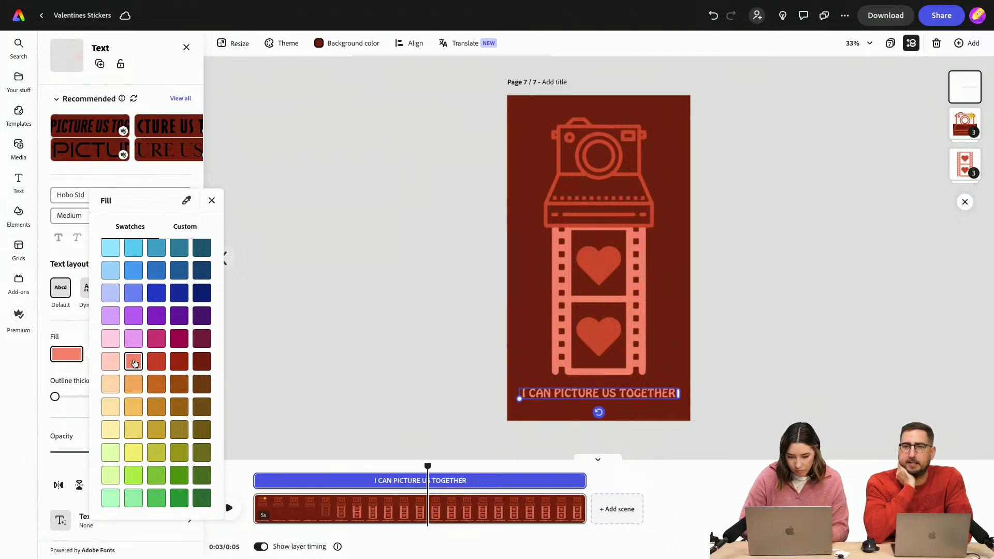
Trim the start of the "I CAN PICTURE US TOGETHER" caption's layer timing to the playhead at 0:03
click(325, 332)
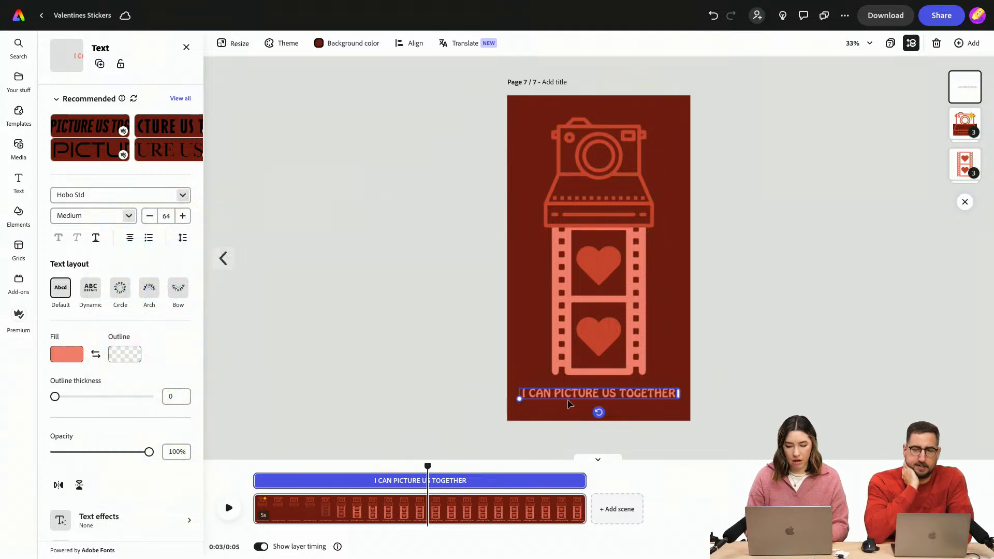
drag(570, 396, 570, 397)
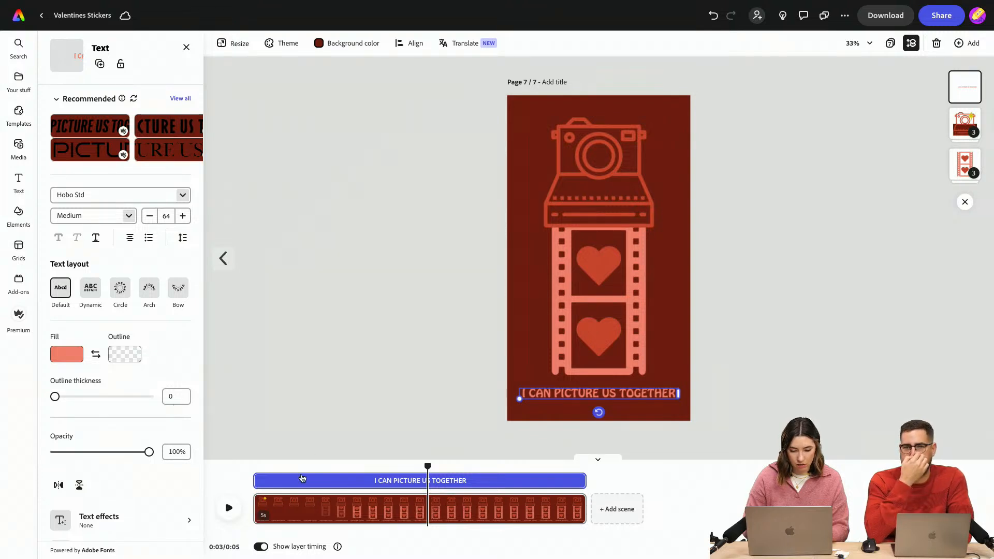
drag(255, 480, 429, 486)
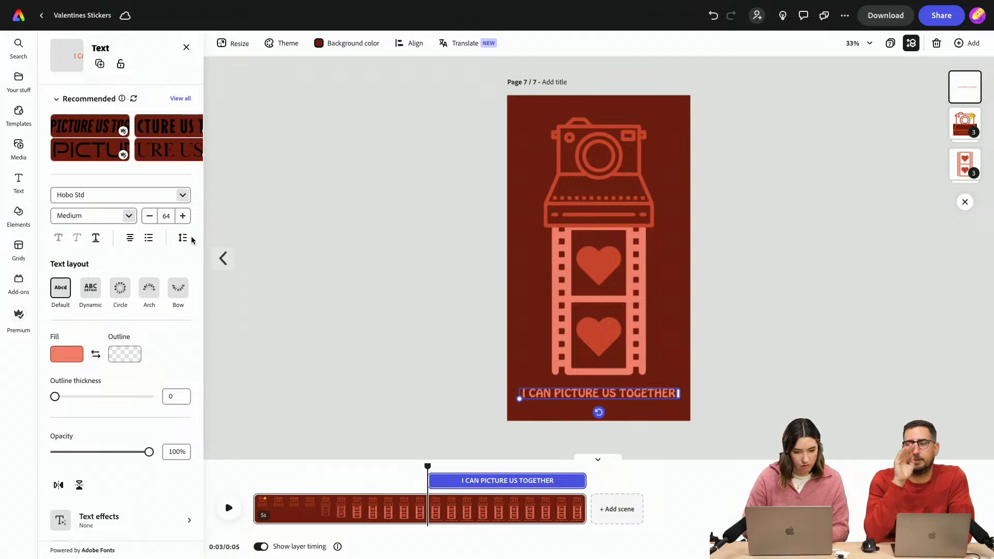
Apply the Rise in-animation to the caption
scroll(113, 489, down, 3)
click(103, 520)
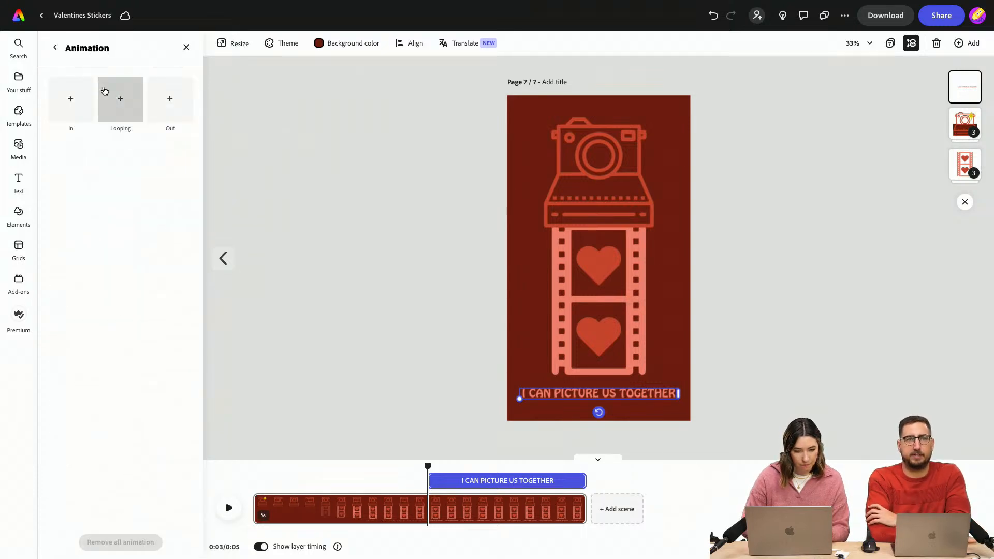
click(67, 95)
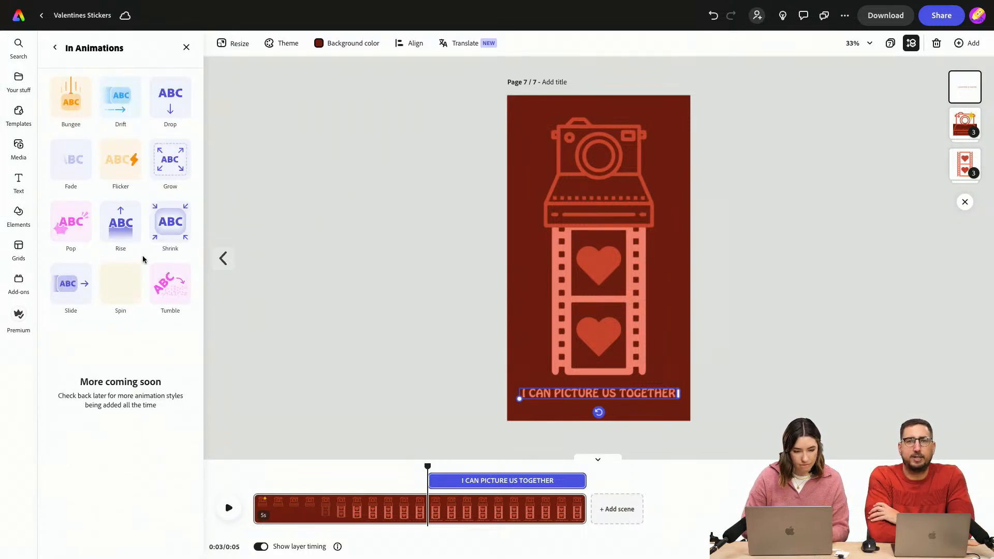
click(136, 238)
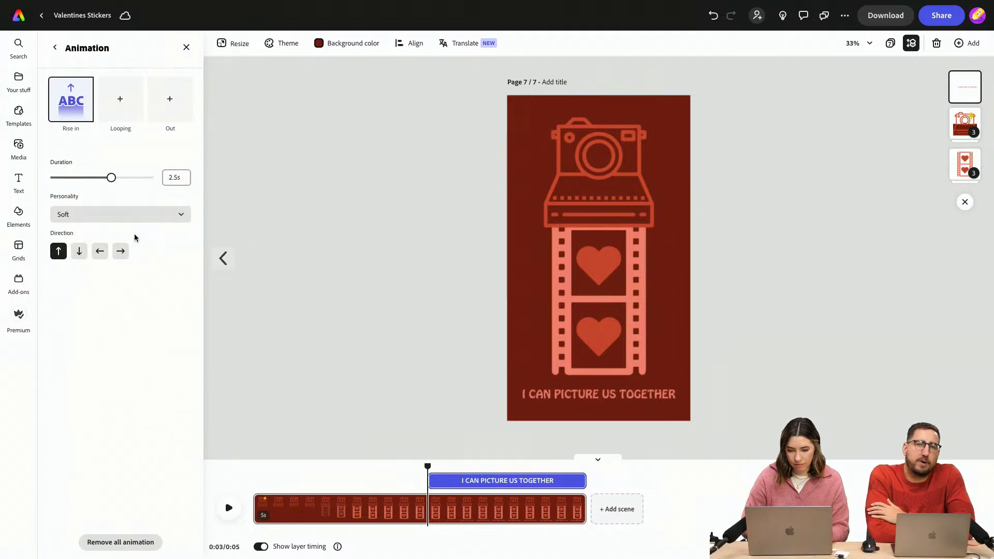
Preview the page's animation from the beginning to check when the caption rises in
click(232, 511)
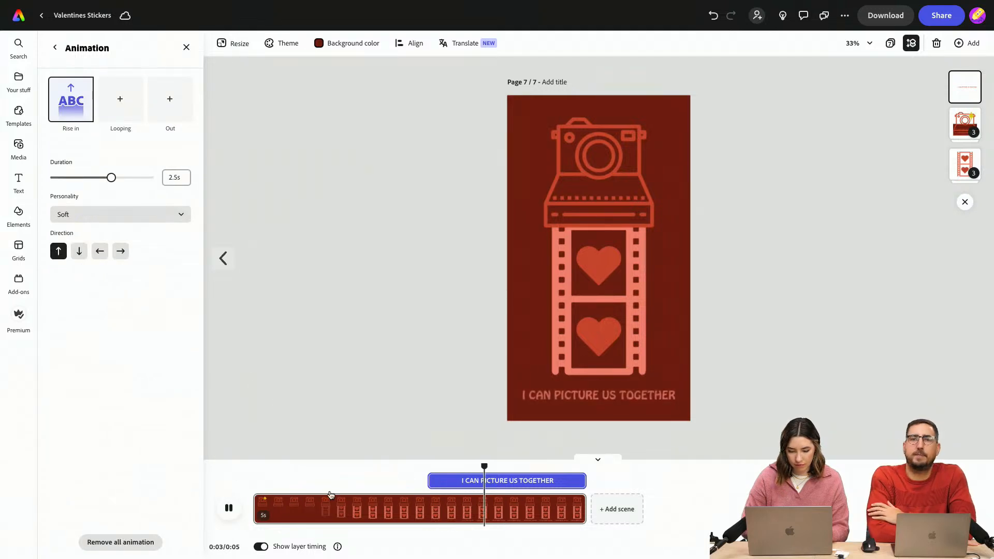
click(233, 509)
drag(541, 464, 234, 435)
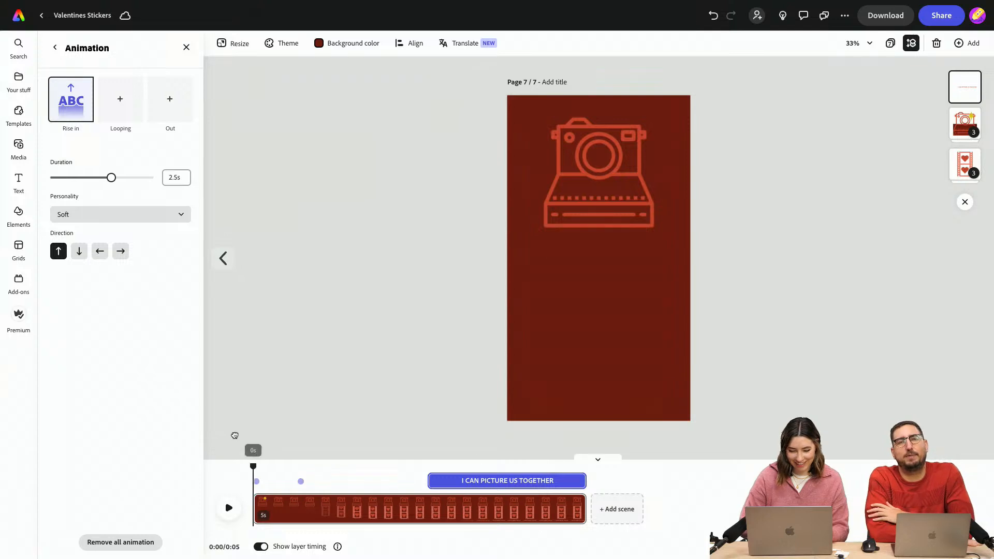
key(space)
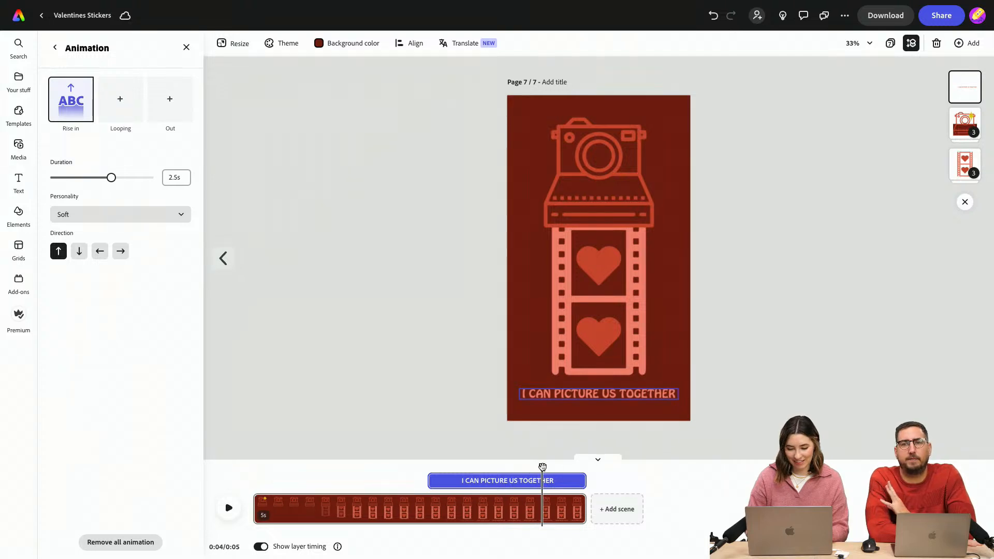
Extend the caption's layer timing to start slightly earlier, and replay the page from the beginning
drag(433, 483, 264, 453)
key(space)
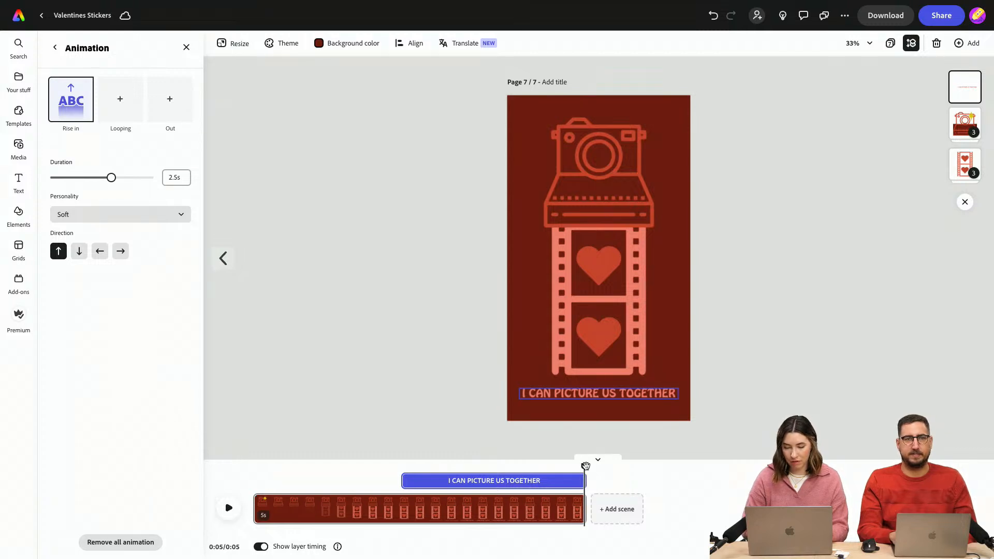
drag(585, 466, 246, 444)
key(space)
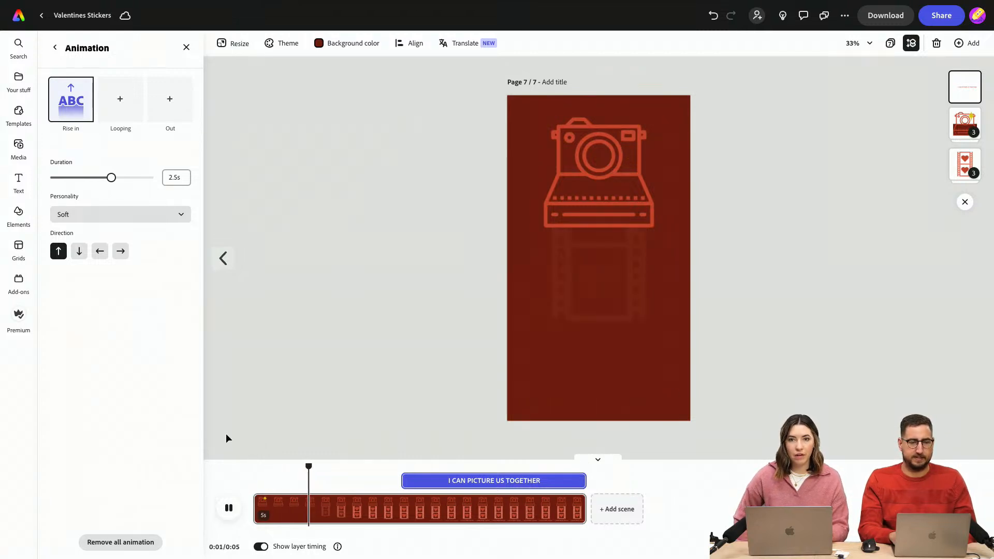
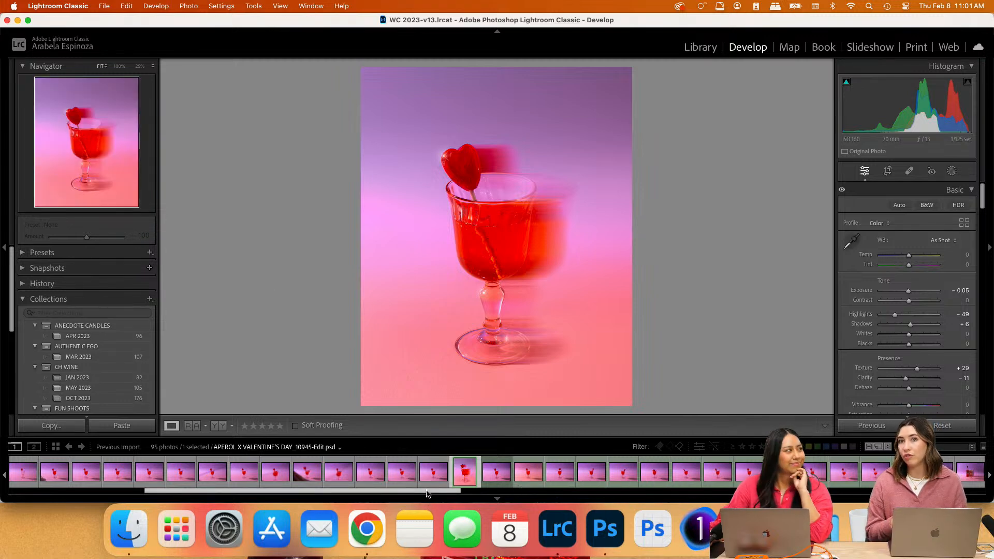
Browse the Aperol Valentine's Day shoot in Lightroom Classic, viewing the bottle shot with a hand-held pane and a lone glass shot
drag(428, 493, 719, 492)
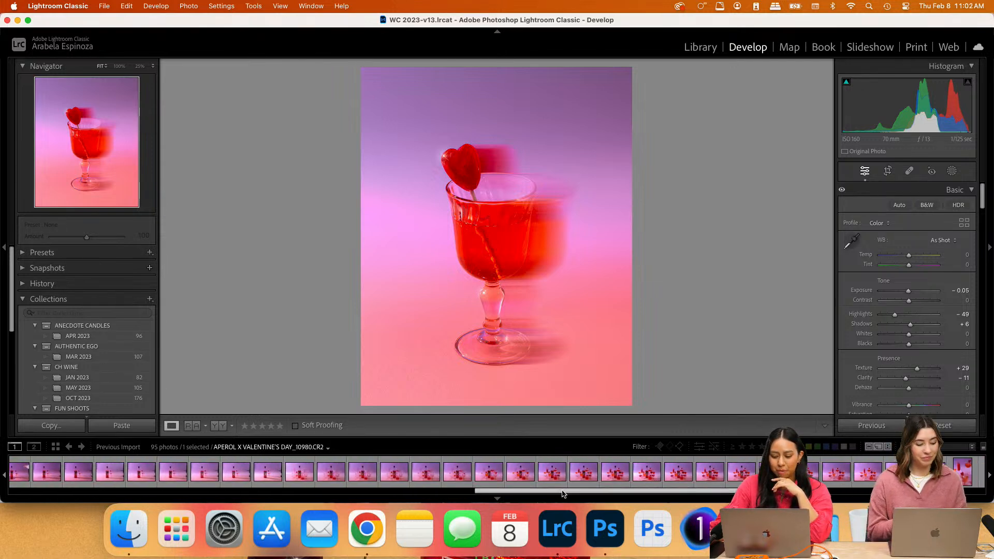
drag(549, 492, 435, 492)
click(377, 467)
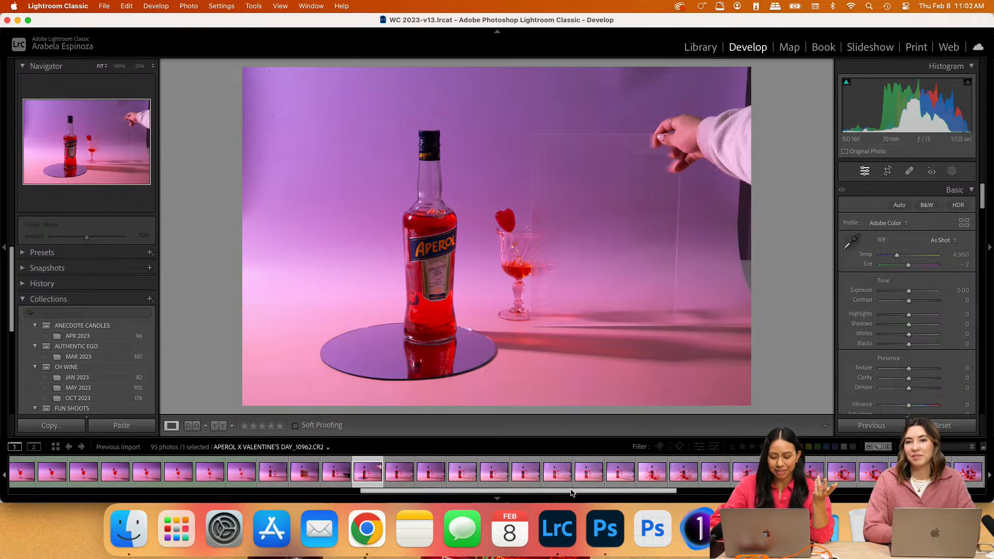
scroll(570, 490, left, 1)
click(414, 477)
click(189, 472)
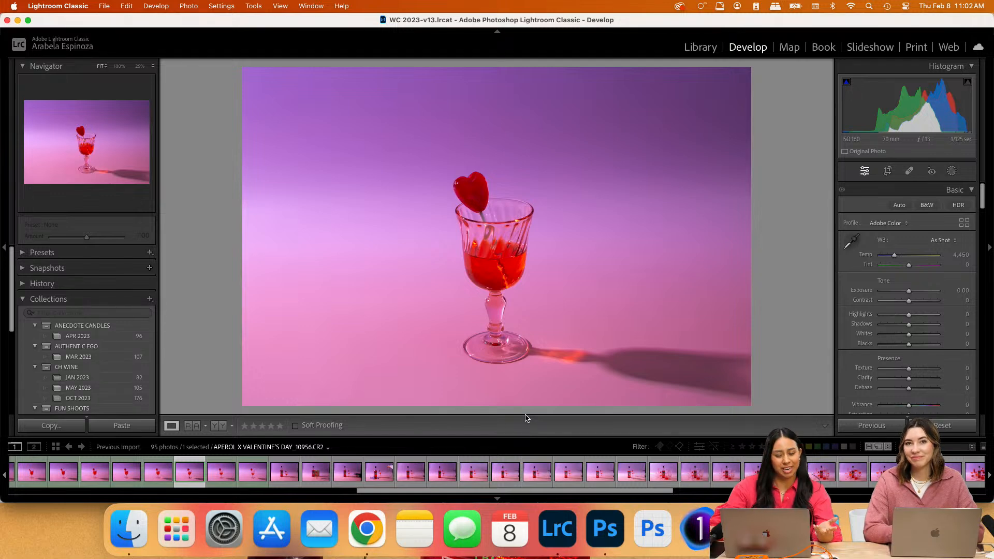
Go back to the early frames and examine the shoot in sequence, from the blurred heart-lollipop glass to the Aperol bottle setups
drag(535, 490, 128, 492)
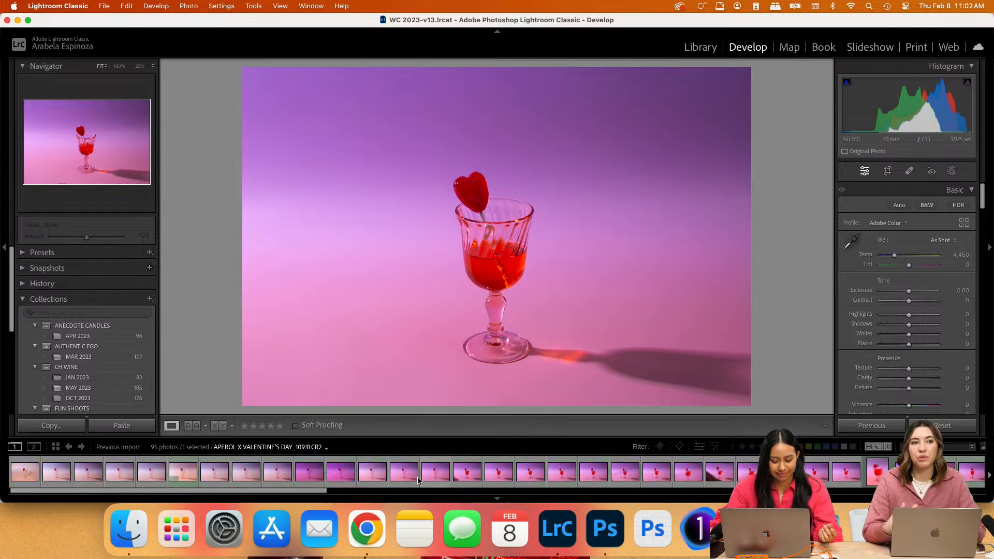
click(687, 472)
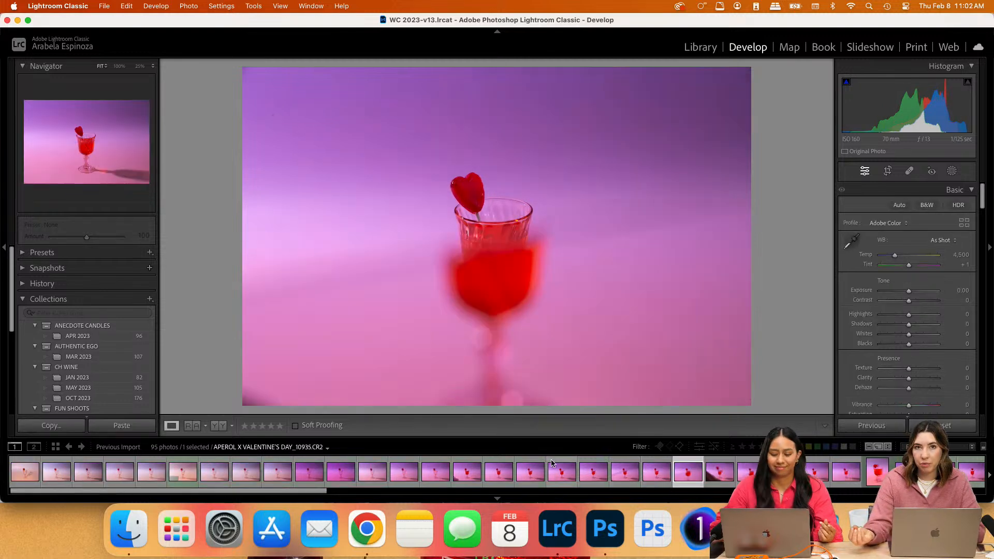
key(Right)
key(Right)
key(Right)
key(Right)
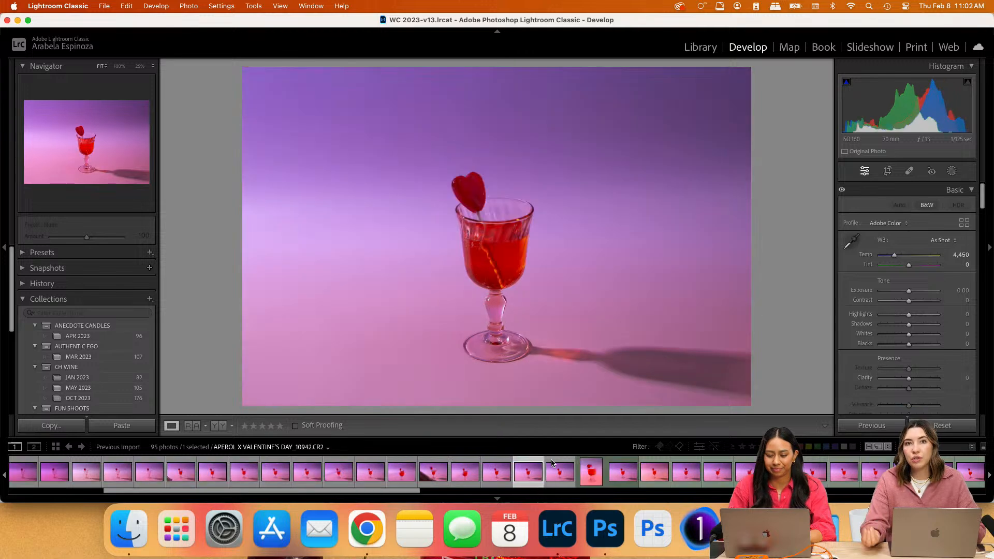
key(Right)
key(Right)
key(Right)
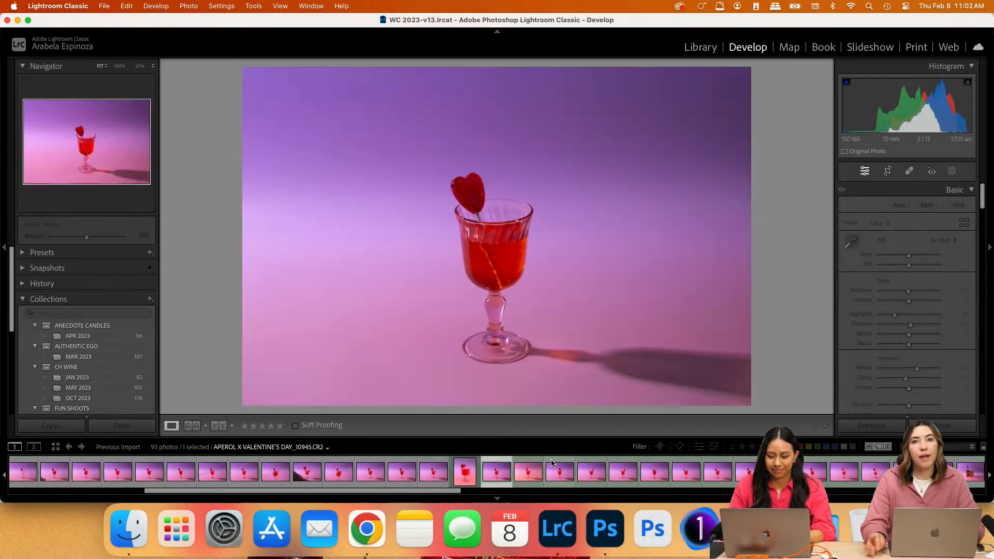
key(Right)
key(Right)
key(Right)
key(Right)
key(Right)
key(Right)
key(Right)
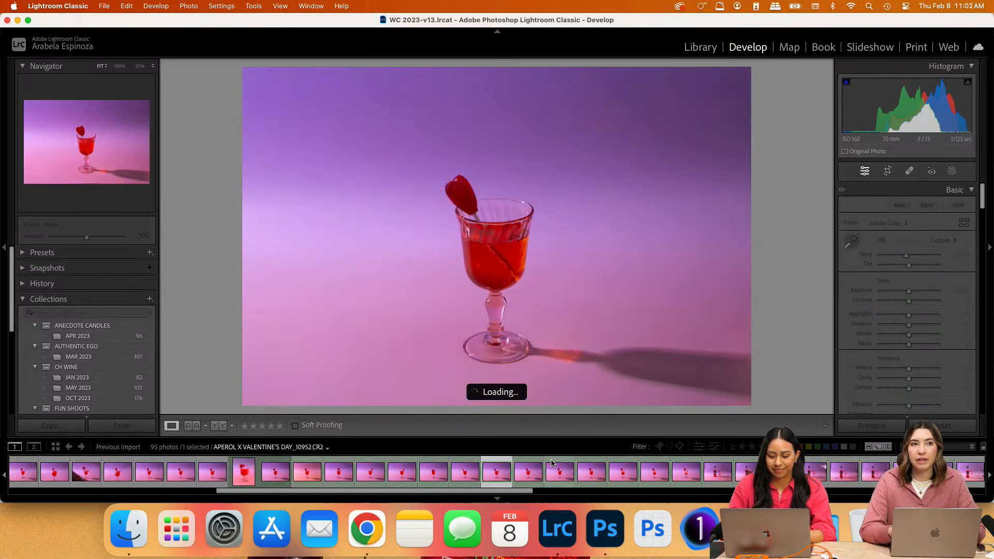
key(Right)
key(Right)
key(Right)
key(Right)
key(Right)
key(Right)
key(Right)
key(Right)
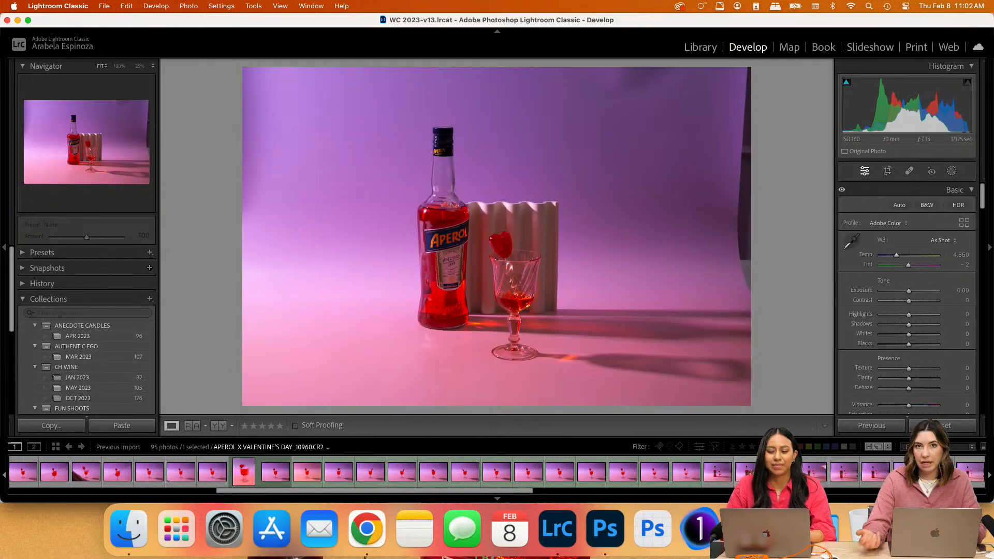
key(Right)
key(Right)
key(Right)
key(Right)
key(Right)
key(Right)
key(Right)
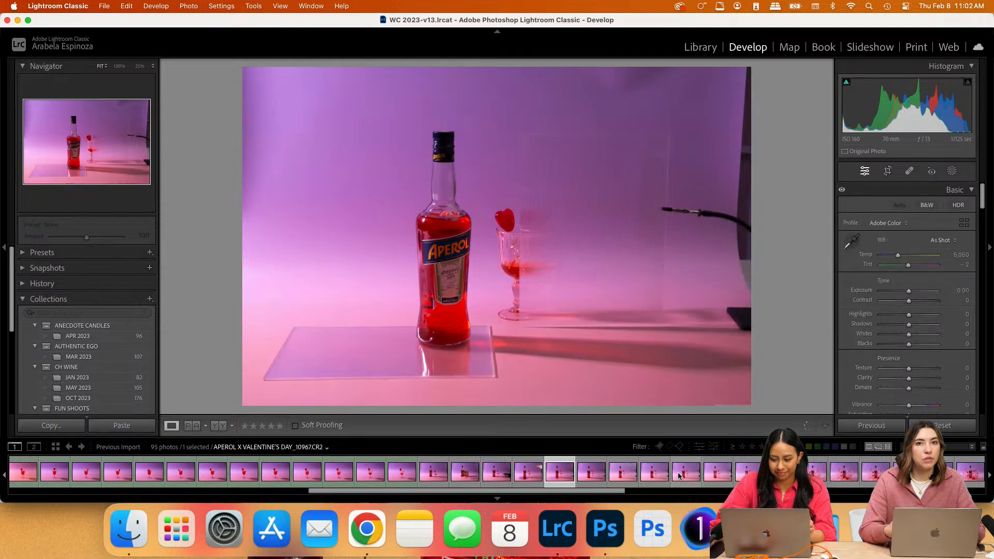
click(646, 475)
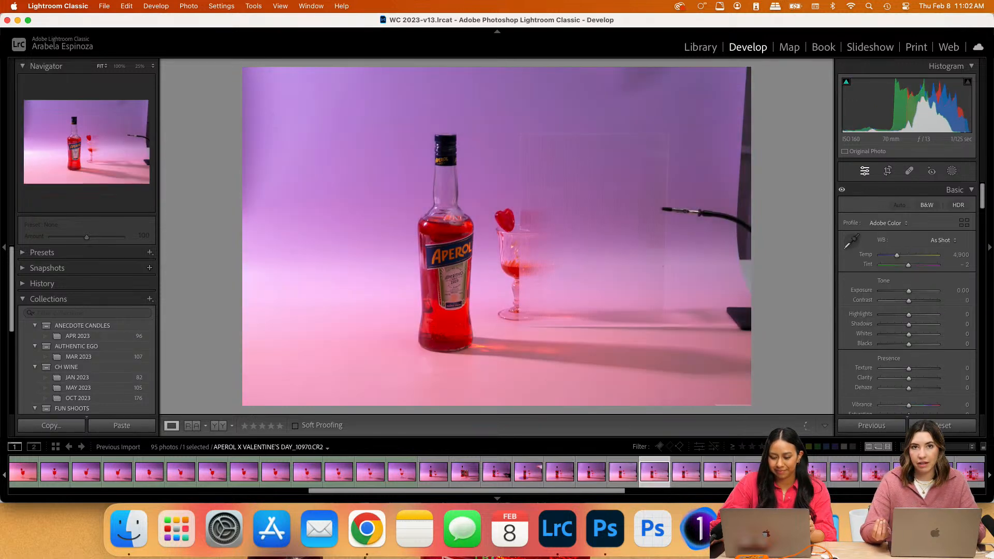
click(746, 471)
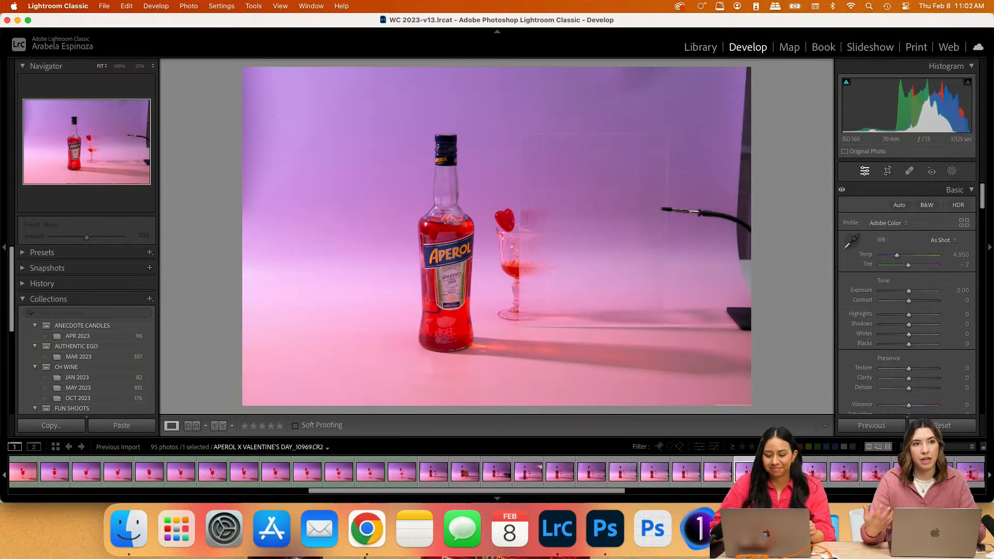
Compare the edited photo APEROL X VALENTINE'S DAY_10945-Edit.psd with its original, APEROL X VALENTINE'S DAY_10945.CR2
drag(610, 493, 519, 493)
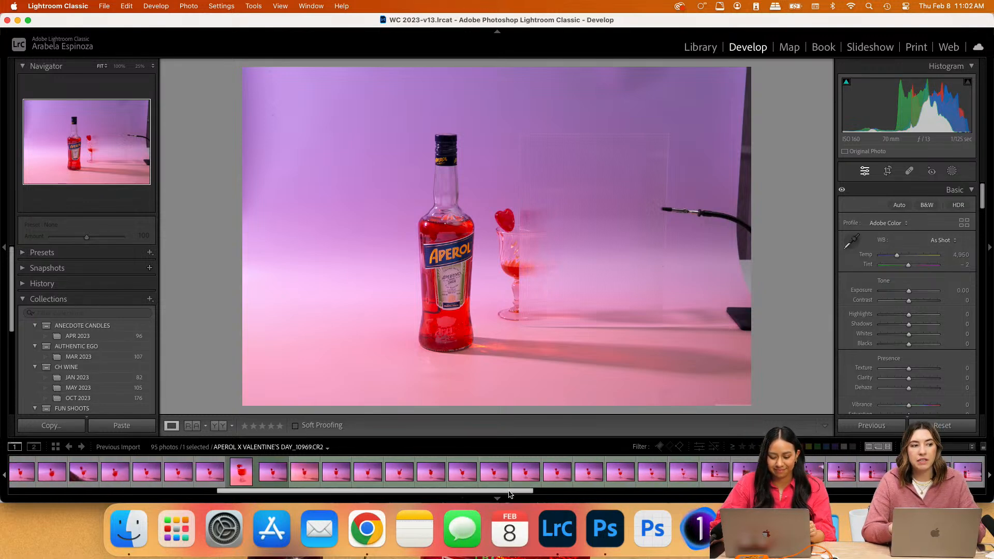
click(246, 471)
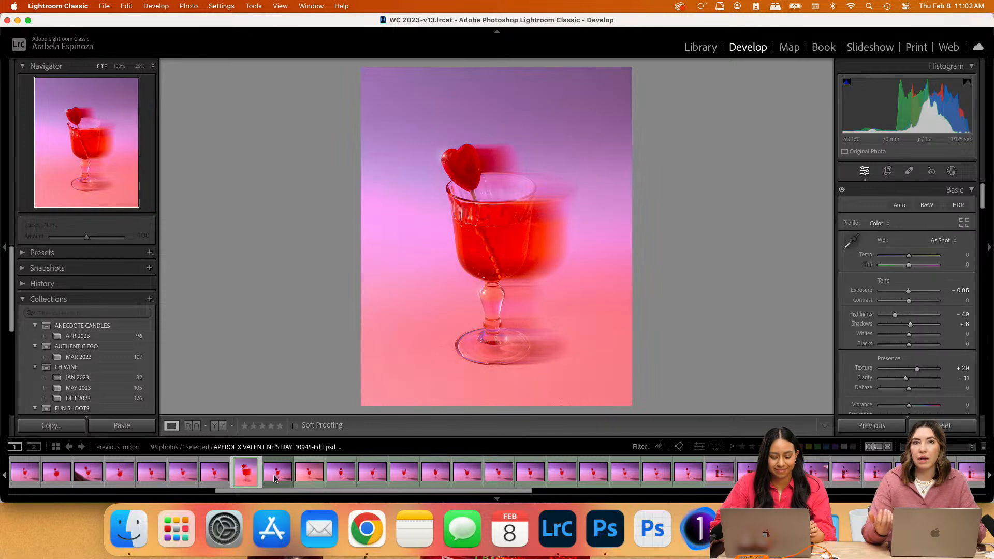
click(289, 470)
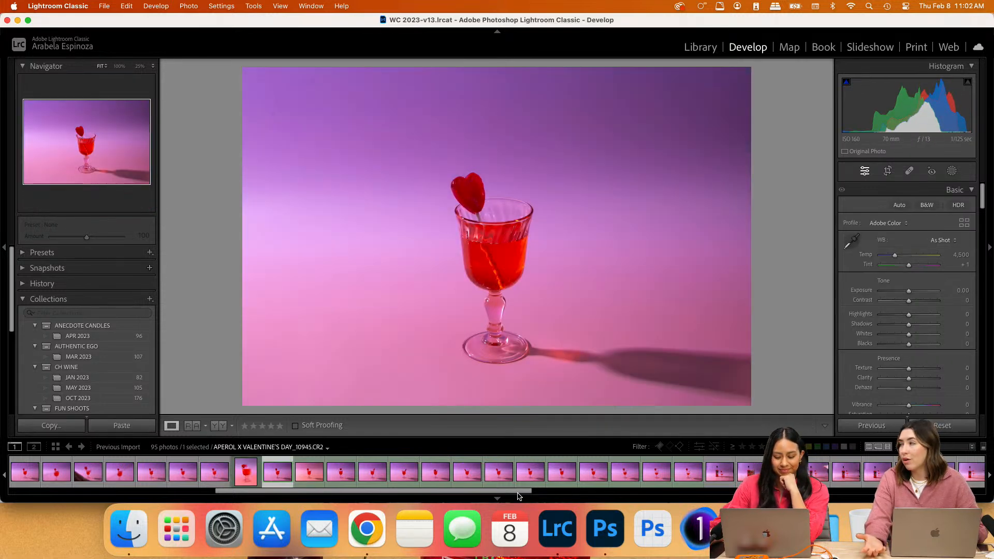
Open photo APEROL X VALENTINE'S DAY_10923.CR2 and set its white balance by sampling the gray card beside the glass
drag(443, 491, 434, 496)
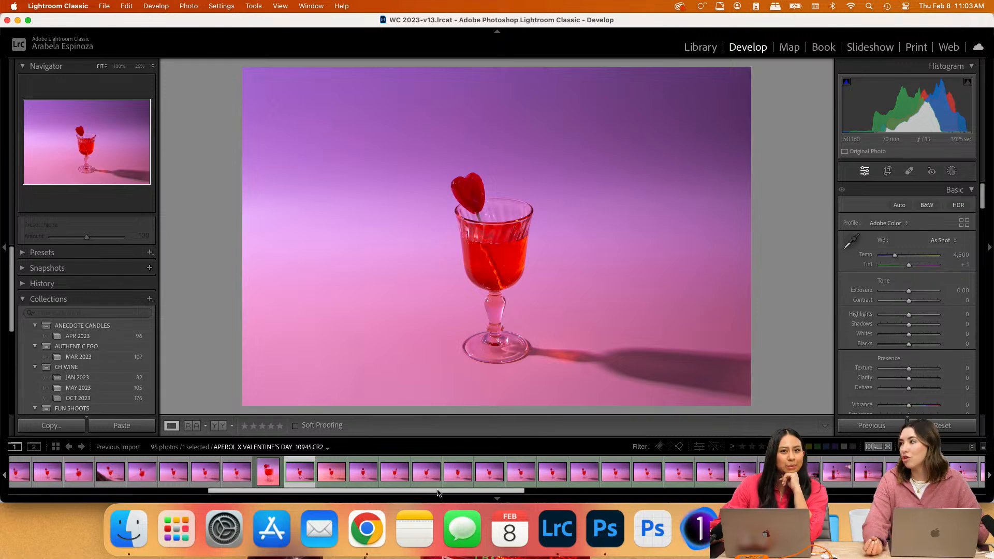
drag(448, 491, 419, 492)
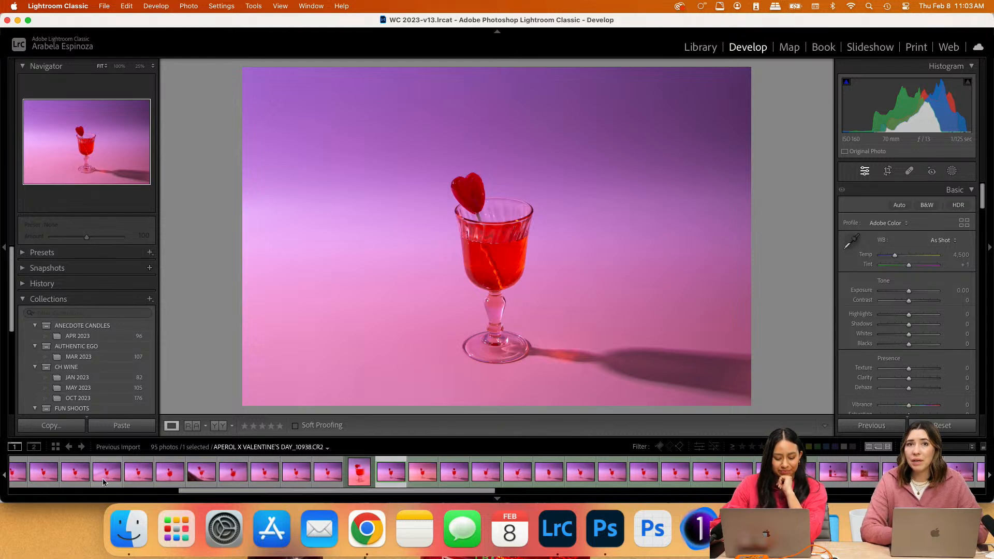
drag(204, 492, 106, 492)
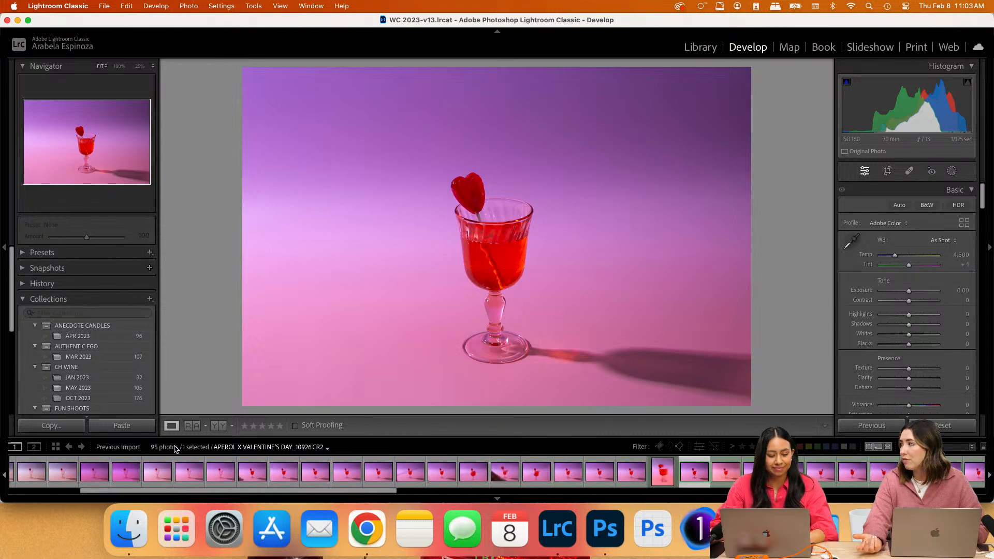
drag(247, 494, 205, 494)
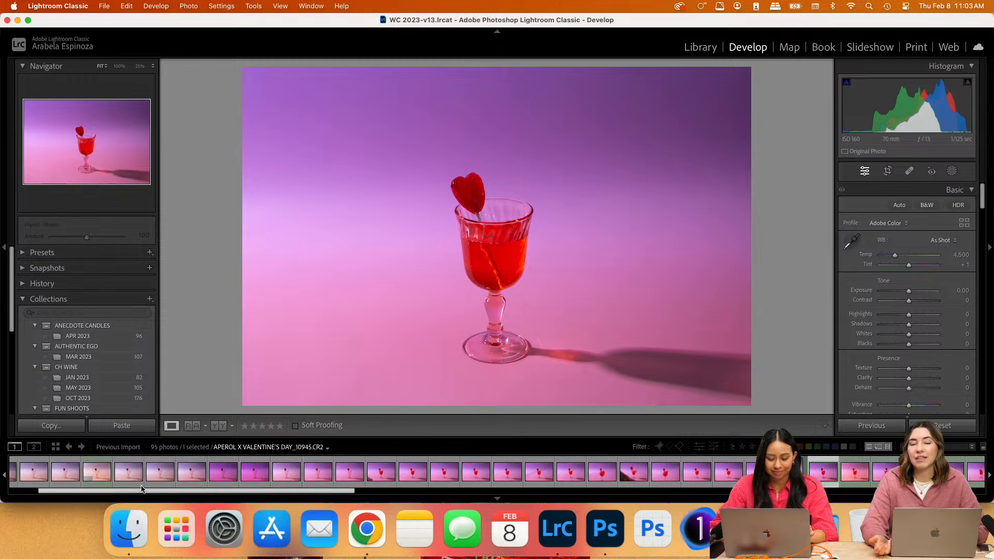
click(97, 471)
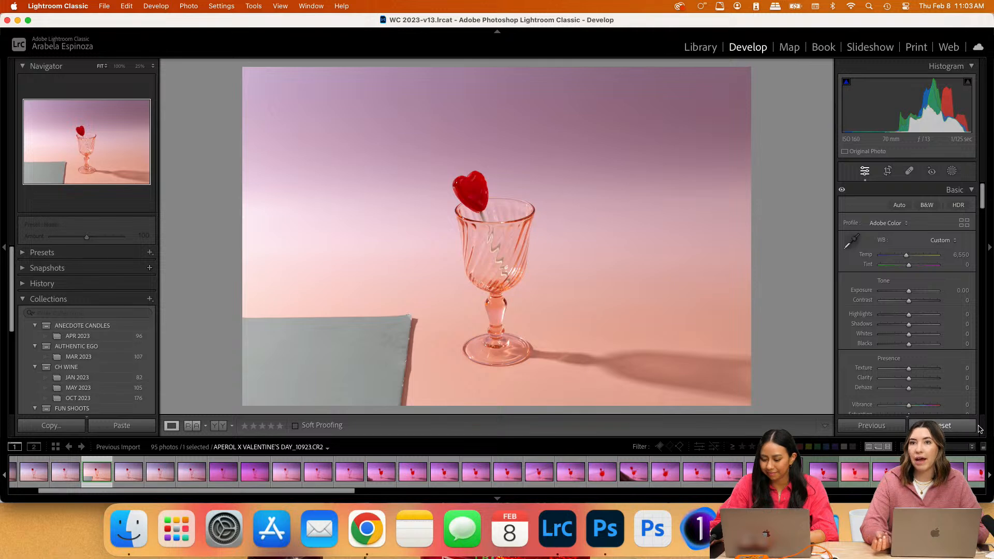
click(850, 241)
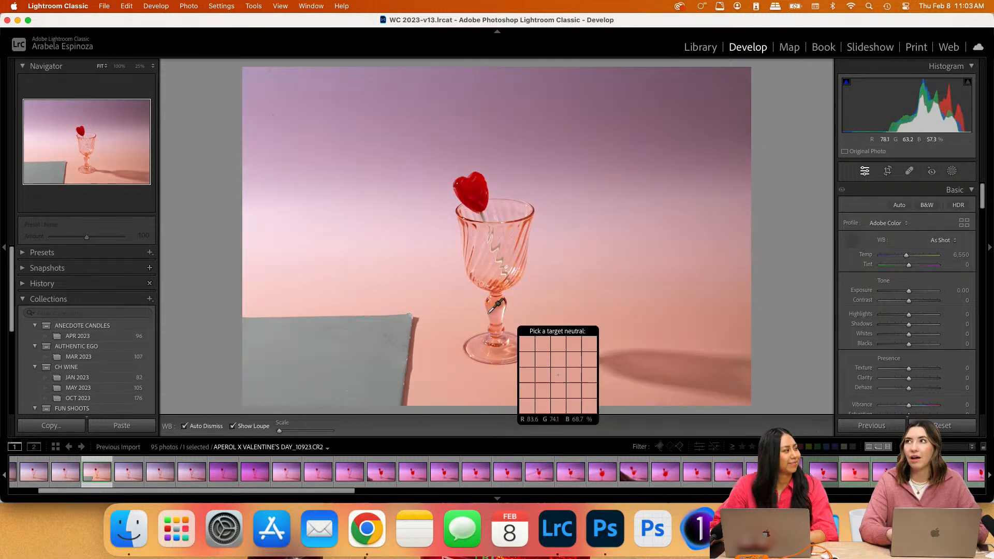
click(382, 320)
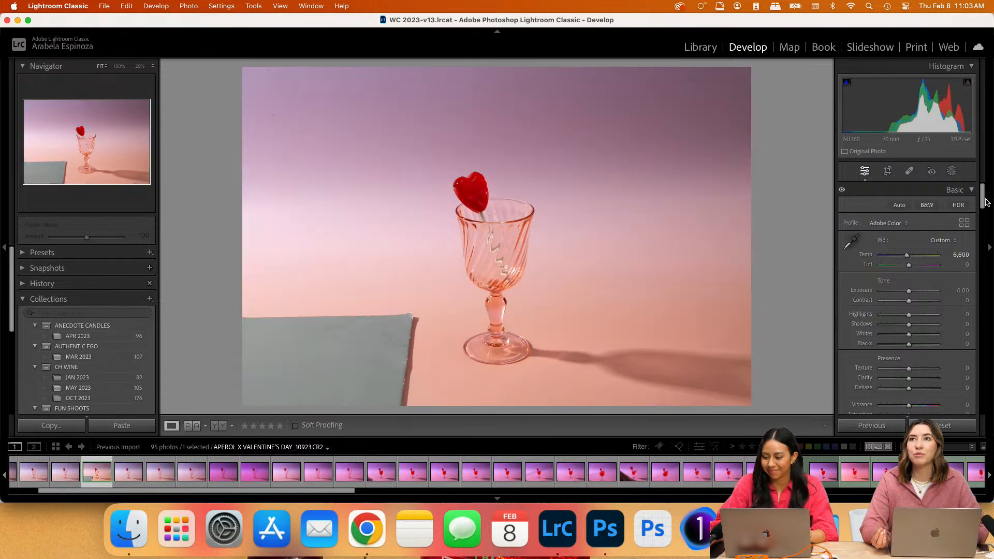
Enable Remove Chromatic Aberration and Profile Corrections for the gray-card photo, and copy its develop settings
drag(982, 199, 981, 367)
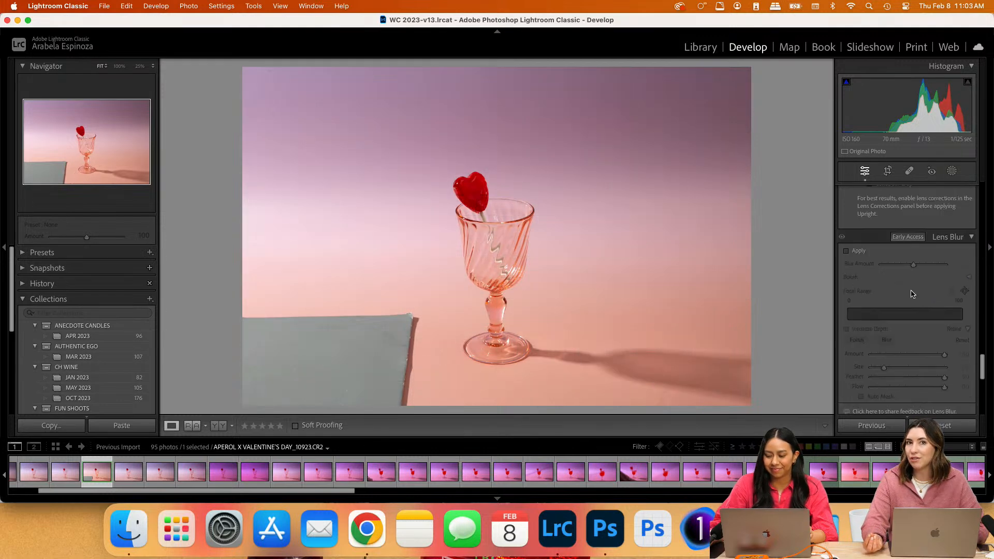
scroll(912, 294, up, 5)
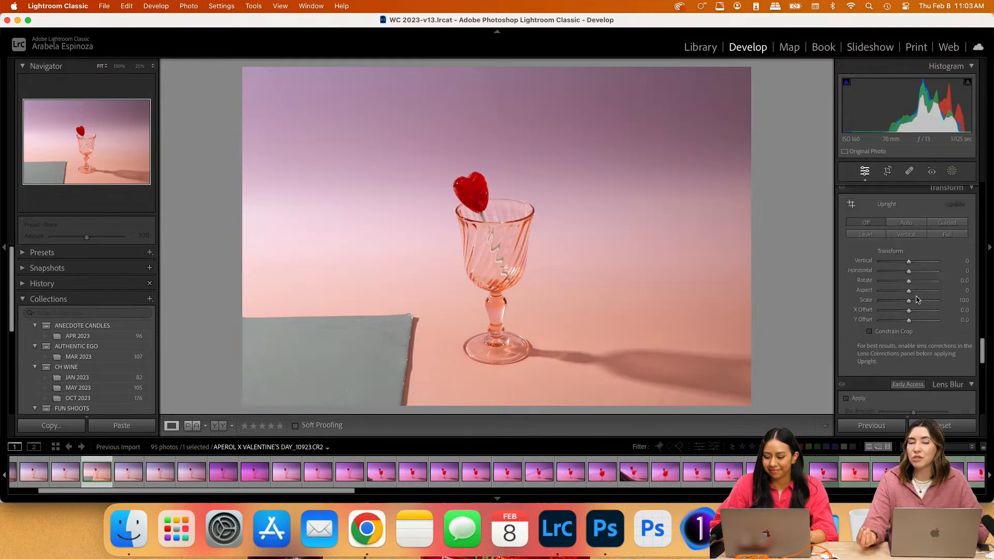
scroll(913, 292, up, 3)
click(879, 233)
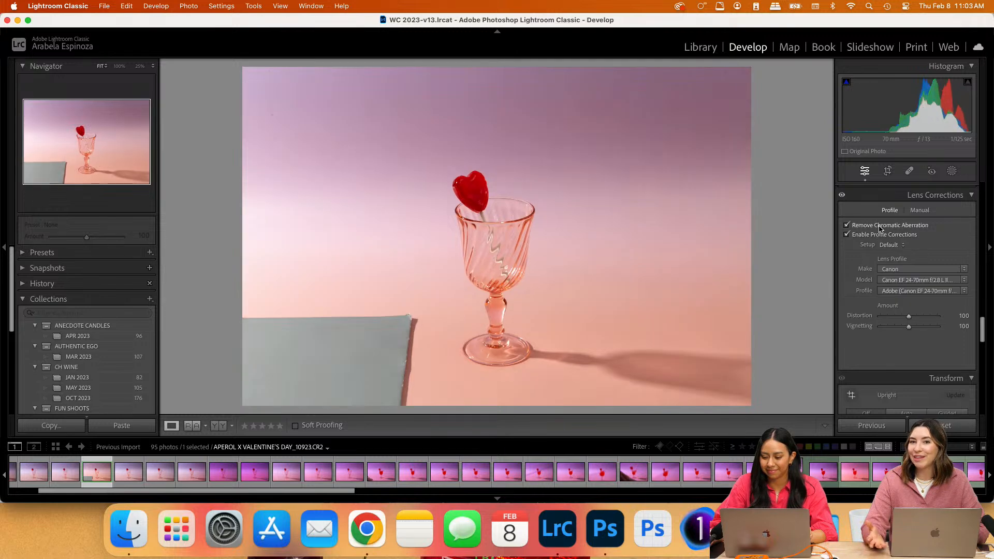
key(super+shift+c)
key(Return)
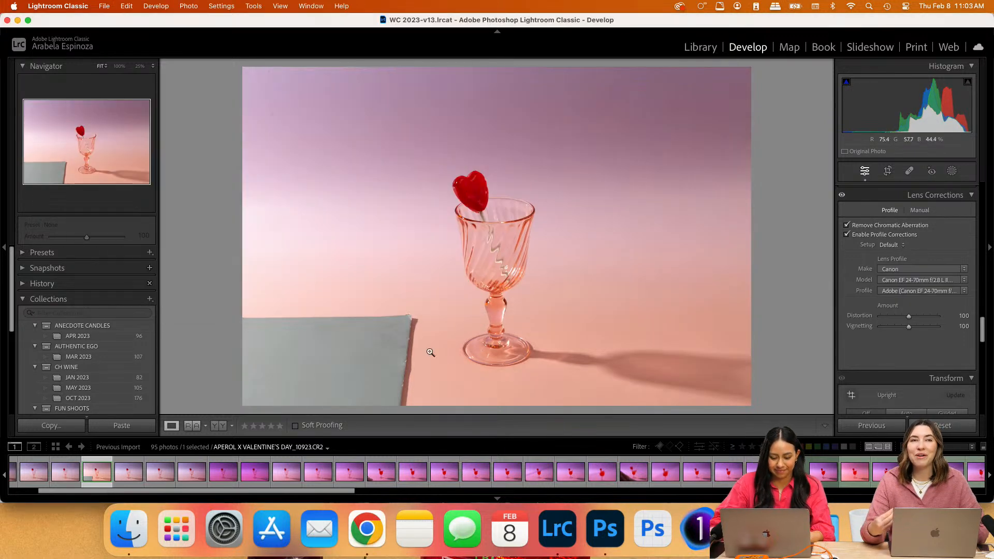
Open APEROL X VALENTINE'S DAY_10945.CR2, view its blurred-glass edit in Photoshop 2024, and switch back to Lightroom Classic
drag(323, 491, 386, 495)
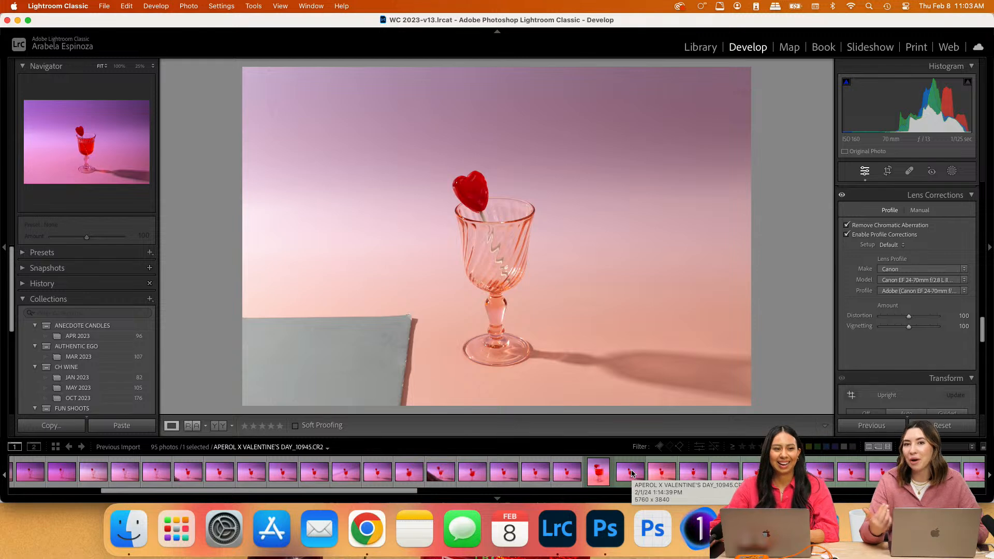
click(631, 480)
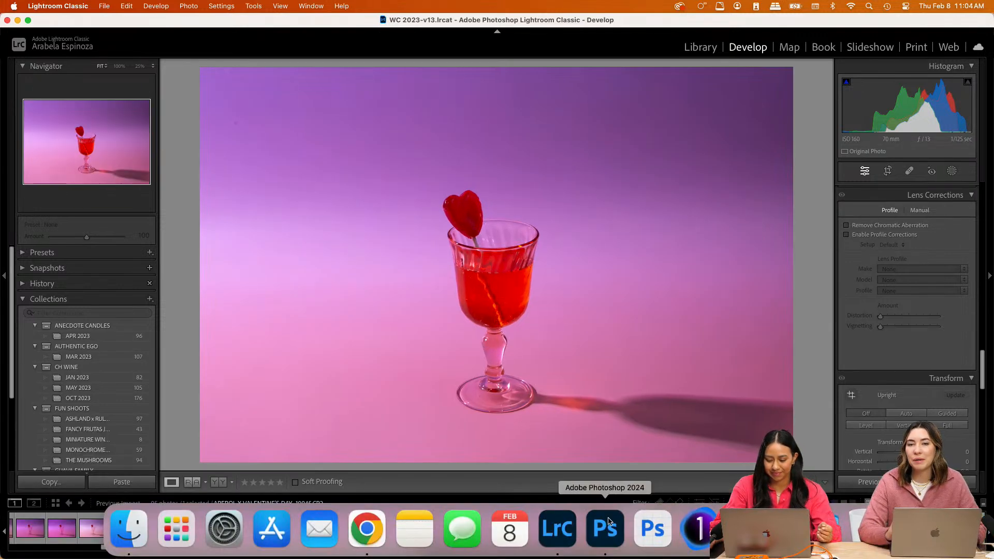
click(599, 530)
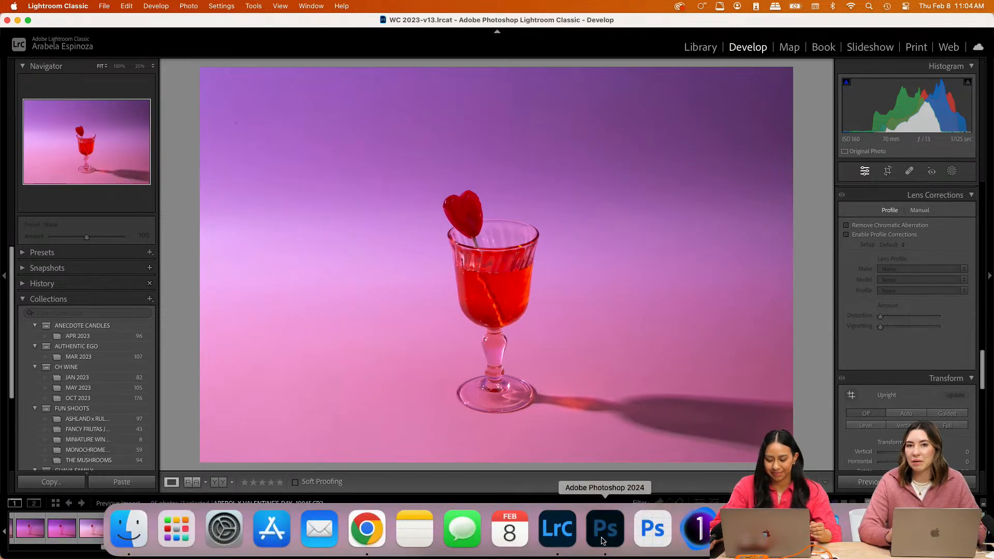
mouse_move(569, 555)
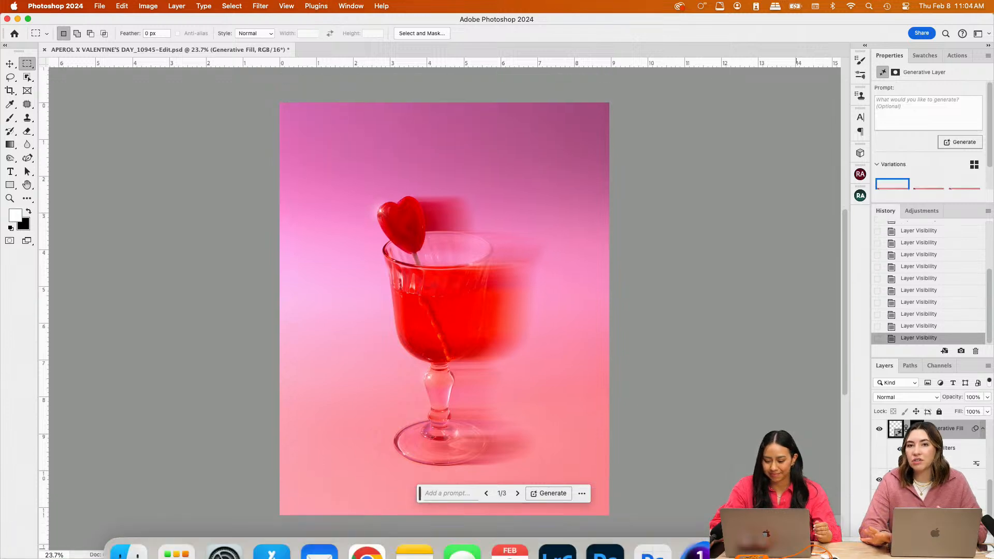
click(549, 538)
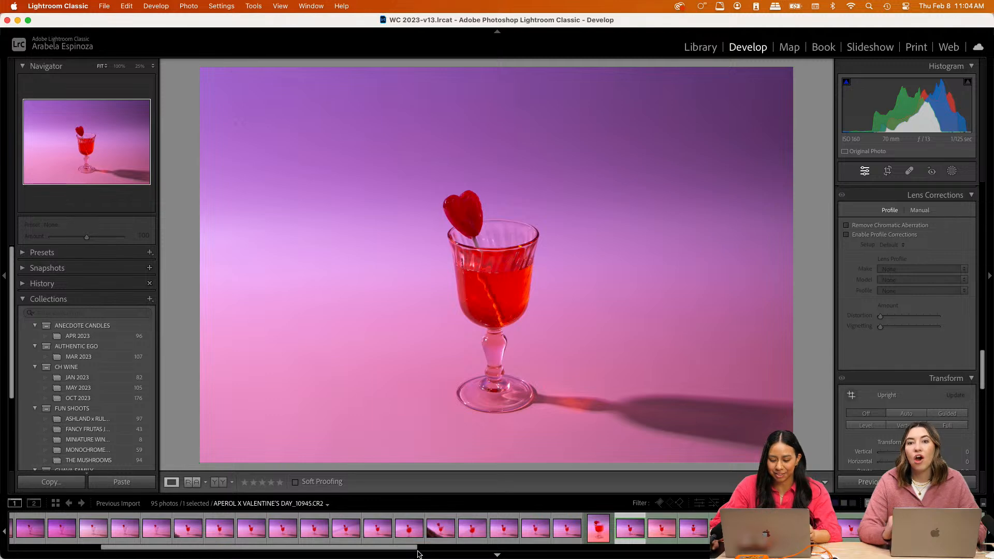
Examine the group shots of glasses with and without the Aperol bottle, and return to APEROL X VALENTINE'S DAY_10945.CR2 and its edited version
drag(419, 553, 823, 552)
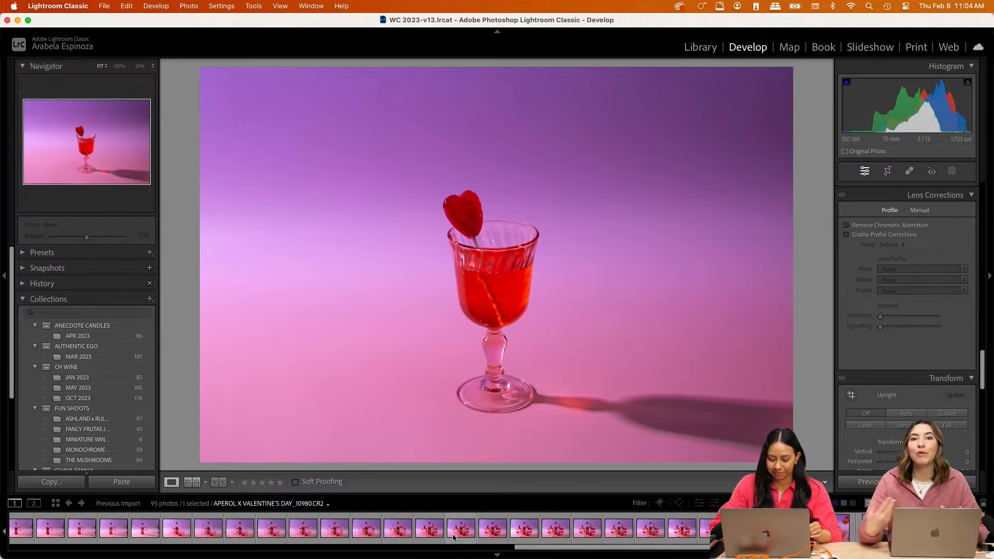
click(240, 528)
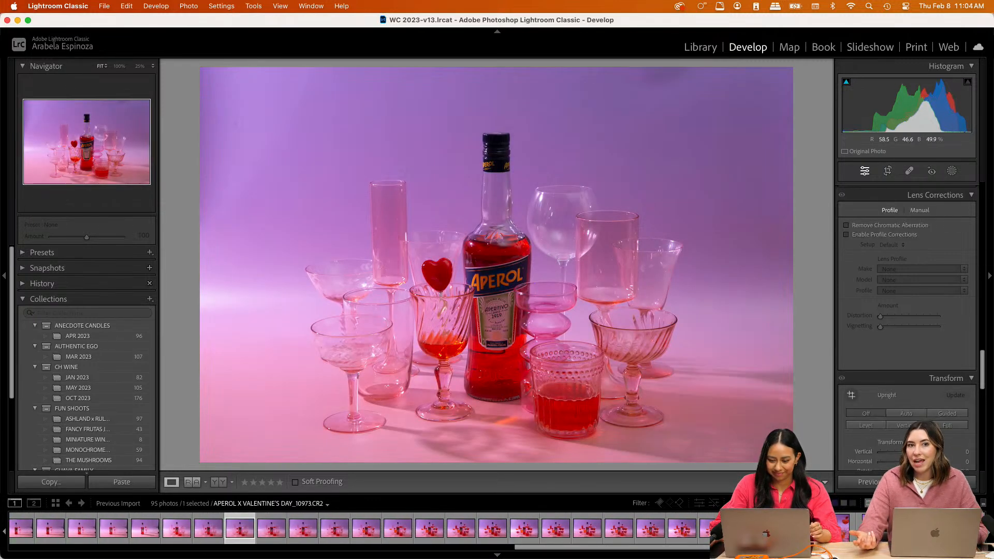
click(650, 533)
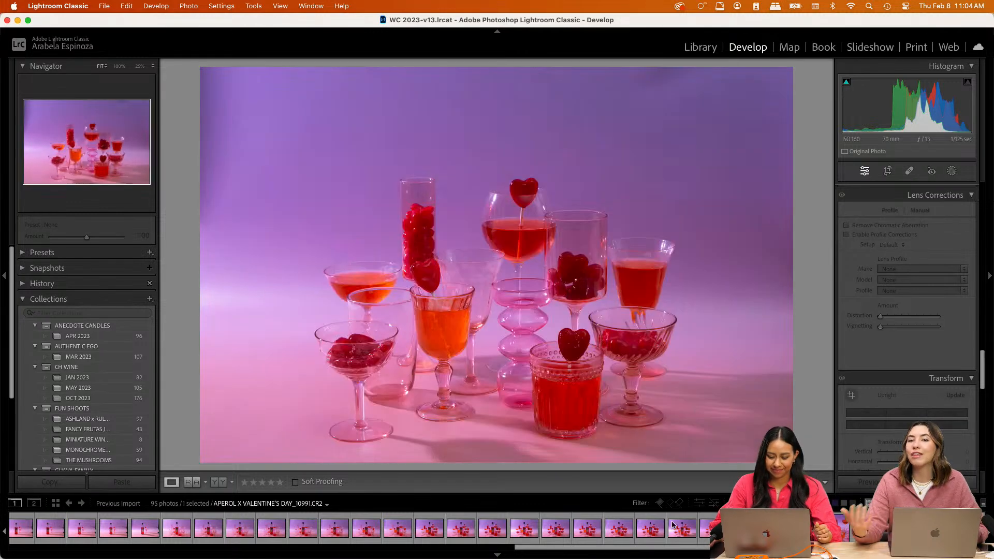
key(Right)
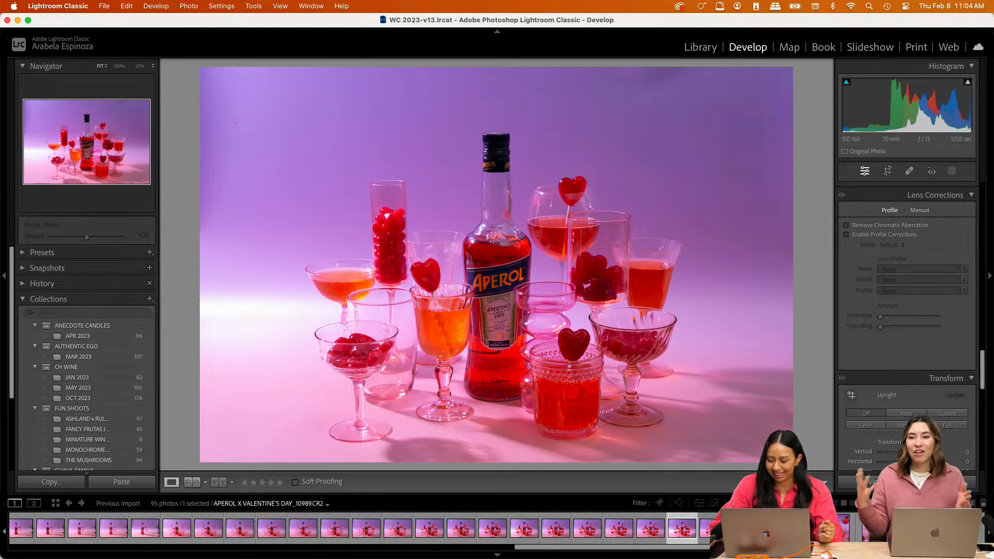
drag(653, 551, 208, 549)
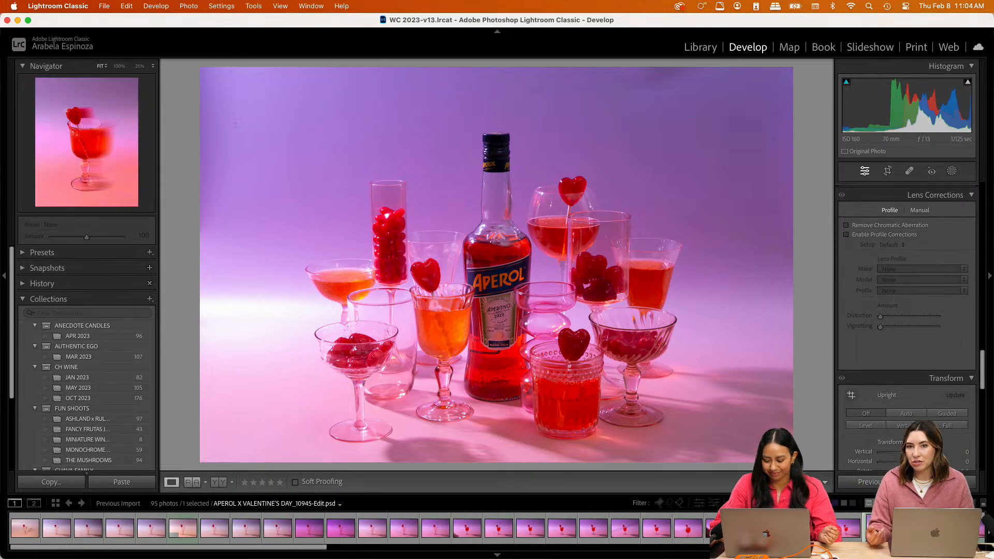
click(877, 527)
key(Right)
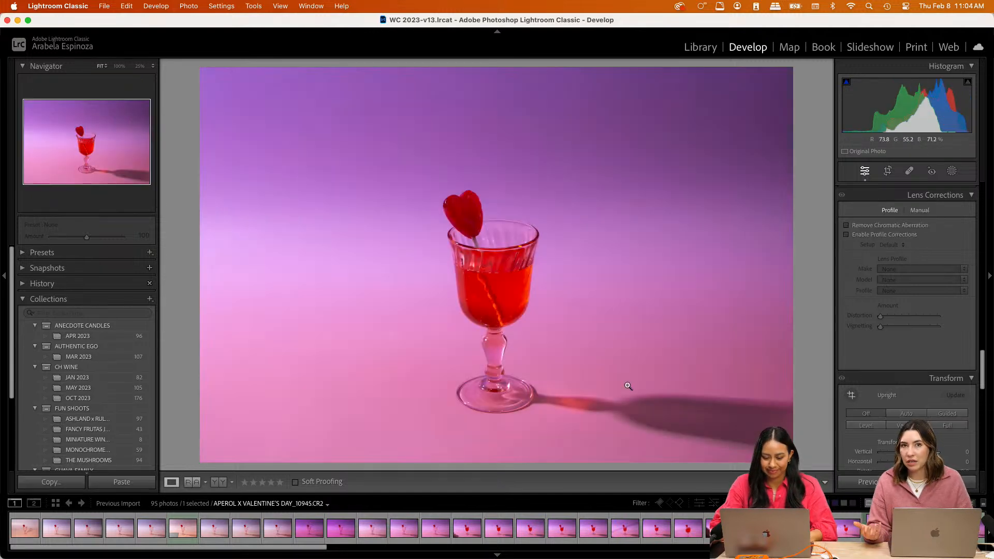
scroll(359, 528, right, 5)
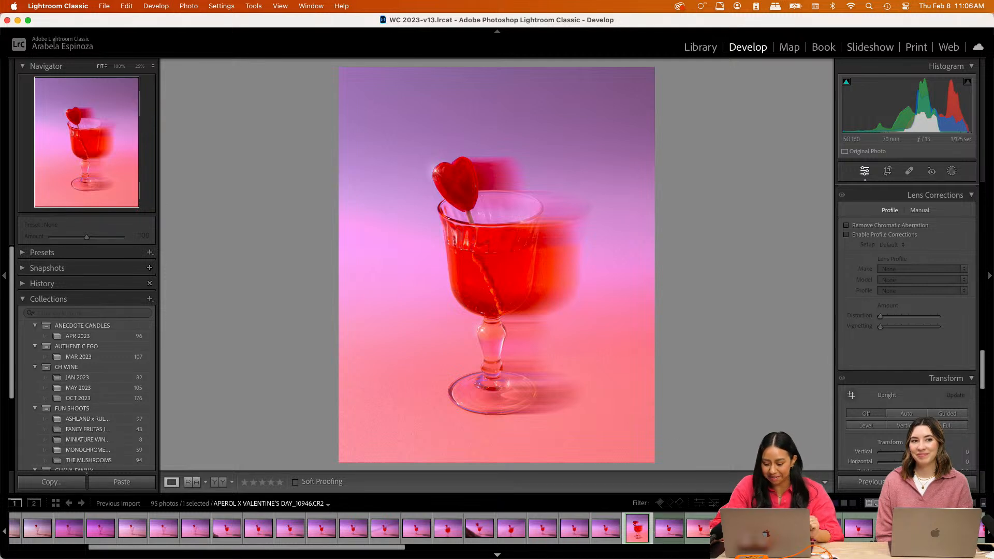
click(344, 538)
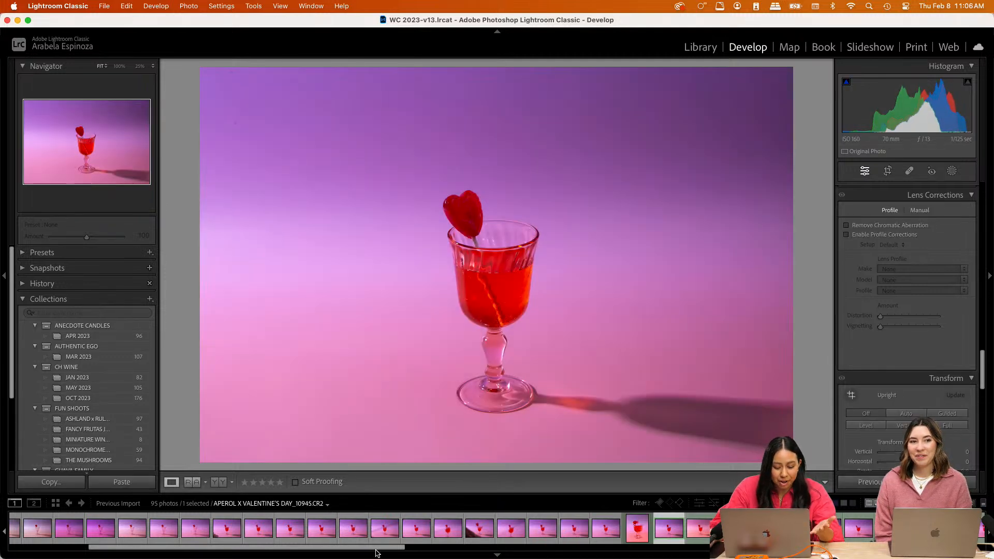
Reopen gray-card photo APEROL X VALENTINE'S DAY_10923.CR2 and review its white balance and lens correction settings
drag(376, 548, 207, 547)
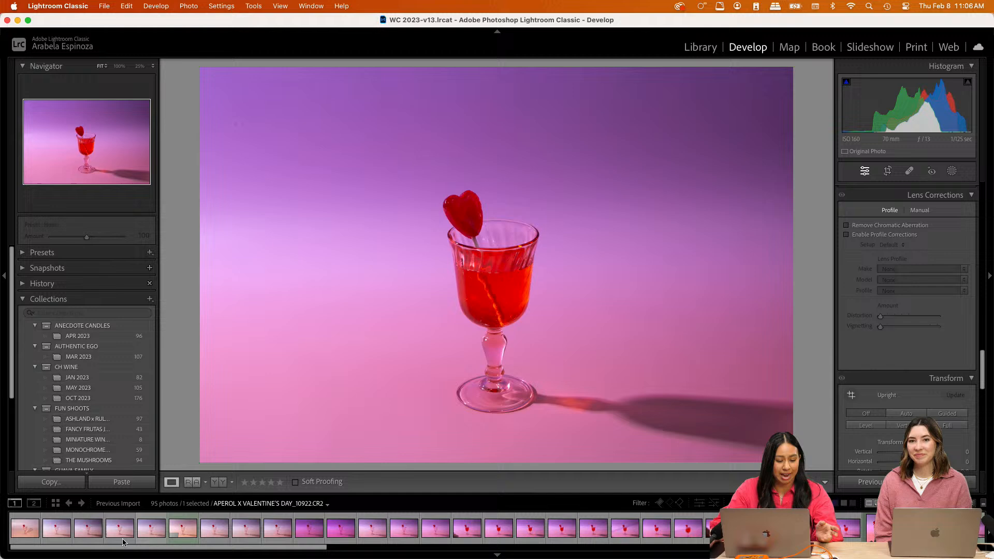
click(184, 533)
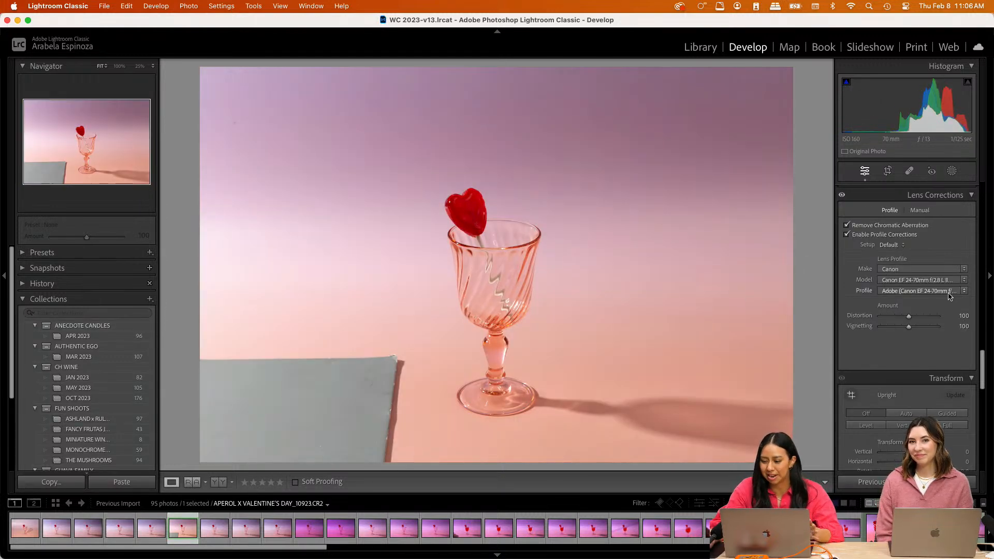
scroll(874, 259, up, 8)
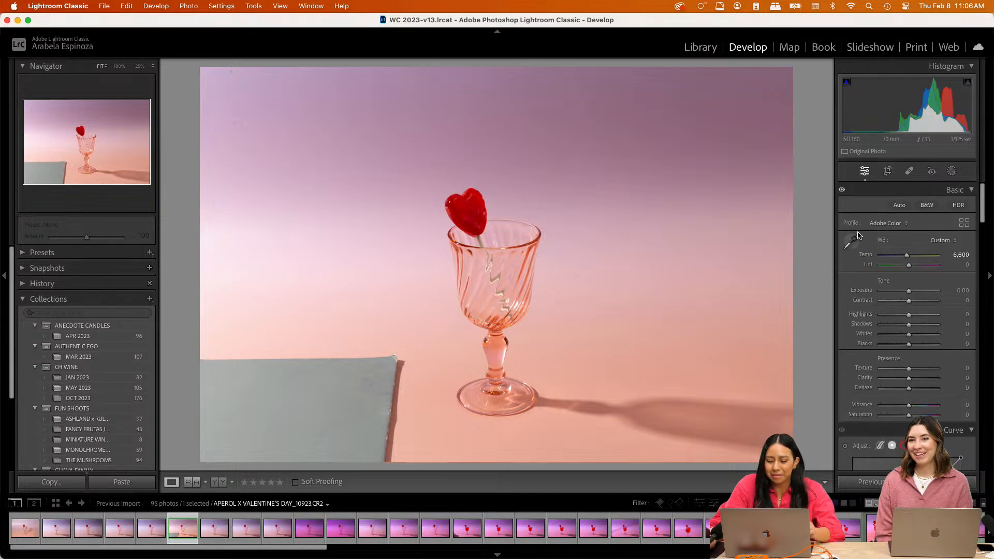
click(851, 241)
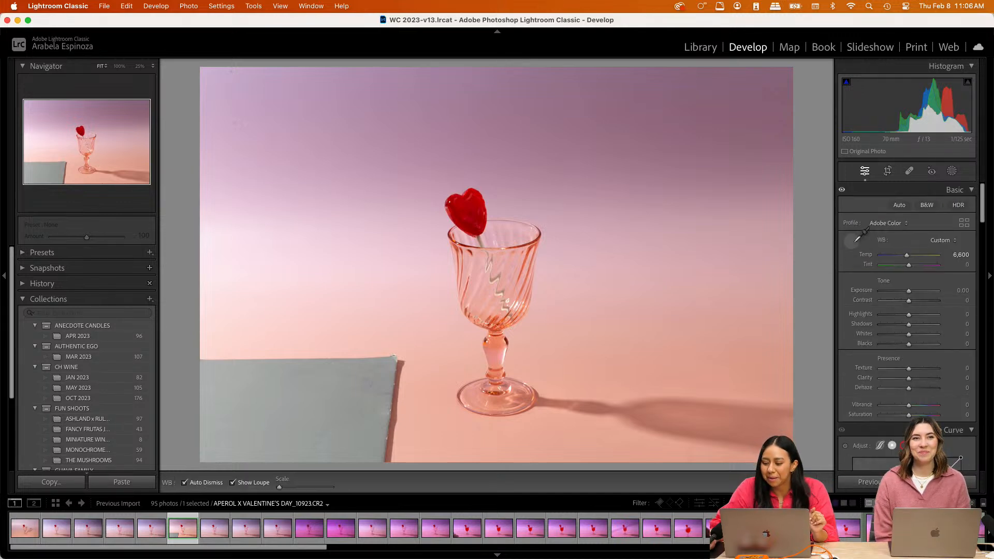
key(Escape)
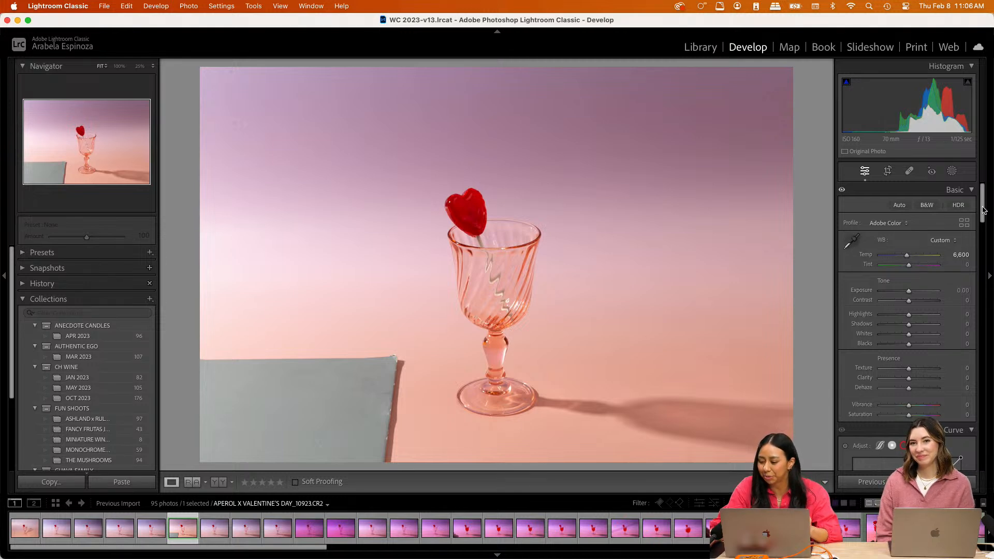
drag(982, 211, 984, 381)
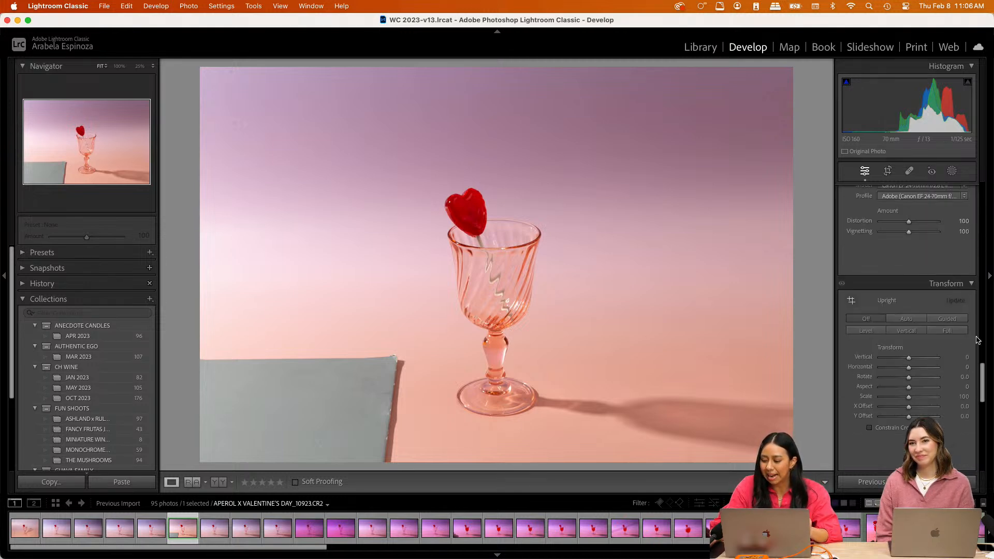
scroll(899, 362, up, 5)
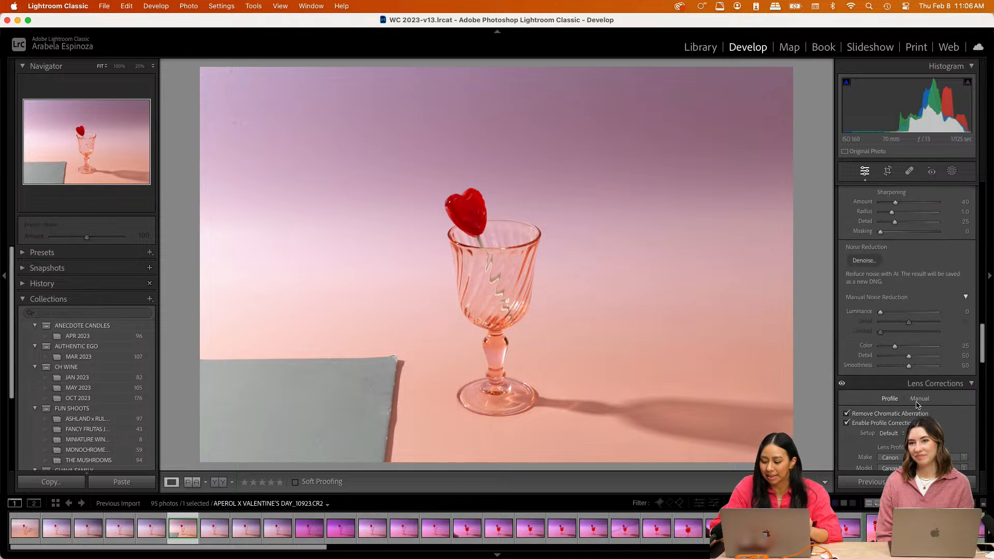
scroll(900, 394, down, 1)
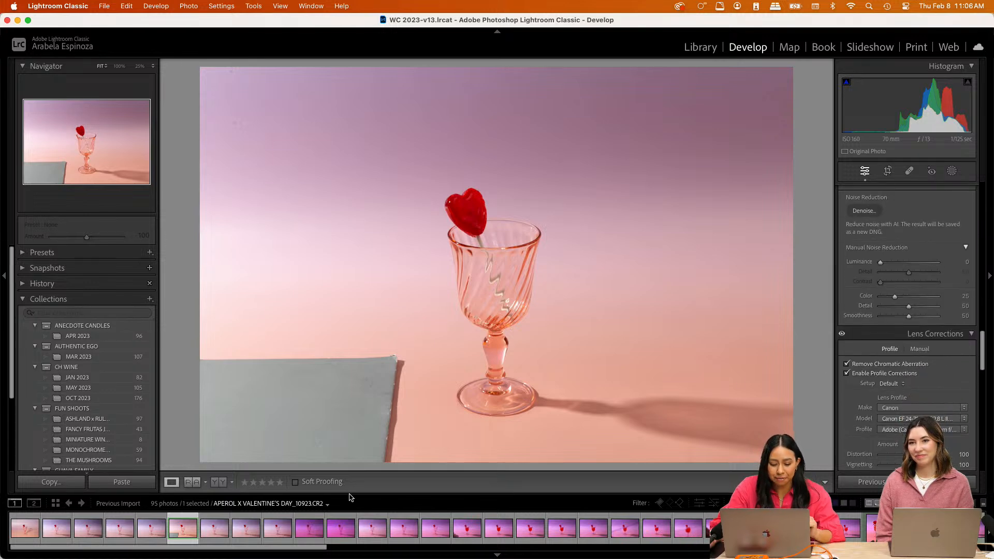
Copy the develop settings of the gray-card photo APEROL X VALENTINE'S DAY_10923.CR2
right_click(190, 527)
mouse_move(259, 428)
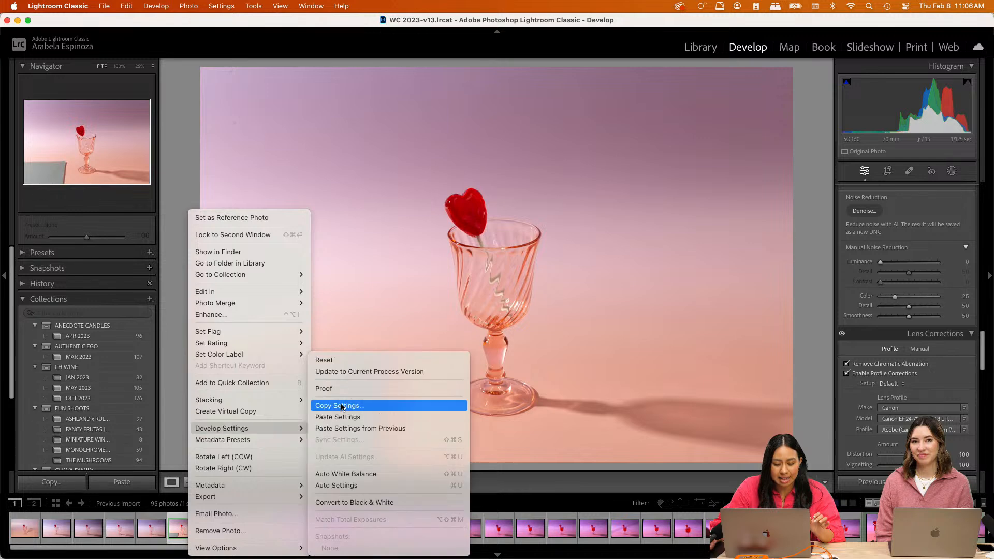
click(341, 407)
key(Return)
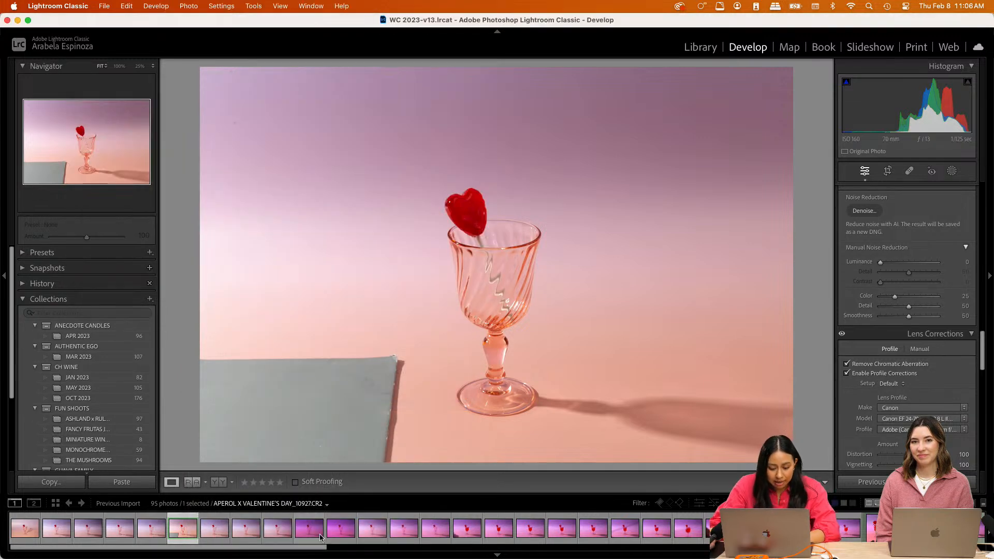
Paste the copied develop settings onto APEROL X VALENTINE'S DAY_10945.CR2 and compare it with the blurred-glass edit beside it
drag(309, 550, 459, 550)
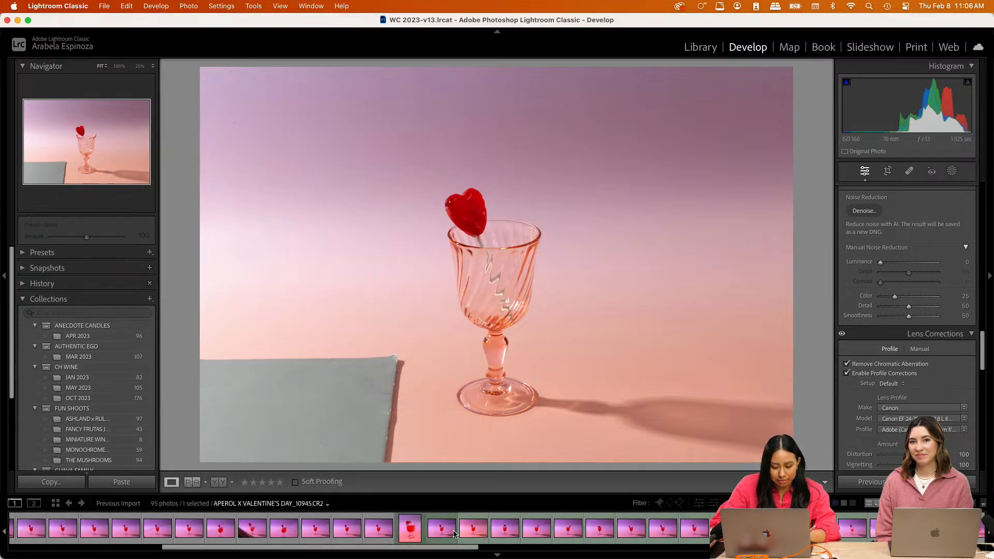
click(449, 532)
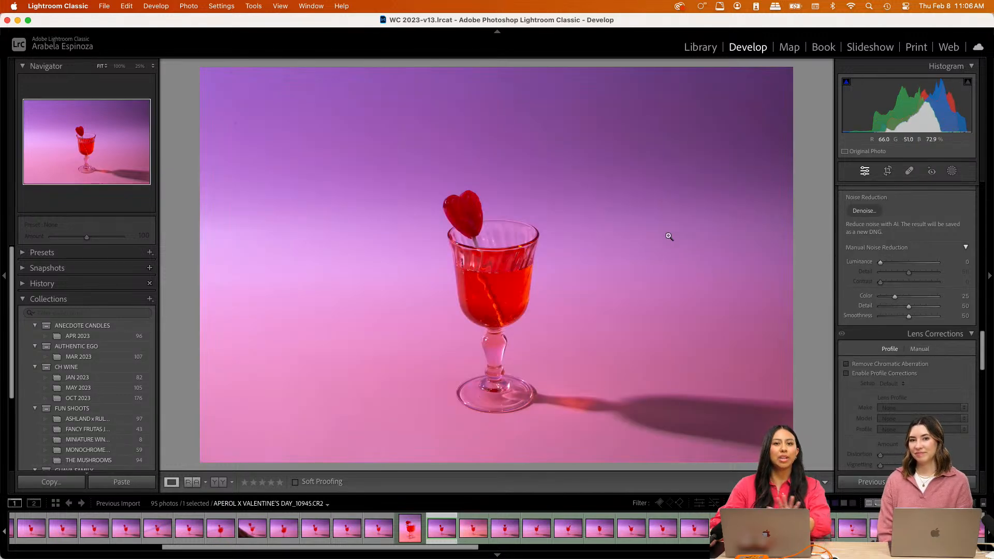
key(super+shift+v)
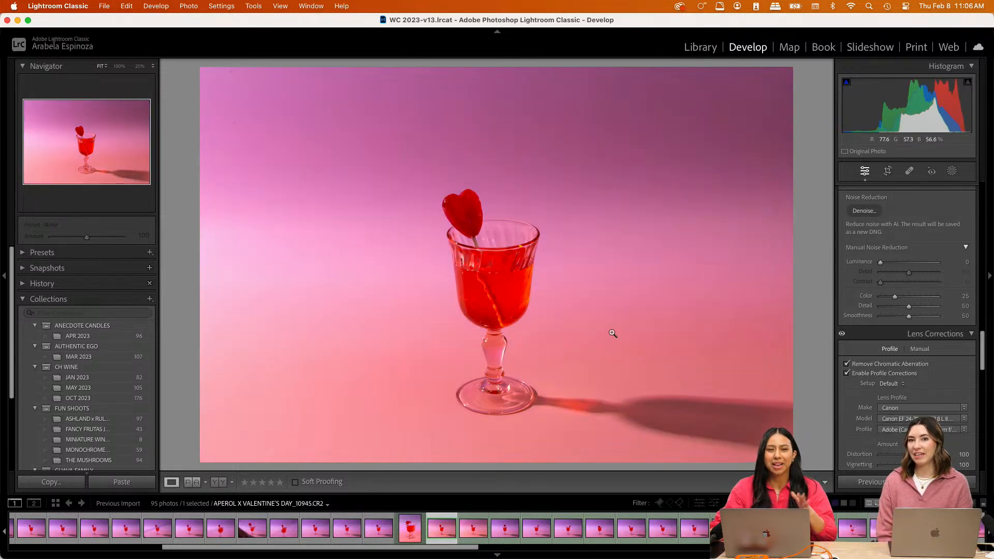
key(Left)
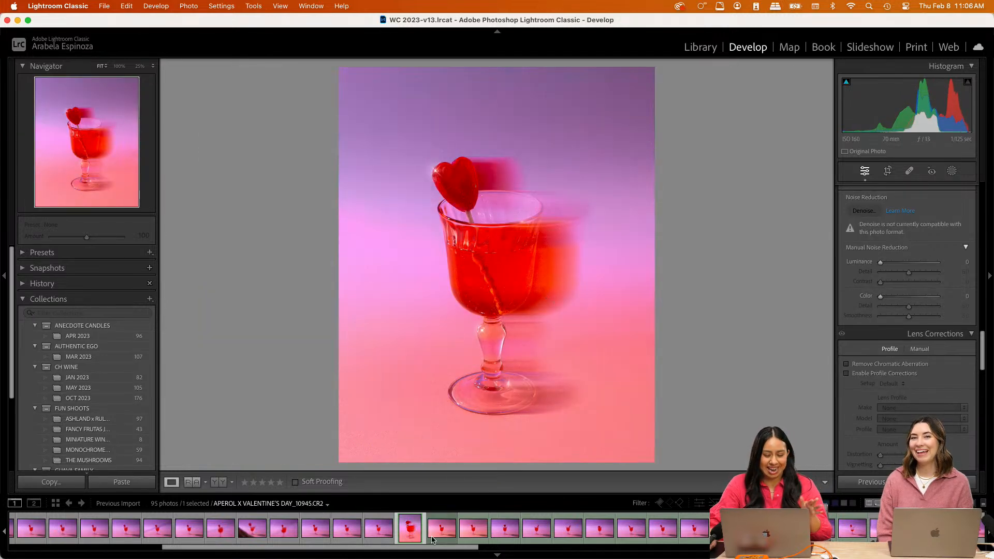
click(434, 537)
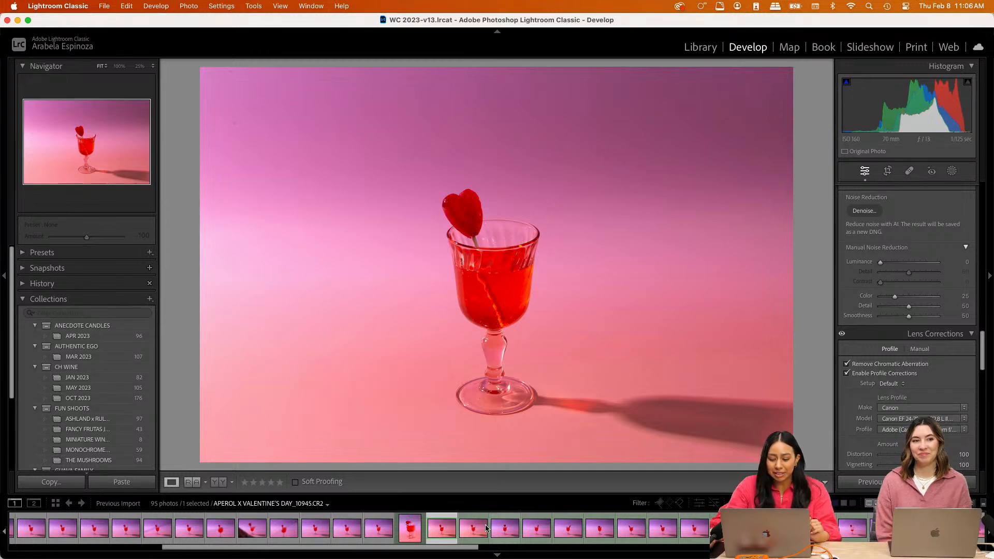
Open APEROL X VALENTINE'S DAY_10945.CR2 for editing in Adobe Photoshop 2024 and switch to the Photoshop window
right_click(439, 533)
mouse_move(539, 291)
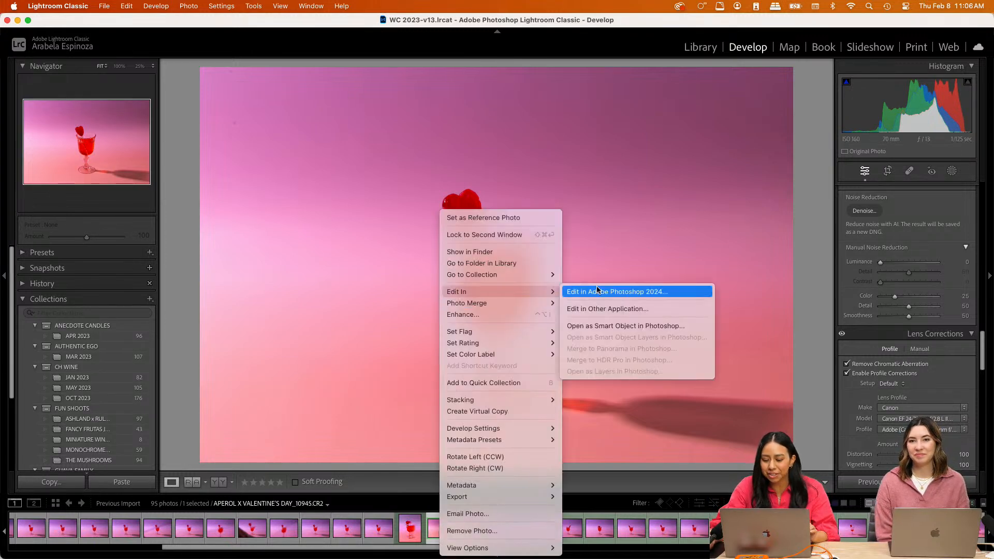
click(596, 291)
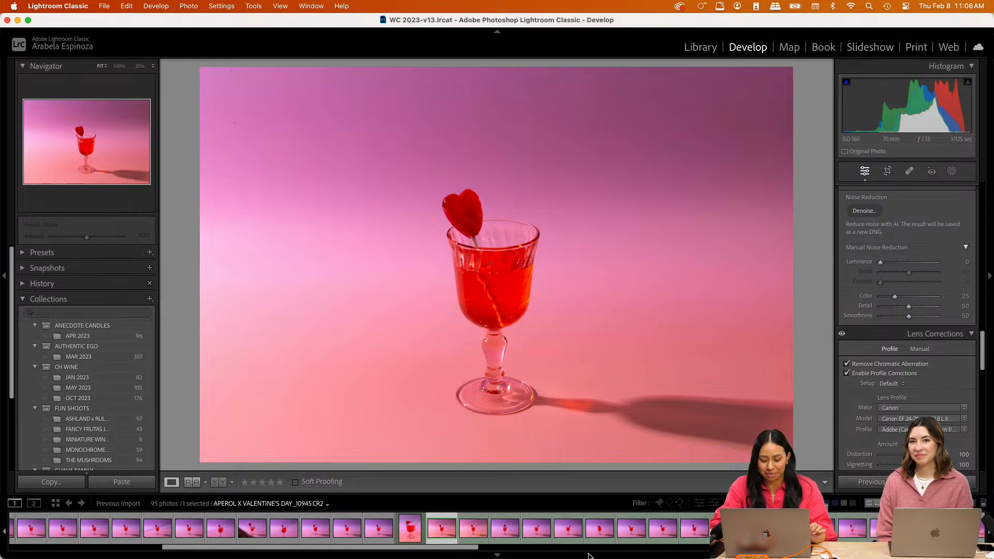
mouse_move(603, 557)
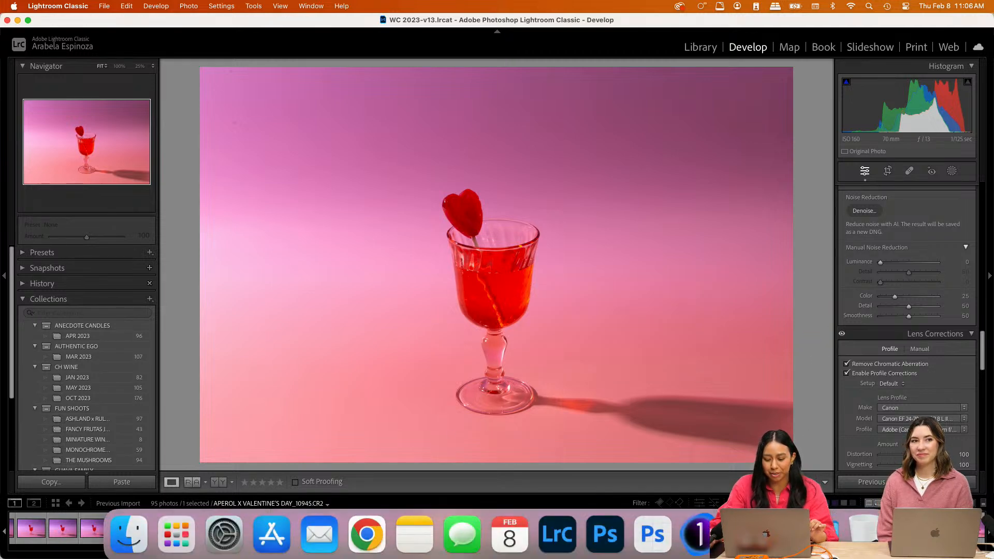
click(604, 531)
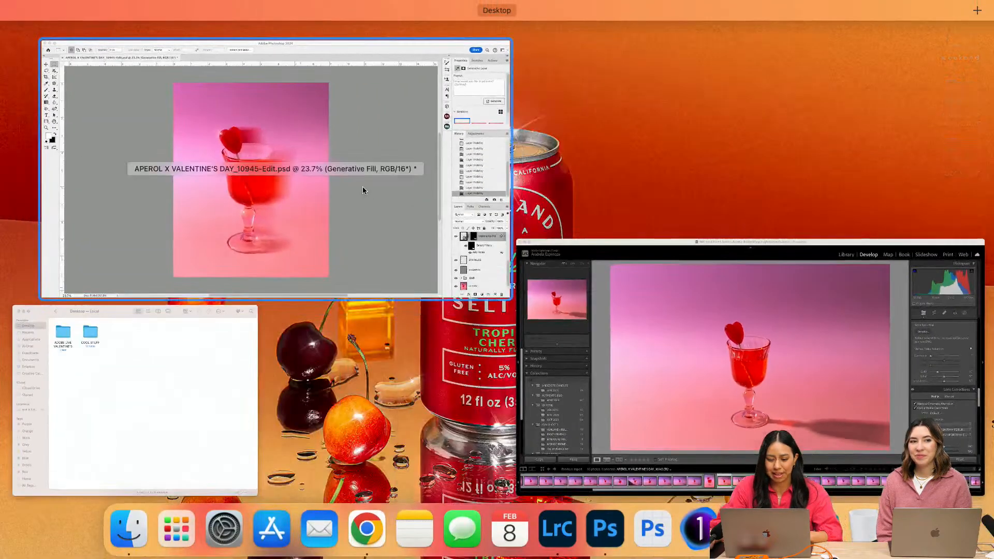
click(366, 191)
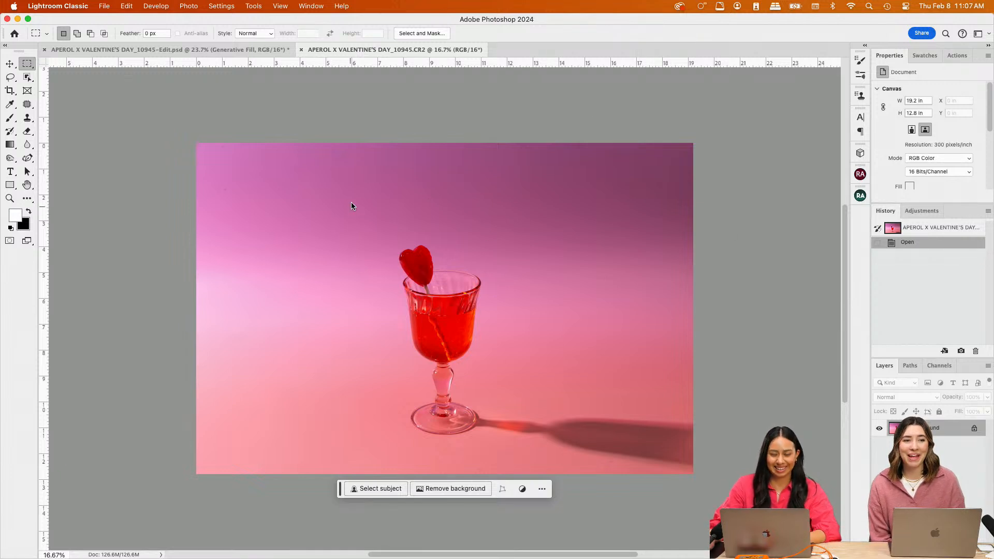
Duplicate the background layer of the glass photo and name the copy CLEAN
scroll(665, 381, down, 2)
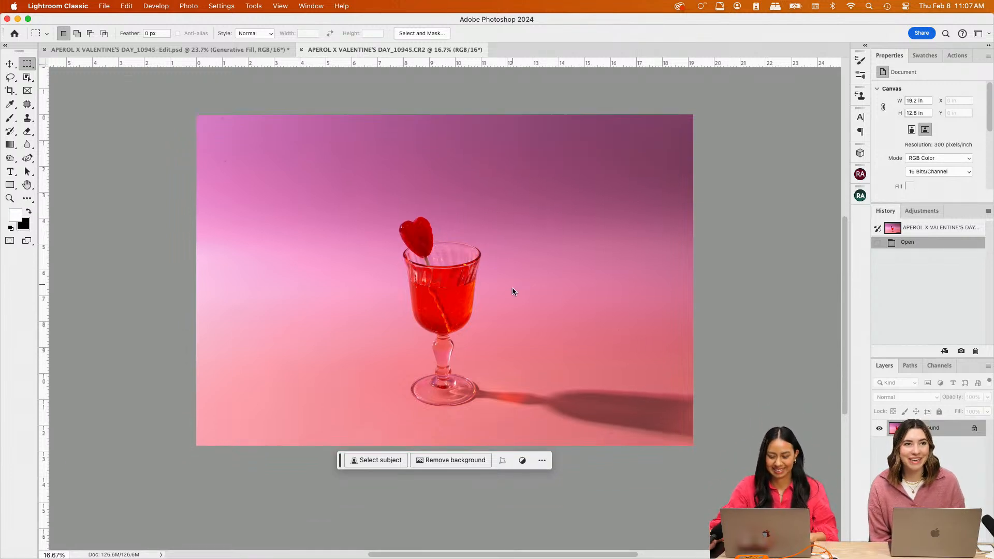
right_click(465, 292)
scroll(436, 245, up, 3)
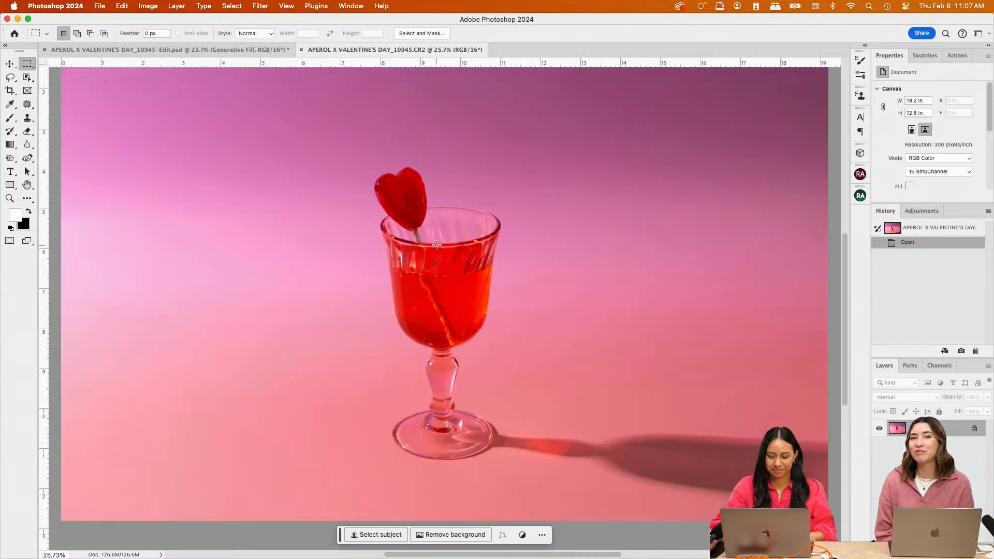
scroll(436, 245, up, 5)
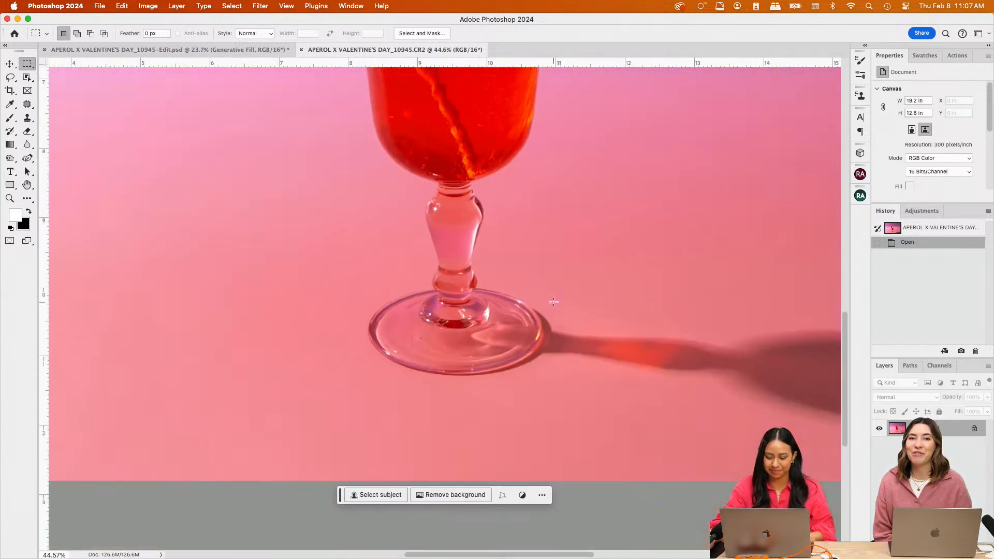
scroll(553, 302, down, 4)
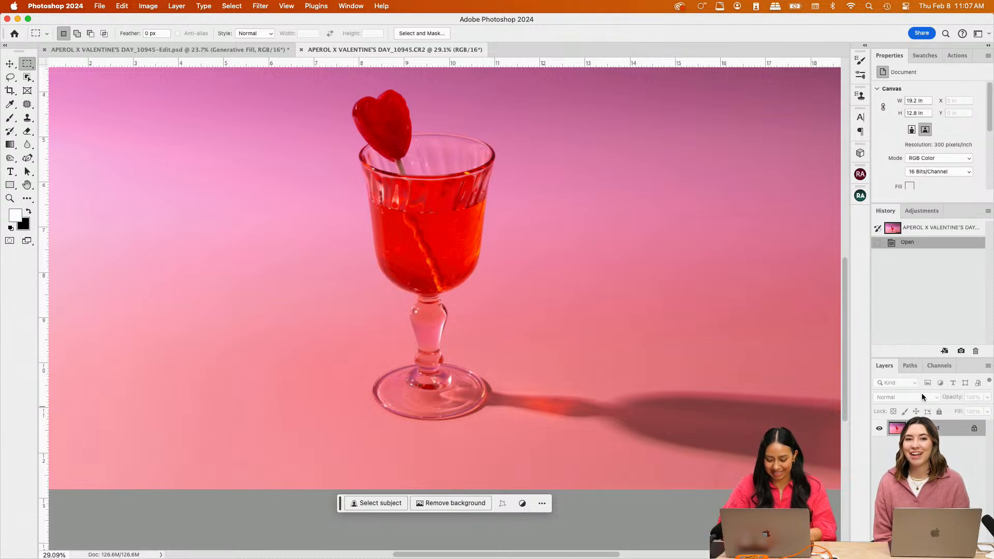
key(super+j)
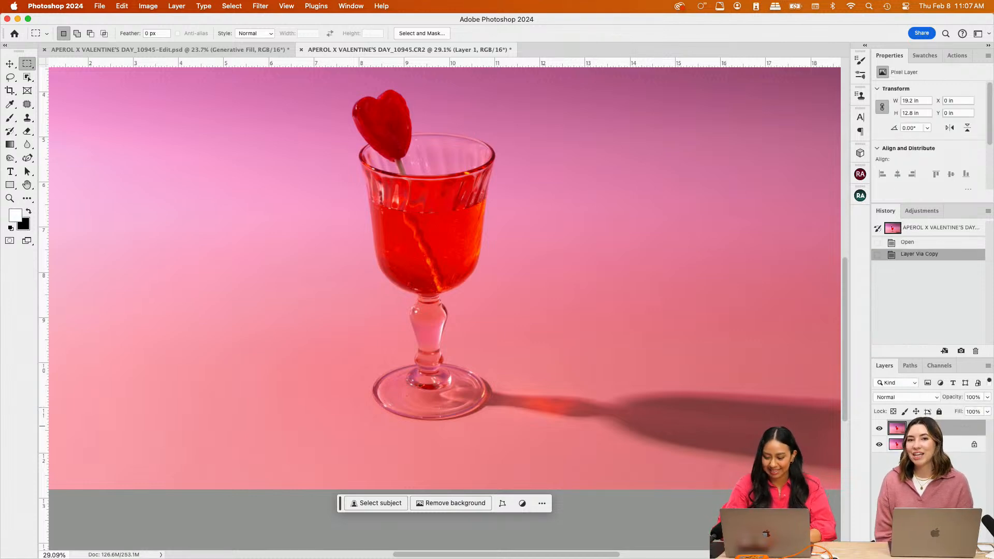
key(Return)
Compare the photo with the blurred-glass edit APEROL X VALENTINE'S DAY_10945-Edit.psd, and return to the CR2 document
scroll(314, 125, up, 2)
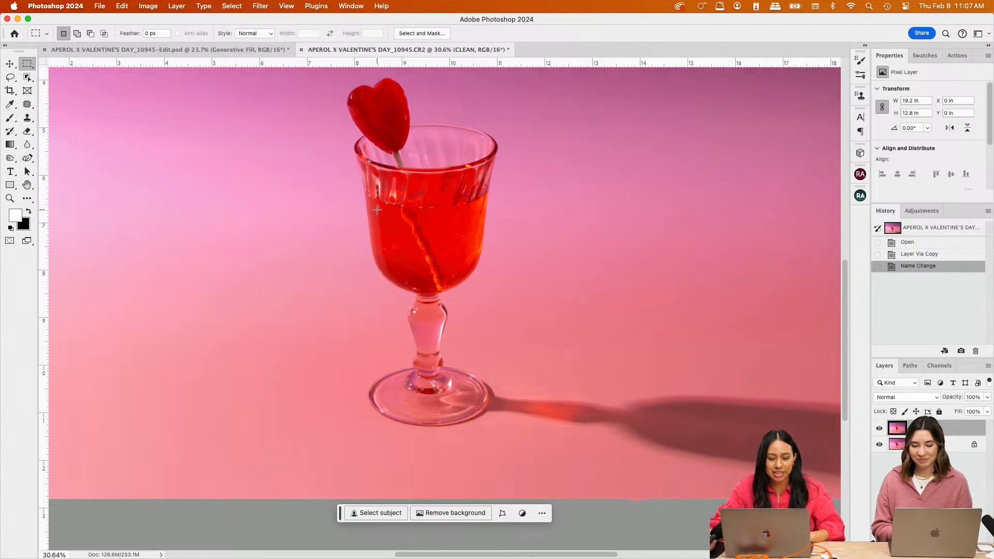
scroll(313, 125, right, 1)
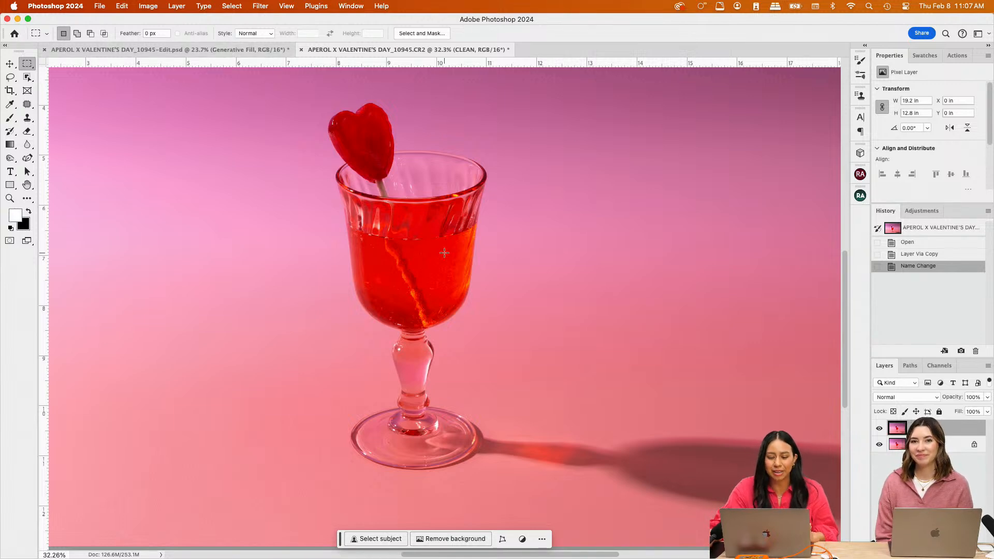
click(233, 50)
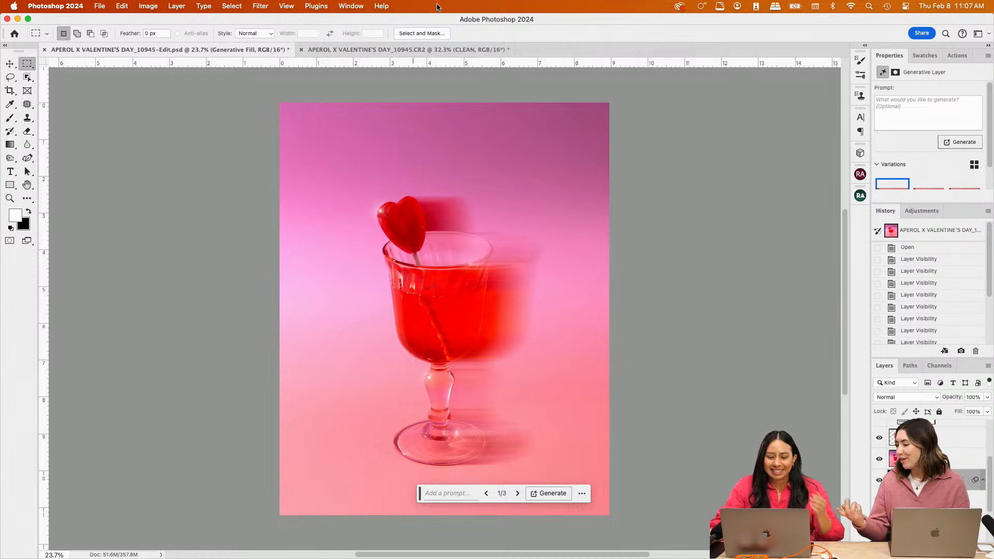
click(438, 50)
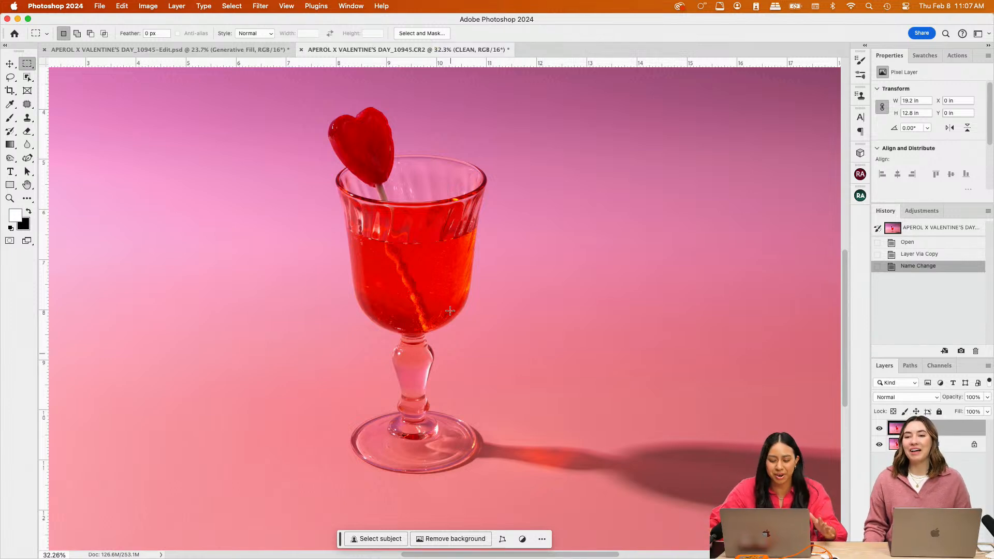
scroll(460, 259, down, 2)
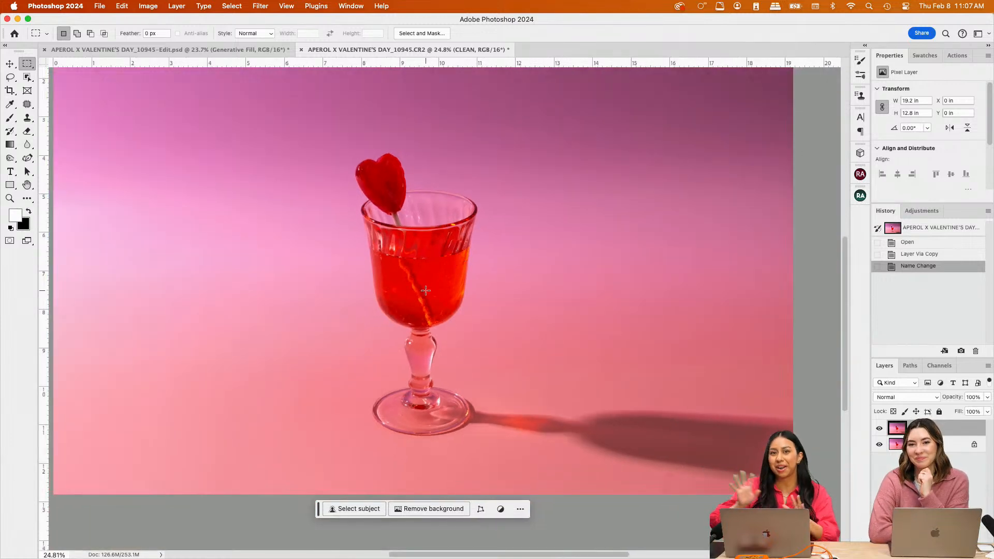
scroll(447, 221, up, 3)
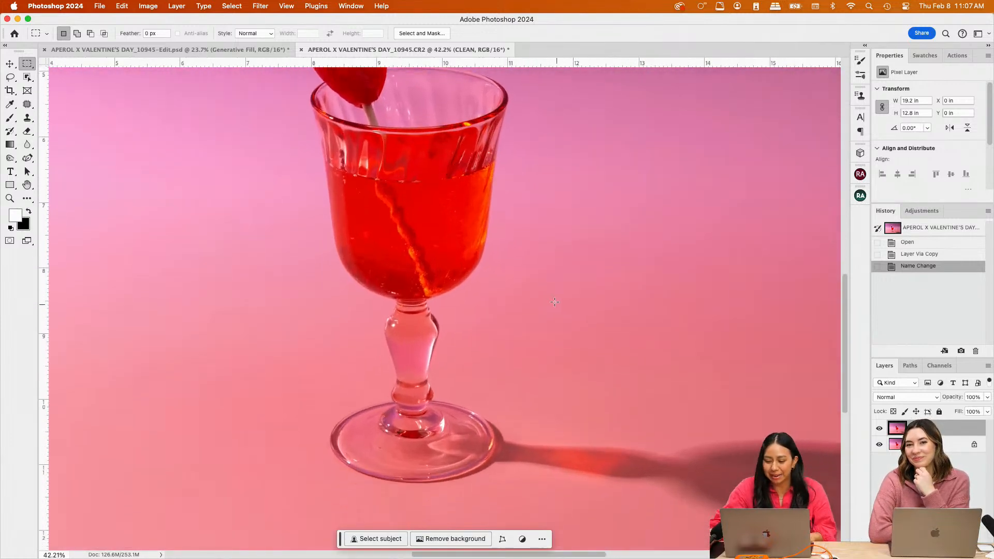
Crop the photo around the glass at a 4:5 (8:10) ratio with Delete Cropped Pixels turned off
scroll(456, 274, down, 3)
key(c)
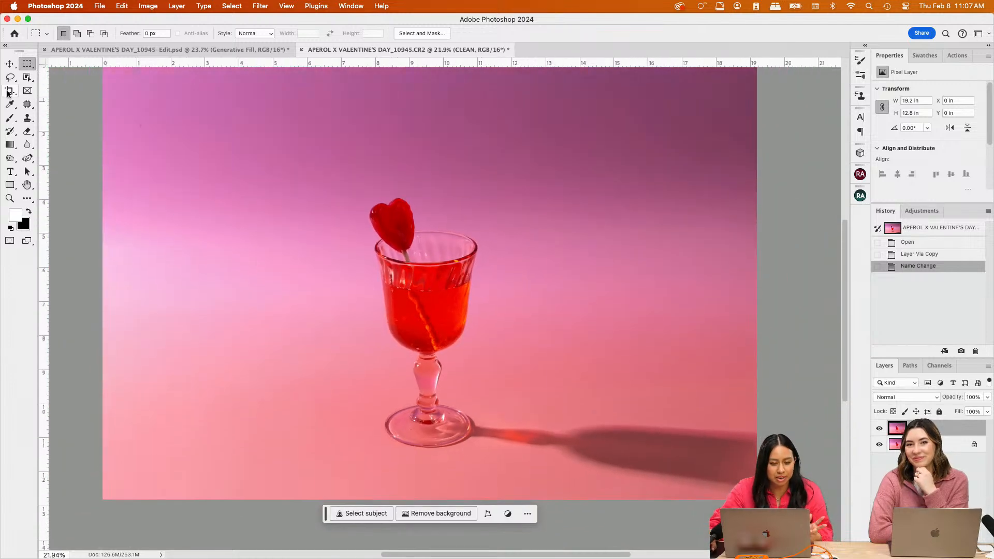
click(78, 34)
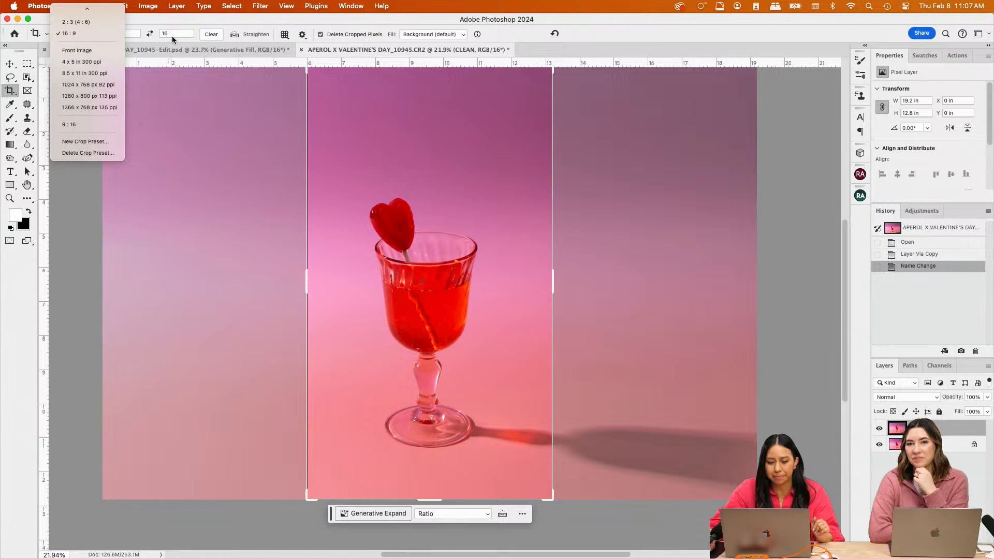
click(89, 56)
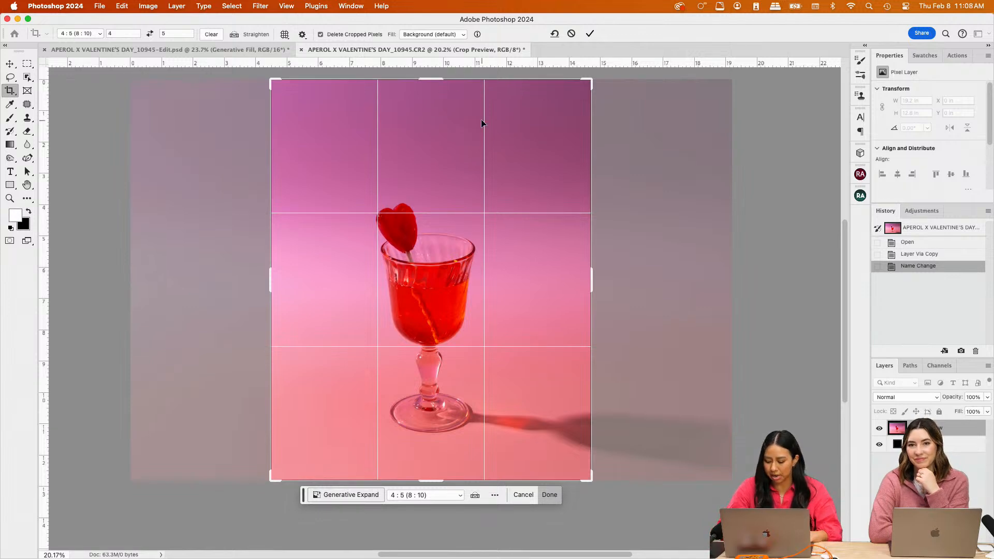
click(321, 34)
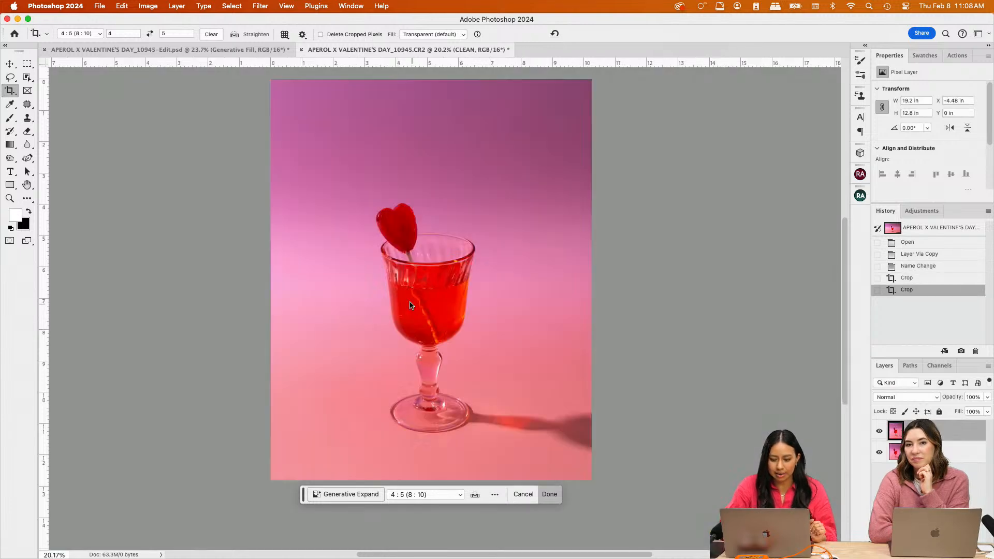
Recrop the photo to a 1:1 square at full image height around the glass
click(410, 256)
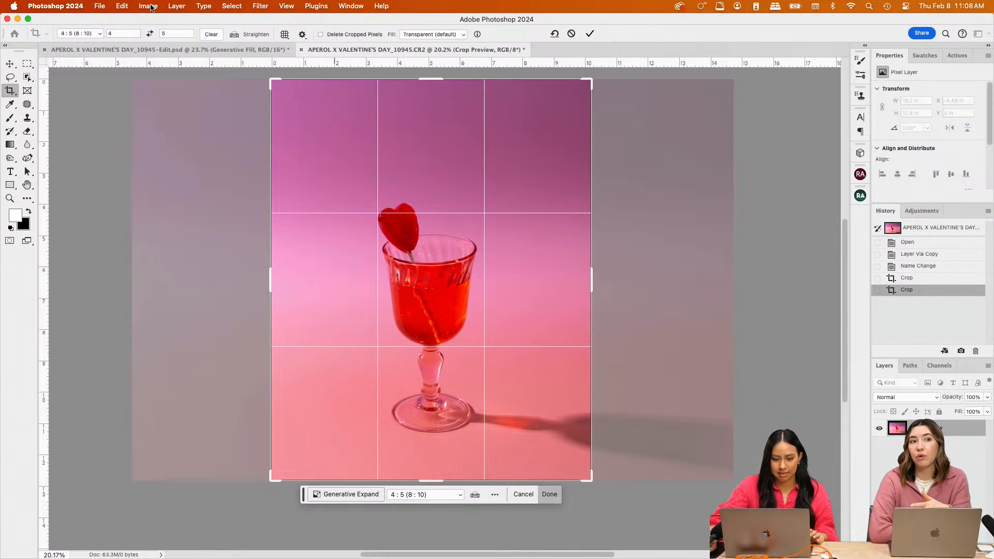
click(98, 34)
click(78, 22)
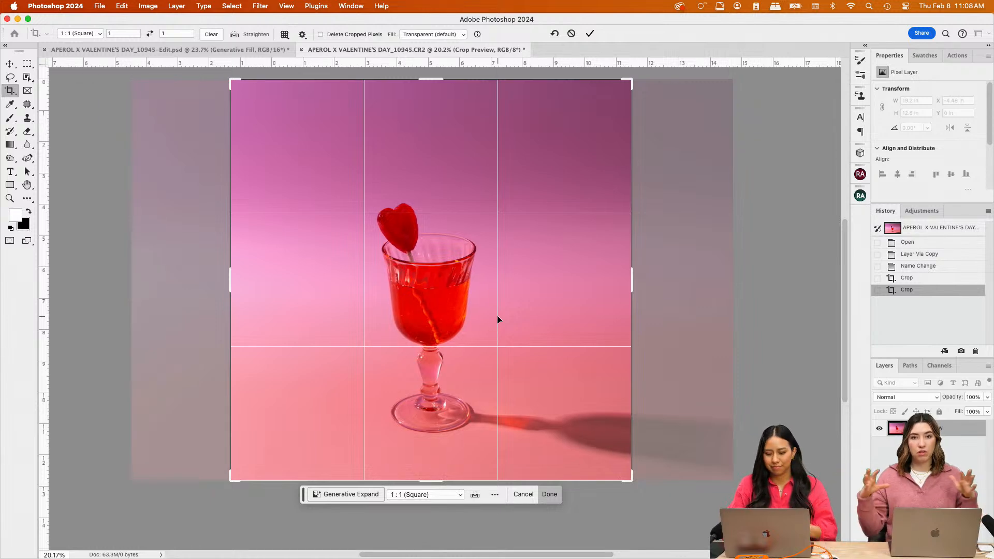
key(Return)
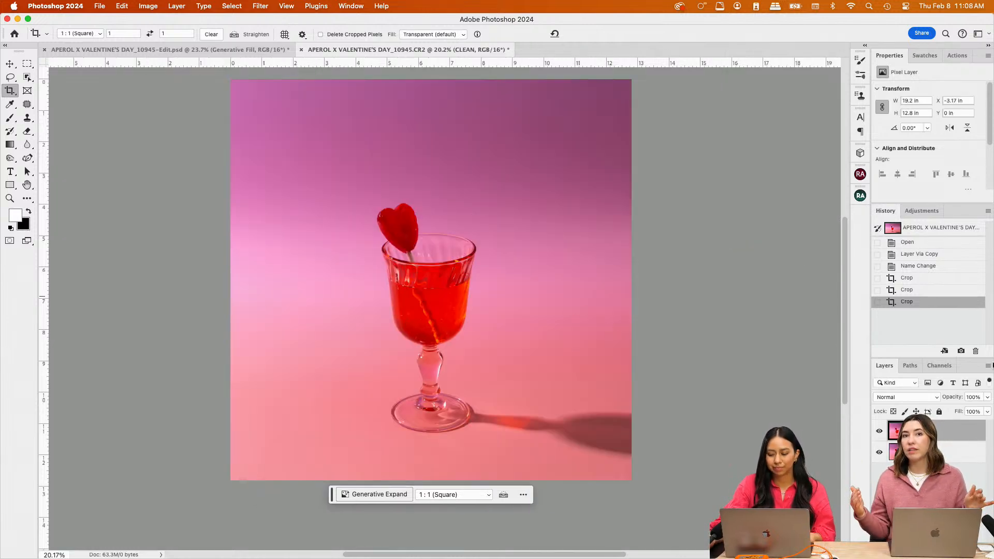
Lock and rename the original photo layer at the base of the stack, and make the CLEAN layer active
click(960, 452)
click(938, 412)
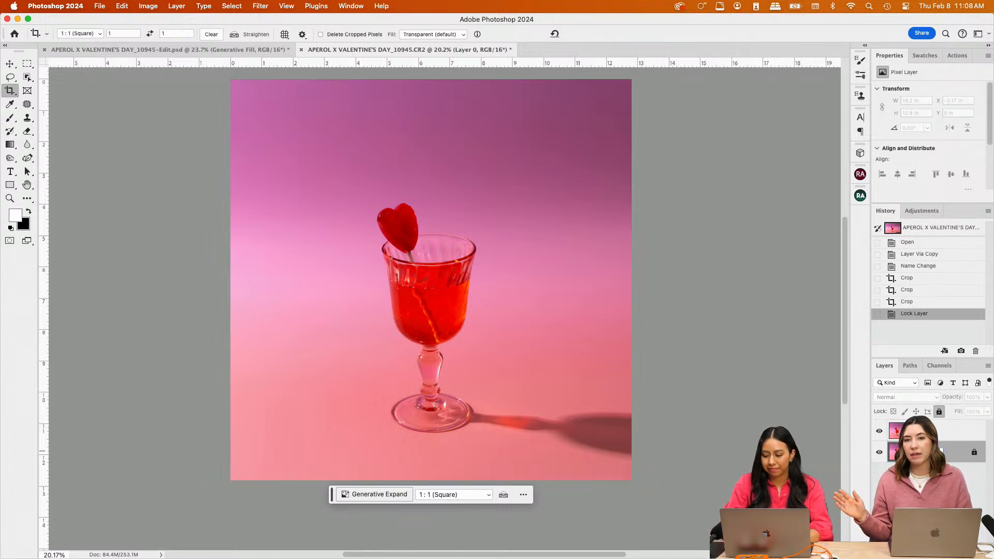
key(Return)
click(918, 431)
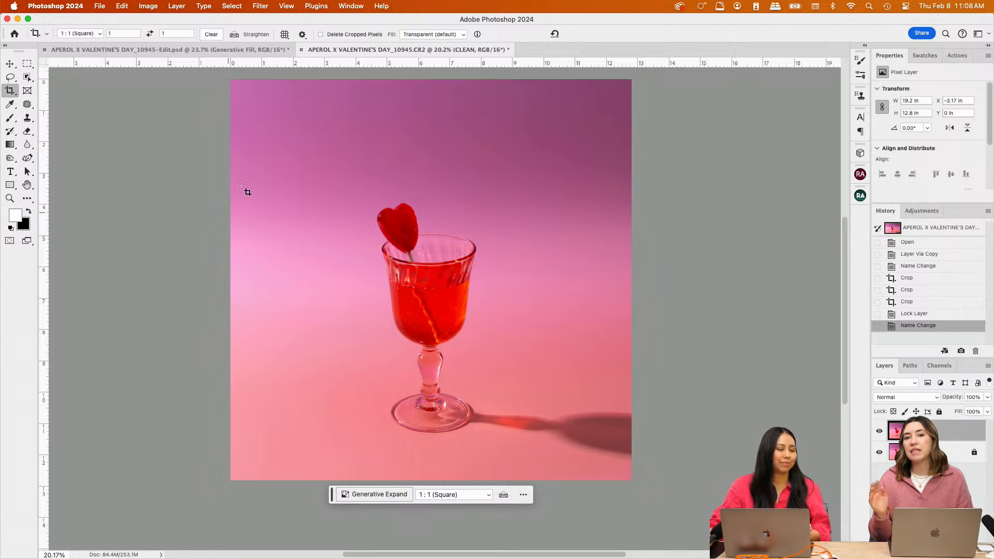
Lasso about 0.22 by 0.14 in on the heart lollipop's upper-right edge, run Generative Fill without a prompt, and compare before and after
key(super+=)
key(super+-)
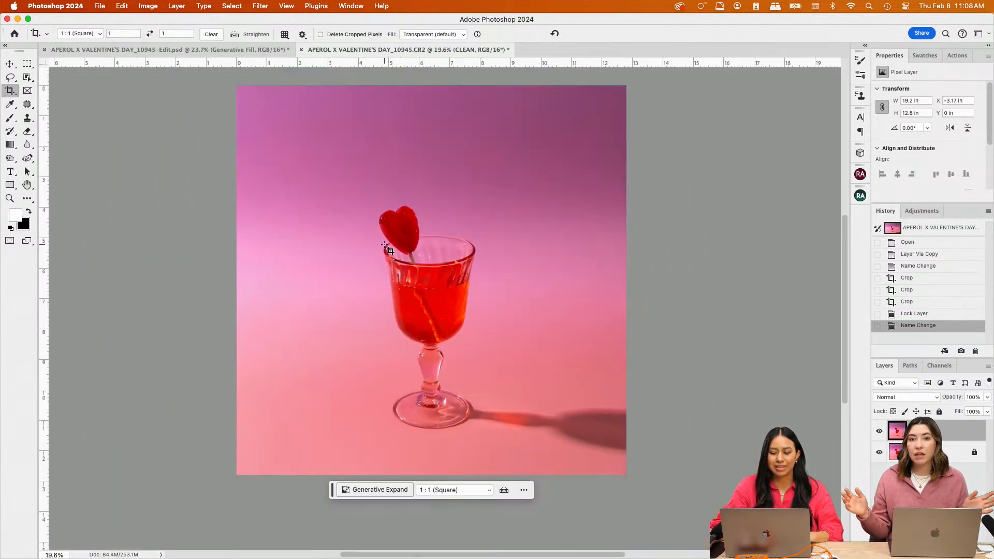
key(super+=)
key(super+=)
key(super+=)
key(super+=)
key(super+=)
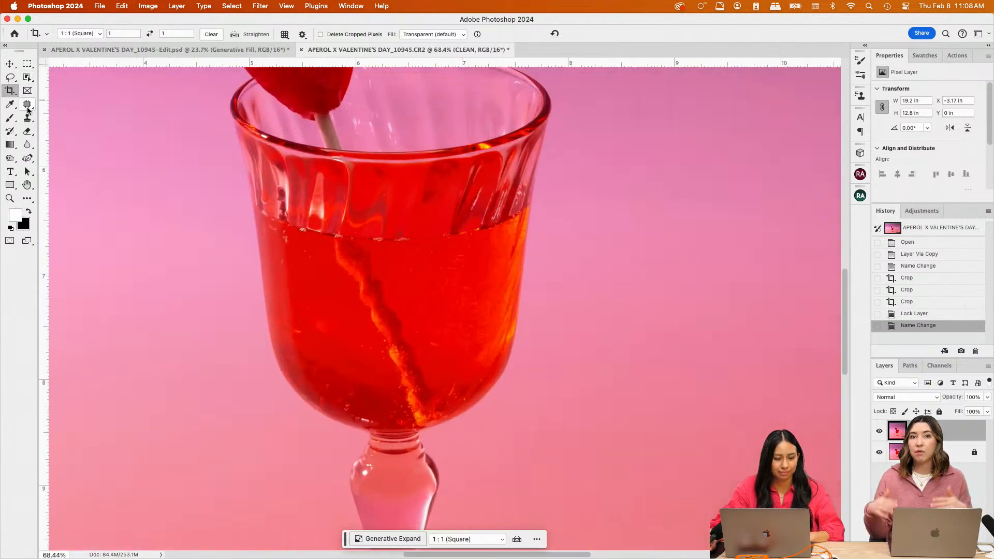
scroll(126, 94, up, 10)
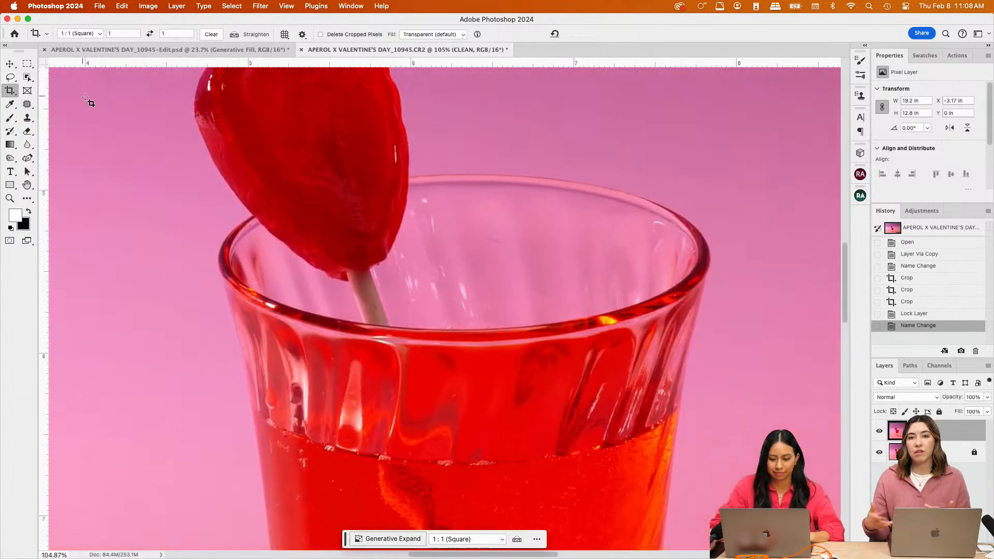
click(10, 77)
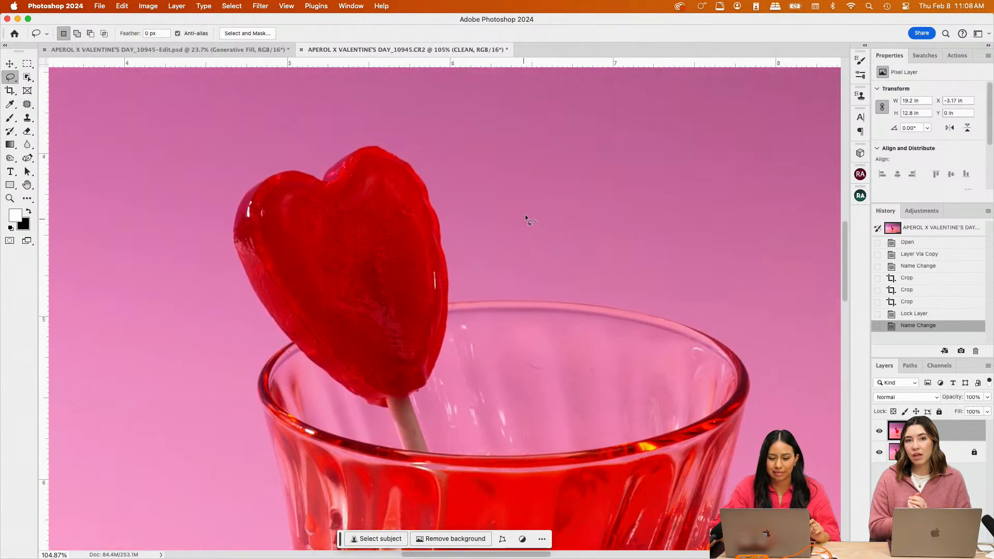
scroll(362, 262, down, 5)
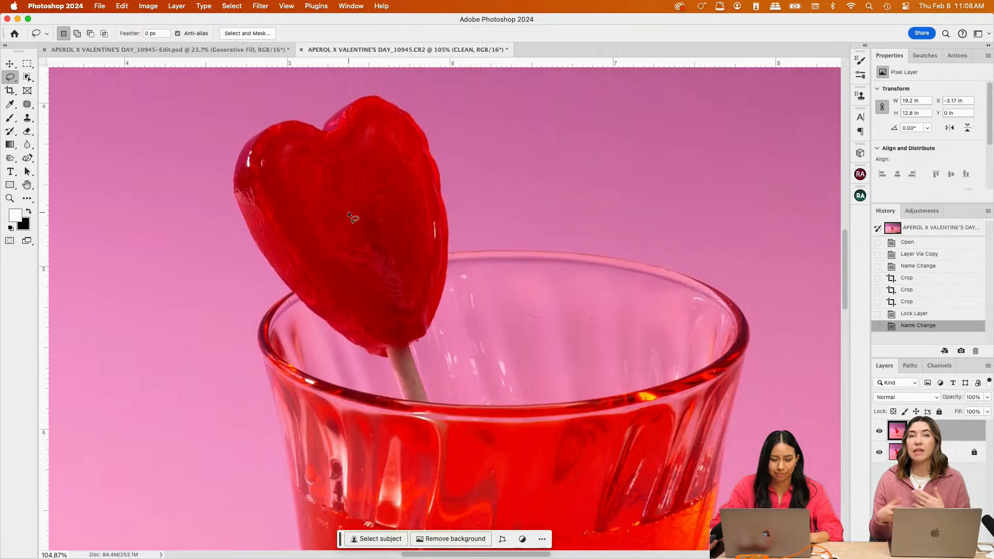
scroll(348, 211, up, 2)
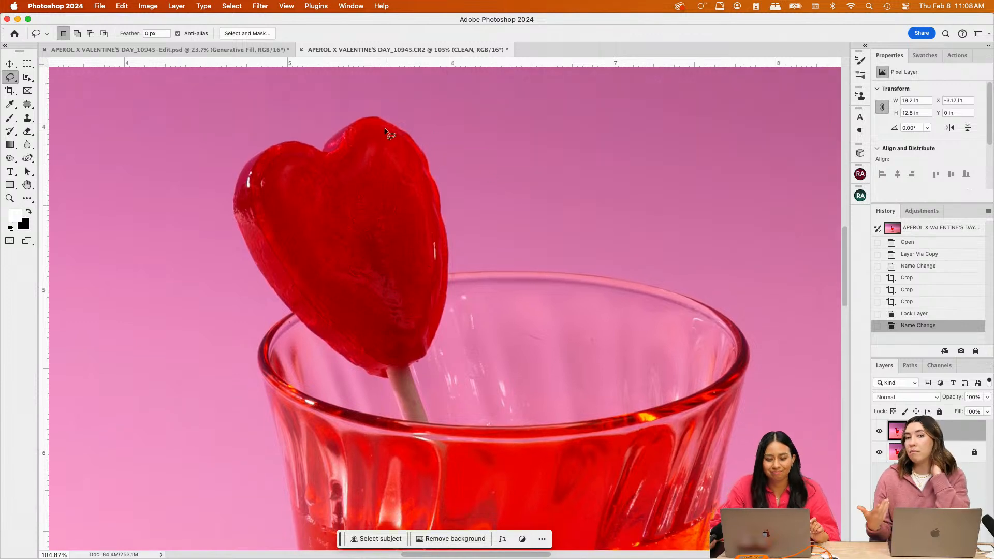
mouse_move(380, 111)
mouse_down()
mouse_move(374, 121)
mouse_move(410, 130)
mouse_up()
click(321, 150)
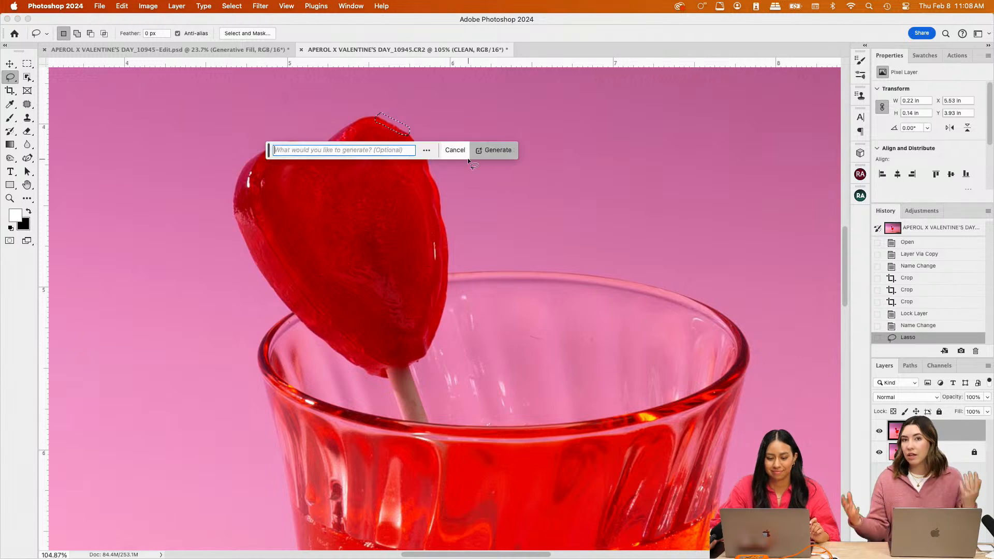
click(492, 151)
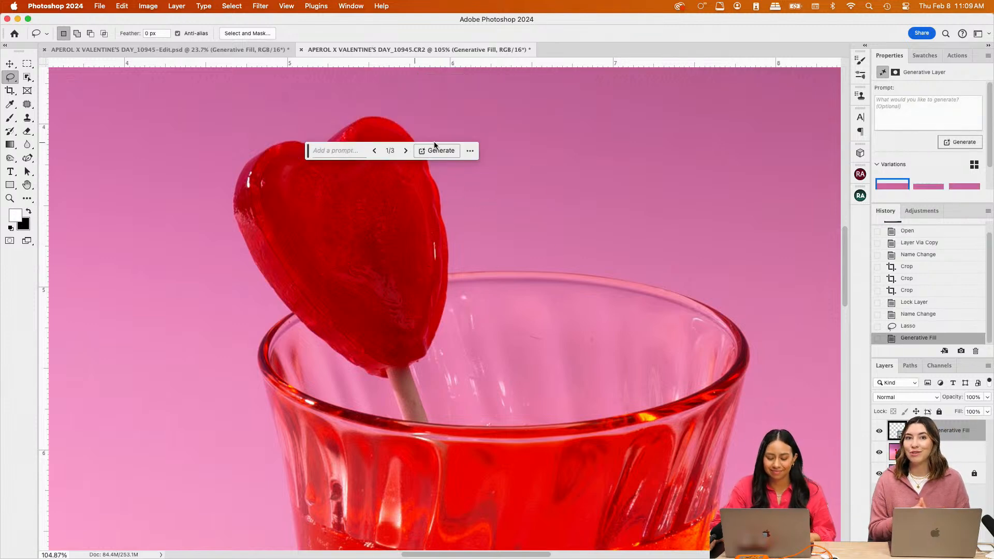
click(880, 430)
click(879, 430)
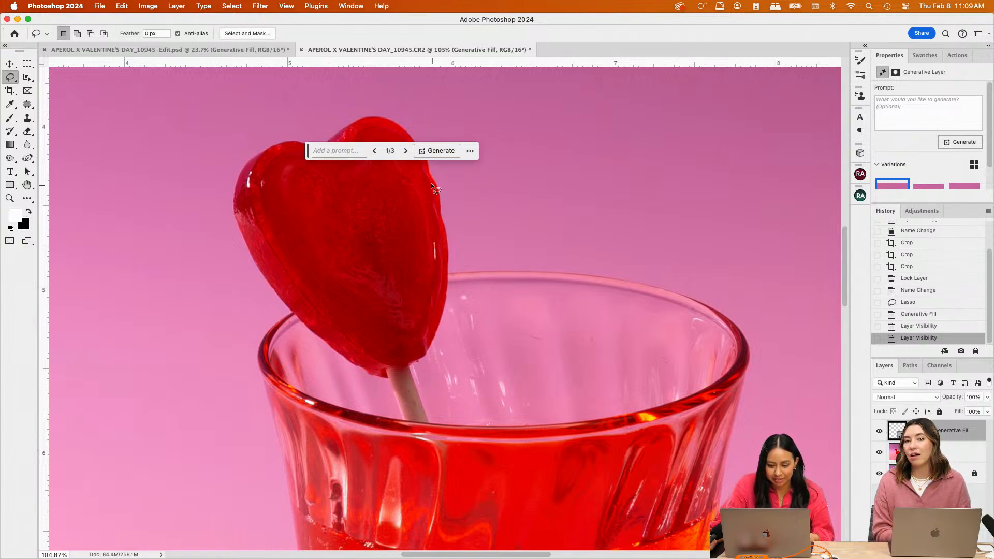
Lasso the bump just below the first fill on the heart lollipop's right edge, run Generative Fill without a prompt, and choose the second variation
mouse_move(429, 177)
mouse_down()
mouse_move(437, 192)
mouse_move(429, 156)
mouse_move(417, 150)
mouse_move(434, 190)
mouse_up()
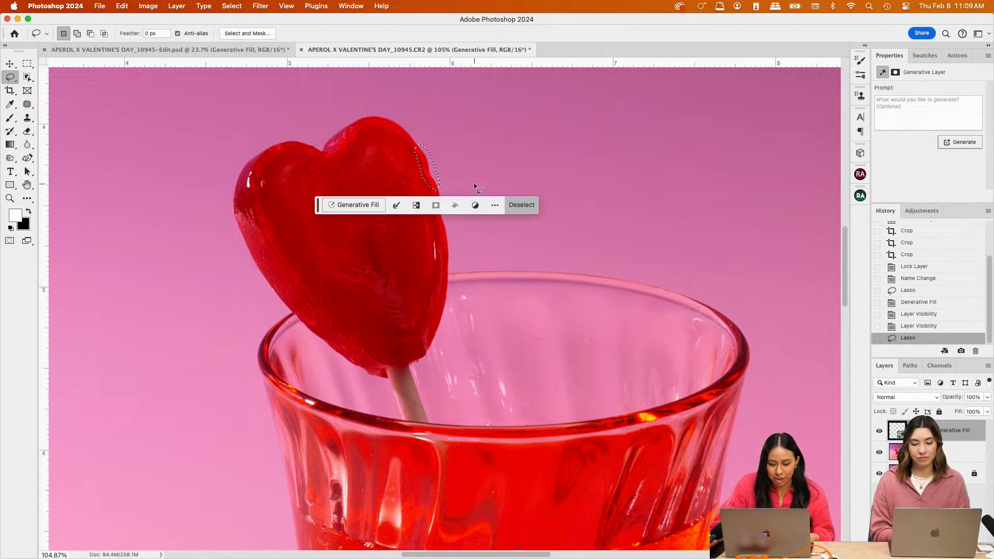
click(359, 205)
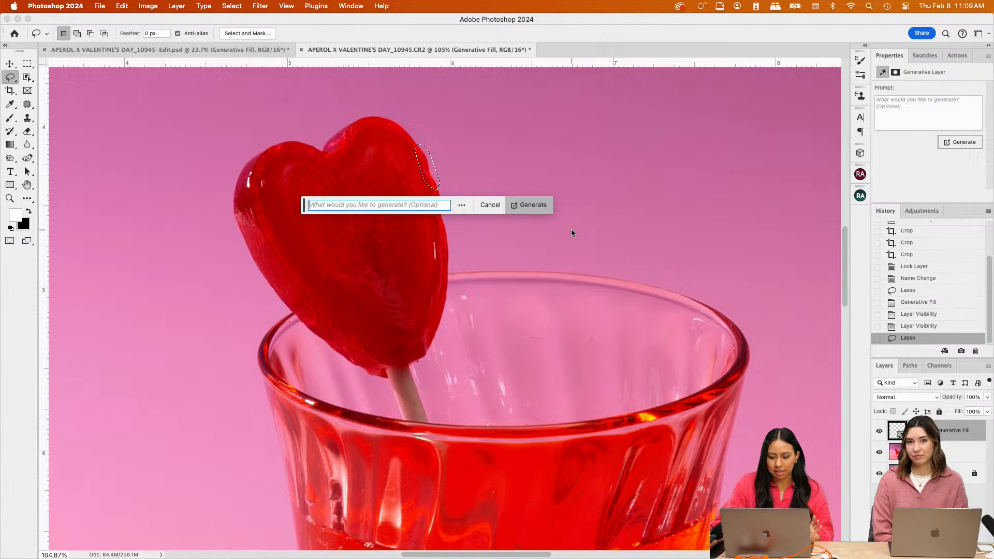
click(528, 204)
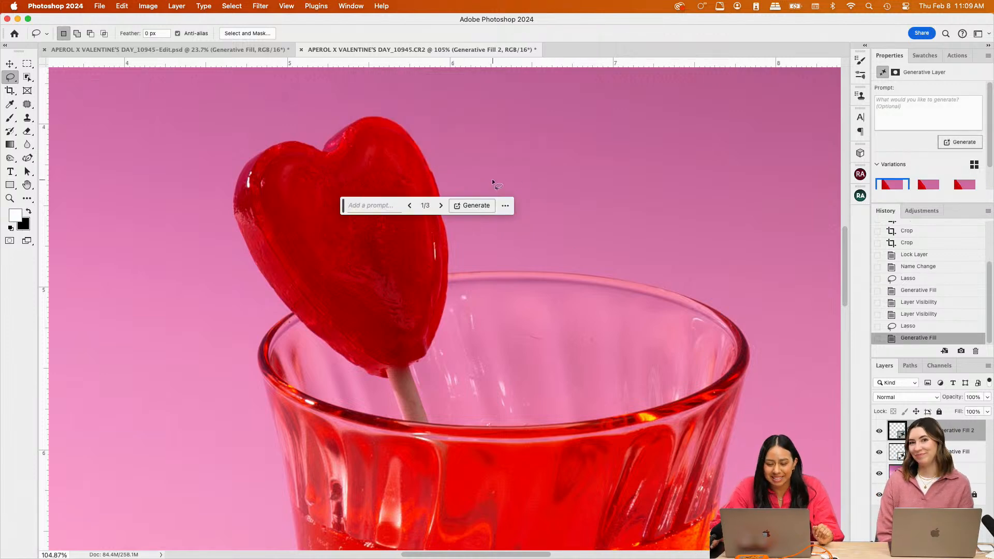
click(440, 206)
click(441, 206)
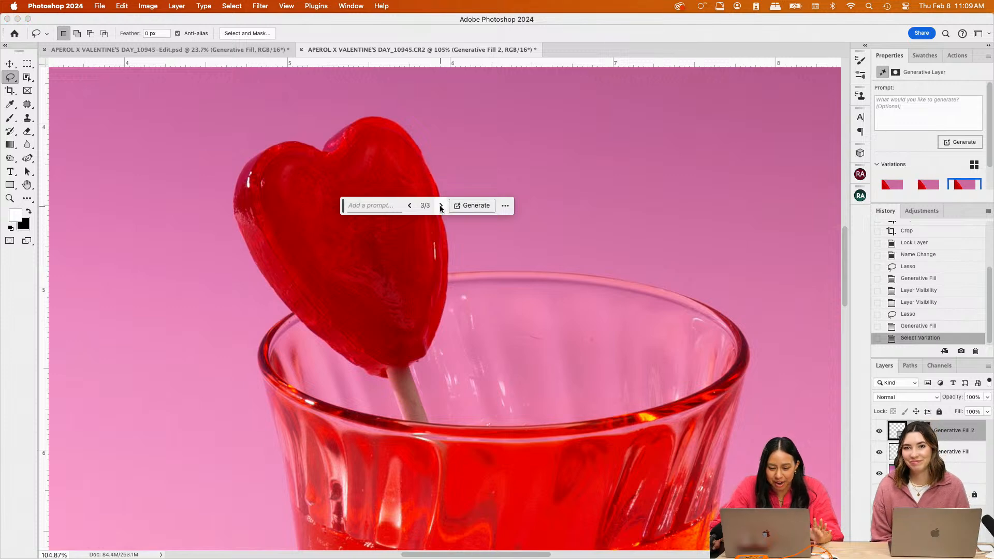
click(440, 206)
click(440, 206)
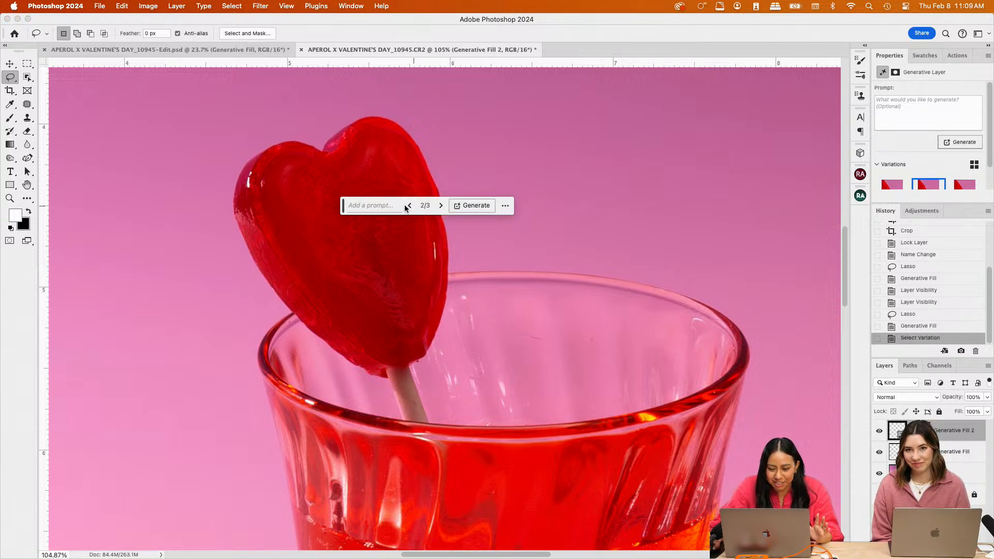
Compare the lollipop's right edge before and after by toggling the visibility of the two Generative Fill layers
click(878, 431)
click(879, 431)
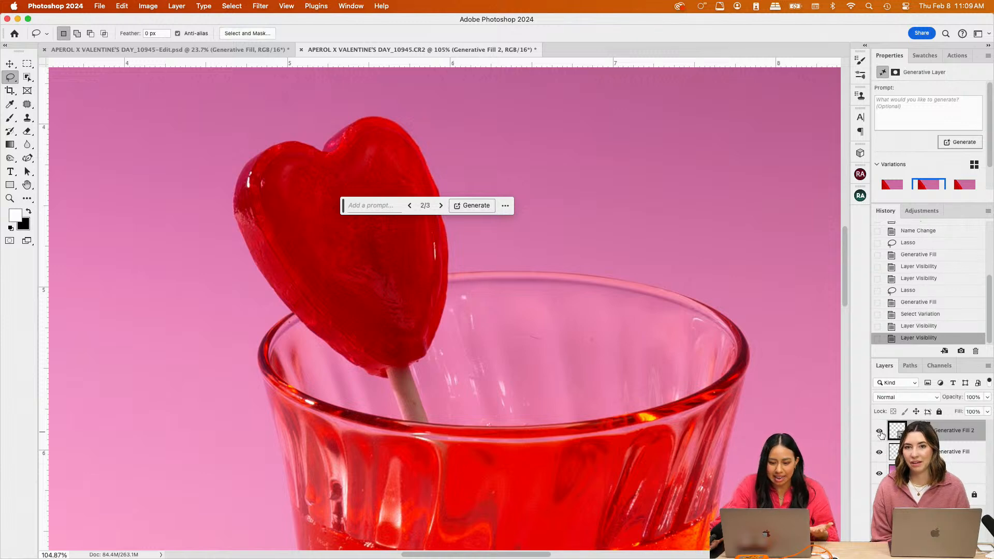
click(879, 431)
click(880, 431)
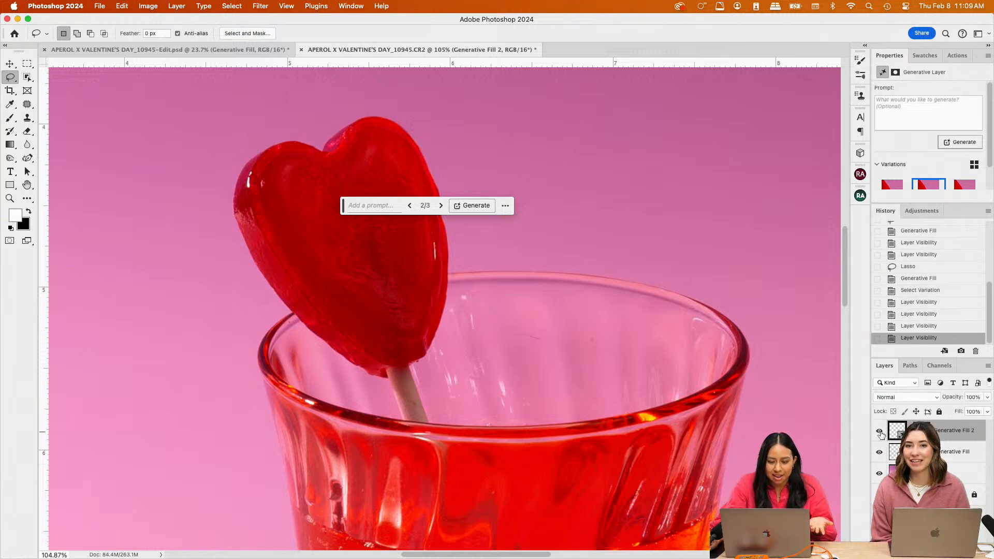
click(879, 455)
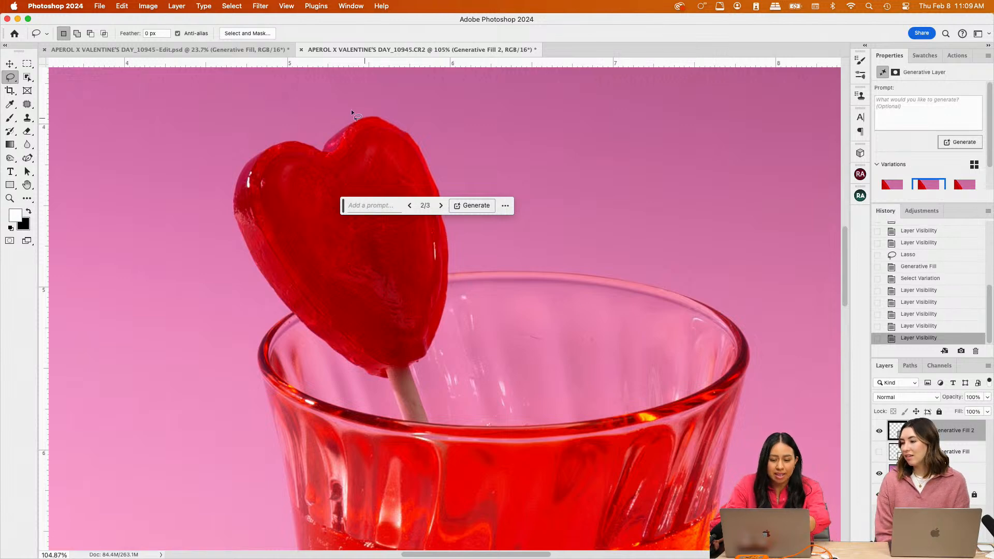
click(882, 454)
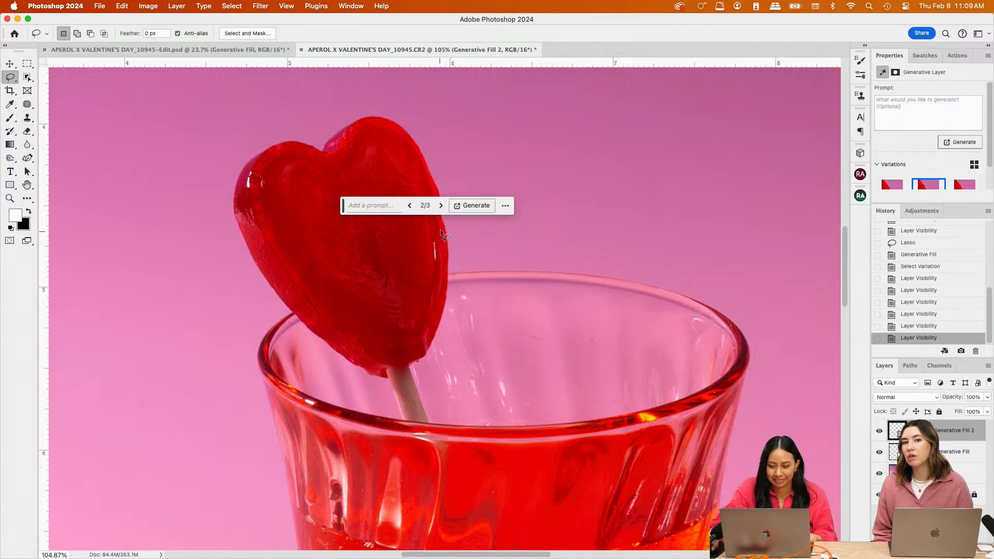
Lasso a narrow strip about 0.3 in tall midway down the heart's right edge and run Generative Fill without a prompt
drag(438, 223, 446, 236)
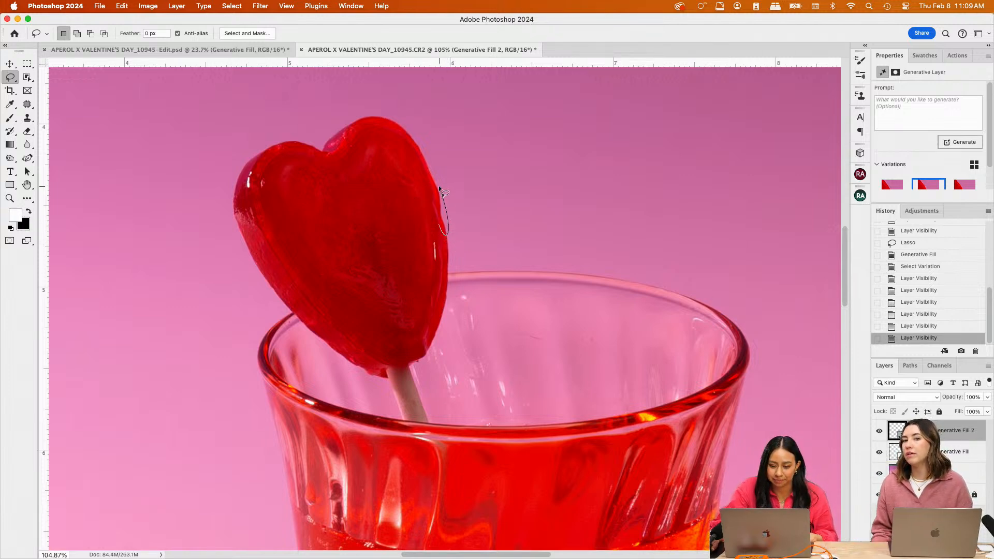
drag(439, 186, 435, 184)
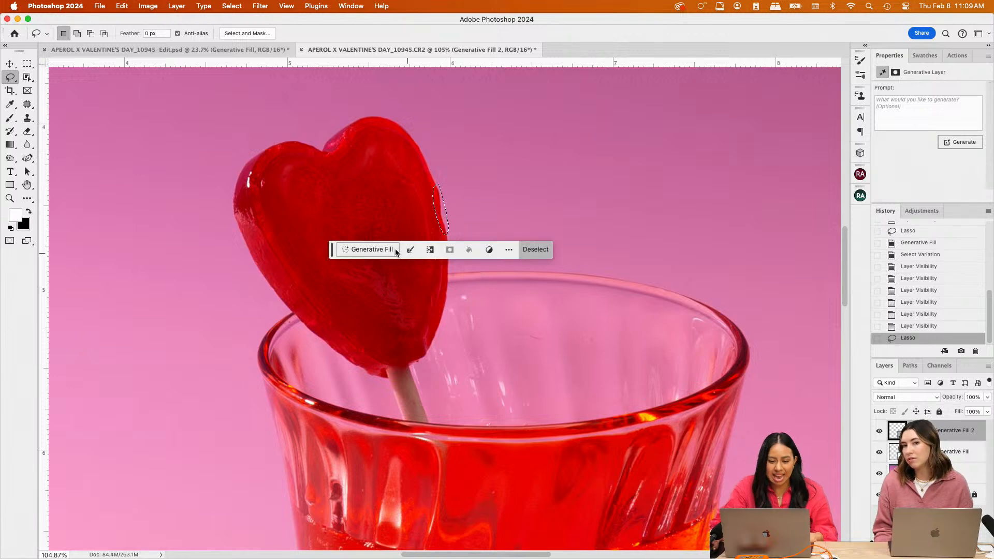
click(397, 250)
click(545, 248)
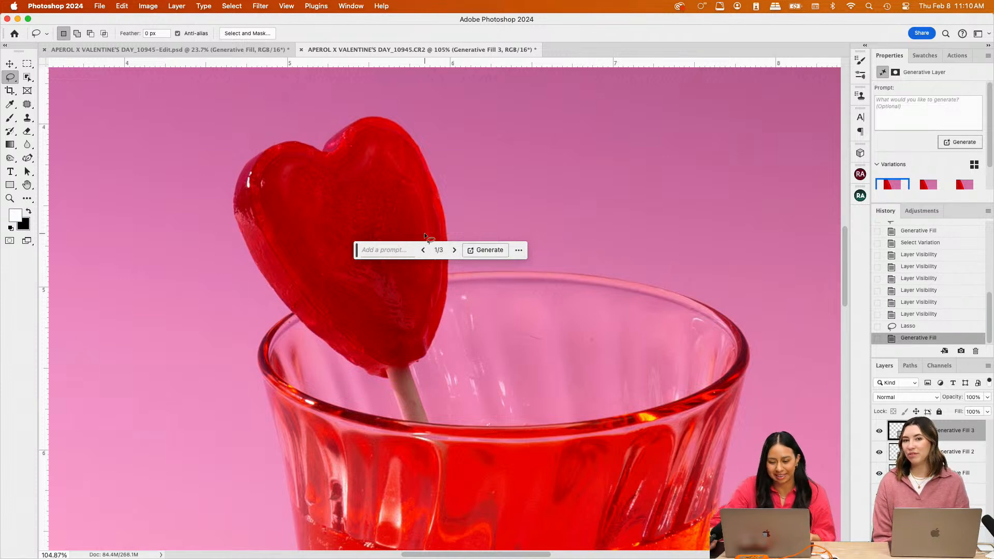
Lasso the uneven lower-left edge of the heart beside the stick and run Generative Fill without a prompt
scroll(391, 360, down, 2)
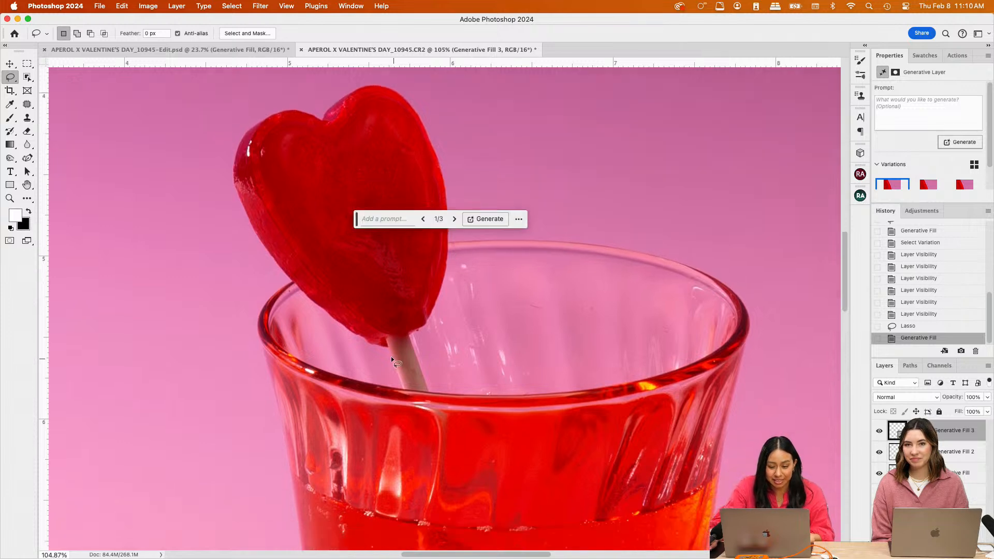
drag(348, 323, 336, 320)
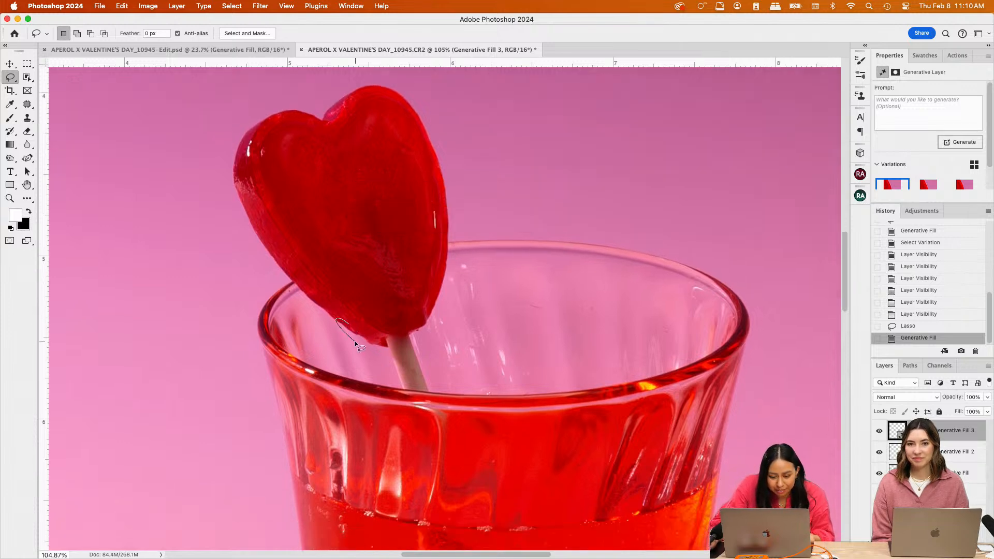
drag(375, 348, 380, 345)
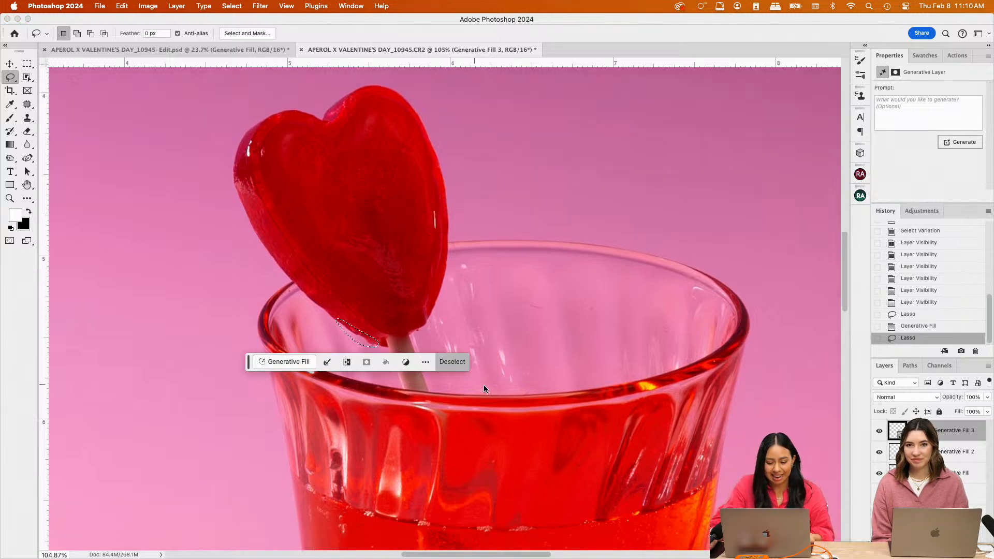
click(448, 362)
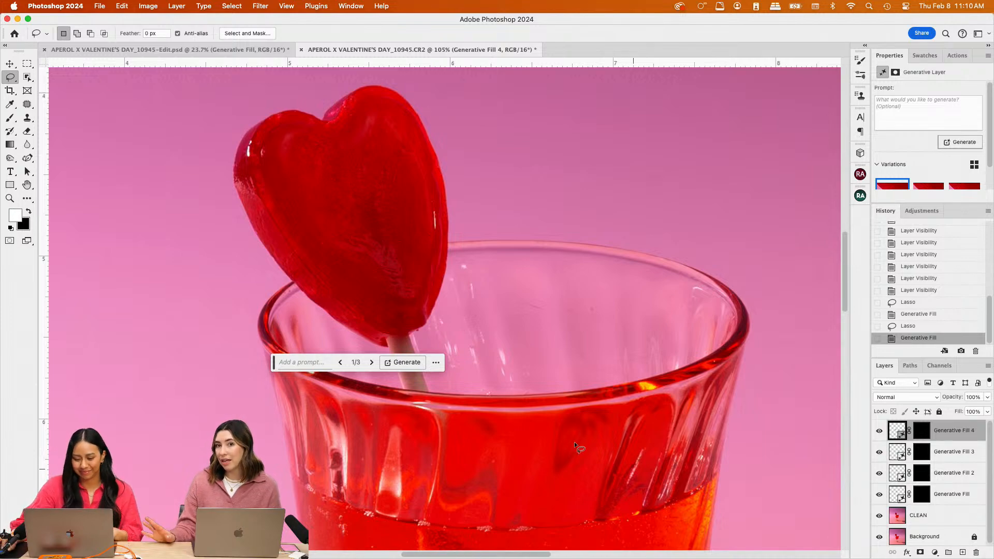
Lasso the glass's whole cast shadow from the base to the photo's right edge and remove it with Generative Fill without a prompt
scroll(530, 328, down, 5)
scroll(546, 355, down, 15)
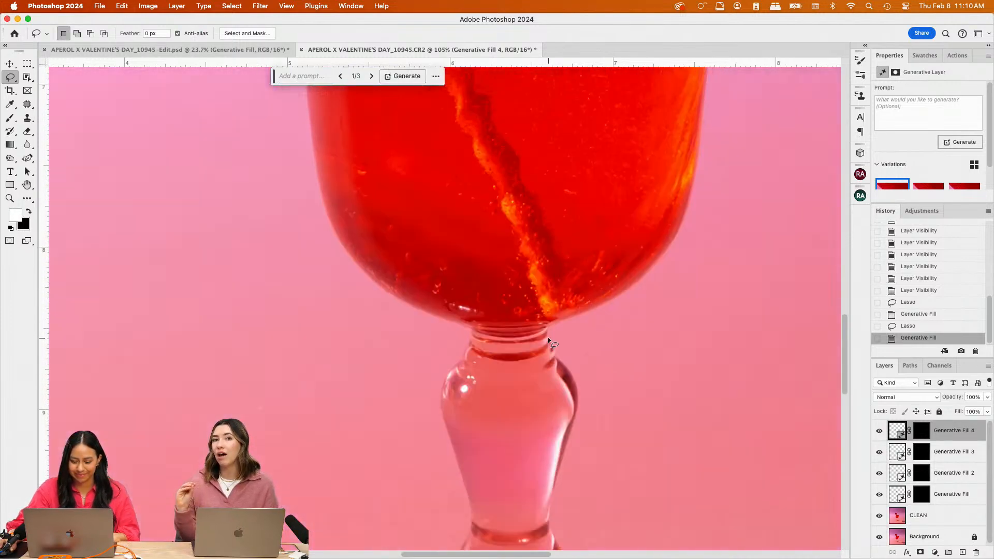
scroll(562, 346, right, 10)
scroll(562, 346, down, 4)
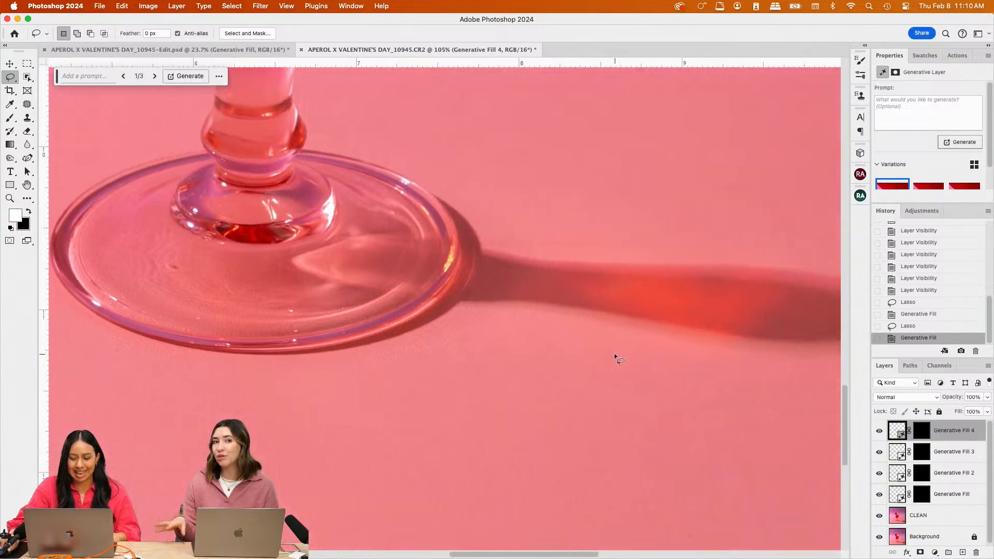
scroll(599, 336, down, 8)
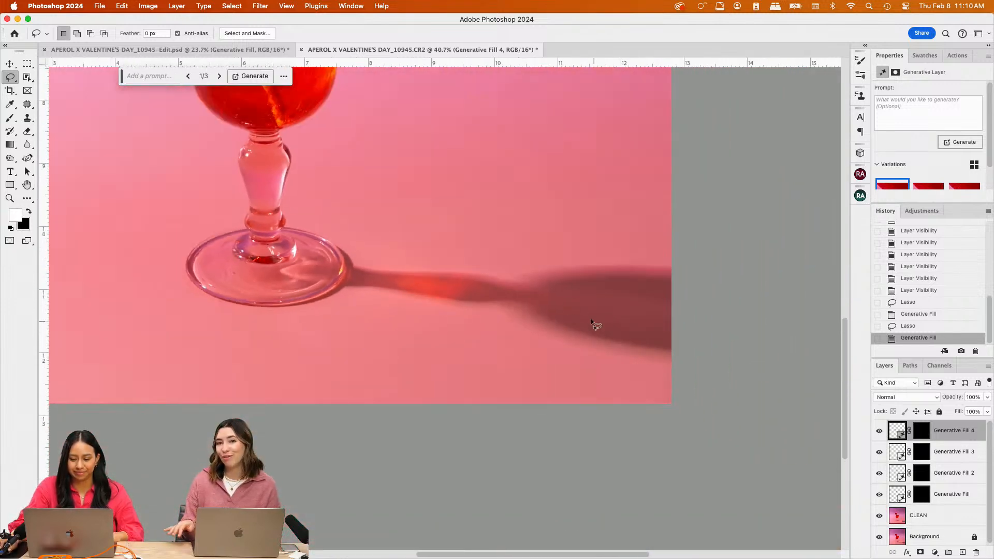
mouse_move(382, 303)
mouse_down()
mouse_move(367, 335)
mouse_move(674, 425)
mouse_up()
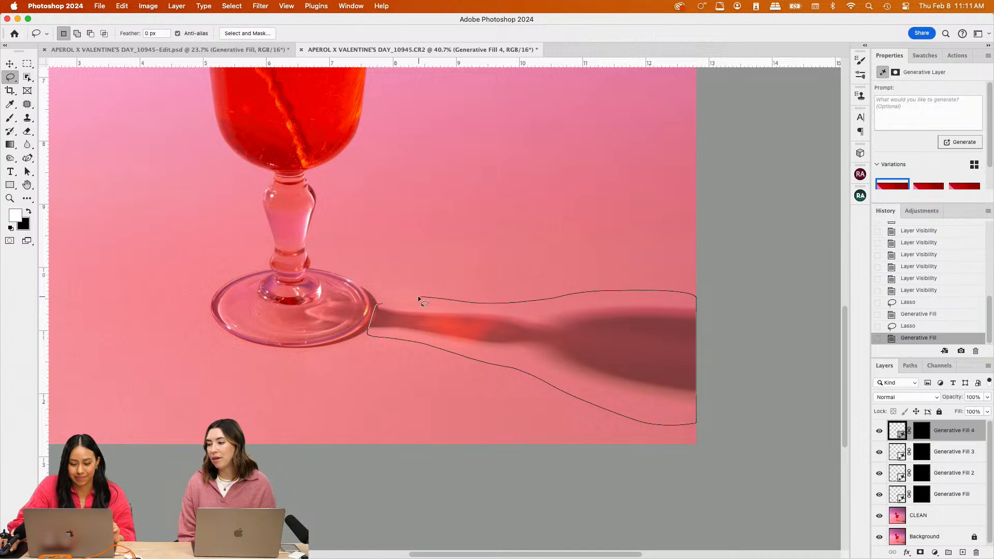
drag(418, 299, 383, 304)
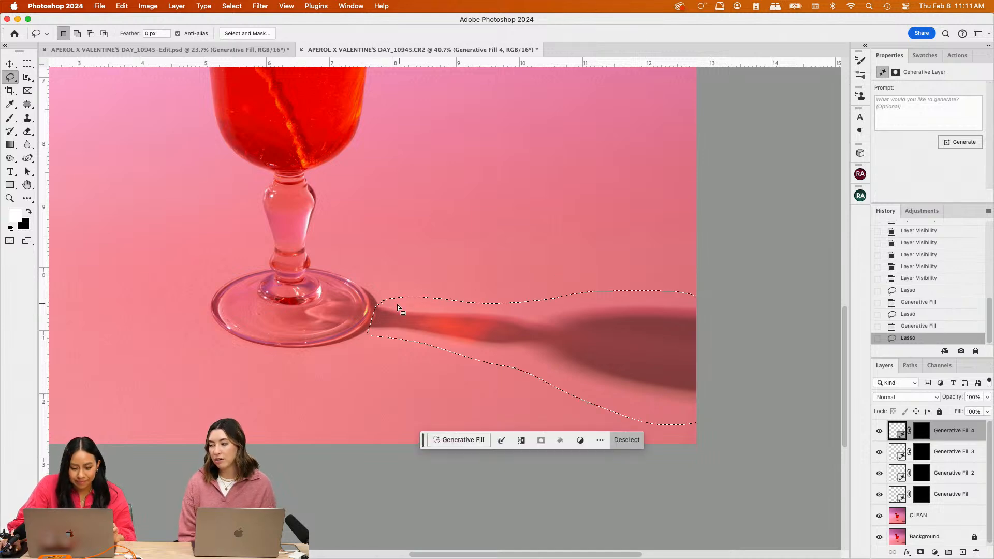
key(shift)
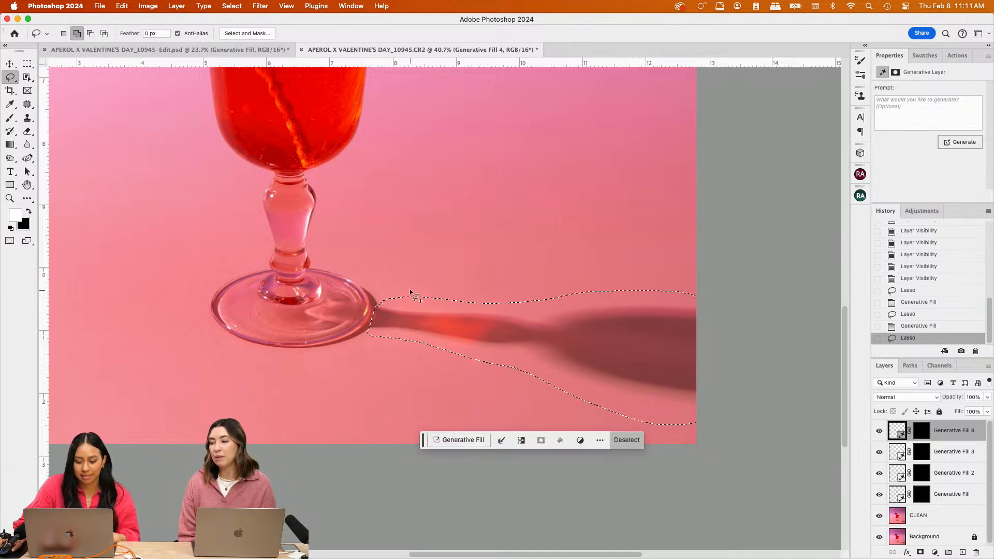
mouse_move(390, 300)
mouse_down()
mouse_move(380, 317)
mouse_move(386, 303)
mouse_up()
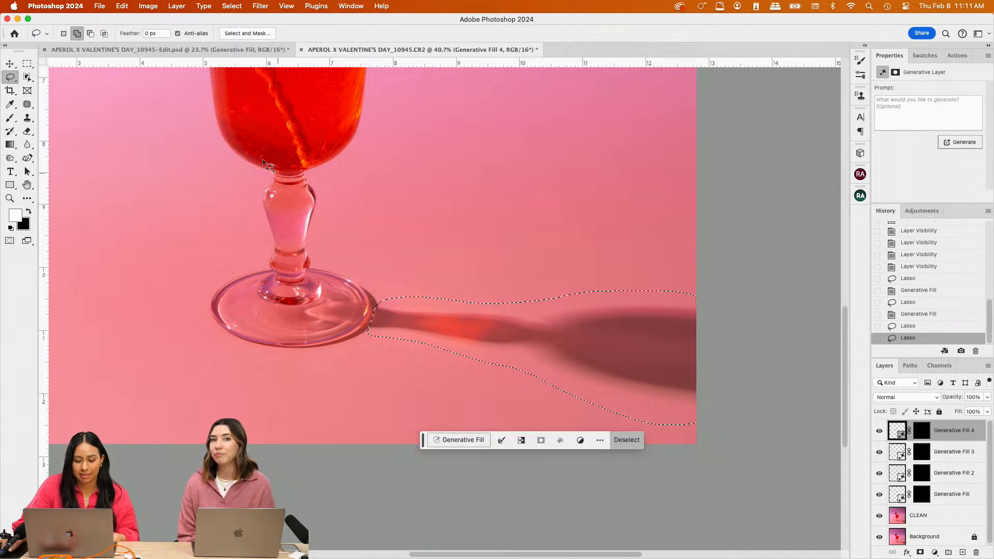
click(461, 439)
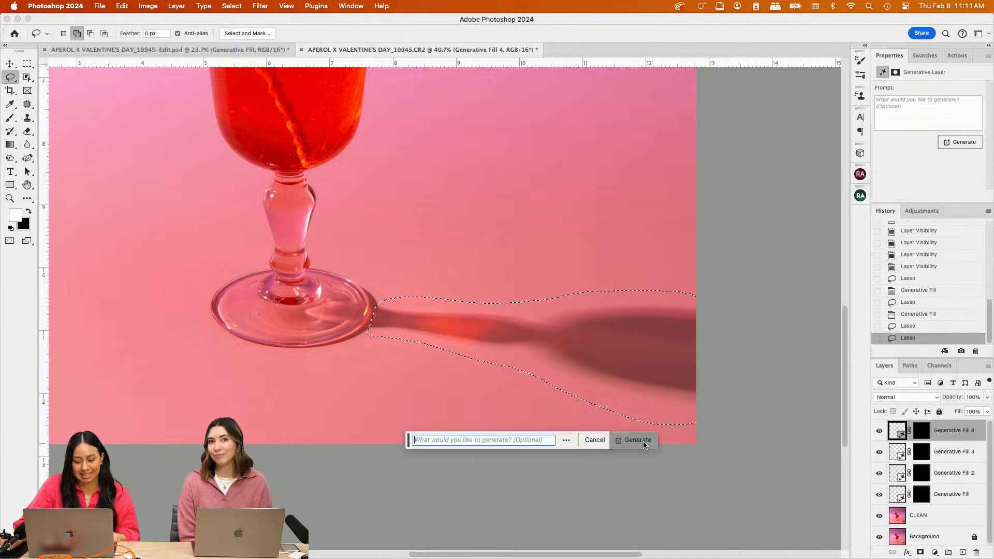
click(640, 440)
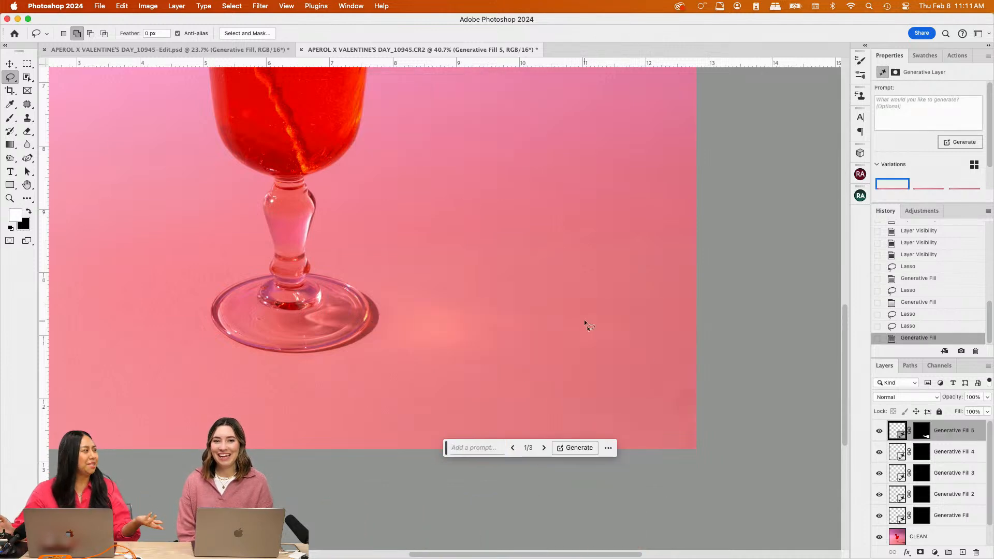
Compare the photo with and without the shadow-removal layer and examine the filled area beside the glass base up close
click(879, 430)
click(878, 430)
scroll(554, 330, up, 5)
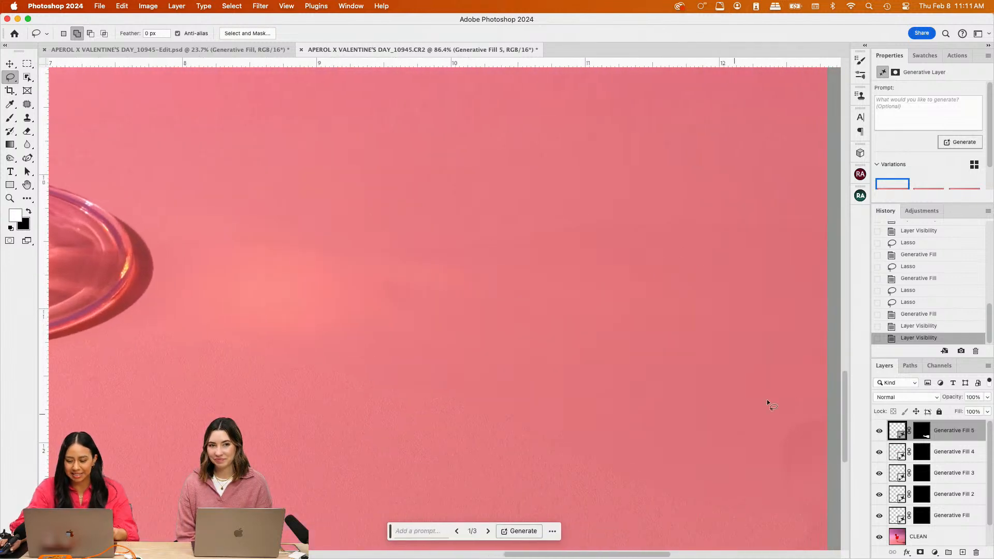
scroll(766, 399, down, 3)
scroll(766, 399, right, 2)
scroll(347, 218, up, 3)
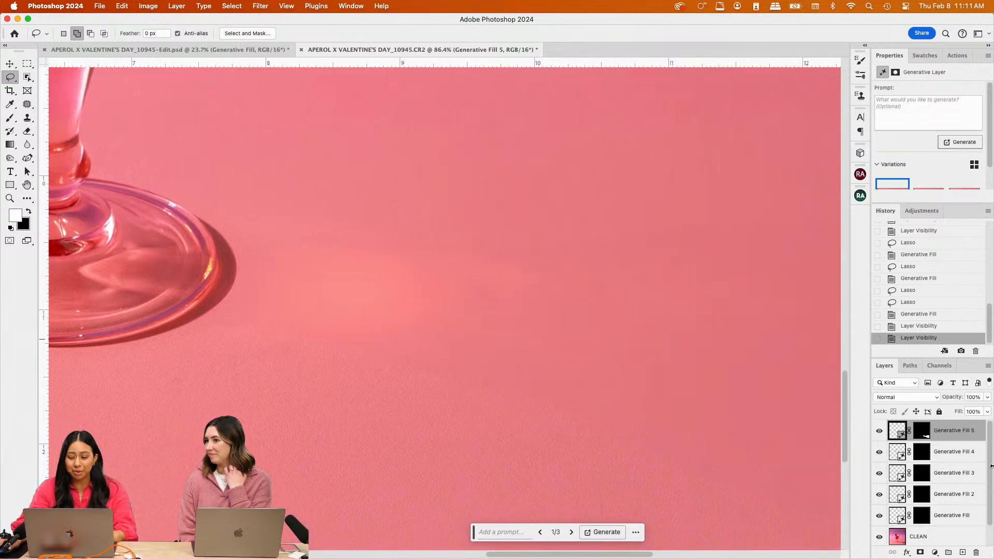
Load the shadow-removal layer's outline as a selection and refine it in Select and Mask with Smooth 8 and Feather about 7.2 px
super+click(894, 432)
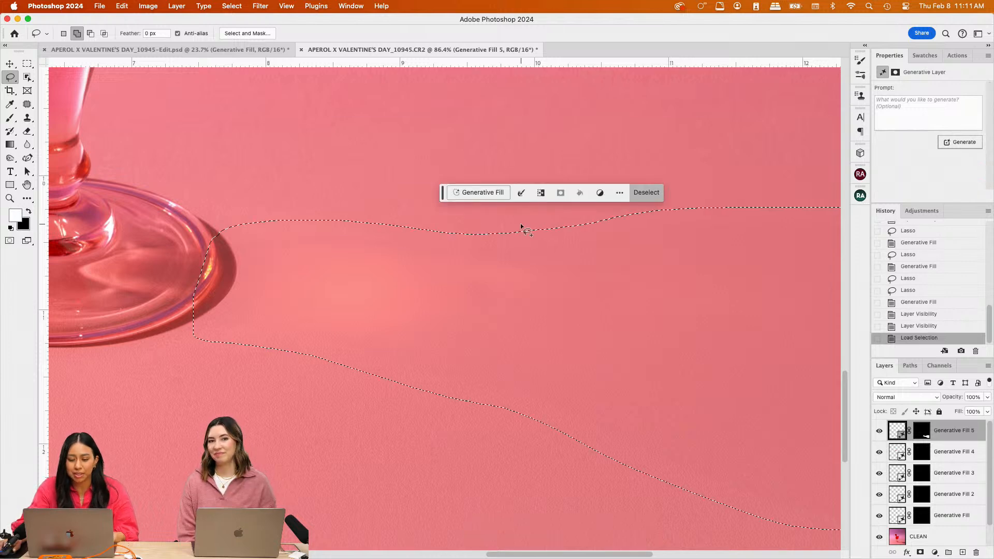
scroll(732, 369, down, 3)
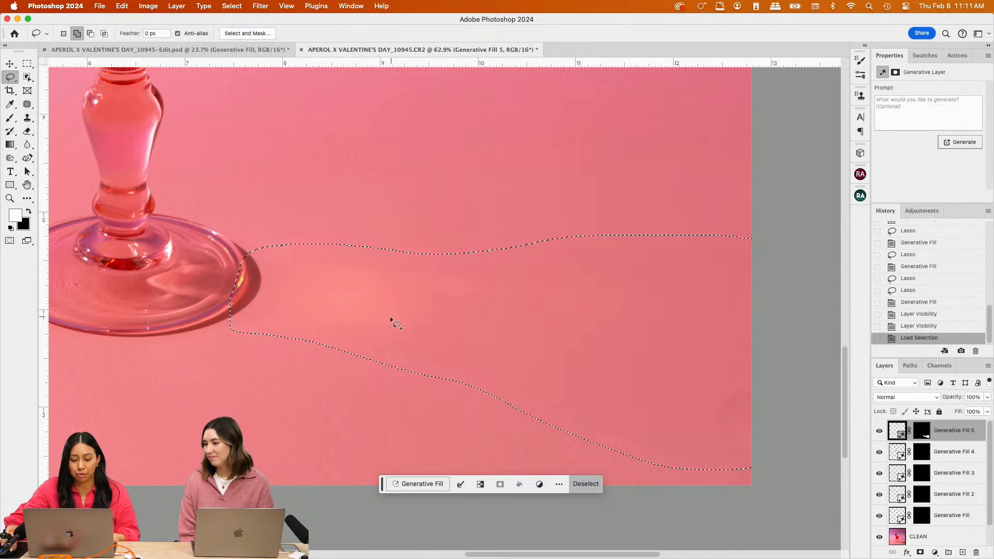
right_click(435, 299)
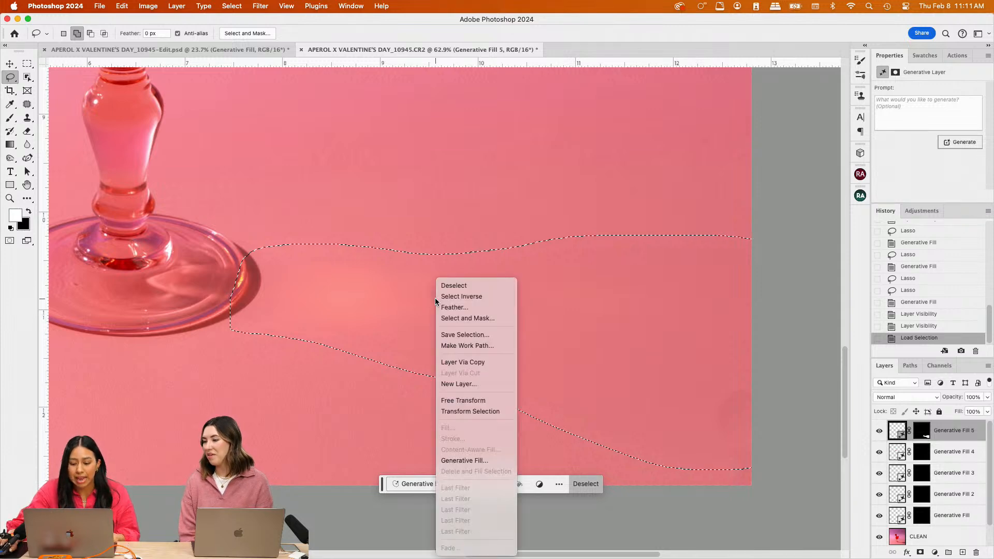
click(385, 362)
click(460, 484)
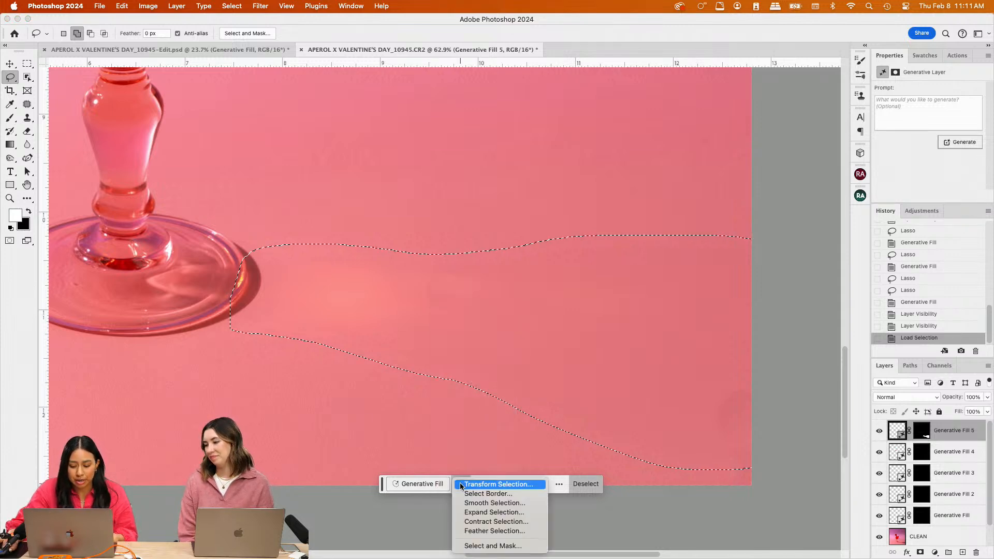
click(502, 547)
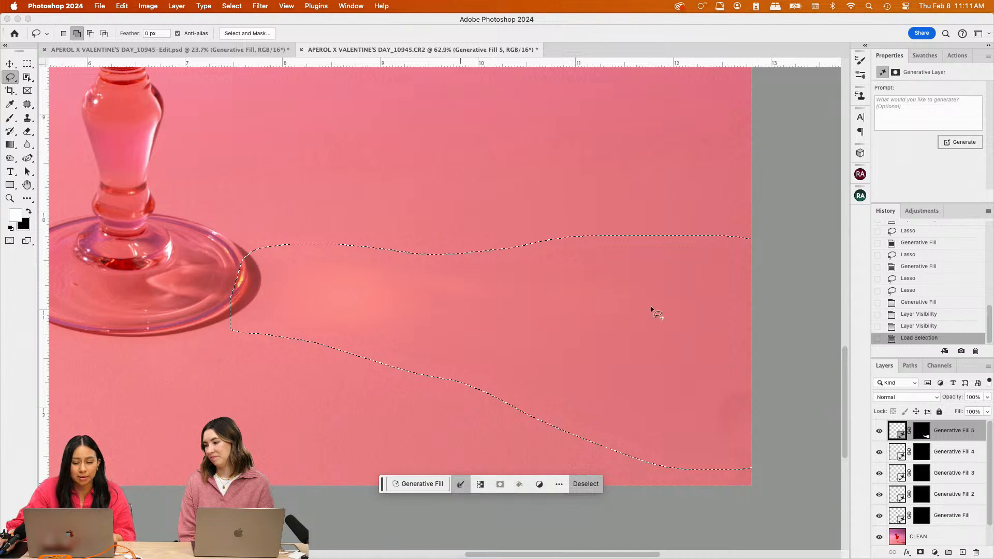
drag(863, 350, 860, 343)
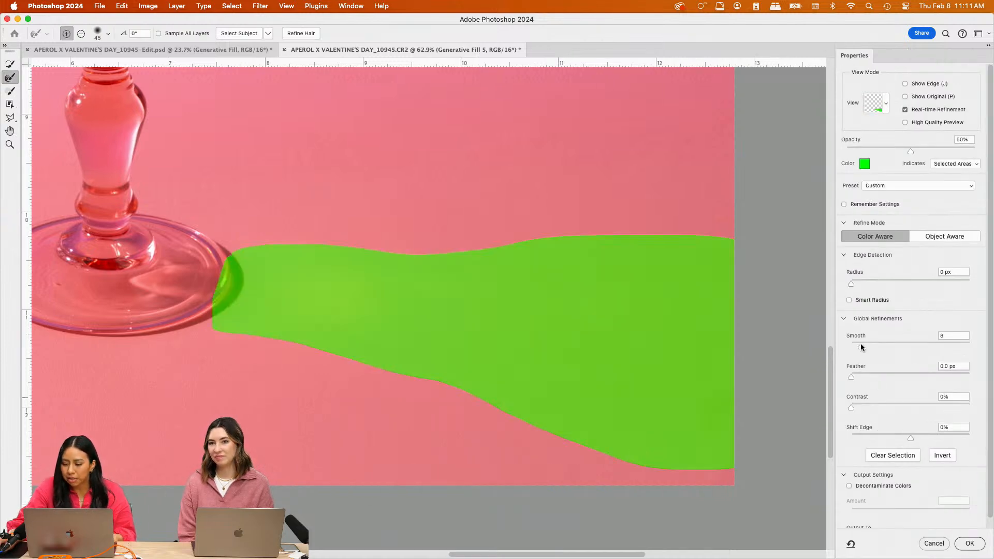
click(869, 374)
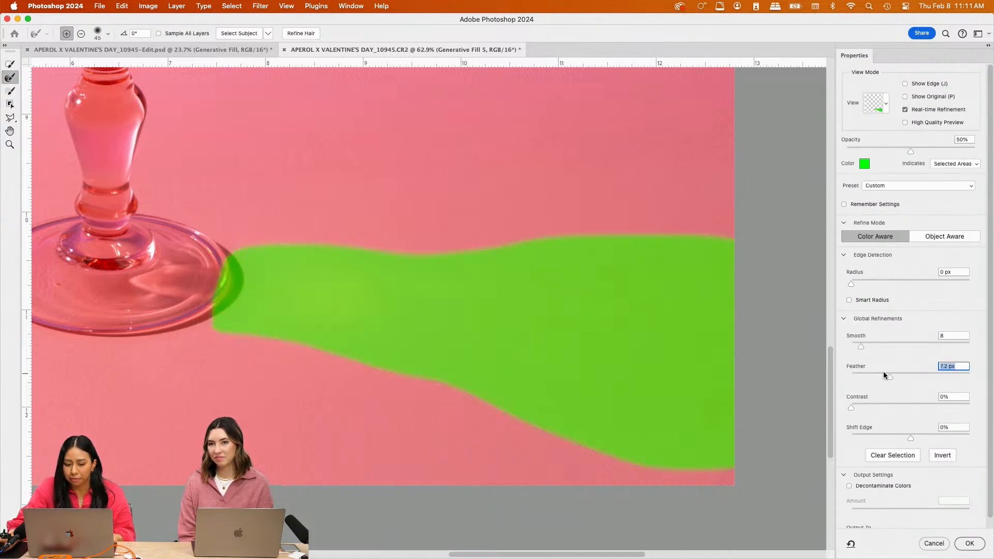
click(981, 548)
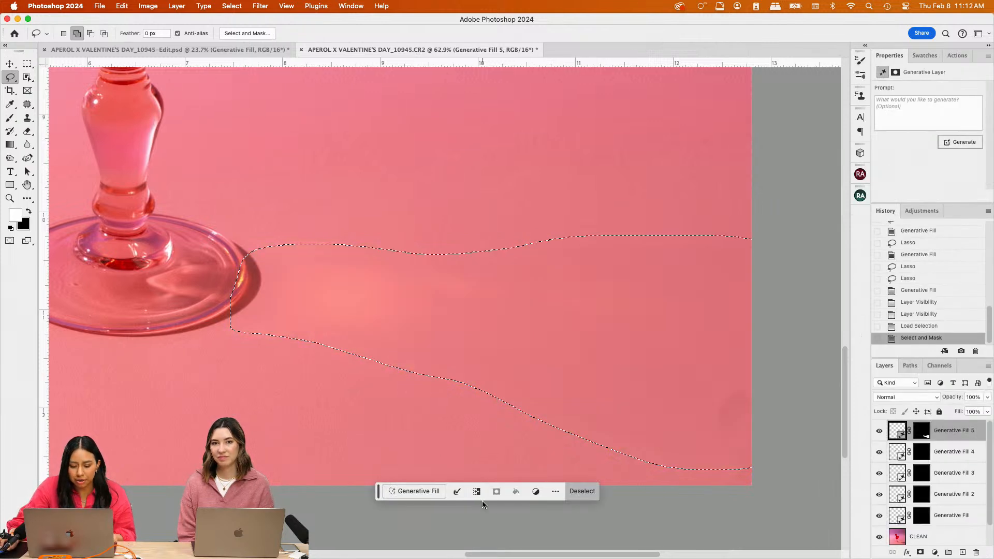
Contract the selection of the removed shadow area by 8 pixels
click(478, 493)
key(super+z)
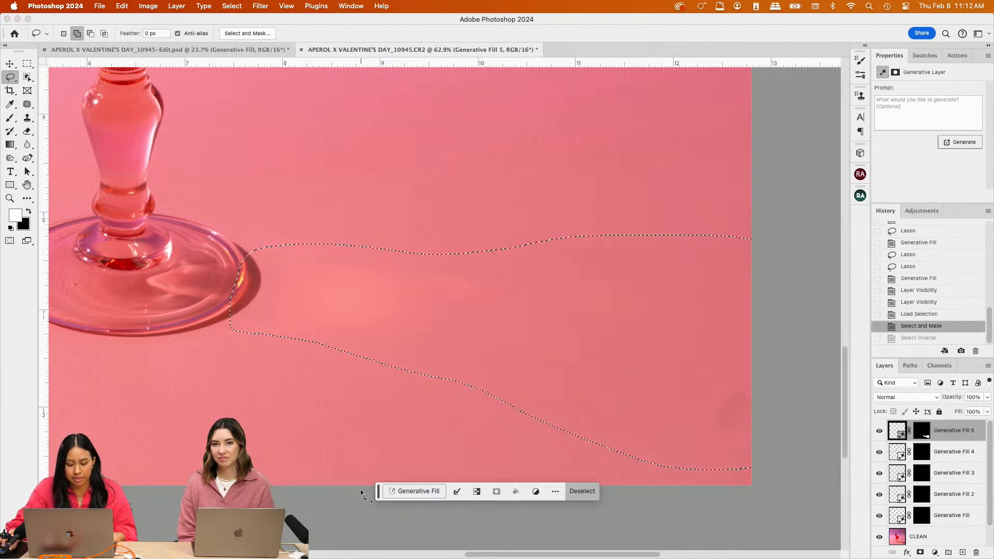
click(457, 491)
click(482, 452)
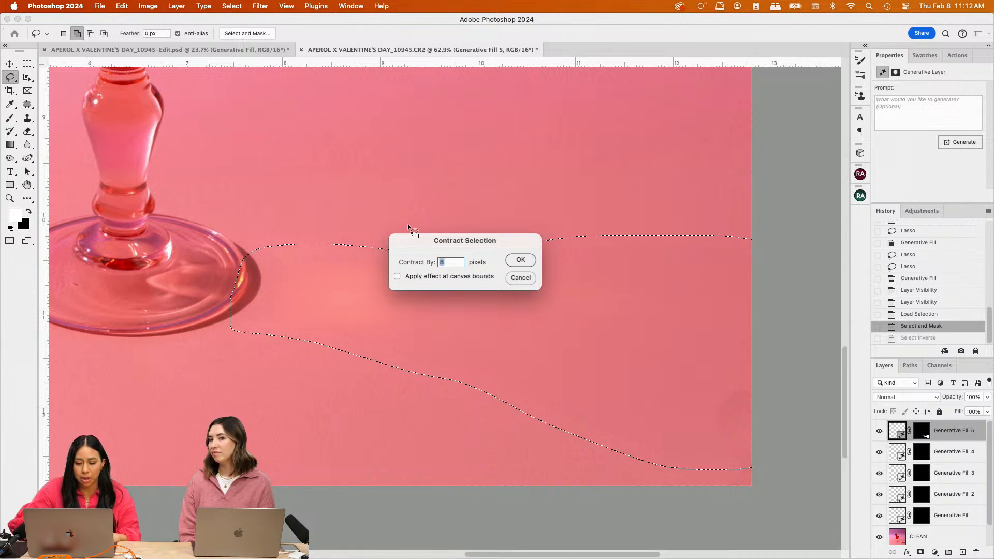
key(Return)
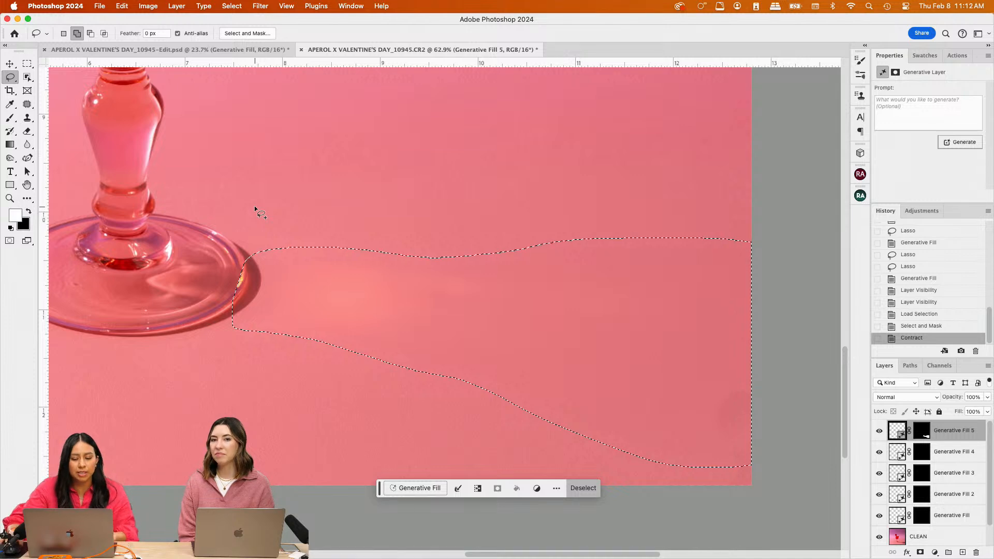
Apply uniform, monochromatic Add Noise at 3% to the selected shadow fill after trying several amounts and toggling the preview
click(266, 6)
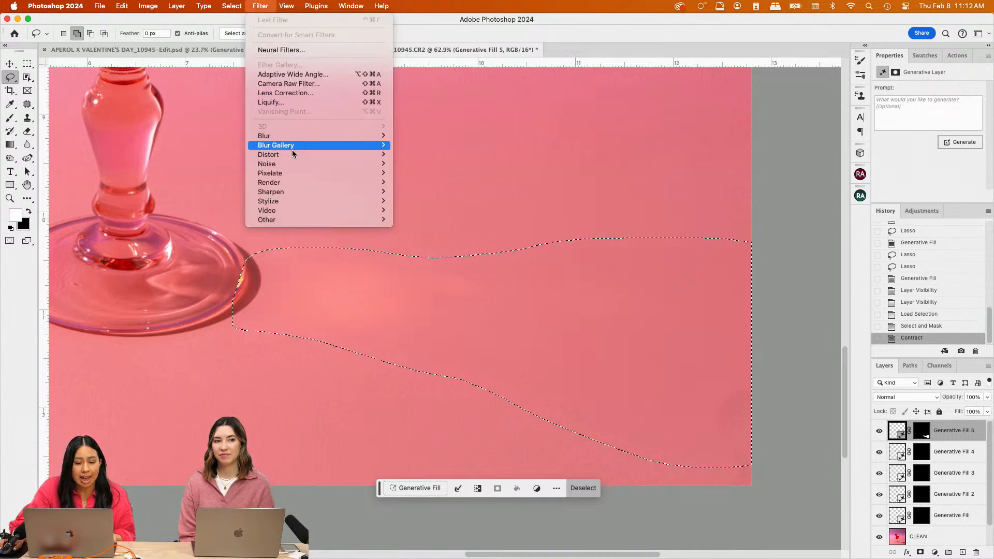
mouse_move(306, 163)
click(414, 164)
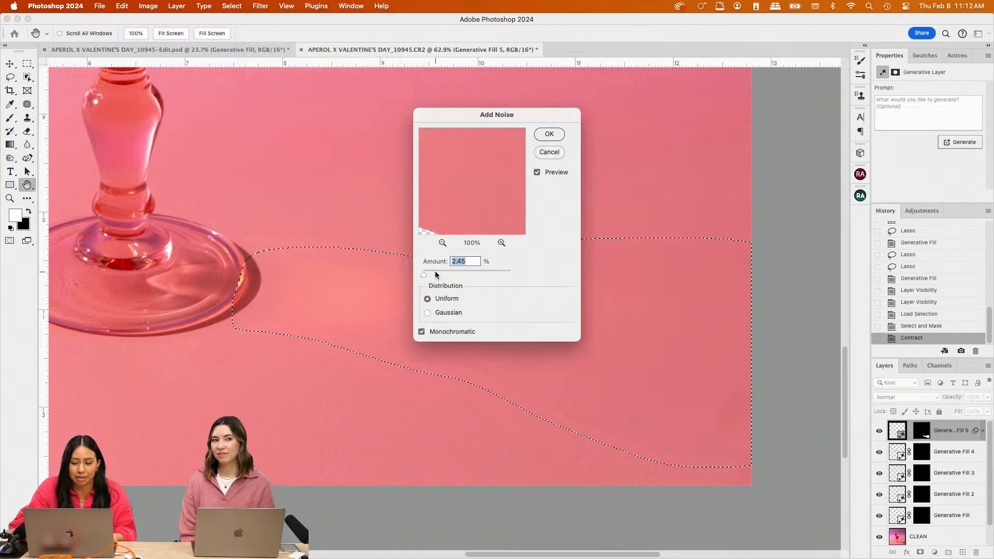
drag(425, 277, 427, 277)
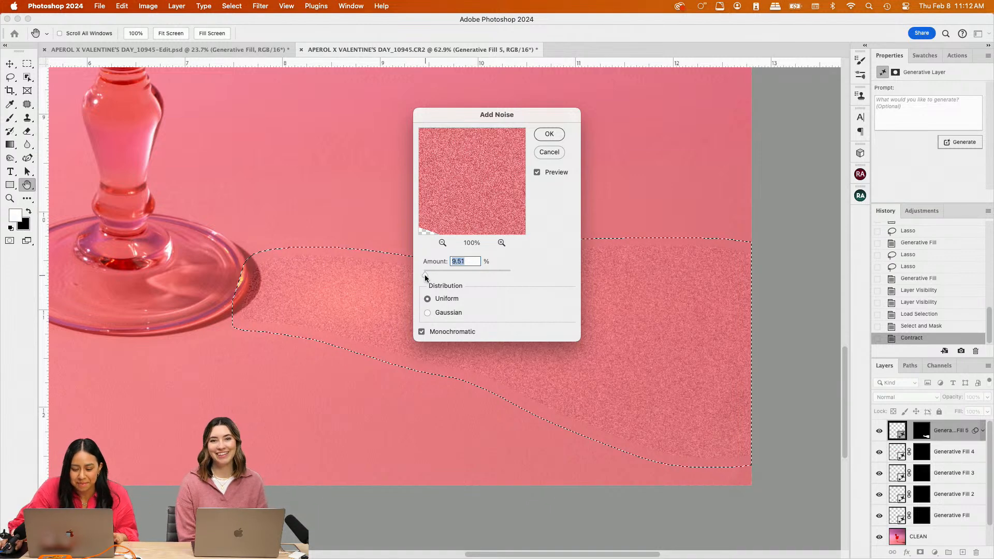
drag(425, 278, 424, 278)
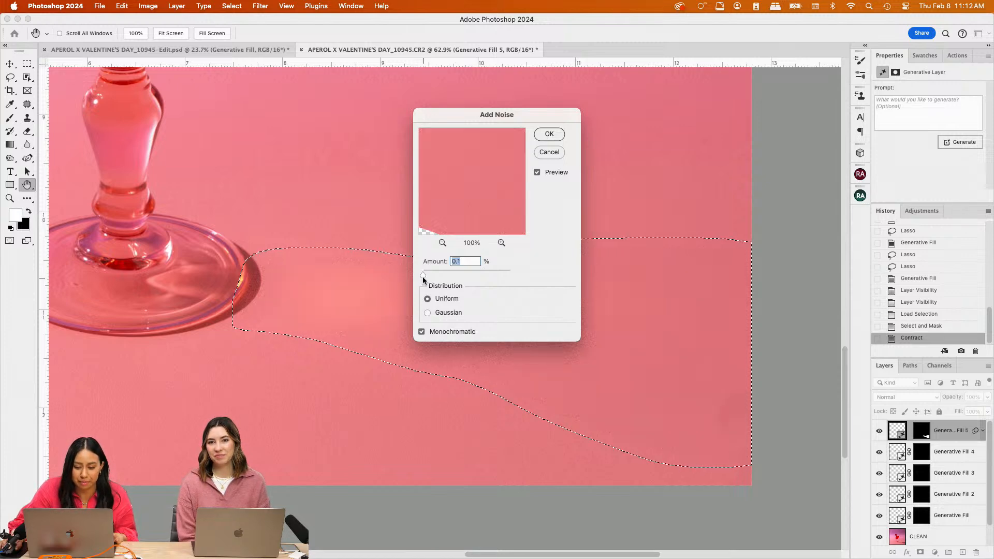
drag(425, 277, 424, 279)
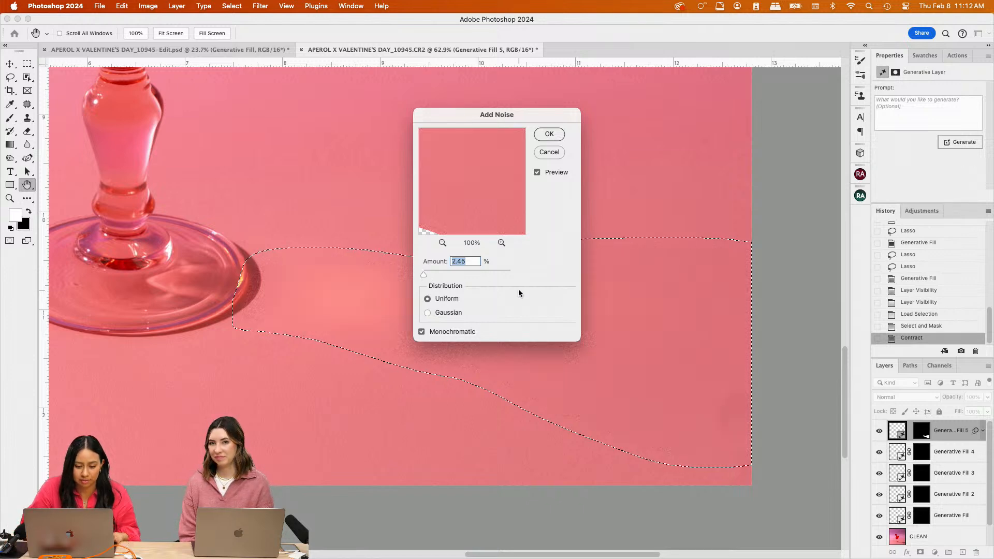
key(Up)
key(Up)
key(Up)
key(Up)
key(Up)
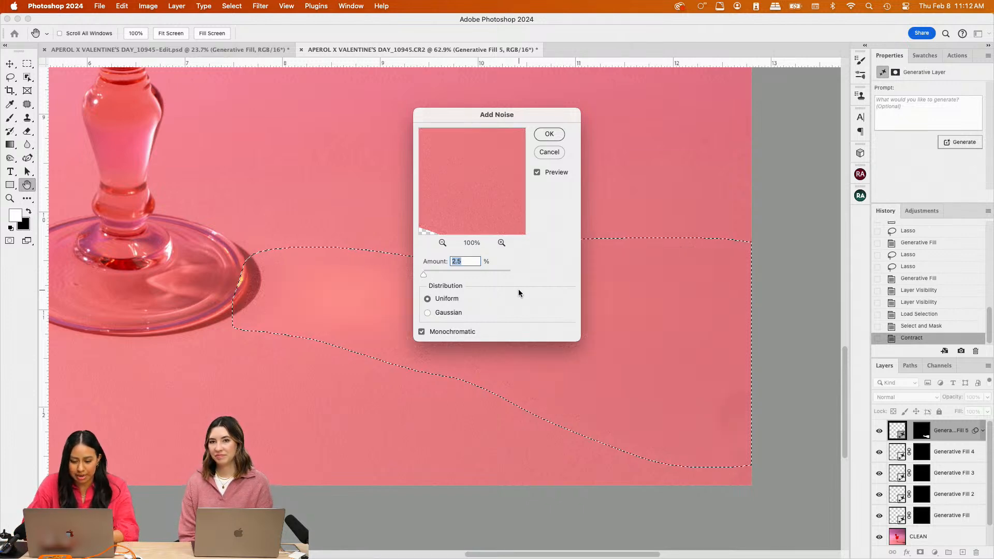
text(3)
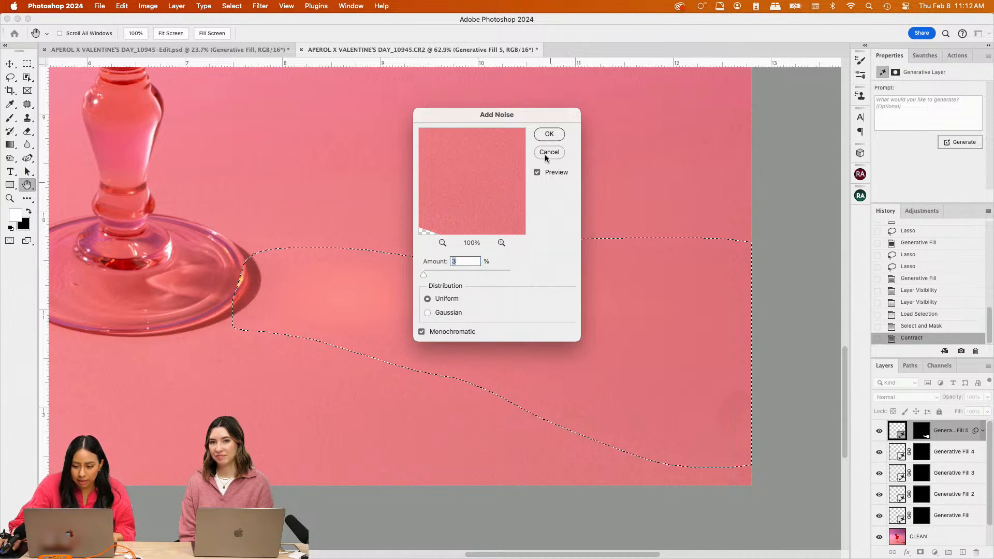
click(541, 171)
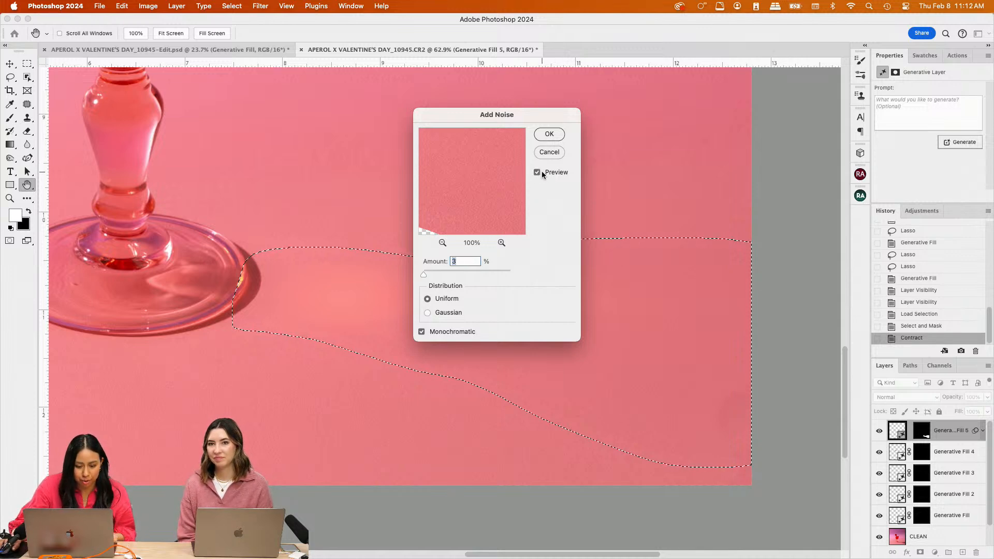
click(541, 171)
click(537, 172)
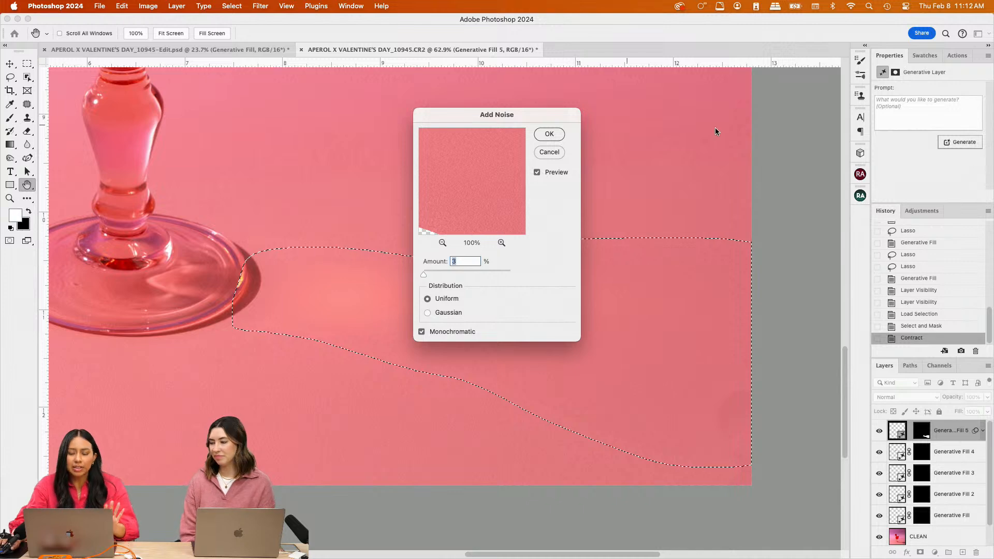
click(543, 134)
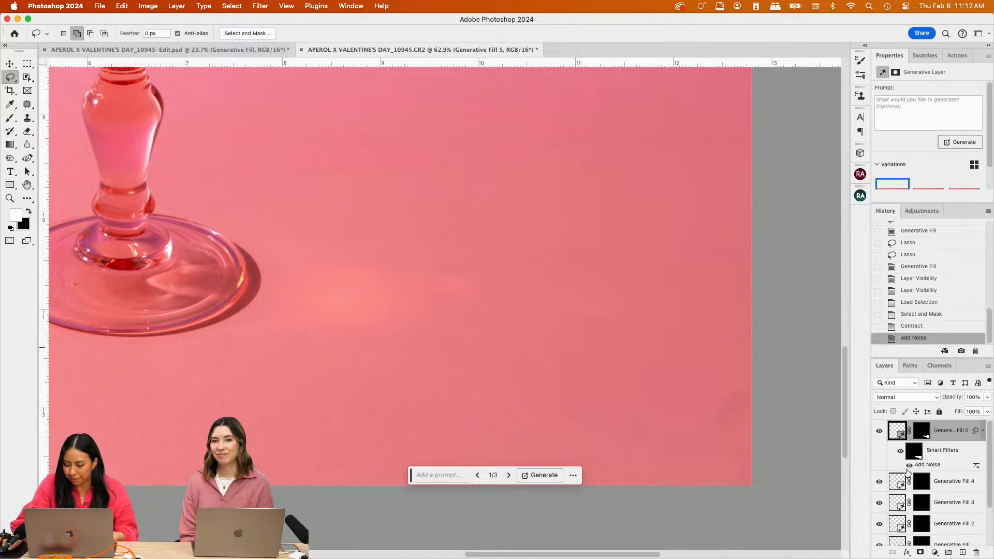
Duplicate all five Generative Fill layers and merge the copies into a single layer
scroll(965, 484, down, 3)
shift+click(957, 509)
scroll(926, 482, up, 2)
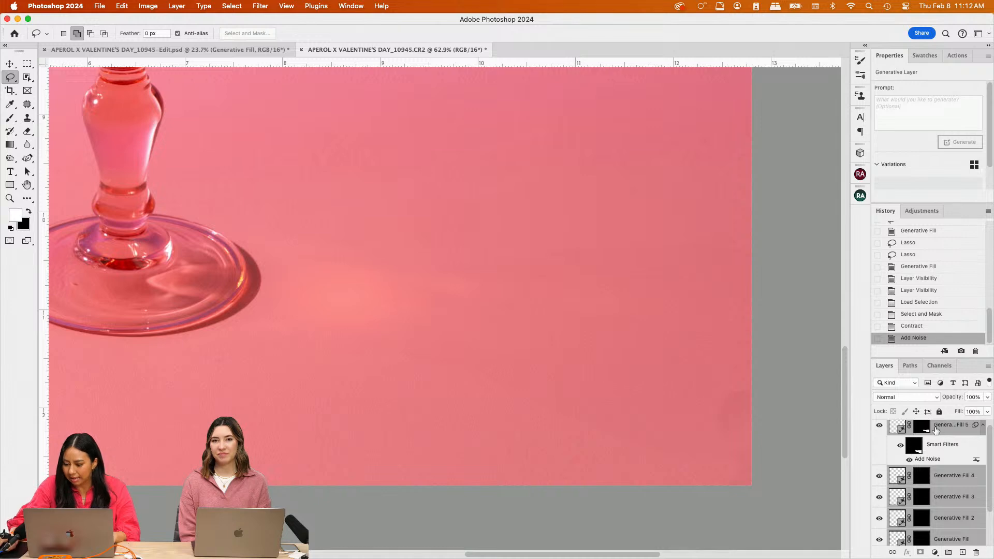
key(super+j)
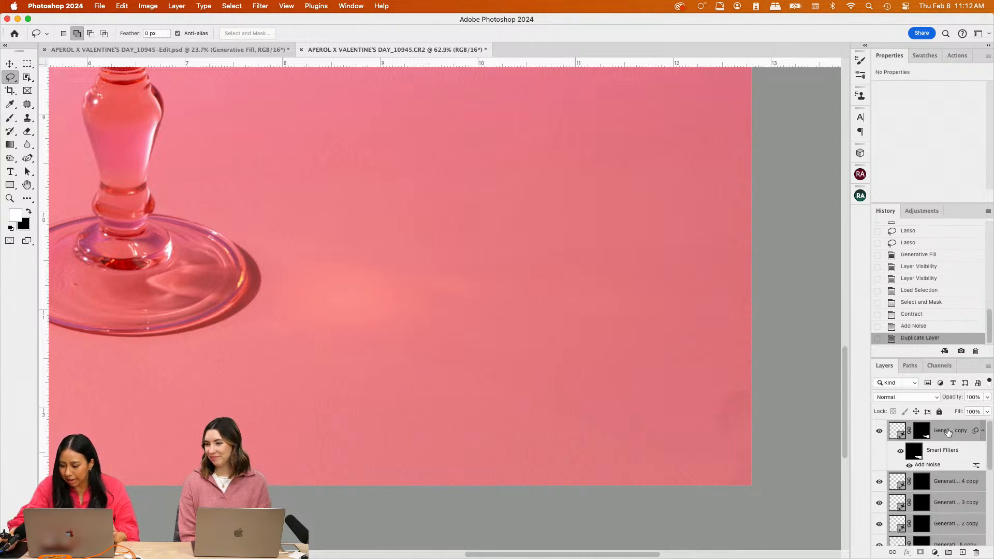
right_click(948, 433)
click(890, 388)
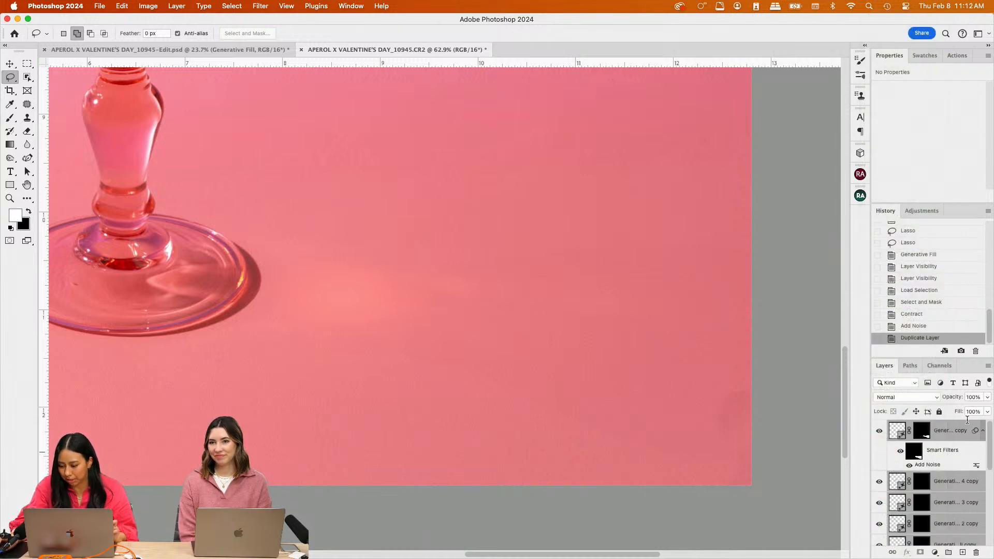
Group the five original Generative Fill layers and name the group GF
click(950, 459)
scroll(952, 462, down, 3)
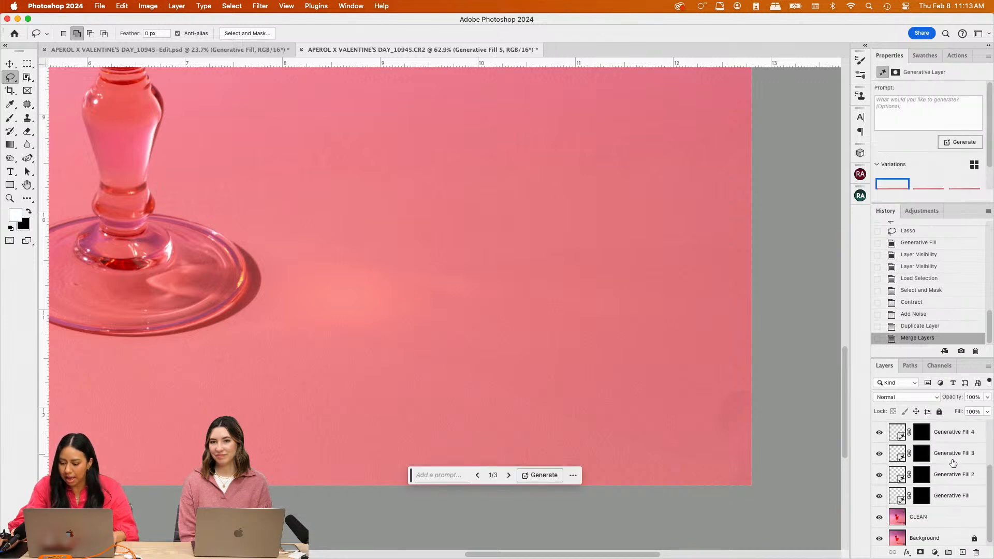
shift+click(960, 501)
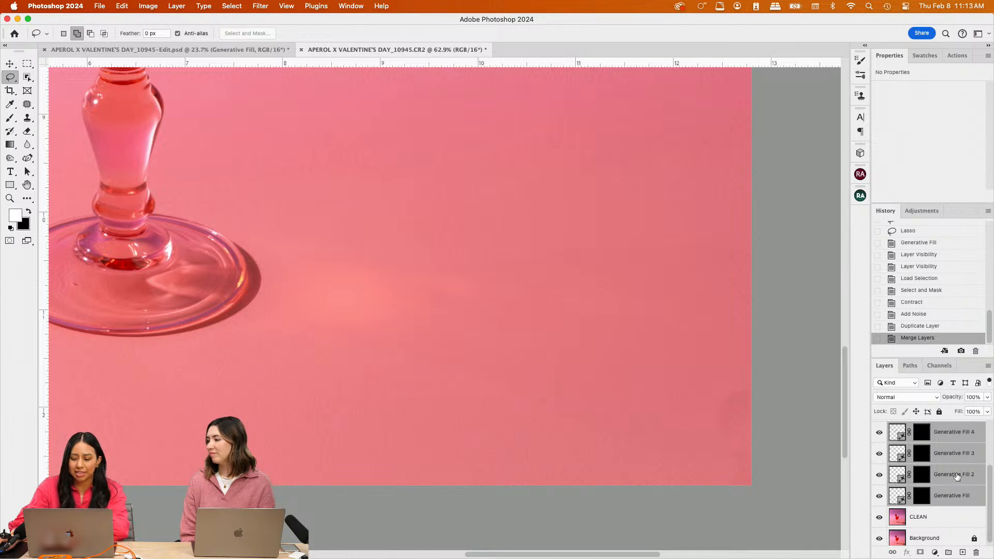
scroll(941, 470, up, 3)
click(924, 429)
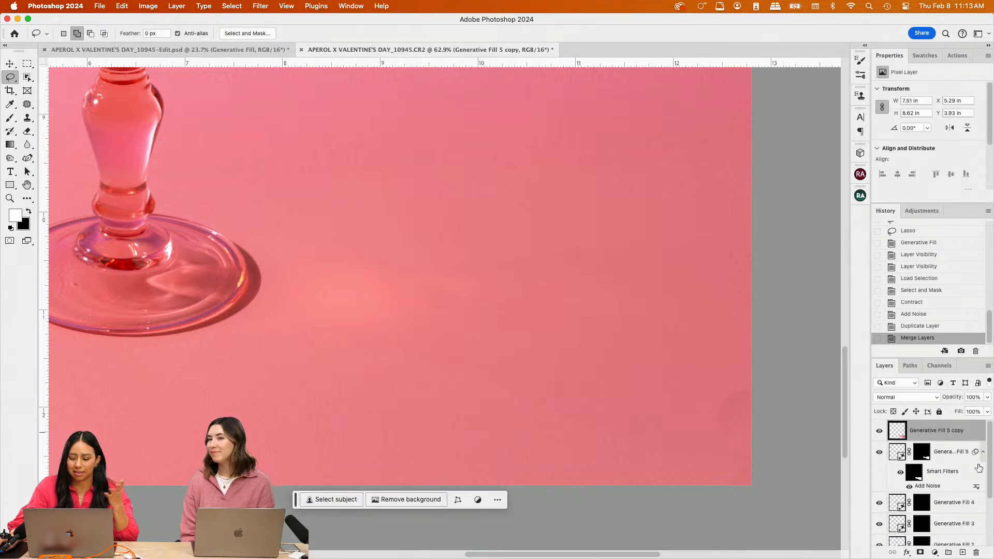
click(953, 455)
scroll(962, 520, down, 3)
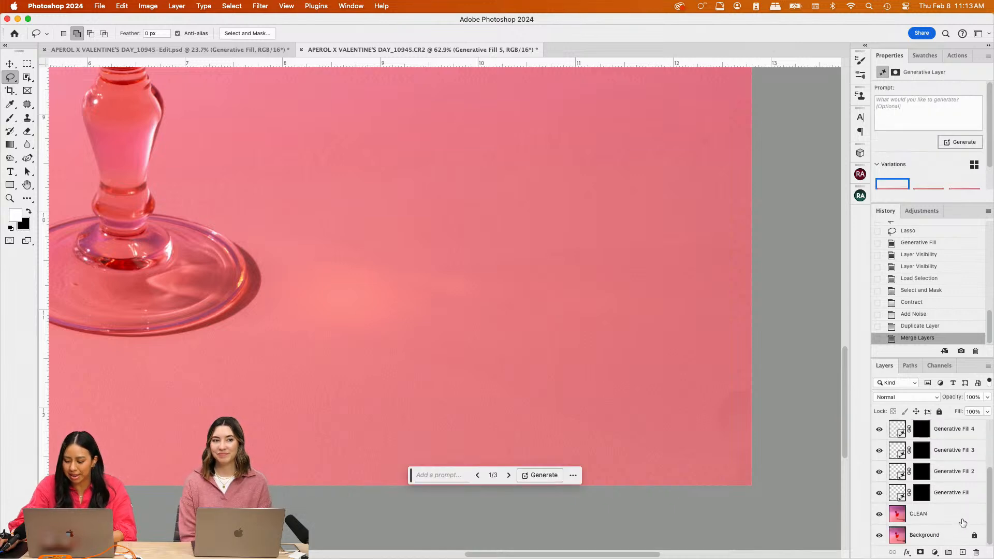
shift+click(958, 493)
click(948, 552)
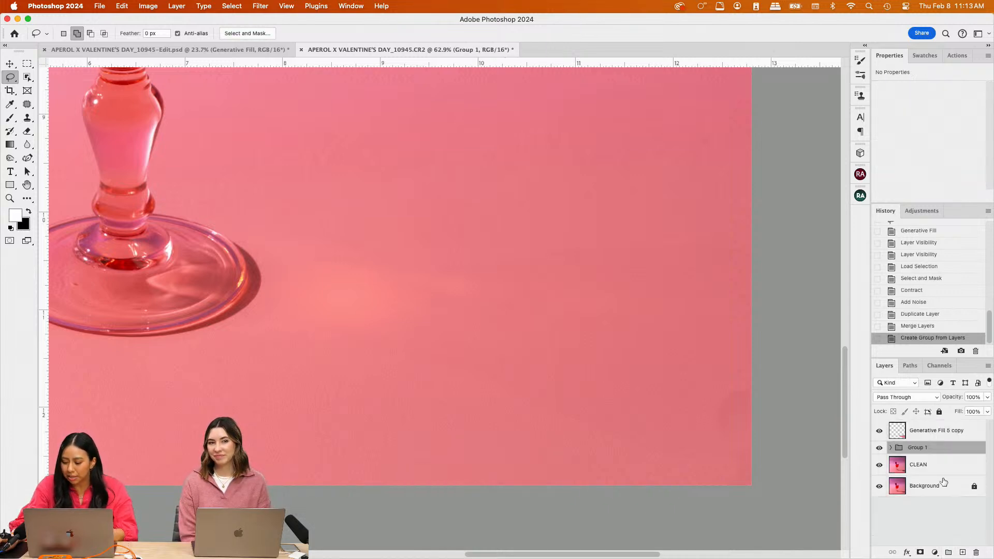
double_click(921, 447)
text(GF)
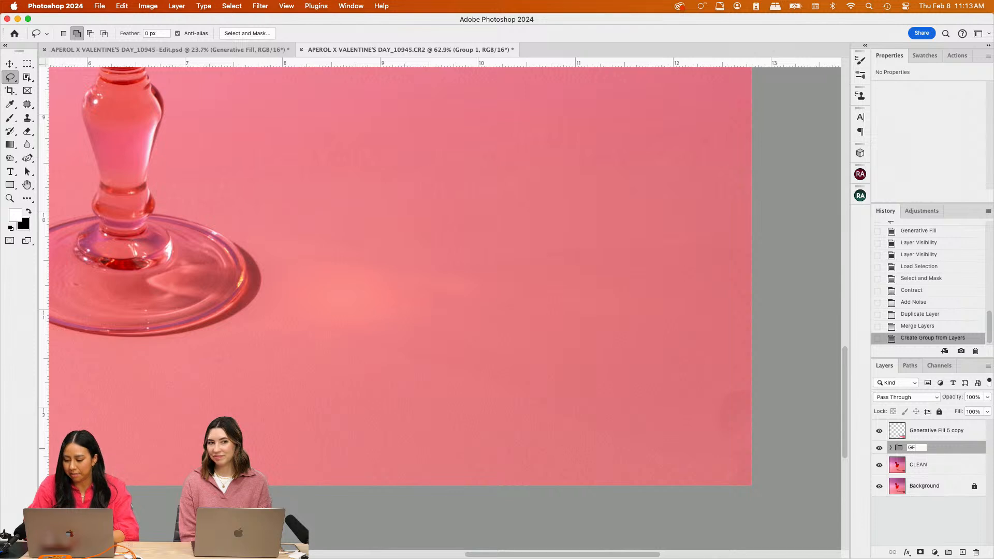
key(Return)
Place the merged fill copy beneath the GF group, hide the group, and compare the photo with and without the copy
click(957, 431)
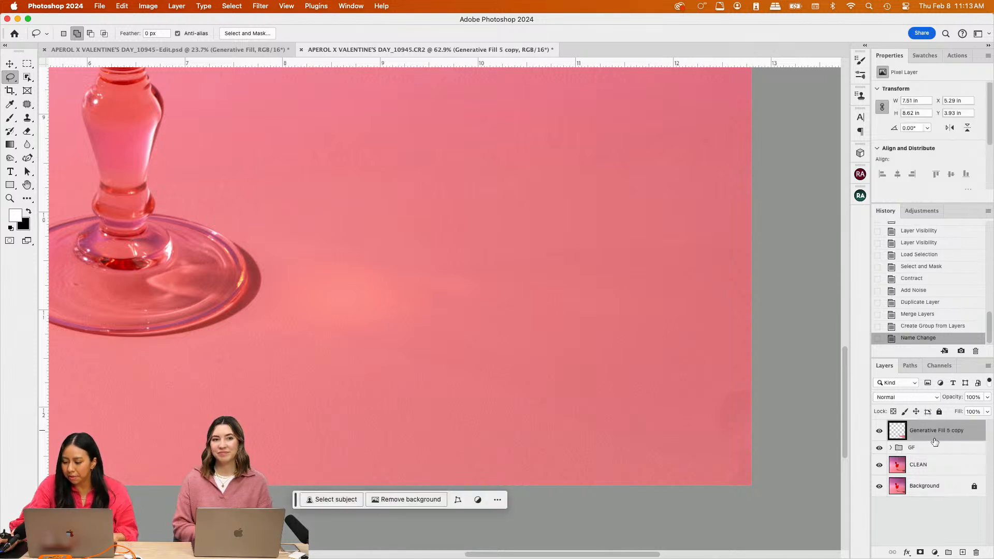
drag(938, 431, 940, 457)
click(879, 426)
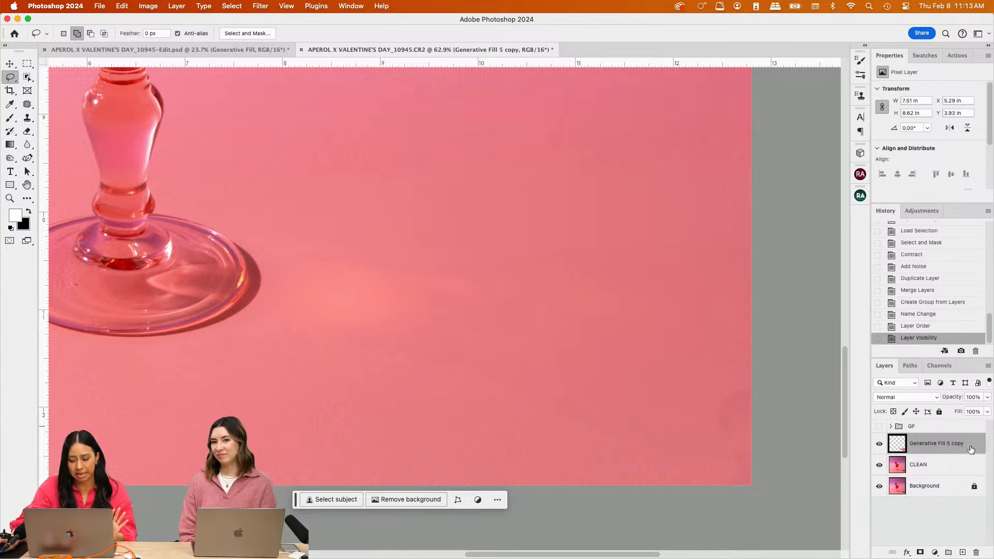
click(880, 444)
click(879, 444)
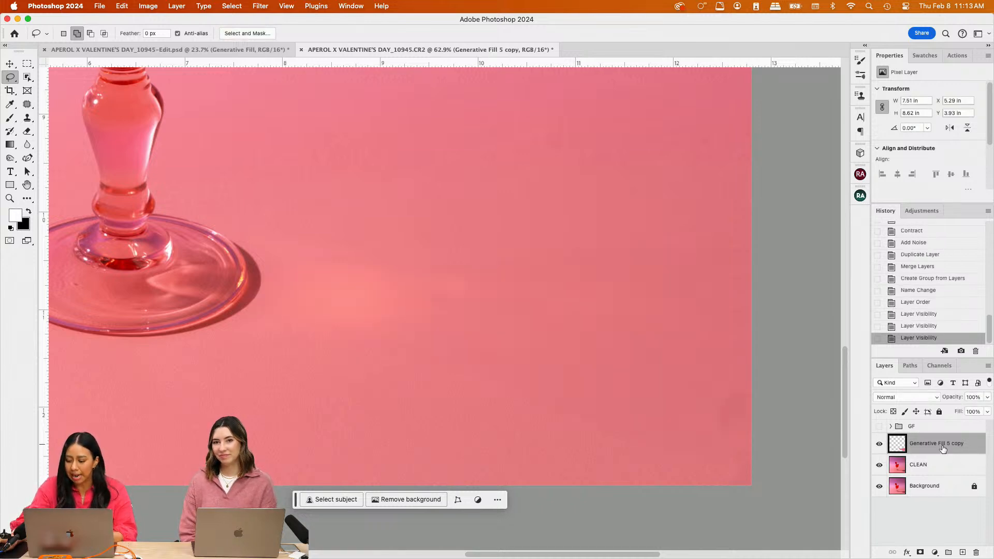
Merge the Generative Fill 5 copy layer down into the CLEAN layer
right_click(943, 449)
click(948, 443)
right_click(948, 443)
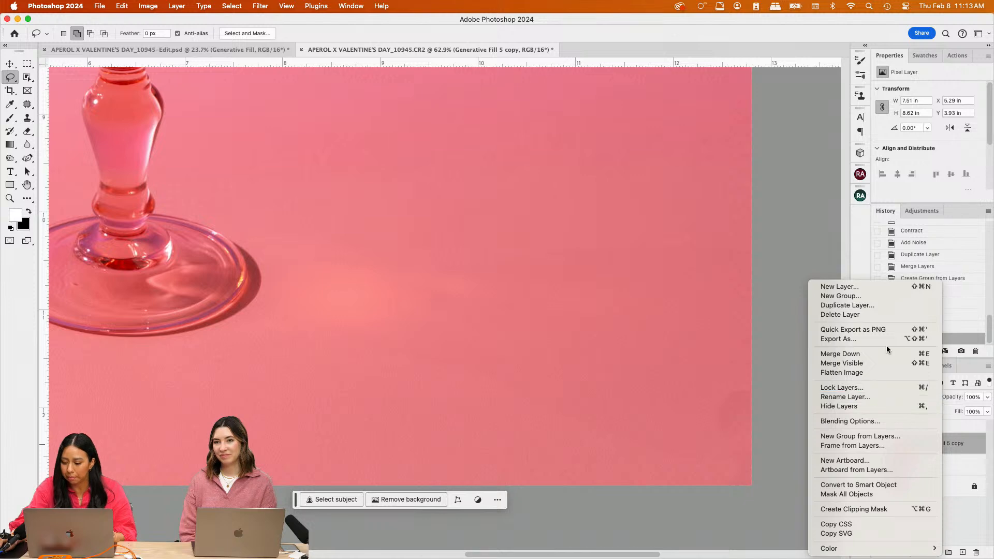
click(871, 354)
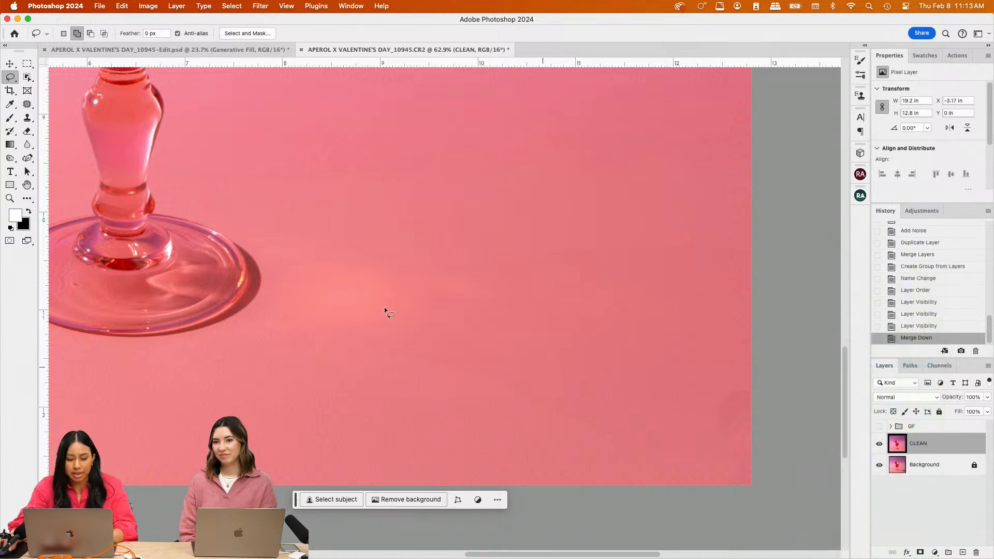
Patch two strips of background along the upper edge of the shadow fill, from beside the glass base to the photo's edge
click(27, 104)
mouse_move(295, 241)
mouse_down()
mouse_move(271, 244)
mouse_move(286, 280)
mouse_move(461, 290)
mouse_move(455, 271)
mouse_move(470, 237)
mouse_up()
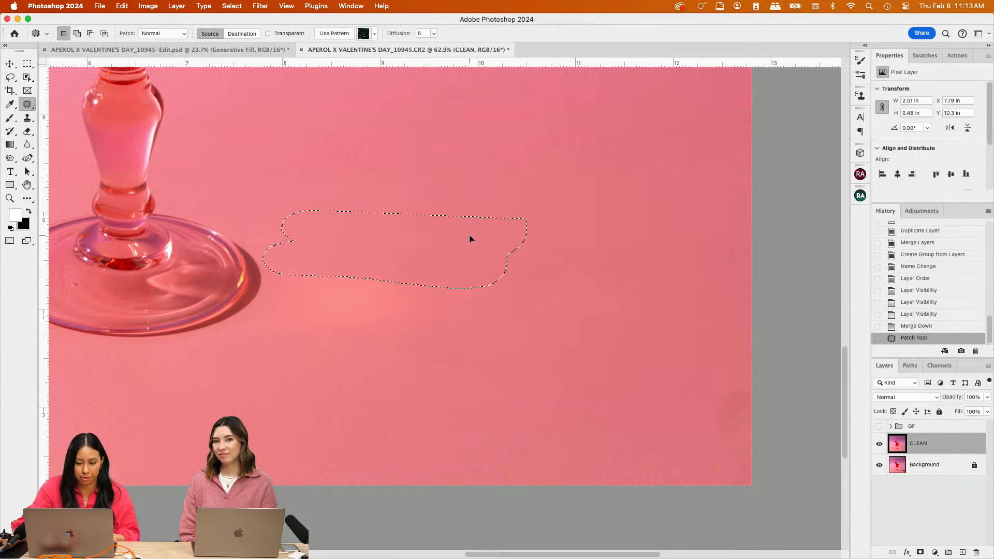
key(cmd+d)
mouse_move(532, 244)
mouse_down()
mouse_move(532, 282)
mouse_move(781, 266)
mouse_move(701, 250)
mouse_up()
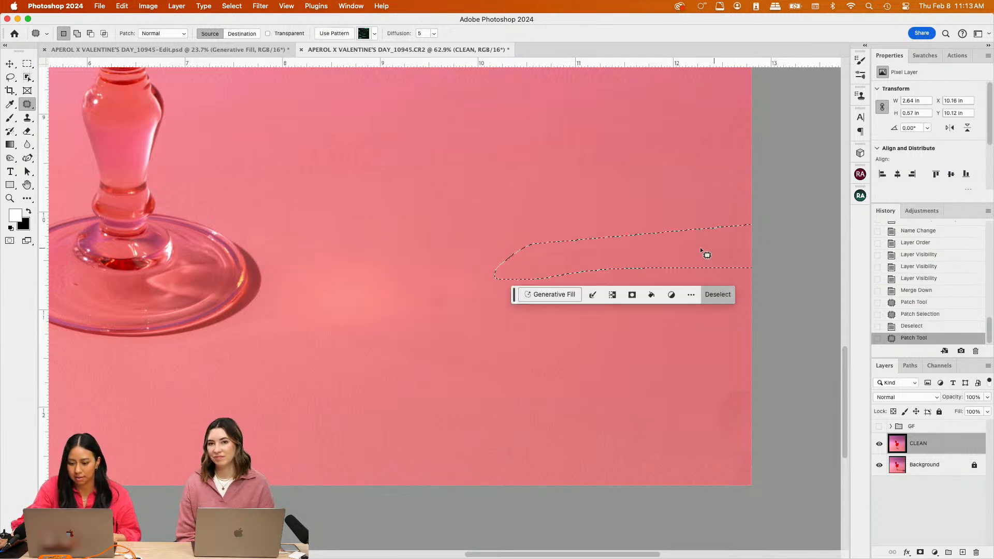
key(super+d)
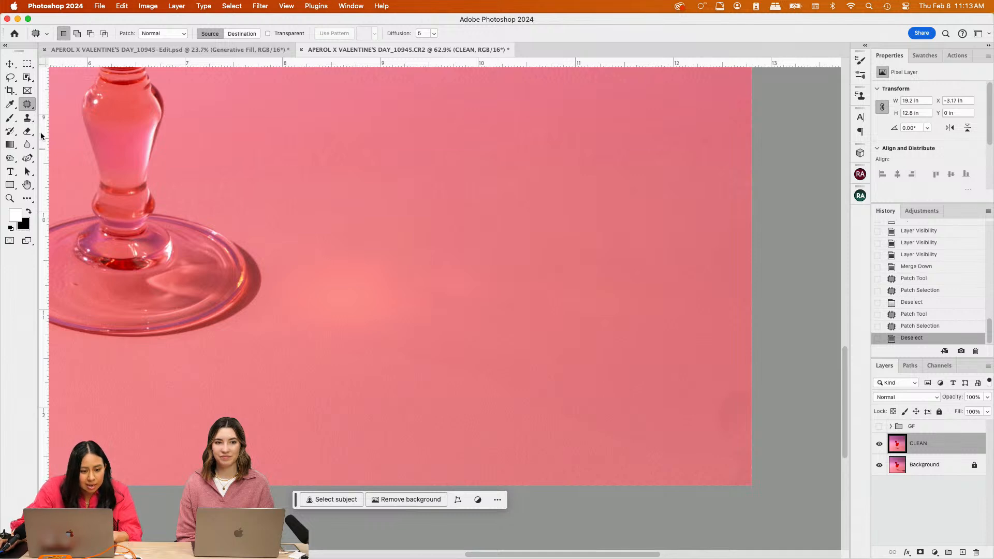
click(10, 118)
key(bracketleft)
key(bracketleft)
key(bracketleft)
key(bracketleft)
key(bracketleft)
key(bracketleft)
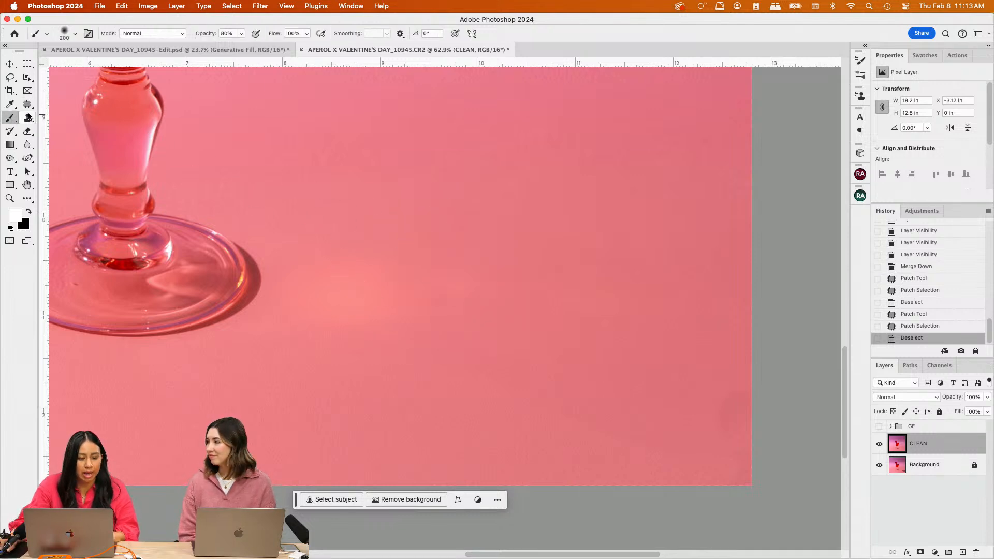
Clone nearby background over the bright patch beside the glass base using a 200 px Soft Round Clone Stamp at 76% opacity
click(27, 118)
click(74, 33)
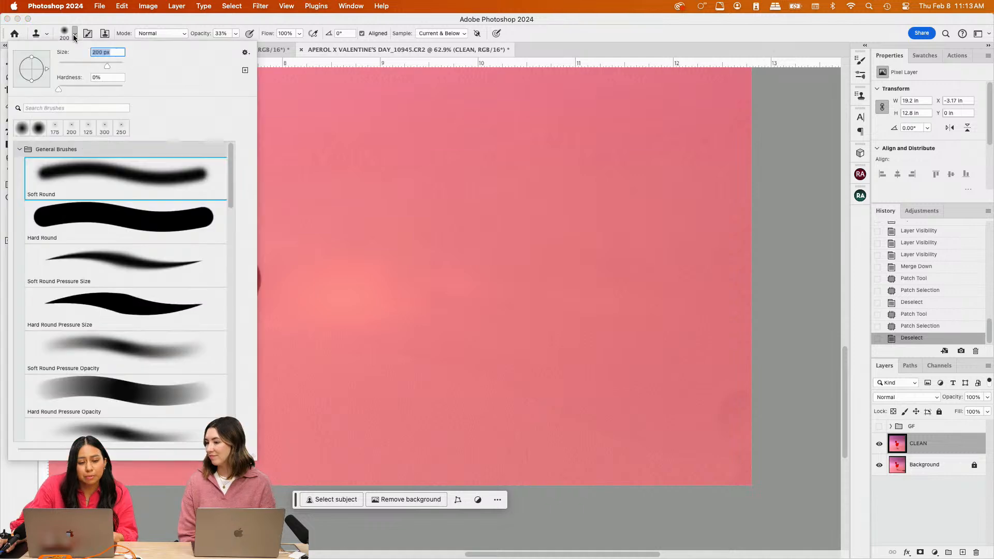
click(127, 176)
click(209, 33)
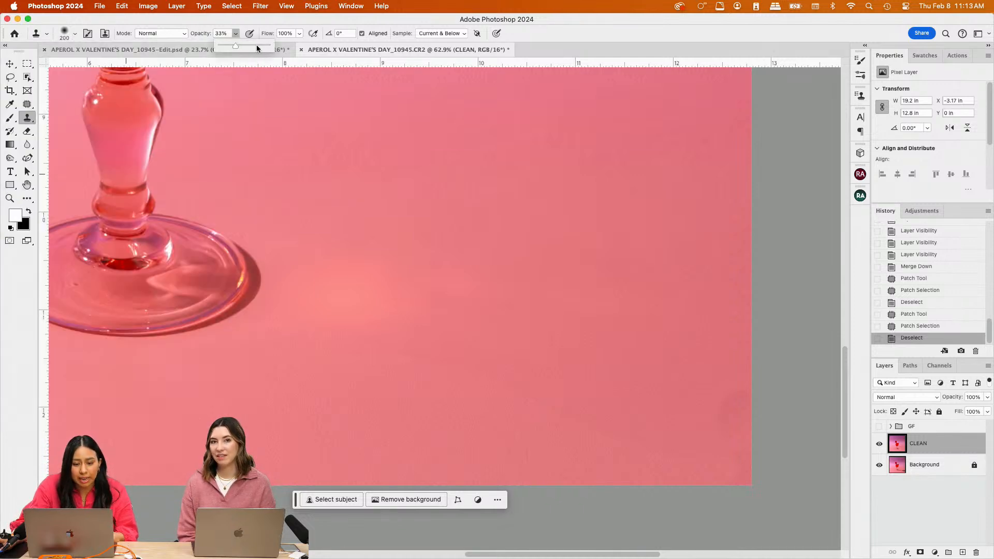
click(256, 46)
alt+click(258, 346)
click(297, 319)
click(346, 332)
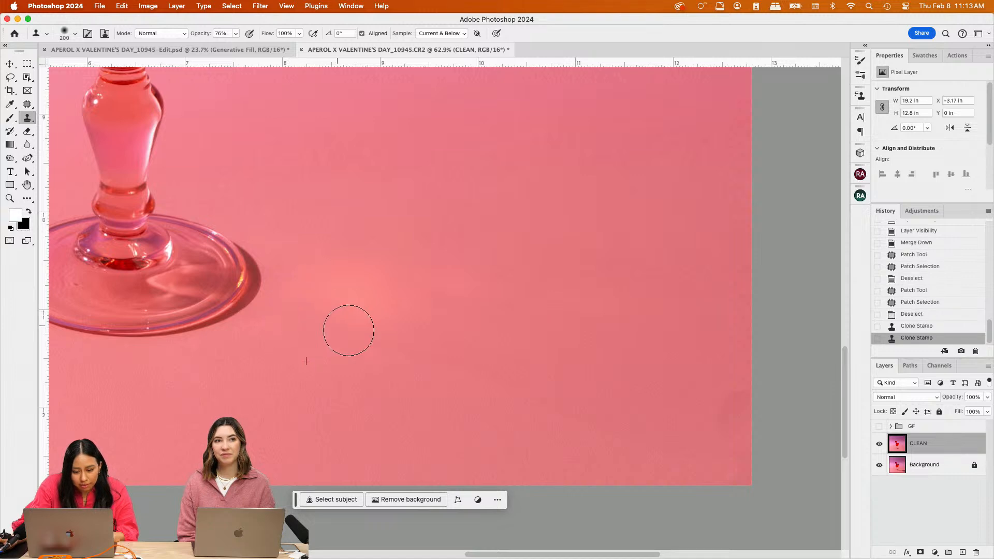
click(338, 322)
click(322, 310)
click(322, 295)
click(384, 314)
click(396, 326)
click(401, 336)
click(388, 339)
click(425, 367)
click(529, 386)
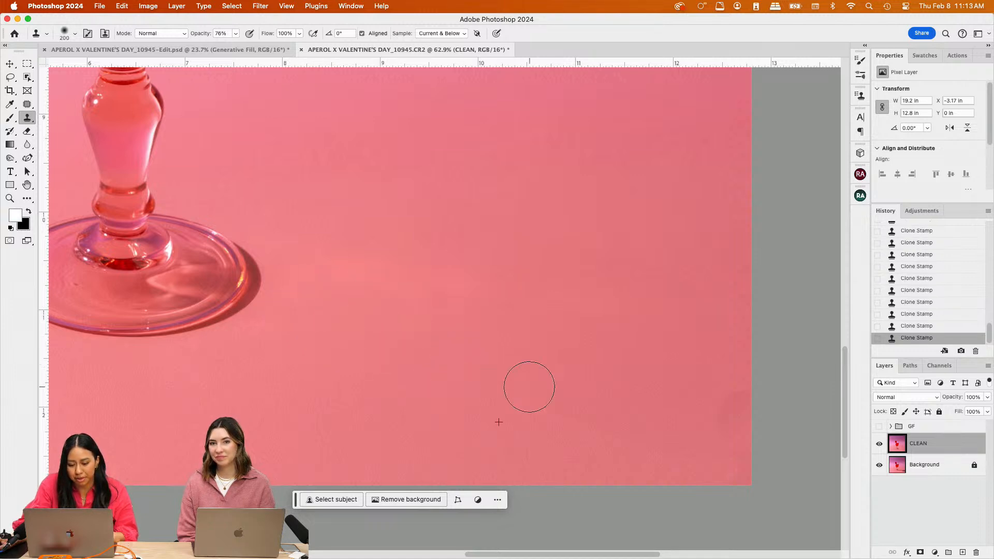
Clone nearby background over the dark blotches in the photo's lower-right corner using the 200 px Clone Stamp at 76% opacity
click(572, 421)
click(604, 424)
click(729, 432)
click(696, 448)
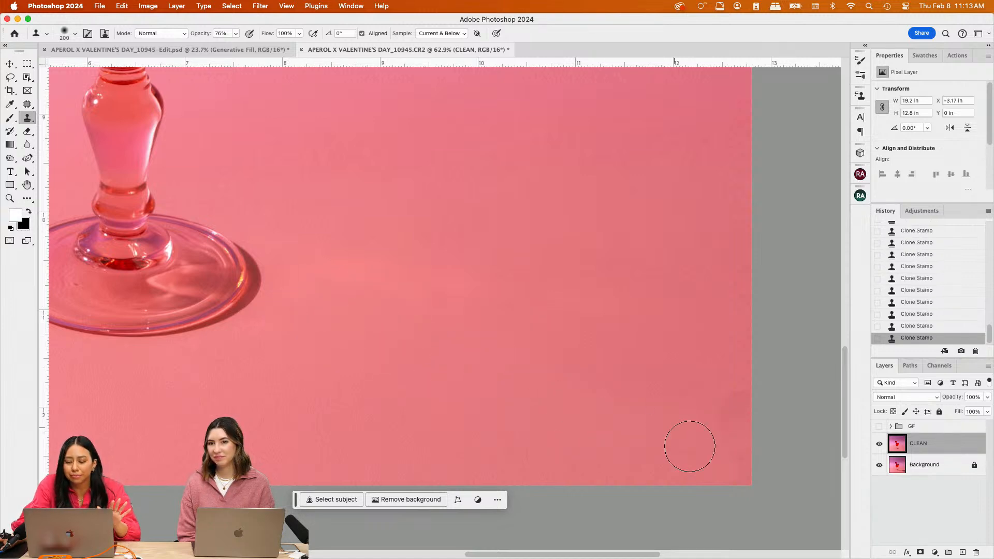
click(686, 418)
click(741, 404)
alt+click(672, 406)
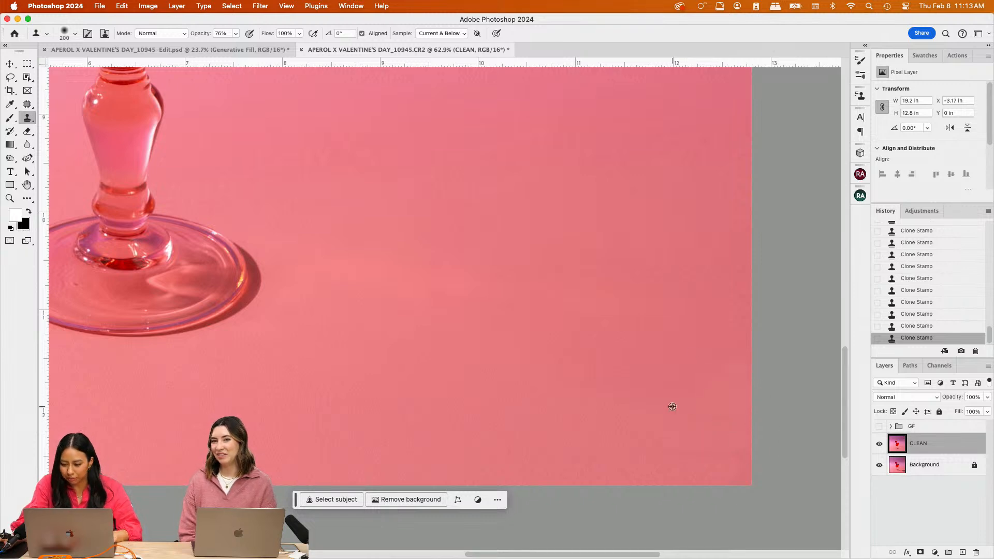
click(703, 405)
alt+click(657, 364)
click(702, 393)
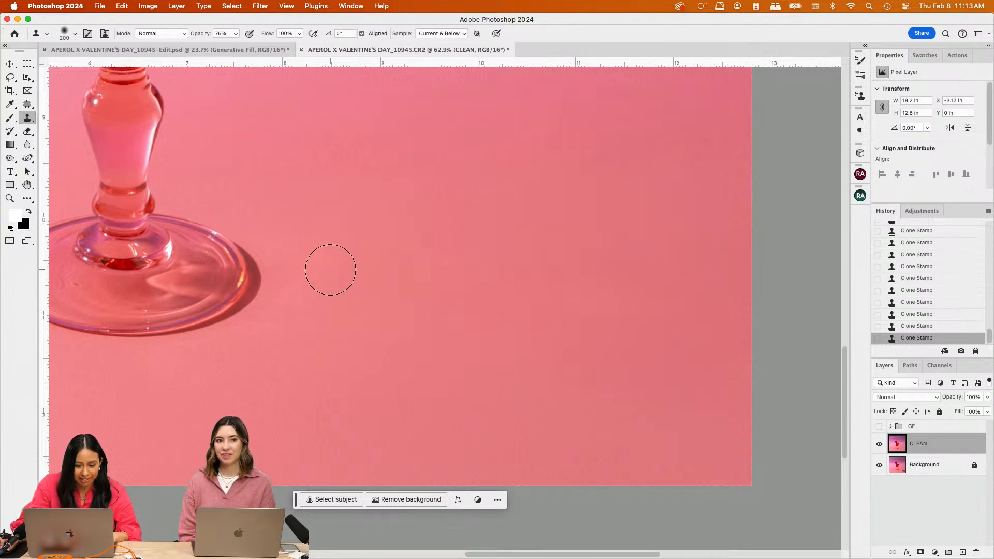
Patch the uneven background area just beside the glass base with clean background using the Patch tool
scroll(714, 385, down, 5)
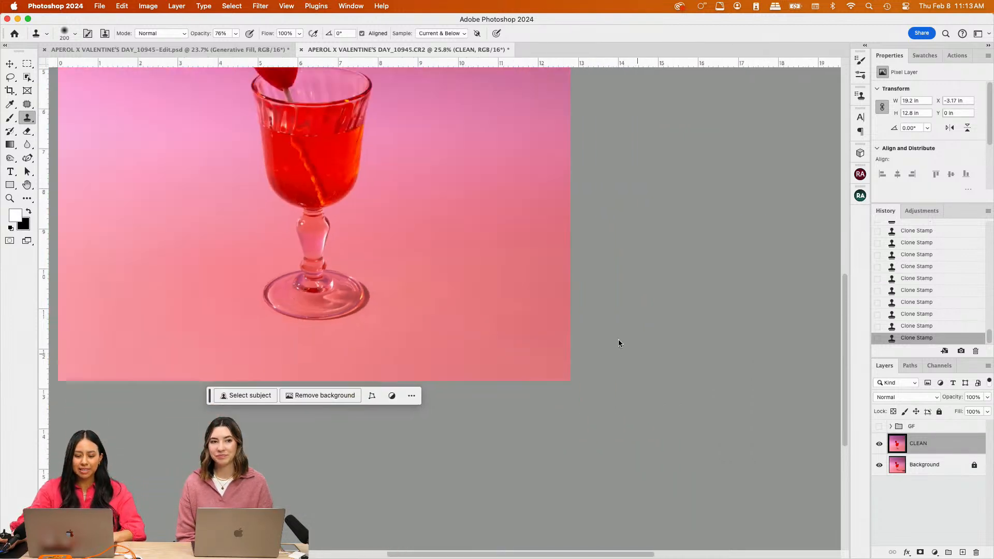
scroll(619, 342, up, 3)
scroll(569, 290, up, 1)
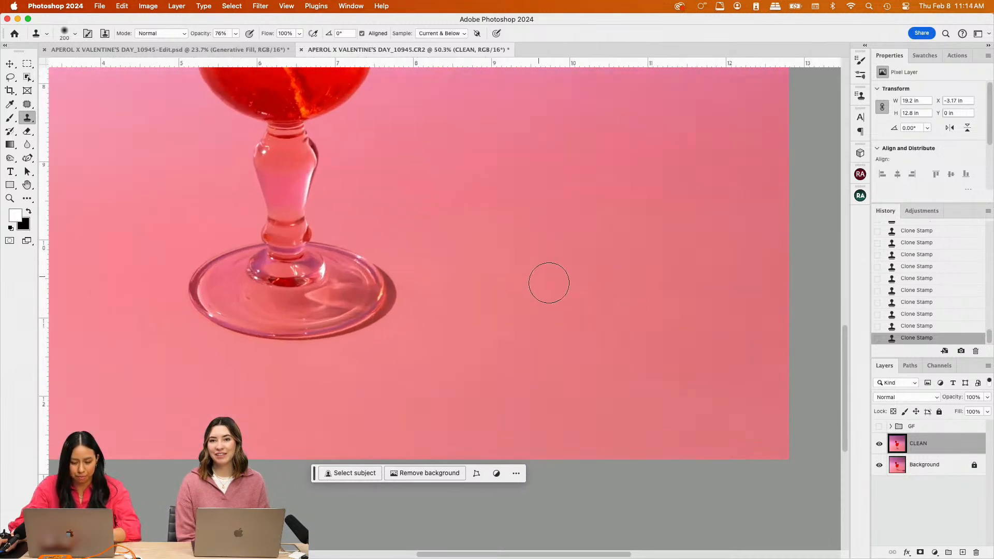
key(j)
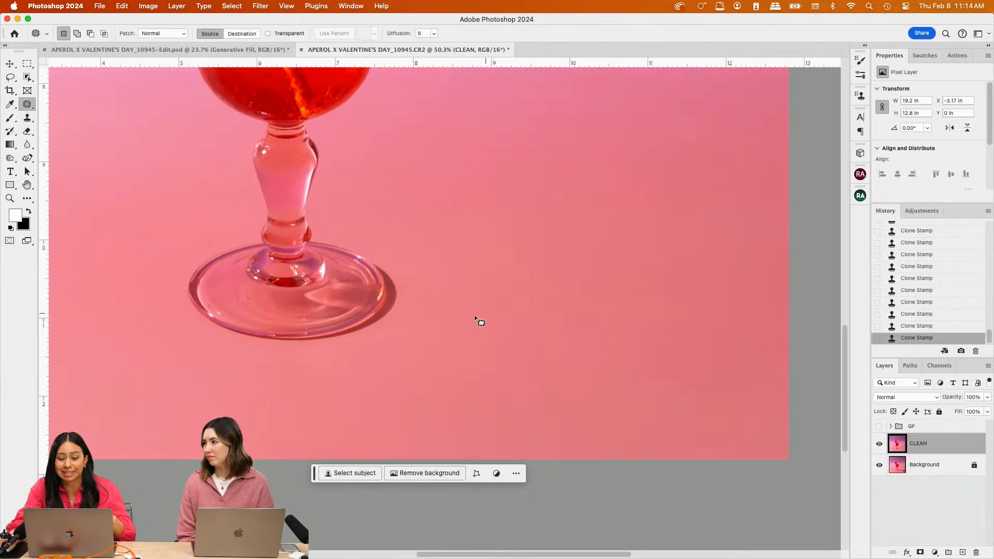
mouse_move(418, 278)
mouse_down()
mouse_move(410, 325)
mouse_move(526, 366)
mouse_move(584, 318)
mouse_move(561, 366)
mouse_up()
click(468, 252)
Try to patch the strip above the repaired area beside the glass base, and undo that patch
mouse_move(454, 239)
mouse_down()
mouse_move(555, 295)
mouse_move(553, 285)
mouse_up()
click(587, 253)
key(super+z)
key(super+z)
key(super+z)
key(super+z)
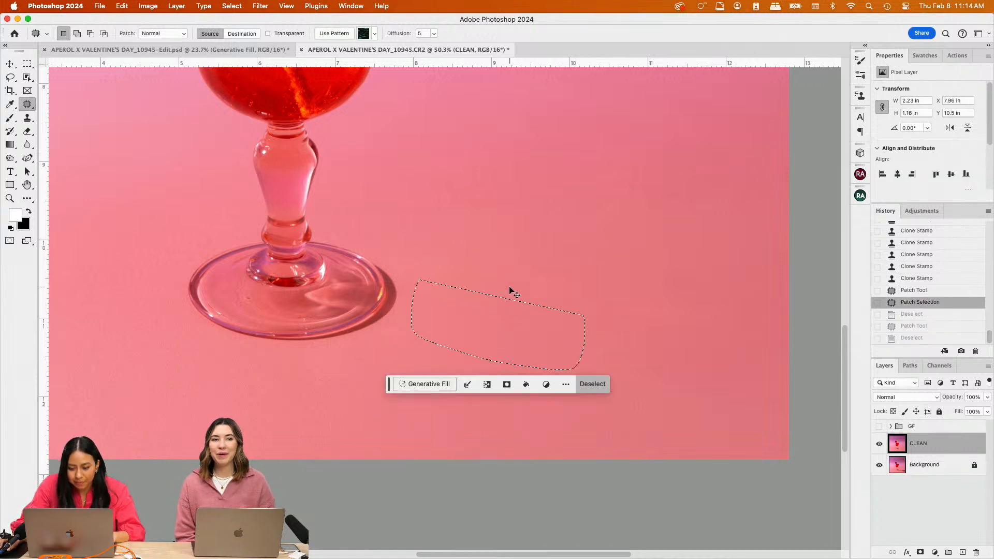
Patch two strips of background between the glass base's shadow side and the photo's right edge
click(520, 278)
mouse_move(473, 285)
mouse_down()
mouse_move(470, 314)
mouse_move(656, 289)
mouse_move(695, 321)
mouse_up()
click(680, 312)
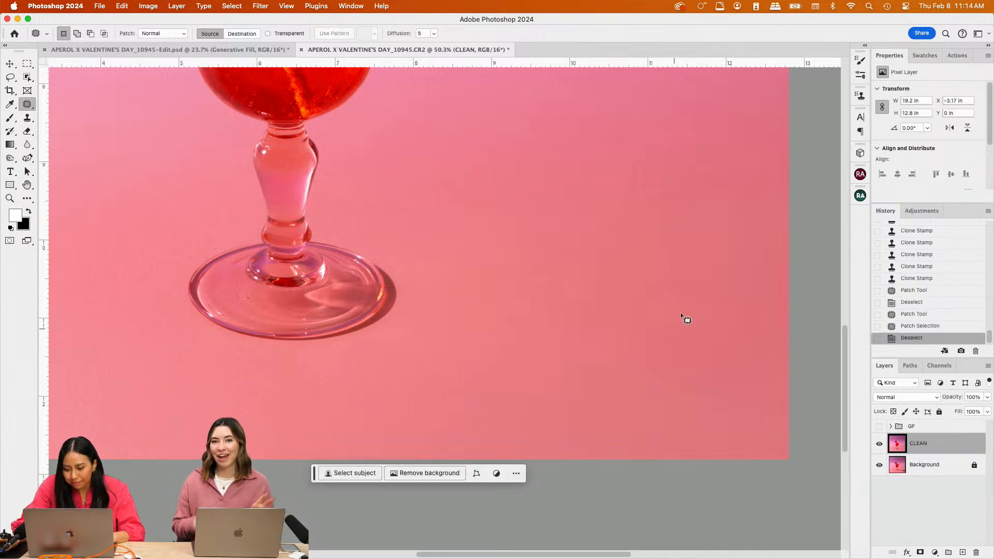
mouse_move(681, 274)
mouse_down()
mouse_move(751, 320)
mouse_move(774, 278)
mouse_up()
drag(728, 314, 720, 336)
click(721, 336)
click(708, 282)
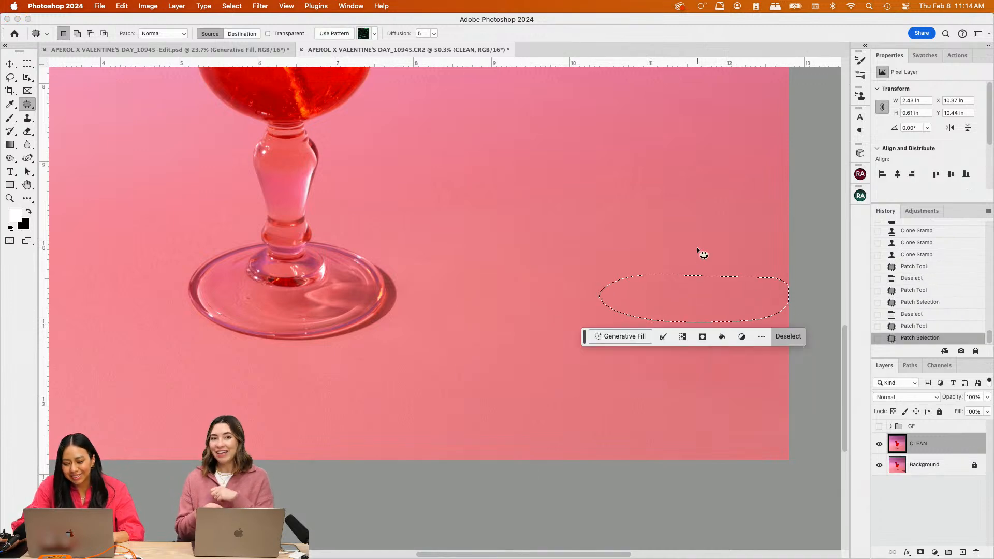
click(700, 245)
Patch the remaining uneven strip at the photo's right edge, and undo the last patch made there
mouse_move(612, 256)
mouse_down()
mouse_move(809, 328)
mouse_move(793, 288)
mouse_move(769, 295)
mouse_move(764, 260)
mouse_up()
click(793, 287)
click(770, 257)
key(super+z)
key(super+z)
key(super+z)
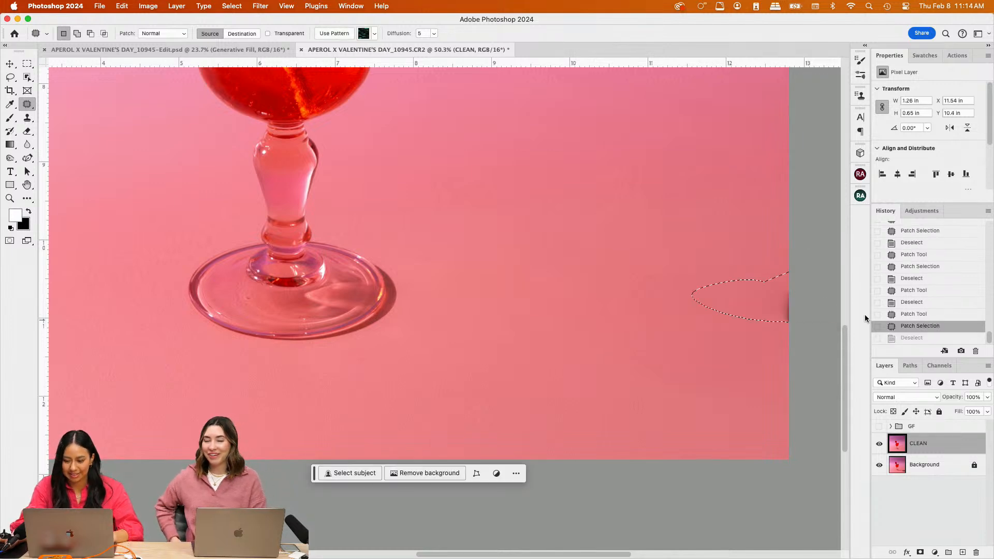
Clone nearby background over the small dark spot on the photo's right edge level with the glass base
click(28, 118)
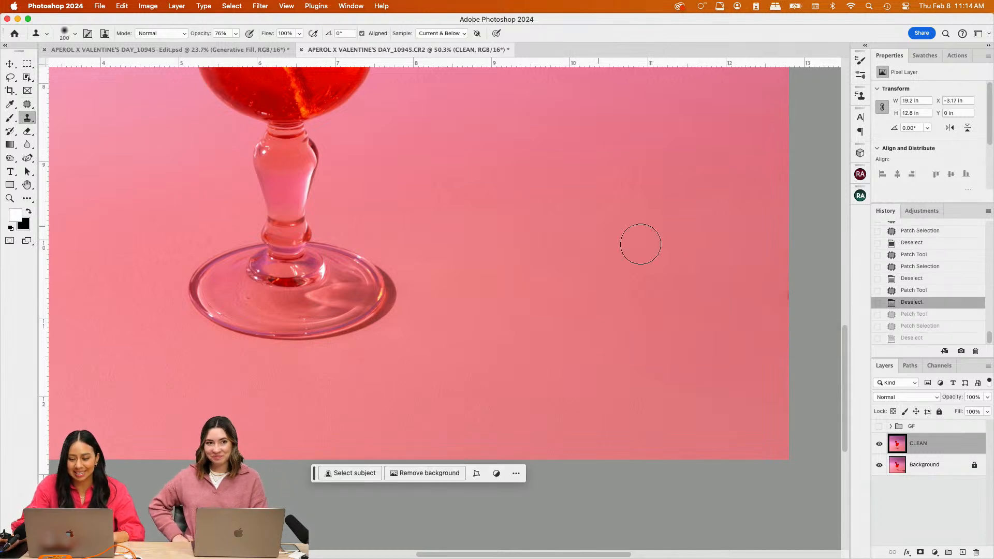
alt+click(748, 281)
click(786, 295)
click(786, 295)
click(786, 295)
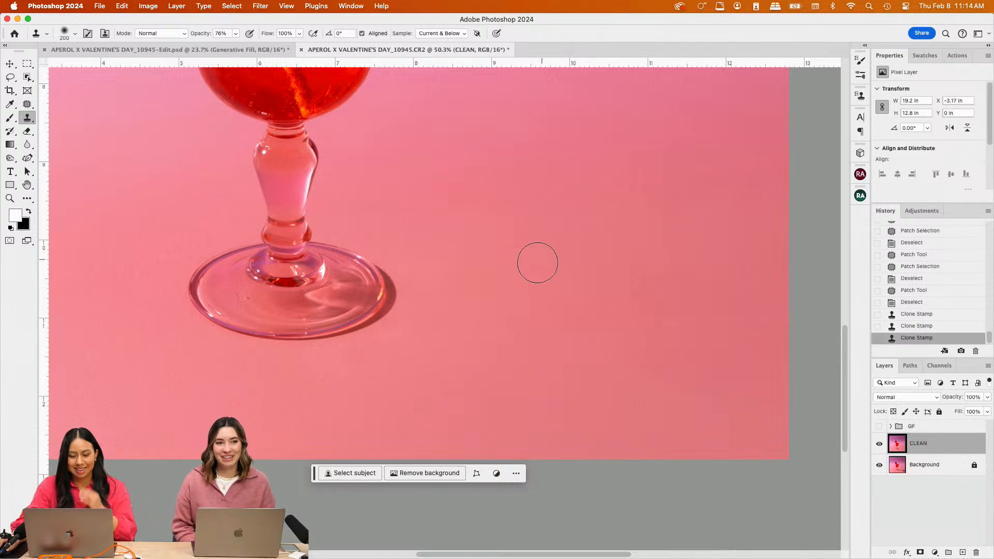
Brush away the specks on the clear glass base with the Remove tool at size 15
scroll(531, 272, down, 3)
scroll(532, 273, up, 3)
scroll(531, 272, down, 2)
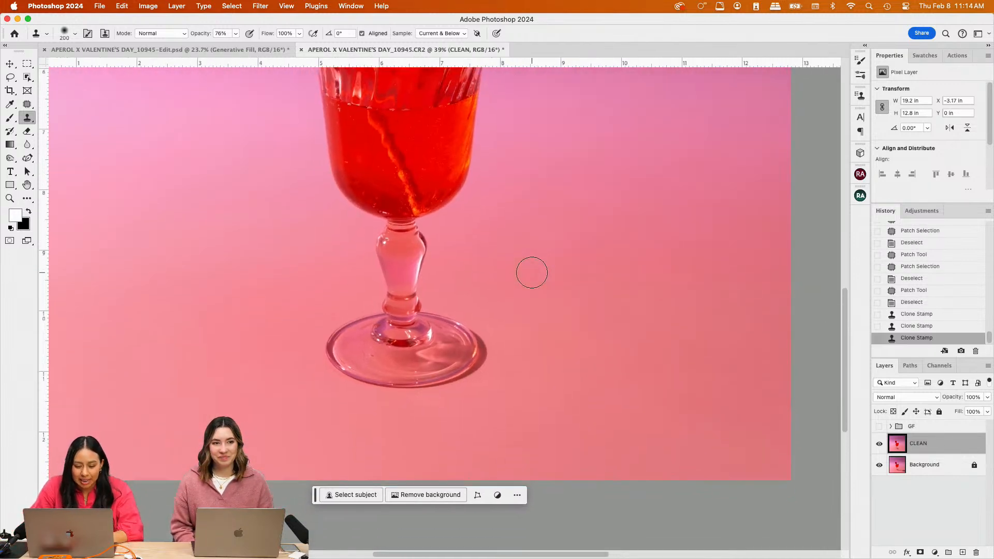
scroll(531, 273, up, 3)
scroll(532, 273, left, 4)
scroll(532, 274, down, 3)
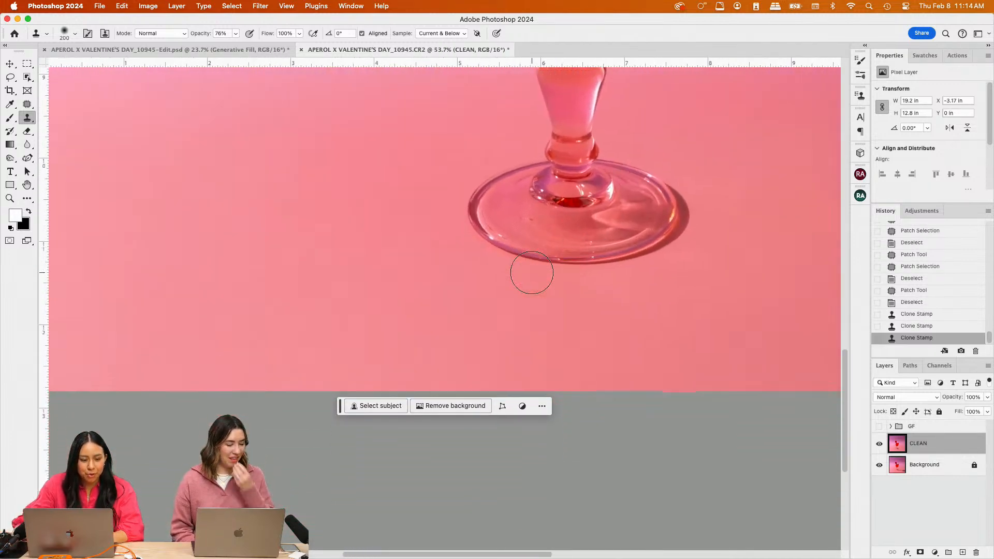
right_click(28, 104)
click(67, 114)
scroll(449, 308, up, 3)
scroll(554, 192, right, 4)
scroll(553, 192, up, 1)
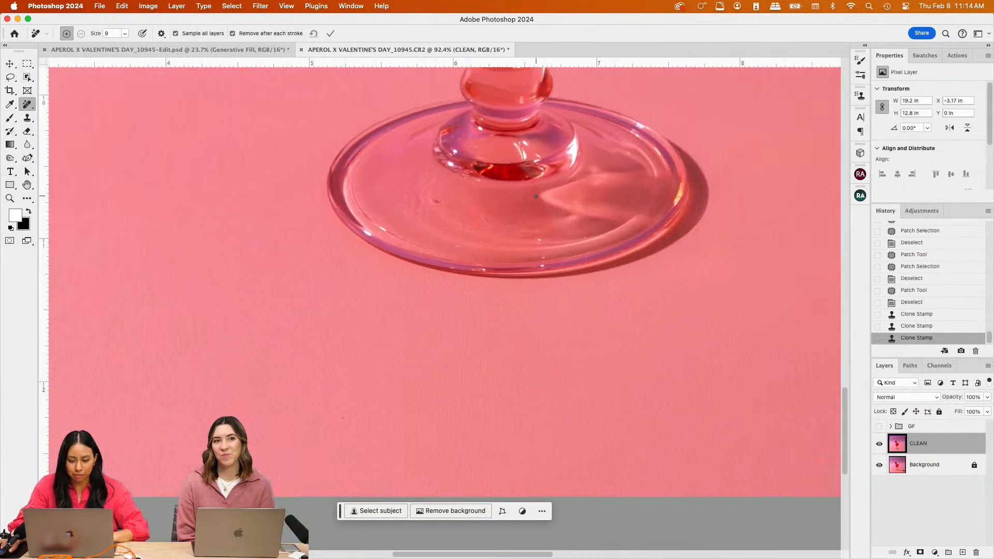
scroll(533, 207, up, 1)
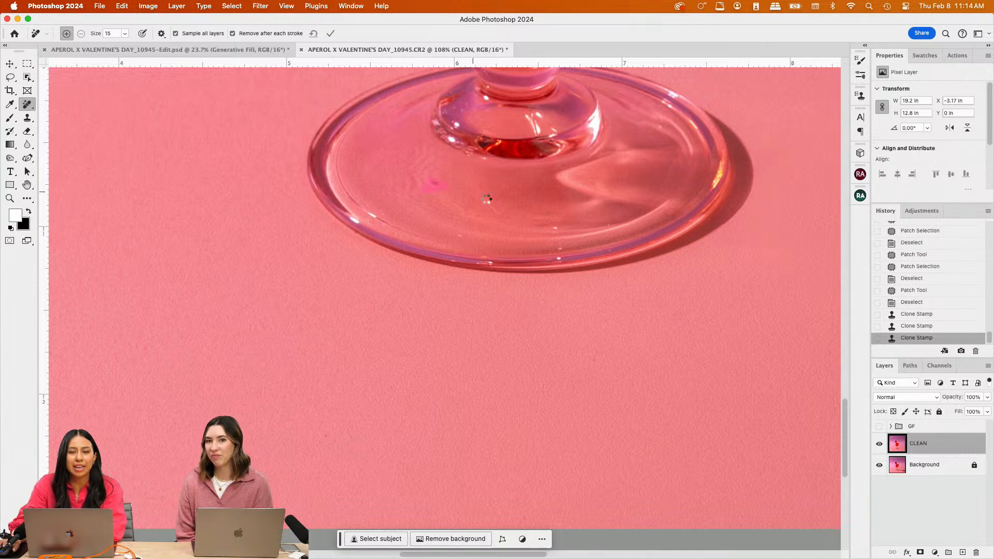
drag(501, 211, 493, 205)
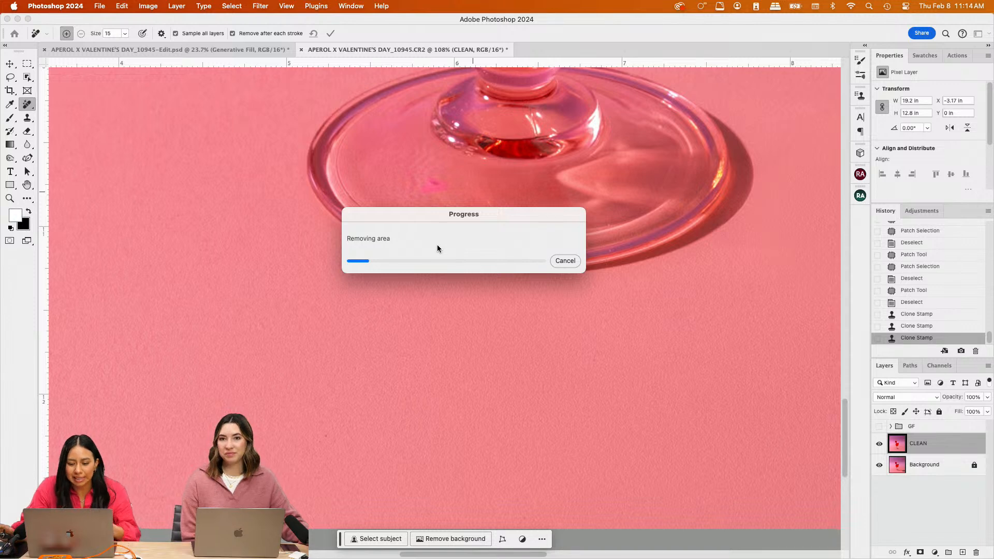
drag(487, 196, 513, 228)
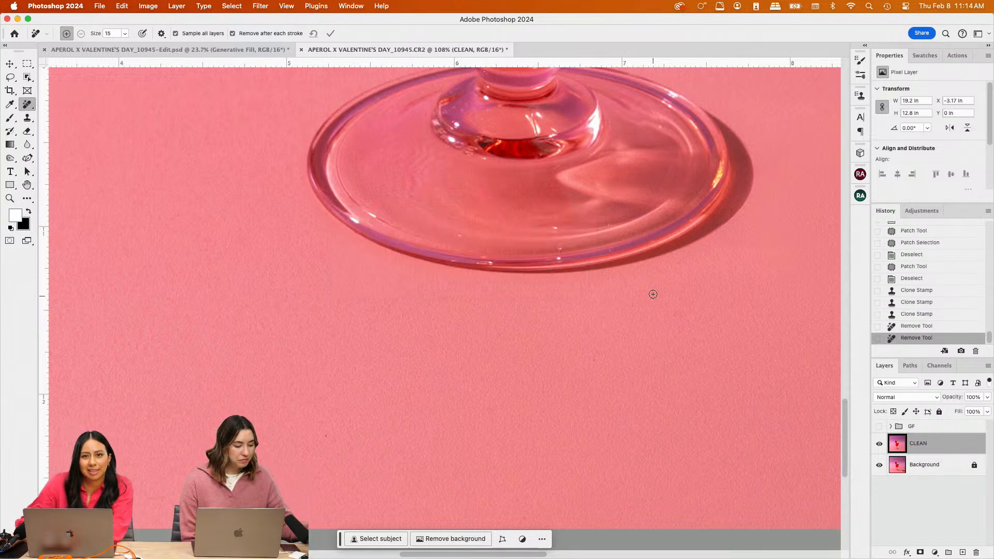
Erase the stray bubbles and light specks on both sides of the stick inside the red drink using the Remove tool
scroll(578, 193, up, 6)
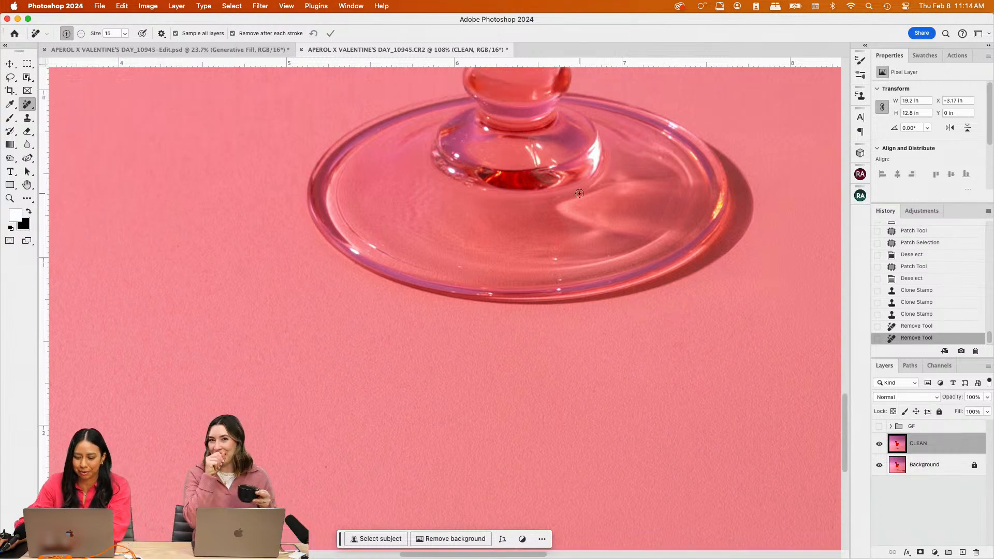
scroll(506, 262, up, 1)
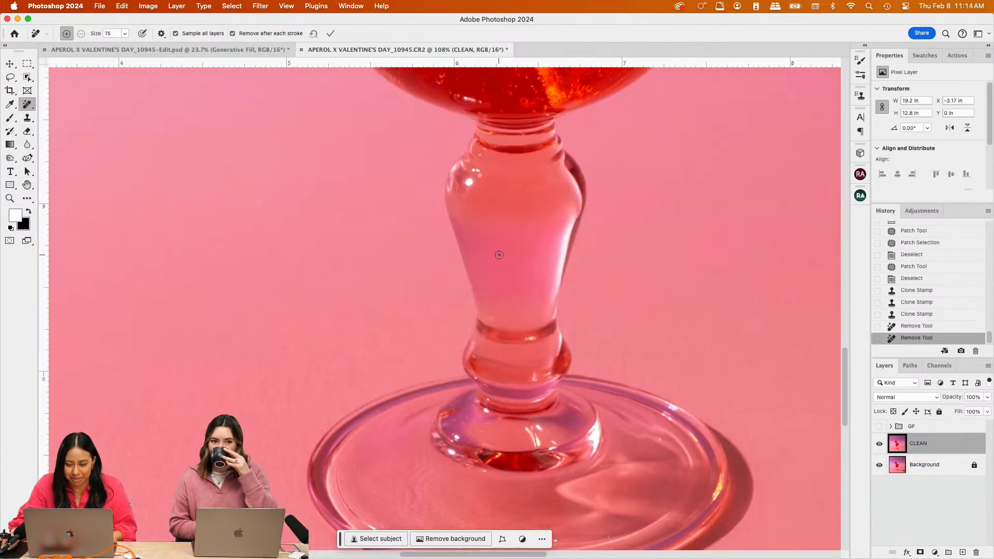
scroll(589, 203, up, 7)
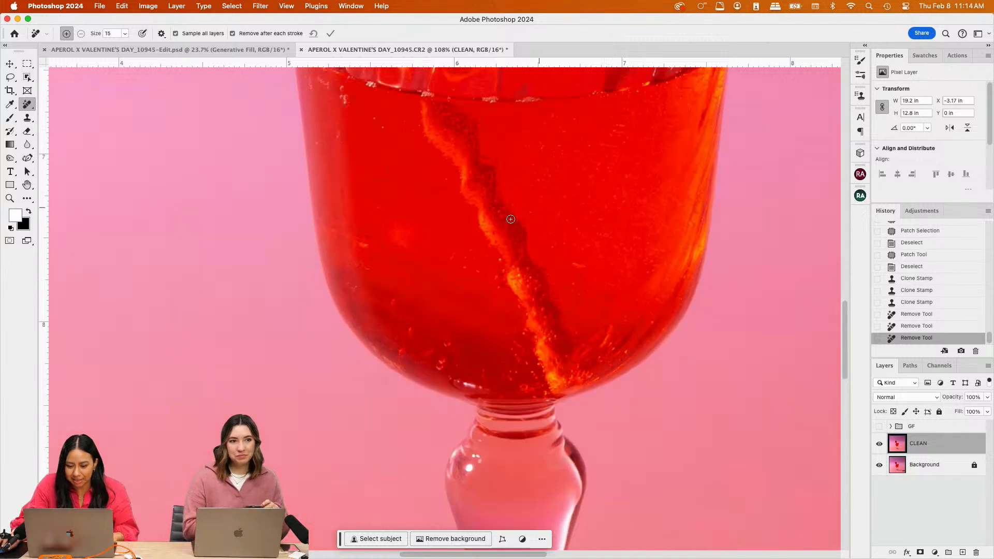
click(452, 262)
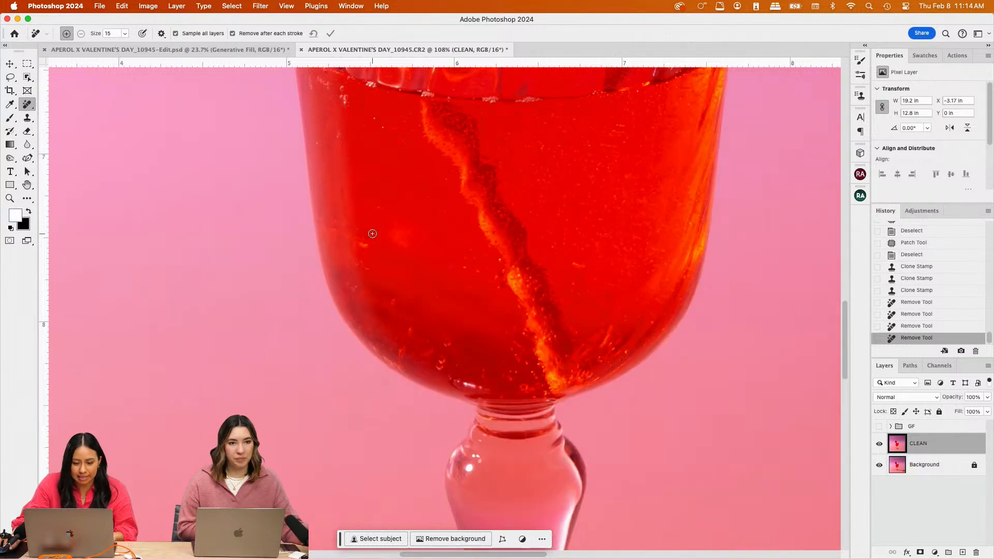
mouse_move(372, 234)
mouse_down()
mouse_move(327, 218)
mouse_move(350, 245)
mouse_move(382, 247)
mouse_up()
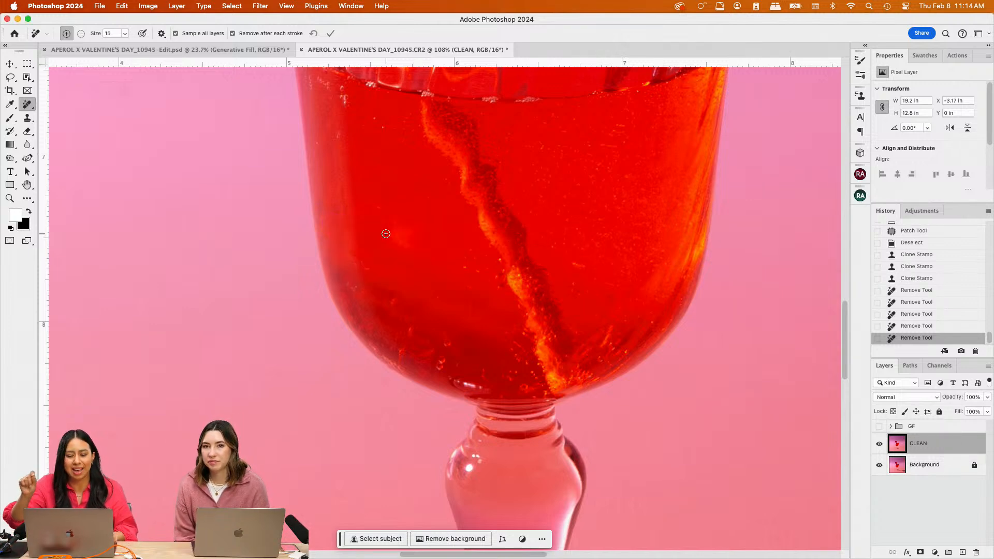
scroll(427, 222, up, 3)
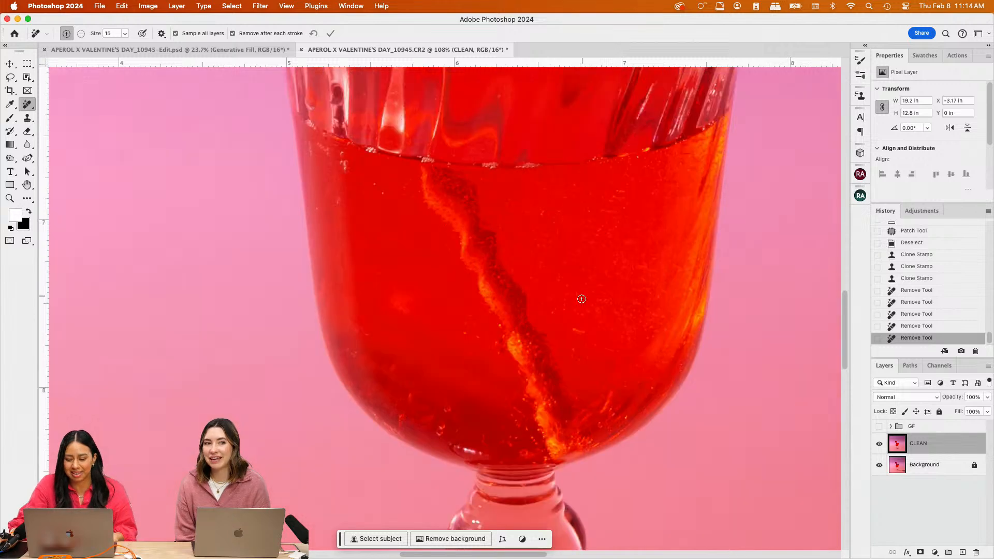
mouse_move(580, 330)
mouse_down()
mouse_move(589, 333)
mouse_move(568, 328)
mouse_up()
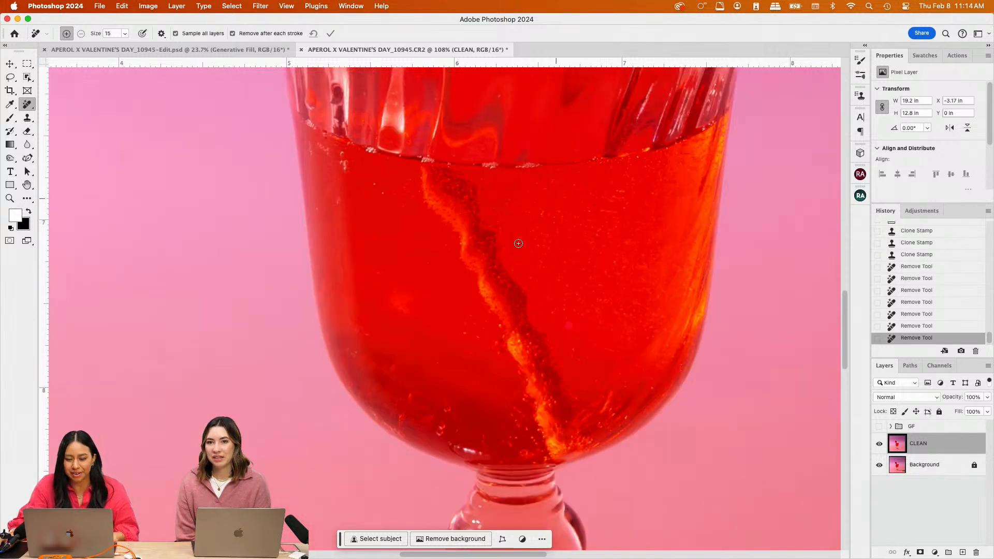
Remove the blemish by the lollipop stick and the fine scratches on the empty glass wall above the drink
scroll(555, 198, up, 10)
mouse_move(429, 256)
mouse_down()
mouse_move(410, 240)
mouse_move(418, 255)
mouse_up()
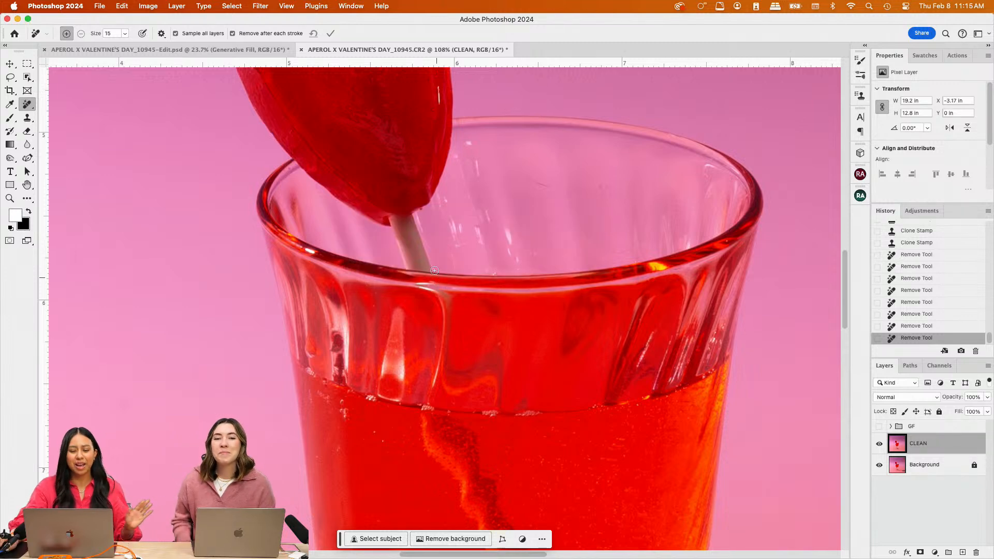
mouse_move(520, 175)
mouse_down()
mouse_move(548, 186)
mouse_move(524, 186)
mouse_up()
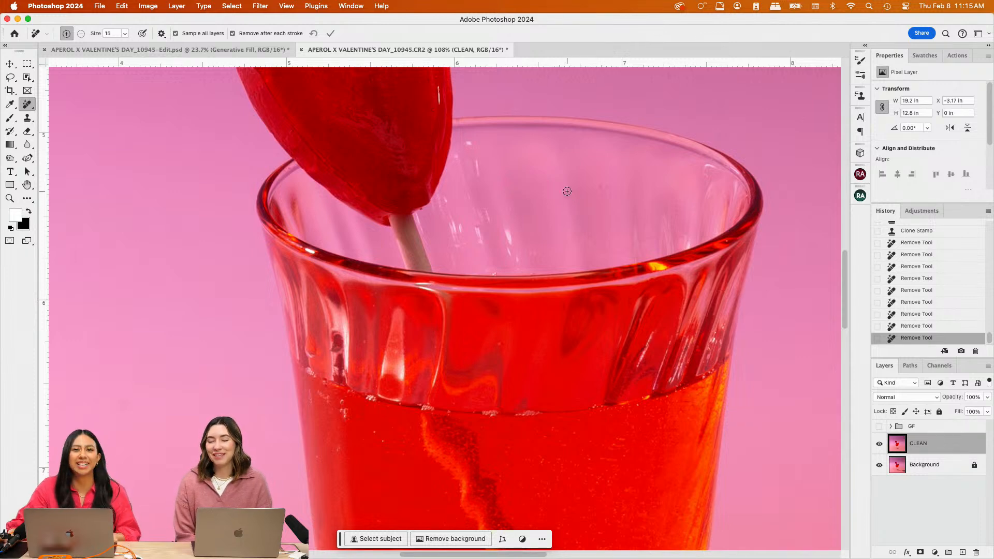
mouse_move(567, 191)
mouse_down()
mouse_move(602, 186)
mouse_move(578, 192)
mouse_up()
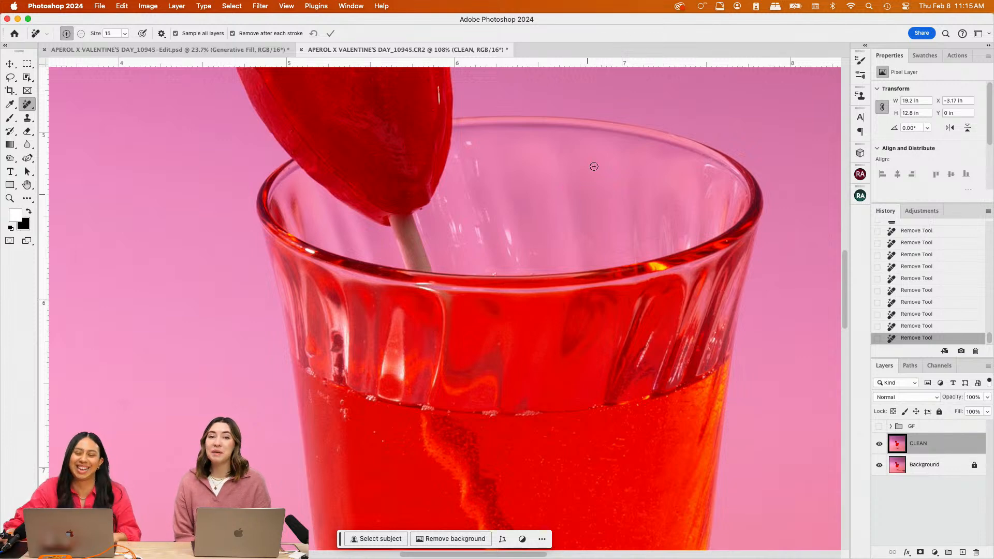
scroll(594, 167, up, 2)
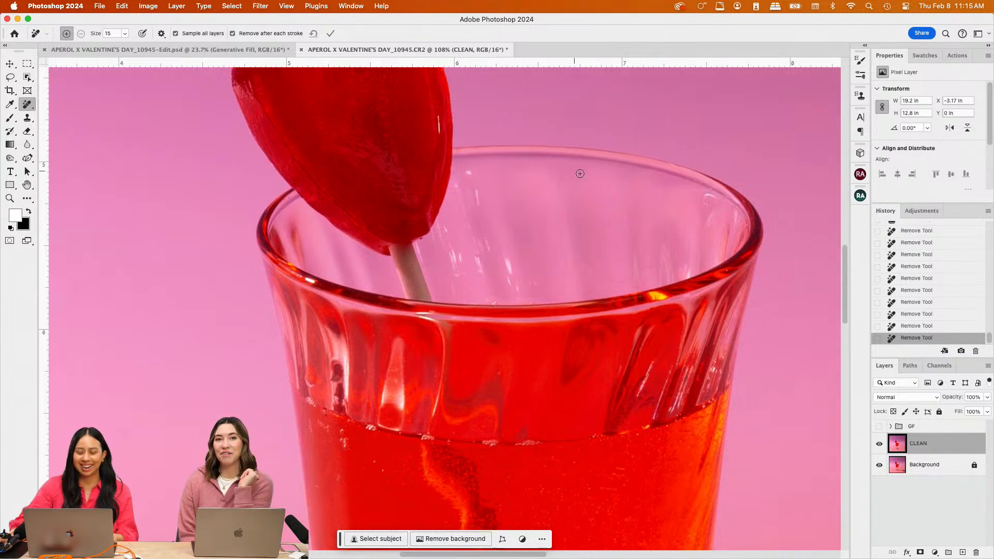
Remove the leftover marks around the back rim, on the inner glass near the front rim, and at the lollipop's tip
mouse_move(561, 172)
mouse_down()
mouse_move(557, 197)
mouse_move(564, 170)
mouse_up()
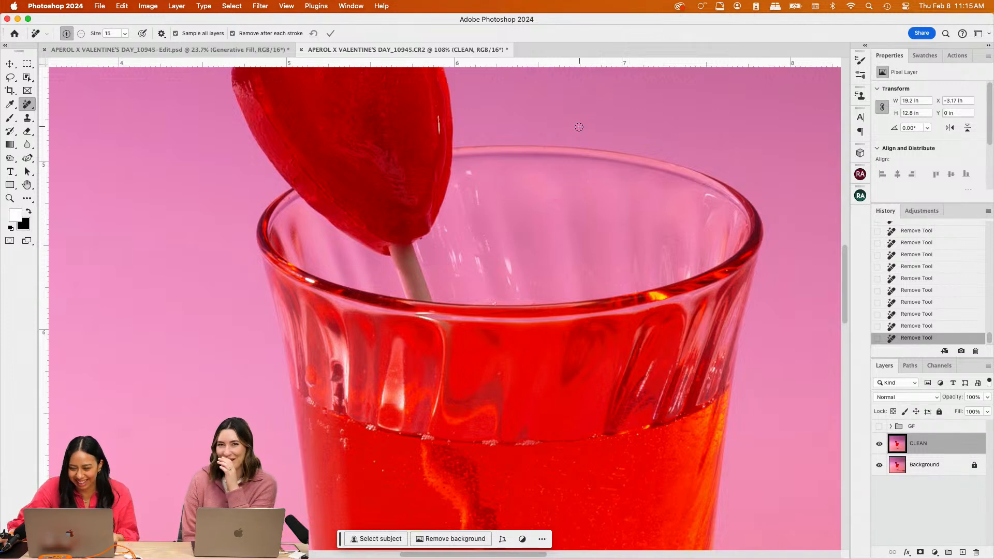
drag(579, 127, 568, 132)
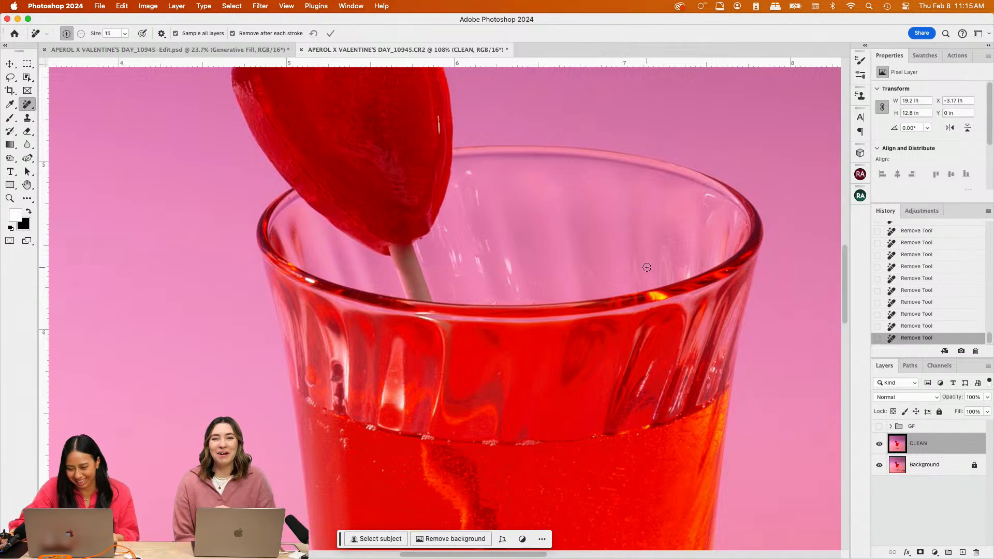
drag(607, 280, 673, 256)
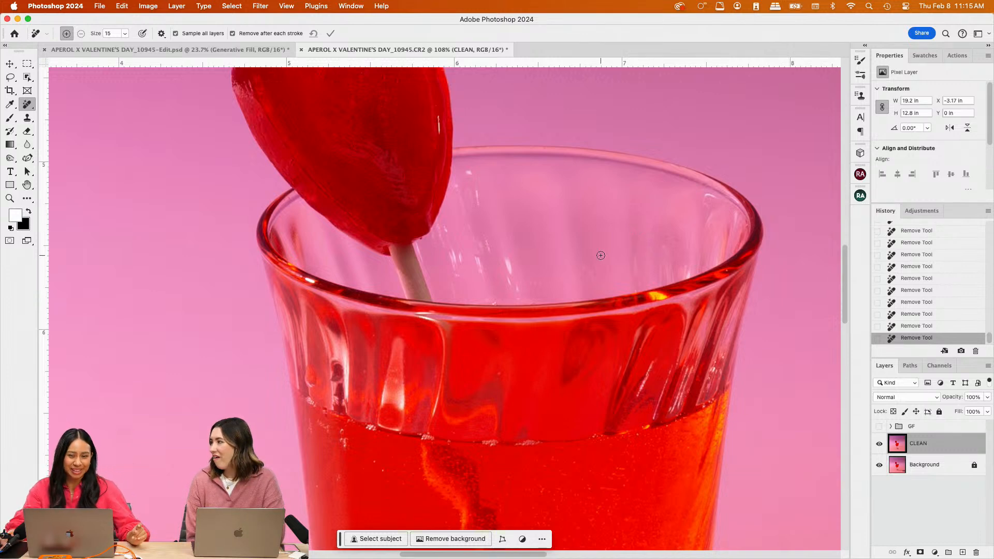
drag(422, 236, 416, 242)
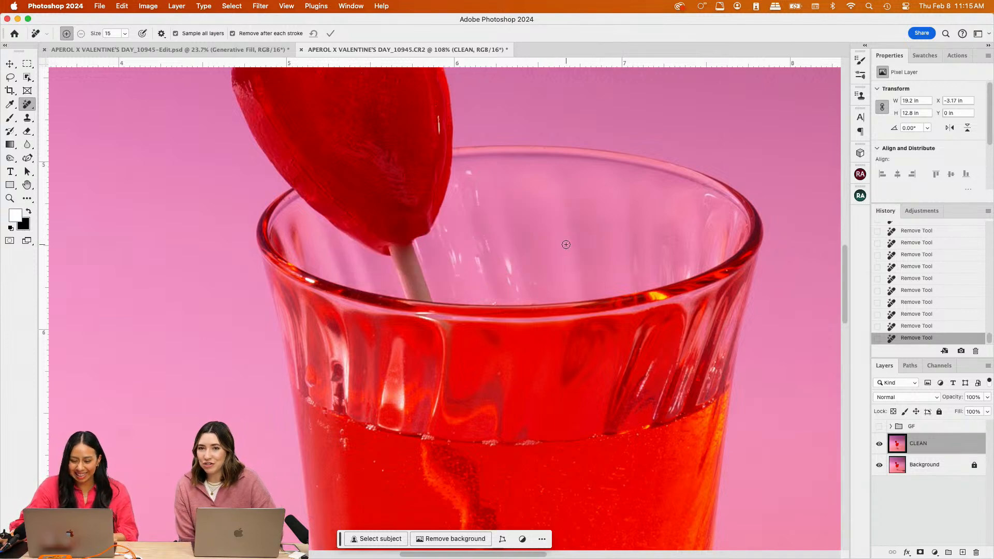
scroll(493, 211, down, 5)
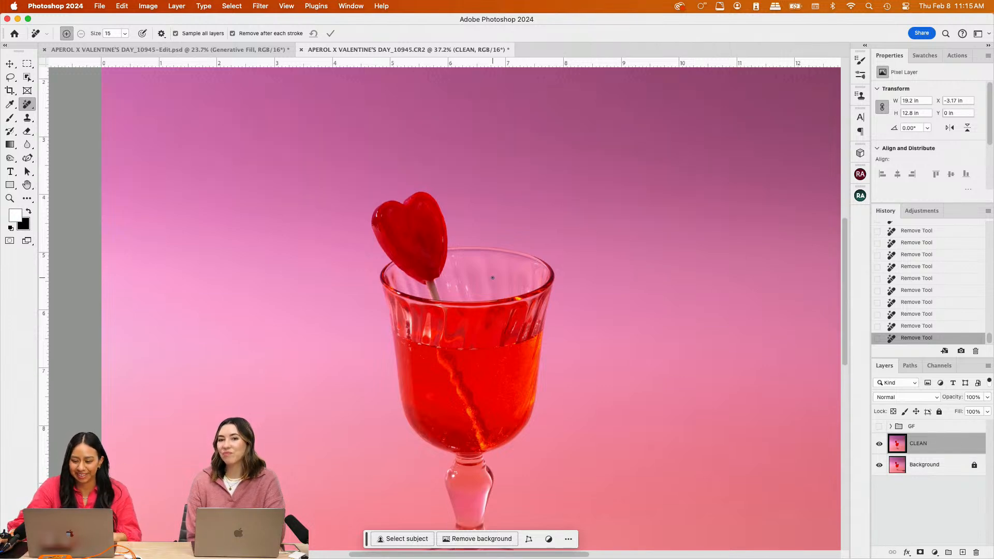
scroll(497, 256, up, 5)
scroll(490, 263, down, 2)
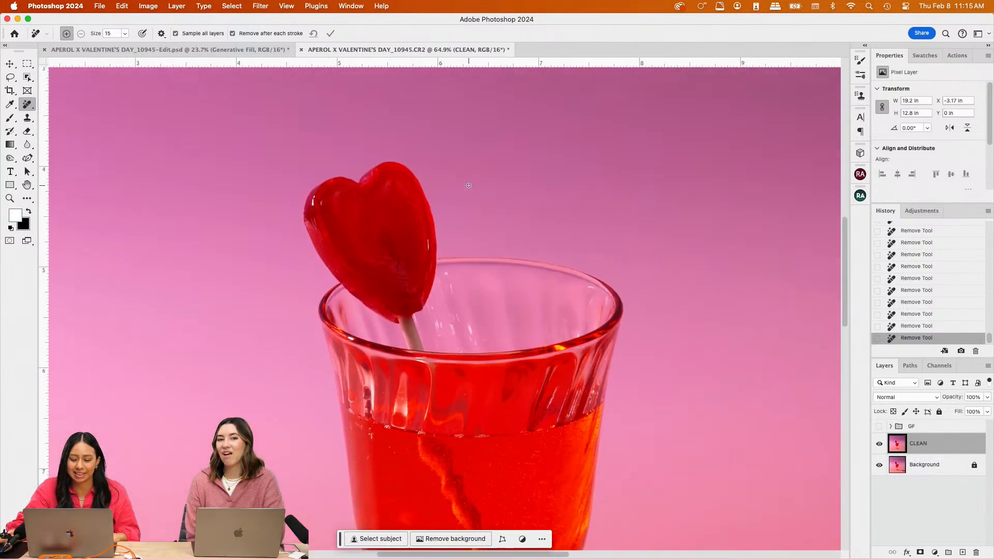
Check the background and glass for leftover marks and clear the one in the dark upper-right background with the Remove tool
scroll(462, 211, up, 1)
scroll(462, 213, down, 5)
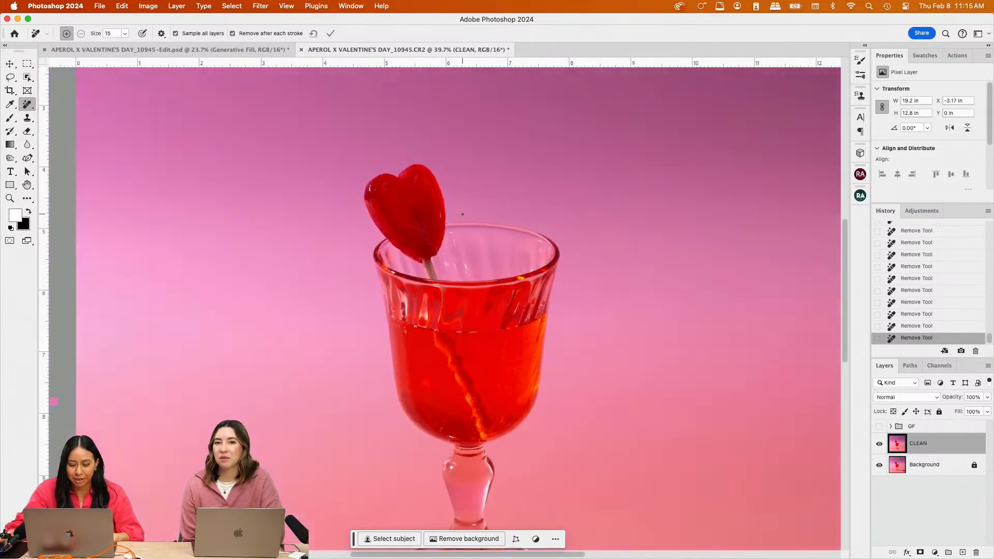
scroll(465, 211, up, 3)
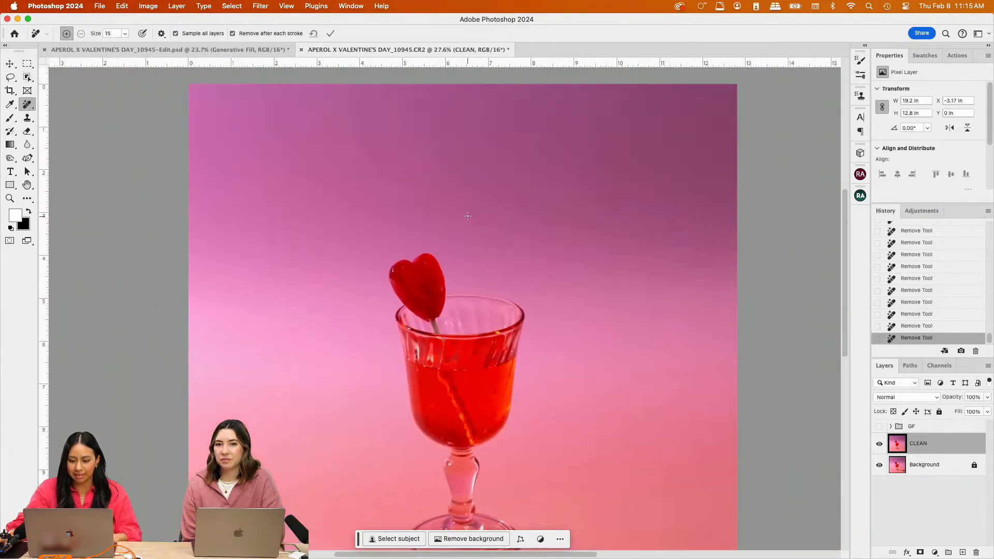
scroll(251, 138, up, 2)
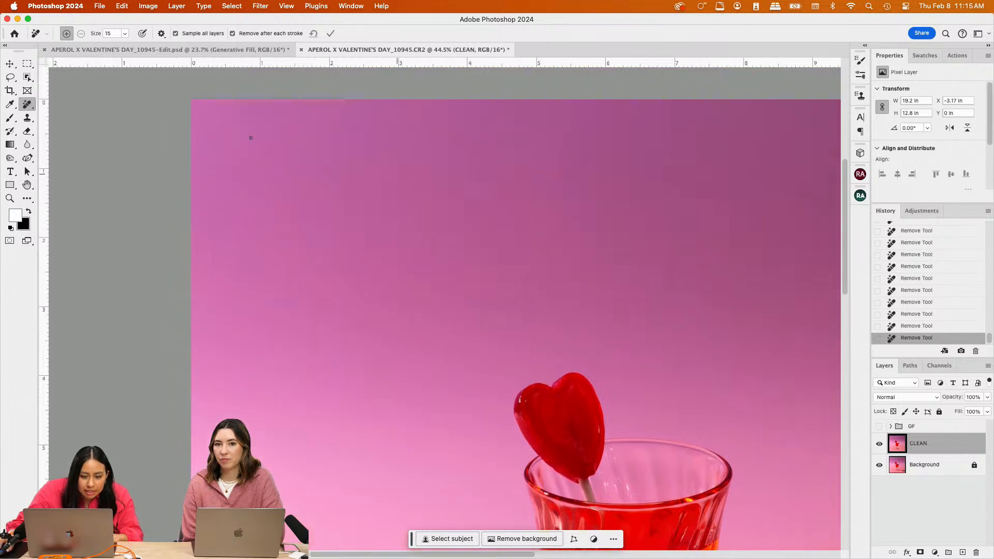
scroll(641, 176, right, 5)
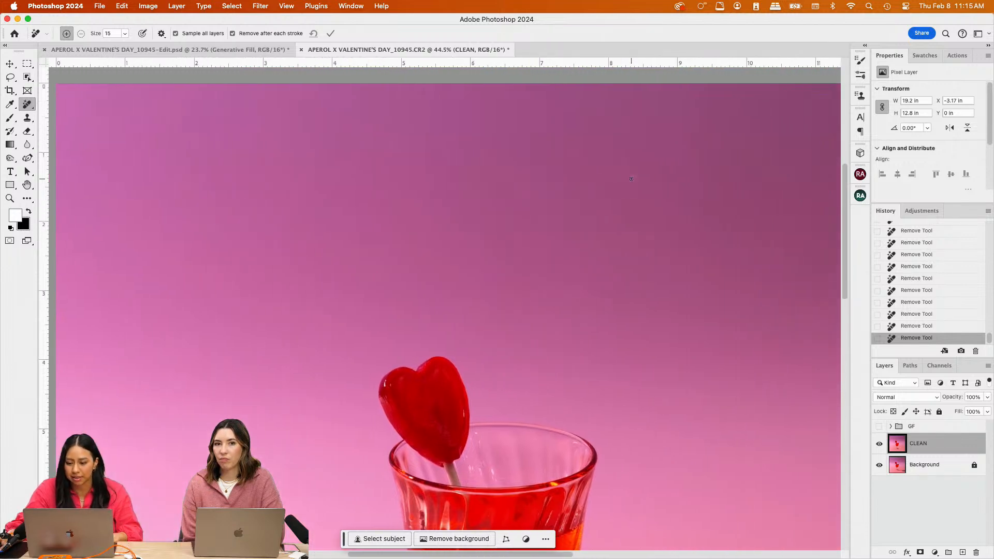
scroll(499, 173, down, 1)
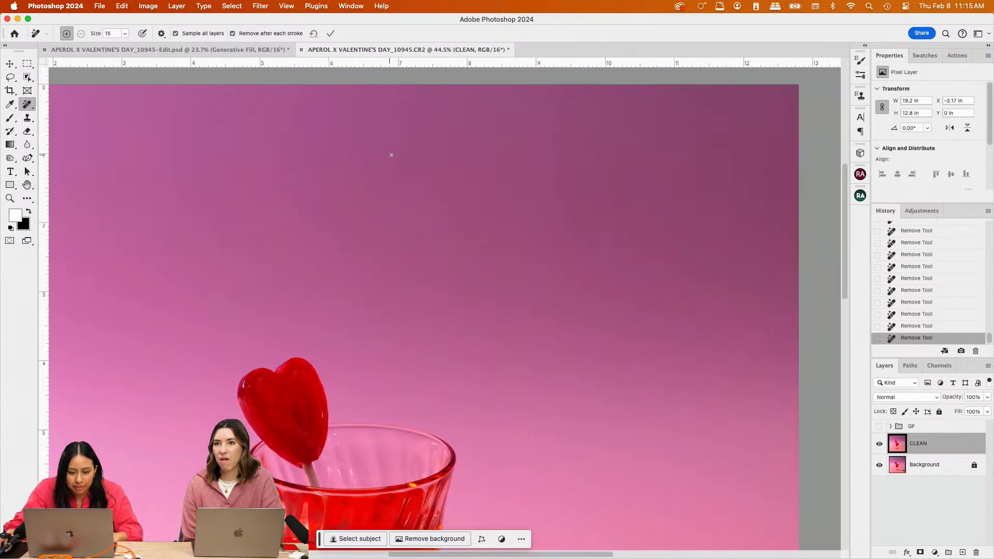
scroll(516, 159, down, 2)
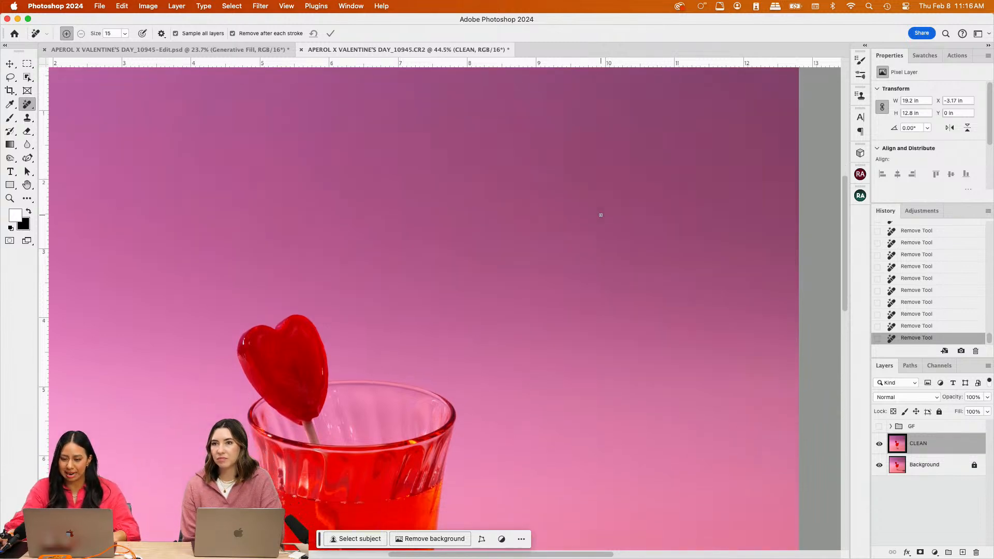
scroll(606, 214, right, 1)
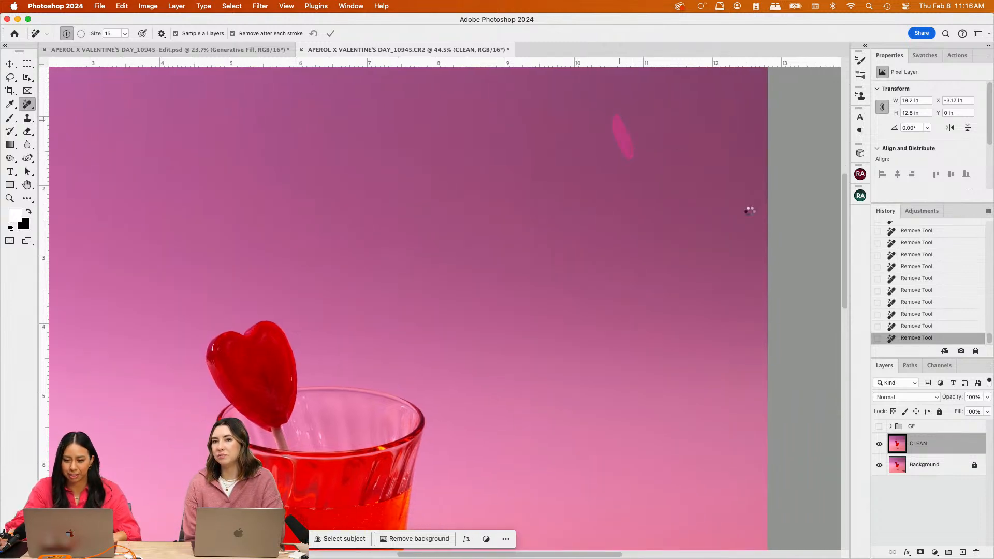
scroll(647, 222, down, 10)
scroll(647, 223, left, 9)
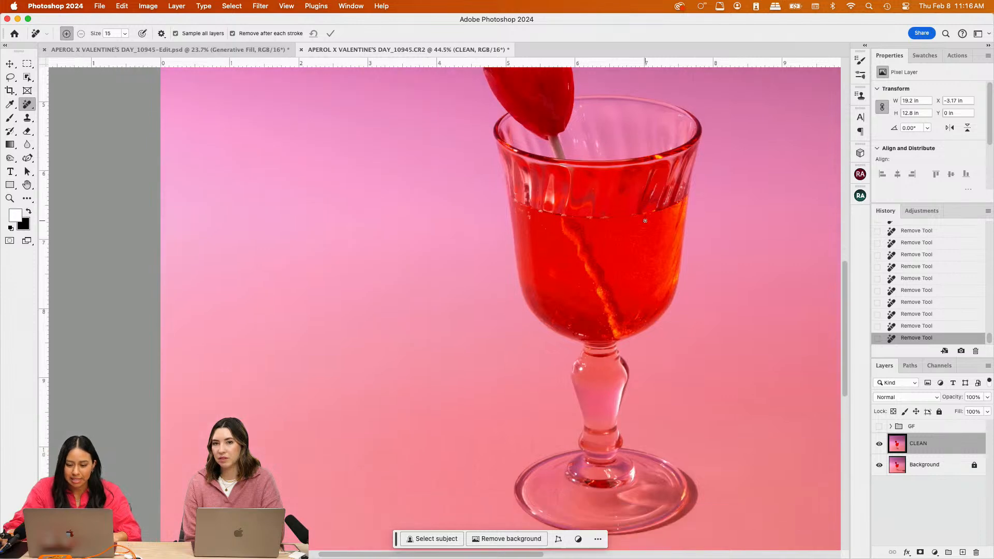
scroll(645, 220, down, 5)
scroll(643, 217, right, 3)
scroll(644, 217, down, 3)
scroll(643, 216, up, 4)
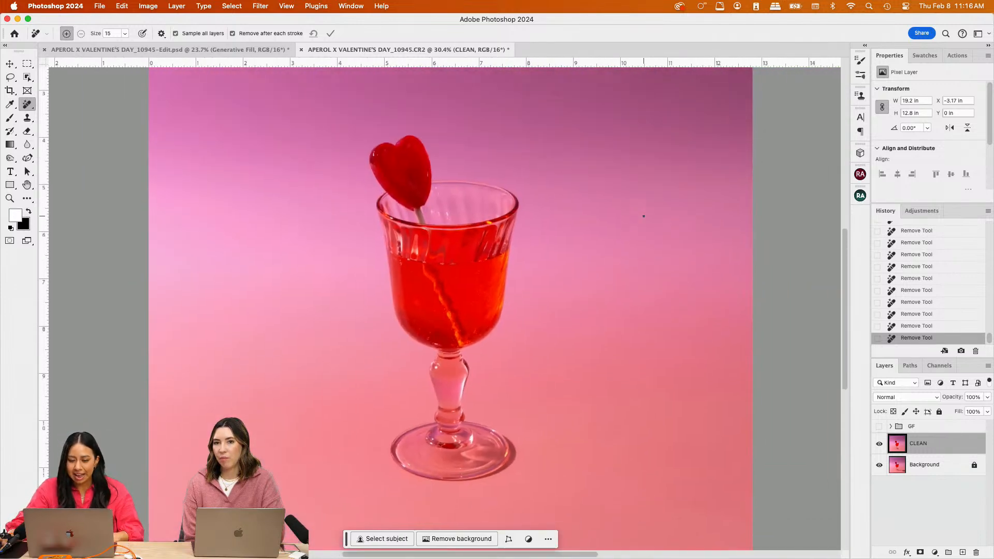
Create a curves-based Dodge & Burn layer group with the DB Curves action of the Beauty Retouch plugin
key(super+j)
key(super+z)
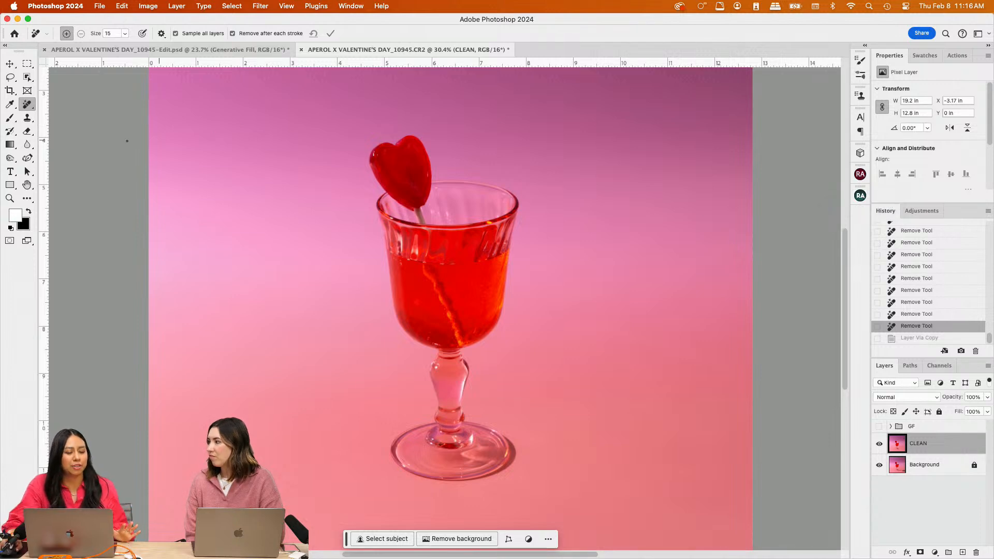
click(8, 160)
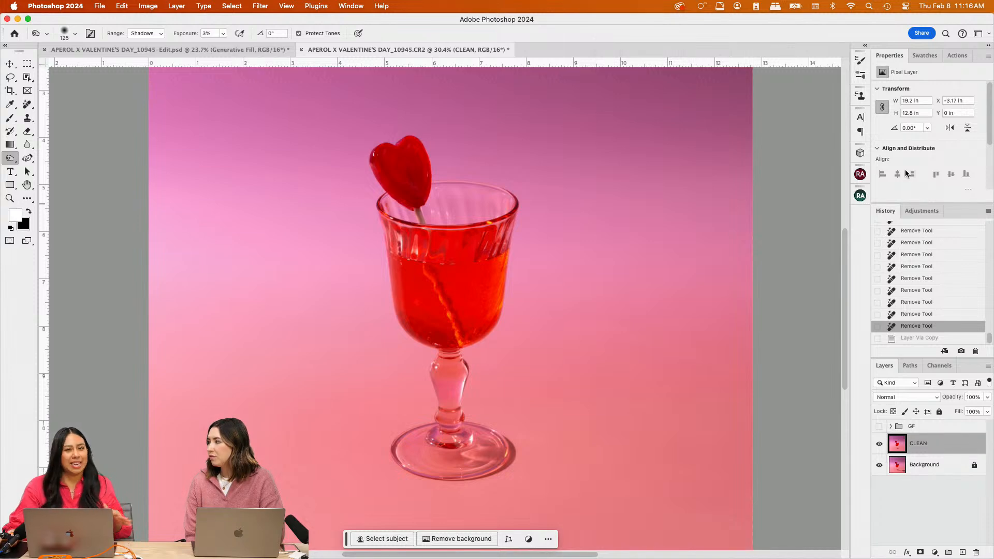
click(859, 195)
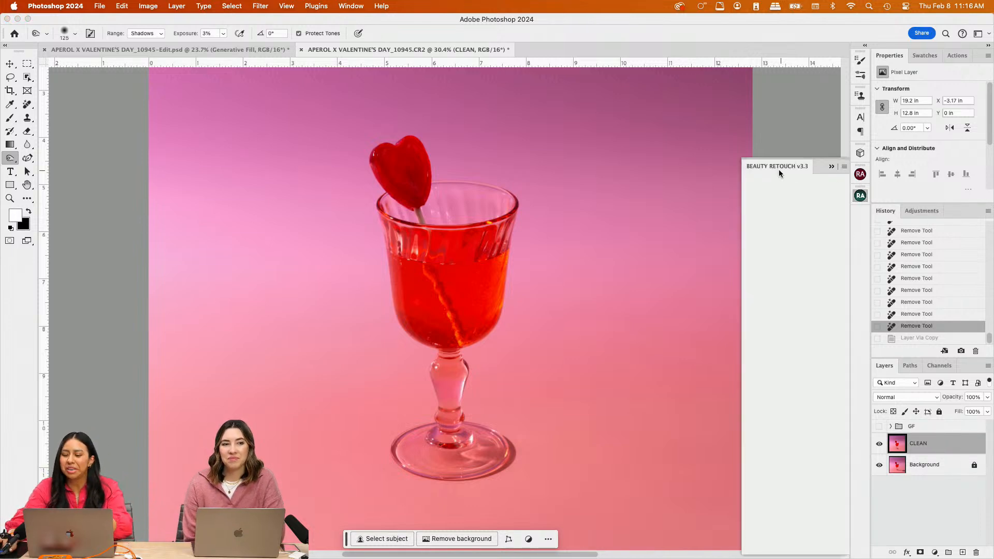
click(768, 228)
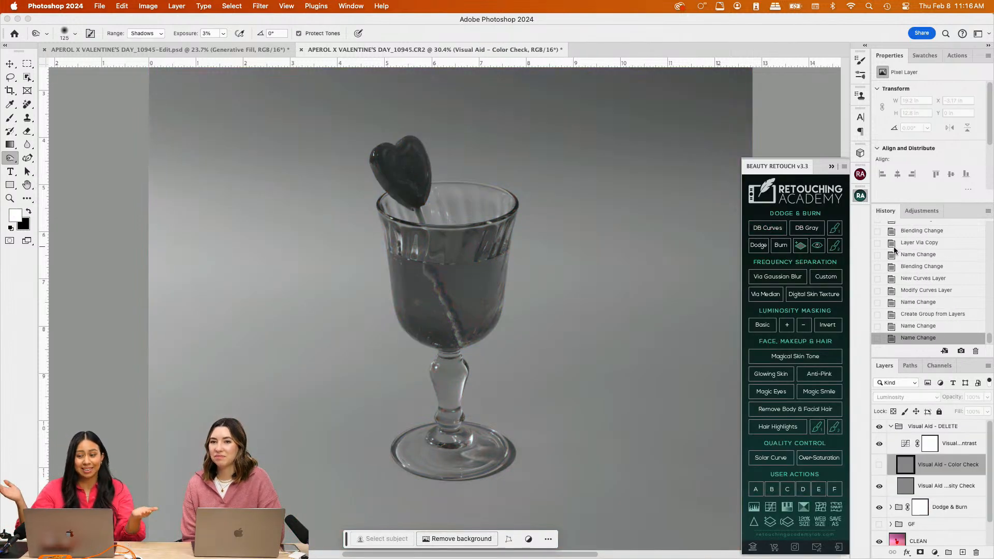
click(832, 166)
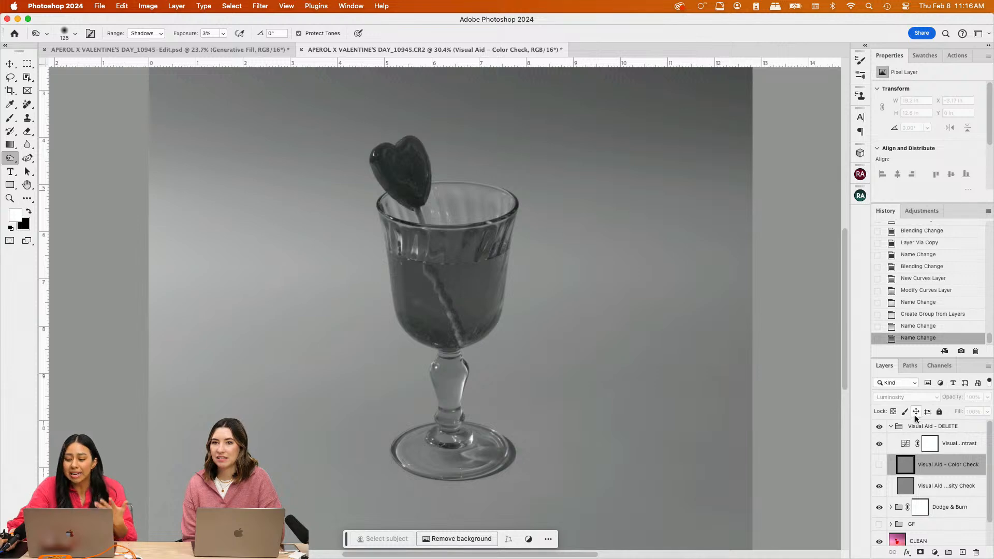
Delete the Visual Aid group and expand the Dodge & Burn group to show its curve layers
click(919, 426)
key(Delete)
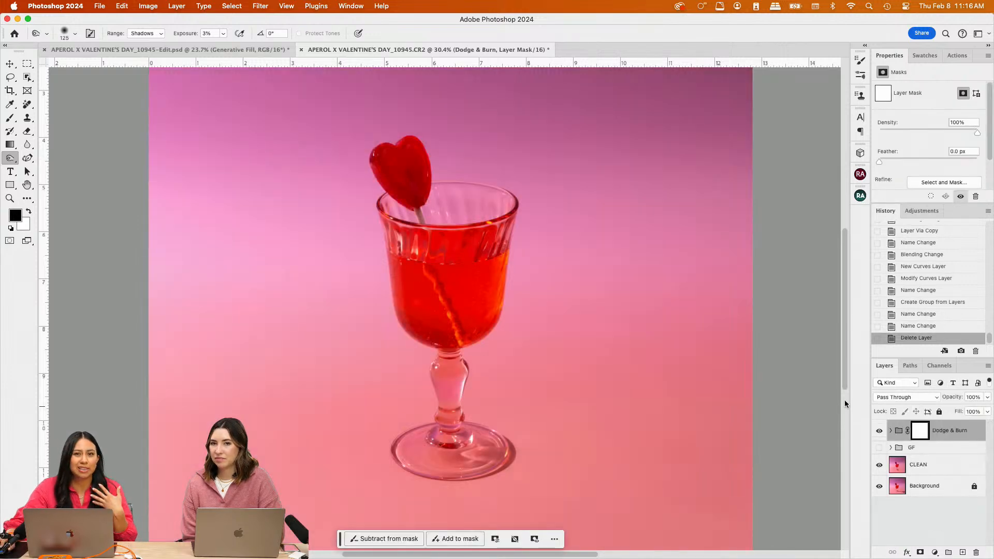
click(890, 431)
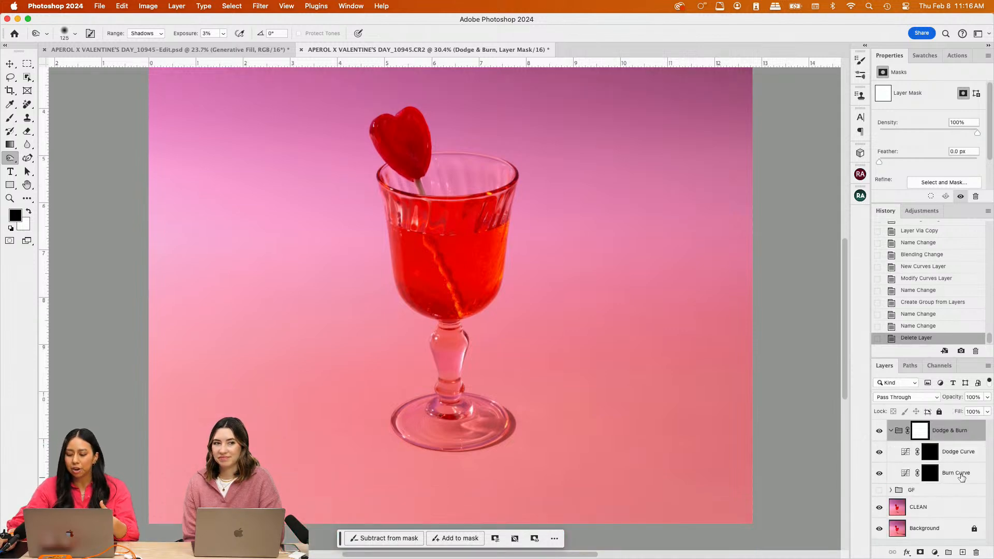
Examine the Burn Curve and Dodge Curve adjustments, showing the full Dodge curve and comparing the image with and without it
click(957, 473)
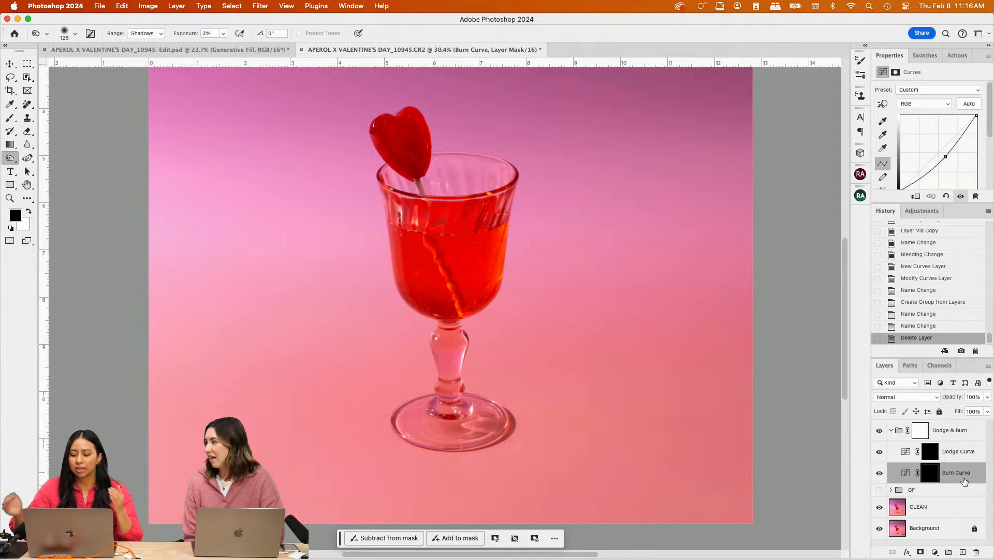
click(956, 454)
click(905, 454)
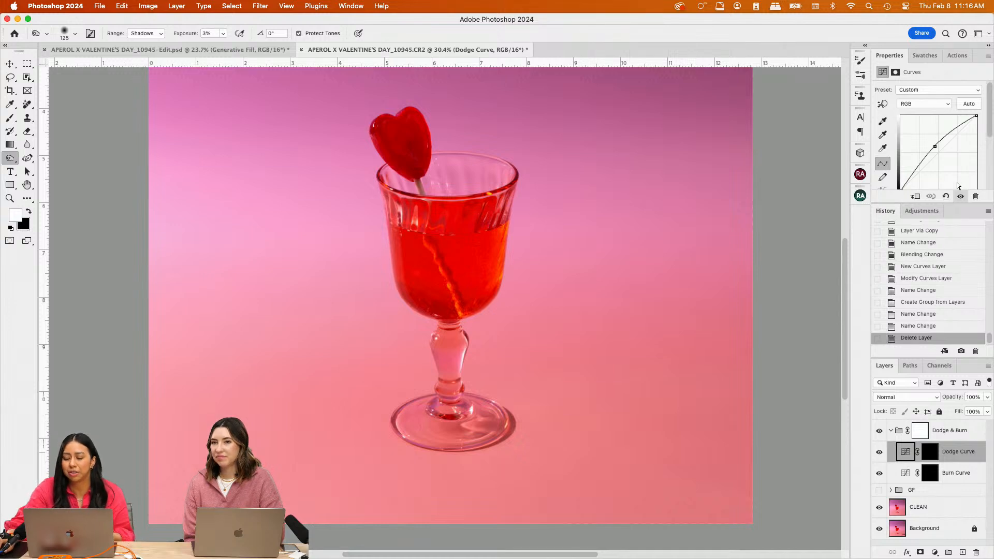
drag(930, 206, 927, 234)
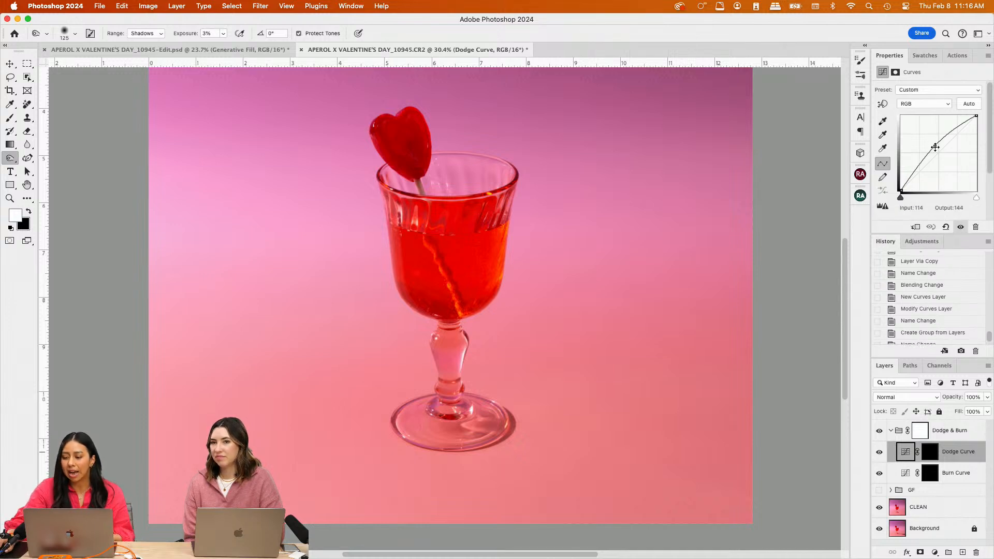
click(879, 452)
click(879, 452)
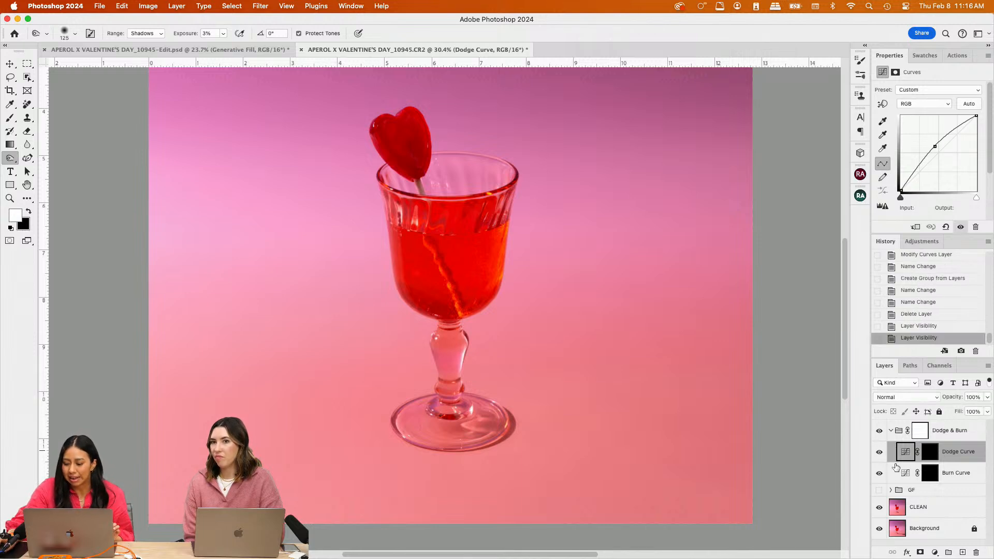
Preview the Dodge Curve across the whole image by disabling its mask, comparing before and after, and re-enabling the mask
right_click(929, 452)
click(890, 448)
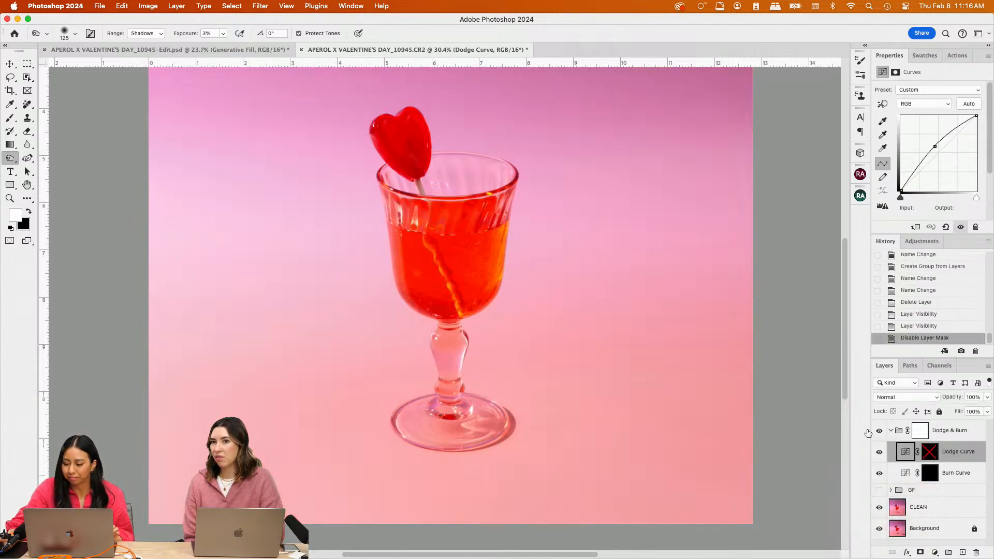
click(880, 452)
click(880, 452)
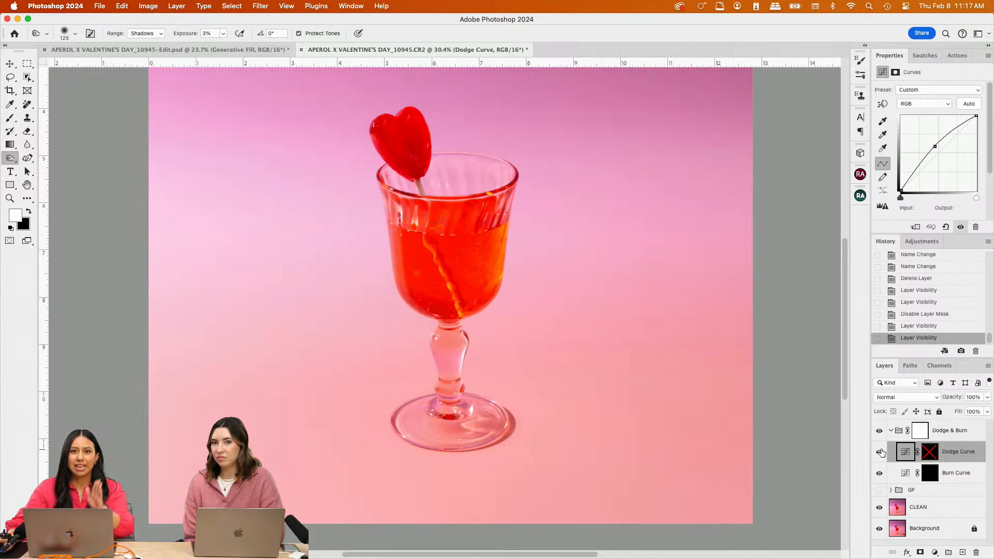
right_click(930, 451)
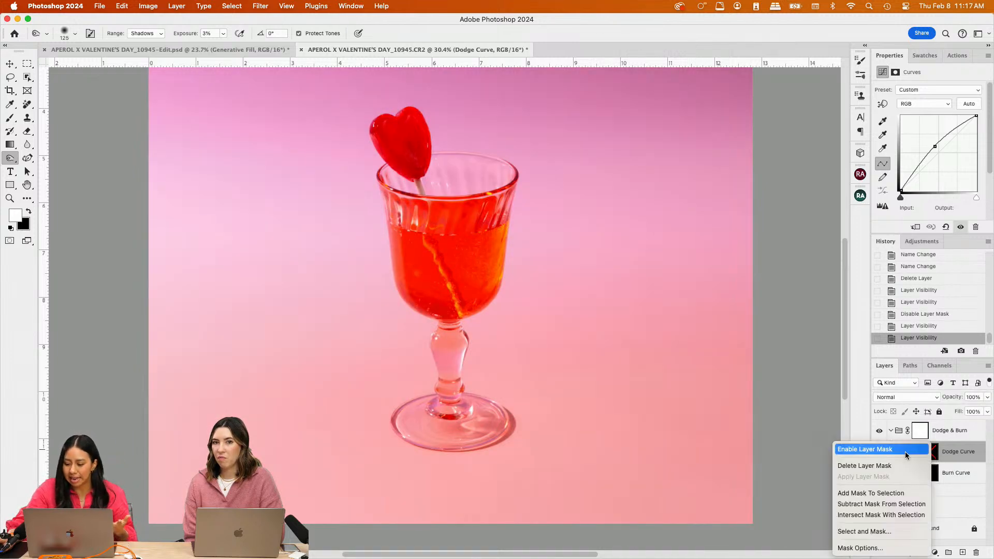
click(864, 449)
click(878, 452)
click(878, 473)
click(878, 452)
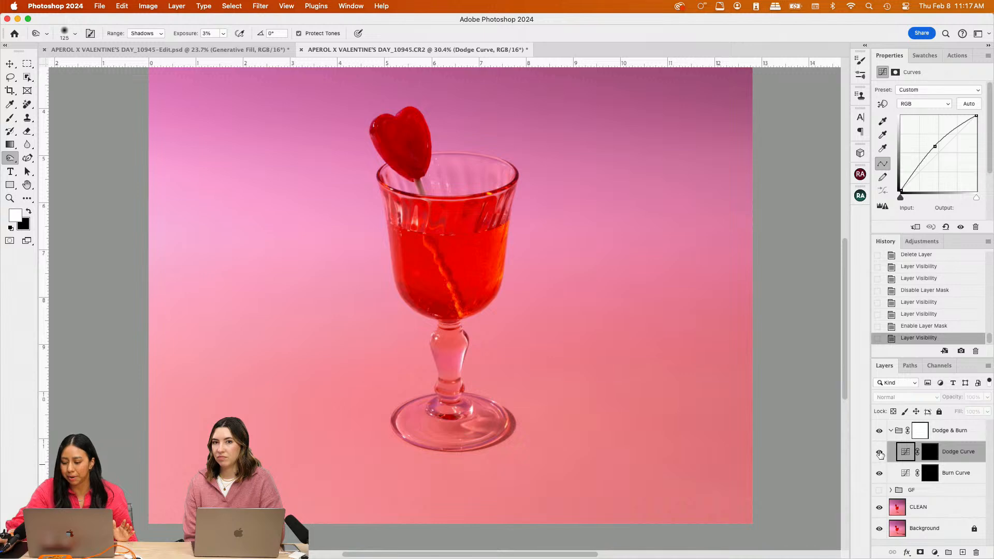
Preview the Burn Curve across the whole image by disabling its mask, comparing before and after, and re-enabling the mask
click(878, 474)
right_click(930, 473)
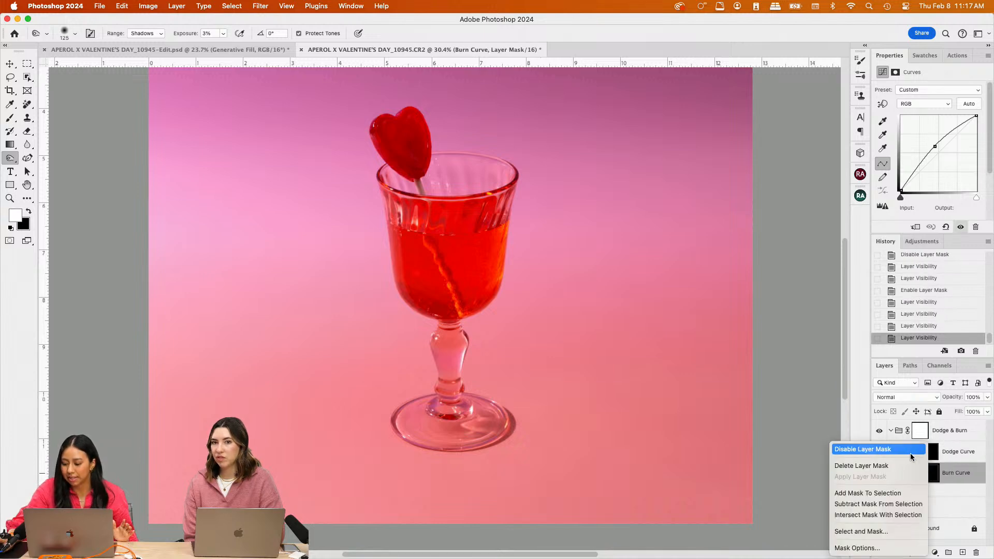
click(896, 449)
click(879, 473)
click(879, 473)
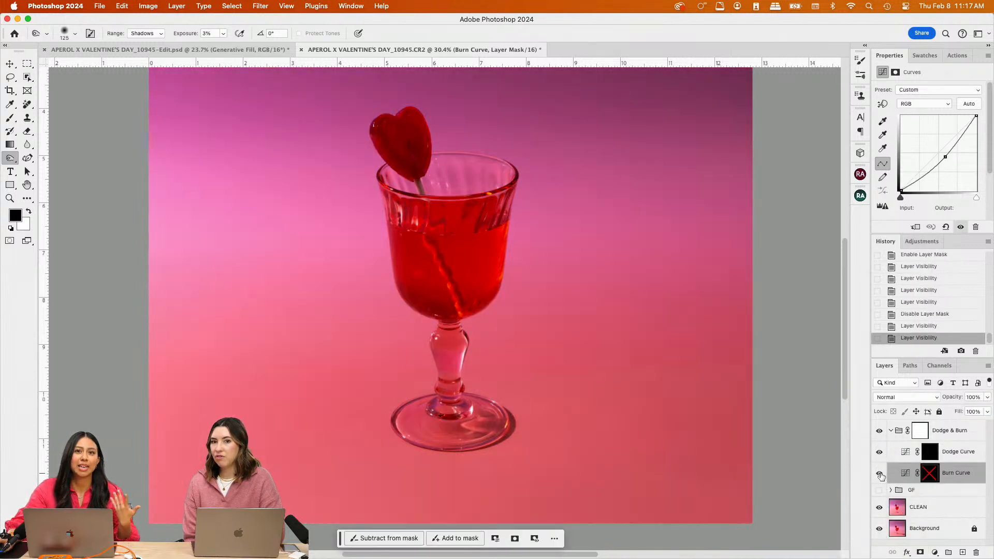
click(878, 473)
click(880, 474)
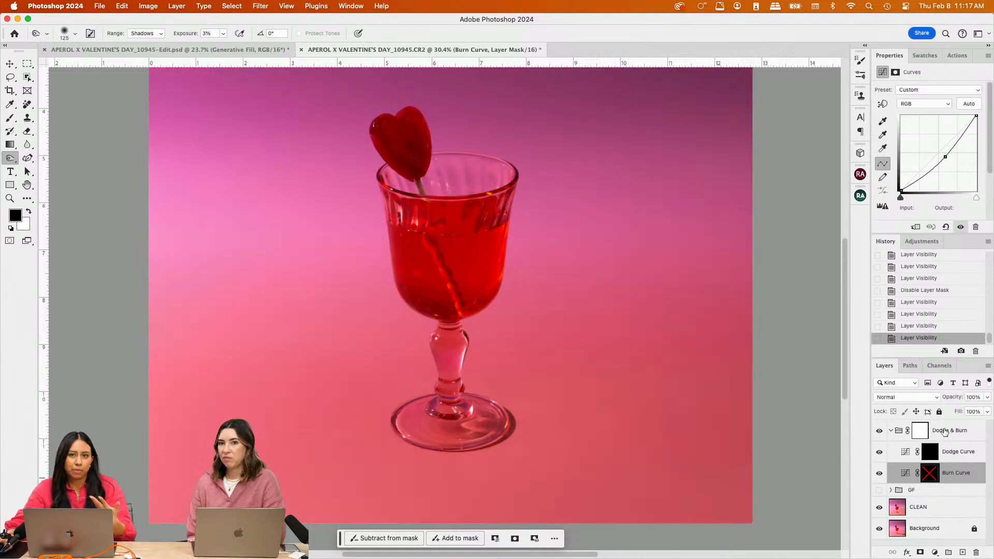
right_click(928, 476)
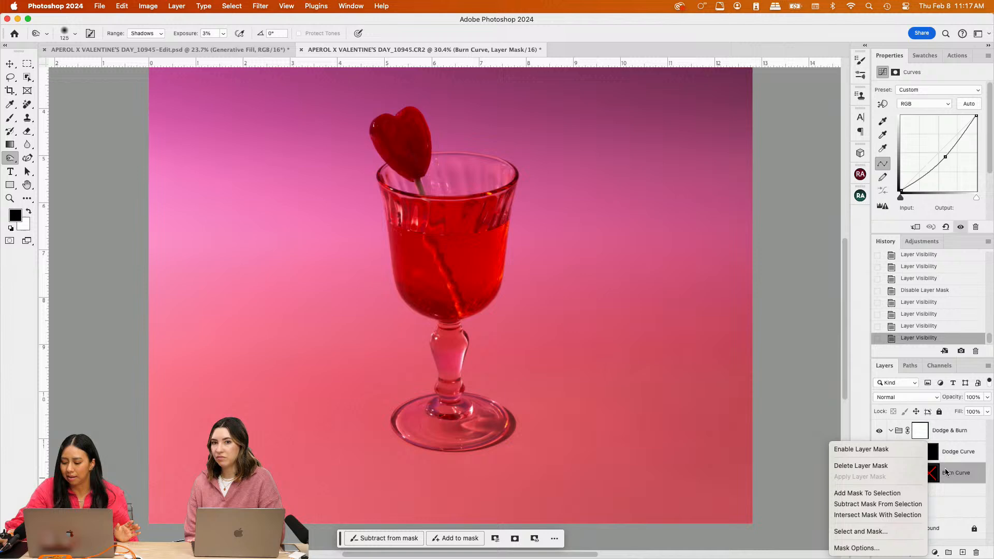
click(916, 447)
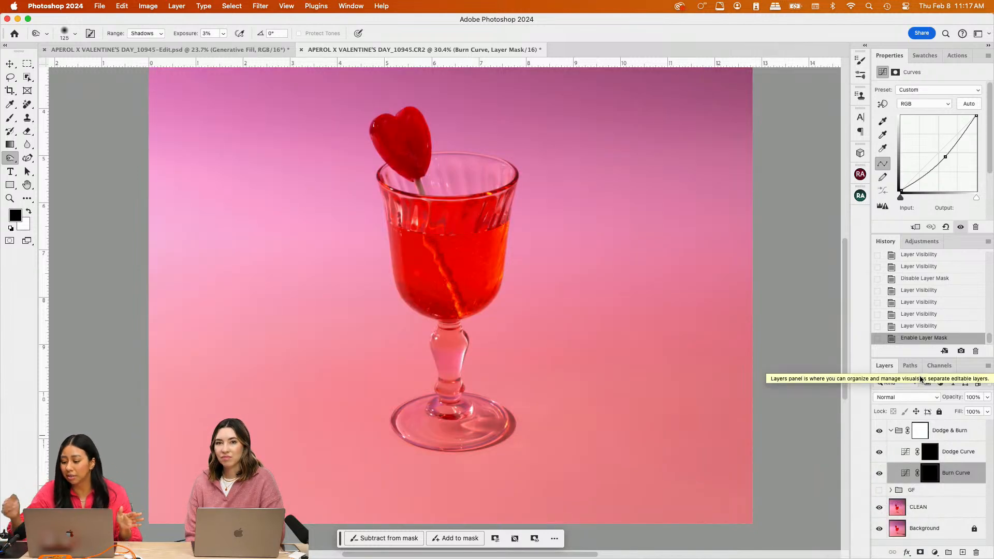
Target the Burn Curve's mask with a white 125 px Brush at 11% opacity, framing the red drink for painting
click(929, 473)
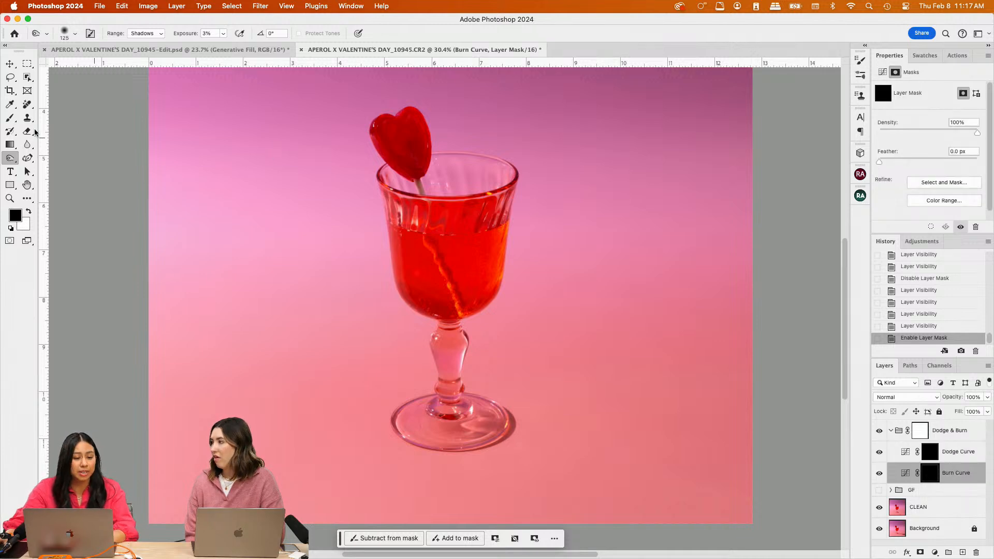
key(b)
key(bracketleft)
key(bracketleft)
key(bracketleft)
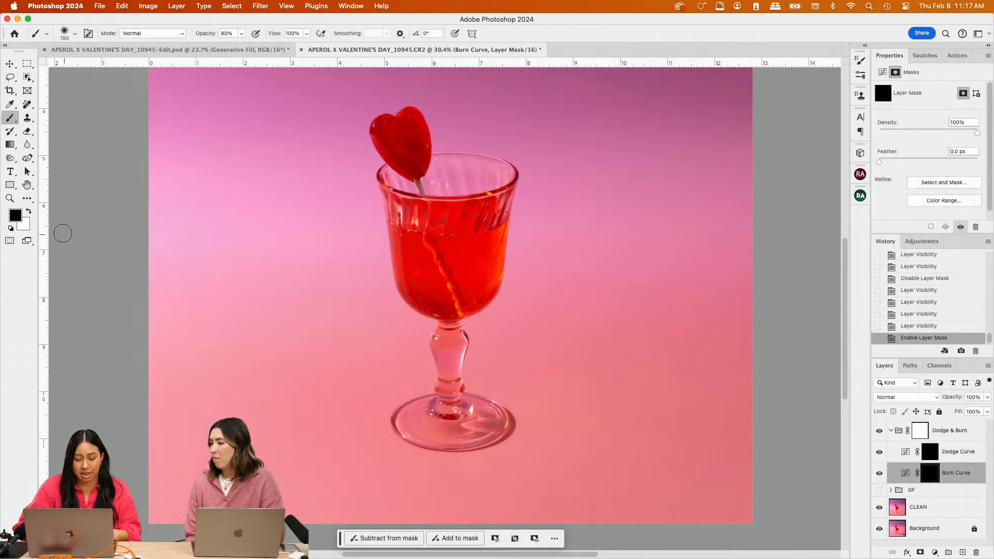
click(28, 211)
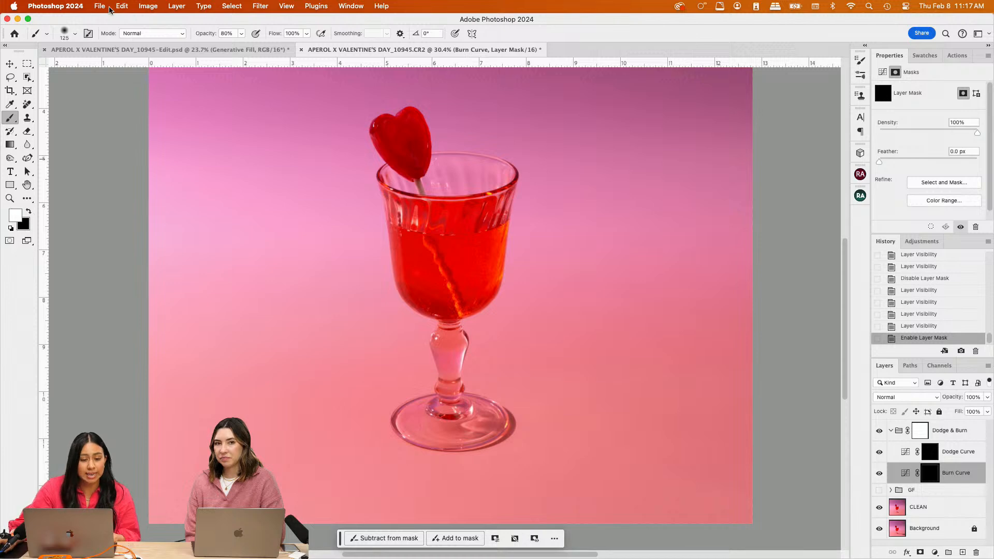
click(241, 34)
drag(243, 46, 210, 48)
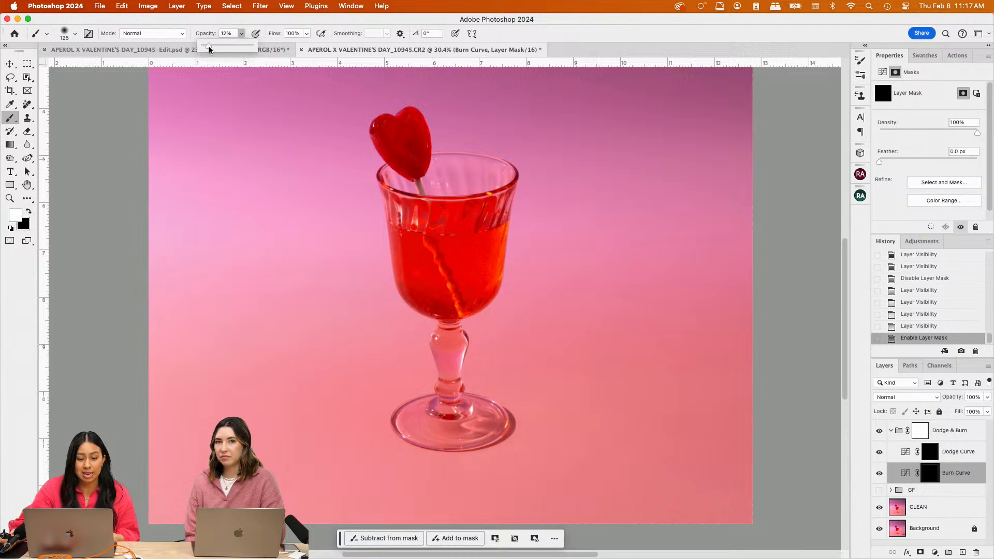
scroll(450, 245, up, 4)
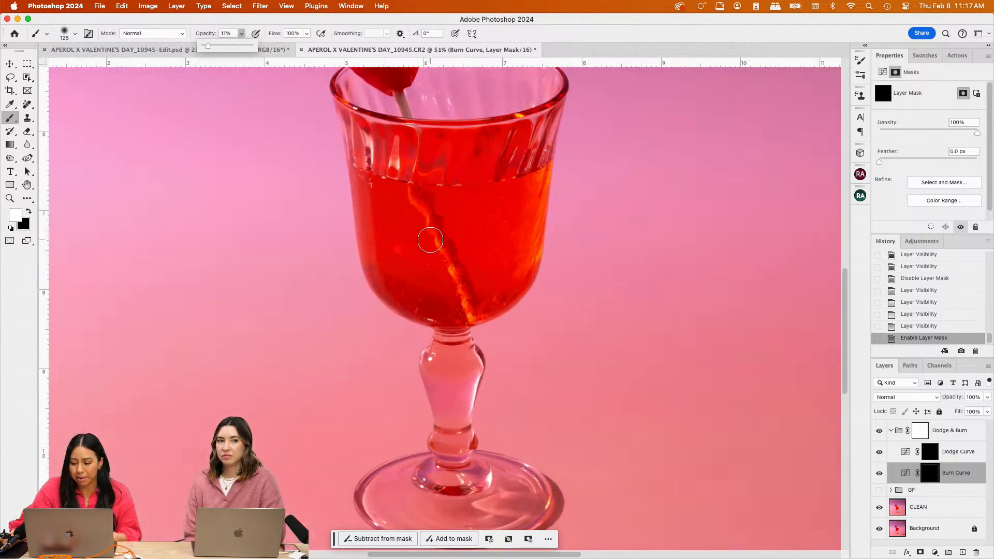
key(bracketleft)
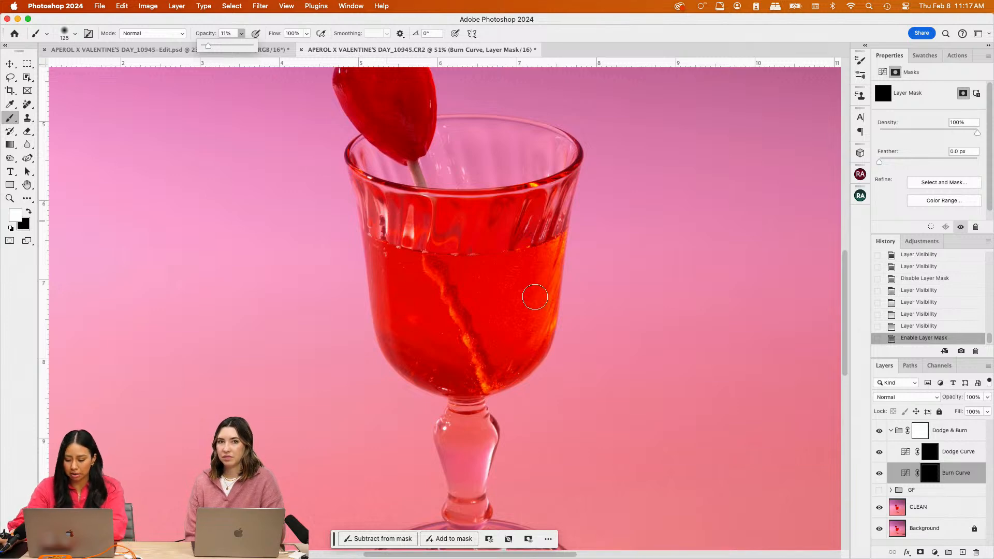
key(bracketleft)
click(74, 33)
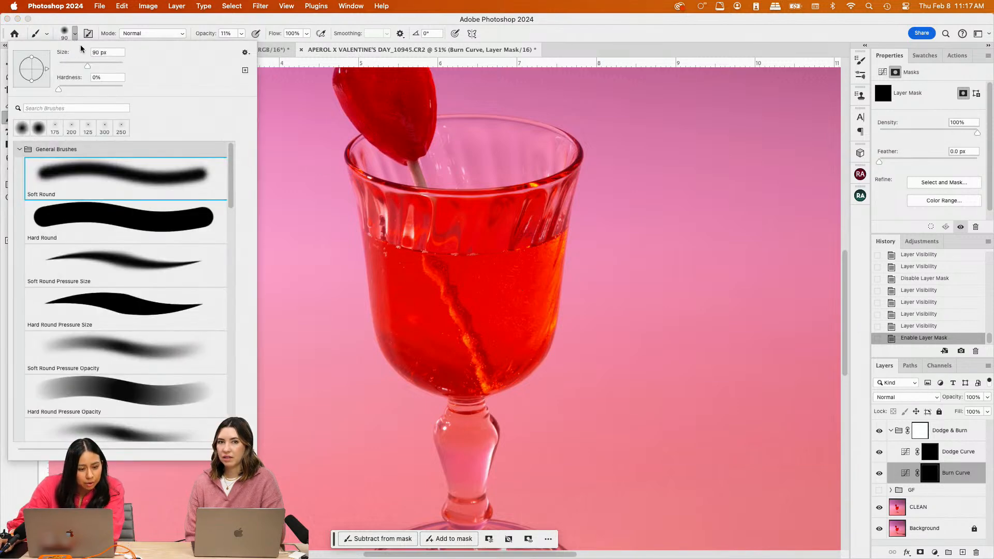
click(86, 25)
key(bracketright)
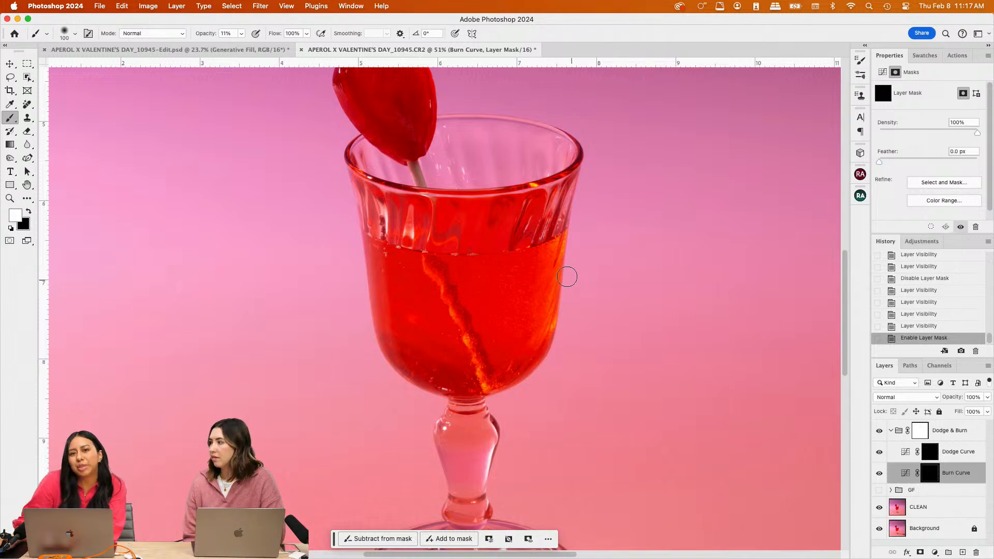
key(bracketleft)
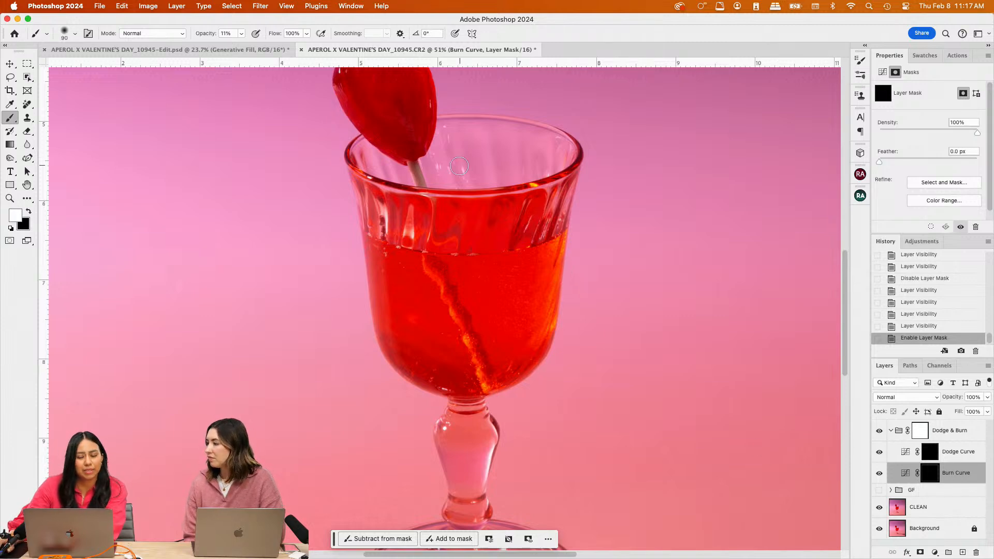
key(bracketright)
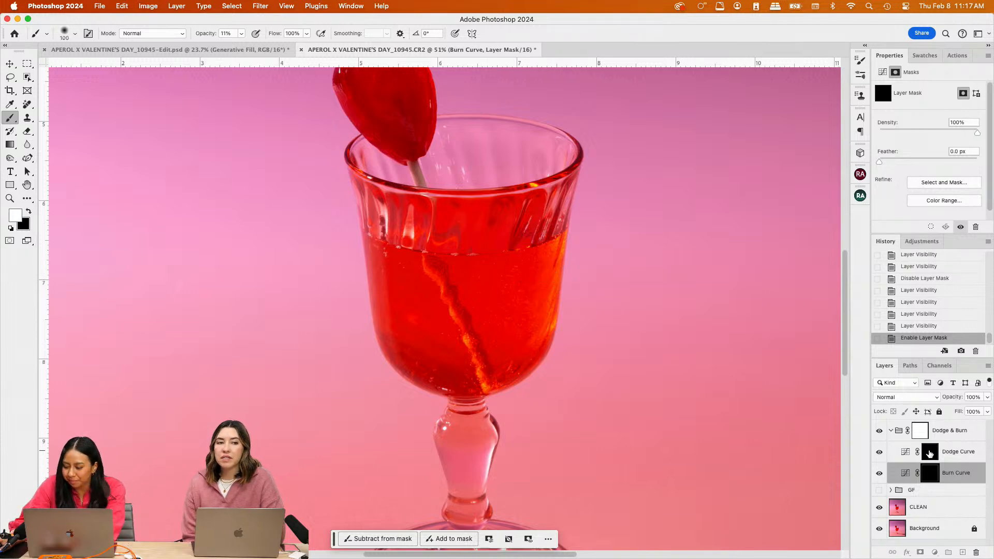
Dodge the ribs just below the glass's right rim by painting white on the Dodge Curve's mask with a 40 px Brush at 11% opacity
click(929, 451)
key(bracketleft)
key(bracketleft)
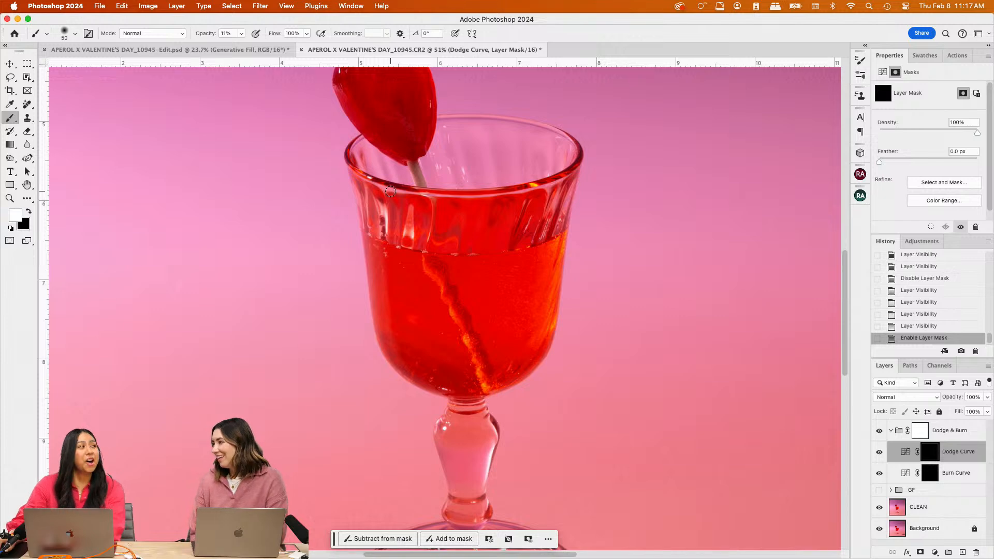
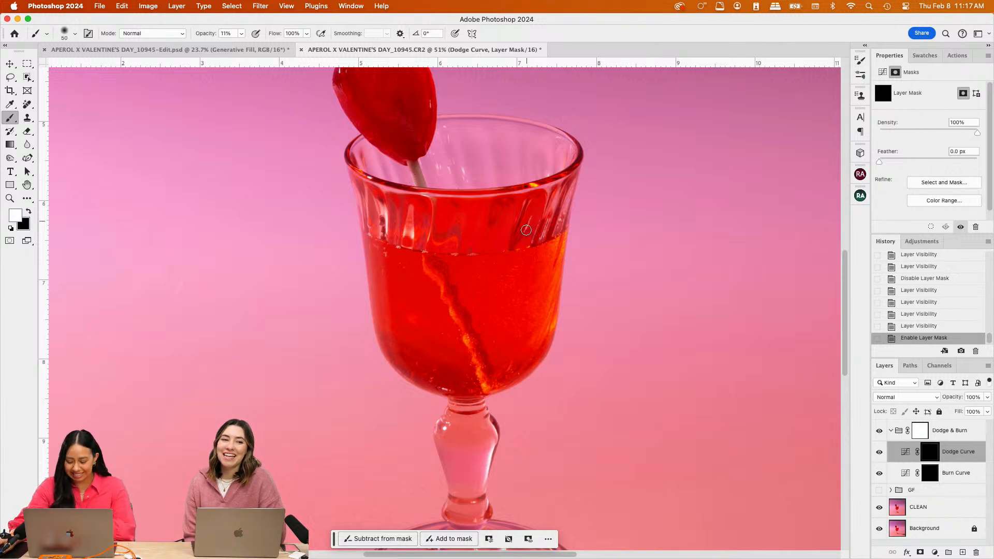
key(bracketleft)
drag(571, 179, 548, 187)
mouse_move(579, 184)
mouse_down()
mouse_move(549, 188)
mouse_move(555, 182)
mouse_up()
drag(569, 184, 556, 200)
drag(556, 199, 558, 205)
drag(559, 205, 561, 210)
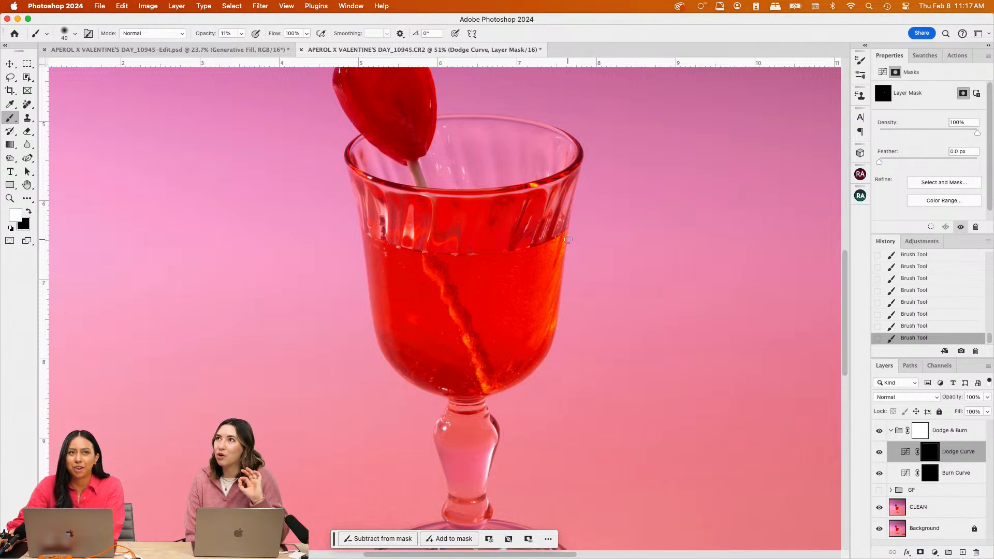
Dodge the orange highlights along the drink's right edge and the diagonal streak using a soft white Brush of about 40 to 60 px
key(bracketright)
key(bracketright)
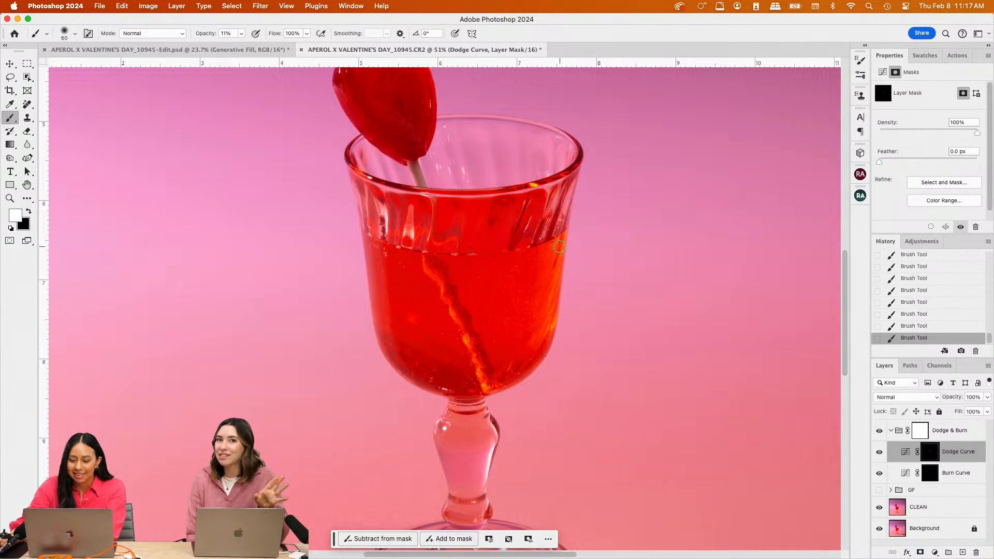
key(bracketleft)
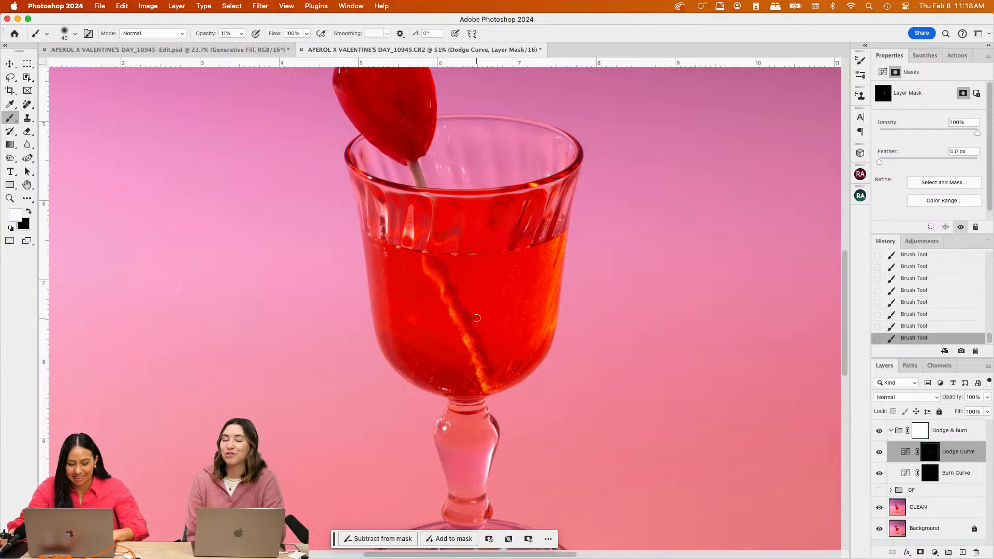
scroll(476, 318, up, 2)
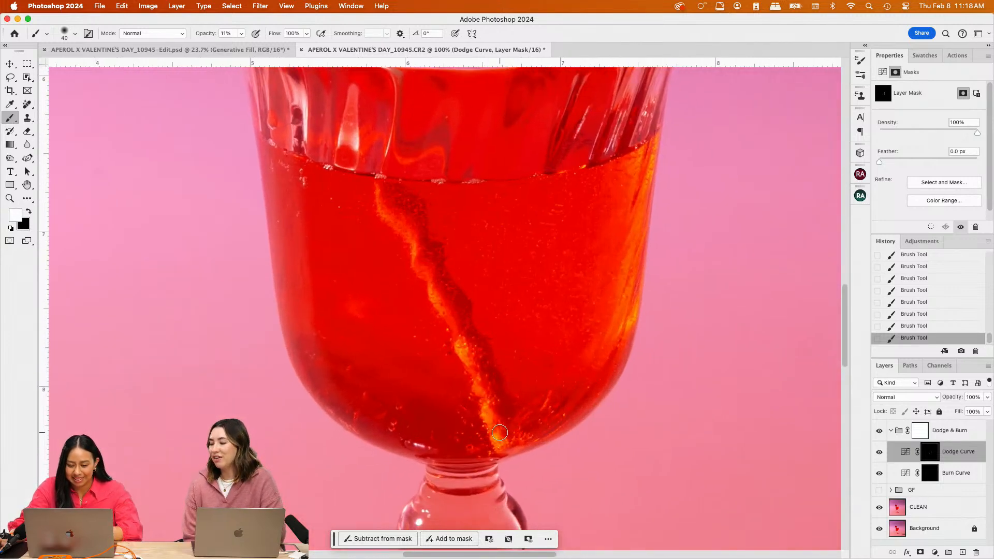
key(bracketright)
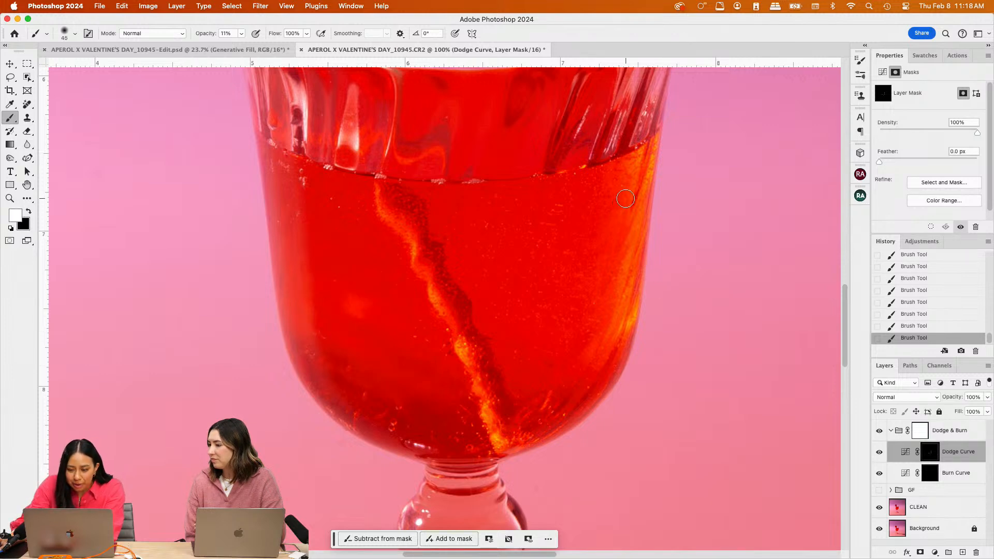
key(bracketleft)
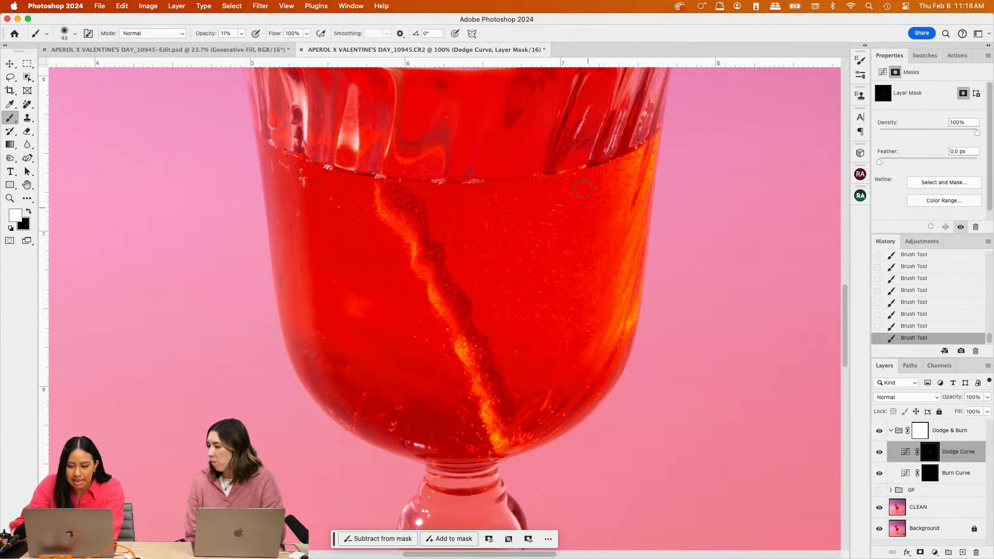
Dodge the highlights on the glass's right ribs, inner wall and back rim with a small white Brush of about 25 to 35 px
scroll(583, 188, up, 3)
key(bracketleft)
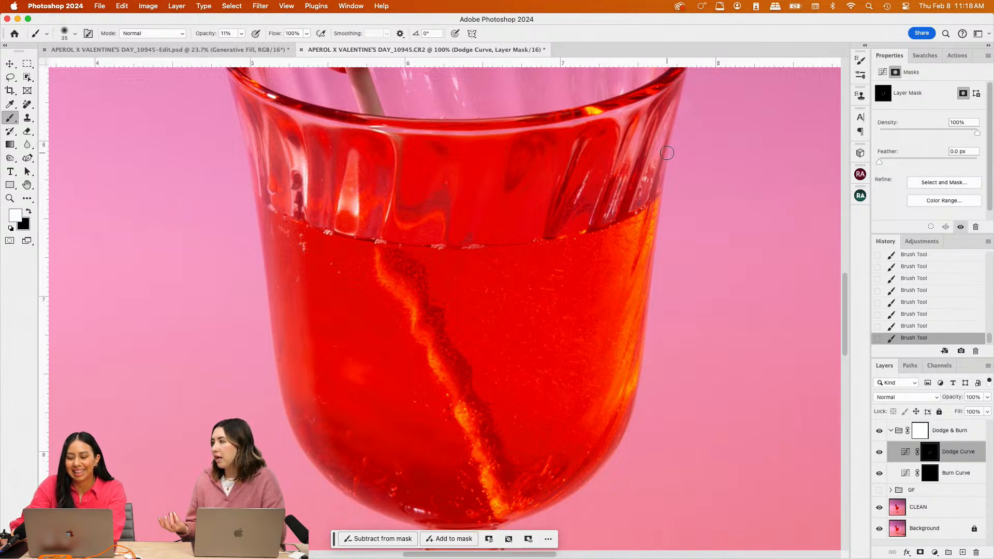
key(bracketleft)
scroll(389, 226, up, 5)
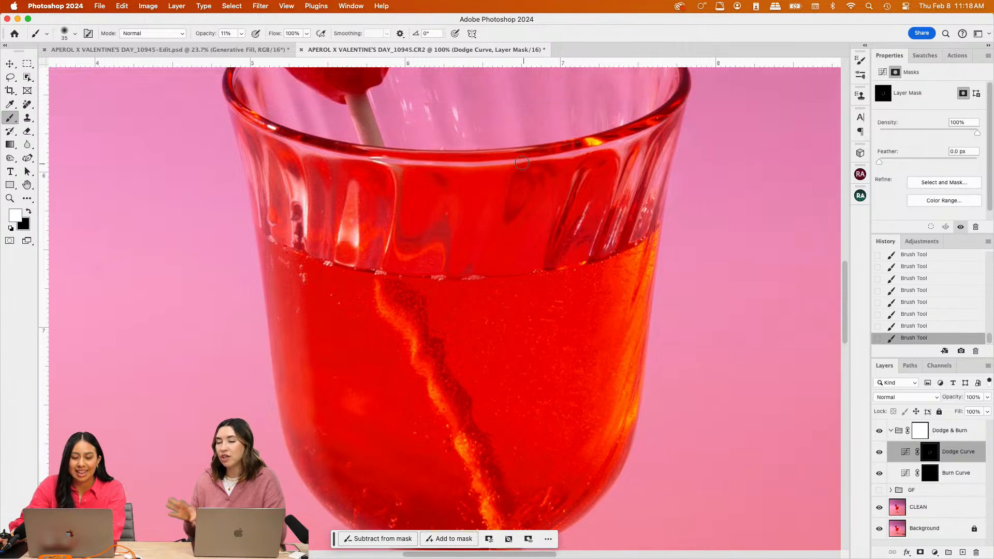
key(bracketleft)
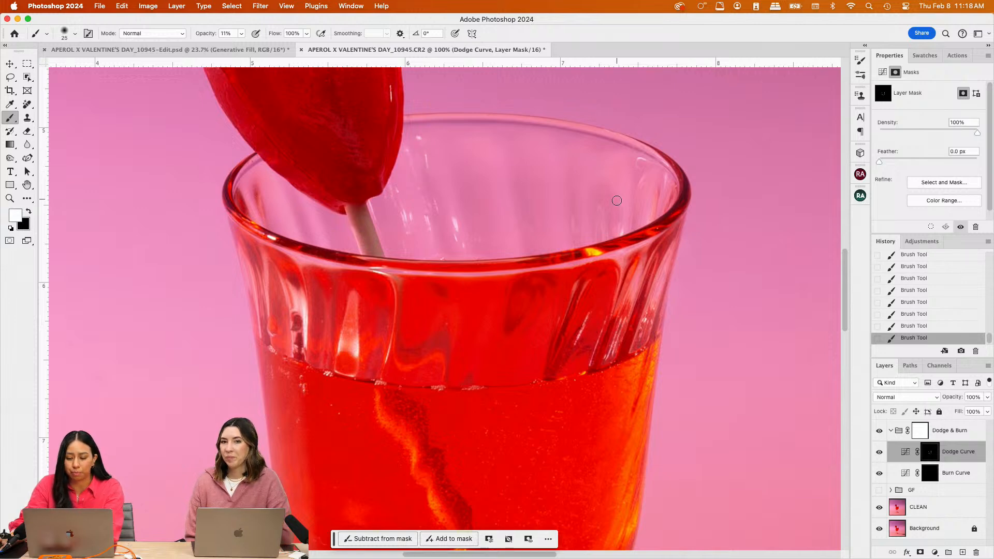
key(bracketright)
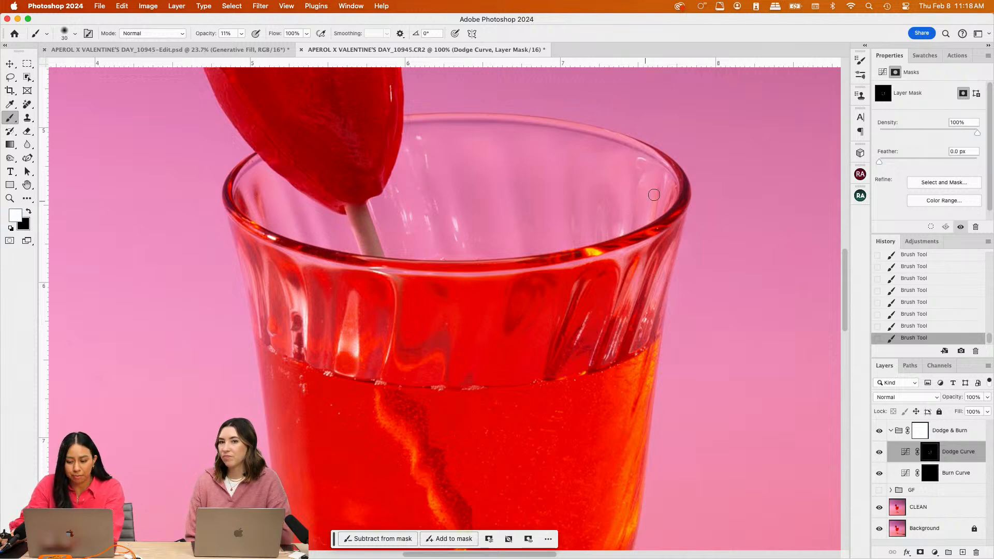
key(bracketleft)
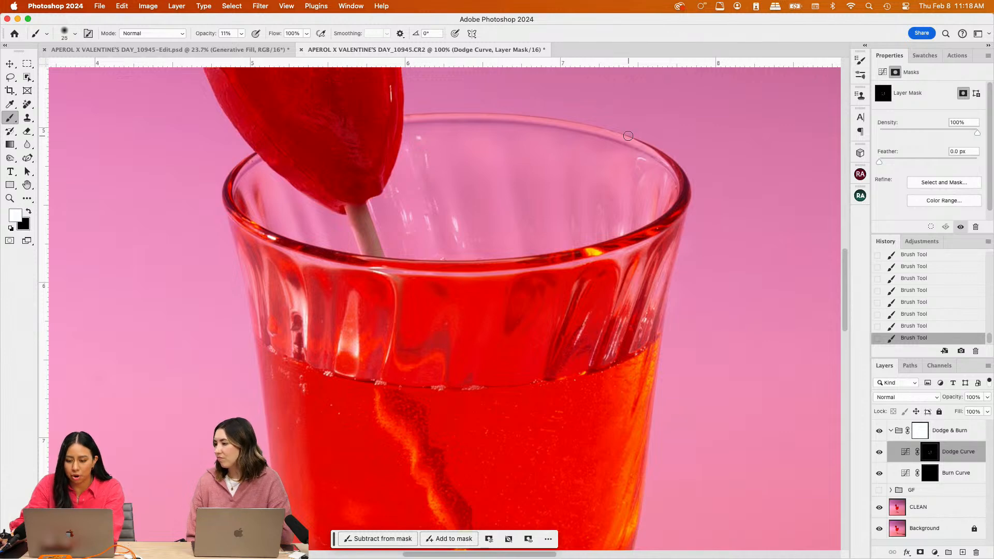
key(bracketright)
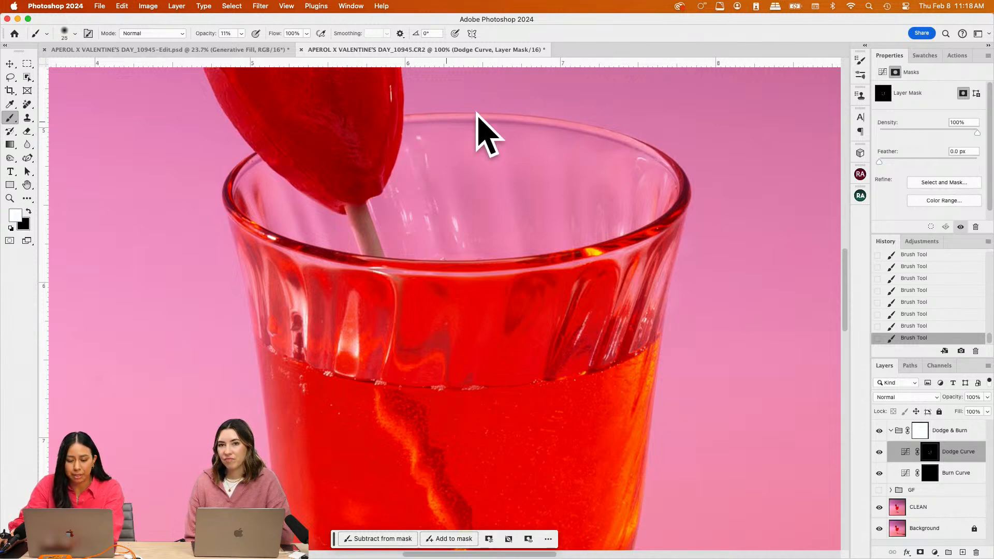
Dodge the upper lobes of the heart lollipop with a 60 px white Brush on the Dodge Curve's mask
scroll(477, 133, up, 3)
scroll(366, 95, up, 1)
key(bracketright)
key(bracketright)
key(bracketright)
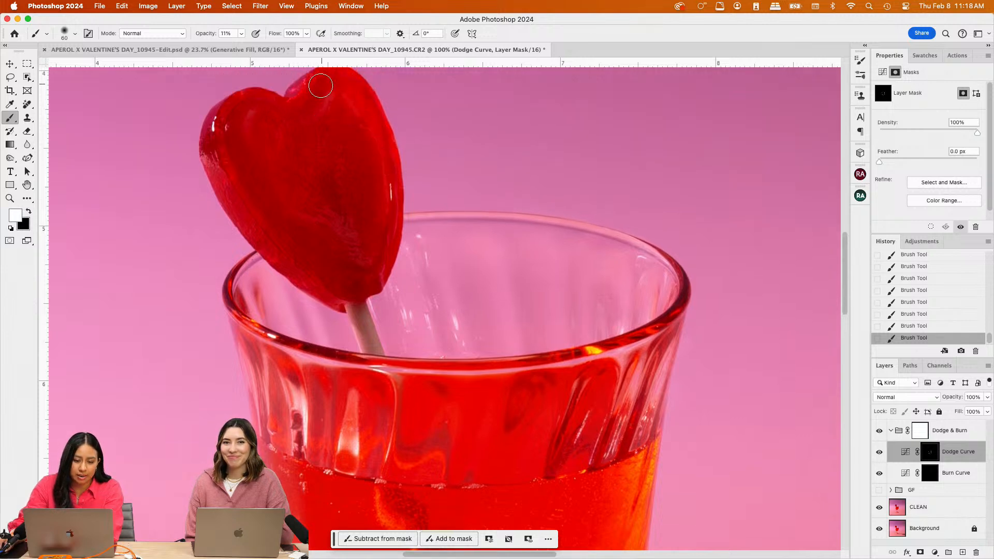
Compare the glass and lollipop with and without the painted Dodge Curve by toggling its visibility
scroll(460, 301, down, 2)
scroll(736, 403, down, 3)
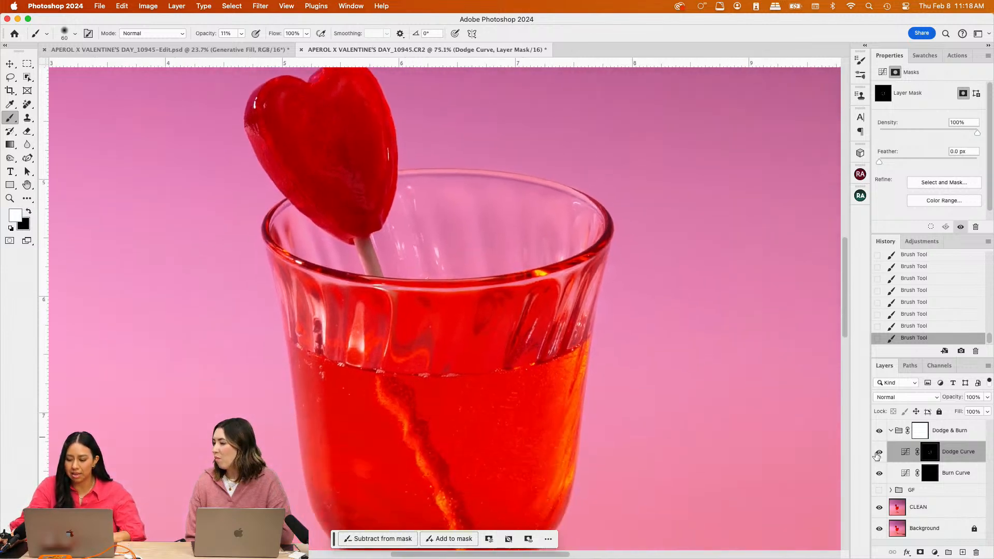
click(879, 452)
click(878, 452)
scroll(666, 399, down, 2)
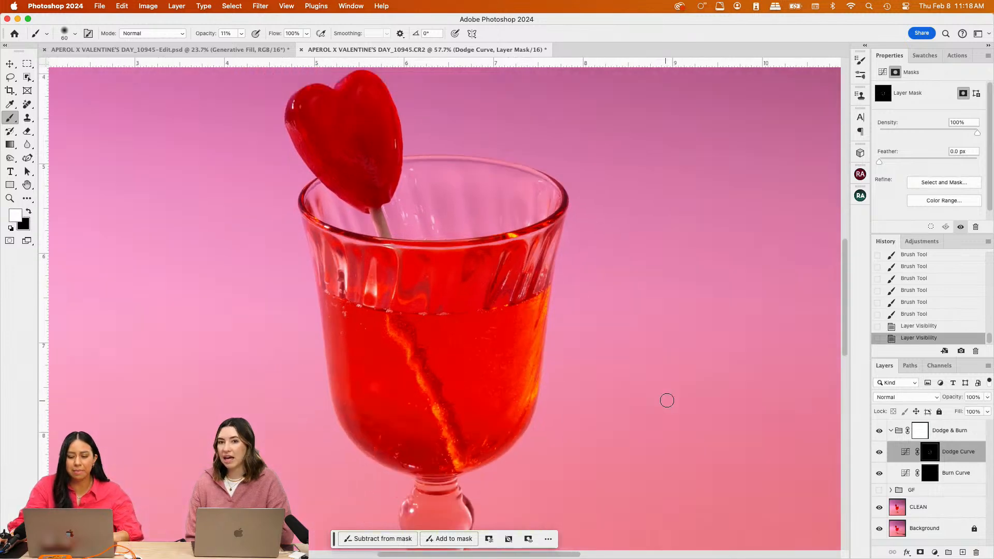
click(879, 452)
click(879, 452)
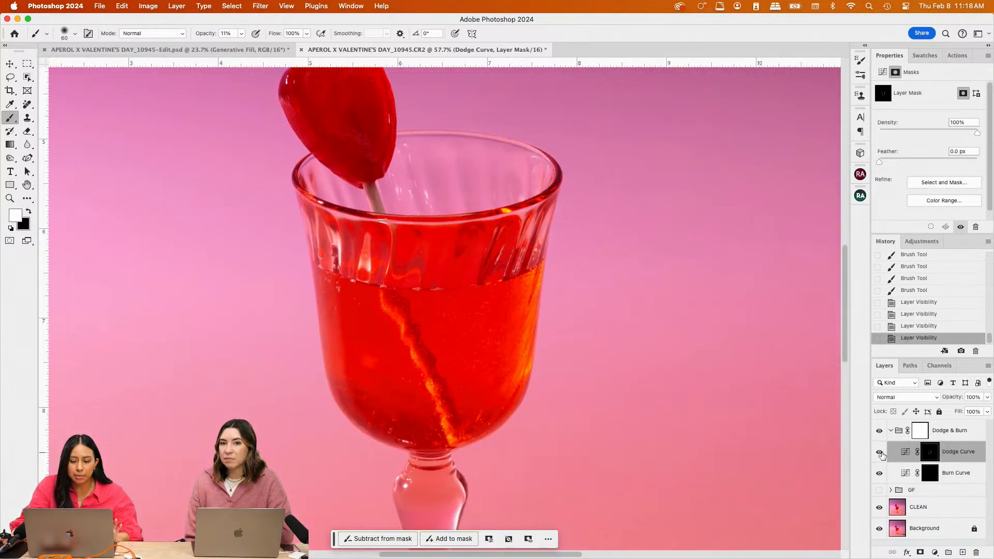
click(878, 452)
click(879, 452)
scroll(439, 151, up, 2)
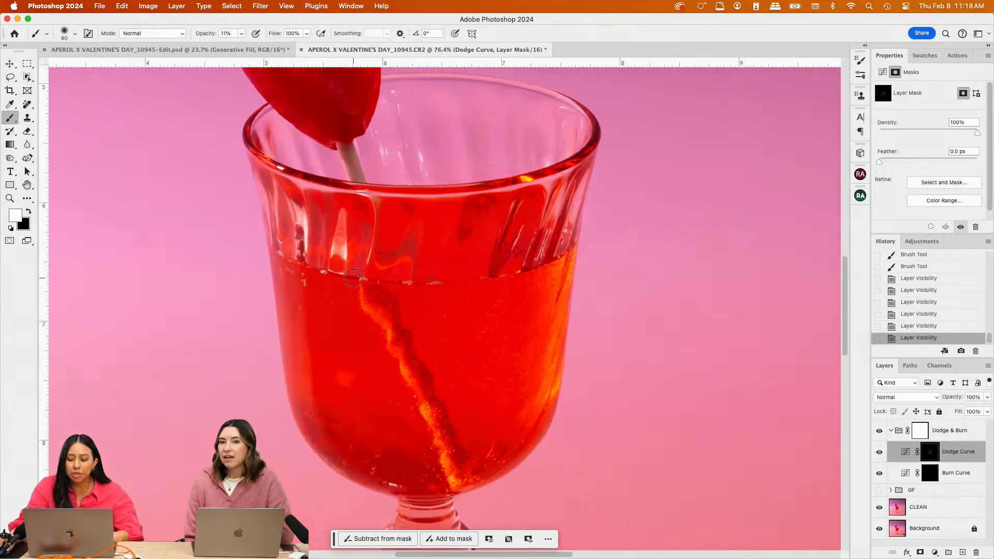
Dodge the highlights along the heart lollipop's left edge with a 50 px white Brush, enlarging the brush for its front face
mouse_move(439, 151)
mouse_down()
mouse_move(494, 153)
mouse_move(496, 183)
mouse_up()
key(bracketleft)
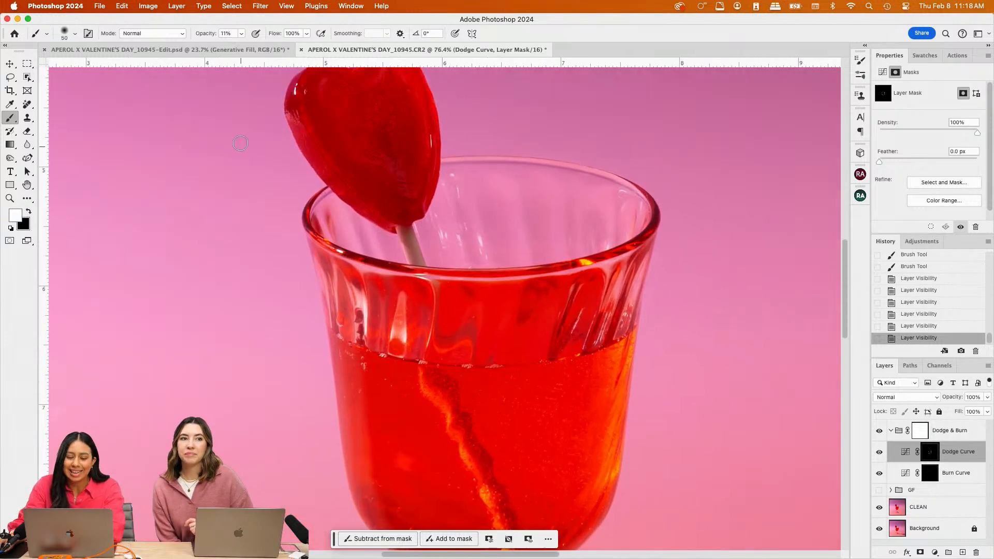
drag(292, 115, 302, 121)
mouse_move(298, 119)
mouse_down()
mouse_move(317, 136)
mouse_move(309, 143)
mouse_up()
click(300, 117)
click(300, 117)
click(299, 119)
click(298, 125)
click(298, 133)
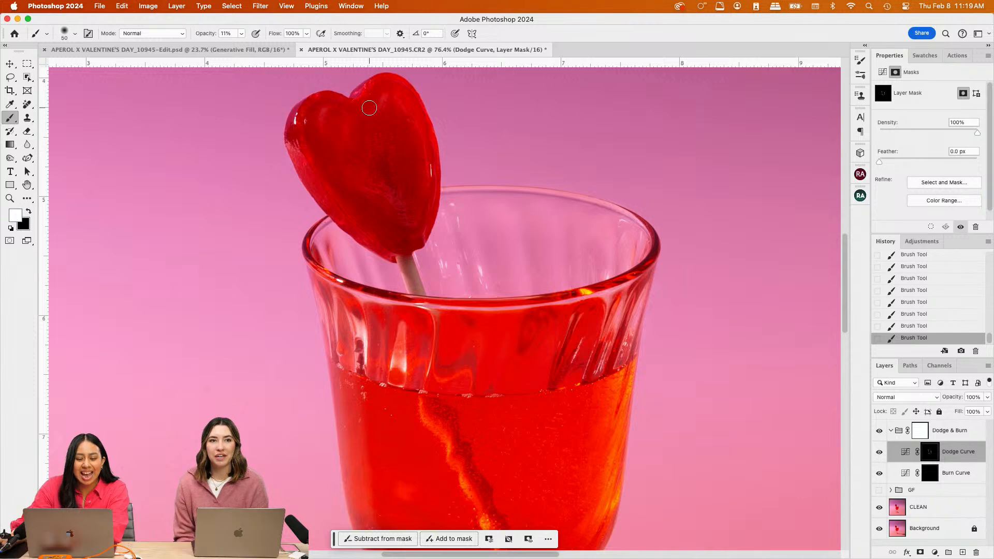
key(bracketright)
key(bracketright)
Dodge the lollipop stick and the glass's left rim and ribs with a white Brush of about 40 to 45 px
key(bracketleft)
key(bracketleft)
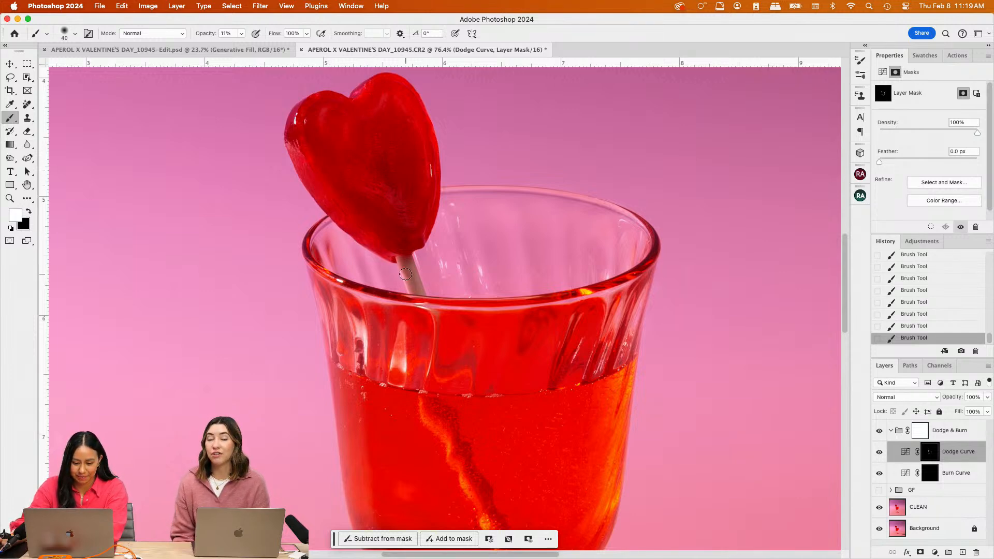
key(bracketleft)
key(bracketright)
key(bracketright)
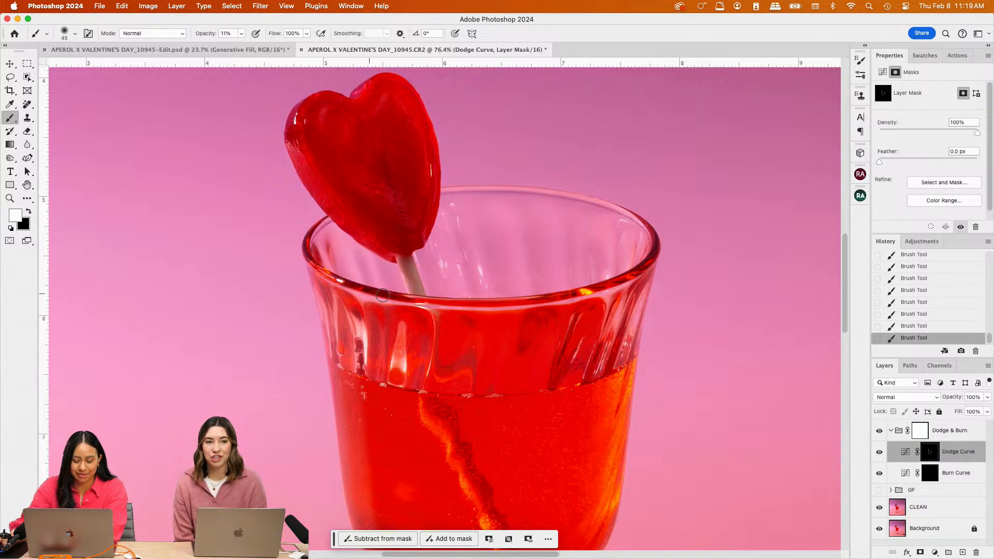
key(bracketright)
key(bracketright)
key(bracketright)
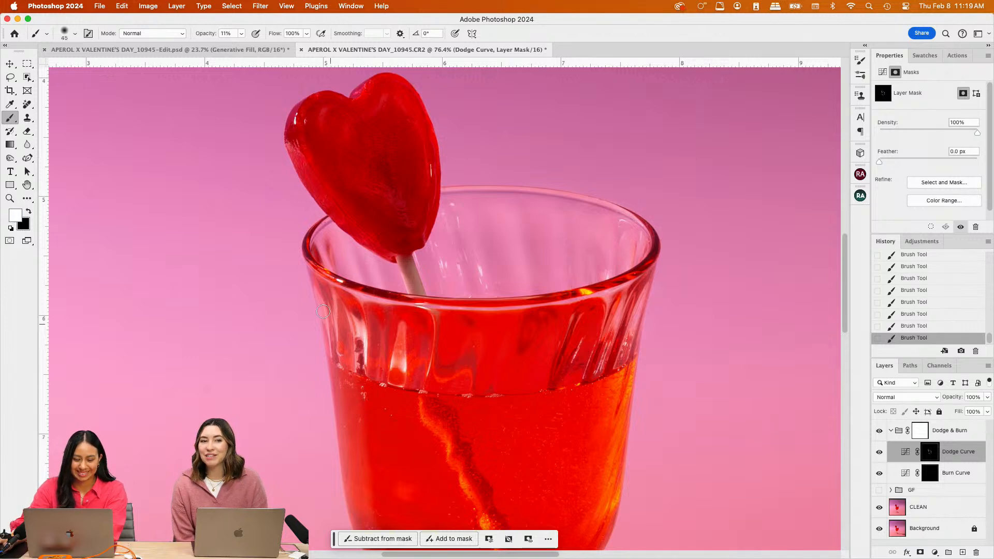
key(bracketleft)
Dodge the bottom of the drink with an 80 px white Brush and the area around the diagonal streak with a 60 px one
scroll(347, 367, down, 2)
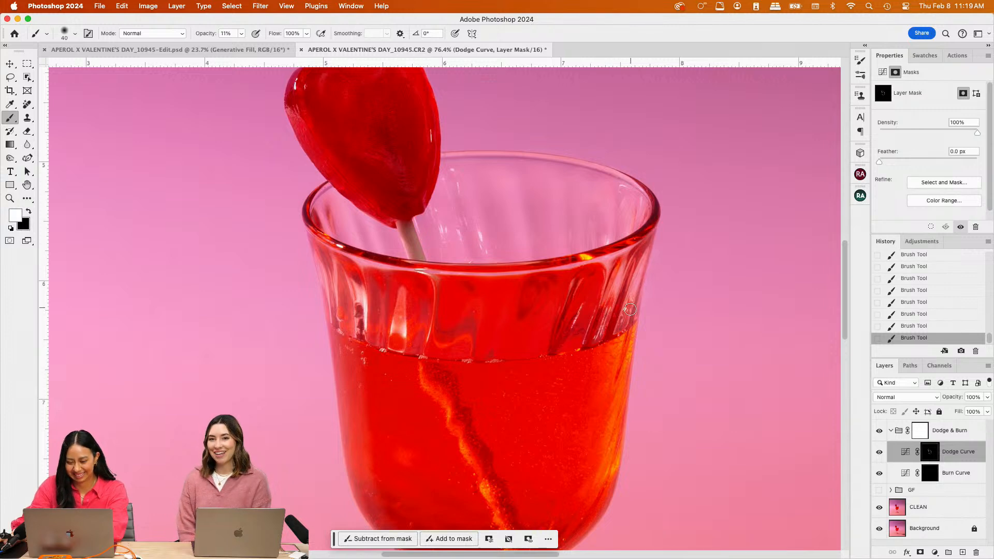
scroll(569, 336, down, 4)
scroll(492, 373, down, 4)
key(bracketright)
key(bracketright)
key(bracketright)
key(bracketright)
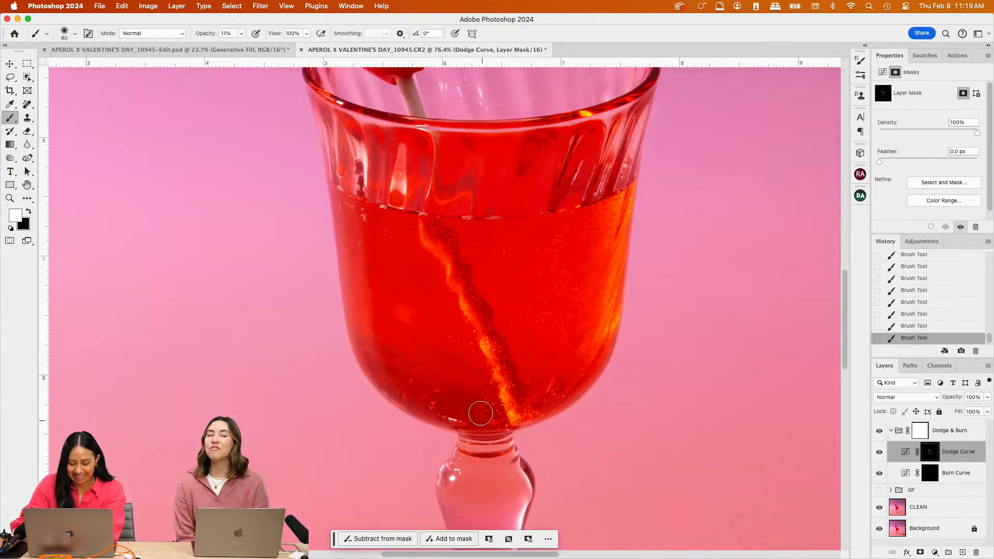
key(bracketleft)
key(bracketleft)
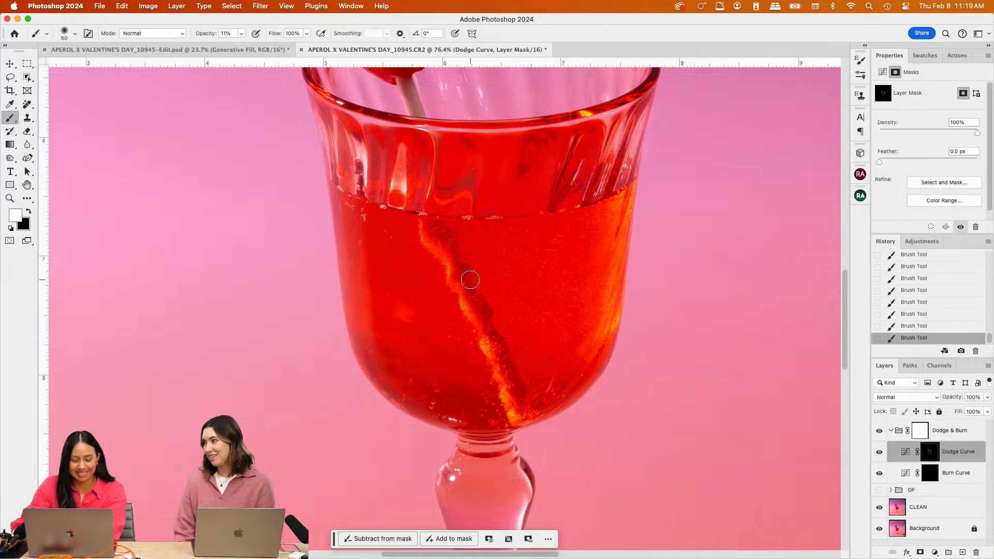
Dodge the highlights on the glass stem with a white Brush, starting at 45 px and enlarging it for the stem's middle
scroll(491, 282, down, 8)
key(bracketleft)
key(bracketleft)
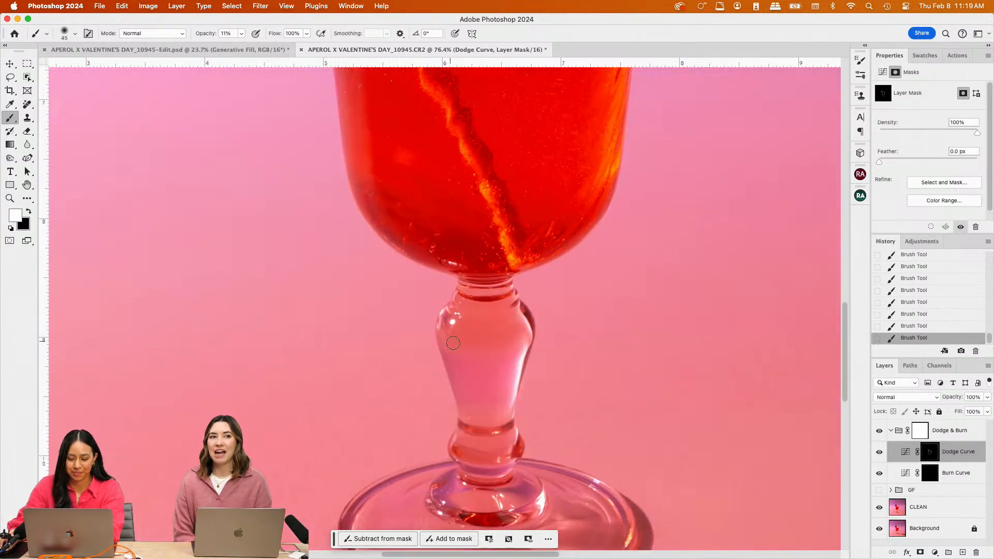
key(bracketright)
key(bracketright)
key(bracketright)
key(bracketright)
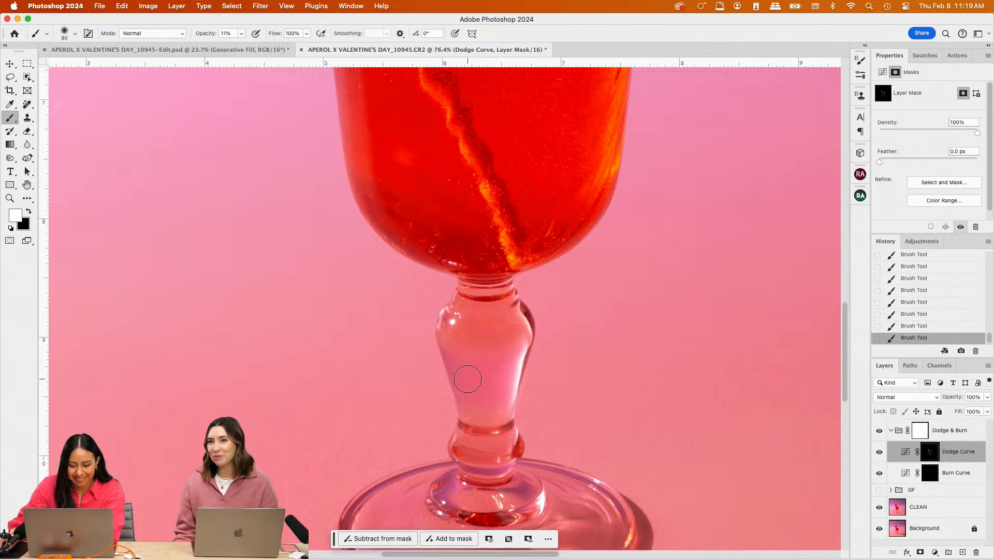
Dodge the highlights on the glass's collar, where the stem meets the base, with a 45 px white Brush
scroll(492, 383, down, 4)
key(bracketleft)
key(bracketleft)
key(bracketleft)
key(bracketleft)
key(bracketleft)
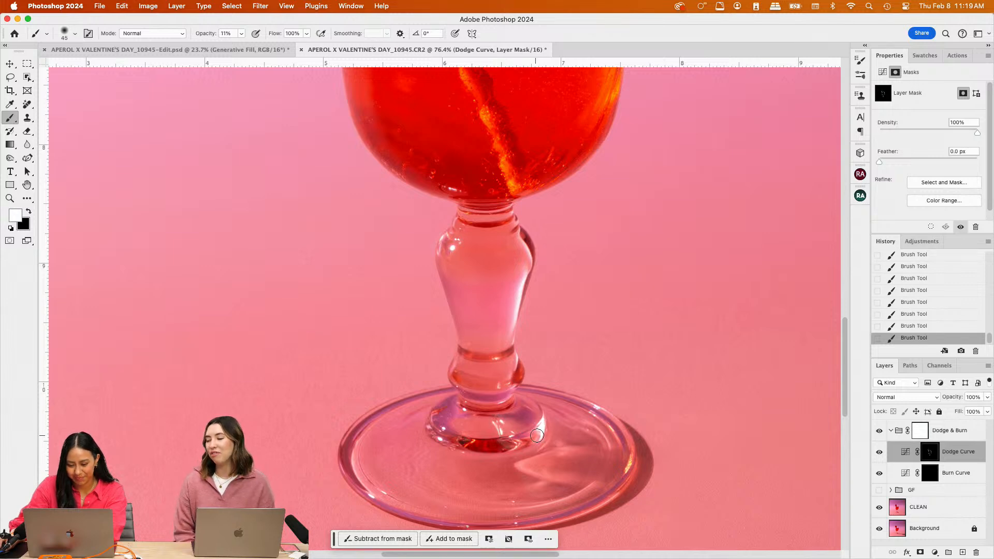
Dodge the glass's round base with a 70 px white Brush and the highlight on its right rim with a 40 px one
key(bracketright)
key(bracketright)
key(bracketright)
key(bracketright)
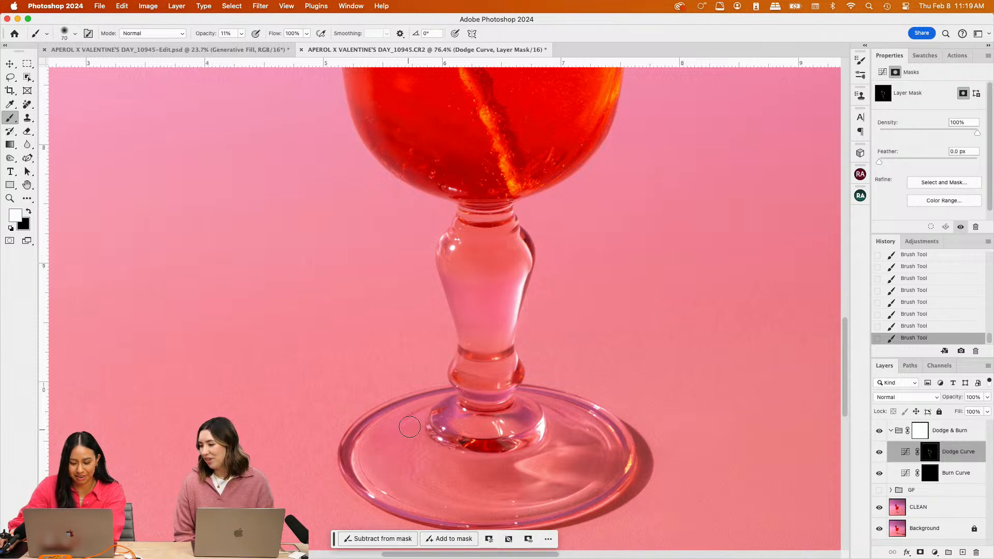
key(bracketleft)
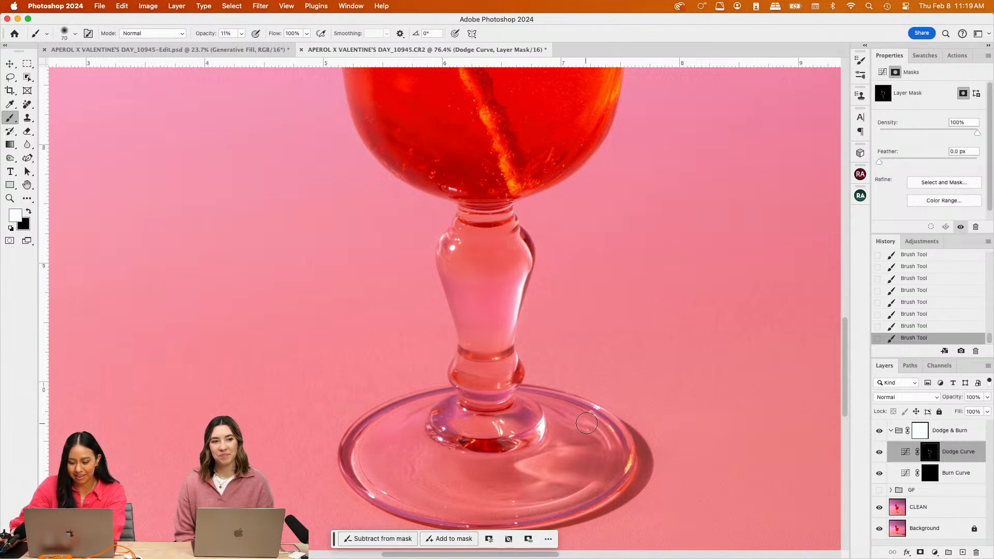
scroll(618, 466, down, 1)
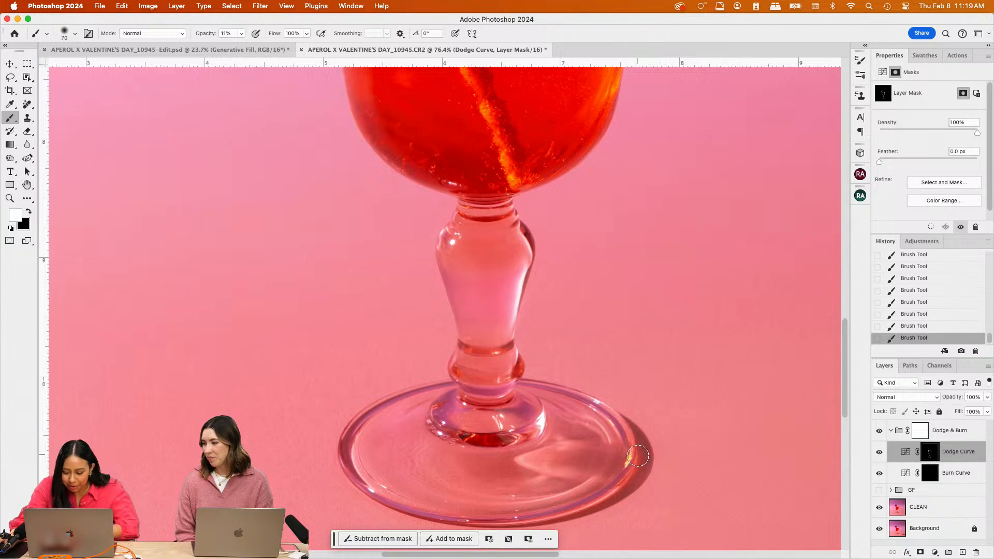
key(bracketleft)
key(bracketleft)
key(bracketleft)
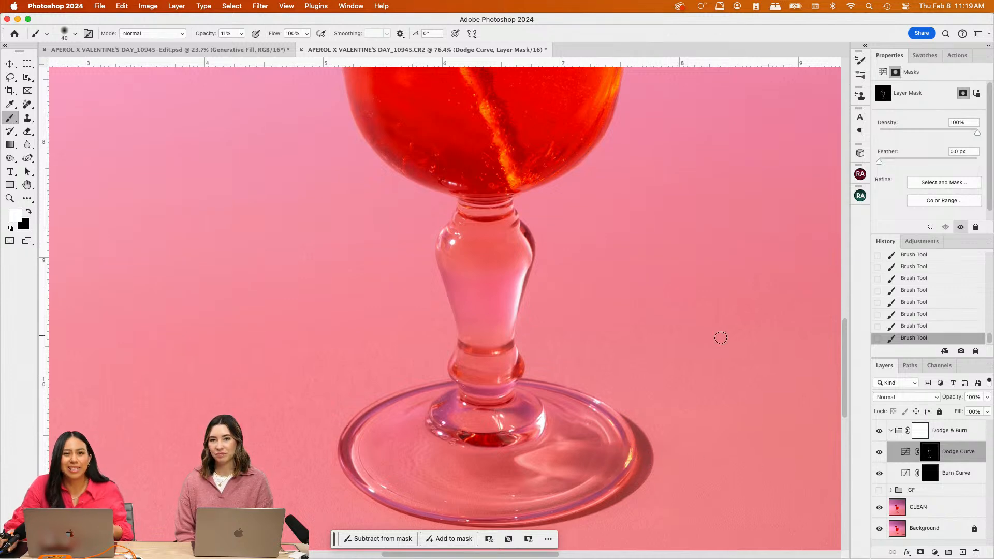
Burn the glass's collar and base on the Burn Curve mask with a white Brush of 45 to 60 px, reducing it to 40 px for the rim
click(929, 472)
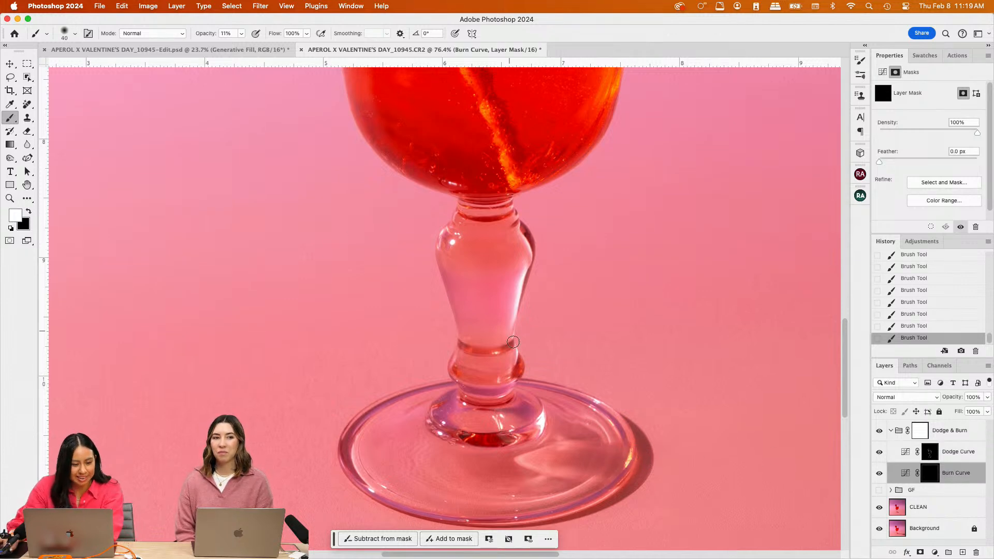
scroll(513, 342, up, 1)
key(bracketright)
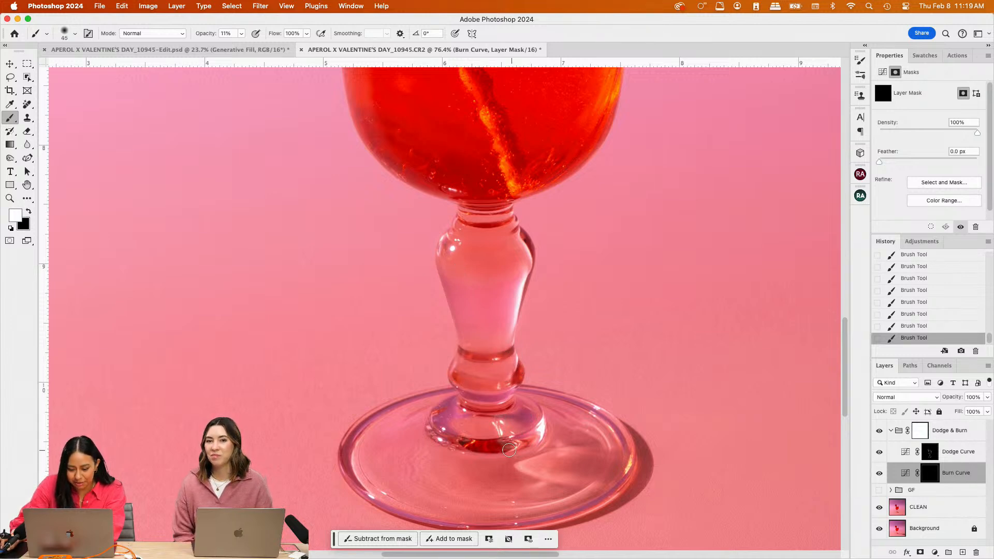
key(bracketright)
key(bracketright)
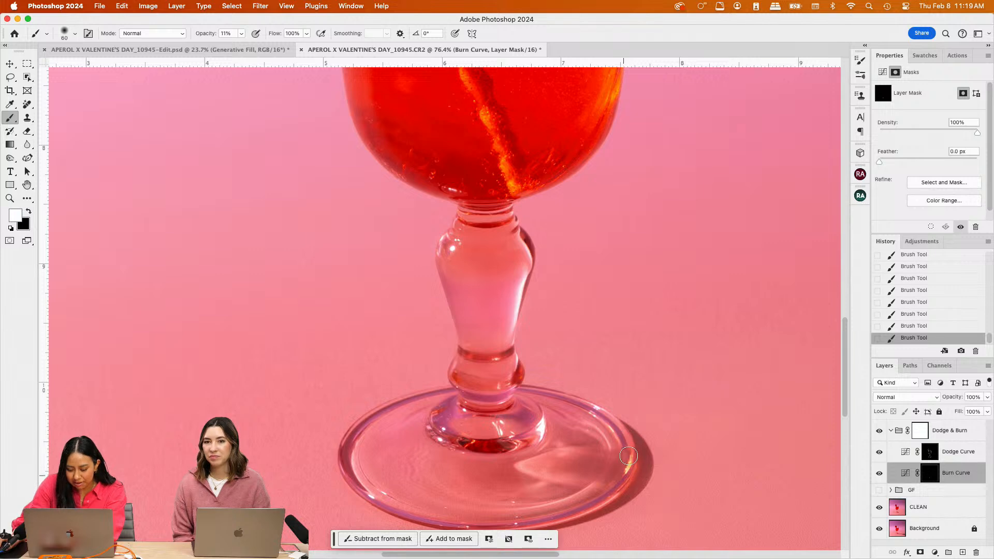
scroll(600, 494, down, 3)
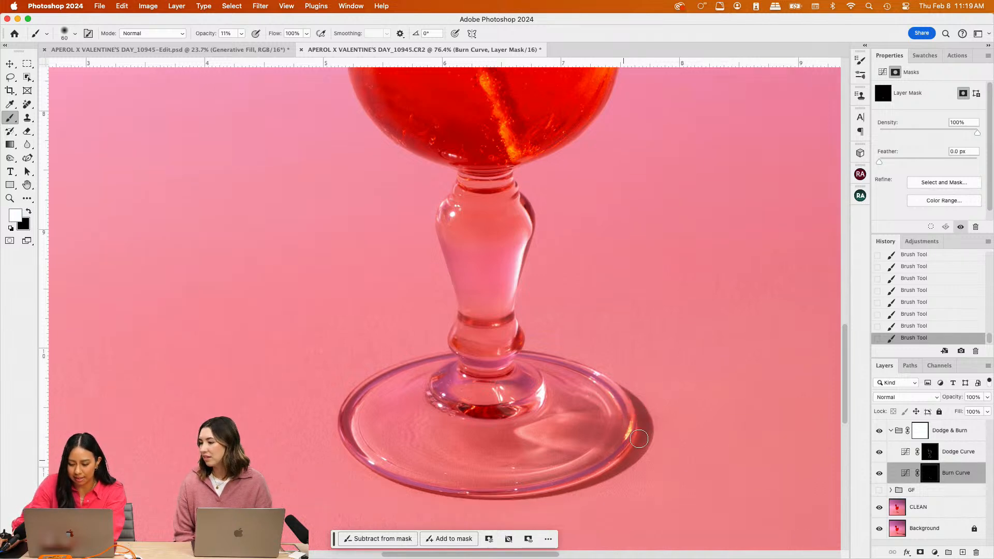
key(bracketleft)
key(bracketleft)
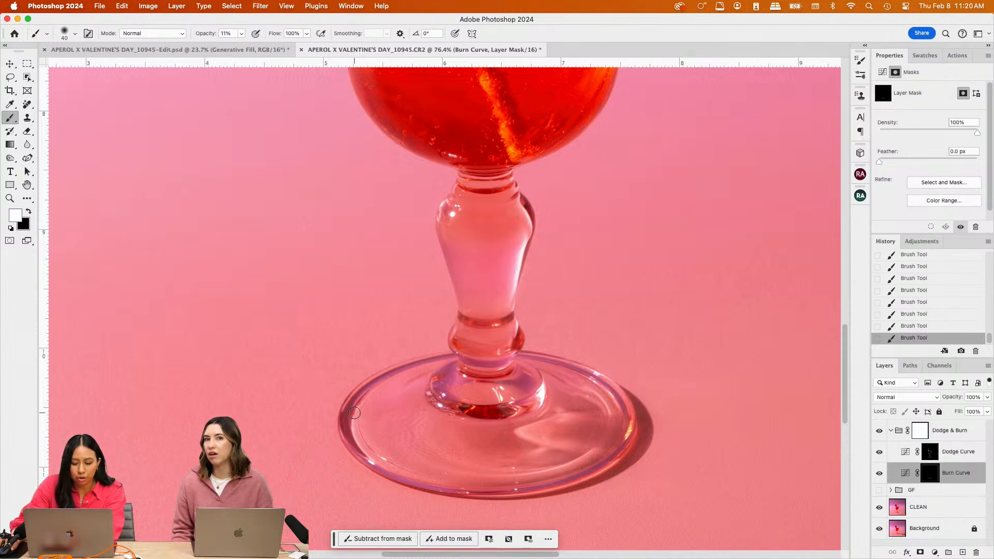
Burn the darker areas along the bottom and right side of the drink with a white Brush of 40 to 60 px
scroll(694, 335, up, 2)
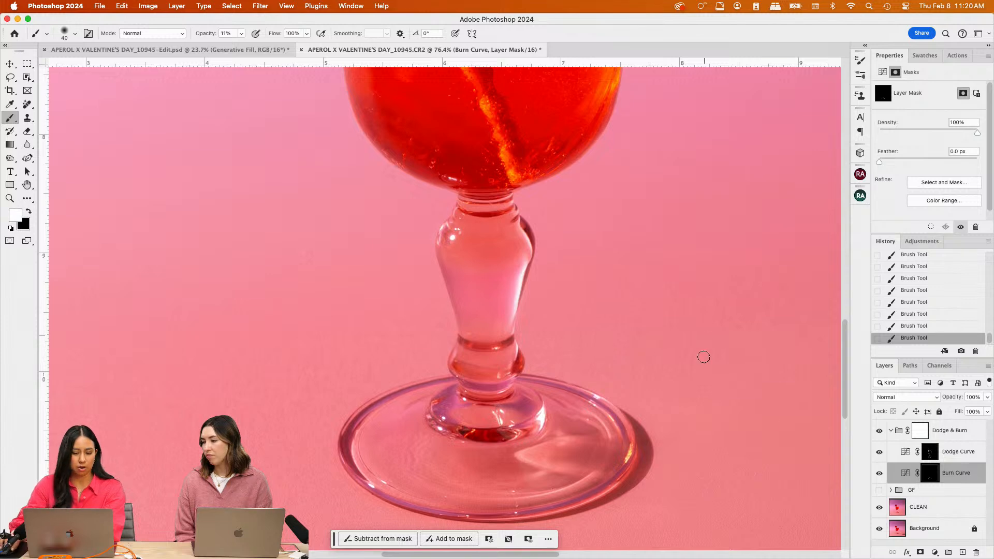
scroll(512, 234, up, 5)
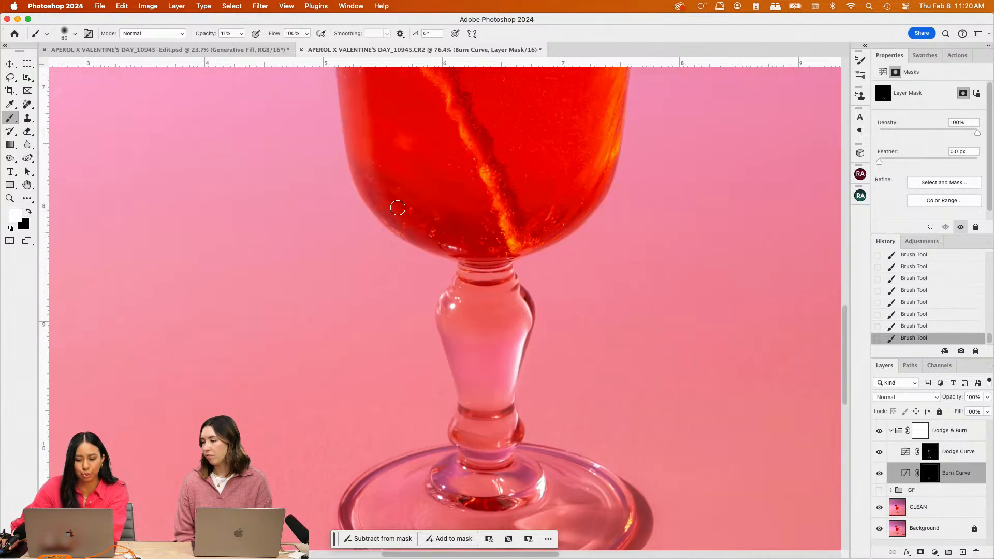
key(bracketright)
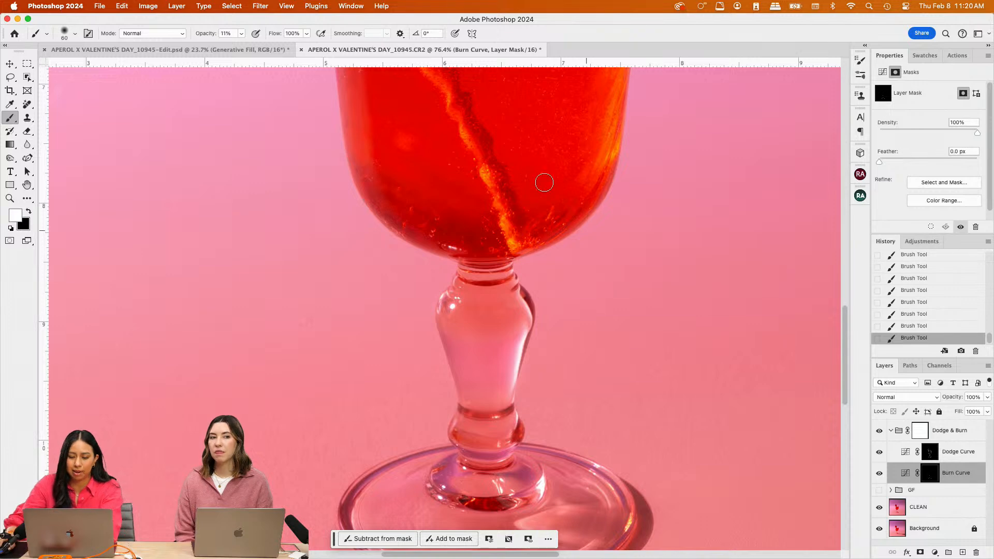
scroll(544, 182, up, 3)
key([)
key([)
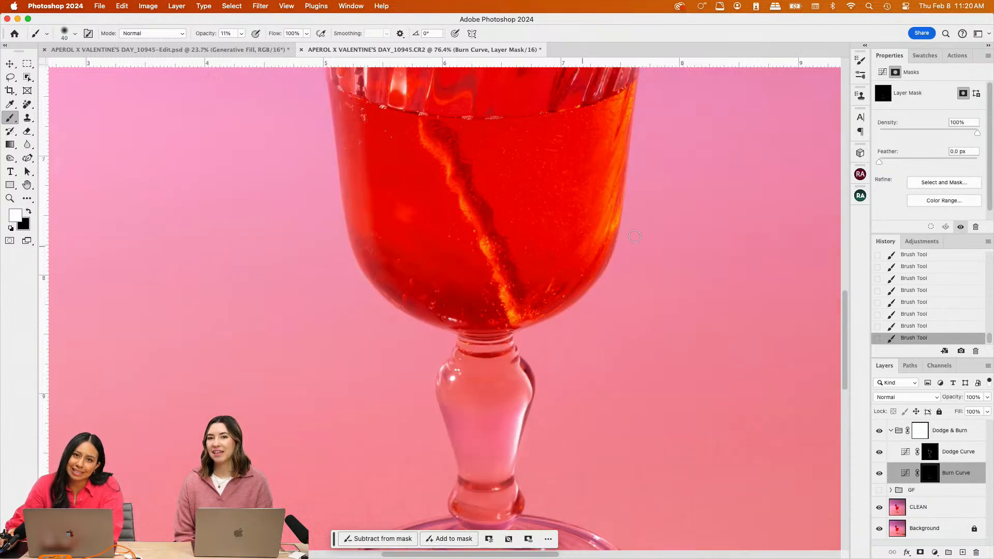
key(])
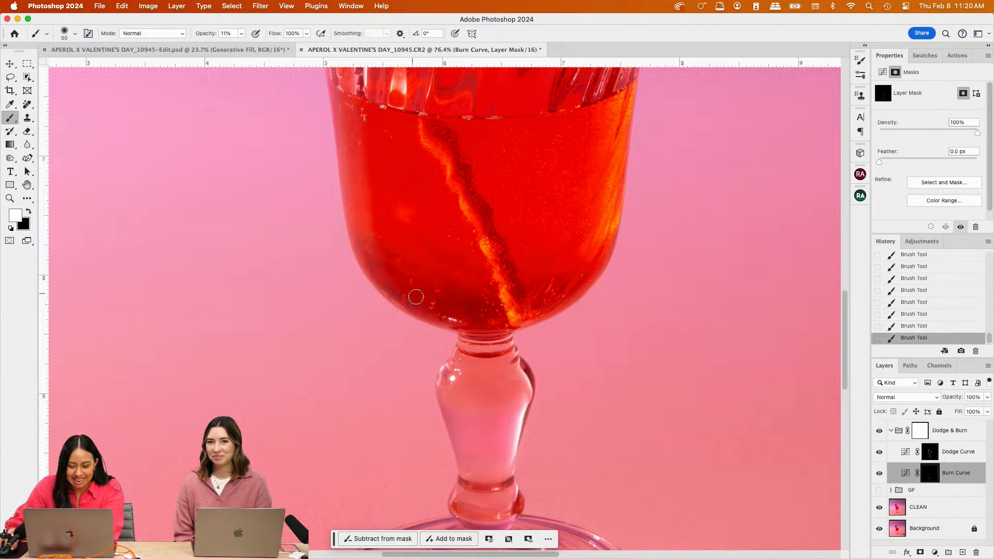
Burn the shadows around the diagonal streak with a 50 px white Brush and along the glass's rim with a 40 px one
scroll(423, 212, up, 3)
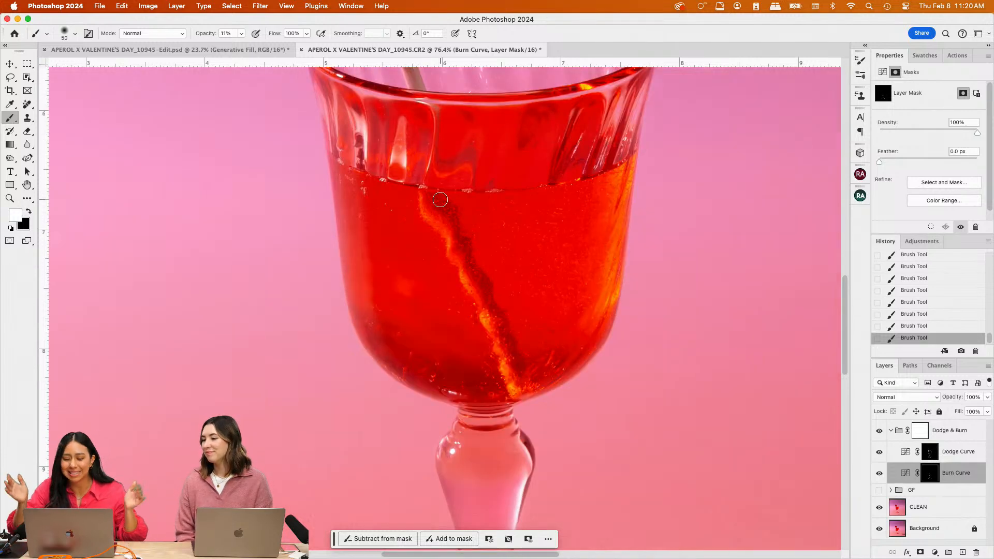
scroll(440, 199, up, 2)
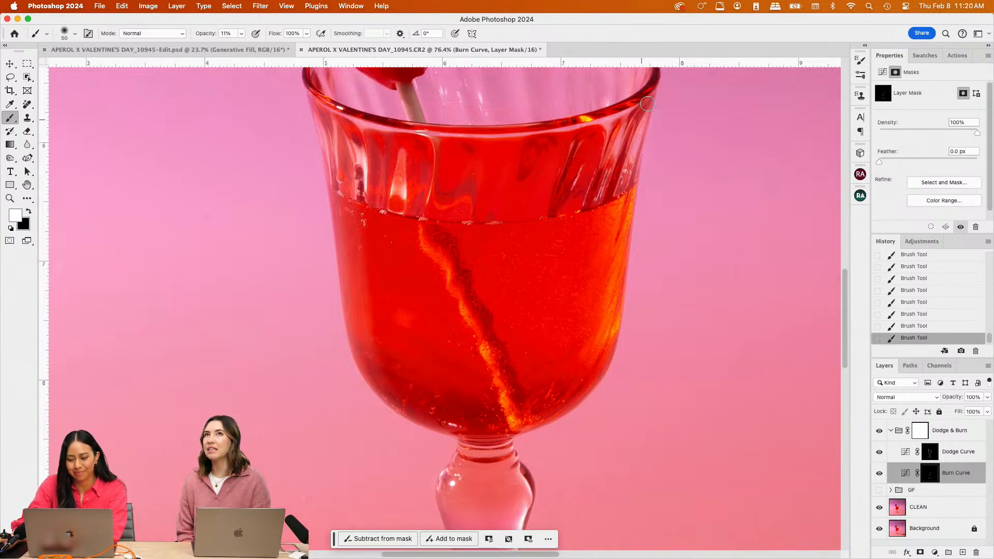
scroll(559, 182, up, 3)
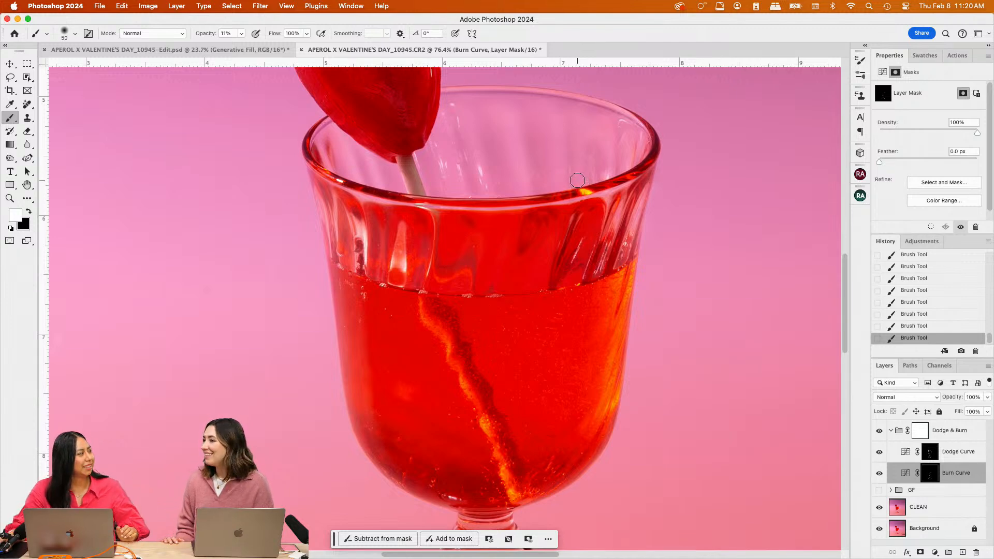
key(bracketleft)
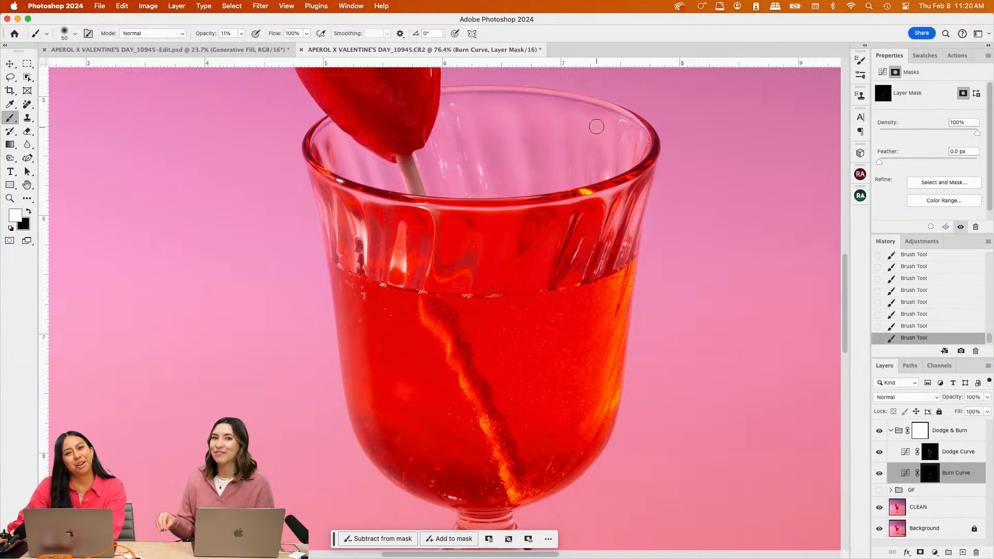
scroll(644, 197, up, 1)
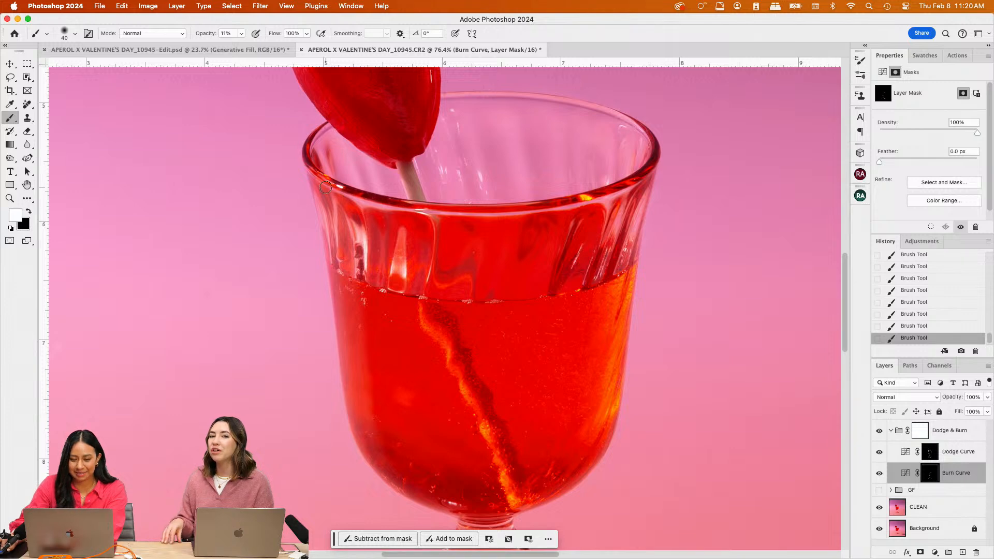
key(bracketright)
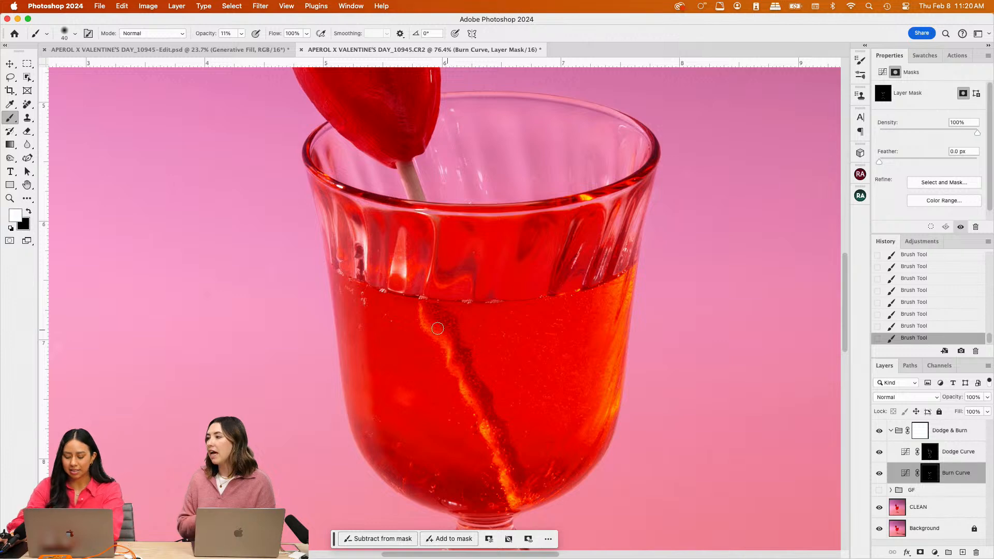
Burn the middle of the heart lollipop with an 80 px white Brush and the glass's right rim with a 45 px one
scroll(311, 151, up, 5)
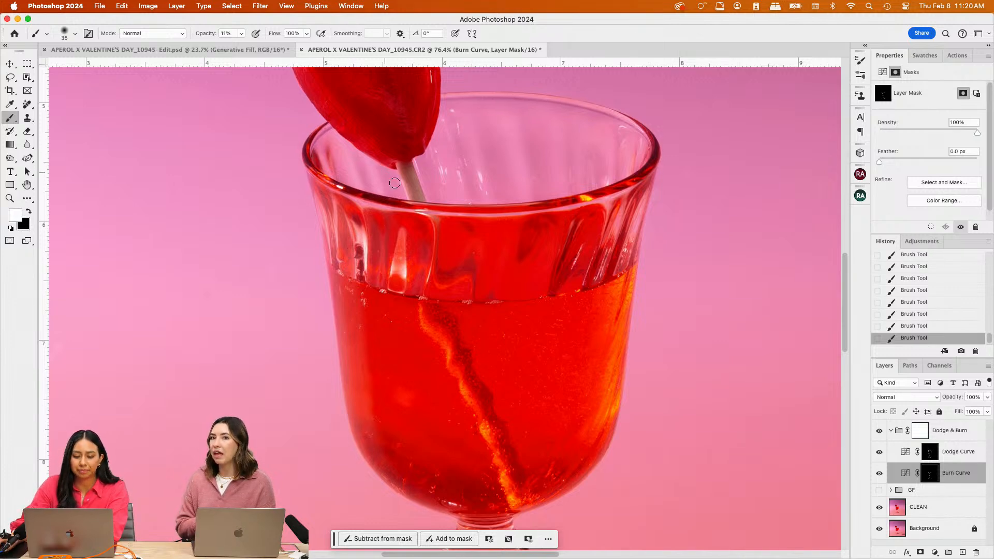
key(bracketright)
key(bracketright)
key(bracketright)
key(bracketright)
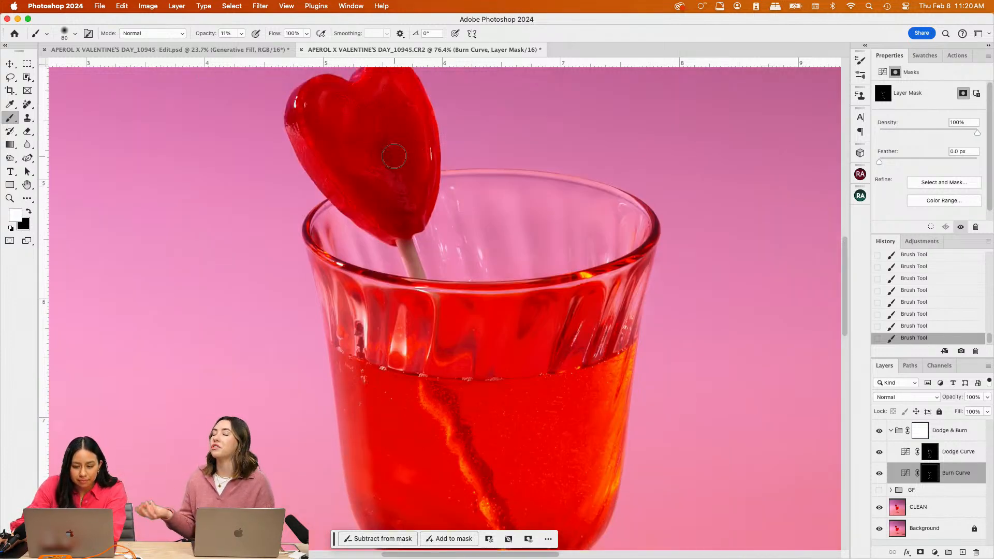
scroll(414, 202, up, 1)
key(bracketleft)
key(bracketleft)
key(bracketleft)
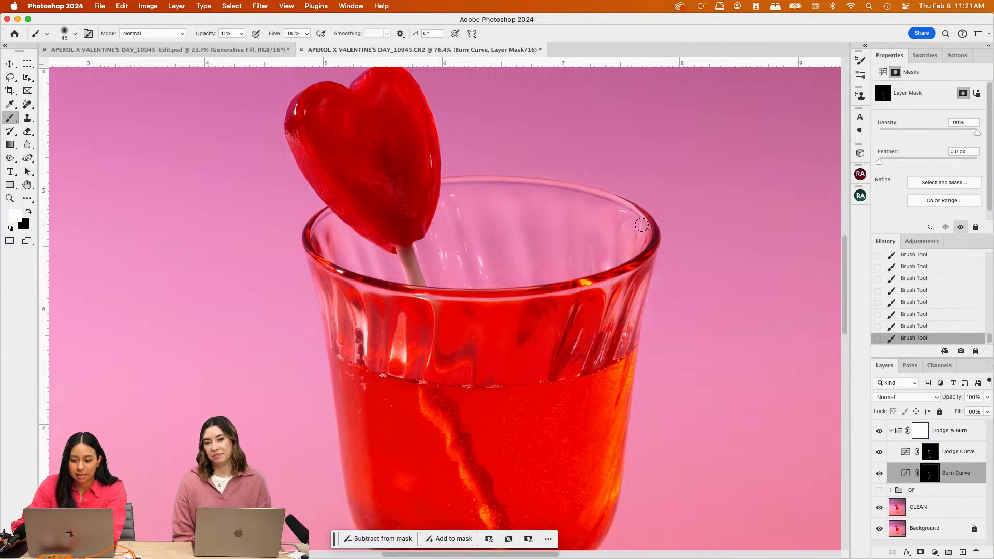
Collapse the Dodge & Burn group and toggle its visibility to compare the whole glass with and without the retouching
scroll(545, 207, down, 5)
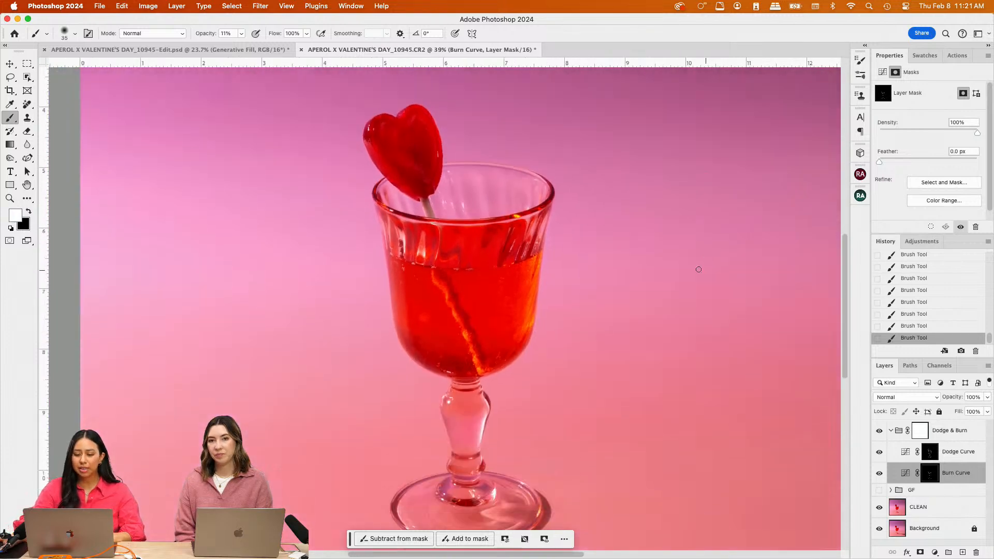
click(891, 432)
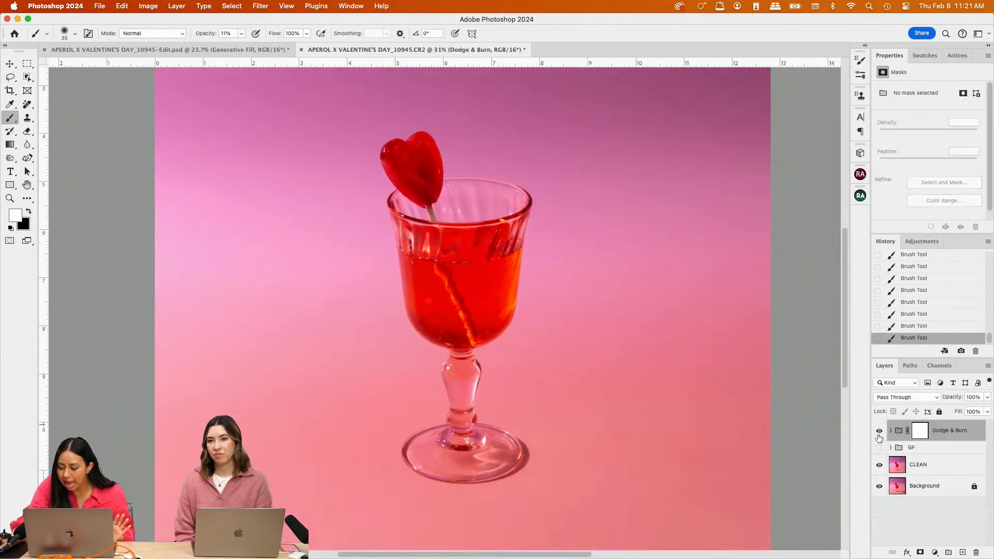
click(879, 431)
click(879, 431)
scroll(523, 325, up, 2)
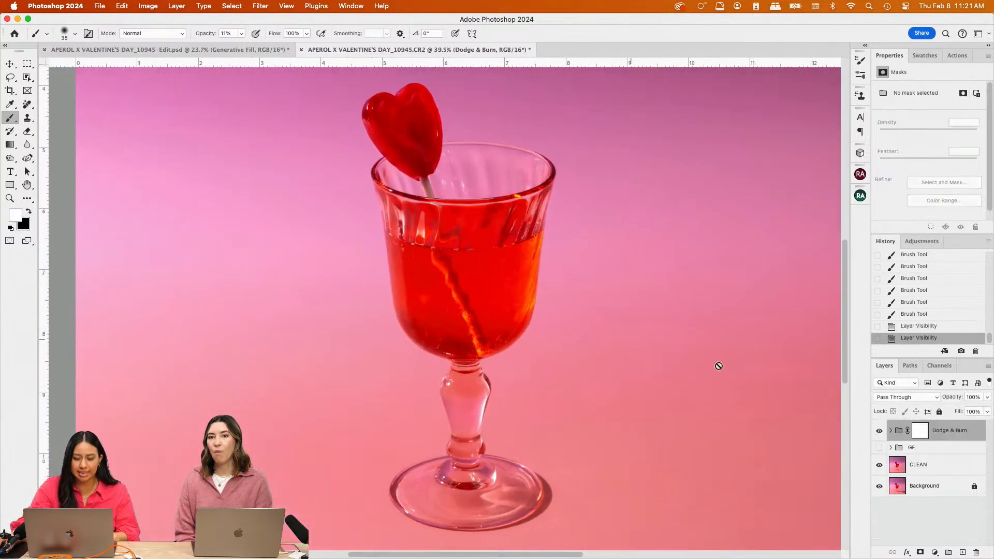
click(878, 431)
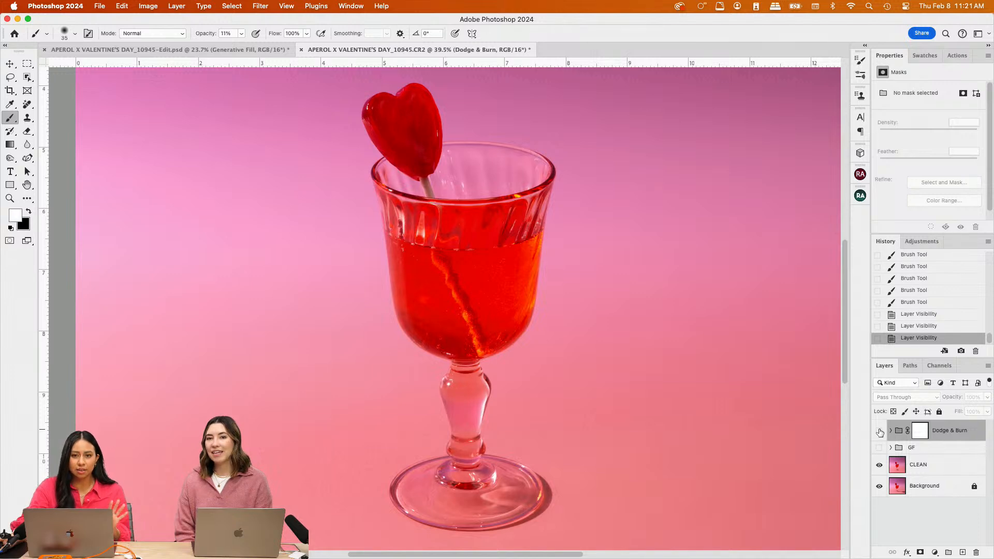
click(879, 430)
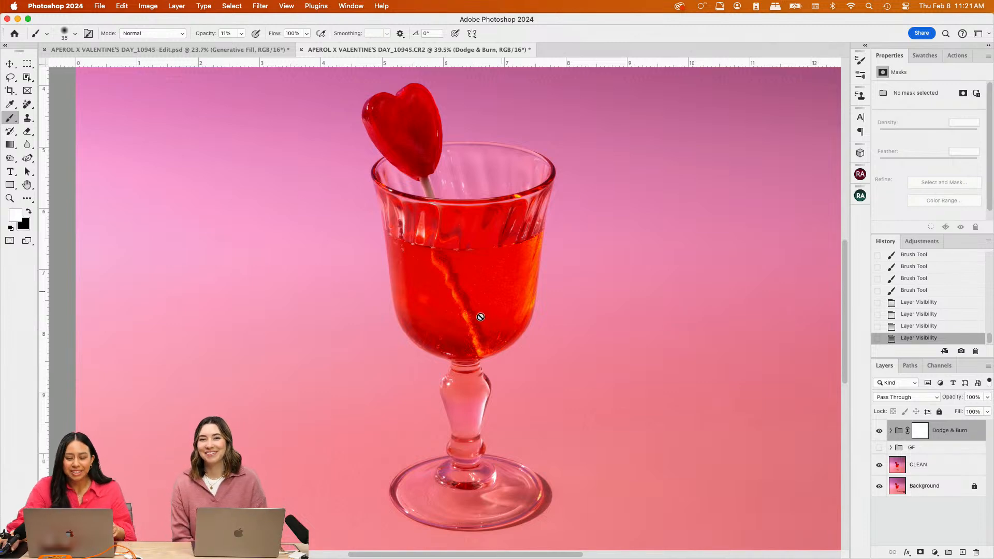
scroll(505, 278, down, 2)
scroll(505, 278, down, 3)
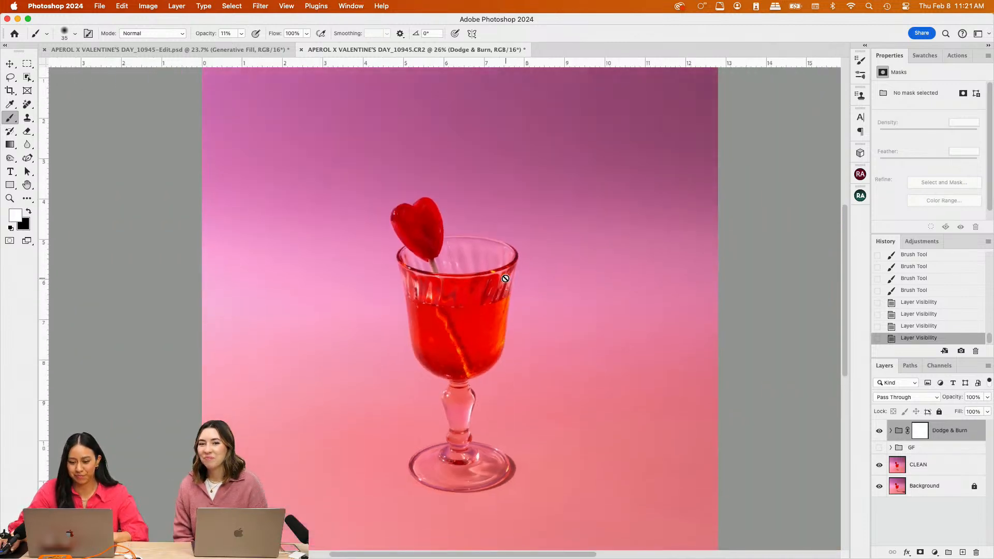
scroll(592, 262, up, 3)
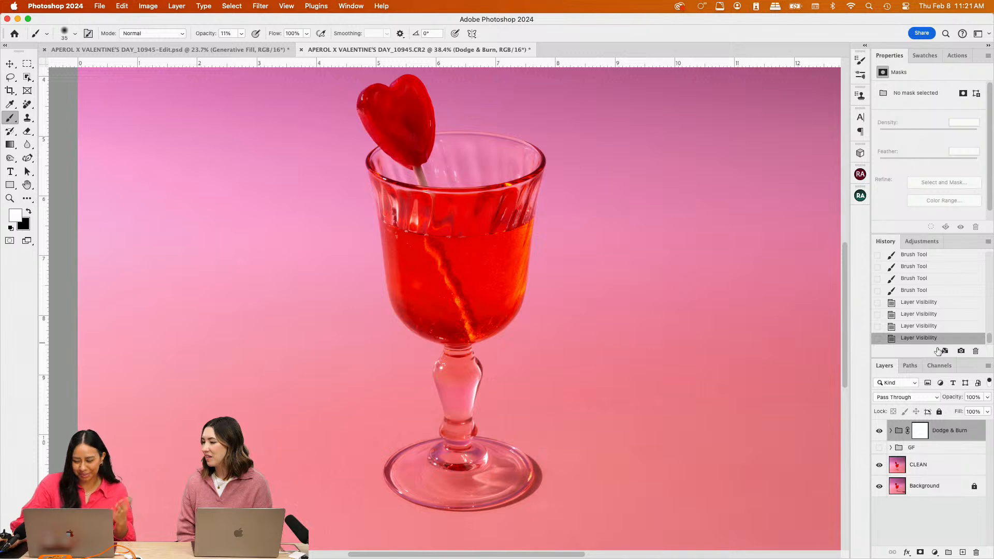
Add a new layer above the Dodge & Burn group and name it SPARKLES
click(962, 552)
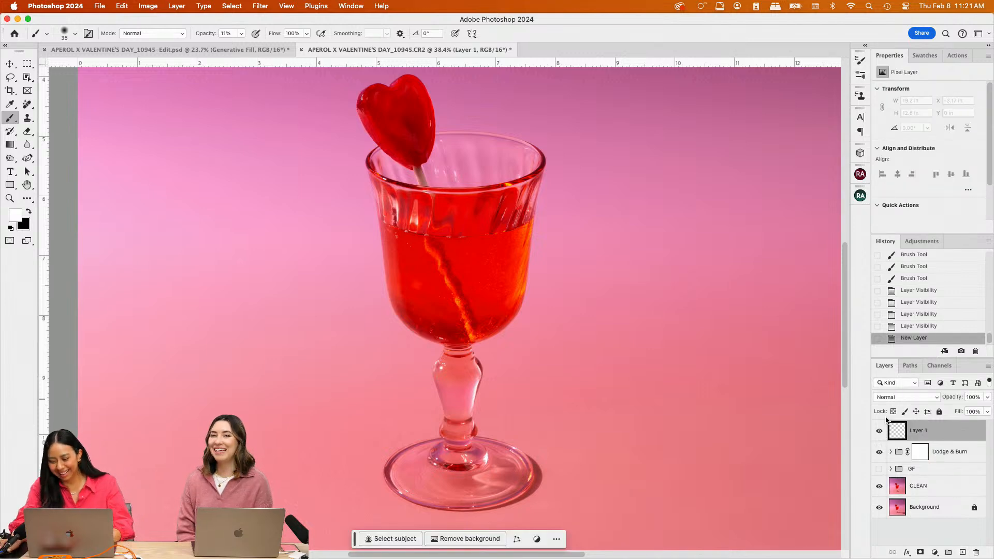
double_click(923, 430)
text(SPARKLES)
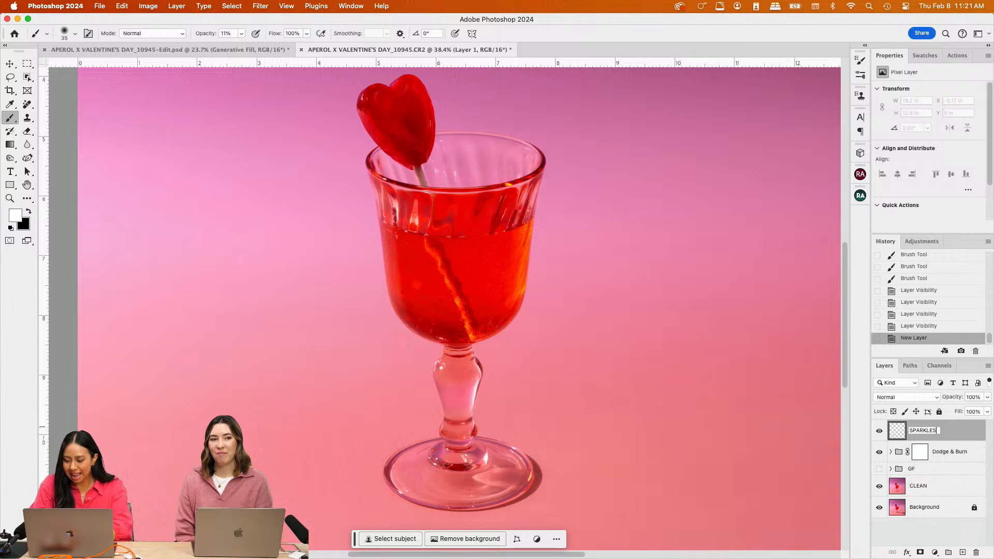
key(Return)
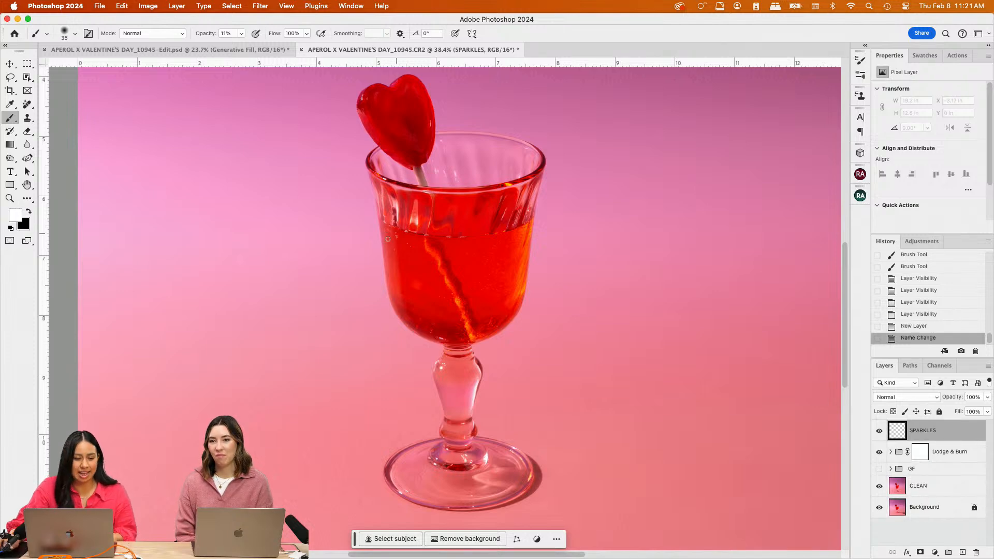
Choose the star-shaped sparkle brush and enlarge it to 700 px
click(75, 34)
click(56, 130)
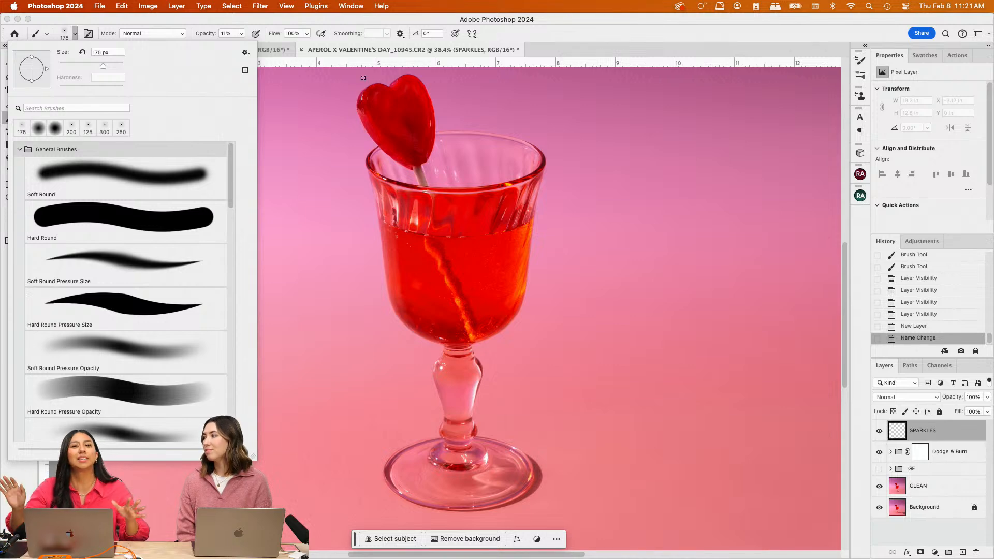
click(168, 22)
key(bracketright)
key(bracketright)
key(bracketright)
key(bracketright)
key(bracketright)
key(bracketright)
key(bracketright)
key(bracketright)
key(bracketright)
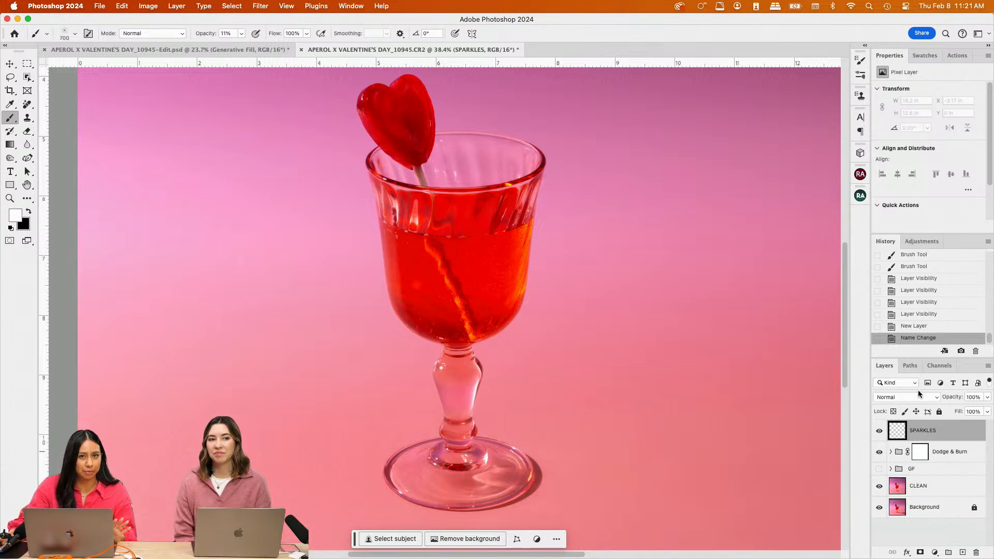
Set the sparkle brush's opacity to 90%
right_click(960, 441)
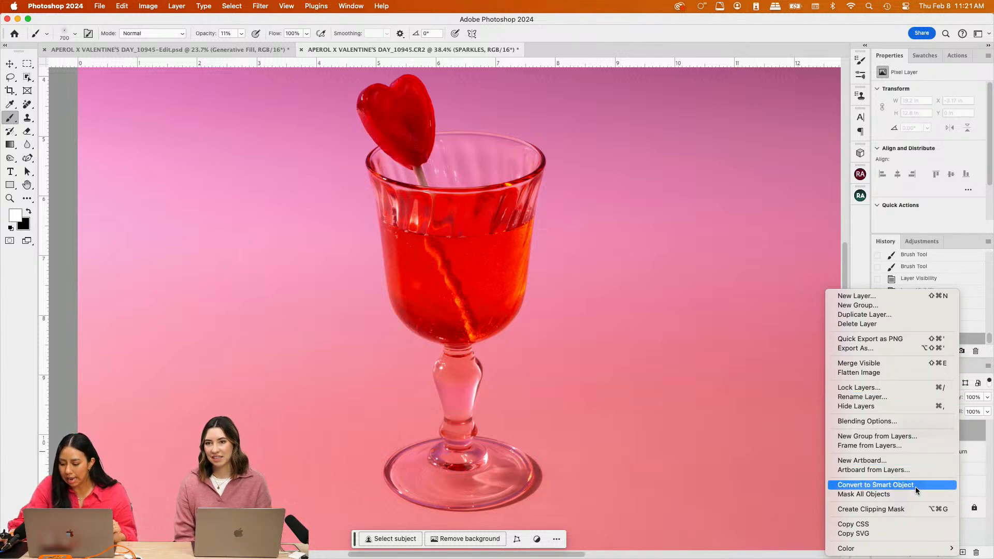
click(978, 438)
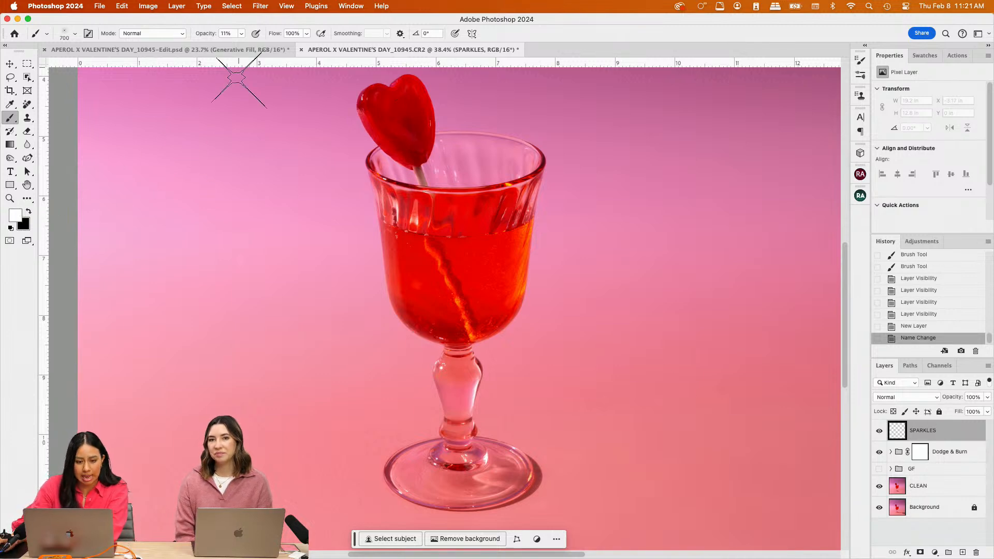
click(241, 33)
click(278, 47)
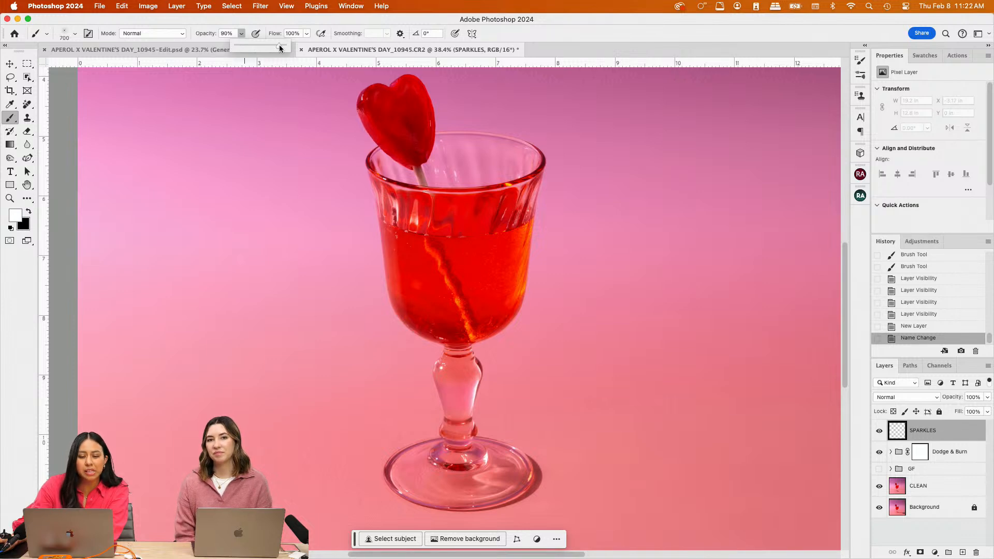
Reduce the brush to a small sparkle and stamp it in white on the highlight at the lollipop's upper-left edge
scroll(414, 193, up, 2)
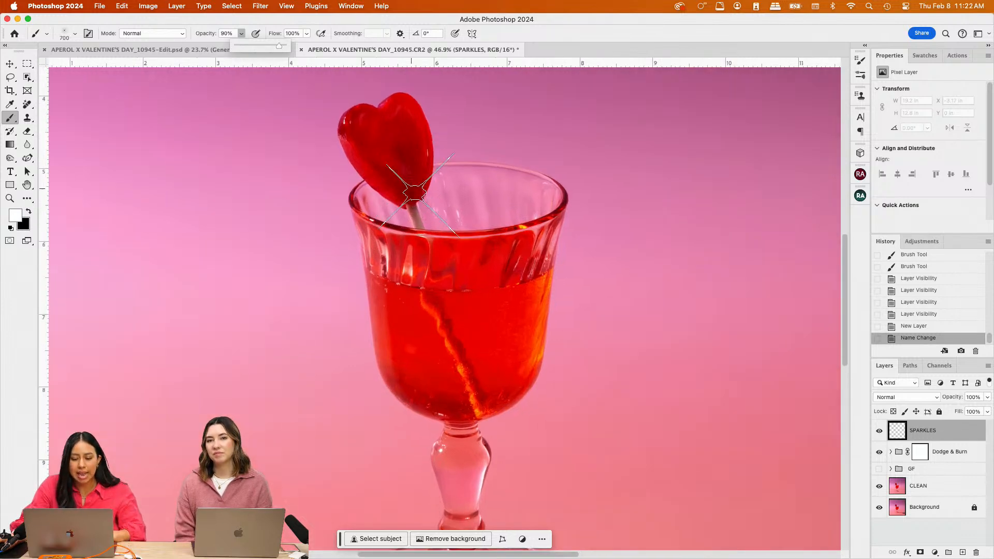
scroll(414, 193, up, 3)
key(bracketleft)
key(bracketleft)
key(bracketleft)
key(bracketleft)
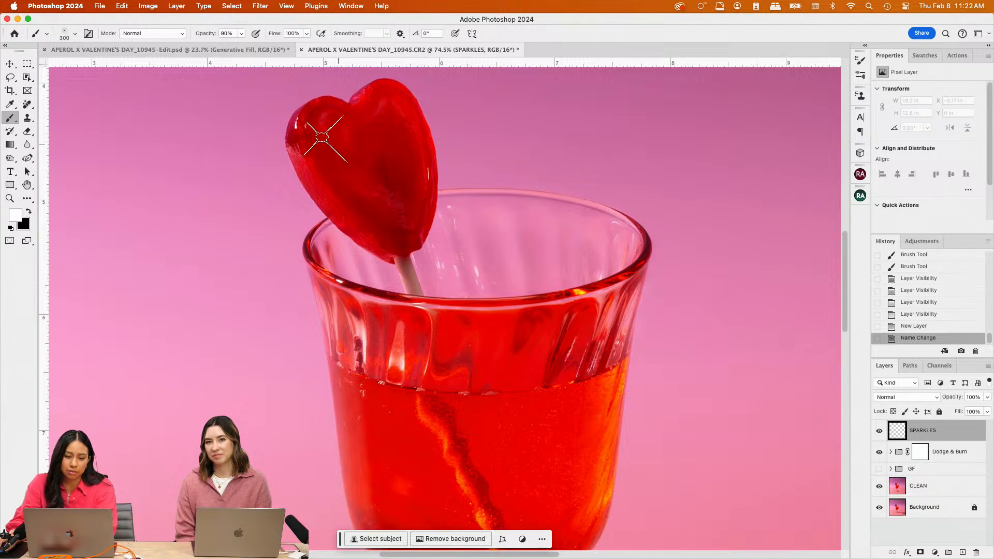
key(bracketleft)
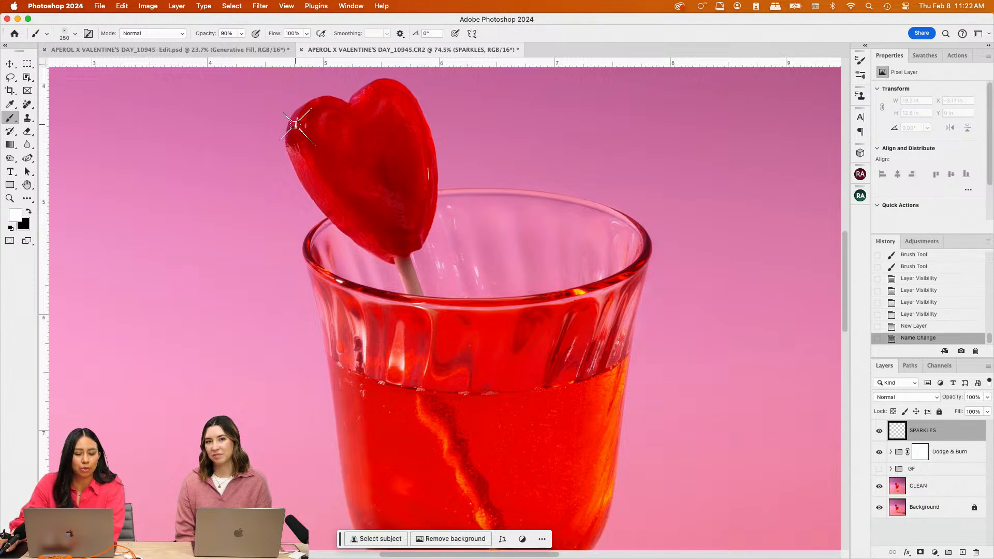
key(bracketleft)
key(bracketleft)
click(295, 125)
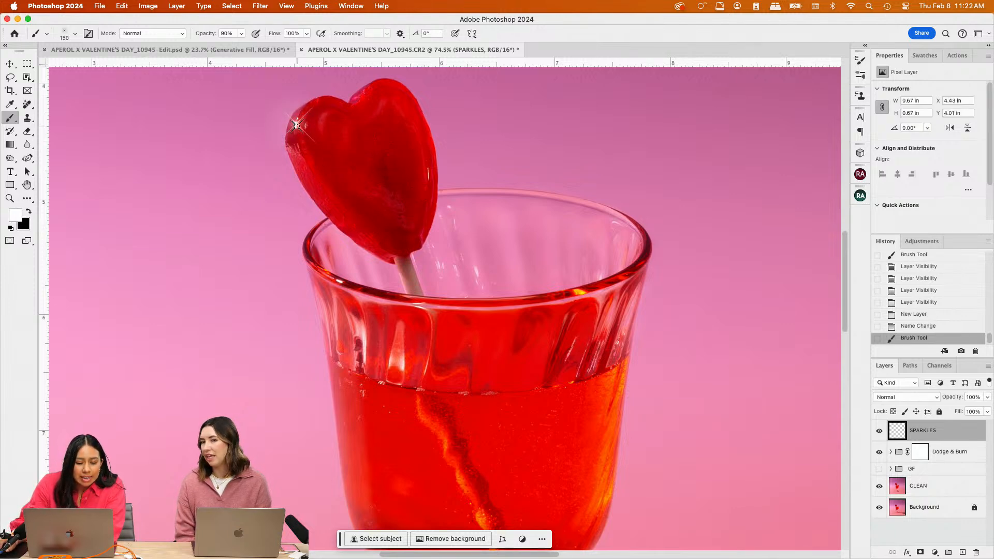
Try sparkle sizes over the lollipop's highlight, undo the trial stamps, and stamp a second sparkle there at 150 px
key(bracketright)
click(296, 125)
key(ctrl+z)
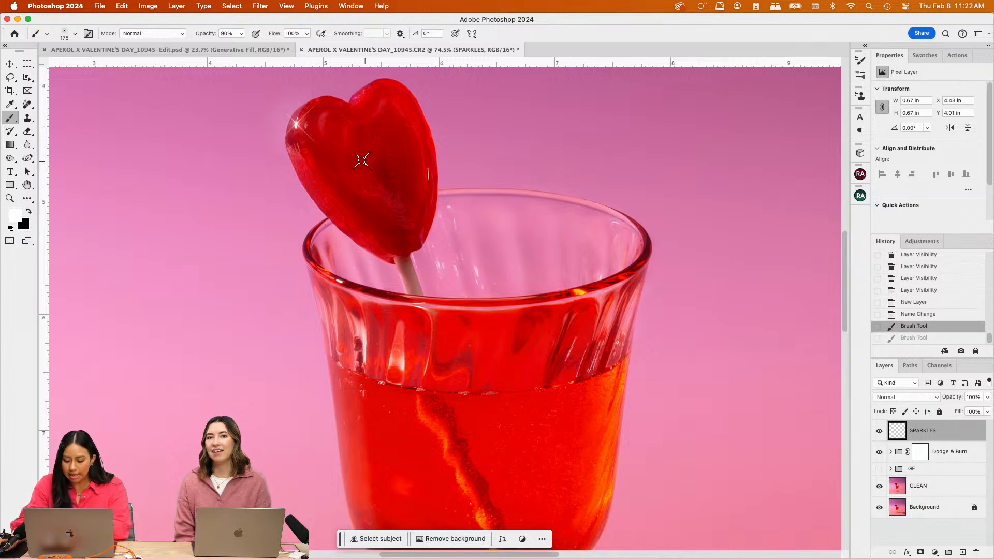
key(bracketleft)
click(296, 125)
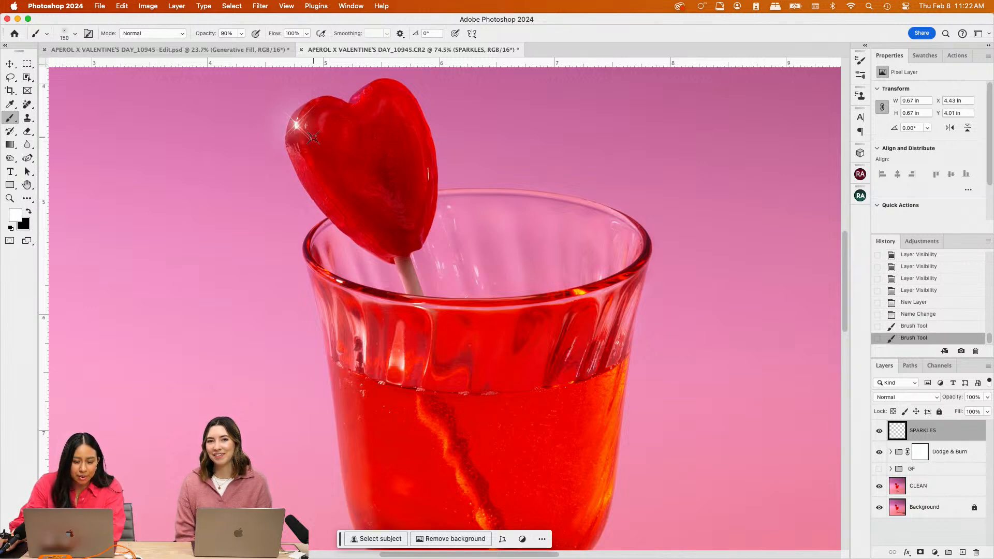
key(ctrl+z)
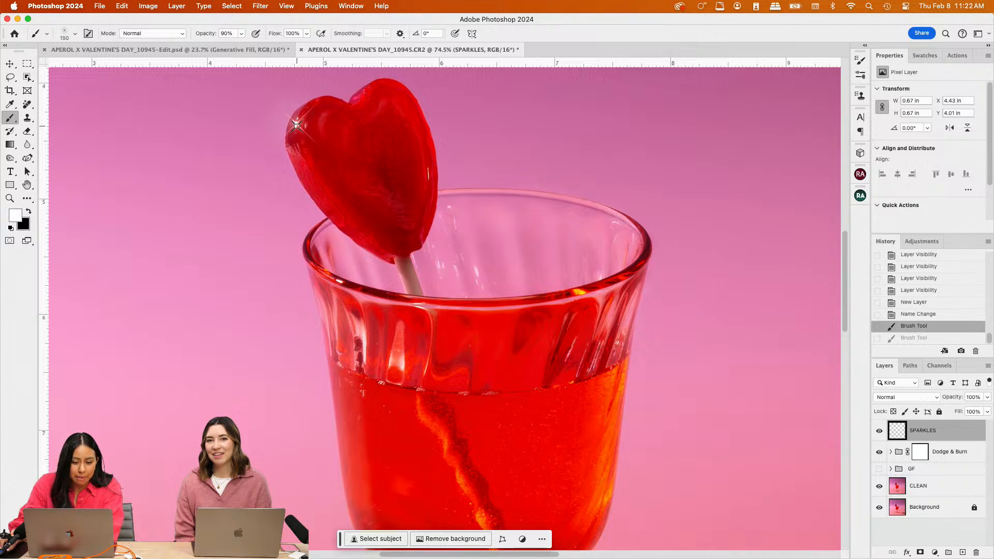
click(295, 125)
scroll(391, 185, down, 3)
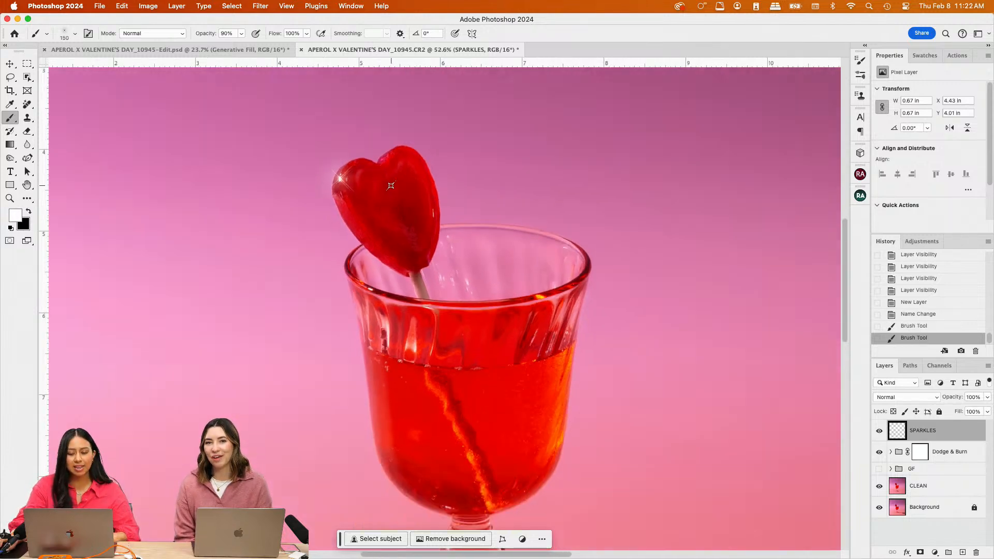
Enlarge the sparkle brush and stamp two overlapping sparkles on the orange highlight of the glass's front rim, the second at 250 px
scroll(390, 185, up, 1)
scroll(466, 211, down, 2)
key(])
key(])
key(])
key(])
key(])
key(])
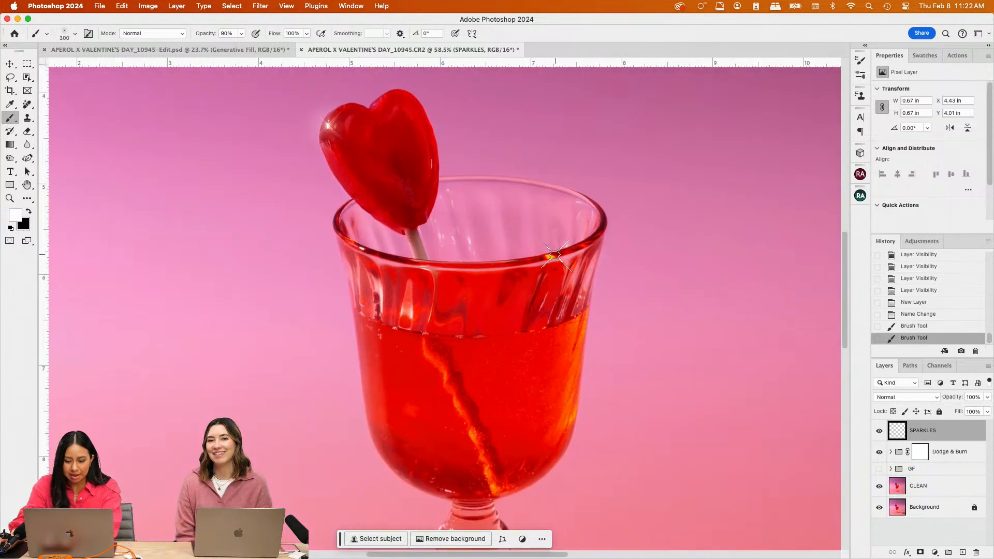
click(550, 257)
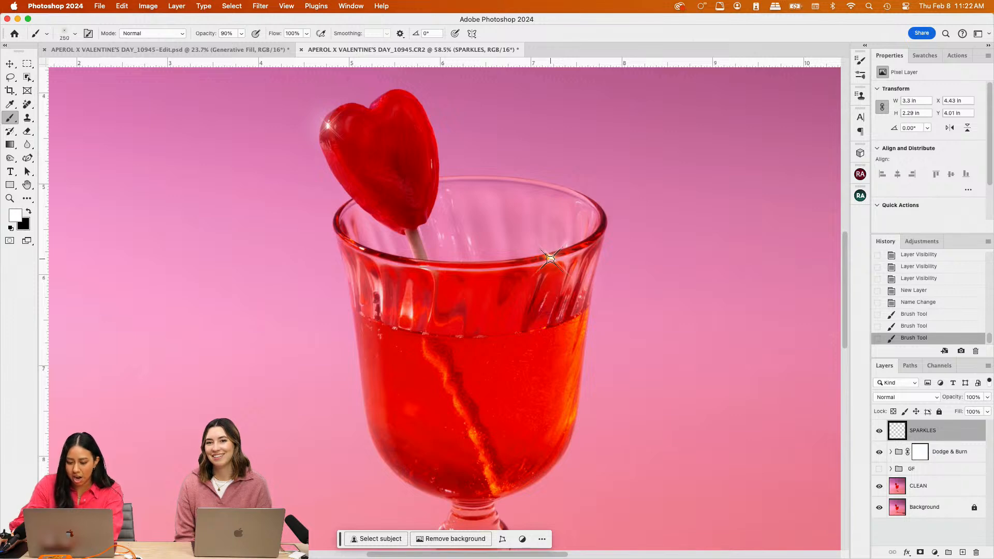
click(550, 257)
Stamp two overlapping 175 px sparkles on the highlight at the upper left of the glass's stem
key(bracketleft)
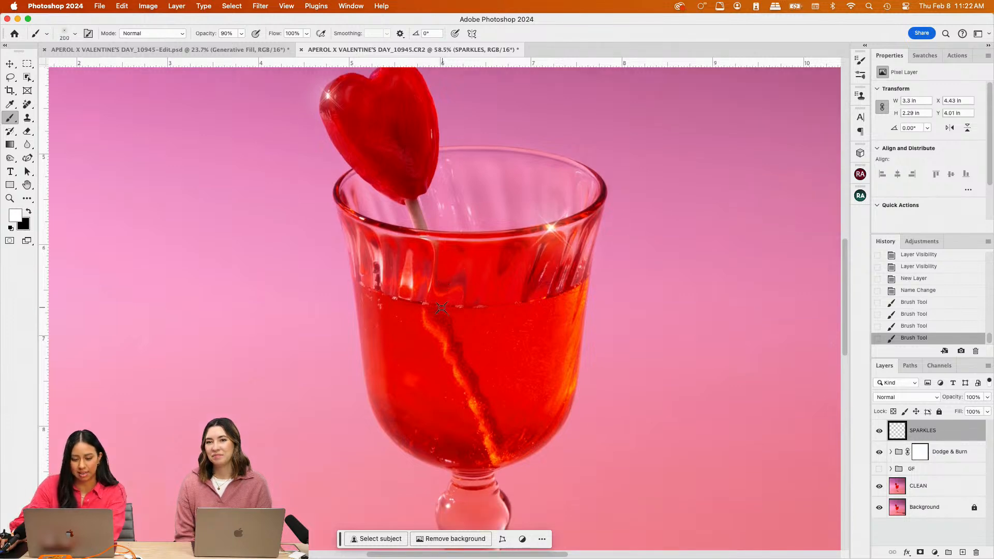
scroll(371, 261, down, 5)
key(bracketleft)
click(448, 368)
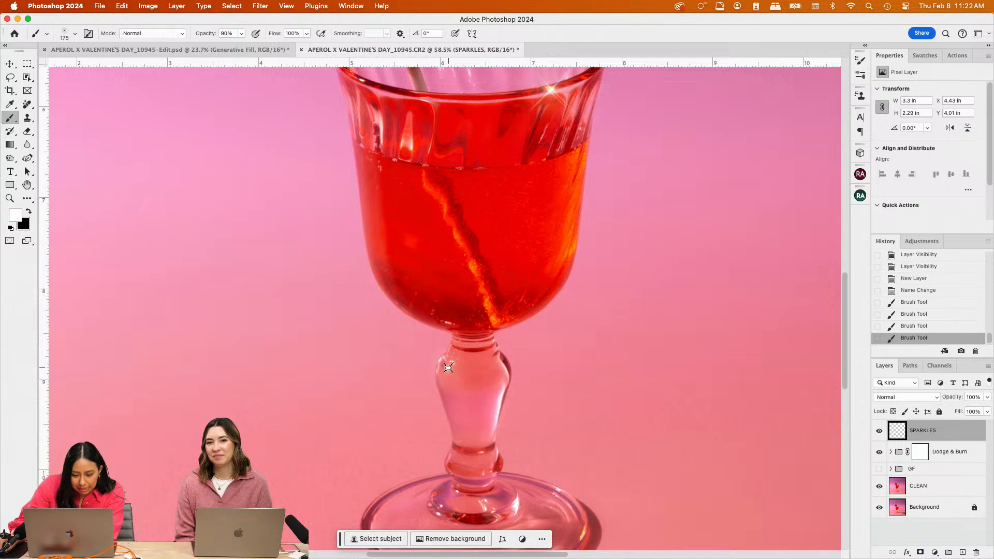
click(449, 368)
scroll(513, 410, down, 1)
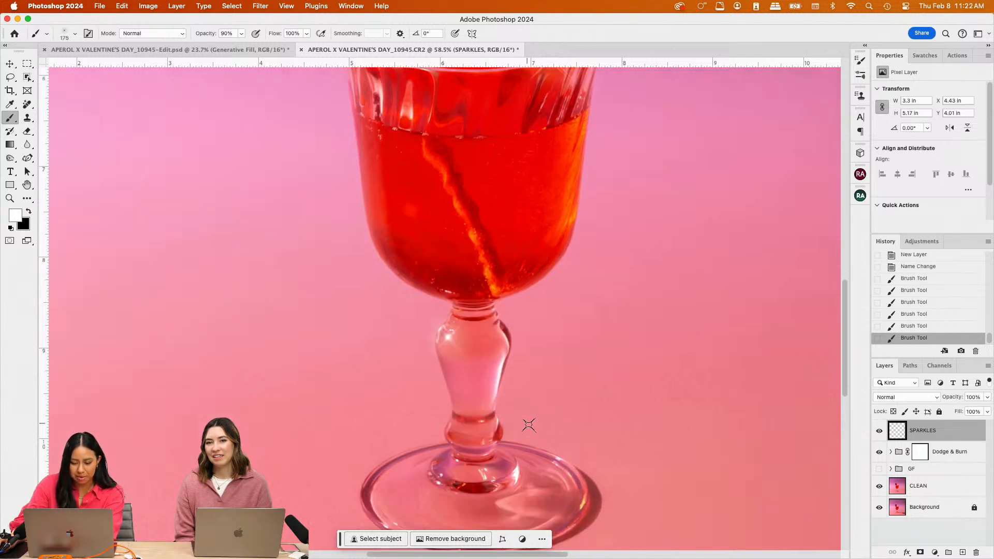
Enlarge the brush to 250 px and stamp a white sparkle on the highlight of the glass base
key(bracketright)
key(bracketright)
click(516, 472)
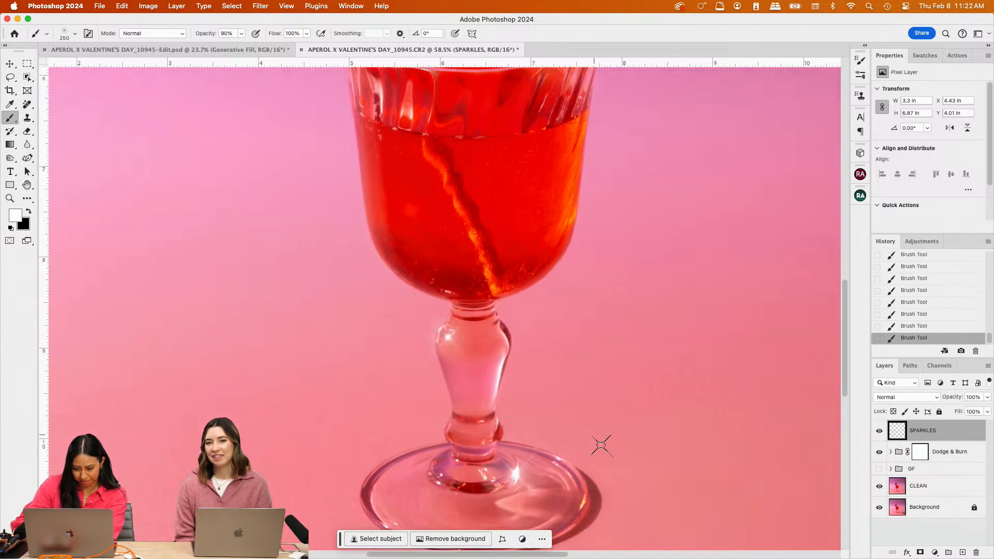
Stamp a larger 400 px sparkle on the highlight at the upper-left edge of the heart lollipop
scroll(581, 356, down, 2)
scroll(581, 360, down, 2)
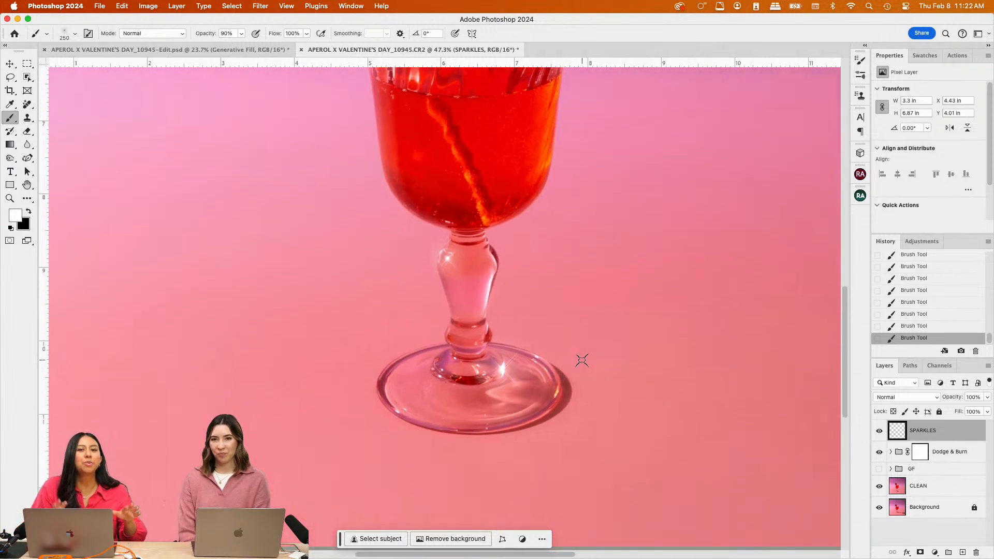
scroll(581, 360, up, 2)
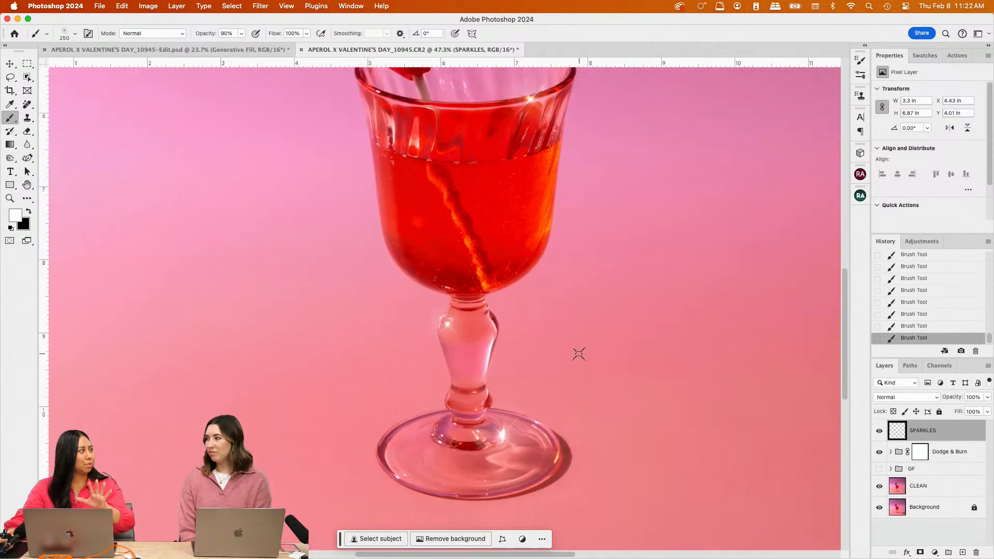
scroll(585, 360, up, 2)
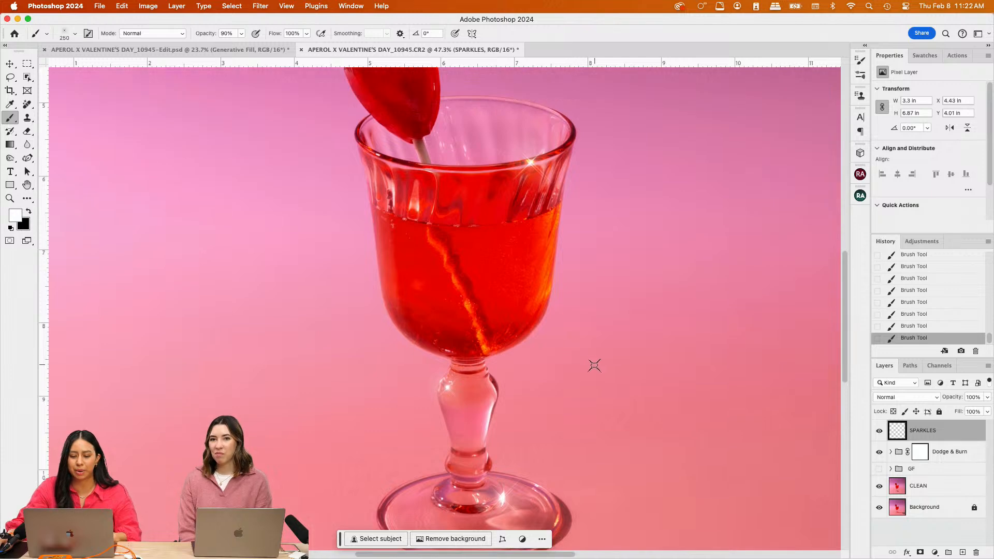
scroll(595, 365, down, 2)
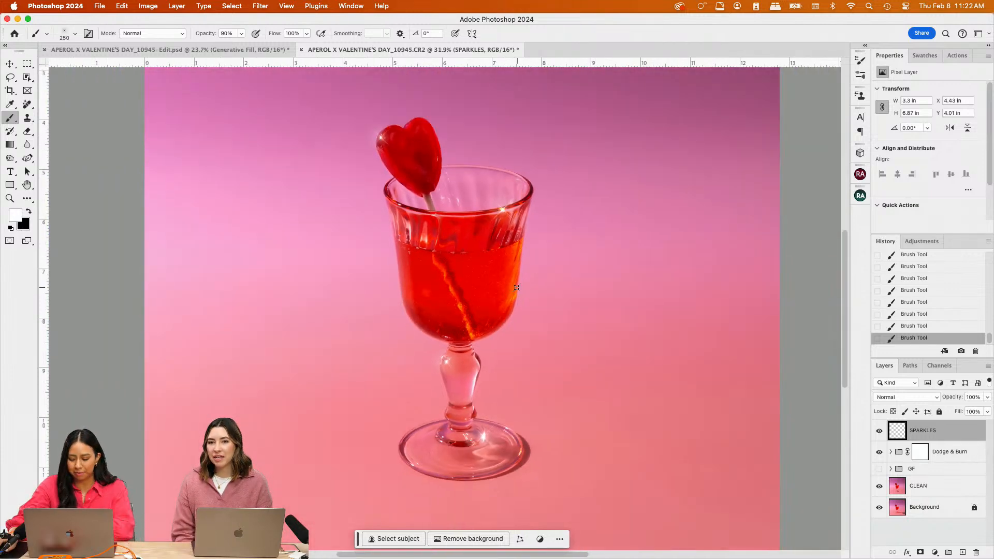
key(])
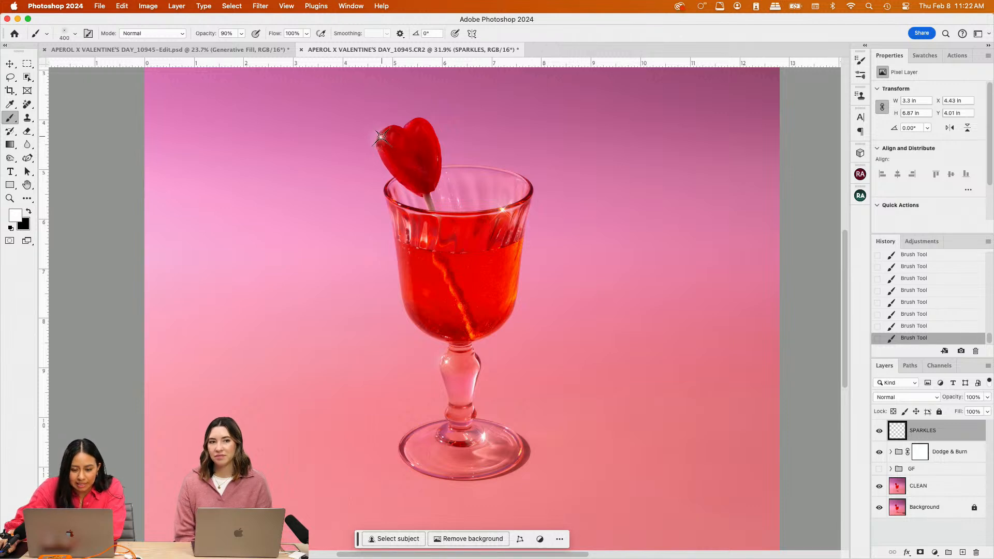
click(381, 137)
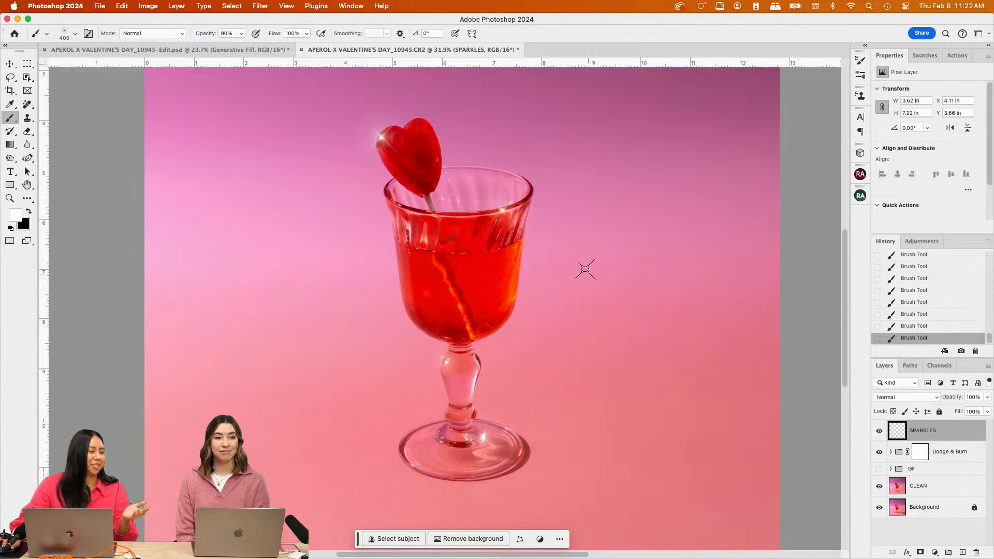
Stamp smaller sparkles over the highlights on the glass rim, the base and the upper stem
click(503, 209)
click(484, 436)
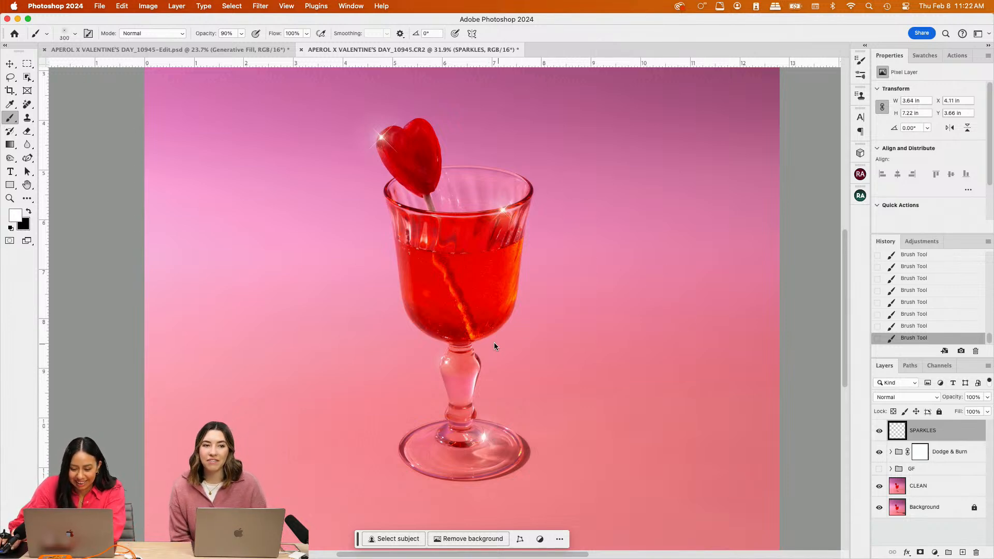
click(446, 363)
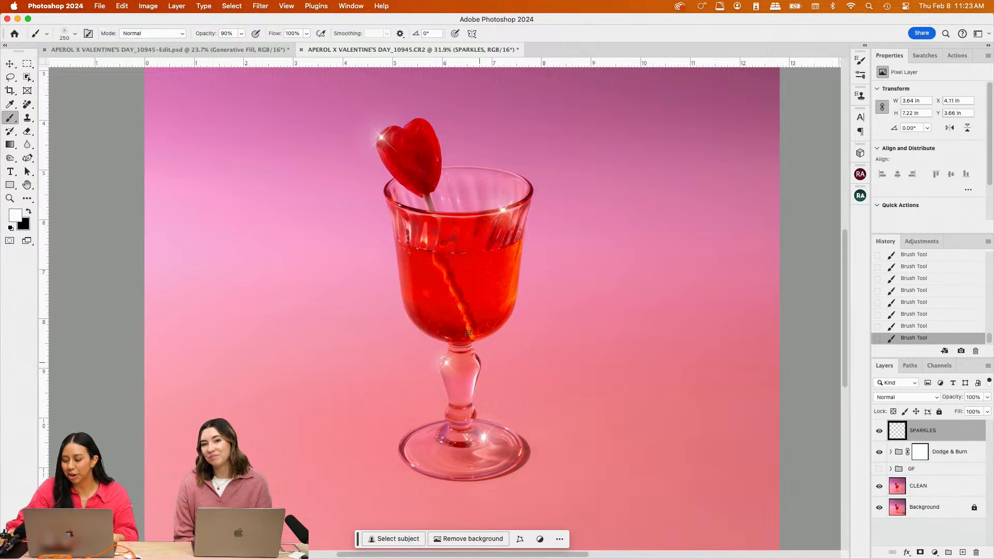
Activate the Object Selection tool and set its mode to Rectangle
scroll(468, 332, up, 2)
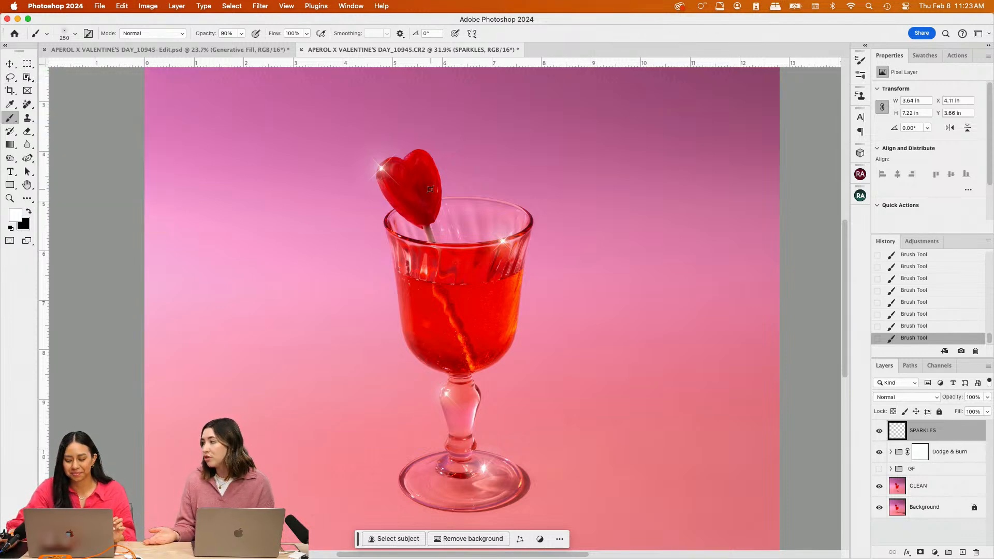
click(27, 77)
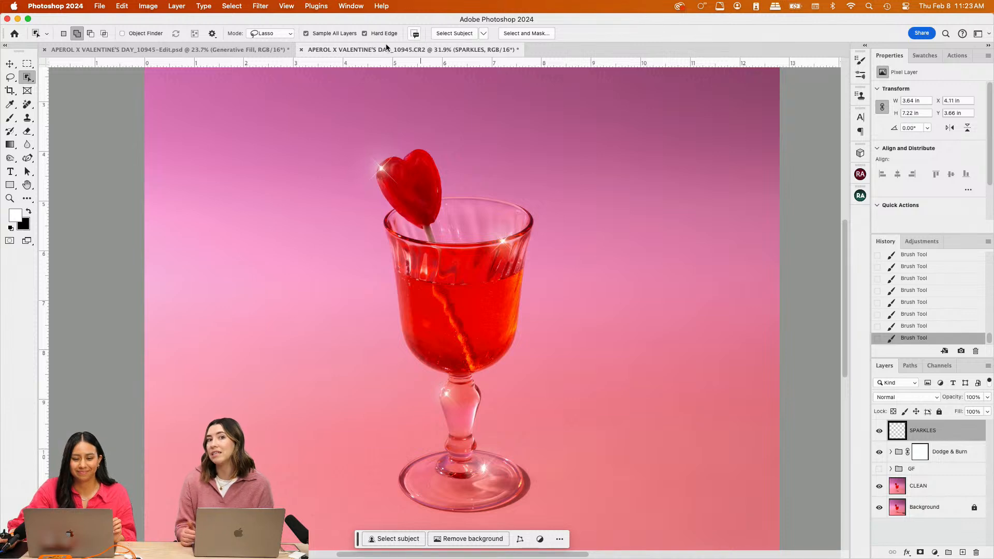
click(270, 34)
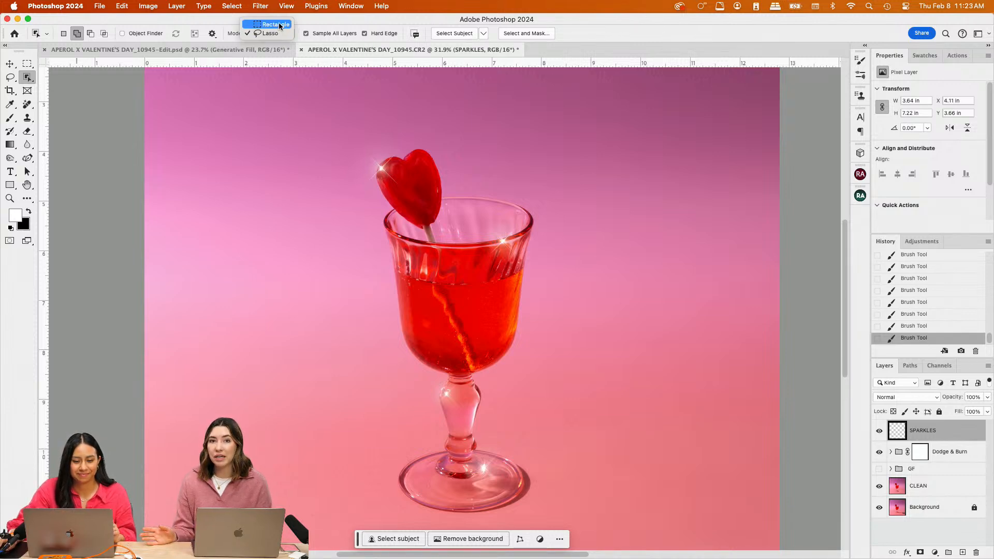
click(263, 24)
Try an object selection around the whole glass and lollipop, inspect its outline up close, and undo it
scroll(372, 163, down, 2)
drag(367, 163, 548, 497)
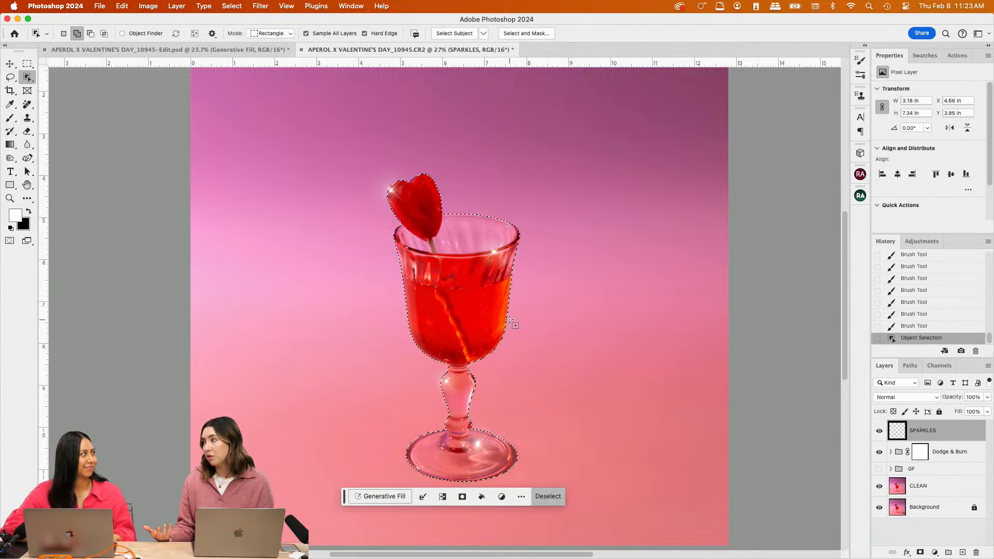
scroll(397, 335, up, 3)
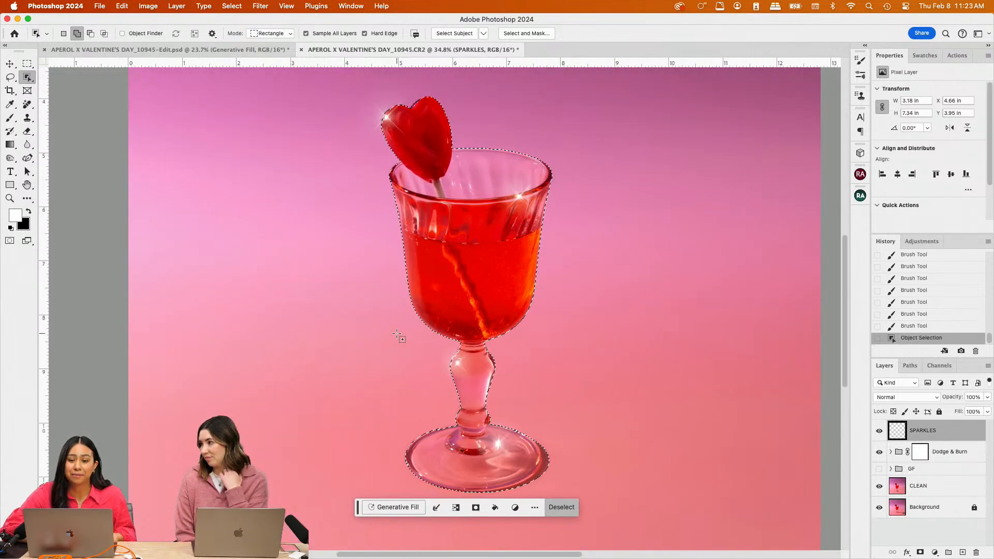
scroll(397, 335, up, 2)
scroll(398, 335, right, 1)
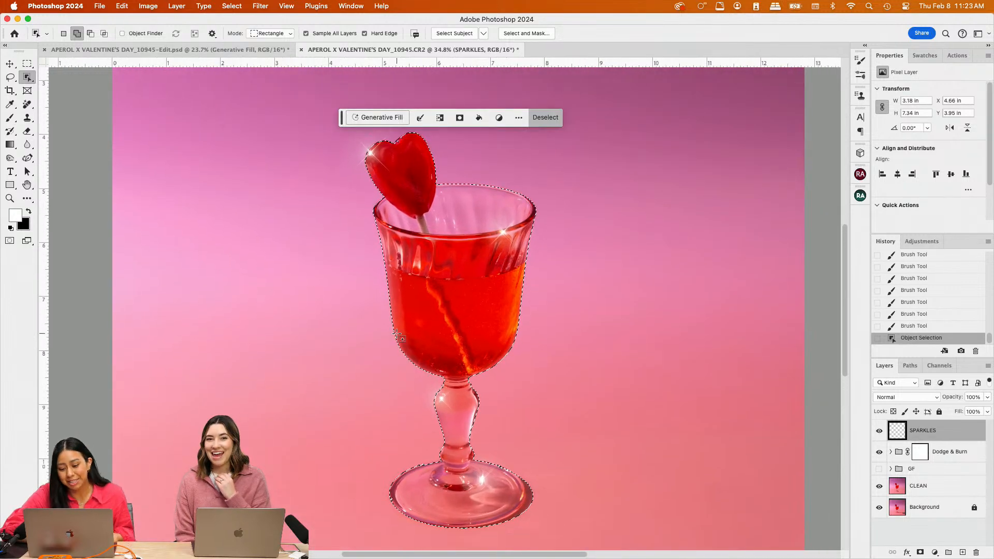
scroll(397, 336, up, 5)
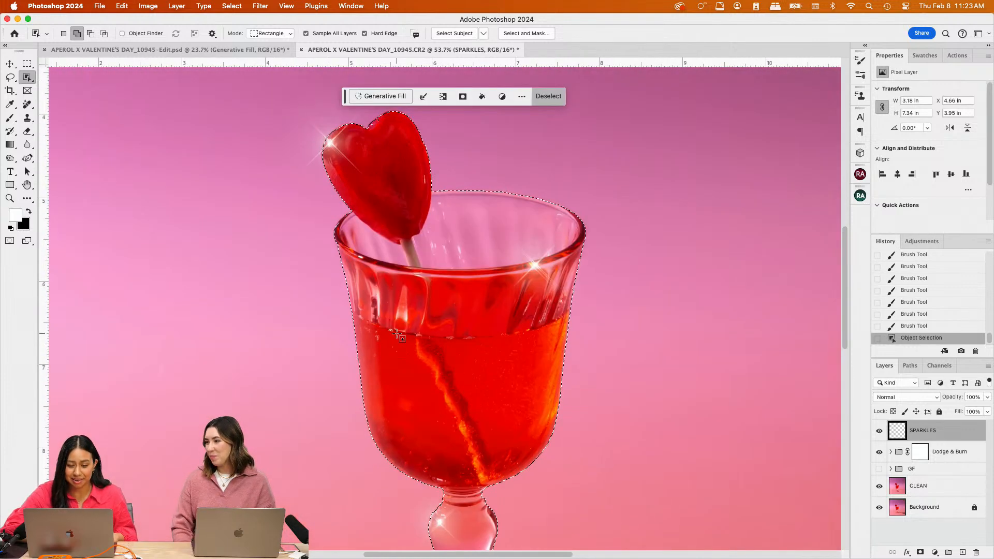
scroll(394, 343, down, 1)
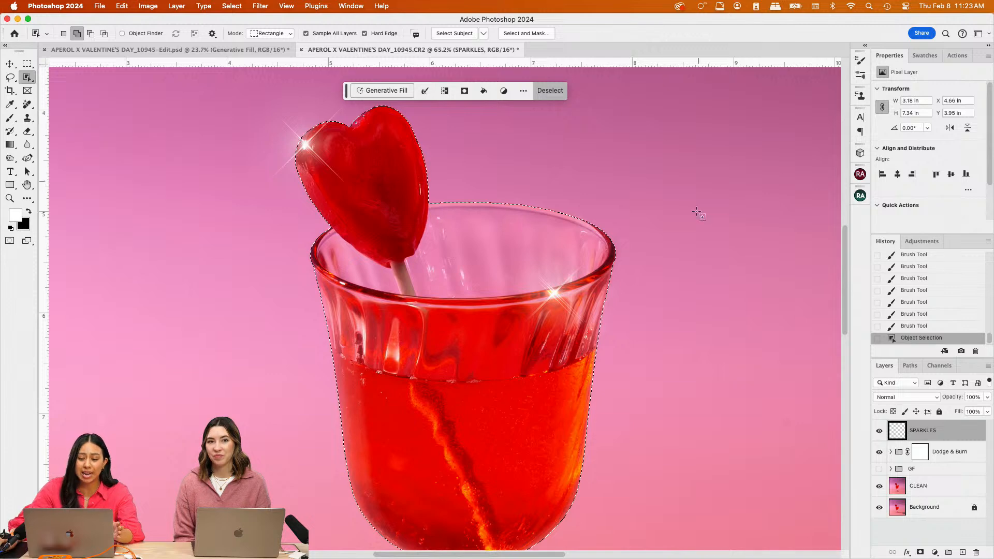
key(super+z)
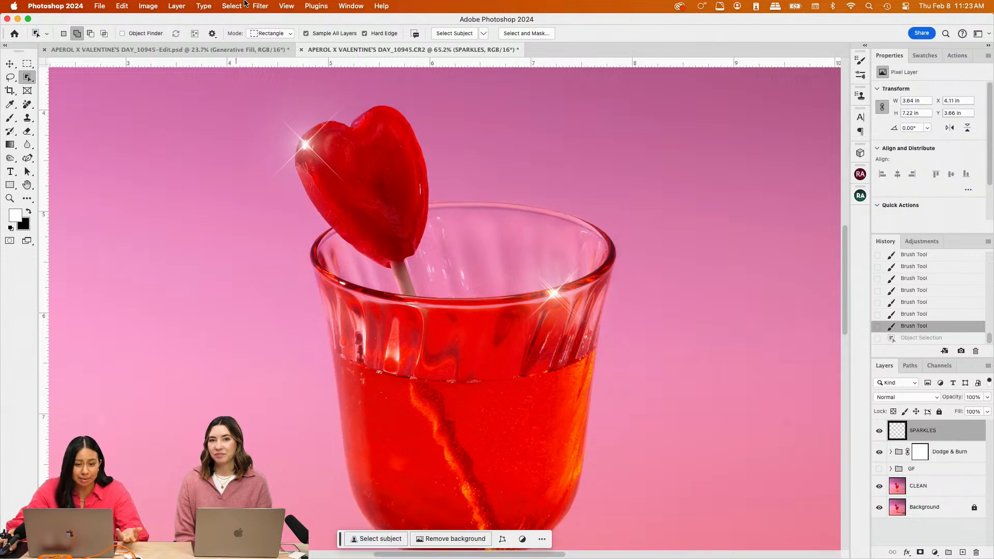
Try to select the subject automatically while the SPARKLES layer is active
click(202, 5)
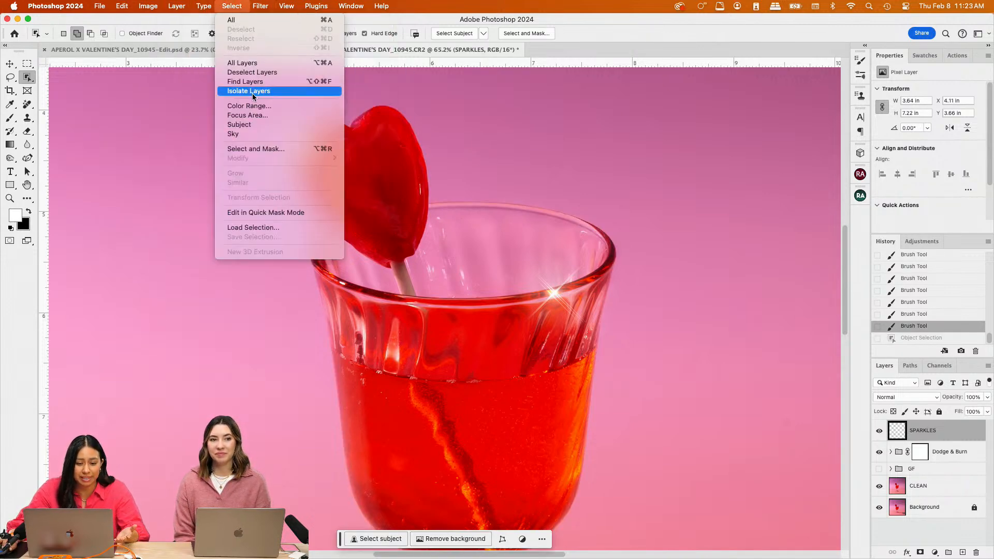
click(255, 124)
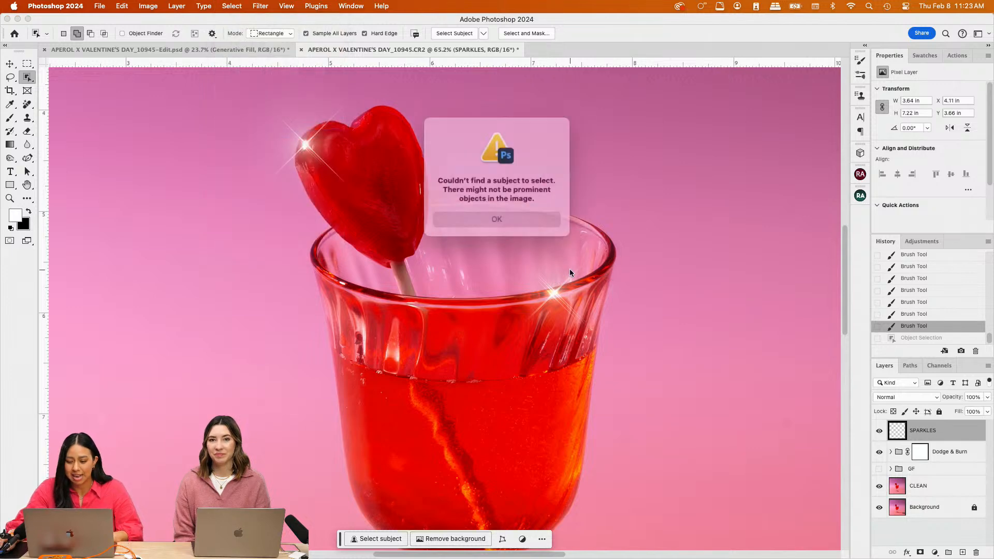
click(506, 219)
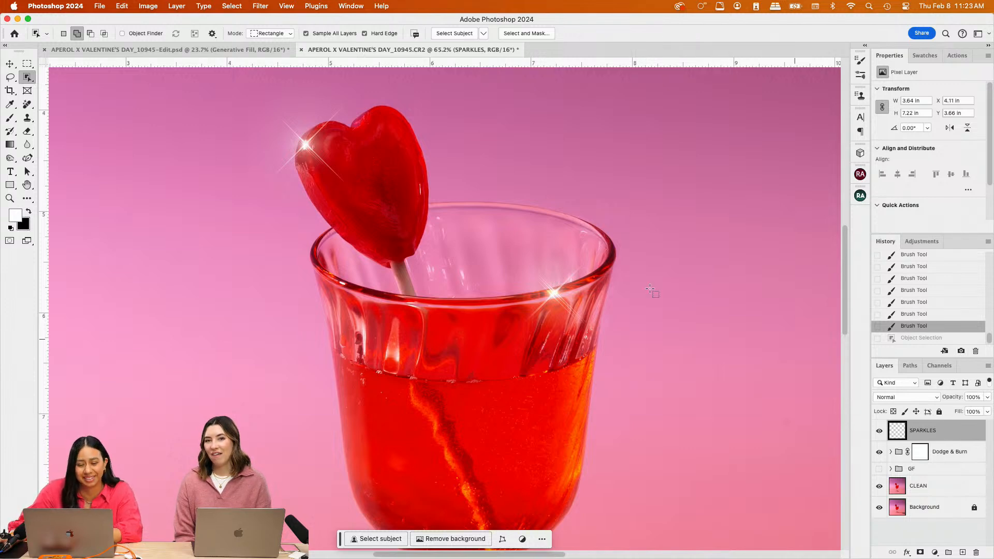
Select the glass and lollipop with the Object Selection tool using a rectangle about 4.36 by 7.99 in
click(27, 77)
click(82, 78)
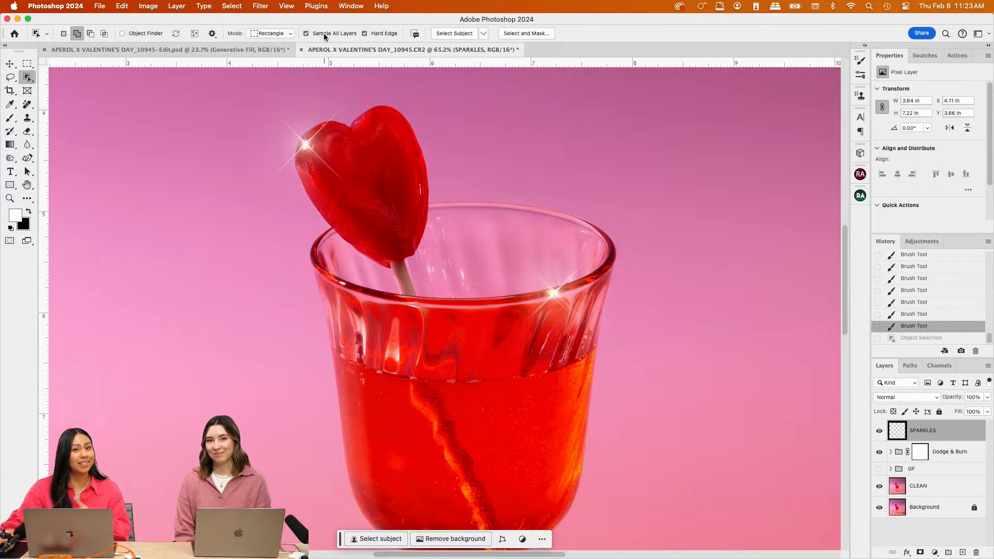
key(super+minus)
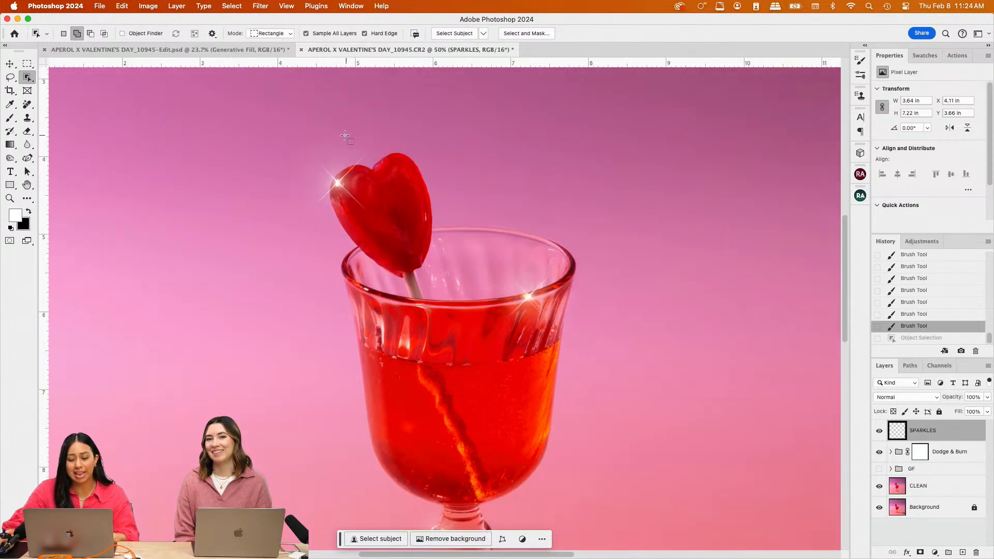
key(super+minus)
drag(350, 90, 577, 507)
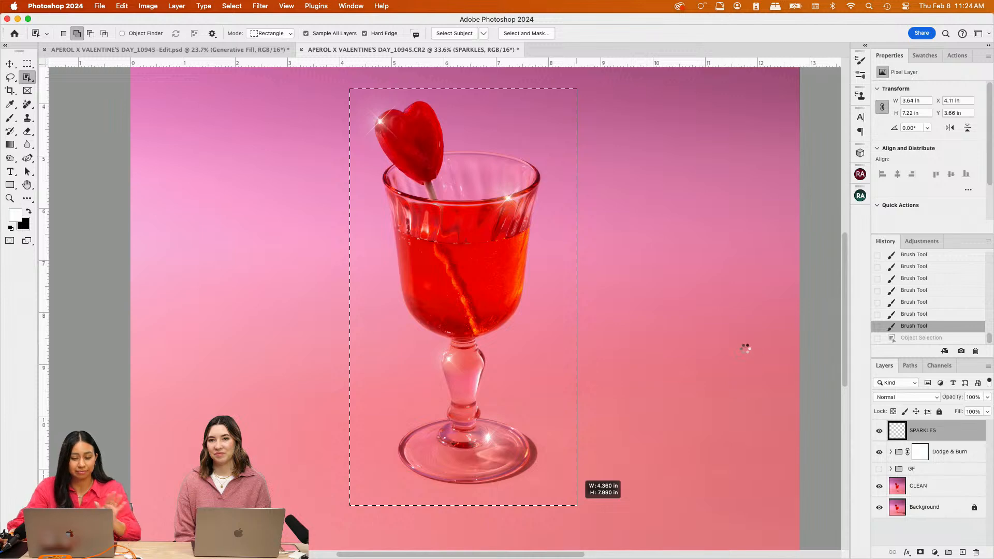
Refine the selection with the Lasso tool in add mode along the heart lollipop's notch and its upper-left lobe
key(super+plus)
key(super+plus)
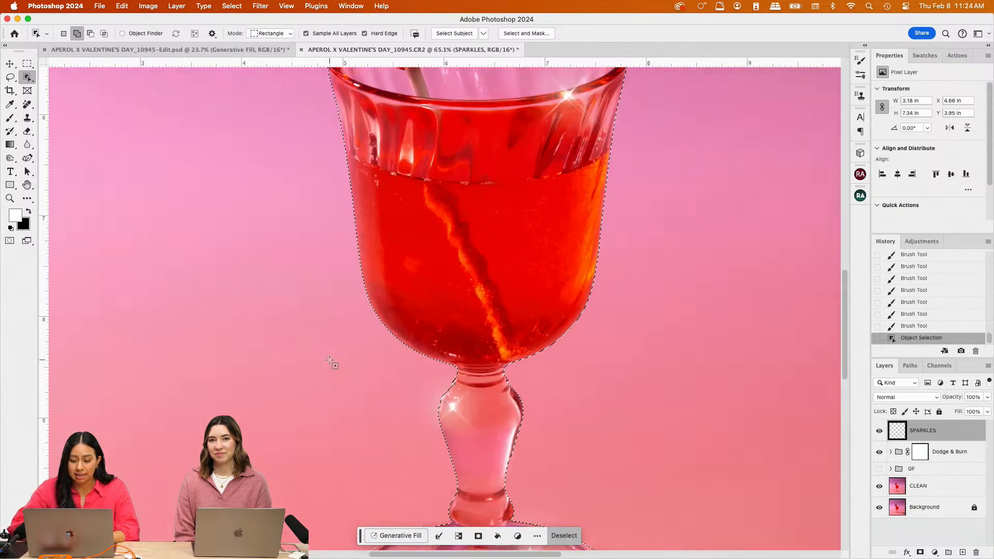
scroll(329, 359, up, 3)
scroll(330, 360, up, 8)
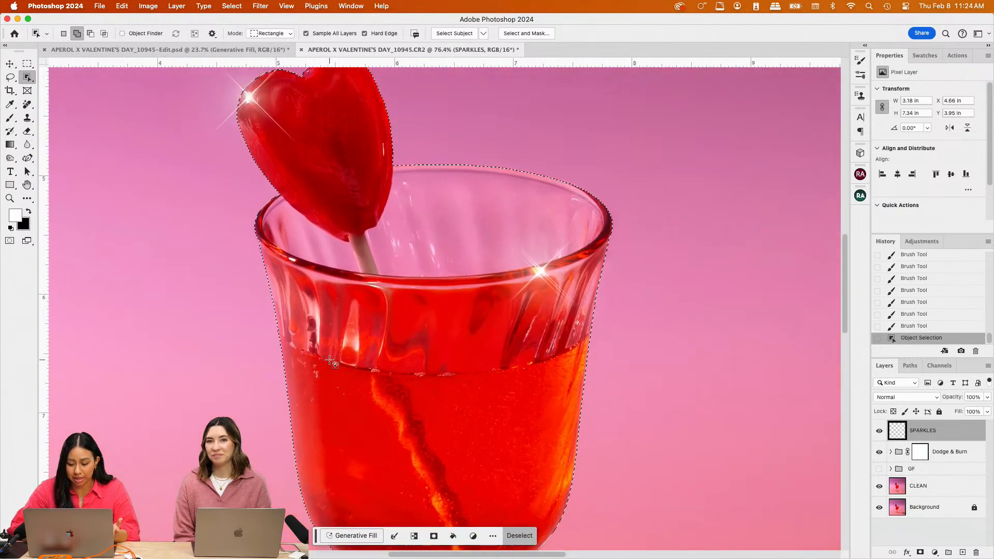
scroll(329, 360, up, 8)
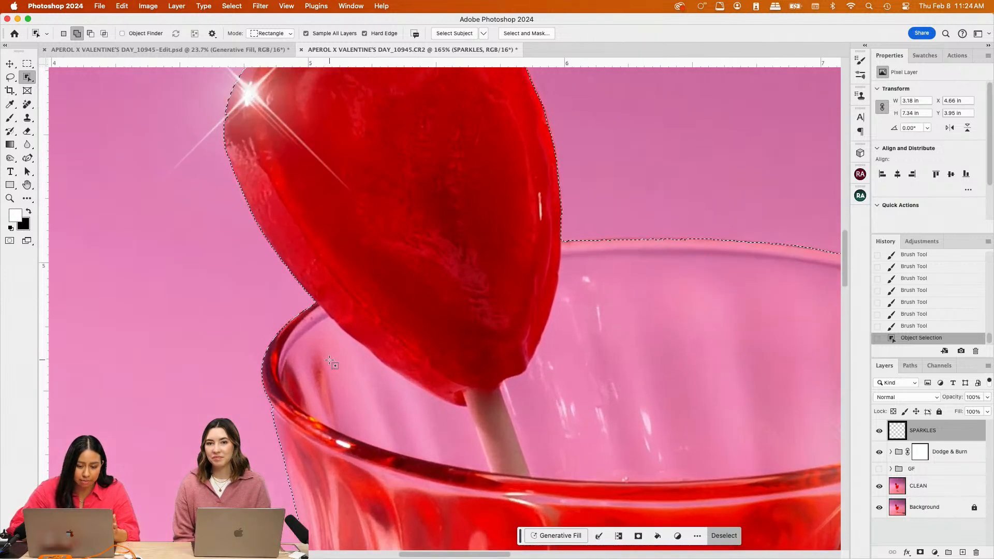
scroll(329, 360, up, 1)
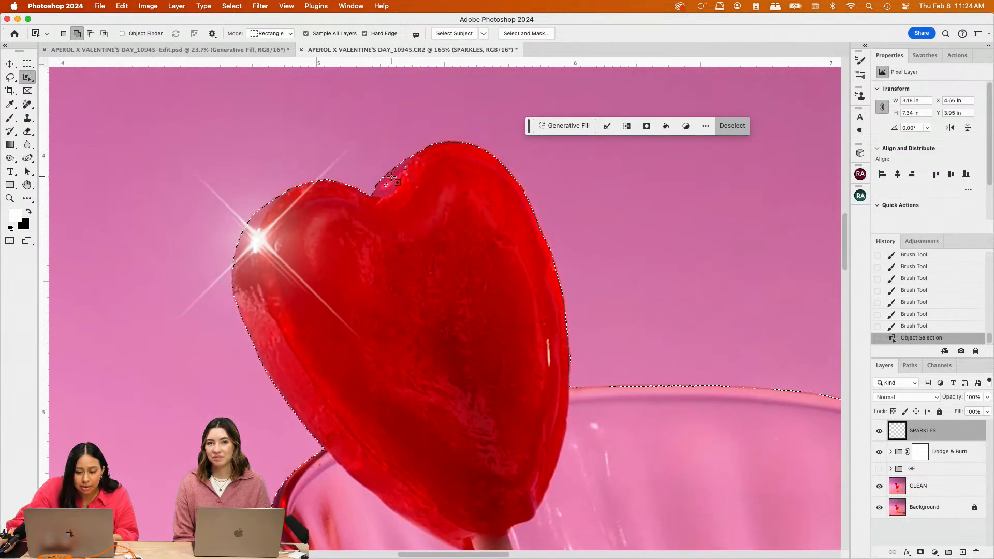
click(10, 77)
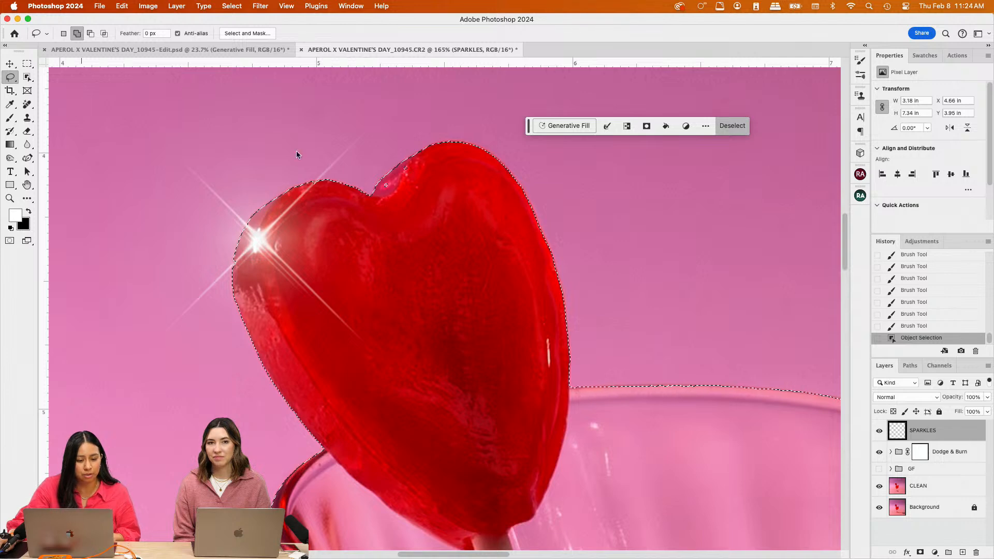
scroll(368, 172, up, 8)
scroll(368, 172, up, 5)
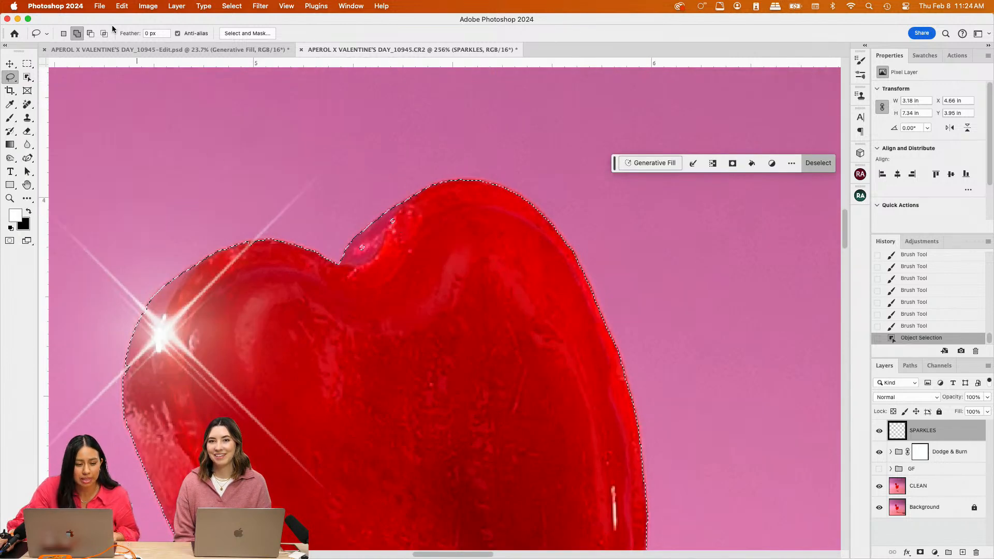
drag(401, 211, 381, 221)
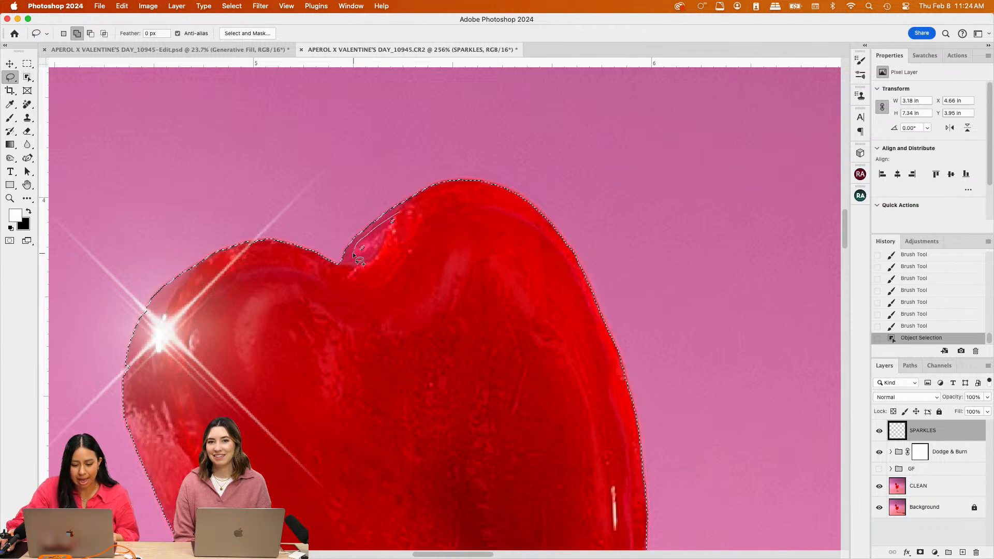
drag(354, 255, 352, 257)
scroll(362, 254, down, 1)
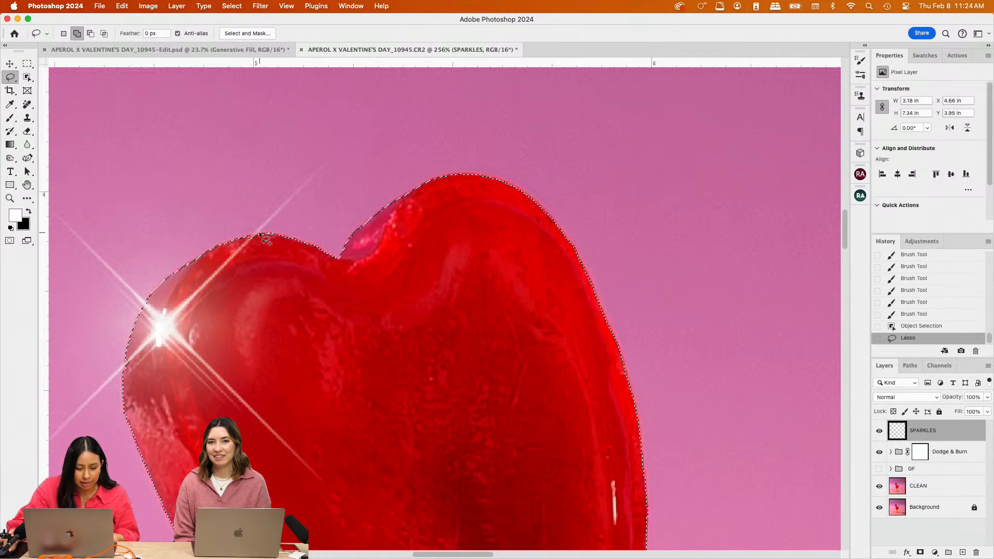
mouse_move(259, 234)
mouse_down()
mouse_move(206, 253)
mouse_move(300, 265)
mouse_up()
Examine the selection outline from the heart lollipop down past the glass rim and bowl to the stem
scroll(299, 265, down, 3)
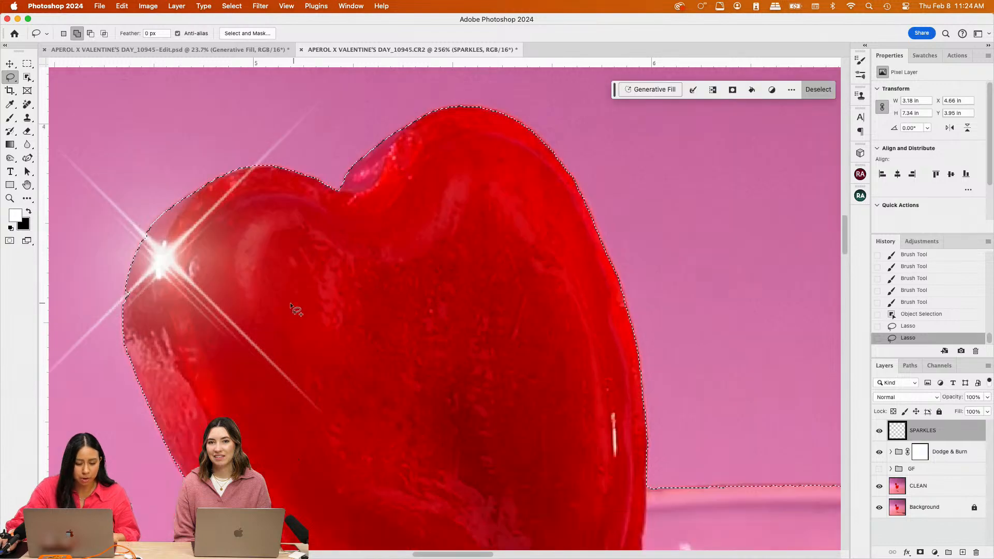
scroll(290, 302, down, 6)
scroll(513, 279, right, 2)
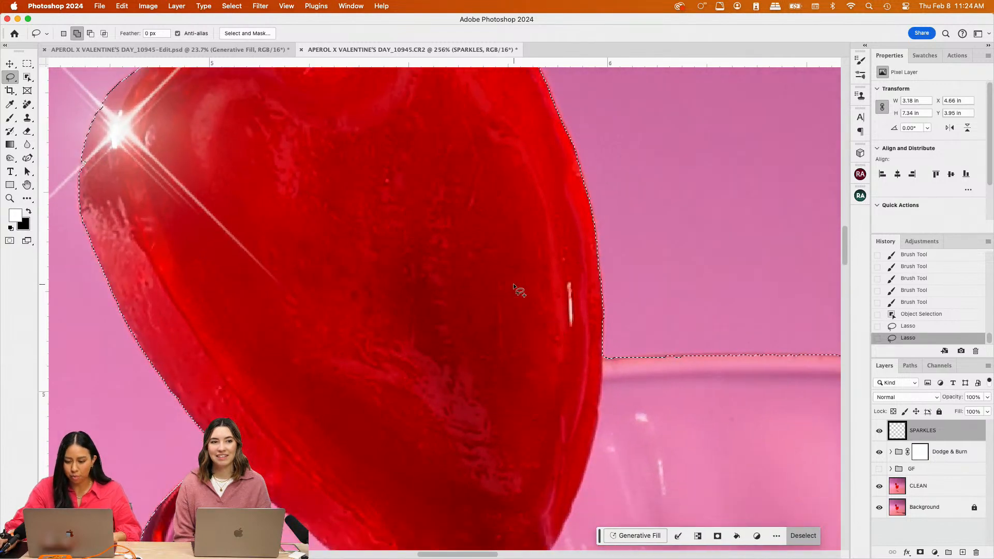
scroll(513, 284, down, 3)
scroll(513, 284, right, 3)
scroll(529, 301, down, 3)
scroll(417, 317, down, 7)
scroll(415, 316, up, 3)
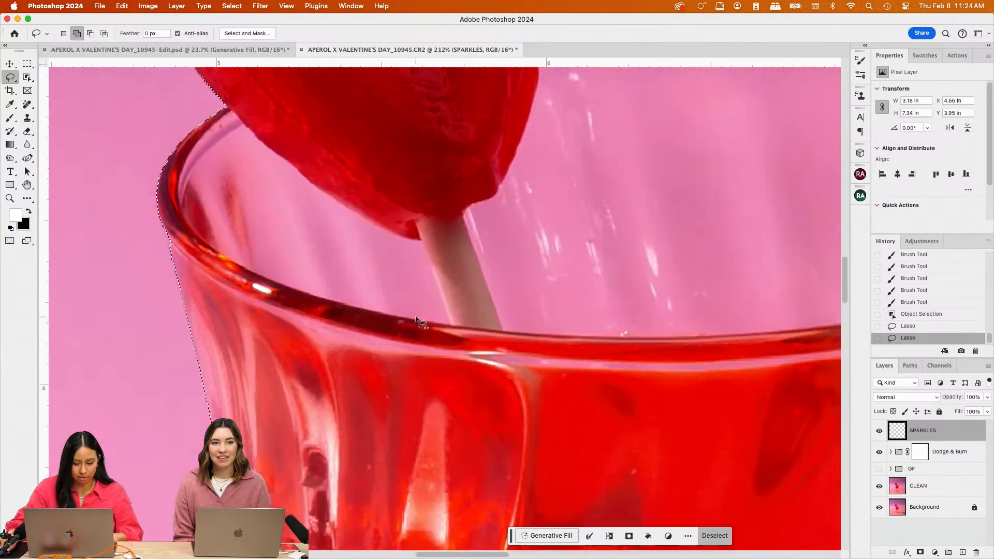
scroll(420, 317, down, 8)
scroll(420, 318, right, 8)
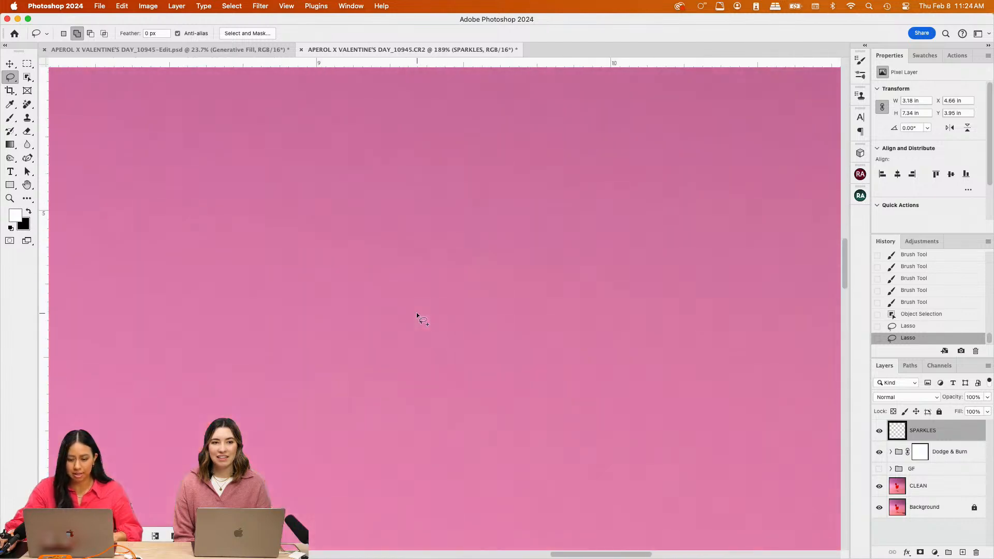
scroll(416, 312, left, 8)
scroll(414, 311, down, 4)
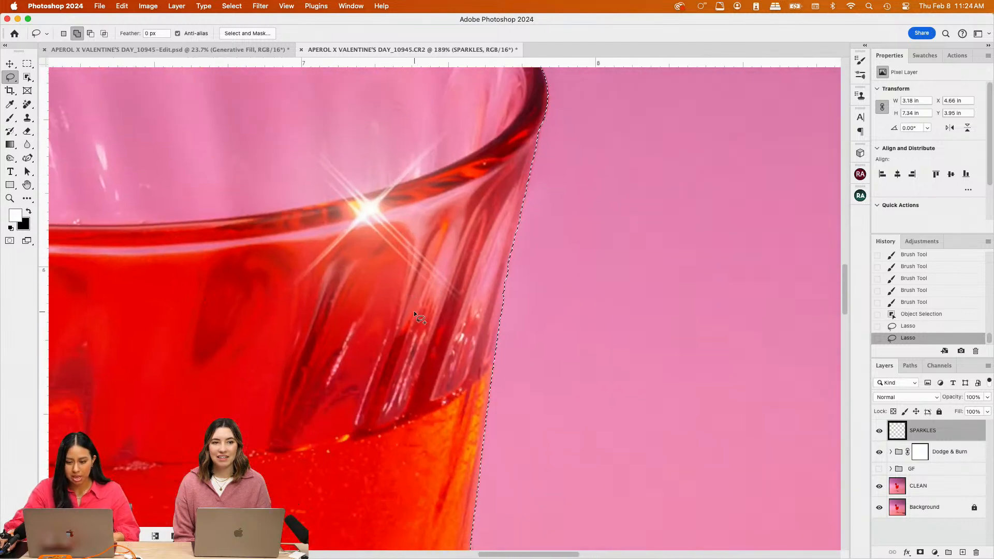
scroll(414, 310, down, 10)
scroll(414, 309, left, 5)
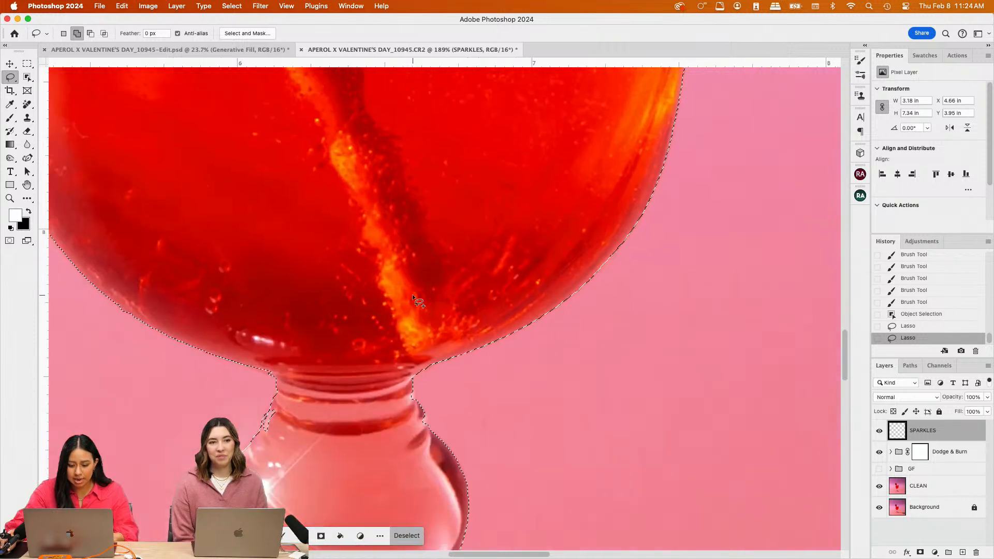
Smooth the selection along both sides of the stem's neck and its left bulge with the Lasso in add mode
scroll(412, 294, down, 6)
scroll(412, 294, left, 5)
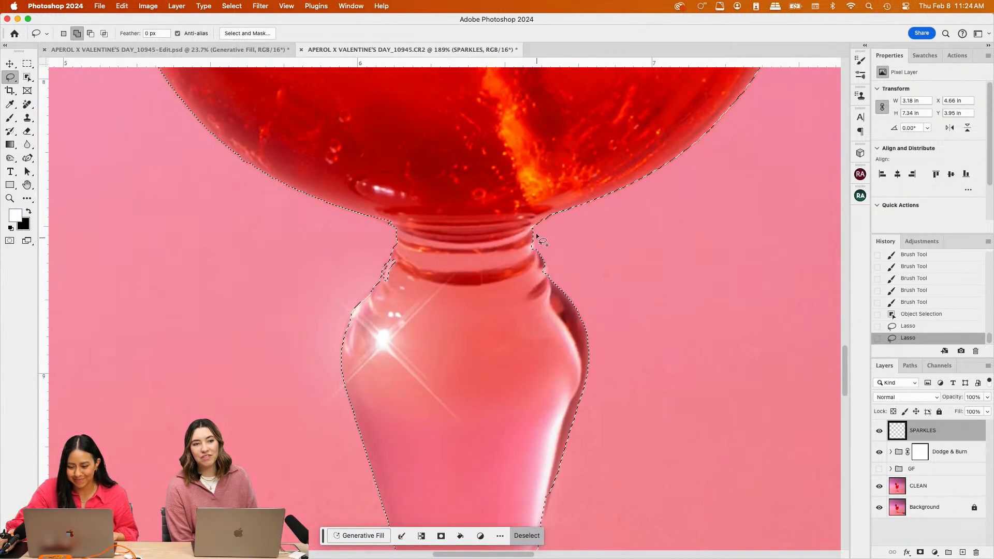
mouse_move(533, 228)
mouse_down()
mouse_move(532, 258)
mouse_move(552, 261)
mouse_move(535, 251)
mouse_move(550, 287)
mouse_up()
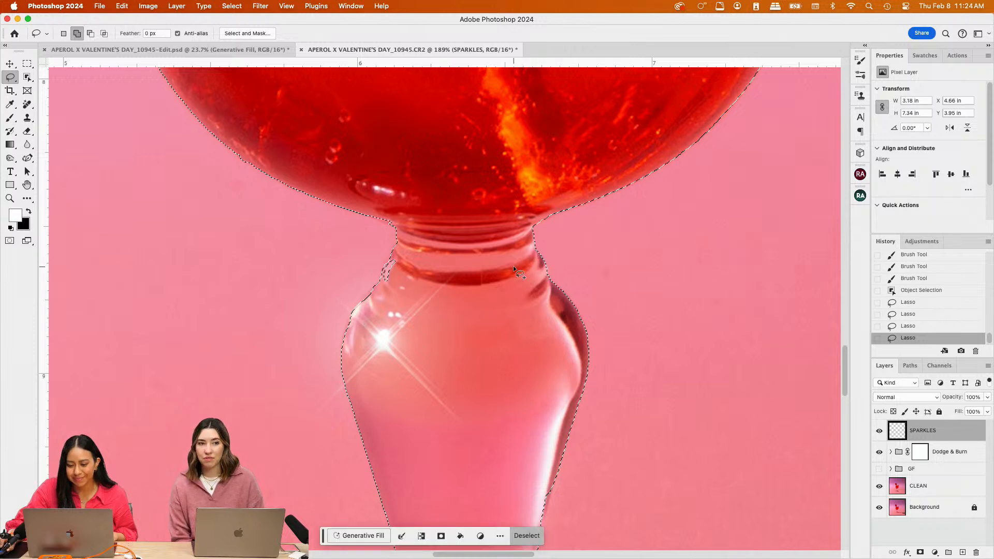
mouse_move(395, 248)
mouse_down()
mouse_move(385, 287)
mouse_move(402, 277)
mouse_move(381, 278)
mouse_move(361, 297)
mouse_up()
drag(343, 334, 441, 343)
Add to the selection along the glass foot's rear-left rim with the Lasso, and undo the last stroke
scroll(518, 338, down, 5)
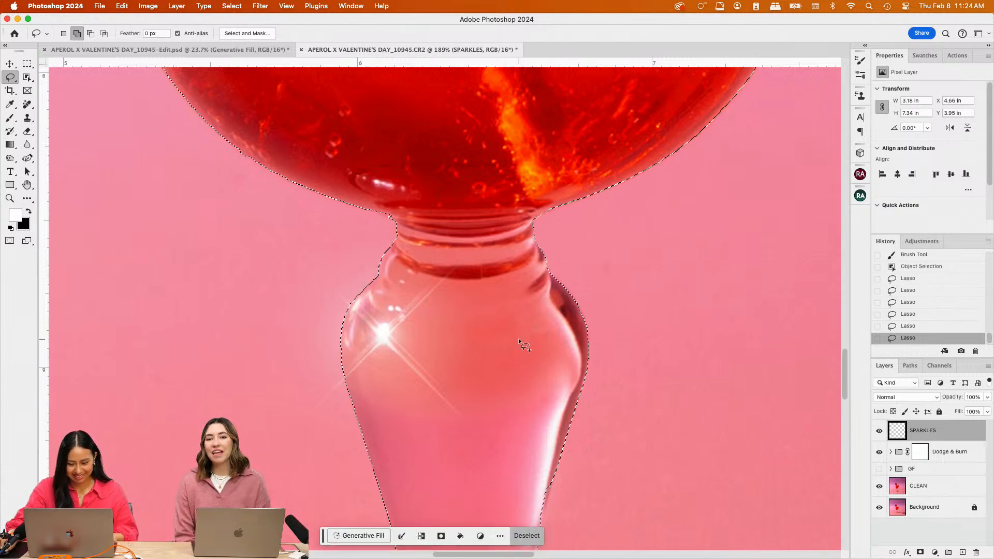
scroll(491, 358, down, 2)
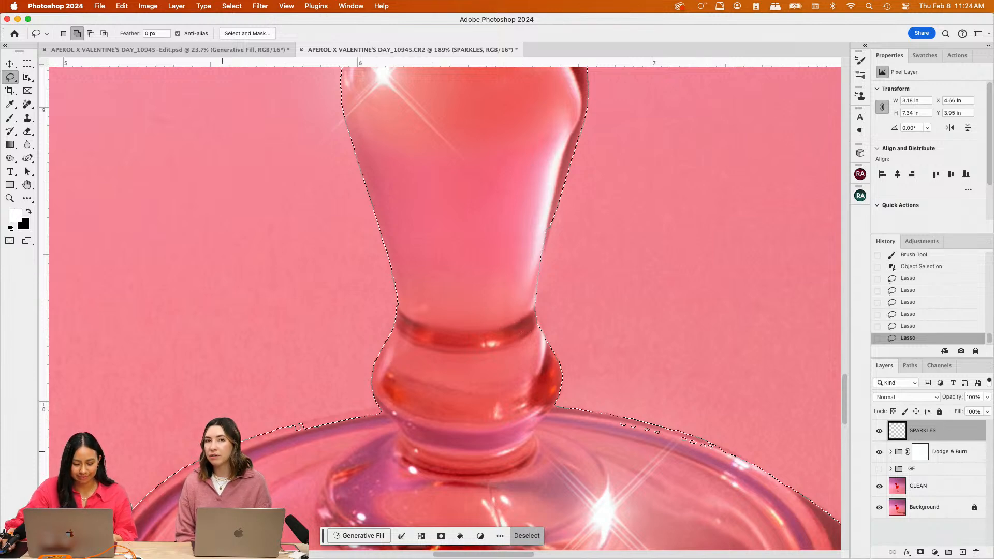
mouse_move(259, 448)
mouse_down()
mouse_move(280, 437)
mouse_move(272, 431)
mouse_up()
drag(321, 420, 381, 408)
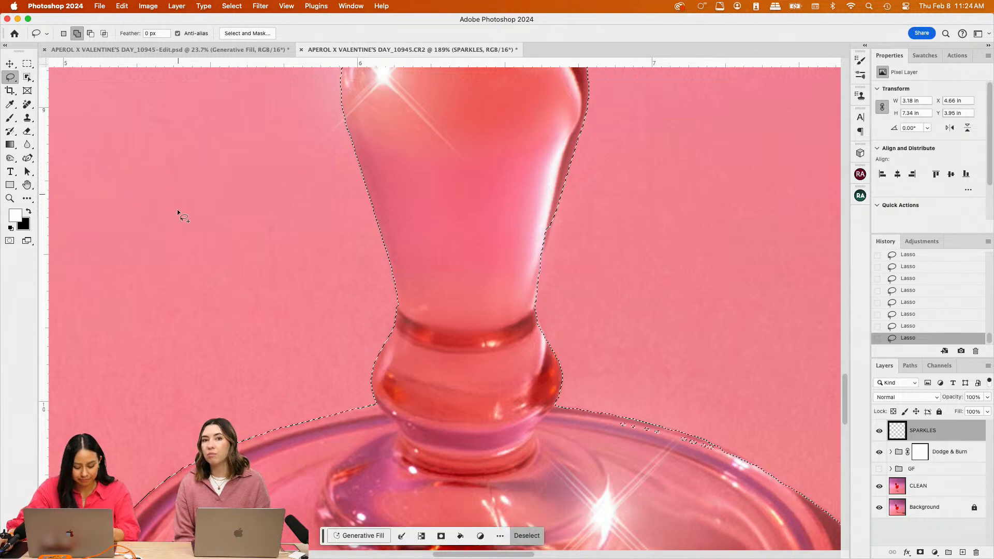
key(super+z)
Add the rough stretch of the foot's rear-left rim beside the stem to the selection with the Polygonal Lasso
right_click(13, 77)
click(40, 86)
click(77, 34)
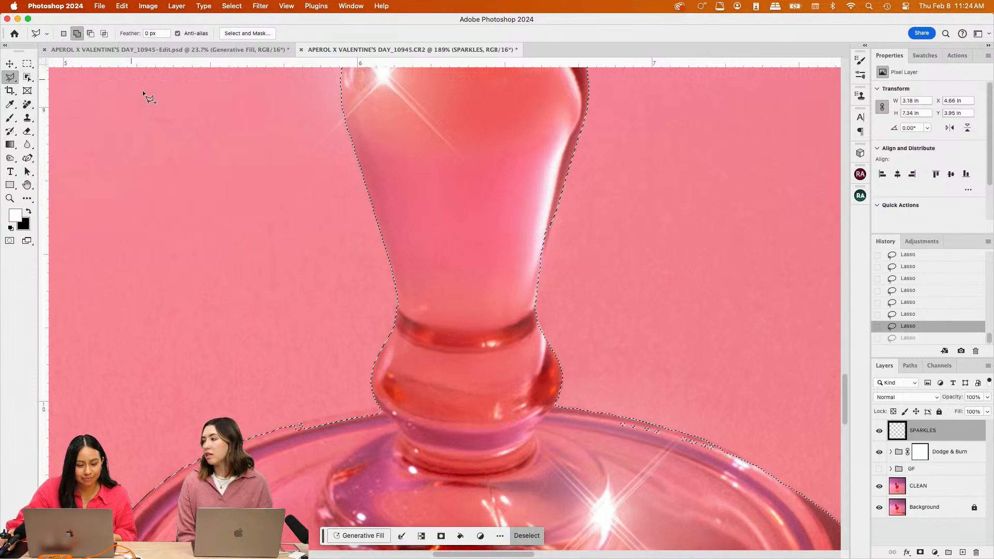
click(299, 426)
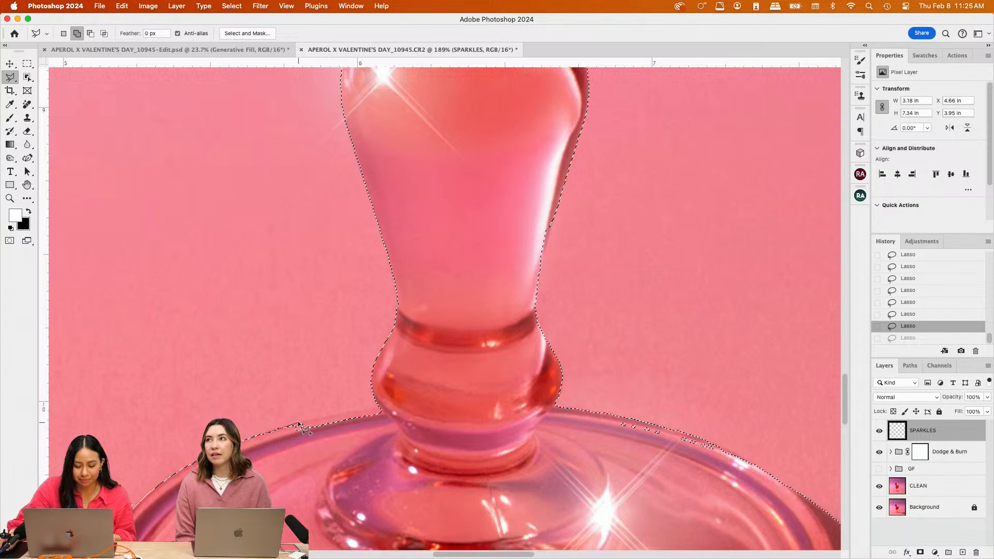
click(381, 411)
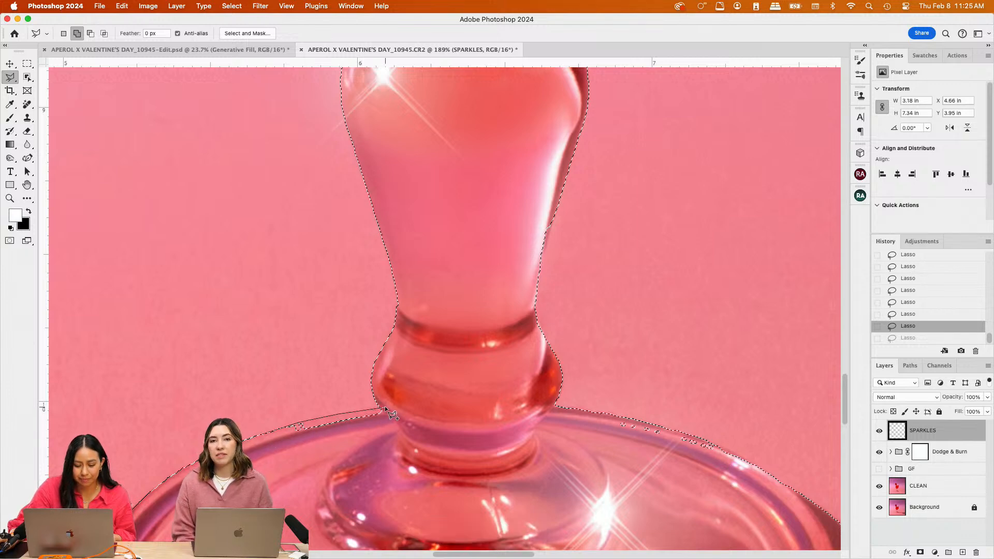
click(393, 423)
click(348, 443)
double_click(292, 441)
Fill in the selection along the foot's rear-right rim with two Polygonal Lasso additions
scroll(423, 410, down, 5)
scroll(423, 411, right, 3)
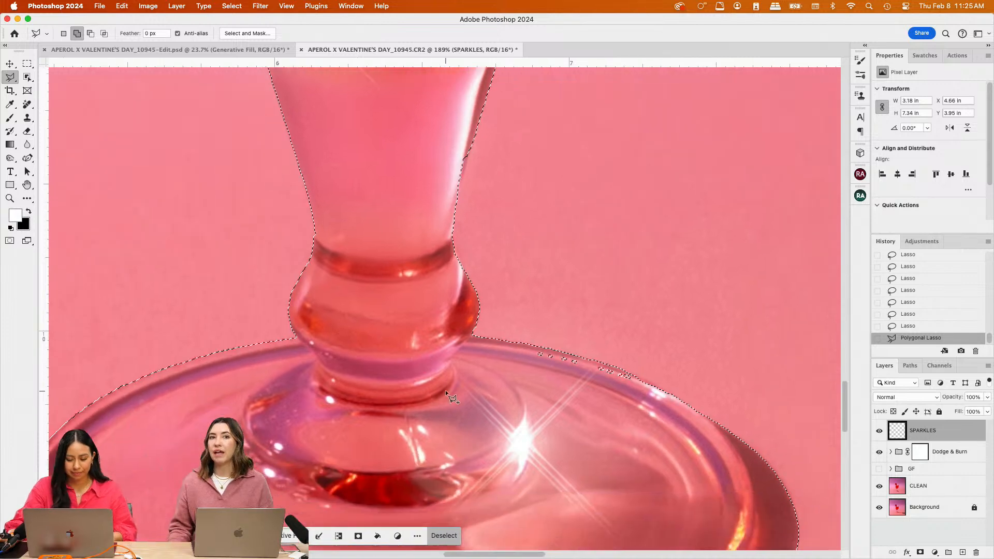
click(513, 284)
click(581, 299)
click(625, 316)
double_click(653, 339)
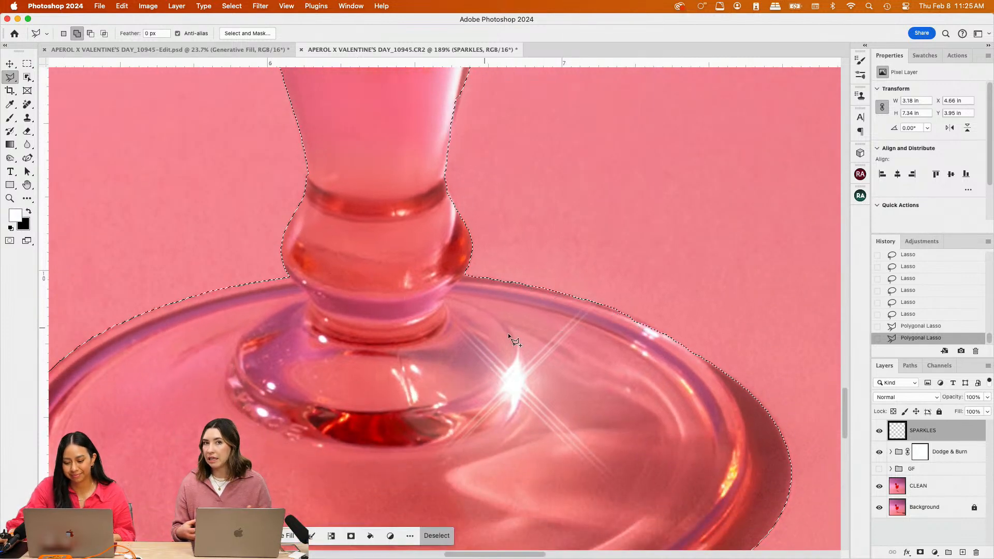
click(701, 358)
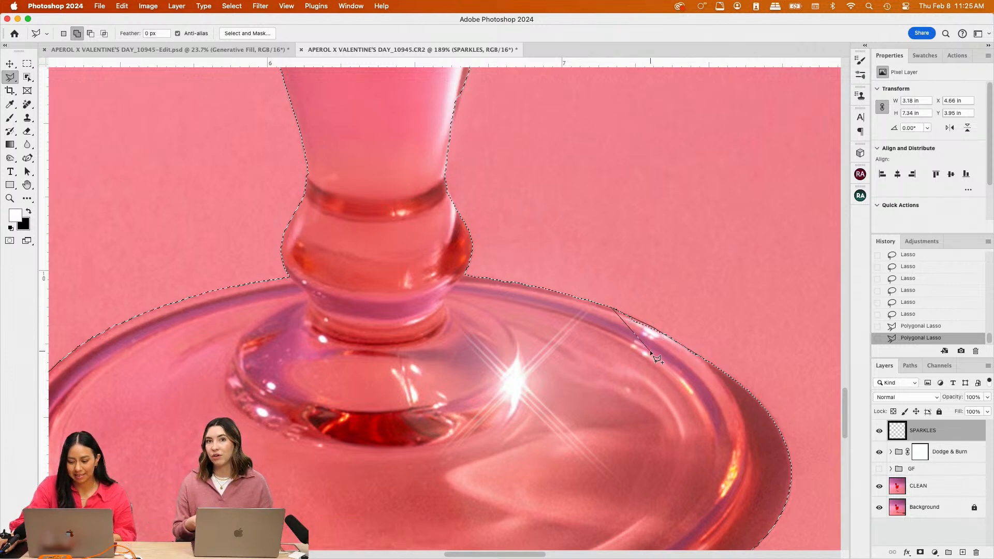
double_click(618, 315)
Add the missed notch at the foot's far-left edge to the selection with the Polygonal Lasso
scroll(612, 363, down, 5)
scroll(612, 362, left, 3)
scroll(612, 386, down, 2)
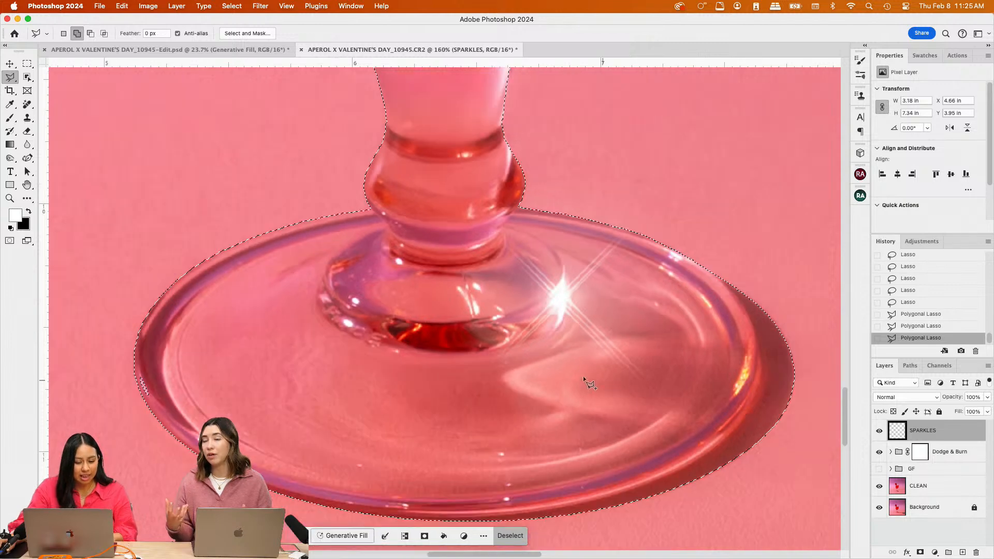
click(138, 368)
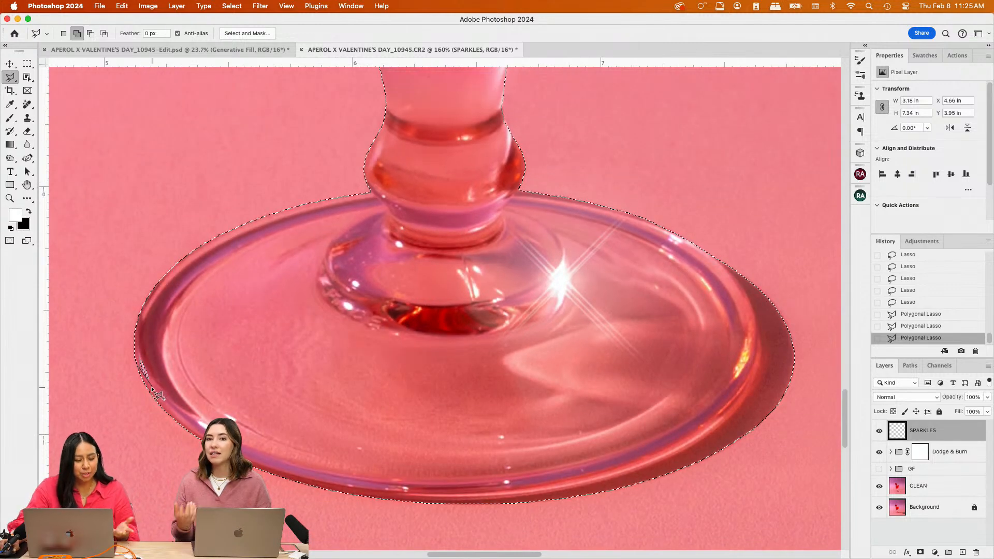
click(152, 387)
click(161, 367)
click(161, 361)
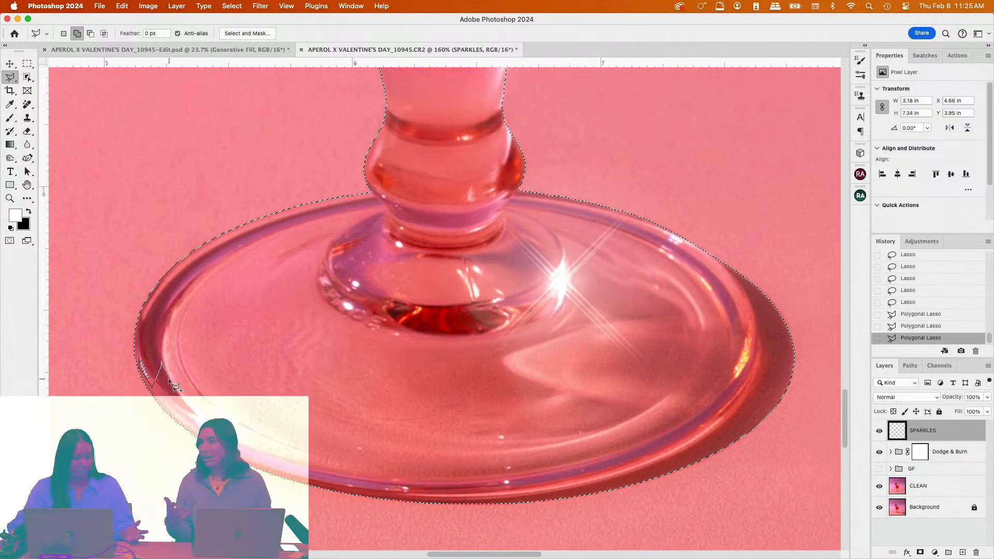
double_click(164, 360)
Try to subtract the shadow under the foot's front rim with the Polygonal Lasso in subtract mode, and undo it
scroll(386, 386, down, 3)
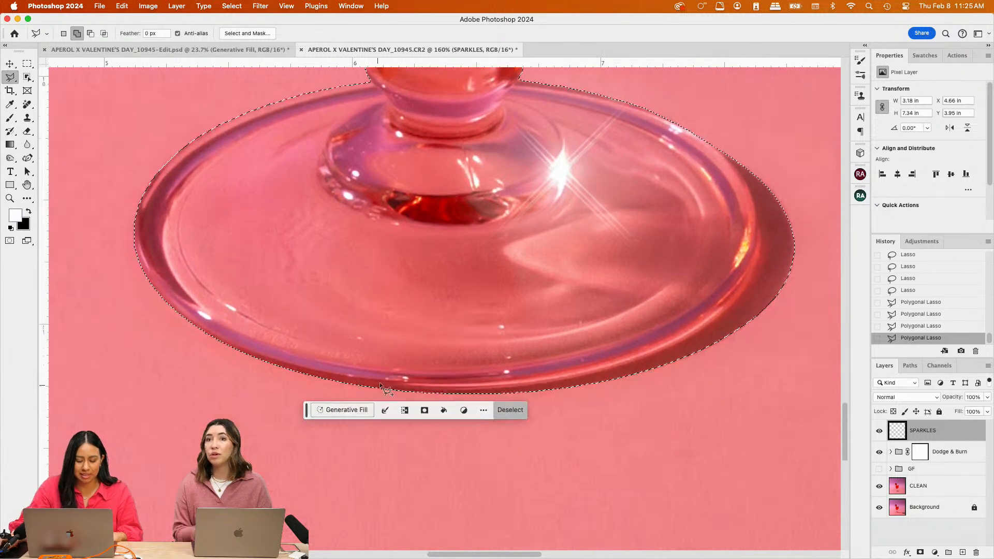
key(super+plus)
click(90, 33)
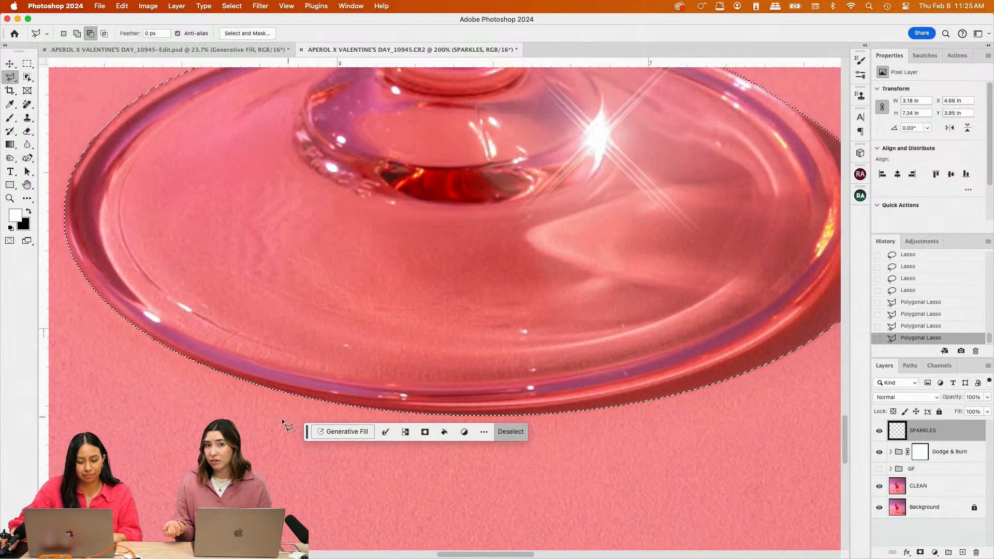
click(217, 374)
click(314, 400)
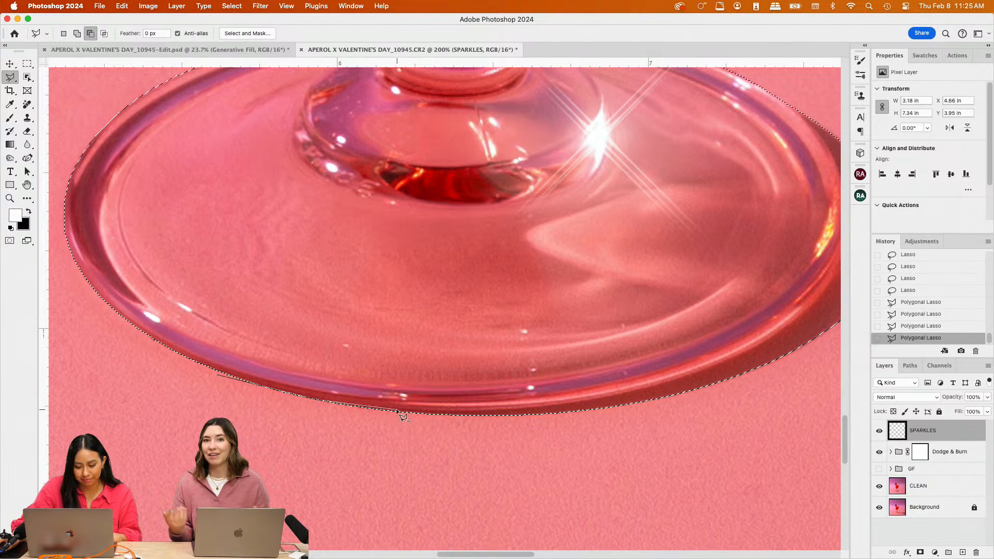
double_click(459, 417)
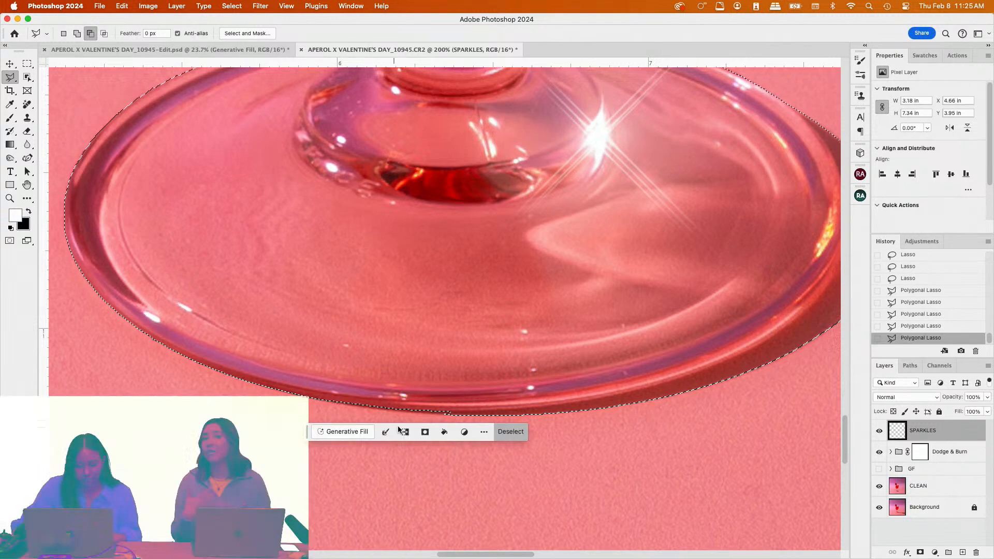
key(super+z)
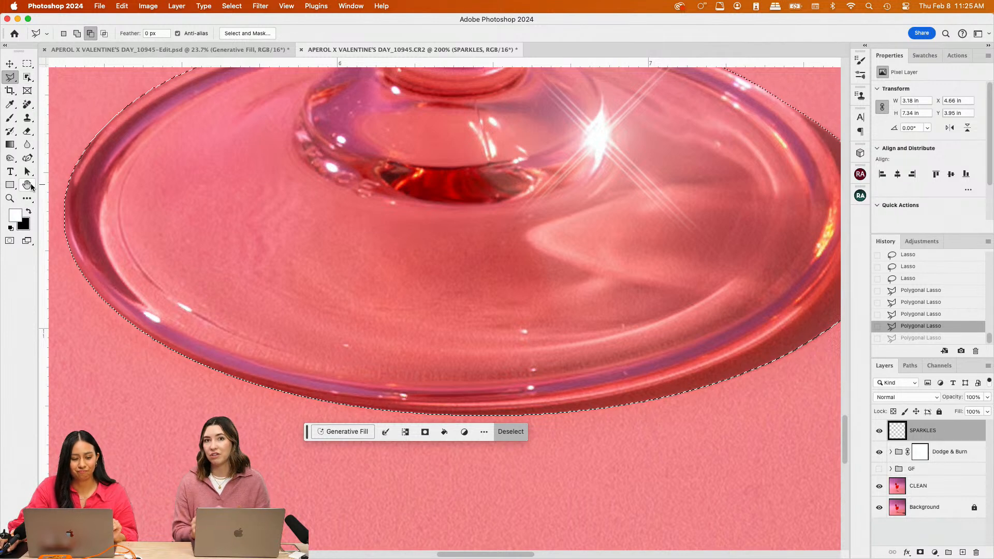
Start a Curvature Pen path along the foot's front rim, between the glass edge and its shadow
click(27, 158)
drag(284, 395, 405, 414)
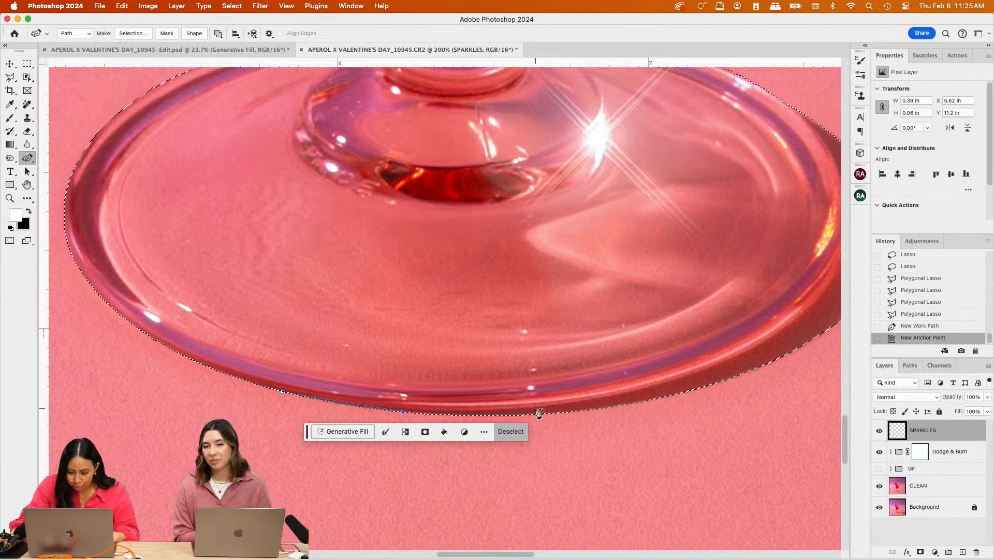
click(536, 410)
click(689, 381)
scroll(688, 381, right, 3)
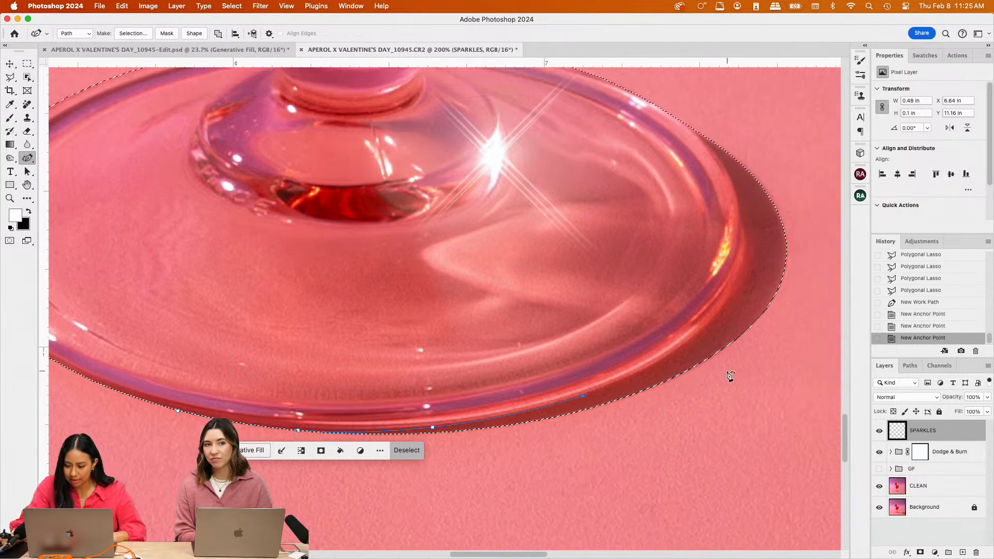
click(667, 359)
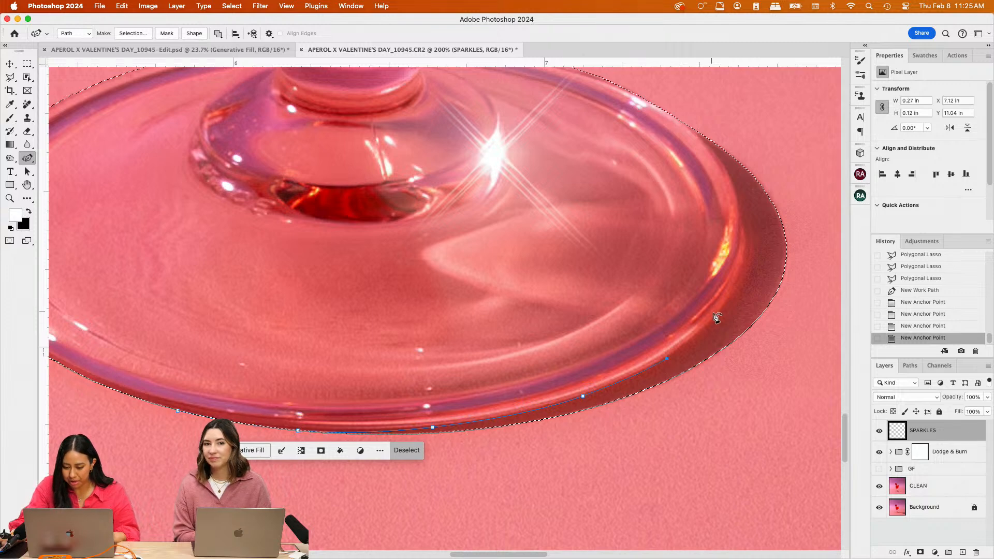
Continue the path up around the foot's right rim to where the shadow begins, ending with a corner point
click(717, 314)
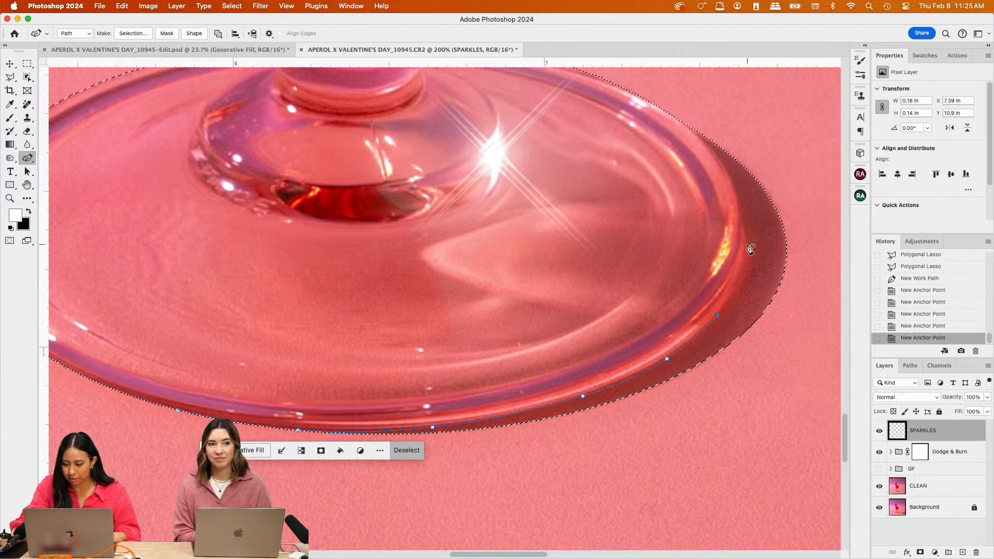
click(747, 244)
click(738, 199)
click(714, 153)
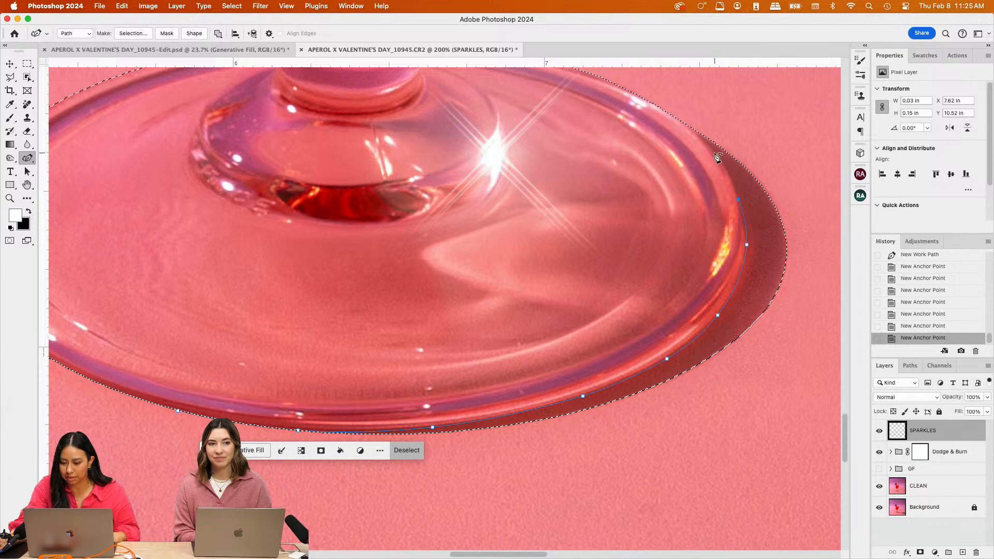
click(675, 118)
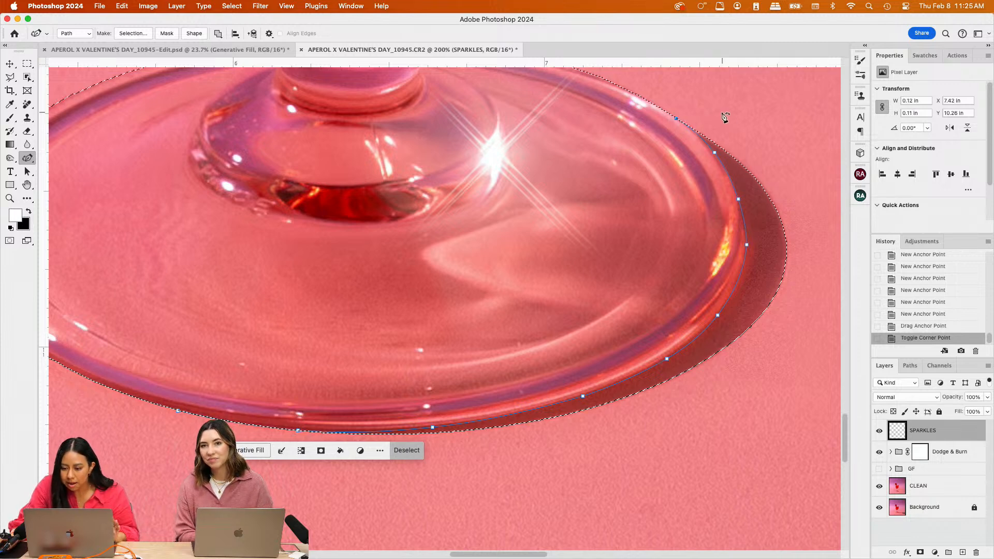
Continue the path back around the outside of the shadow to below the foot's front-left edge, ending with a corner point
drag(733, 133, 763, 154)
click(810, 230)
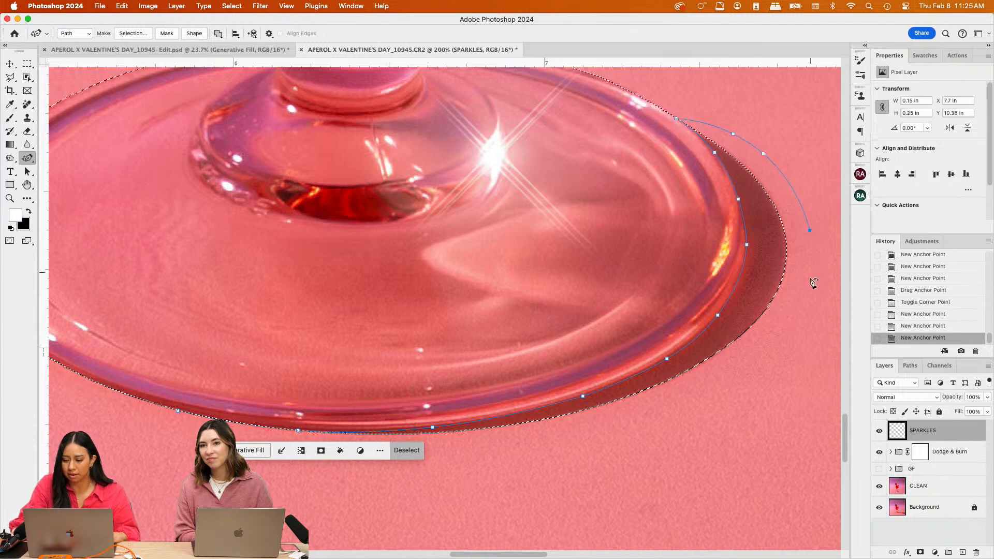
click(809, 299)
click(759, 360)
click(597, 438)
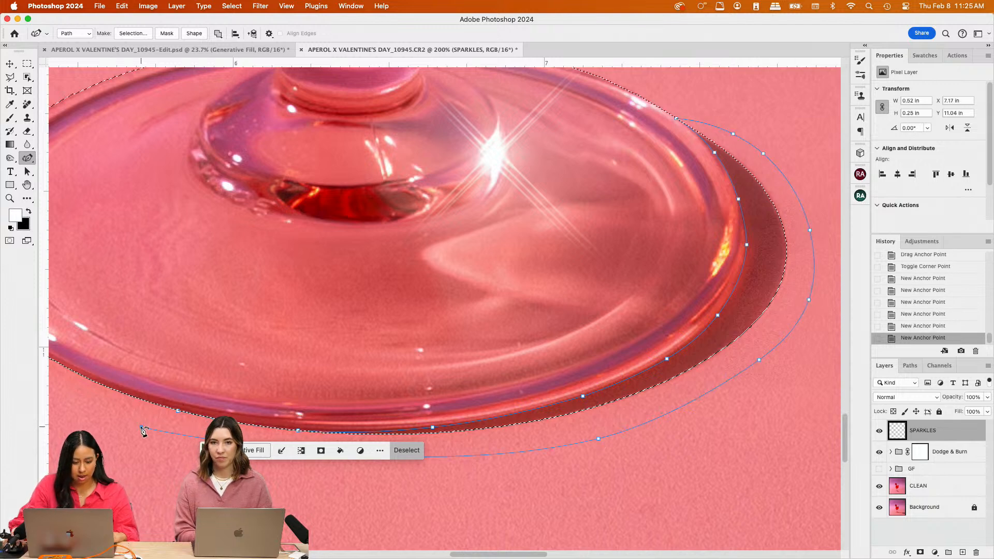
drag(142, 428, 144, 426)
alt+click(141, 426)
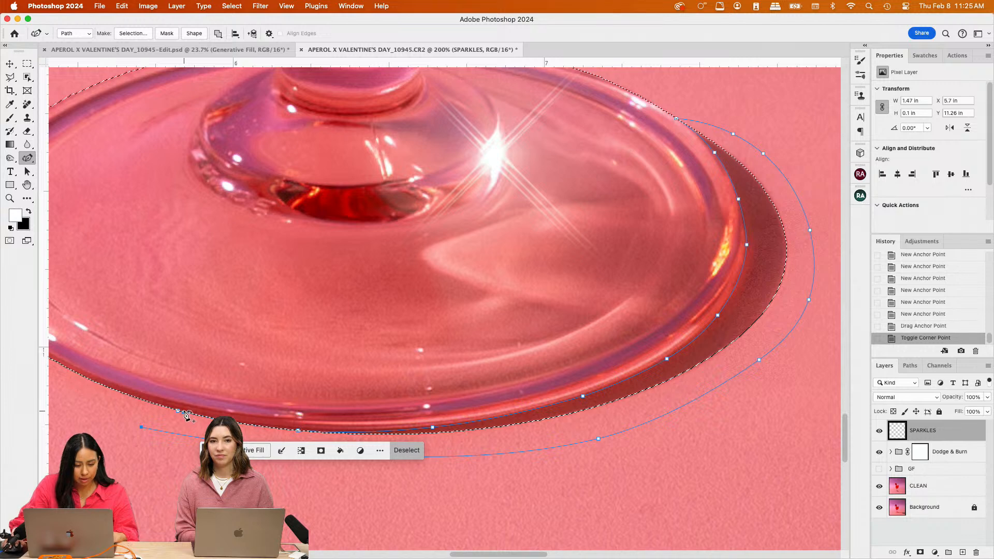
Close the path at its starting anchor on the foot's front rim and adjust that anchor's corner type
click(177, 411)
double_click(177, 411)
double_click(177, 411)
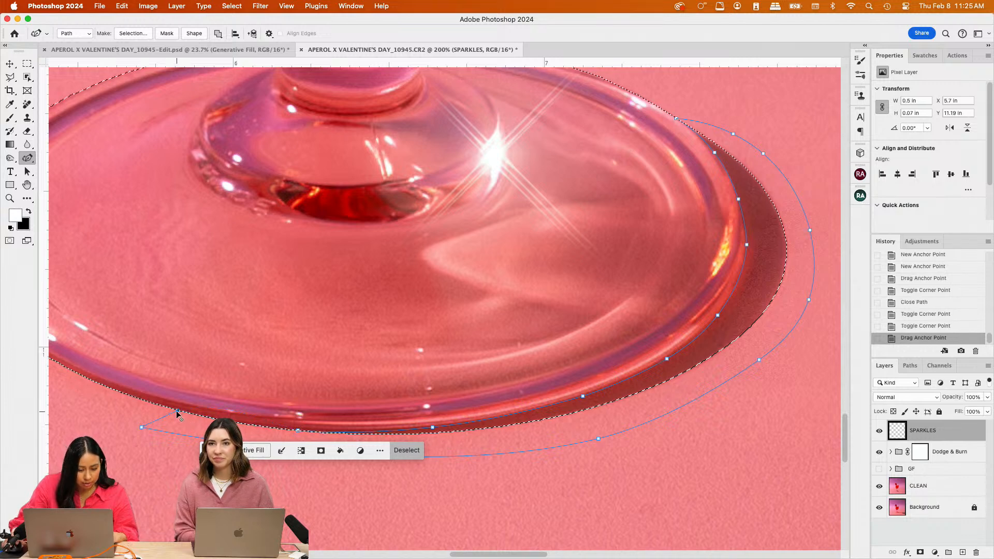
Set the closed path's end anchor as a corner point and subtract the path from the glass selection with 0-pixel feather
double_click(177, 411)
right_click(177, 411)
click(233, 408)
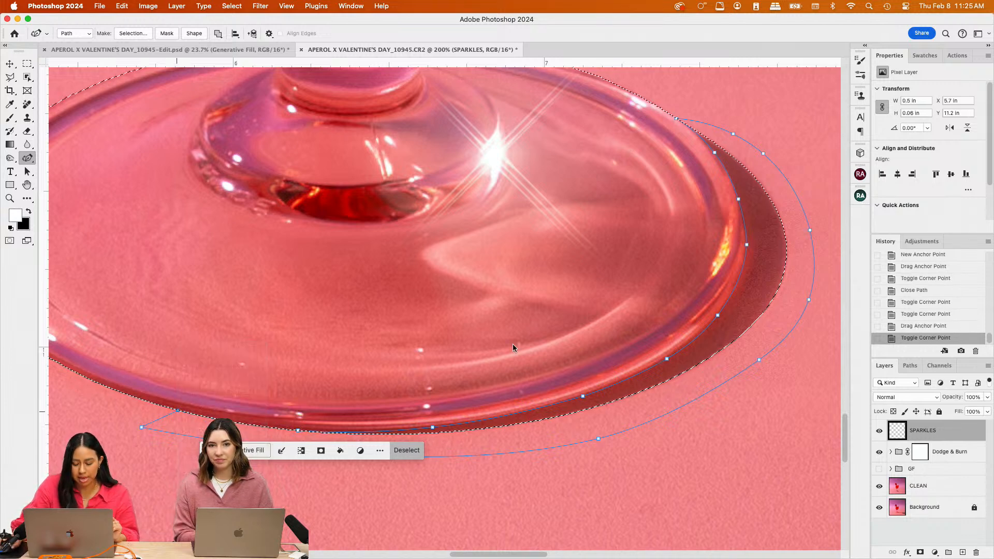
click(492, 296)
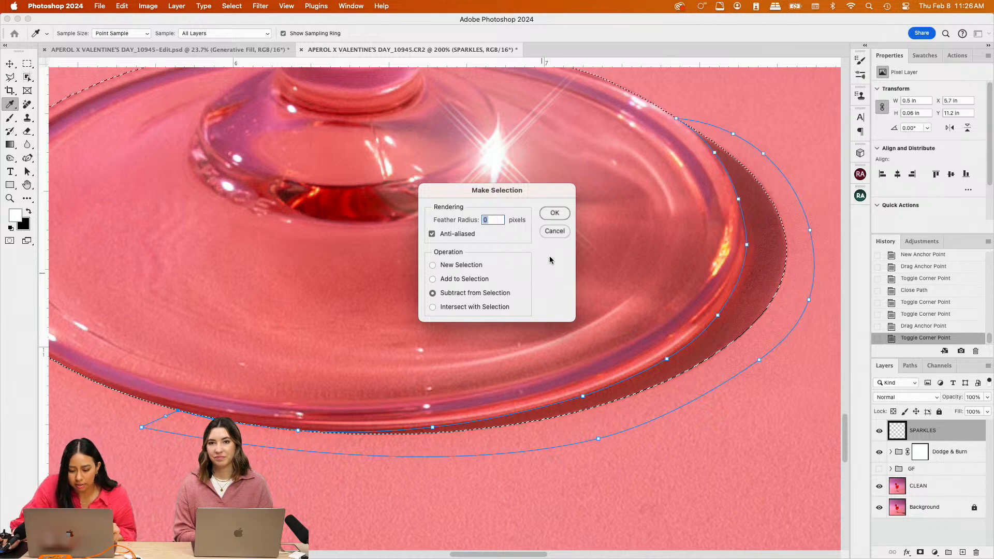
click(554, 213)
Paste a merged copy of the selected glass and lollipop as a new layer and duplicate that layer
scroll(433, 303, down, 3)
scroll(444, 306, down, 6)
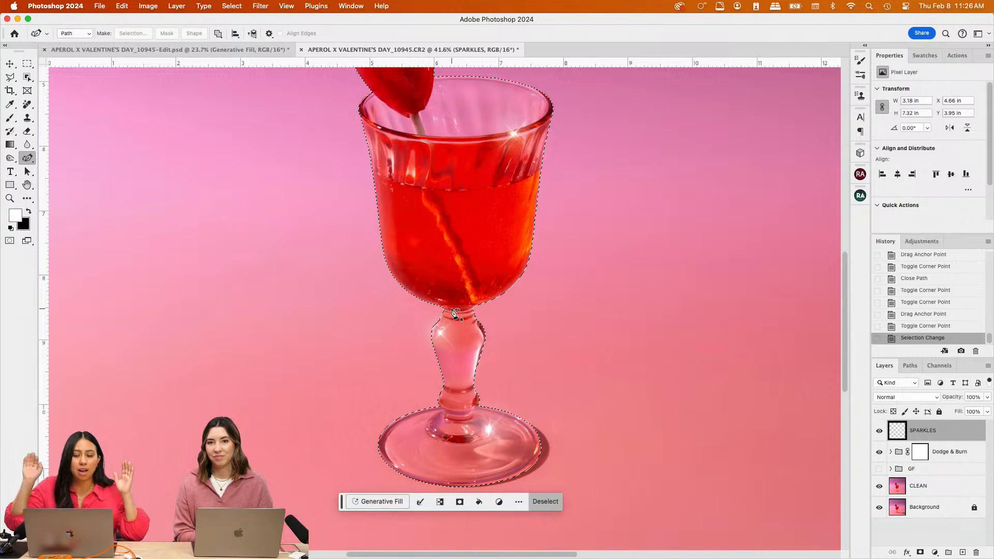
scroll(444, 303, up, 2)
scroll(443, 303, down, 2)
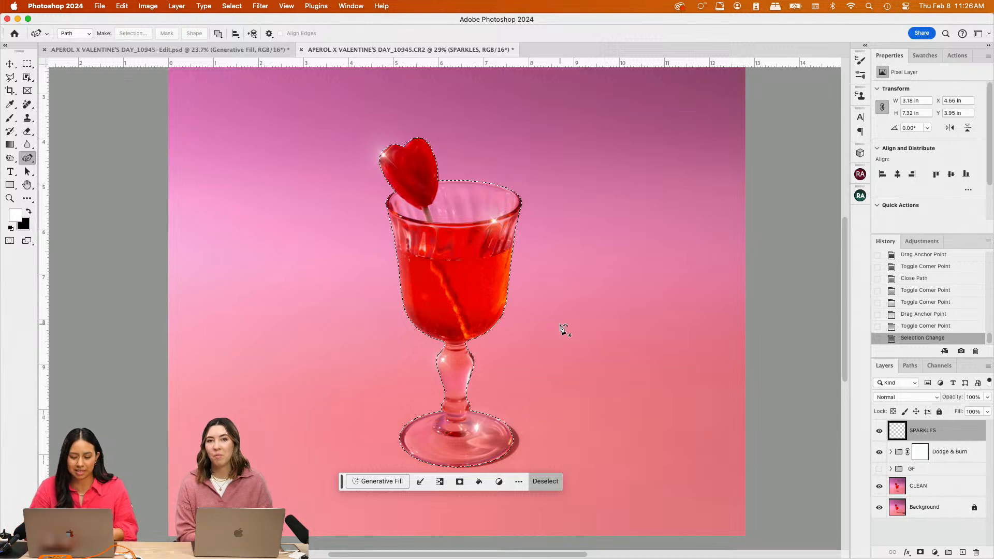
scroll(412, 273, up, 5)
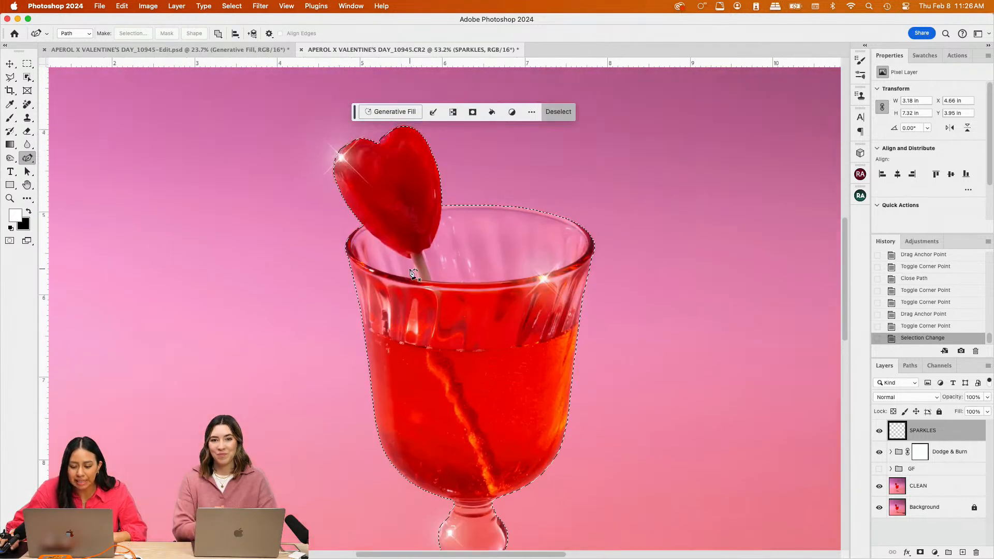
scroll(413, 274, down, 4)
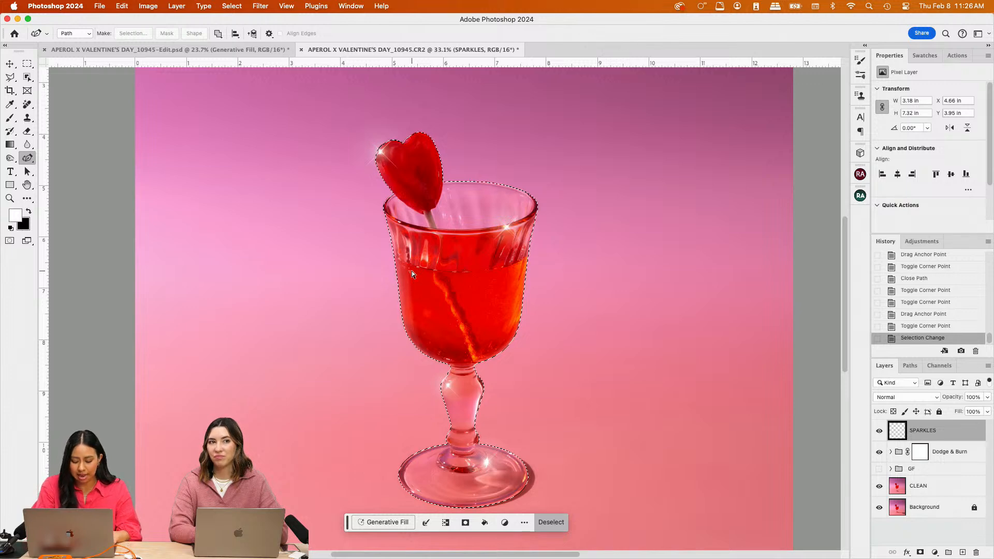
key(super+c)
key(super+v)
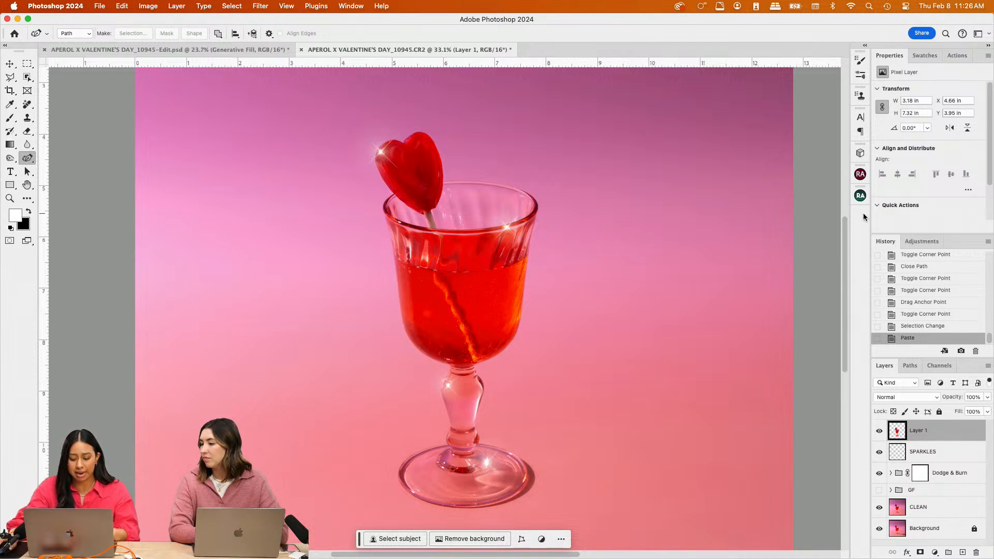
key(ctrl+j)
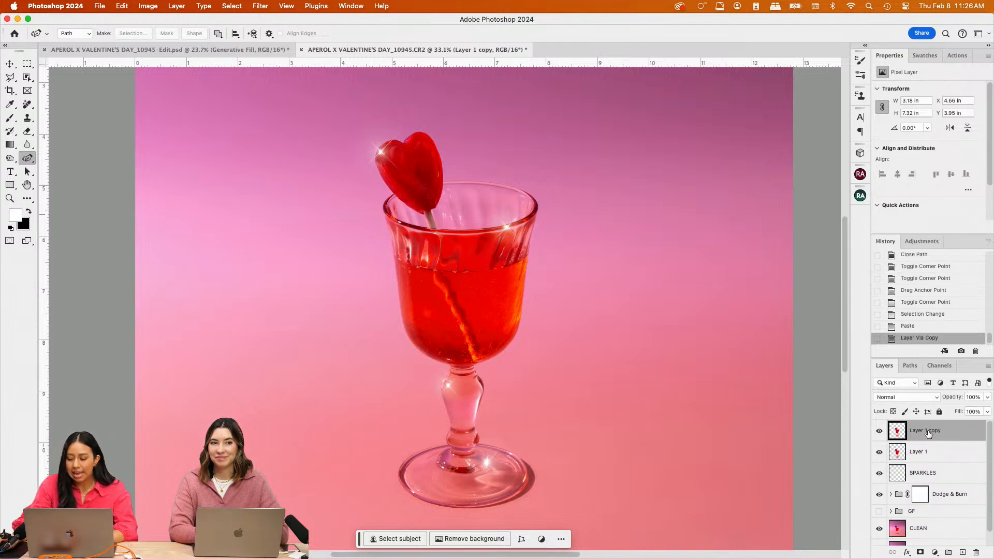
Rename the lower glass cutout layer as POPCICLE EFFECT
double_click(917, 452)
text(POPCICLE EFFECT)
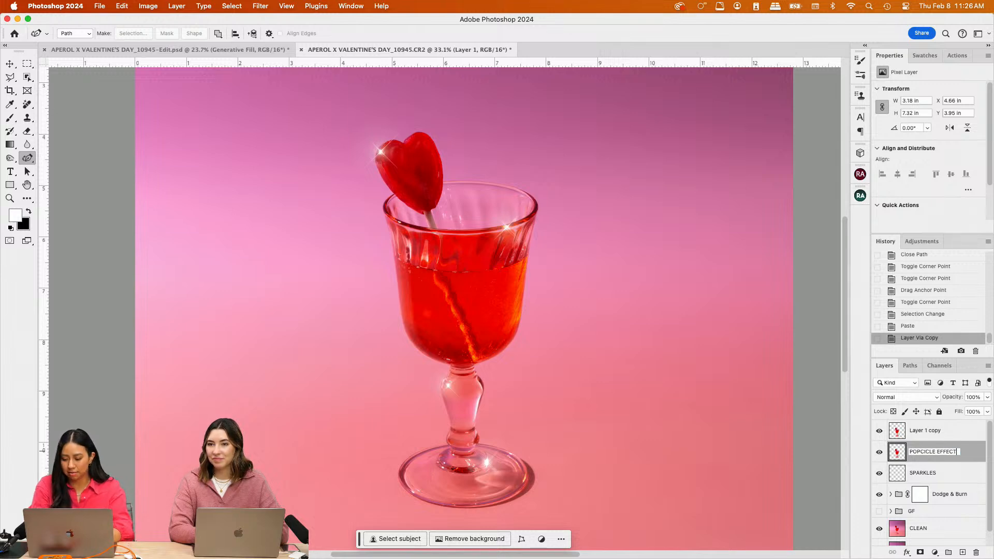
key(Return)
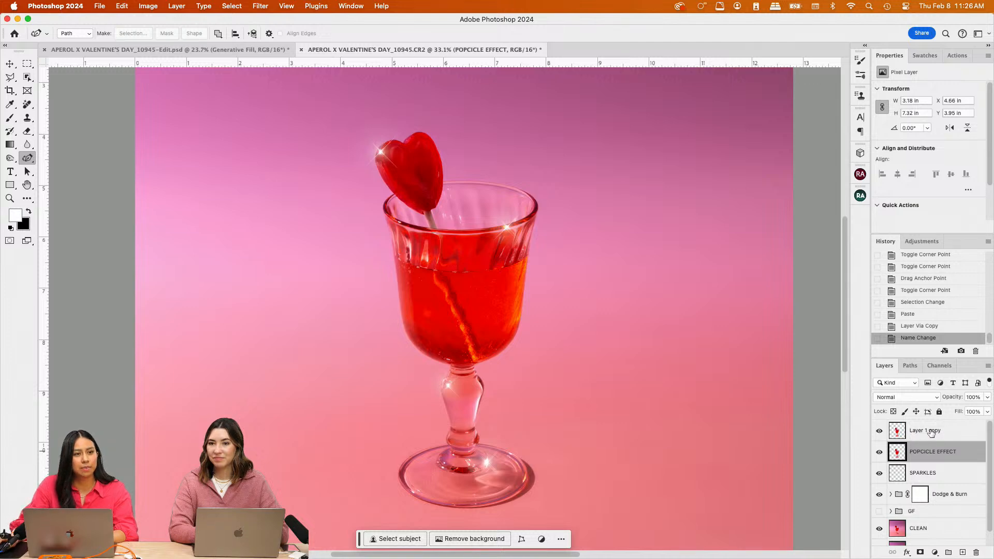
Rename the POPCICLE EFFECT layer as SHIFT EFFECT
double_click(932, 452)
double_click(924, 451)
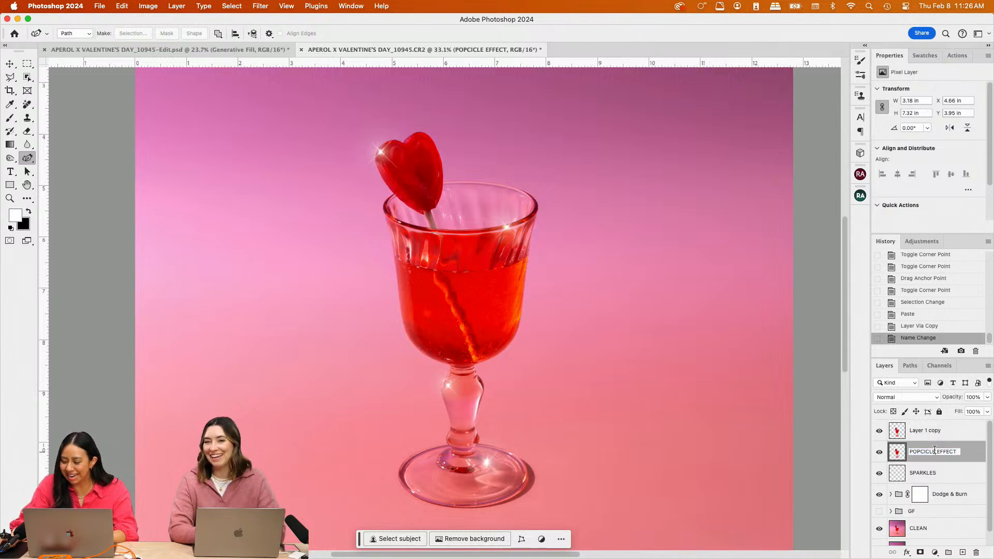
text(LOL)
key(BackSpace)
key(BackSpace)
key(BackSpace)
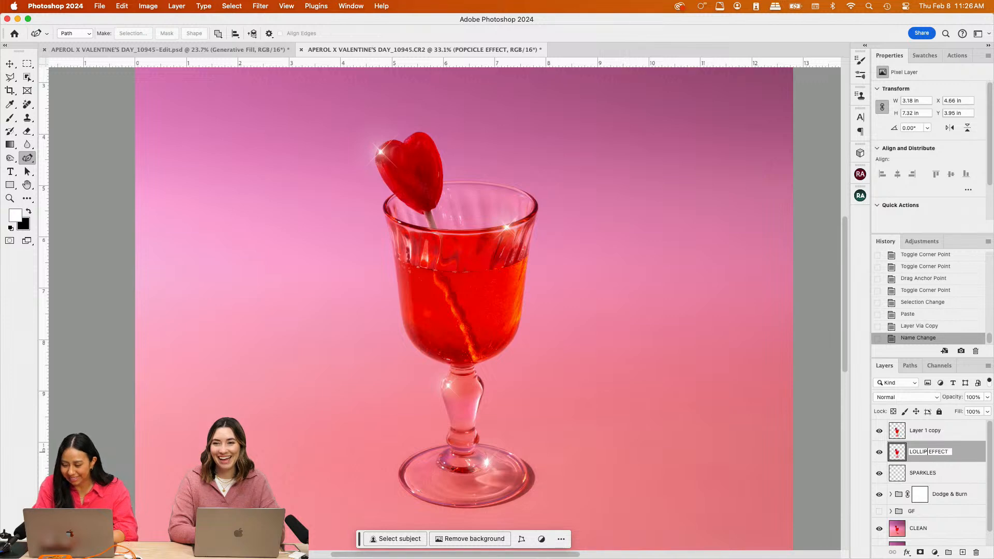
text(SHIFT)
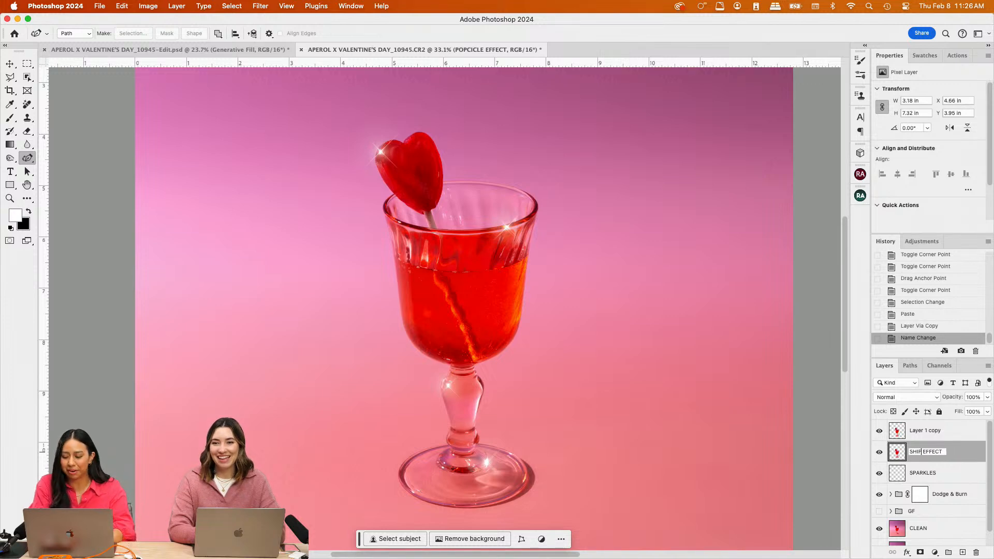
key(Return)
Rename the top glass cutout layer as COCKTAIL DRINK
double_click(921, 430)
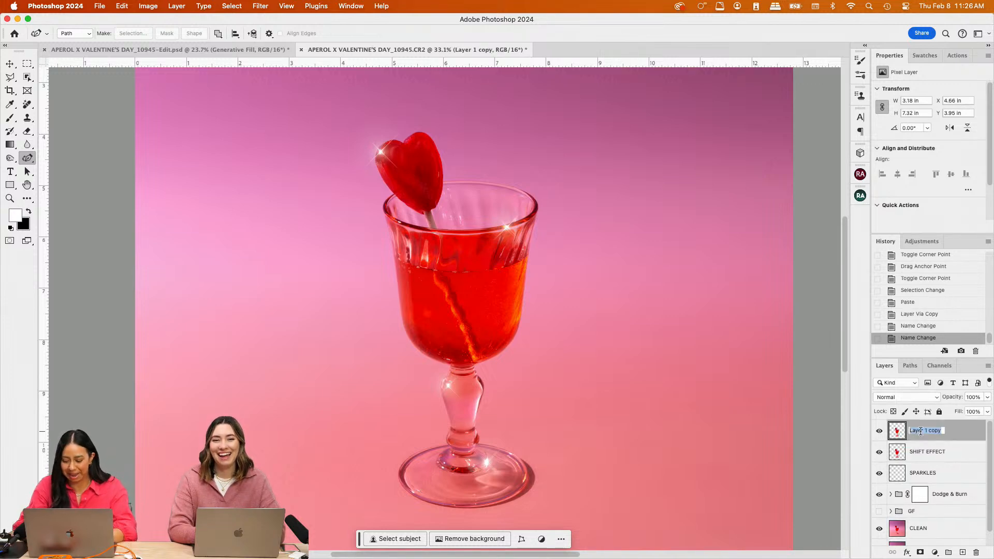
text(COCKTAIL DRINK)
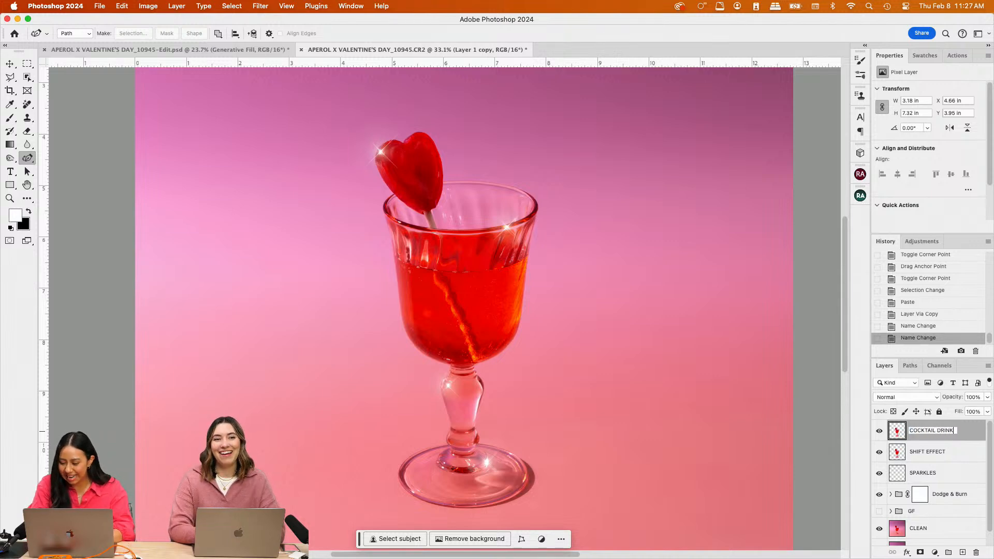
key(Return)
Convert the SHIFT EFFECT layer to a Smart Object
click(924, 454)
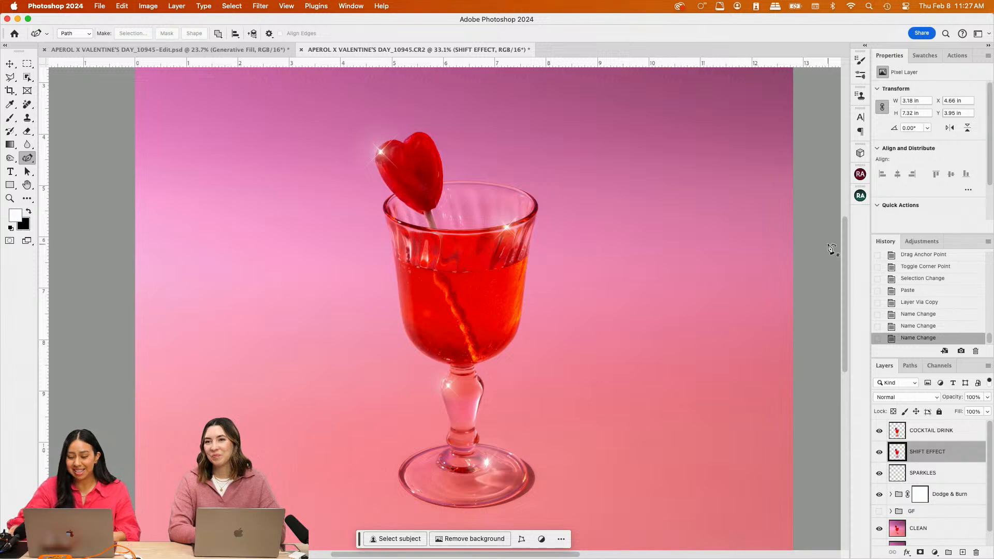
key(super+minus)
drag(480, 253, 476, 233)
scroll(448, 174, right, 2)
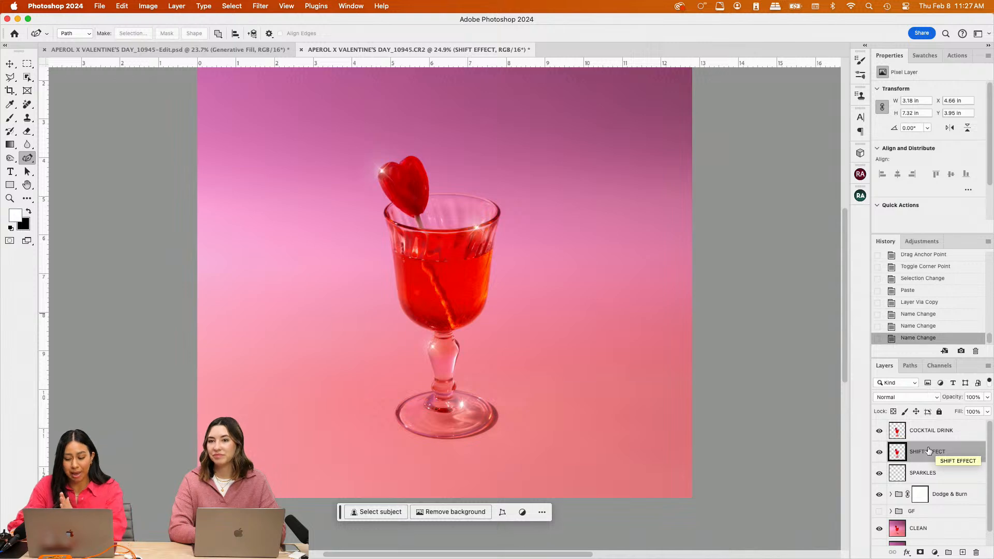
scroll(483, 148, up, 2)
right_click(983, 459)
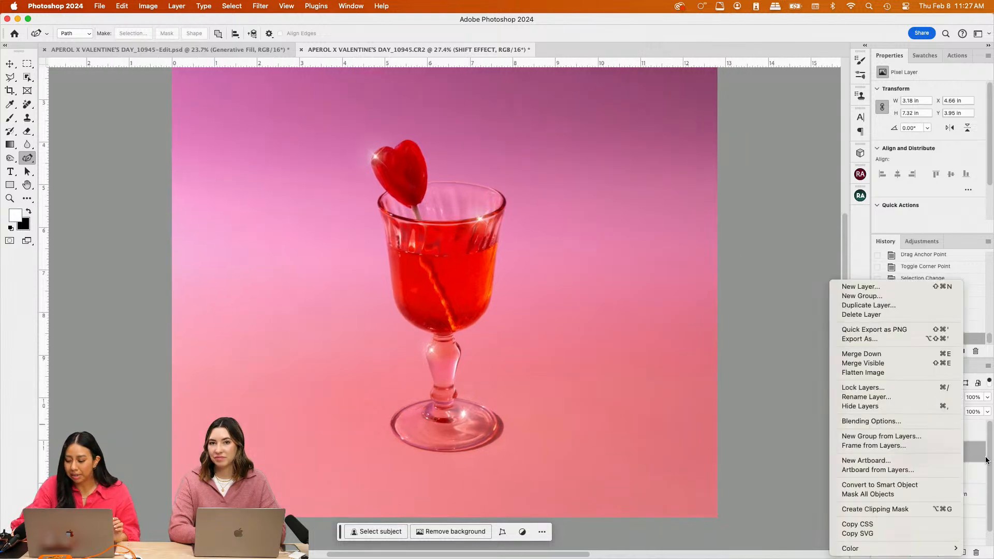
click(912, 485)
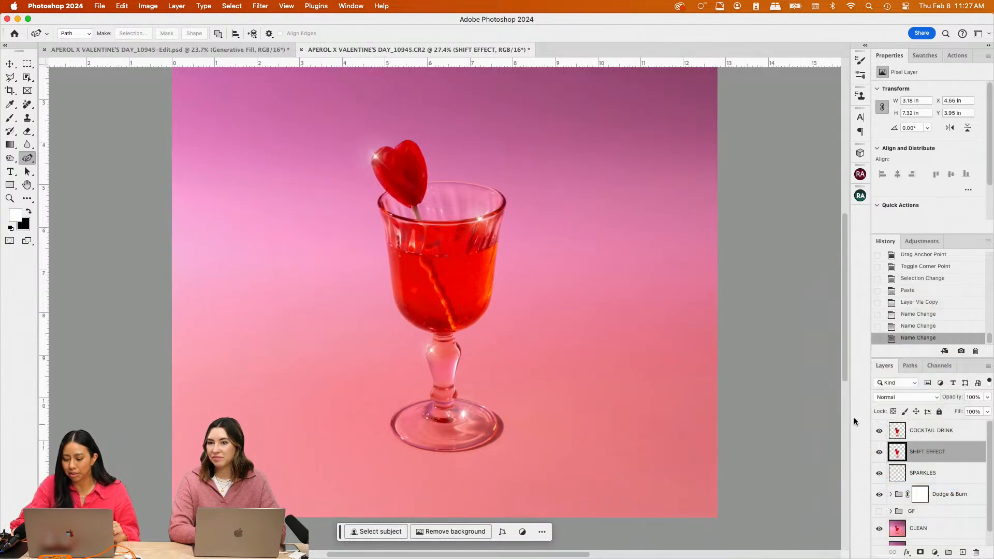
Start a Path Blur on SHIFT EFFECT and stretch its path horizontally to the right, well beyond the glass
click(260, 6)
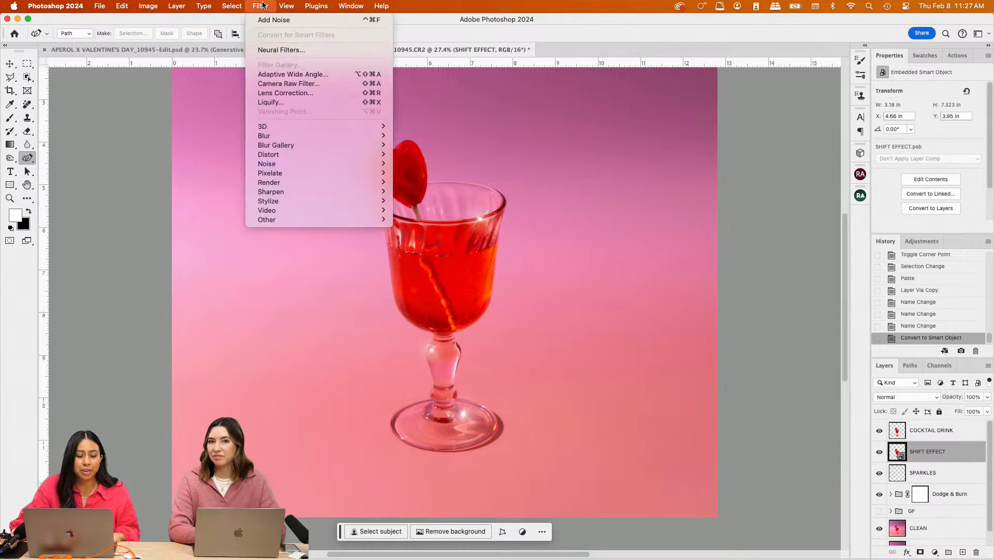
mouse_move(282, 146)
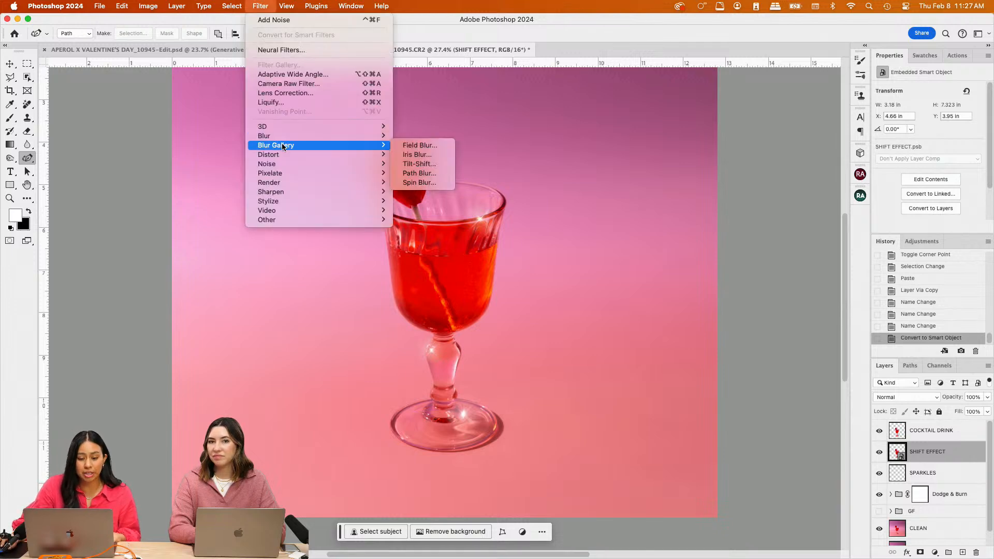
click(417, 173)
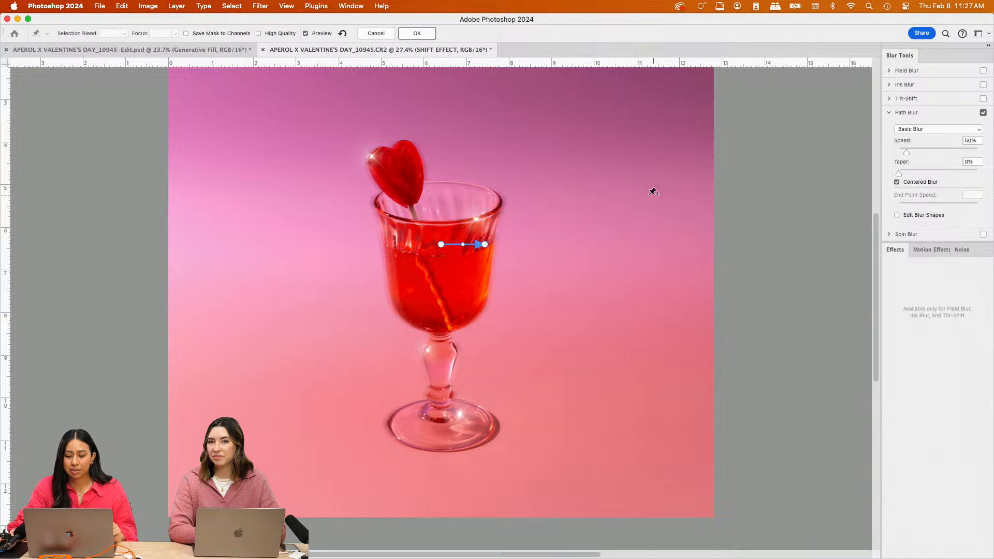
click(484, 247)
drag(515, 244, 613, 244)
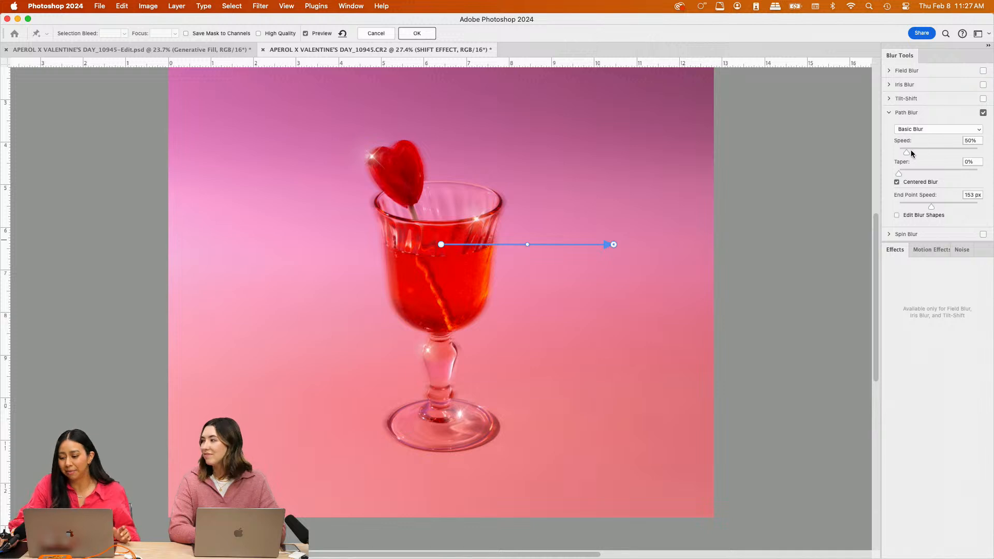
Raise the Path Blur speed to 252% and turn off Centered Blur
drag(906, 152, 927, 151)
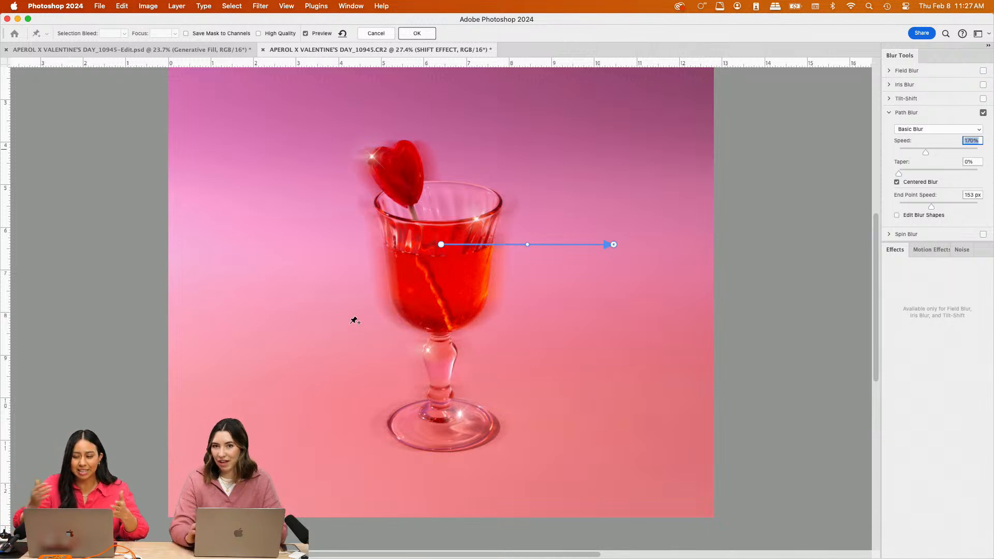
click(942, 153)
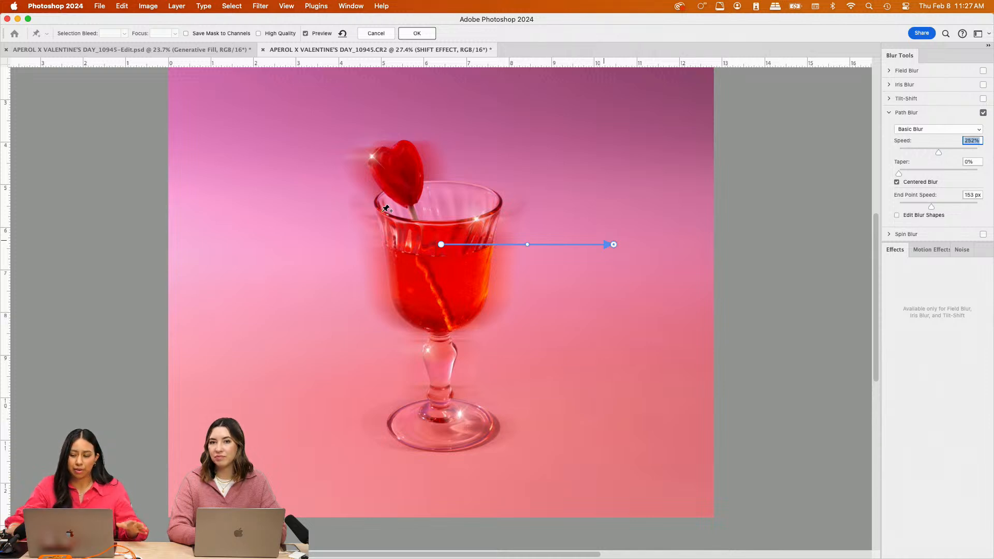
click(897, 182)
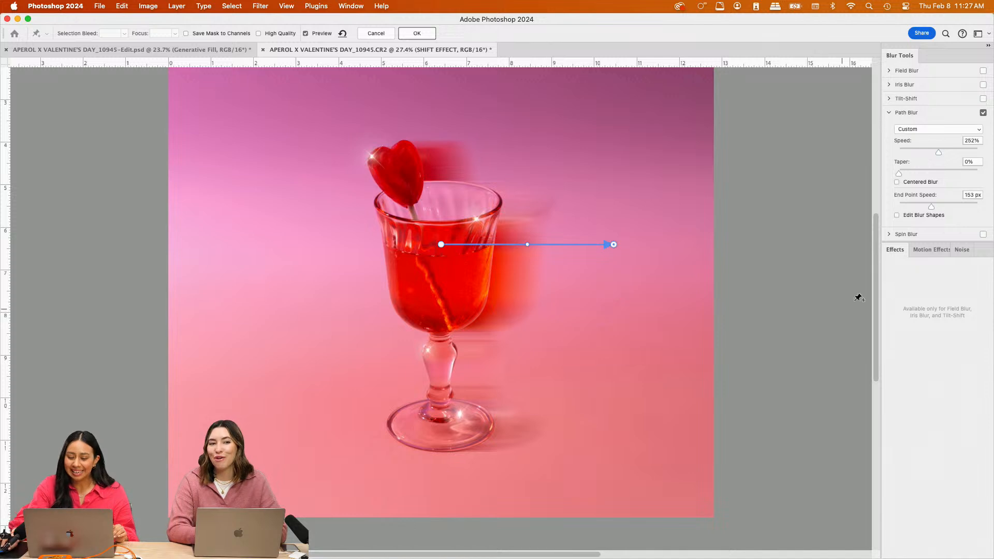
Extend the blur path slightly further right, set the speed to 261%, and apply the Path Blur
drag(614, 245, 631, 243)
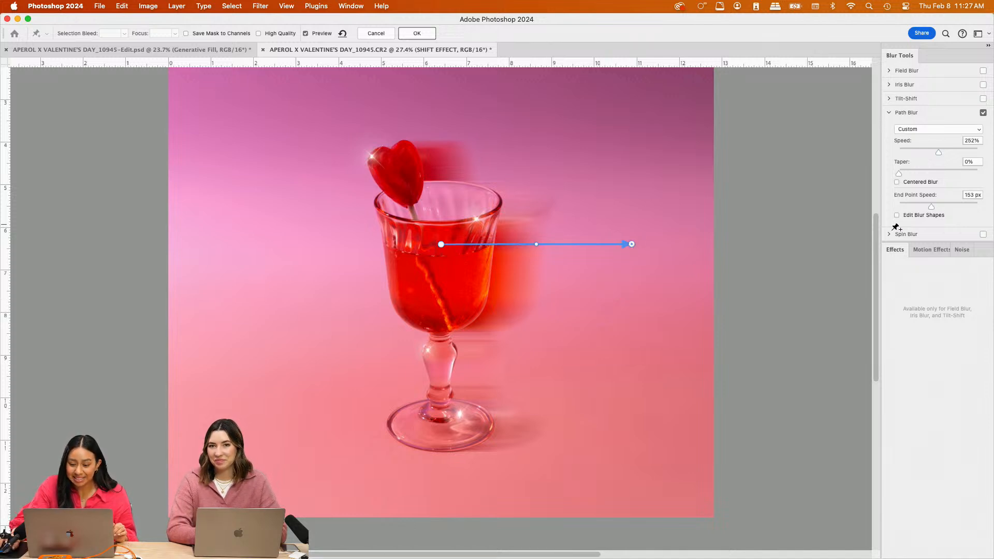
click(945, 152)
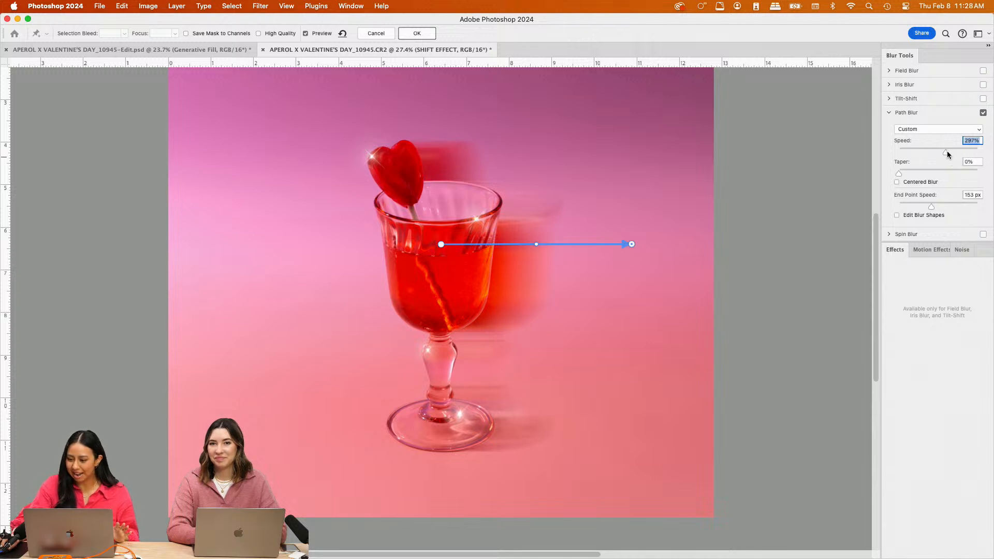
drag(948, 154, 938, 154)
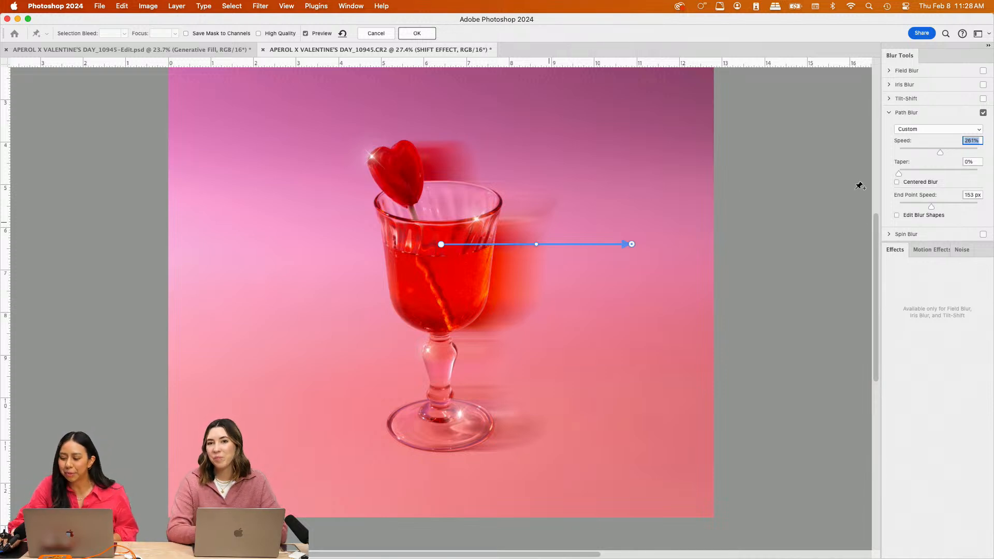
click(427, 35)
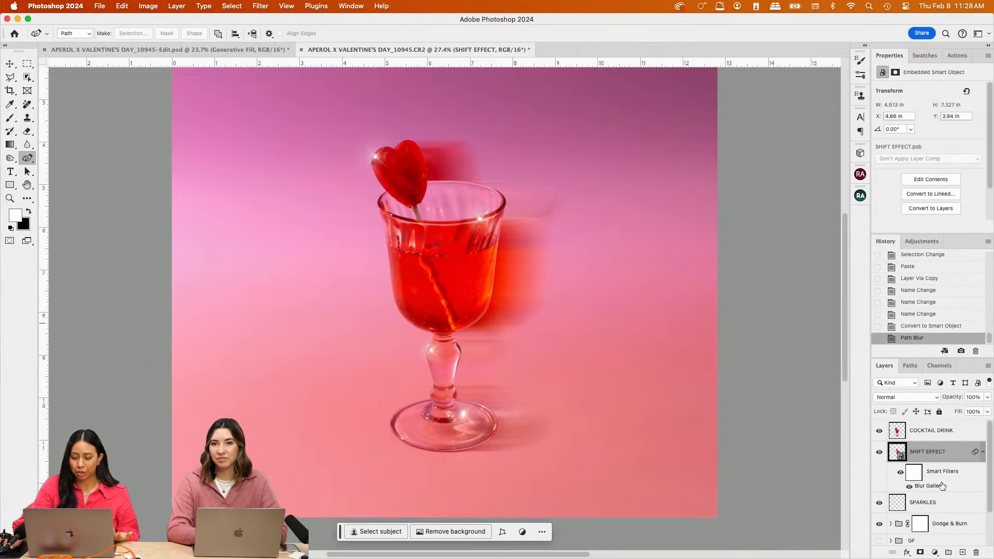
Reopen the Path Blur on SHIFT EFFECT, try angling its path upward, undo that change and close the filter
double_click(940, 487)
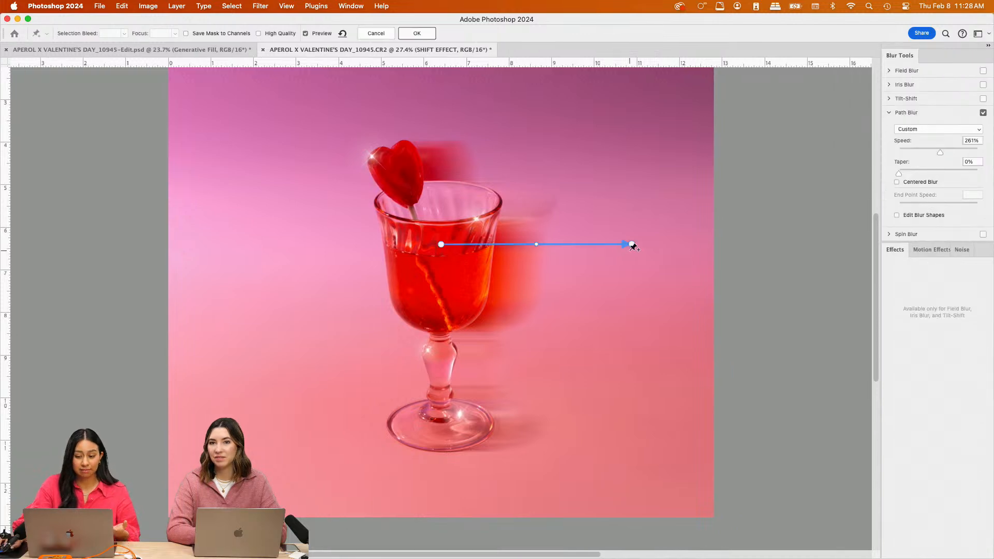
drag(631, 244, 630, 163)
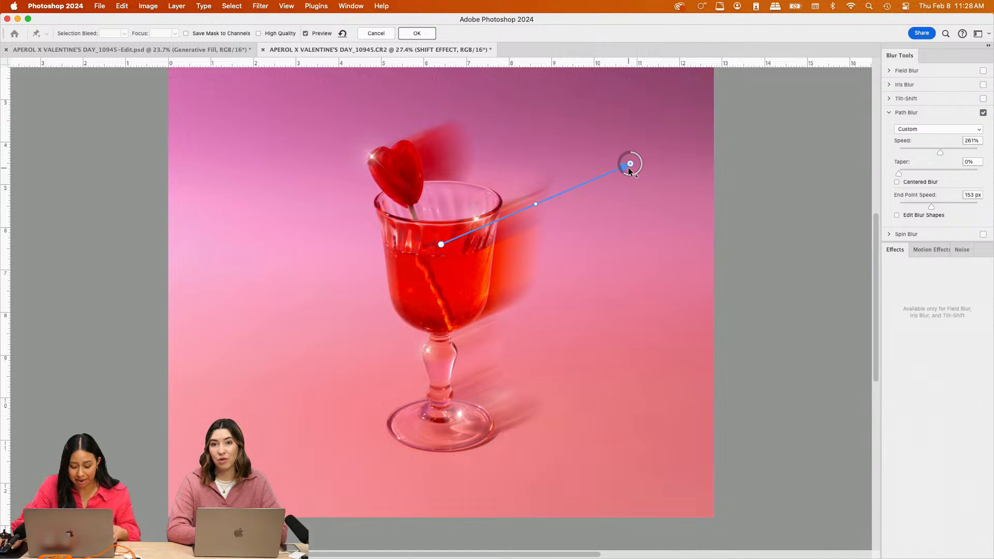
key(super+z)
click(416, 34)
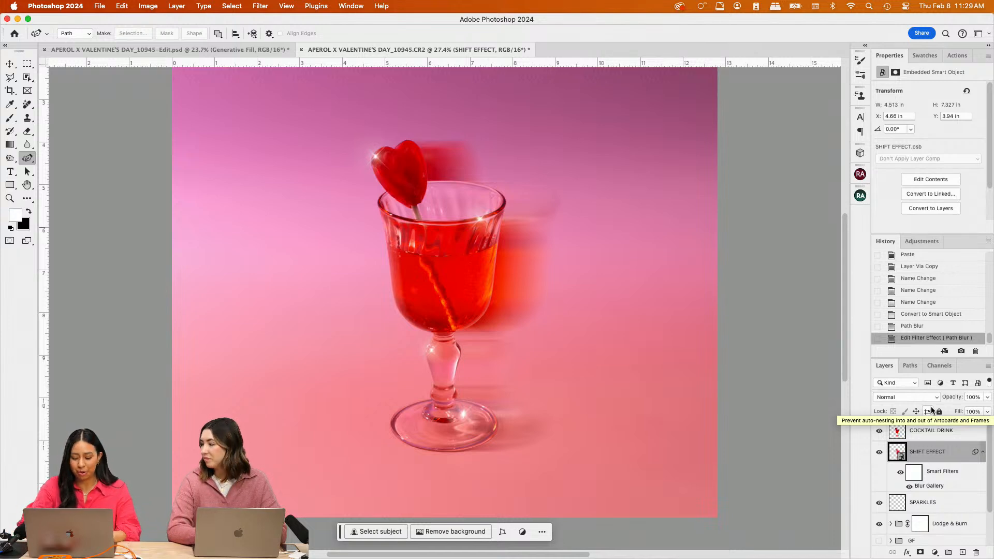
Duplicate the blurred SHIFT EFFECT layer and move the copy above COCKTAIL DRINK in the layer order
key(super+j)
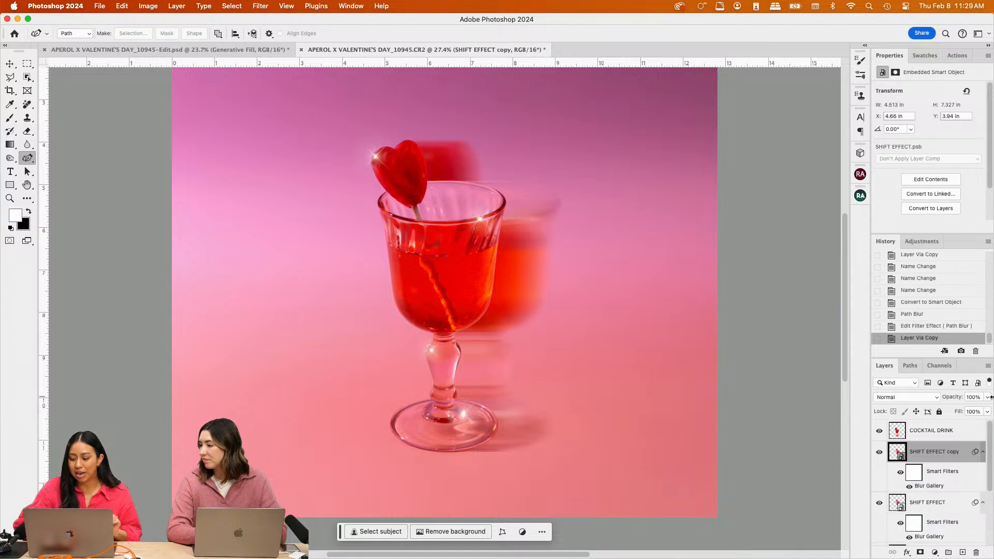
drag(941, 451, 941, 426)
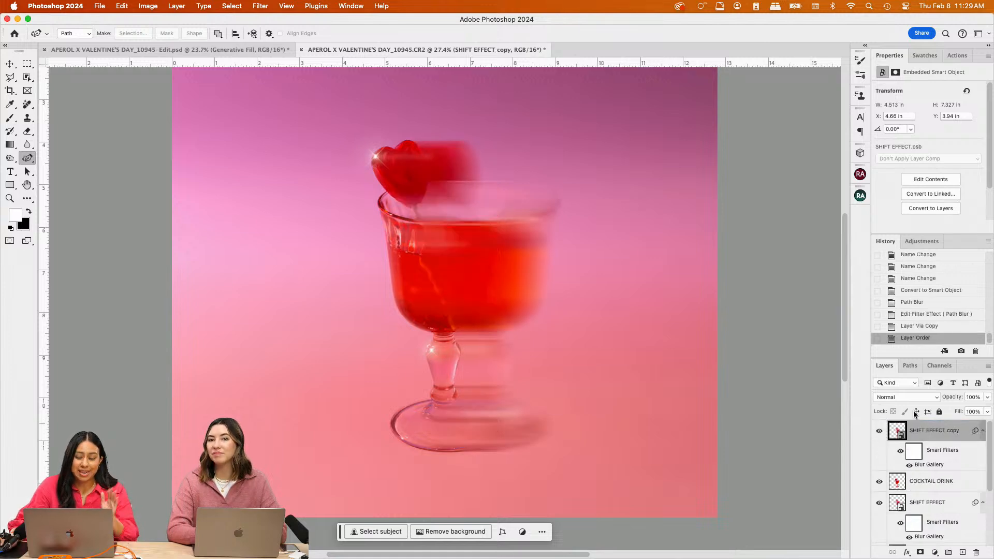
Add a layer mask to SHIFT EFFECT copy and prepare a Soft Round brush with 40% opacity and black as the foreground colour
click(920, 553)
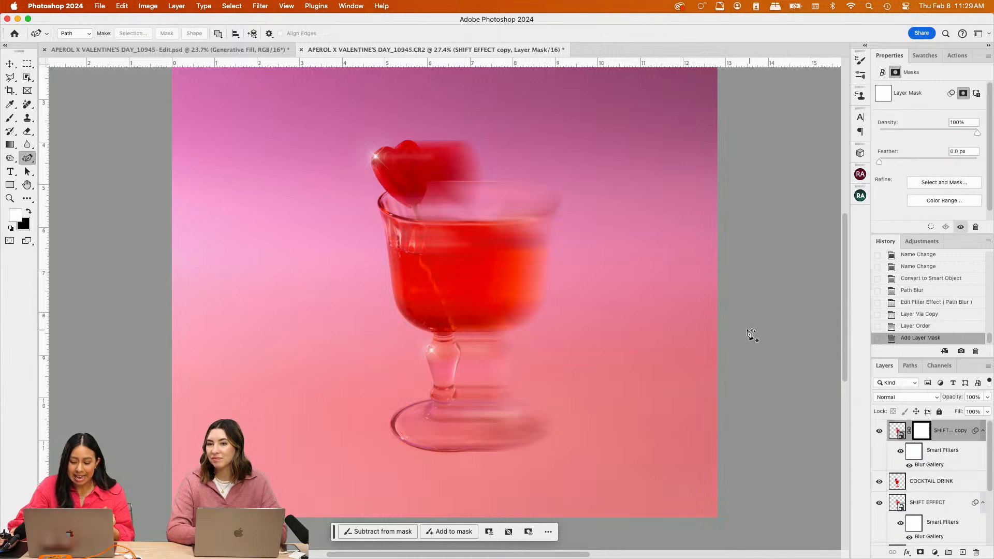
click(11, 119)
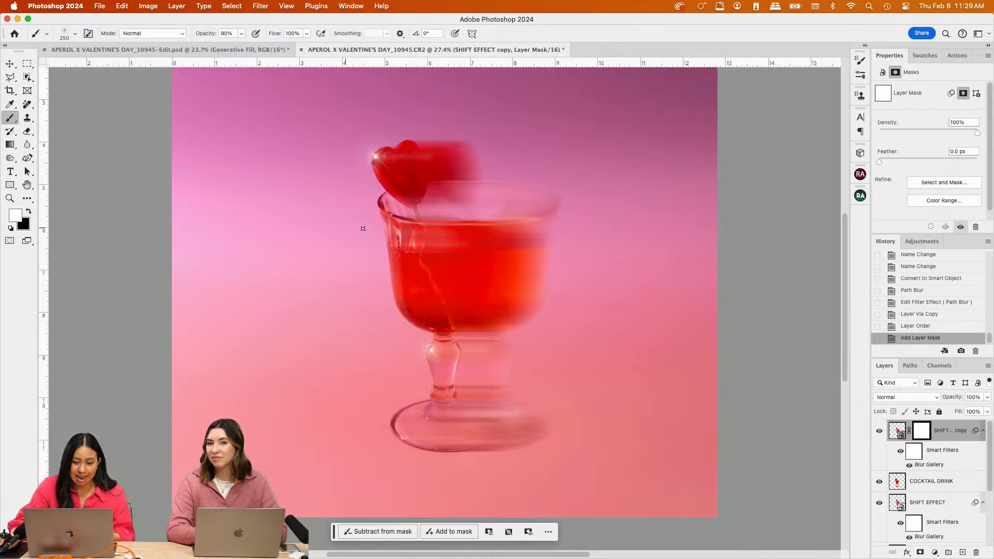
click(75, 34)
click(90, 171)
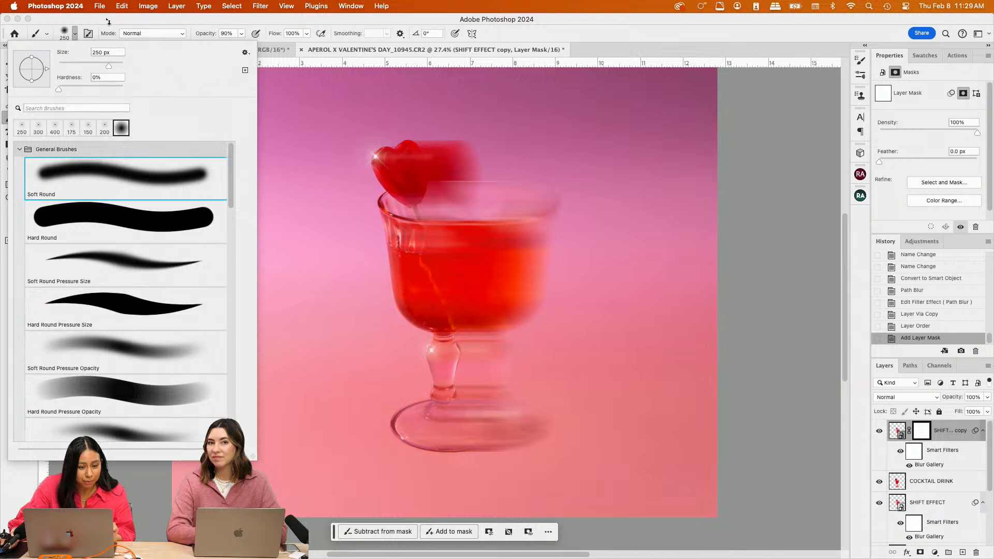
click(106, 21)
click(242, 33)
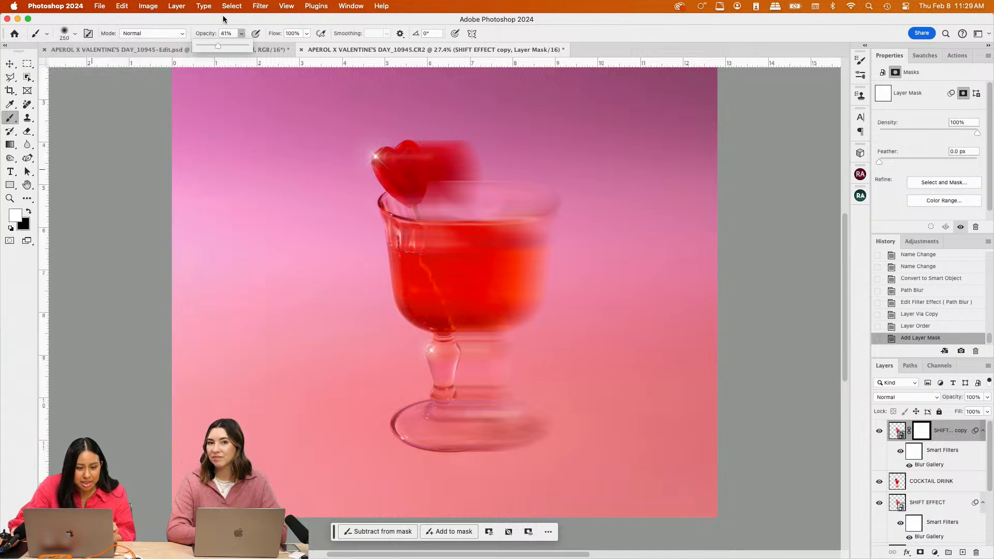
click(241, 34)
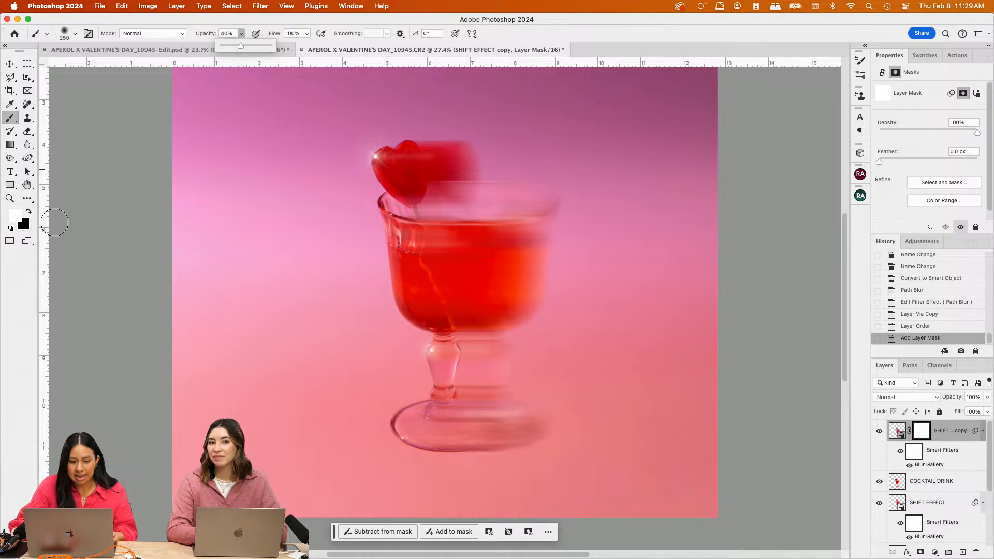
click(28, 216)
Enlarge the brush to 900 px and mask the blurred copy over the glass's bowl, stem and base to reveal the sharp drink
key(bracketright)
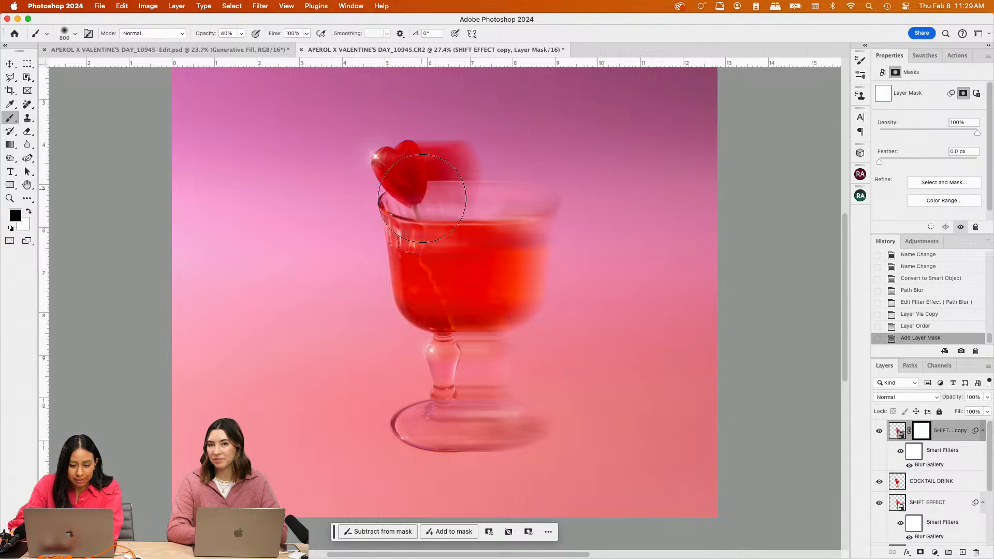
key(bracketright)
key(bracketright)
key(bracketright)
key(bracketright)
key(bracketright)
drag(427, 258, 429, 318)
drag(428, 326, 428, 340)
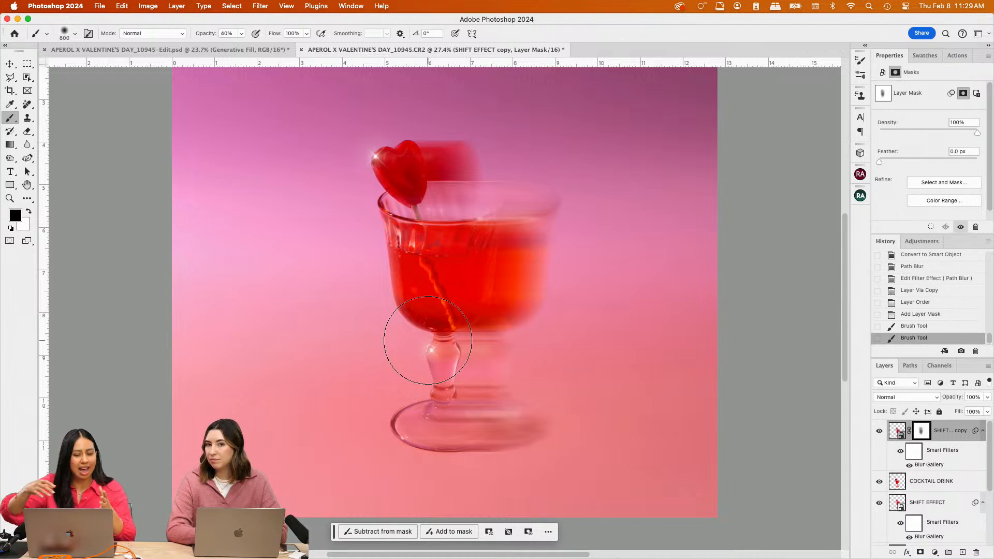
key(bracketright)
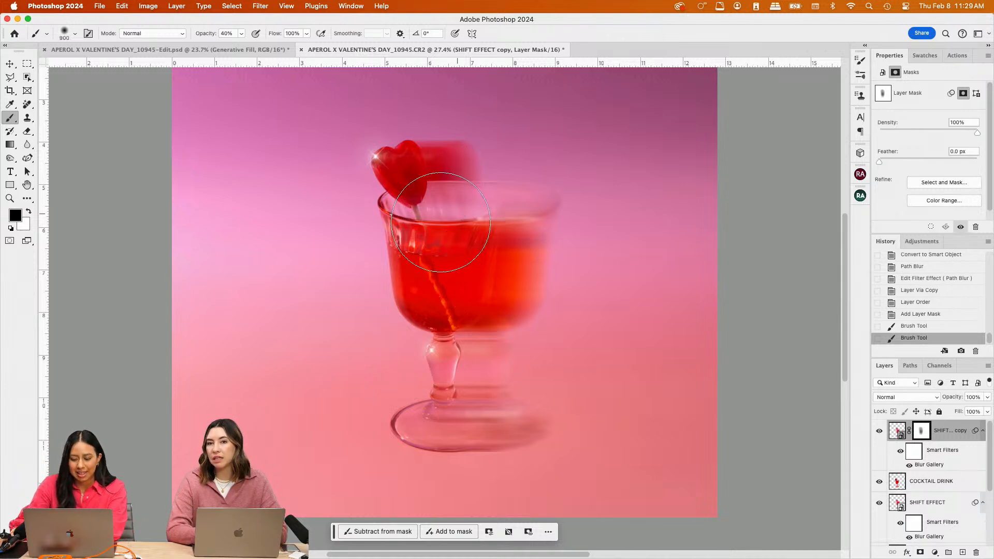
mouse_move(466, 247)
mouse_down()
mouse_move(415, 158)
mouse_move(455, 258)
mouse_move(414, 267)
mouse_move(435, 481)
mouse_move(436, 430)
mouse_up()
click(427, 384)
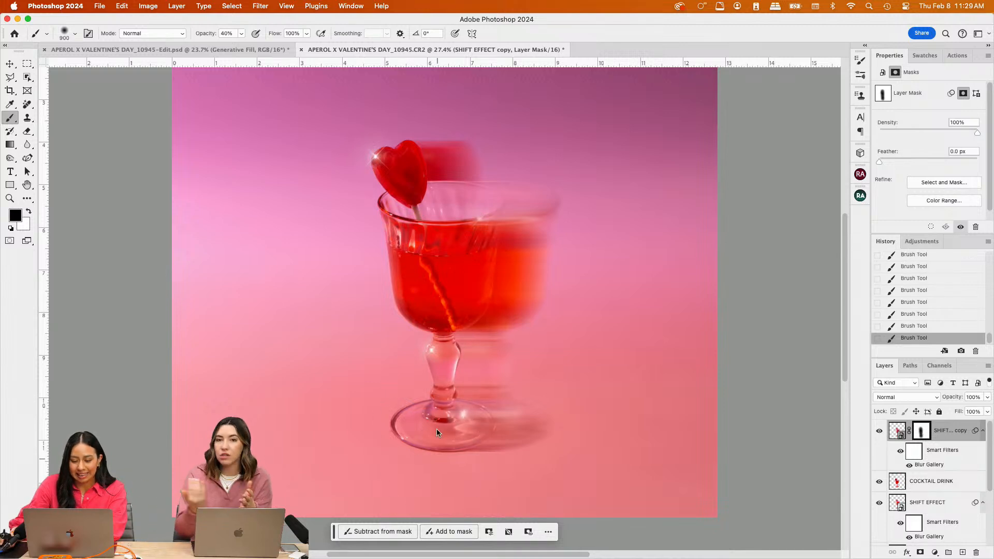
click(880, 431)
click(879, 431)
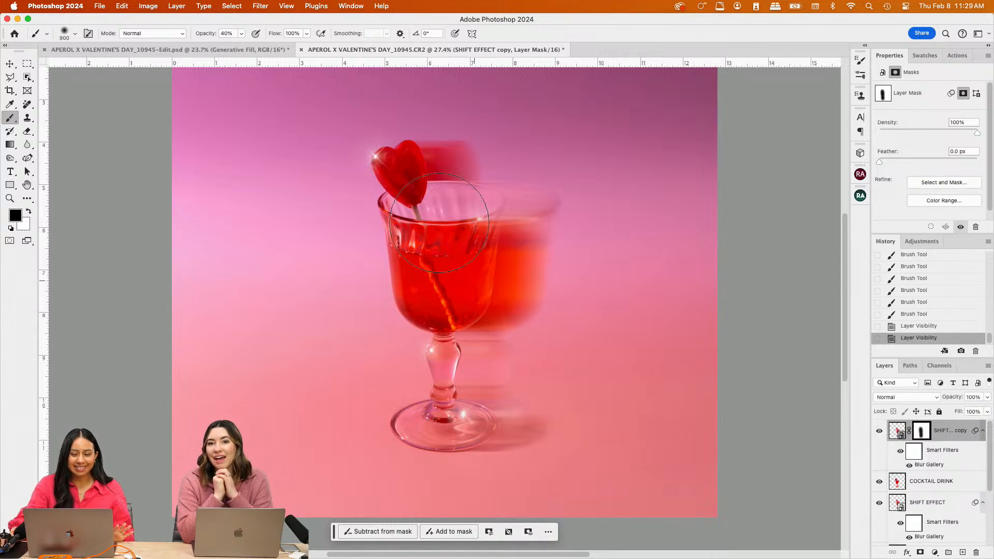
drag(439, 223, 446, 204)
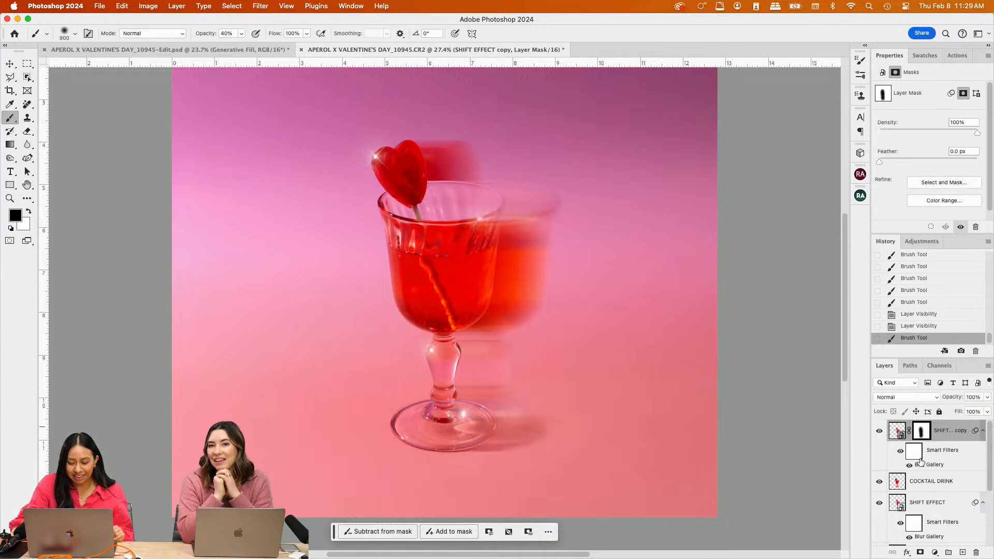
Hide SHIFT EFFECT copy and add a Solid Color fill layer in pinkish purple #b885c0 directly above SHIFT EFFECT
click(879, 431)
click(931, 503)
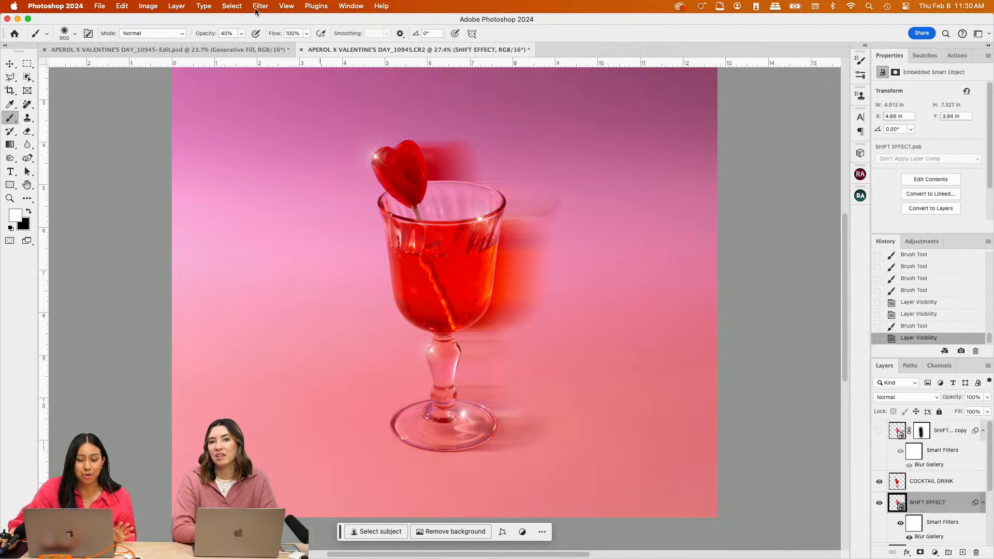
click(171, 6)
mouse_move(221, 134)
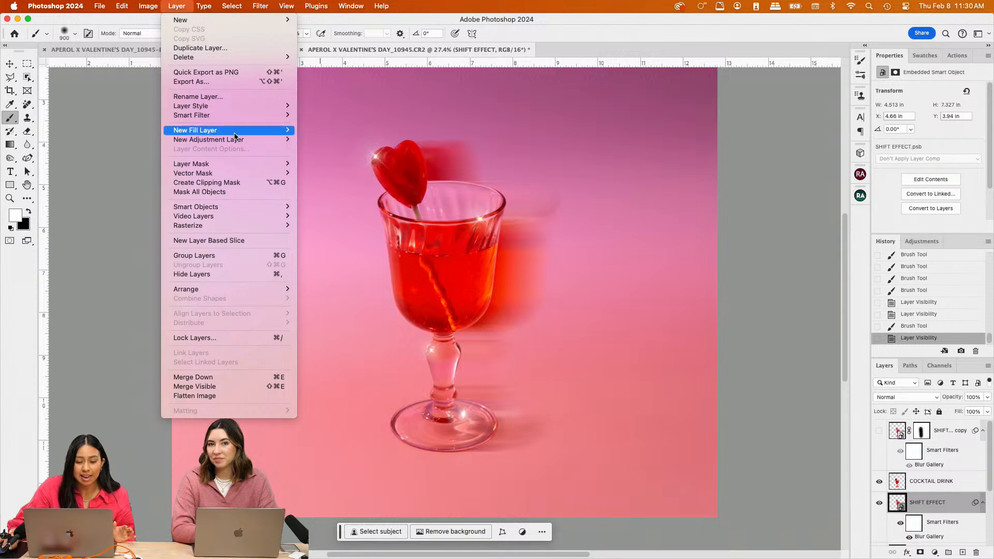
click(316, 130)
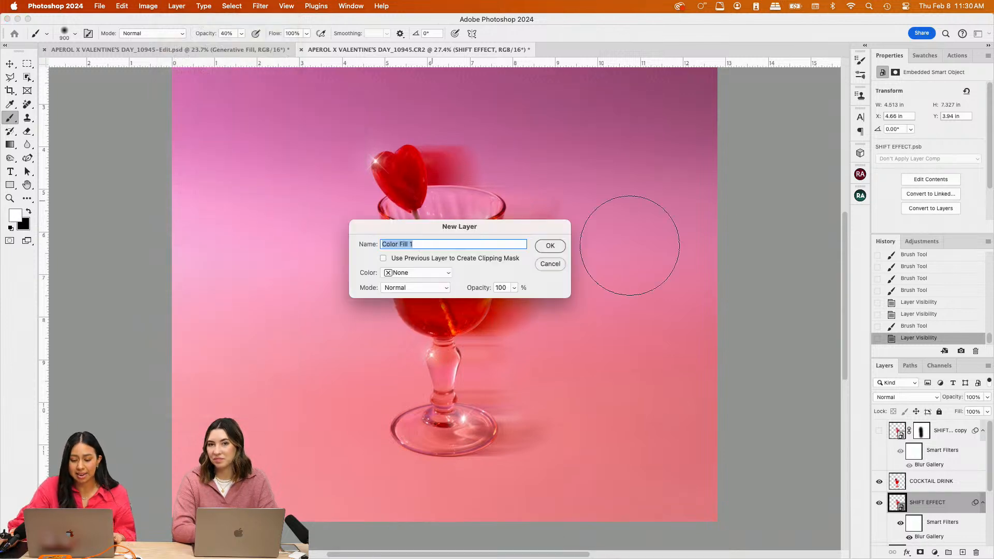
click(550, 247)
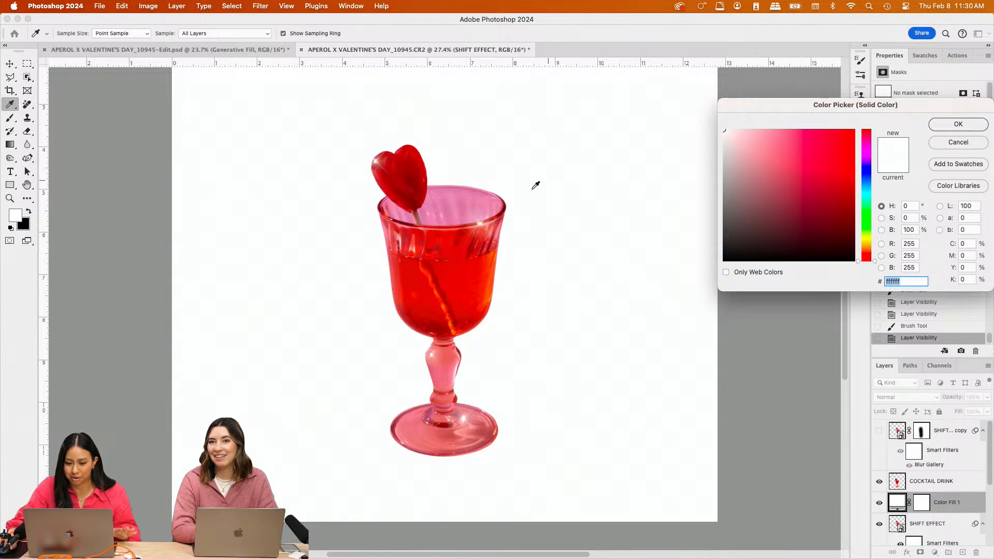
click(472, 193)
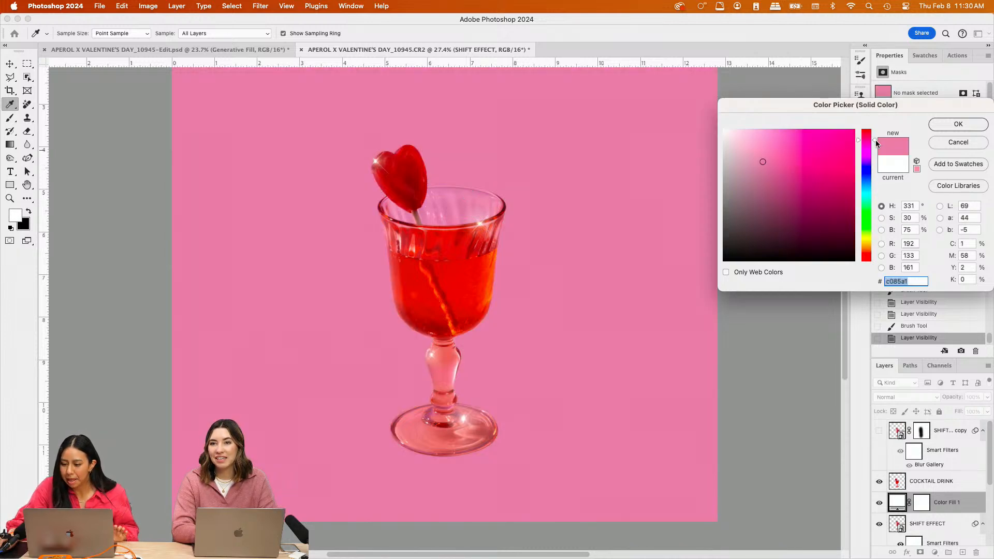
drag(876, 143, 875, 152)
click(950, 125)
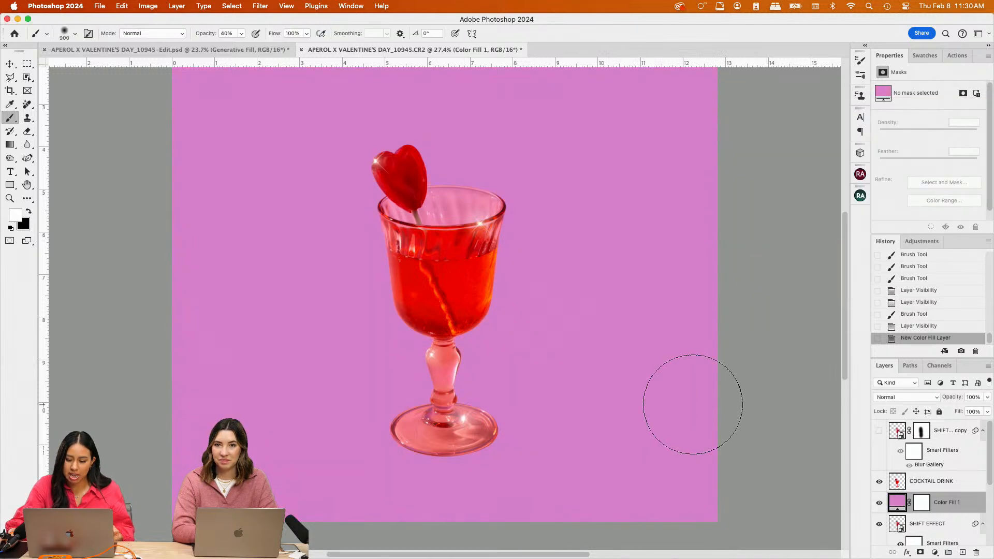
Clip the Color Fill 1 layer to SHIFT EFFECT, keeping its fill colour
right_click(967, 500)
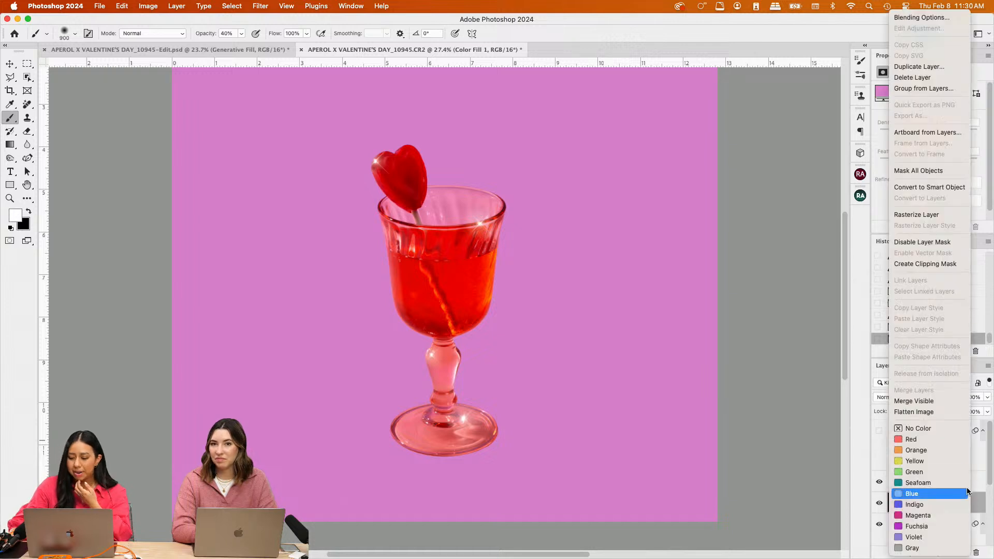
click(940, 265)
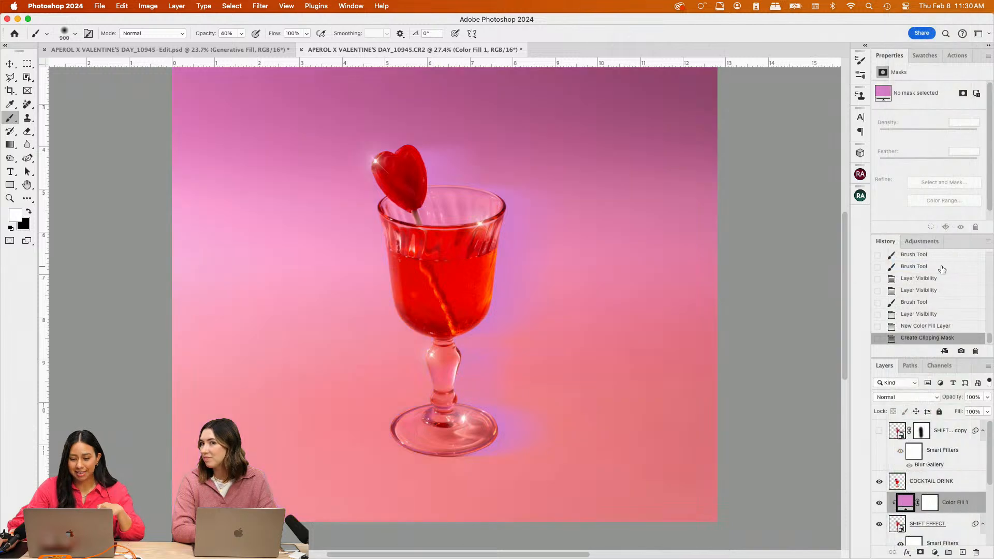
double_click(906, 505)
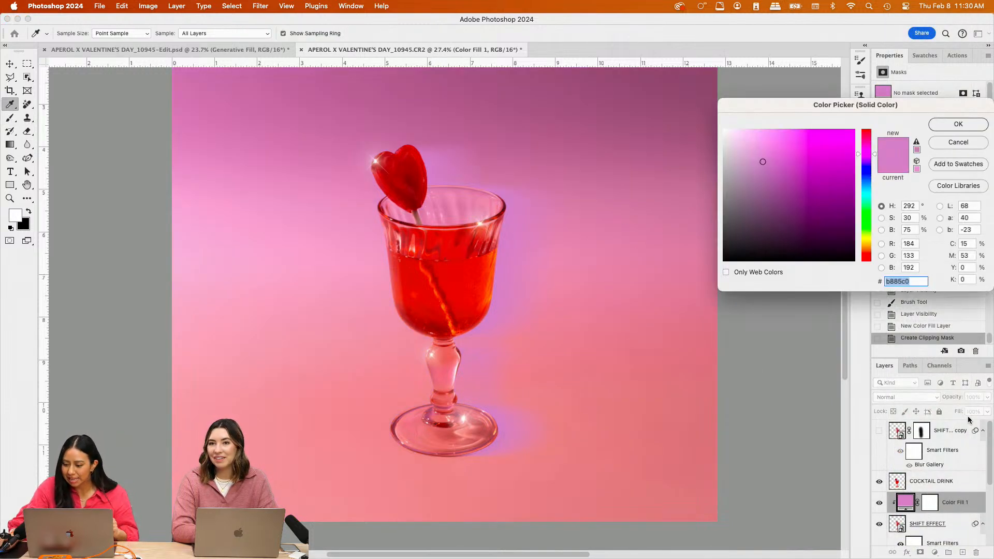
click(959, 143)
Set the Color Fill 1 layer's blend mode to Multiply and its opacity to 65%
click(906, 397)
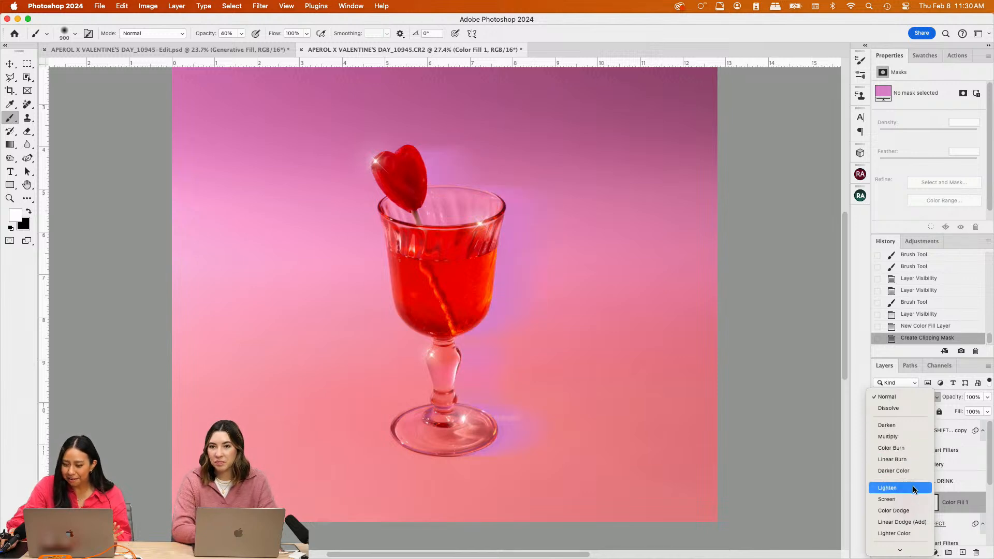
click(915, 438)
click(987, 398)
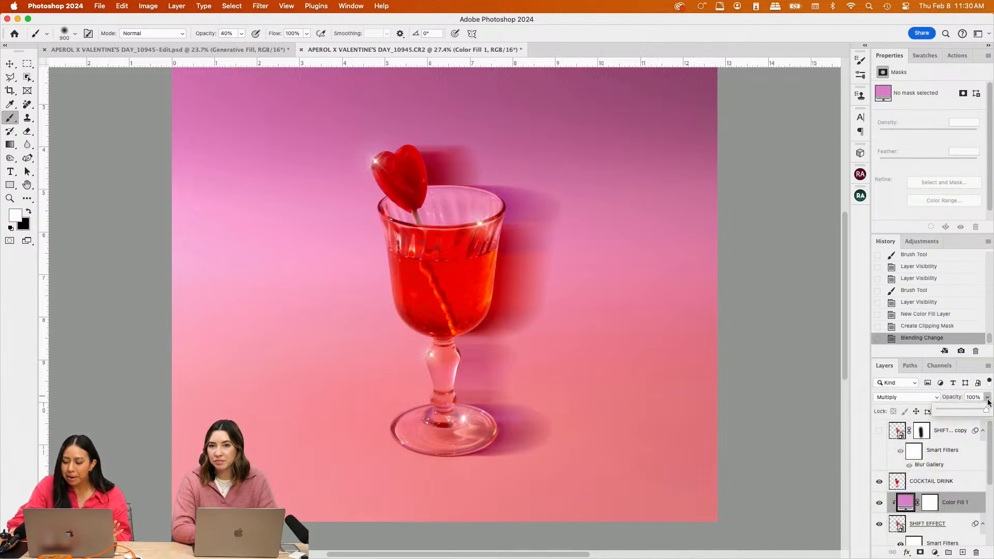
click(962, 408)
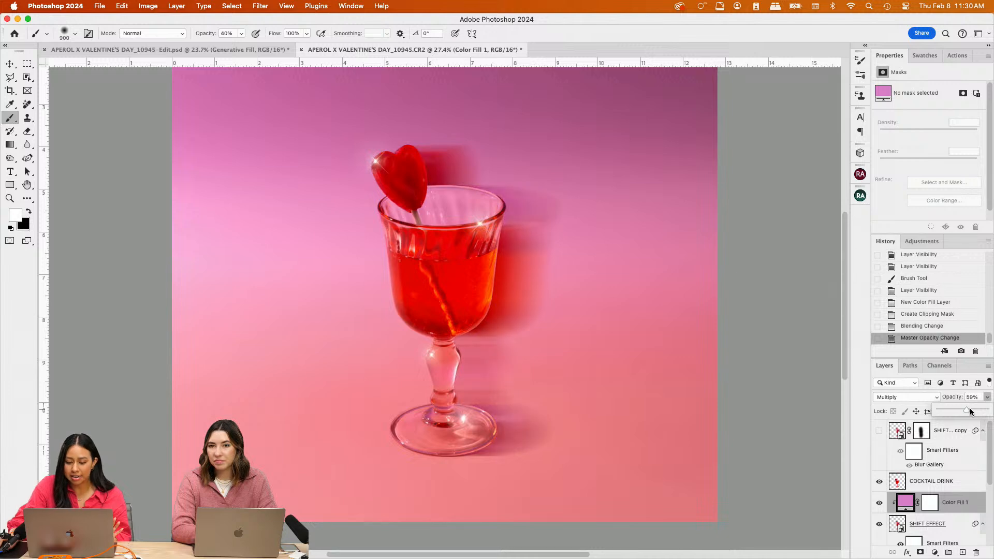
drag(975, 412, 978, 412)
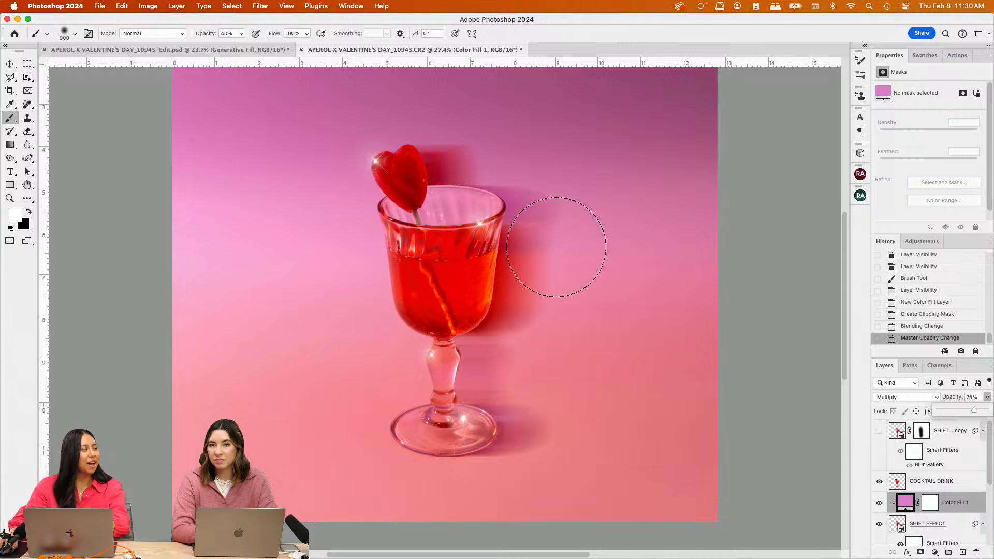
click(878, 503)
click(879, 503)
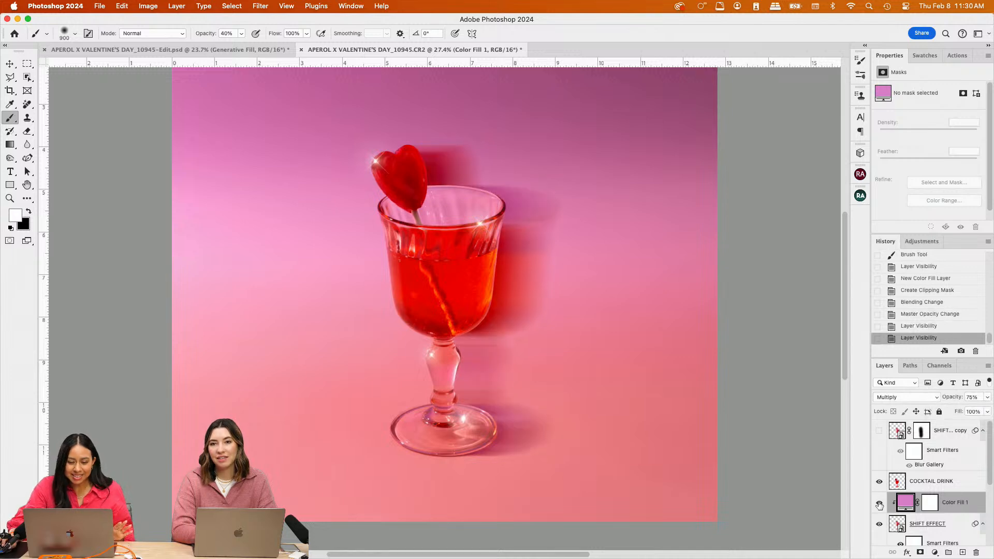
click(987, 397)
drag(970, 413, 969, 414)
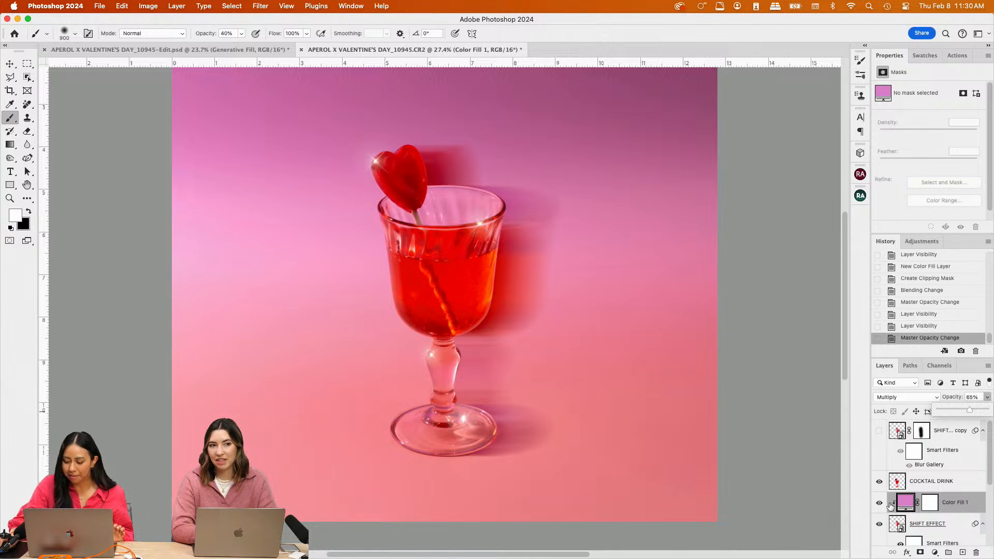
Duplicate Color Fill 1 above SHIFT EFFECT copy and clip the duplicate to that layer
key(ctrl+j)
drag(979, 508, 955, 438)
right_click(956, 438)
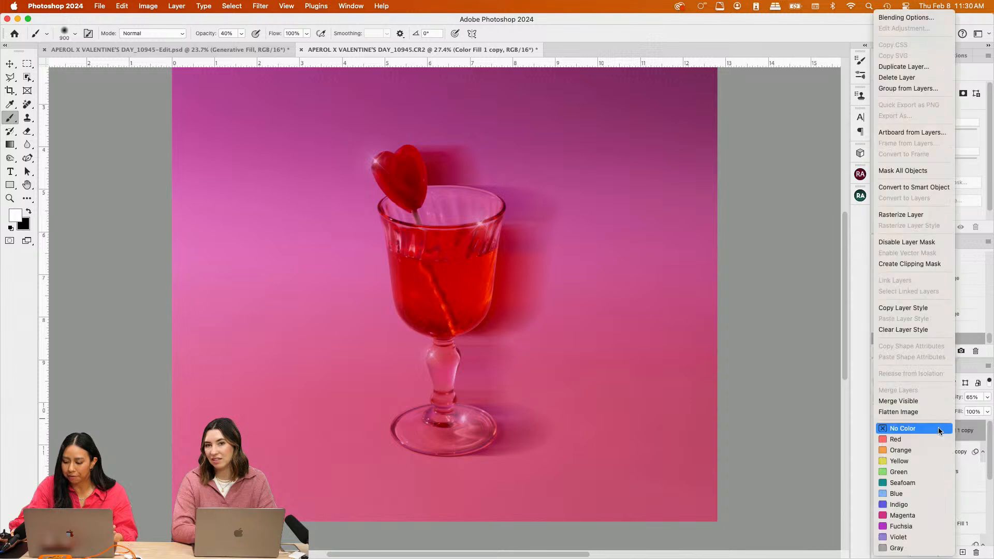
click(924, 264)
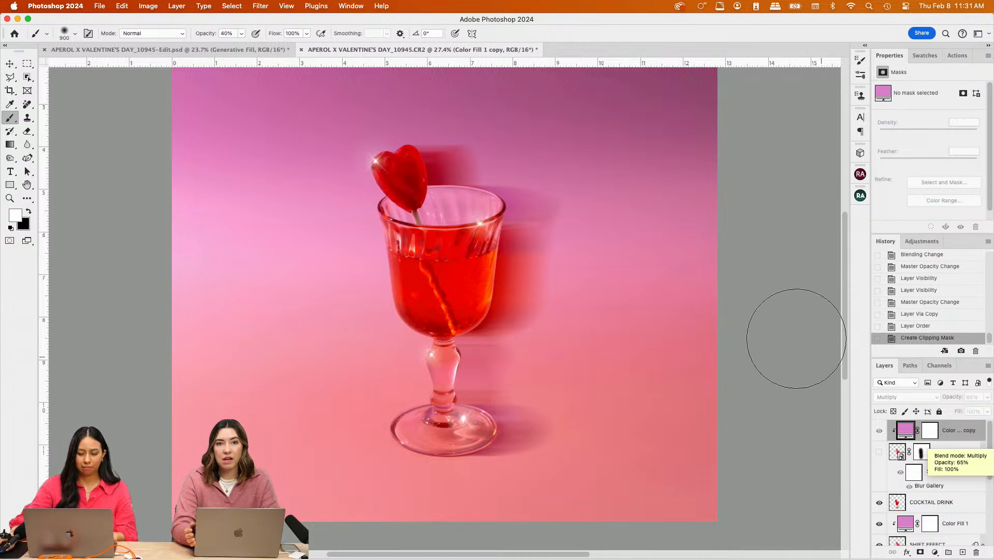
scroll(532, 311, down, 2)
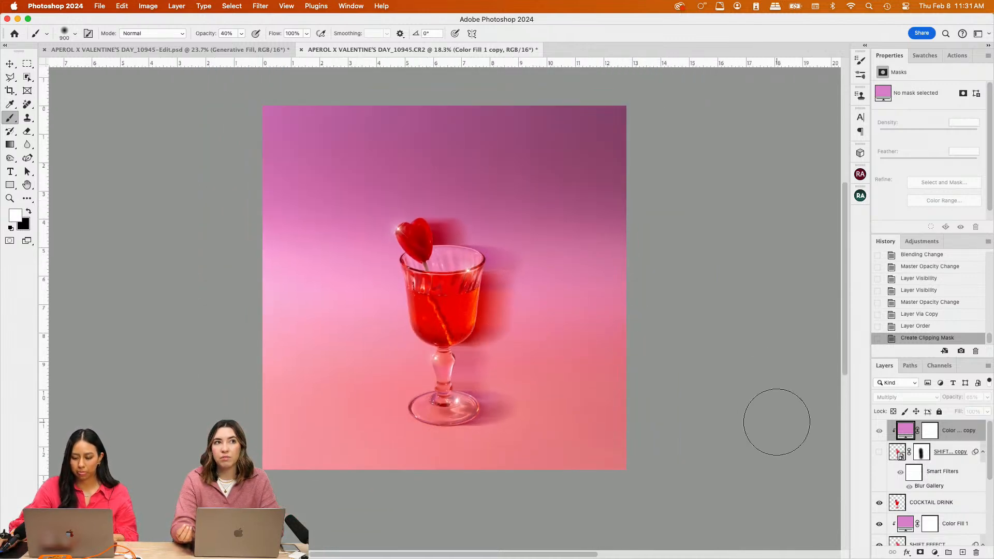
scroll(748, 313, up, 1)
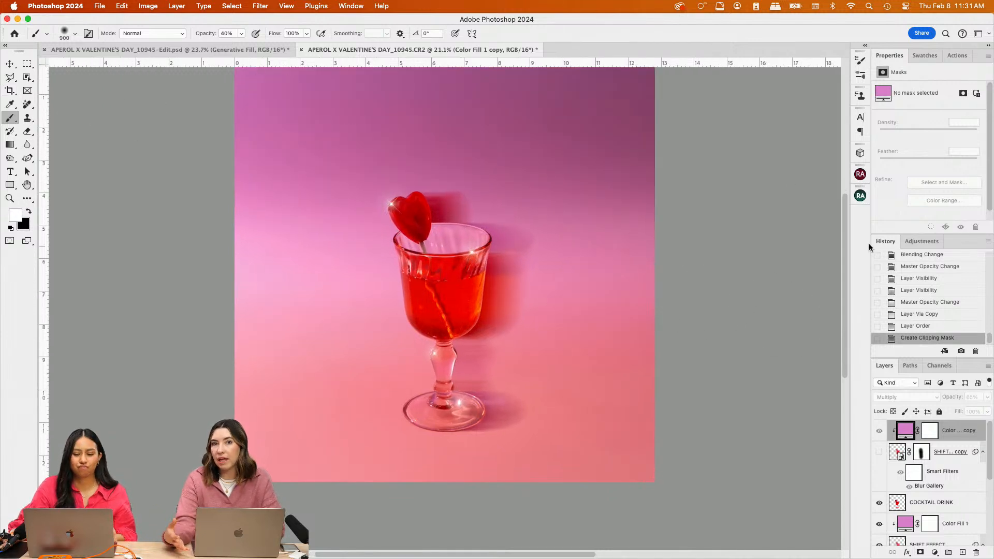
scroll(633, 276, down, 2)
scroll(952, 478, down, 2)
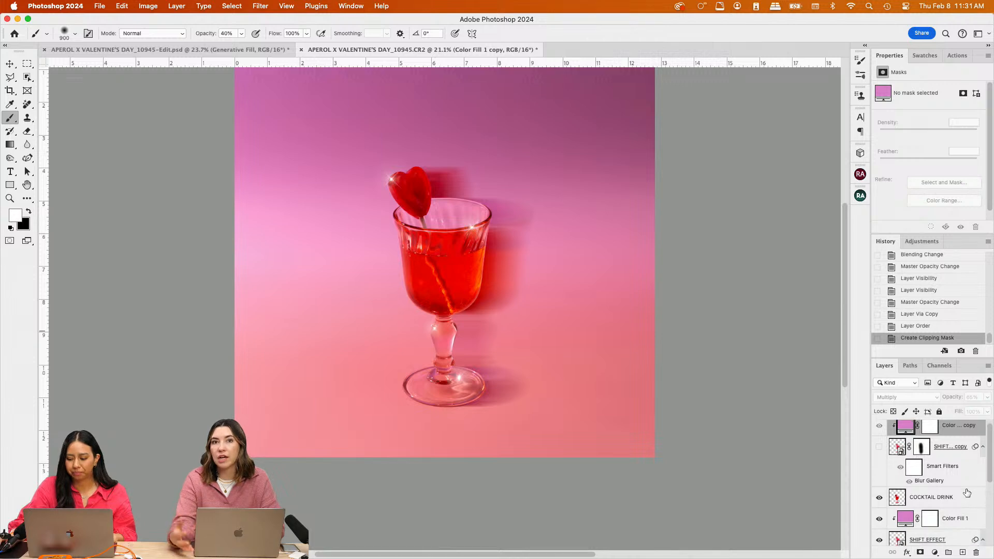
scroll(951, 453, up, 1)
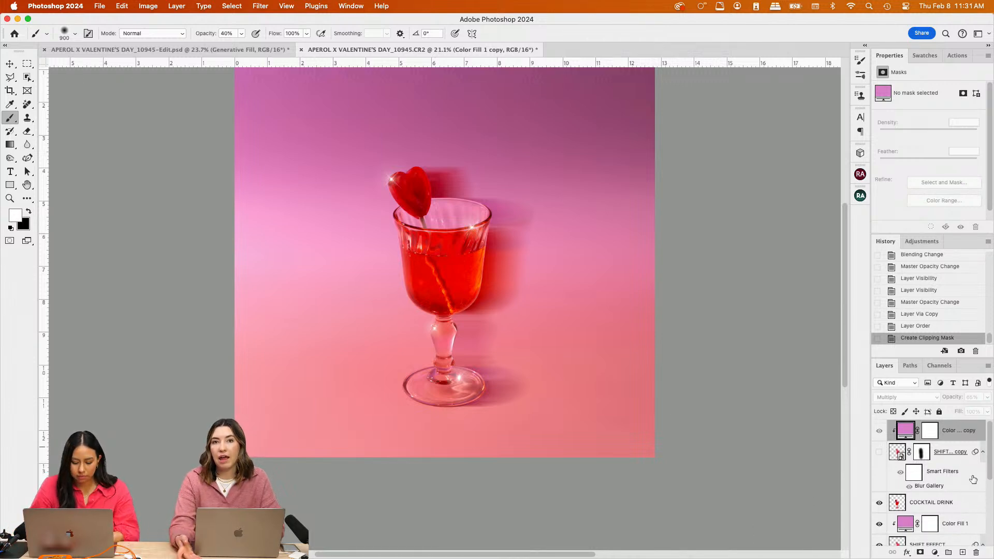
Select the whole canvas and paste a merged copy of all visible layers in place as a new top layer
key(super+a)
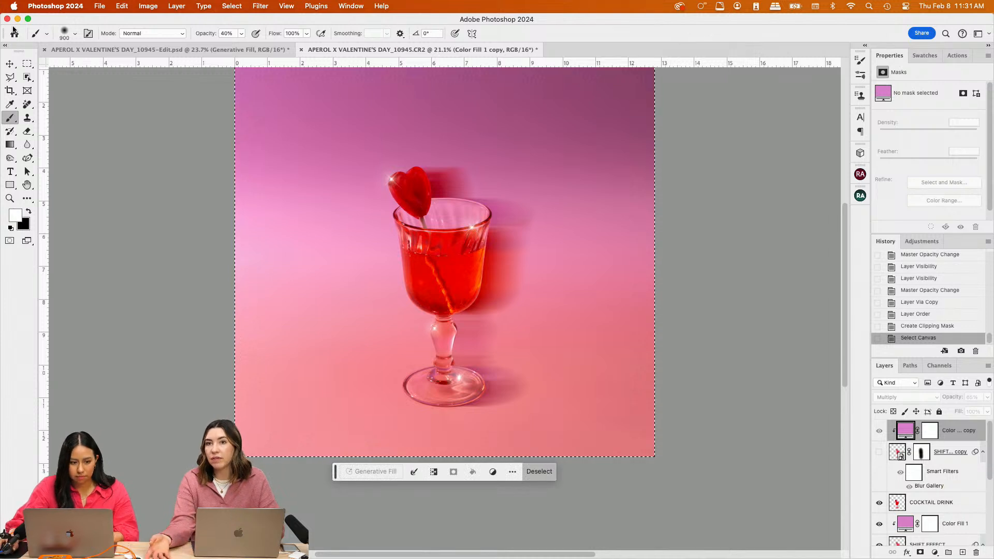
click(23, 63)
key(super+d)
key(super+a)
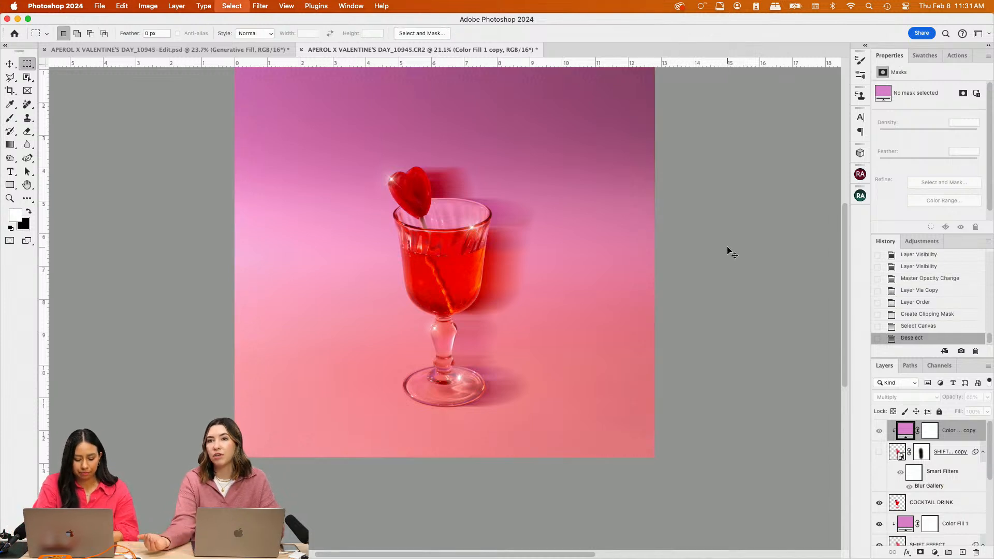
key(shift+super+c)
key(shift+super+v)
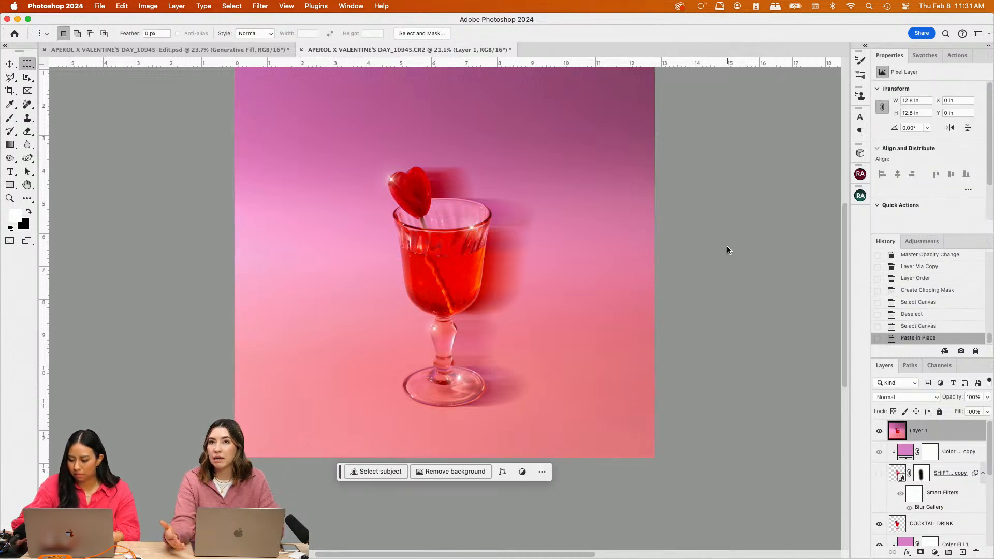
Rename the merged top layer SHARPEN and convert it to a smart object
double_click(918, 430)
text(SHARPEN)
key(Return)
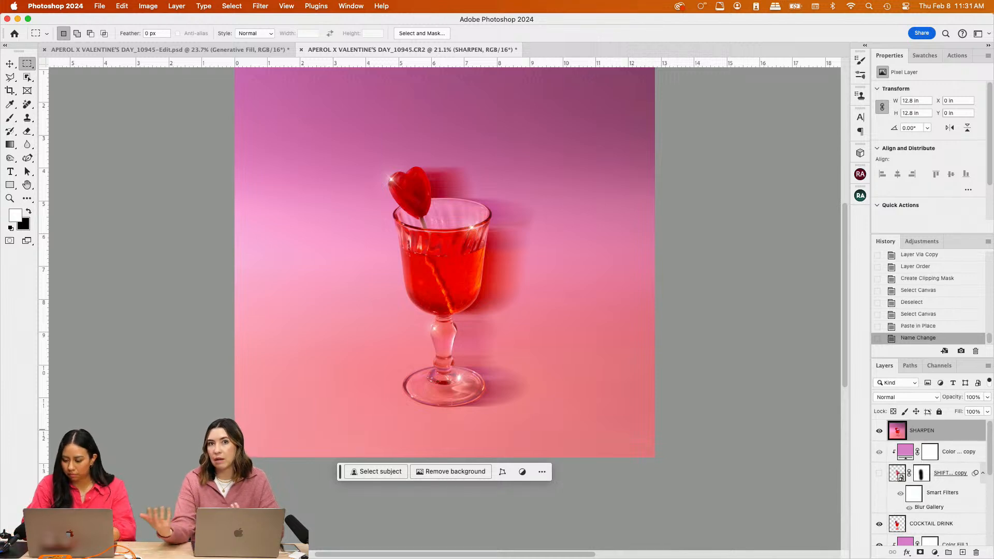
right_click(967, 433)
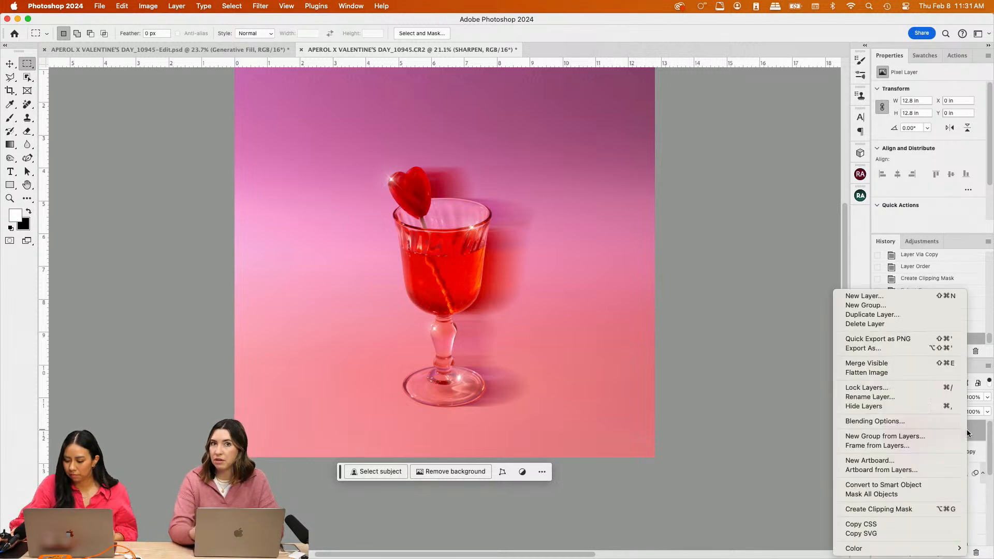
click(921, 485)
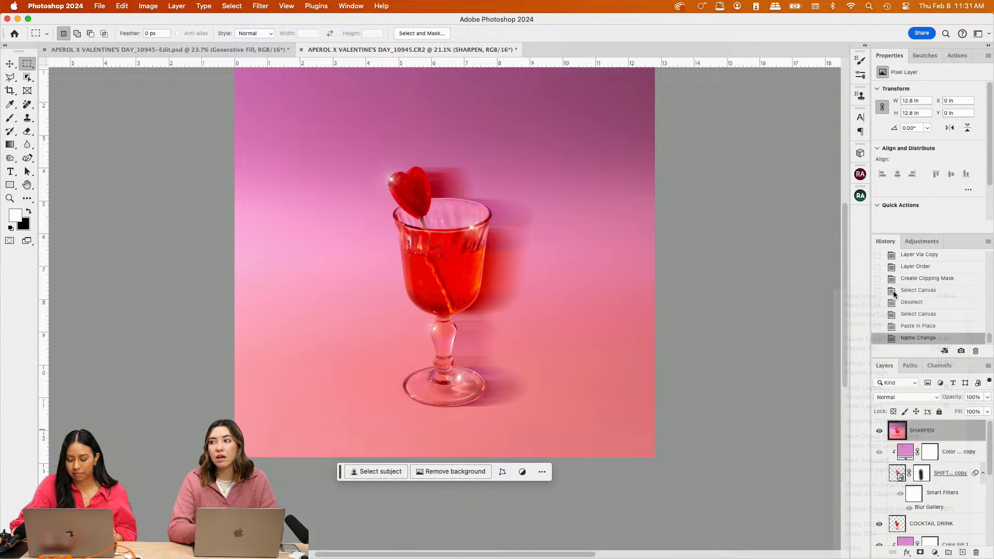
Apply a High Pass filter with a 1.8-pixel radius to the SHARPEN layer
click(256, 6)
mouse_move(326, 220)
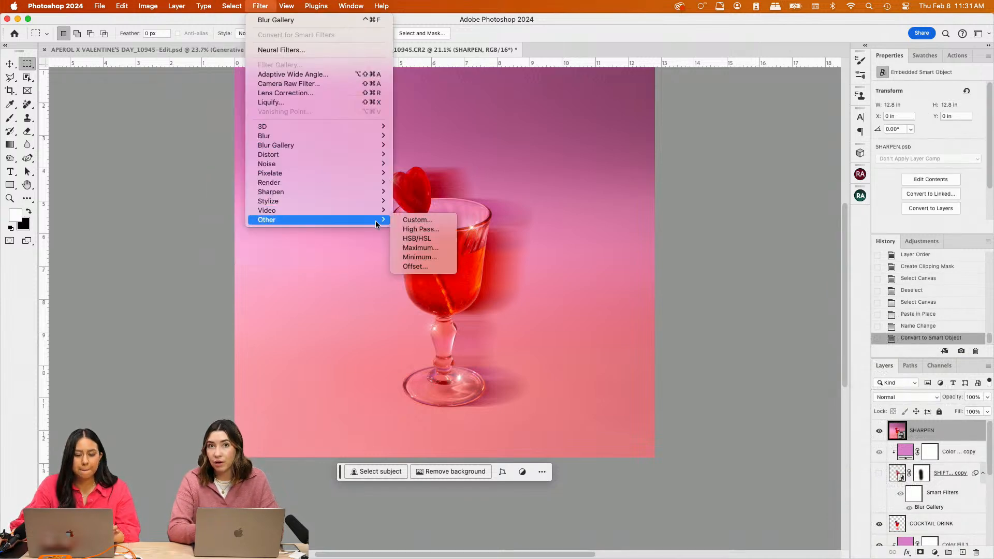
click(415, 229)
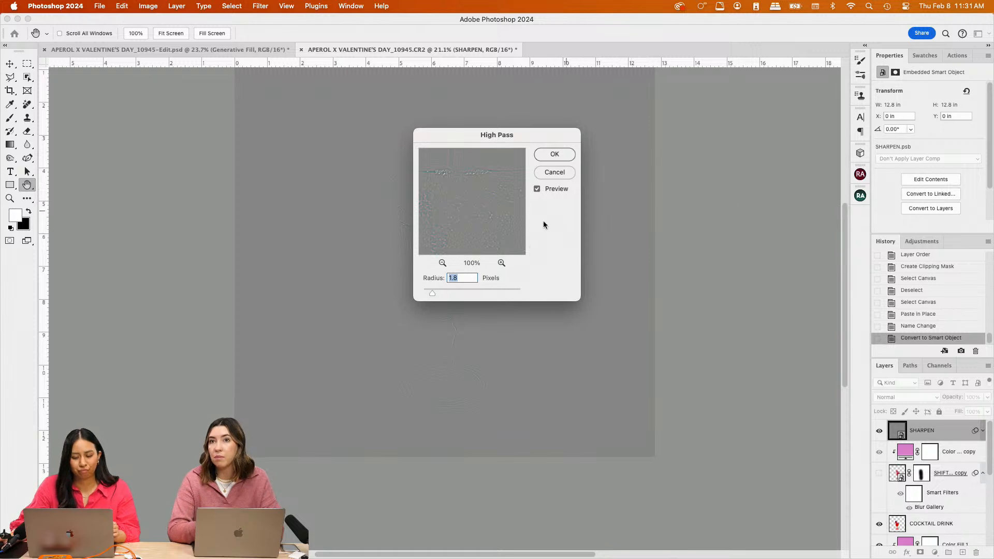
click(571, 155)
Set the SHARPEN layer's blend mode to Linear Light and its opacity to 40%
click(929, 401)
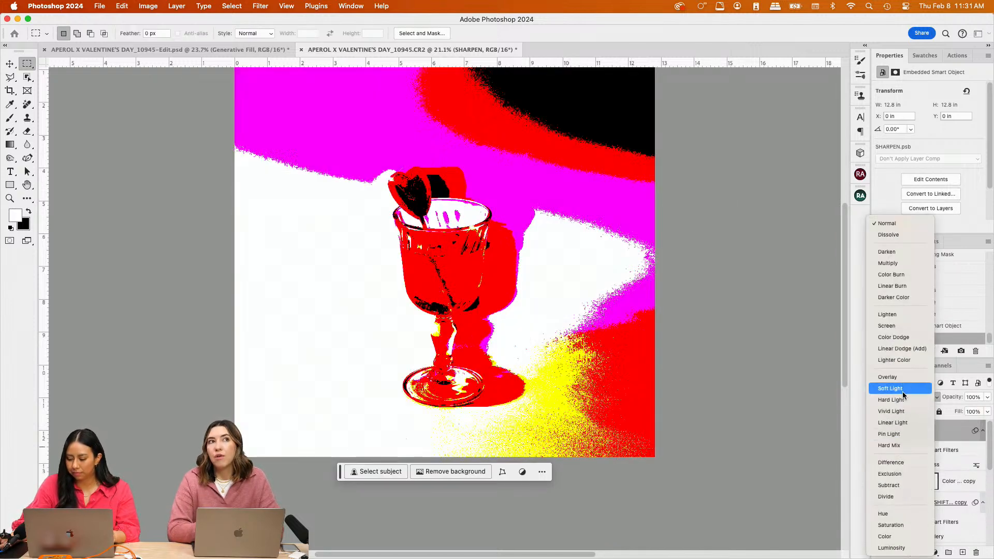
click(986, 397)
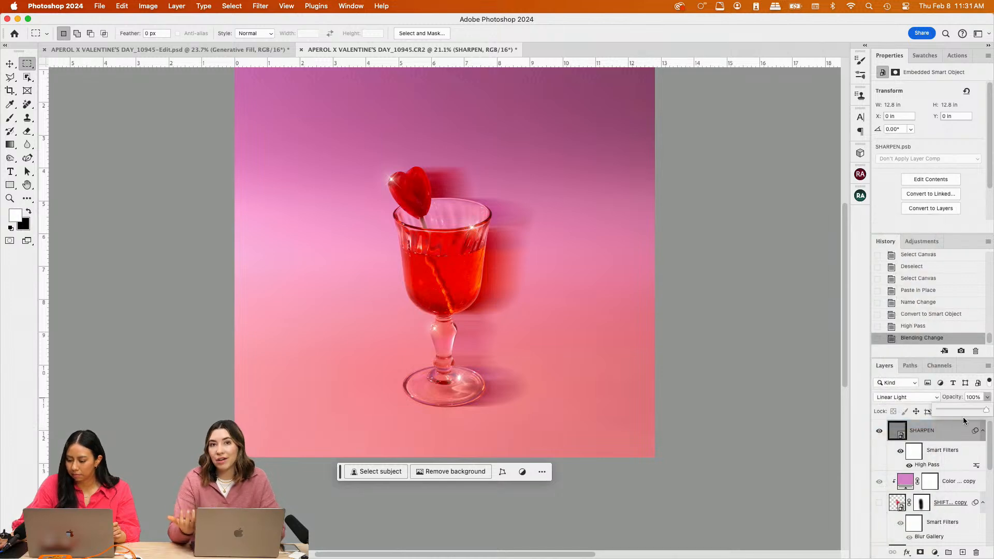
click(962, 410)
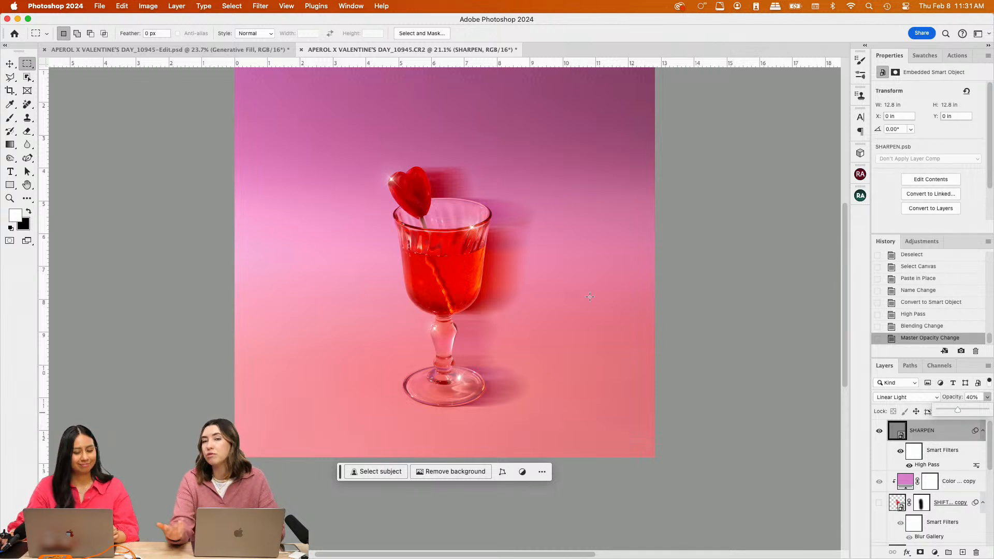
click(955, 439)
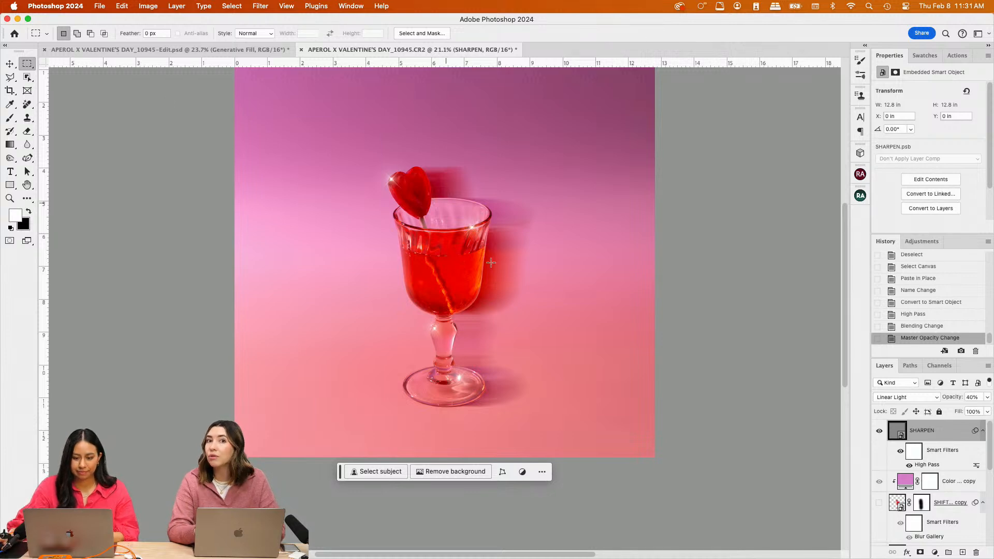
Save the document in Photoshop format as APEROL X VALENTINE'S DAY_10945-Edit2.psd in the Capture folder
key(super+s)
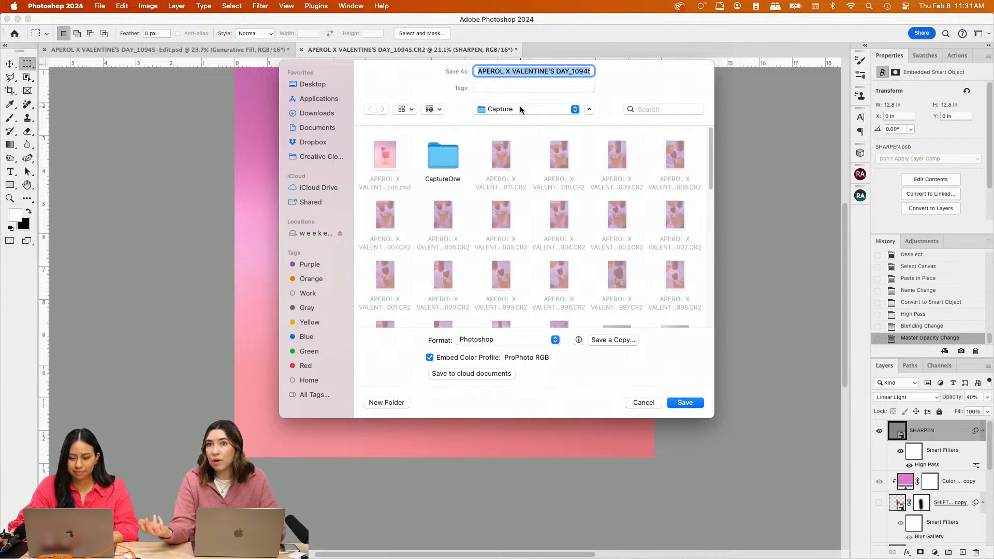
click(521, 110)
click(444, 136)
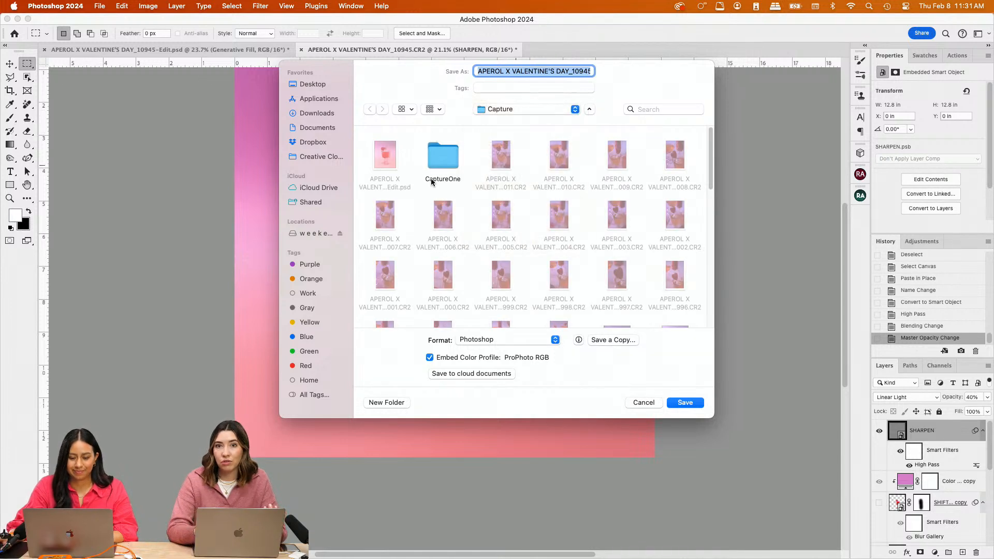
click(559, 72)
drag(560, 72, 623, 79)
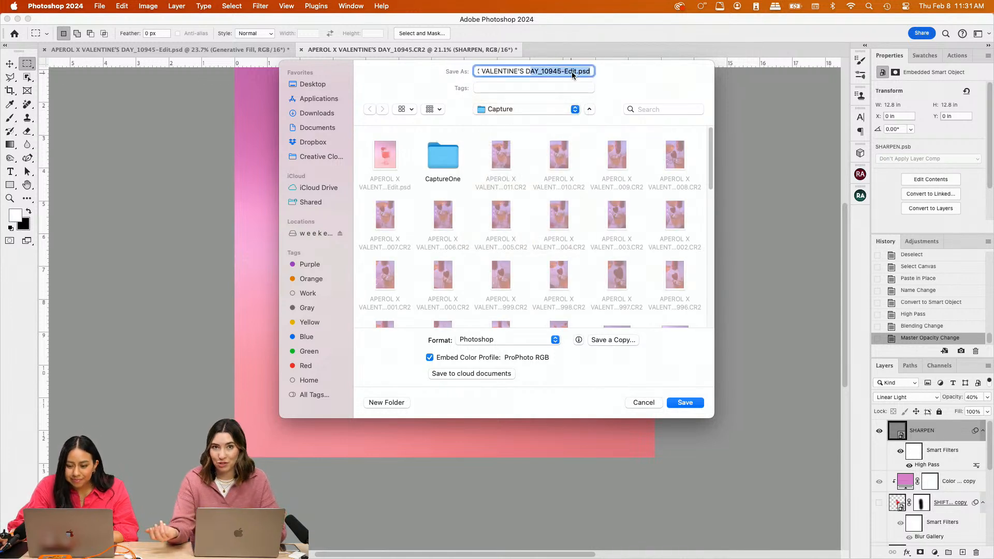
click(573, 72)
text(2)
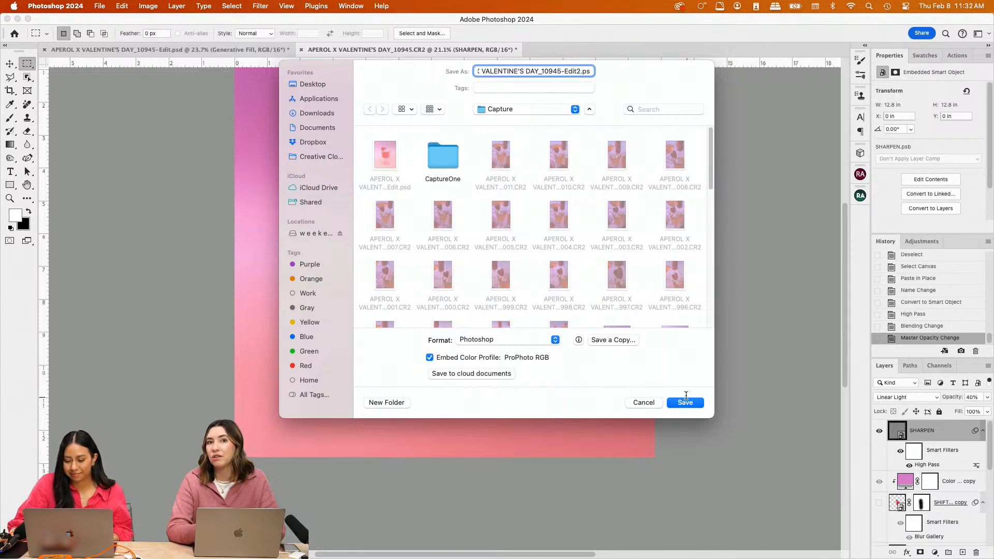
click(684, 403)
click(623, 228)
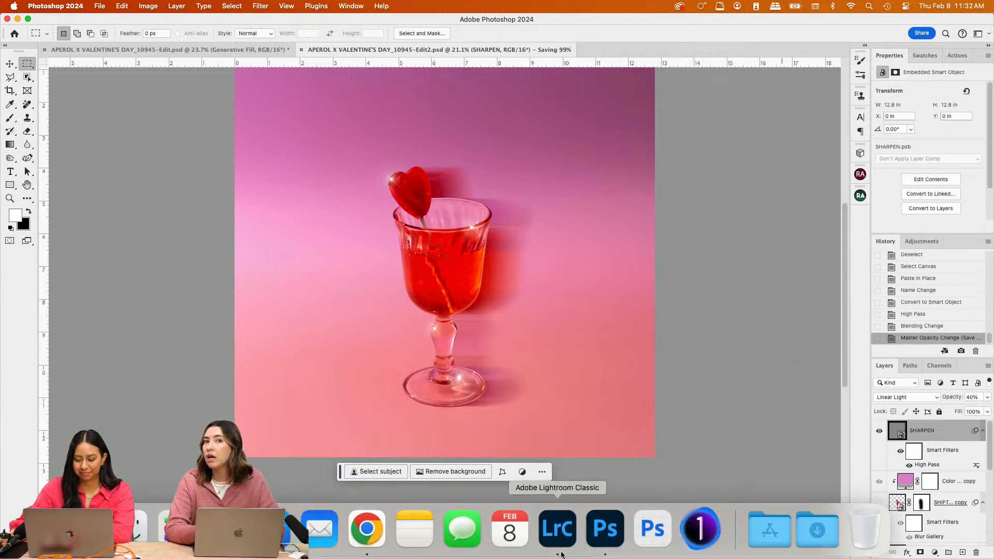
Bring up Lightroom Classic, then in Finder open CLIENTS > FUN SHOOTS > APEROL X VALENTINE'S DAY > Capture on the external drive
click(563, 525)
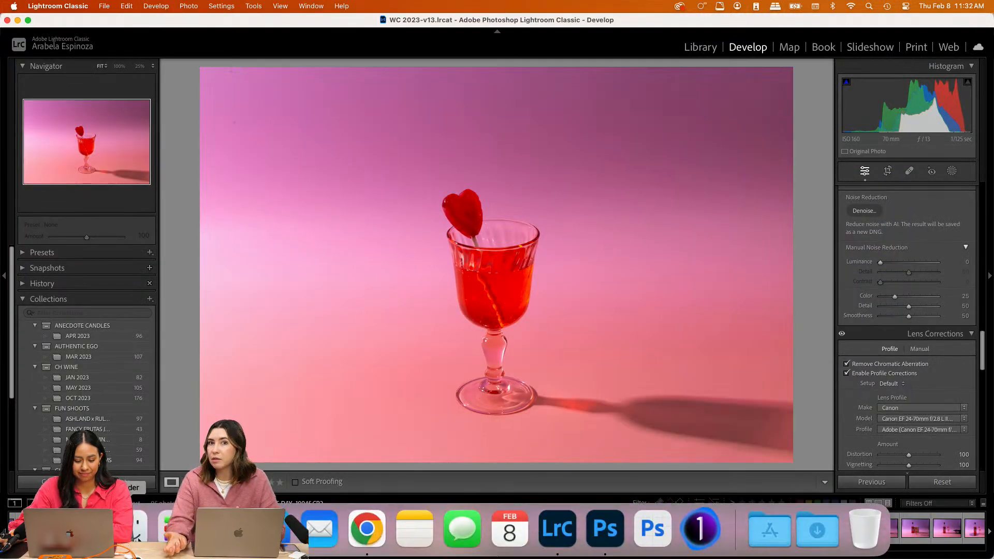
click(320, 527)
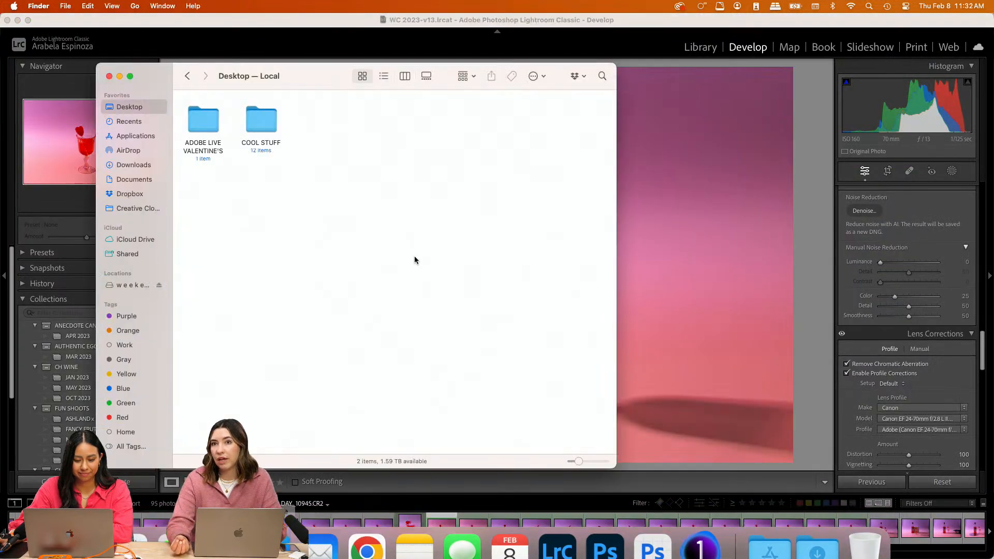
click(134, 285)
double_click(206, 122)
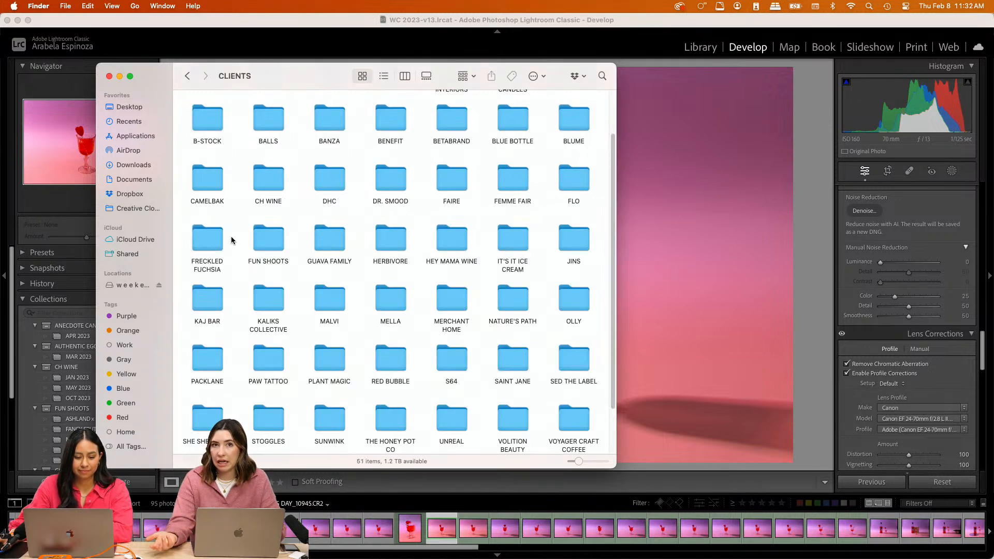
double_click(274, 240)
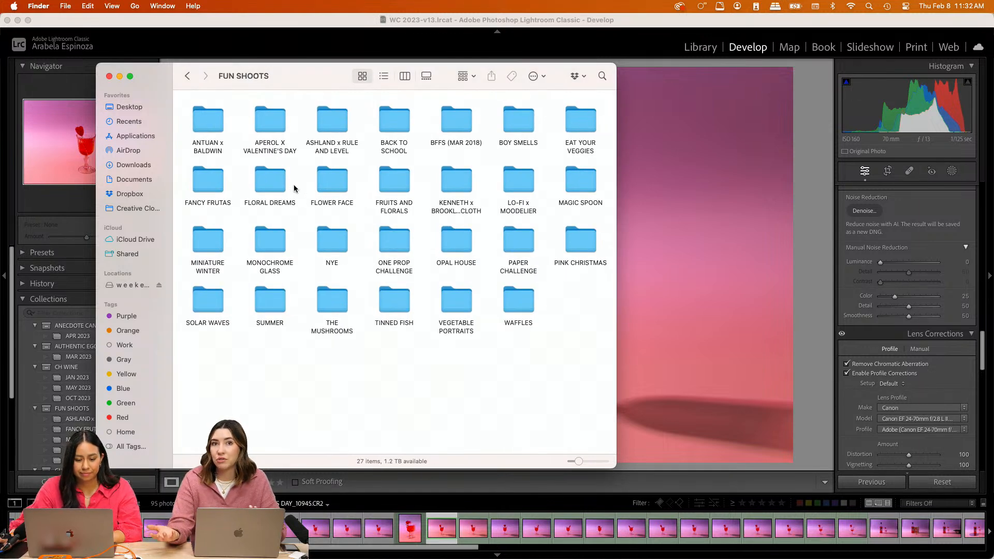
double_click(269, 121)
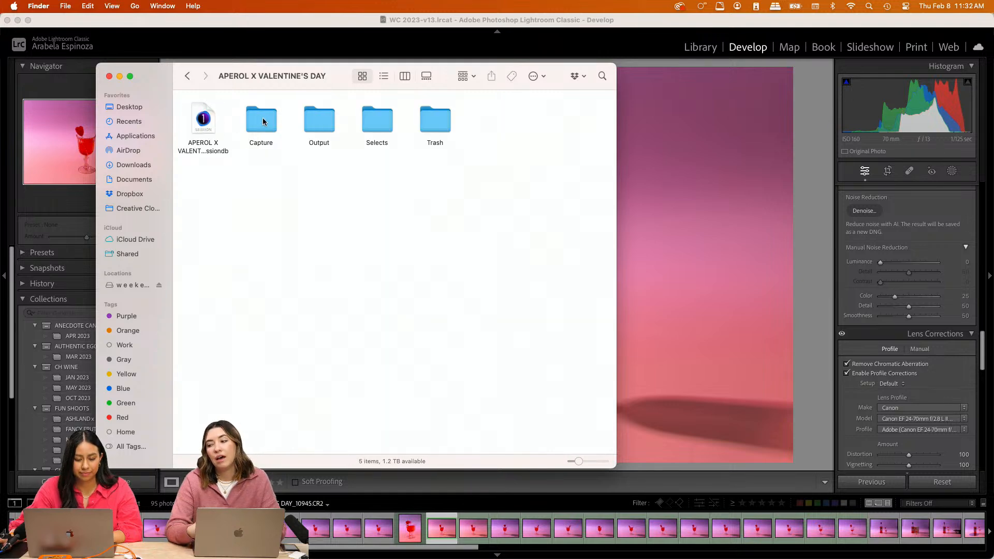
double_click(263, 121)
Import the Edit2 PSD from the Capture folder into the Lightroom Classic catalog, adding it without moving the file
scroll(372, 238, down, 3)
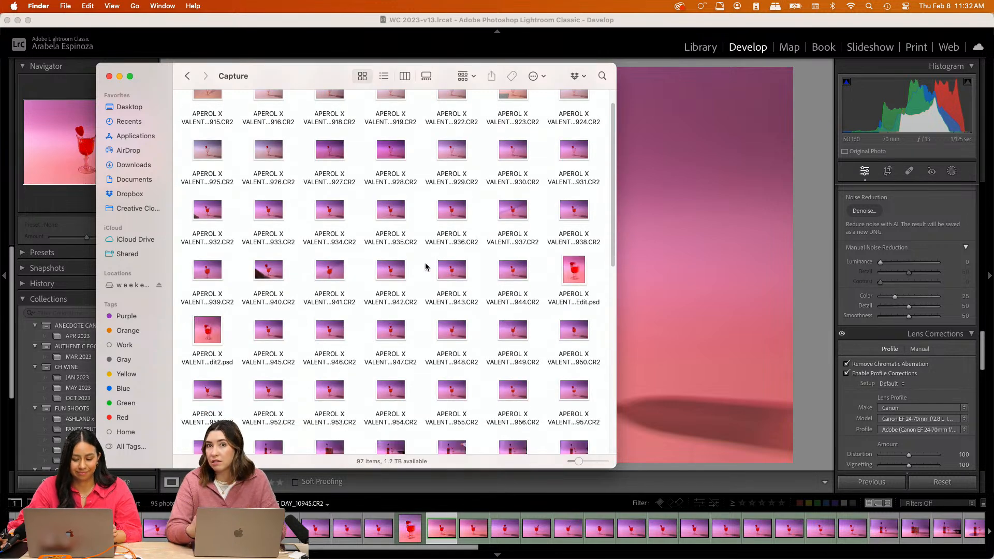
drag(207, 331, 553, 546)
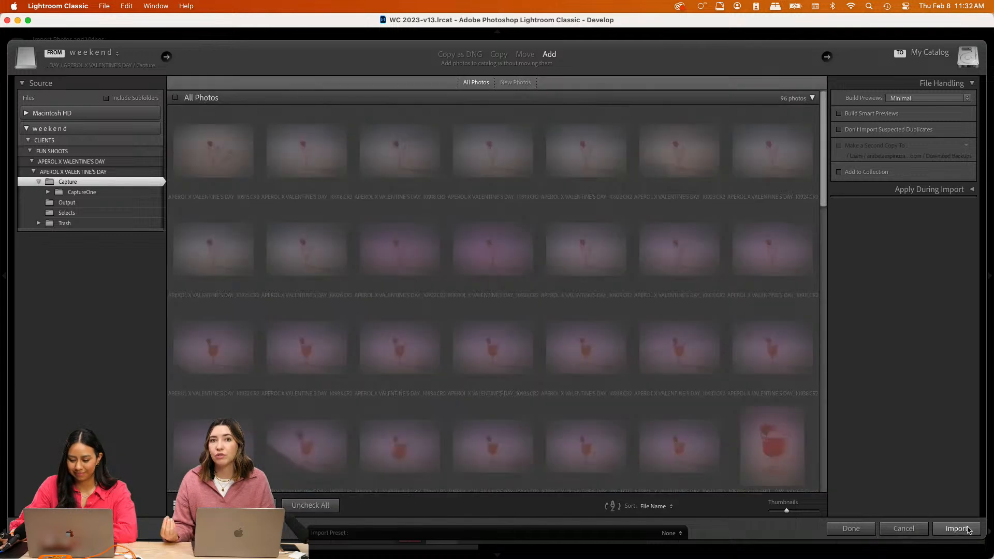
click(956, 528)
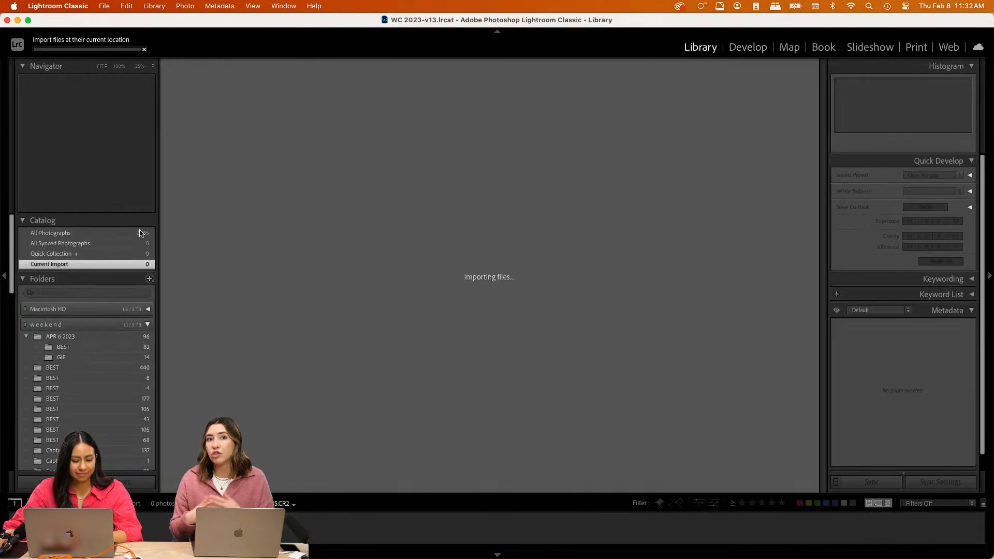
Show all photographs in the catalog and open the imported Edit2 cocktail image in single-photo view
click(139, 233)
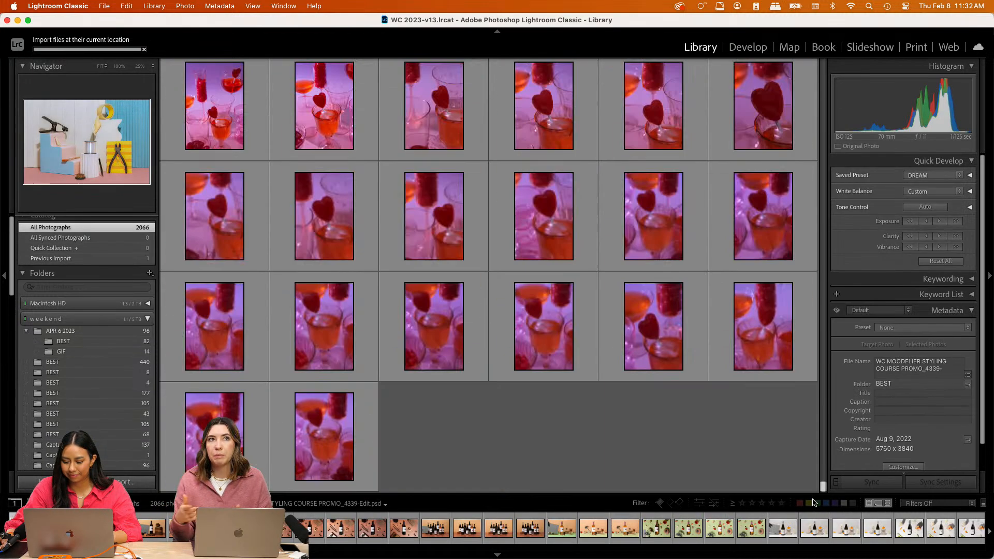
scroll(474, 372, up, 6)
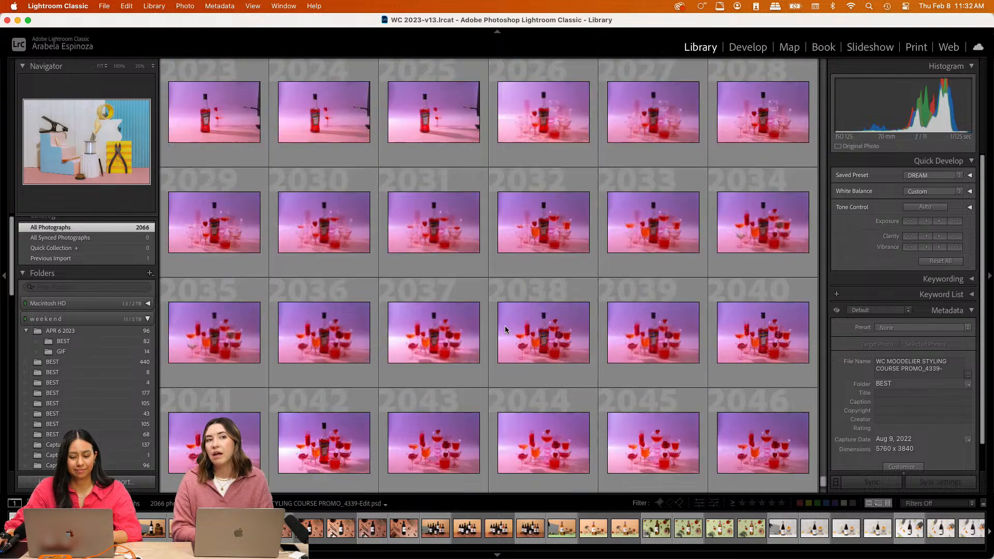
scroll(505, 325, up, 8)
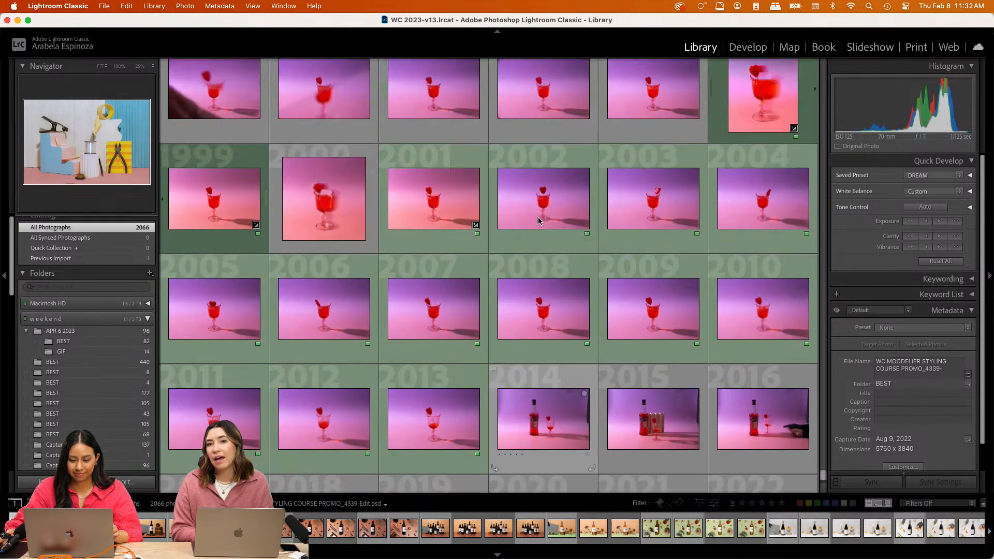
double_click(309, 211)
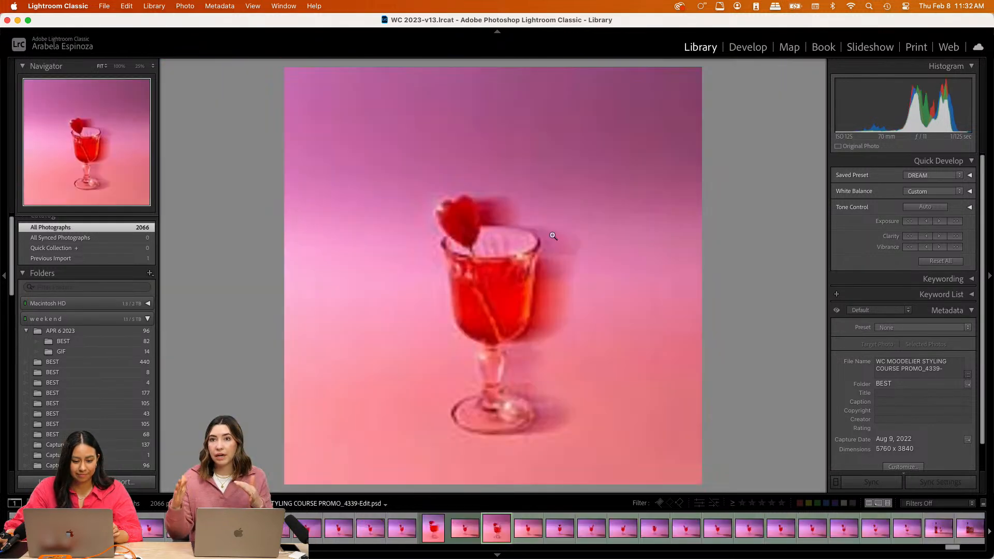
Compare the Edit2 image with the neighbouring 10945 and 10946 cocktail photos
click(466, 527)
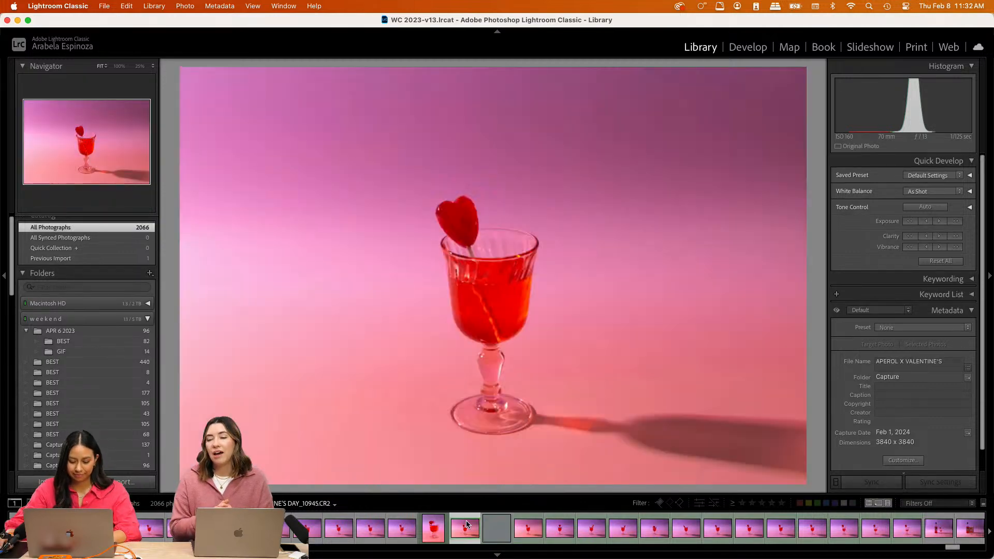
click(487, 533)
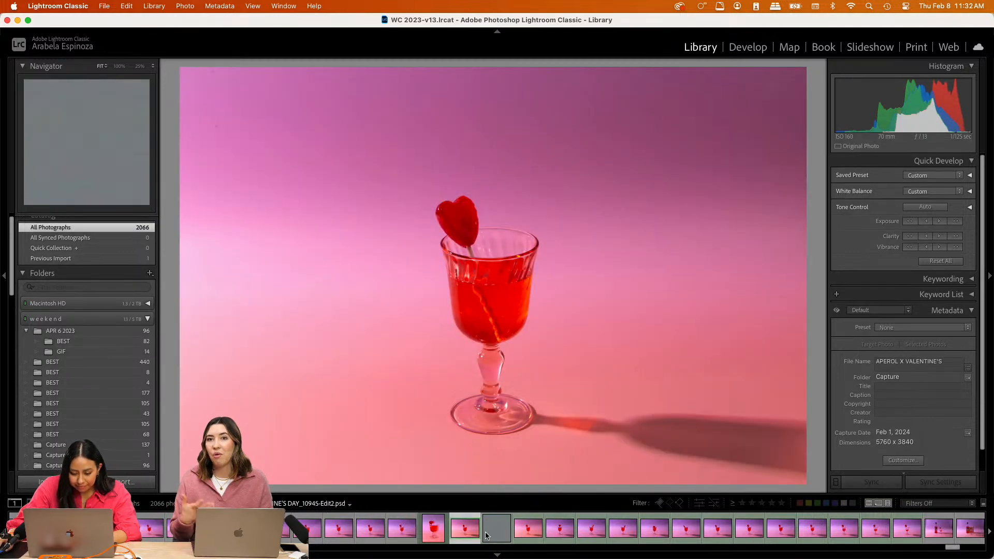
click(527, 528)
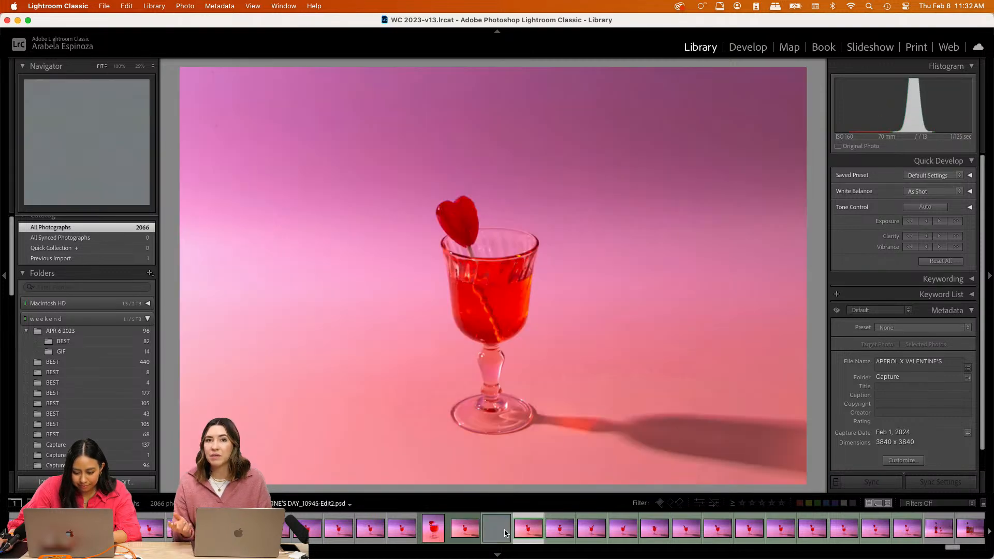
right_click(499, 528)
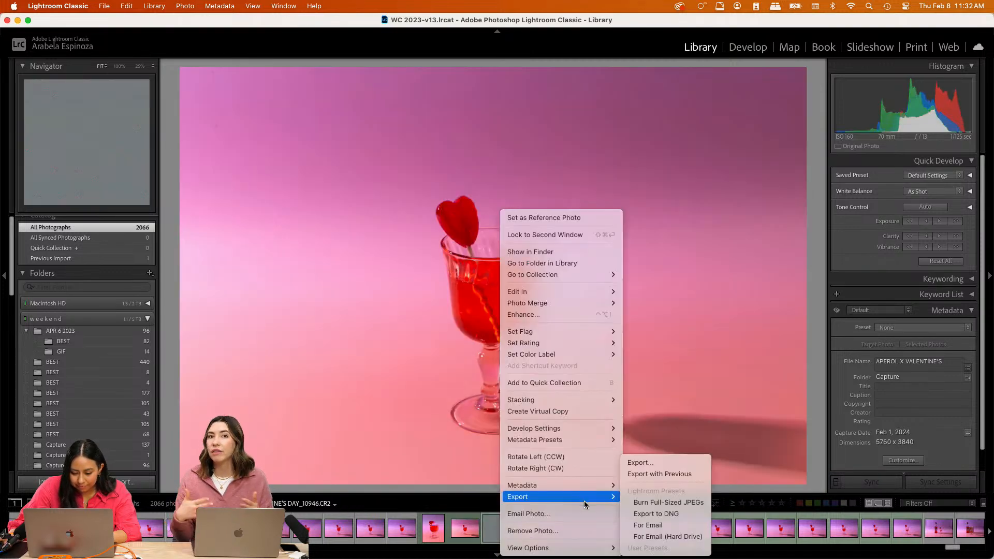
click(569, 532)
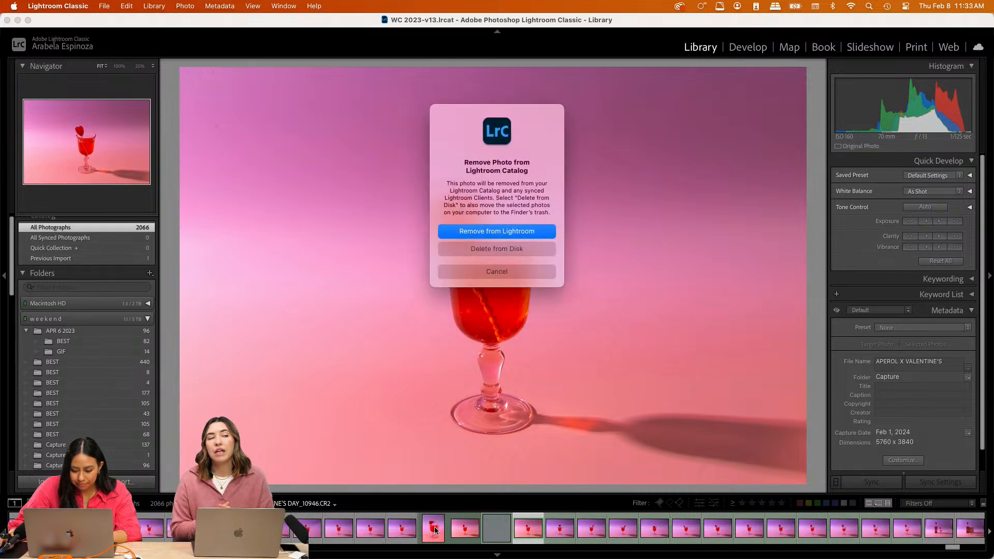
click(507, 276)
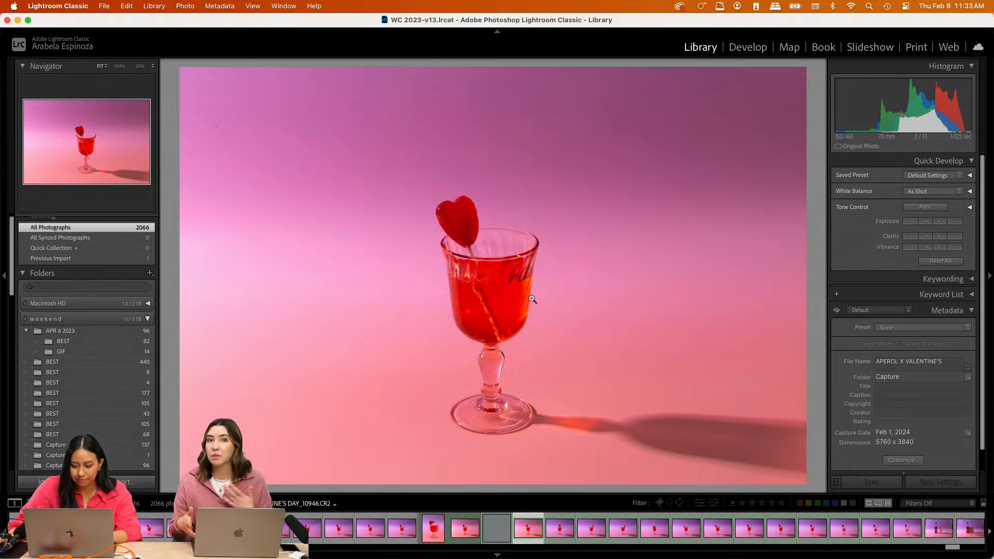
Remove the blank-thumbnail Edit2 photo from the Lightroom catalog while keeping its file on disk
click(501, 529)
right_click(499, 527)
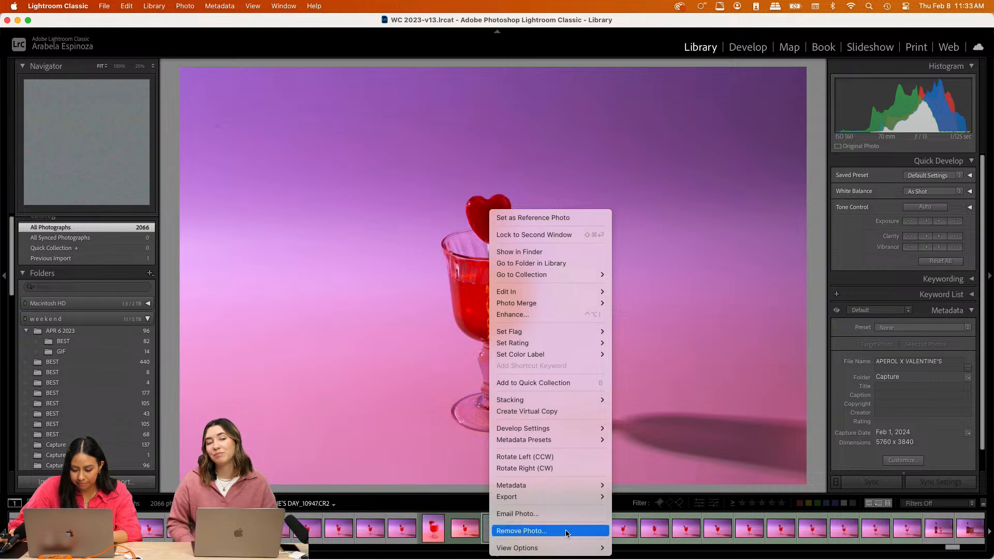
click(567, 532)
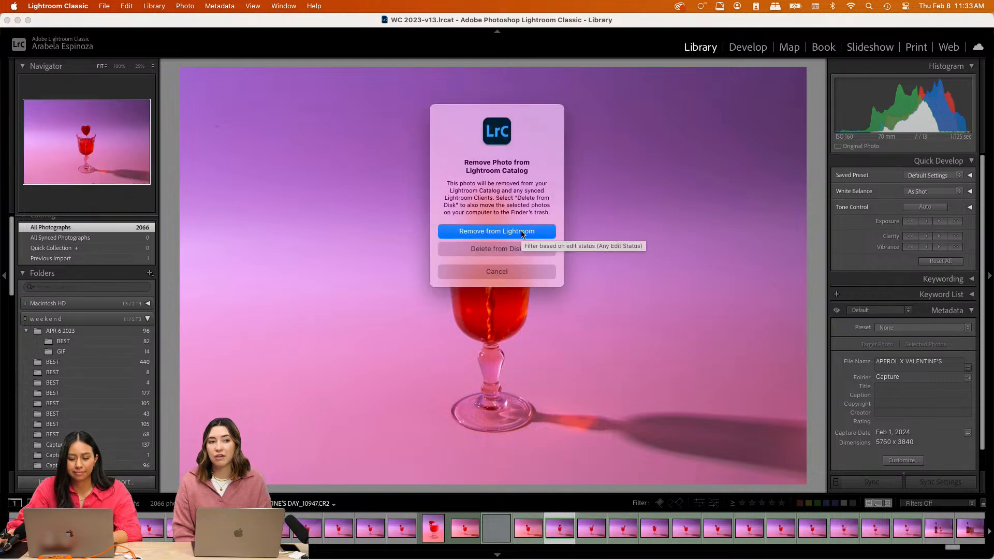
click(521, 233)
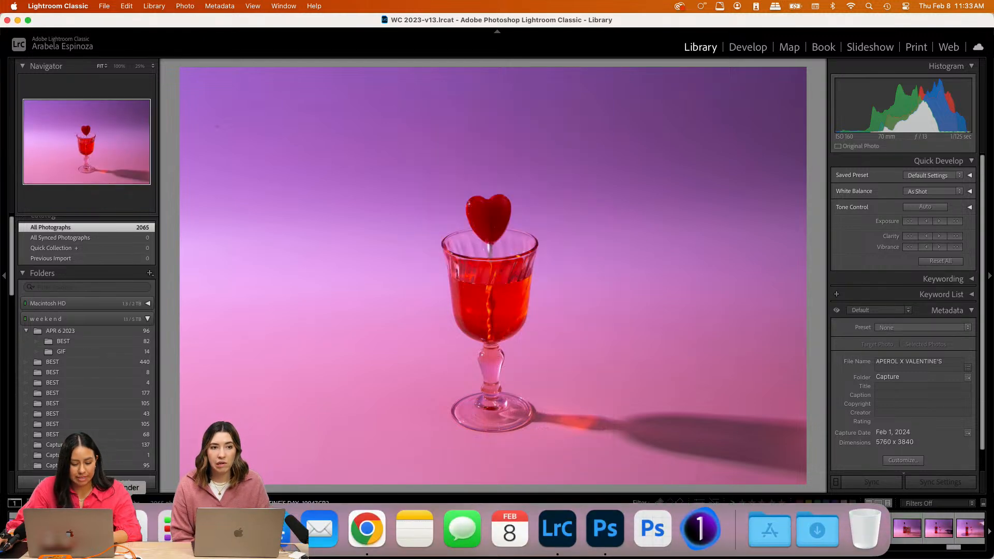
Bring the Edit2 PSD from the Capture folder back into the Lightroom Classic catalog, adding it without moving the file
click(118, 534)
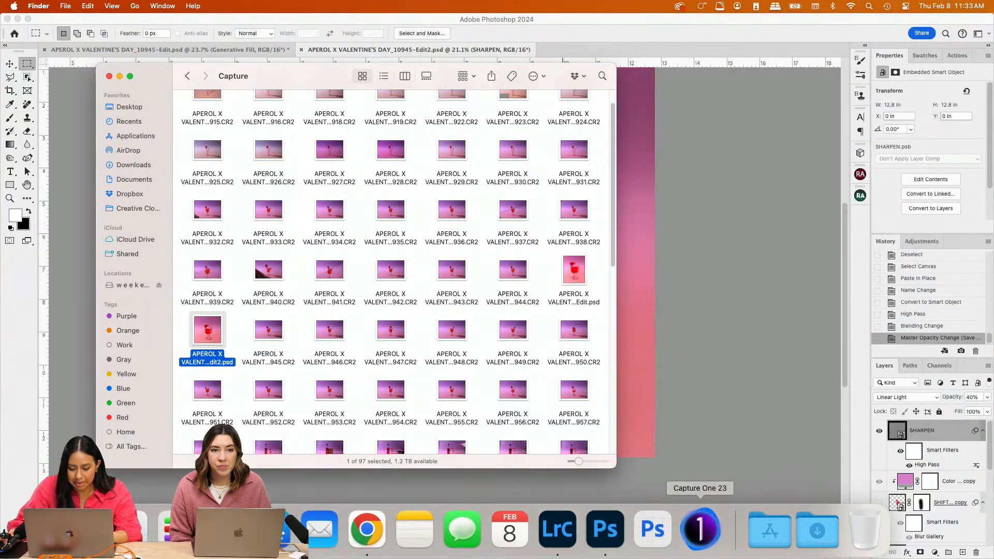
drag(207, 330, 552, 526)
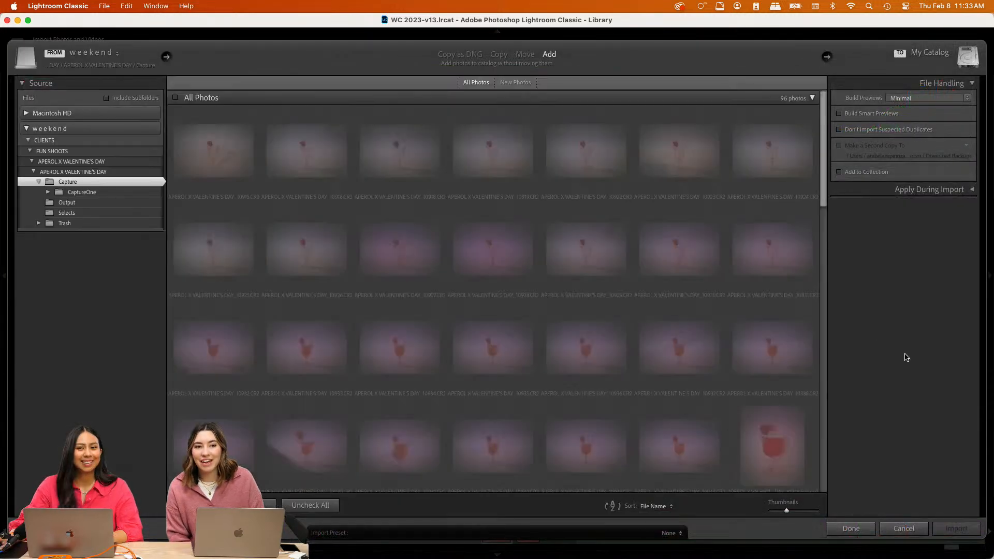
mouse_move(735, 397)
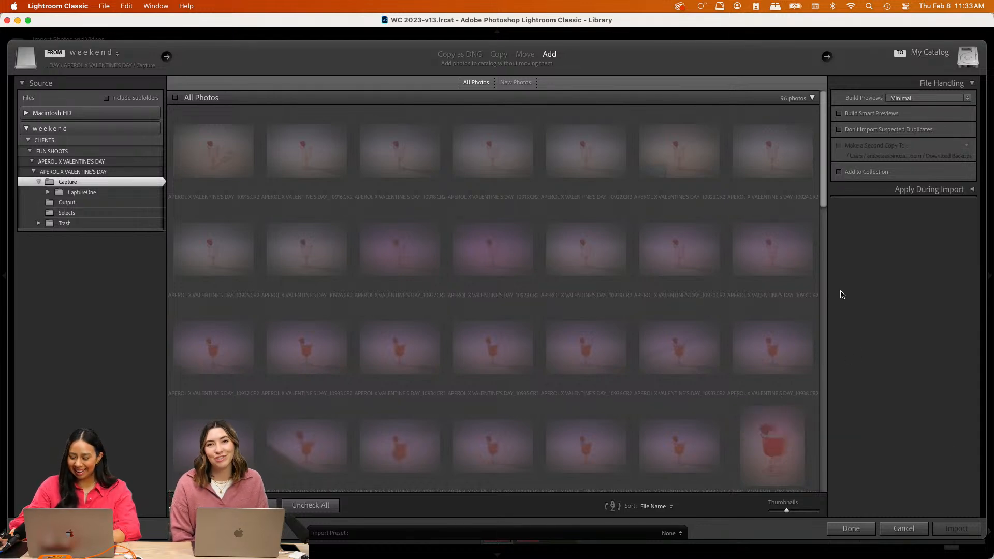
drag(822, 190, 824, 266)
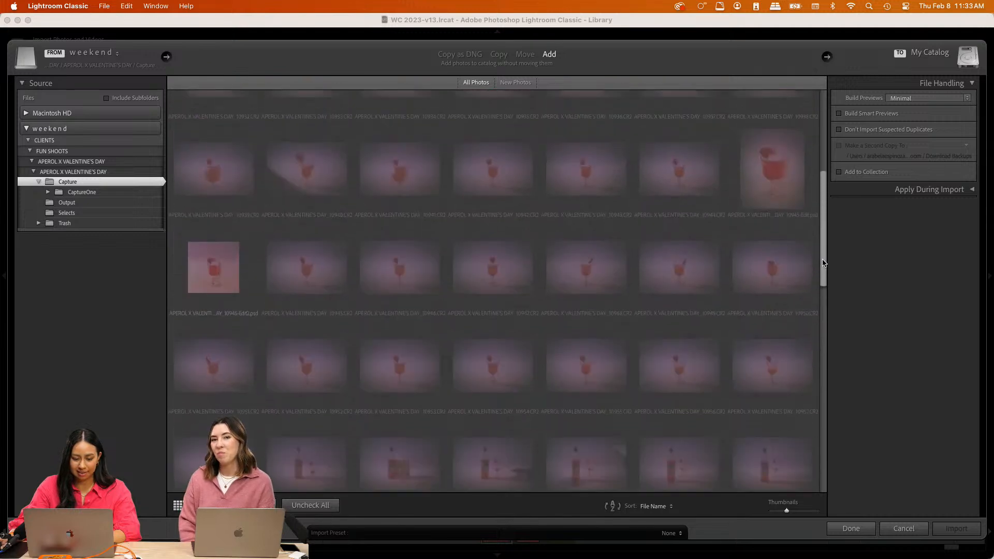
click(903, 529)
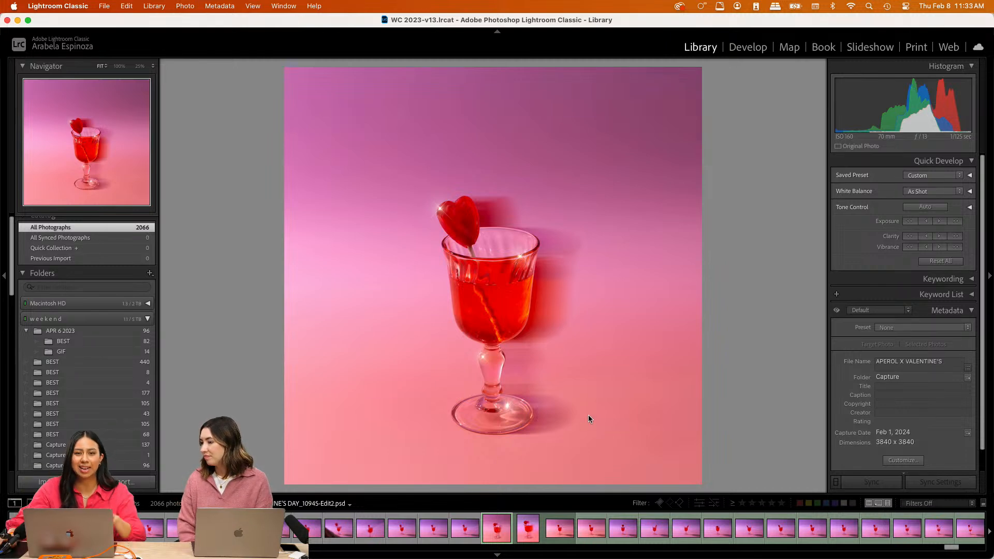
Switch to Photoshop and review where the High Pass filter and the SHARPEN layer's Linear Light blending mode are chosen
mouse_move(558, 535)
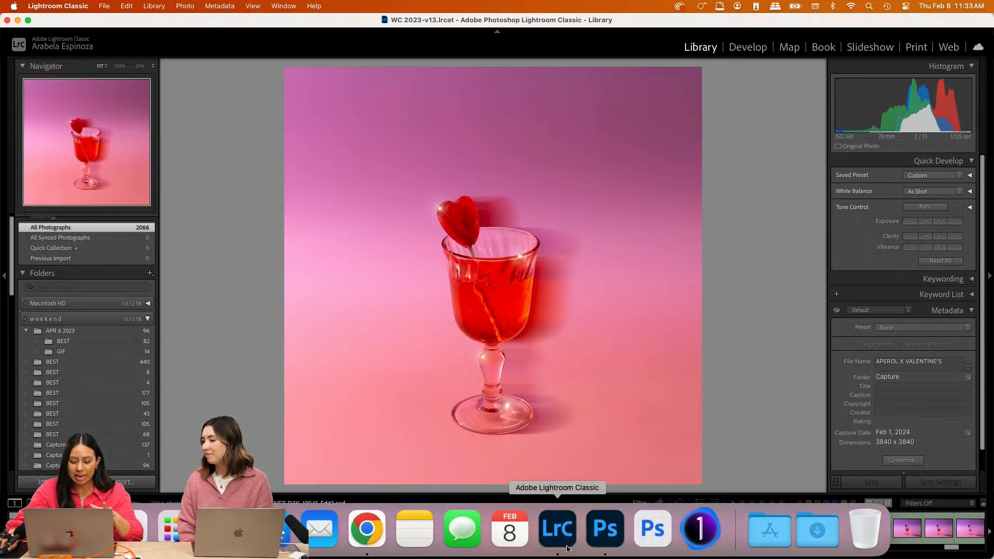
click(605, 533)
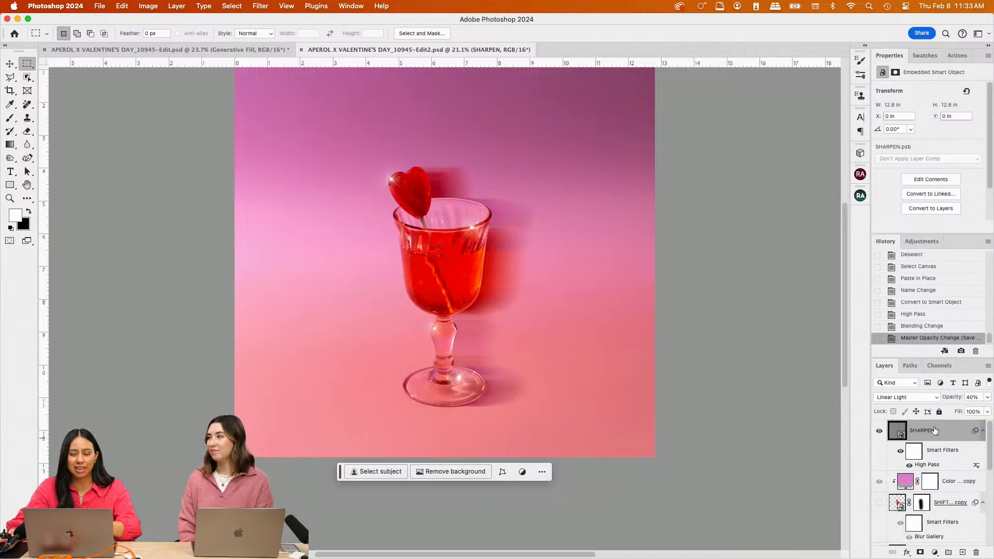
click(258, 5)
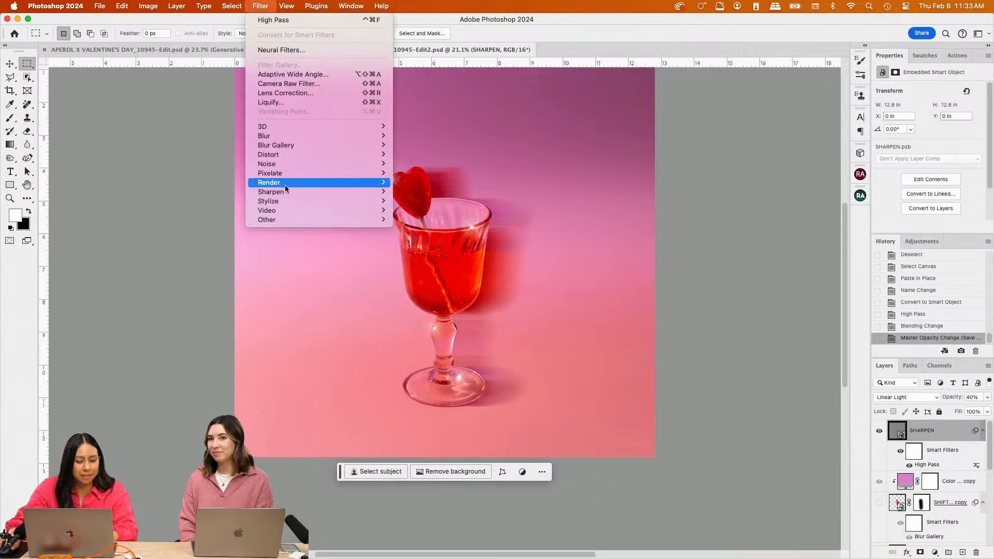
mouse_move(290, 220)
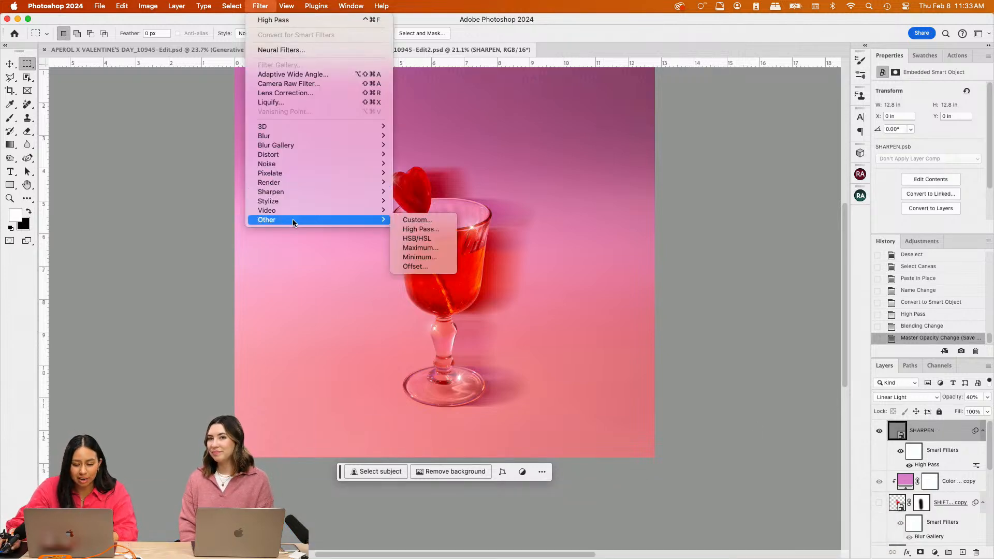
click(650, 265)
click(910, 401)
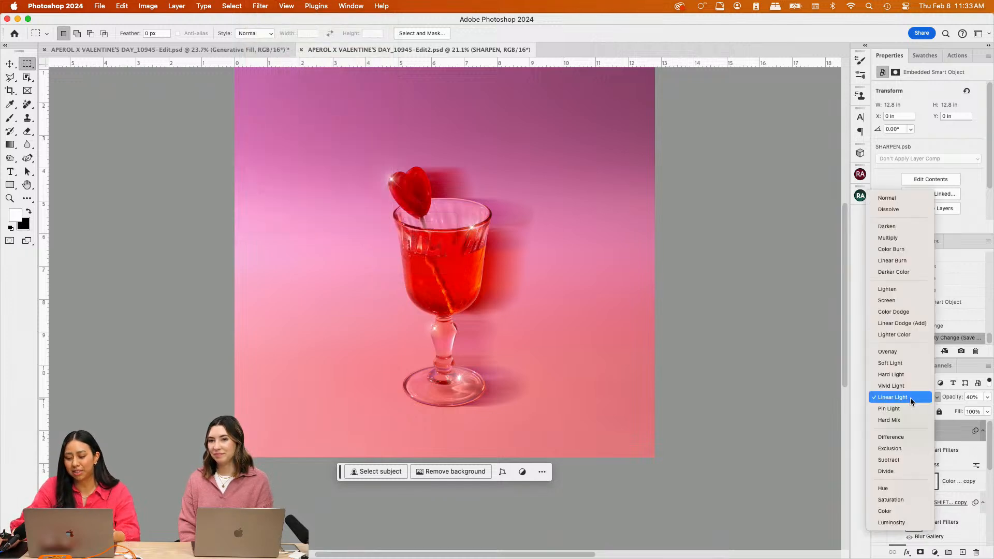
click(910, 401)
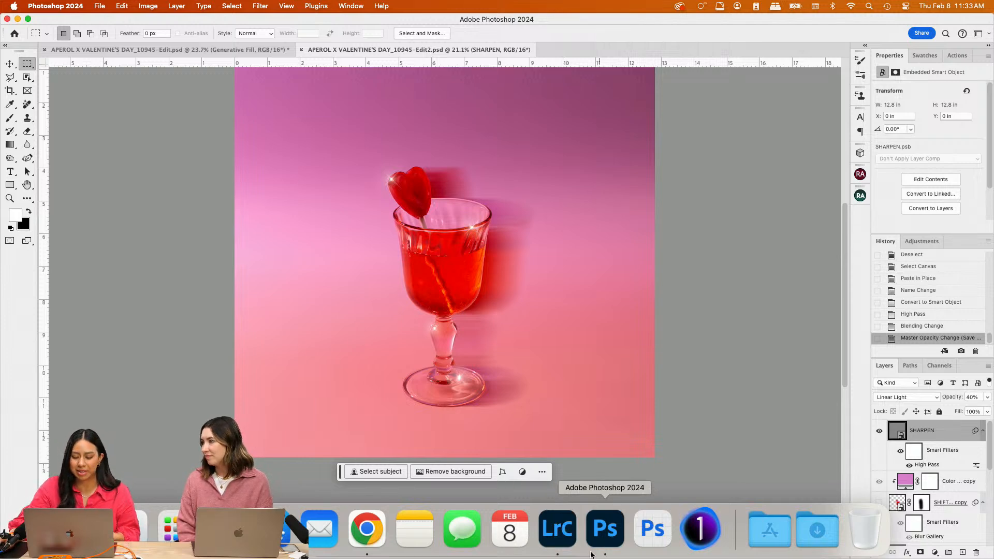
Switch to Lightroom Classic and compare the Edit2 image with the earlier Edit version of the cocktail photo
click(556, 527)
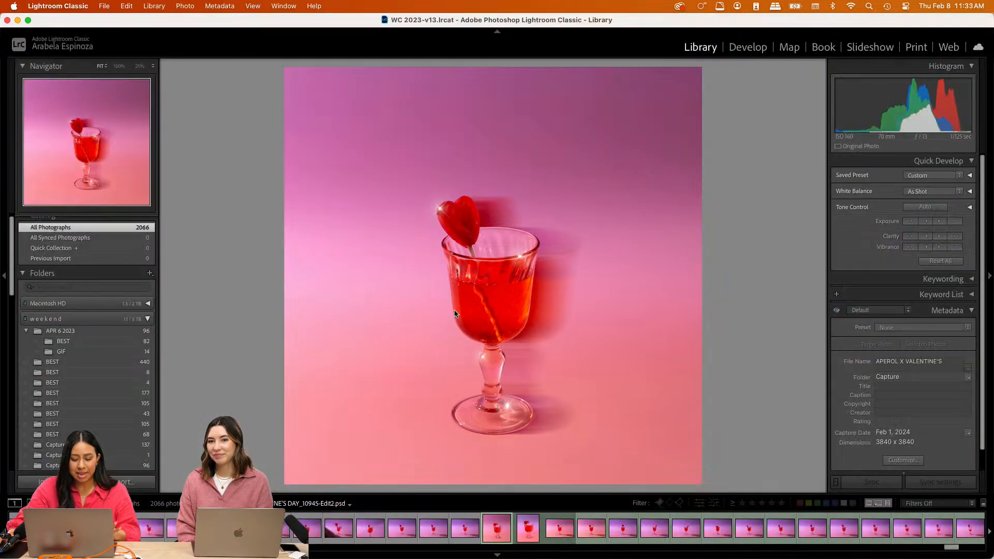
key(Right)
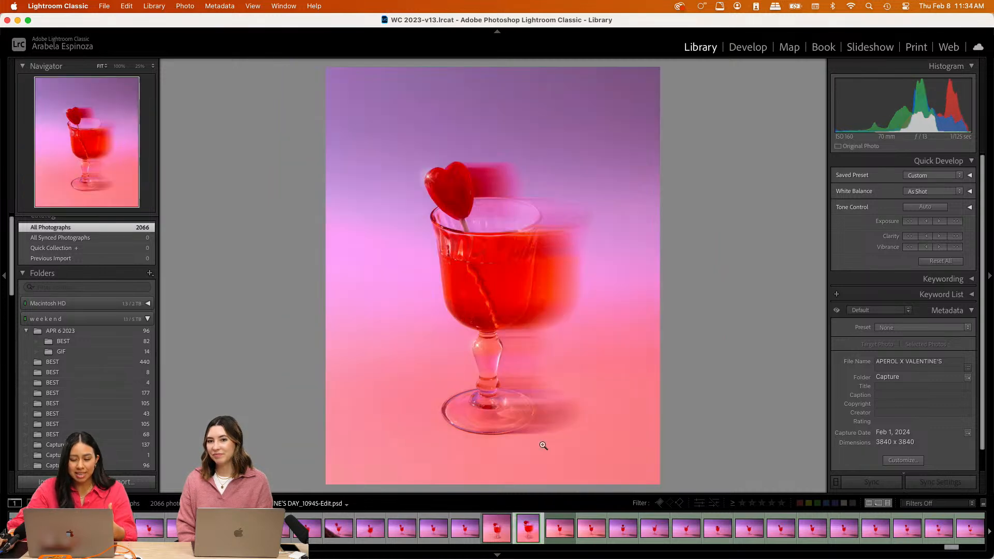
click(498, 531)
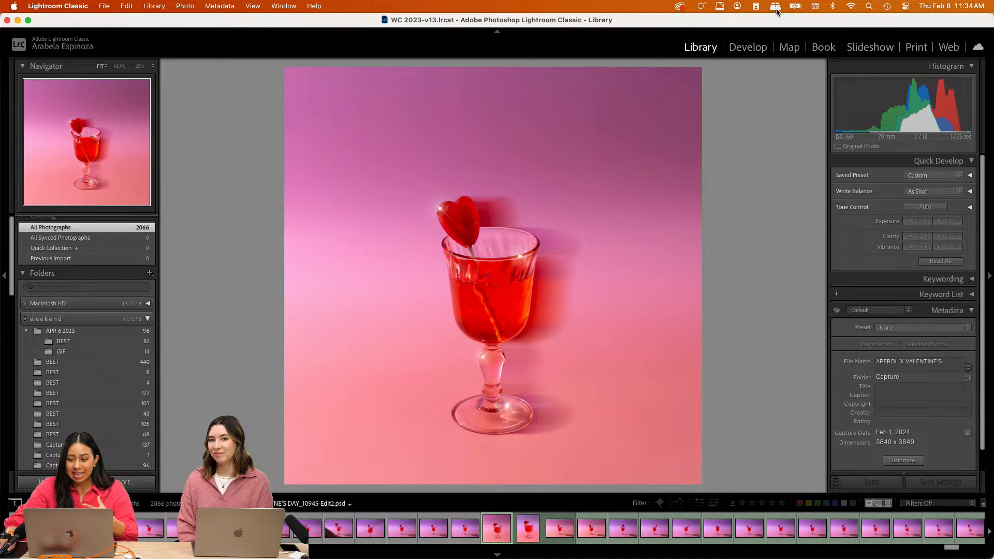
Open the Edit2 image for developing and set its Texture to +18 and Clarity to −15
click(758, 47)
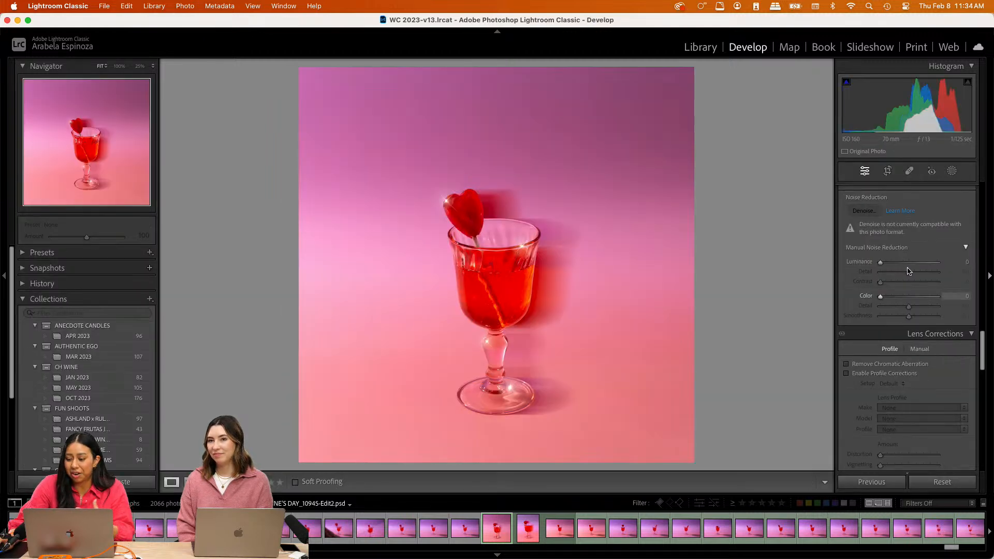
scroll(907, 271, down, 3)
scroll(916, 295, up, 15)
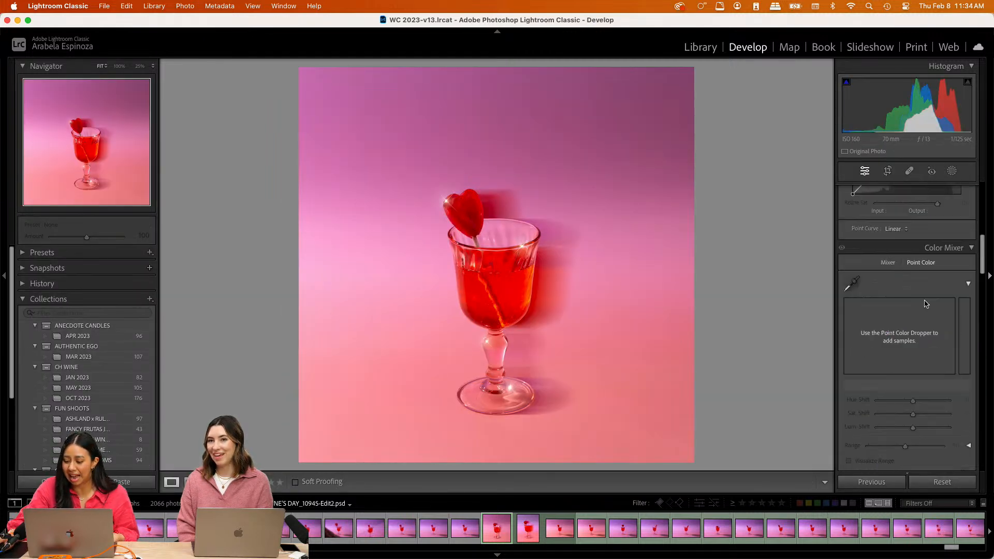
drag(909, 368, 904, 381)
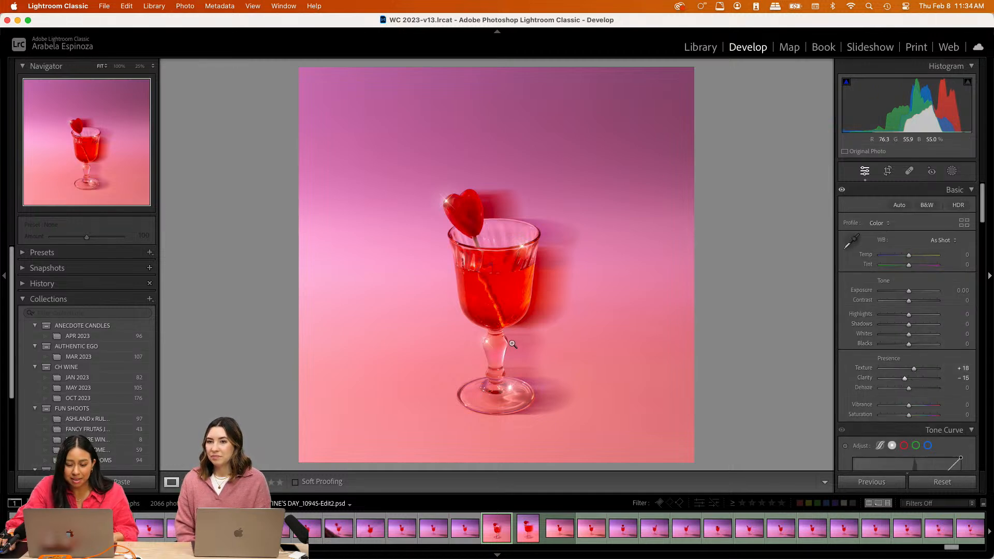
Brighten the cocktail image with Exposure +0.20 and raise its Contrast to +10
click(520, 308)
key(super+minus)
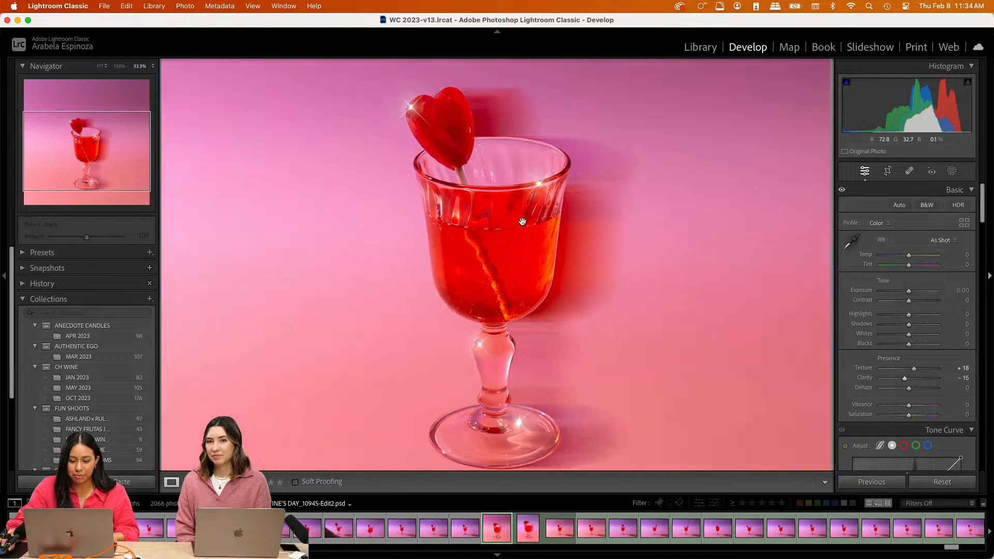
mouse_move(141, 145)
mouse_down()
mouse_move(137, 137)
mouse_move(142, 146)
mouse_up()
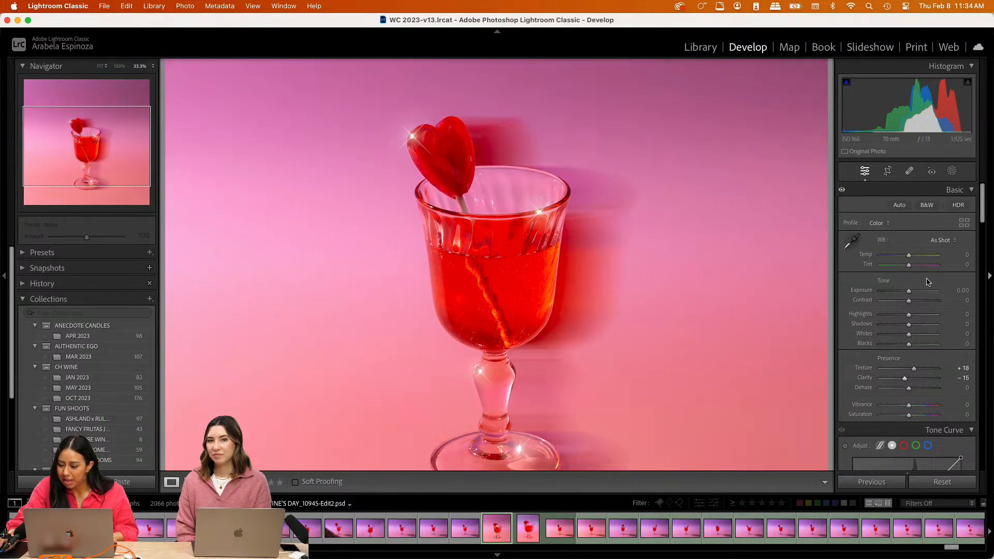
drag(909, 292, 912, 303)
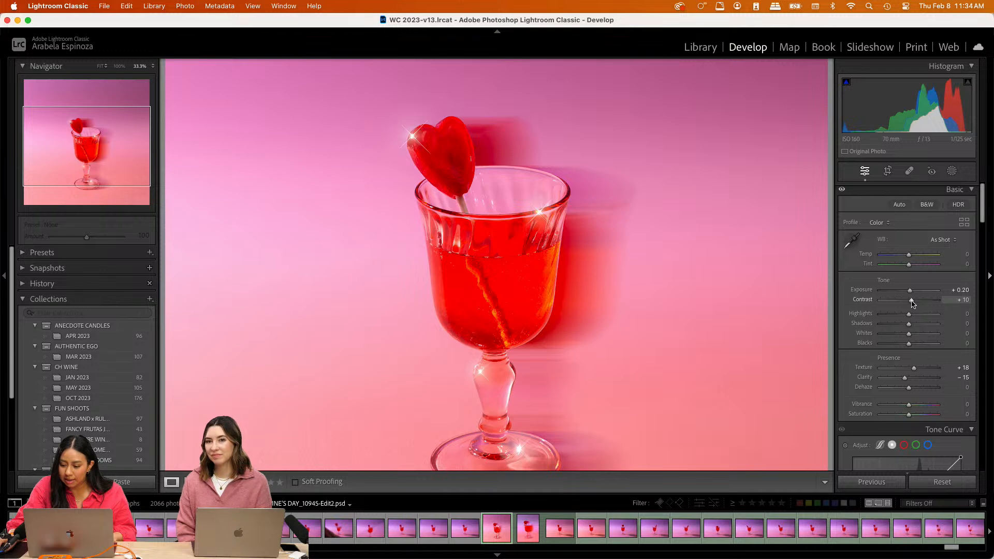
Add film grain to the cocktail image with an Amount of 50 and a Size of 36
scroll(912, 310, down, 5)
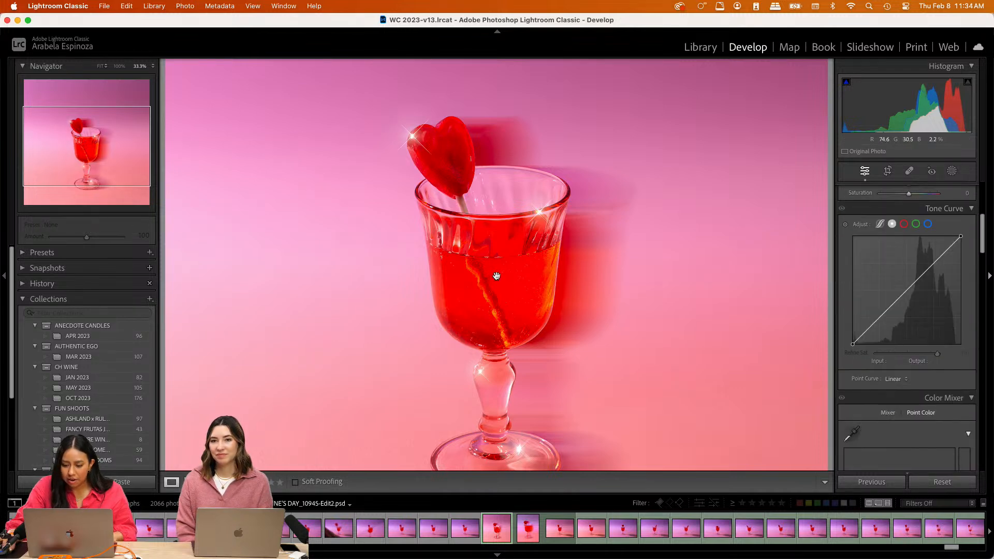
key(super+minus)
scroll(986, 262, down, 3)
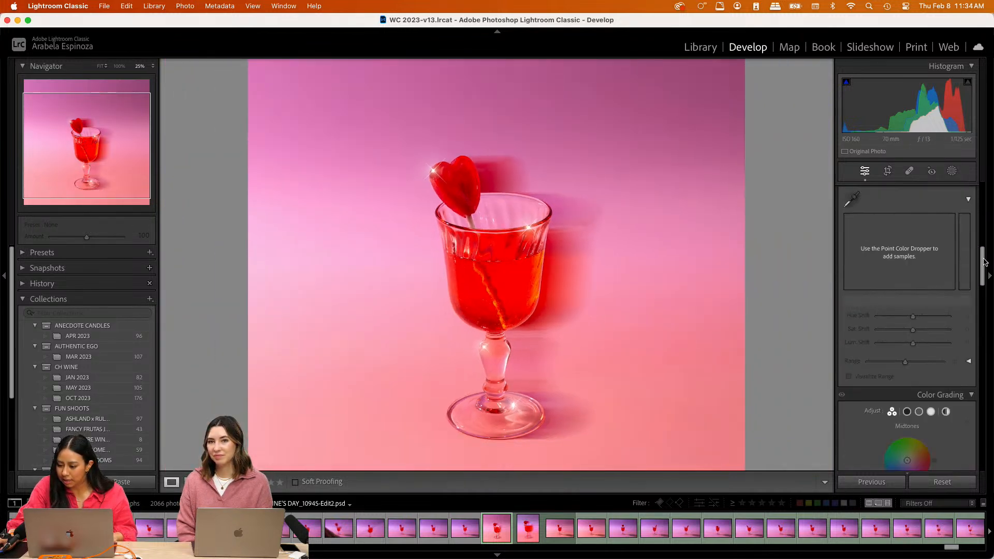
drag(985, 262, 974, 389)
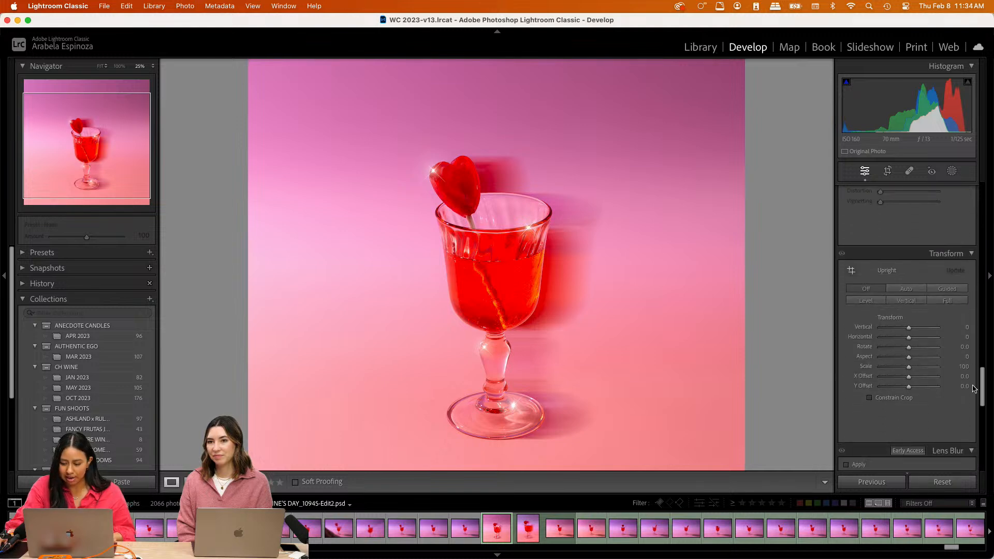
scroll(974, 388, down, 6)
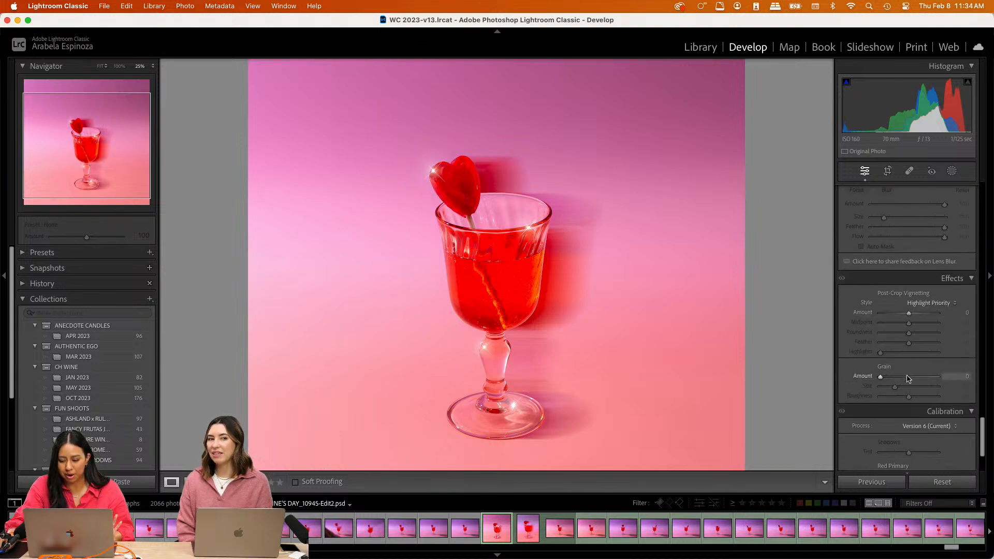
drag(612, 346, 609, 283)
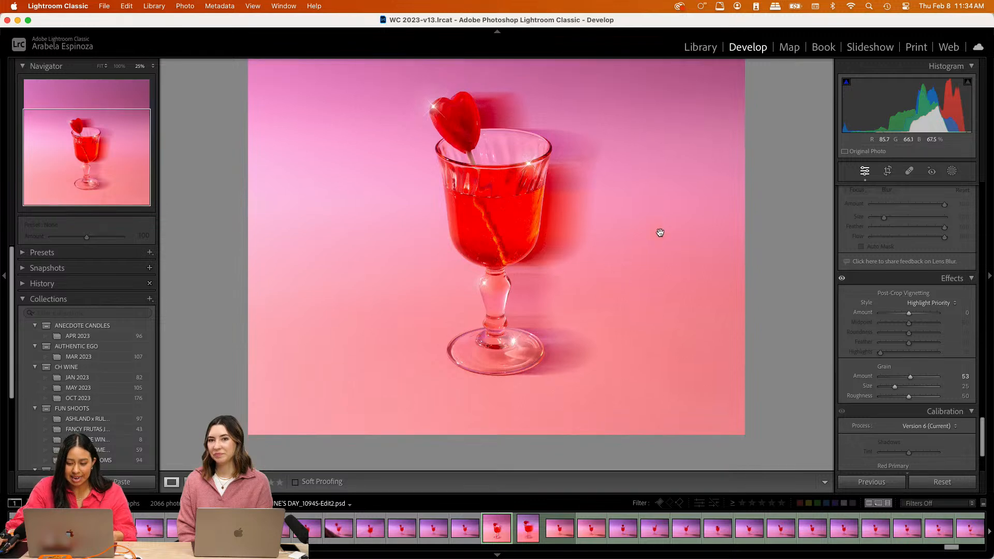
drag(599, 219, 589, 287)
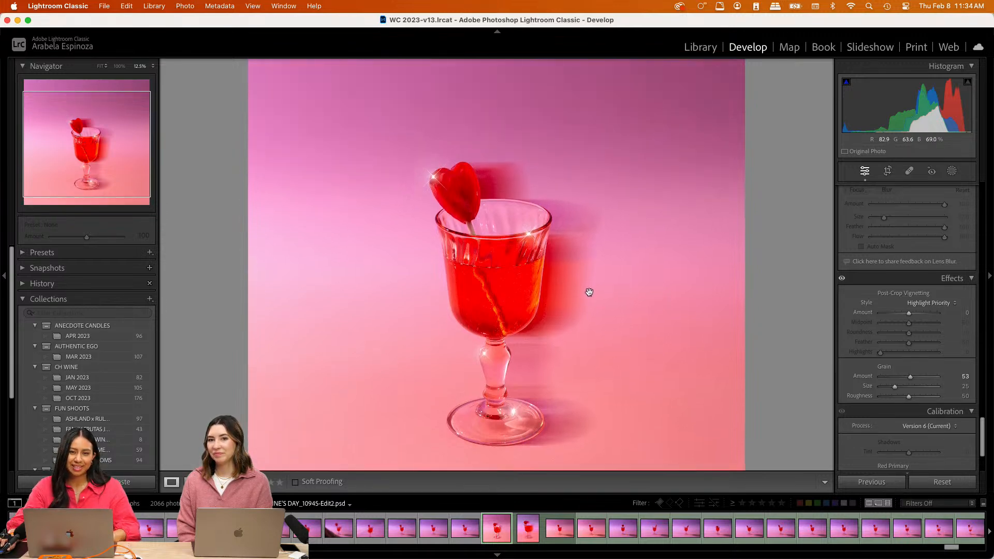
click(589, 292)
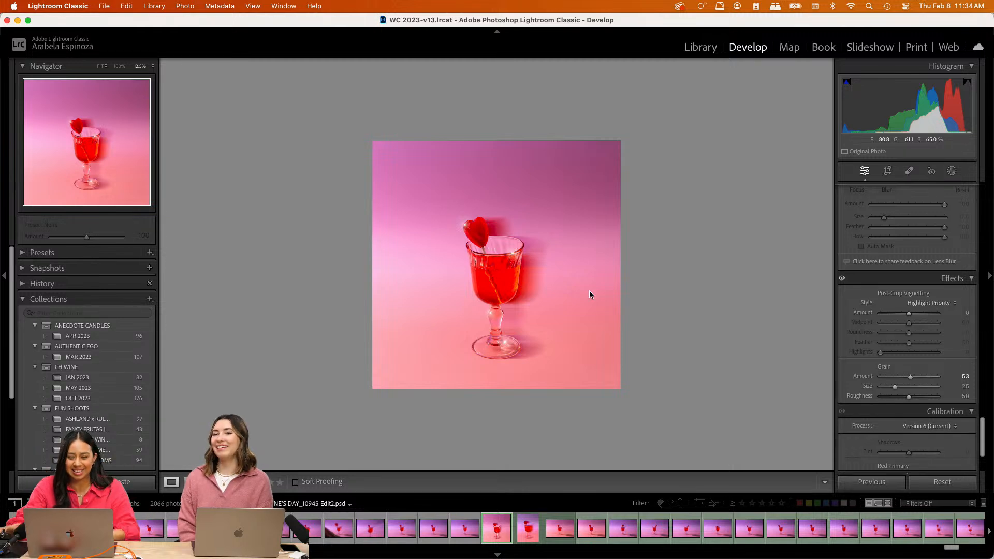
click(589, 293)
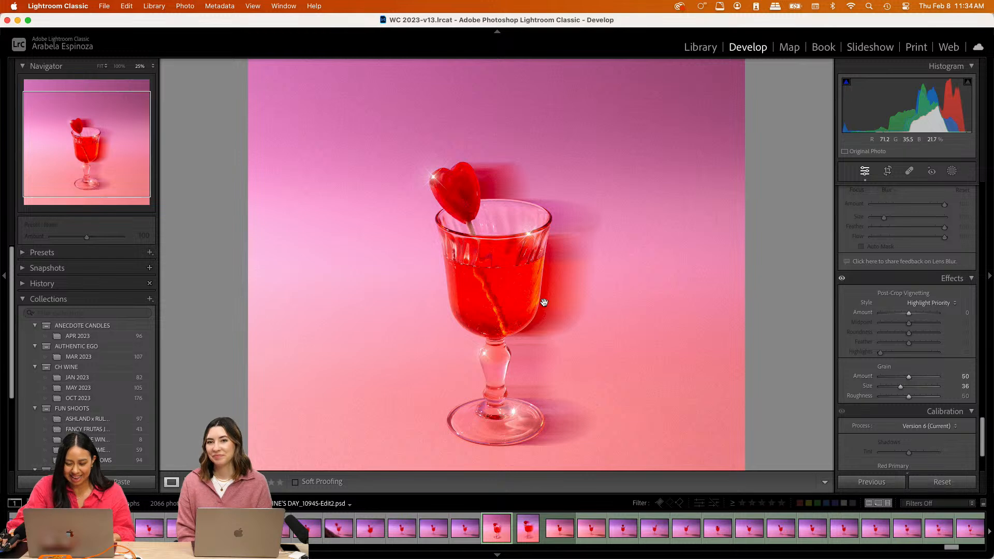
Sample the pink-purple background above the glass with Point Color and set Hue Shift to −99 and Sat. Shift to −14
scroll(931, 314, up, 1)
scroll(926, 305, up, 15)
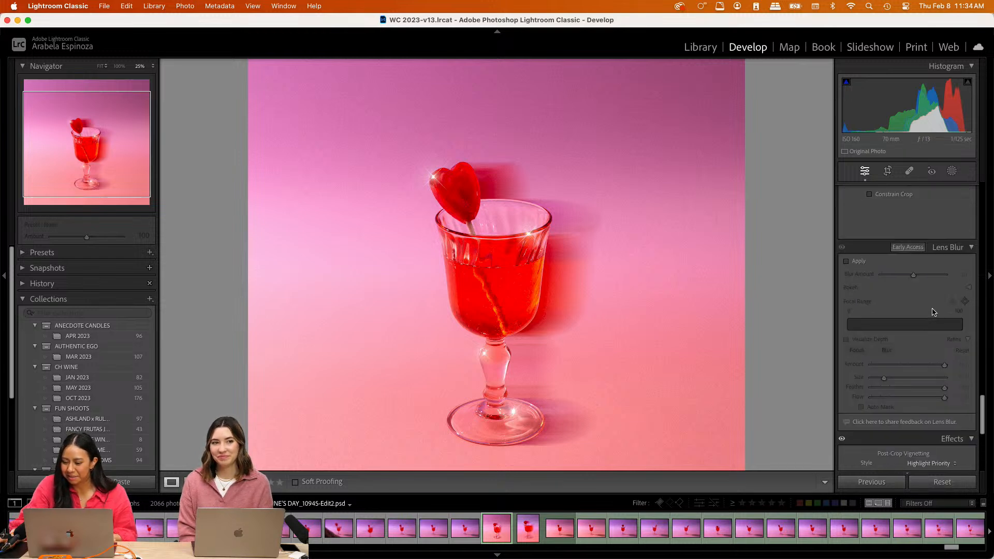
scroll(918, 293, up, 7)
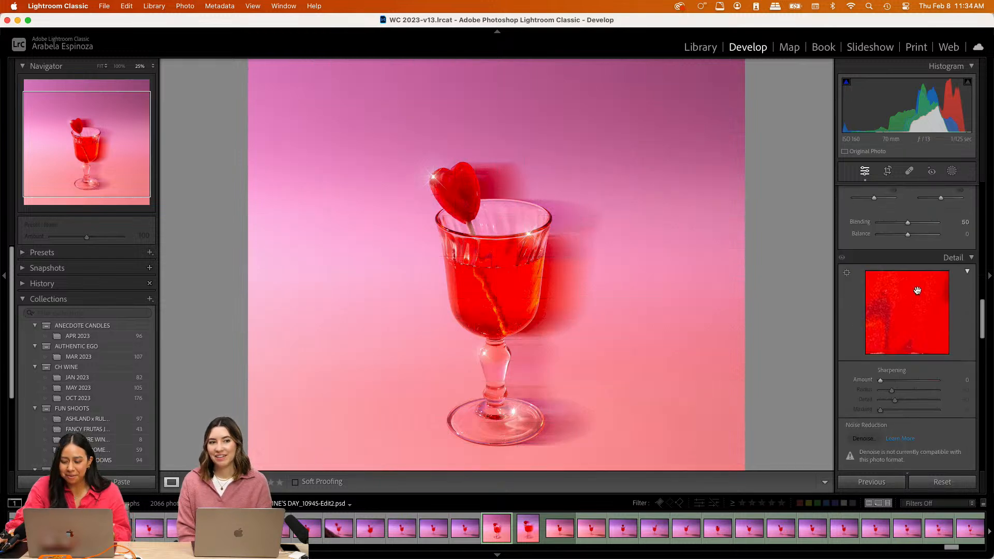
key(super+minus)
key(super+equal)
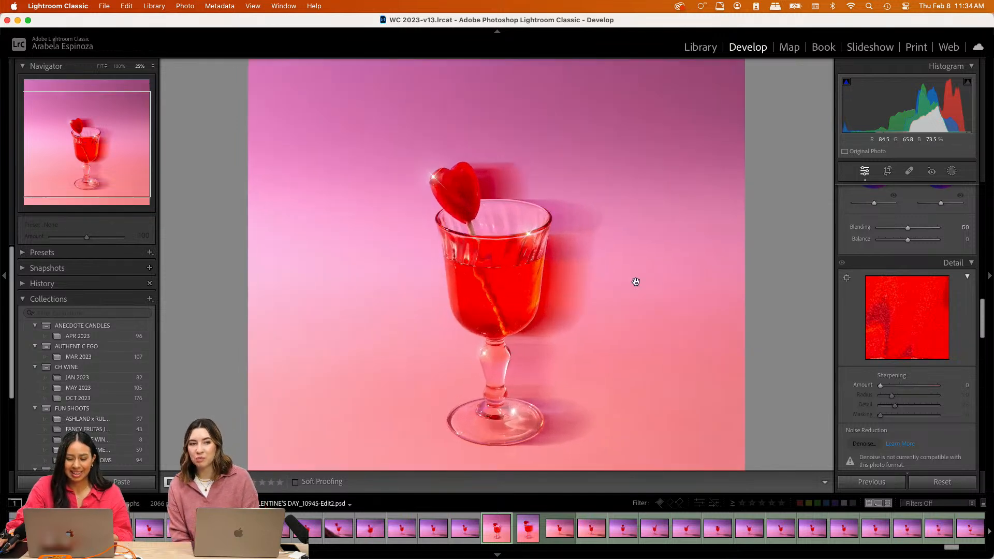
drag(618, 250, 604, 274)
scroll(910, 290, up, 10)
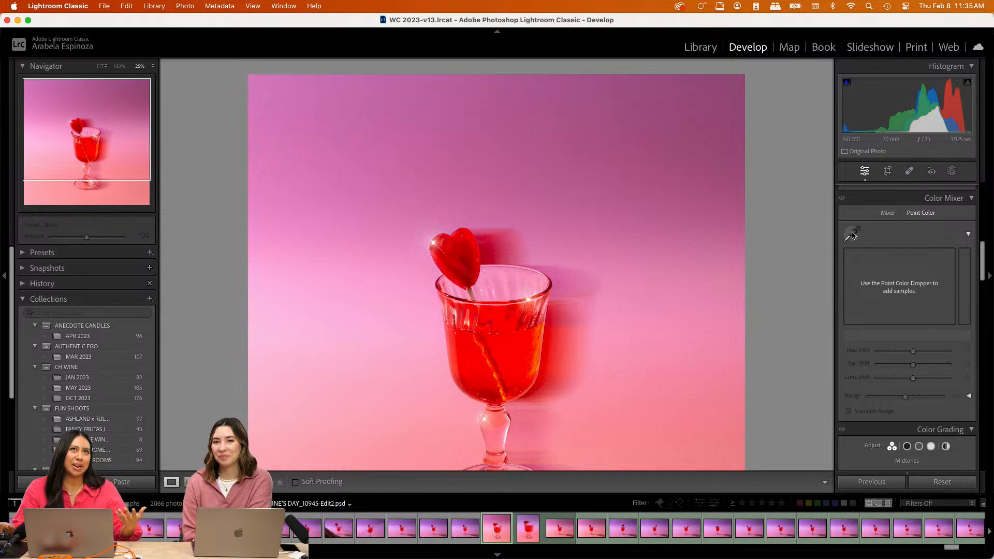
click(851, 234)
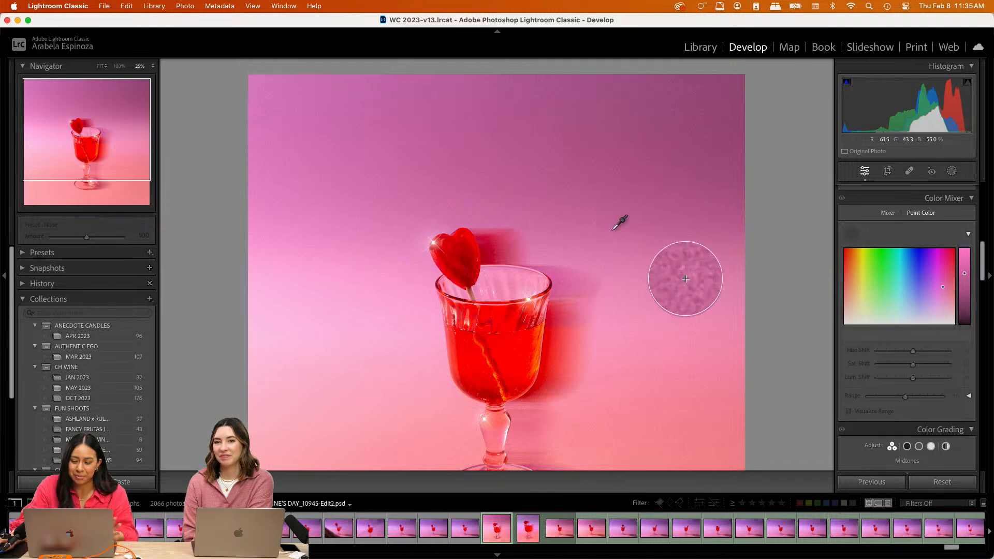
click(571, 102)
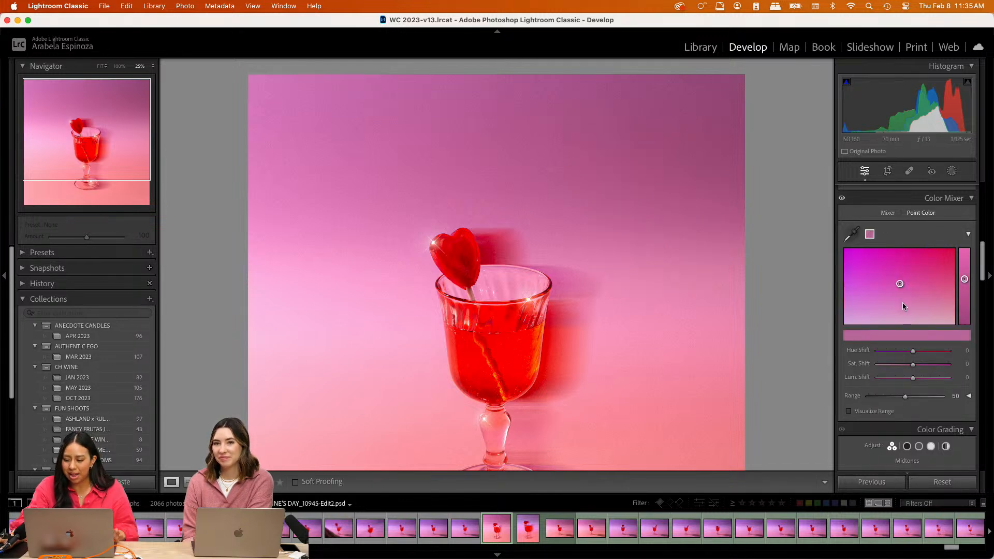
drag(881, 289, 849, 291)
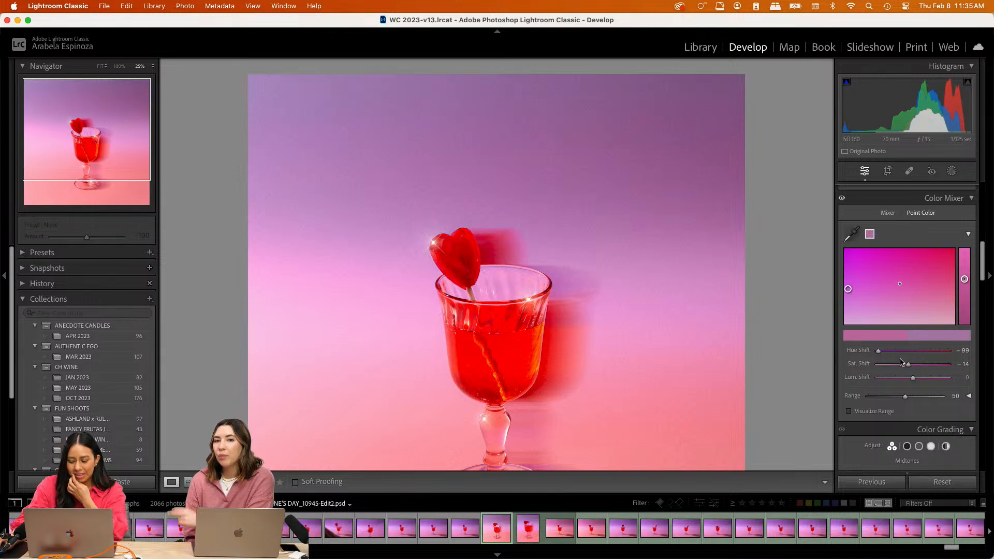
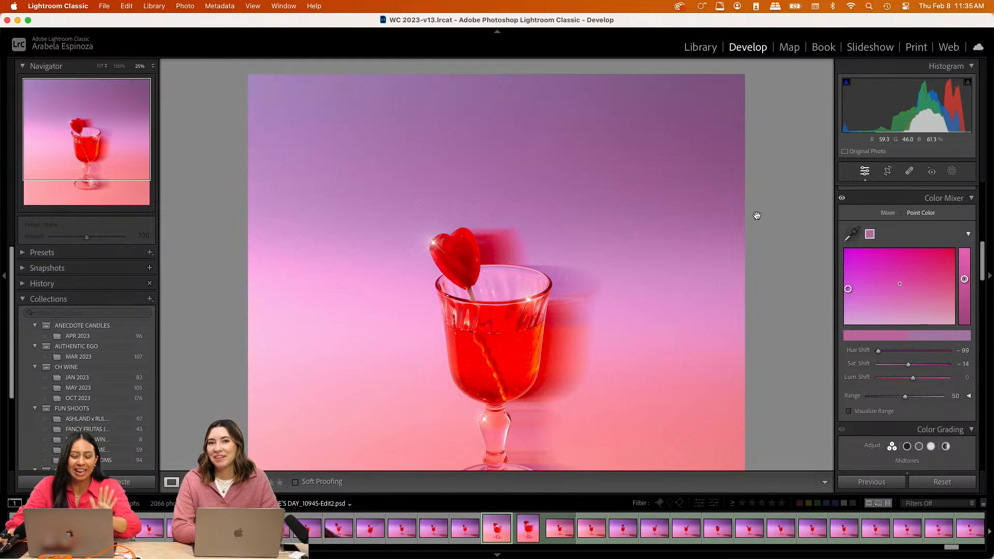
Compare the recoloured Edit2 image with the neighbouring edited version of the cocktail photo
drag(580, 331, 531, 278)
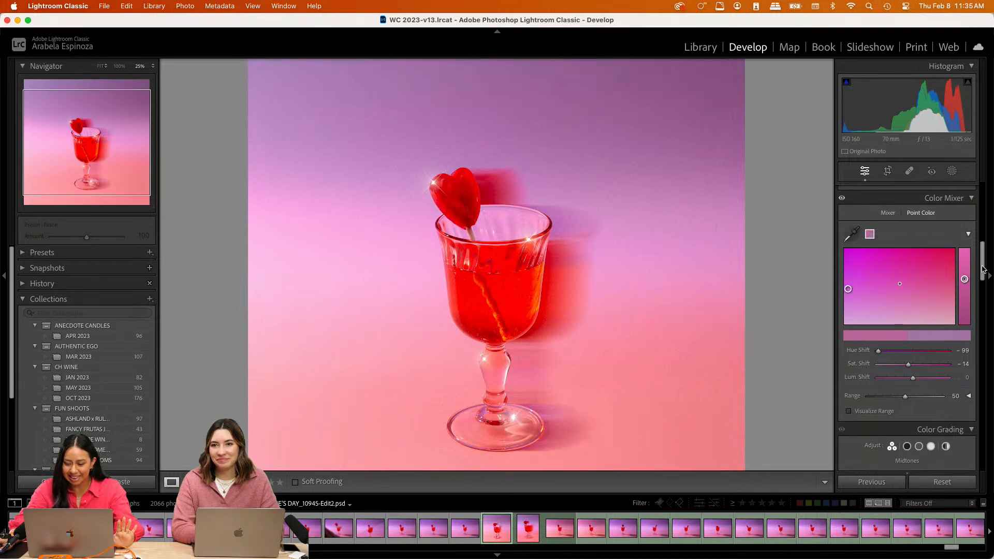
drag(982, 269, 982, 278)
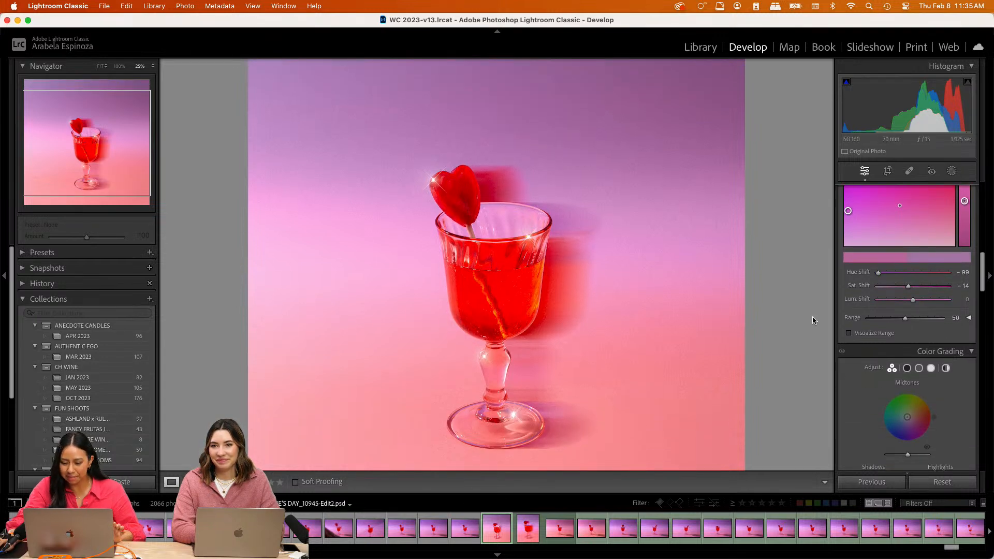
click(528, 528)
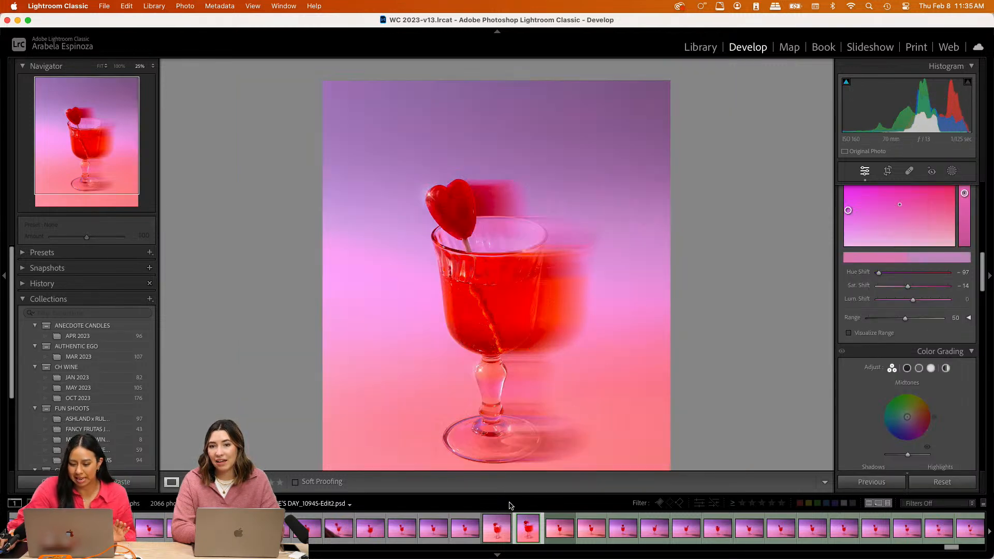
click(500, 527)
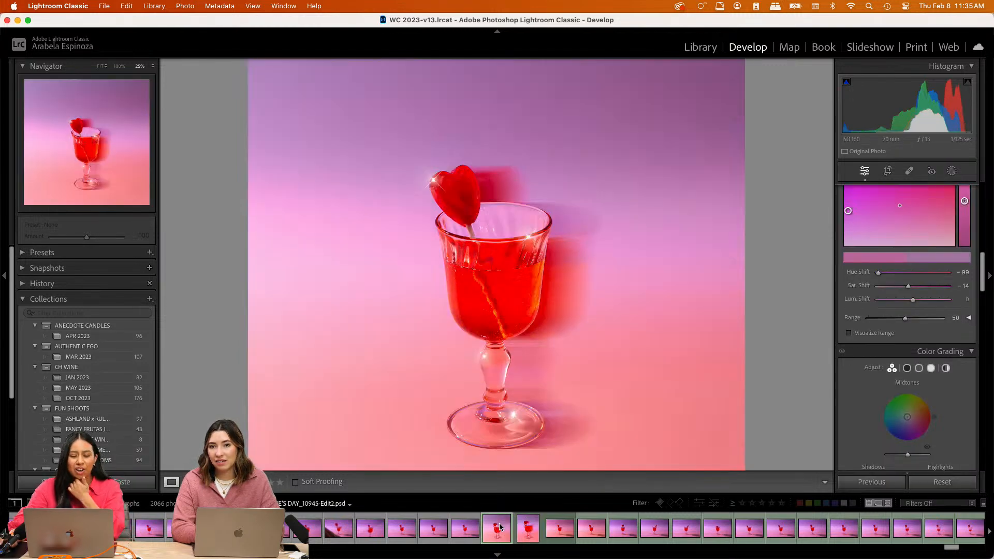
Set Vibrance to +18, Saturation to +16 and Highlights to −16 on the Edit2 image, and return Exposure to 0.00
scroll(879, 336, up, 10)
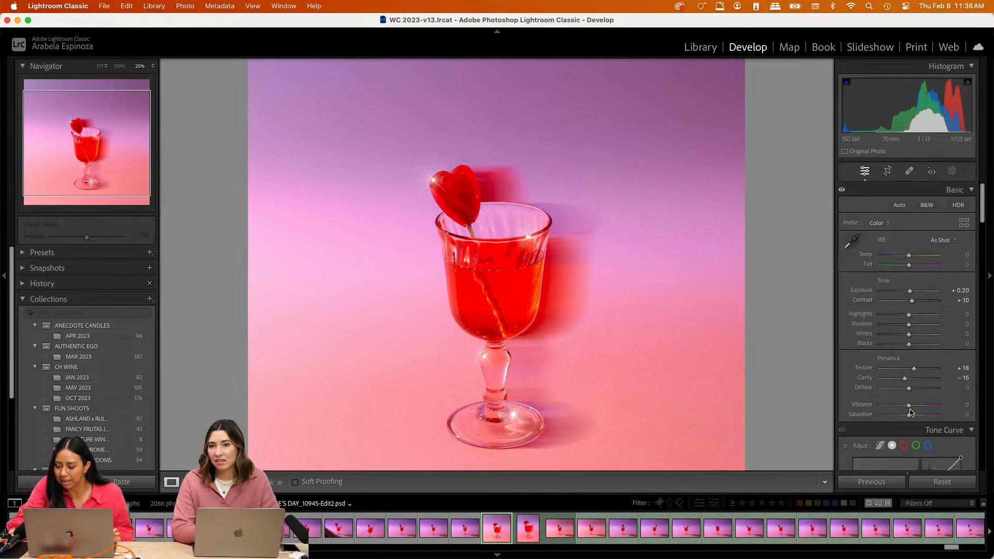
mouse_move(910, 409)
mouse_down()
mouse_move(912, 423)
mouse_move(913, 415)
mouse_up()
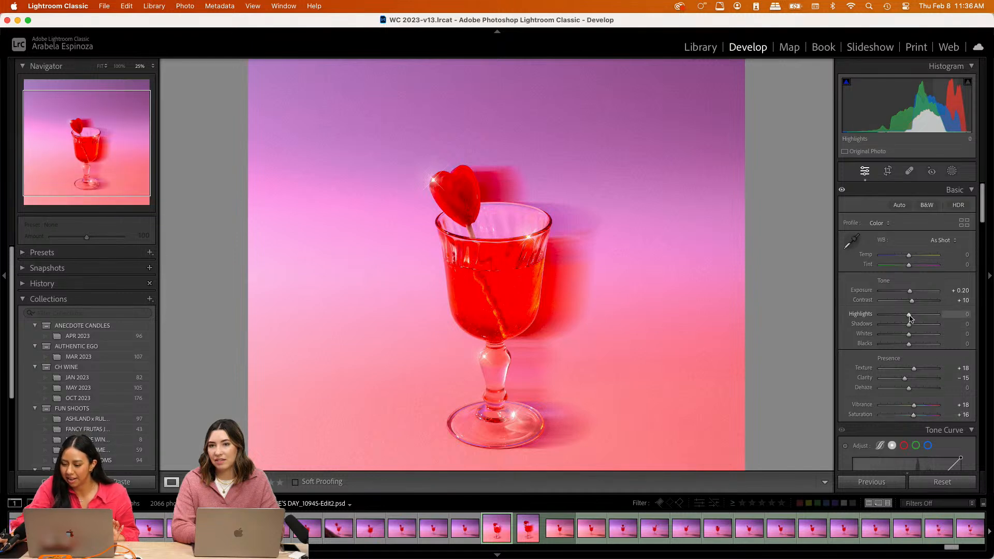
drag(910, 318, 906, 292)
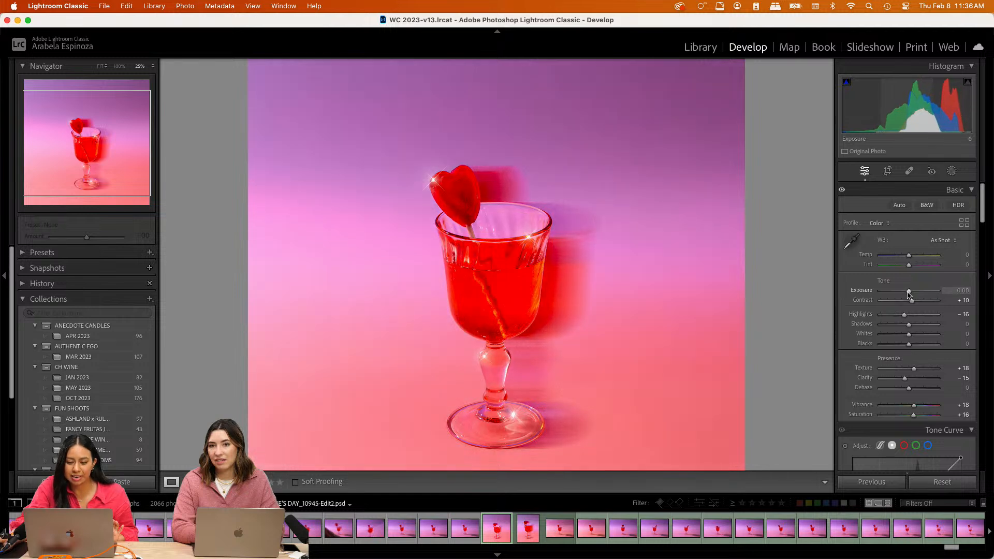
Crop the cocktail image to a full-height 4 x 5 / 8 x 10 portrait with the glass centred horizontally
key(super+-)
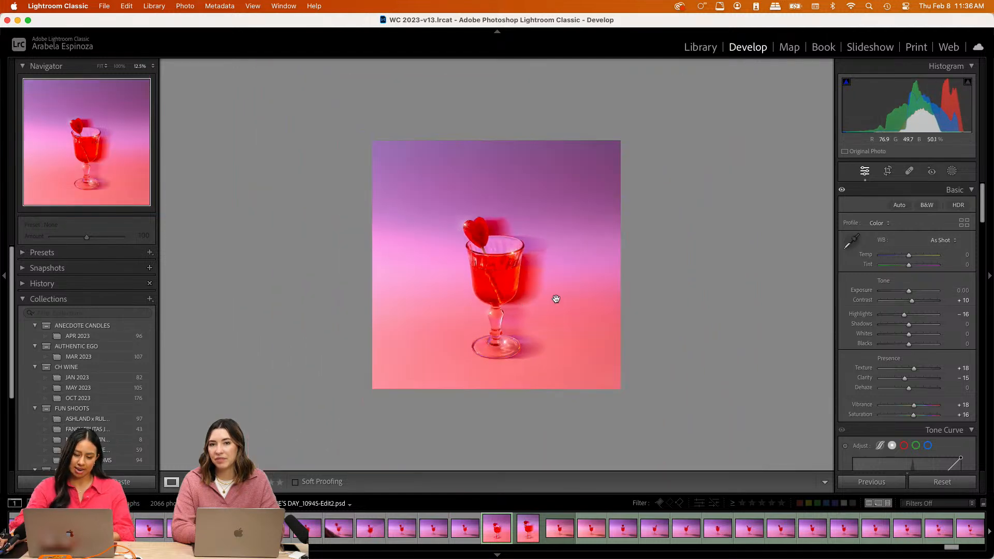
key(super+=)
click(887, 171)
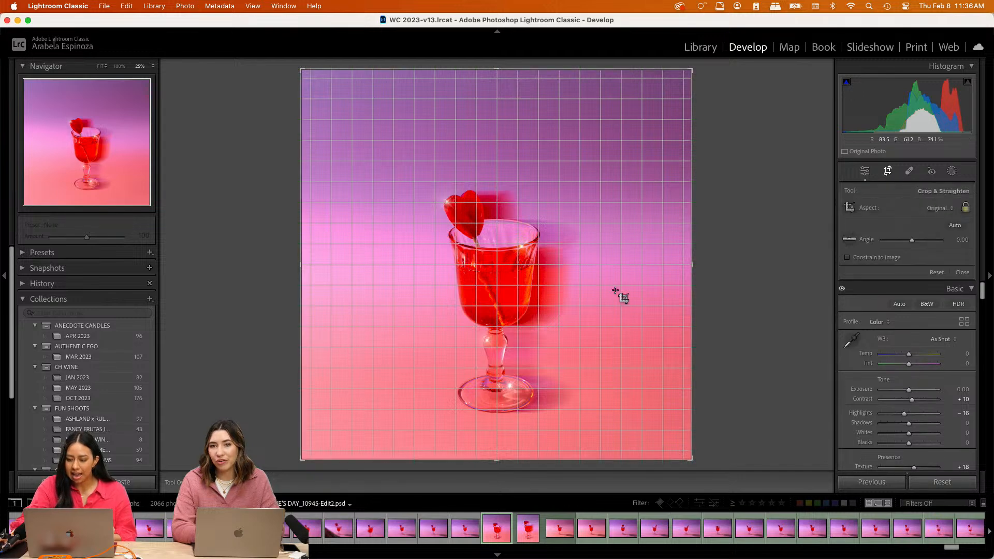
click(937, 208)
click(931, 246)
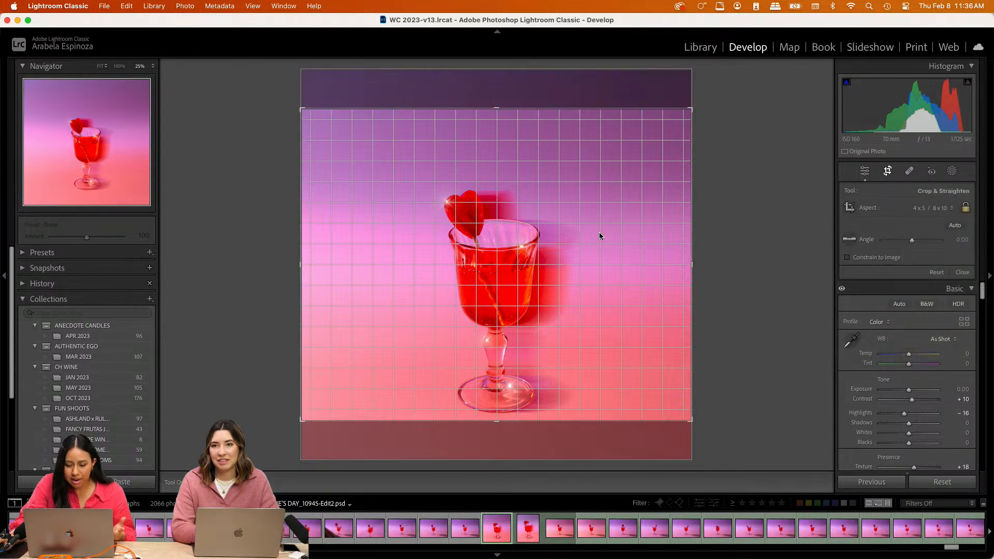
key(x)
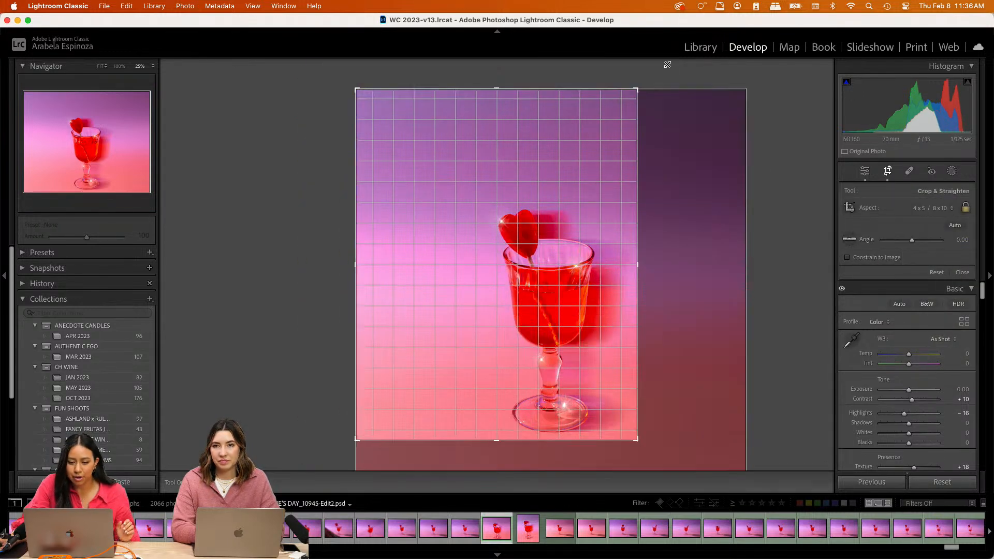
drag(575, 279, 530, 248)
drag(496, 88, 497, 32)
mouse_move(503, 270)
mouse_down()
mouse_move(535, 271)
mouse_move(506, 259)
mouse_move(510, 268)
mouse_up()
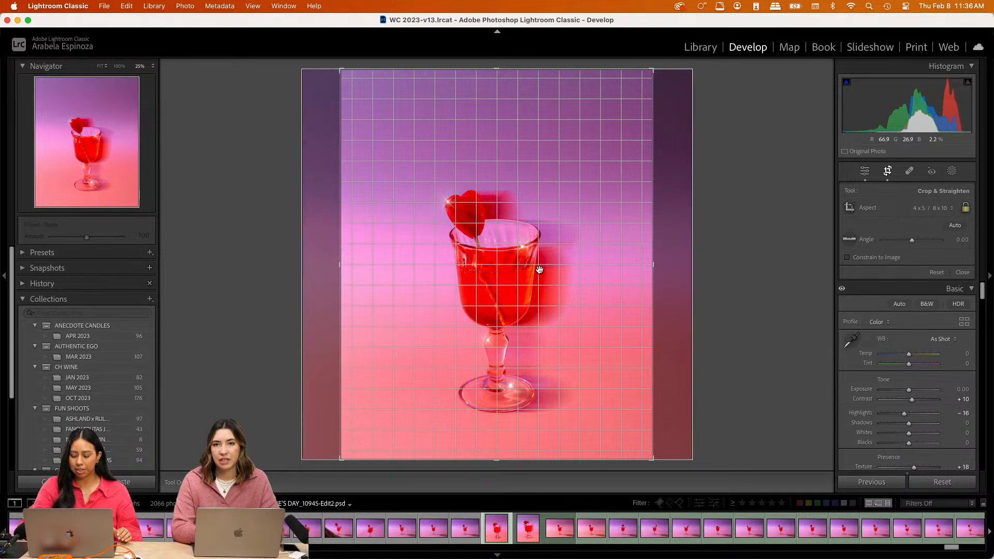
key(Return)
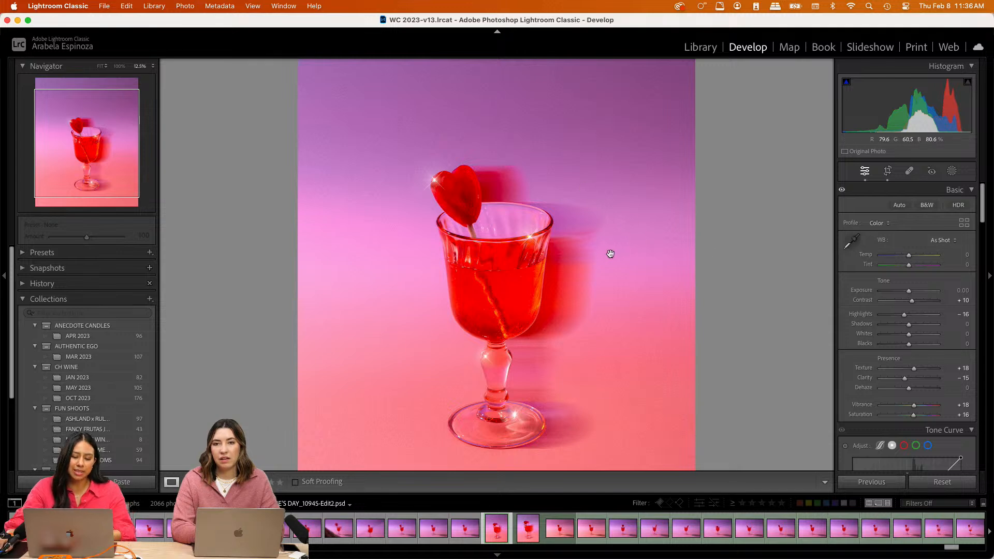
Tighten the 4 x 5 portrait crop around the glass and reposition the image slightly inside the frame
key(super+minus)
key(super+minus)
key(super+equal)
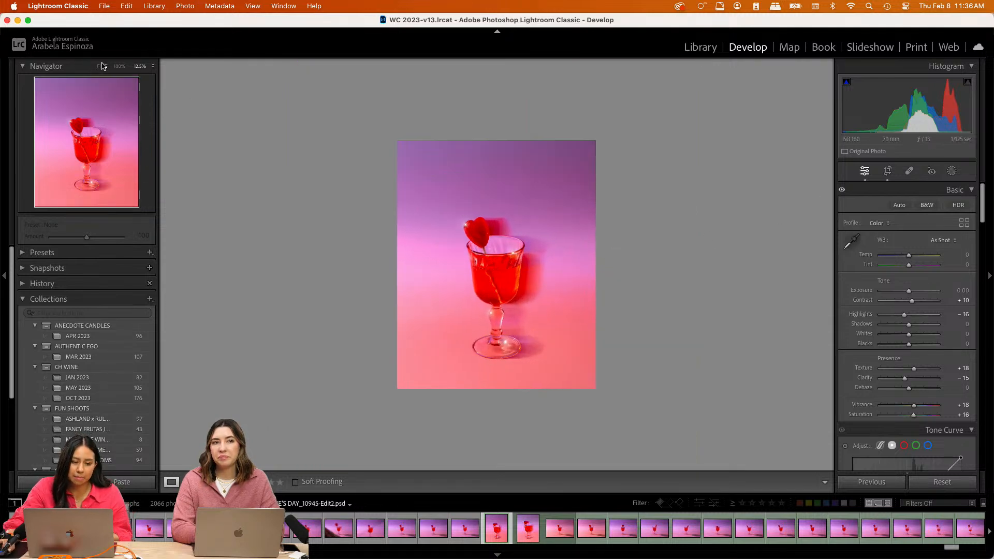
key(super+equal)
click(886, 170)
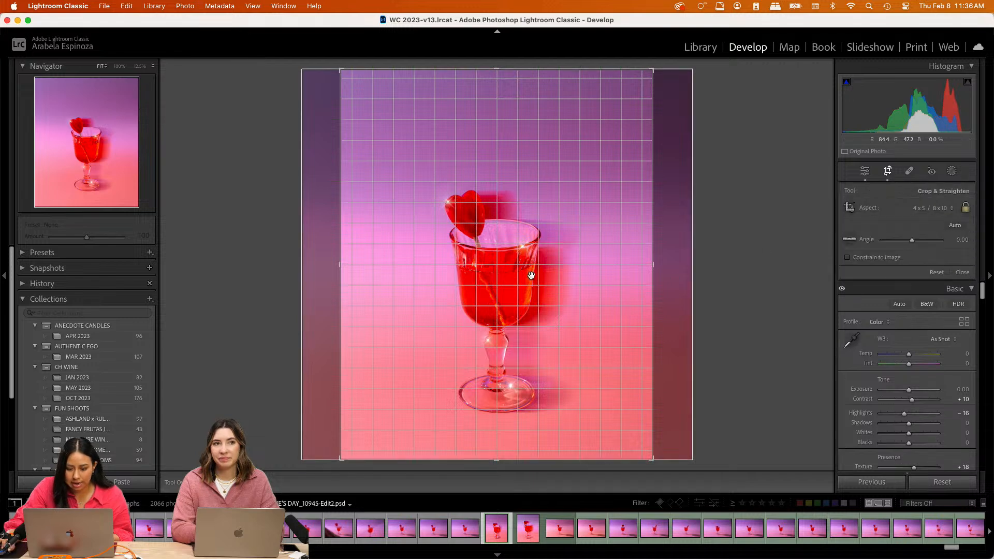
drag(499, 71, 497, 89)
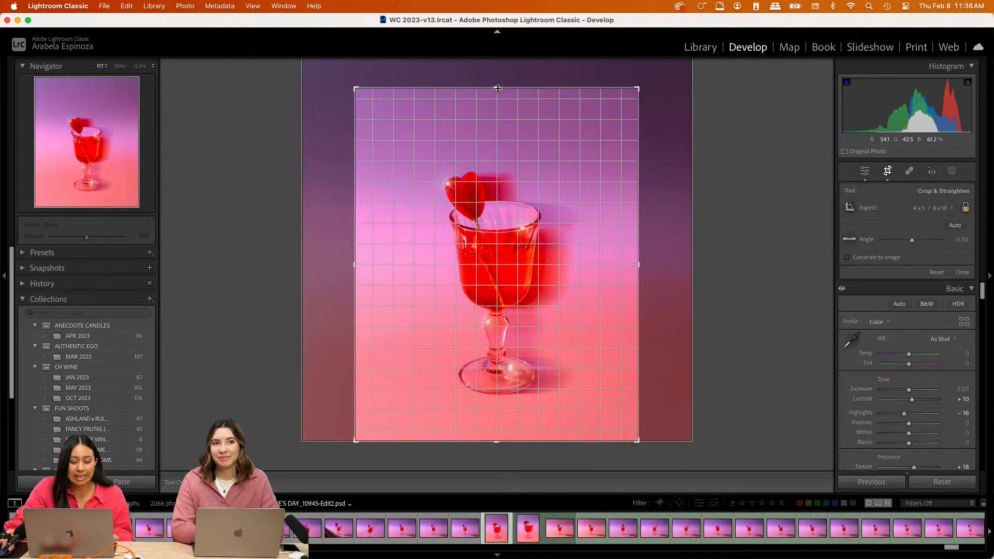
drag(534, 258, 532, 256)
key(Return)
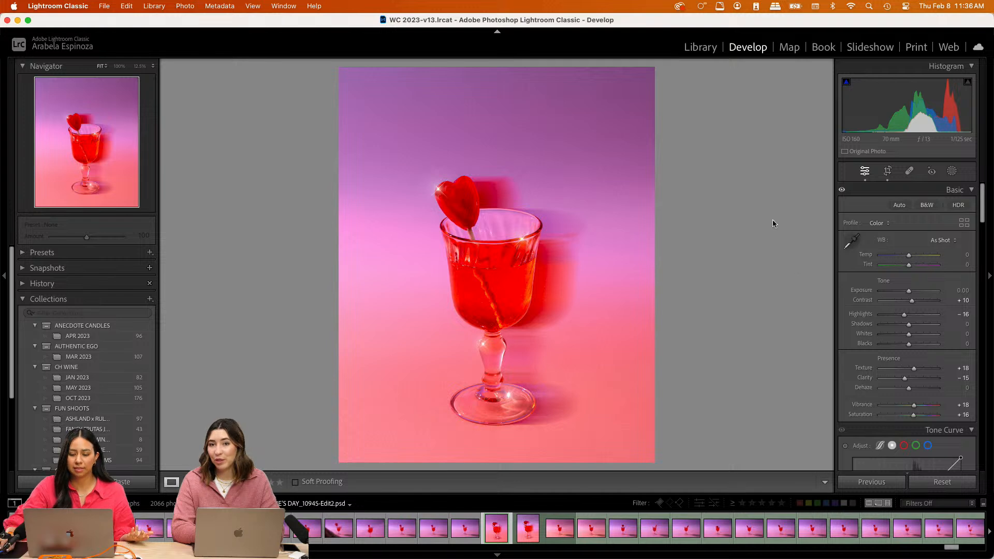
click(888, 171)
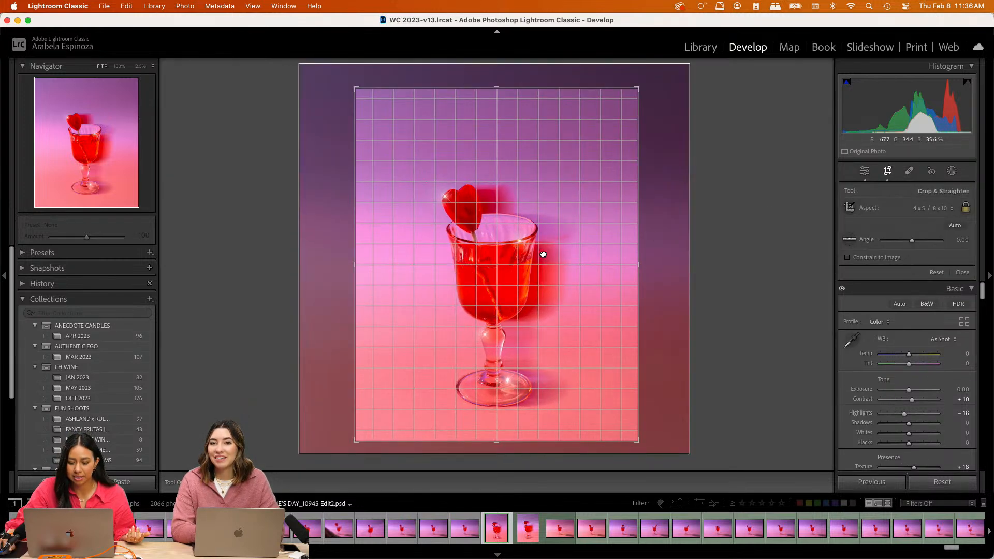
key(Return)
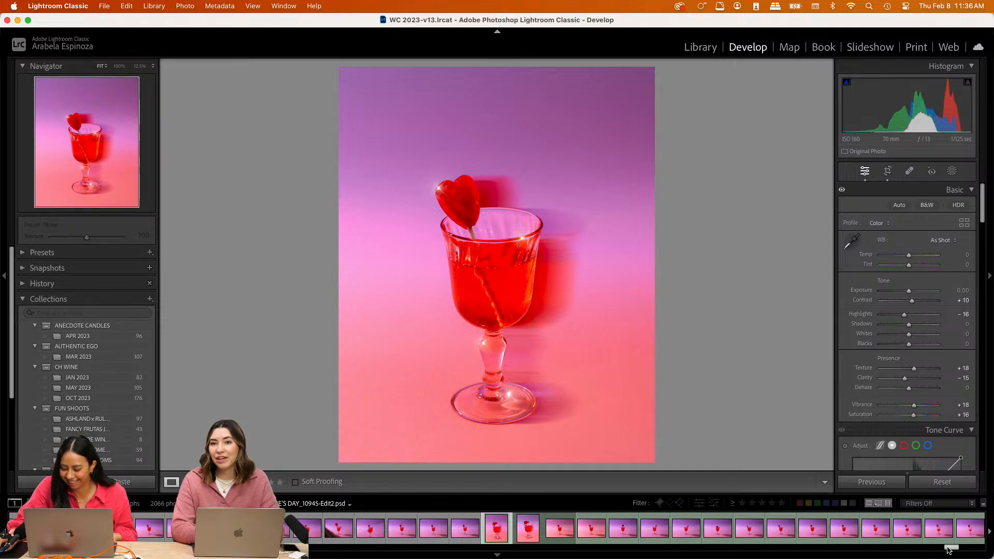
Browse the raw cocktail glass frames of the Valentine's Day shoot up to 10958.CR2, examining the lollipop position and drink level
drag(946, 547, 951, 549)
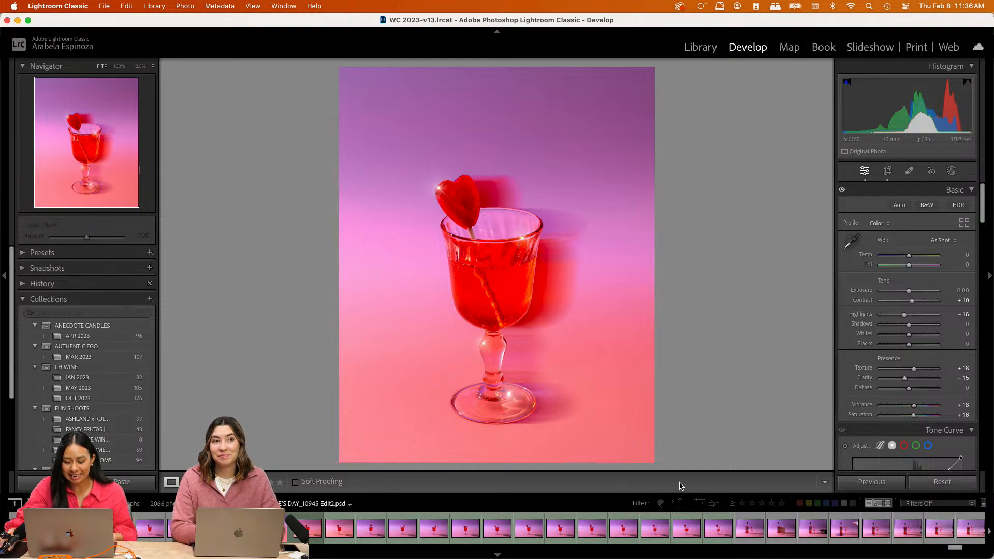
click(755, 533)
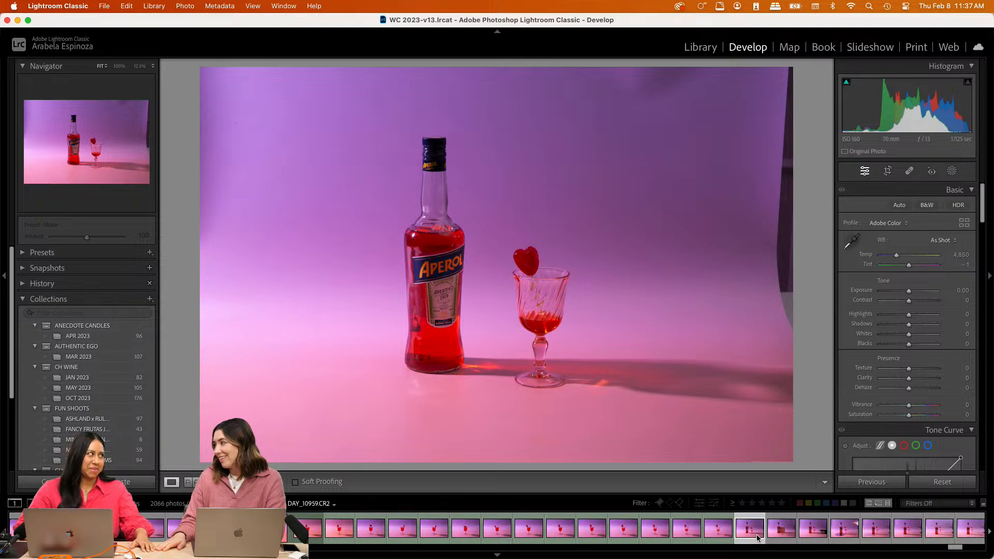
key(Right)
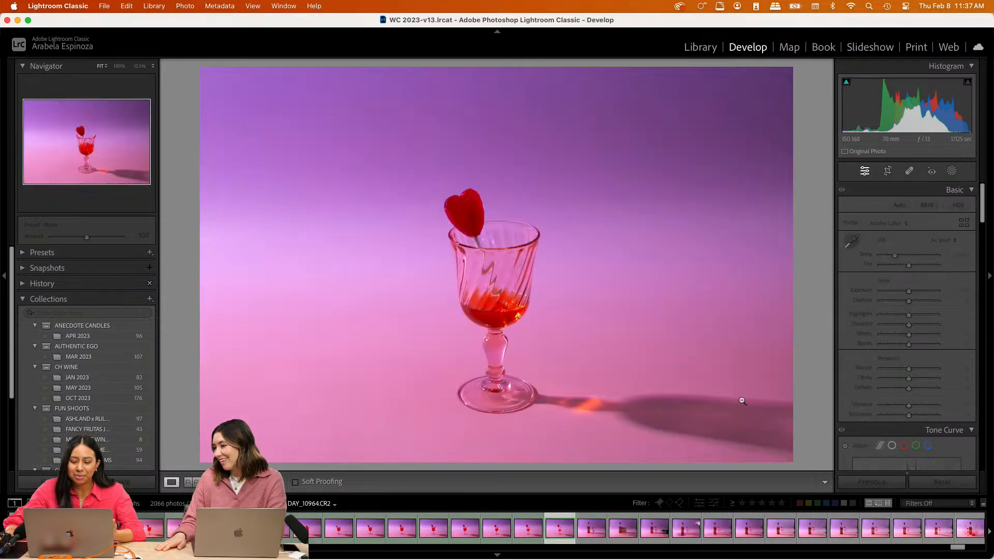
click(573, 525)
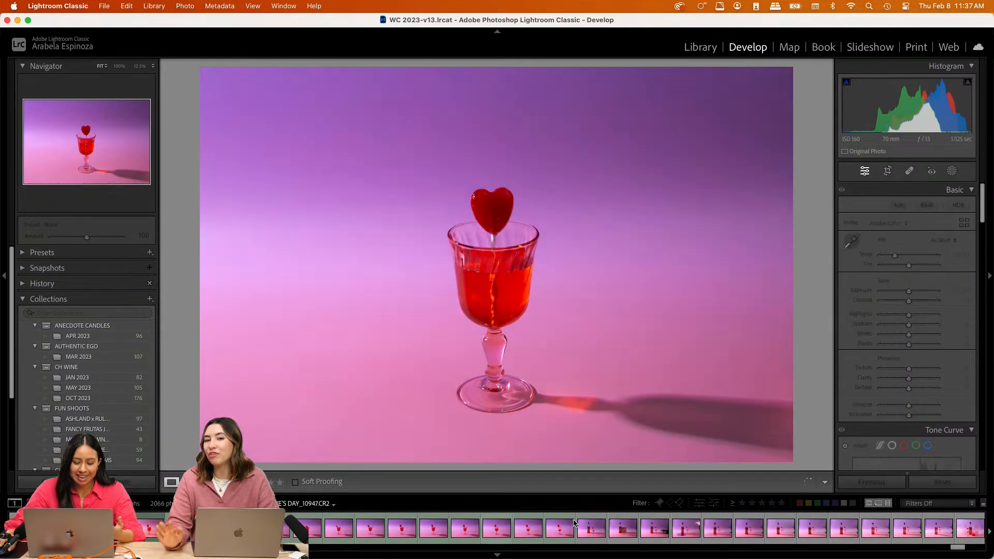
key(Right)
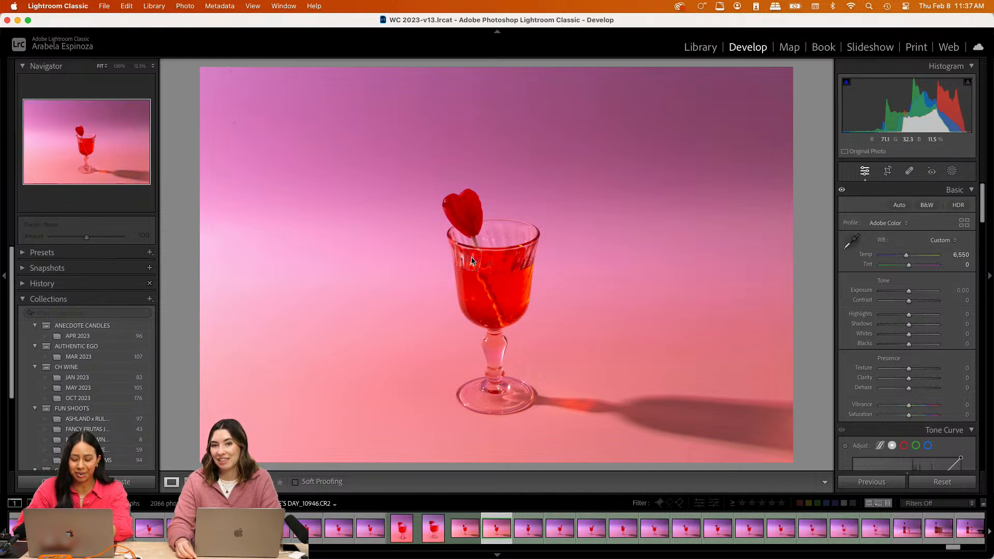
key(Right)
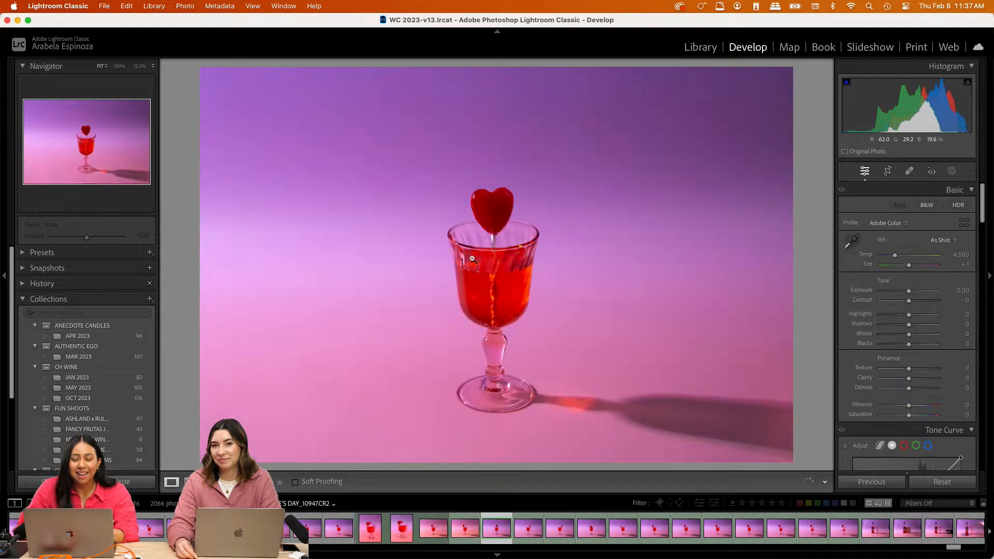
key(Right)
key(Right)
key(Right)
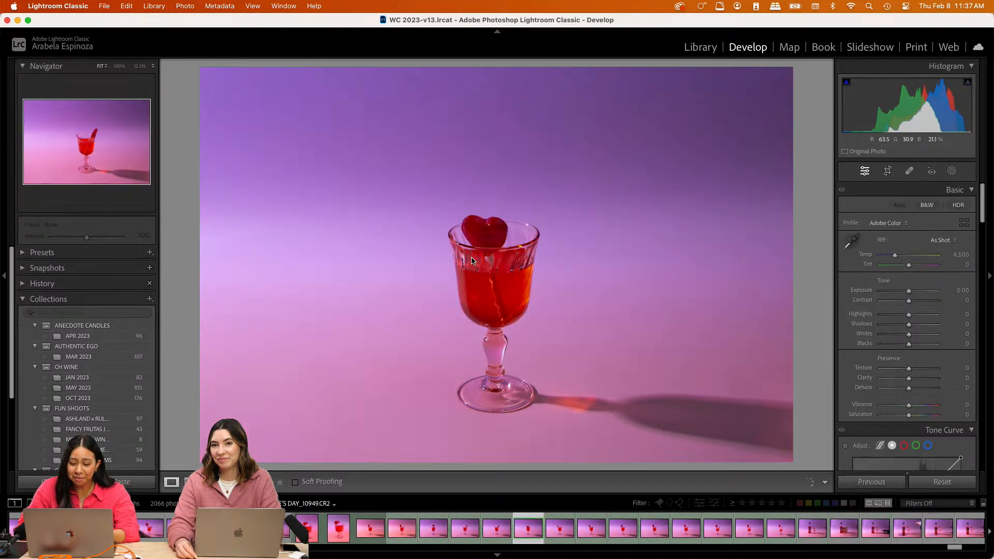
key(Right)
key(Right)
key(Right)
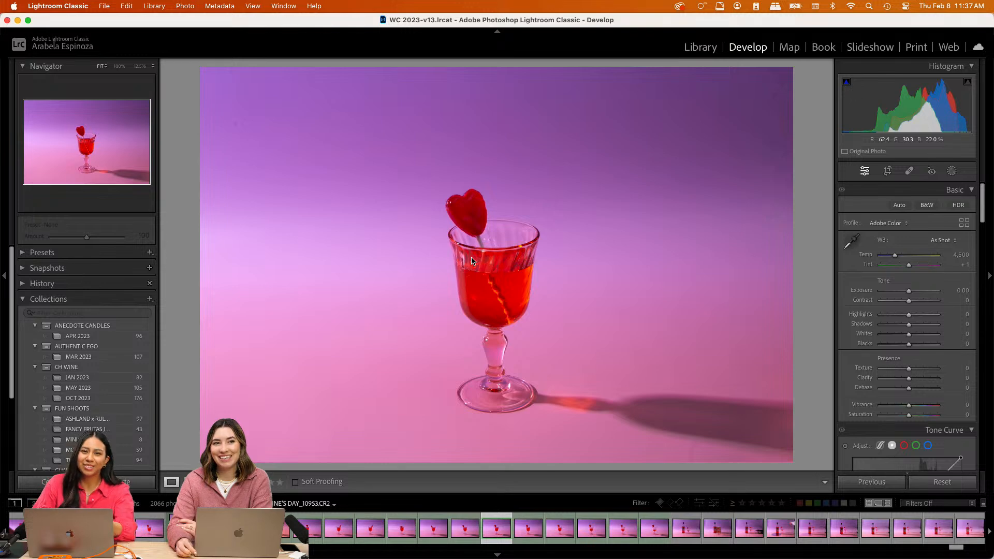
key(Right)
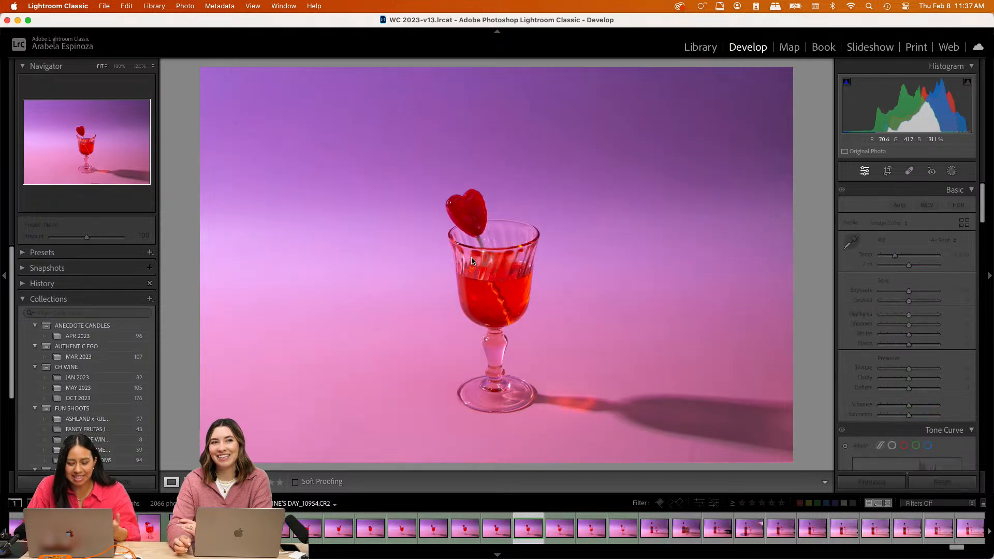
key(Right)
key(Right)
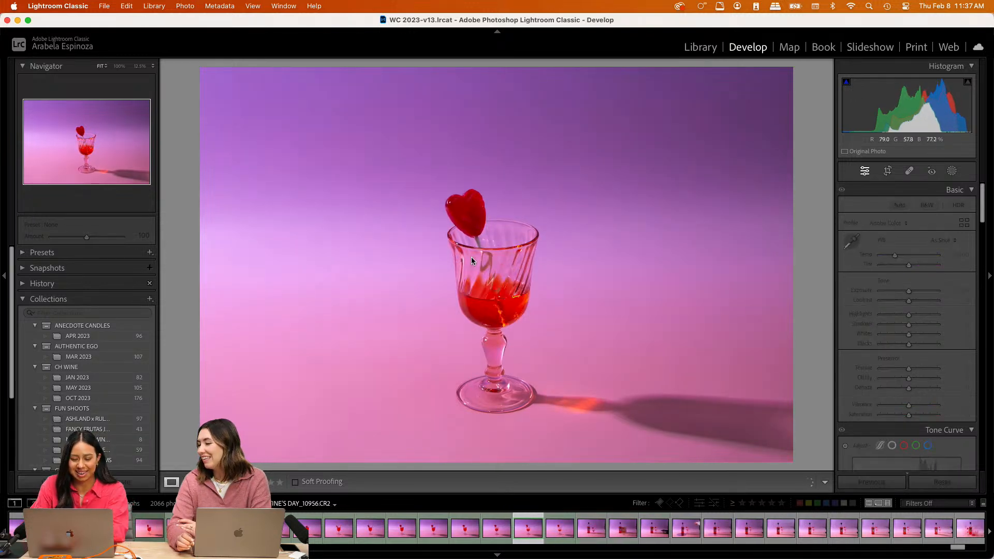
key(Right)
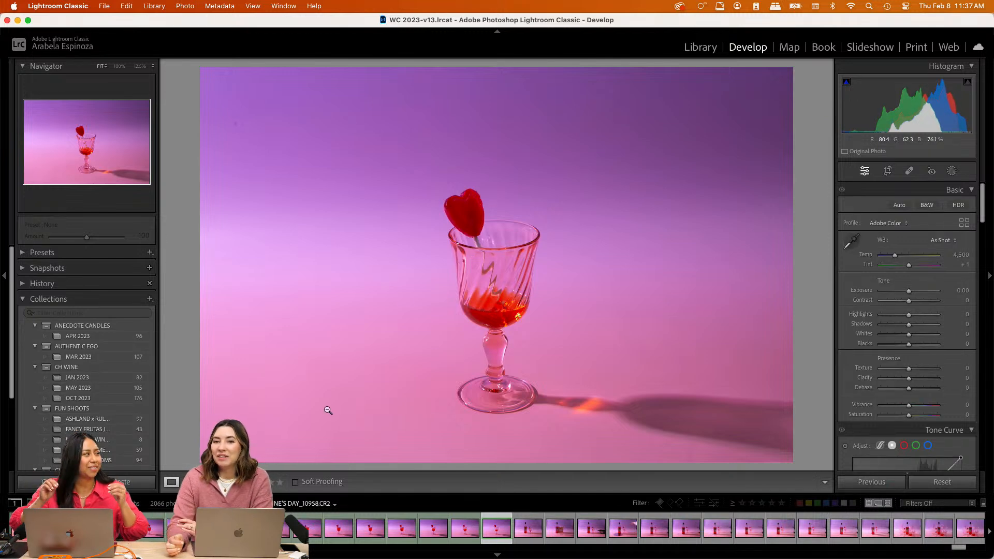
Review the raw Aperol bottle shots, examining how the ribbed panel and props are placed around the glass
click(716, 531)
key(Left)
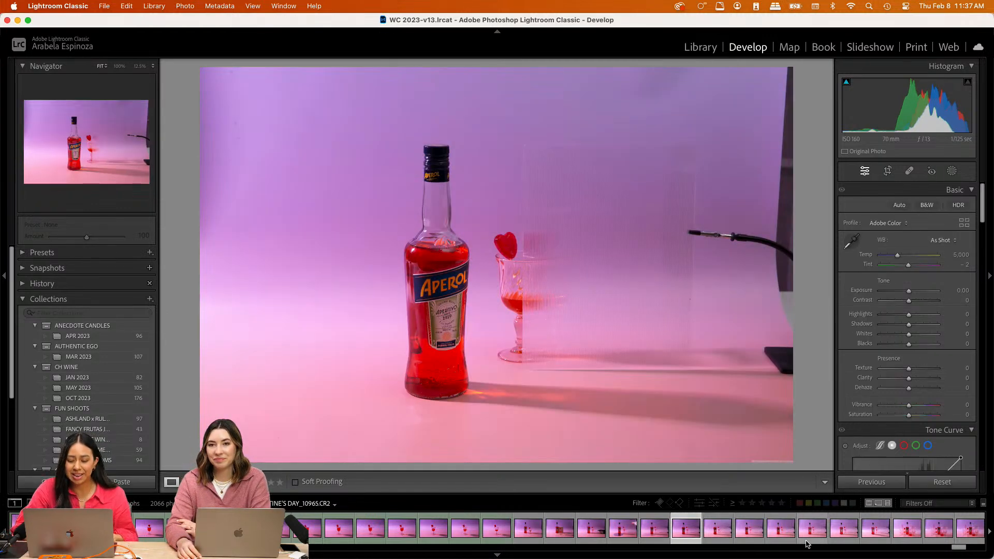
click(380, 535)
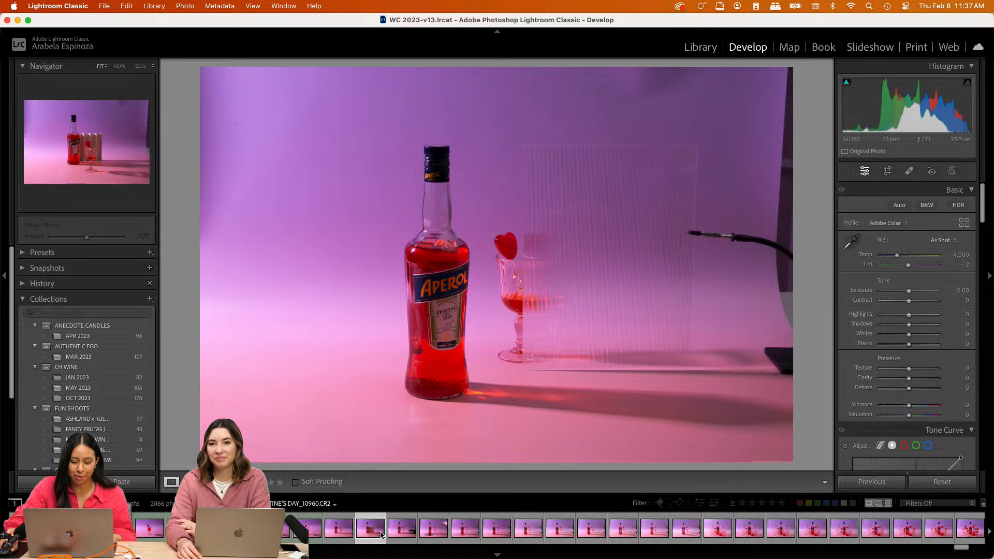
key(Right)
key(Right)
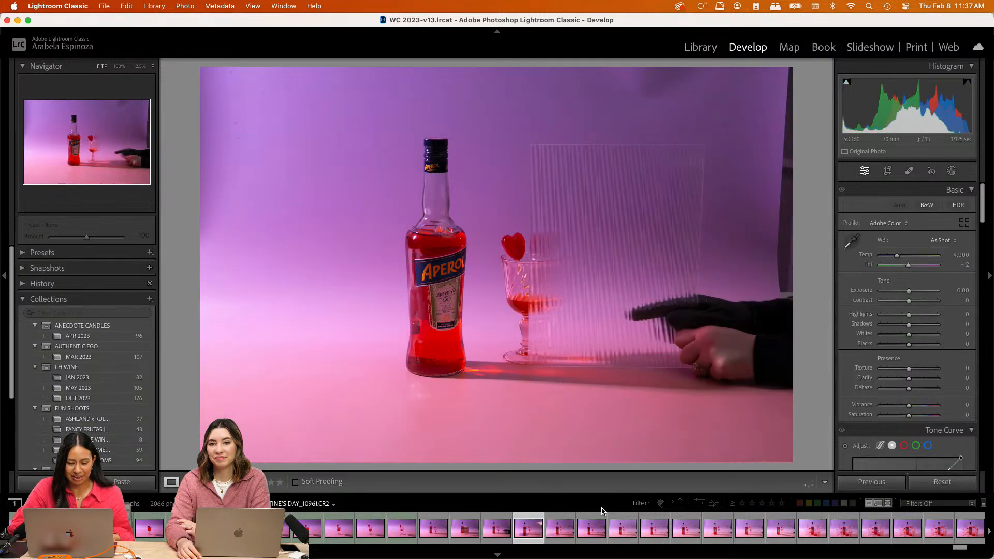
key(Left)
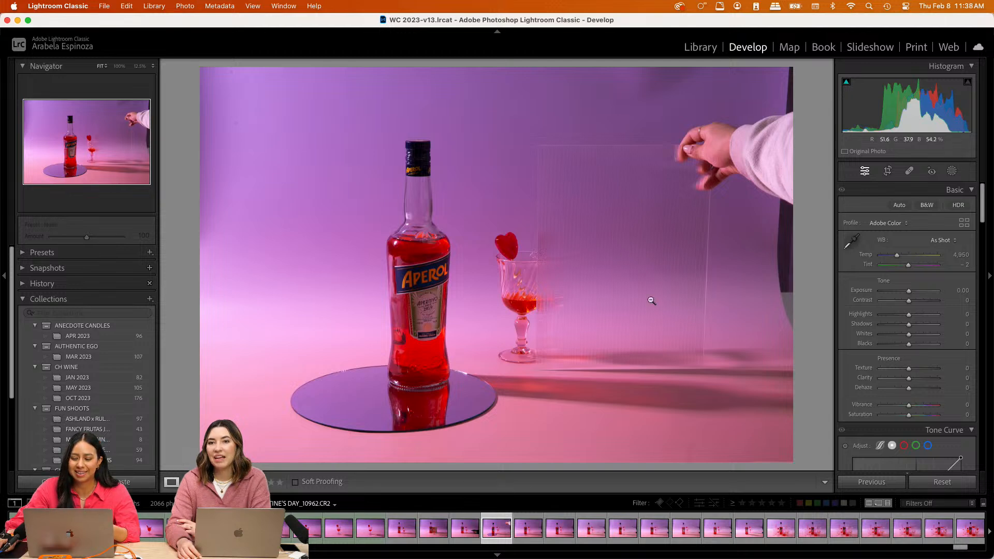
Review the Aperol bottle frames from 10962.CR2 to 10969.CR2, examining the base under the bottle and the light on its label
key(Right)
key(Left)
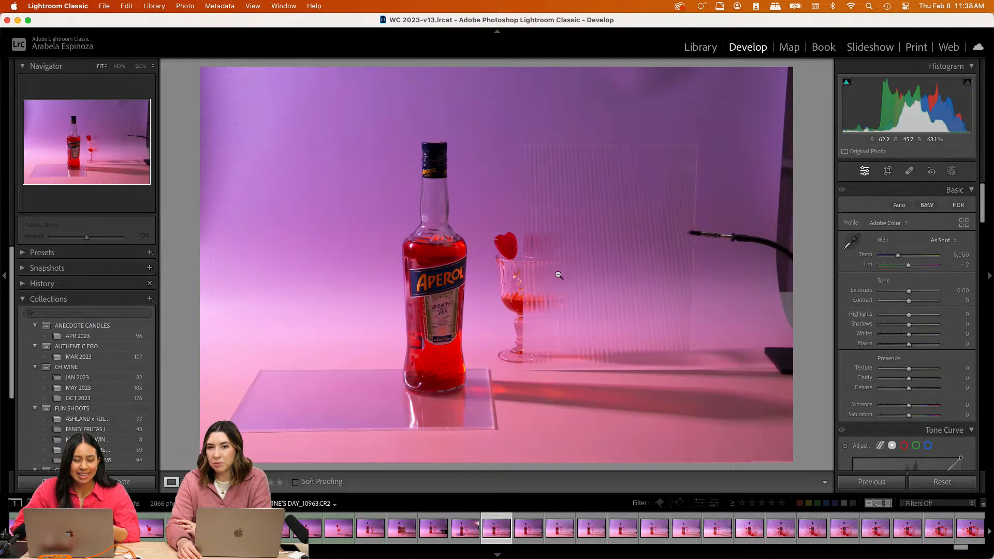
key(Right)
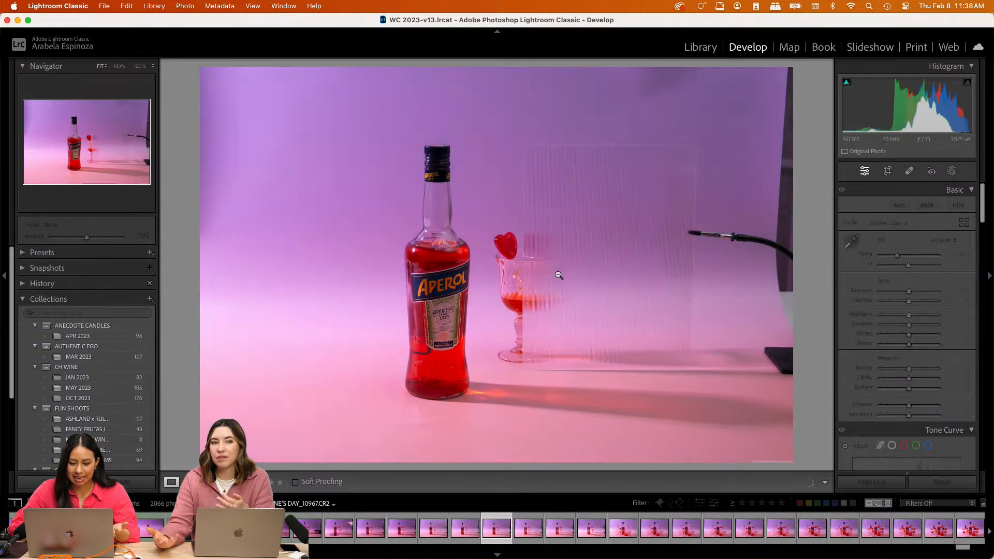
key(Right)
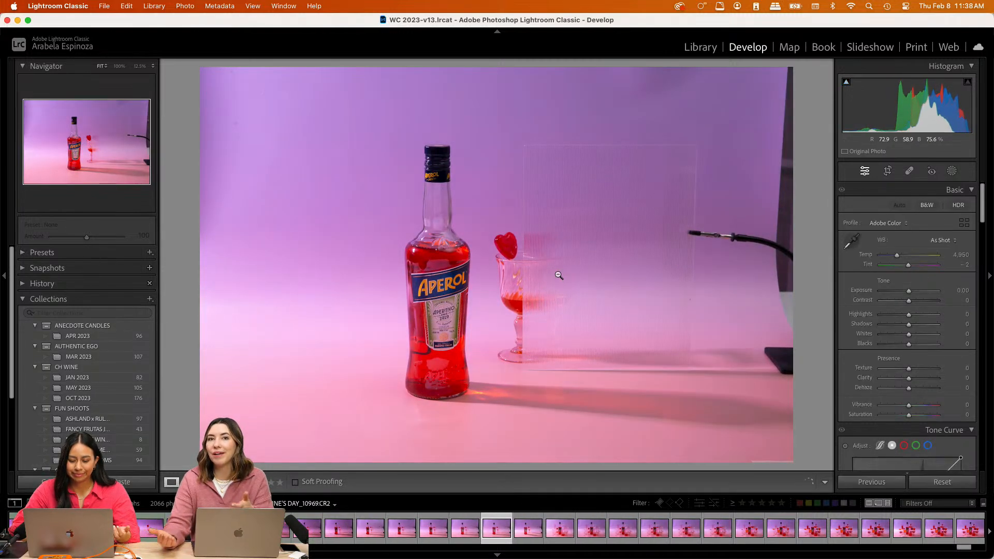
key(Right)
key(Left)
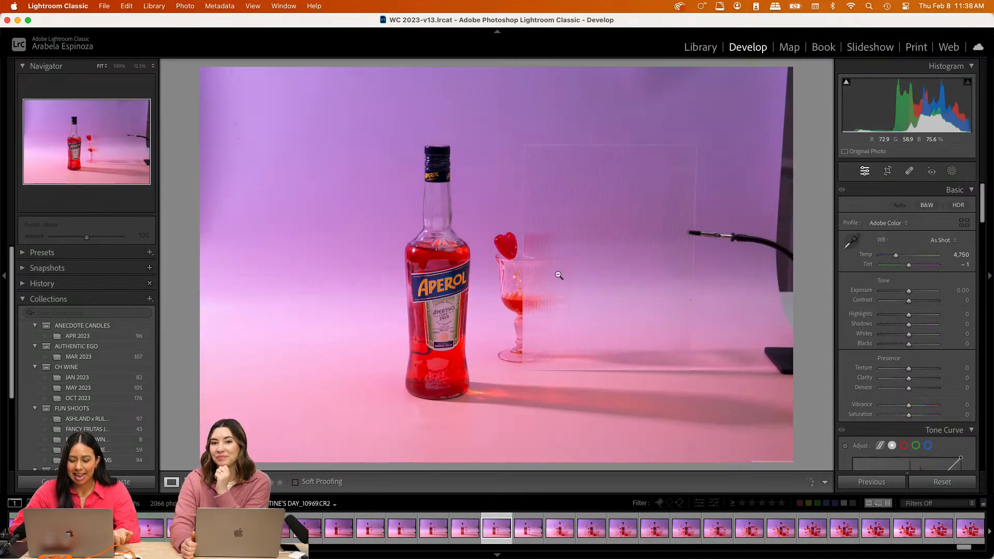
key(Left)
key(Left)
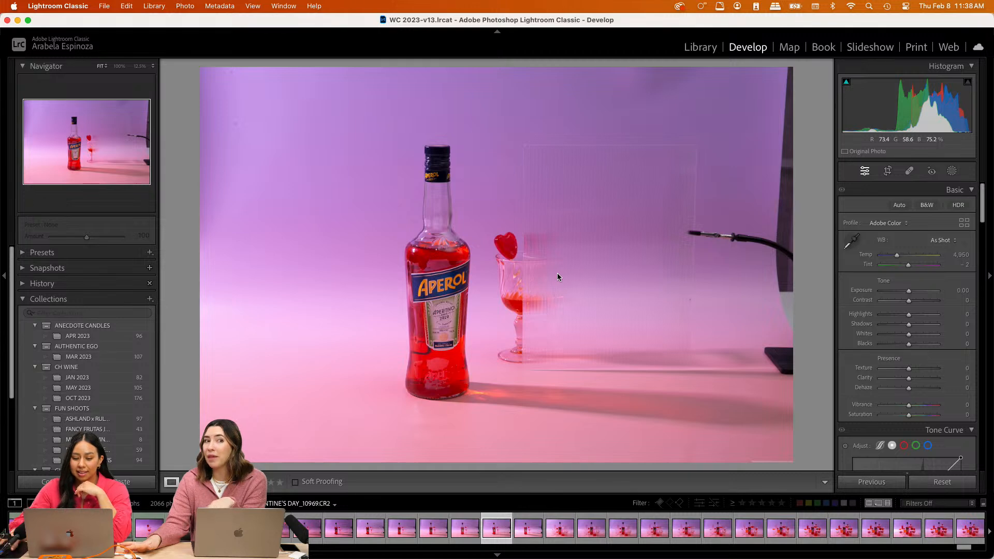
Compare the multi-glass Aperol arrangement with the single-bottle frames 10967.CR2 and 10968.CR2, examining the light on the bottle
click(914, 530)
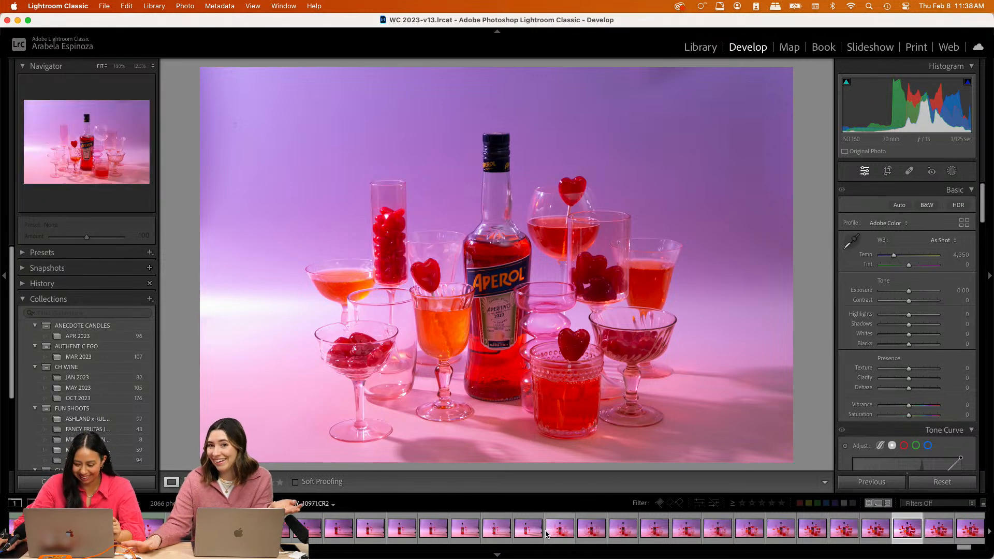
click(492, 531)
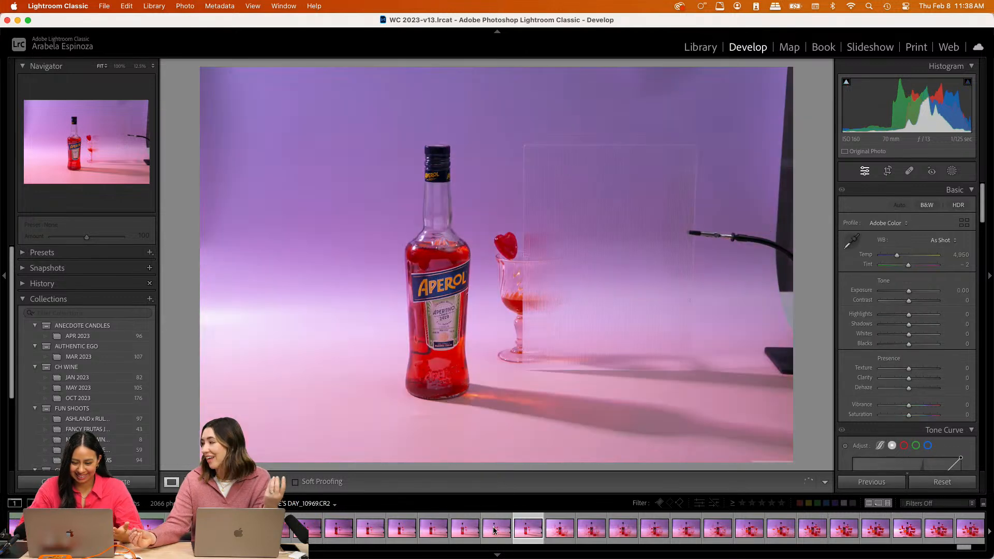
click(493, 530)
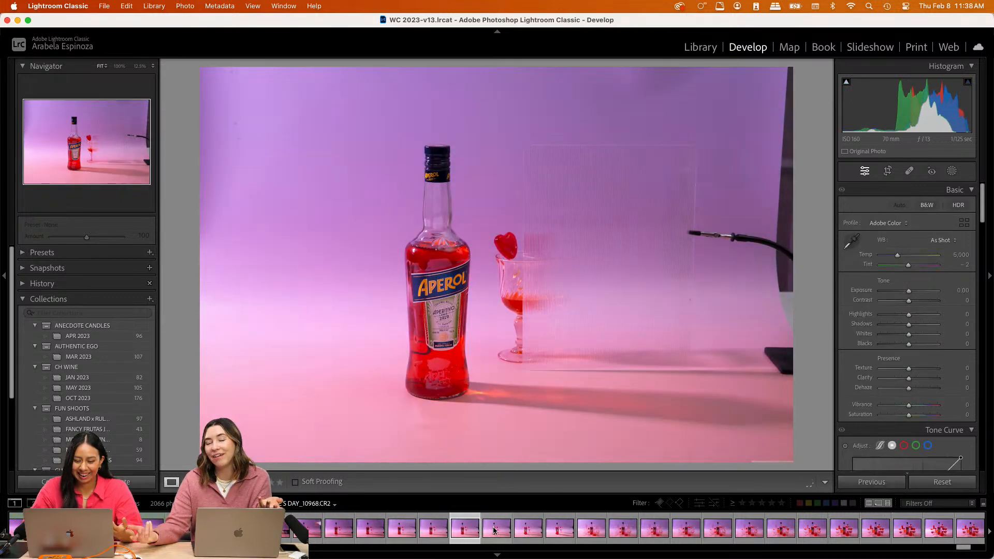
key(Right)
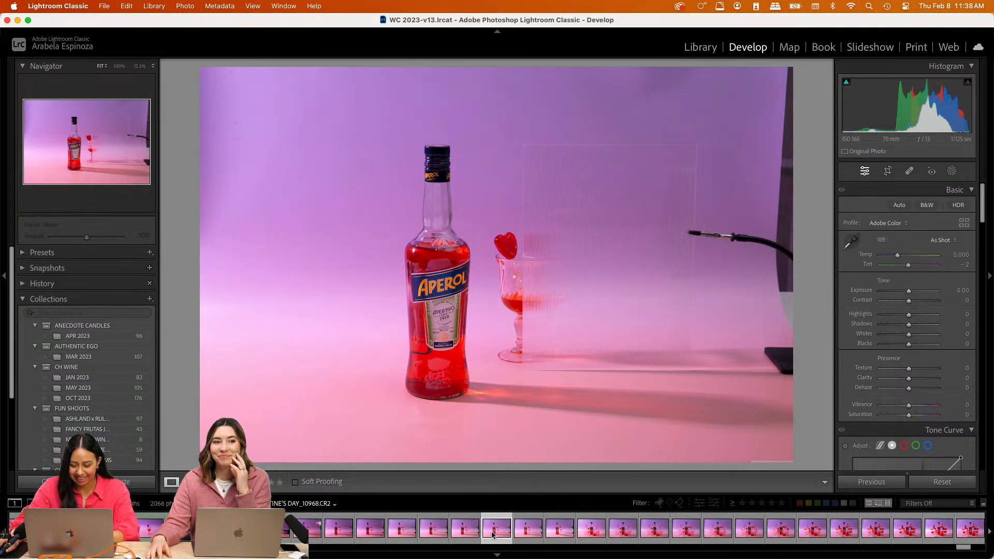
click(466, 533)
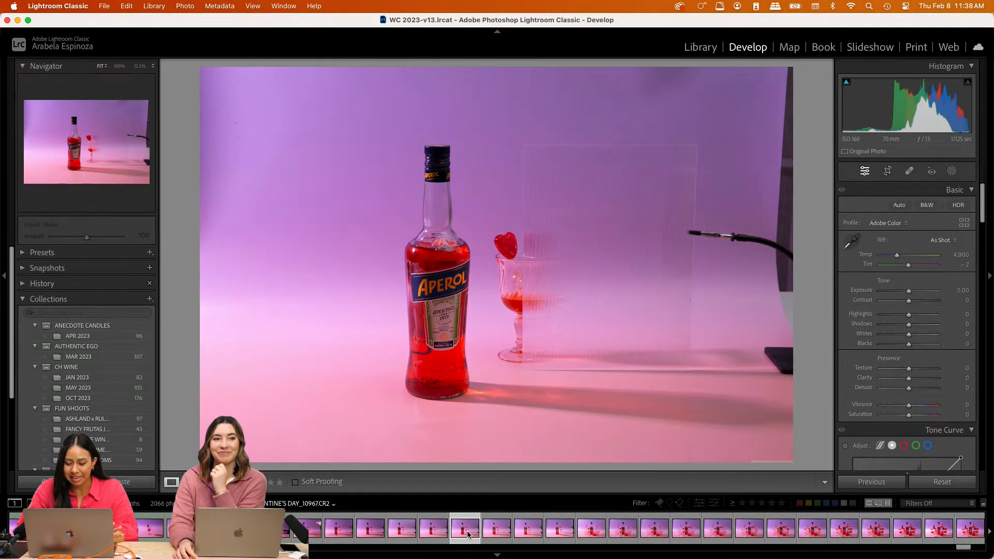
key(Right)
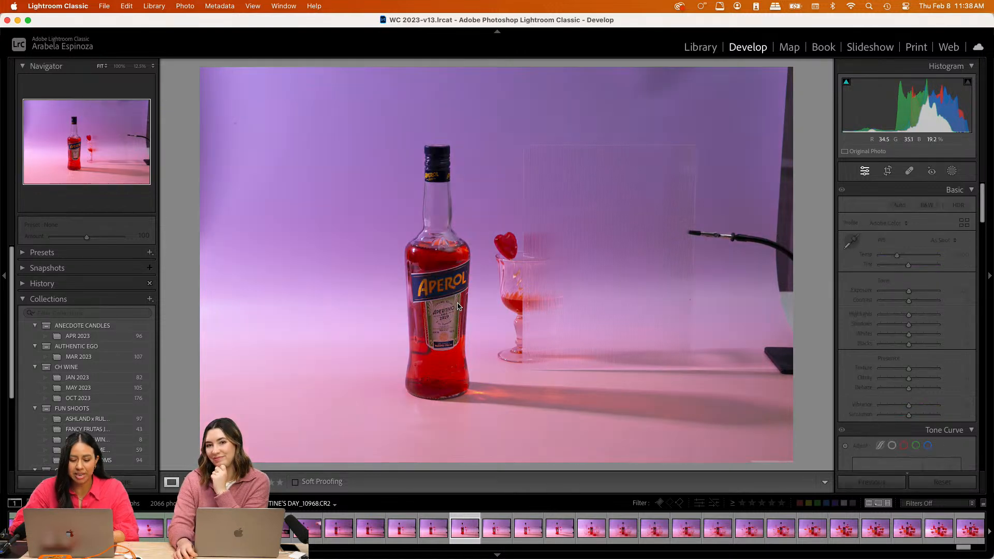
key(Left)
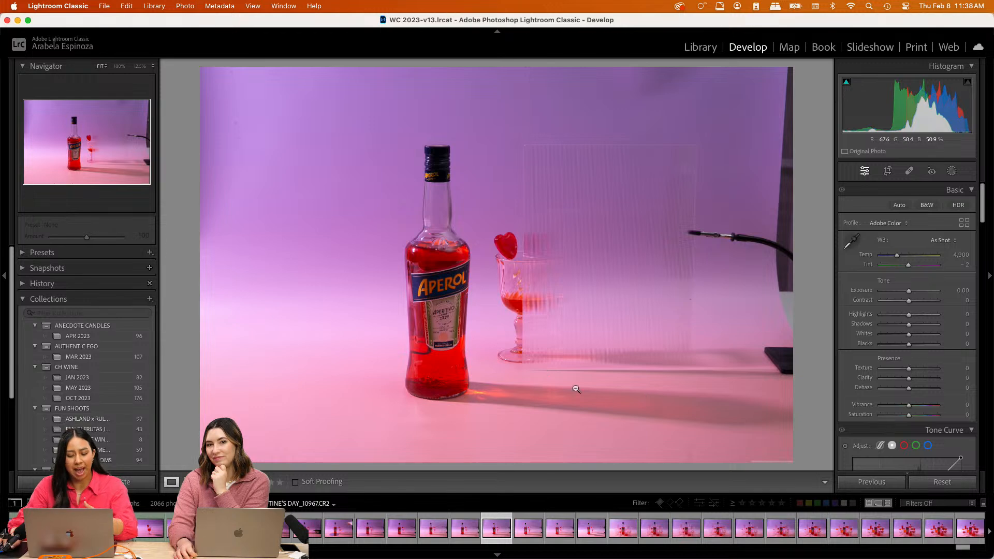
click(535, 527)
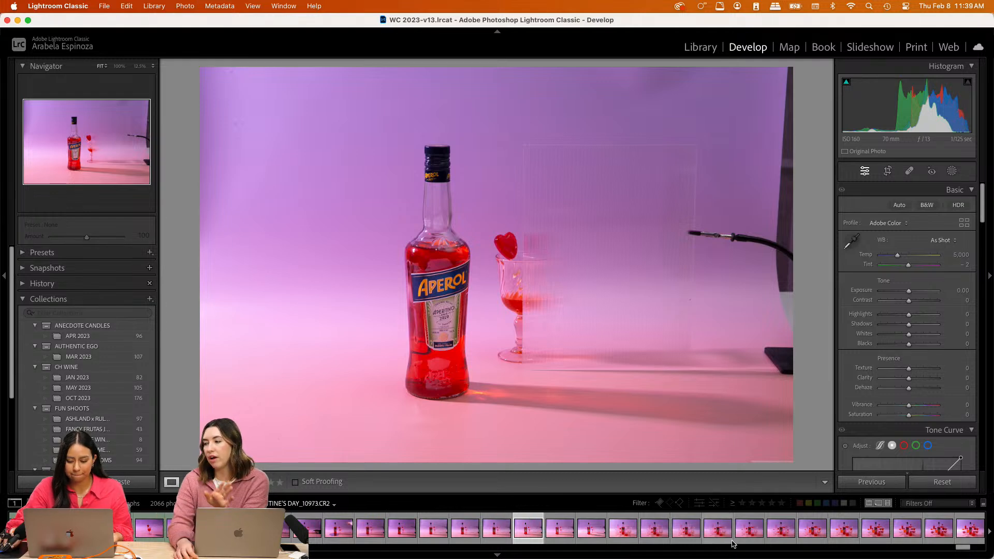
Compare the first empty-glass frames 10915.CR2 and 10916.CR2, examining the light direction, the glass's shadow and the backdrop colour
mouse_move(963, 547)
mouse_down()
mouse_move(699, 548)
mouse_move(967, 548)
mouse_up()
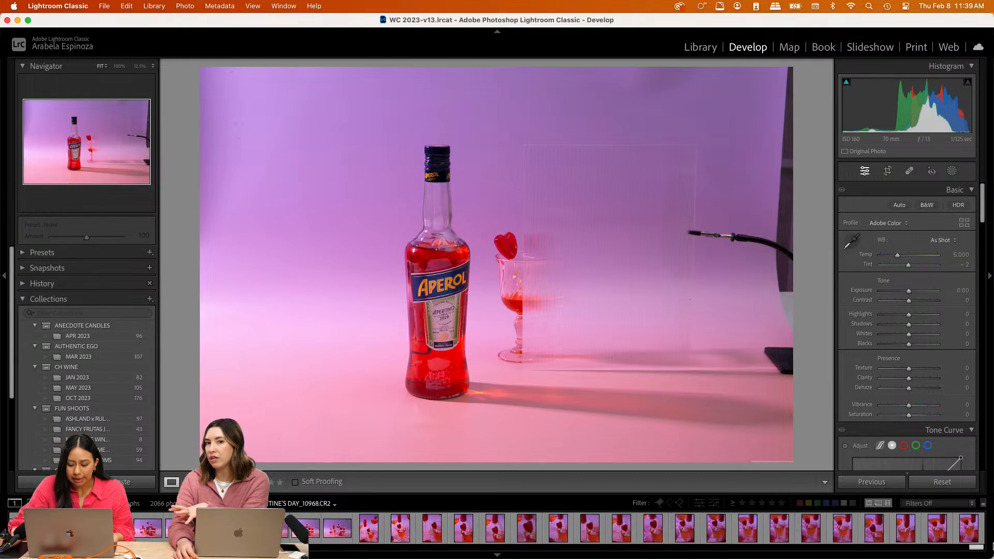
scroll(446, 532, left, 15)
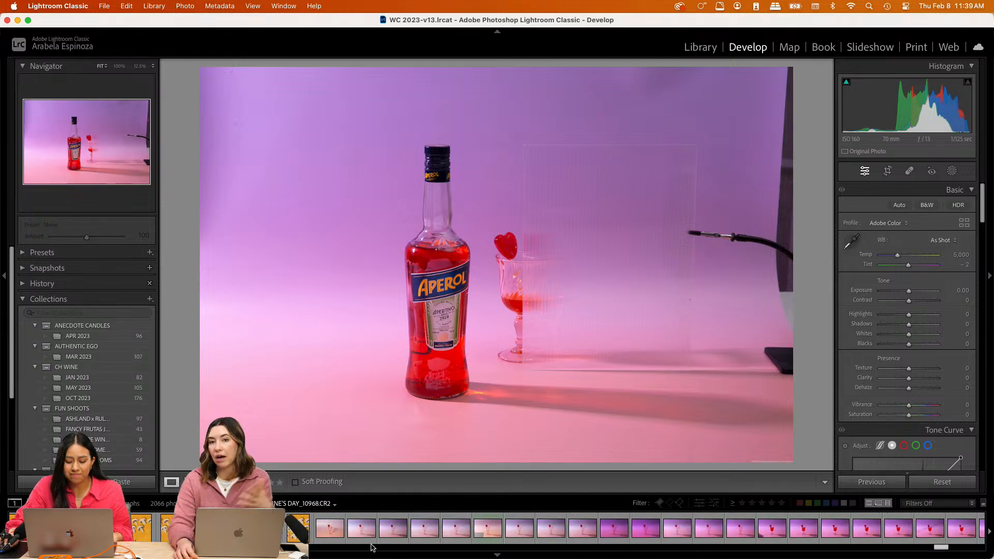
click(582, 527)
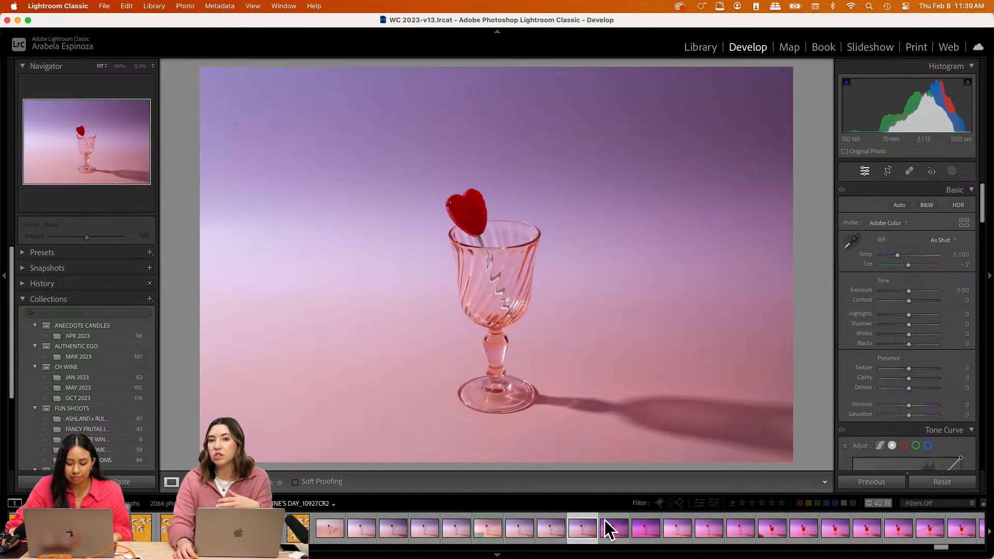
click(367, 536)
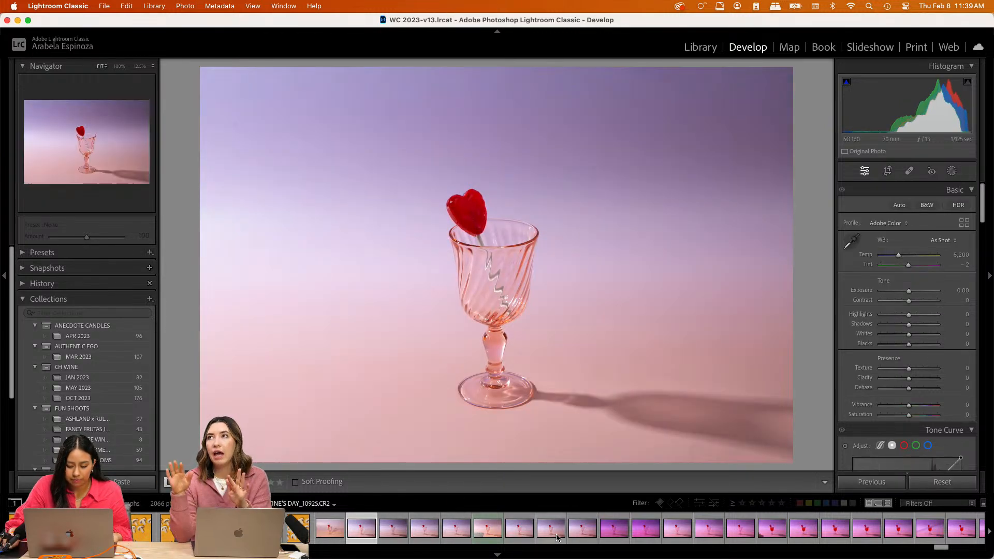
click(331, 531)
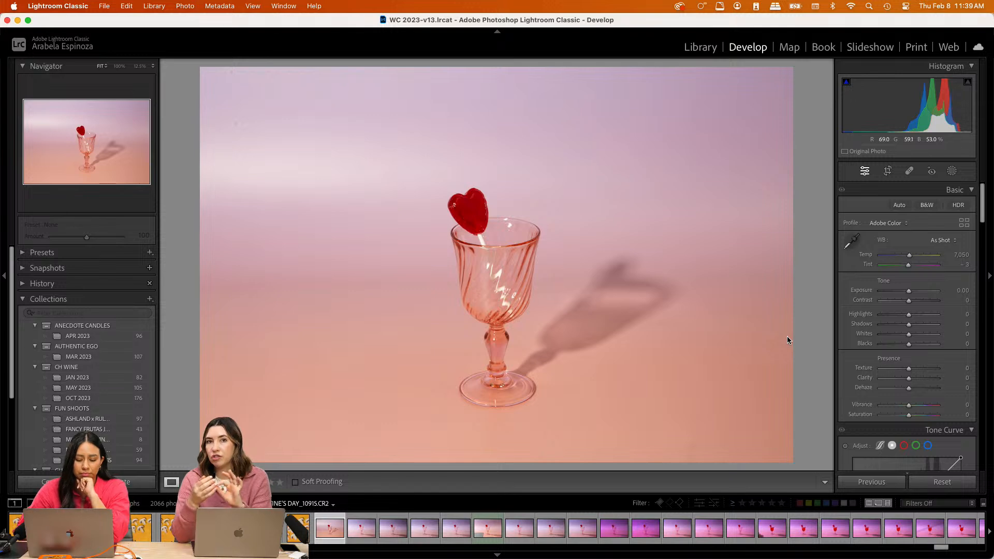
key(Right)
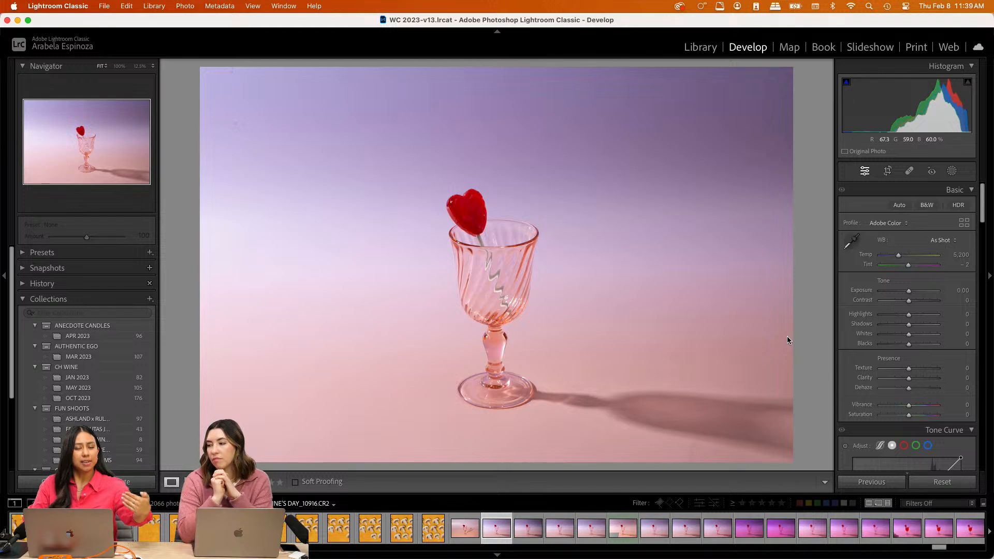
key(Left)
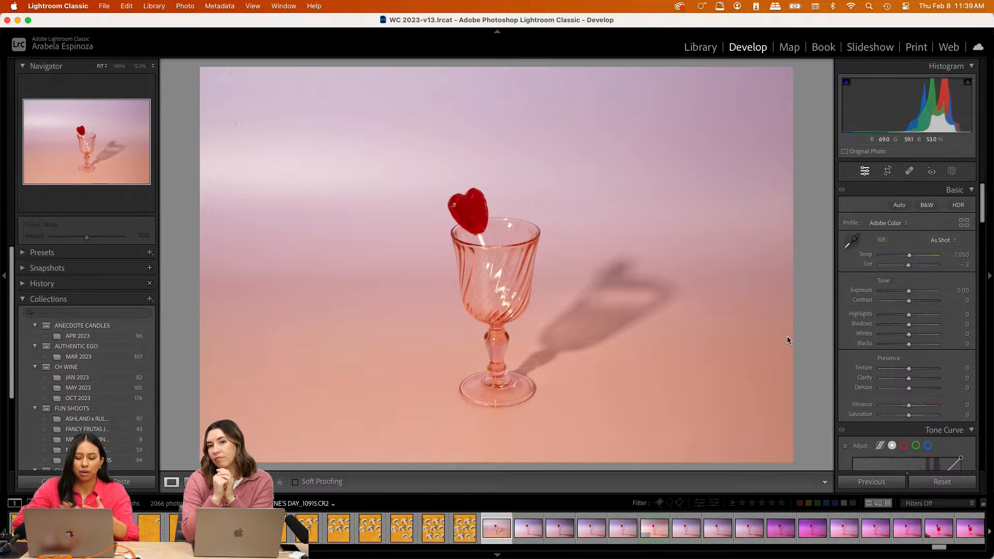
key(Right)
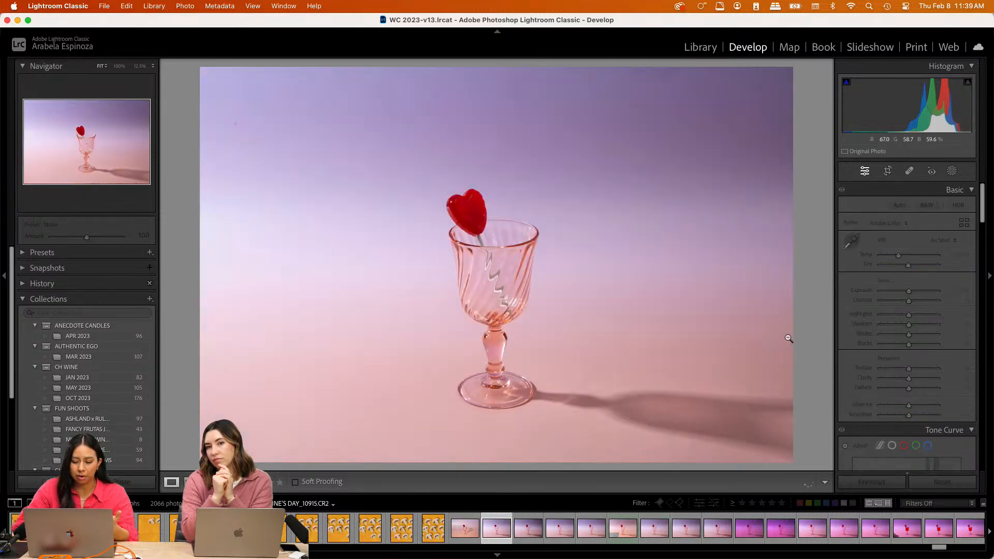
key(Left)
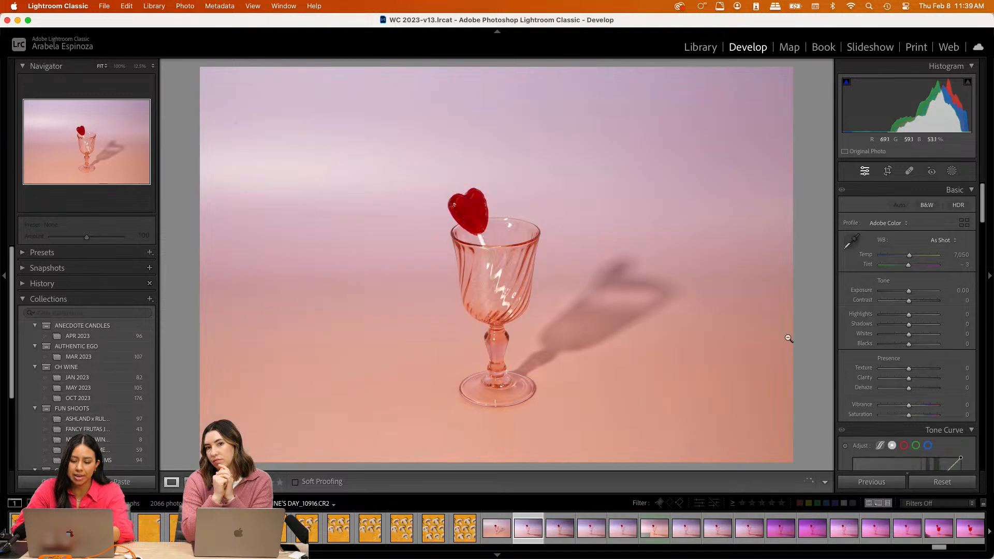
key(Right)
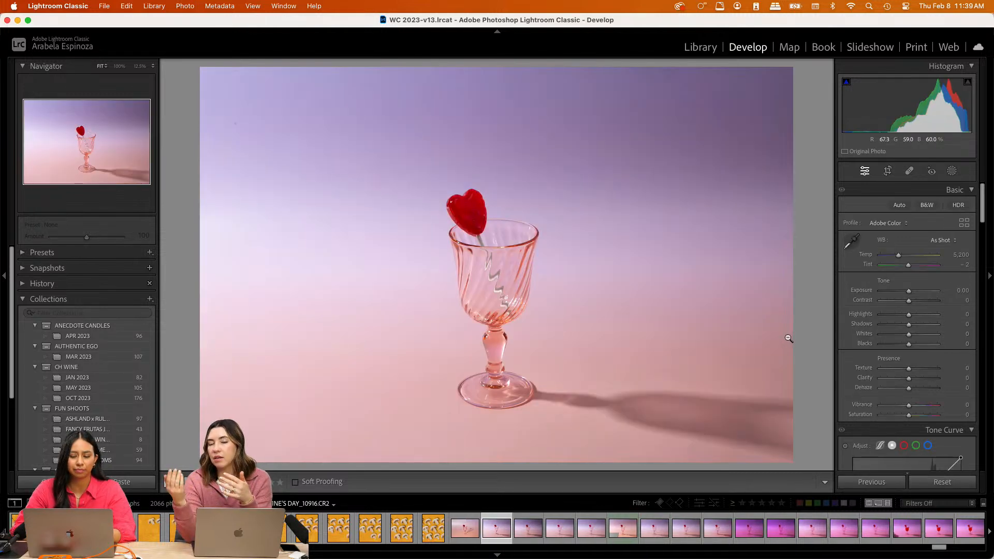
Step through the empty-glass test frames up to 10928.CR2, examining the pink and purple backdrop colour from shot to shot
key(Right)
key(Right)
key(Right)
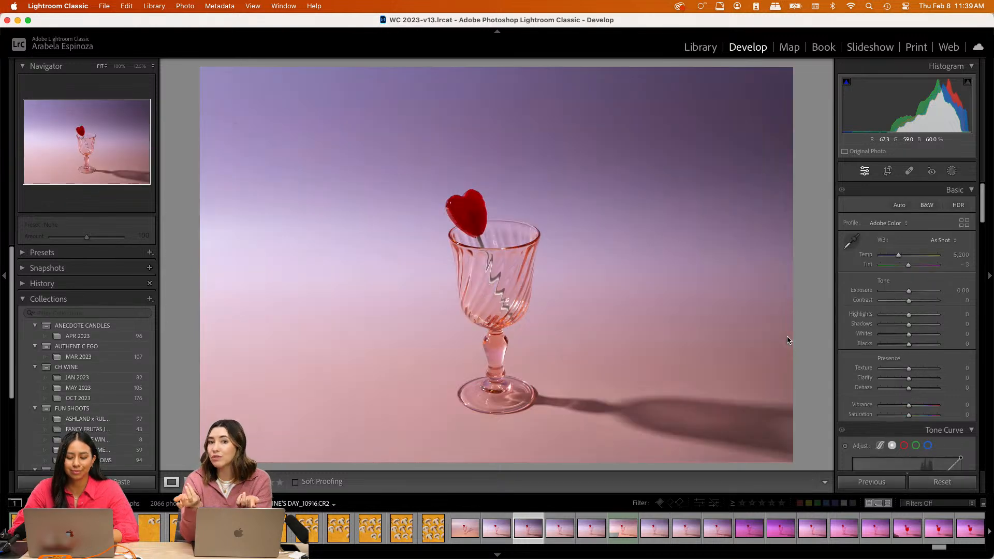
key(Right)
key(Right)
key(Right)
key(Right)
key(Right)
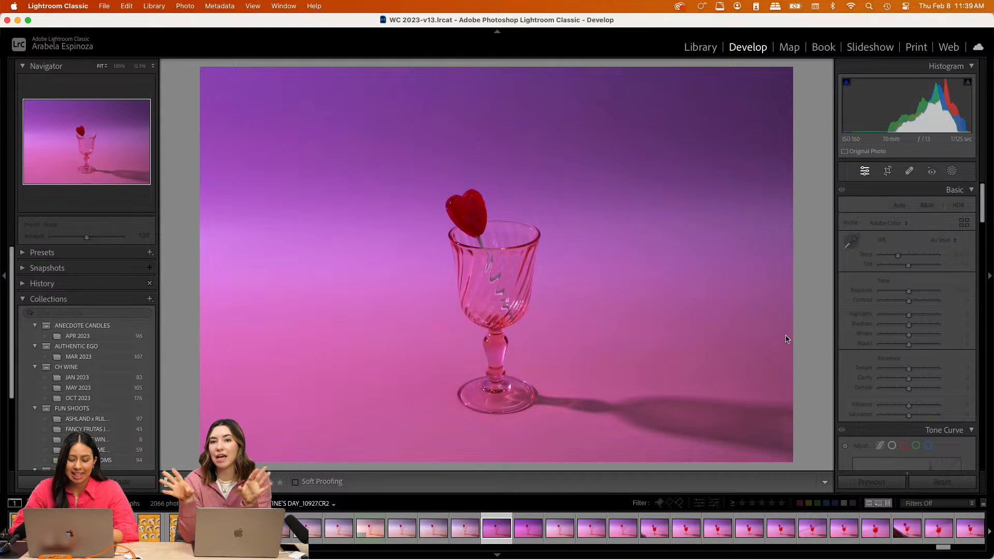
key(Right)
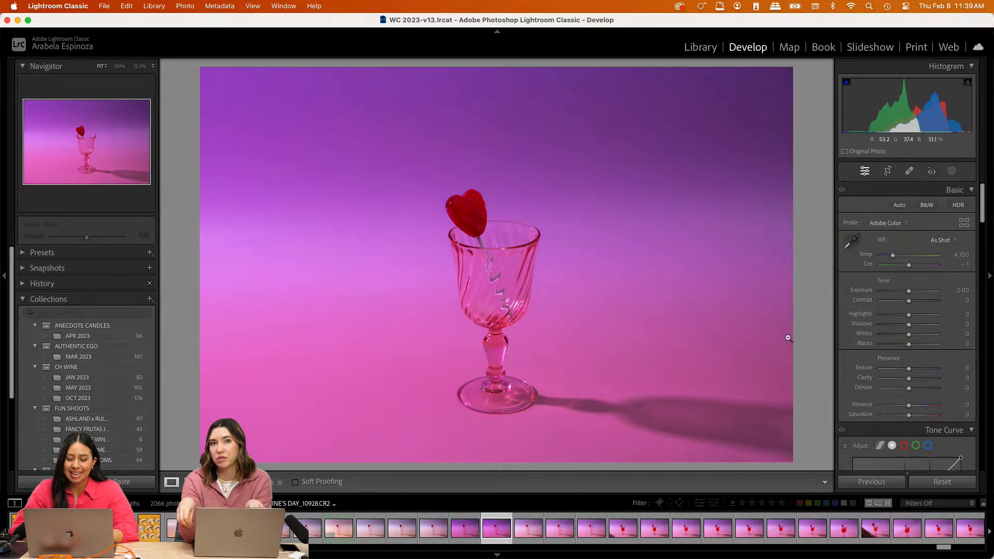
key(Left)
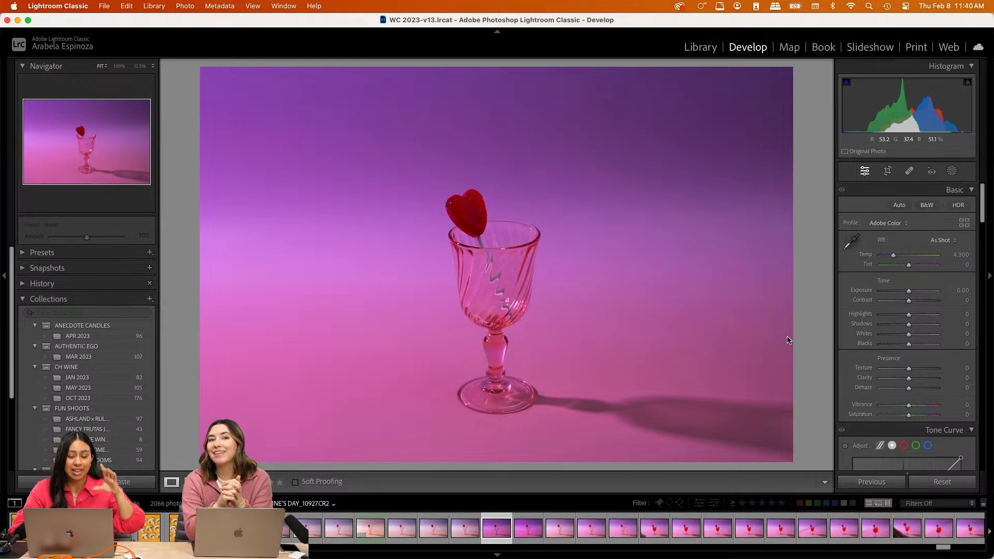
key(Right)
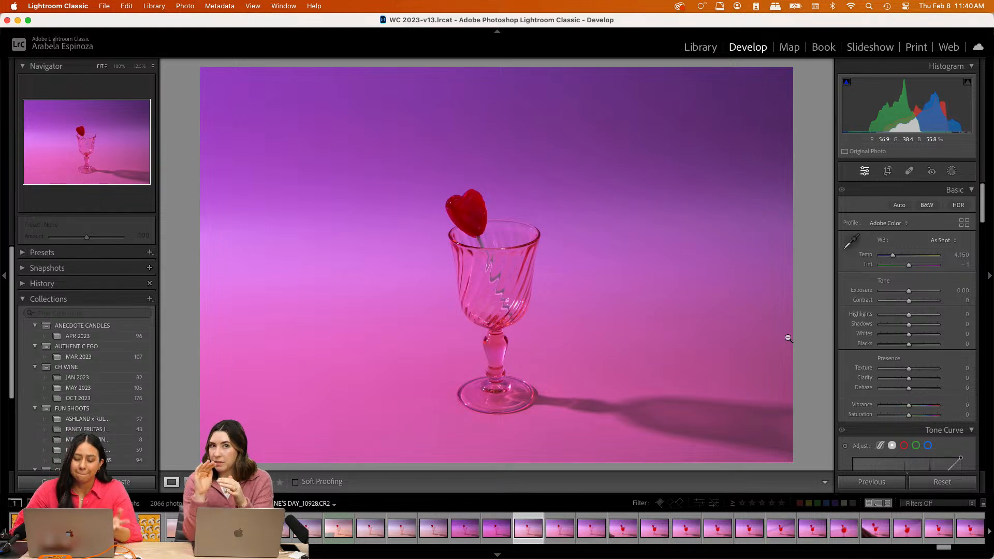
Continue from the empty-glass frames to the filled cocktail glass, examining the backdrop colour, drink and shadow
key(Right)
key(Right)
key(Right)
key(Right)
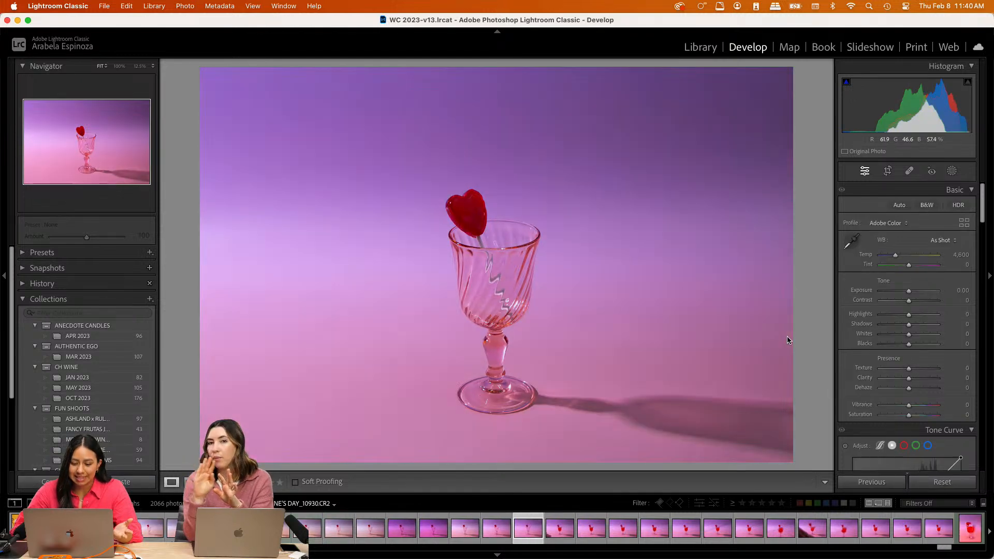
key(Right)
key(Right)
key(Right)
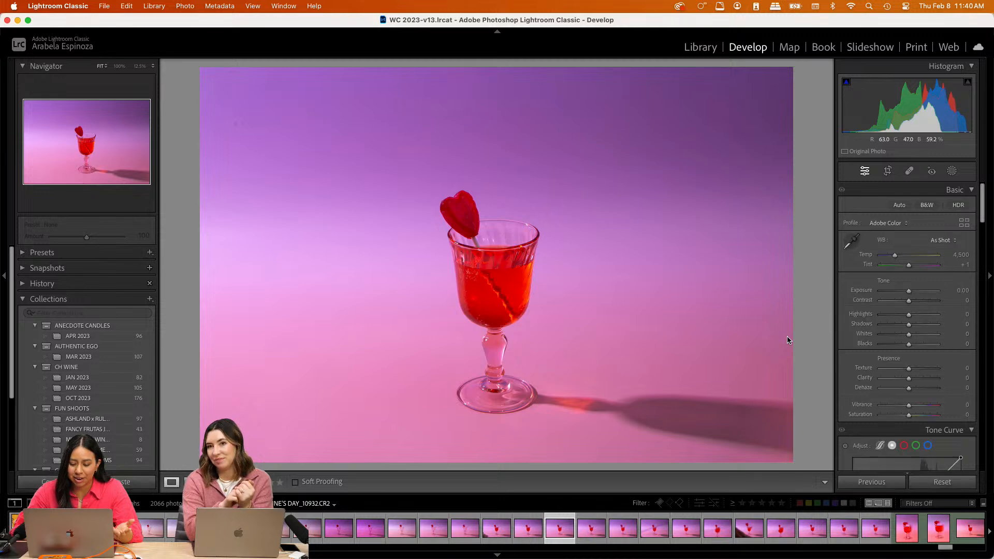
key(Right)
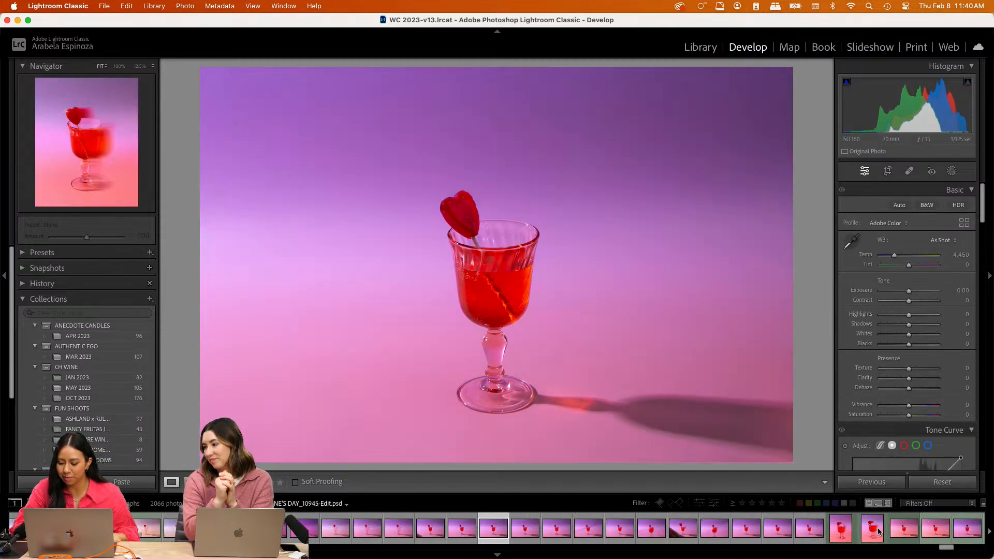
Return to the Aperol bottle frames and select 10967.CR2 and 10968.CR2 together
scroll(876, 529, right, 10)
scroll(875, 528, right, 6)
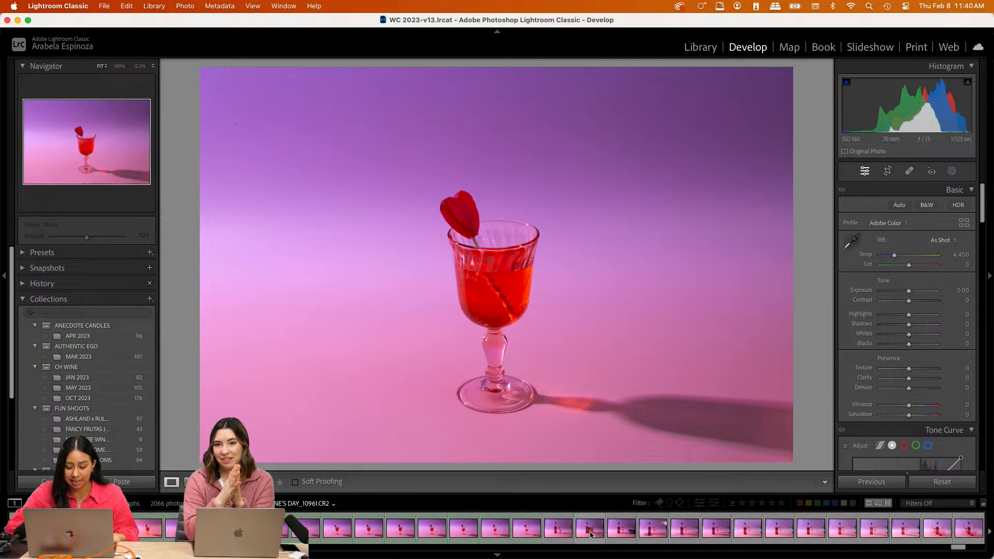
click(590, 532)
click(719, 538)
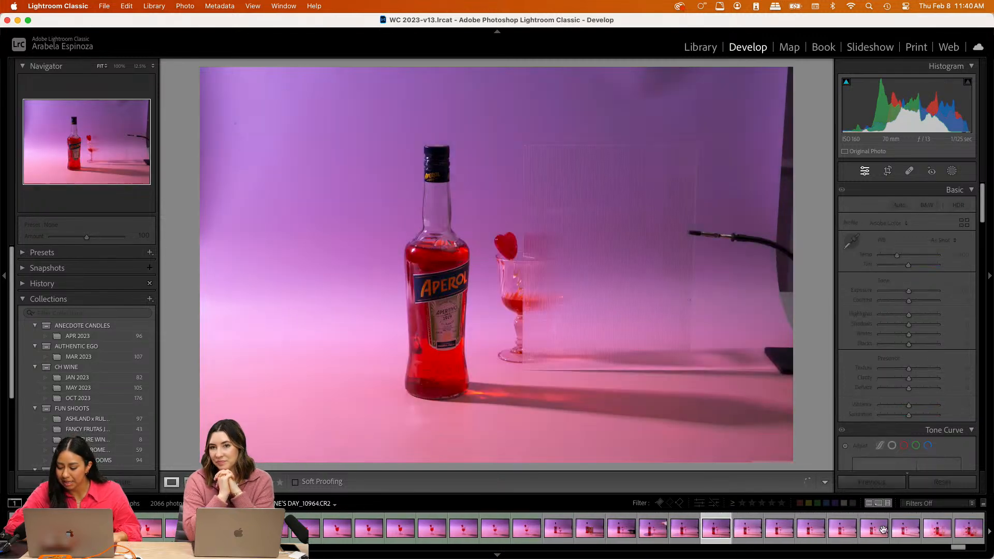
click(842, 530)
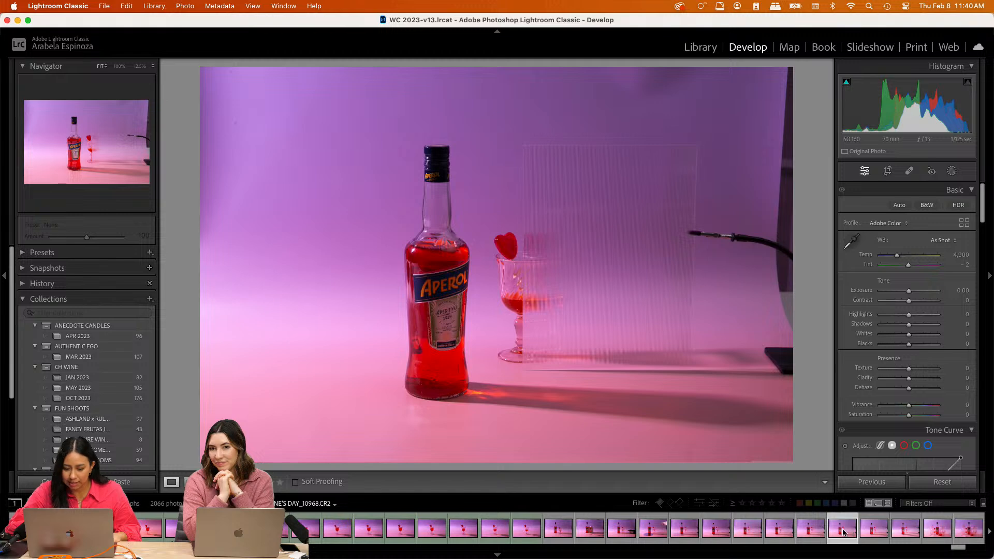
scroll(843, 530, right, 4)
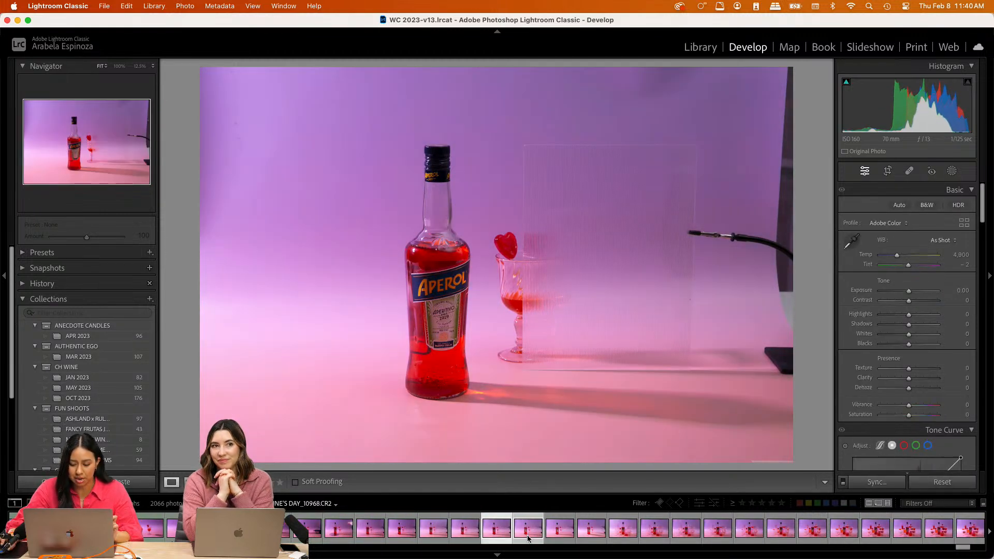
Select bottle frames 10967.CR2 and 10968.CR2 and open them together as layers in Photoshop
click(475, 534)
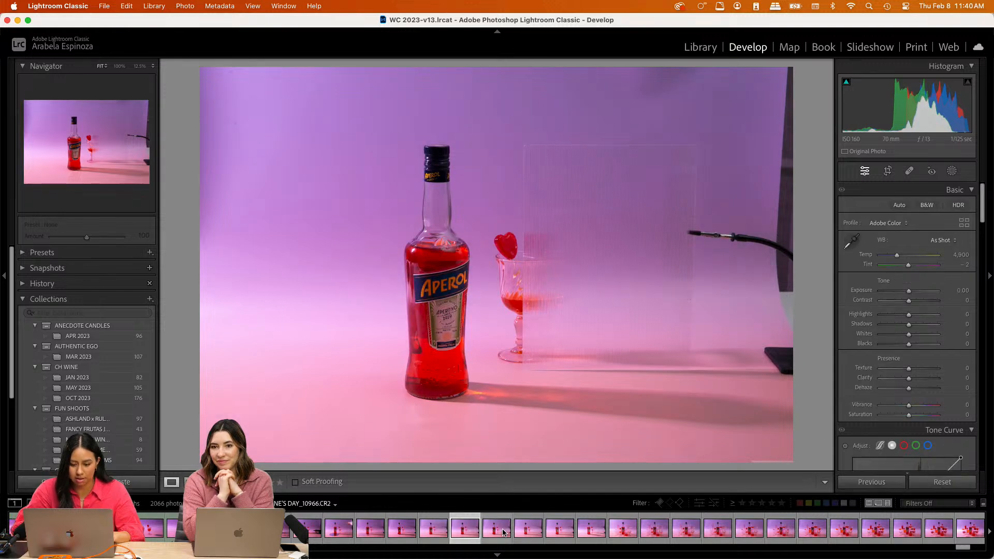
click(503, 532)
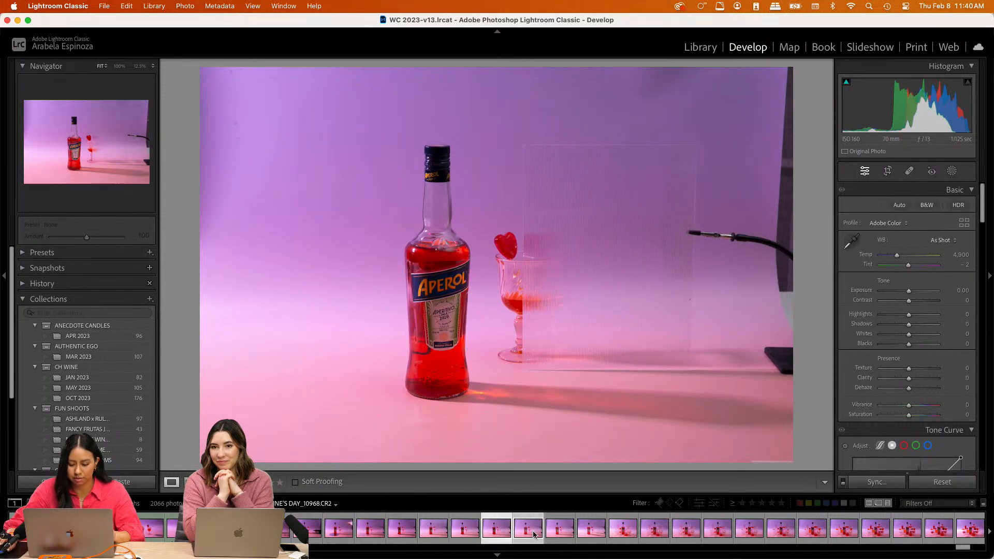
right_click(533, 534)
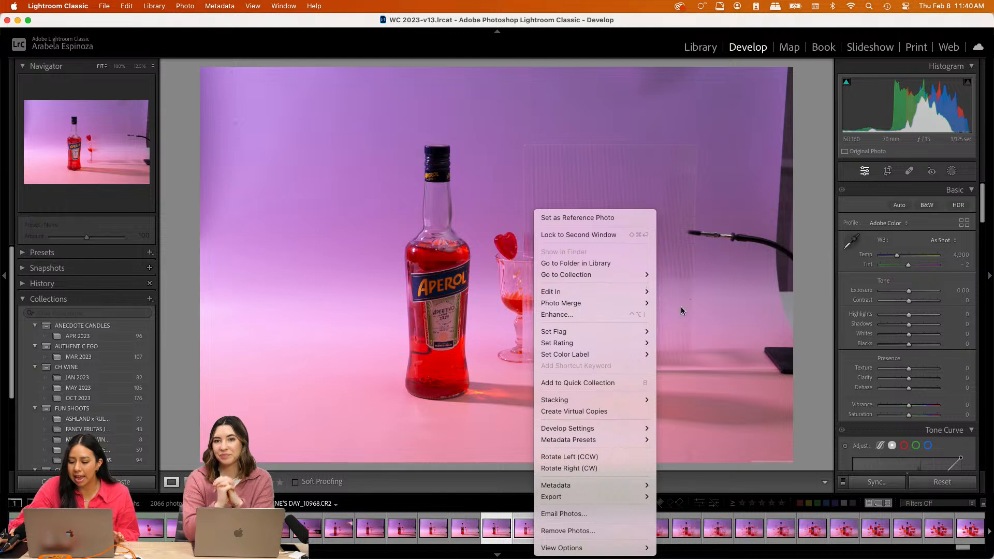
mouse_move(613, 294)
click(732, 373)
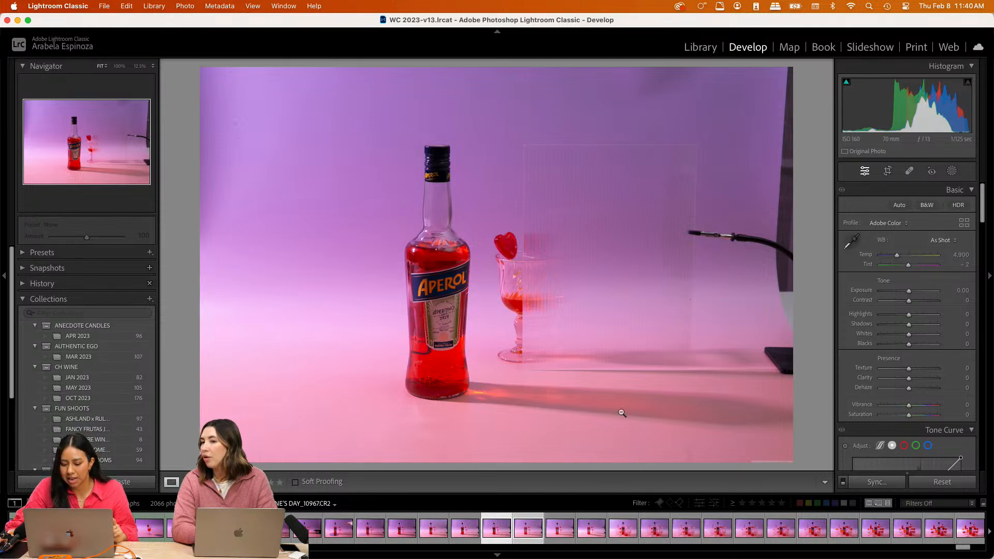
Switch to Photoshop, close the layered bottle document without saving, and return to Lightroom Classic
mouse_move(534, 557)
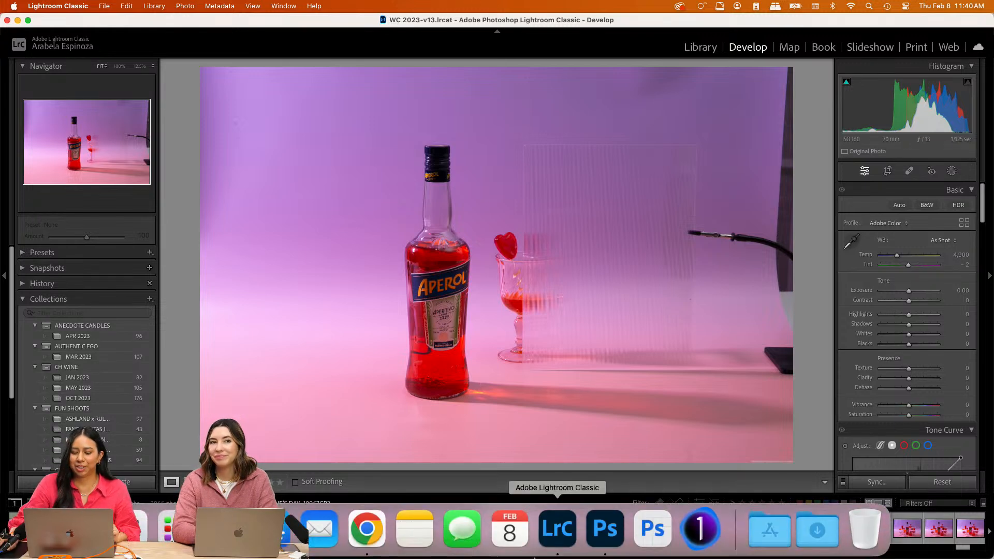
click(610, 540)
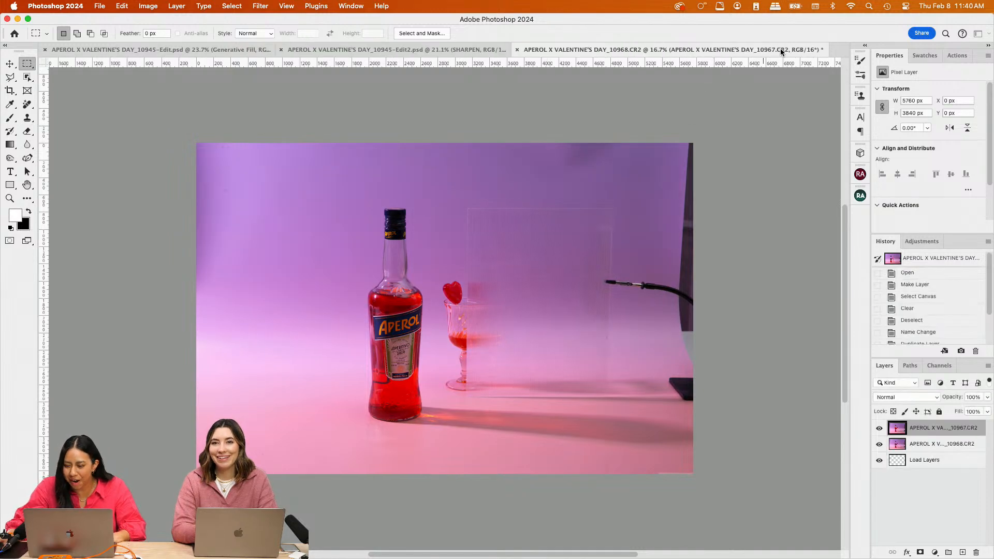
click(516, 49)
click(509, 232)
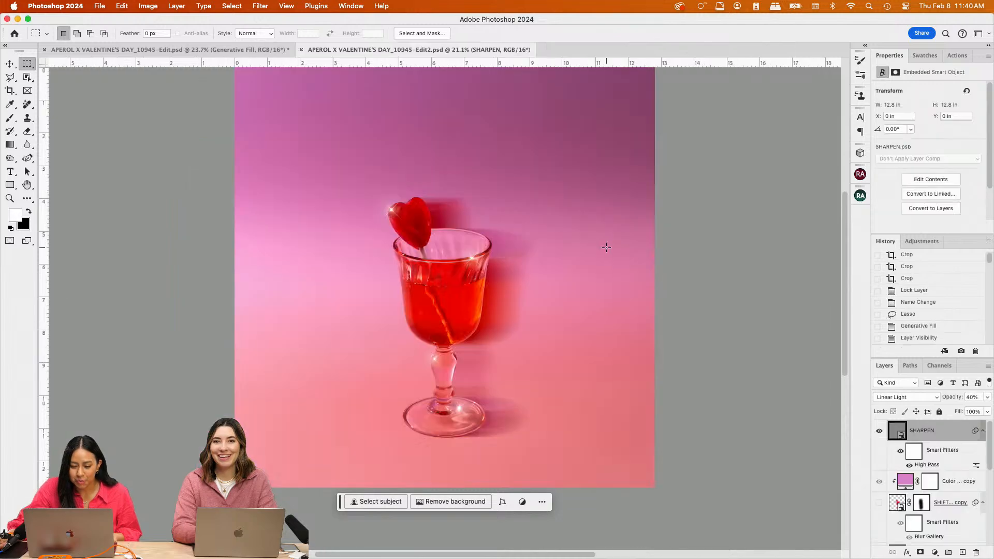
key(ctrl+Up)
click(423, 230)
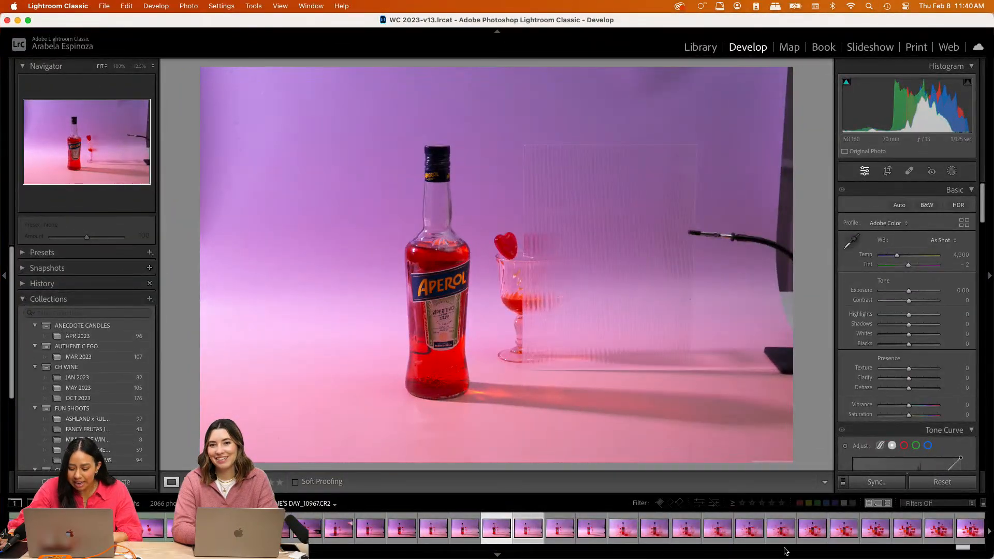
Copy the develop settings of the cocktail frame 10945.CR2 using the preselected set of adjustments
drag(964, 548, 958, 548)
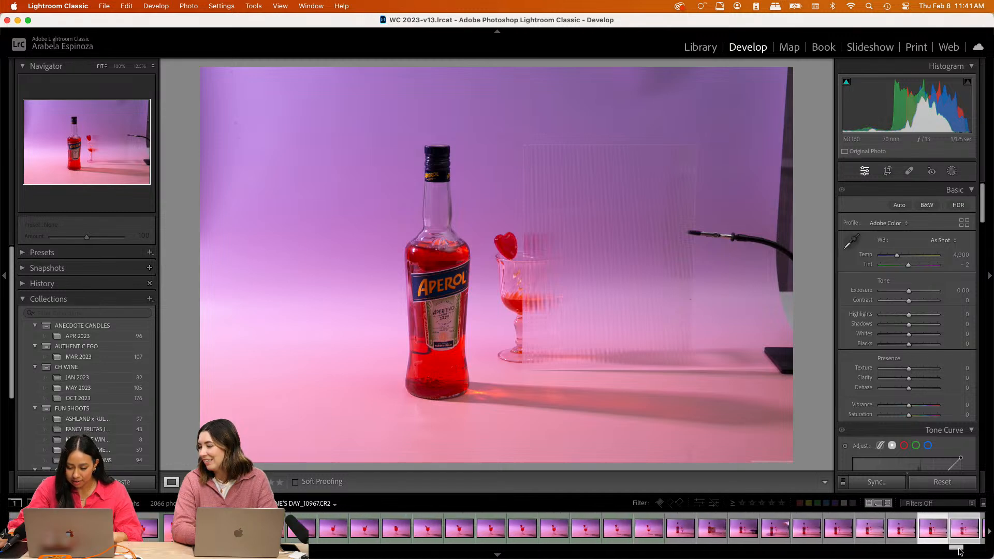
click(241, 528)
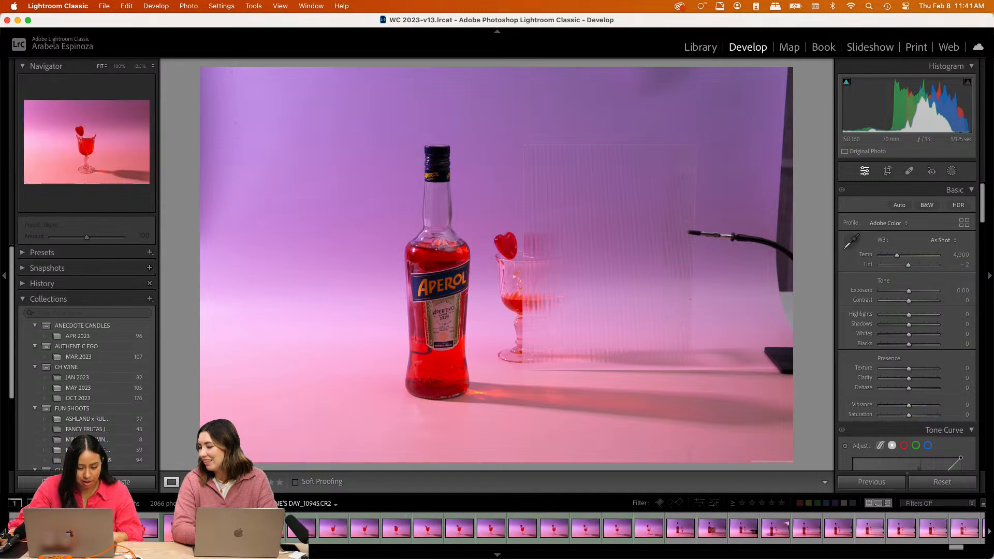
right_click(241, 528)
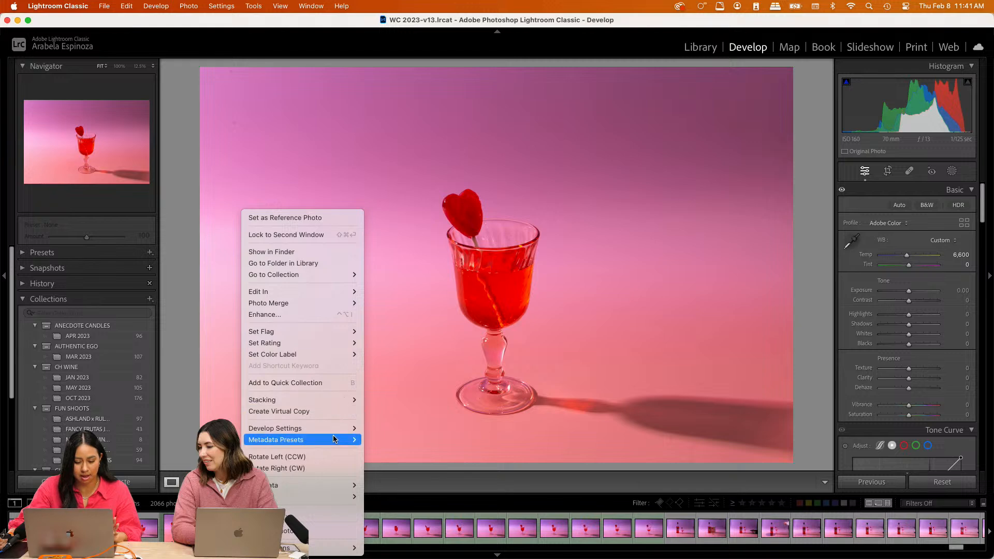
mouse_move(311, 428)
click(406, 406)
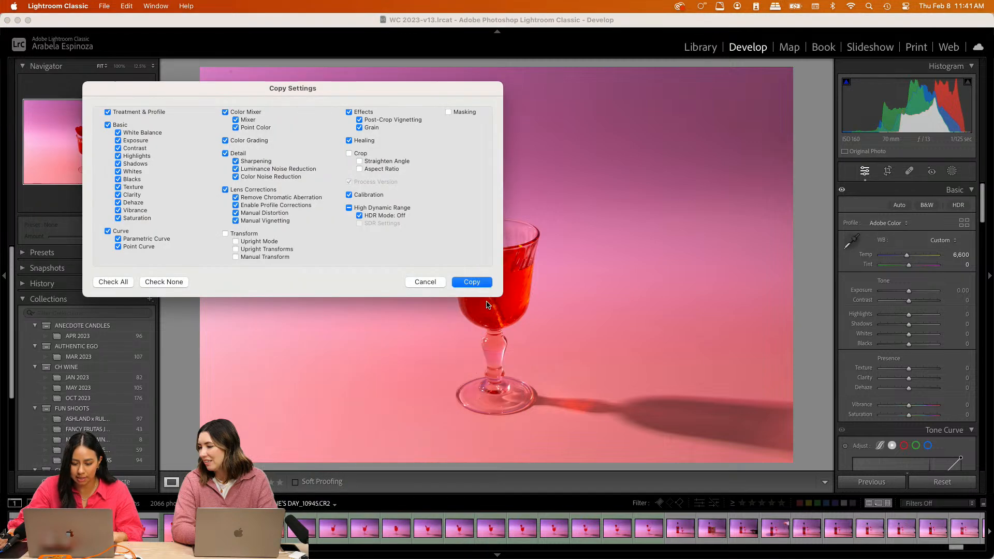
click(470, 282)
Select bottle frames 10967.CR2 and 10968.CR2 together and paste the copied develop settings onto both
drag(955, 547, 967, 547)
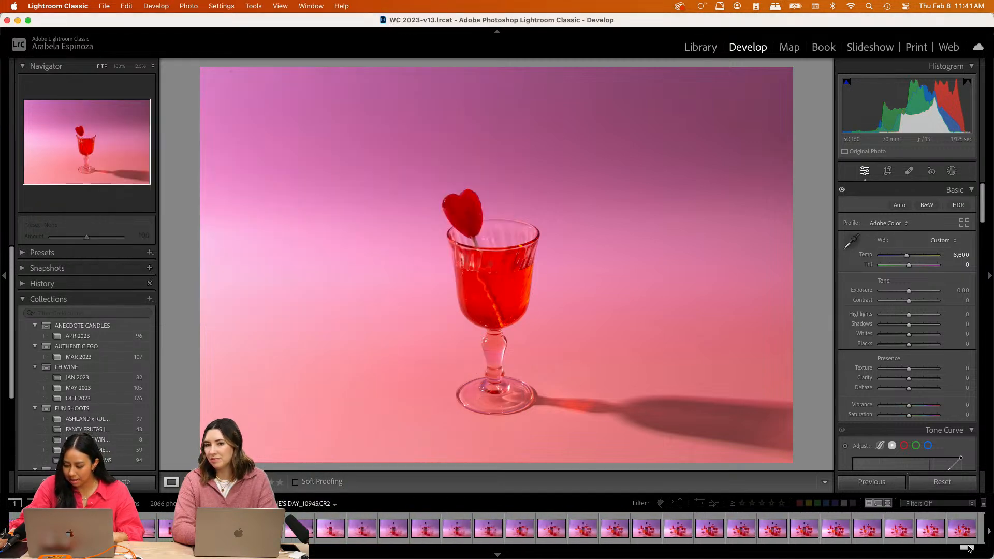
click(331, 528)
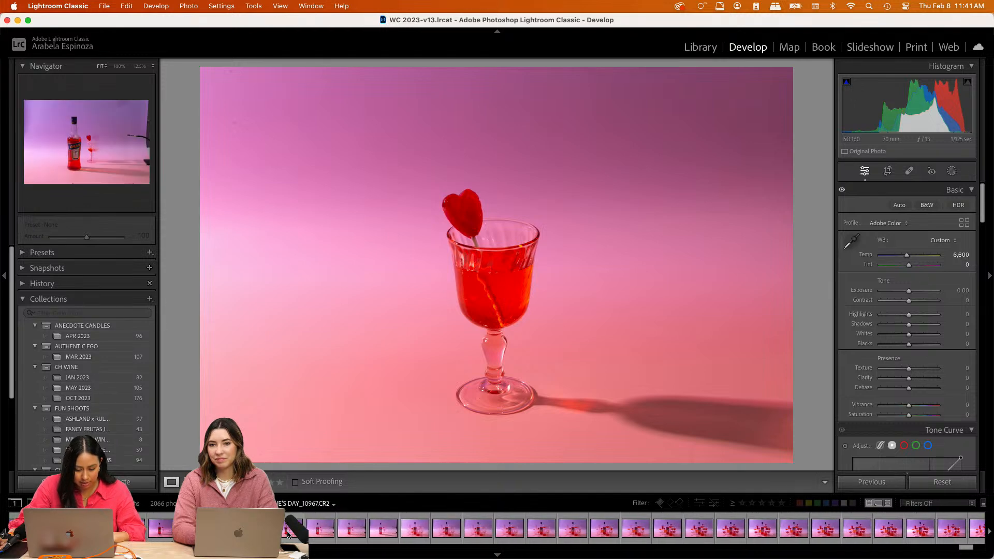
key(Right)
key(Right)
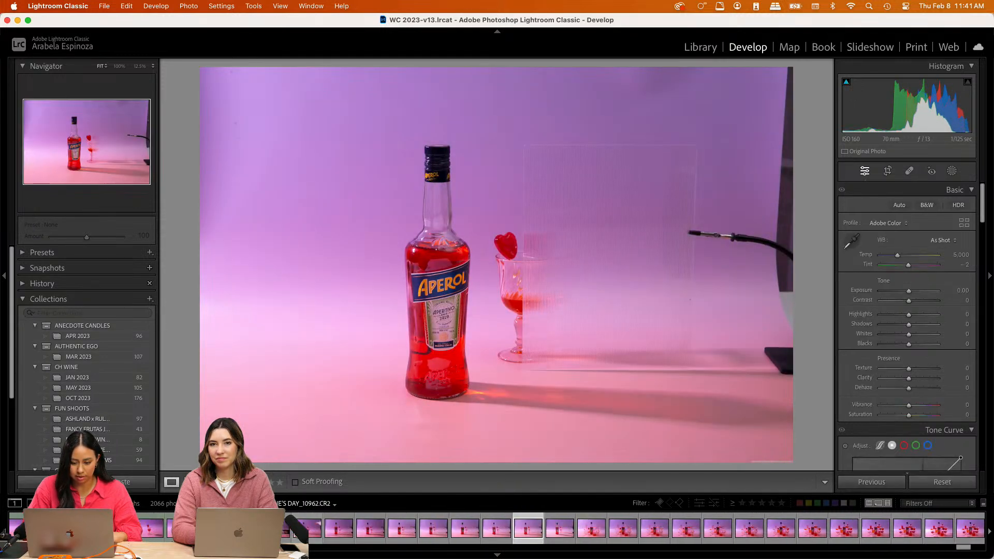
key(Left)
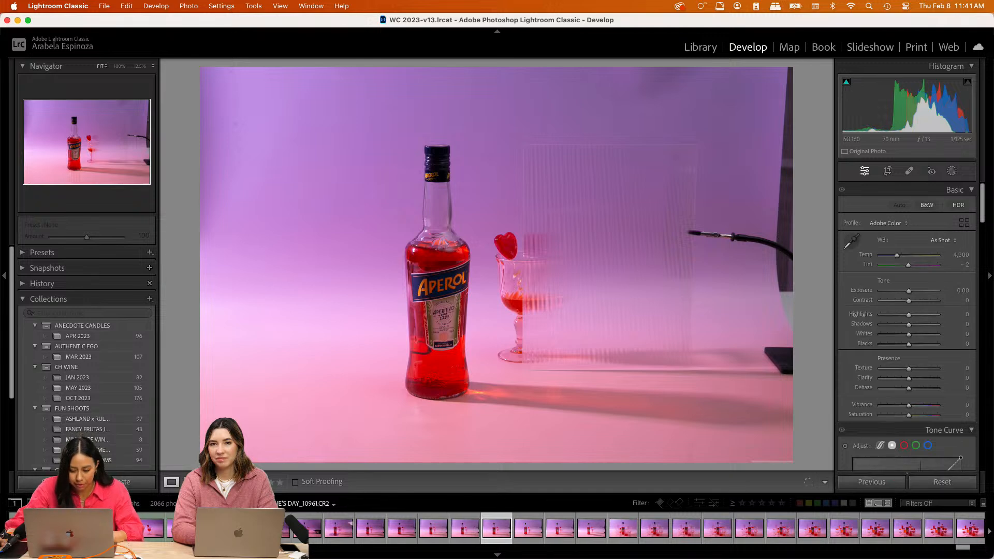
right_click(531, 533)
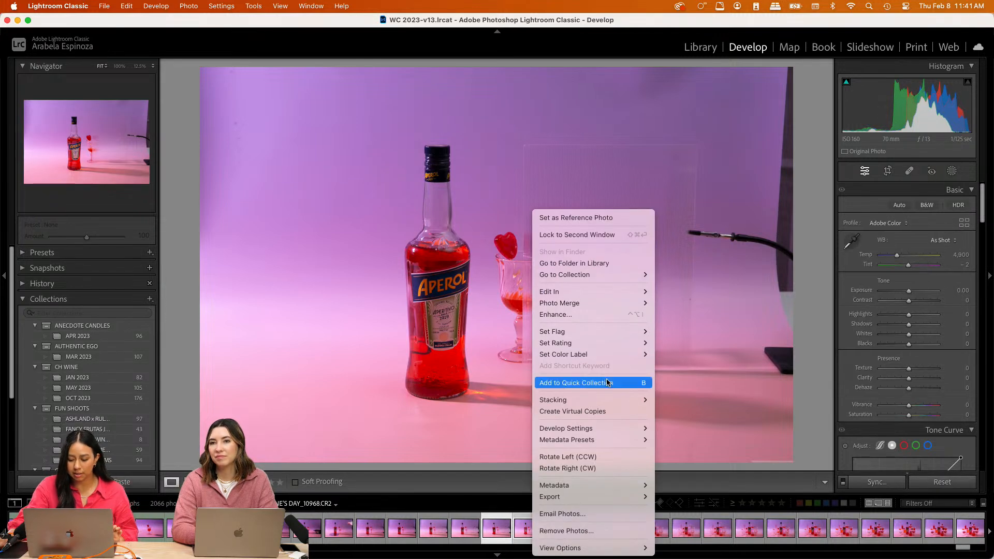
mouse_move(627, 429)
click(684, 444)
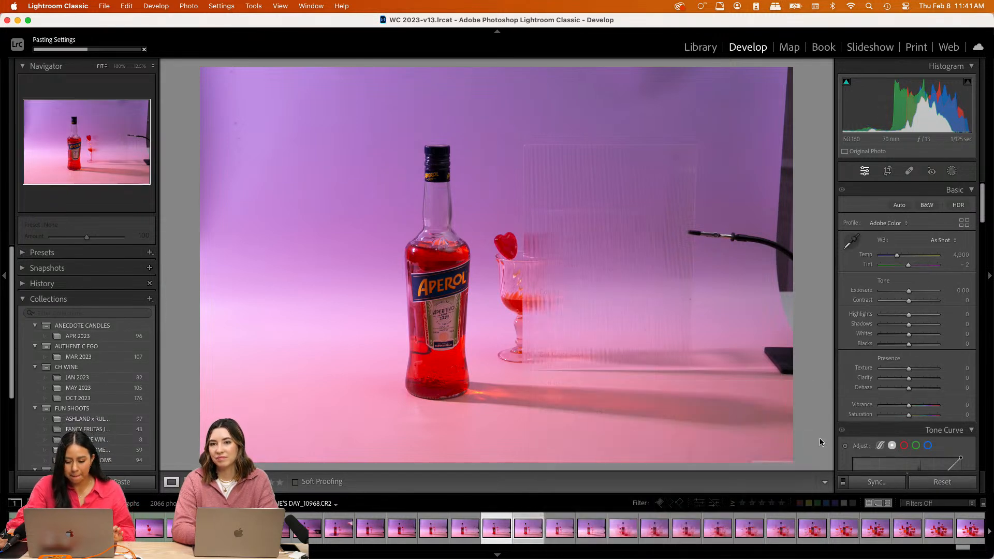
Open the two colour-corrected bottle frames as layers in one Photoshop document and switch to Photoshop
right_click(530, 532)
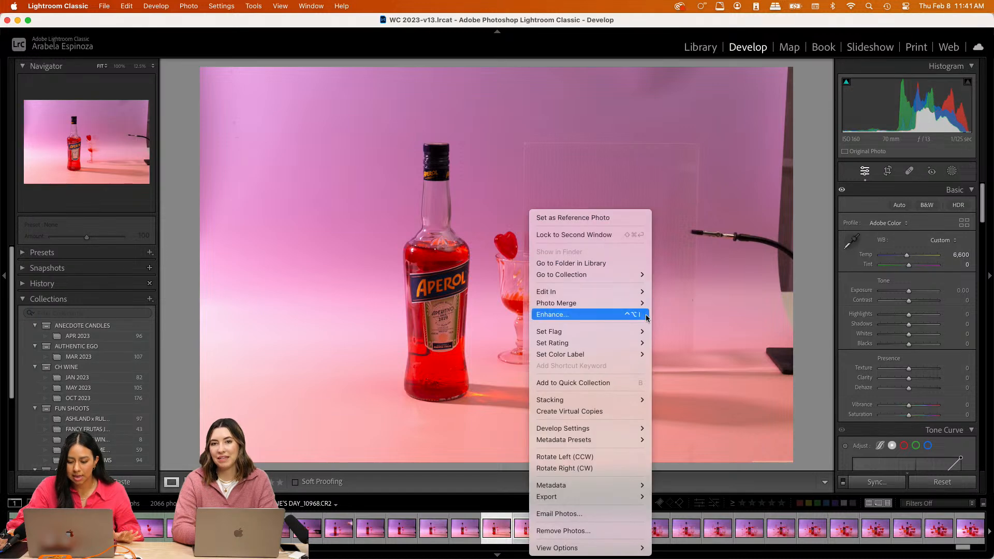
mouse_move(626, 292)
click(726, 370)
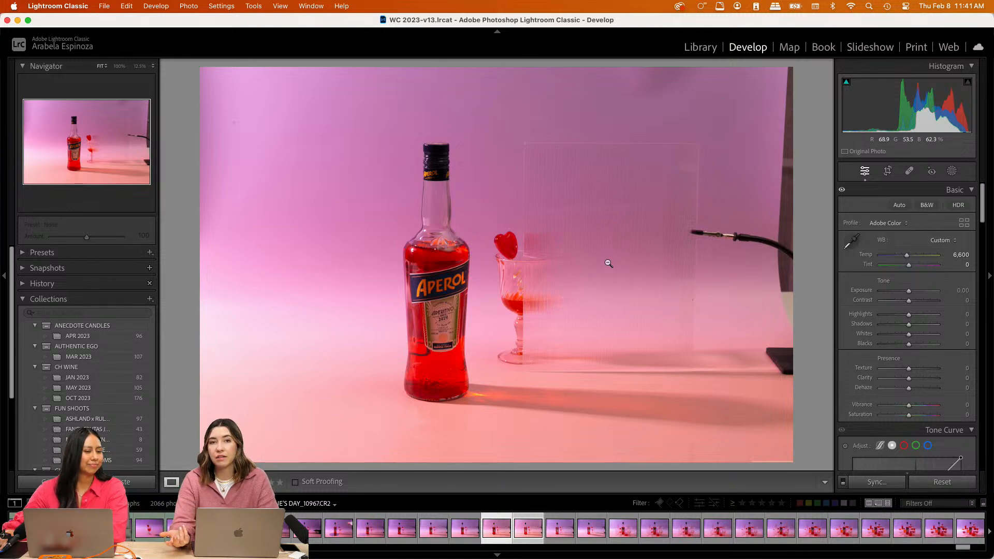
mouse_move(577, 556)
click(605, 529)
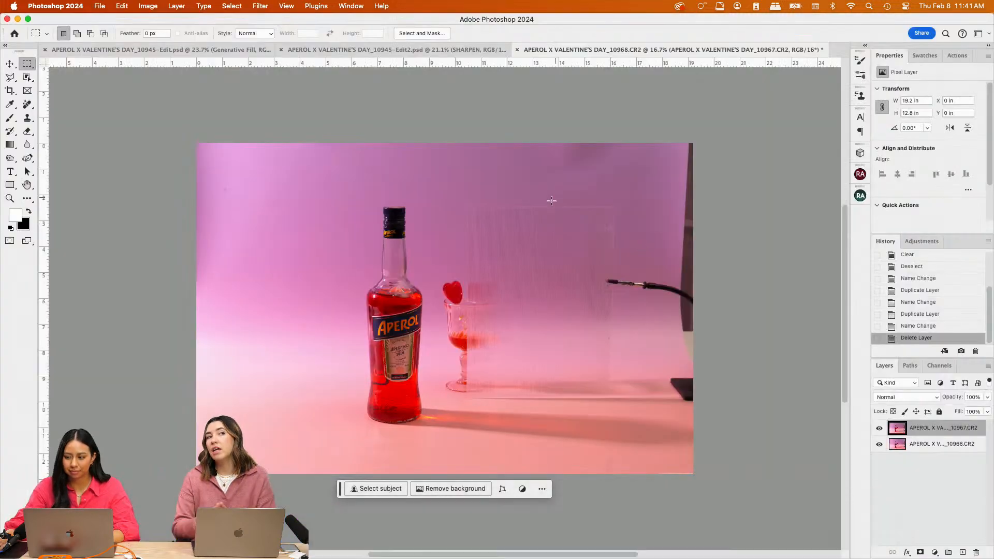
Toggle the 10967.CR2 layer's visibility to compare the two bottle frames, and move it beneath the 10968.CR2 layer
click(880, 428)
click(880, 429)
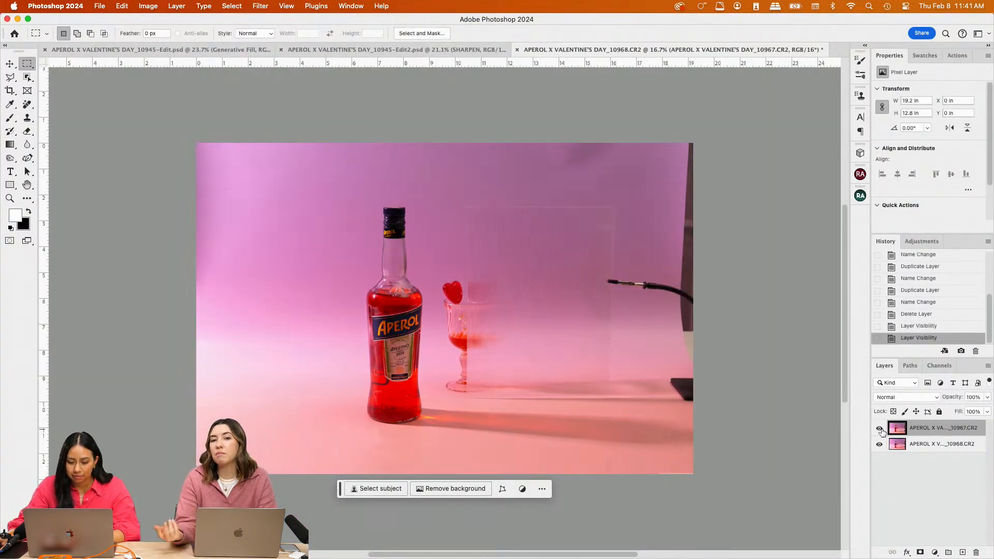
click(879, 429)
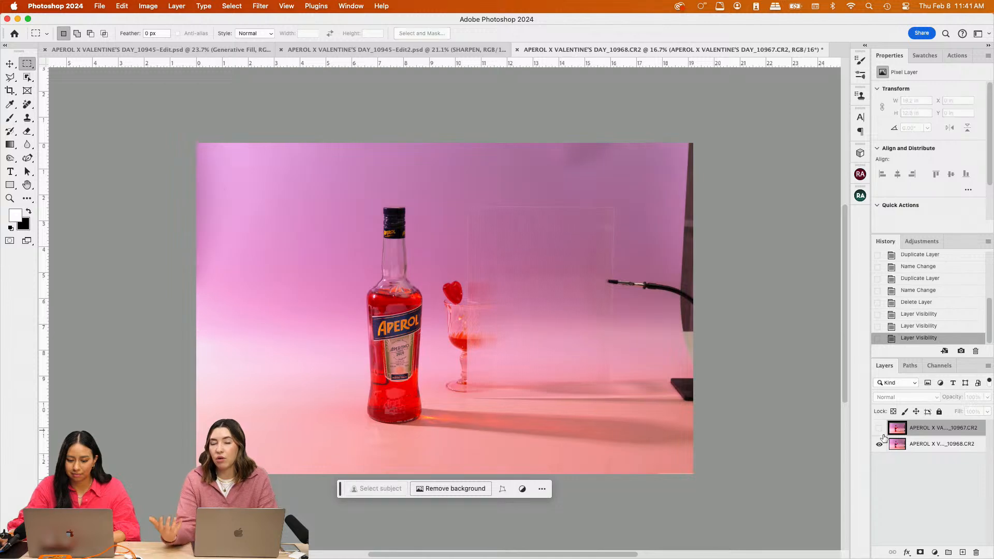
click(879, 429)
drag(926, 428, 931, 451)
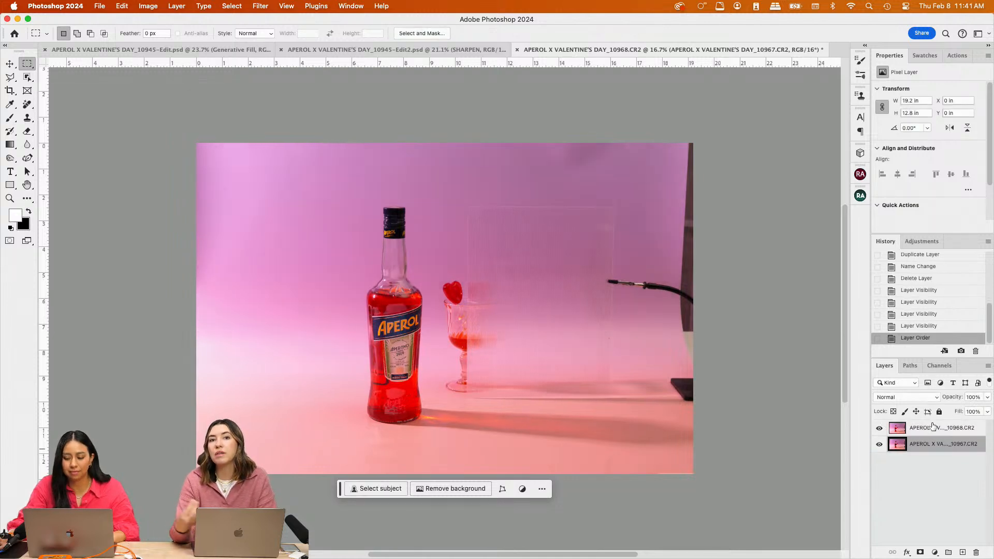
click(930, 431)
Add a layer mask to the 10968.CR2 layer and set the Brush tool to 250 px for the bottle label
scroll(392, 276, up, 3)
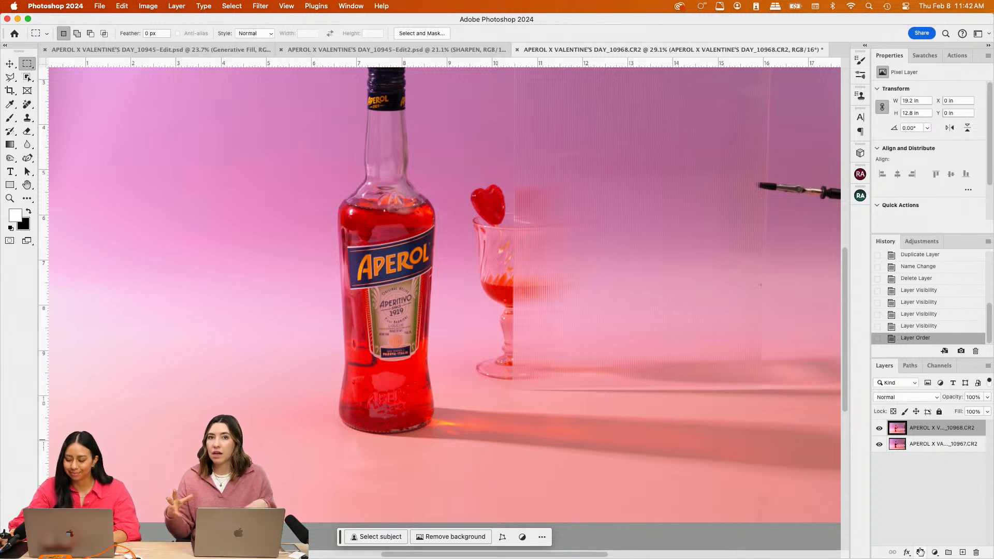
click(920, 552)
click(10, 118)
key(x)
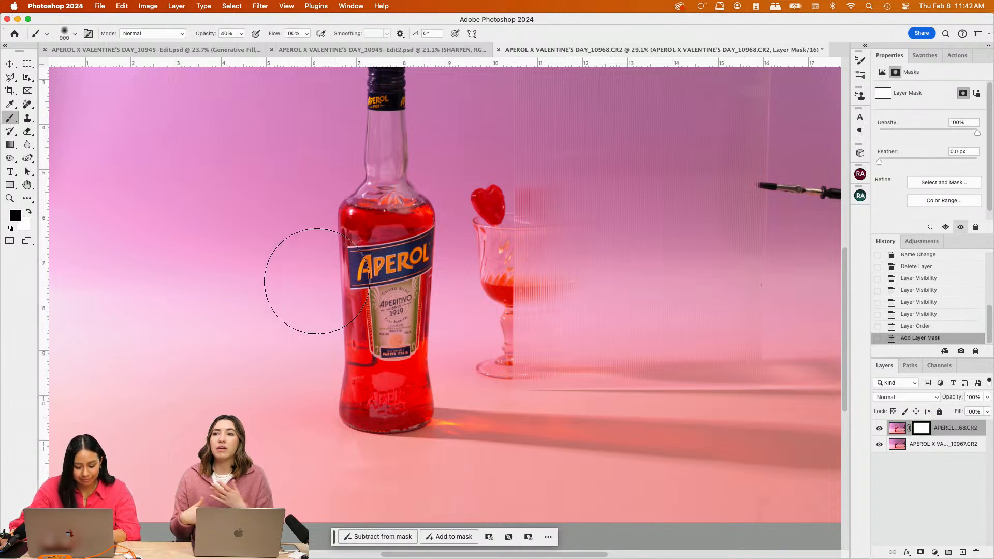
key(bracketleft)
key(bracketleft)
key(bracketleft)
key(bracketleft)
key(bracketleft)
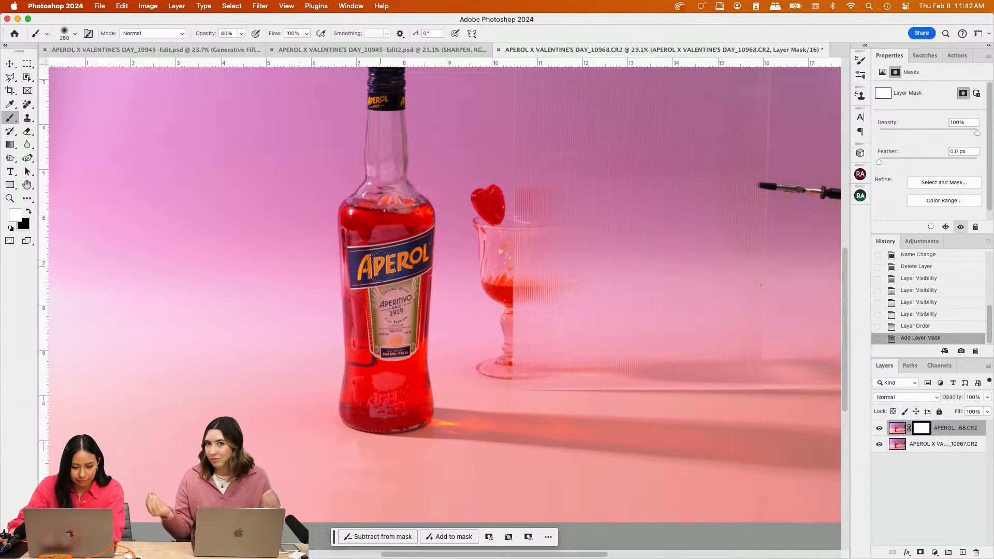
Try brushing the Aperol label on the white layer mask, and revert to the state before those strokes
click(398, 264)
key(x)
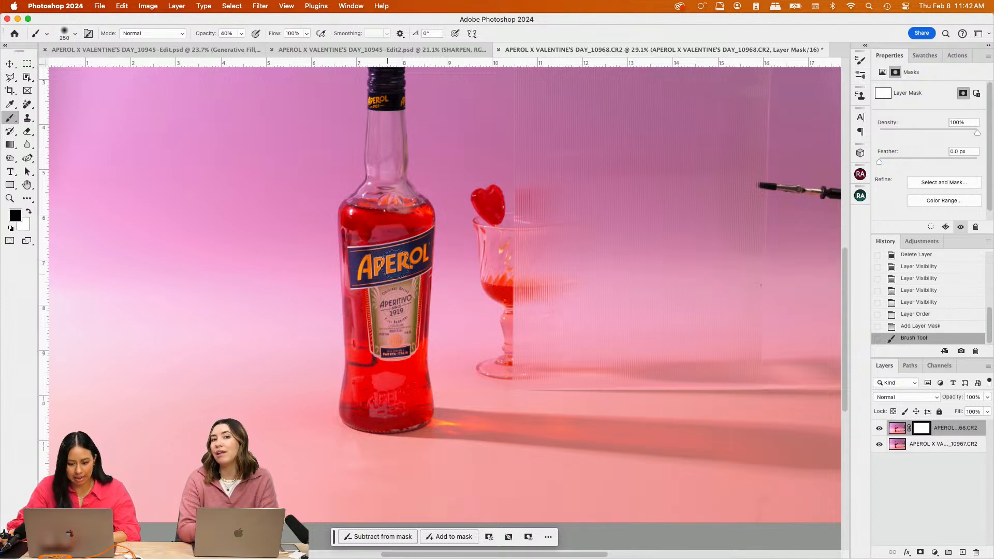
click(394, 267)
click(378, 259)
click(925, 302)
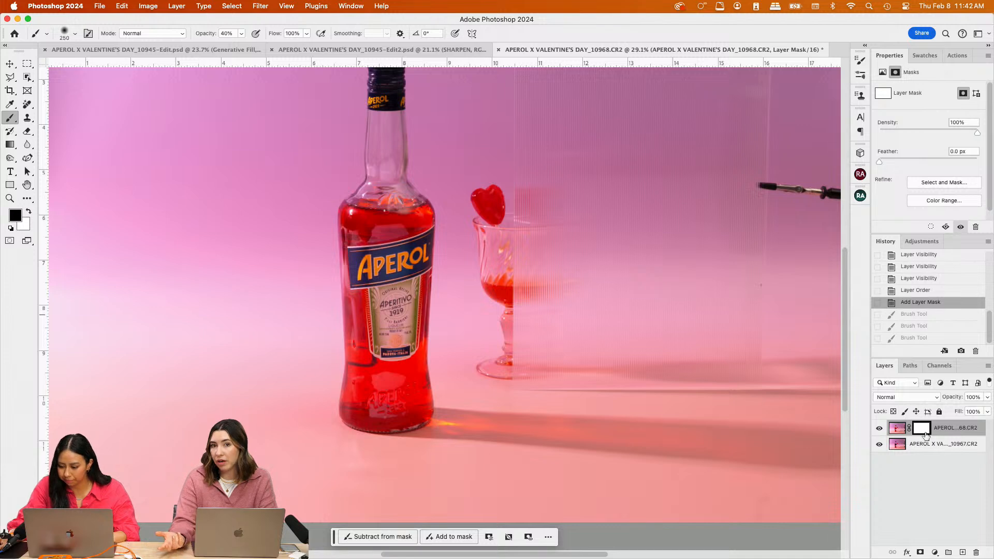
Invert the 10968.CR2 layer mask to black and paint white at 40% opacity over the middle of the bottle label
key(super+i)
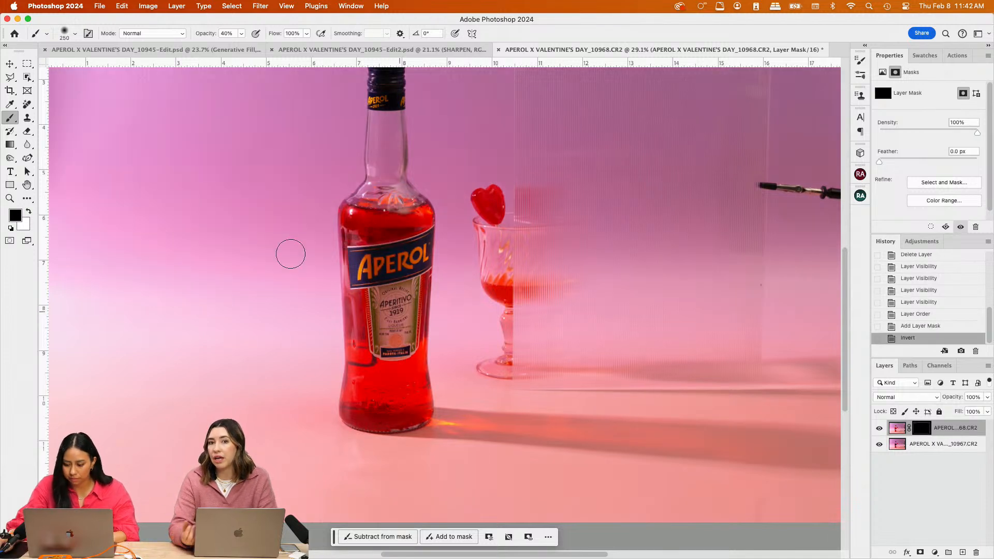
key(x)
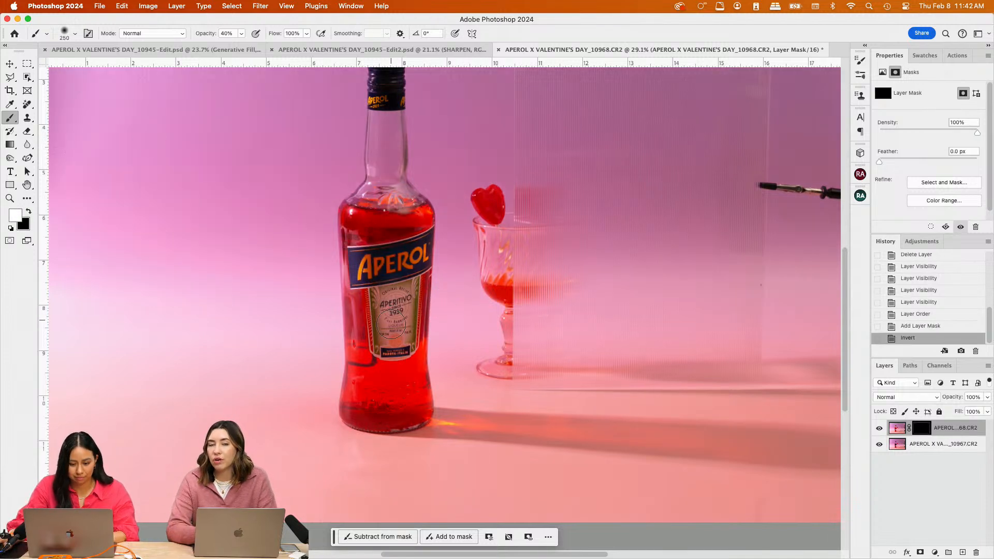
click(395, 306)
click(394, 279)
click(396, 284)
click(387, 272)
click(382, 275)
click(388, 270)
click(387, 268)
click(385, 267)
Reduce the brush size and paint white on the mask across the blue Aperol logo band
key(bracketleft)
key(bracketleft)
key(bracketleft)
key(bracketleft)
click(416, 277)
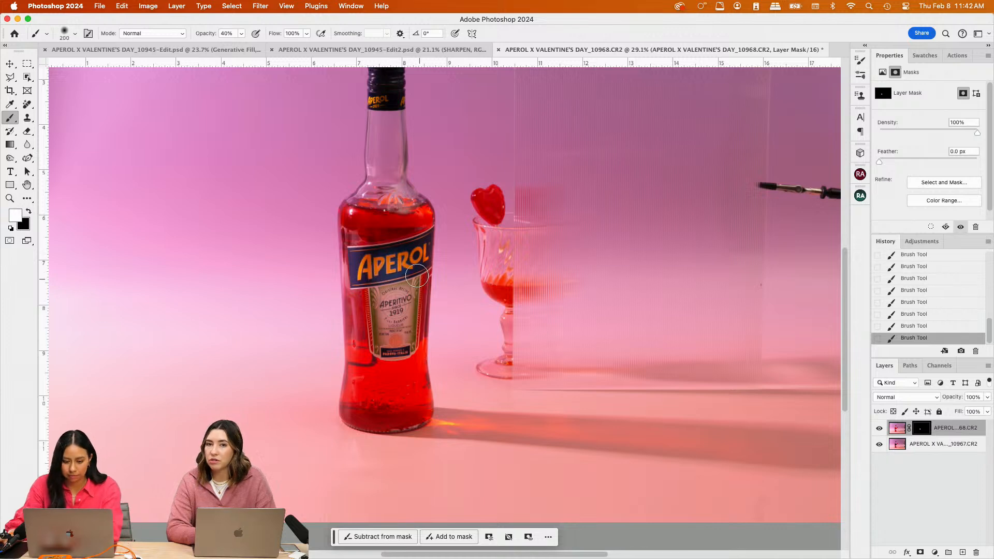
click(391, 266)
click(369, 263)
click(396, 261)
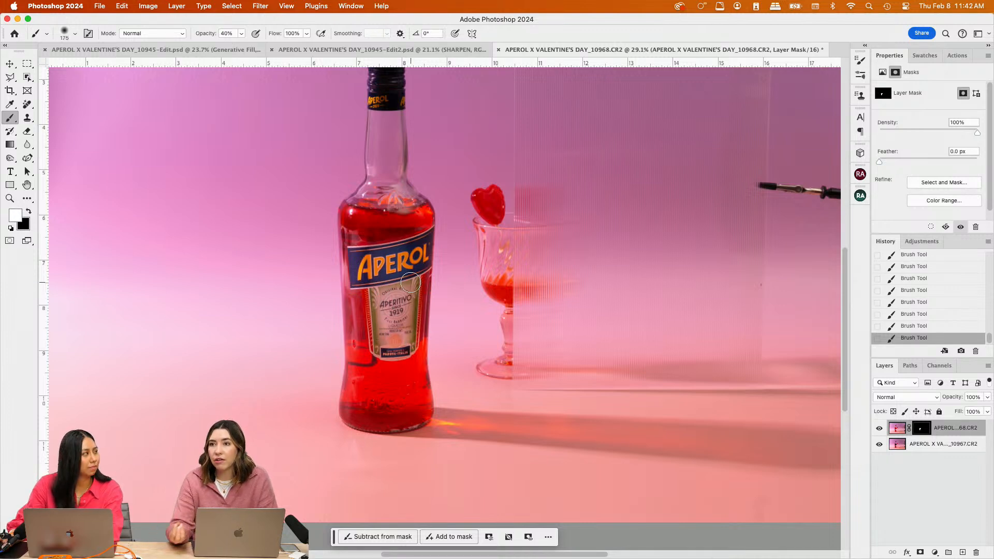
Try brush sizes between 150 and 200 px over the bottle label
key(bracketright)
key(bracketright)
key(bracketleft)
key(bracketleft)
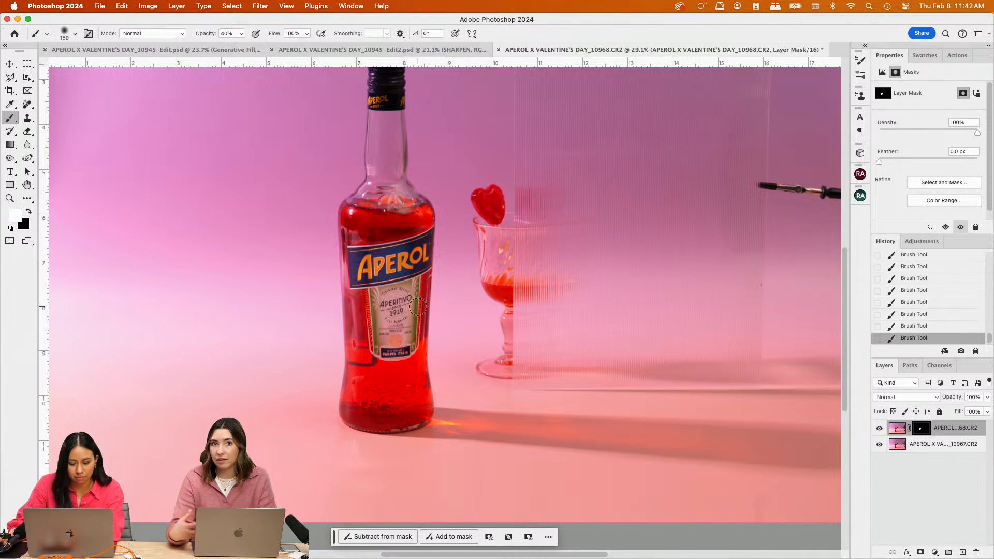
key(bracketright)
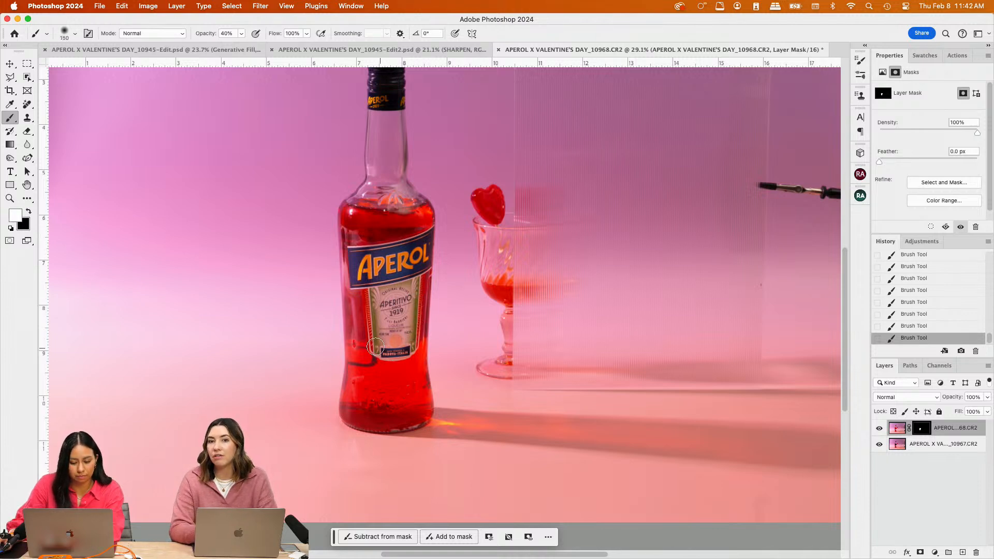
key(bracketright)
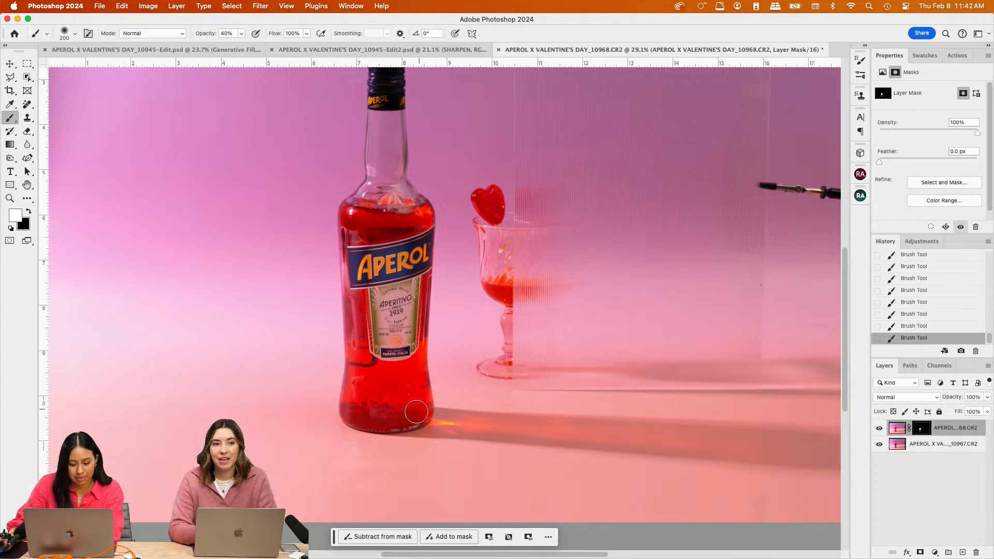
Compare the label mask with and without its last two brush strokes, and set the brush size to 175 px
click(933, 315)
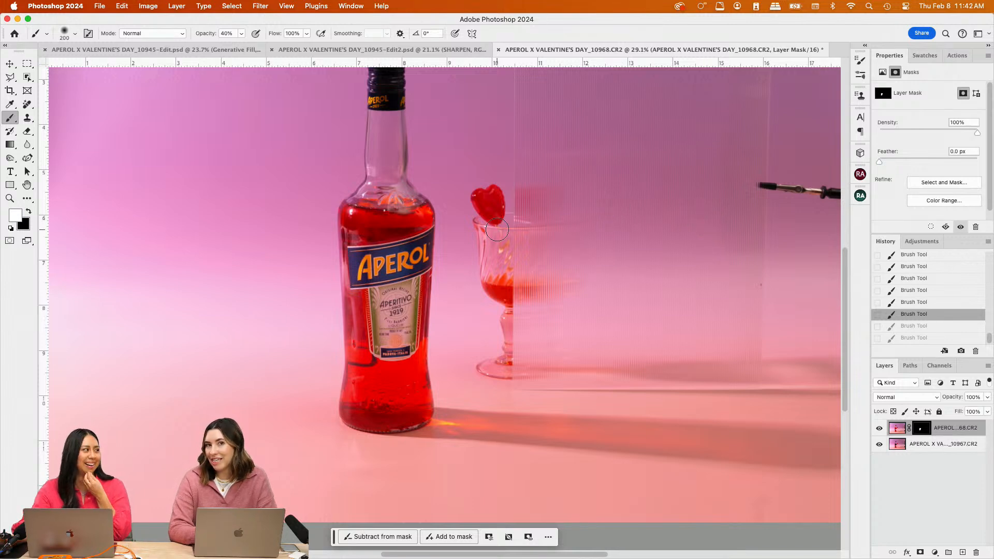
scroll(403, 272, up, 1)
key(])
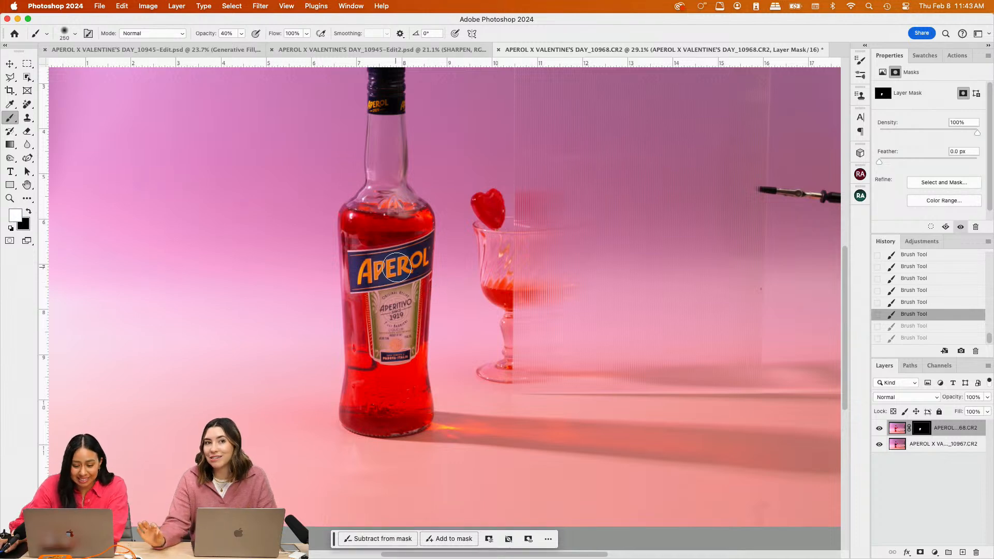
key(super+shift+z)
key(super+shift+z)
scroll(403, 218, up, 3)
key([)
key([)
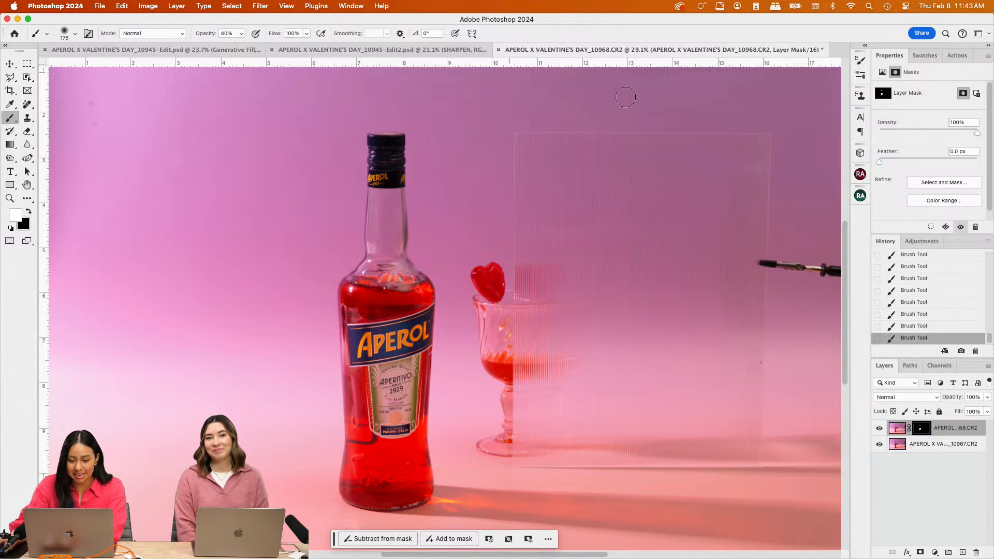
Hide and show the 10968.CR2 layer to compare the bottle label before and after masking
scroll(442, 291, down, 2)
scroll(506, 278, down, 3)
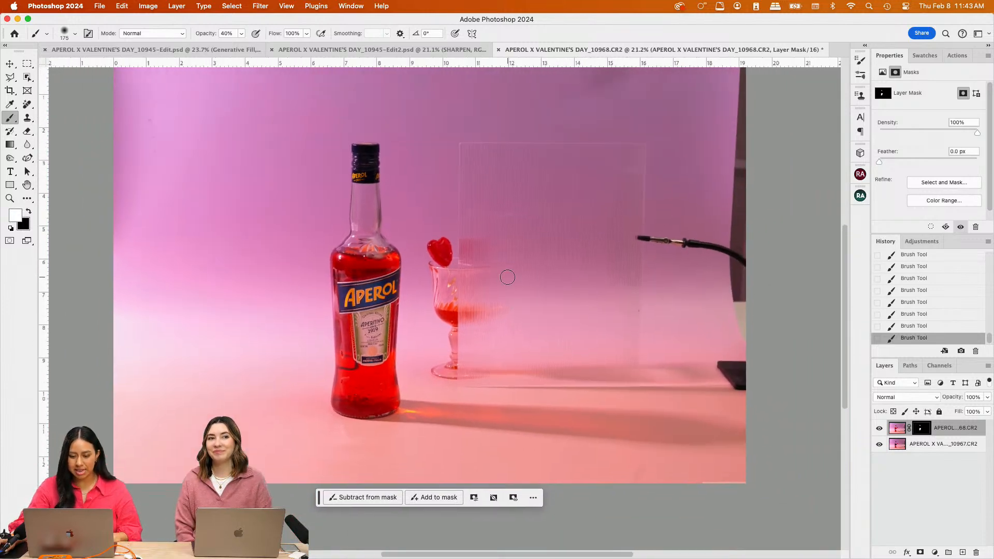
click(879, 429)
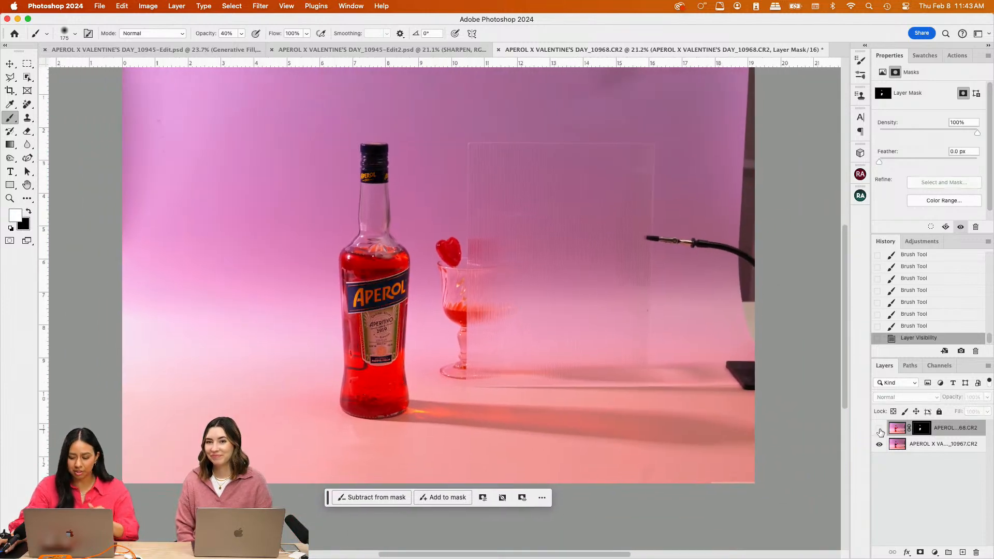
click(879, 429)
Paint white at 40% opacity on the 10968.CR2 mask over the right part of the blue Aperol logo band
scroll(408, 316, up, 5)
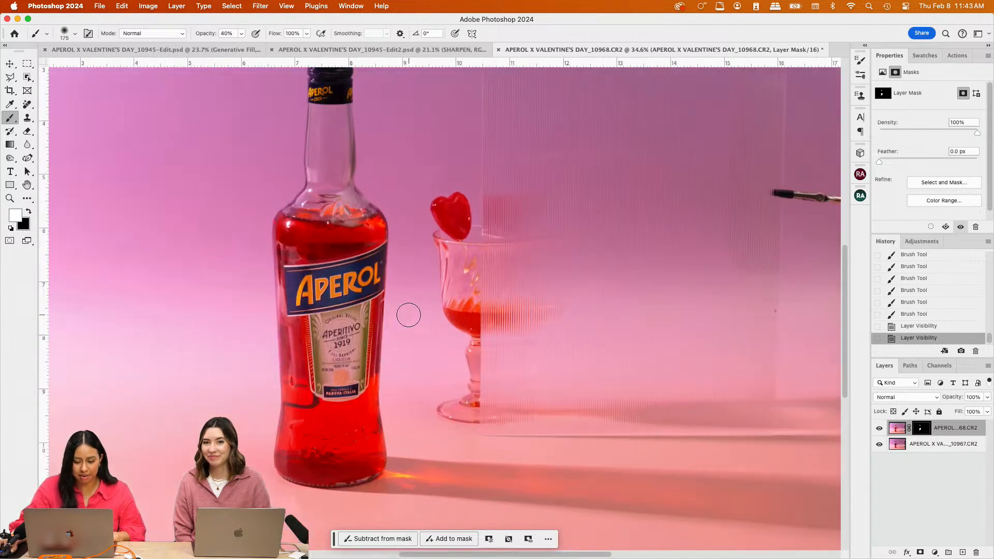
scroll(408, 315, left, 3)
drag(470, 234, 449, 247)
click(451, 244)
click(448, 245)
click(451, 245)
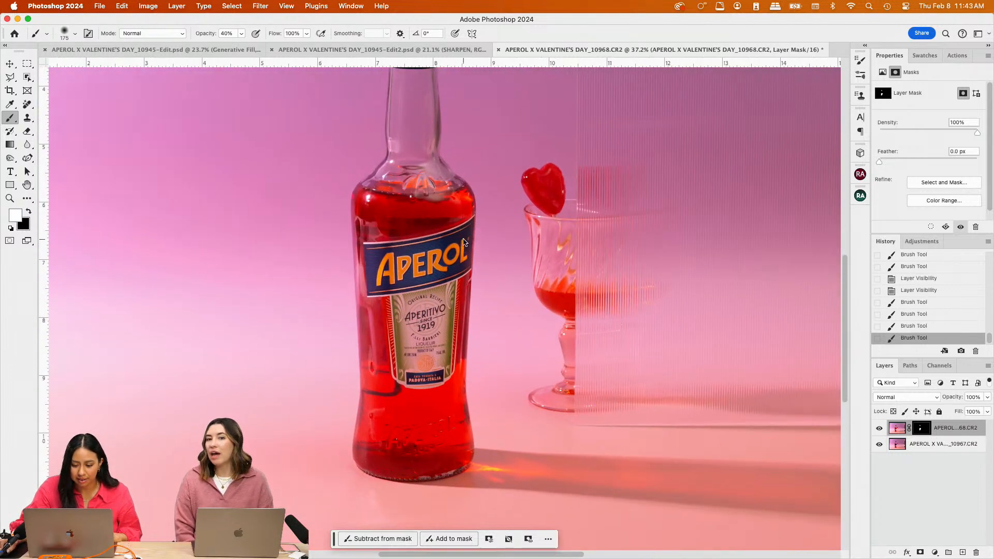
click(473, 252)
click(468, 255)
click(459, 265)
click(445, 272)
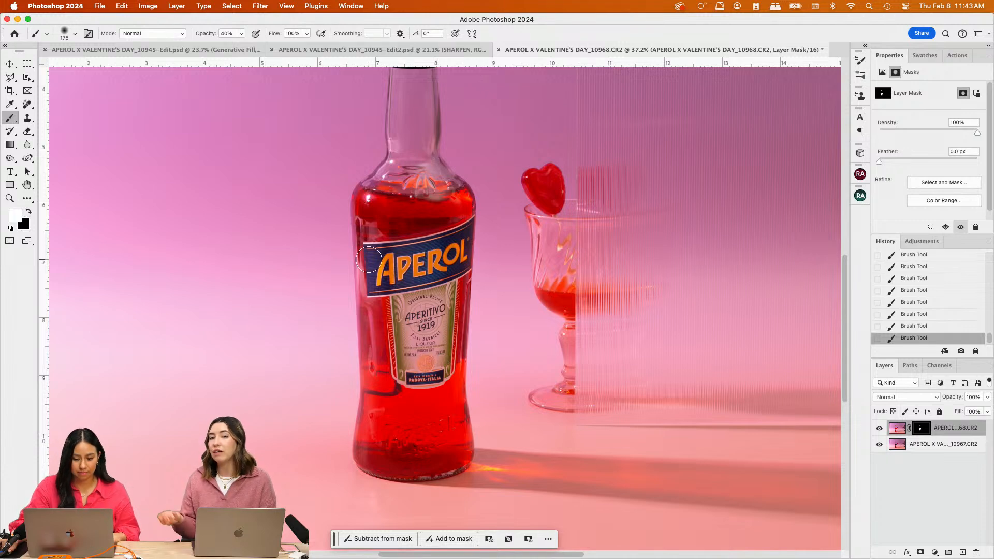
Undo and redo the last mask stroke to compare it, and examine the blended bottle, glass and shadow
scroll(496, 205, up, 2)
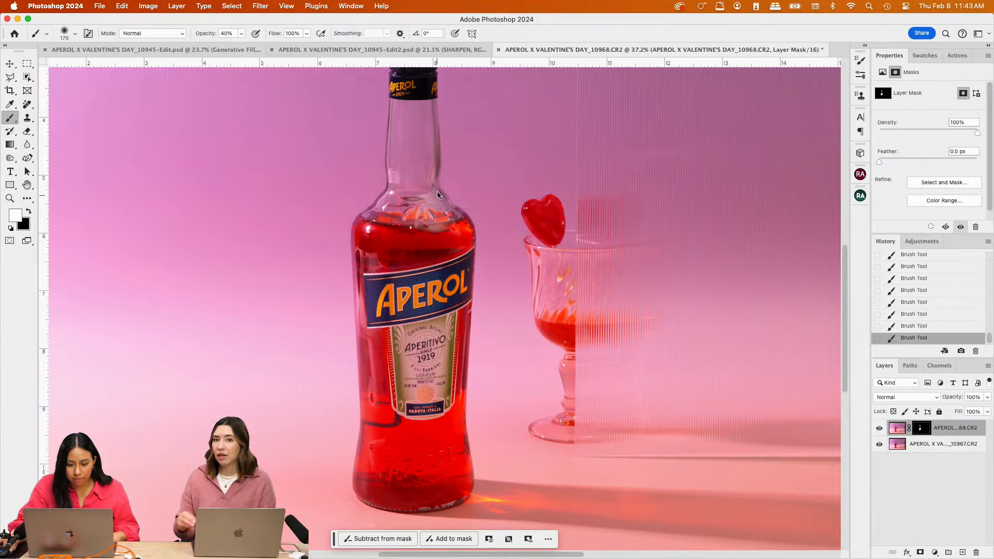
scroll(473, 162, up, 5)
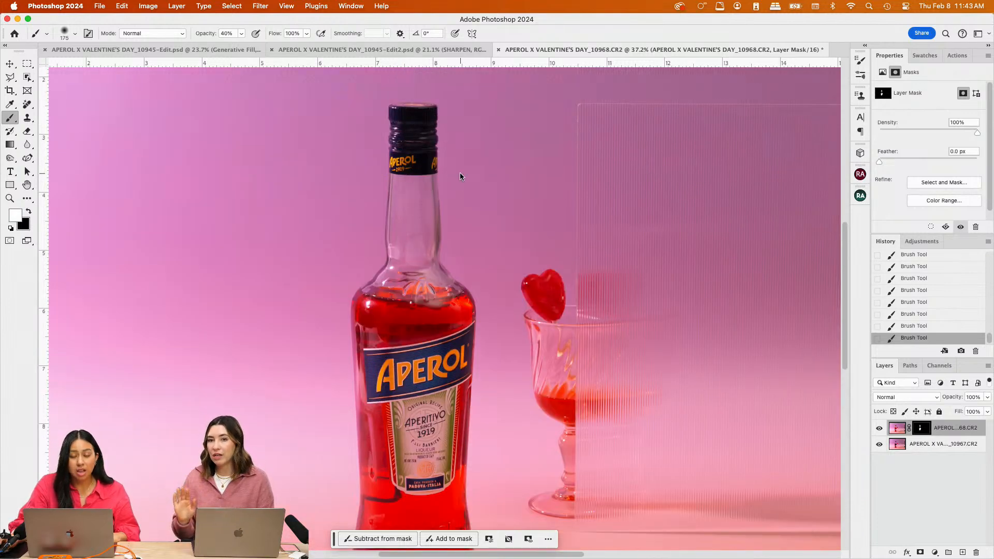
key(super+z)
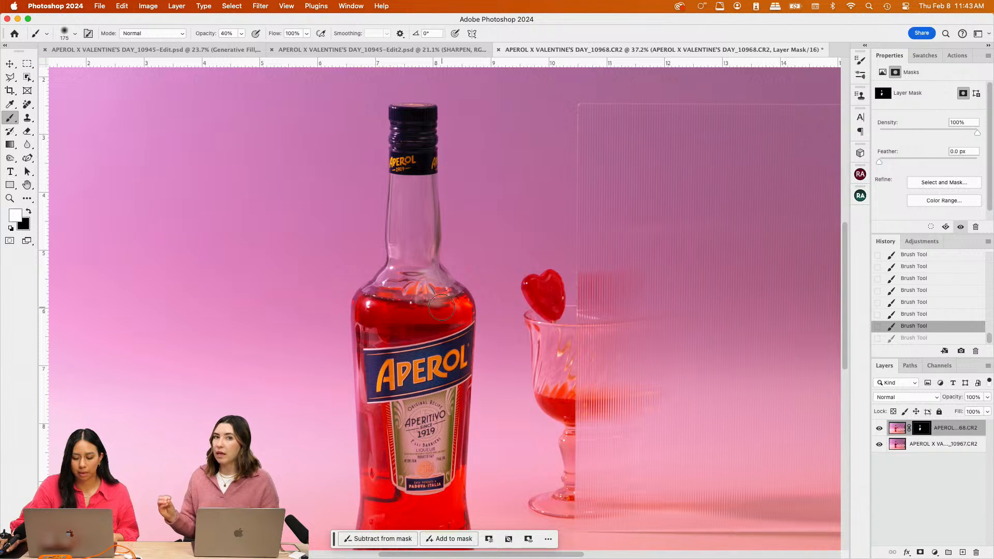
key(shift+super+z)
scroll(605, 324, down, 1)
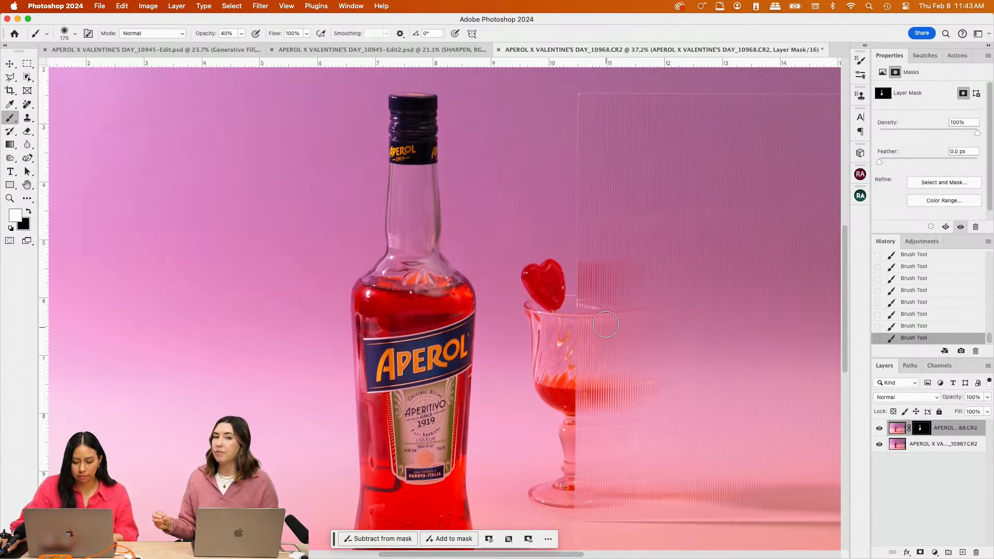
scroll(605, 324, down, 4)
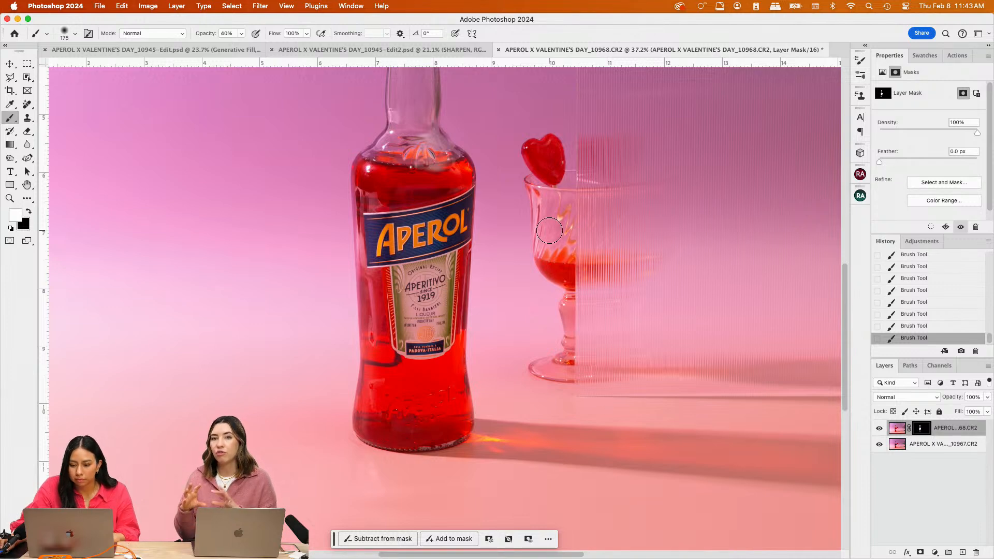
scroll(547, 202, right, 1)
scroll(548, 202, down, 1)
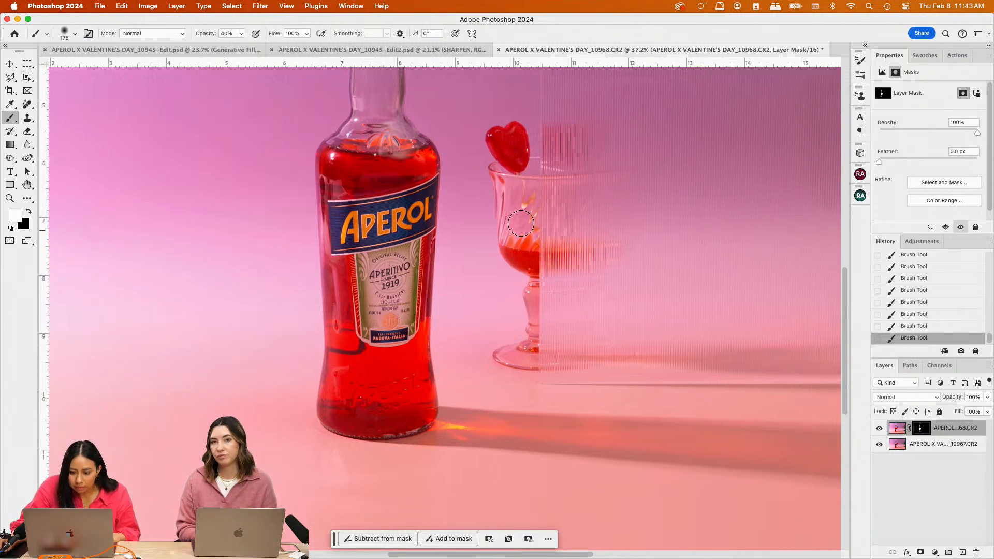
scroll(653, 280, down, 2)
scroll(650, 273, up, 3)
scroll(650, 273, right, 1)
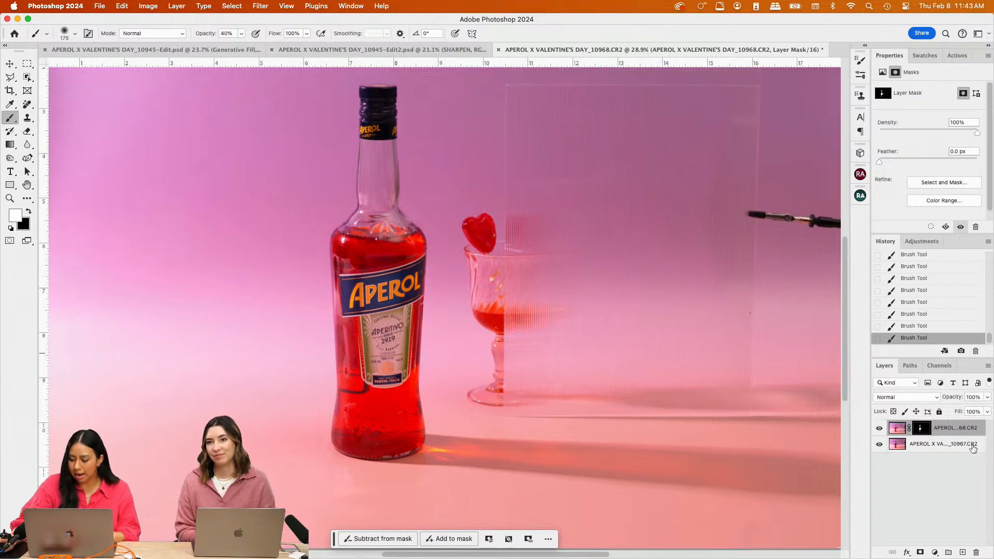
Copy the merged image of the whole canvas, paste it in place as a new layer, and name it CLEAN
key(super+a)
key(super+shift+c)
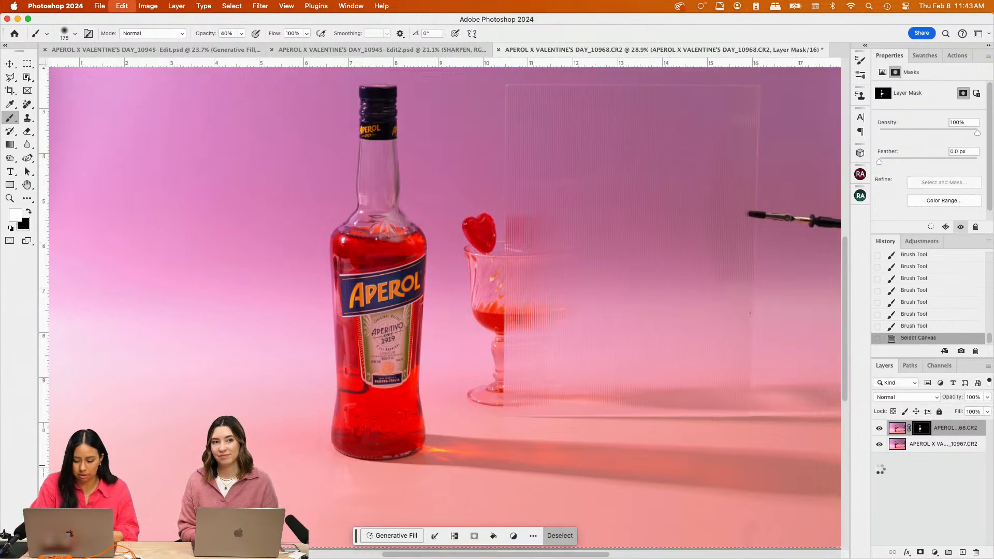
key(super+shift+v)
double_click(920, 428)
text(CL)
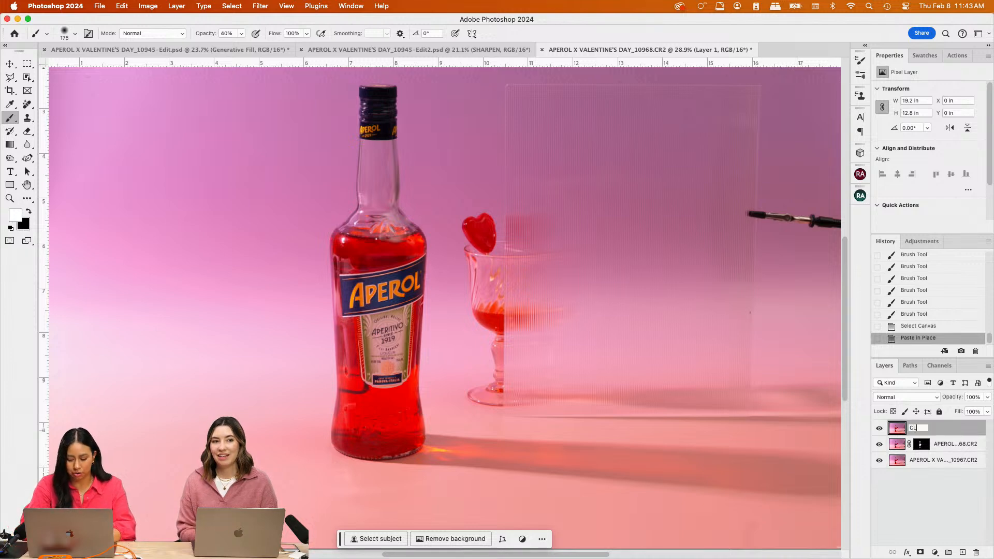
text(EAN)
key(Return)
Start a square 1:1 crop of the full image with the Crop tool, trying the Straighten option
scroll(533, 247, down, 1)
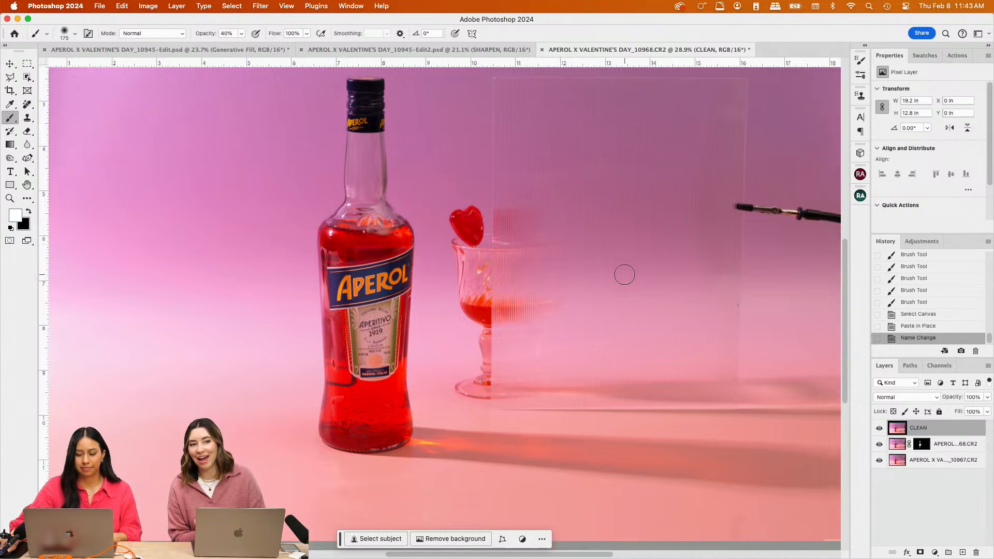
key(super+minus)
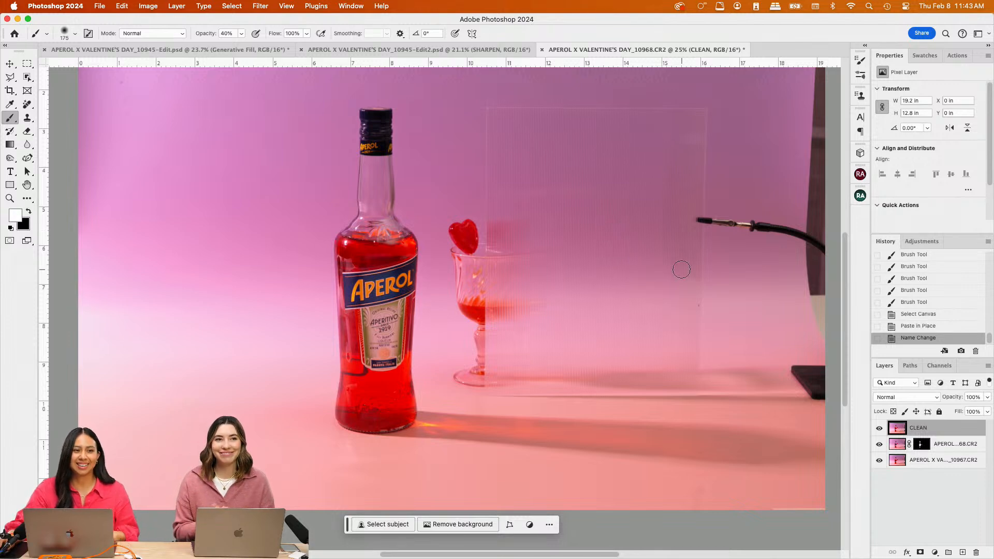
scroll(782, 266, down, 3)
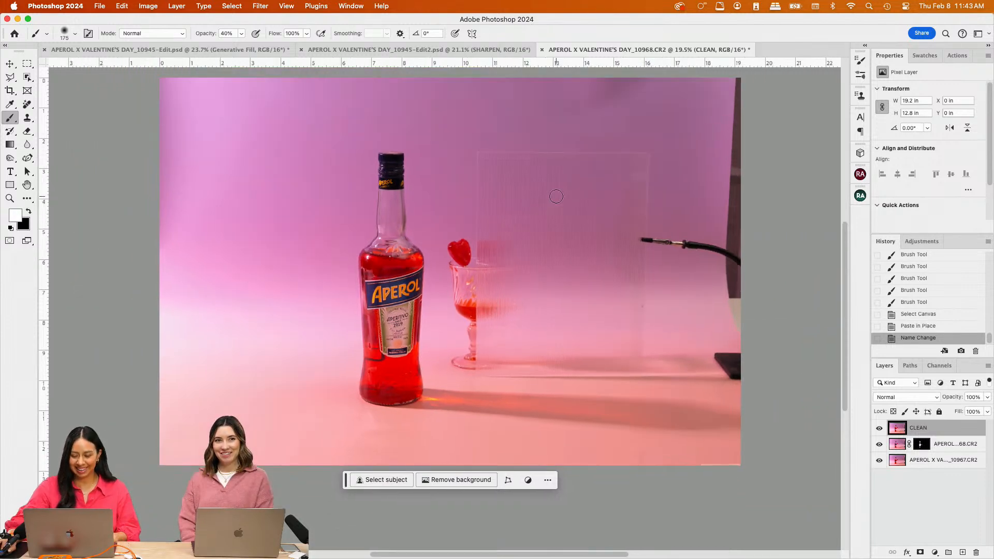
scroll(517, 202, up, 3)
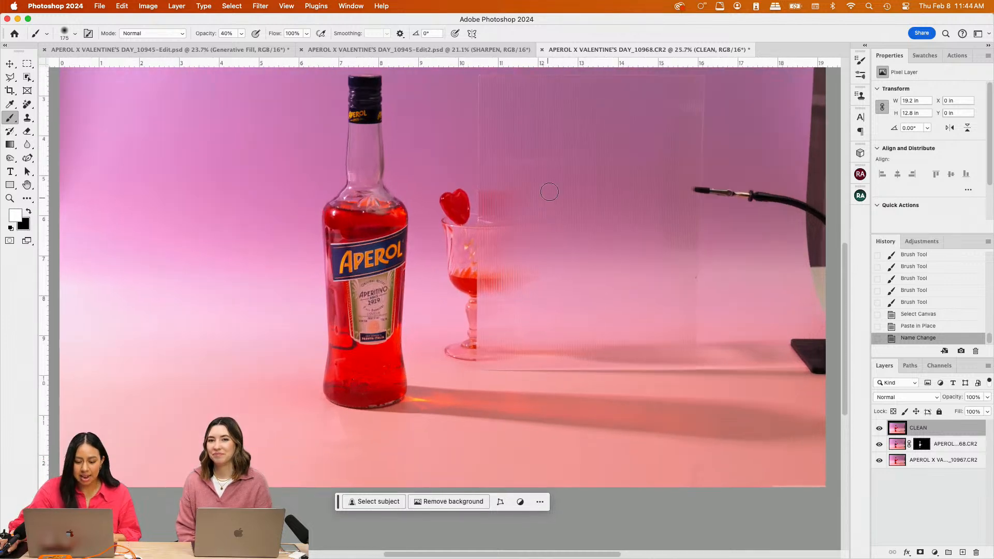
scroll(552, 193, up, 3)
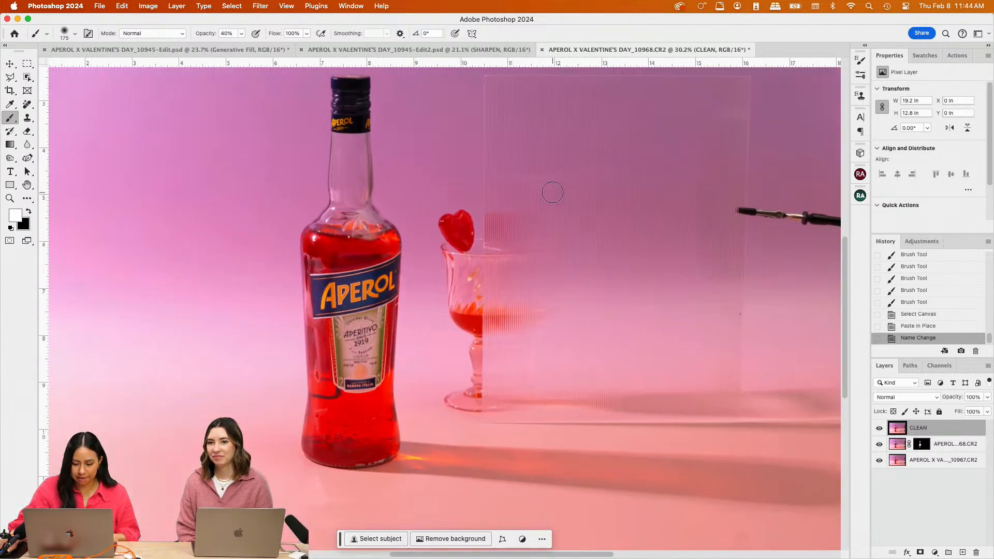
scroll(521, 187, down, 2)
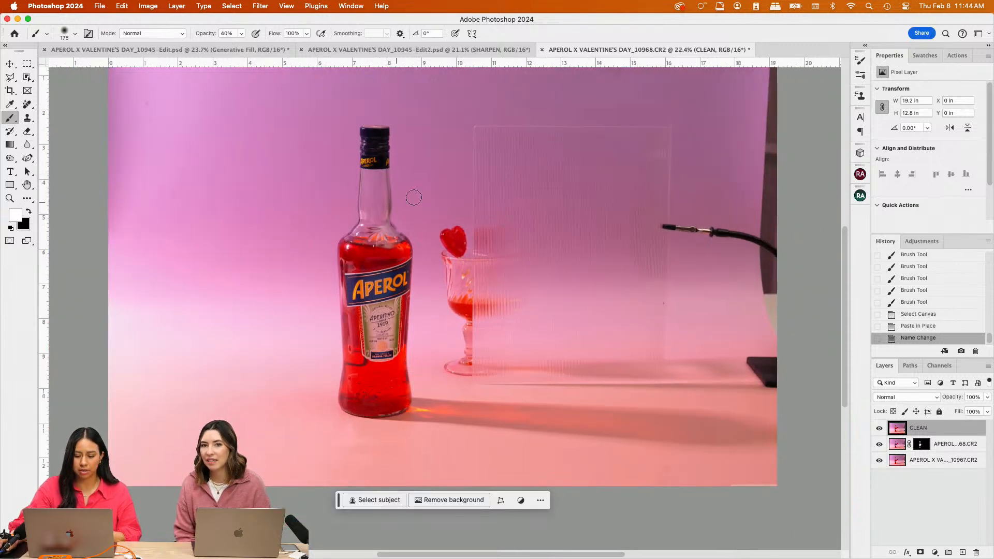
click(10, 91)
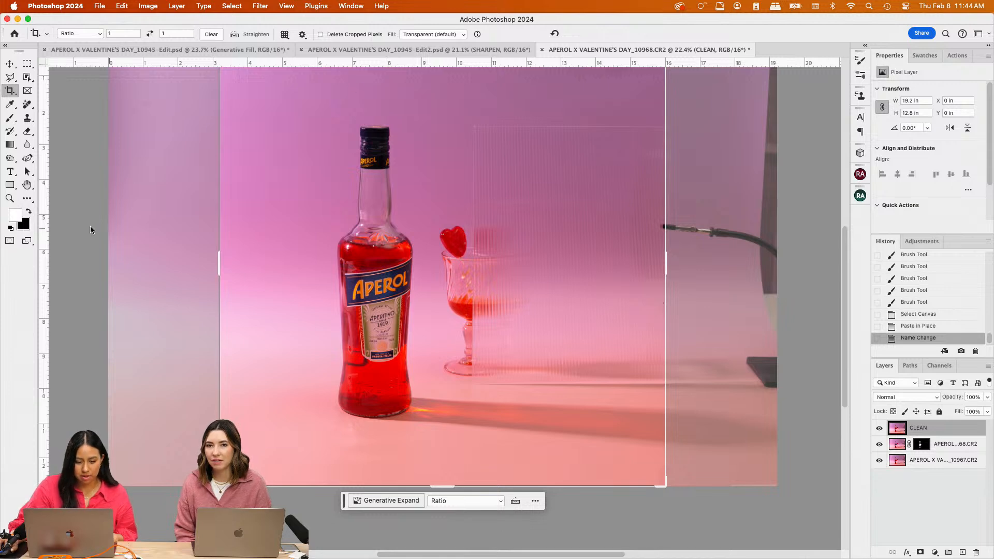
drag(50, 218, 375, 313)
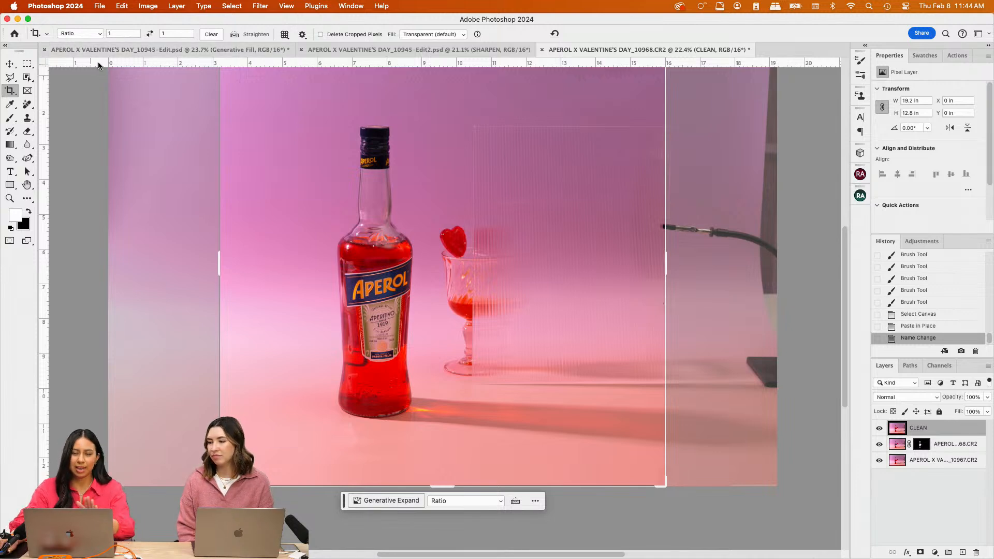
scroll(545, 284, down, 3)
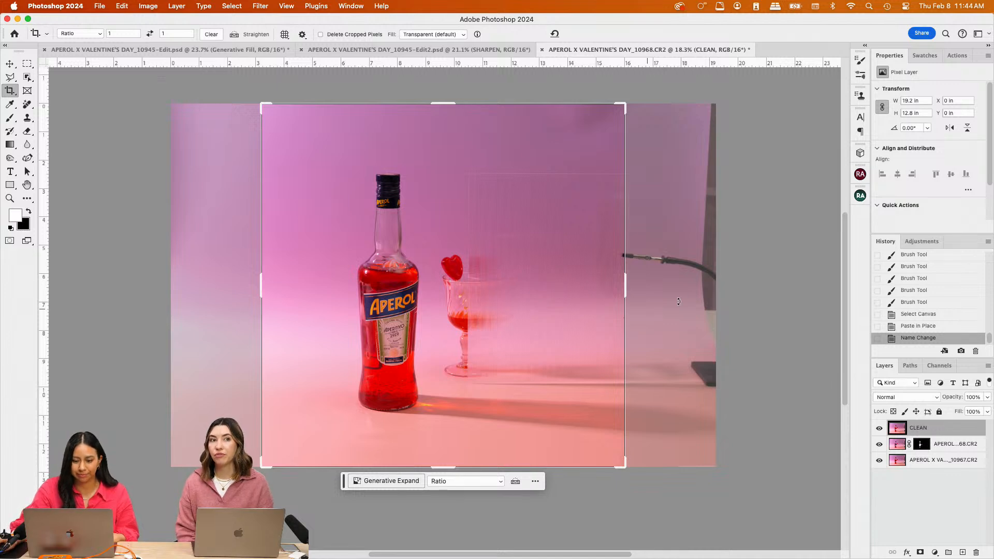
click(234, 34)
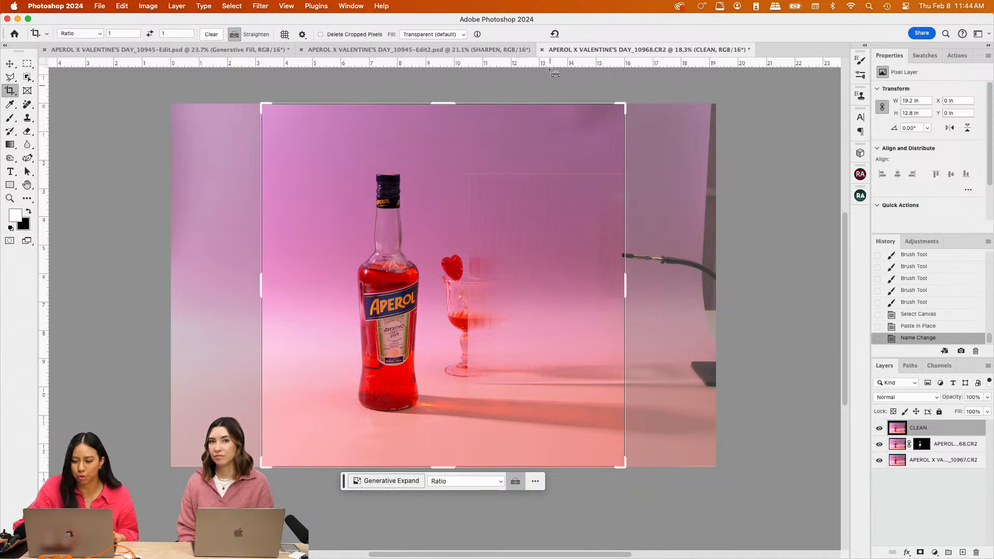
click(646, 103)
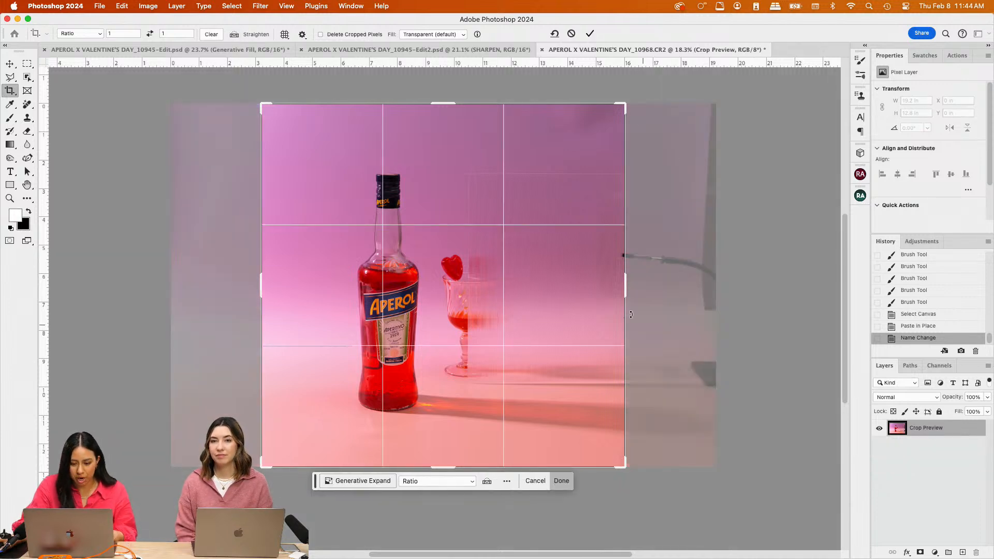
Try the 4 : 5 (8 : 10) crop ratio and return the crop to 1 : 1 (Square)
click(91, 34)
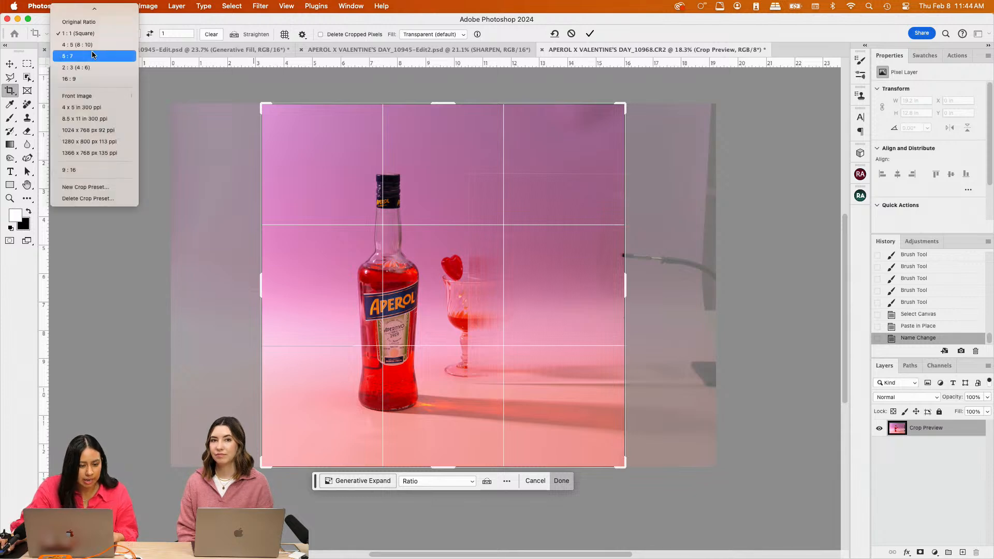
click(78, 56)
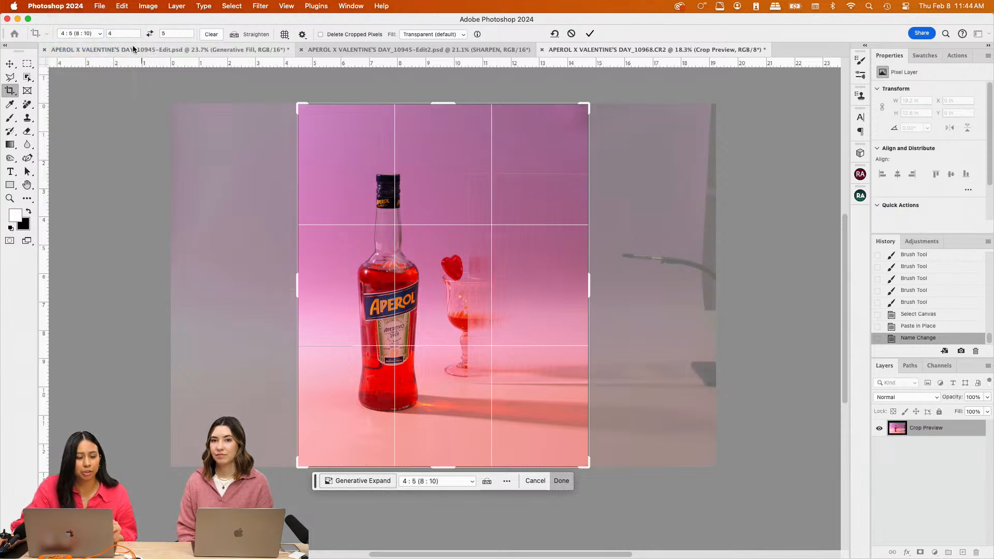
click(80, 33)
click(91, 29)
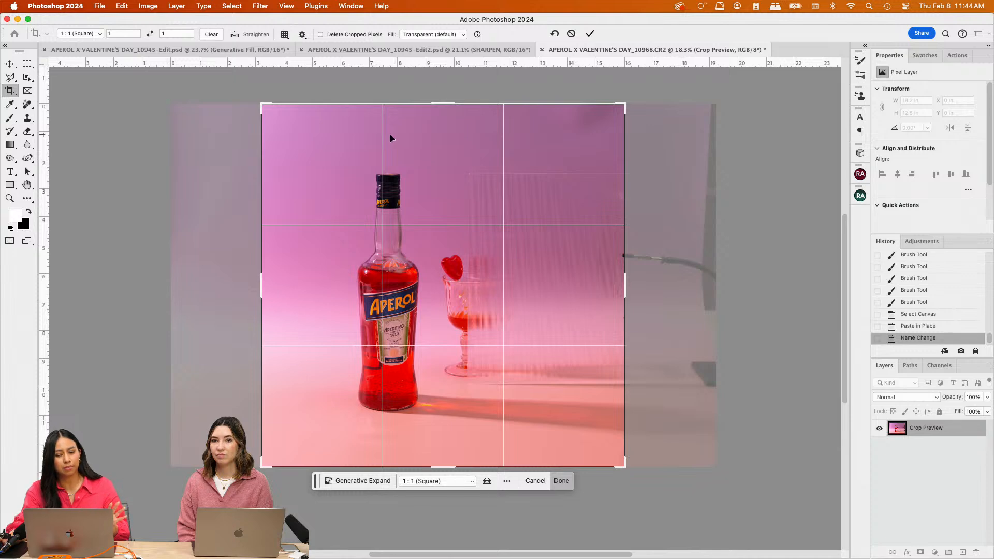
Shift the image slightly to the right inside the square crop frame and apply the crop
drag(490, 295, 529, 290)
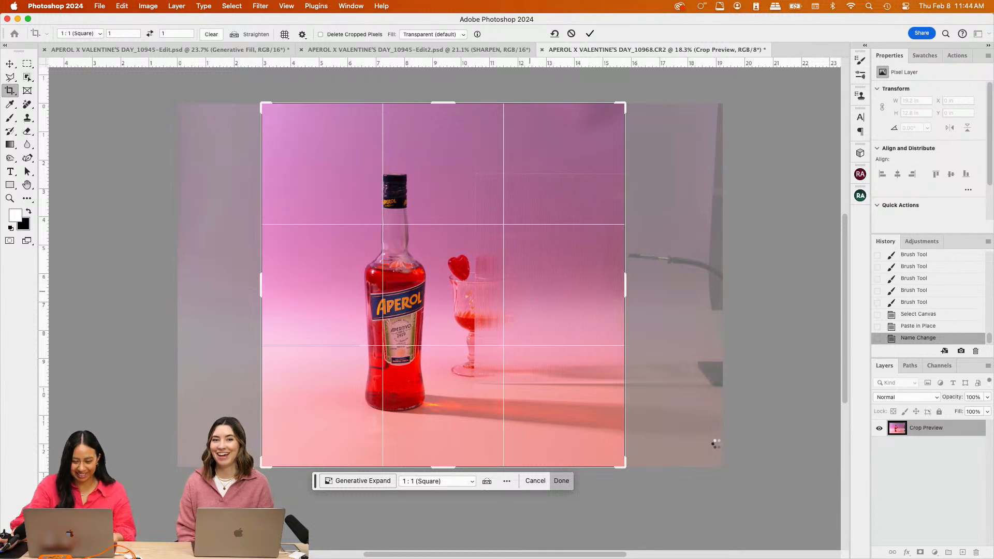
key(Return)
scroll(512, 271, up, 3)
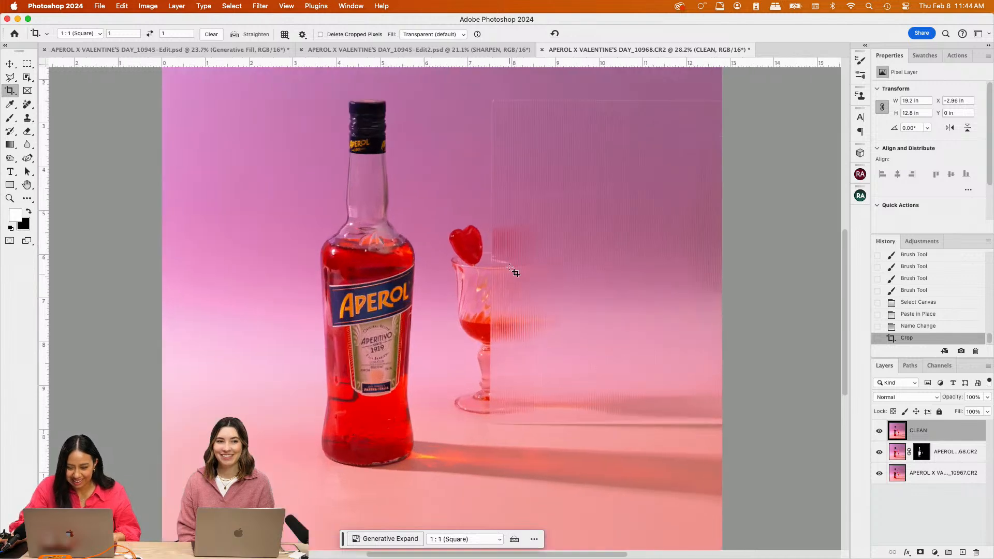
scroll(544, 115, up, 3)
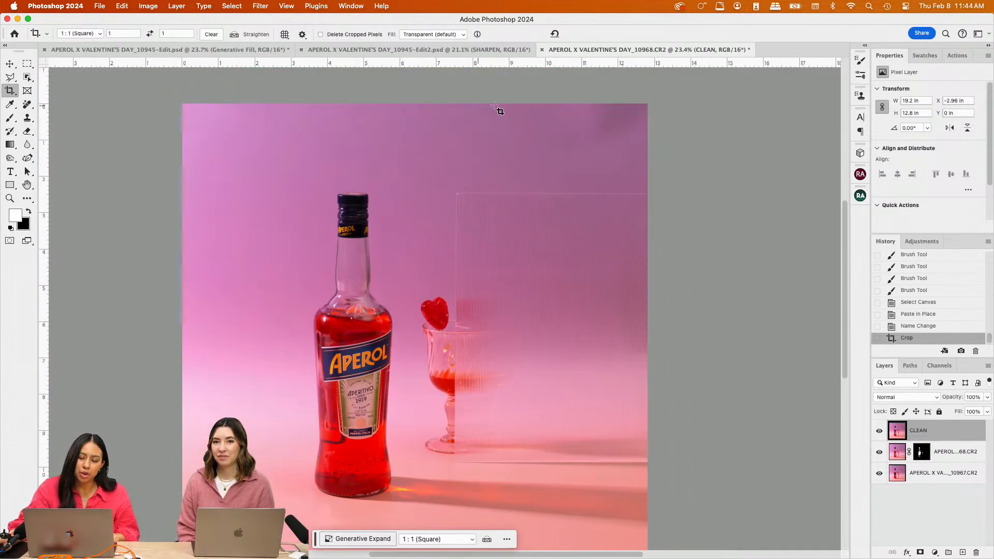
Generative-fill a selection about 5.45 × 2.68 in covering the upper-right background and the glass panel's top edge, without a prompt, using the third variation
click(27, 64)
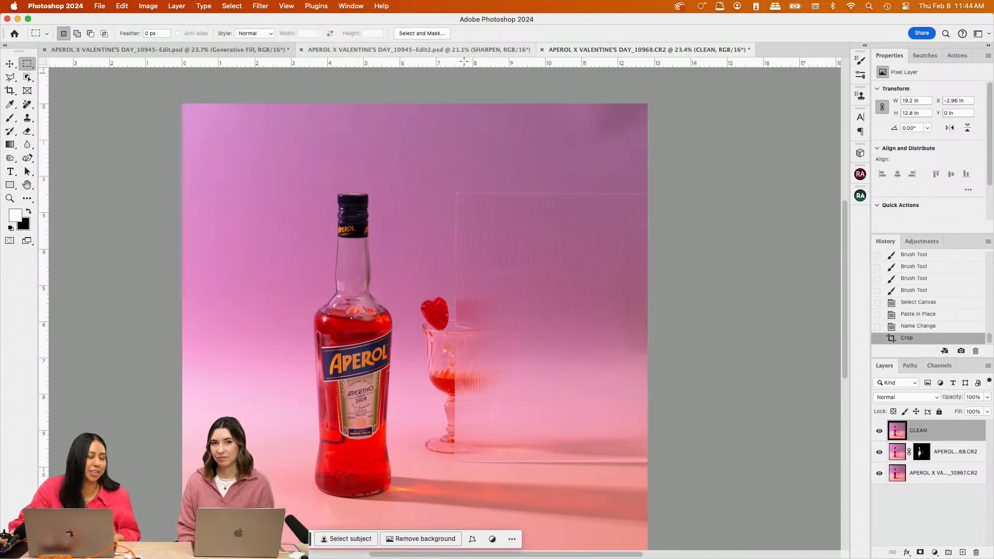
key(super+plus)
scroll(459, 129, up, 3)
scroll(459, 129, right, 2)
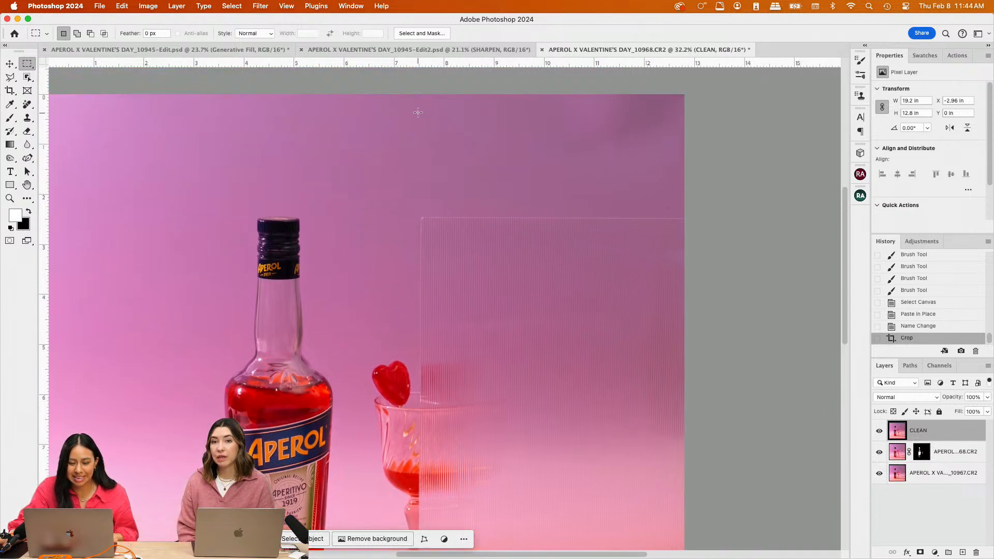
drag(411, 84, 719, 228)
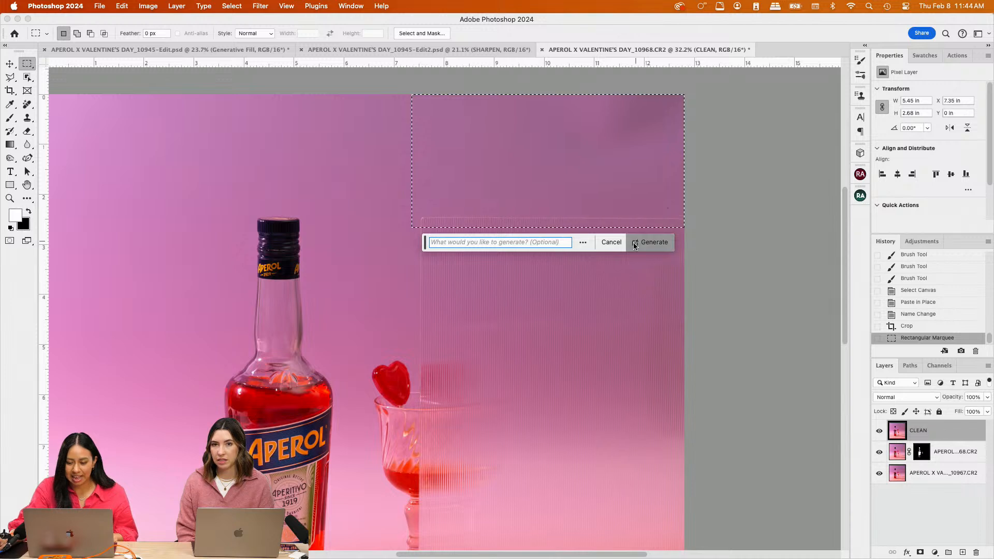
click(650, 242)
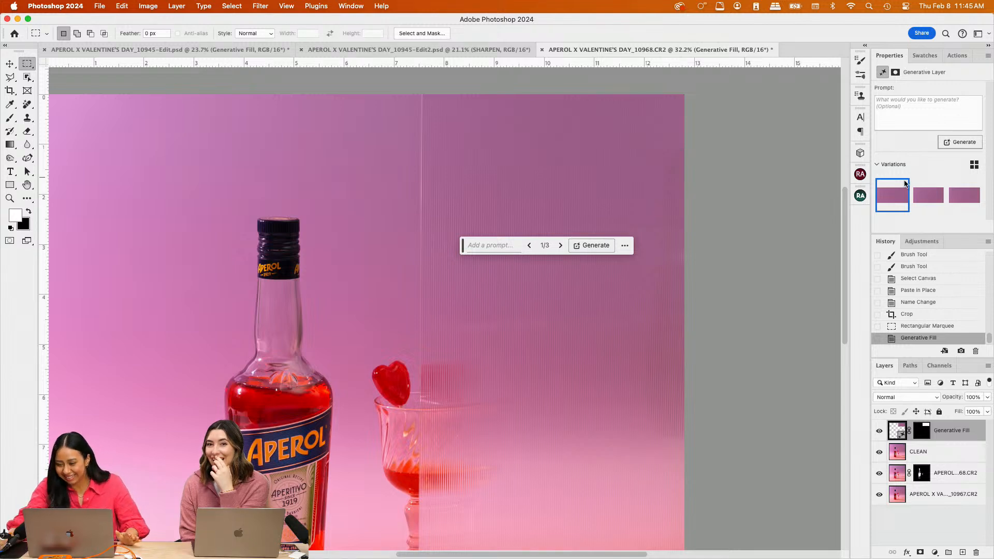
click(928, 193)
click(979, 200)
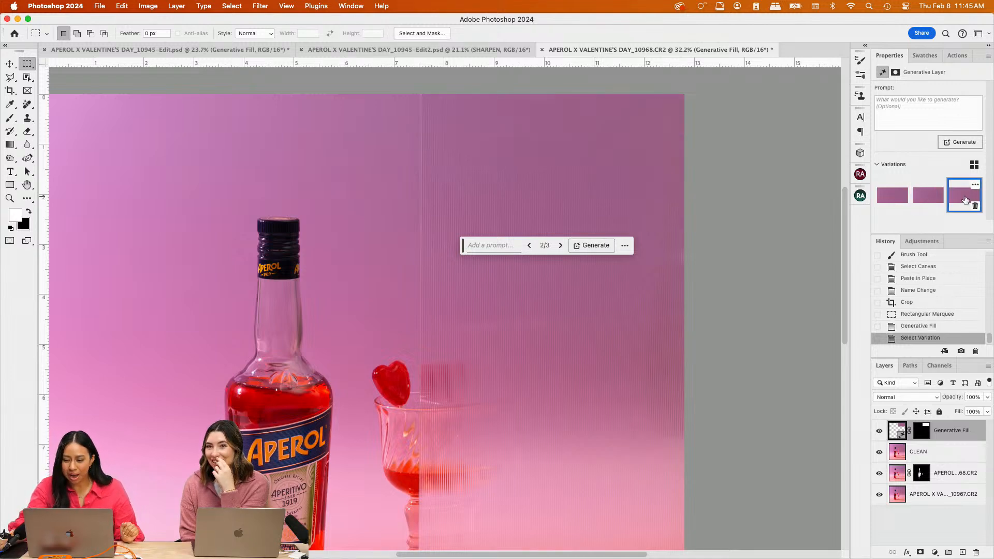
Select the CLEAN layer and examine the ribbed glass panel's vertical edge in the whole image and close up
click(973, 454)
scroll(540, 422, down, 3)
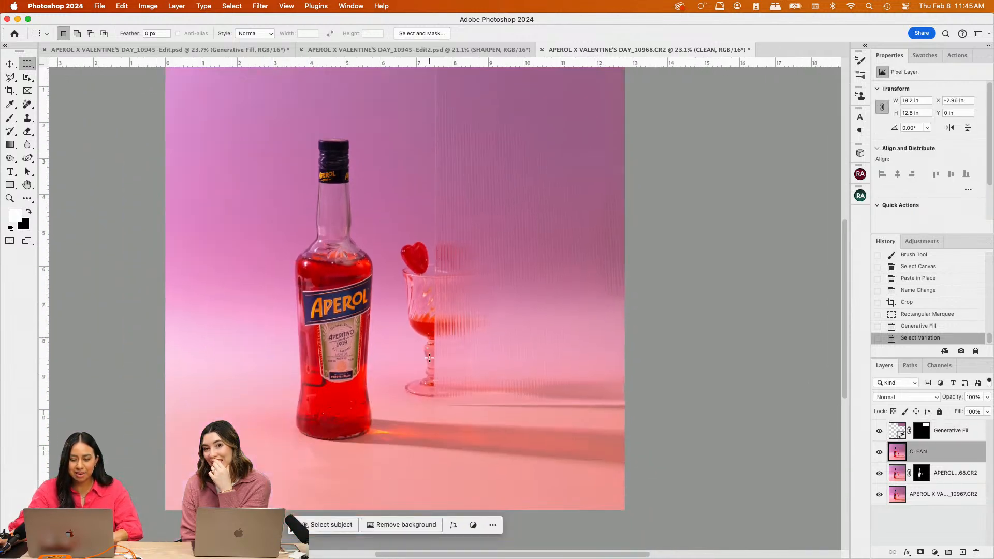
scroll(530, 357, up, 2)
scroll(501, 261, down, 1)
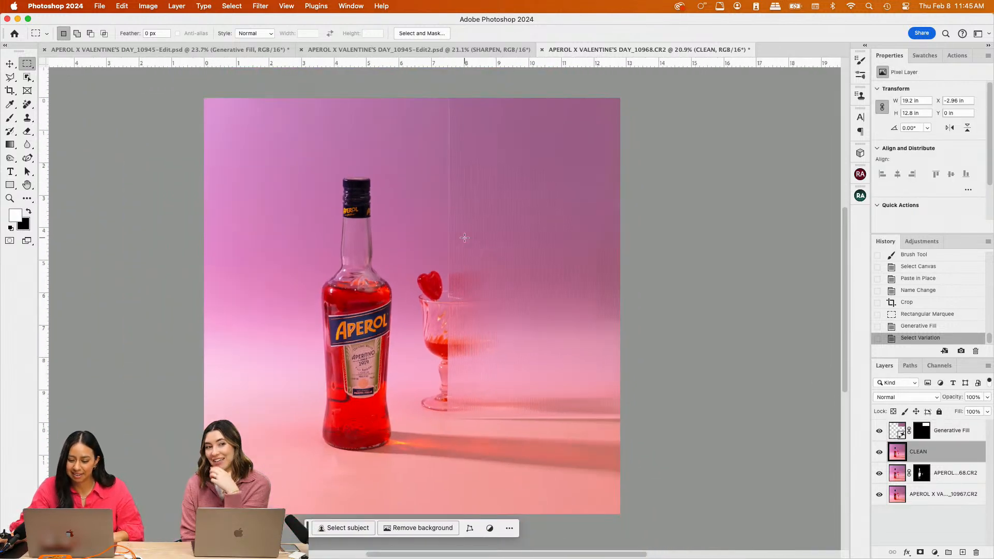
scroll(466, 238, up, 1)
scroll(480, 242, up, 2)
scroll(354, 168, up, 1)
scroll(143, 140, up, 1)
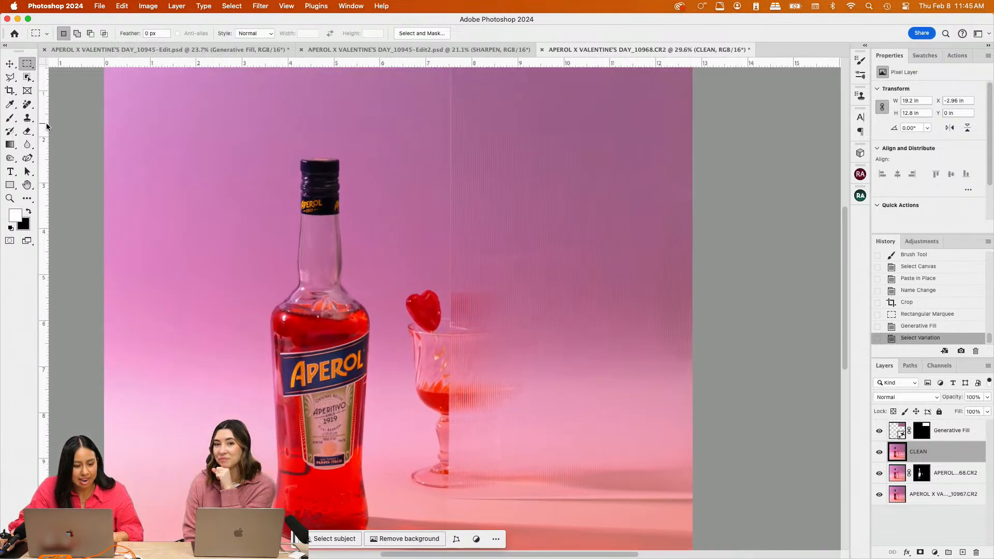
Place a vertical guide along the ribbed glass panel's left edge to check its alignment, and undo the guide
drag(44, 126, 450, 271)
scroll(491, 243, up, 2)
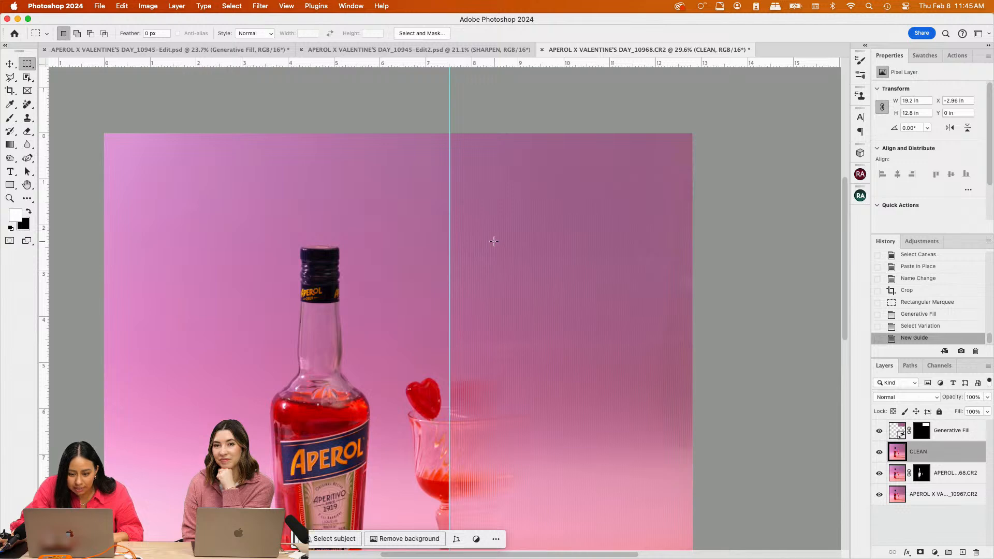
key(super+z)
scroll(556, 237, down, 2)
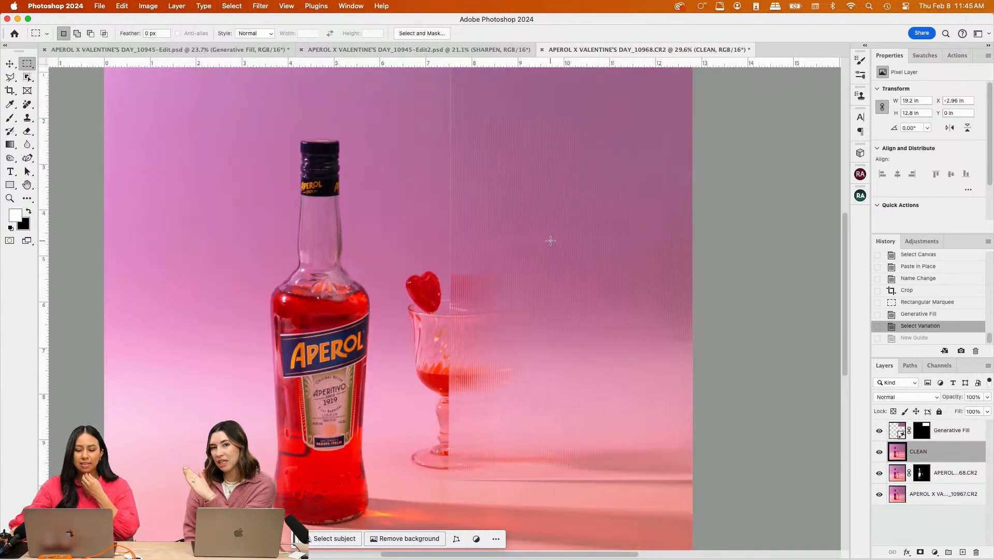
Straighten the image along the ribbed glass panel's vertical left edge with the Crop tool and apply the crop
click(9, 90)
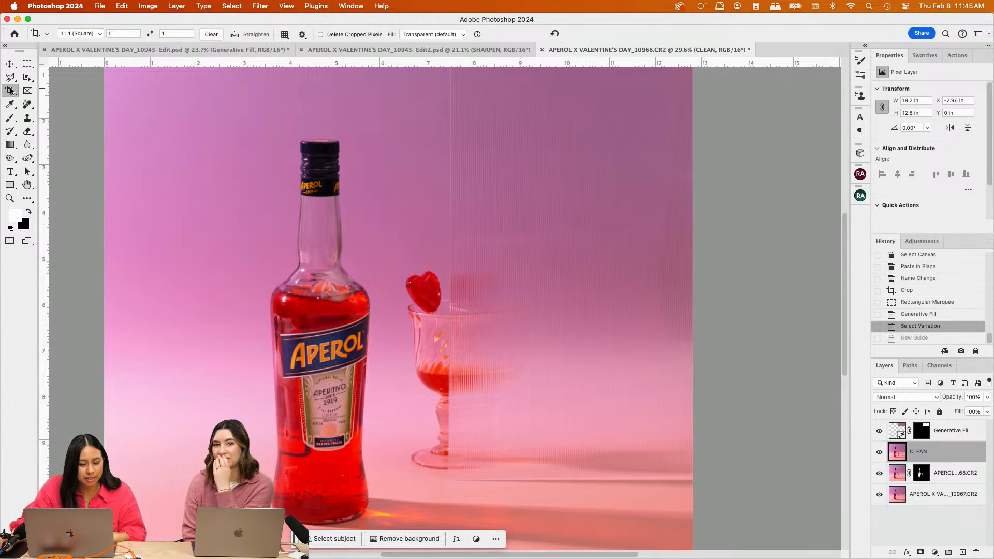
scroll(442, 104, up, 1)
click(235, 35)
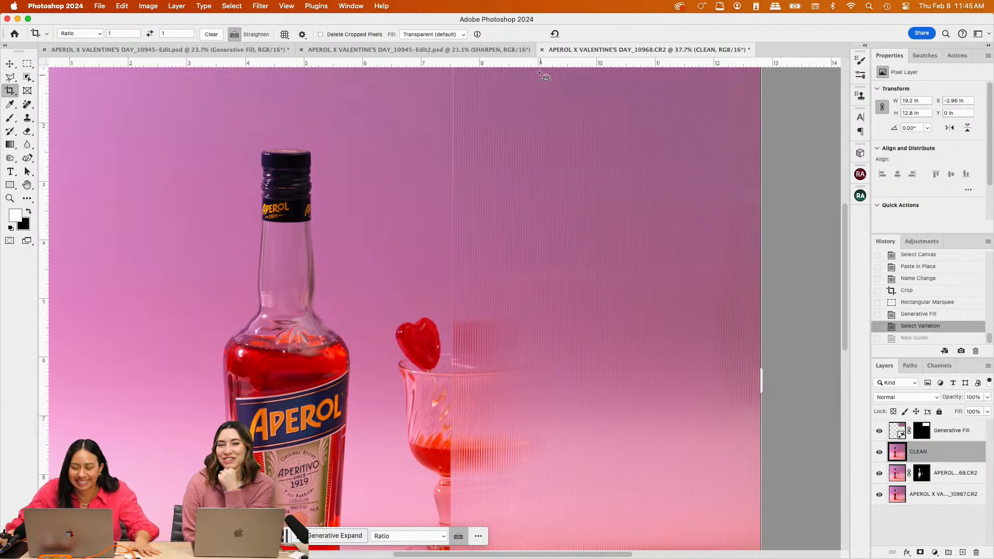
scroll(445, 138, up, 4)
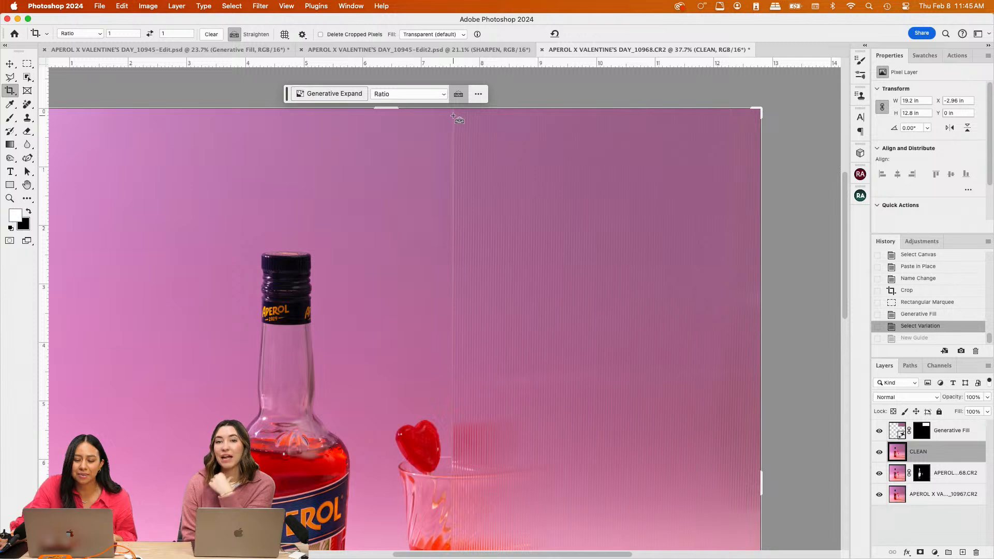
drag(453, 118, 450, 448)
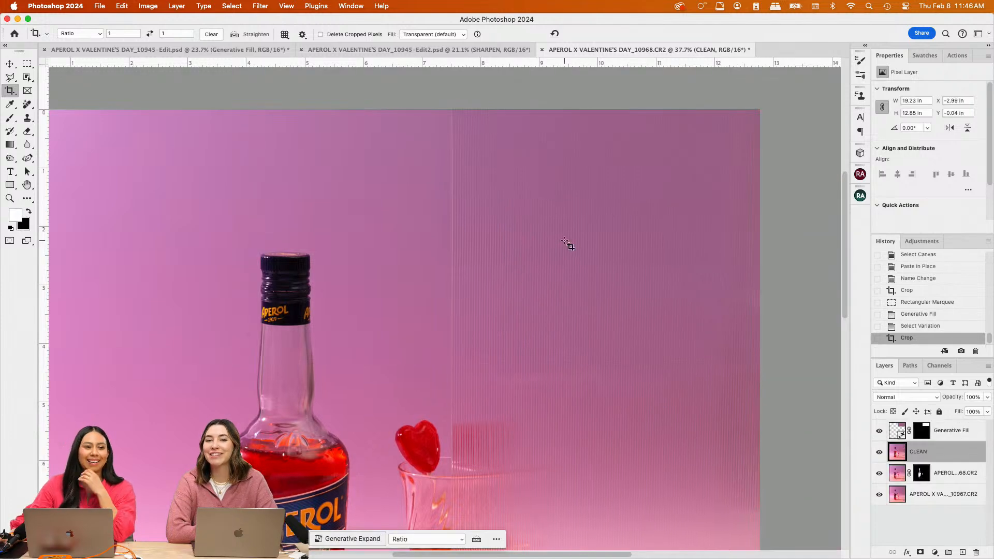
On the Generative Fill layer, select the whole Aperol bottle with the Object Selection tool
scroll(497, 211, down, 5)
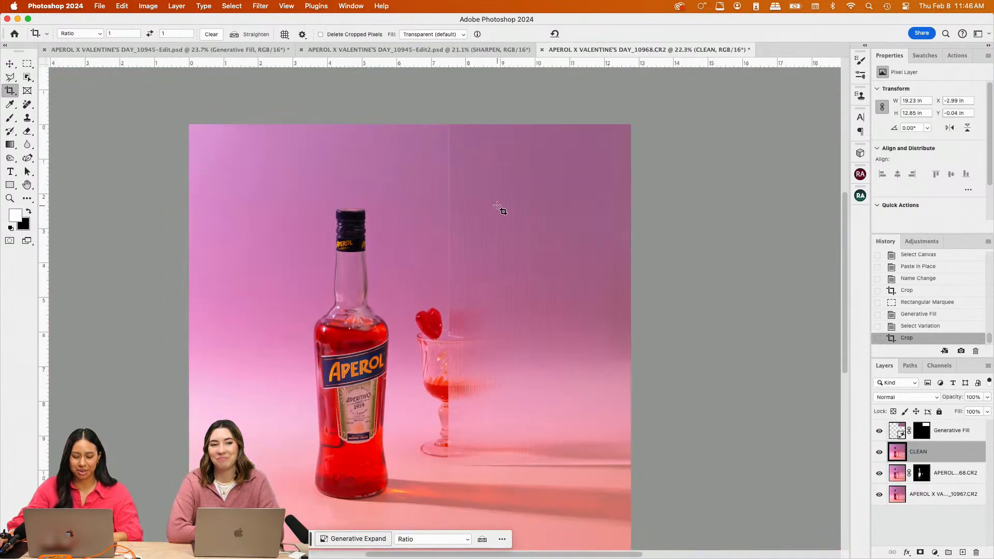
scroll(511, 209, down, 2)
scroll(728, 263, up, 2)
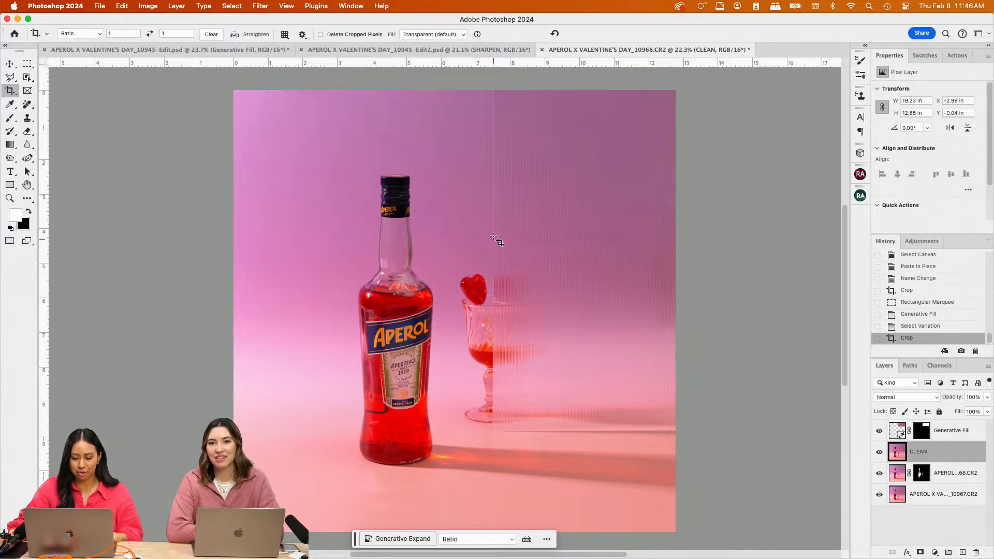
scroll(498, 240, up, 2)
scroll(499, 240, up, 2)
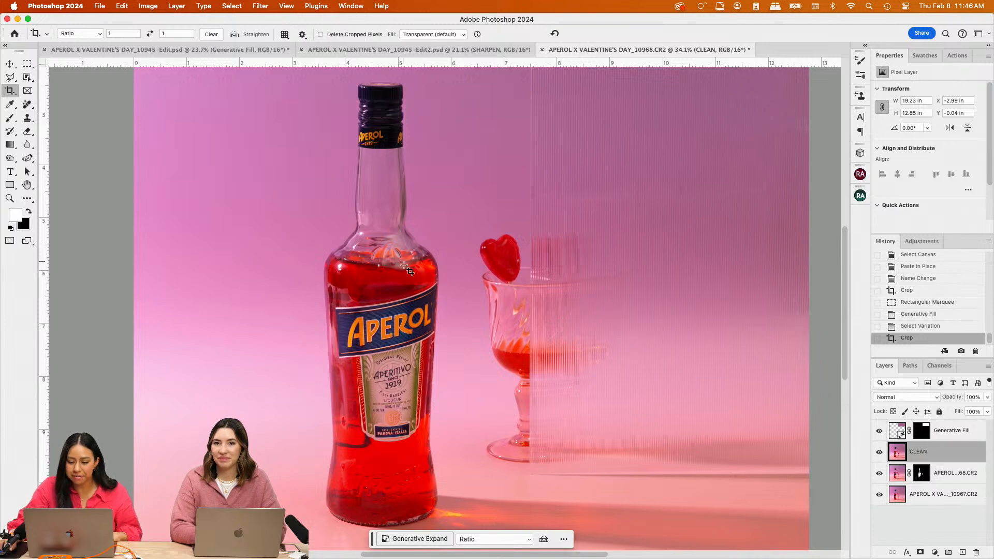
scroll(407, 269, up, 2)
scroll(489, 276, down, 4)
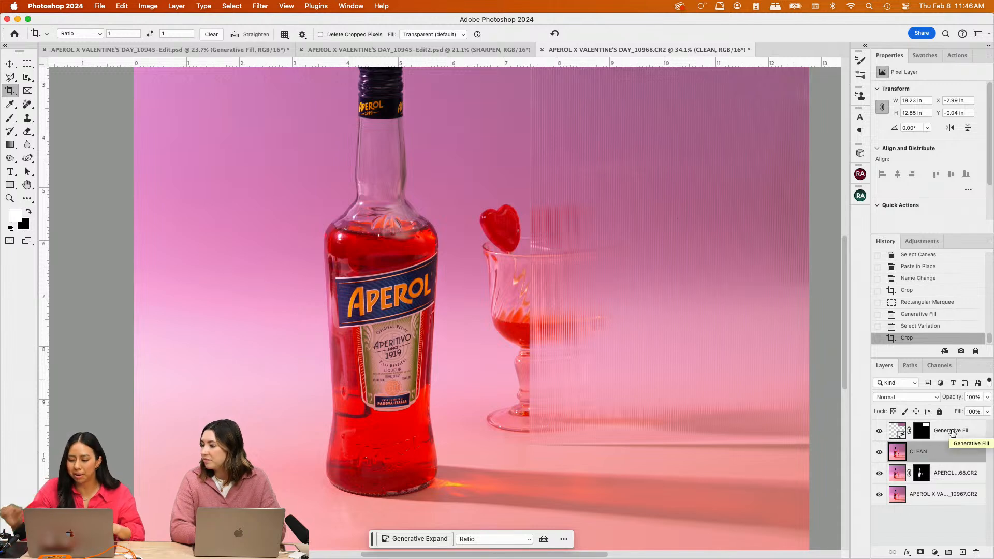
click(952, 427)
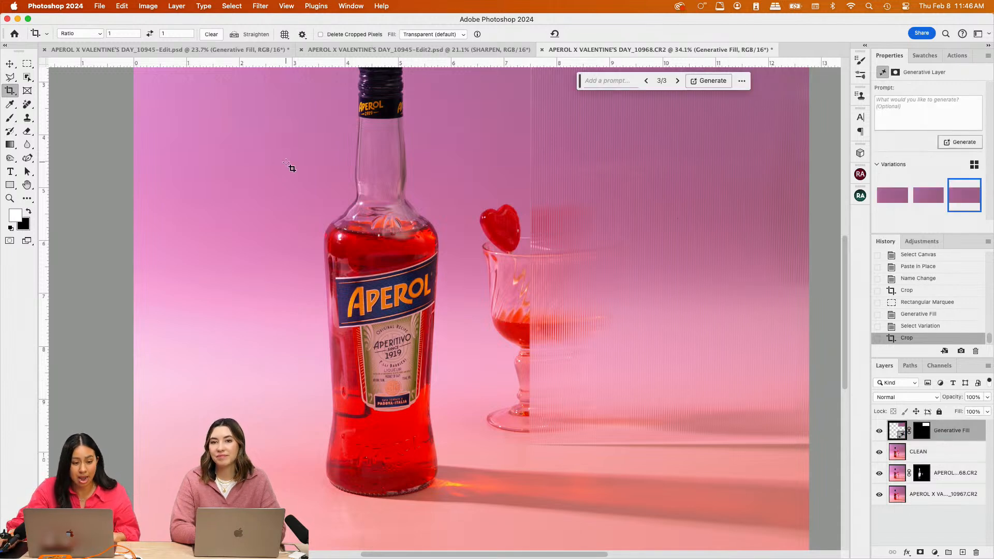
click(27, 77)
scroll(444, 310, down, 2)
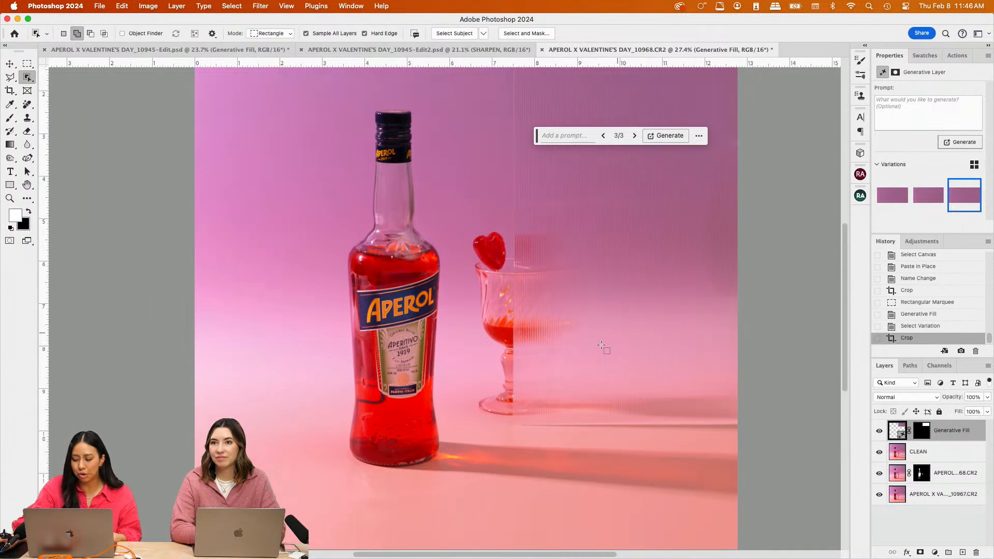
drag(329, 93, 456, 484)
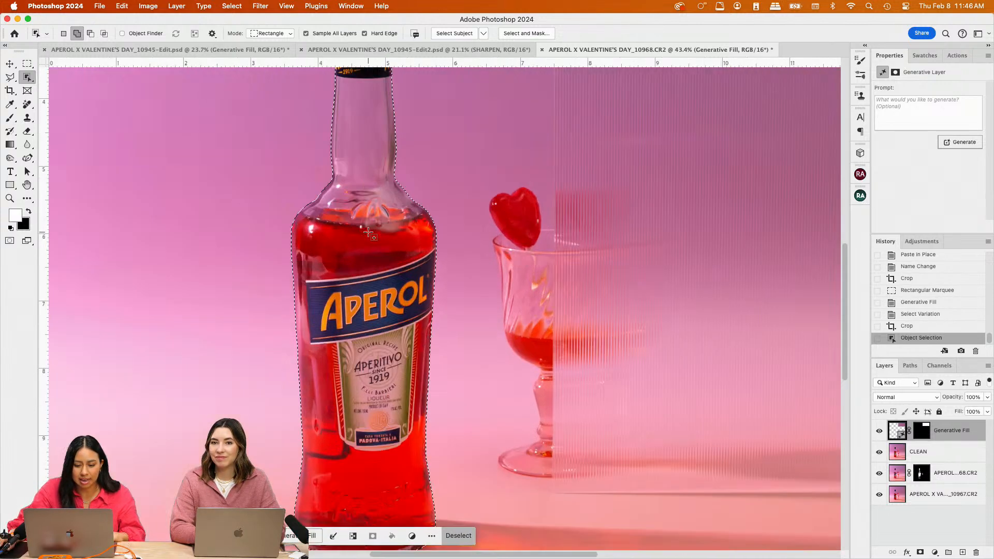
Add the missed edge of the bottle cap's upper corner to the selection with the Polygonal Lasso
scroll(371, 232, up, 5)
scroll(372, 231, up, 3)
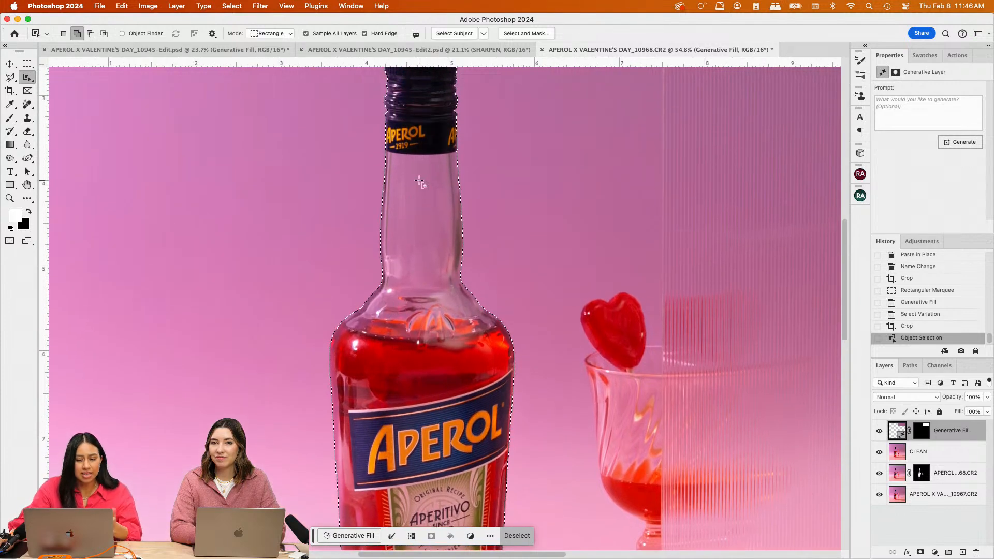
scroll(424, 176, up, 5)
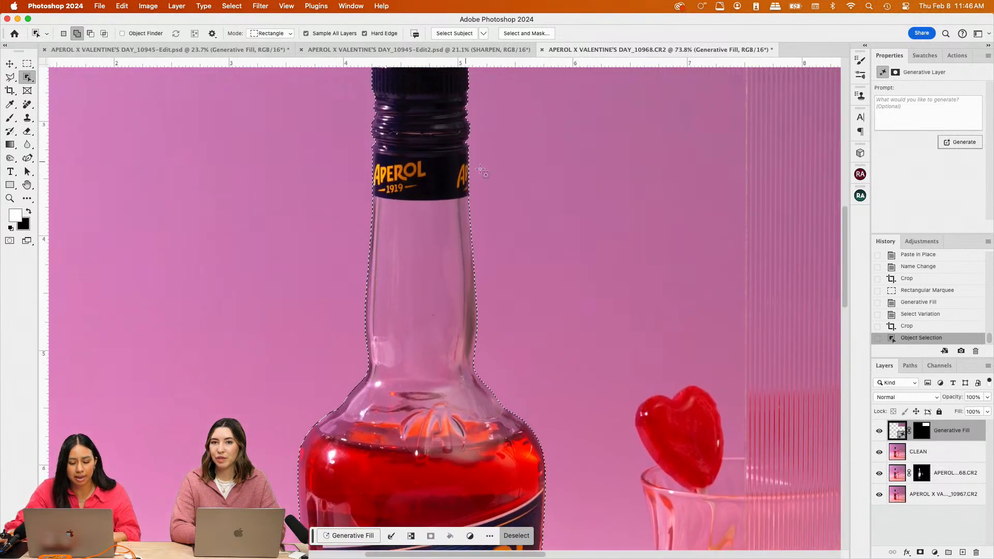
scroll(440, 189, up, 4)
key(l)
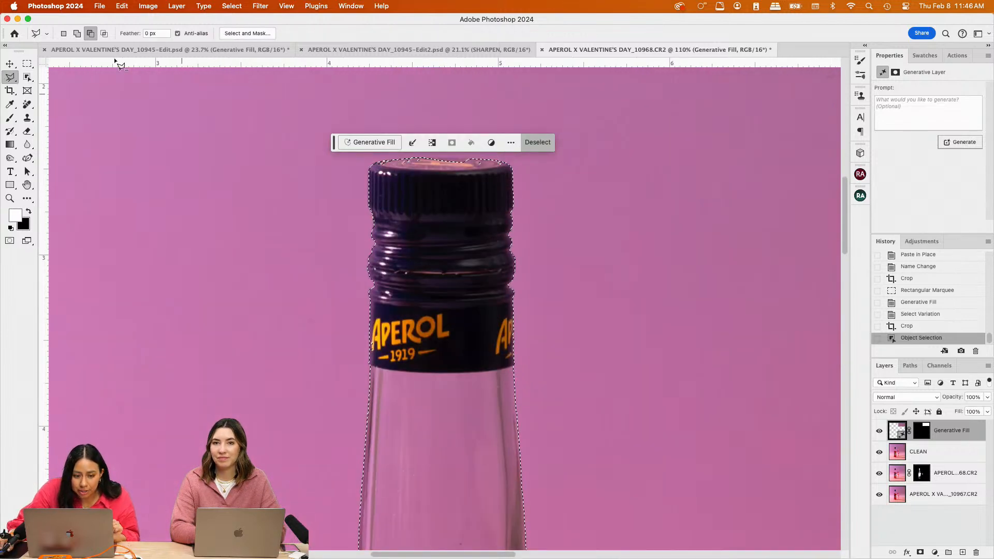
click(76, 34)
mouse_move(510, 172)
mouse_down()
mouse_move(416, 157)
mouse_move(372, 168)
mouse_move(402, 183)
mouse_move(498, 182)
mouse_up()
double_click(500, 185)
Subtract the excess sliver beneath the centre of the bottle's base from the selection with the Polygonal Lasso
scroll(404, 275, down, 10)
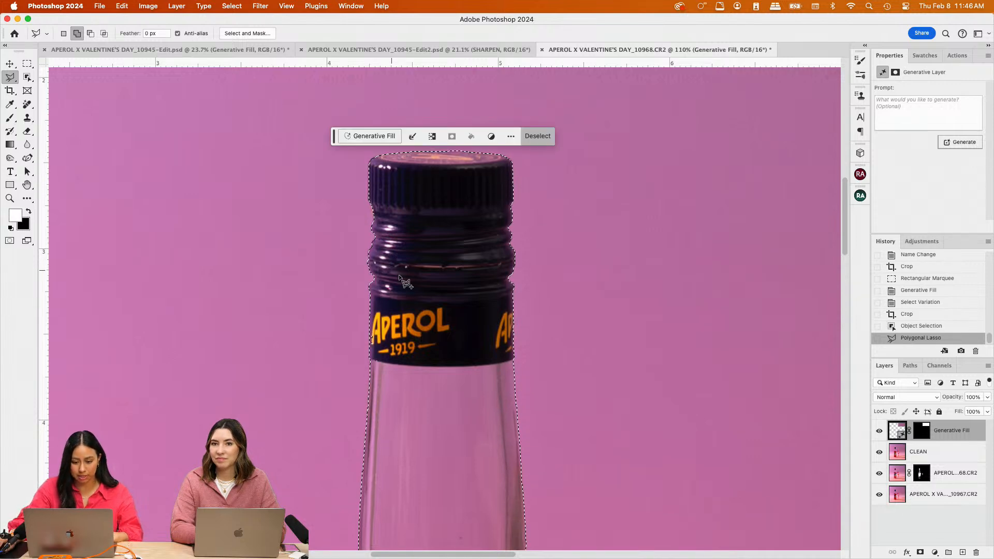
scroll(430, 280, up, 4)
scroll(427, 274, down, 3)
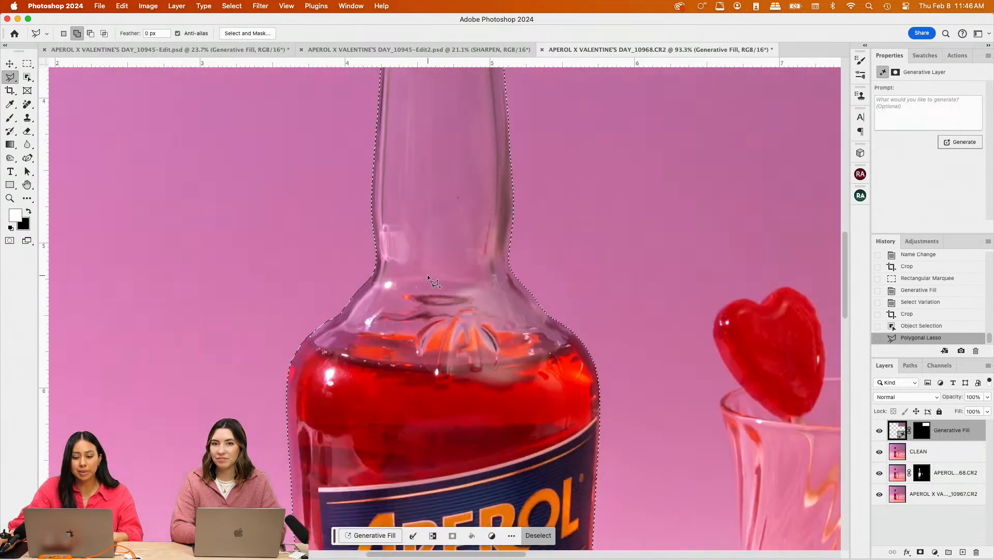
scroll(427, 262, down, 3)
scroll(398, 350, down, 5)
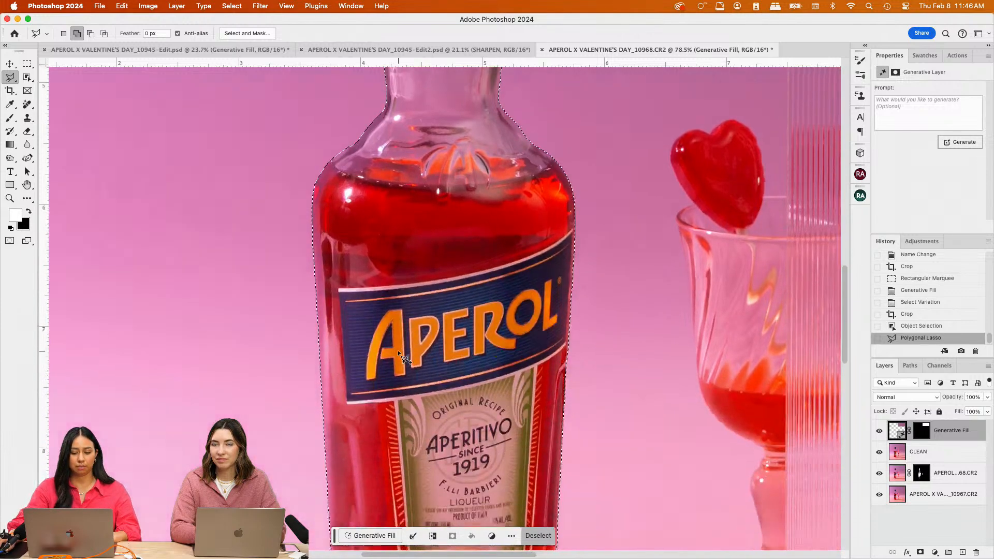
scroll(510, 336, down, 3)
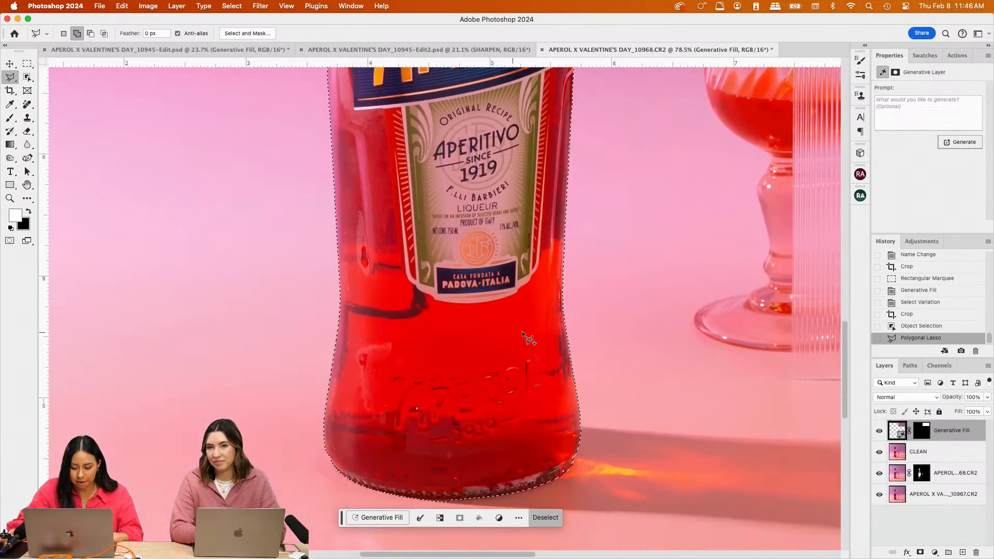
scroll(535, 489, down, 2)
scroll(514, 445, up, 4)
scroll(513, 444, down, 2)
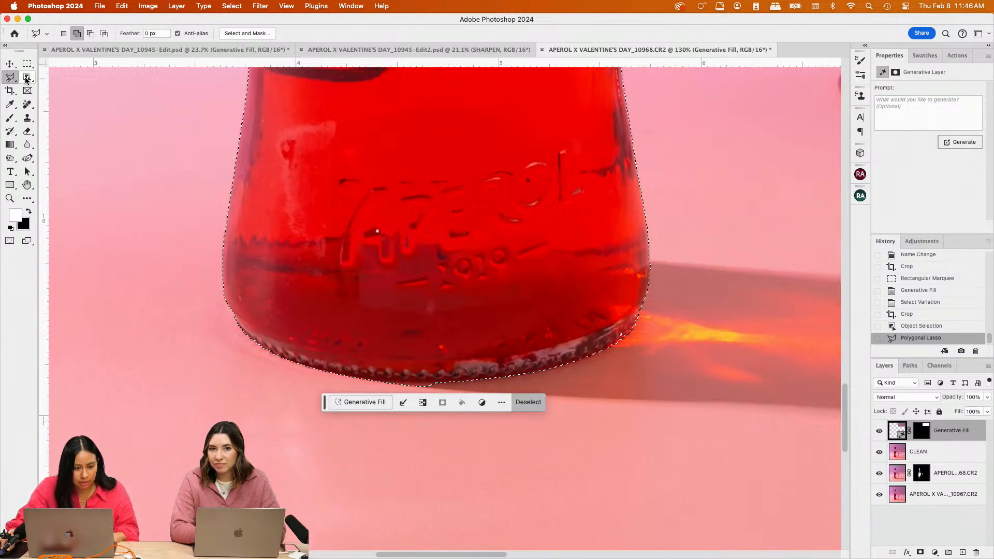
click(91, 33)
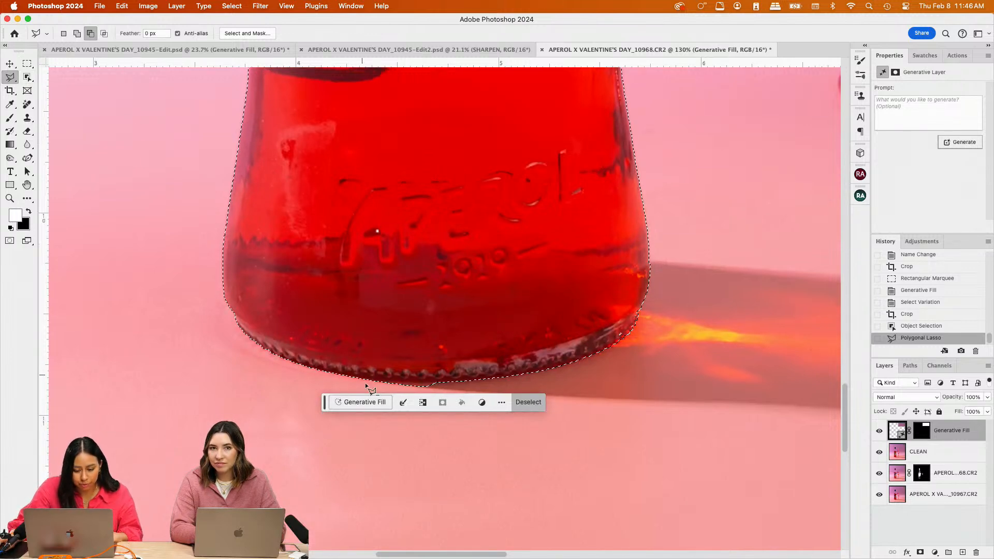
click(332, 378)
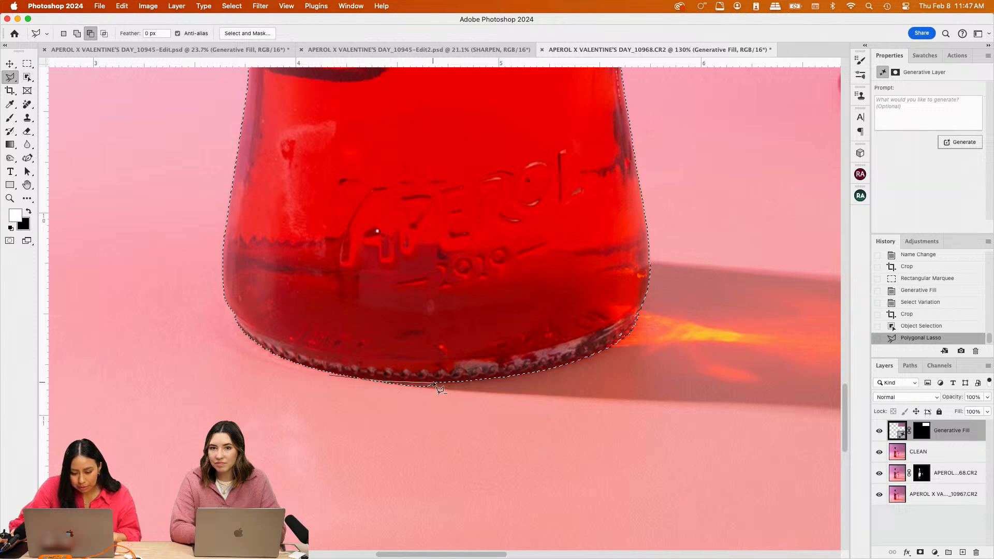
click(532, 375)
double_click(457, 418)
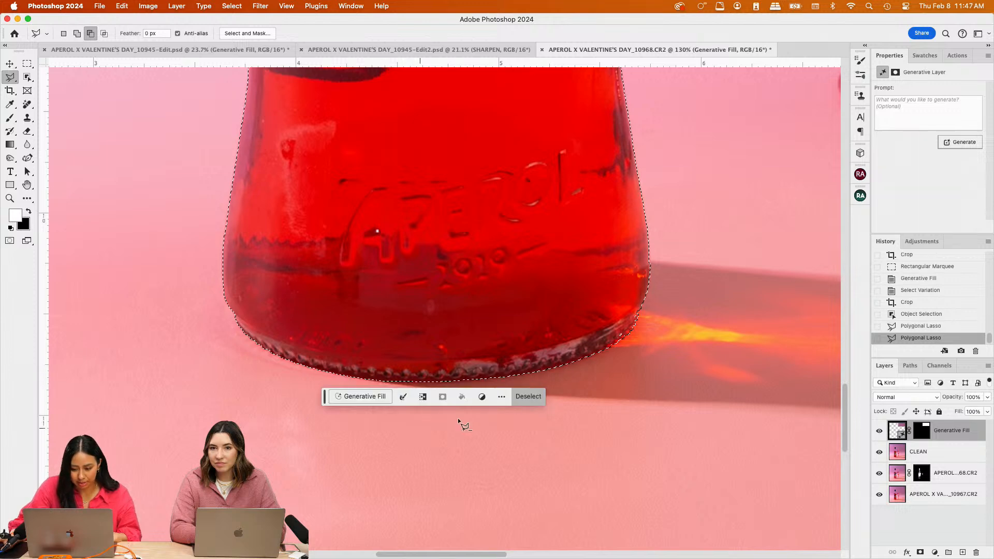
Trim the excess selection along the lower right curve of the bottle's base, subtracting with the Polygonal Lasso
click(638, 316)
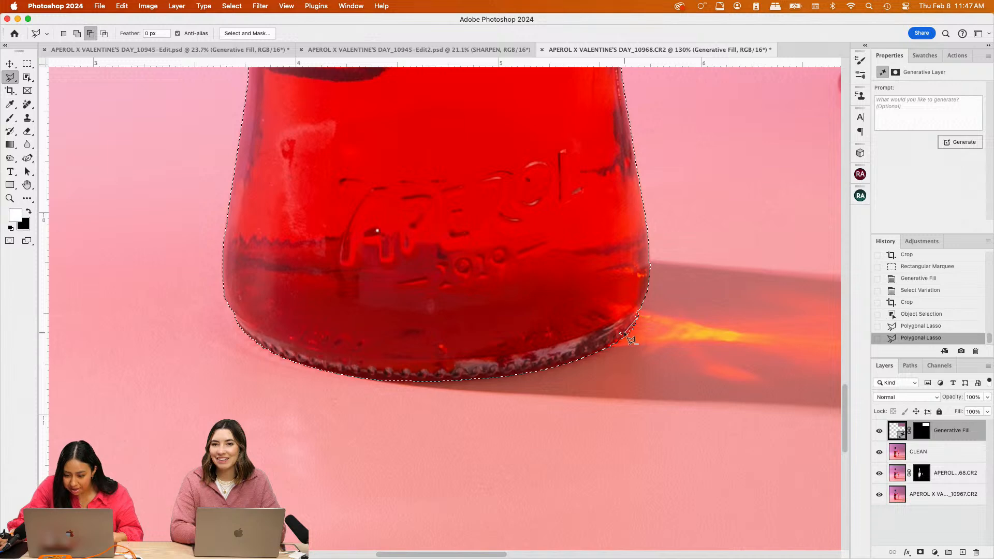
click(599, 348)
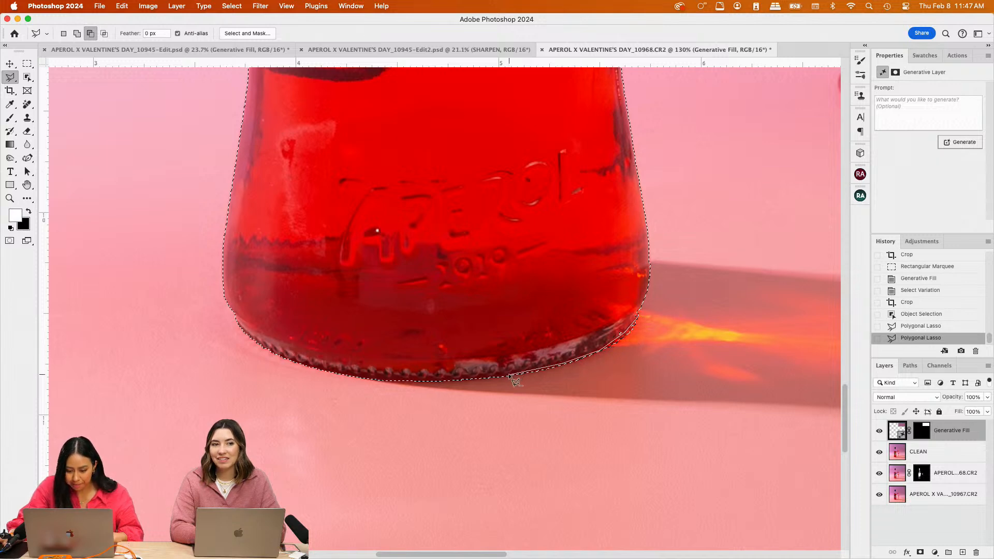
double_click(578, 384)
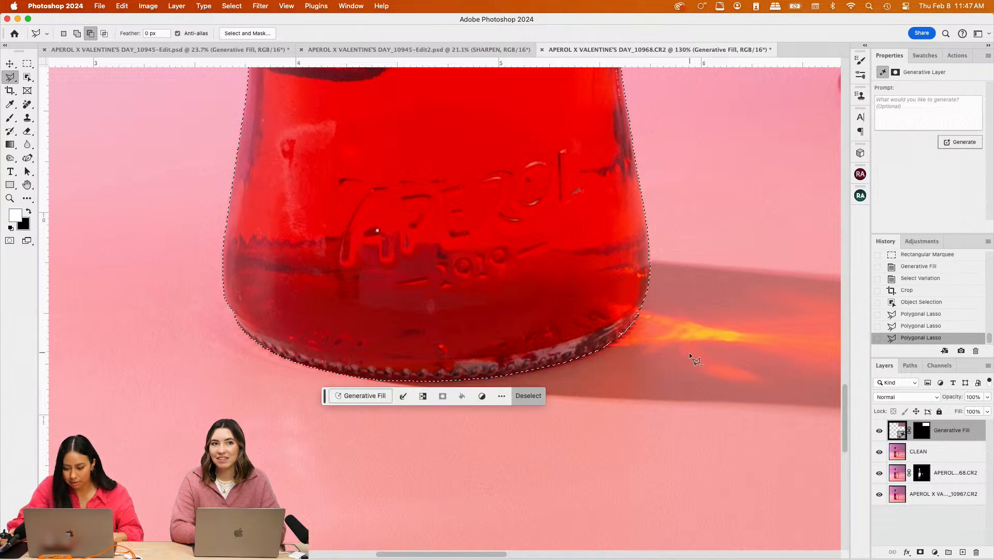
click(641, 311)
double_click(613, 340)
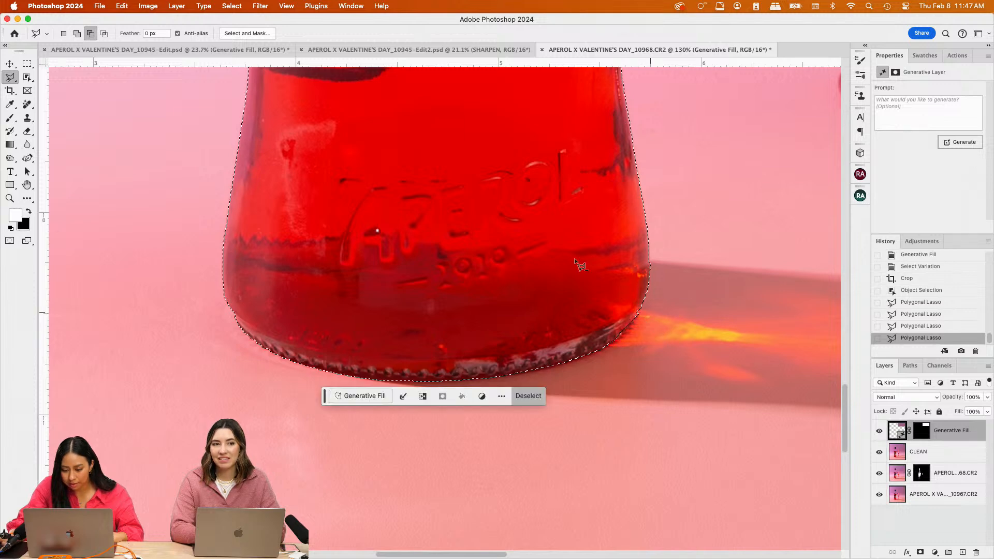
Add the missing glass edge at the lower right corner of the bottle's base back to the selection
click(78, 34)
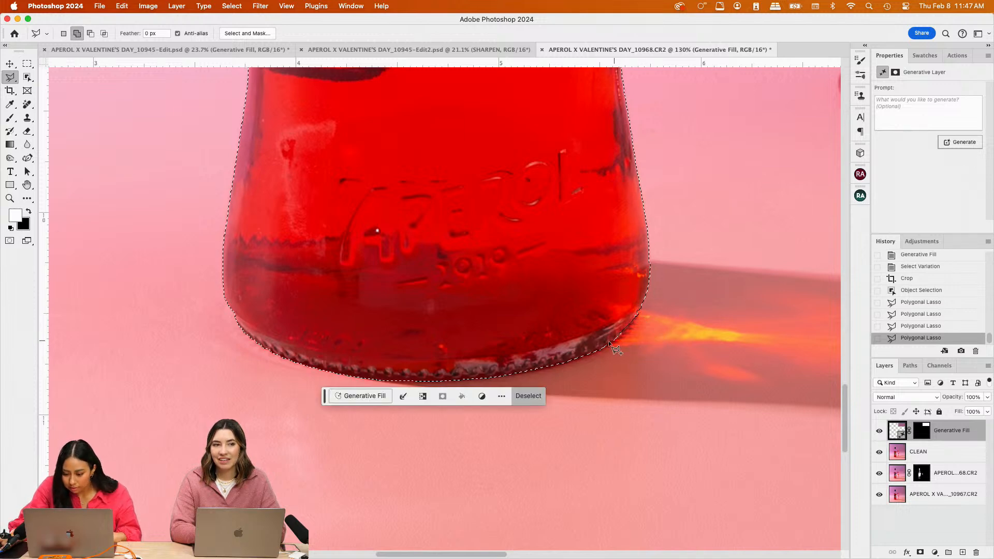
click(608, 341)
click(619, 334)
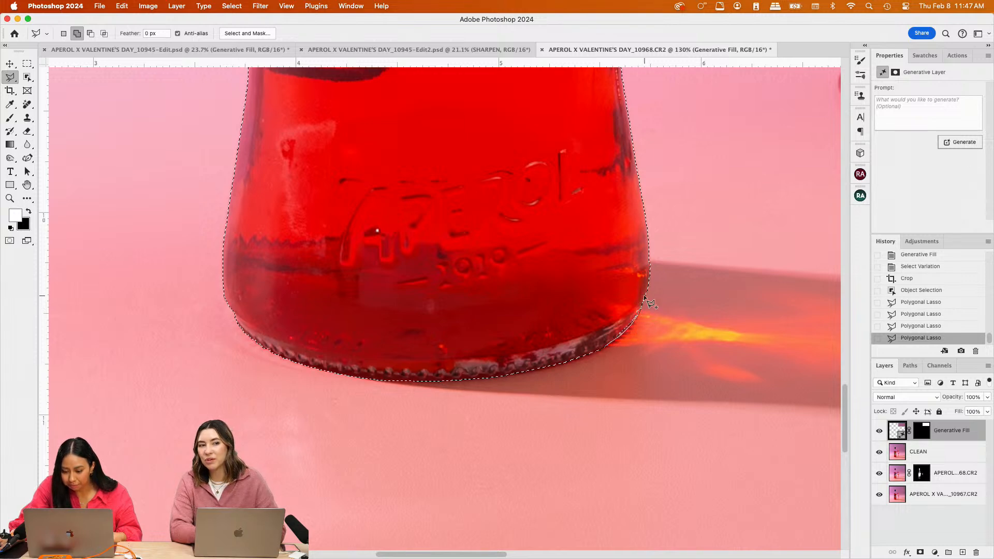
double_click(632, 302)
Create a Levels adjustment layer from the bottle selection, keeping the default name, Normal mode and 100% opacity
key(super+minus)
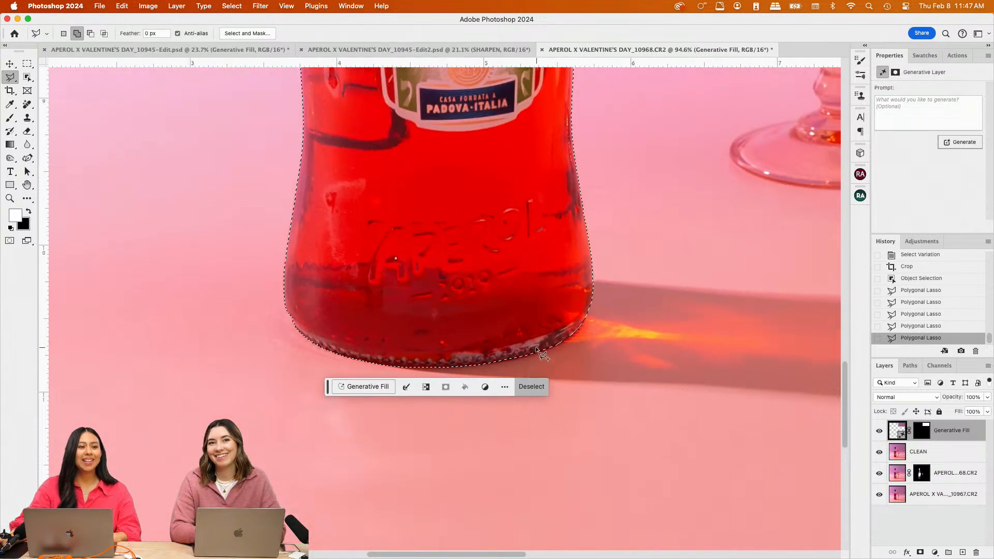
scroll(536, 349, up, 1)
key(super+plus)
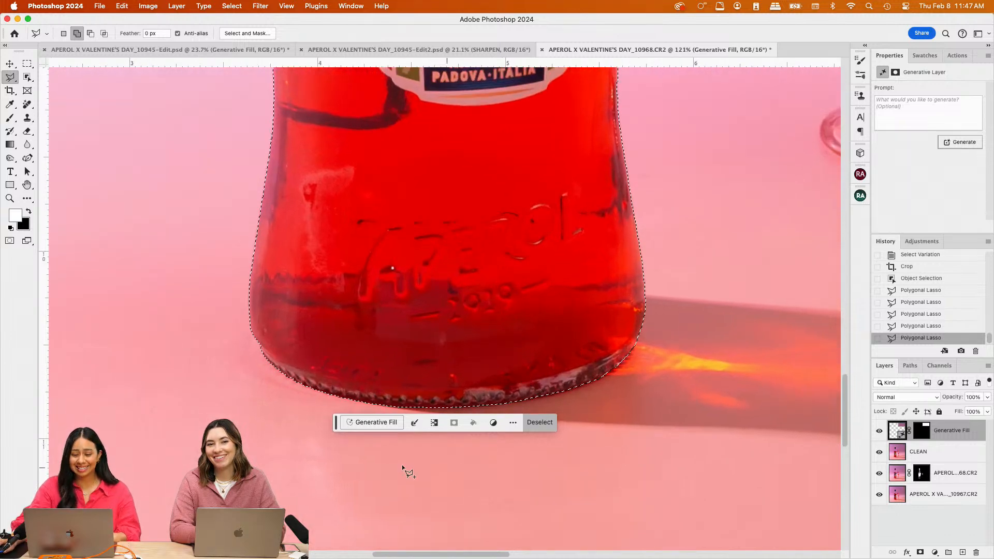
scroll(336, 345, left, 1)
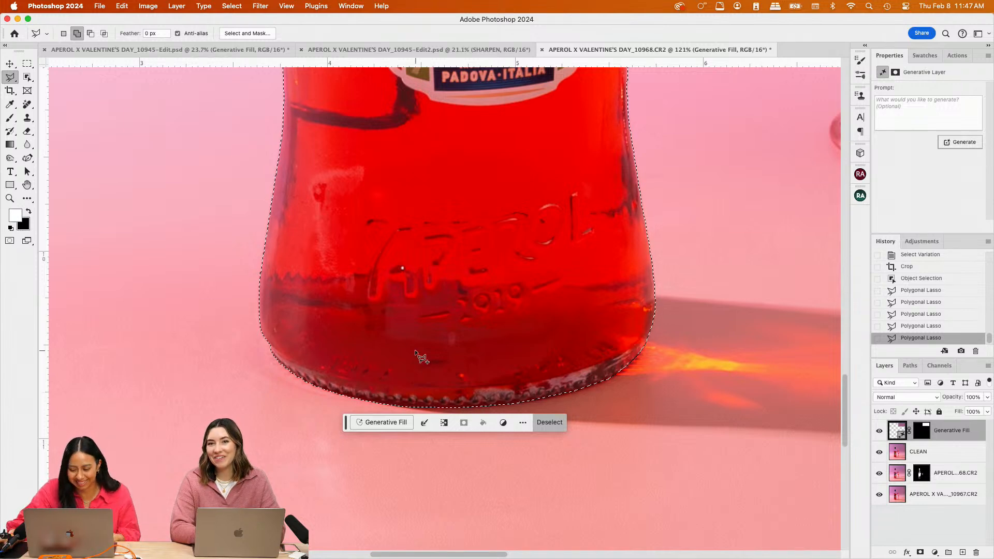
scroll(414, 334, up, 2)
scroll(473, 203, down, 4)
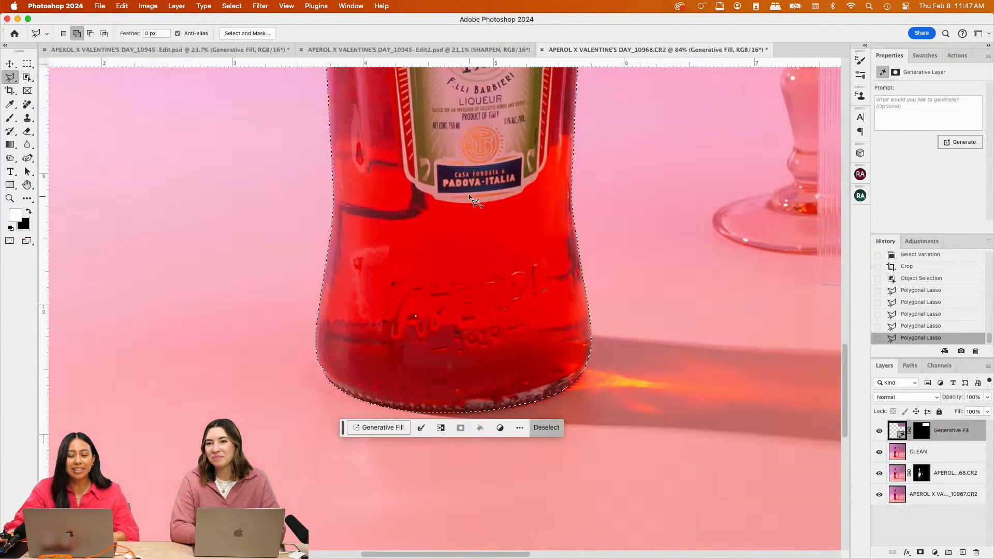
click(176, 5)
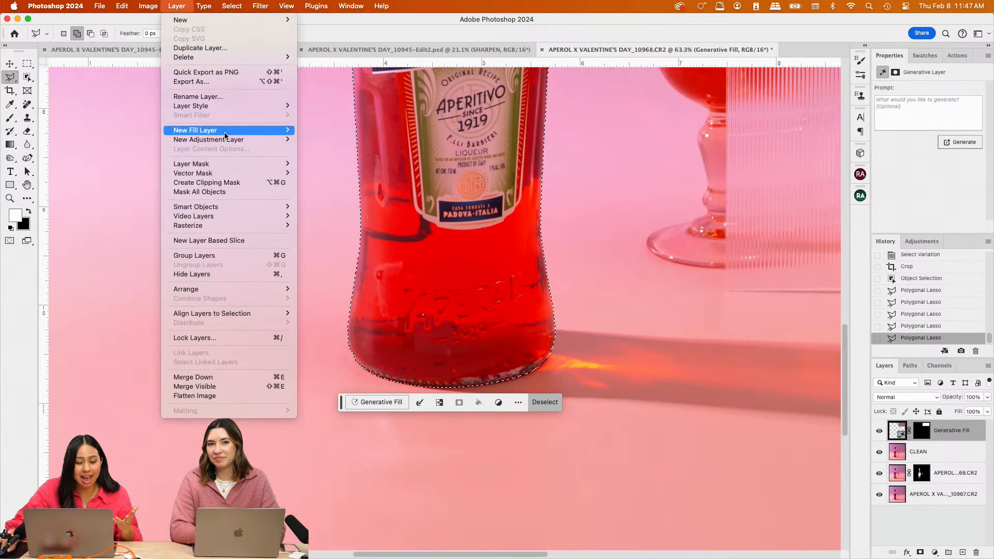
mouse_move(258, 139)
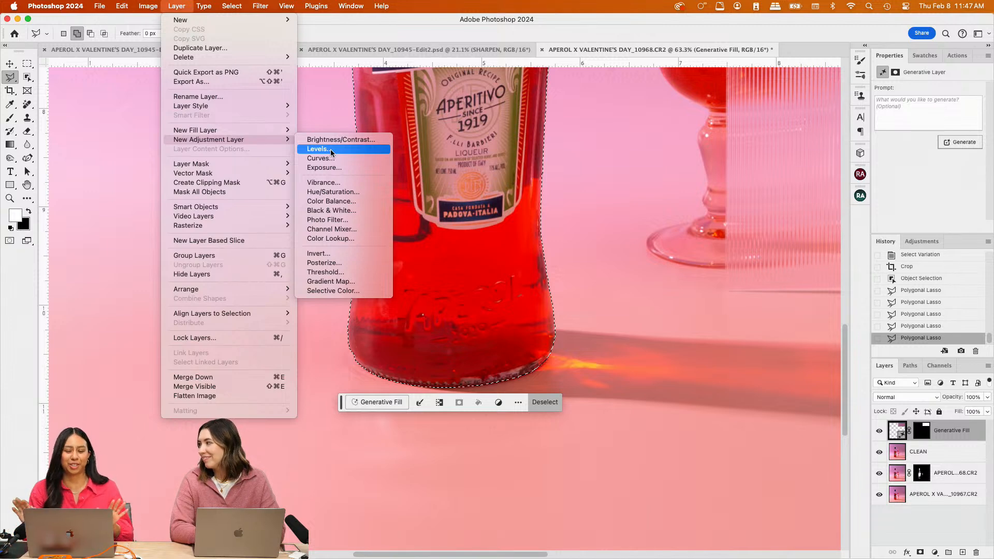
click(331, 149)
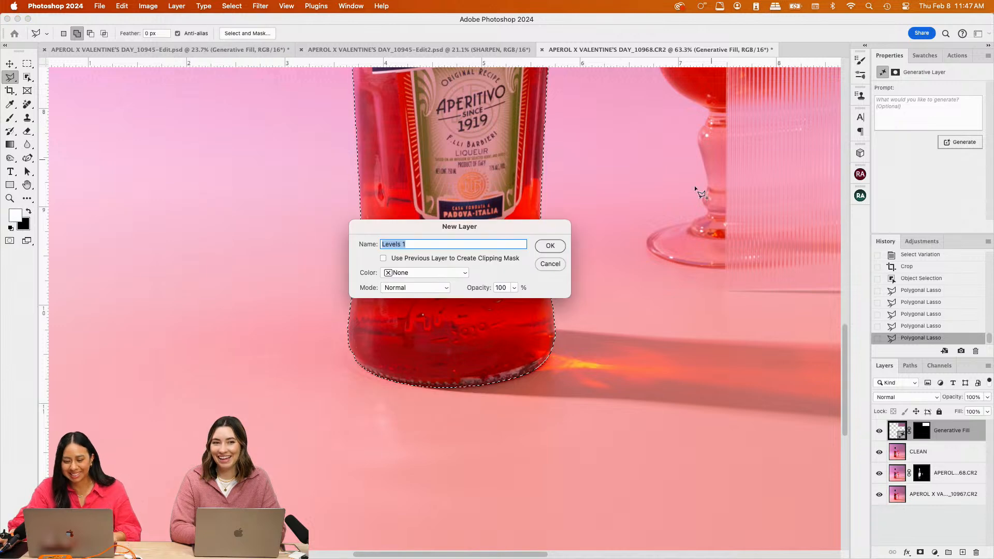
click(550, 244)
Set the bottle's Levels input white point to 226 and the black point to 9
scroll(454, 186, up, 6)
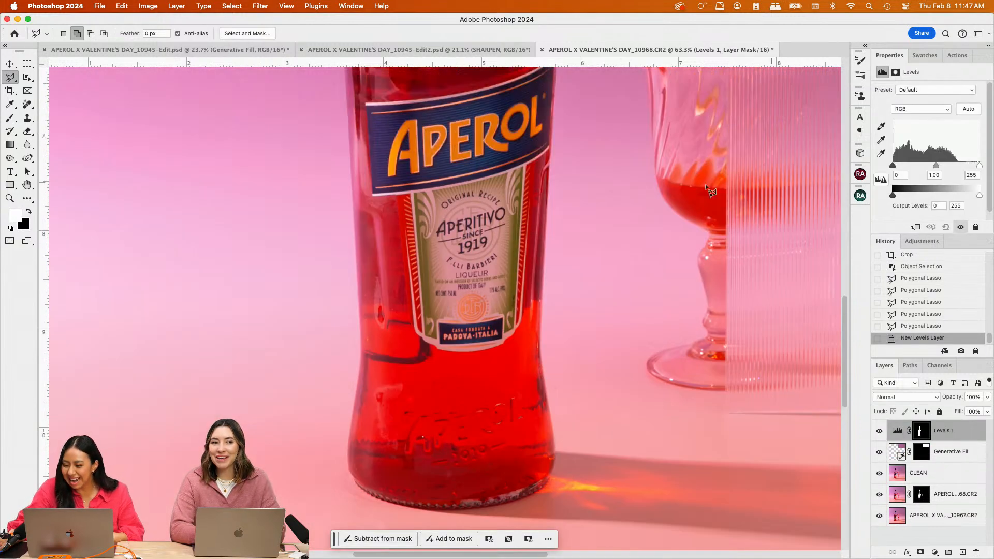
scroll(475, 193, down, 3)
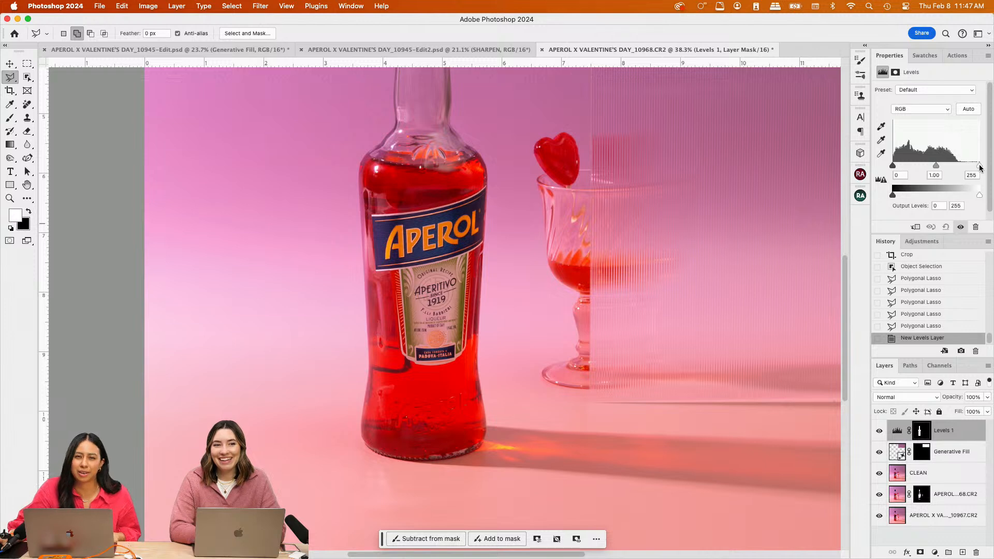
mouse_move(978, 166)
mouse_down()
mouse_move(960, 165)
mouse_move(969, 166)
mouse_up()
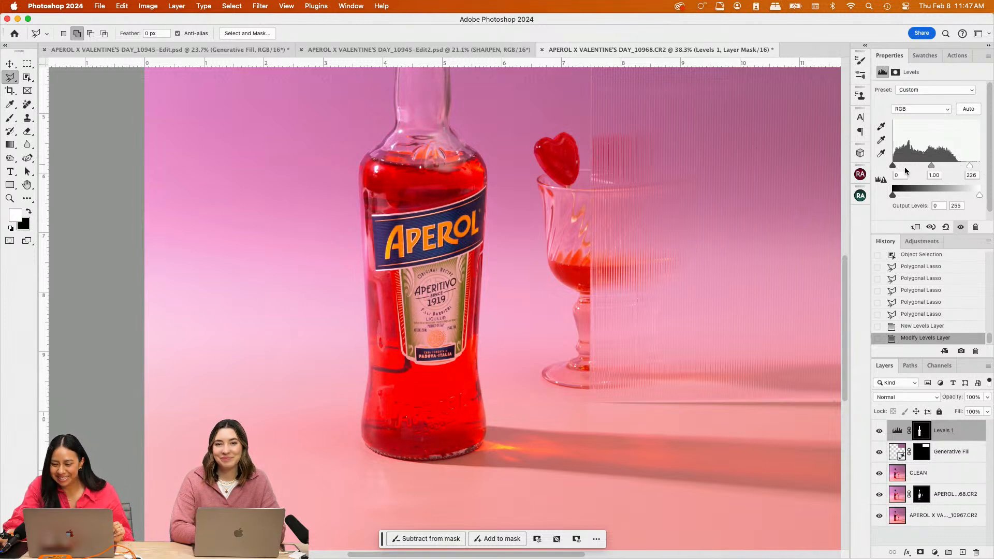
drag(894, 165, 895, 166)
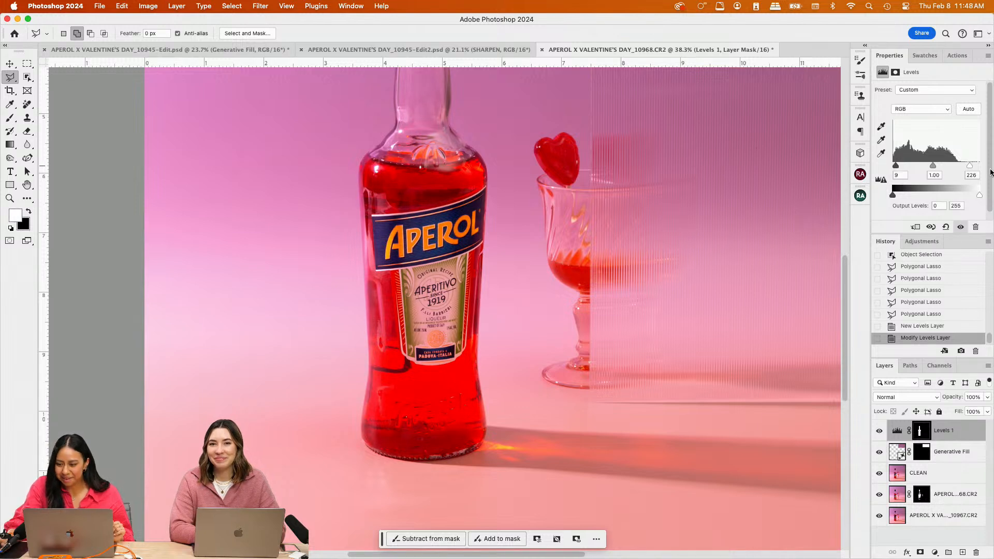
Set the bottle's Levels input white point to 209 and compare the image with the adjustment off and on
drag(970, 165, 964, 166)
scroll(632, 261, down, 2)
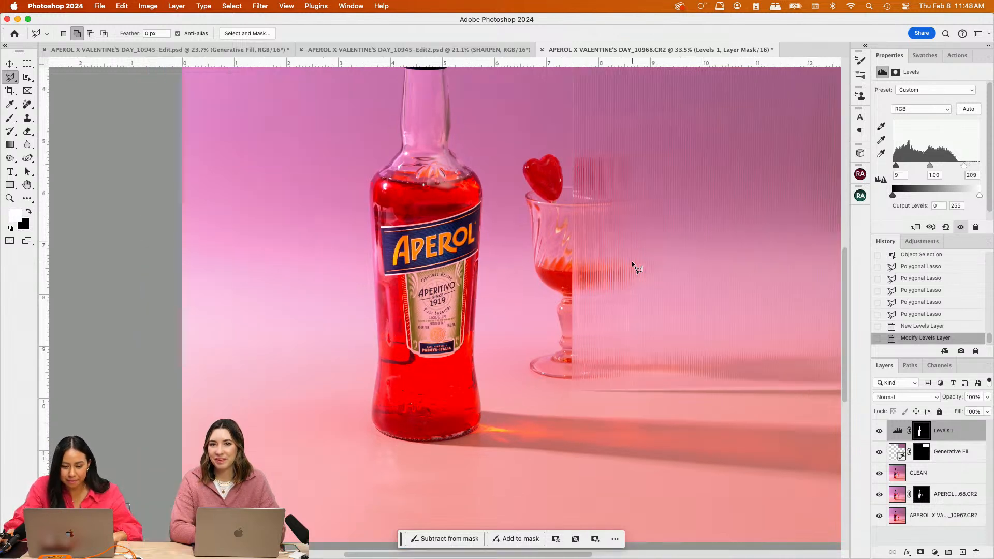
scroll(612, 265, down, 2)
click(878, 432)
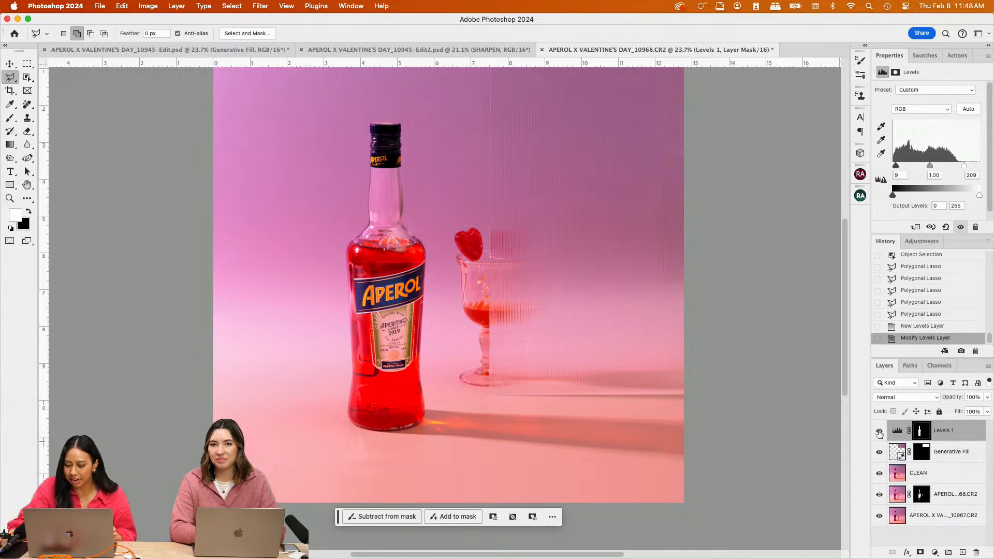
click(879, 432)
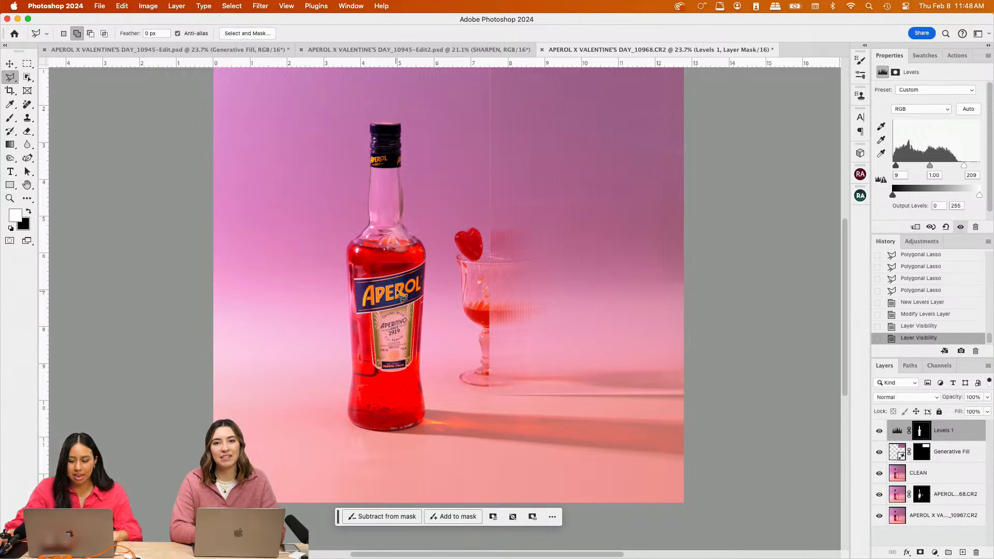
Paint the clear glass neck and shoulder on the Levels 1 mask in black with a 150 px brush at 40% opacity
scroll(306, 181, up, 2)
click(12, 119)
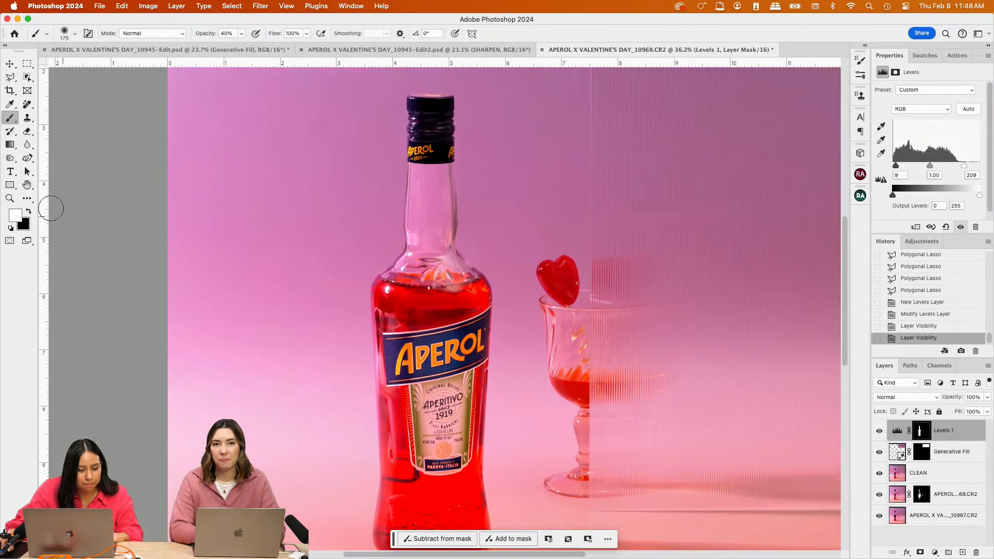
click(28, 211)
key(bracketleft)
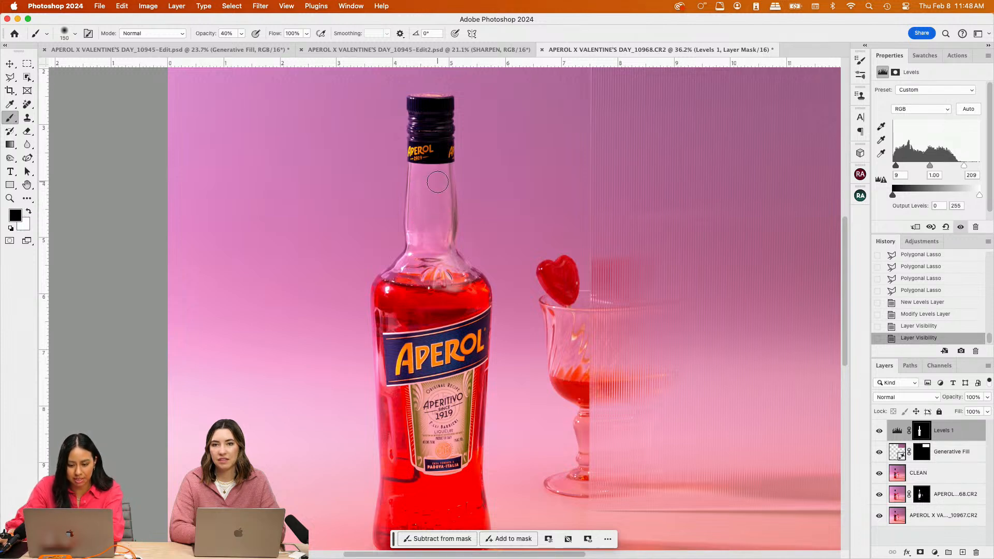
drag(409, 265, 437, 255)
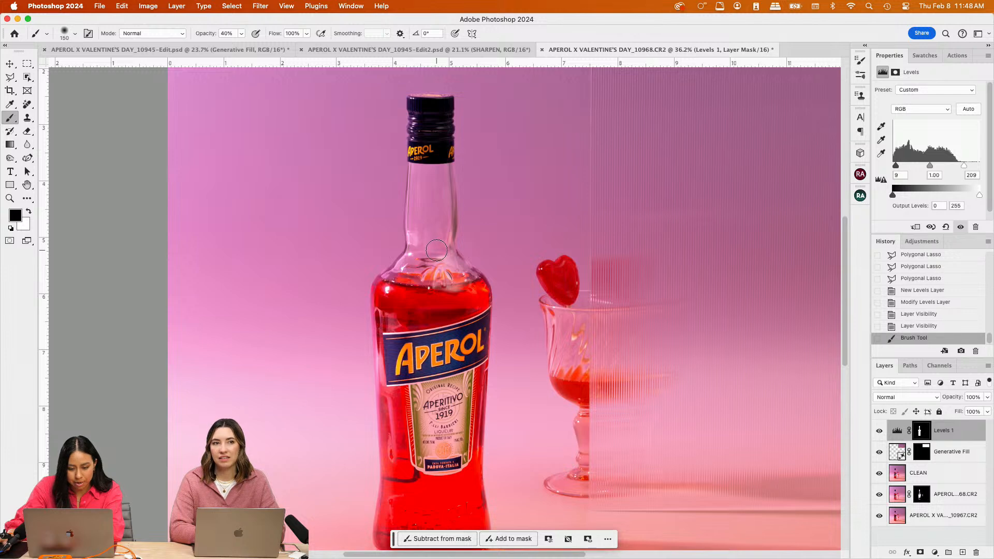
drag(431, 174, 423, 174)
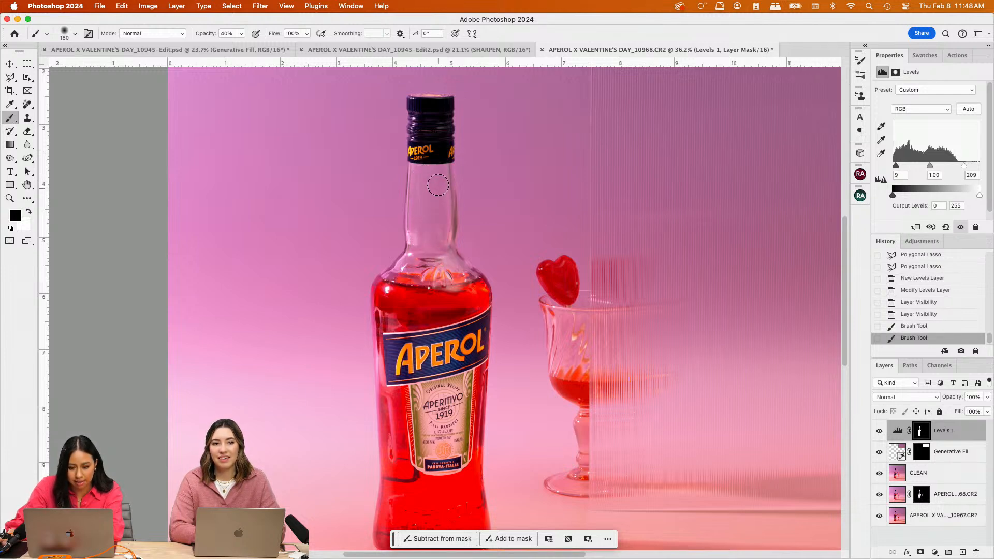
drag(412, 262, 446, 265)
mouse_move(437, 173)
mouse_down()
mouse_move(421, 178)
mouse_move(415, 265)
mouse_up()
Compare the whole photo with the Levels 1 adjustment hidden and shown
scroll(573, 282, down, 5)
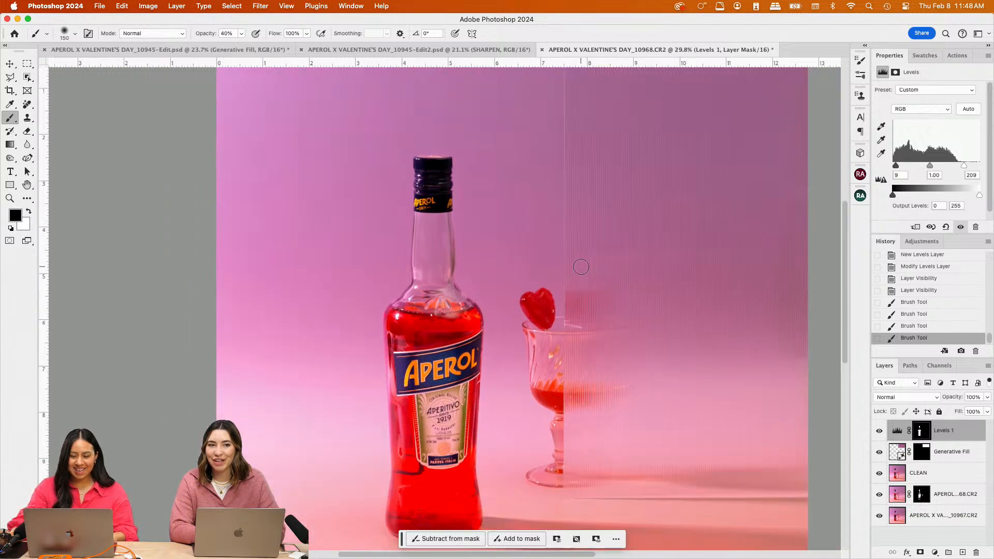
scroll(581, 266, up, 1)
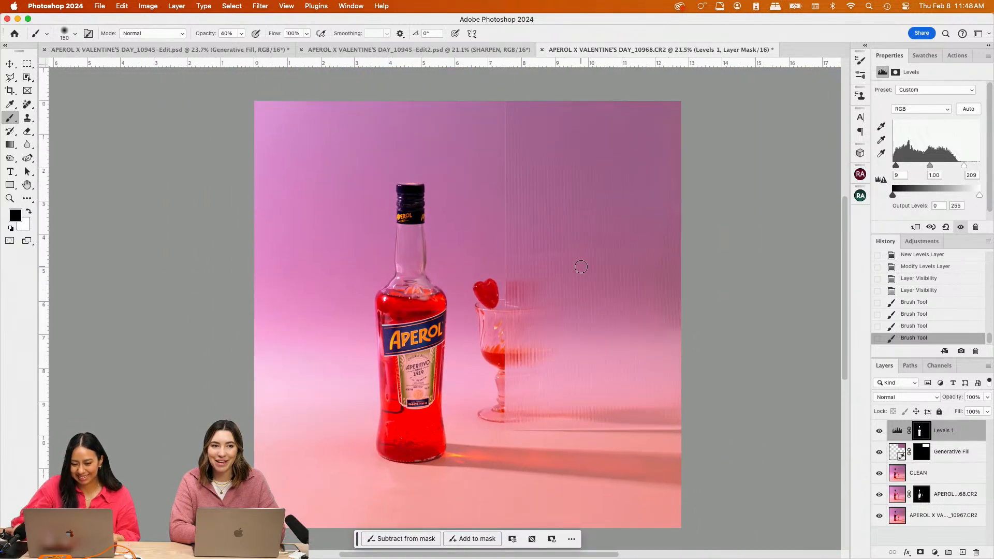
click(879, 430)
click(879, 430)
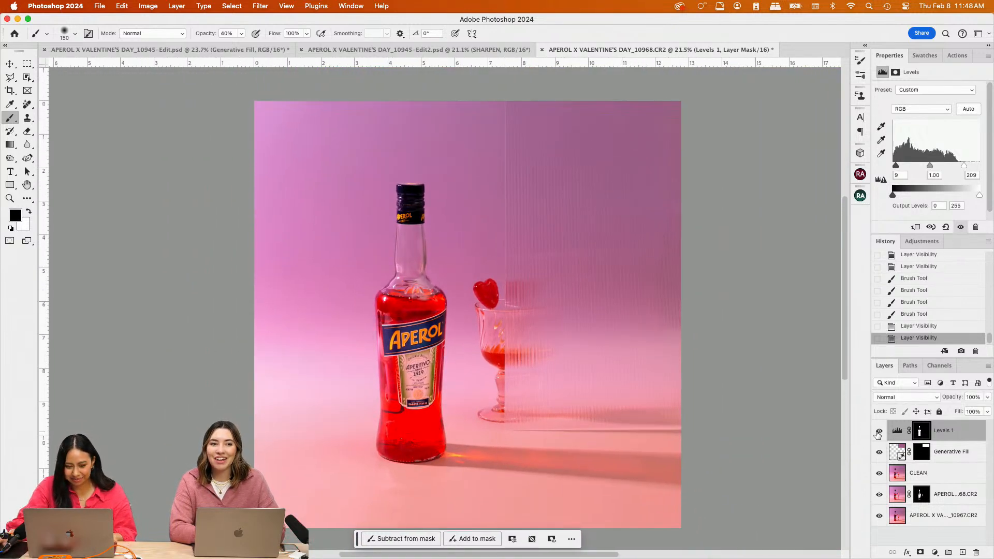
scroll(489, 295, down, 2)
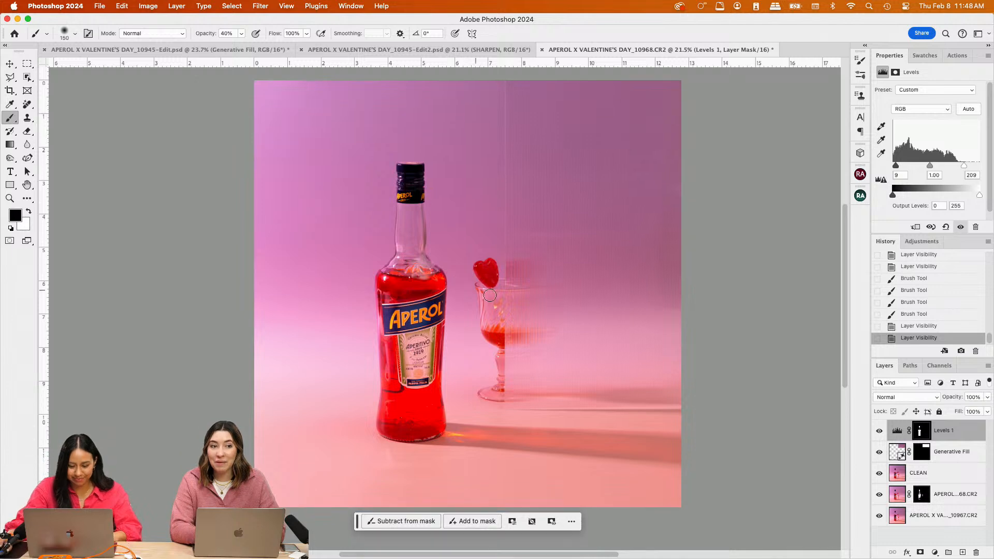
Load the Levels 1 mask as a selection and add the bottle's clear neck and shoulder to it with the Polygonal Lasso
super+click(924, 431)
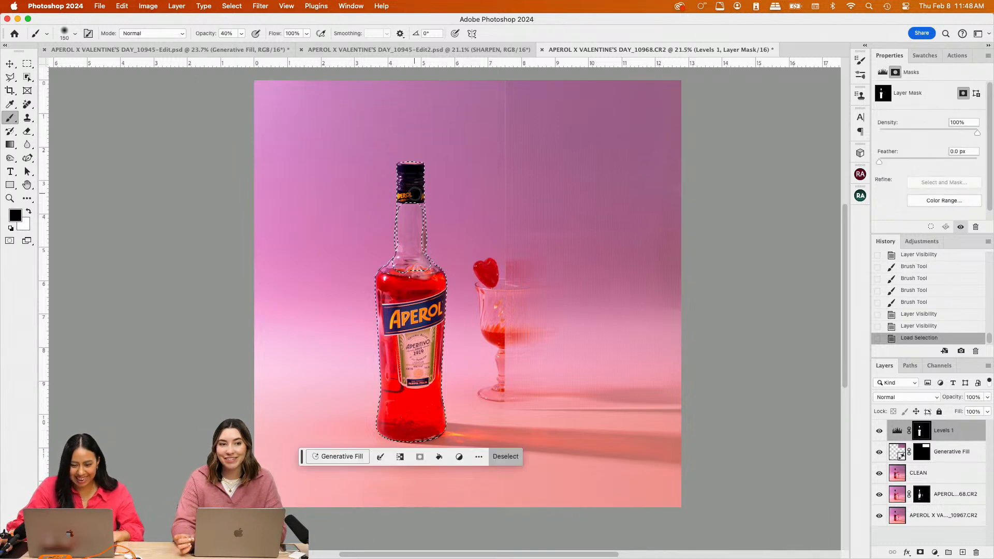
scroll(438, 176, up, 5)
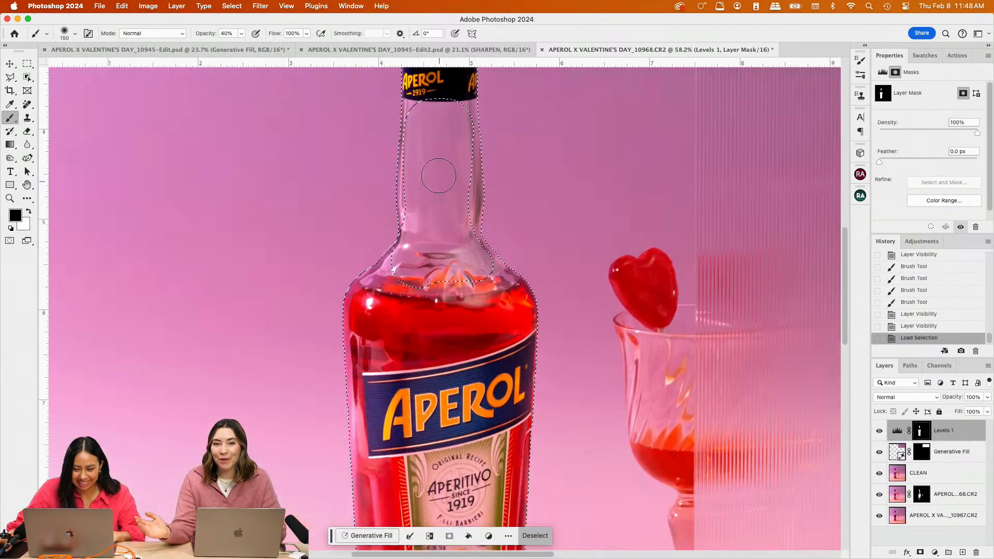
click(10, 77)
click(384, 258)
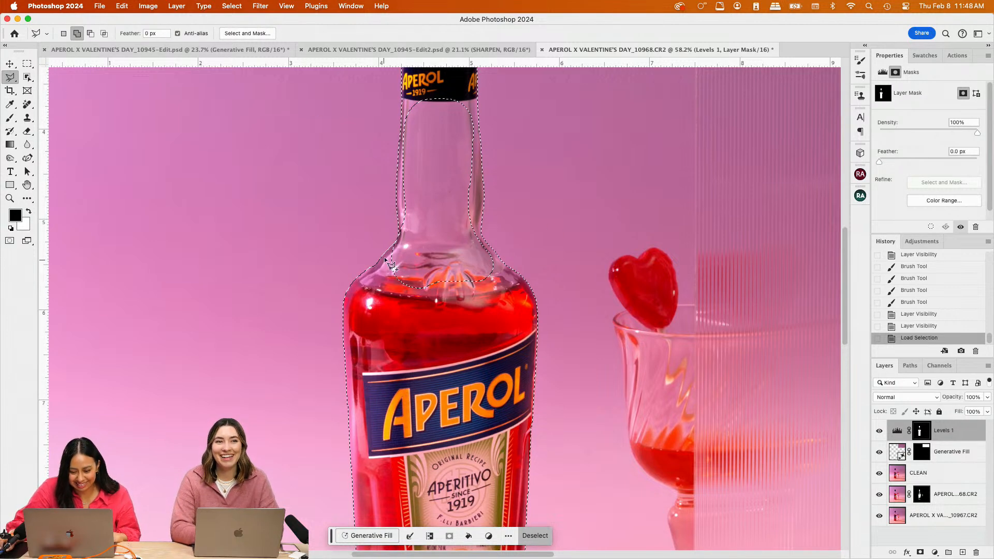
click(382, 290)
click(479, 328)
click(510, 282)
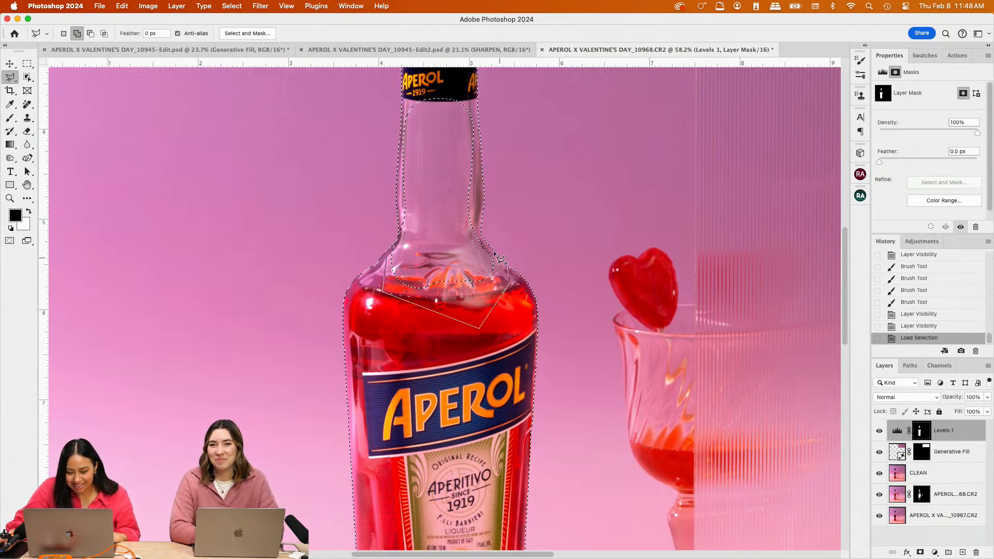
click(485, 241)
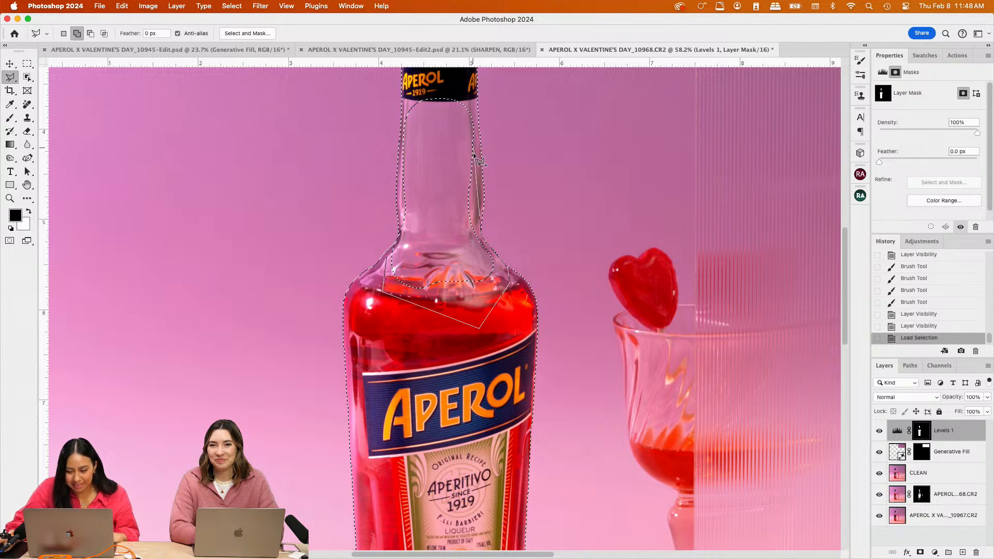
click(477, 88)
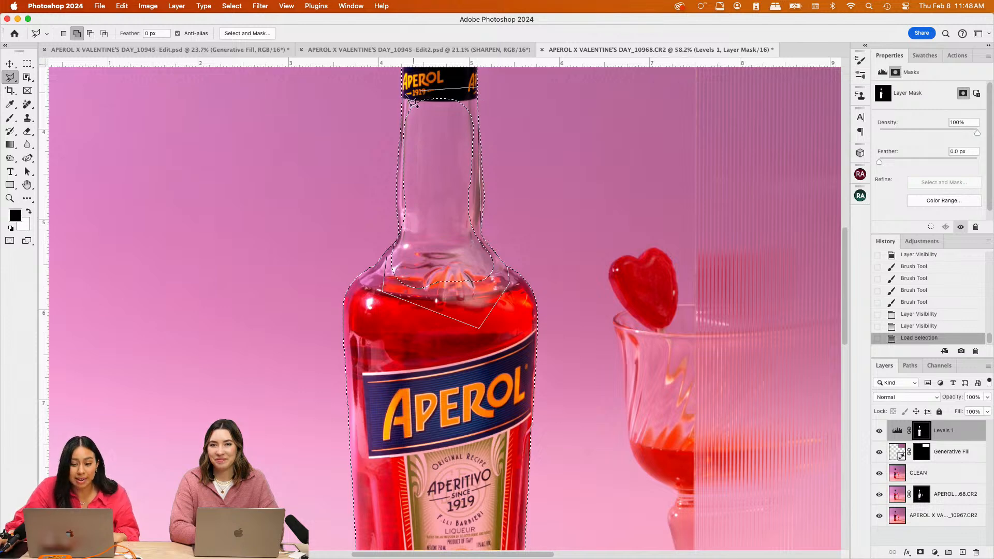
click(403, 97)
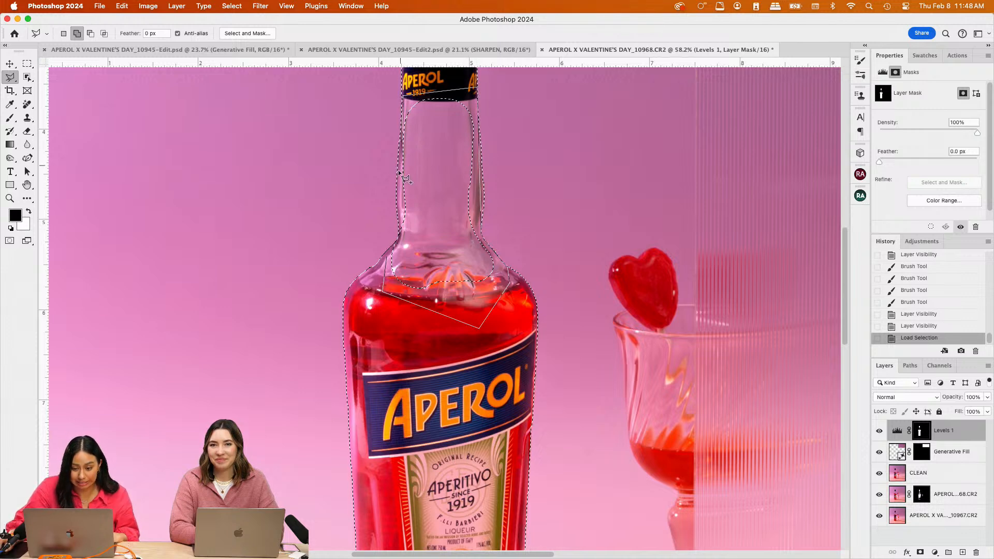
click(386, 257)
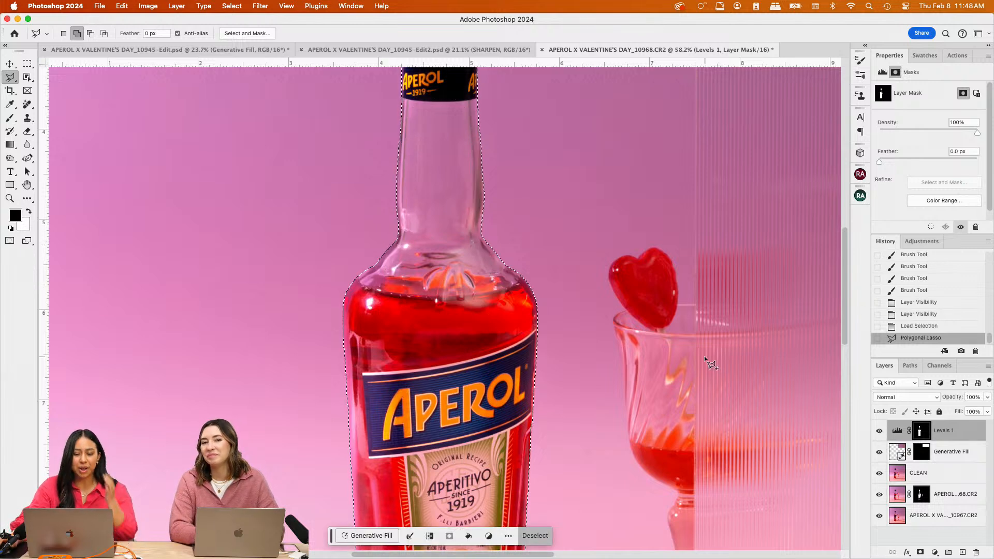
Check the completed bottle selection outline and toggle the Levels 1 layer to compare the bottle before and after
scroll(486, 326, down, 1)
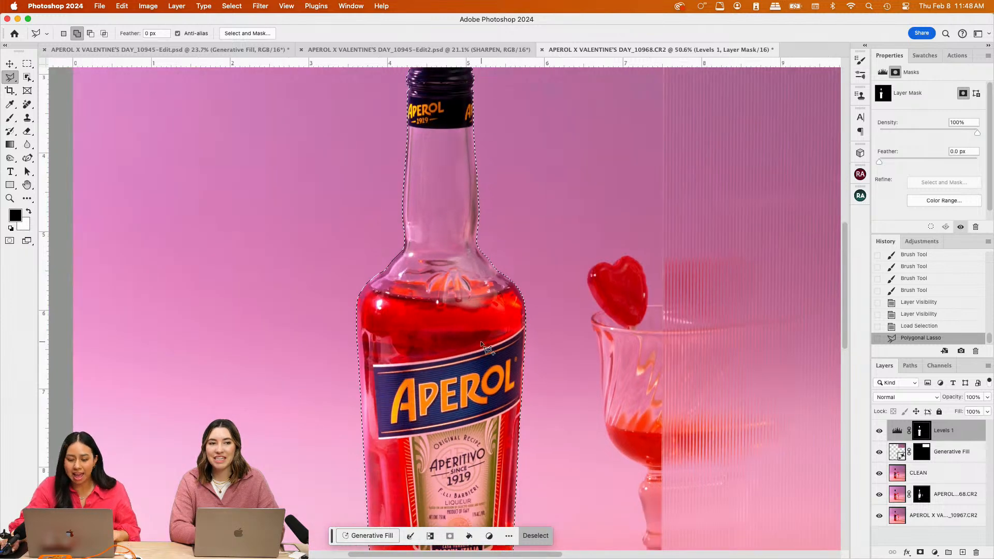
scroll(493, 356, up, 1)
scroll(493, 356, down, 2)
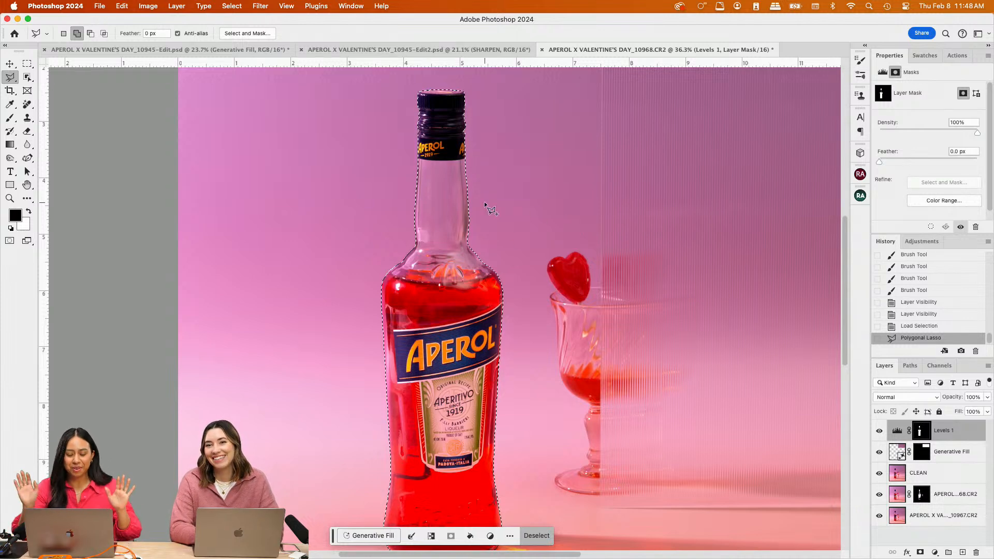
key(super+minus)
scroll(492, 203, down, 2)
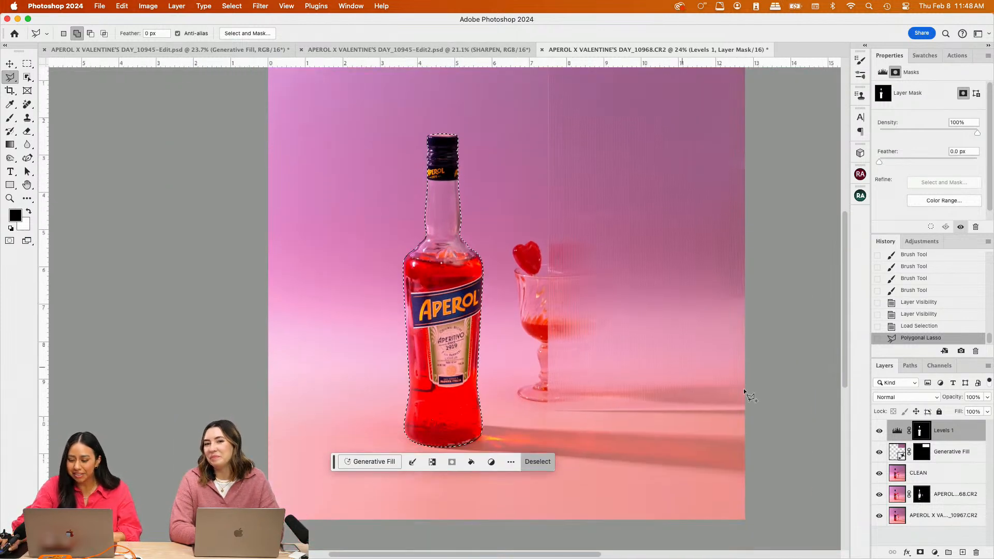
click(884, 432)
click(884, 432)
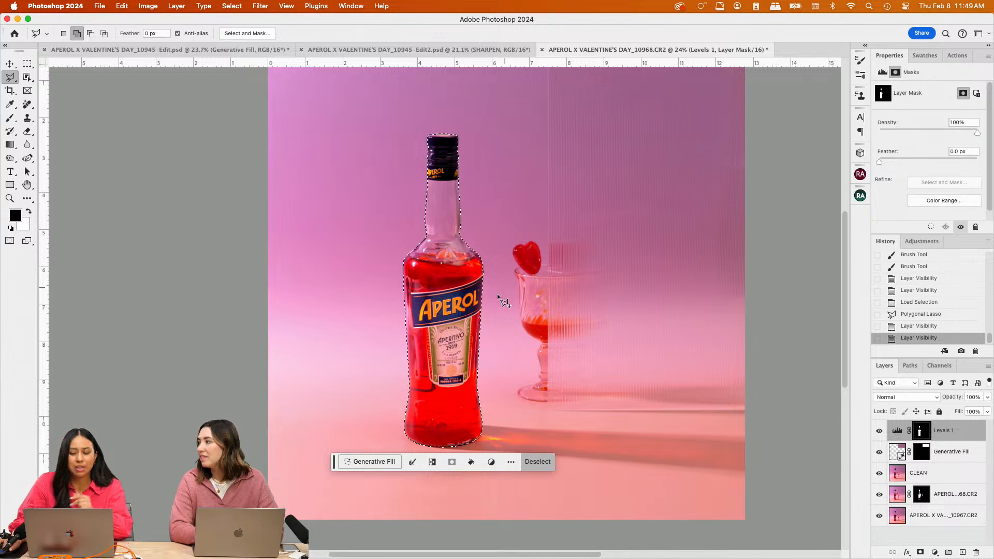
Copy the selected bottle with its Levels adjustment onto a new layer above Levels 1, and duplicate that layer
key(super+plus)
key(super+plus)
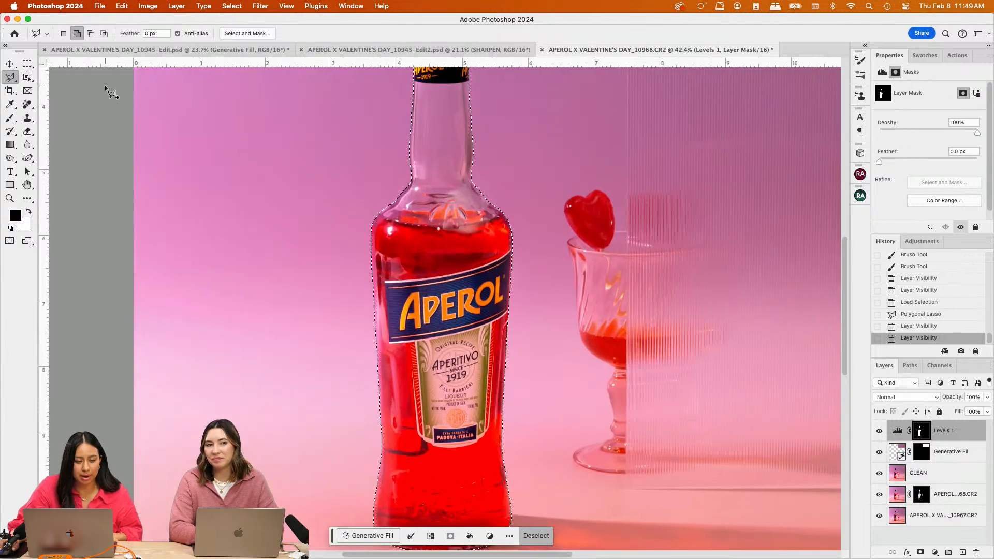
click(28, 63)
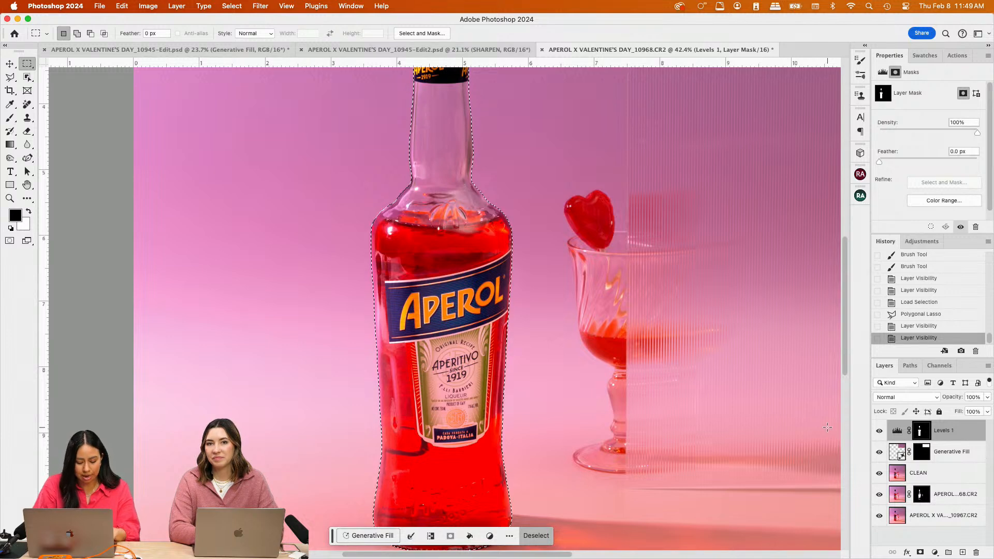
key(super+c)
key(super+v)
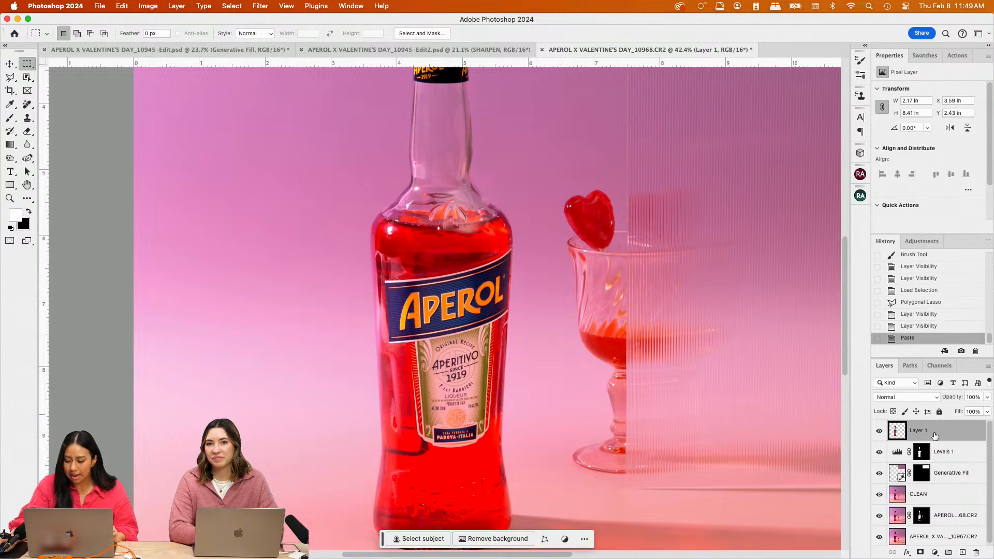
key(super+j)
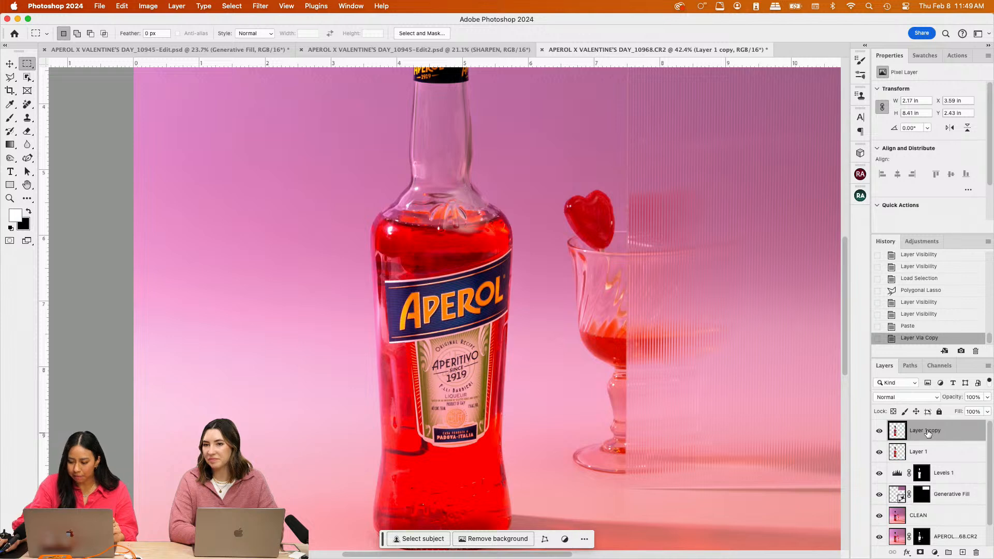
Rename the upper bottle copy layer to APEROL BOTTLE
double_click(927, 432)
text(APEROL)
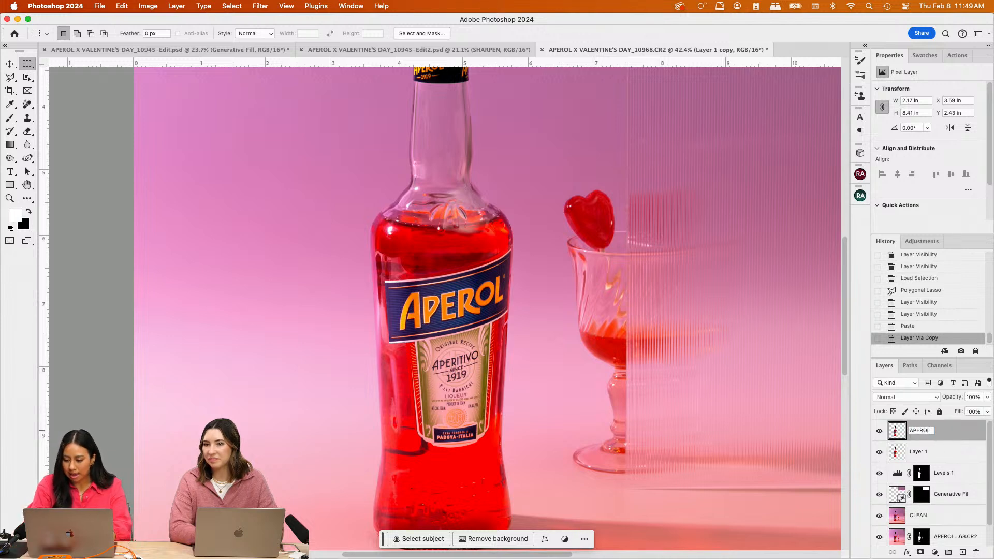
text( BOTTLE)
key(Return)
Rename the lower bottle copy layer to APEROL EFFECT
double_click(917, 451)
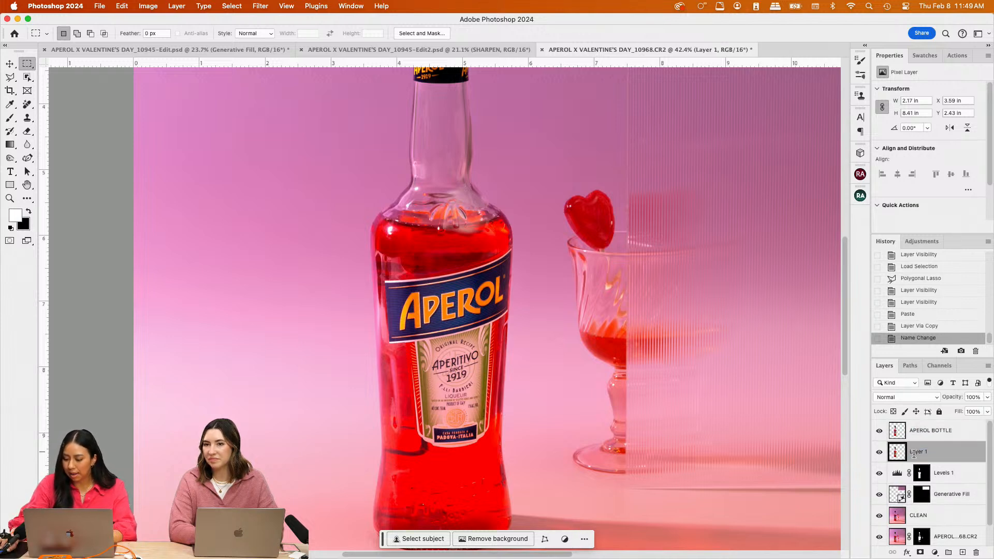
text(AP)
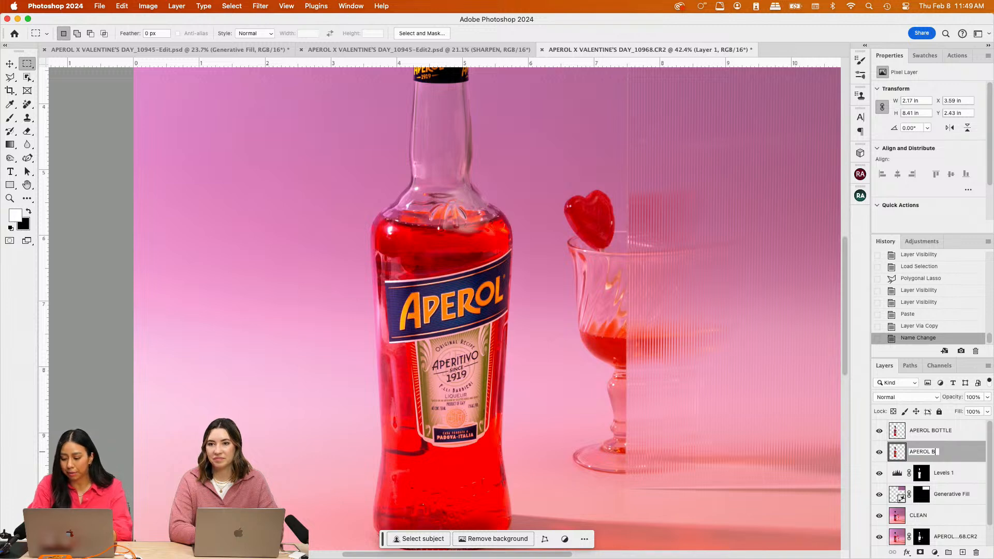
text(EROL EFFECT)
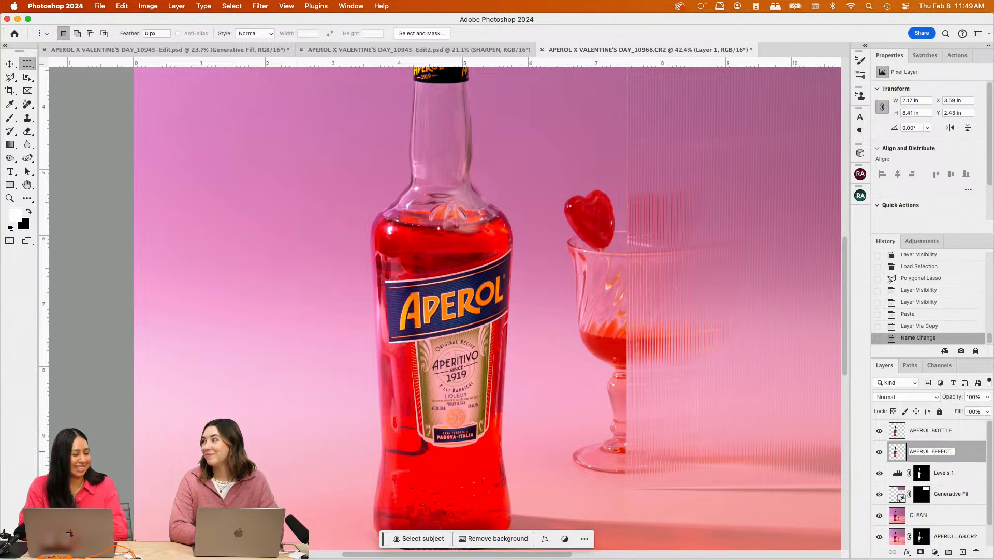
text(\)
key(Return)
double_click(939, 450)
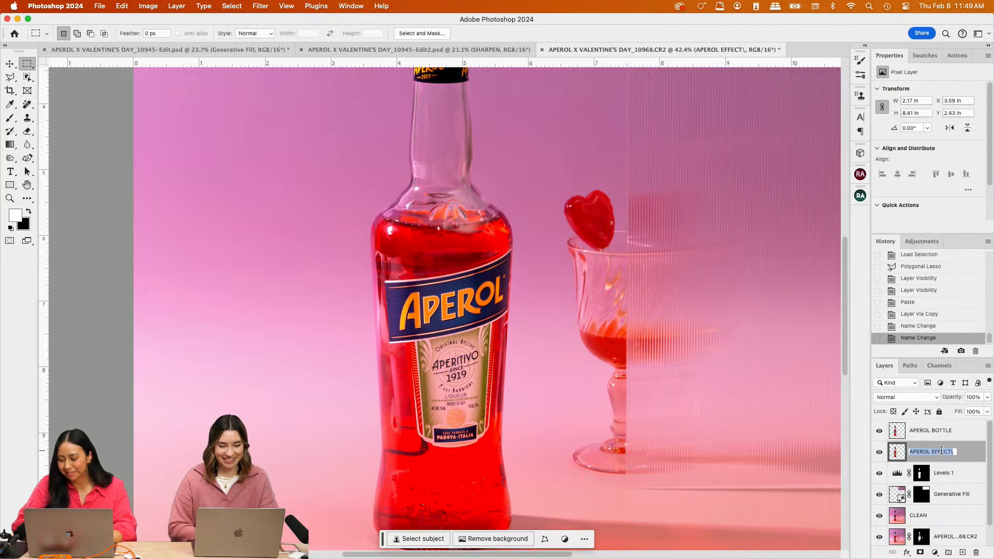
key(Right)
key(BackSpace)
key(Return)
Start a Path Blur on the APEROL EFFECT layer and extend its path horizontally leftward across the bottle
scroll(787, 441, down, 5)
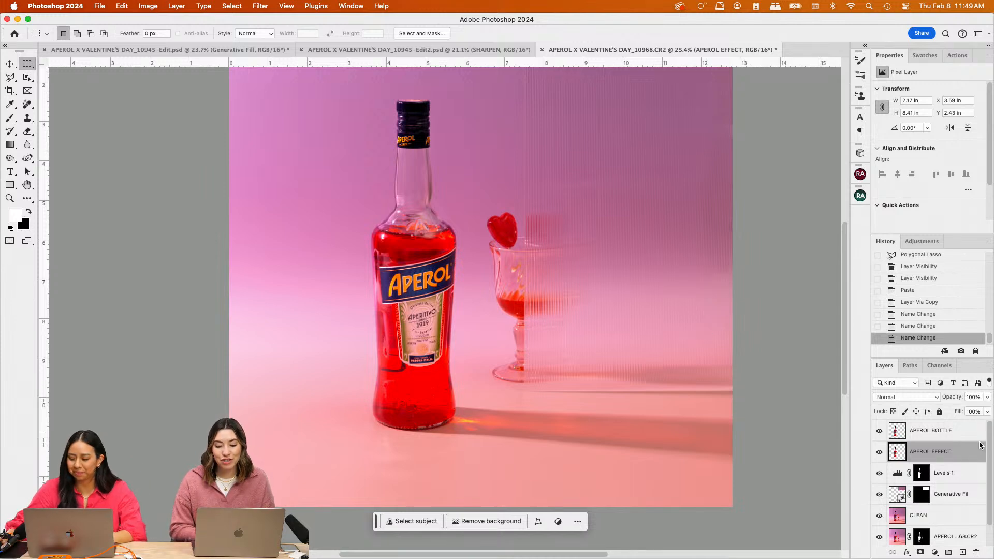
click(261, 6)
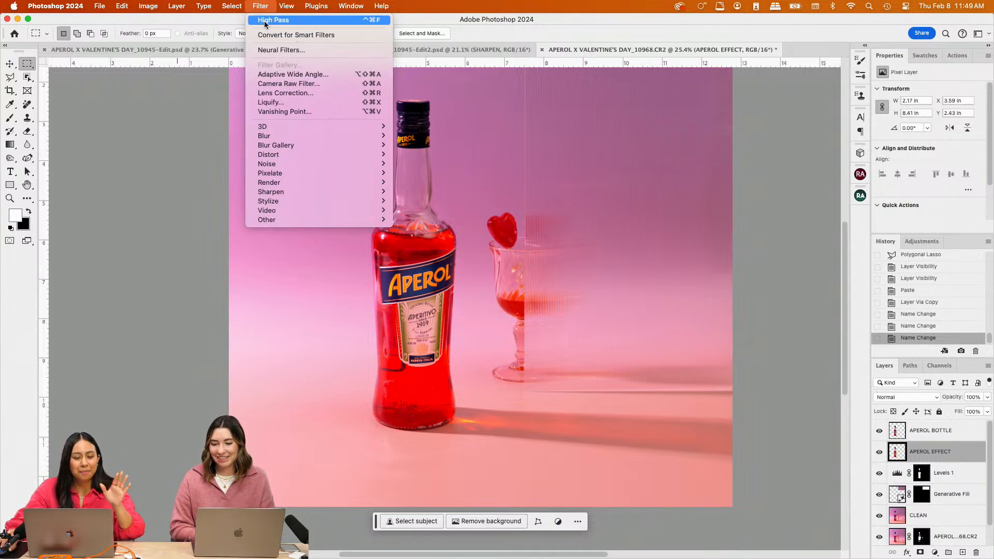
mouse_move(325, 5)
mouse_move(262, 5)
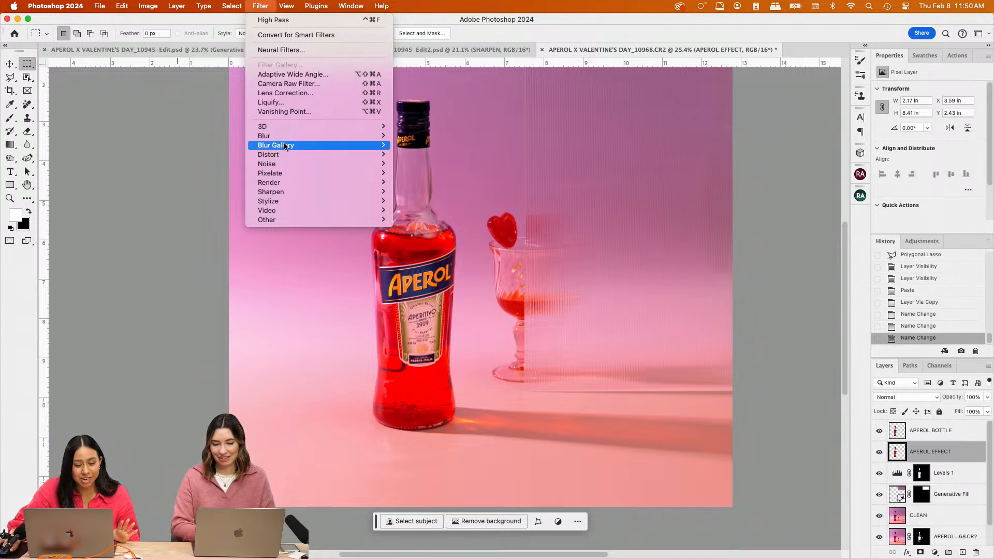
mouse_move(284, 145)
click(419, 174)
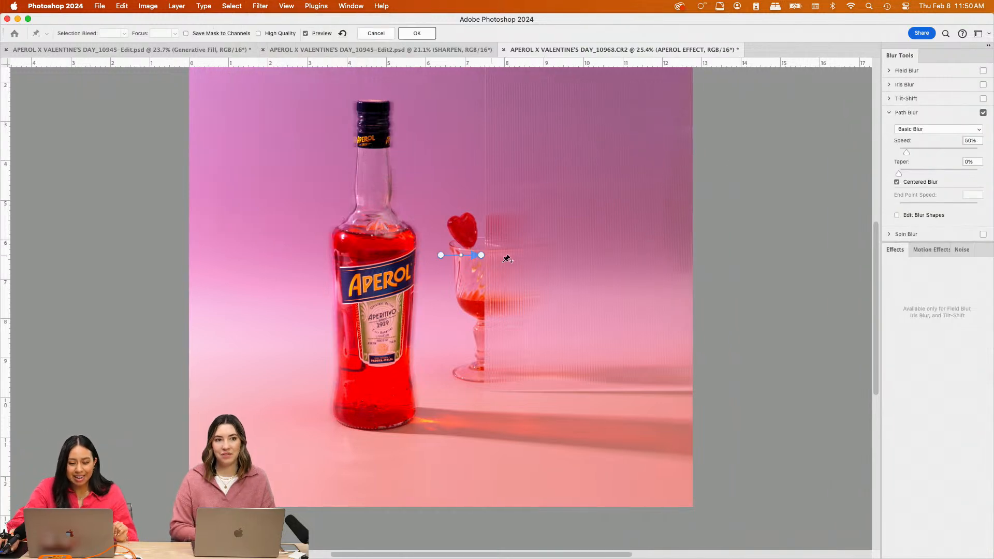
drag(475, 255, 247, 253)
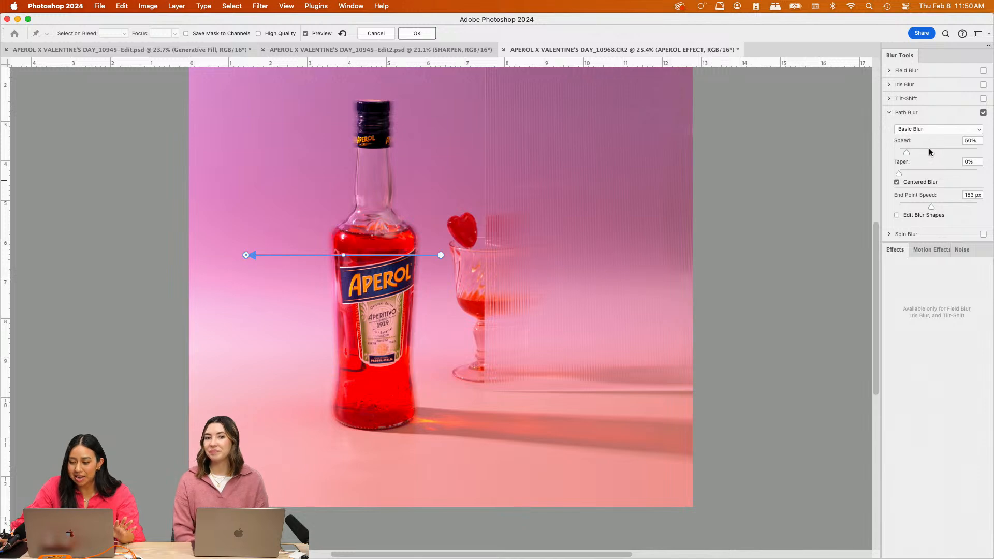
Set the path blur to 245% speed and 17% taper without Centered Blur, and tilt the path's left end slightly upward
drag(925, 154, 940, 152)
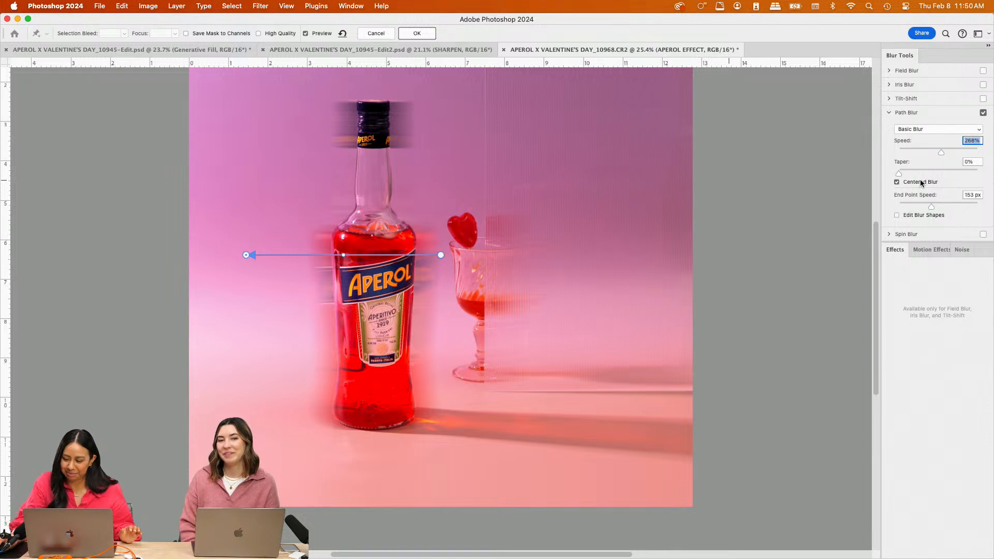
click(896, 182)
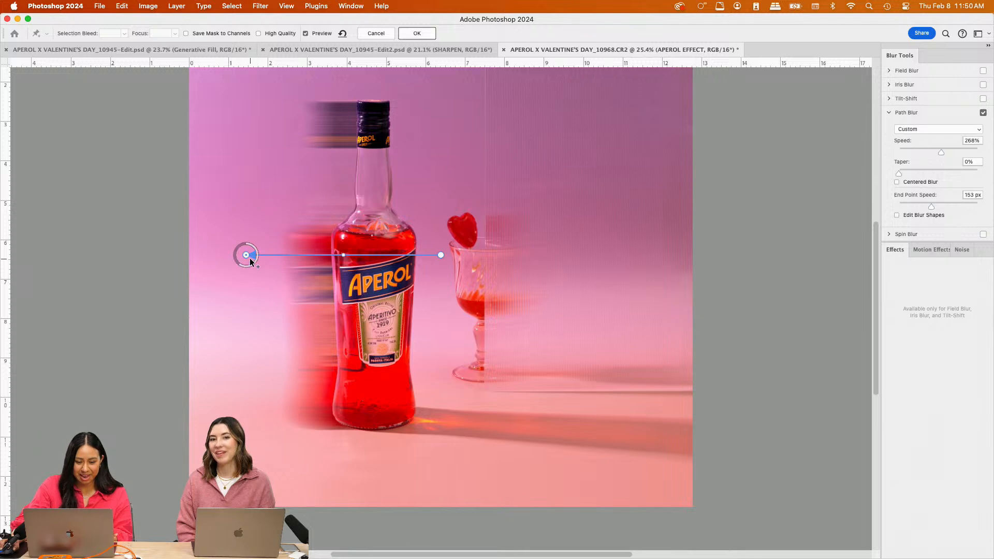
drag(247, 255, 240, 221)
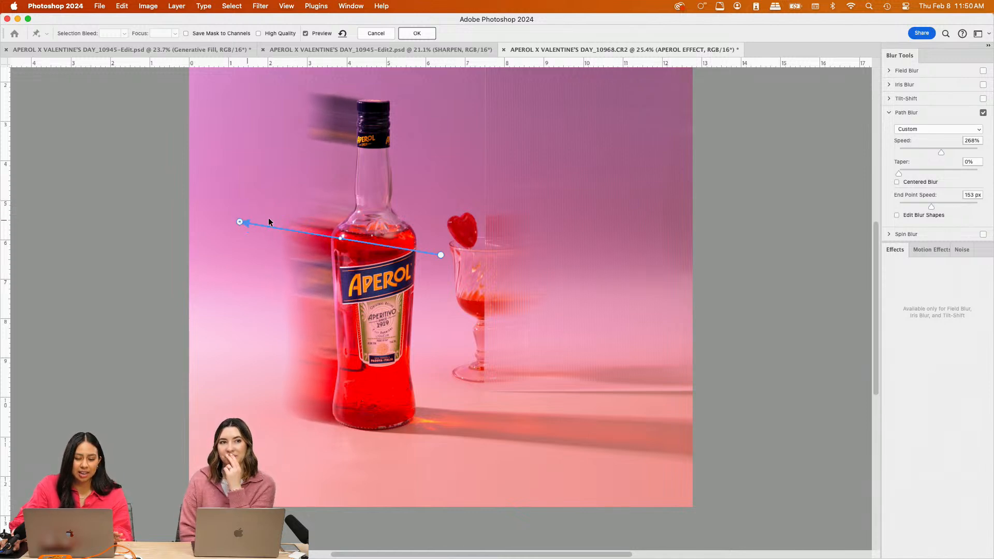
drag(940, 152, 928, 176)
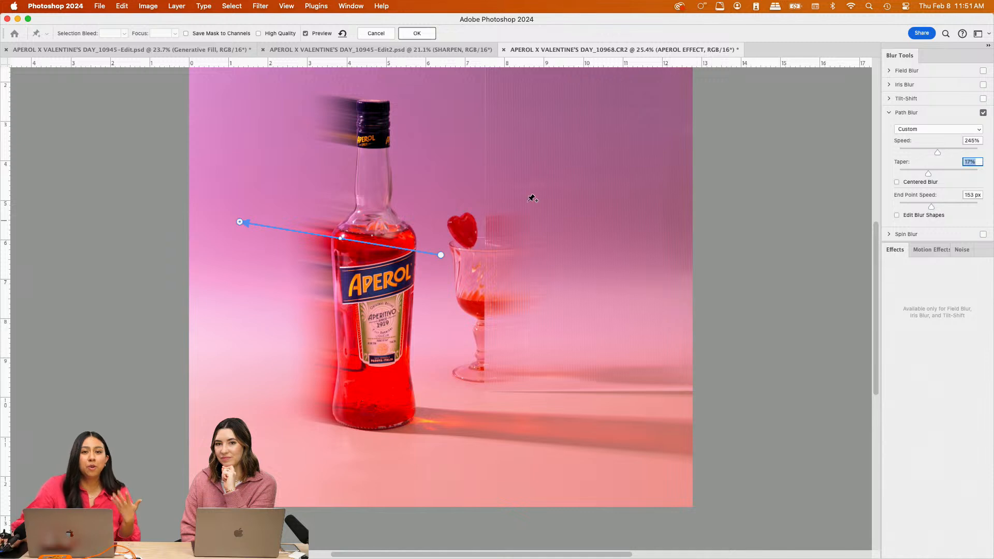
Try bending the blur path into an arch with Edit Blur Shapes enabled, undo the bend and disable the option
click(921, 214)
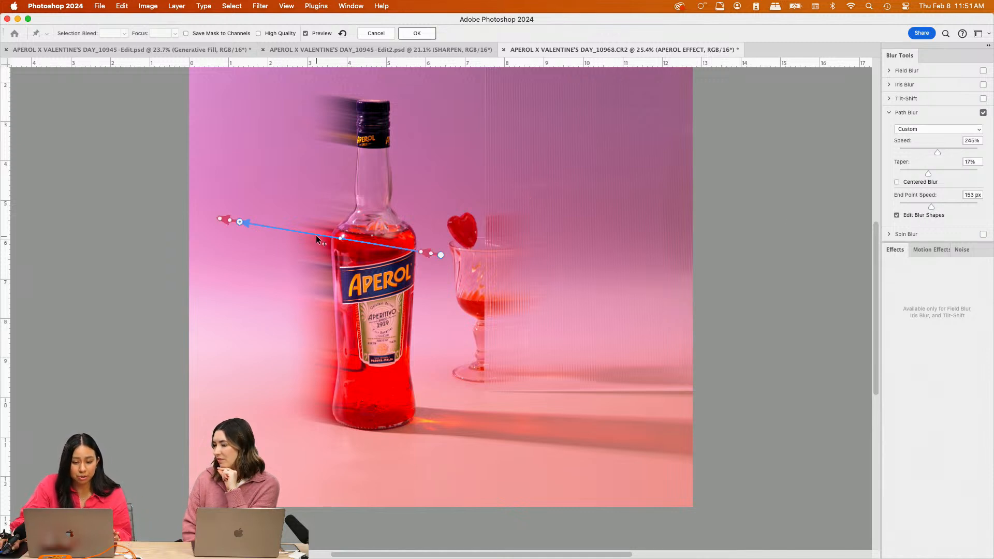
drag(315, 236, 304, 155)
key(super+z)
key(super+shift+z)
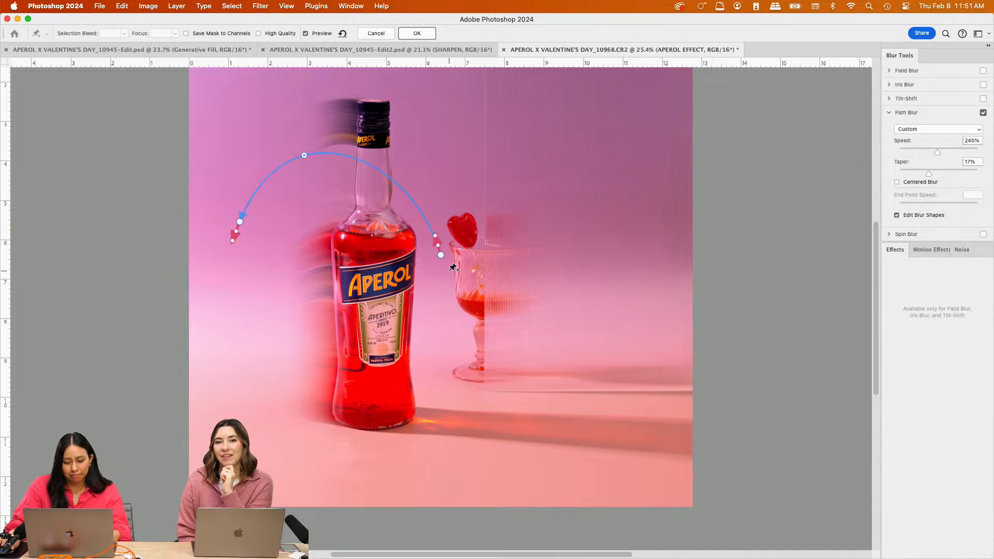
key(super+z)
click(897, 214)
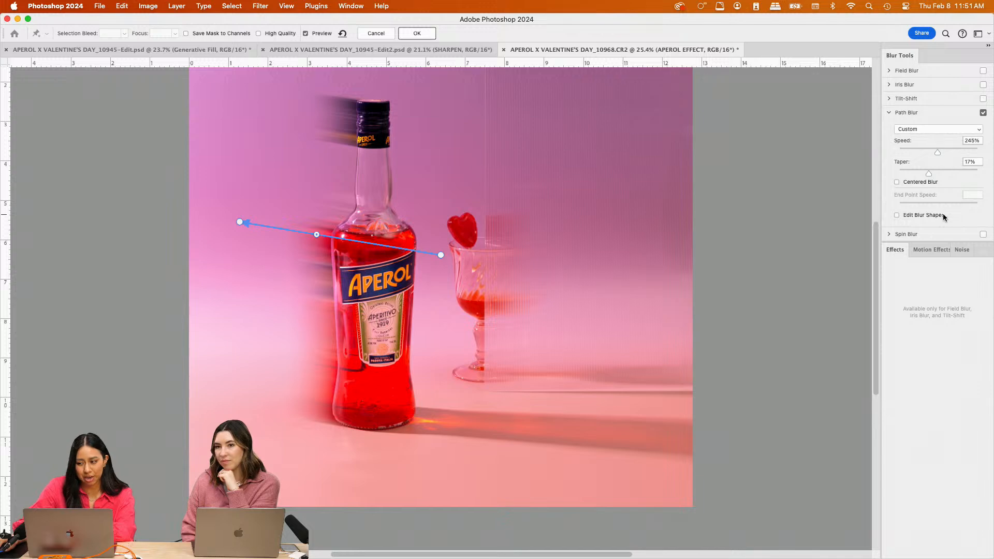
Apply the Path Blur to the APEROL EFFECT layer
click(416, 34)
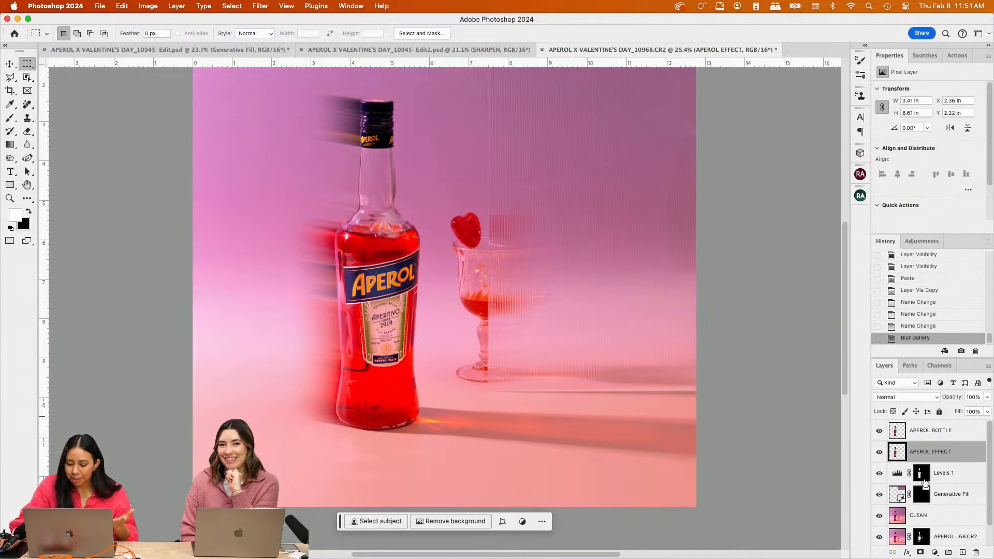
Select the cocktail glass and its heart on the CLEAN layer with the Object Selection tool
click(940, 518)
scroll(489, 253, up, 4)
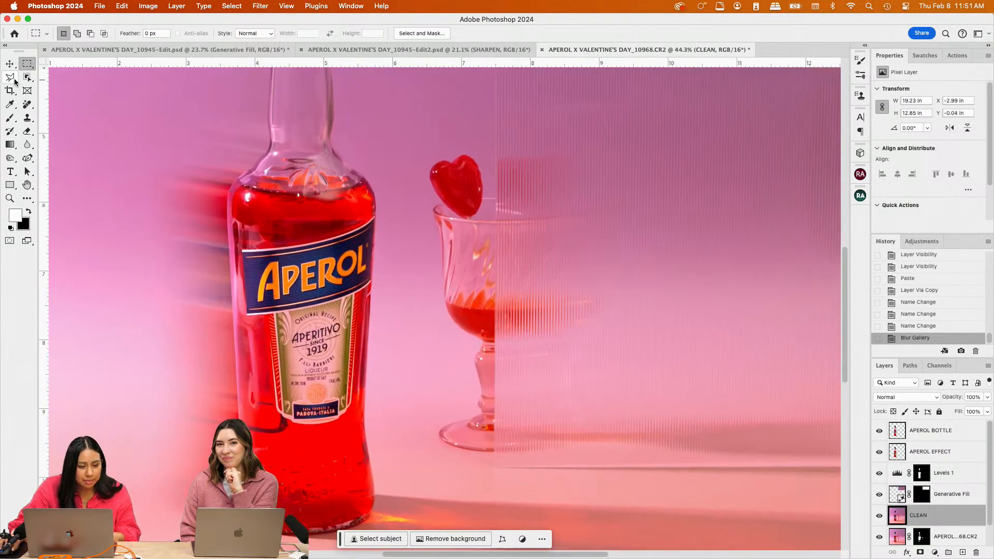
key(w)
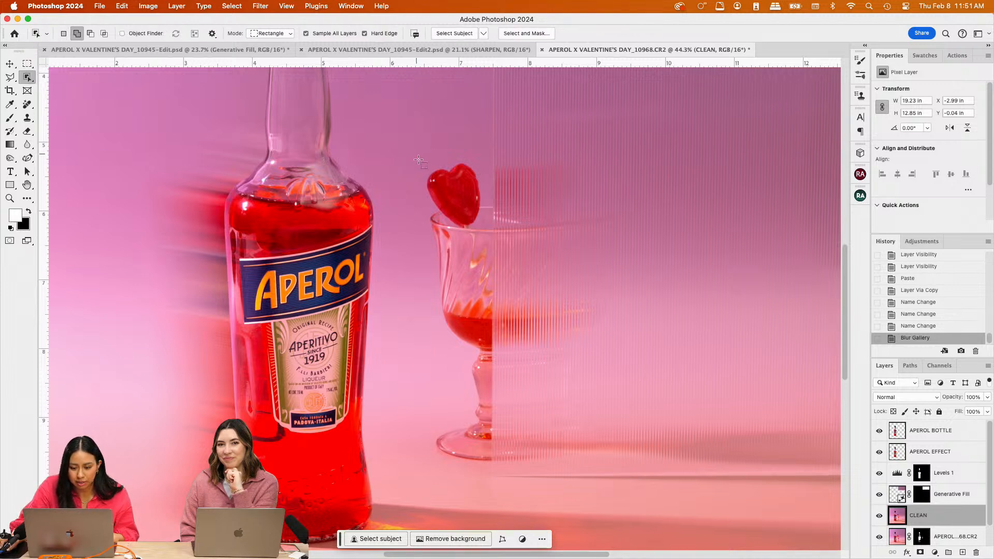
drag(417, 154, 520, 467)
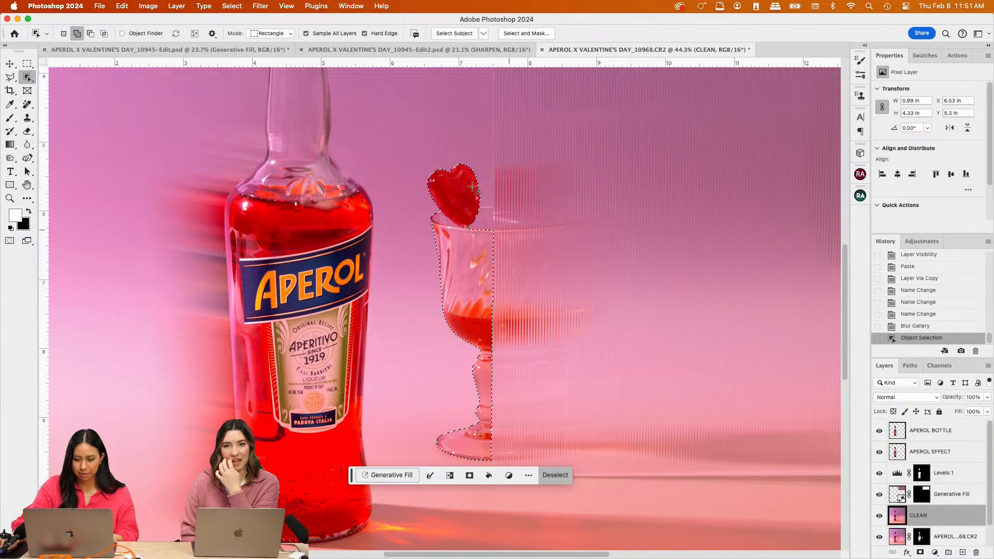
Add the missed back rim and right edge of the glass to the selection with the Polygonal Lasso
scroll(445, 311, up, 3)
click(11, 78)
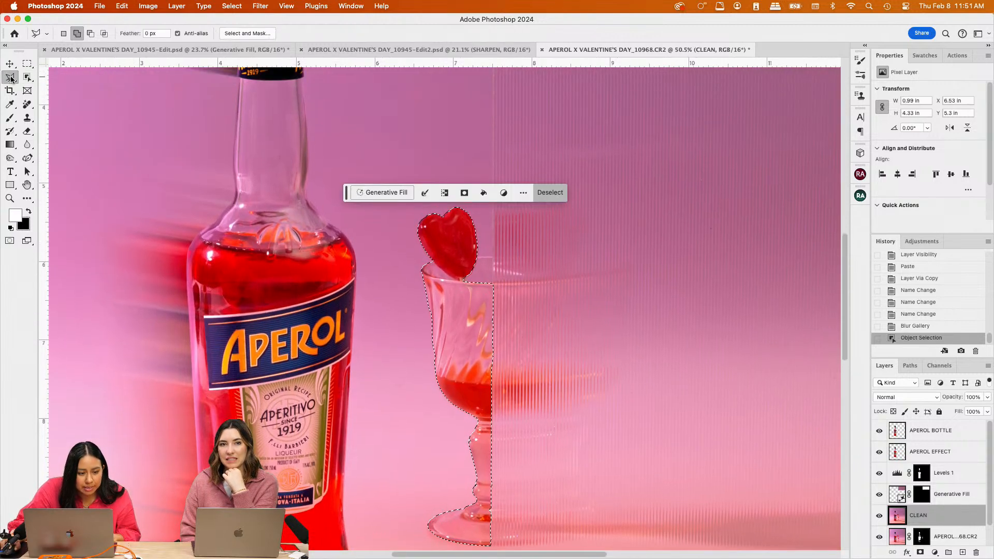
scroll(525, 325, up, 5)
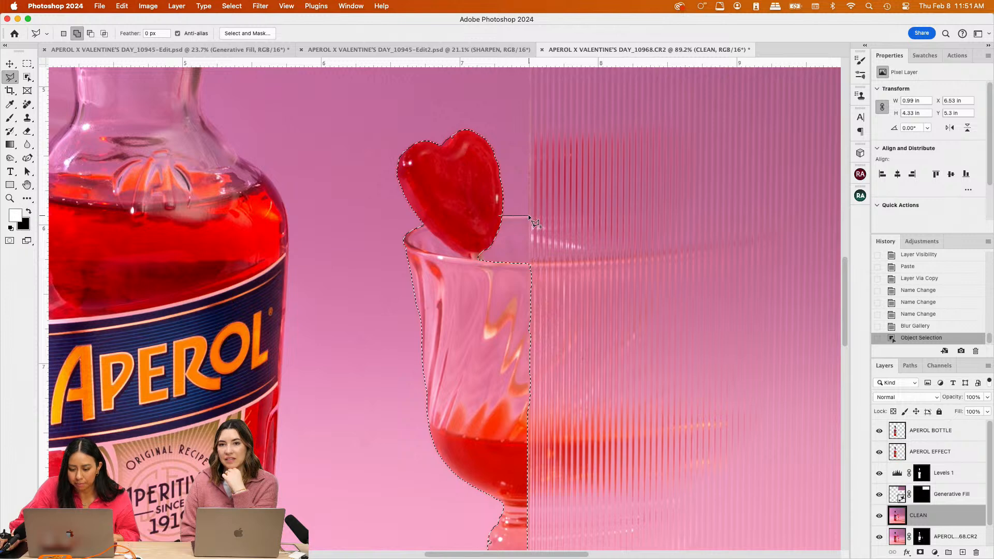
click(528, 216)
click(529, 271)
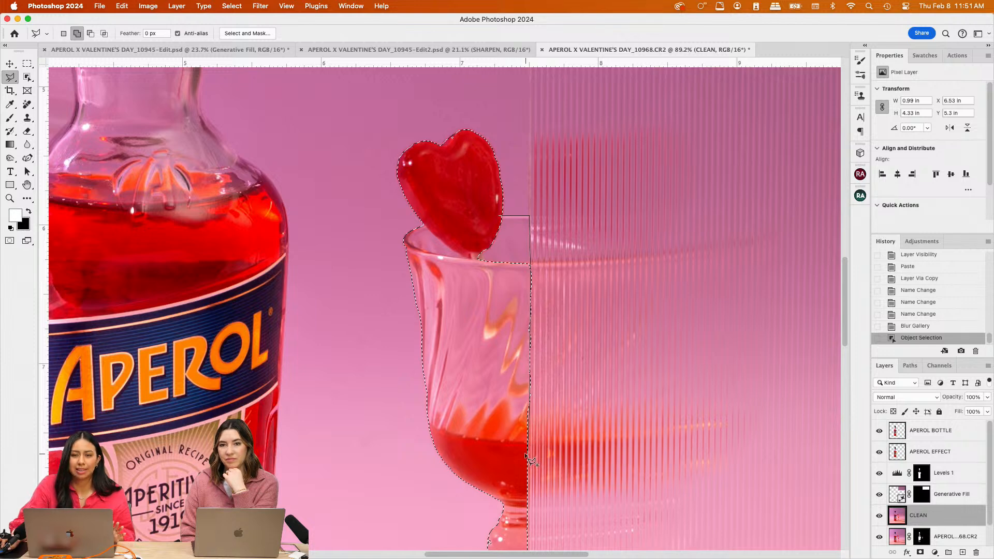
scroll(528, 458, down, 3)
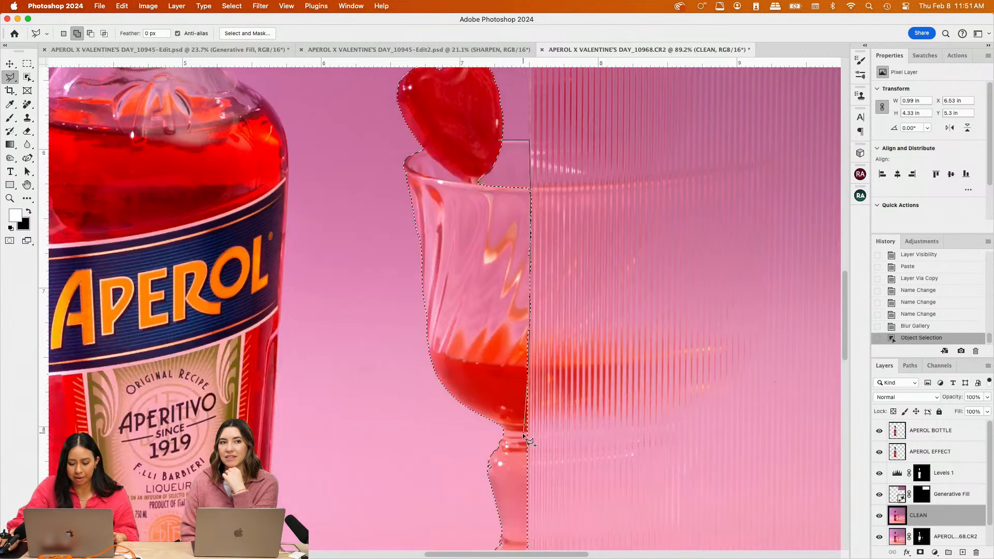
click(526, 460)
double_click(495, 334)
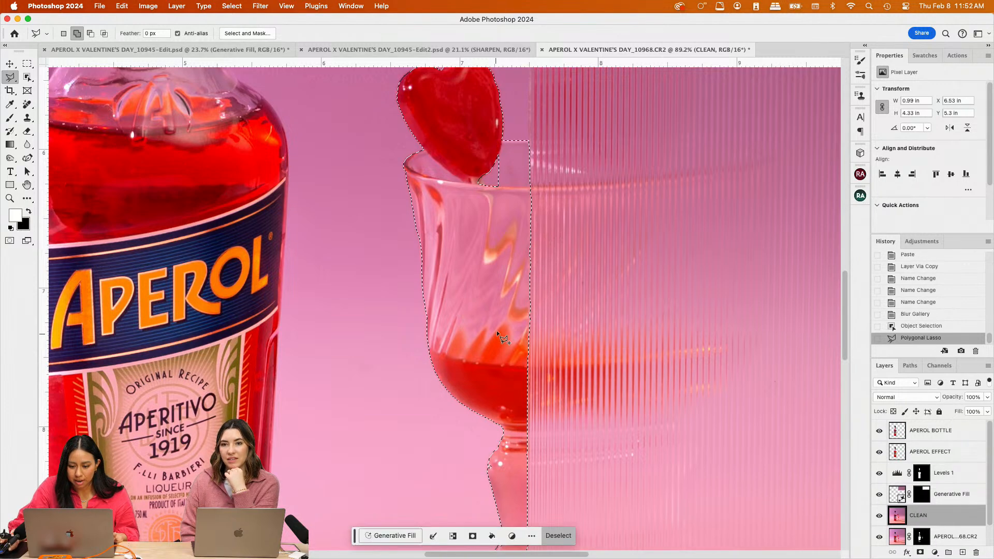
Add the remaining unselected gap beneath the heart, inside the glass rim, to the selection
click(493, 143)
click(467, 180)
click(503, 215)
click(513, 146)
click(496, 144)
Add the missed slivers along the glass's stem and base to the selection with the Polygonal Lasso
scroll(466, 354, down, 2)
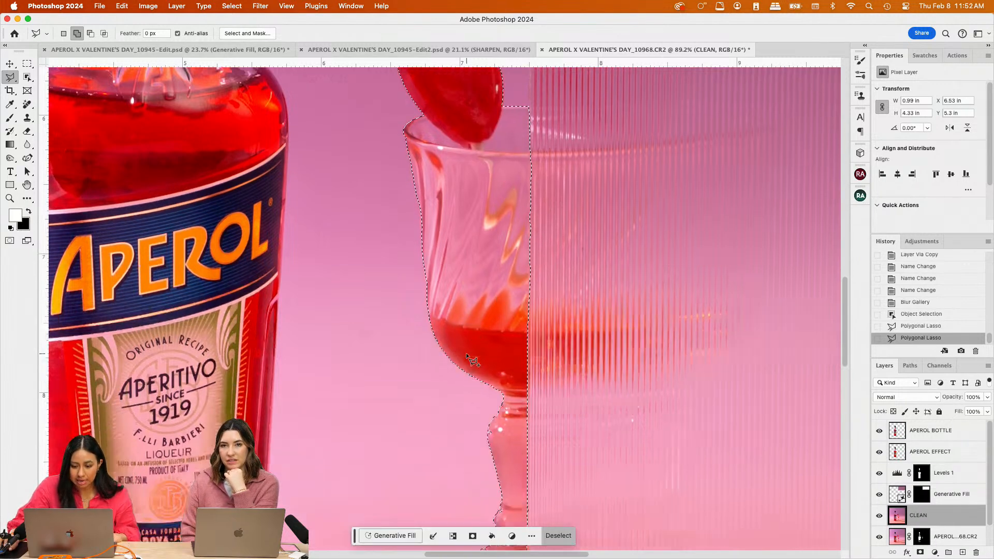
scroll(467, 355, down, 2)
click(492, 383)
click(488, 389)
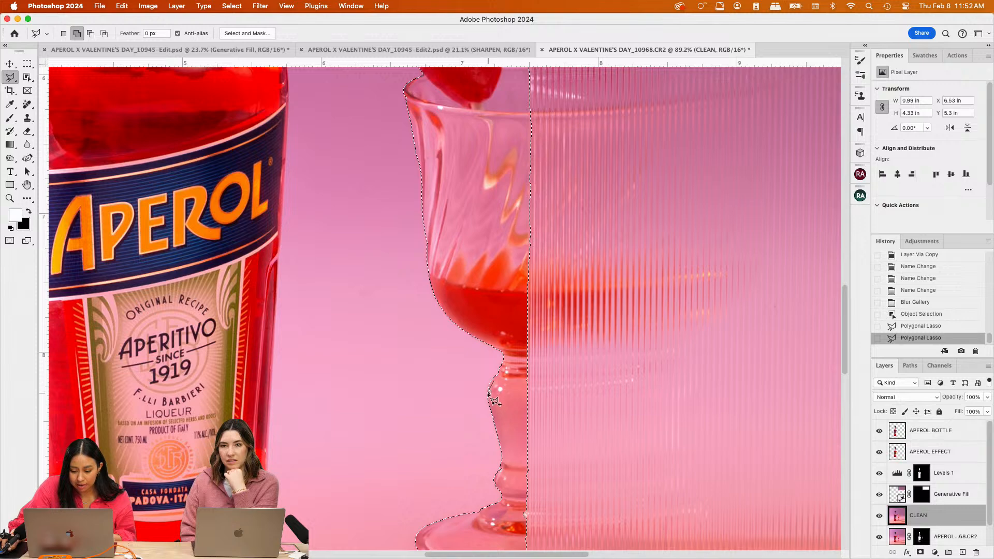
click(491, 406)
double_click(500, 389)
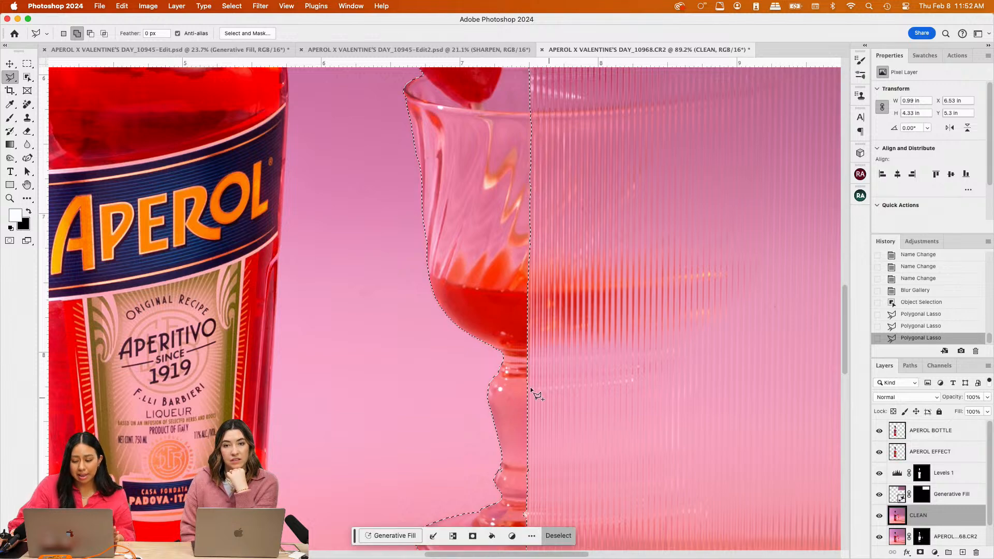
scroll(530, 394, down, 5)
scroll(528, 428, down, 2)
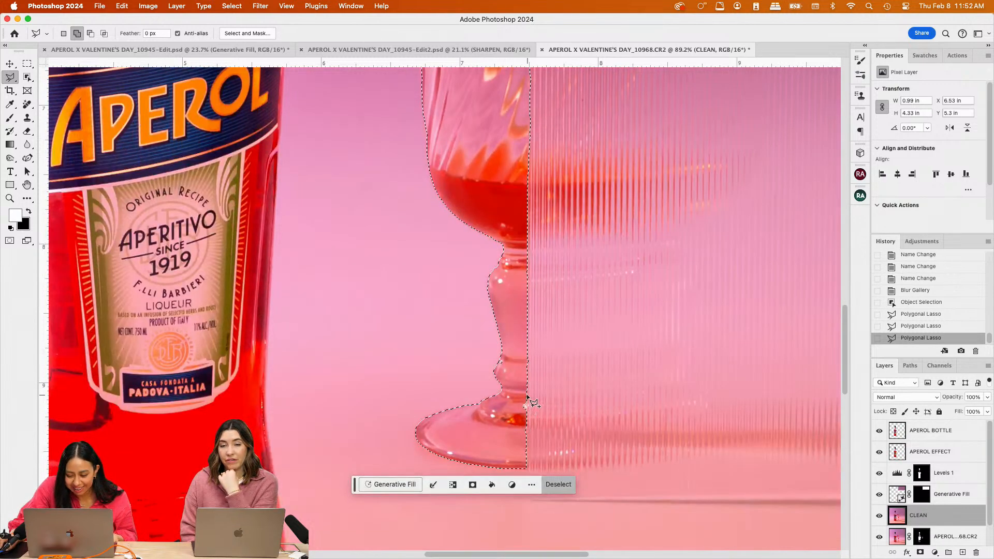
double_click(525, 423)
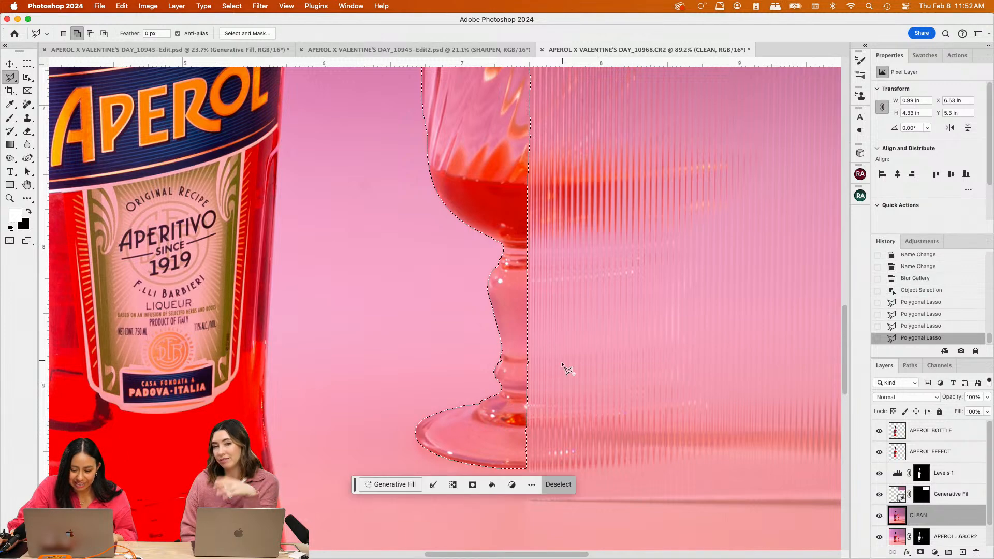
Review the glass and heart selection in Select and Mask and accept it with the default refinements
scroll(435, 324, up, 8)
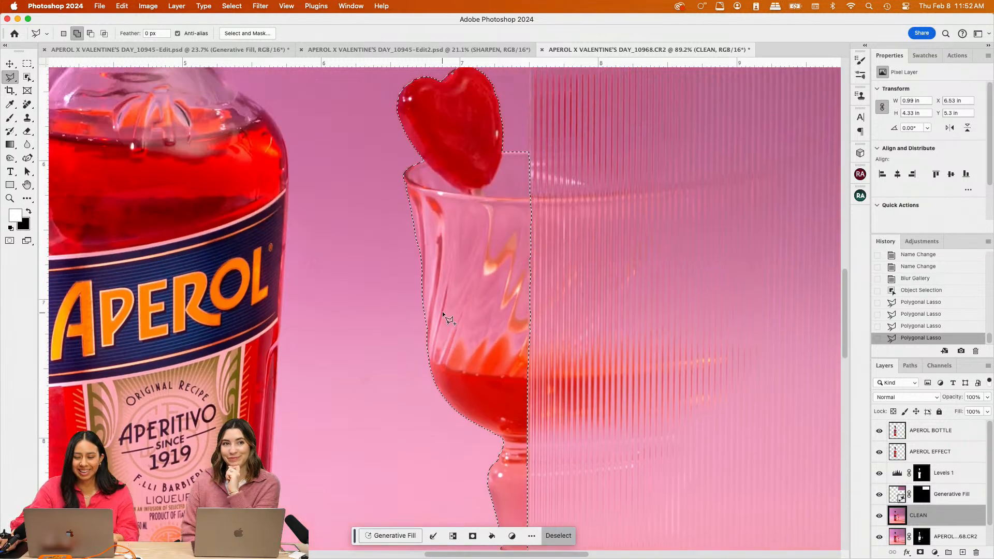
scroll(445, 304, down, 3)
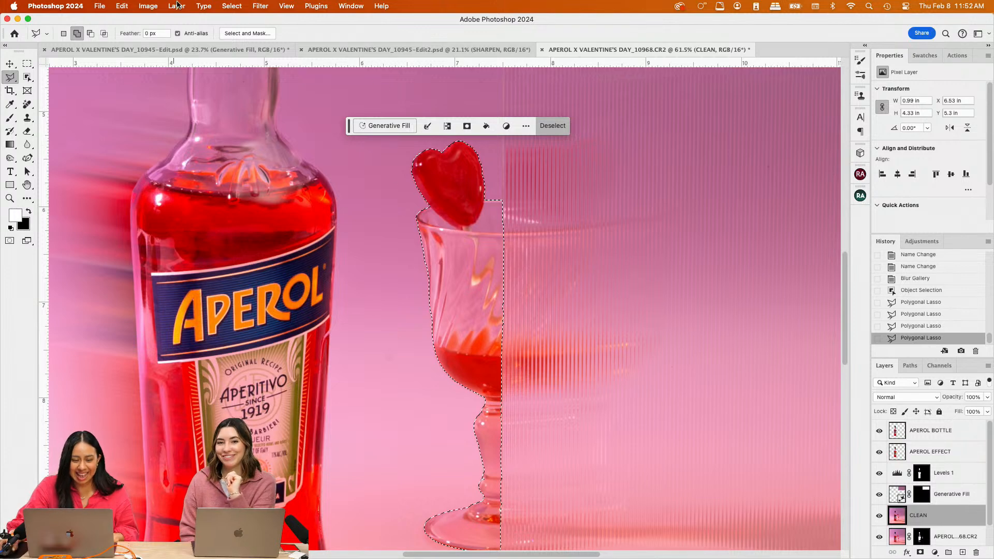
click(427, 126)
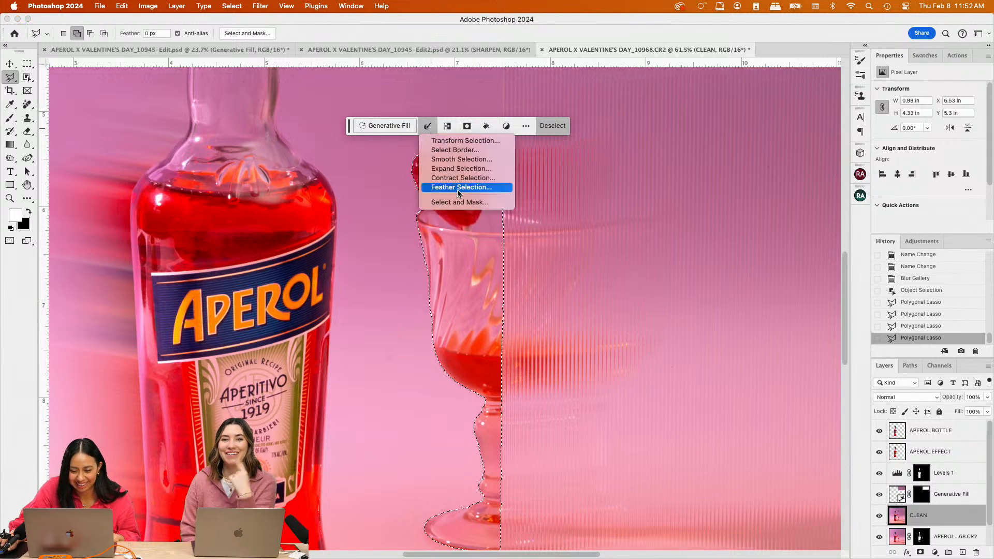
click(459, 202)
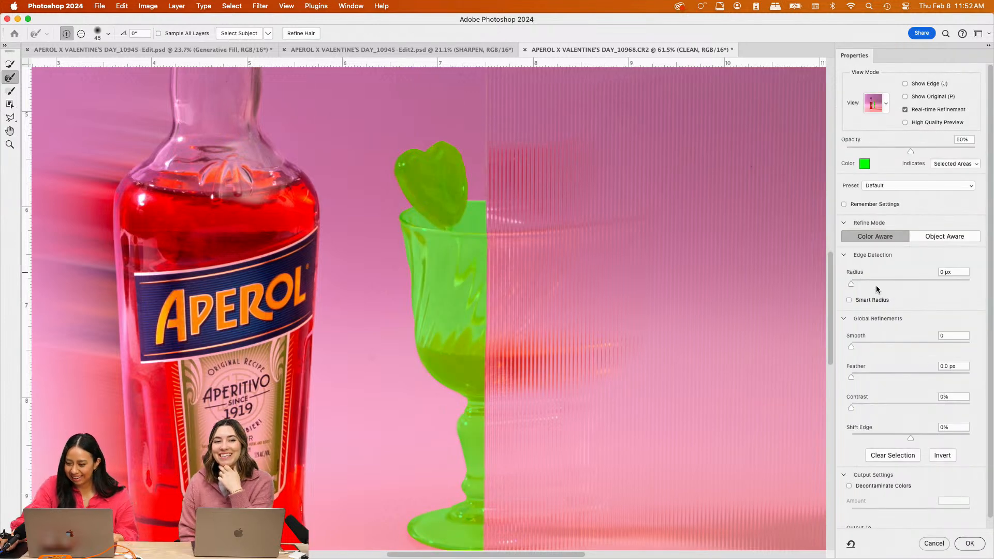
click(969, 543)
Add a Levels adjustment layer masked to the glass and heart, with input black at 9 and input white at 225
click(176, 6)
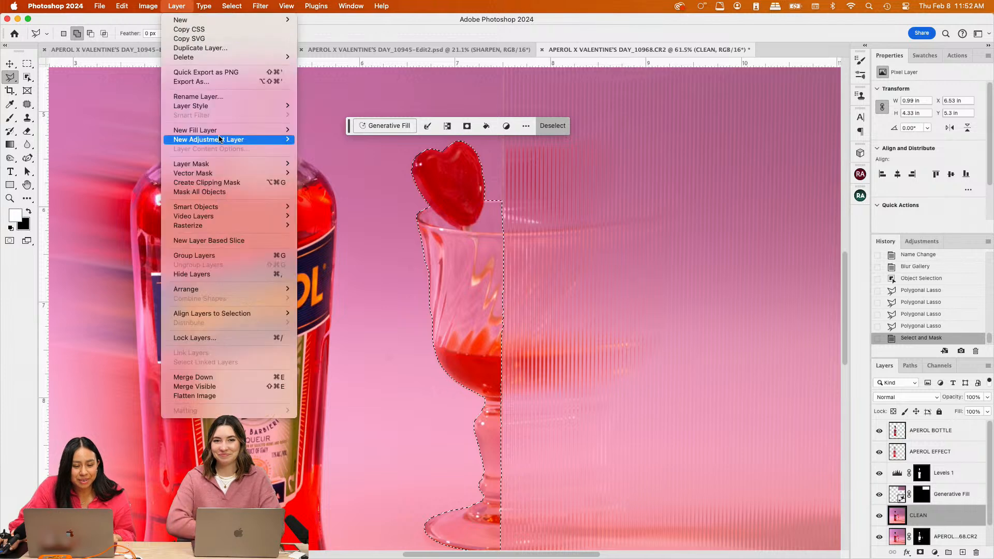
mouse_move(233, 139)
click(319, 149)
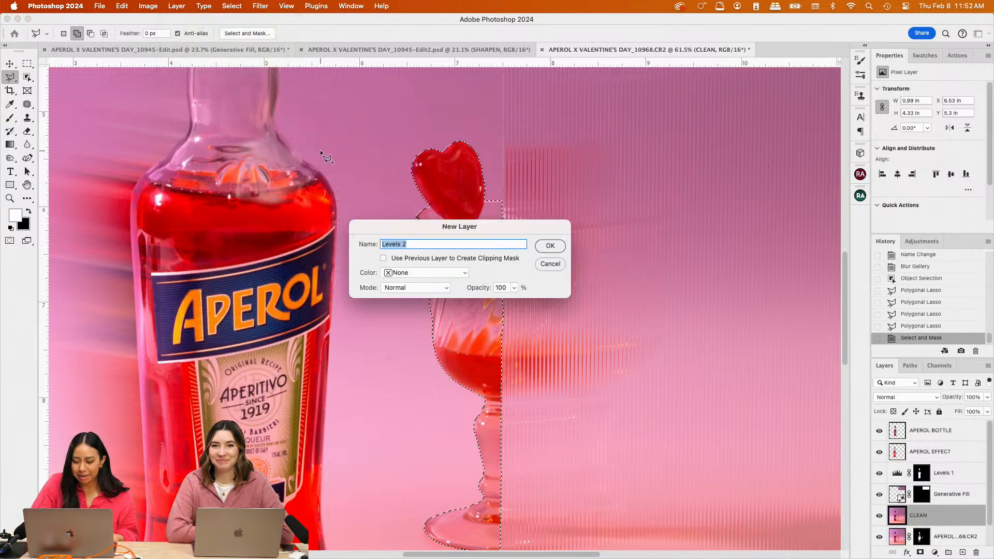
key(Return)
drag(978, 165, 968, 165)
drag(892, 166, 896, 165)
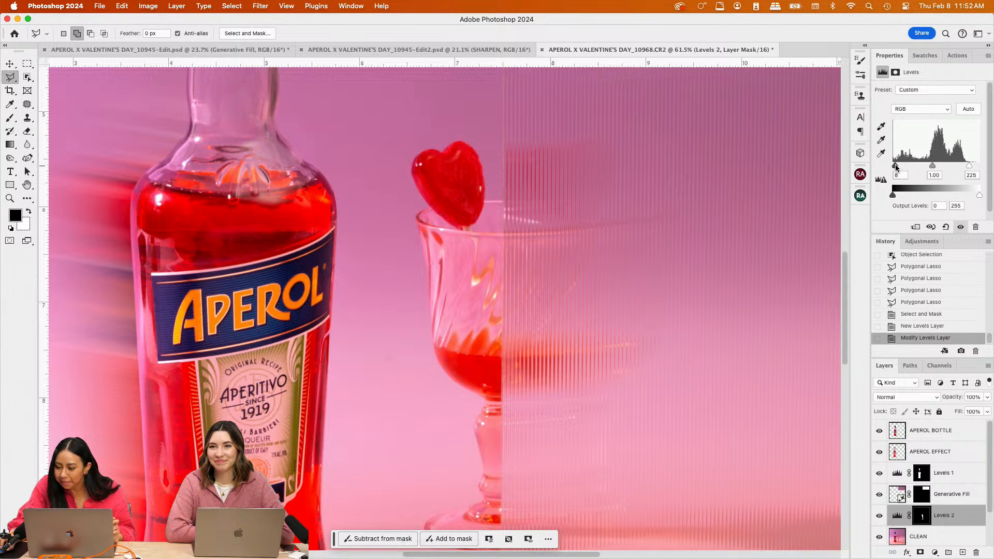
Move the Levels 2 adjustment layer above the Generative Fill layer
click(915, 515)
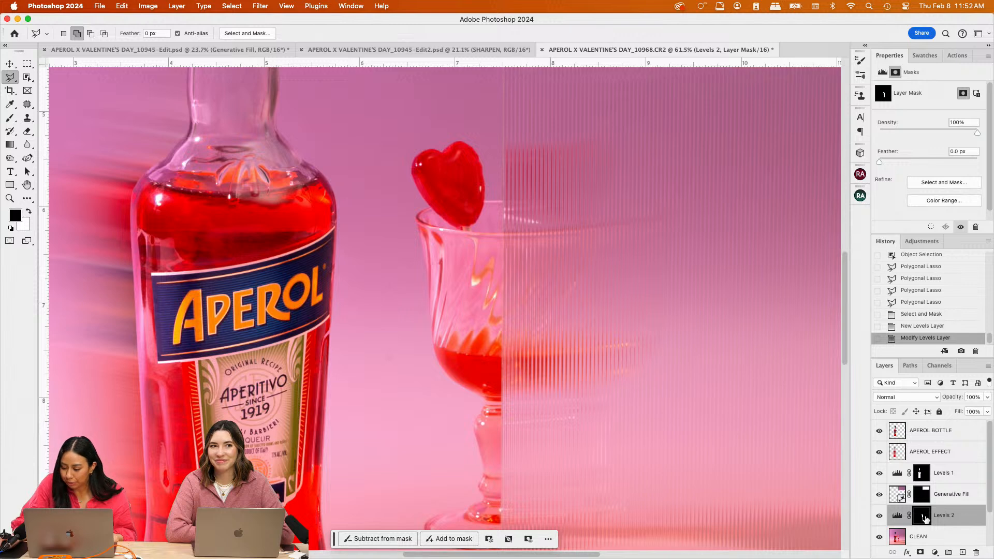
drag(970, 520, 969, 495)
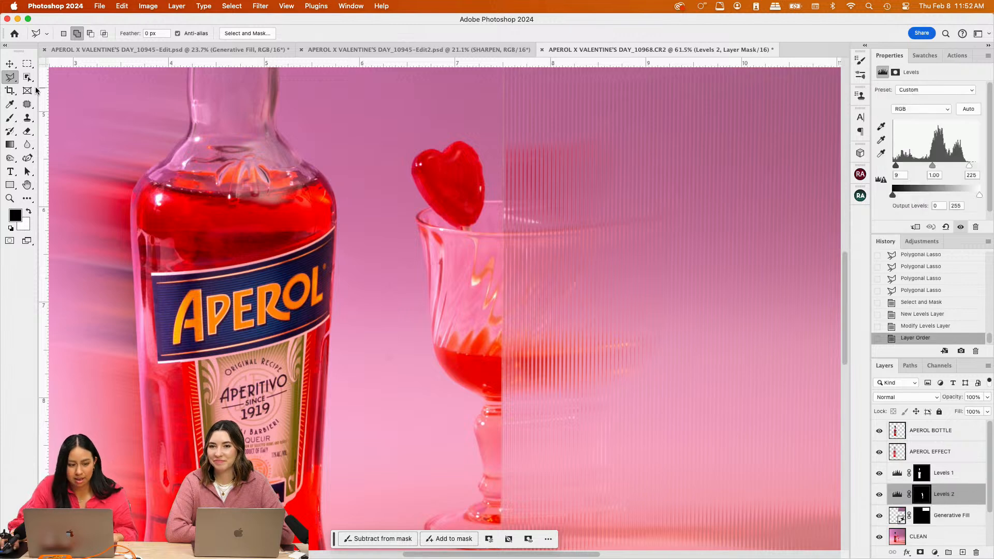
Paint black on the Levels 2 mask with a 40% opacity brush to soften the adjustment inside the glass bowl above the liquid
click(9, 119)
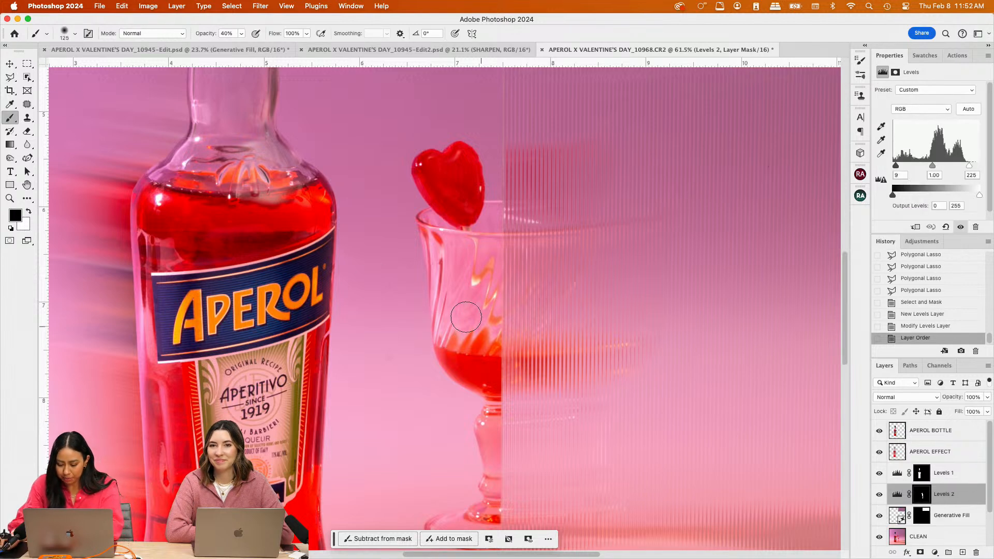
drag(446, 265, 452, 308)
click(442, 318)
click(455, 328)
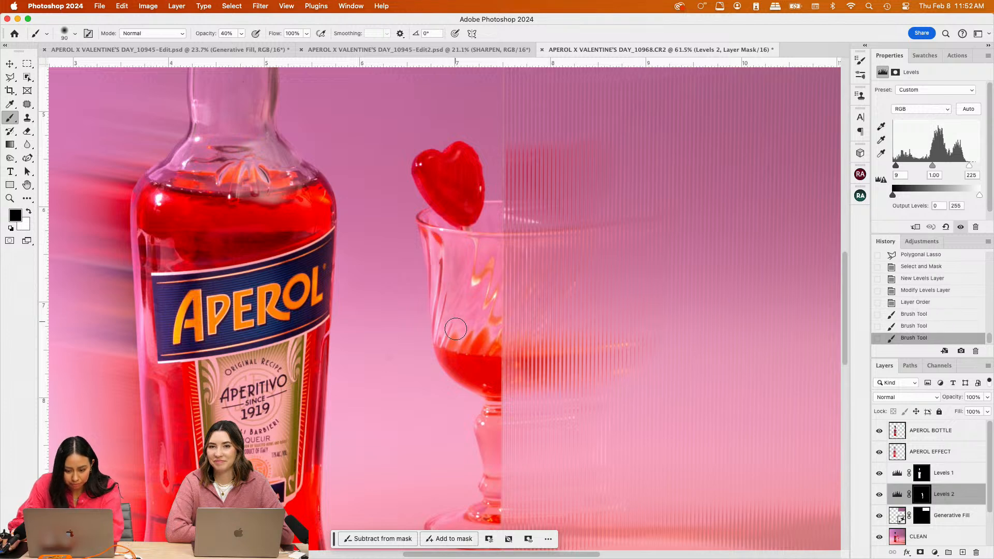
click(470, 322)
click(479, 296)
click(484, 273)
click(482, 253)
click(495, 252)
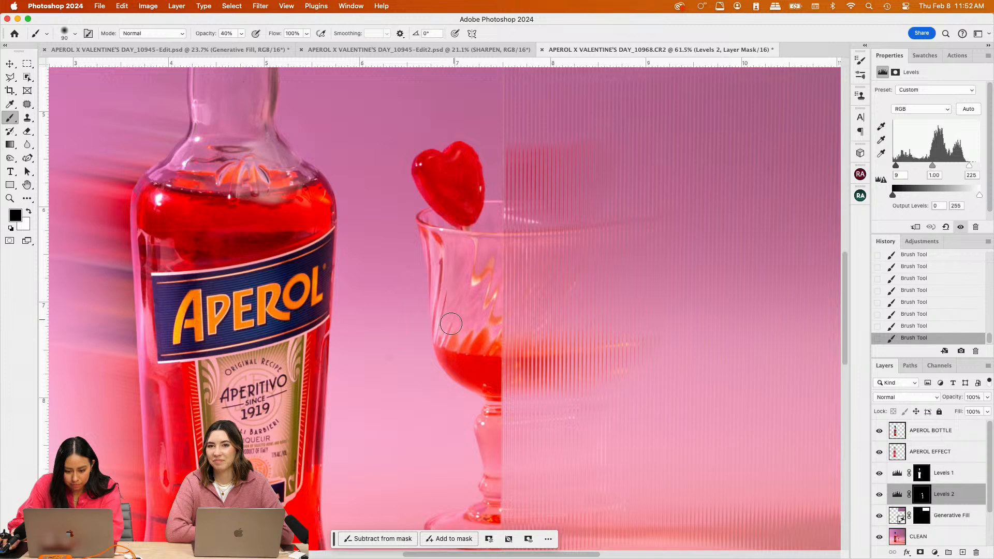
key(bracketleft)
key(bracketleft)
scroll(493, 286, down, 2)
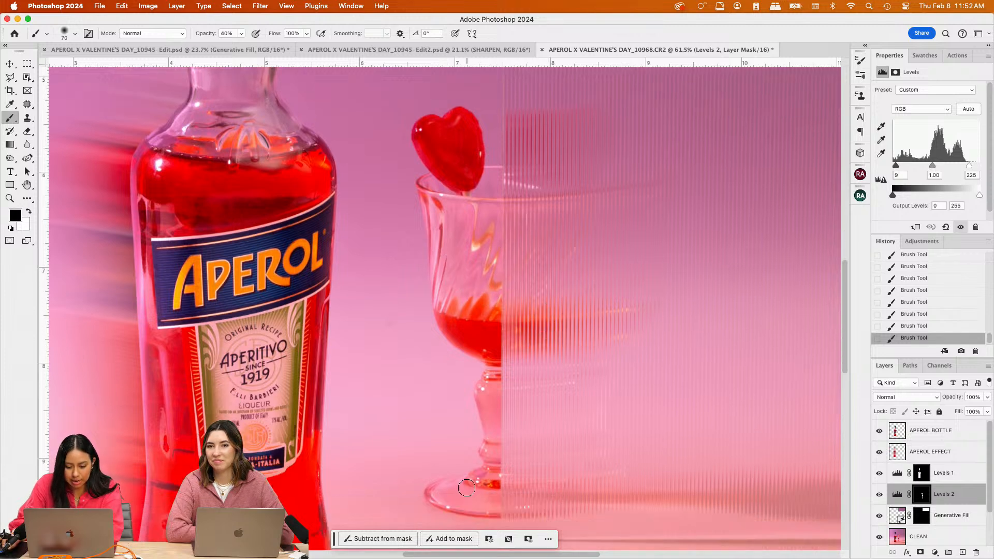
key(super+minus)
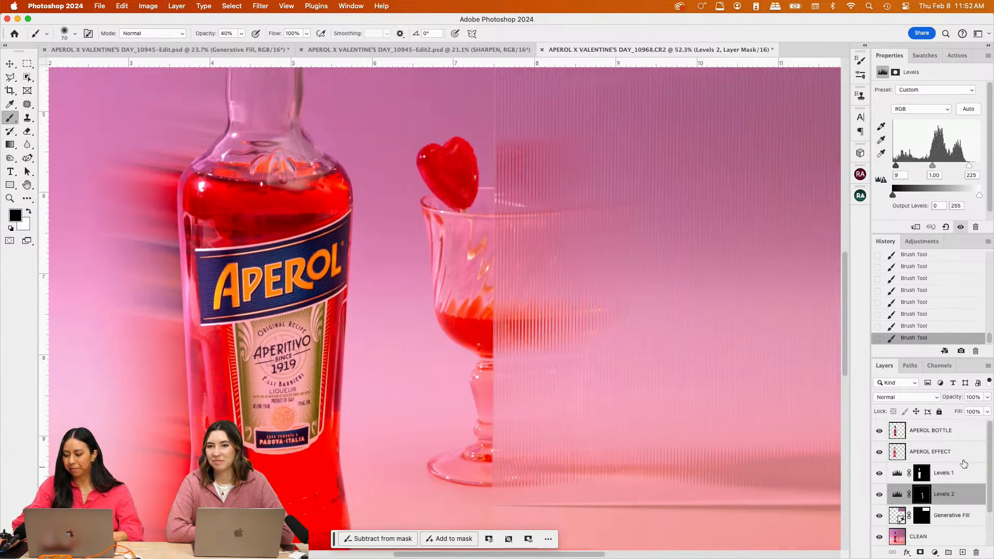
Make APEROL BOTTLE the active layer, review the whole composition, and undo the last brush stroke
click(953, 436)
key(super+minus)
key(super+minus)
key(super+minus)
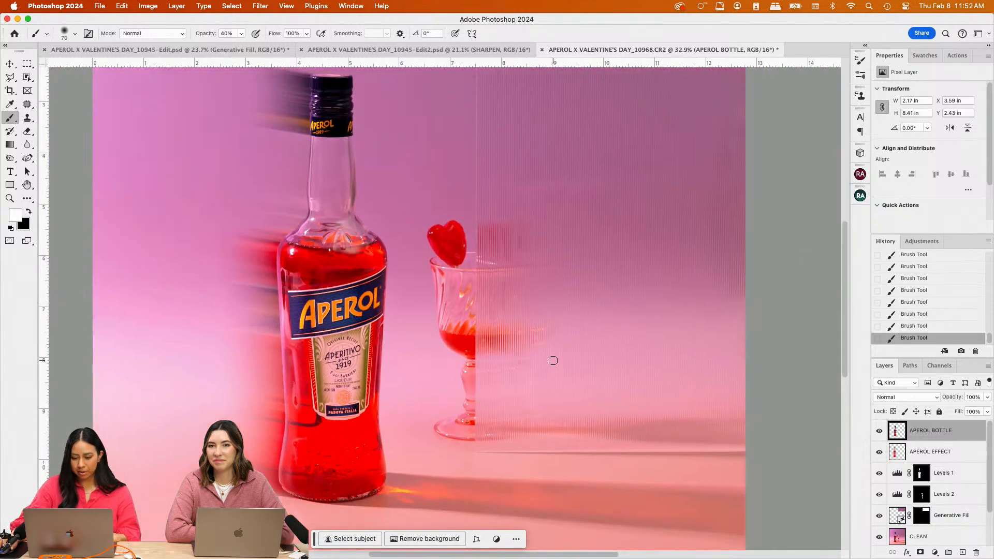
scroll(557, 362, down, 3)
key(super+plus)
scroll(557, 362, down, 1)
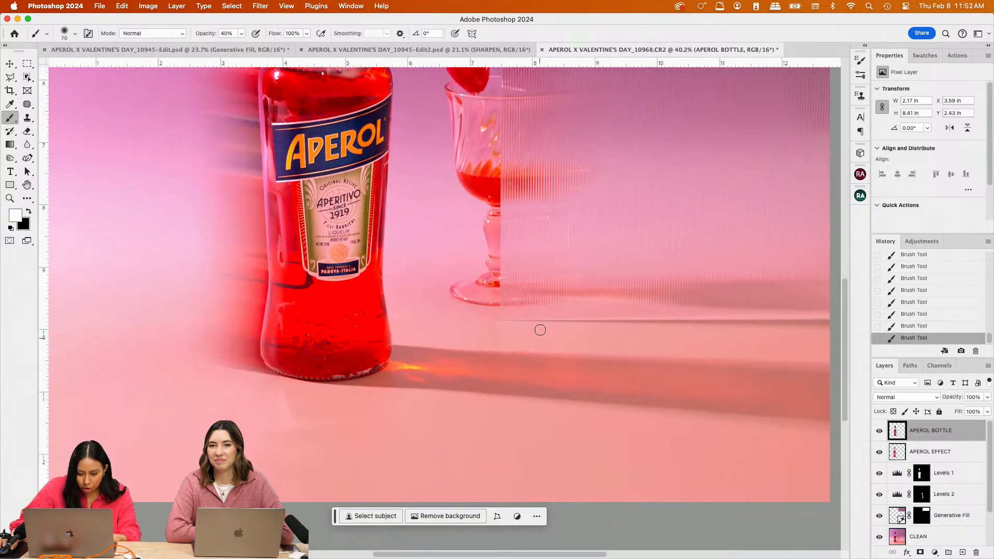
scroll(597, 354, down, 5)
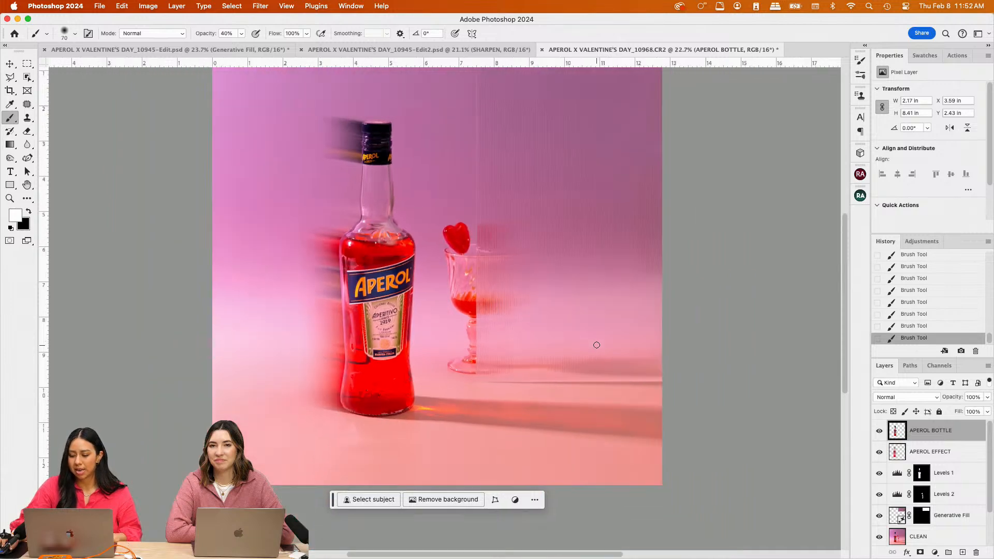
scroll(595, 342, up, 2)
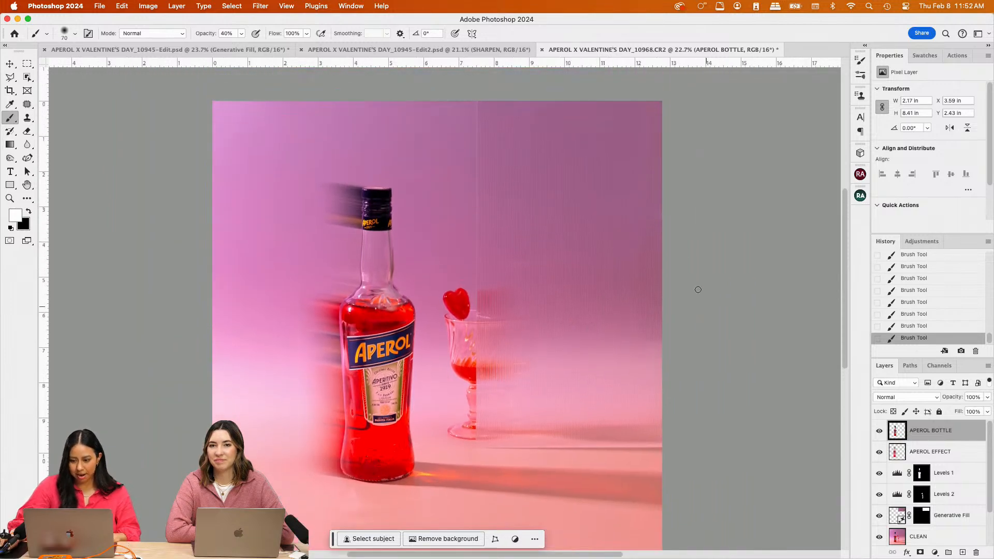
drag(630, 209, 630, 296)
key(super+z)
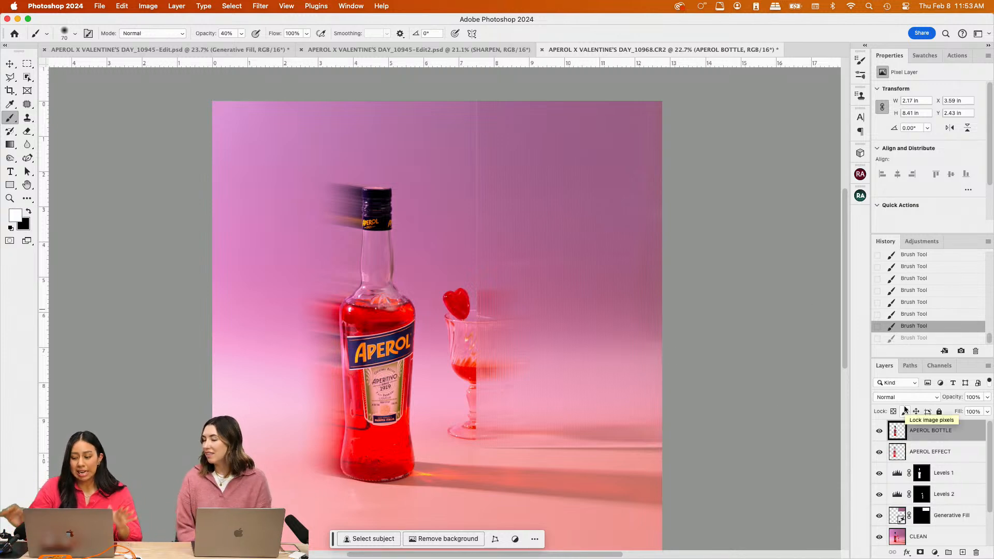
Paste a merged copy of the whole canvas in place above APEROL BOTTLE and name the new layer SHARPEN
key(super+a)
key(shift+super+c)
key(shift+super+v)
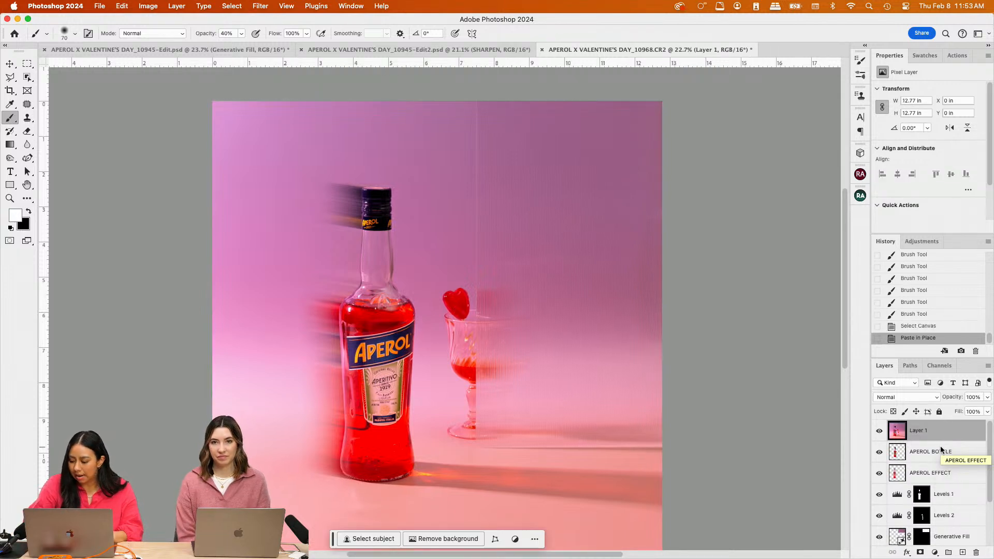
double_click(919, 432)
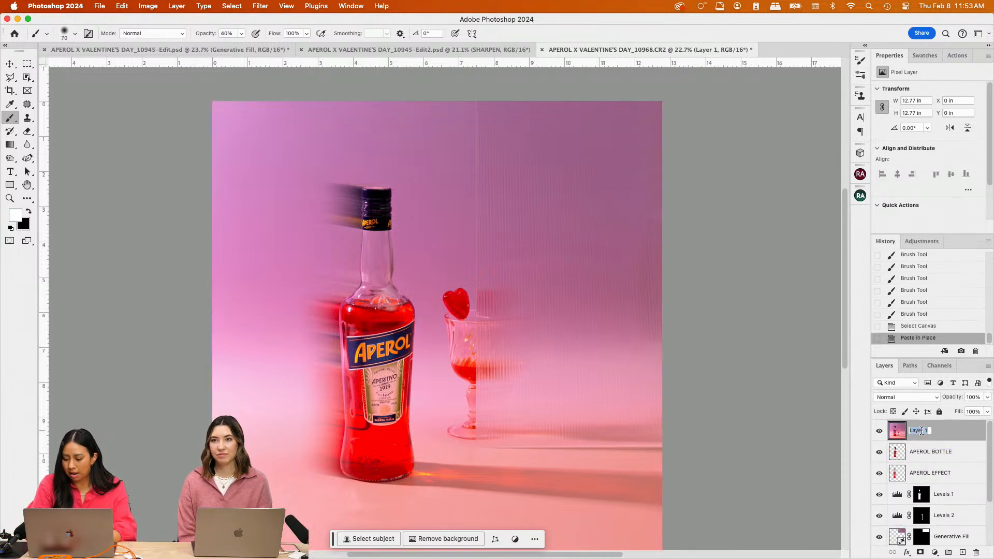
text(SHARPEN)
key(Return)
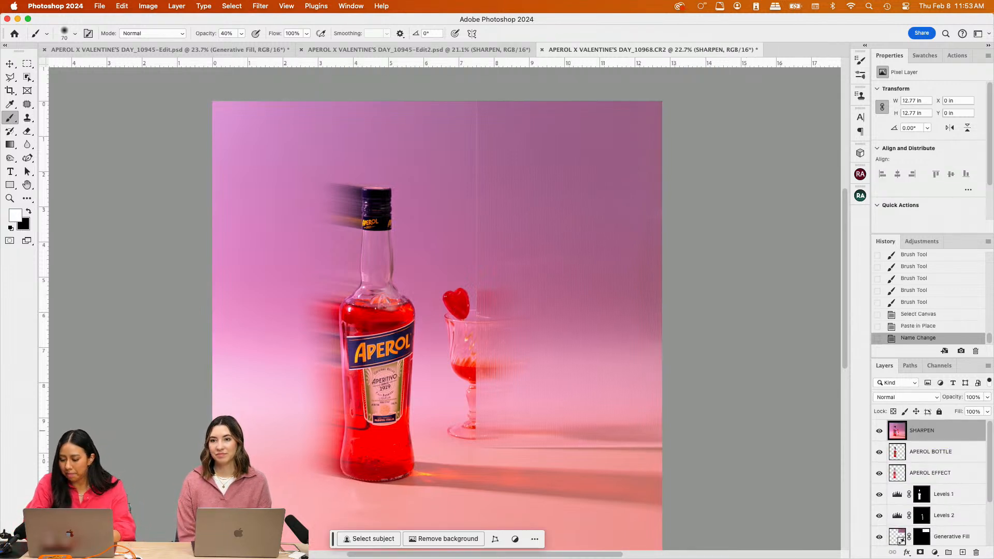
Convert the SHARPEN layer to a smart object and apply a High Pass filter with a 1.7 pixel radius
right_click(941, 430)
click(893, 485)
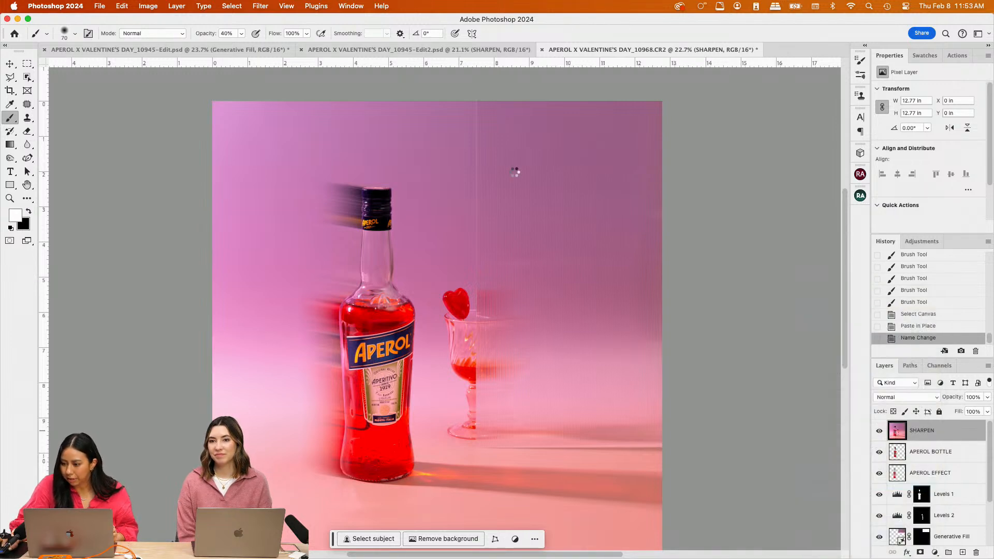
click(260, 6)
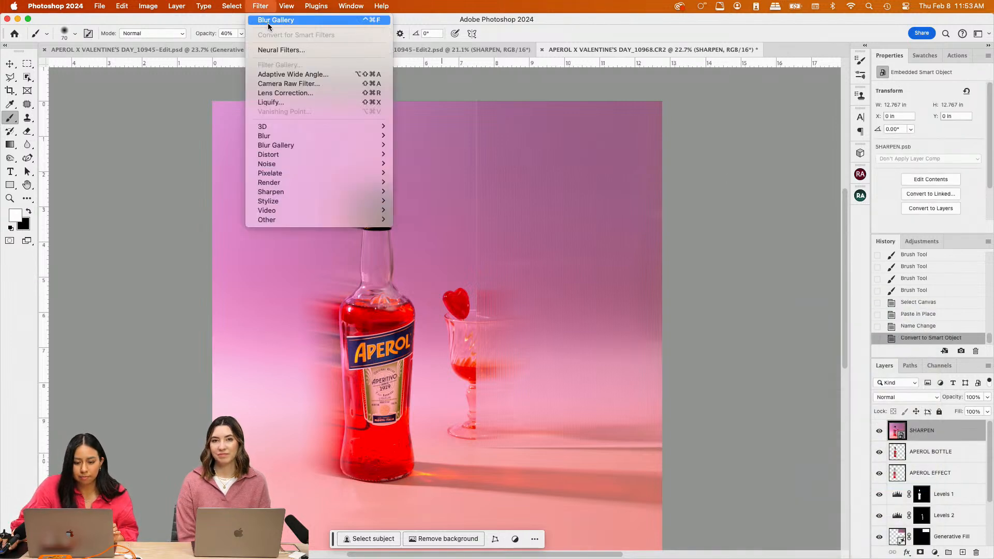
mouse_move(315, 220)
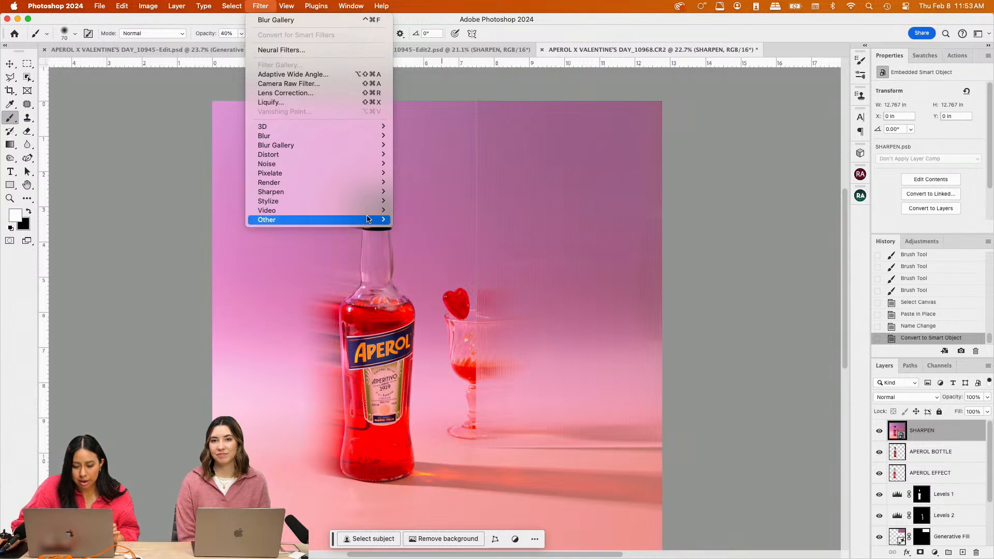
click(417, 229)
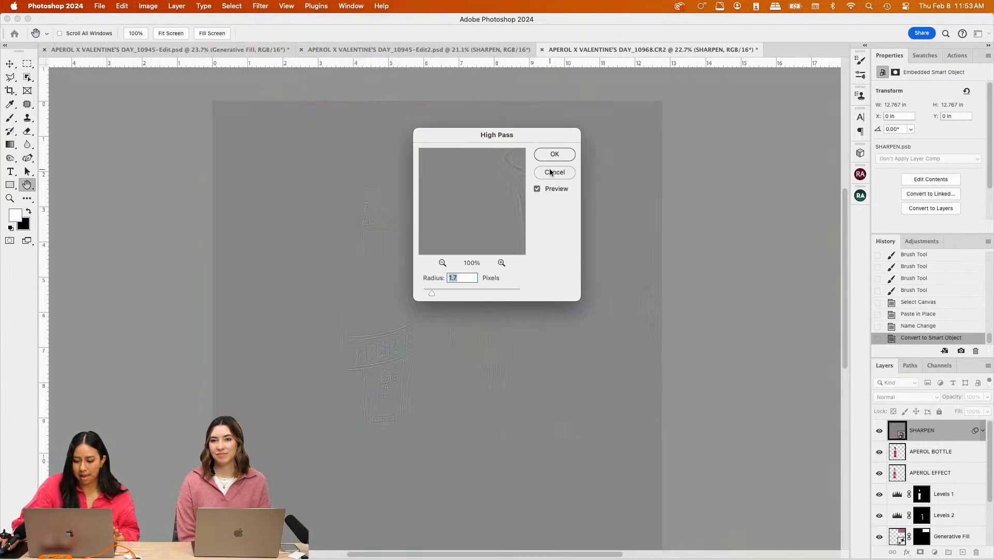
key(Return)
Blend the SHARPEN layer with Linear Light at 60% opacity and compare the image with and without it
click(907, 397)
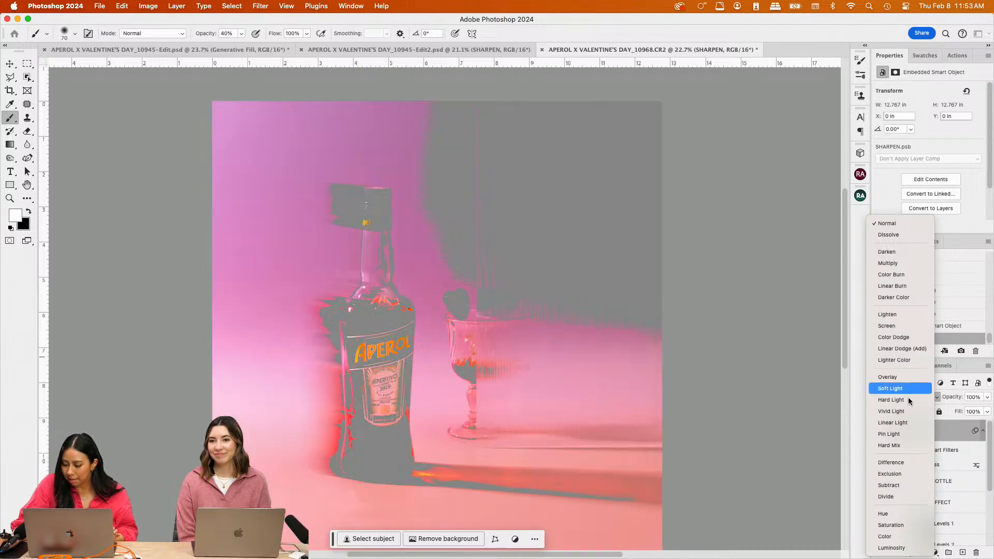
click(892, 422)
click(987, 397)
drag(984, 410, 961, 411)
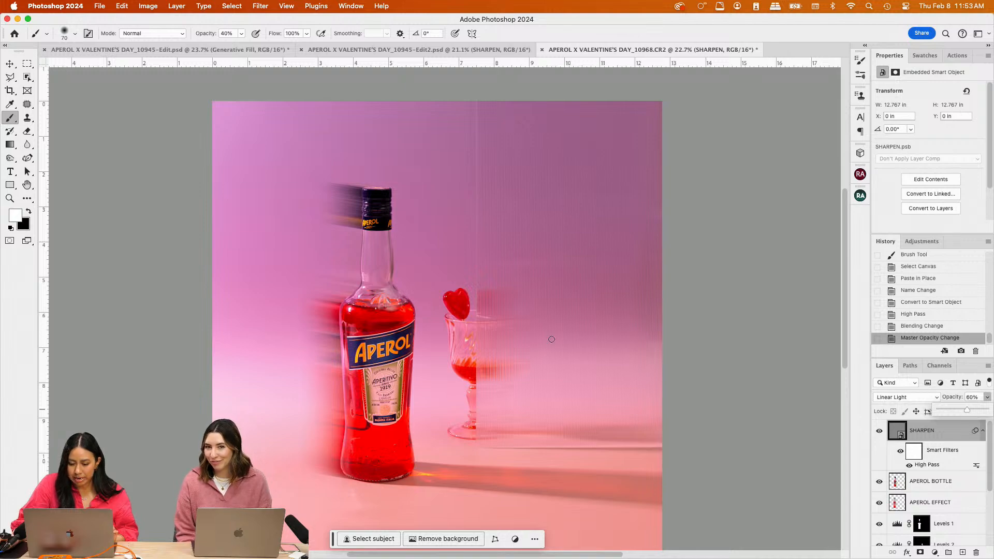
scroll(551, 339, up, 10)
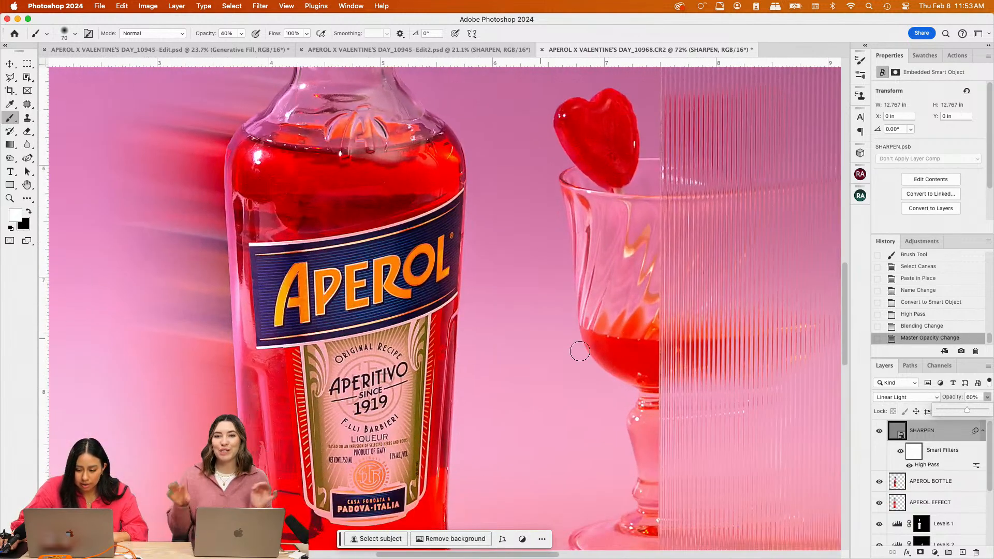
click(879, 430)
click(879, 430)
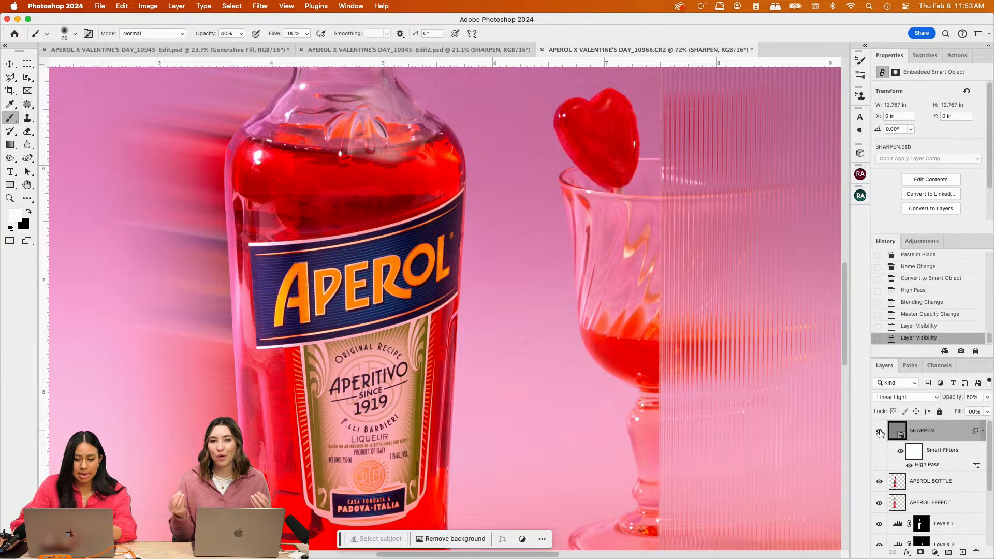
Raise the SHARPEN layer's opacity to 88% and compare the sharpening before and after
click(987, 398)
click(981, 412)
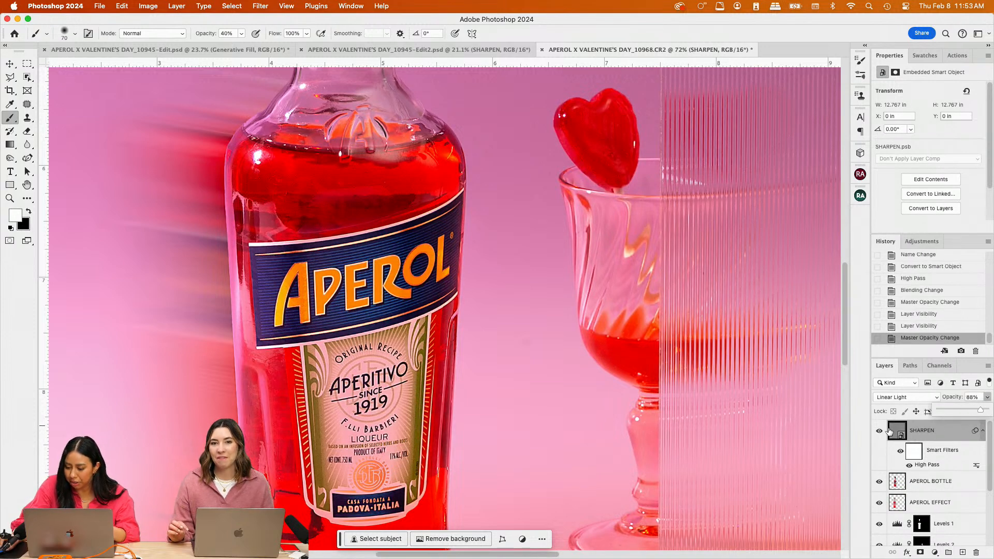
click(879, 431)
click(880, 430)
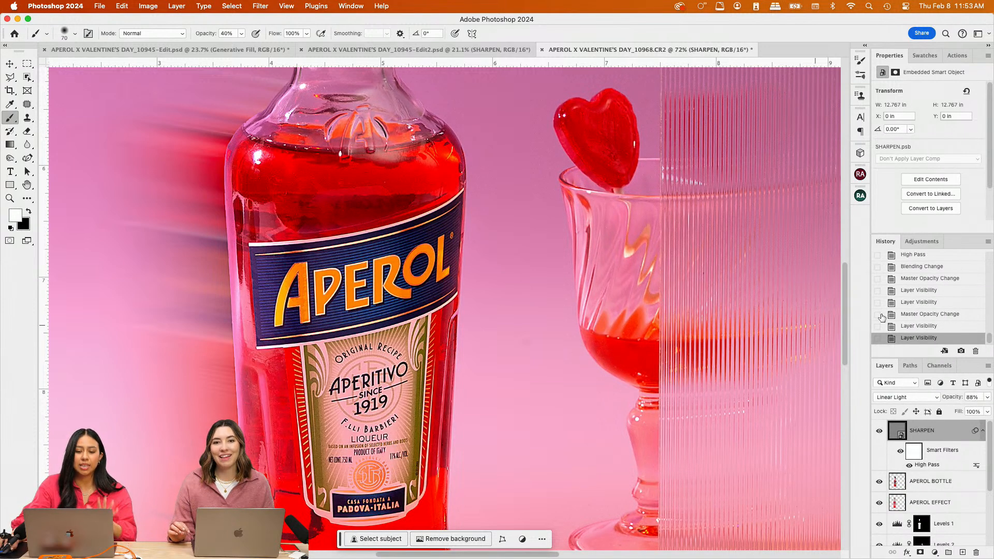
Save the retouched Aperol bottle document and look over the full image
key(super+minus)
key(super+minus)
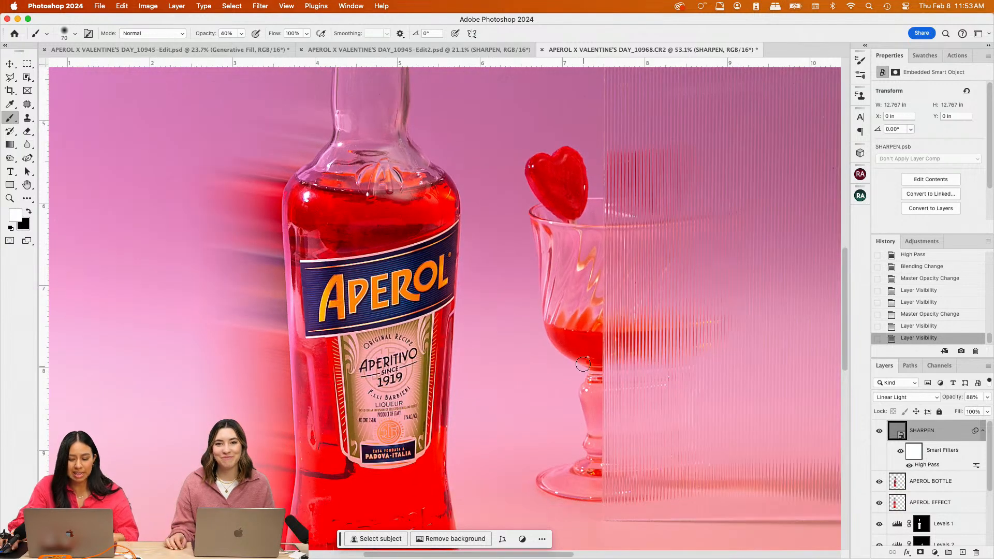
key(super+minus)
key(super+s)
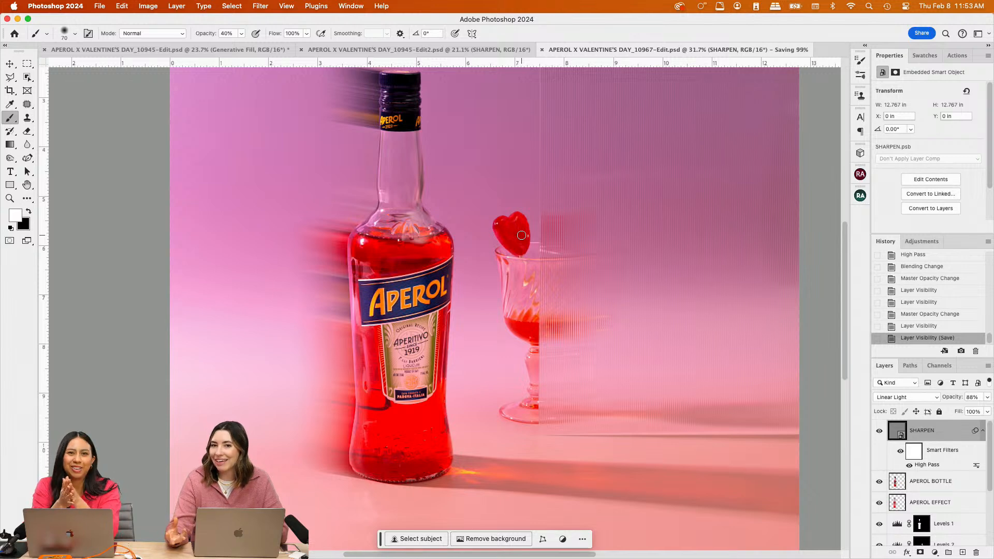
scroll(521, 235, down, 3)
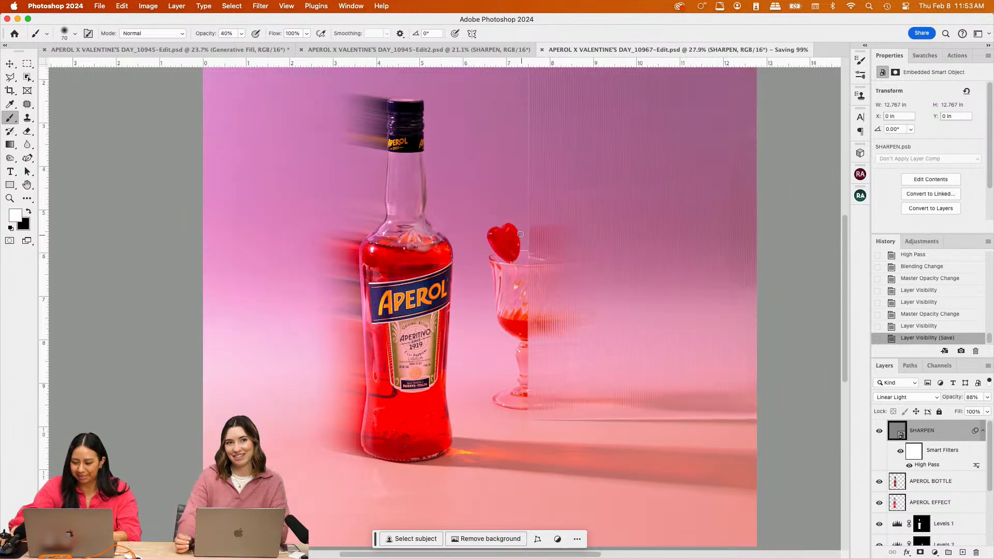
scroll(457, 236, up, 1)
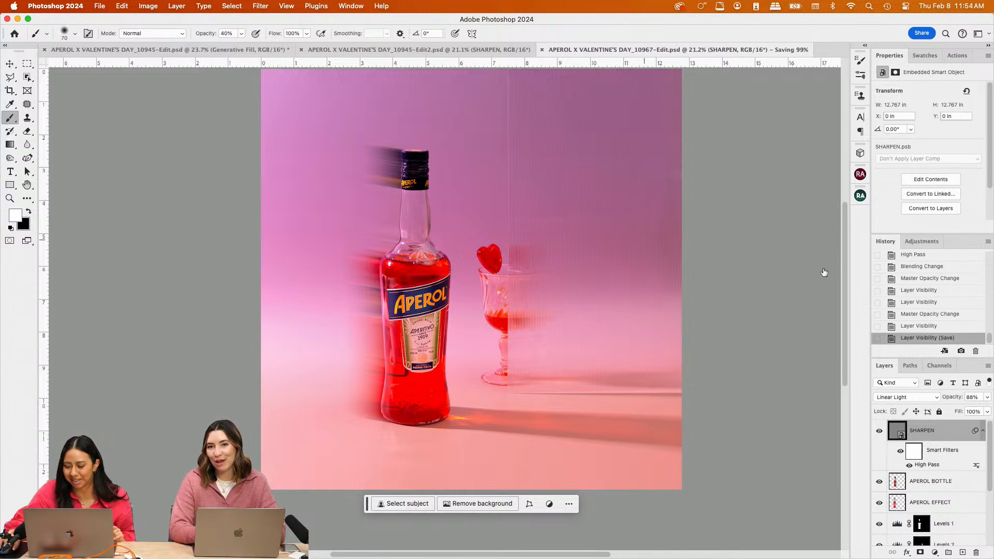
Switch to Lightroom Classic and copy the develop settings of the finished heart-and-glass edit, 10945-Edit2.psd, with the default setting groups
mouse_move(559, 551)
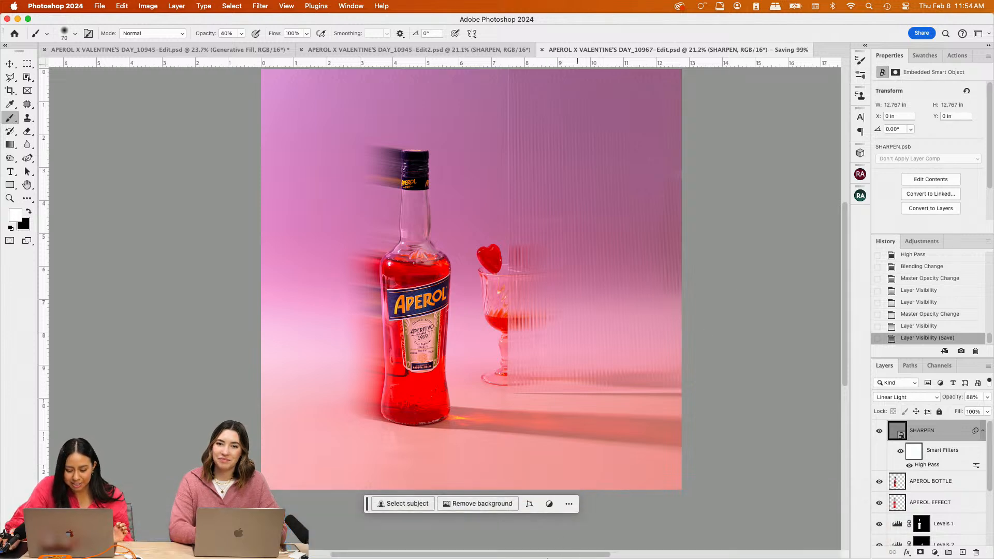
click(557, 533)
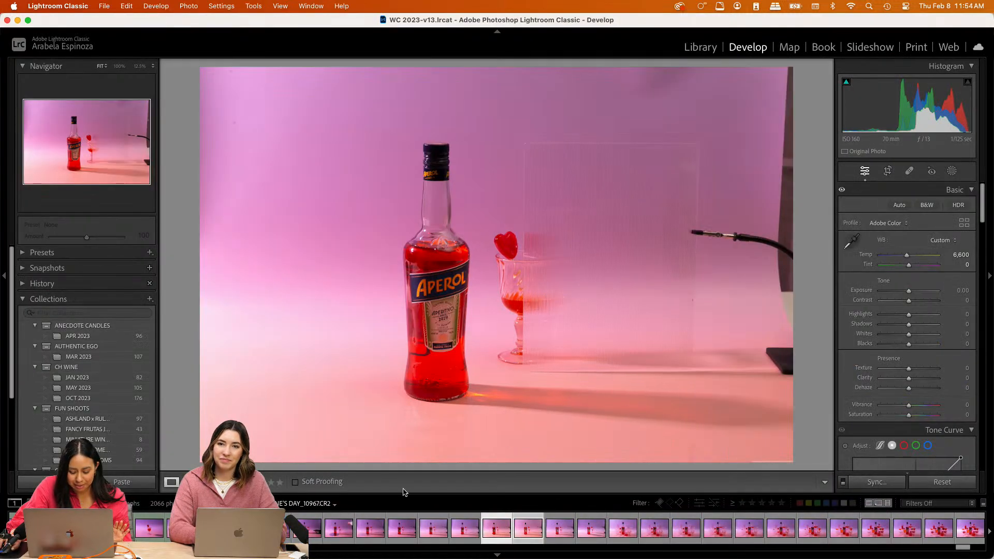
mouse_move(963, 547)
mouse_down()
mouse_move(945, 551)
mouse_move(961, 550)
mouse_up()
scroll(305, 528, left, 6)
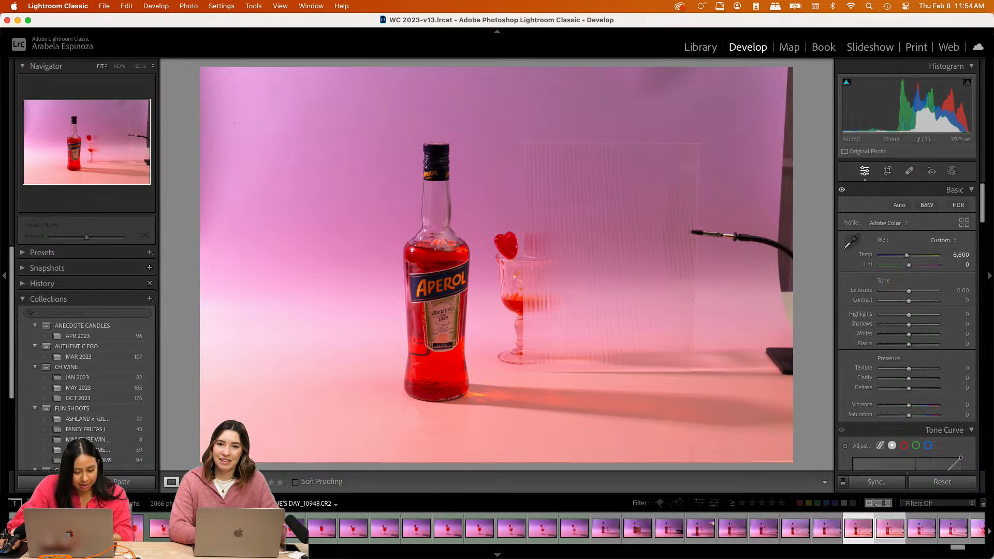
scroll(123, 528, left, 1)
click(122, 528)
right_click(122, 528)
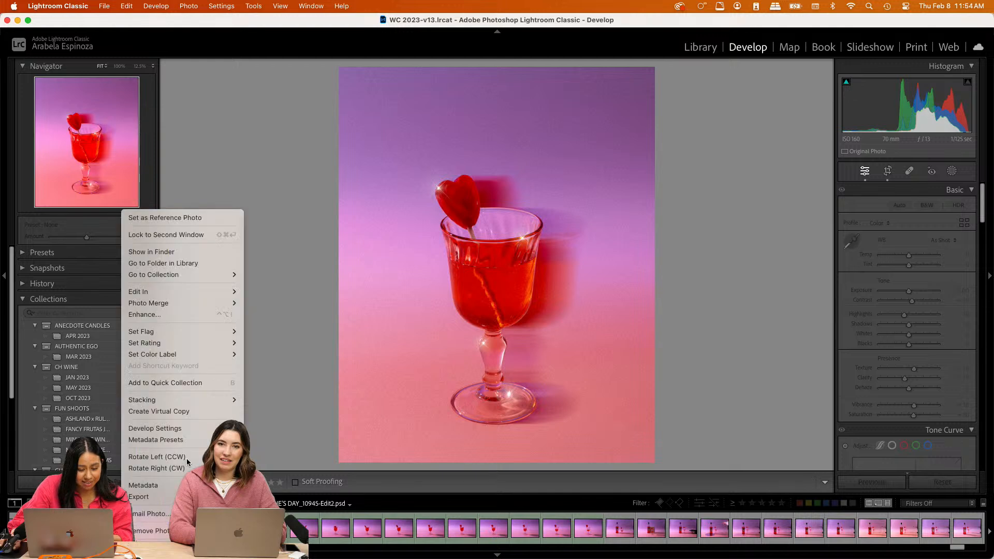
mouse_move(155, 428)
click(284, 415)
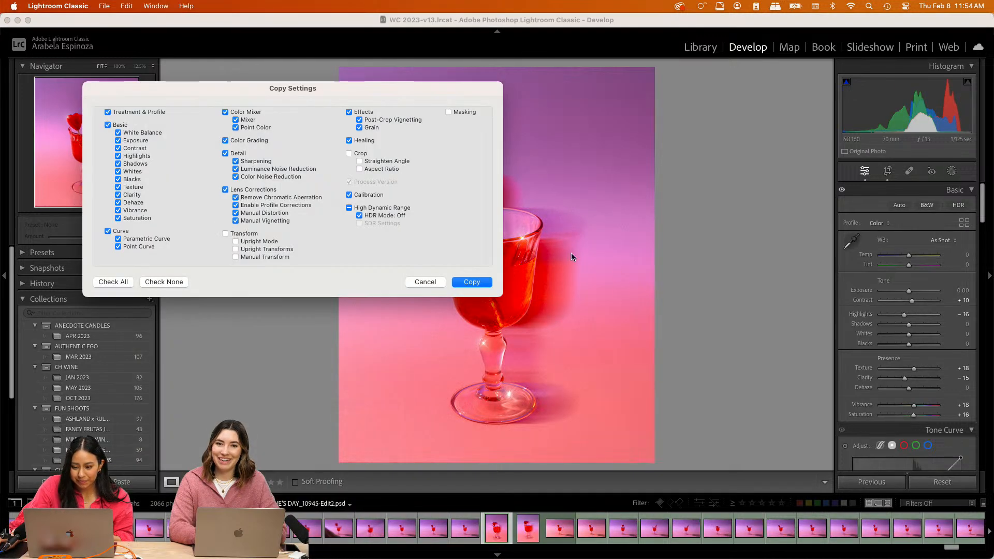
click(472, 282)
Return to the Aperol bottle shots among the thumbnails and select the original photo 10967.CR2
scroll(686, 528, right, 5)
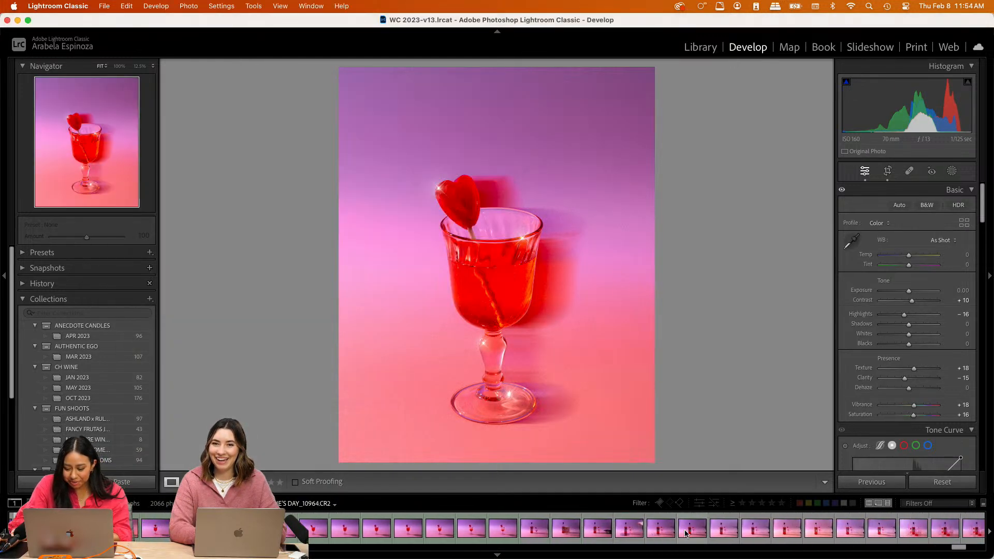
scroll(685, 533, right, 5)
click(403, 531)
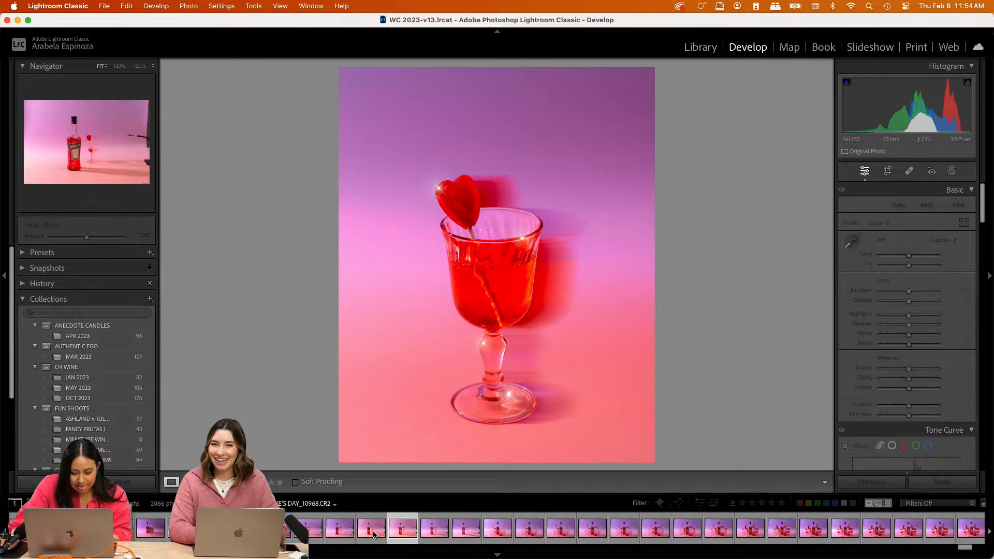
click(374, 533)
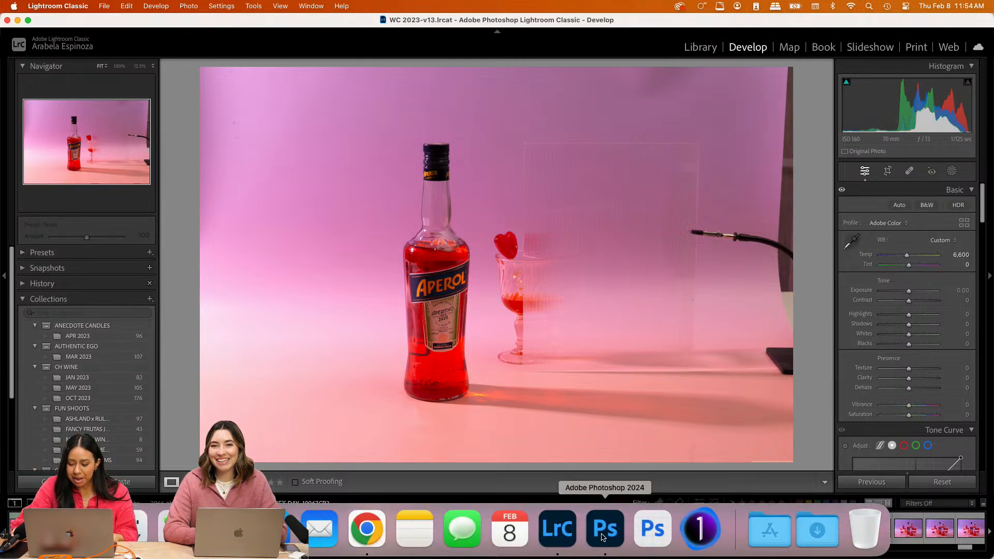
Switch between Photoshop and Lightroom Classic to check the save progress of the 10967-Edit.psd bottle document
click(604, 537)
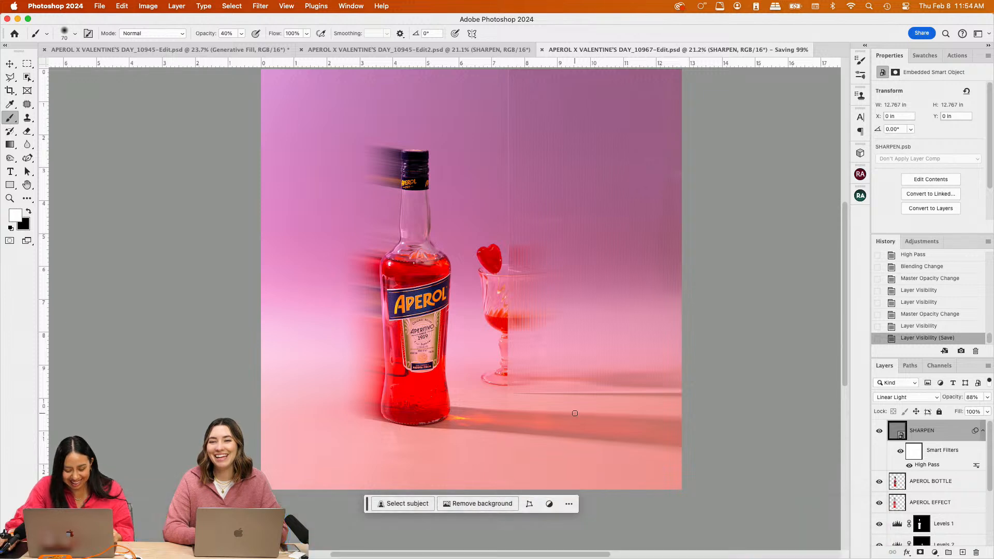
mouse_move(575, 558)
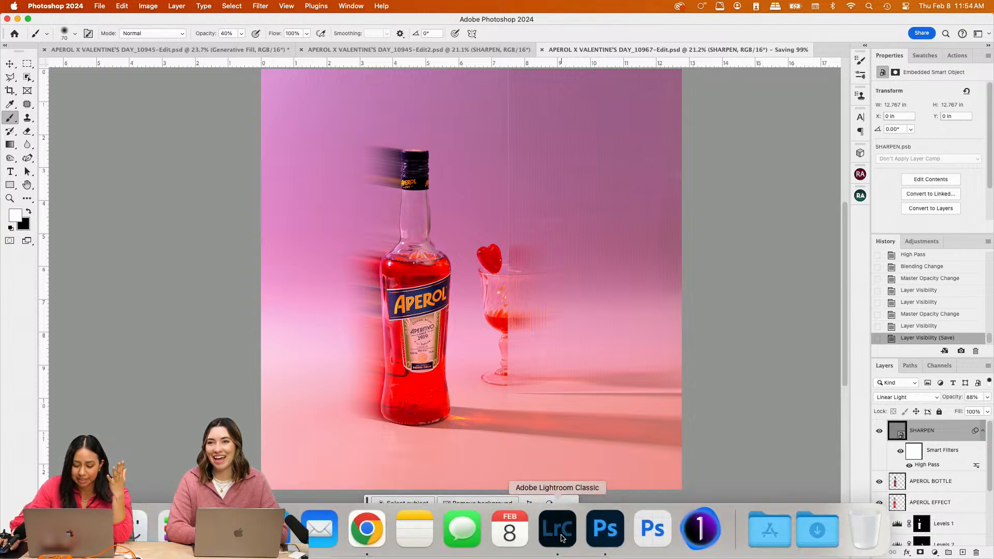
click(558, 526)
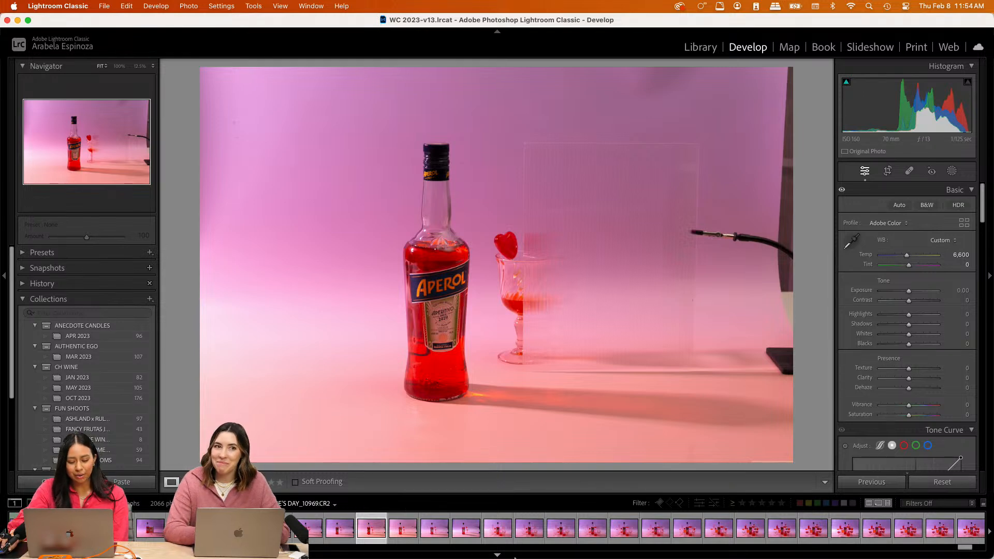
mouse_move(691, 558)
click(614, 542)
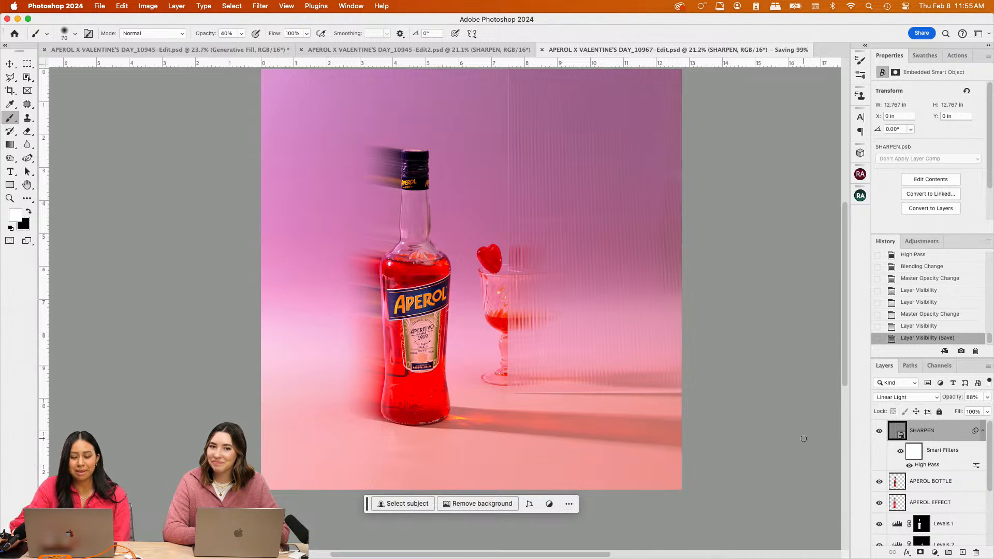
mouse_move(660, 547)
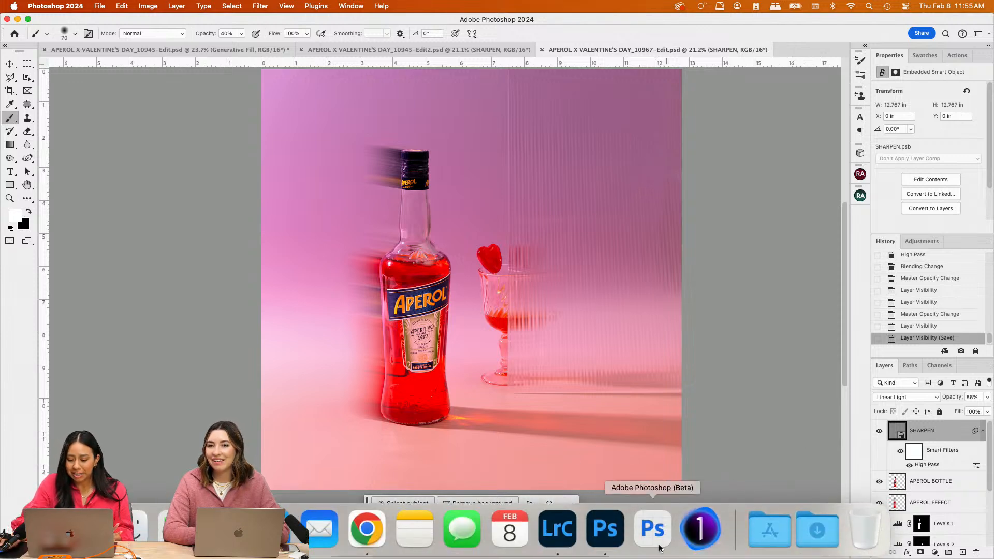
Switch to Lightroom Classic and paste the copied develop settings onto the retouched bottle photo 10967-Edit.psd
click(577, 543)
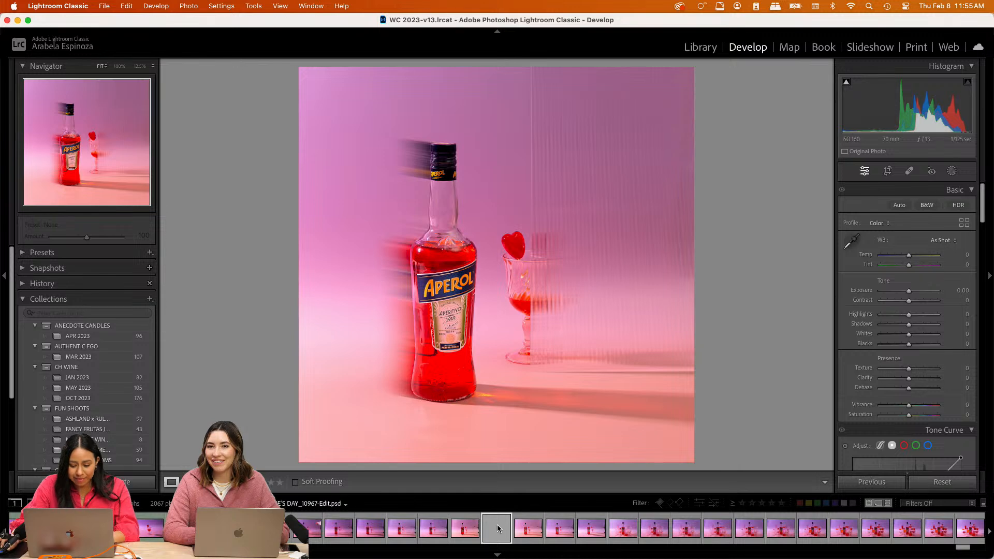
right_click(498, 528)
mouse_move(595, 428)
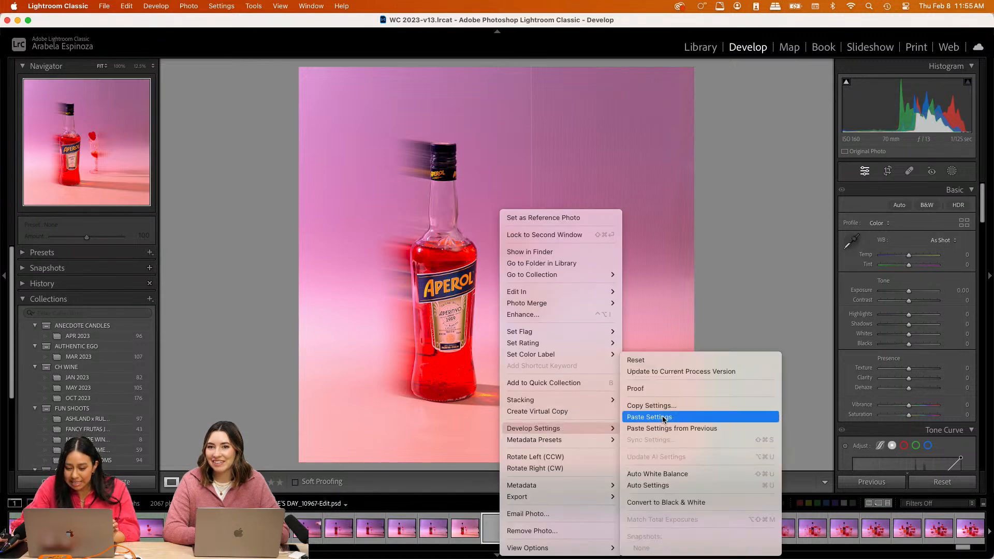
click(664, 418)
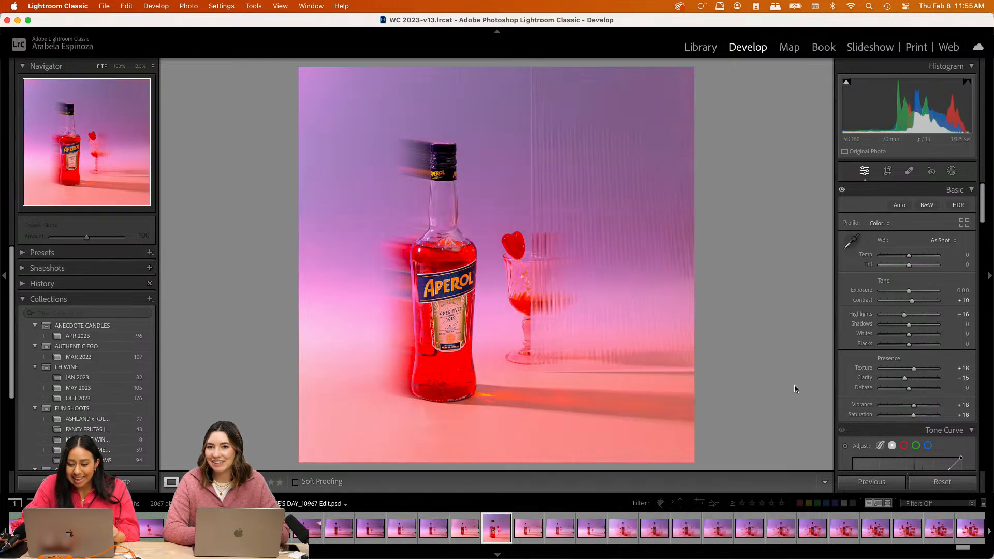
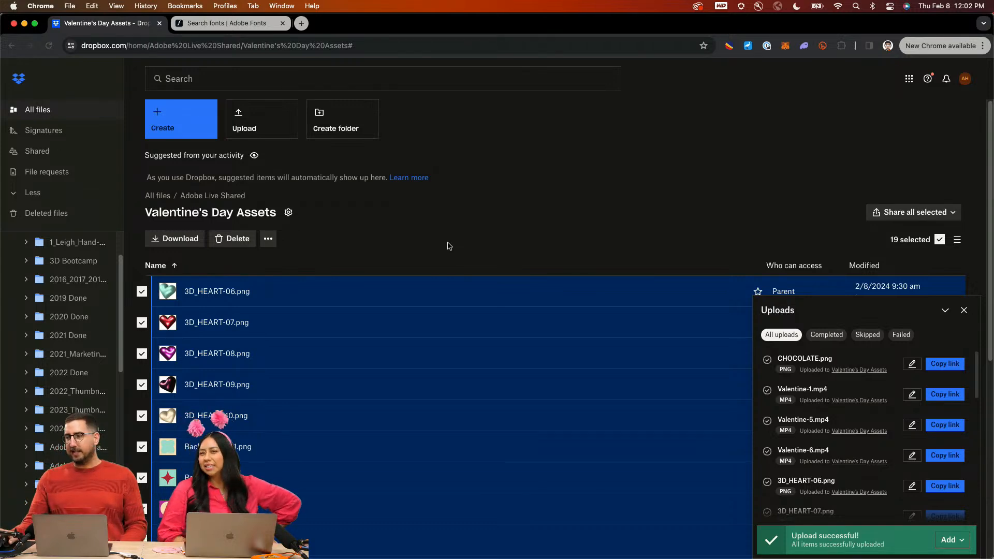
Switch to the Adobe Fonts page in Chrome and open the Hobeaux family from the Fun fonts
click(222, 27)
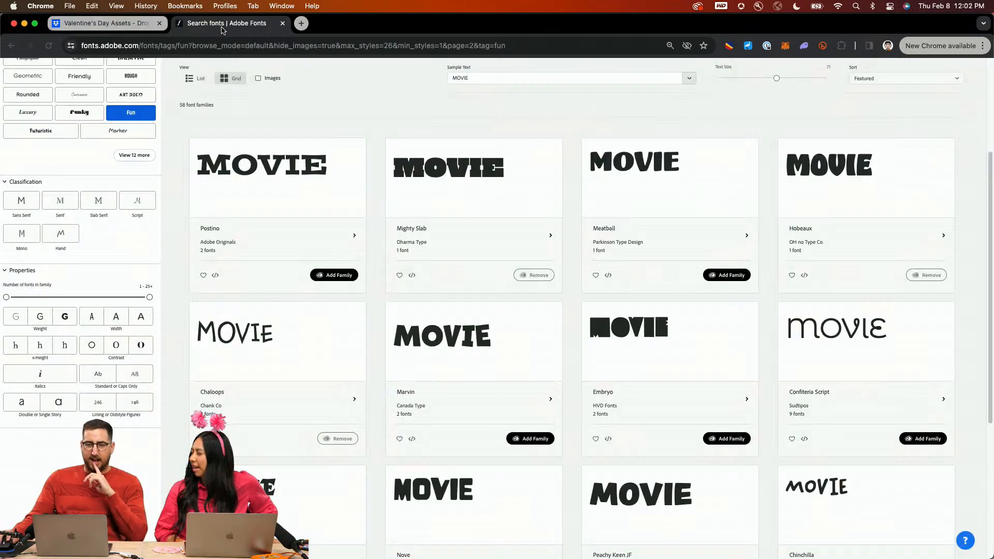
scroll(300, 259, up, 5)
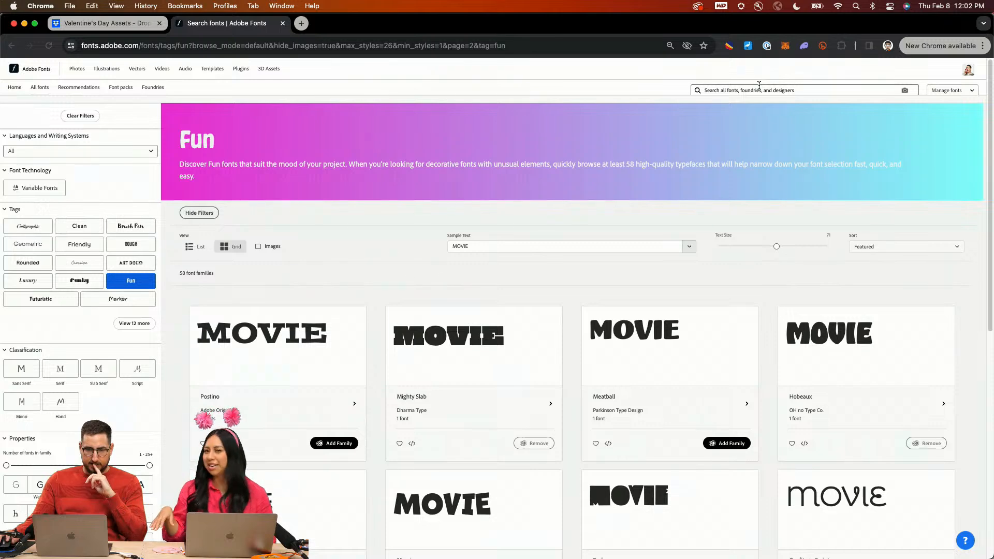
click(843, 331)
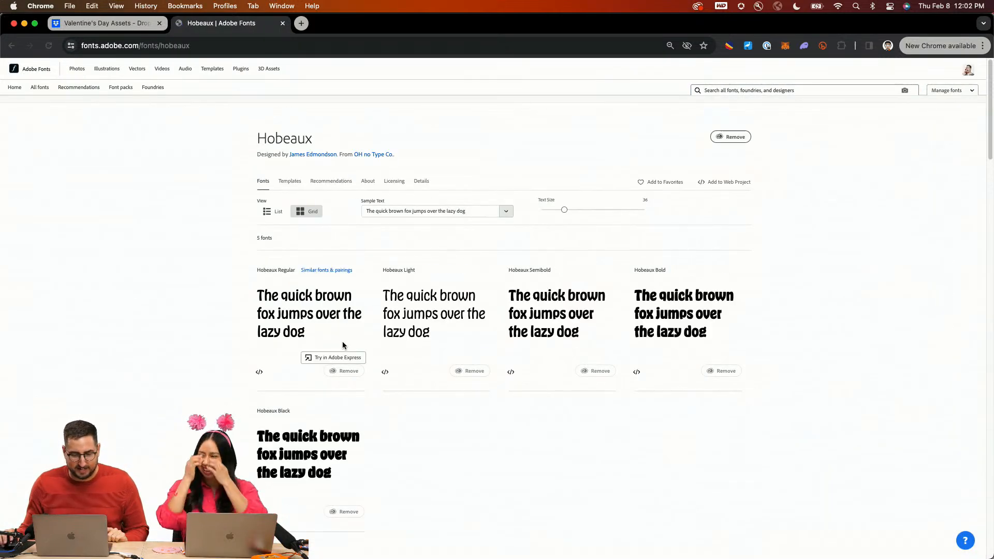
Enlarge the Hobeaux sample text to size 78 and look through the family's styles, templates and recommendations
scroll(342, 345, down, 1)
drag(565, 196, 604, 201)
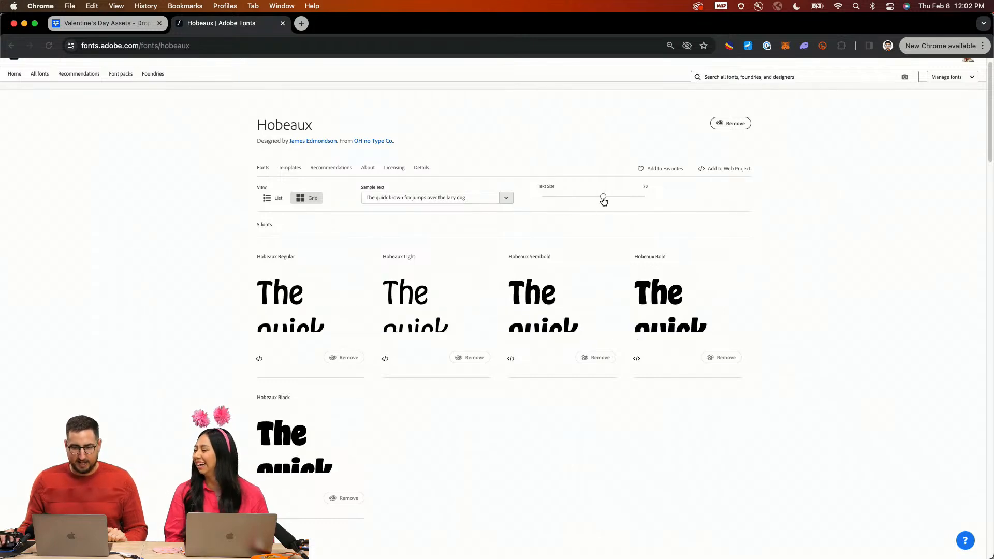
scroll(371, 459, down, 5)
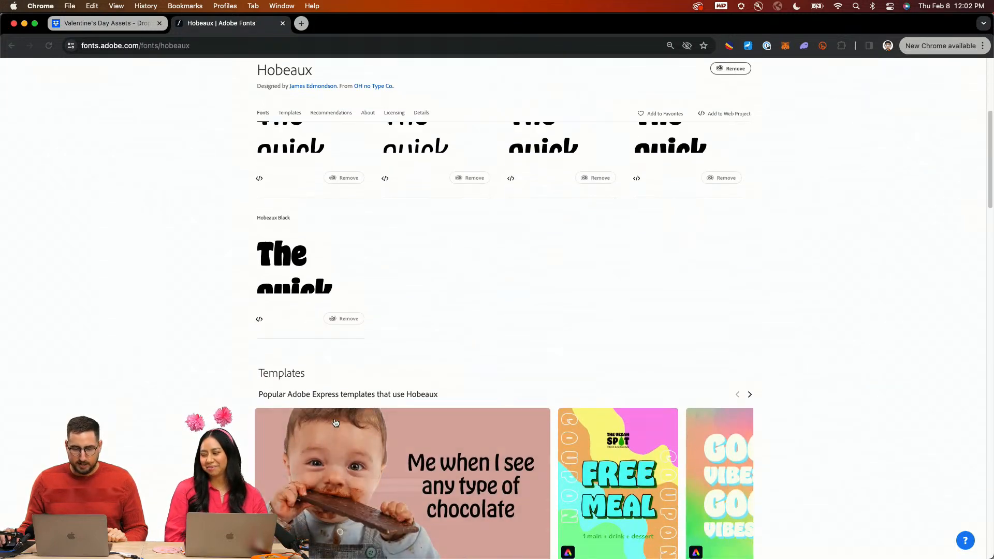
scroll(220, 365, down, 7)
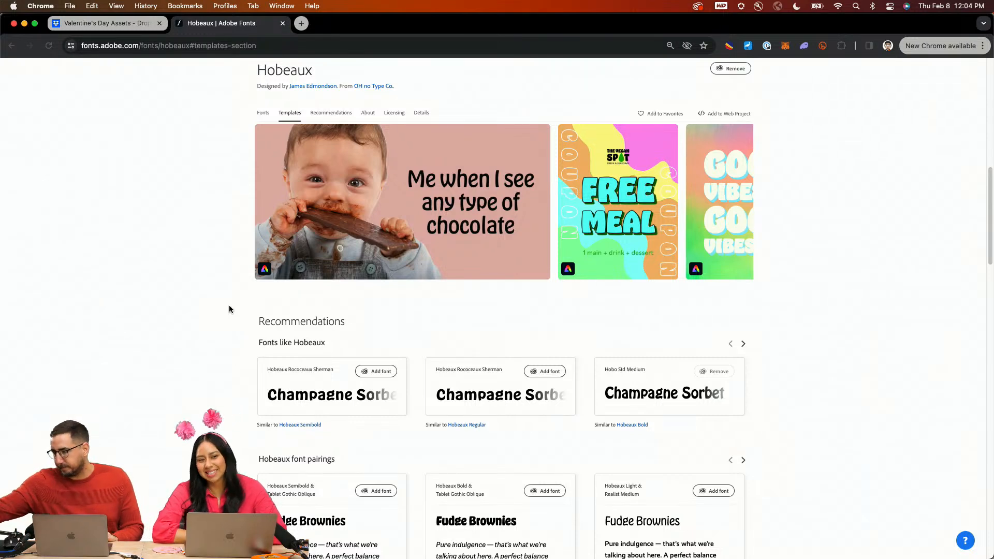
Switch to Illustrator and add the point text "TYPE" in the empty space beside the artboard
mouse_move(383, 557)
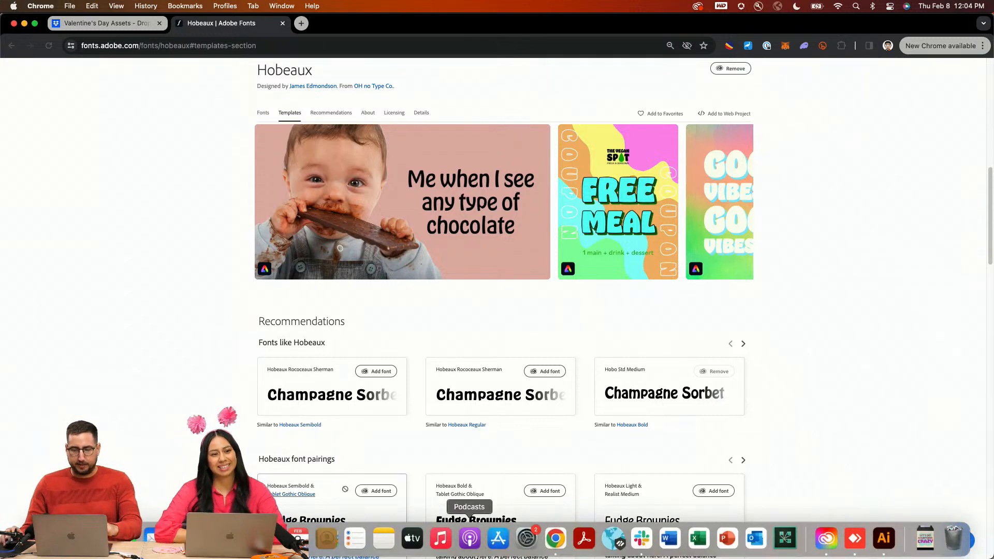
click(882, 526)
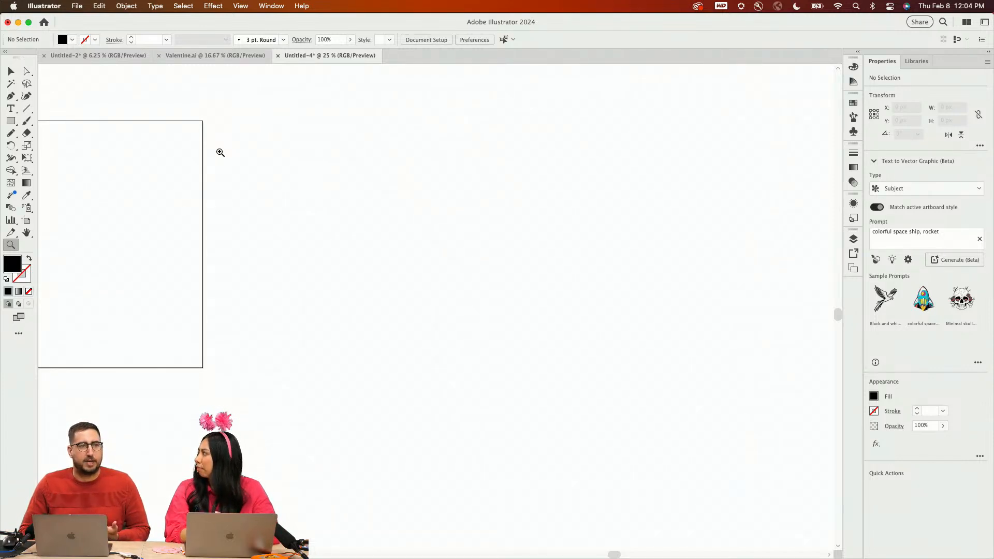
key(t)
click(320, 239)
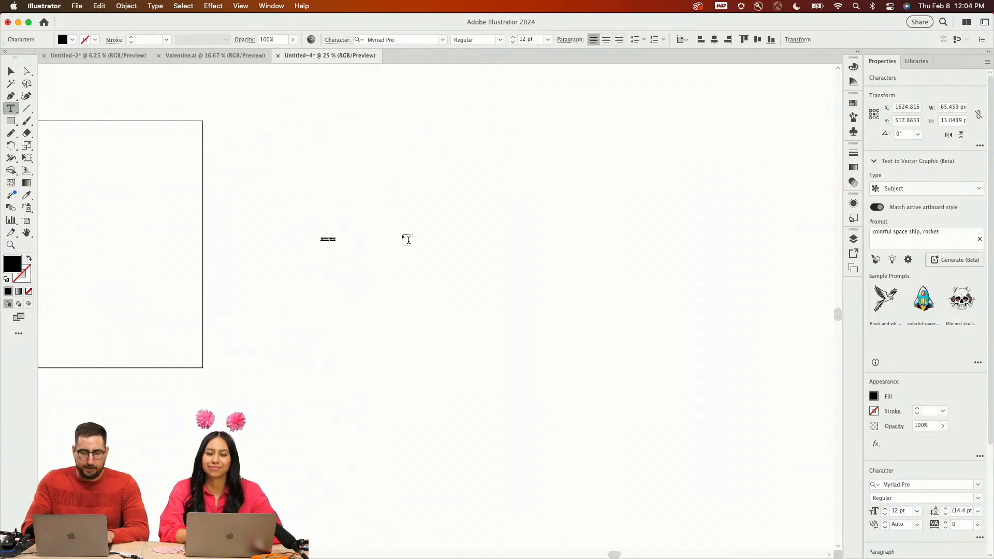
text(Th)
key(super+a)
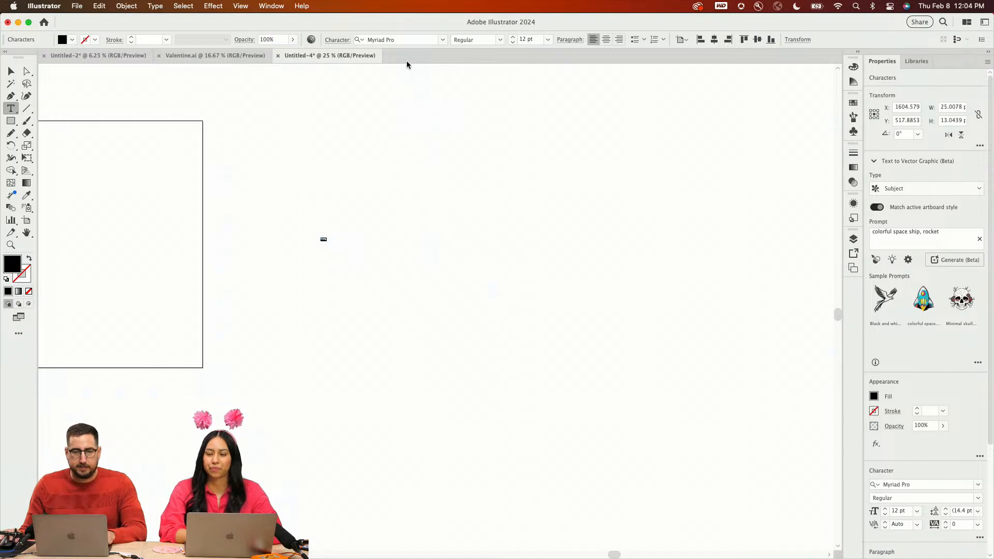
click(11, 71)
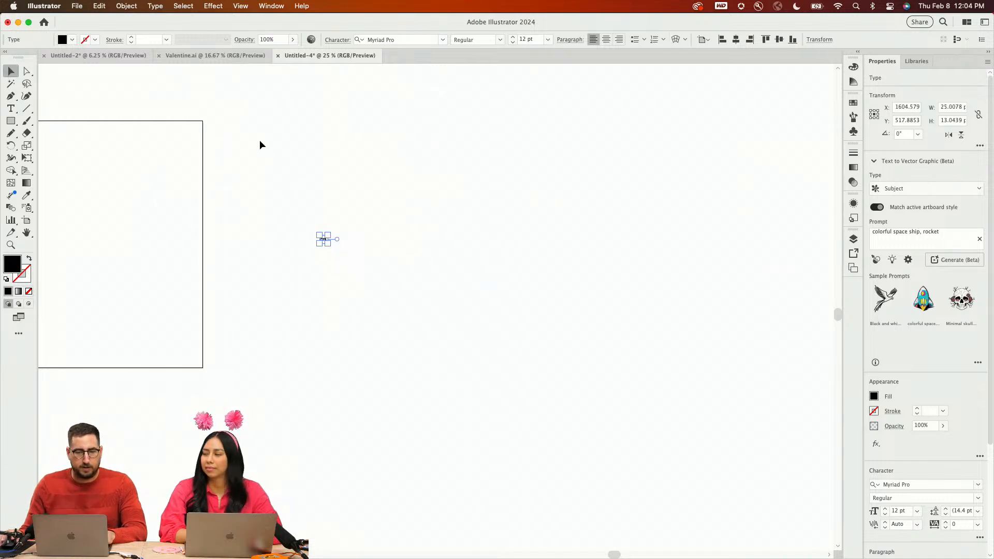
Scale the TYPE text up to about 544 pt and move it slightly down
key(s)
drag(331, 213, 569, 111)
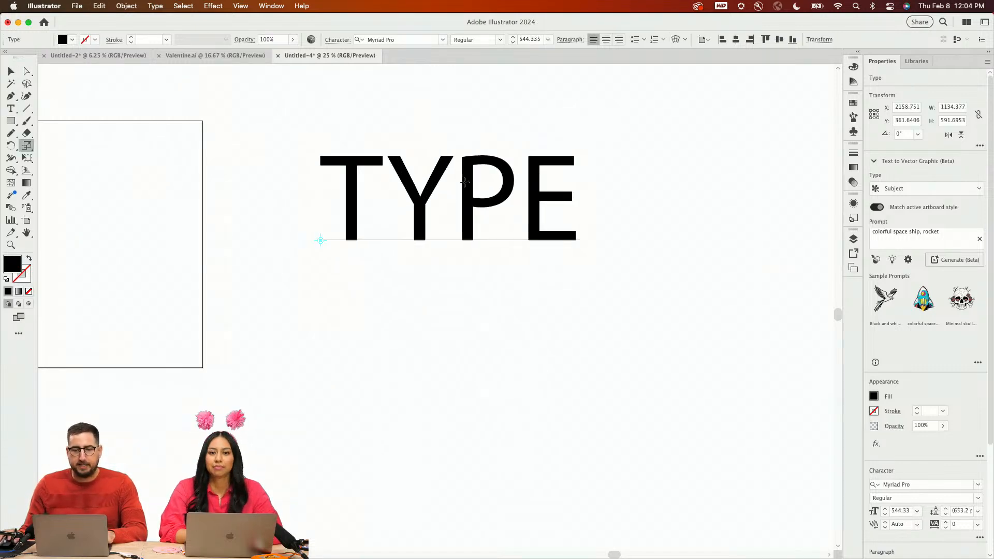
key(v)
drag(437, 200, 430, 233)
Browse the font list for the TYPE text and filter it to Sans Serif fonts of Heavy Weight
click(443, 40)
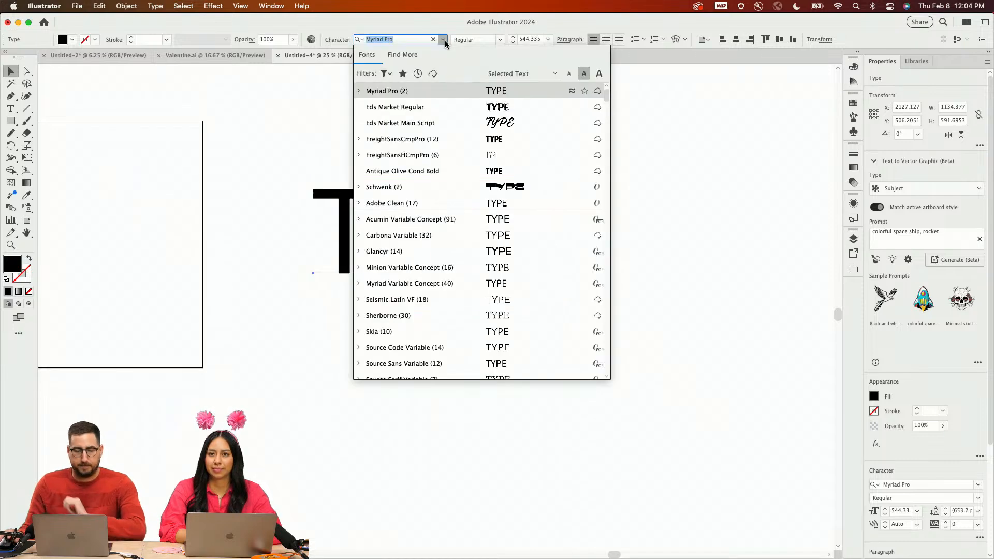
scroll(429, 129, down, 8)
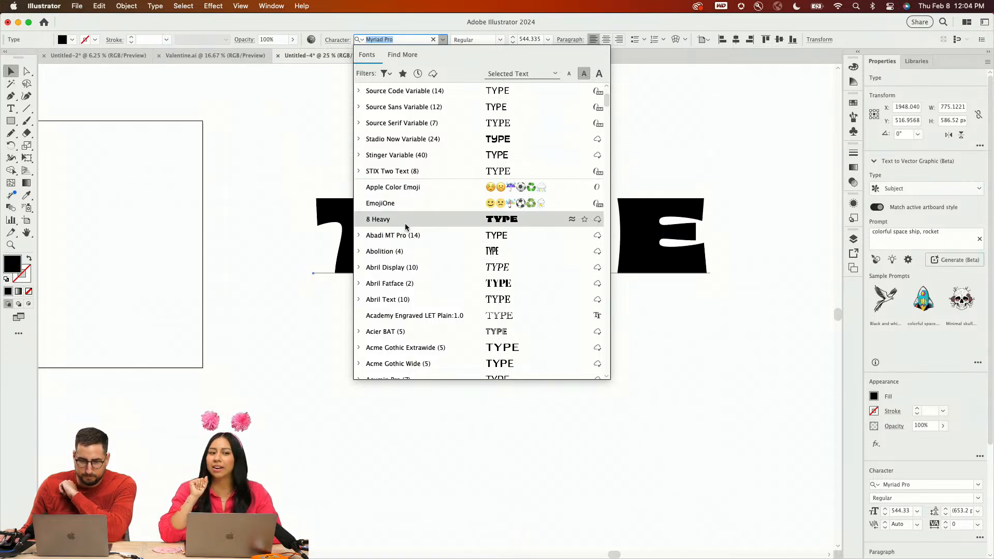
scroll(414, 207, down, 8)
click(383, 74)
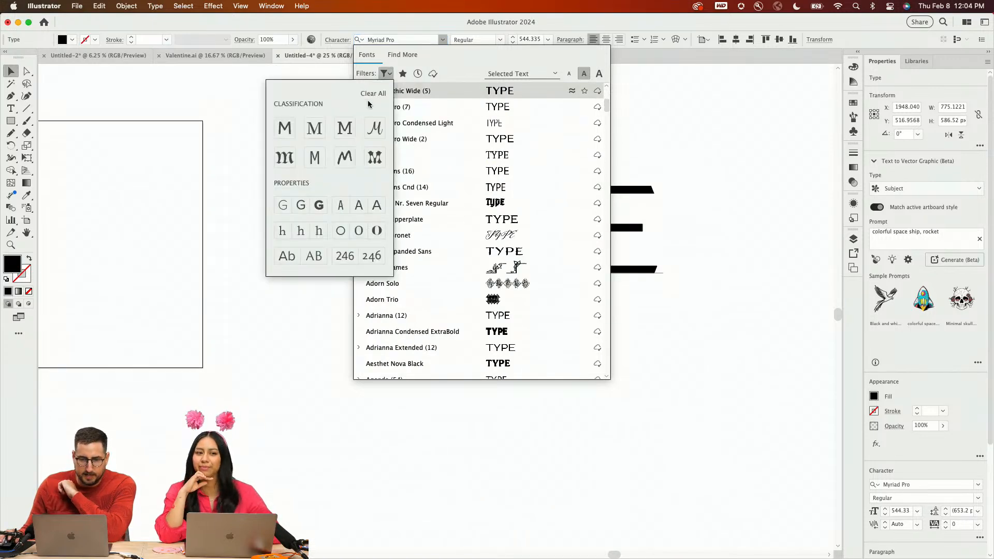
click(284, 128)
click(319, 205)
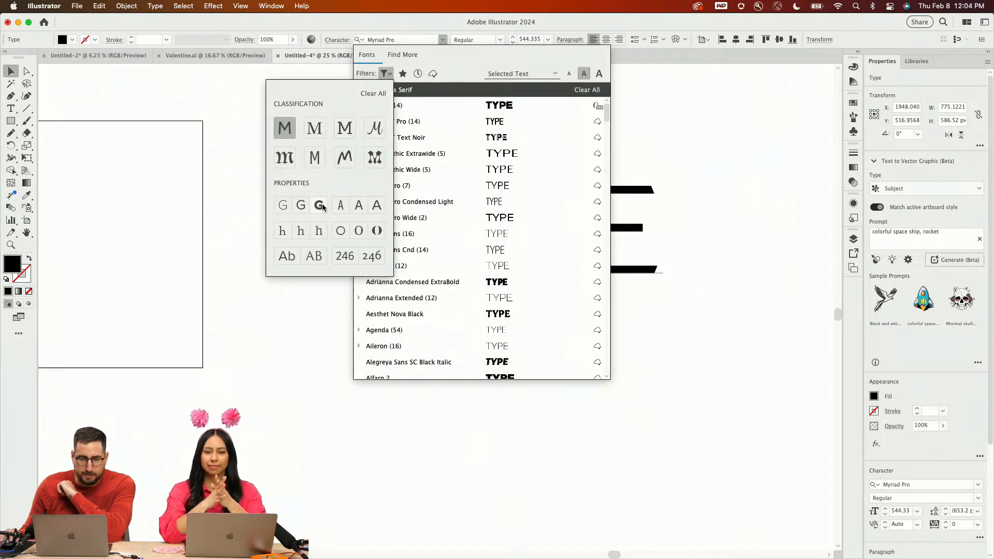
click(470, 57)
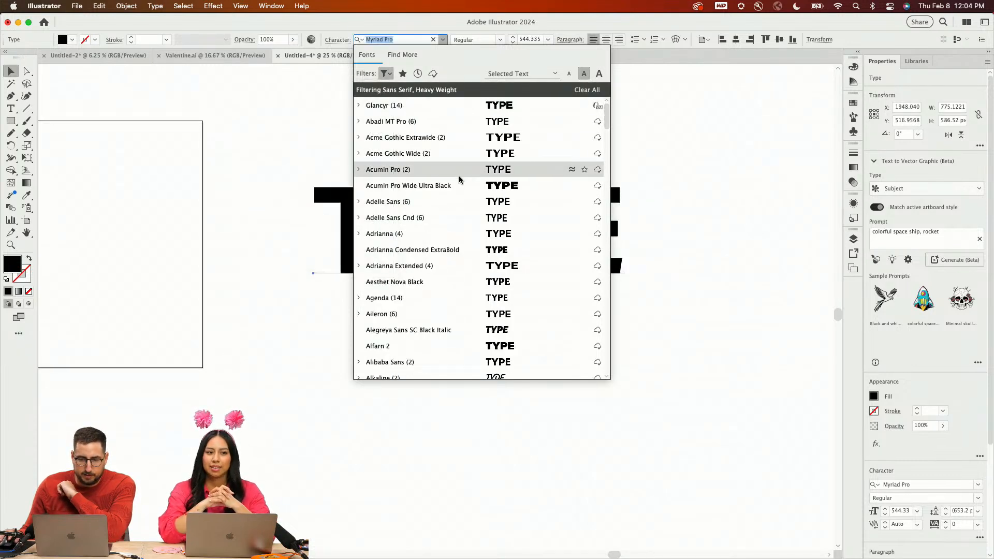
Look through the filtered fonts and set the TYPE text in Nimbus Sans Black
scroll(444, 191, down, 5)
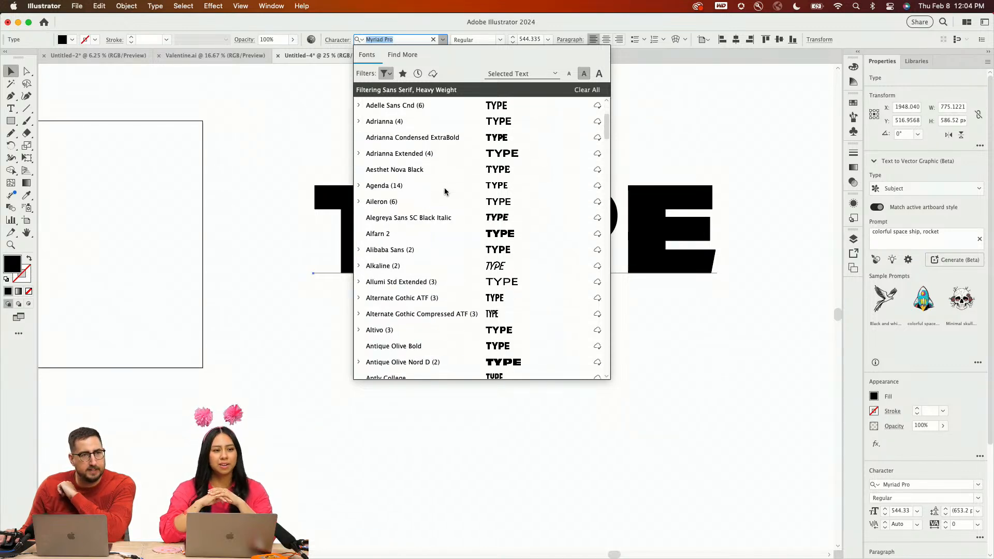
scroll(444, 191, down, 10)
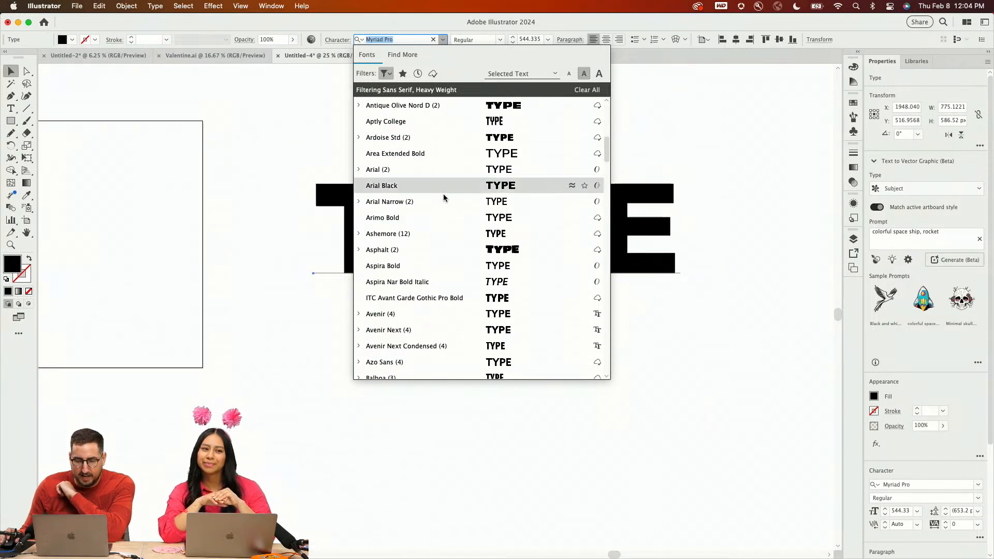
scroll(437, 252, down, 10)
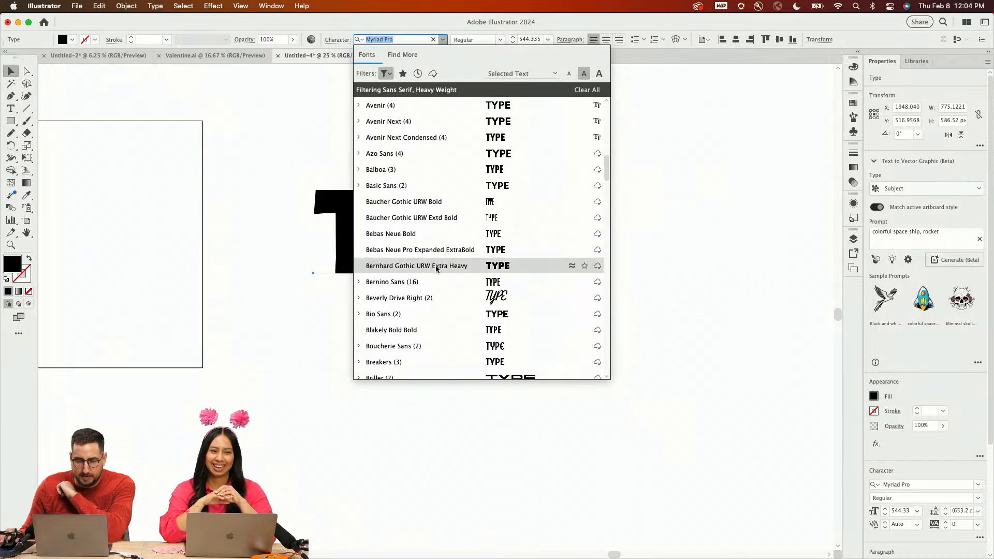
scroll(435, 254, down, 12)
scroll(426, 250, down, 20)
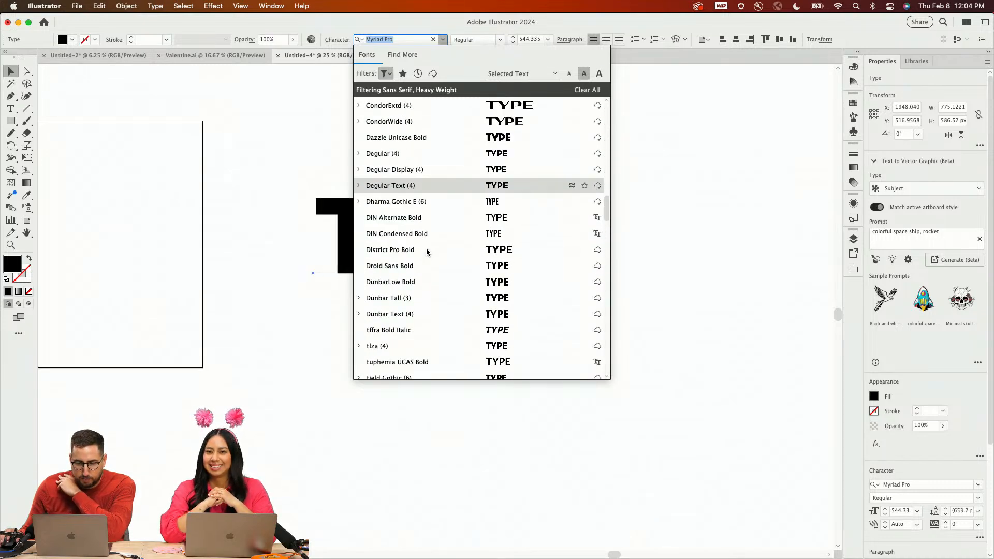
click(385, 73)
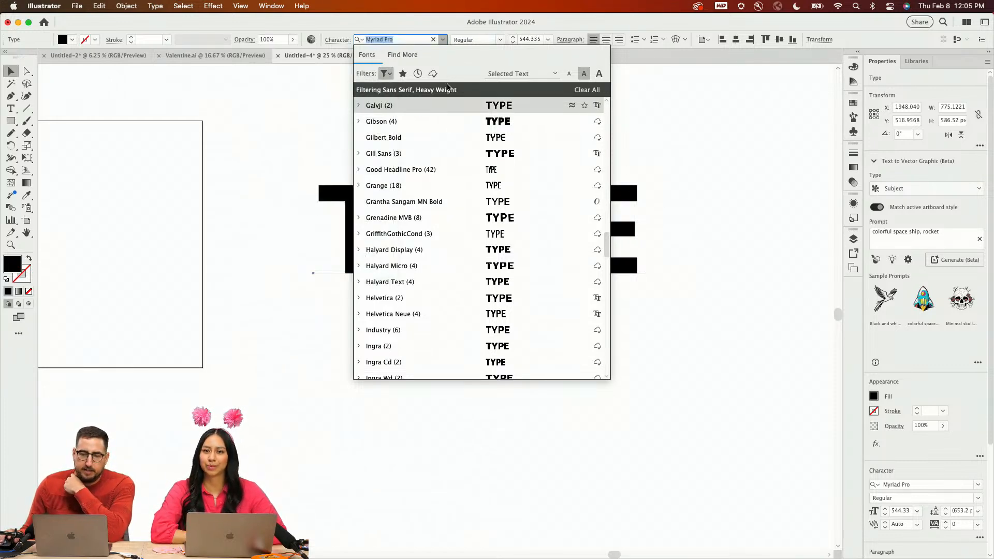
scroll(433, 166, down, 3)
scroll(430, 171, down, 3)
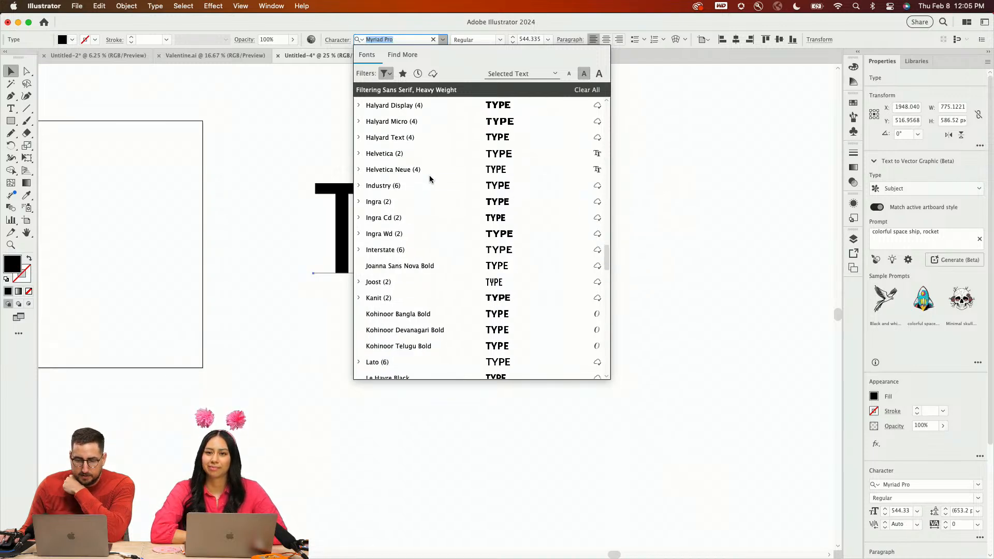
scroll(430, 179, down, 5)
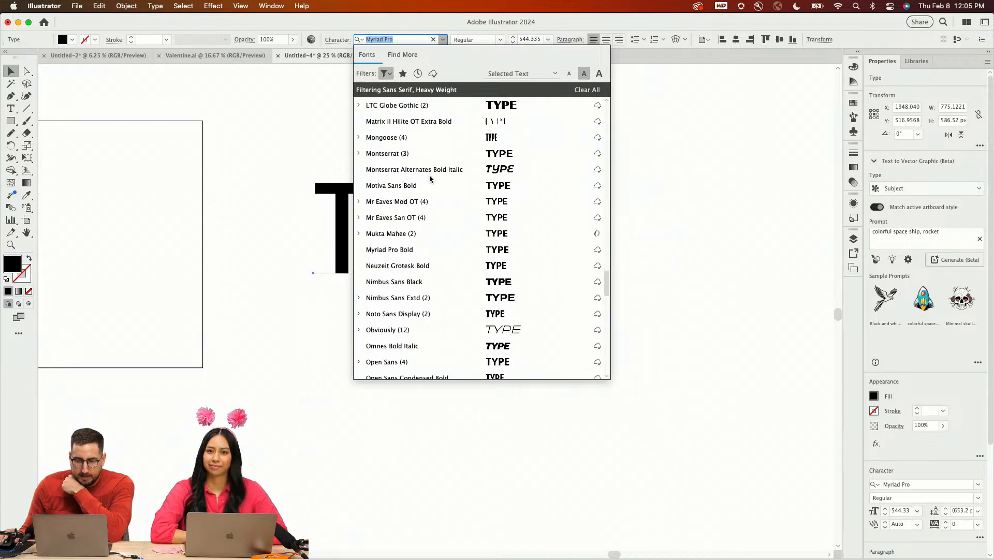
click(432, 281)
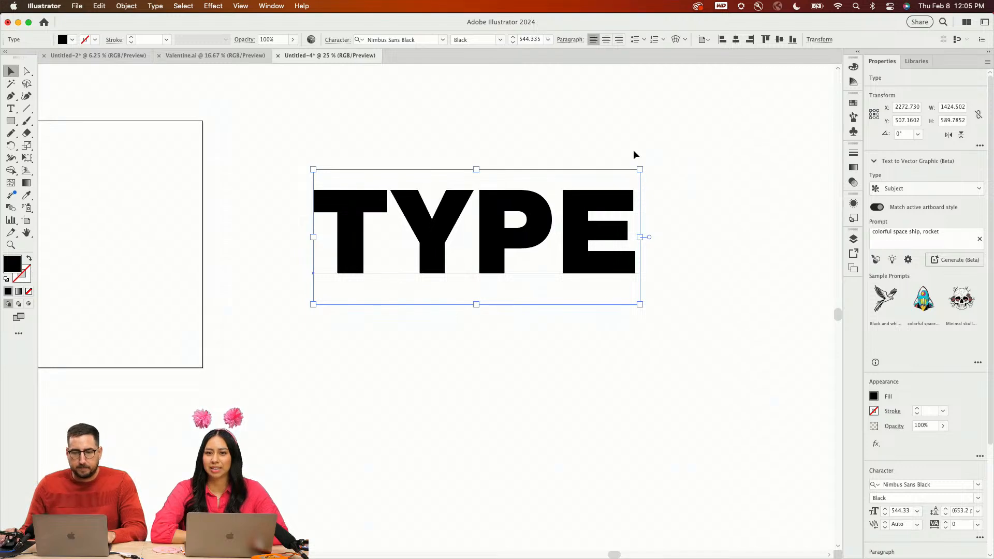
Scale the Nimbus Sans Black text up to about 882 pt
key(s)
drag(634, 149, 812, 86)
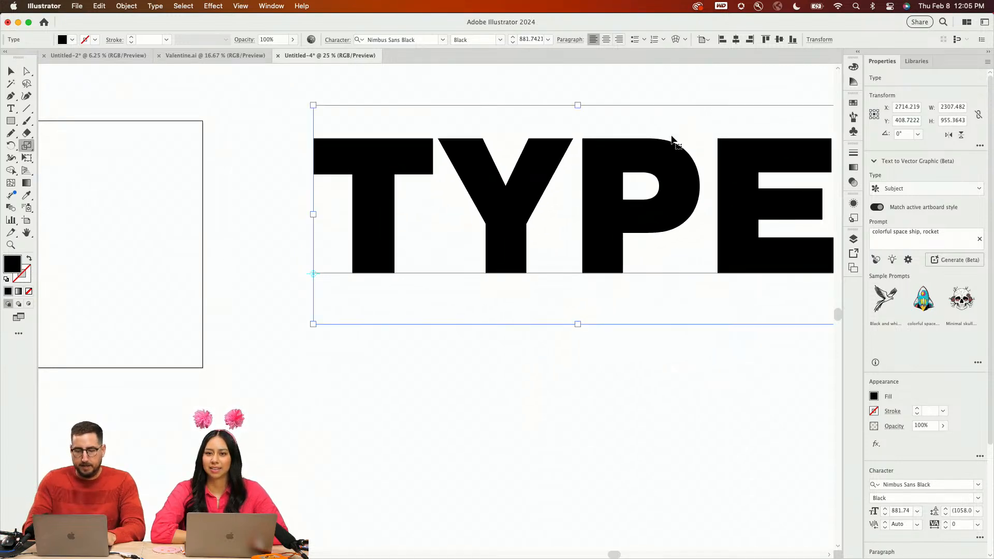
Convert the TYPE text to outlines, separate it into individual letters, and select the T
key(super+shift+o)
key(v)
click(547, 102)
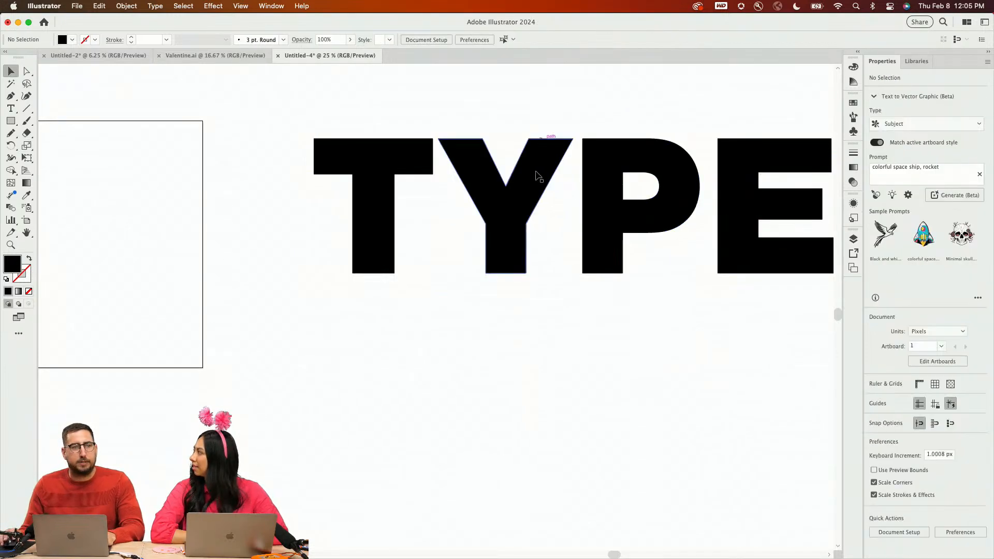
drag(538, 176, 472, 206)
click(431, 215)
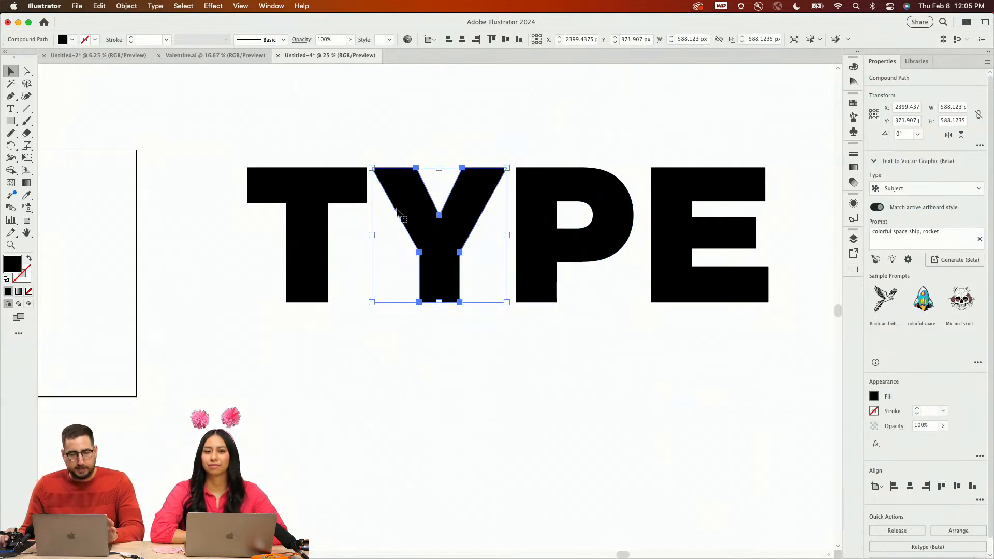
click(318, 197)
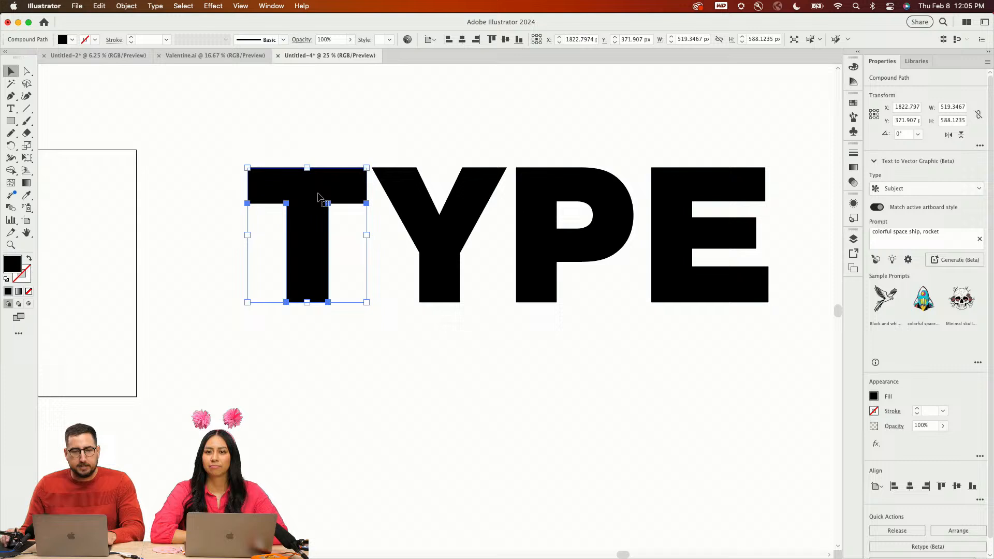
Try to redraw the outer end of the T's left arm as a curved extension with the Pencil tool
key(z)
click(343, 205)
click(414, 293)
drag(453, 307, 421, 220)
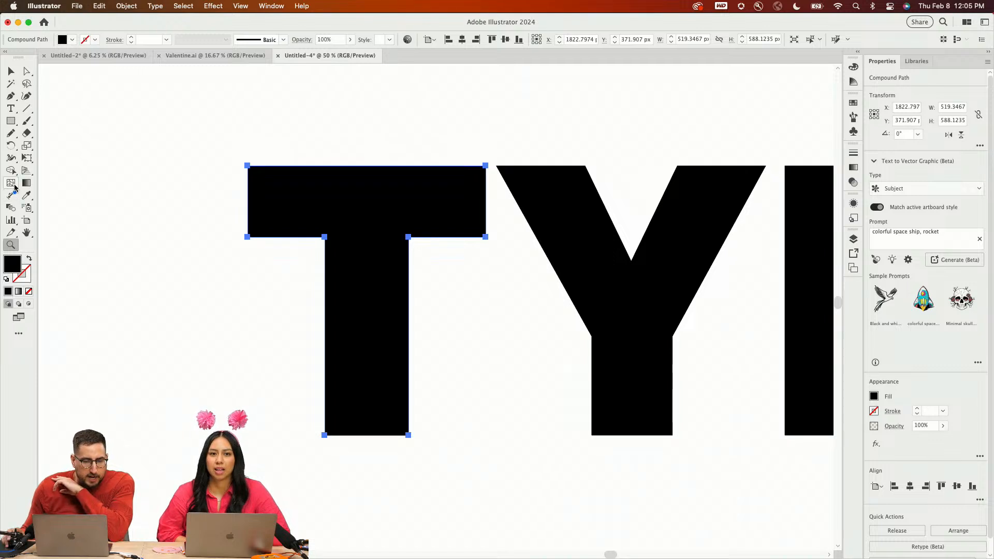
click(11, 137)
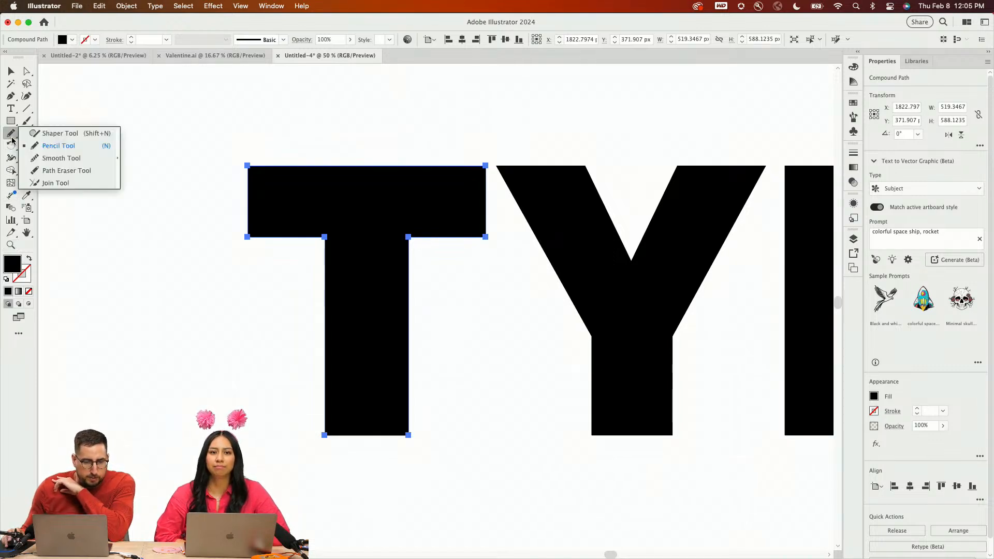
click(49, 148)
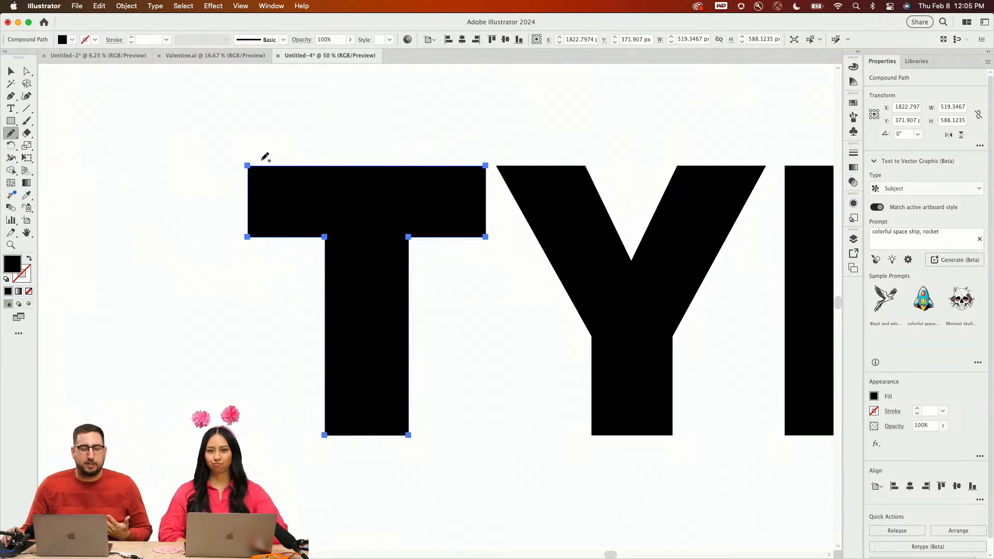
mouse_move(255, 164)
mouse_down()
mouse_move(225, 156)
mouse_move(194, 113)
mouse_move(113, 184)
mouse_move(98, 267)
mouse_move(133, 380)
mouse_move(269, 353)
mouse_move(217, 297)
mouse_move(250, 269)
mouse_move(268, 206)
mouse_up()
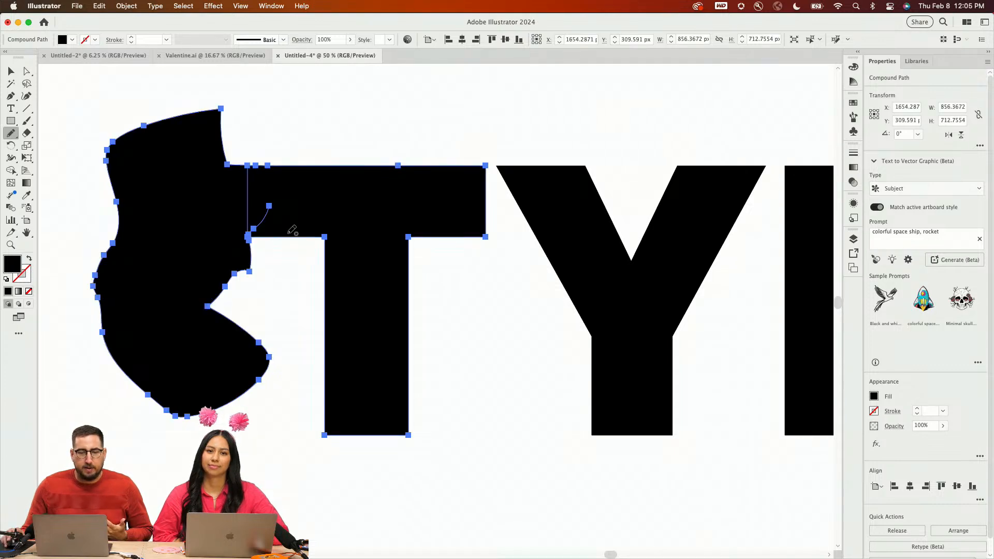
key(super+z)
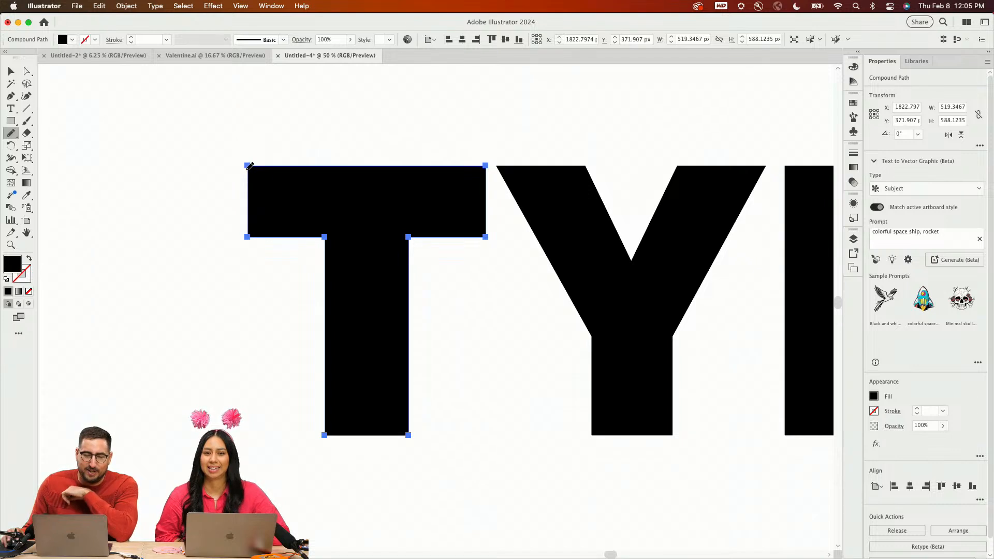
mouse_move(247, 166)
mouse_down()
mouse_move(191, 151)
mouse_move(104, 223)
mouse_move(116, 326)
mouse_move(224, 318)
mouse_move(263, 236)
mouse_up()
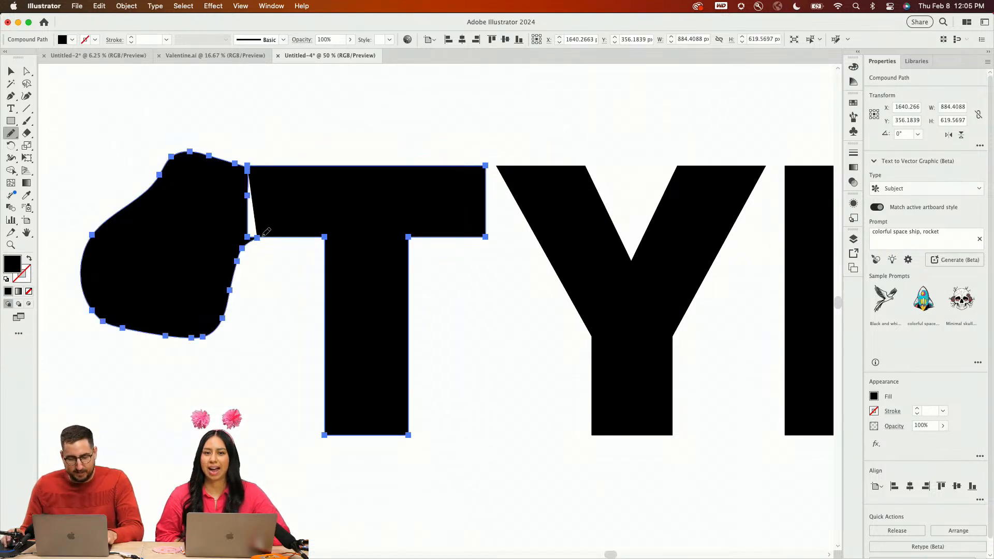
key(super+z)
mouse_move(247, 165)
mouse_down()
mouse_move(109, 227)
mouse_move(157, 284)
mouse_move(248, 236)
mouse_up()
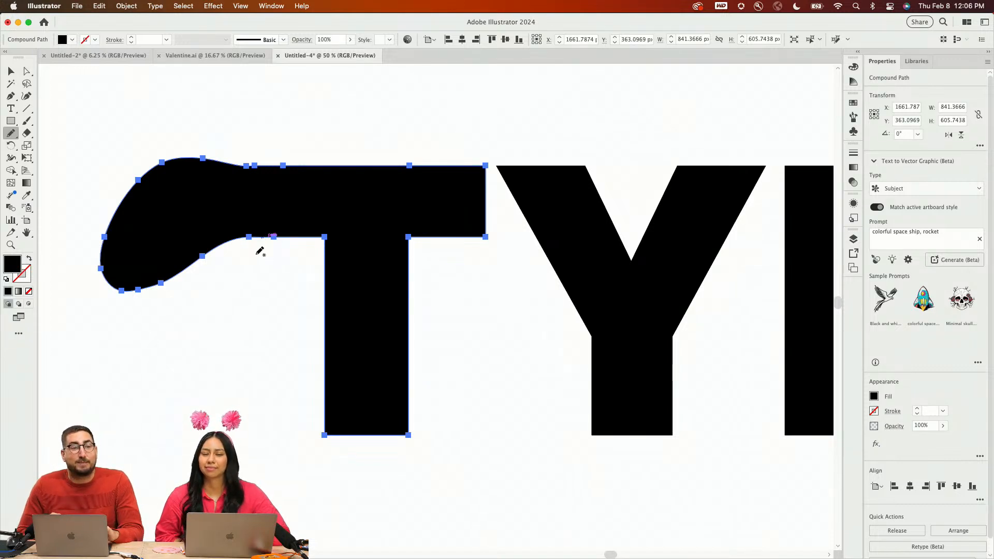
key(super+z)
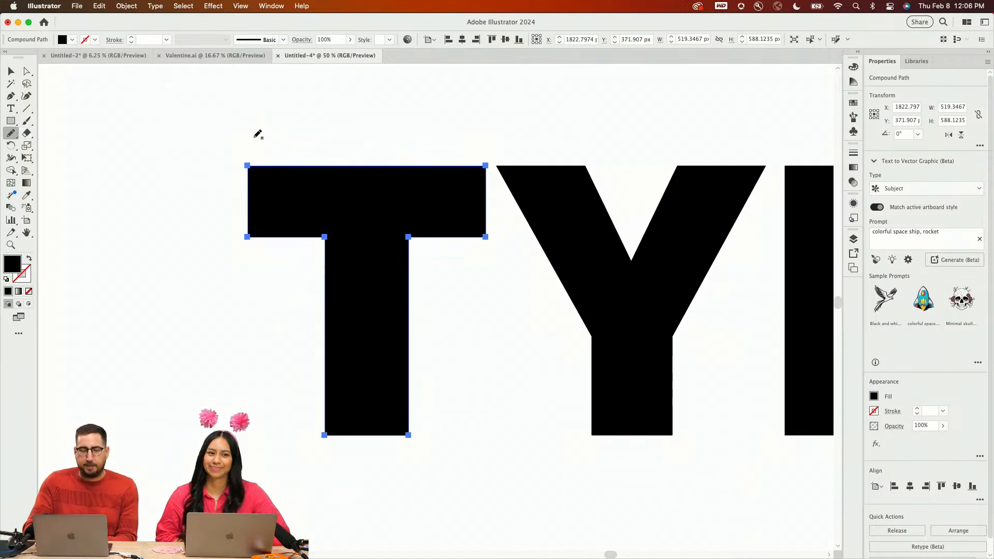
Set the Pencil tool's fidelity to full Smooth and its range for editing selected paths to 20 pixels
key(Return)
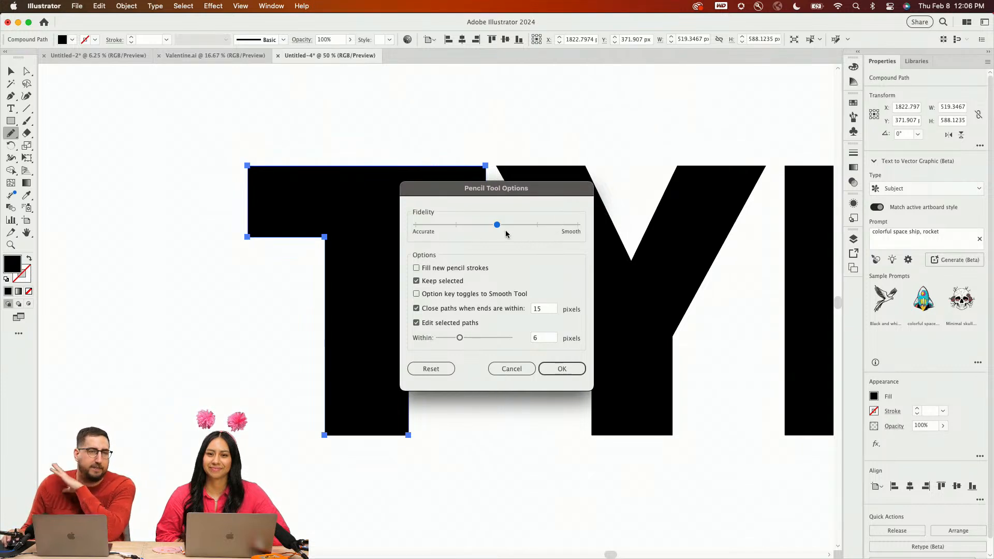
drag(444, 226, 425, 226)
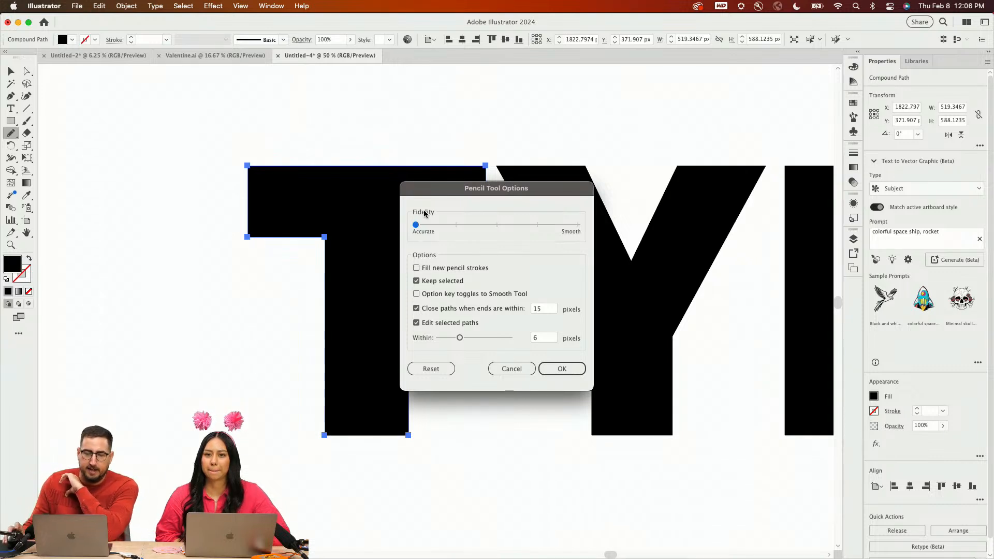
click(577, 226)
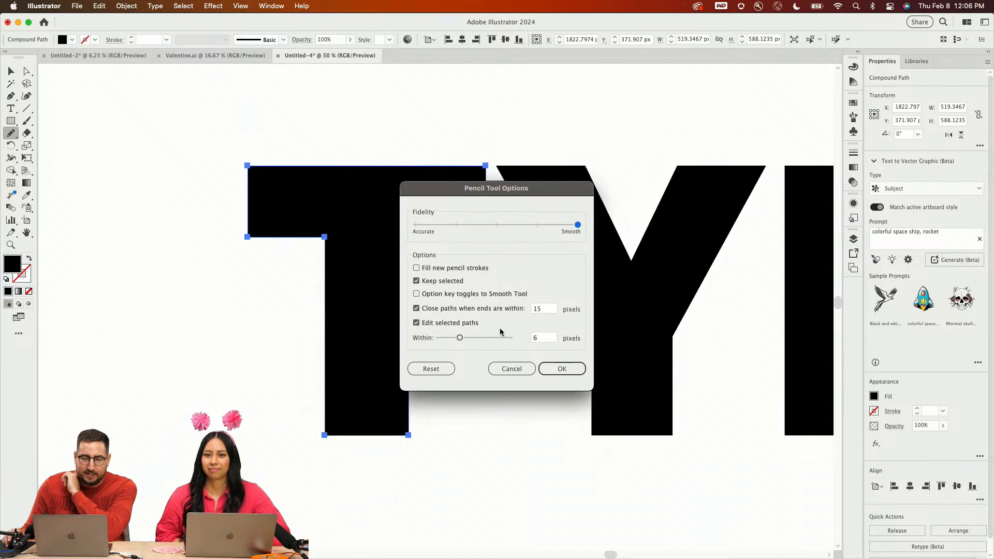
drag(460, 337, 501, 338)
click(551, 366)
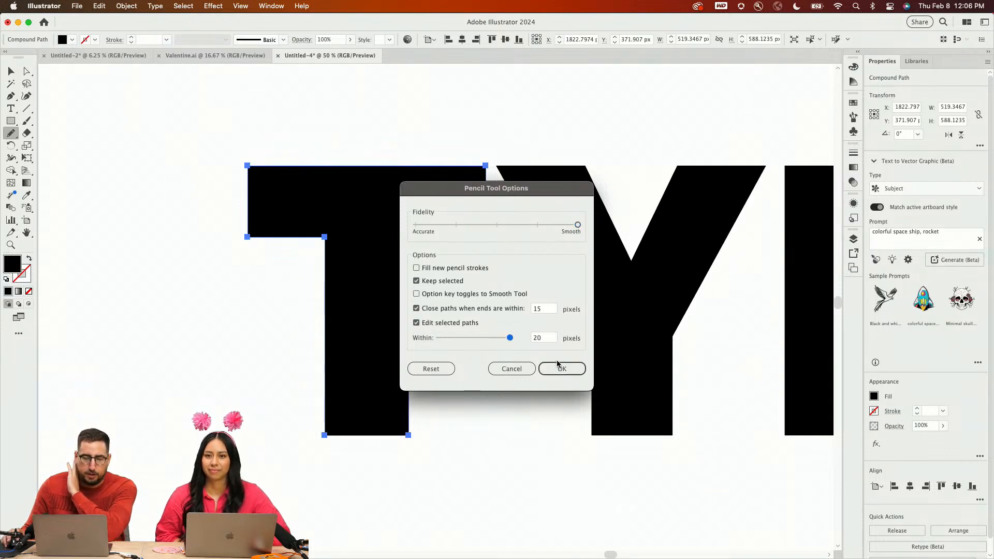
click(561, 368)
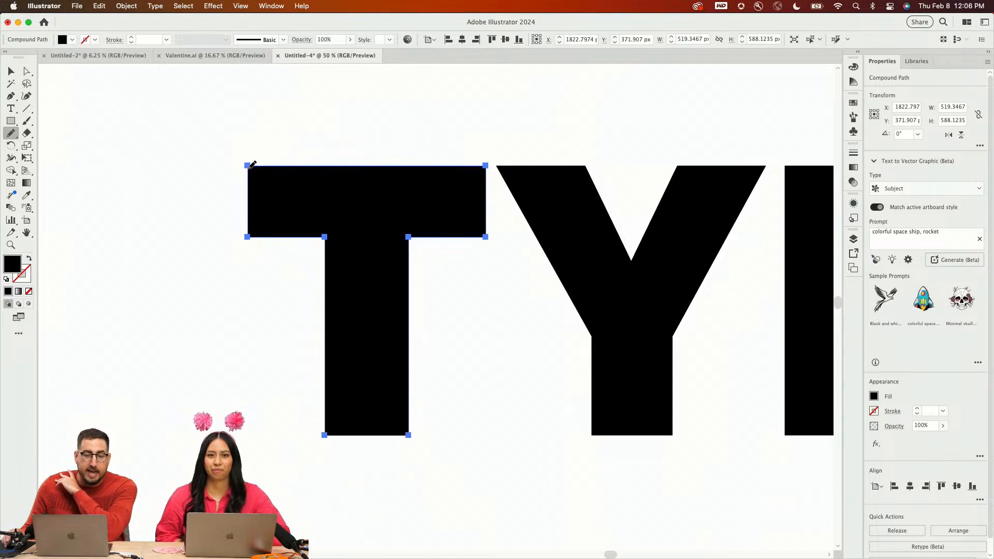
Redraw the T's left arm with the Pencil tool as a swash that curves down to a pointed tip
mouse_move(250, 166)
mouse_down()
mouse_move(182, 164)
mouse_move(121, 200)
mouse_move(101, 236)
mouse_move(101, 296)
mouse_move(126, 257)
mouse_move(185, 221)
mouse_move(248, 228)
mouse_up()
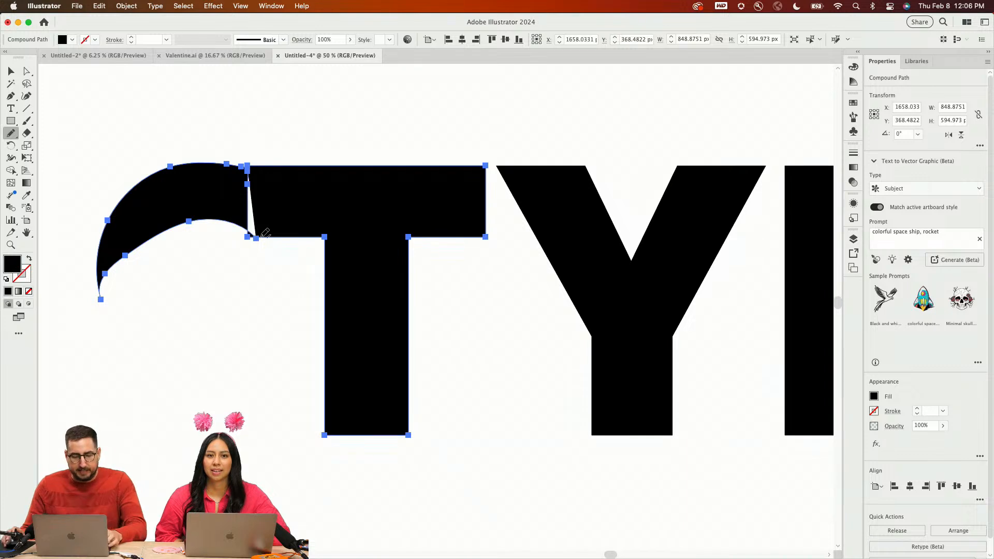
key(super+z)
mouse_move(249, 165)
mouse_down()
mouse_move(218, 170)
mouse_move(139, 215)
mouse_move(121, 291)
mouse_move(171, 252)
mouse_move(301, 234)
mouse_up()
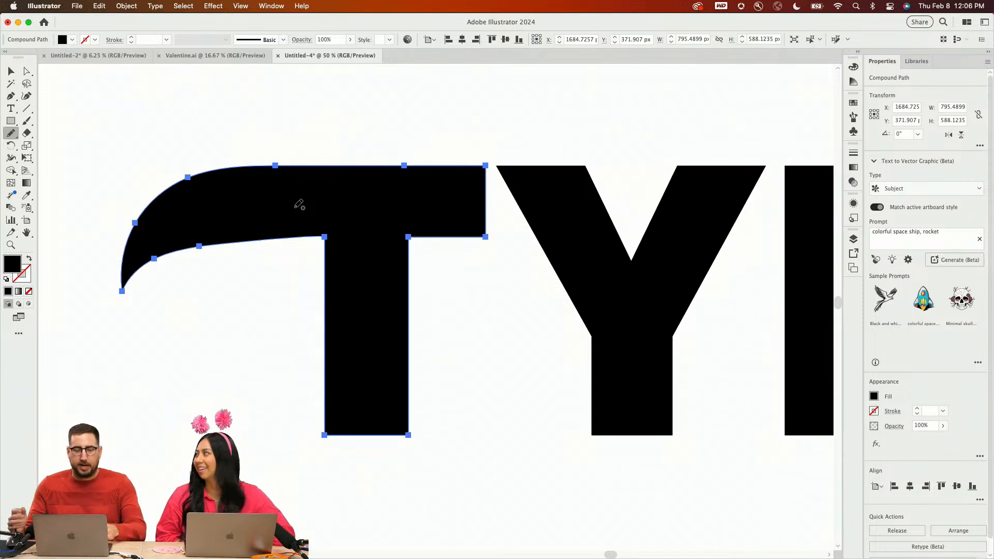
Select the outlined letter E at the end of the word
key(v)
click(646, 331)
mouse_move(645, 331)
mouse_down()
mouse_move(572, 271)
mouse_move(471, 312)
mouse_move(450, 344)
mouse_up()
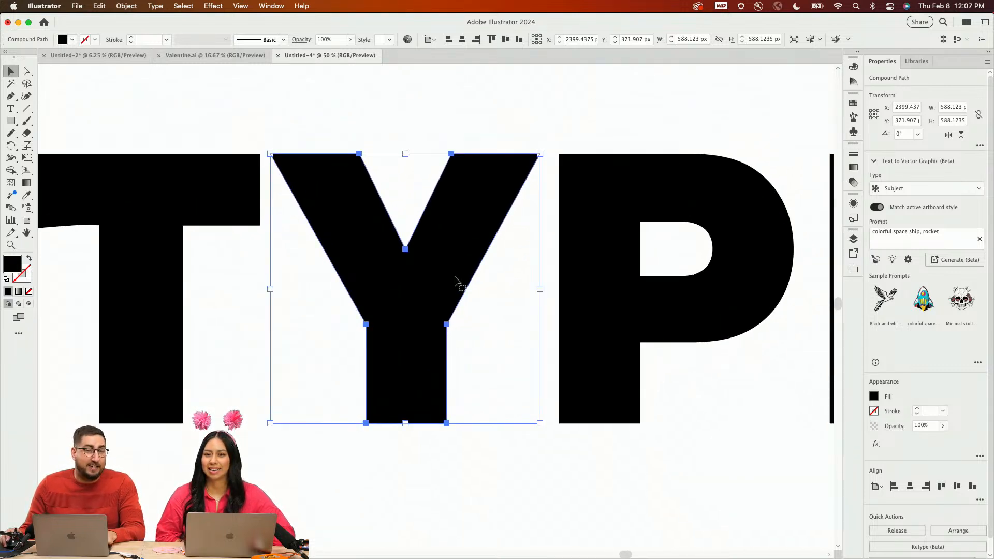
click(621, 211)
drag(650, 213, 308, 252)
drag(548, 213, 329, 232)
click(371, 248)
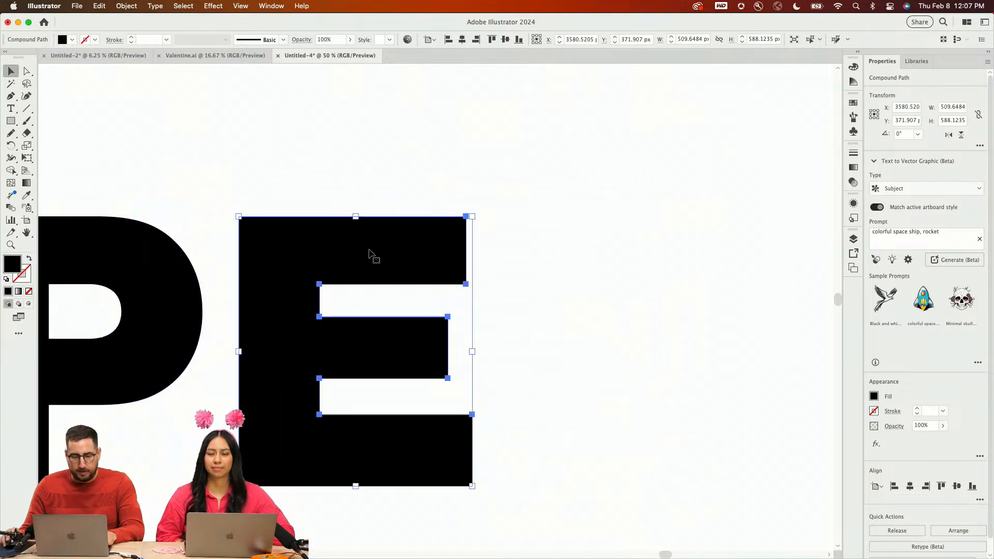
scroll(383, 269, left, 4)
scroll(382, 269, down, 2)
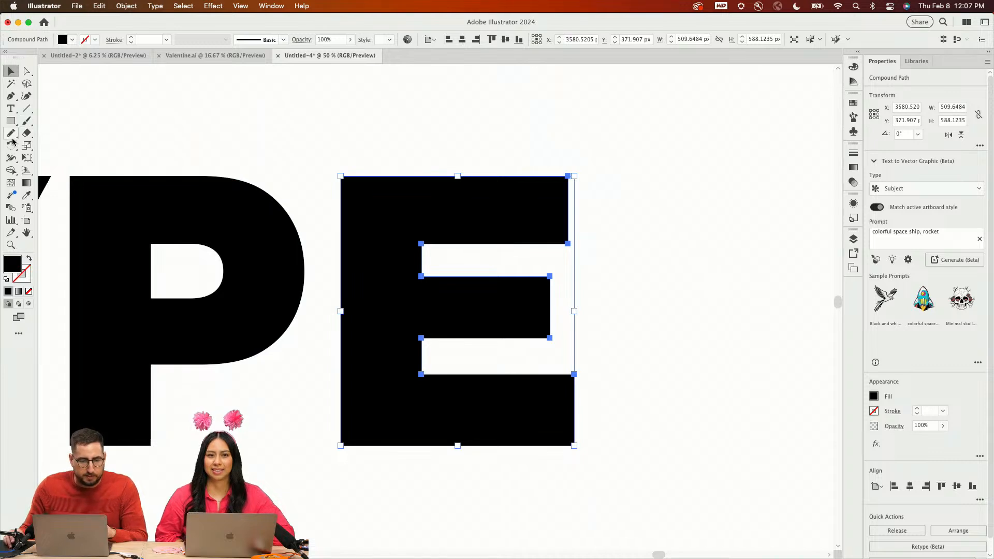
Try to extend the E's lower arm into a tapered, pointed swash with the Pencil tool
click(11, 133)
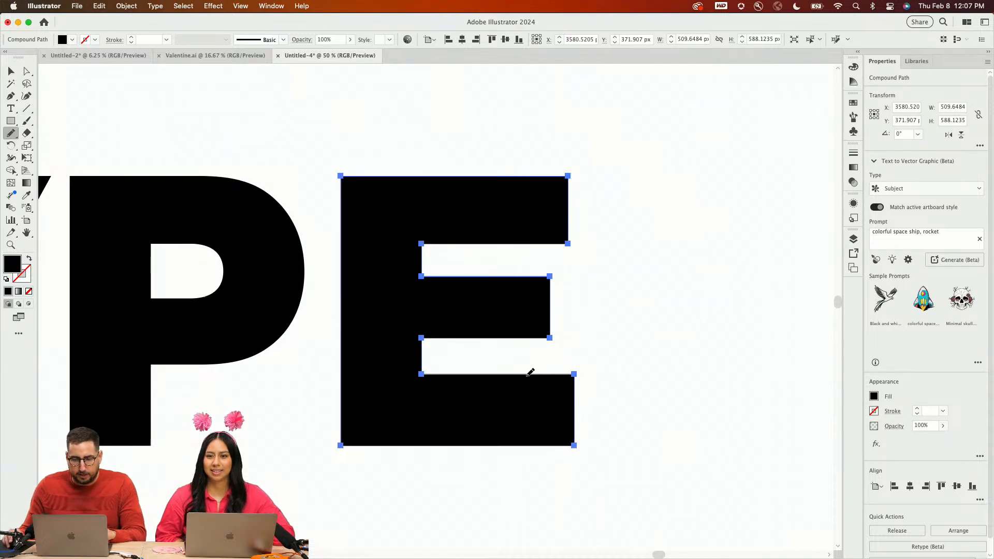
mouse_move(528, 374)
mouse_down()
mouse_move(676, 395)
mouse_move(699, 417)
mouse_move(709, 456)
mouse_move(641, 435)
mouse_move(563, 444)
mouse_up()
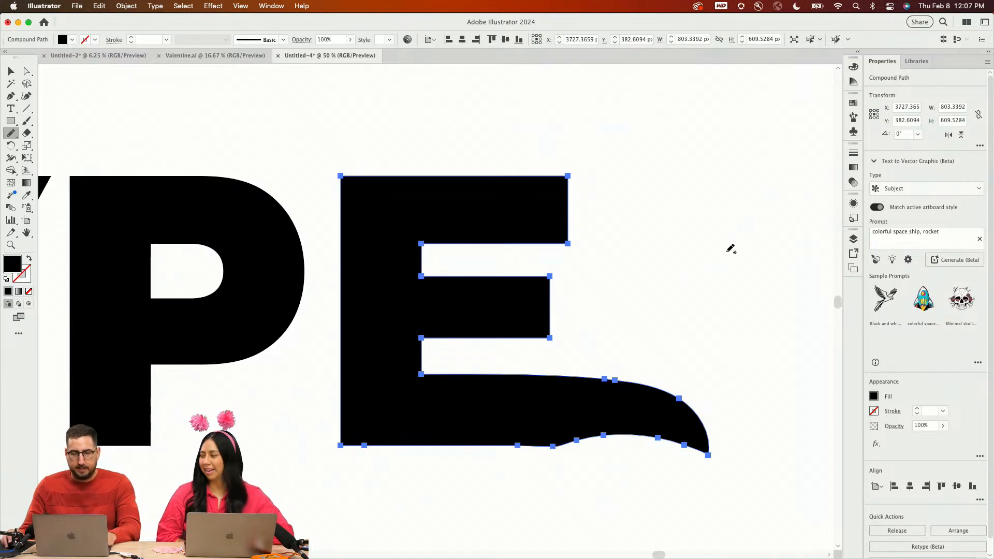
key(super+z)
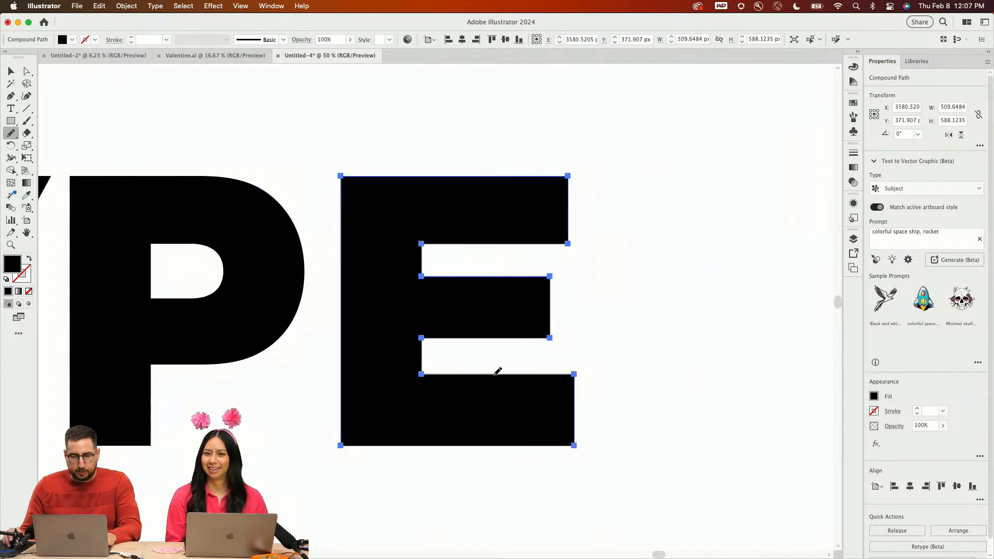
mouse_move(495, 372)
mouse_down()
mouse_move(537, 370)
mouse_move(653, 411)
mouse_move(627, 428)
mouse_move(531, 442)
mouse_up()
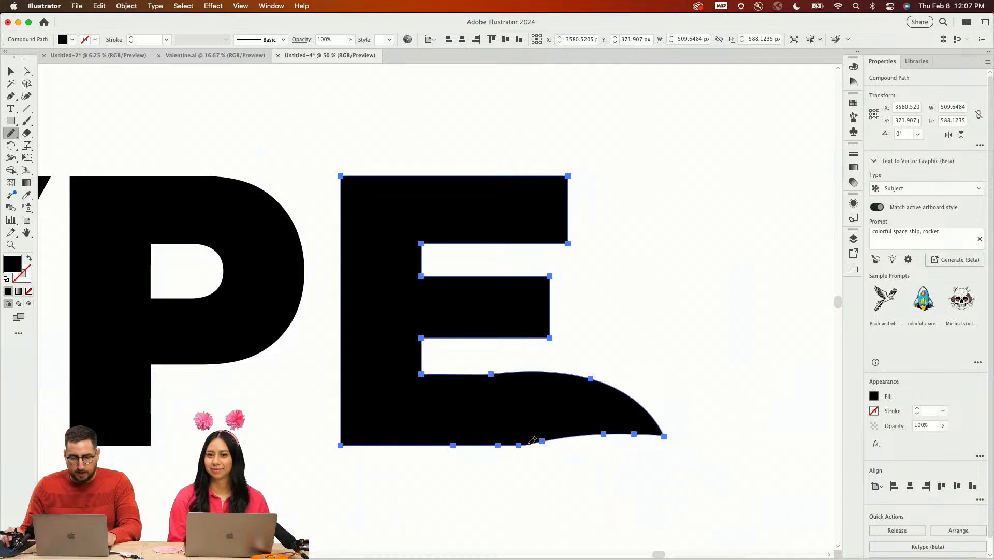
key(v)
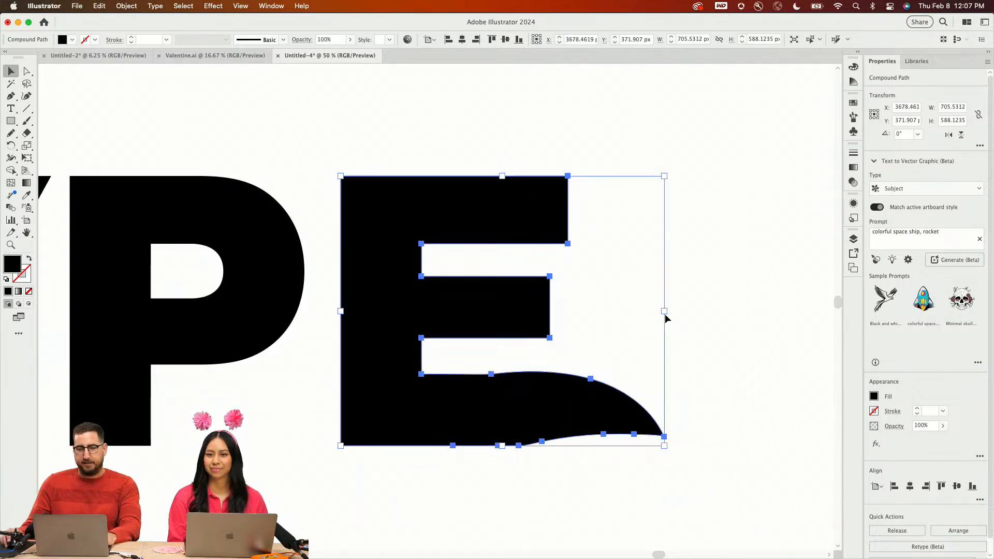
click(632, 268)
key(super+z)
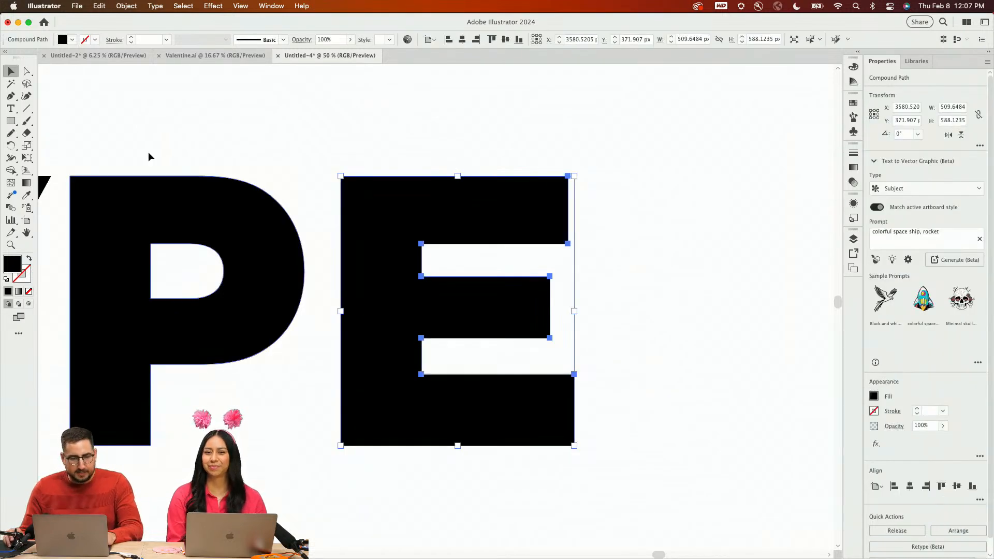
Redraw the E's lower arm with the Pencil tool as a rounded swash curling back under the letter, and deselect it
click(11, 133)
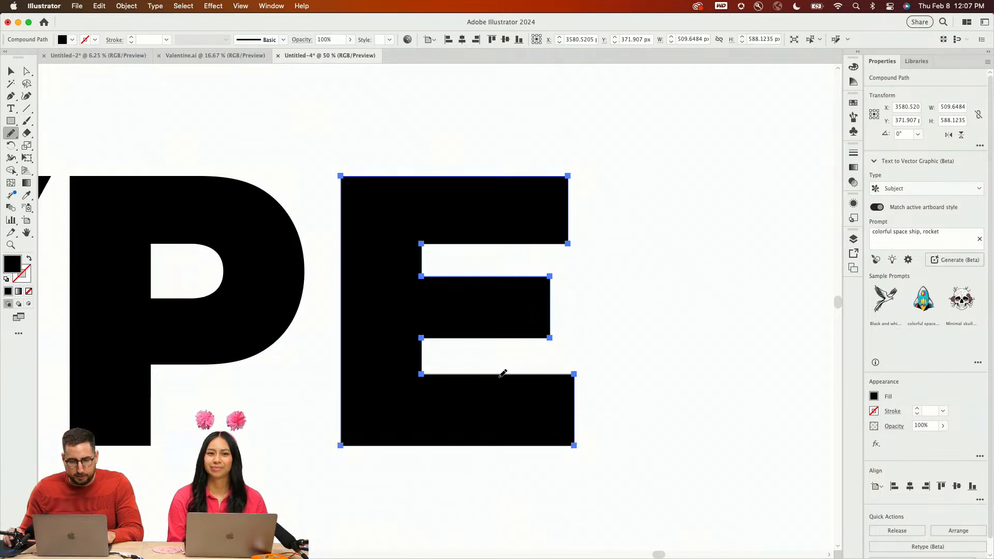
mouse_move(499, 373)
mouse_down()
mouse_move(635, 396)
mouse_move(640, 470)
mouse_move(574, 524)
mouse_move(475, 537)
mouse_move(485, 508)
mouse_move(558, 501)
mouse_move(569, 479)
mouse_move(531, 449)
mouse_move(487, 440)
mouse_up()
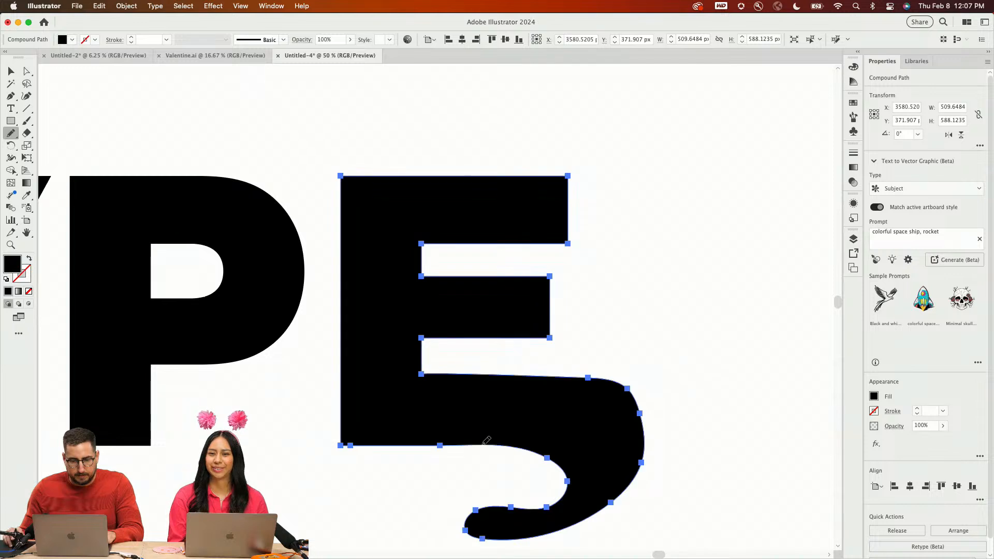
key(super+shift+a)
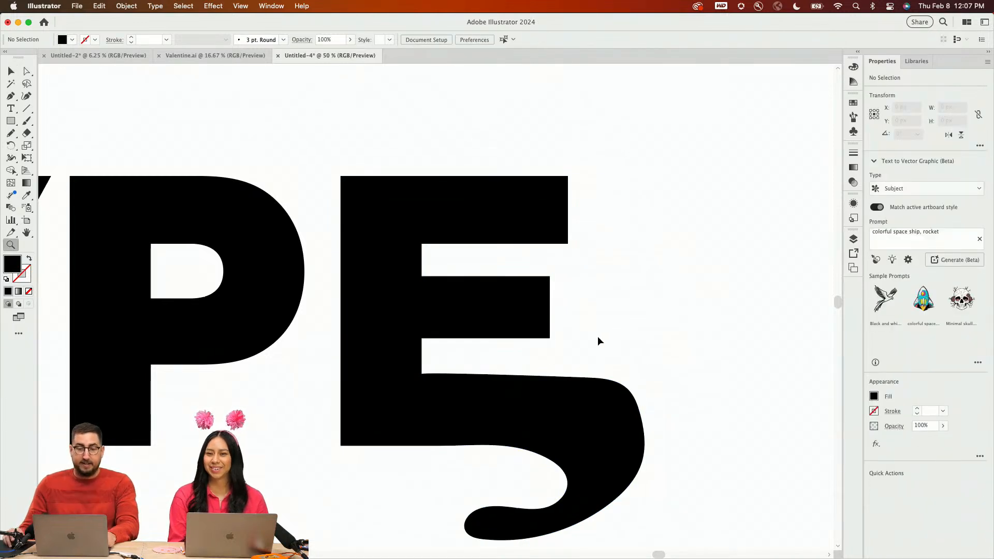
Select all four customized TYPE letters and delete them
key(z)
click(519, 323)
alt+click(473, 331)
alt+click(470, 331)
alt+click(470, 331)
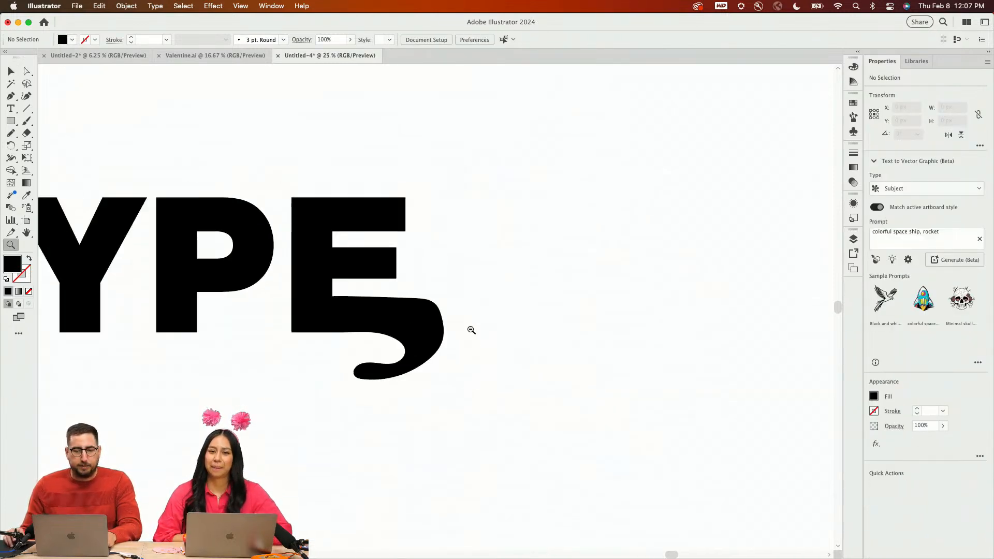
drag(339, 336, 624, 373)
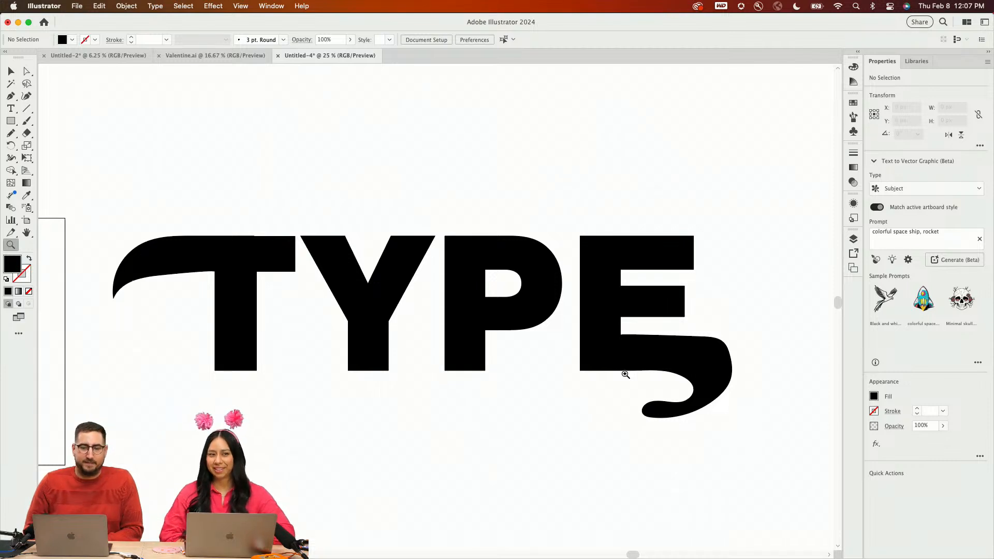
key(v)
drag(776, 151, 201, 451)
key(Delete)
Draw a tall black rectangle about 976 by 2092 px in the empty area to the right of the artboard
key(z)
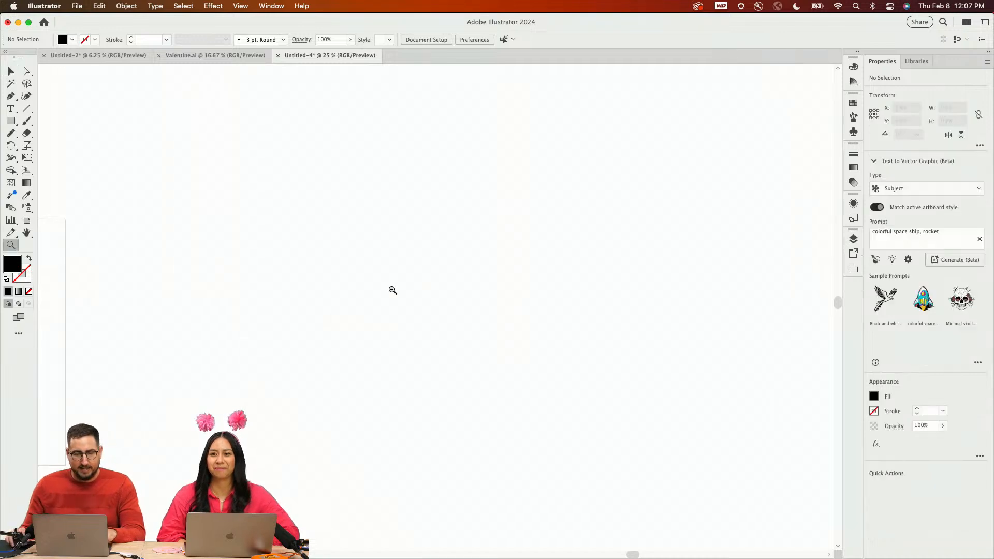
alt+click(409, 288)
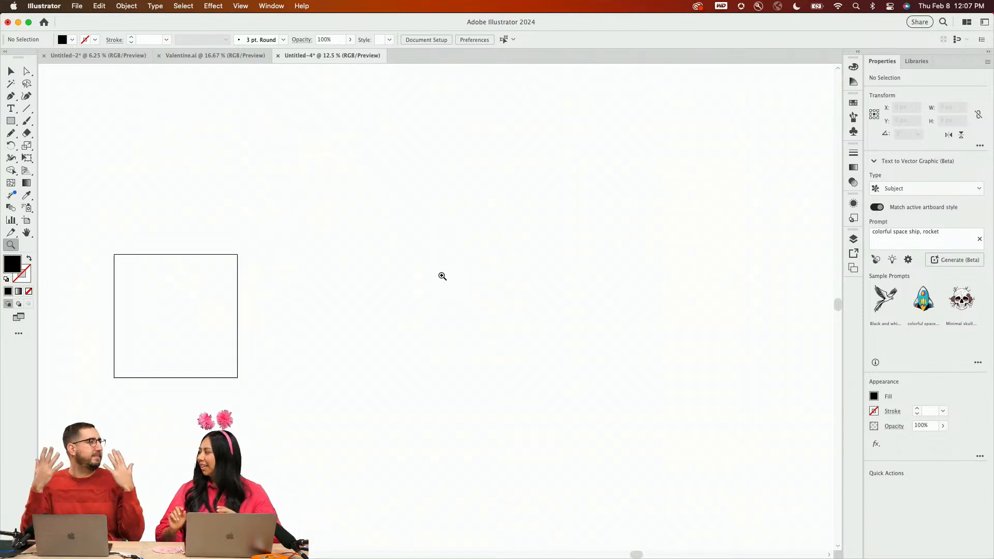
key(m)
mouse_move(406, 169)
mouse_down()
mouse_move(474, 395)
mouse_move(518, 408)
mouse_up()
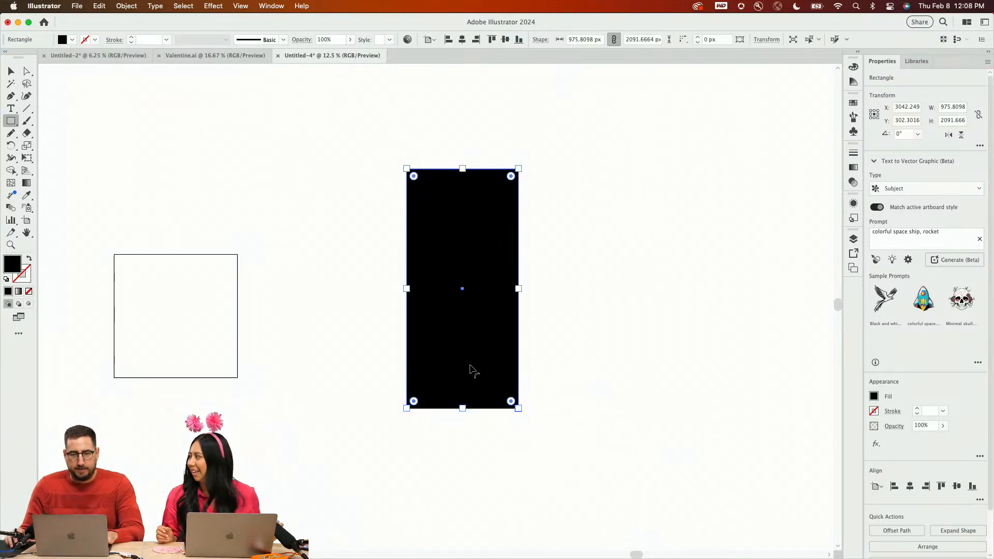
Add midpoint anchors on both long sides of the rectangle, lower them, and spread them apart to make the shape about 1494 px wide
key(p)
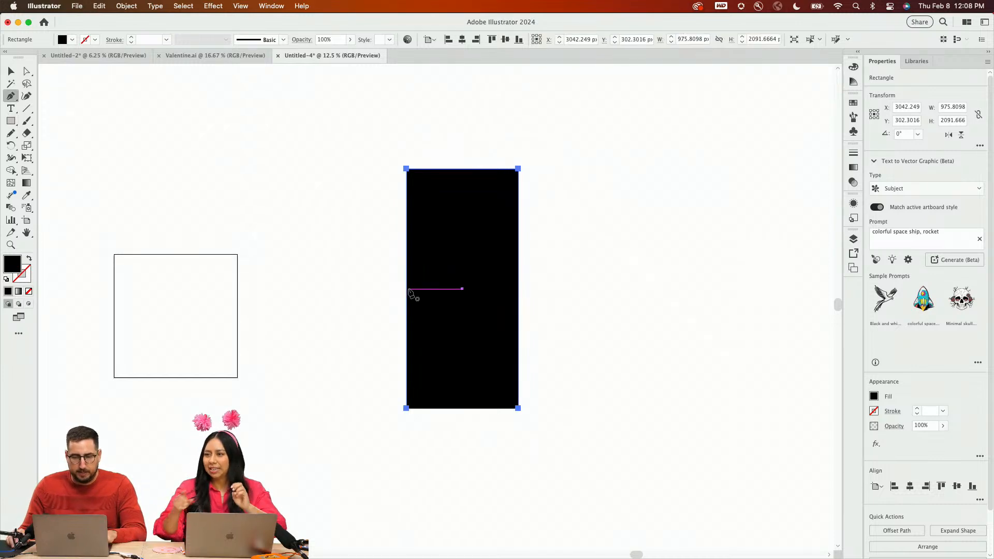
click(407, 288)
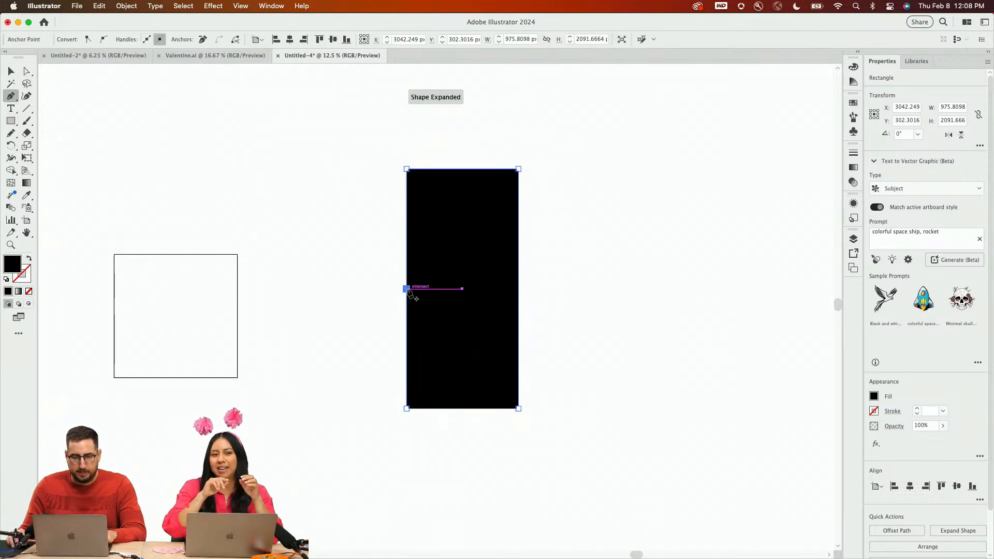
click(518, 288)
key(a)
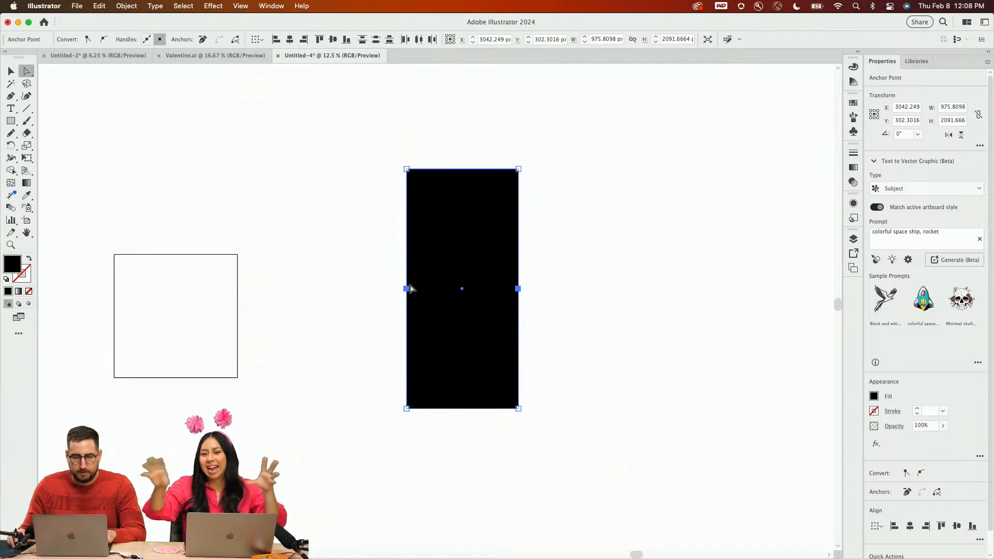
drag(408, 290, 420, 341)
drag(568, 252, 623, 206)
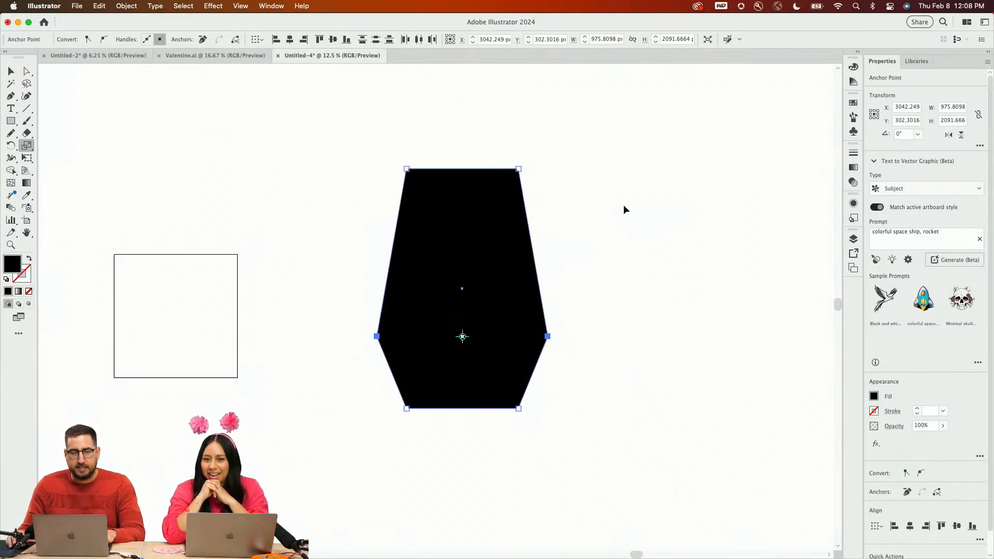
Move the right-hand column of anchor points inward so the shape is about 1222 px wide
key(a)
drag(506, 141, 590, 498)
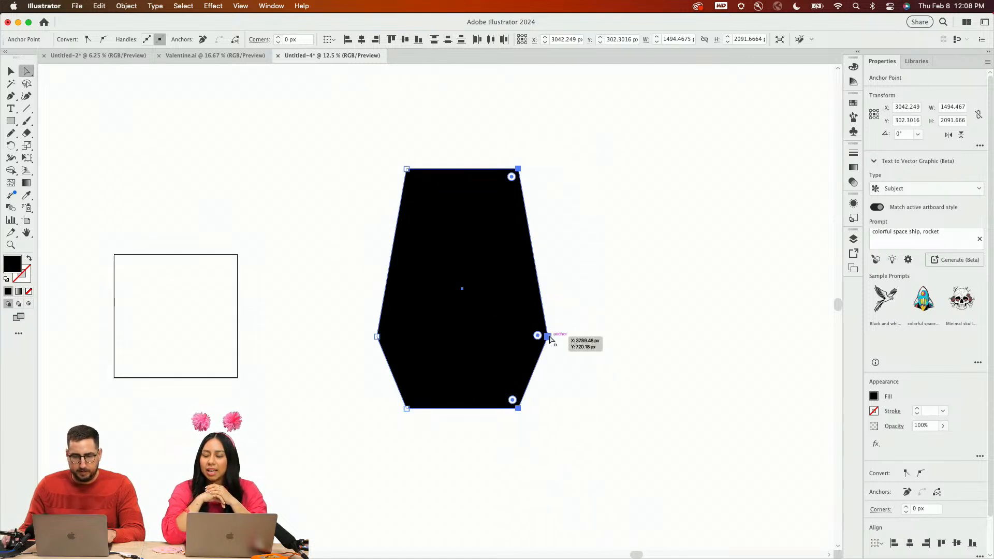
drag(549, 337, 517, 337)
Round all corners of the coffin-like shape generously with the live corner controls and deselect it
key(v)
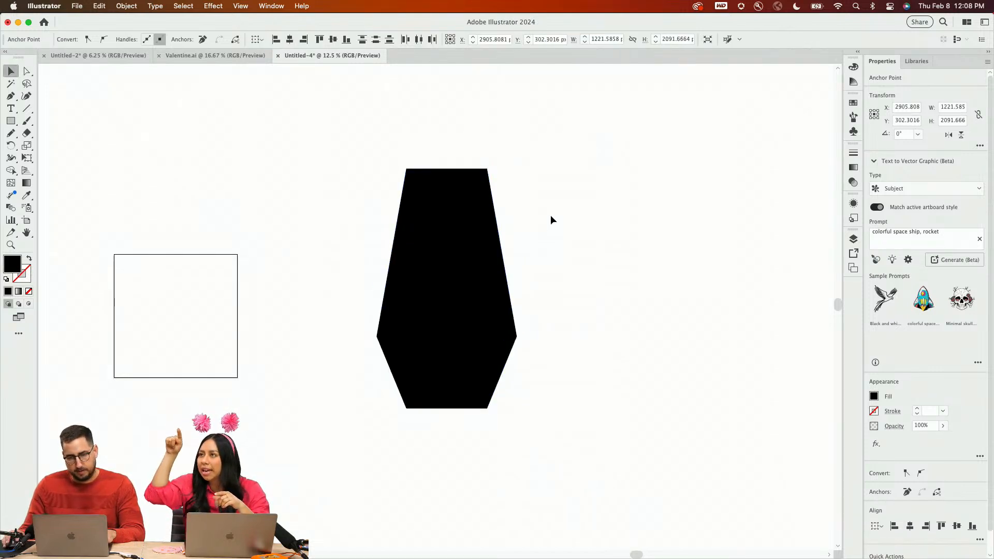
drag(550, 194, 383, 326)
key(a)
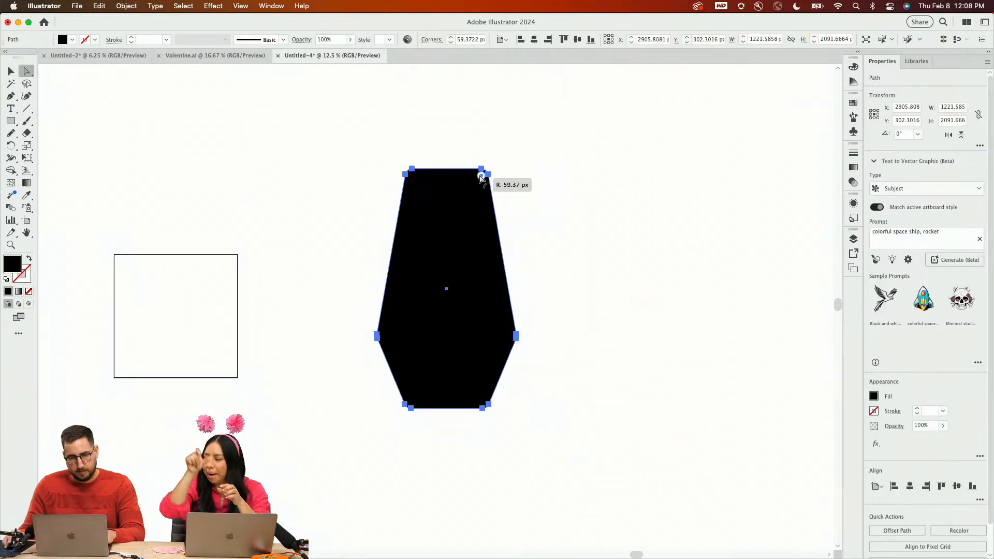
drag(480, 178, 463, 198)
key(v)
click(576, 210)
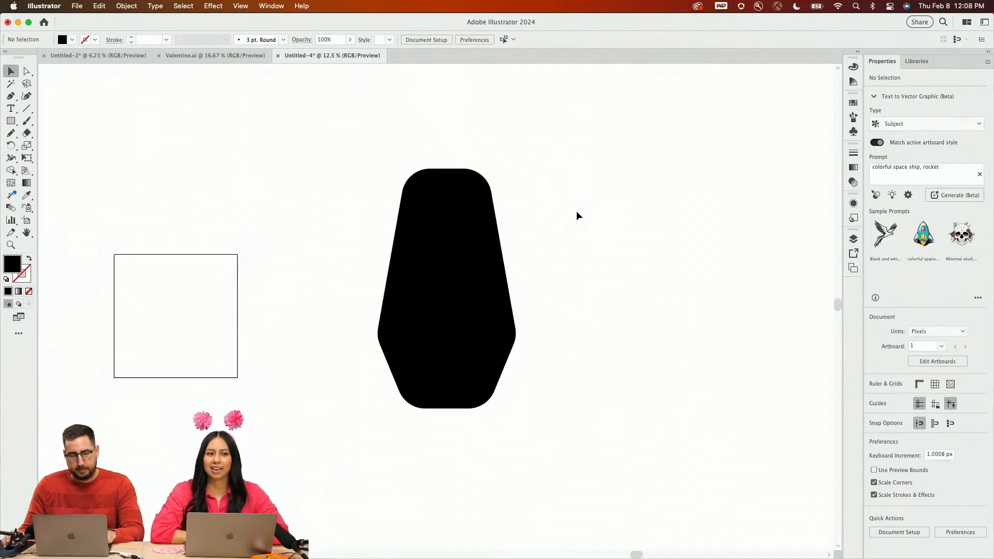
Stretch the rounded shape downward to about 2720 px tall, keeping its width, and deselect it
click(450, 282)
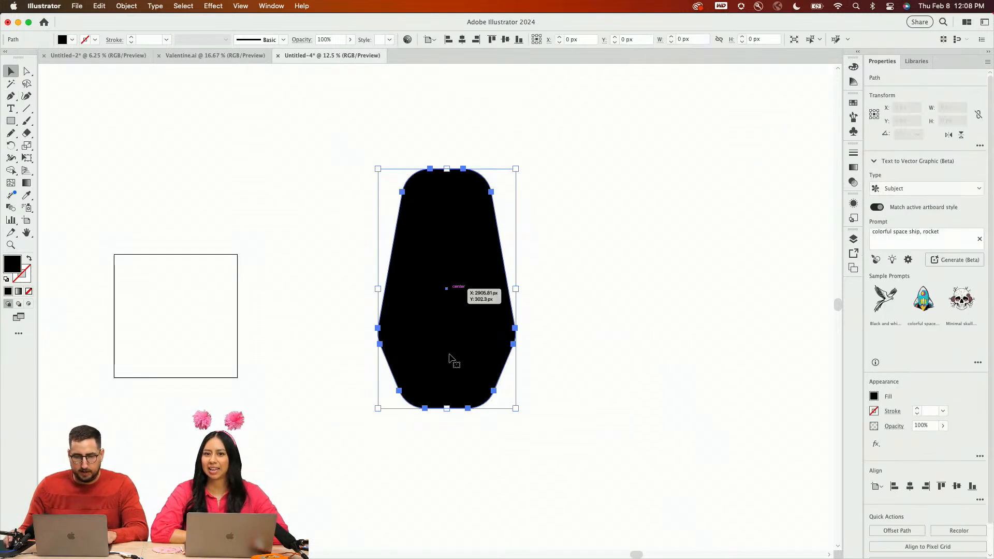
drag(449, 407, 447, 482)
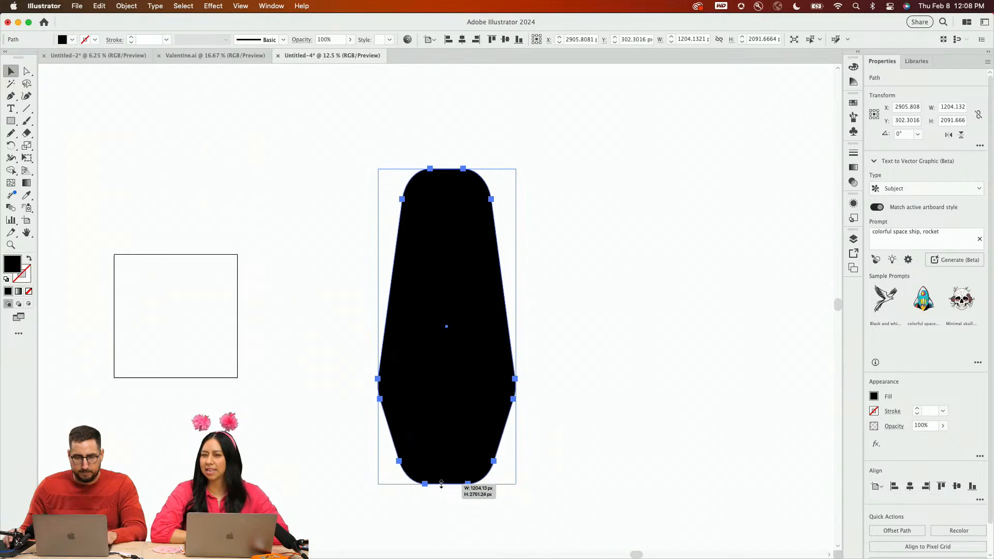
click(694, 275)
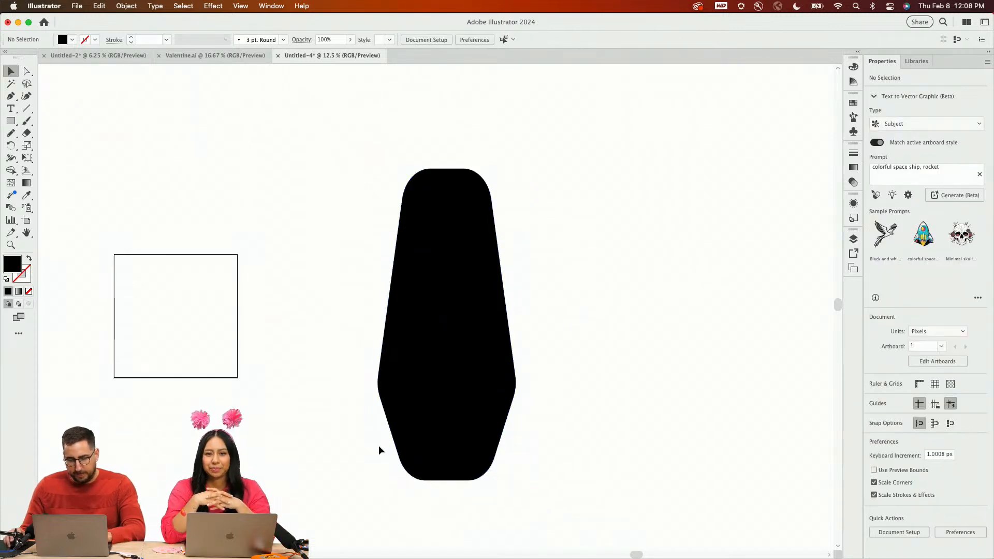
Draw a rectangle about 1861 px wide over the shape's lower end, center it there, and extend its height to about 1020 px
key(m)
drag(351, 429, 564, 521)
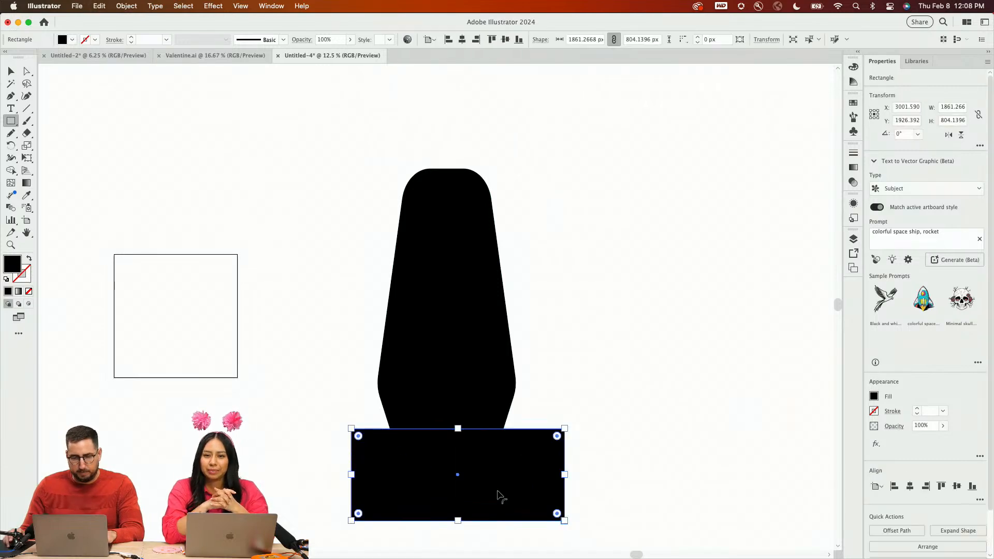
key(v)
drag(498, 493, 487, 463)
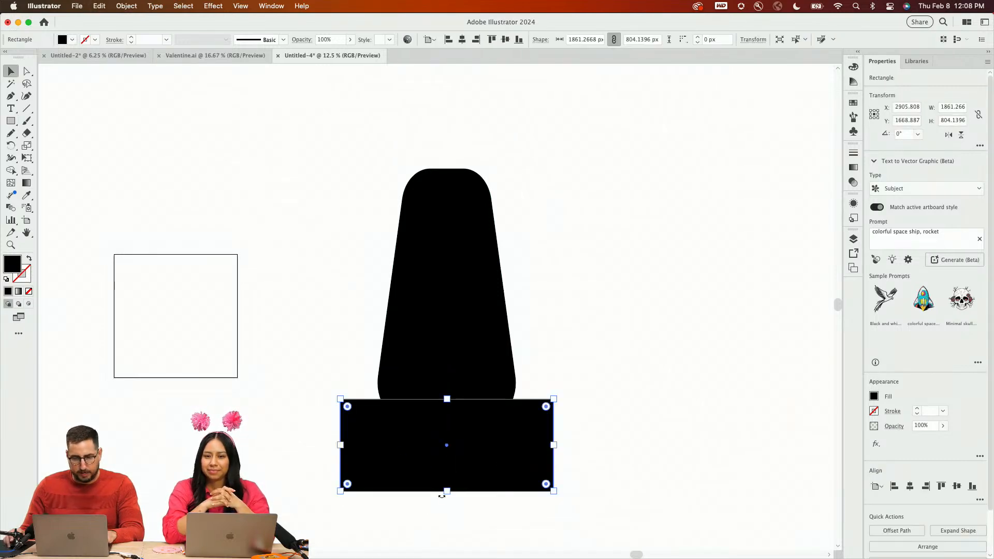
drag(441, 496, 446, 516)
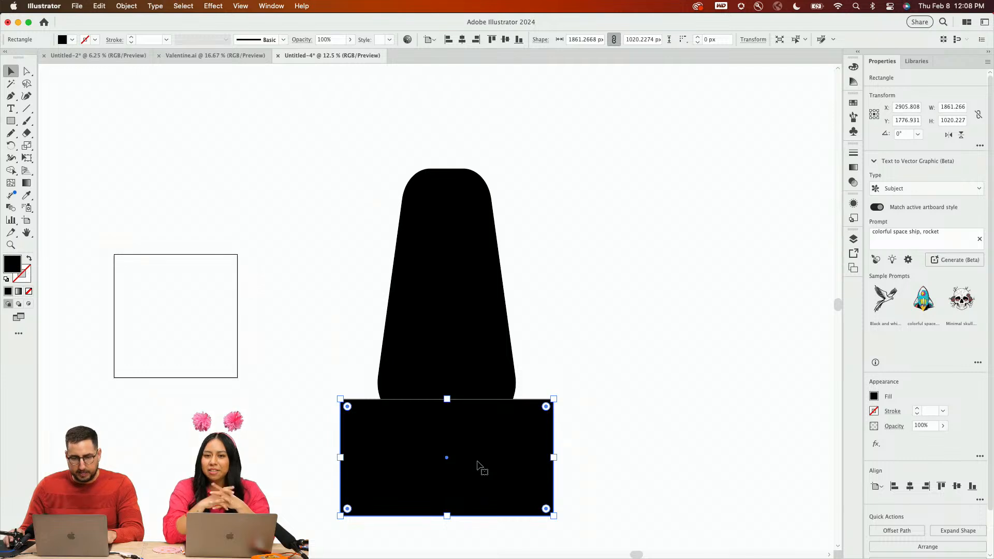
In outline view, raise the rectangle so its upper edge meets the anchor where the body's straight side begins to curve
key(super+equal)
key(super+equal)
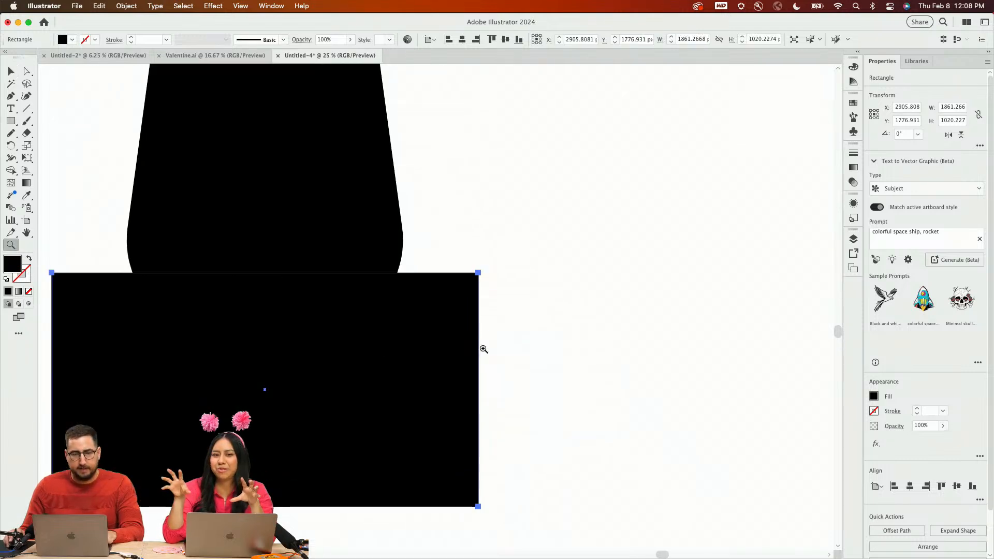
drag(424, 313, 417, 266)
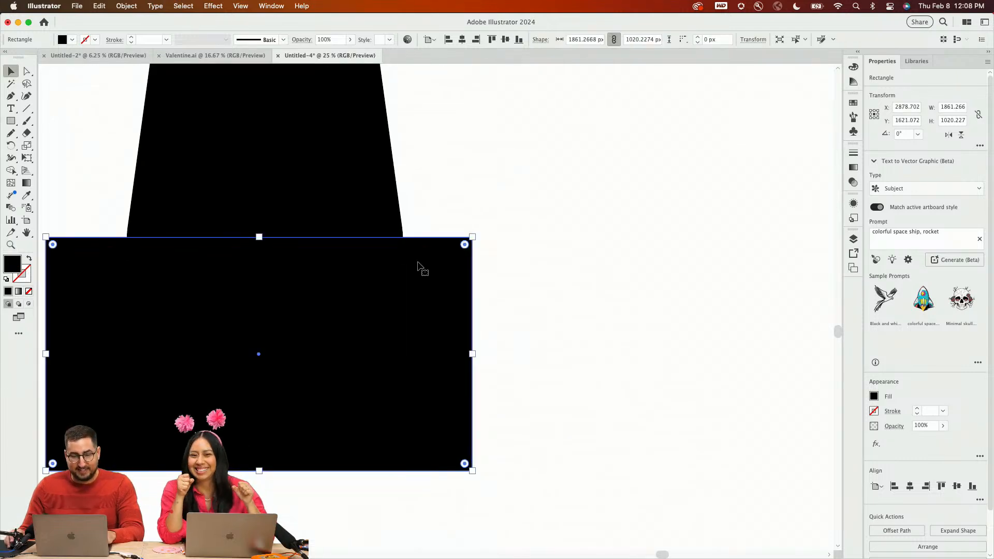
key(super+y)
key(super+equal)
key(super+equal)
key(super+equal)
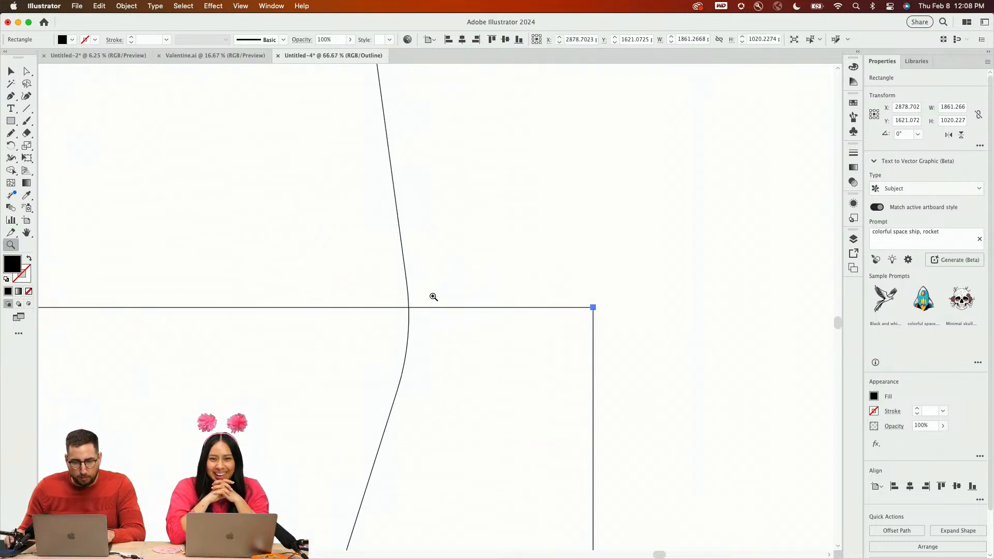
click(406, 287)
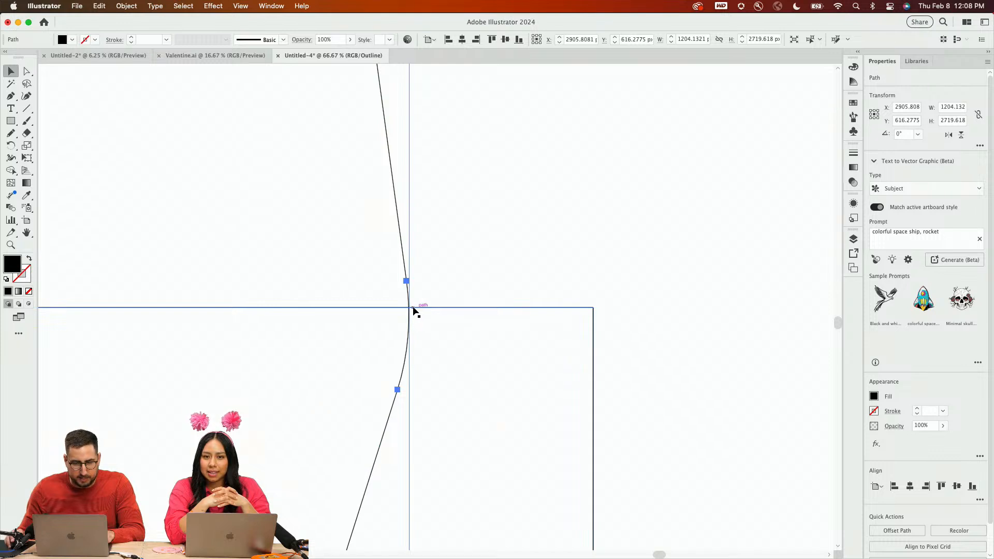
drag(413, 307, 407, 281)
Duplicate the rectangle over the shape's upper end, with its lower edge where the rounded corners begin, and return to preview view
key(z)
alt+click(454, 314)
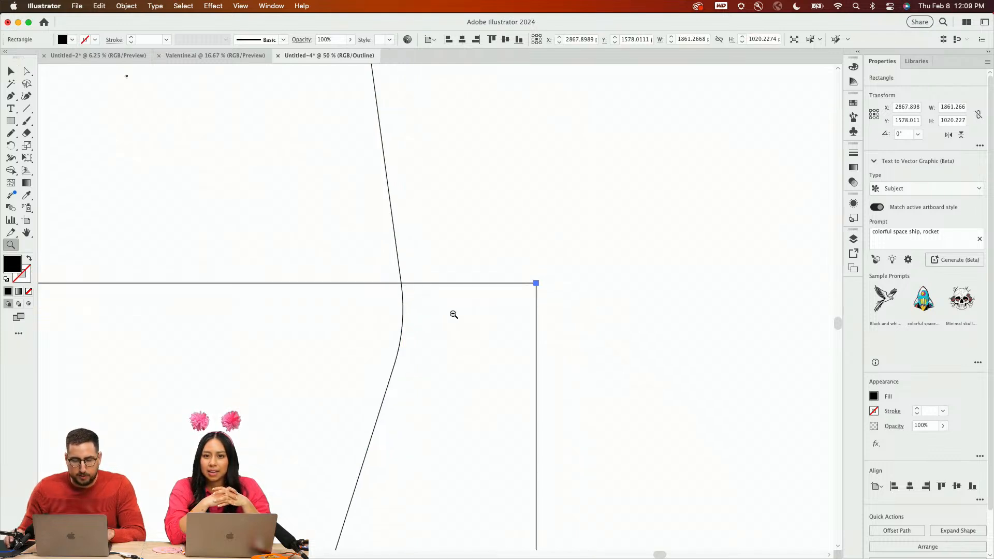
alt+click(453, 314)
alt+click(409, 305)
drag(332, 312, 330, 144)
key(v)
key(super+y)
Select the body and both rectangles, and remove the rectangle parts outside the silhouette with the Shape Builder tool
drag(519, 203, 243, 542)
key(z)
alt+click(360, 321)
drag(401, 335, 455, 317)
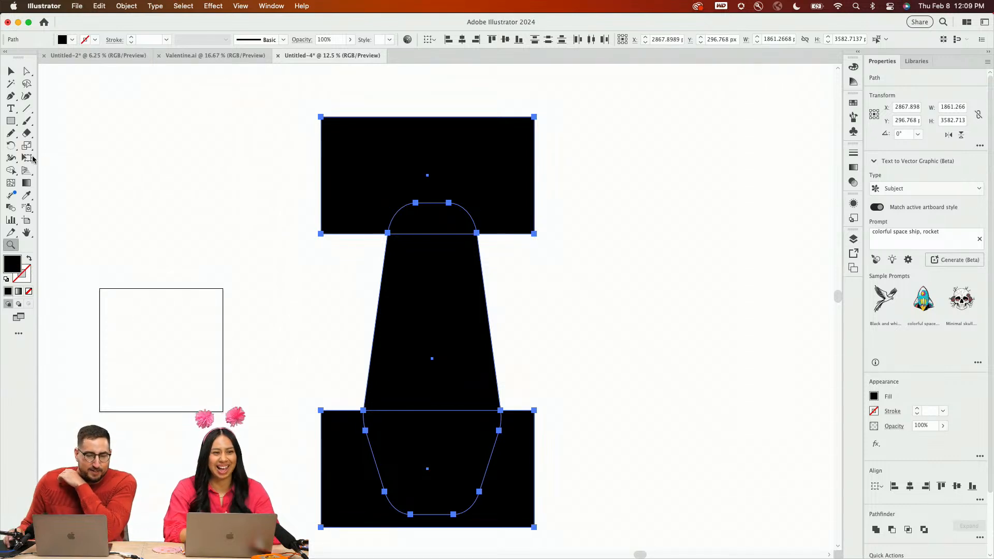
drag(12, 138, 39, 135)
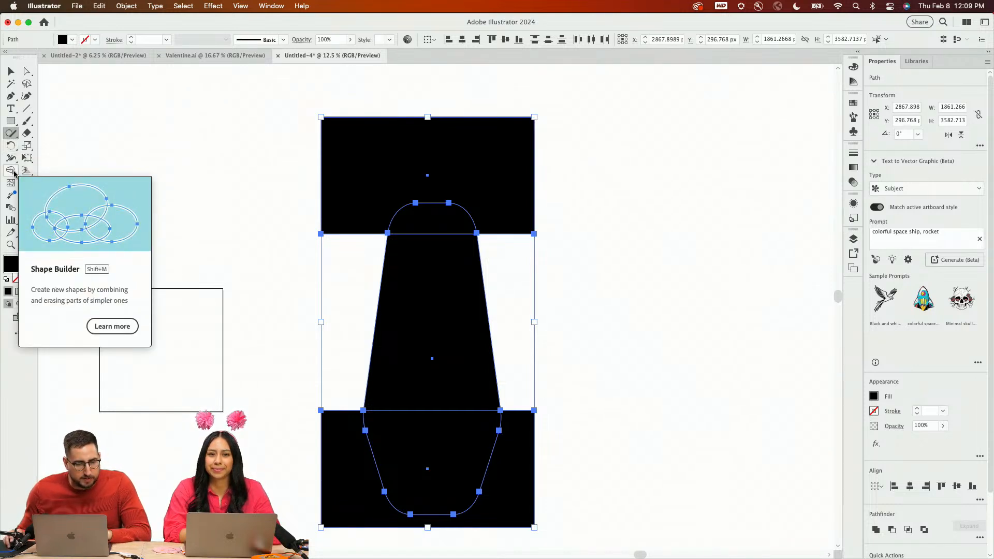
click(11, 170)
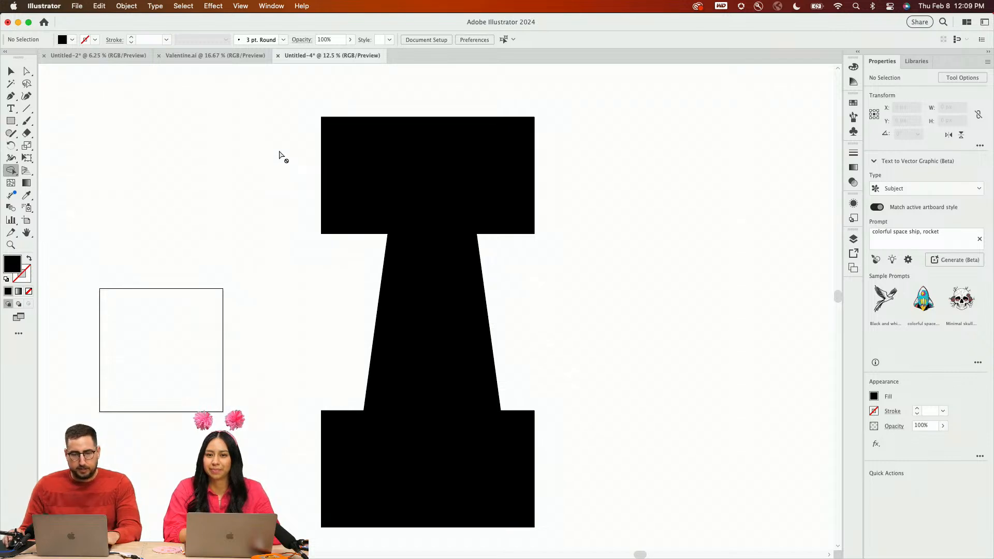
key(v)
drag(267, 143, 482, 425)
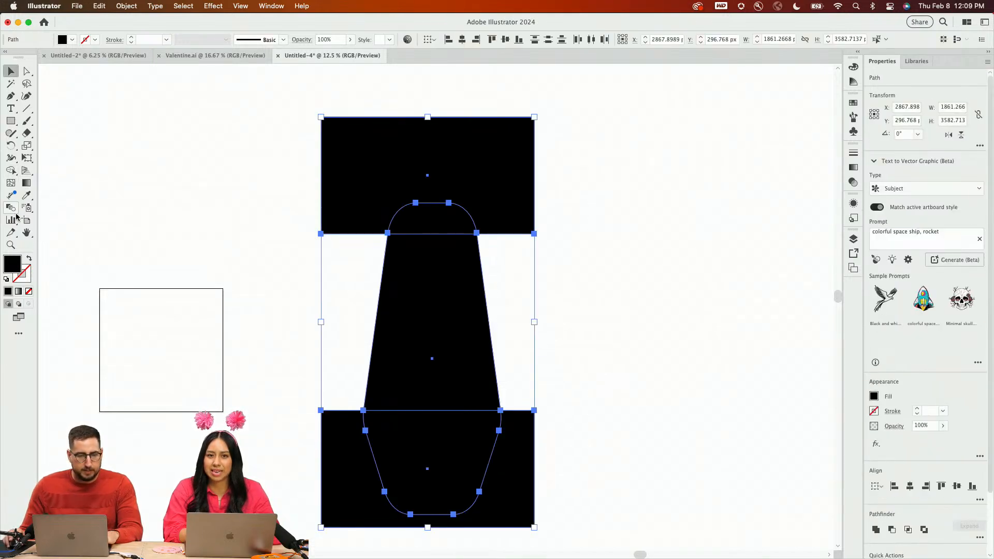
click(12, 172)
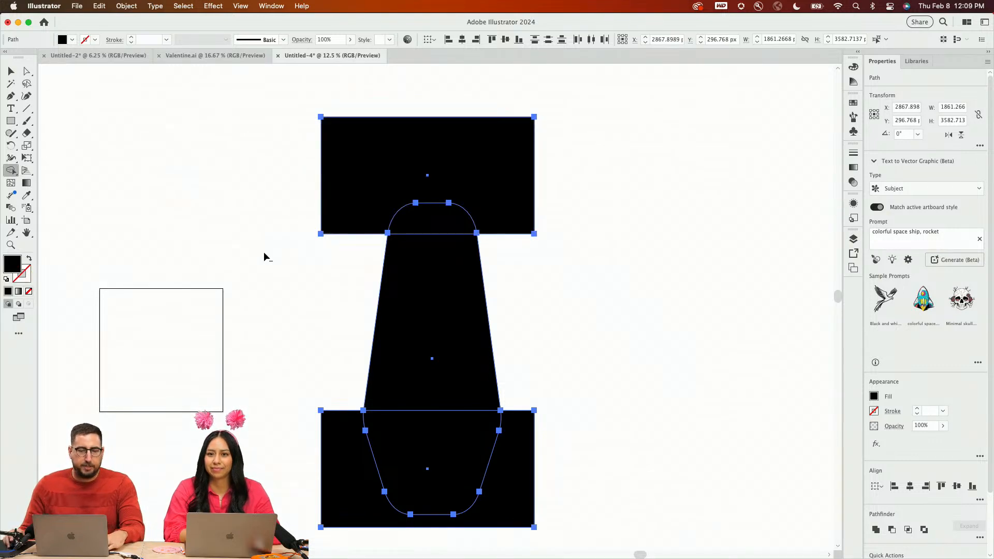
drag(264, 256, 530, 111)
drag(334, 374, 357, 481)
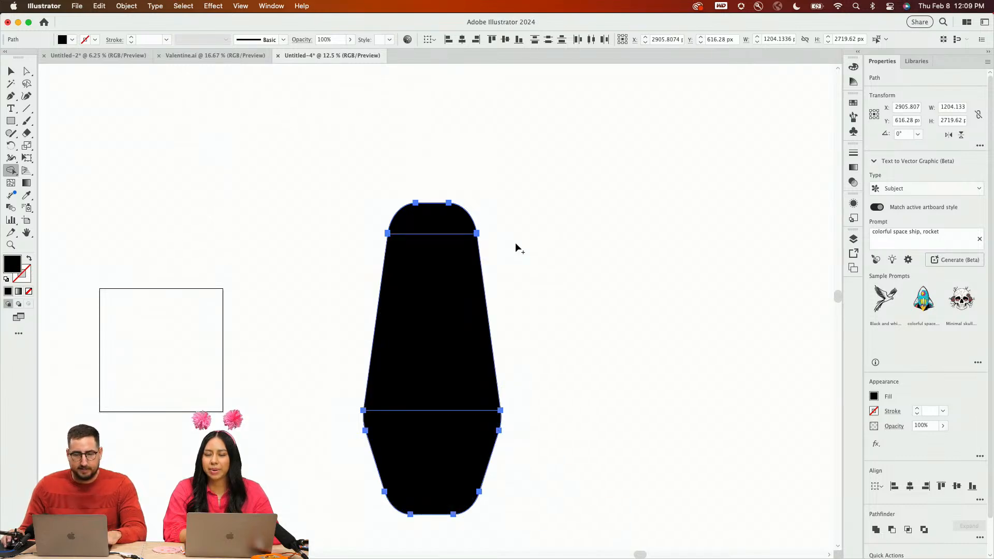
Select the separated top cap, and recombine the cap, body and base into a single silhouette path
key(v)
click(429, 232)
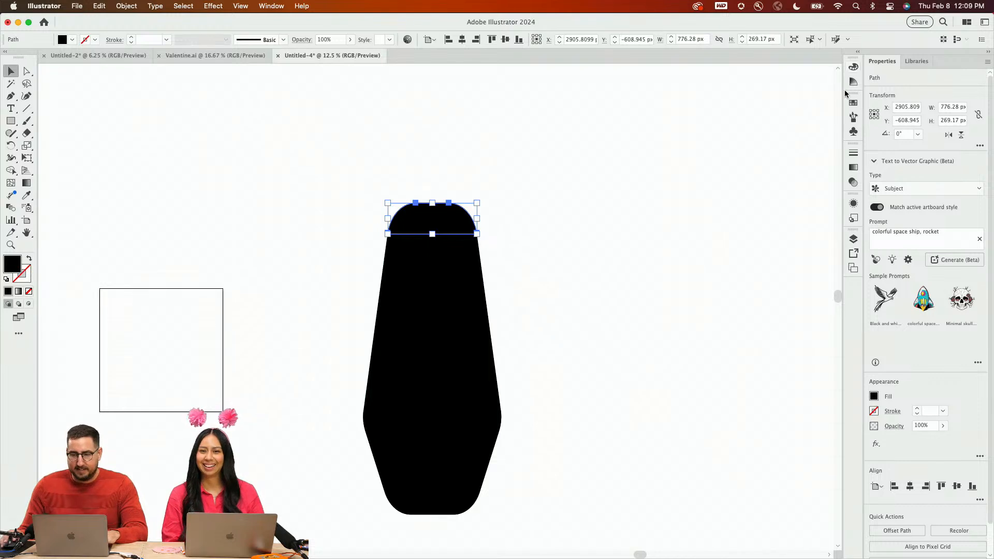
click(404, 337)
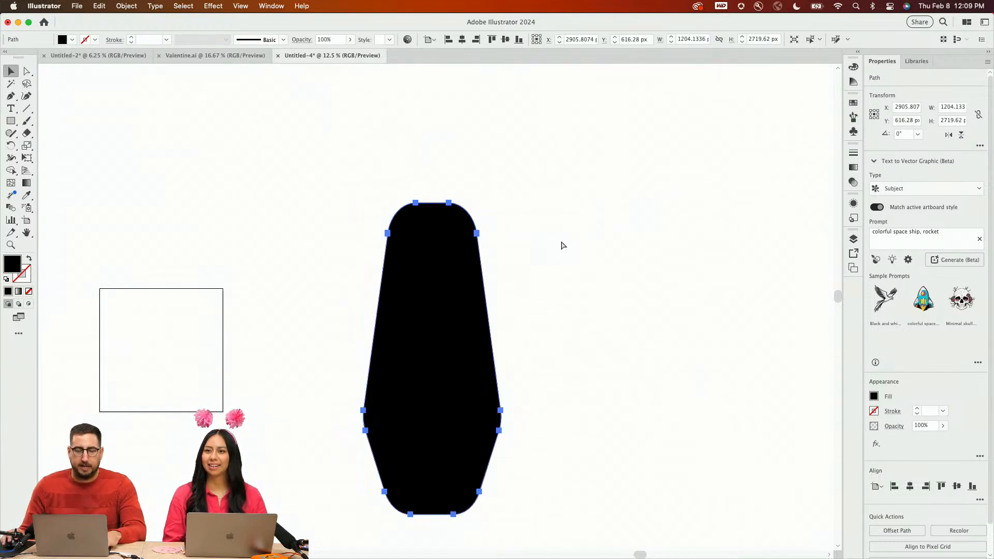
Switch to Chrome, open color.adobe.com in a new tab, and dismiss the What's New dialog
key(super+Tab)
key(super+t)
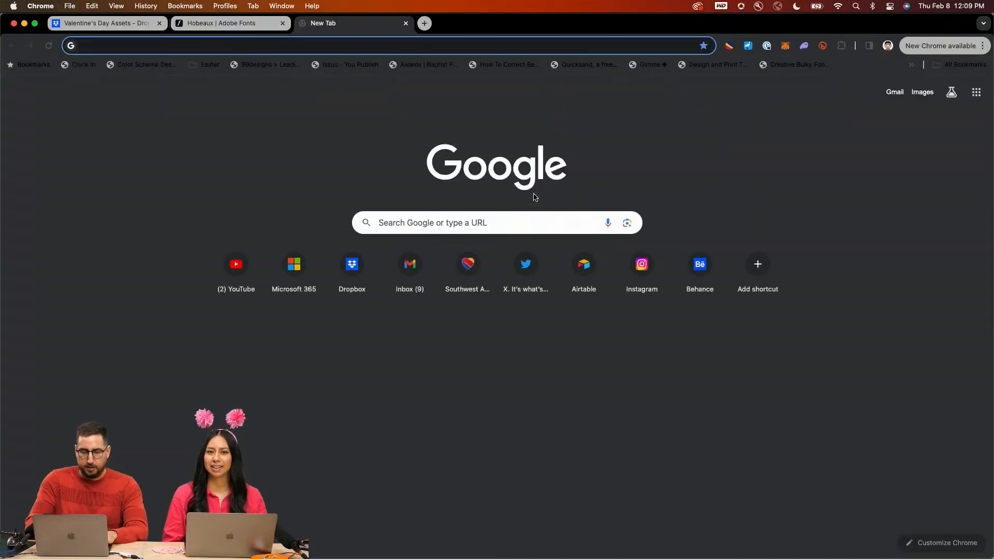
text(color.adobe.com)
key(Return)
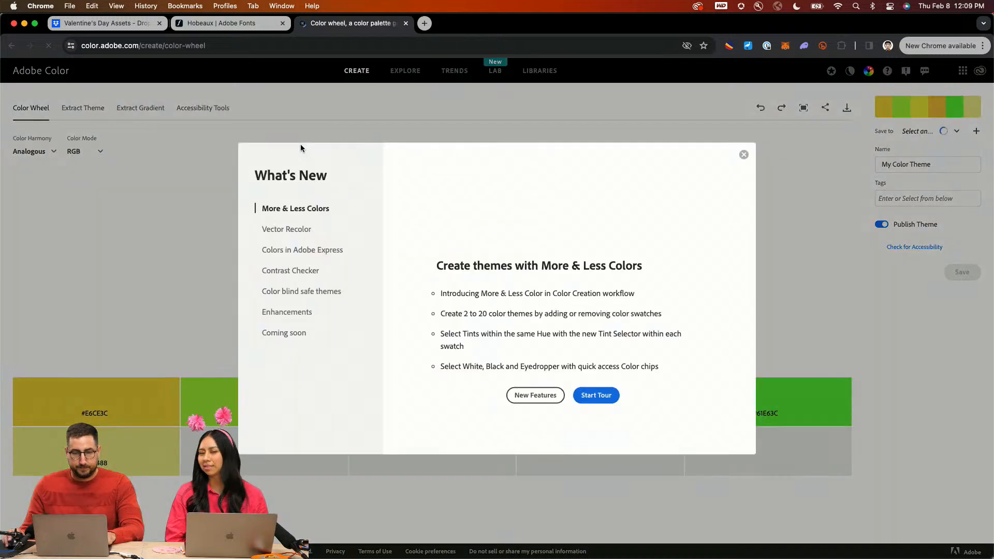
click(744, 156)
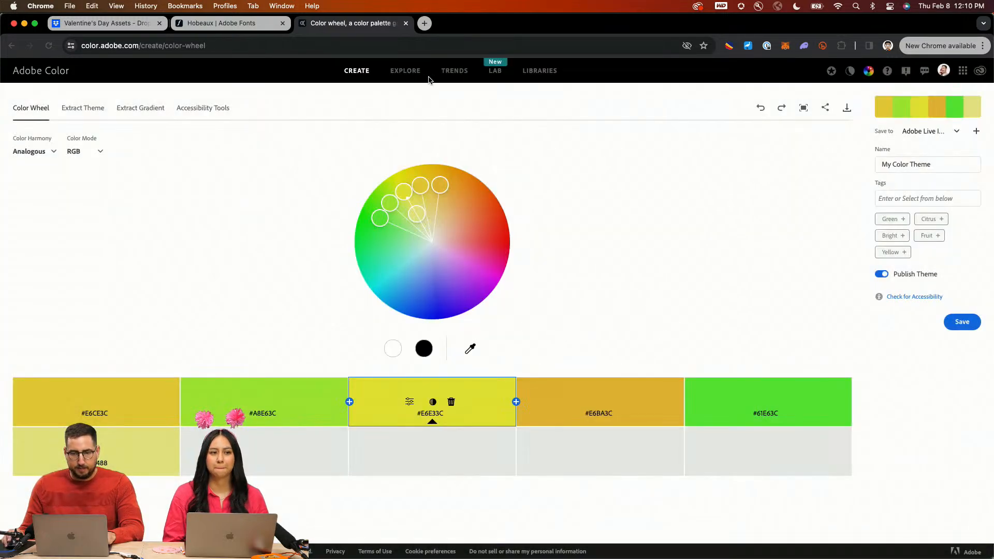
Search Adobe Color's Explore themes for "lava lamp" and download the palette of the peach-background lamp photo as a JPEG
click(415, 72)
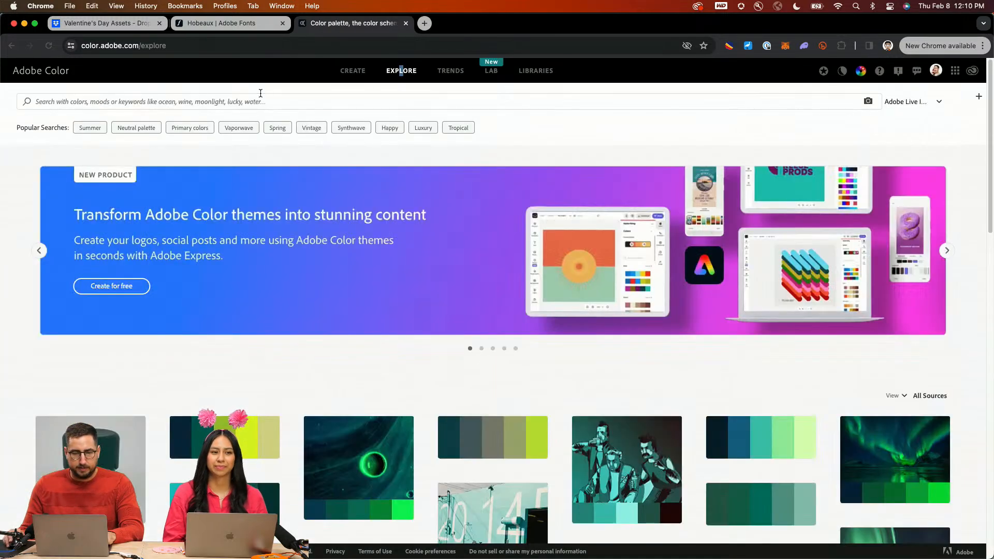
text(lava)
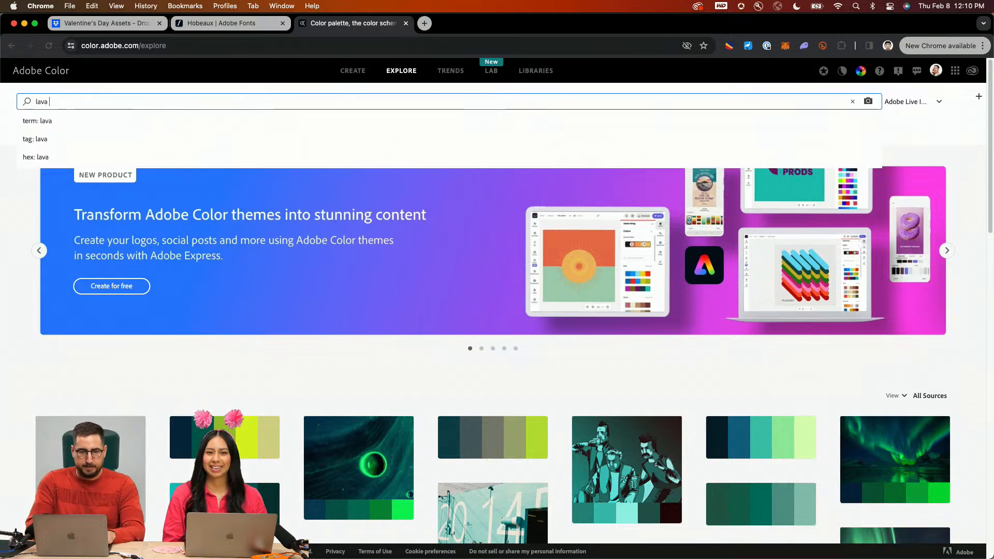
text( lamp)
key(Return)
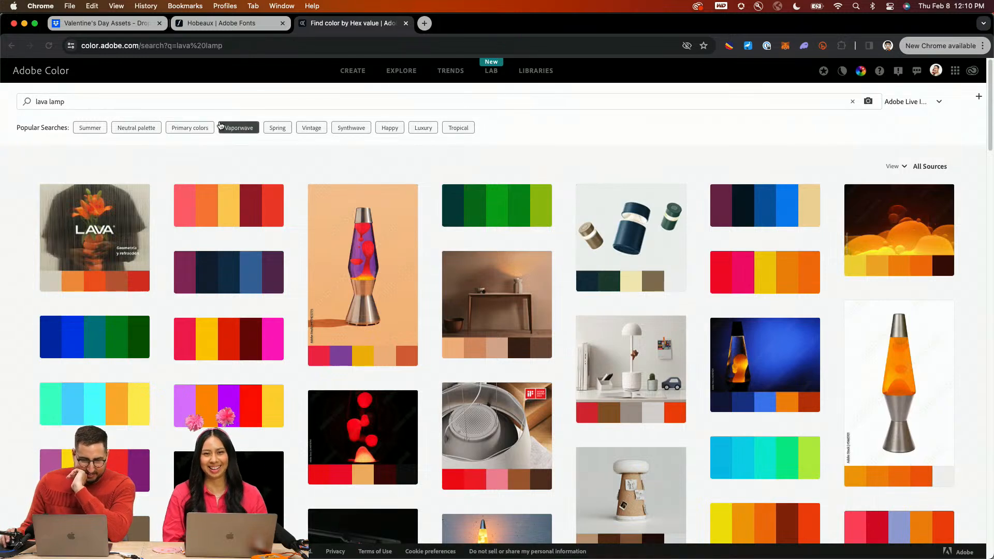
mouse_move(347, 241)
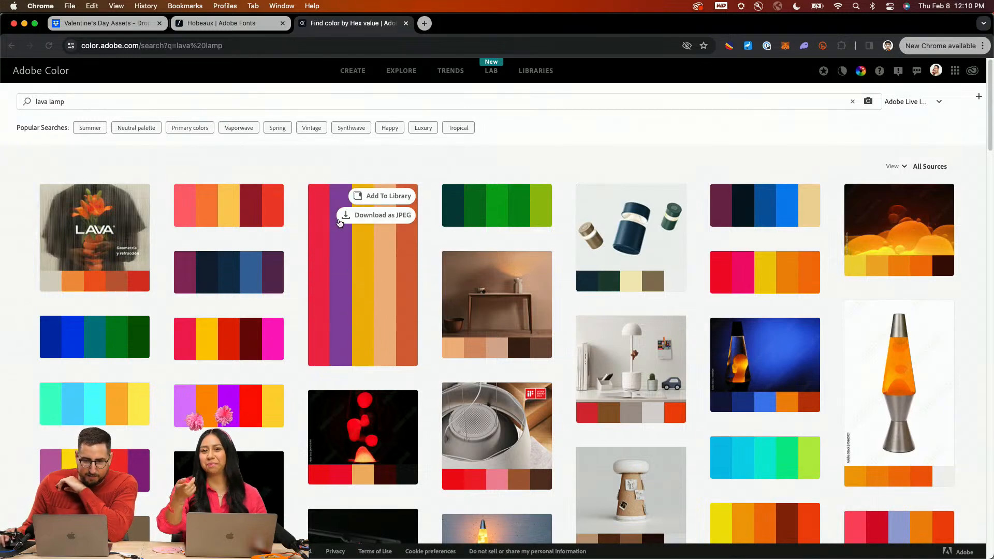
click(363, 215)
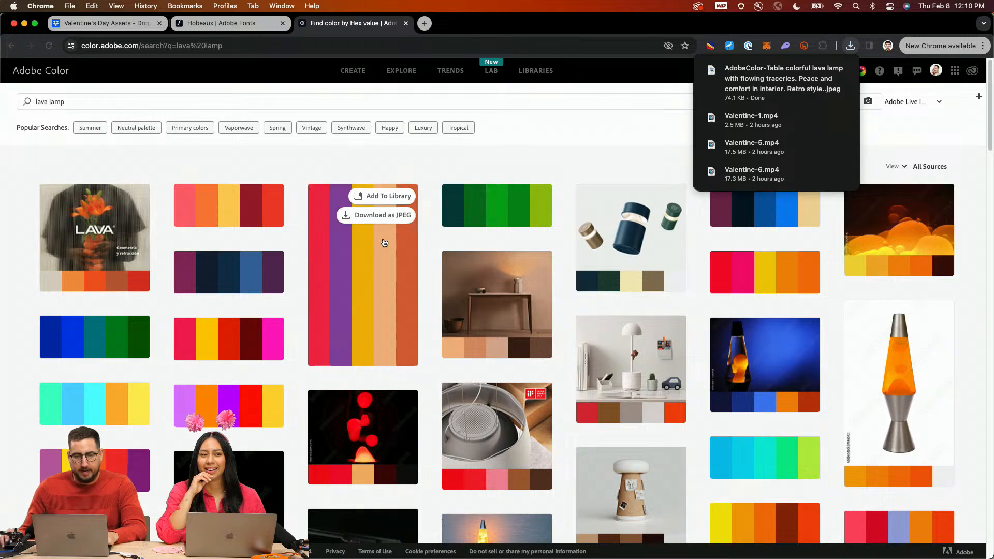
Open the lava lamp color theme, copy its source photo, and paste it into the Illustrator document
click(383, 244)
right_click(161, 385)
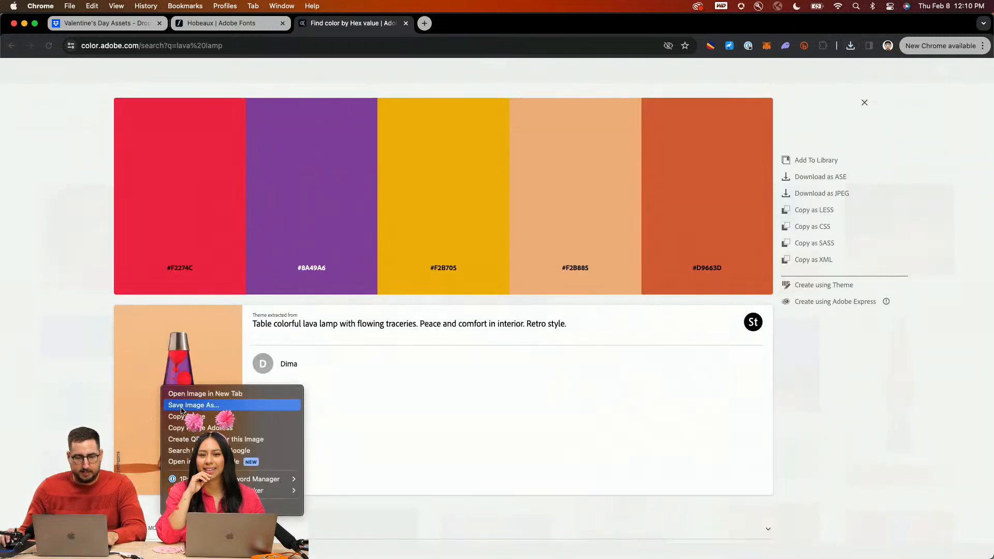
click(199, 415)
key(super+Tab)
key(super+v)
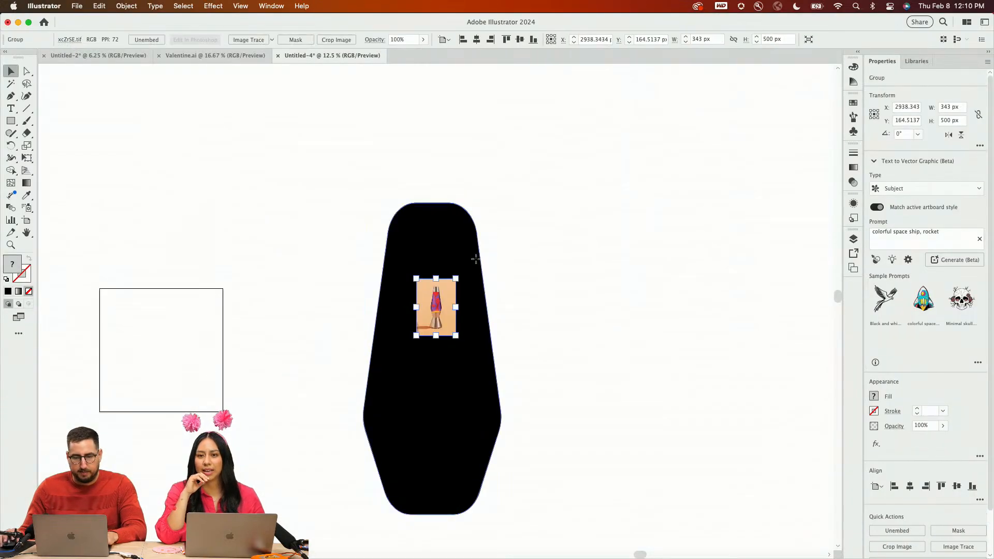
Move the pasted lava lamp photo beside the black silhouette and scale it to about 2037 × 2970 px
key(s)
drag(475, 257, 691, 302)
key(super+d)
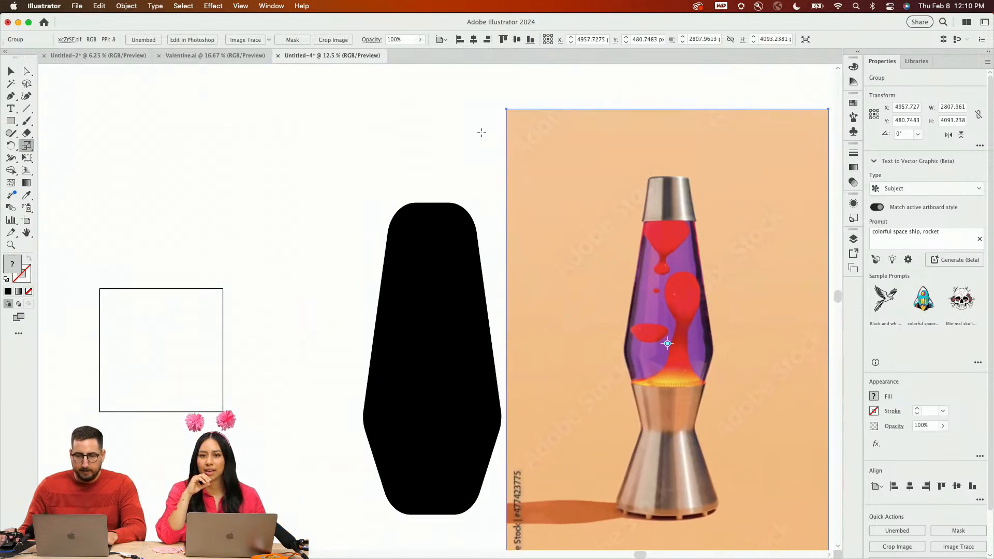
drag(482, 131, 530, 179)
scroll(530, 179, down, 3)
scroll(530, 179, right, 2)
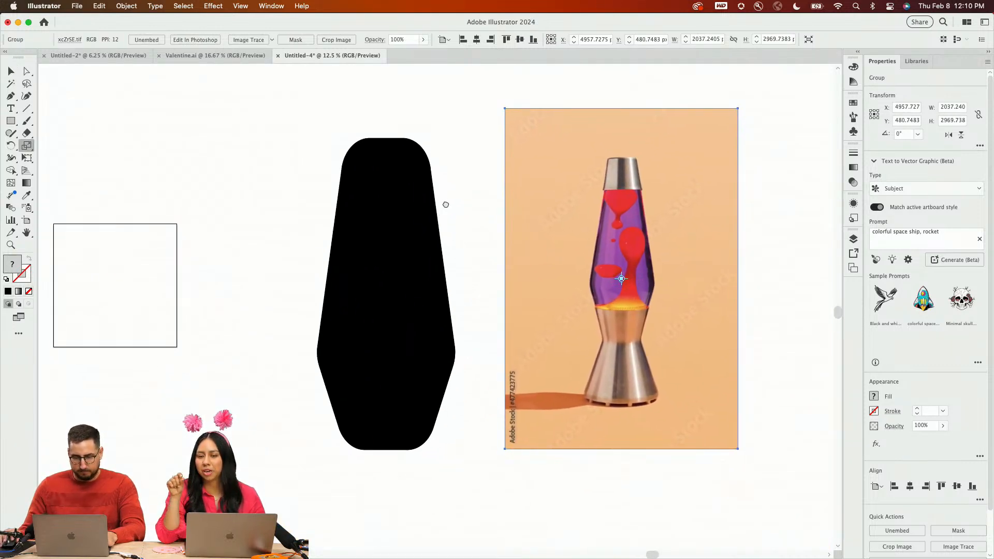
Switch to Finder and place the downloaded AdobeColor palette JPEG from Downloads into the Illustrator document beside the lamp photo
key(super+Tab)
key(super+Tab)
key(super+Tab)
key(super+Tab)
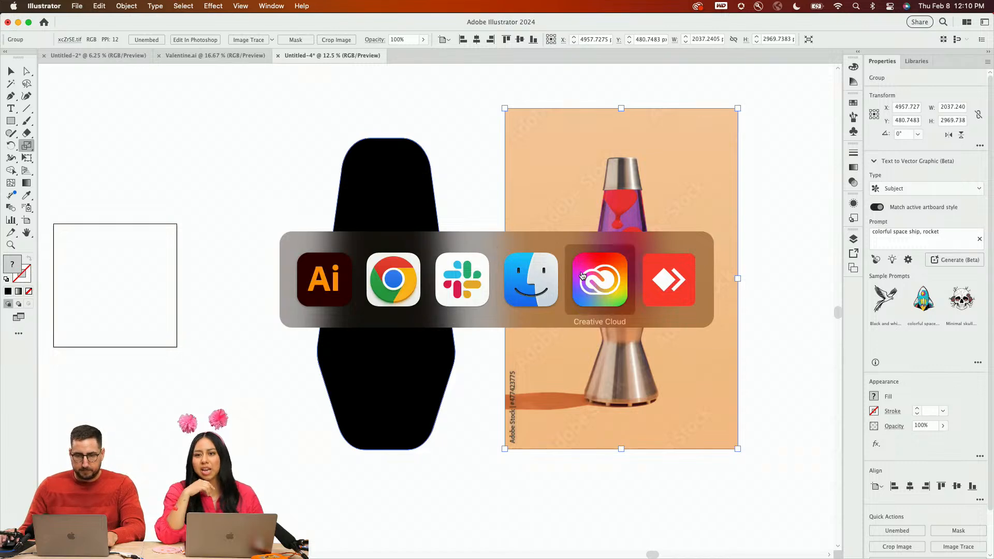
key(super+shift+Tab)
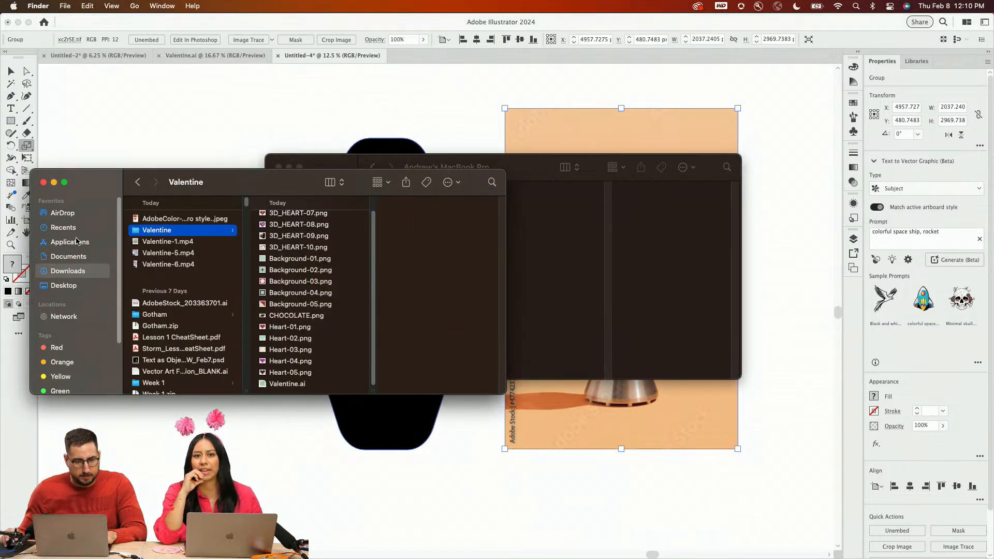
drag(137, 223, 763, 295)
key(v)
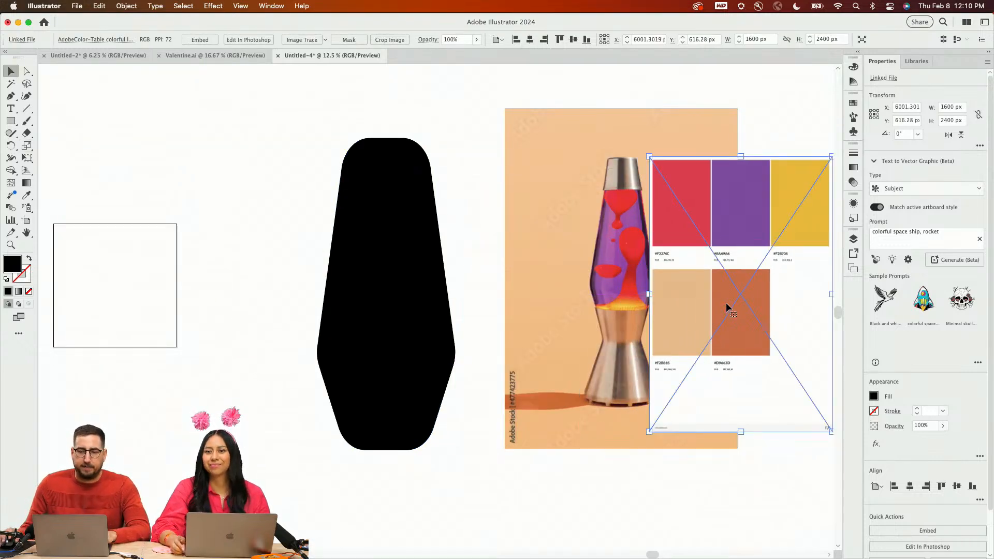
click(400, 164)
shift+click(412, 325)
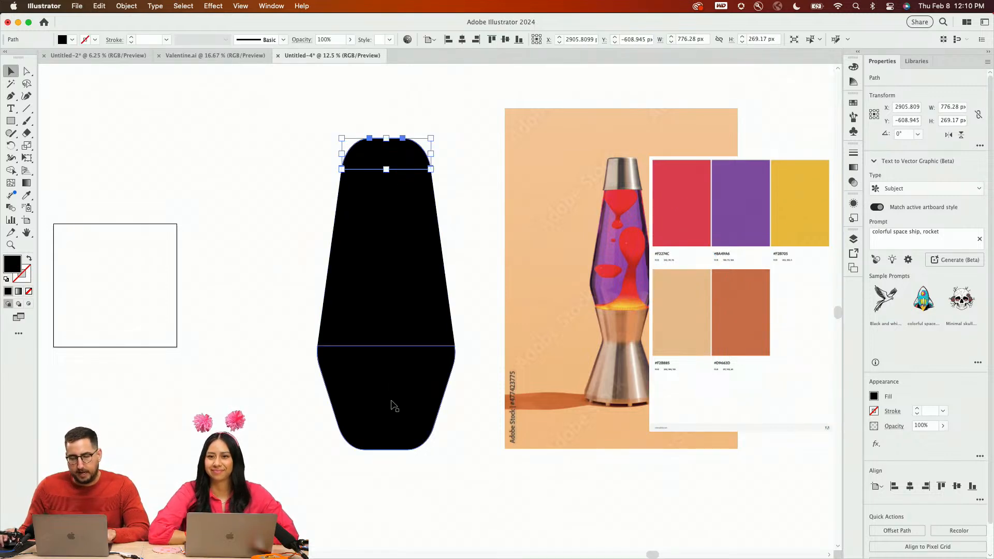
shift+click(393, 404)
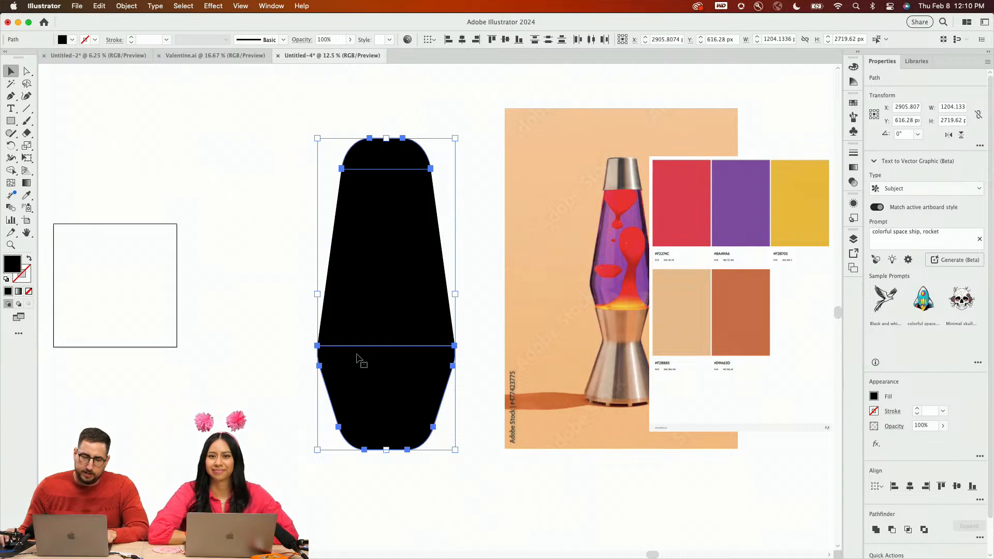
drag(363, 368, 359, 460)
key(super+z)
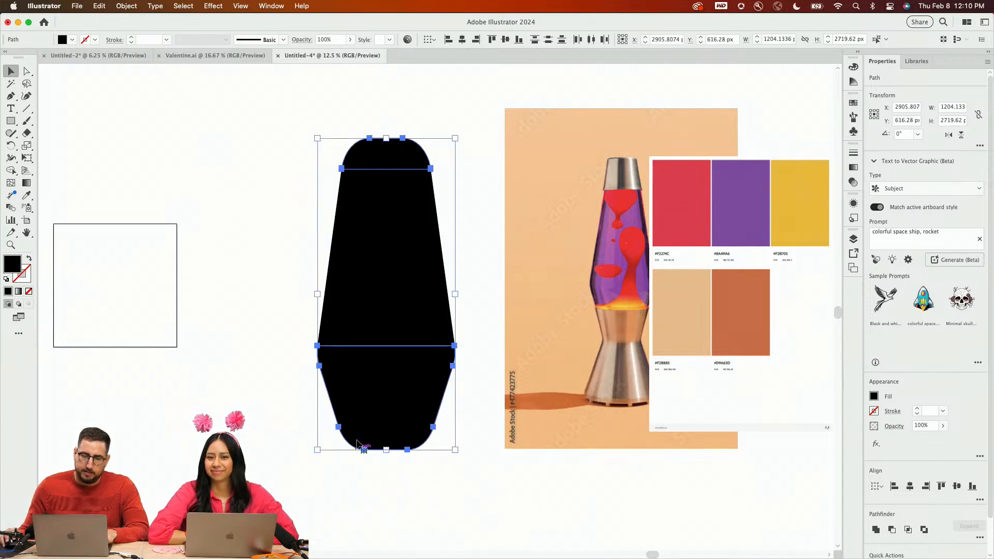
Isolate the silhouette's base shape and draw a rectangle about 2318 × 876 px across its upper half
double_click(380, 404)
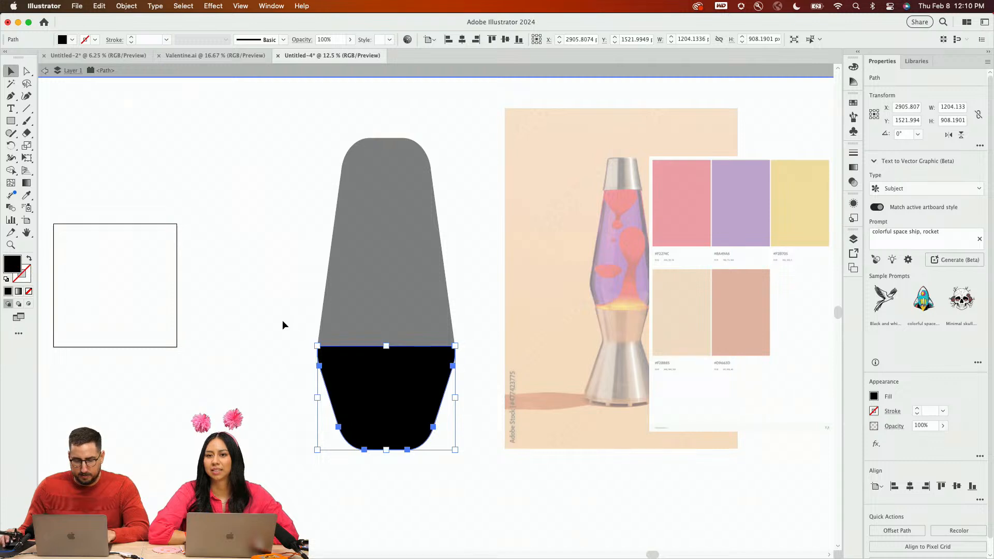
key(m)
drag(255, 294, 521, 394)
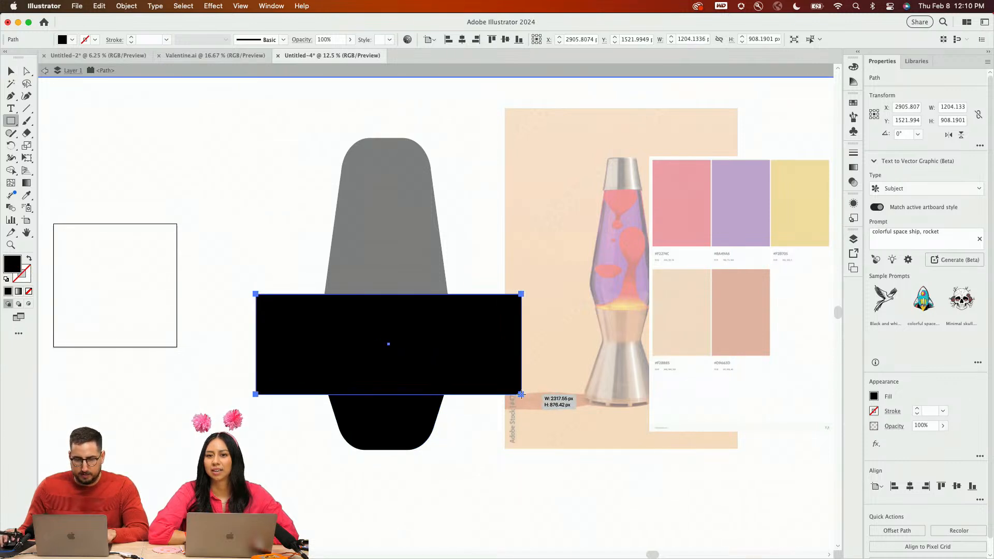
Remove the rectangle and the base portion it overlaps with the Shape Builder tool, and exit isolation mode
key(v)
shift+click(409, 420)
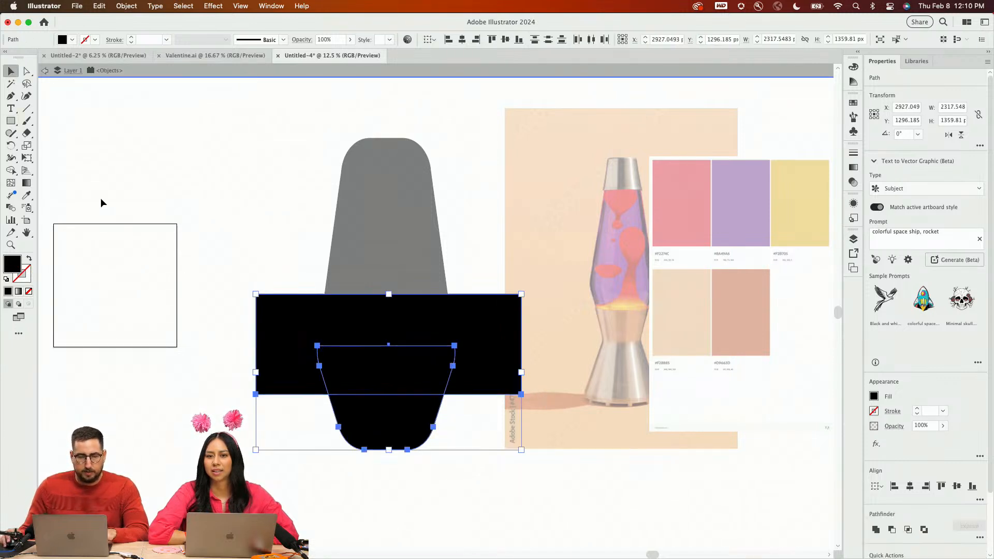
click(10, 170)
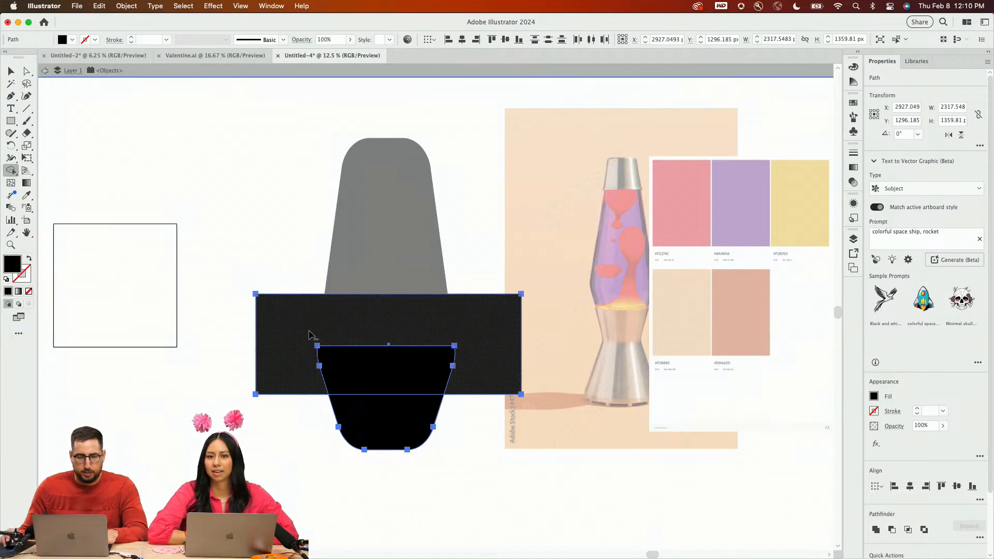
drag(309, 333, 386, 354)
key(v)
double_click(492, 250)
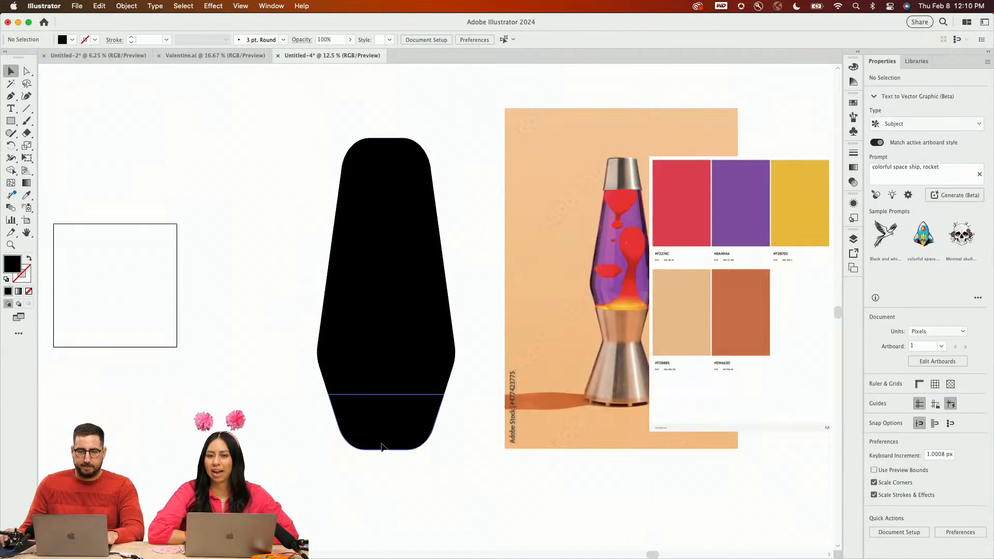
Fill the lamp's shortened base and top cap with the same light gray swatch
click(386, 435)
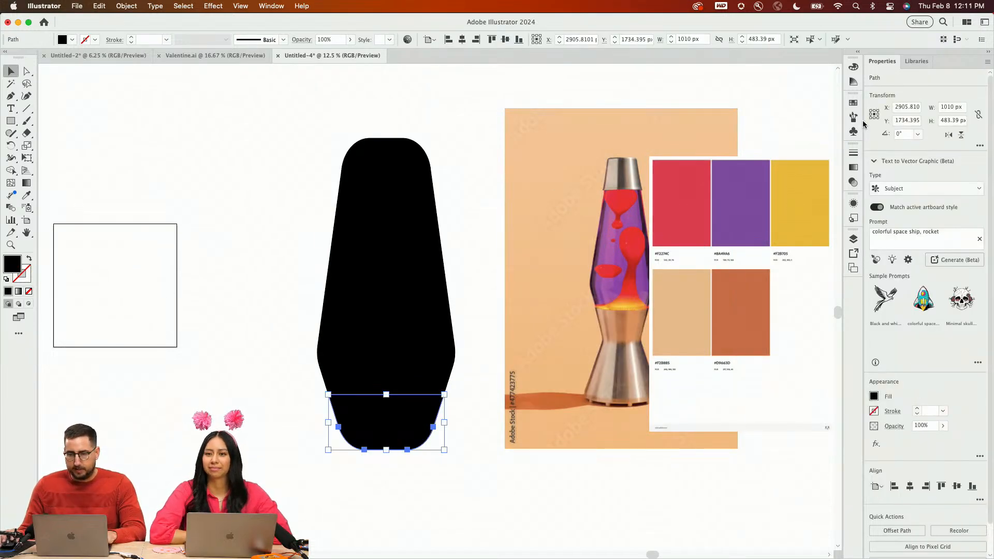
click(853, 102)
click(790, 164)
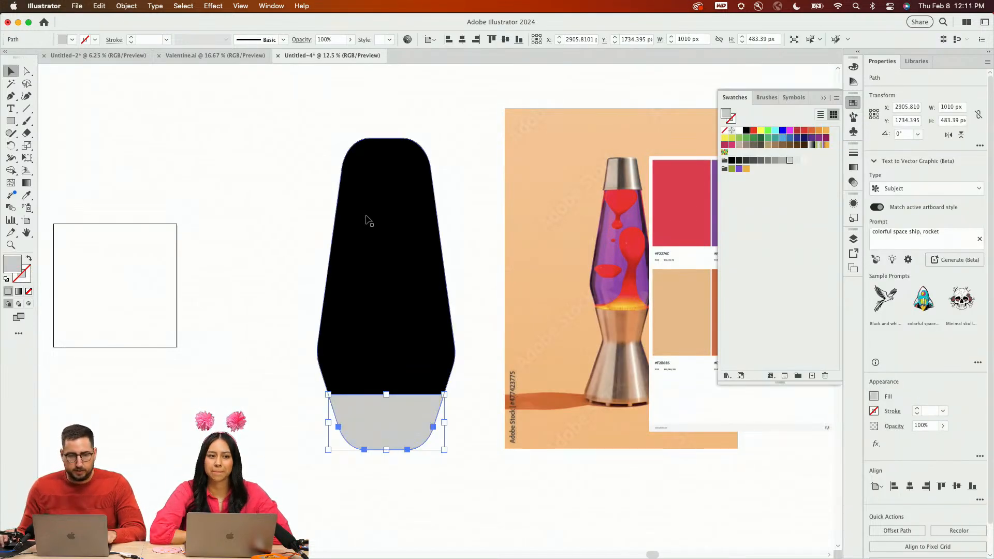
click(395, 166)
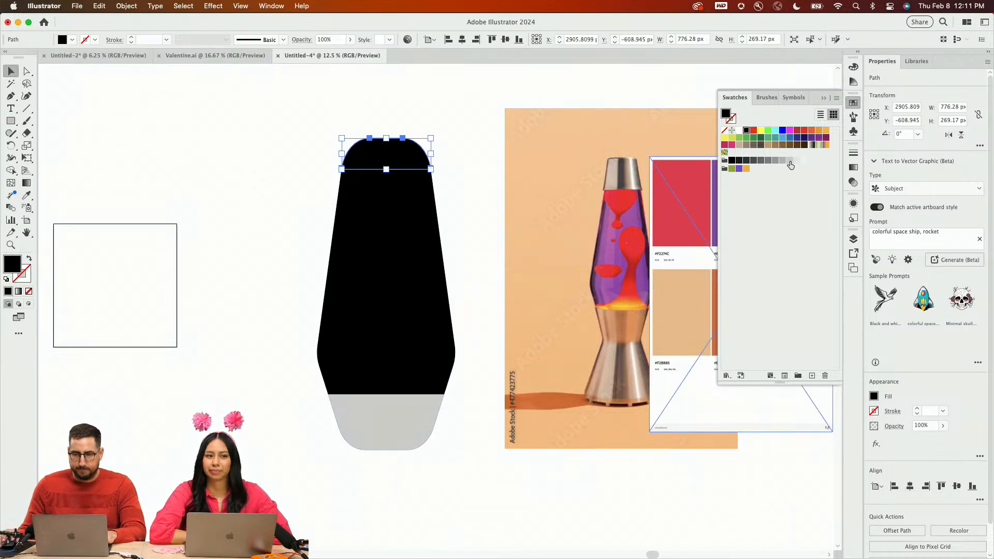
click(790, 165)
Fill the lamp body with the palette's purple #8A49A6 using the Eyedropper tool, and deselect it
click(421, 259)
scroll(519, 261, right, 3)
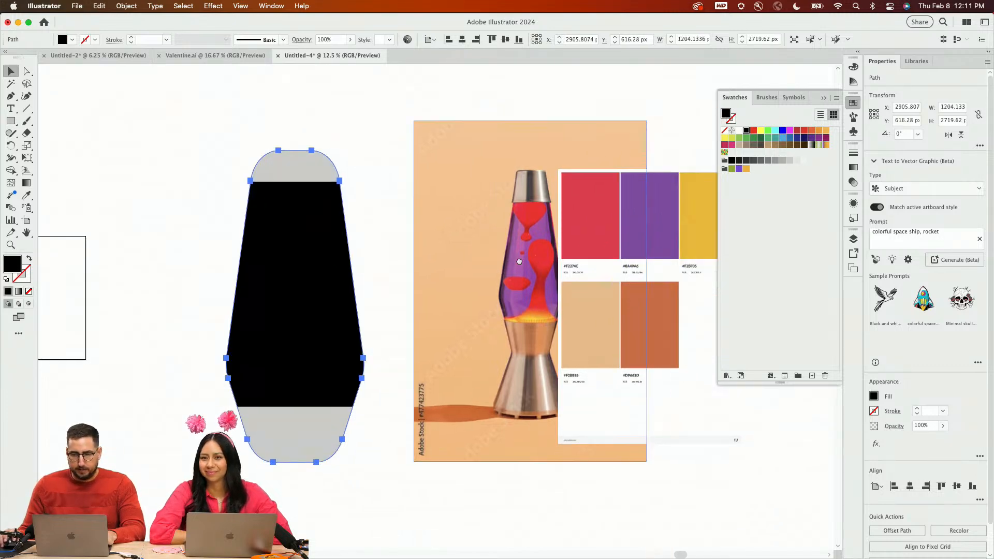
scroll(519, 262, right, 1)
key(i)
click(643, 207)
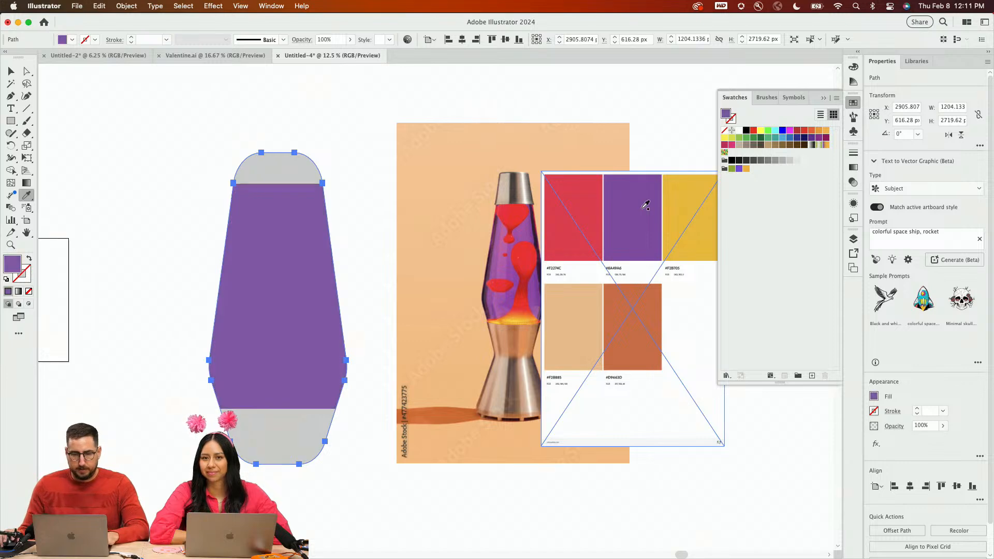
key(v)
click(367, 210)
Try drawing a rounded lava blob outline beside the lamp with the Blob Brush tool
key(z)
click(356, 281)
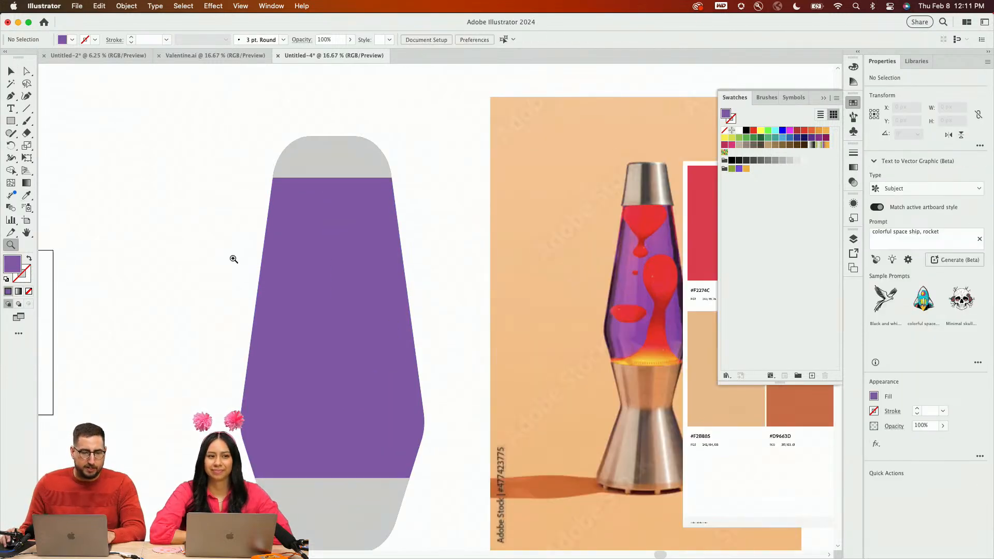
key(b)
drag(30, 123, 52, 133)
mouse_move(212, 205)
mouse_down()
mouse_move(178, 286)
mouse_move(295, 290)
mouse_move(252, 182)
mouse_move(226, 204)
mouse_up()
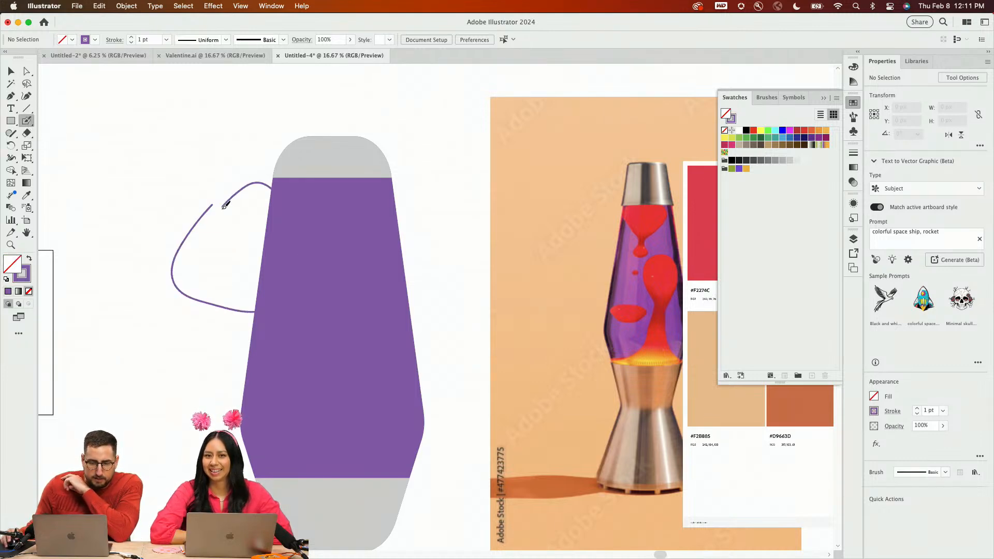
key(cmd+z)
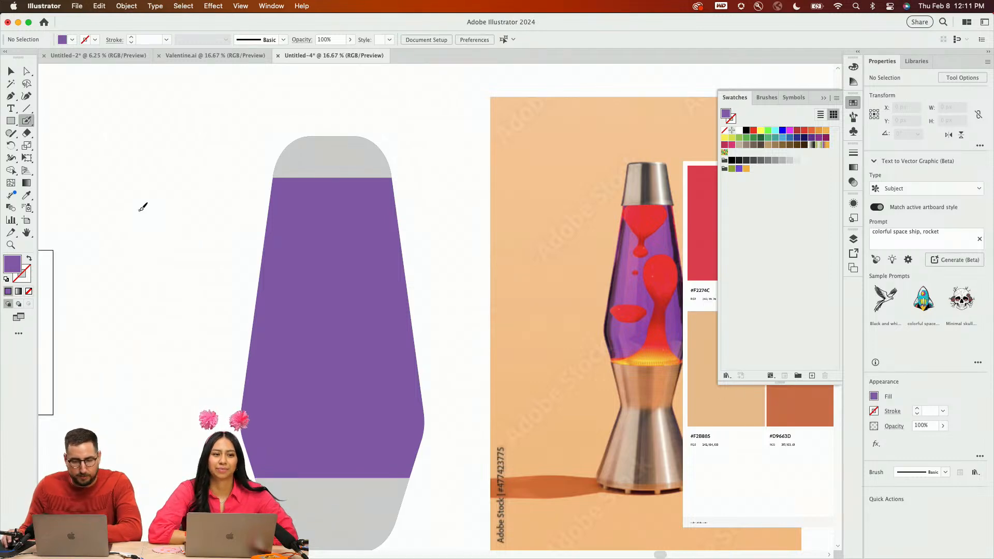
mouse_move(138, 215)
mouse_down()
mouse_move(103, 254)
mouse_move(146, 301)
mouse_move(173, 242)
mouse_move(133, 218)
mouse_up()
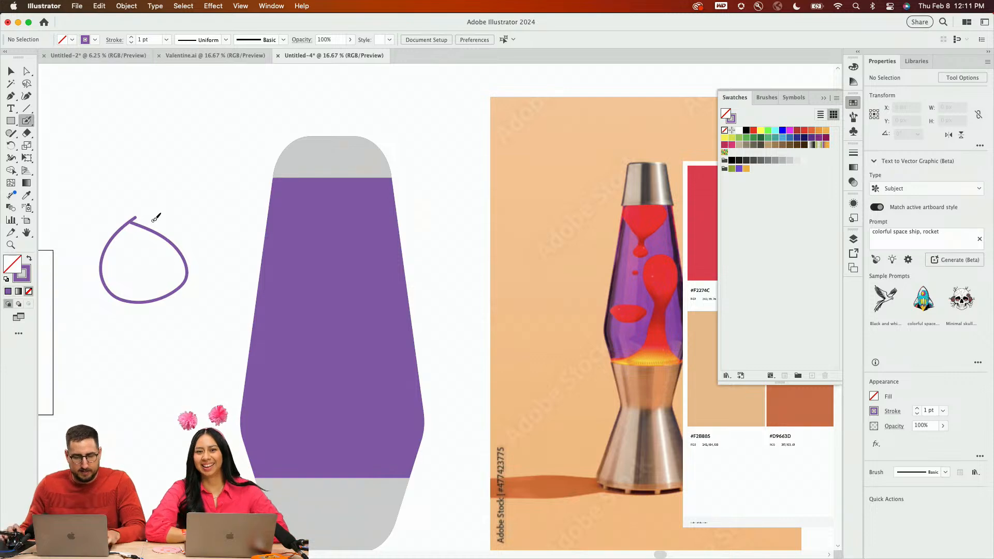
key(super+z)
Set the Blob Brush fidelity to the smoothest level and its size to 167 pt
key(Return)
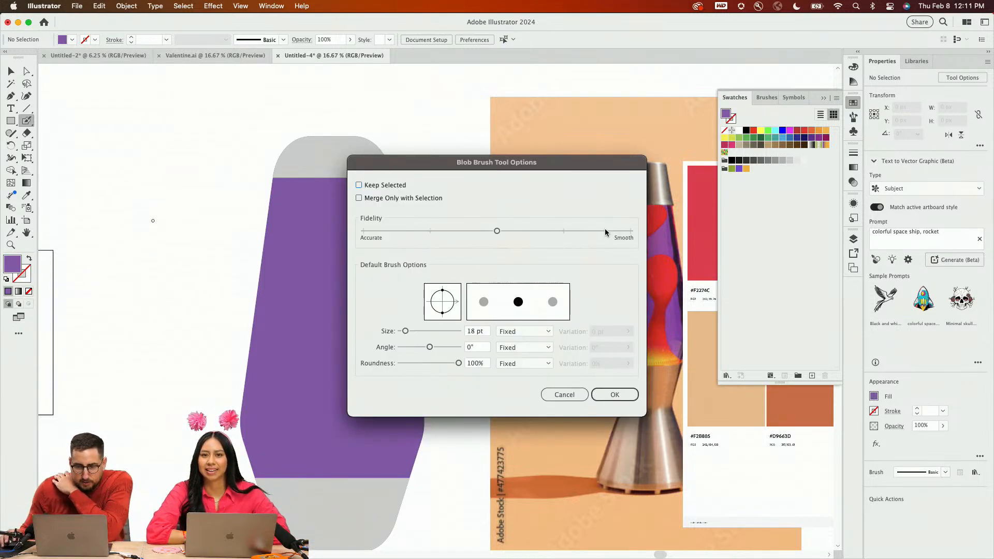
click(628, 234)
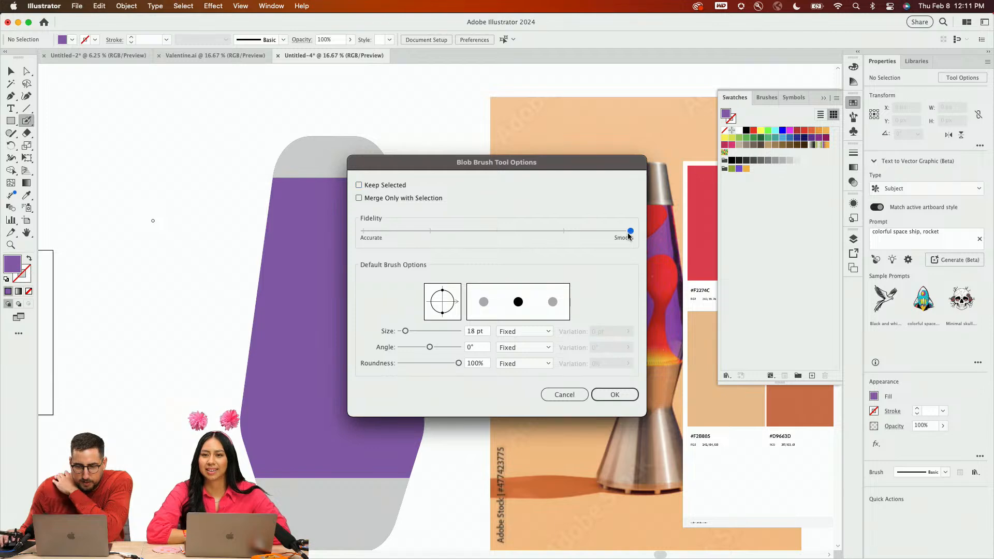
click(437, 332)
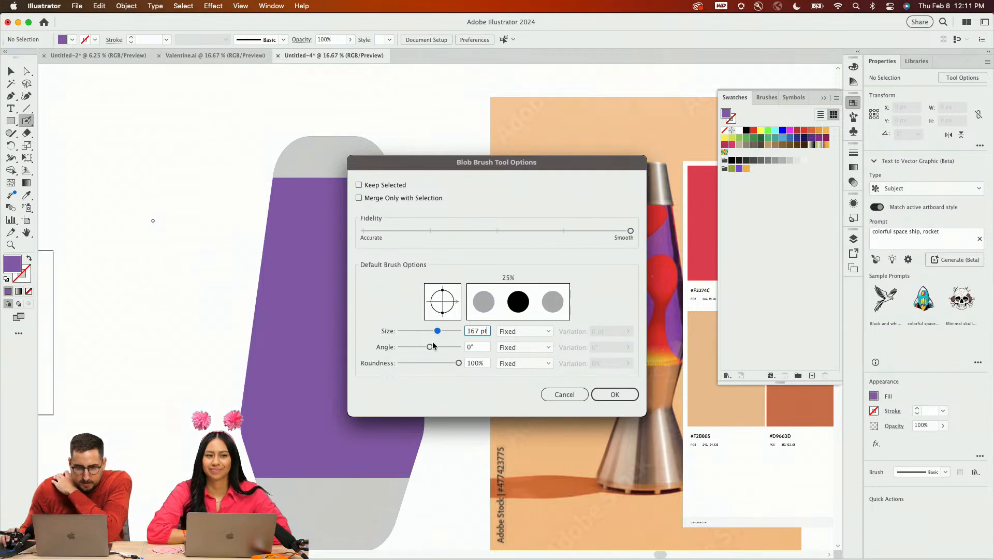
click(614, 394)
Paint a thick closed blob ring beside the lamp with the Blob Brush, and delete it
mouse_move(151, 222)
mouse_down()
mouse_move(101, 290)
mouse_move(183, 236)
mouse_move(104, 217)
mouse_up()
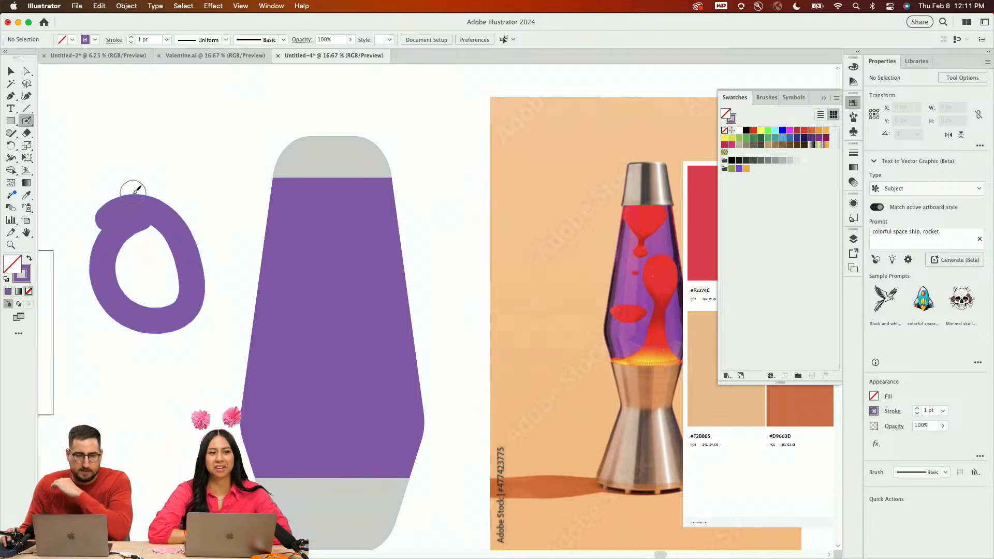
key(v)
click(131, 221)
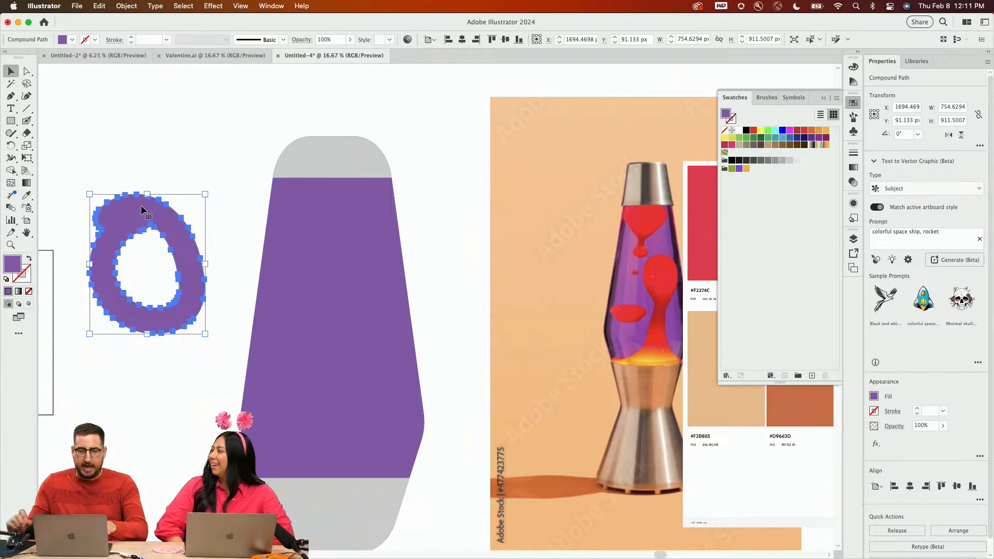
key(Delete)
key(b)
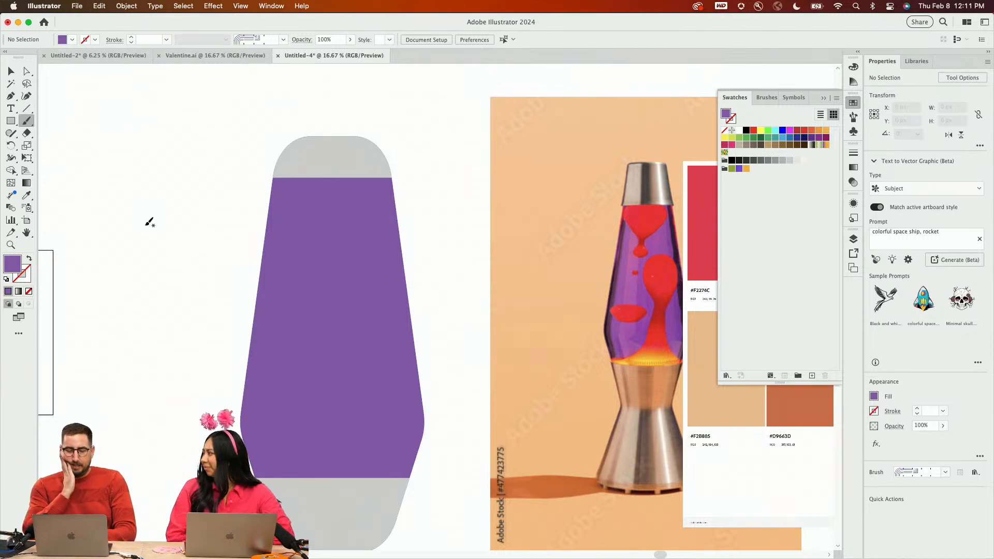
Draw a closed angular hourglass-shaped blob beside the lamp with the Pen tool, and pull its upper-left corner outward
key(p)
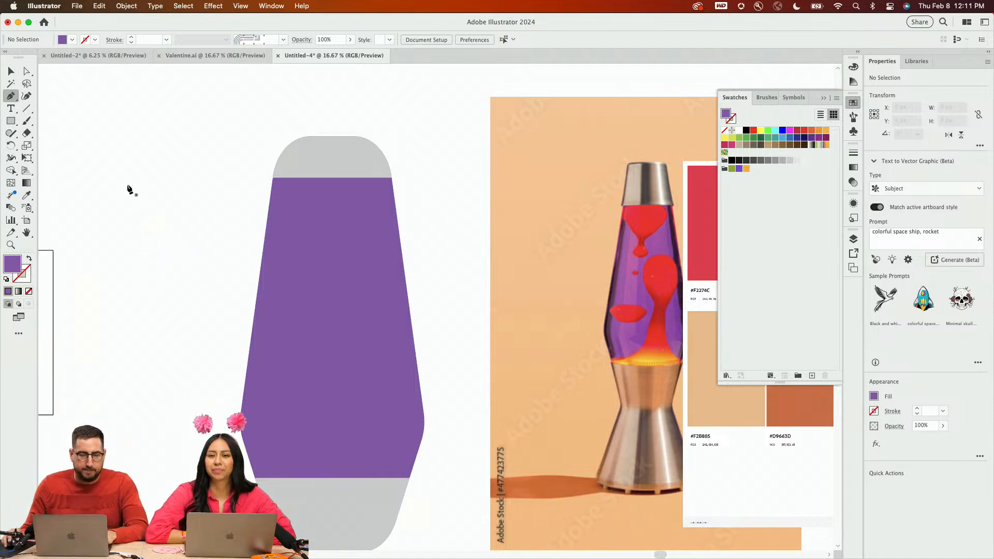
drag(140, 204, 173, 223)
click(148, 159)
click(85, 196)
click(117, 243)
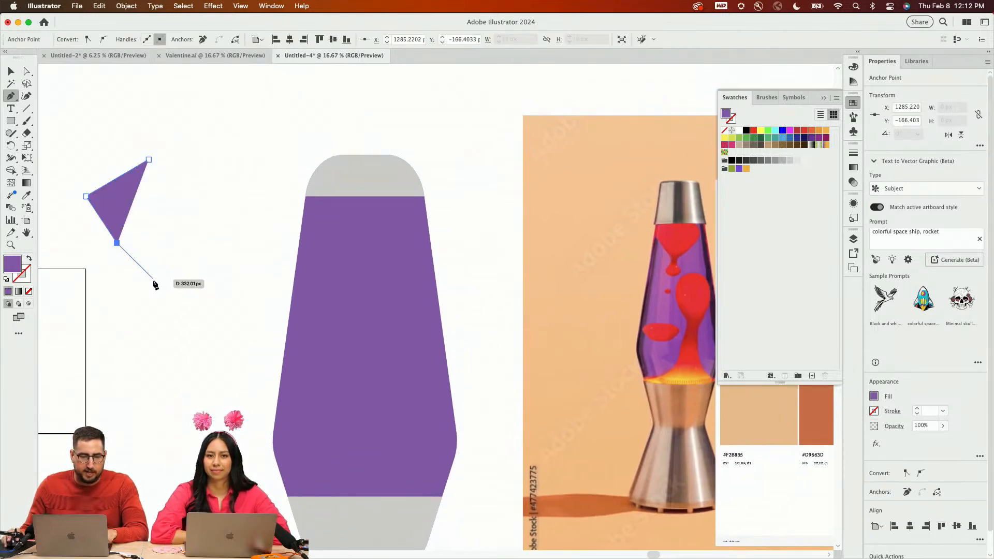
click(153, 282)
click(141, 306)
click(112, 325)
click(117, 342)
click(172, 371)
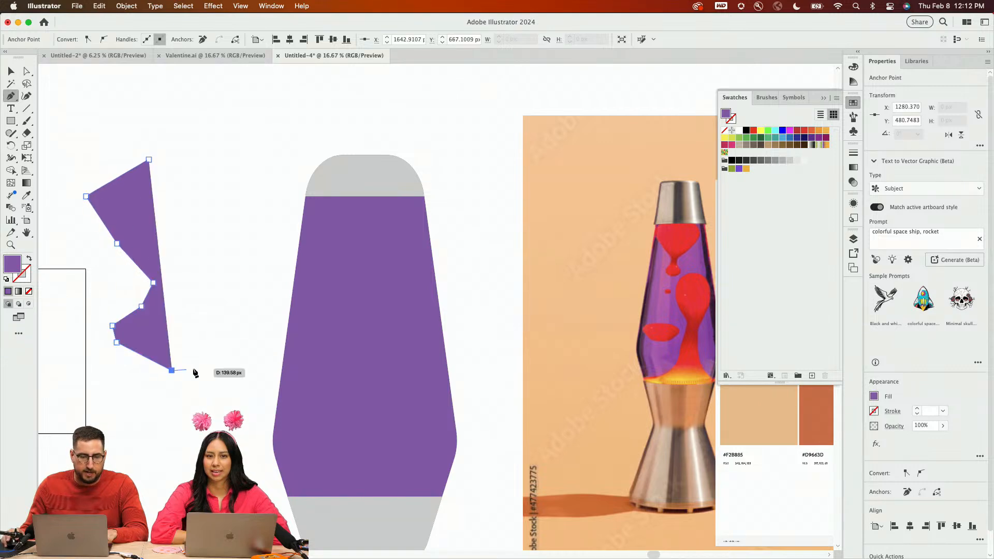
click(210, 354)
click(222, 325)
click(214, 312)
click(195, 297)
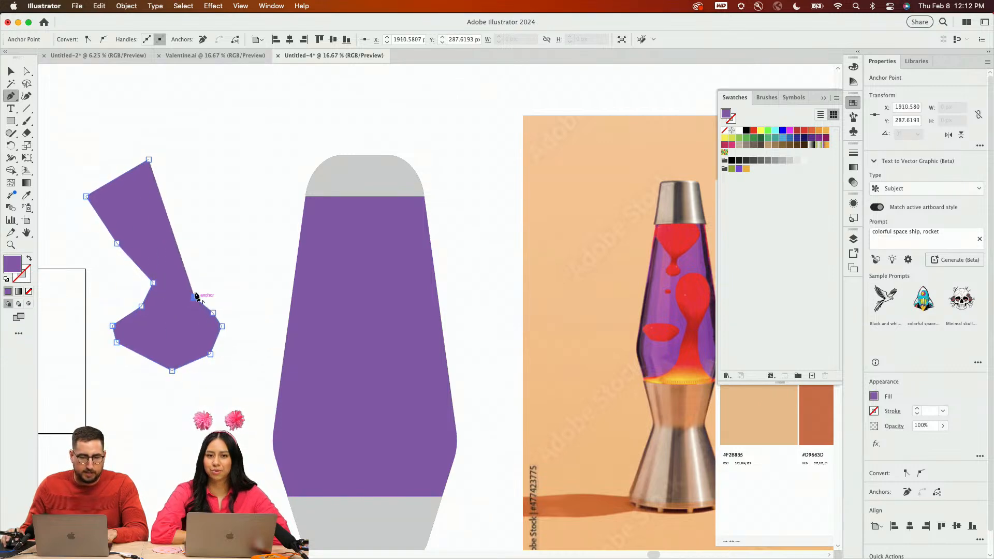
click(204, 274)
click(235, 261)
click(255, 193)
click(256, 152)
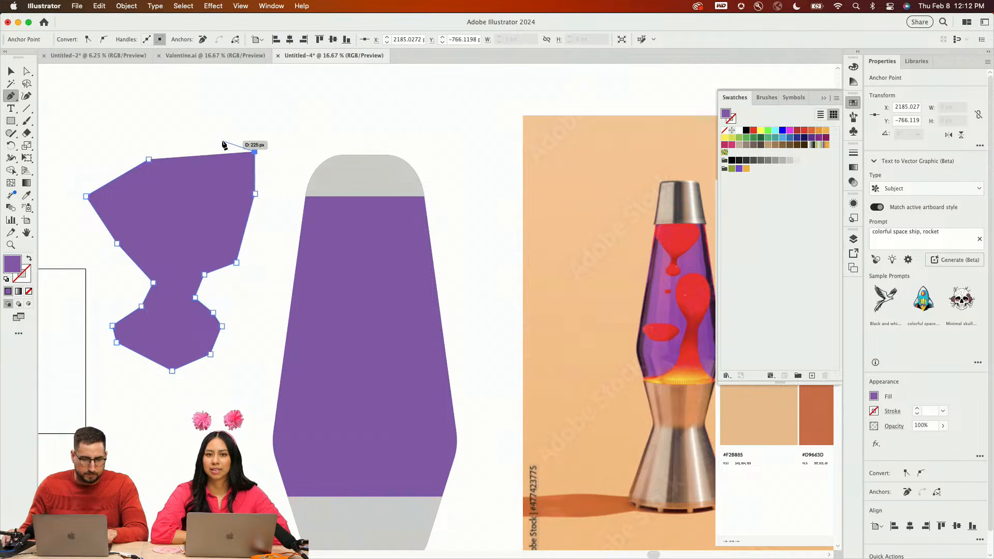
click(219, 141)
click(149, 160)
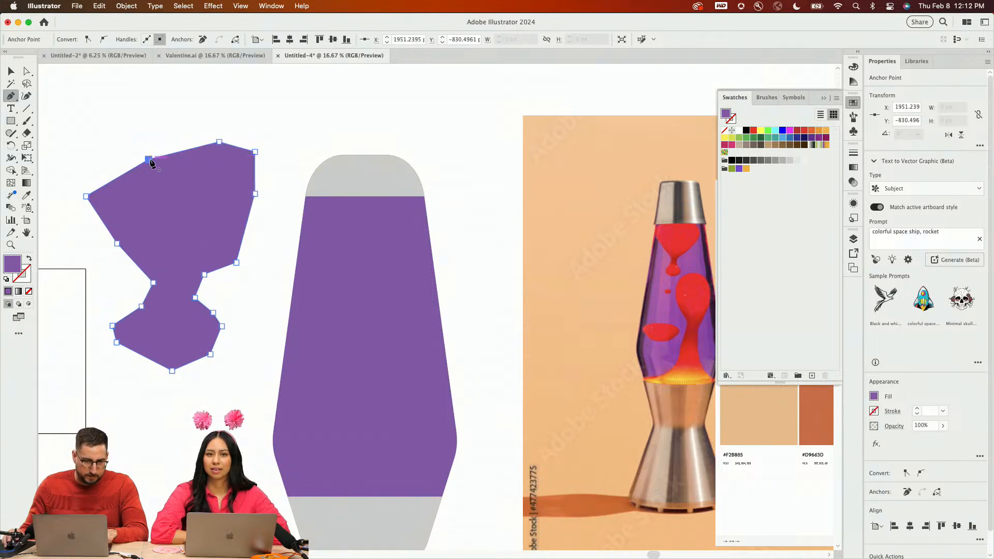
key(a)
drag(149, 160, 133, 146)
Apply a Round Corners effect with a 500 px radius to the angular blob, and deselect it
key(v)
drag(149, 132, 373, 501)
click(163, 192)
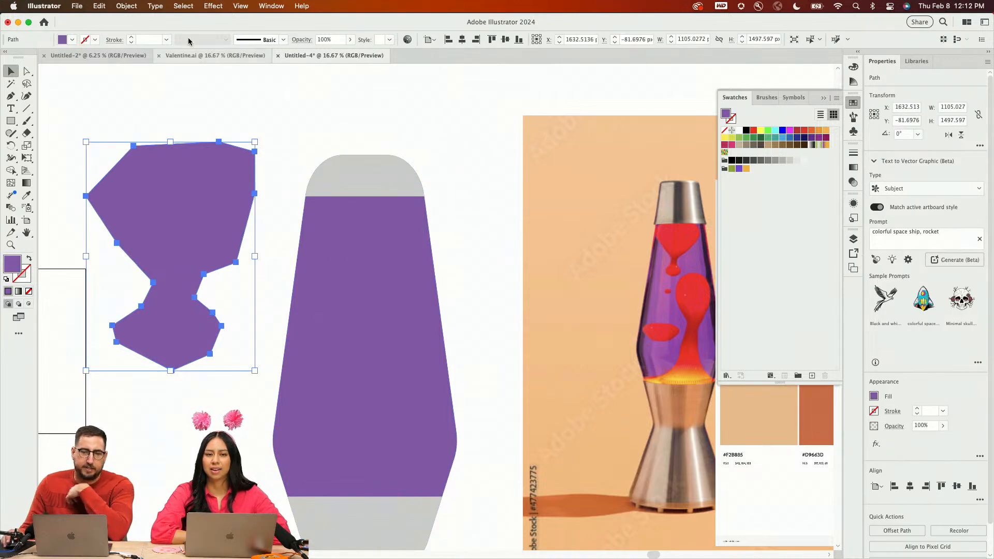
click(213, 5)
mouse_move(317, 164)
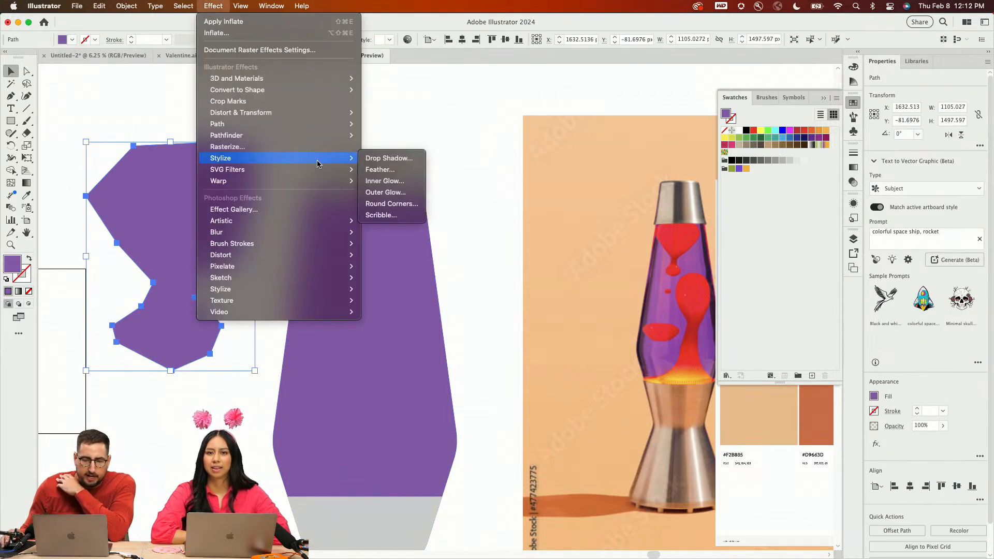
click(391, 203)
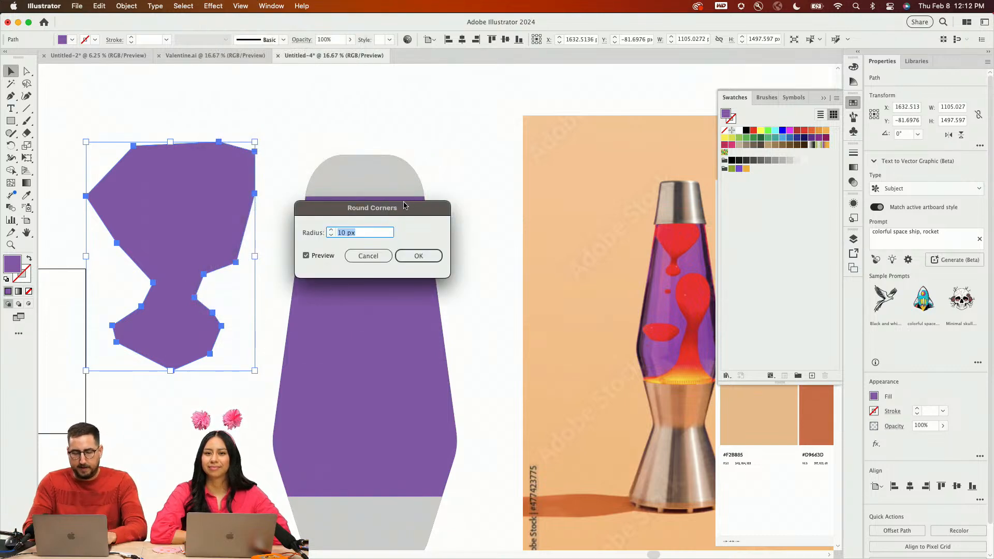
text(500)
key(Tab)
click(418, 255)
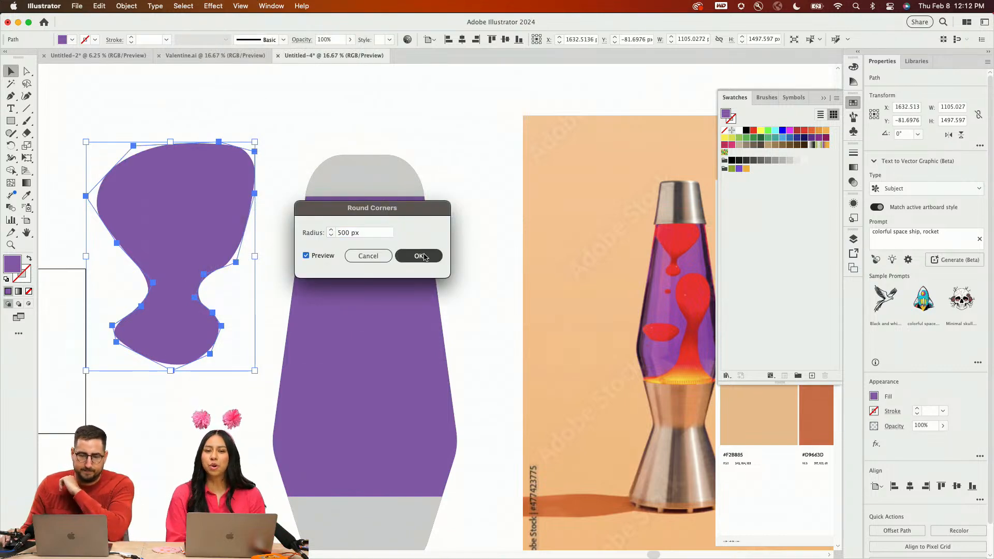
click(305, 126)
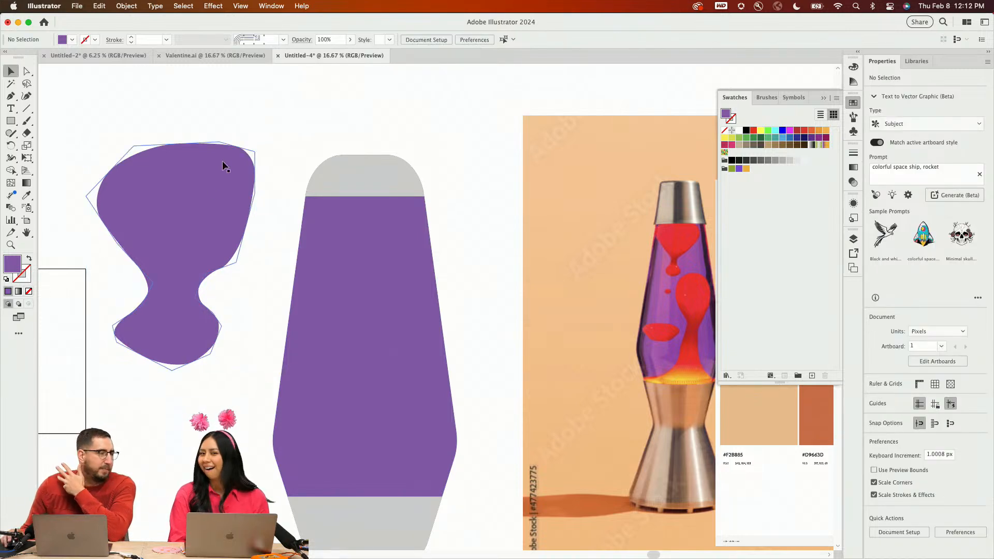
Remove the blob's outermost left anchor point, and reposition the upper-left, top and right anchors to round the upper lobe
click(209, 192)
key(p)
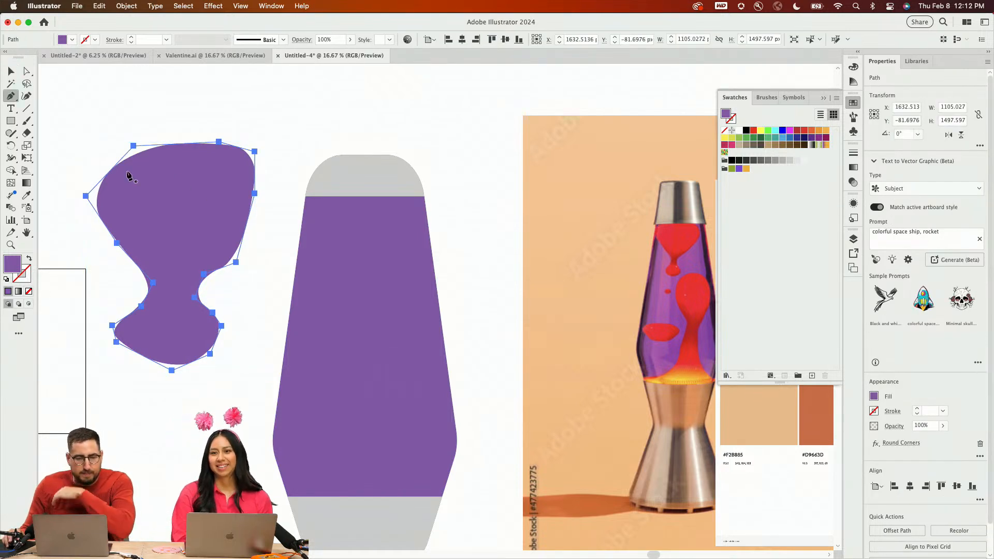
click(86, 197)
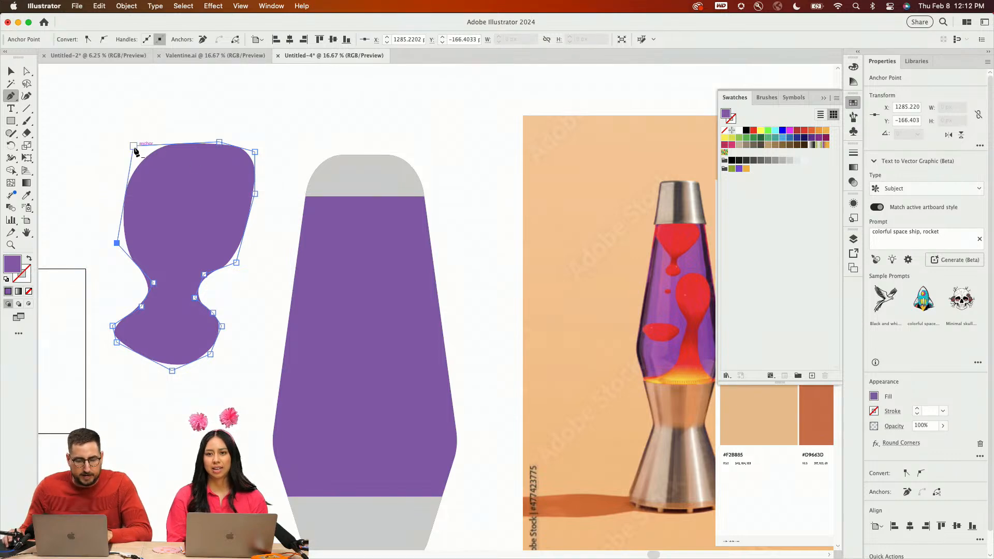
key(a)
drag(134, 147, 95, 148)
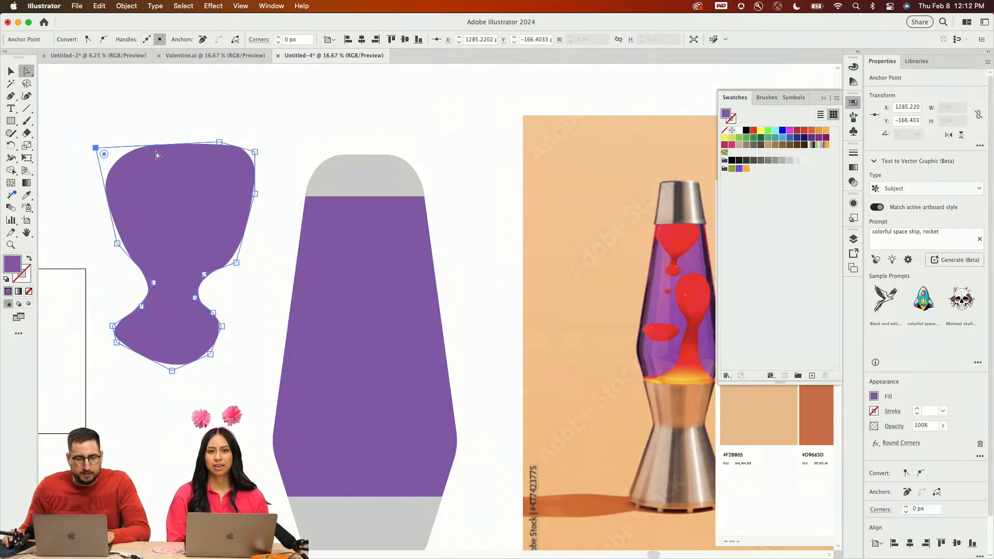
click(210, 135)
click(220, 146)
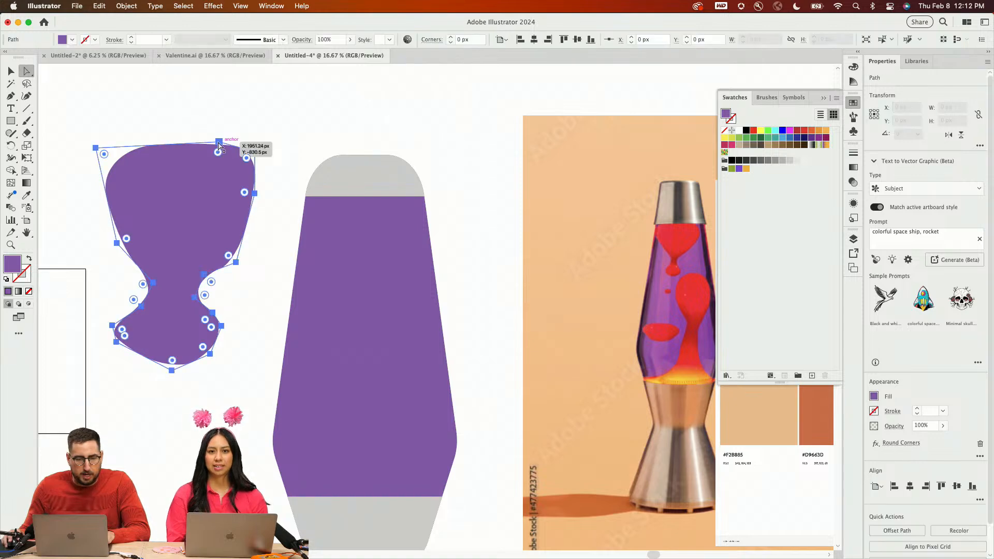
drag(219, 144, 171, 109)
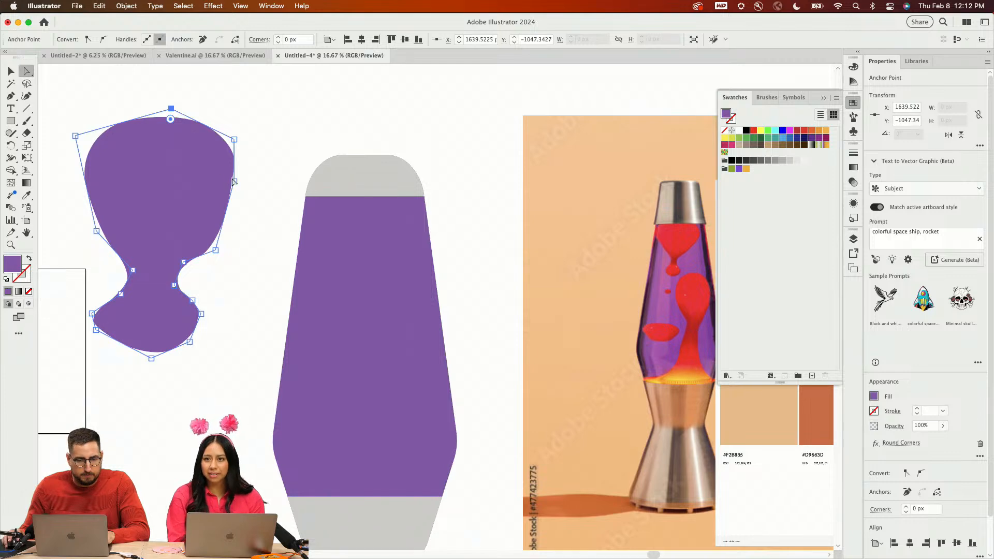
drag(234, 181, 243, 198)
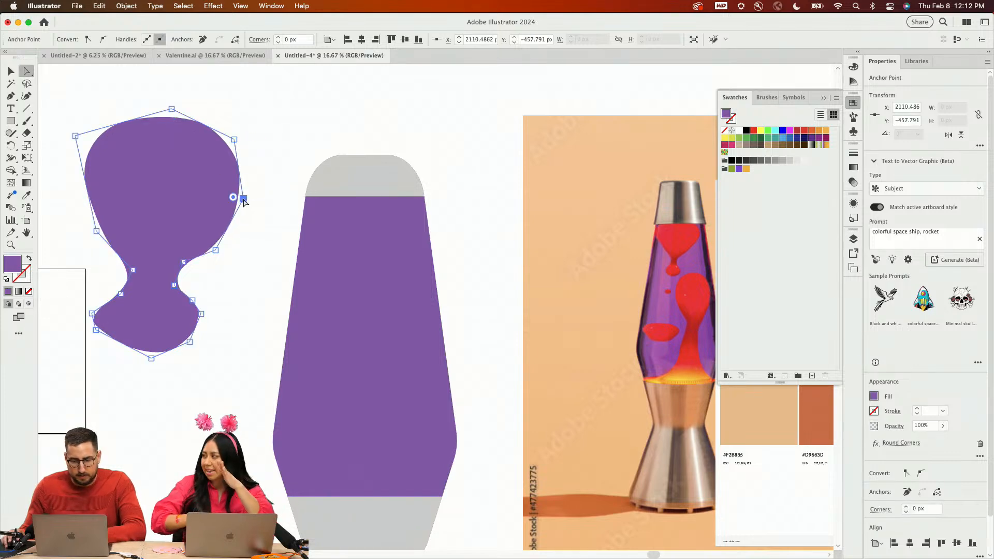
Remove the anchor point on the upper lobe's right side, and pull the one below it outward
key(p)
click(243, 199)
key(a)
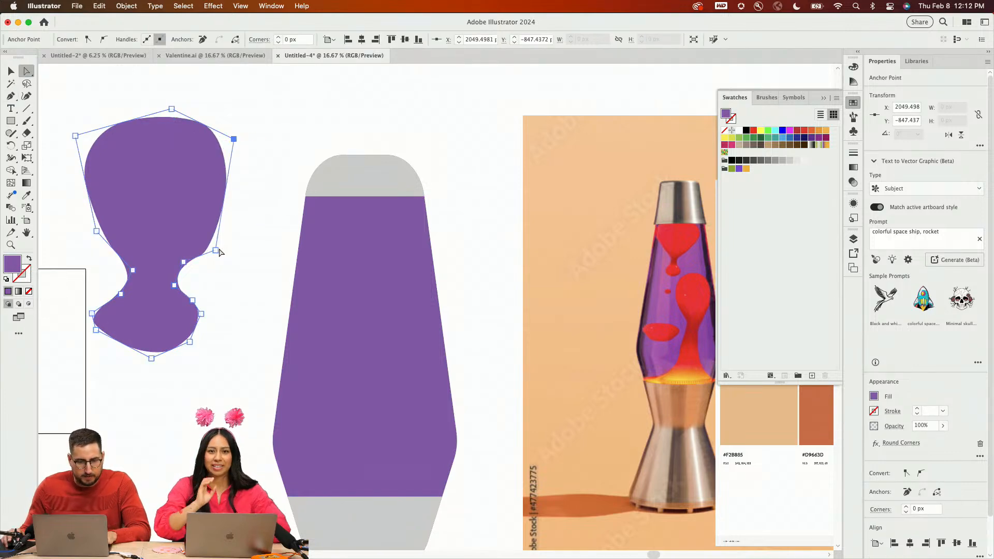
click(219, 252)
drag(216, 250, 238, 237)
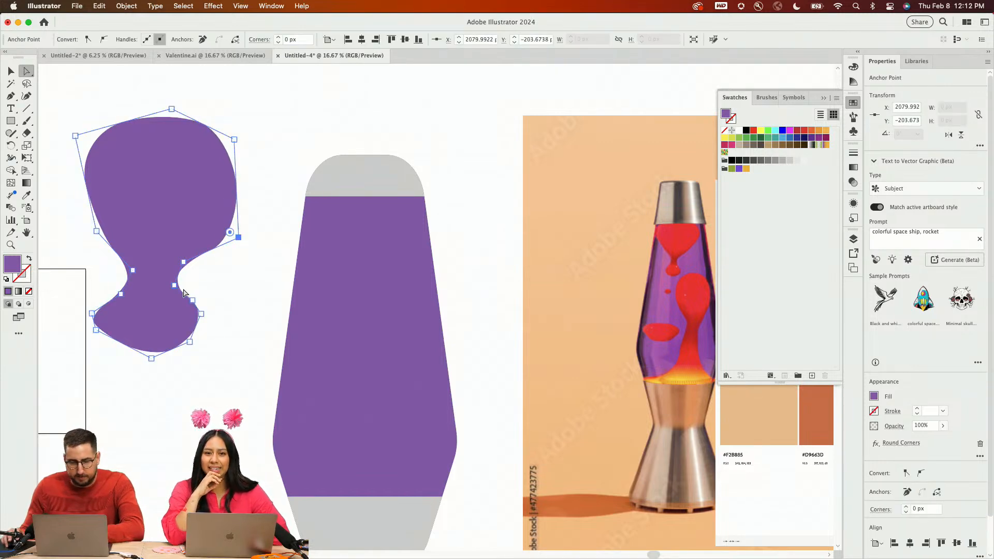
Remove five surplus anchor points around the blob's neck and lower lobe to smooth its outline
key(p)
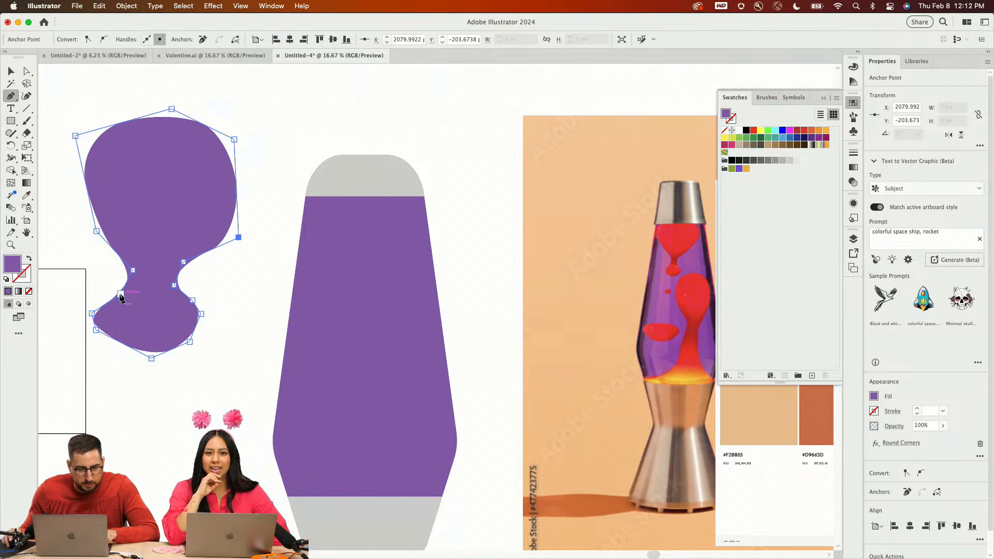
click(120, 293)
click(175, 285)
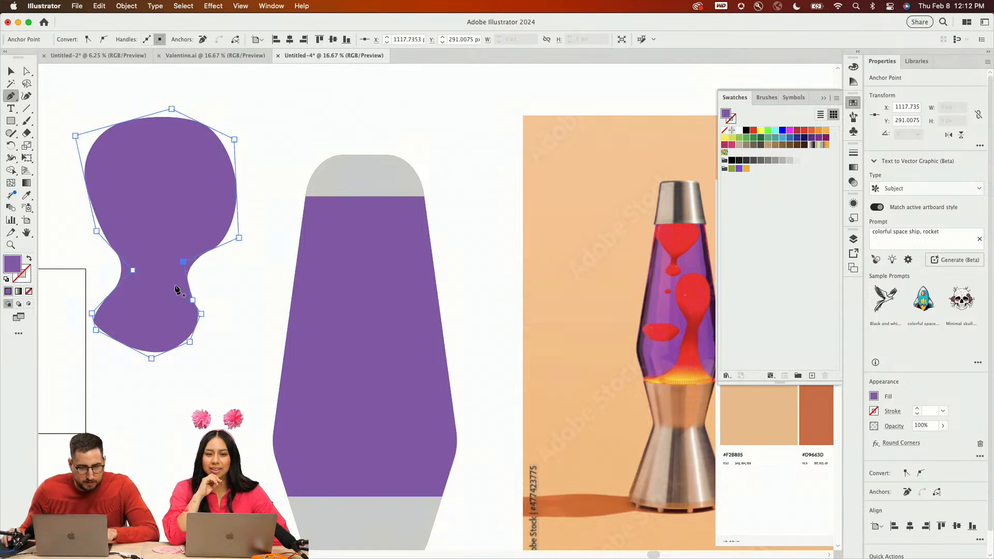
click(192, 301)
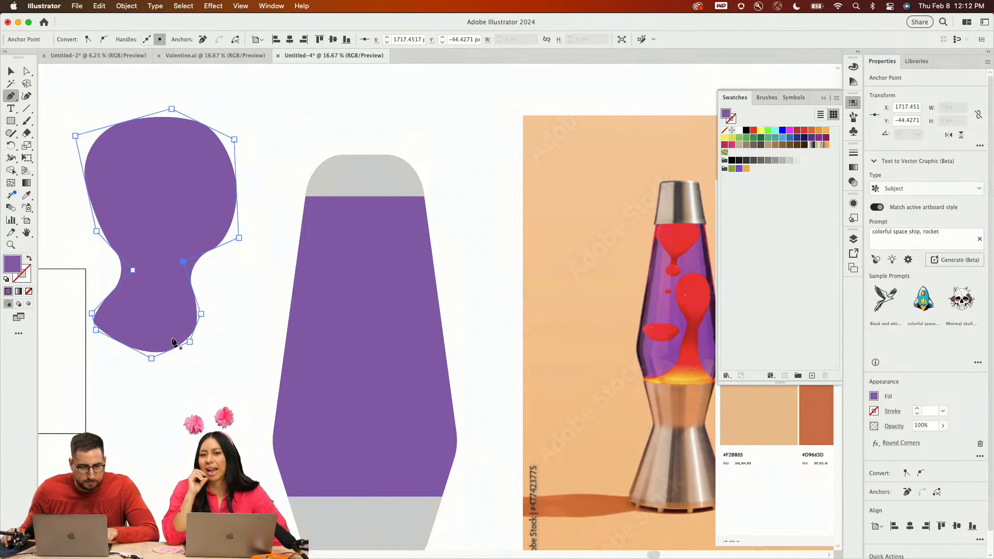
click(190, 342)
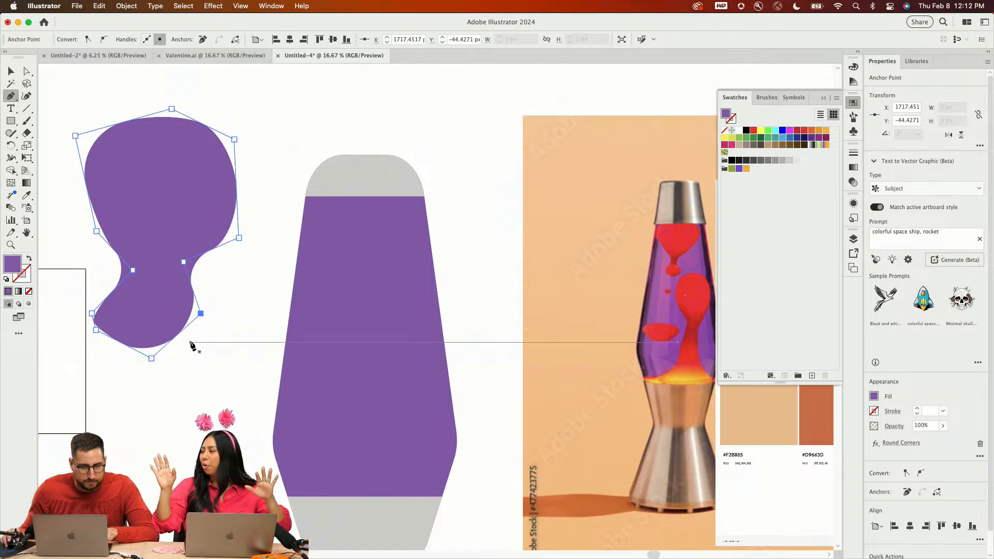
click(96, 330)
Reposition both neck anchors, and pull the upper lobe's lower-left anchor outward to refine the blob's curves
key(a)
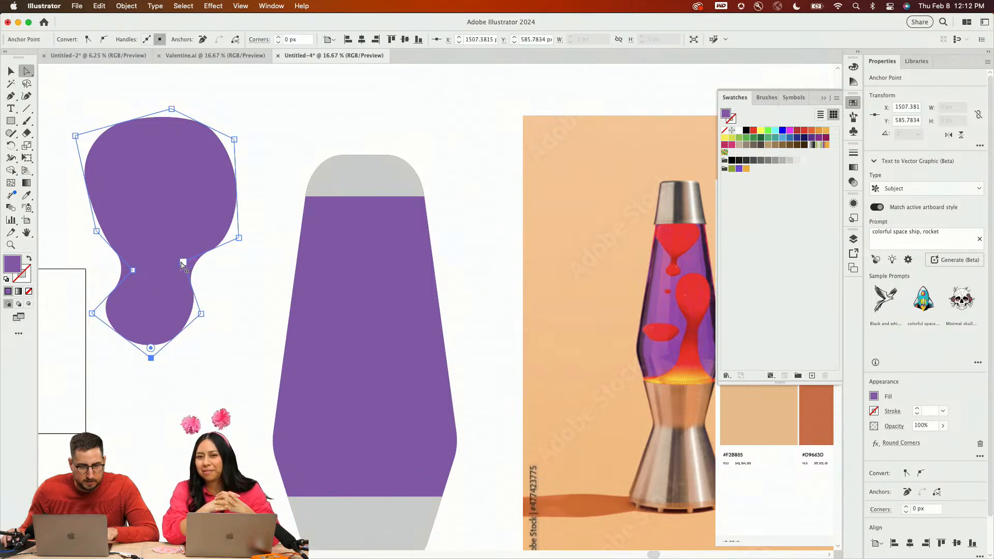
drag(183, 265, 135, 264)
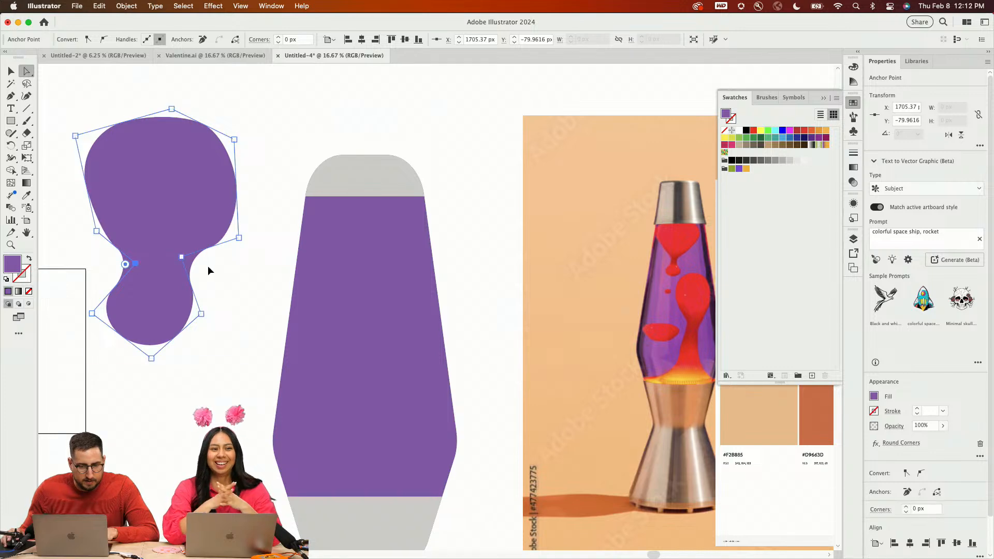
key(v)
click(278, 274)
click(145, 297)
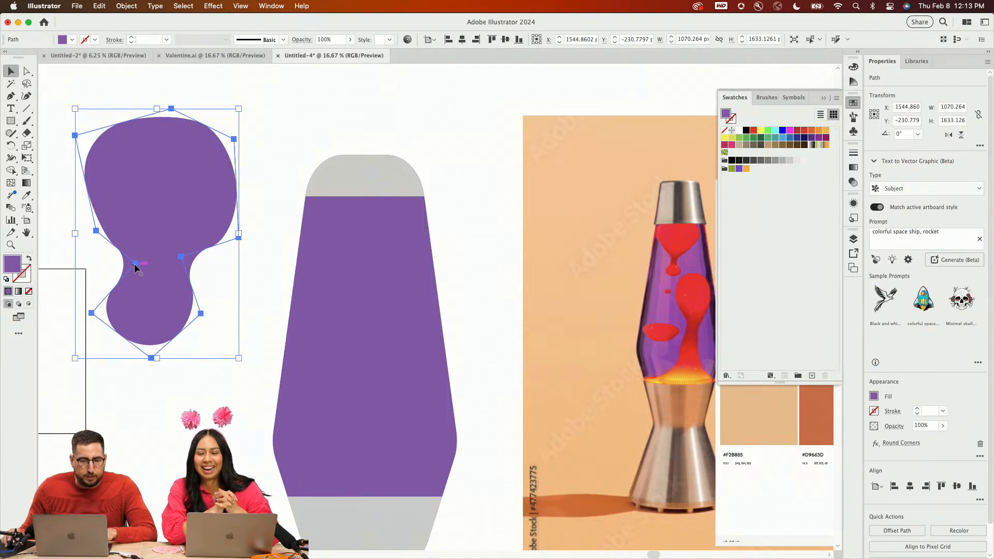
key(a)
drag(136, 263, 128, 263)
click(96, 231)
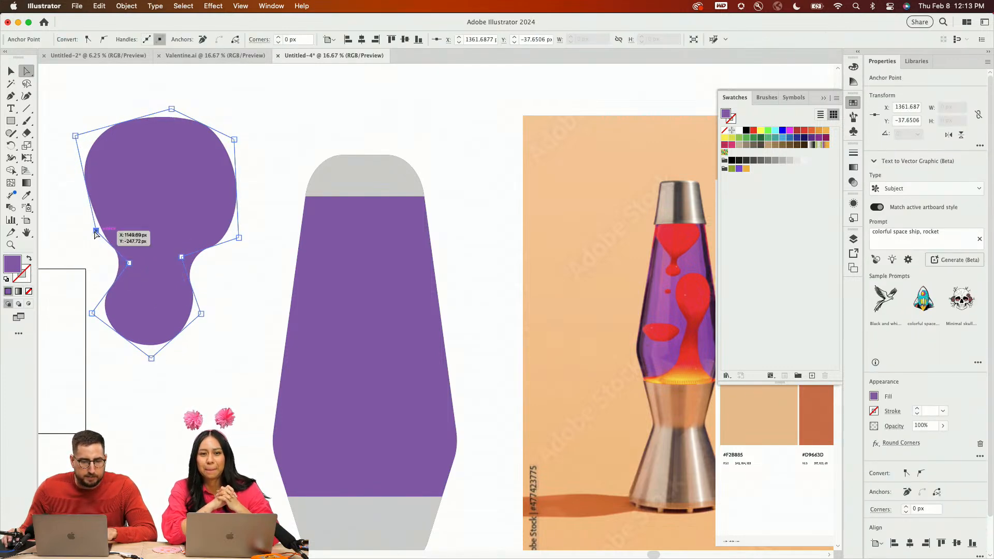
drag(96, 234, 76, 228)
Move the blob onto the lamp body, scale it to about 68%, and place it at the body's lower right
drag(185, 259, 408, 393)
key(v)
click(248, 278)
key(s)
drag(493, 277, 461, 306)
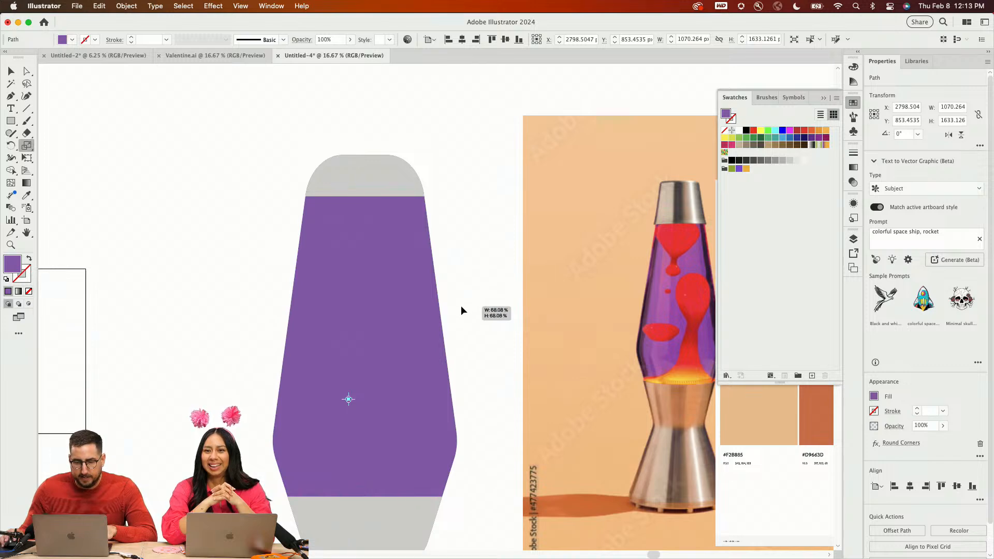
key(v)
drag(405, 353, 429, 350)
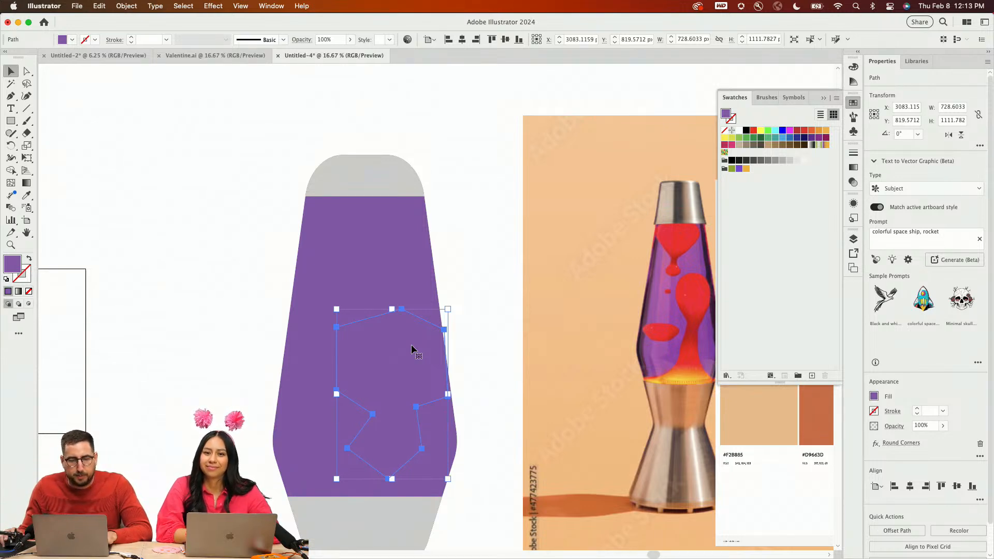
Fill the blob with a linear gradient, and sample the palette's yellow #F2B705 for its white color stop
scroll(411, 344, right, 10)
scroll(323, 309, left, 3)
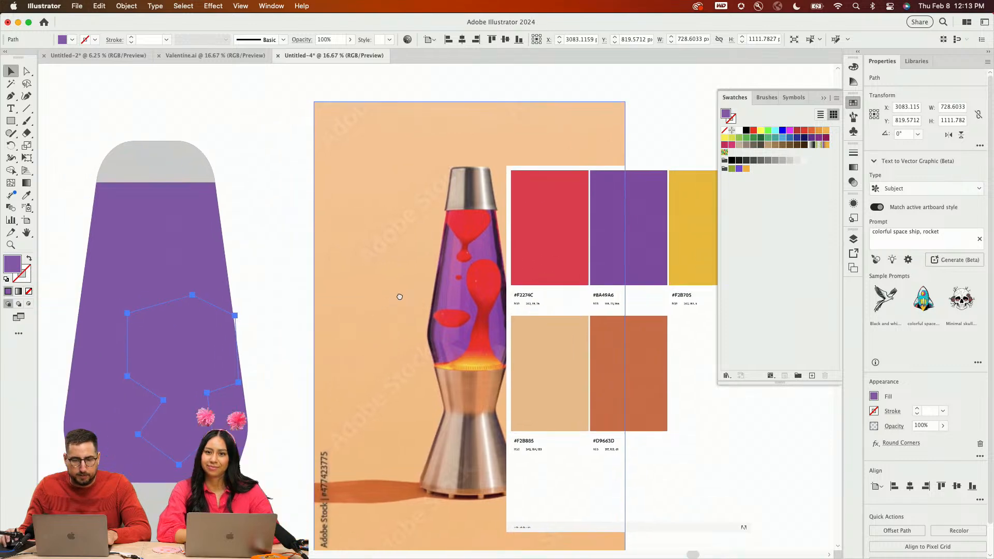
click(853, 167)
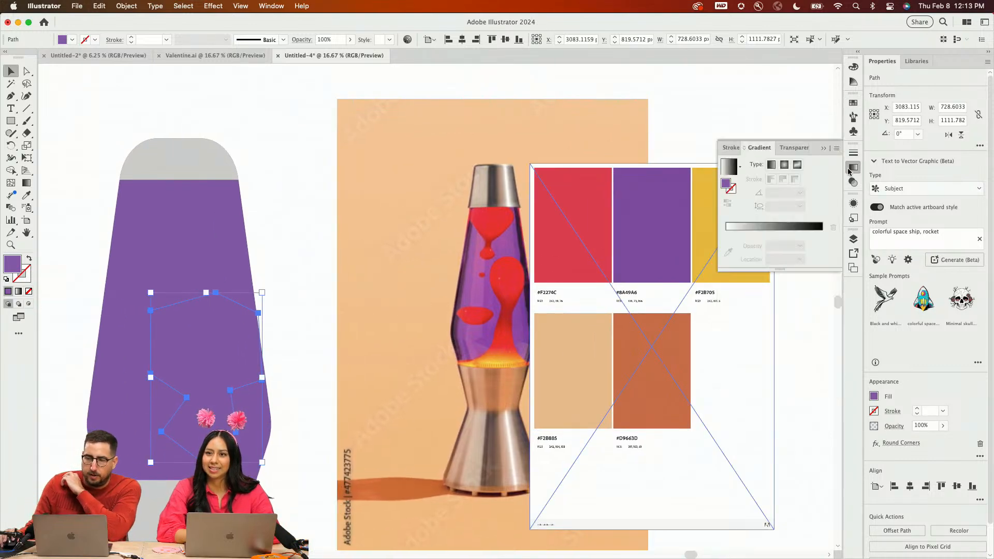
click(732, 173)
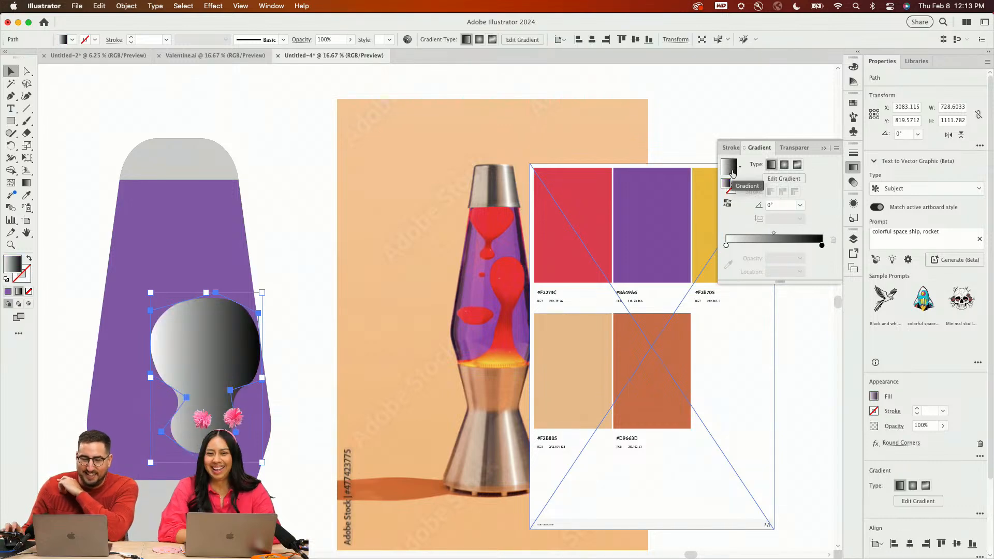
click(726, 246)
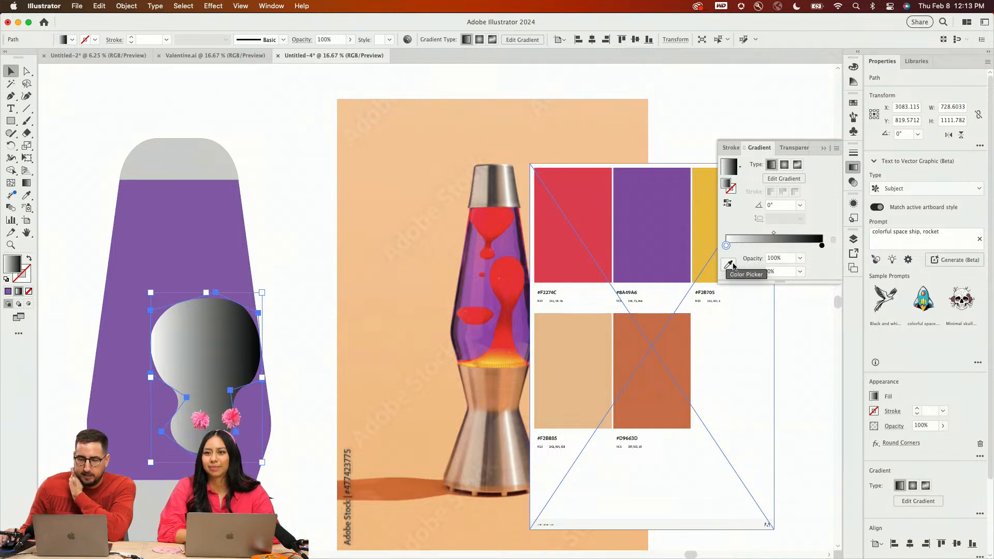
click(730, 265)
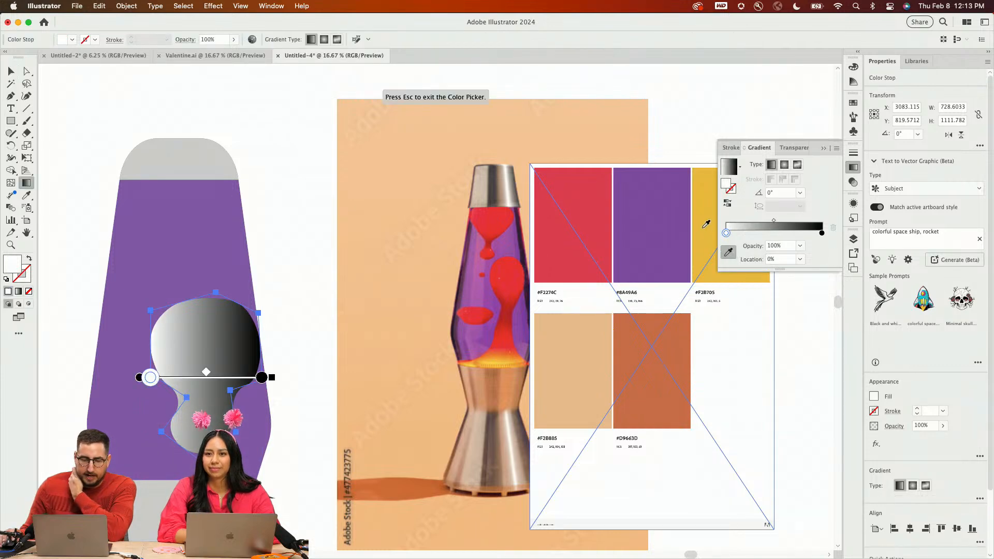
click(705, 224)
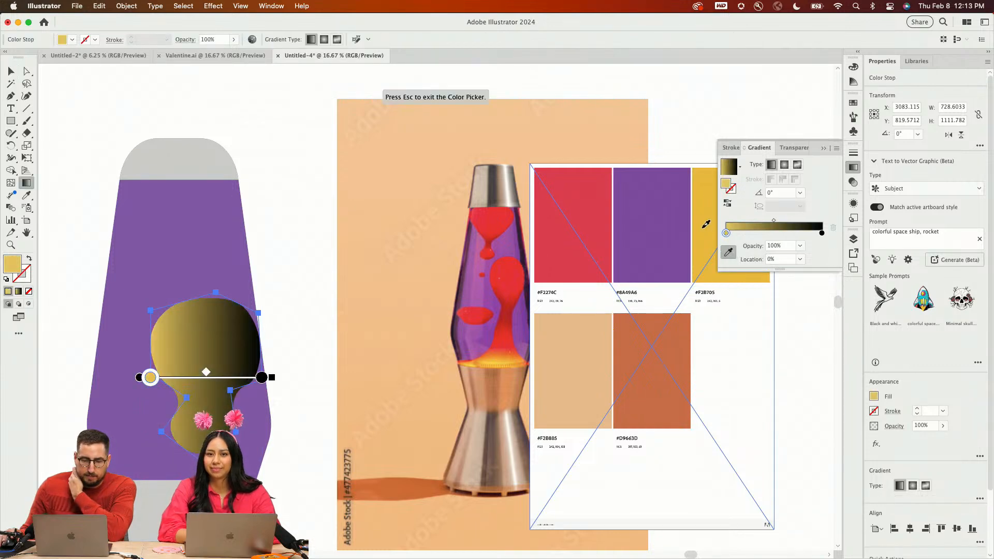
Sample the palette's red #F2274C for the black color stop of the blob's gradient
click(822, 234)
click(596, 202)
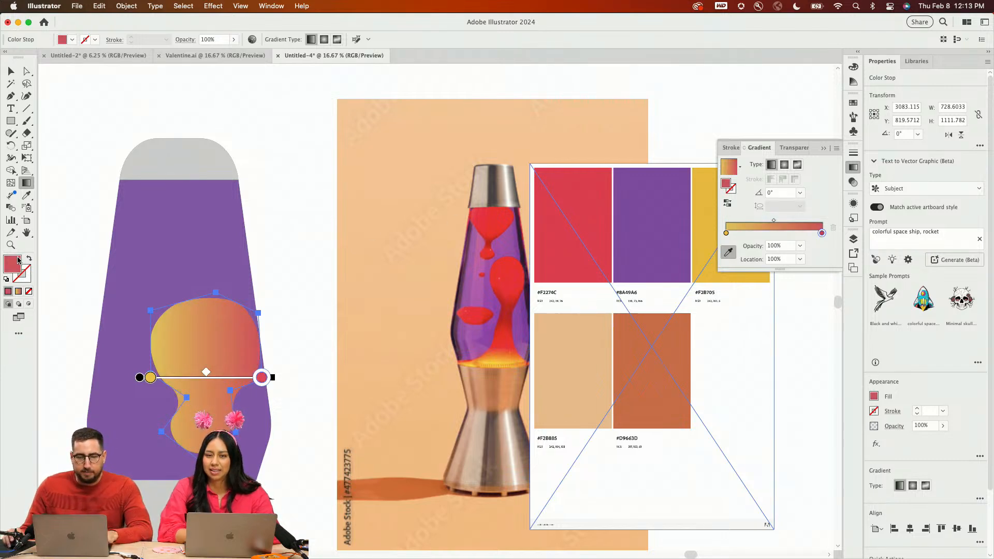
click(852, 155)
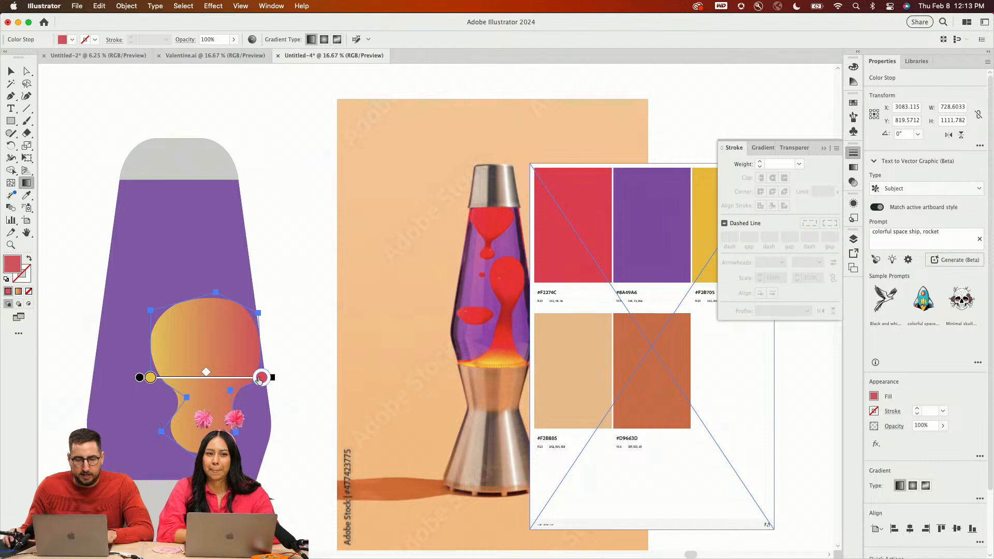
Rotate the blob's gradient to 90° and center it within the shape, with red at the top and yellow at the bottom
drag(260, 379, 248, 377)
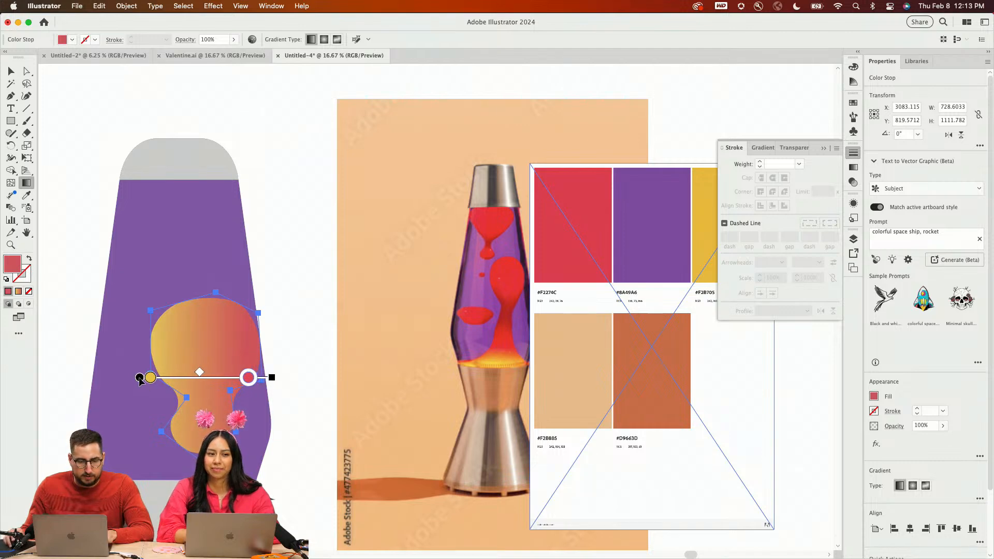
mouse_move(140, 378)
mouse_down()
mouse_move(143, 420)
mouse_move(138, 364)
mouse_move(137, 377)
mouse_up()
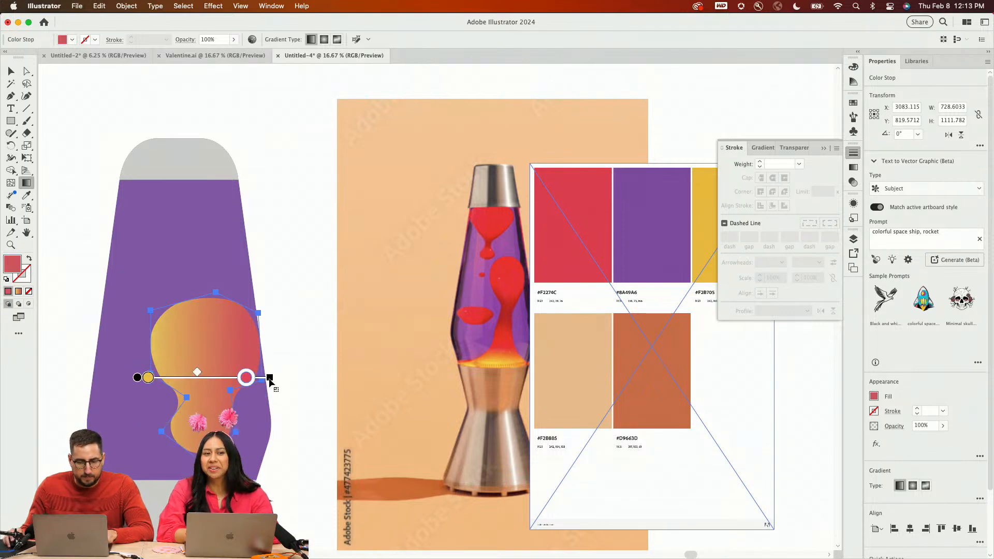
mouse_move(269, 381)
mouse_down()
mouse_move(234, 289)
mouse_move(182, 252)
mouse_up()
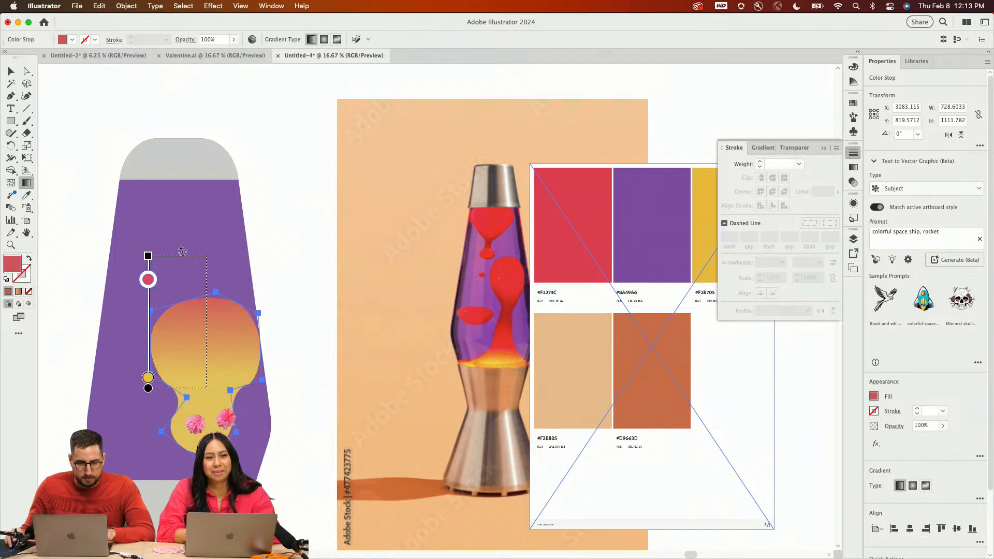
drag(148, 293, 207, 292)
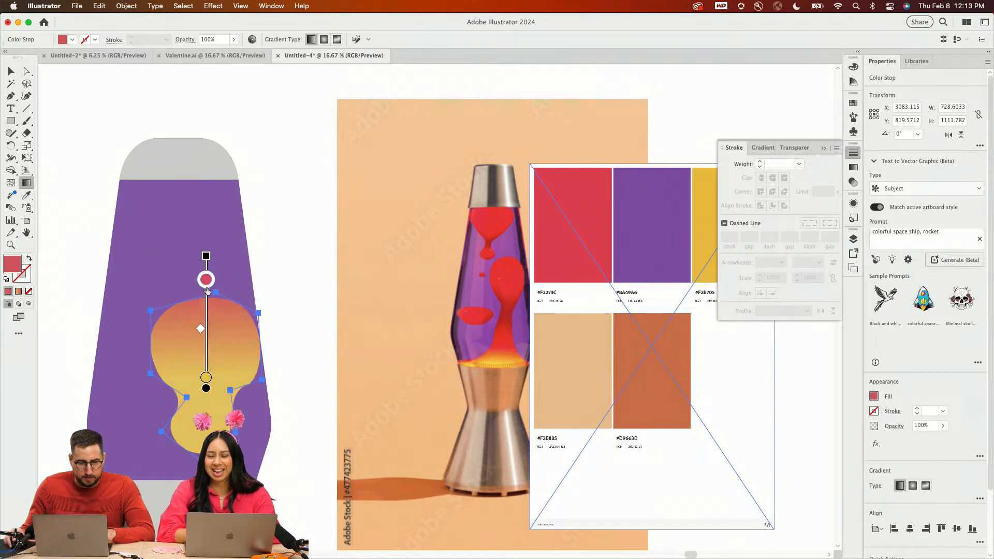
drag(207, 291, 208, 362)
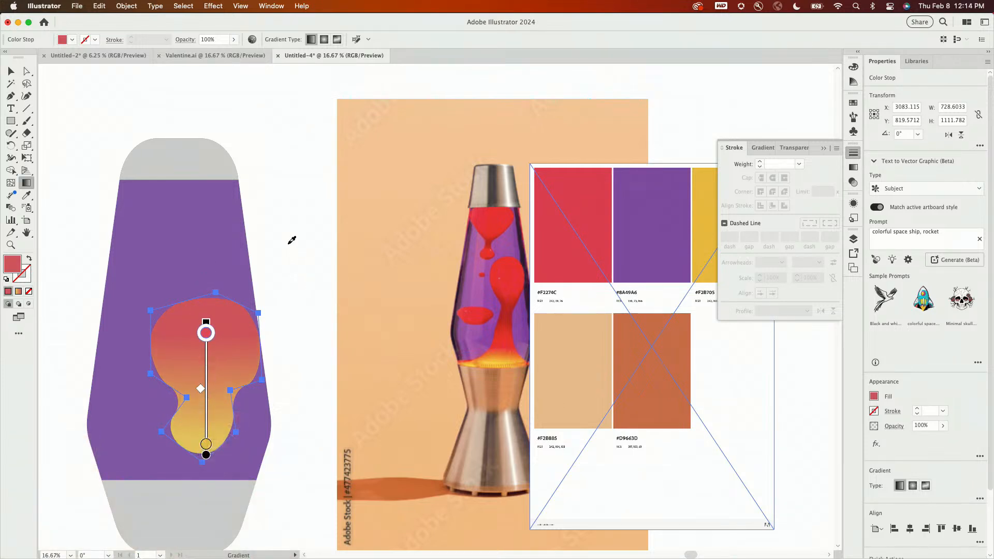
Draw a square about 434 px wide in the empty area above the lamp
key(v)
mouse_move(285, 199)
mouse_down()
mouse_move(101, 503)
mouse_move(110, 433)
mouse_up()
scroll(147, 371, left, 3)
scroll(147, 370, down, 1)
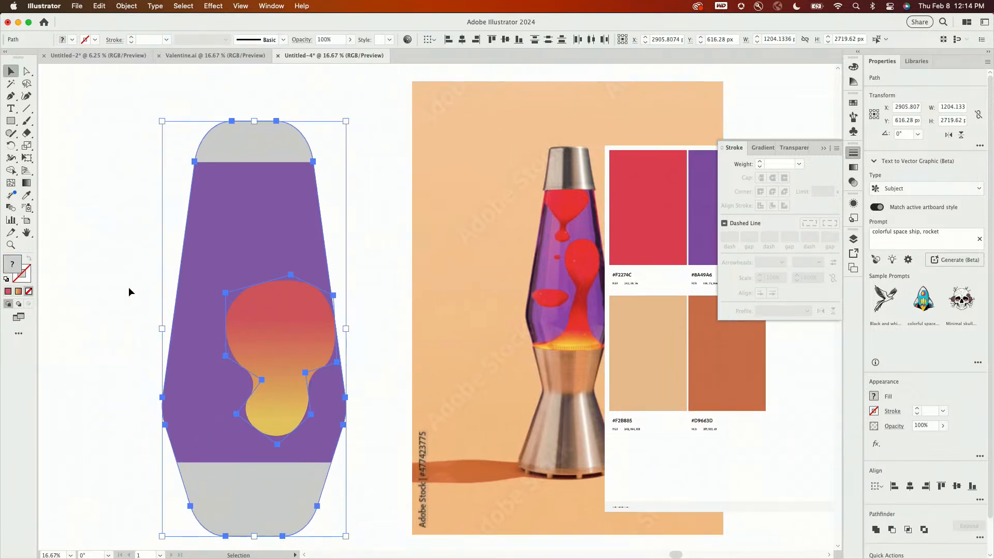
key(m)
scroll(326, 235, up, 3)
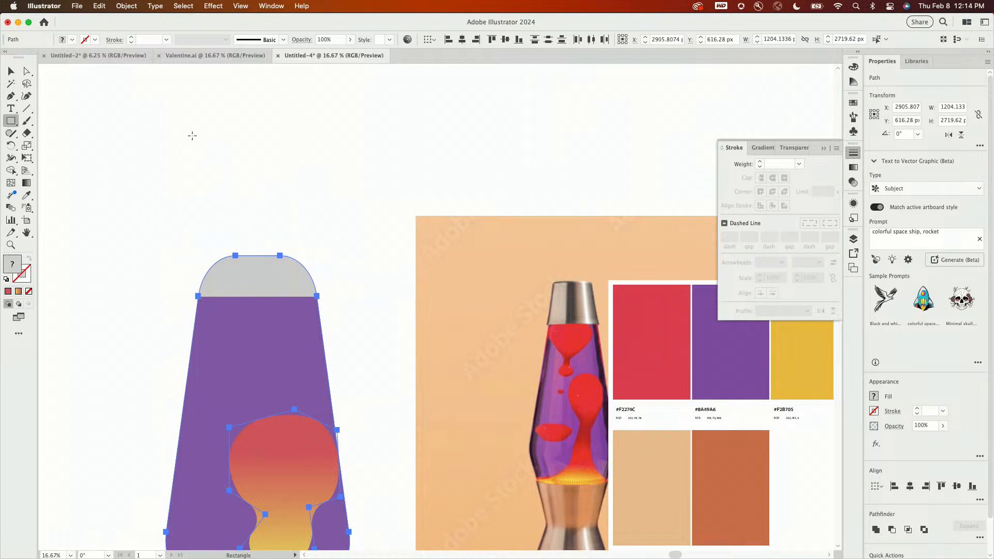
drag(158, 121, 225, 186)
Duplicate the square horizontally at even spacing to form a row of five squares
key(v)
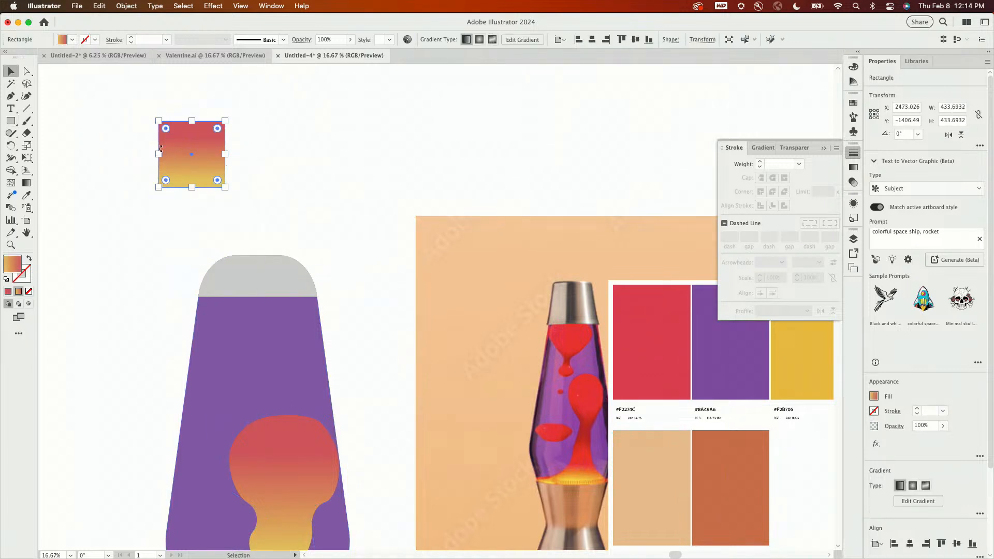
drag(171, 147, 249, 147)
key(ctrl+d)
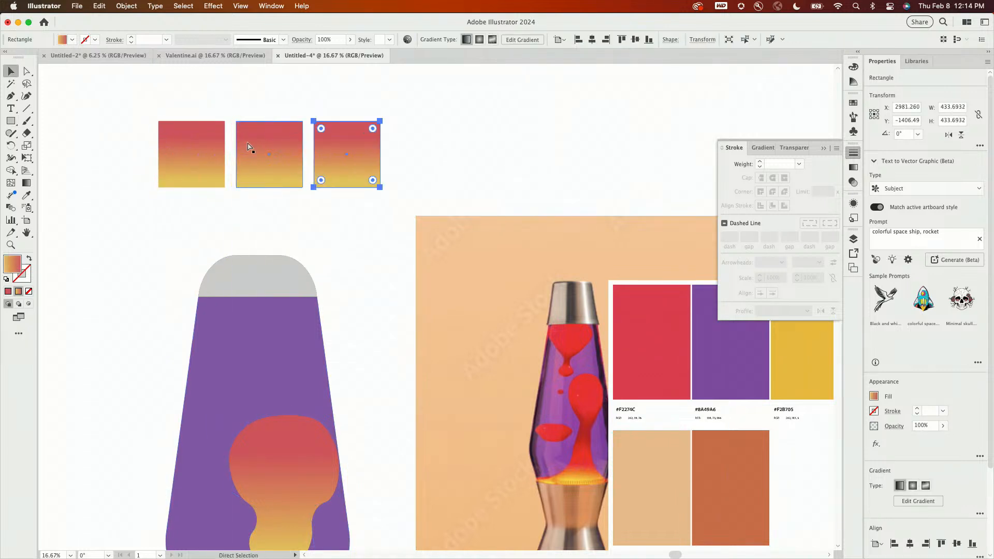
key(ctrl+d)
key(ctrl+d)
Fill the first three squares with the palette's red #F2274C, purple #8A49A6 and yellow #F2B705
click(206, 154)
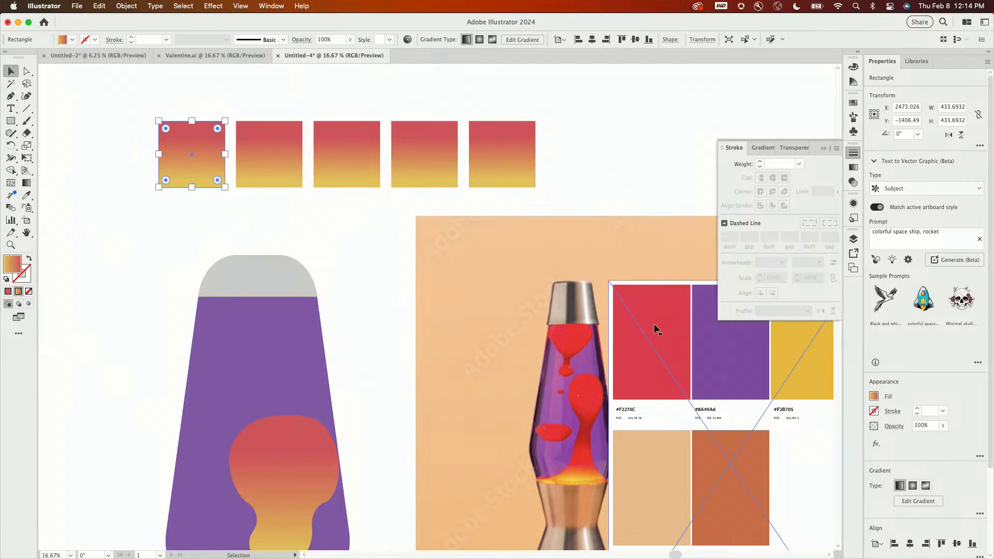
key(comma)
click(292, 151)
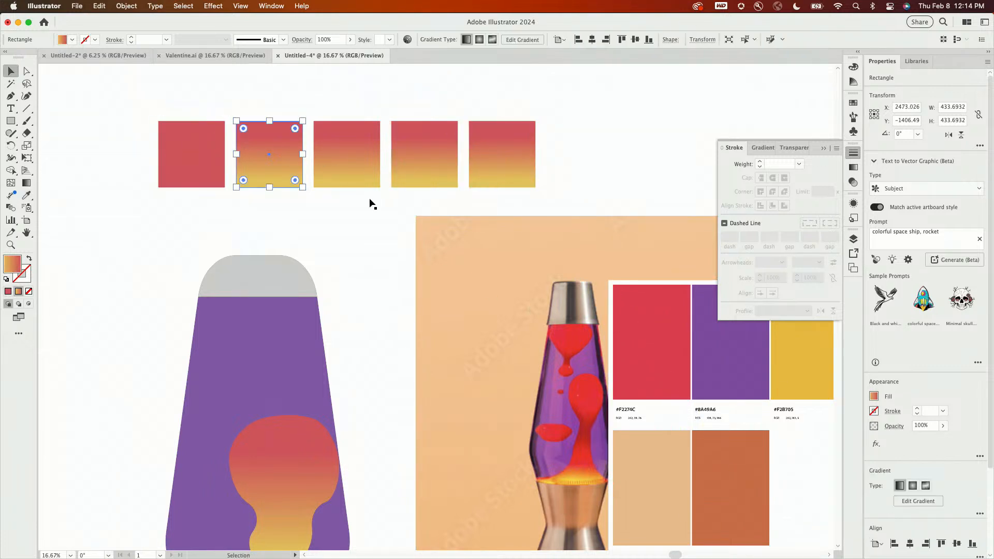
key(v)
click(335, 164)
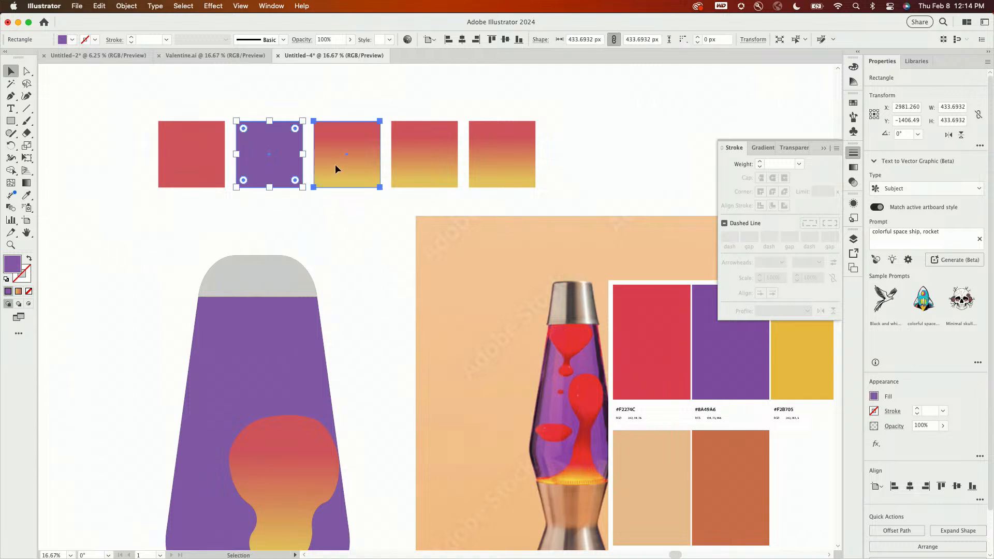
key(i)
click(816, 389)
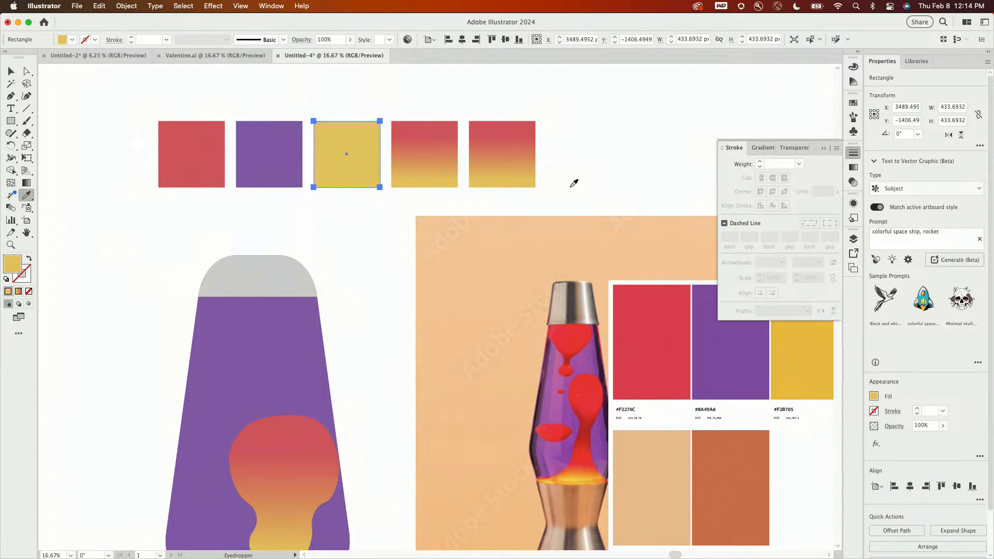
Fill the fourth square with the palette's beige #F2B885
key(v)
click(437, 160)
key(i)
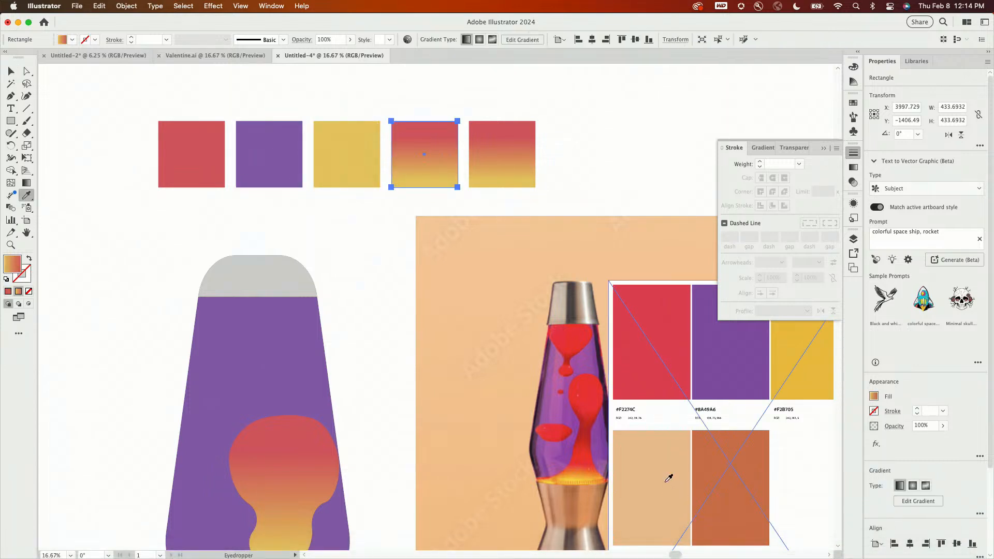
click(668, 484)
key(v)
click(495, 135)
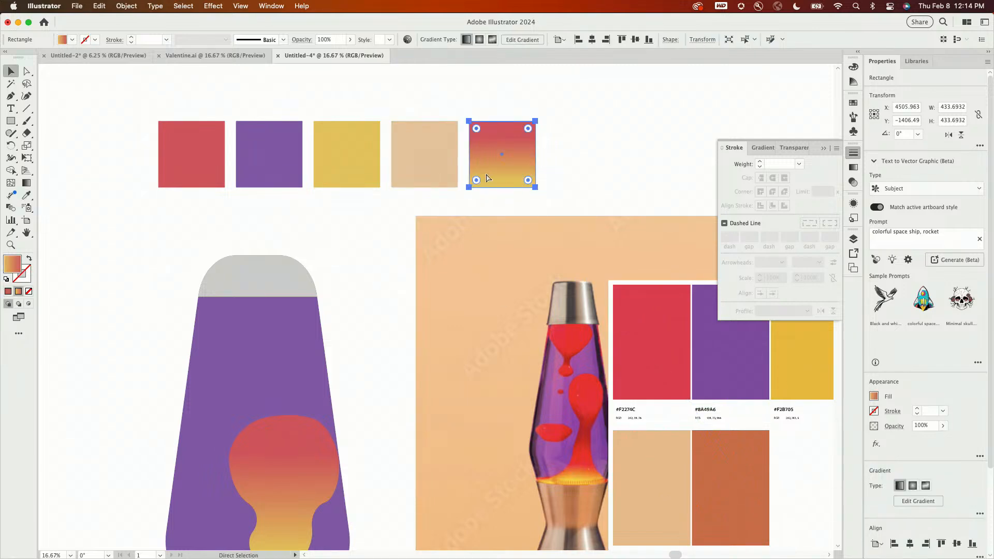
key(super+z)
key(super+z)
key(super+shift+z)
key(super+shift+z)
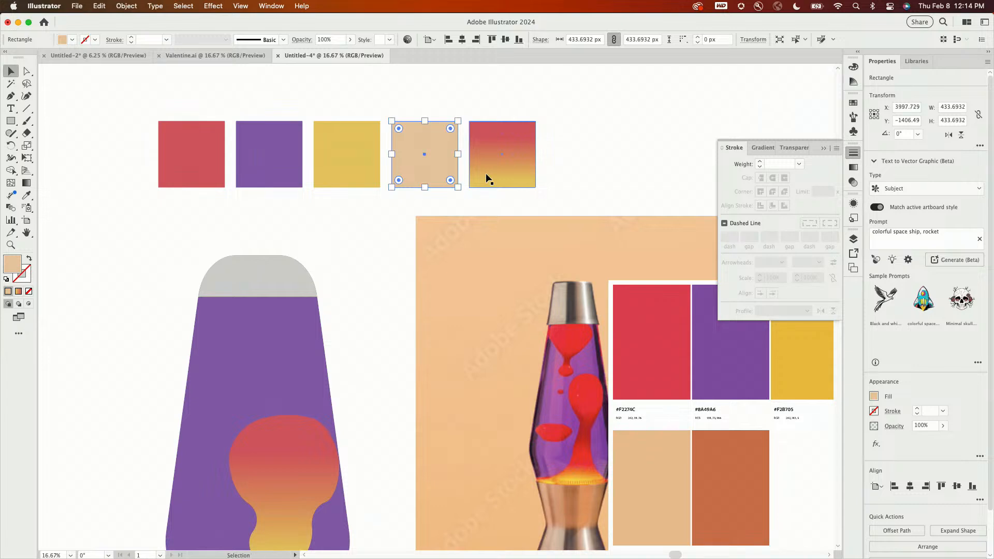
Delete the leftover gradient square, and select the four solid color squares
click(499, 155)
key(BackSpace)
drag(503, 146, 212, 155)
Saturate the four selected squares at 74% intensity, with the preview on
click(99, 5)
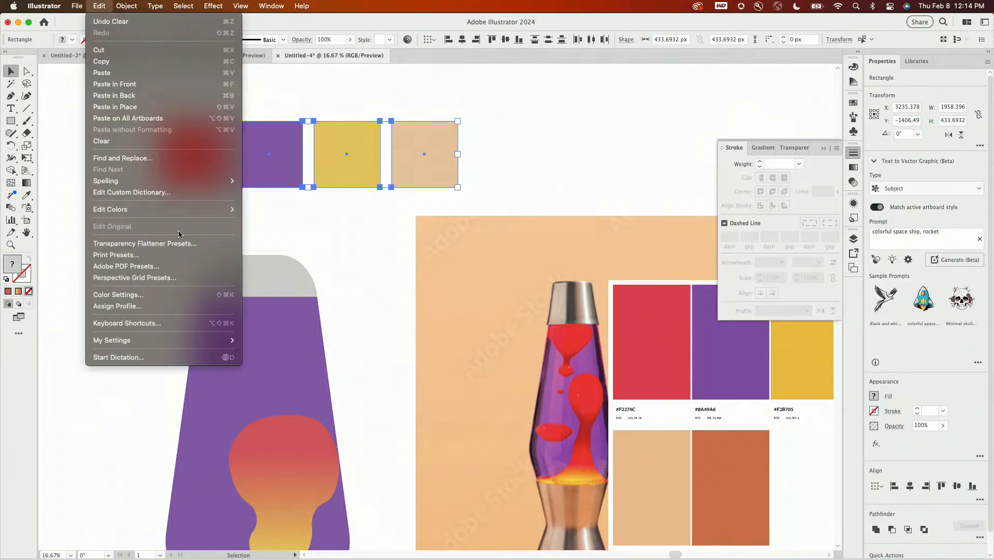
mouse_move(186, 215)
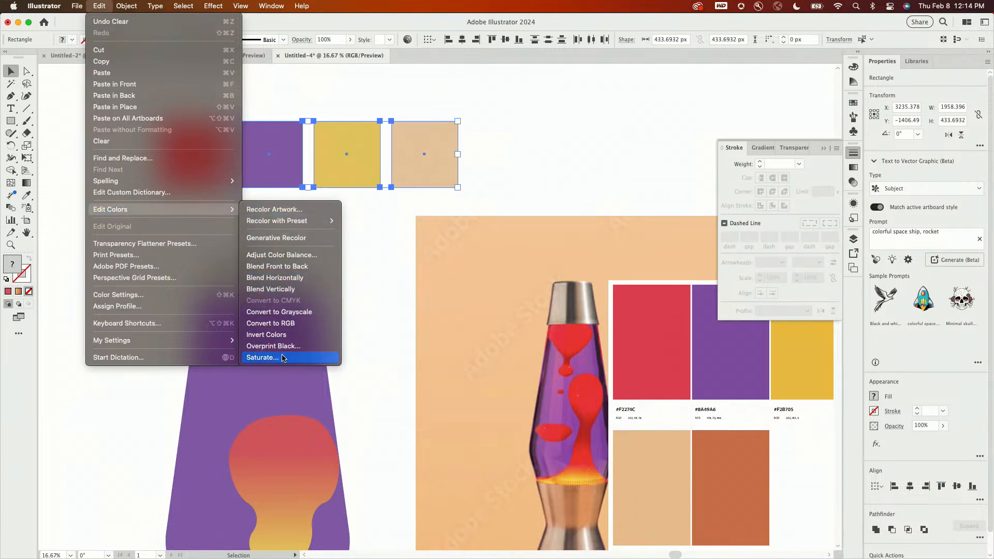
click(295, 357)
drag(504, 277, 528, 278)
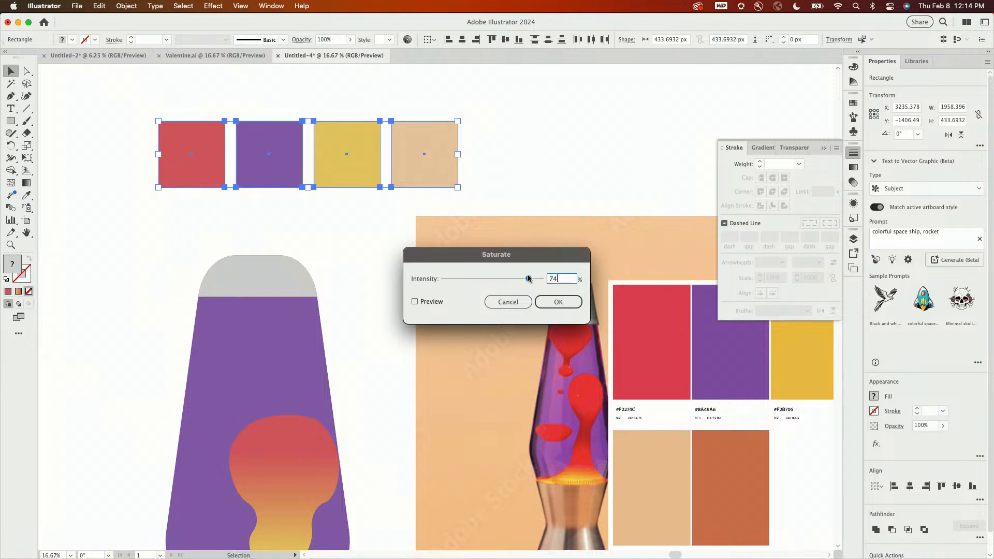
click(423, 302)
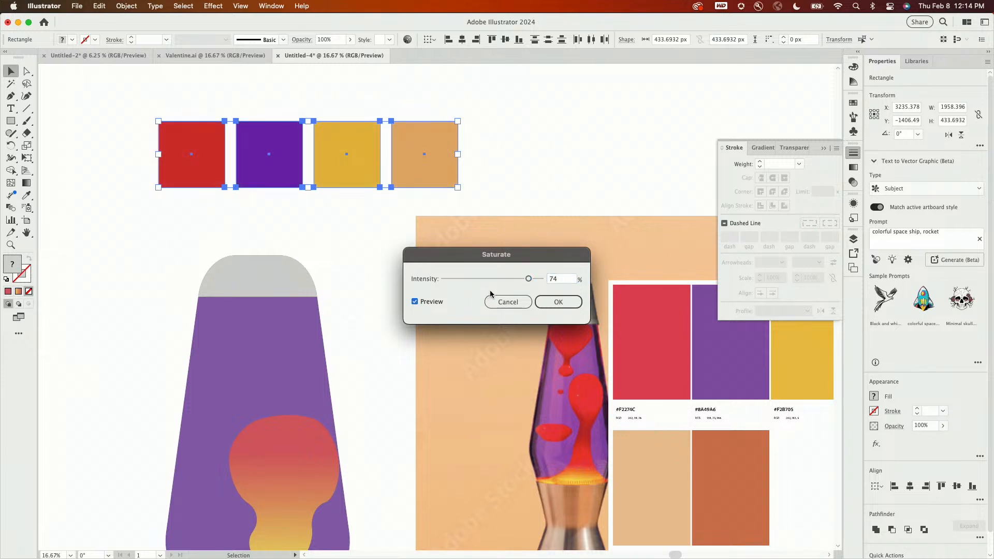
click(558, 302)
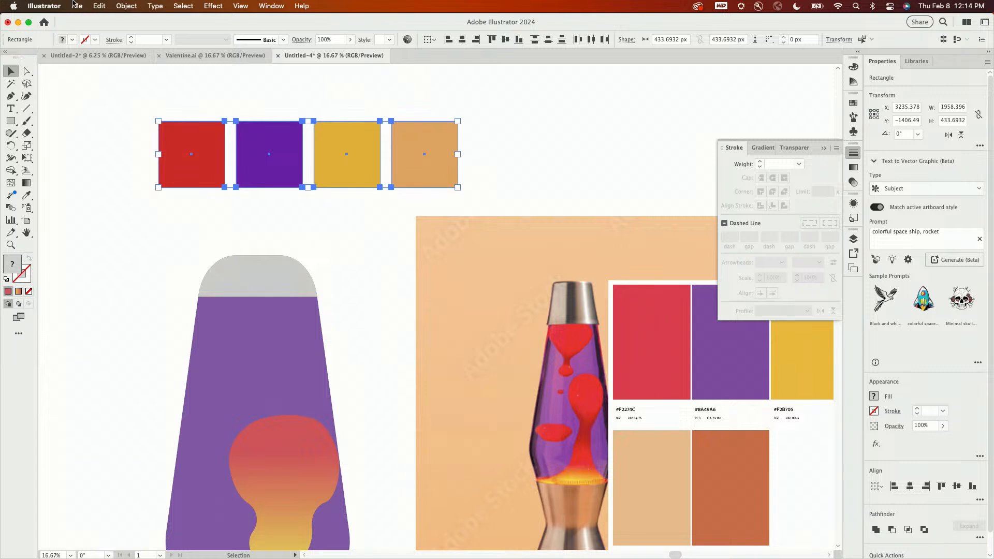
click(99, 6)
mouse_move(164, 209)
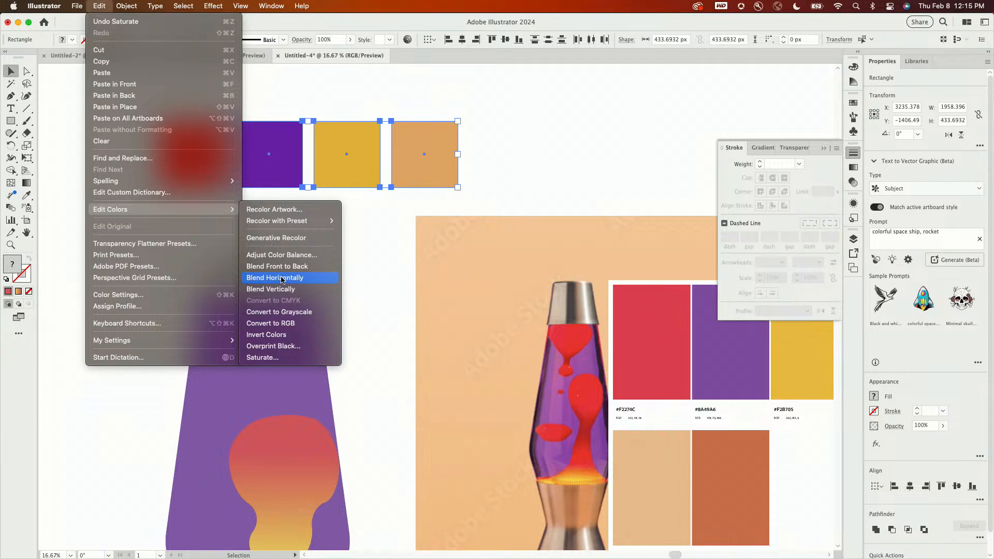
click(282, 278)
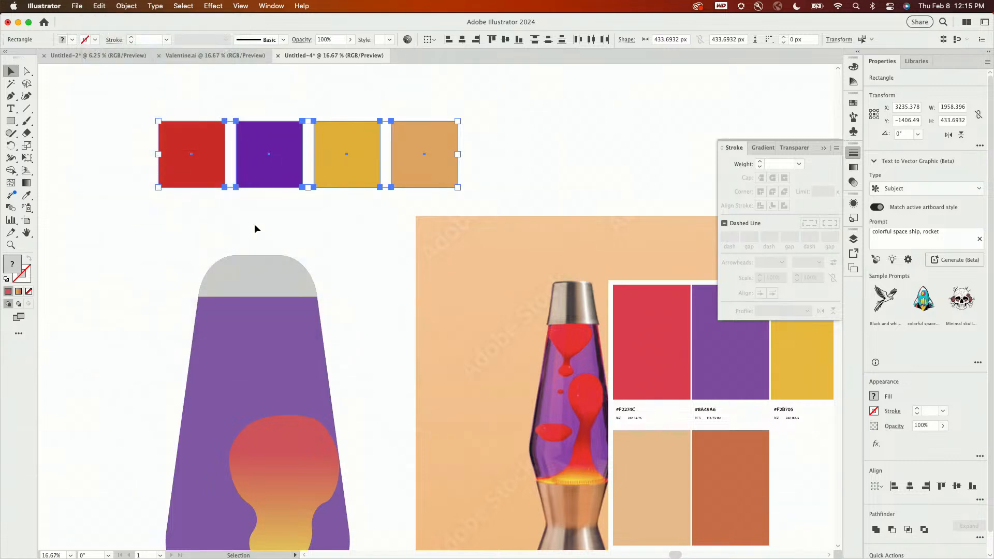
click(278, 352)
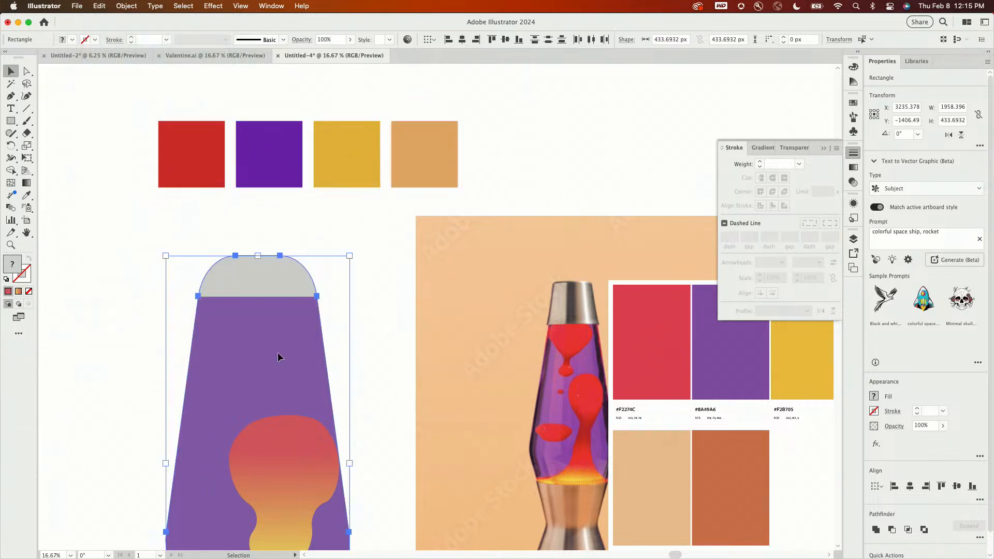
Create a new swatch color group from the four saturated squares, including swatches for tints
click(377, 141)
click(853, 103)
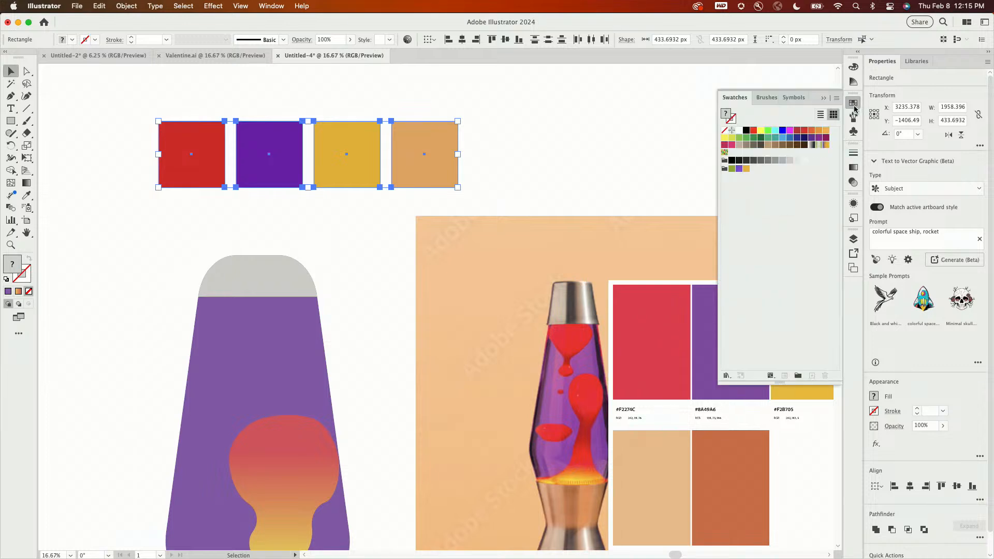
click(798, 375)
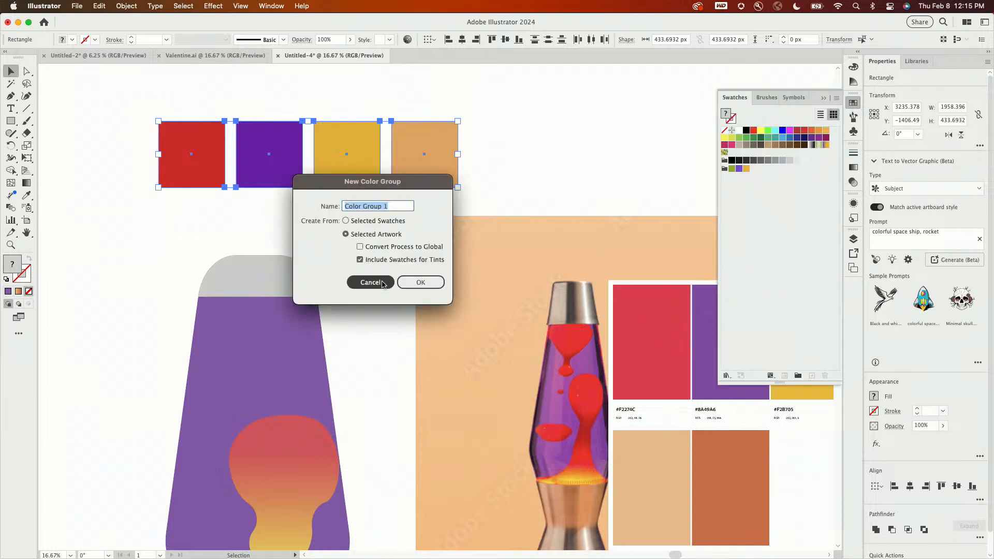
click(417, 282)
Recolor the lamp body with the saturated purple sampled from the second square
click(311, 275)
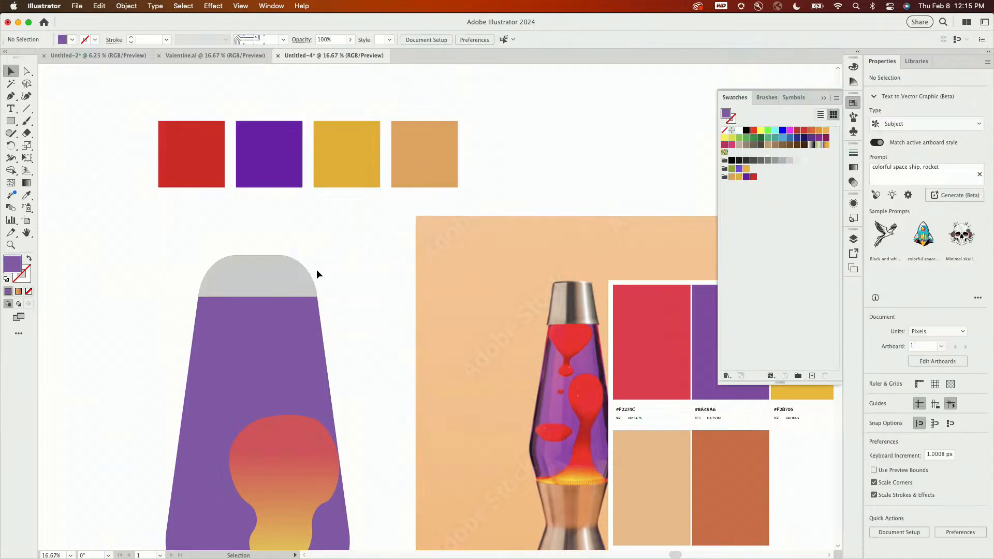
key(i)
click(269, 149)
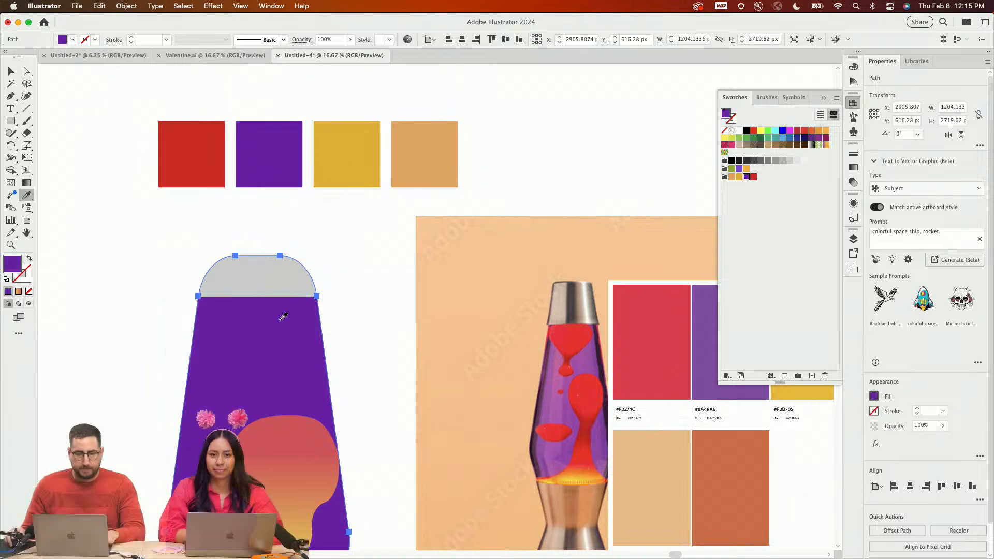
Recolor the lava blob's reddish gradient stop with the saturated red sampled from the first color square
key(v)
click(287, 452)
scroll(403, 224, down, 3)
scroll(404, 224, left, 3)
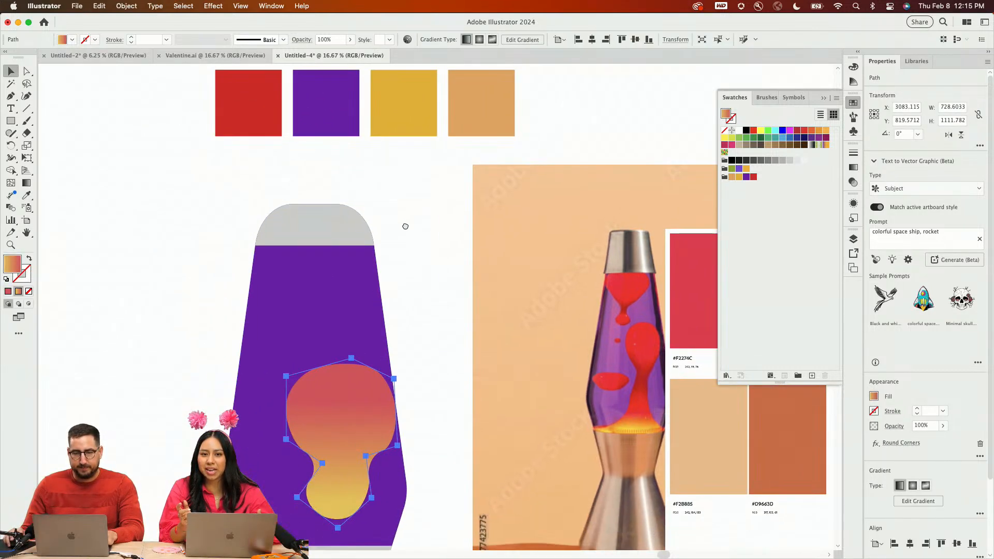
click(853, 152)
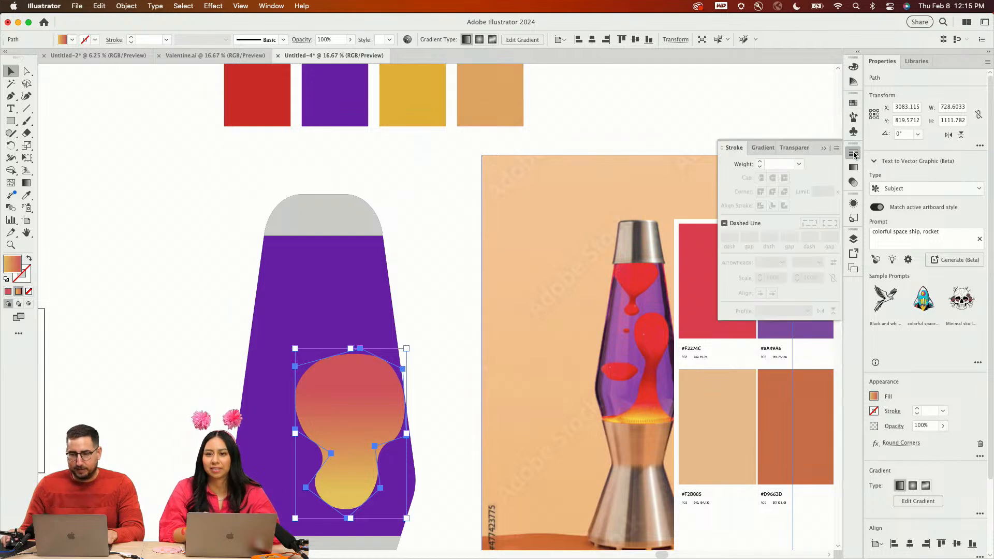
click(852, 167)
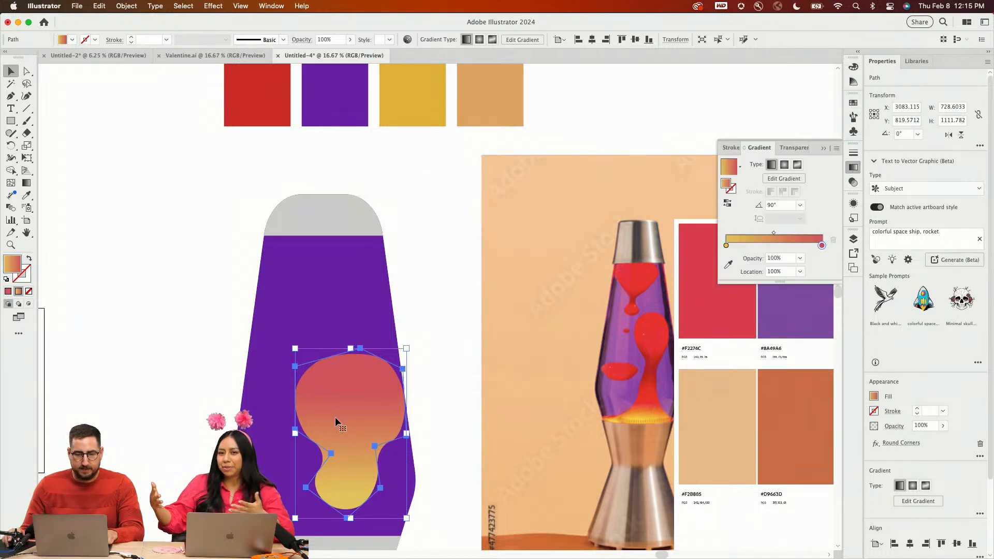
click(26, 183)
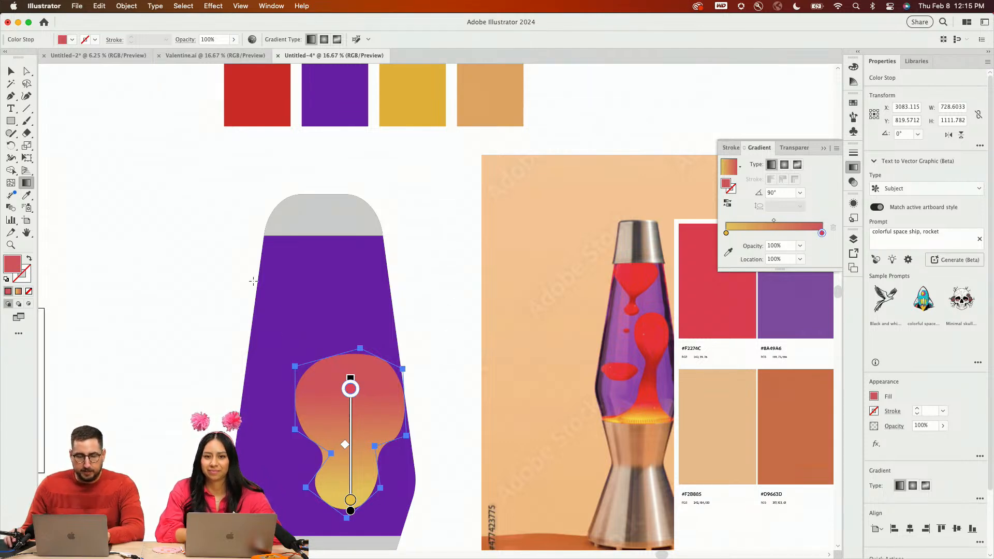
key(i)
key(g)
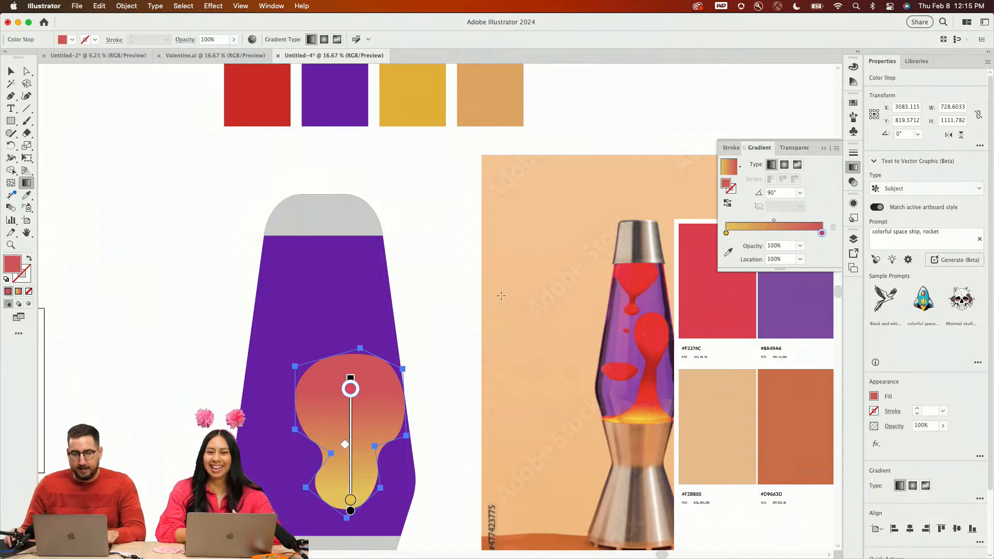
click(732, 253)
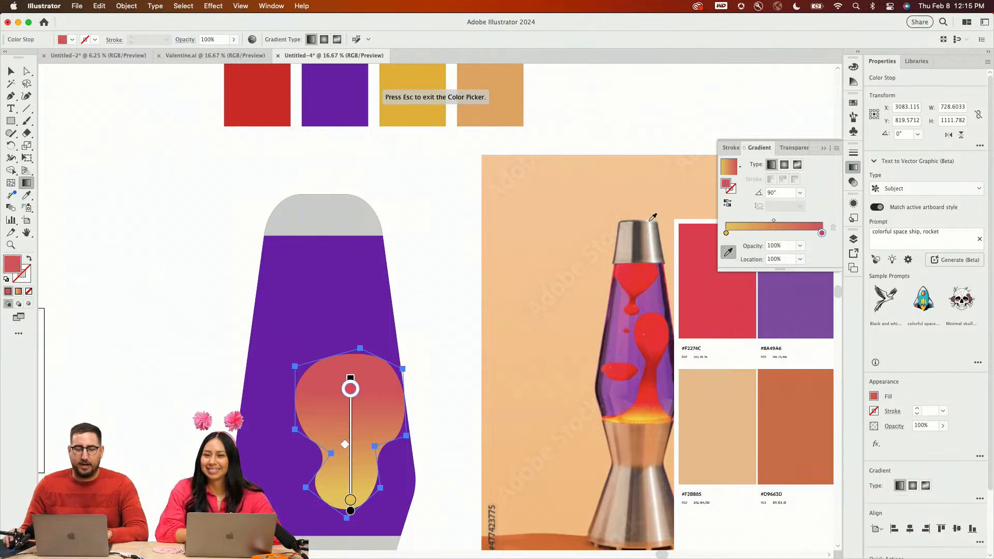
click(275, 90)
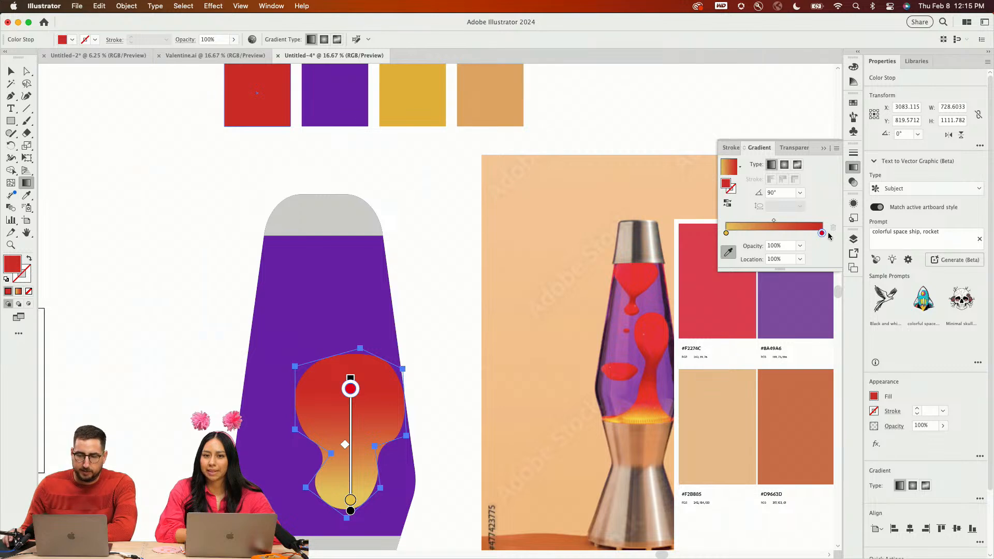
Recolor the blob's yellow gradient stop with the saturated yellow sampled from the third color square
click(725, 233)
click(728, 252)
click(425, 103)
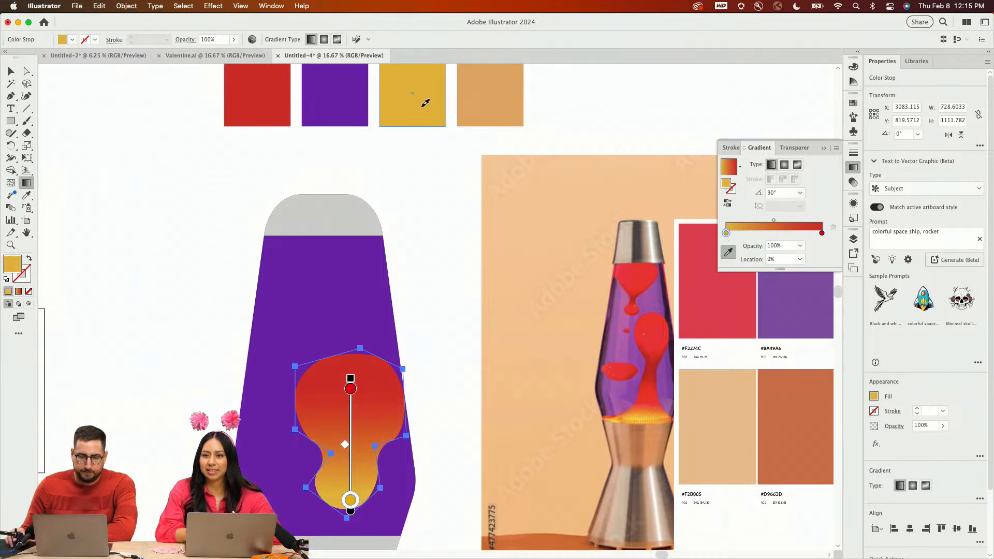
click(350, 389)
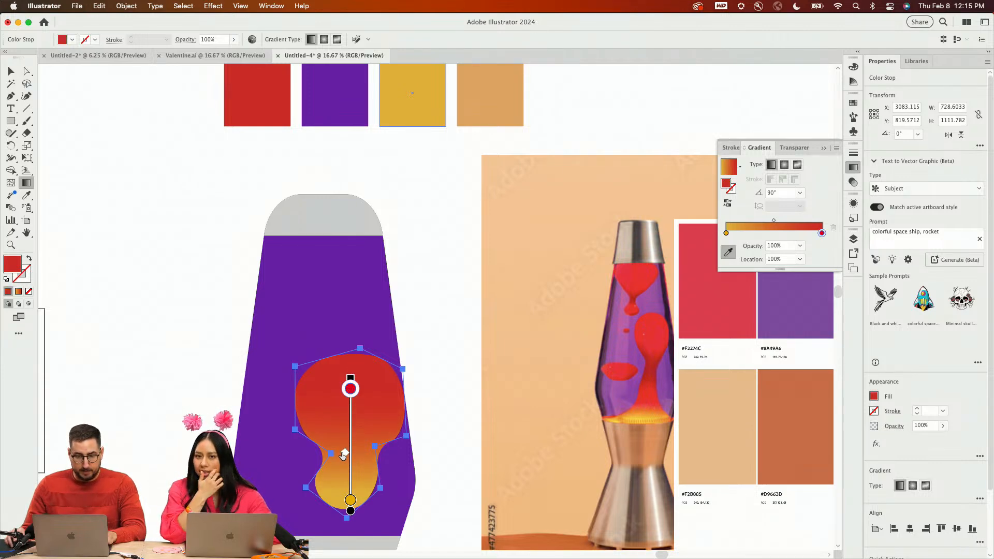
Move the lava blob down so its lower end meets the lamp's grey base
key(v)
click(424, 335)
drag(366, 422, 361, 457)
scroll(361, 457, down, 5)
click(382, 483)
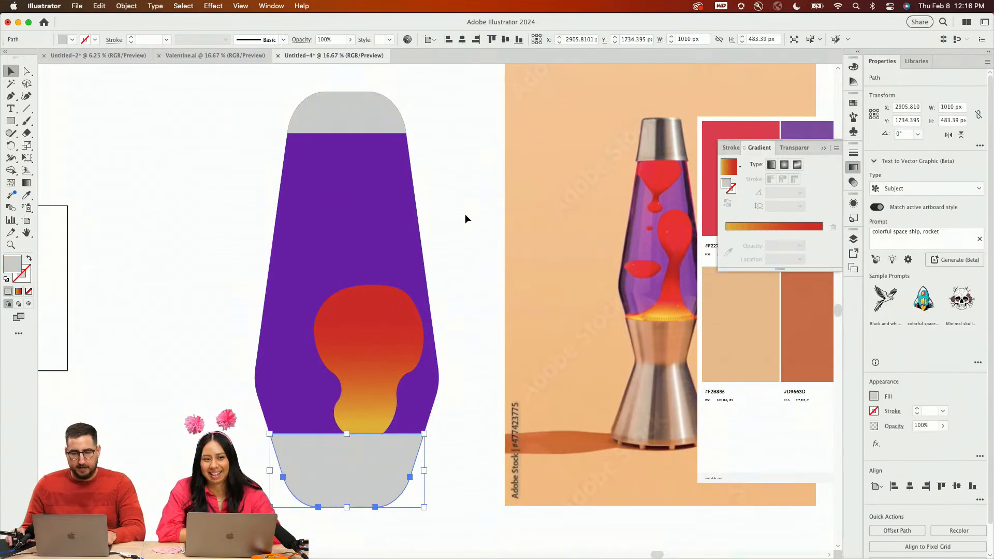
click(453, 222)
Draw a closed, straight-sided heart outline with the Pen tool in the empty area beside the lamp, above the artboard
key(z)
click(442, 232)
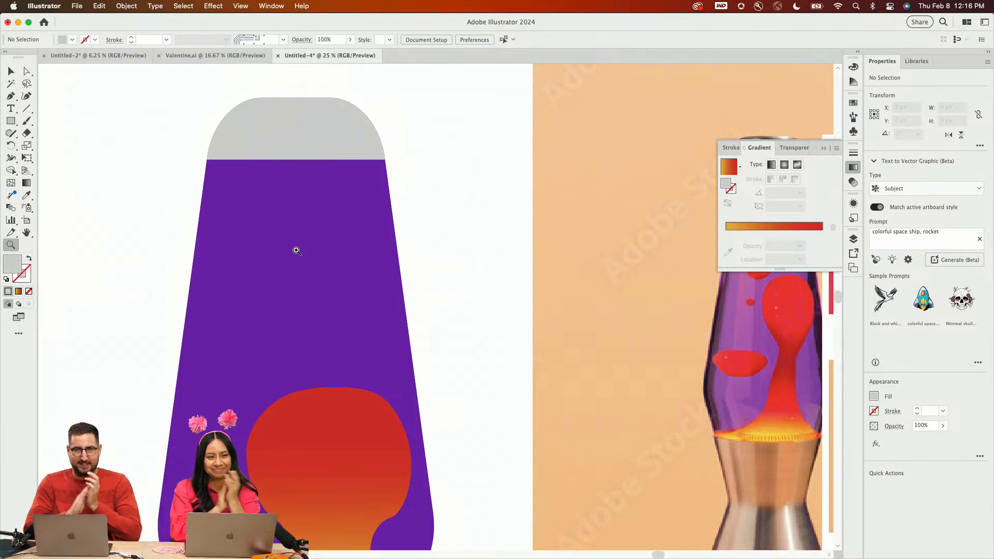
key(p)
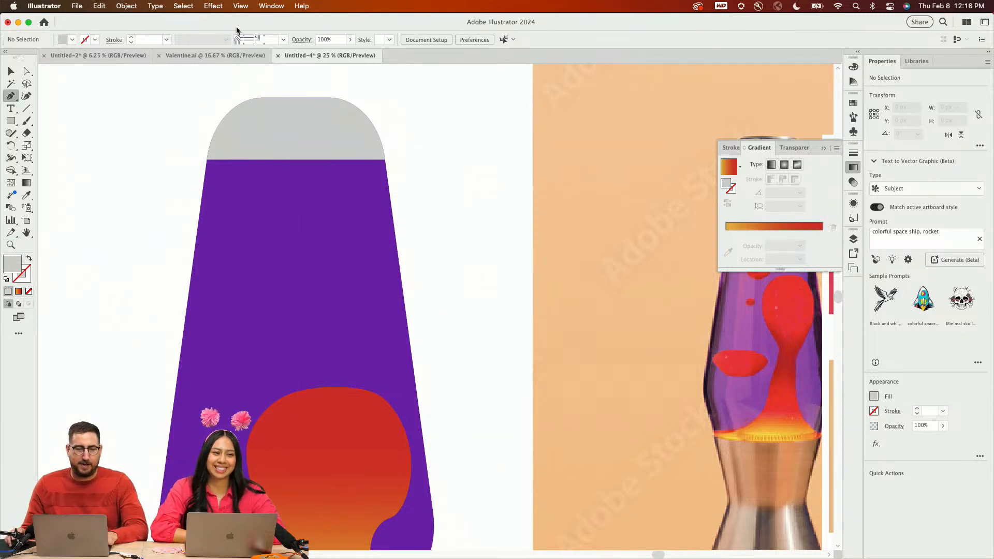
drag(237, 28, 427, 153)
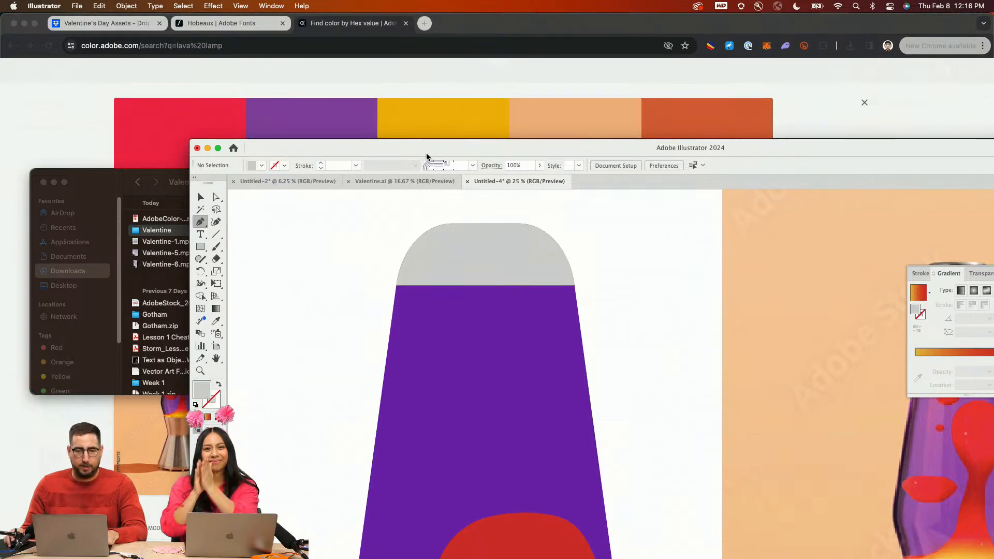
double_click(427, 153)
drag(440, 267, 654, 297)
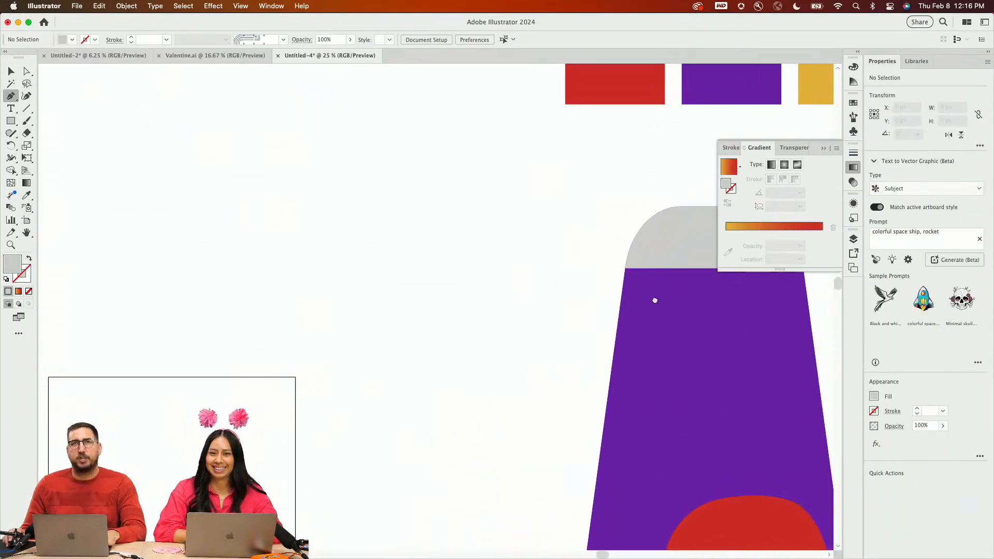
click(456, 392)
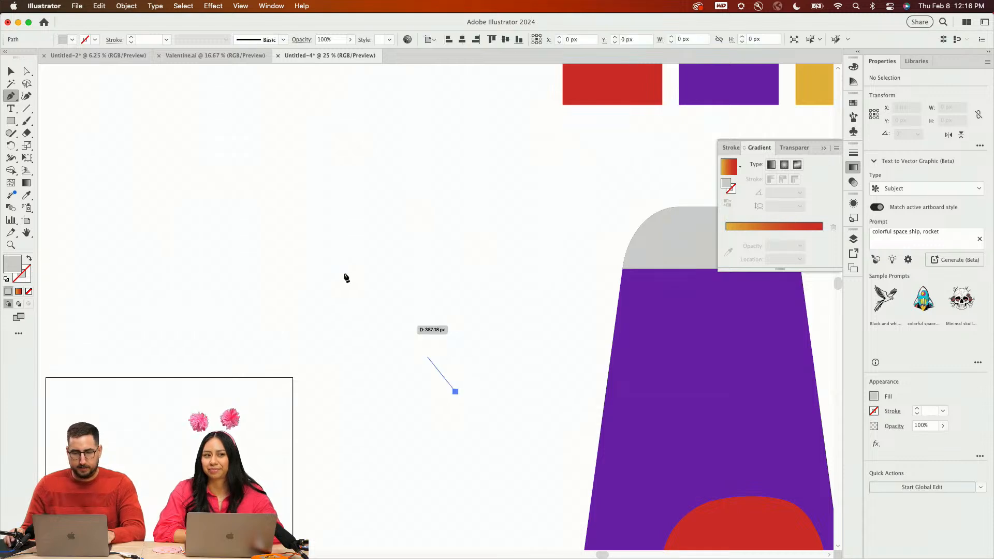
click(324, 237)
click(418, 195)
click(461, 251)
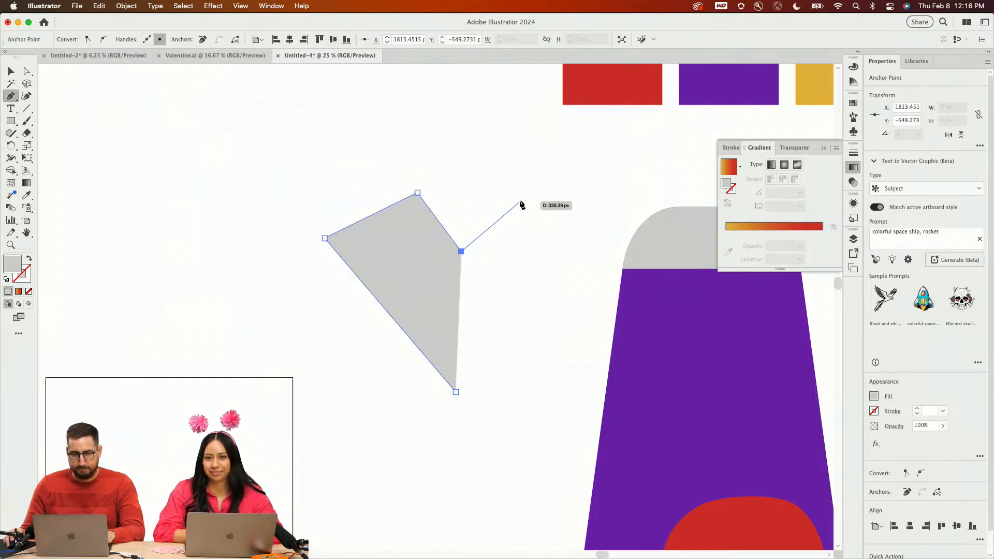
click(513, 193)
click(590, 214)
click(589, 214)
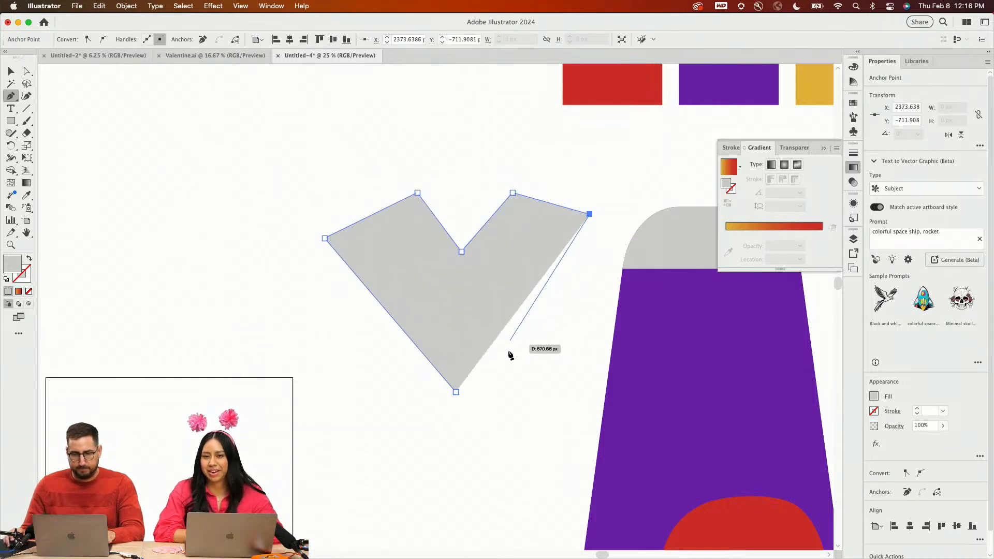
click(456, 392)
Lower the heart's notch point above the tip, and add an anchor point on each lower edge near the tip
key(a)
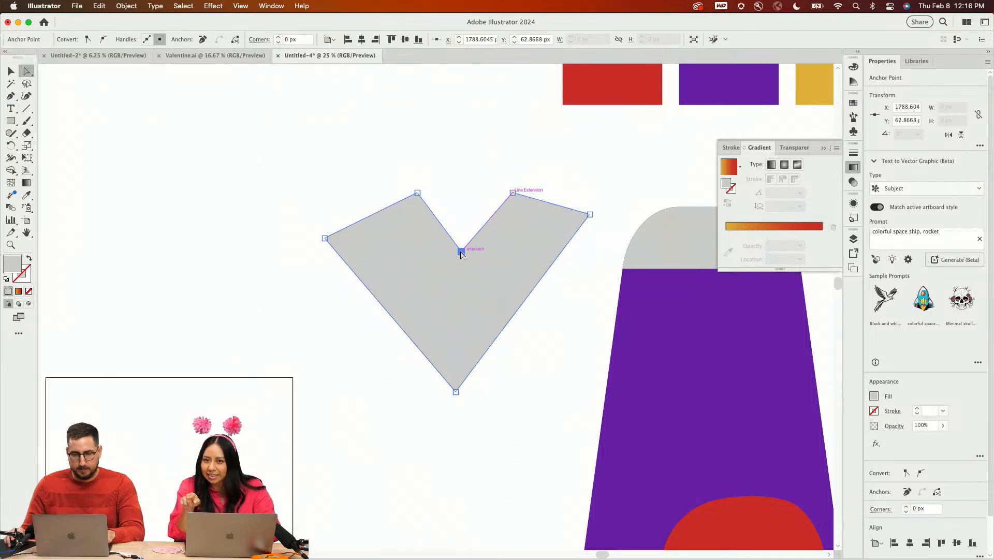
drag(461, 251, 456, 265)
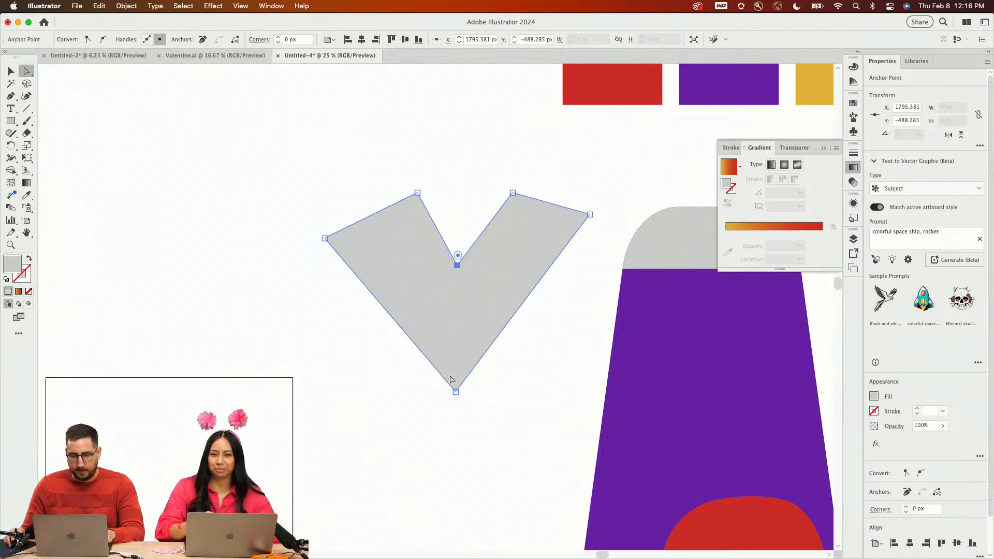
key(p)
click(430, 361)
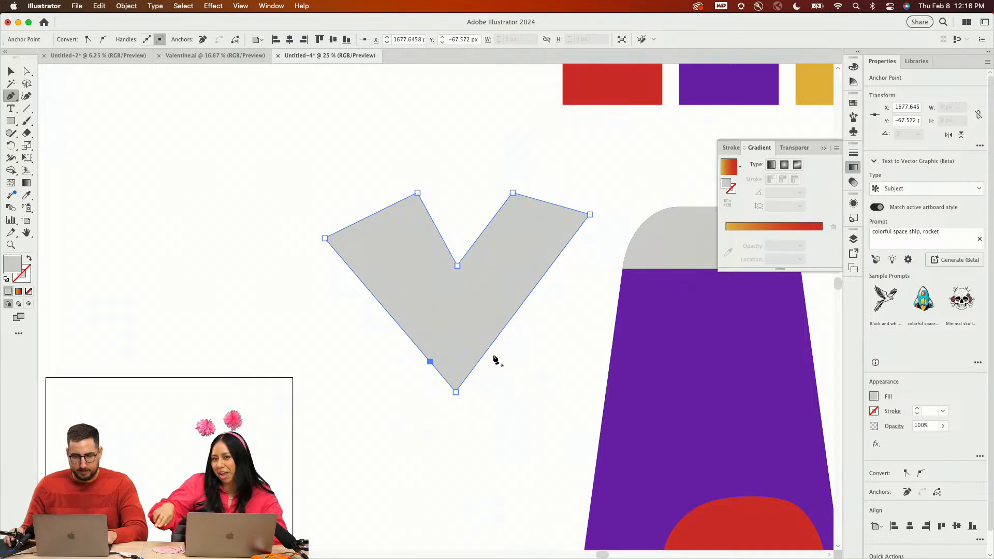
click(484, 357)
Pull the two added anchor points inward and lower the heart's tip to form a narrow, drop-like point
key(a)
drag(484, 357, 441, 350)
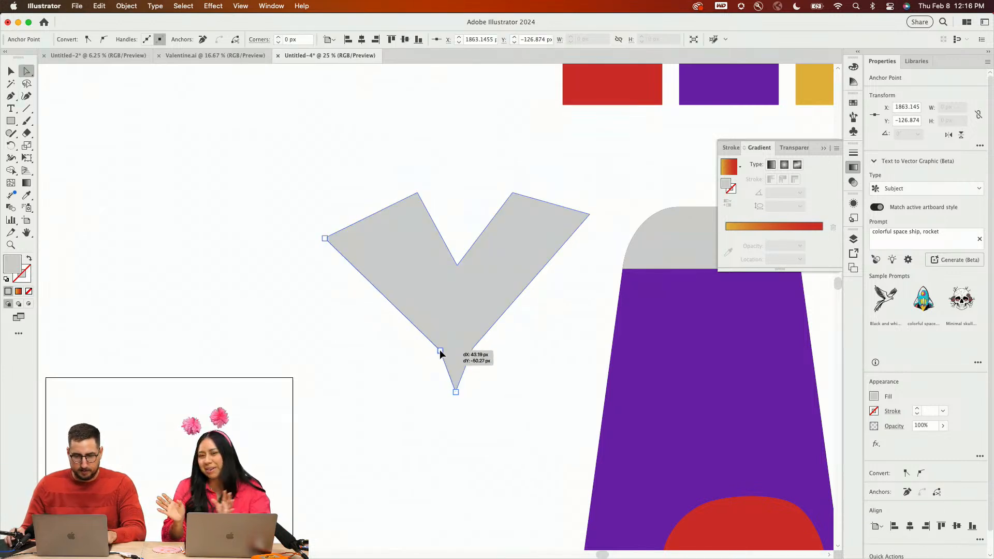
drag(454, 395, 457, 415)
Apply the last used Round Corners effect to the whole heart shape, and deselect it
key(v)
drag(369, 157, 477, 369)
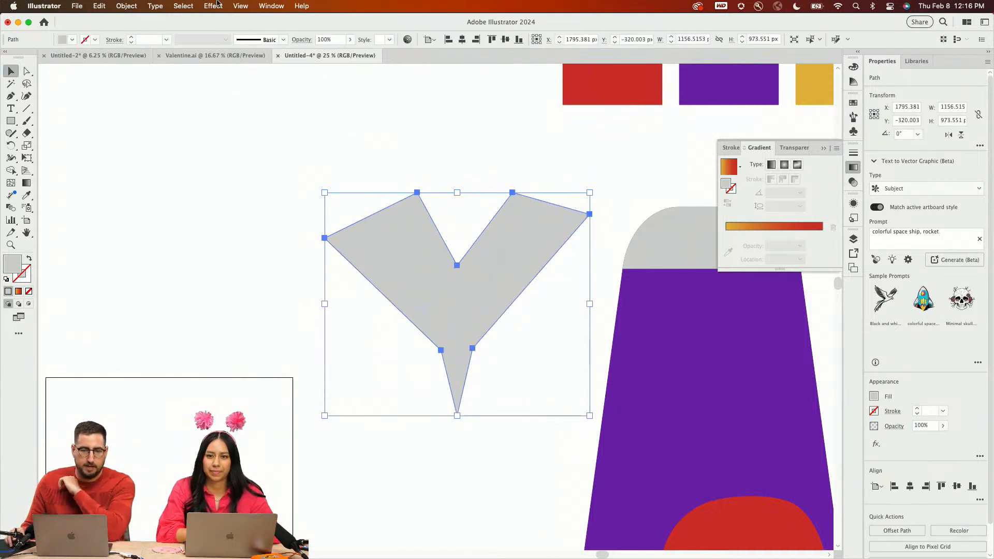
click(212, 6)
click(223, 21)
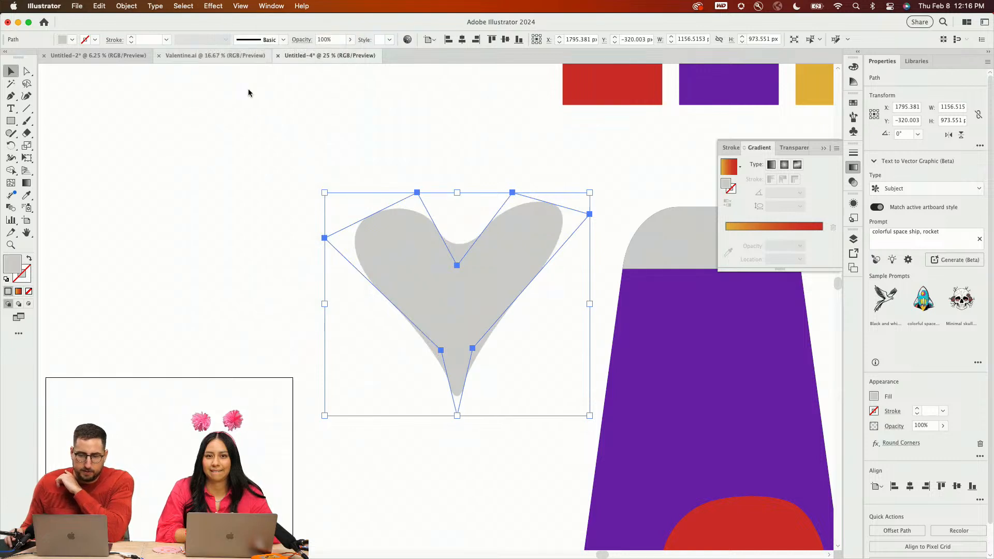
click(291, 183)
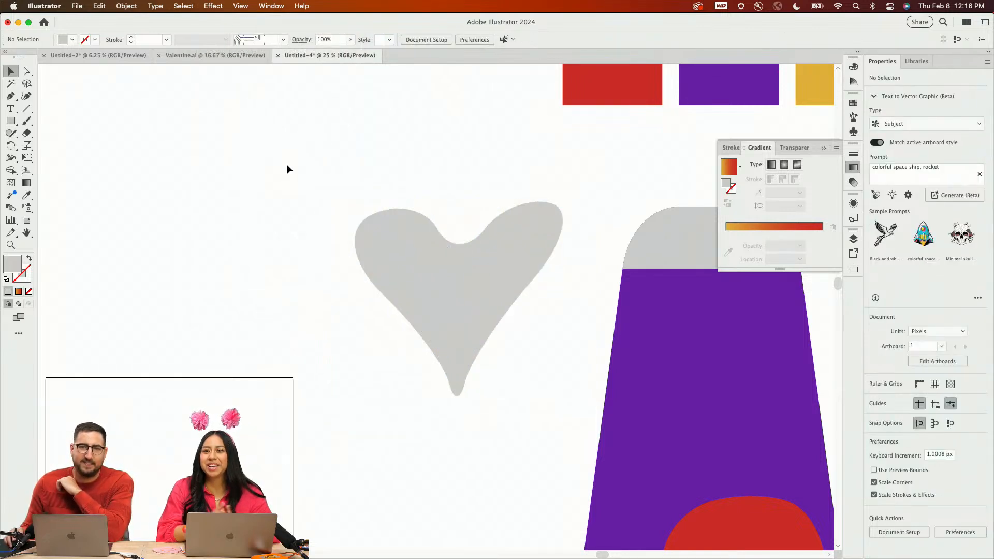
Move the grey heart's bottom tip anchor slightly up to shorten its point
key(a)
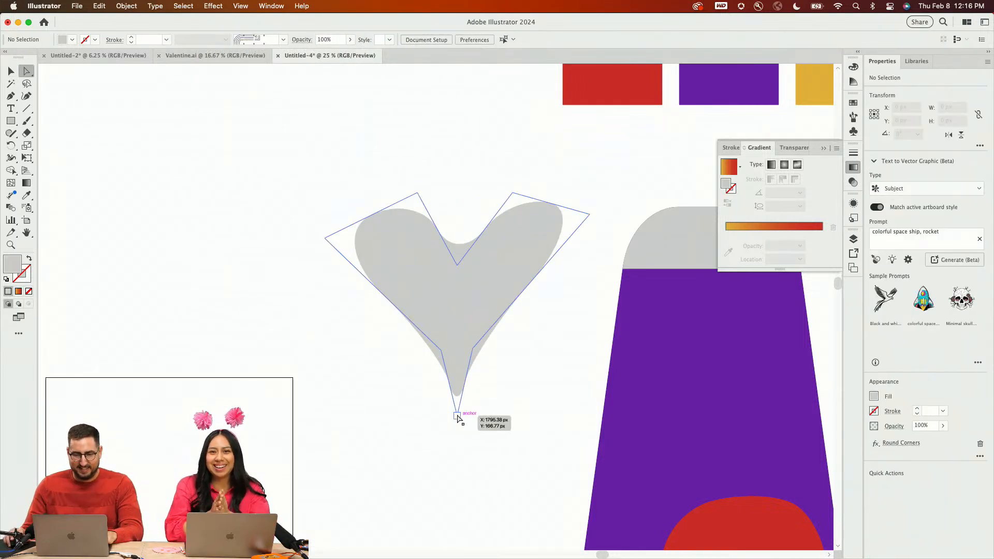
drag(457, 414, 456, 396)
click(507, 394)
Place the grey heart on the upper purple lamp body, tilted about 6.8° and scaled down to about 564 px wide
scroll(511, 333, right, 5)
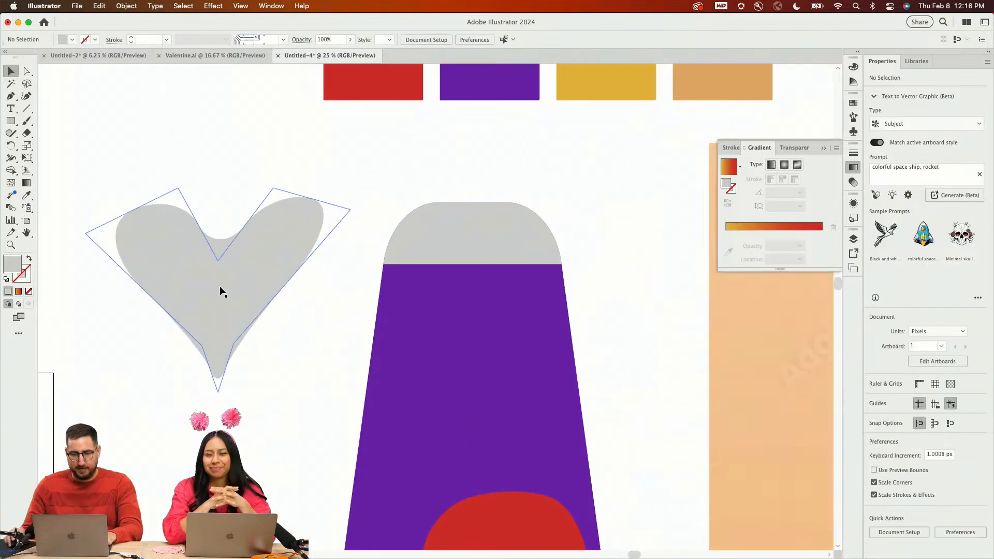
drag(220, 290, 402, 371)
key(s)
drag(546, 225, 521, 246)
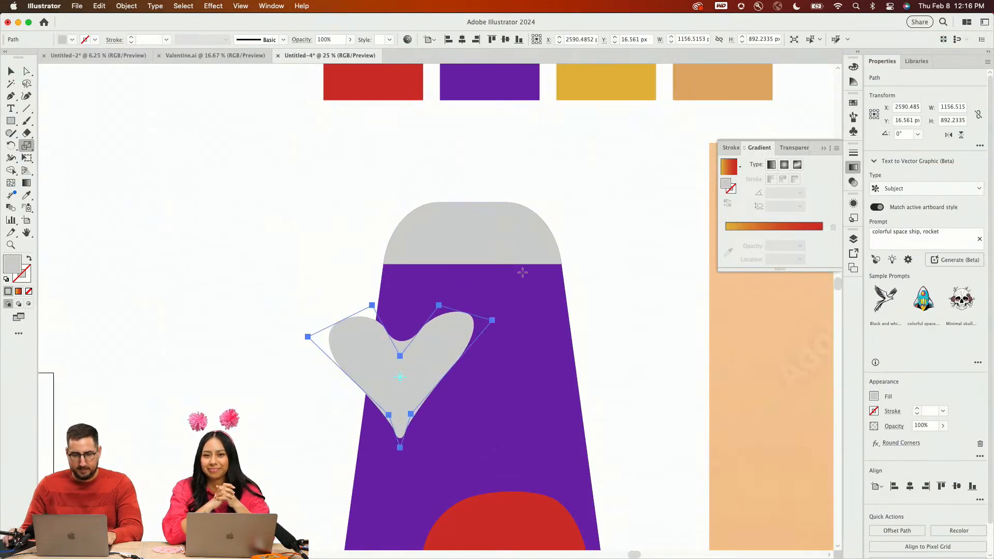
key(v)
drag(474, 343, 523, 327)
key(s)
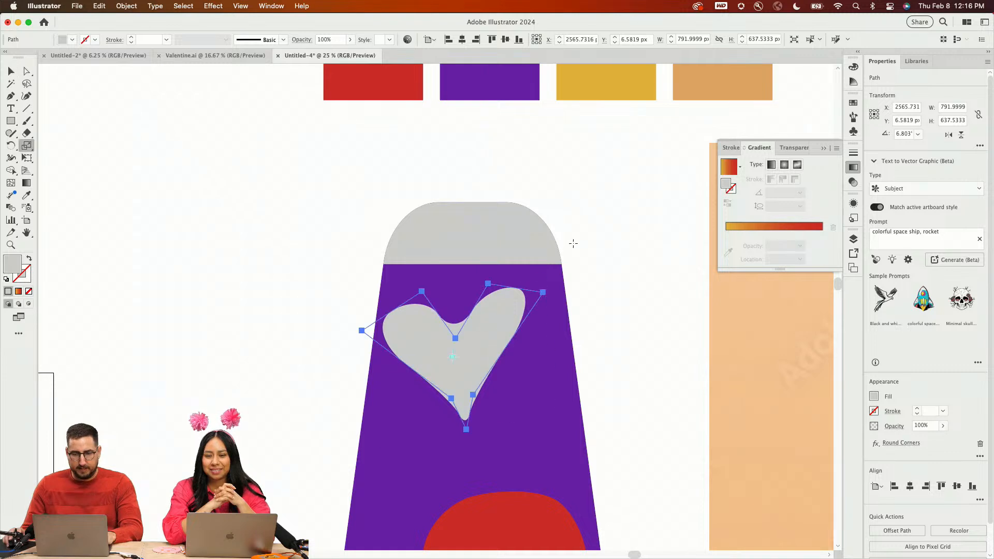
drag(573, 240, 544, 277)
key(v)
drag(462, 352, 457, 337)
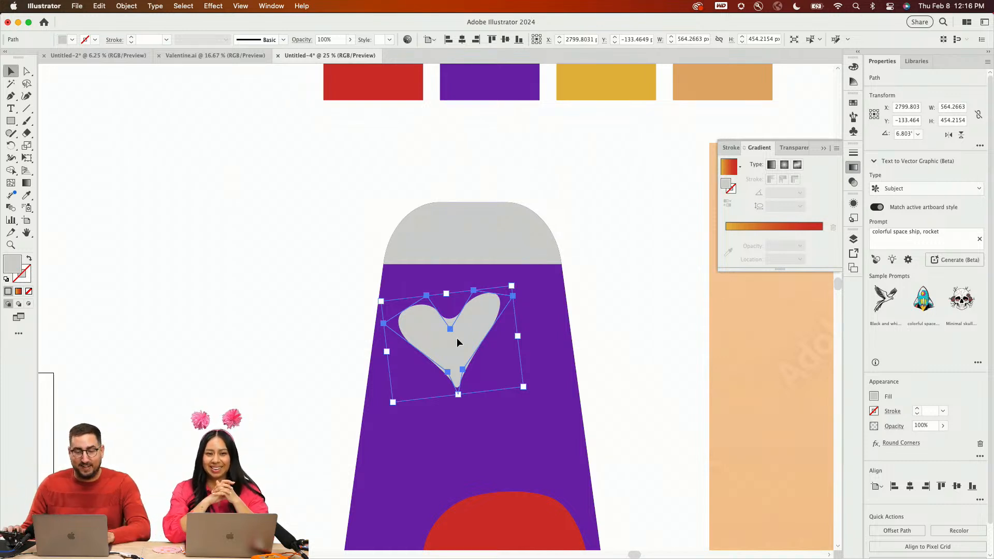
Recolour the heart red by sampling the red palette square with the Eyedropper
scroll(456, 338, down, 5)
scroll(457, 337, right, 2)
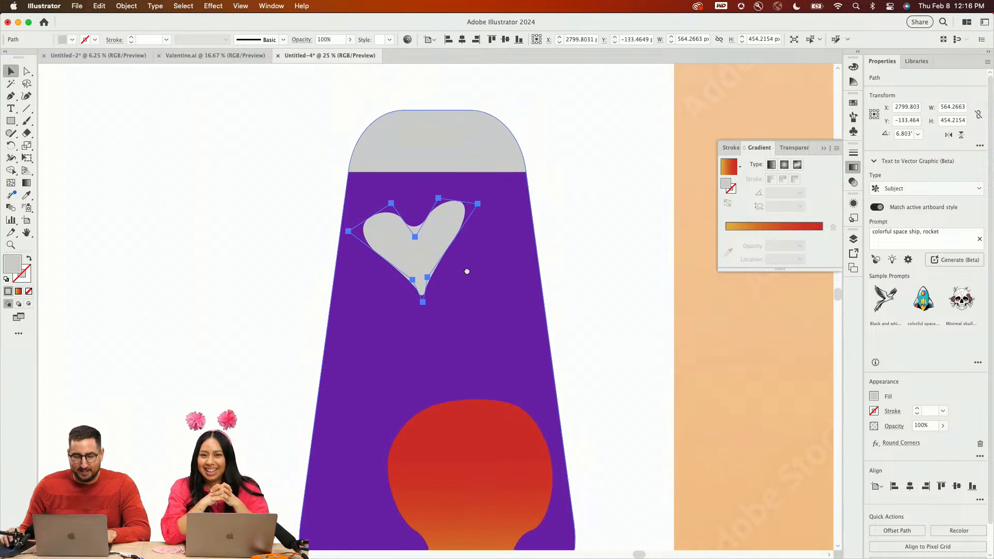
scroll(370, 211, up, 10)
key(i)
click(368, 190)
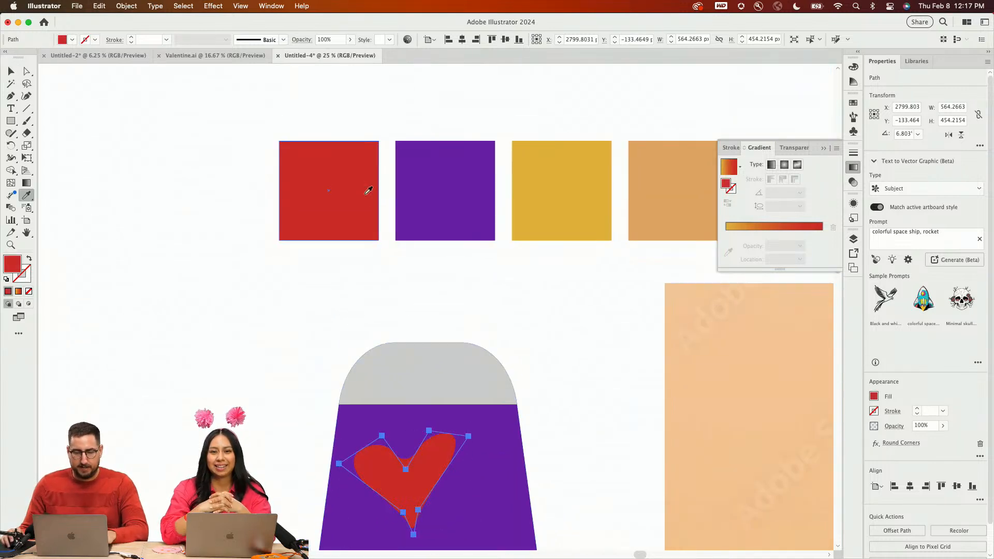
key(v)
click(508, 328)
Compare the red heart and lamp drawing with the lava lamp reference photo, and inspect the heart up close
key(z)
alt+click(524, 368)
alt+click(523, 368)
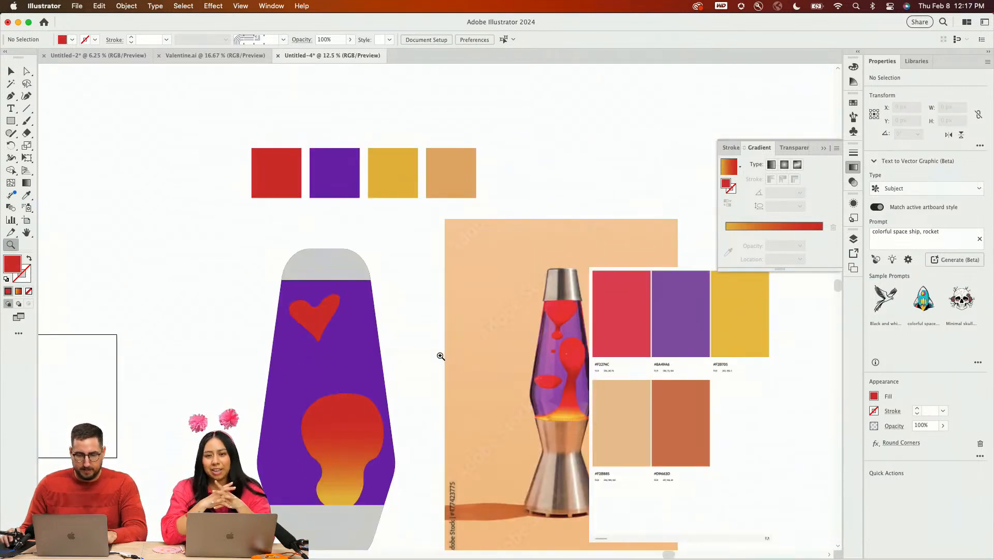
click(425, 343)
click(441, 331)
click(397, 321)
drag(348, 285, 486, 320)
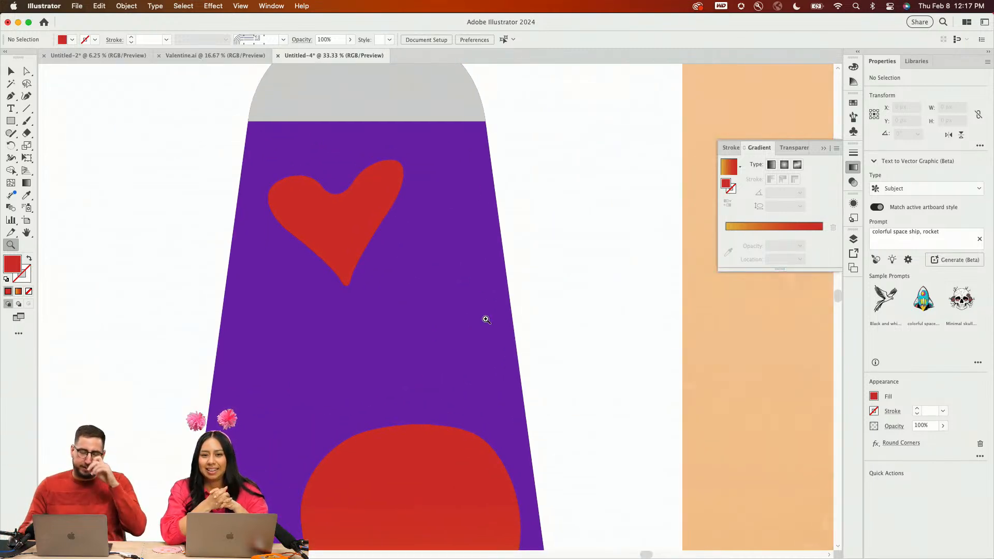
drag(399, 339, 490, 395)
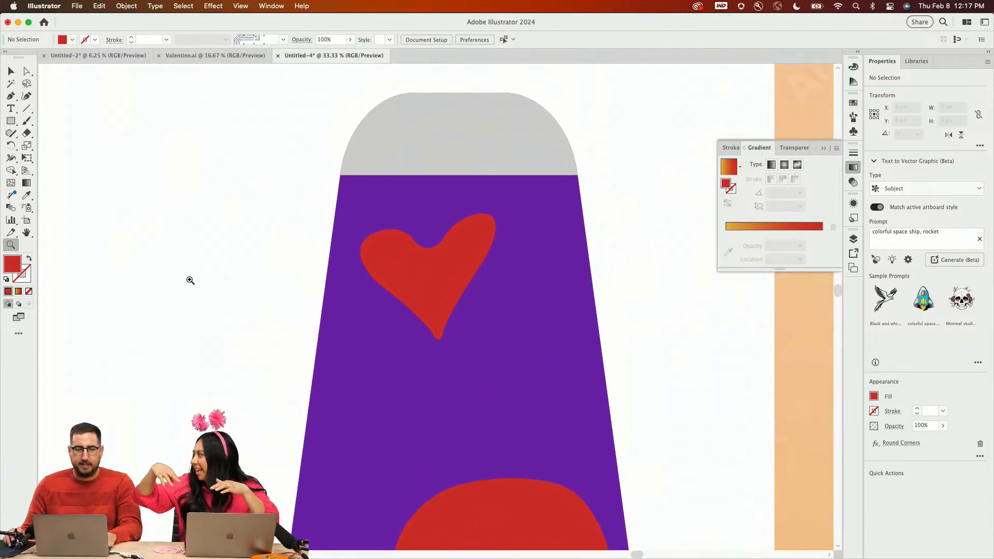
Add the text LAVA beside the lamp and scale it up to about 384 pt
key(t)
click(110, 295)
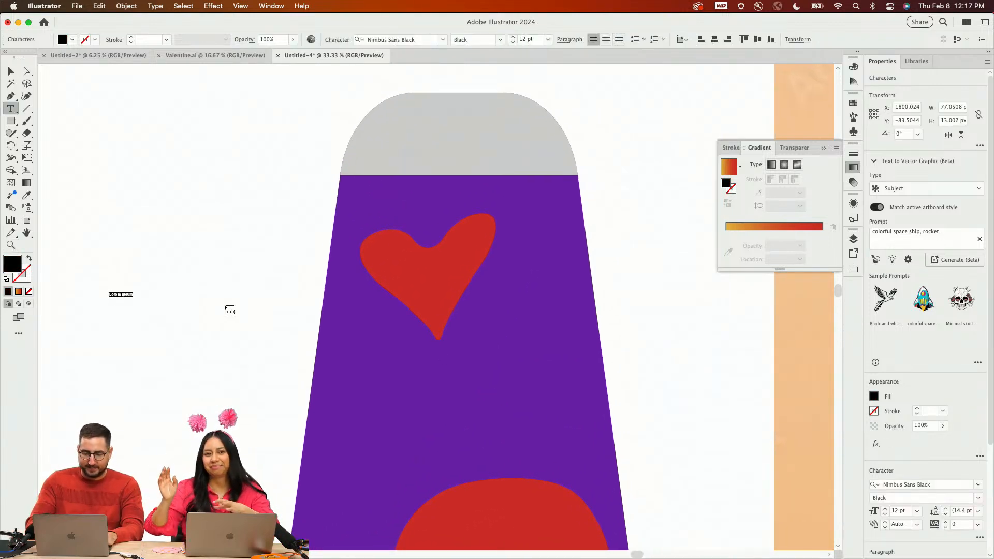
text(HAVA)
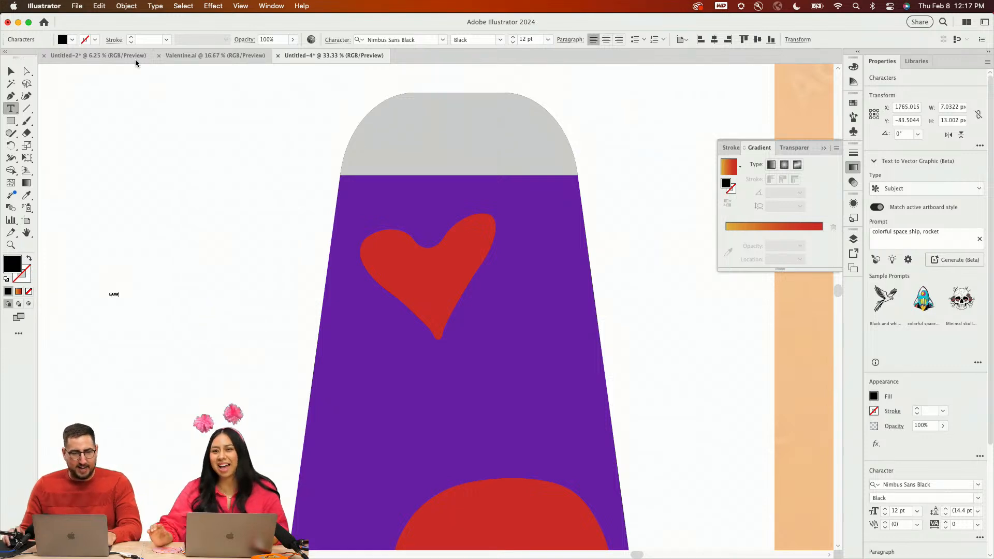
key(Escape)
key(s)
drag(135, 254, 368, 169)
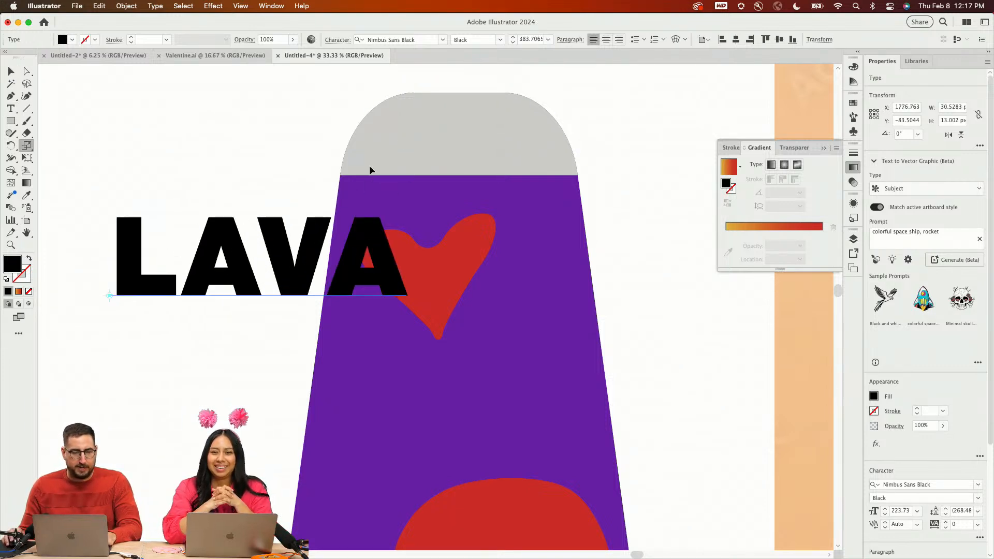
Clear the font filters and set the LAVA text in Hobeaux Bold
click(389, 40)
text(hou)
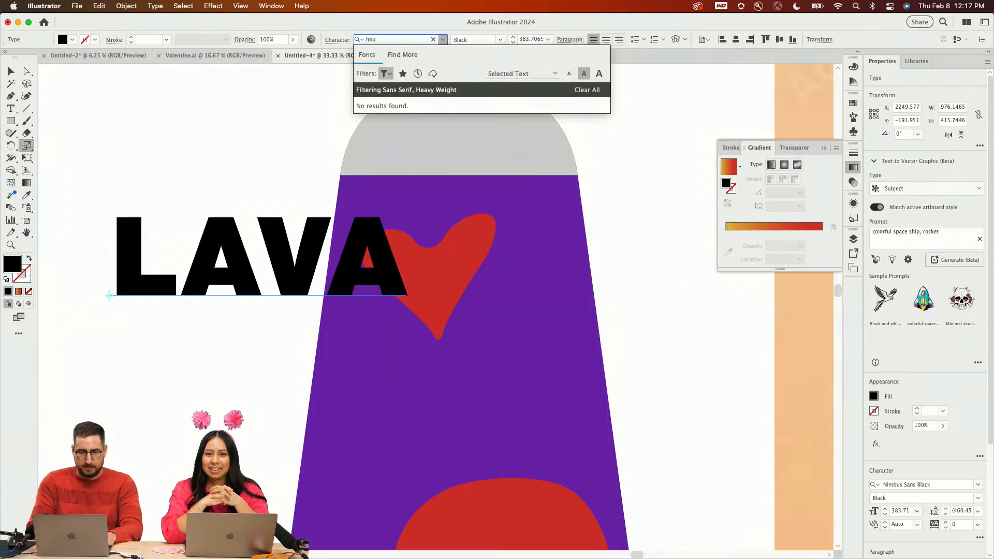
key(BackSpace)
text(b)
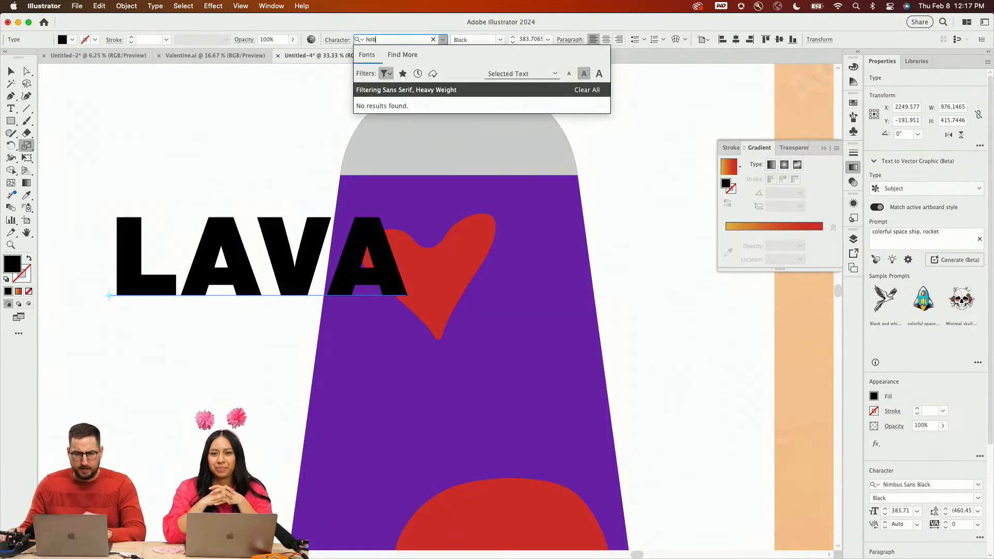
click(384, 74)
click(373, 95)
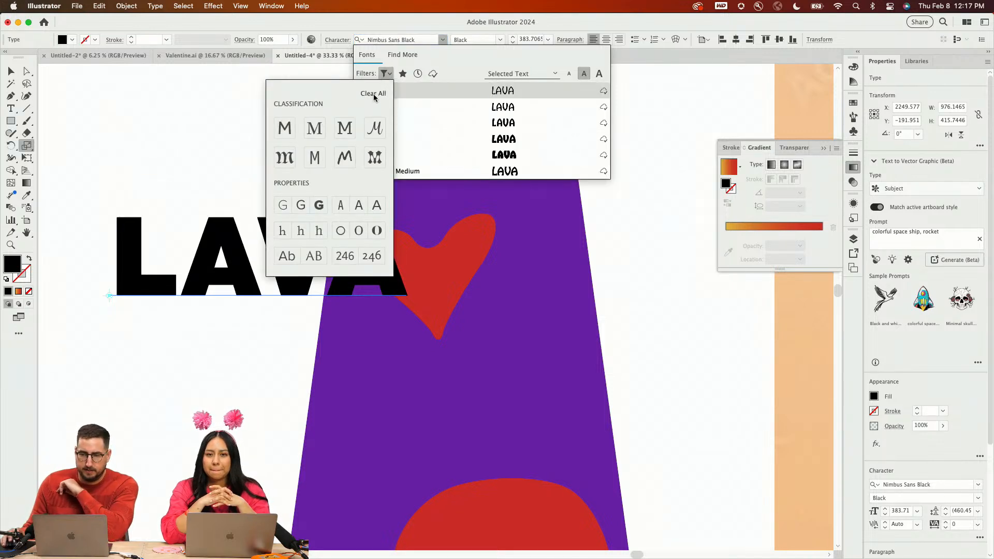
click(443, 60)
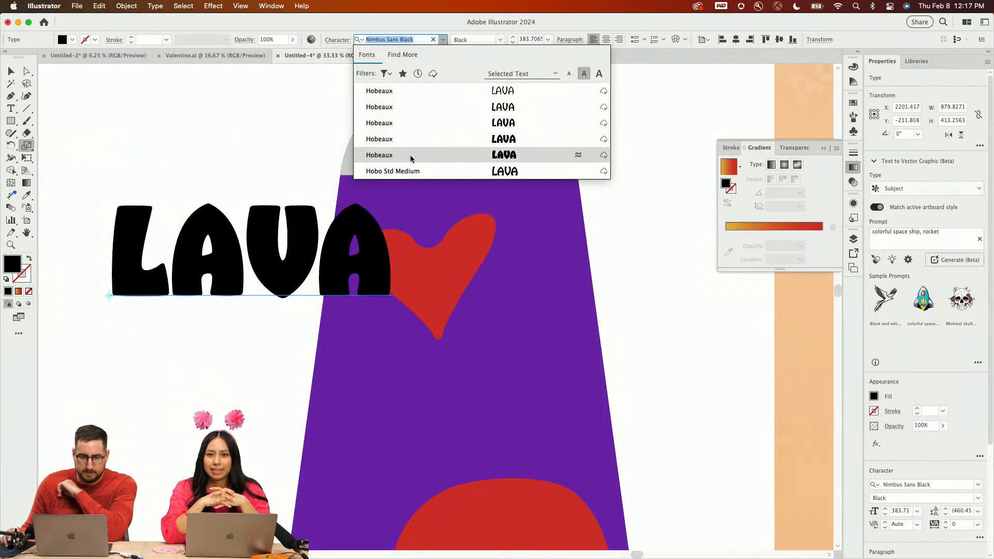
click(412, 140)
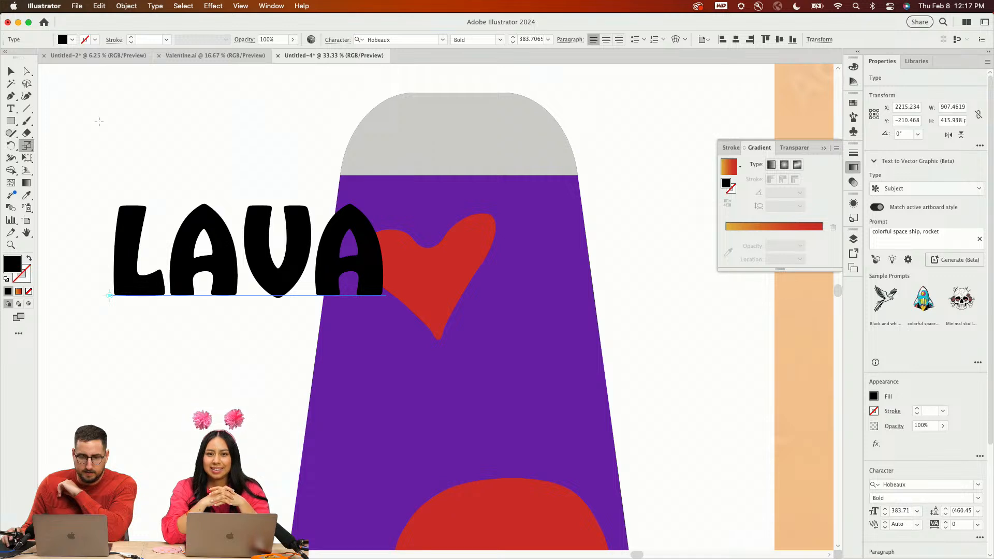
Convert the LAVA text to outlines and colour the letters white by sampling the canvas background
click(11, 71)
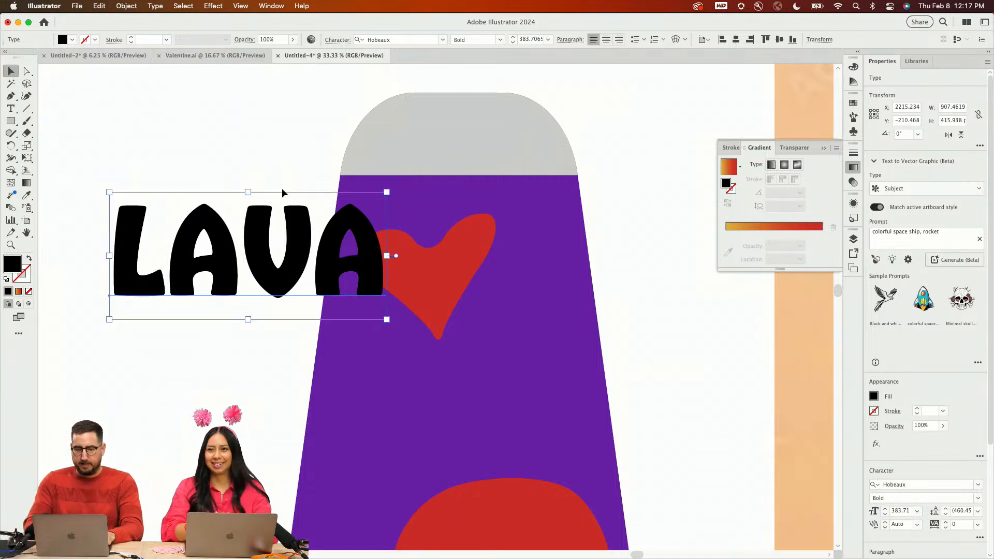
key(super+shift+o)
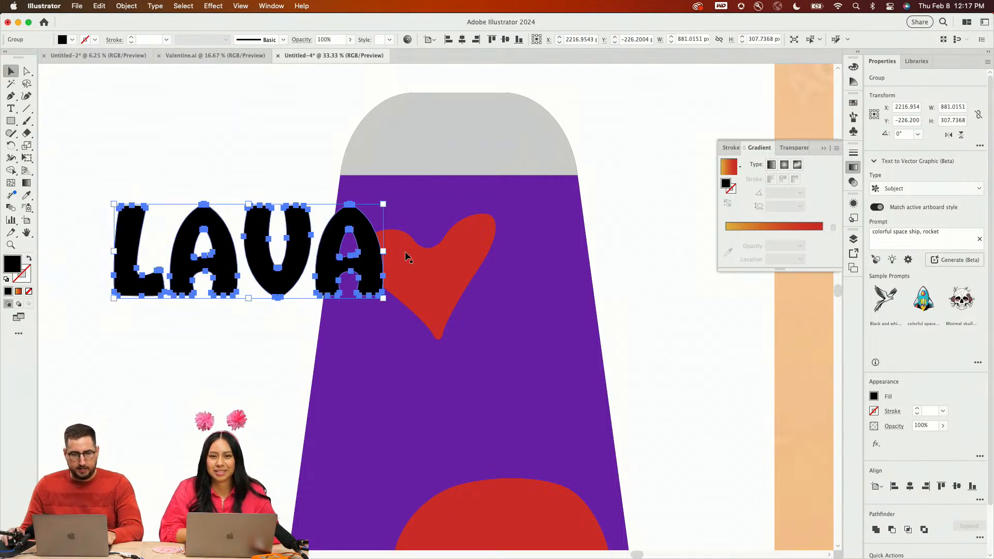
key(i)
click(617, 169)
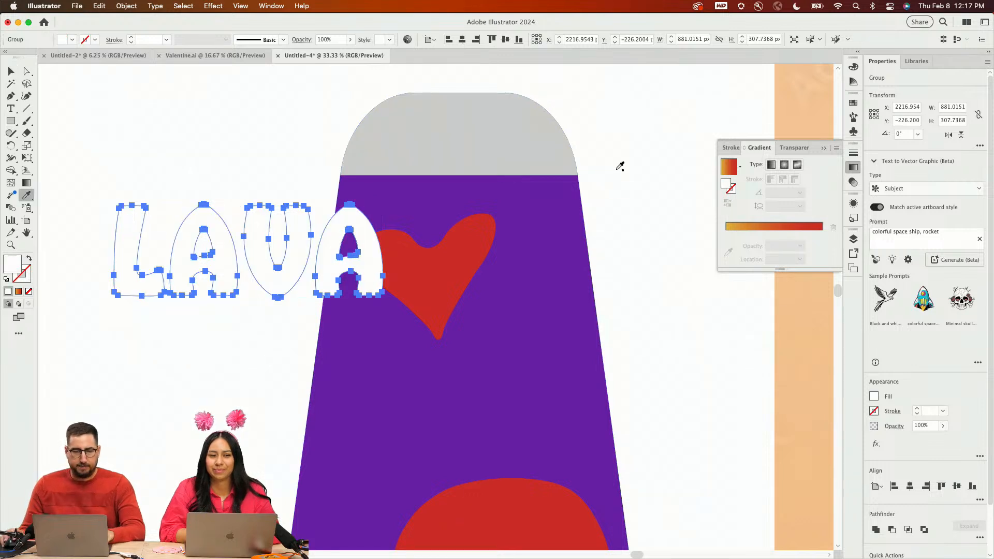
key(v)
click(197, 153)
Move the white LAVA lettering onto the lamp, over the edge between the grey cap and the purple body
drag(266, 234, 559, 402)
drag(477, 390, 476, 385)
key(z)
alt+click(476, 384)
alt+click(477, 384)
drag(483, 259, 420, 377)
scroll(420, 376, down, 2)
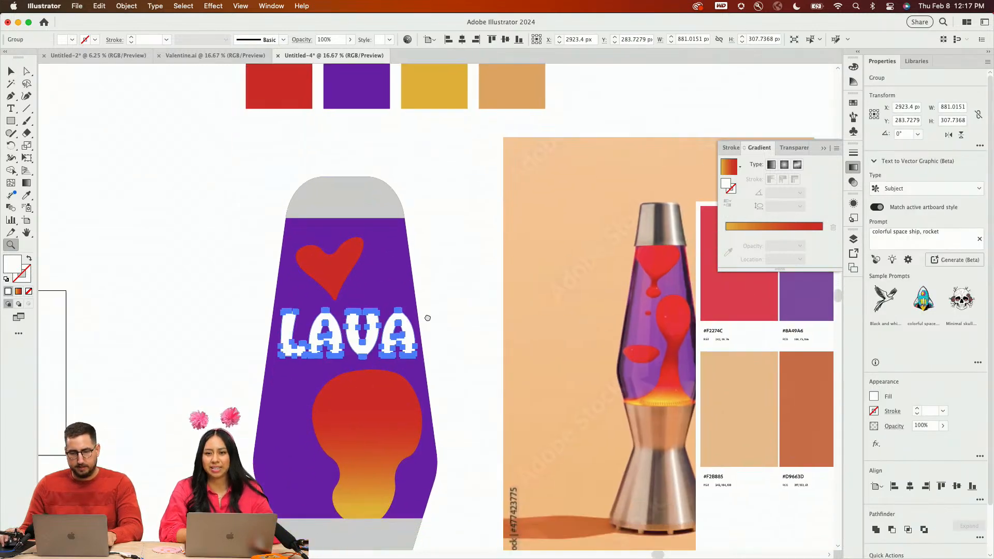
key(v)
drag(381, 327, 377, 217)
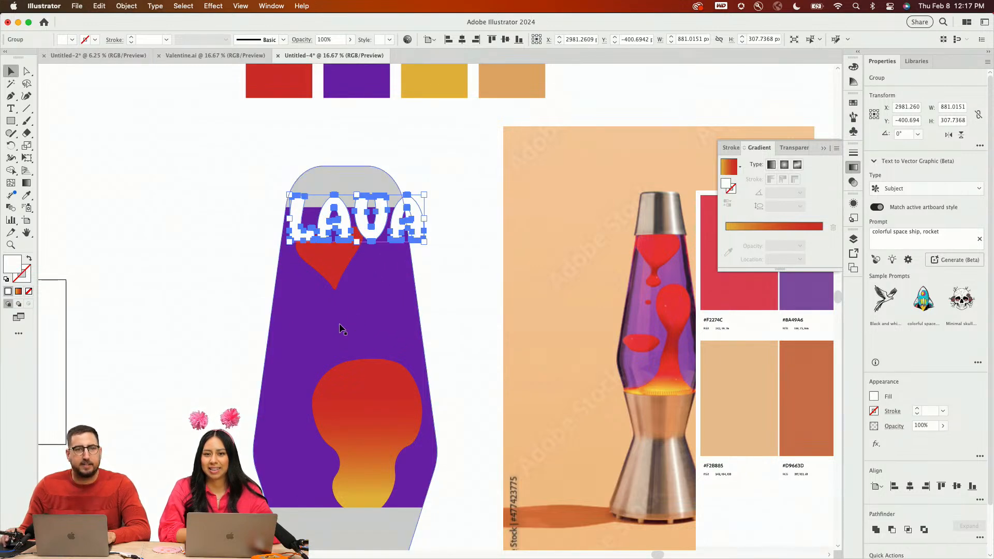
Draw a closed eight-point white shape about 953 px wide with the Pen tool, between the heart and the gradient blob
key(z)
click(366, 345)
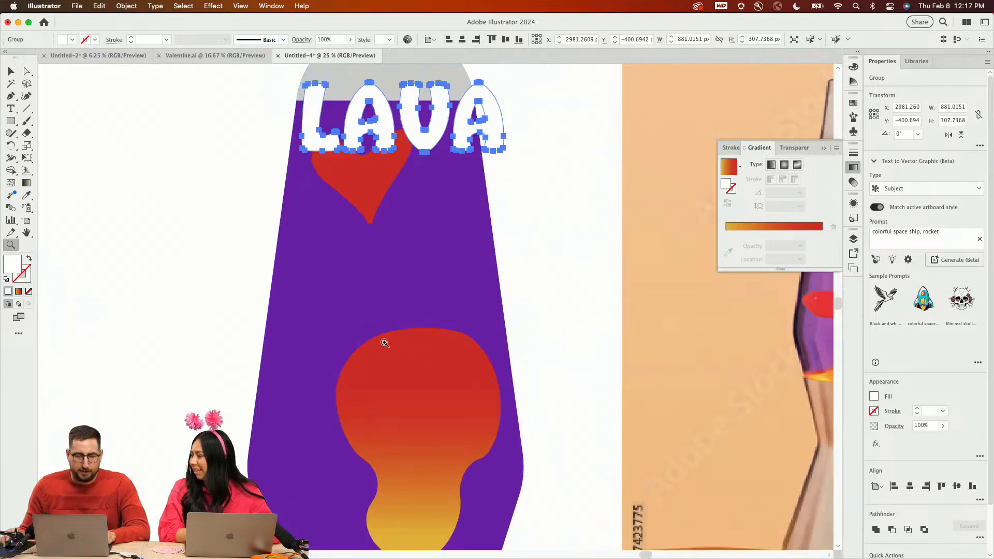
key(p)
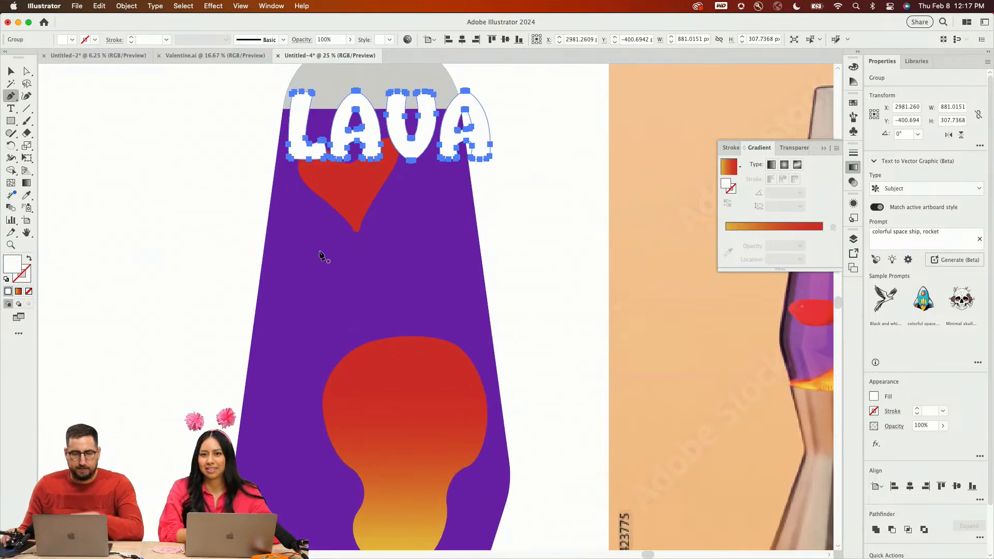
click(288, 217)
click(365, 258)
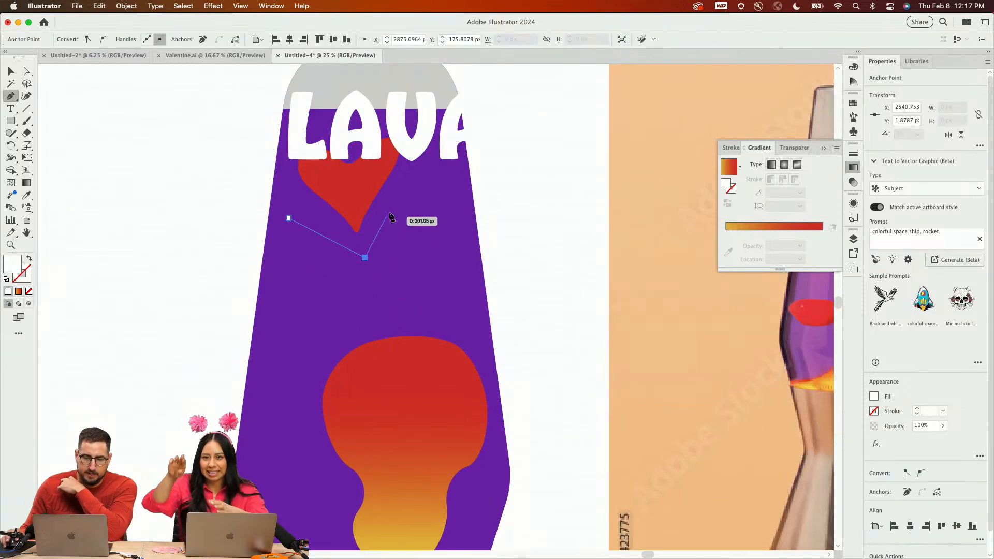
click(417, 184)
click(457, 203)
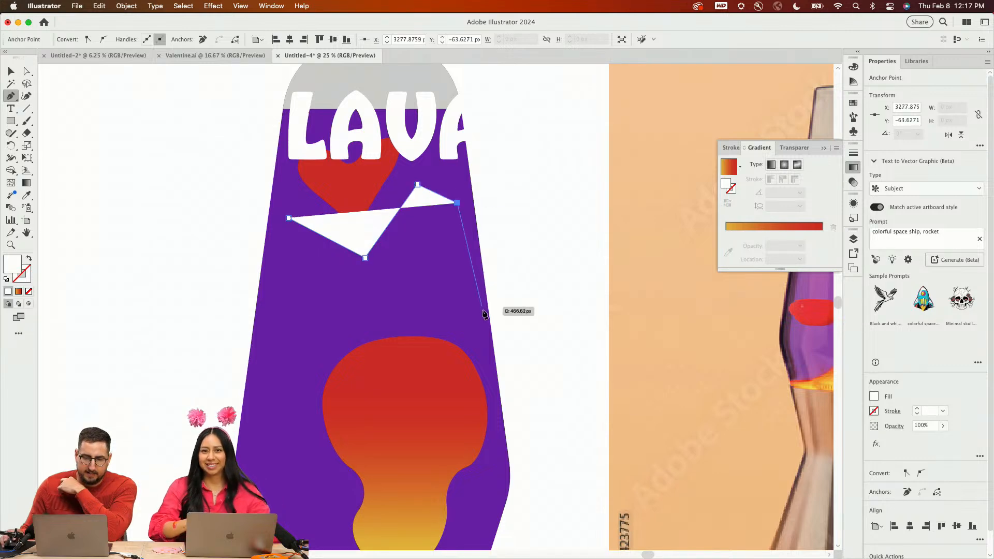
click(482, 335)
click(397, 315)
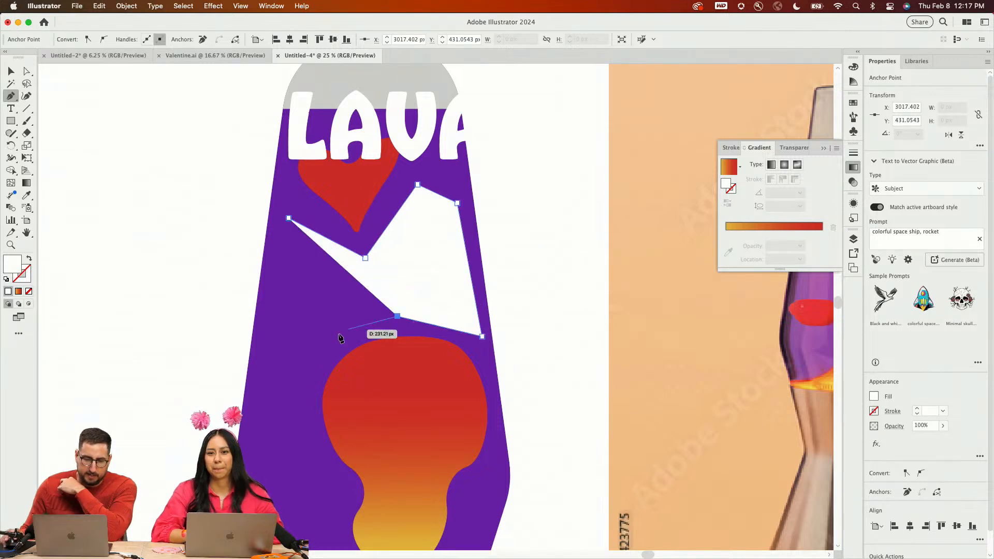
click(290, 359)
click(263, 339)
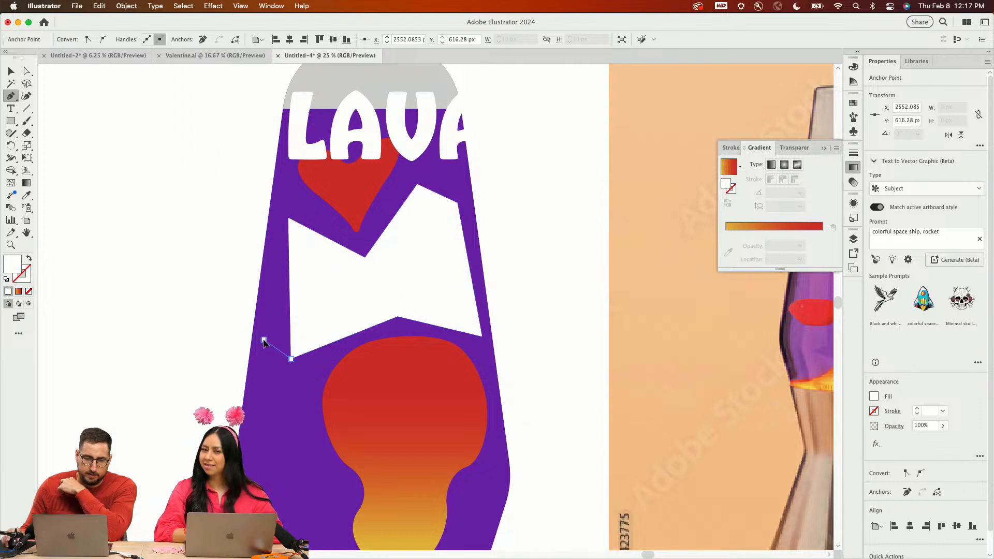
click(288, 217)
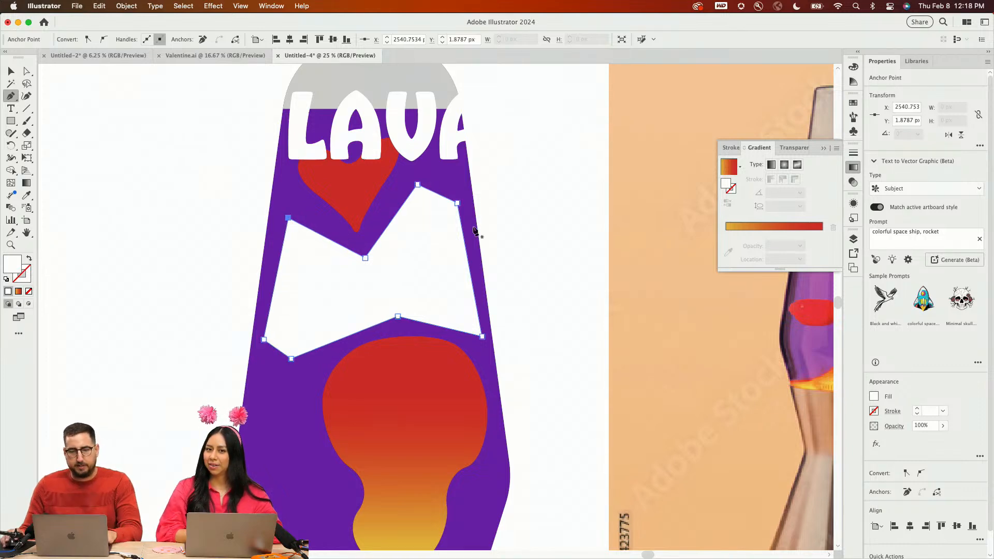
Apply the last-used Round Corners effect to the white pen-drawn shape
key(v)
click(213, 6)
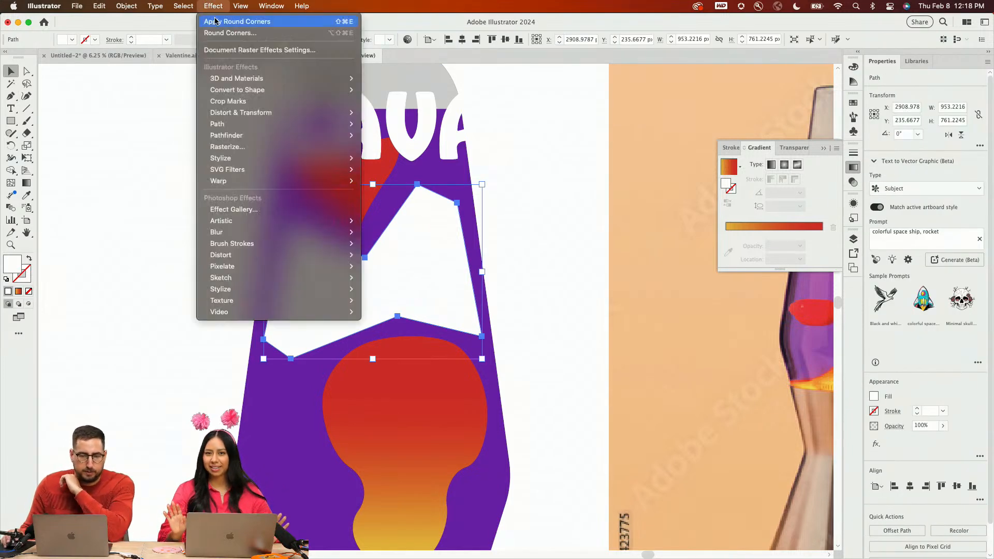
click(290, 21)
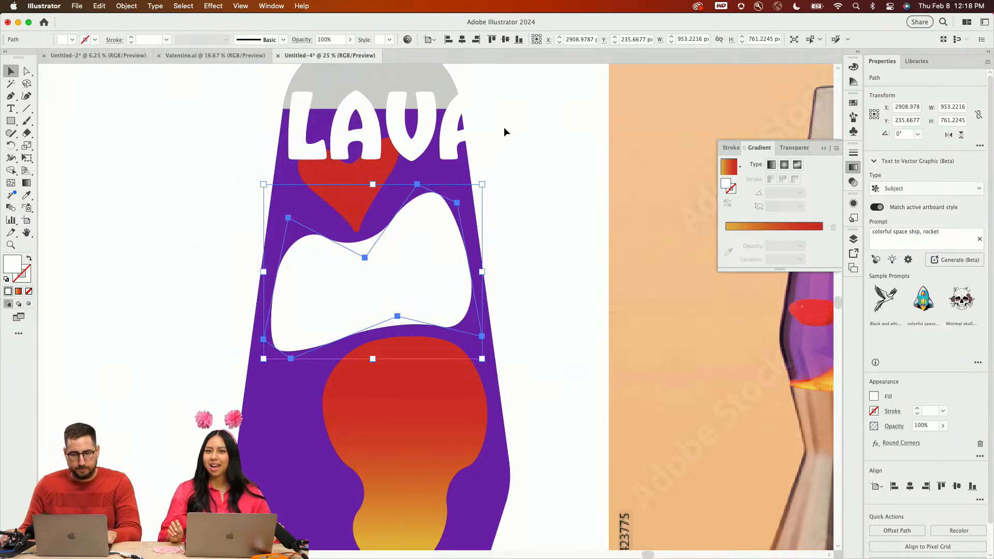
Reshape the white shape by raising its two upper peaks, lifting the lower middle point and pulling the lower-left corner down
key(a)
drag(364, 258, 365, 265)
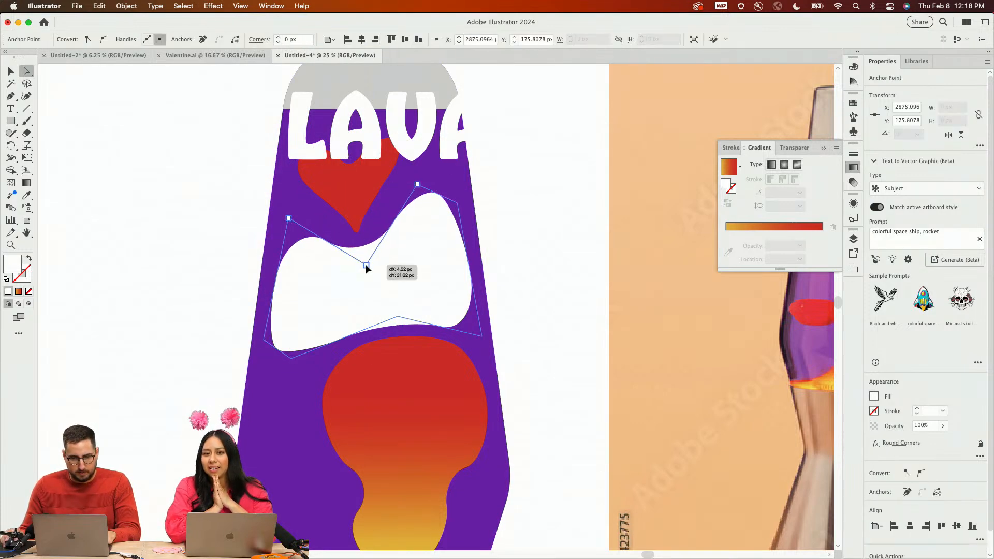
drag(397, 316, 397, 304)
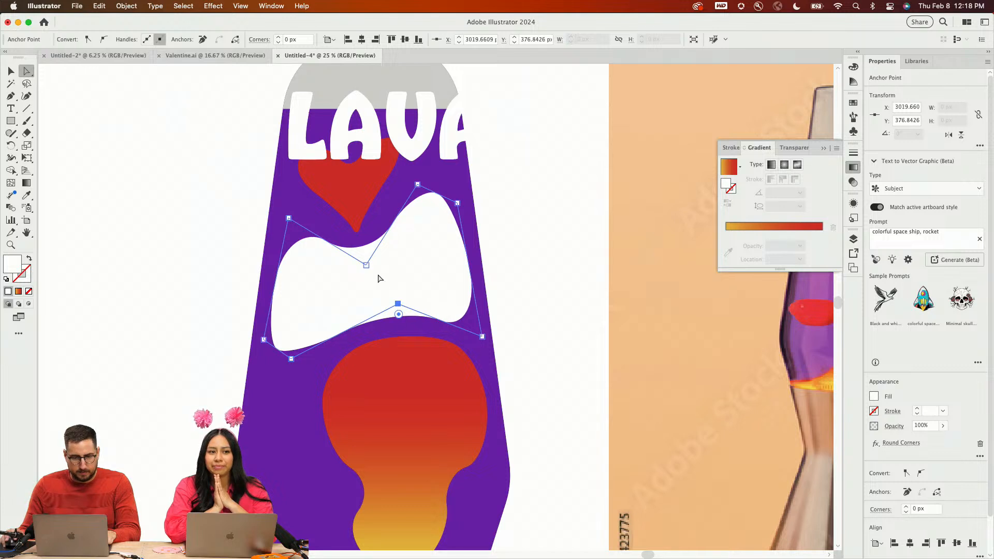
drag(289, 218, 284, 185)
drag(417, 184, 422, 138)
drag(457, 203, 465, 205)
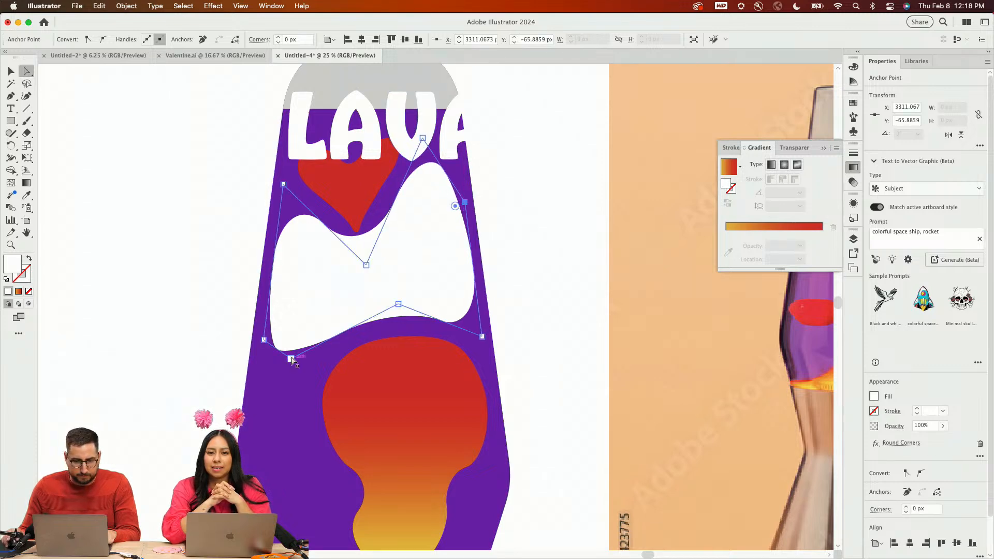
drag(293, 365, 301, 377)
Nudge the white shape slightly down between the heart and the blob, and expand its Round Corners appearance
key(v)
click(551, 220)
drag(448, 255, 448, 257)
click(542, 247)
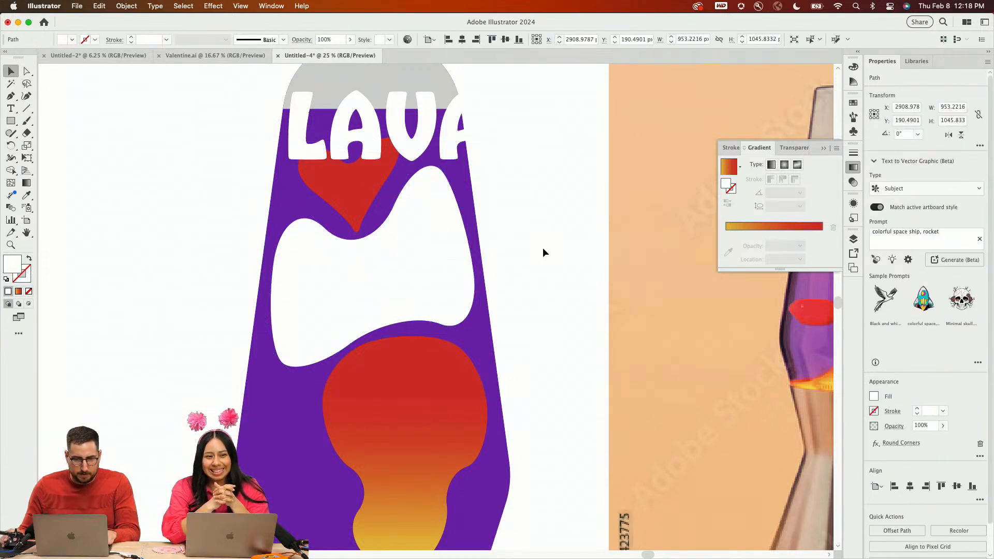
click(414, 272)
click(126, 6)
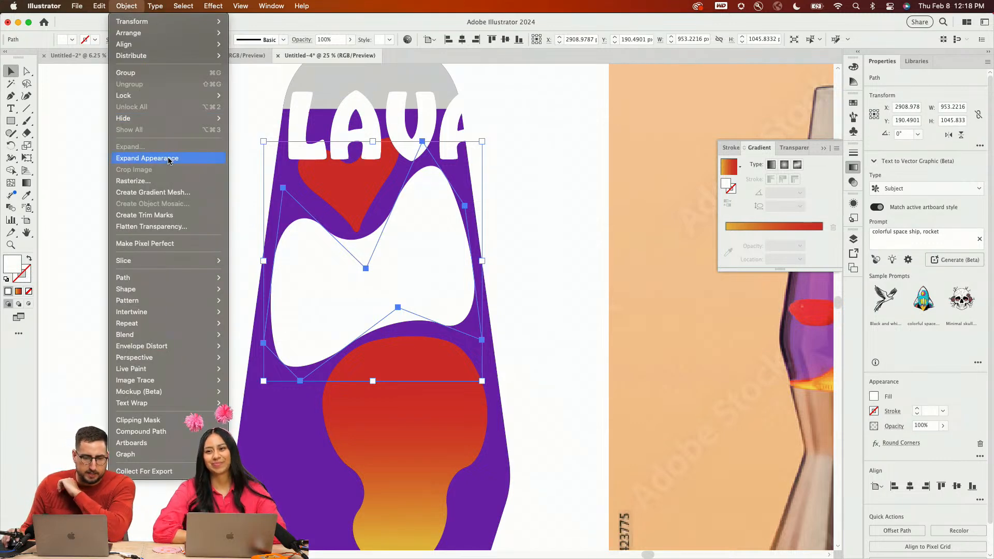
click(168, 161)
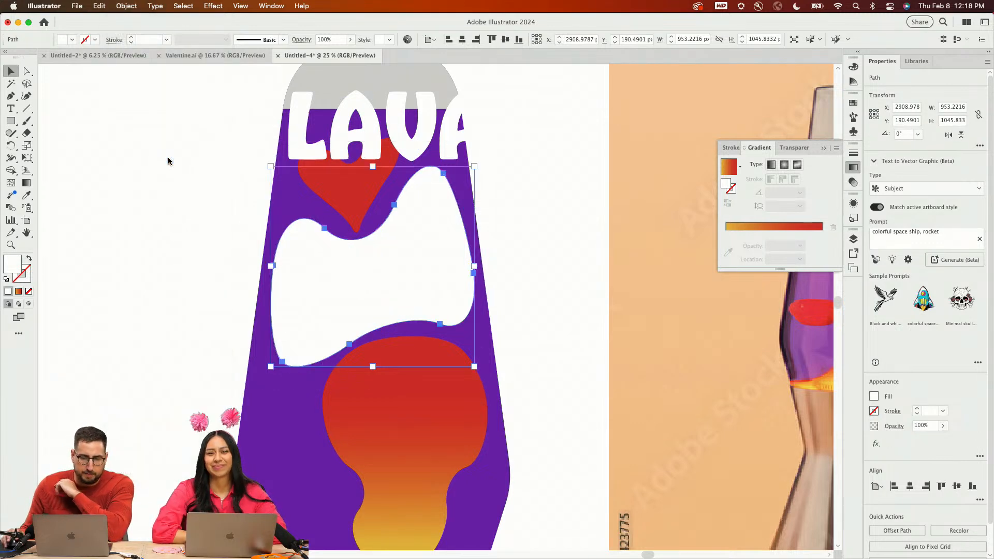
Move the gradient blob about 18 px to the right inside the lamp
click(373, 134)
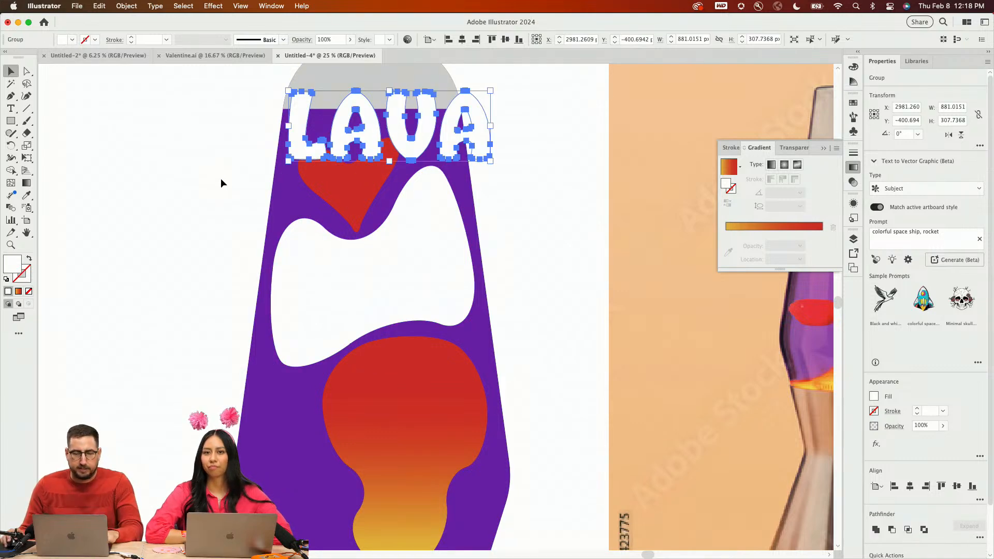
click(393, 371)
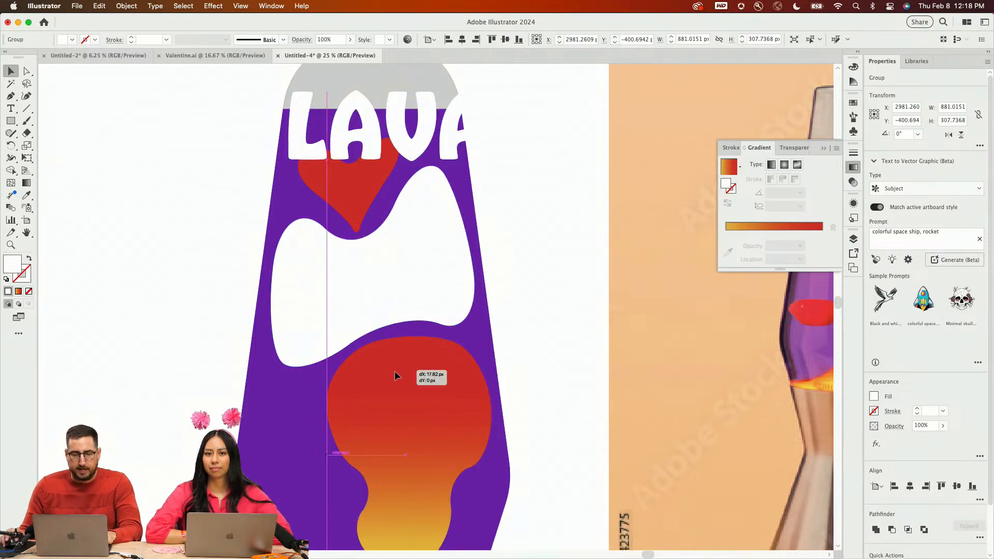
click(158, 200)
Create a second LAVA text in black Hobeaux Bold on the empty canvas beside the lamp, enlarged to about 388 pt
key(t)
click(159, 200)
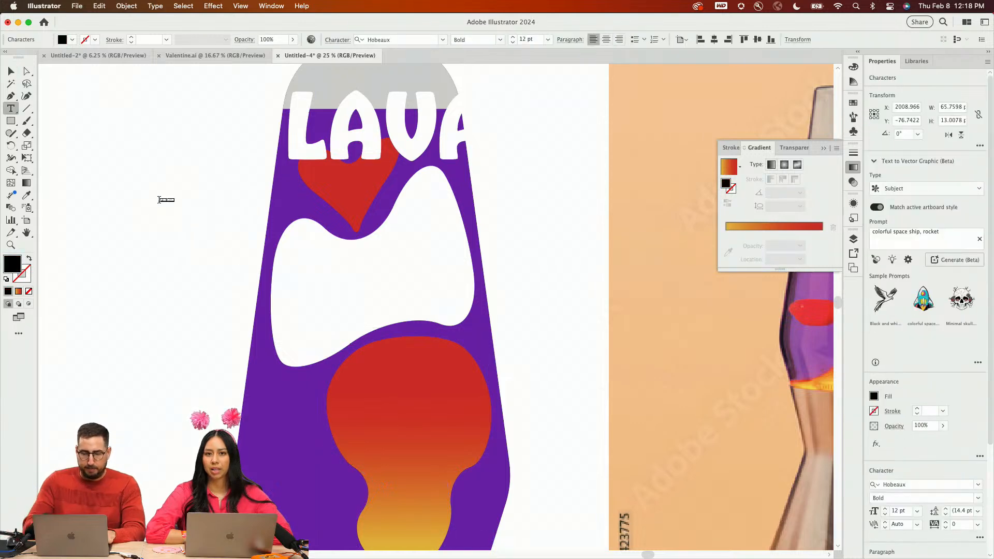
text(LAM)
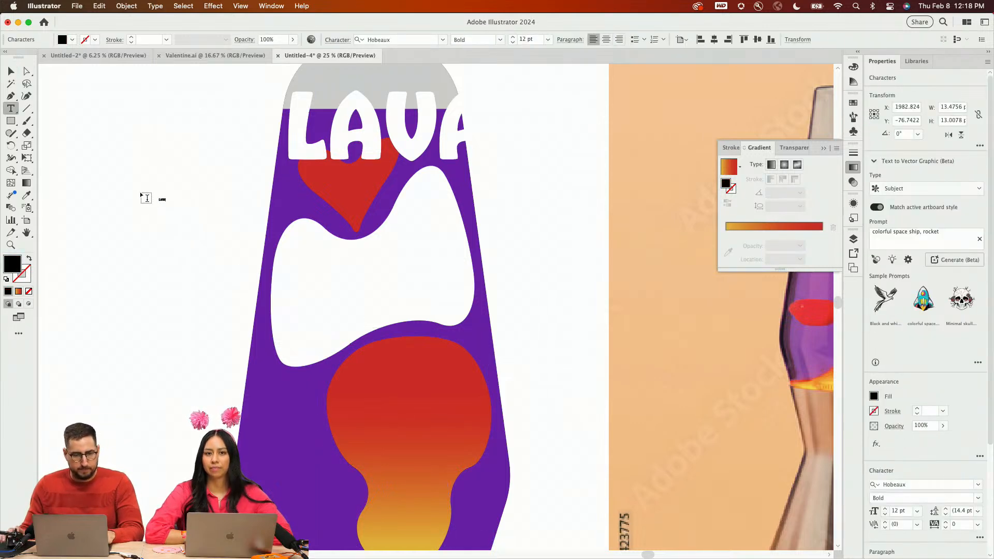
click(10, 71)
key(s)
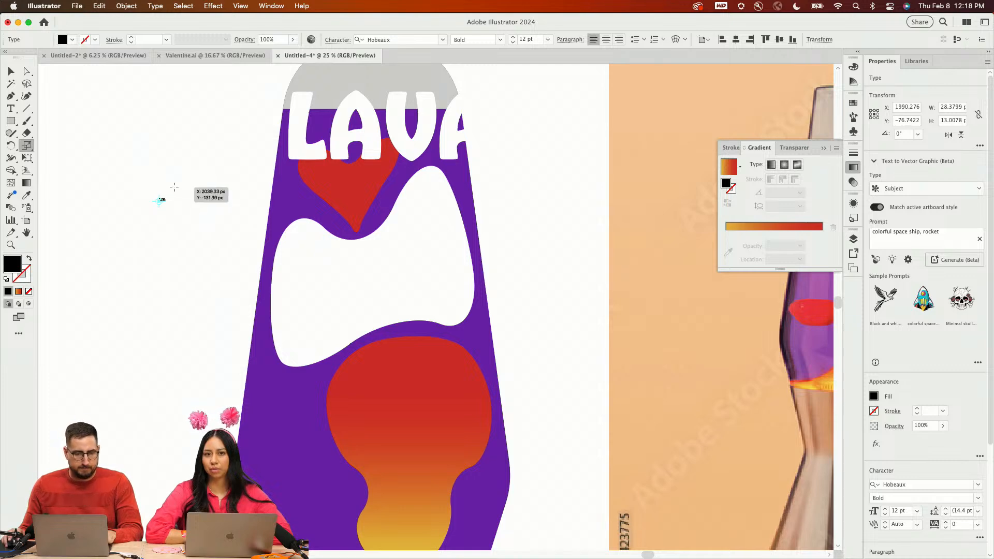
drag(174, 187, 329, 108)
key(v)
drag(281, 163, 157, 247)
Colour the new LAVA text white by sampling the canvas background
click(304, 133)
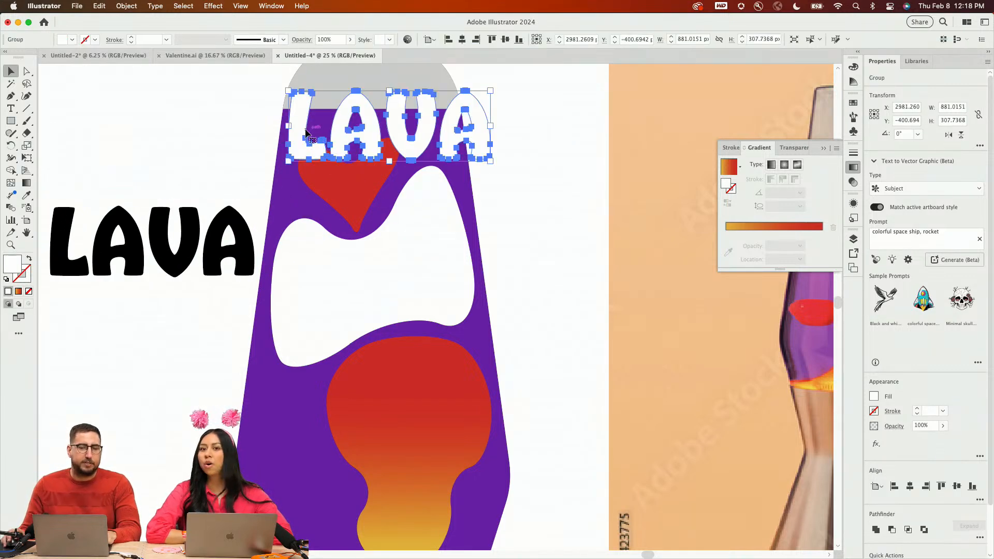
click(162, 217)
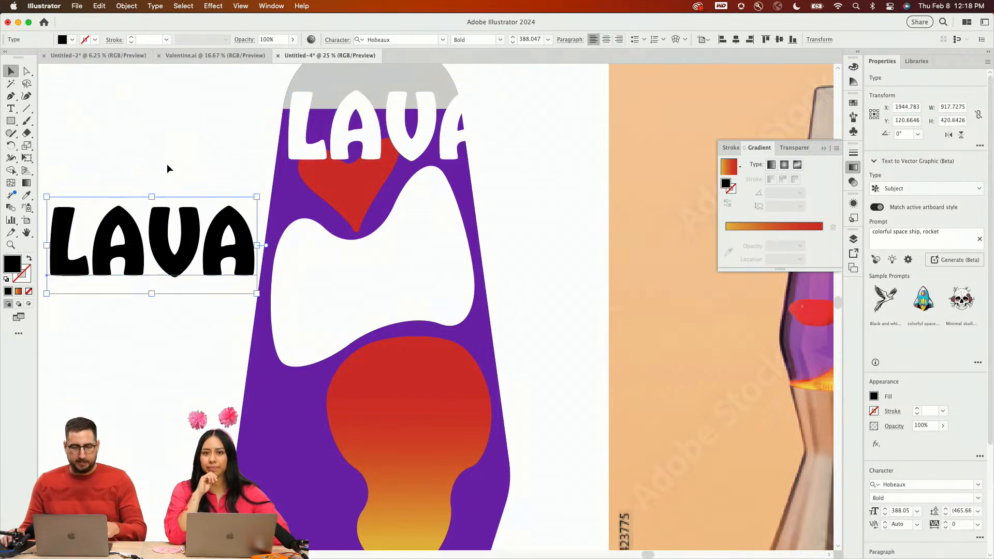
key(i)
click(177, 146)
key(v)
Bring the white wavy shape in the lamp to the front of the stacking order
shift+click(317, 265)
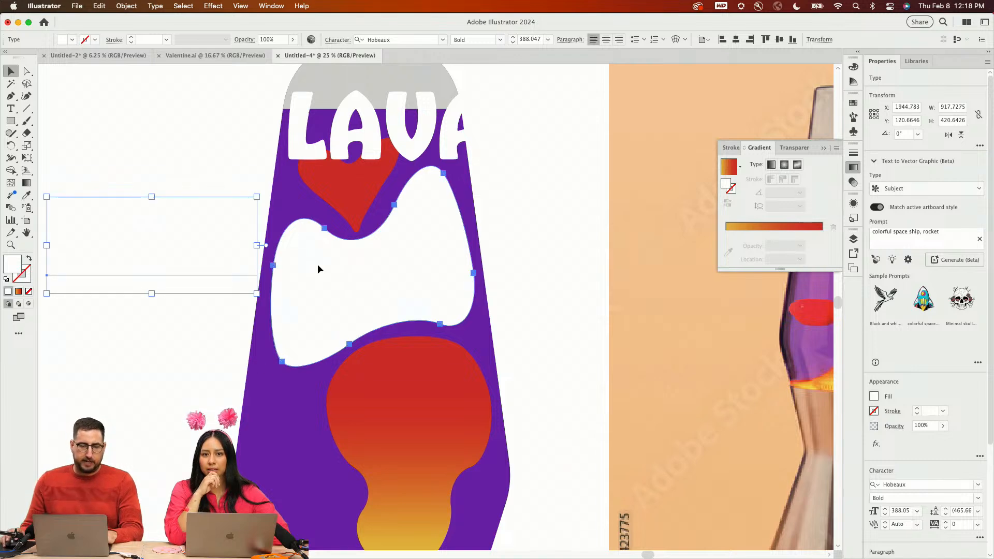
click(221, 180)
click(312, 262)
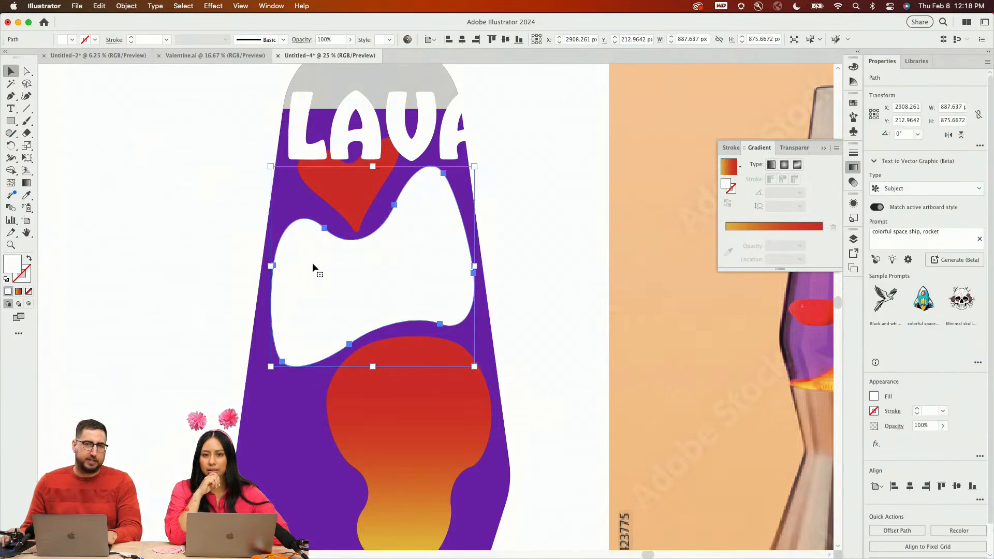
right_click(312, 262)
mouse_move(345, 489)
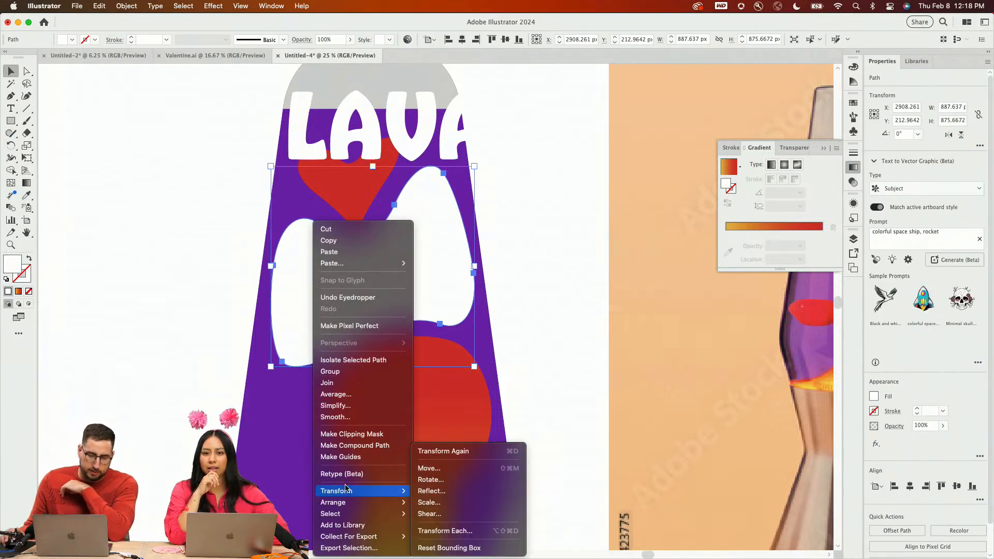
click(435, 499)
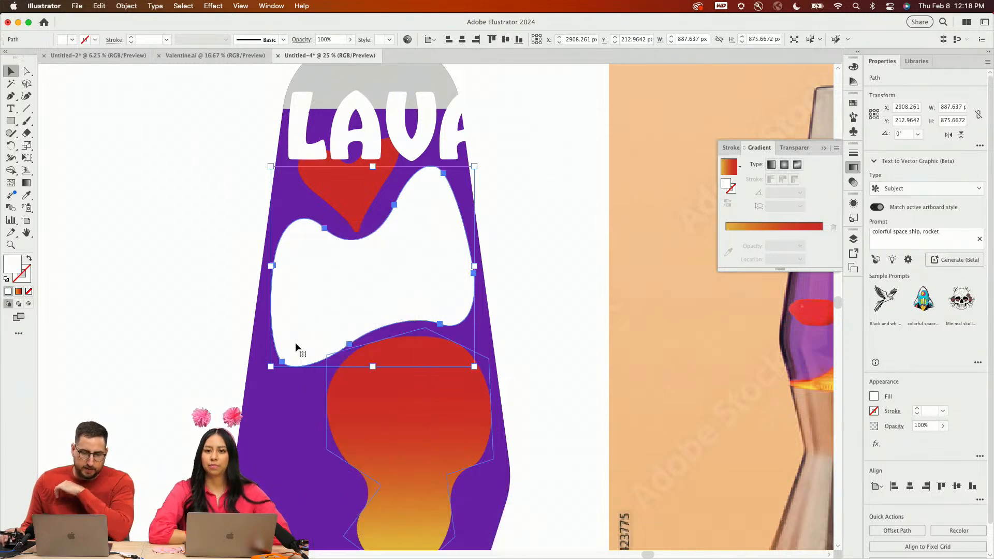
Warp the new LAVA text into the white wavy shape with Envelope Distort's Make with Top Object
shift+click(171, 274)
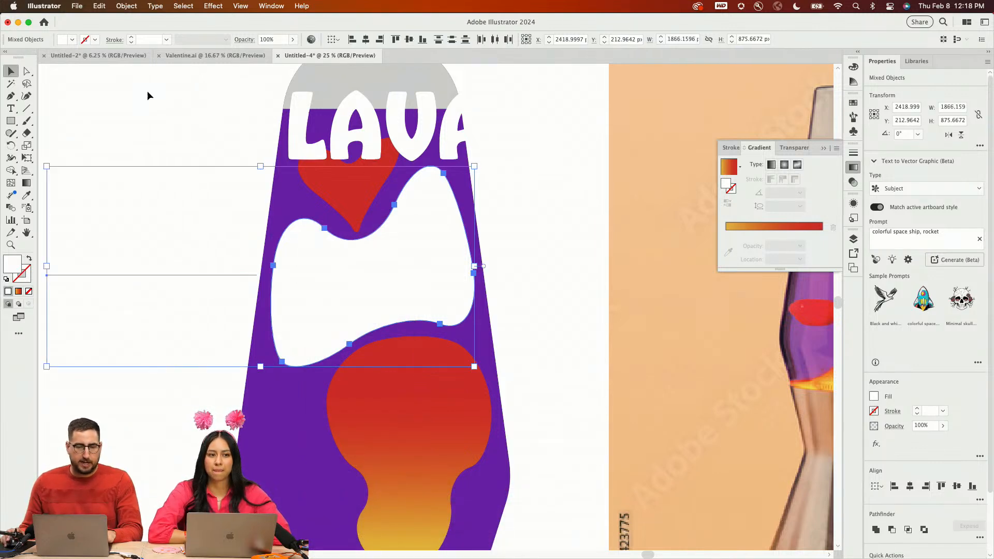
click(127, 6)
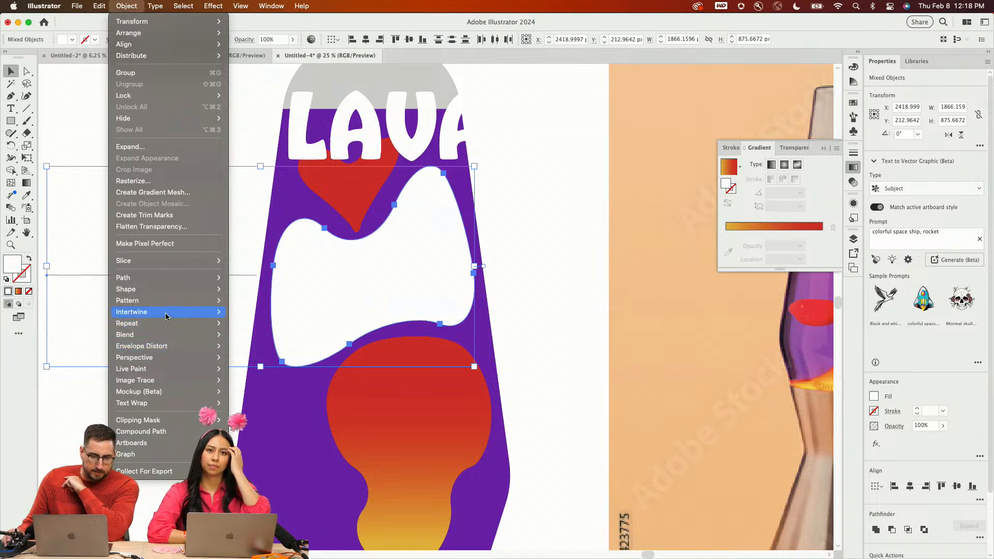
mouse_move(166, 322)
mouse_move(172, 349)
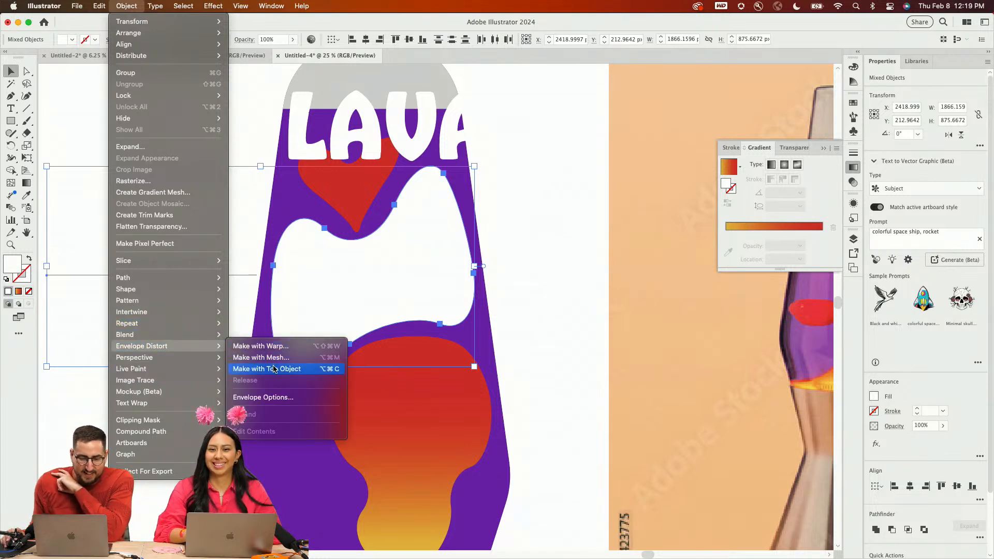
click(273, 369)
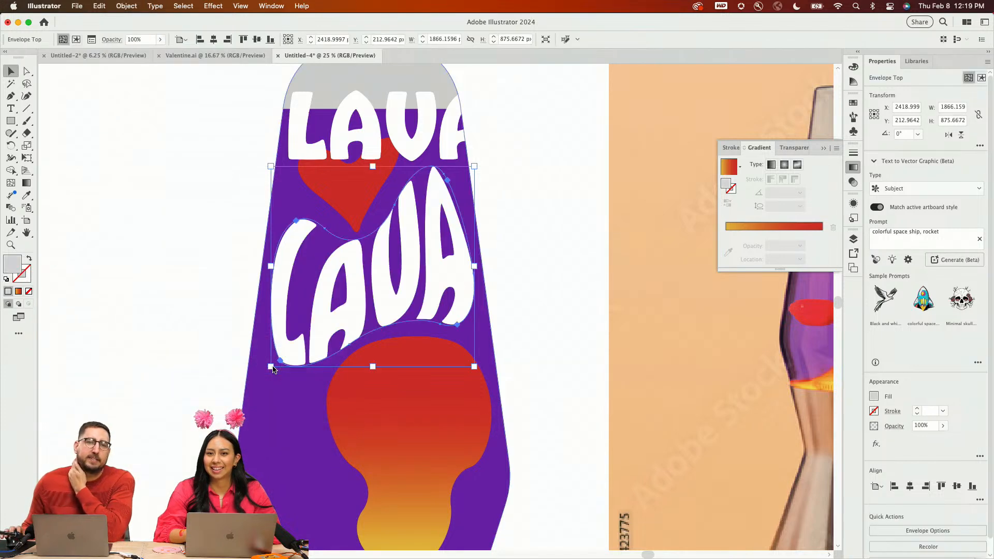
click(538, 243)
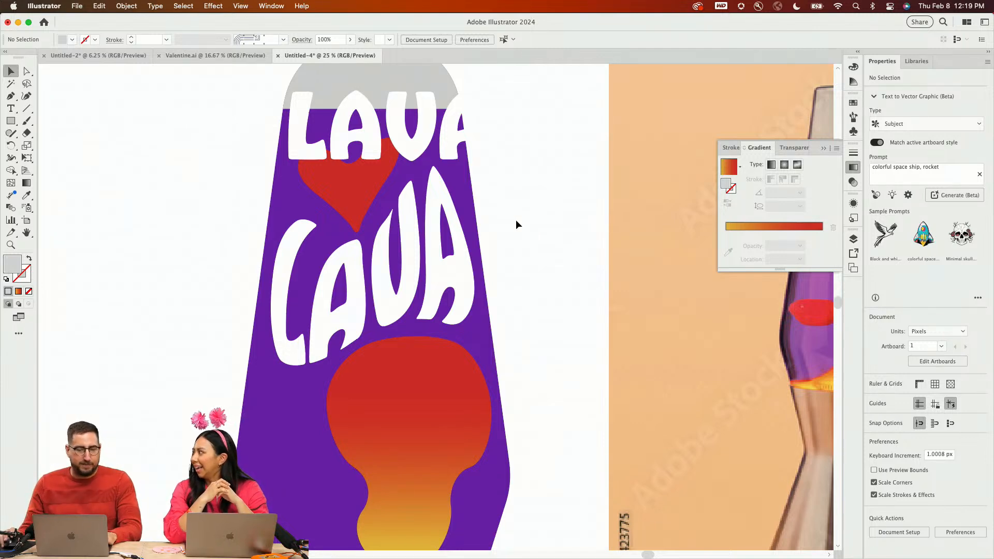
Move the earlier straight white LAVA lettering off the lamp onto the empty canvas at its upper left
scroll(440, 222, up, 4)
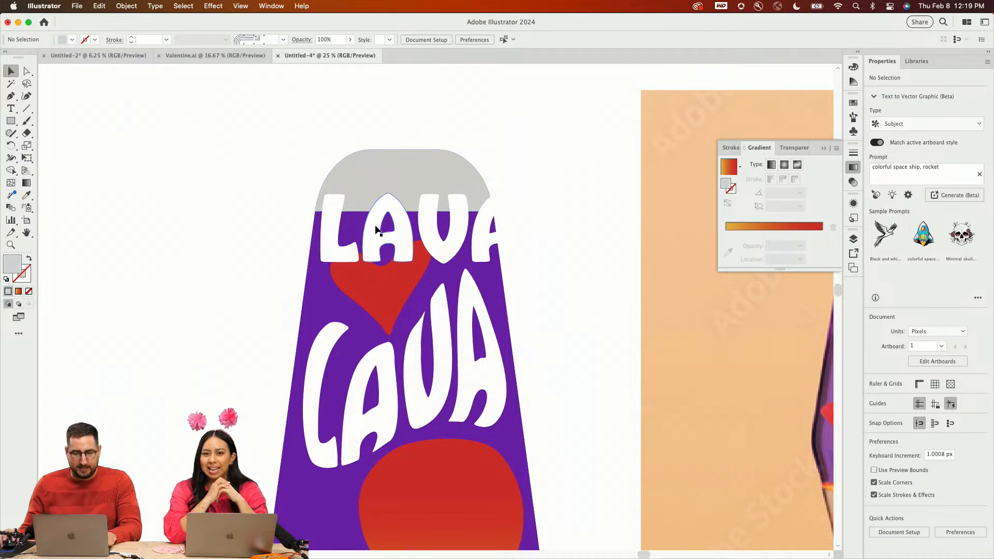
drag(376, 227, 145, 124)
scroll(411, 165, down, 6)
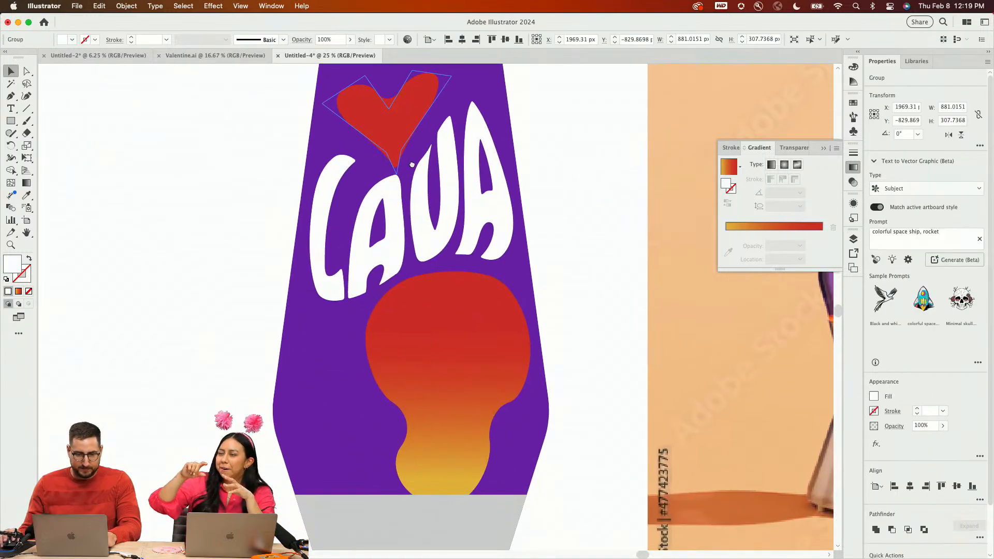
Scale the gradient blob down to about 663 px wide and shift it right beneath the warped lettering
click(454, 359)
key(s)
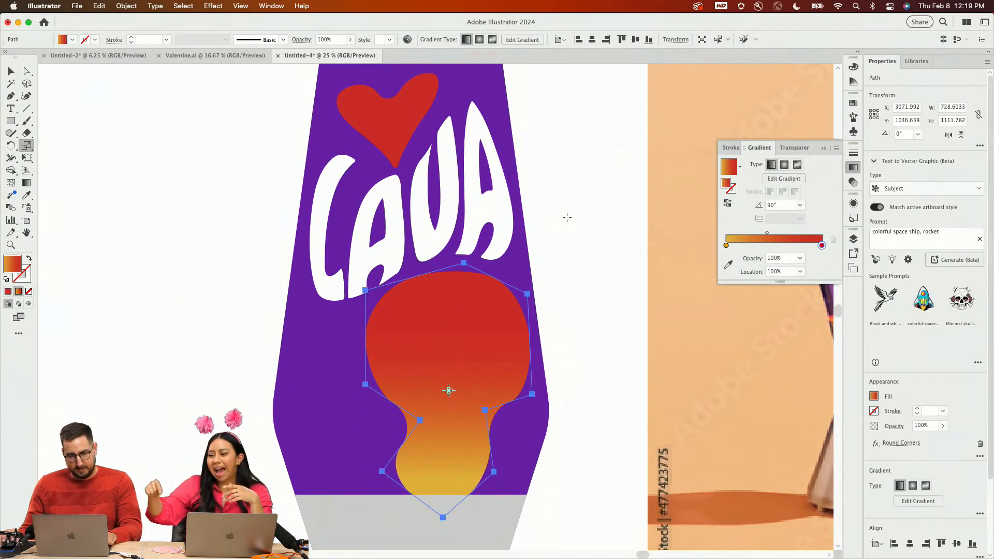
drag(567, 217, 555, 229)
key(v)
drag(480, 318, 495, 318)
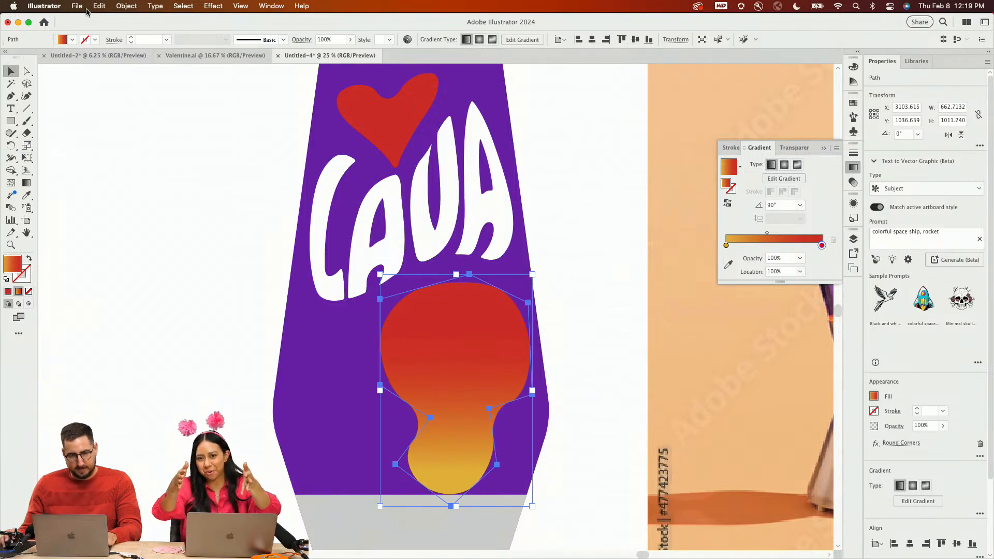
Expand the gradient blob's Round Corners appearance into an editable path
click(124, 6)
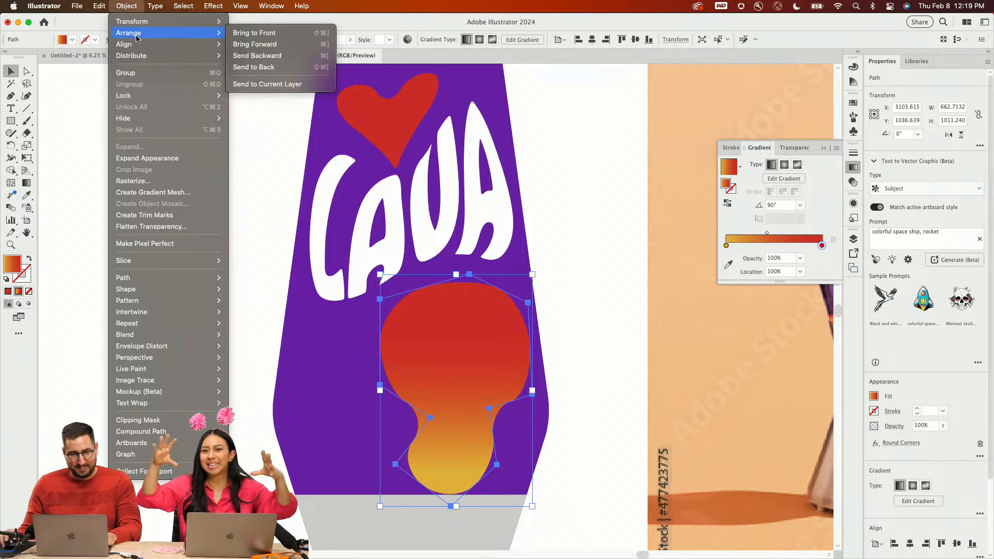
click(163, 159)
Redraw the gradient blob's lower outline with the Pencil tool as a wide pool across the lamp's base, about 1172 px wide overall
key(z)
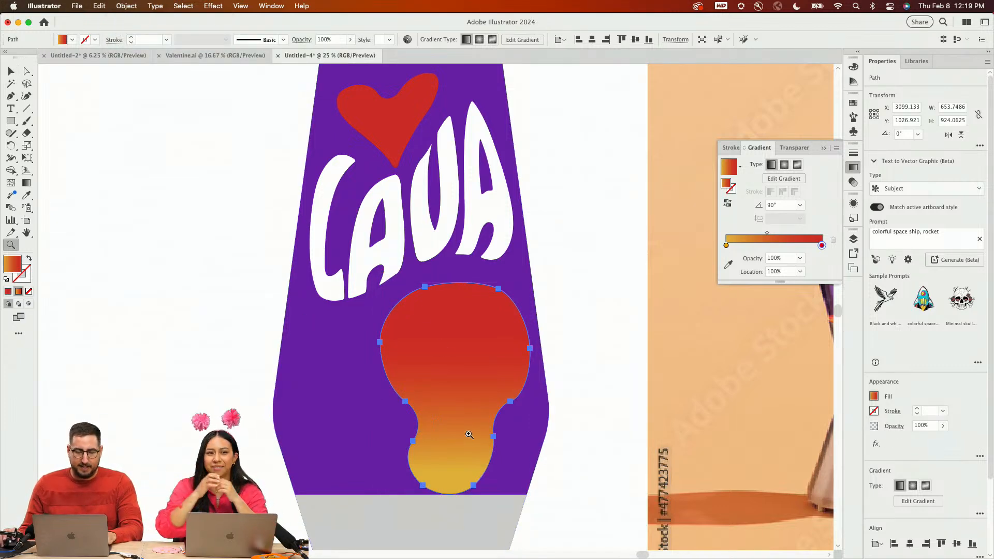
click(469, 435)
drag(457, 384, 483, 406)
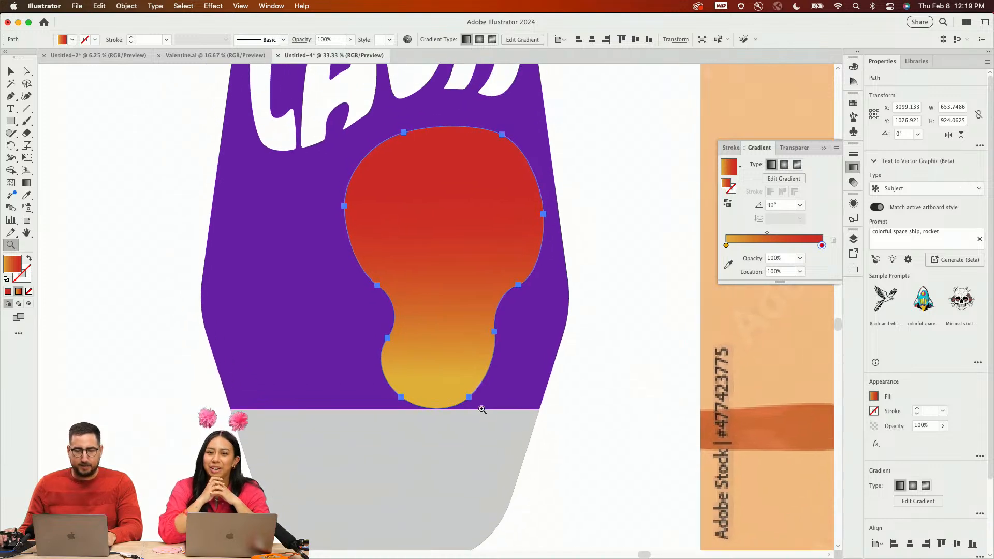
click(11, 134)
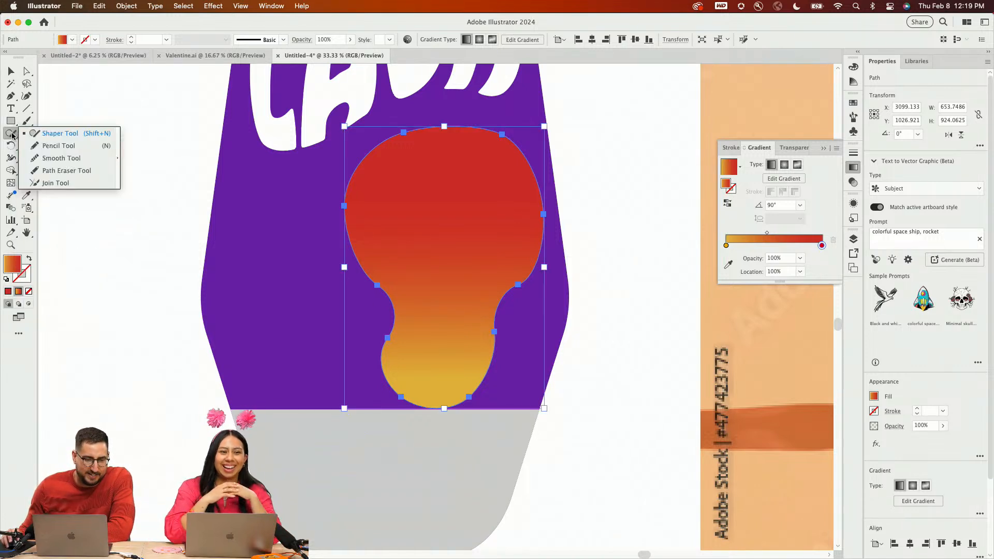
click(34, 147)
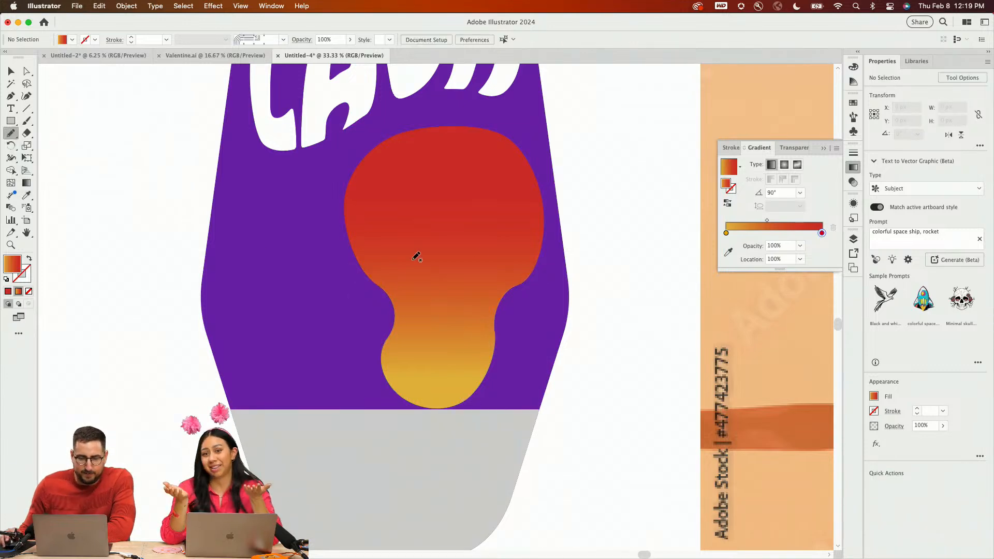
key(v)
click(426, 270)
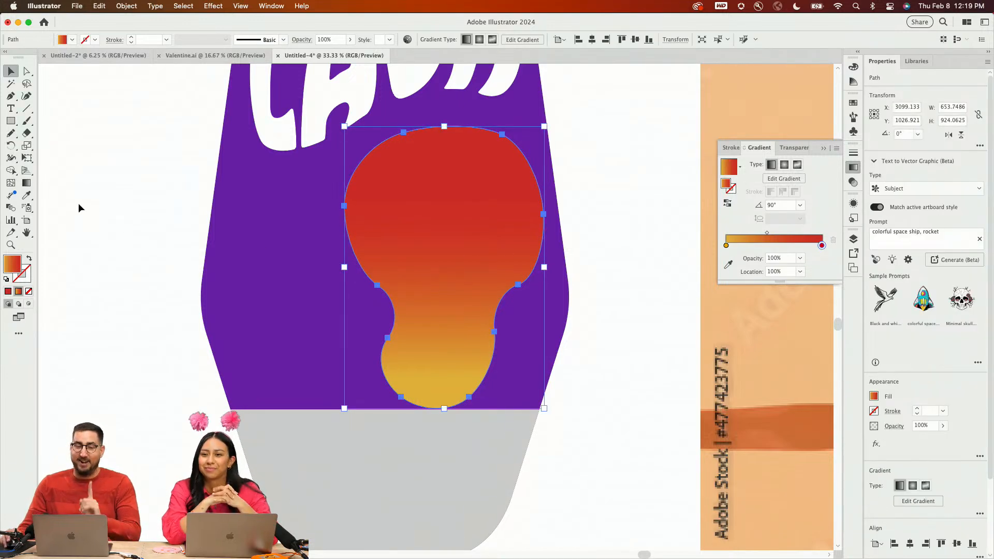
click(12, 134)
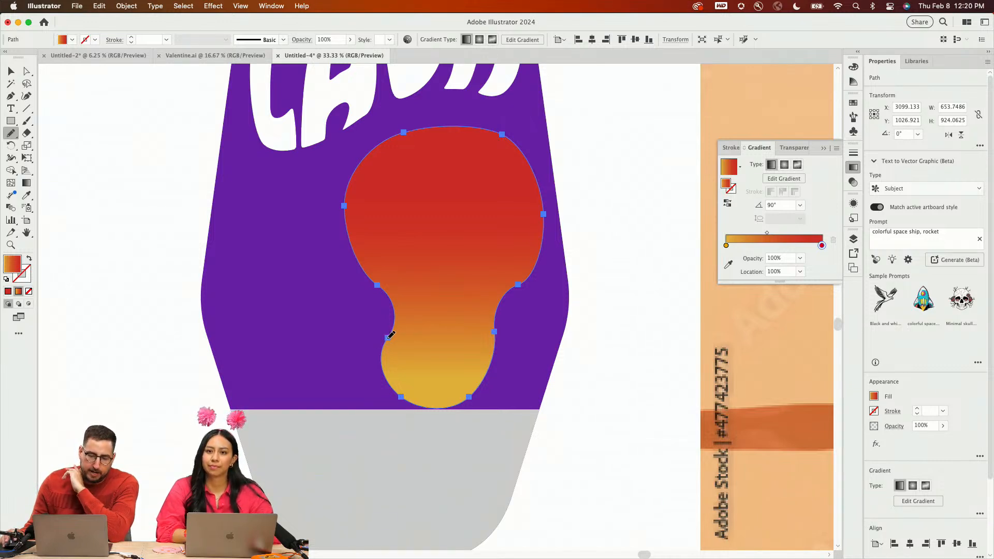
drag(360, 347, 241, 366)
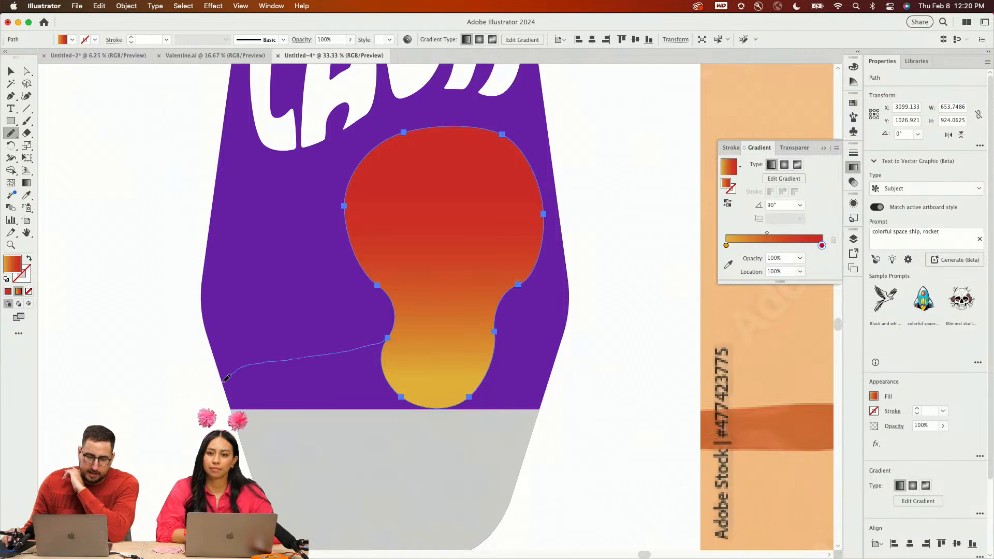
mouse_move(286, 431)
mouse_down()
mouse_move(394, 443)
mouse_move(543, 427)
mouse_move(562, 413)
mouse_move(563, 366)
mouse_move(495, 331)
mouse_up()
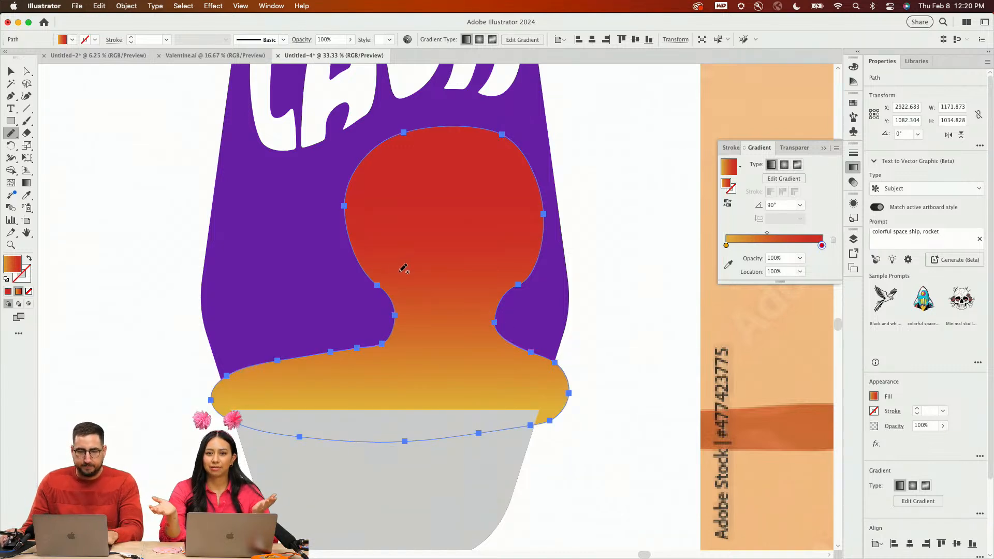
Undo the last Pencil redraw and redraw the gradient blob's lower outline as a wavy pool, about 1161 px wide overall
key(super+z)
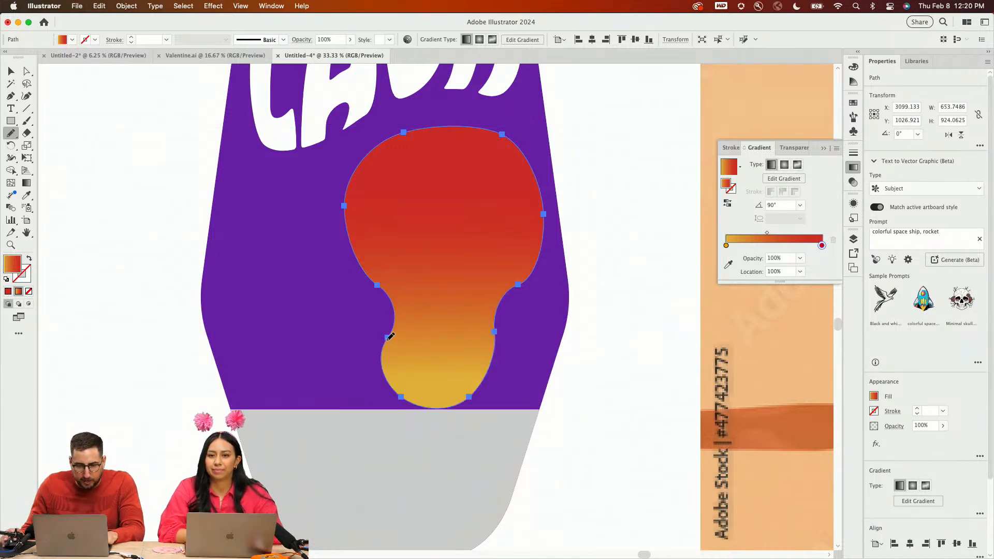
mouse_move(390, 341)
mouse_down()
mouse_move(358, 371)
mouse_move(333, 370)
mouse_up()
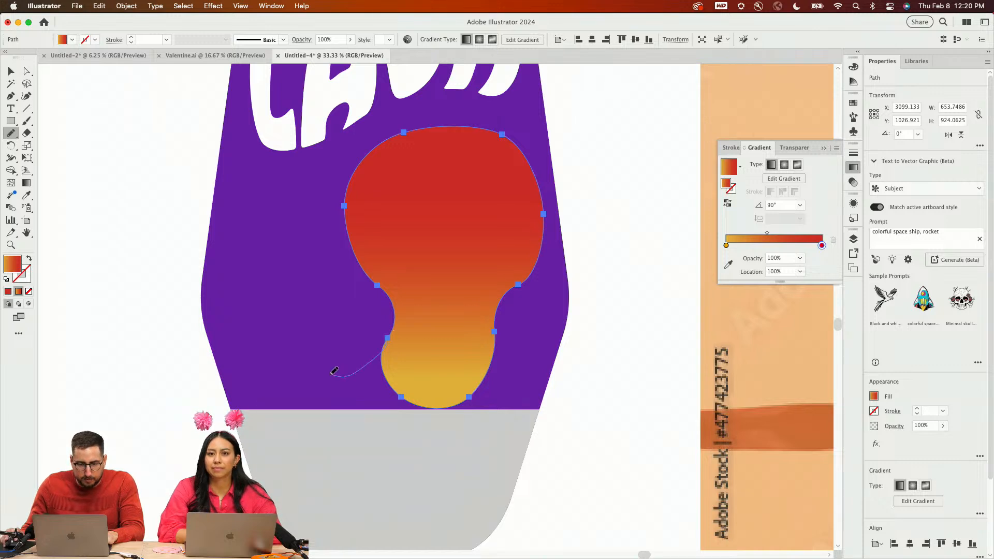
mouse_move(306, 460)
mouse_down()
mouse_move(421, 455)
mouse_move(539, 426)
mouse_move(567, 392)
mouse_move(551, 373)
mouse_move(514, 389)
mouse_move(494, 332)
mouse_up()
key(v)
click(648, 350)
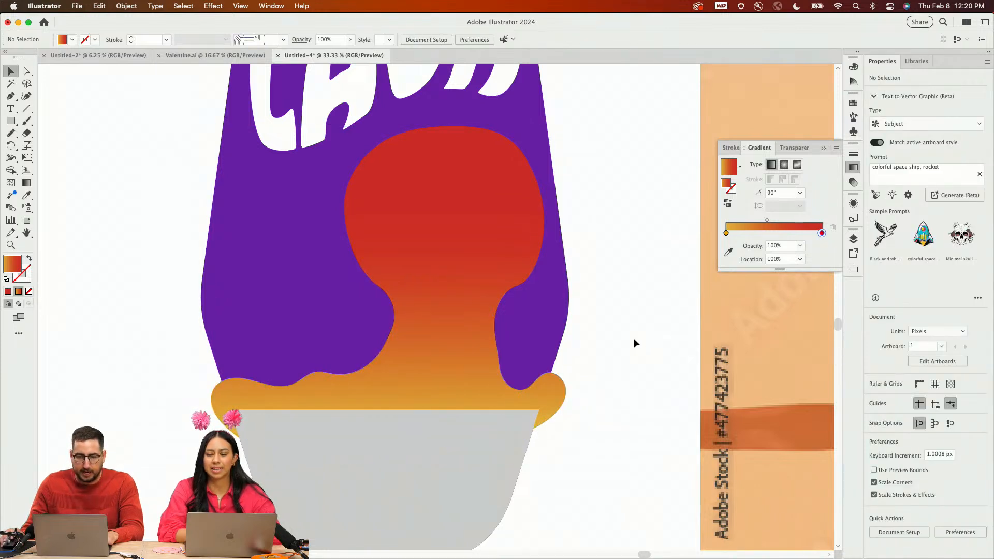
Cut the gradient blob to the clipboard and turn on Draw Inside for the purple lamp body
click(418, 256)
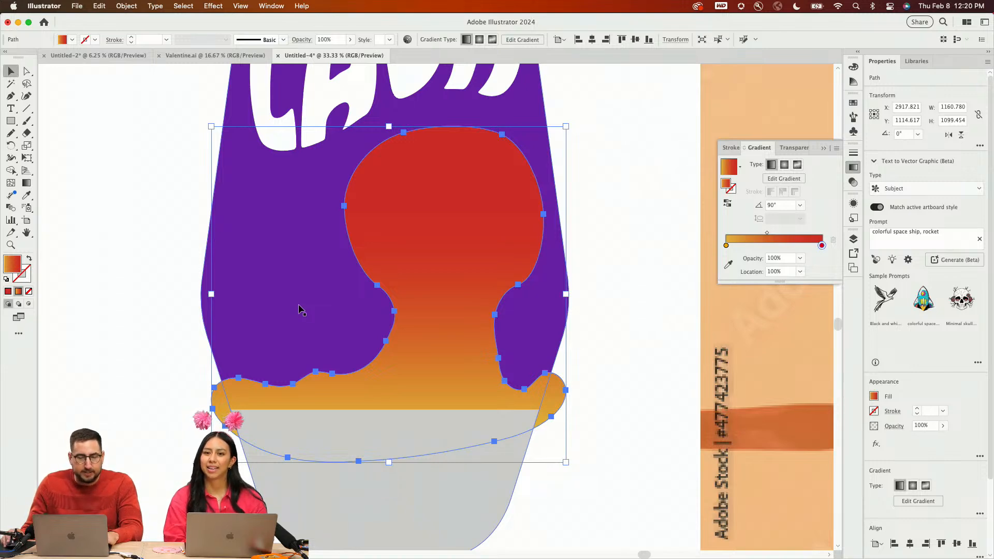
key(super+x)
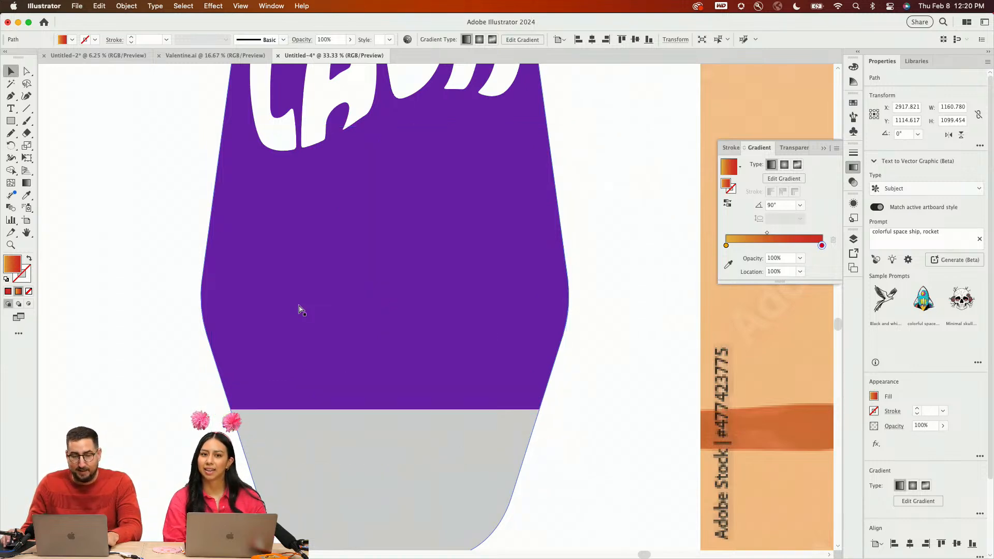
drag(346, 220, 340, 197)
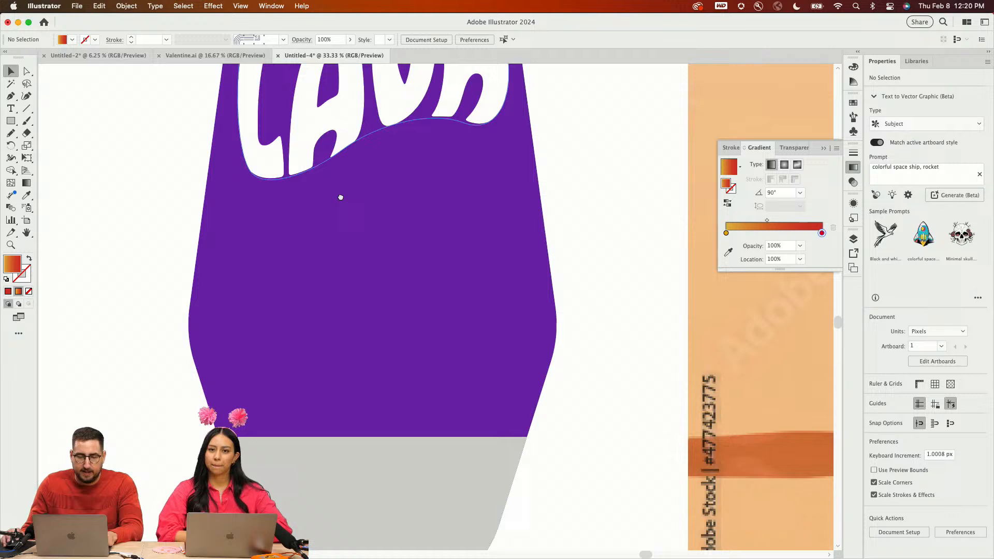
click(358, 311)
alt+click(450, 291)
alt+click(452, 293)
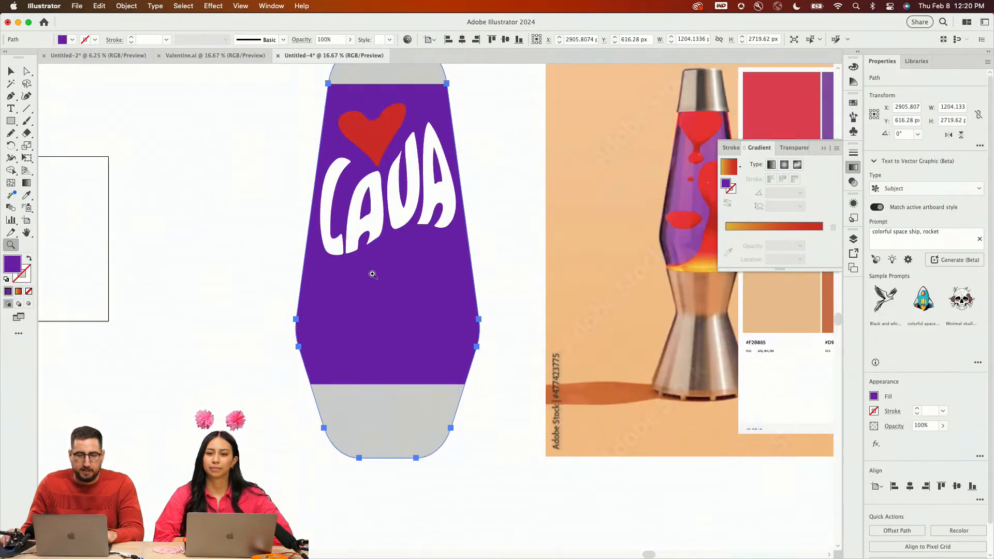
scroll(413, 351, up, 2)
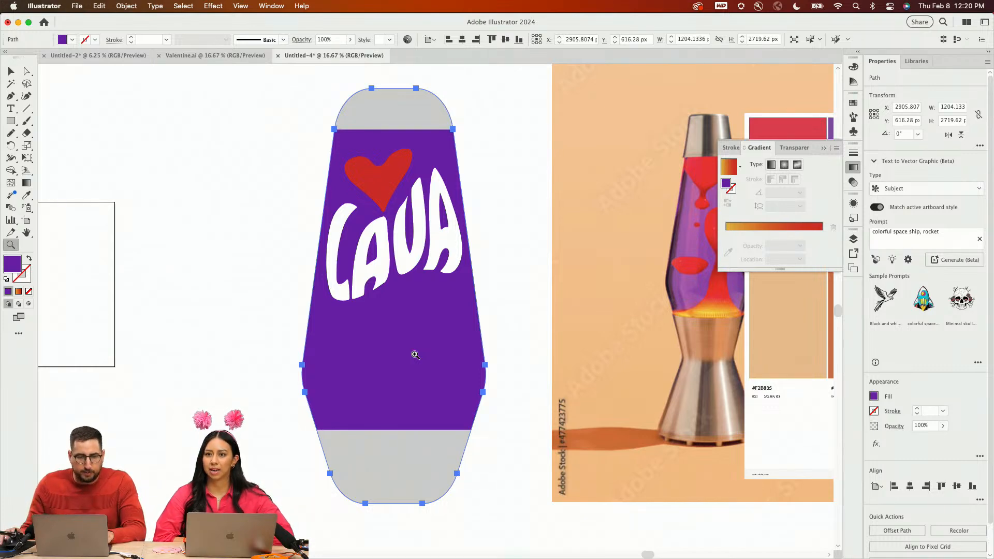
click(29, 304)
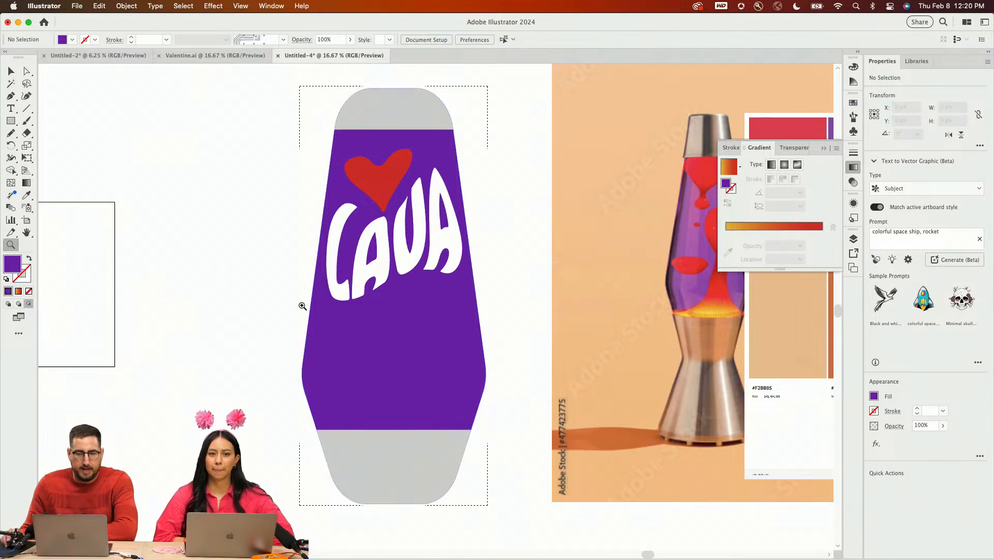
Paste the gradient blob inside the purple lamp body and move it down so it pools over the lamp's base
key(ctrl+v)
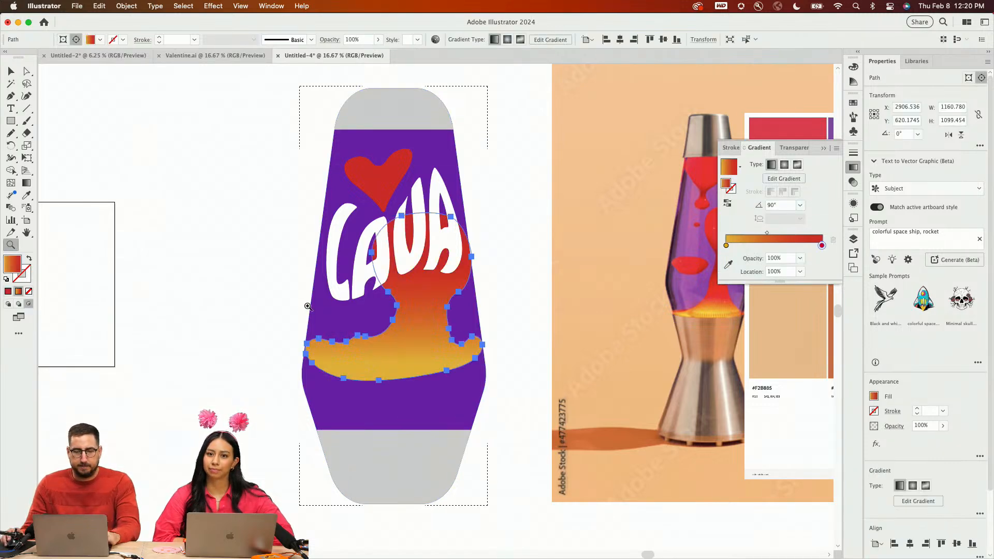
key(v)
drag(363, 330, 408, 411)
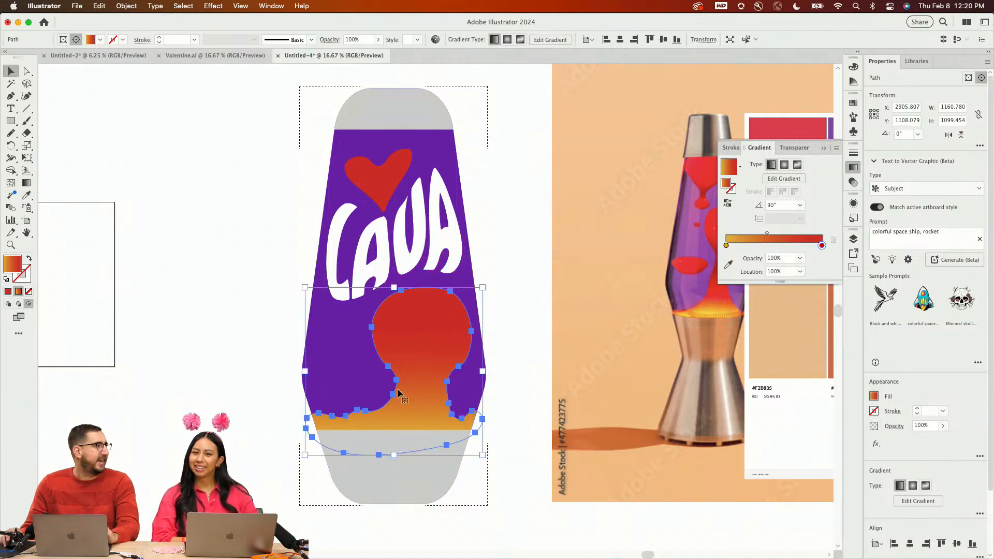
Nudge the warped LAVA lettering slightly down inside the lamp
click(502, 194)
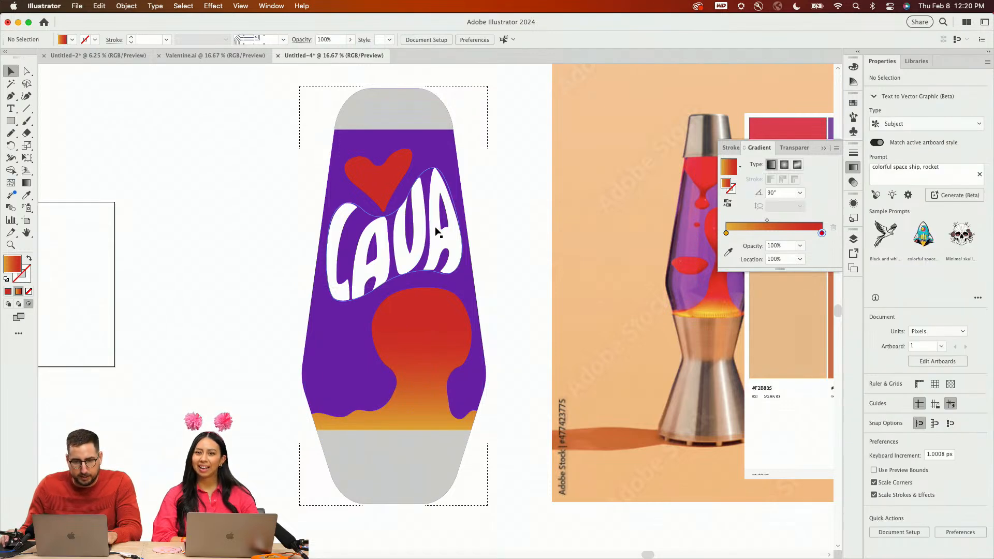
click(436, 230)
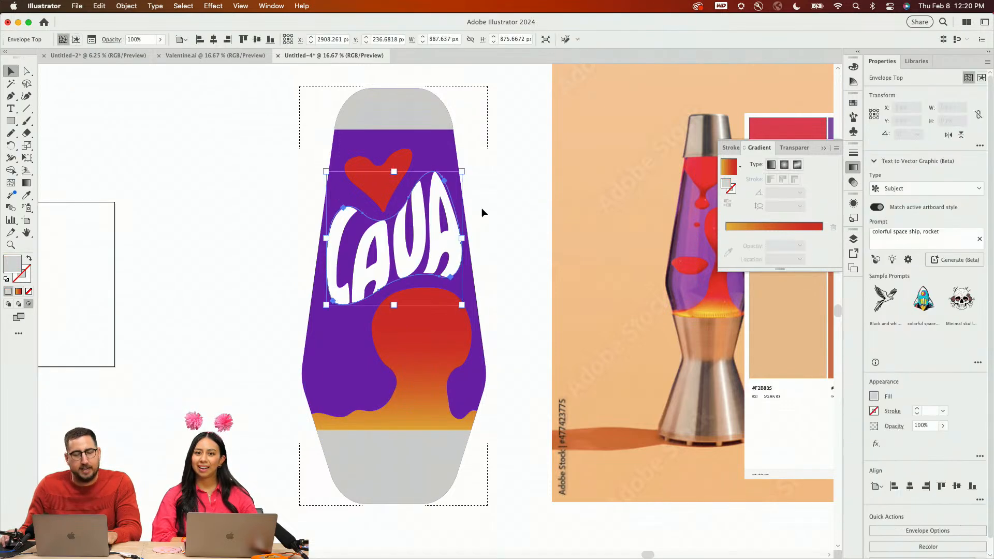
click(516, 189)
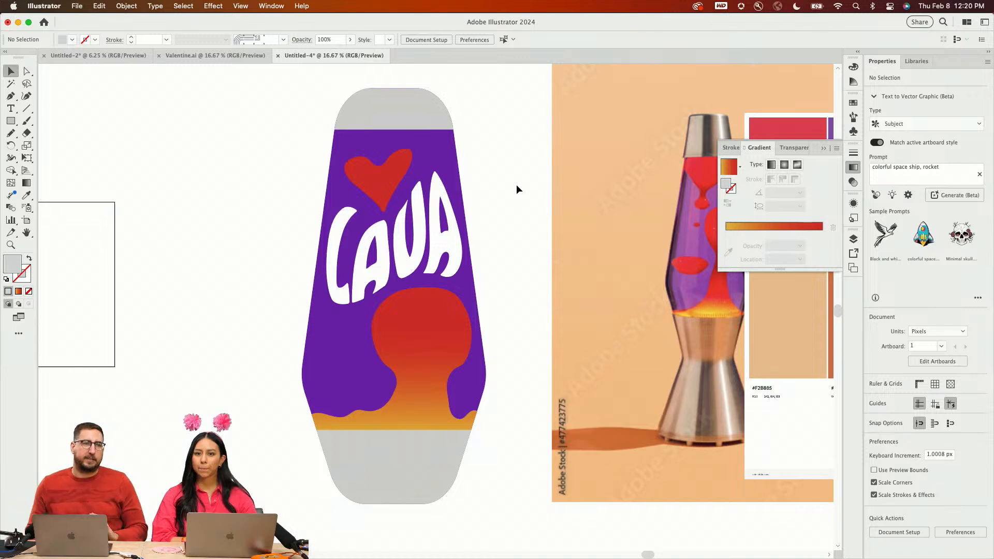
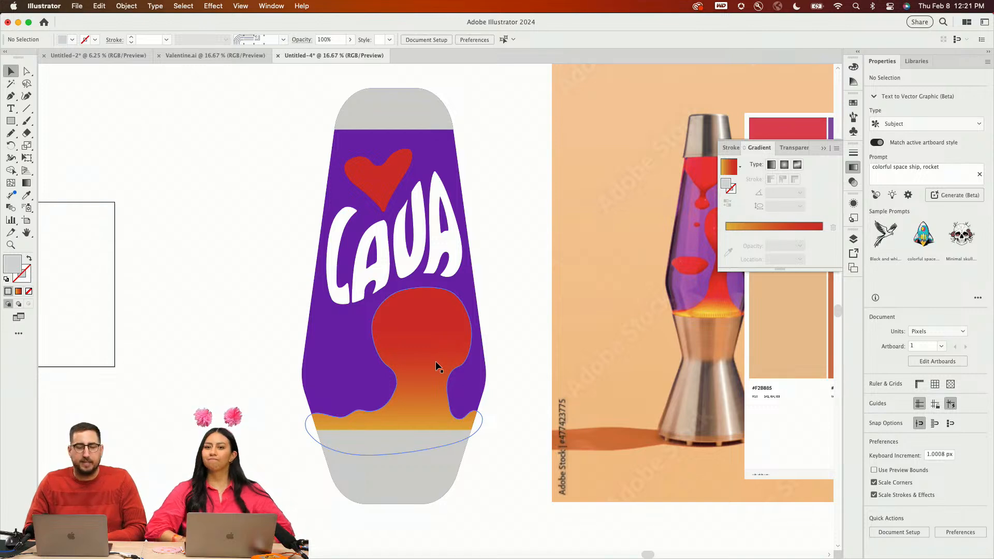
Draw a closed seven-point grey shape with the Pen tool in the purple area beneath the L, beside the gradient blob
key(z)
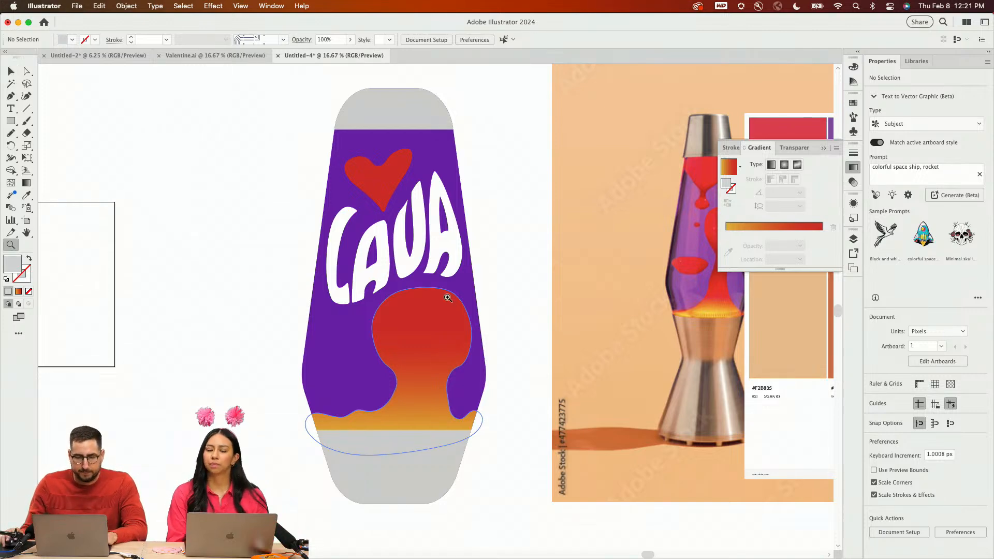
click(436, 362)
drag(425, 366, 440, 385)
key(v)
click(404, 373)
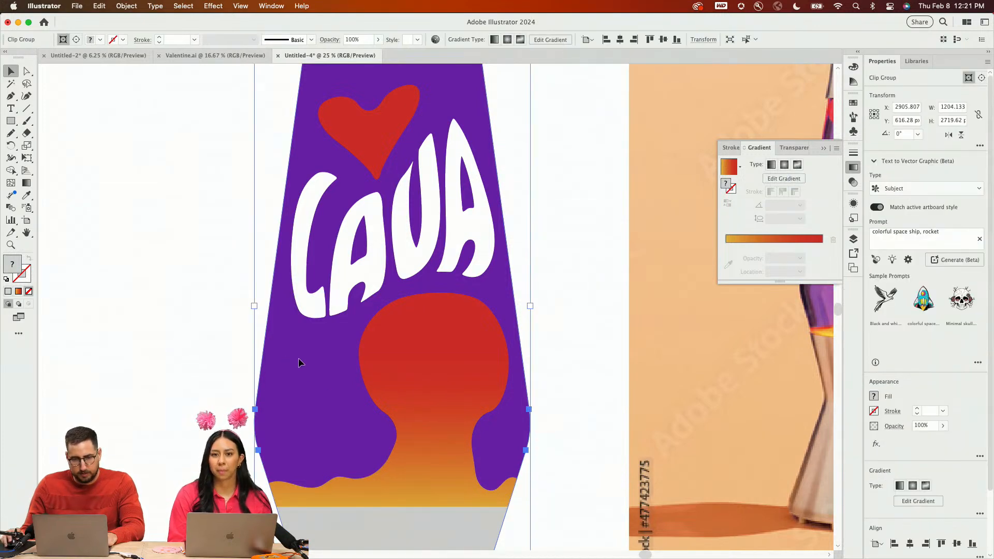
key(p)
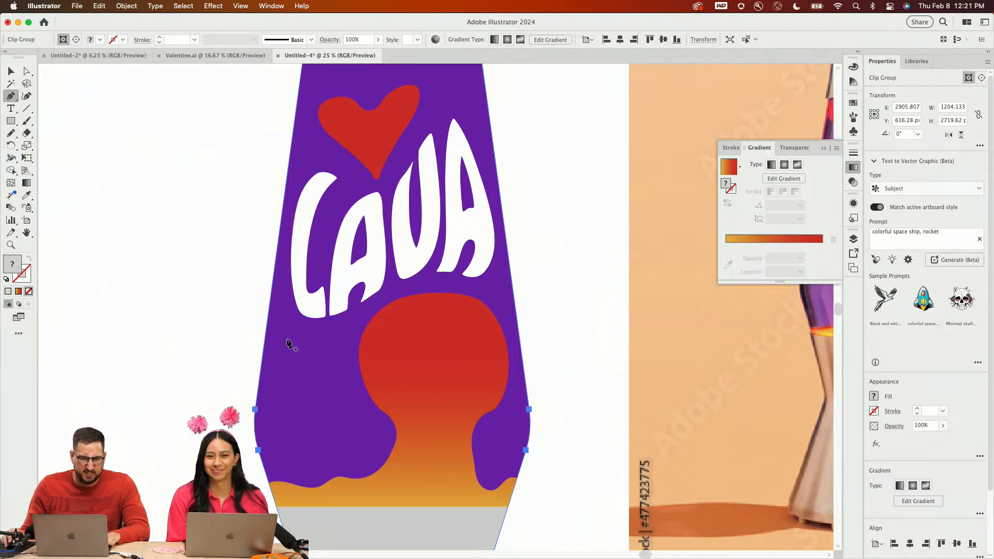
click(283, 333)
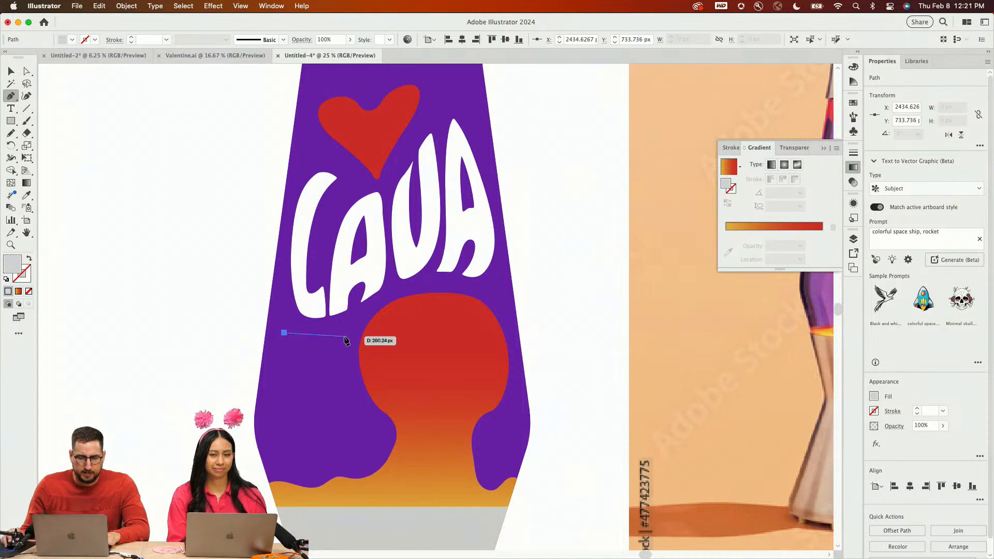
click(346, 336)
click(340, 386)
click(374, 437)
click(361, 459)
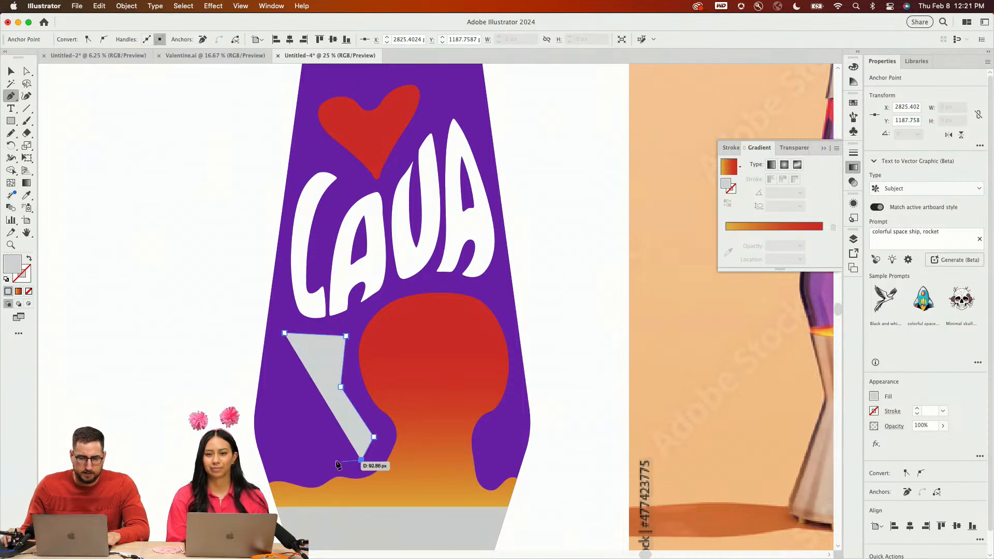
click(289, 464)
click(274, 409)
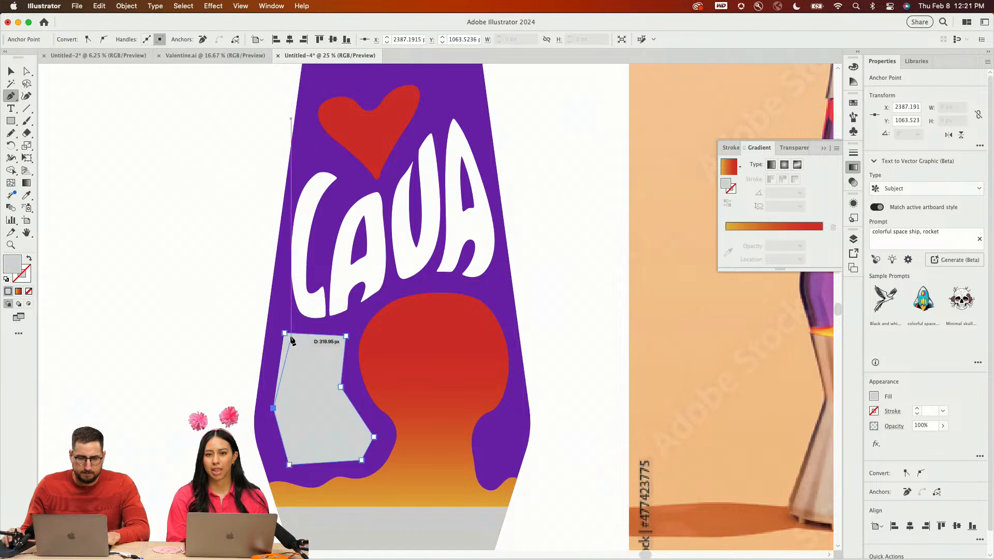
click(284, 333)
key(v)
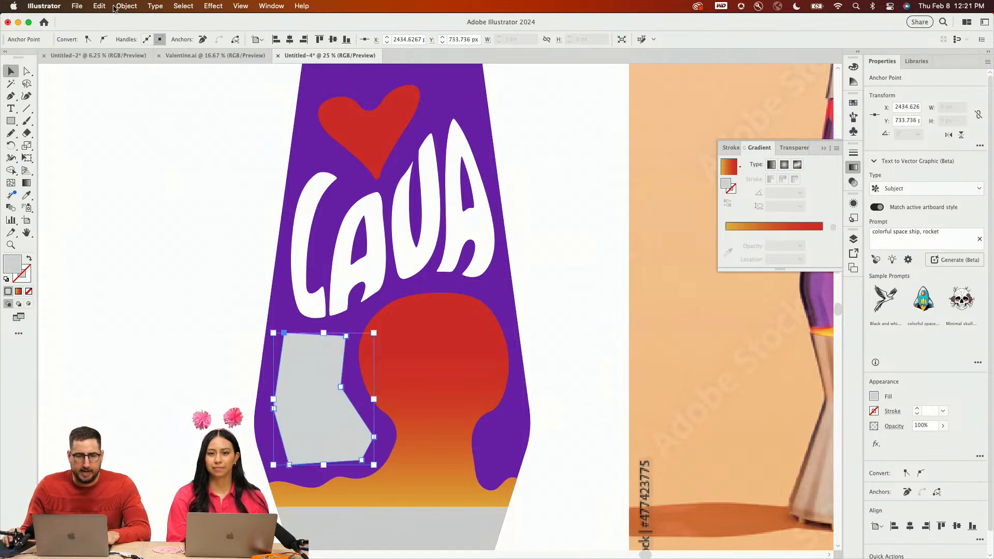
Round all corners of the grey Pen shape into an organic form about 420 by 567 px
click(318, 374)
key(a)
drag(293, 348, 445, 496)
key(v)
click(571, 352)
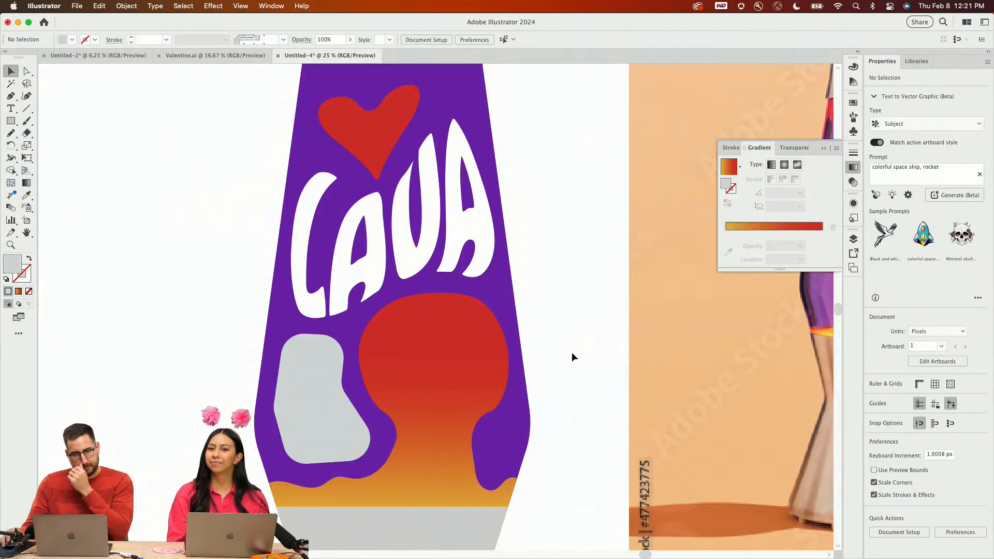
Create a single-character text in Hobeaux Bold on the empty canvas beside the lamp and scale it up to about 206 pt
click(330, 375)
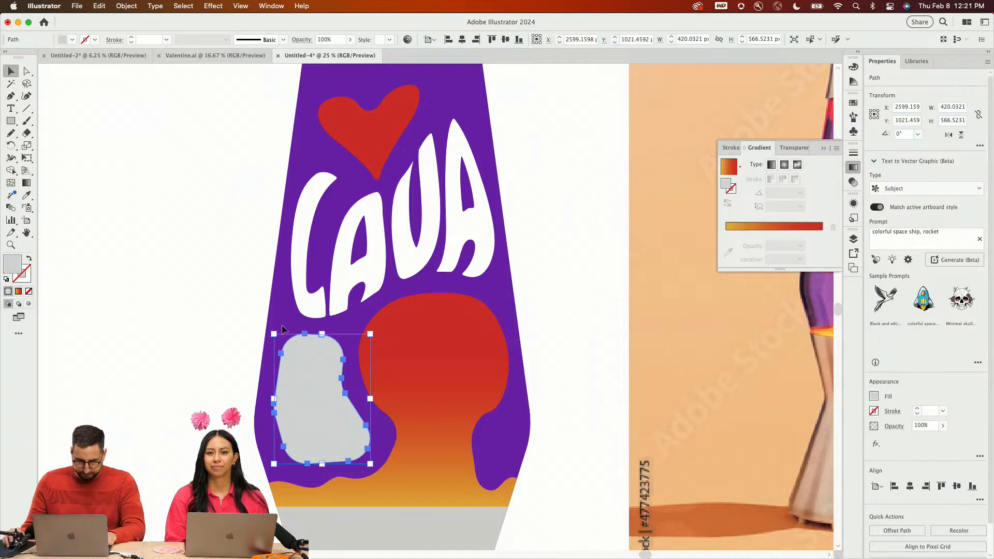
key(t)
click(213, 286)
key(BackSpace)
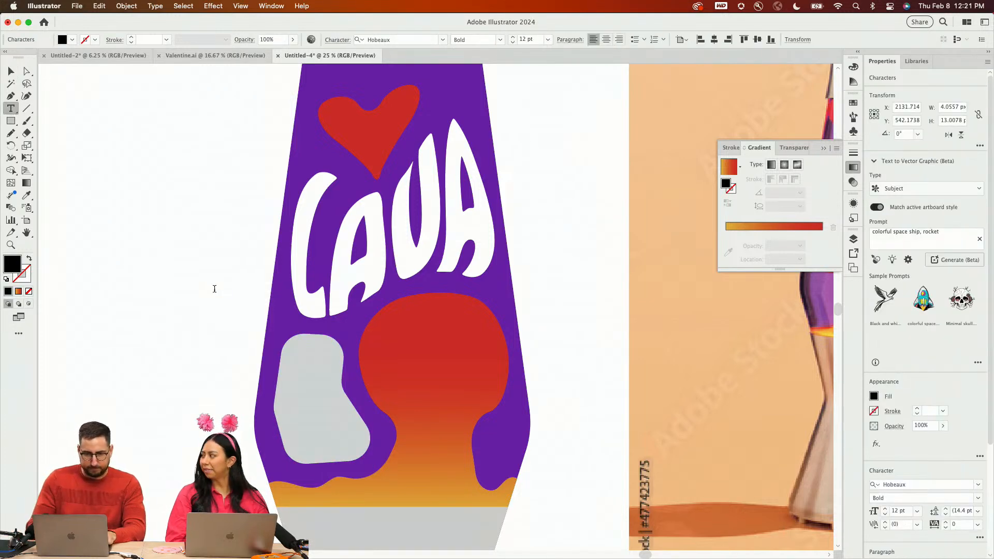
click(12, 71)
key(s)
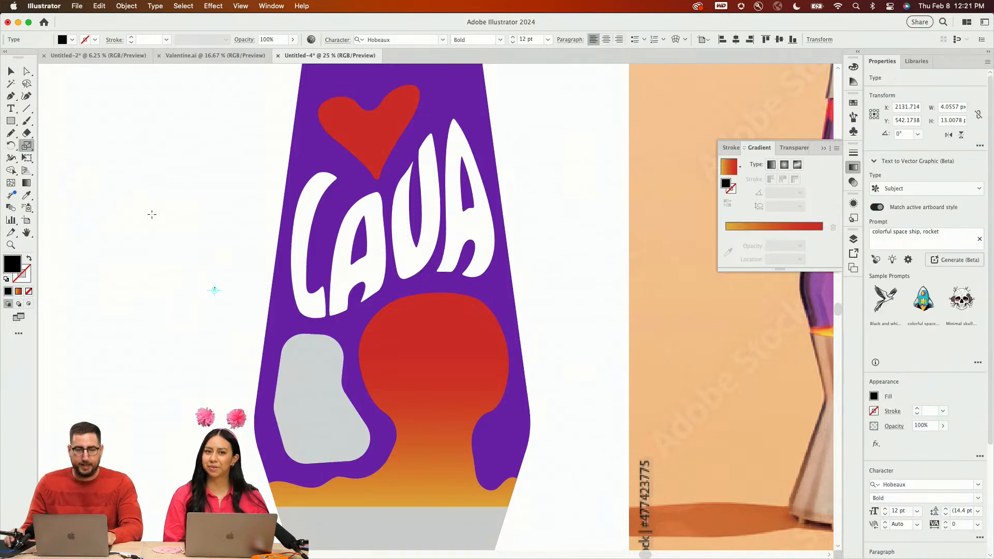
drag(222, 283, 336, 182)
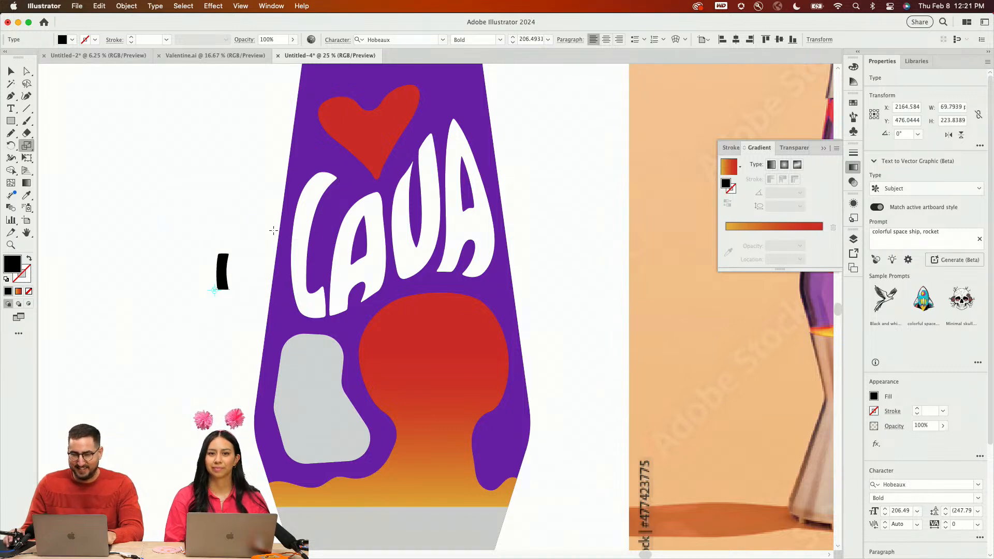
Color the new text white by sampling the LAVA lettering with the Eyedropper, and scale the text up further
key(i)
click(311, 233)
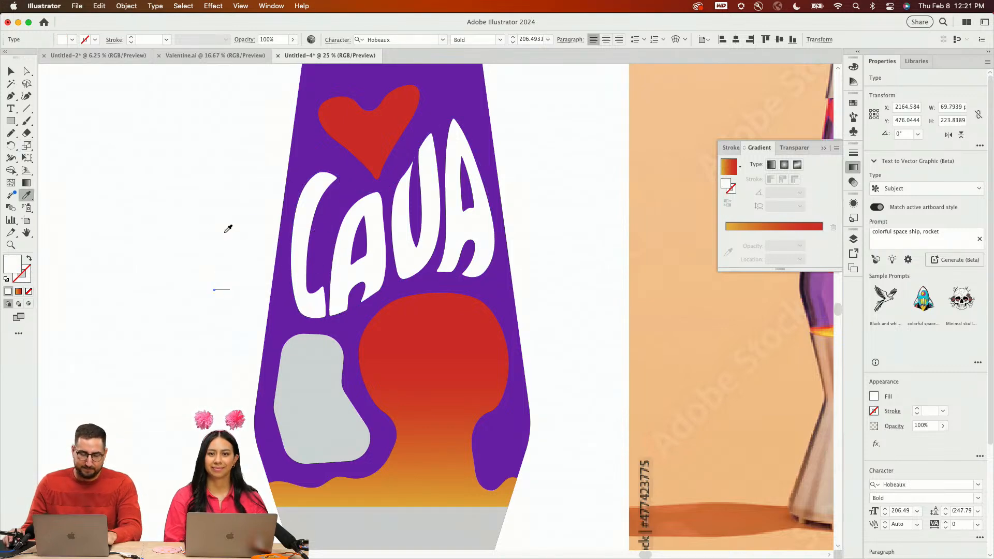
key(s)
key(v)
Bring the rounded grey shape to the front of the stacking order
click(305, 414)
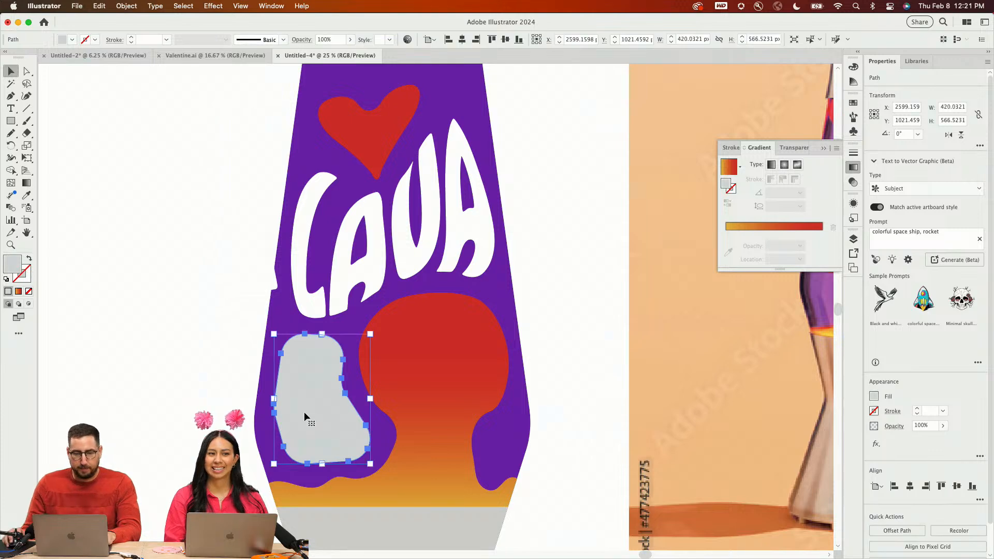
right_click(324, 411)
mouse_move(372, 502)
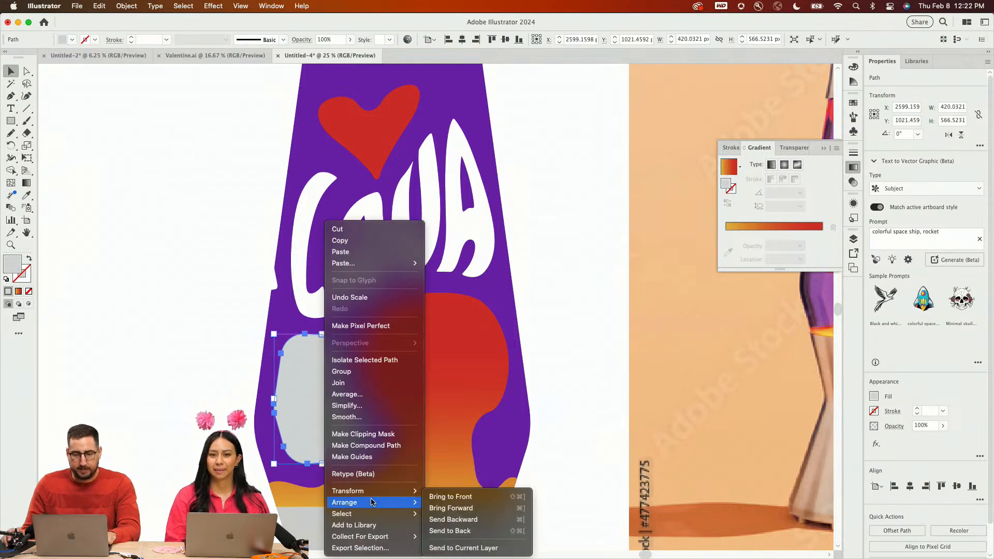
click(461, 497)
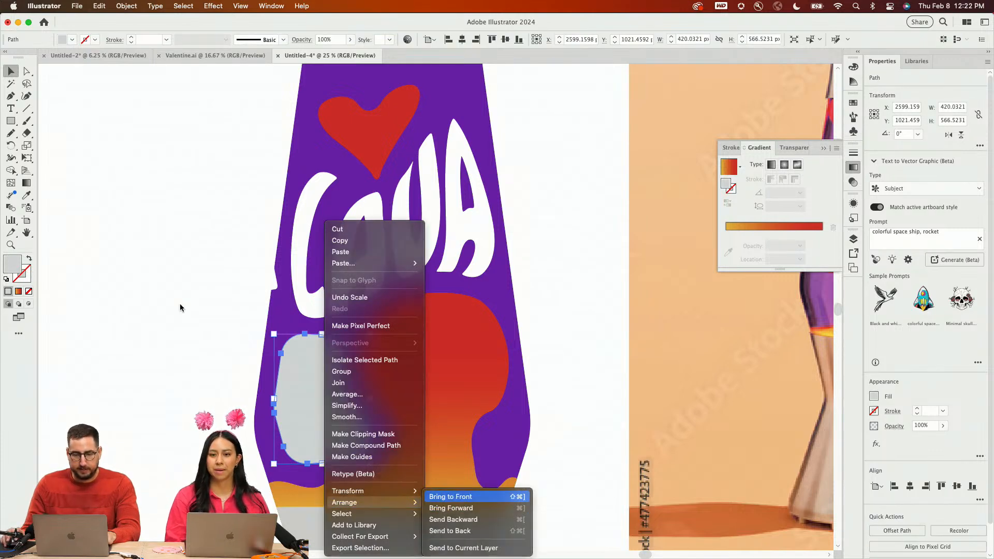
Try to warp the large white text into the rounded grey shape with an envelope made from the top object
shift+click(236, 274)
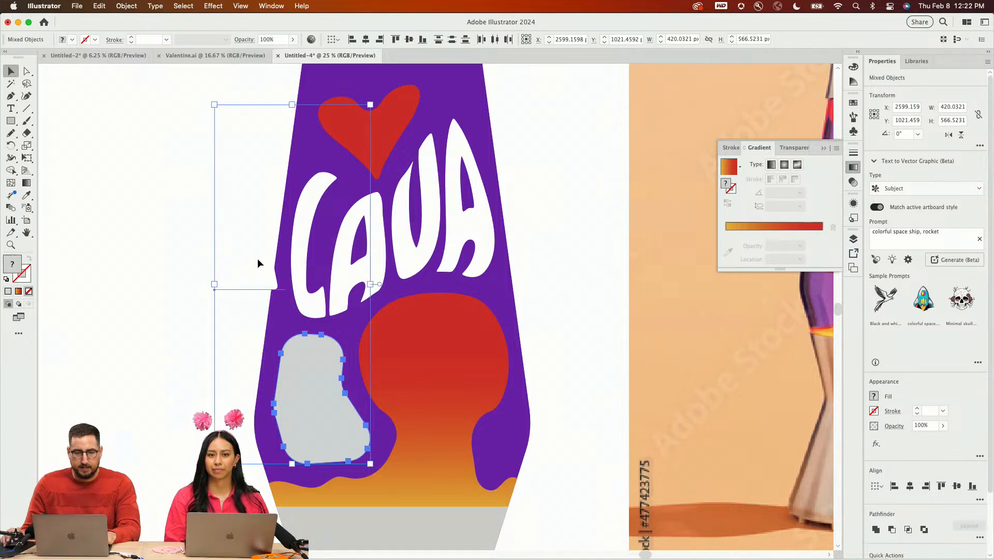
shift+click(267, 226)
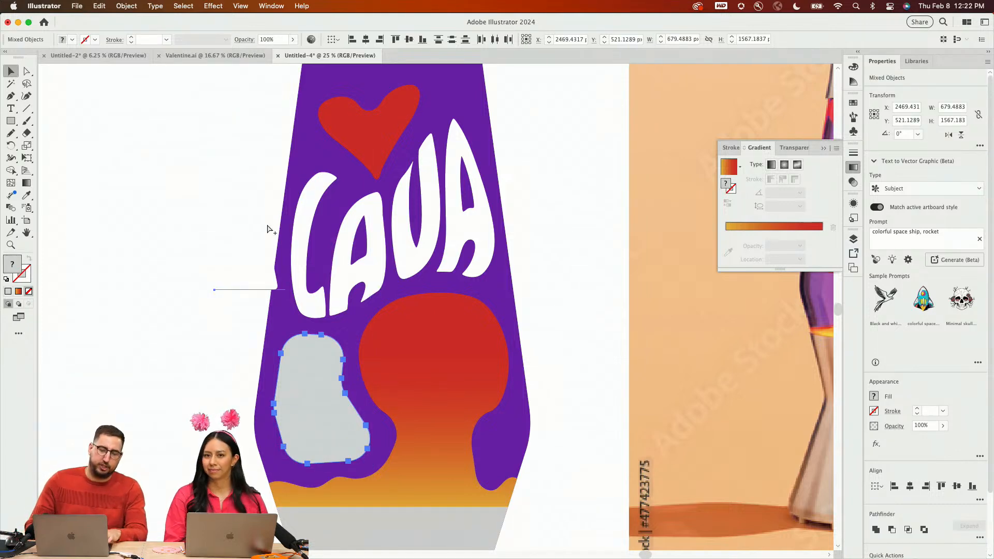
shift+click(267, 226)
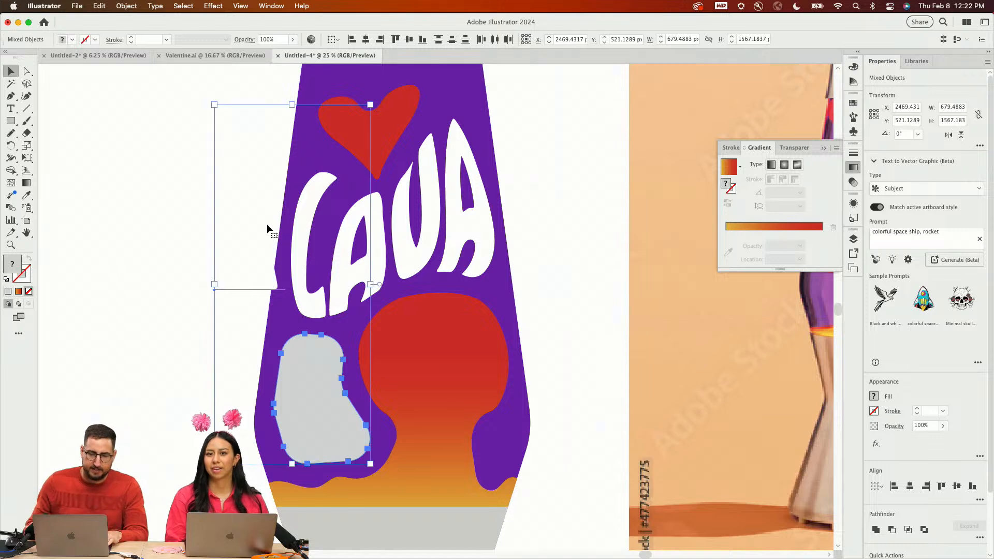
click(127, 6)
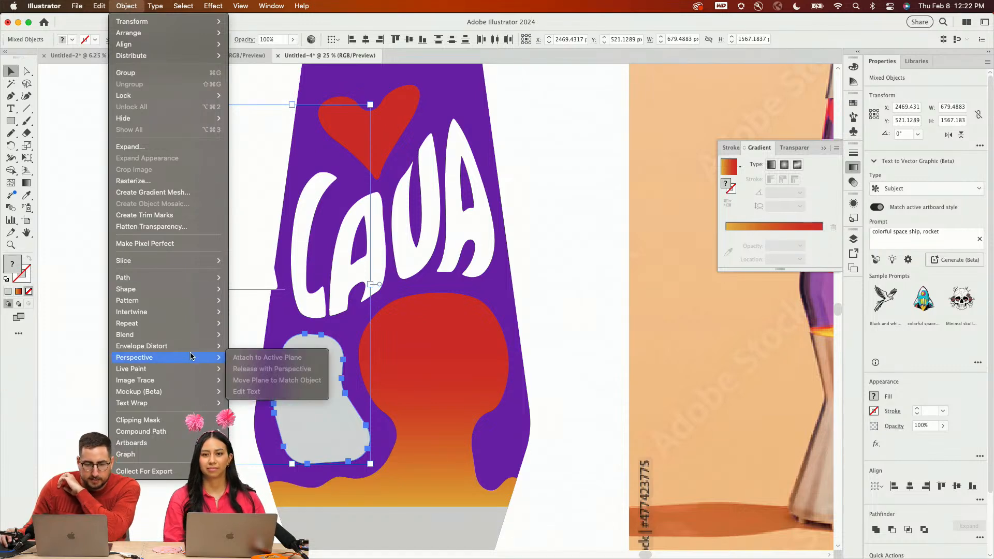
mouse_move(190, 347)
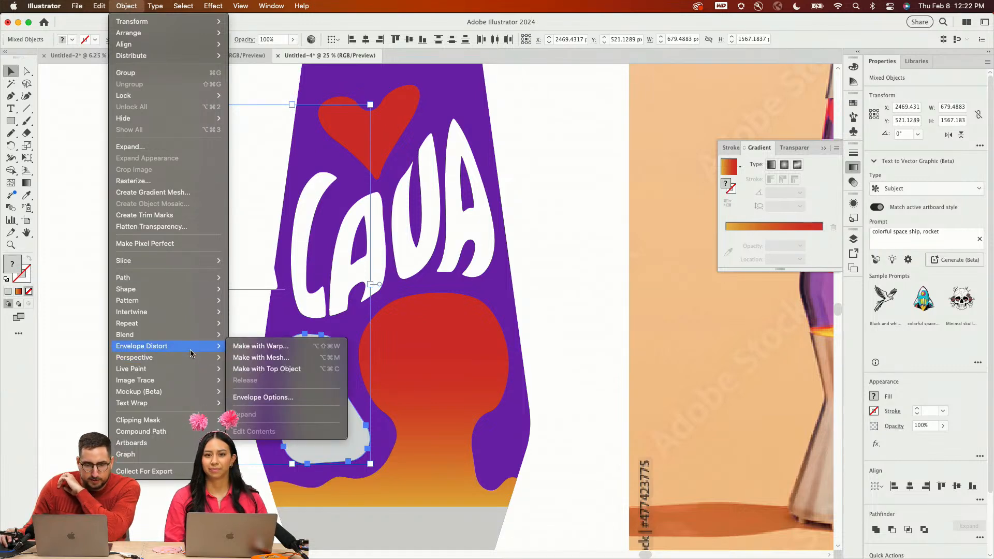
click(284, 373)
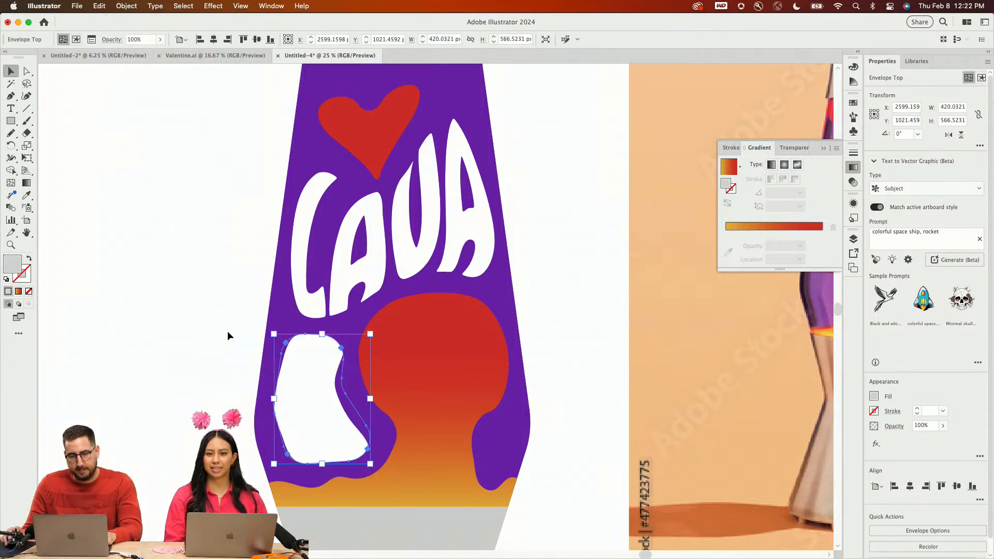
key(super+z)
Replace the character in the large white text beside the lamp with the letter U
click(240, 321)
key(t)
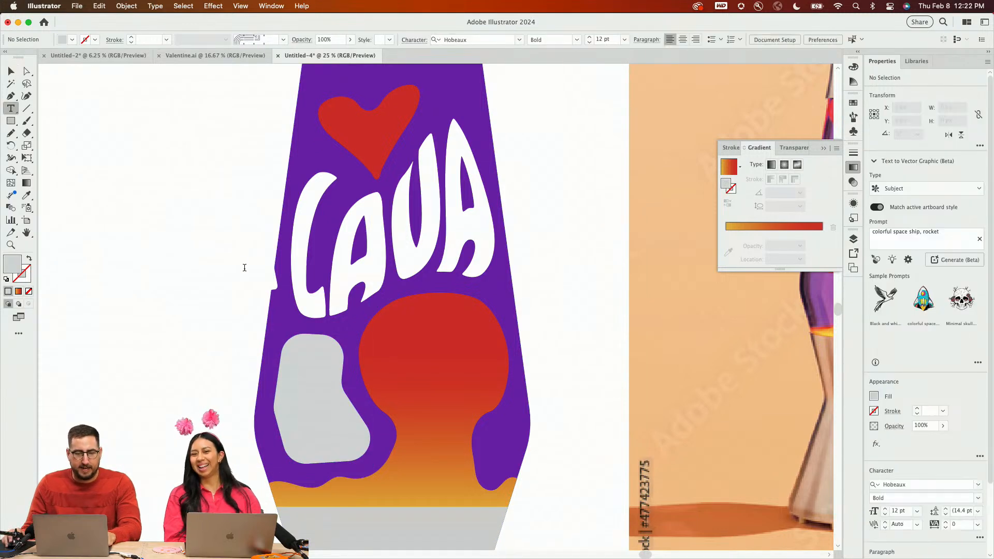
drag(244, 269, 277, 268)
text(U)
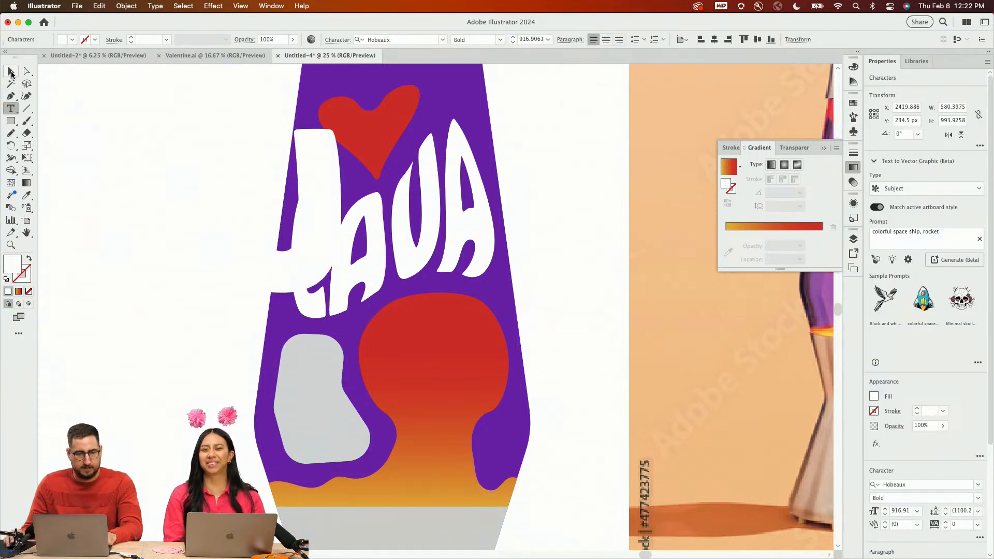
Warp the white U into the rounded grey shape using Envelope Distort with the top object
click(10, 71)
shift+click(336, 412)
key(alt+super+c)
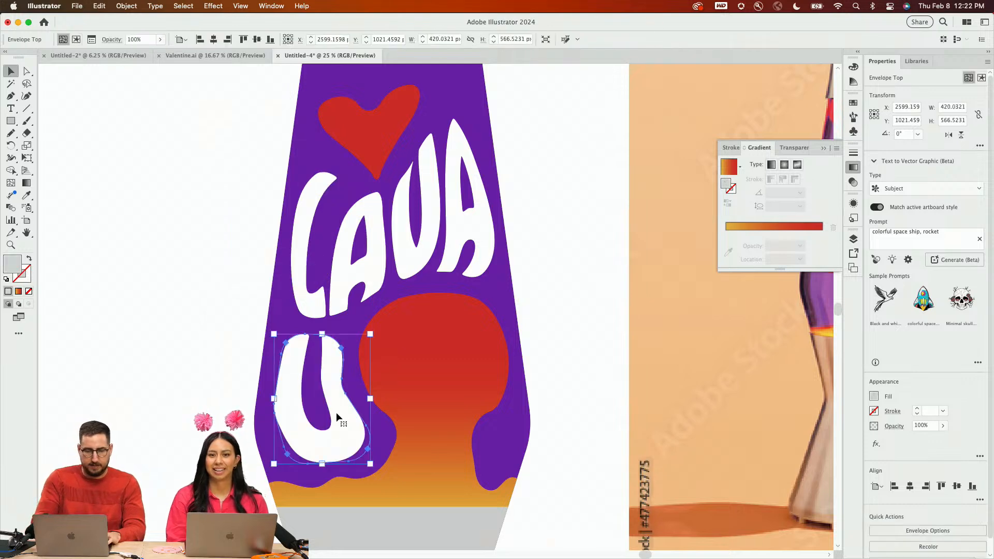
click(533, 270)
Scale the red heart down to about 541 by 415 px and shift it slightly up and left above the LAVA lettering
scroll(533, 270, up, 3)
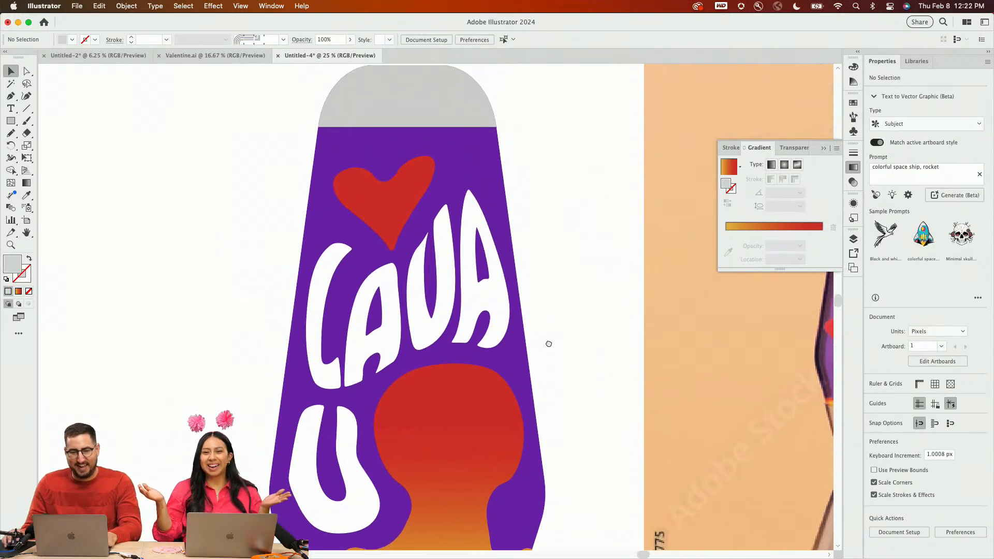
click(394, 213)
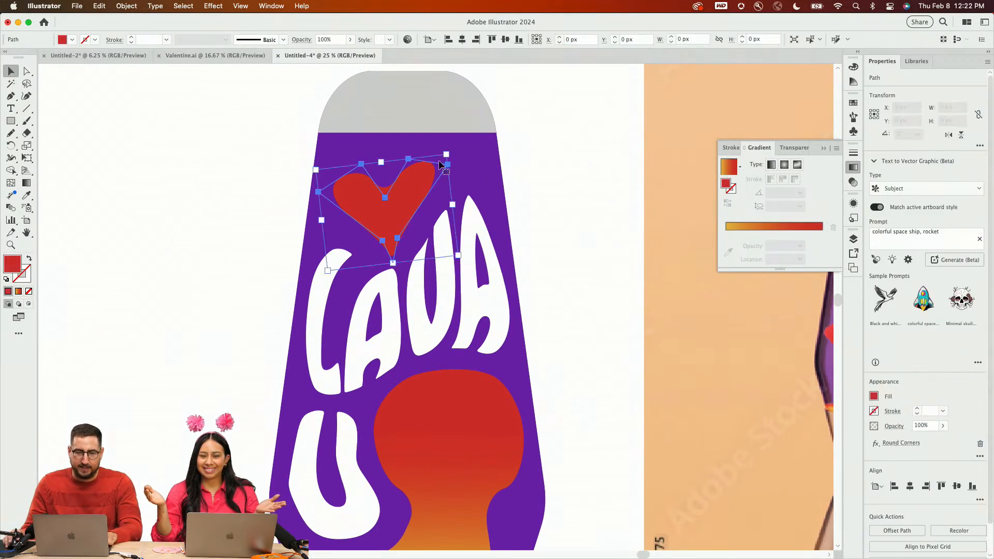
key(s)
mouse_move(495, 135)
mouse_down()
mouse_move(481, 136)
mouse_move(490, 142)
mouse_up()
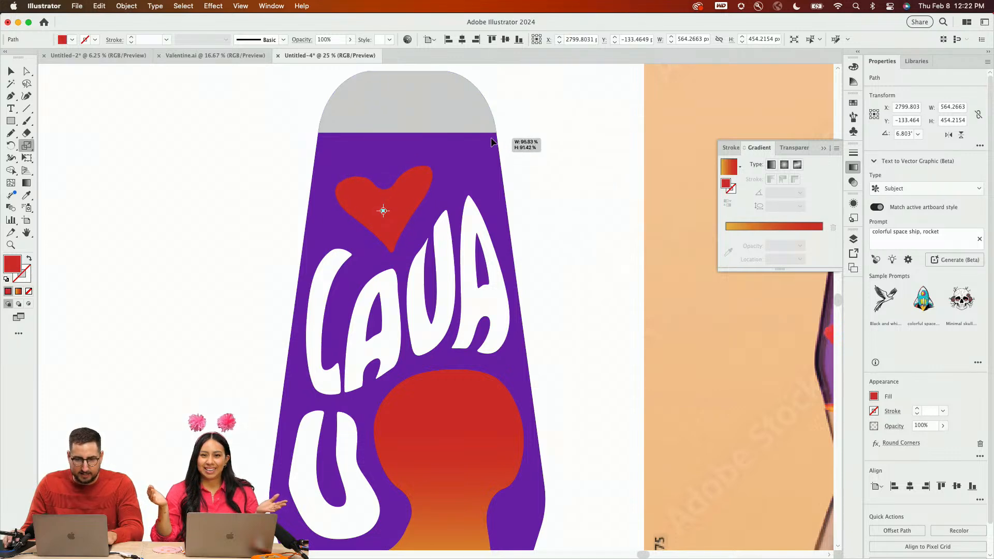
key(v)
drag(380, 207, 370, 204)
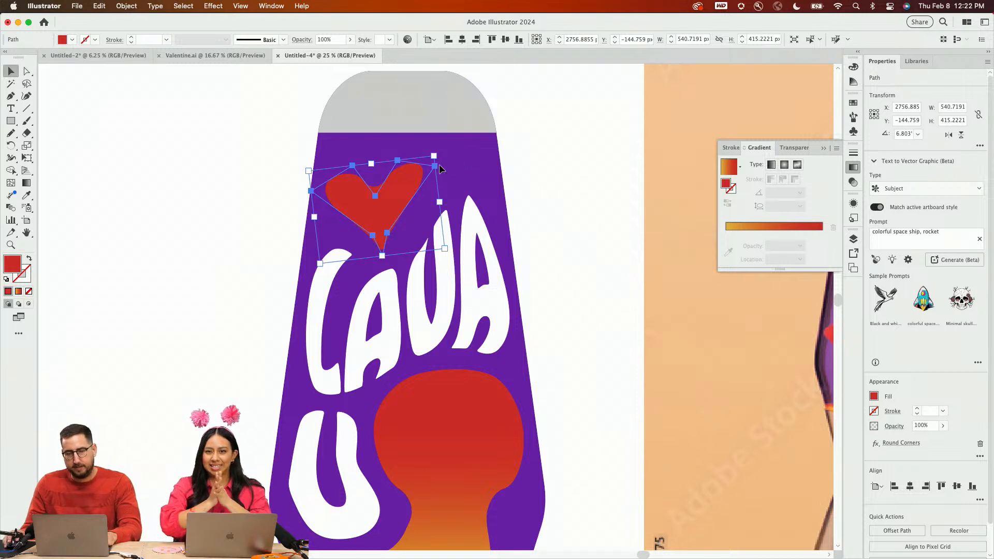
drag(439, 201, 414, 308)
click(535, 206)
Pull the LAVA envelope's upper anchor beside the final A lower along the lamp's edge to reshape that letter
key(z)
click(461, 271)
click(465, 229)
key(v)
click(401, 368)
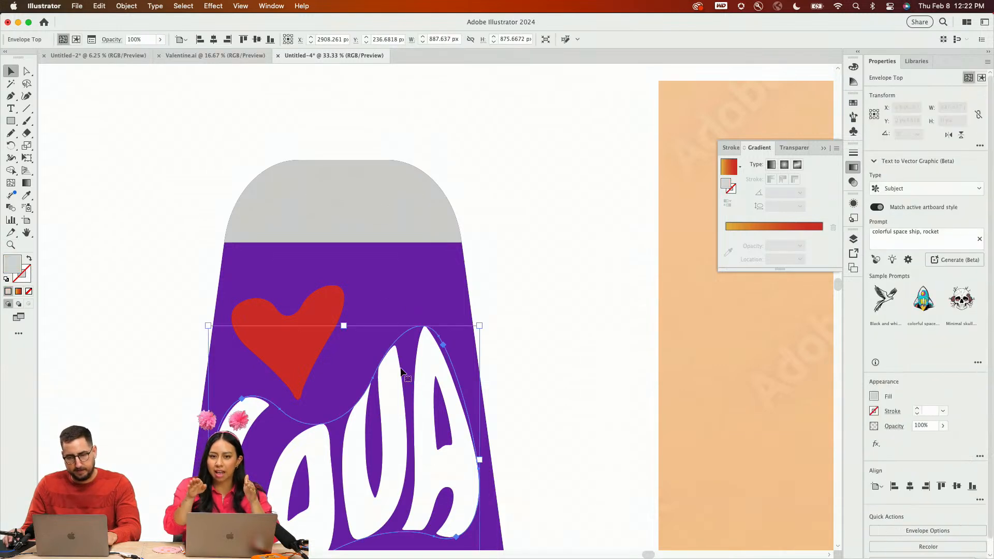
key(a)
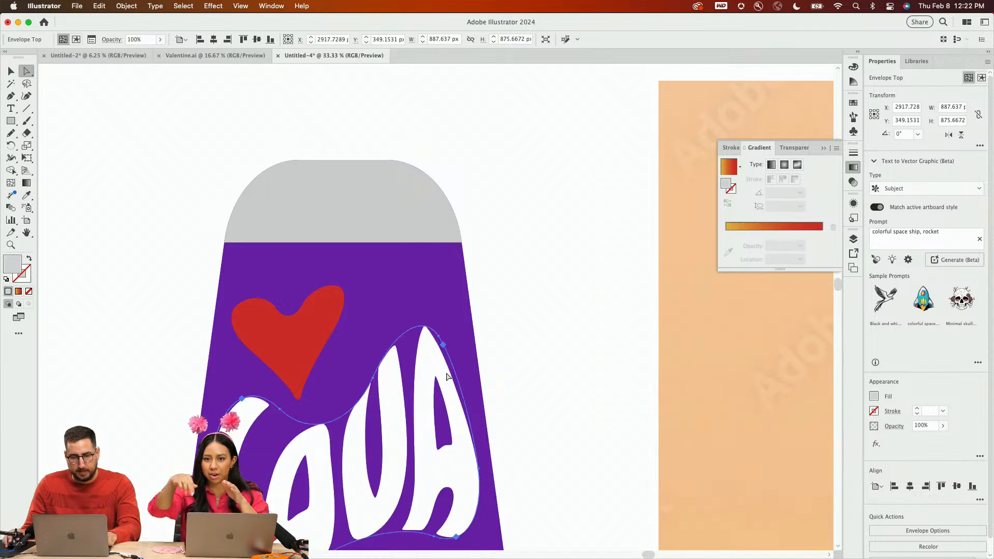
drag(443, 347, 448, 379)
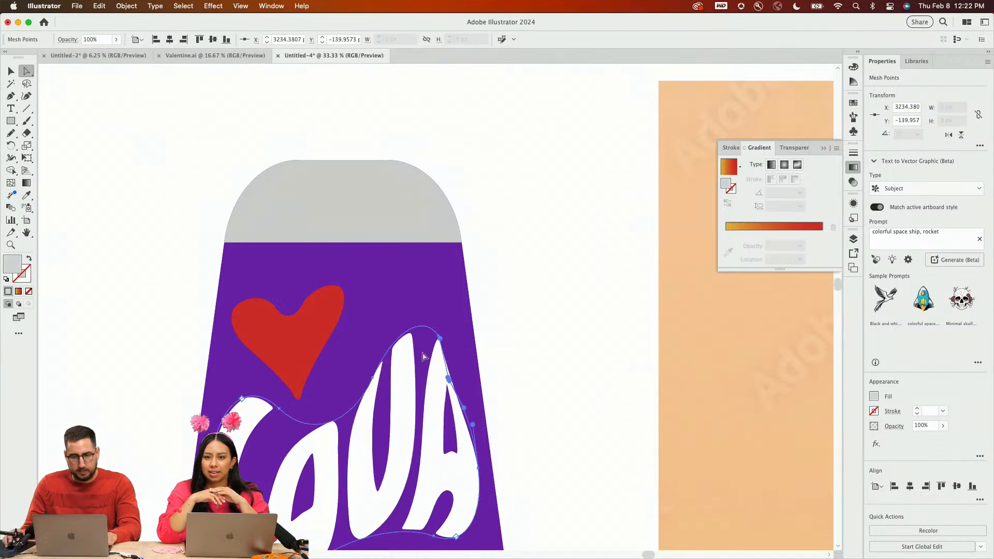
click(421, 330)
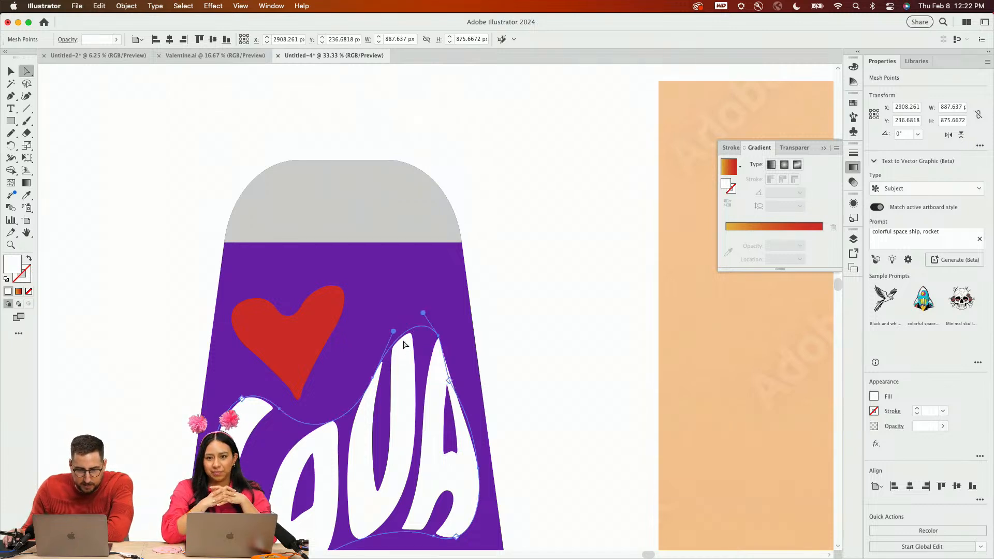
click(394, 341)
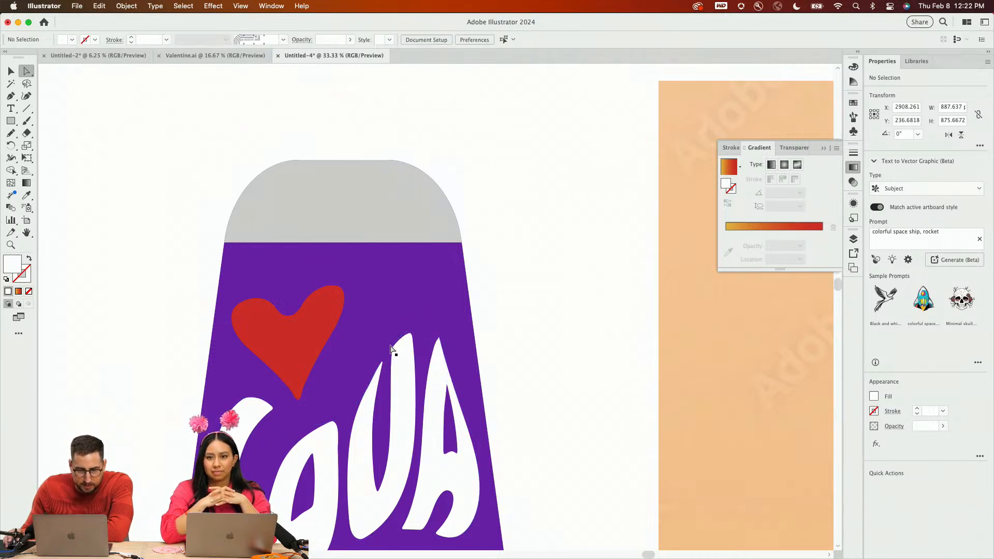
Move the envelope's upper anchor above the V down and left, and adjust its handles to smooth the lettering's upper curve
drag(374, 379, 350, 398)
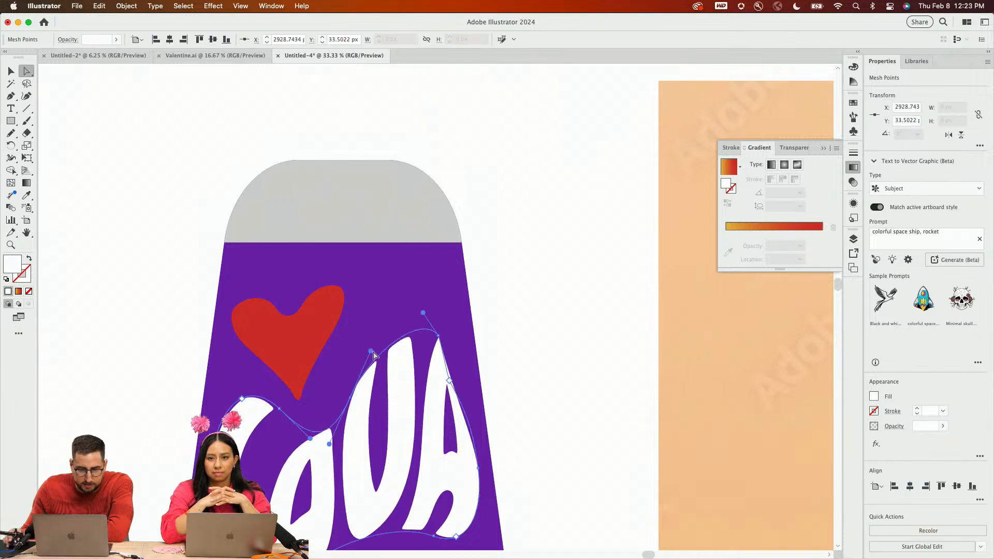
drag(372, 352, 389, 363)
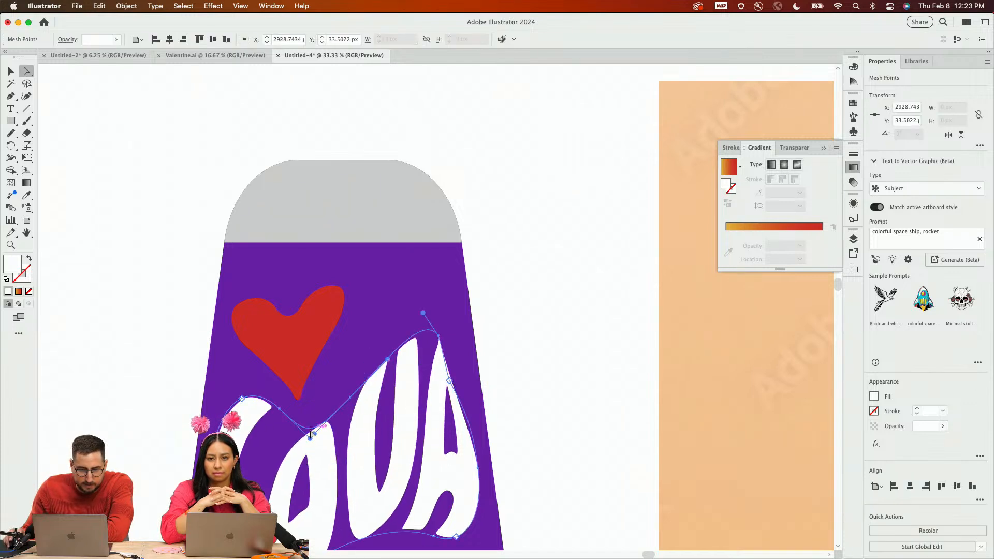
drag(313, 439, 301, 425)
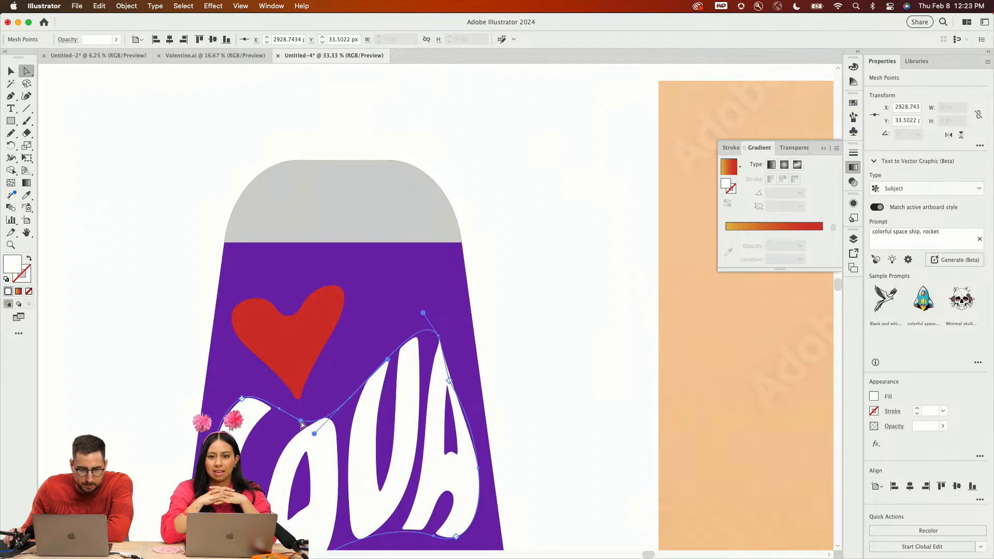
drag(451, 382, 528, 204)
click(541, 341)
key(t)
click(382, 259)
key(super+z)
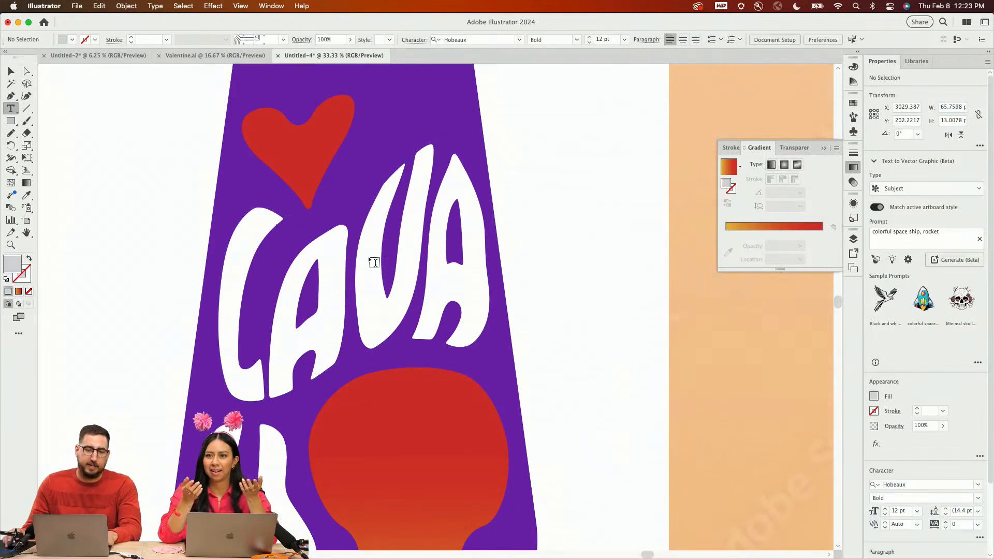
Open the LAVA envelope's contents and replace the first A with a U
key(v)
double_click(361, 265)
key(t)
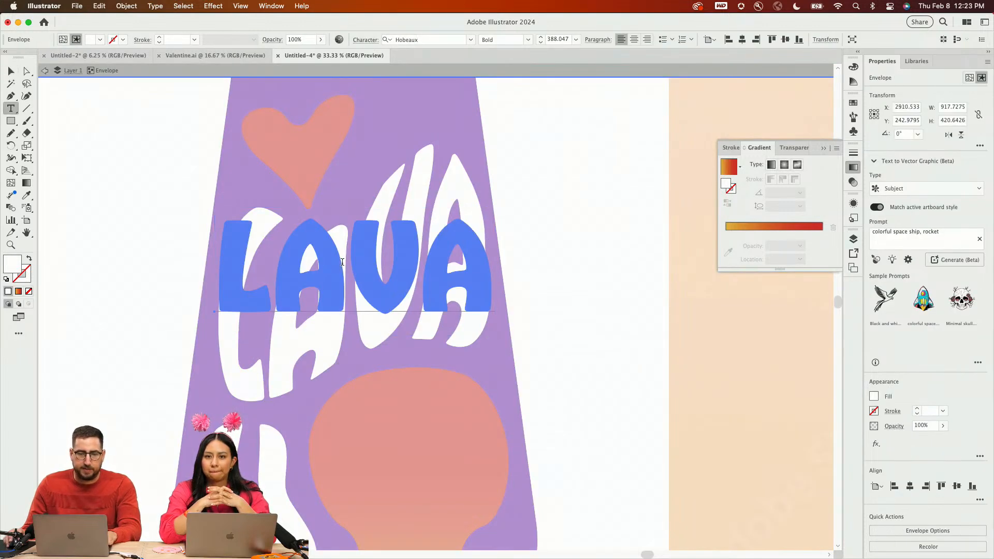
drag(342, 264, 302, 265)
text(U)
key(Escape)
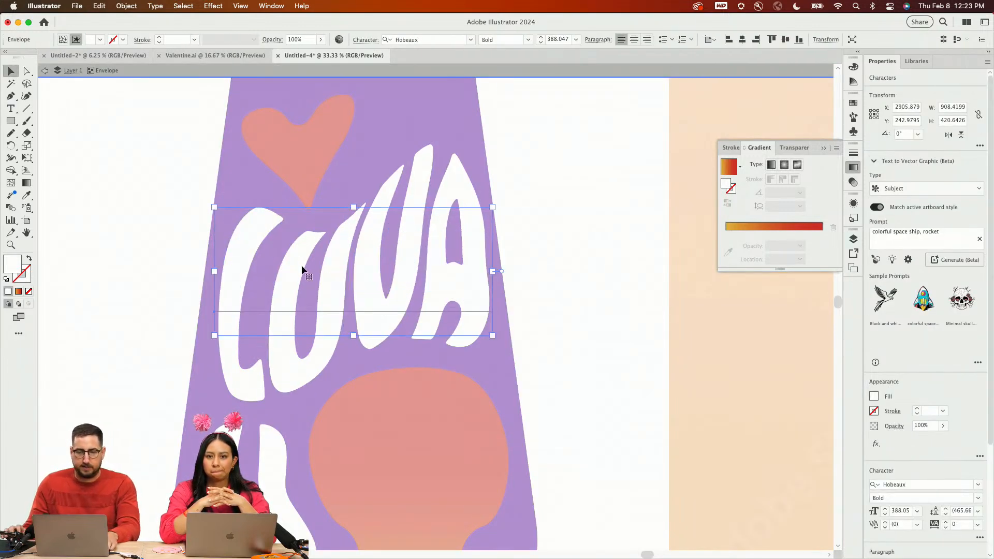
click(536, 208)
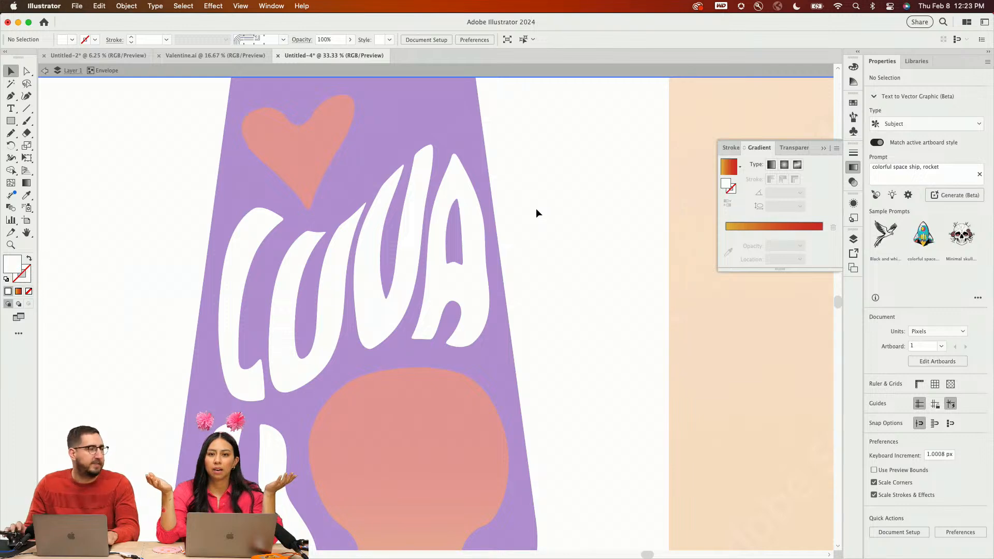
Change the second letter of the envelope text to A and exit the envelope's isolation mode
double_click(413, 248)
key(t)
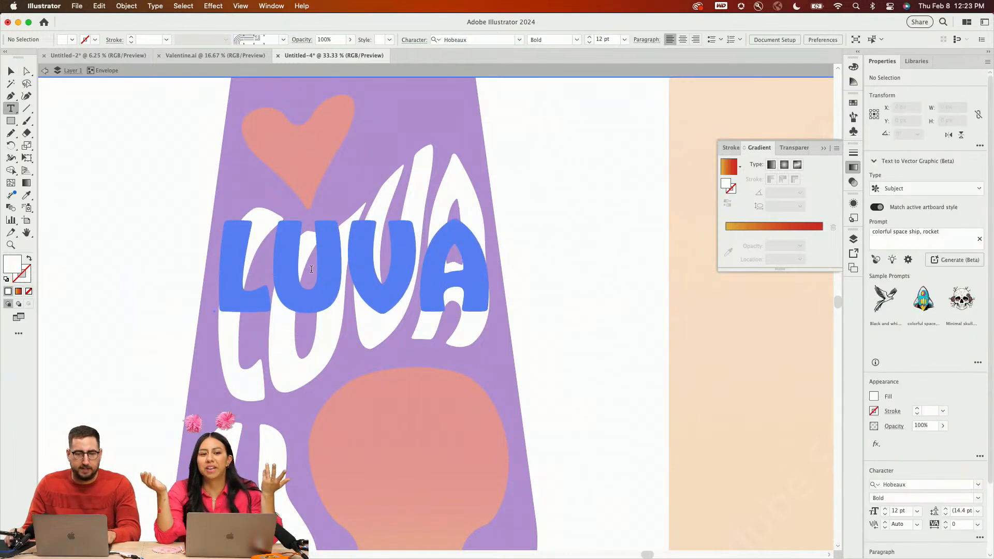
drag(326, 269, 299, 270)
text(A)
click(11, 71)
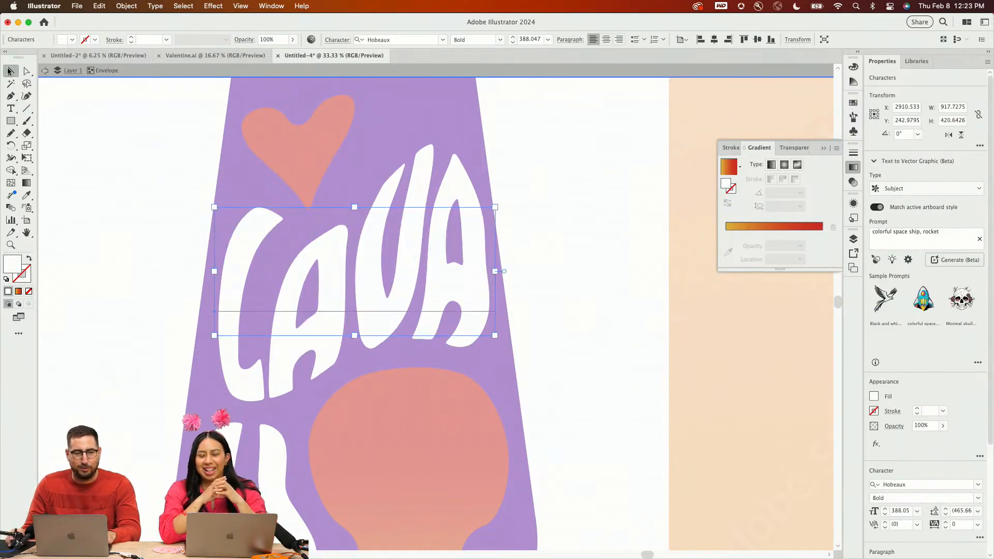
double_click(146, 334)
Draw a closed six-point white shape with the Pen tool between the heart and the lamp's right edge, above the V
key(z)
alt+click(412, 246)
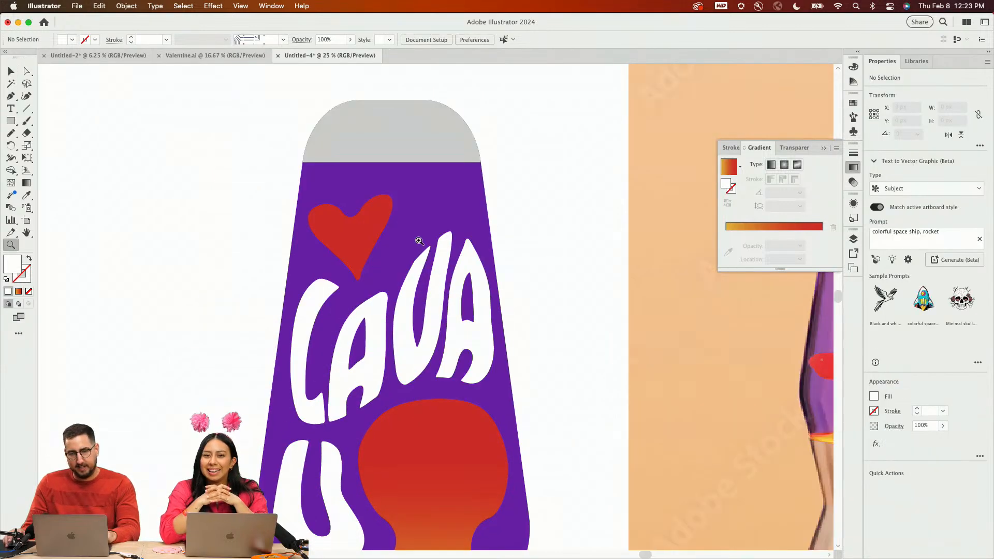
click(424, 309)
key(v)
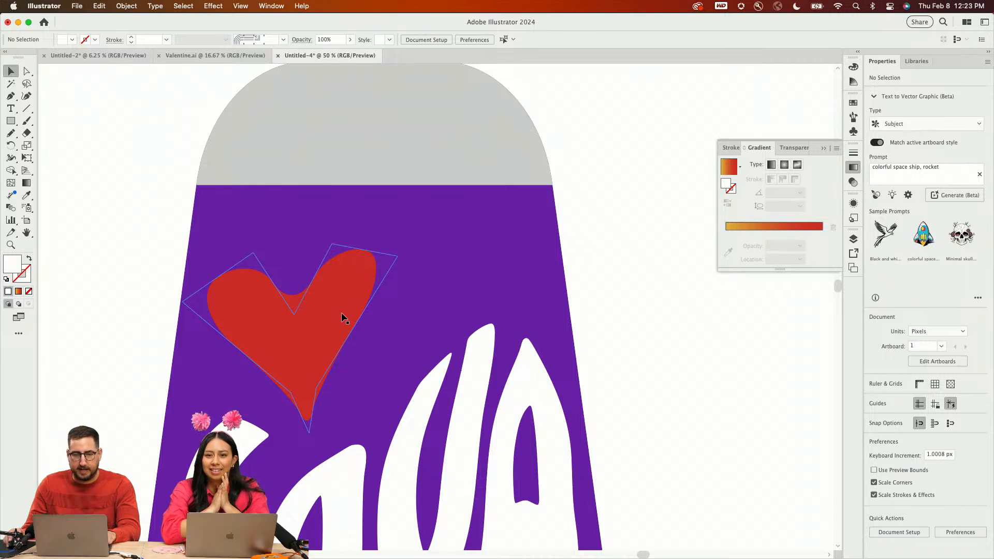
key(p)
click(397, 204)
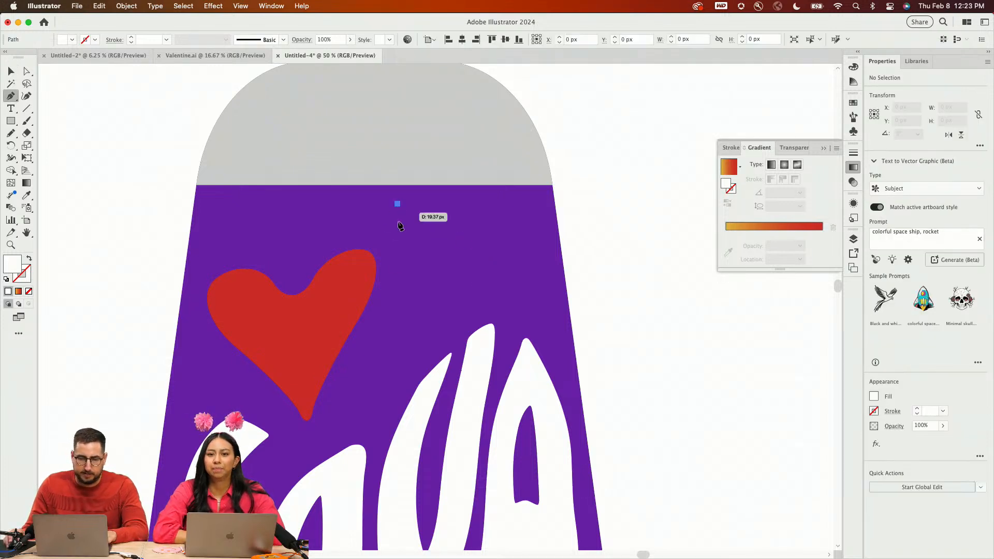
click(388, 310)
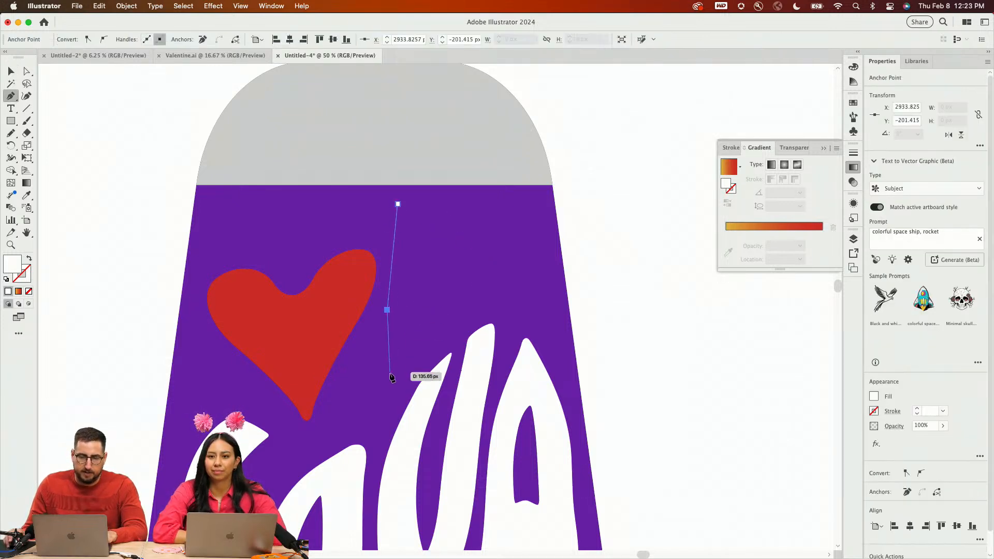
click(389, 372)
click(494, 307)
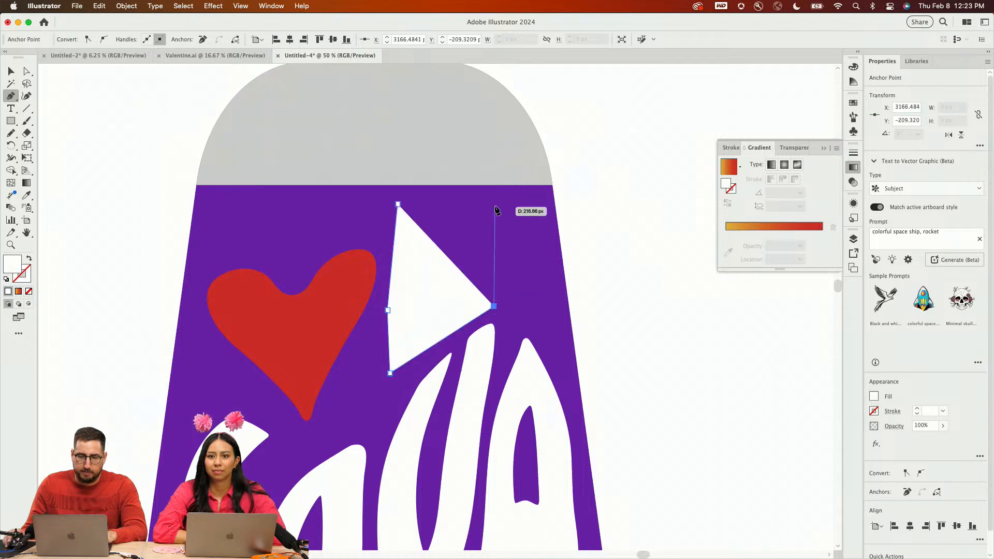
click(494, 206)
click(437, 193)
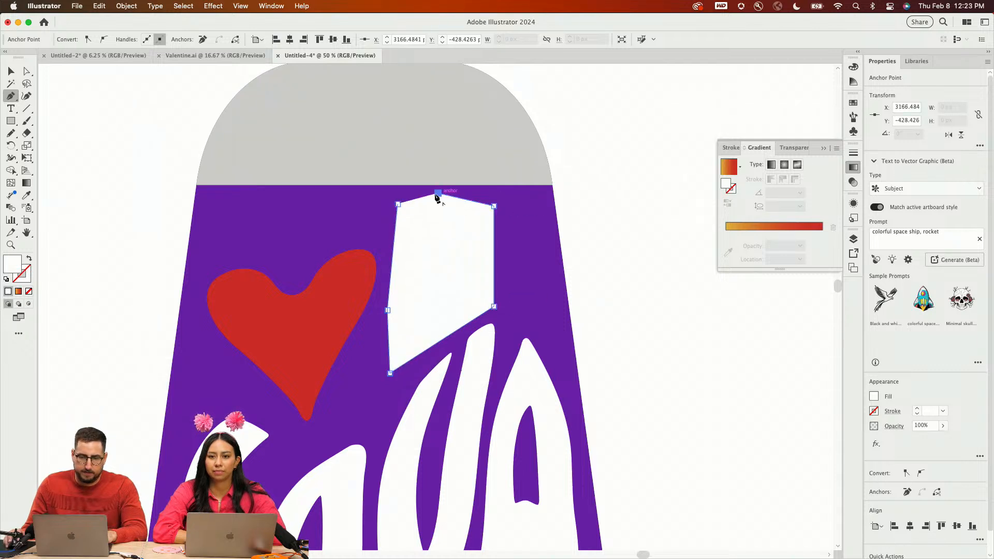
click(398, 203)
key(v)
Add the letter I as point text outside the lamp, left of the heart, and match its fill to the white shape
key(t)
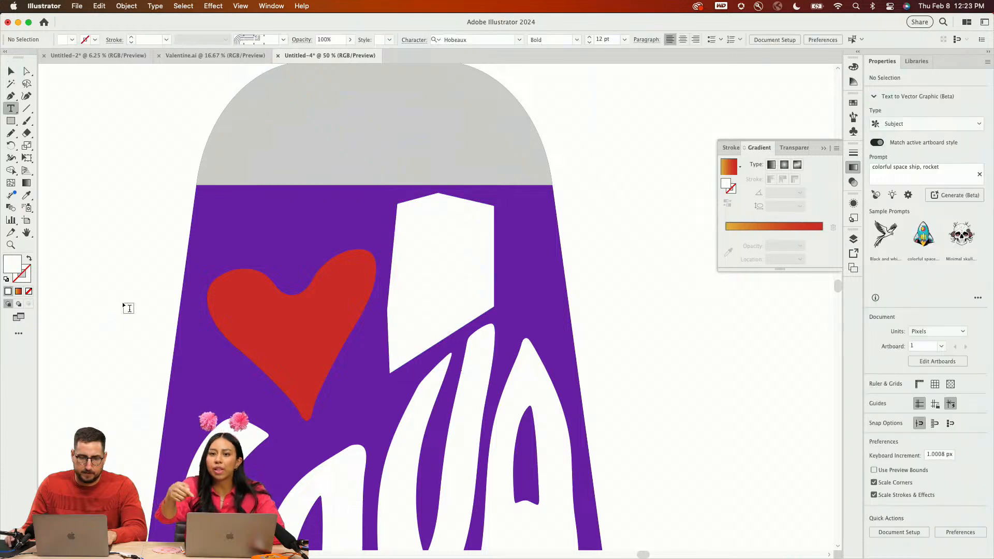
click(124, 303)
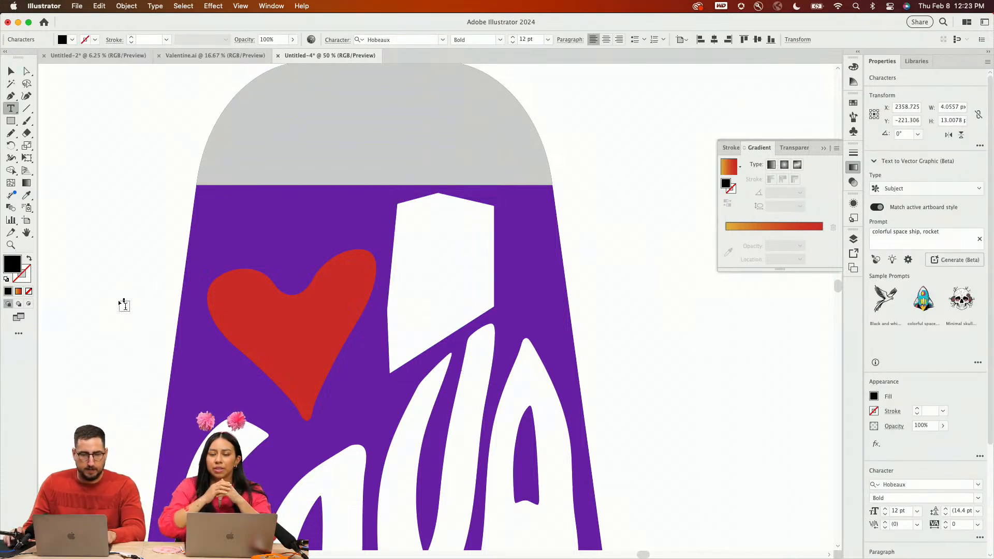
key(i)
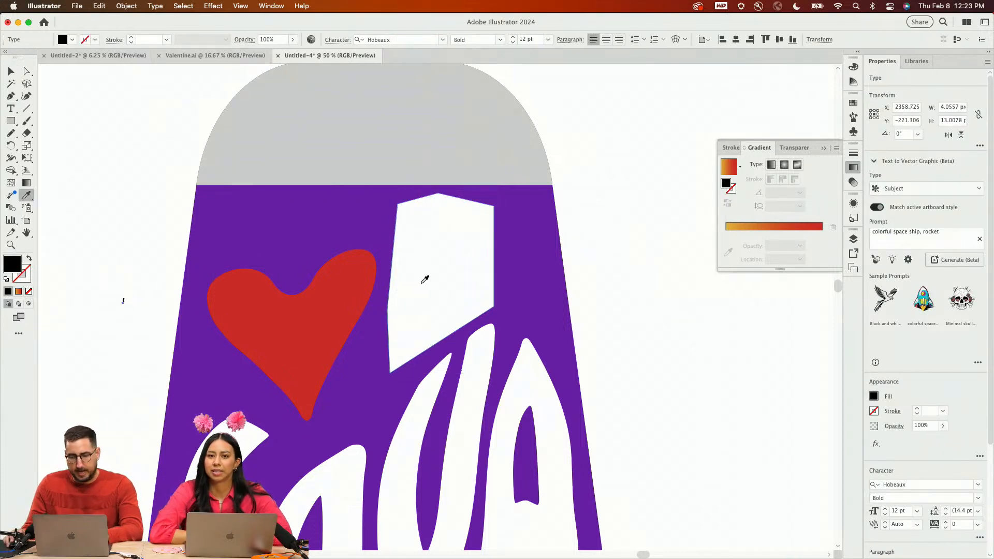
click(427, 280)
key(v)
click(438, 263)
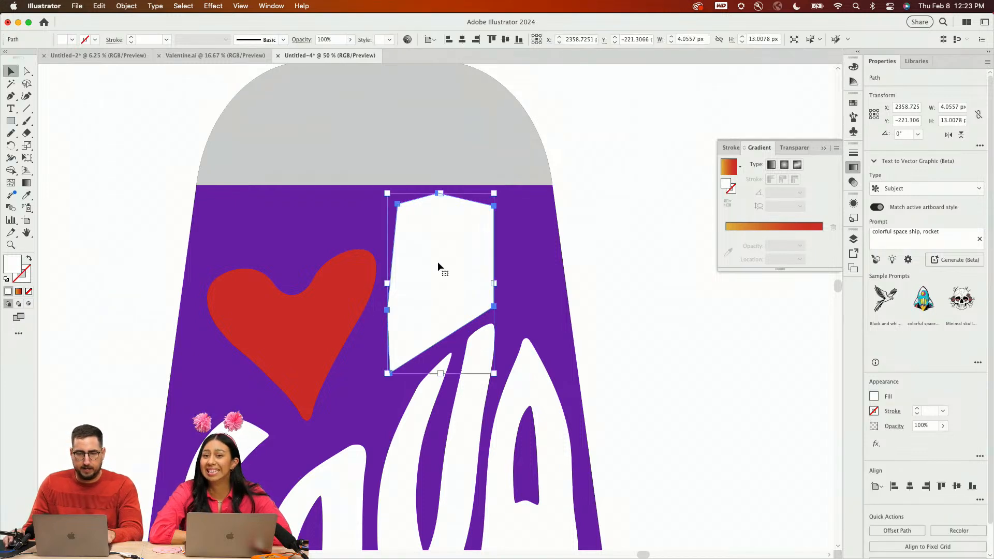
Send the white six-point shape to the back and try to distort the letter I with it as the envelope's top object
right_click(437, 263)
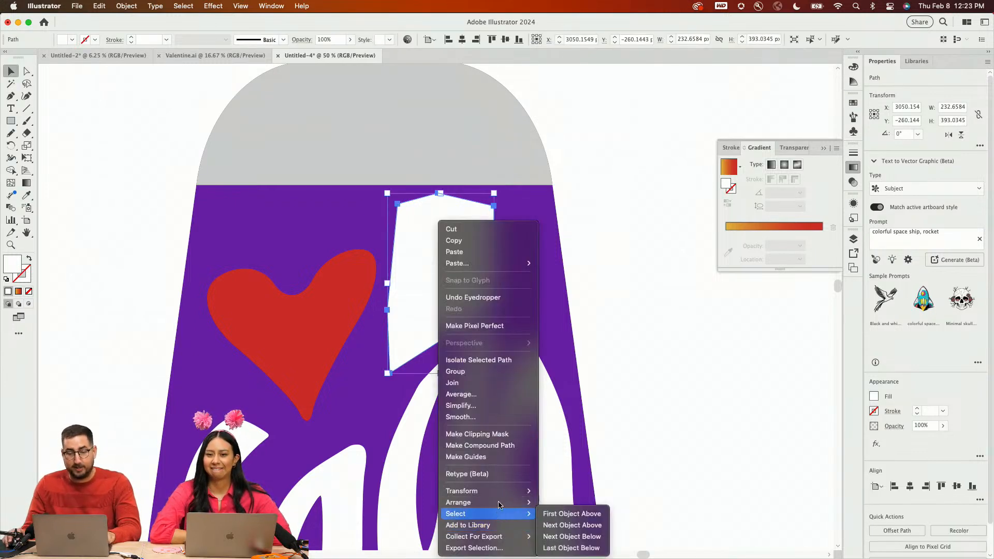
mouse_move(500, 502)
click(557, 530)
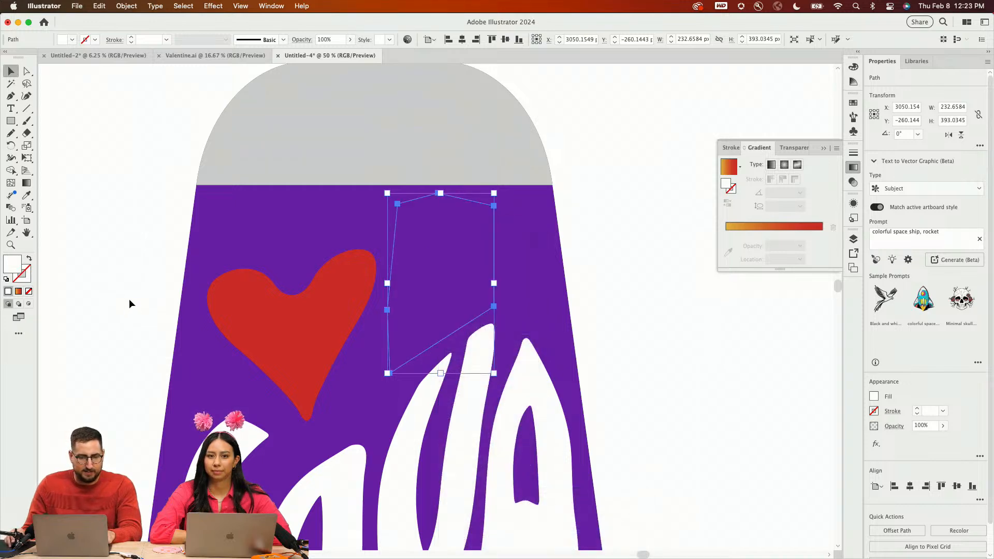
key(super+y)
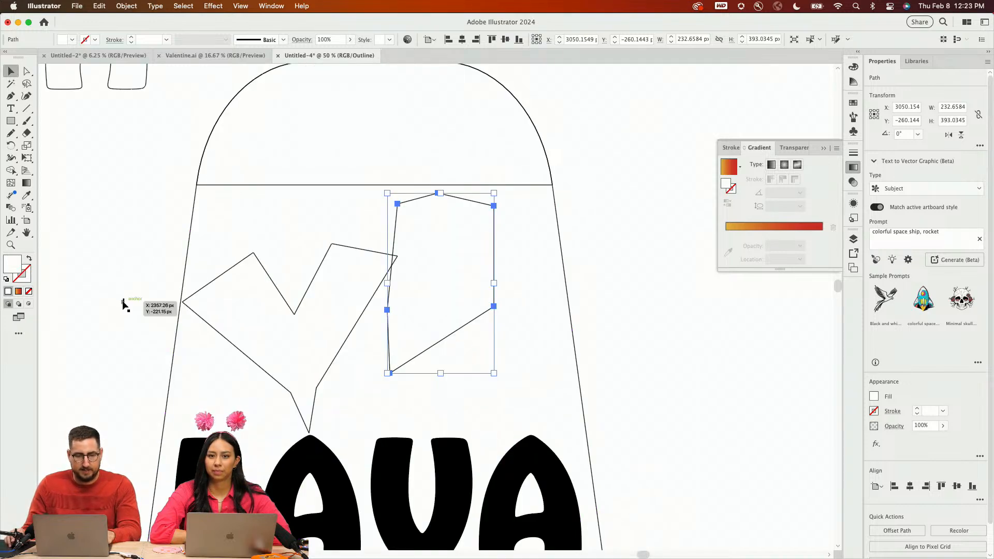
shift+click(123, 304)
key(super+y)
key(alt+super+c)
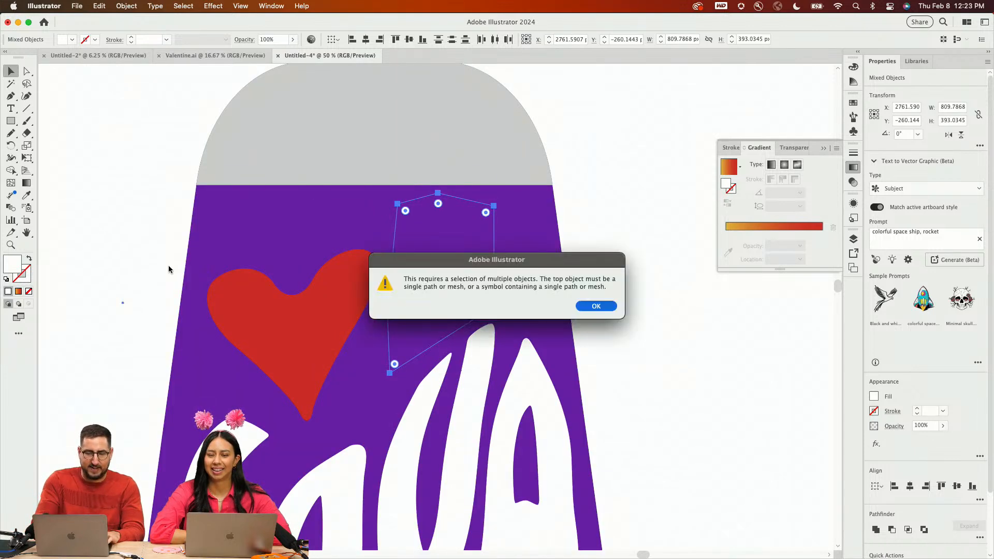
click(595, 306)
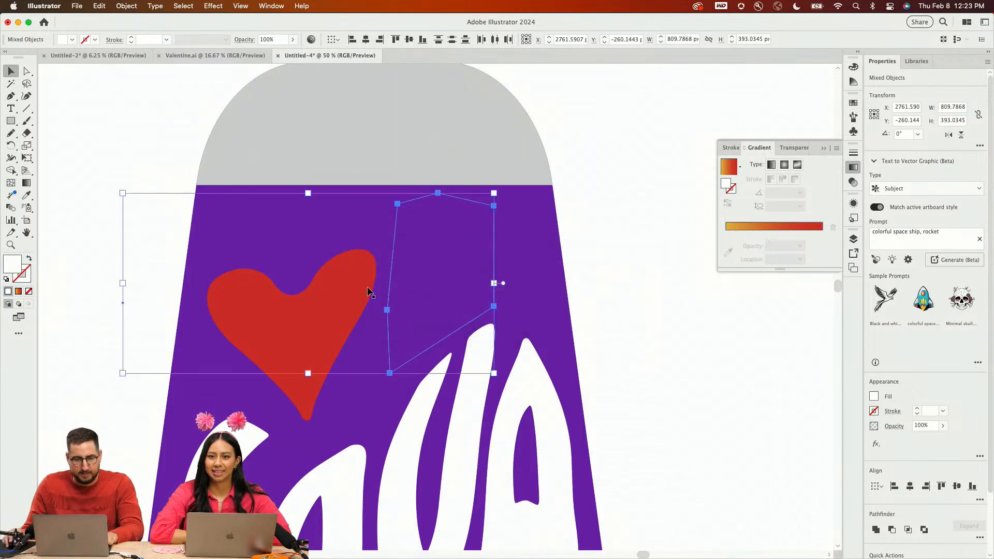
Enlarge the letter I above the heart, retry the envelope with the white shape, and undo back to the small letter and visible shape
scroll(81, 317, left, 1)
drag(81, 317, 251, 208)
key(s)
key(v)
drag(150, 305, 246, 263)
shift+click(502, 249)
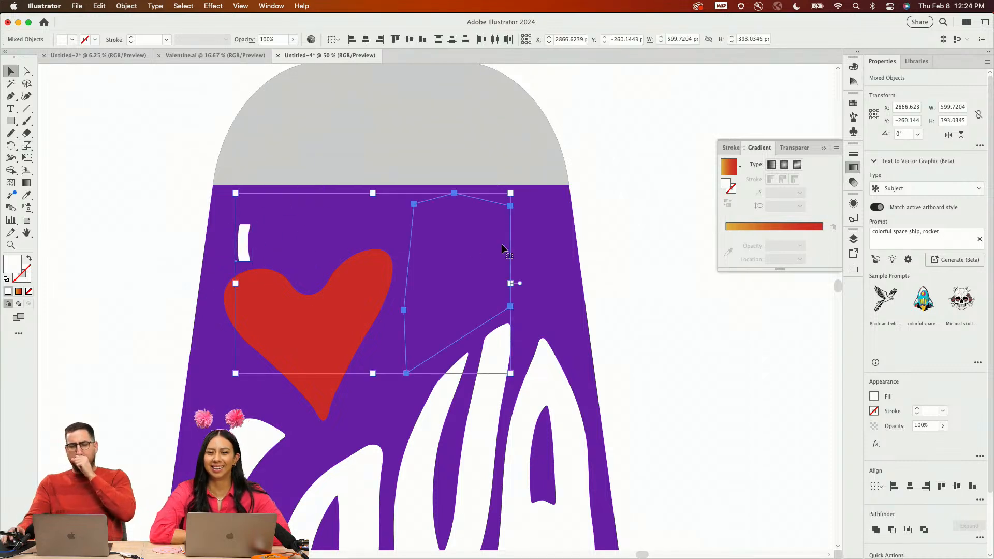
key(alt+super+c)
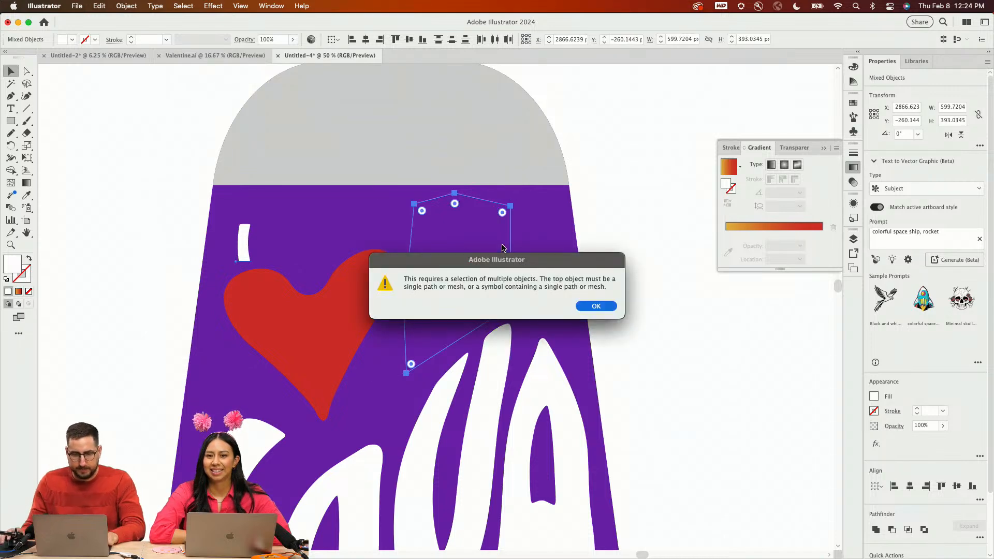
click(594, 306)
key(super+z)
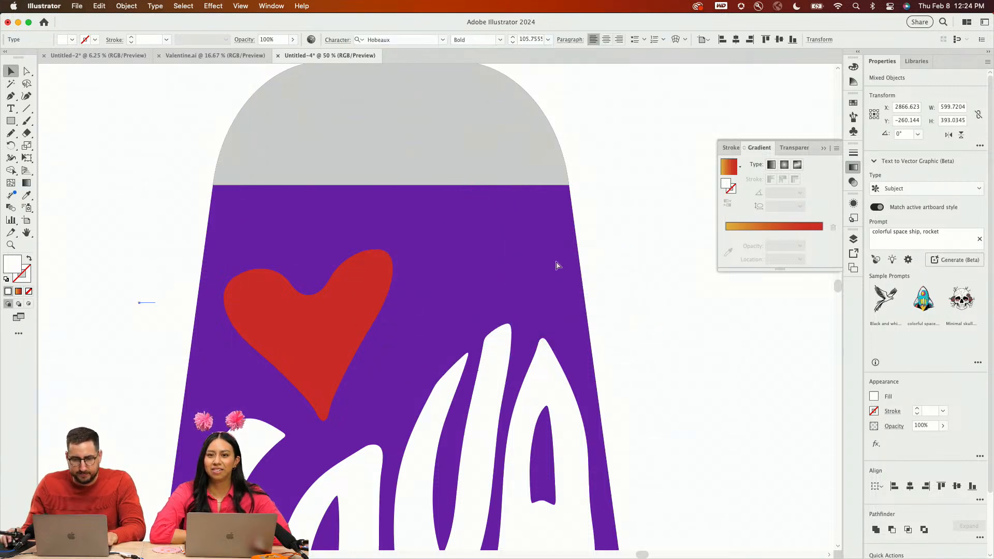
key(super+z)
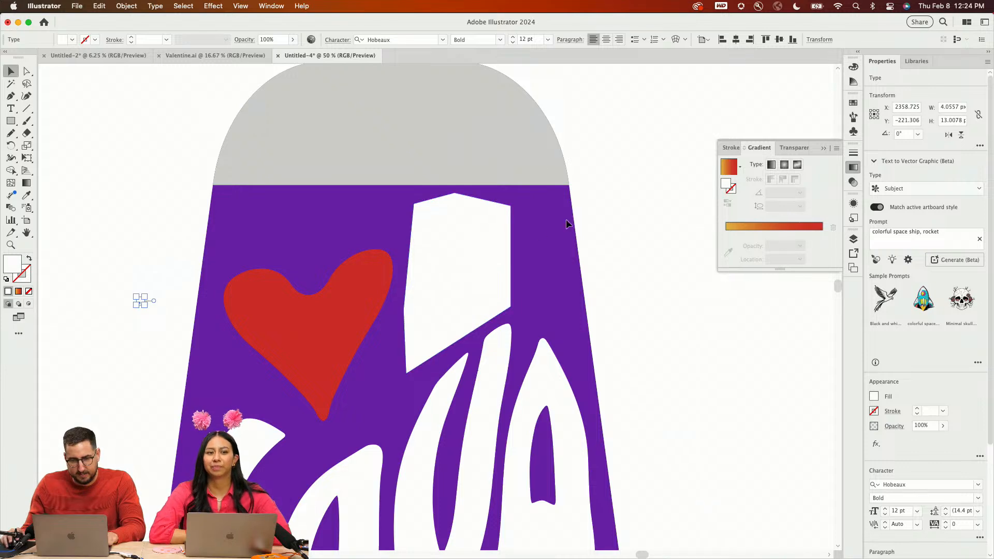
Round all corners of the white six-point shape beside the heart
click(575, 218)
click(452, 243)
key(a)
drag(422, 212, 582, 321)
key(v)
click(666, 226)
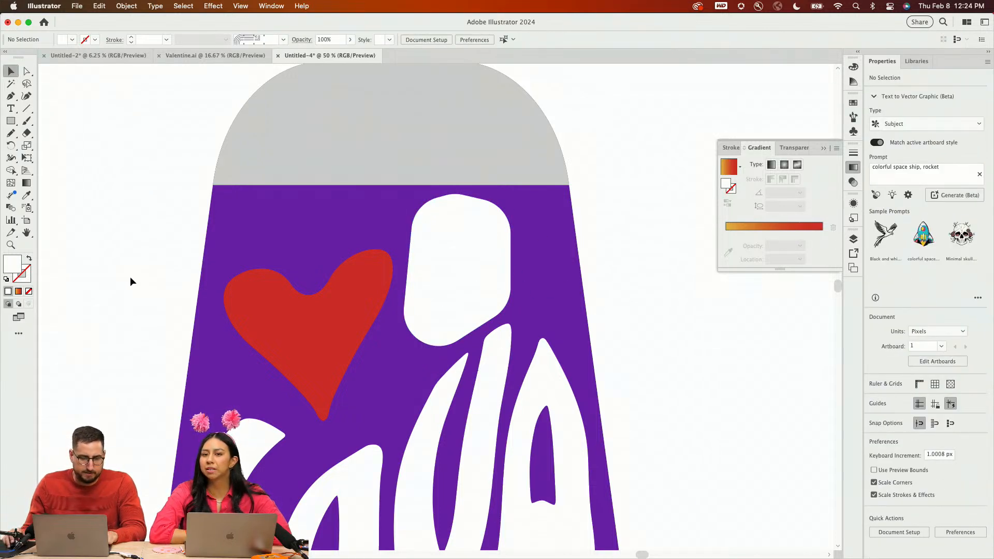
Scale up the letter I and place it above the heart's left lobe, overlapping the lamp's grey cap
drag(92, 233, 195, 360)
click(160, 272)
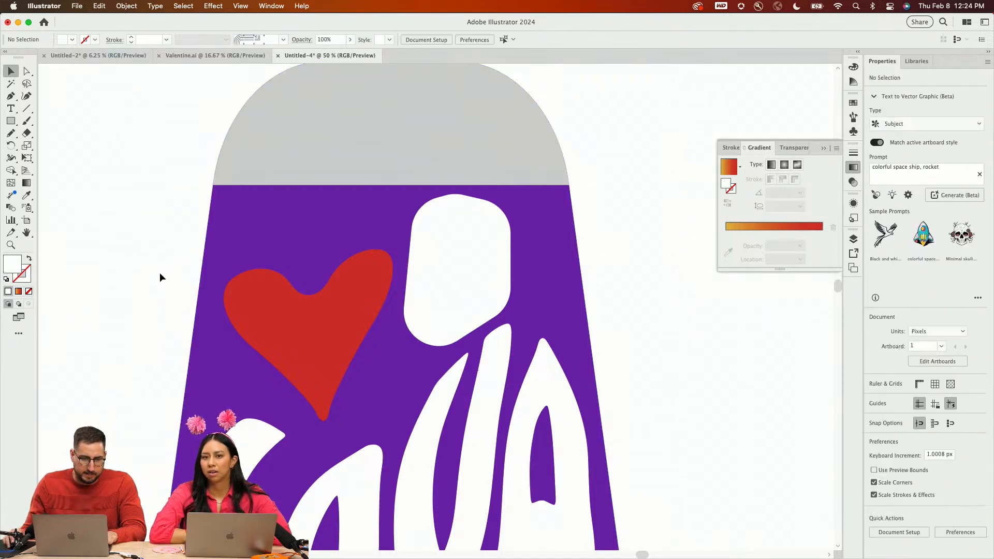
click(139, 303)
key(s)
drag(311, 181, 248, 204)
key(v)
drag(248, 222, 254, 240)
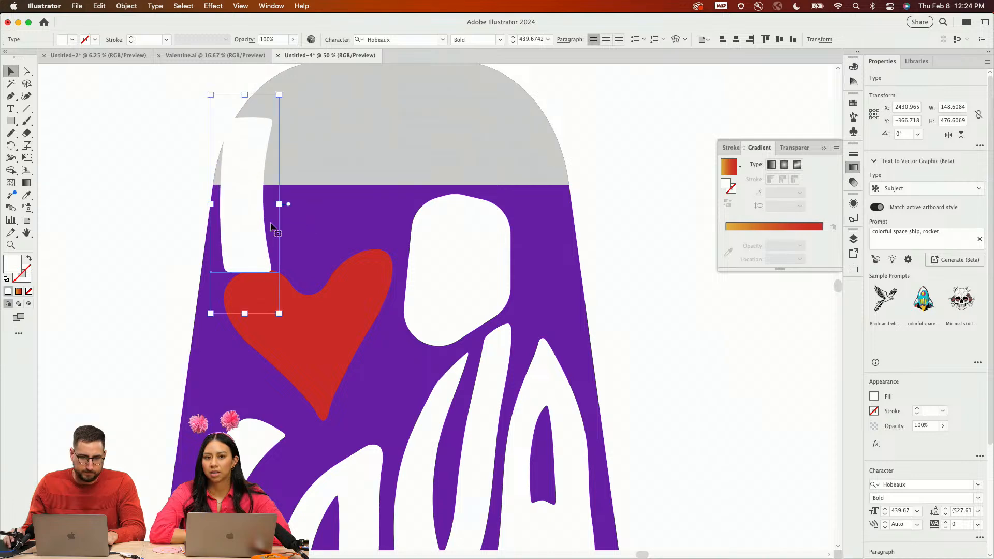
key(s)
drag(331, 128, 312, 155)
key(v)
Try to make an envelope from the enlarged letter I and the rounded white shape
shift+click(439, 240)
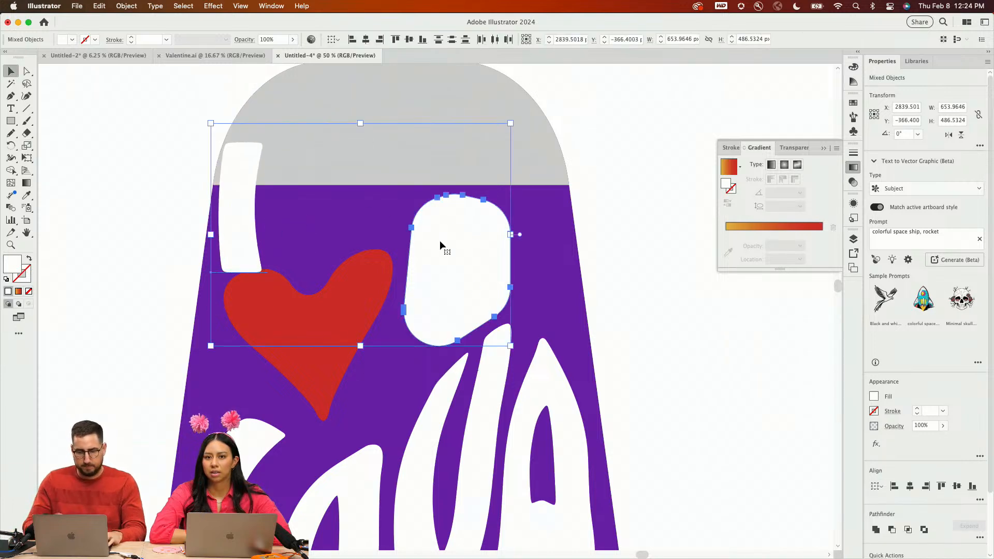
key(super+alt+c)
click(614, 312)
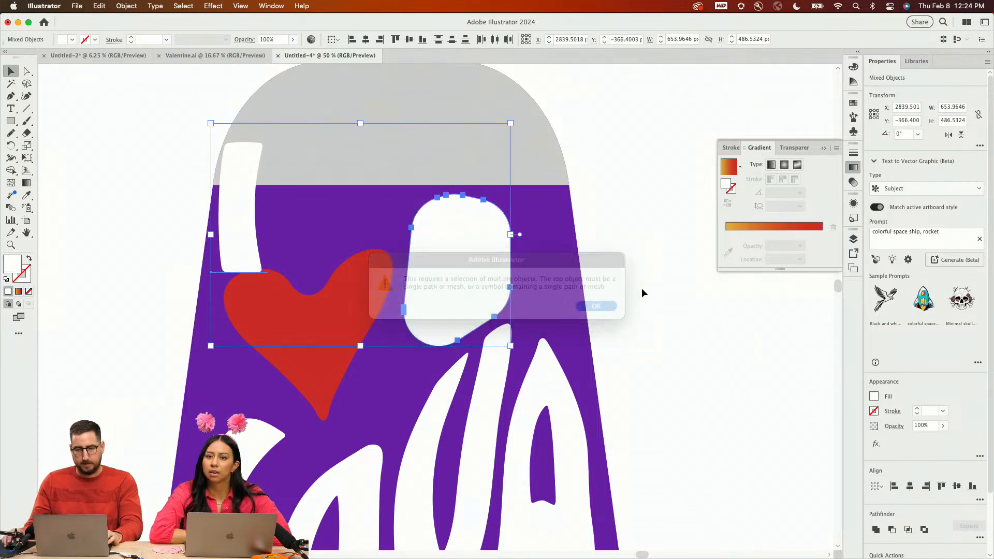
click(641, 287)
click(480, 275)
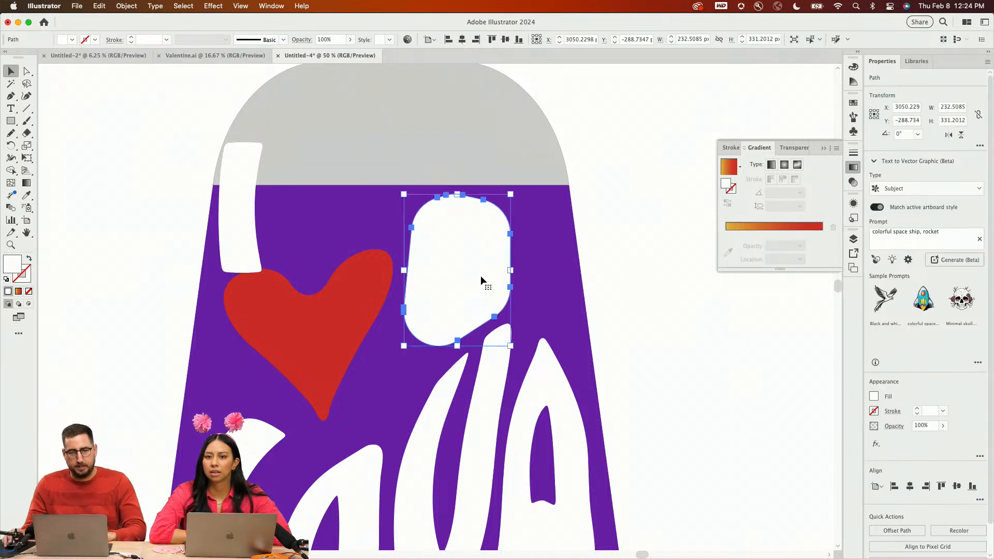
right_click(480, 275)
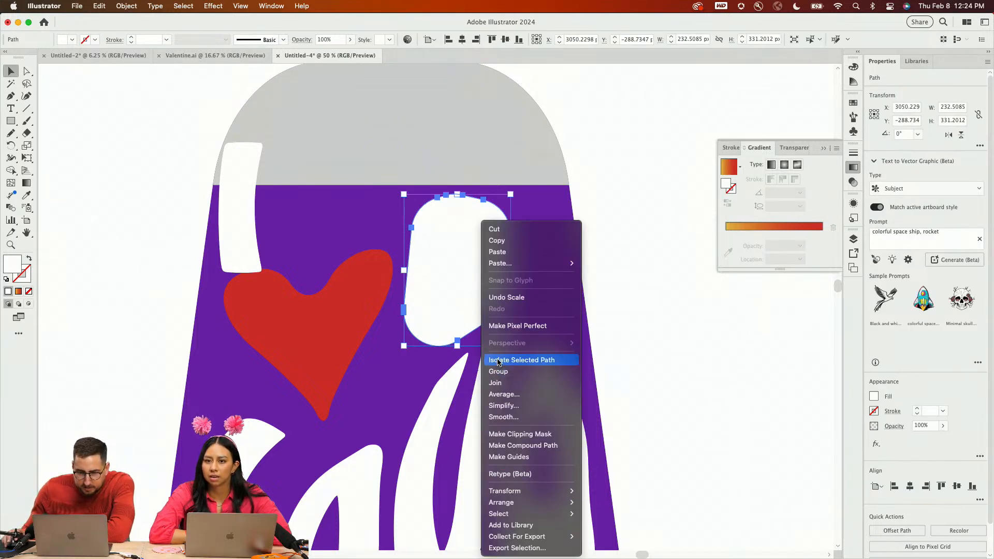
click(658, 307)
click(628, 296)
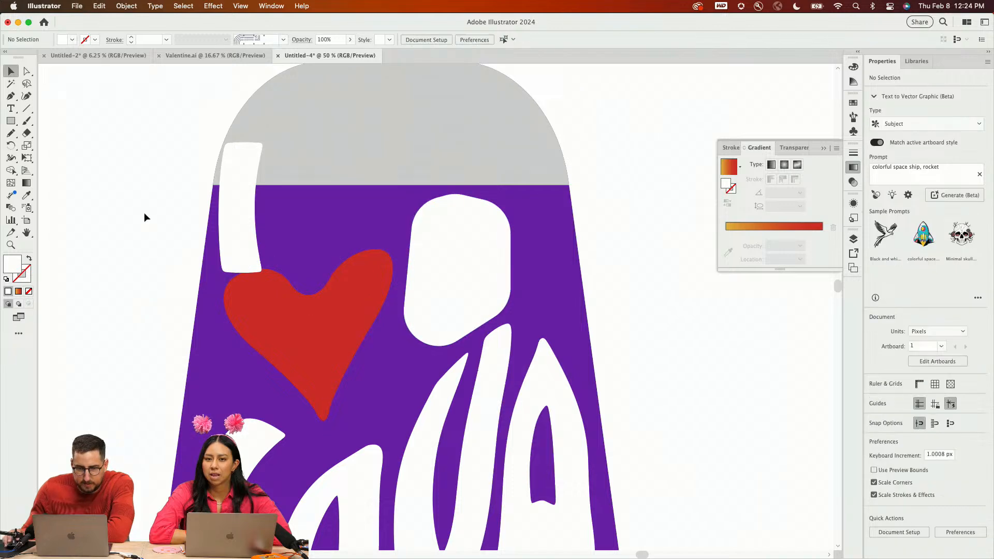
Bring the rounded white shape forward and distort the letter I into it with Make with Top Object
click(232, 190)
click(455, 250)
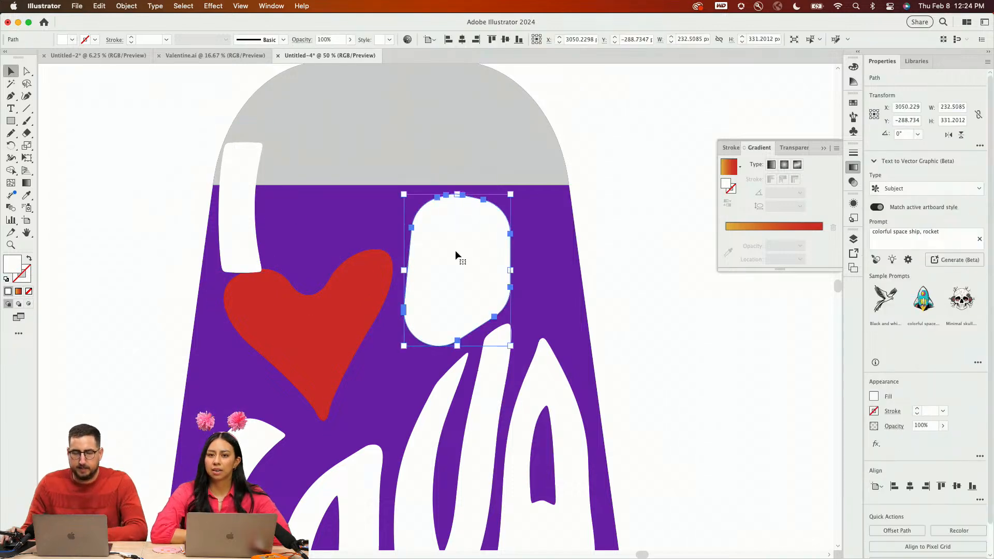
right_click(455, 250)
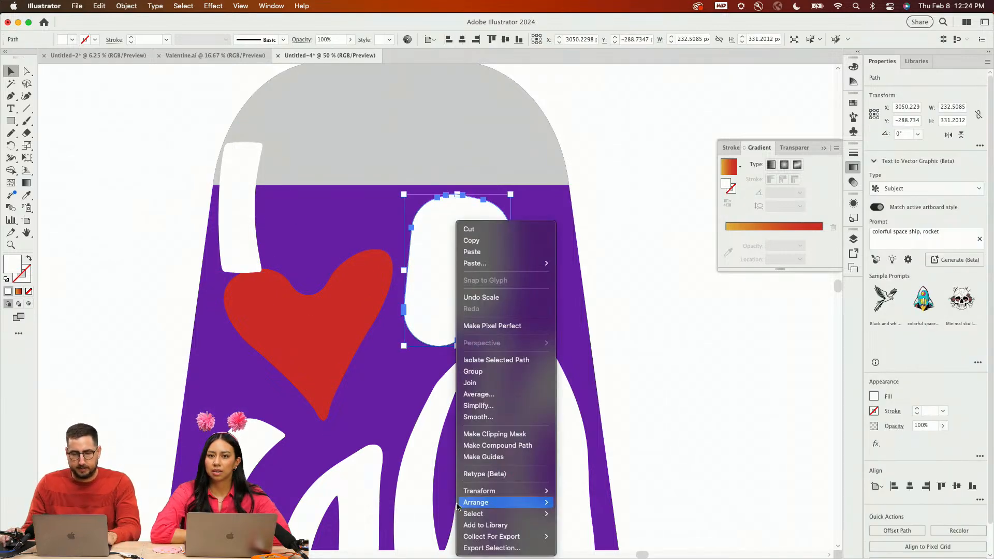
mouse_move(477, 511)
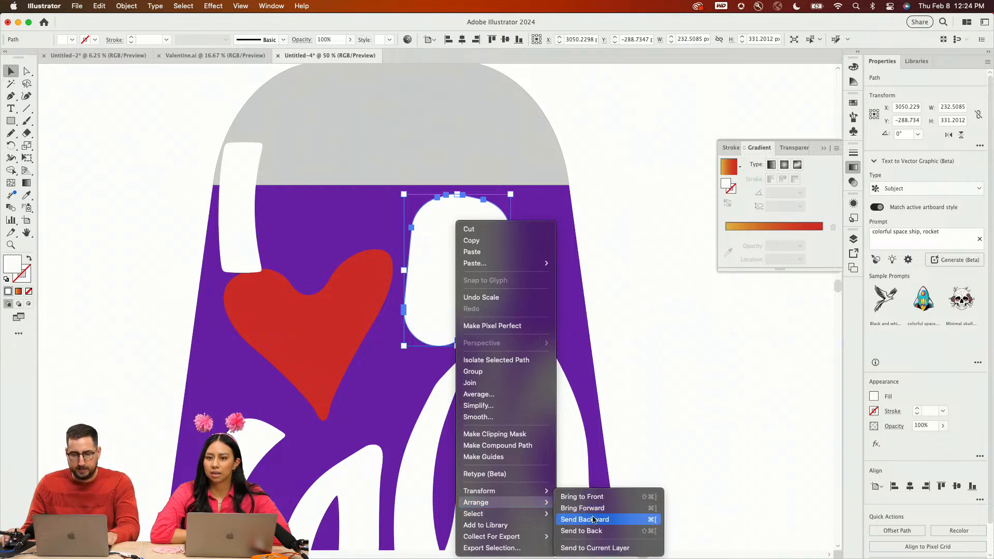
click(593, 507)
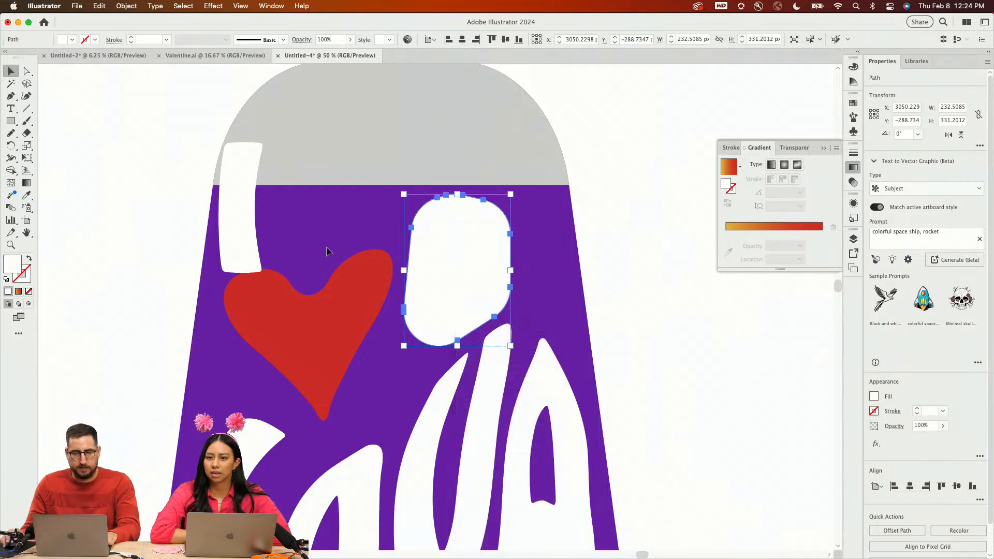
shift+click(243, 223)
key(super+alt+c)
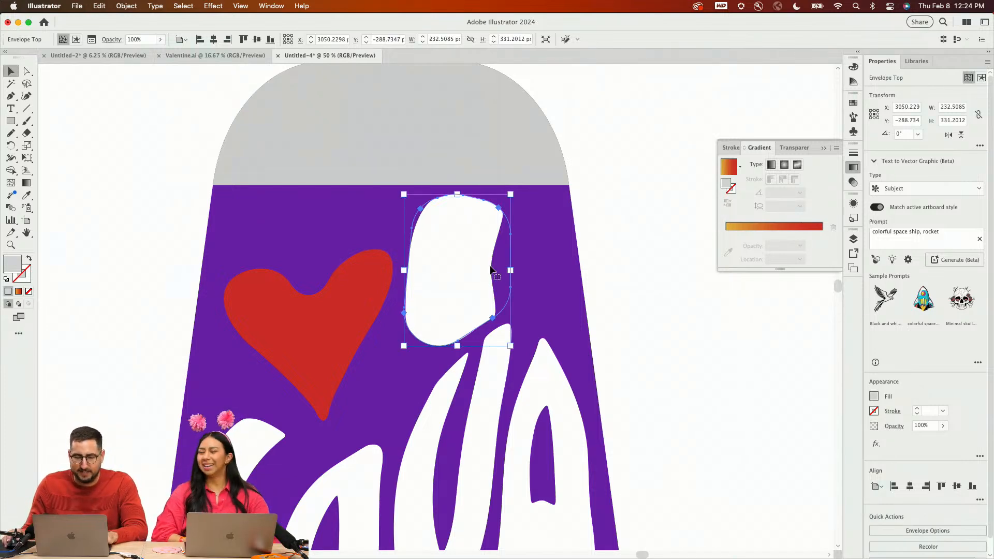
Narrow the letter I's envelope to about 142 px wide and move it slightly down and right
drag(510, 269, 469, 270)
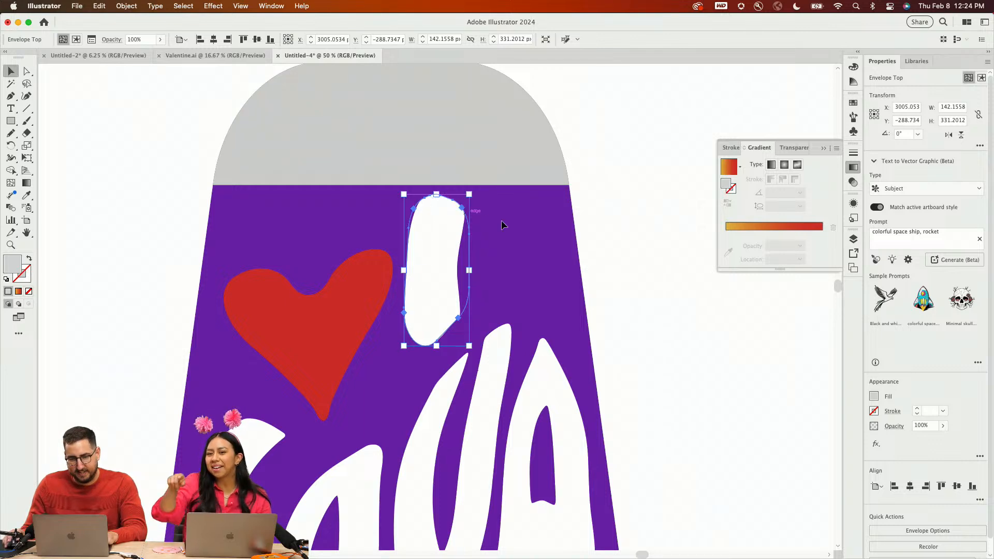
key(super+shift+a)
drag(454, 315, 460, 323)
Try drawing a four-point grey shape with the Pen tool between the warped I and the lamp's right edge, and delete it
key(z)
click(525, 299)
click(361, 281)
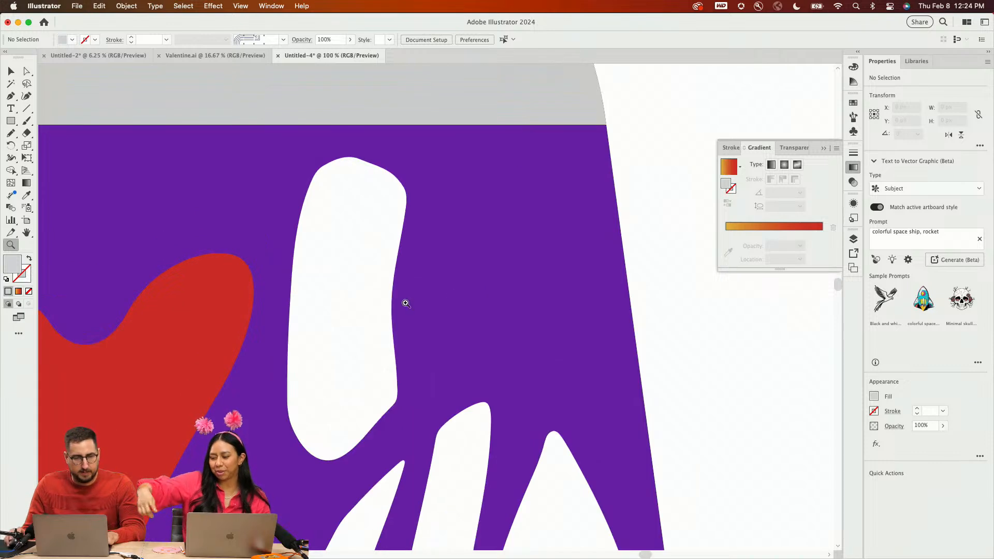
click(520, 192)
click(449, 168)
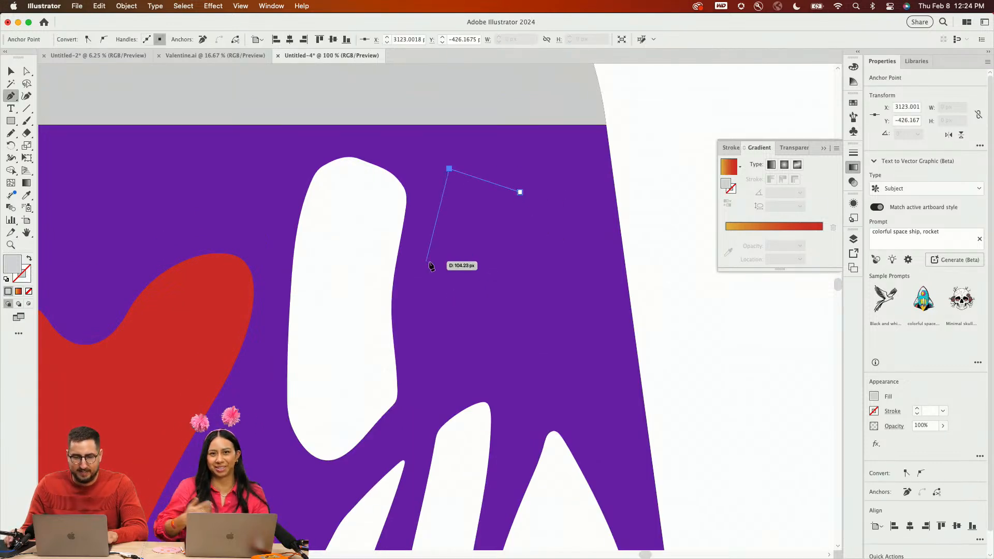
click(429, 220)
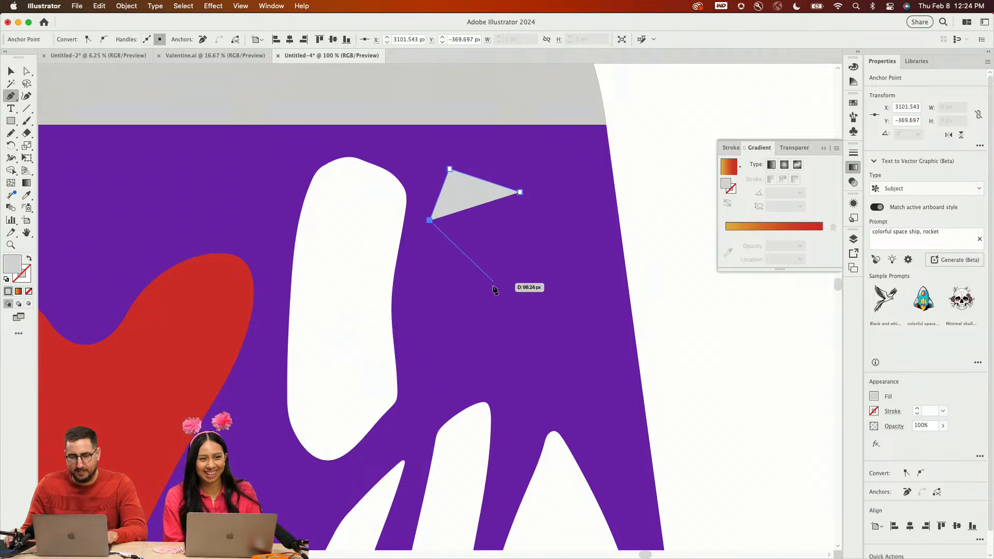
click(492, 326)
super+click(467, 367)
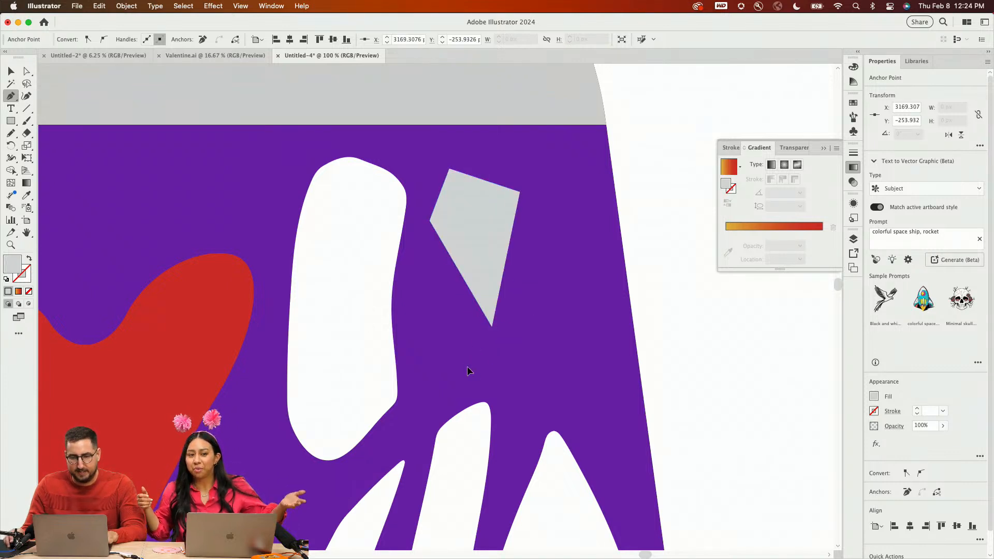
click(467, 367)
key(BackSpace)
key(BackSpace)
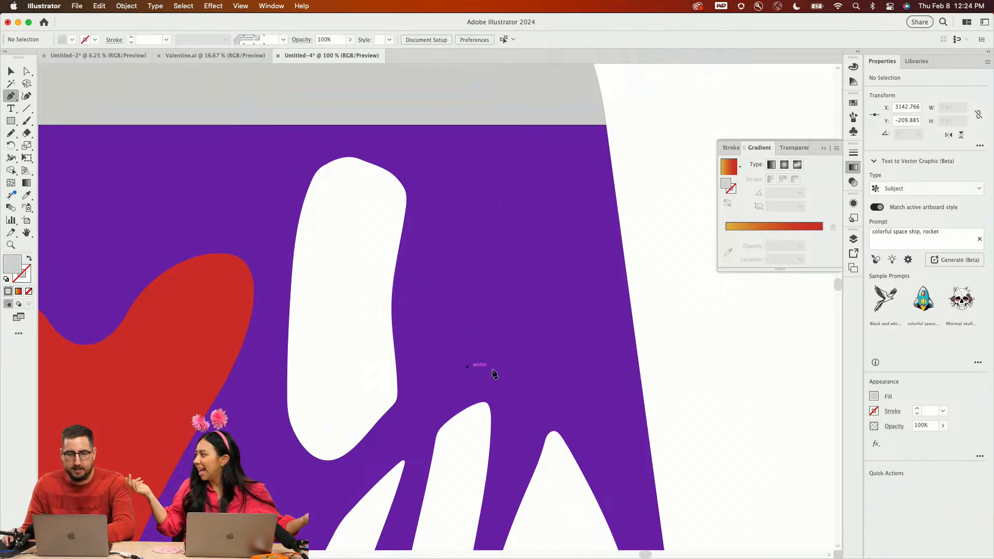
Delete the warped I envelope beside the heart
key(v)
click(390, 264)
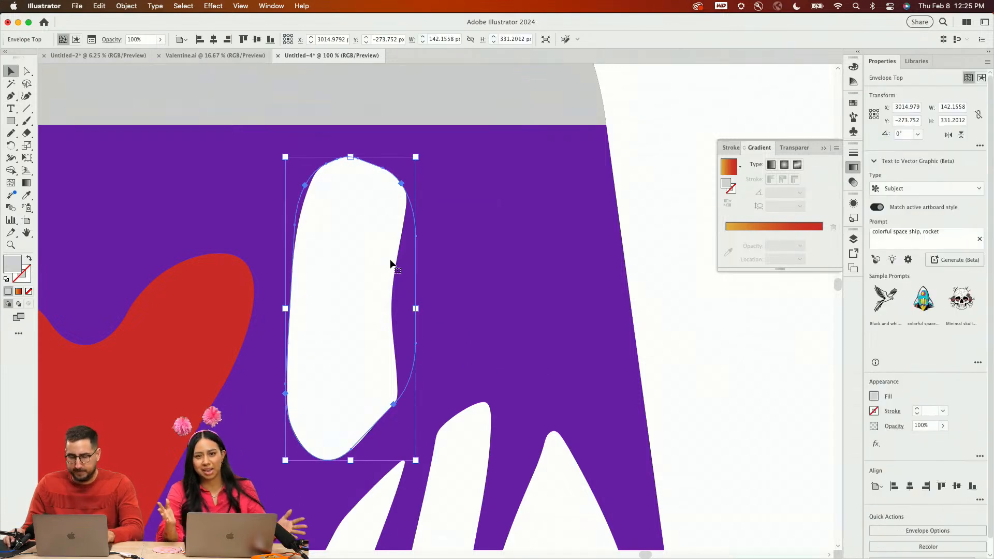
key(BackSpace)
Draw a closed seven-point grey shape, about 367 by 406 px, with the Pen tool between the heart and the lamp's right edge
key(p)
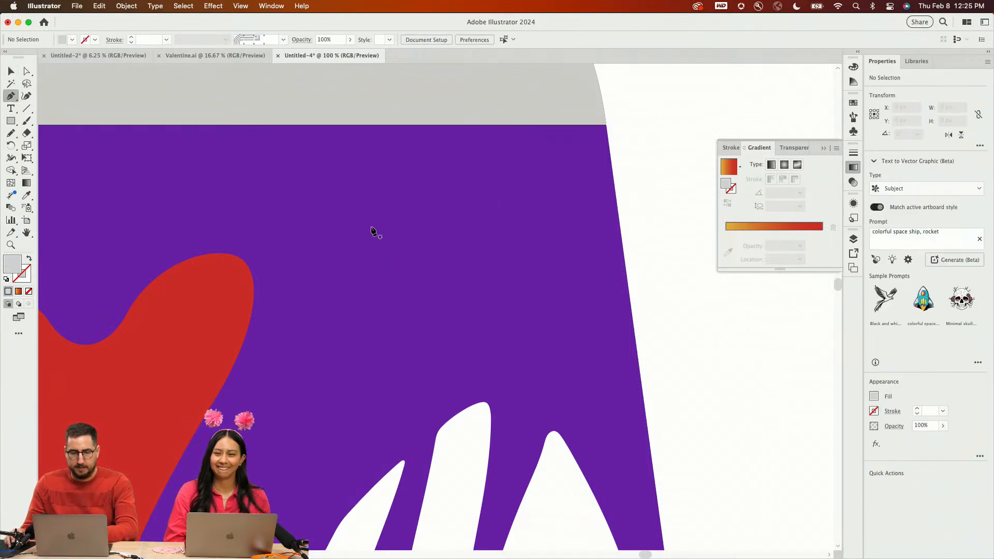
click(310, 177)
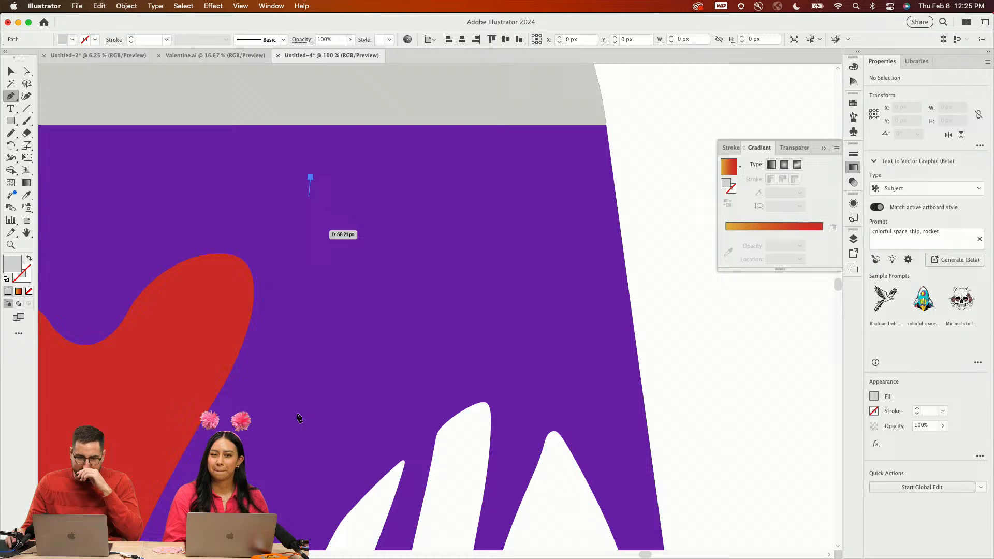
click(265, 383)
click(272, 511)
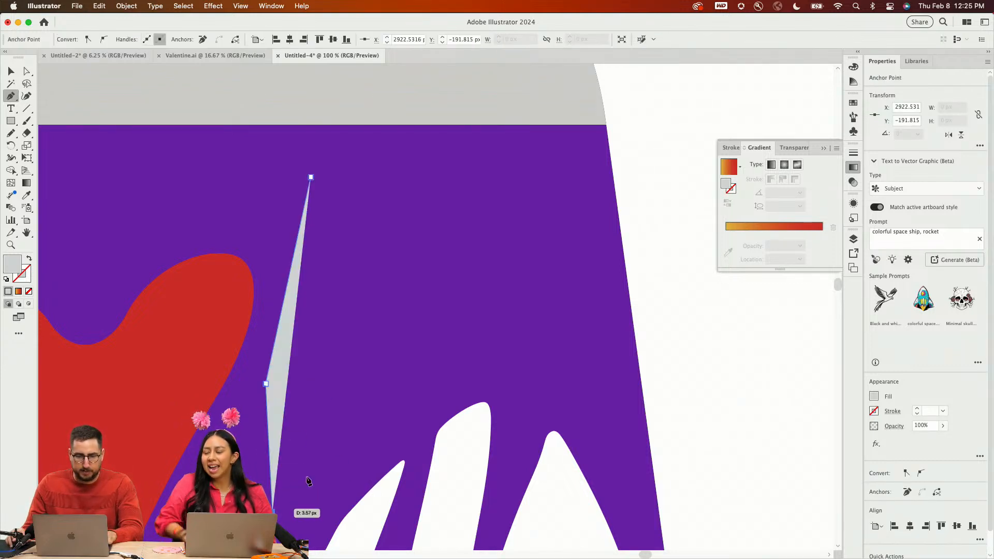
click(430, 383)
click(602, 416)
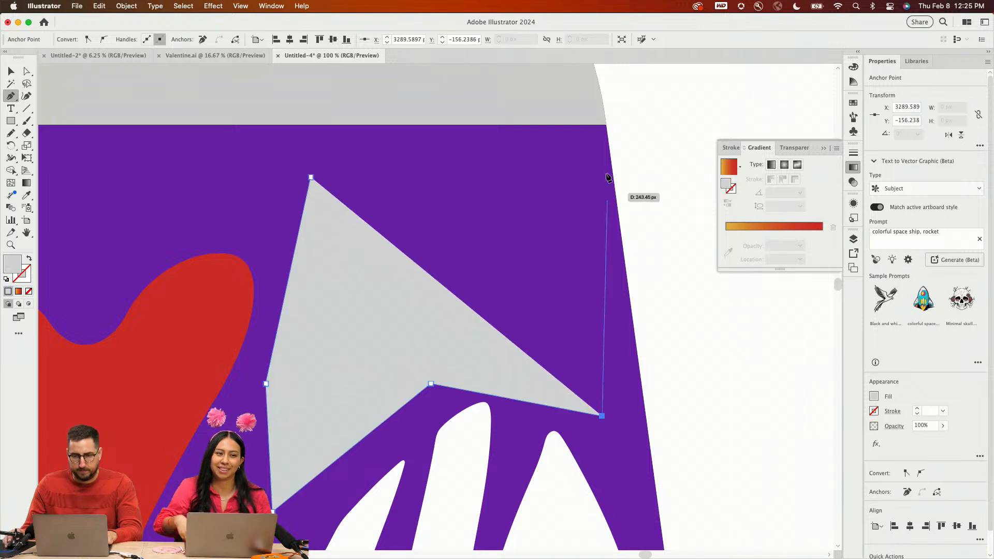
click(594, 155)
click(414, 140)
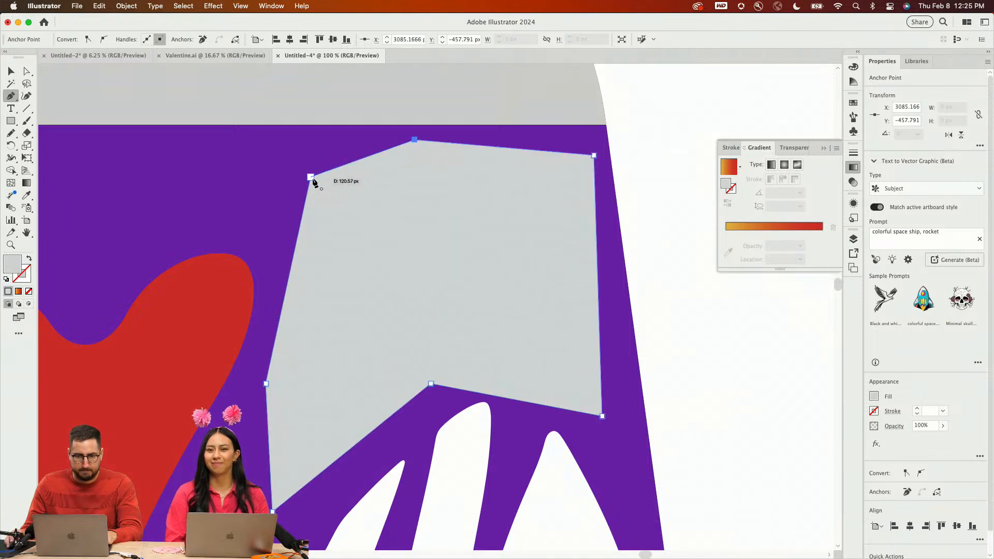
click(310, 178)
key(v)
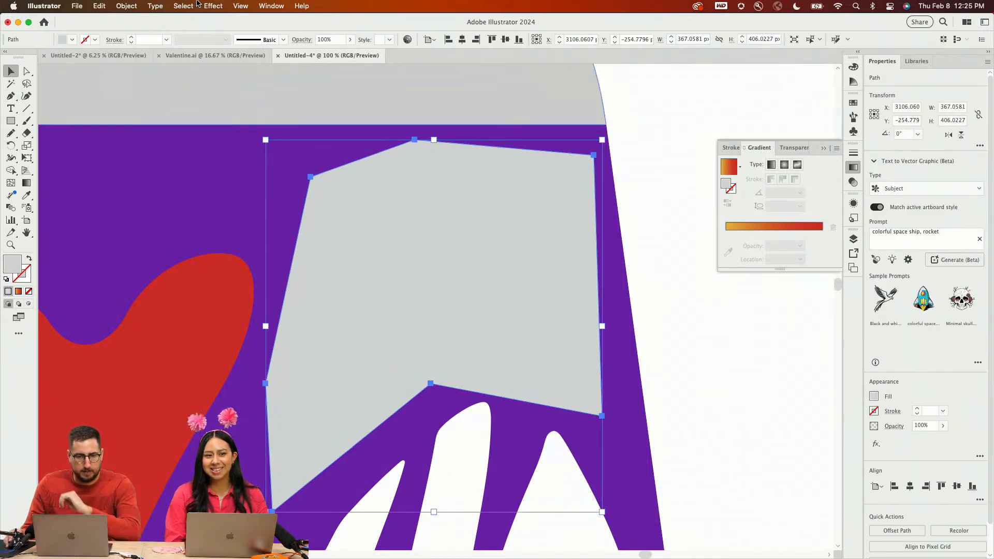
Apply Round Corners to the grey shape, expand its appearance and shorten it from below to about 331 px tall
click(213, 5)
click(213, 20)
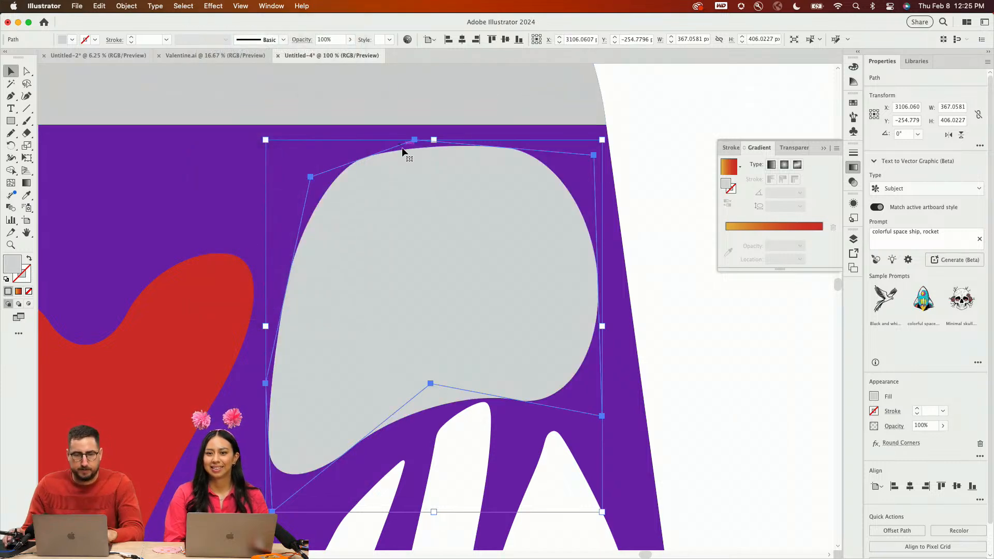
click(98, 6)
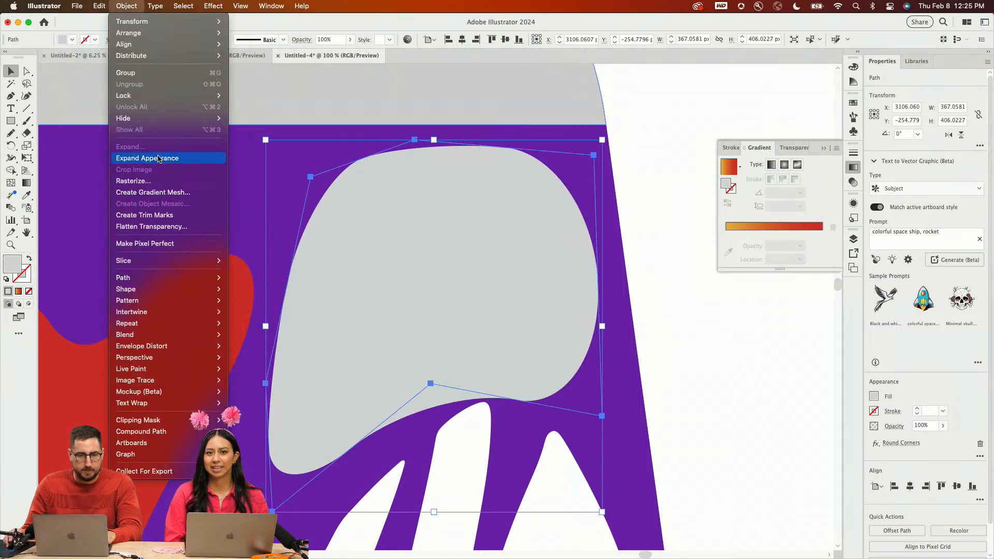
click(155, 95)
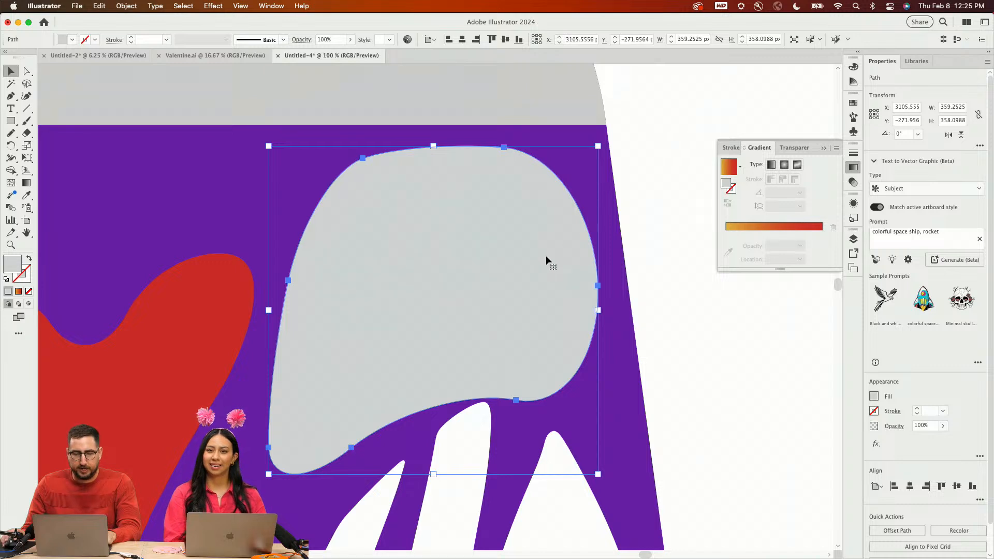
drag(434, 474, 434, 450)
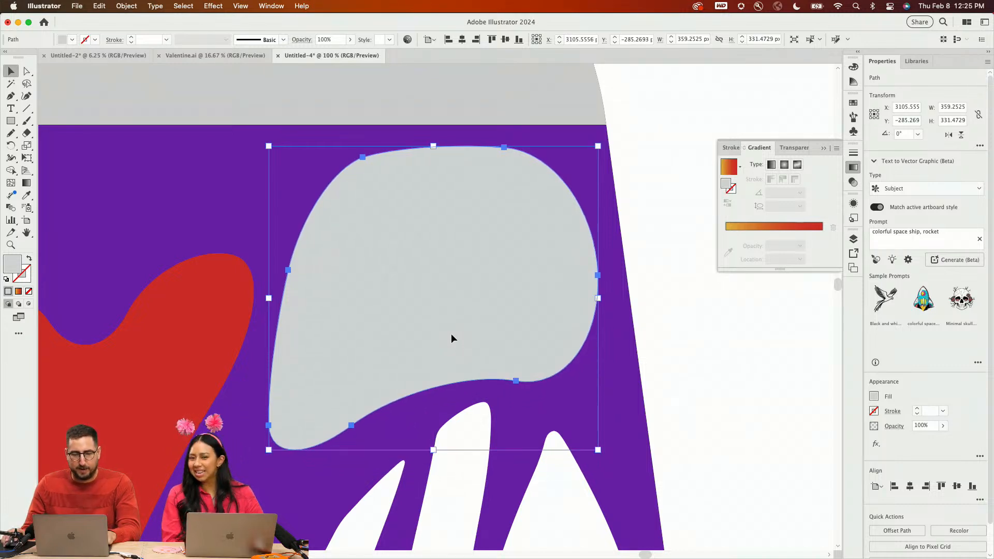
click(652, 308)
Add the text "WE" on the purple area above the heart
key(z)
alt+click(431, 316)
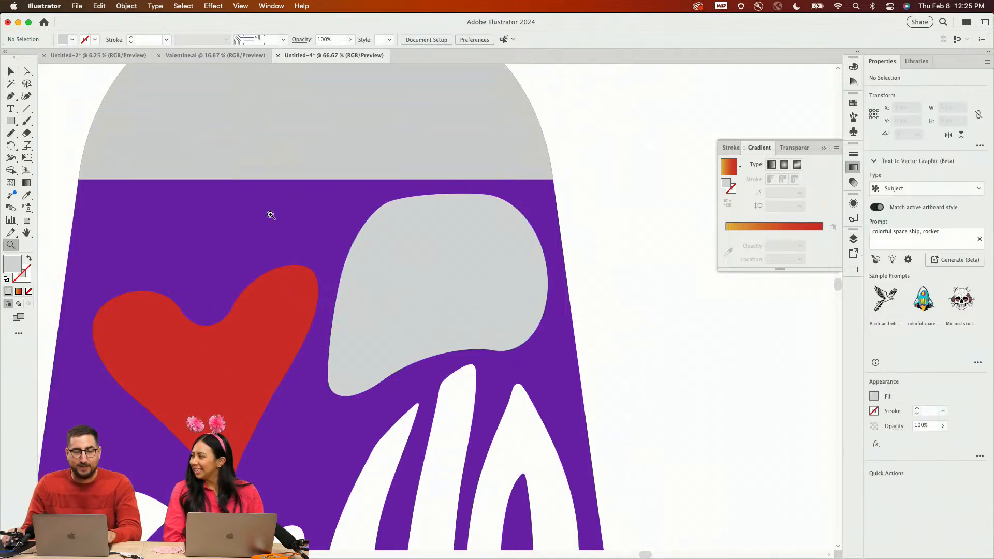
key(t)
click(242, 227)
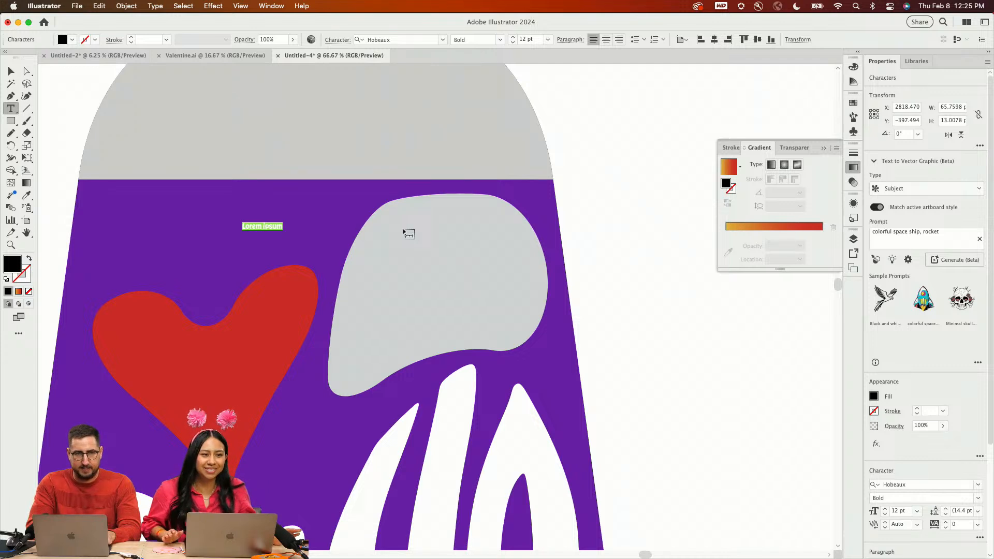
text(WE)
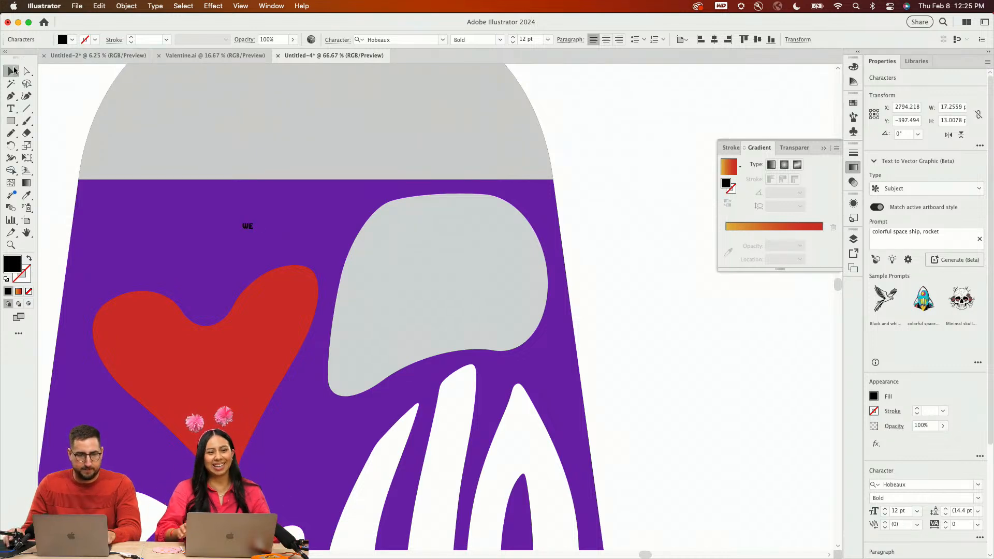
key(Escape)
Colour the WE text white and scale it up to span roughly from above the heart to the grey shape
key(i)
click(275, 179)
key(s)
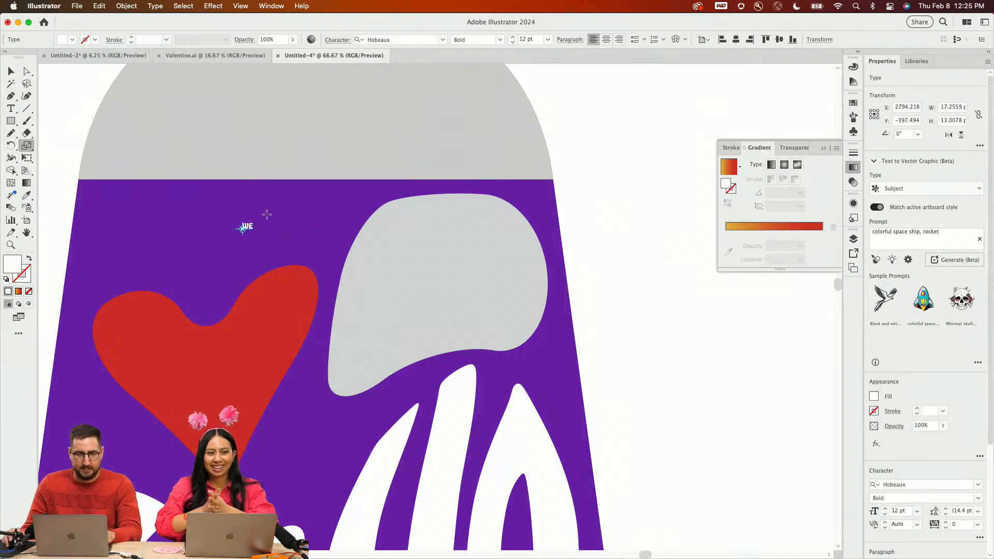
drag(315, 218, 374, 127)
key(v)
Try to distort the WE text into the grey shape with Make with Top Object
click(411, 232)
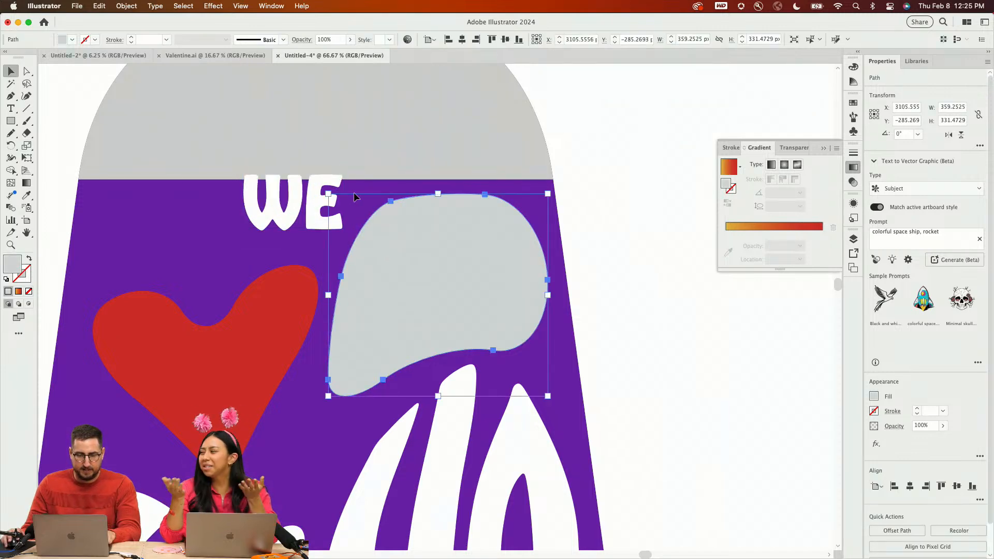
shift+click(287, 208)
key(alt+super+c)
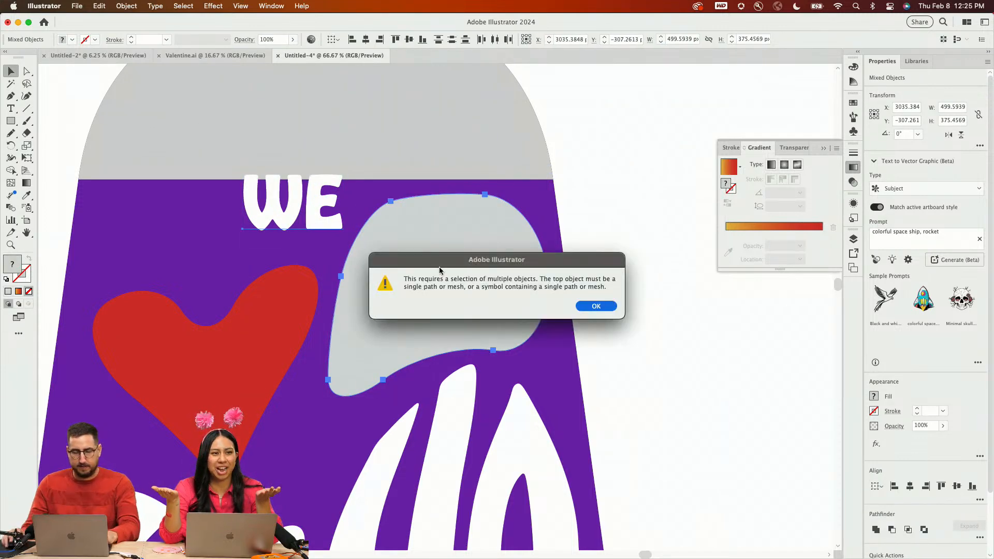
click(581, 308)
Bring the grey shape in front of the WE text and distort the text into it with Make with Top Object
click(607, 241)
click(476, 262)
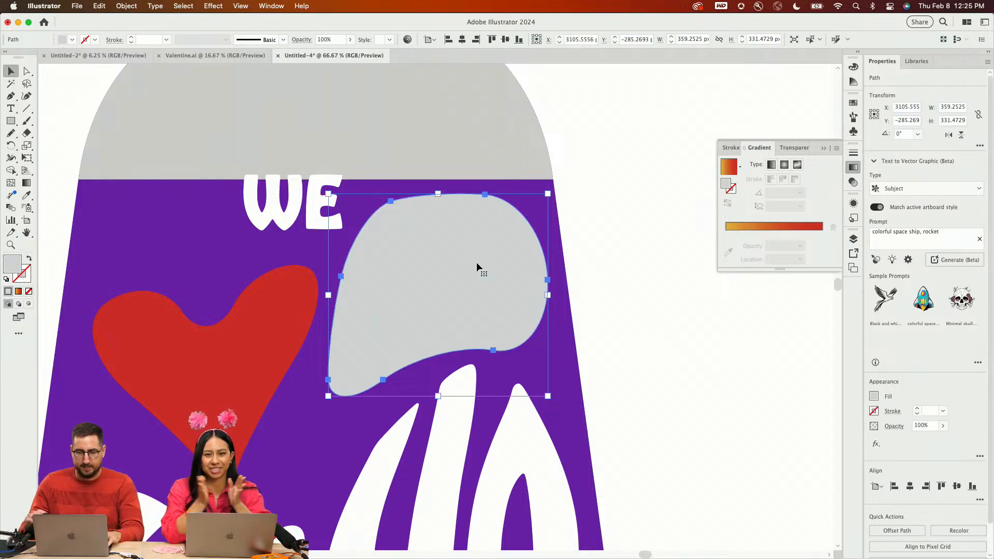
shift+click(290, 222)
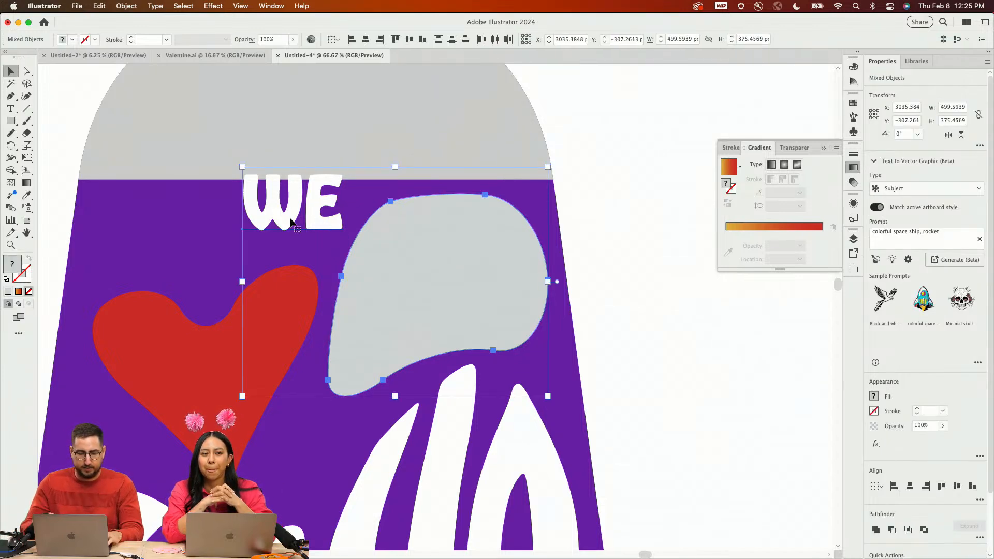
key(alt+super+c)
click(611, 211)
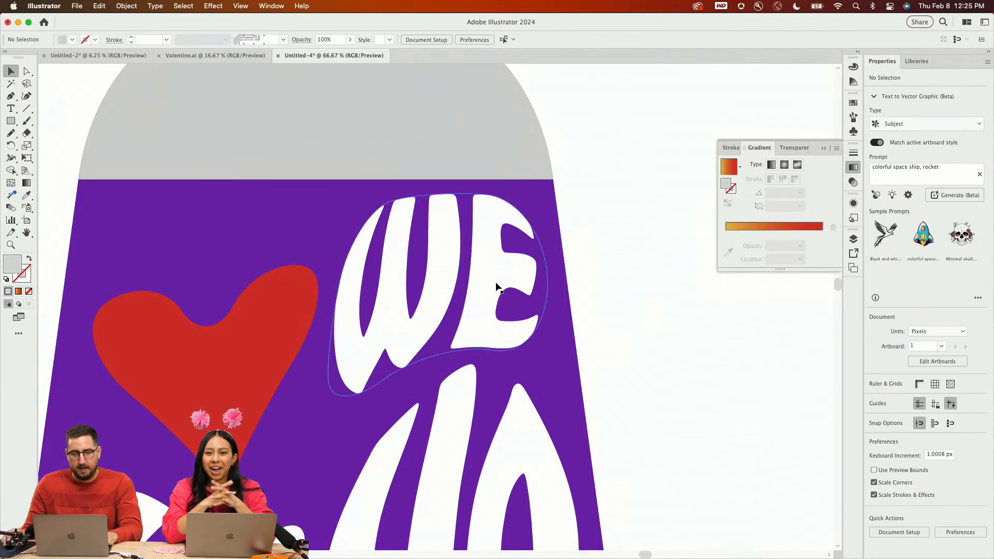
Scale the warped WE down to about 332 by 306 px and nudge it up about 10 px
click(508, 253)
key(s)
drag(620, 117, 607, 129)
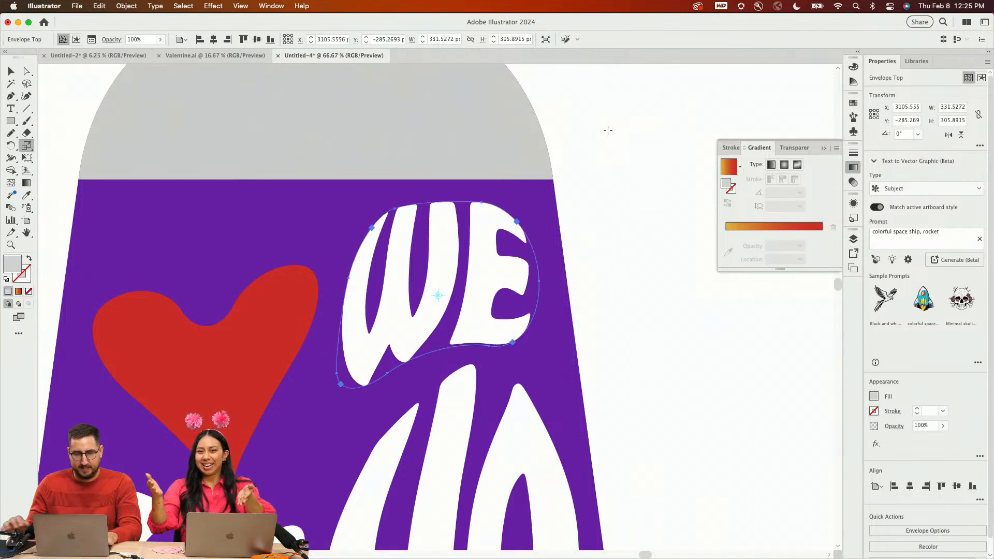
key(shift+Up)
key(v)
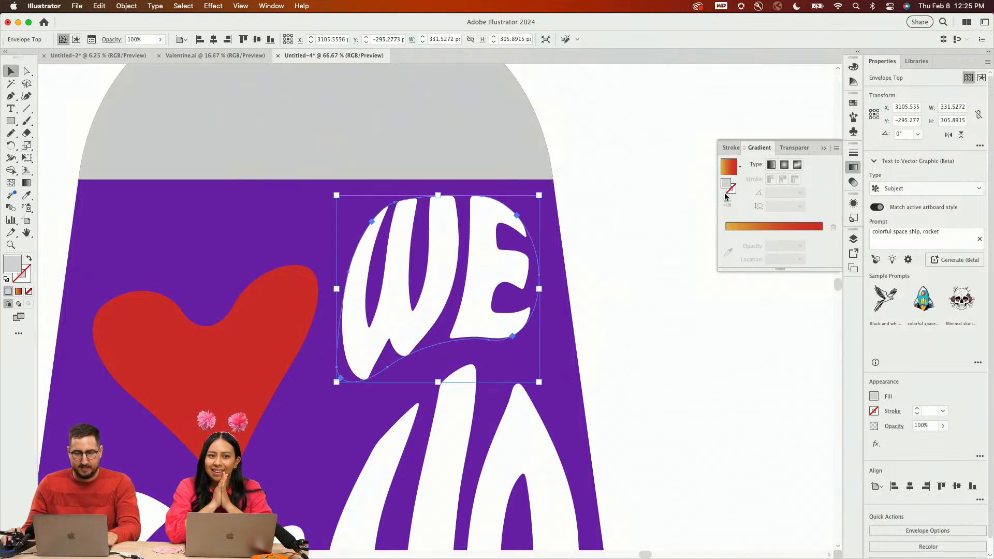
click(662, 231)
Draw a closed seven-point grey shape, about 185 by 130 px, with the Pen tool above the heart's notch
key(z)
click(258, 267)
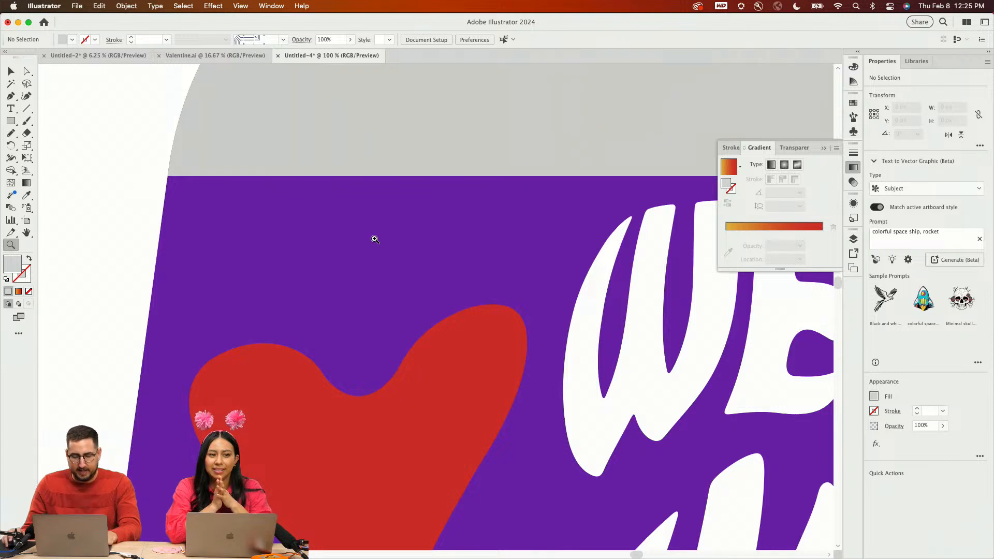
click(341, 224)
click(278, 284)
click(322, 324)
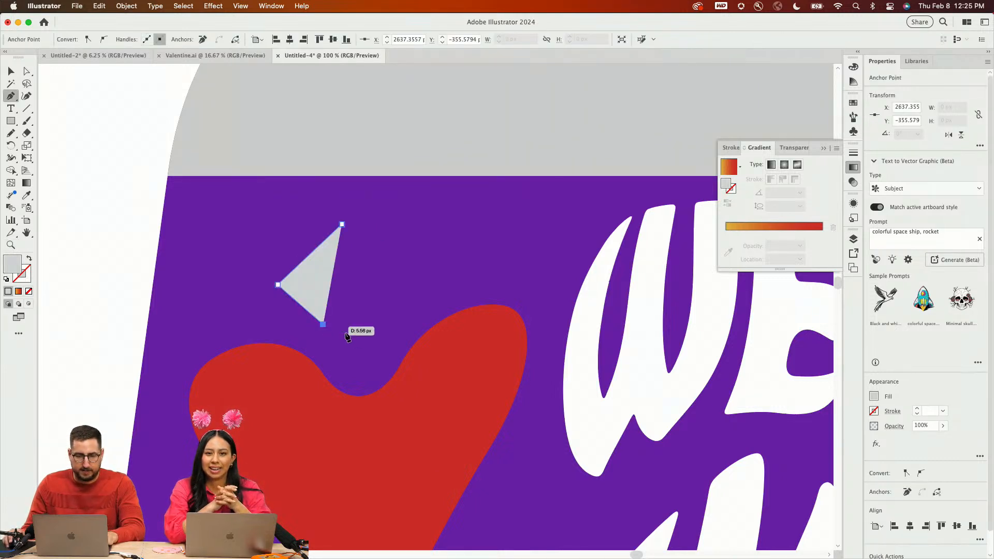
click(386, 334)
click(447, 284)
click(436, 253)
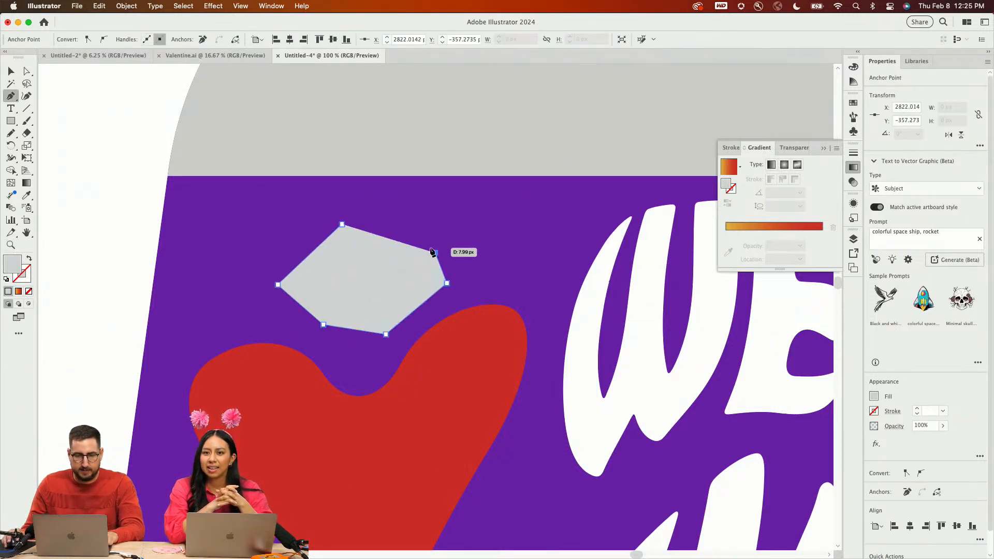
click(384, 215)
click(341, 225)
key(v)
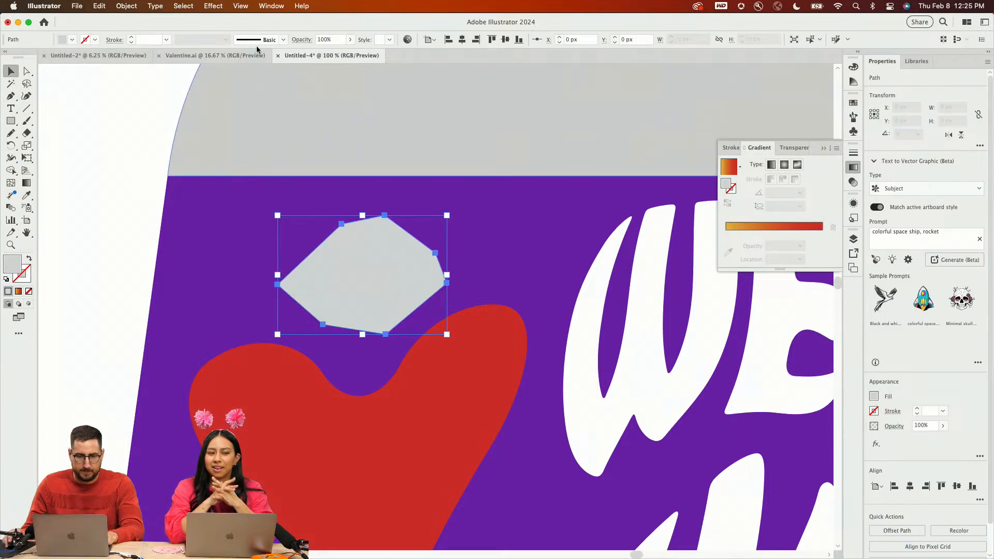
Apply the Round Corners effect to the small grey shape above the heart
click(213, 5)
mouse_move(184, 6)
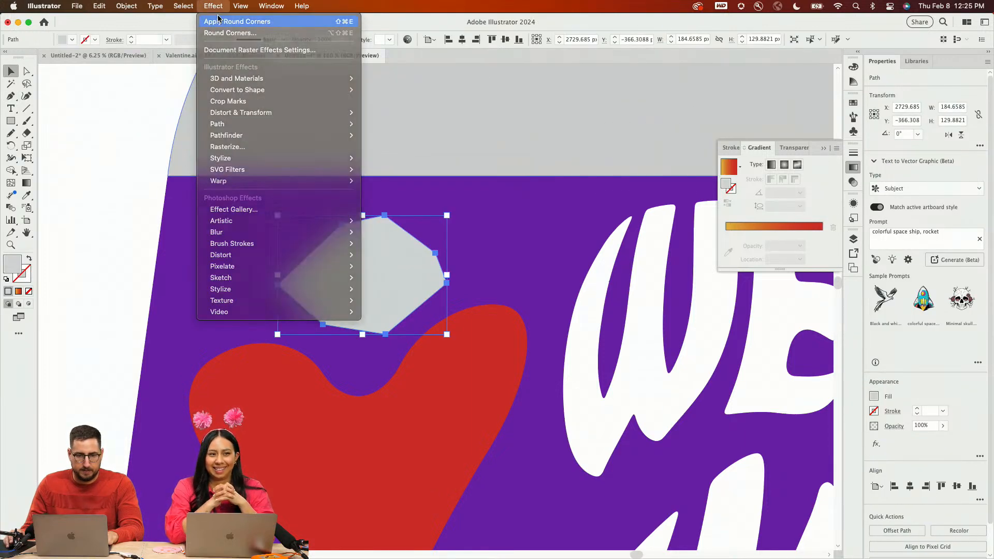
click(221, 19)
click(111, 166)
click(316, 266)
Rotate the small rounded shape about 22° clockwise, shrink it to about 112 by 84 px and move it slightly left
key(r)
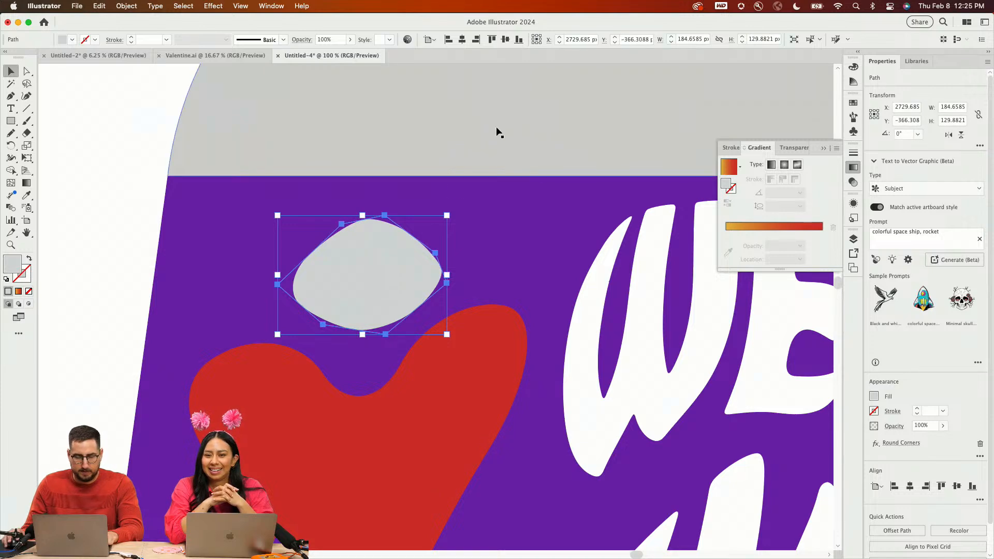
drag(497, 133, 504, 232)
key(s)
drag(604, 99, 522, 156)
key(v)
drag(360, 287, 349, 285)
Draw a closed eight-point slanted grey shape with the Pen tool between the heart's lower right side and the white letters
scroll(415, 206, down, 5)
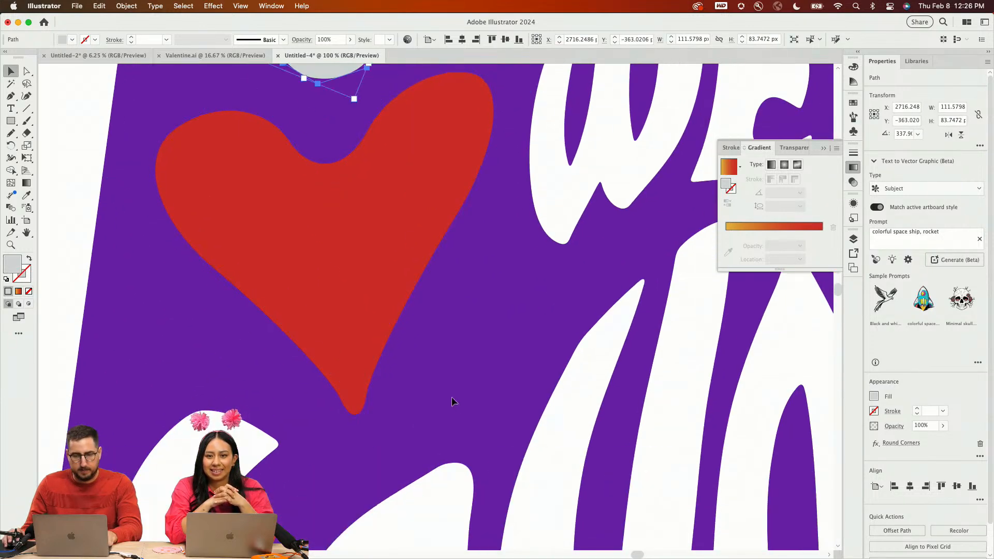
key(p)
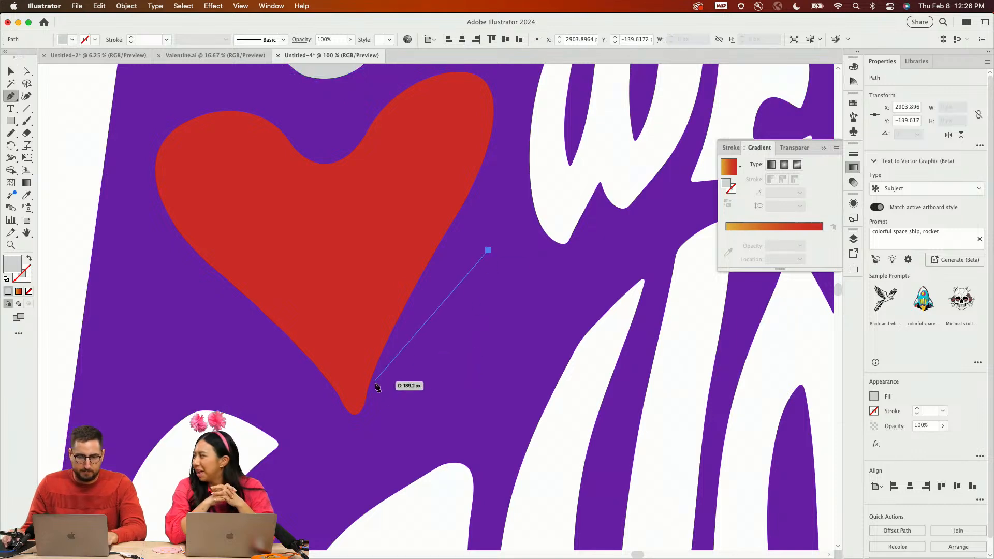
click(386, 397)
click(362, 458)
click(401, 462)
click(489, 440)
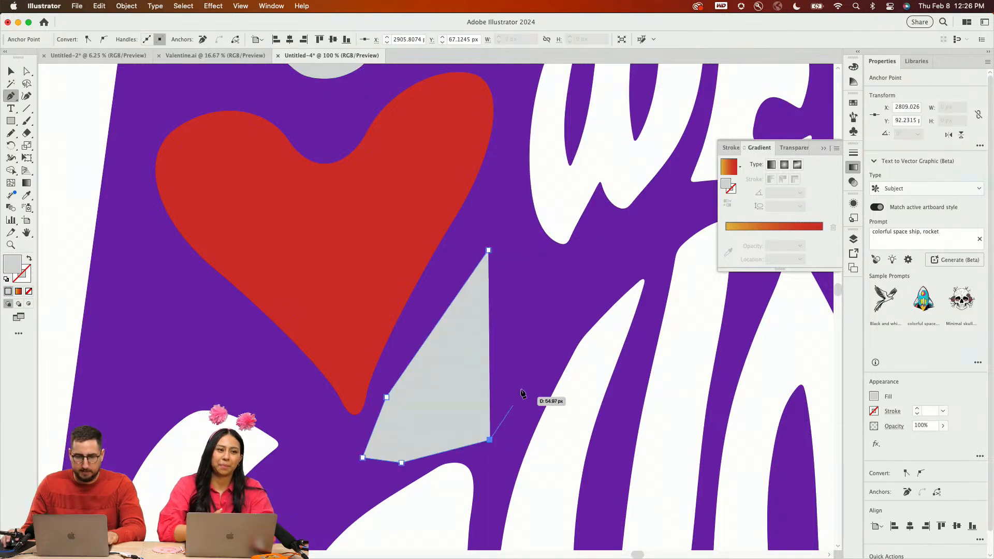
click(521, 386)
click(557, 292)
click(535, 250)
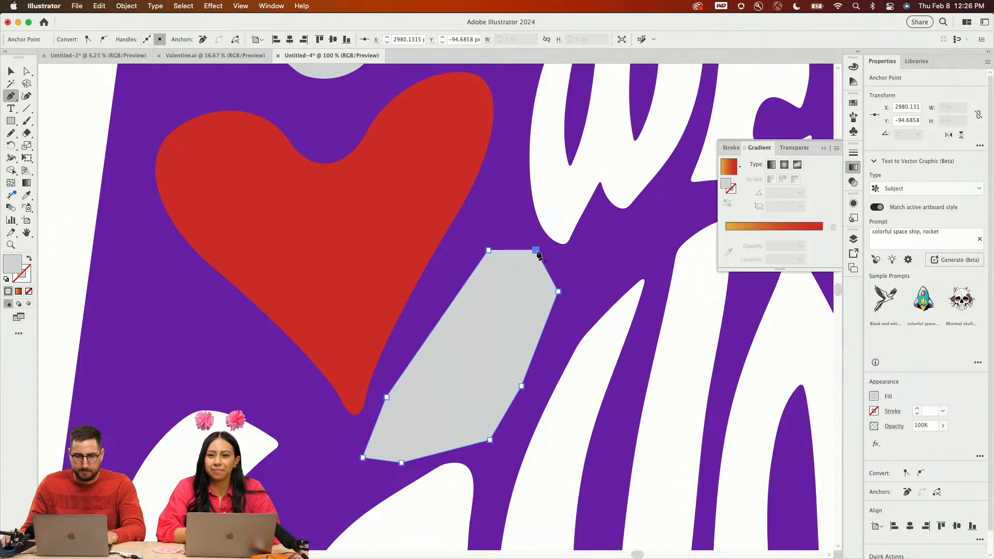
click(488, 250)
Move the slanted shape's upper-left anchor point down and left toward the heart's edge
key(a)
drag(488, 251, 433, 295)
key(v)
click(640, 282)
Apply the Round Corners effect to the slanted grey shape beside the heart
click(515, 312)
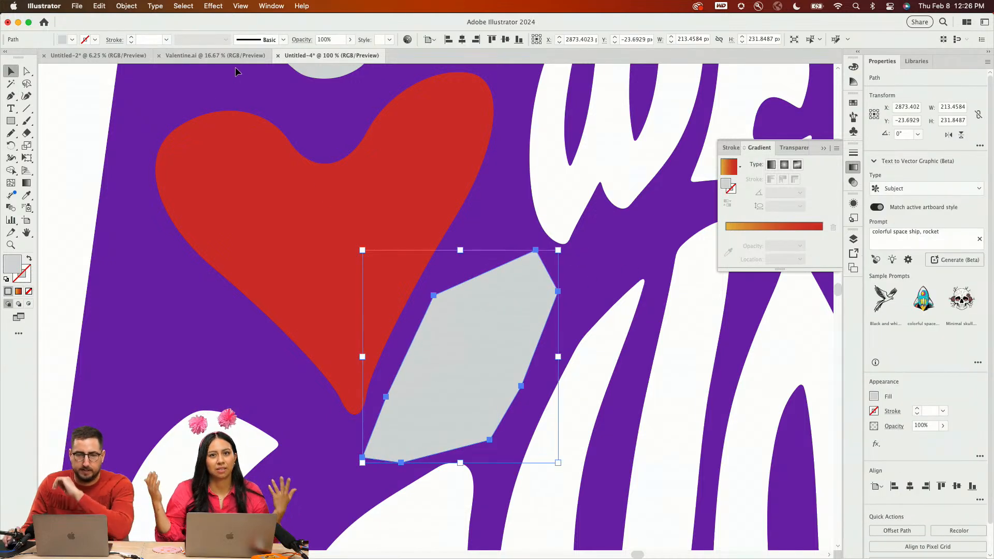
click(213, 6)
click(227, 18)
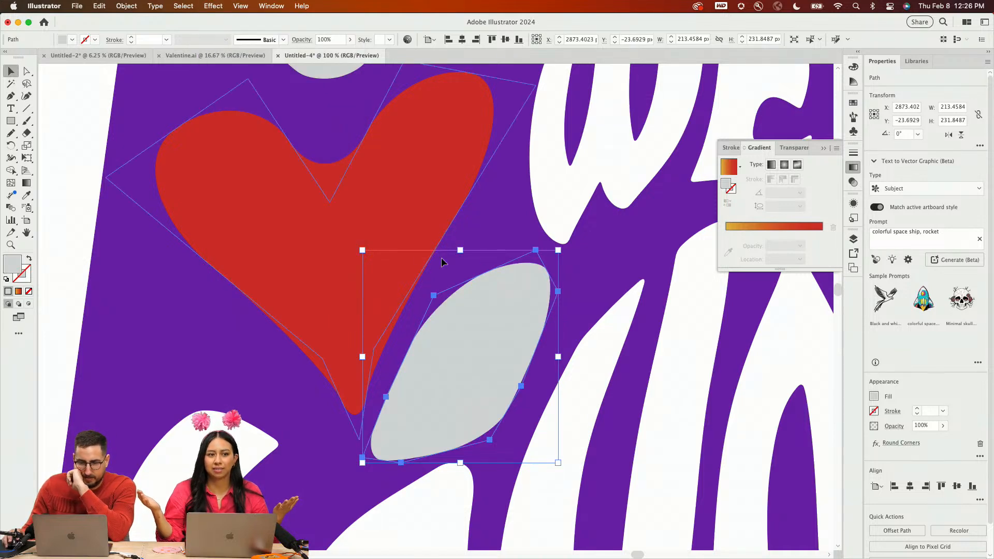
Scale the slanted rounded shape down to about 203 by 220 px and reposition it between the heart and the letters
drag(448, 357, 485, 330)
key(s)
drag(613, 209, 600, 222)
key(v)
drag(486, 329, 490, 327)
Fill the slanted shape beside the heart with the yellow-to-red linear gradient at an angle of -20°
key(super+minus)
click(727, 169)
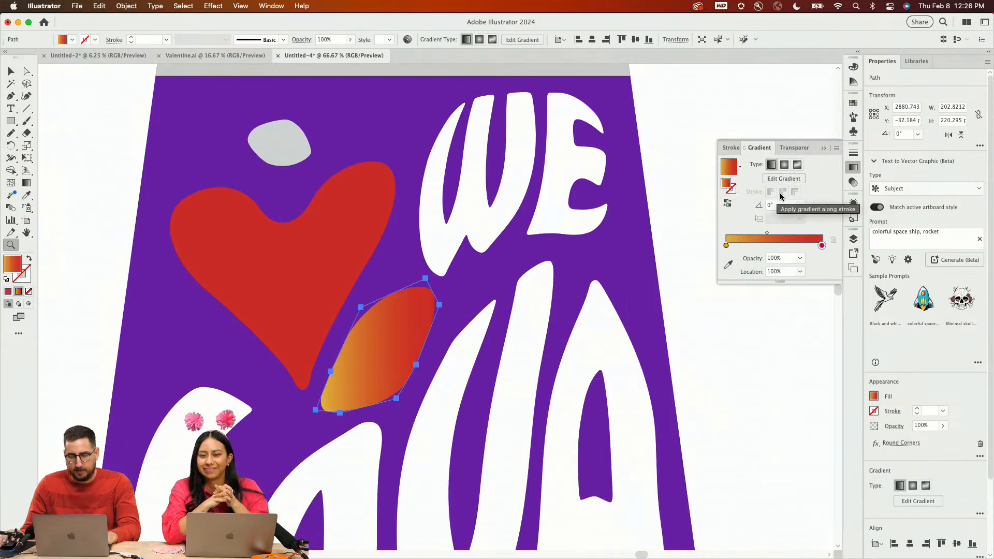
text(-20)
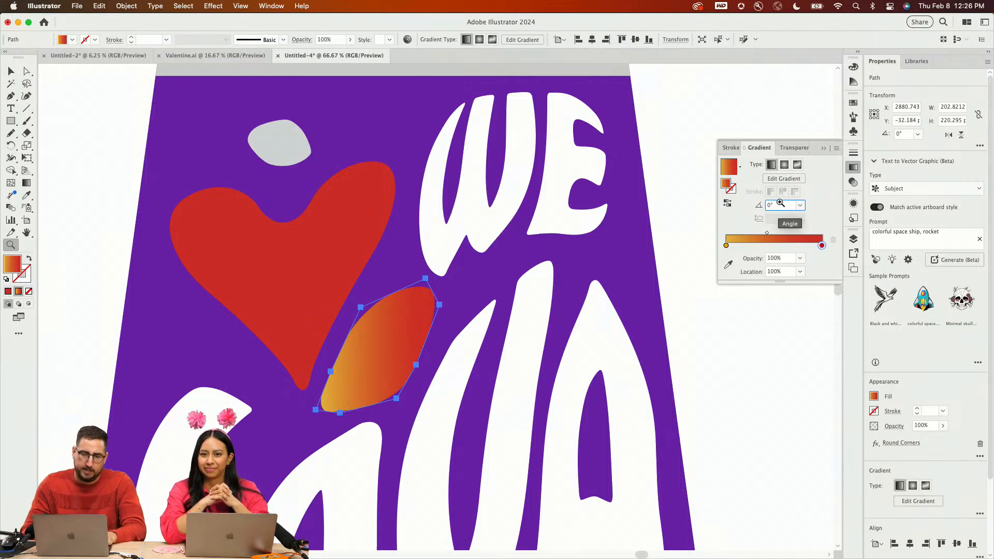
key(Return)
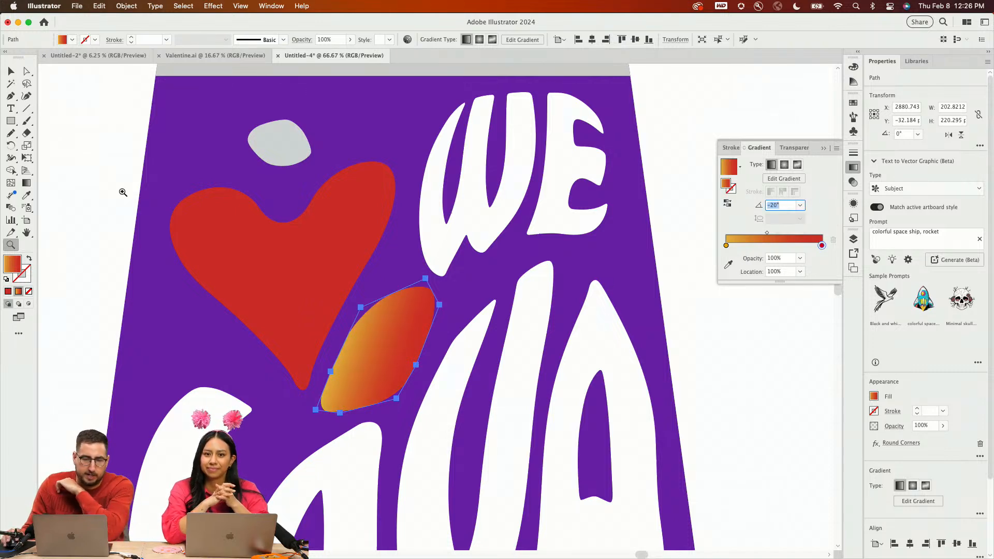
Rotate the slanted shape's gradient to about 109° and shift it down so yellow fills only the lower tip
click(24, 185)
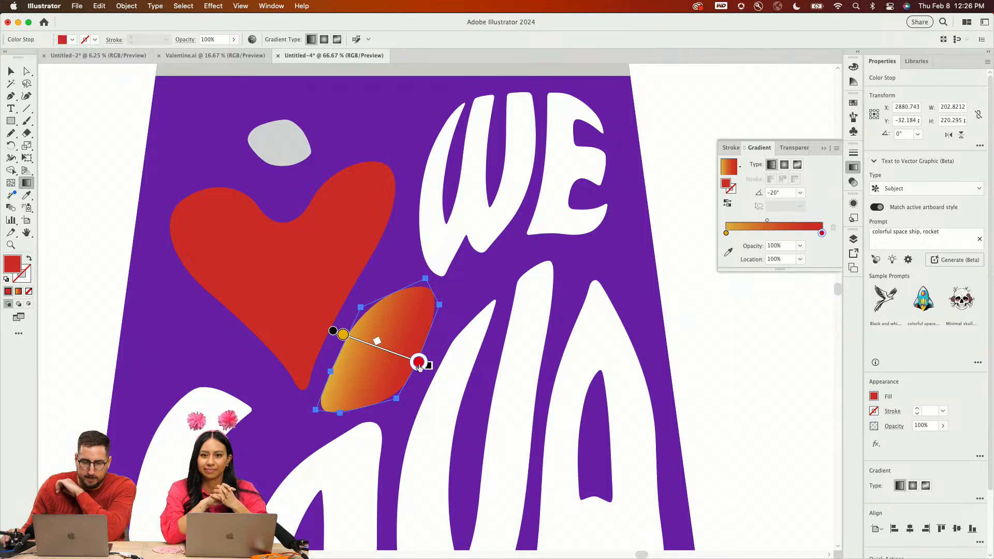
mouse_move(432, 365)
mouse_down()
mouse_move(404, 270)
mouse_move(332, 261)
mouse_up()
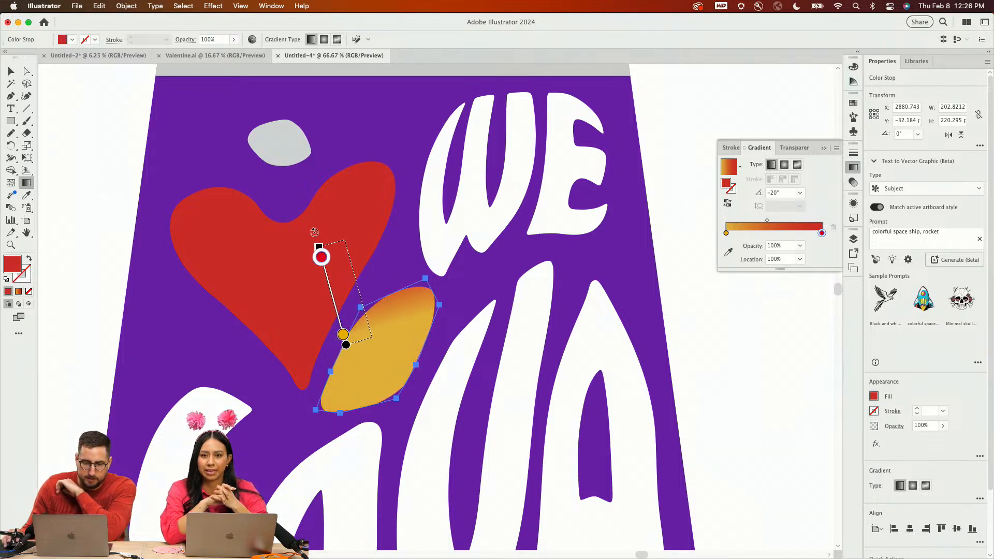
mouse_move(331, 332)
mouse_down()
mouse_move(355, 325)
mouse_move(406, 395)
mouse_move(393, 399)
mouse_up()
key(v)
Fill the small grey blob above the heart with the heart's red, sampled with the Eyedropper, and deselect it
click(296, 150)
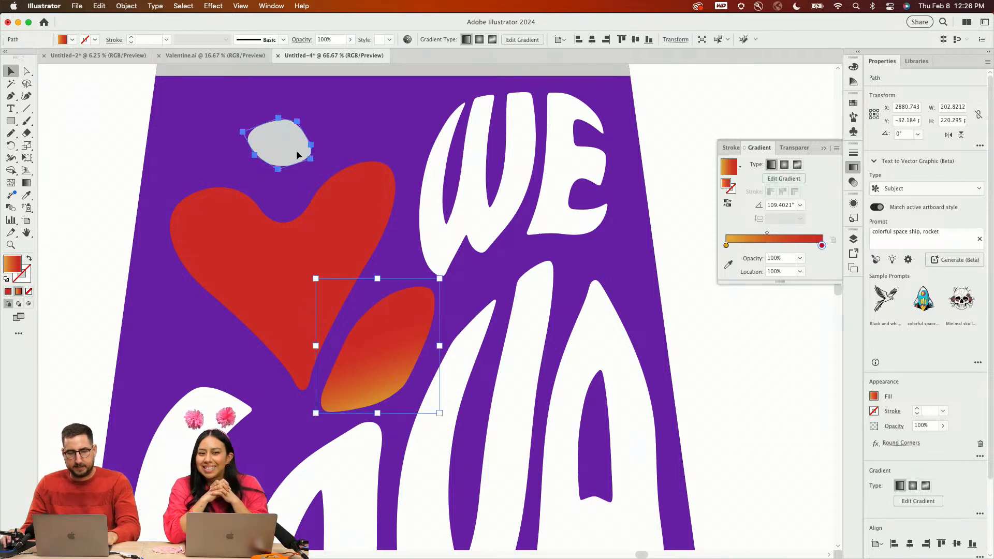
key(i)
click(293, 258)
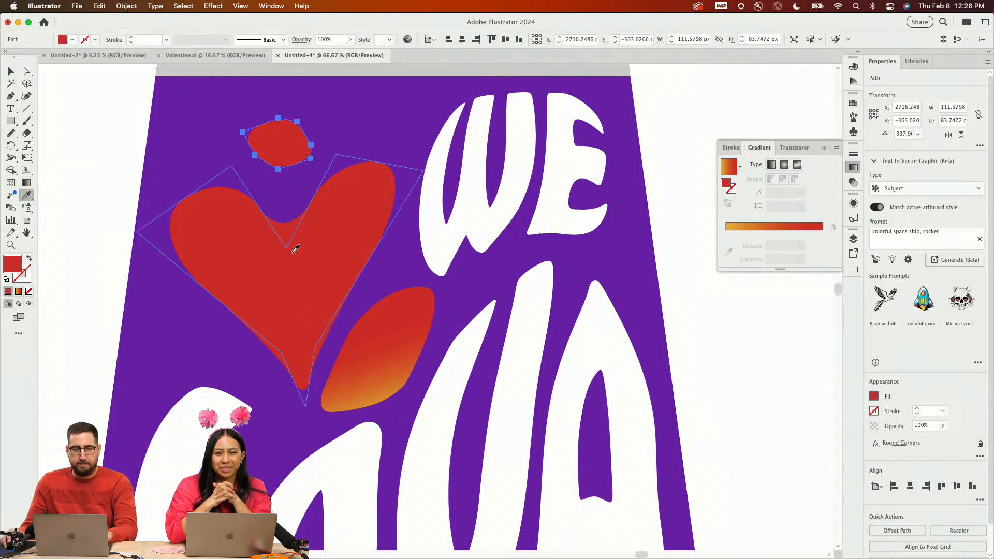
key(v)
click(725, 392)
Move the red heart slightly up and left, away from the WE lettering, and undo the small blob's shift
key(z)
alt+click(494, 345)
alt+click(501, 337)
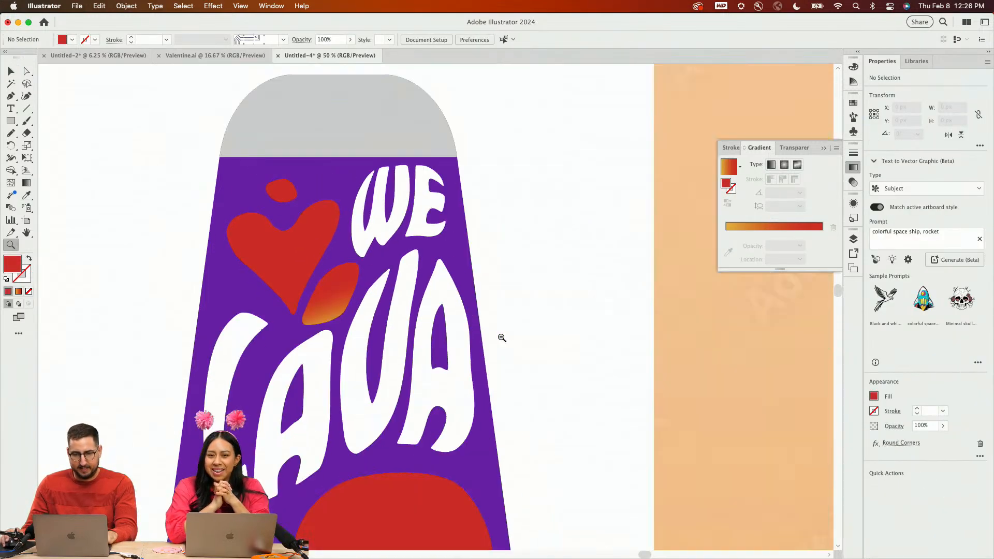
drag(461, 363, 515, 337)
key(v)
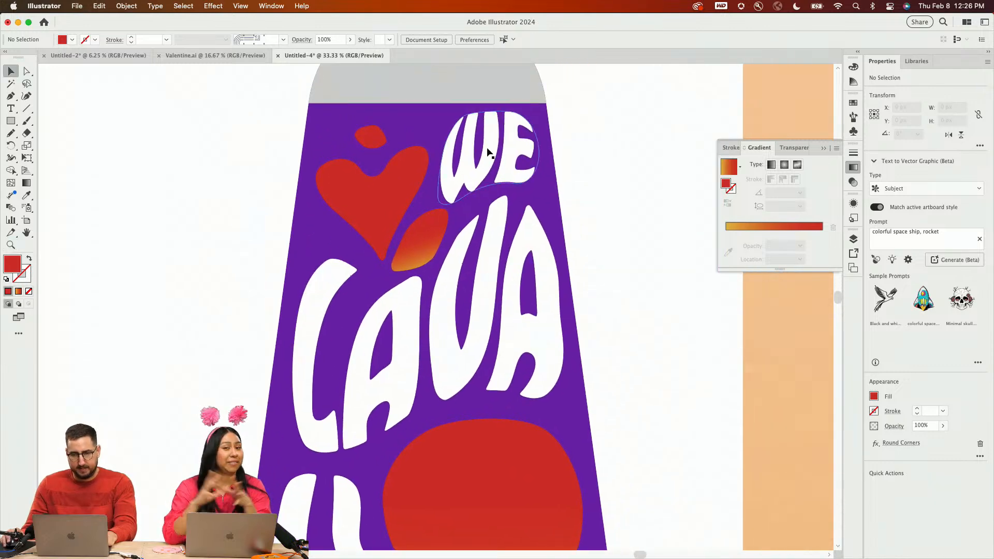
click(485, 147)
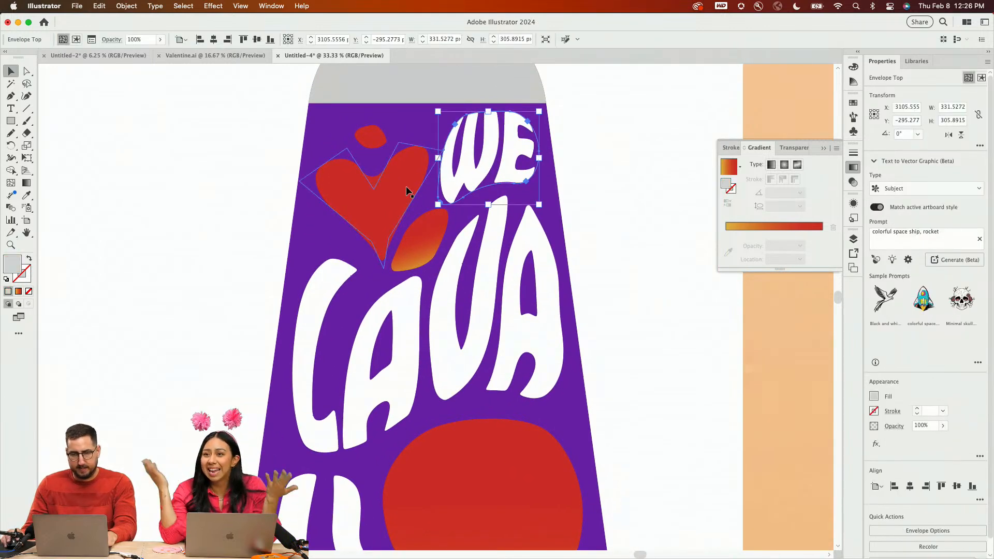
drag(372, 192, 368, 176)
drag(363, 136, 358, 135)
key(super+z)
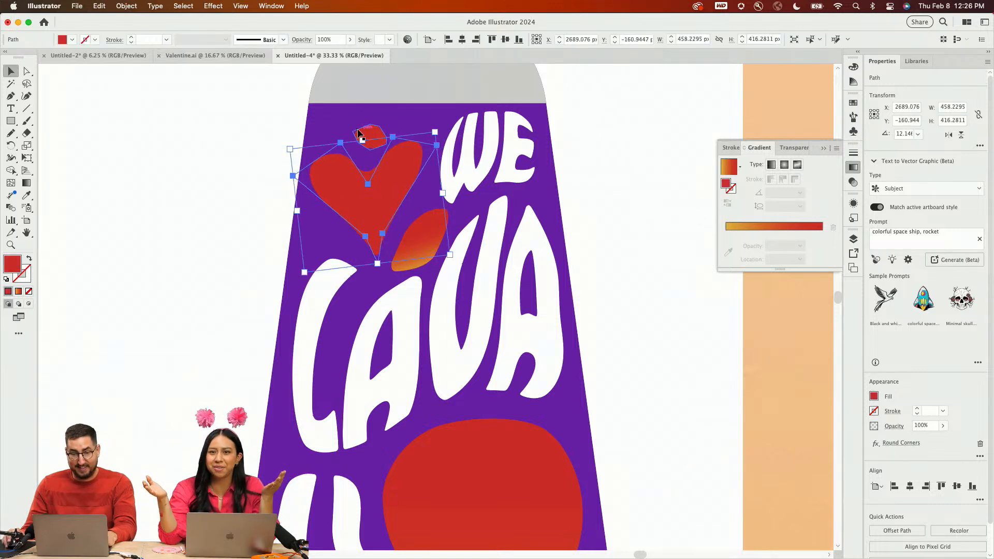
Move the small red blob up and left above the heart's cleft
key(z)
click(422, 163)
click(451, 272)
key(v)
drag(344, 282, 315, 264)
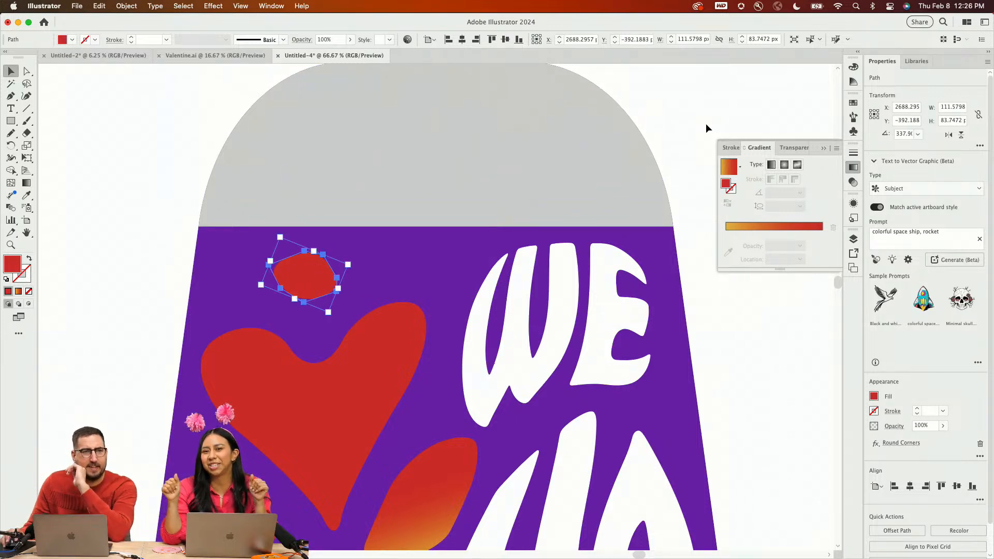
click(705, 128)
Undo the small blob's last adjustment and reposition it slightly lower, centred above the heart's cleft
click(362, 372)
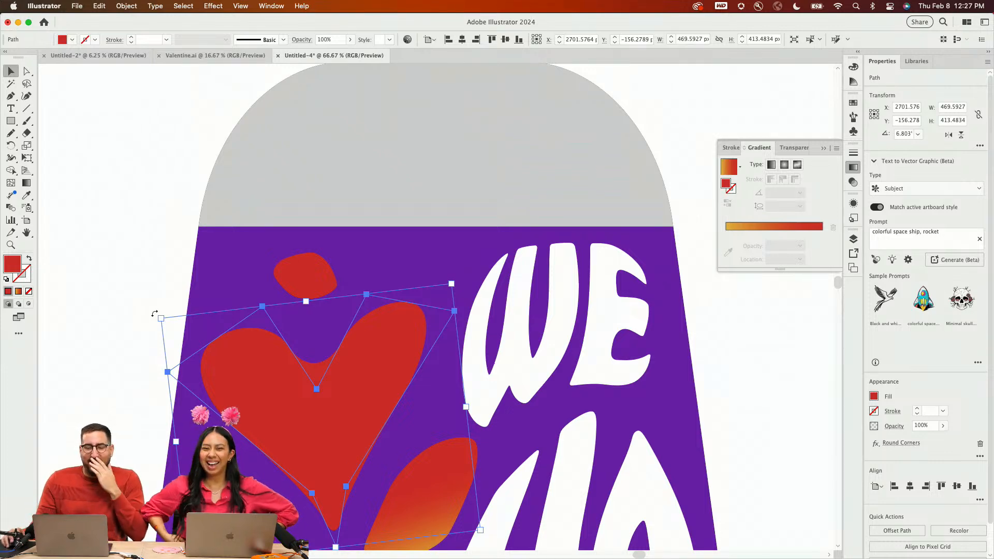
key(r)
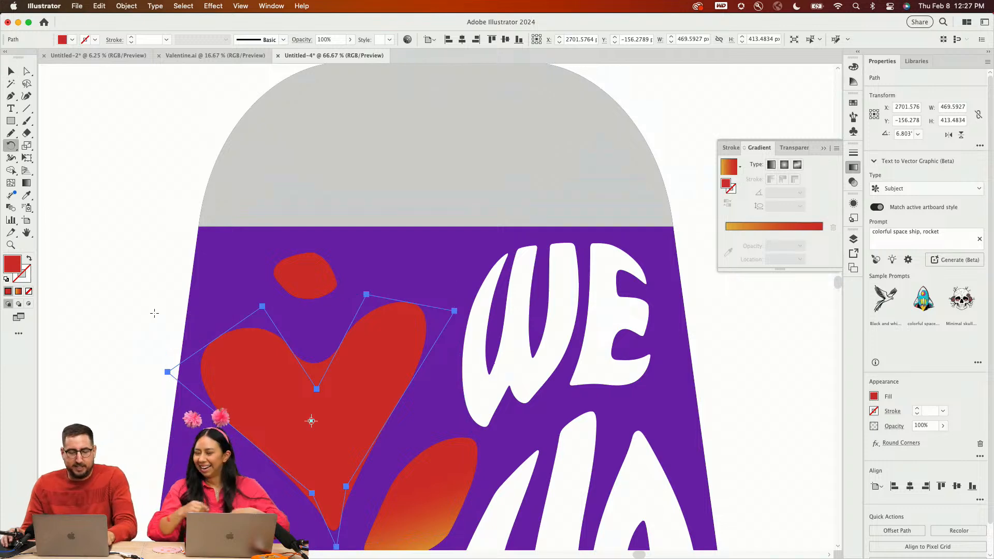
key(super+z)
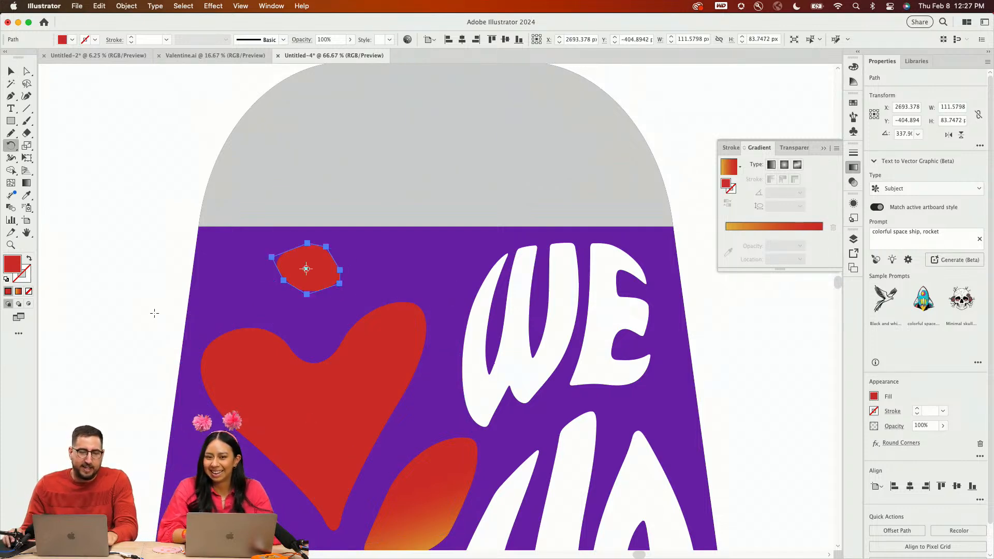
key(v)
drag(313, 280, 314, 284)
Try to rotate the red heart clockwise to an angle of about 1° and undo the rotation
click(306, 372)
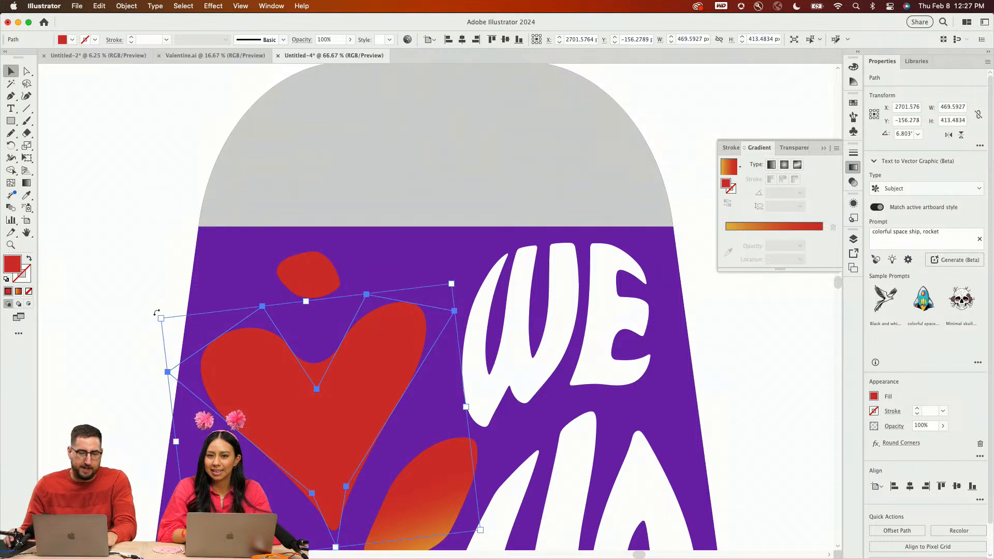
drag(156, 313, 246, 278)
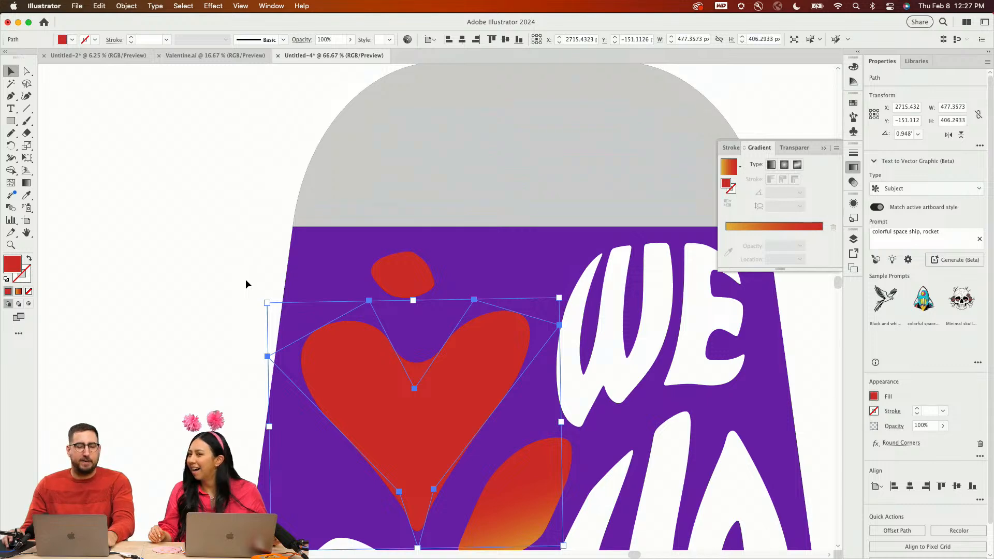
key(super+z)
click(230, 239)
Nudge the red heart up about 7 px toward the small blob and deselect it
key(z)
alt+click(406, 371)
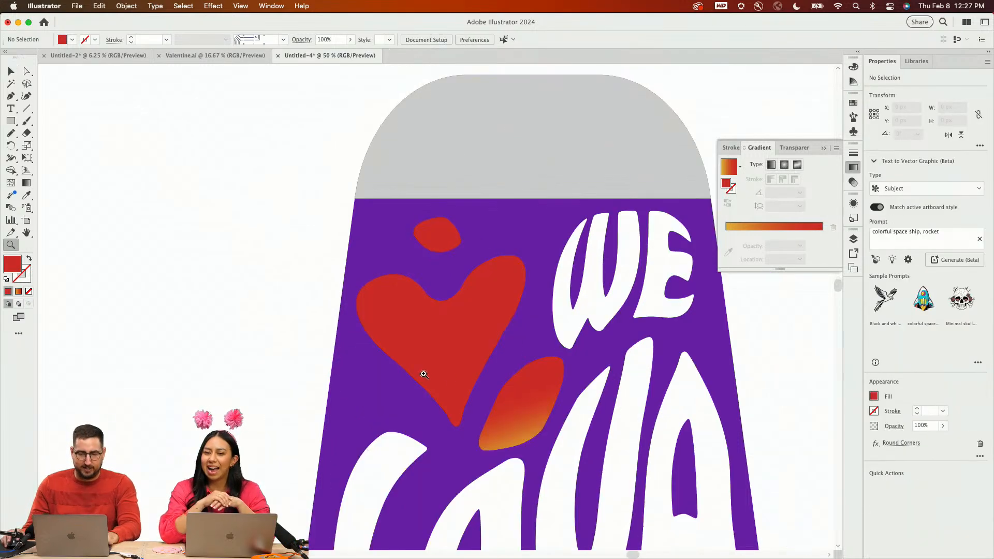
key(v)
drag(450, 369, 448, 366)
key(z)
alt+click(517, 389)
alt+click(517, 390)
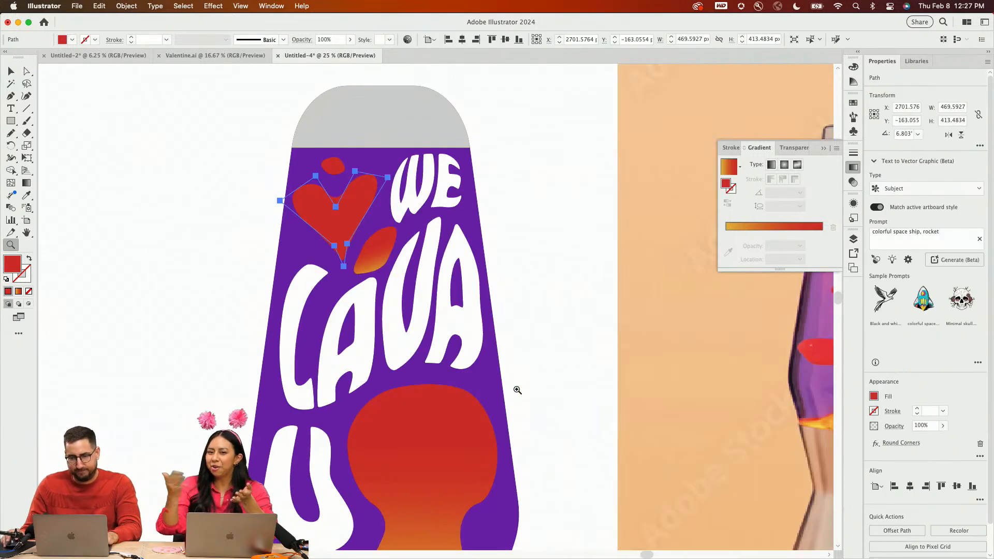
key(v)
click(530, 365)
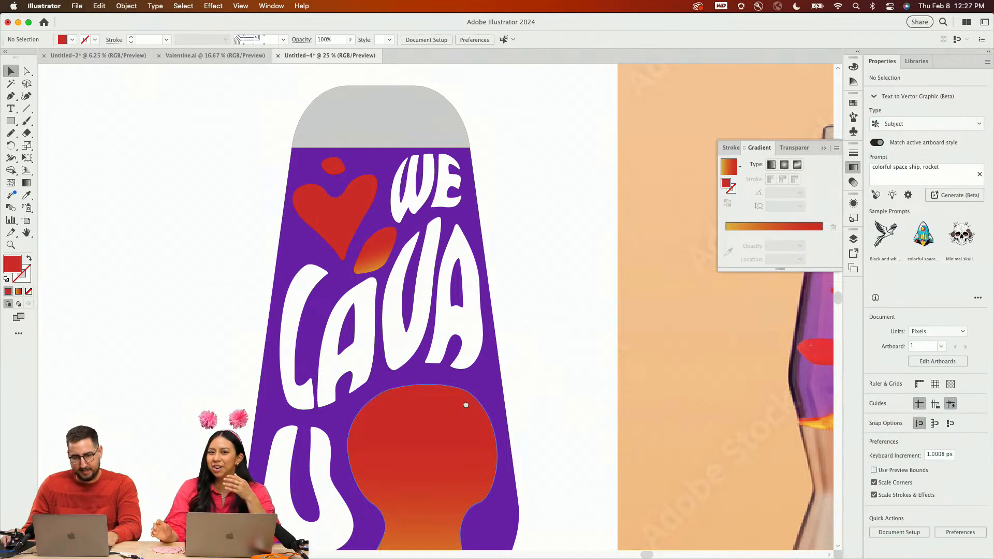
Draw a closed six-point red shape with the Pen tool in the purple pocket beside the big lava blob's lower right side
drag(466, 404, 465, 309)
key(z)
click(483, 399)
click(453, 319)
click(450, 320)
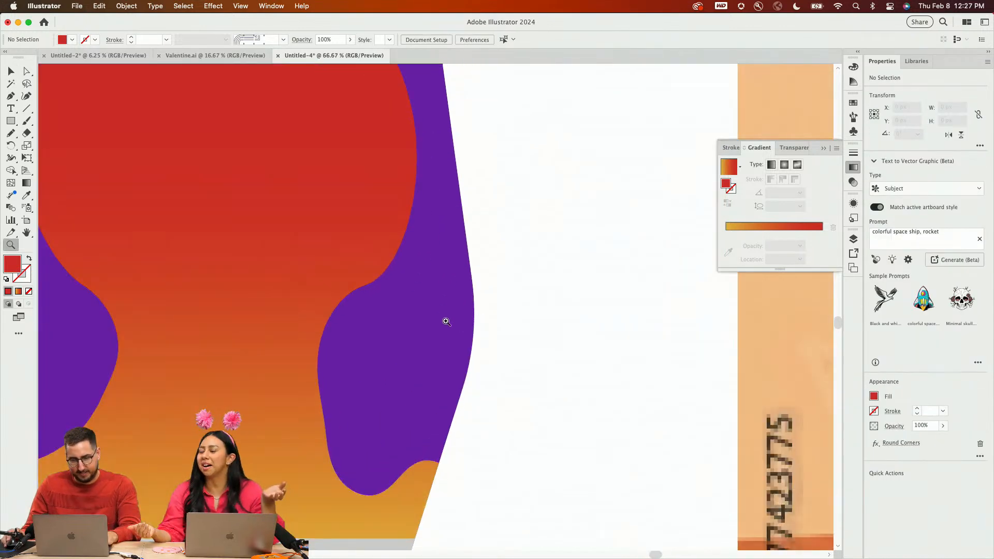
click(419, 303)
click(361, 336)
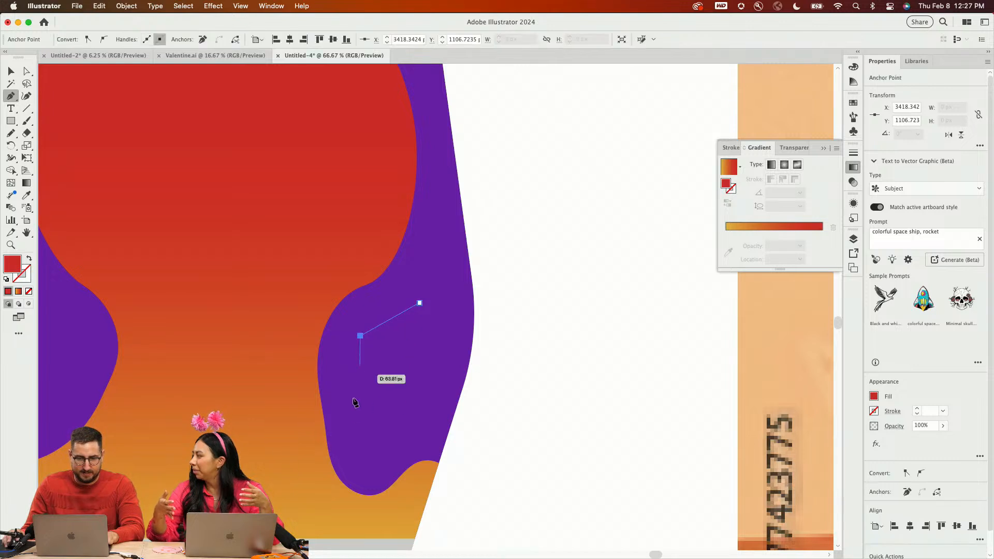
click(356, 423)
click(392, 439)
click(431, 416)
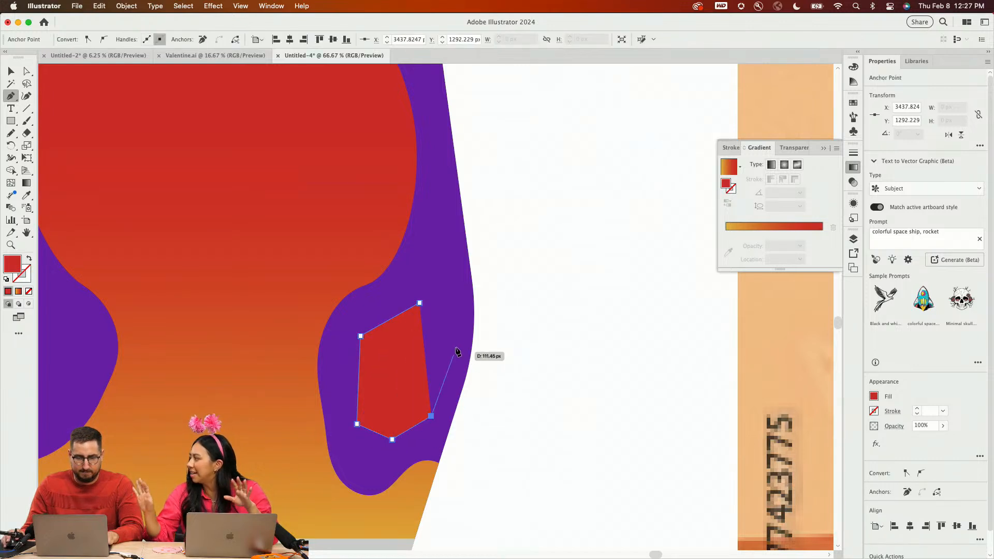
click(464, 329)
click(419, 303)
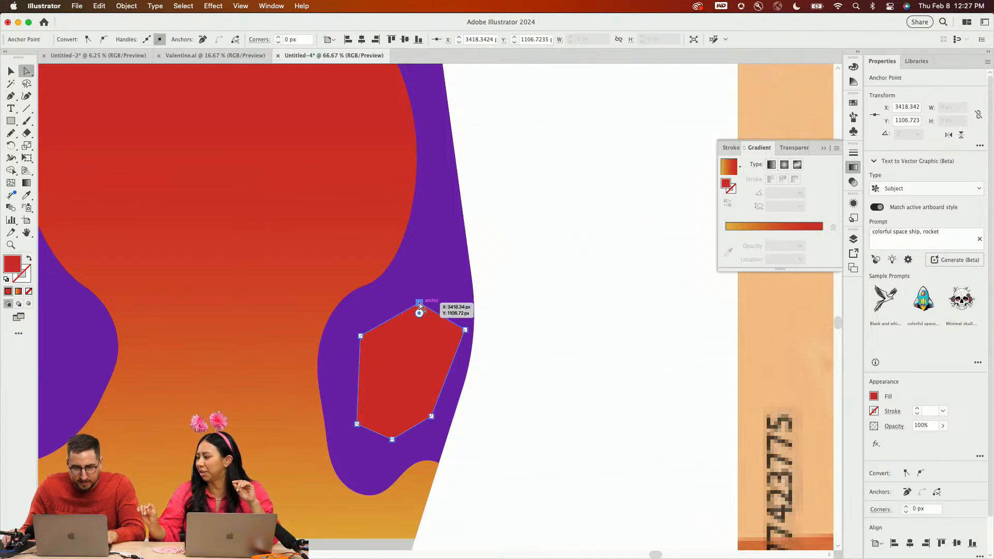
Raise the six-point shape's top anchor point to make it about 177 by 258 px, and shift the shape slightly left
drag(418, 304, 415, 283)
click(525, 305)
key(v)
drag(449, 341, 444, 341)
Apply the Round Corners effect to the six-point red shape and expand its appearance
click(222, 4)
click(217, 20)
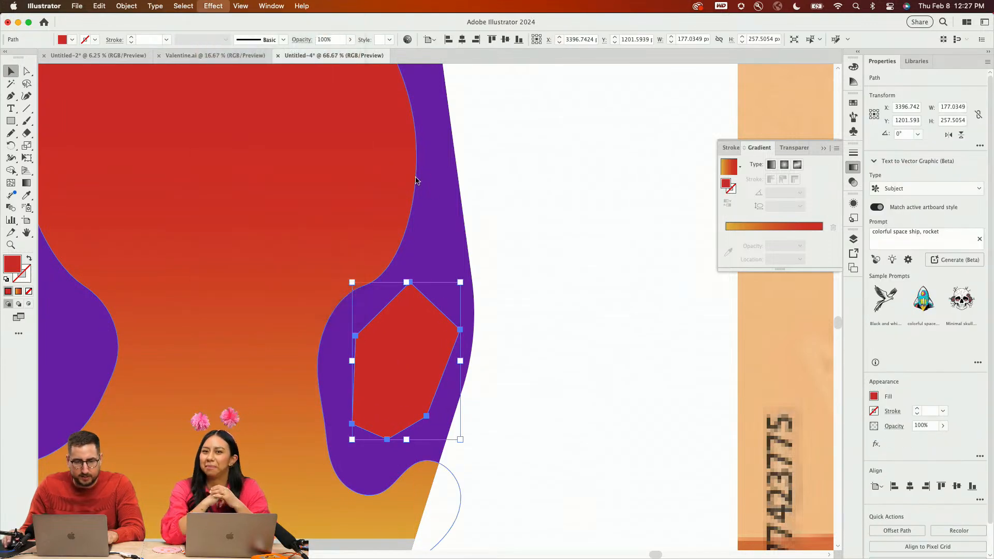
click(498, 243)
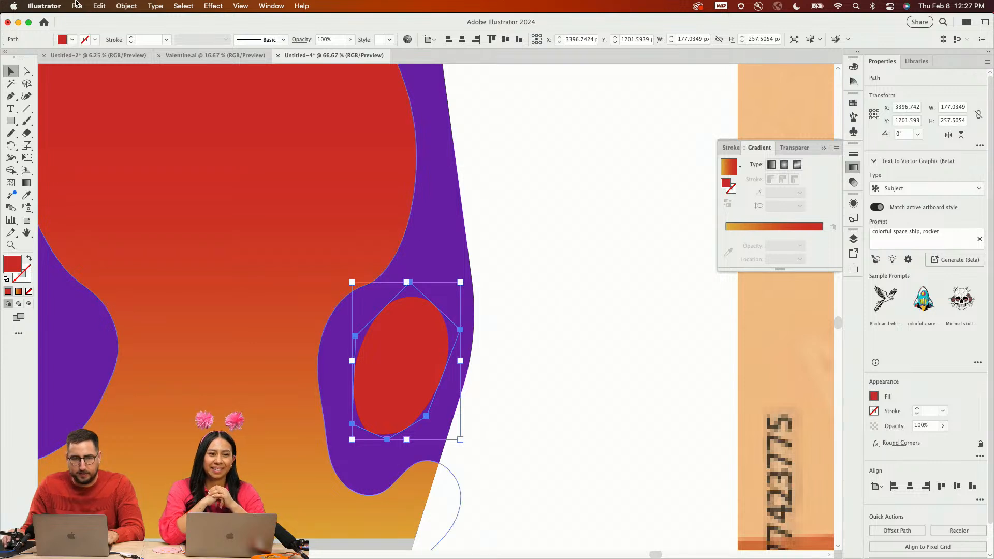
click(126, 6)
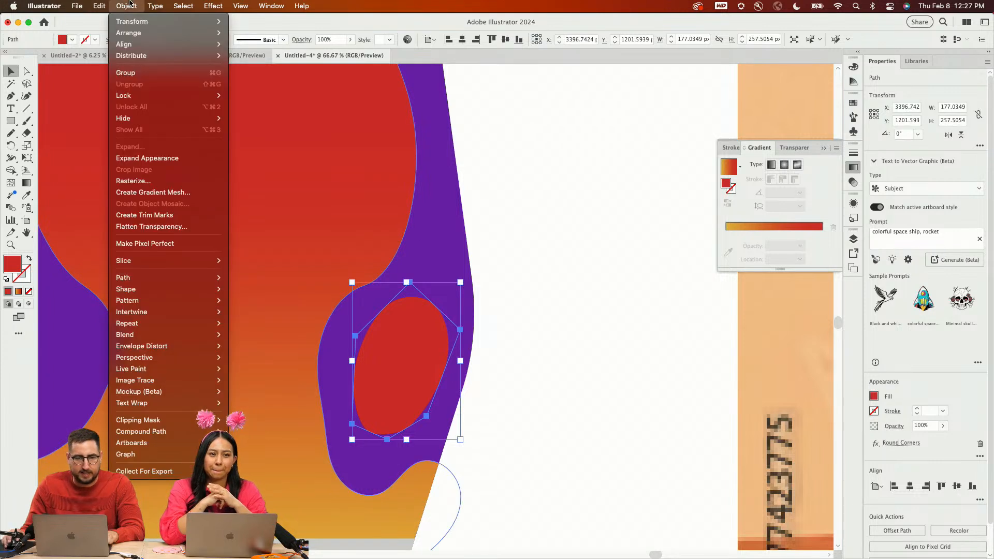
click(147, 158)
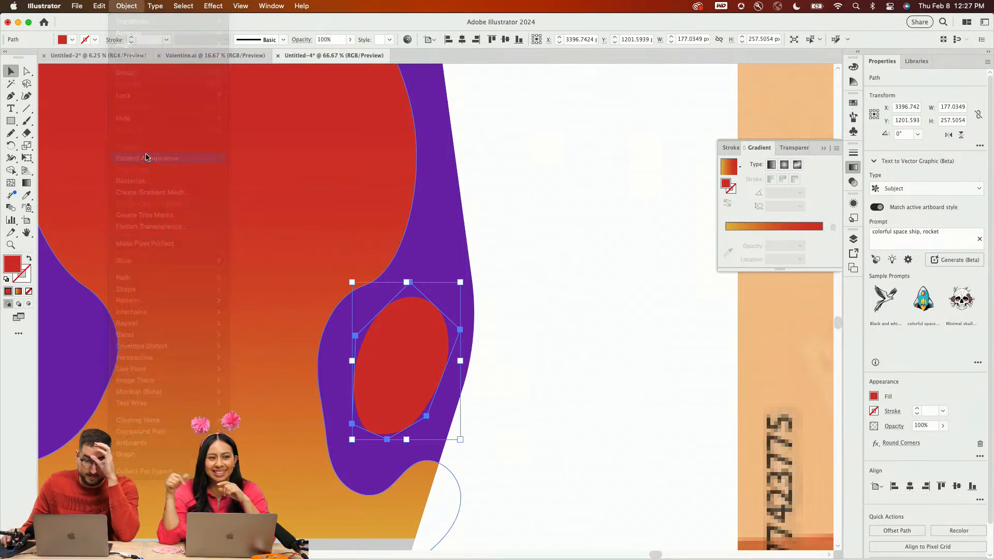
Fill the rounded blob with the yellow-to-red linear gradient at about 65.6°, shifted down so yellow shows at its lower end
click(724, 174)
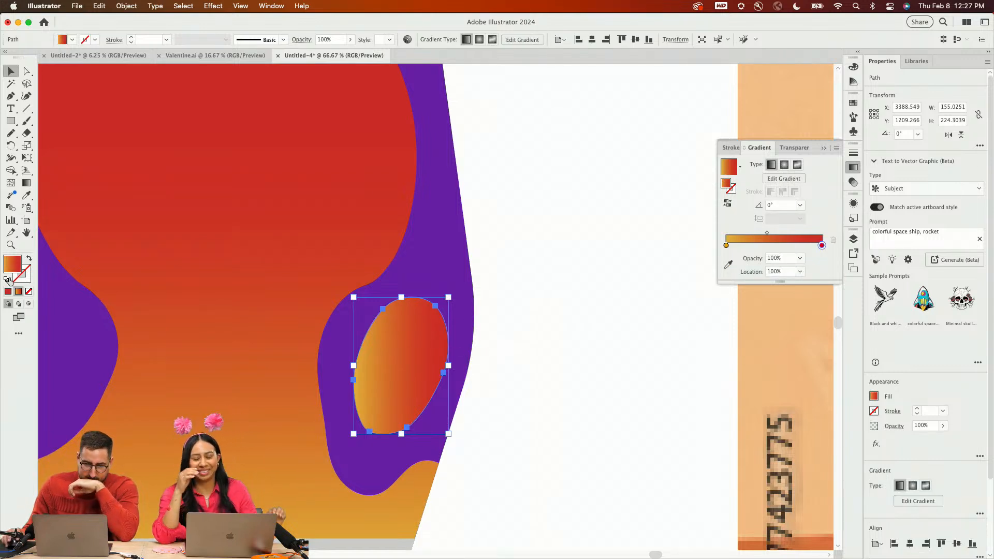
click(27, 182)
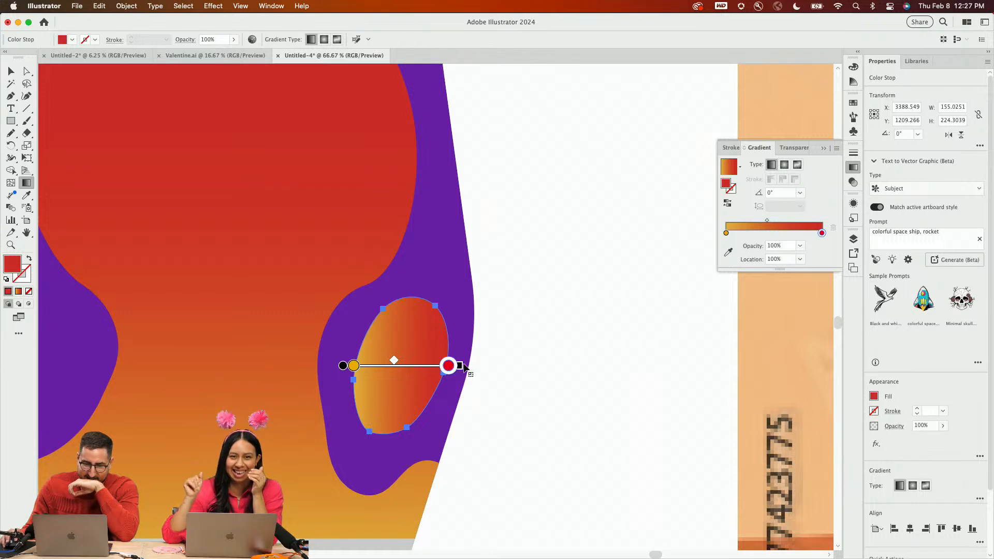
drag(465, 364, 405, 252)
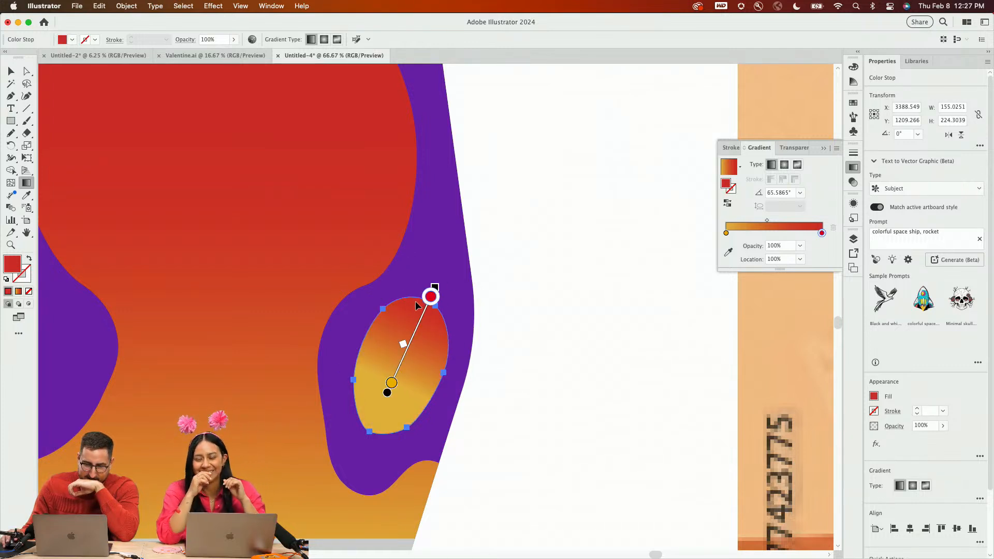
drag(403, 366, 372, 429)
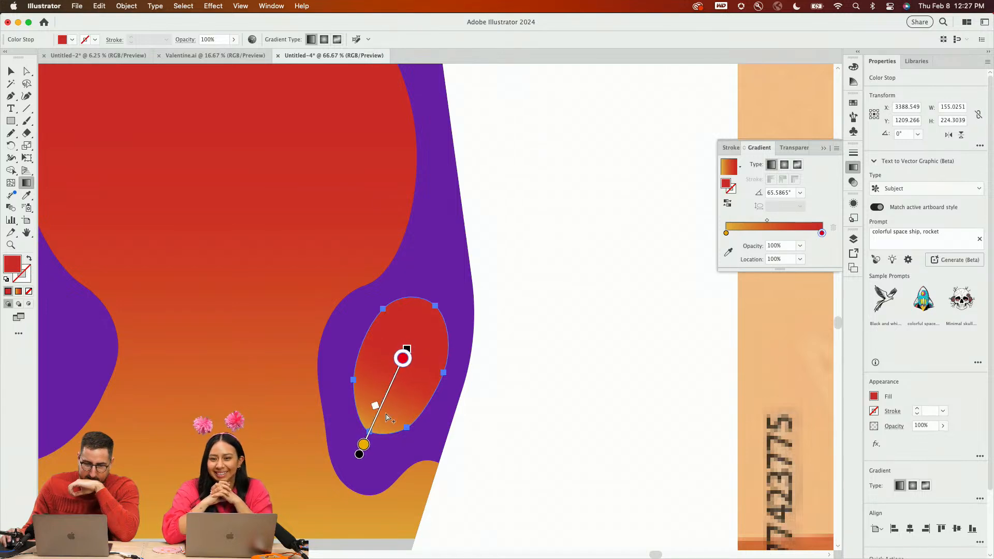
key(v)
click(536, 294)
Examine the lamp composition, then the heart and gradient blob beside the WE LAVA lettering up close
key(z)
alt+click(305, 286)
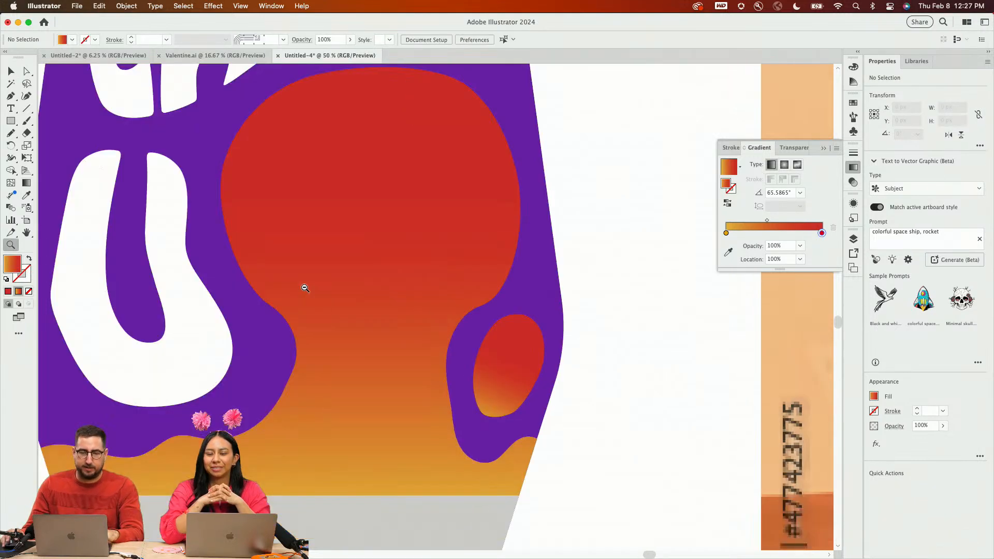
alt+click(305, 286)
alt+click(335, 284)
alt+click(406, 279)
click(412, 280)
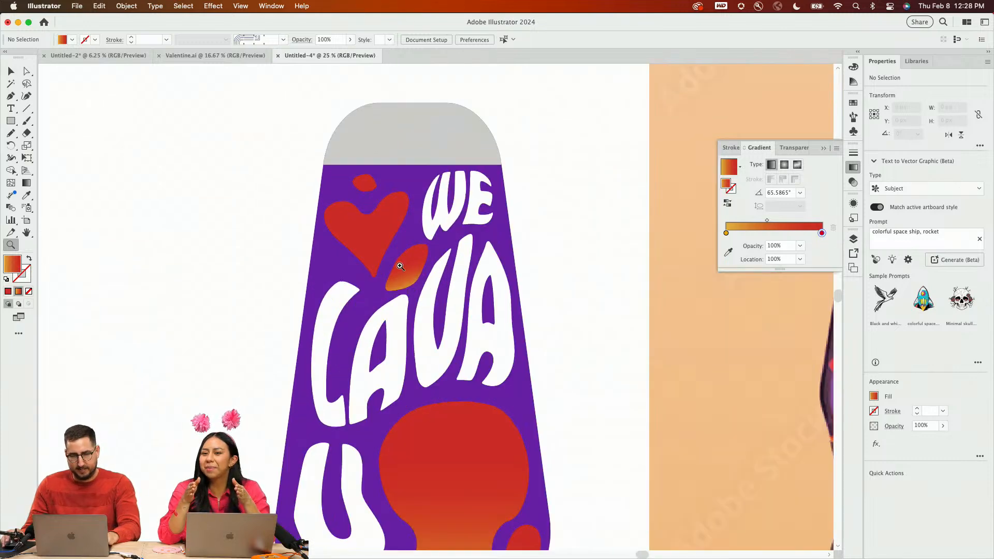
click(400, 266)
click(409, 265)
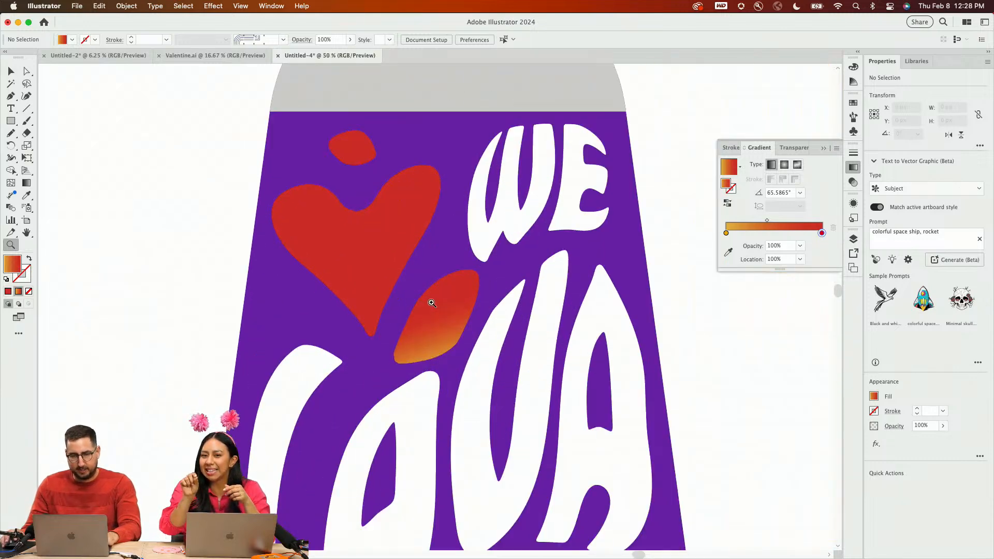
Fill the heart with the yellow-to-red linear gradient at about 68.2°, shifted down so yellow shows toward its lower tip
key(v)
click(429, 334)
click(342, 211)
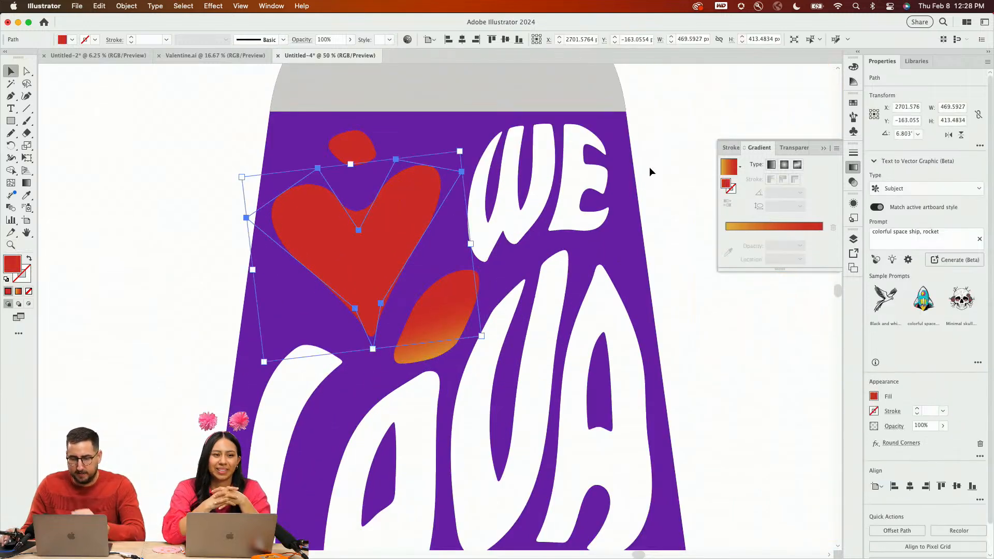
click(724, 172)
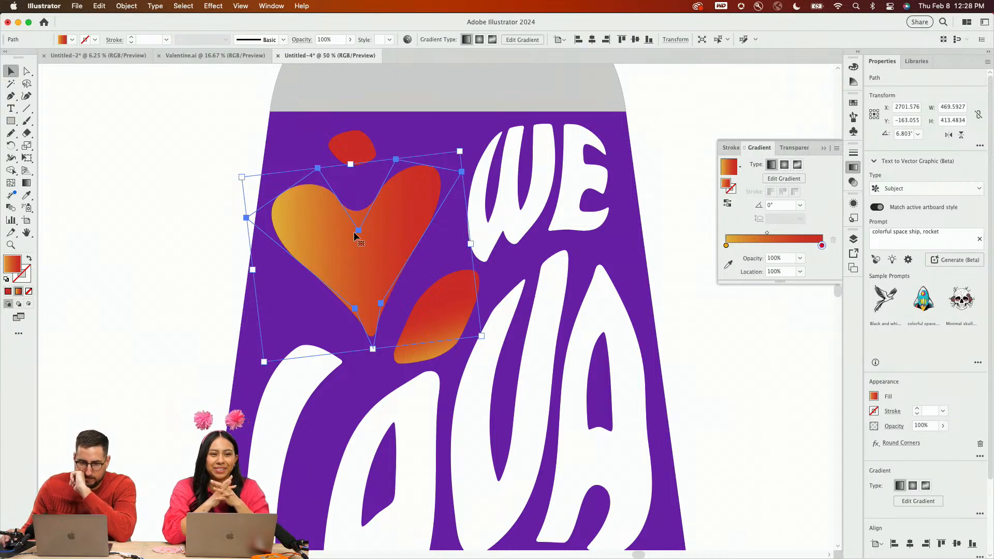
click(29, 184)
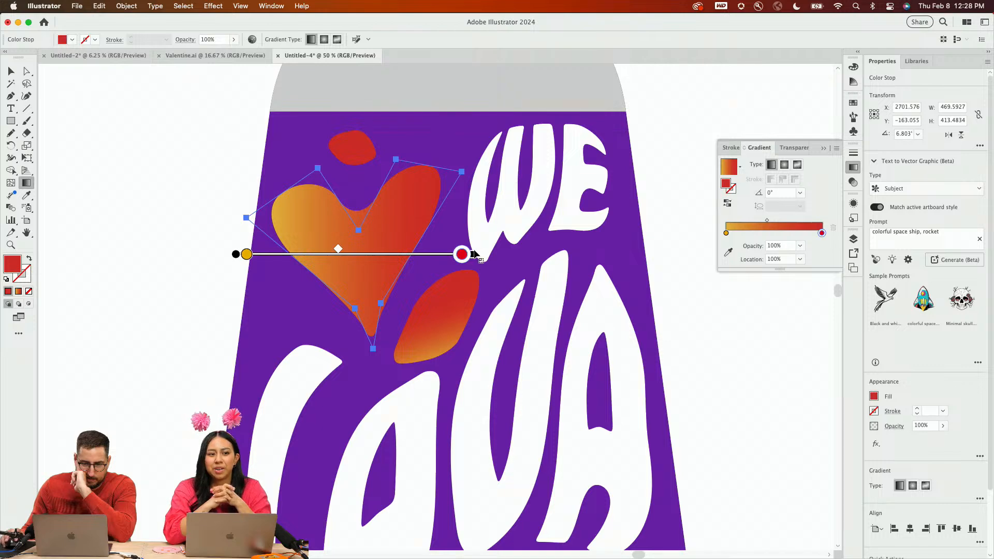
mouse_move(476, 250)
mouse_down()
mouse_move(448, 161)
mouse_move(298, 127)
mouse_up()
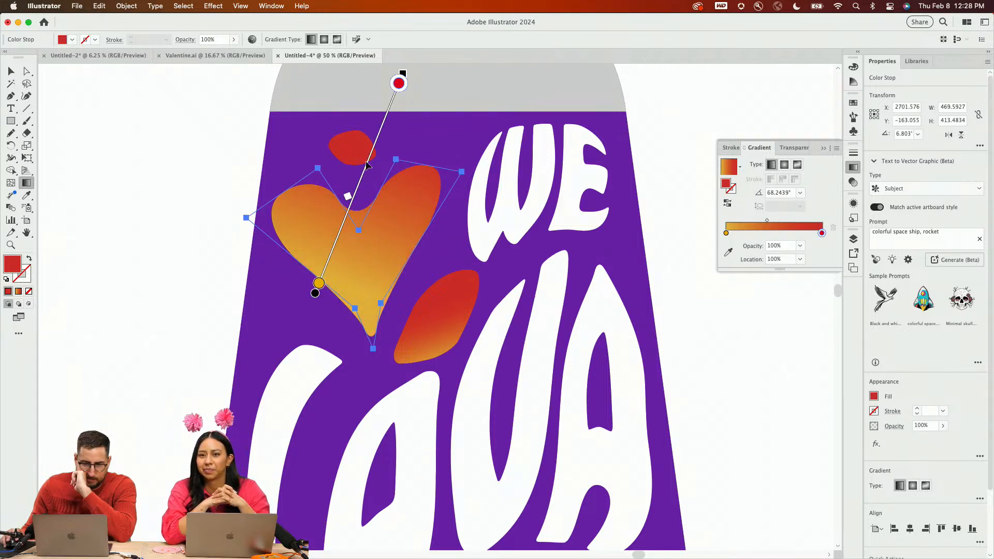
drag(366, 164, 350, 274)
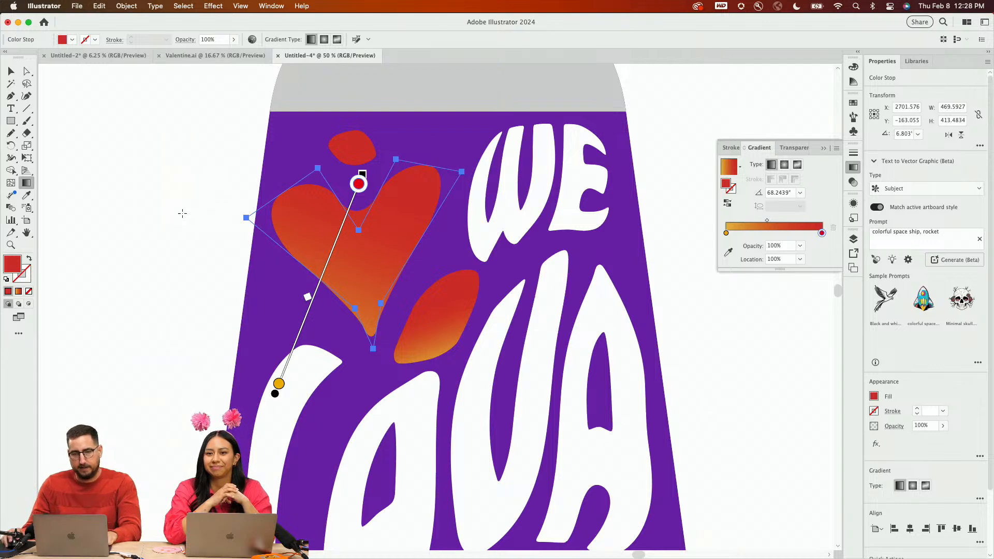
key(v)
click(218, 210)
Check the whole lamp composition against the reference lamp photo
key(z)
alt+click(424, 253)
alt+click(425, 253)
alt+click(462, 327)
drag(488, 361, 488, 326)
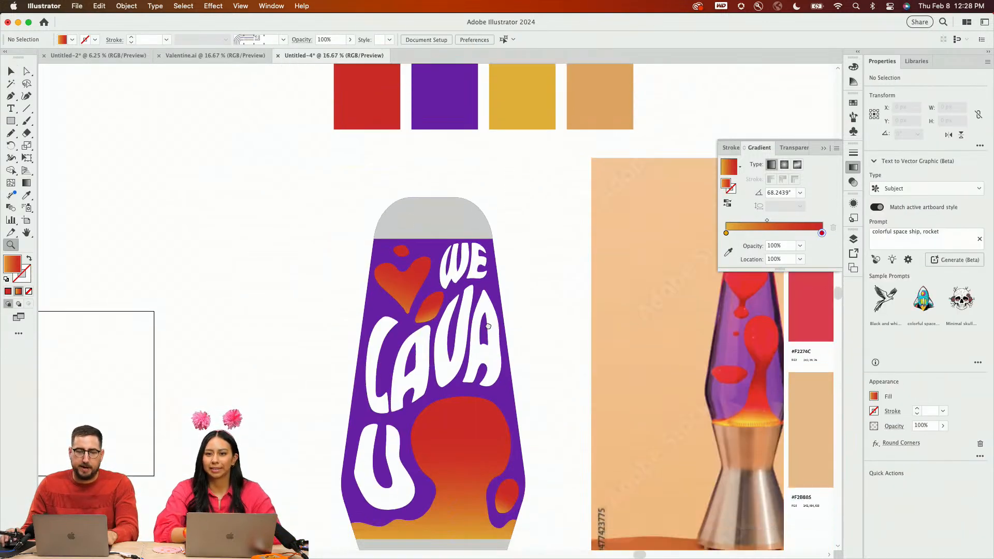
scroll(488, 326, down, 3)
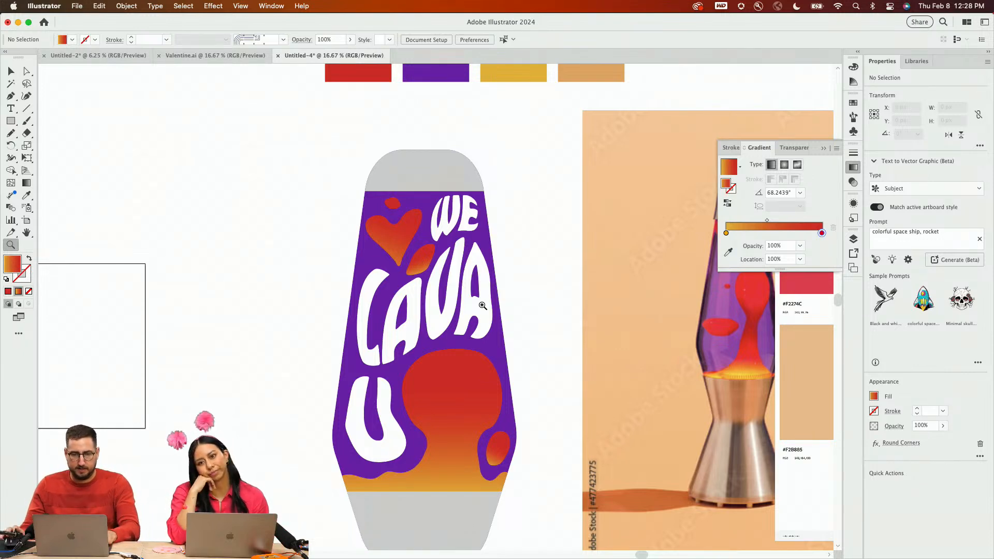
click(429, 292)
key(v)
click(452, 212)
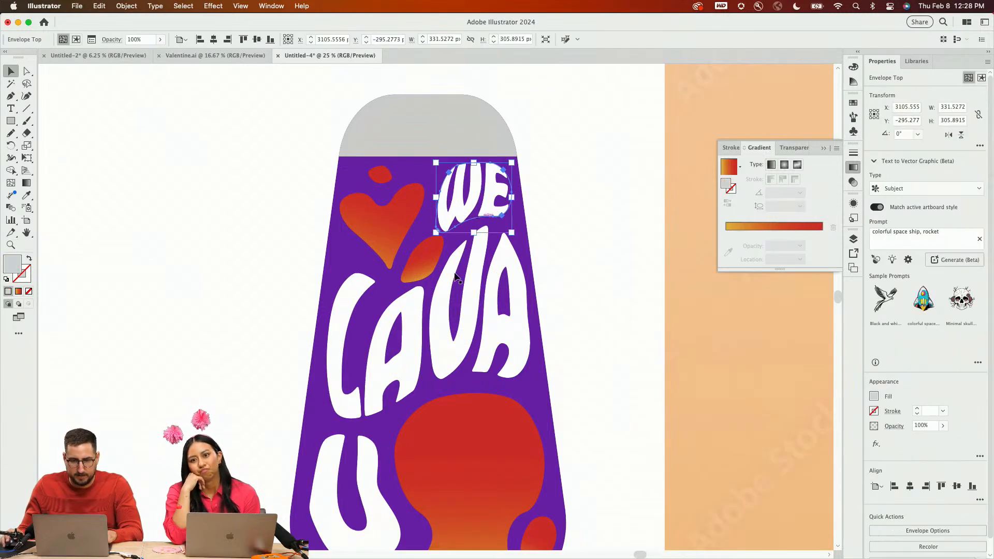
shift+click(424, 342)
drag(236, 243, 337, 166)
alt+super+click(543, 366)
drag(306, 79, 480, 424)
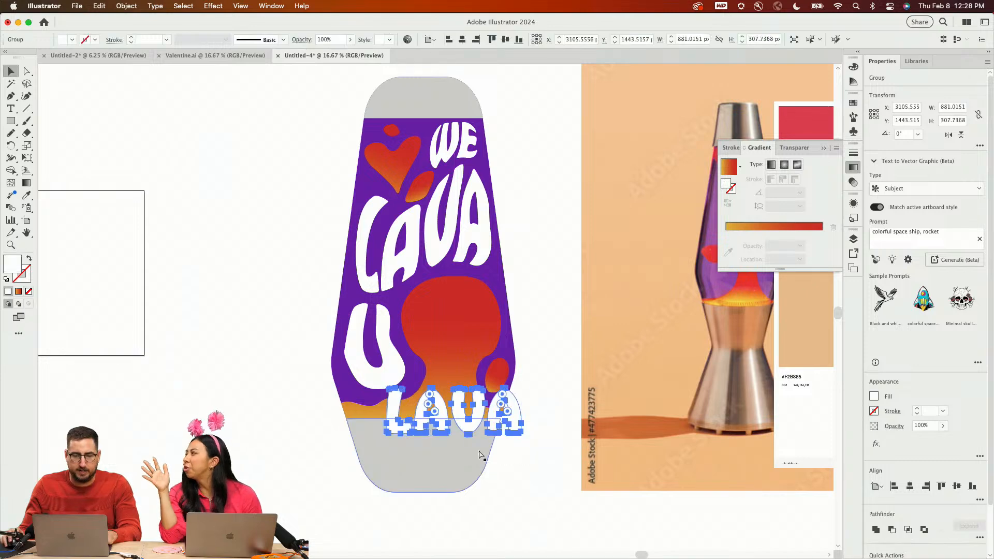
key(super+z)
Duplicate the complete lamp artwork beside the original, on the side away from the reference photo, and deselect it
drag(498, 514, 368, 105)
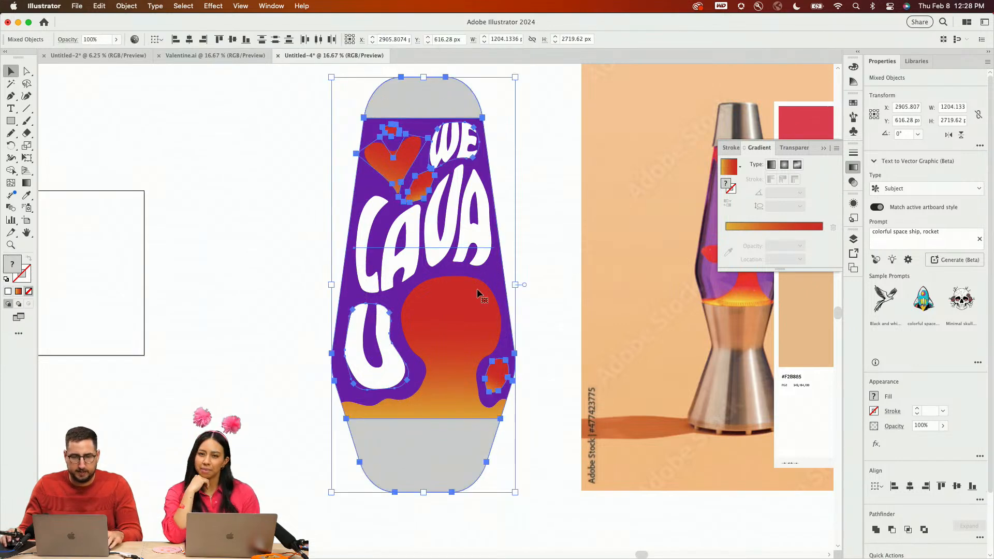
drag(476, 292, 249, 293)
key(super+equal)
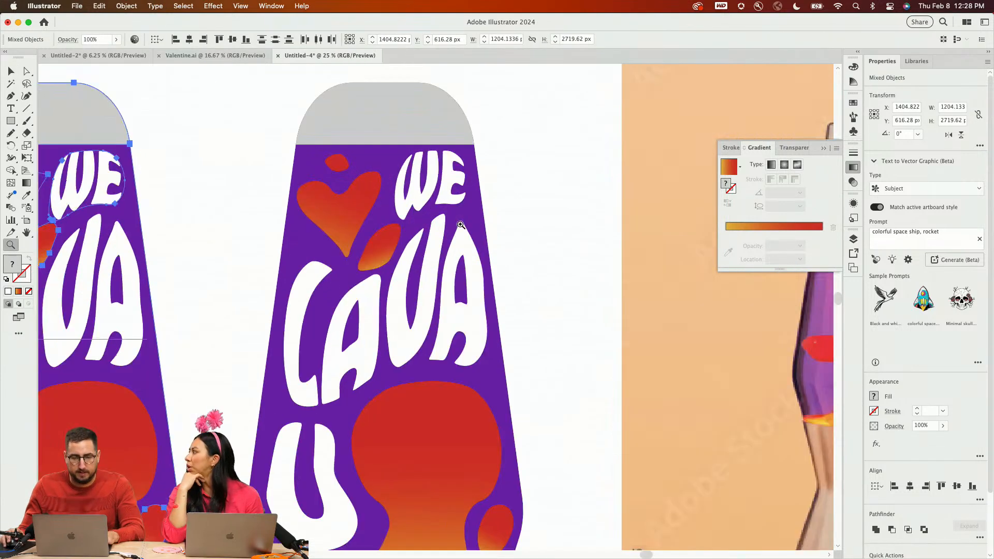
key(super+shift+a)
Draw a rectangle about 502 by 1107 px between the lamp and the reference photo, filled with the yellow-to-red gradient
key(m)
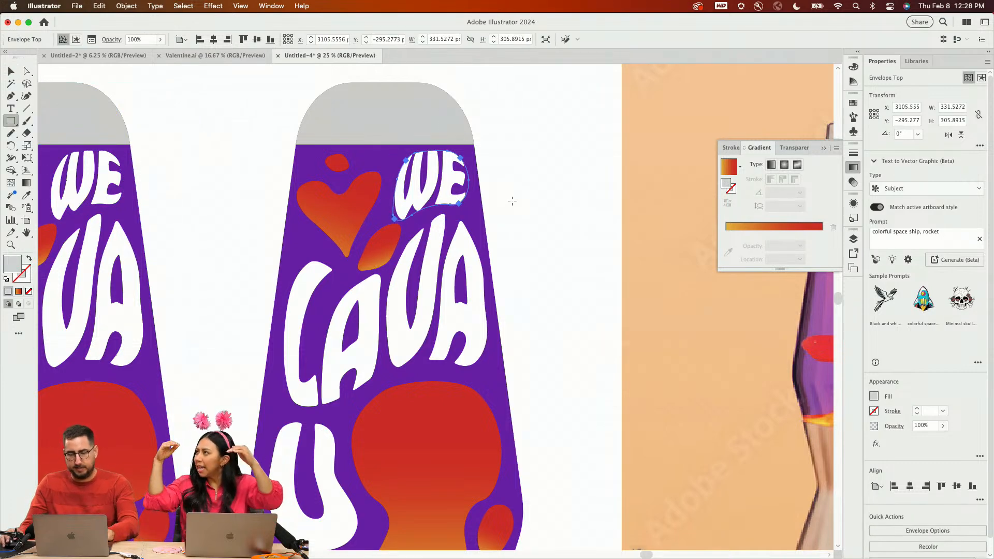
drag(513, 178, 629, 431)
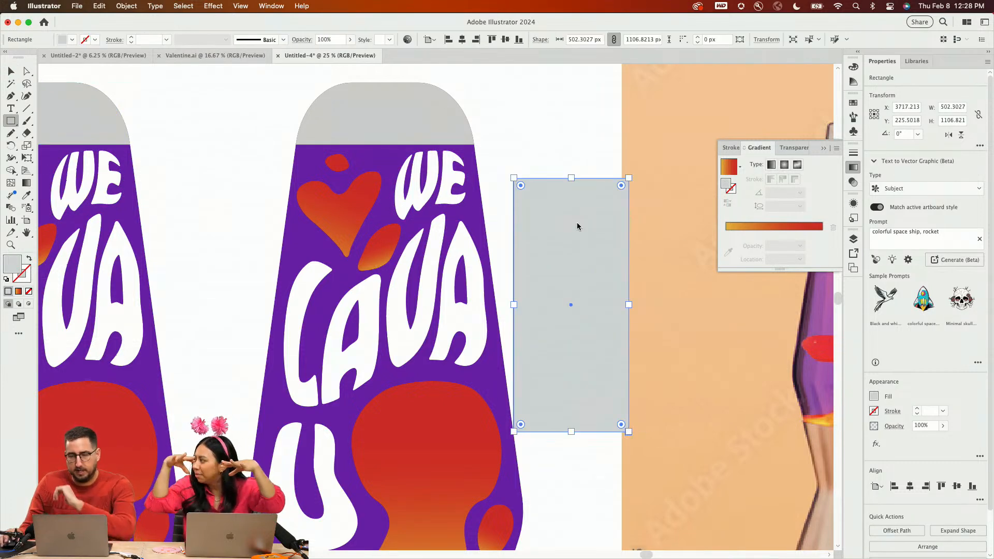
key(v)
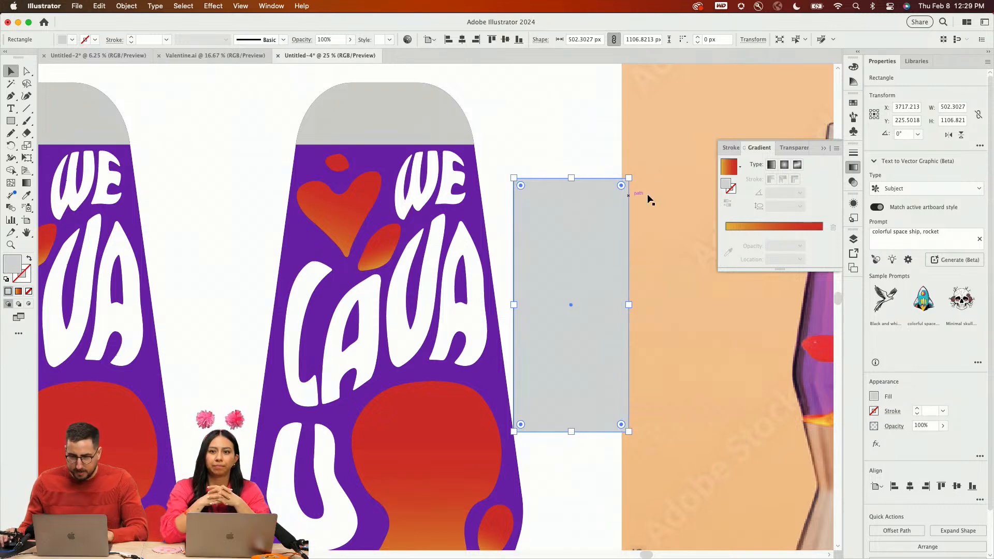
click(721, 167)
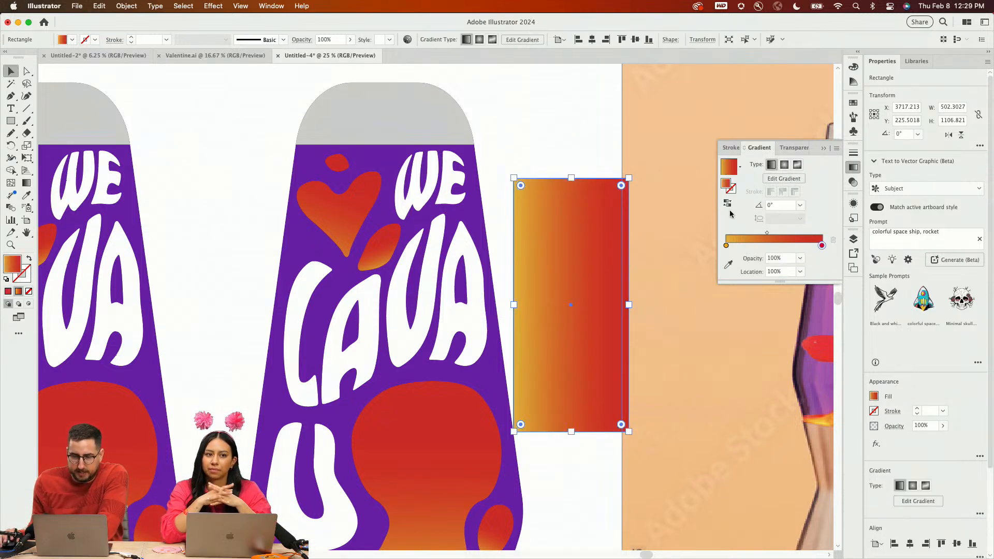
double_click(726, 246)
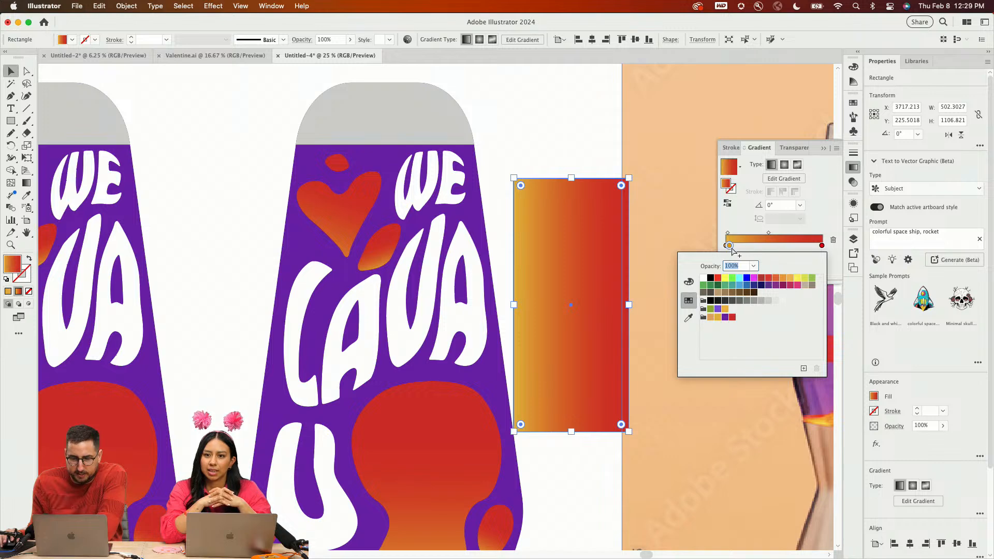
click(733, 244)
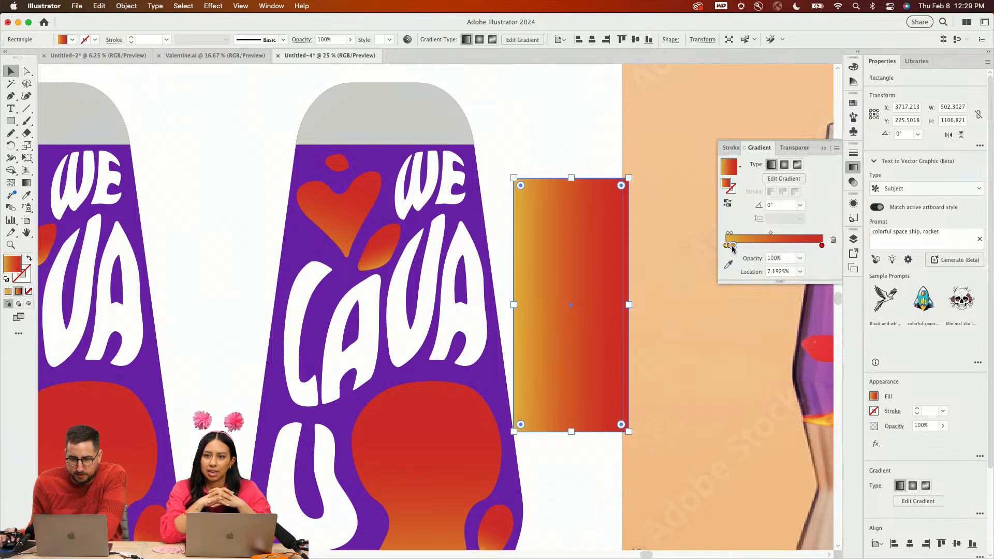
drag(732, 246, 725, 249)
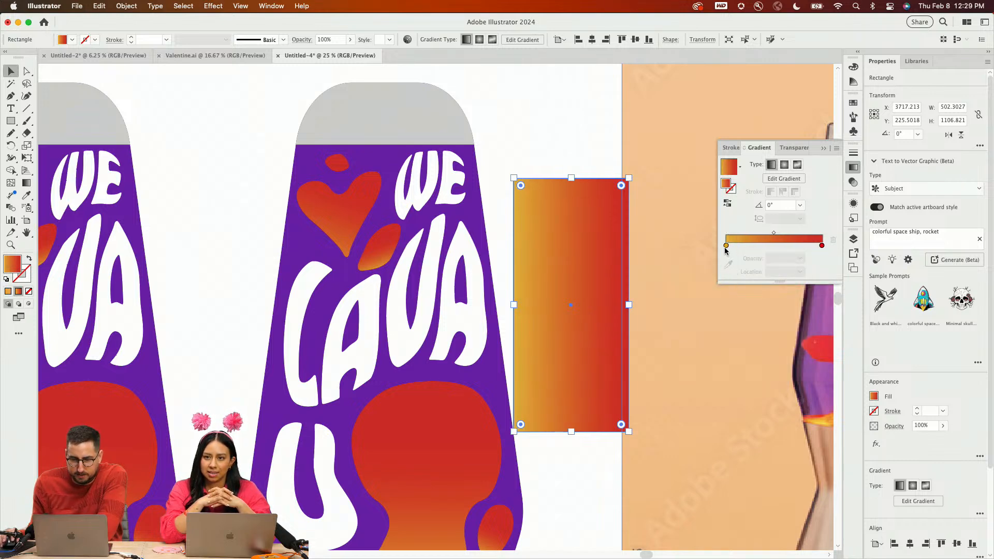
Recolor the rectangle's gradient with a blue start stop and a yellow-green end stop
click(725, 246)
double_click(726, 246)
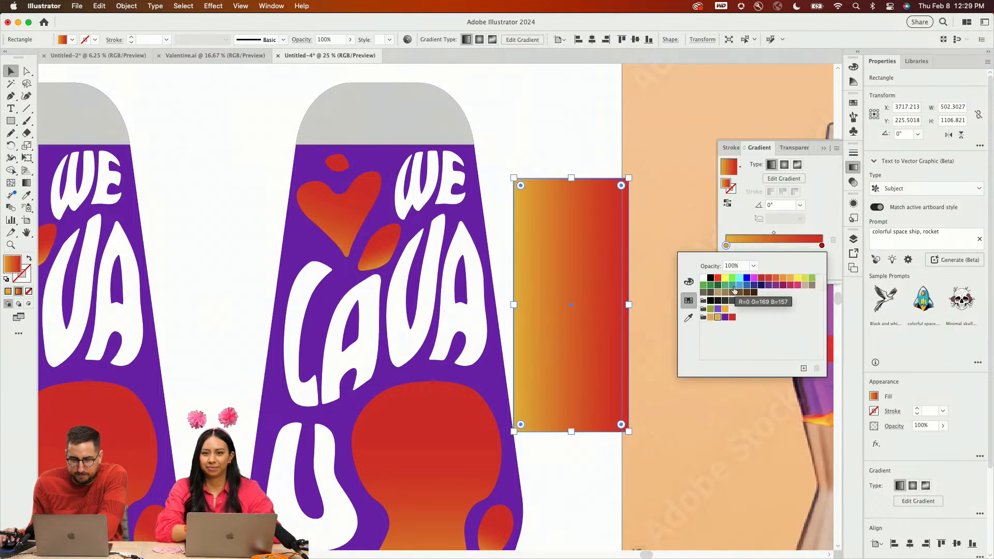
click(748, 286)
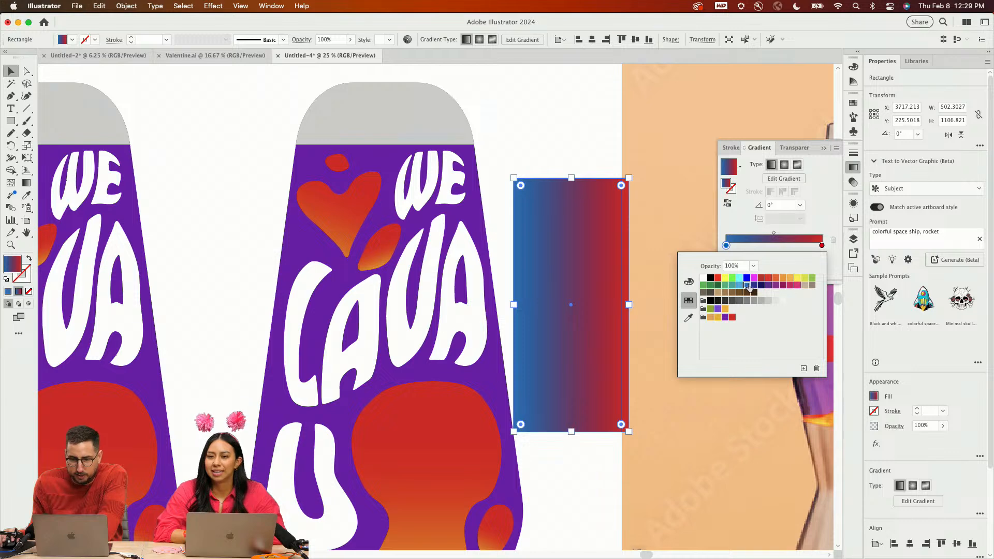
click(821, 246)
click(804, 279)
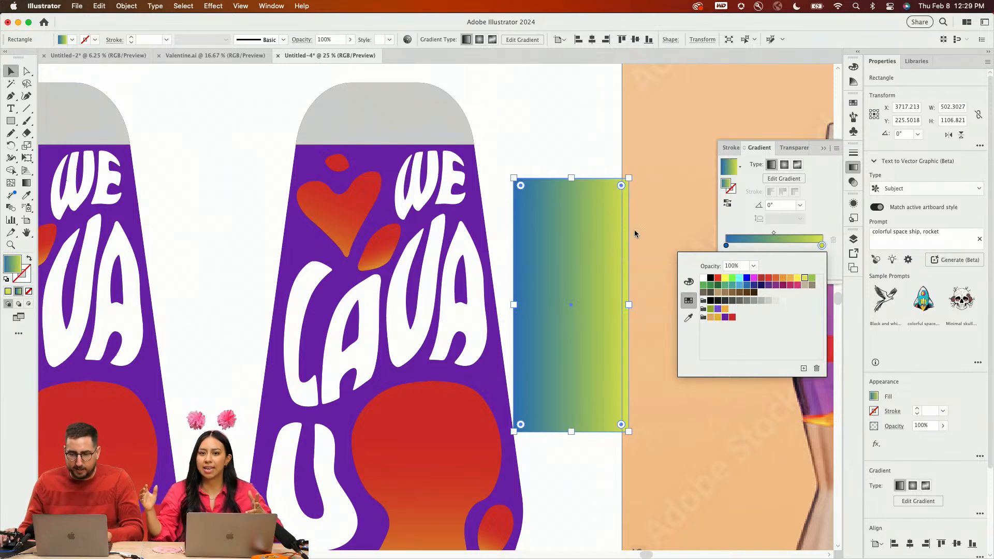
Change the rectangle gradient's start stop to the dark blue swatch R=46 G=49 B=146 and deselect the rectangle
click(725, 246)
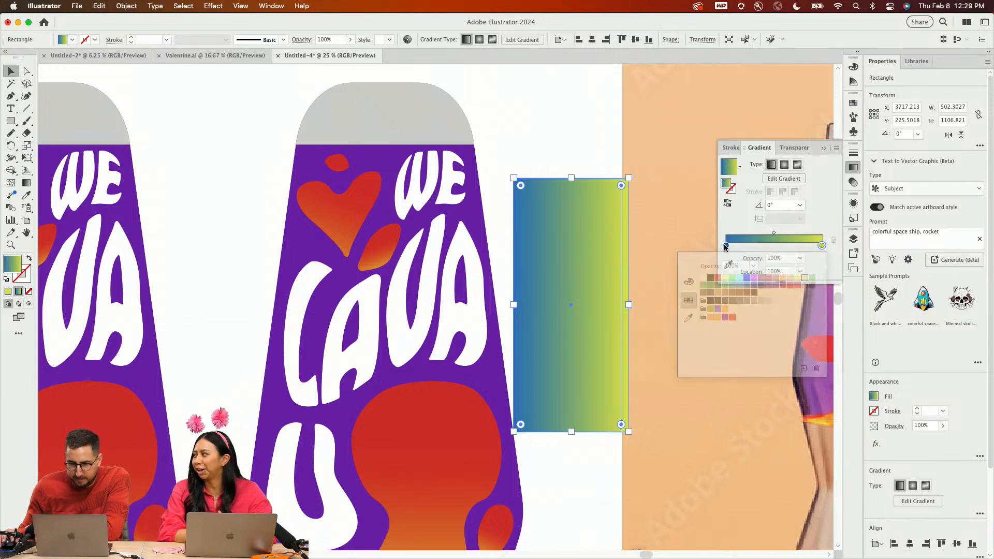
double_click(726, 245)
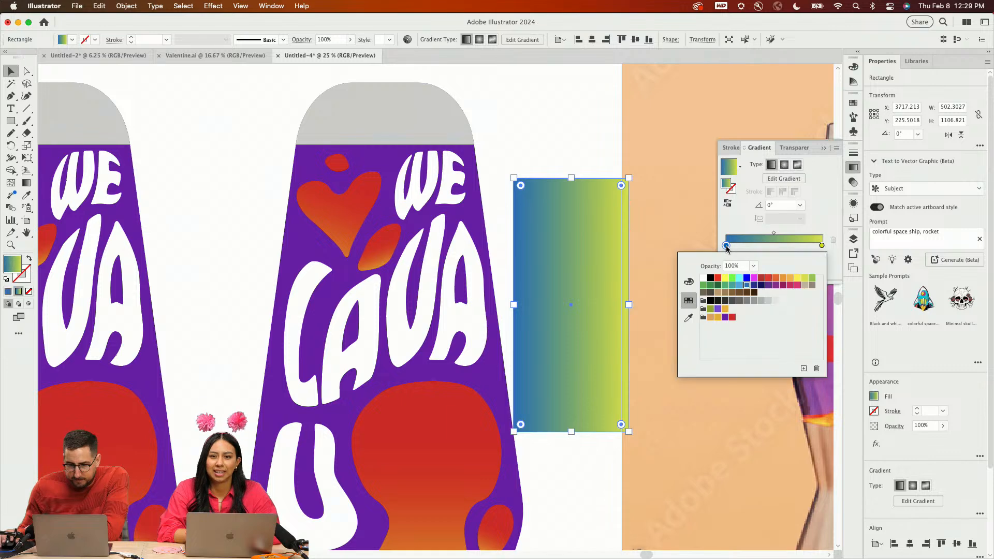
click(753, 285)
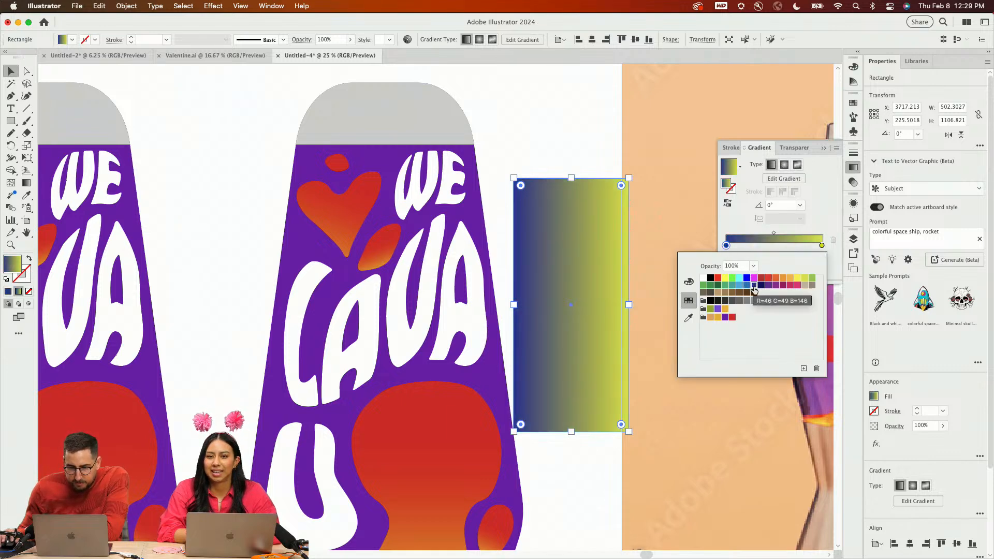
click(487, 129)
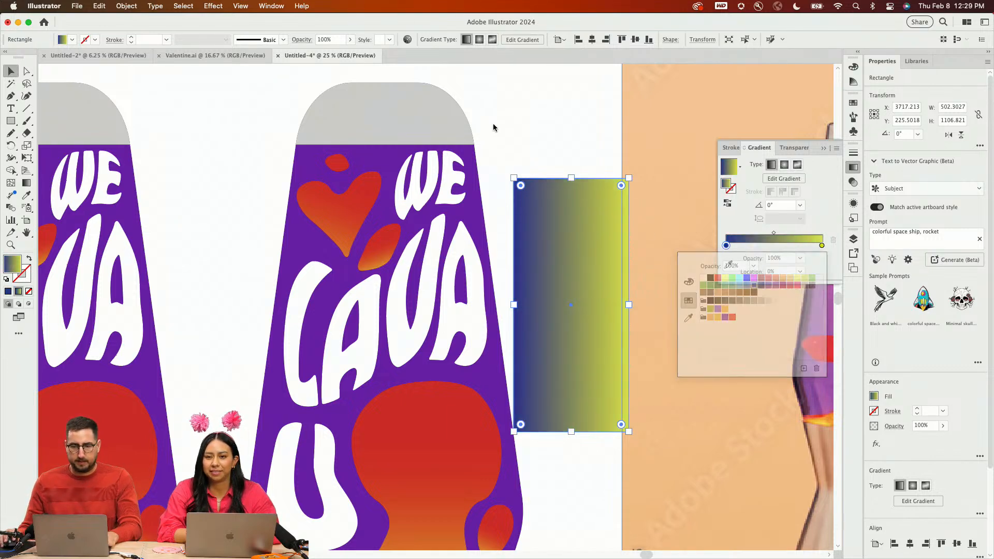
click(563, 160)
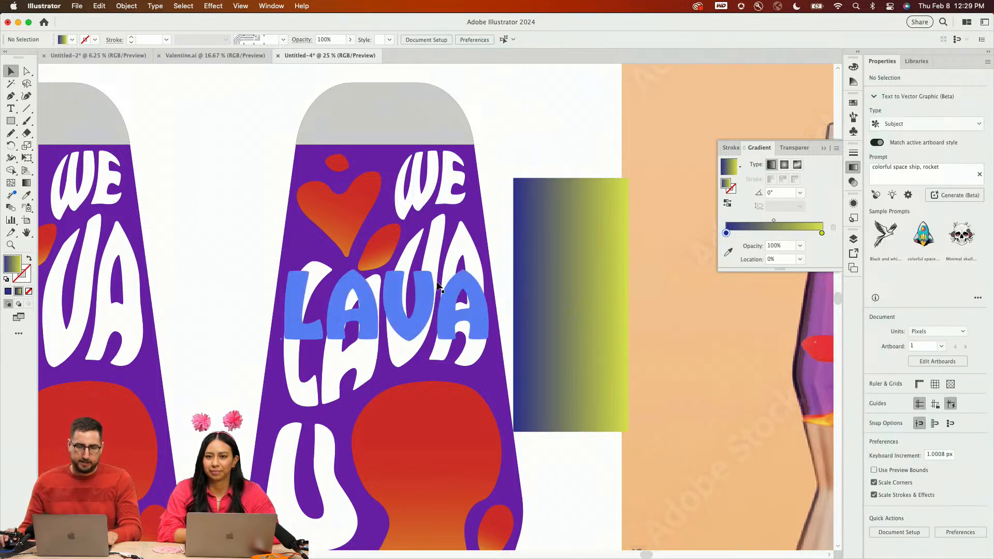
click(409, 300)
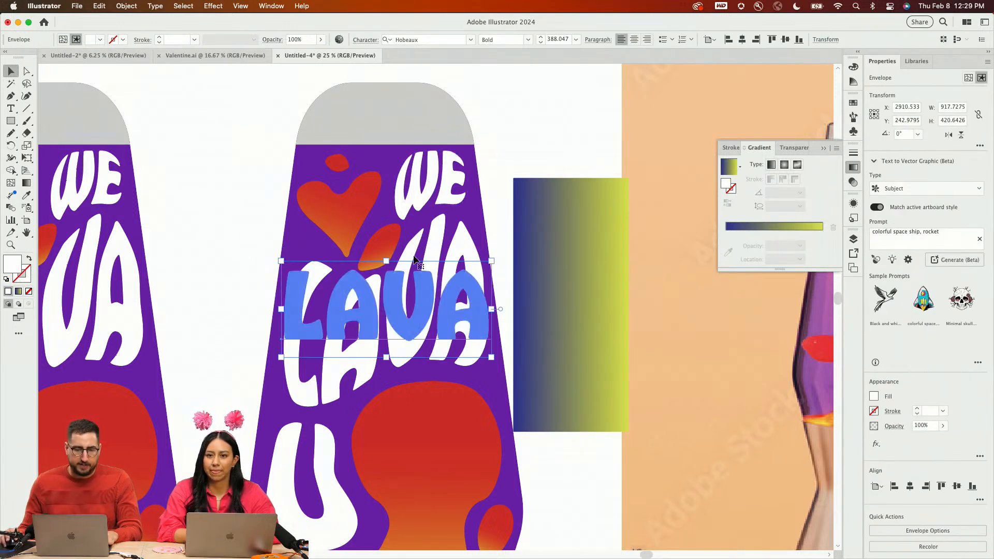
key(super+shift+a)
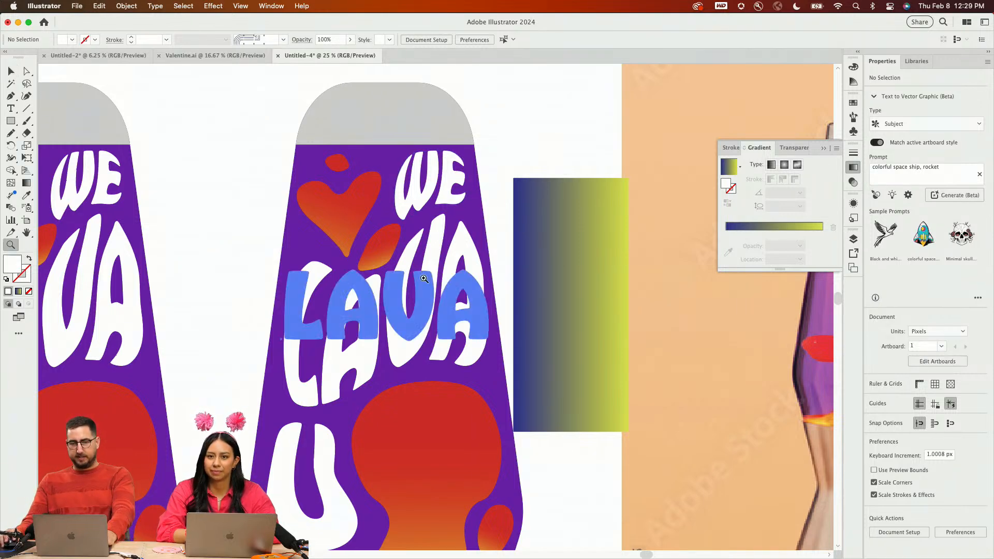
scroll(468, 380, down, 2)
click(279, 286)
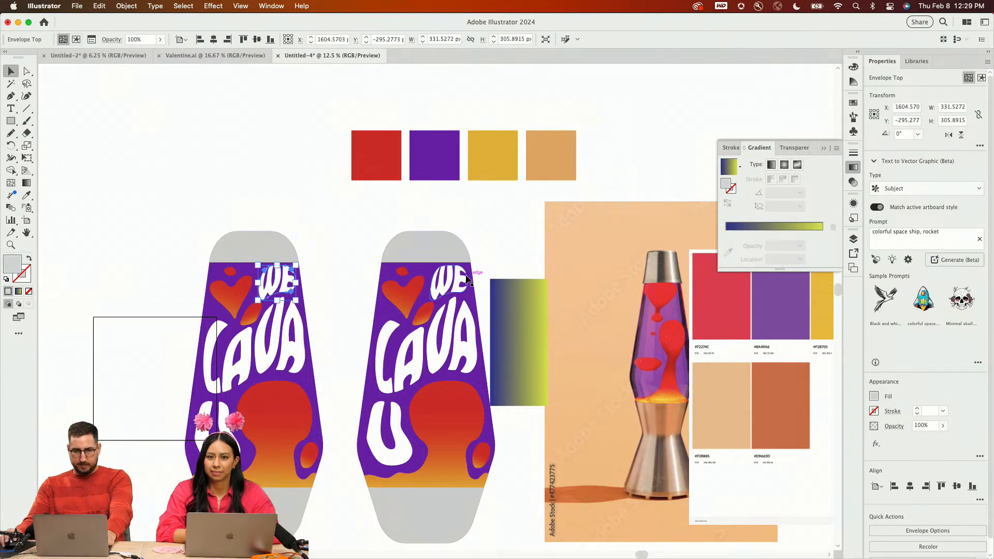
double_click(445, 290)
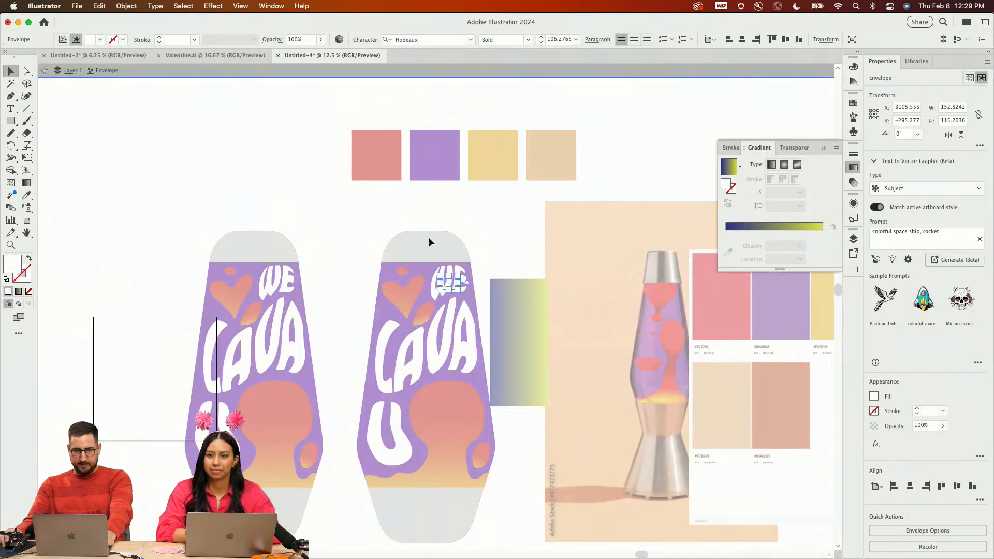
double_click(356, 228)
Select the WE lettering on the original lamp and switch it from editing contents to editing its envelope
click(455, 285)
key(z)
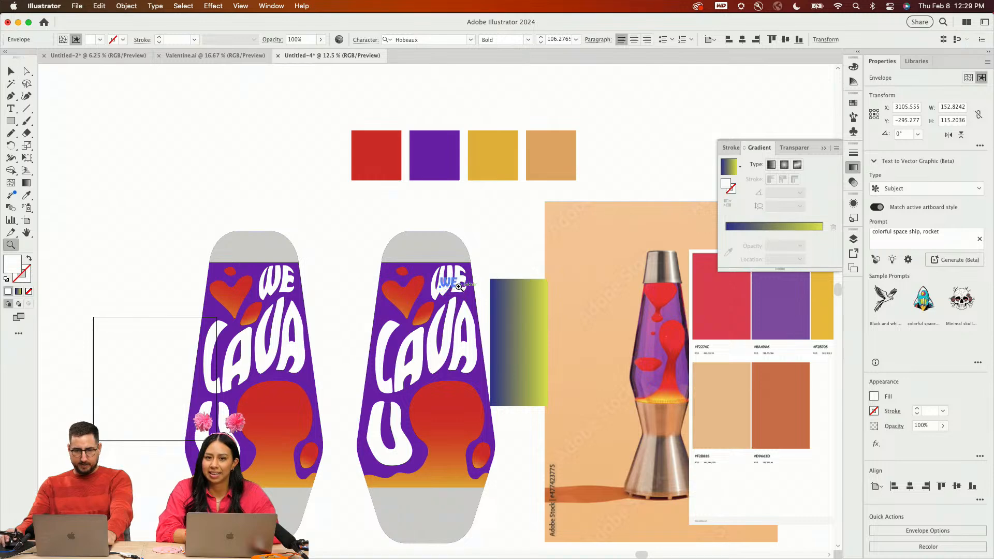
click(455, 274)
click(434, 329)
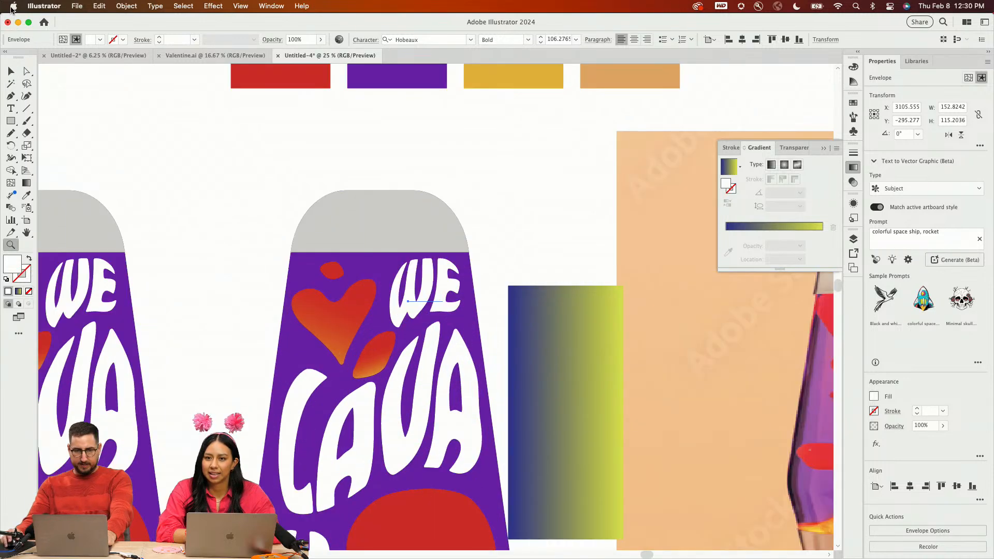
click(63, 39)
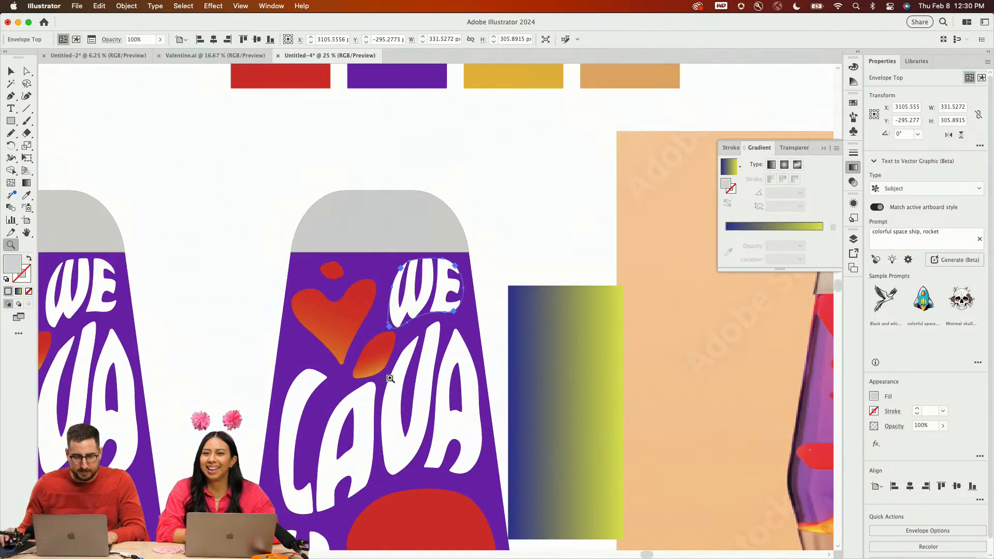
Add the warped LAVA and U lettering to the WE selection and expand all three envelopes into editable shapes
key(v)
shift+click(402, 414)
drag(403, 414, 405, 176)
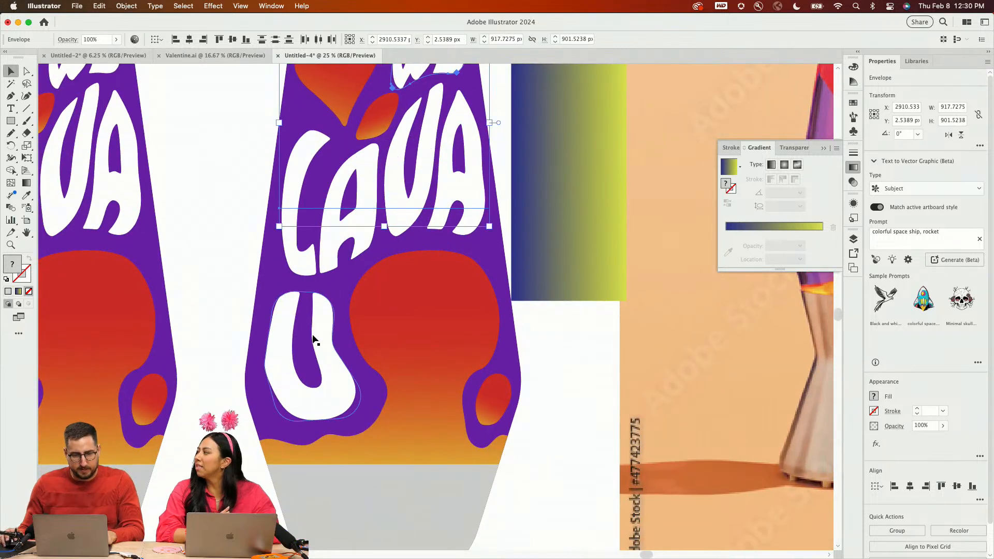
shift+click(314, 340)
click(126, 6)
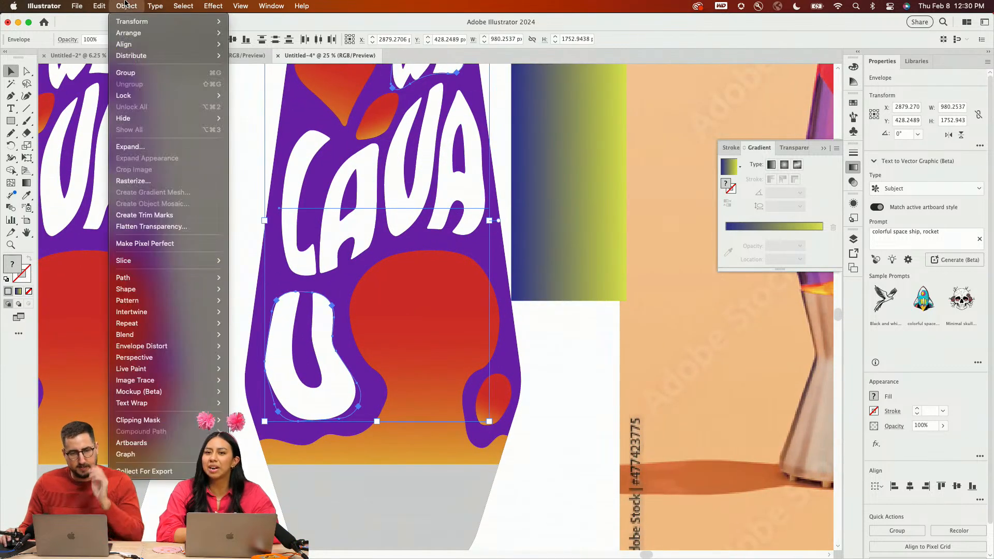
click(163, 149)
click(417, 305)
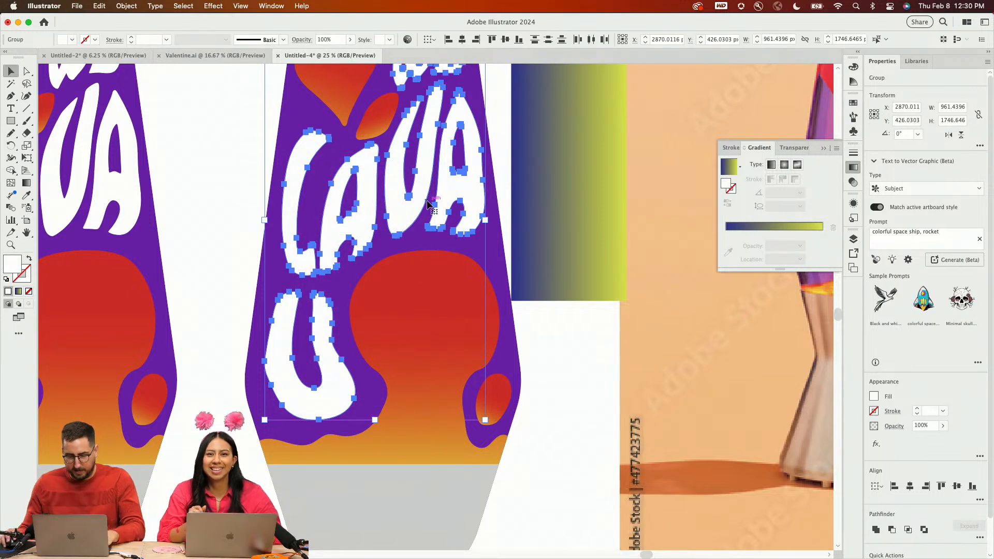
Try combining the WE, LAVA and U shapes into one compound path filled with the blue-to-yellow-green gradient
key(super+8)
key(z)
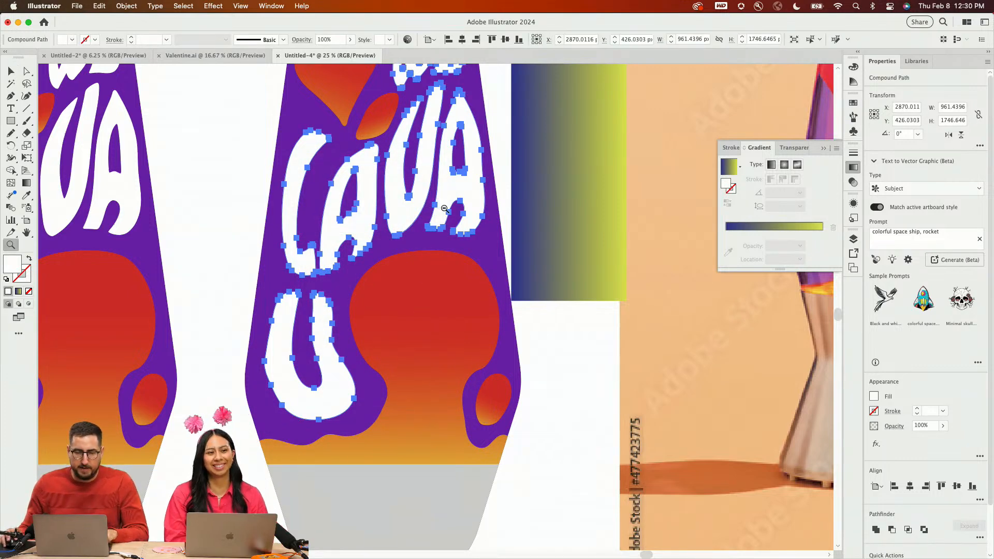
alt+click(444, 208)
key(v)
click(725, 173)
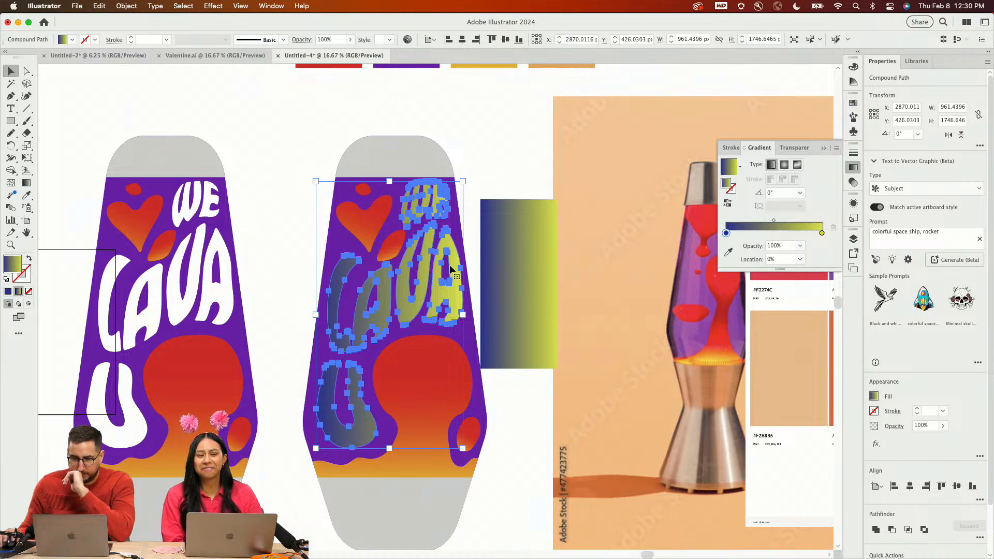
Try redirecting the shared gradient vertically across the combined lettering with the Gradient tool
click(26, 183)
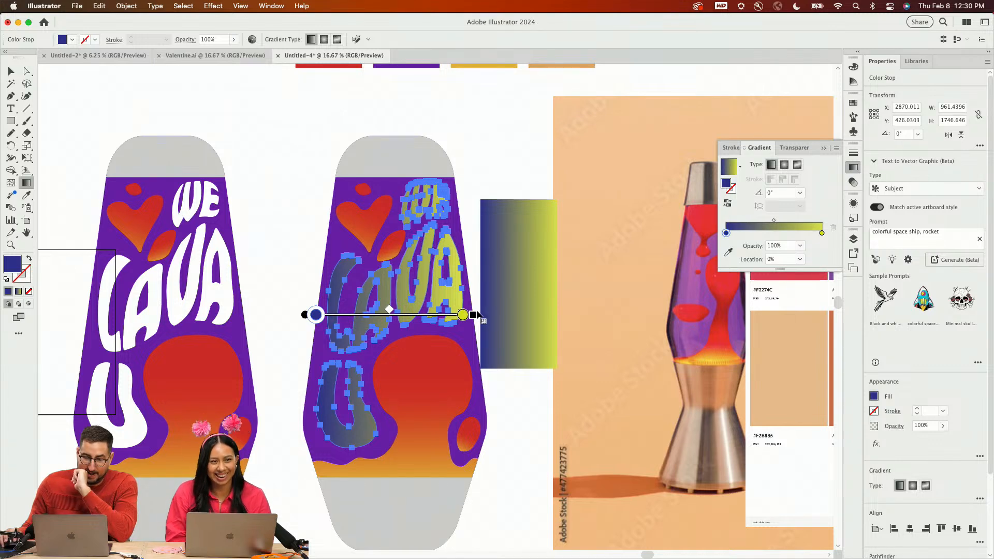
drag(479, 313, 364, 126)
drag(316, 314, 386, 333)
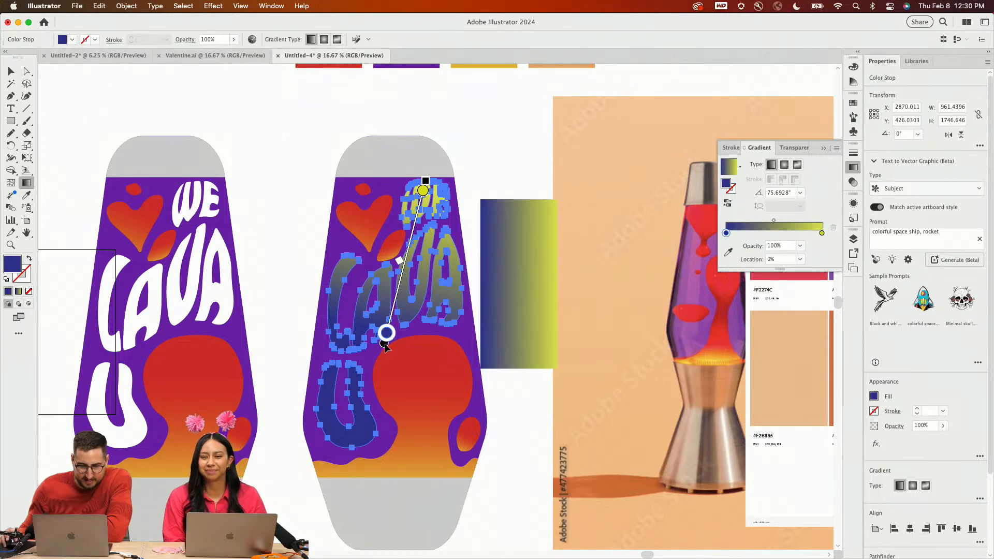
mouse_move(392, 333)
mouse_down()
mouse_move(370, 432)
mouse_move(357, 440)
mouse_move(341, 429)
mouse_move(331, 440)
mouse_move(299, 405)
mouse_move(302, 374)
mouse_move(279, 425)
mouse_move(318, 484)
mouse_move(350, 483)
mouse_up()
Undo the gradient and compound path changes on the combined lettering and deselect it
key(super+z)
key(super+z)
key(super+z)
key(super+z)
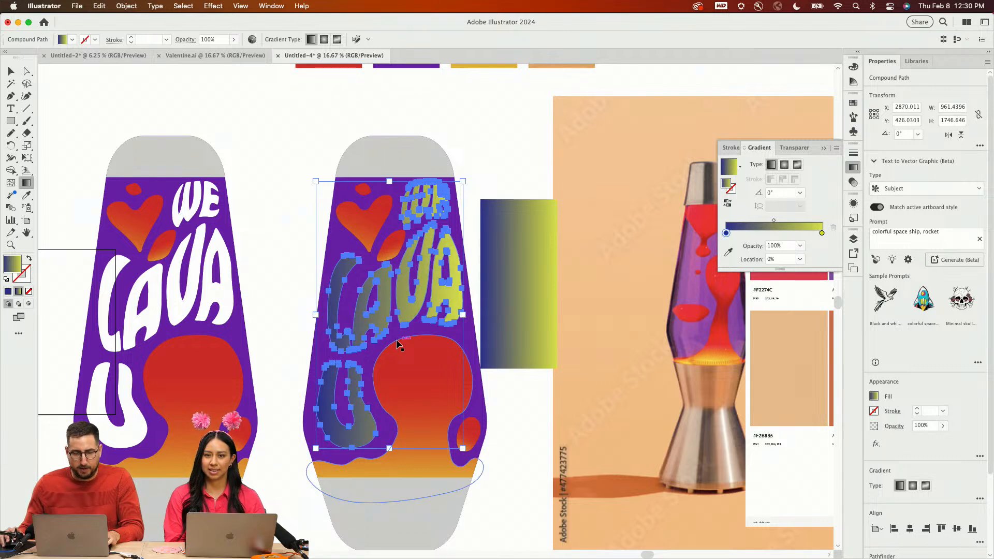
key(v)
click(486, 187)
Turn the expanded LAVA and WE words into separate compound paths, keeping U as its own compound path
click(445, 270)
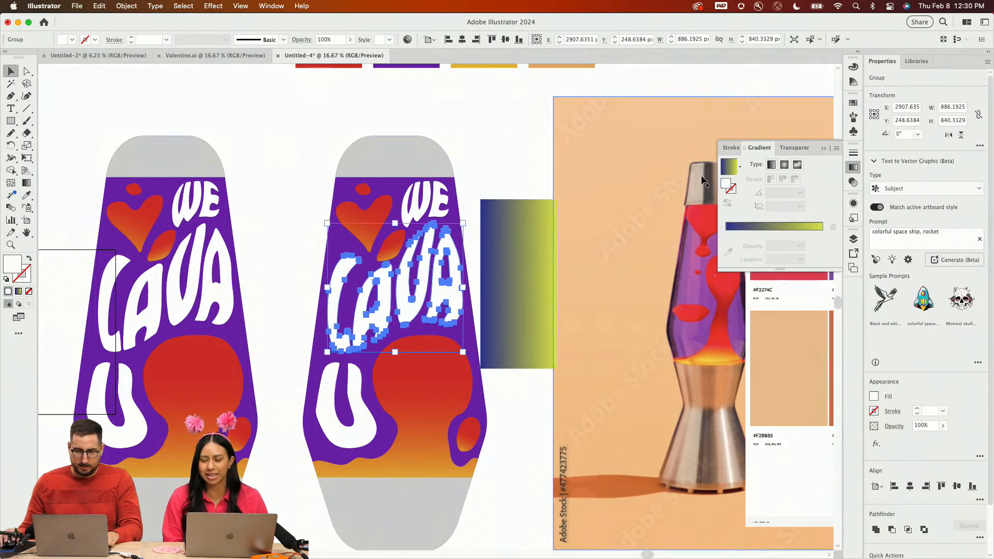
key(period)
key(super+z)
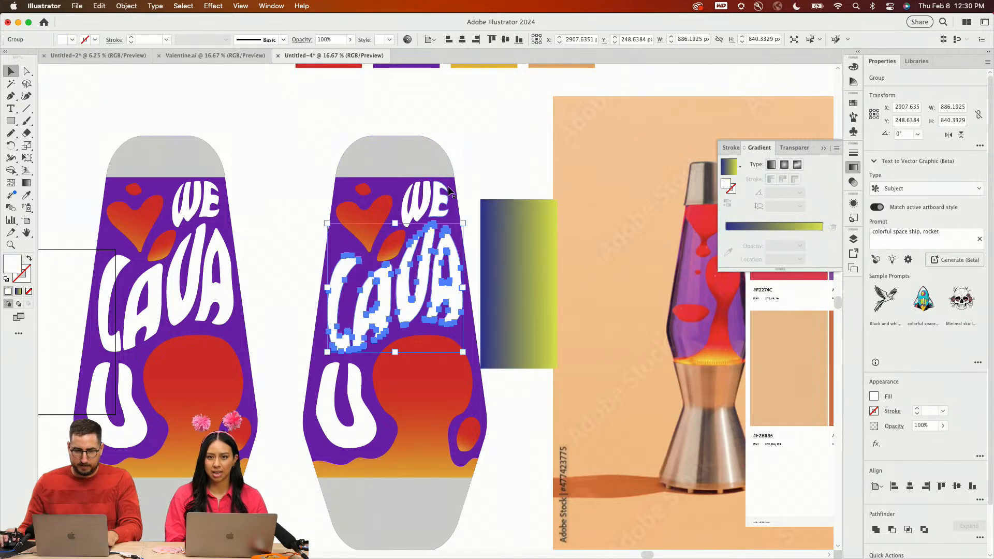
click(440, 187)
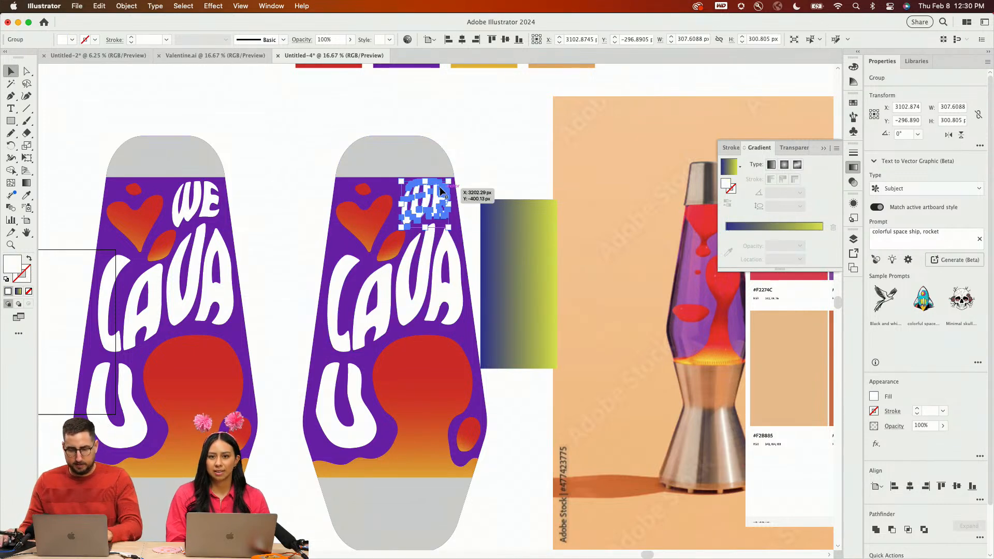
click(372, 374)
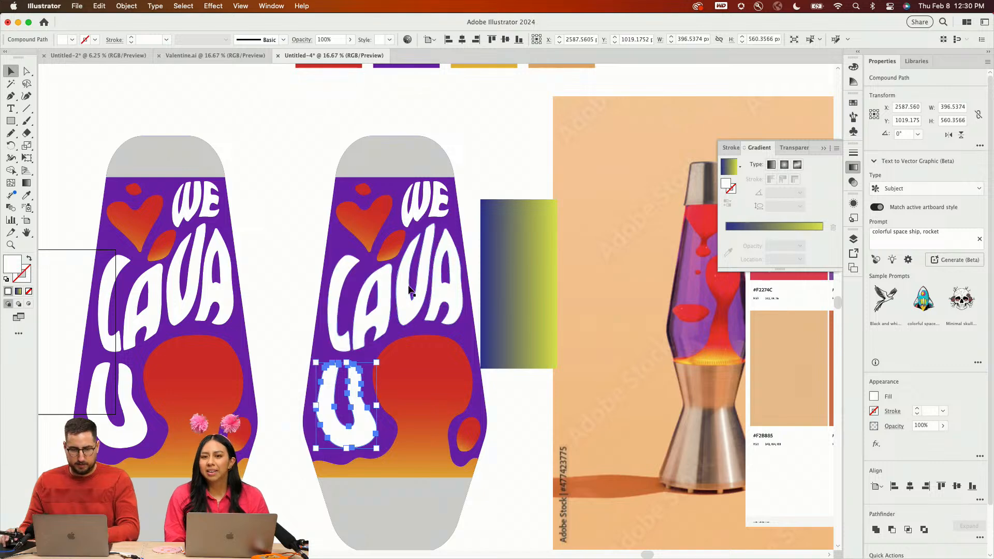
Fill the LAVA, WE and U shapes individually with the blue-to-yellow-green linear gradient
click(442, 279)
click(728, 165)
click(429, 196)
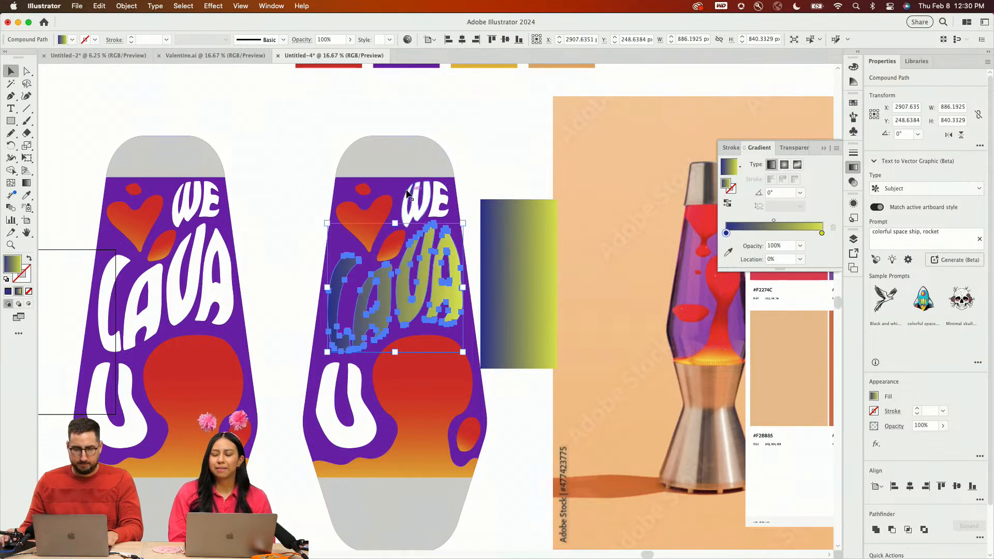
click(728, 166)
click(319, 432)
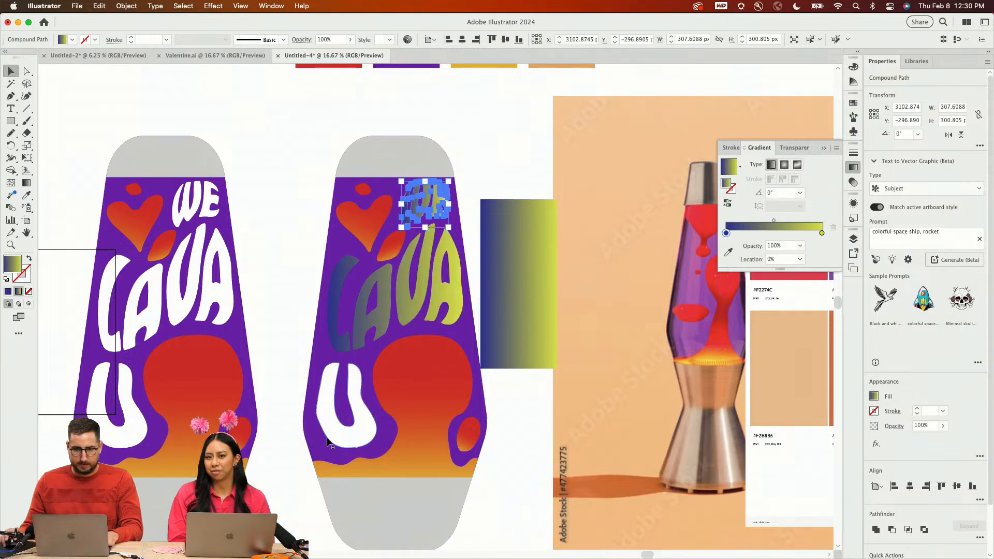
click(728, 165)
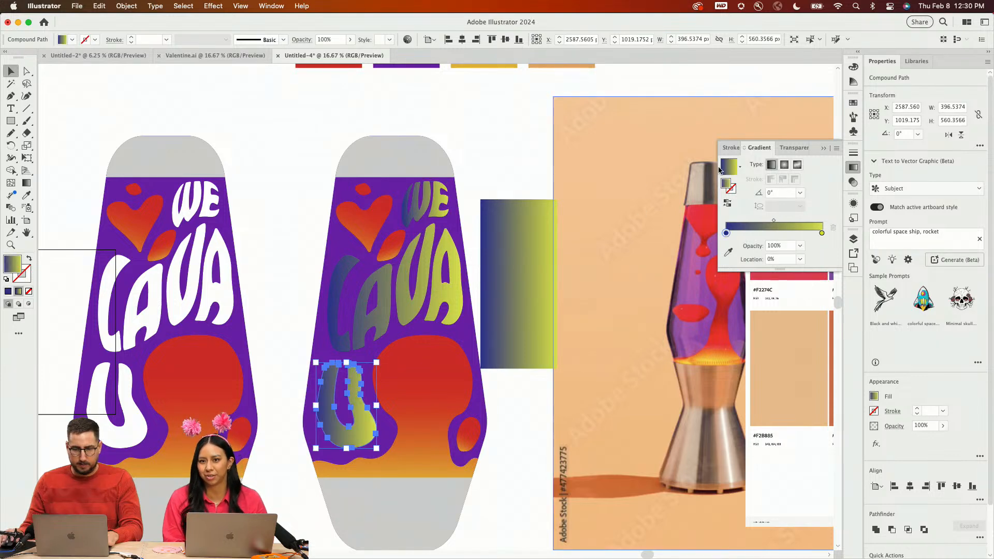
Change the gradient start stop of the LAVA, U and WE shapes from blue to the magenta swatch
click(442, 279)
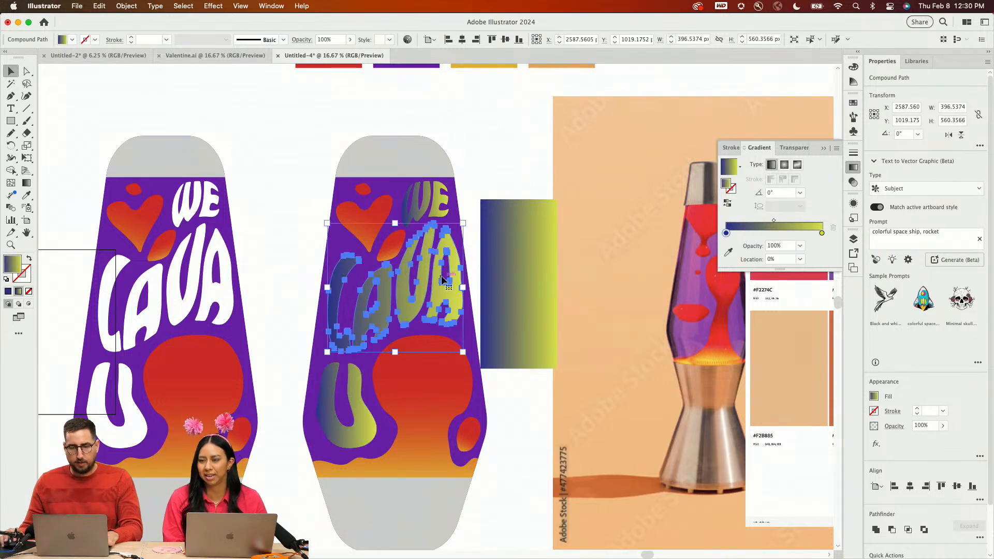
double_click(726, 233)
click(752, 266)
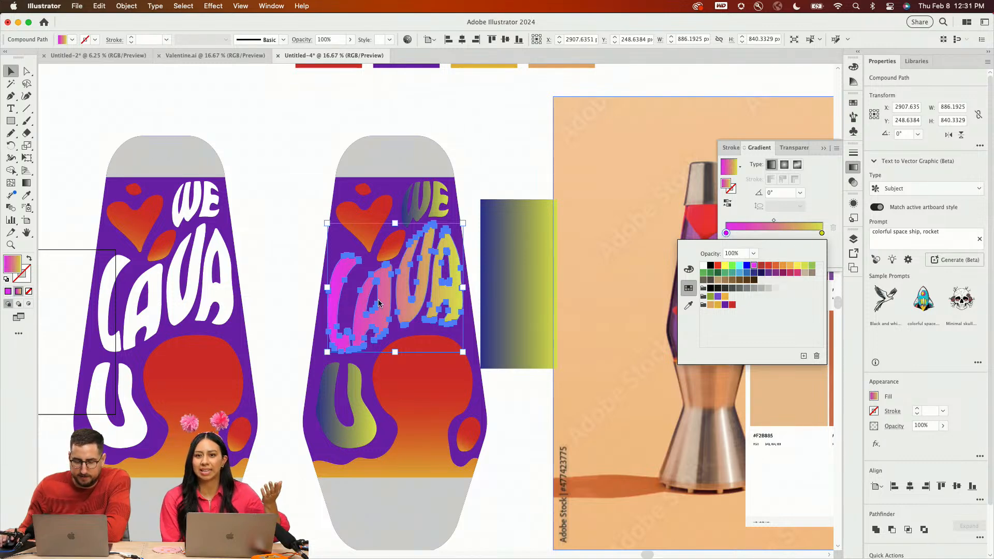
click(351, 390)
click(351, 389)
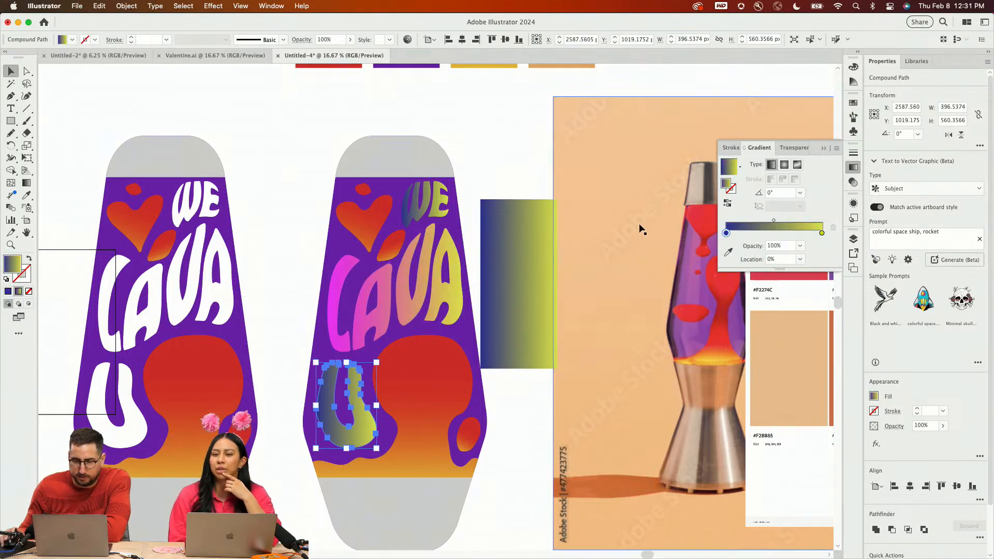
double_click(727, 234)
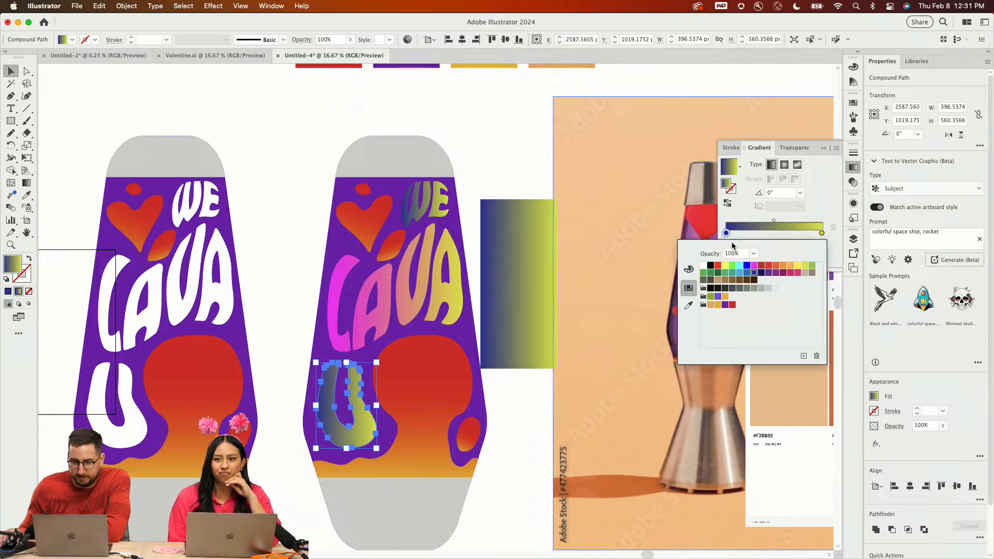
click(753, 266)
click(420, 202)
click(421, 201)
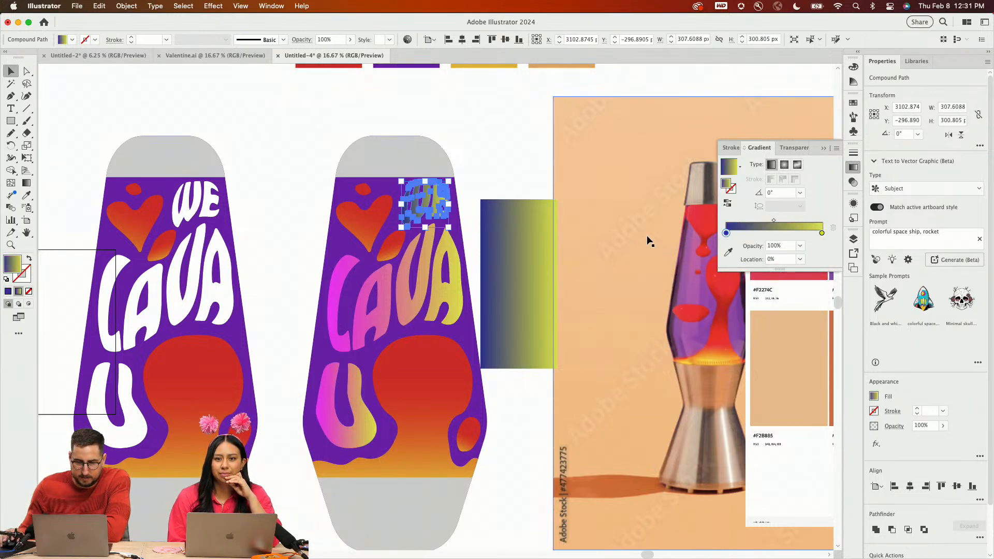
double_click(726, 234)
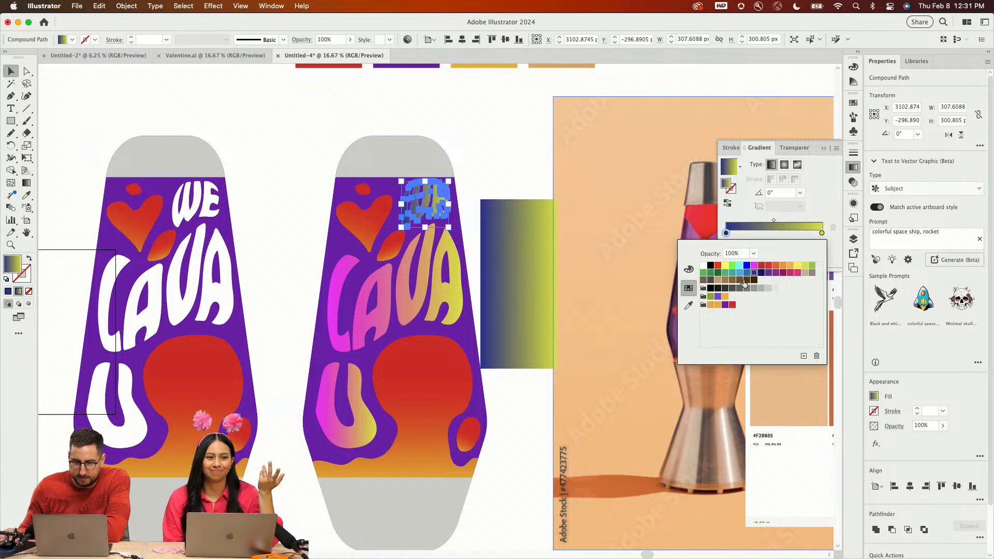
click(753, 266)
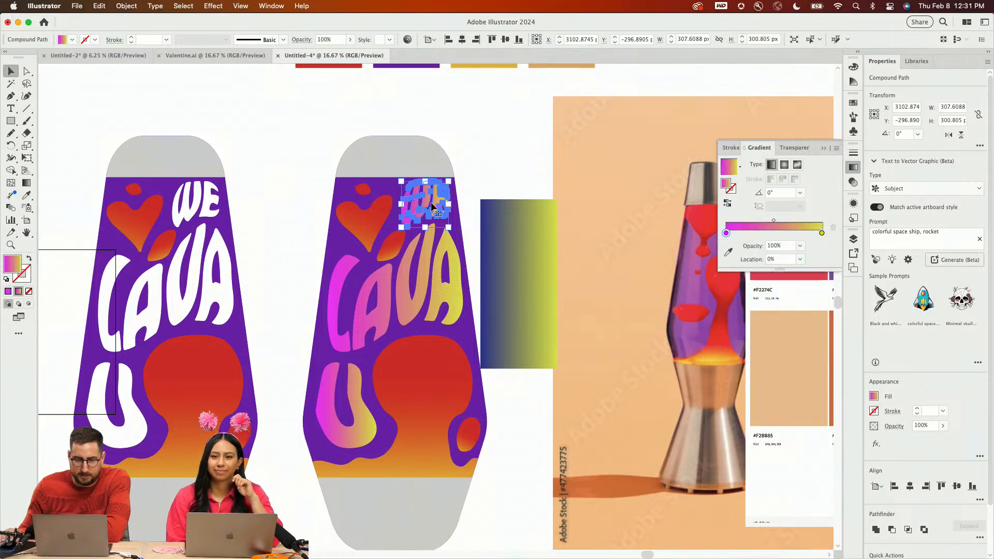
Redirect the WE gradient downward at an angle of about -72° so it starts with magenta above
click(26, 183)
mouse_move(435, 204)
mouse_down()
mouse_move(411, 240)
mouse_move(423, 203)
mouse_up()
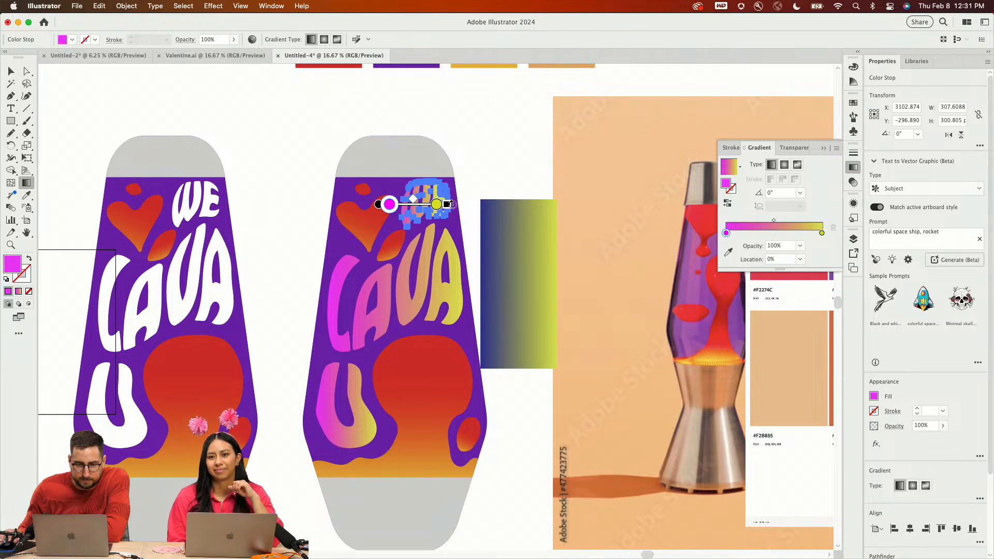
mouse_move(454, 204)
mouse_down()
mouse_move(410, 142)
mouse_move(430, 293)
mouse_move(421, 303)
mouse_up()
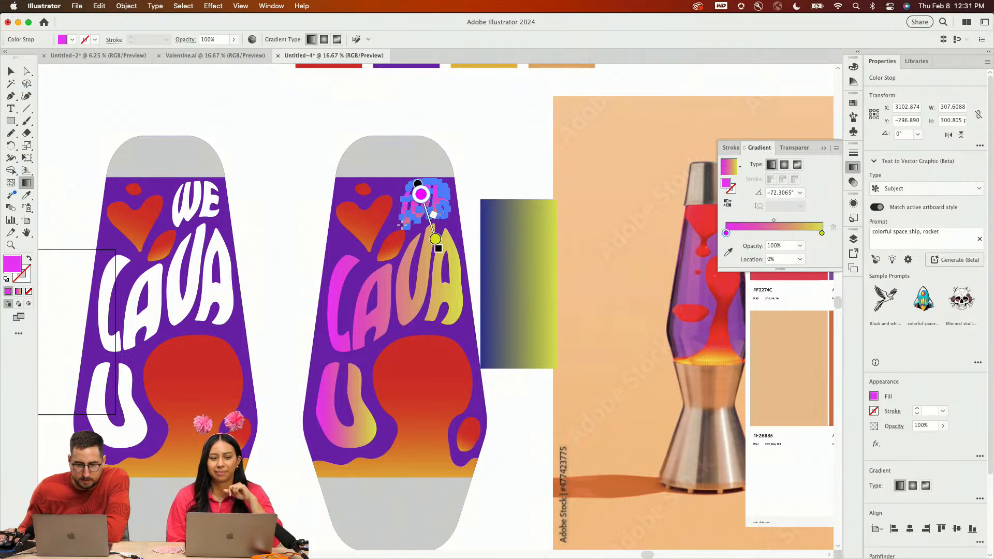
key(v)
click(299, 144)
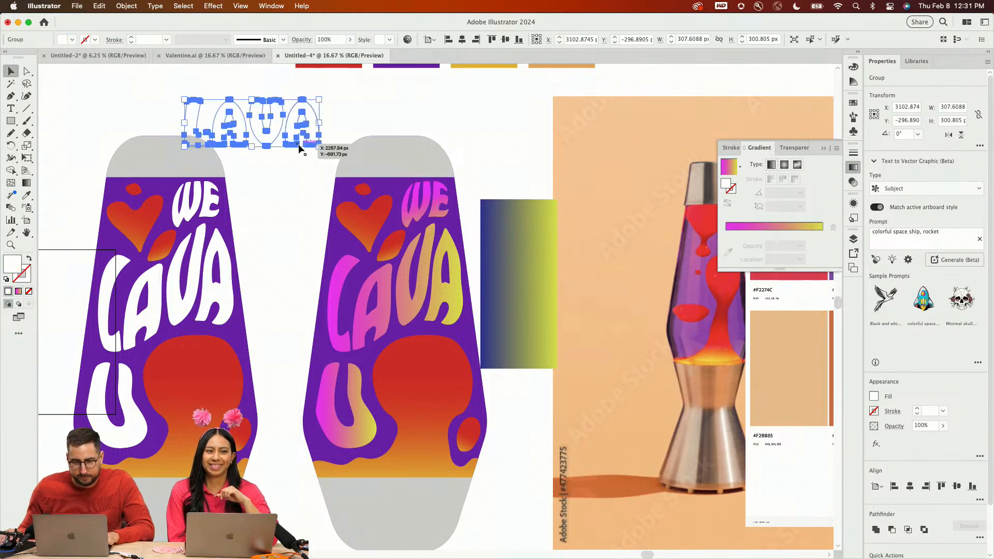
Angle the LAVA gradient diagonally downward, about -50°, remove the stray middle stop and reposition the gradient's start
click(462, 296)
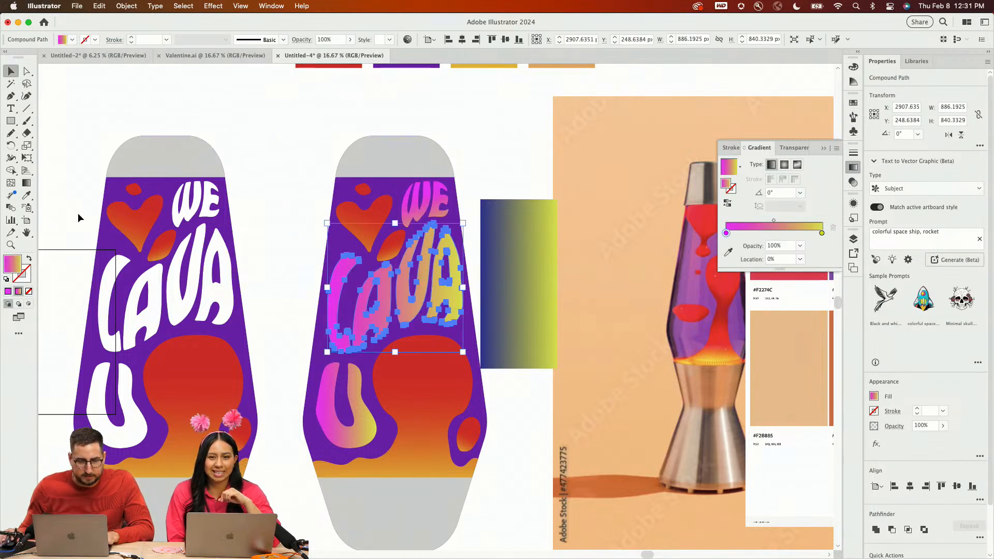
click(27, 182)
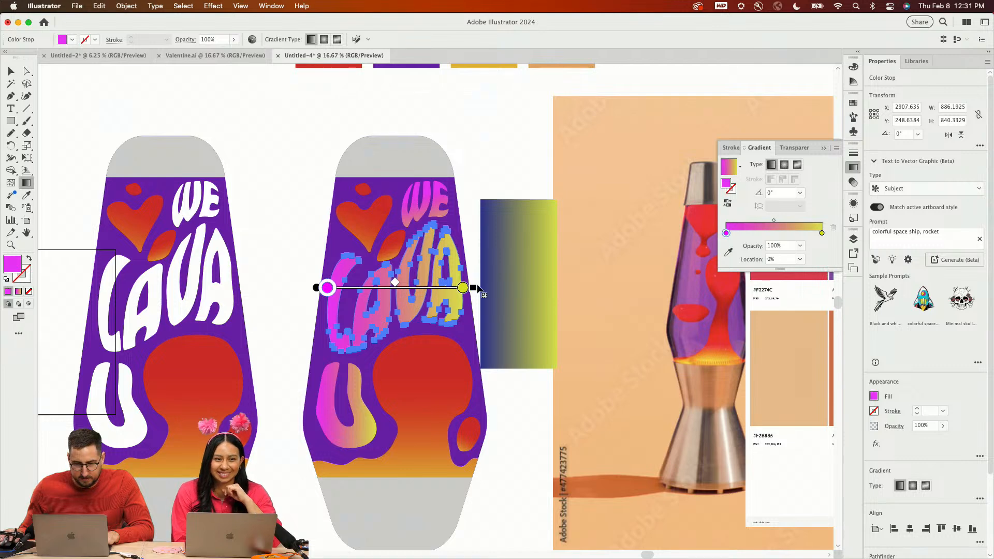
mouse_move(478, 285)
mouse_down()
mouse_move(417, 408)
mouse_move(423, 401)
mouse_up()
click(394, 294)
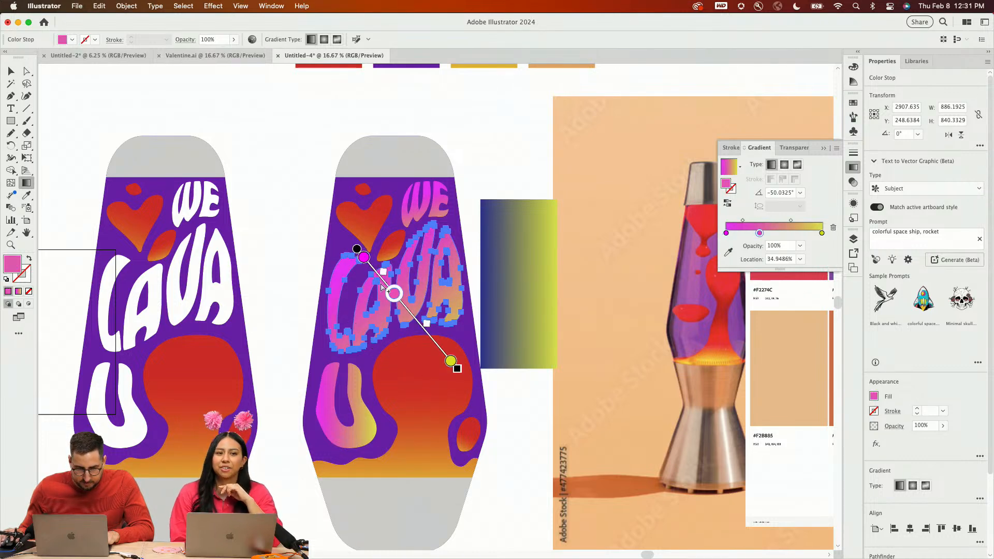
drag(393, 296, 353, 329)
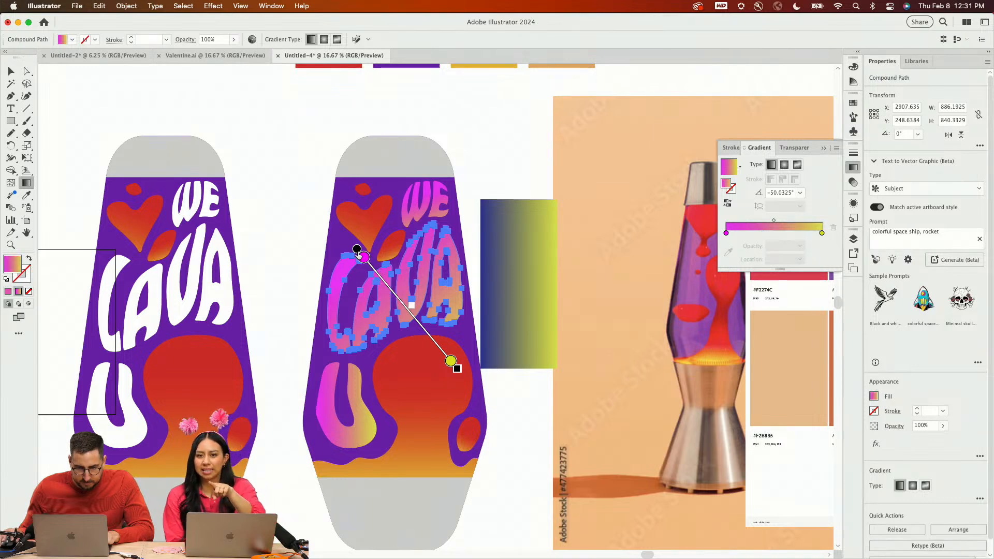
drag(358, 254, 340, 229)
Redirect the U gradient diagonally downward at about -58° and deselect the lettering
click(360, 385)
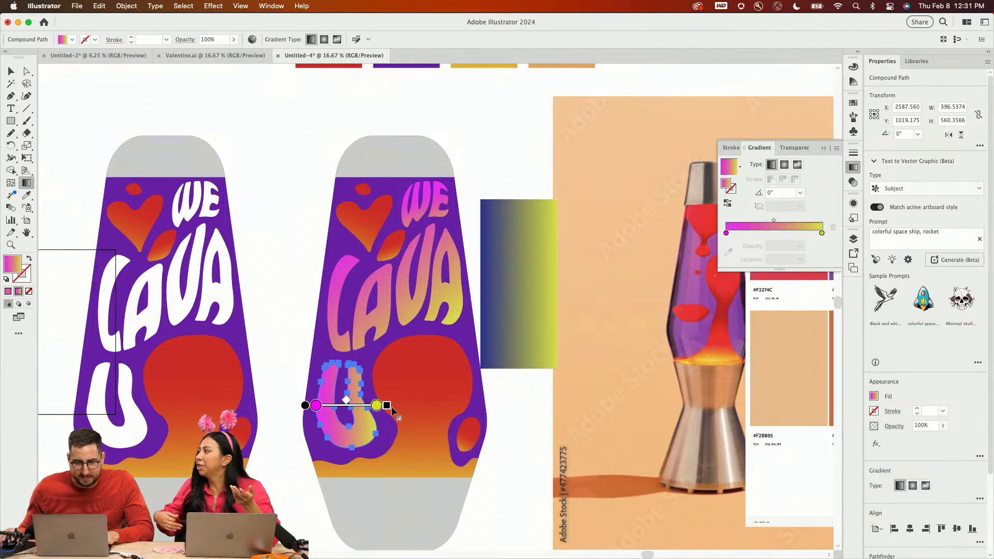
drag(396, 407, 371, 495)
key(v)
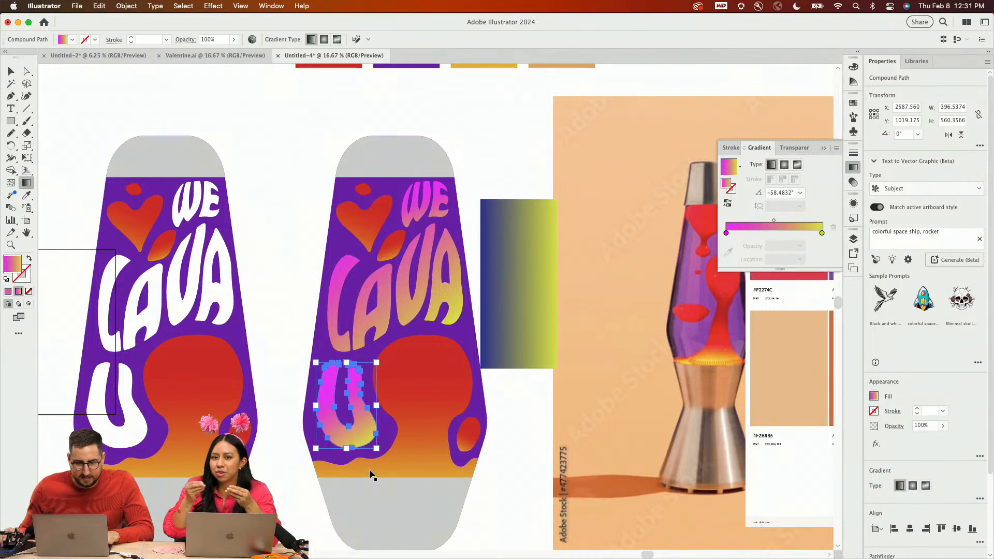
click(275, 215)
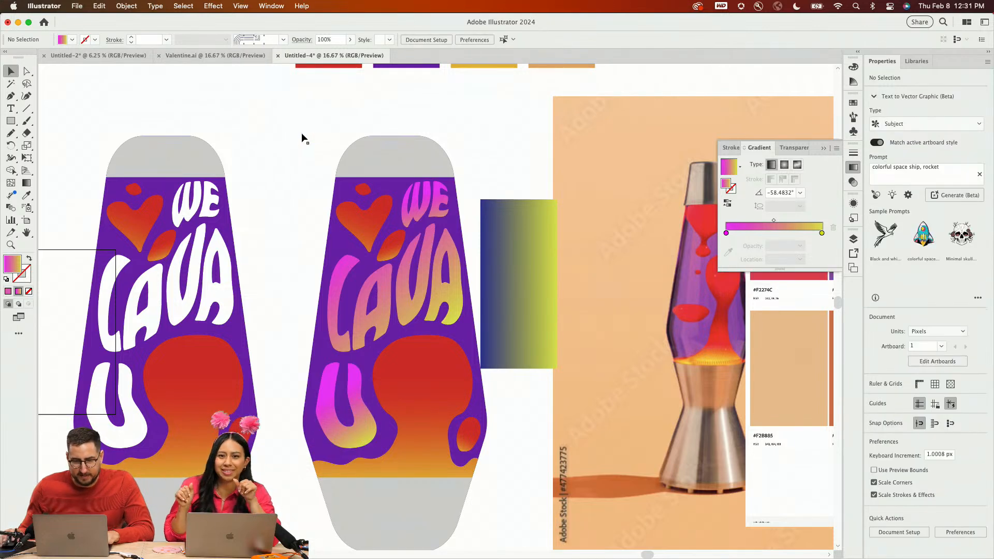
Rotate a copy of the gradient-lettered lamp's grey base 180° so it flares downward
drag(306, 105, 442, 511)
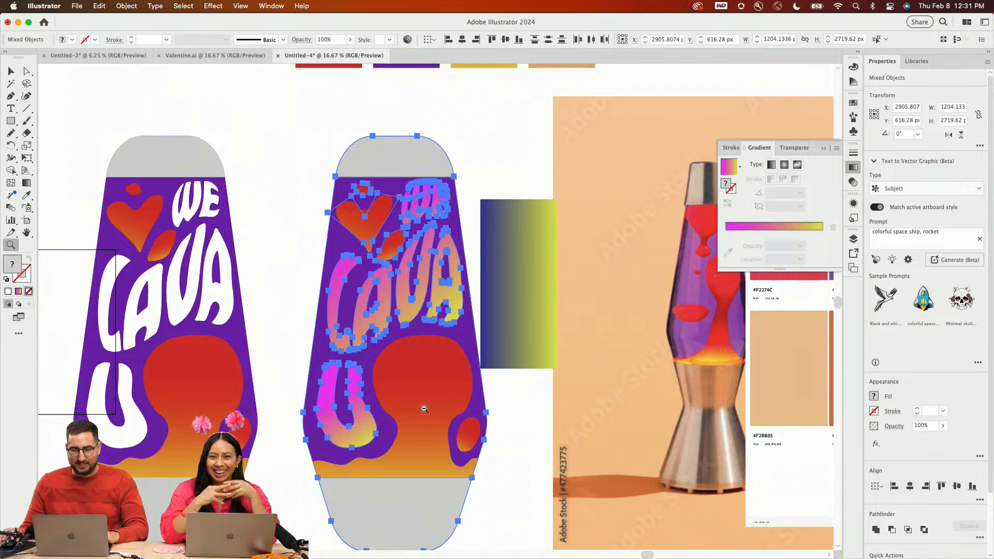
key(super+minus)
scroll(453, 357, down, 3)
key(super+equal)
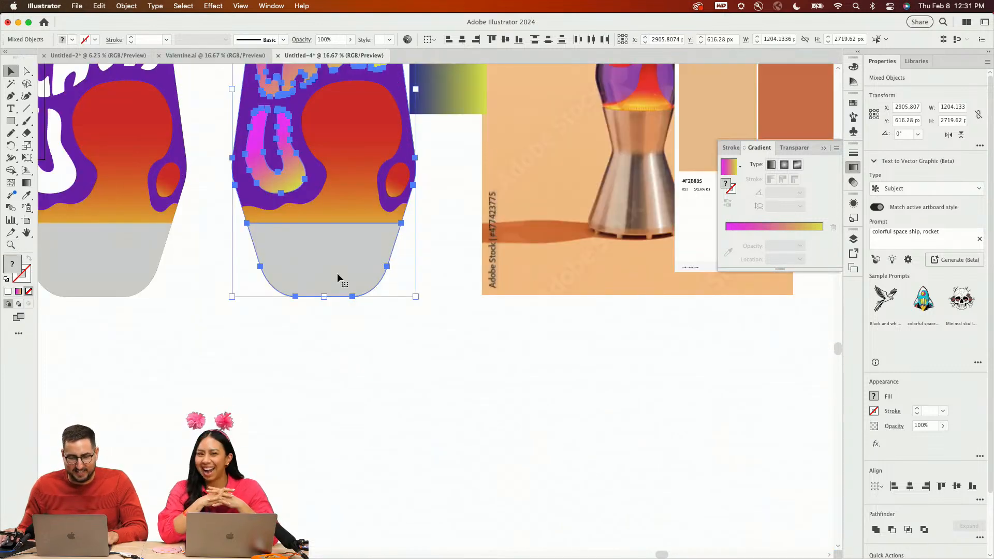
click(463, 313)
click(367, 266)
key(r)
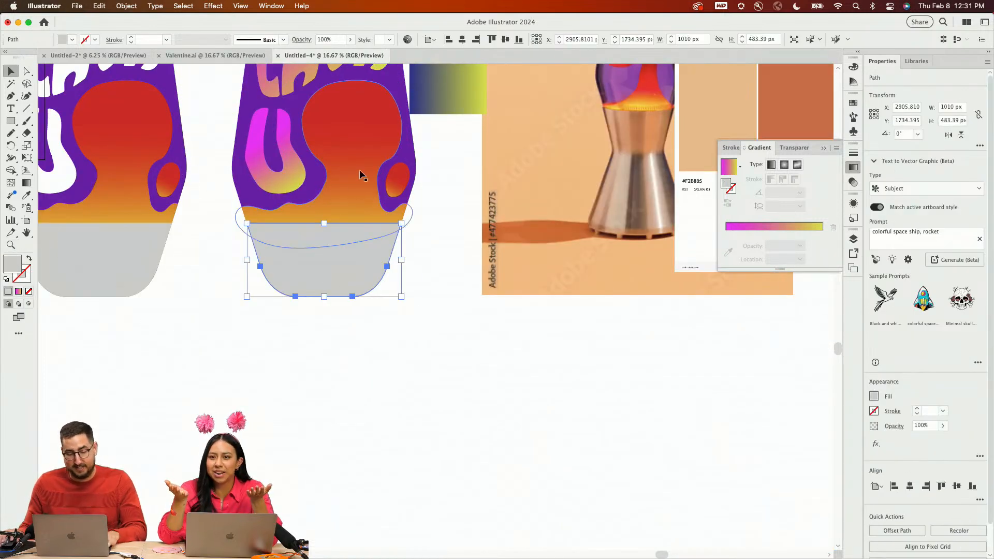
drag(359, 169, 309, 492)
Place the rotated base copy under the original base, enlarge it to about 1350 px wide and overlap the two at the waist
key(v)
drag(347, 294, 355, 402)
key(s)
drag(393, 335, 415, 300)
key(v)
drag(367, 387, 366, 324)
click(410, 278)
Duplicate the whole gradient-lettered lamp with its flared base into the empty area below and to its left
key(super+minus)
key(super+minus)
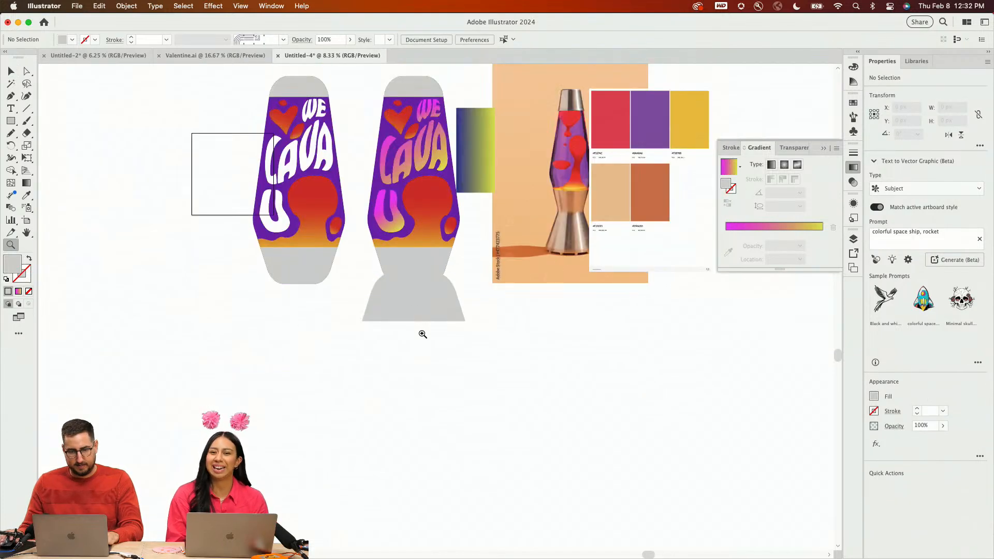
drag(396, 69, 414, 298)
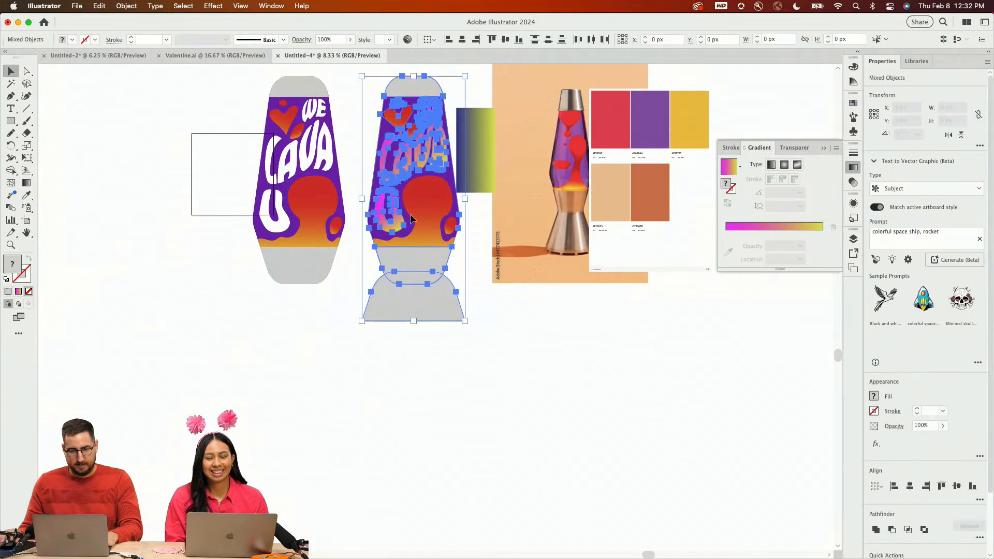
drag(433, 220, 243, 432)
Unite the two overlapping grey base shapes of the duplicated lamp into one shape
super+click(426, 331)
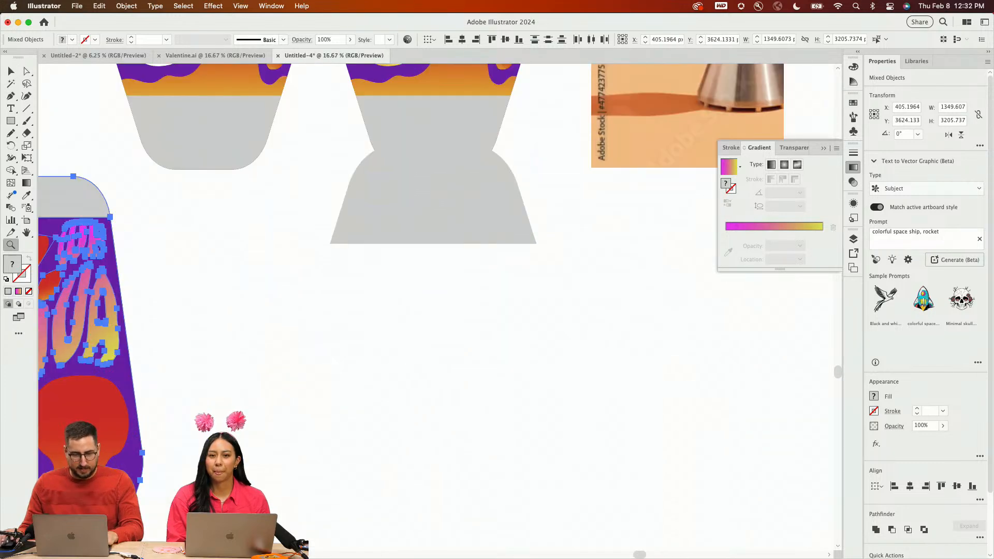
scroll(318, 356, down, 5)
scroll(319, 356, left, 4)
click(390, 323)
click(331, 334)
shift+click(308, 298)
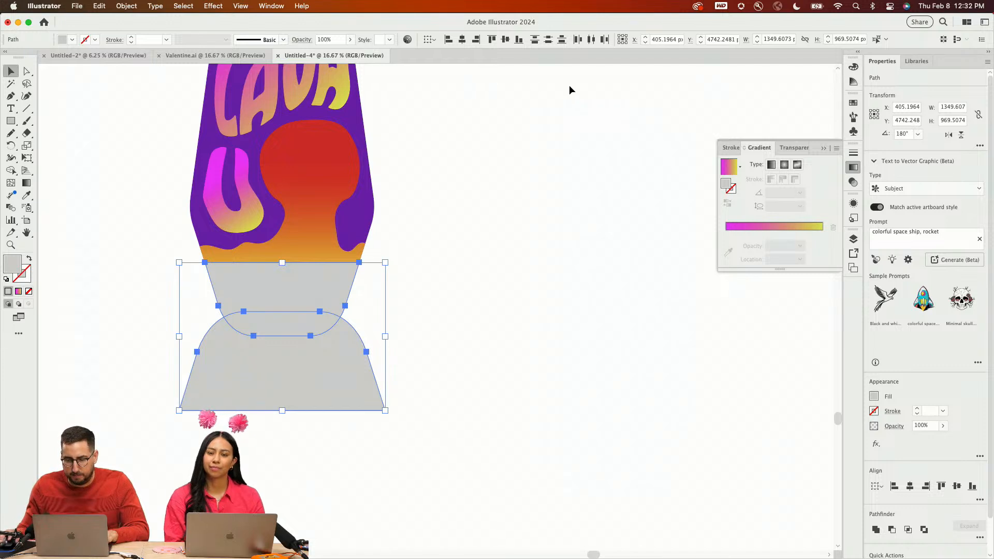
click(872, 527)
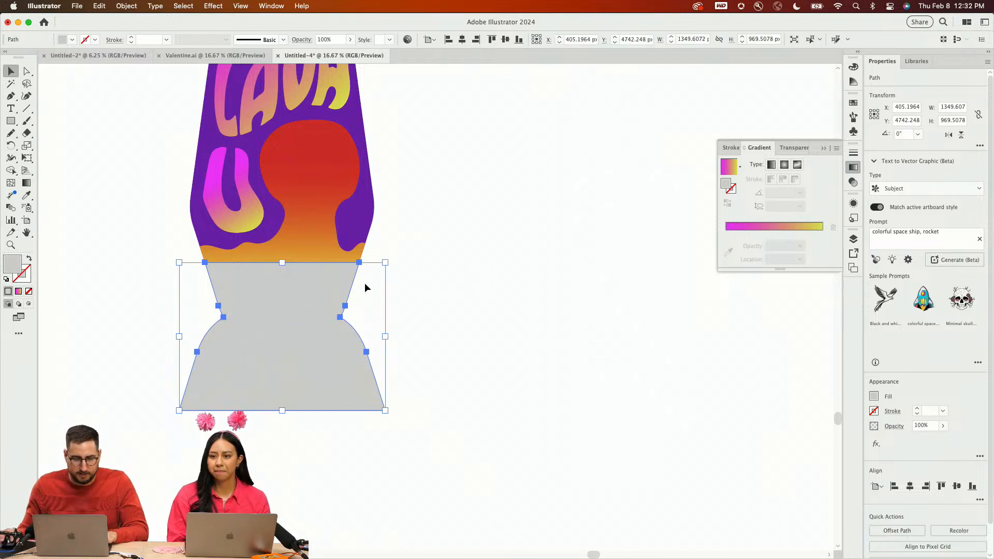
Exclude the two upper corner anchors of the united base from the direct selection, leaving its waist and bottom anchors selected
key(a)
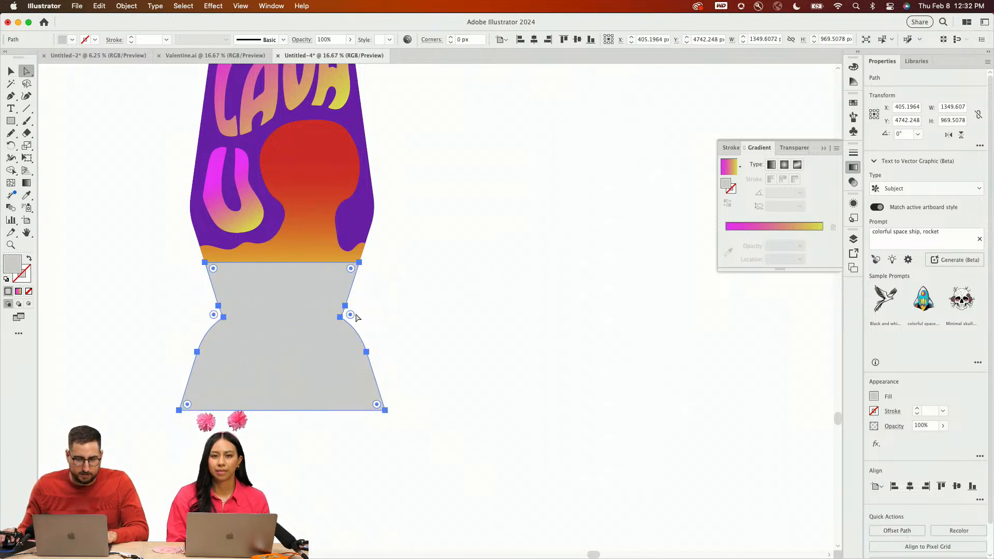
drag(351, 314, 362, 312)
key(super+z)
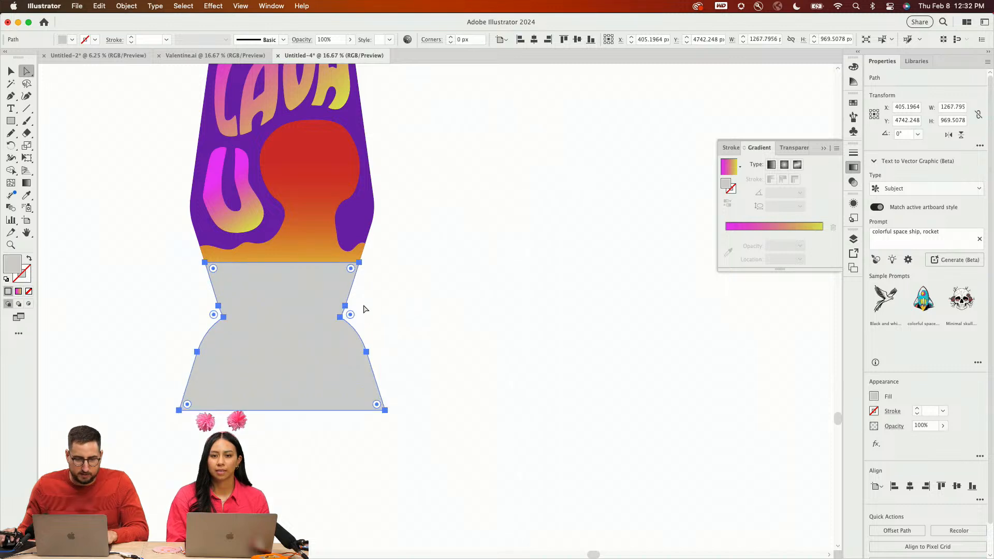
shift+click(359, 263)
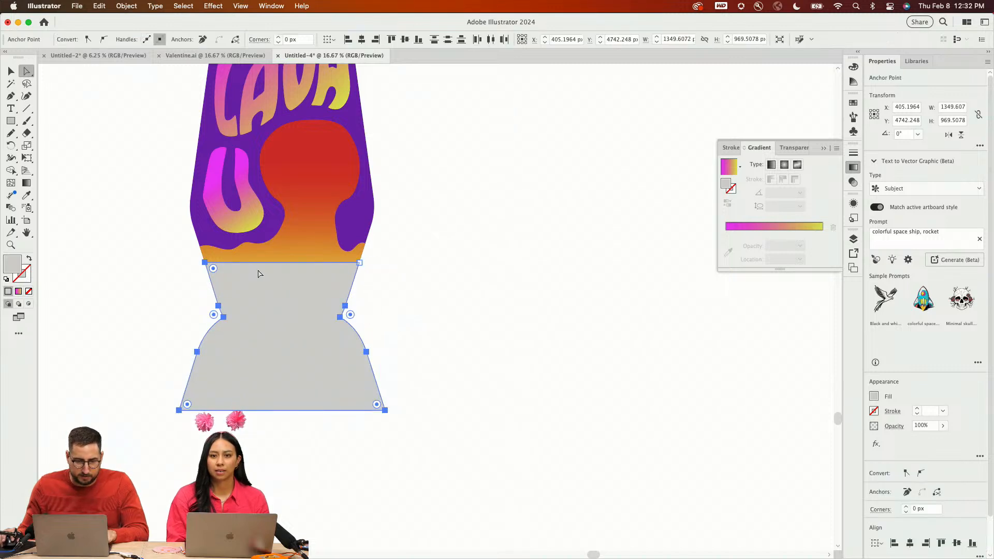
shift+click(205, 263)
Try rounding the base's waist and bottom corners to a radius of about 110 px and undo it
drag(213, 314, 203, 313)
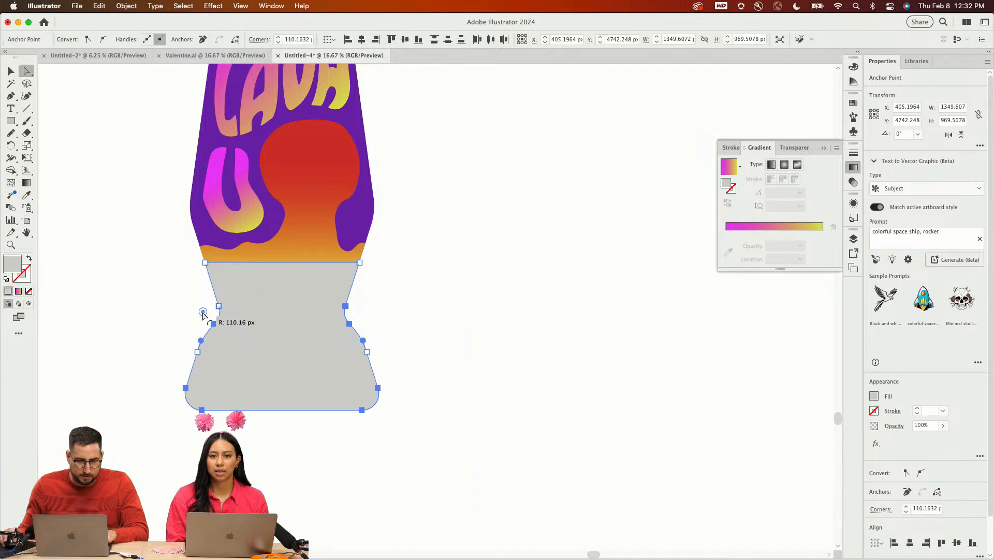
key(v)
click(530, 237)
key(z)
alt+click(510, 269)
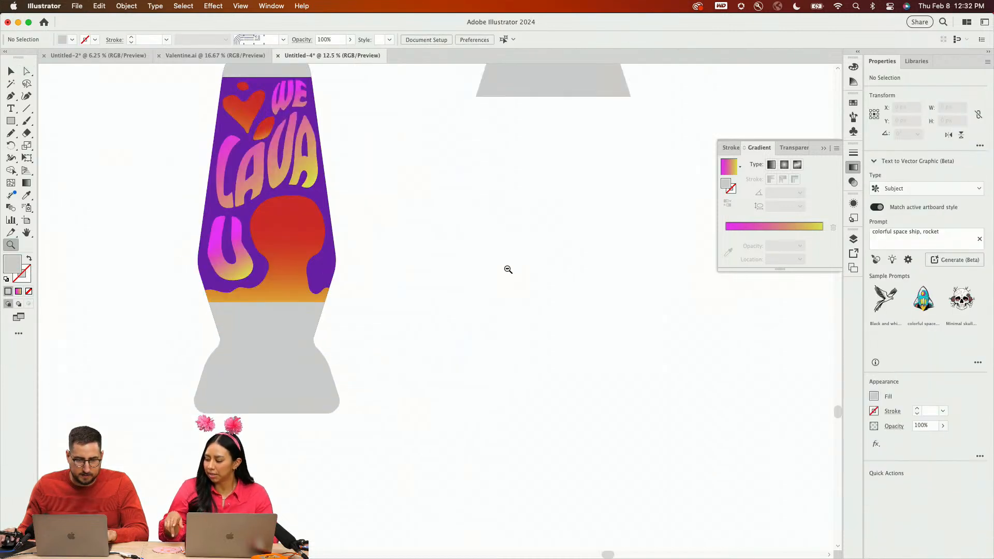
alt+click(509, 269)
key(super+z)
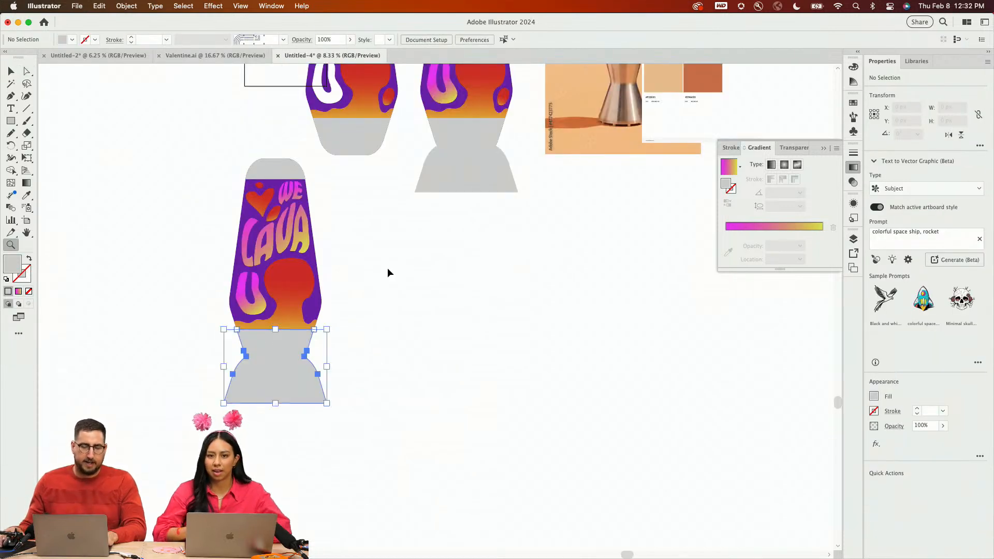
Round the base's waist and bottom corners to a radius of about 116 px and deselect the shape
click(361, 342)
click(336, 328)
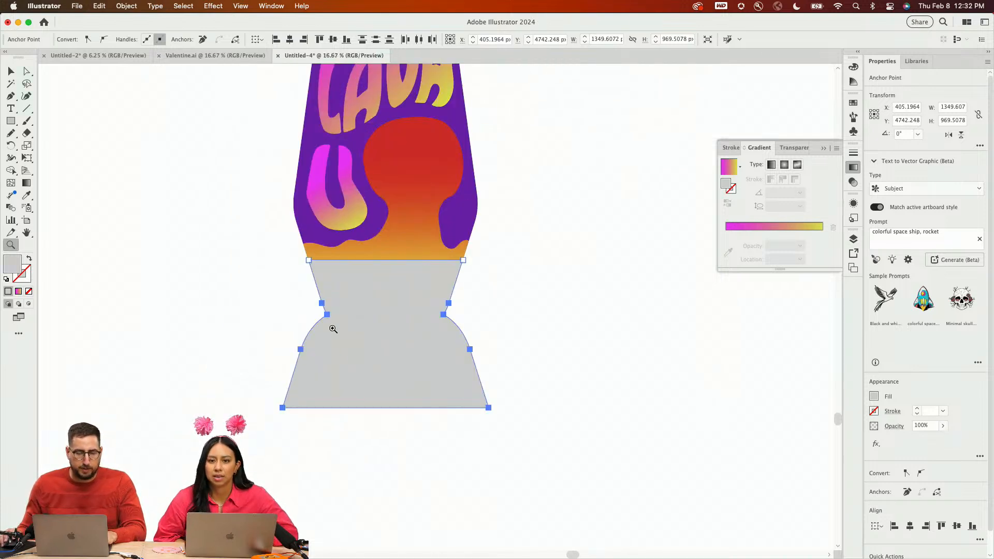
key(a)
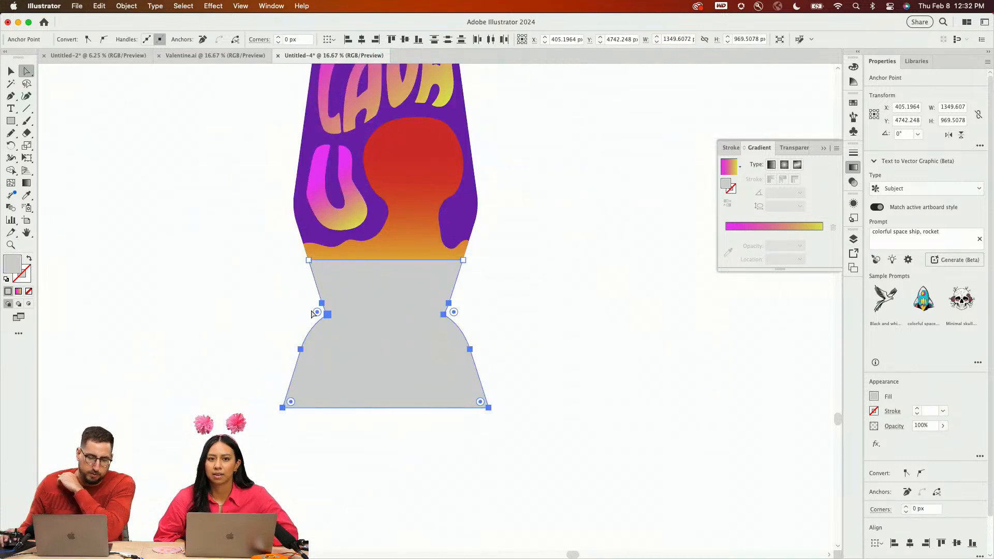
drag(314, 314, 293, 311)
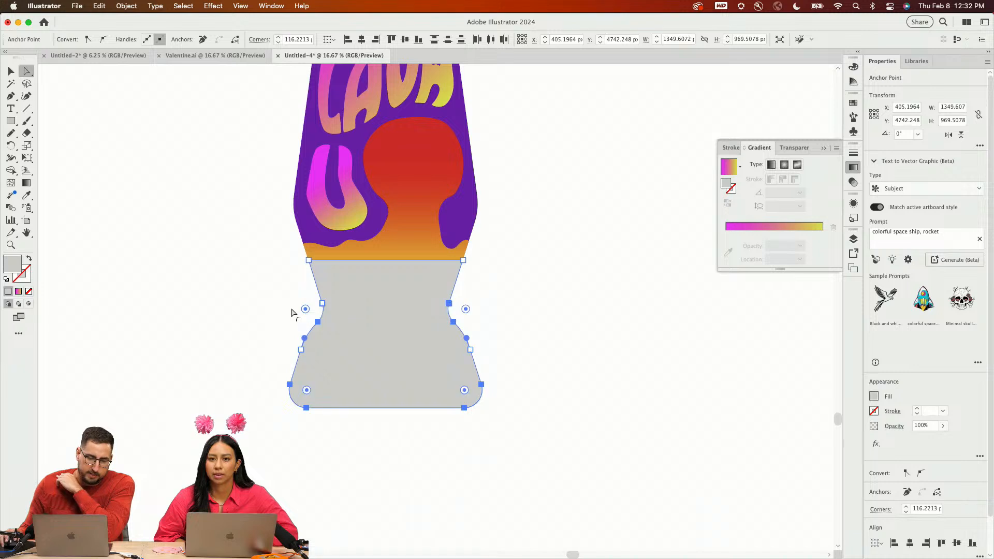
key(v)
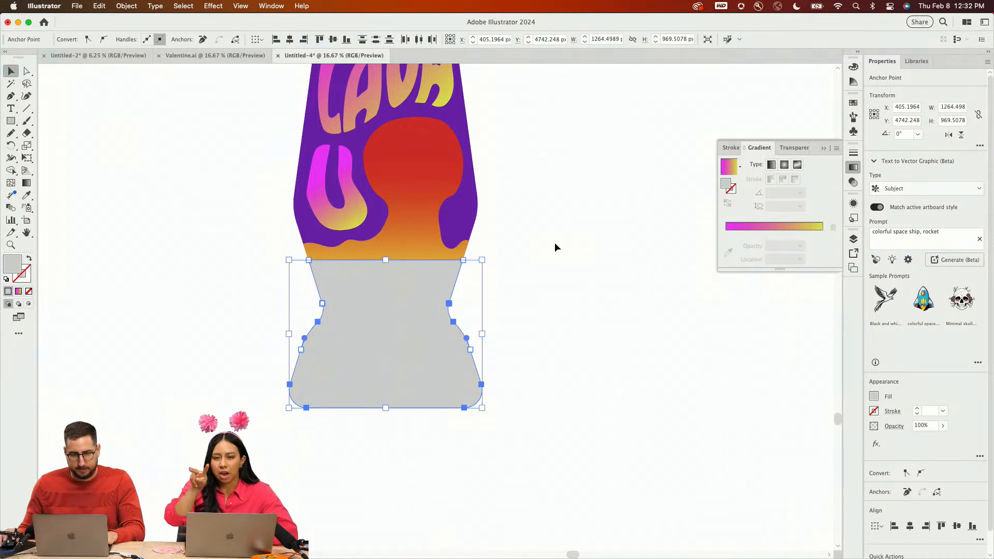
click(554, 242)
Fill the duplicated lamp's base and cap with the Silver gradient from the Metals gradient swatch library
key(z)
alt+click(495, 280)
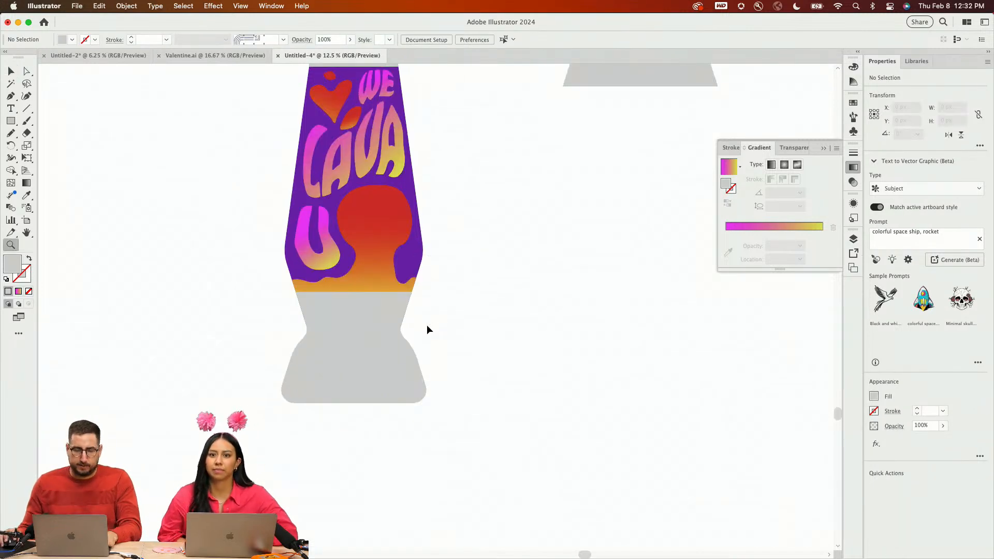
click(463, 293)
drag(470, 238, 488, 341)
alt+click(451, 336)
key(v)
click(378, 414)
shift+click(355, 143)
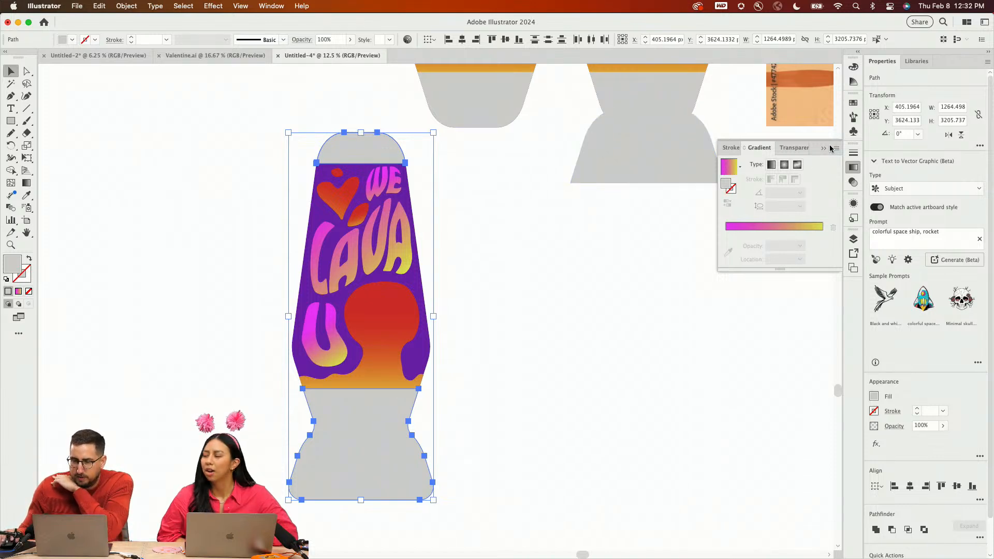
click(852, 104)
click(836, 99)
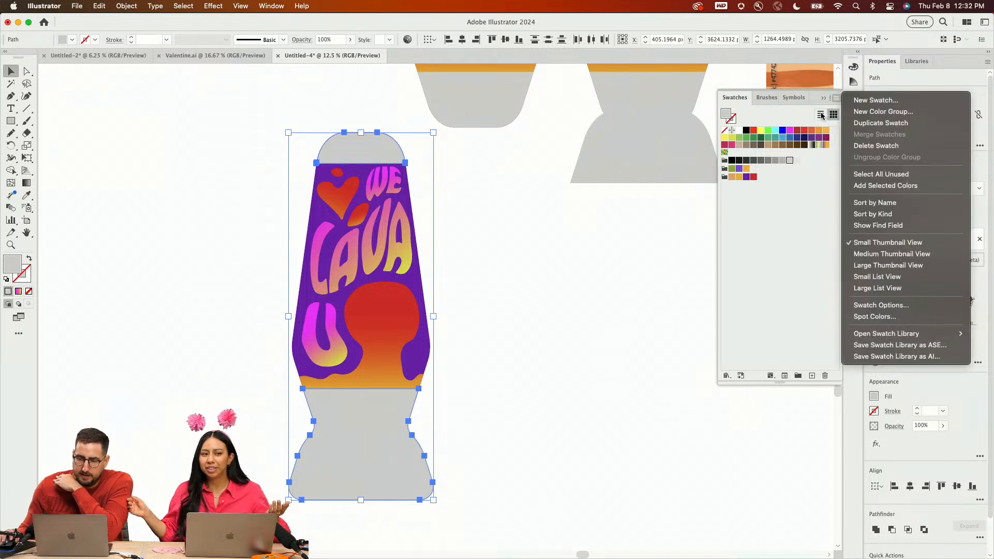
mouse_move(874, 338)
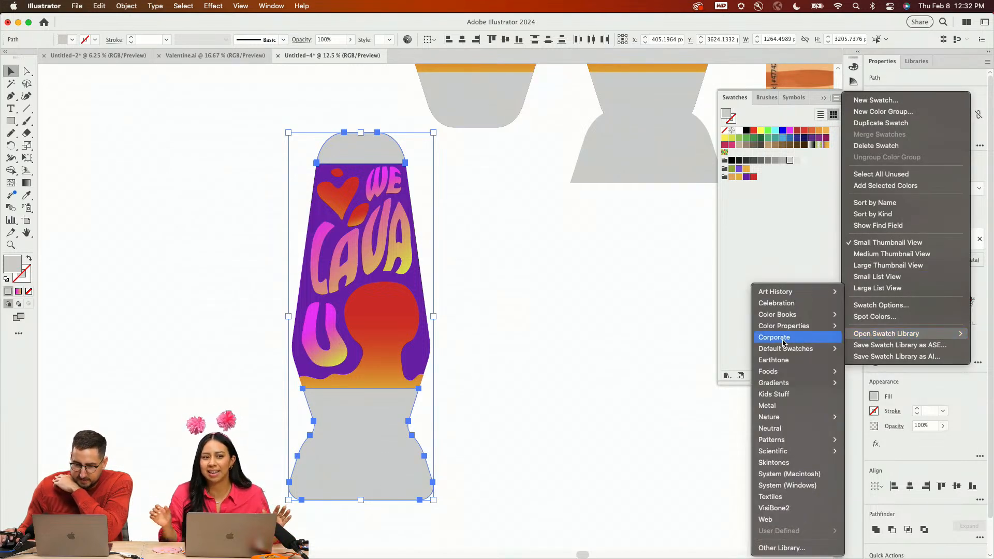
mouse_move(794, 382)
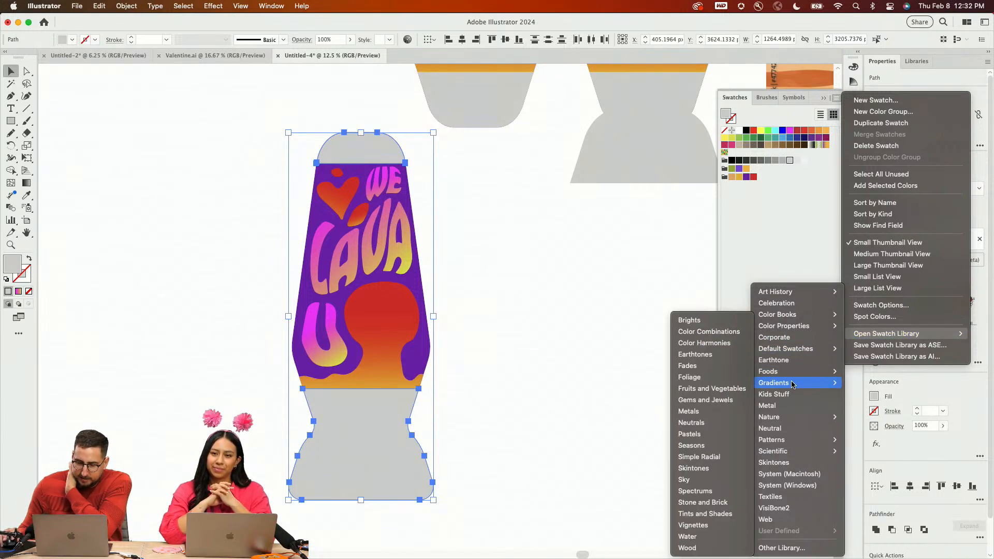
click(699, 410)
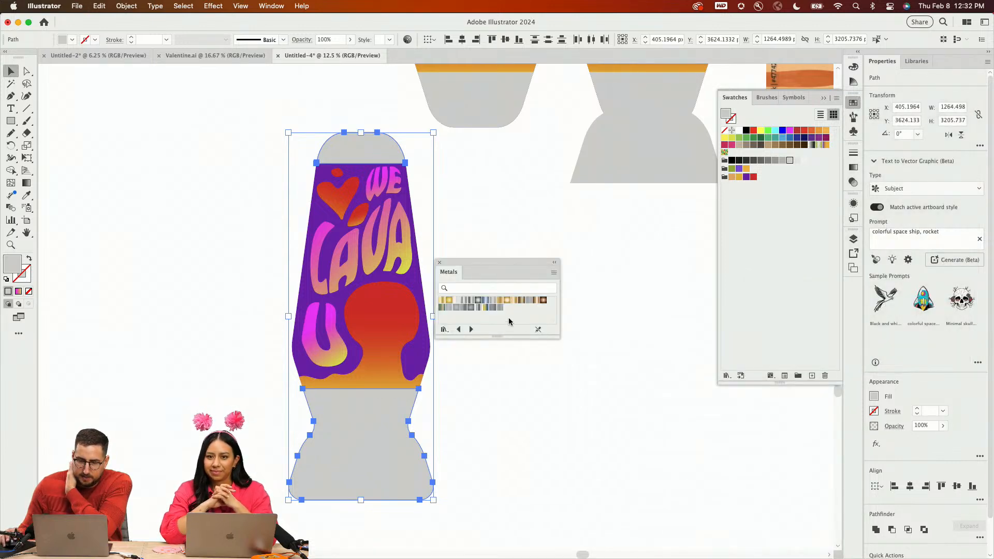
click(464, 300)
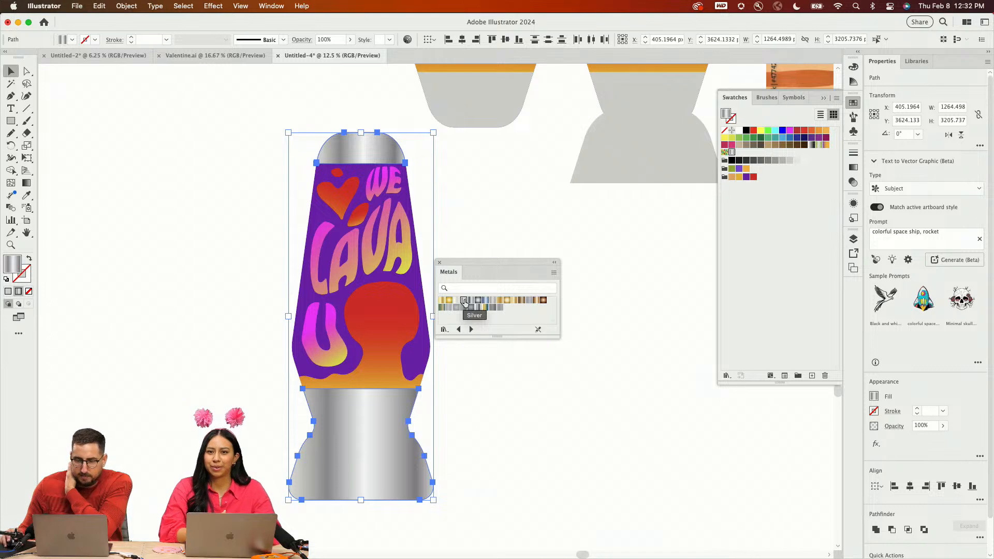
click(852, 152)
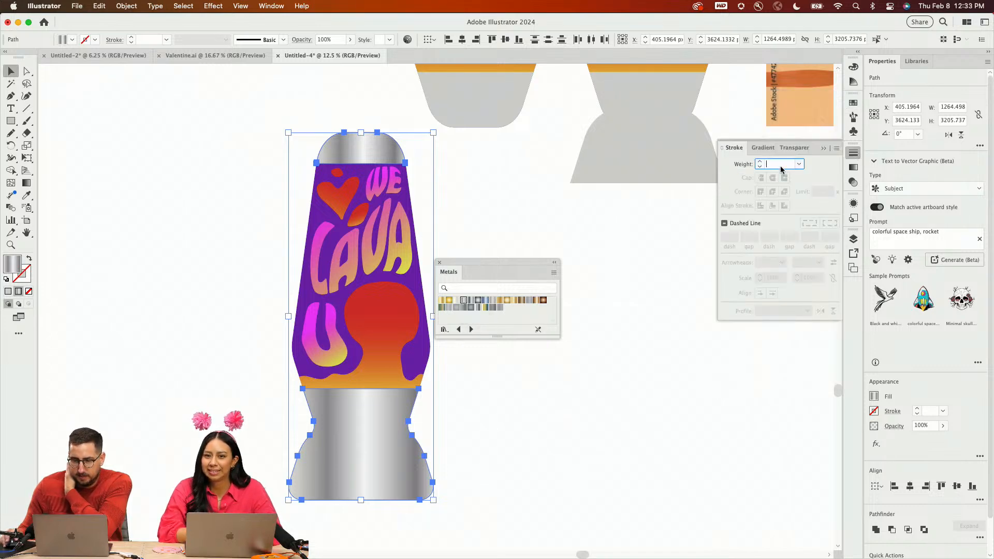
text(45)
key(Return)
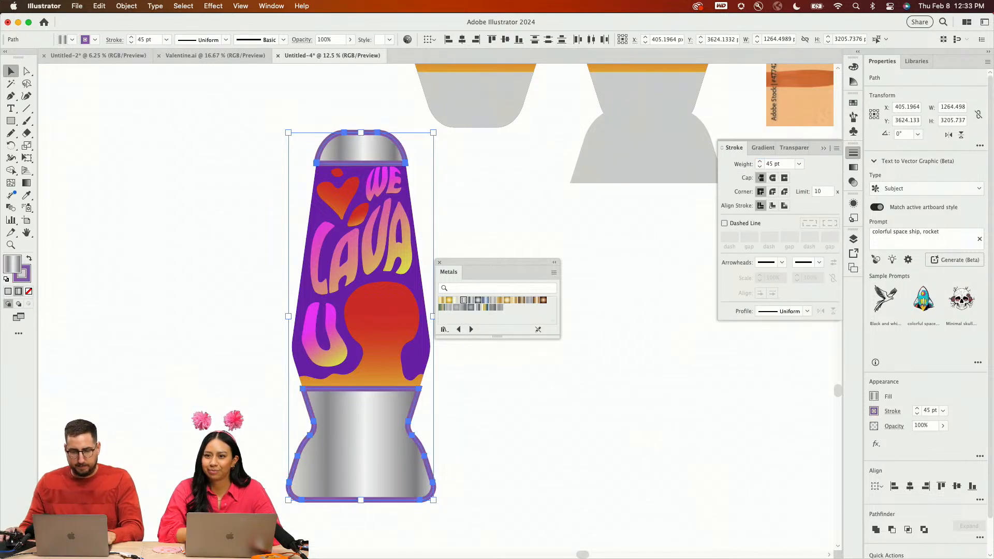
key(super+z)
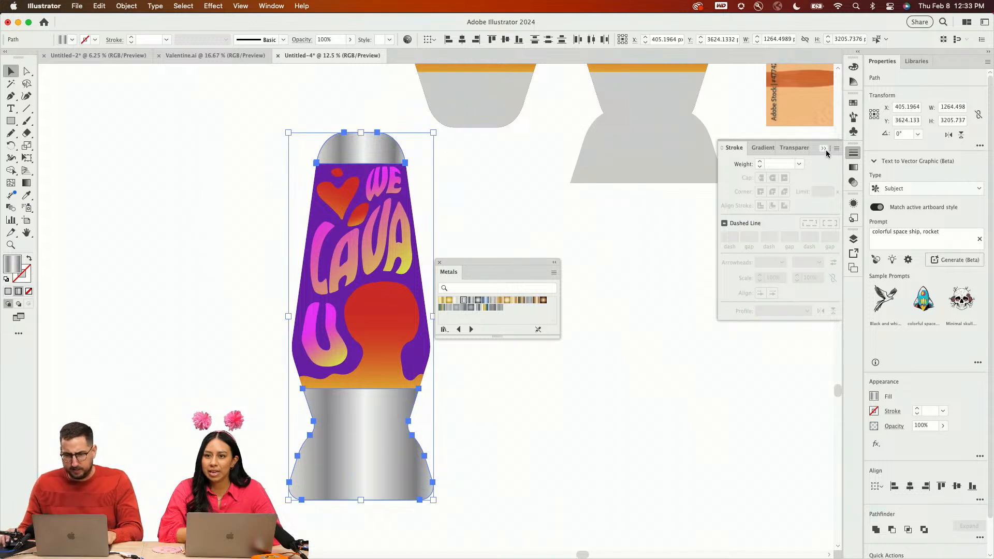
Set the gradient angle of the lamp's base and cap to 45°
click(852, 168)
click(773, 196)
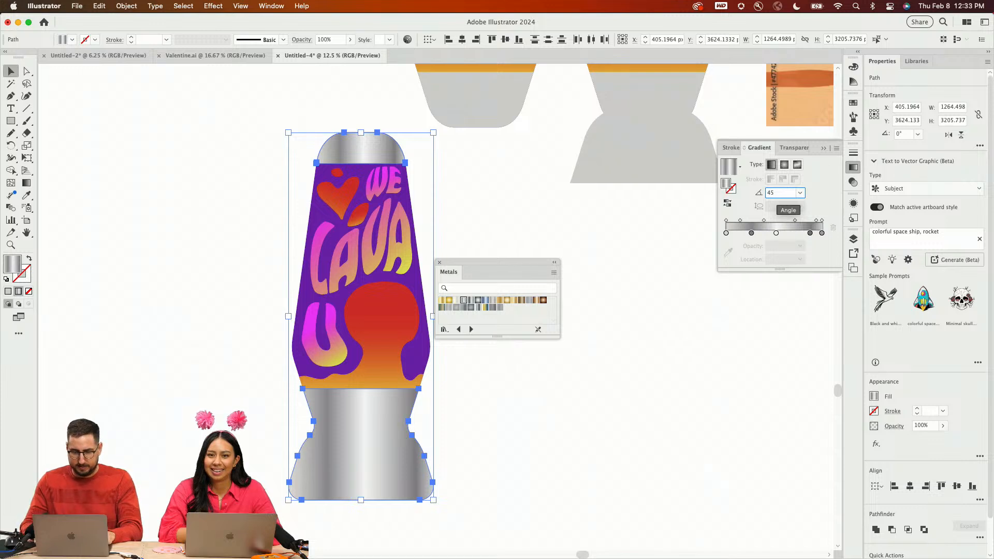
key(Return)
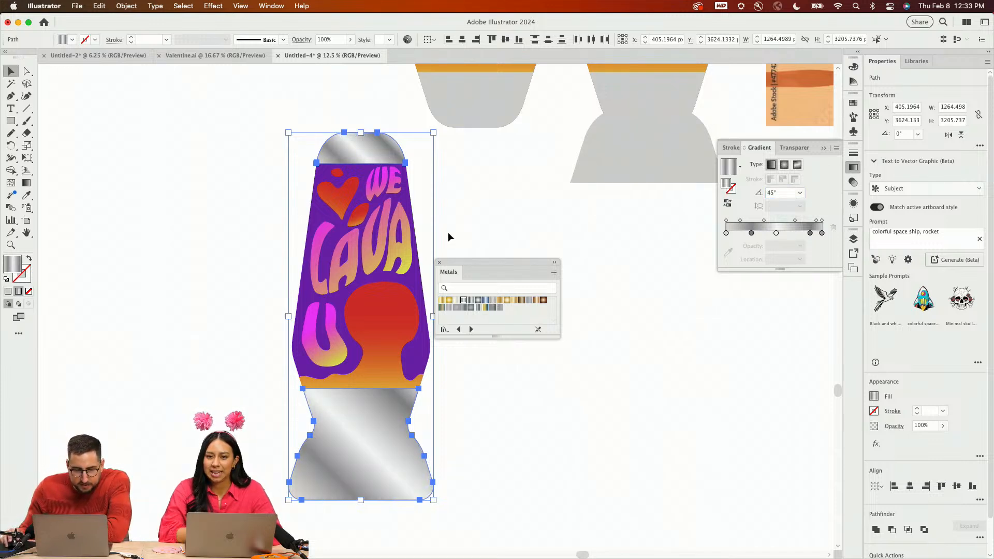
Try several other Metals gradients on the base and cap, ending with a soft grey one running horizontally
click(471, 302)
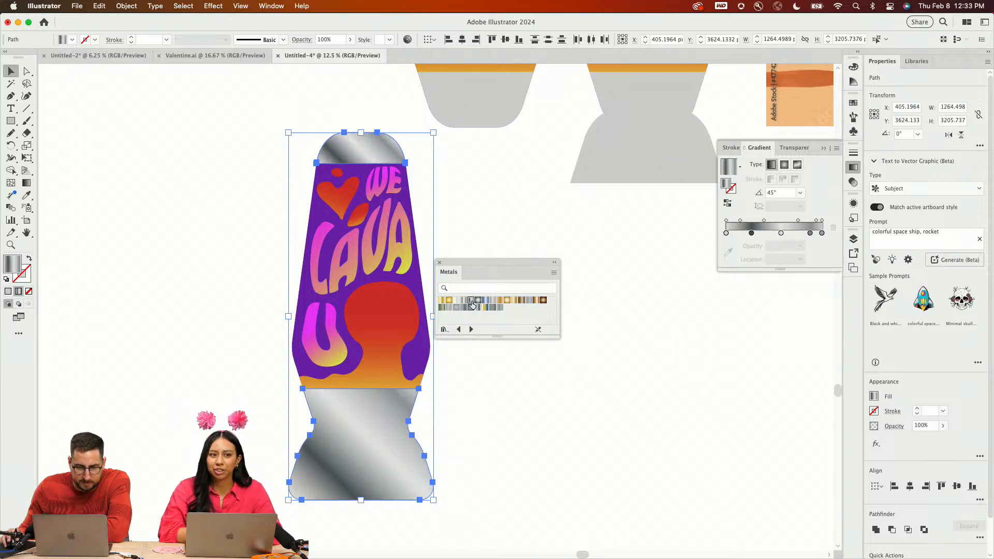
click(493, 309)
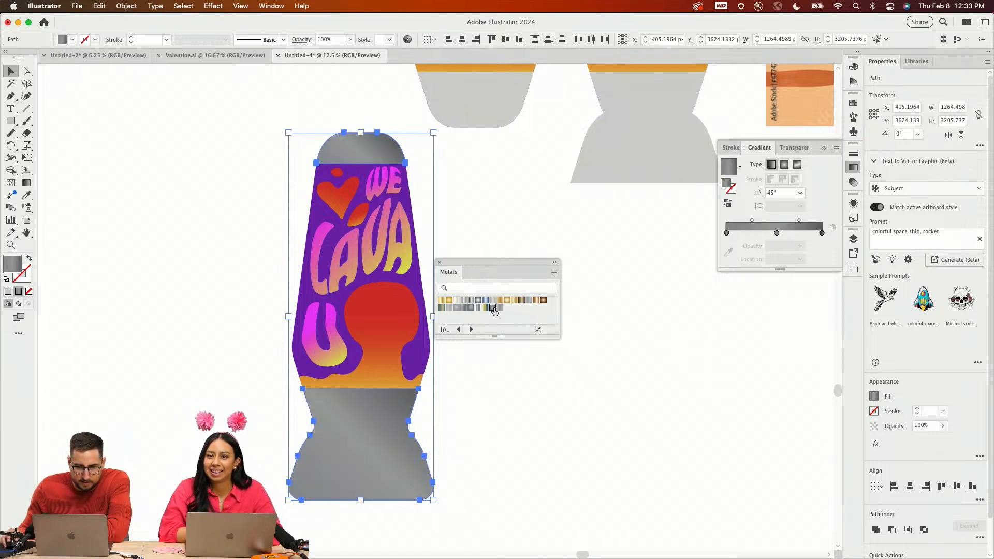
click(500, 309)
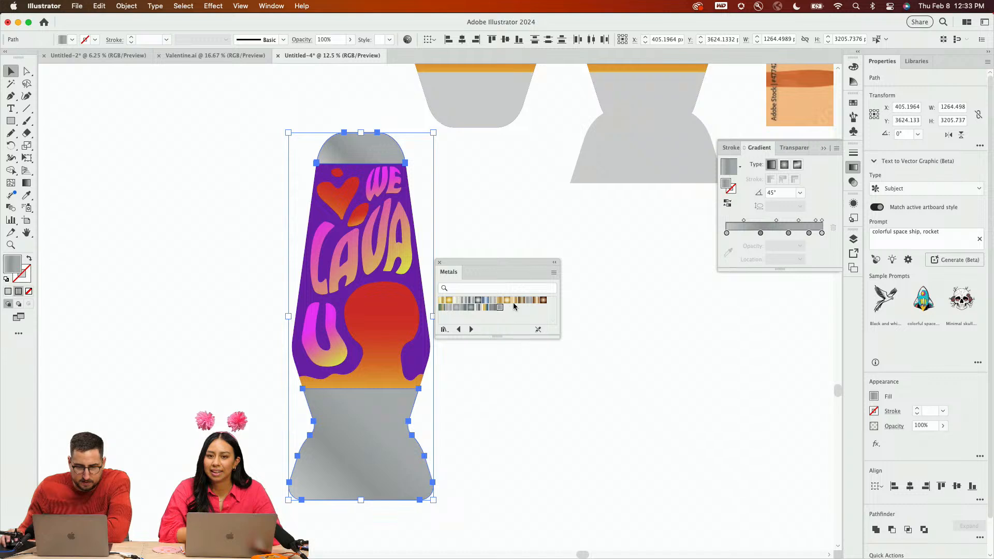
click(529, 301)
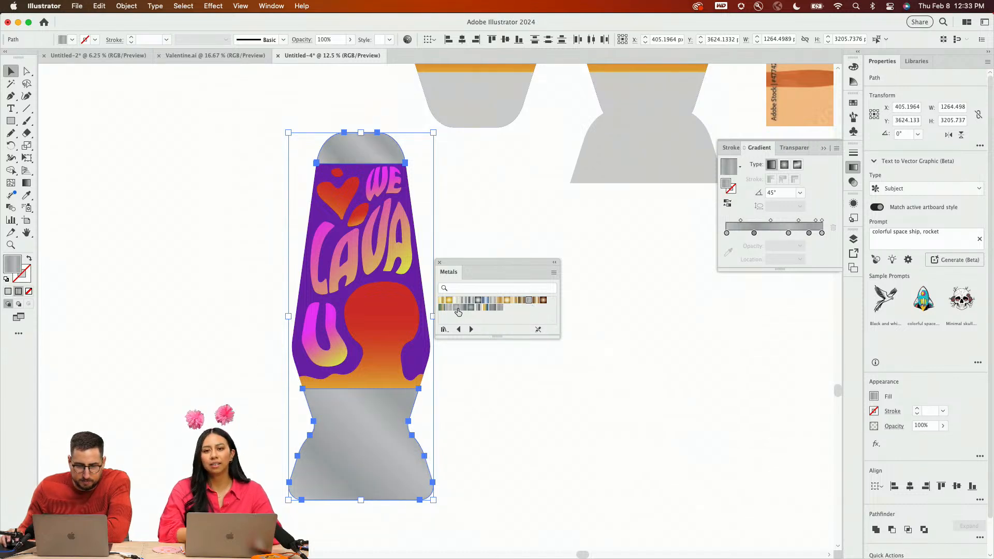
click(457, 309)
click(449, 309)
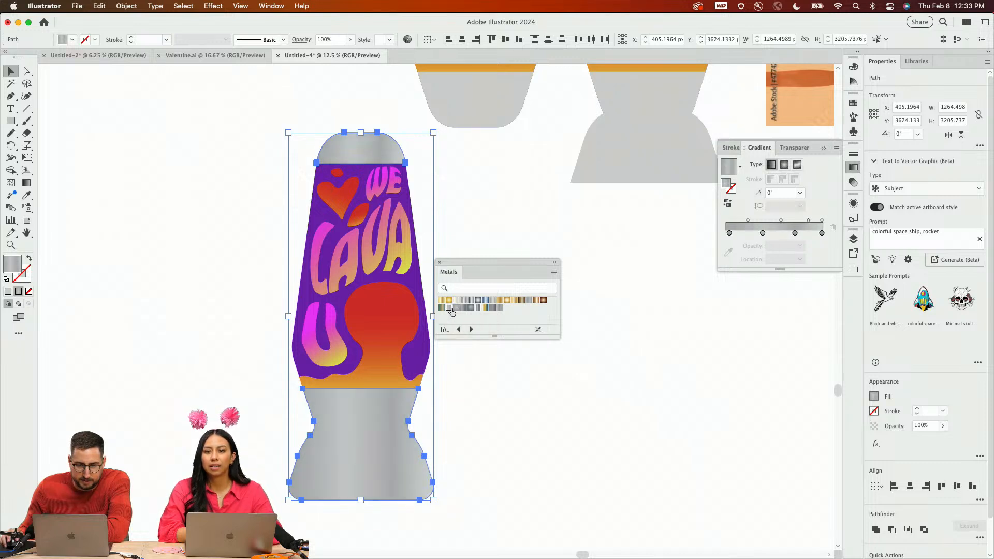
Set the gradient angle of the lamp's base and cap to 45°, deselect them, and move the Metals swatches away from the artwork
click(787, 193)
text(45)
key(Return)
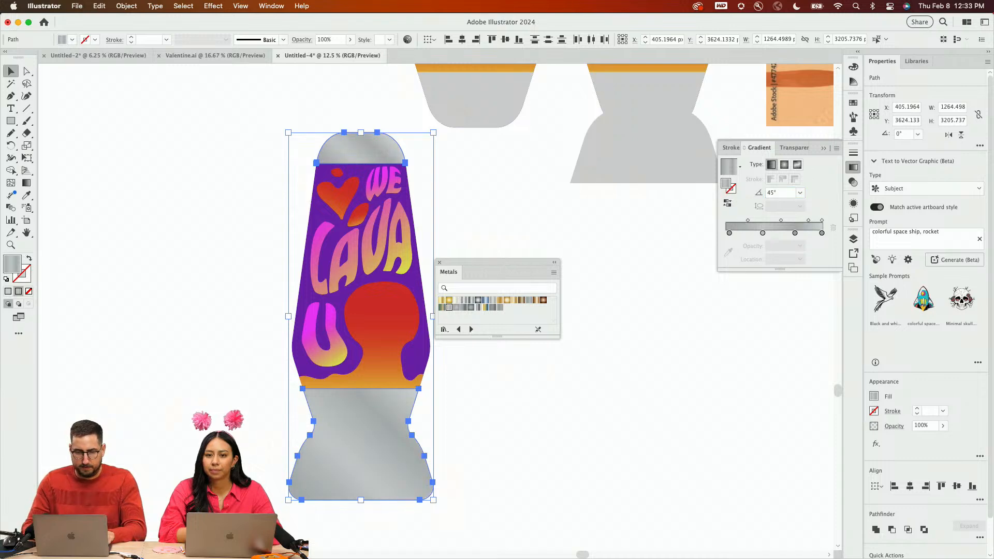
click(612, 324)
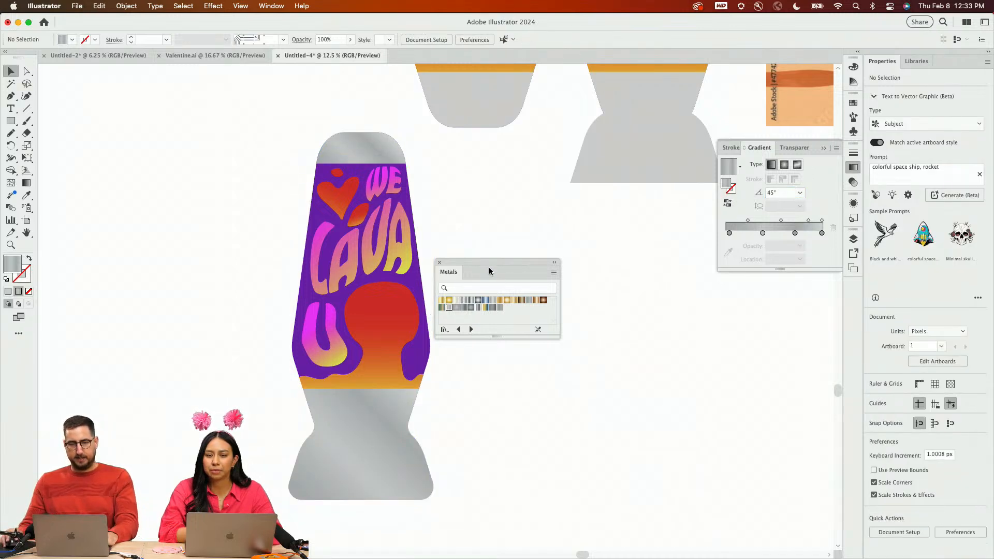
drag(486, 260, 622, 243)
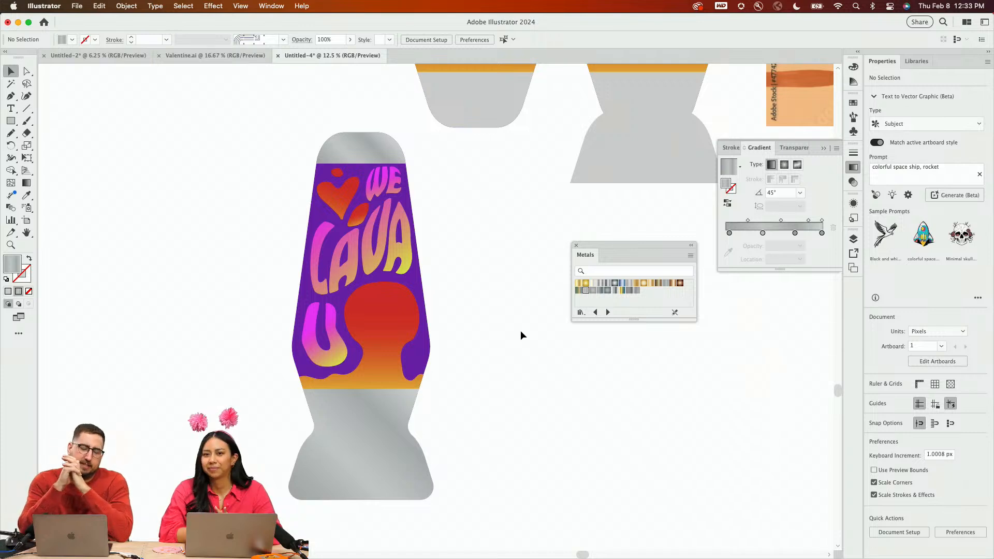
Move the complete metallic lamp down and to the left into empty canvas space and deselect it
key(m)
key(z)
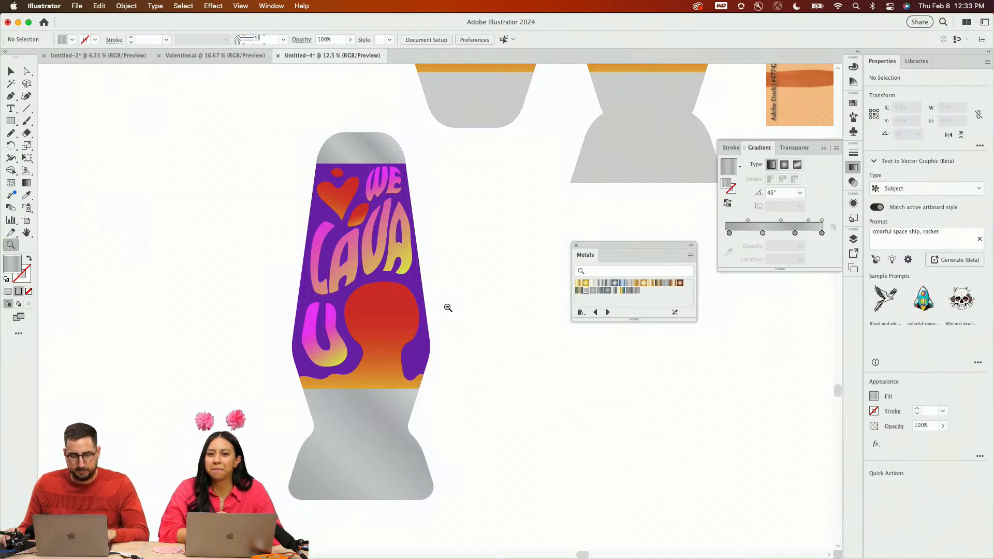
alt+click(447, 311)
alt+click(449, 340)
scroll(434, 341, right, 3)
scroll(435, 341, up, 1)
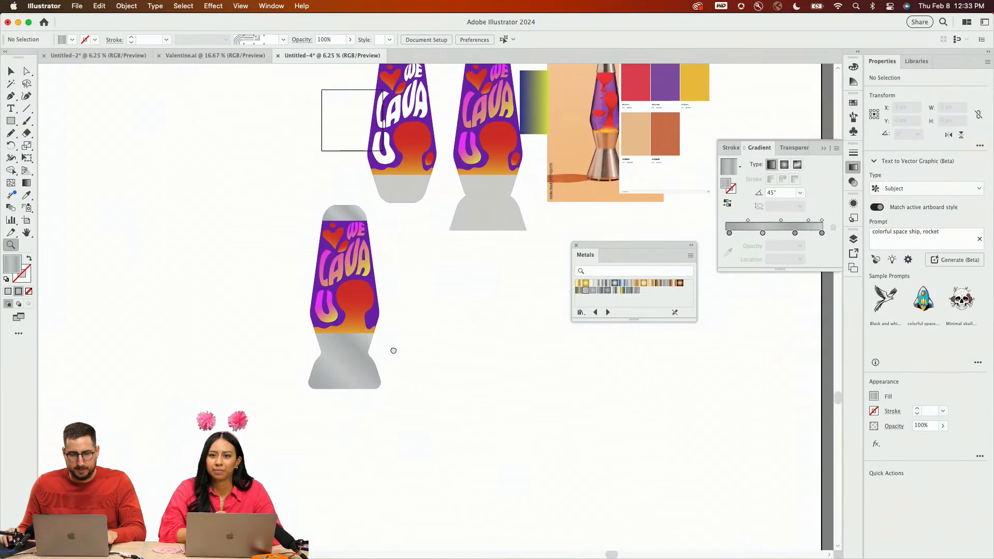
key(v)
drag(367, 388, 281, 412)
click(421, 303)
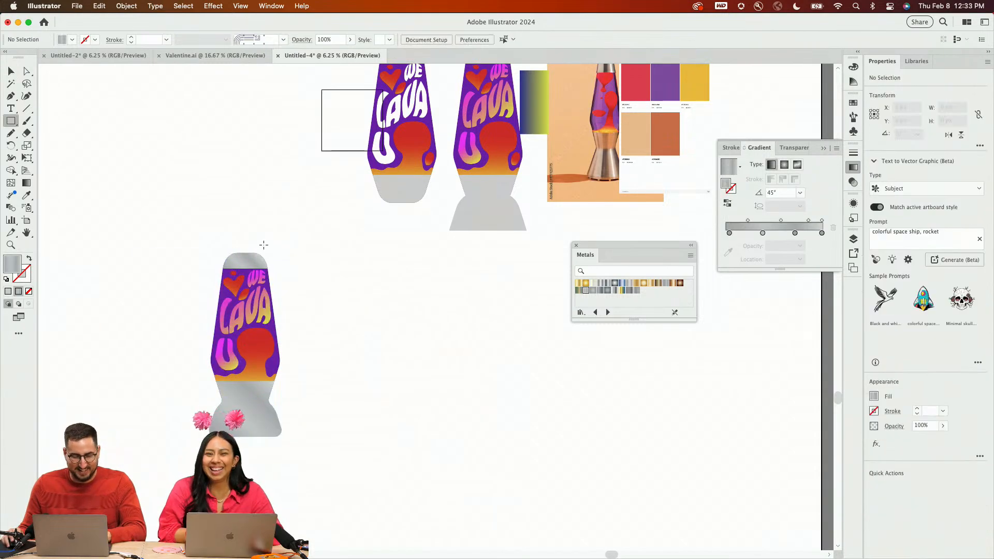
Draw a rectangle about 2810 by 4720 px over the lamp and fill it with the tan sampled from the colour palette
key(m)
drag(165, 212, 326, 482)
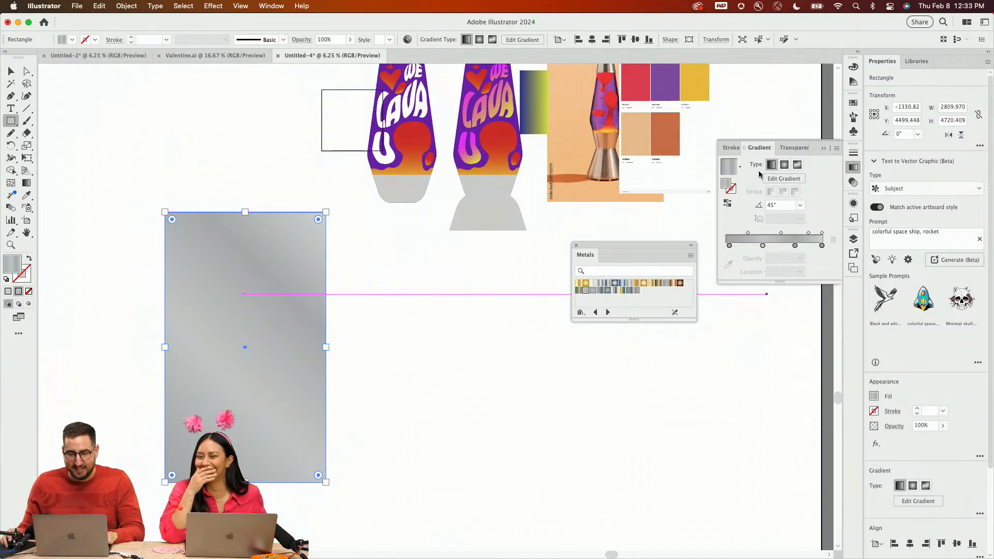
key(i)
click(646, 134)
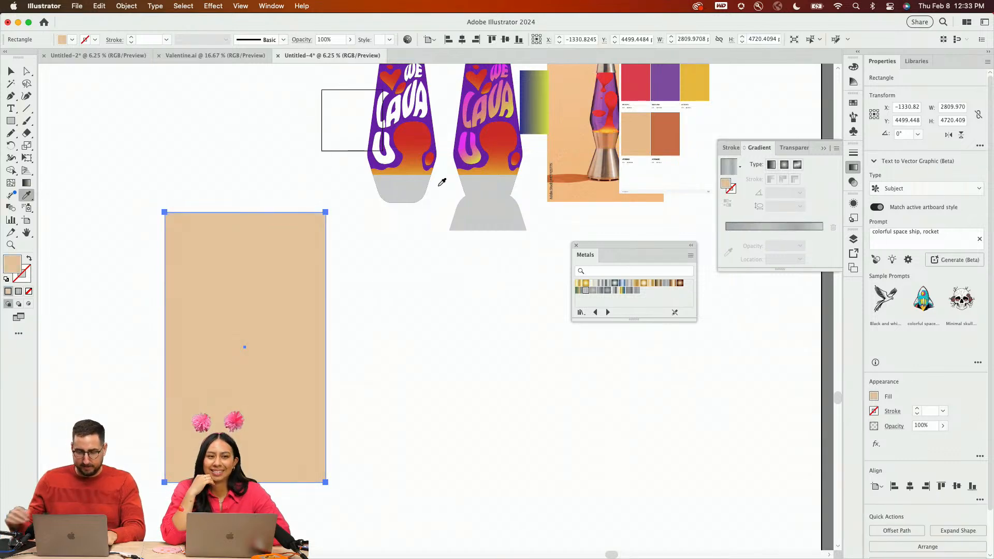
Send the tan rectangle behind the lamp as a background and shift it slightly to the right
key(super+shift+bracketleft)
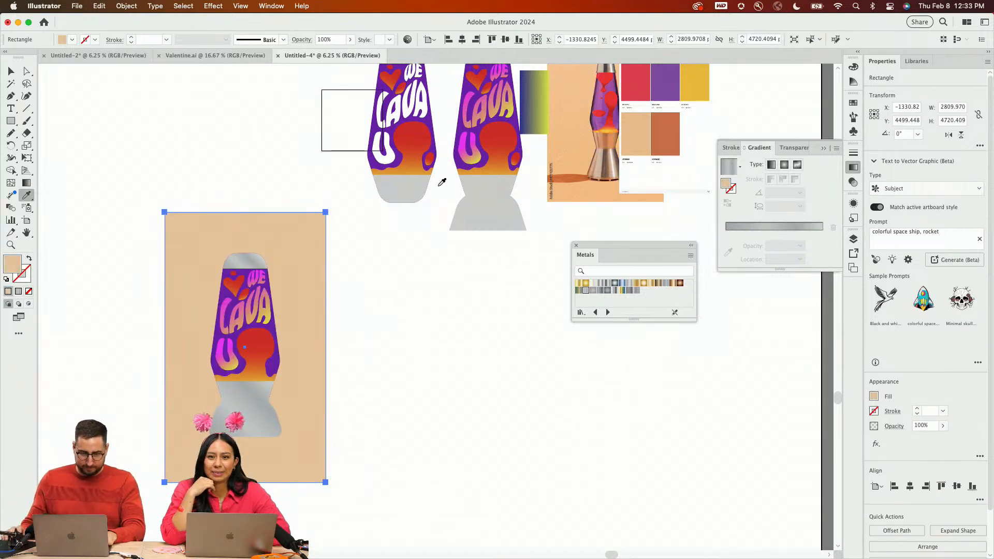
click(647, 125)
click(645, 128)
key(v)
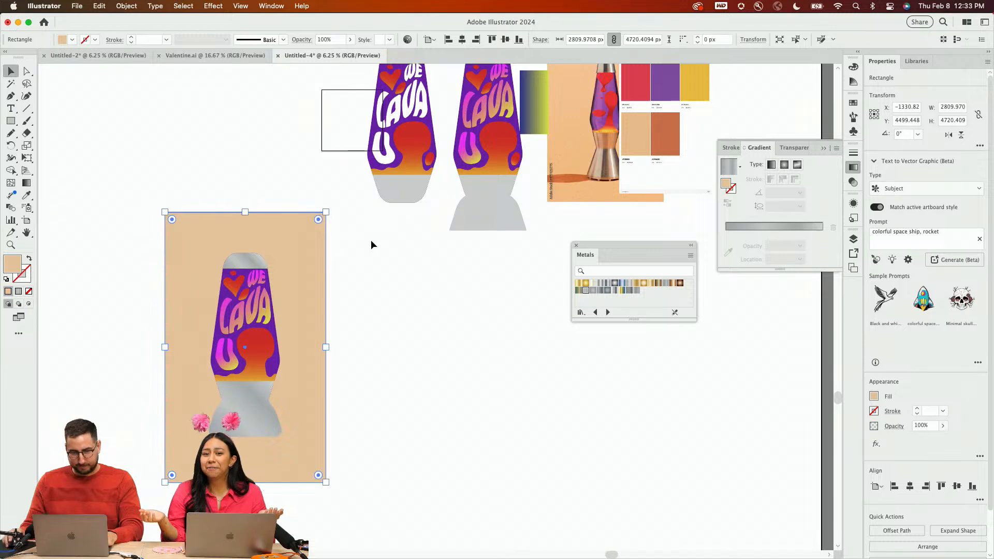
click(370, 240)
drag(315, 265, 315, 265)
key(z)
click(340, 297)
click(397, 345)
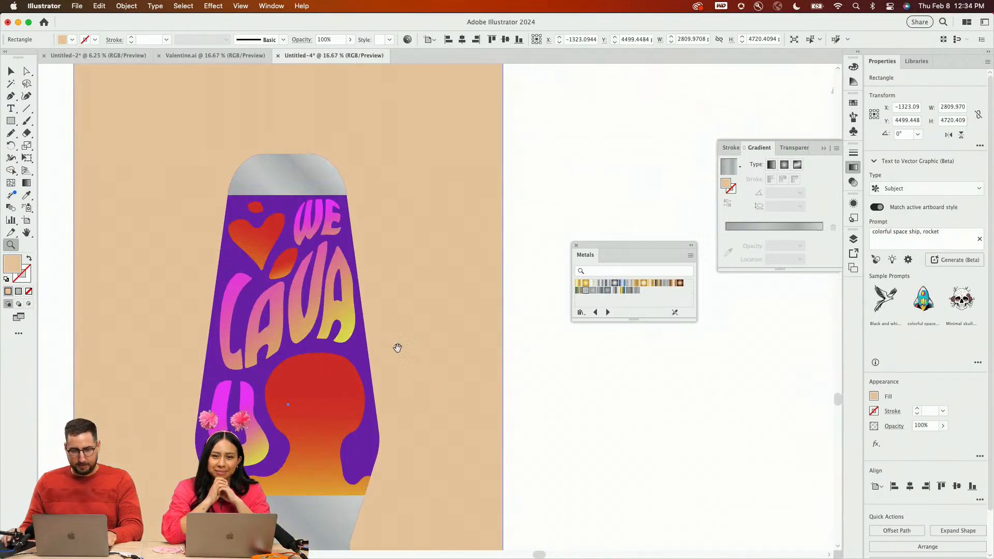
drag(397, 348, 476, 264)
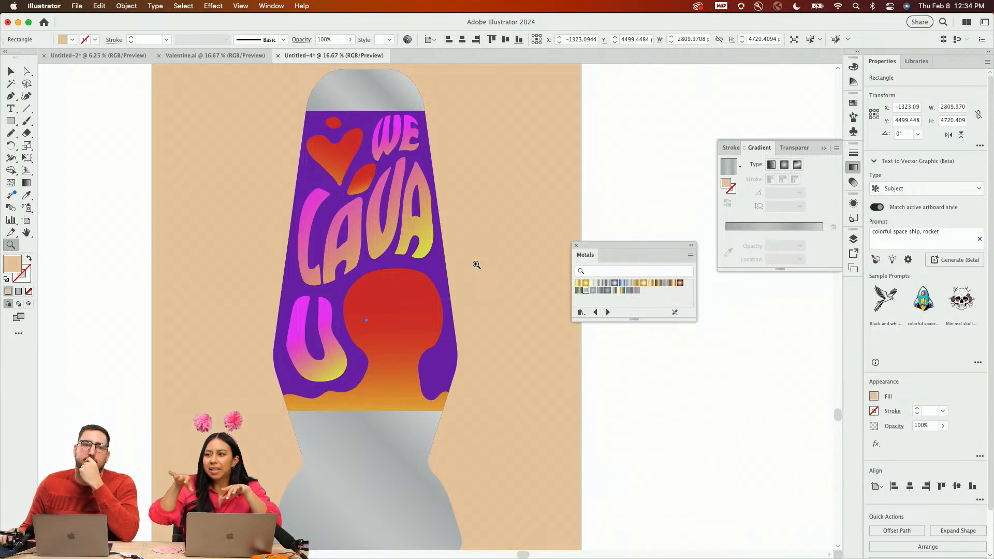
alt+click(422, 238)
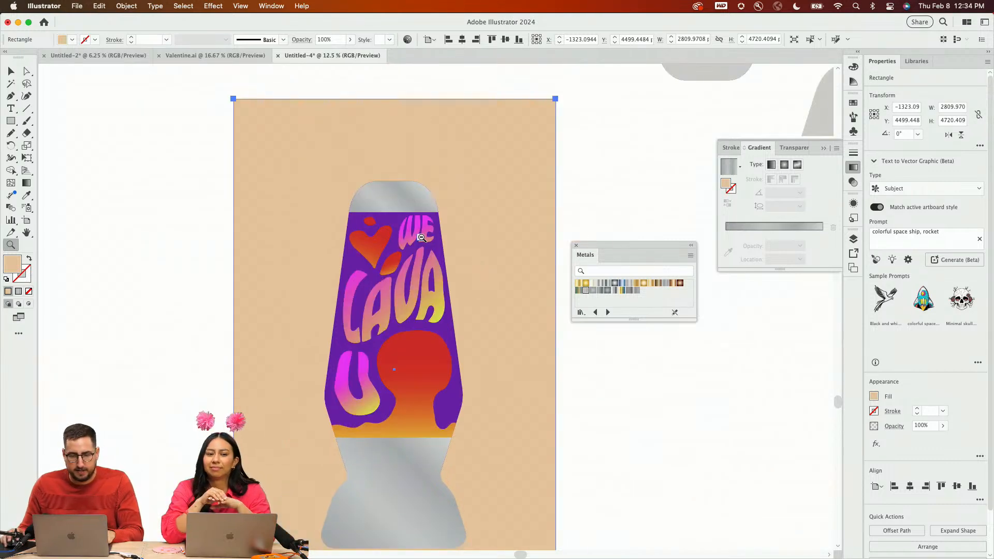
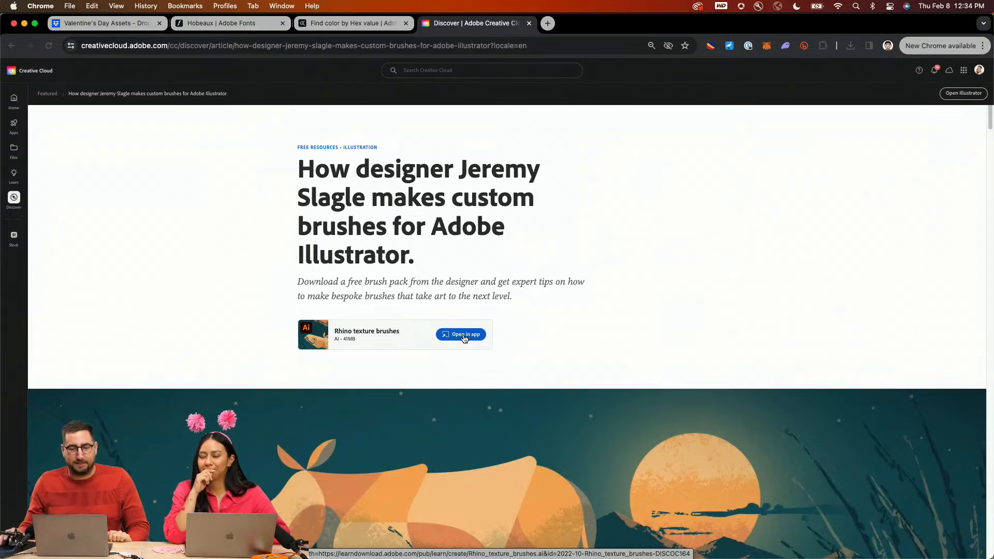
Look through the Creative Cloud article on making custom Illustrator brushes, including its import and image-tracing instructions
scroll(645, 278, down, 2)
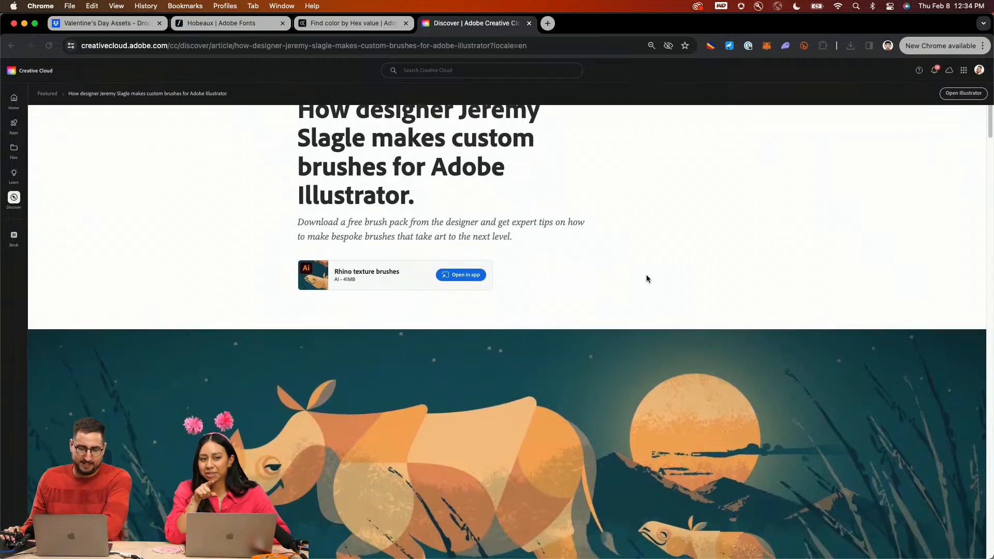
scroll(645, 279, down, 1)
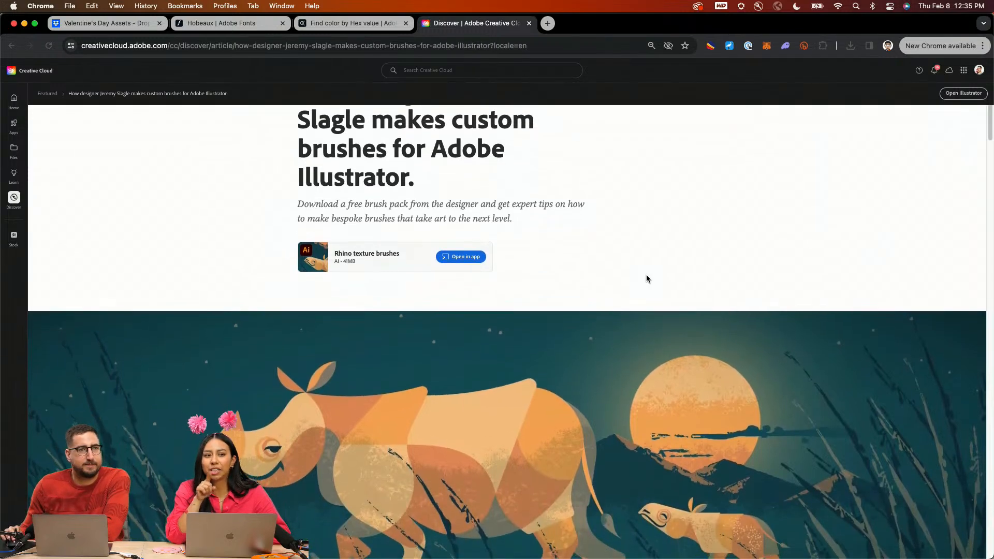
scroll(646, 278, down, 4)
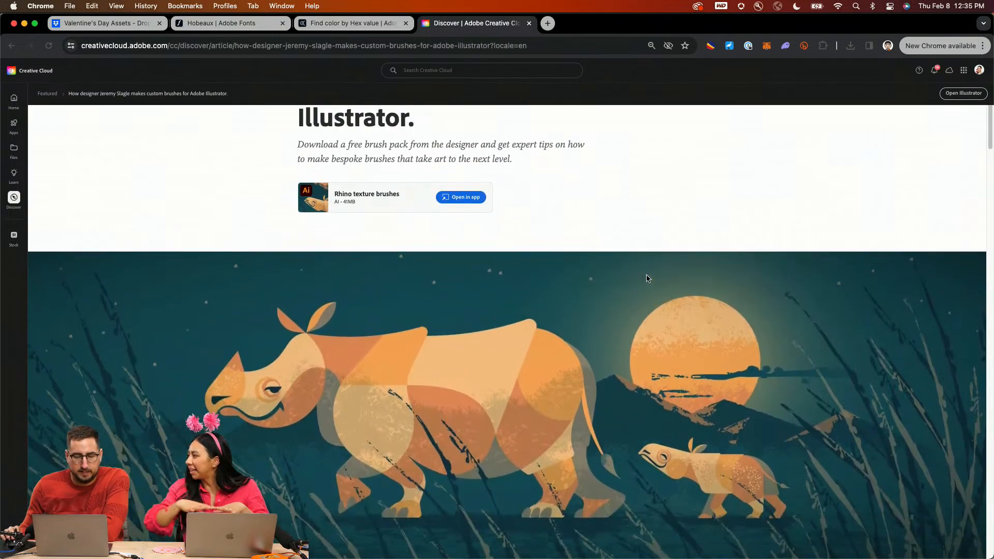
scroll(646, 278, down, 20)
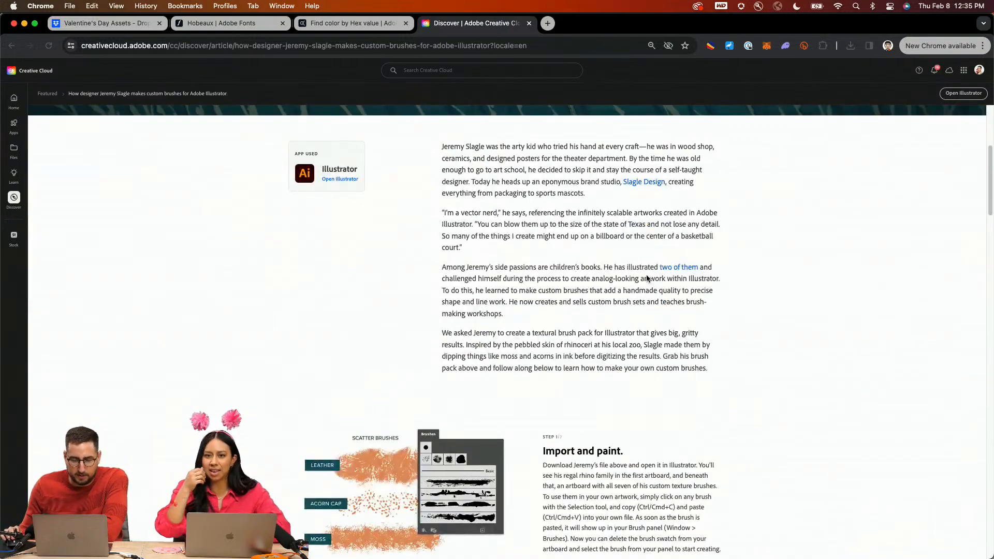
scroll(645, 279, down, 4)
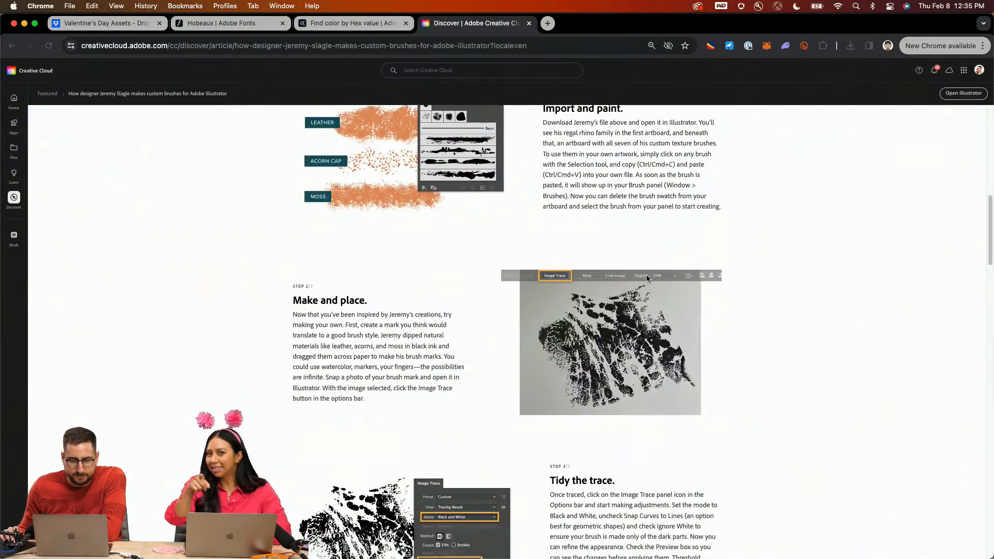
scroll(646, 278, up, 20)
scroll(646, 278, up, 5)
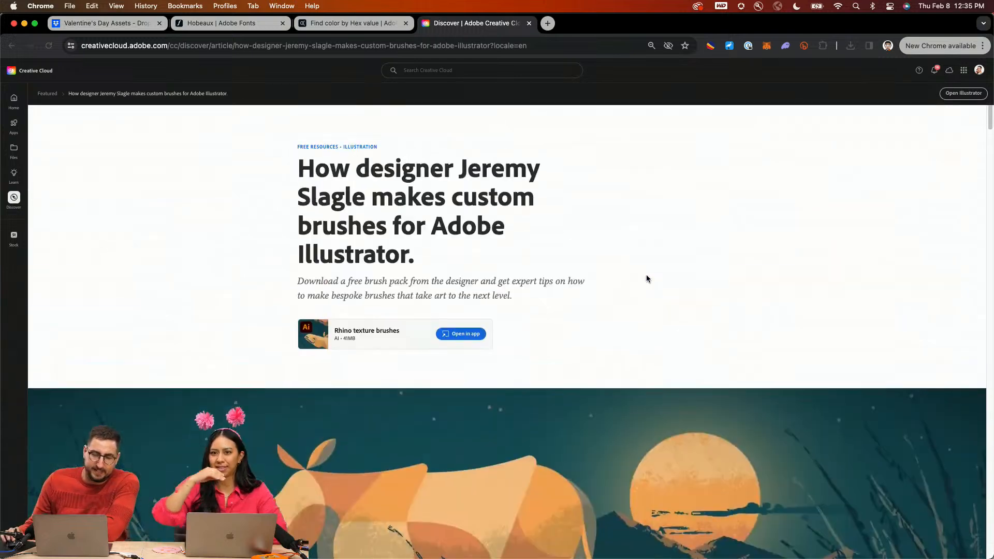
Open the Rhino texture brushes file through the Creative Cloud Desktop App and switch back to Illustrator
click(469, 337)
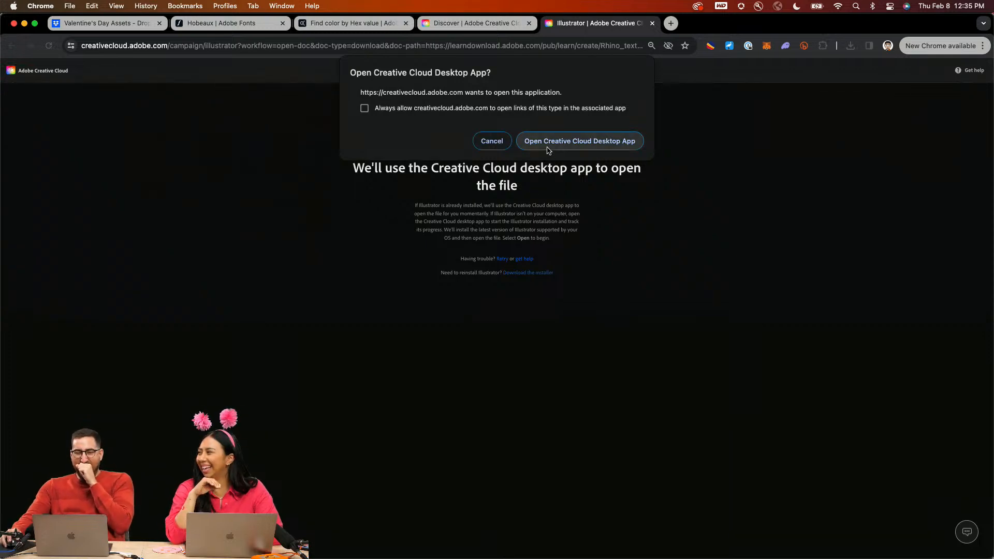
click(547, 148)
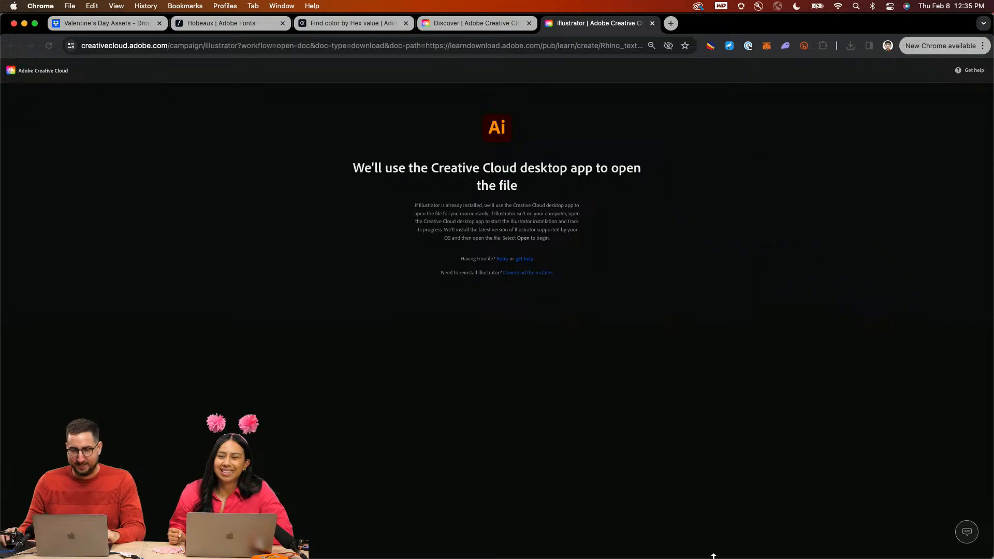
mouse_move(727, 543)
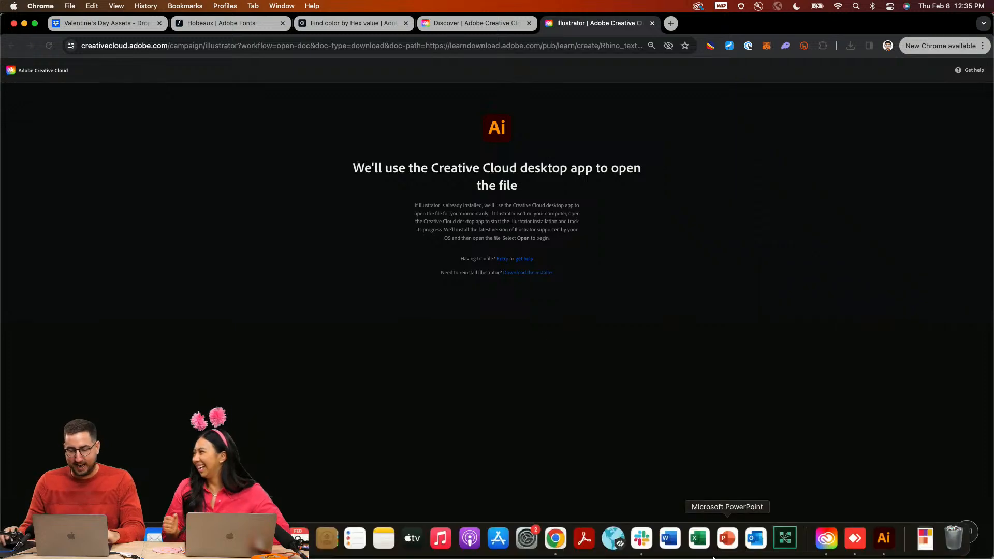
click(883, 539)
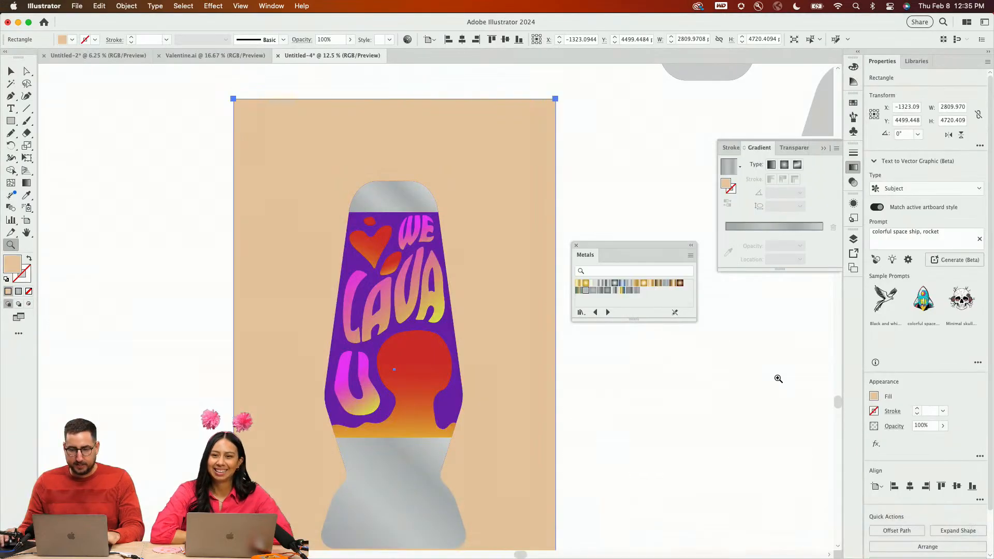
Activate the Paintbrush tool and browse the available brushes down to the textured art brushes in Rhino_texture_brushes.ai
key(b)
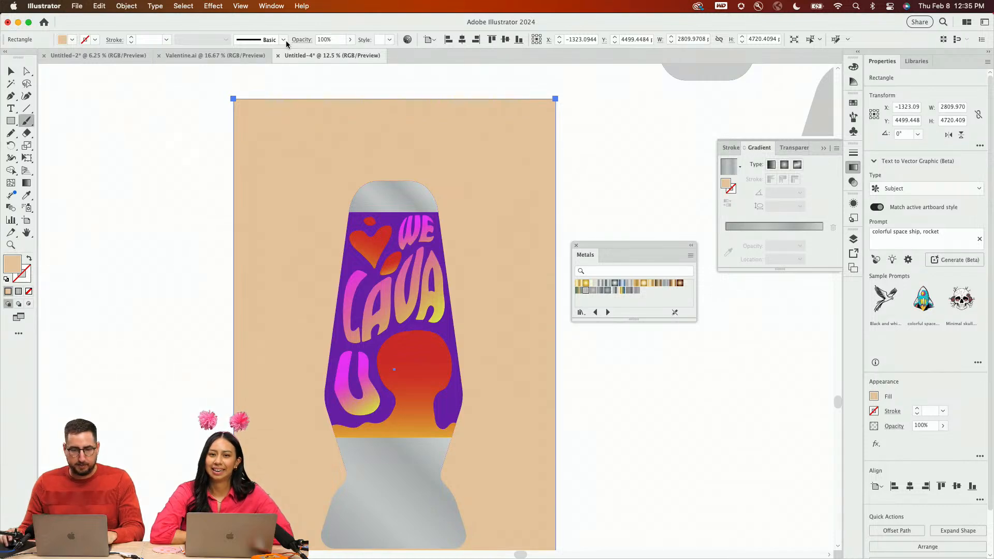
click(284, 40)
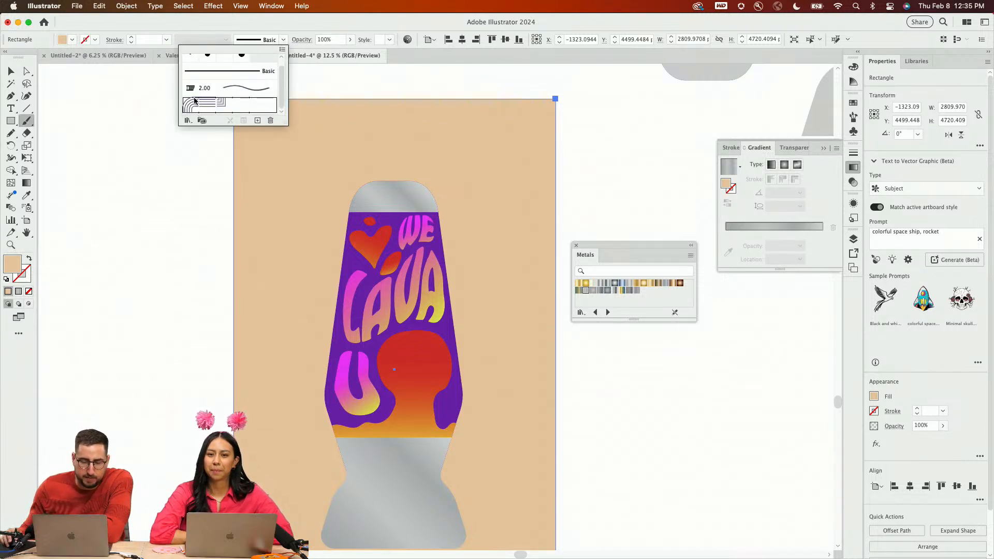
mouse_move(412, 549)
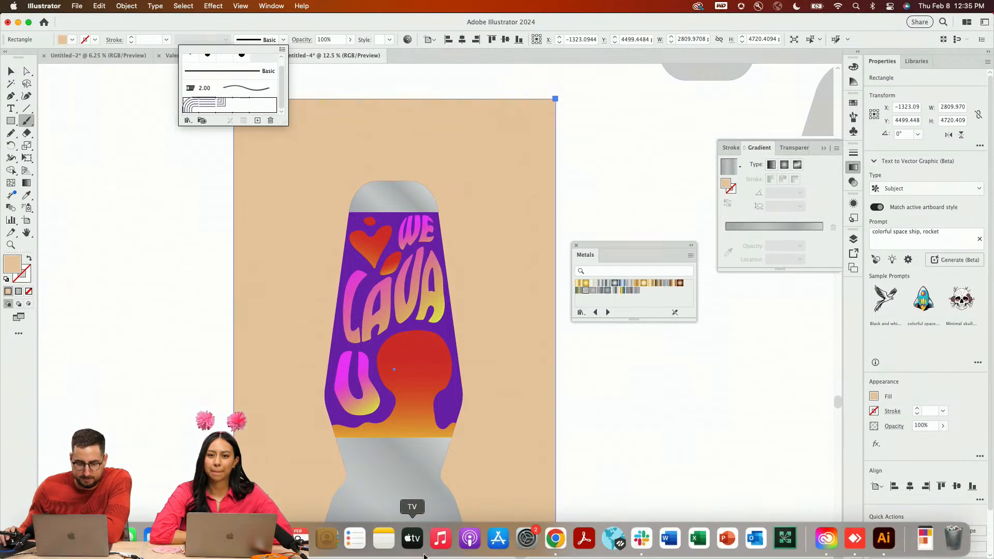
click(555, 538)
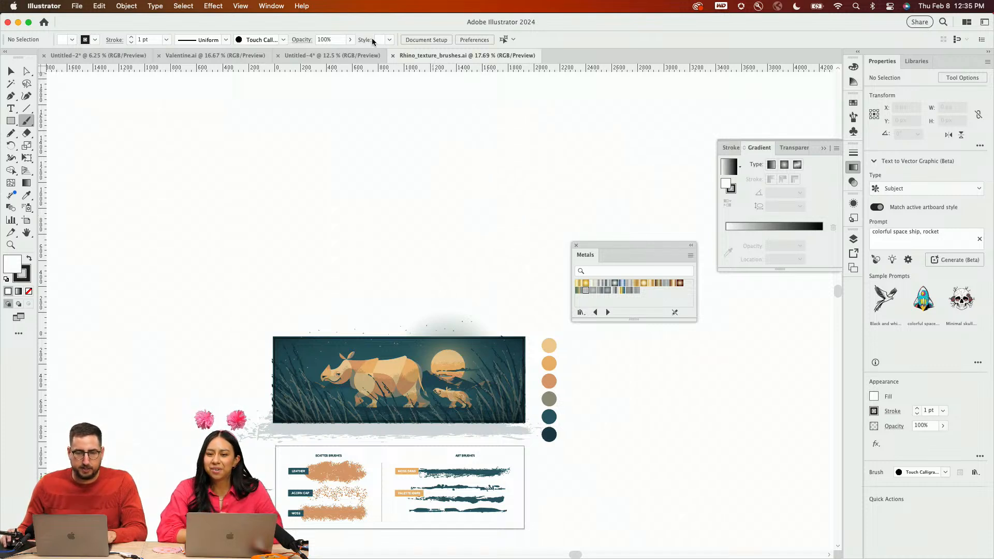
click(283, 39)
scroll(252, 97, down, 5)
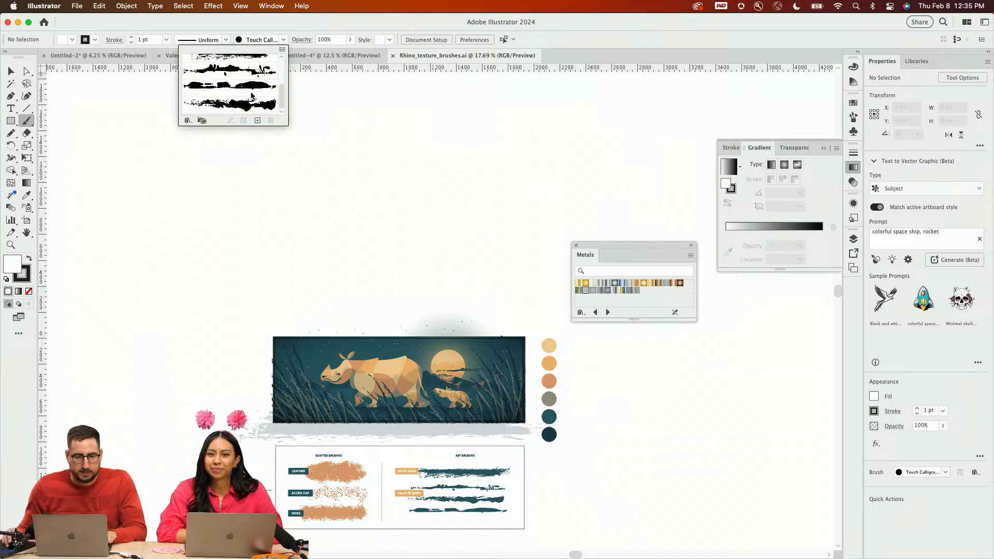
Paste the copied lava lamp artwork into the Rhino_texture_brushes.ai document
click(340, 53)
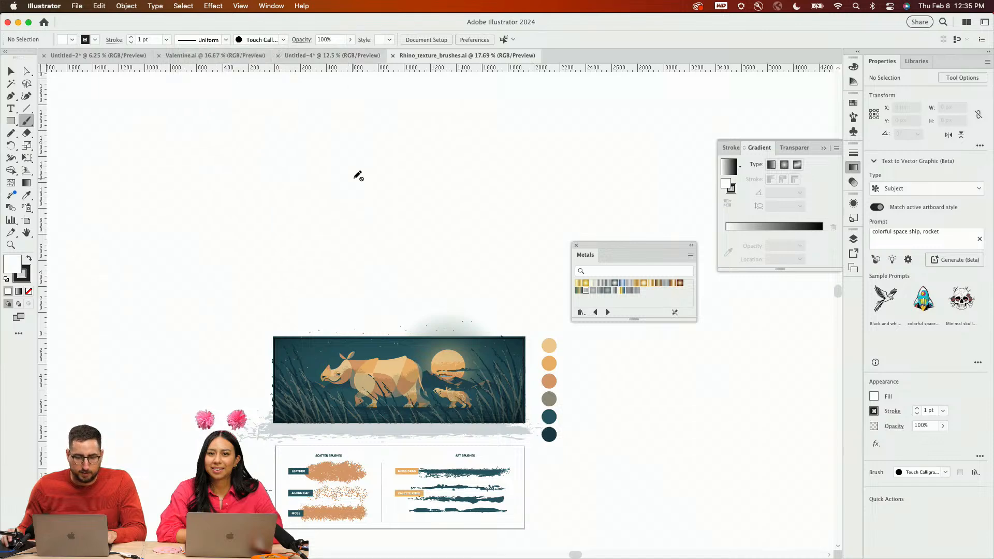
key(v)
mouse_move(149, 84)
mouse_down()
mouse_move(466, 448)
mouse_move(535, 383)
mouse_up()
click(464, 57)
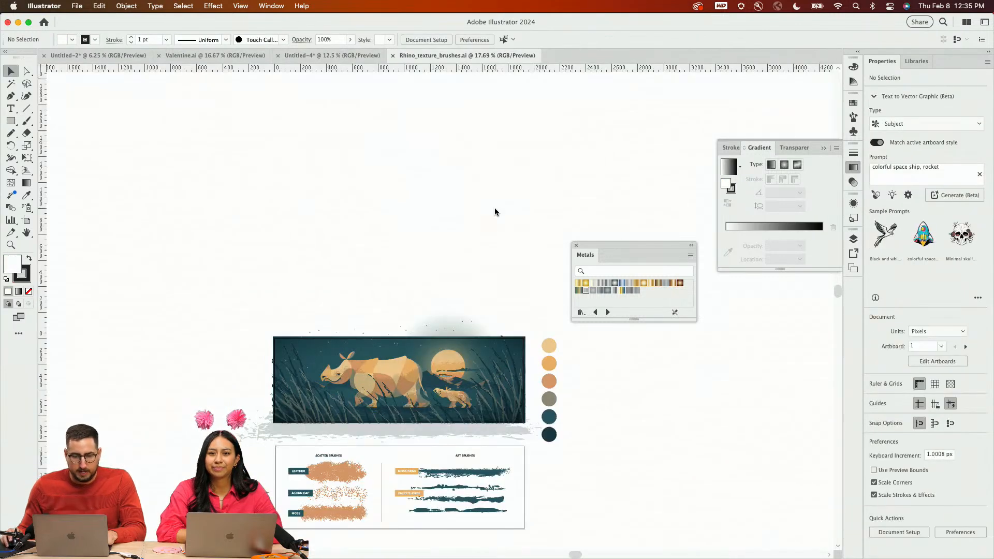
key(super+v)
click(596, 309)
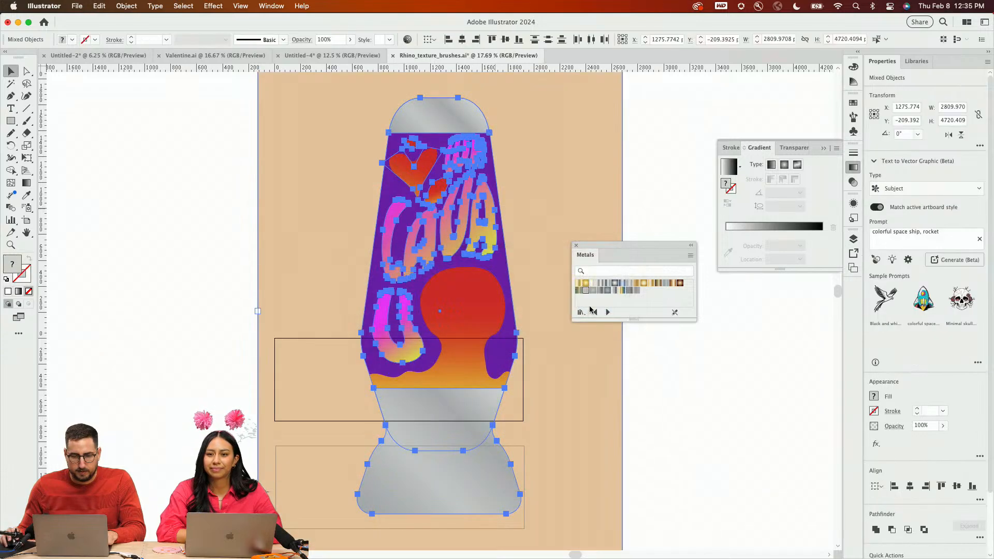
Scale the pasted lamp artwork down to about 1058 by 1777 px and place it beside the rhino illustration
key(s)
drag(594, 138, 498, 248)
key(v)
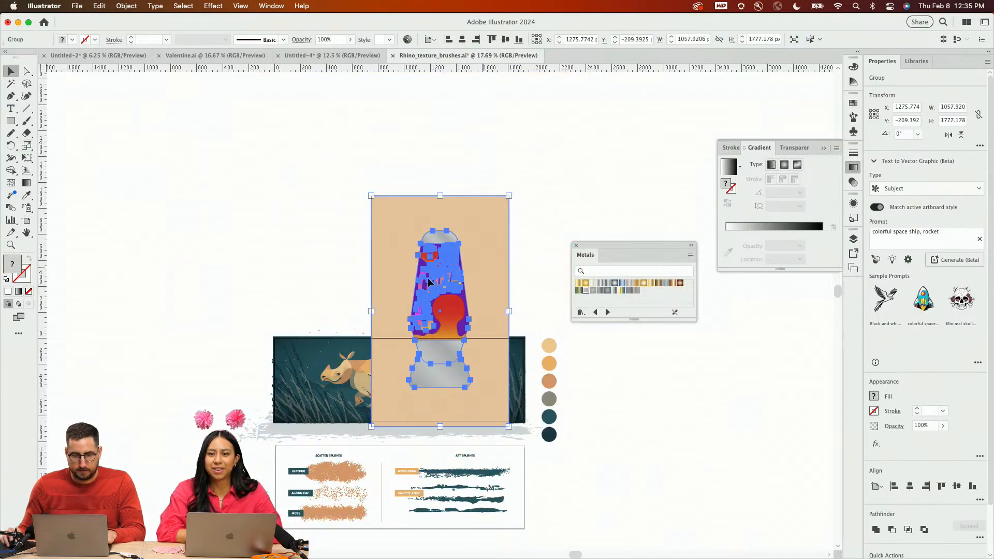
drag(466, 283, 187, 340)
click(337, 255)
Choose the dense, rough-edged art brush for painting with the Paintbrush tool around the lamp's base
key(z)
click(359, 311)
click(358, 311)
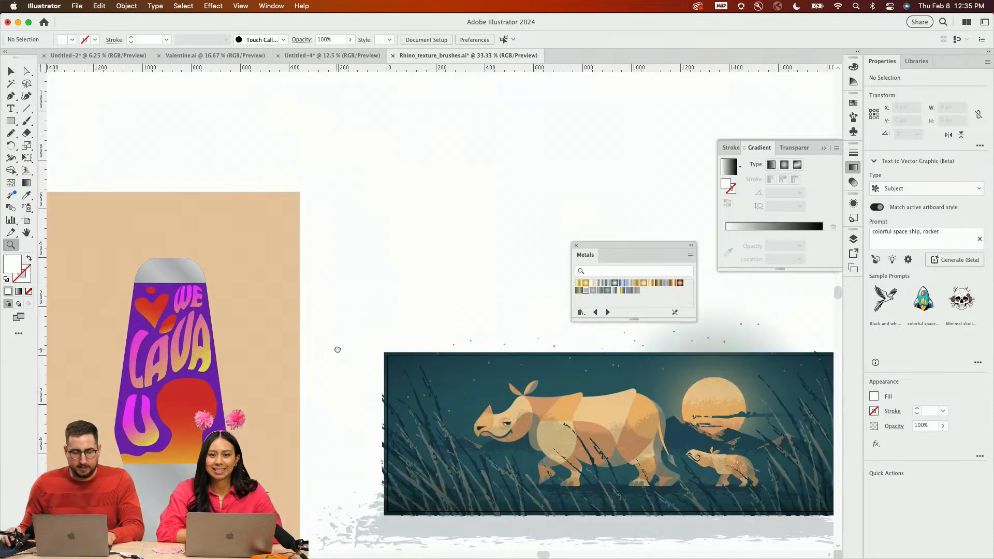
drag(337, 348, 553, 137)
click(489, 326)
click(479, 327)
drag(400, 356, 507, 389)
key(b)
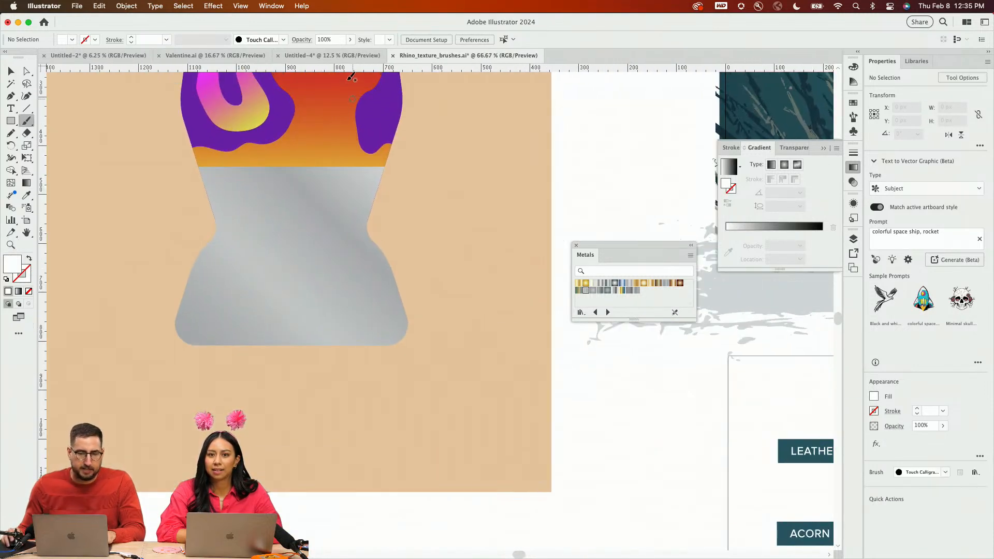
click(268, 38)
scroll(262, 78, down, 5)
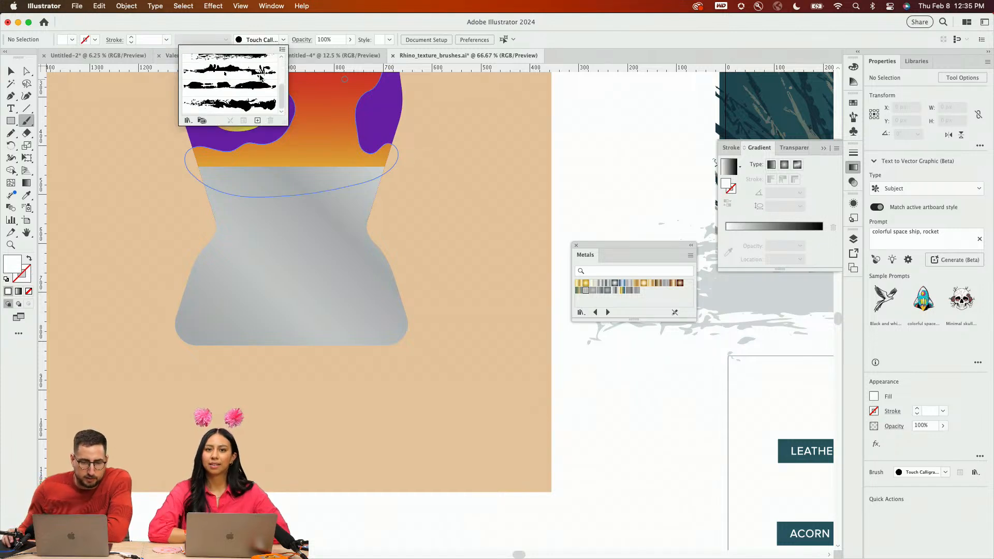
scroll(262, 79, up, 2)
click(225, 81)
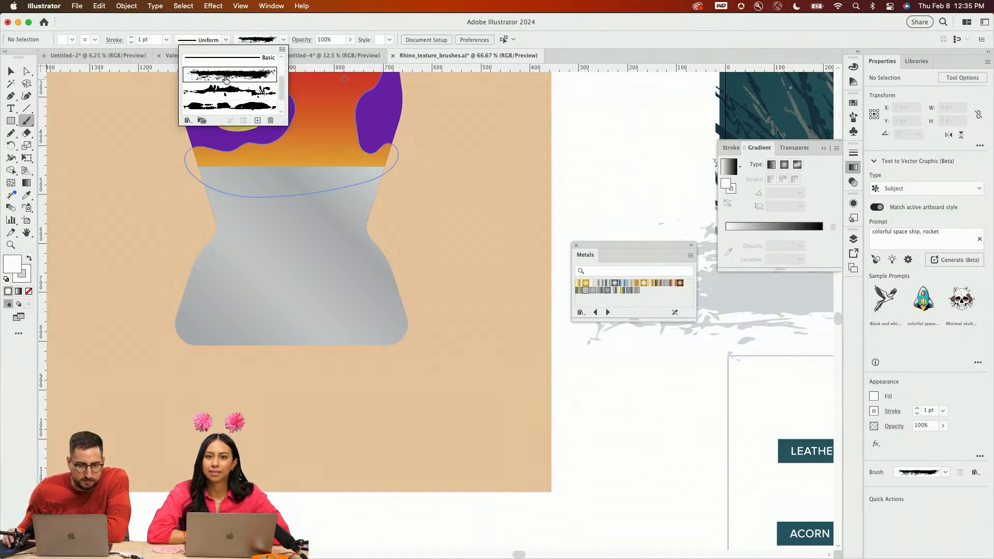
click(158, 319)
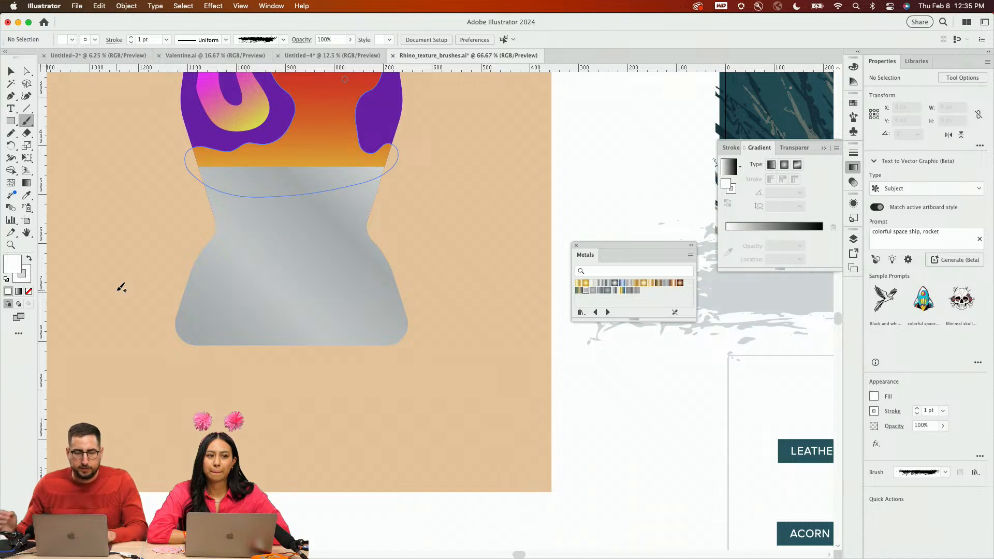
Set the brush to no fill and give the stroke a light gray colour
key(slash)
key(x)
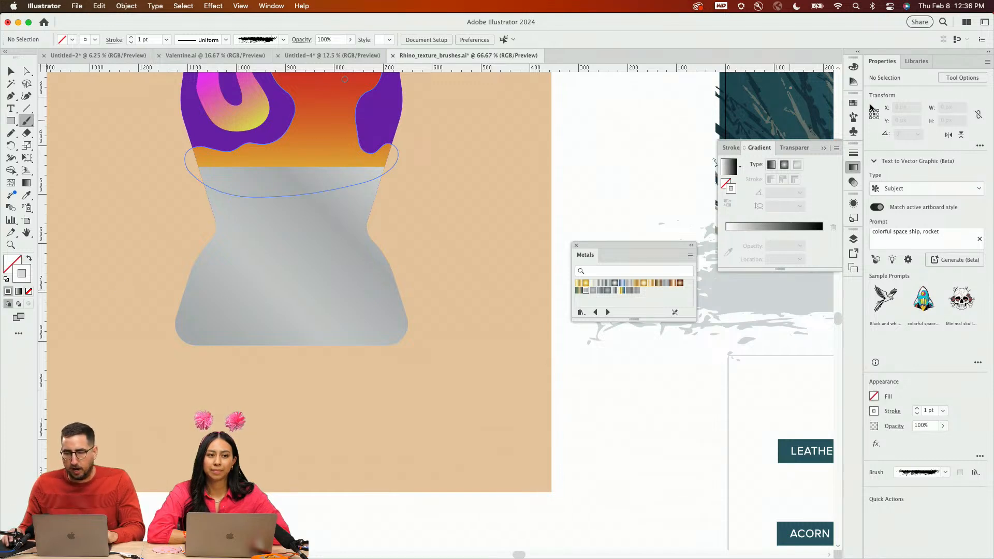
click(853, 102)
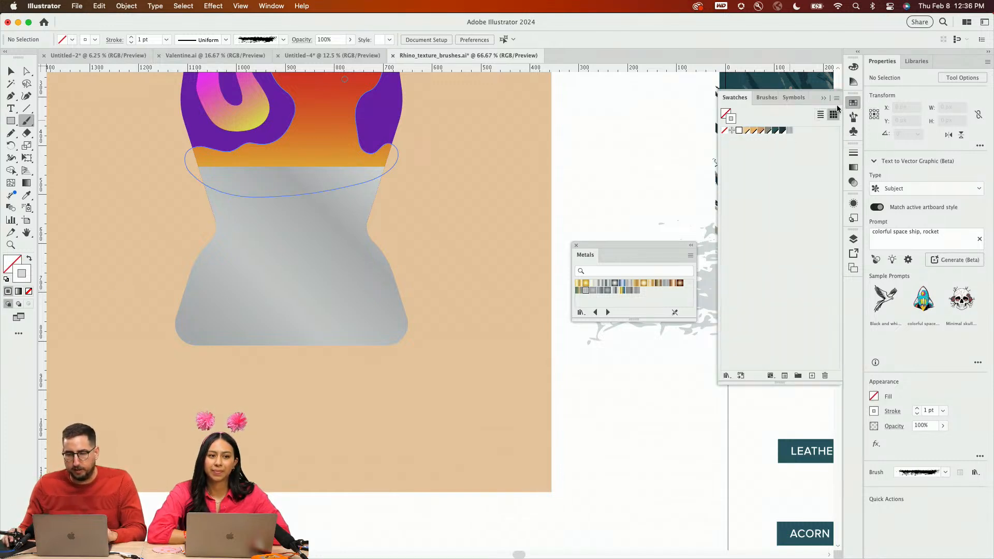
double_click(21, 274)
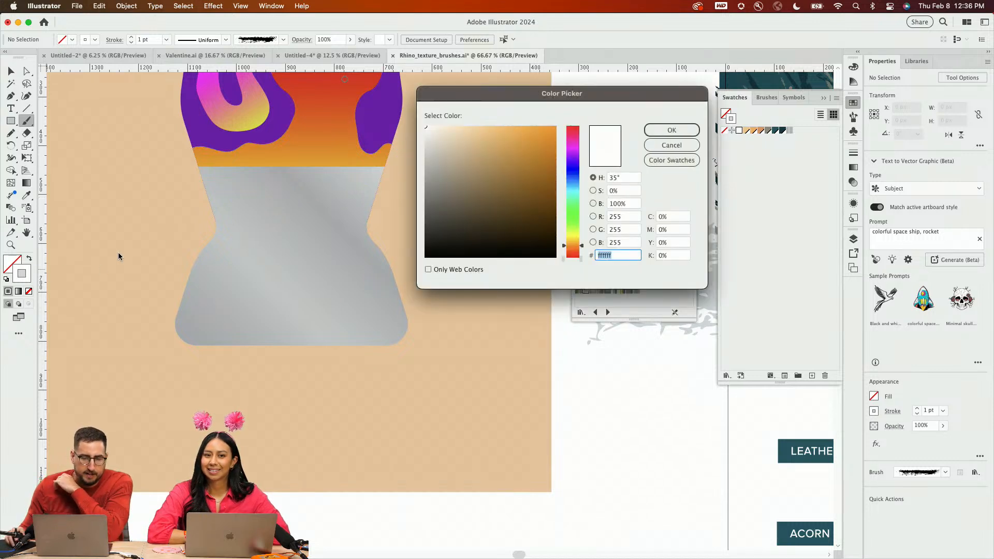
text(dbdbdb)
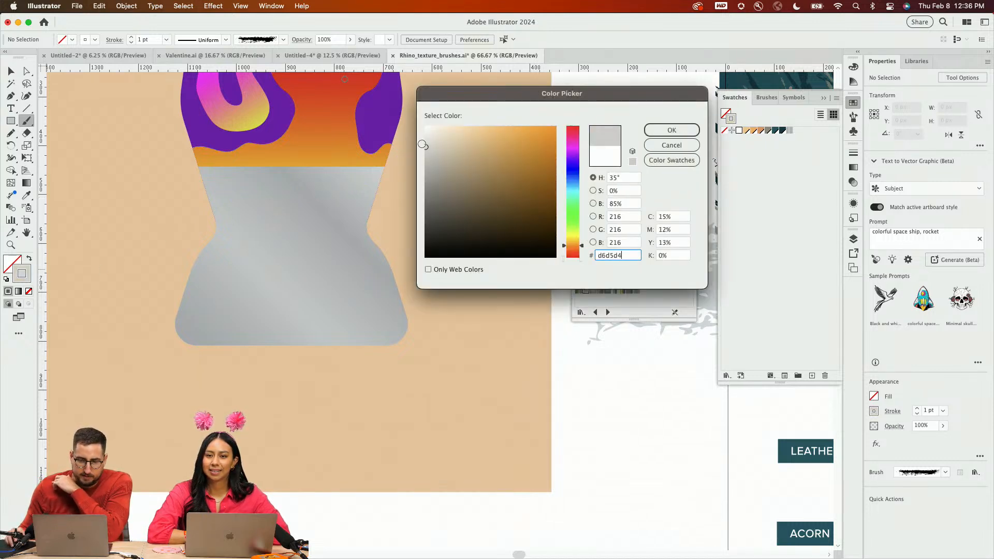
click(671, 130)
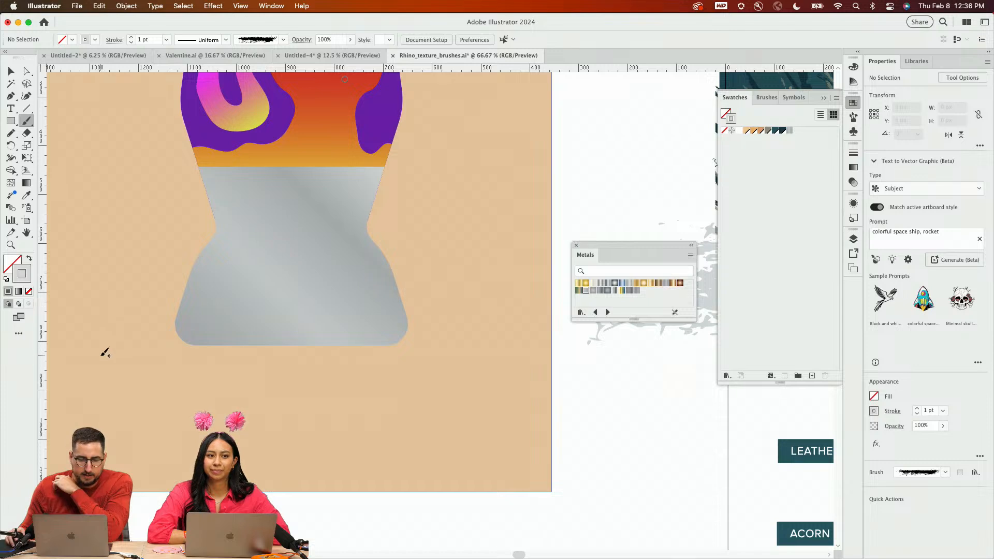
drag(131, 348, 470, 326)
key(super+z)
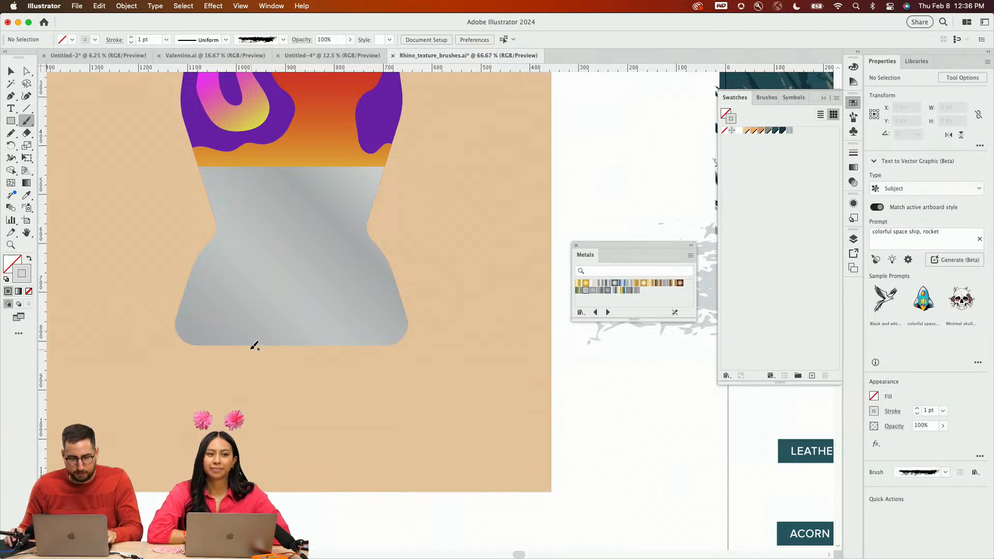
mouse_move(217, 342)
mouse_down()
mouse_move(506, 370)
mouse_move(282, 340)
mouse_up()
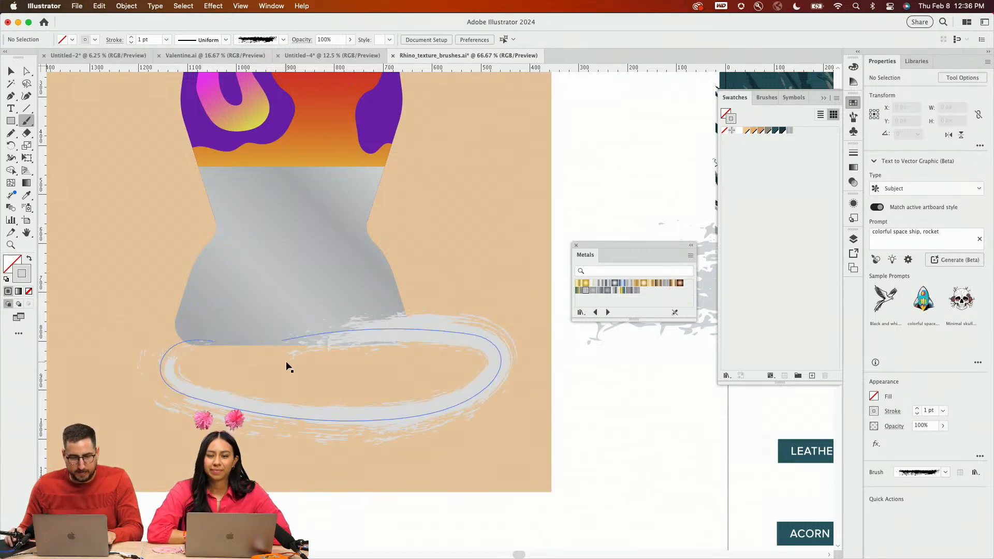
key(super+z)
Paint a rough oval shadow about 535 by 159 px around the lamp's base and fill it with the stroke's light gray
mouse_move(220, 331)
mouse_down()
mouse_move(185, 328)
mouse_move(341, 305)
mouse_move(305, 317)
mouse_up()
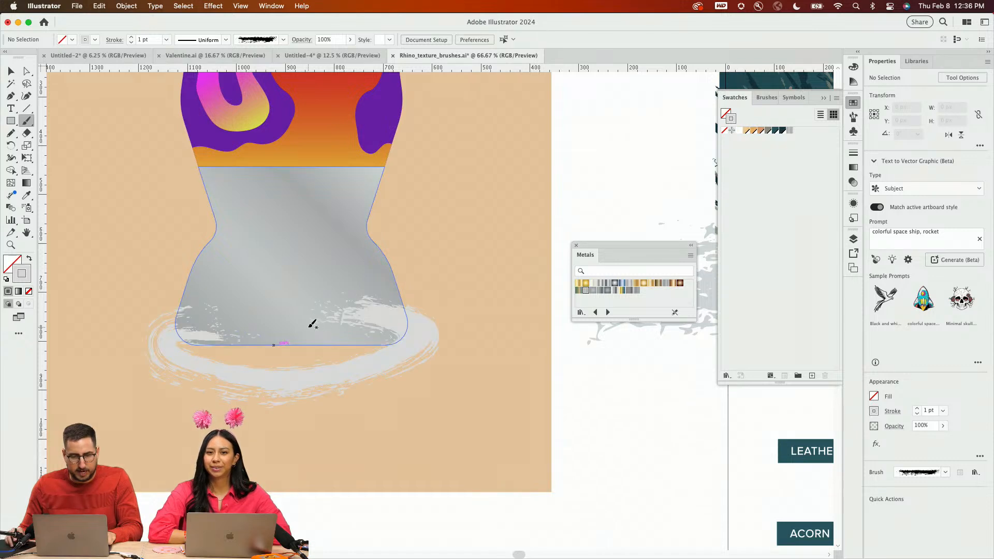
key(v)
drag(302, 376, 298, 367)
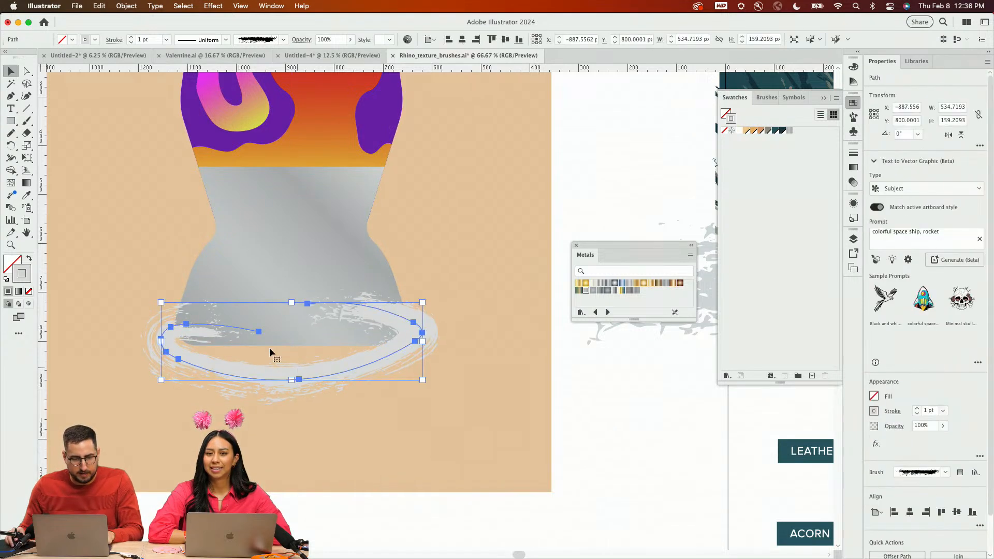
drag(21, 266, 14, 263)
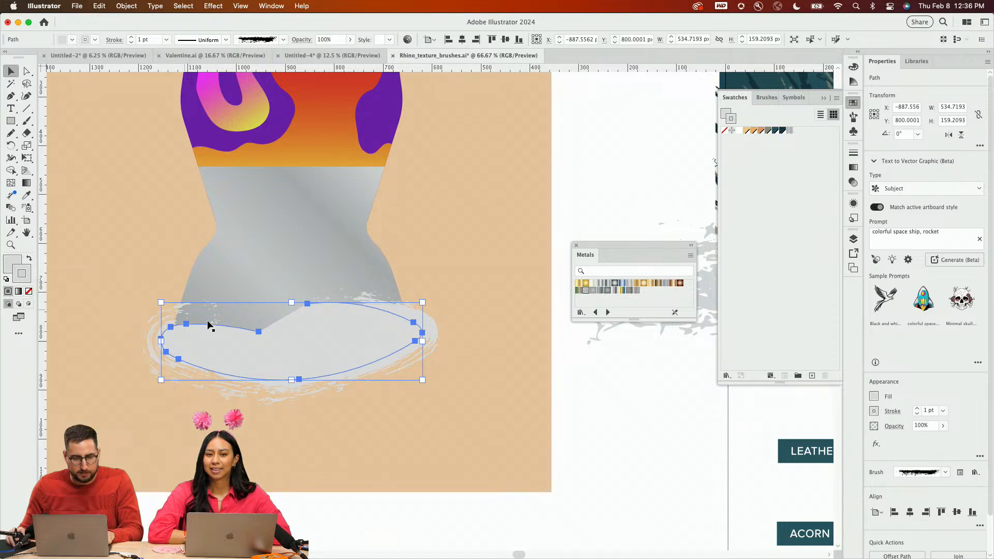
Set the blend mode of the gray shadow shape to Multiply
click(853, 182)
click(748, 164)
click(748, 198)
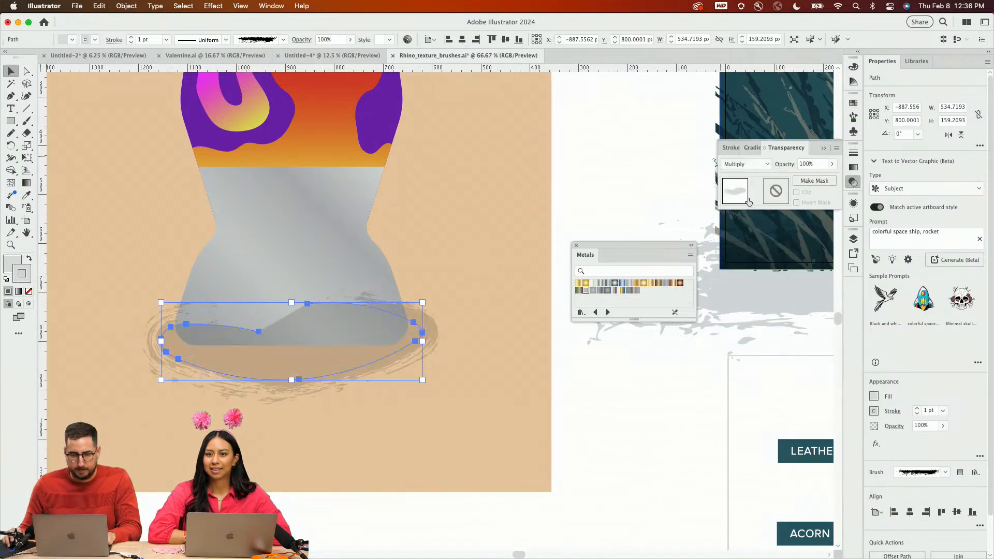
Arrange the shadow behind the lamp's metal base but in front of the tan background rectangle
key(super+shift+[)
key(super+z)
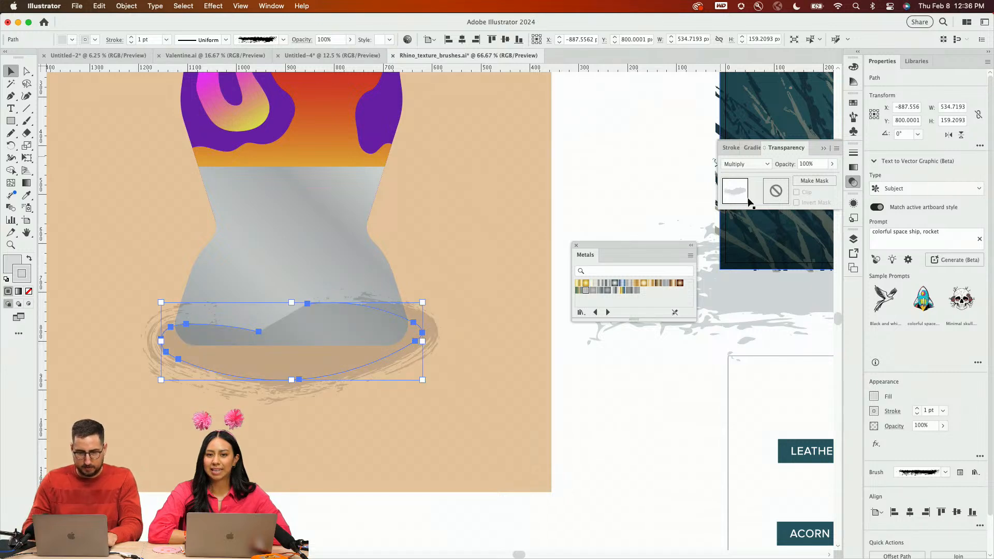
key(super+alt+2)
click(530, 178)
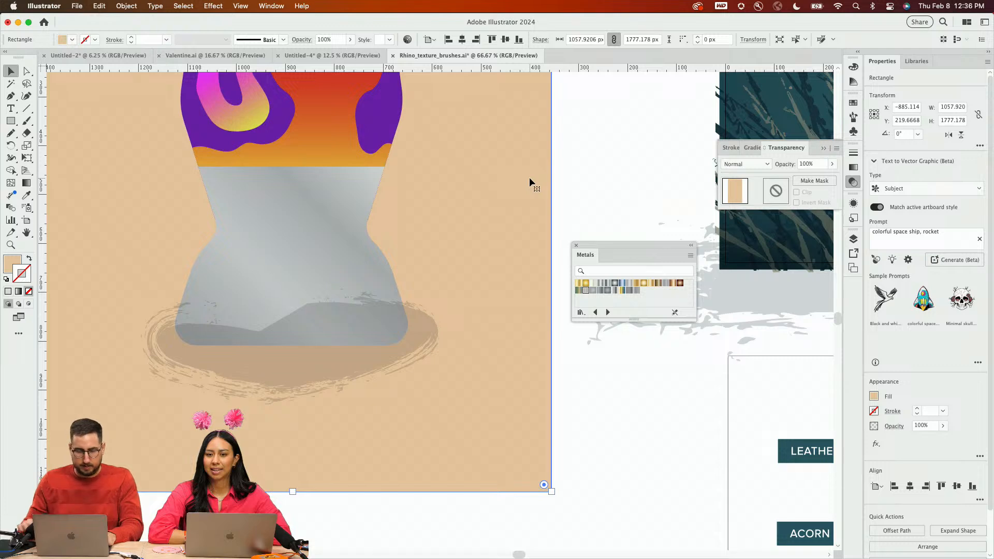
shift+click(312, 381)
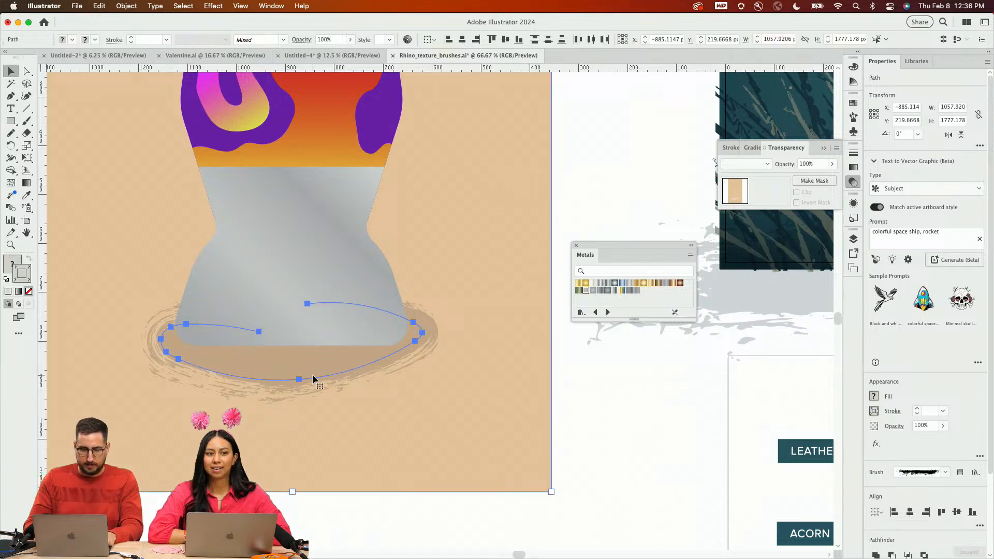
click(636, 187)
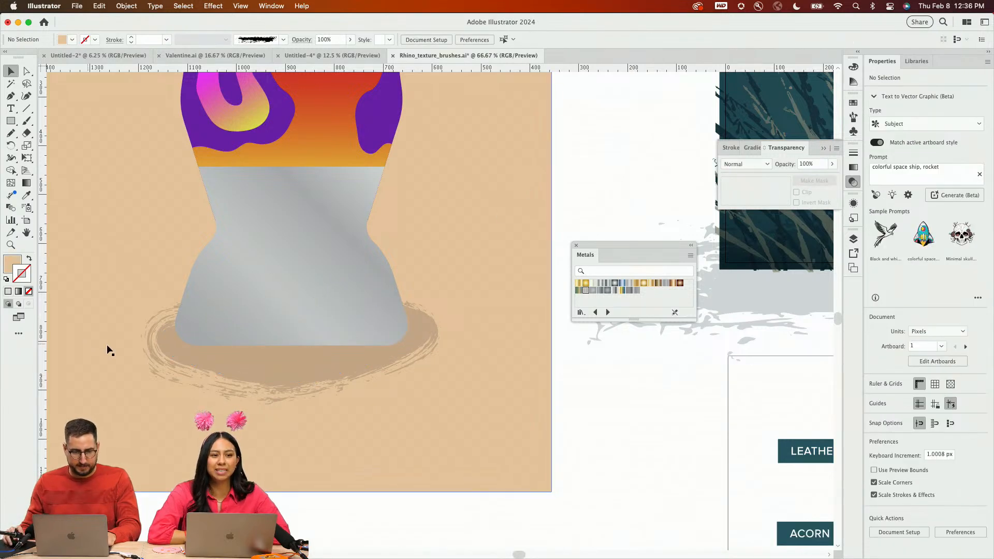
Scale the shadow under the lamp's base down slightly
click(253, 381)
key(s)
drag(535, 158, 520, 173)
super+click(610, 152)
Isolate the lamp's clipped glass group and turn on Draw Inside for the purple glass shape
key(z)
click(485, 210)
drag(389, 256, 460, 386)
alt+click(393, 305)
drag(424, 271, 413, 389)
key(v)
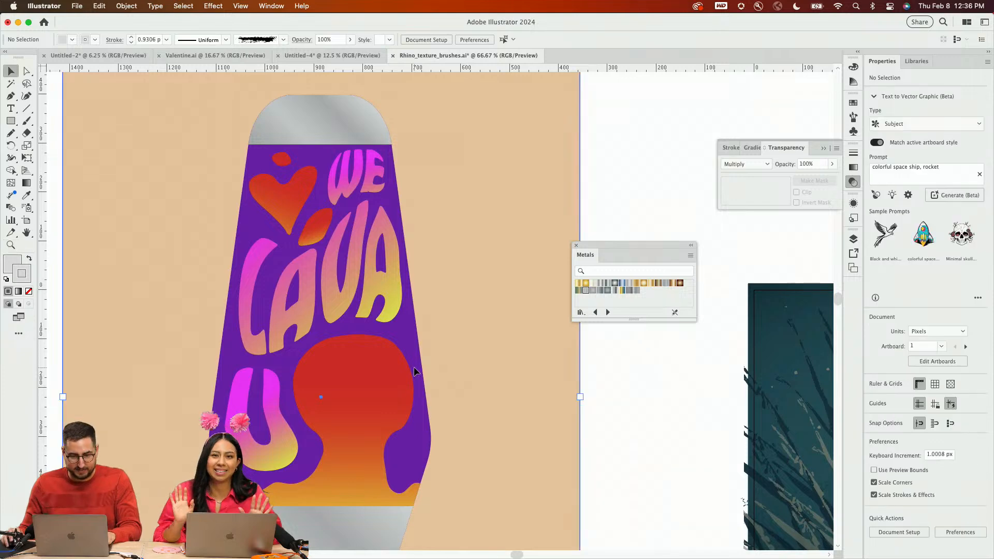
click(414, 347)
click(417, 339)
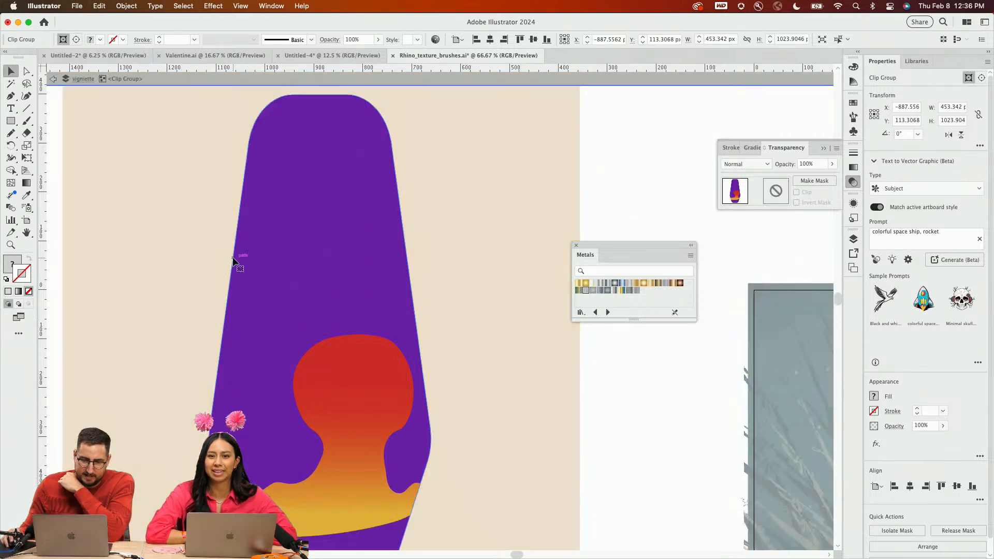
double_click(236, 262)
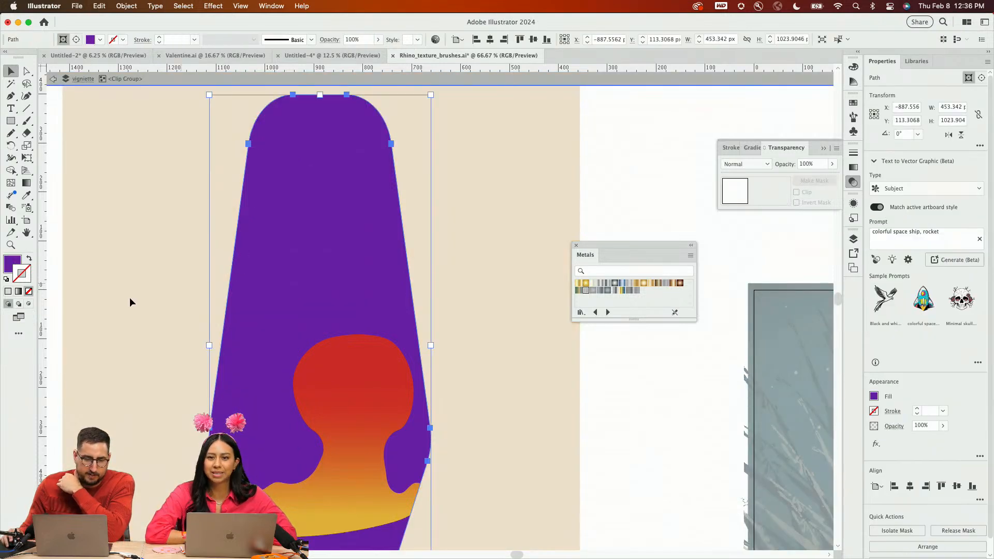
click(29, 305)
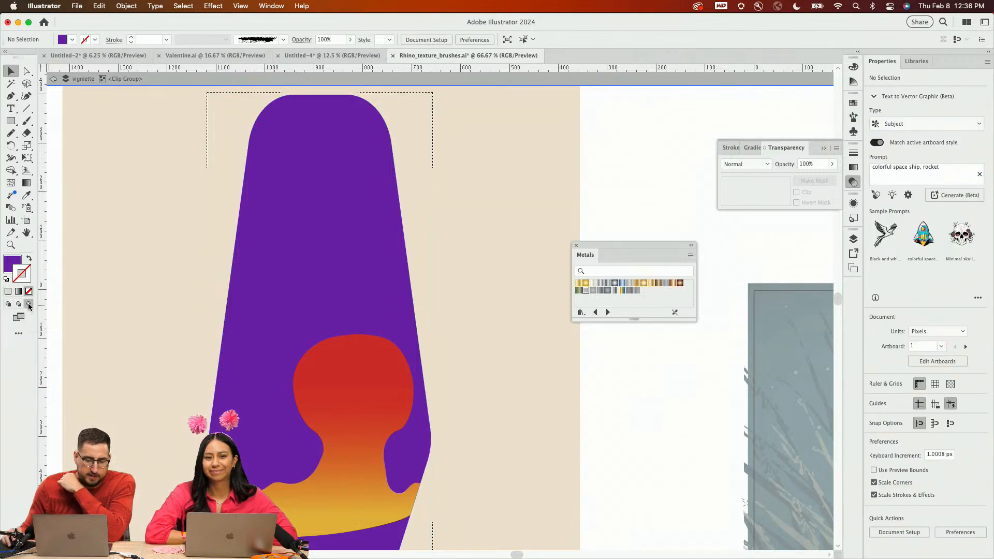
Sample the base shadow's gray Multiply appearance with the Eyedropper for the brush strokes inside the glass
key(b)
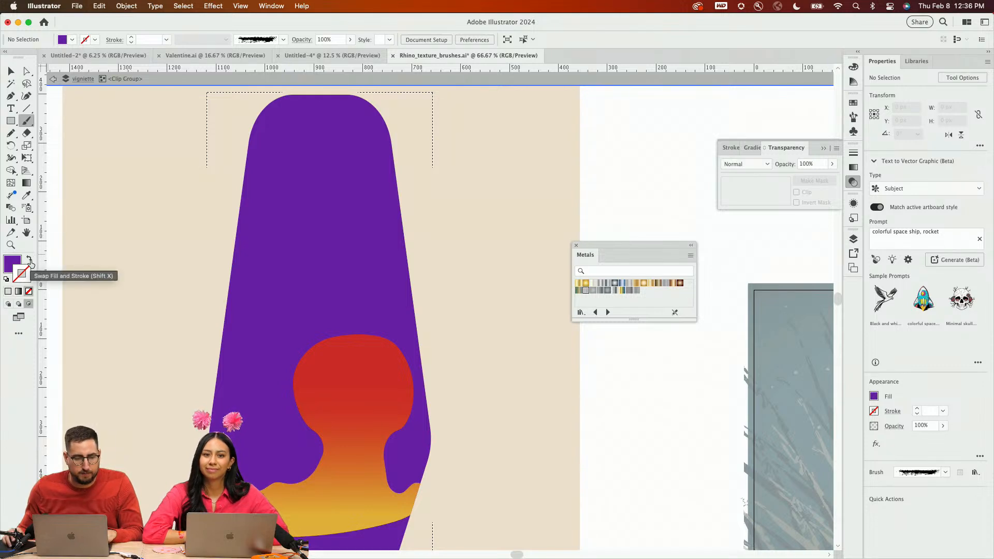
scroll(262, 362, down, 5)
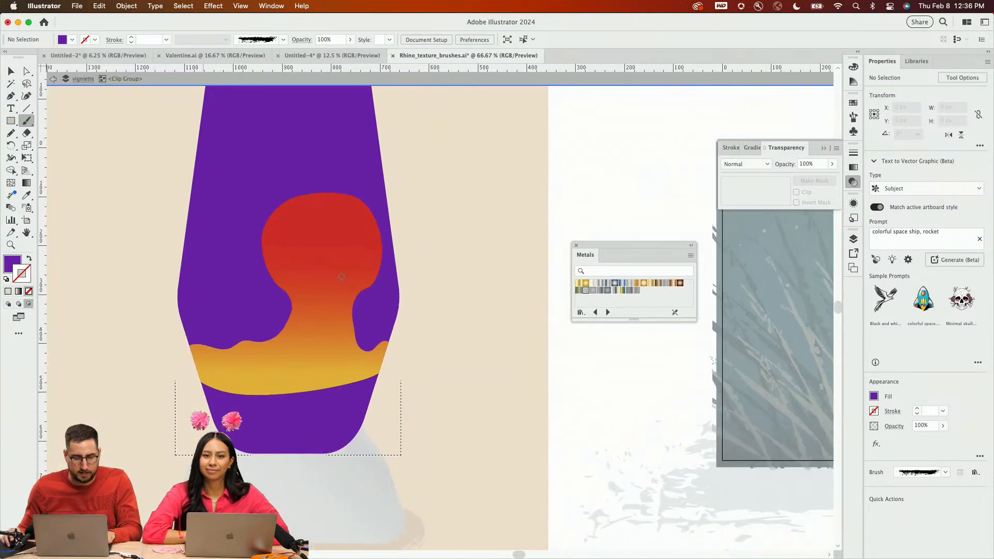
key(i)
scroll(259, 414, down, 4)
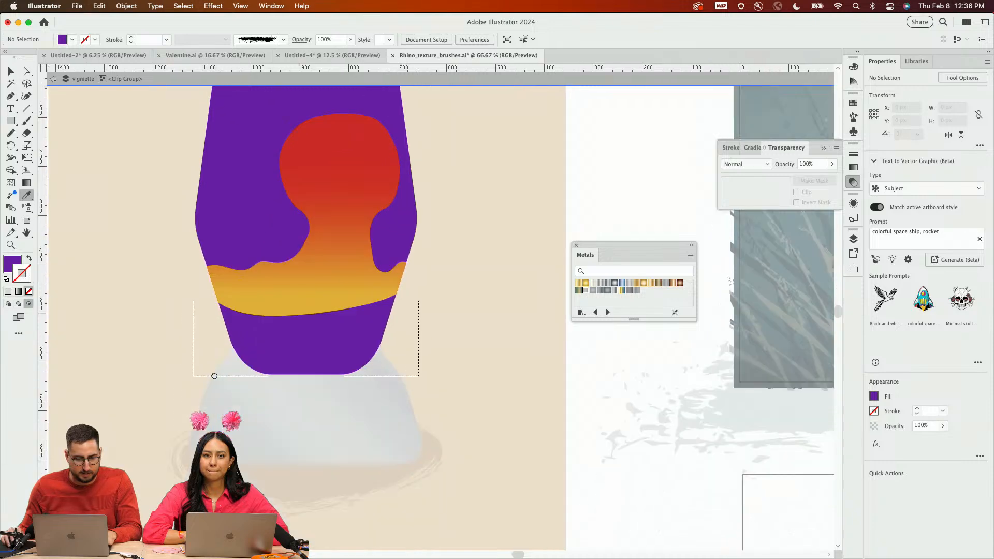
click(252, 455)
scroll(234, 365, up, 10)
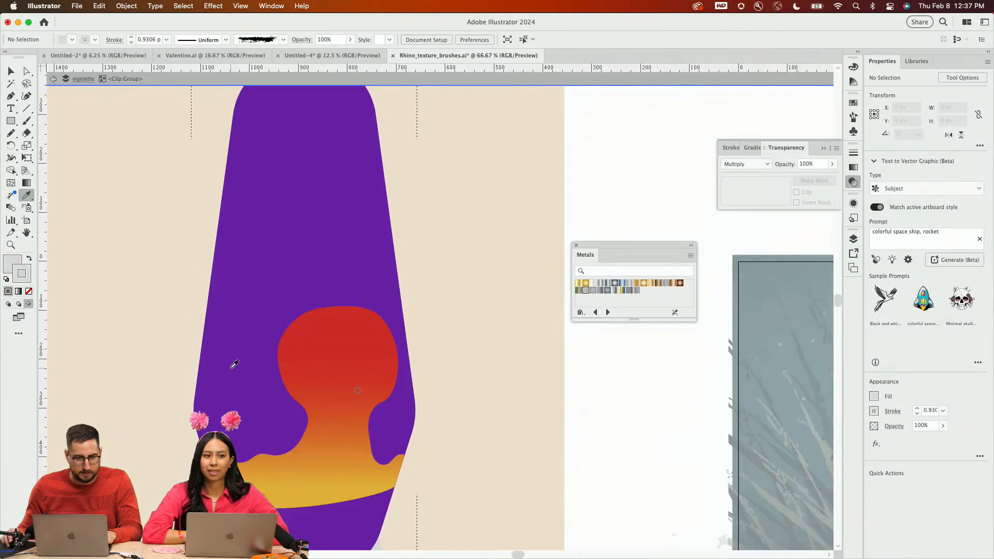
Paint a diagonal textured shadow stroke across the upper part of the purple glass, redoing it once for better placement
key(b)
drag(342, 168, 222, 279)
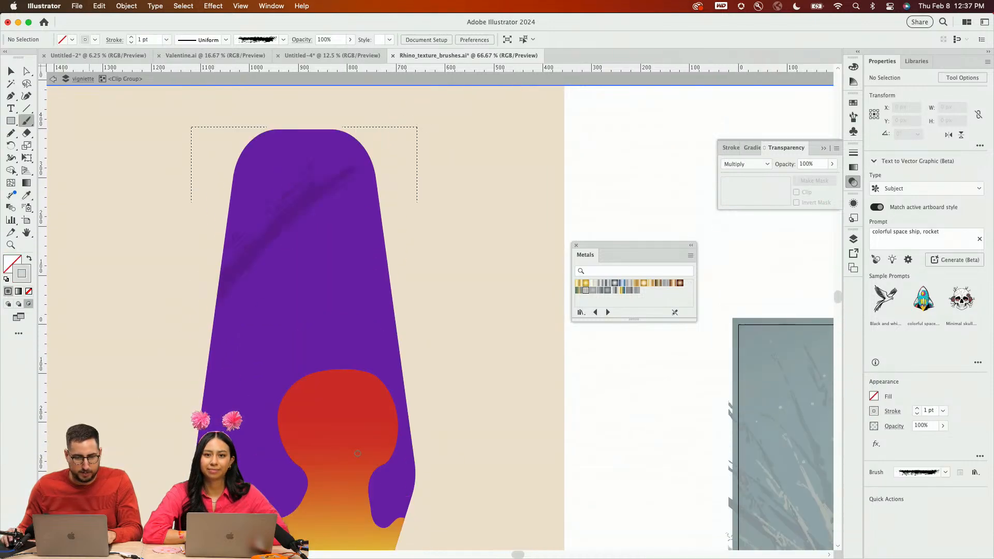
key(super+z)
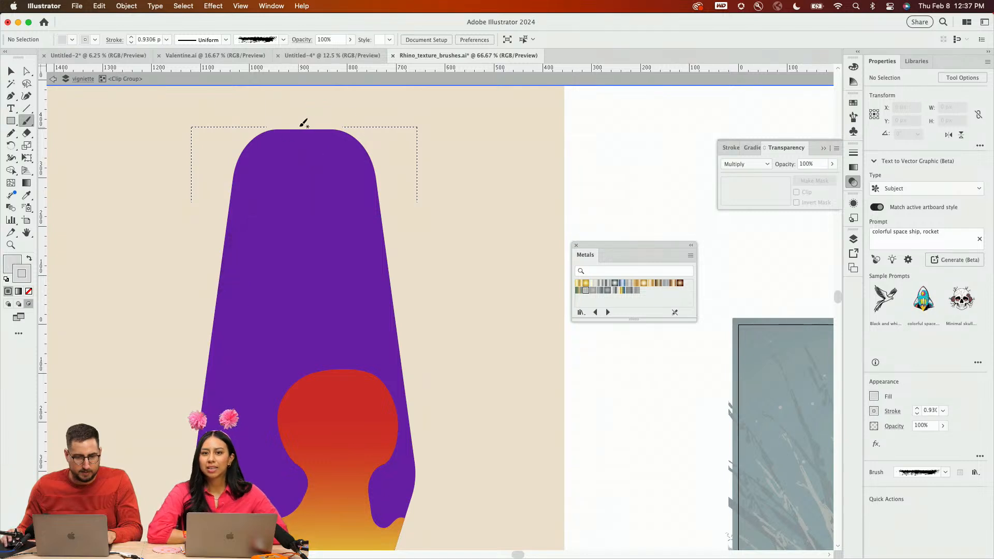
drag(362, 184, 222, 311)
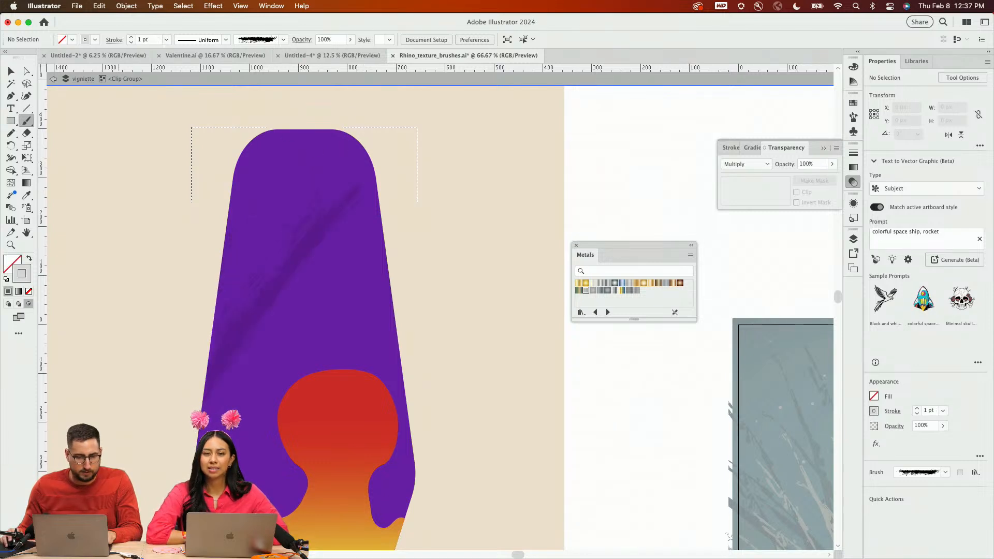
super+click(276, 230)
key(Delete)
key(super+z)
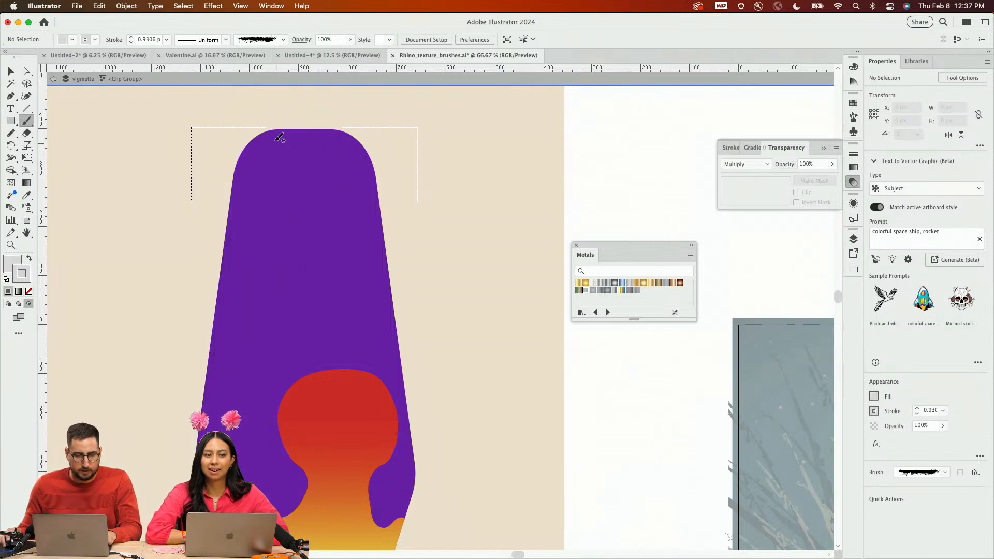
drag(277, 142, 201, 436)
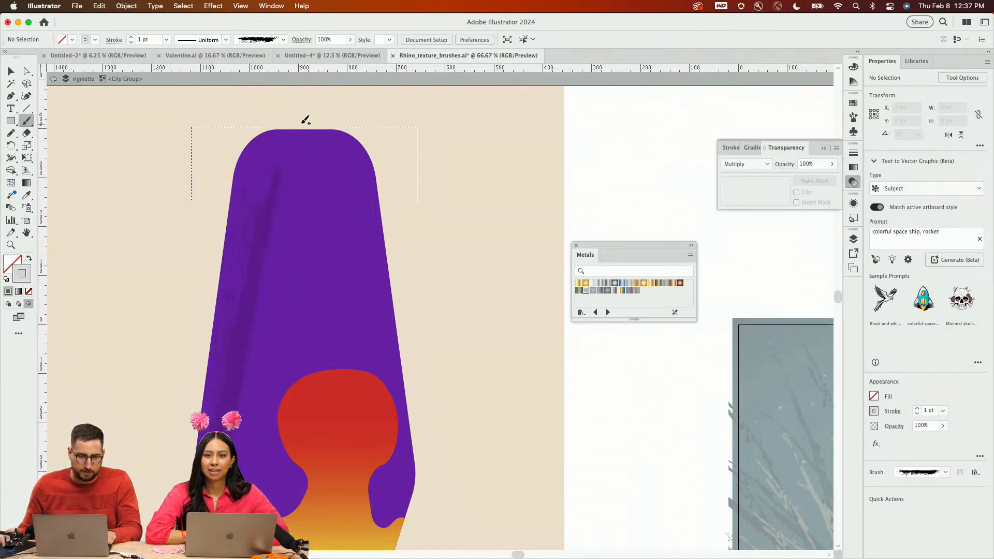
drag(303, 126, 283, 518)
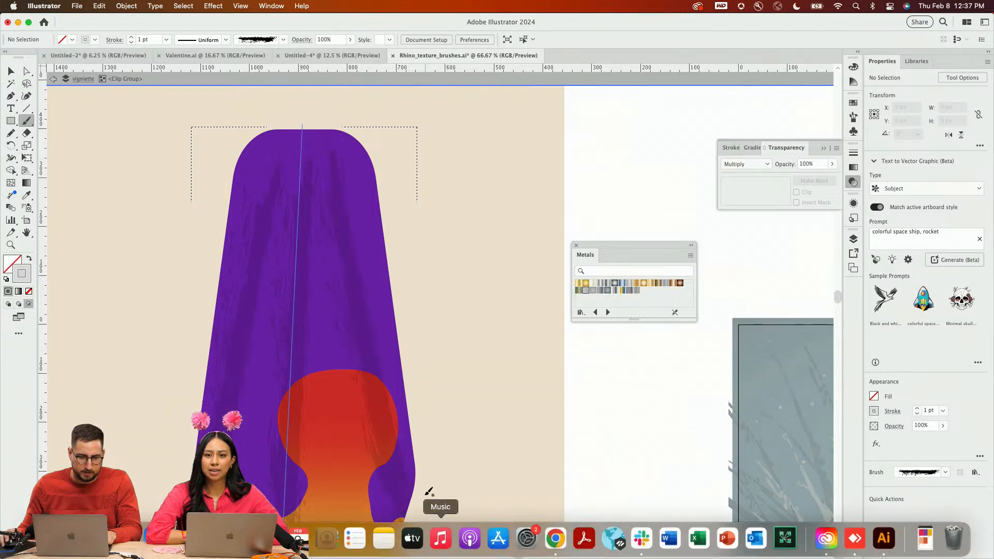
key(super+z)
key(super+z)
key(super+z)
key(super+z)
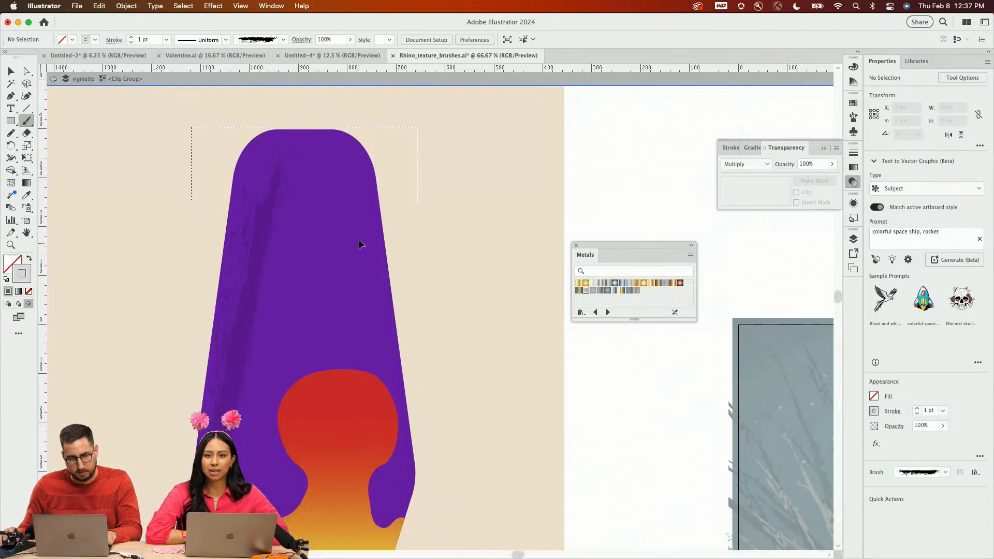
key(shift+super+z)
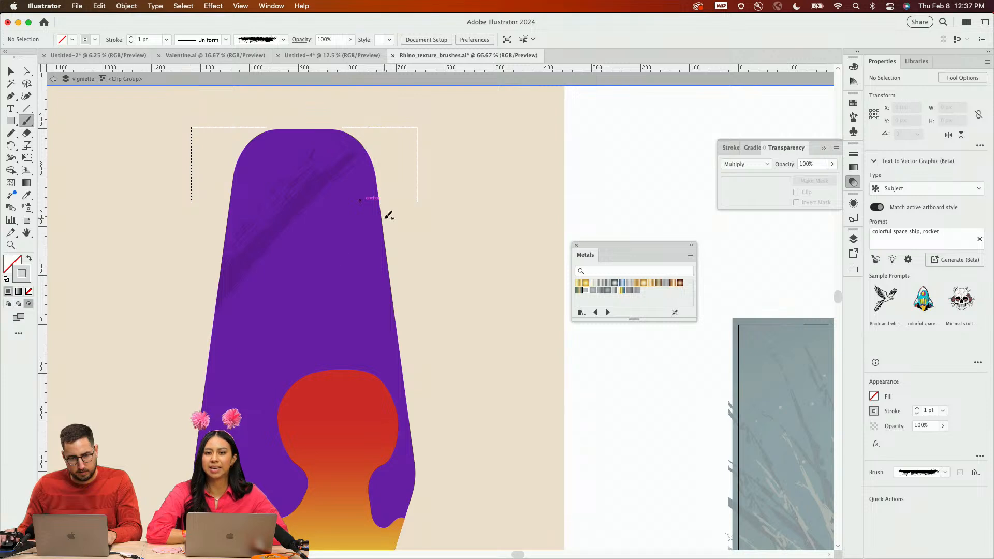
Paint parallel diagonal textured shadow strokes across the purple glass from its rounded upper part down to its lower end
drag(393, 200, 152, 488)
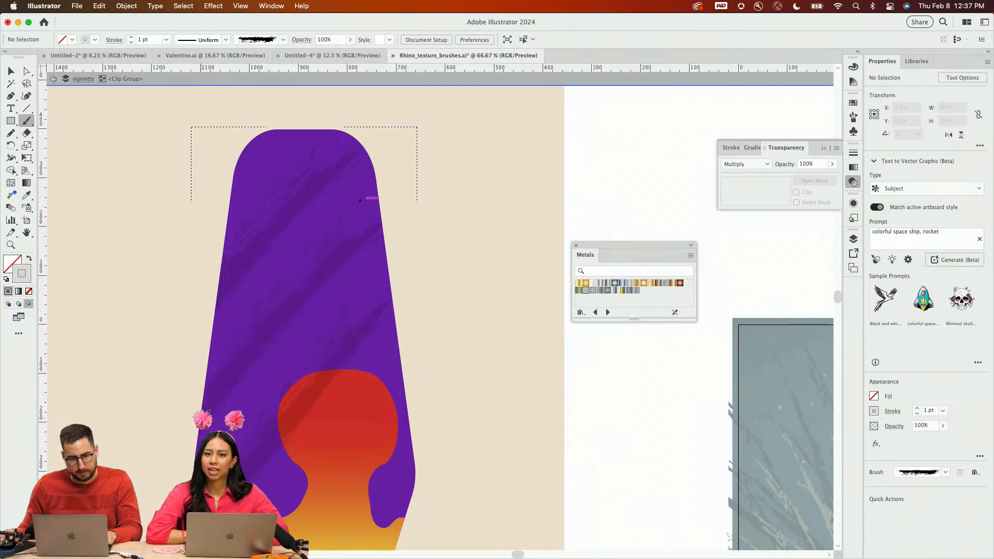
scroll(402, 342, down, 5)
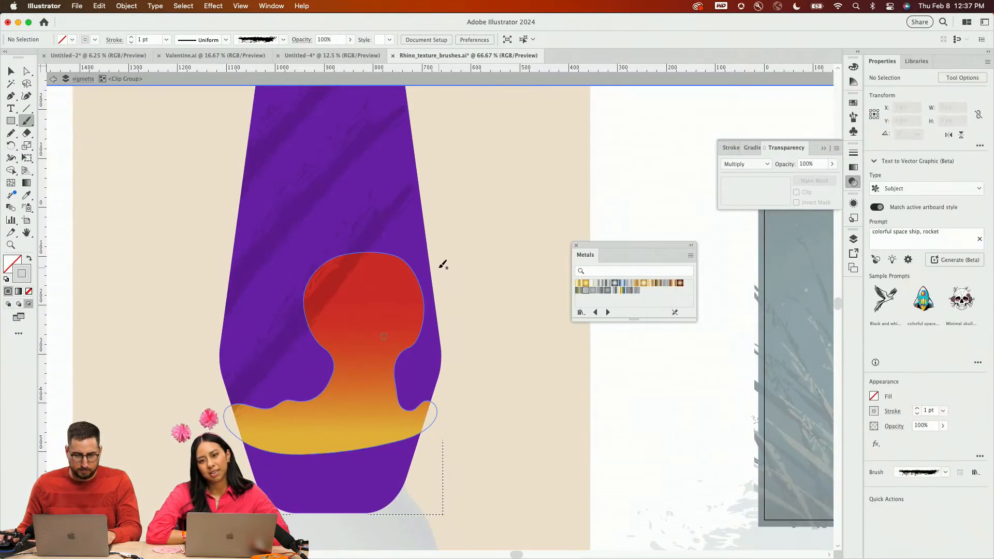
Bring the red-to-yellow lava shape in front of the shadow strokes inside the glass group and leave isolation mode
key(v)
click(336, 361)
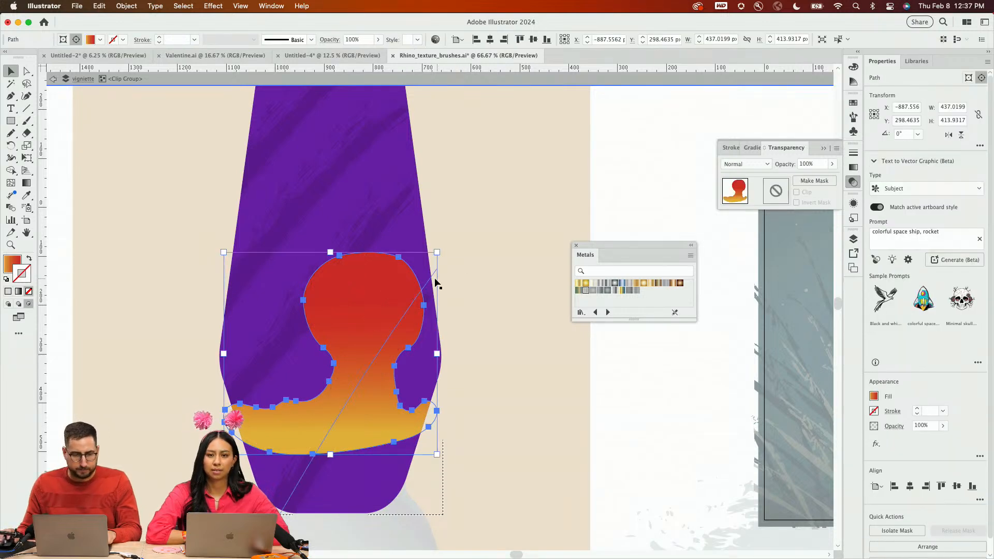
click(169, 290)
click(403, 298)
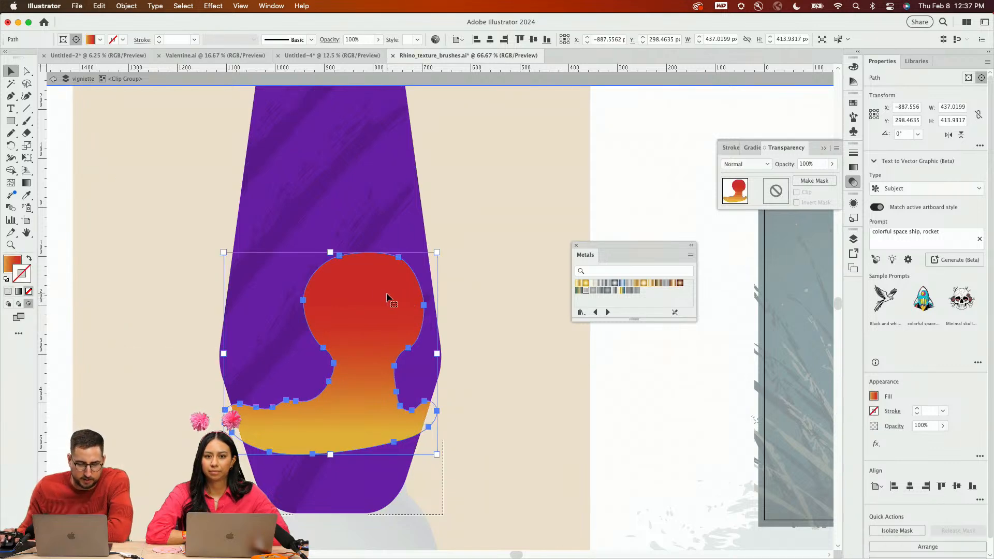
double_click(568, 146)
scroll(434, 264, up, 5)
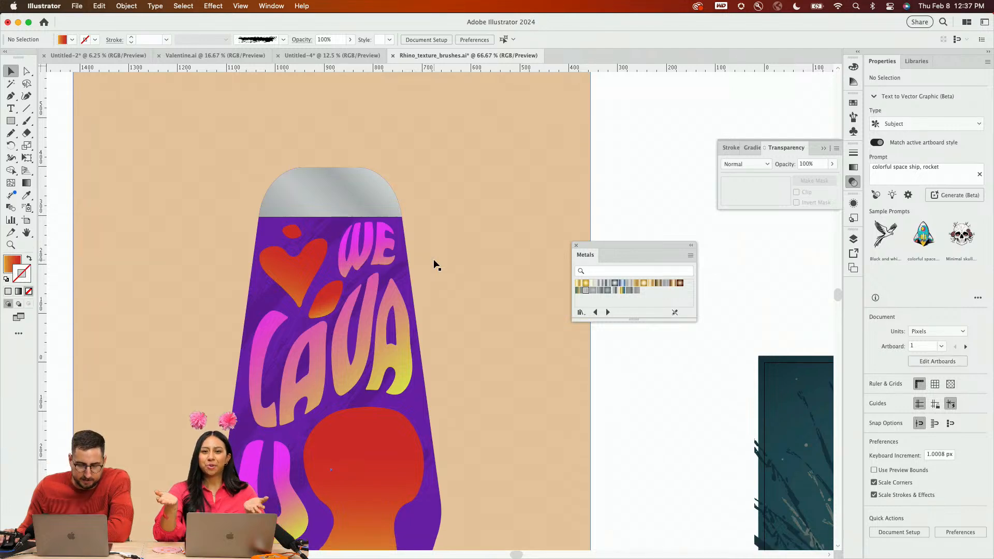
Turn on Draw Inside for the "WE" lettering and sample the base shadow's gray Multiply appearance for the Paintbrush
click(358, 253)
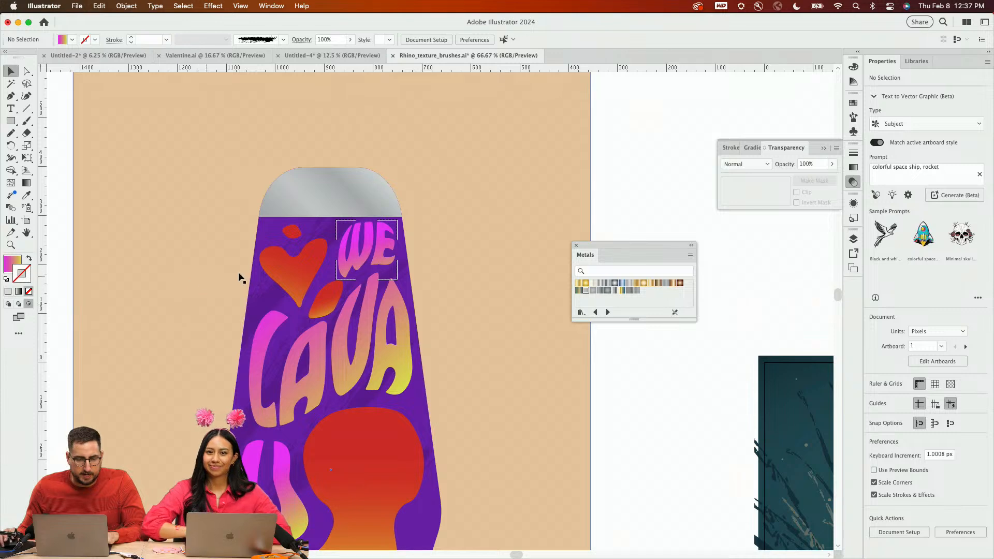
key(b)
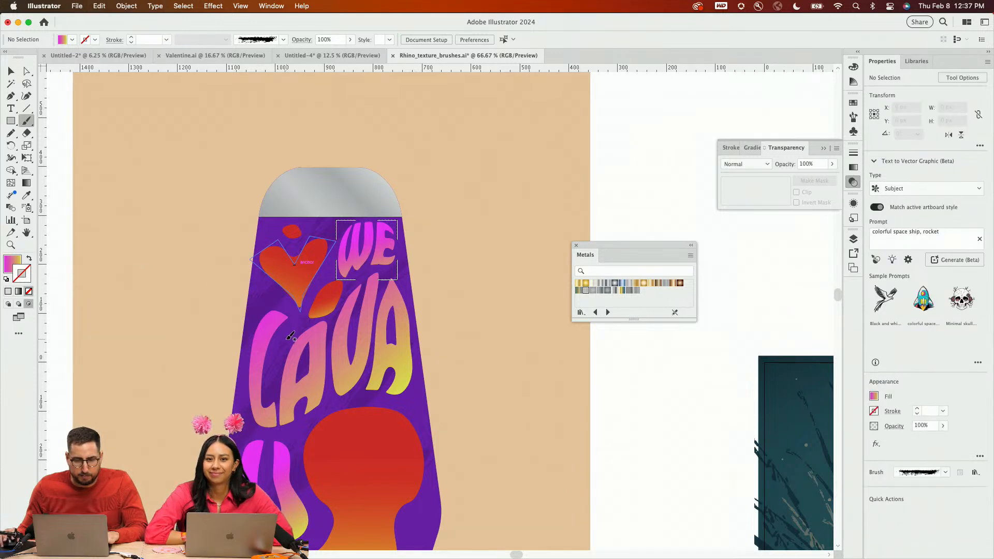
scroll(291, 337, down, 5)
key(i)
click(313, 452)
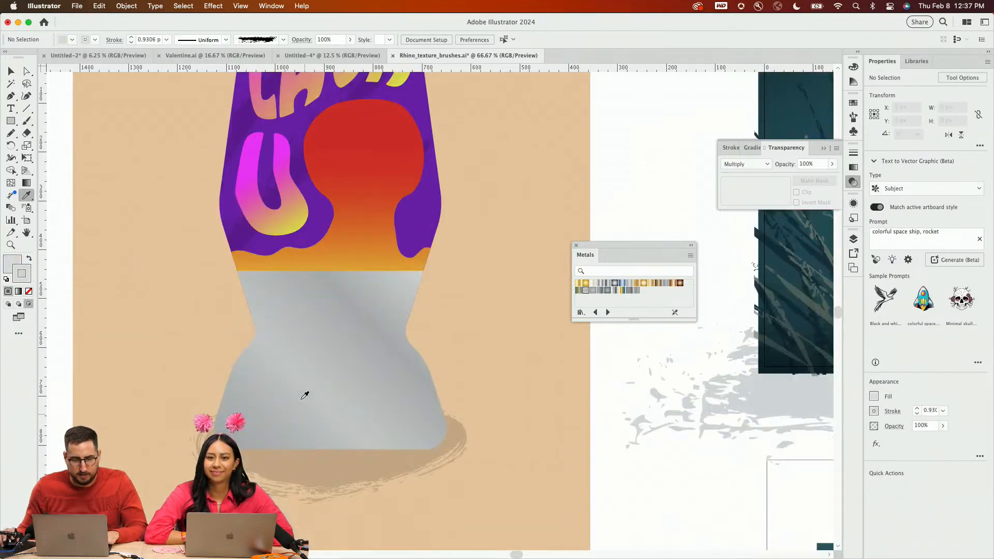
scroll(304, 383, up, 4)
key(b)
click(283, 40)
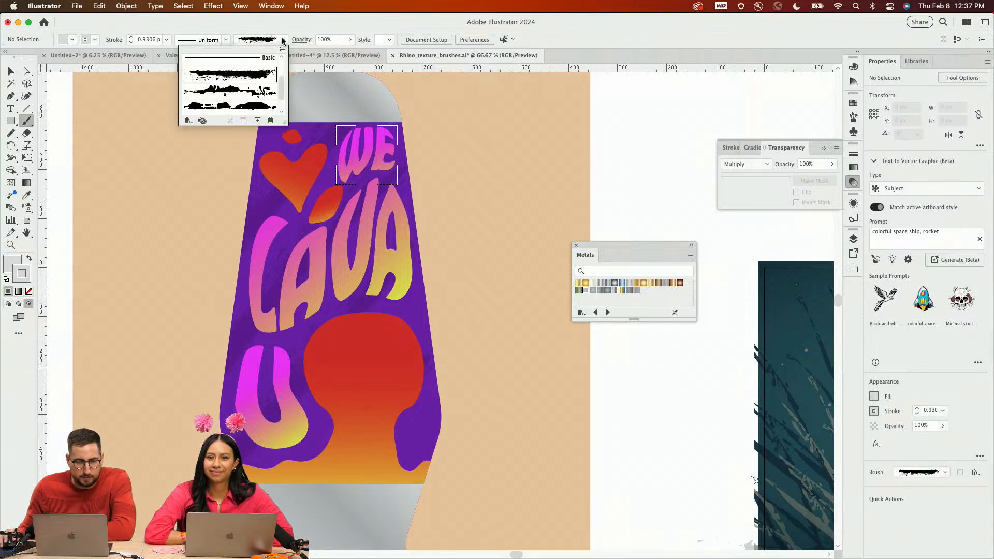
click(252, 92)
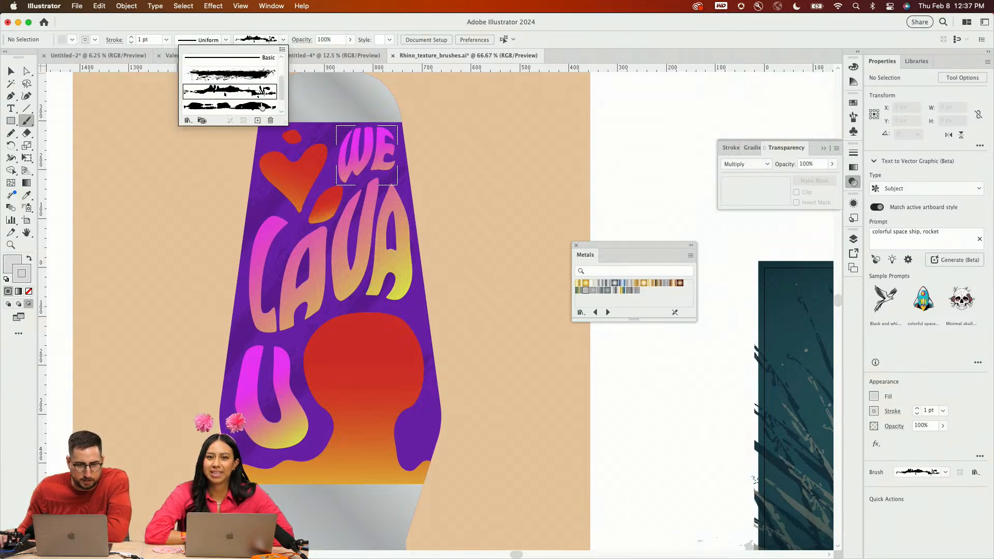
click(339, 170)
drag(336, 184, 408, 165)
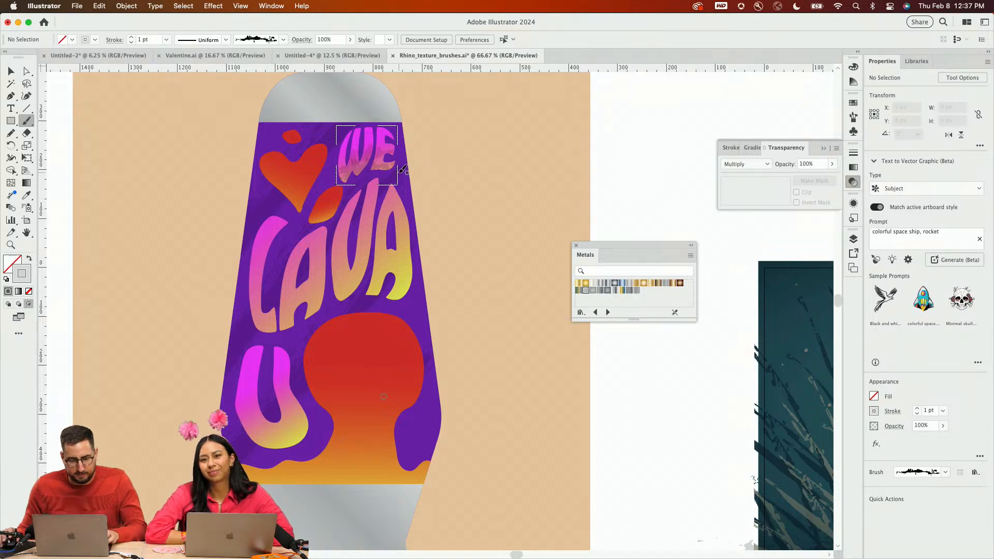
key(super+z)
Choose another rough art brush and paint a textured shadow stroke inside the "WE" lettering
click(284, 40)
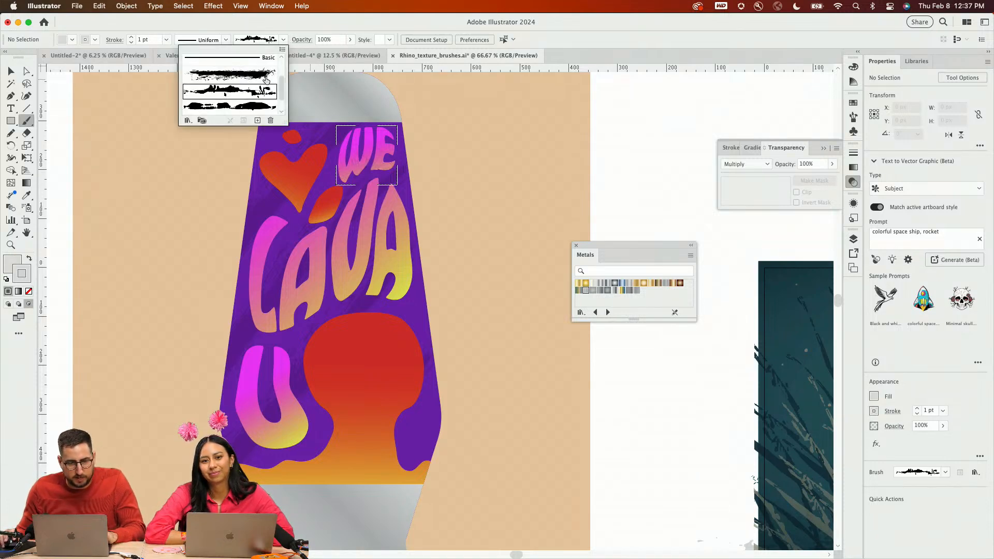
scroll(266, 80, down, 2)
click(238, 108)
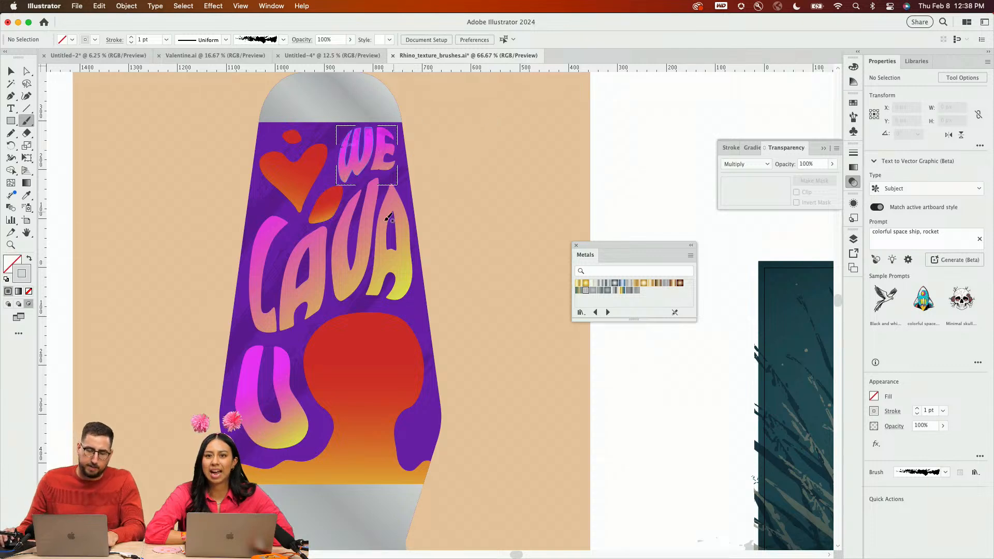
Sample a glass shadow stroke's Multiply appearance with nothing selected, after undoing the attempt to sample it with the "LAVA" lettering selected
super+click(388, 218)
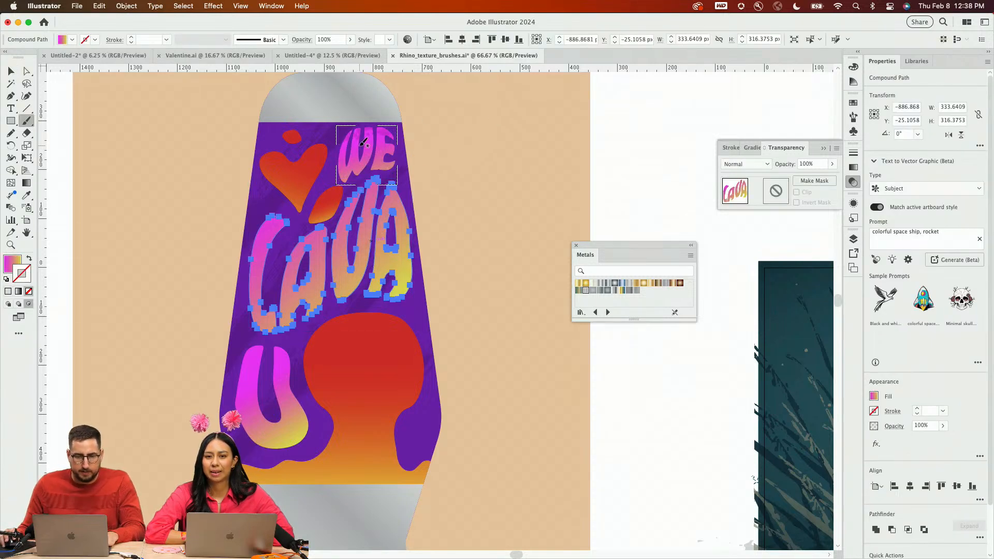
key(i)
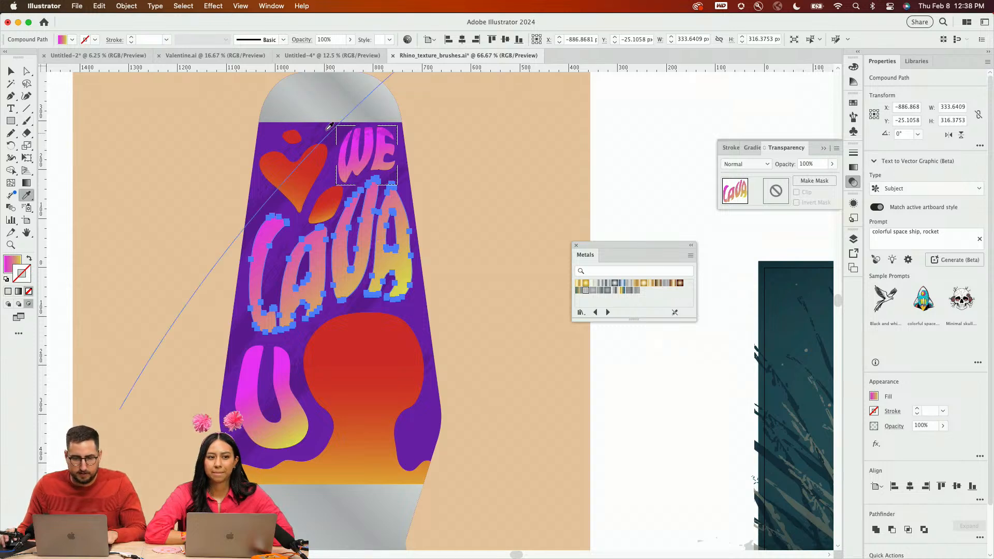
click(331, 131)
key(super+z)
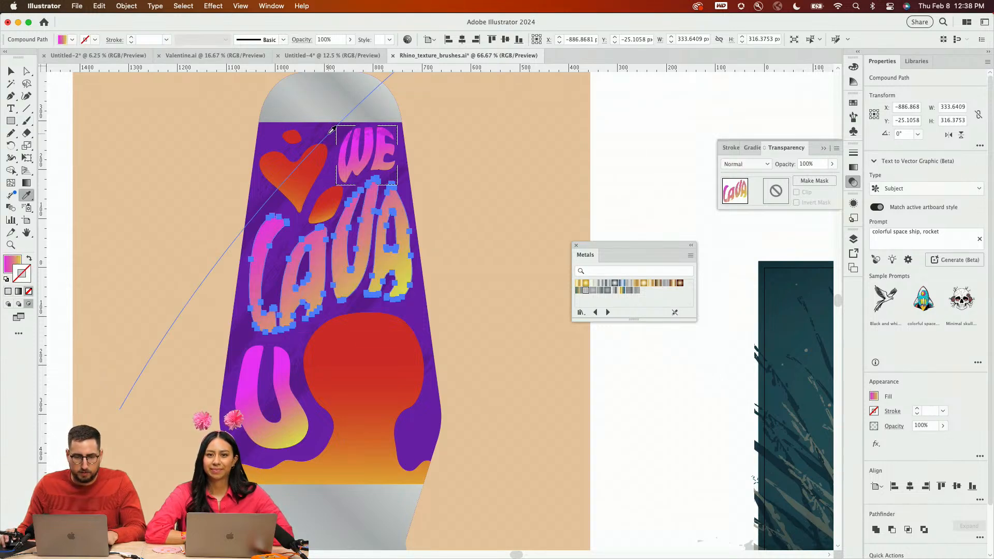
key(v)
click(500, 184)
key(i)
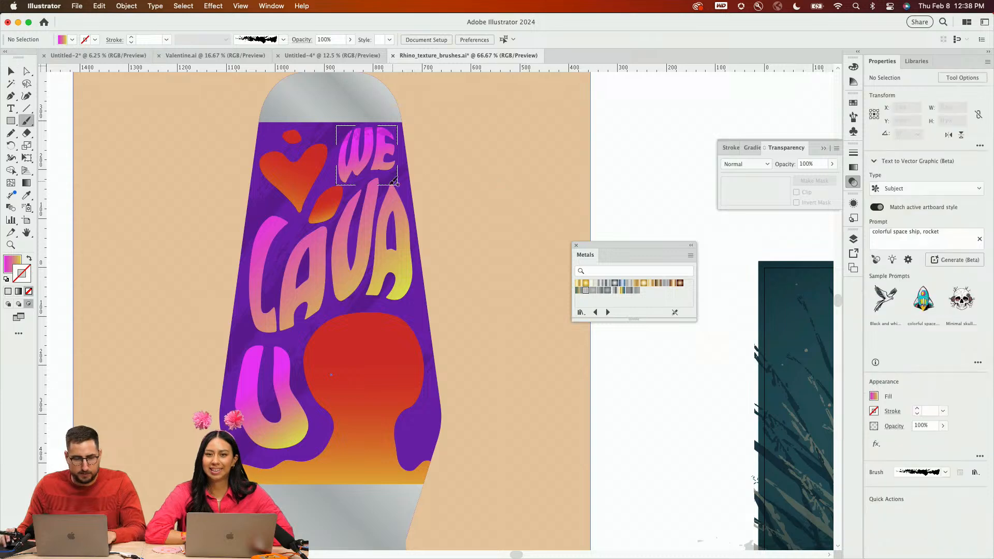
click(332, 131)
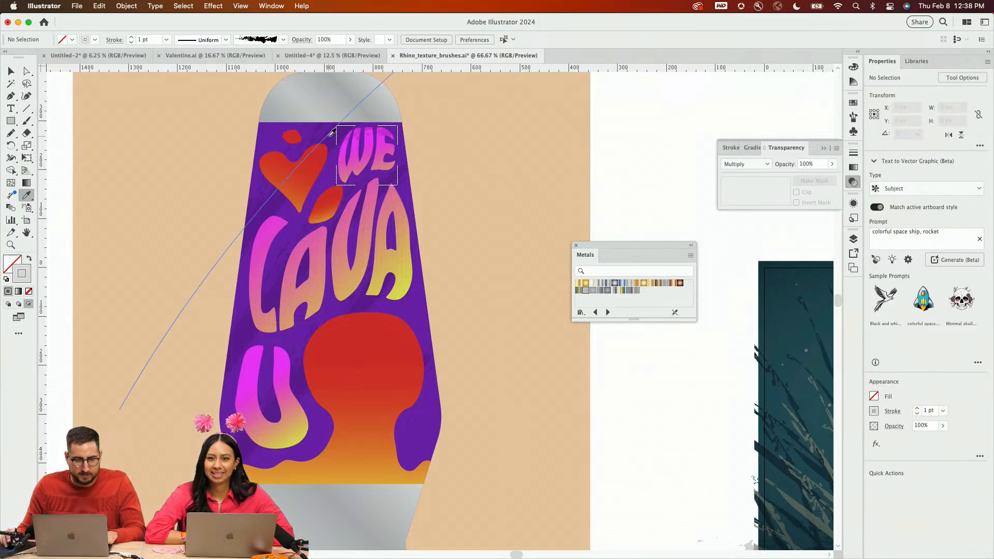
Turn on Draw Inside for the "LAVA" lettering and swap the gradient fill with the empty stroke
key(v)
click(343, 243)
key(b)
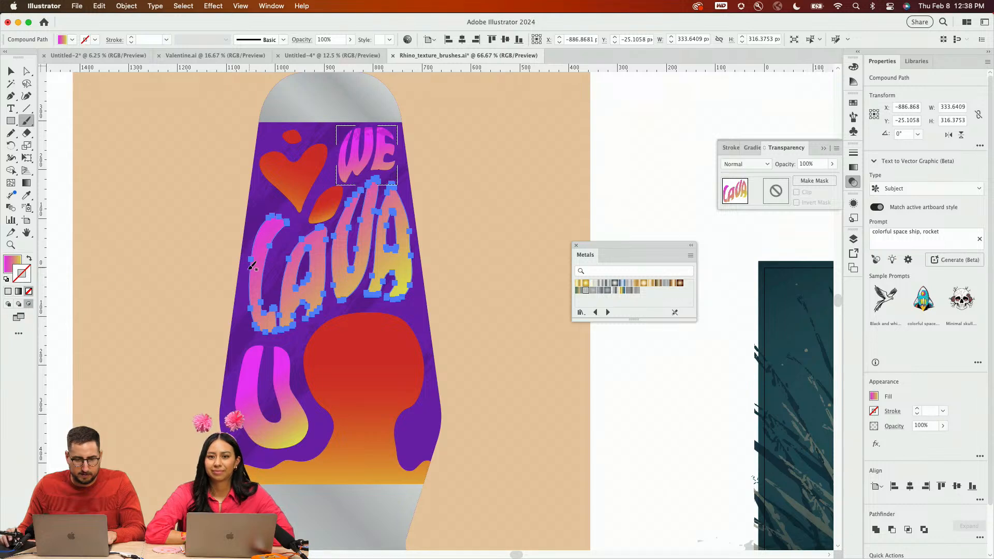
key(super+shift+a)
super+click(308, 245)
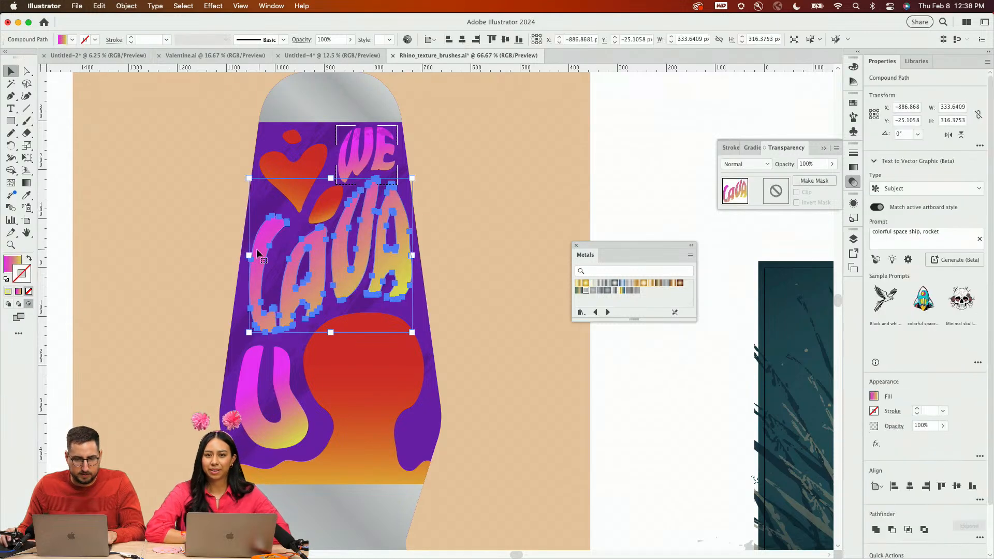
click(28, 304)
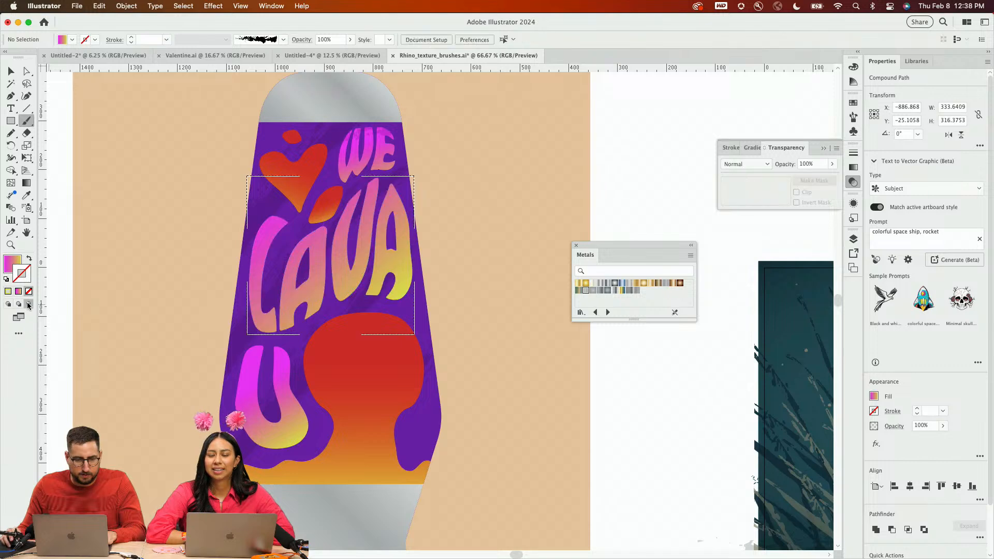
key(shift+x)
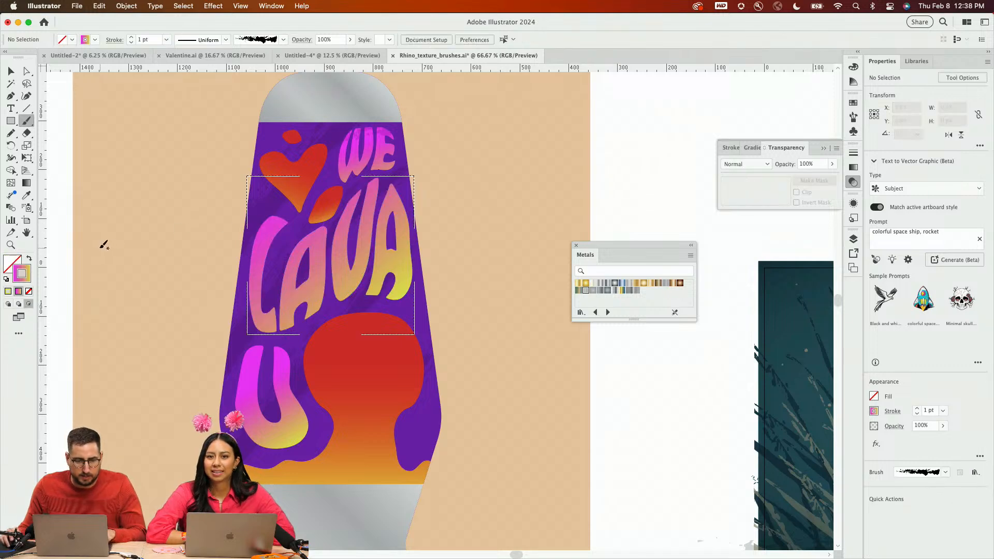
Examine the lamp's brush stroke paths in Outline view and return to the full-color preview
key(super+y)
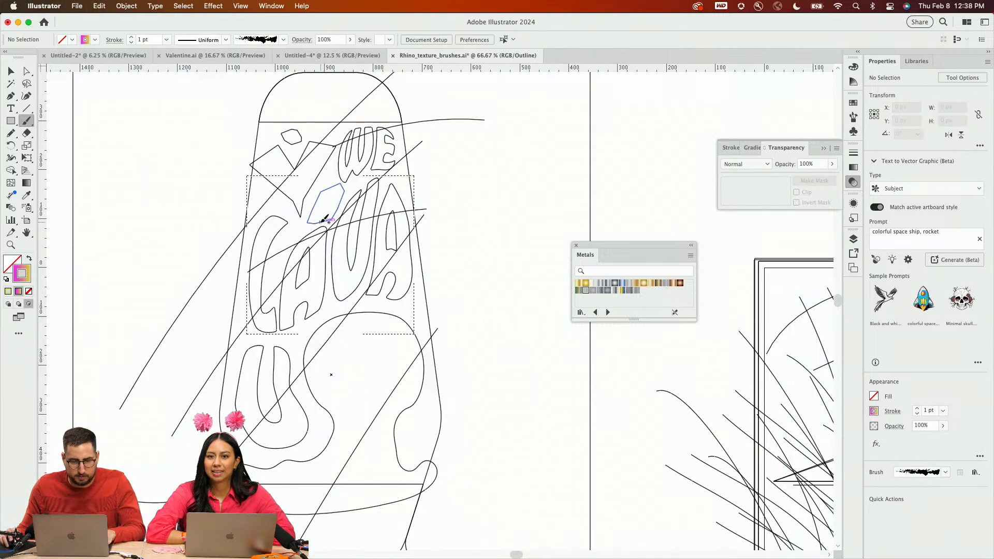
key(v)
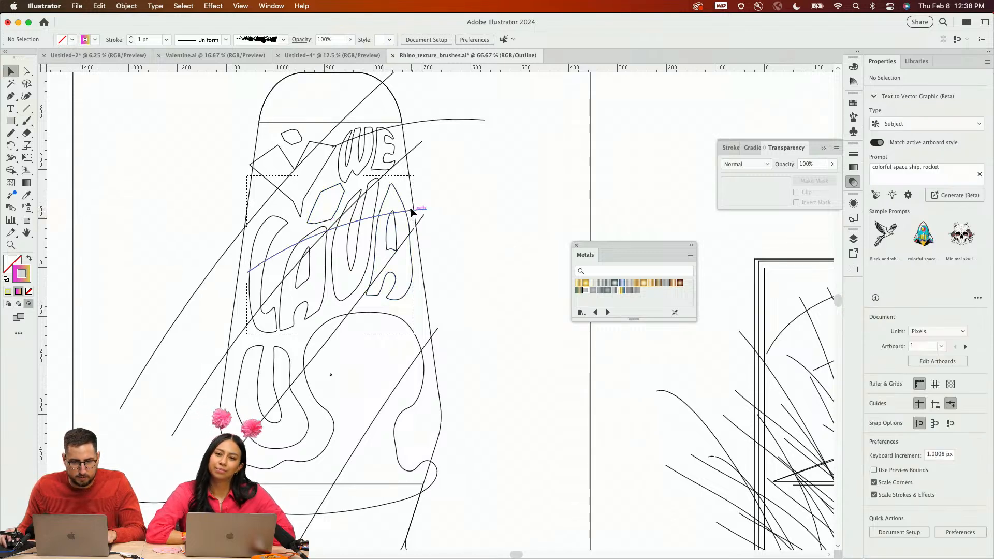
key(super+y)
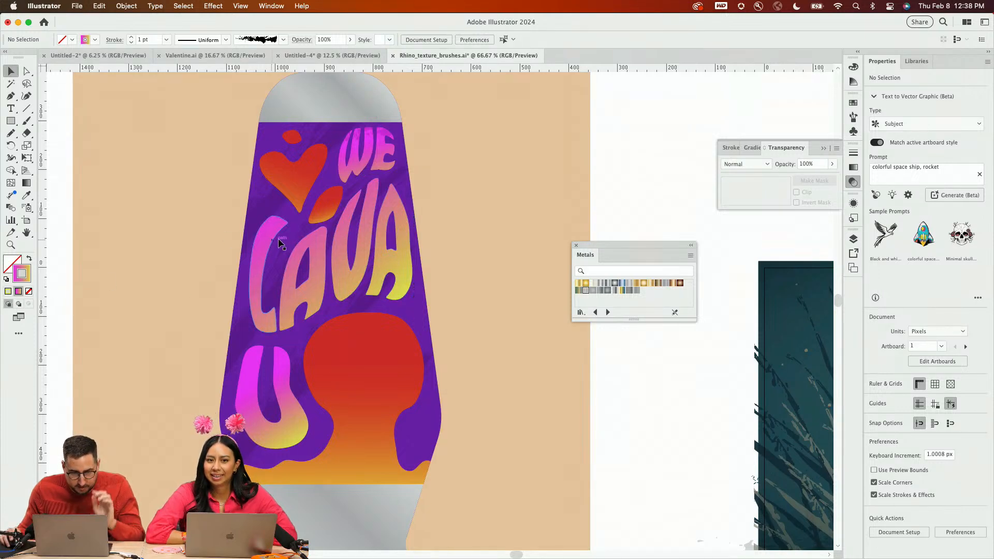
key(super+t)
key(super+t)
key(super+y)
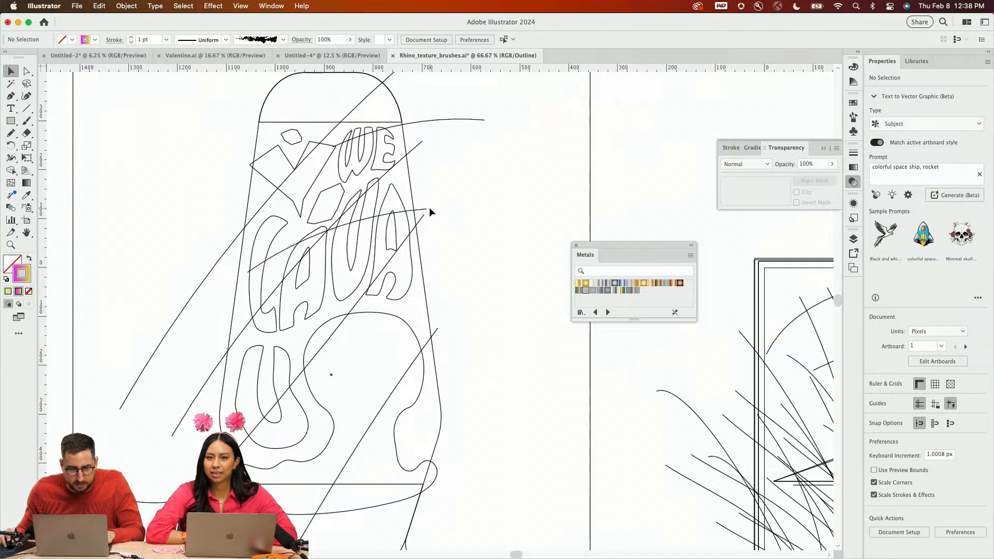
key(super+y)
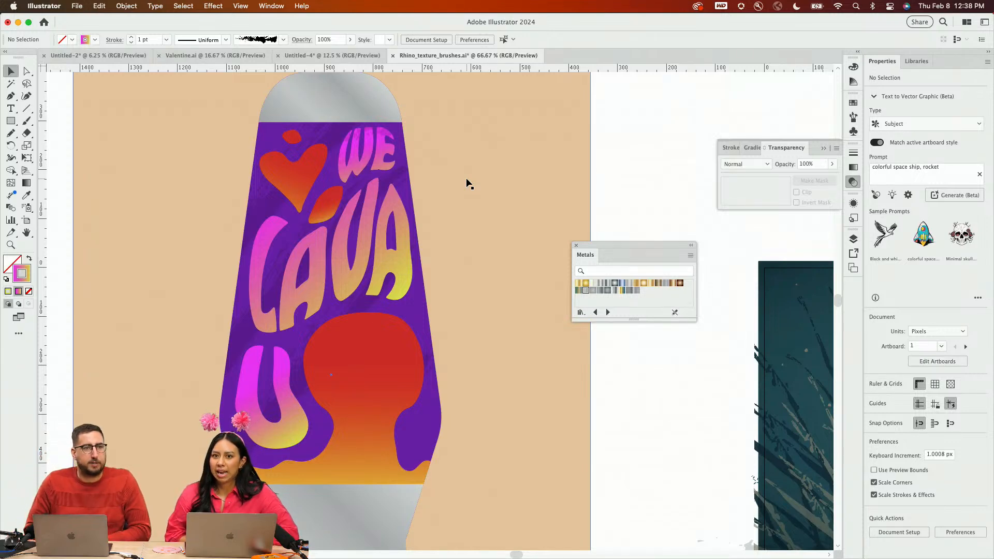
Select the four diagonal brush strokes inside the lamp's glass and set their blend mode to Color Dodge
click(261, 199)
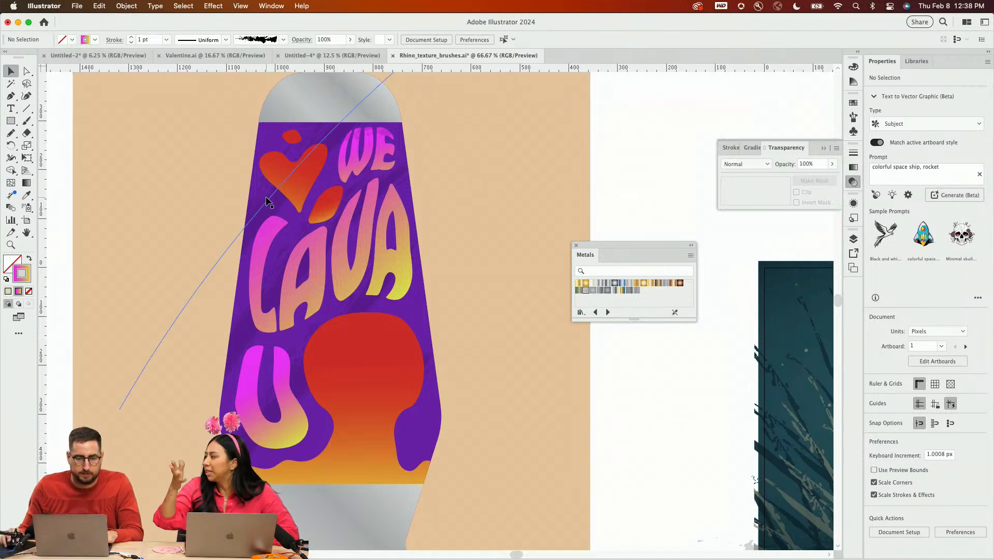
double_click(266, 201)
shift+click(294, 242)
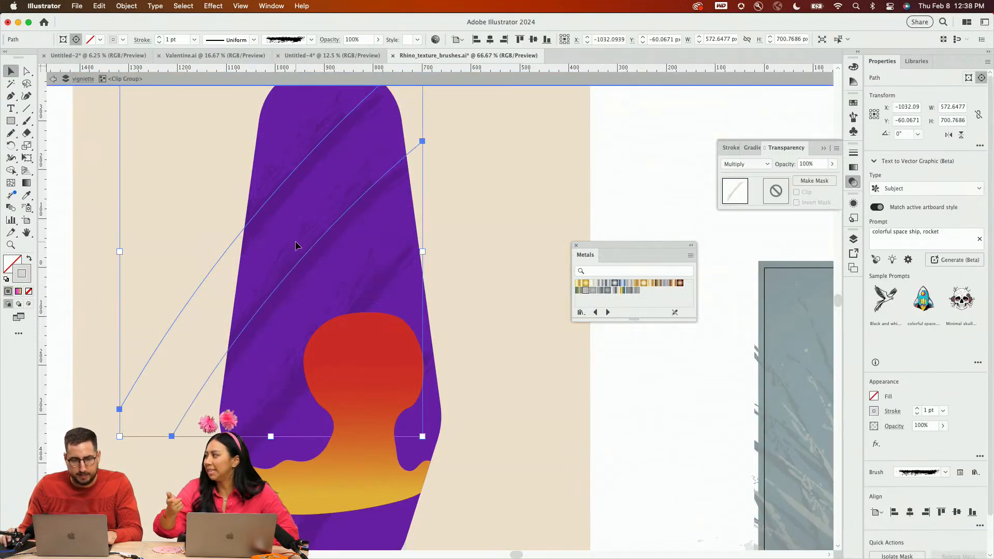
shift+click(370, 296)
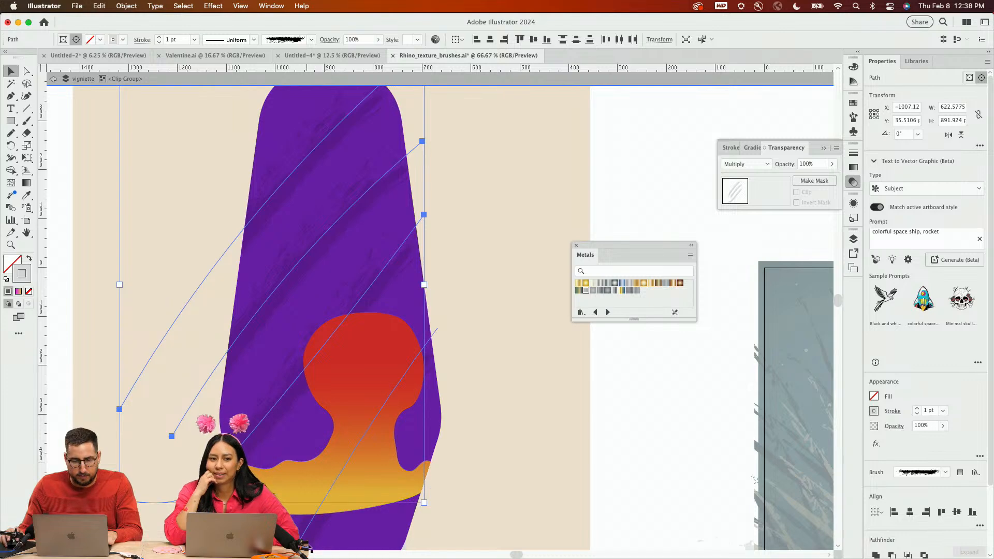
shift+click(308, 544)
click(759, 163)
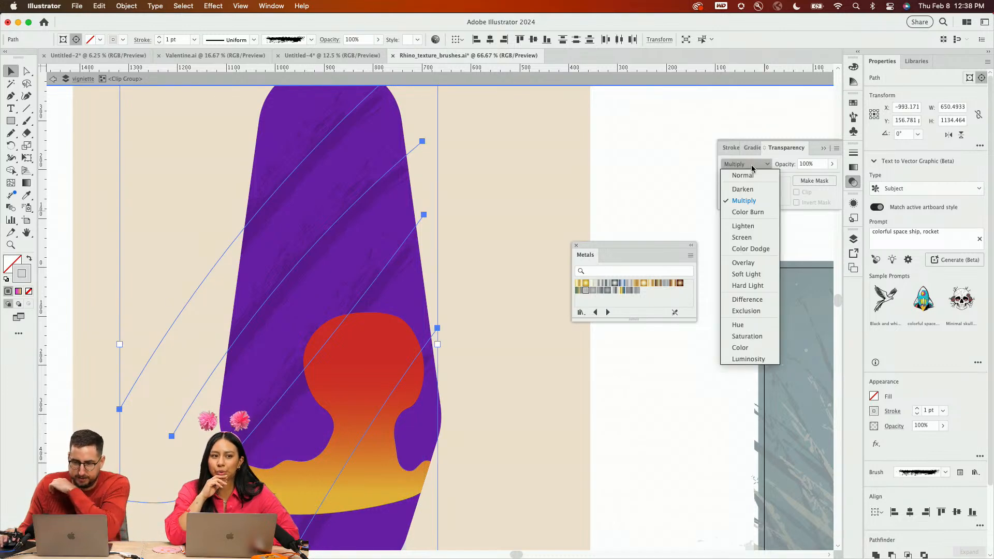
click(754, 252)
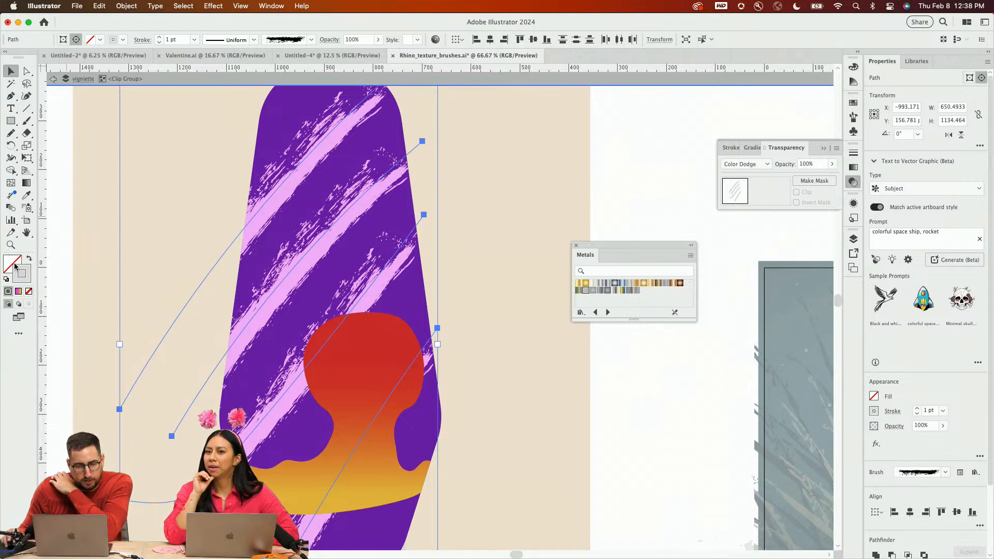
Set the stroke color of the glass brush strokes to CMYK 40%, 40%, 40%, 40%
double_click(23, 272)
click(448, 127)
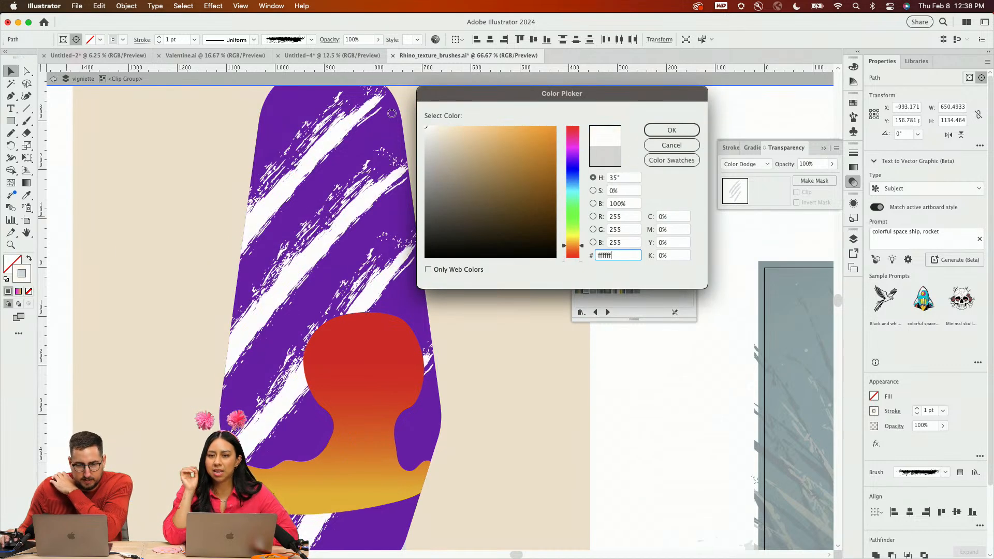
mouse_move(435, 168)
mouse_down()
mouse_move(421, 180)
mouse_move(430, 196)
mouse_move(419, 214)
mouse_move(420, 185)
mouse_up()
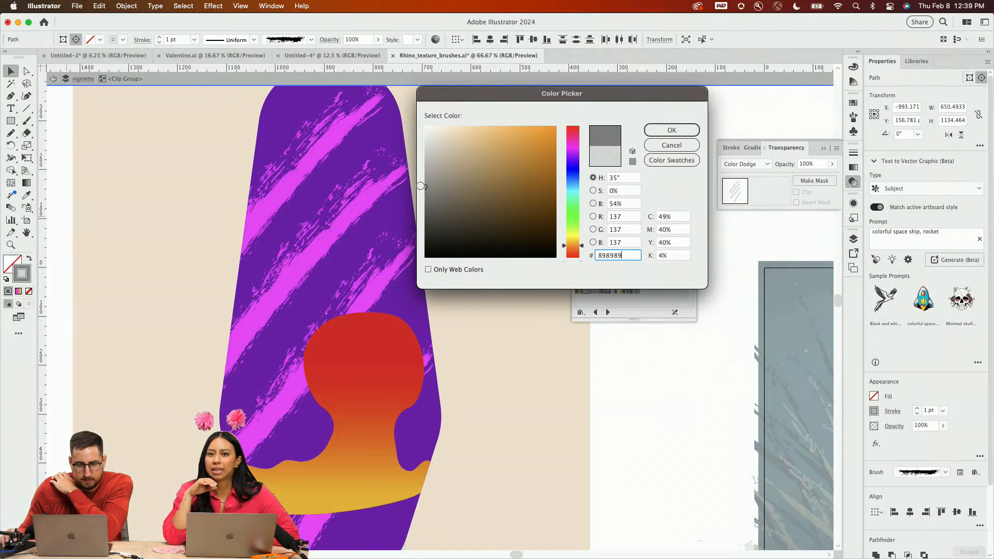
click(668, 219)
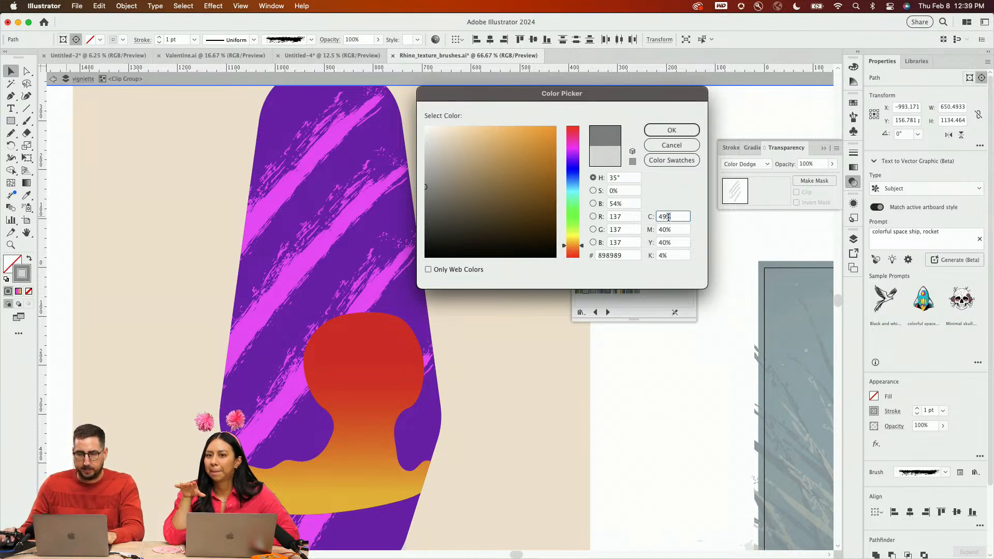
text(40)
key(Tab)
text(40)
key(Tab)
text(40)
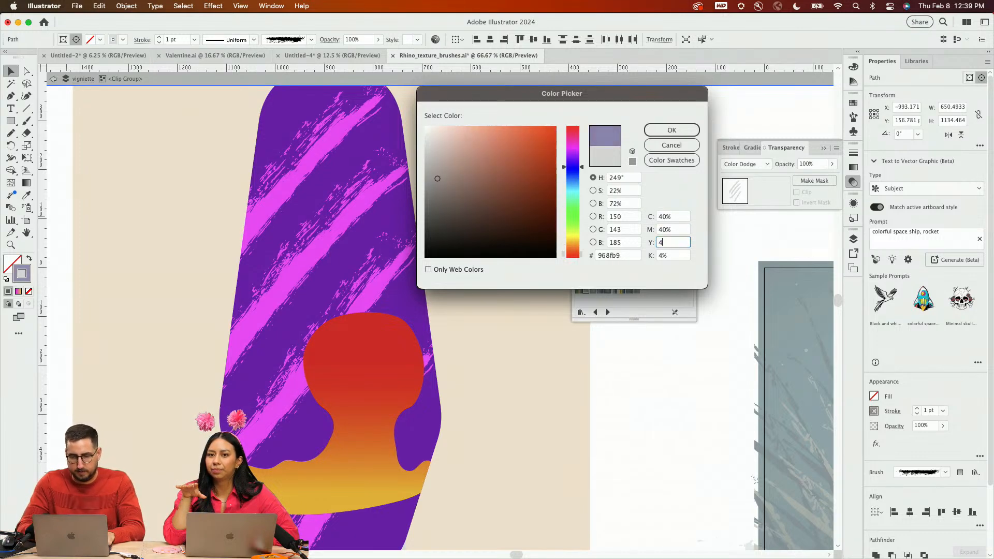
key(Tab)
text(40)
key(Tab)
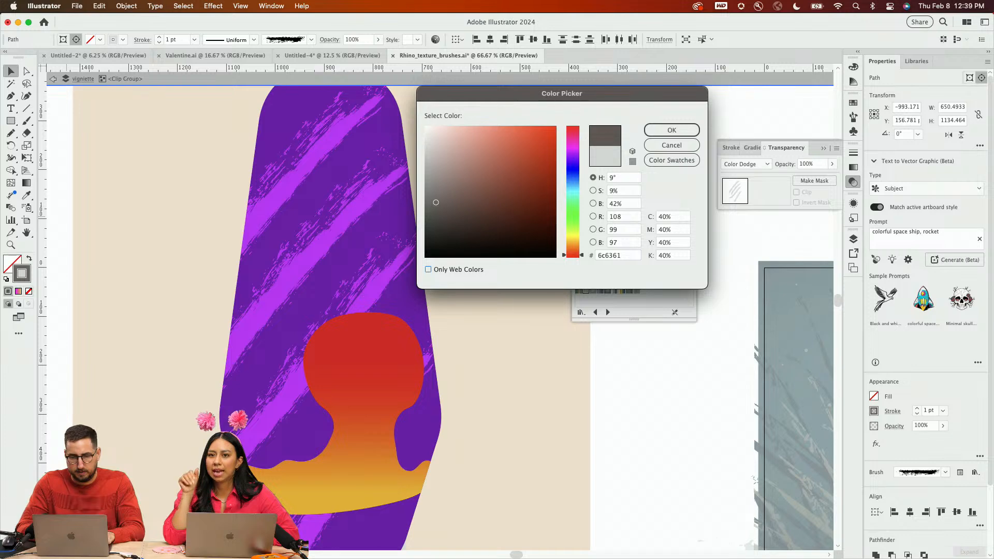
key(Return)
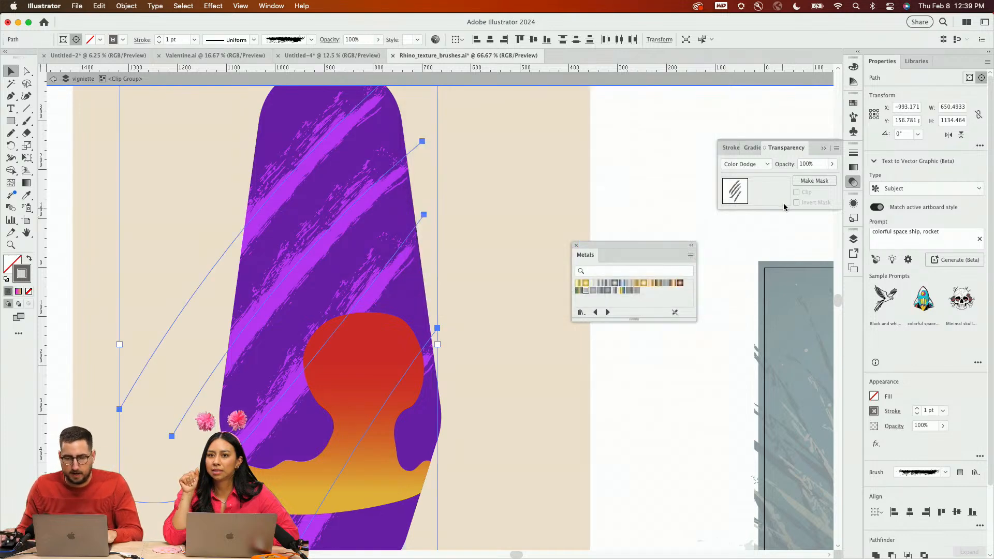
Save the glass strokes' warm grey color as a new swatch
click(854, 103)
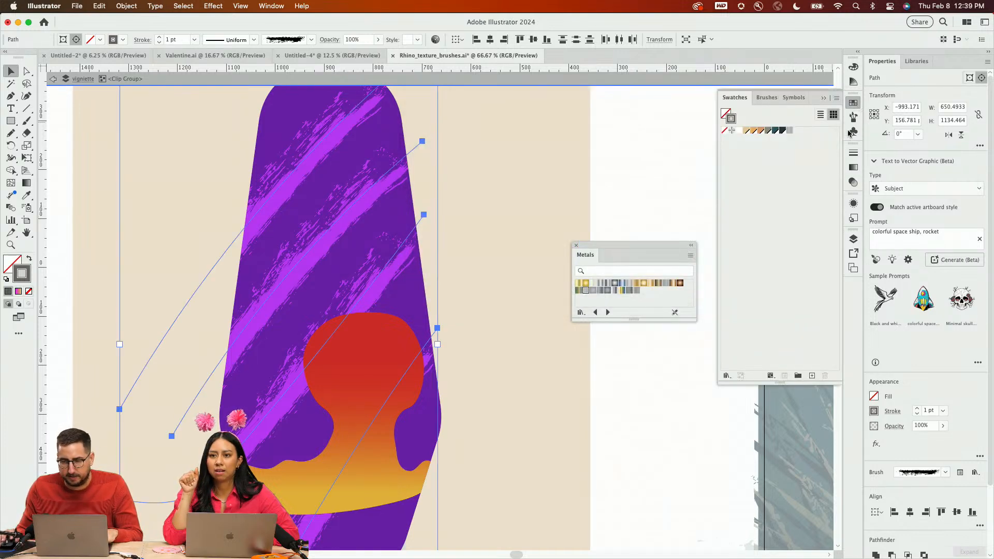
click(810, 377)
click(546, 376)
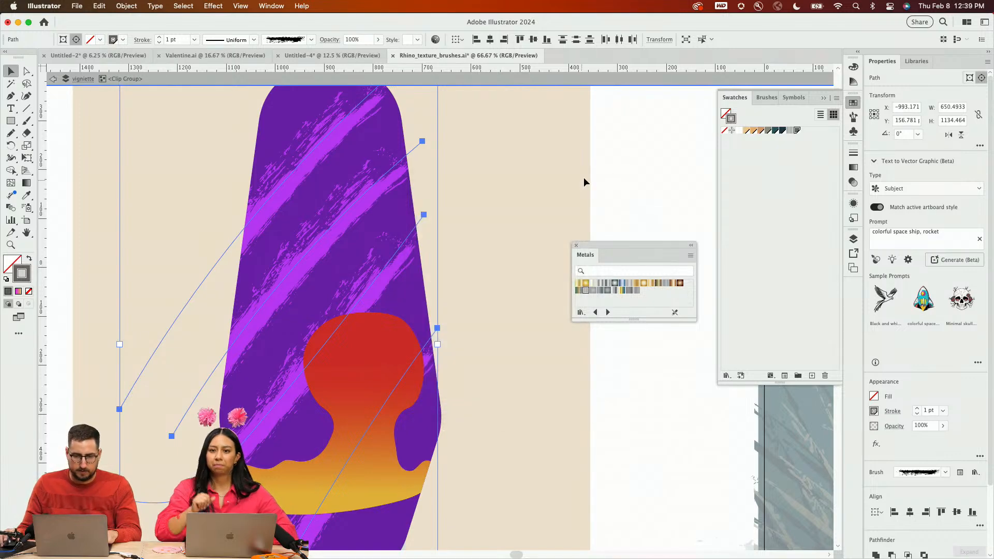
Nudge the glass highlight strokes to the right, scale them up slightly and leave their clip group
key(shift+Right)
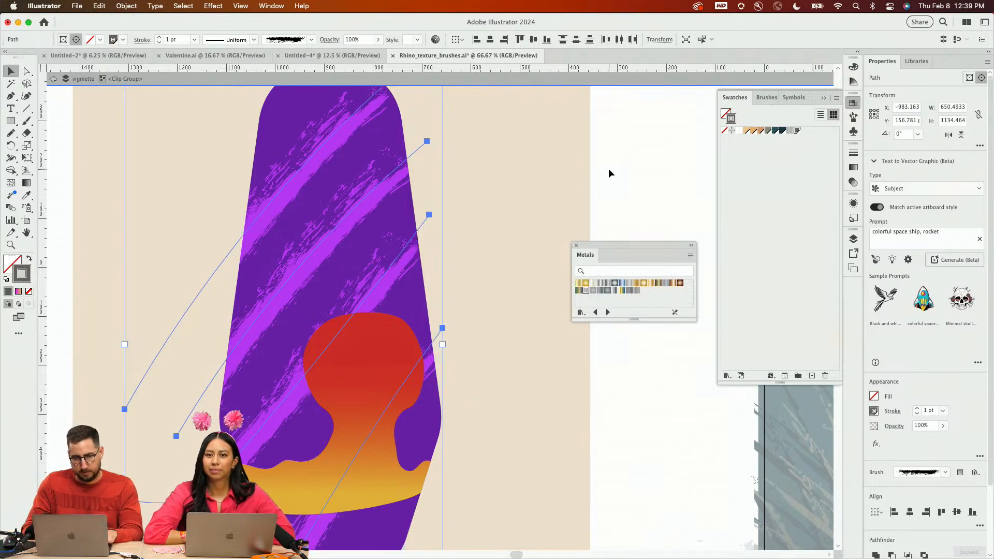
key(s)
drag(522, 174, 535, 158)
key(v)
drag(367, 185, 374, 184)
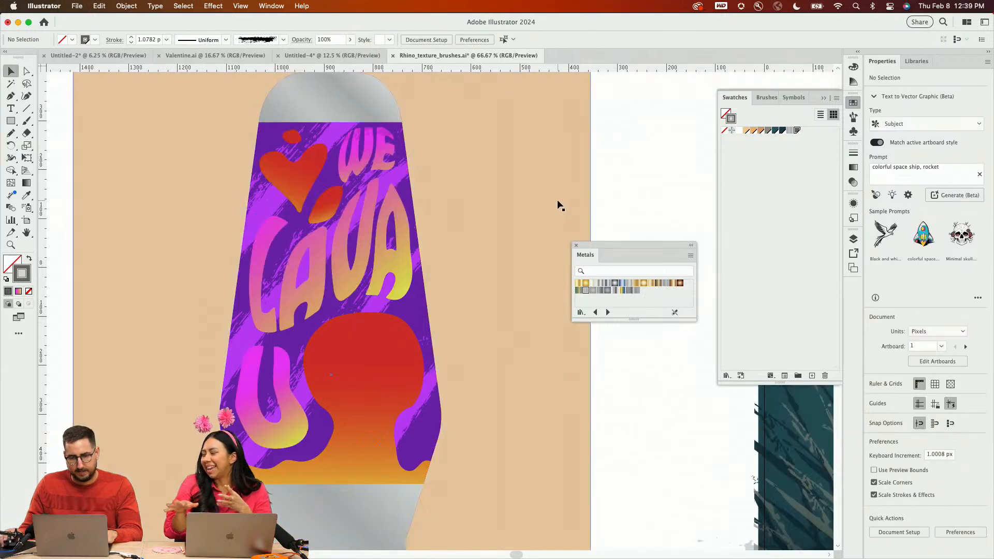
Turn on Draw Inside for the lamp's metal cap and paint two diagonal textured brush strokes across it
click(335, 105)
scroll(342, 119, up, 2)
scroll(341, 119, left, 2)
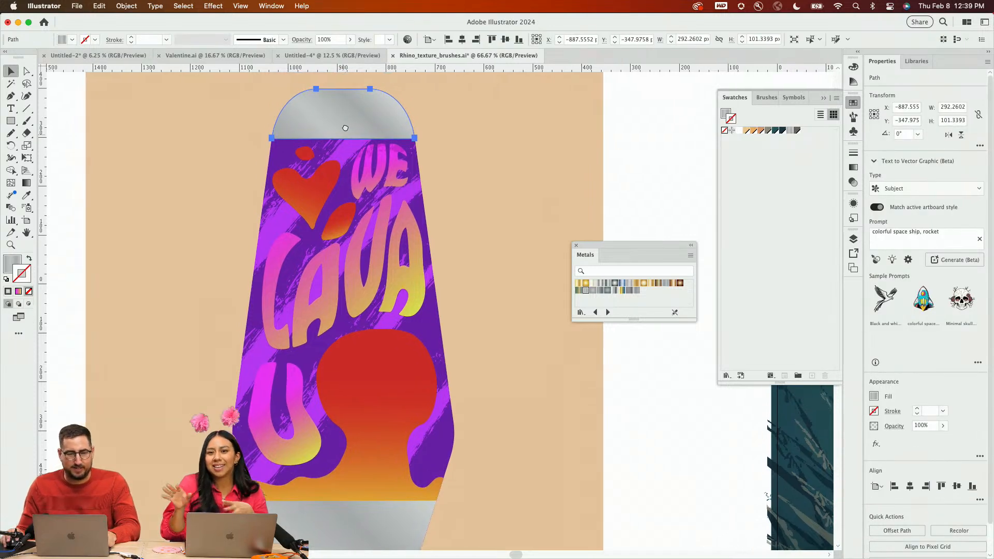
click(29, 304)
key(b)
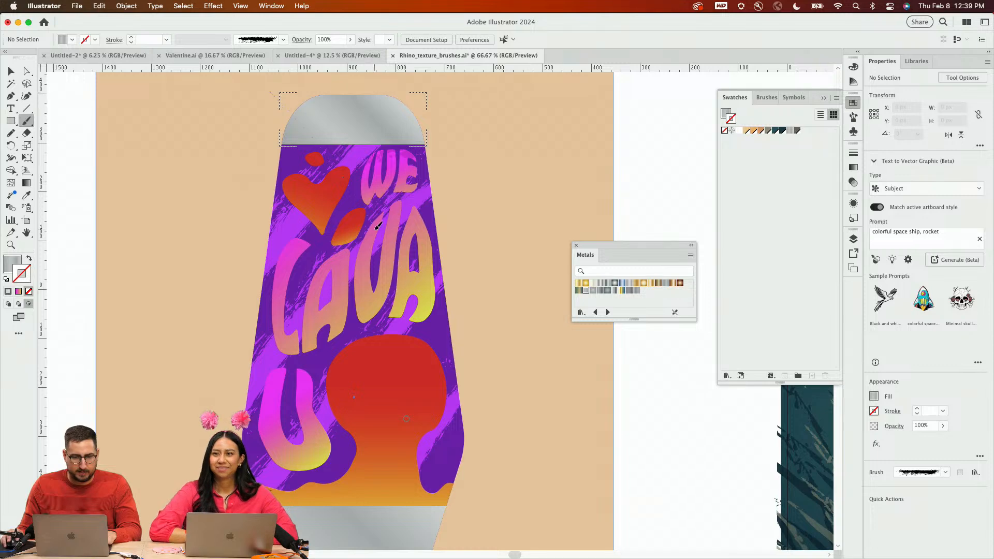
drag(291, 137, 323, 100)
scroll(320, 134, up, 3)
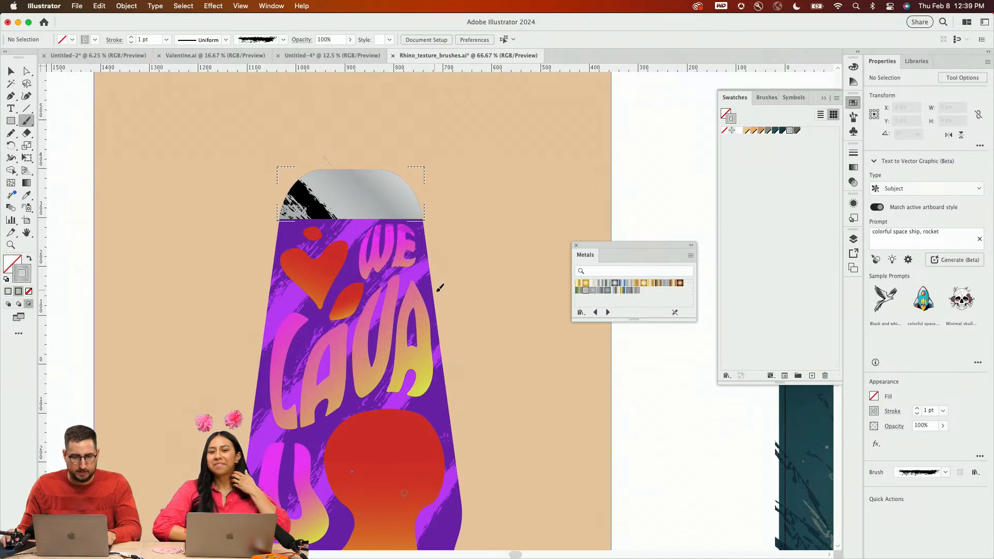
Select both brush strokes inside the metal cap and apply the saved R=108 G=99 B=97 swatch to them
key(v)
drag(371, 207, 380, 207)
key(super+z)
double_click(367, 205)
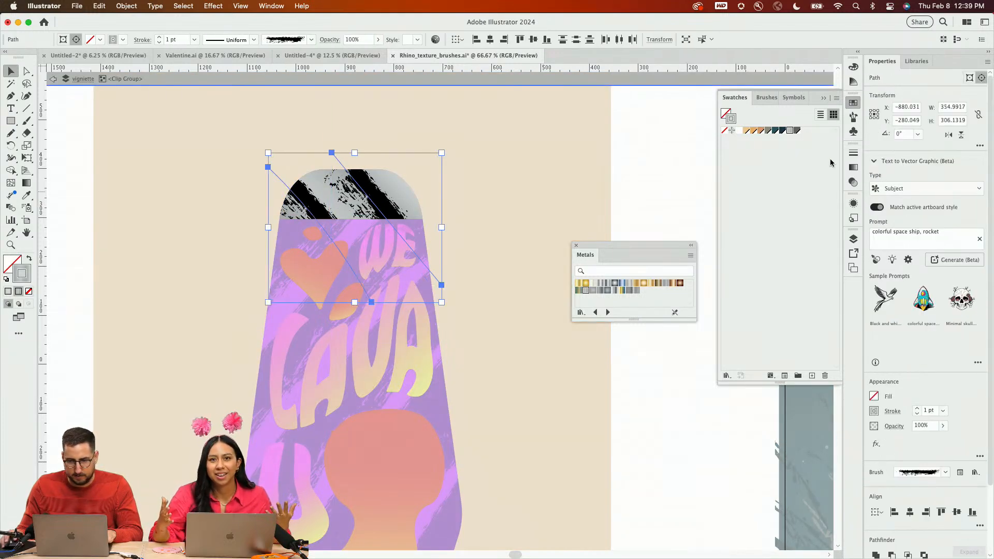
click(796, 130)
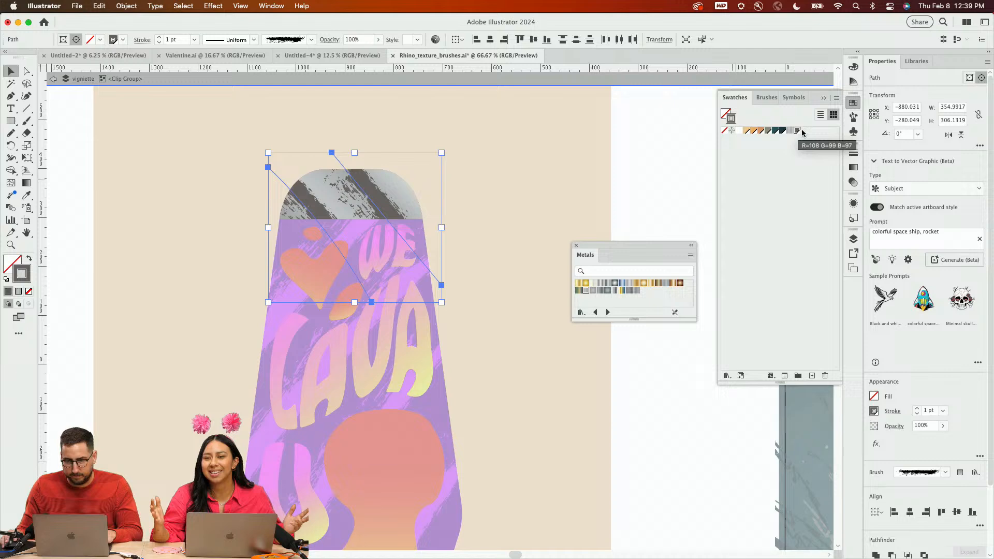
Set the cap strokes' blend mode to Color Burn after trying Color Dodge and Multiply, and exit isolation mode
click(853, 182)
click(746, 164)
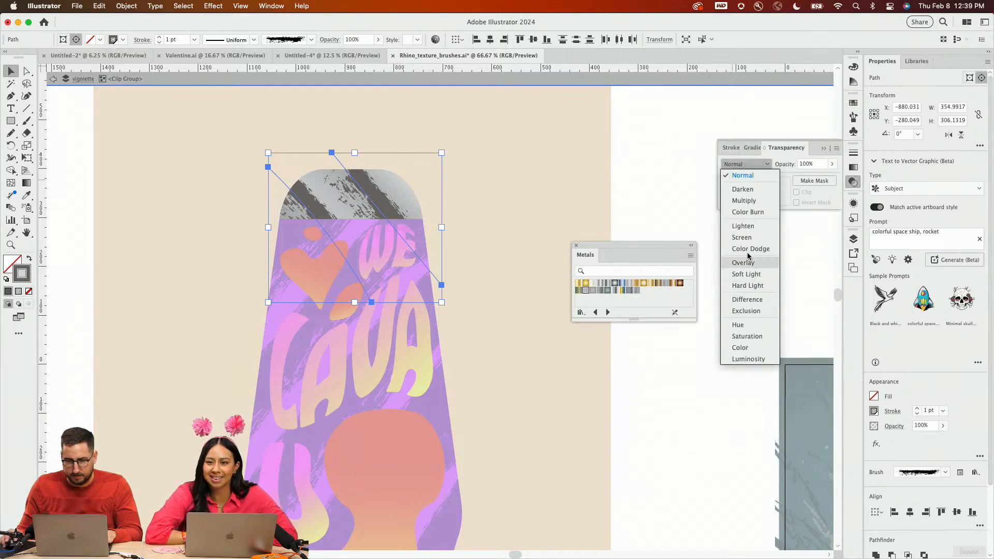
click(746, 250)
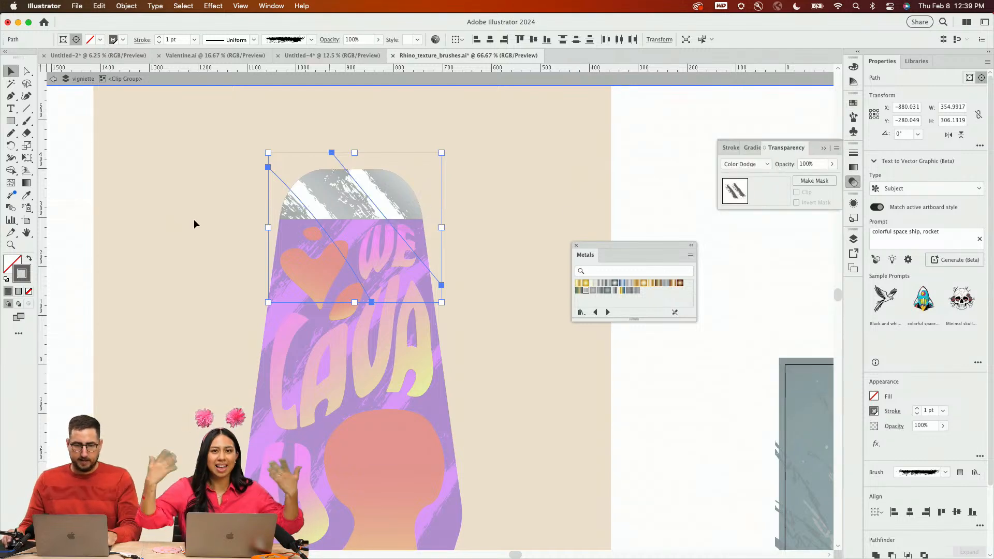
click(761, 164)
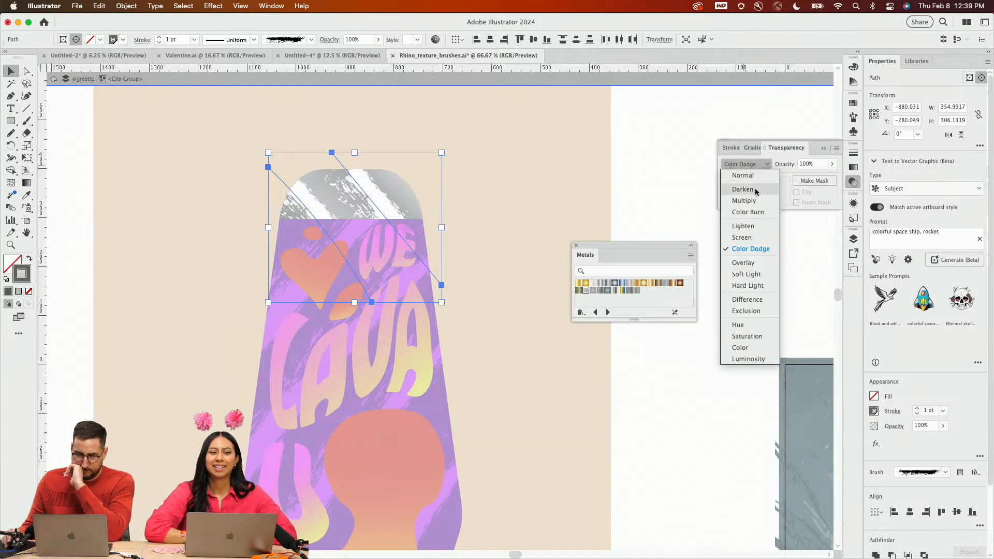
click(756, 199)
click(754, 165)
click(761, 210)
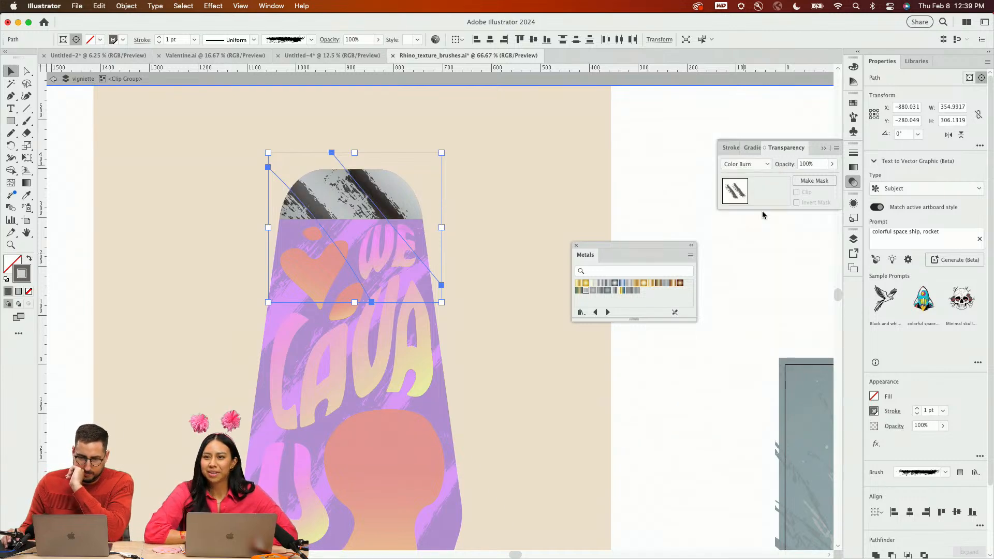
double_click(674, 169)
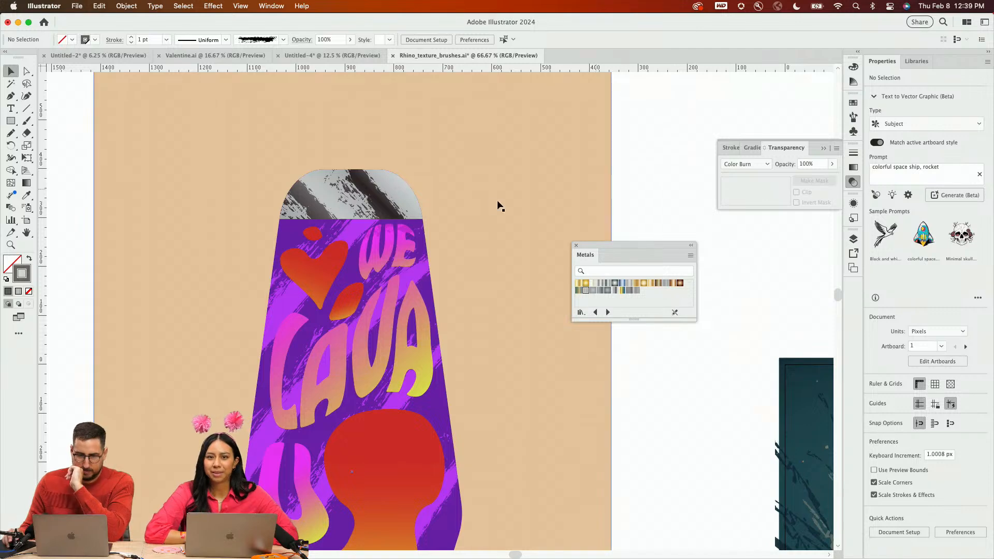
Reselect both cap strokes, lower their opacity to 30% and leave the clip group
scroll(491, 207, down, 4)
scroll(491, 207, up, 6)
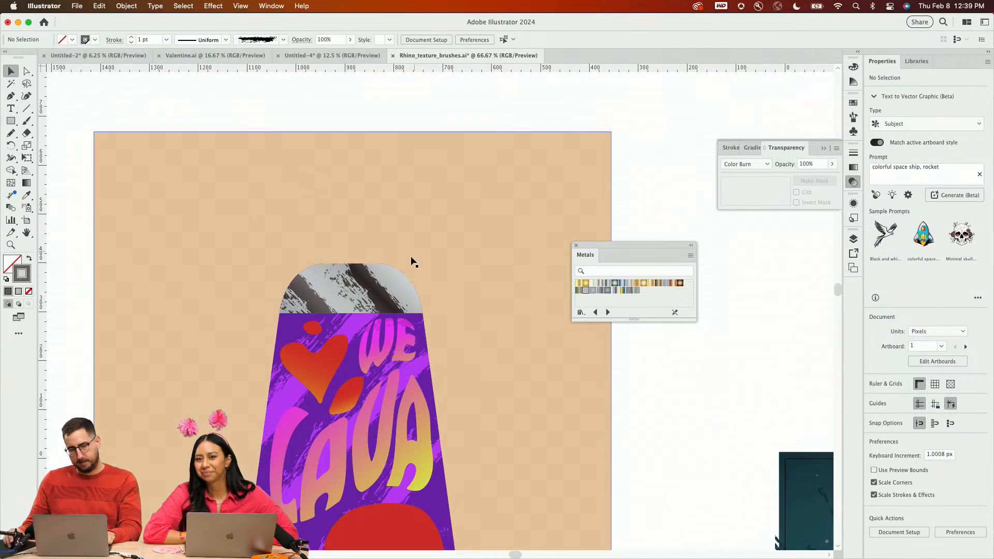
click(380, 292)
double_click(380, 292)
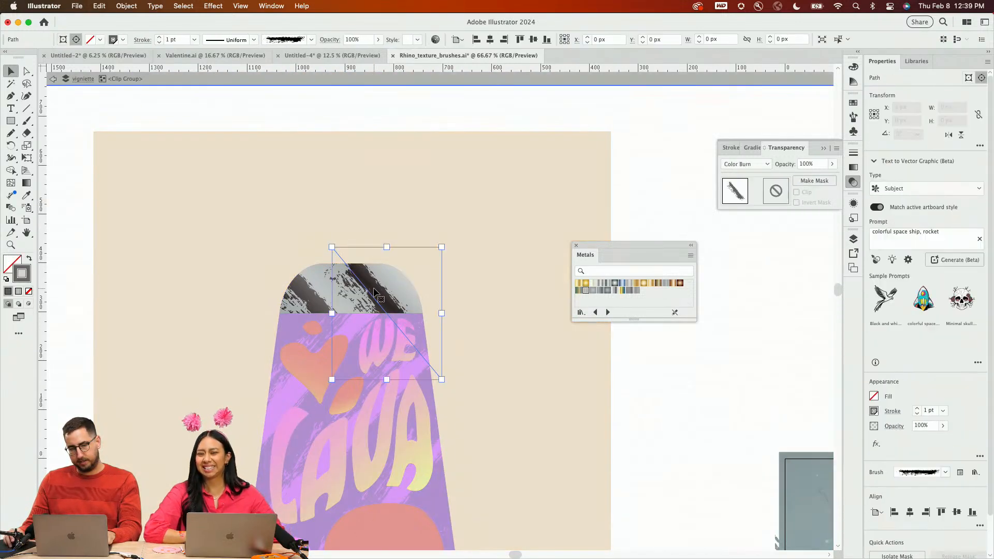
shift+click(304, 293)
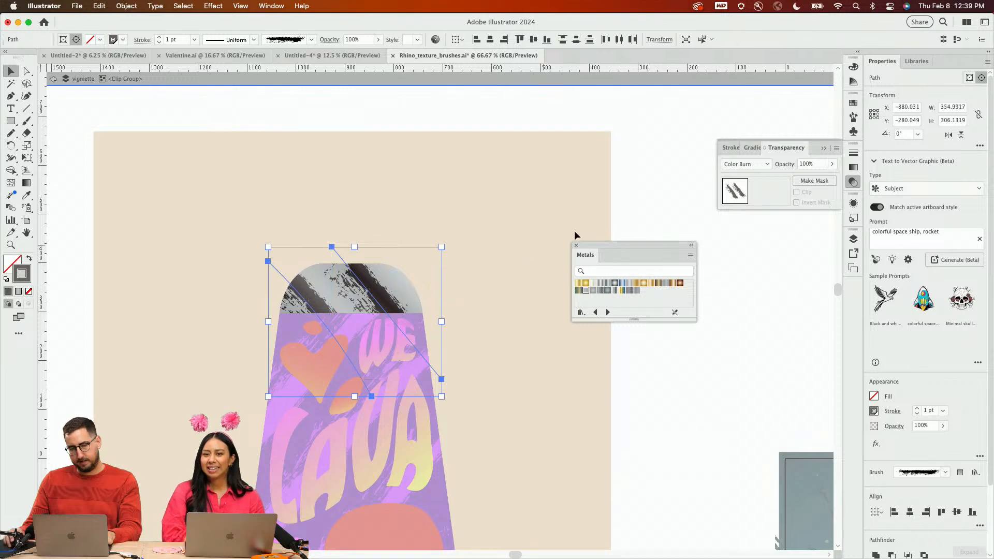
click(810, 164)
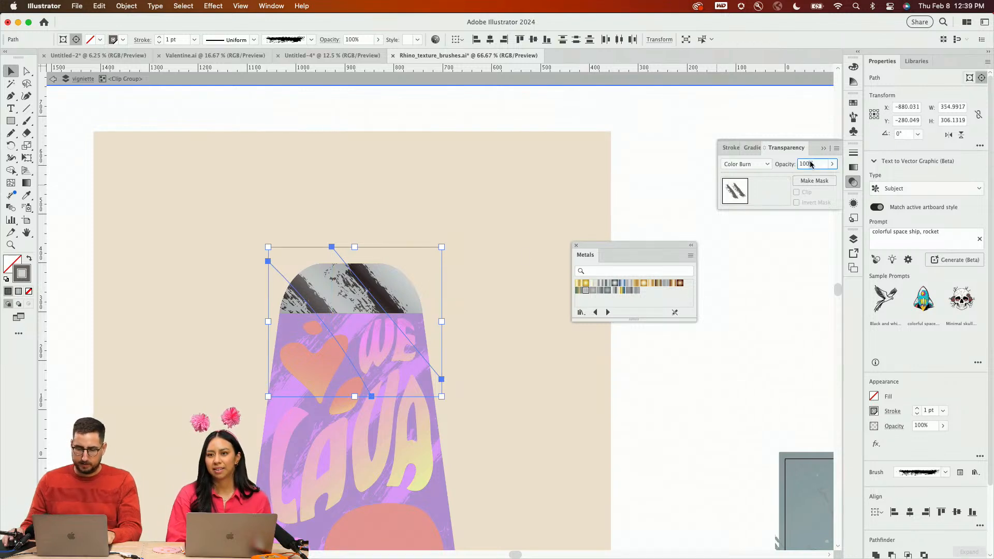
text(30)
key(Return)
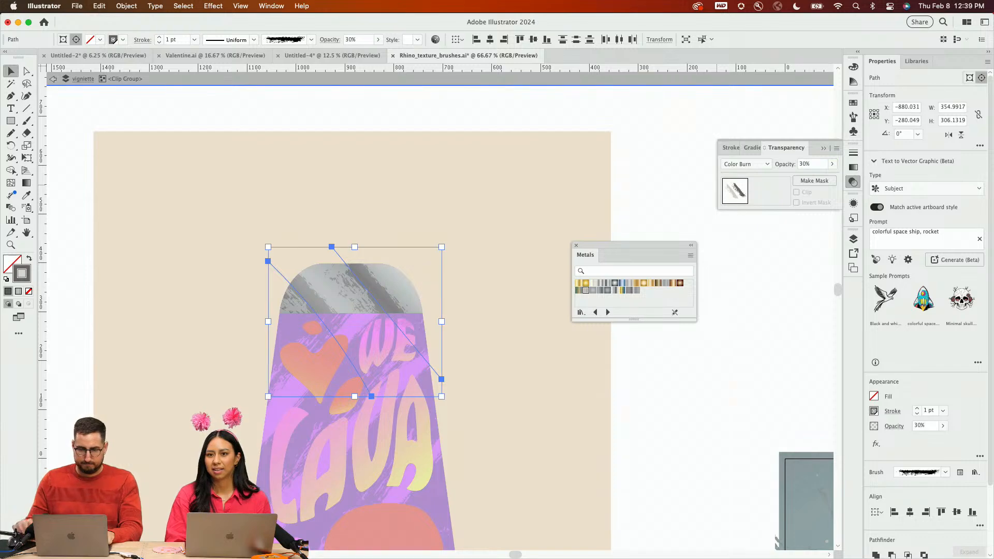
double_click(638, 136)
Turn on Draw Inside for the lamp's metal base and paint three diagonal textured brush strokes across it
scroll(428, 235, down, 10)
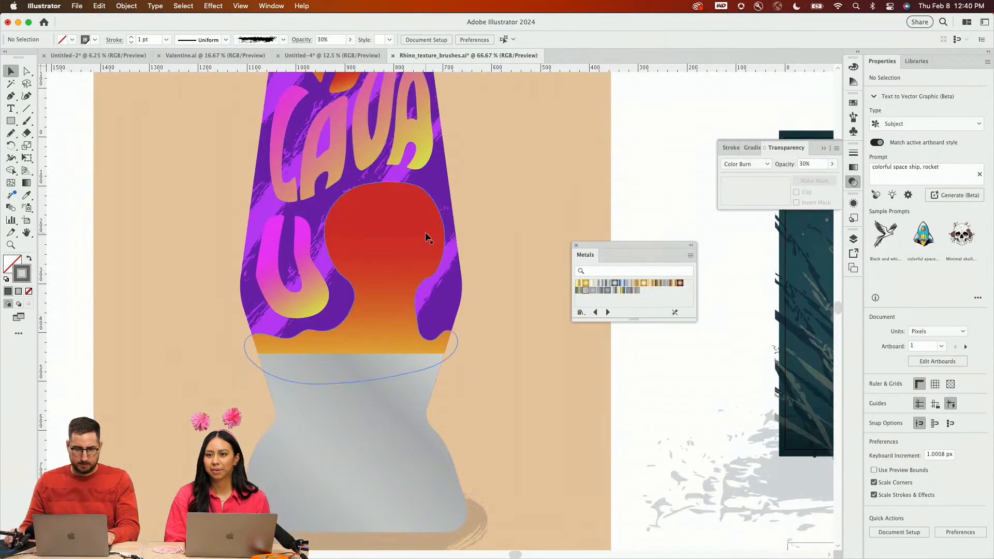
click(364, 222)
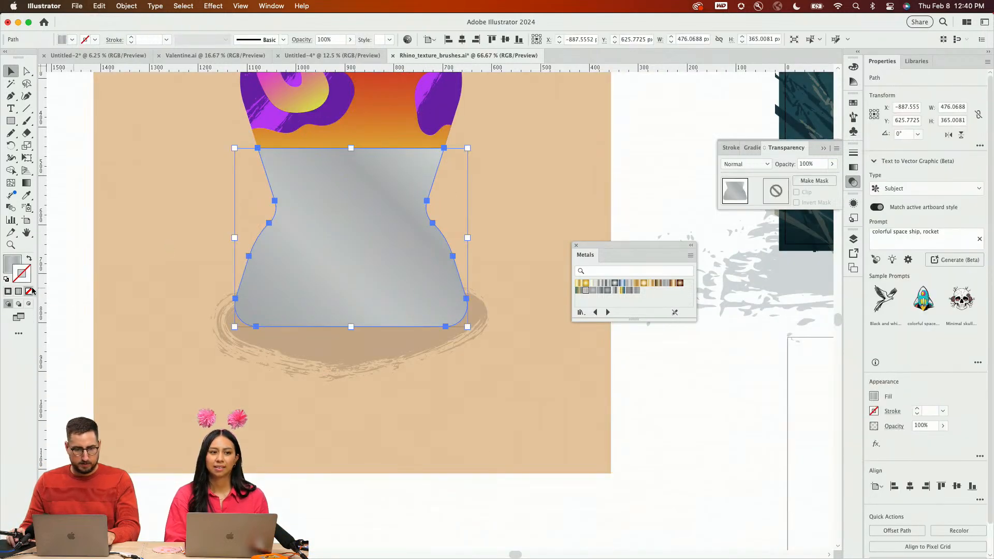
click(30, 304)
key(b)
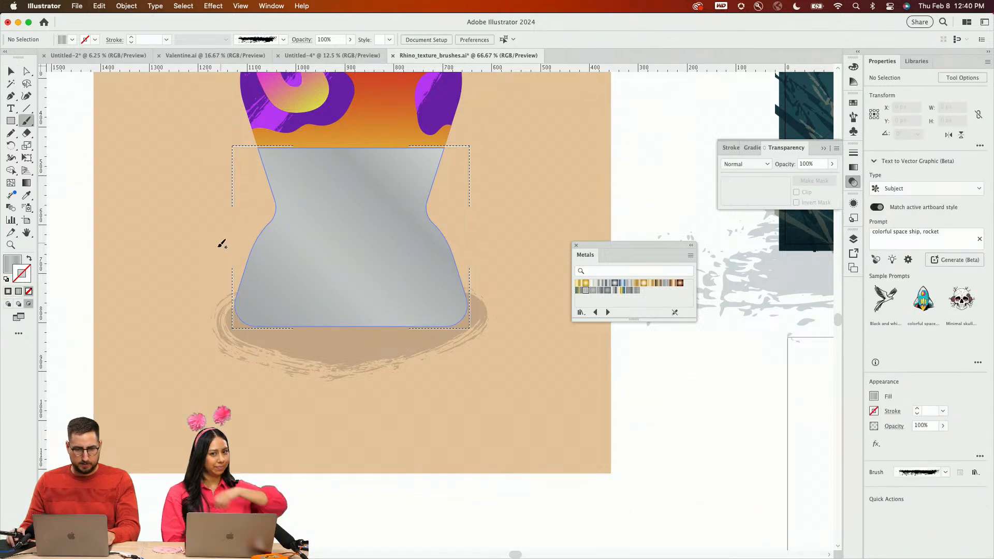
drag(232, 245, 397, 348)
drag(255, 155, 530, 392)
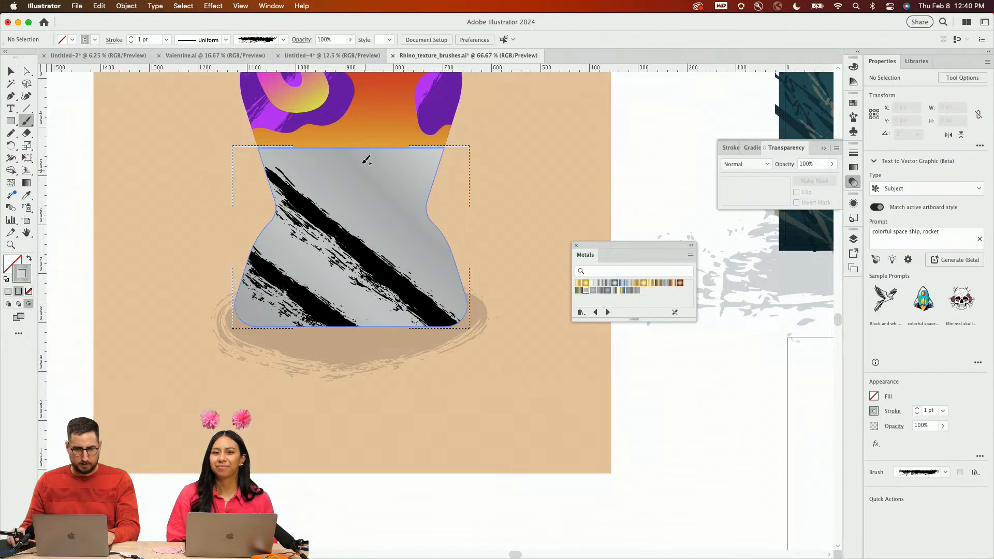
drag(313, 117, 616, 297)
key(v)
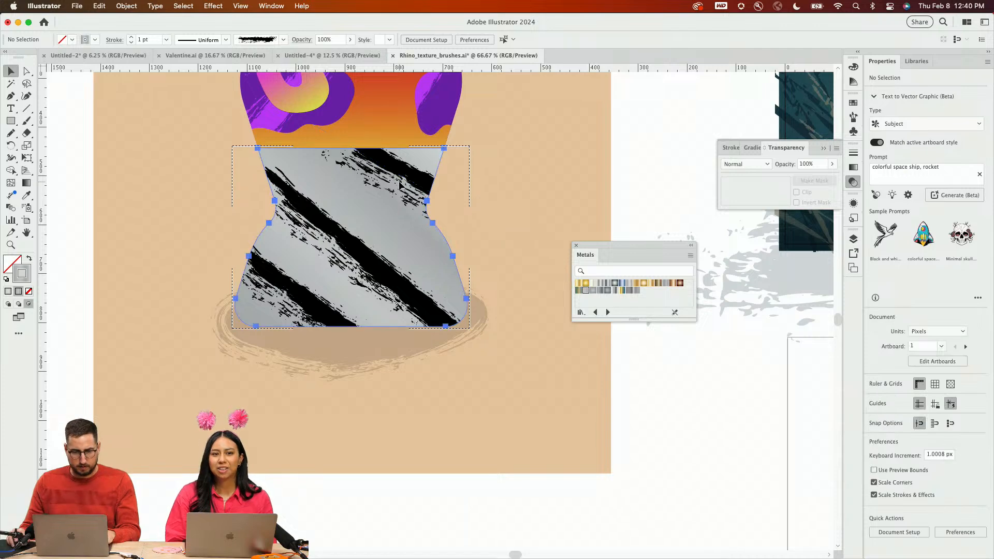
Undo the stray drag, isolate the metal base's clip group and rotate its uppermost textured stroke slightly clockwise
mouse_move(399, 182)
mouse_down()
mouse_move(357, 159)
mouse_move(425, 188)
mouse_move(406, 189)
mouse_up()
key(super+z)
double_click(387, 169)
key(r)
key(v)
key(r)
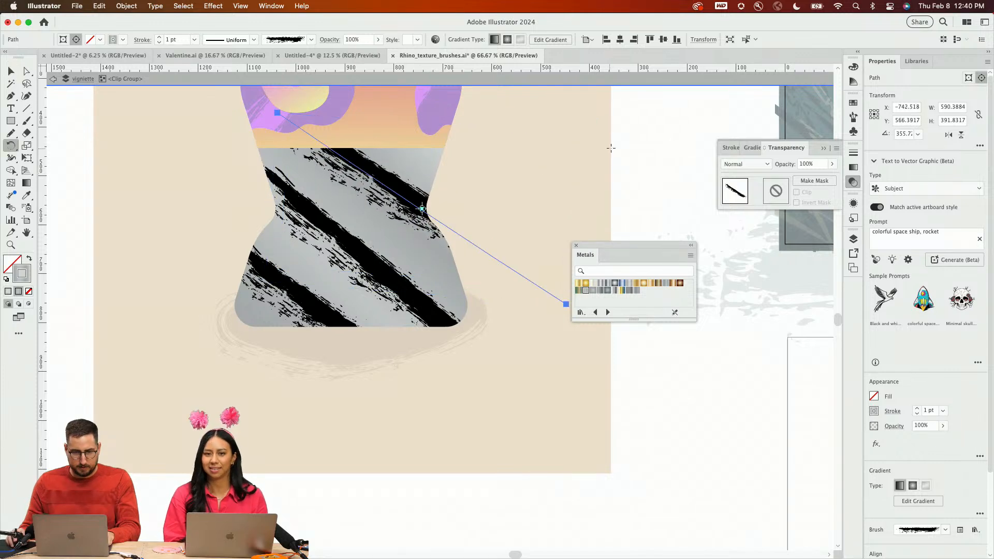
mouse_move(611, 160)
mouse_down()
mouse_move(394, 244)
mouse_move(331, 290)
mouse_up()
key(v)
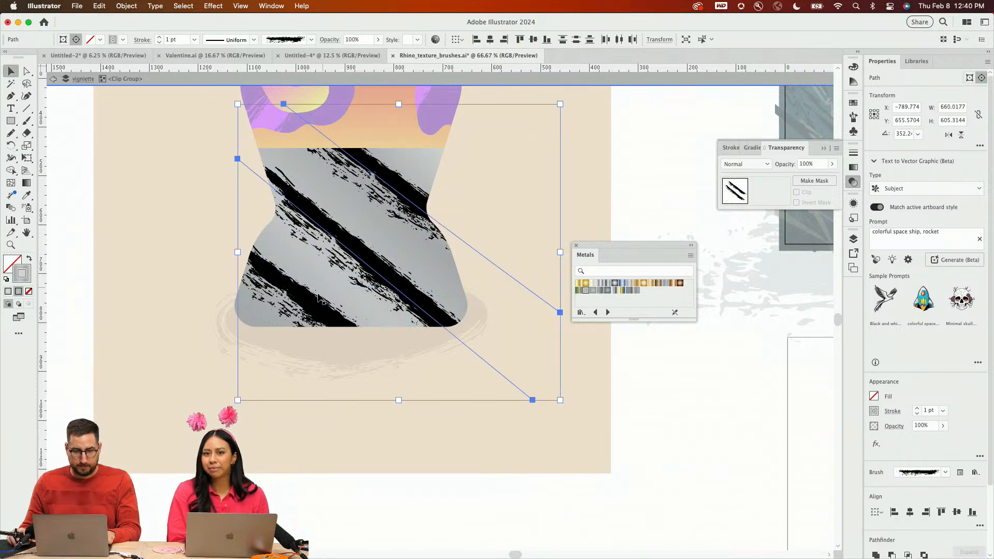
Select all three brush strokes on the metal base and apply the saved R=108 G=99 B=97 swatch to them
shift+click(318, 299)
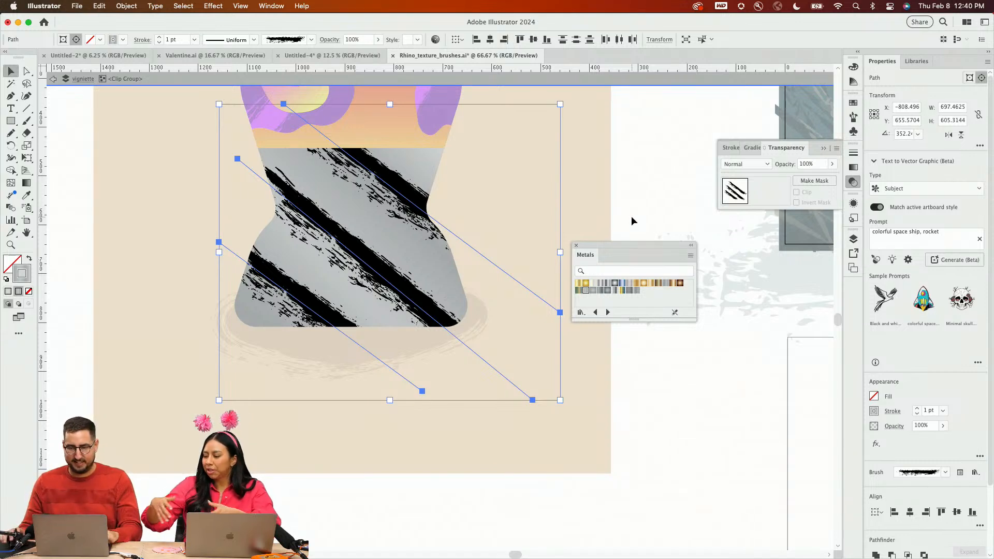
click(853, 106)
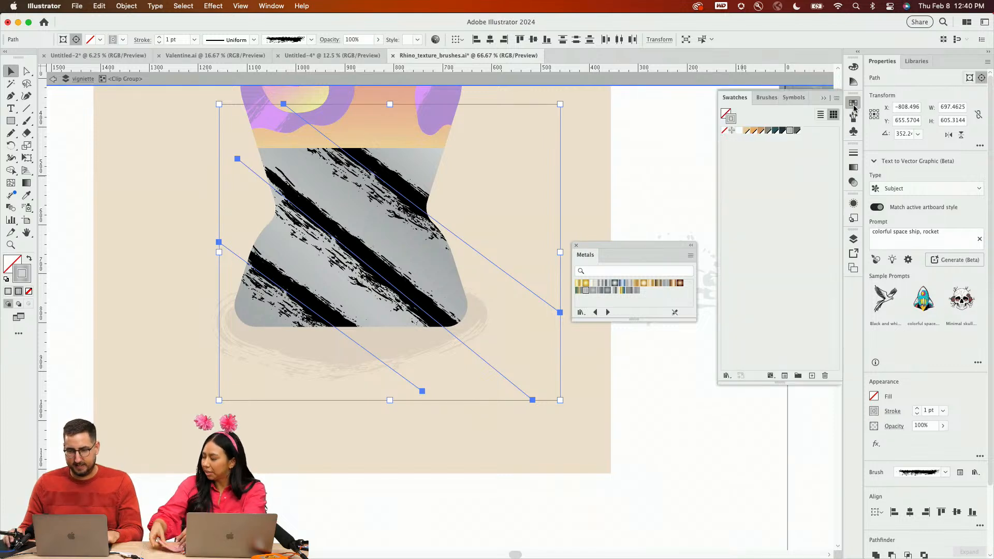
click(796, 131)
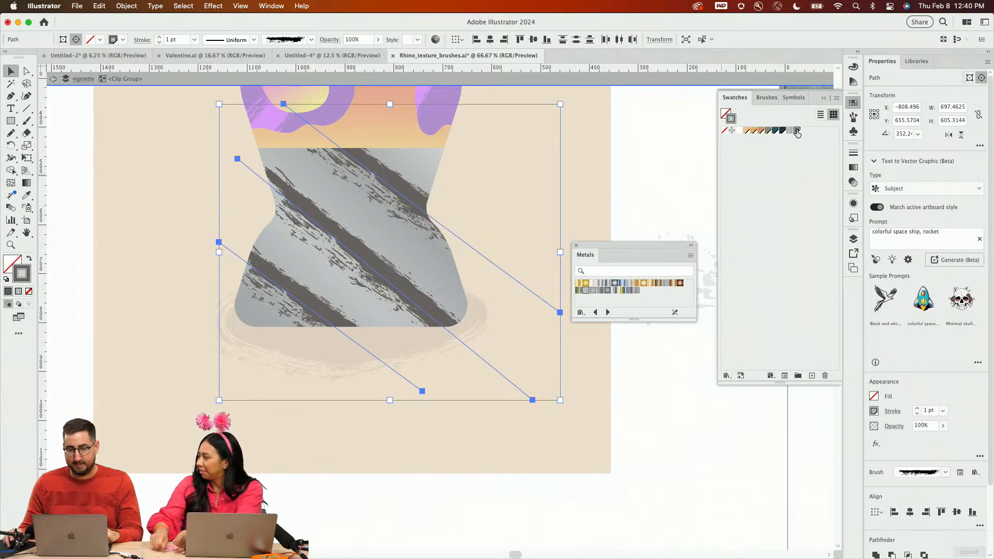
Set the three base strokes to the Multiply blend mode at 50% opacity and exit isolation mode
click(853, 181)
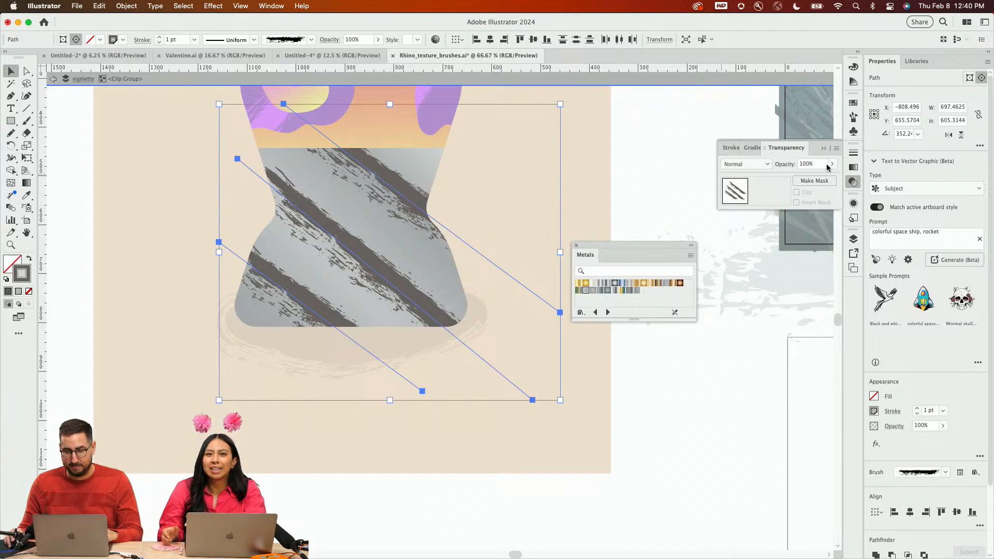
click(805, 164)
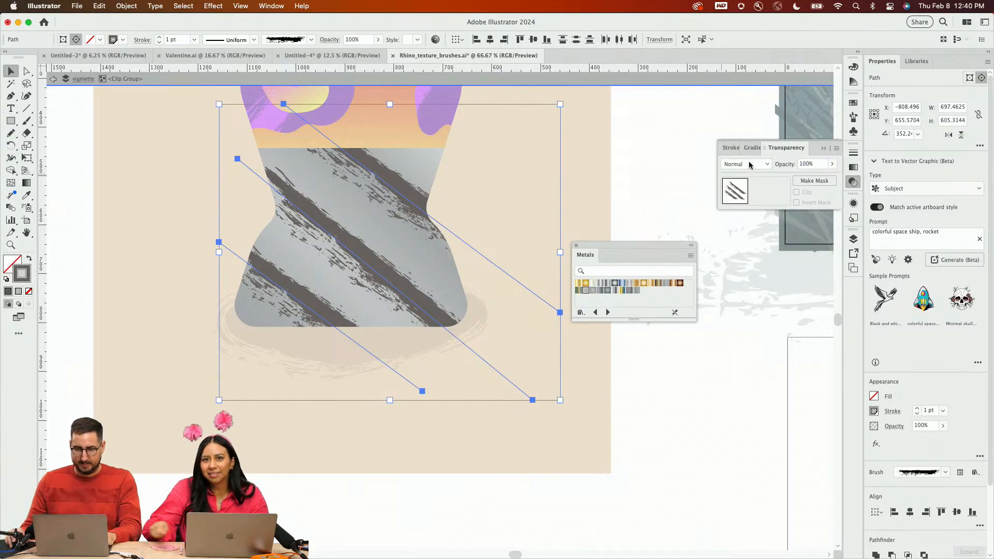
click(749, 163)
click(748, 200)
click(802, 165)
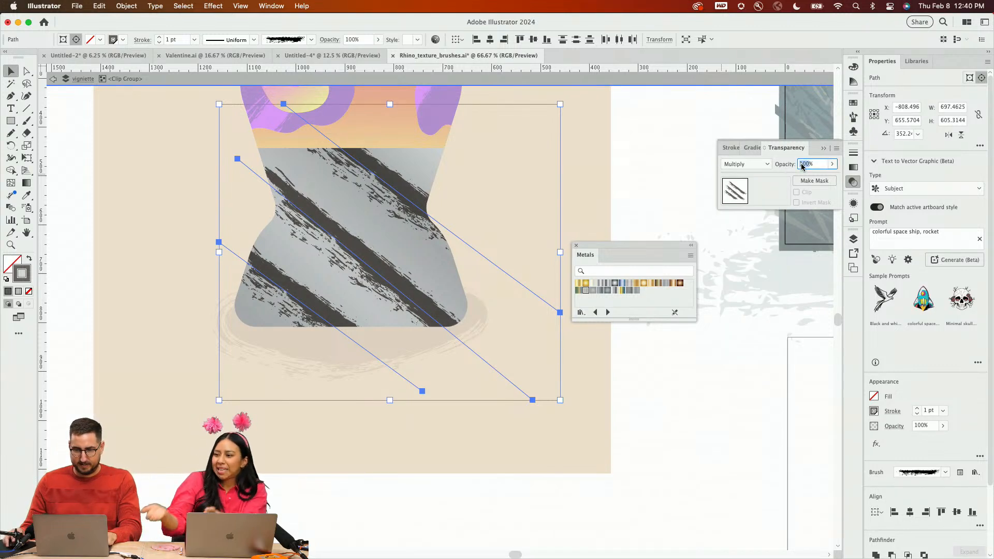
text(50)
key(Return)
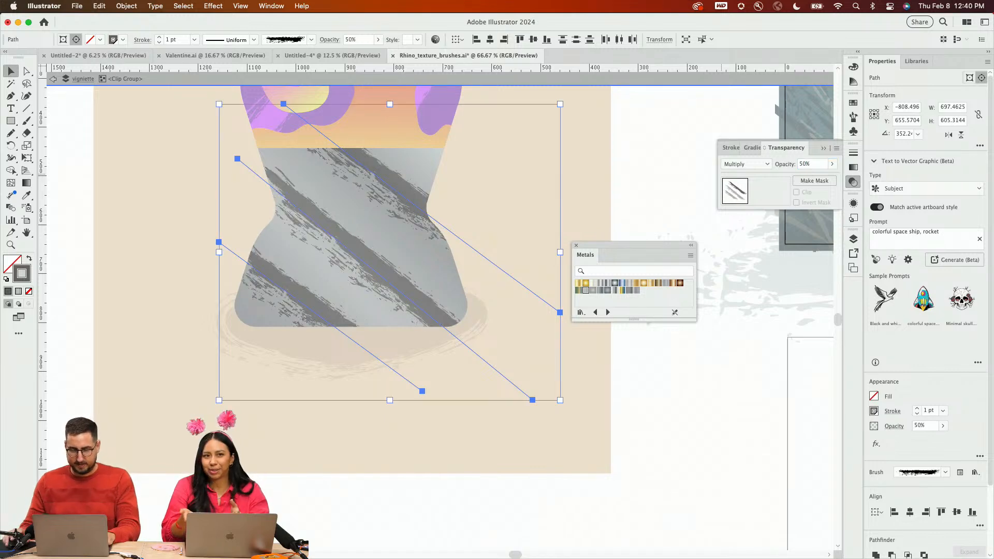
double_click(692, 138)
key(z)
alt+click(477, 204)
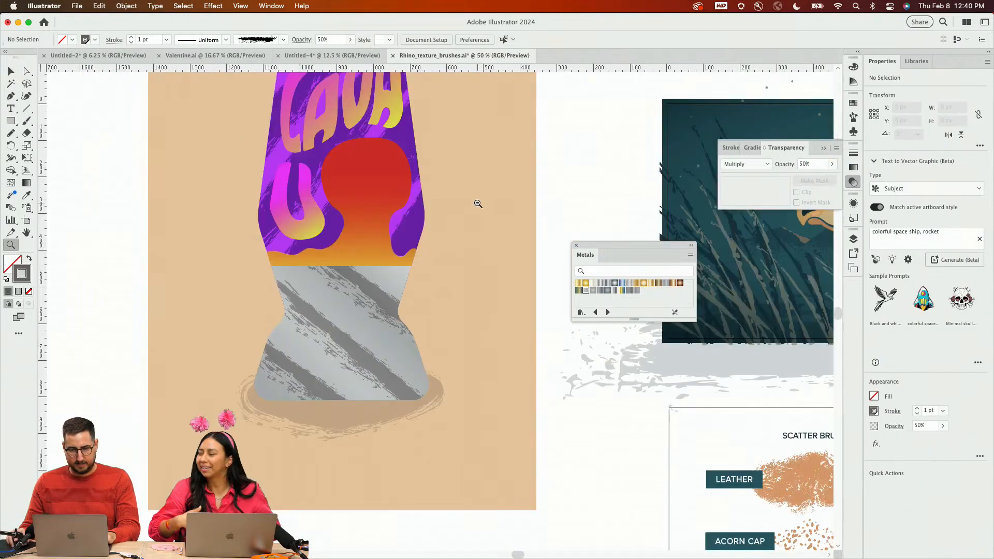
drag(474, 242, 470, 241)
alt+click(470, 241)
alt+click(418, 265)
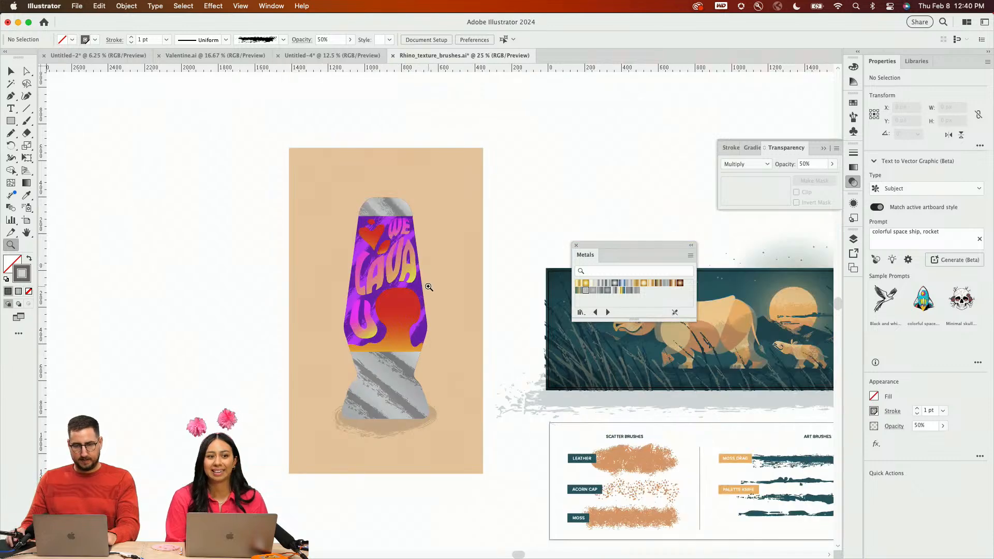
click(428, 286)
click(424, 314)
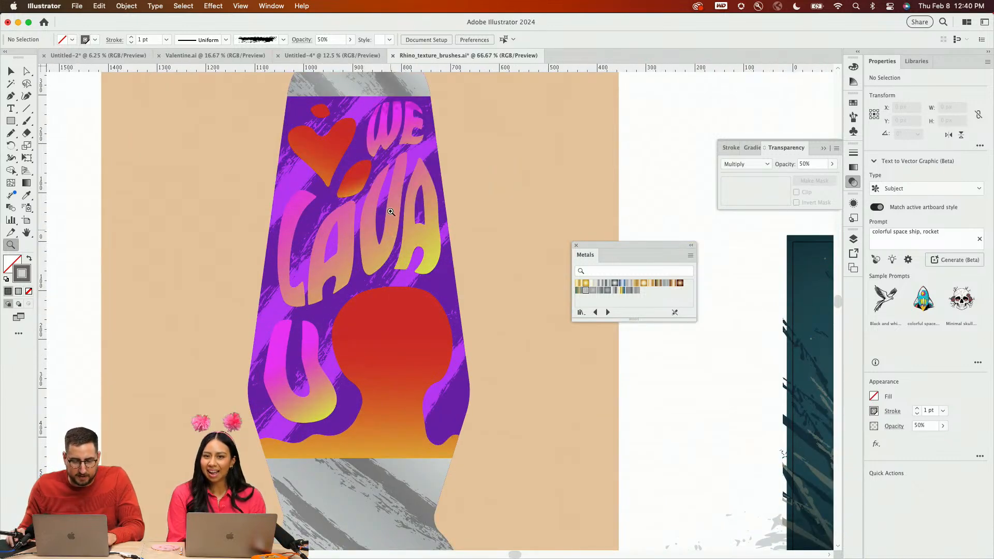
key(v)
click(402, 115)
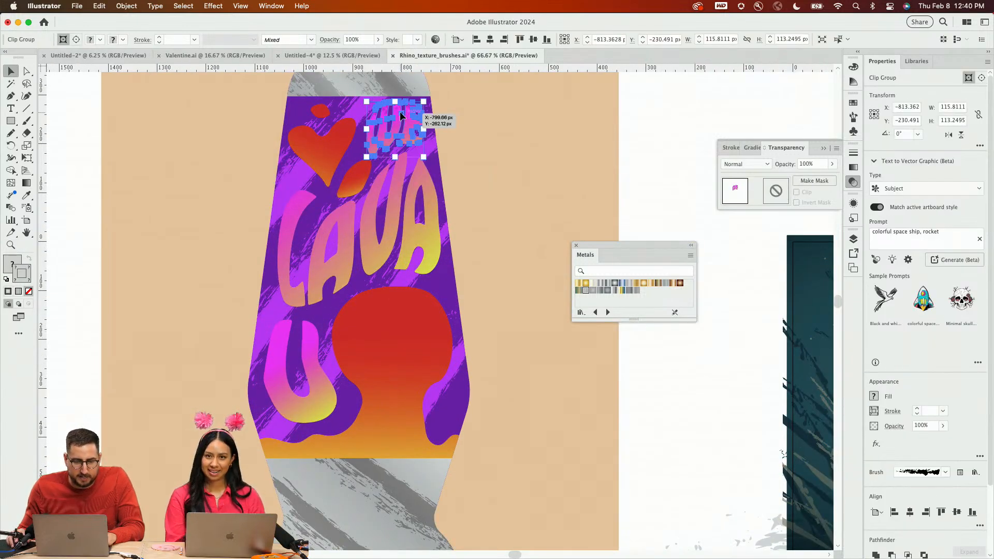
double_click(402, 115)
click(397, 106)
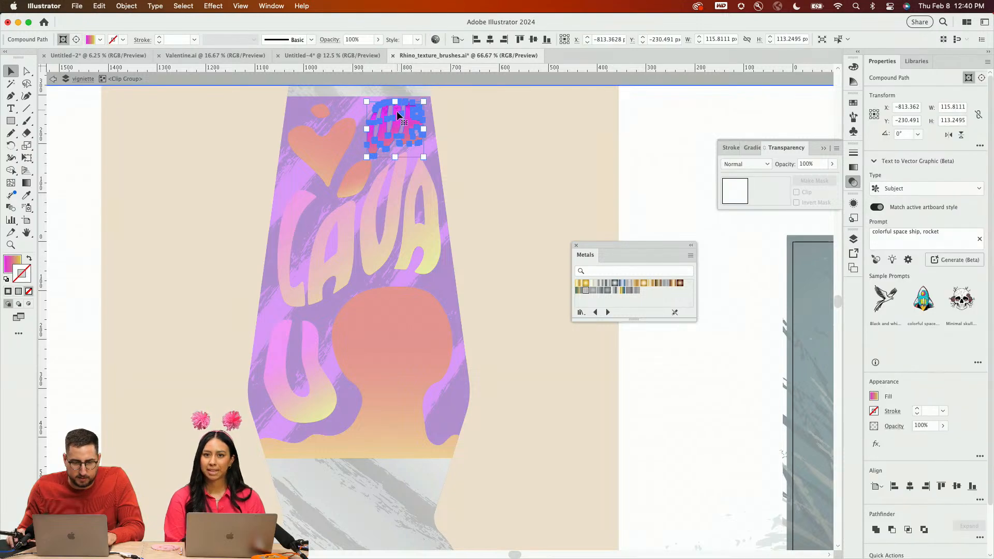
double_click(398, 108)
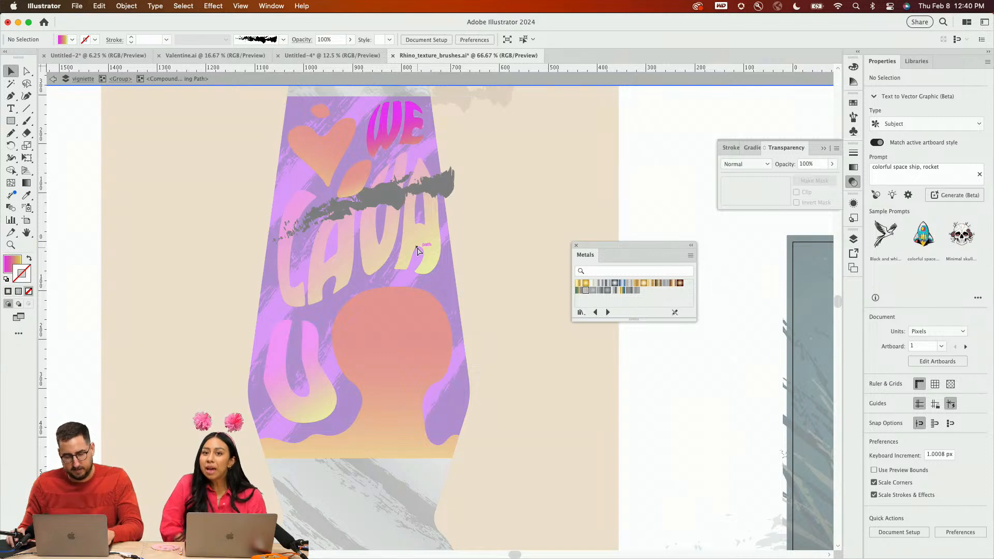
key(super+y)
key(super+y)
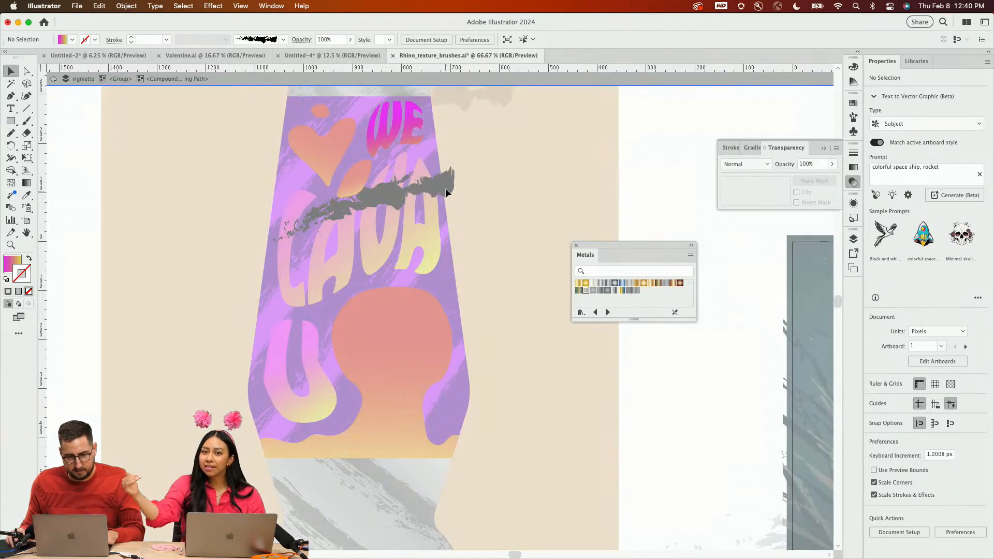
double_click(533, 122)
Isolate the WE lettering's clip group, delete the brush stroke path crossing the letters in outline view, and return to the full preview
super+click(480, 170)
super+click(393, 271)
click(355, 257)
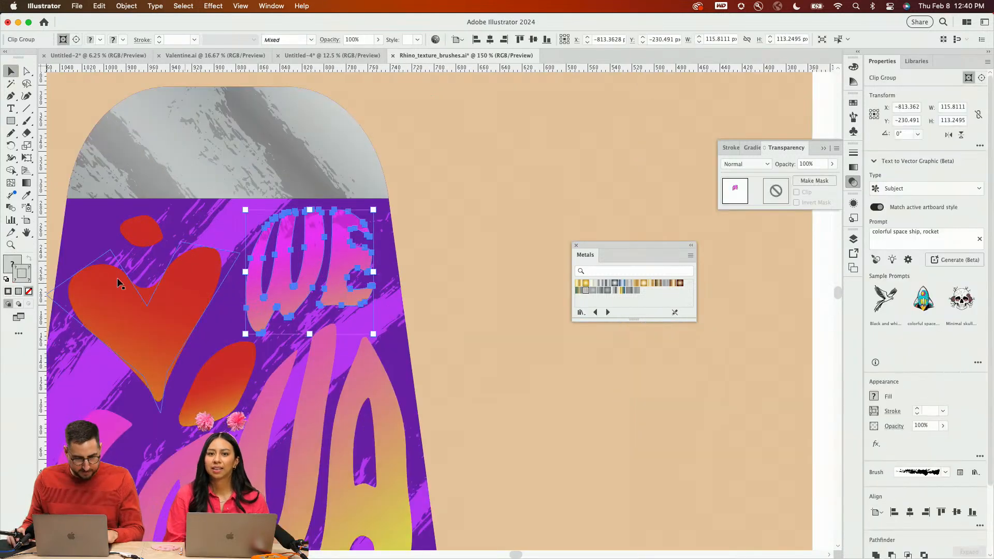
double_click(284, 255)
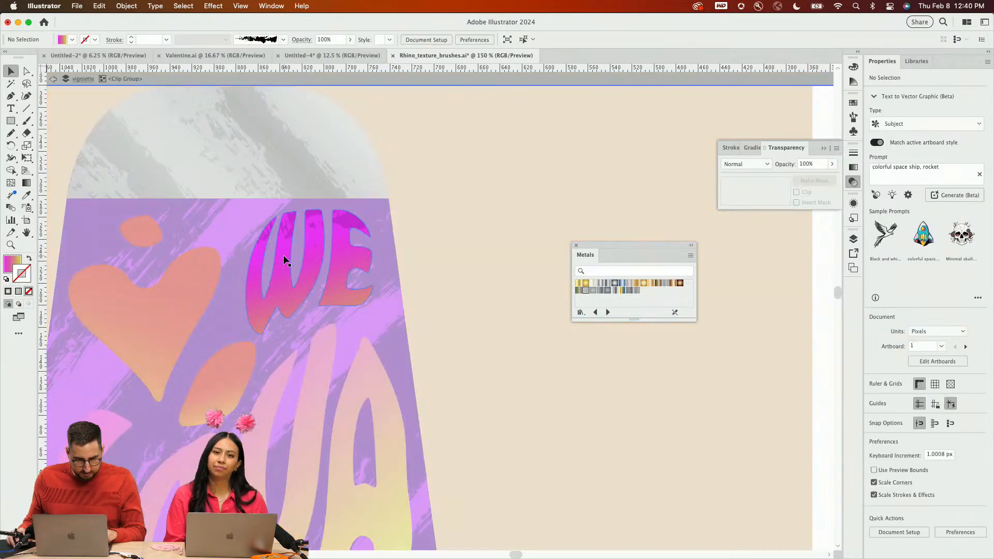
click(287, 229)
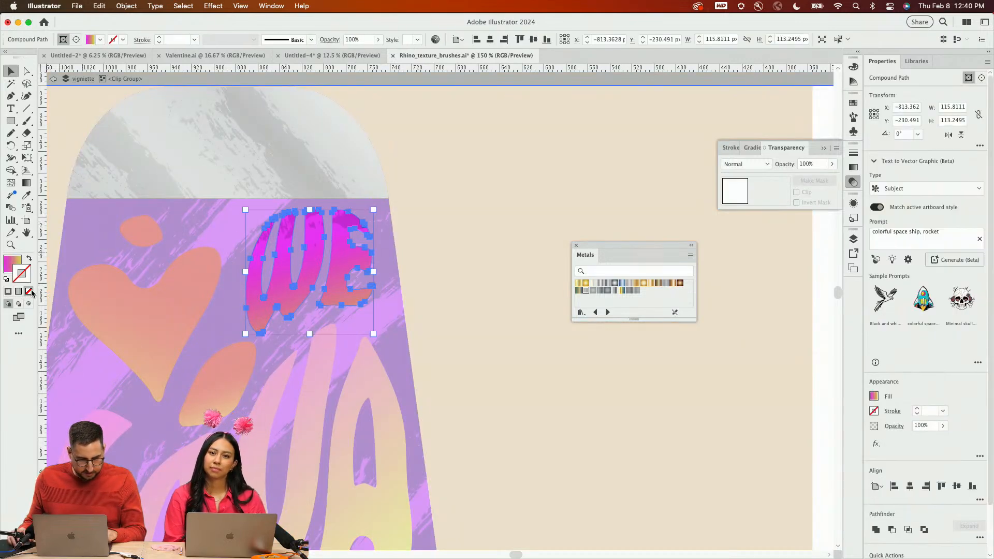
click(30, 305)
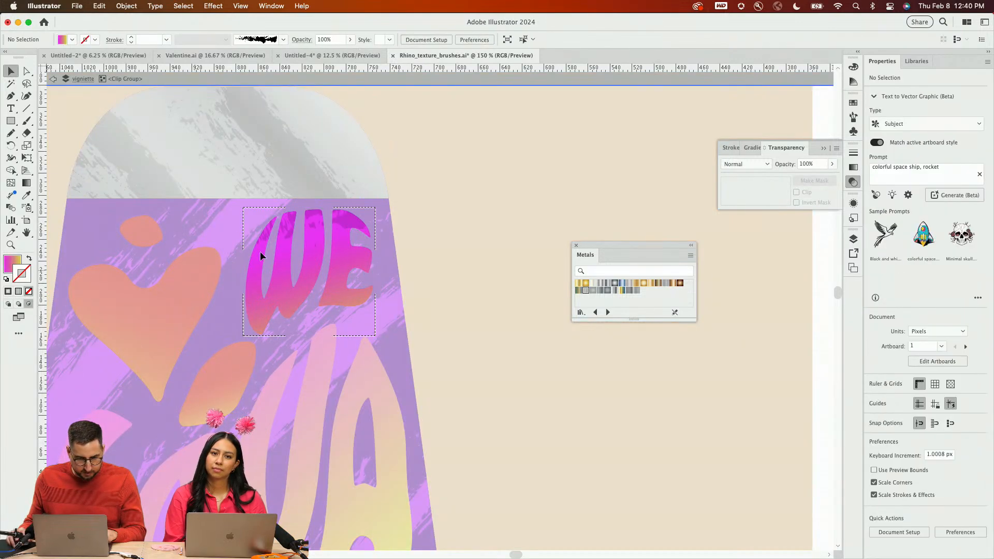
key(super+y)
click(314, 225)
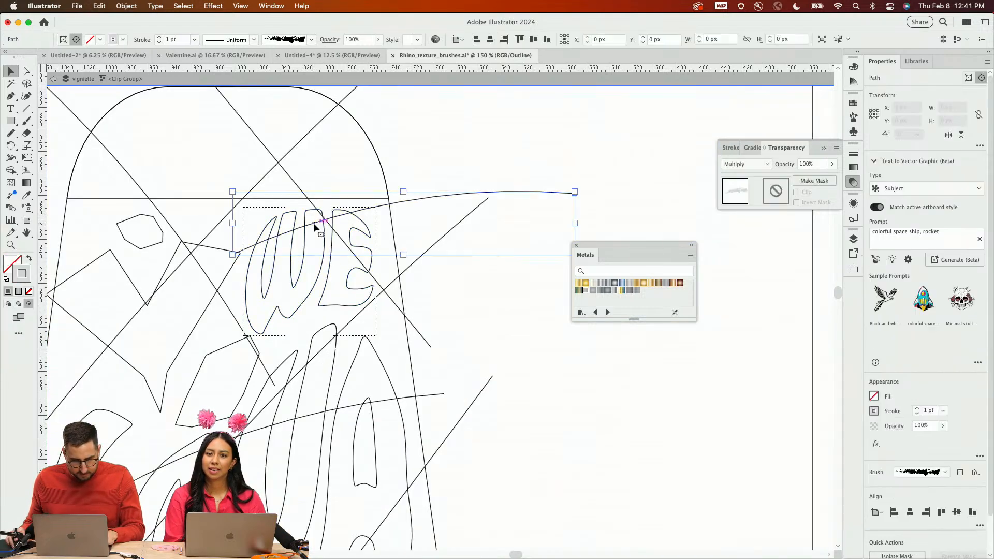
key(Delete)
double_click(444, 154)
key(super+y)
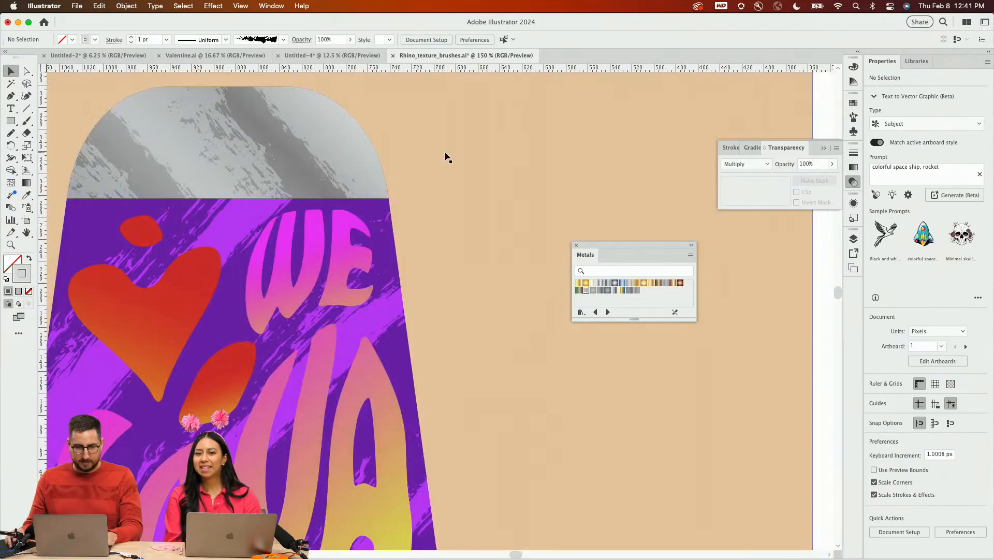
Draw a tall ellipse about 427 px wide and 1051 px high over the lava lamp
key(z)
alt+click(402, 319)
alt+click(402, 318)
alt+click(402, 319)
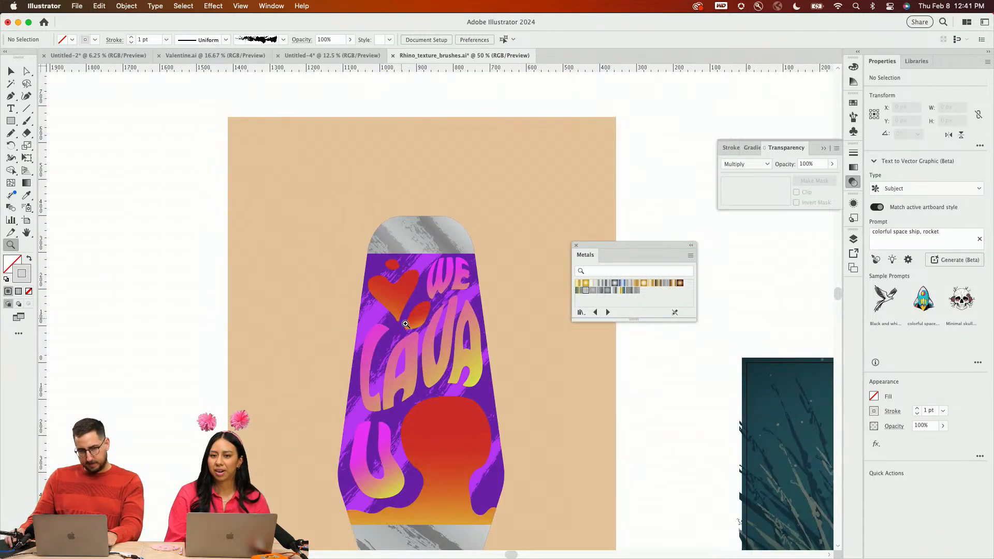
scroll(434, 221, down, 3)
scroll(433, 221, right, 2)
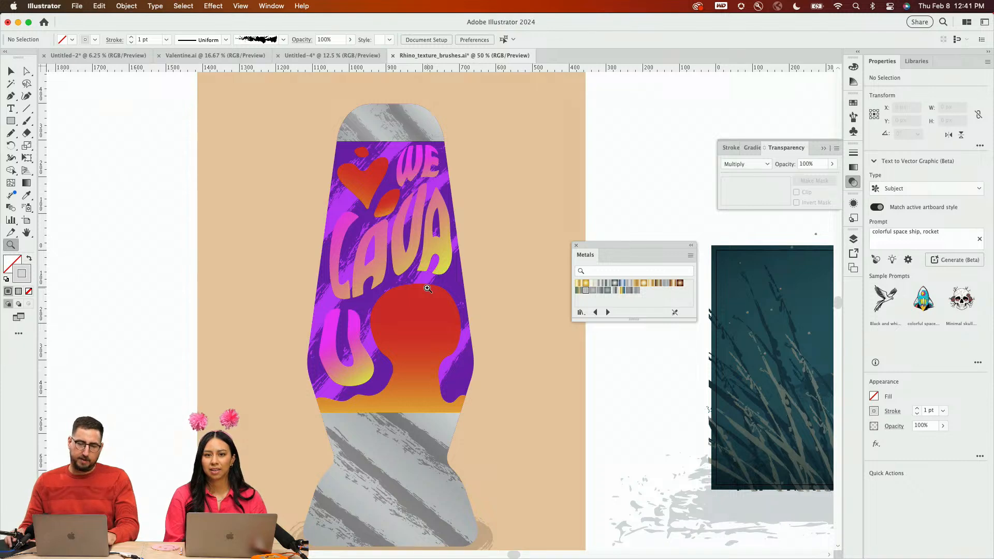
alt+click(431, 333)
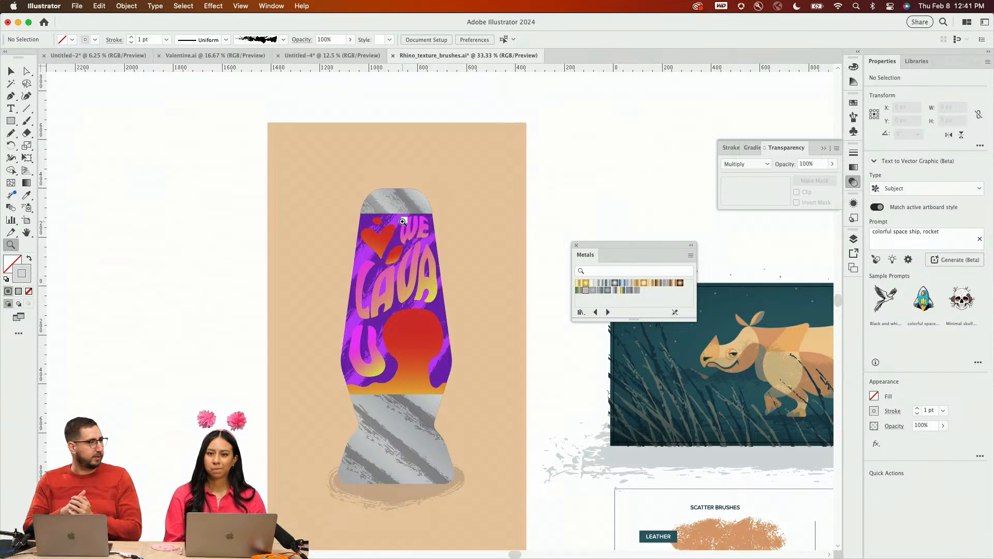
click(283, 40)
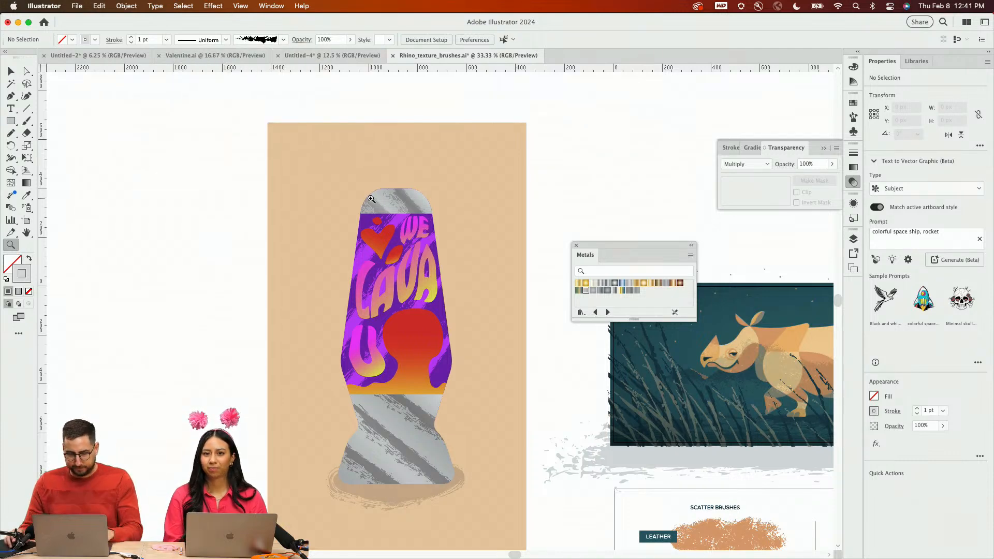
key(l)
drag(371, 200, 475, 457)
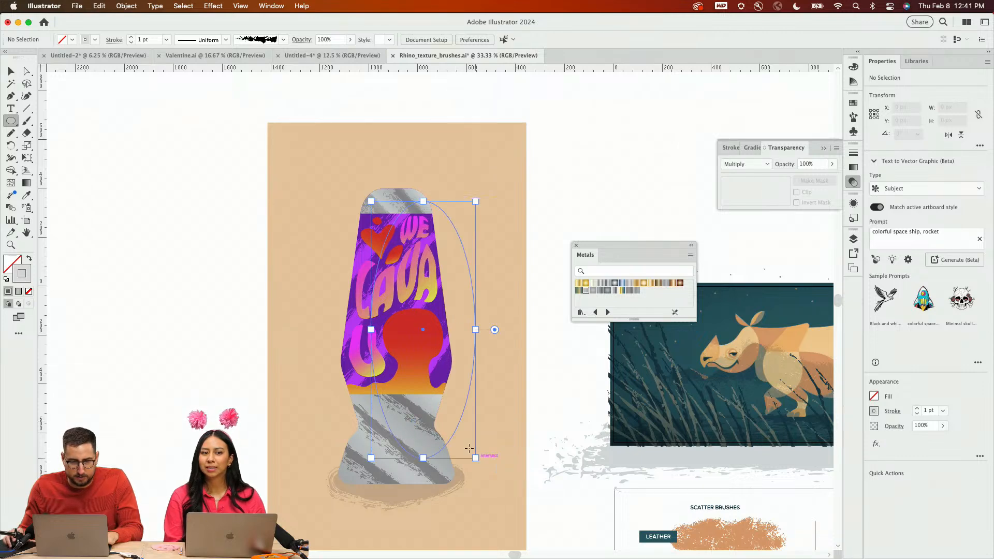
Apply the Palette Knife 3 art brush to the ellipse after trying another textured brush
click(280, 38)
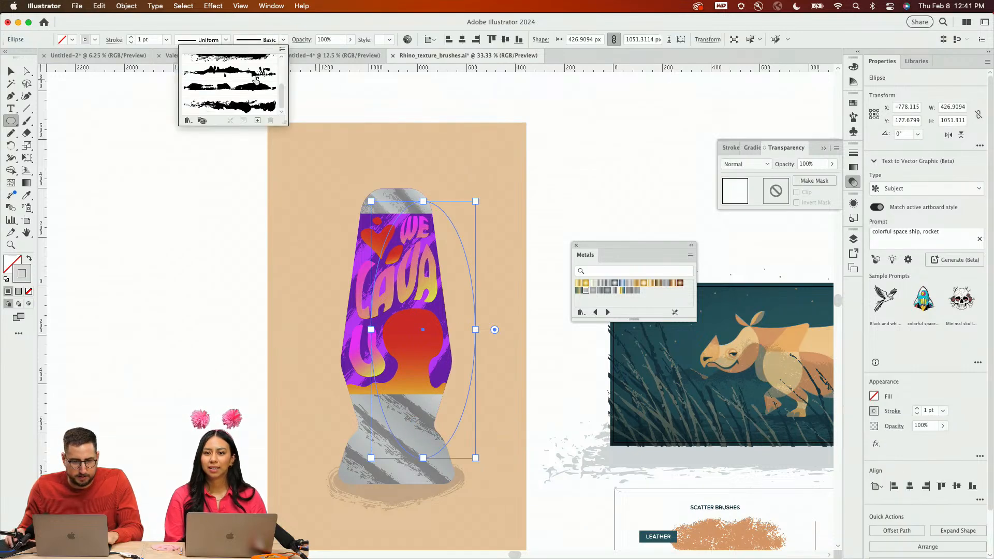
click(253, 60)
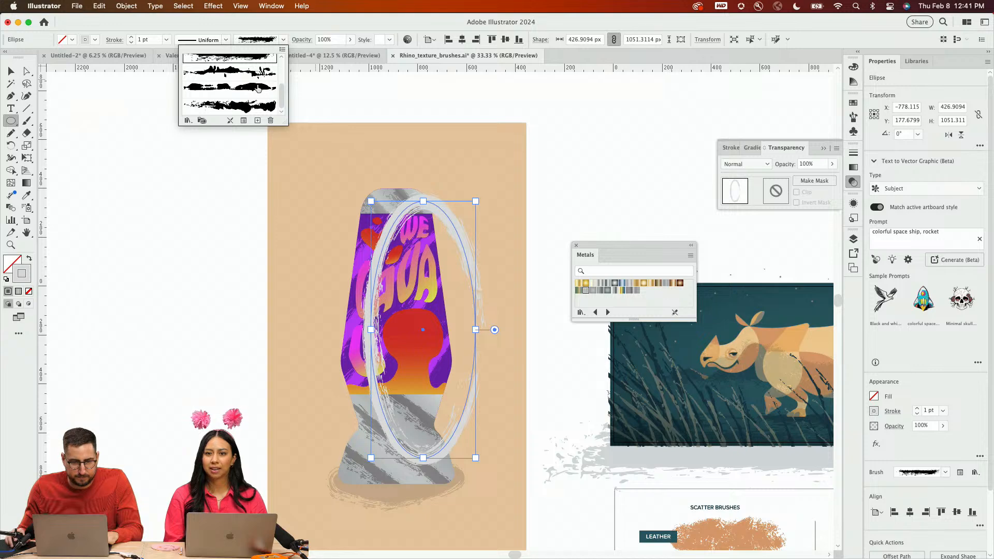
click(248, 107)
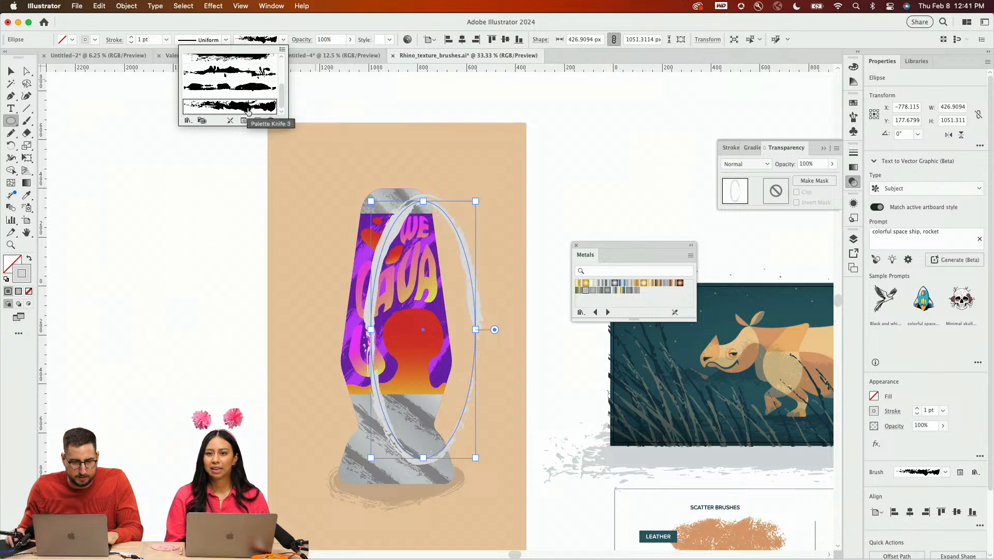
Scale the brushed ellipse to about 465 by 1146 px and set its blend mode to Multiply
click(9, 75)
key(s)
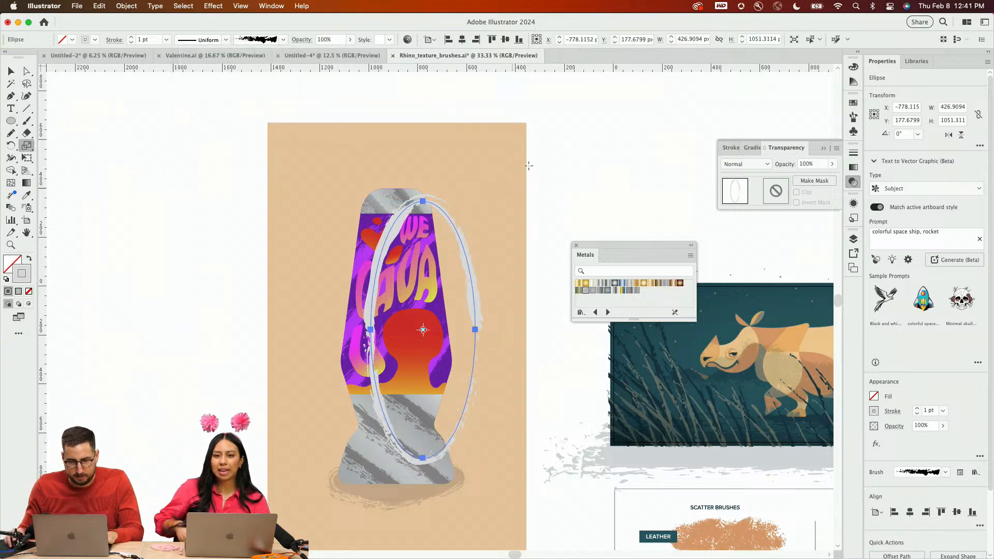
drag(528, 165, 547, 145)
click(767, 164)
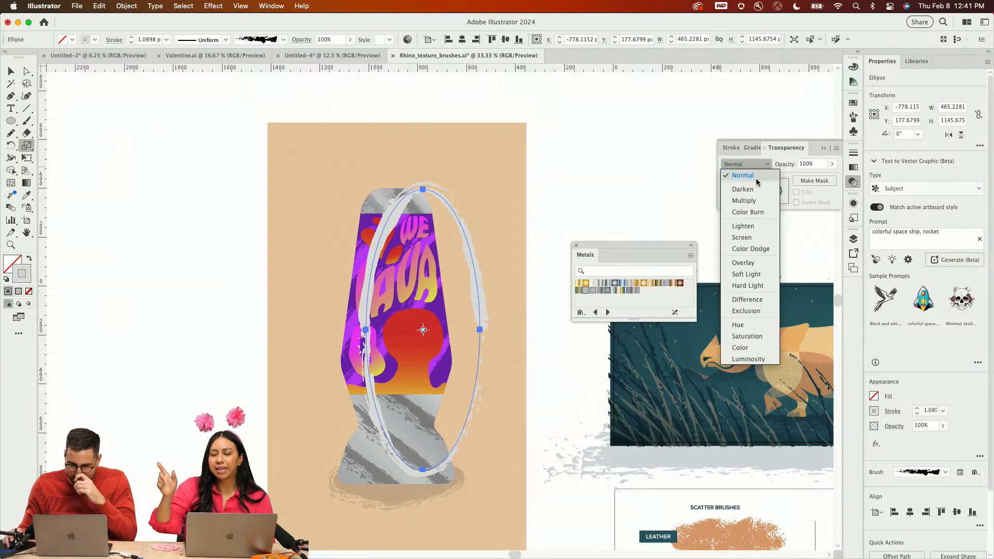
click(753, 200)
Center the brushed ellipse around the lamp and enlarge it to about 570 by 1234 px
key(v)
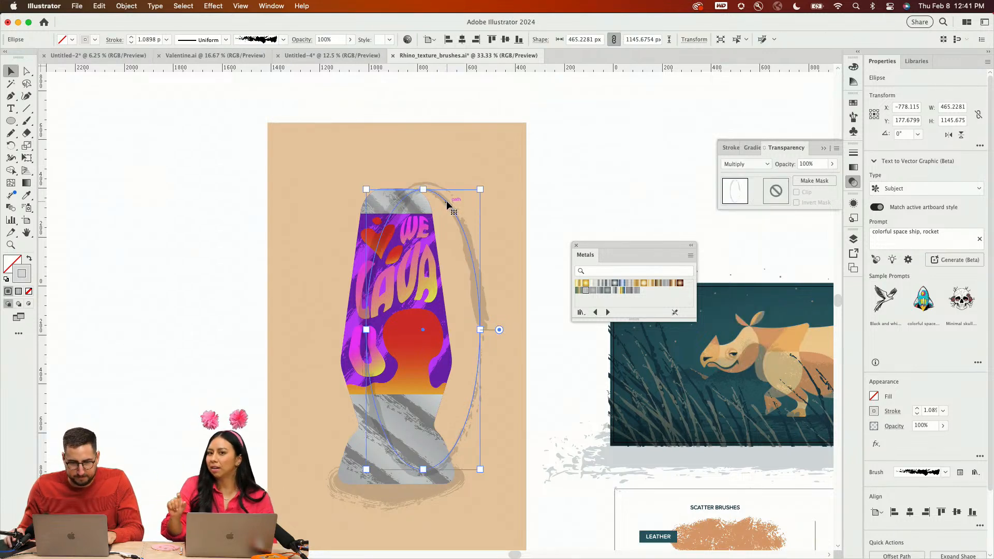
drag(438, 202, 417, 208)
key(s)
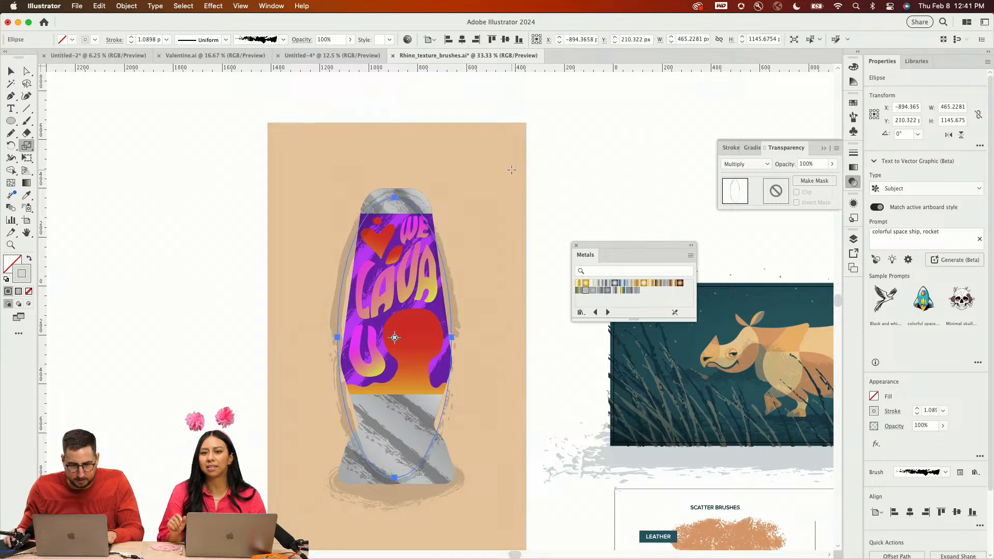
drag(514, 172, 537, 156)
key(v)
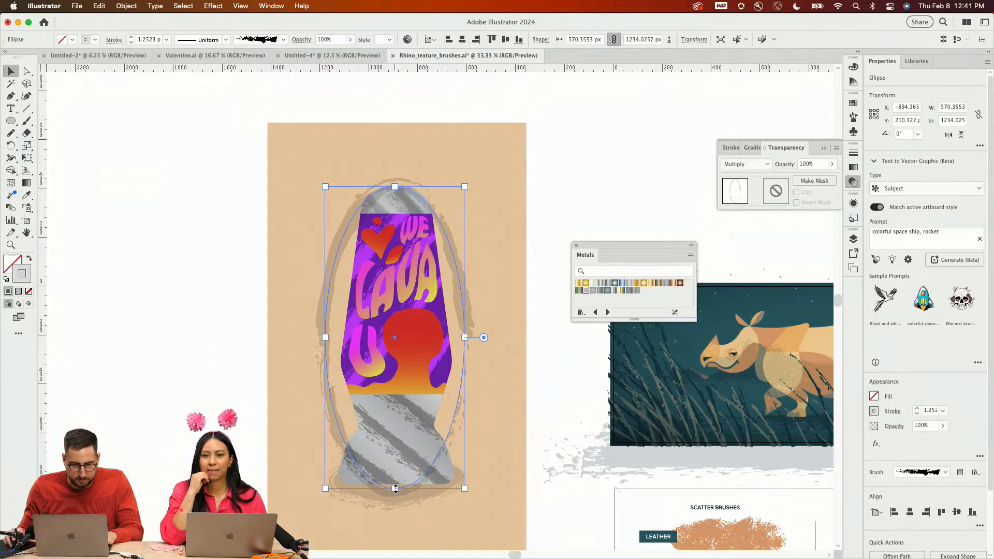
Shorten the brushed ellipse to about 1190 px high and fill it with the same grey as its stroke
drag(395, 488, 395, 477)
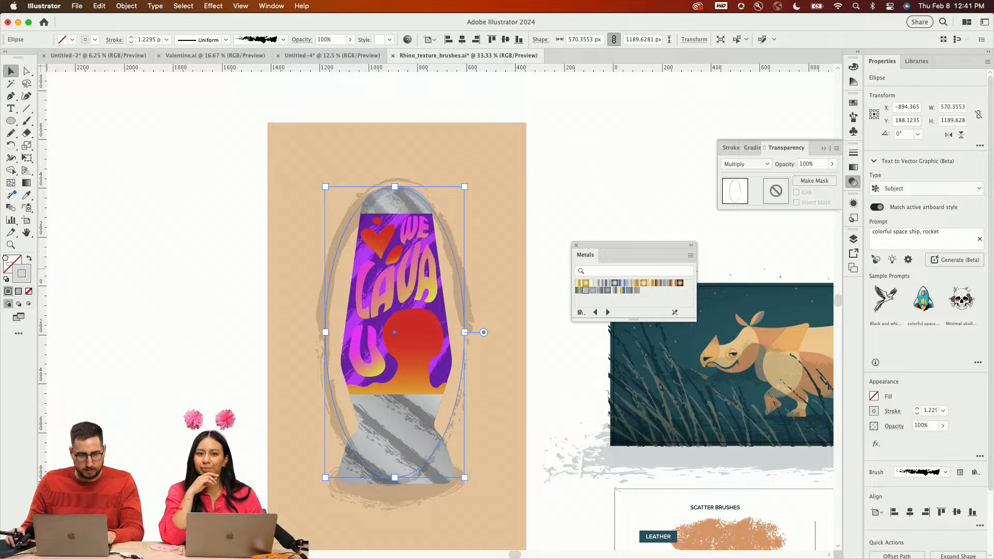
drag(5, 258, 10, 261)
Rotate the filled ellipse 180° around its center and deselect it
key(r)
drag(403, 151, 383, 506)
key(v)
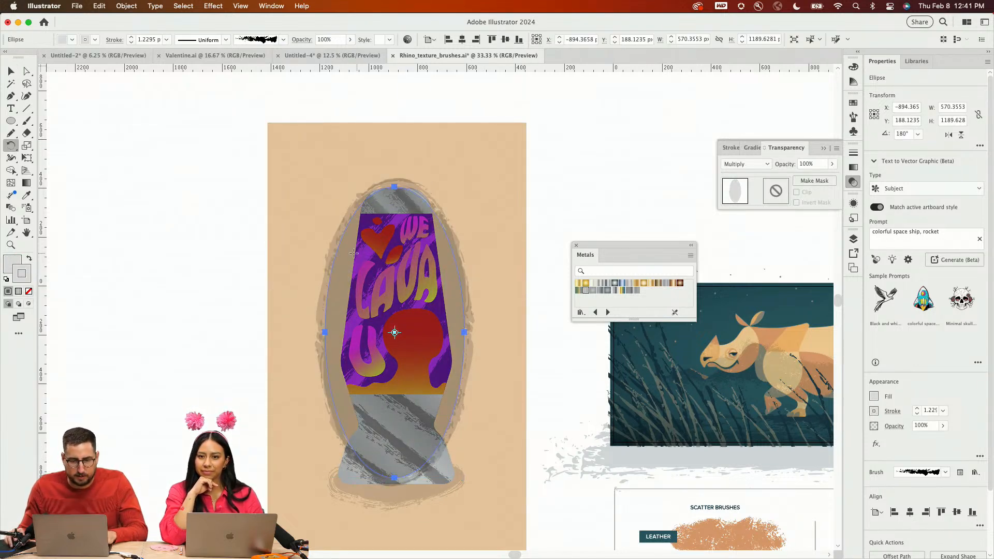
click(317, 261)
key(super+shift+a)
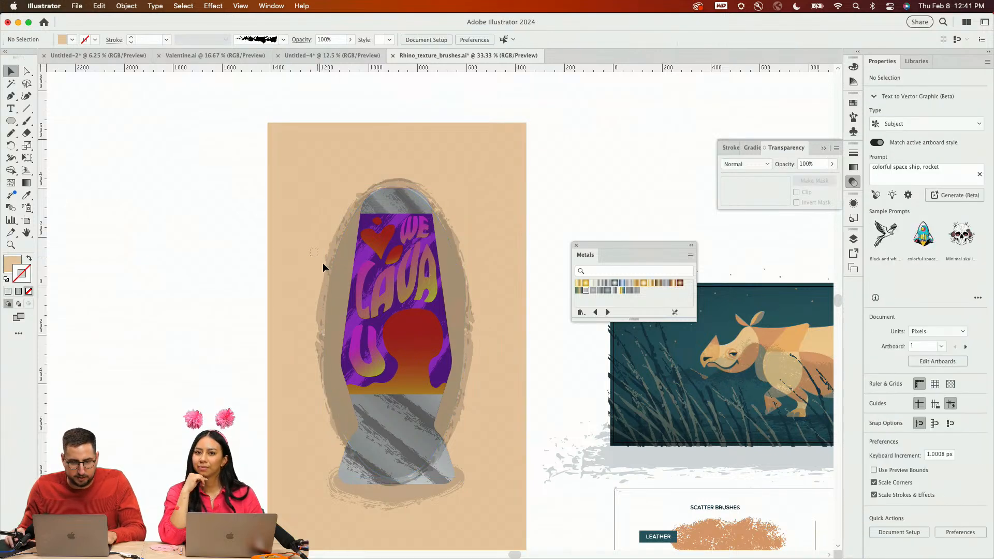
Scale the ellipse proportionally around its center to about 586 by 1222 px
click(333, 278)
key(s)
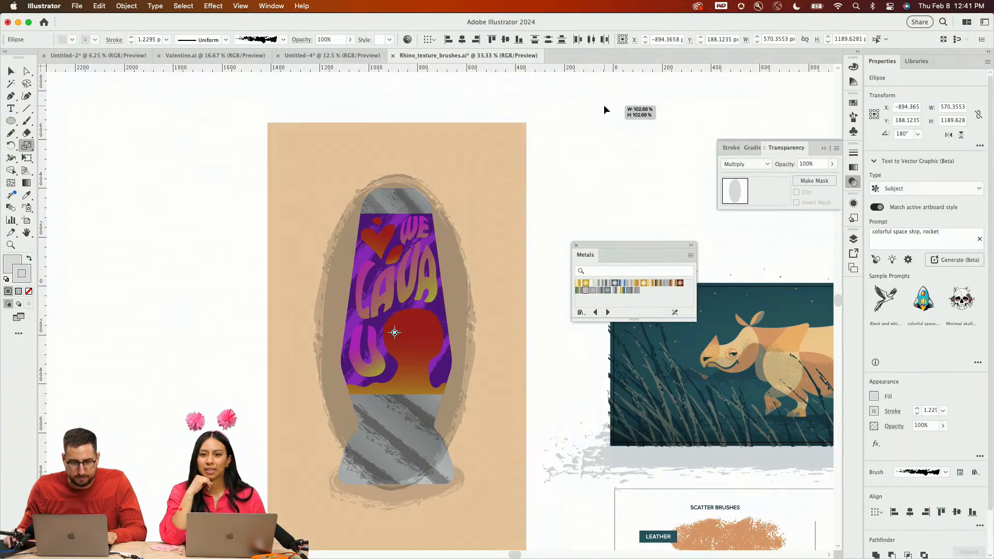
key(v)
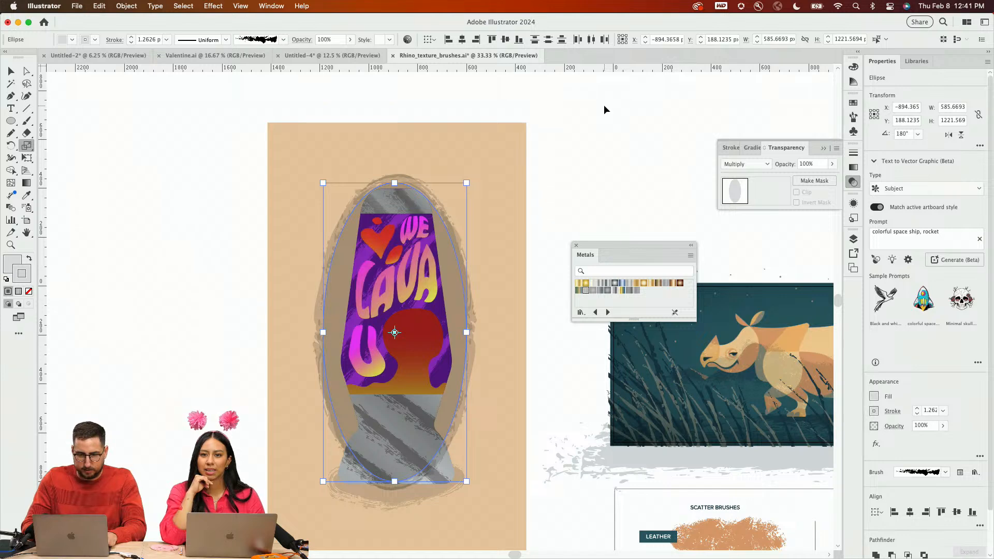
key(s)
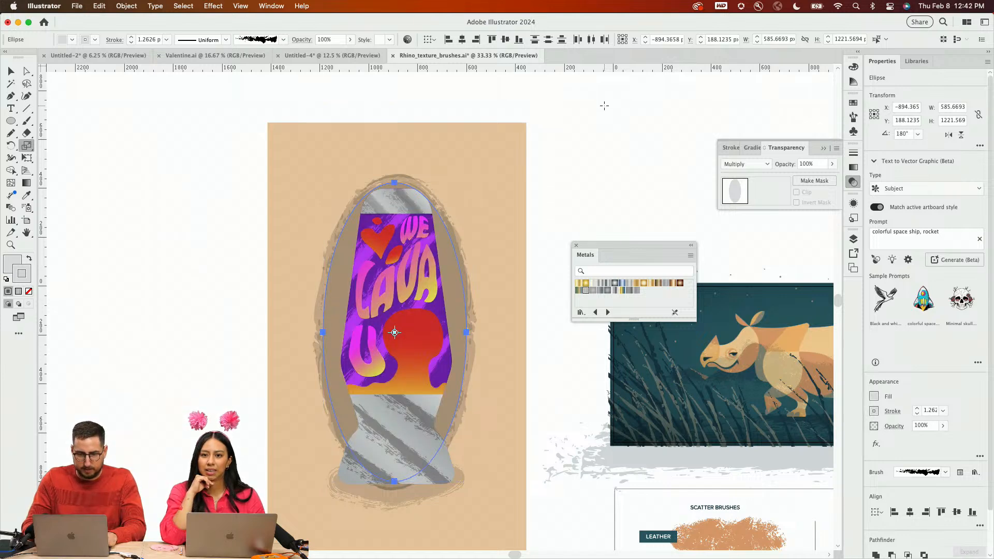
key(v)
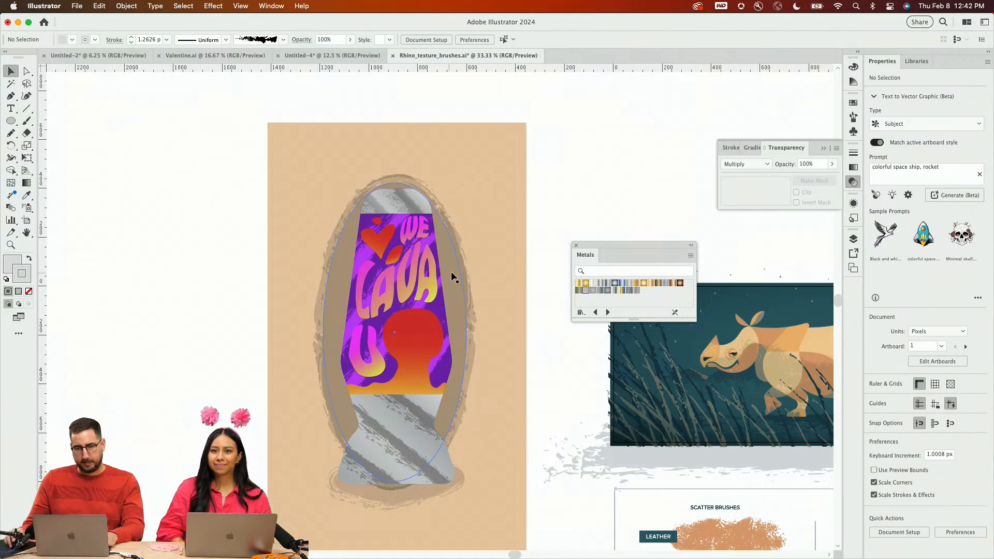
Narrow the ellipse symmetrically to about 430 px wide so it hugs the lamp
drag(466, 329, 448, 331)
key(super+z)
click(610, 149)
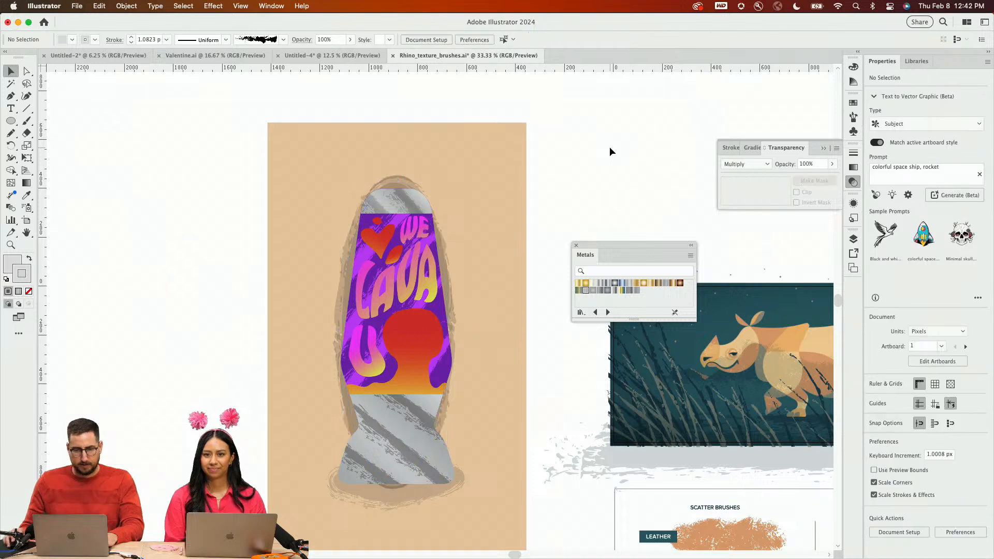
Stretch the ellipse's upper edge above the lamp's cap to make it about 1257 px high
key(z)
click(410, 266)
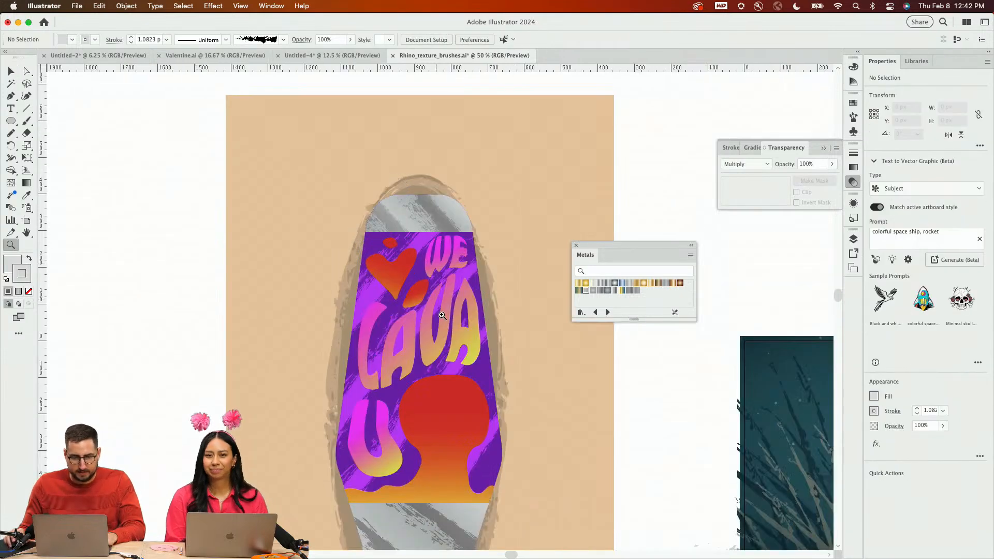
key(v)
click(419, 197)
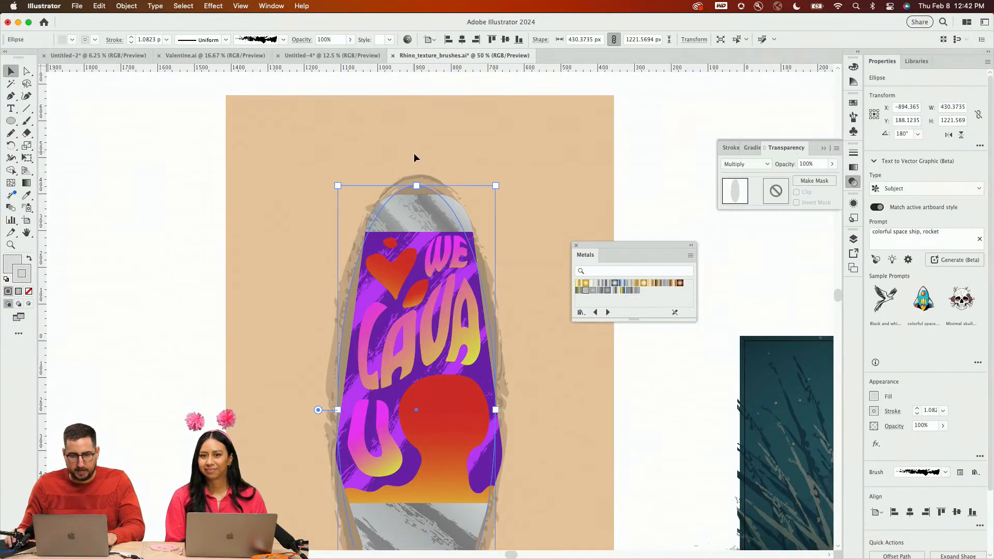
mouse_move(416, 186)
mouse_down()
mouse_move(417, 199)
mouse_move(417, 162)
mouse_move(417, 172)
mouse_up()
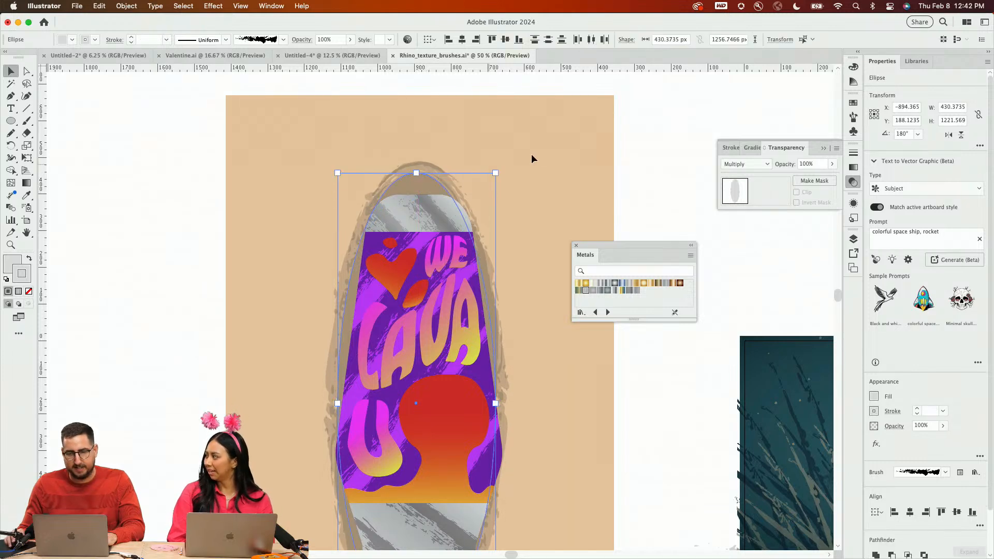
click(533, 158)
key(z)
alt+click(433, 204)
alt+click(432, 204)
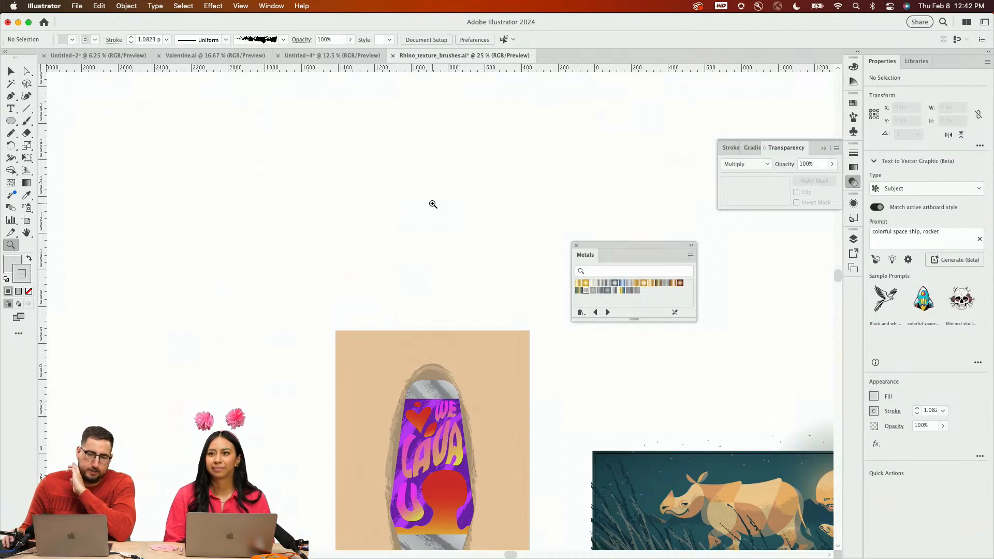
Switch to Google Chrome and open stock.adobe.com/free in a new tab
key(super+Tab)
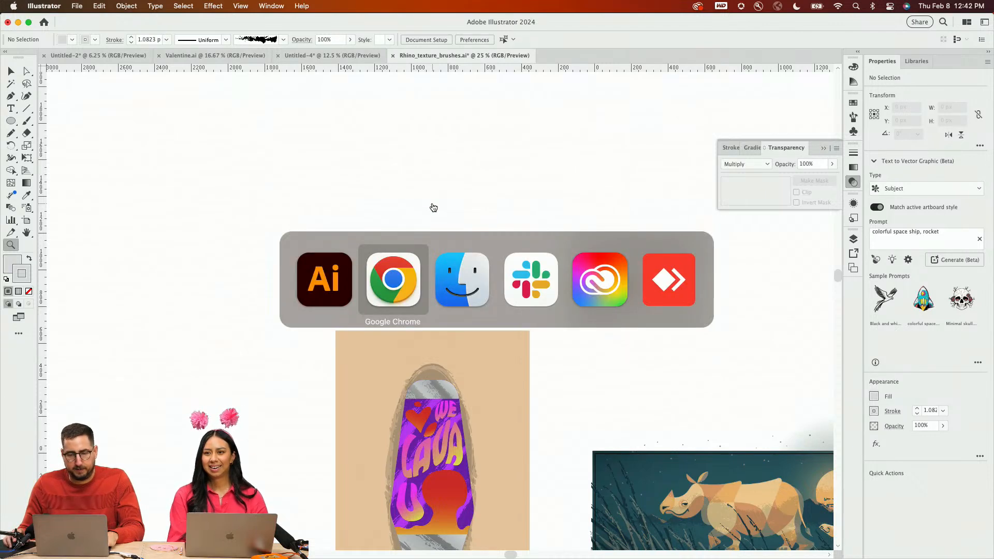
key(super+t)
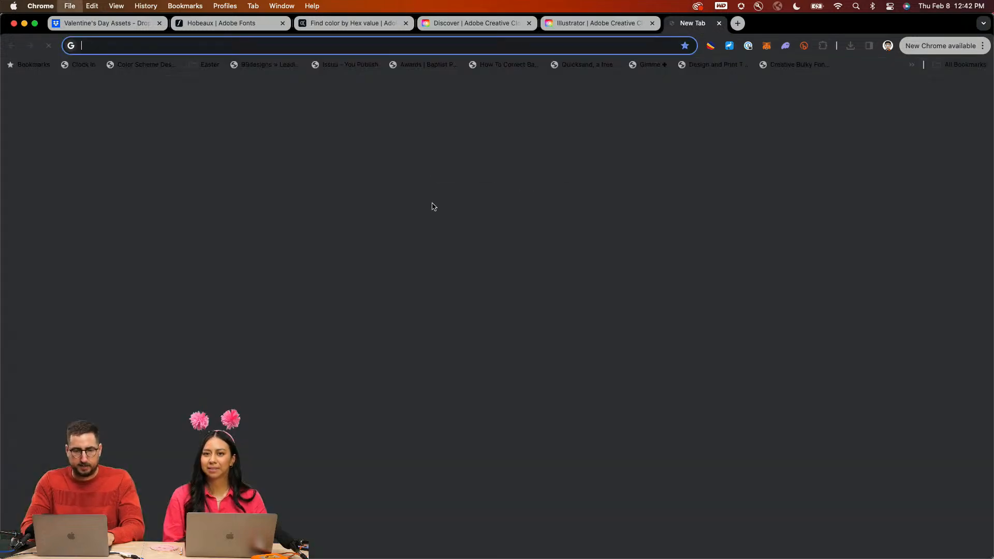
text(stock.adobe.com/free)
key(Return)
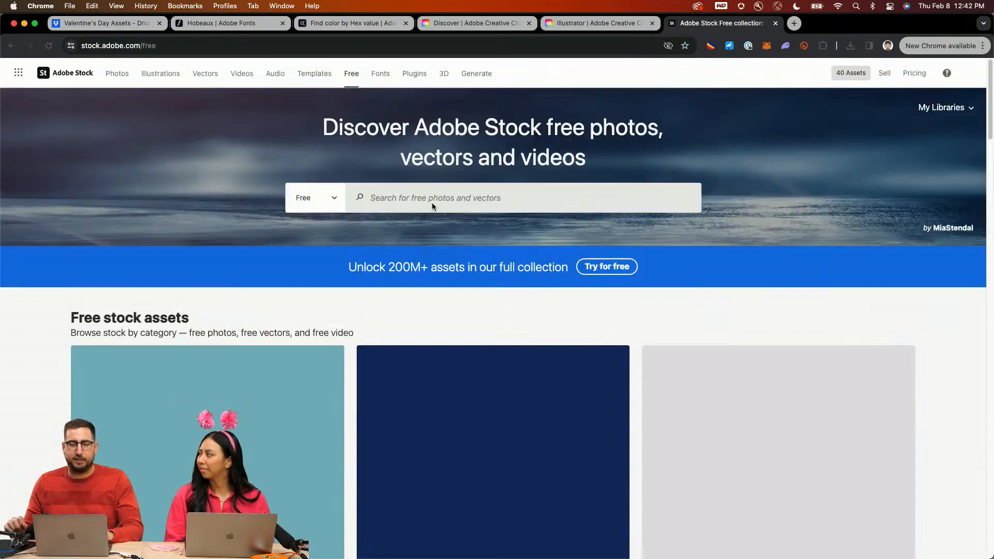
Search all Adobe Stock asset types for "paint splatter"
click(432, 203)
click(341, 196)
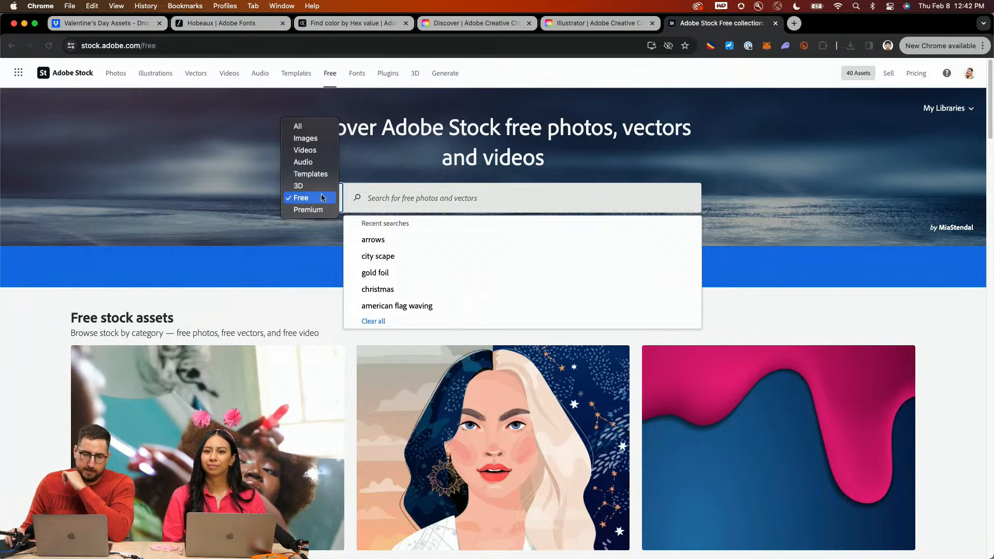
click(296, 127)
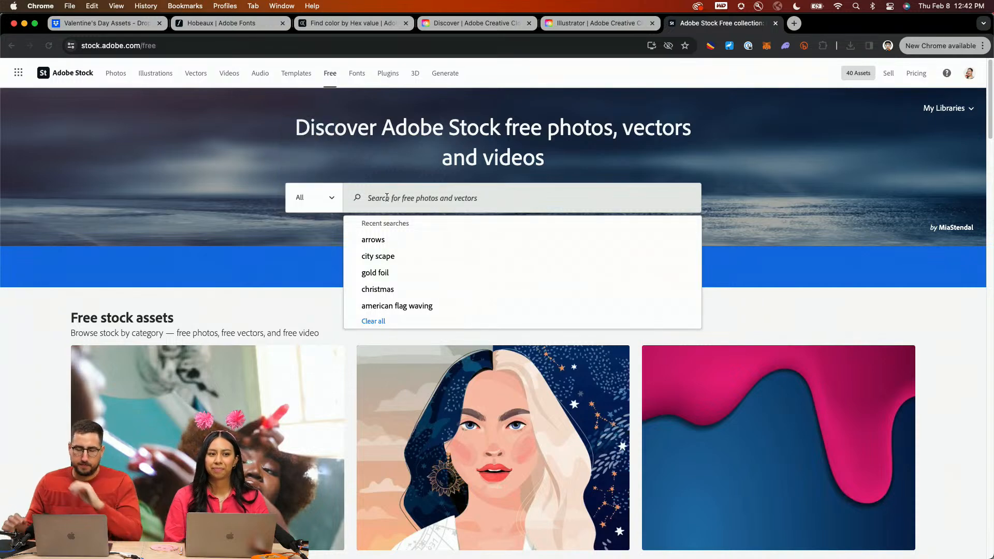
text(p)
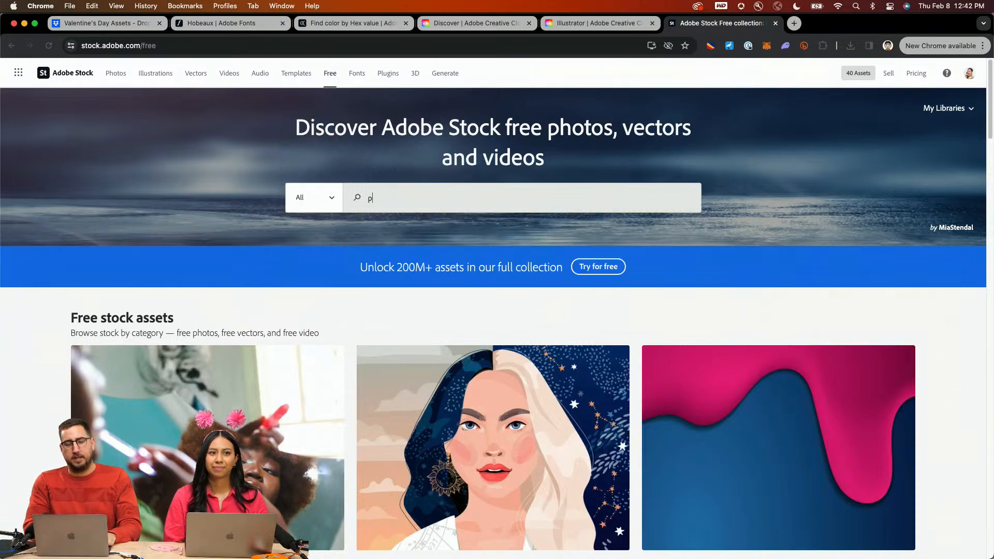
text(aint splatt)
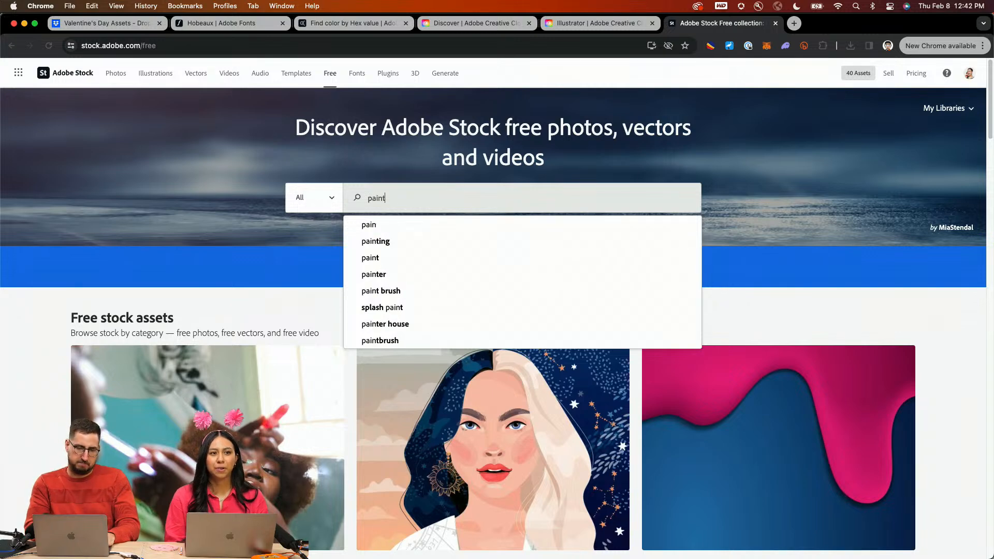
text(er)
key(Return)
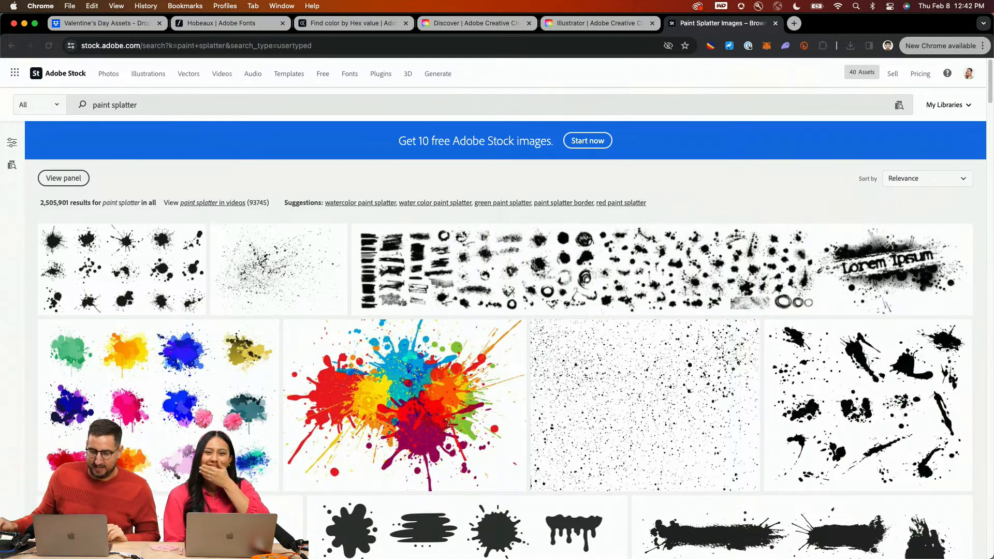
License the black ink blots grunge texture from the results and download it as a Vector (AI/EPS/SVG) file
scroll(584, 254, down, 4)
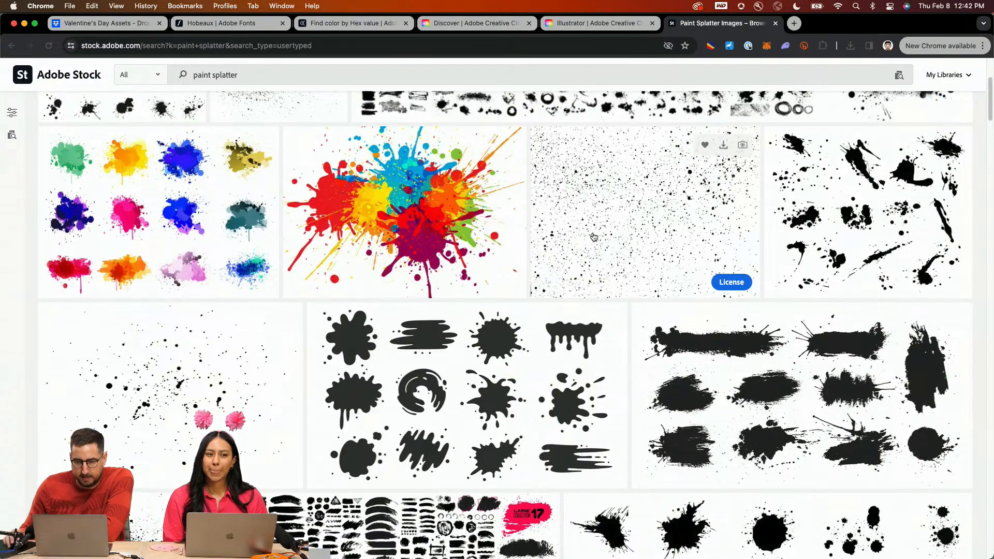
scroll(594, 234, down, 7)
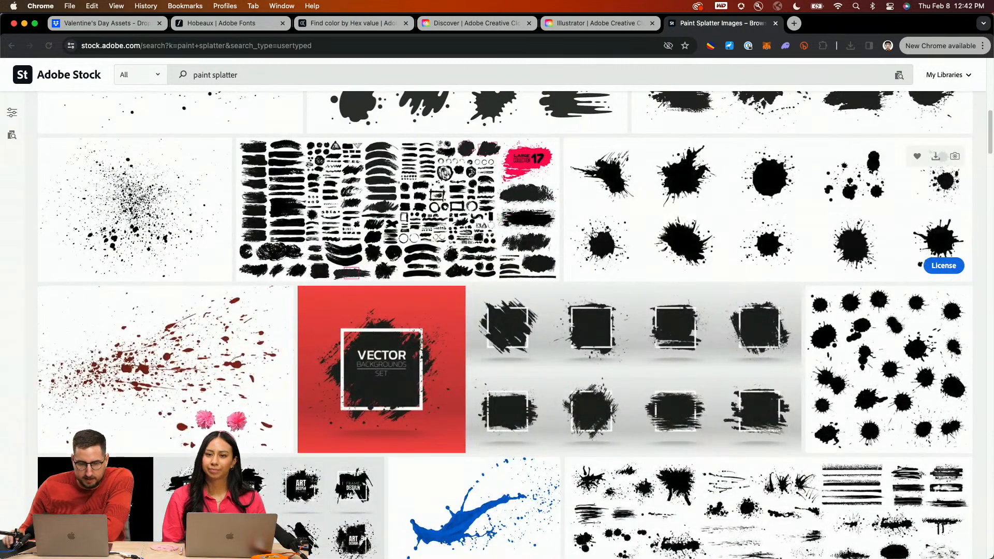
scroll(593, 234, up, 4)
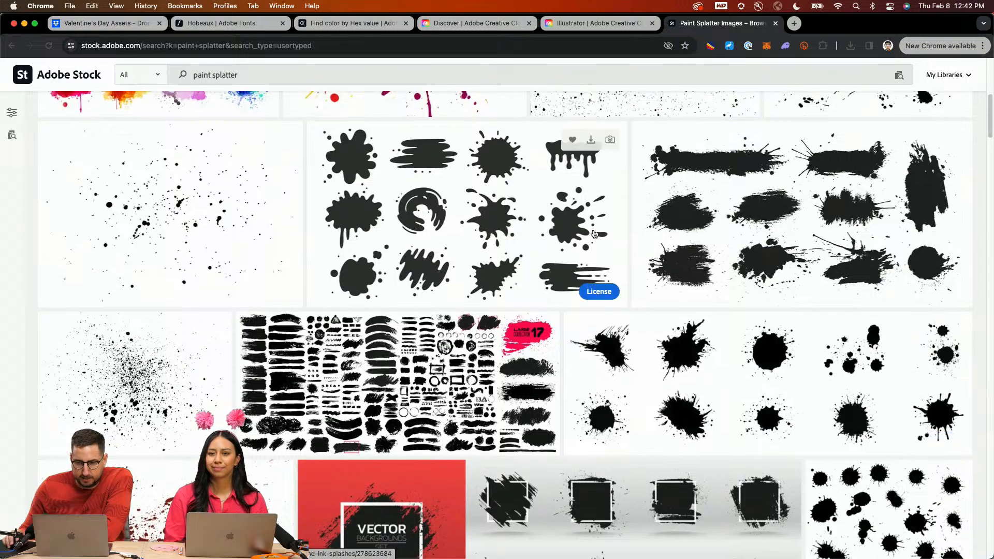
scroll(611, 201, up, 4)
scroll(682, 295, down, 3)
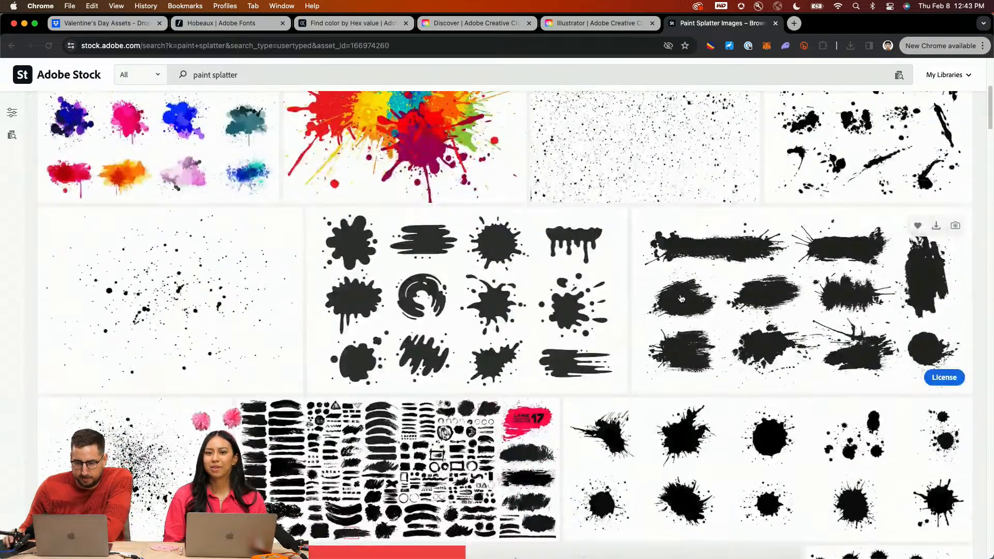
click(682, 296)
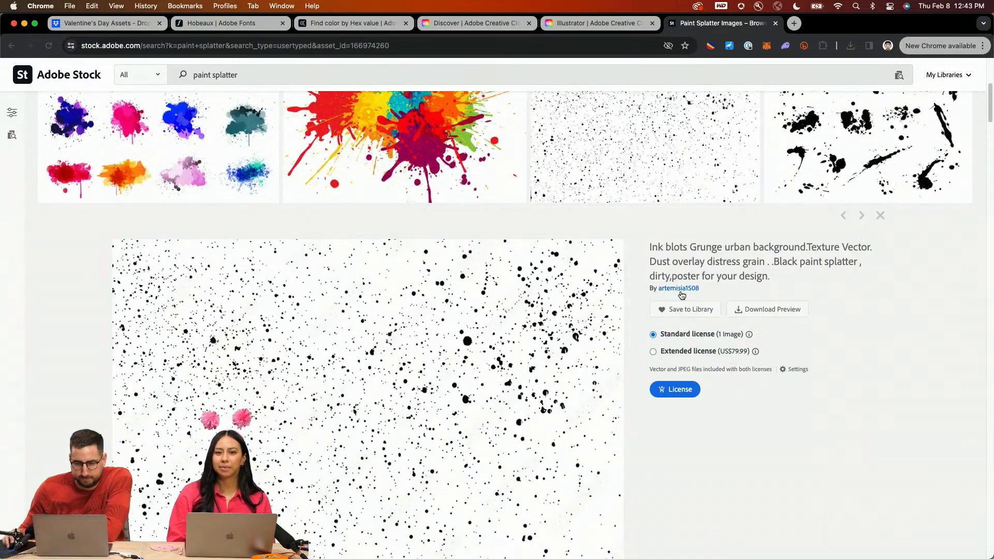
click(681, 390)
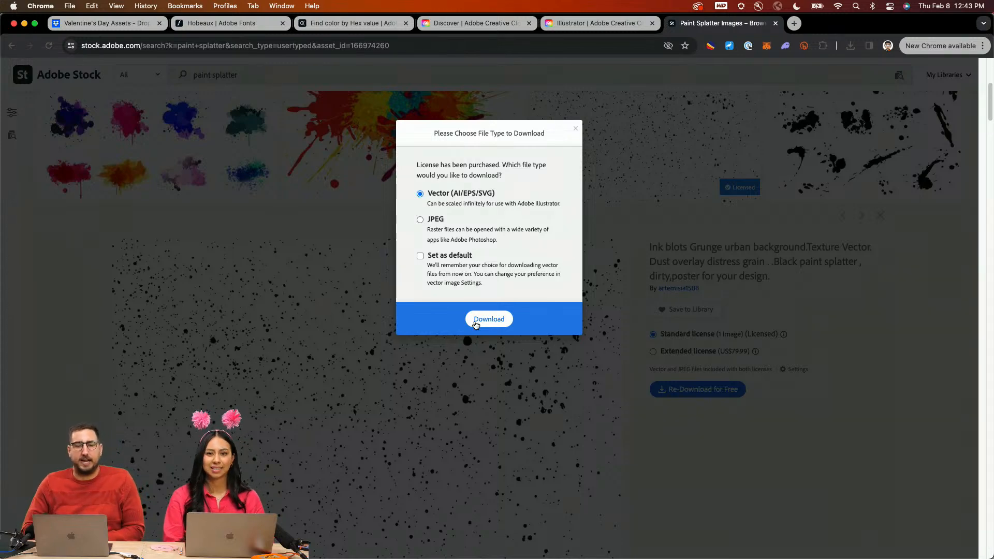
click(476, 321)
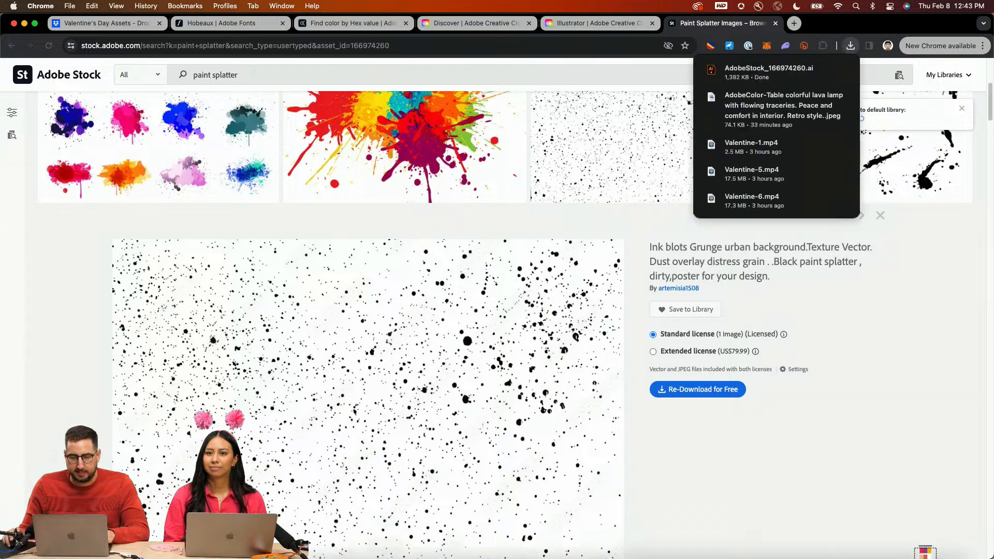
Switch back to Illustrator and open the splatter file AdobeStock_166974260.ai from the Downloads folder
mouse_move(497, 558)
click(883, 538)
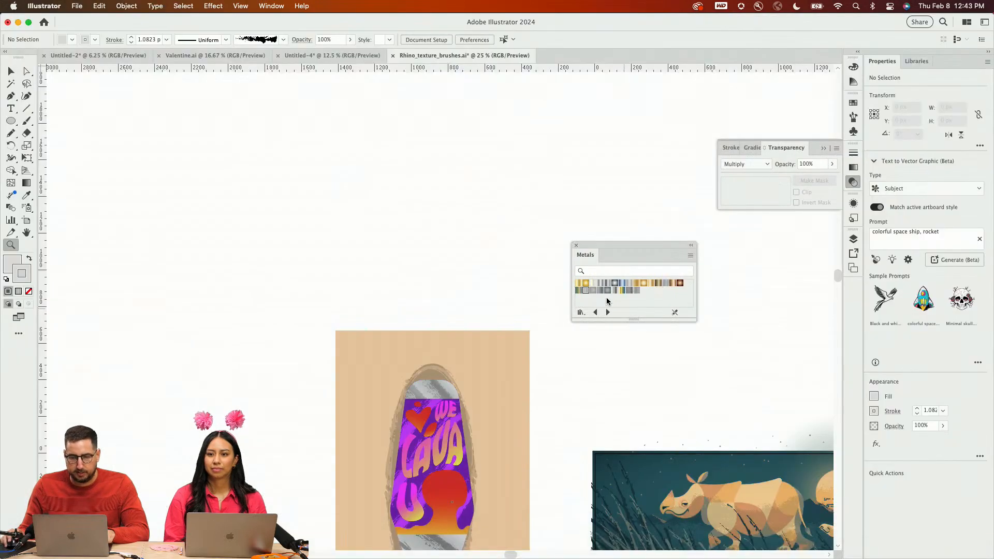
scroll(351, 246, left, 15)
scroll(351, 247, up, 5)
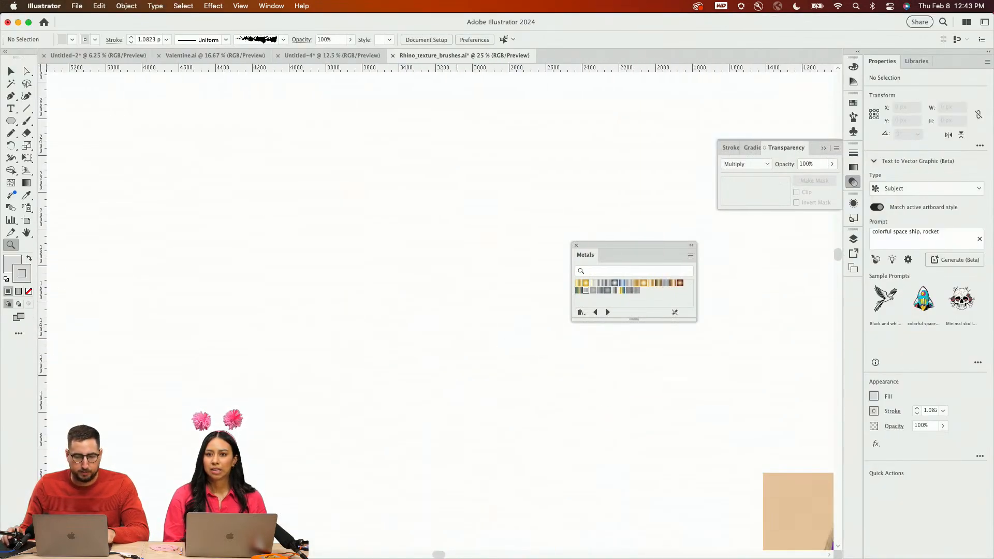
click(40, 538)
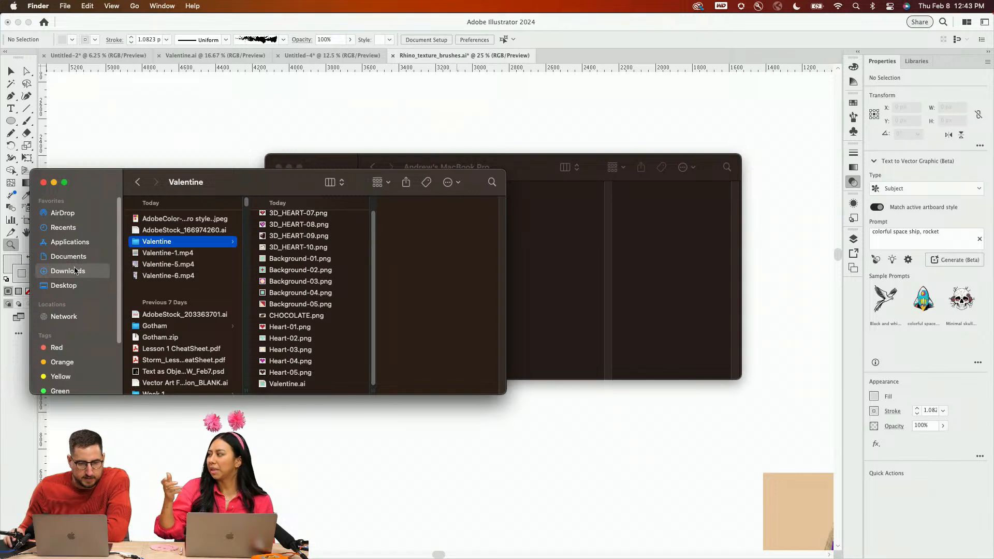
click(156, 232)
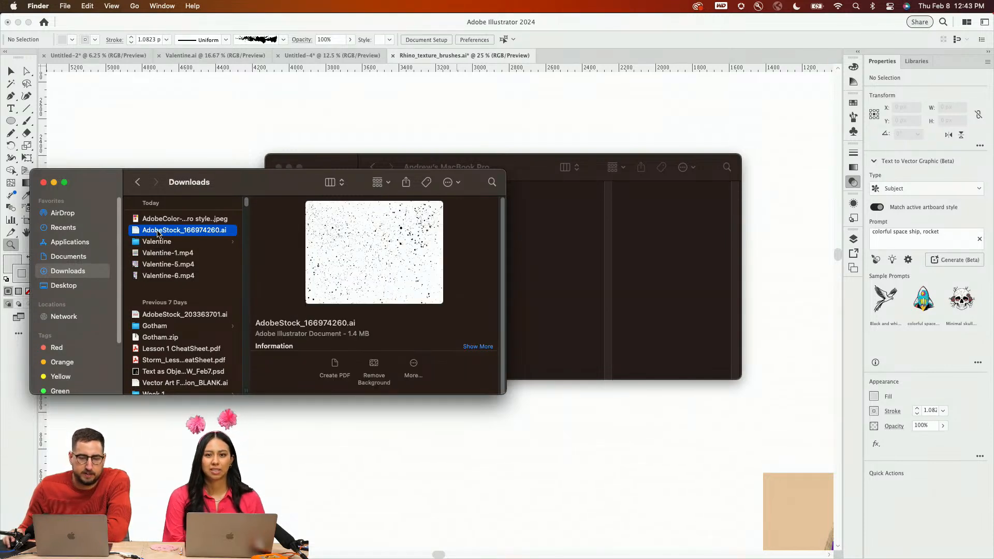
double_click(157, 232)
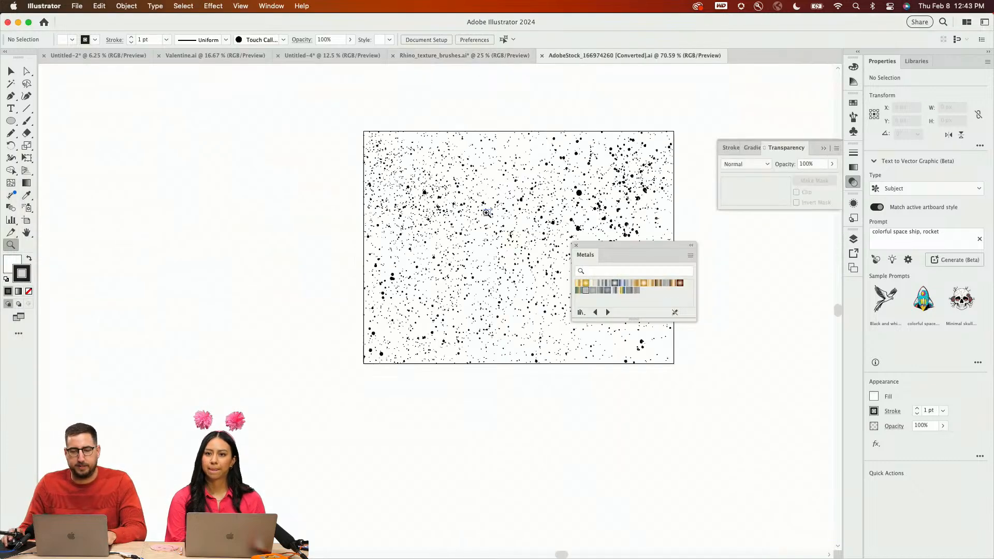
Rasterize the black splatter group in RGB at High (300 ppi) with a white background
click(528, 227)
key(z)
click(505, 263)
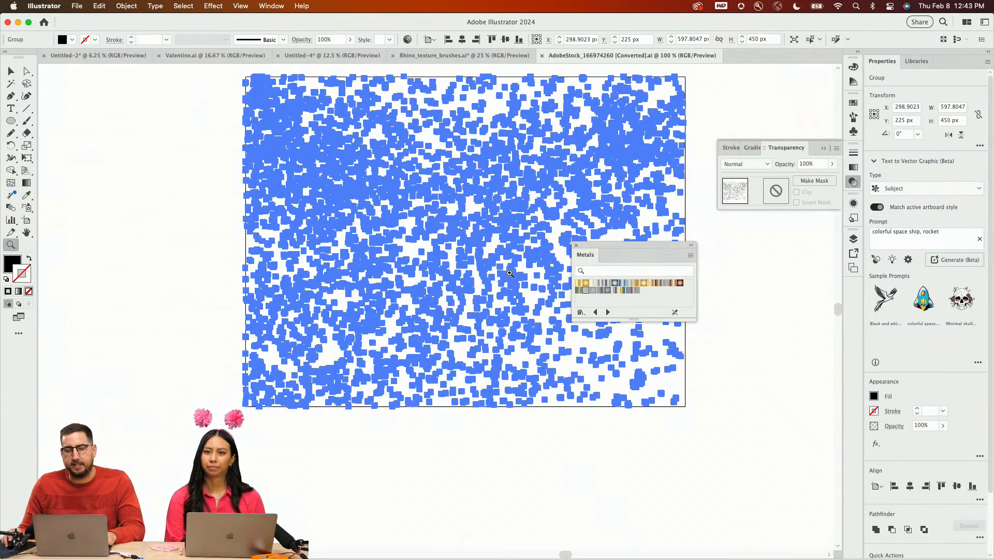
drag(505, 263, 368, 343)
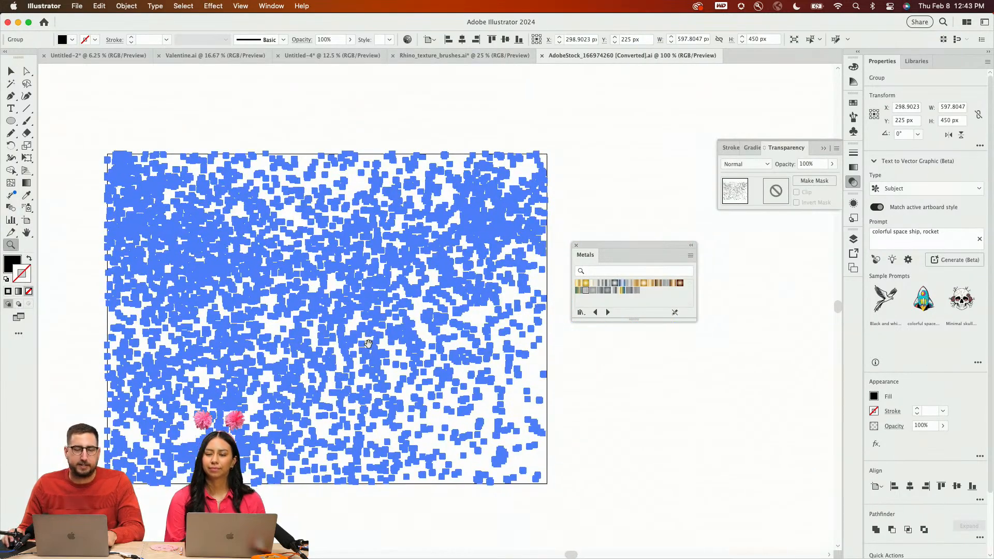
click(125, 6)
click(133, 181)
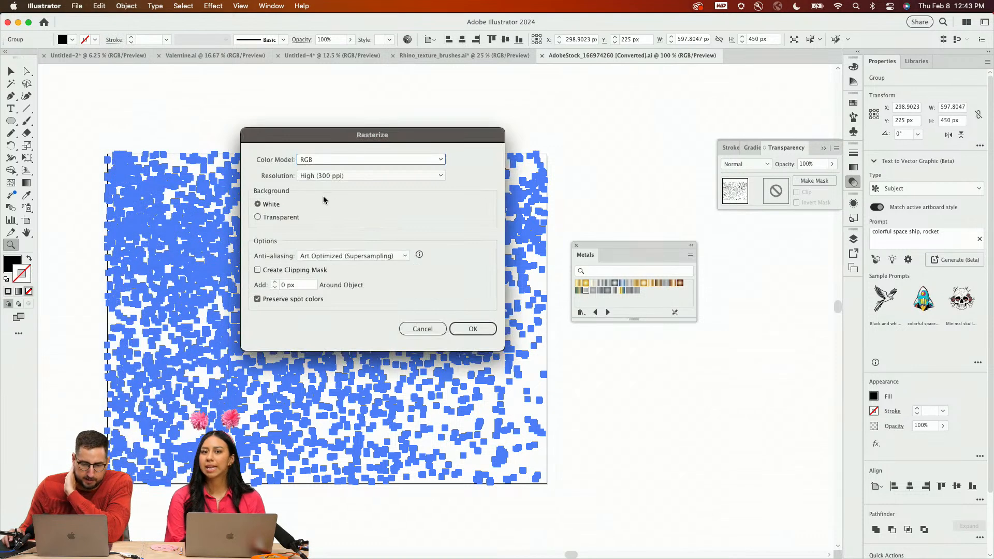
click(458, 327)
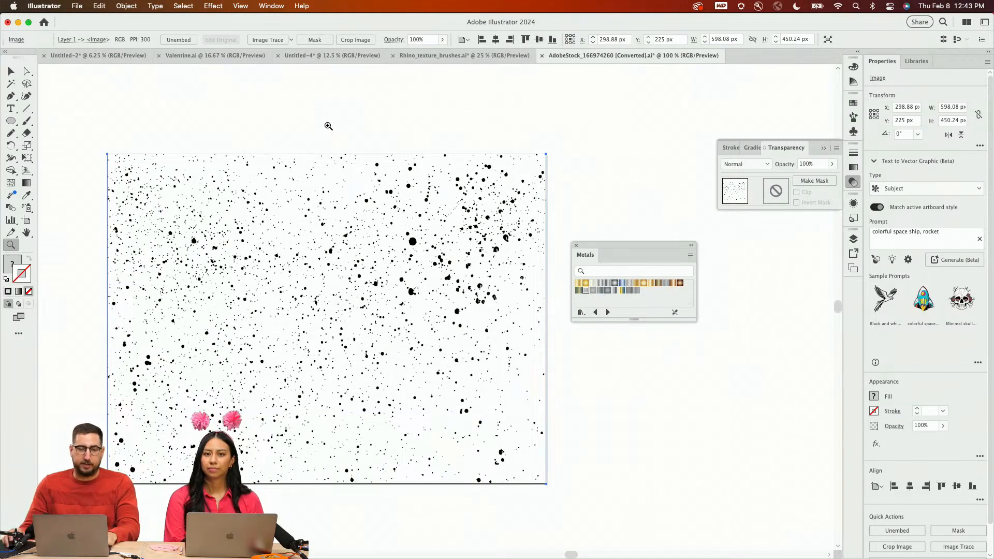
key(v)
drag(312, 330, 313, 290)
key(super+z)
Image Trace the rasterized splatter with the Halftone preset, check the advanced trace settings, and expand the result into vector paths
click(290, 40)
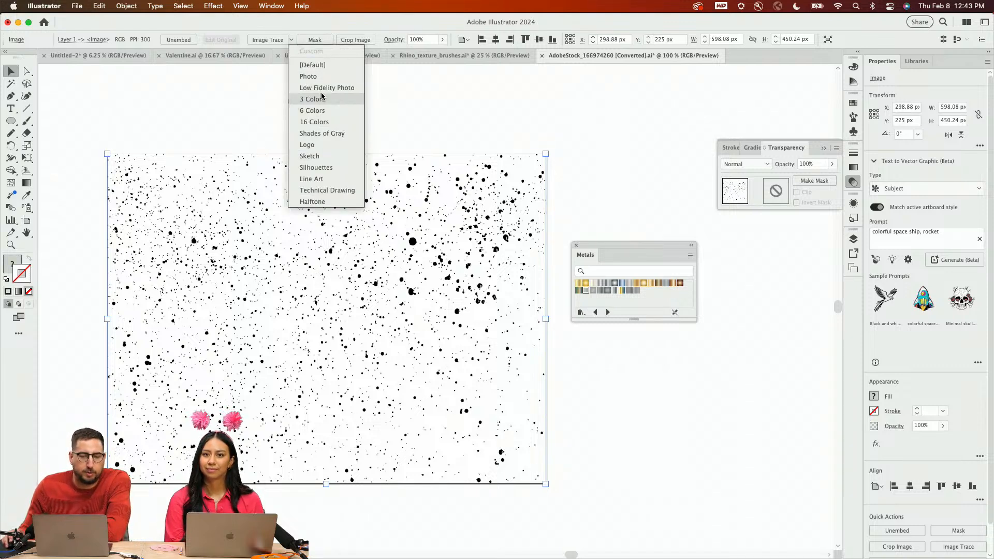
click(328, 203)
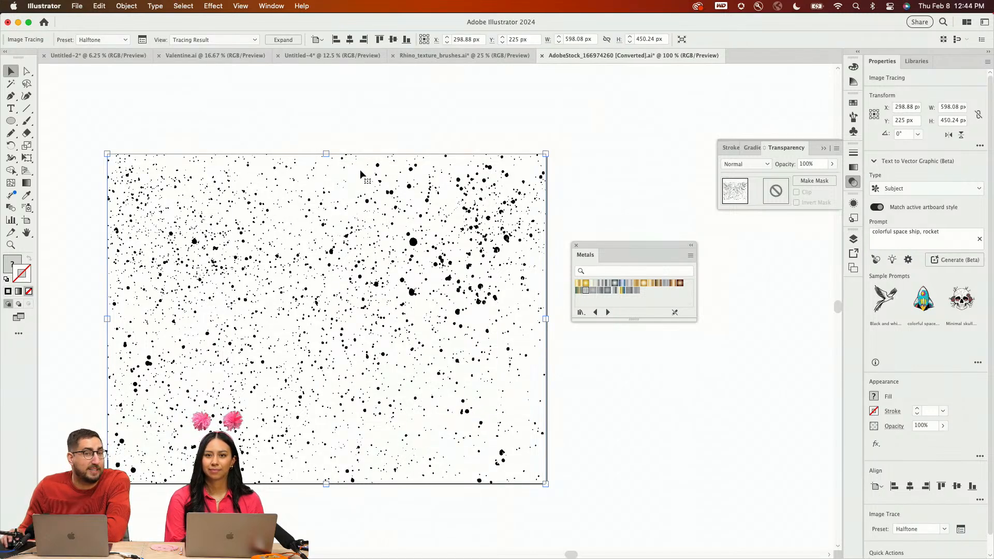
click(143, 40)
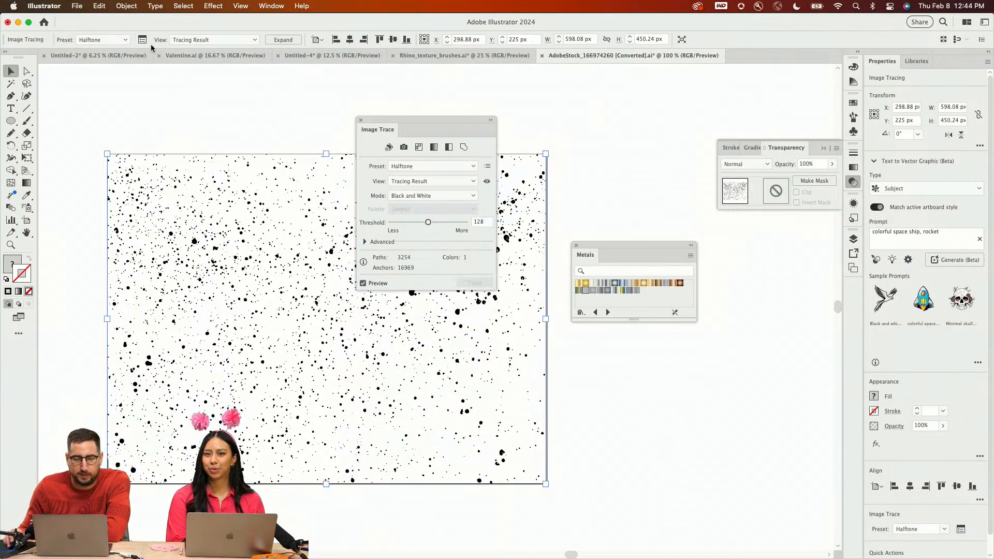
click(365, 242)
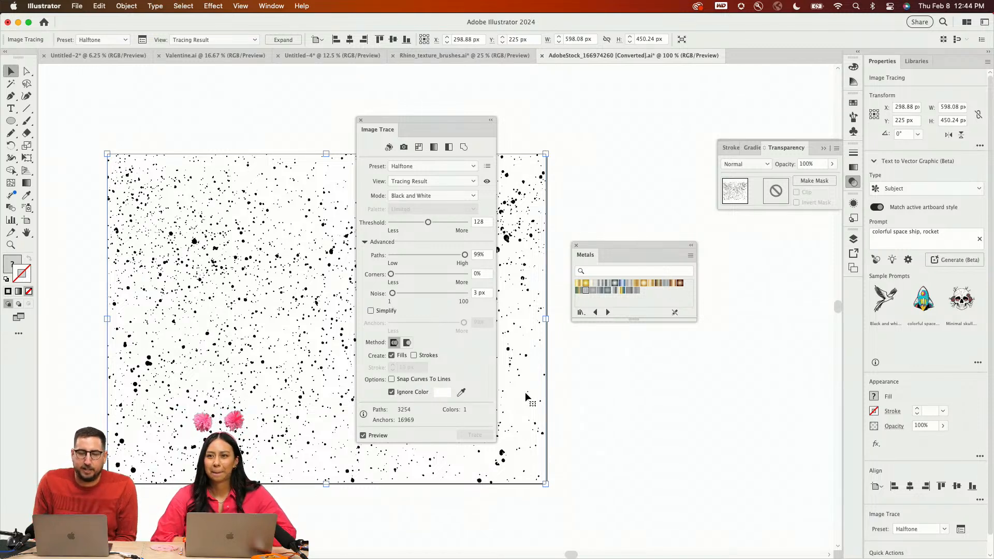
click(362, 120)
click(283, 40)
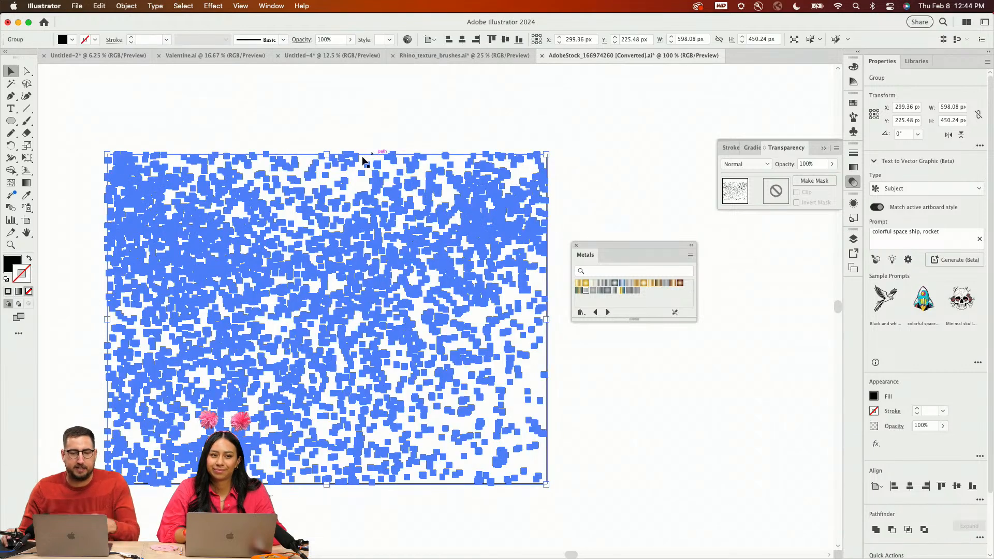
click(311, 122)
drag(345, 248, 435, 307)
key(super+z)
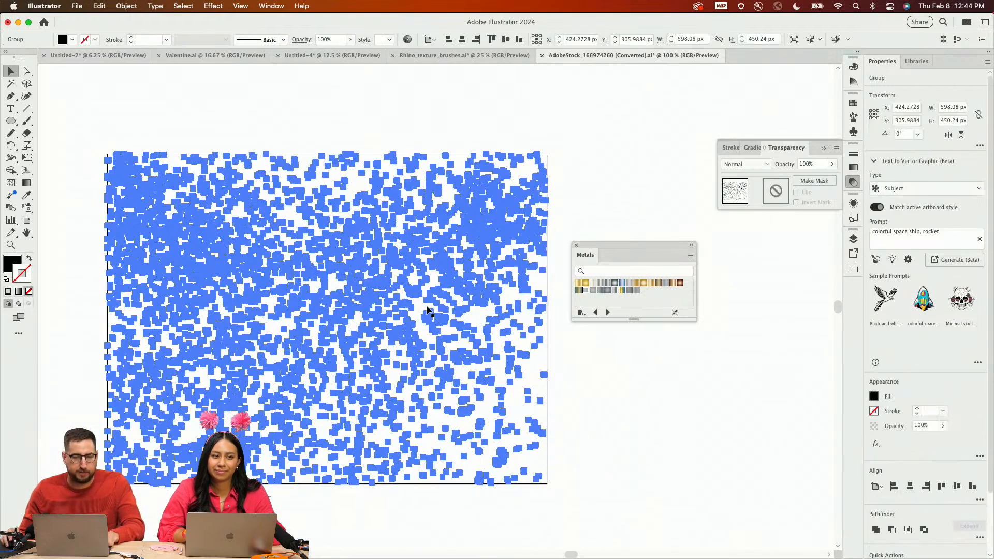
Duplicate the traced splatter group into the empty canvas above the artboard and deselect it
drag(311, 276, 412, 507)
drag(404, 497, 284, 131)
drag(249, 67, 341, 204)
click(306, 178)
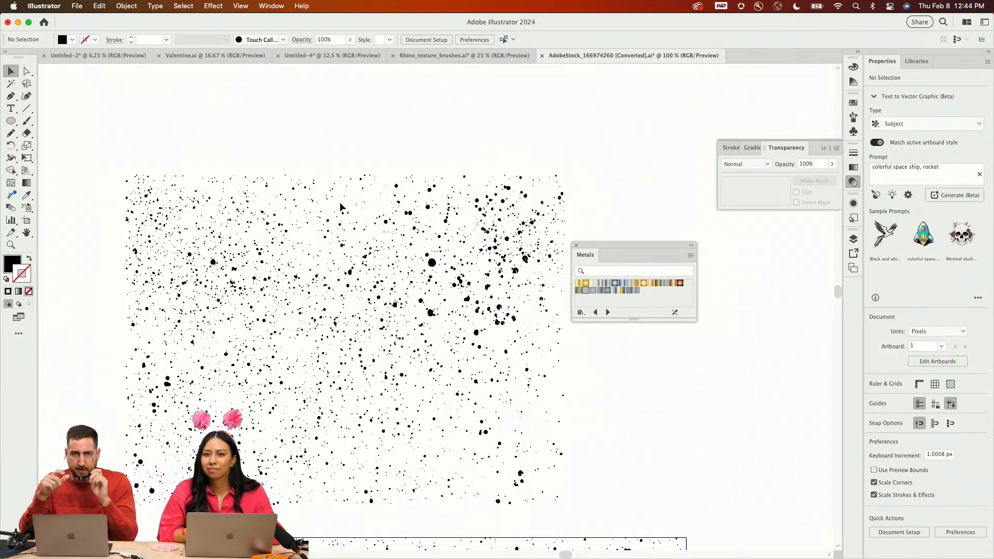
Lasso the upper part of the duplicated splatter and delete it, including the leftover partial paths along the cut
key(q)
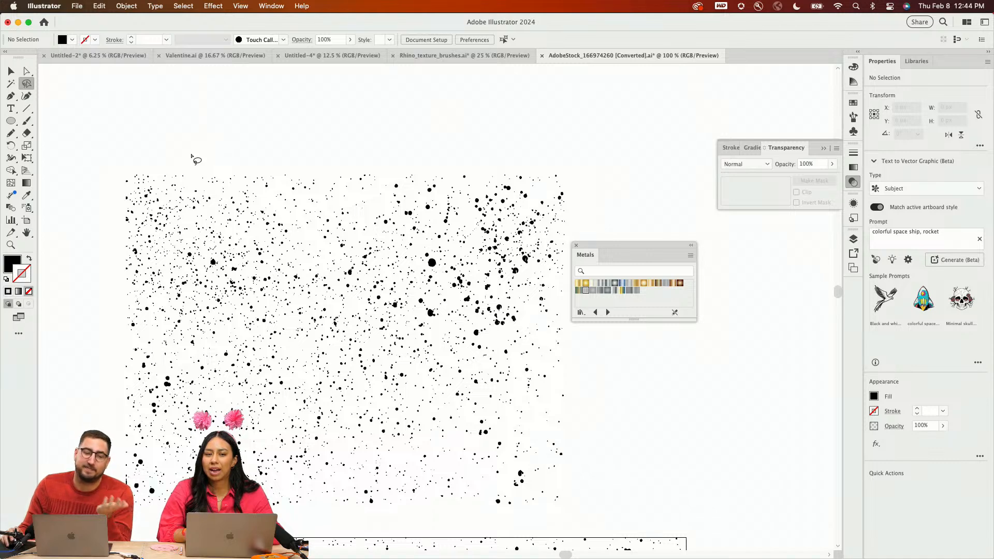
mouse_move(97, 292)
mouse_down()
mouse_move(598, 305)
mouse_move(625, 148)
mouse_move(481, 131)
mouse_move(77, 133)
mouse_up()
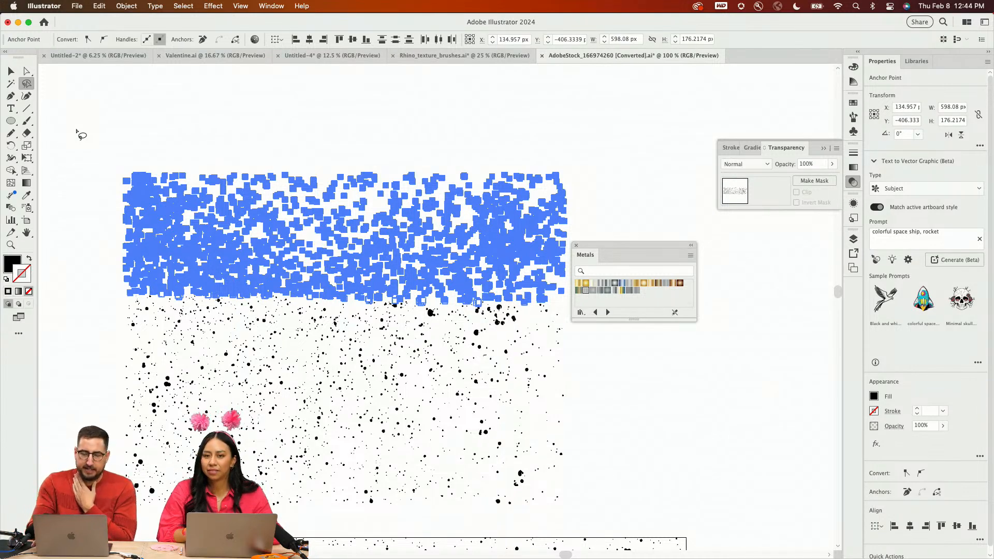
key(Delete)
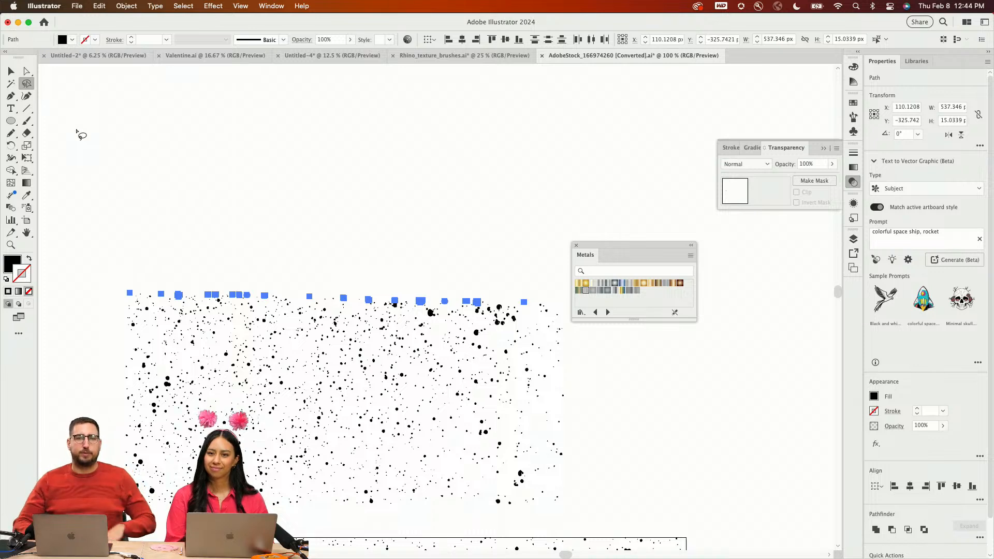
key(Delete)
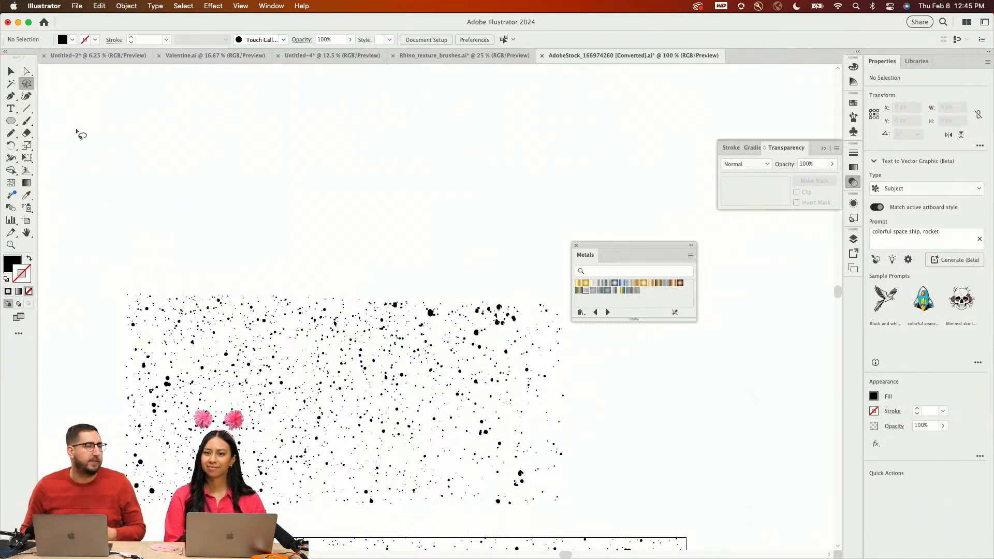
Lasso the lower part of the duplicated splatter and delete it, keeping only a narrow horizontal strip of specks
scroll(77, 134, down, 7)
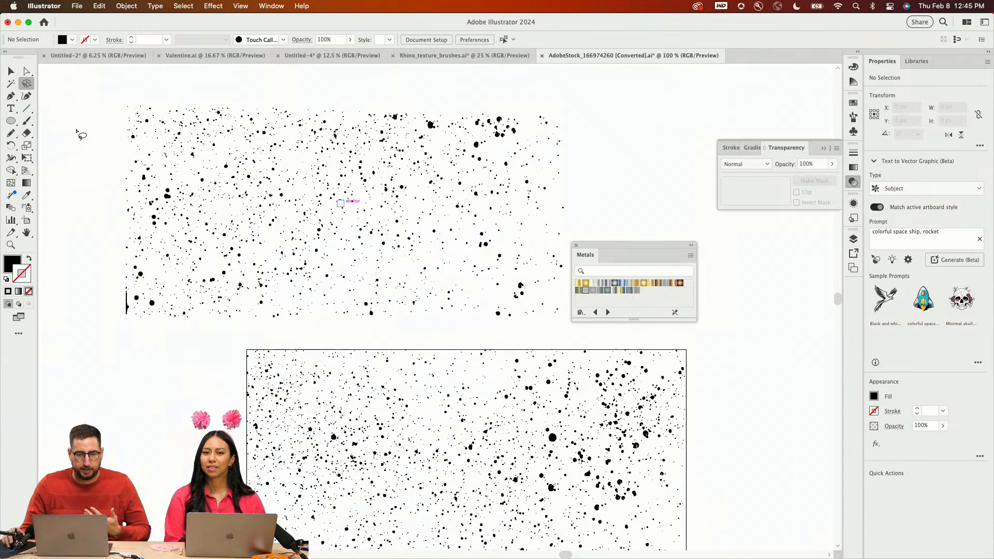
mouse_move(98, 177)
mouse_down()
mouse_move(440, 177)
mouse_move(601, 242)
mouse_move(543, 290)
mouse_move(565, 288)
mouse_move(579, 316)
mouse_move(118, 324)
mouse_move(78, 198)
mouse_up()
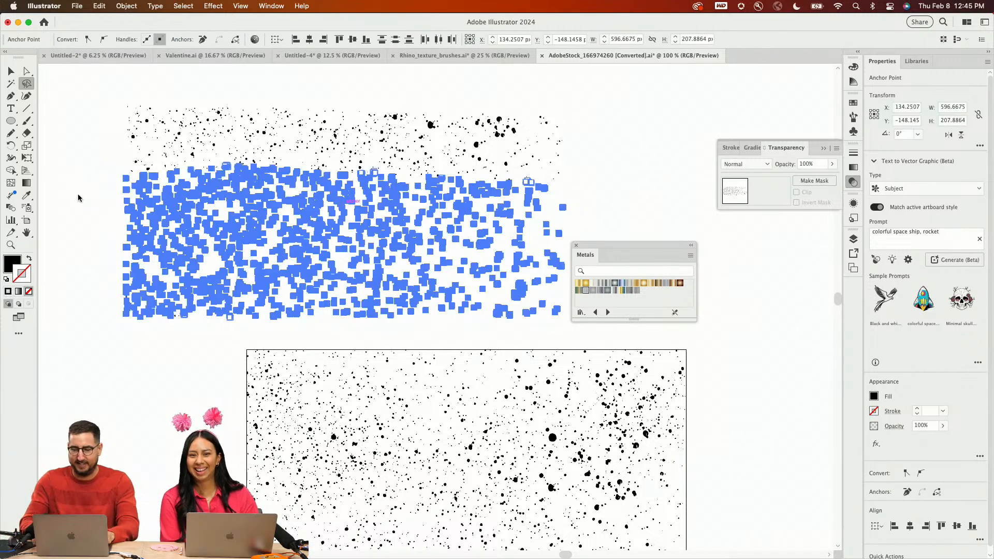
key(Delete)
scroll(145, 202, right, 5)
key(super+t)
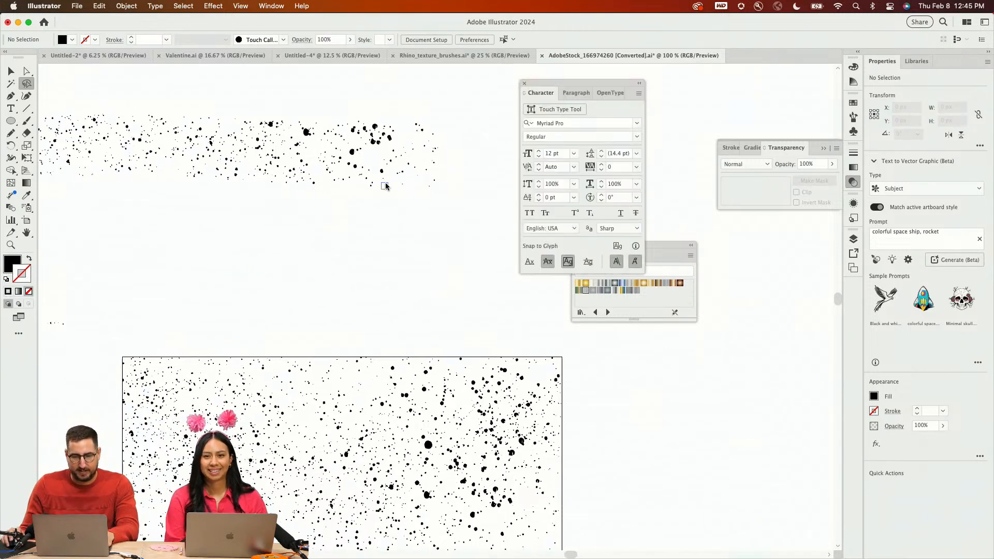
key(super+t)
Close the Metals swatches and delete the stray specks left below the splatter strip
key(a)
drag(237, 282, 428, 337)
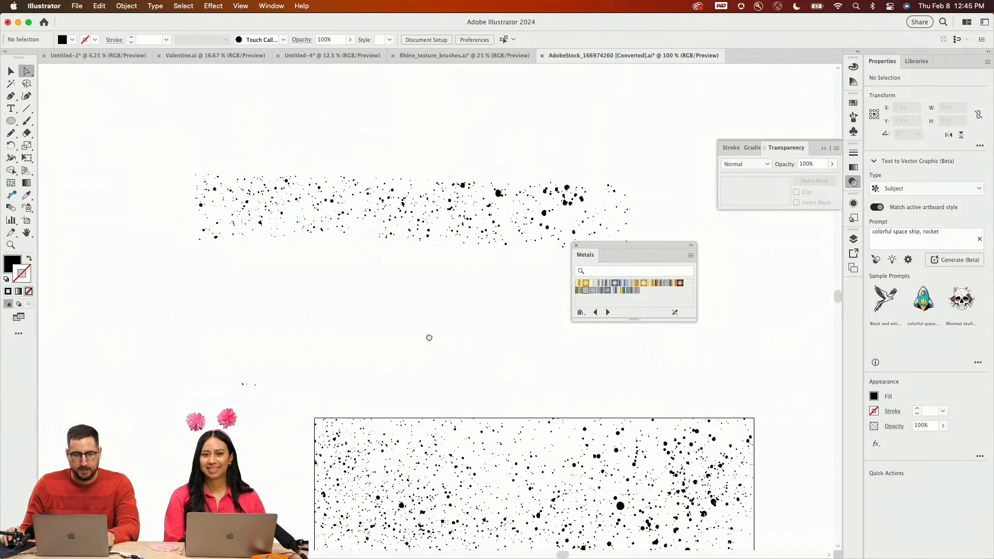
key(v)
drag(151, 148, 766, 284)
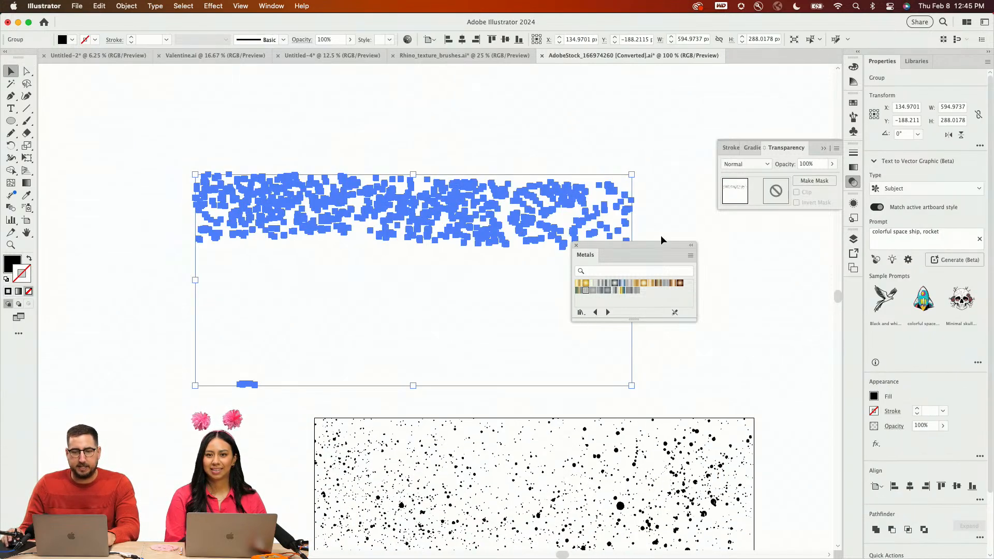
click(575, 246)
key(a)
drag(323, 340, 222, 395)
key(Delete)
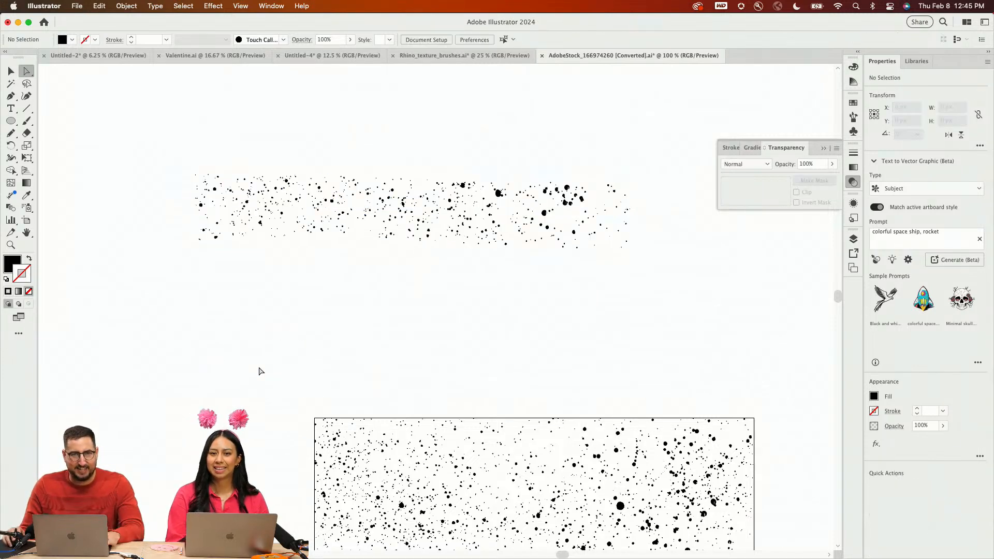
Scale the splatter strip down proportionally to about 403 px wide
key(v)
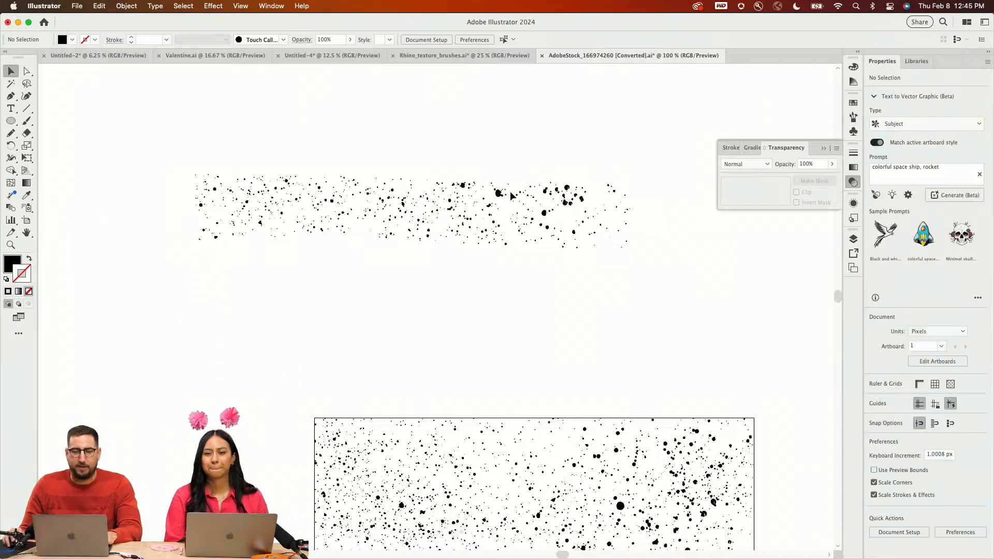
click(511, 191)
key(s)
drag(594, 122, 572, 136)
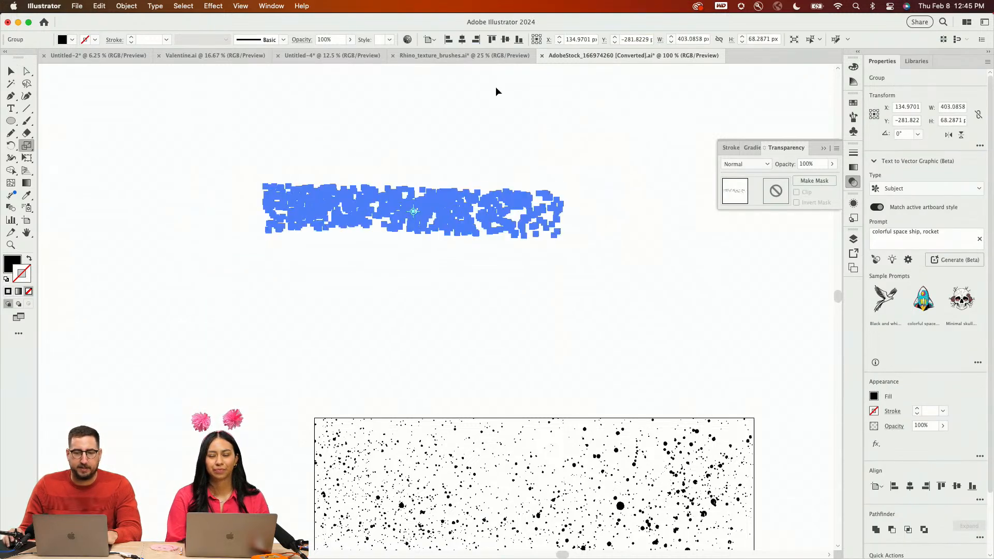
Copy the splatter strip into an empty area of Rhino_texture_brushes.ai, sized about 1956 px wide
click(306, 53)
click(437, 56)
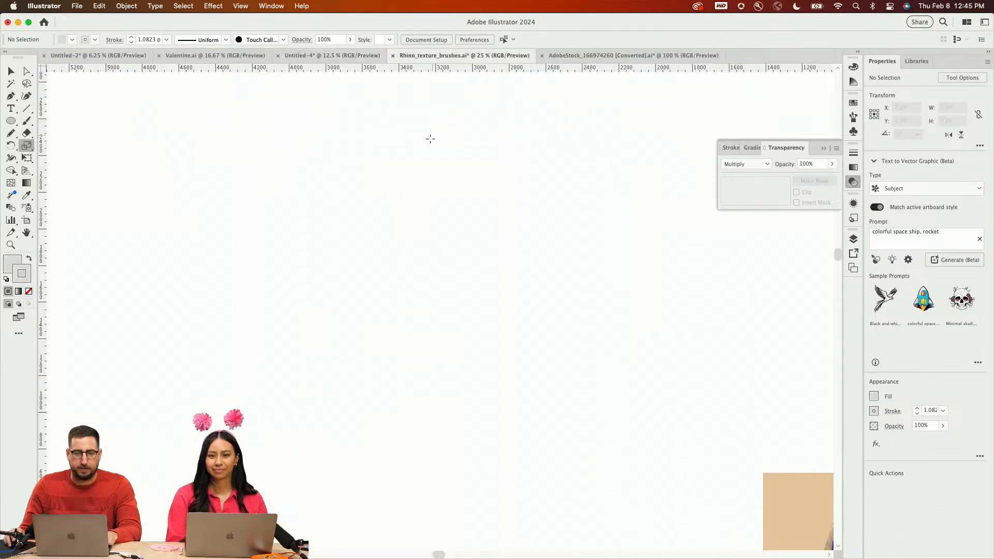
drag(496, 288, 607, 207)
key(v)
click(557, 248)
key(z)
click(538, 301)
drag(422, 361, 558, 314)
key(v)
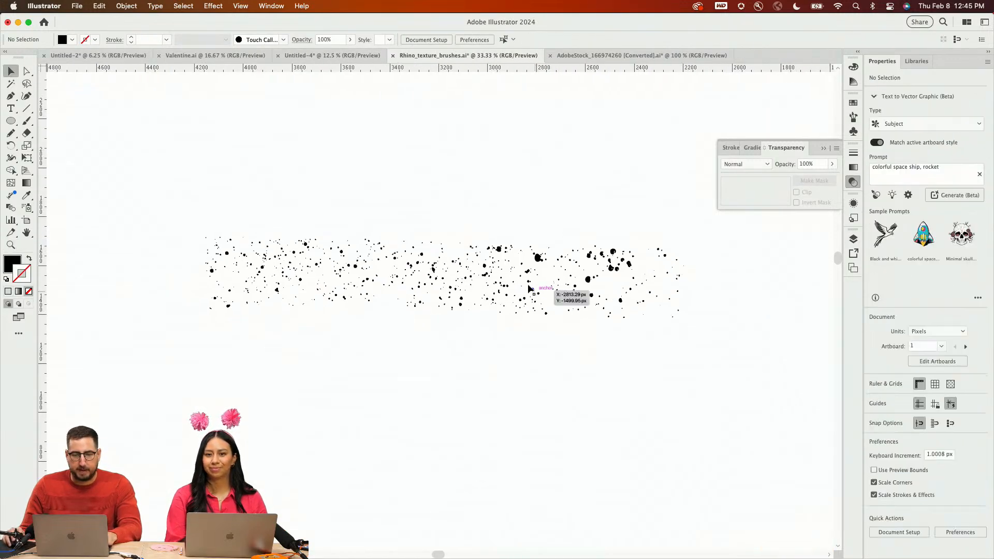
Create a new Art Brush from the splatter strip, keeping the default options with Stretch to Fit Stroke Length
click(528, 287)
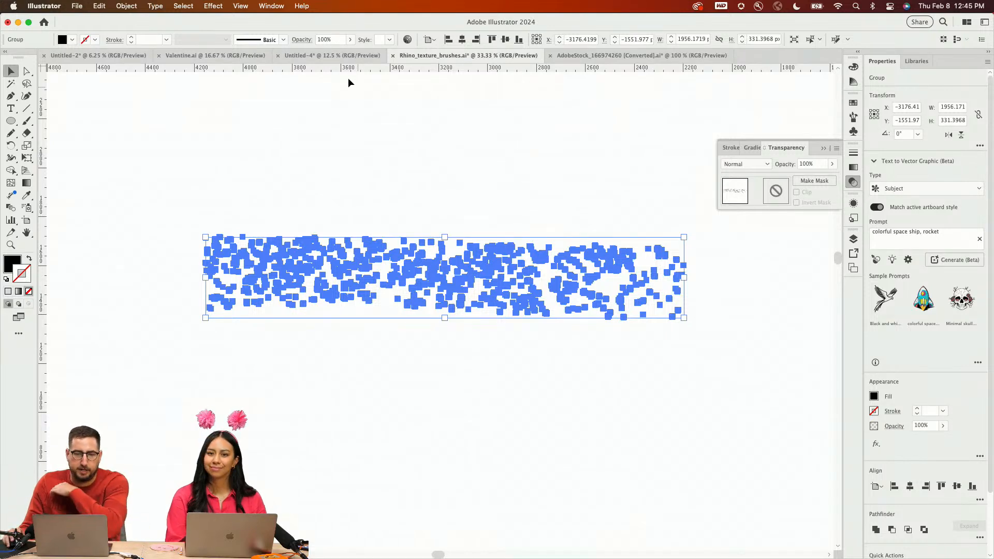
click(283, 40)
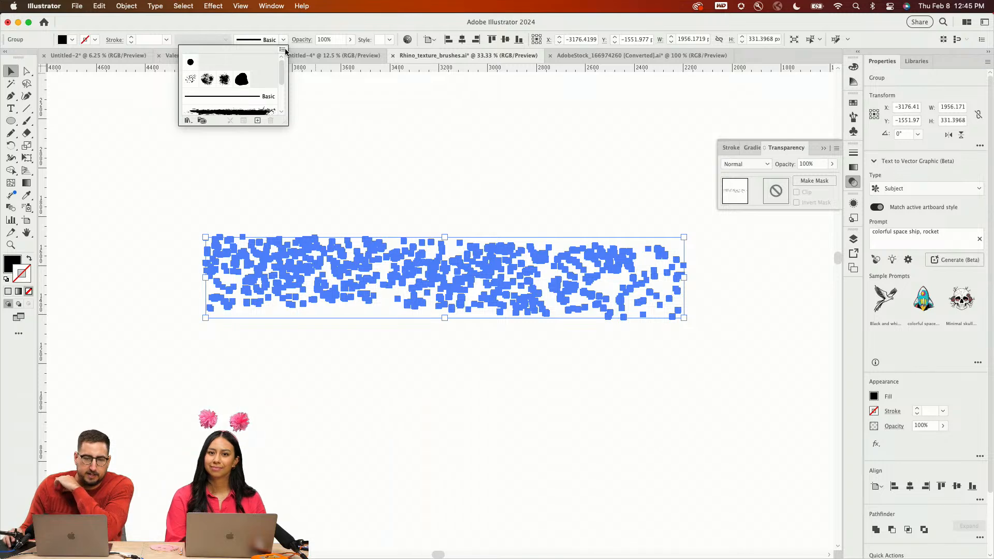
click(284, 50)
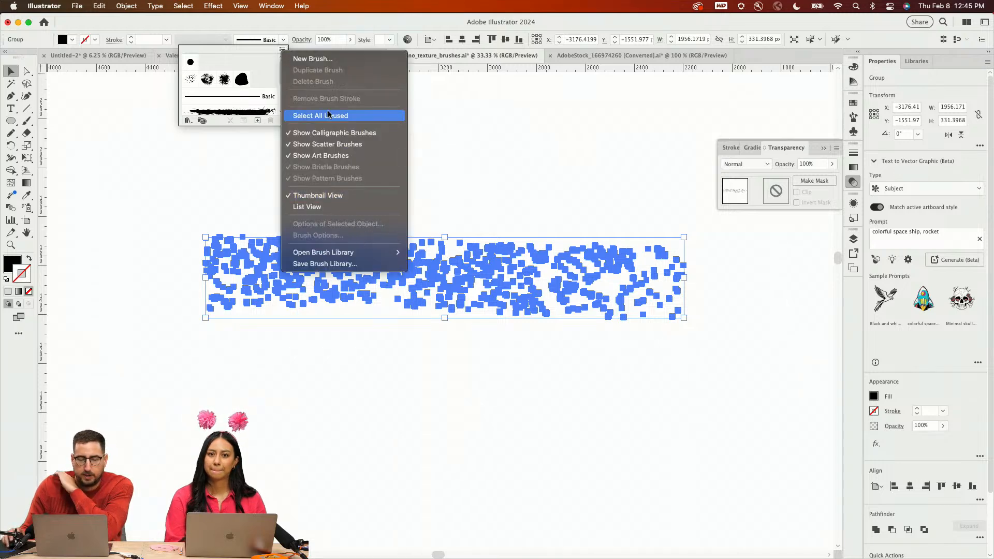
click(326, 59)
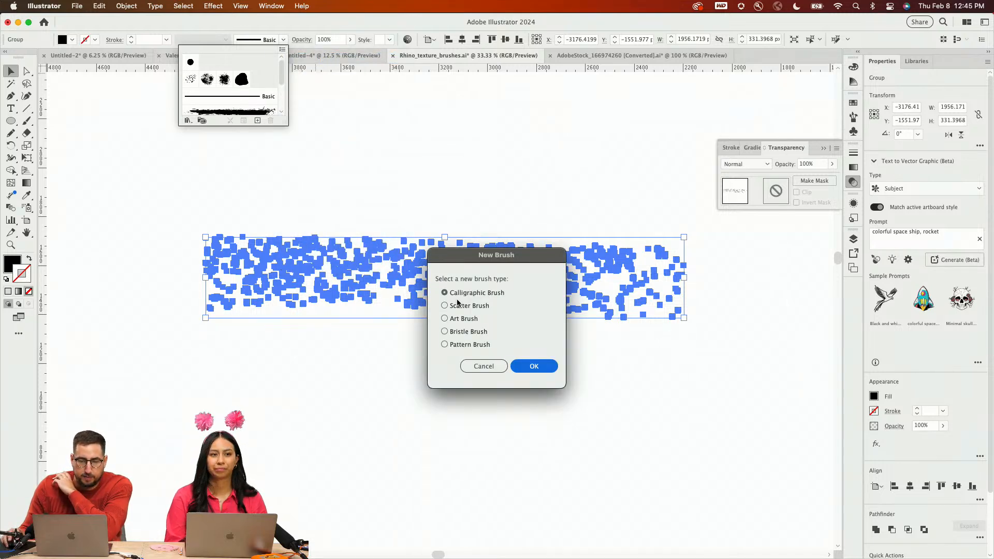
click(463, 319)
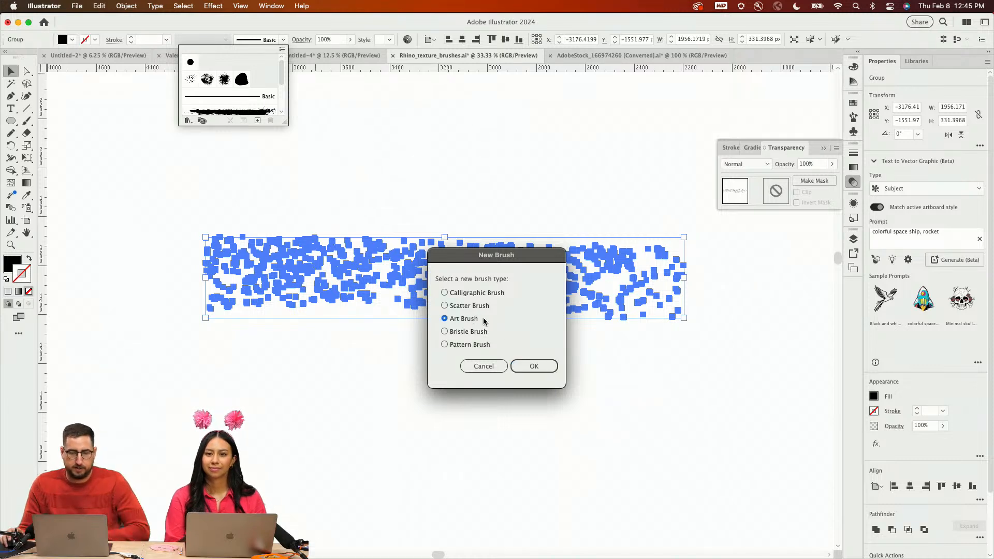
click(534, 367)
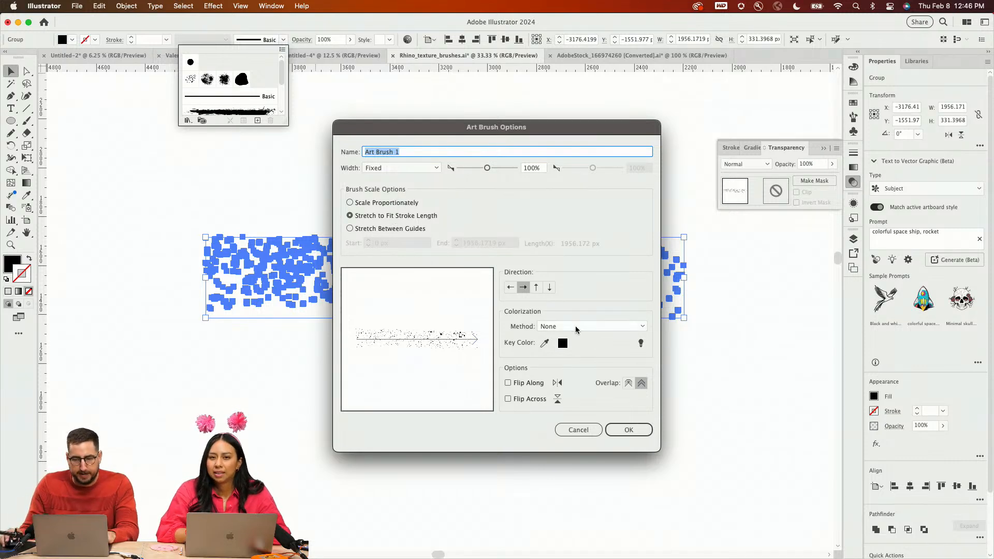
click(616, 427)
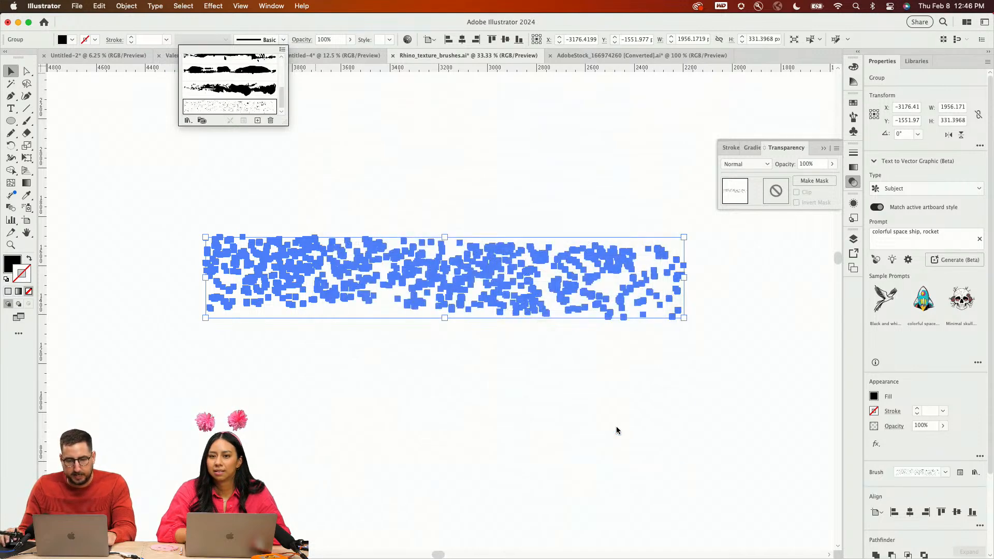
Paint a long wavy test stroke below the strip with the new splatter brush and a 1 pt black stroke
click(490, 388)
key(z)
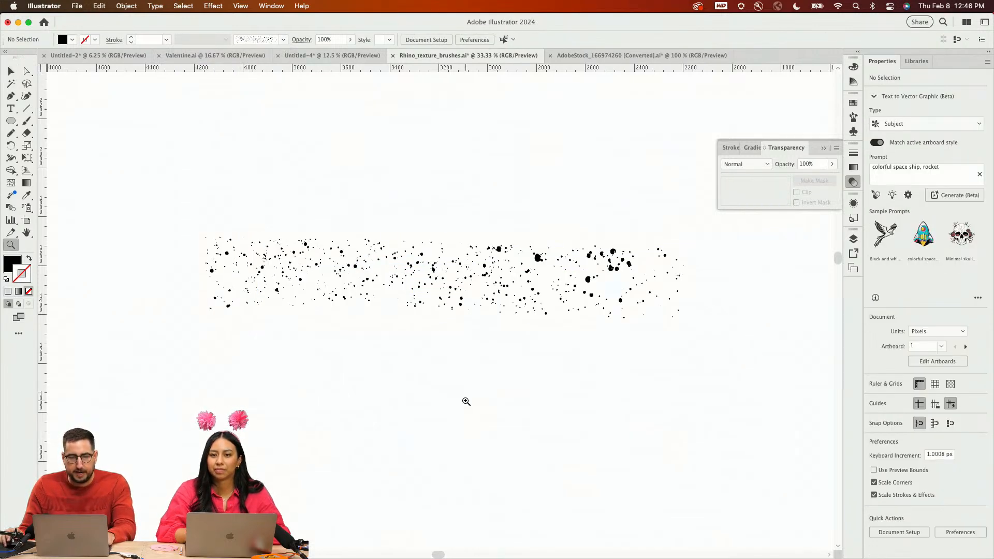
alt+click(466, 401)
alt+click(466, 401)
key(b)
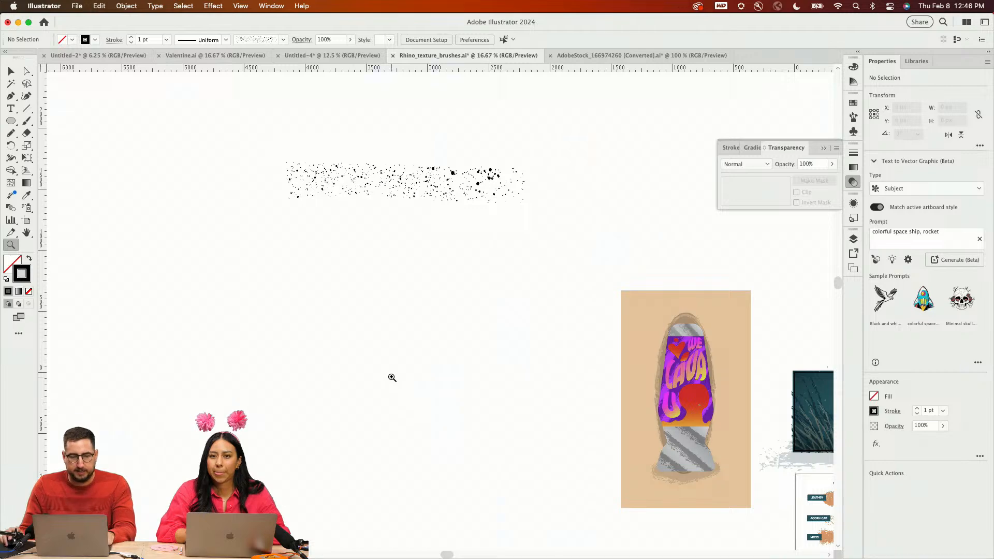
drag(794, 202, 797, 209)
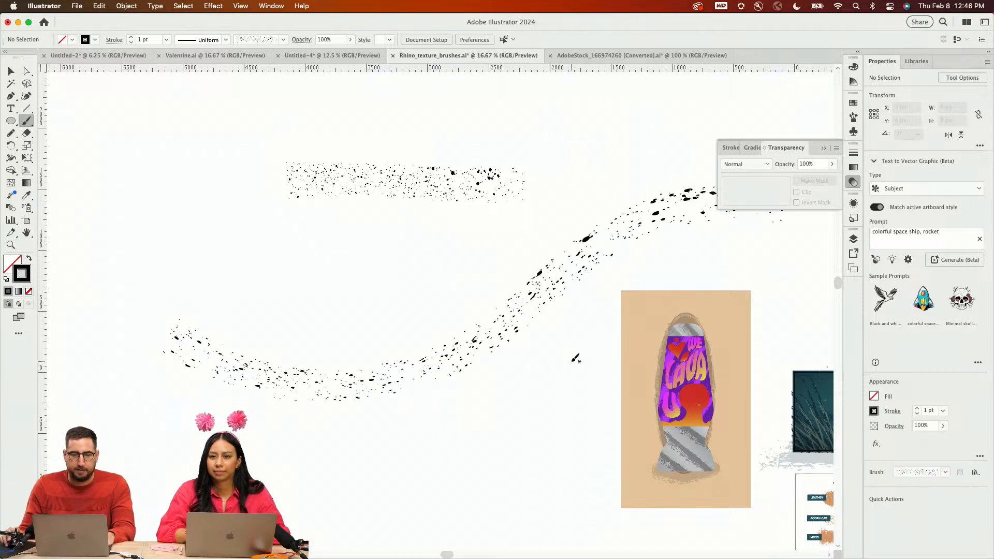
Apply the new splatter brush to the stroke of the grey shadow ellipse behind the lava lamp
mouse_move(569, 339)
mouse_down()
mouse_move(487, 315)
mouse_move(447, 317)
mouse_up()
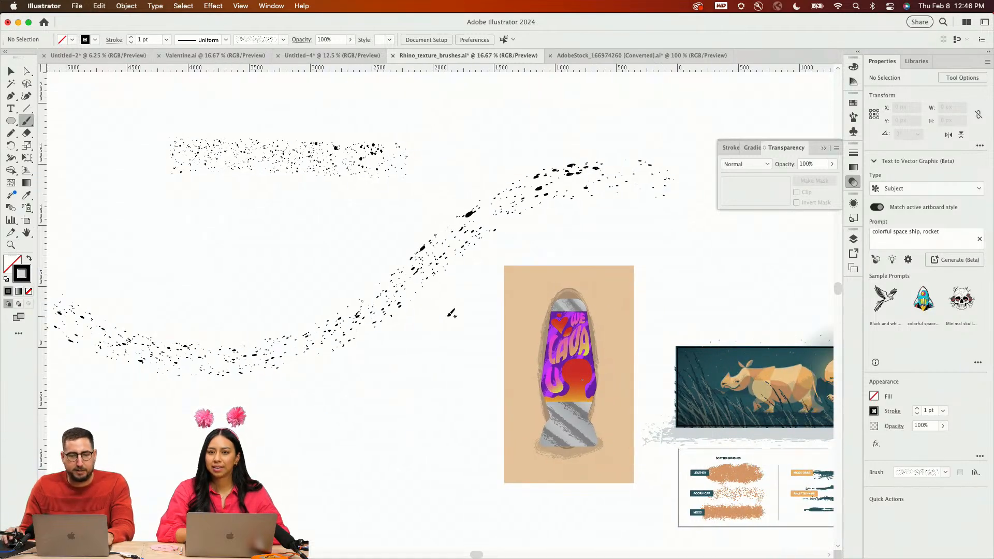
key(v)
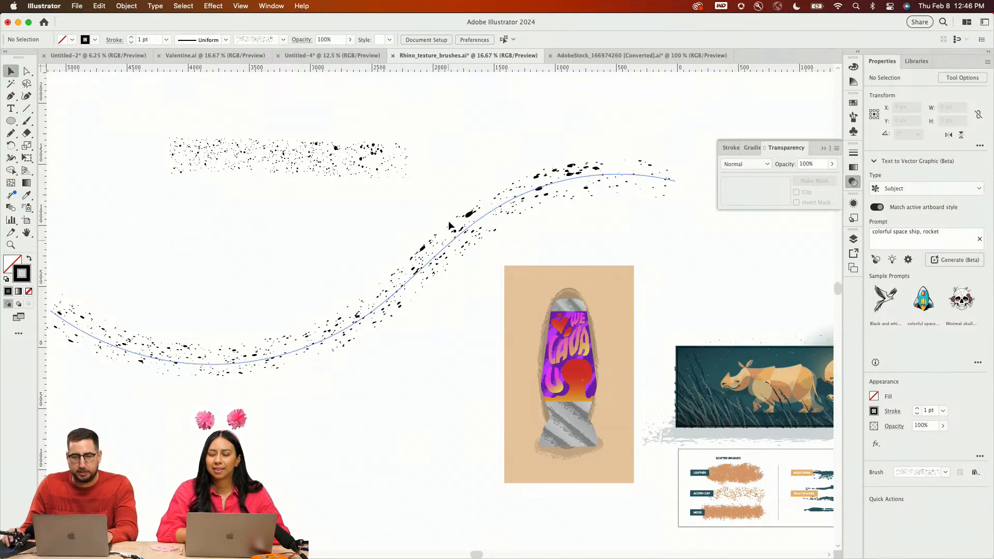
key(z)
click(541, 420)
click(520, 330)
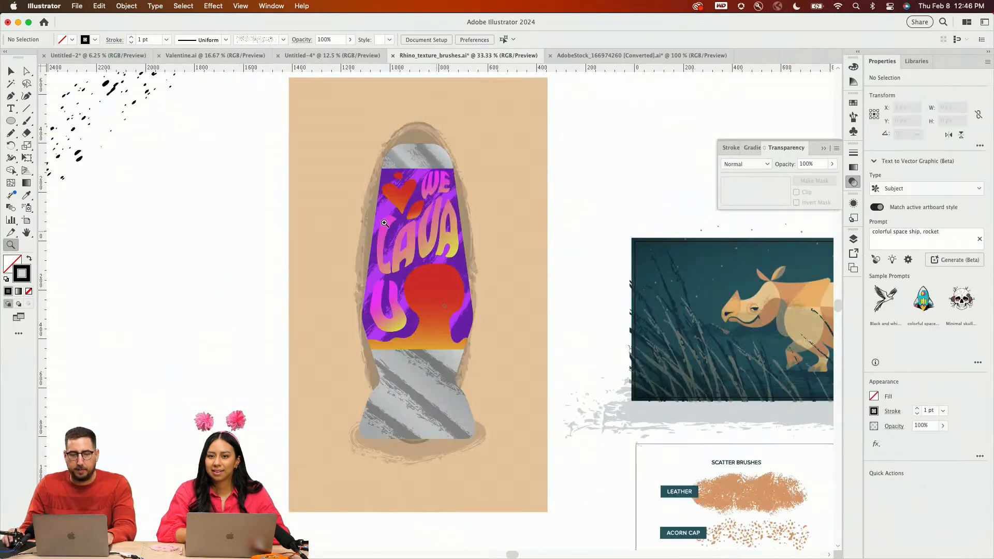
key(v)
click(409, 138)
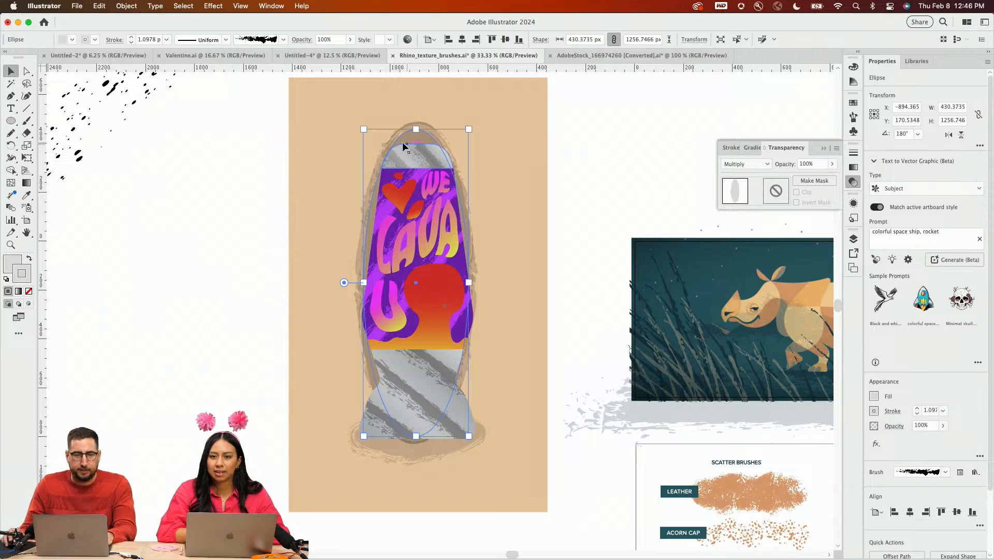
click(284, 40)
scroll(245, 83, down, 2)
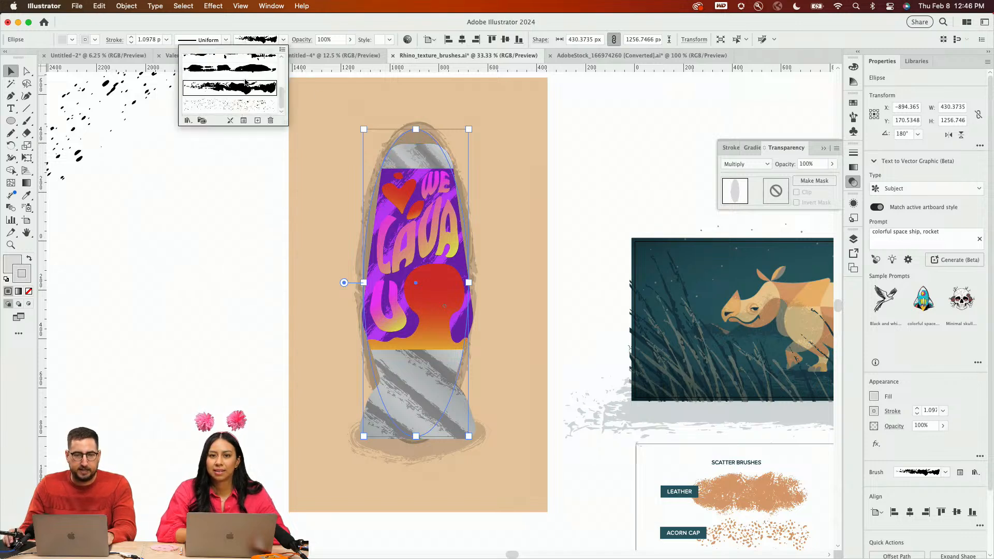
click(249, 106)
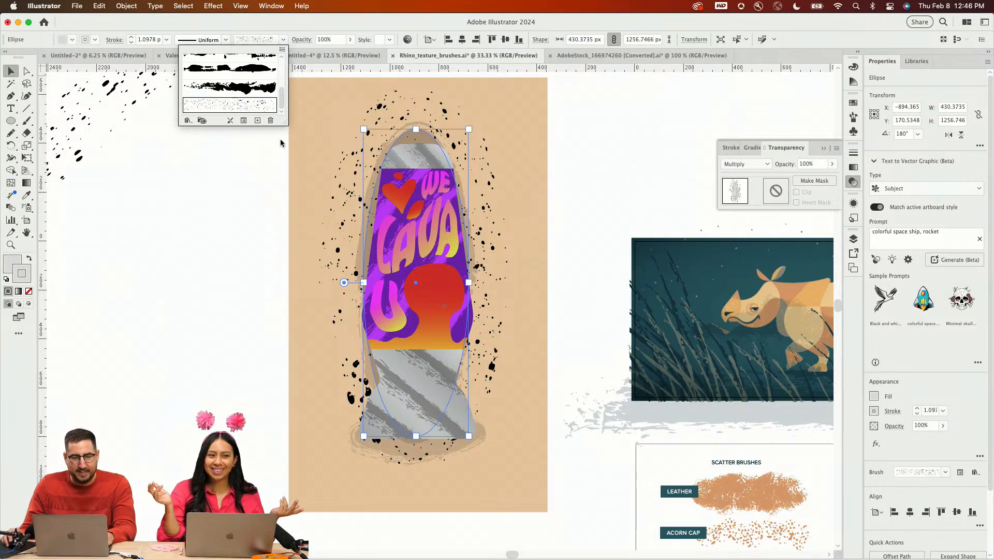
Try the Tints and the Tints and Shades colorization methods on the ellipse's splatter stroke
click(243, 121)
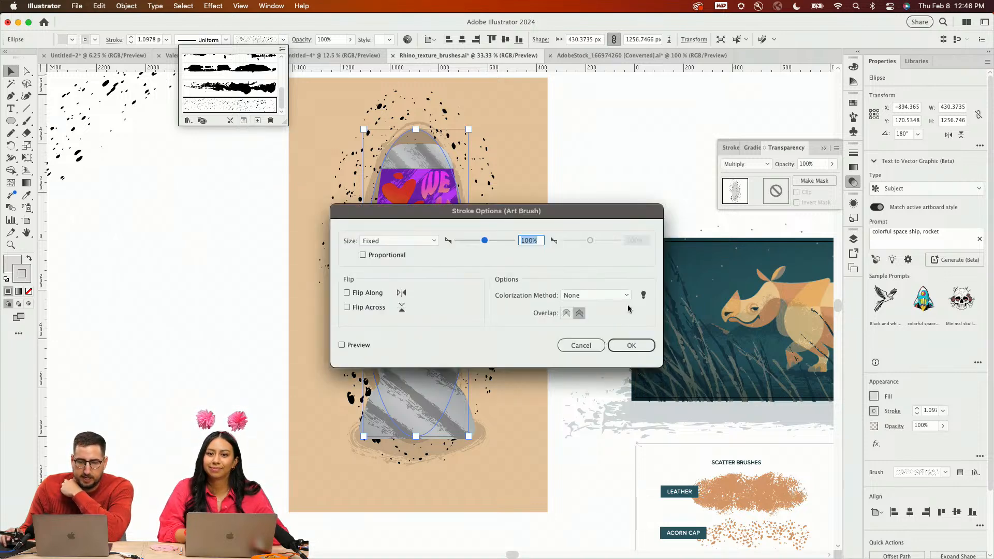
click(611, 296)
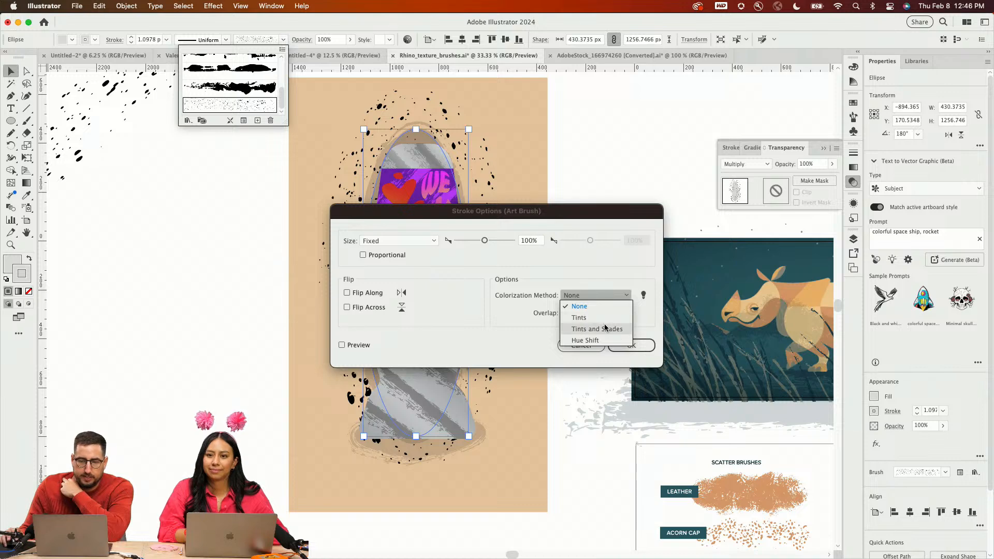
click(589, 317)
click(634, 345)
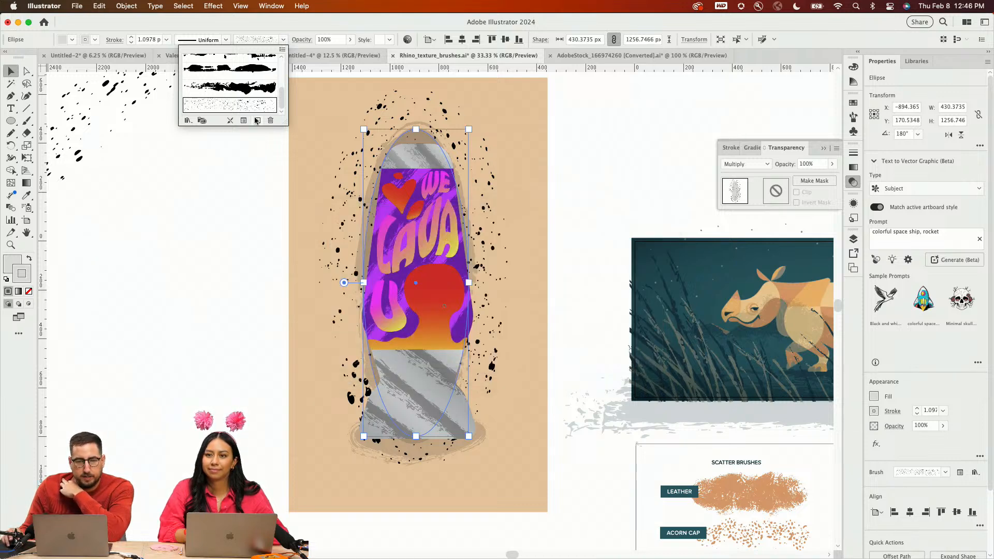
click(257, 120)
click(576, 300)
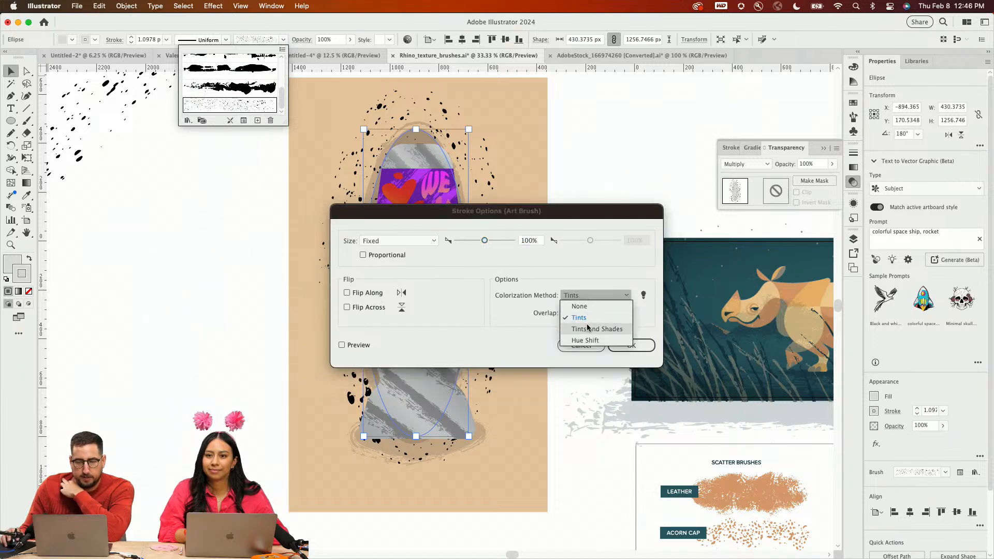
click(591, 330)
click(623, 344)
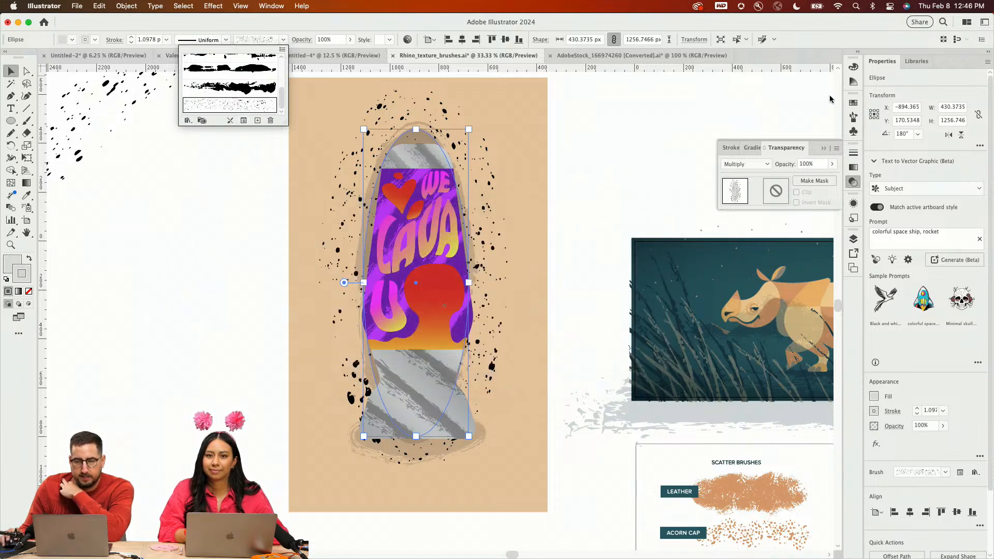
Try recoloring the shadow ellipse's splatter stroke with the dark teal swatch
click(853, 103)
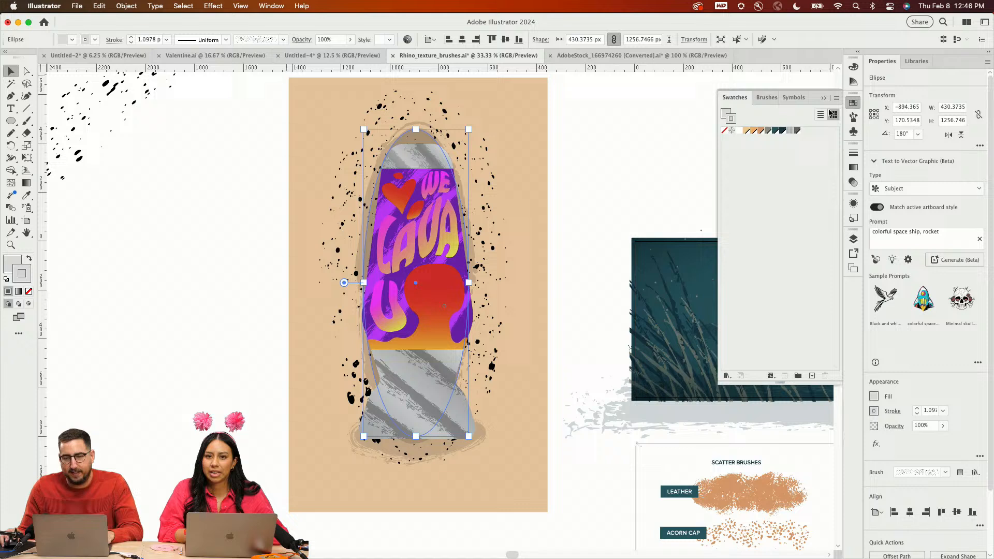
click(767, 131)
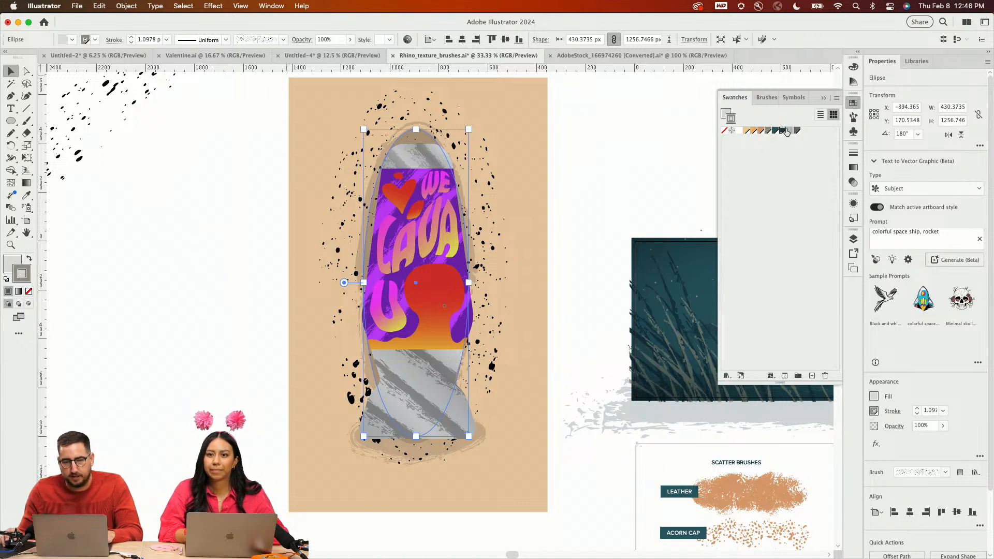
click(781, 131)
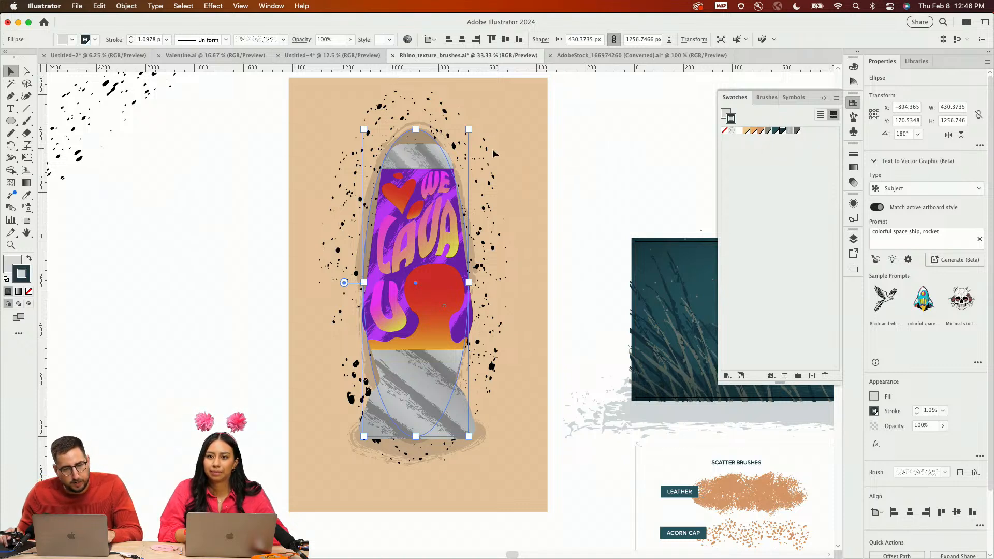
Move the ellipse off the lamp artboard into the empty area beside it and remove its fill
drag(449, 170, 212, 168)
key(x)
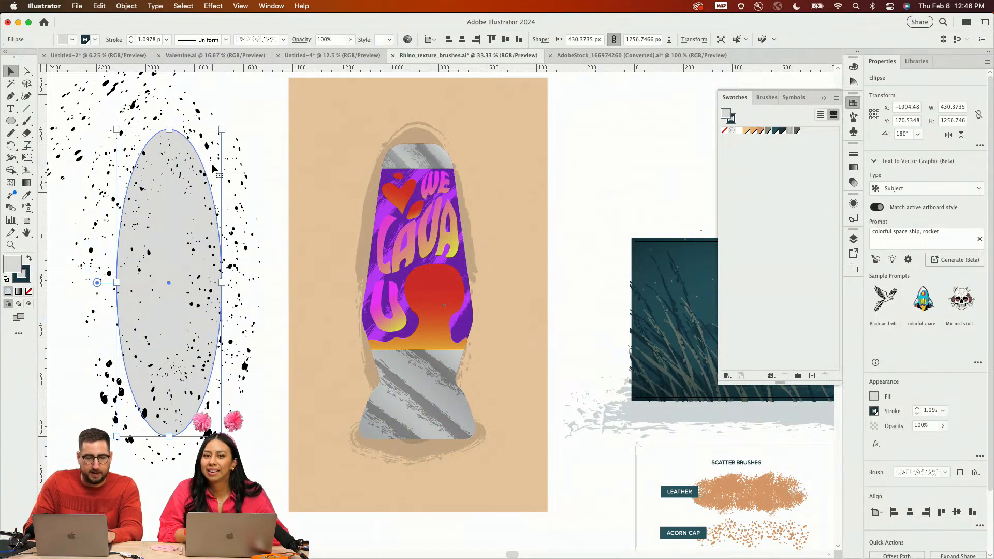
key(slash)
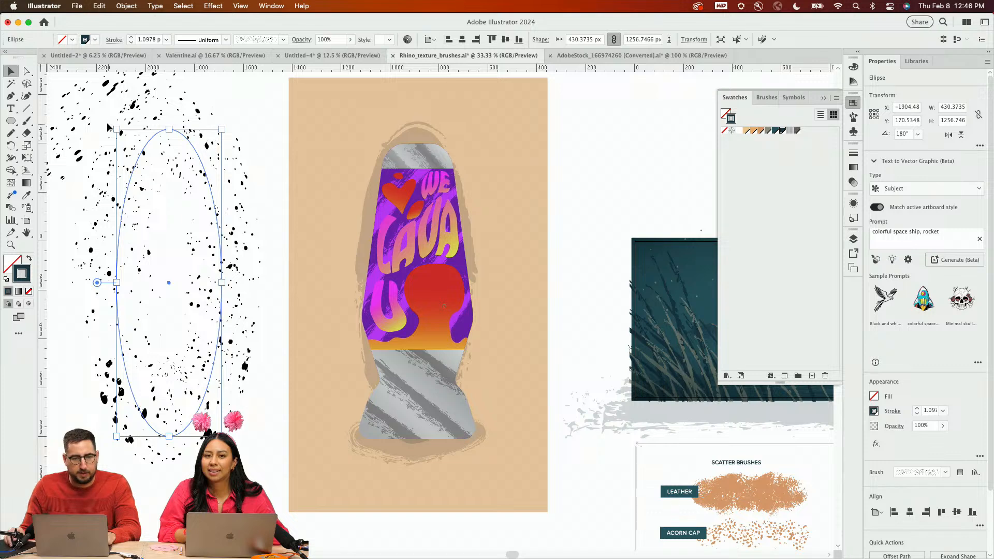
Delete the splatter art brush from the document and remove the strokes that use it
scroll(251, 103, up, 5)
scroll(251, 103, left, 6)
click(252, 104)
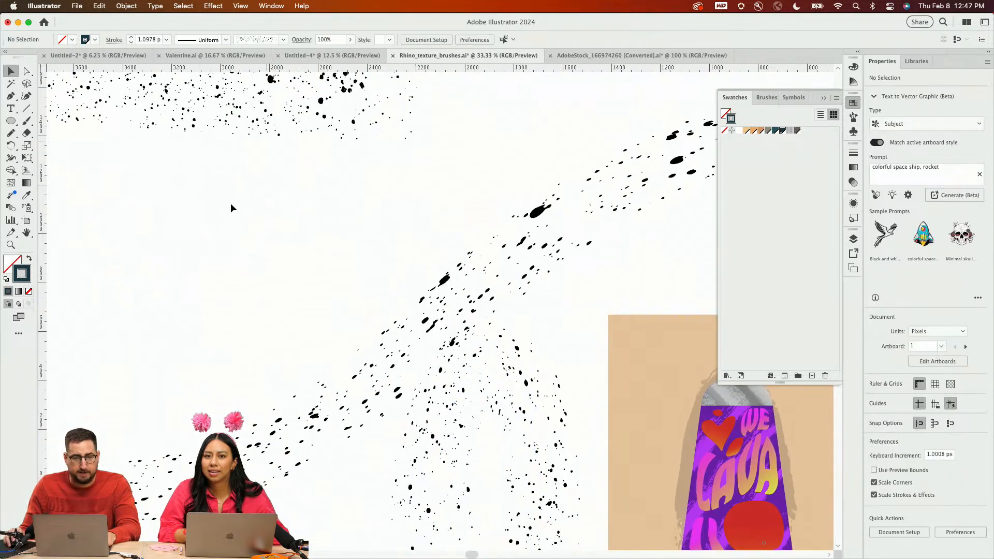
scroll(231, 203, up, 8)
scroll(231, 202, left, 5)
click(283, 39)
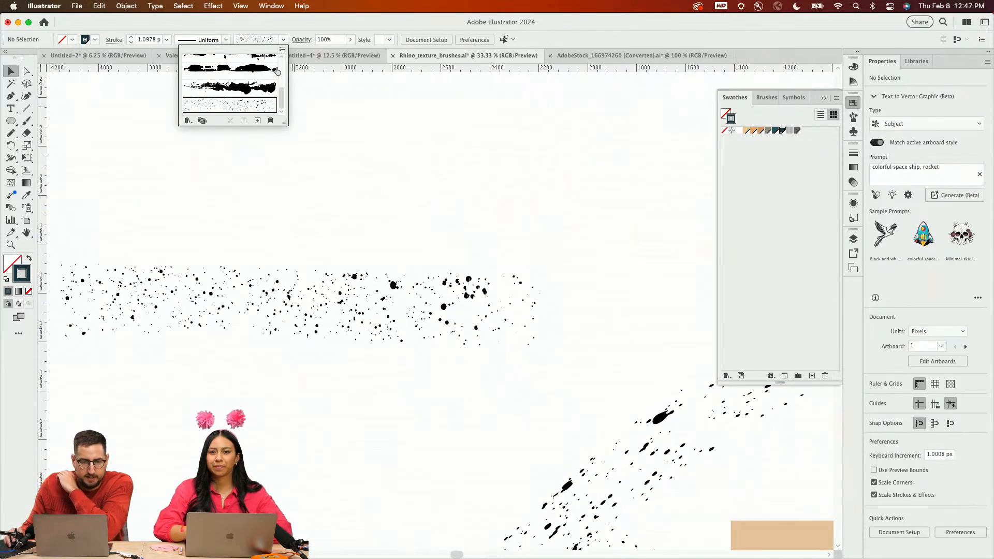
click(272, 121)
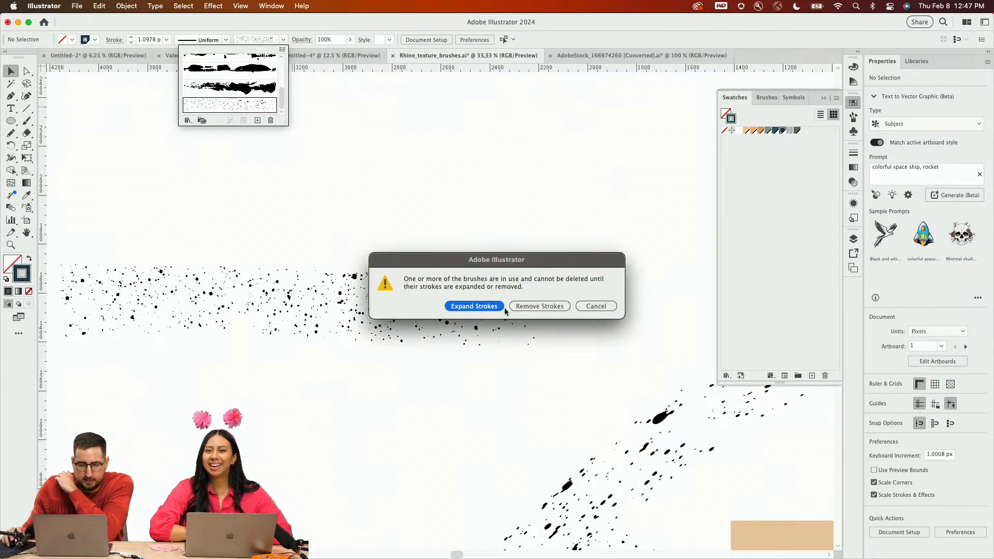
click(539, 306)
Create a new Art Brush from the splatter strip with the colorization method Tints and Shades
drag(237, 236, 328, 342)
click(284, 40)
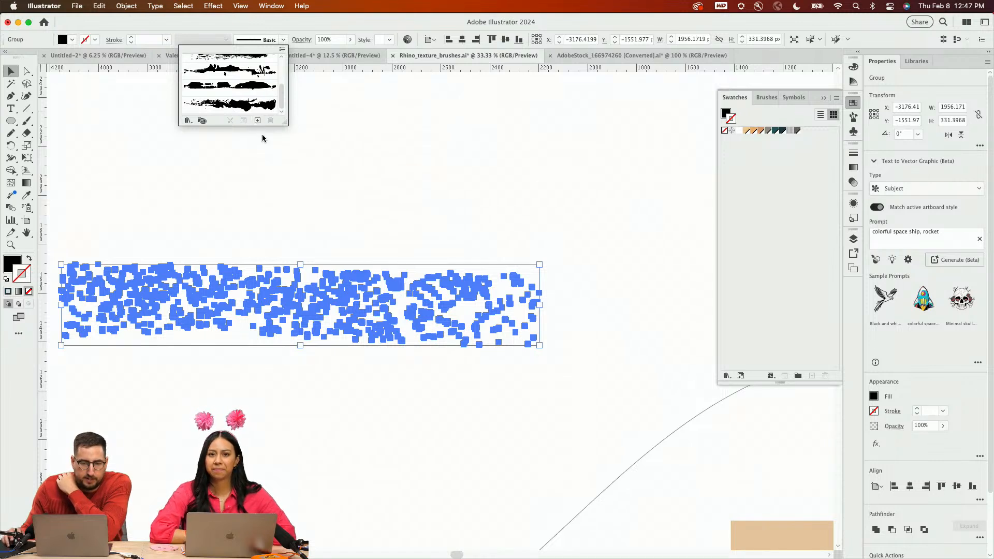
click(259, 121)
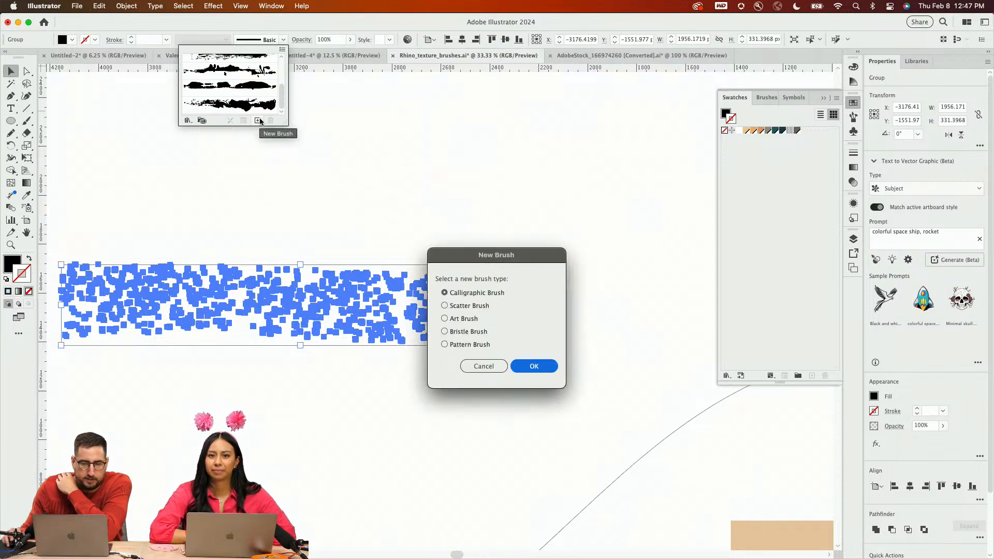
click(464, 319)
click(524, 367)
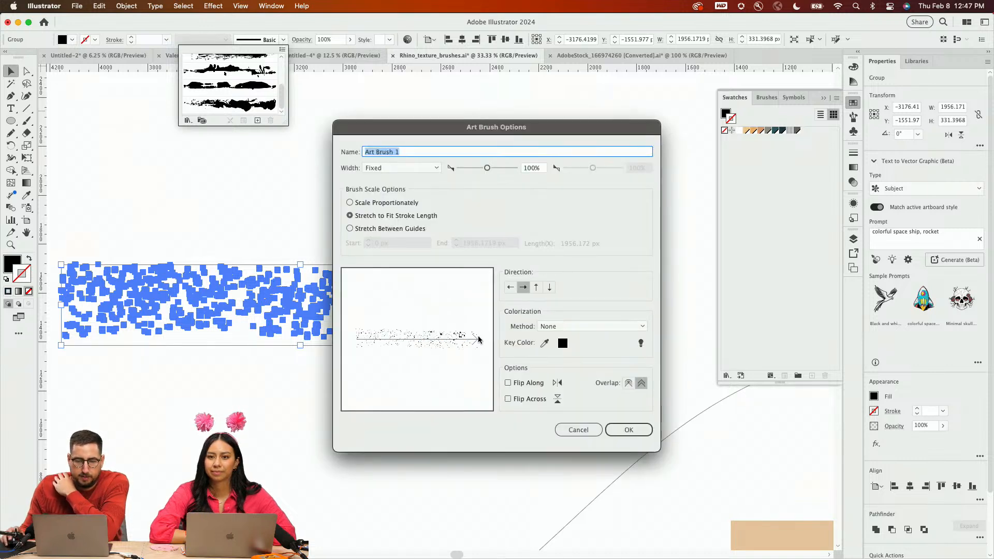
click(551, 327)
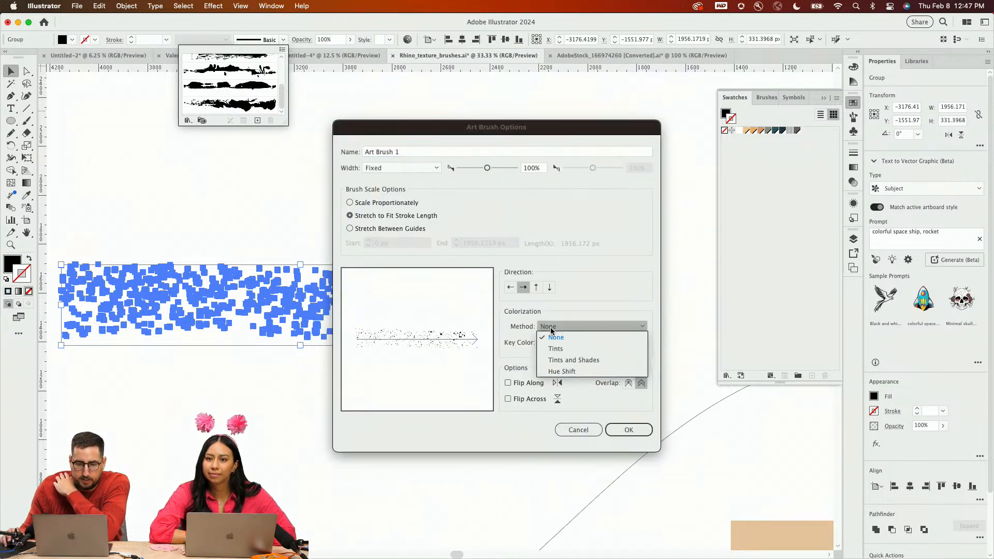
click(574, 357)
click(628, 430)
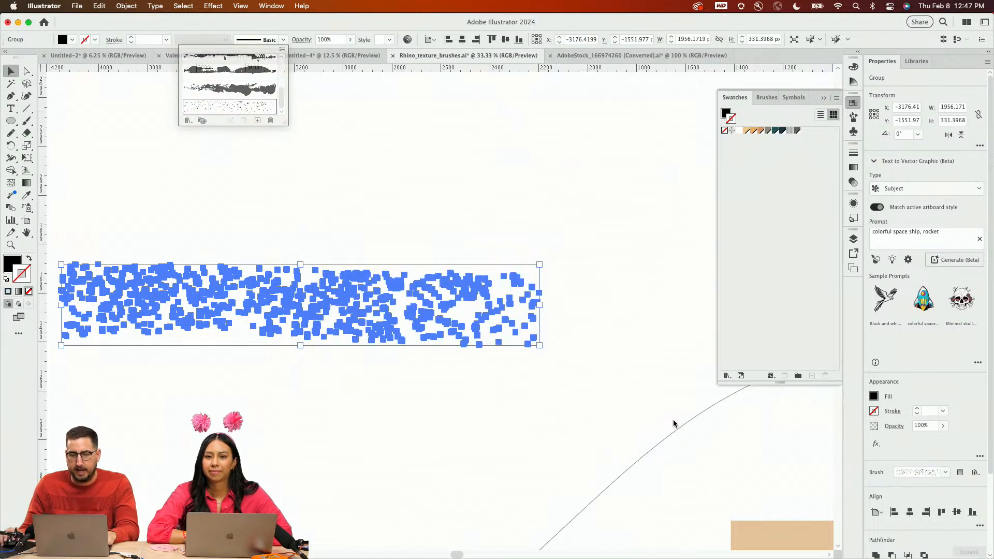
Apply the recreated splatter brush to the unfilled ellipse beside the lamp artboard
click(220, 55)
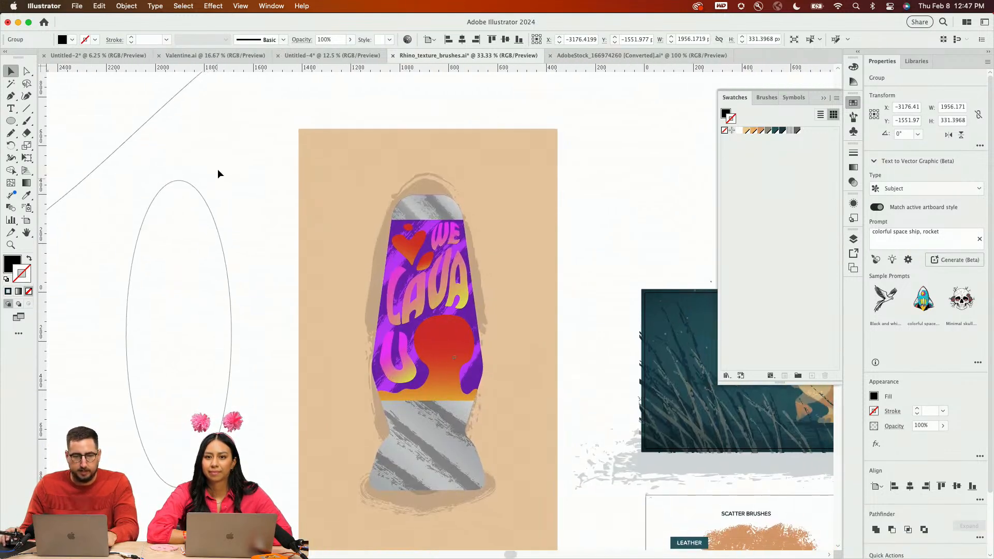
click(177, 228)
click(263, 40)
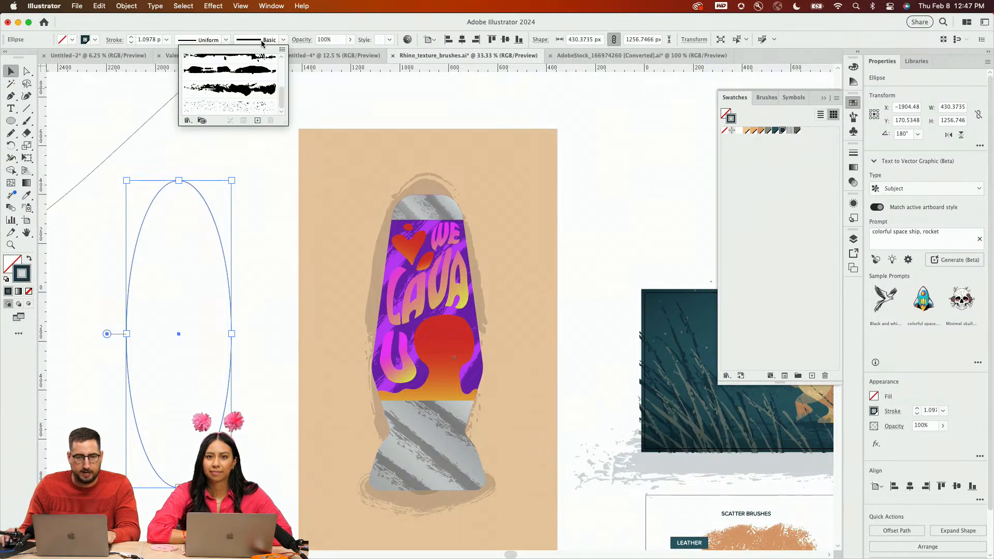
click(240, 105)
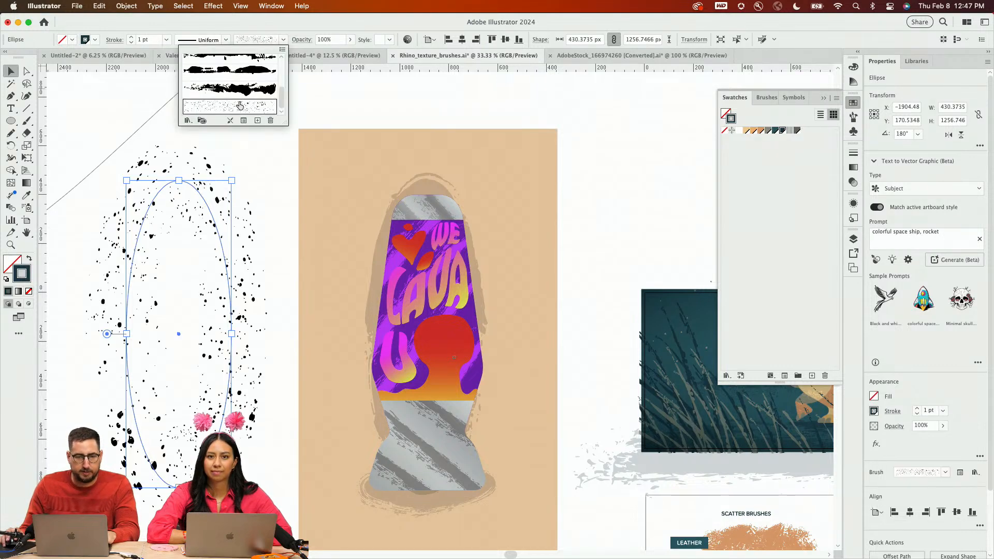
Try recoloring the ellipse's splatter stroke with a teal swatch and the orange C=8 M=49 Y=68 K=0 swatch
click(775, 131)
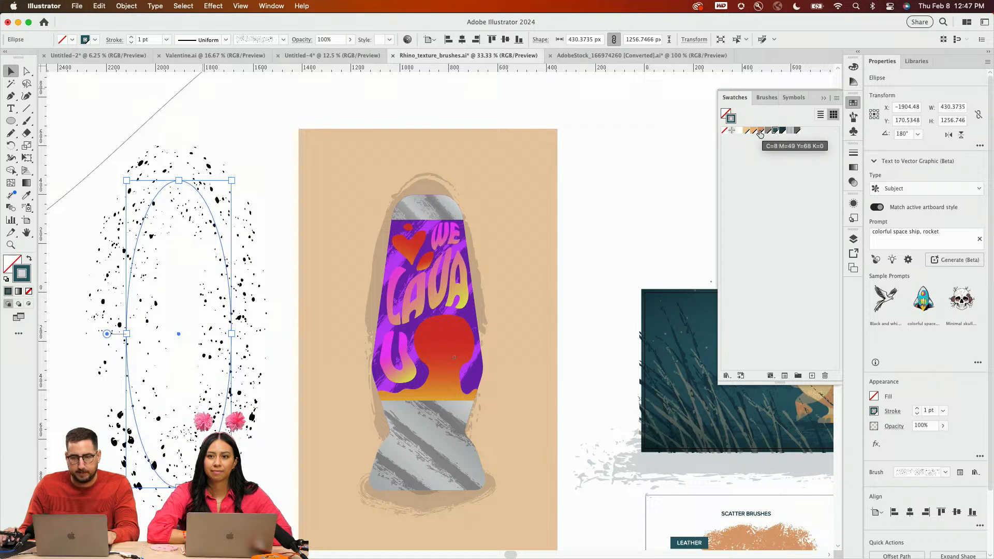
click(759, 131)
click(230, 129)
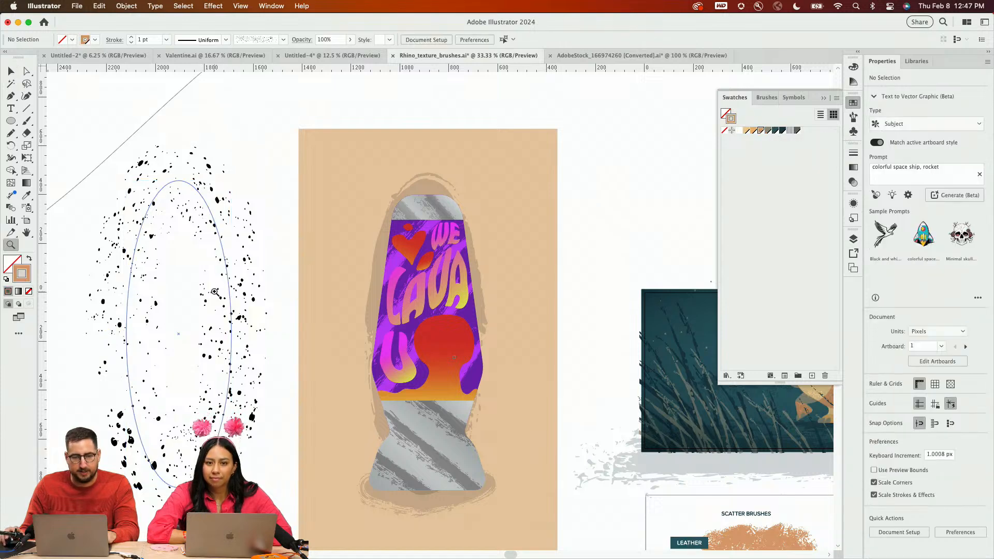
Set the ellipse's brush stroke colorization method to Hue Shift and recolor the stroke with the dark teal swatch
super+click(250, 273)
click(392, 246)
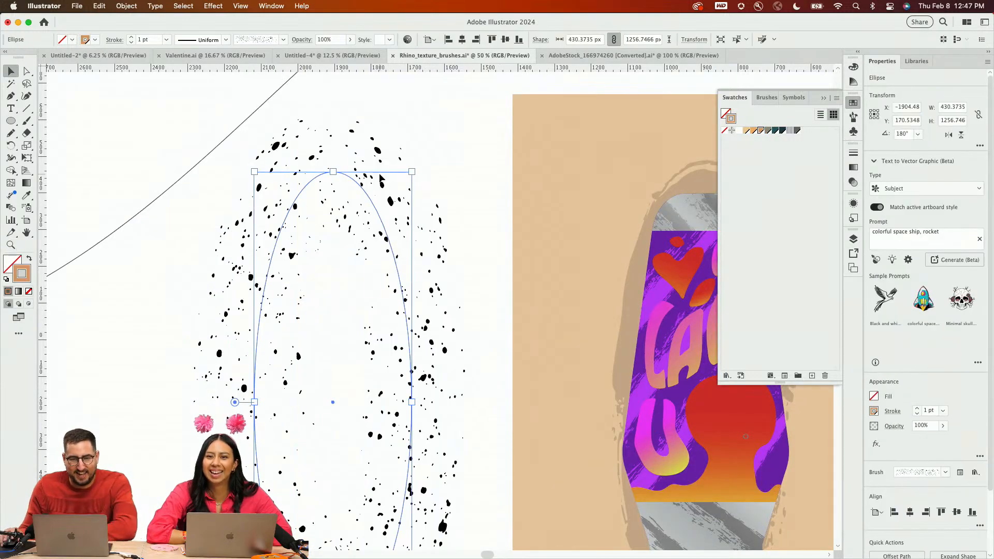
click(283, 40)
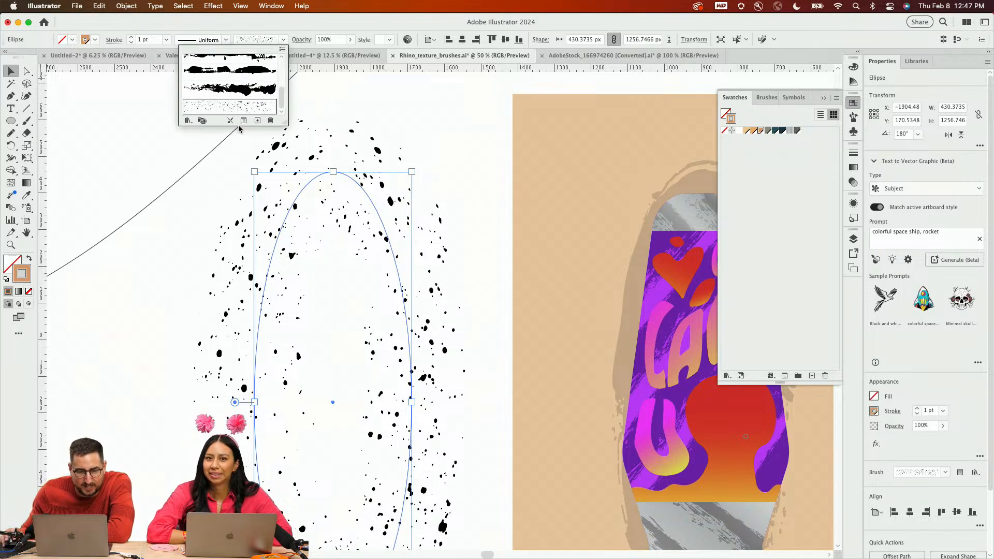
click(243, 121)
click(596, 300)
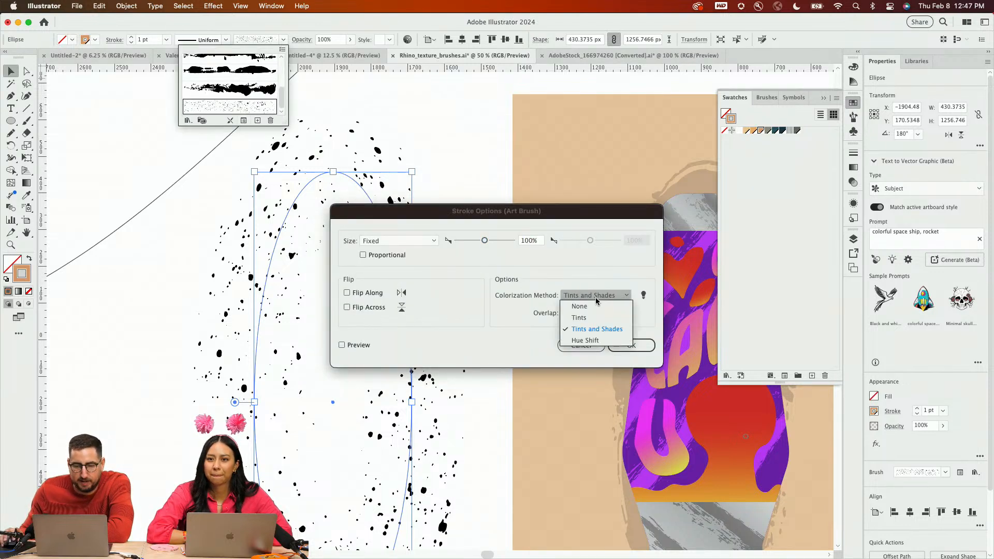
click(592, 340)
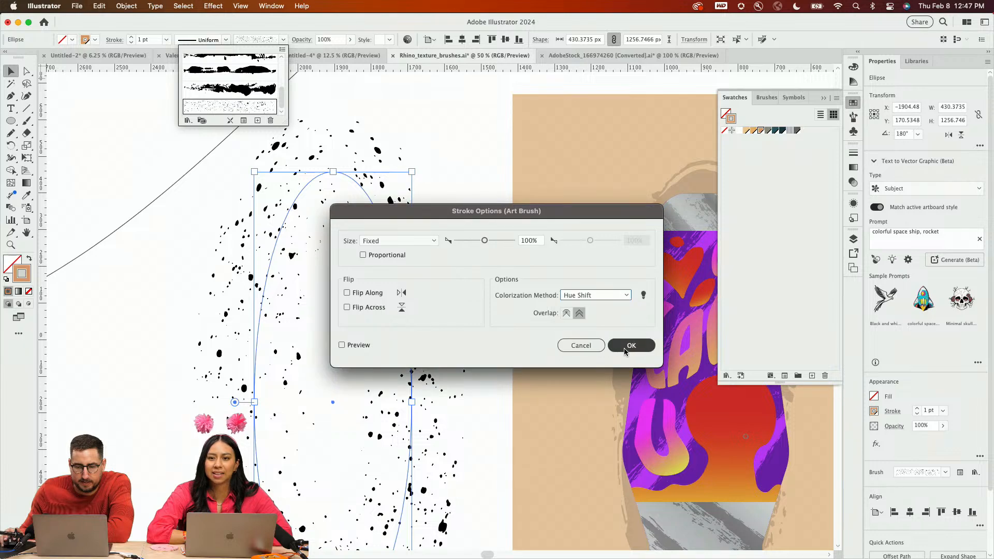
click(631, 345)
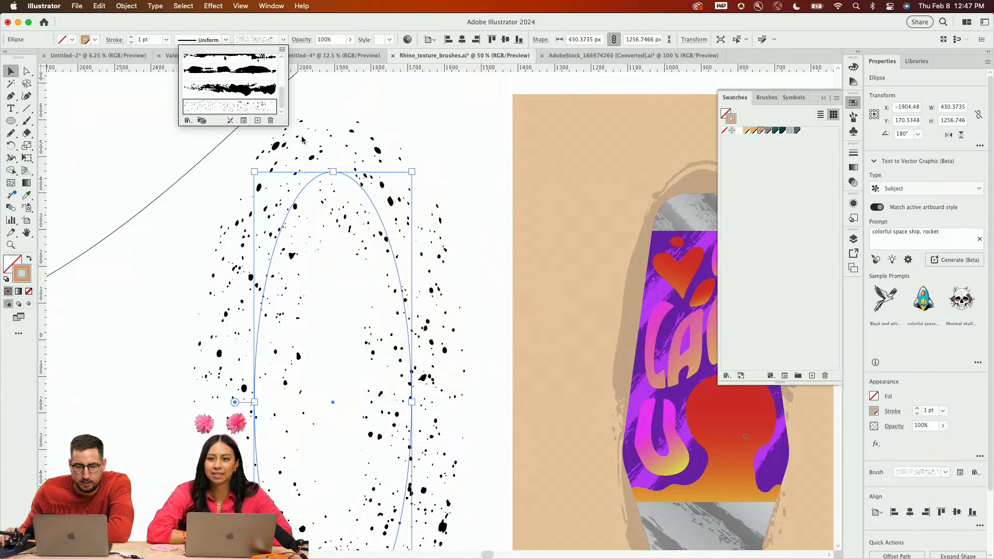
click(773, 132)
click(774, 132)
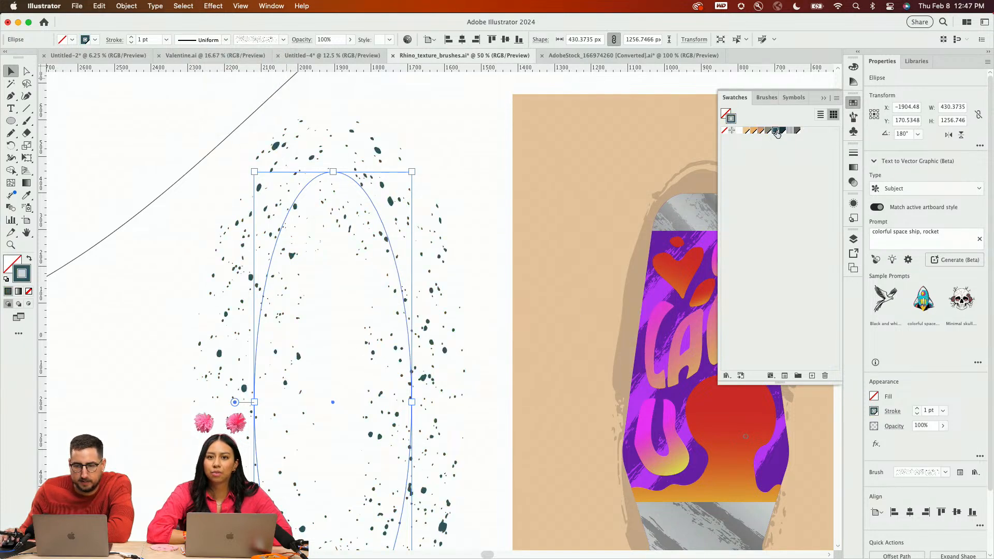
Recolor the splatter ellipse with the light orange swatch and move it onto the lamp artboard, centered around the lamp
click(763, 131)
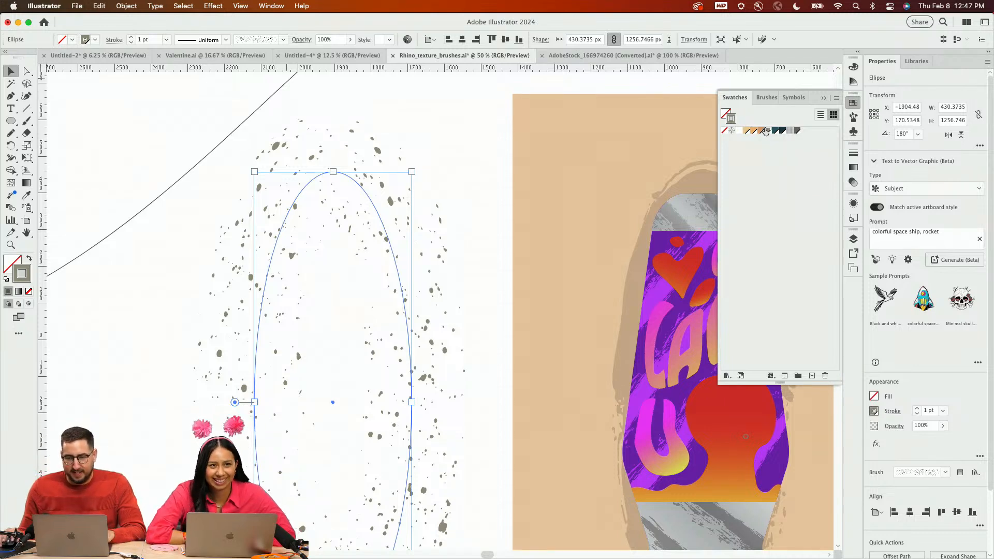
click(450, 208)
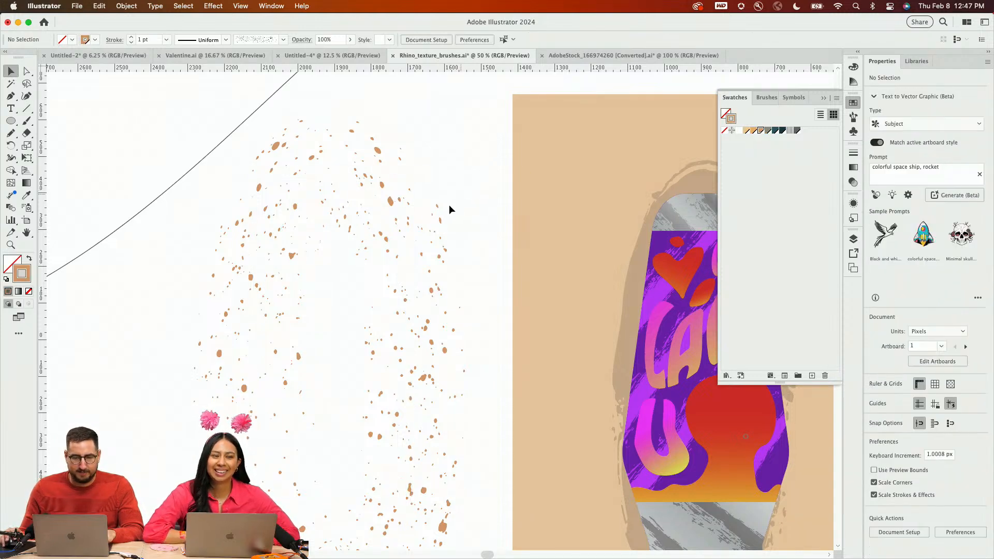
drag(404, 247, 717, 248)
mouse_move(699, 183)
mouse_down()
mouse_move(413, 176)
mouse_move(439, 173)
mouse_up()
click(430, 176)
key(Delete)
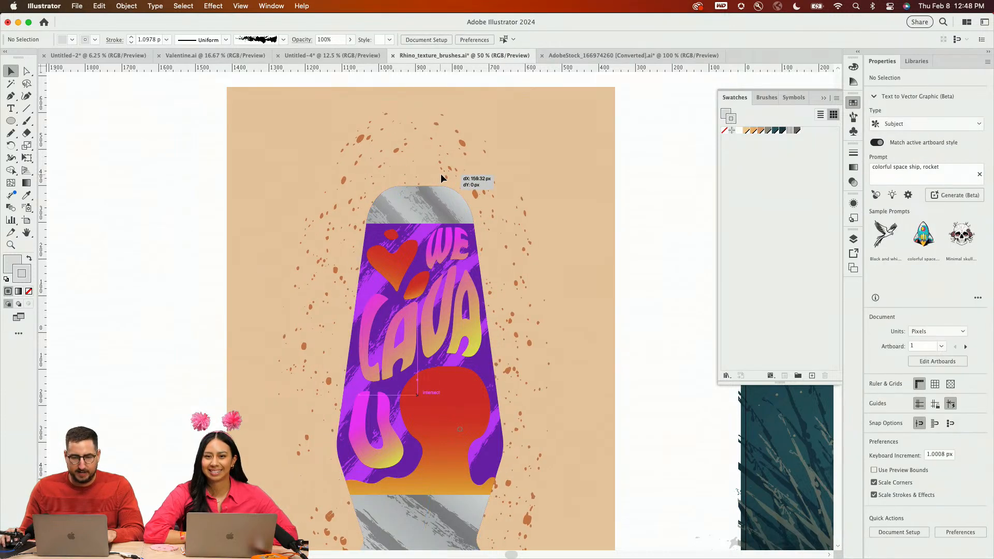
Scale the splatter ellipse up to about 675 by 1970 px around the lamp and rotate it by about half a turn
key(z)
alt+click(496, 277)
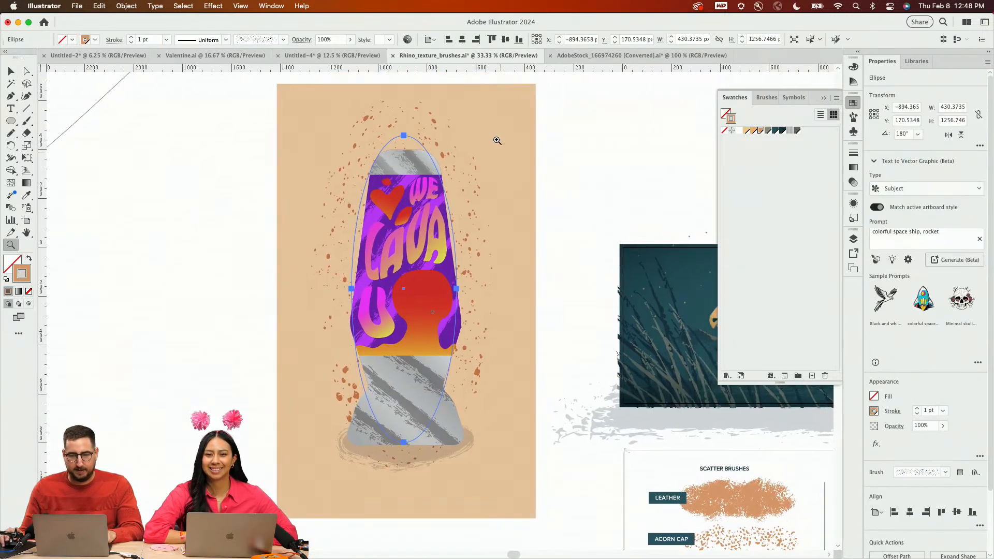
key(s)
mouse_move(482, 155)
mouse_down()
mouse_move(524, 133)
mouse_move(538, 99)
mouse_up()
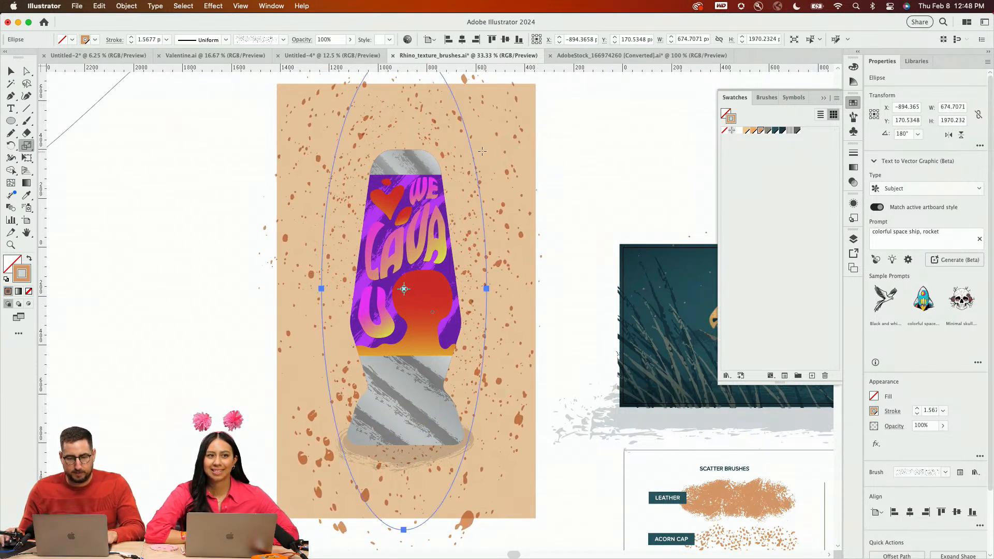
key(r)
drag(454, 149, 313, 444)
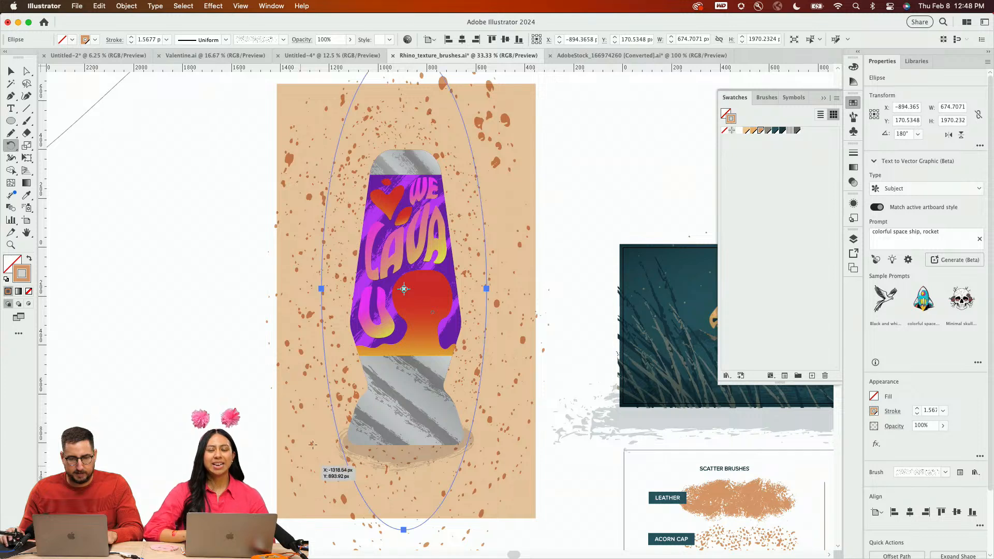
key(v)
click(285, 91)
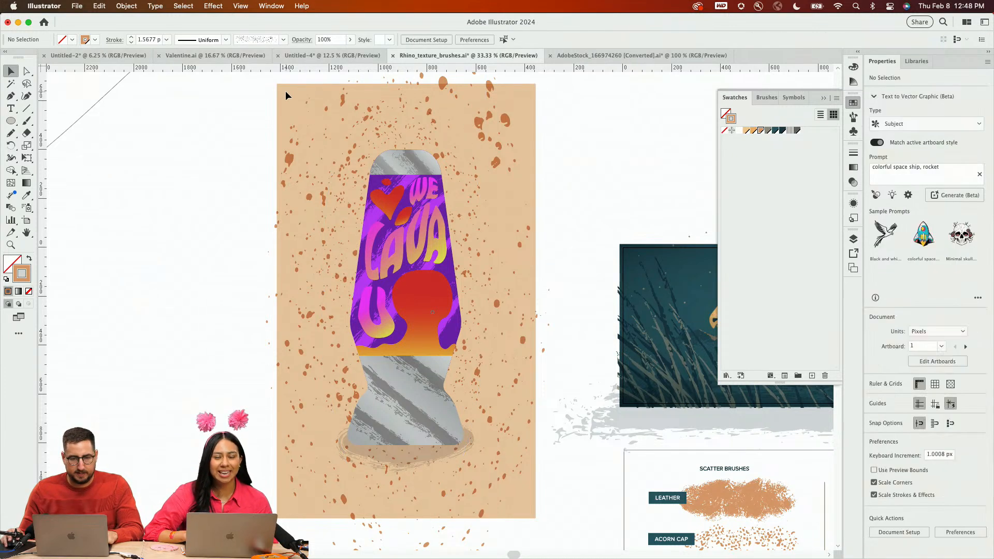
Unlock all objects and paste a copy of the tan background rectangle in place on top of the lamp artwork
click(126, 5)
click(147, 107)
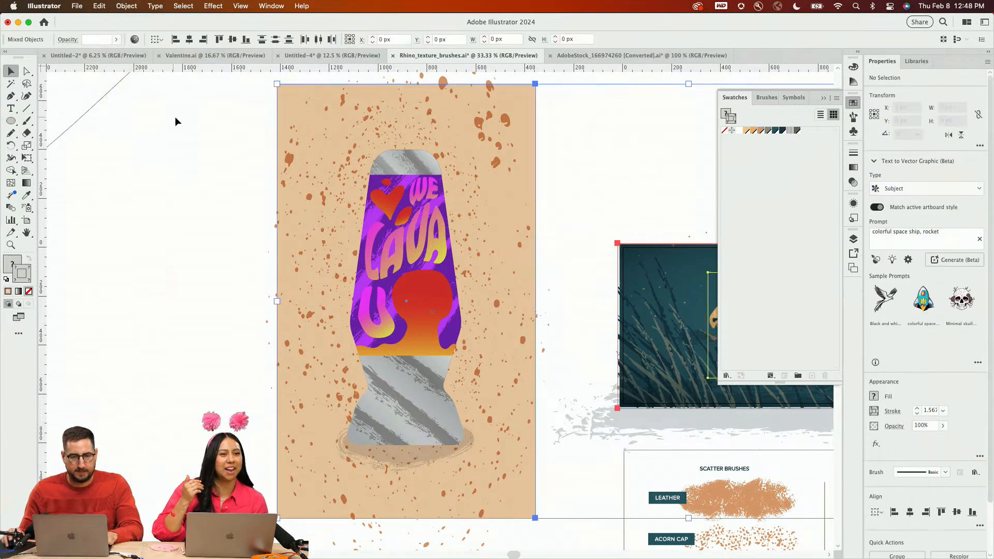
click(174, 117)
click(287, 94)
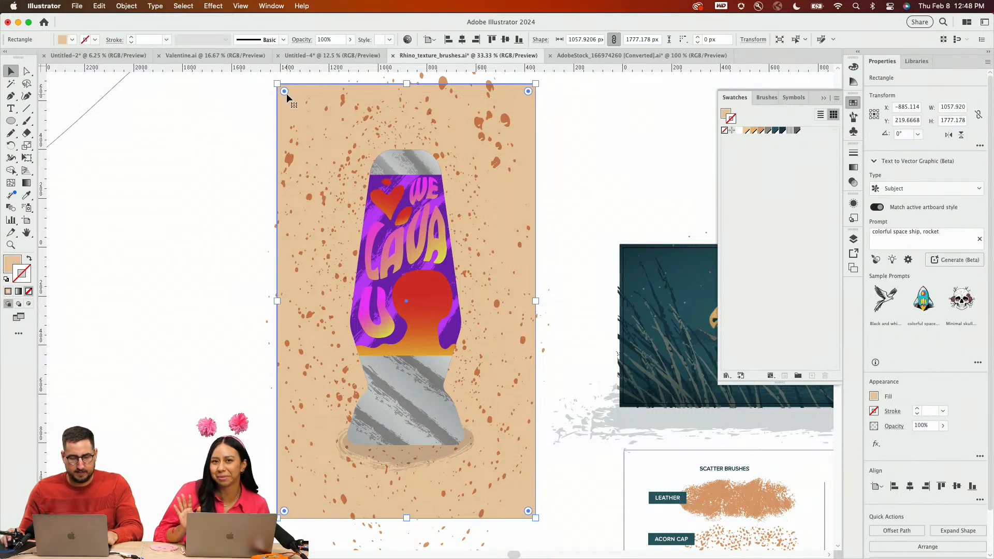
key(super+shift+bracketright)
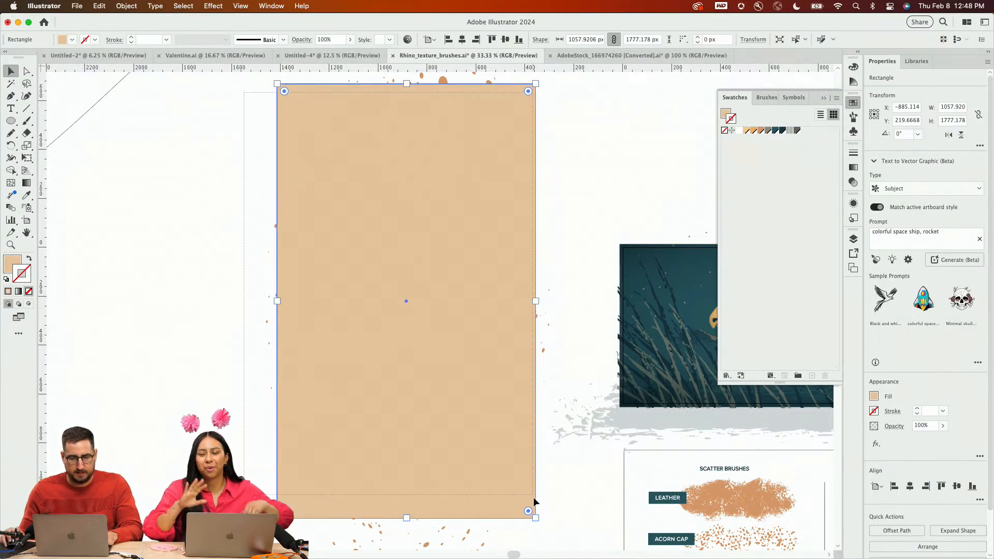
key(super+shift+v)
Make a clipping mask from the tan rectangle copy to trim the lamp artwork and splatter to the poster's edges
right_click(434, 313)
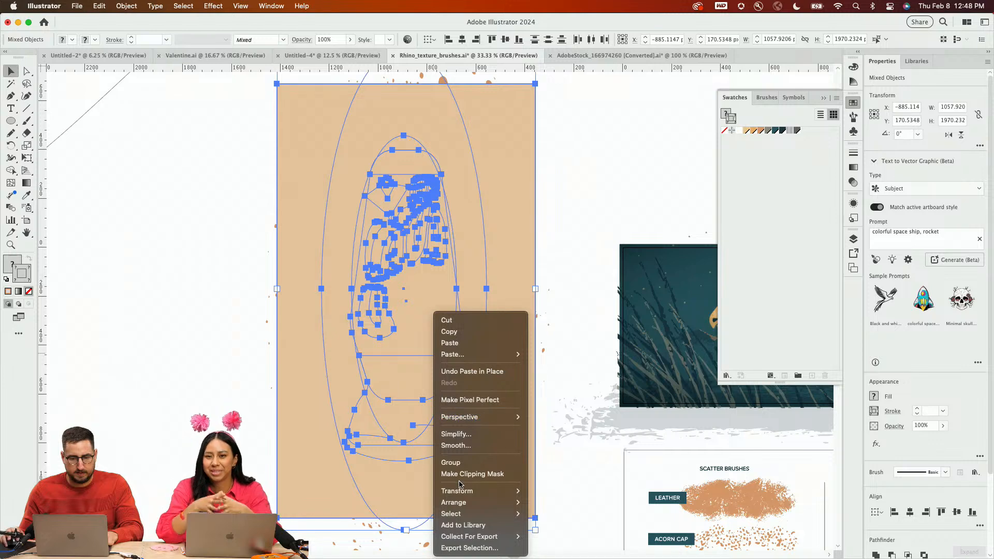
click(463, 474)
click(592, 173)
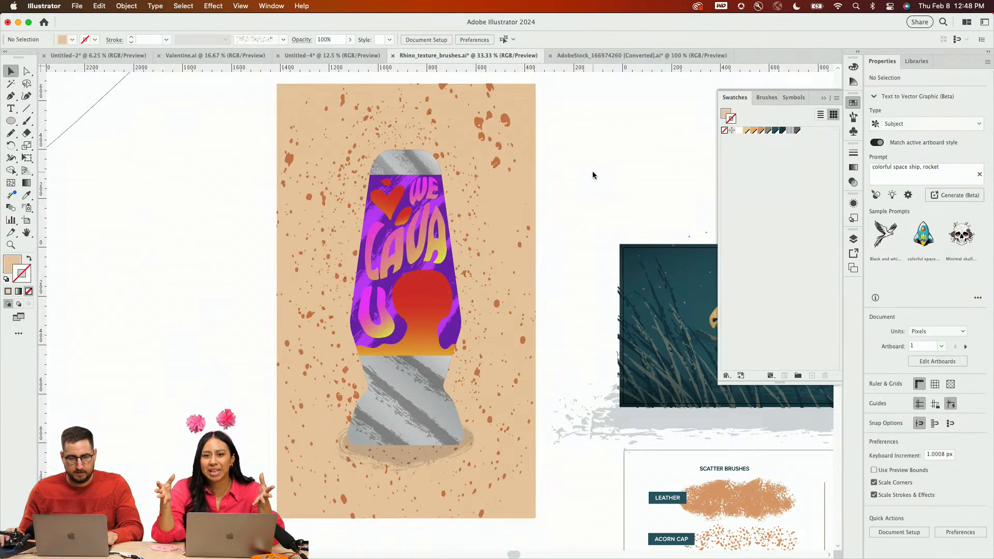
Isolate the shadow shape under the lamp's base, nudge it up and recolor it with the light orange swatch
click(415, 455)
click(415, 454)
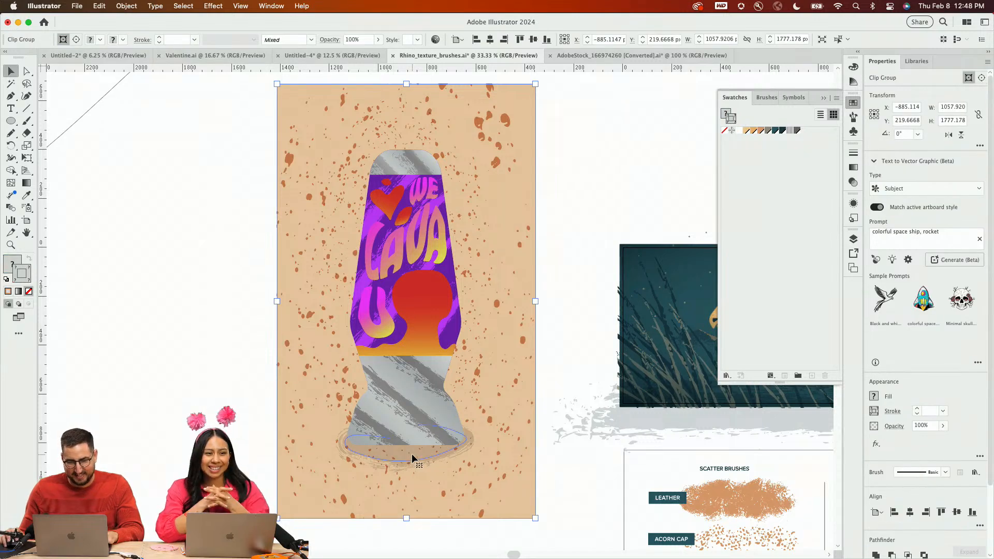
double_click(412, 453)
key(Up)
key(Up)
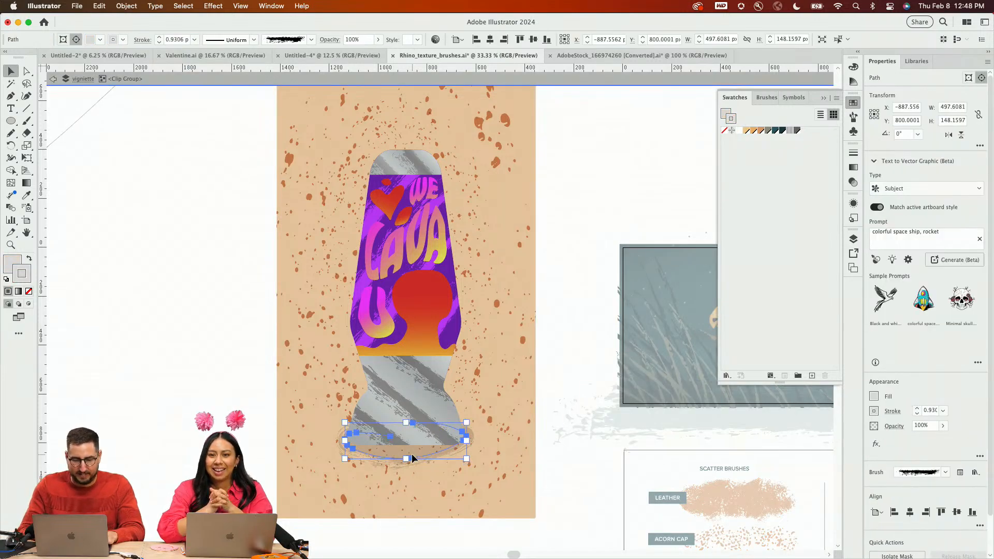
click(759, 131)
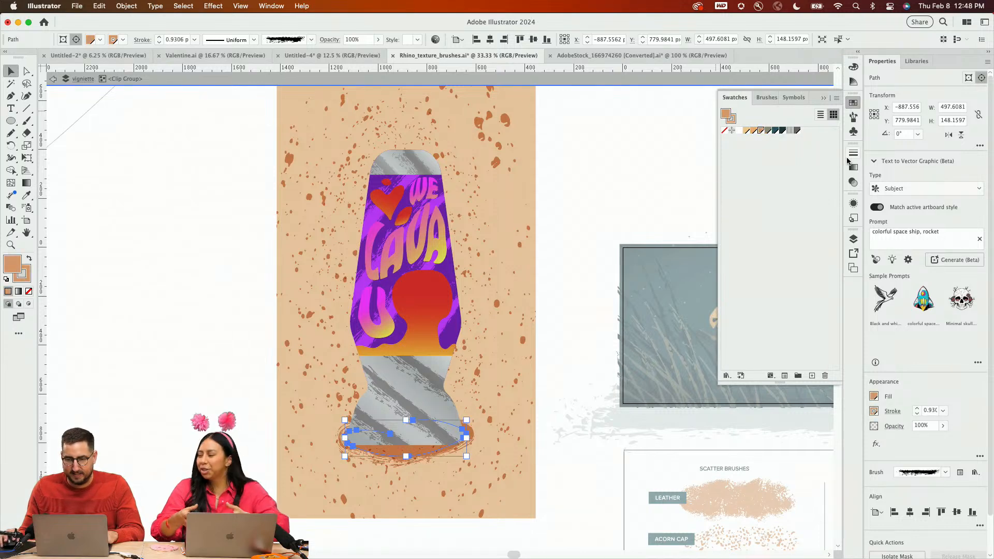
Set the base shadow's blending mode to Normal and nudge the shape down below the lamp
click(853, 183)
click(739, 171)
click(741, 174)
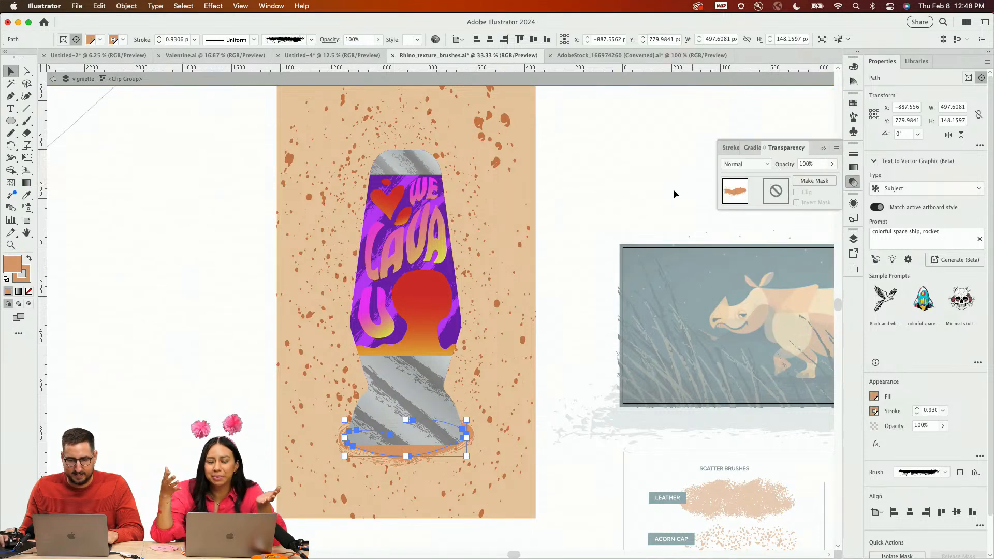
key(shift+Down)
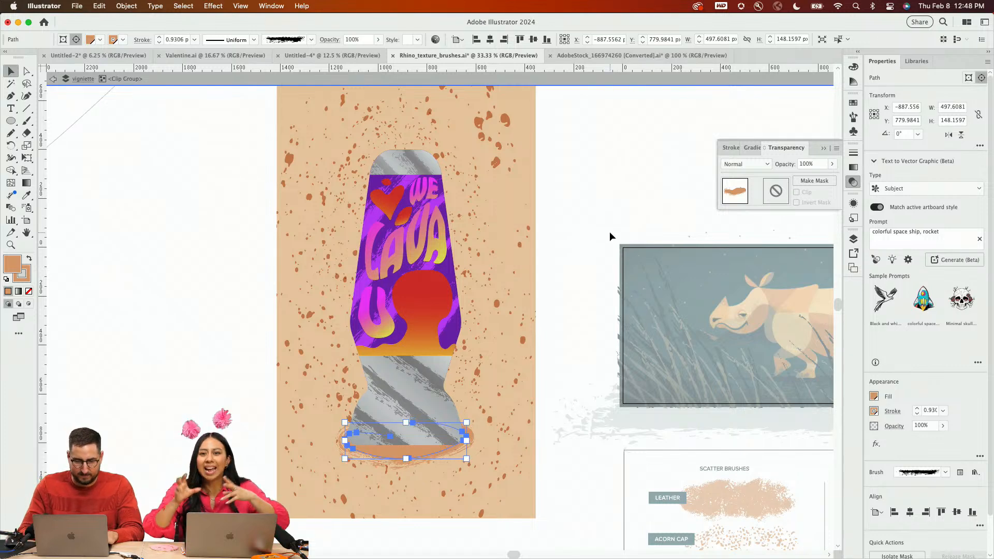
click(610, 232)
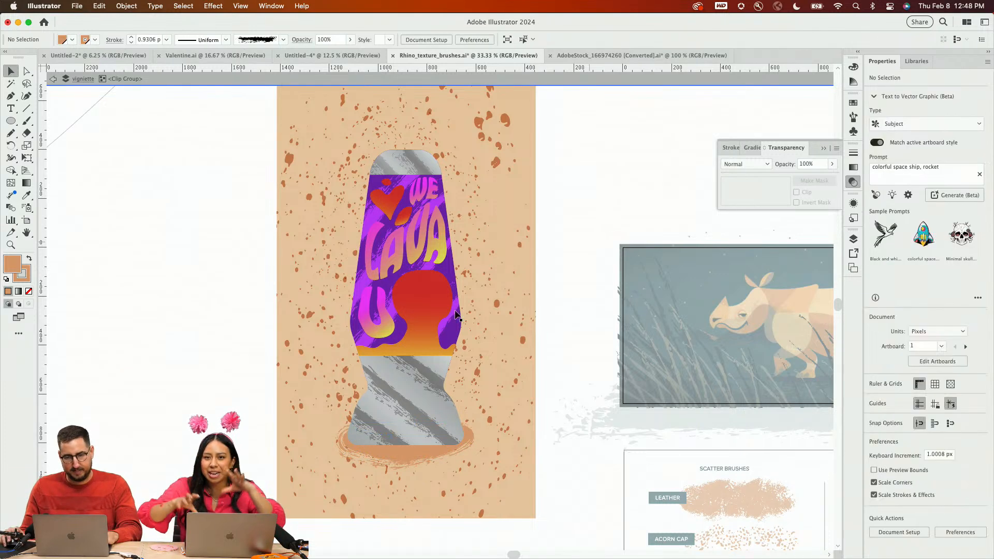
Examine the textured lamp poster up close and exit the clip group's isolation mode
key(z)
drag(423, 330, 436, 310)
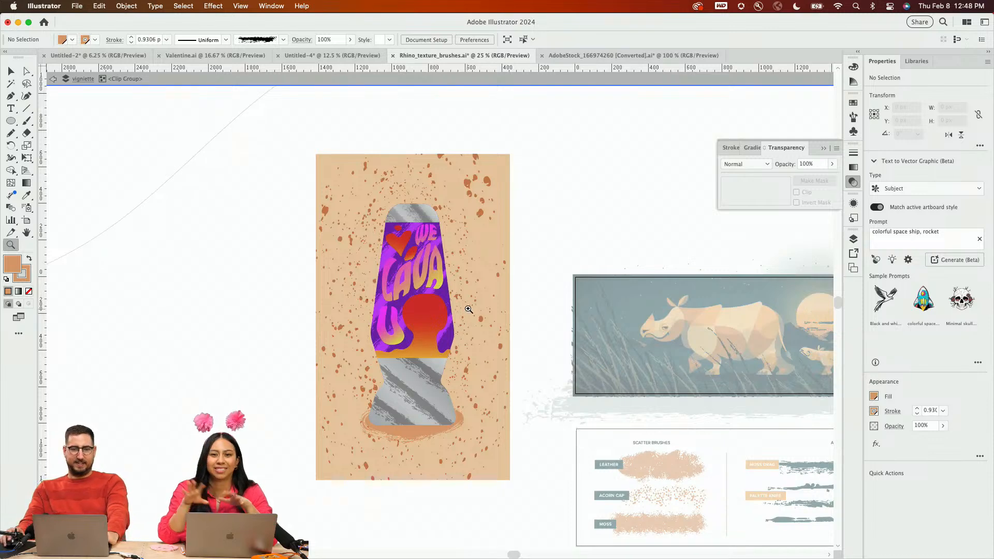
click(457, 305)
drag(374, 314, 548, 282)
drag(372, 322, 437, 276)
key(v)
double_click(92, 213)
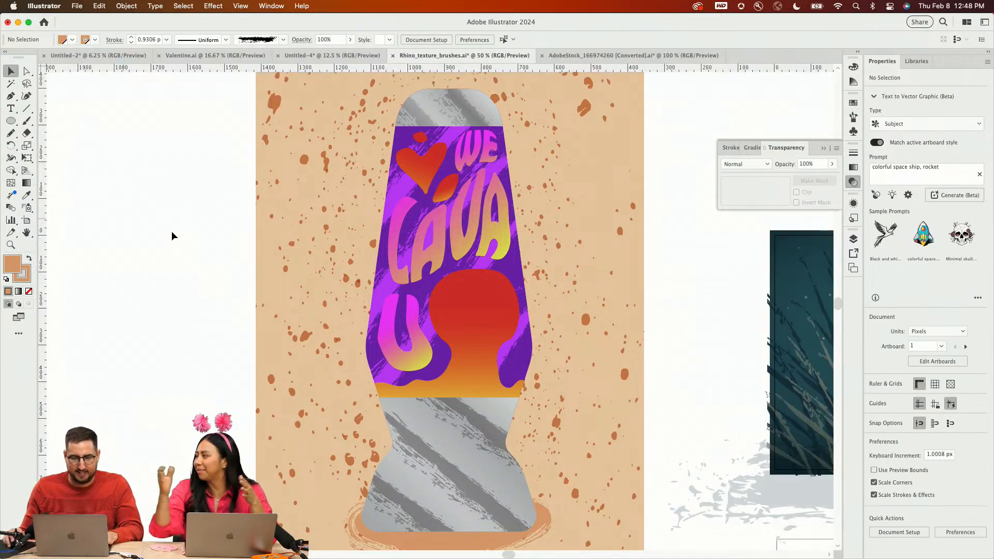
Copy the entire clipped lamp poster and switch to Adobe Photoshop 2024
key(z)
alt+click(511, 290)
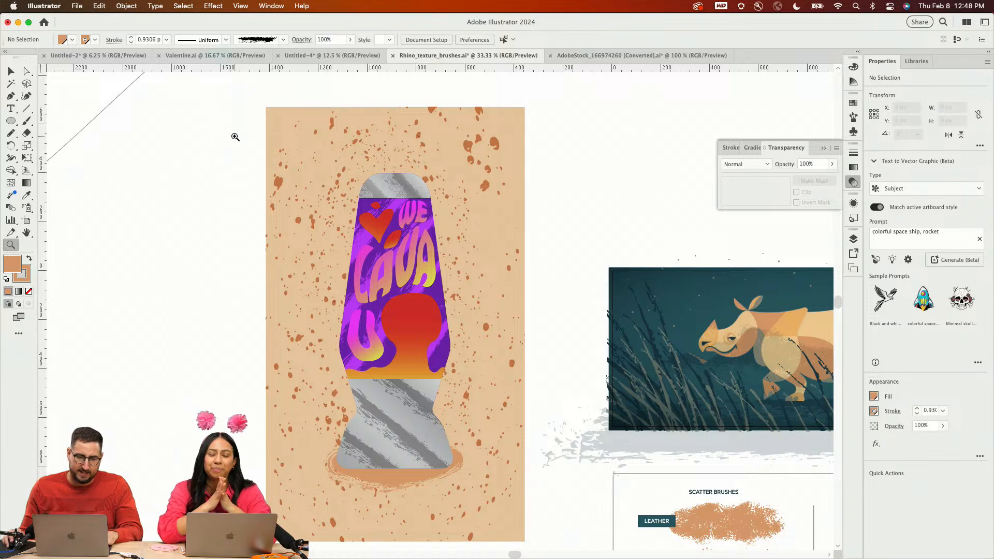
key(v)
drag(235, 137, 470, 451)
drag(511, 514, 510, 514)
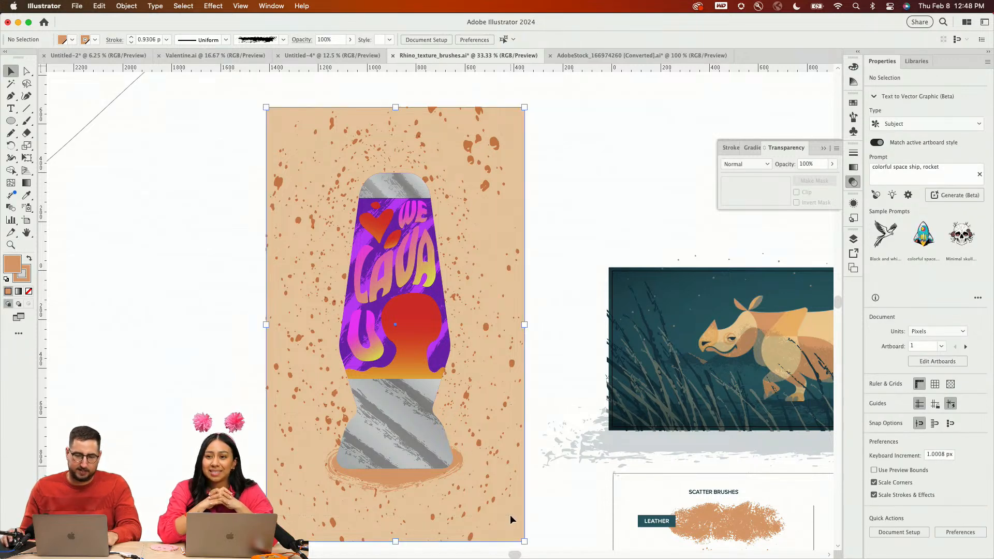
mouse_move(361, 558)
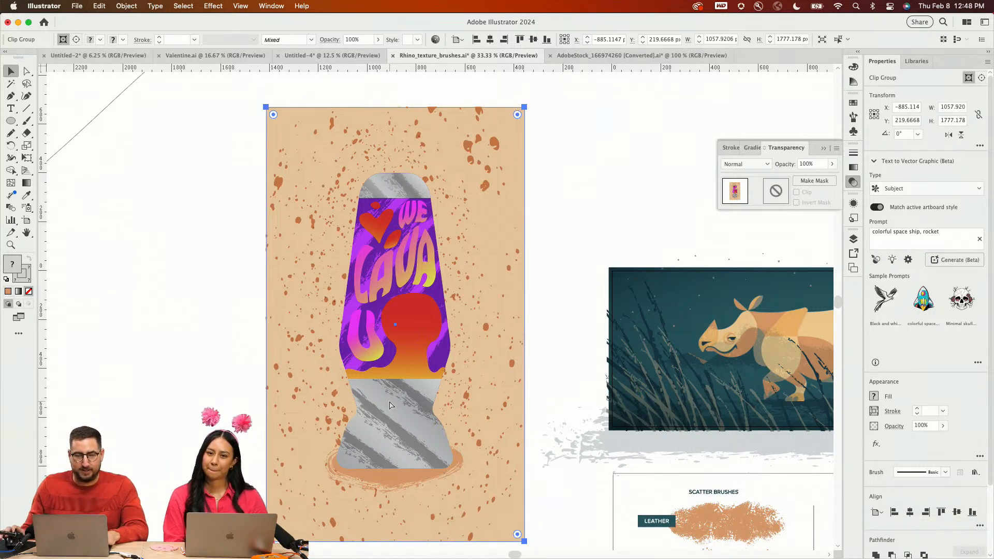
key(super+space)
text(photo)
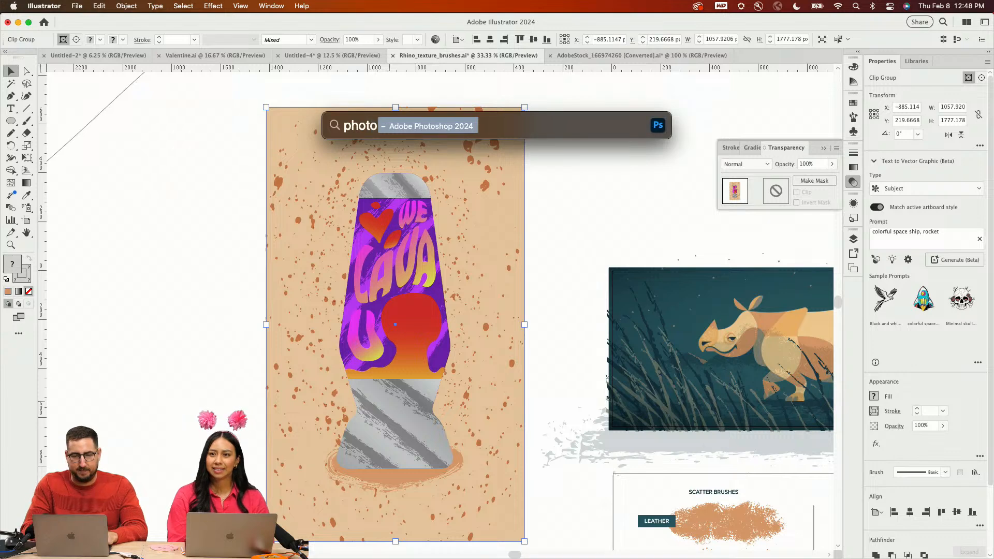
key(Return)
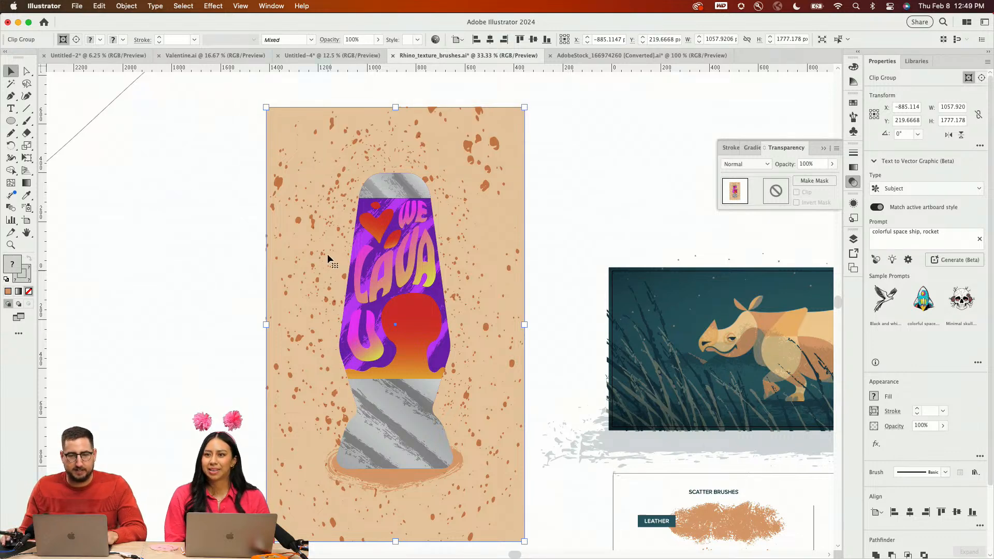
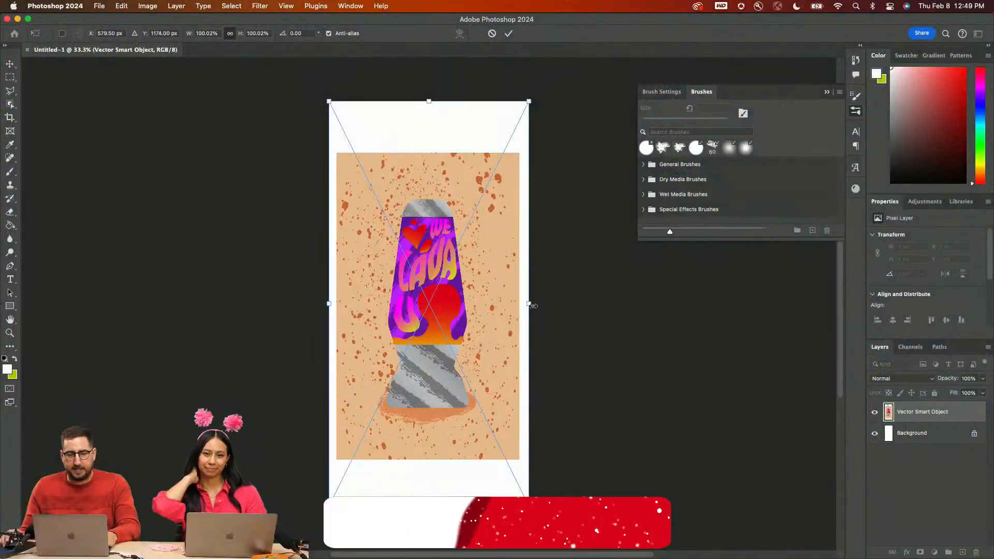
Scale the placed Vector Smart Object up to 1452 by 2438 px so the poster covers the whole canvas
drag(532, 305, 570, 293)
key(Return)
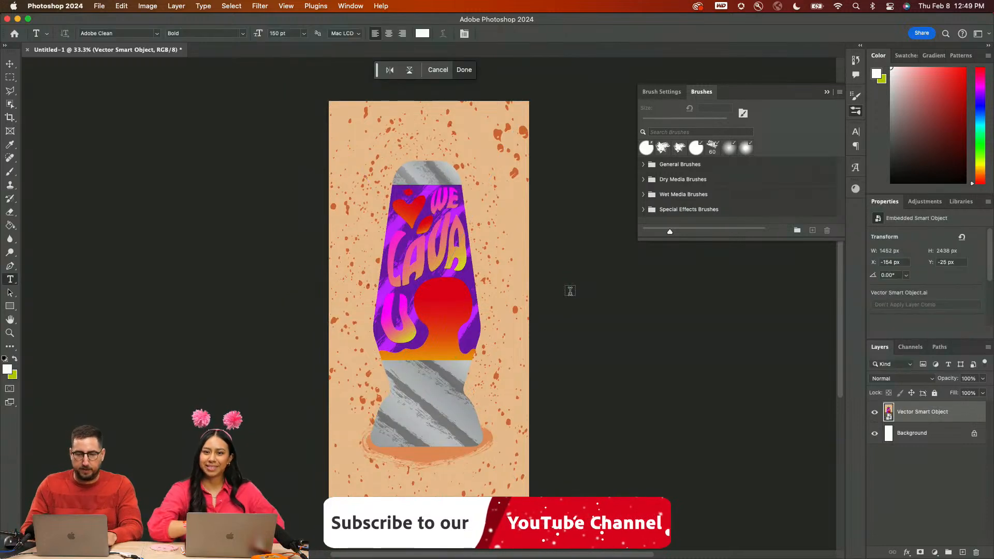
Select the entire red-to-orange lava blob inside the lamp with the Magic Wand, adding its lower orange part to the selection
key(z)
click(480, 293)
click(397, 310)
click(396, 311)
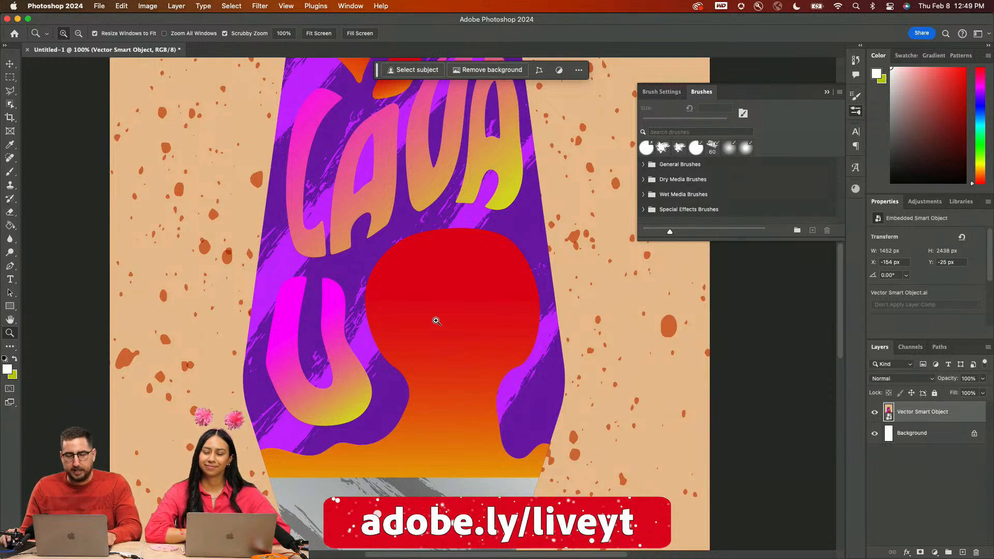
key(w)
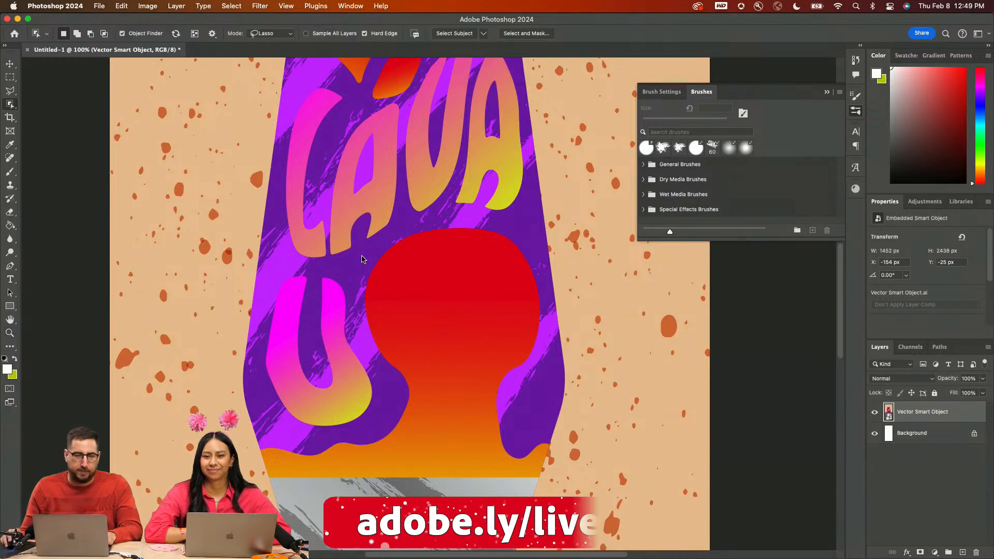
key(shift+w)
key(shift+w)
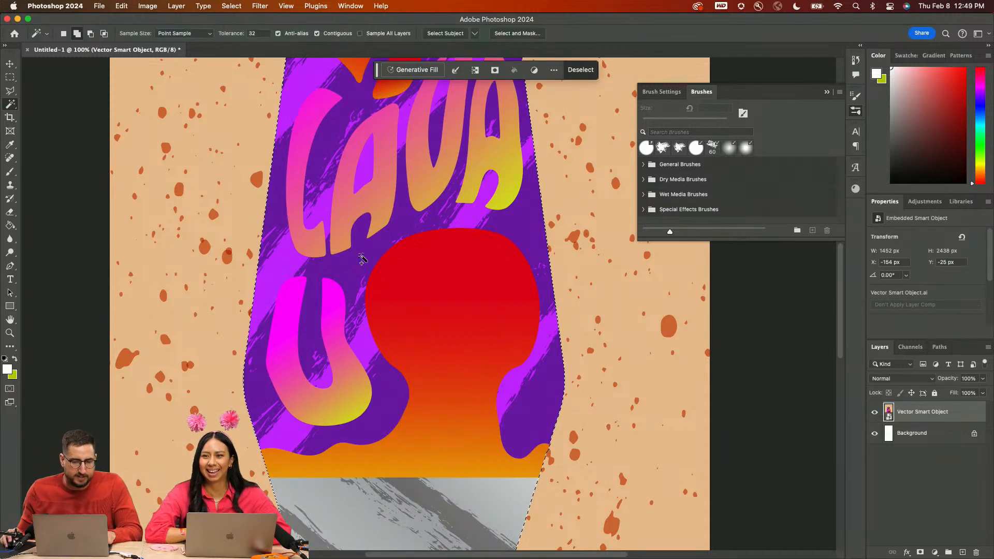
click(445, 296)
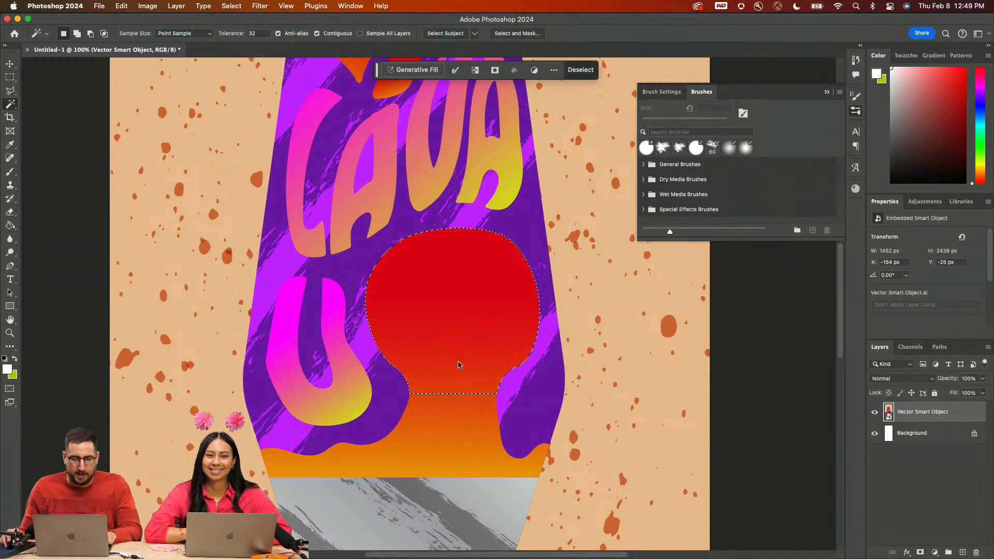
shift+click(435, 469)
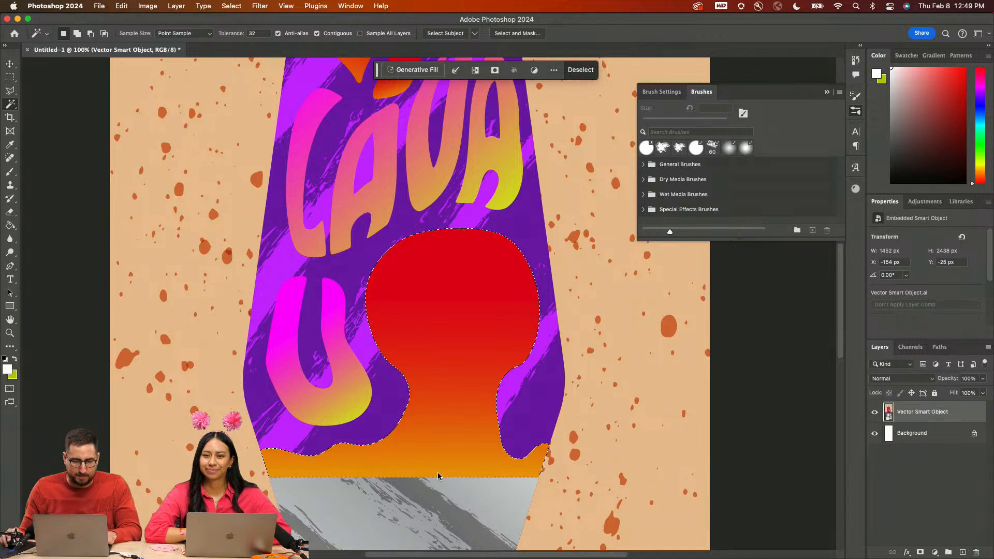
Add a new layer with the Dissolve blending mode and swap the foreground and background colors
key(super+shift+n)
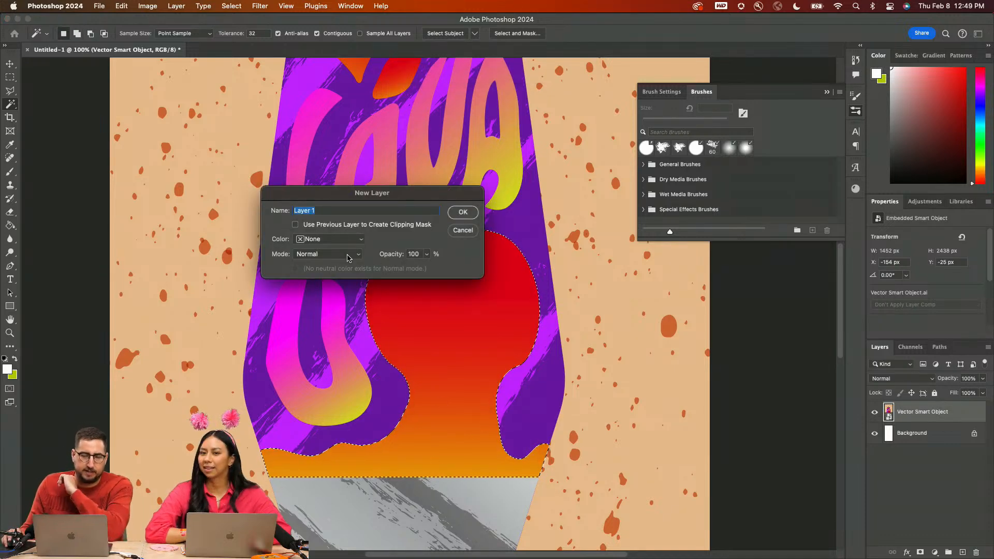
click(348, 253)
click(310, 266)
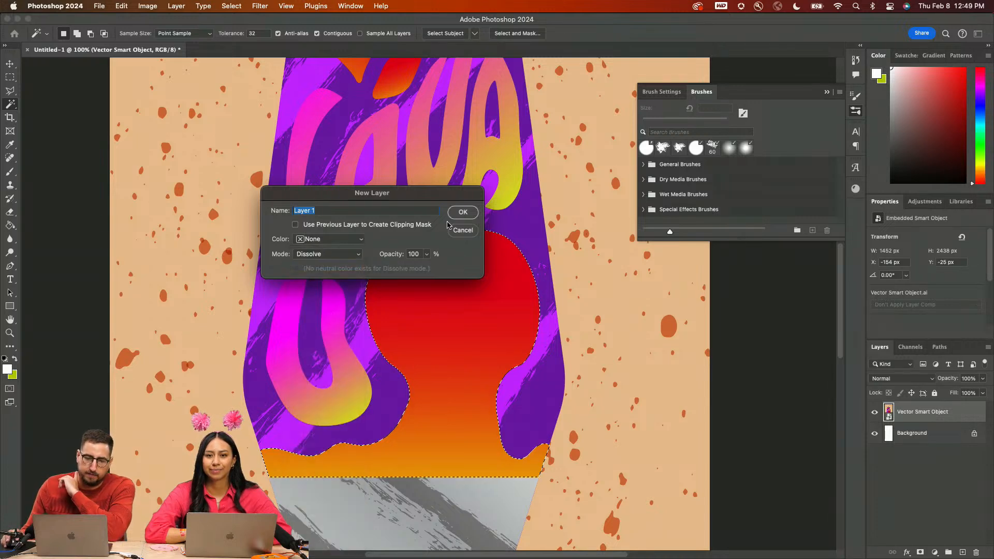
click(469, 212)
key(d)
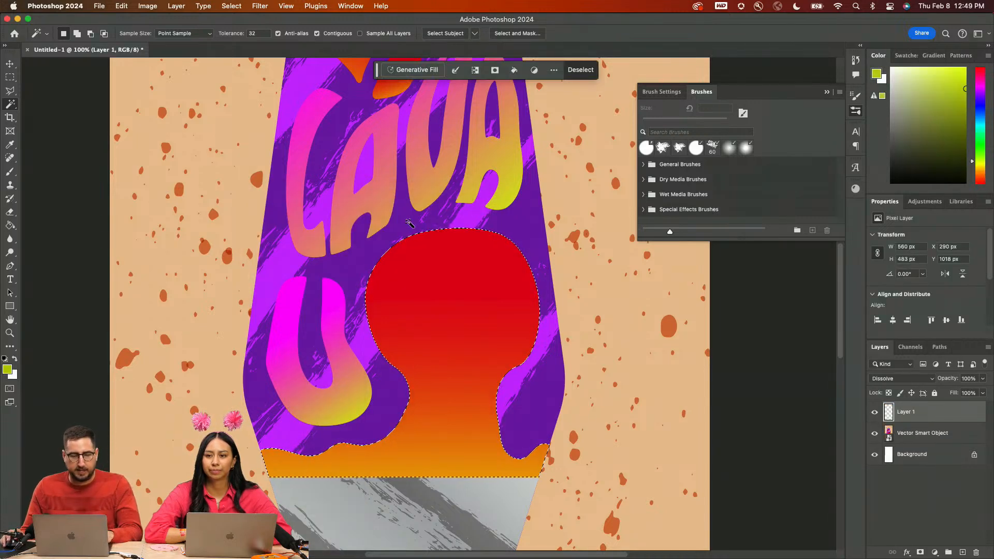
key(b)
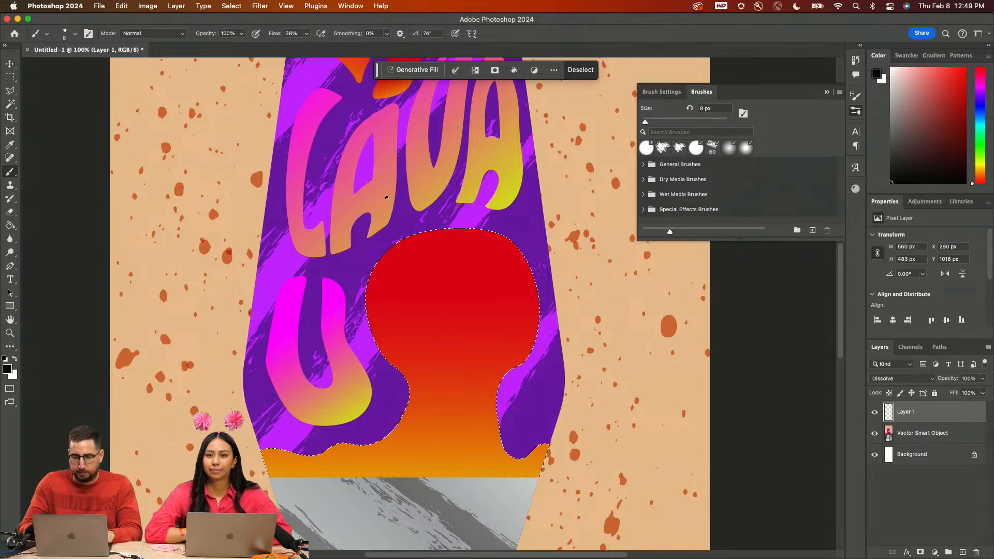
key(bracketright)
key(bracketright)
key(bracketright)
key(bracketright)
key(bracketright)
key(bracketright)
key(bracketright)
key(bracketright)
key(bracketright)
key(bracketright)
key(bracketright)
key(bracketright)
key(bracketright)
key(bracketright)
key(bracketright)
key(bracketright)
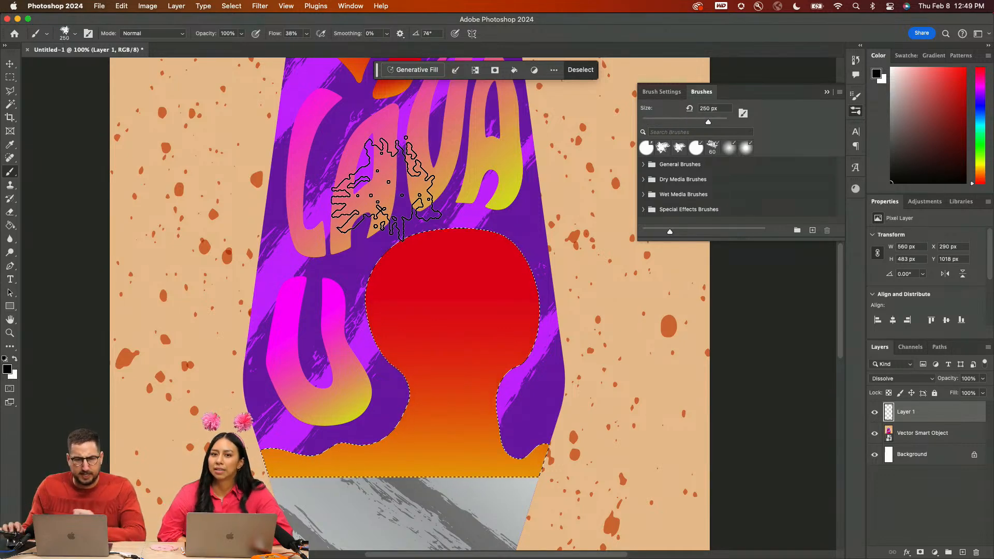
click(409, 249)
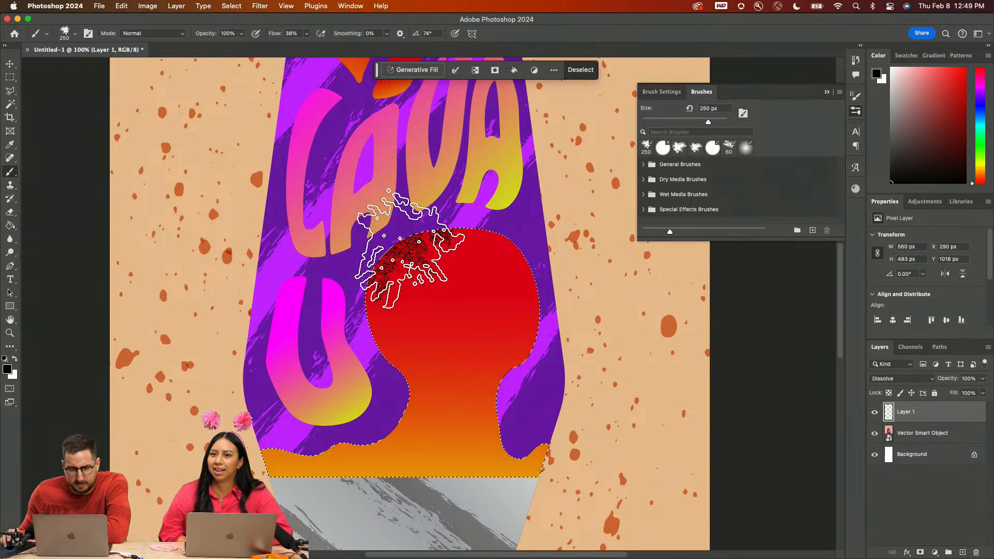
drag(408, 249, 437, 282)
key(super+z)
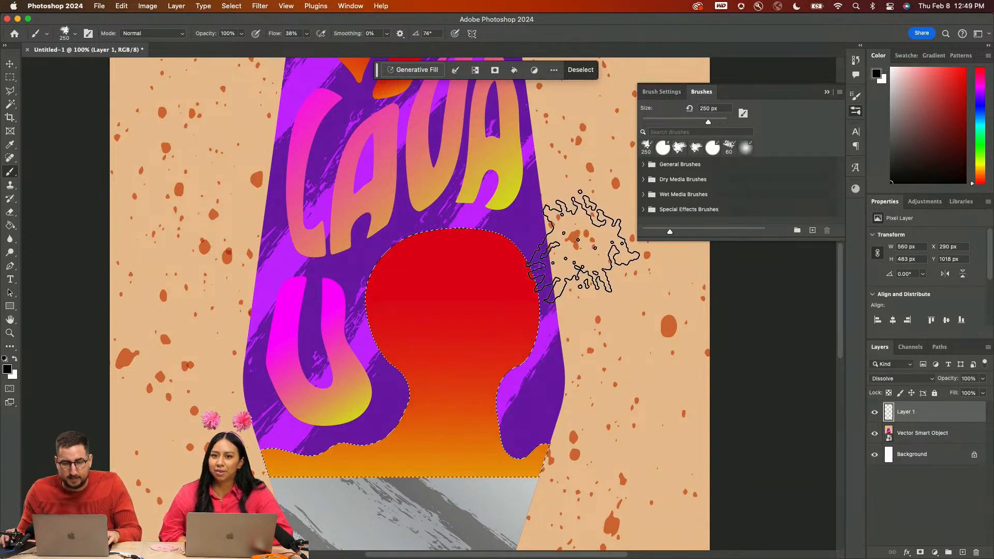
Shade the selected lava blob with black dissolve grain using a soft round brush at 900 px, heaviest along its left side
click(745, 148)
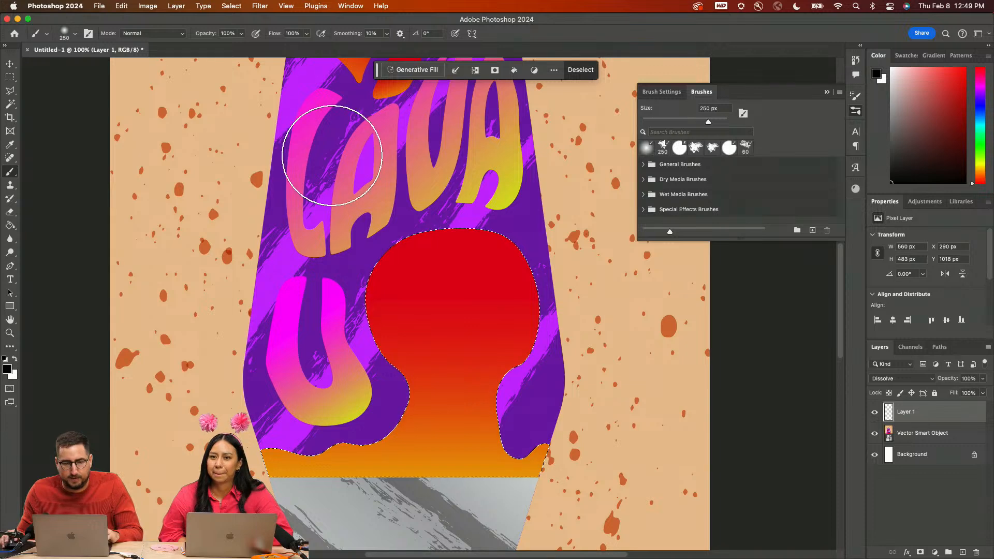
mouse_move(362, 243)
mouse_down()
mouse_move(414, 297)
mouse_move(483, 251)
mouse_up()
key(super+z)
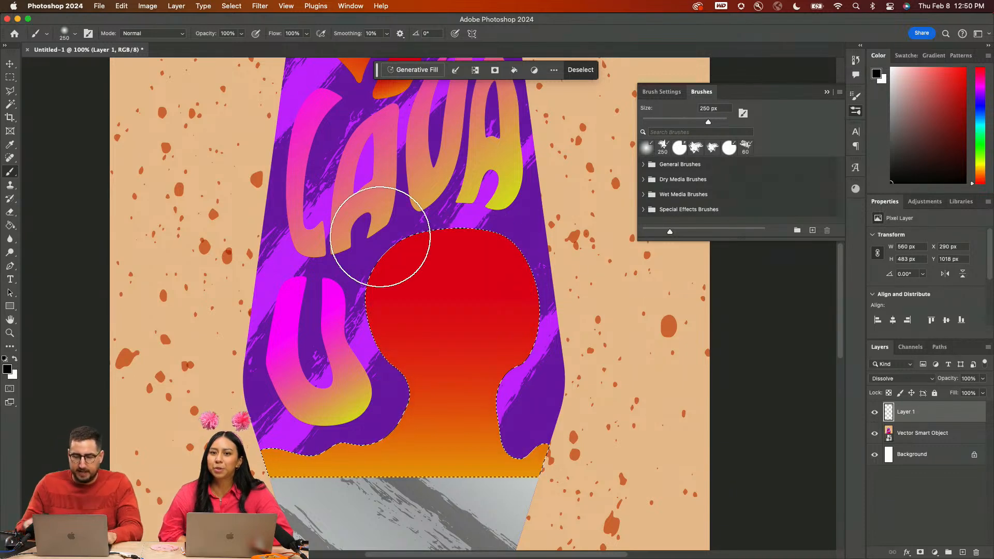
key(bracketright)
key(bracketright)
key(bracketright)
key(bracketright)
key(bracketright)
key(bracketright)
key(bracketright)
key(bracketright)
key(bracketright)
key(bracketright)
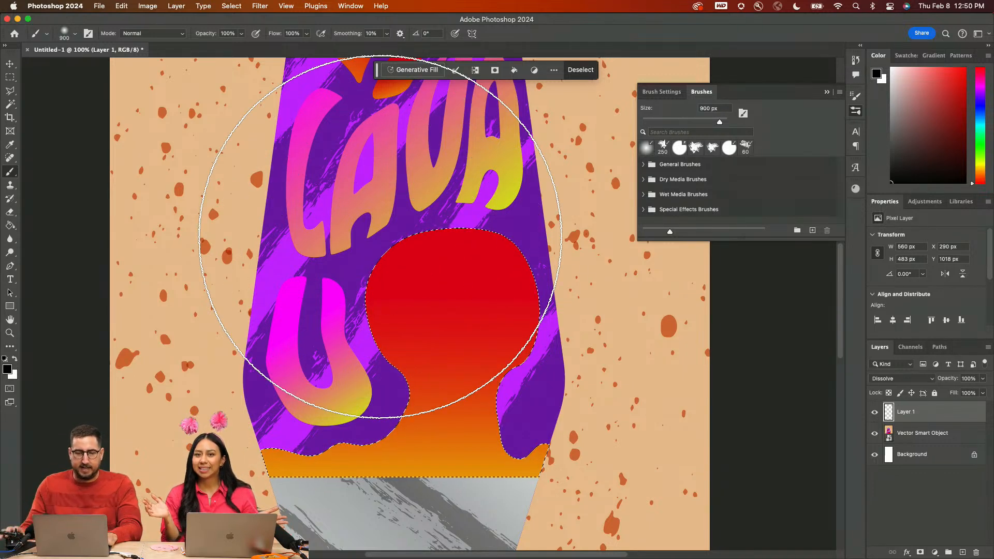
mouse_move(282, 290)
mouse_down()
mouse_move(279, 259)
mouse_move(300, 279)
mouse_move(492, 191)
mouse_up()
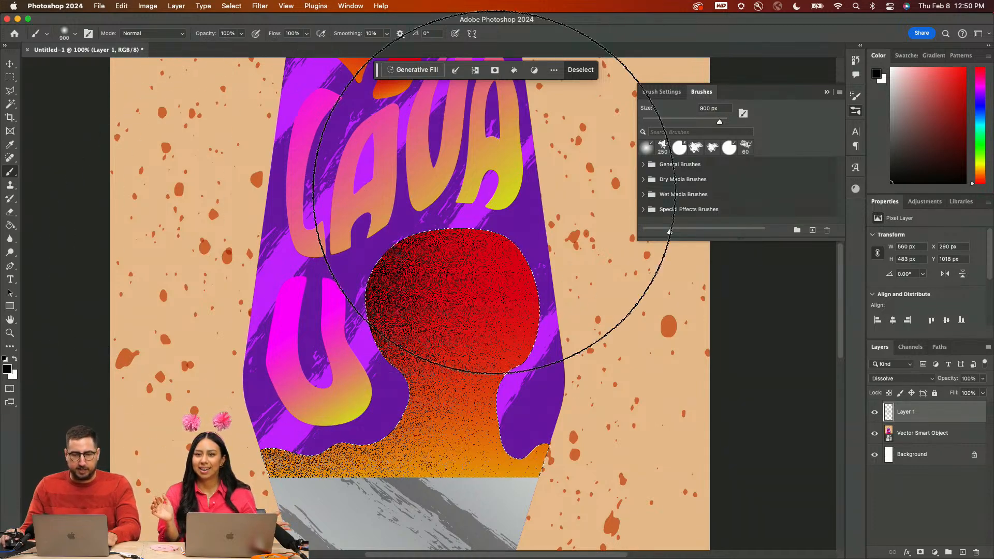
Select the red heart and the two small lava drops beside it on the Vector Smart Object layer with the Magic Wand, and activate the Brush tool
mouse_move(408, 134)
mouse_down()
mouse_move(424, 234)
mouse_move(416, 305)
mouse_up()
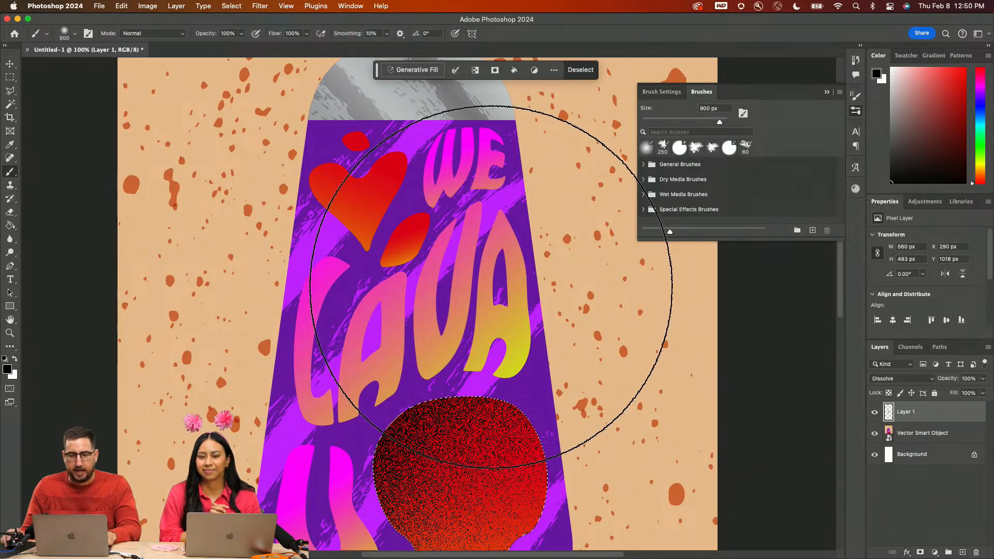
key(w)
key(shift+w)
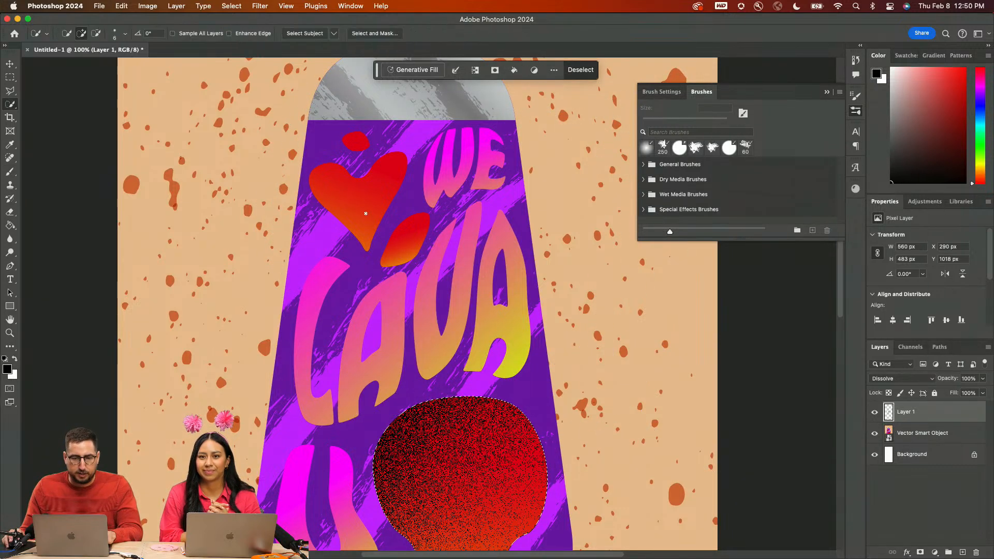
key(shift+w)
click(360, 192)
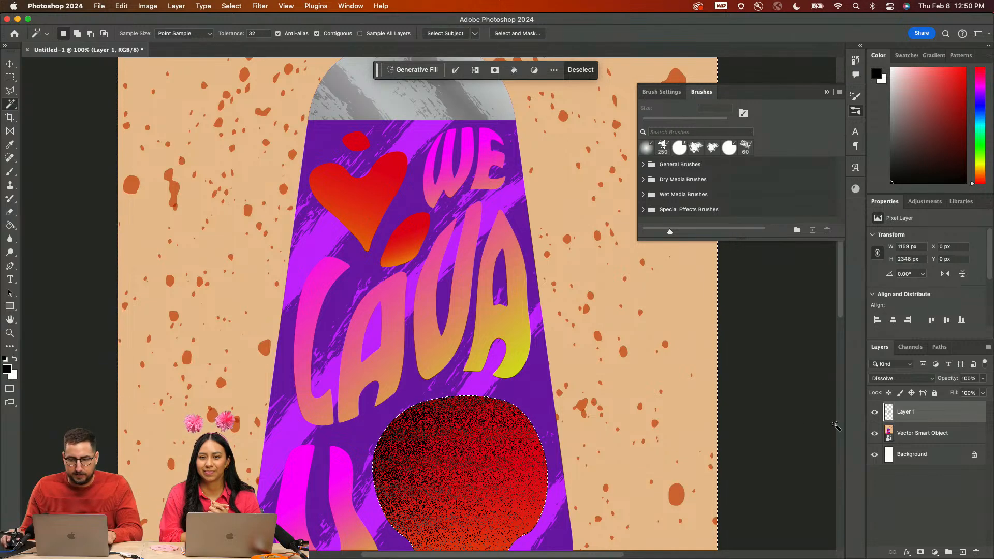
click(929, 434)
click(364, 191)
click(367, 190)
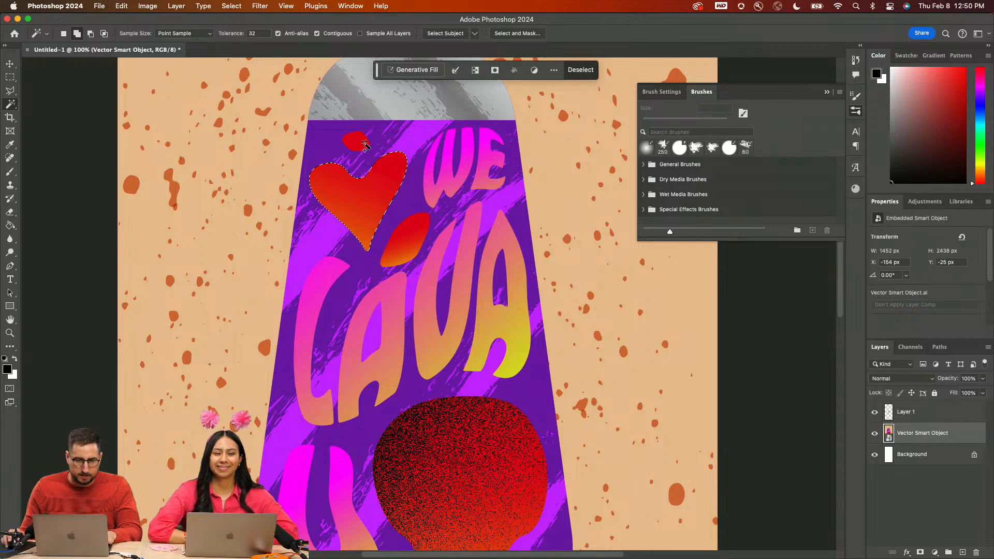
click(364, 147)
shift+click(412, 251)
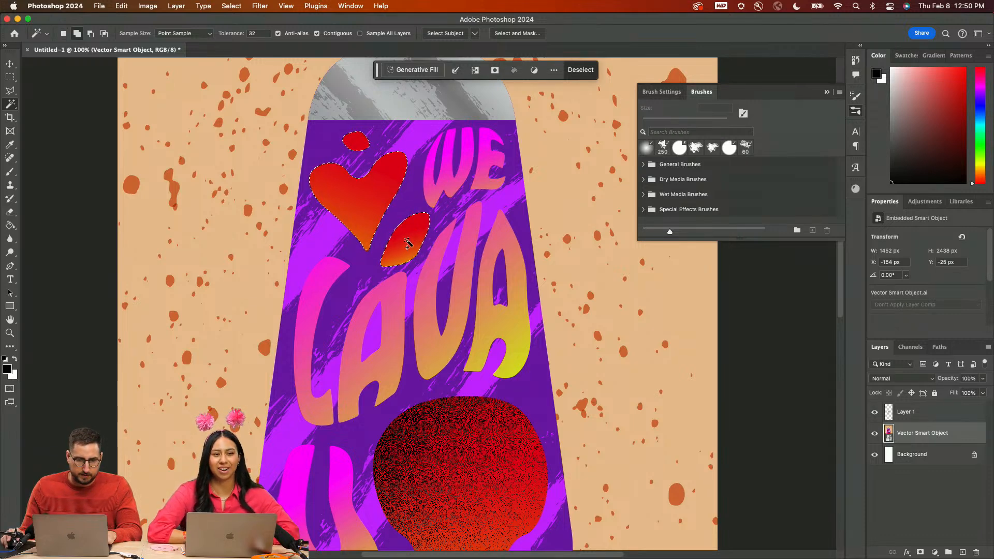
drag(409, 215, 329, 317)
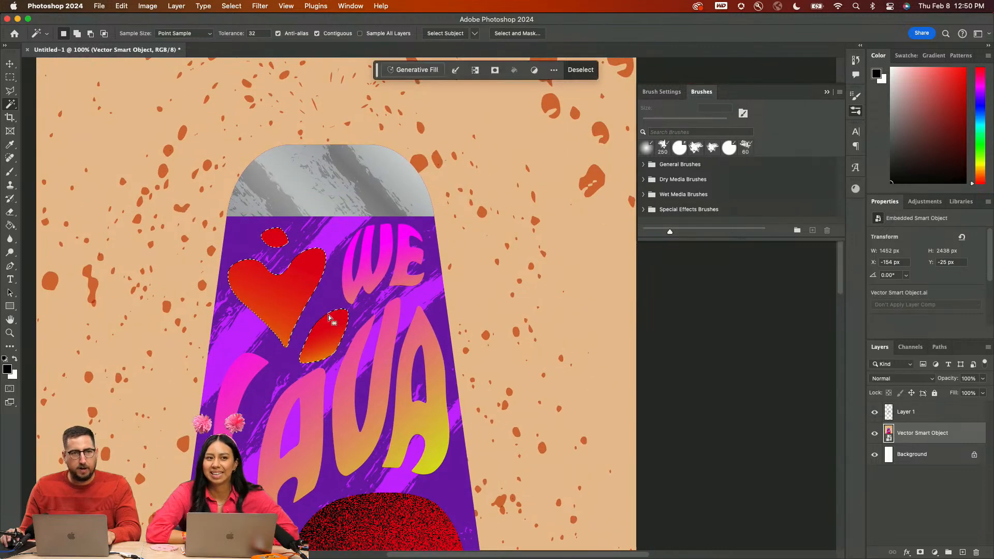
key(b)
key(super+j)
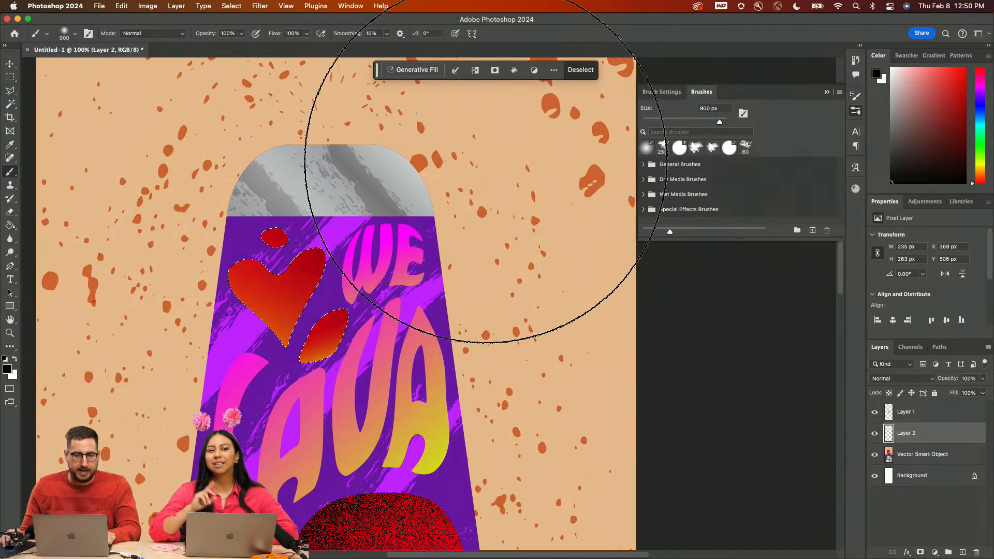
key(super+z)
key(super+z)
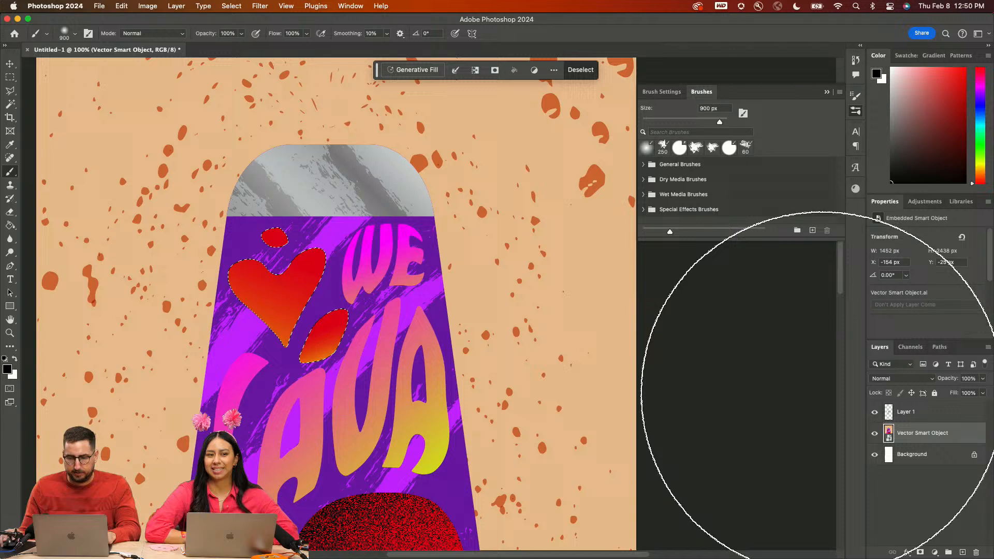
Shade the selected heart and small lava drops with black grain on Layer 1 using the 900 px soft brush
click(927, 410)
click(490, 158)
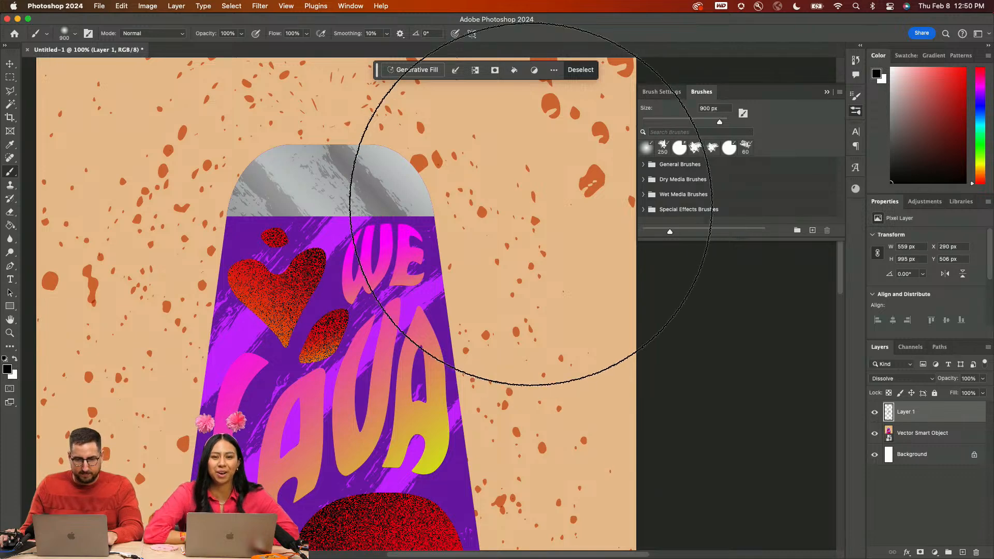
Clear the selection and return to the Vector Smart Object layer with the Magic Wand active
key(ctrl+d)
click(919, 437)
key(w)
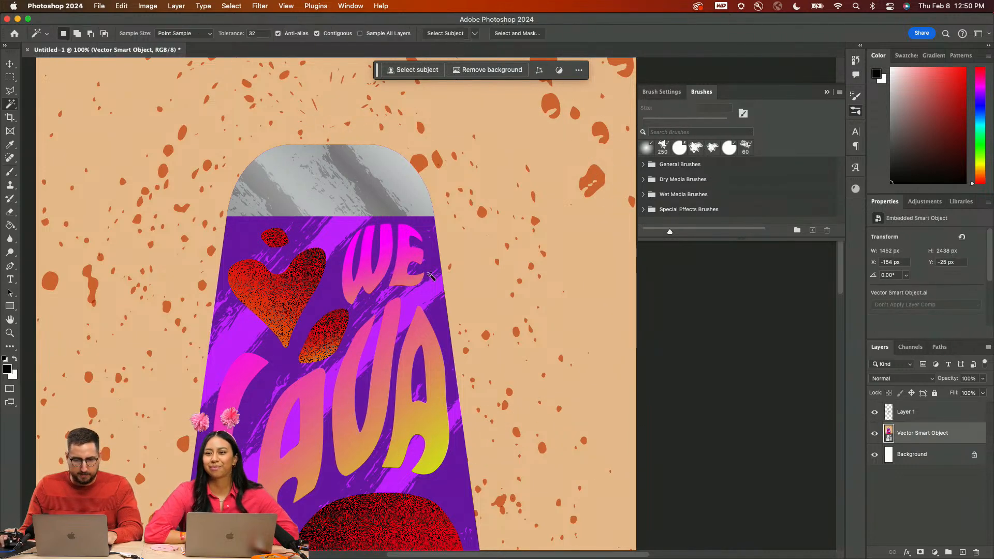
click(376, 280)
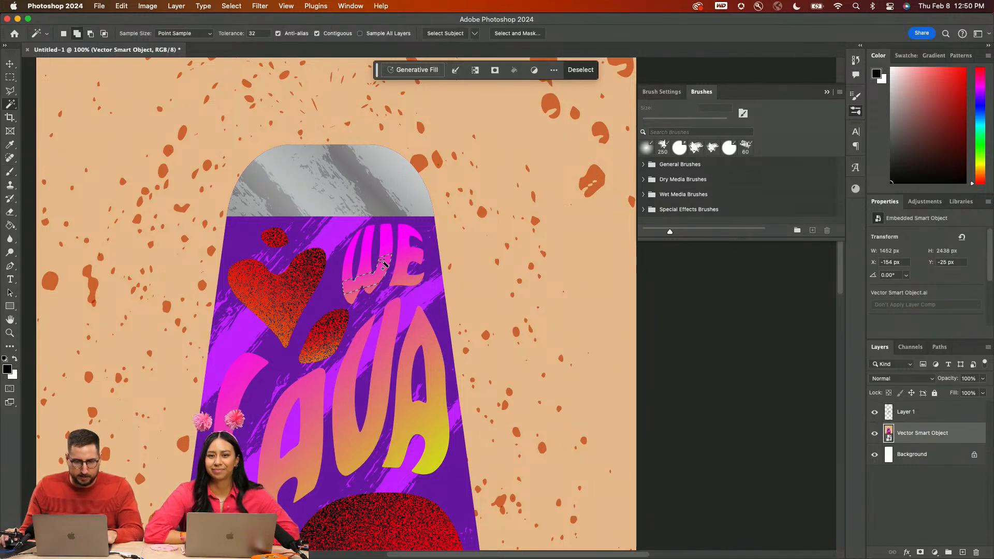
key(shift+w)
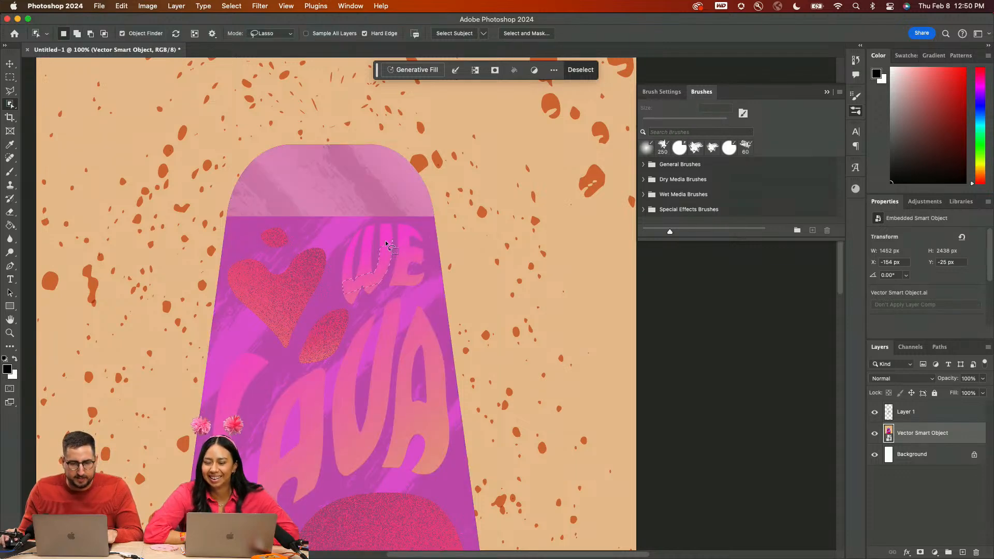
key(shift+w)
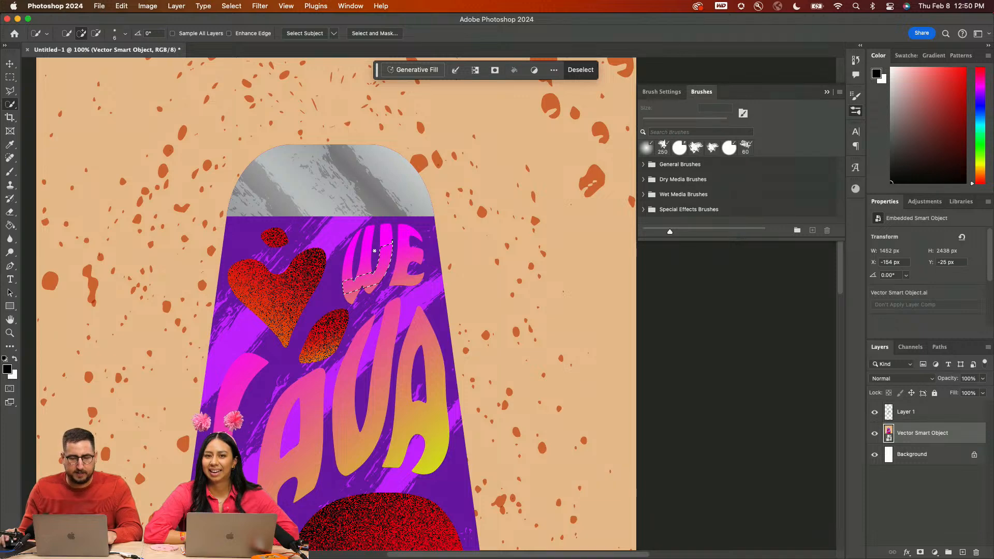
key(z)
alt+click(406, 257)
click(407, 257)
click(407, 257)
key(super+d)
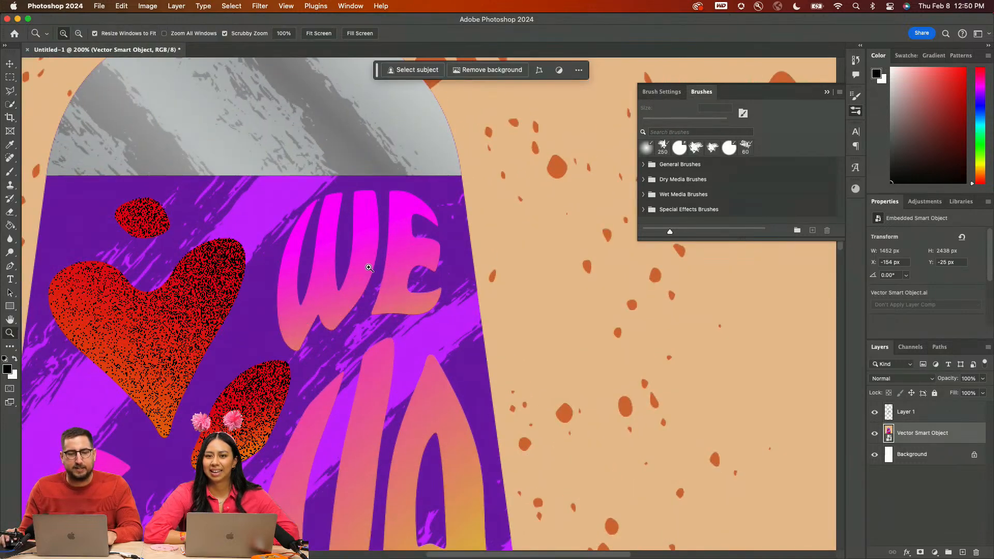
Select both gradient letters of the word WE with the Magic Wand, adding each colour portion to the selection
key(w)
key(shift+w)
click(366, 229)
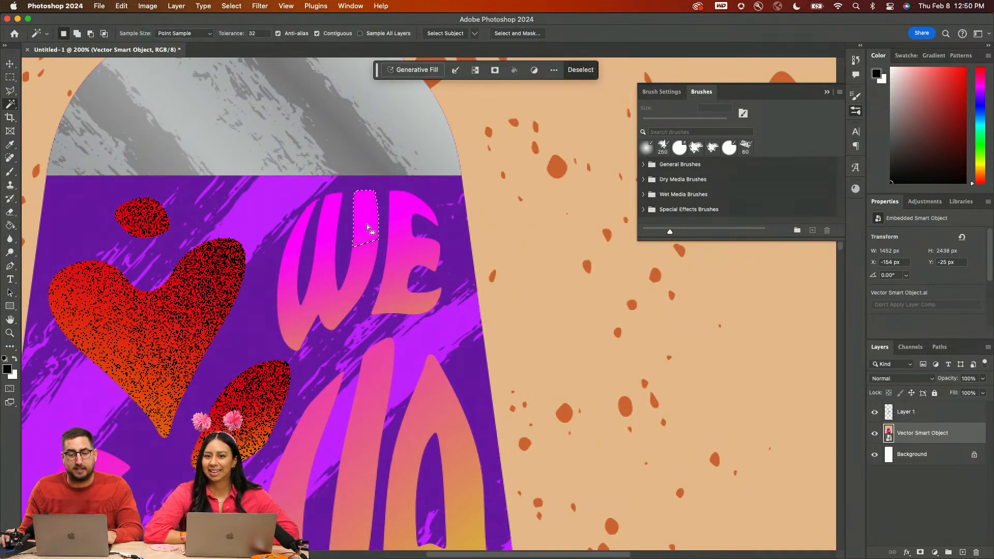
shift+click(290, 276)
shift+click(294, 316)
shift+click(299, 334)
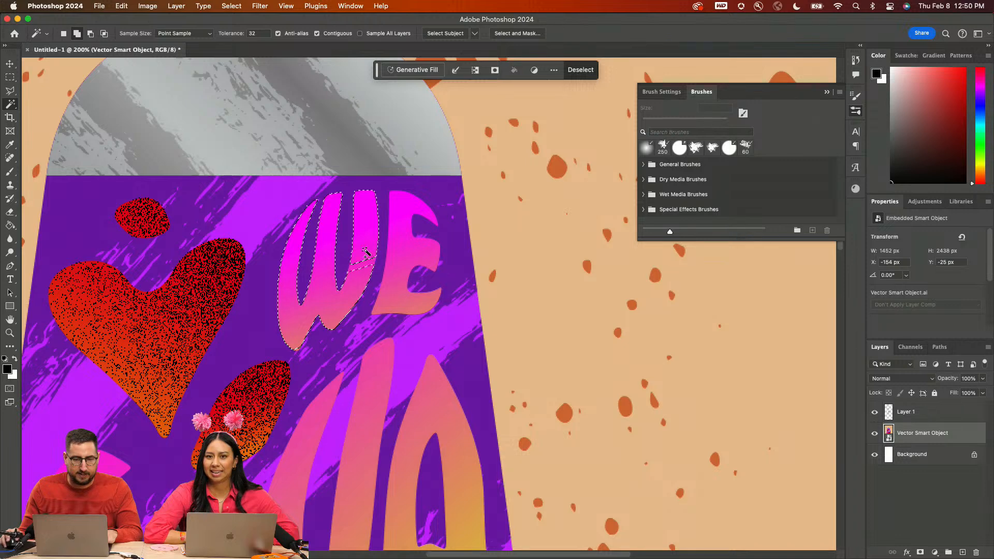
click(408, 209)
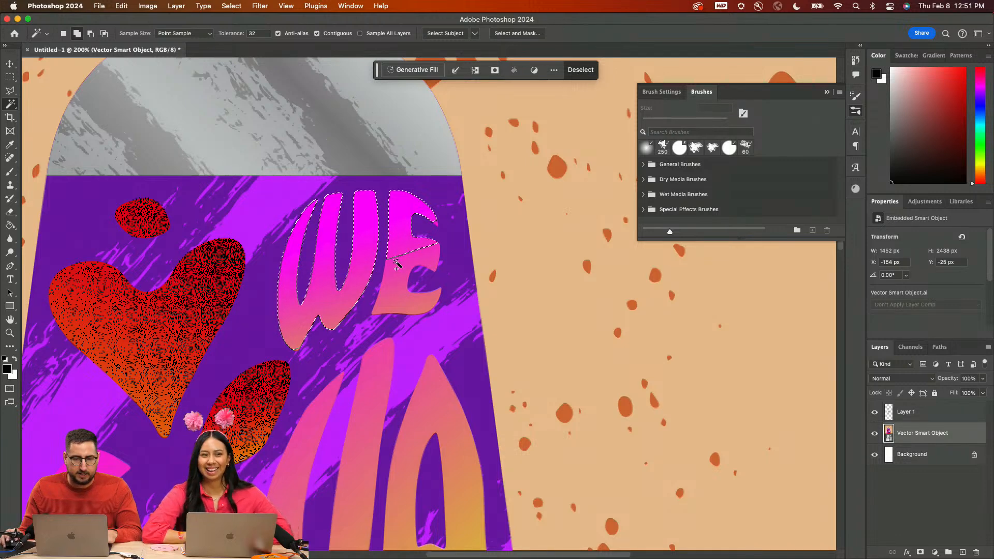
click(422, 258)
shift+click(401, 288)
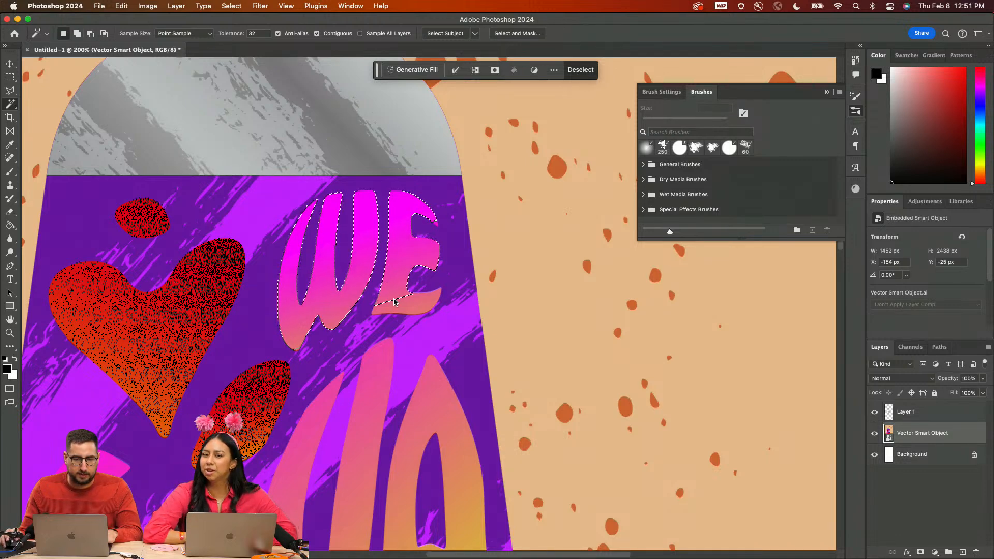
Try to add the word LAVA to the selection by outlining it with the Object Selection tool's lasso
drag(411, 356, 489, 172)
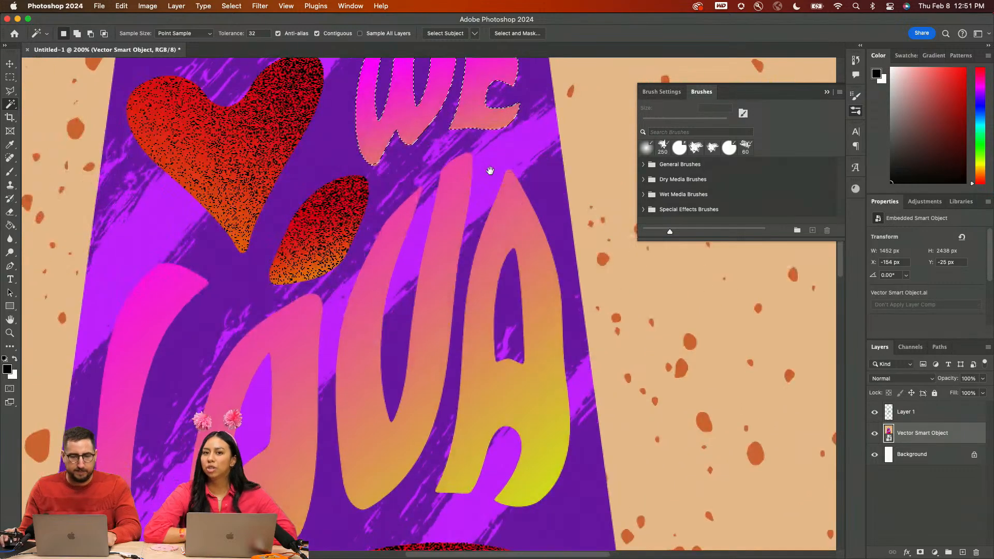
drag(274, 282, 325, 190)
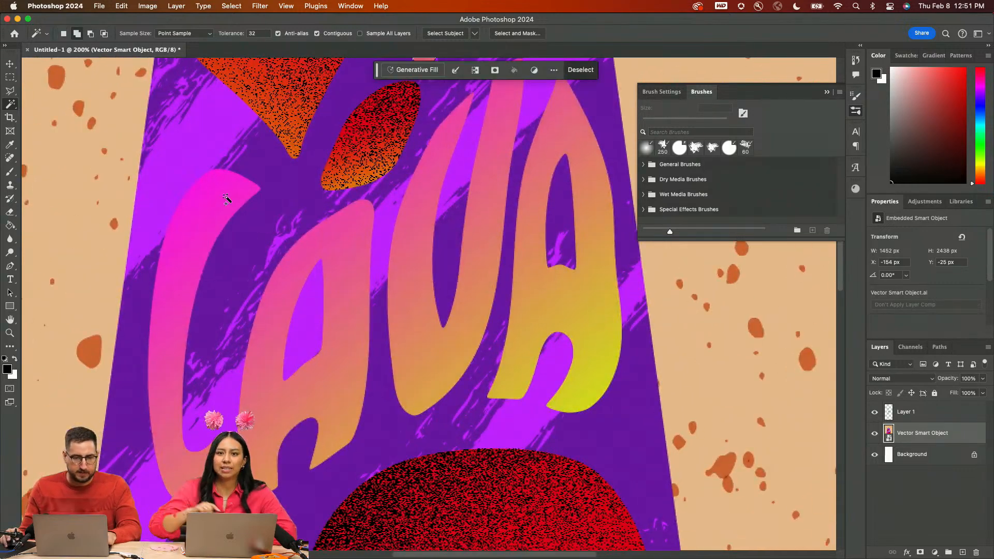
key(shift+w)
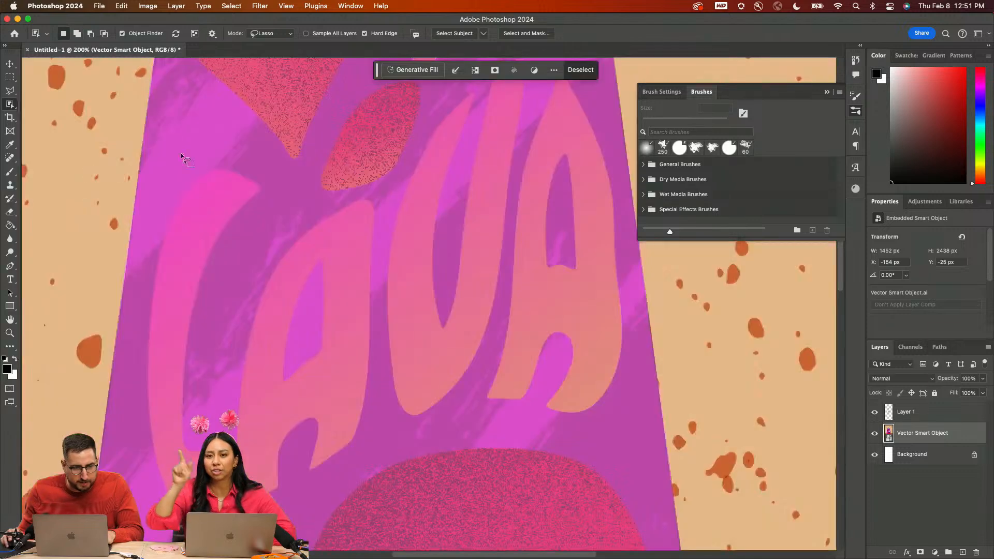
mouse_move(210, 161)
mouse_down()
mouse_move(134, 262)
mouse_move(125, 324)
mouse_move(140, 499)
mouse_move(296, 486)
mouse_move(397, 418)
mouse_move(542, 424)
mouse_up()
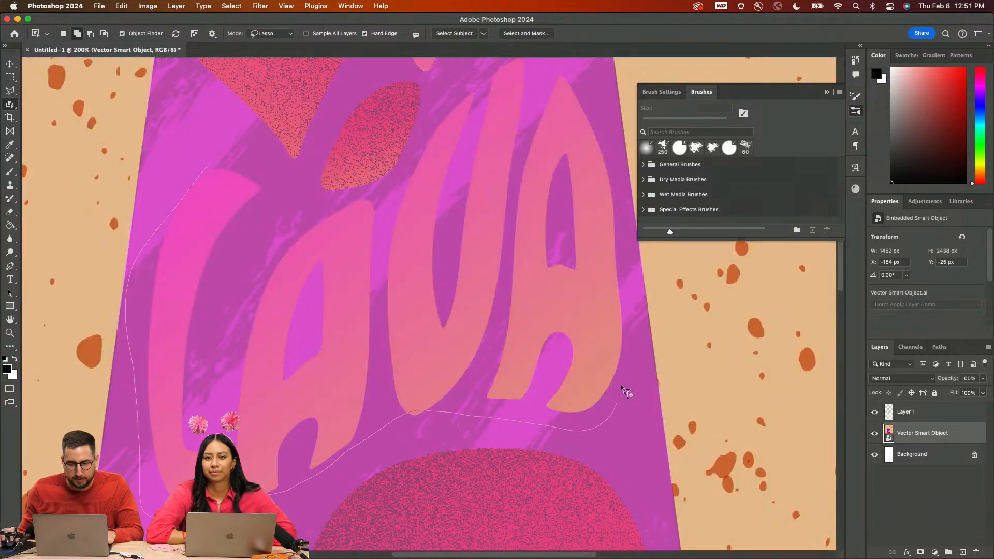
mouse_move(562, 77)
mouse_down()
mouse_move(531, 56)
mouse_move(487, 64)
mouse_move(426, 127)
mouse_move(398, 197)
mouse_move(330, 200)
mouse_move(212, 163)
mouse_up()
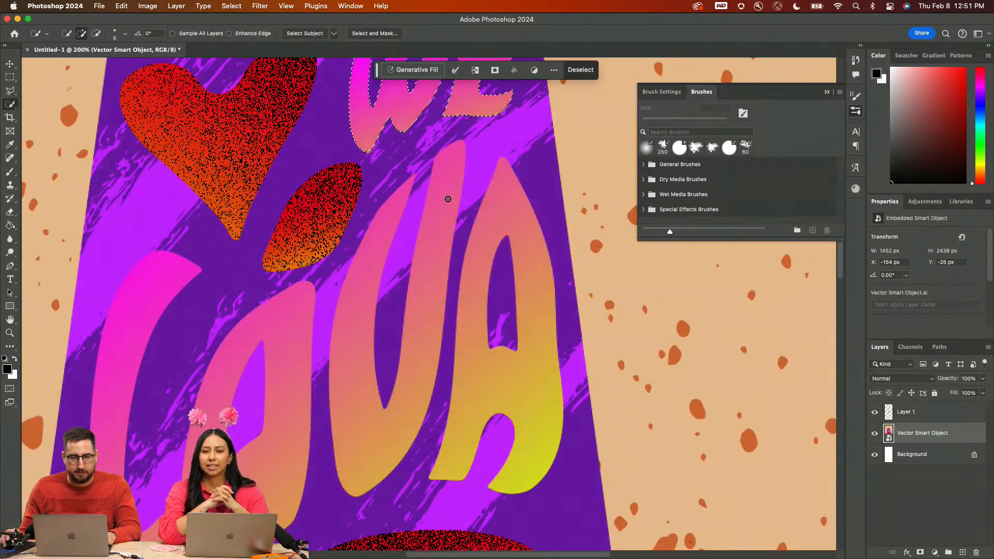
Add the letter V and the final A of LAVA to the selection with the Magic Wand, including every gradient portion
key(shift+w)
click(430, 310)
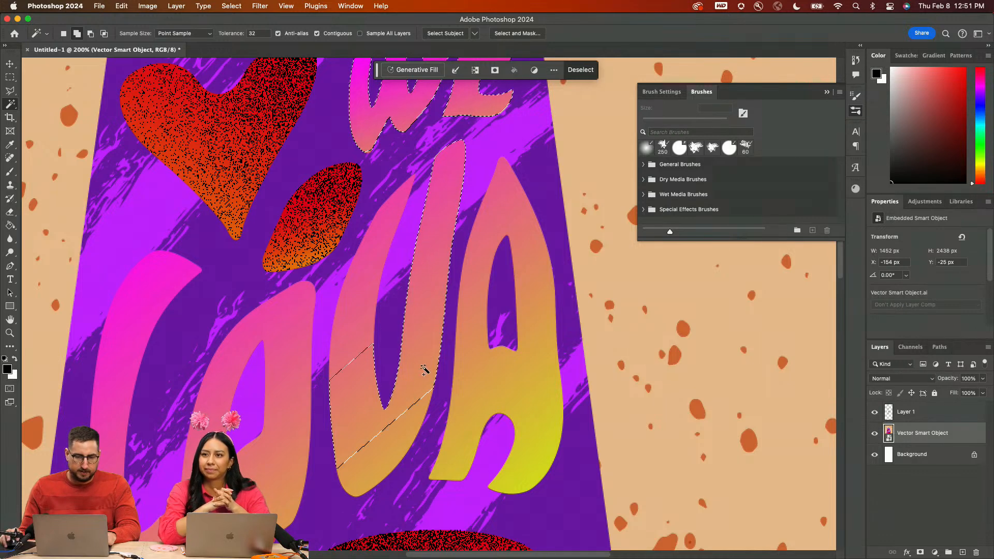
click(361, 375)
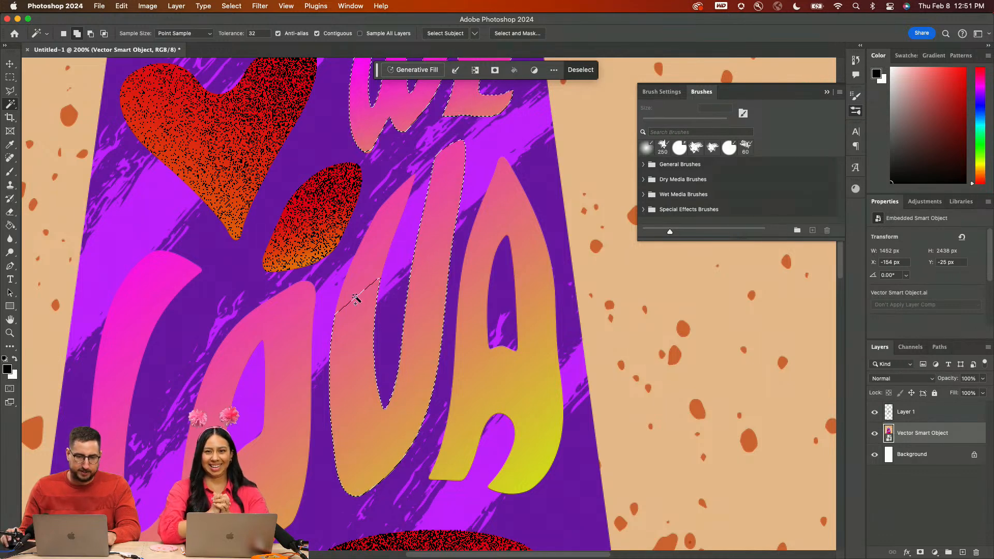
click(502, 201)
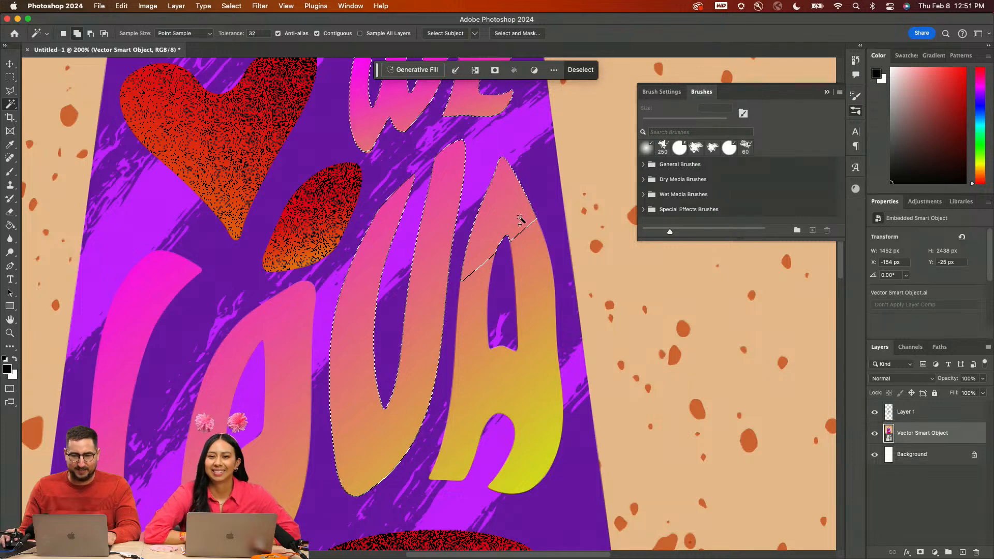
click(538, 372)
shift+click(534, 437)
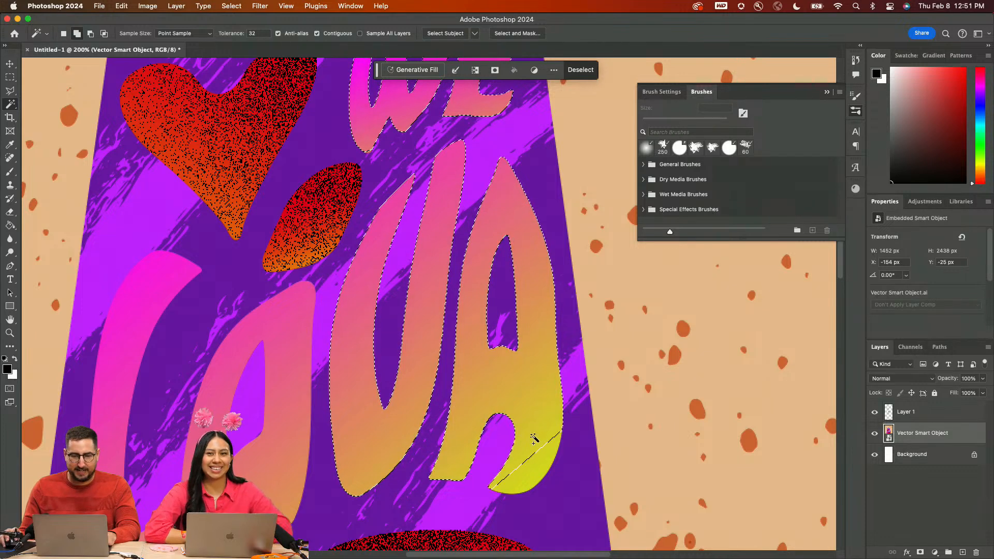
Add the letter L and the first A of LAVA to the Magic Wand selection
drag(377, 421, 492, 306)
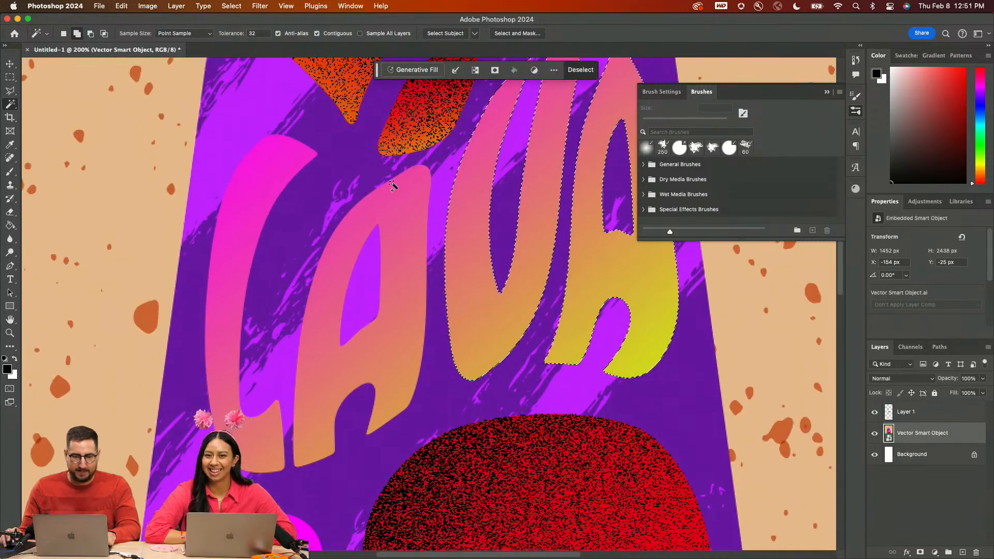
shift+click(394, 183)
shift+click(407, 299)
shift+click(399, 376)
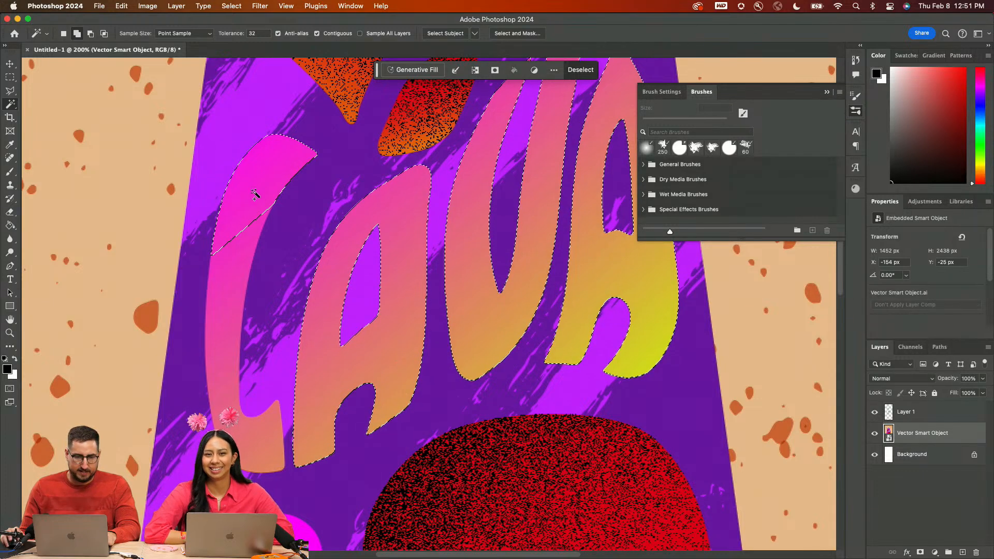
shift+click(237, 246)
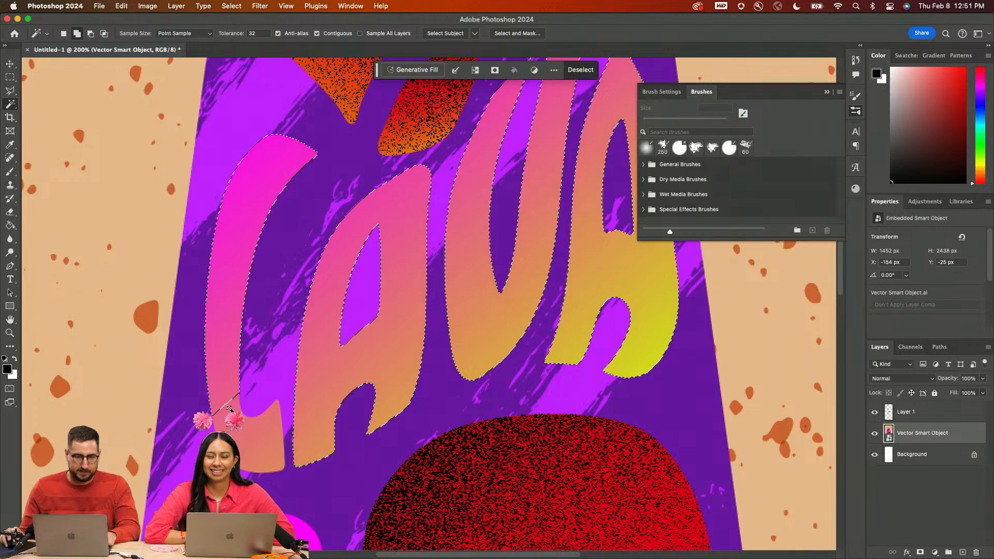
shift+click(270, 454)
Add all gradient portions of the letter U below LAVA to the Magic Wand selection
scroll(270, 455, down, 10)
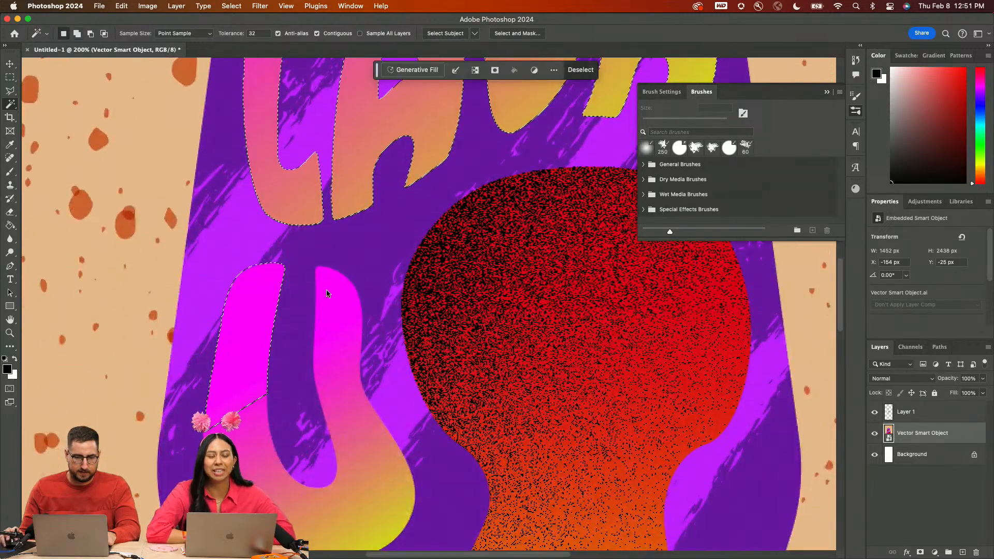
shift+click(333, 391)
shift+click(343, 392)
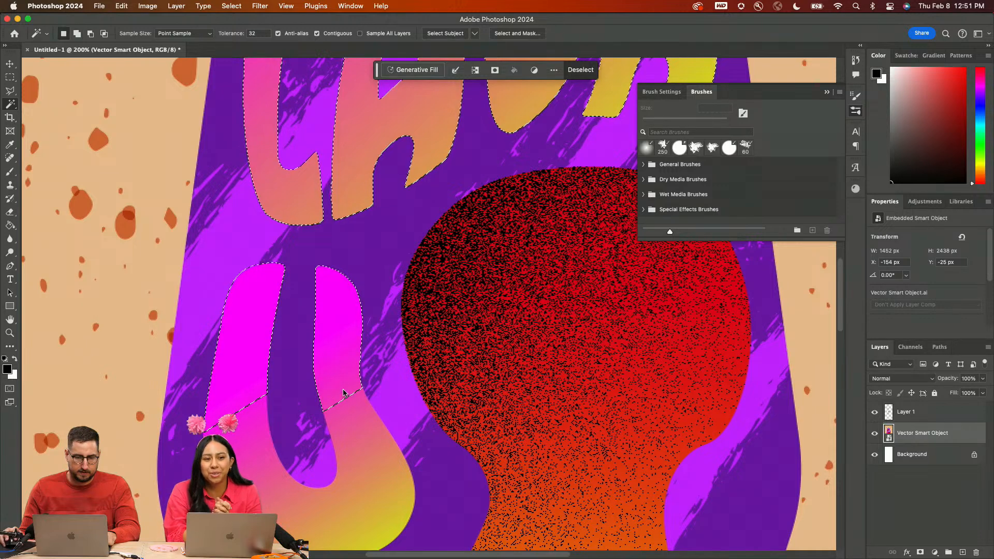
shift+click(357, 481)
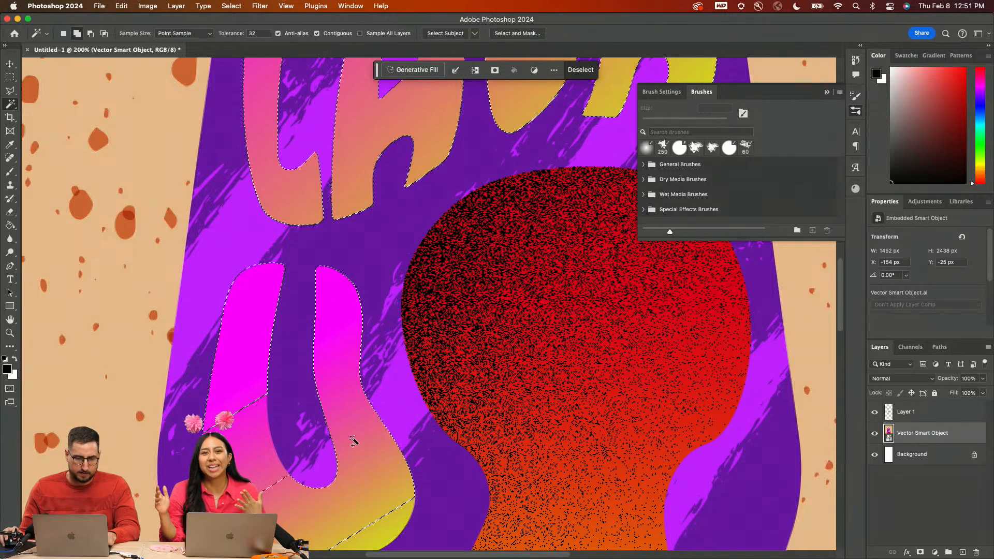
shift+click(262, 460)
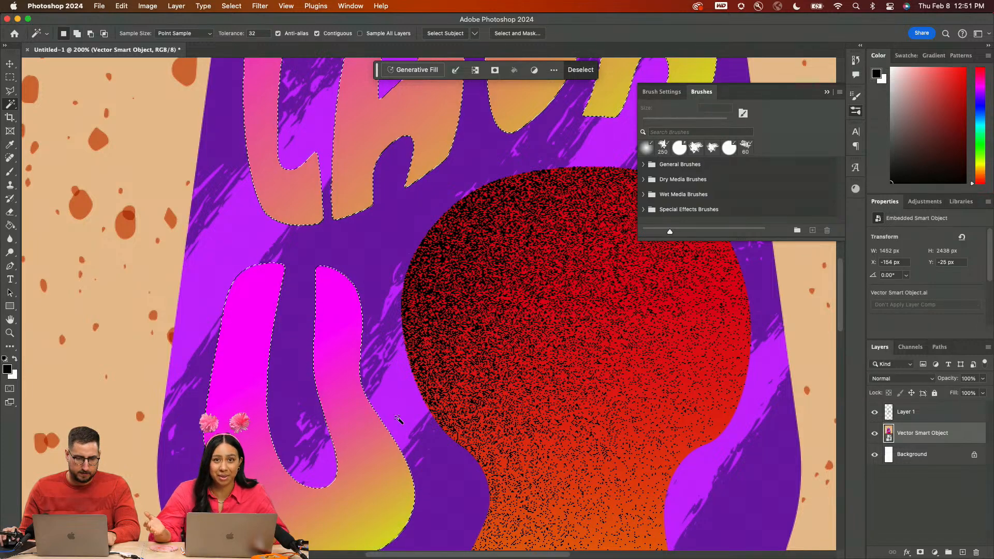
Shade the selected WE LAVA U letters with black grain on Layer 1 using the 900 px soft brush
key(b)
key(super+0)
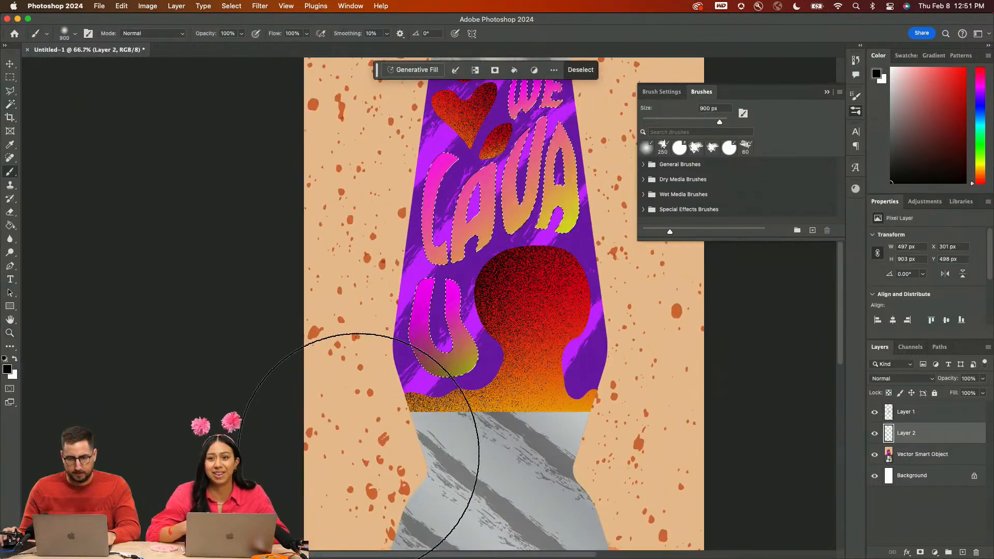
click(881, 407)
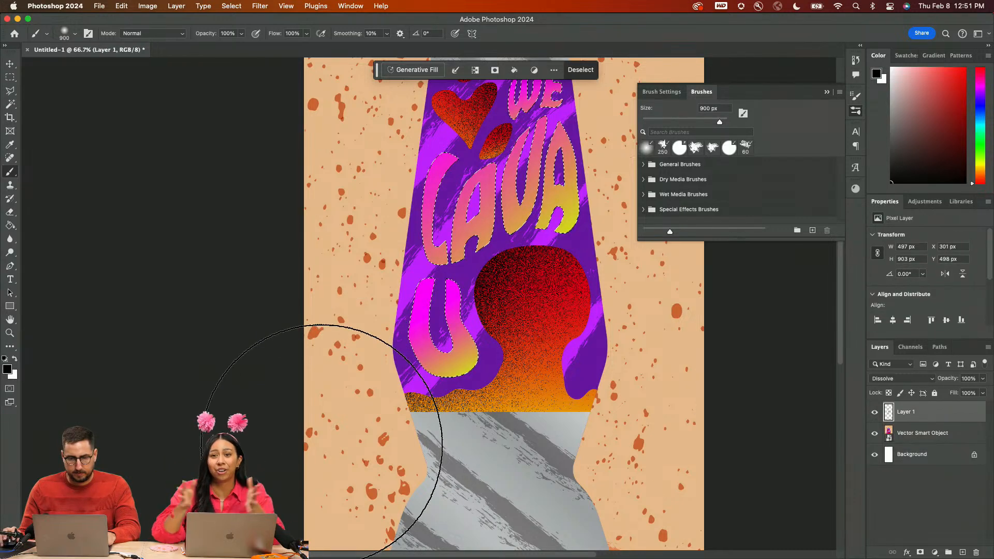
scroll(228, 363, up, 4)
scroll(228, 362, right, 2)
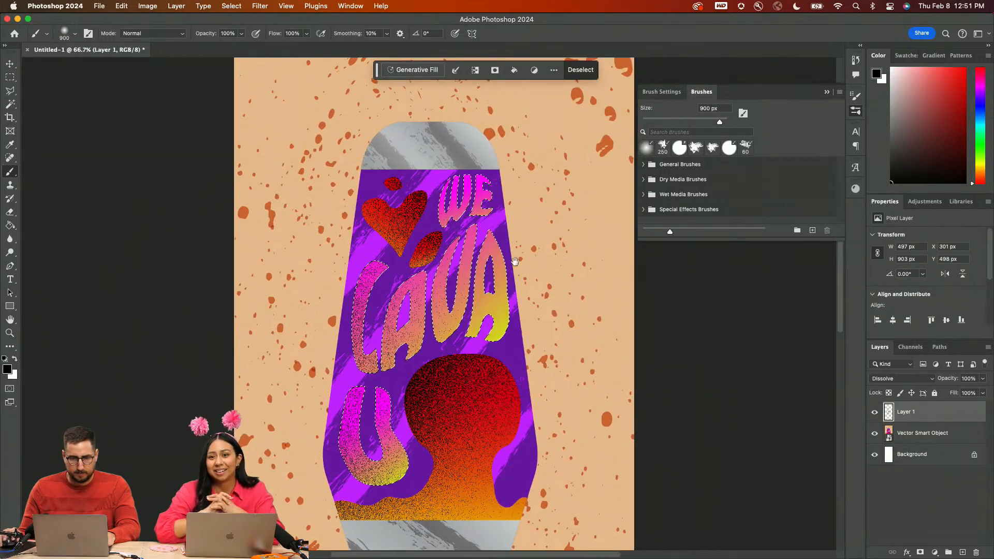
scroll(230, 313, up, 4)
scroll(229, 313, right, 4)
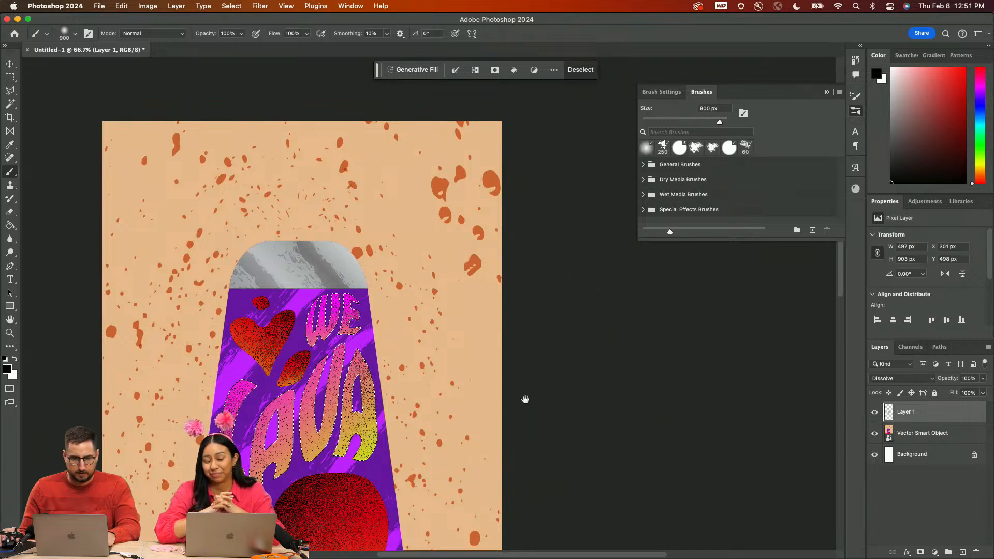
Clear the selection and set the opacity of Layer 1 to 30%
scroll(523, 399, down, 3)
scroll(523, 399, left, 1)
key(super+d)
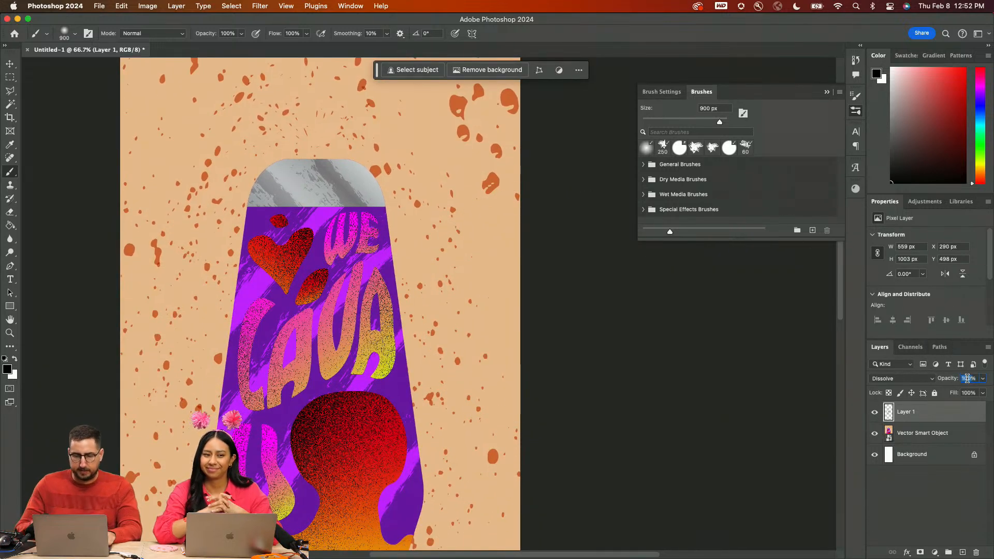
text(20)
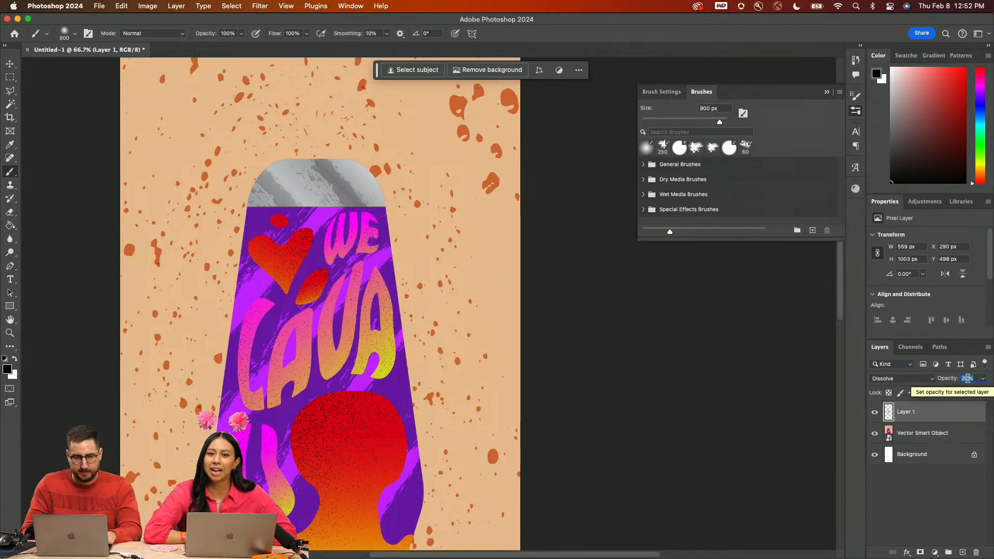
Apply a Color Overlay layer style to Layer 1 in bright green 96ff00
right_click(917, 418)
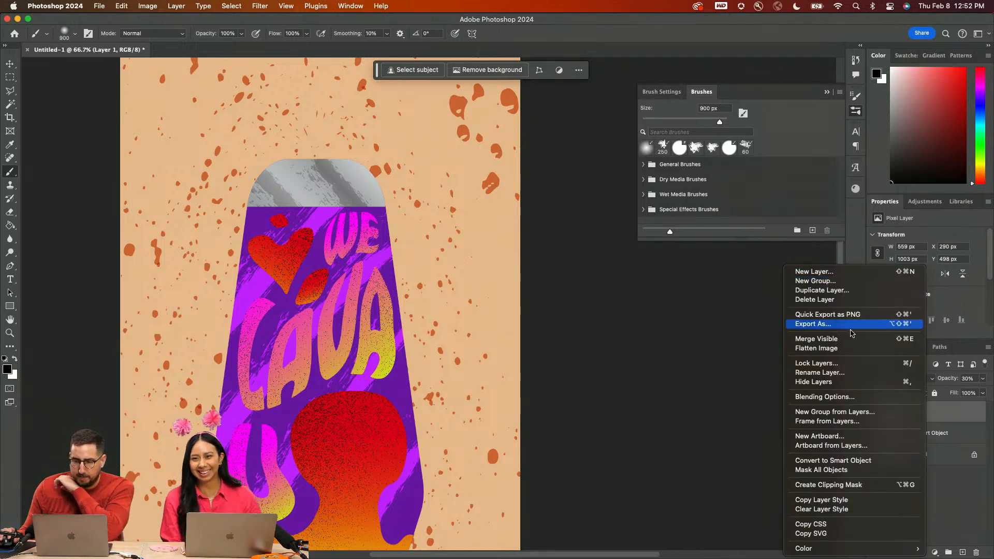
click(838, 395)
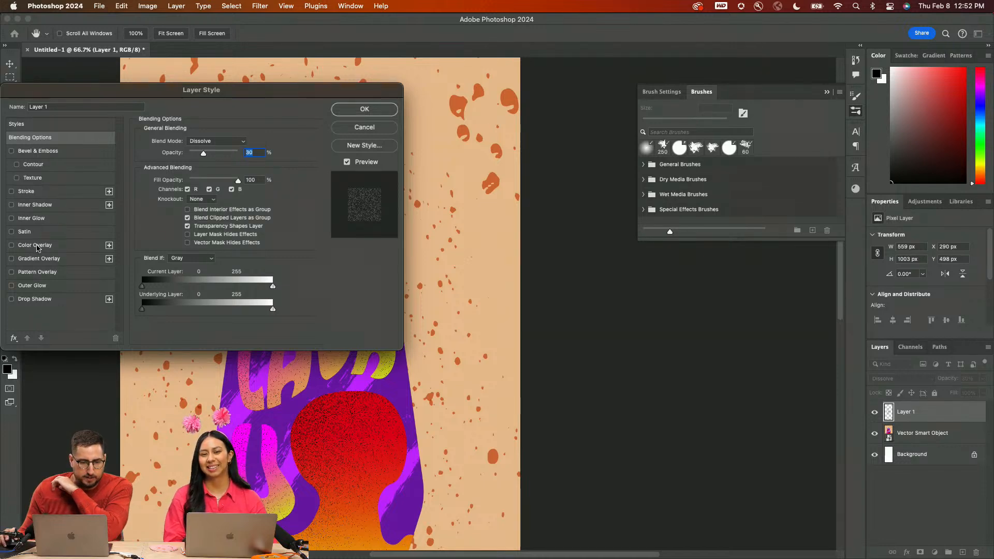
click(38, 247)
drag(181, 104, 758, 96)
click(822, 145)
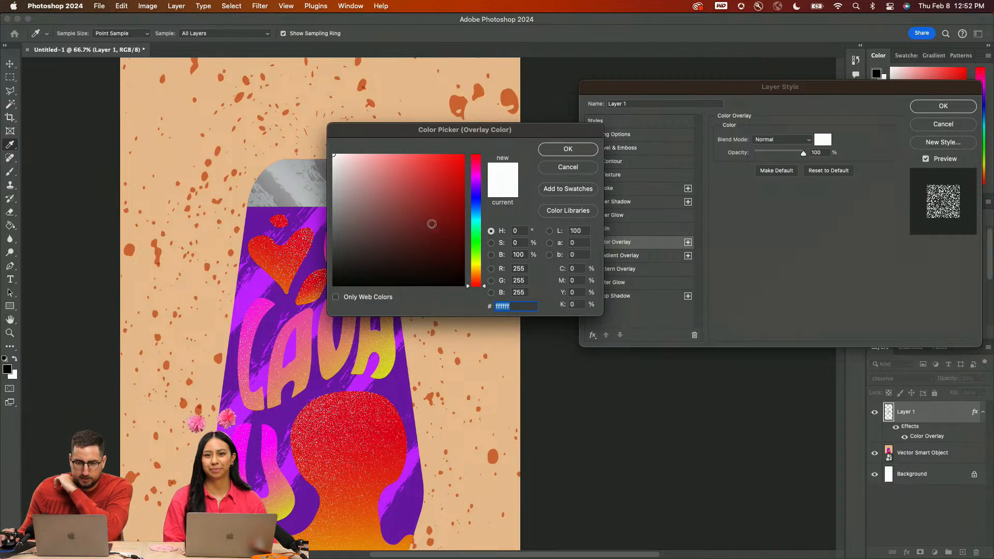
click(476, 255)
click(463, 168)
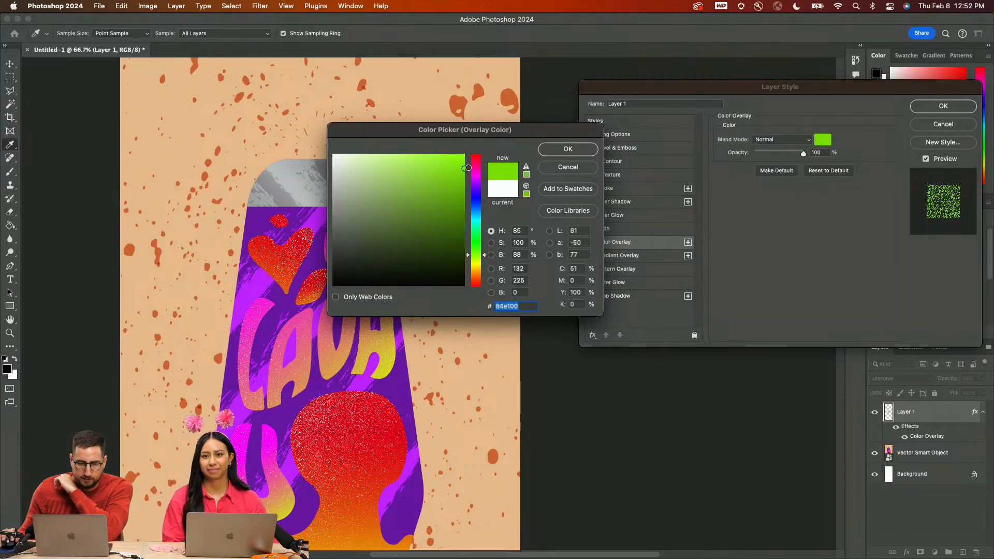
drag(432, 180, 483, 129)
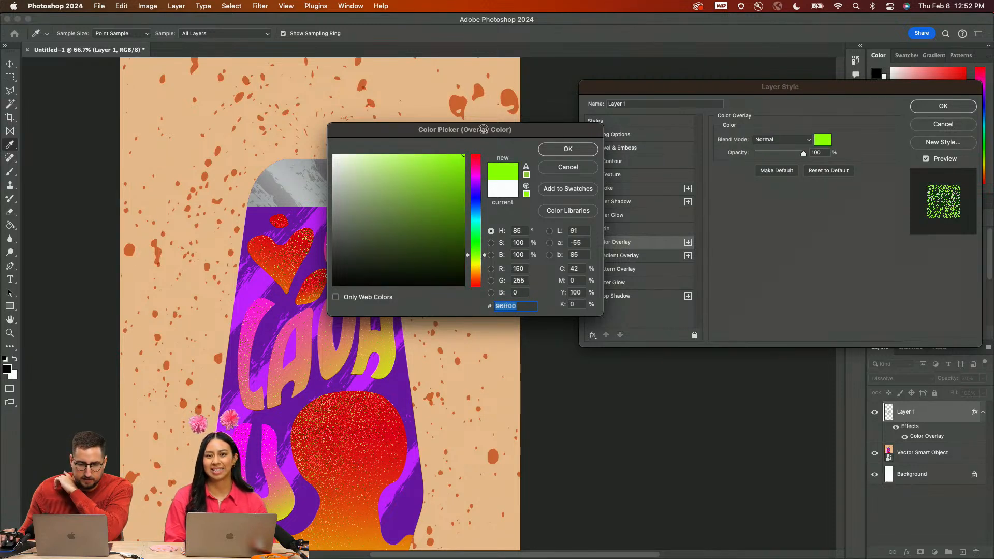
click(553, 149)
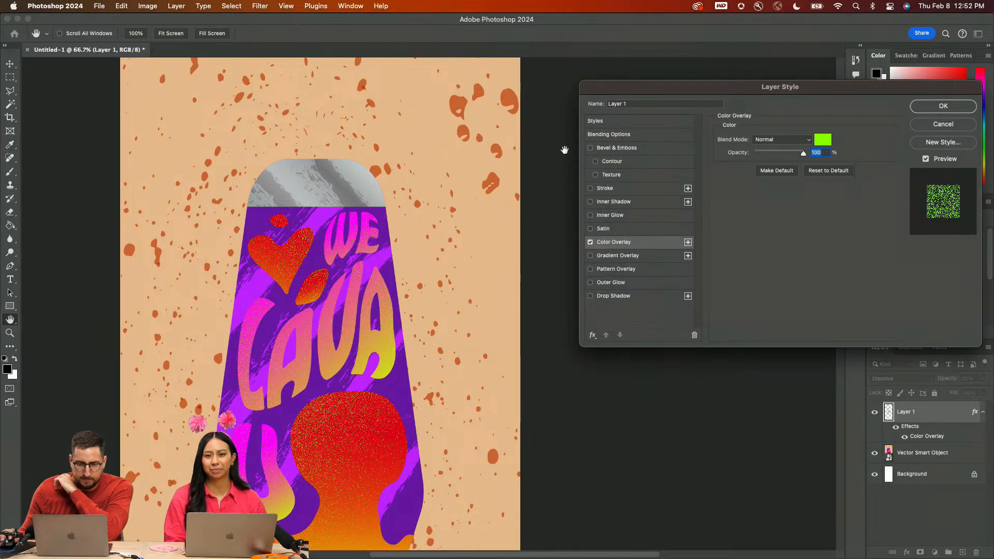
click(942, 106)
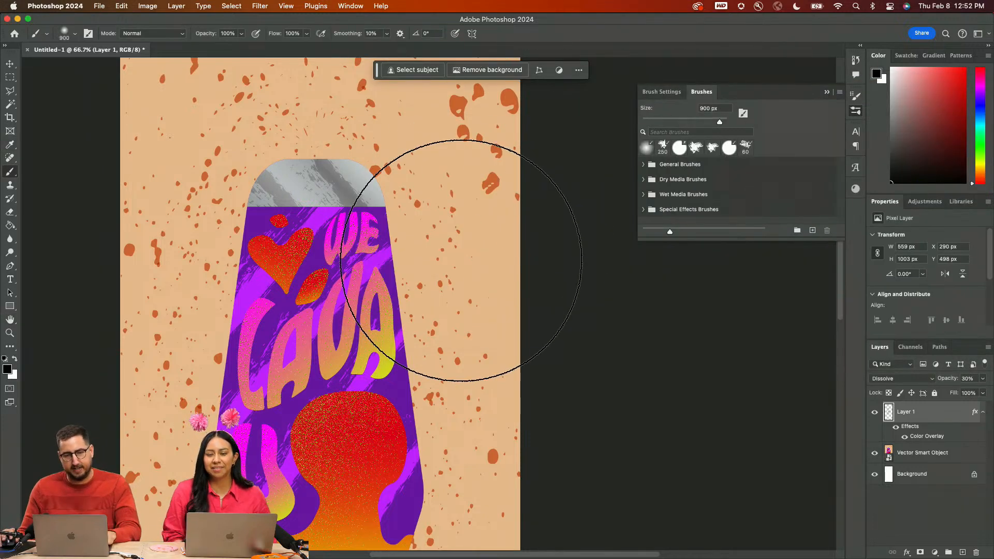
Select the whole lava lamp on the Vector Smart Object layer with the Object Selection tool
key(z)
alt+click(470, 335)
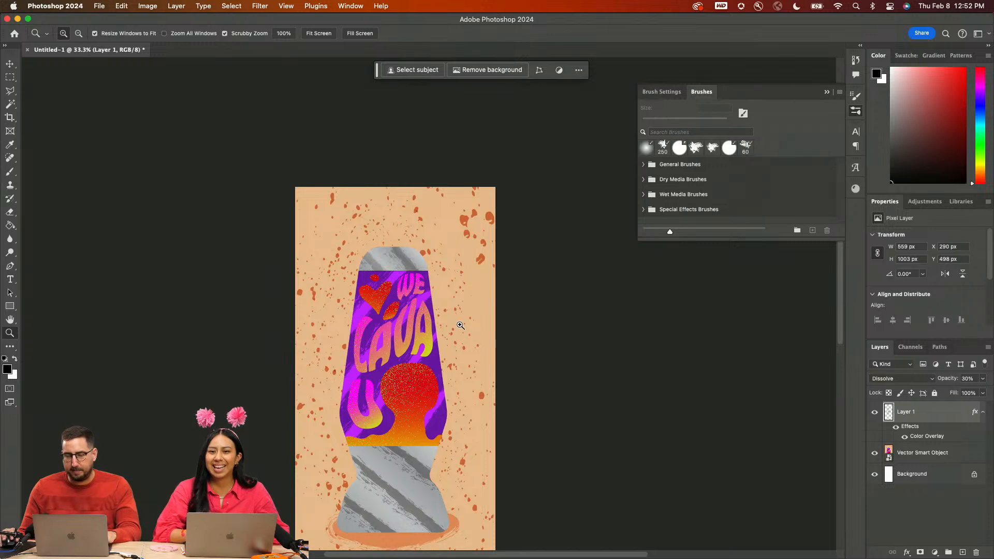
key(b)
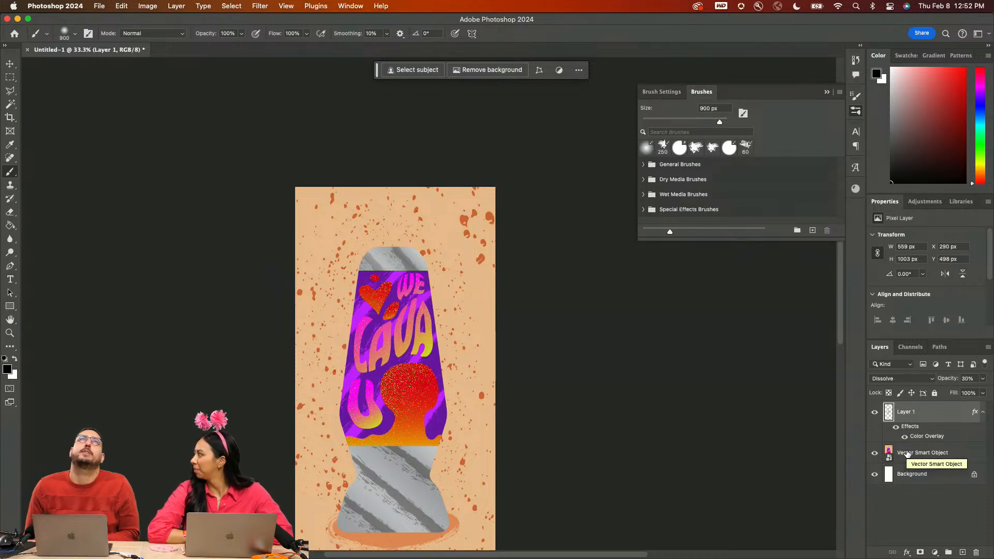
click(907, 455)
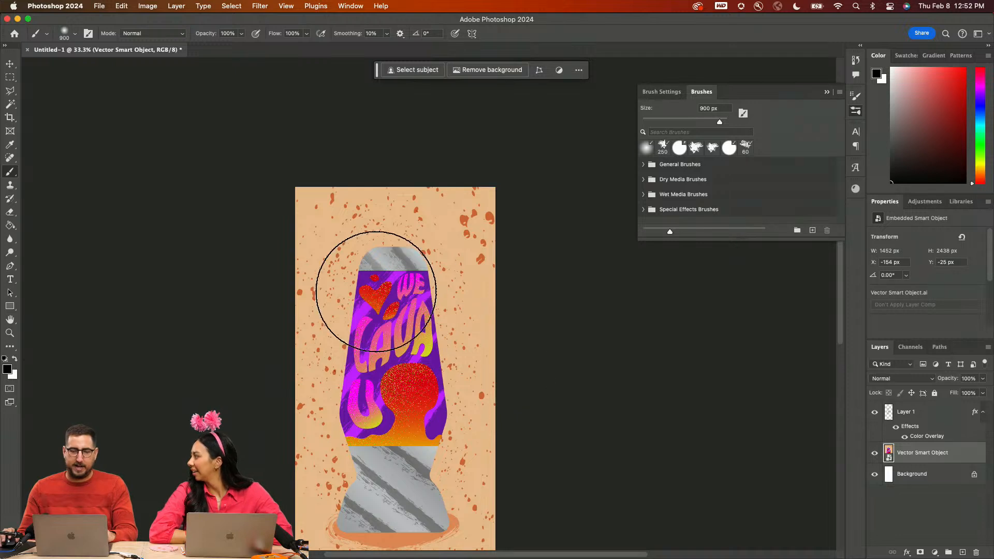
key(w)
key(shift+w)
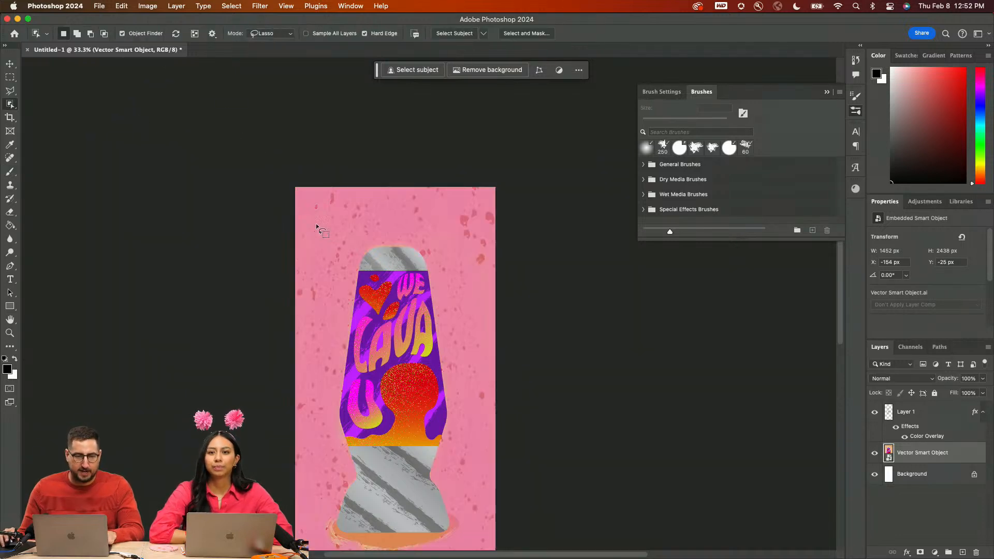
click(398, 289)
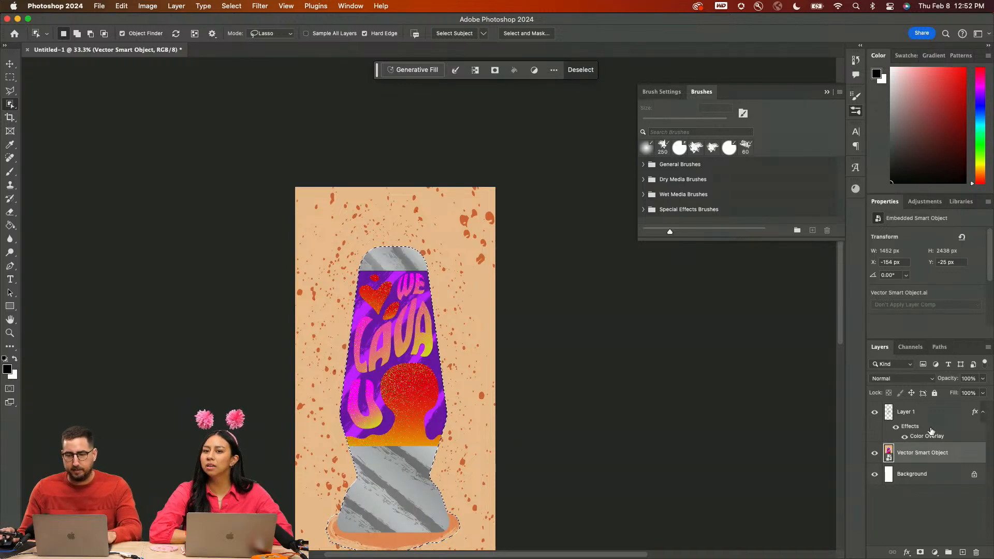
Create a new layer above Layer 1 and set its blend mode to Dissolve
click(924, 420)
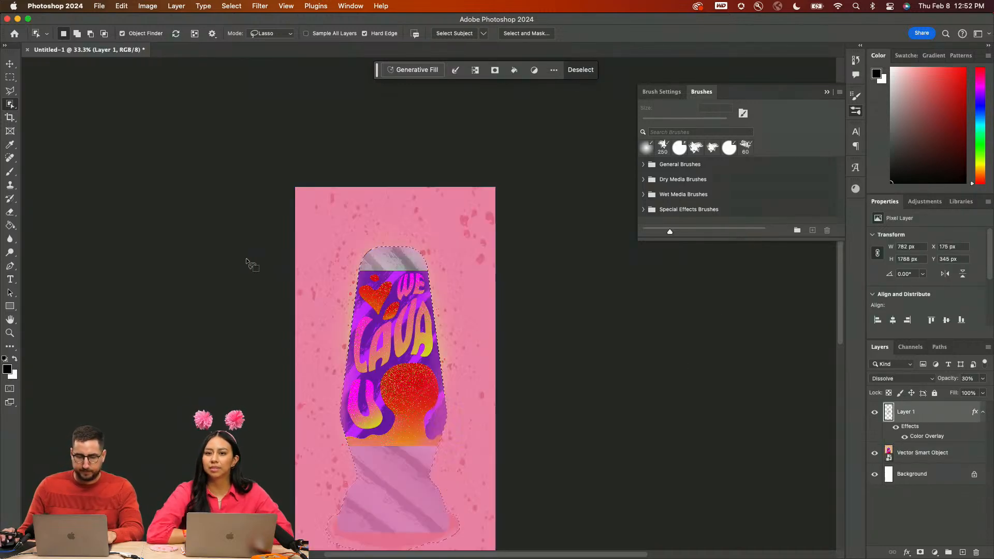
key(super+shift+n)
key(Return)
key(b)
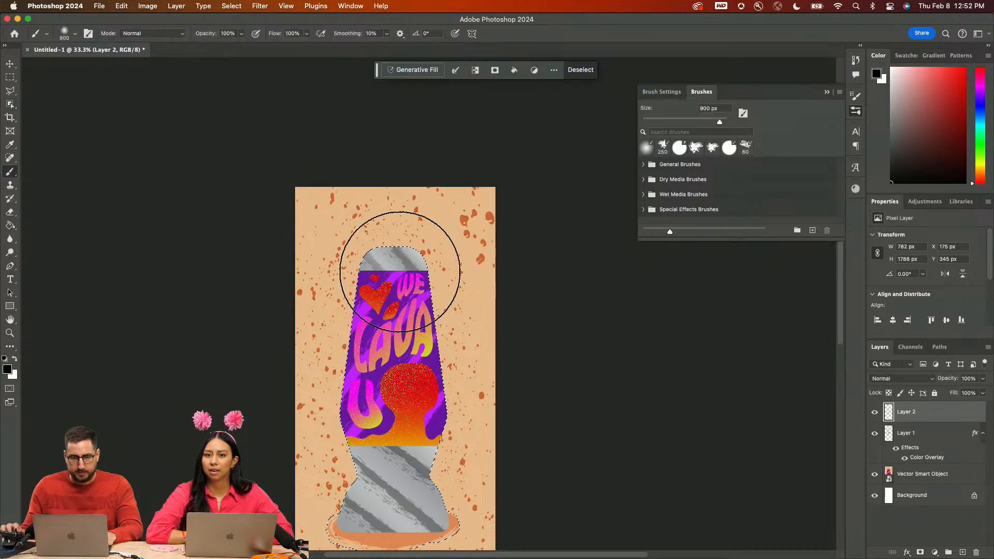
click(885, 378)
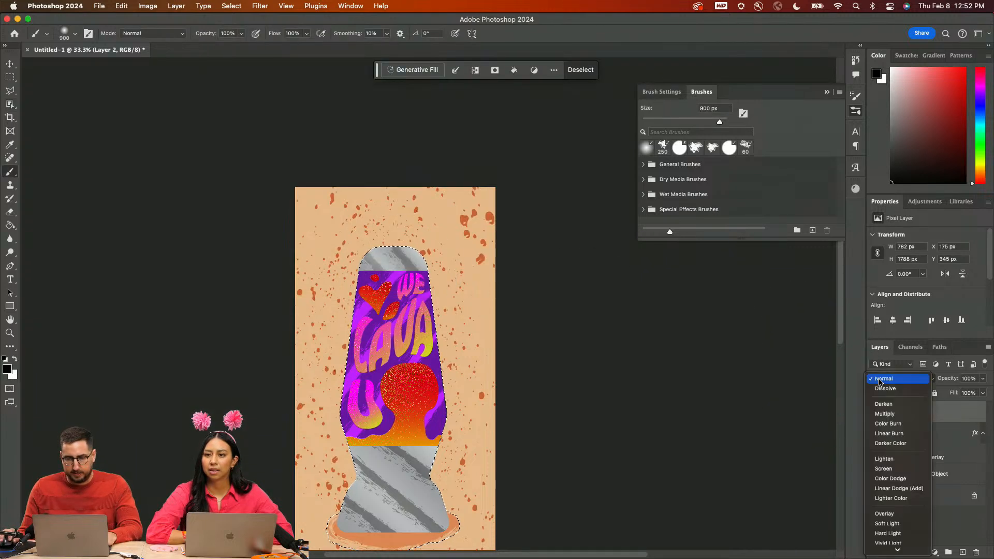
key(Return)
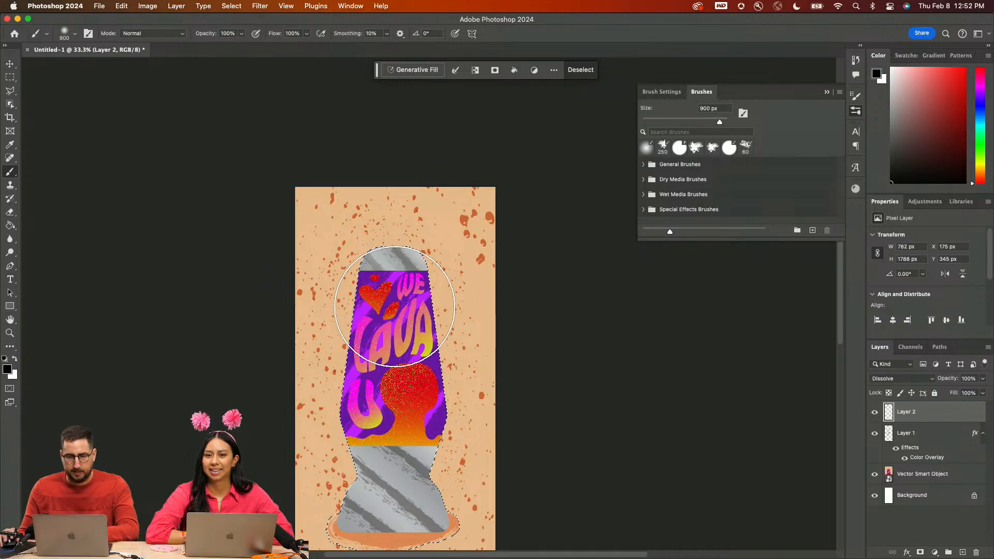
Invert the lamp selection and paint black grain around the lamp on Layer 2 with the 900 px soft brush
key(shift+super+i)
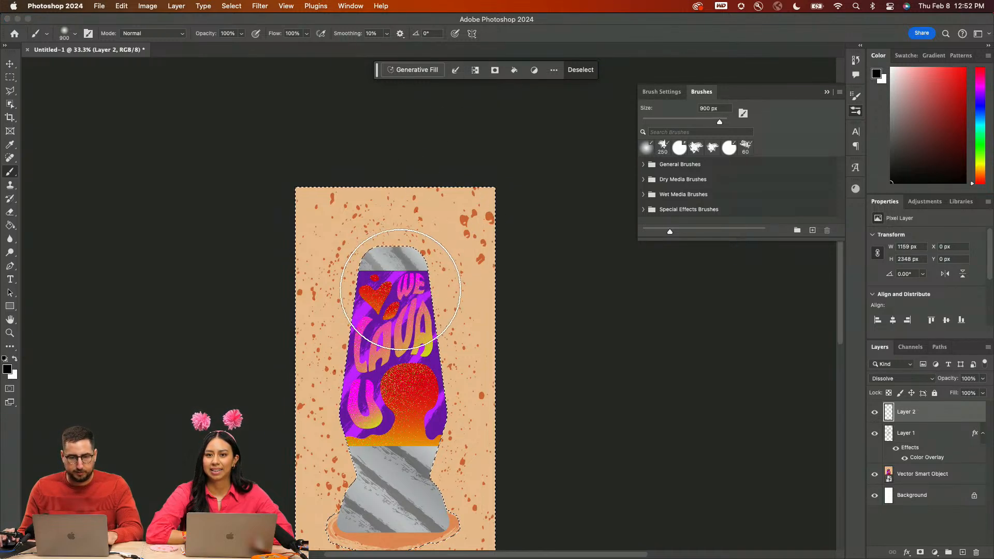
mouse_move(401, 289)
mouse_down()
mouse_move(410, 373)
mouse_move(388, 443)
mouse_move(402, 442)
mouse_up()
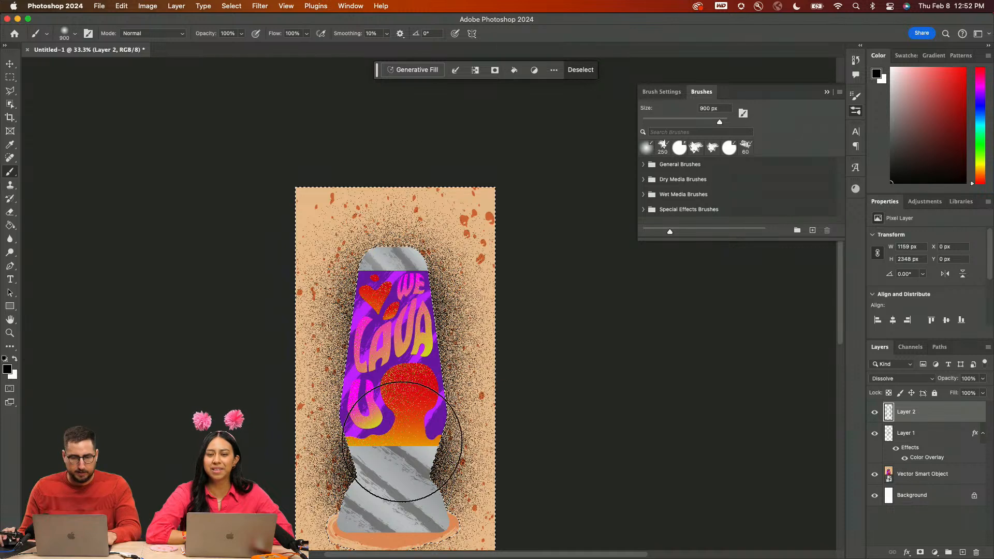
Clear the selection and merge the black grain of Layer 2 down into a new empty Normal-mode layer above Layer 1
scroll(401, 442, down, 5)
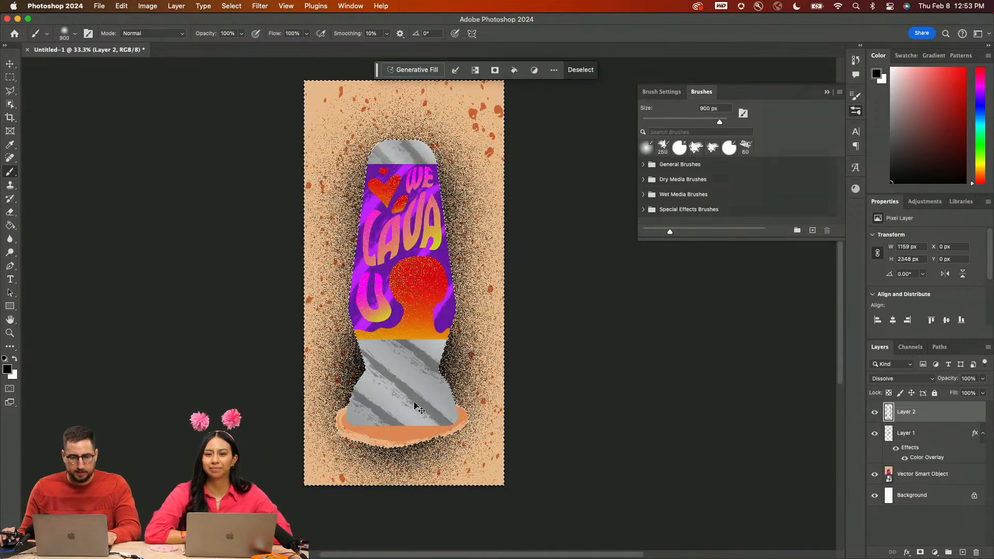
key(super+d)
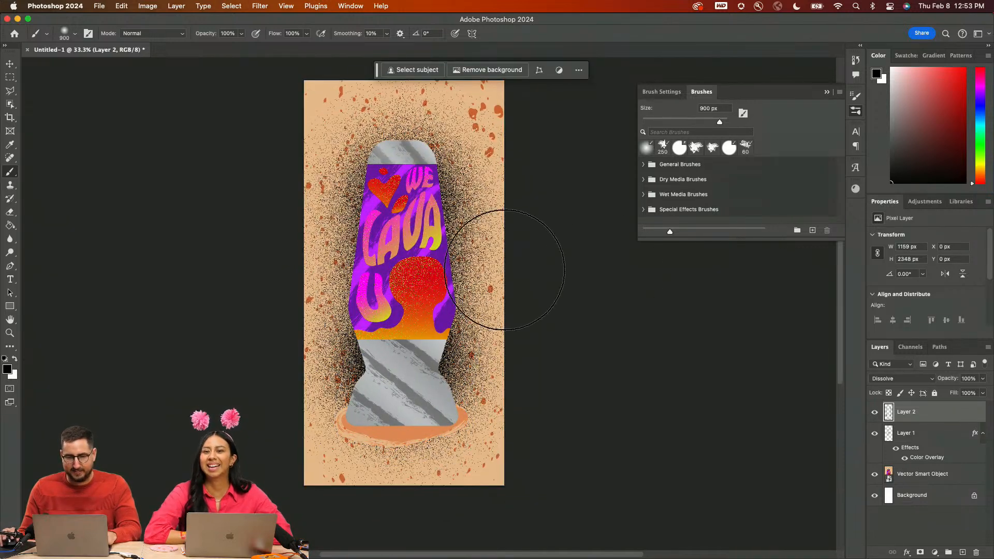
click(914, 436)
key(super+shift+n)
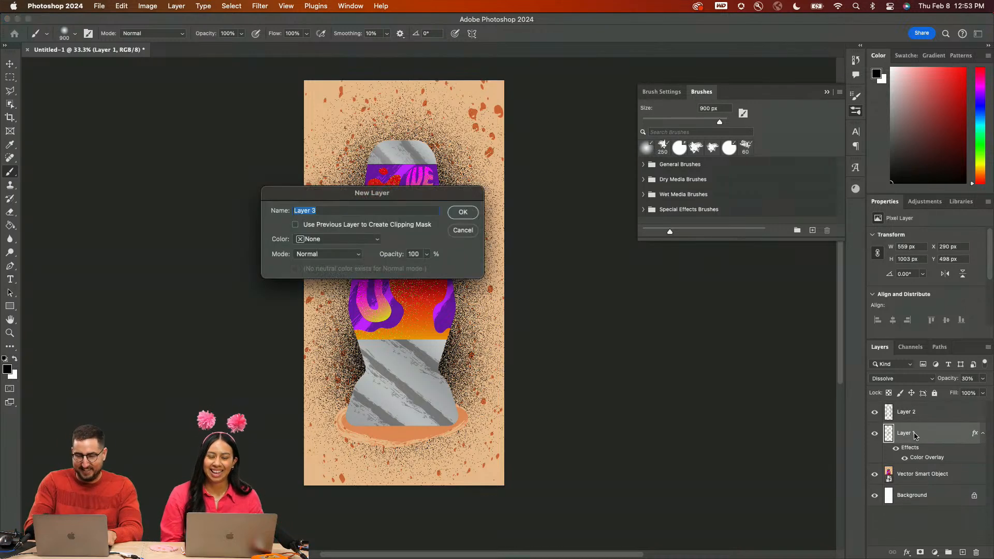
key(Return)
click(918, 412)
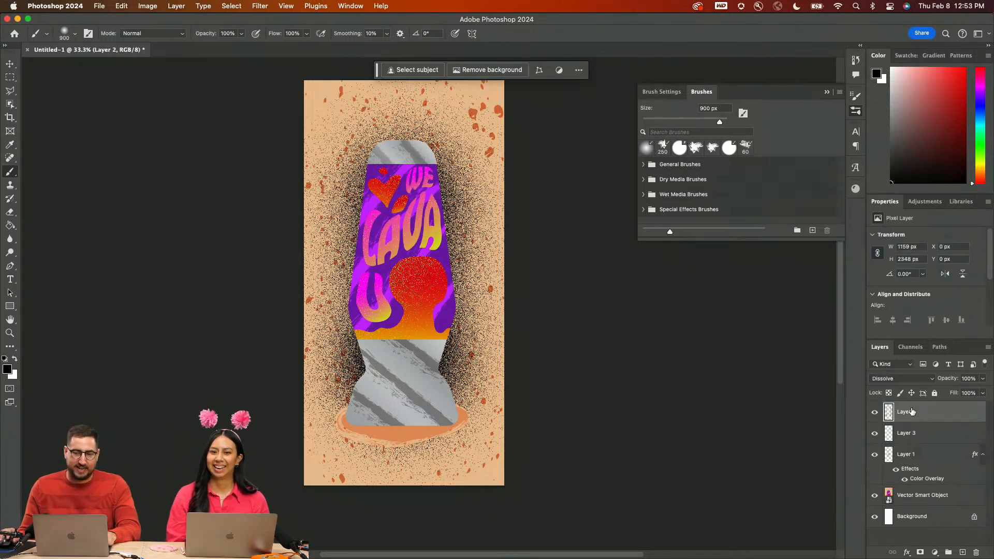
key(Delete)
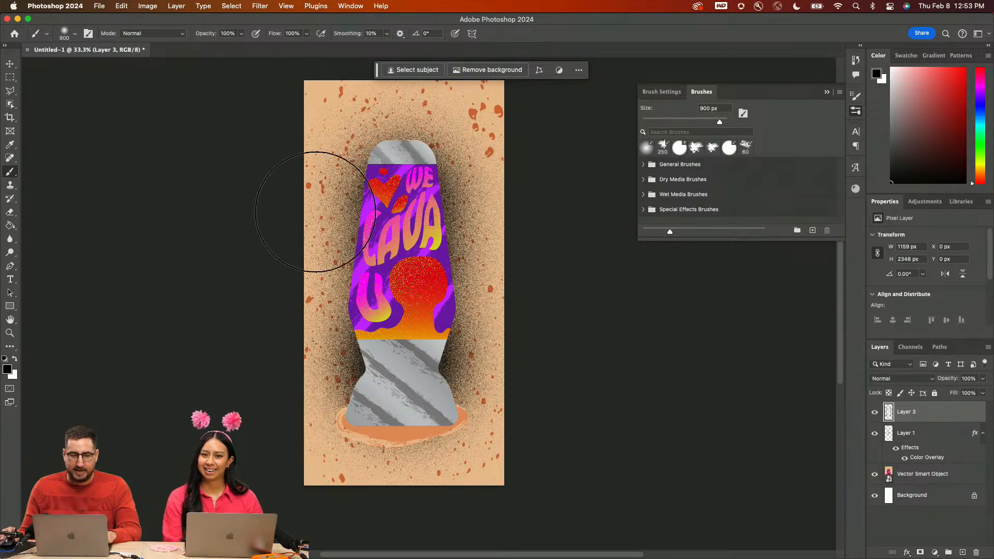
Create a new Normal-mode layer above the Vector Smart Object layer and merge Layer 1's green grain down into it
click(933, 473)
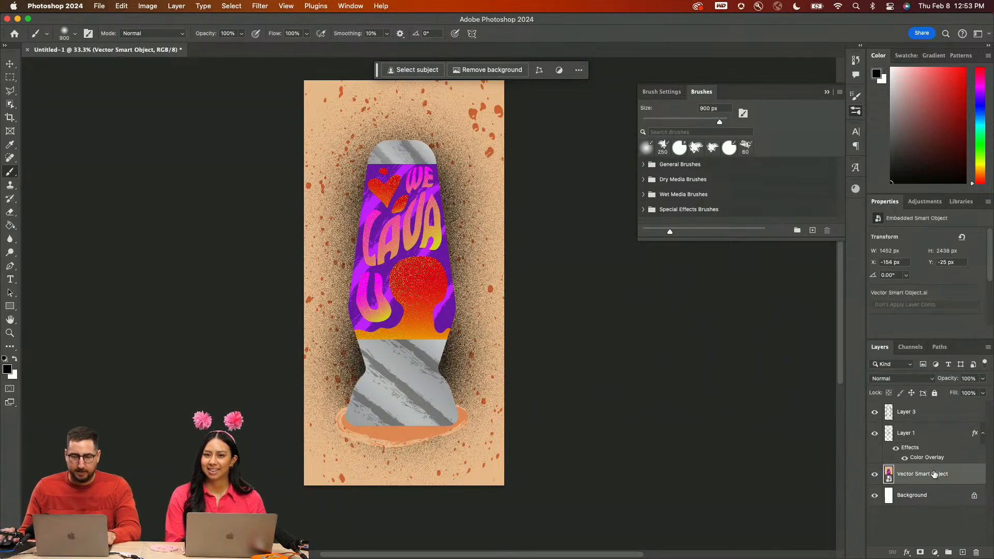
key(super+shift+n)
key(Return)
key(z)
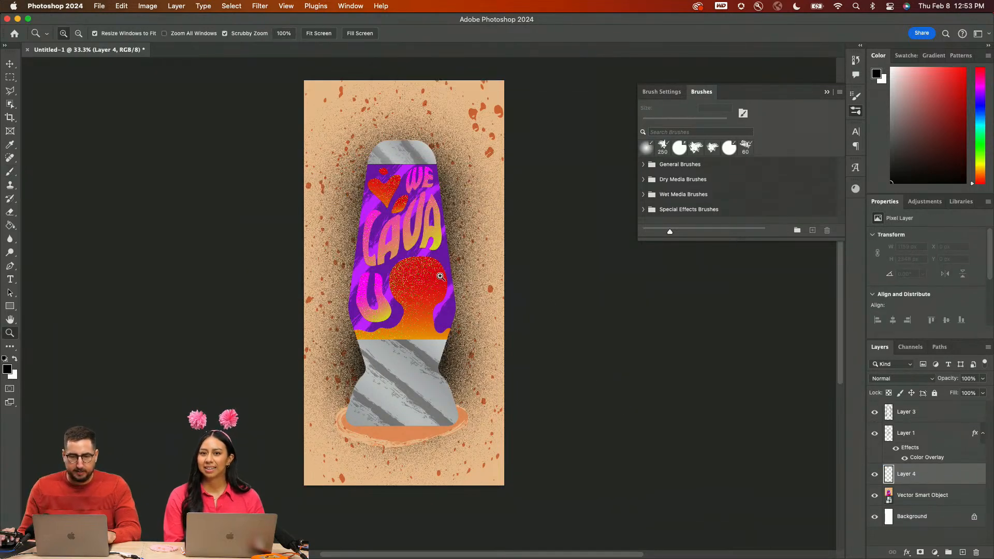
click(440, 276)
click(440, 276)
click(440, 276)
click(440, 277)
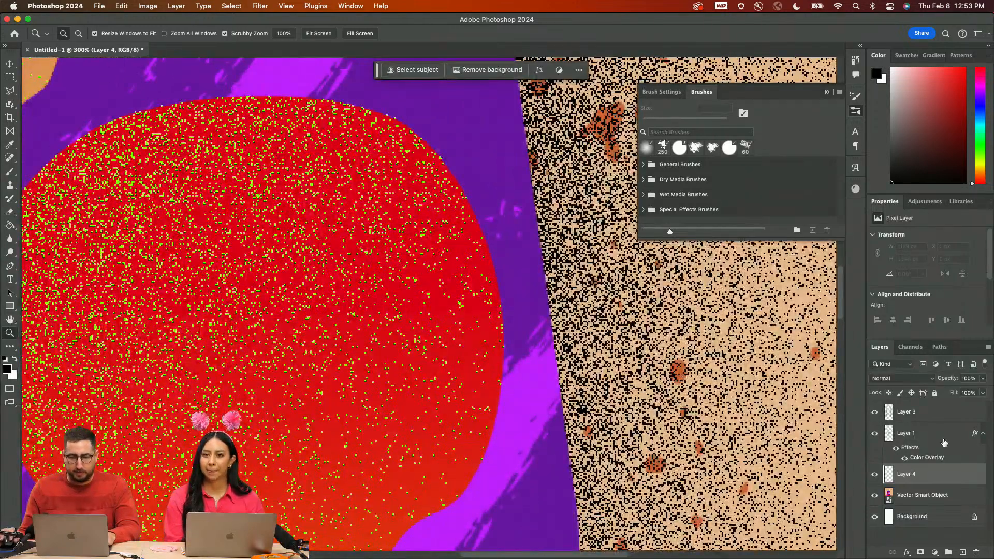
click(943, 441)
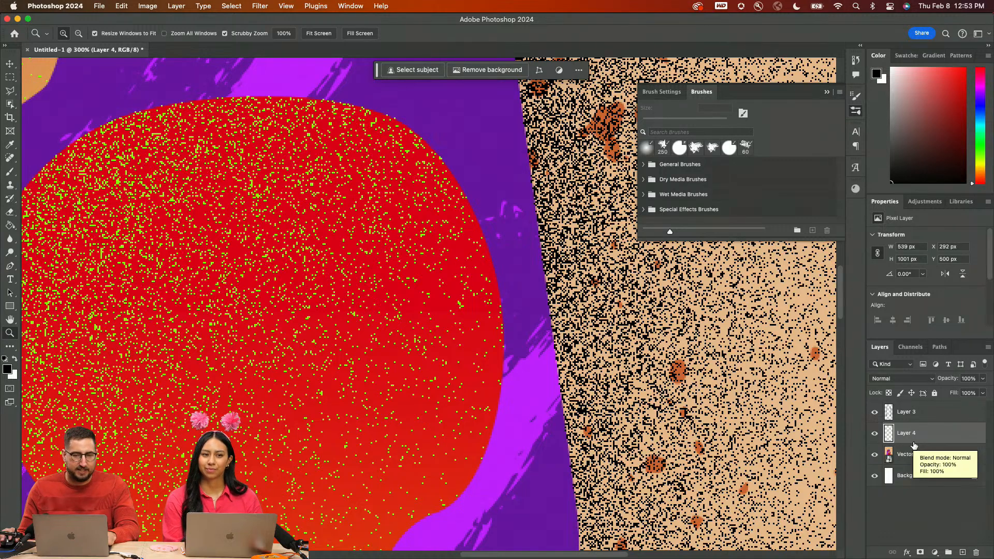
key(BackSpace)
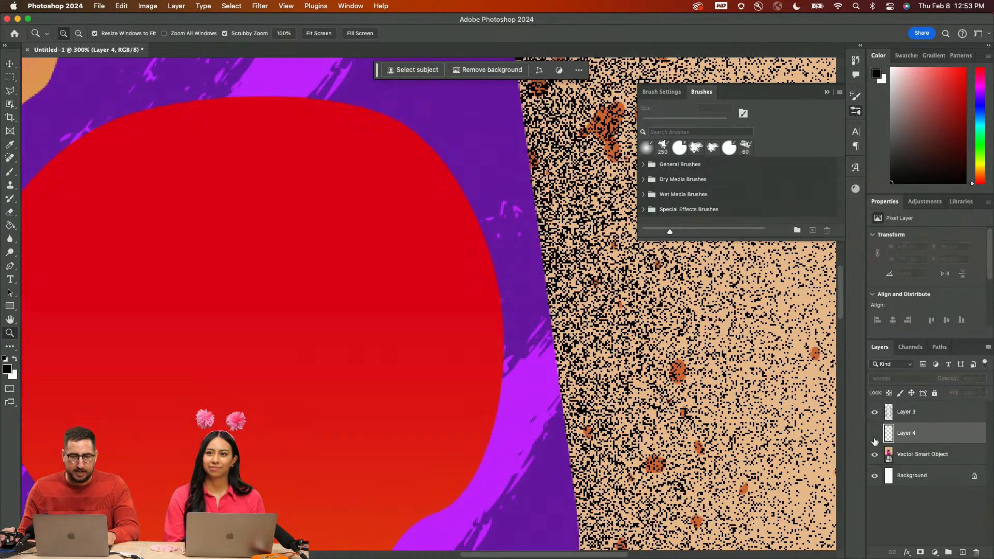
click(874, 440)
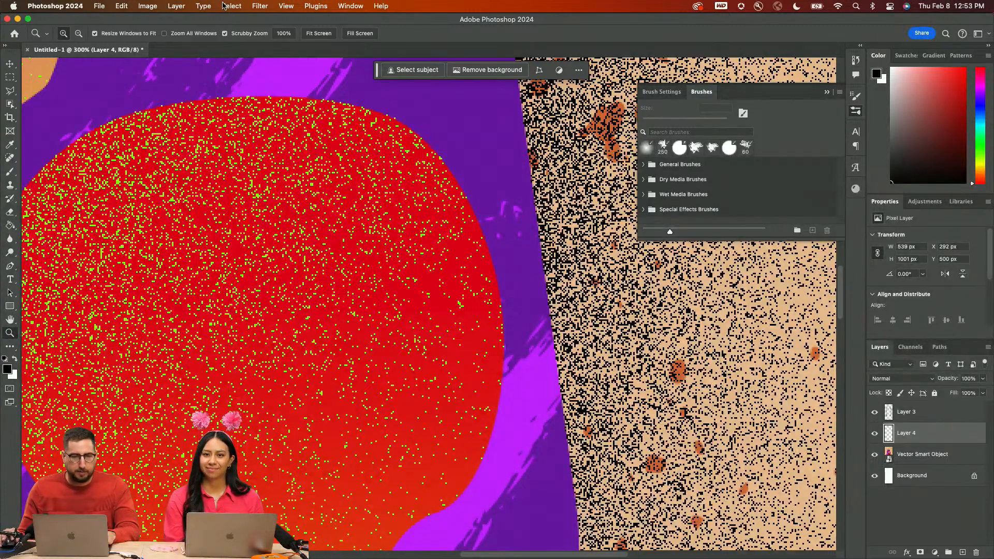
Apply a Gaussian Blur with a 0.4 pixel radius to the green grain on Layer 4
click(253, 5)
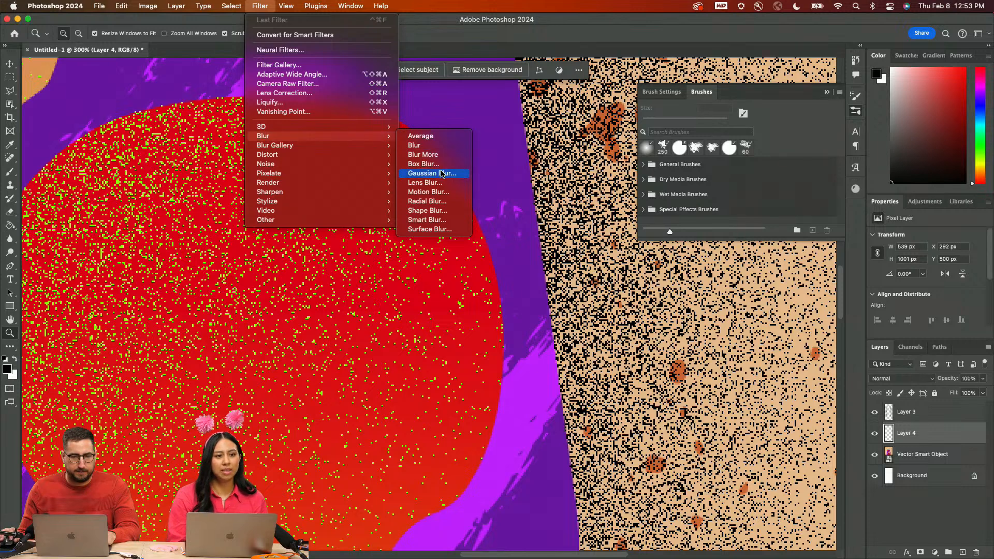
click(439, 171)
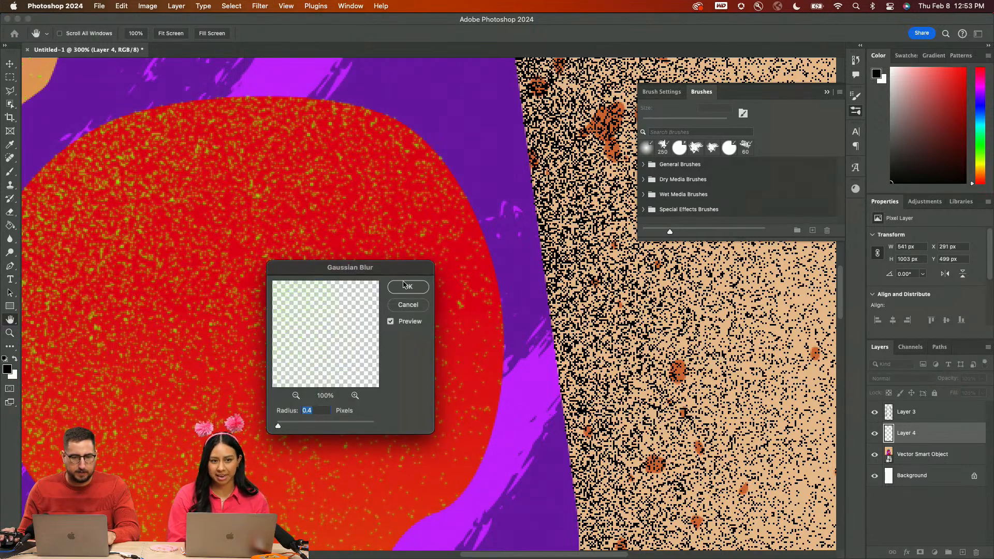
click(404, 286)
Repeat the Gaussian Blur on the black grain of Layer 3 and set that layer's opacity to 30%
click(922, 416)
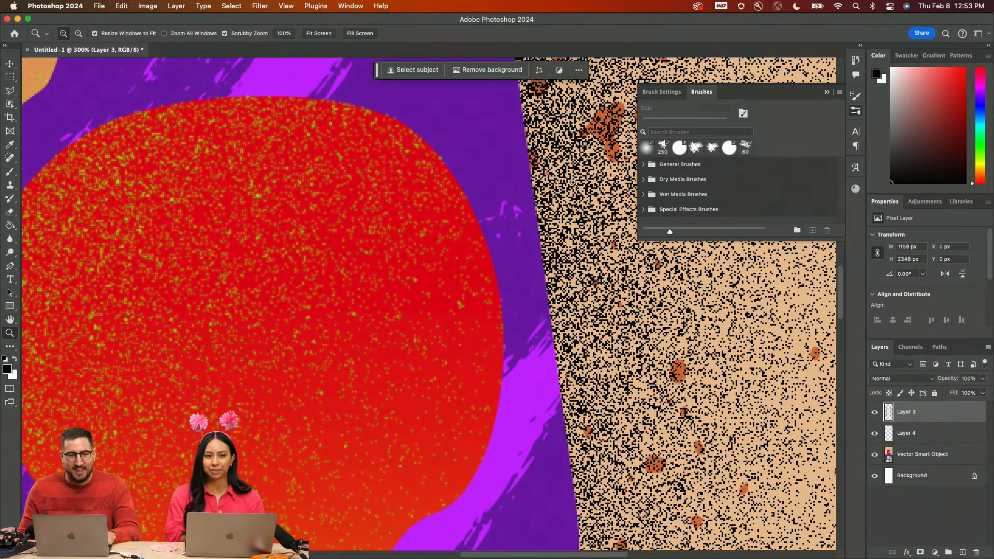
click(314, 5)
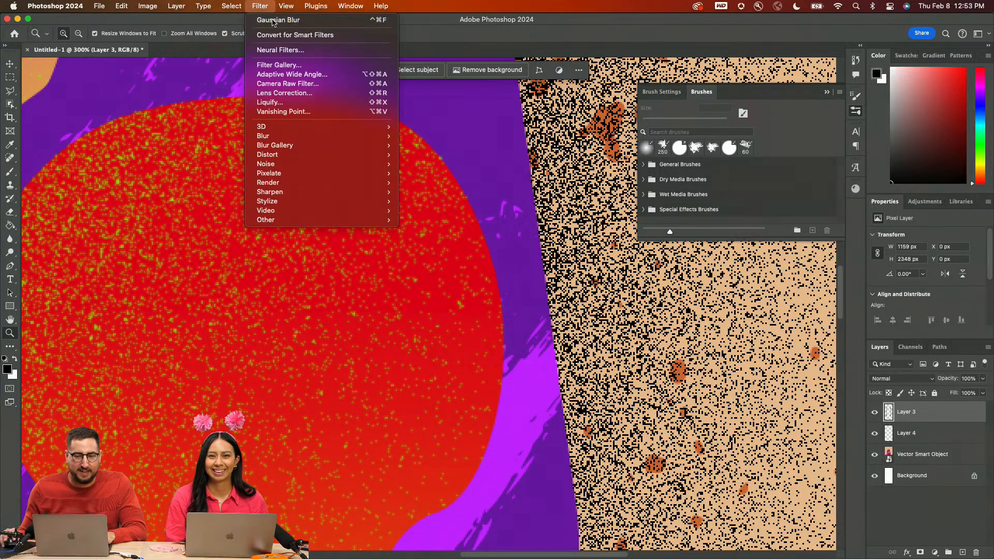
click(273, 19)
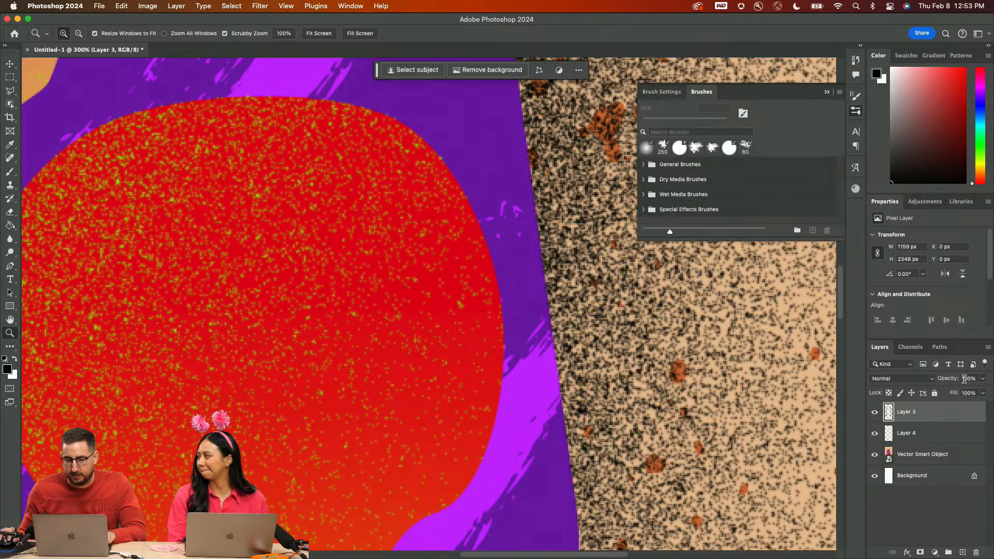
text(30)
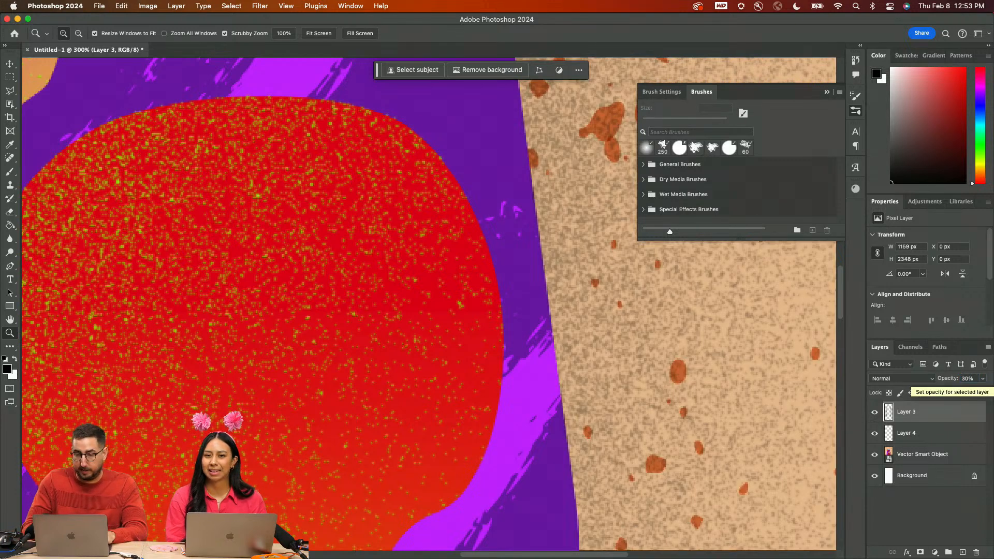
Examine the softened grain across the whole lava lamp poster, with the brush presets collapsed out of the way
alt+click(262, 352)
alt+click(262, 352)
alt+click(281, 344)
alt+click(336, 318)
alt+click(339, 317)
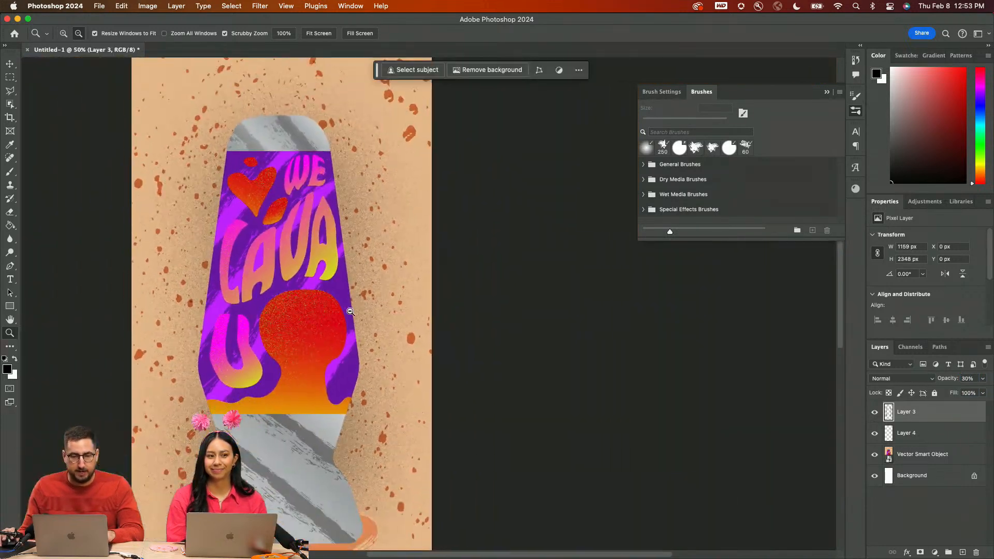
alt+click(339, 317)
mouse_move(314, 332)
mouse_down()
mouse_move(440, 295)
mouse_move(487, 293)
mouse_up()
click(454, 294)
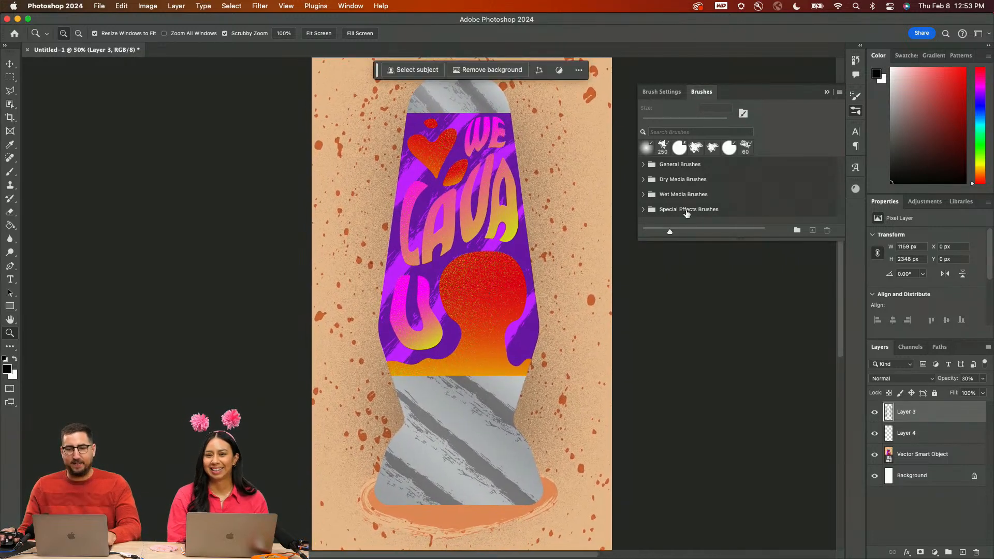
click(825, 93)
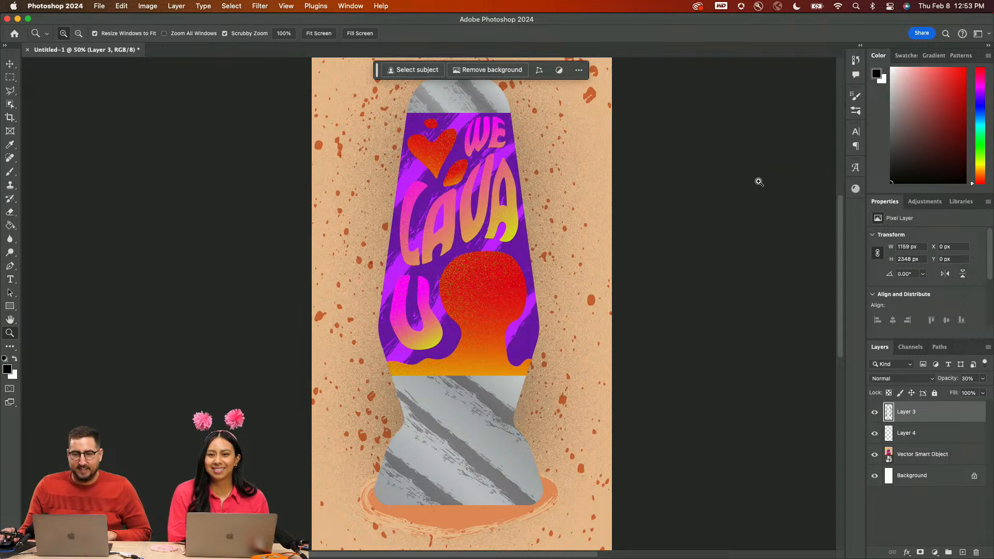
drag(672, 207, 681, 218)
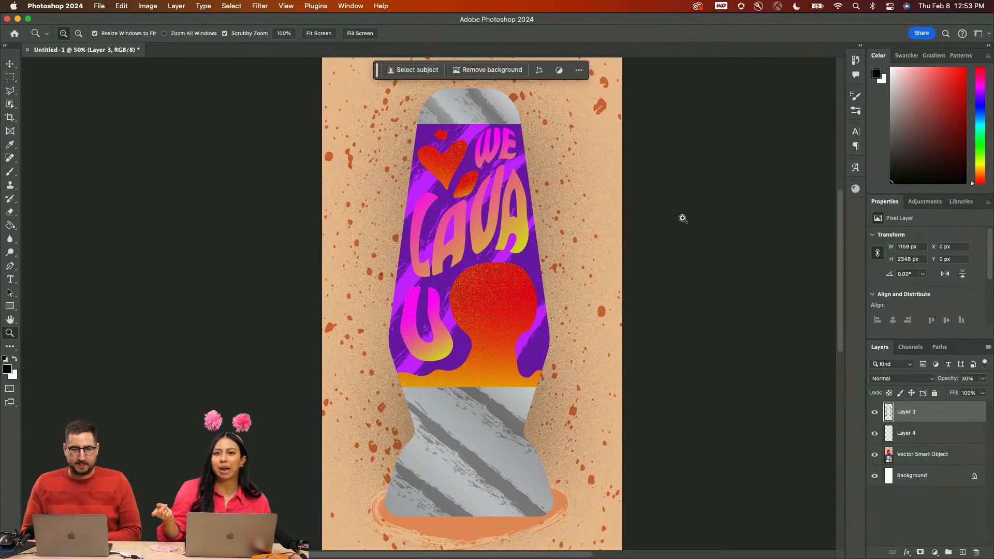